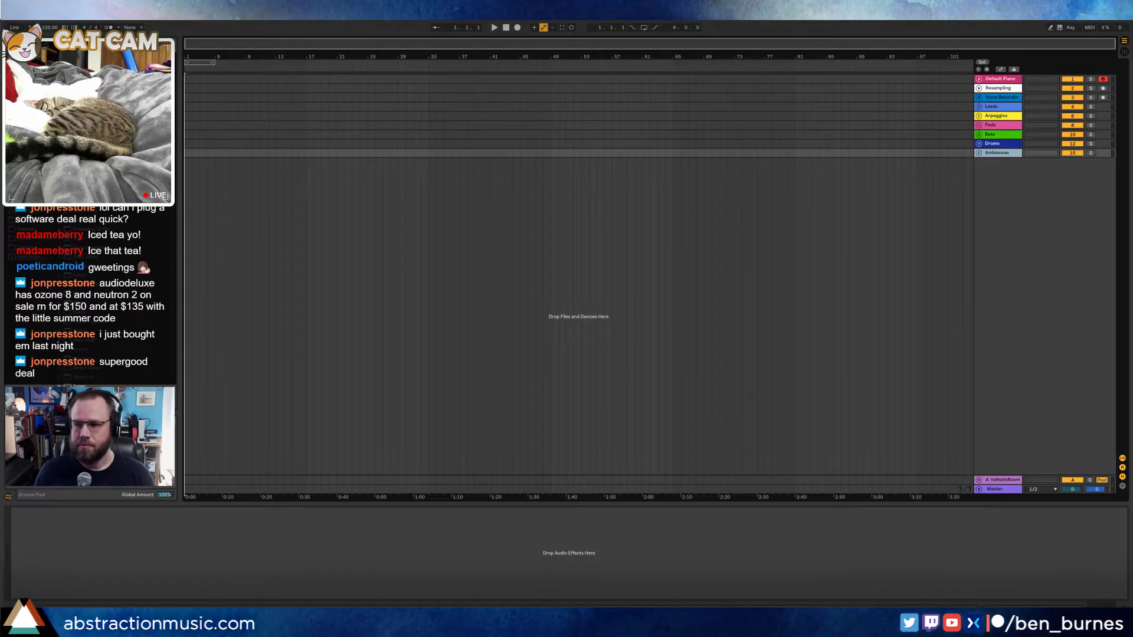
Open Firefox and search the web for "timer"
key("super")
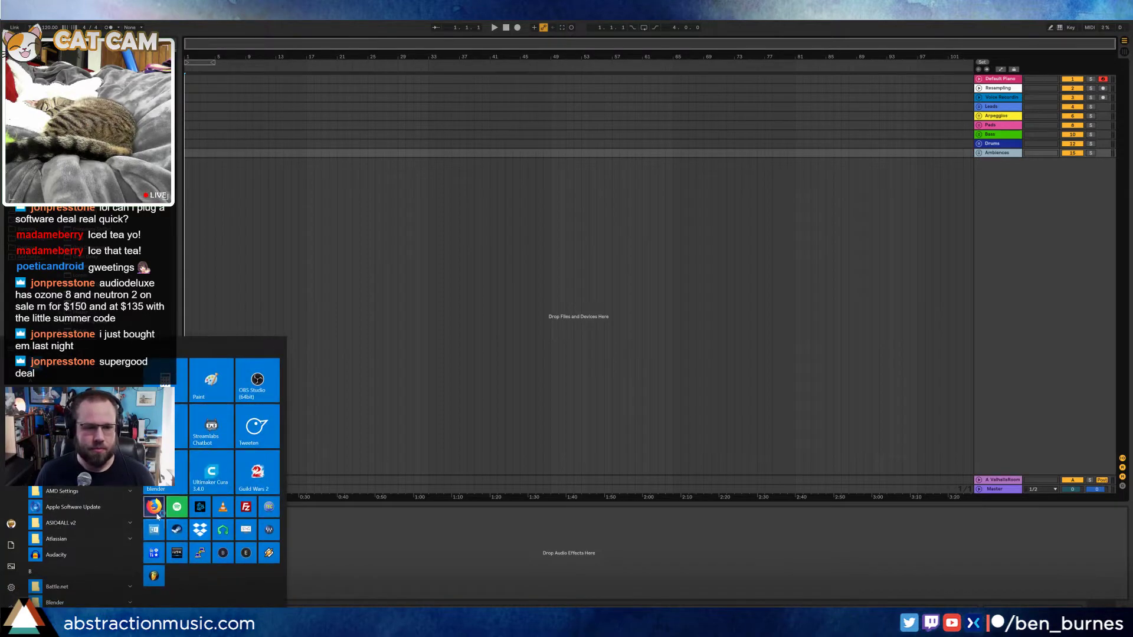
left_click(154, 507)
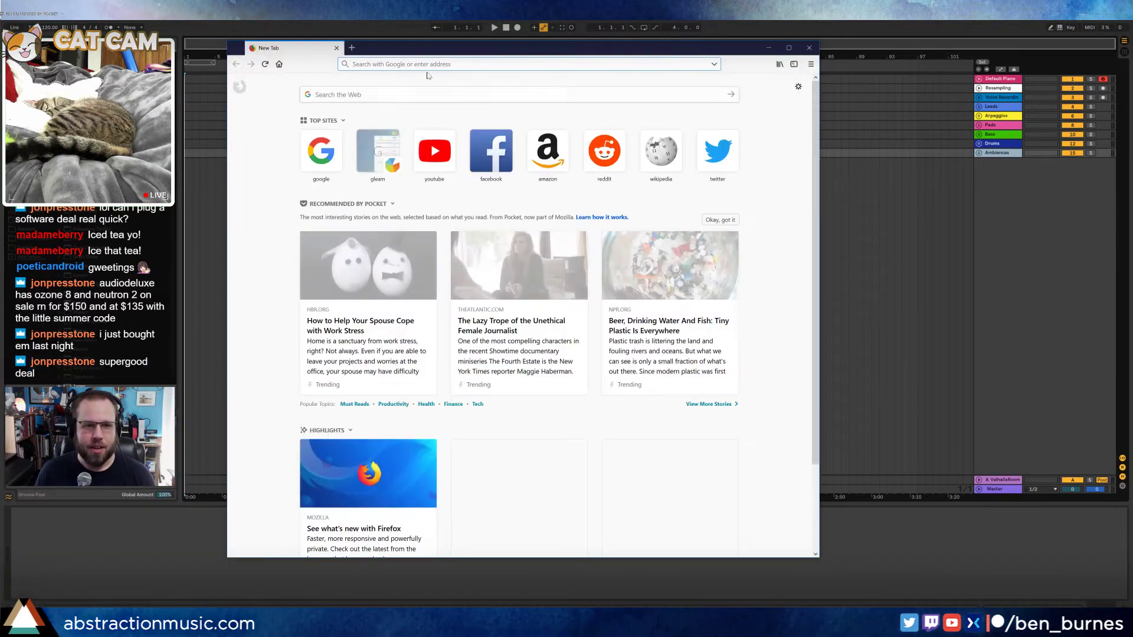
type("timer")
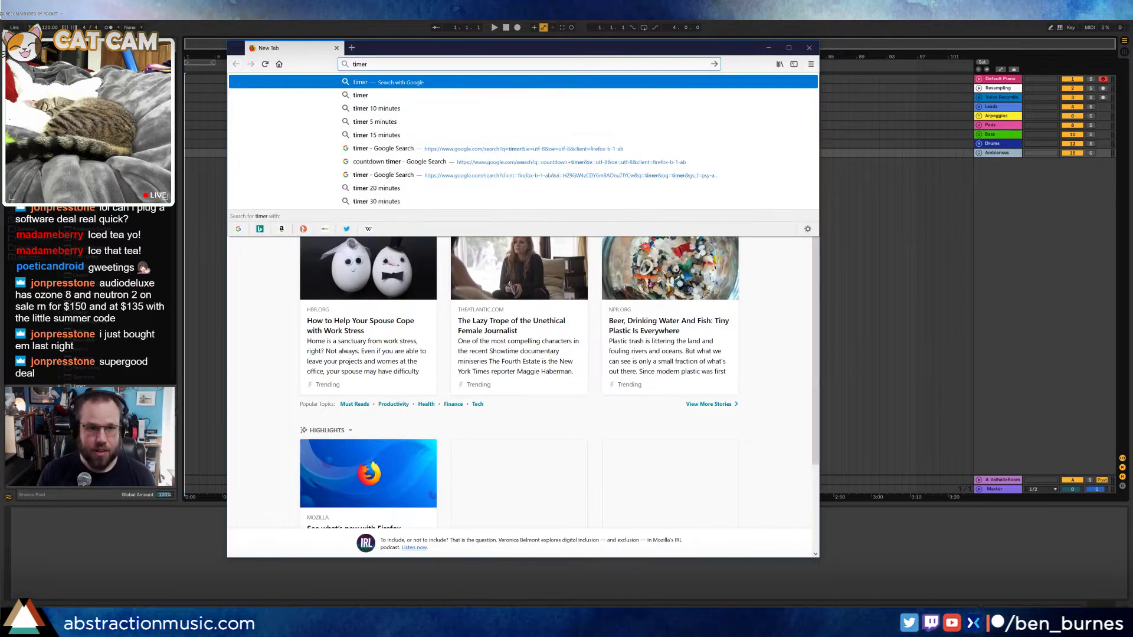
key("Return")
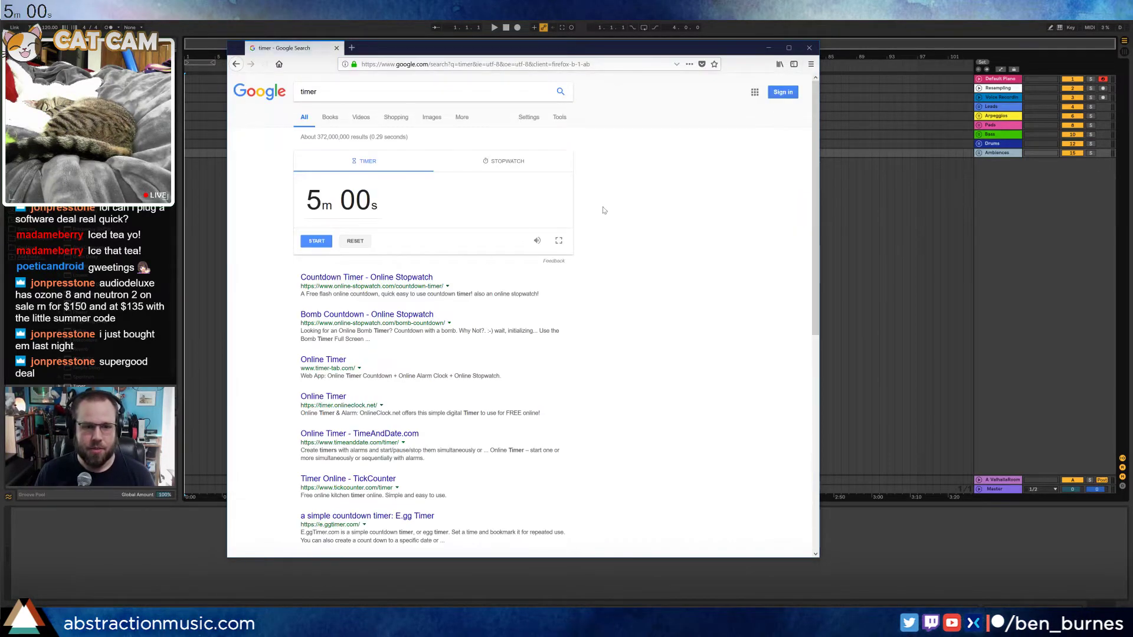
Set the countdown timer to 2 hours, start it and switch back to Ableton Live
left_click(352, 214)
type("20000")
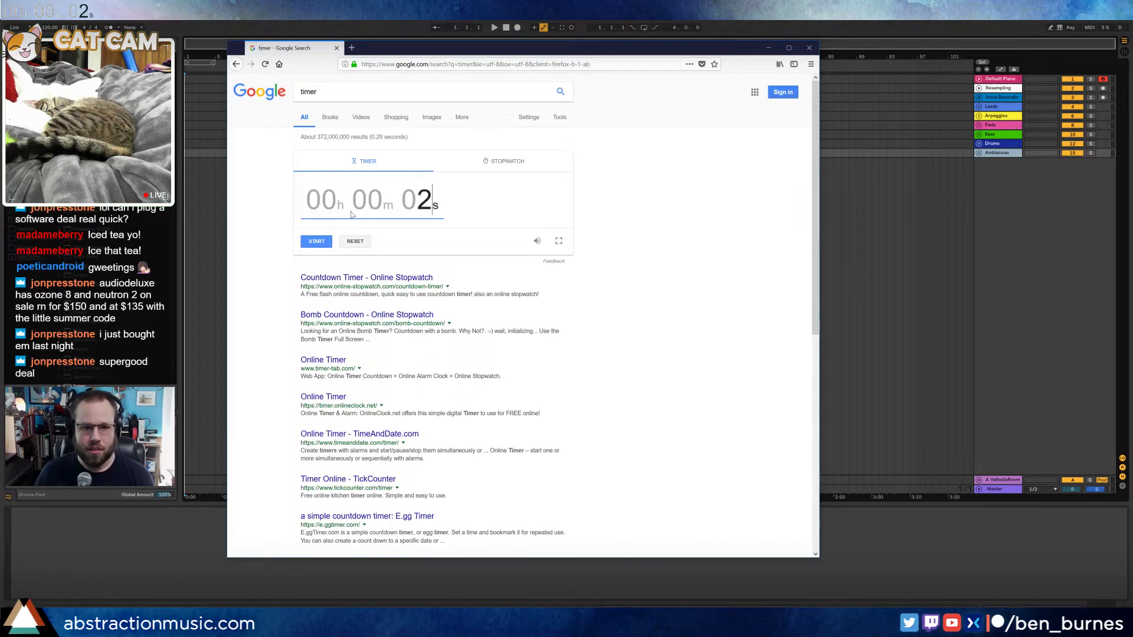
left_click(273, 189)
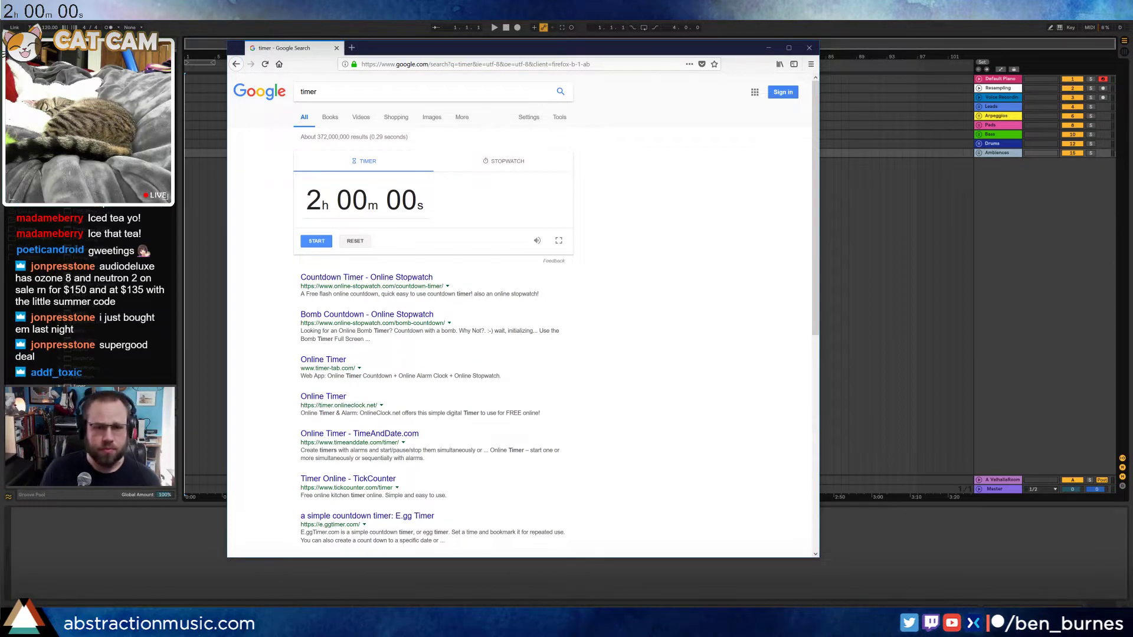
left_click(568, 36)
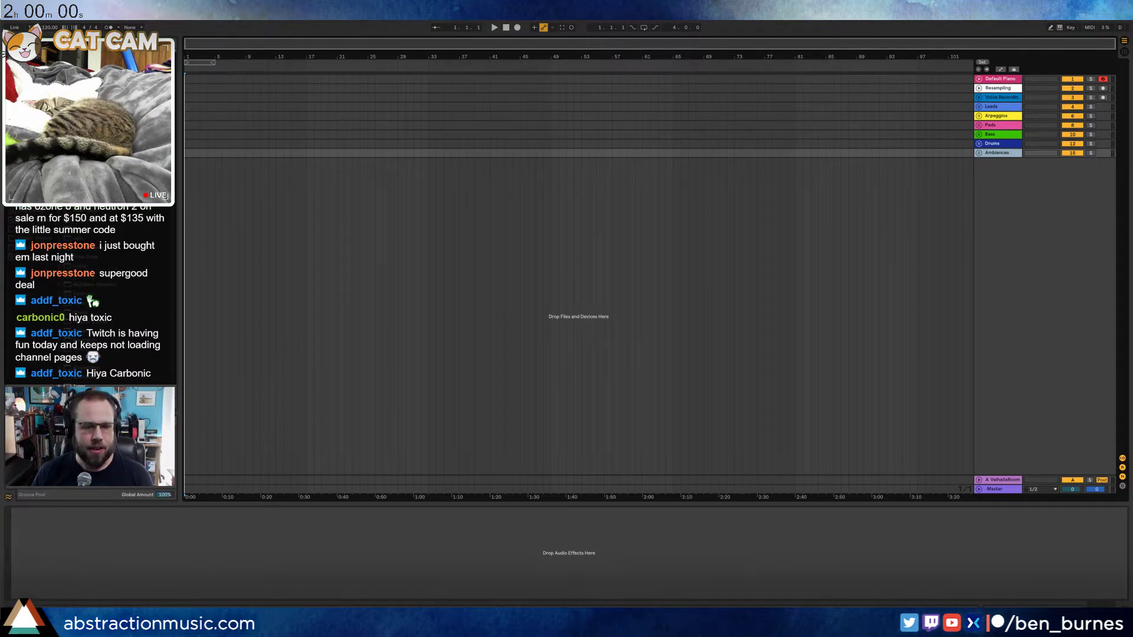
key("alt+Tab")
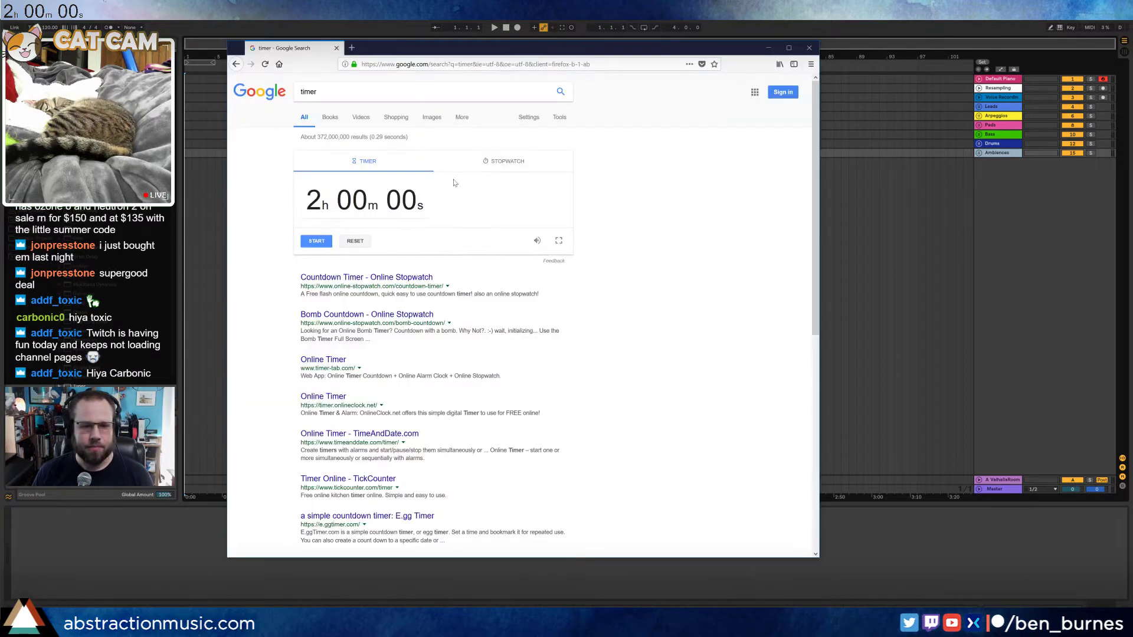
left_click(310, 247)
key("alt+Tab")
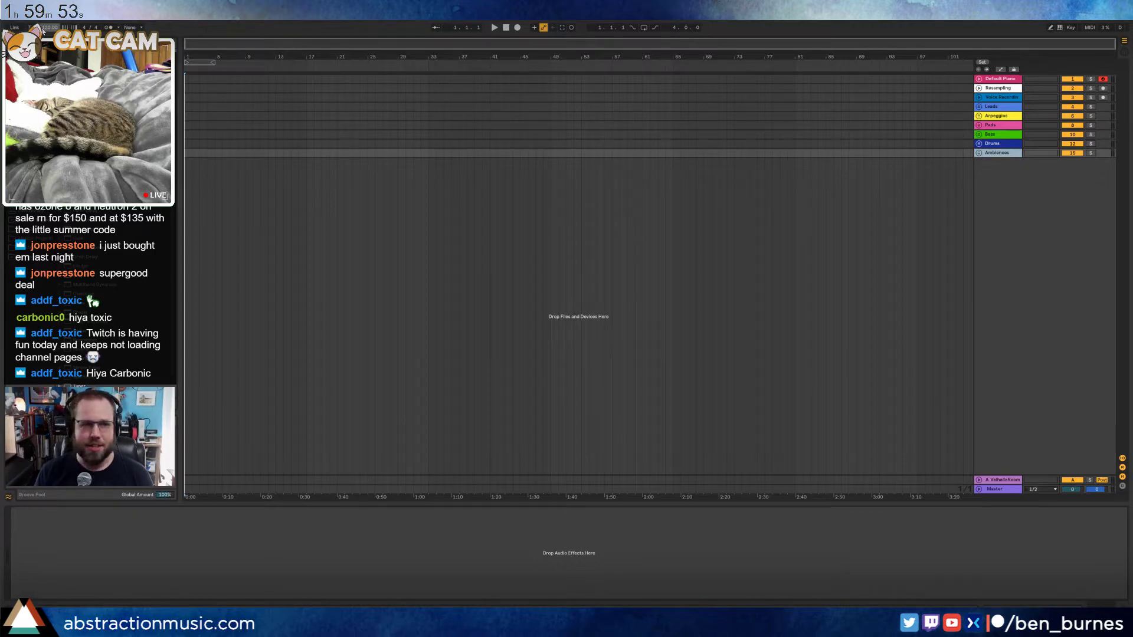
Set the song tempo to 128 BPM
left_click(42, 29)
type("128")
key("Return")
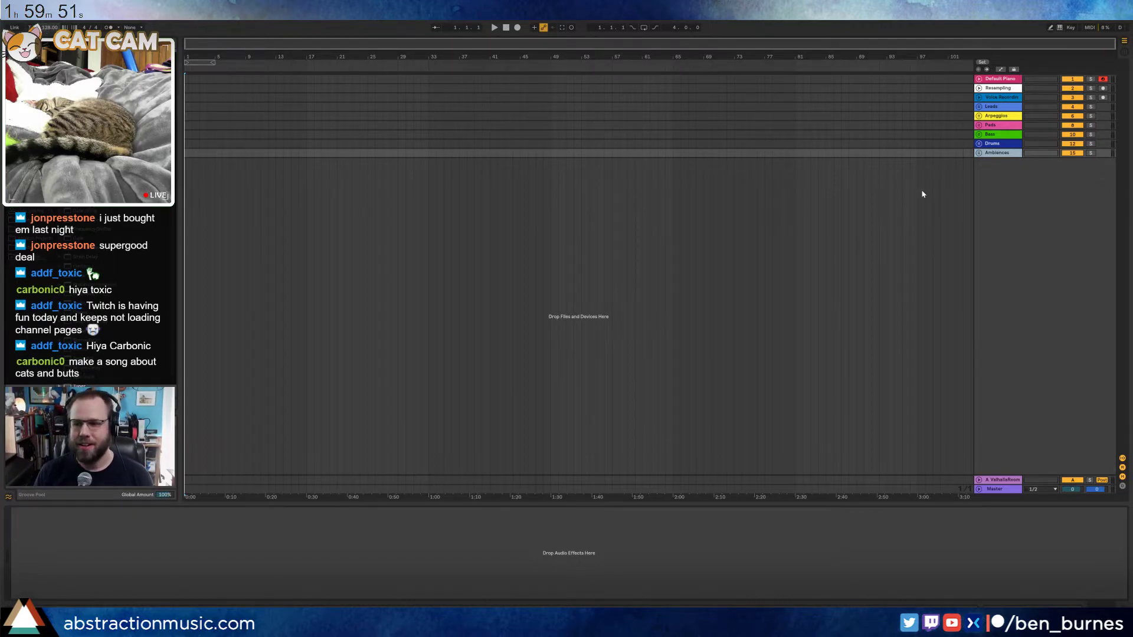
Load Operator on the track inside the Bass group, lowering its filter frequency and setting the filter envelope amount to 19%
left_click(978, 134)
left_click(983, 155)
left_click(981, 152)
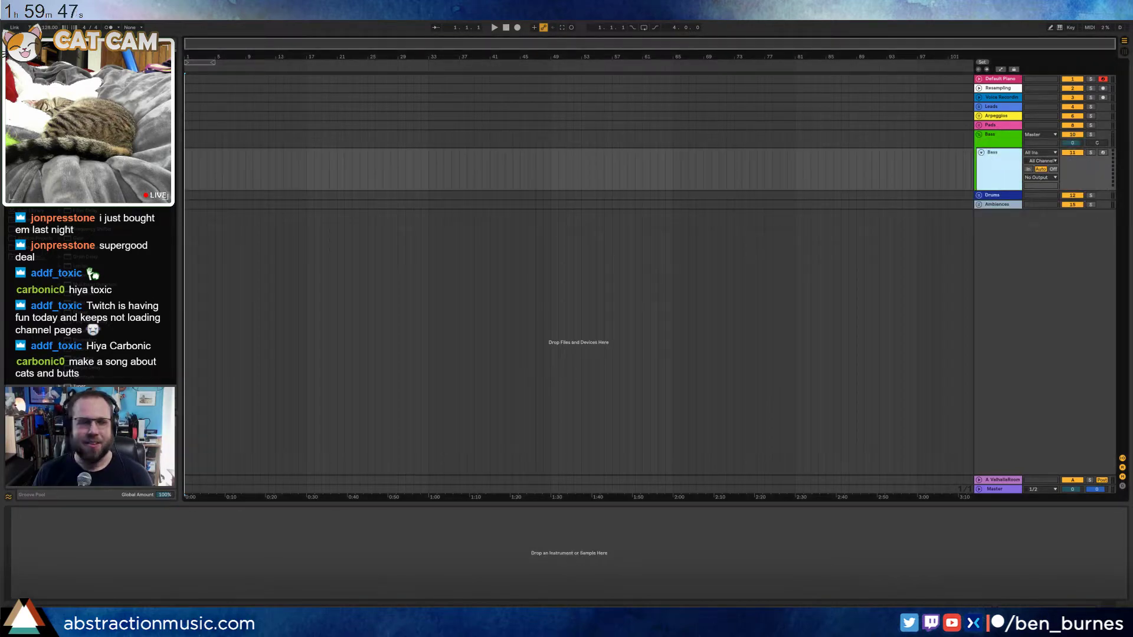
left_click(1050, 354)
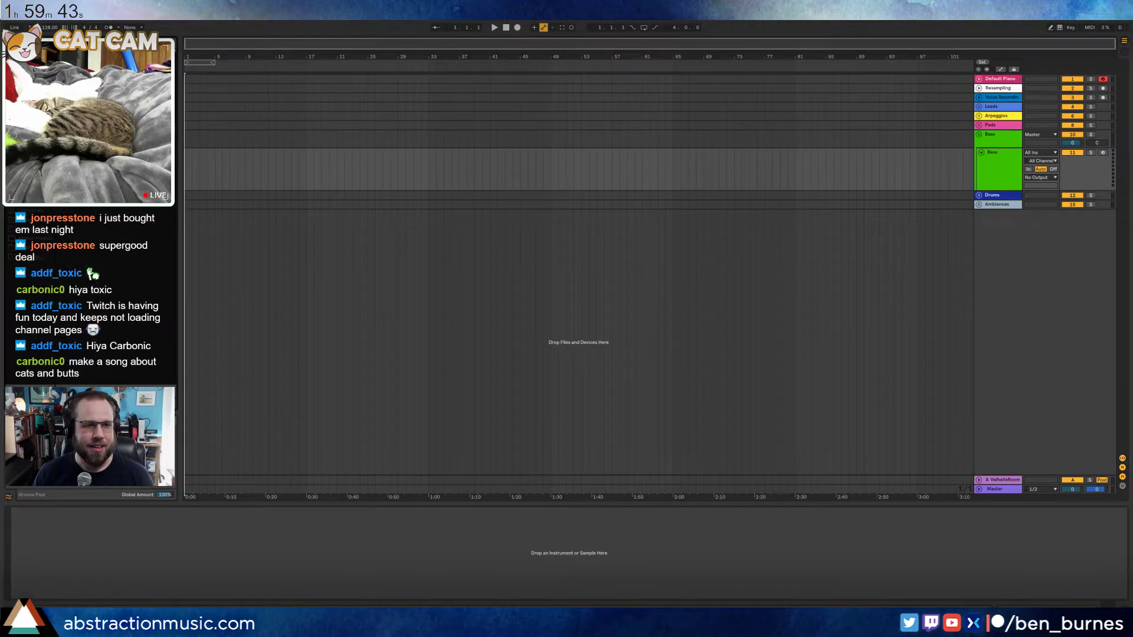
left_click_drag(312, 175, 312, 175)
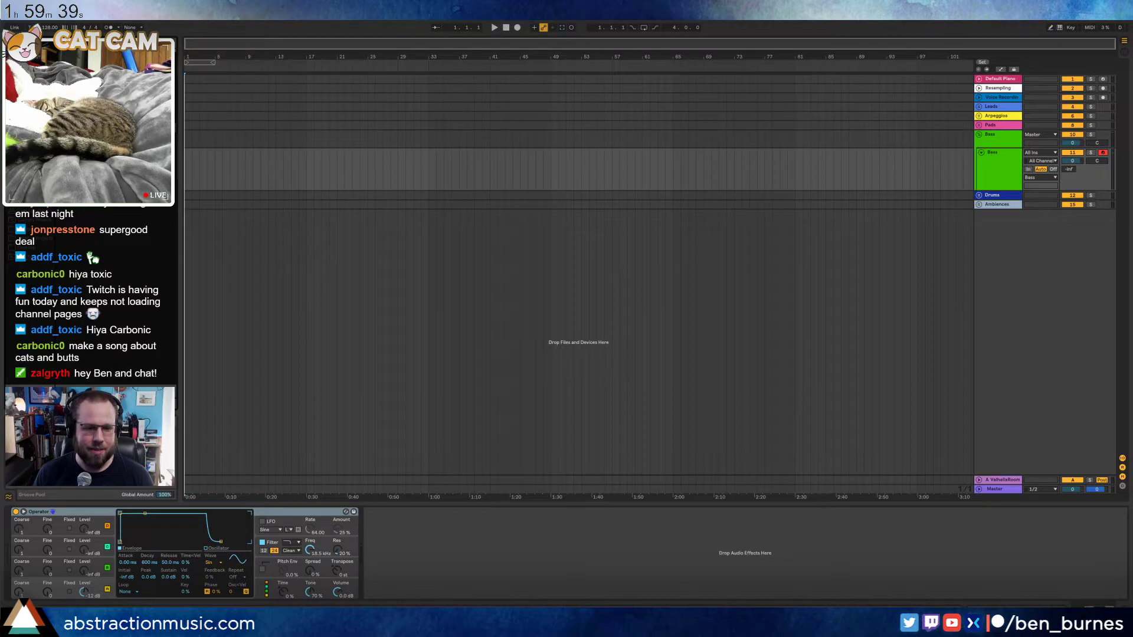
left_click_drag(310, 550, 310, 596)
left_click_drag(186, 580, 187, 572)
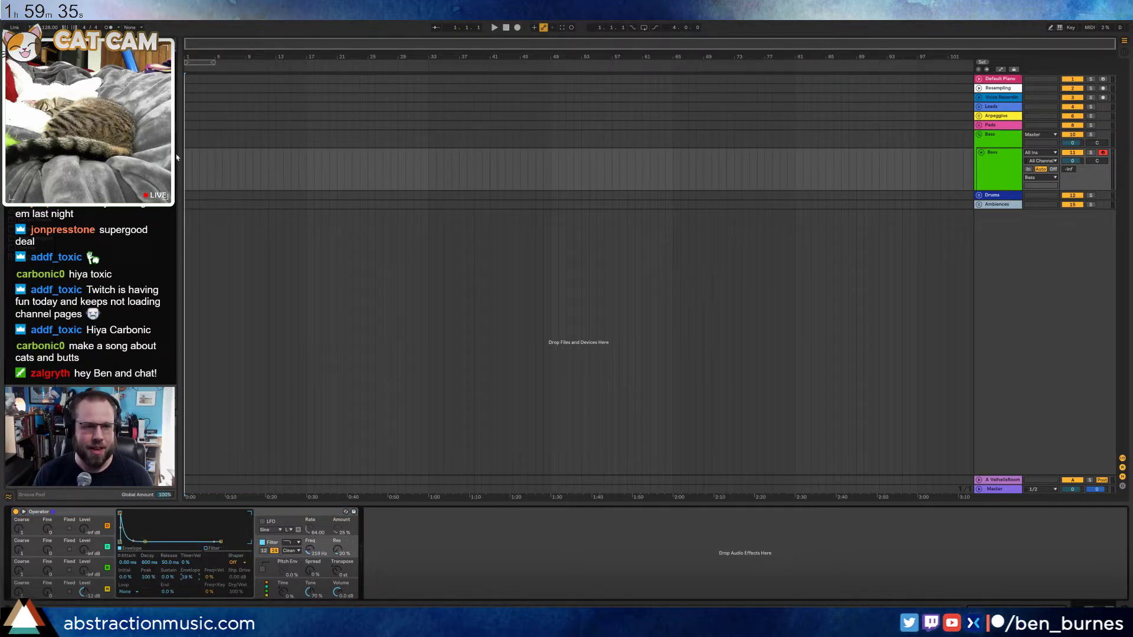
Create a one-bar MIDI clip at the start of the Bass track and enter a sixteenth-note G#2 at its beginning
left_click_drag(187, 162, 189, 162)
key("ctrl+shift+m")
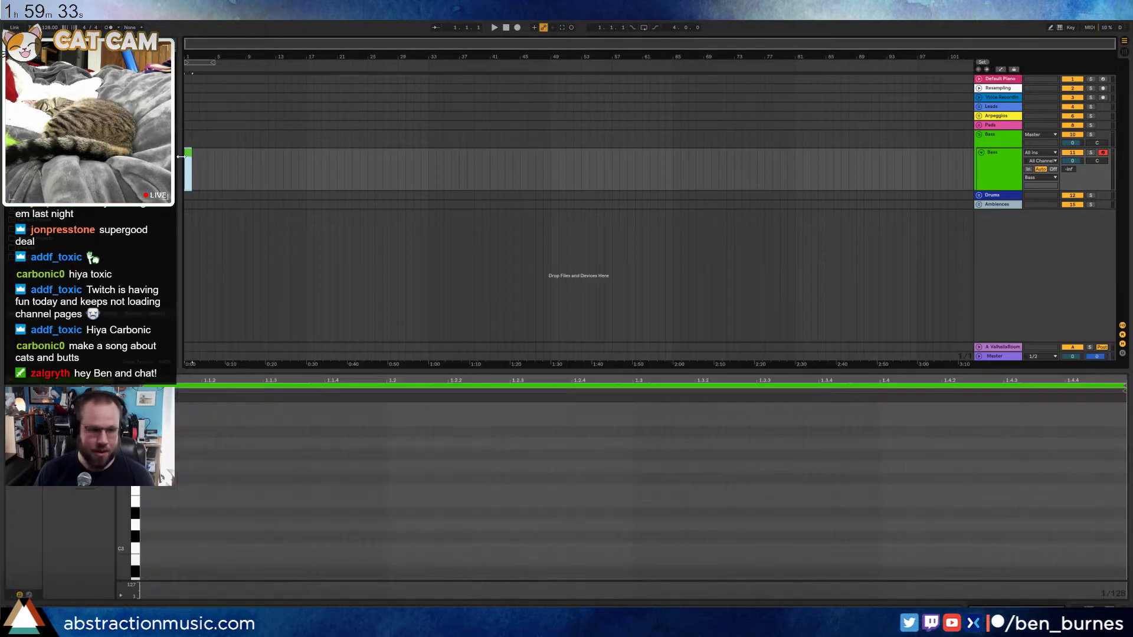
left_click_drag(125, 511, 118, 452)
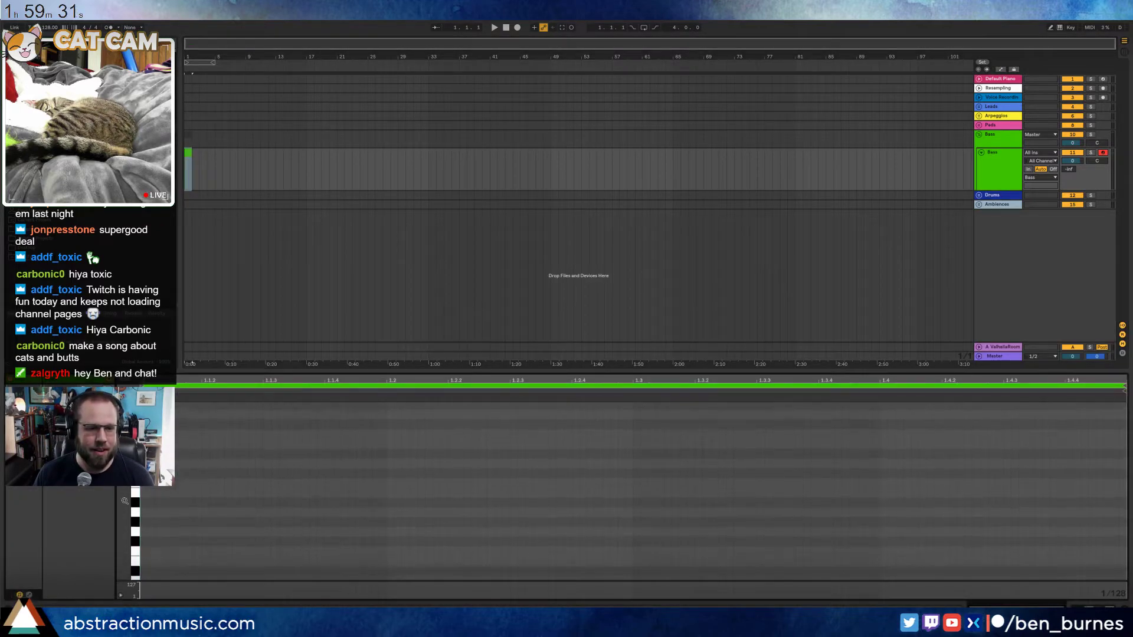
left_click_drag(141, 519, 323, 550)
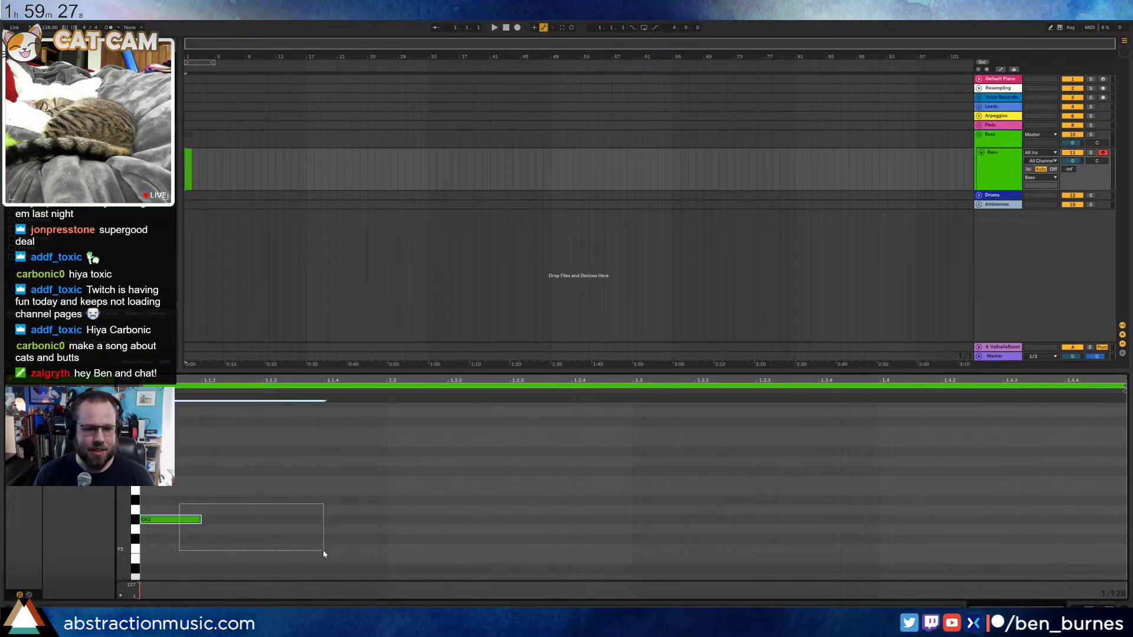
Repeat the G#2 note every three sixteenths up to beat 1.4, adding a final note at 1.4.3 lowered to F#2
key("ctrl+d")
key("ctrl+d")
key("ctrl+d")
key("ctrl+d")
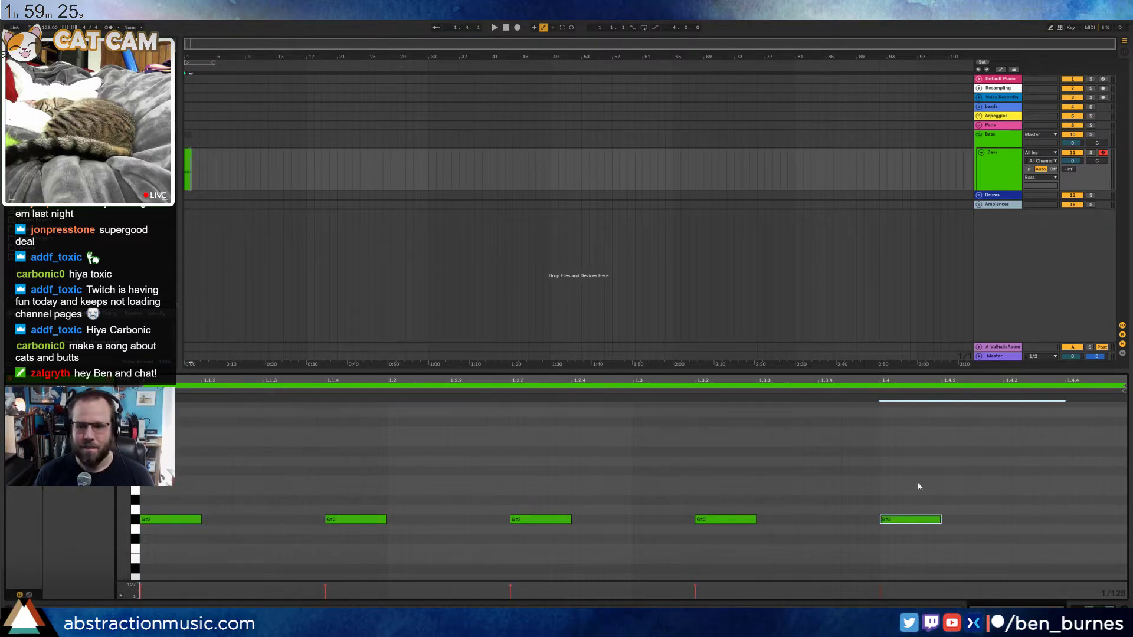
left_click_drag(919, 483, 1002, 571)
key("ctrl+d")
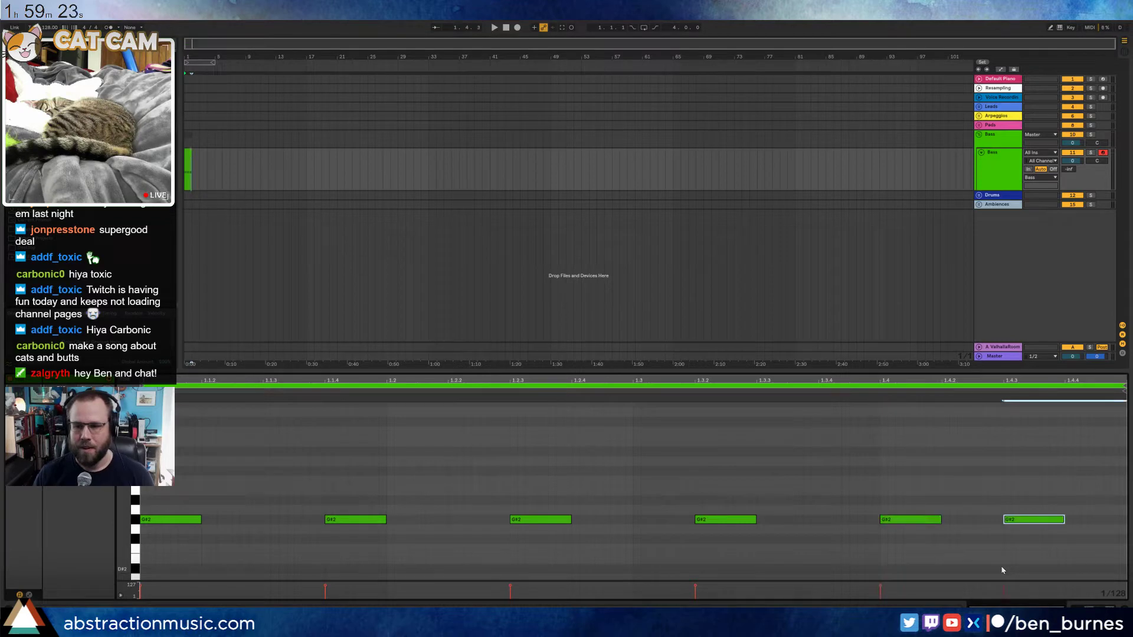
key("Down")
key("Down")
Unfold the Drums group and load the 808 Core Kit on its Drum Rack track
left_click(979, 195)
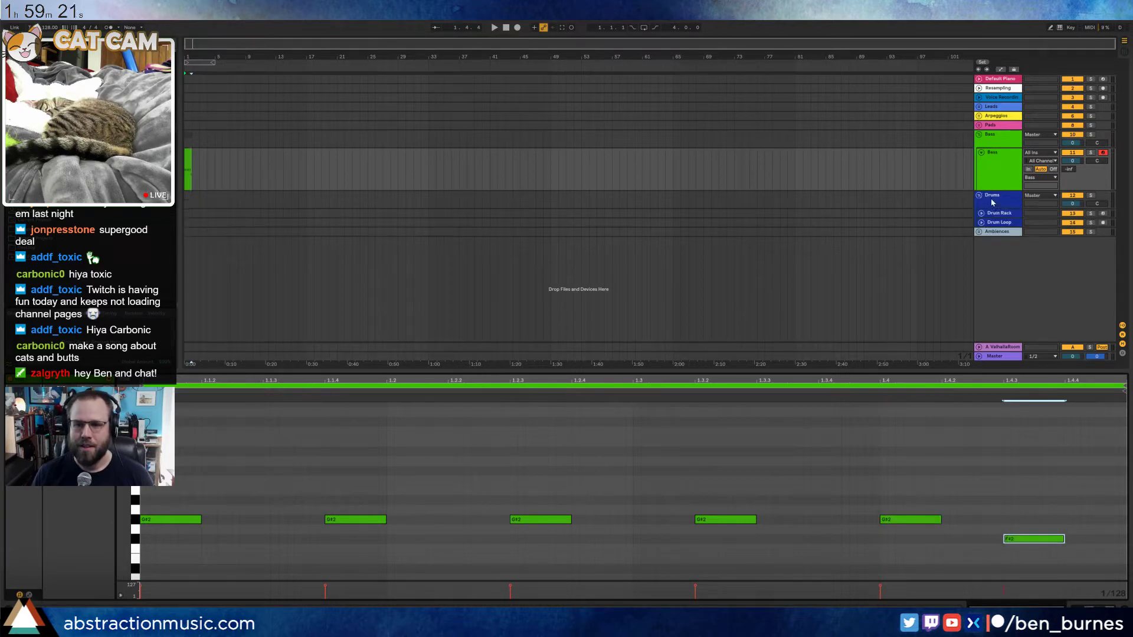
left_click(998, 214)
key("shift+Tab")
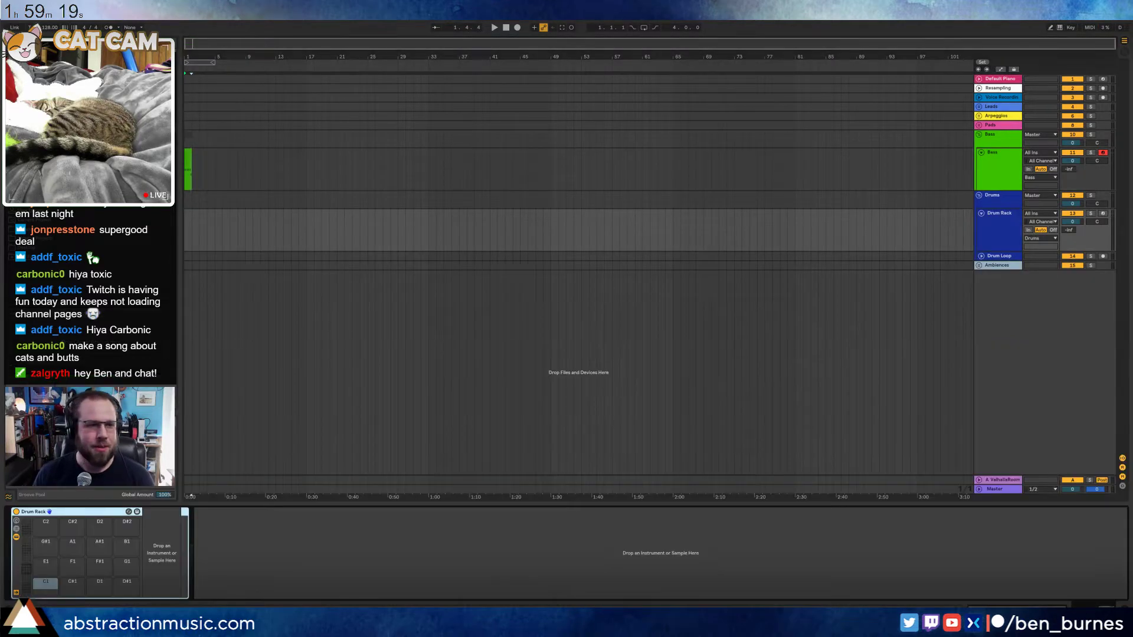
left_click(33, 131)
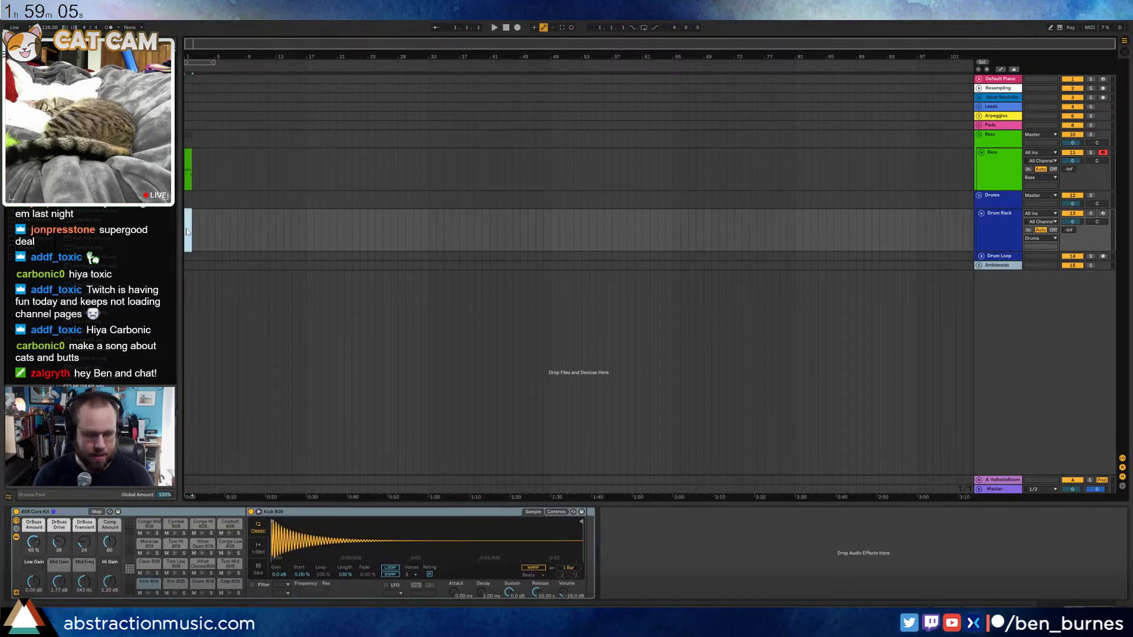
Create a one-bar MIDI clip at the start of the Drum Rack track with a Kick 808 note on every beat
key("ctrl+shift+m")
left_click_drag(148, 565, 226, 574)
double_click(170, 575)
key("ctrl+d")
key("ctrl+d")
key("ctrl+d")
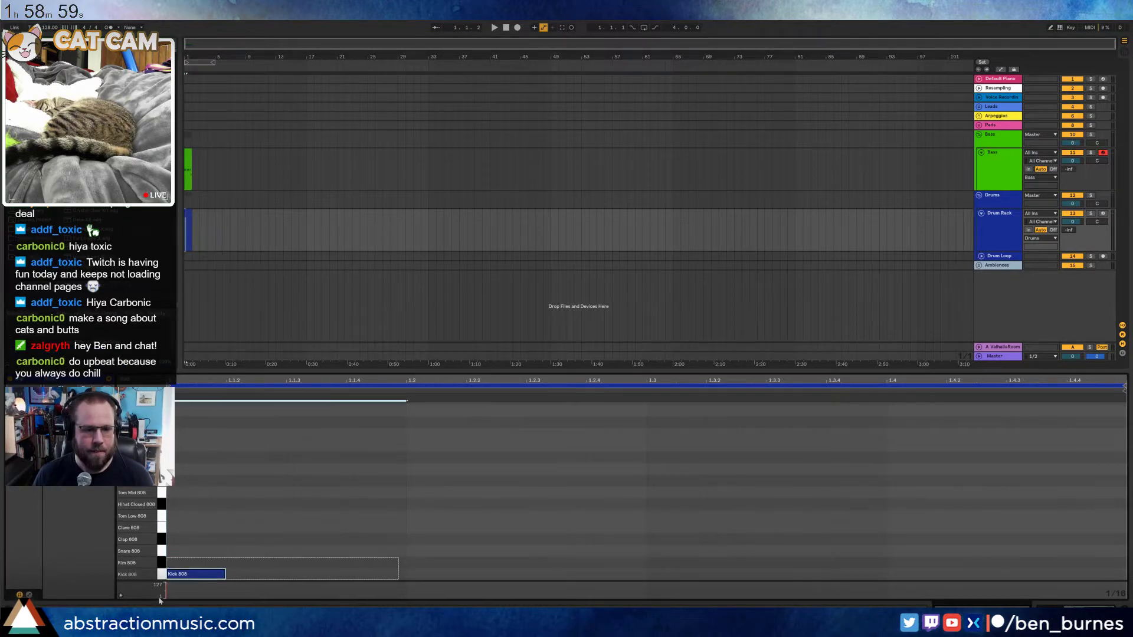
Loop playback over the one-bar bass clip and set the waveform of Operator's oscillator A to Square 4
left_click(188, 167)
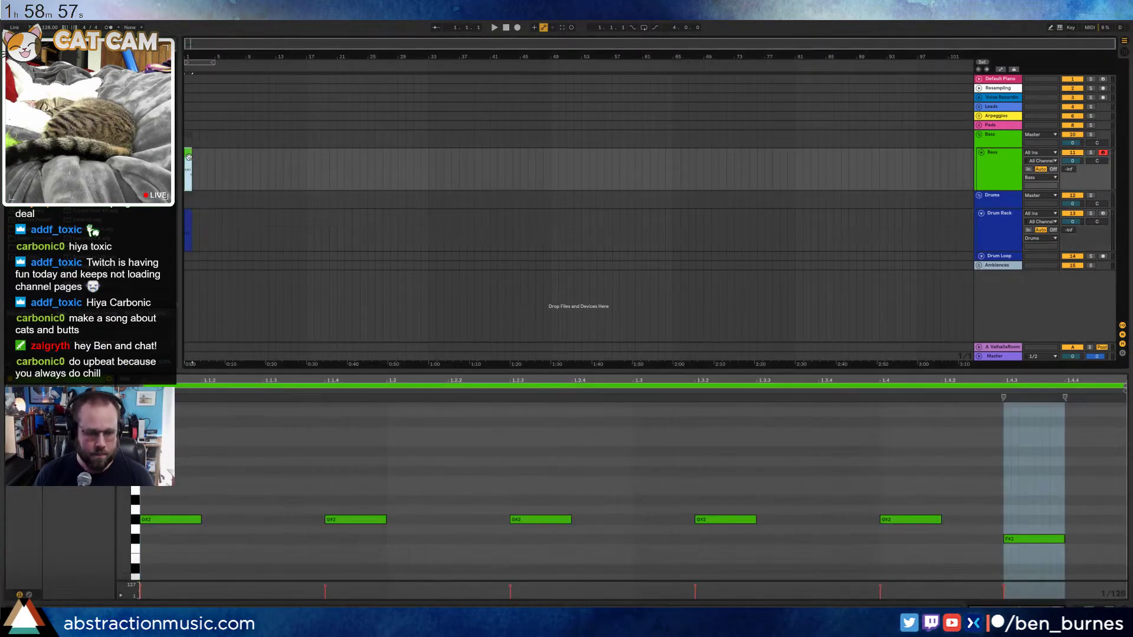
key("space")
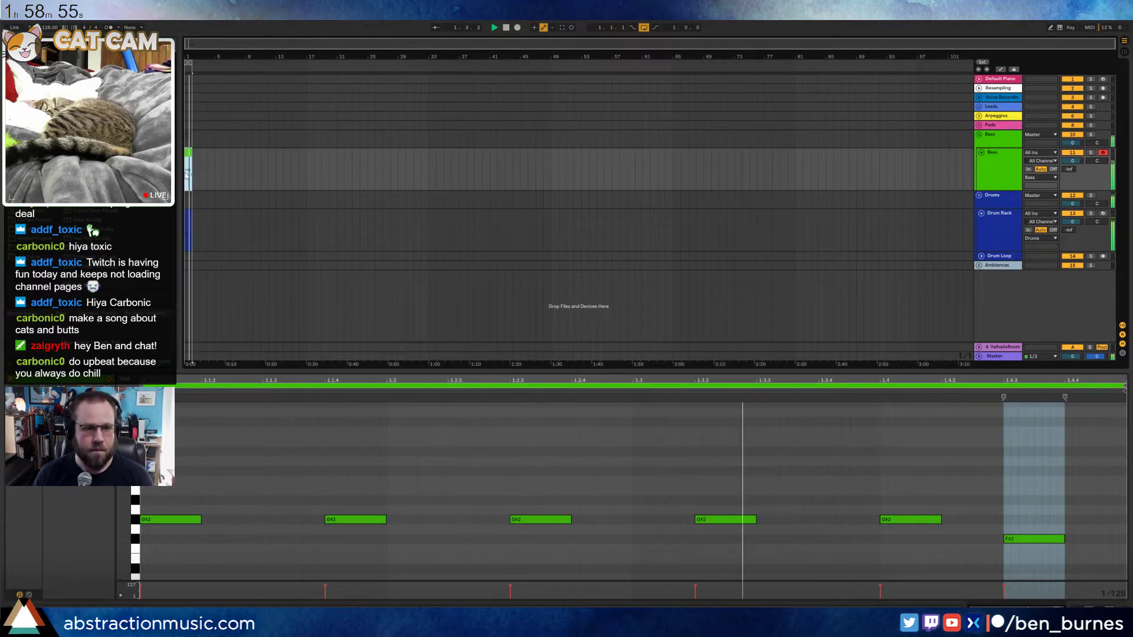
key("shift+Tab")
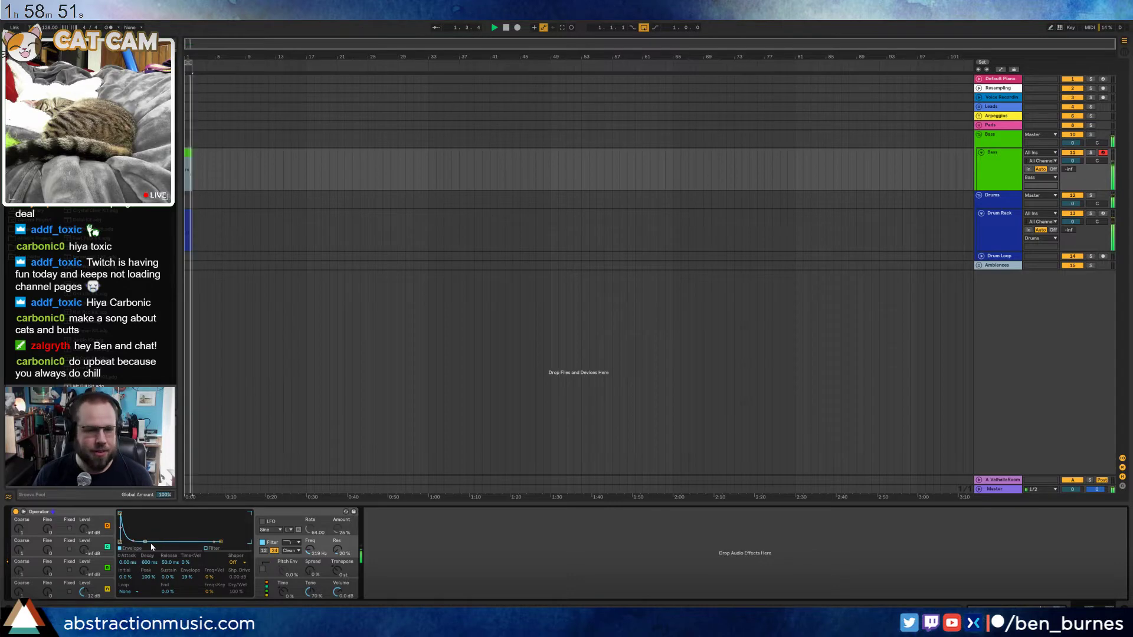
left_click(69, 583)
left_click(211, 562)
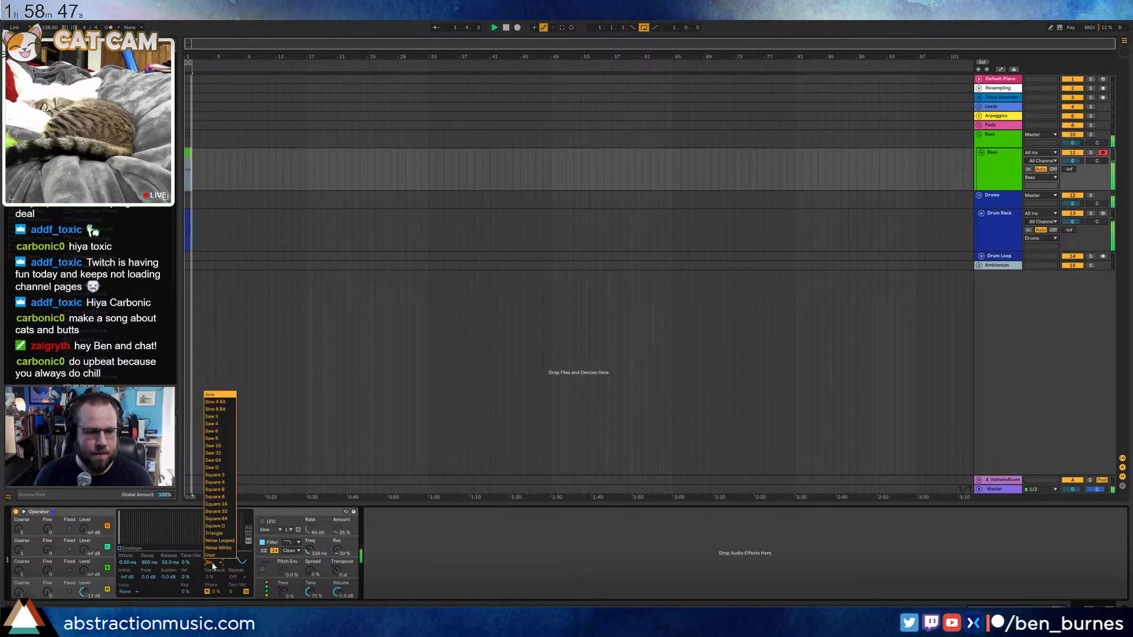
left_click(220, 487)
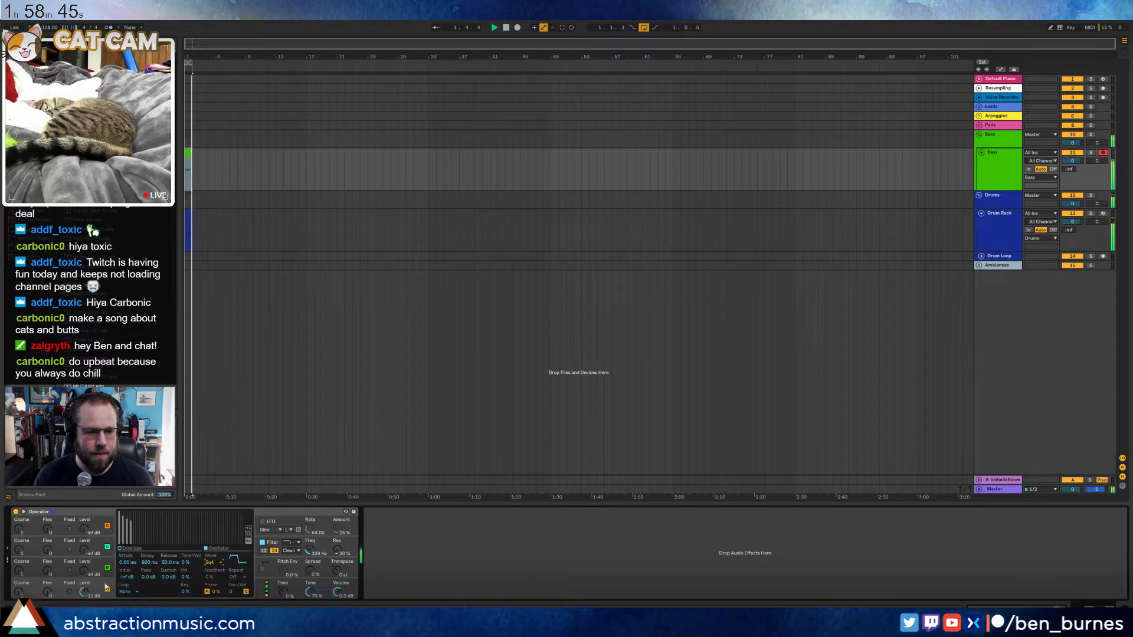
Raise Operator's spread to 58% and stop playback
left_click(312, 567)
left_click_drag(312, 567, 311, 543)
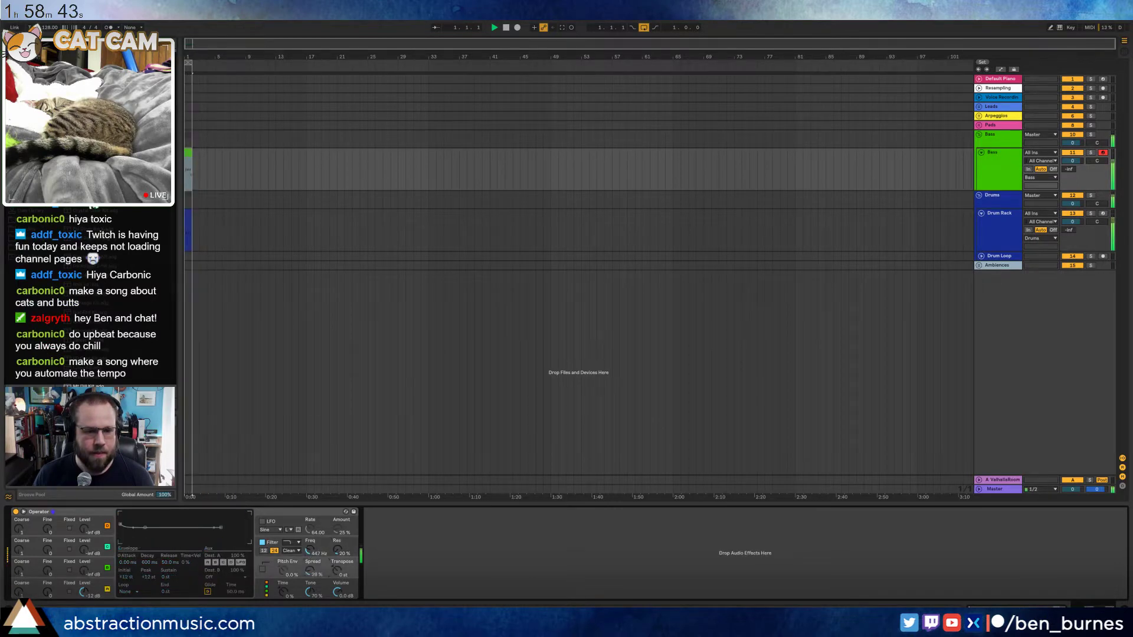
left_click(66, 587)
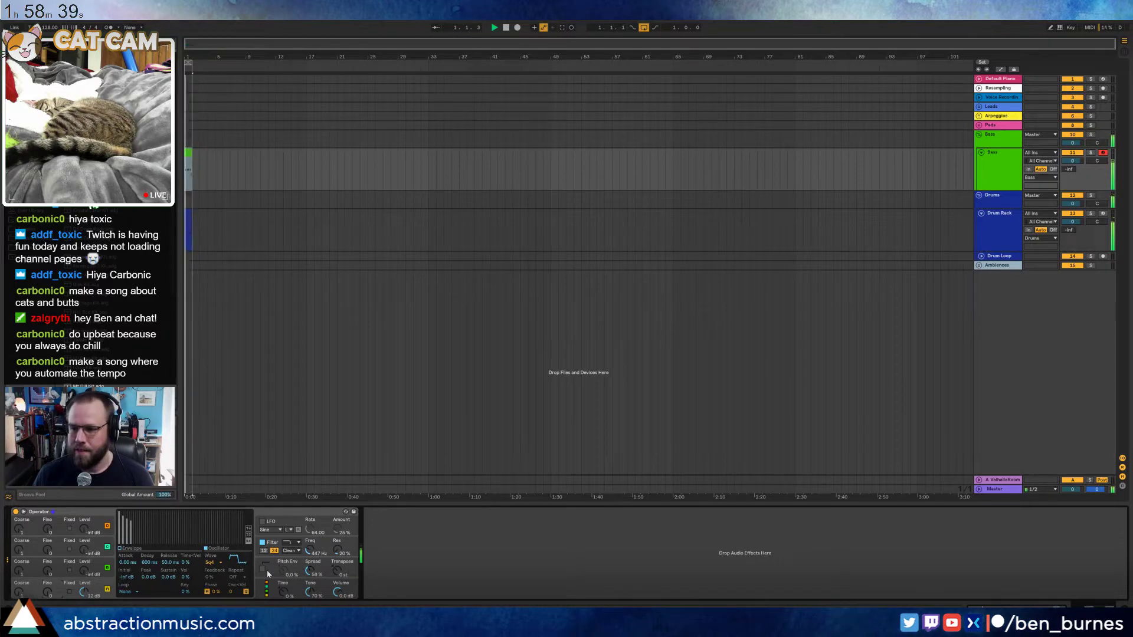
key("space")
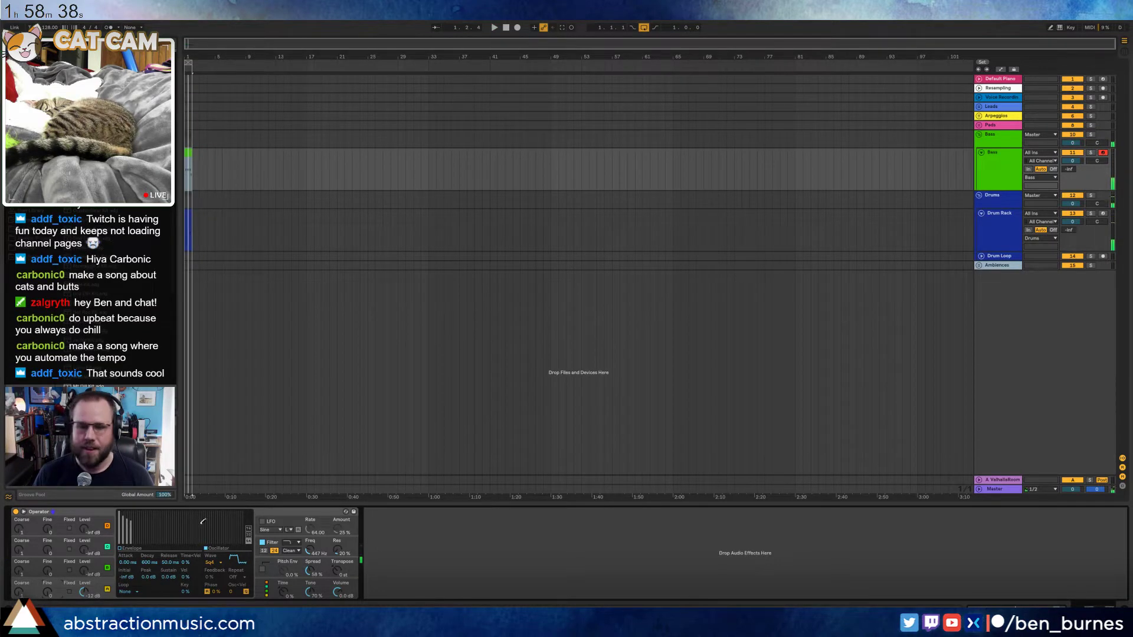
Set Operator's filter frequency to about 549 Hz and its resonance to 27%, and resume playback
left_click(324, 544)
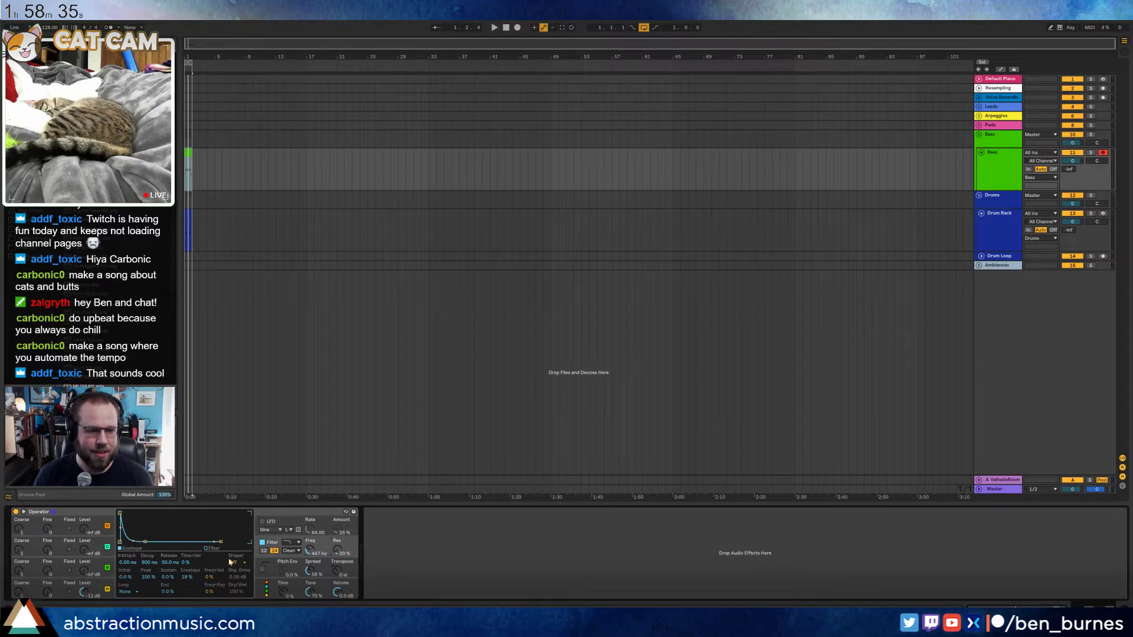
left_click_drag(338, 550, 330, 545)
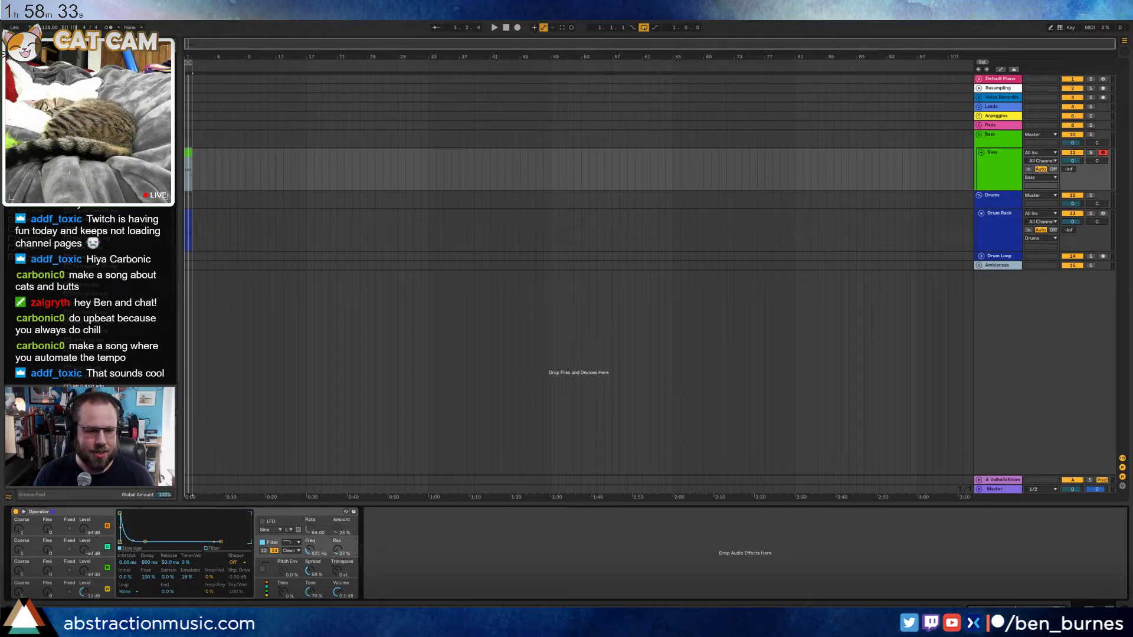
key("space")
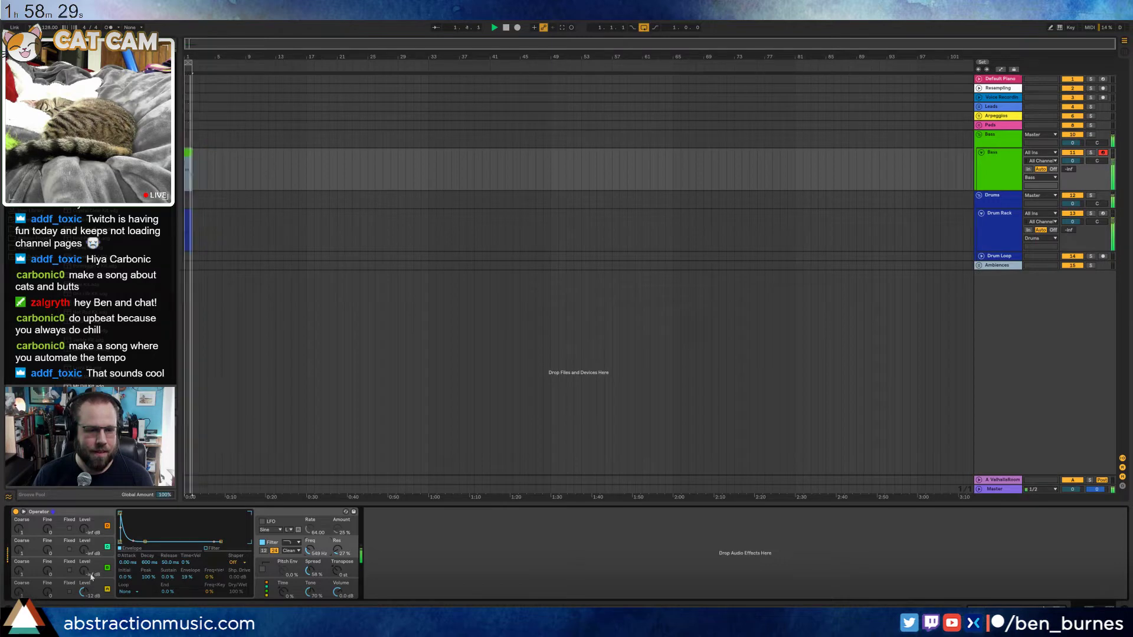
Raise the level of Operator's oscillator B and set its coarse tuning to 0.5
left_click_drag(84, 571, 84, 556)
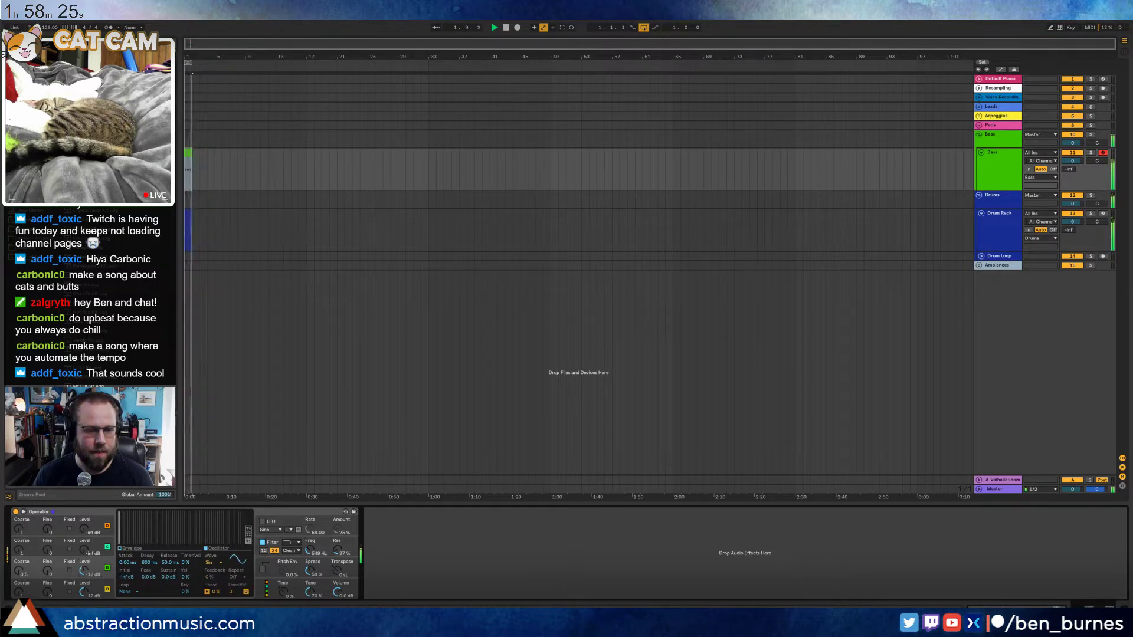
Set Operator's filter envelope amount to 24% with a shorter decay, bring the filter frequency to about 208 Hz, and stop playback
left_click_drag(310, 550, 309, 573)
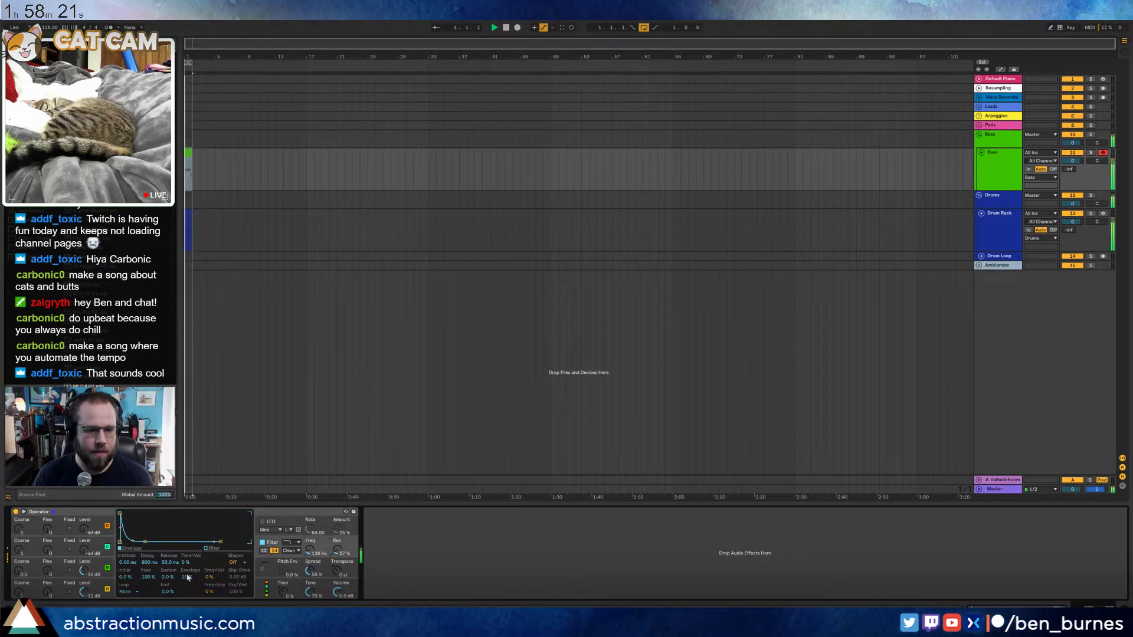
left_click_drag(187, 577, 188, 573)
left_click_drag(145, 542, 143, 542)
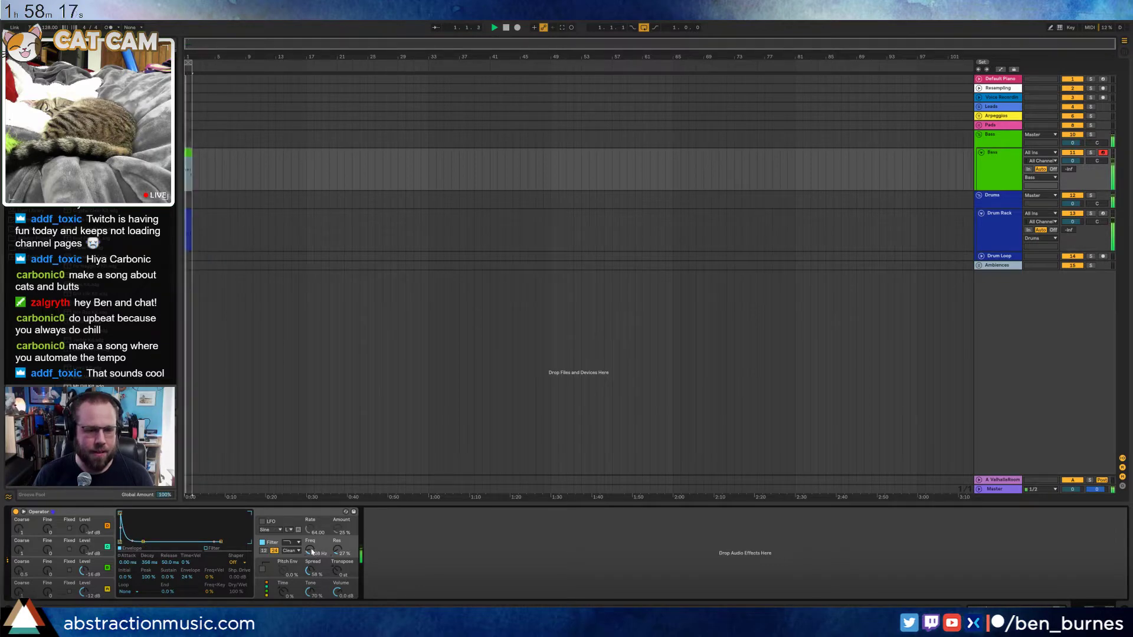
left_click_drag(310, 551, 310, 543)
key("space")
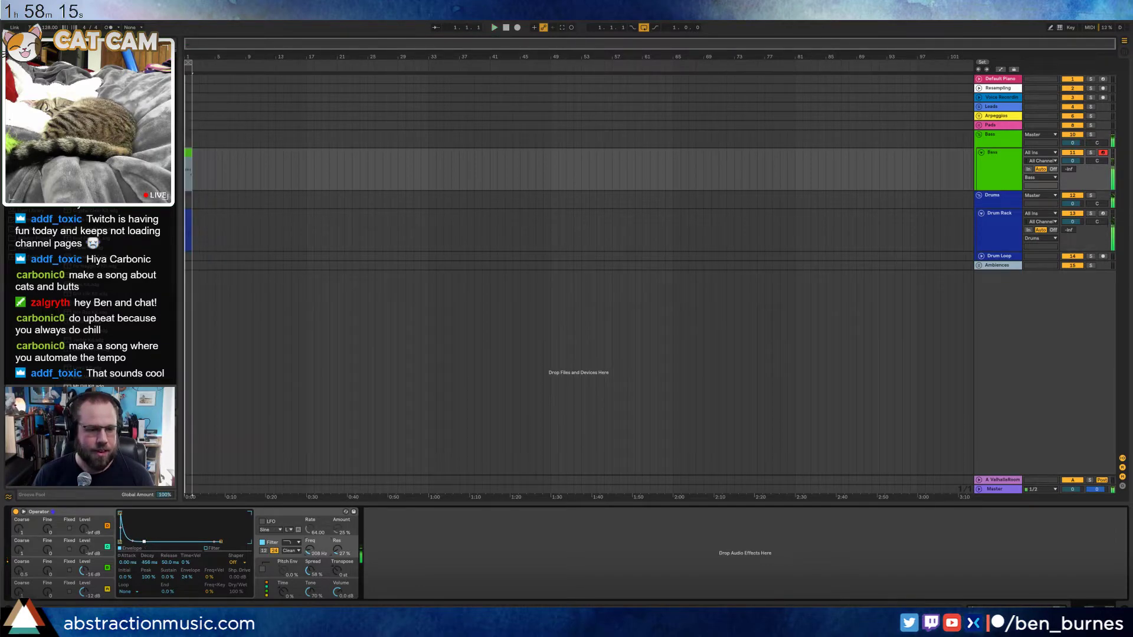
left_click(93, 577)
left_click(85, 592)
left_click(84, 572)
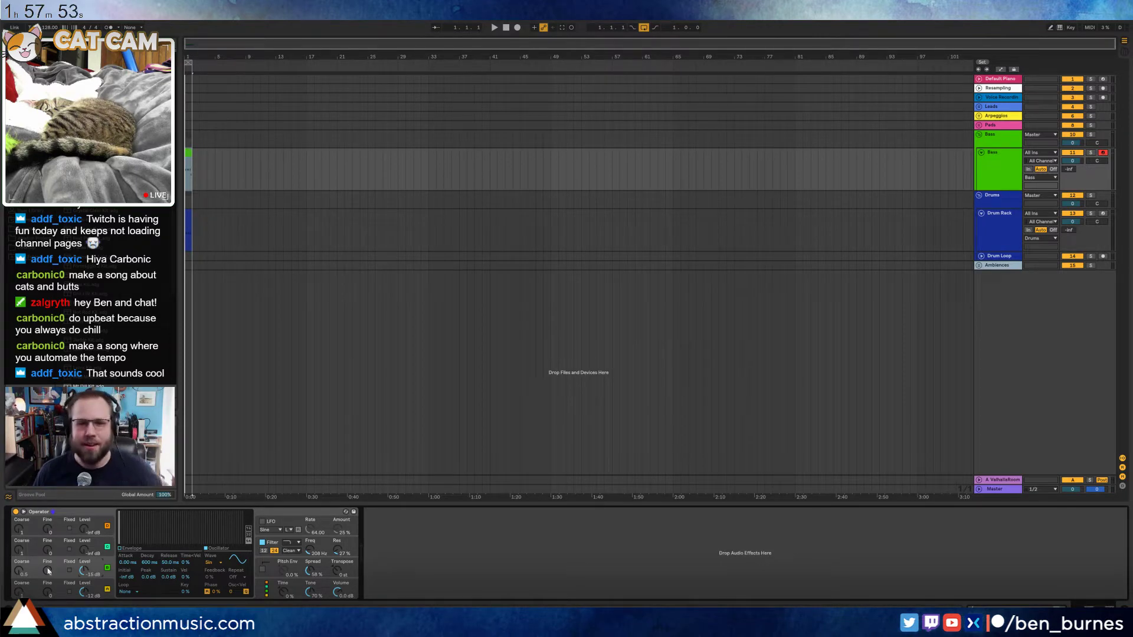
Unfold the Pads group and its Pad track, and insert an empty one-bar MIDI clip over bar 1
left_click_drag(197, 46, 181, 52)
left_click(979, 125)
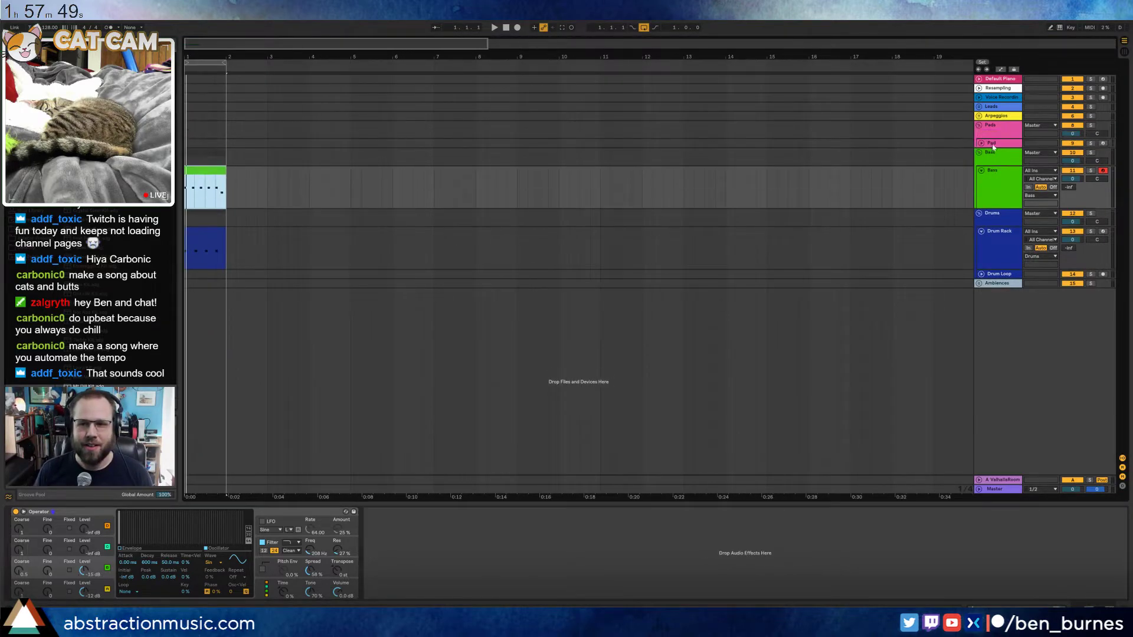
left_click(991, 143)
left_click(982, 144)
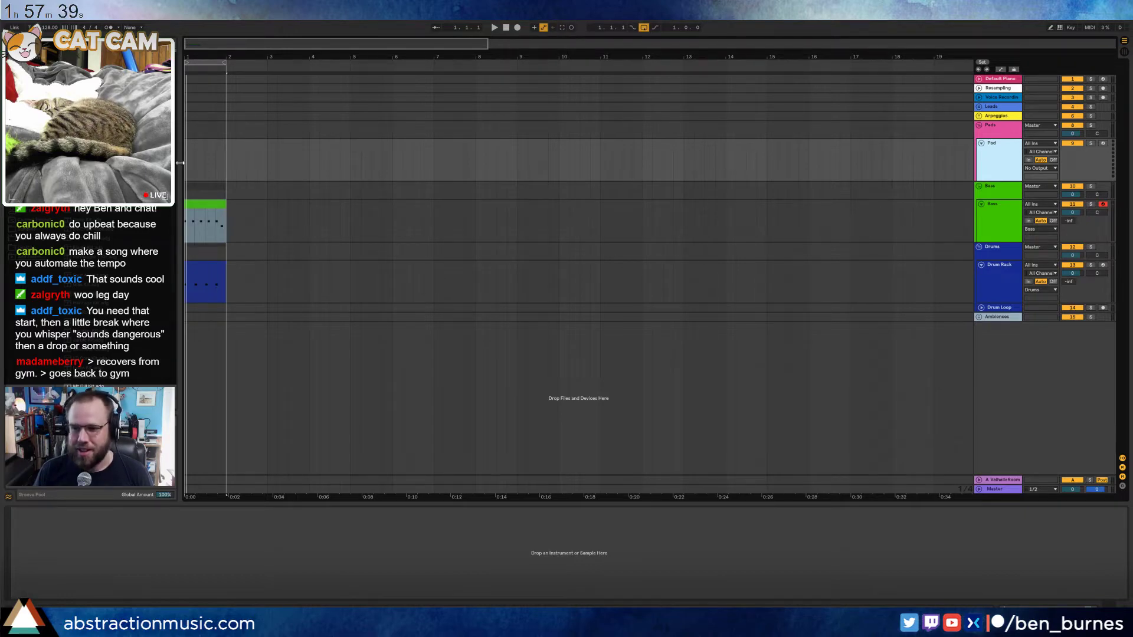
left_click_drag(223, 160, 185, 160)
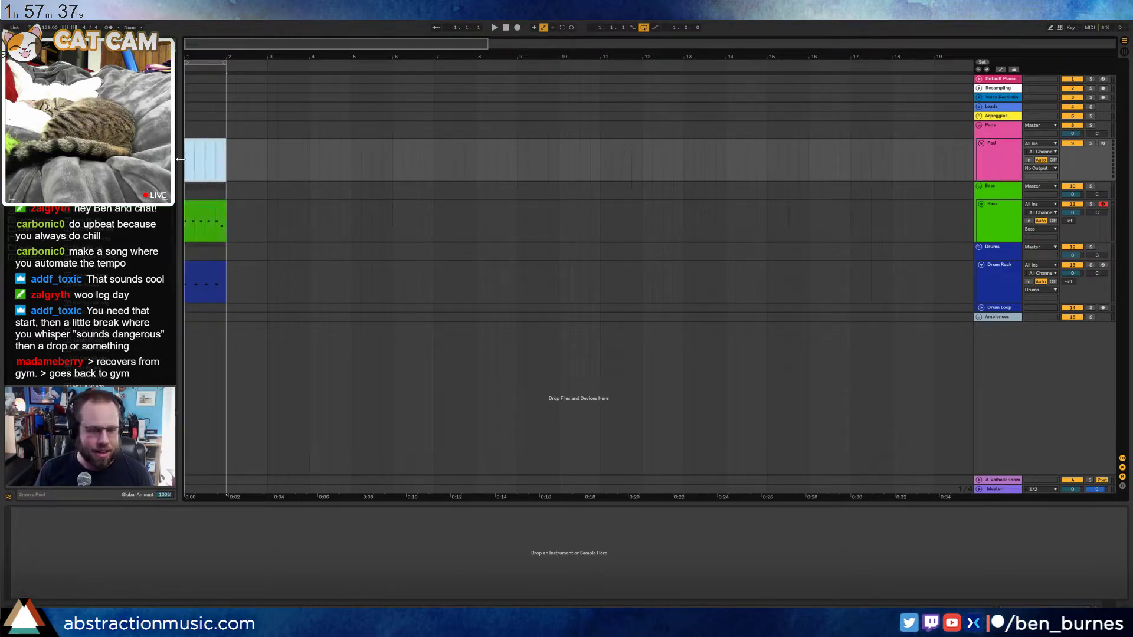
key("ctrl+shift+m")
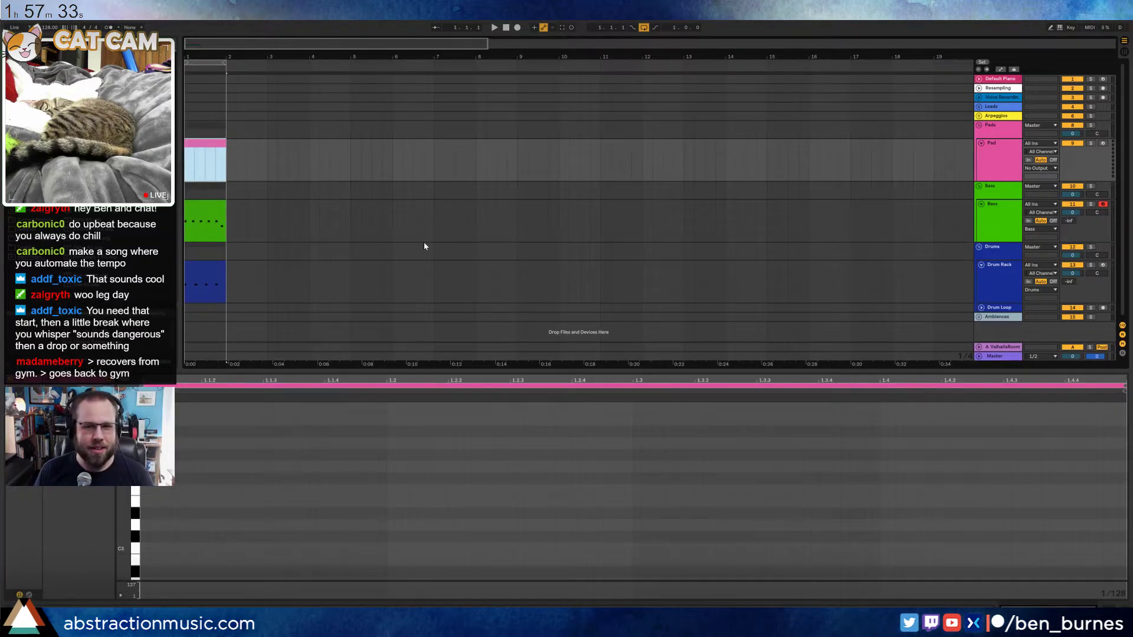
Write three sixteenth-long C3 notes in the Pad clip, spaced three sixteenths apart from the start of the bar
left_click(424, 242)
left_click(202, 142)
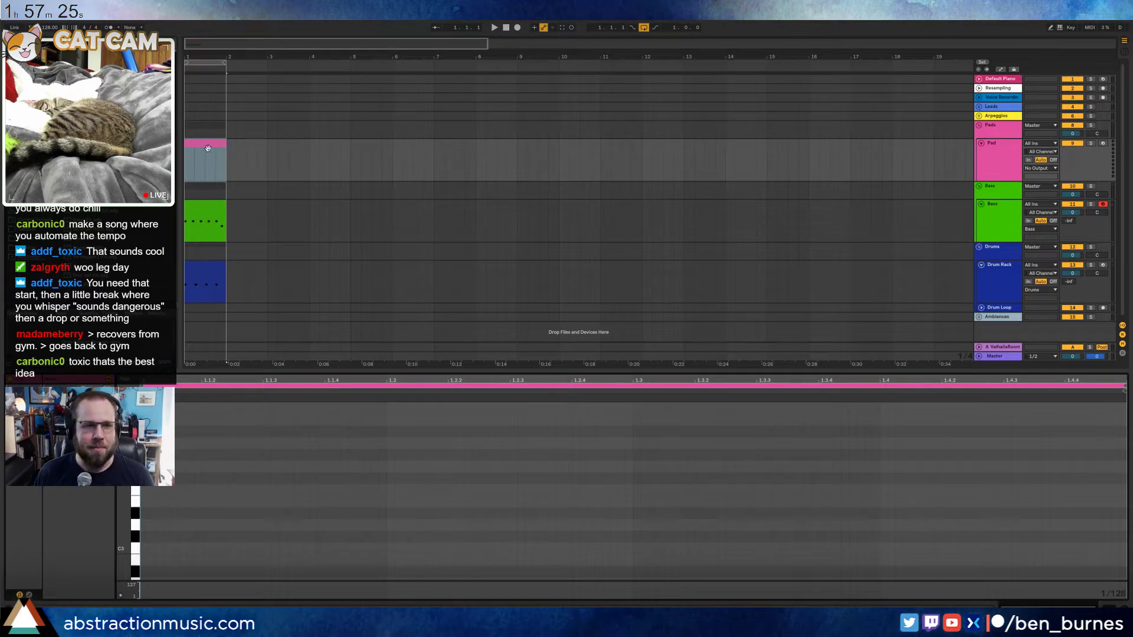
left_click_drag(124, 504, 109, 504)
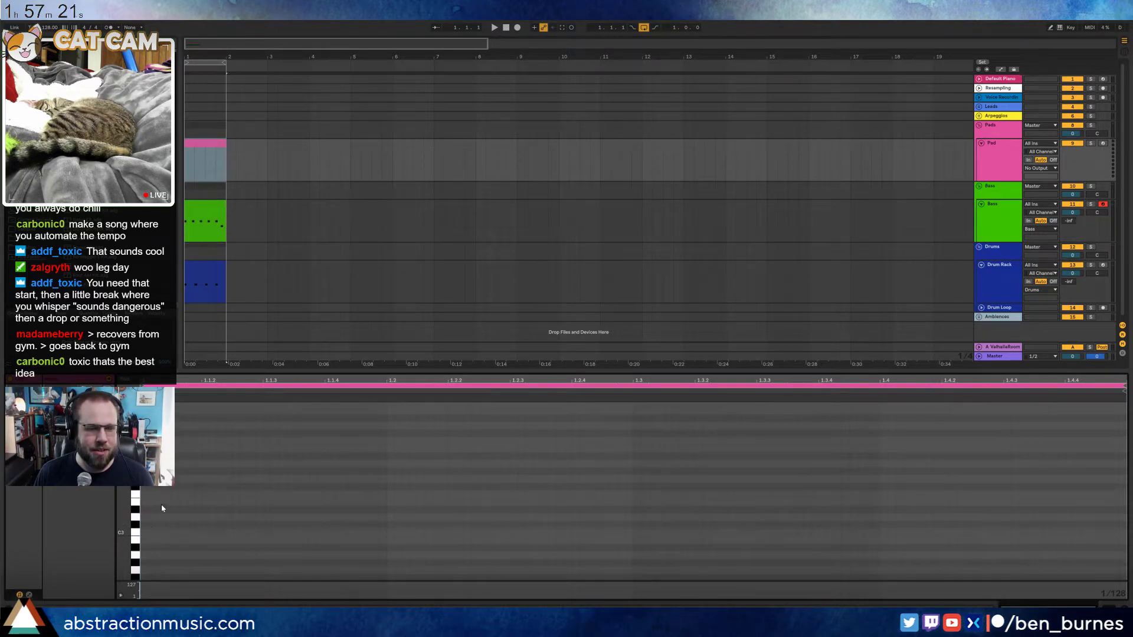
left_click(208, 210)
left_click(204, 148)
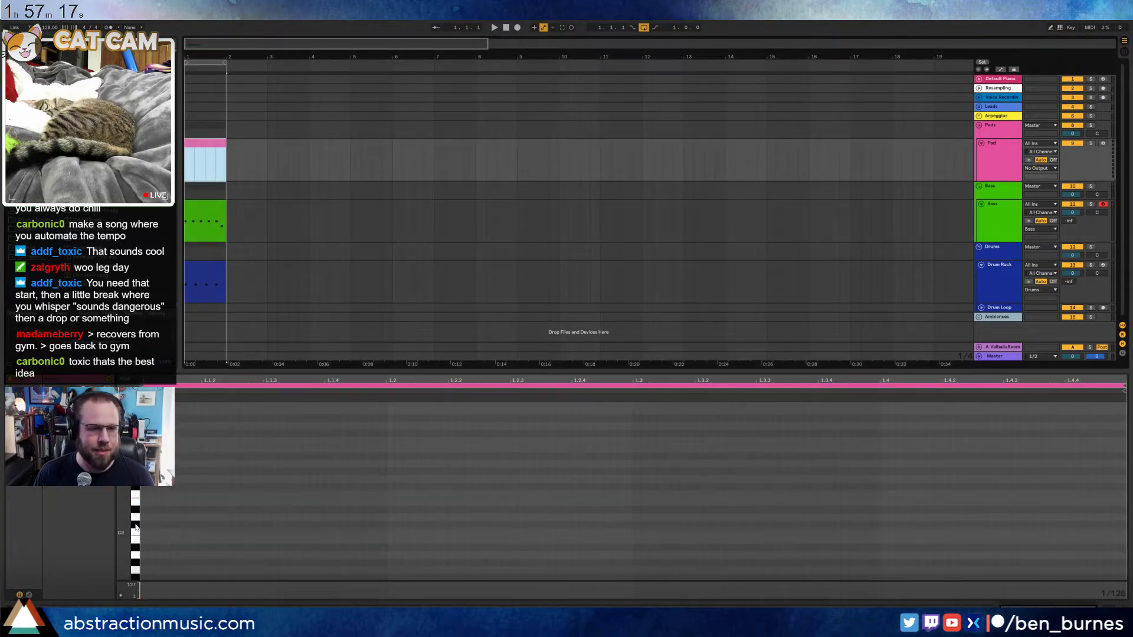
left_click_drag(143, 530, 321, 554)
key("ctrl+d")
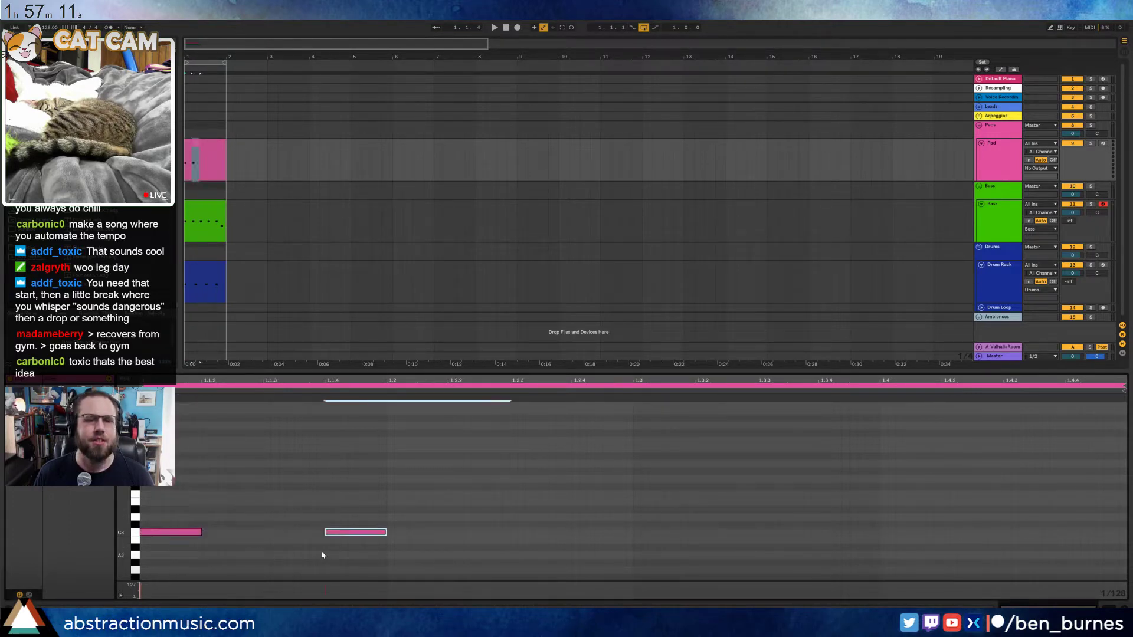
key("ctrl+d")
Copy the three C3 notes and transpose the copies up three semitones to D#3
left_click_drag(165, 506, 527, 579)
key("ctrl+c")
key("ctrl+v")
key("Up")
key("Up")
key("Up")
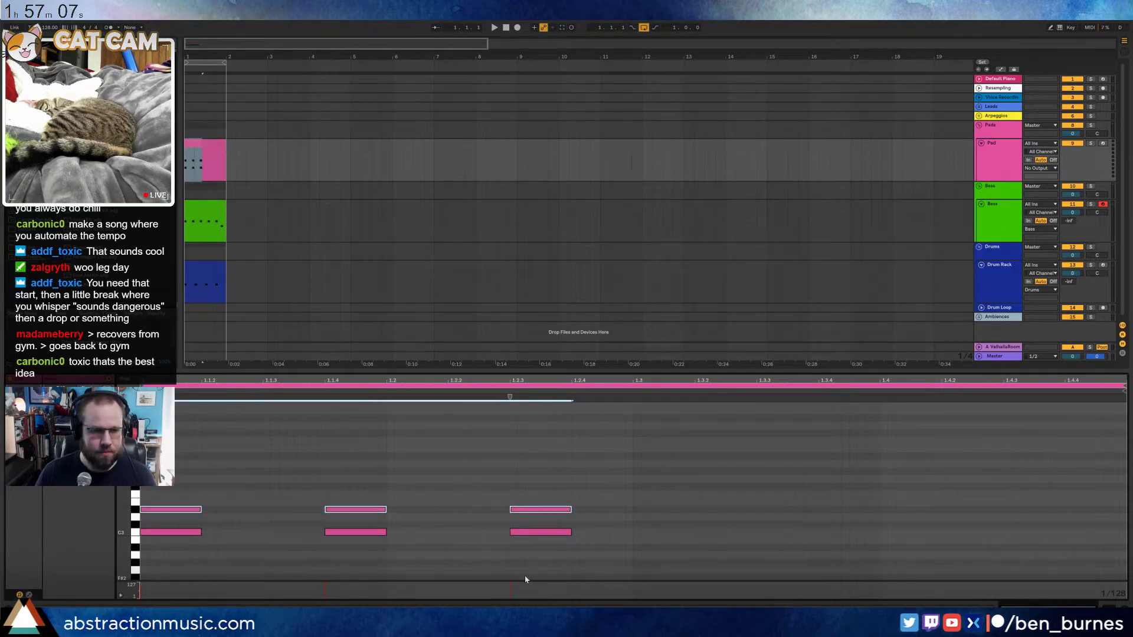
Try the upper three pad notes at G3 and bring them back down to D#3
key("Up")
key("Up")
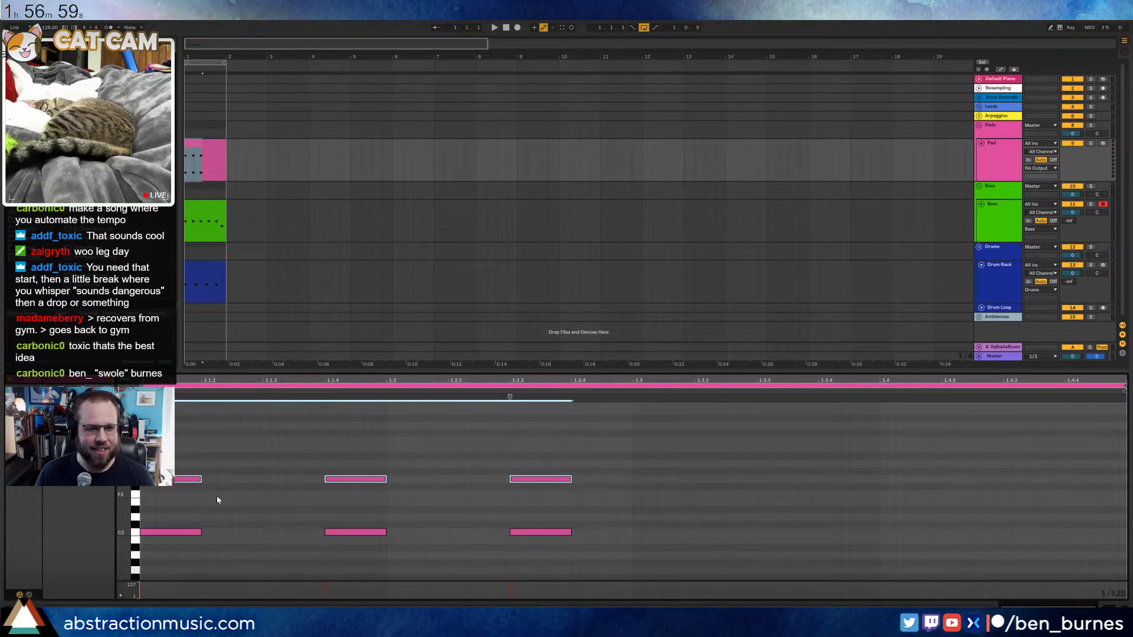
key("Down")
key("Down")
key("Down")
key("Down")
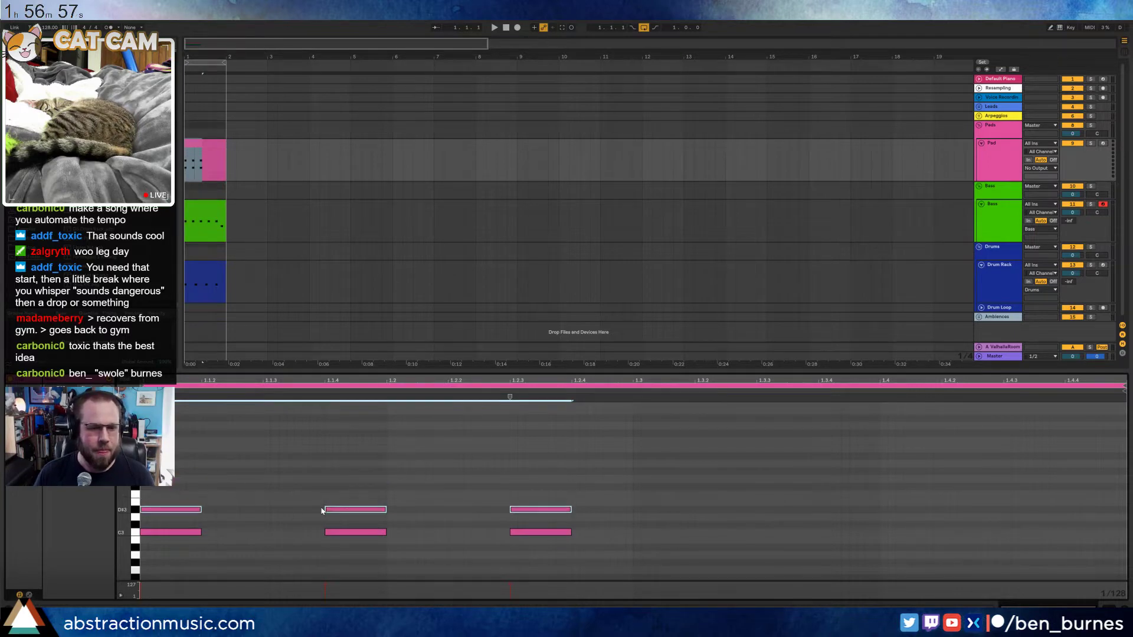
Bring up Analog on the Pad track, lower its filter 1 frequency to about 340 Hz, and turn on unison with added detune
key("shift+Tab")
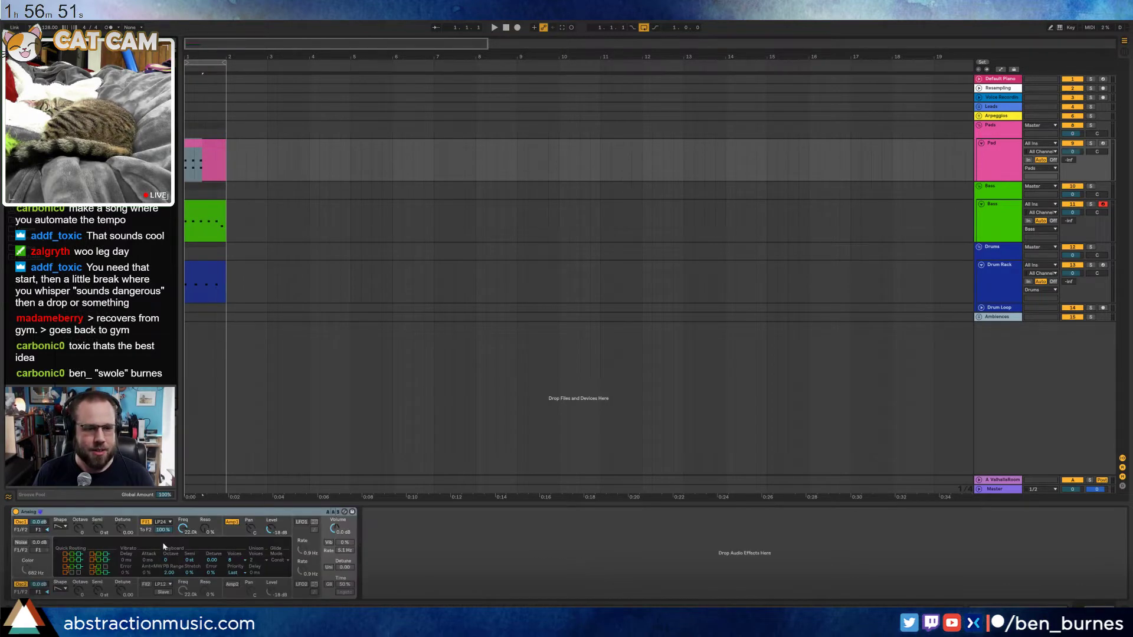
left_click_drag(185, 532, 185, 567)
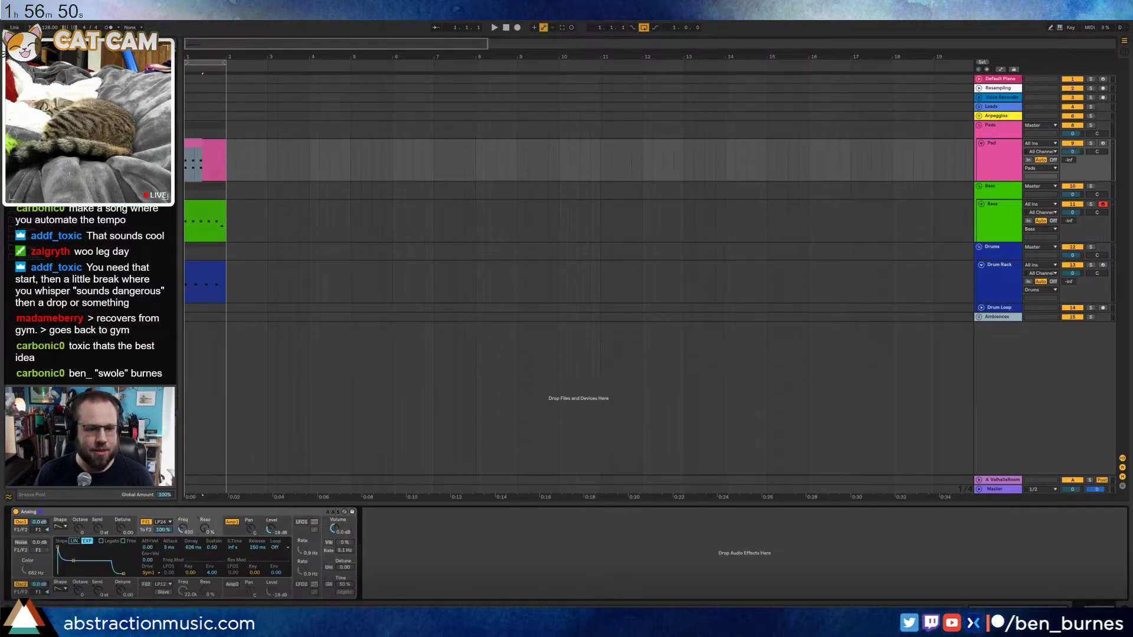
left_click(328, 567)
mouse_move(345, 567)
left_mouse_down()
mouse_move(344, 549)
mouse_move(345, 578)
left_mouse_up()
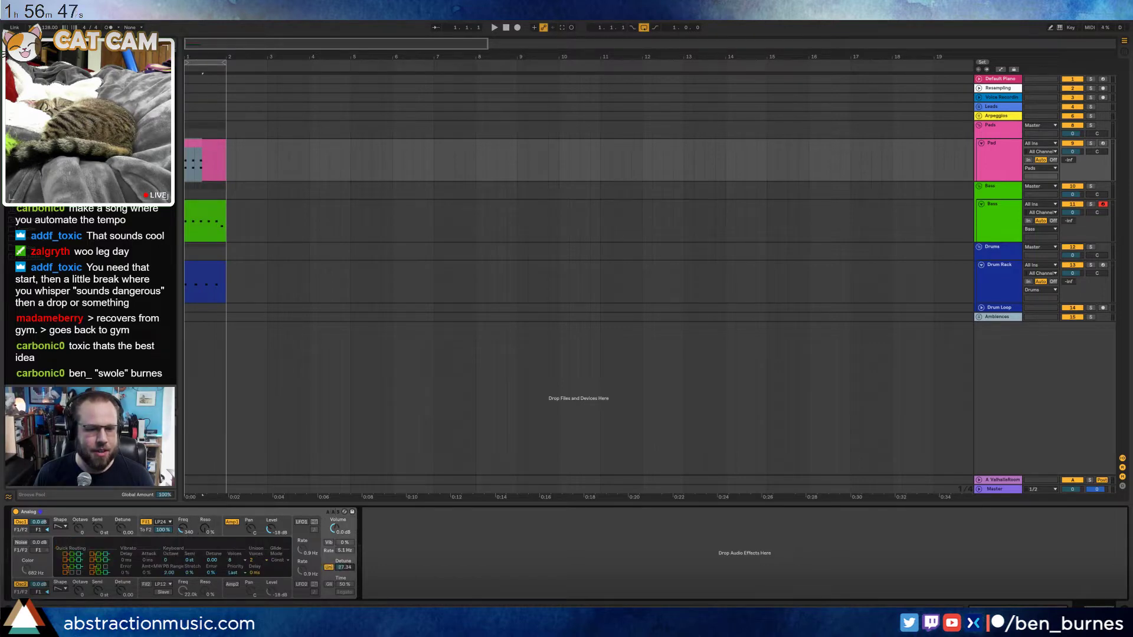
Detune Analog's oscillator 1 to 0.03 and oscillator 2 to -0.01, and raise filter 1 resonance to 13%
left_click(124, 529)
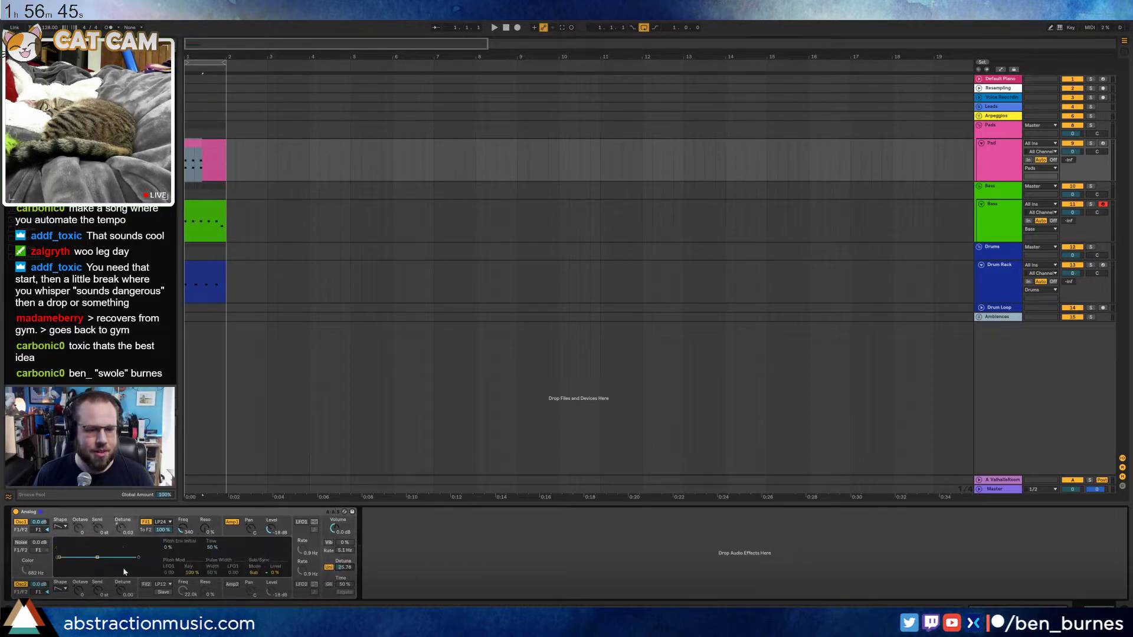
left_click(124, 590)
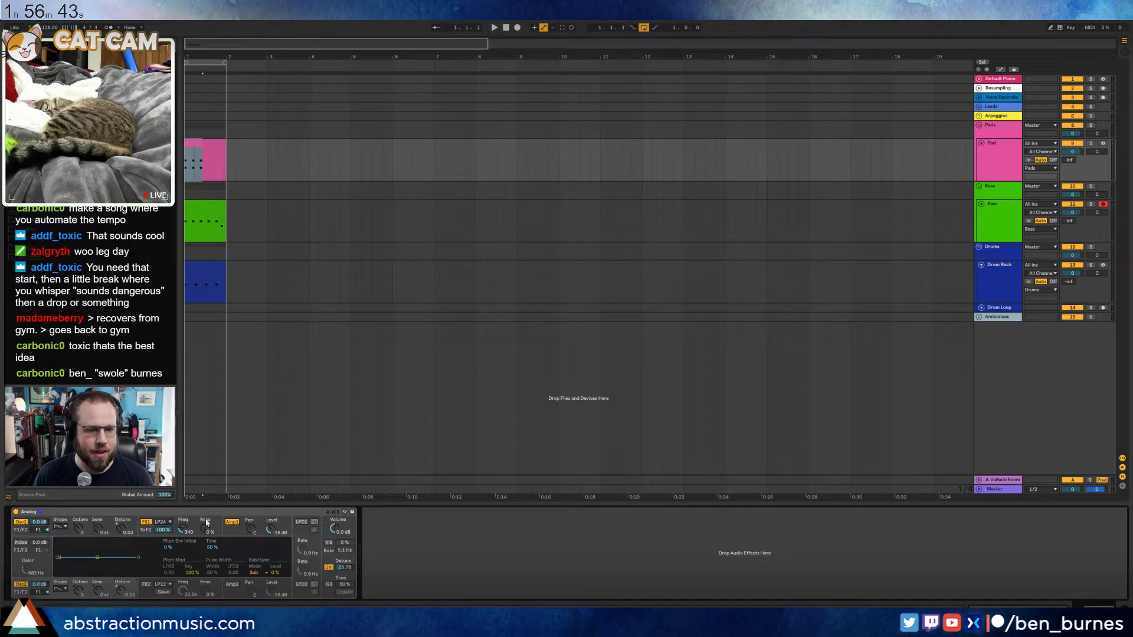
left_click_drag(206, 522, 201, 528)
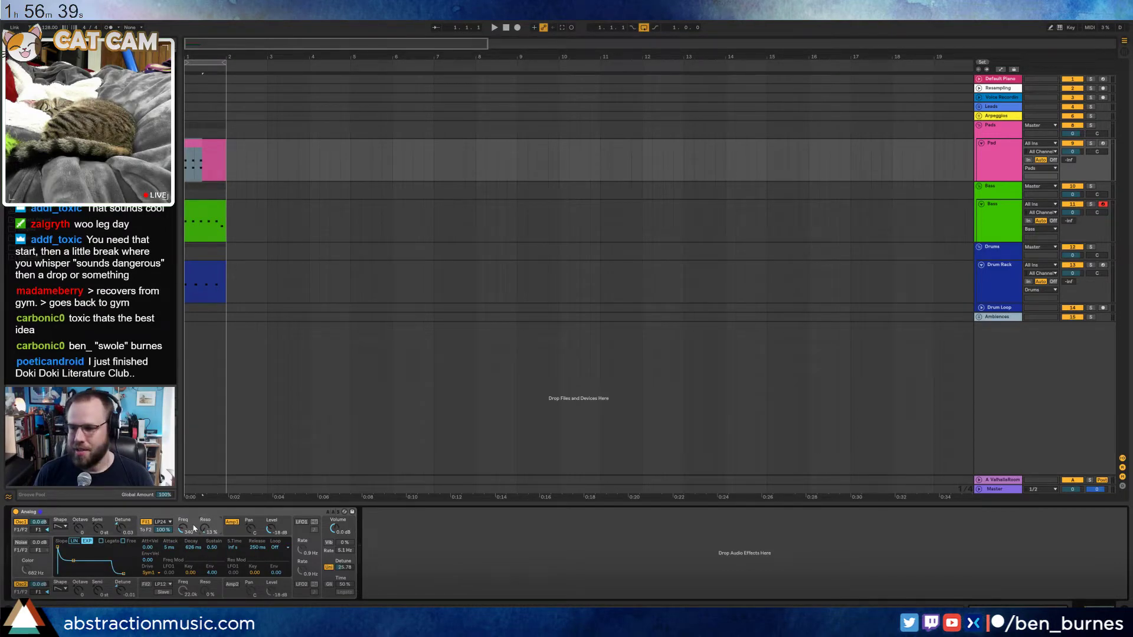
Audition the loop briefly, and raise Analog's filter 1 frequency to about 1.1 kHz
key("space")
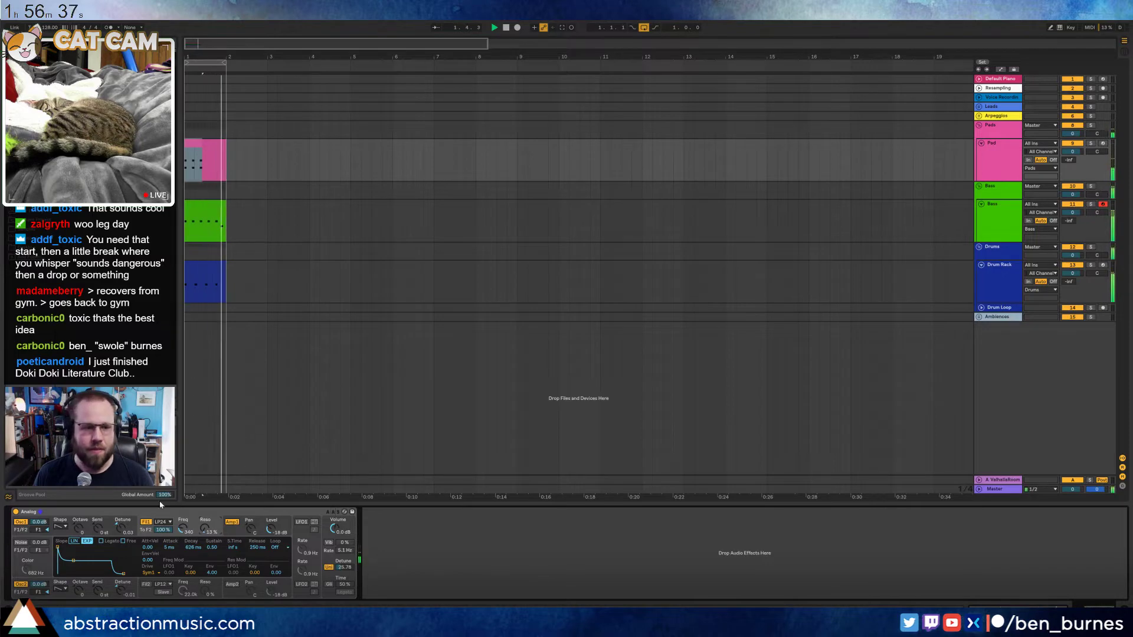
key("space")
left_click_drag(180, 527, 184, 533)
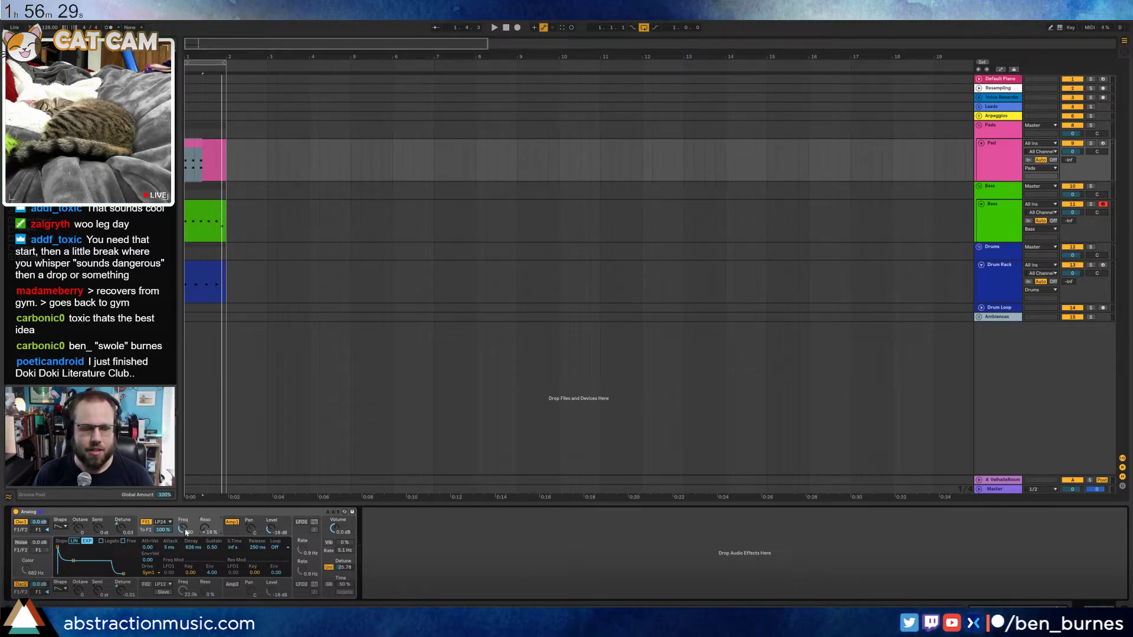
left_click_drag(179, 530, 179, 527)
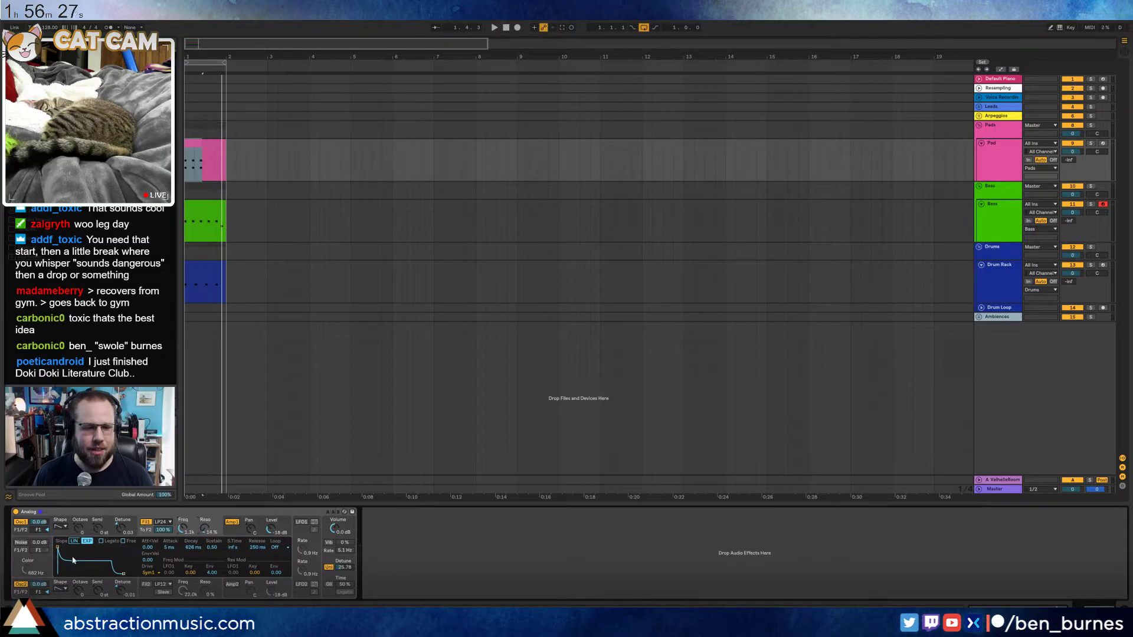
Make Analog's envelopes plucky with minimal sustain, with the amp 1 decay at 227 ms, and play the loop
left_click_drag(73, 560, 71, 574)
left_click(230, 533)
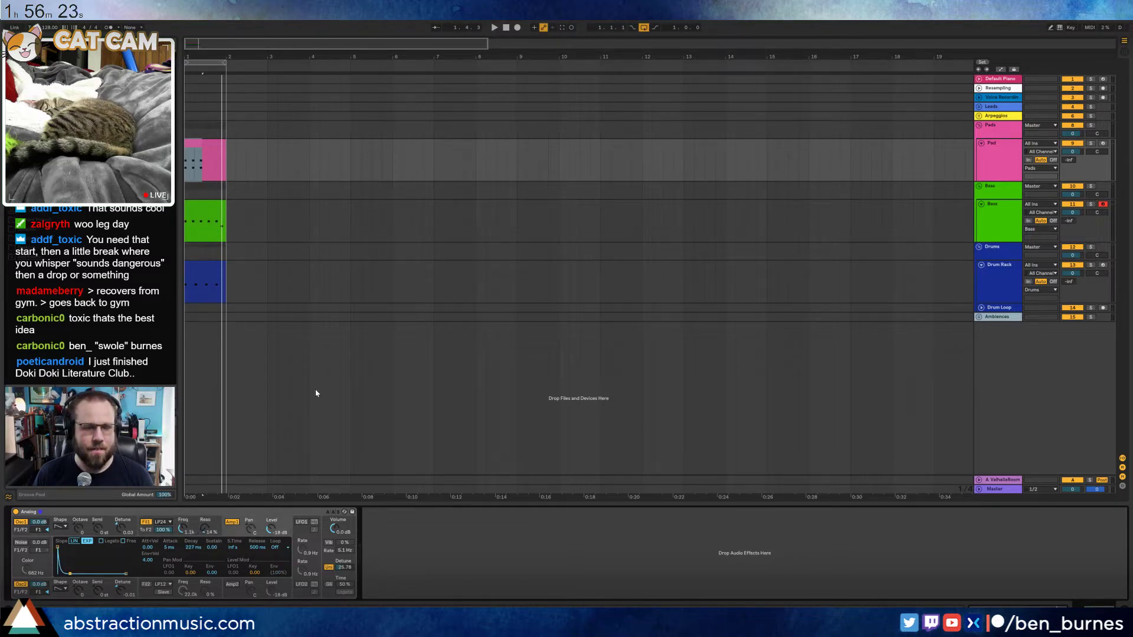
key("space")
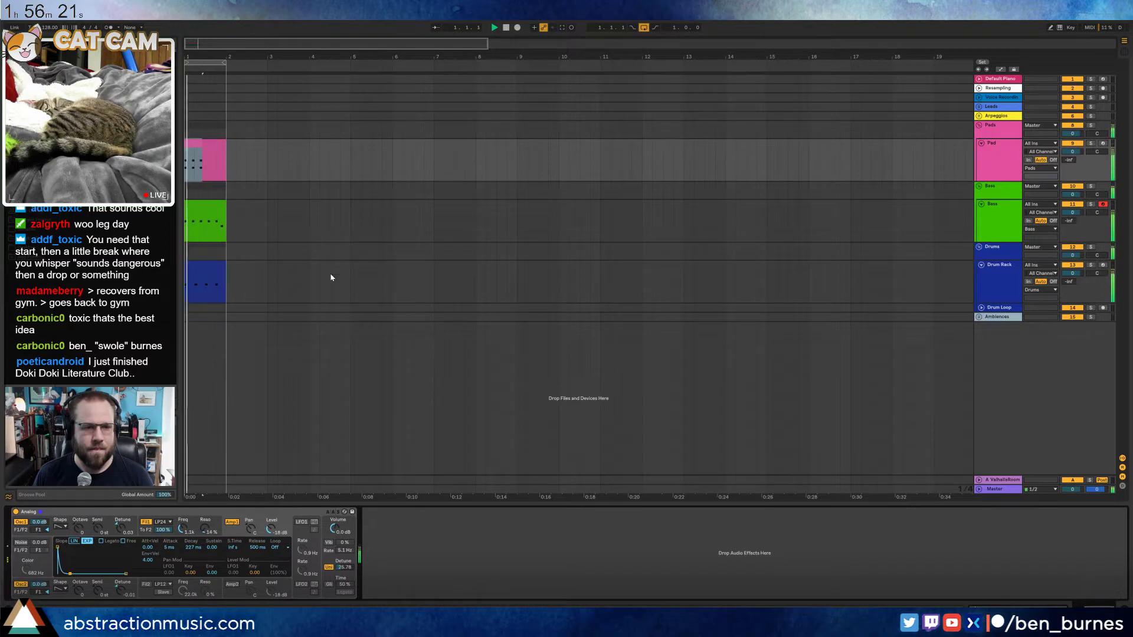
Open the Pad clip and transpose the three lower notes down one semitone to B2
double_click(210, 144)
key("space")
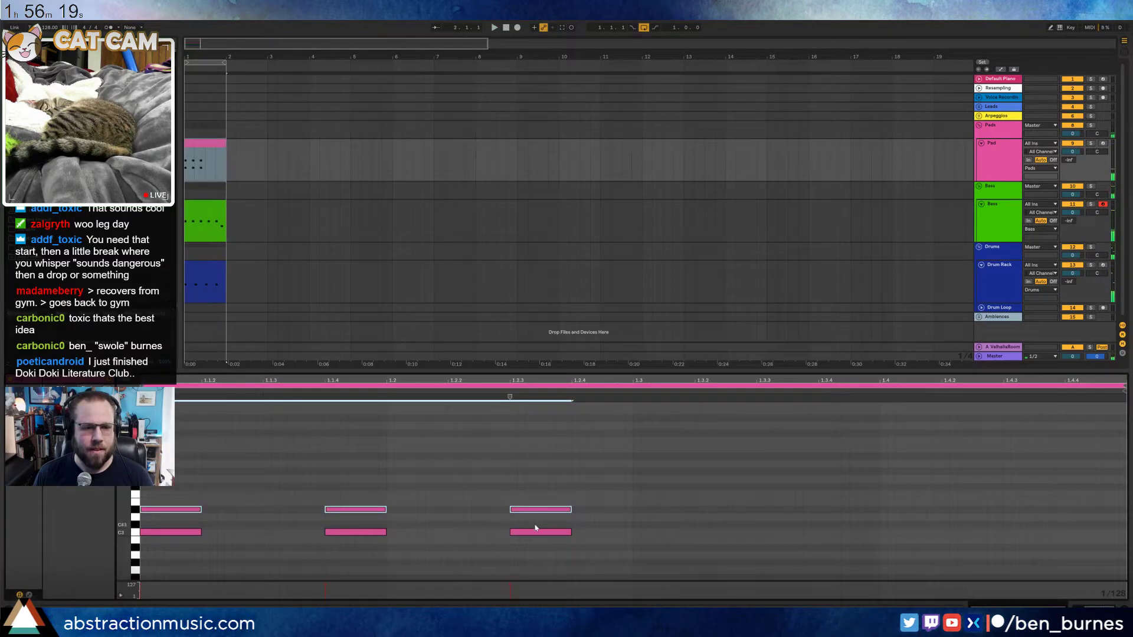
left_click_drag(589, 526, 186, 547)
key("Down")
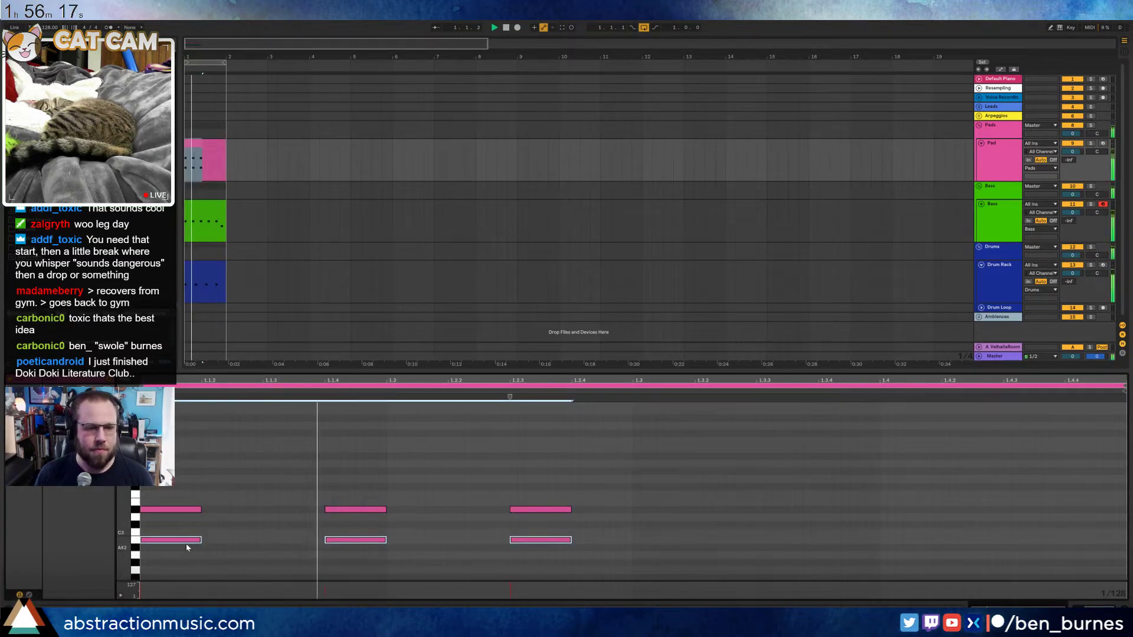
Try the upper three pad notes two semitones higher at F3 during playback, and return them to D#3
left_click_drag(178, 477, 653, 512)
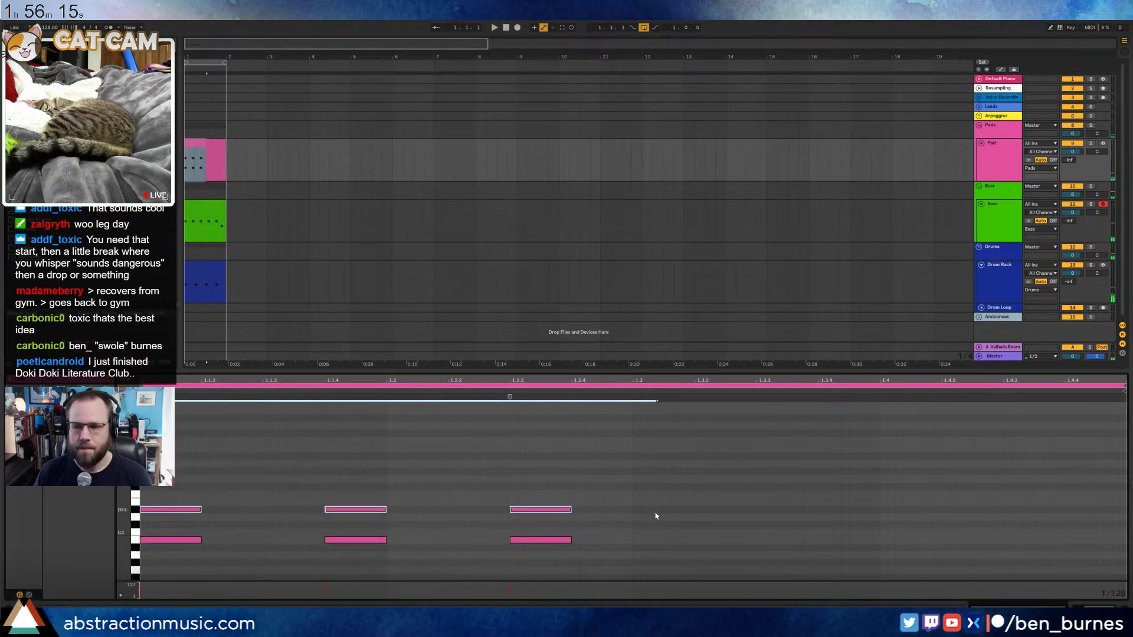
key("Up")
key("Up")
key("space")
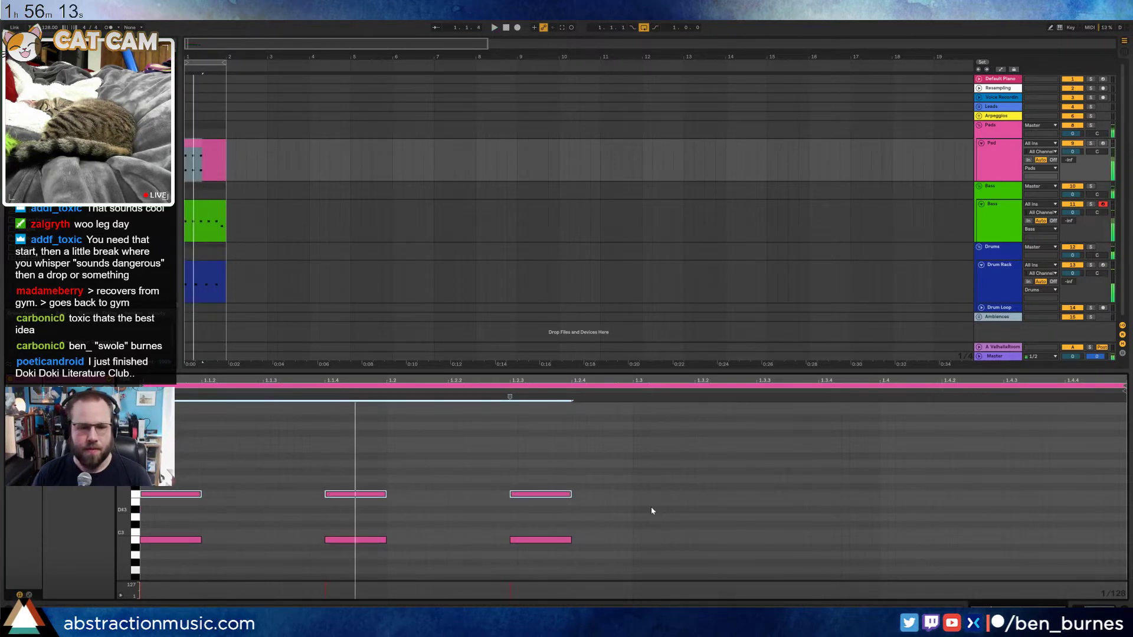
key("Down")
key("Down")
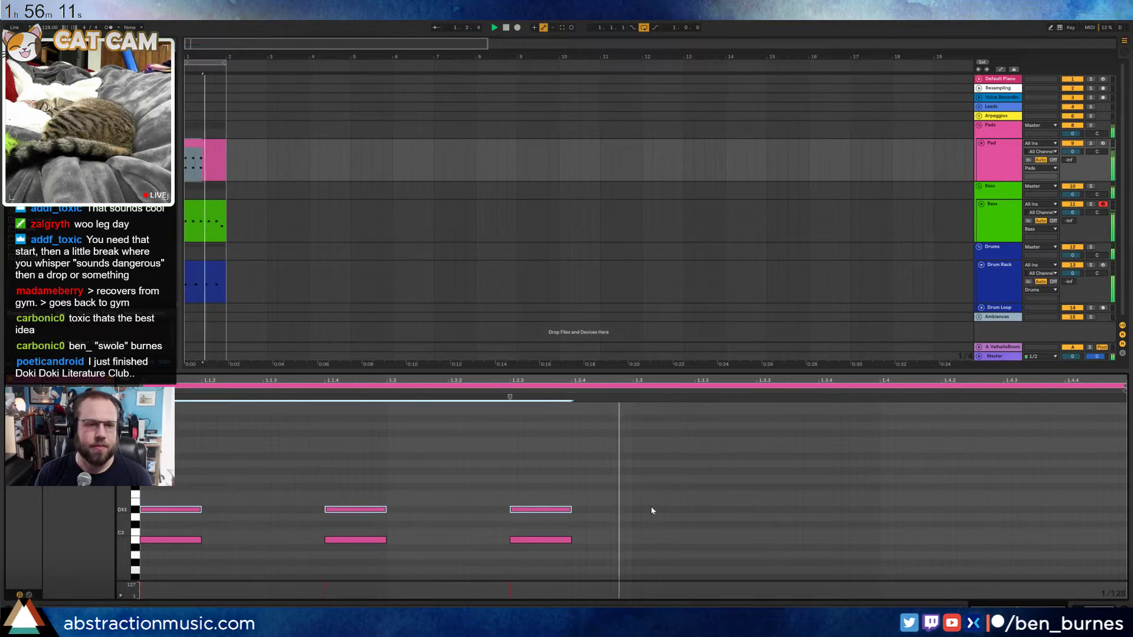
Stop playback and raise the reverb sends of the Pad and Bass tracks to about -29 dB and -30 dB
key("space")
left_click(213, 144)
key("shift+Tab")
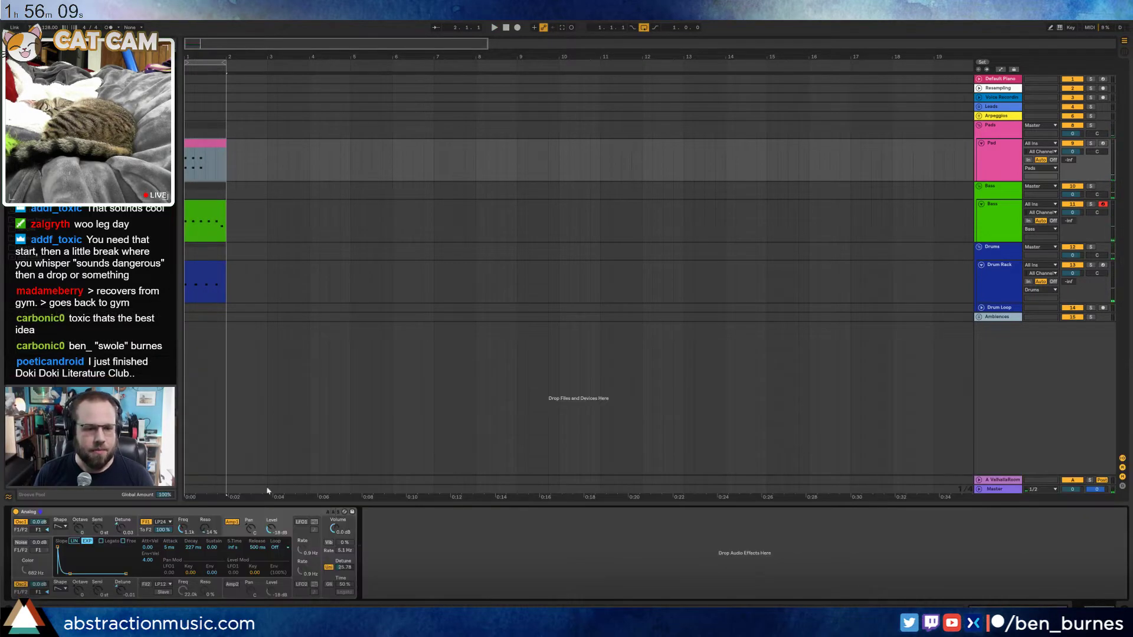
left_click_drag(1068, 162, 1068, 148)
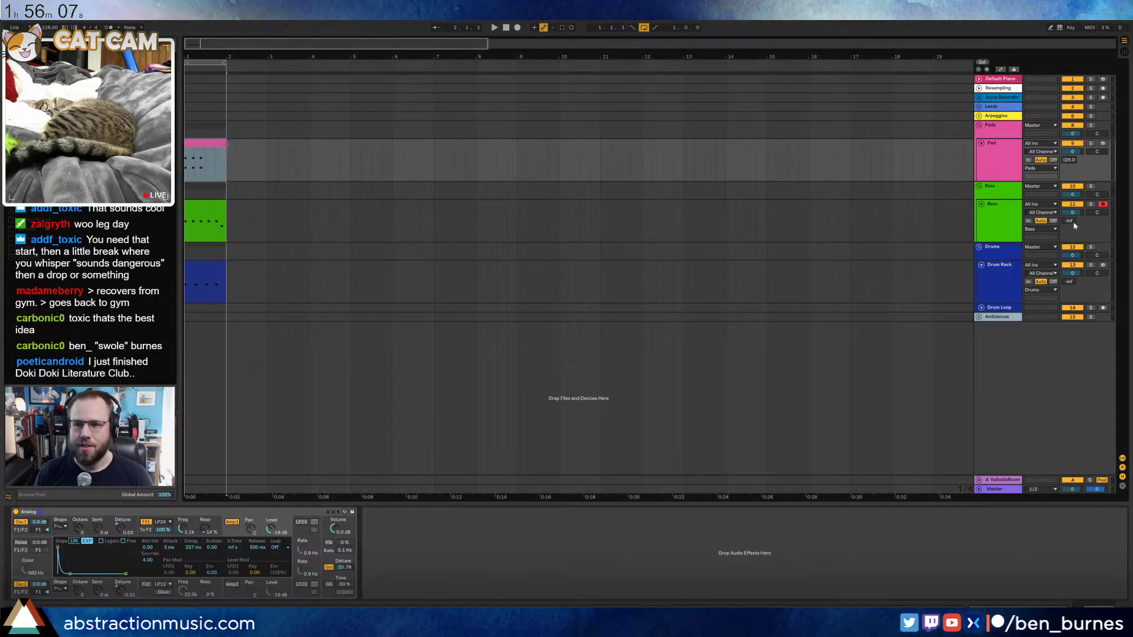
left_click_drag(1069, 220, 1069, 208)
Open the ValhallaRoom plug-in window on return track A
left_click(999, 481)
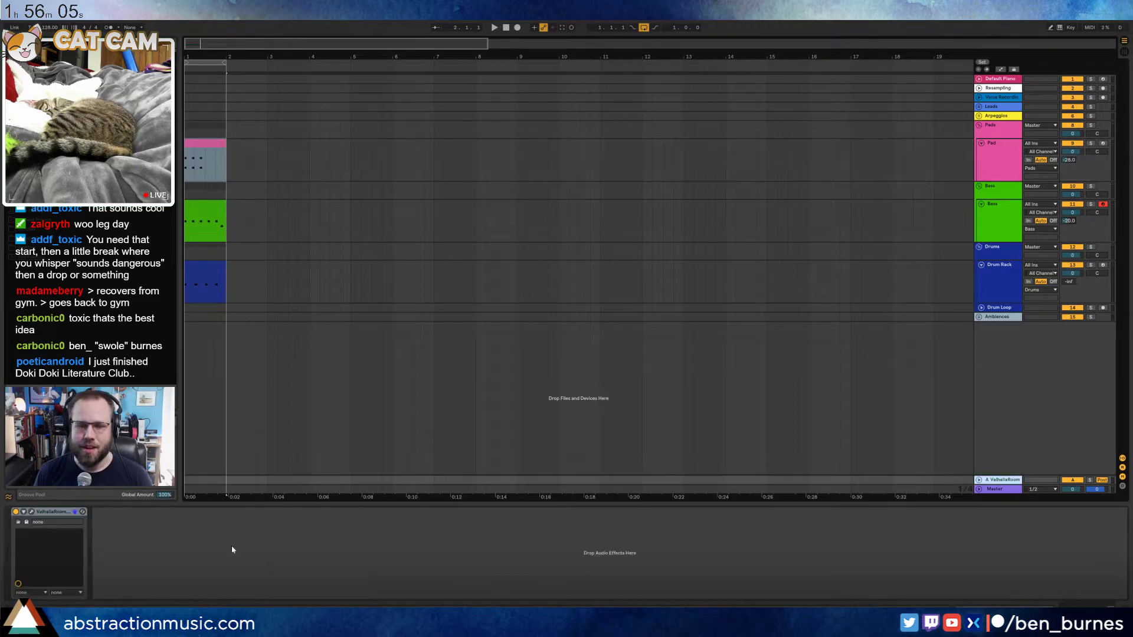
left_click(31, 512)
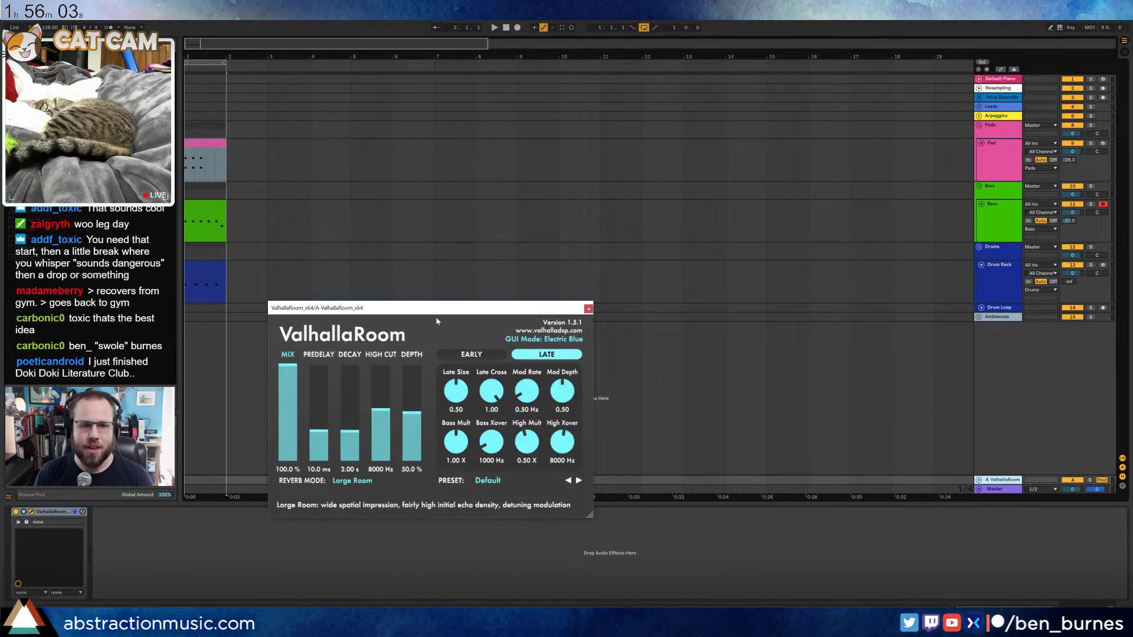
Set ValhallaRoom's decay to 3.40 s, high cut to 7380 Hz and depth to 77.4%, raise the predelay, and close the plug-in window
left_click_drag(397, 354, 399, 349)
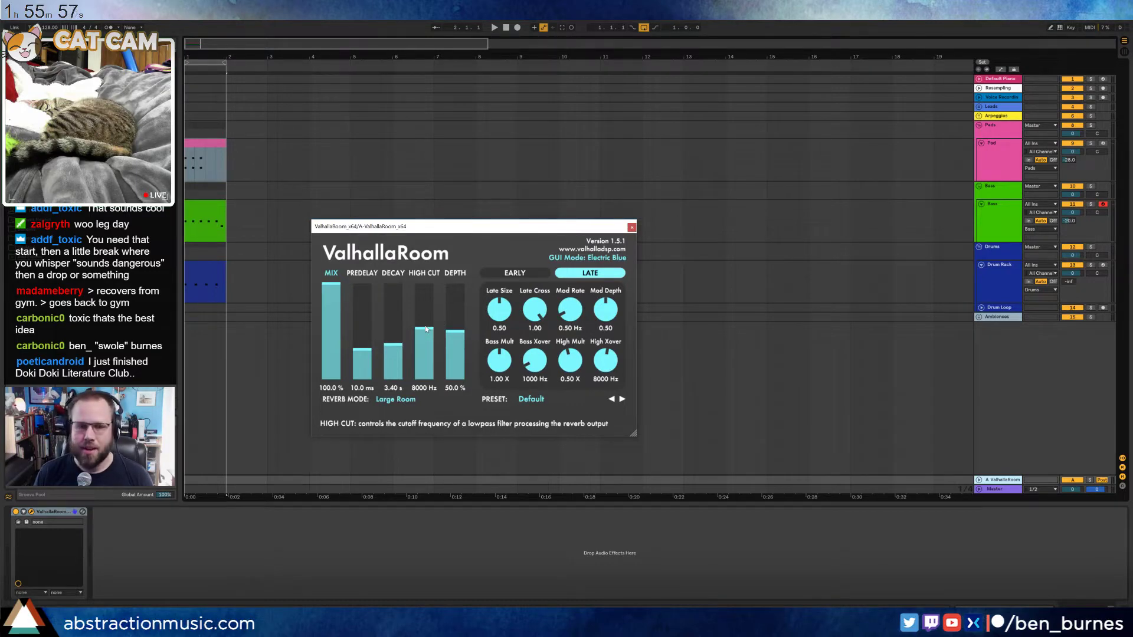
left_click_drag(423, 329, 459, 305)
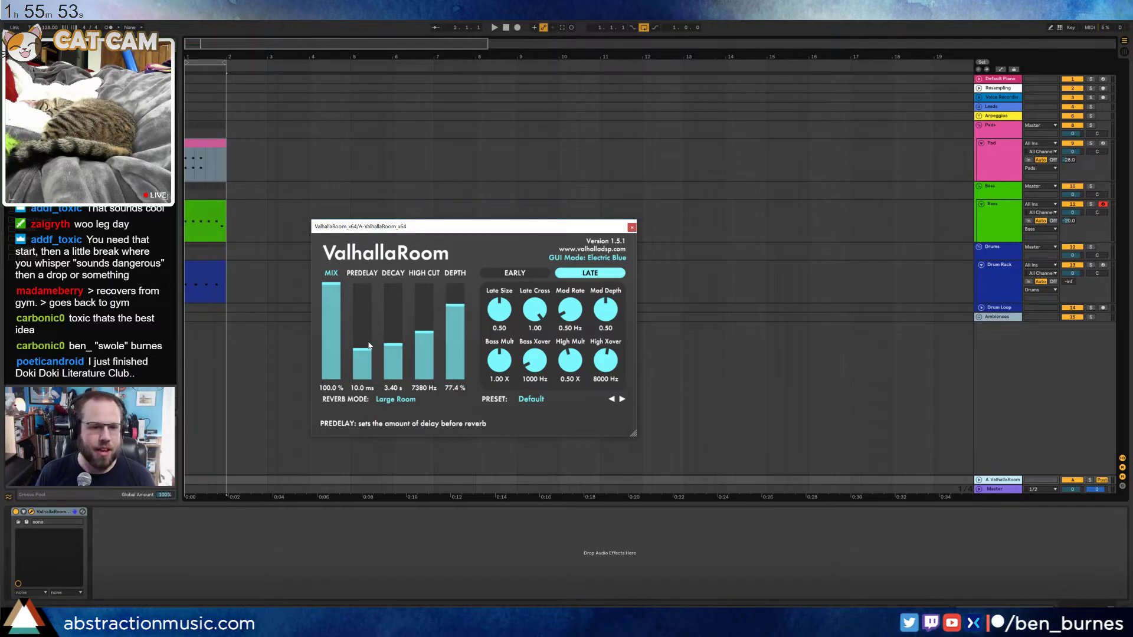
left_click_drag(372, 349, 371, 339)
left_click(632, 228)
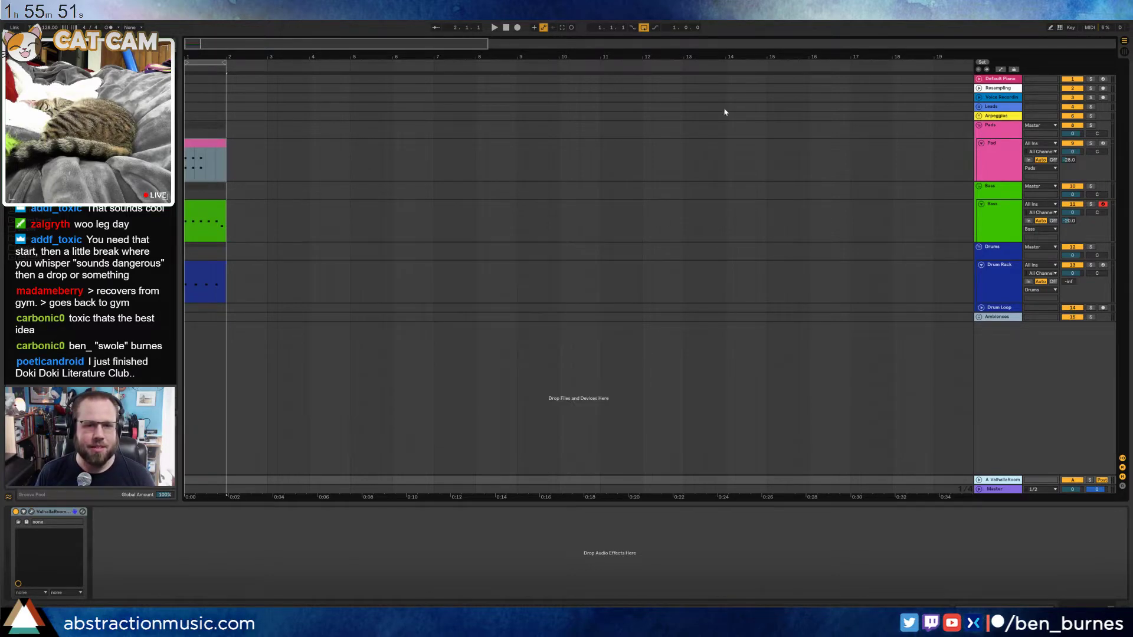
Extend the arrangement loop and the Bass and Drum Rack clips to two bars
left_click(506, 28)
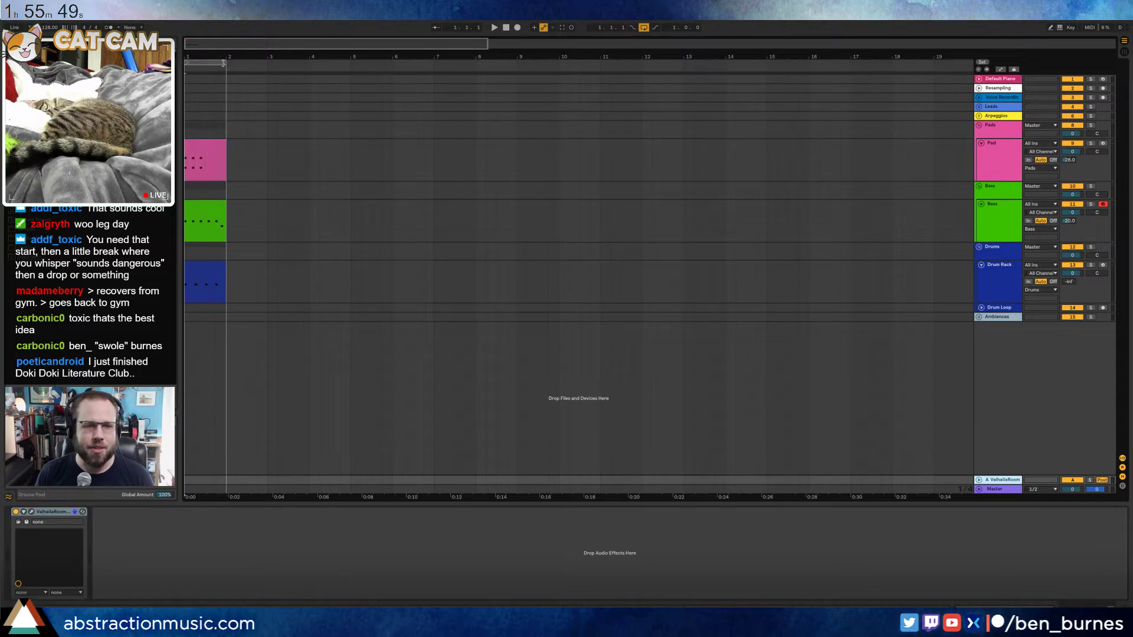
left_click_drag(223, 63, 270, 74)
left_click(242, 221)
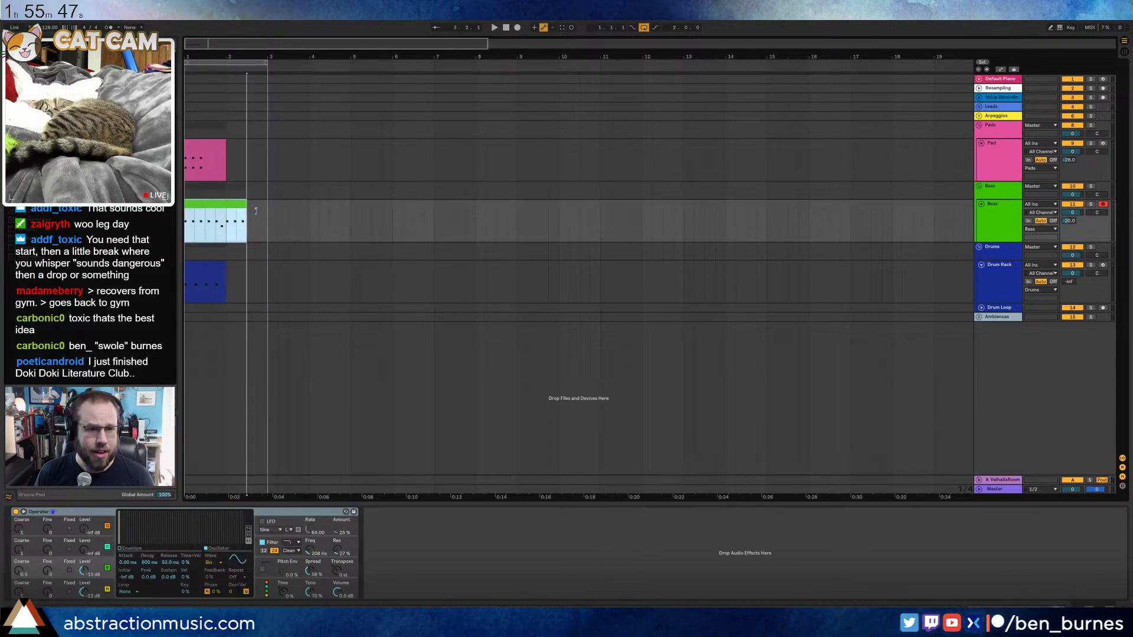
left_click(220, 270)
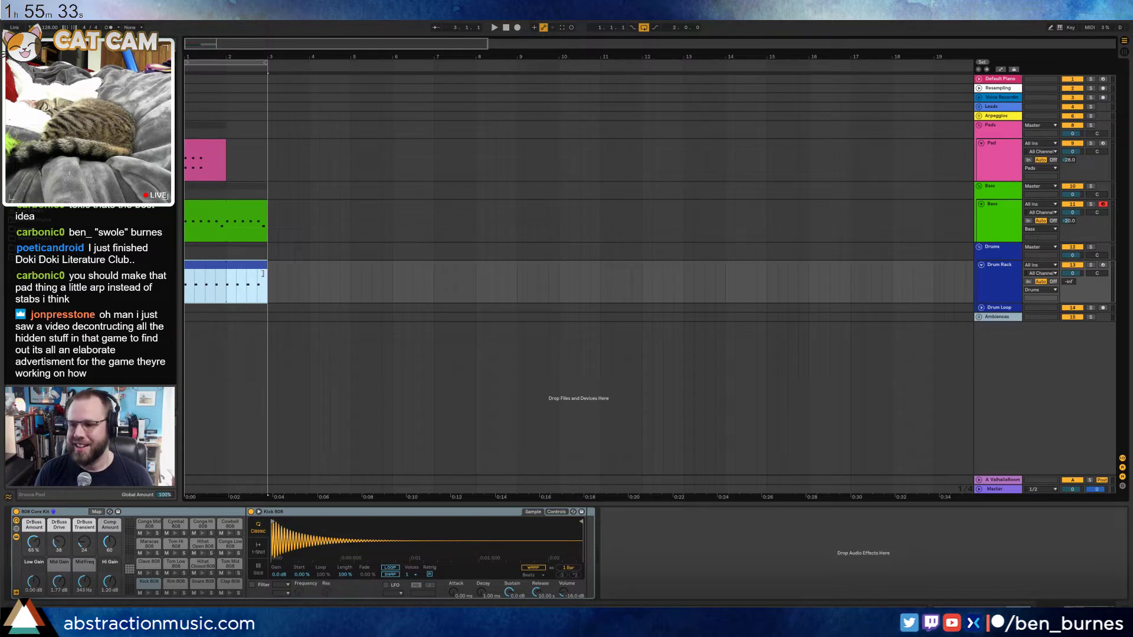
left_click(263, 273)
Audition the two-bar loop and lower the reverb sends to about -46 dB on Pad and about -52 dB on Bass
key("space")
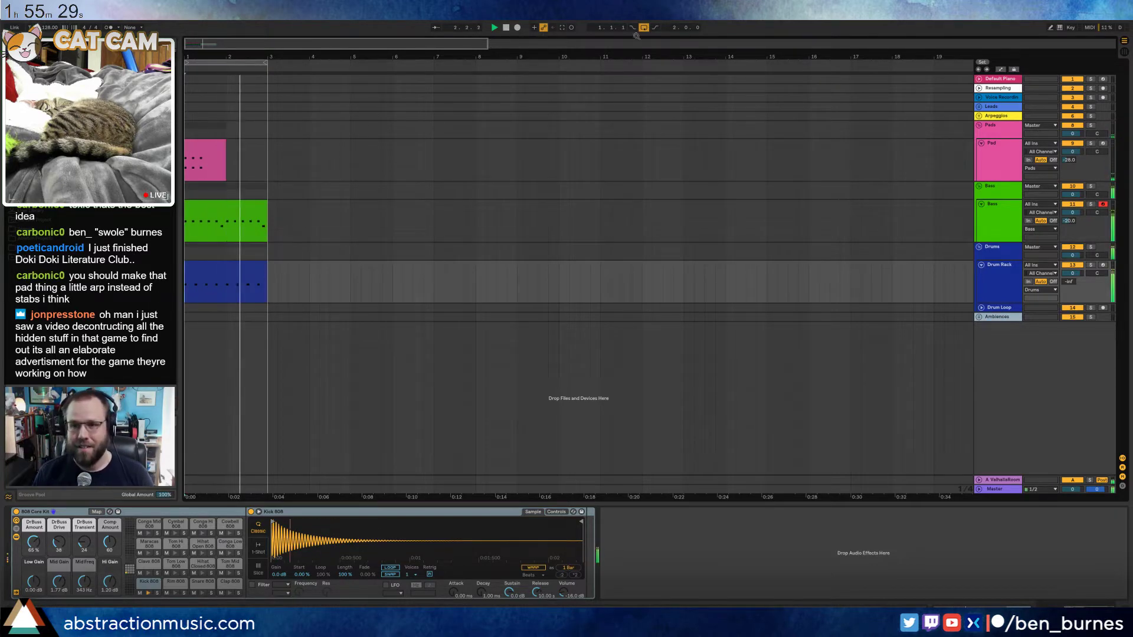
key("space")
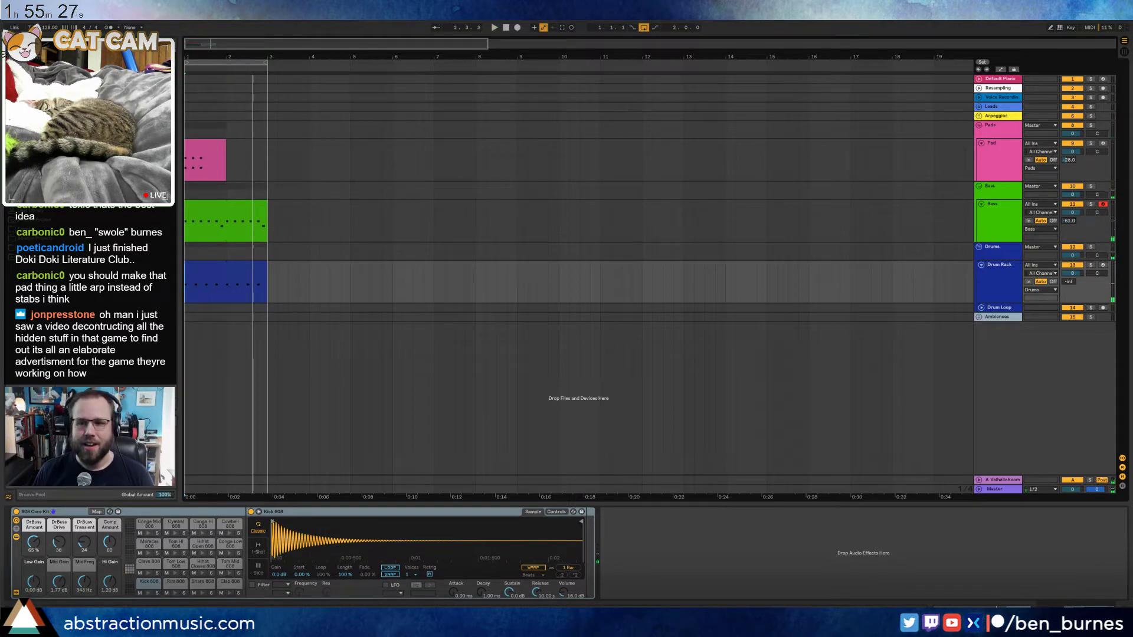
key("space")
left_click(210, 217)
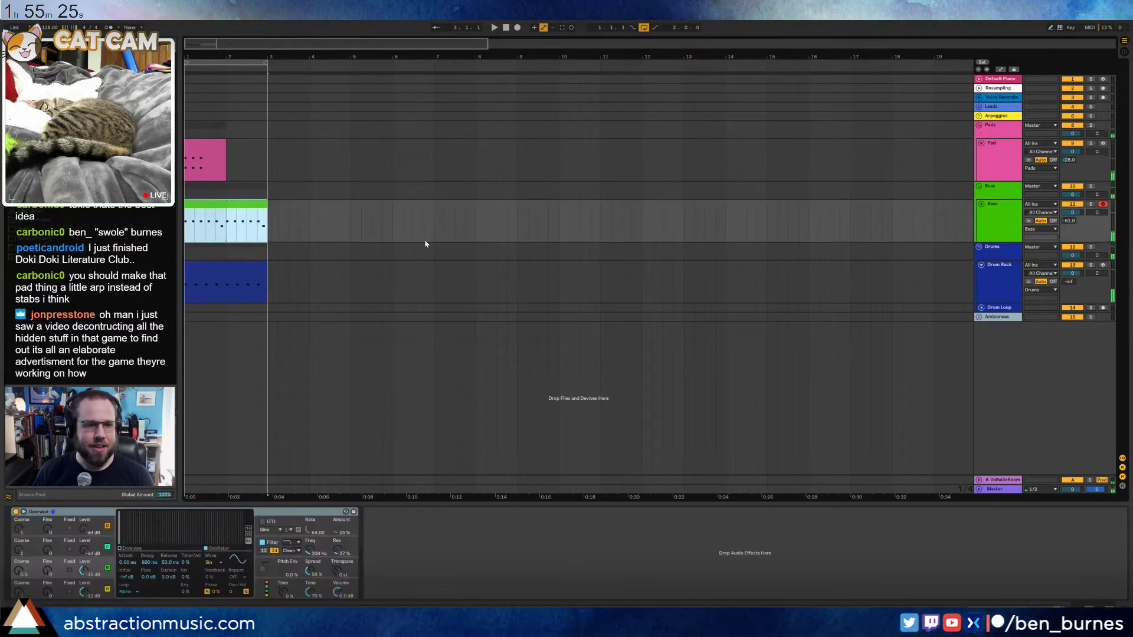
left_click_drag(1070, 225, 1069, 226)
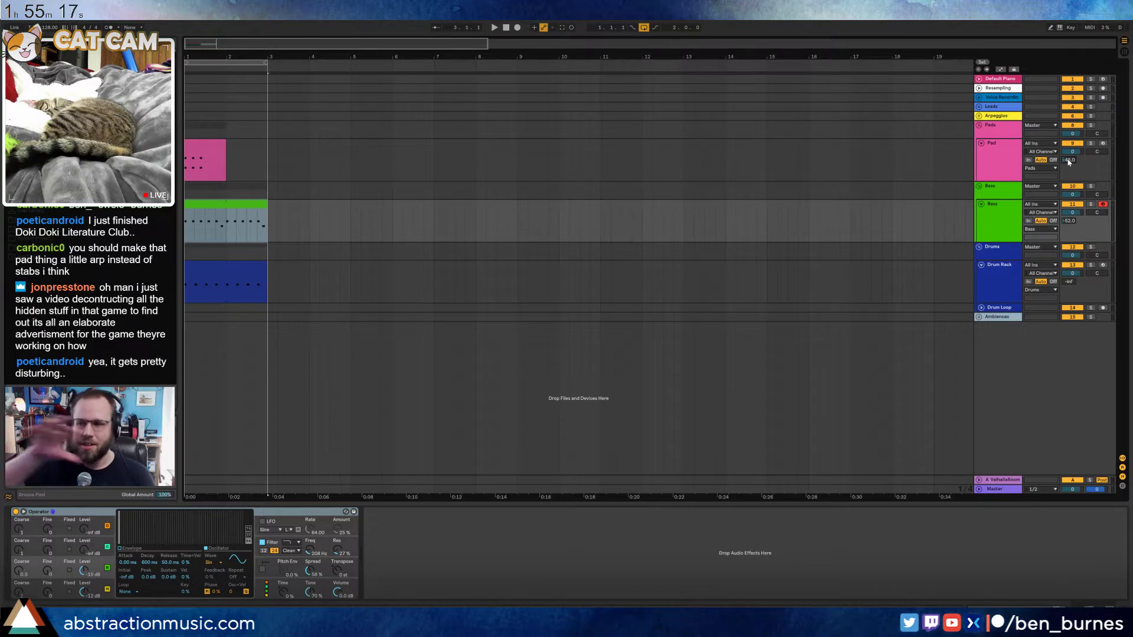
left_click(505, 27)
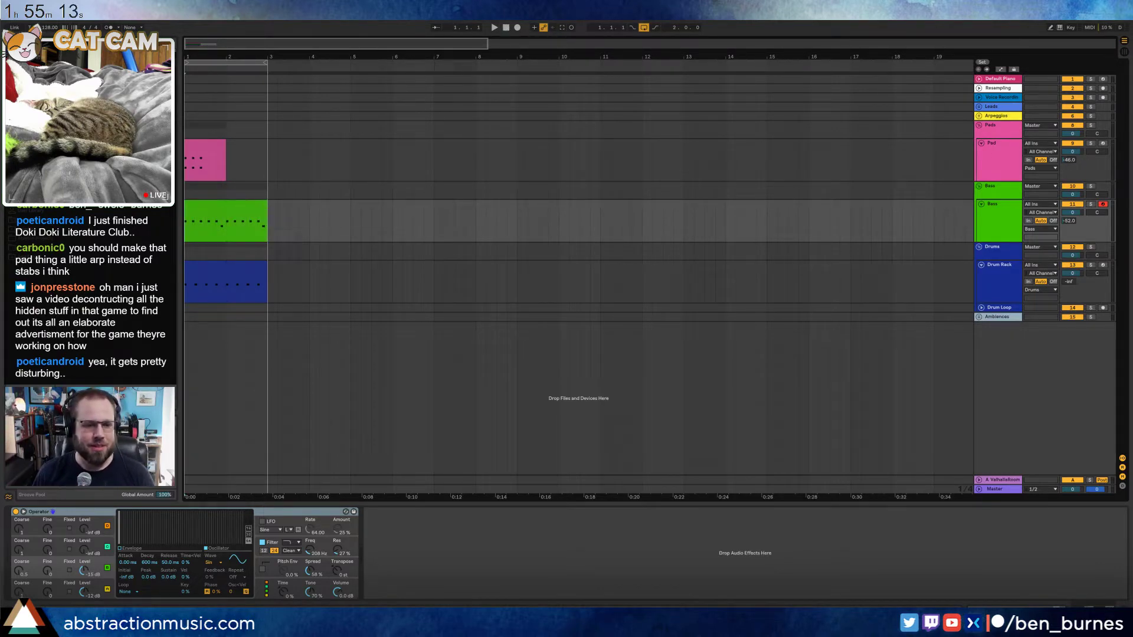
Offset the three upper notes of the Pad clip slightly later than the lower notes and play the loop
left_click(209, 145)
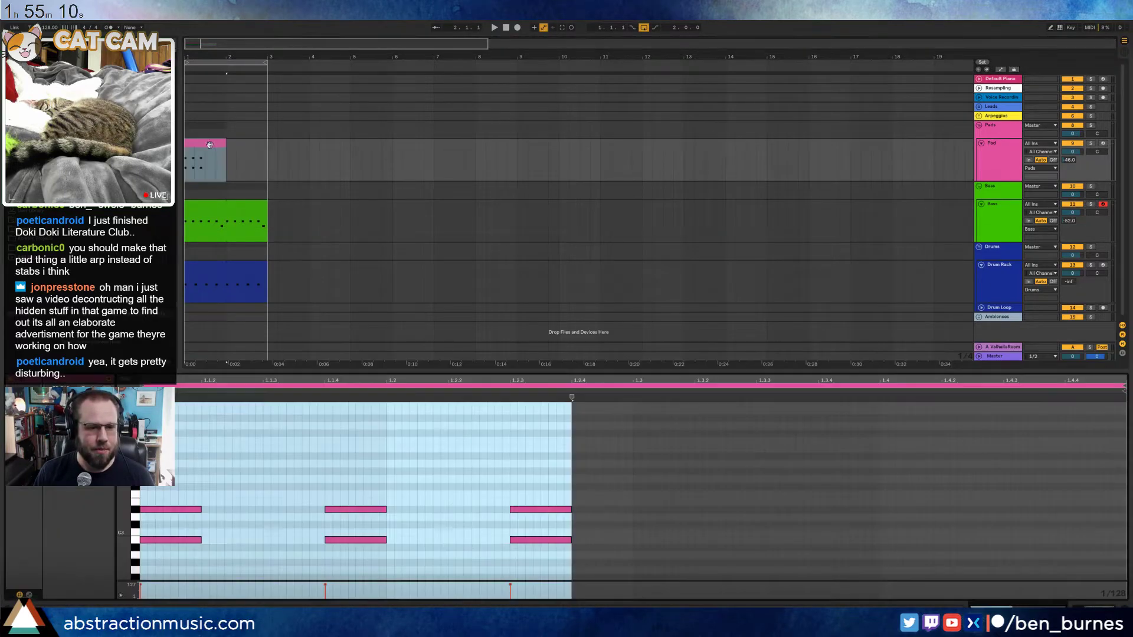
double_click(209, 144)
left_click_drag(628, 498, 176, 516)
key("space")
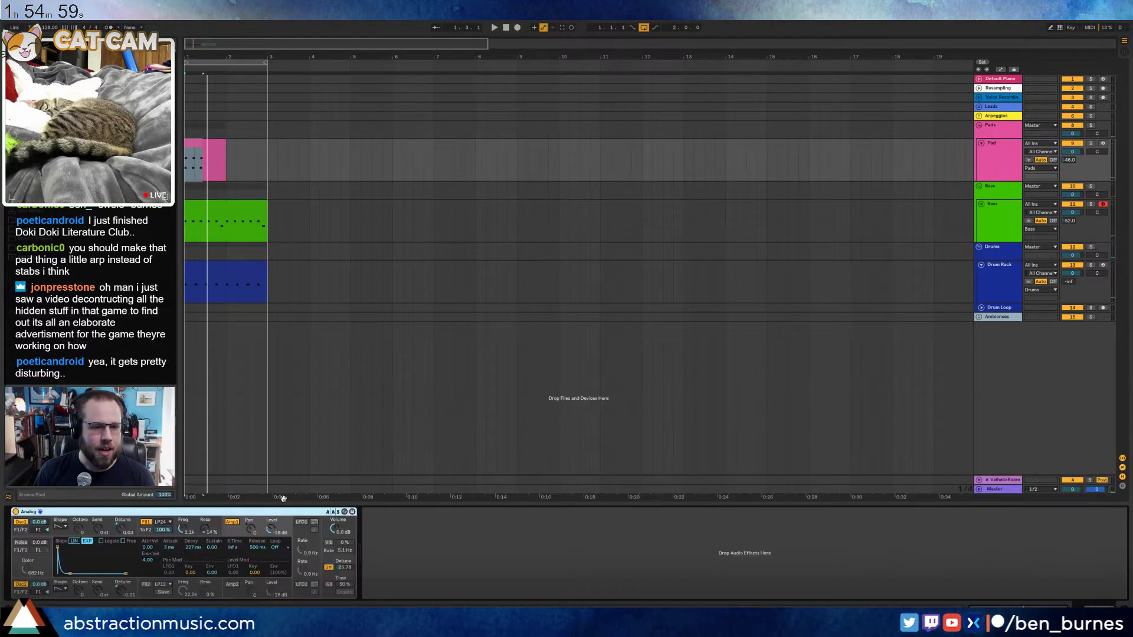
Shorten the amp envelope decay of the Pad track's Analog synth to 148 ms and show its Filter 1 settings
key("shift+Tab")
left_click_drag(193, 547, 193, 558)
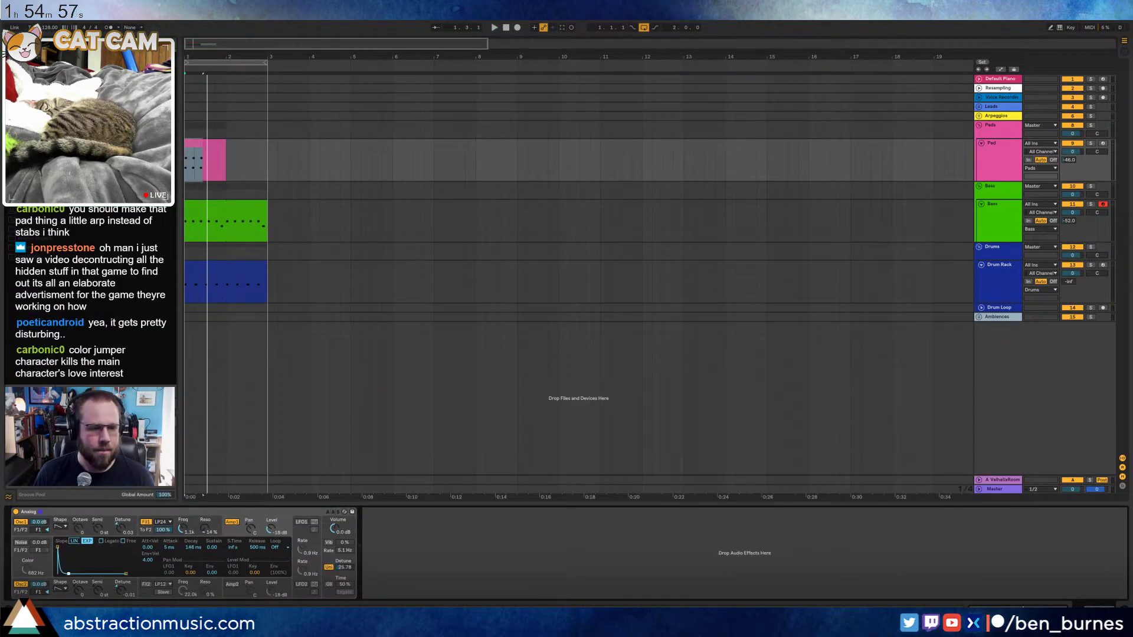
left_click(136, 530)
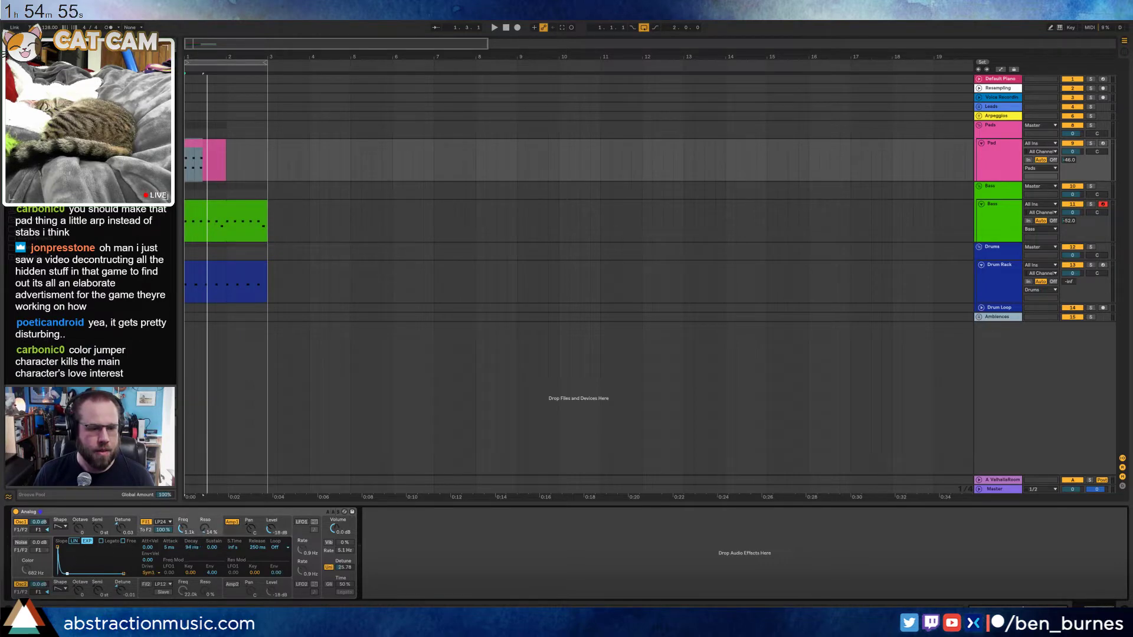
Transpose all notes of the Pad clip up one octave and audition the result
key("shift+Tab")
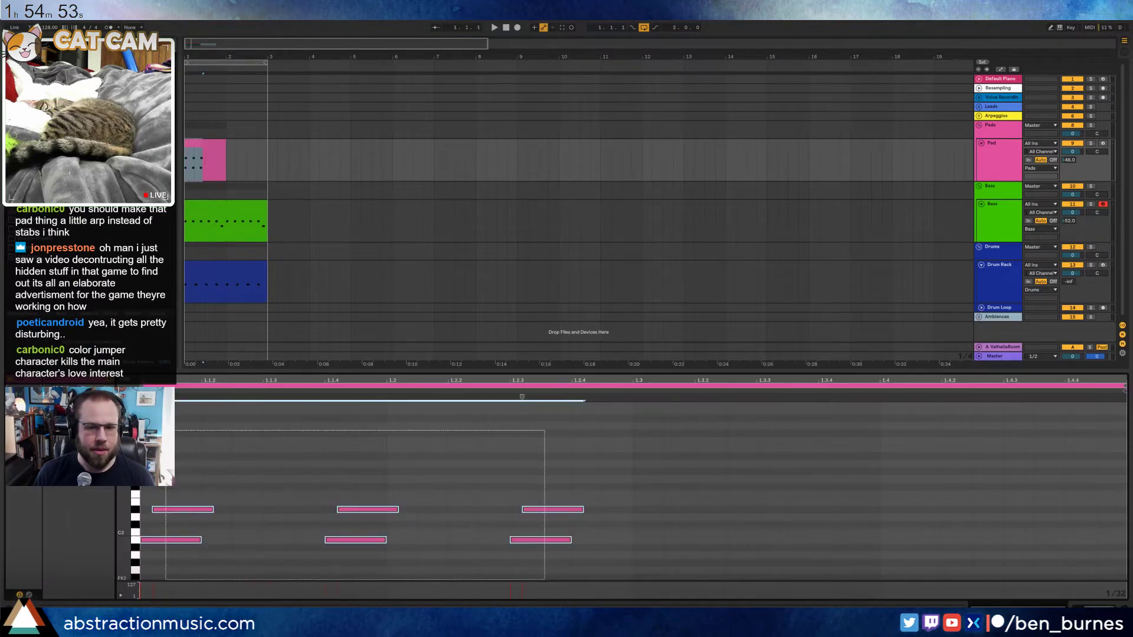
key("shift+Up")
key("space")
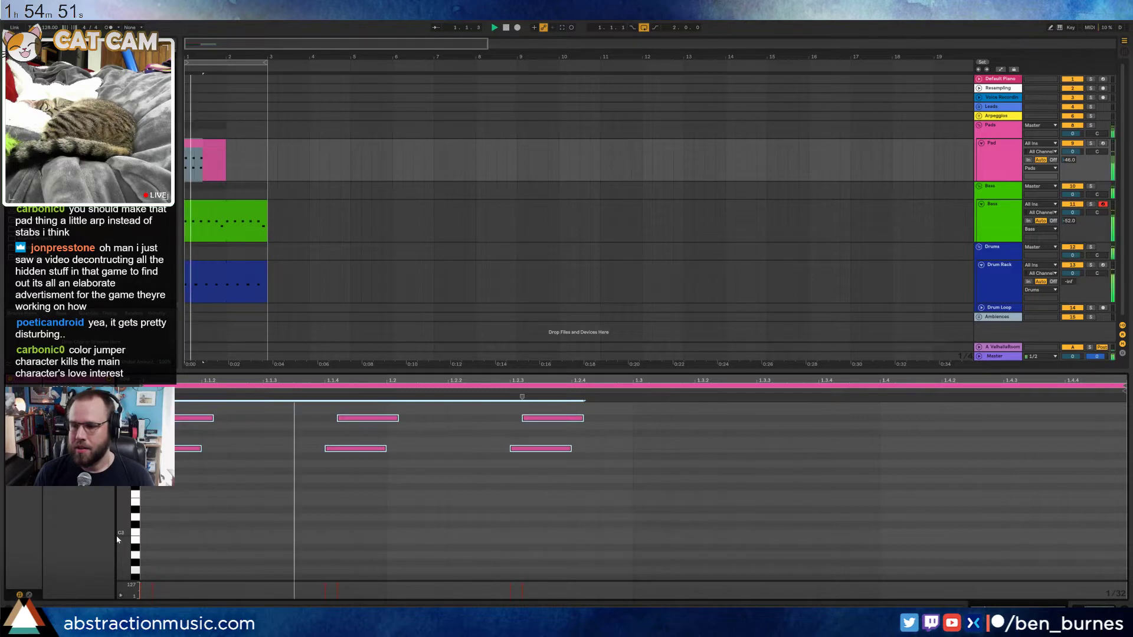
key("shift+Tab")
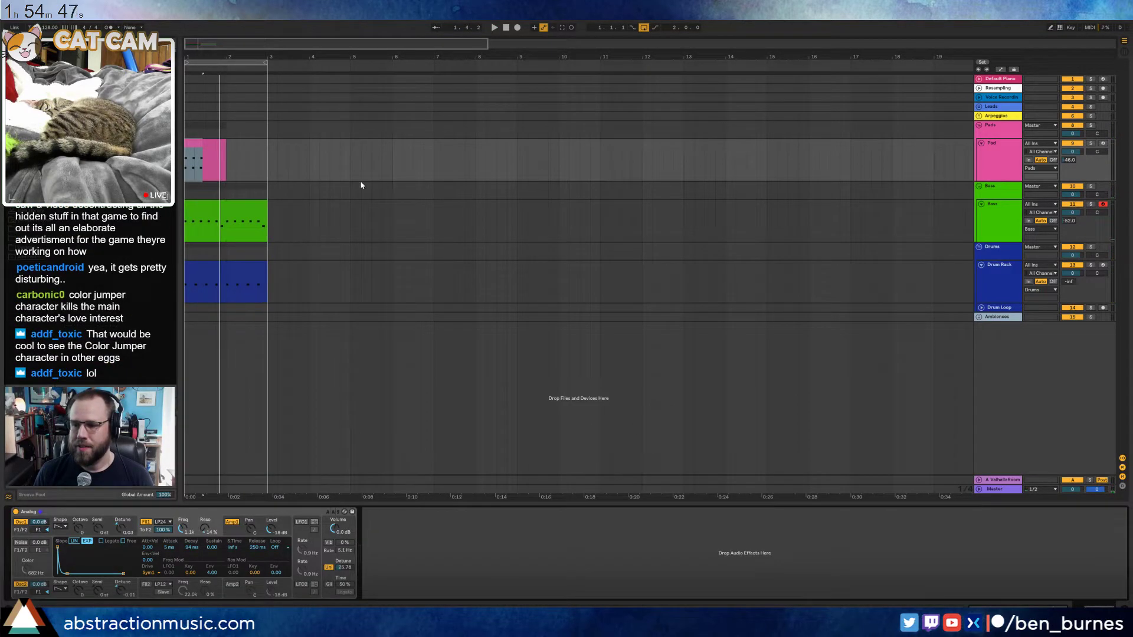
left_click(216, 147)
key("space")
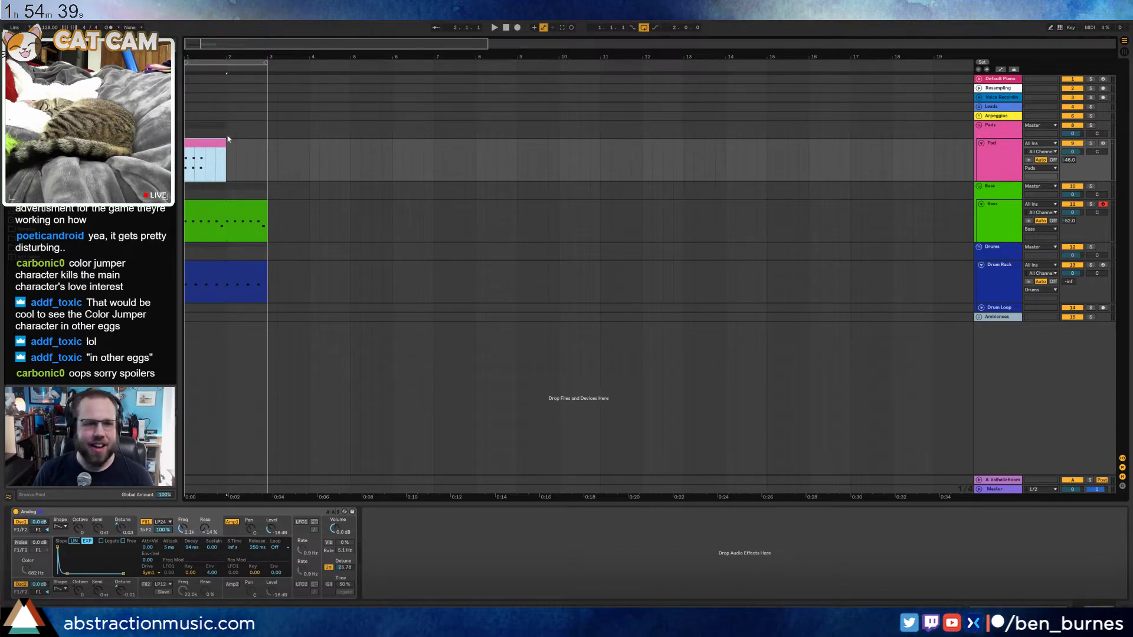
Add a Ping Pong Delay to the Pad track with about 36% feedback and 24% dry/wet, and play the loop
double_click(218, 146)
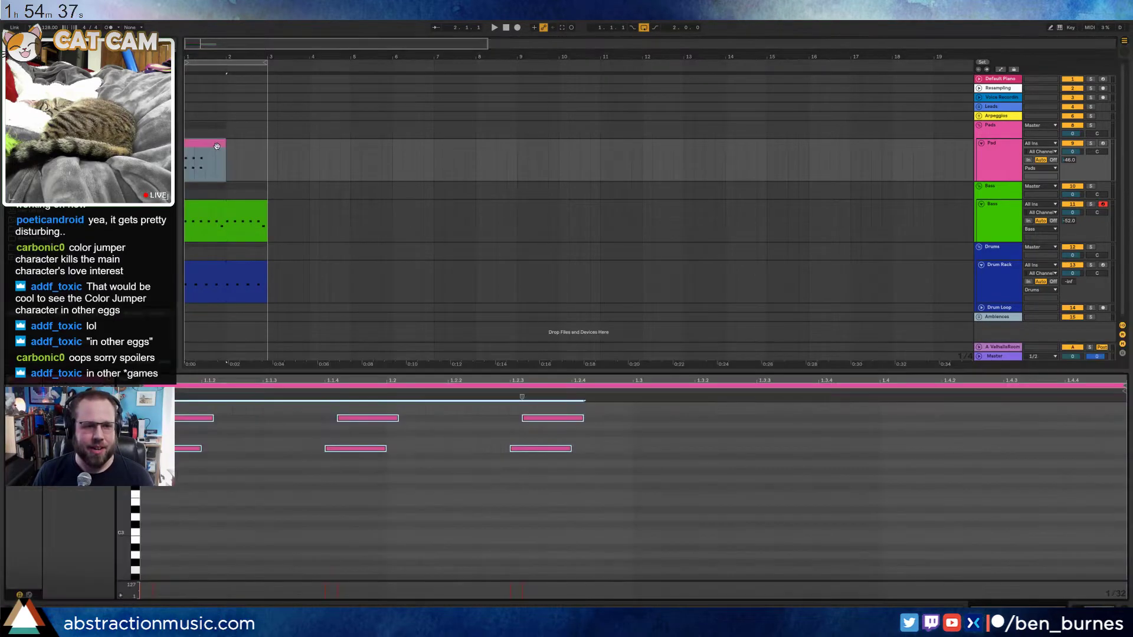
key("shift+Tab")
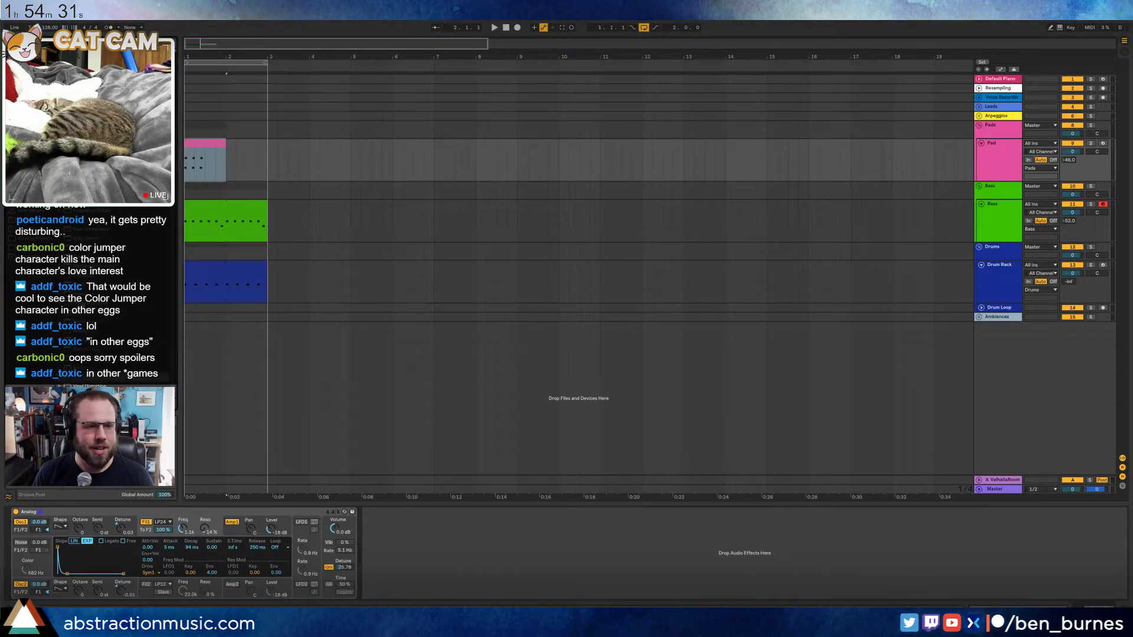
left_click_drag(89, 302, 444, 563)
left_click_drag(395, 534, 398, 531)
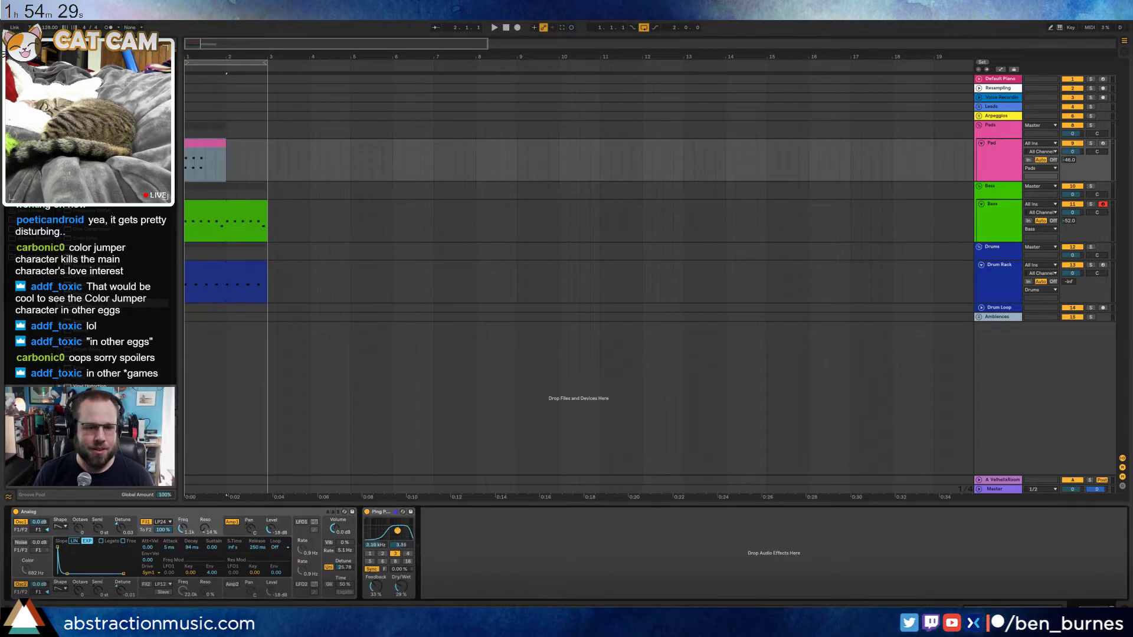
left_click_drag(376, 586, 376, 585)
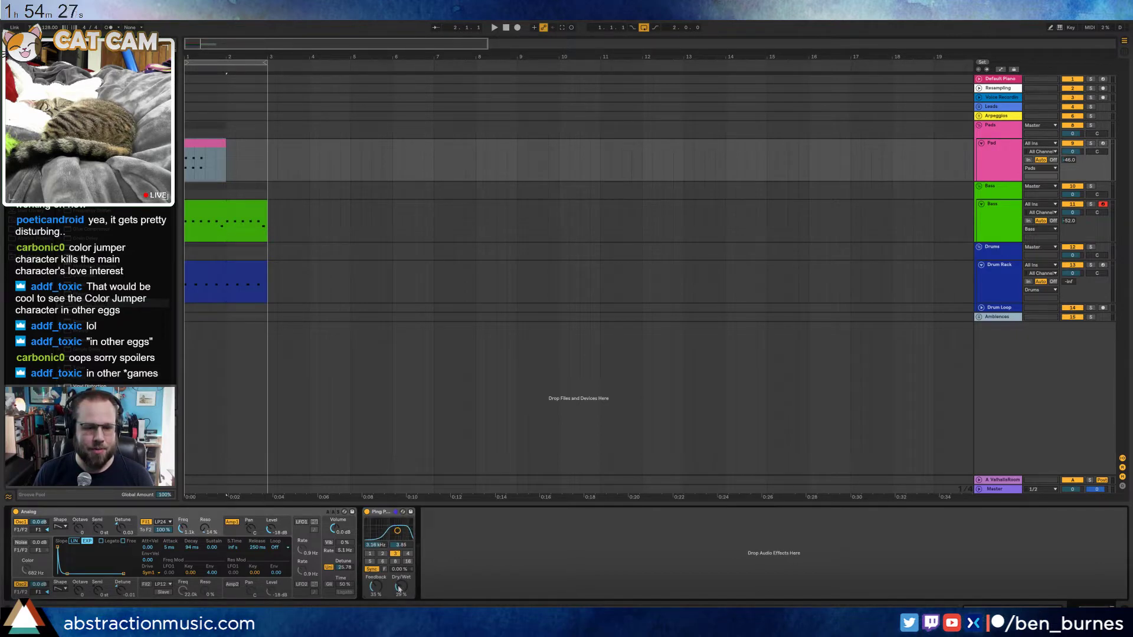
key("space")
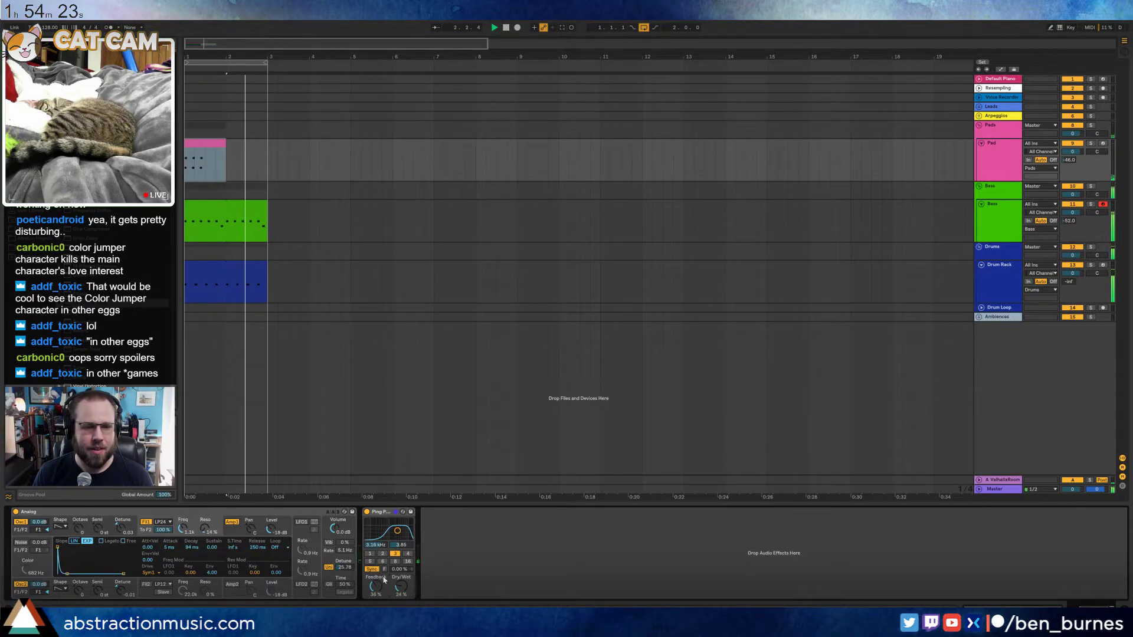
Review the notes in the Bass clip and listen to the loop again from the start
double_click(237, 205)
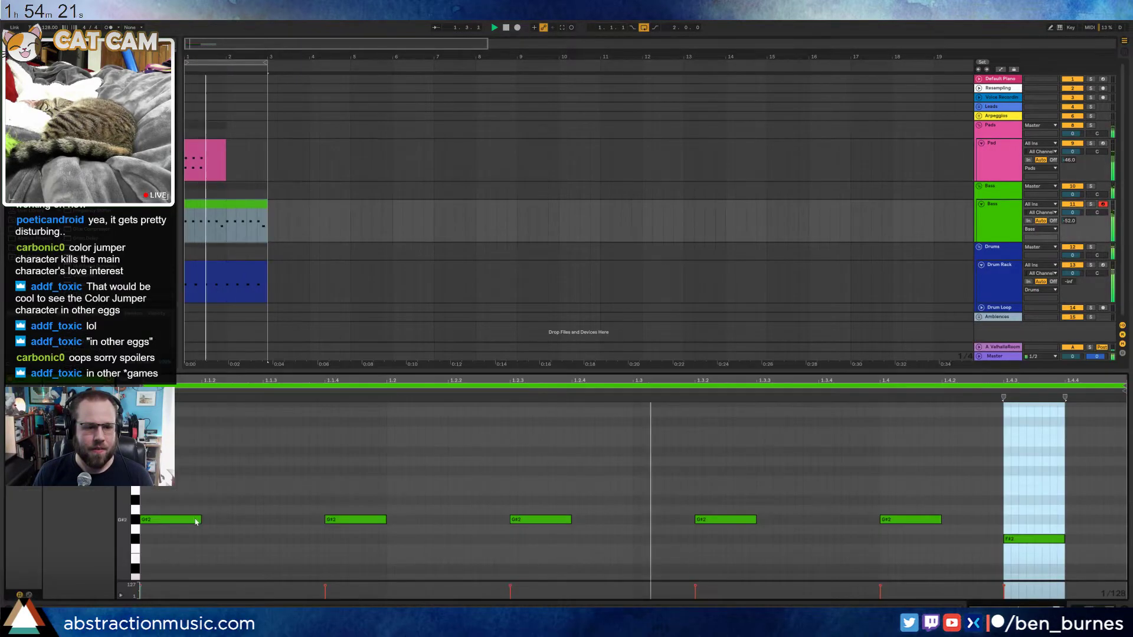
key("shift+Tab")
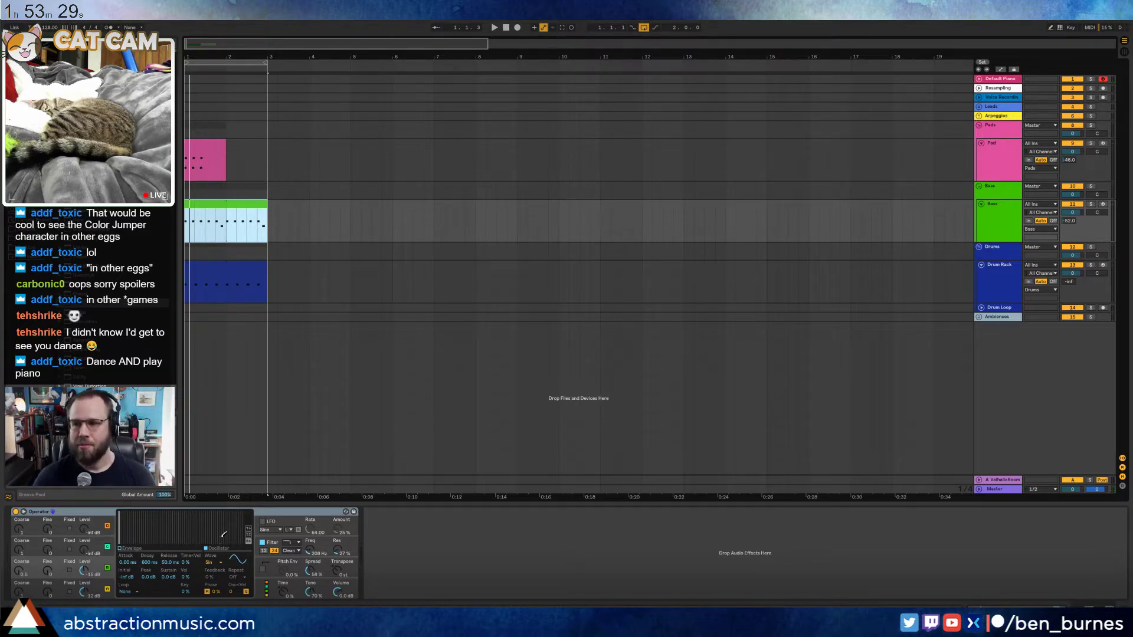
left_click(508, 28)
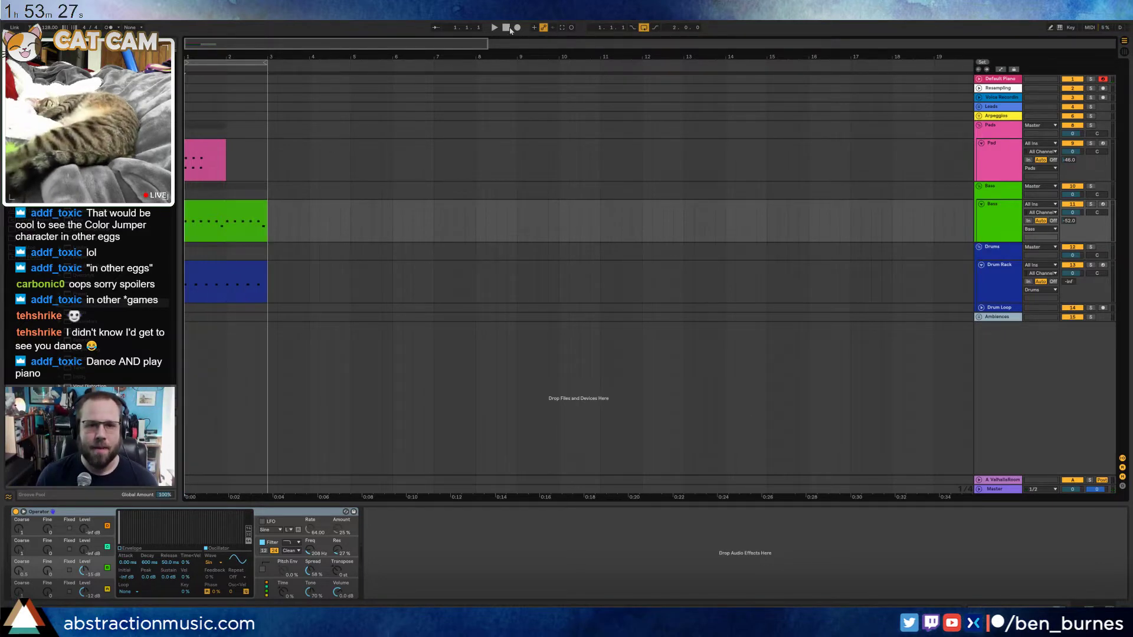
key("space")
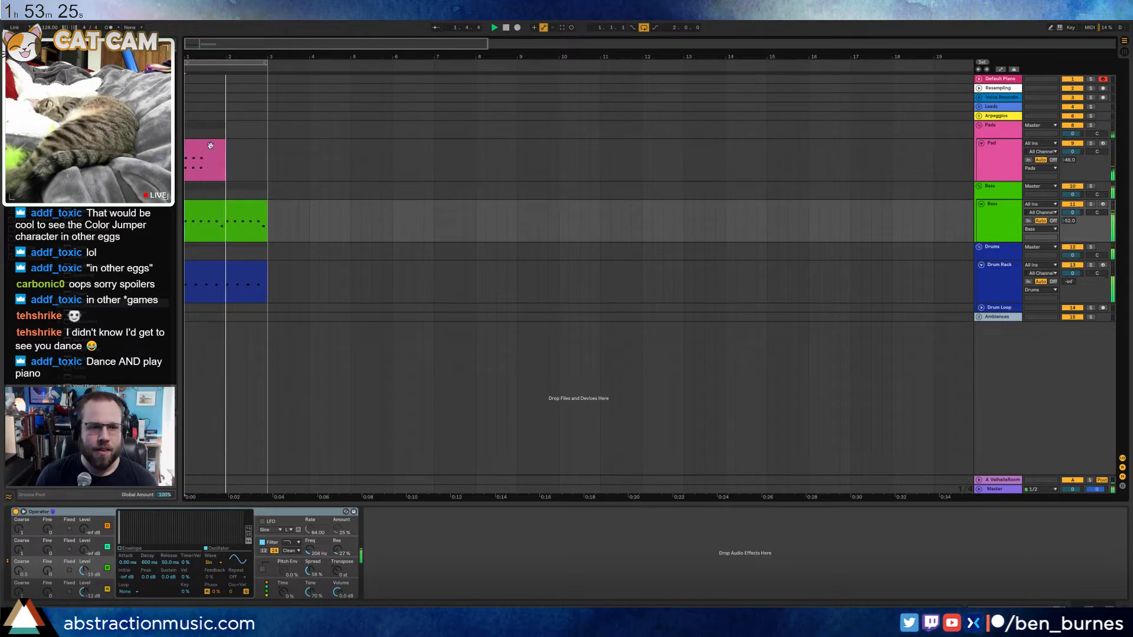
key("space")
Raise the Spread of the Bass track's Operator to about 66%
left_click(227, 220)
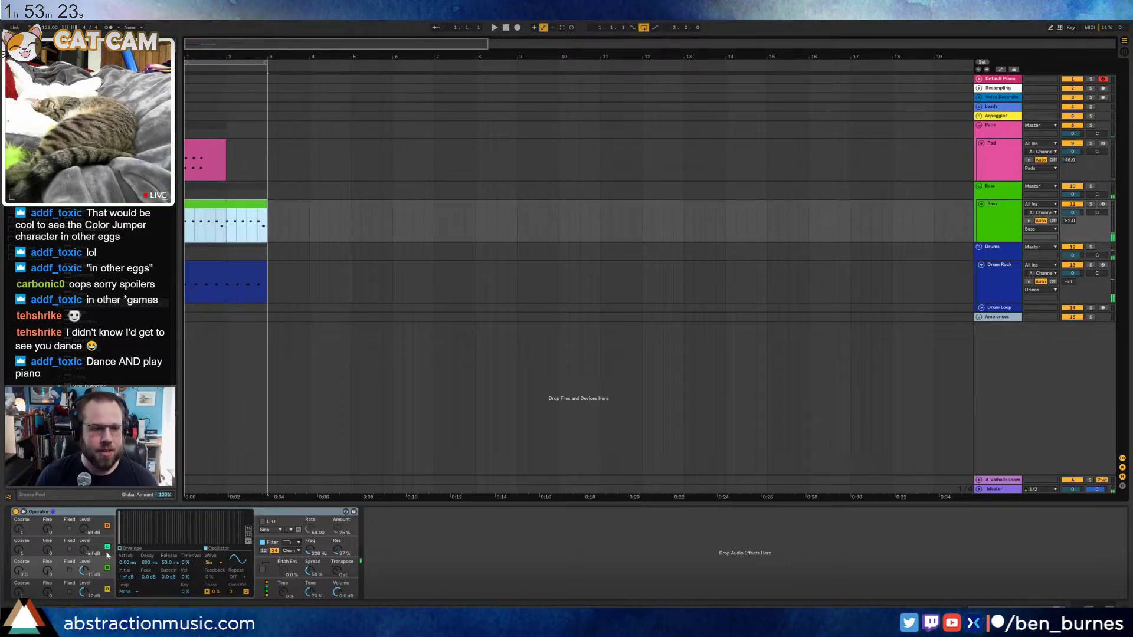
left_click(312, 573)
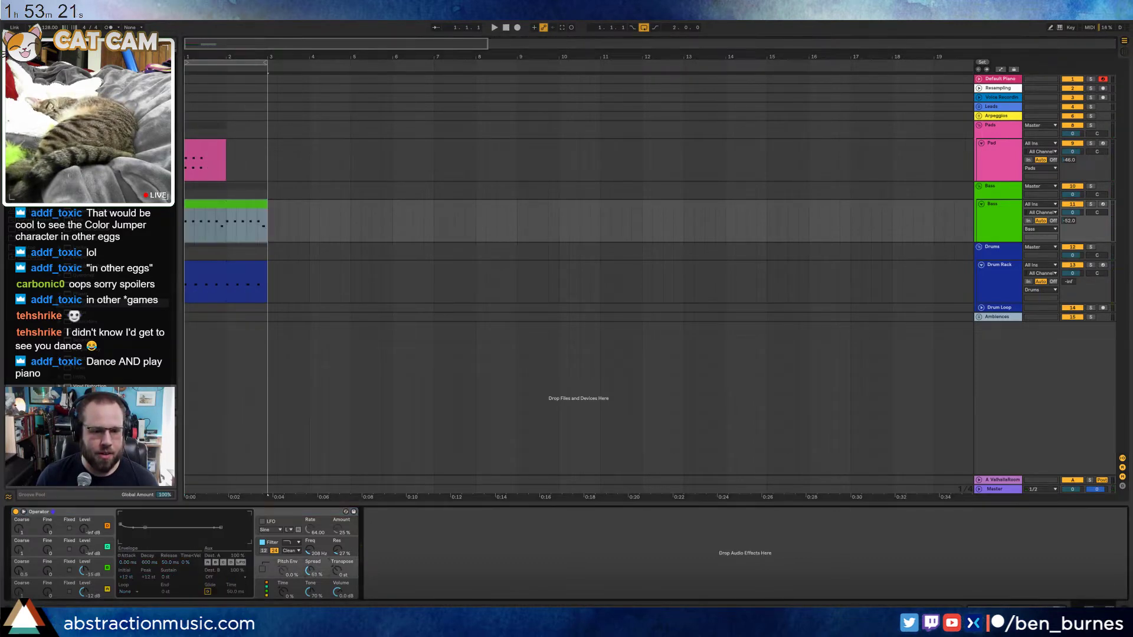
left_click_drag(310, 571, 310, 568)
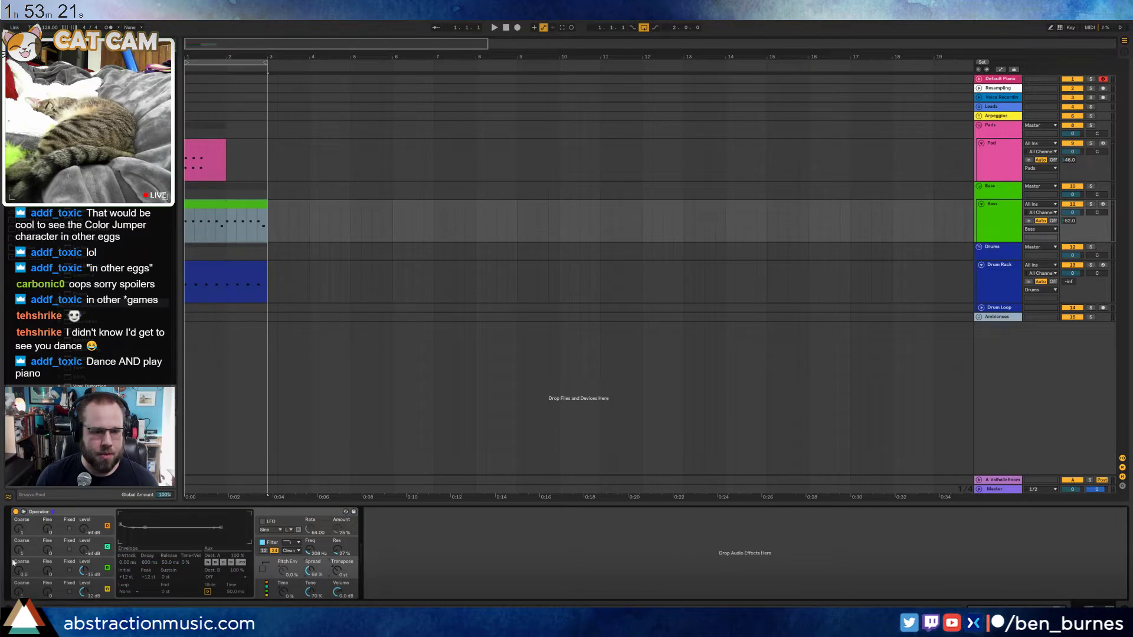
Transpose the Bass clip's notes down one octave to G#1 and F#1, and lengthen the final F#1 note
double_click(237, 207)
key("space")
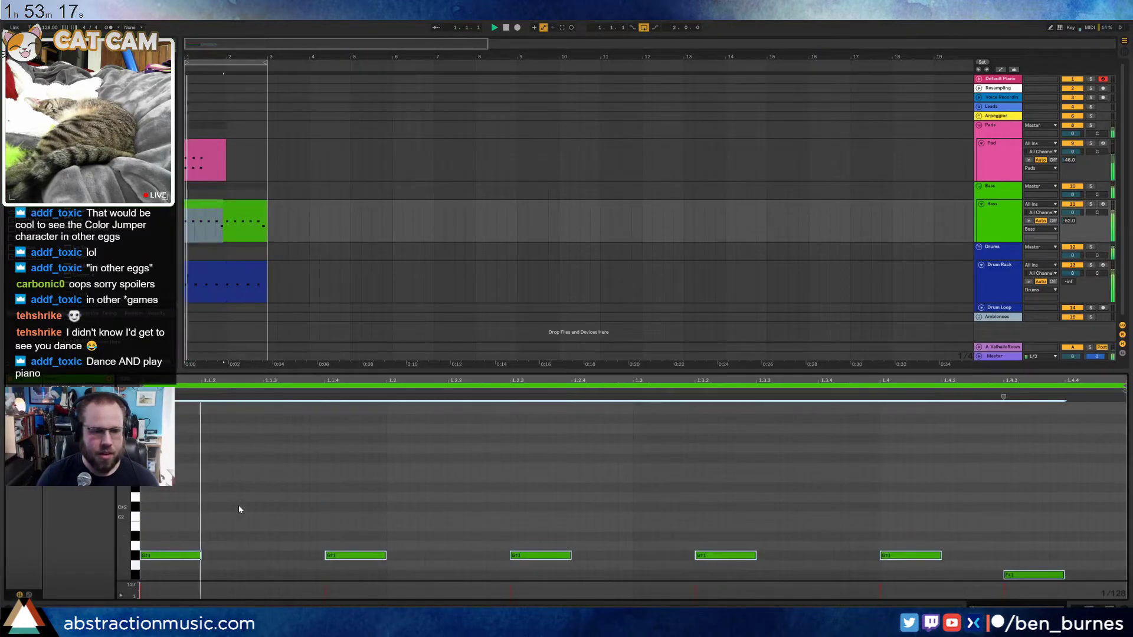
key("shift+Tab")
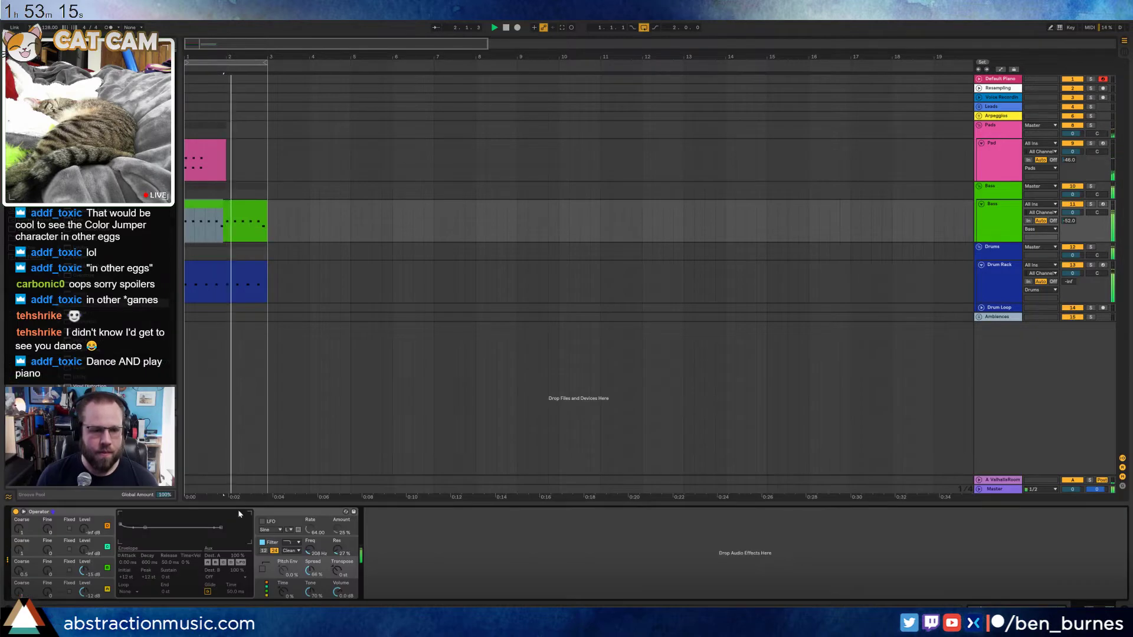
key("shift+Tab")
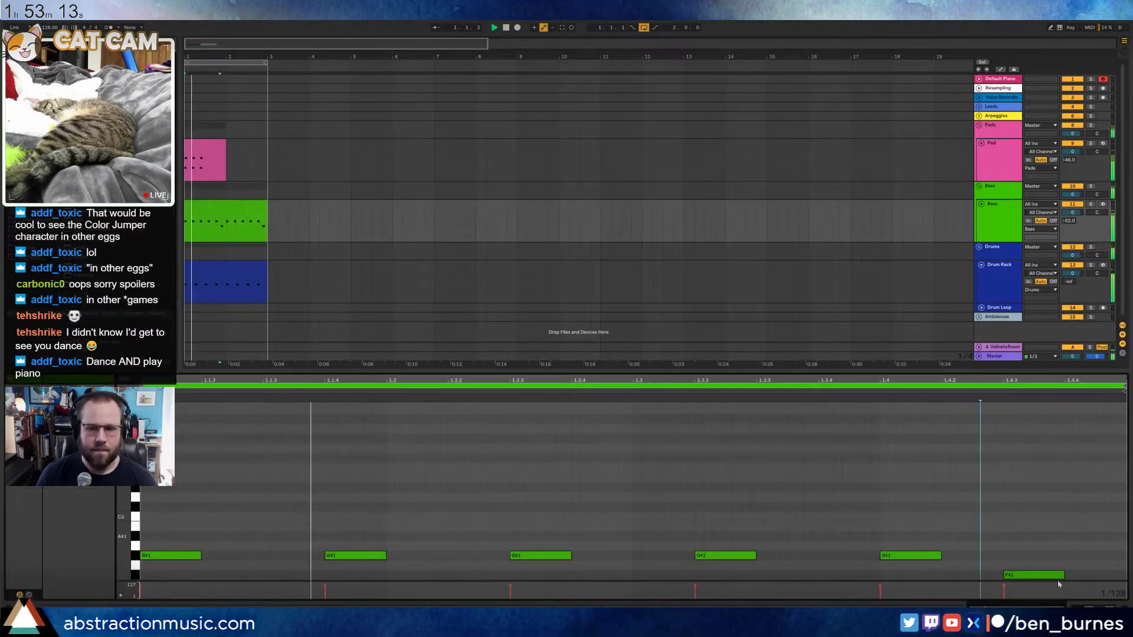
left_click_drag(1065, 576, 1103, 576)
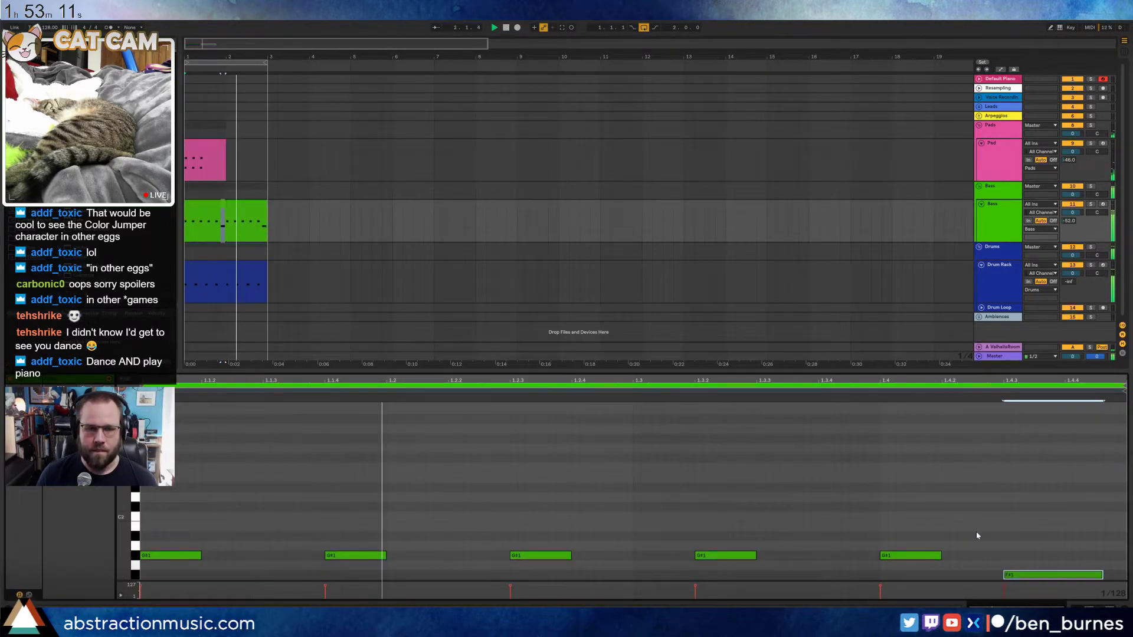
Select all the notes in the Pad clip and listen to the loop
key("space")
left_click(206, 143)
left_click_drag(650, 500, 183, 419)
key("space")
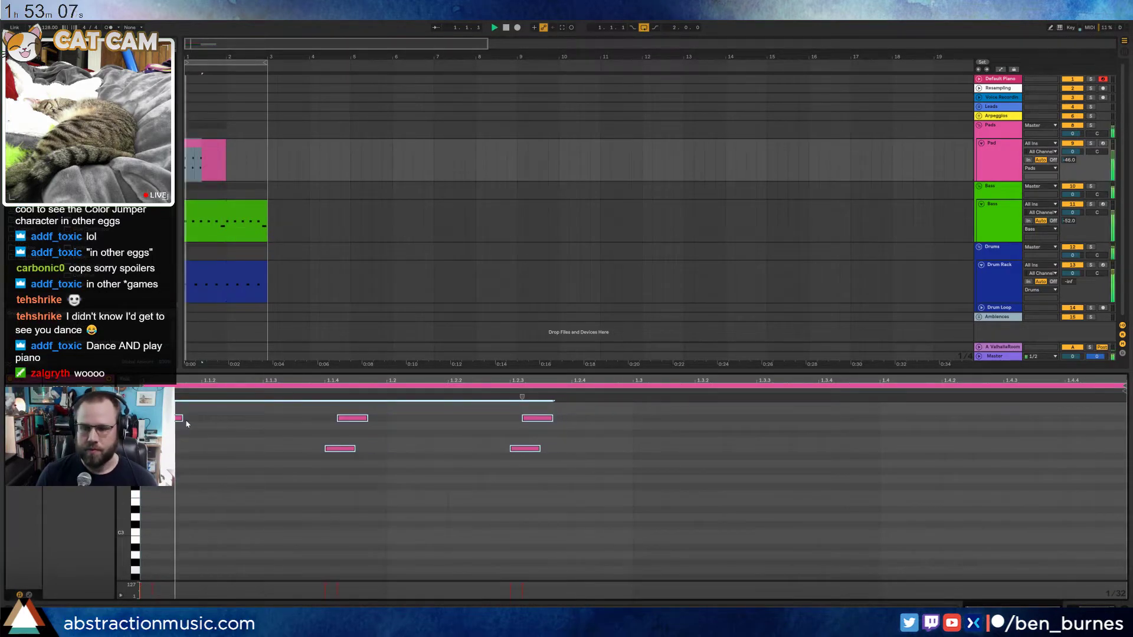
key("space")
key("shift+Tab")
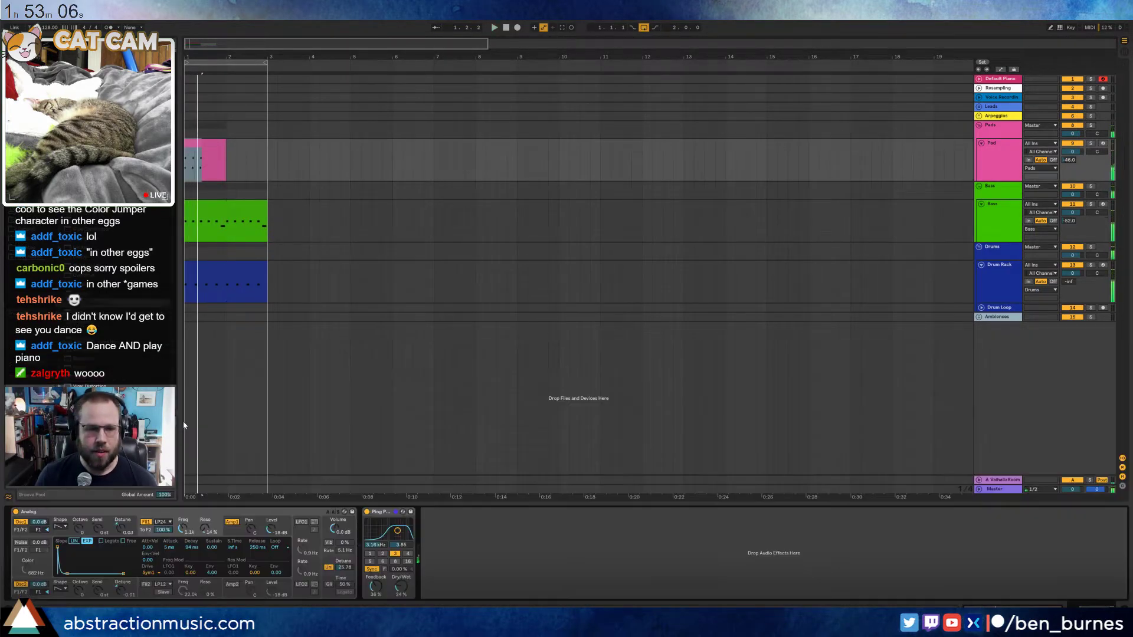
double_click(206, 154)
key("space")
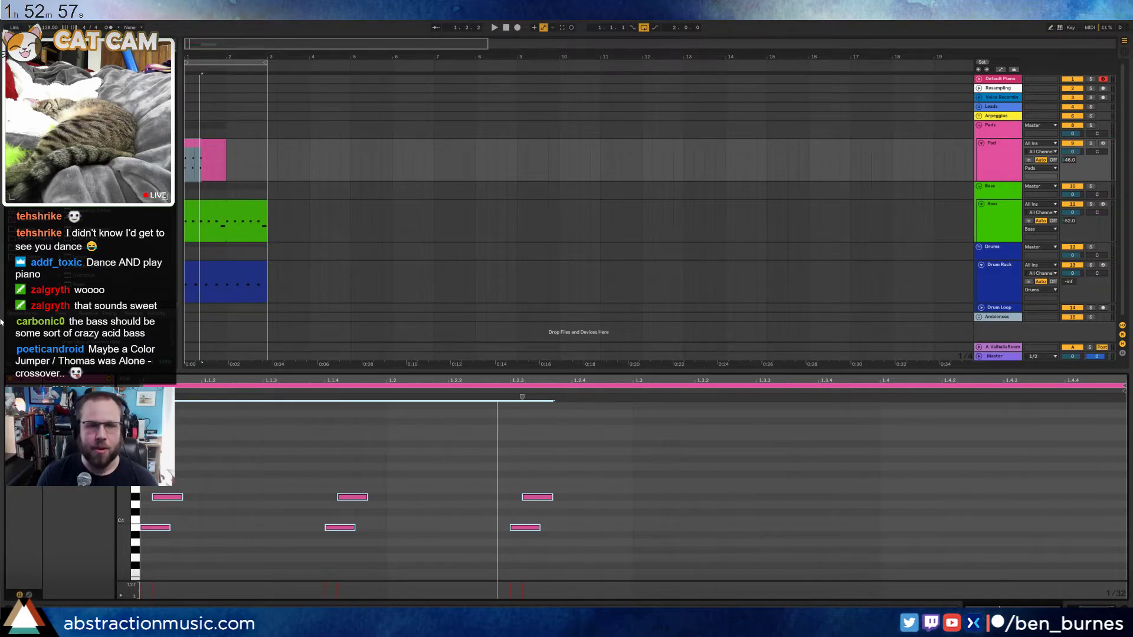
Align the three upper D#4 notes of the Pad clip with the lower notes, quantize them and play the loop
left_click(326, 456)
mouse_move(610, 452)
left_mouse_down()
mouse_move(142, 515)
mouse_move(155, 504)
left_mouse_up()
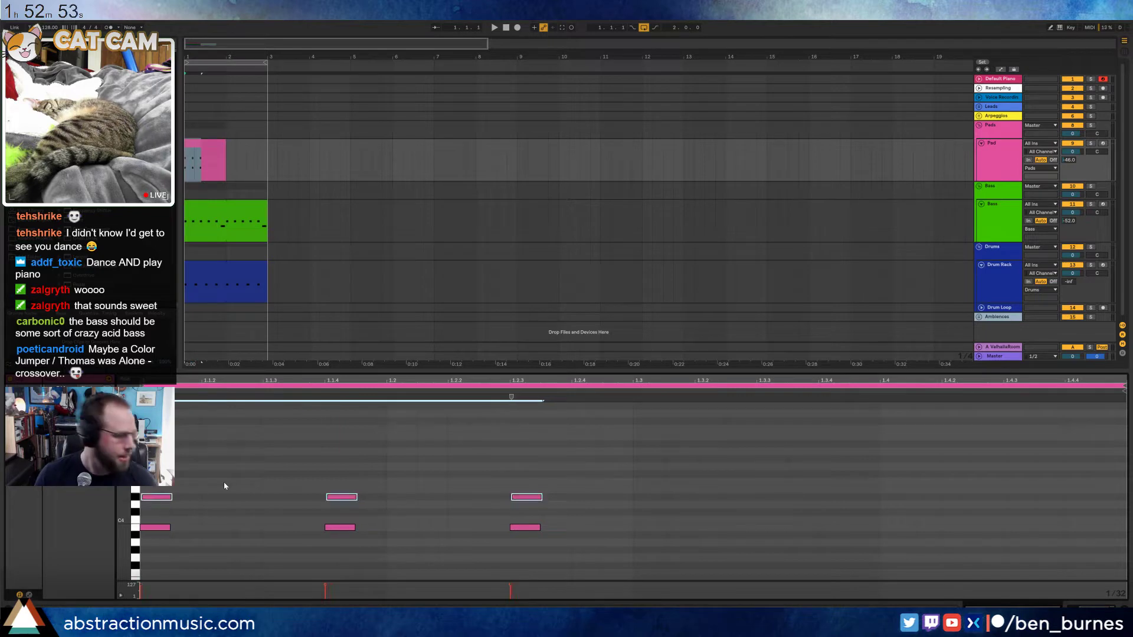
left_click(225, 481)
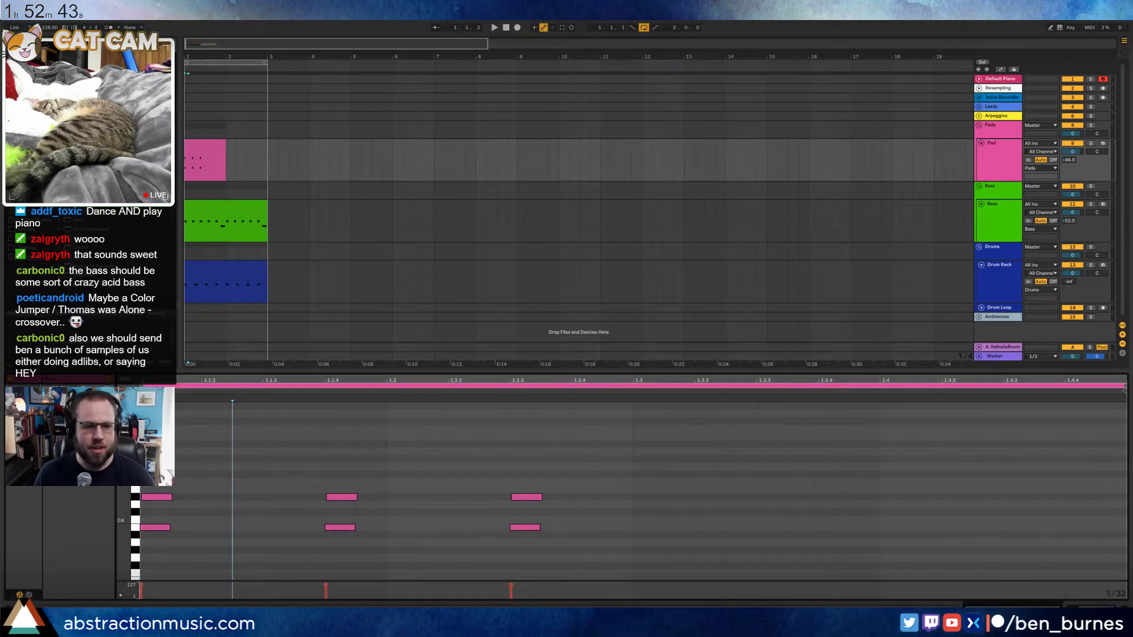
left_click_drag(148, 460, 595, 494)
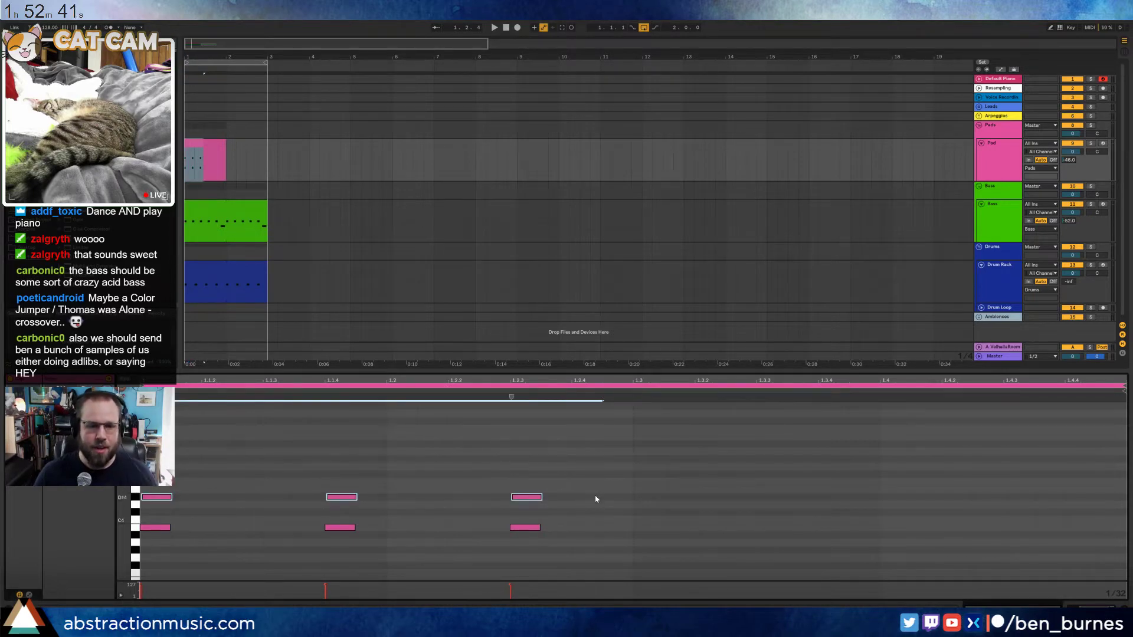
key("ctrl+u")
left_click(503, 475)
key("space")
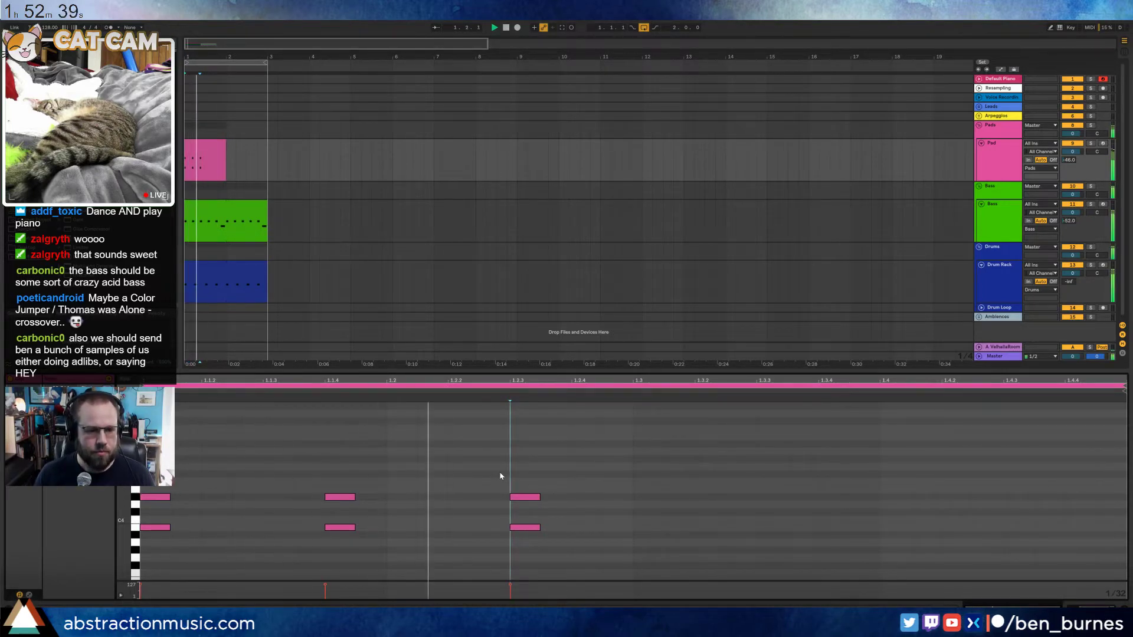
Raise the filter frequency and resonance (about 32%) of the Bass track's Operator and lower its Spread while the loop plays
key("shift+Tab")
left_click(229, 201)
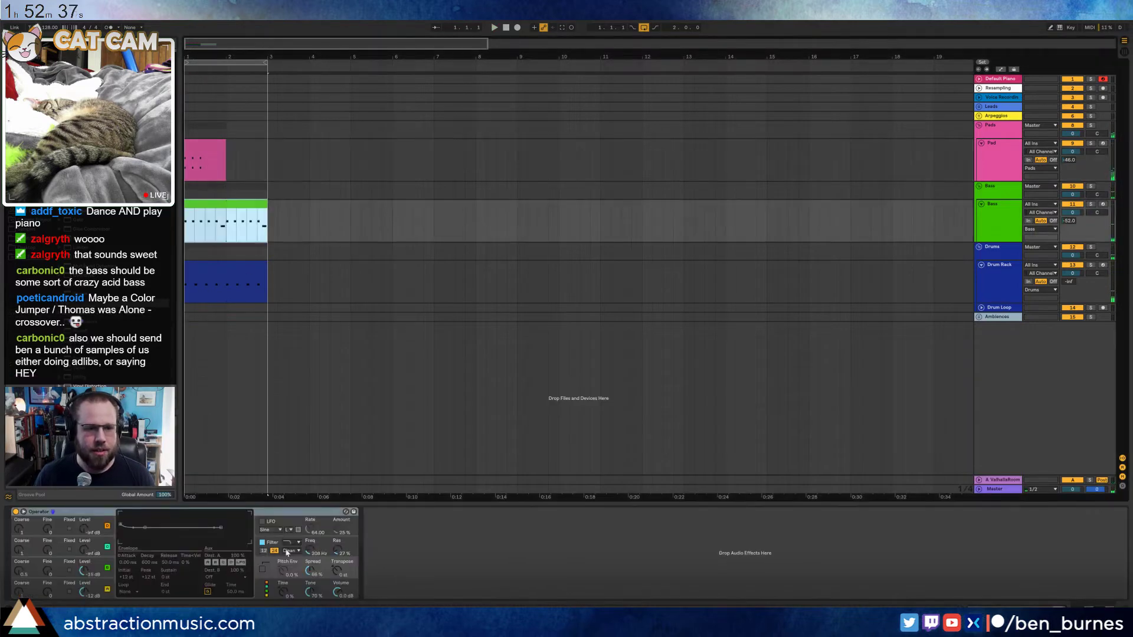
key("space")
left_click(307, 554)
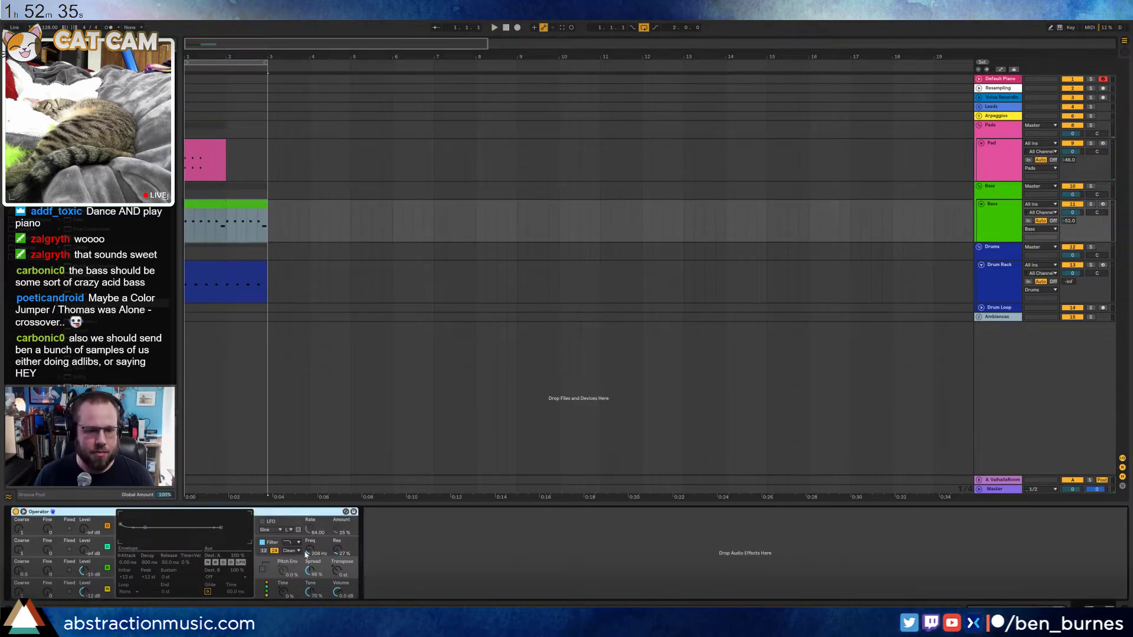
left_click_drag(308, 554, 308, 546)
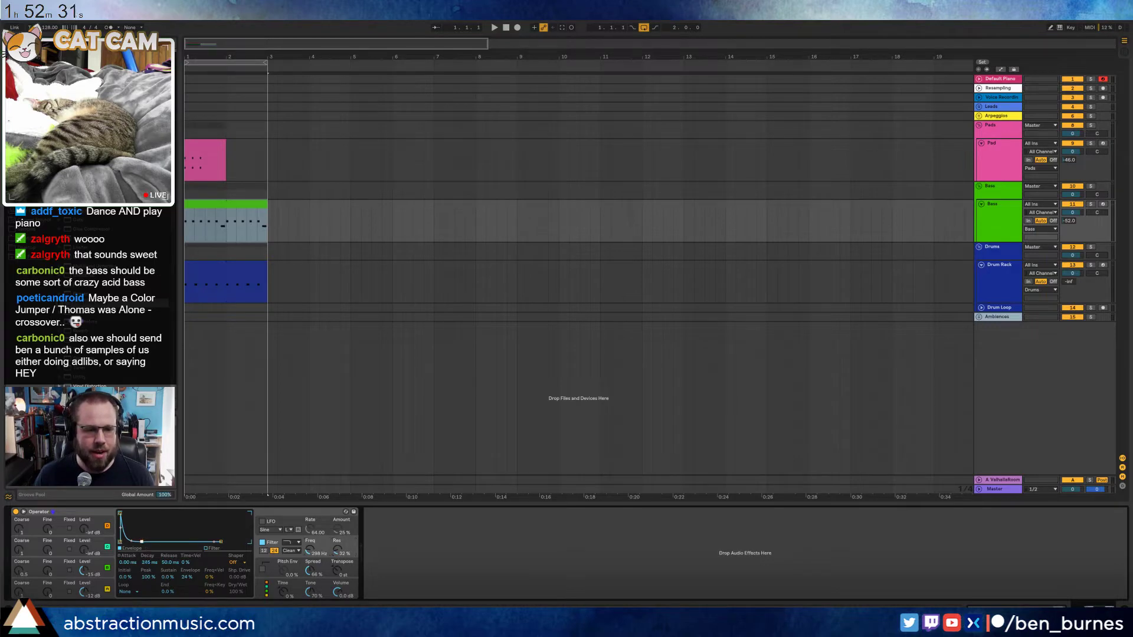
key("space")
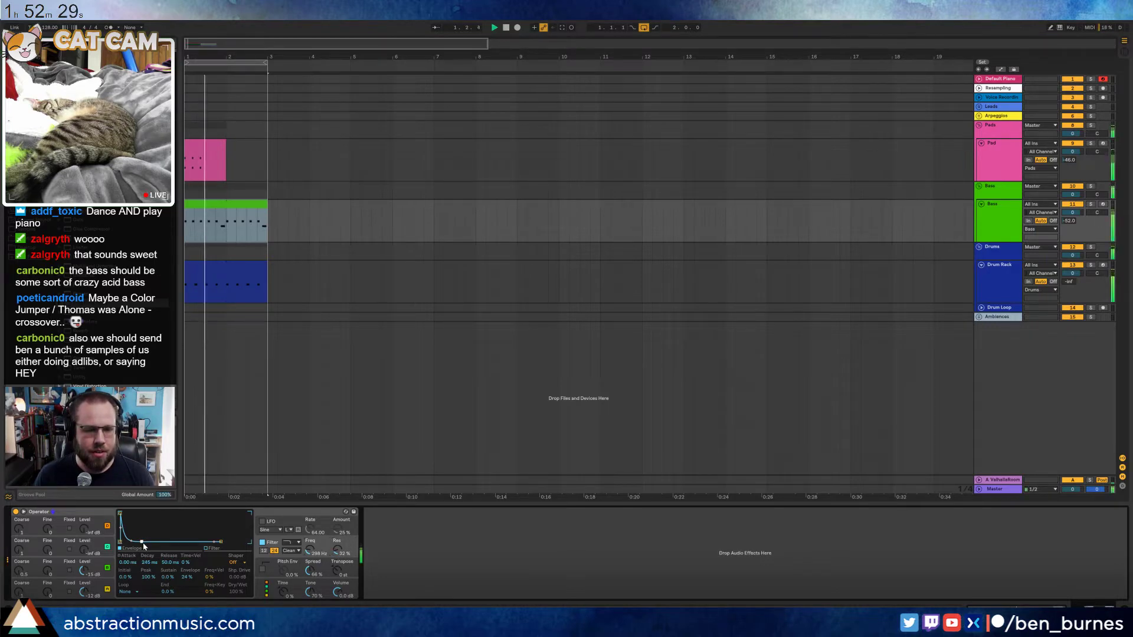
left_click(310, 571)
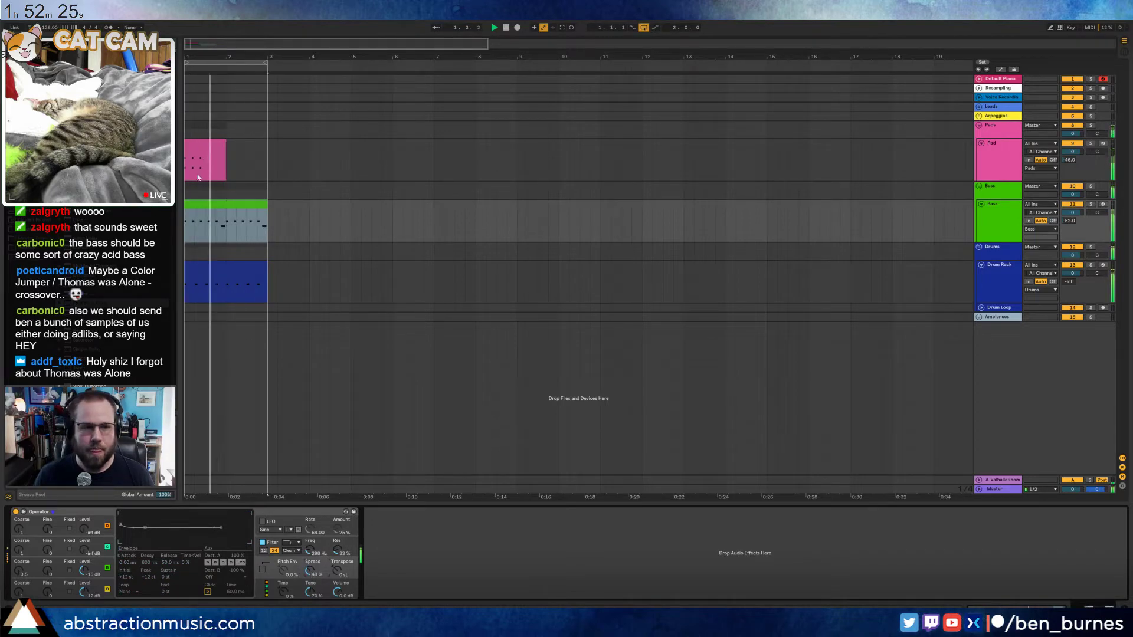
Show the amp envelope of the Pad track's Analog and lengthen its attack
double_click(215, 144)
key("space")
key("shift+Tab")
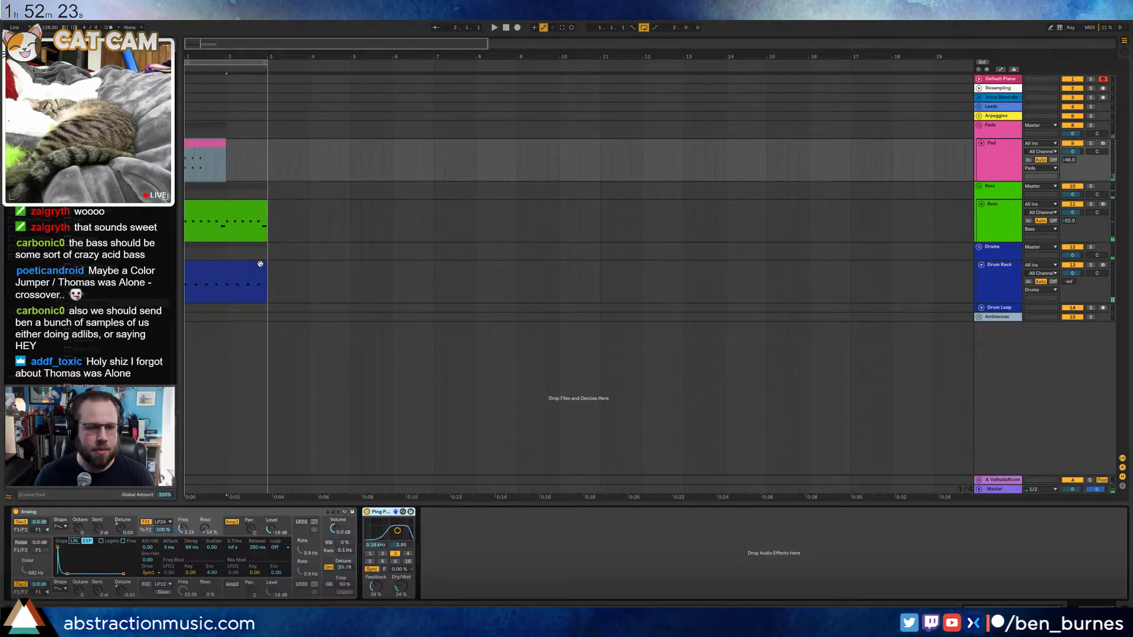
left_click(198, 144)
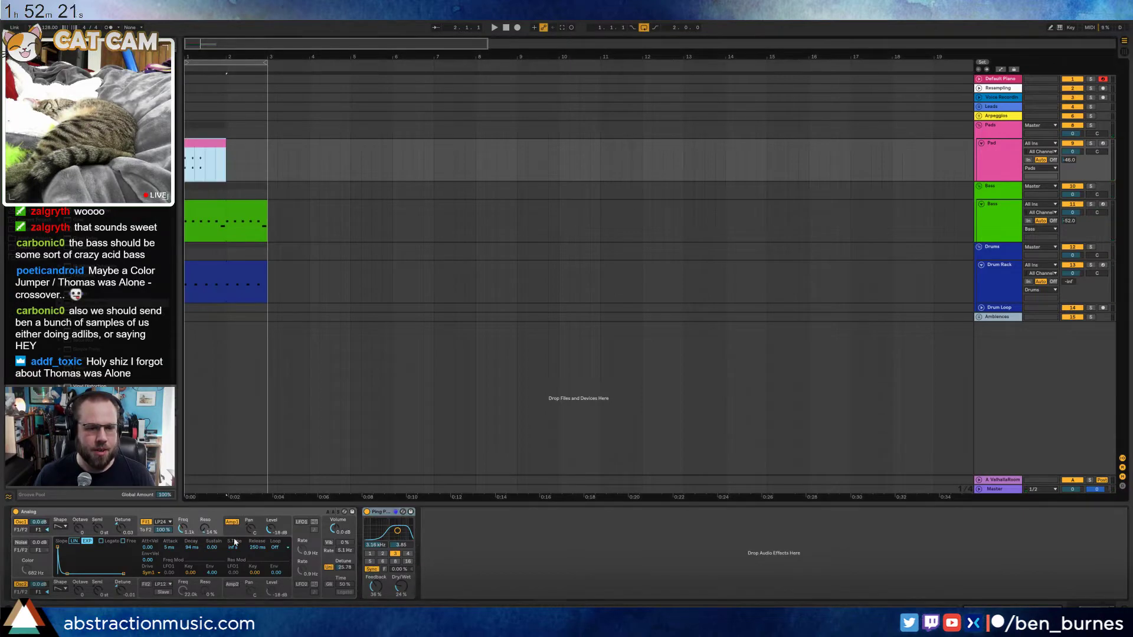
left_click(101, 550)
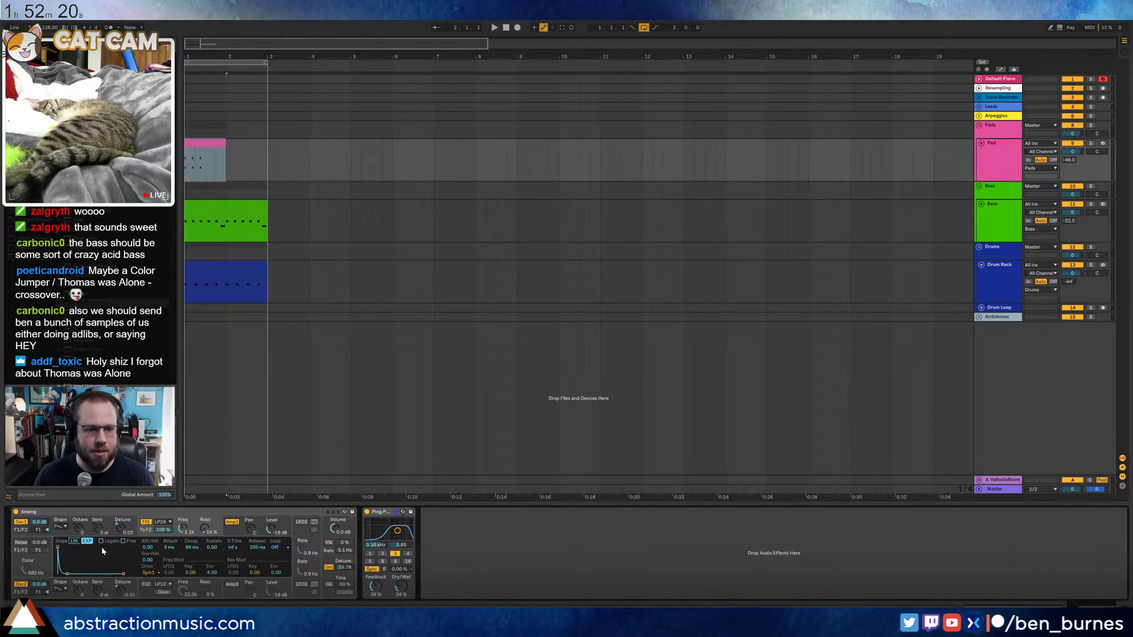
left_click(245, 533)
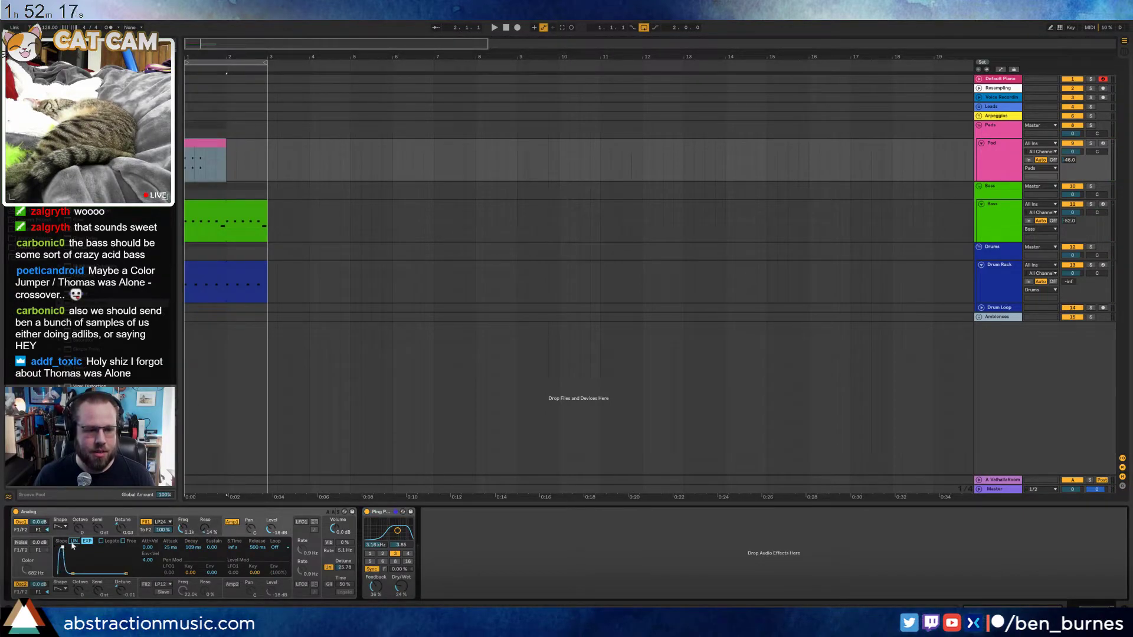
Double the length of the Pad clip's notes and raise the Analog's amp attack to about 81 ms
double_click(207, 152)
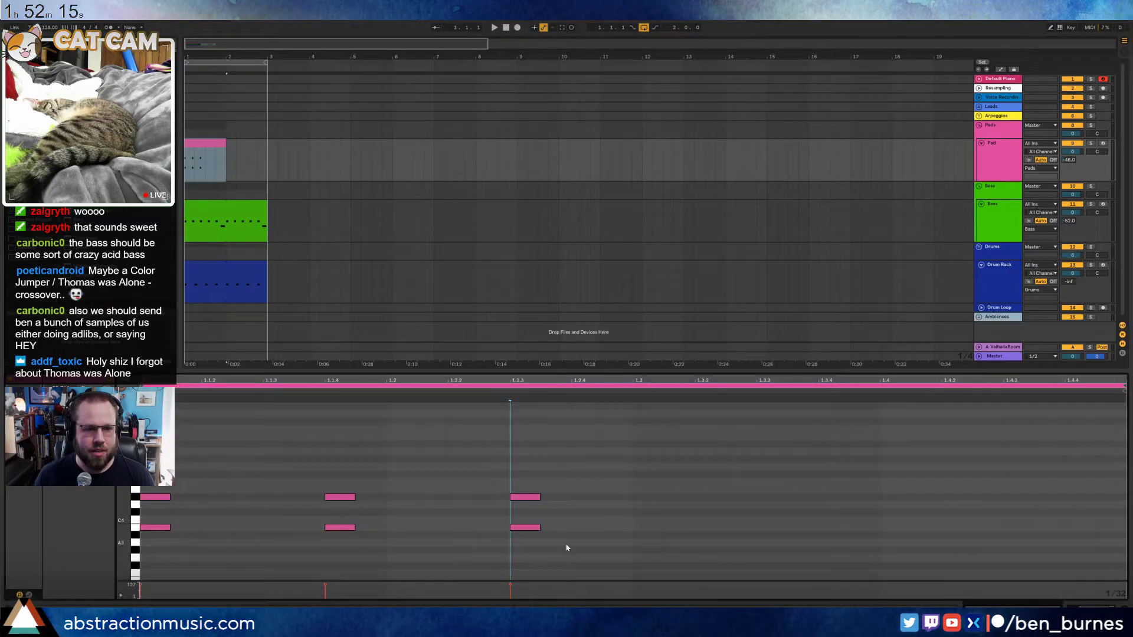
left_click_drag(567, 545, 199, 506)
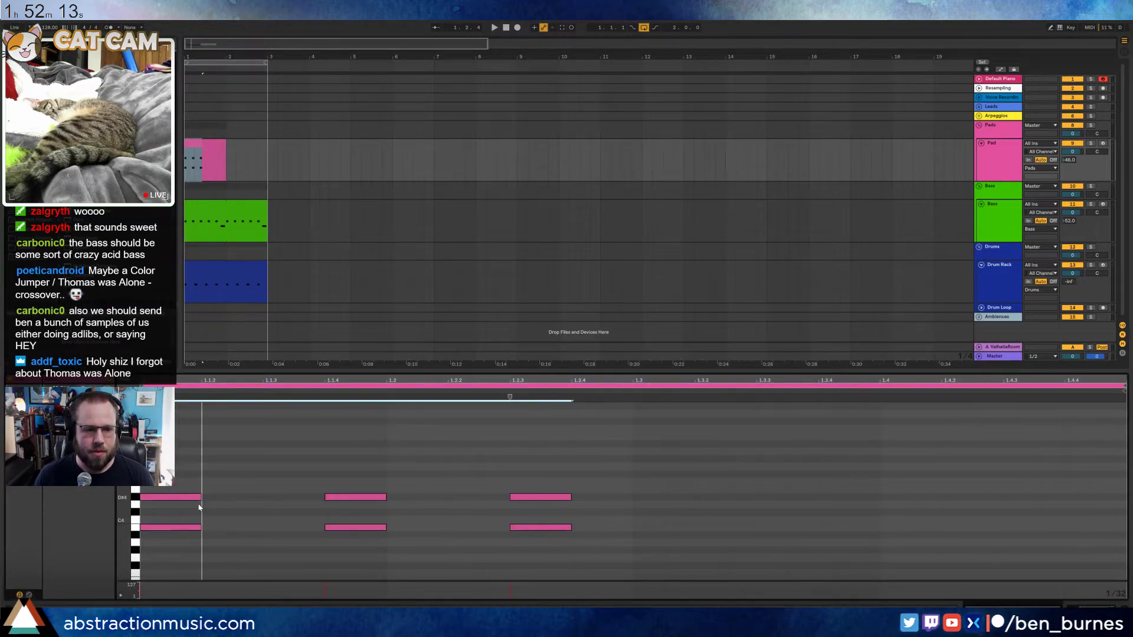
key("shift+Tab")
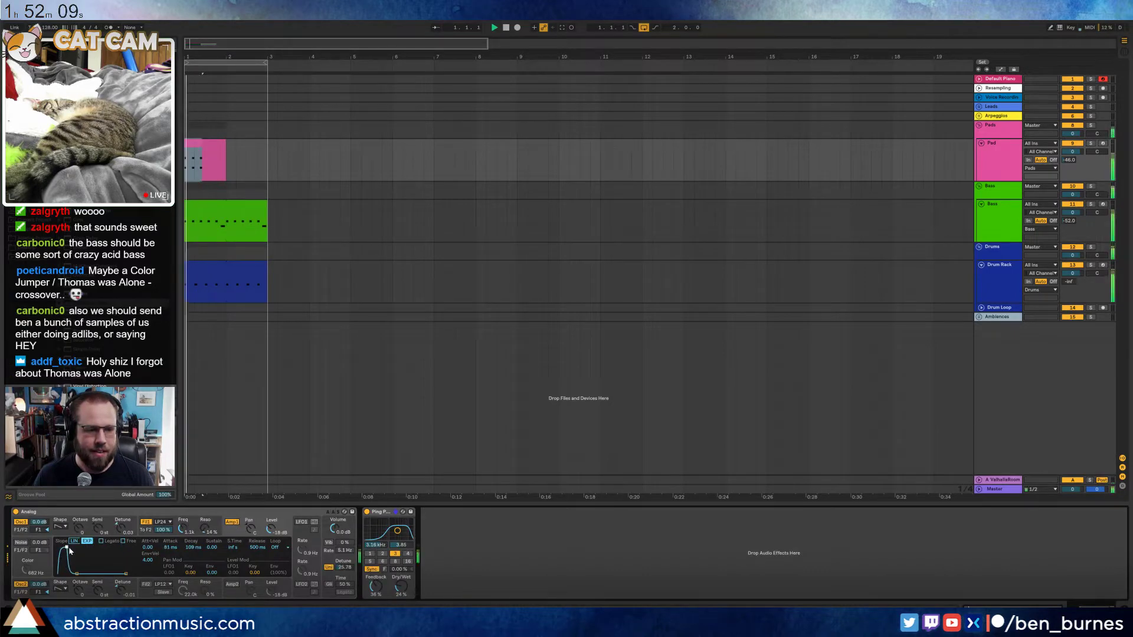
left_click_drag(70, 550, 71, 551)
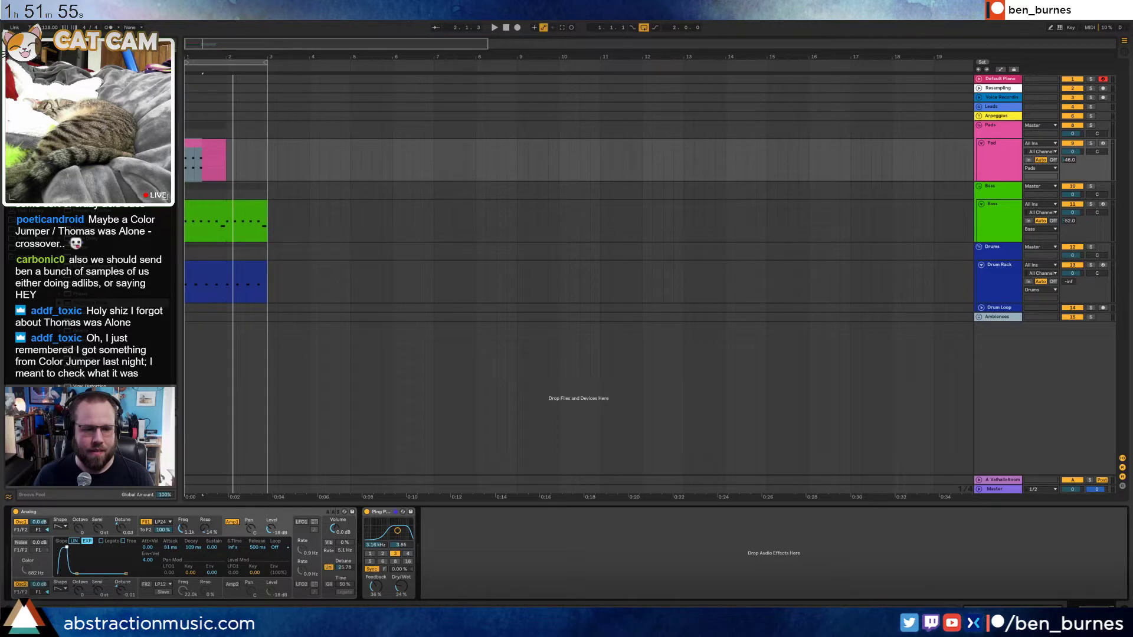
key("space")
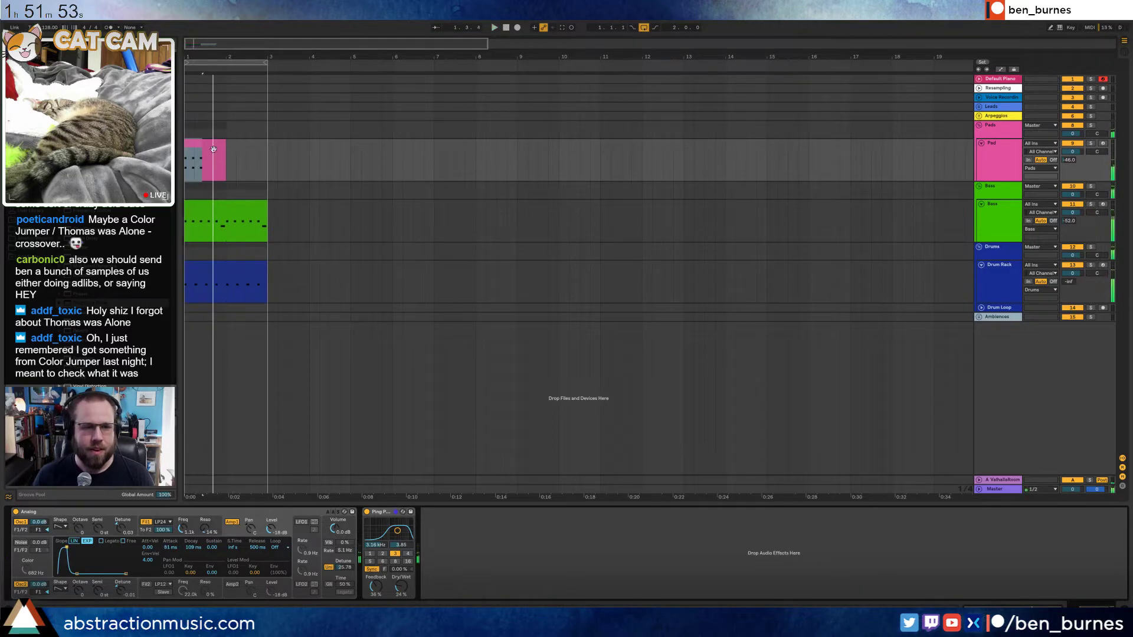
Listen to the loop, check the Drum Rack's 808 kit and deactivate the Pad clip
left_click(214, 149)
key("space")
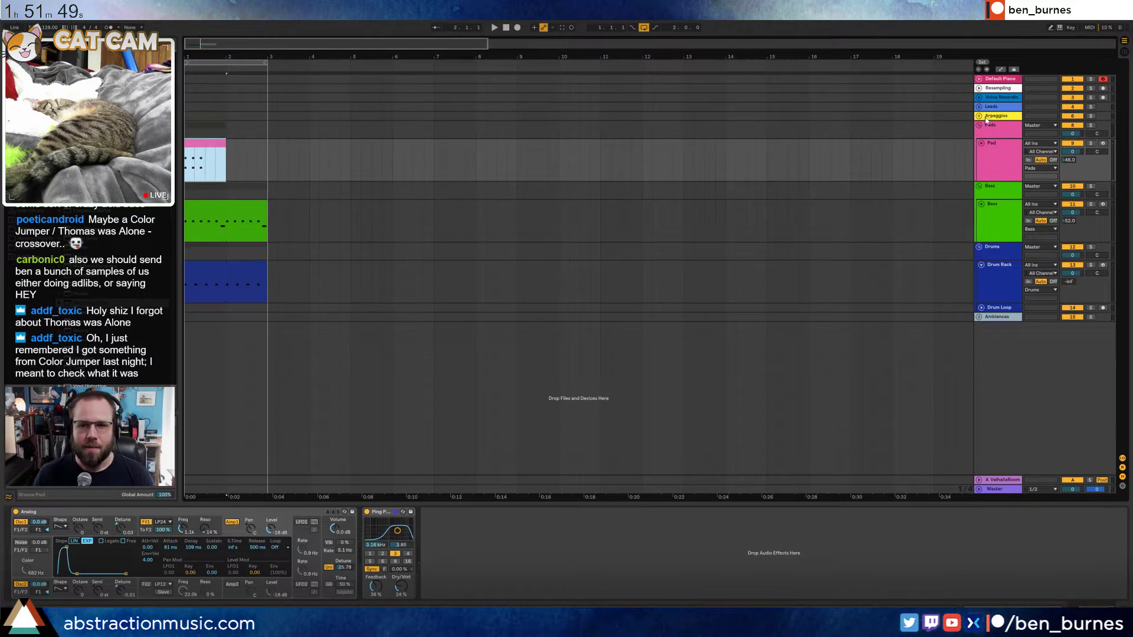
key("space")
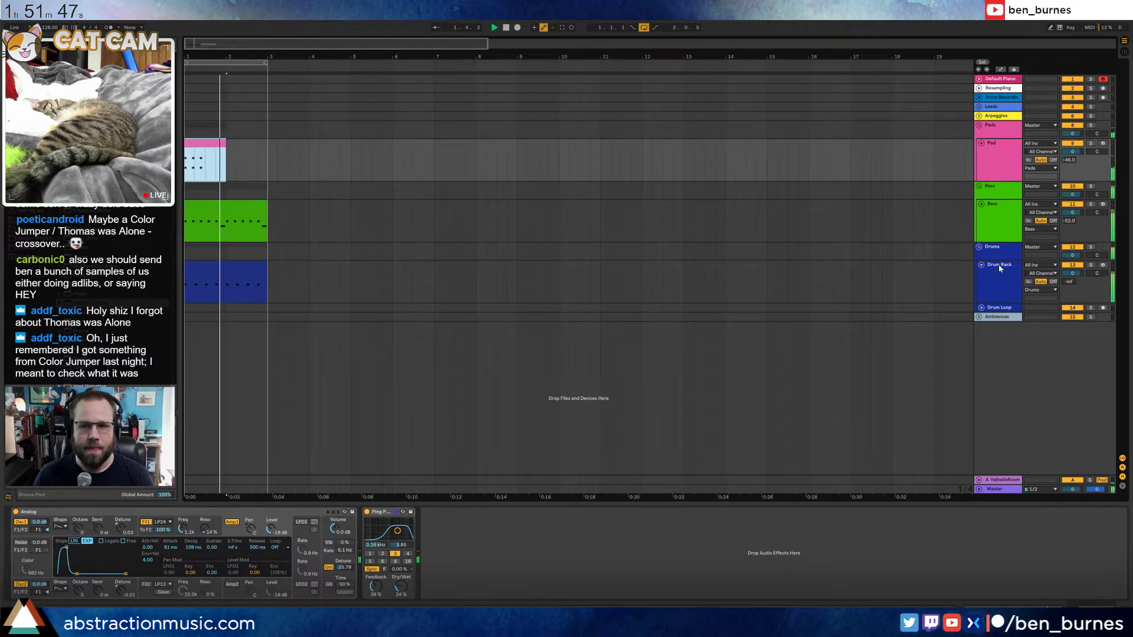
left_click(998, 265)
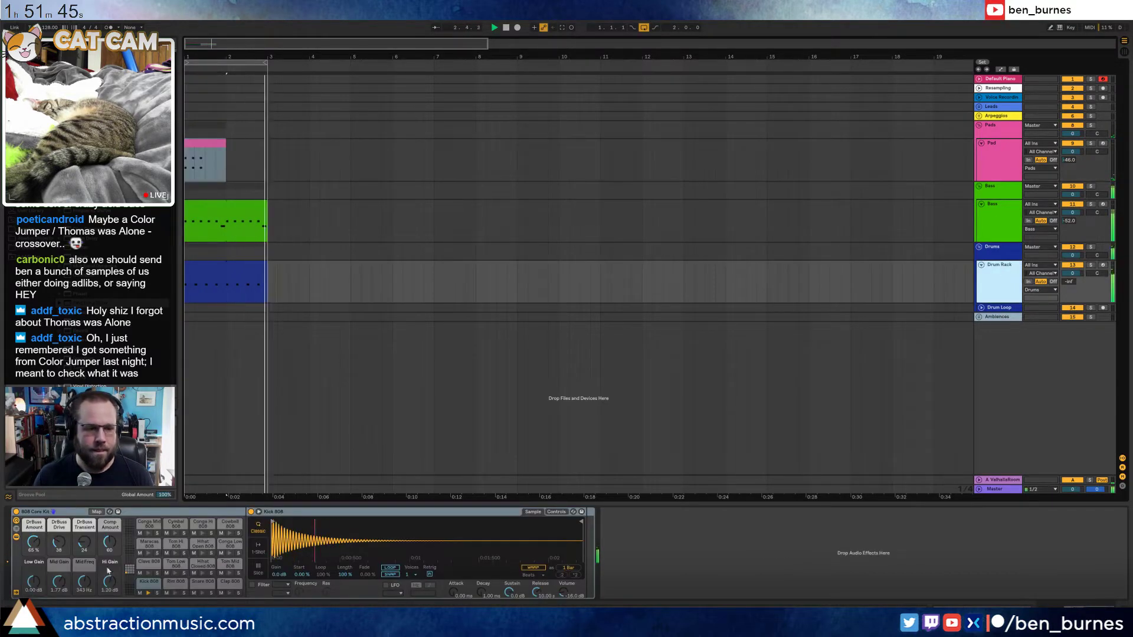
left_click(207, 159)
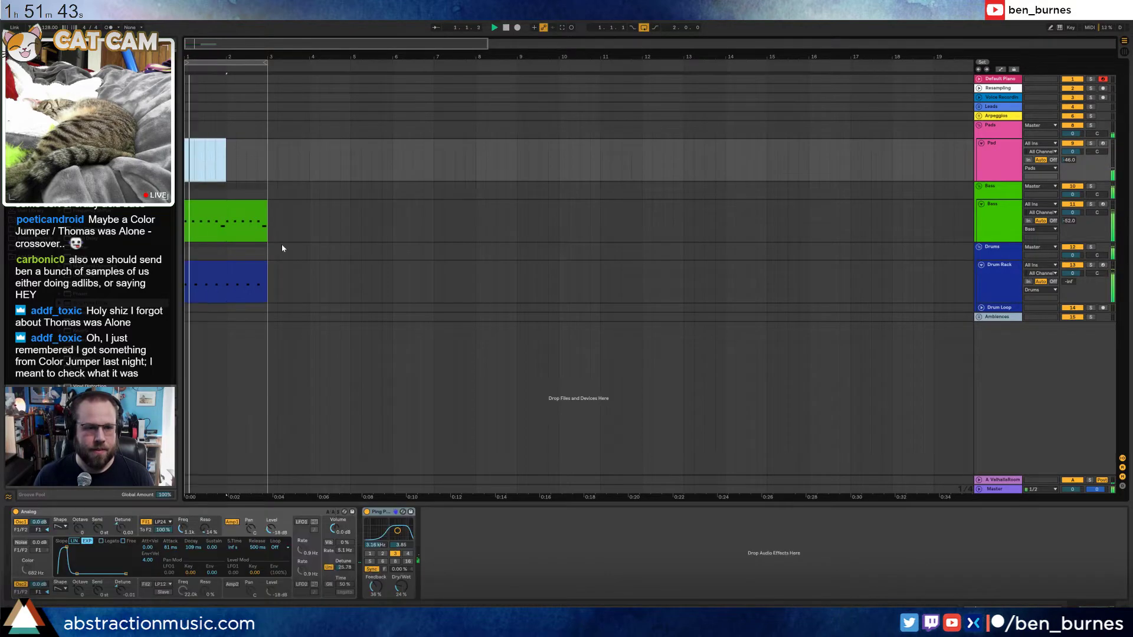
key("space")
double_click(242, 203)
left_click(306, 449)
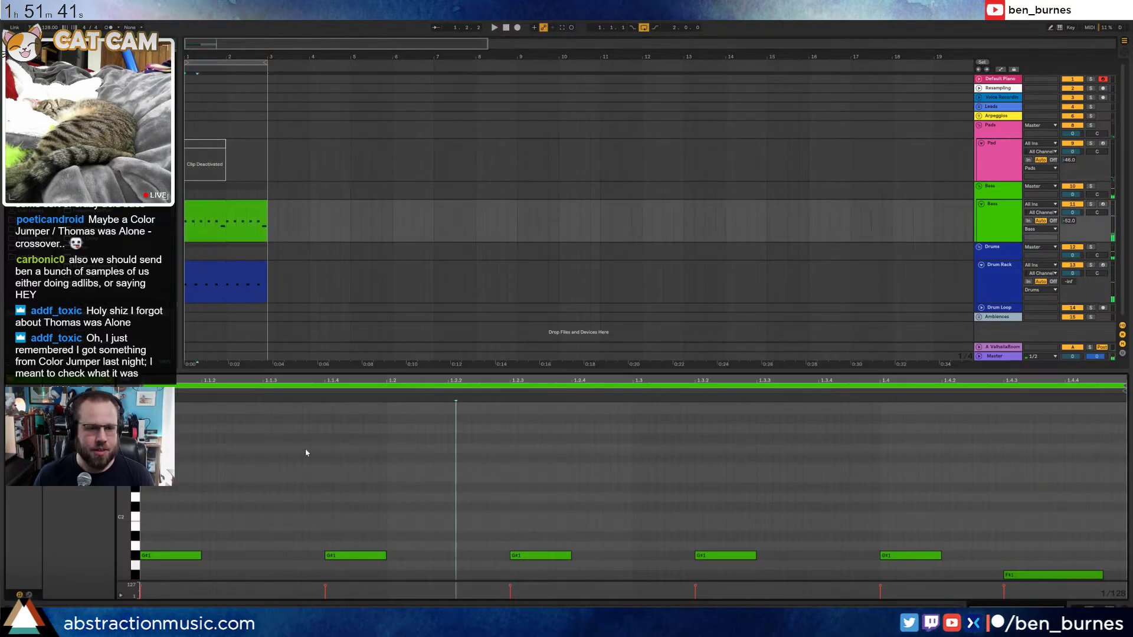
left_click_drag(123, 519, 119, 528)
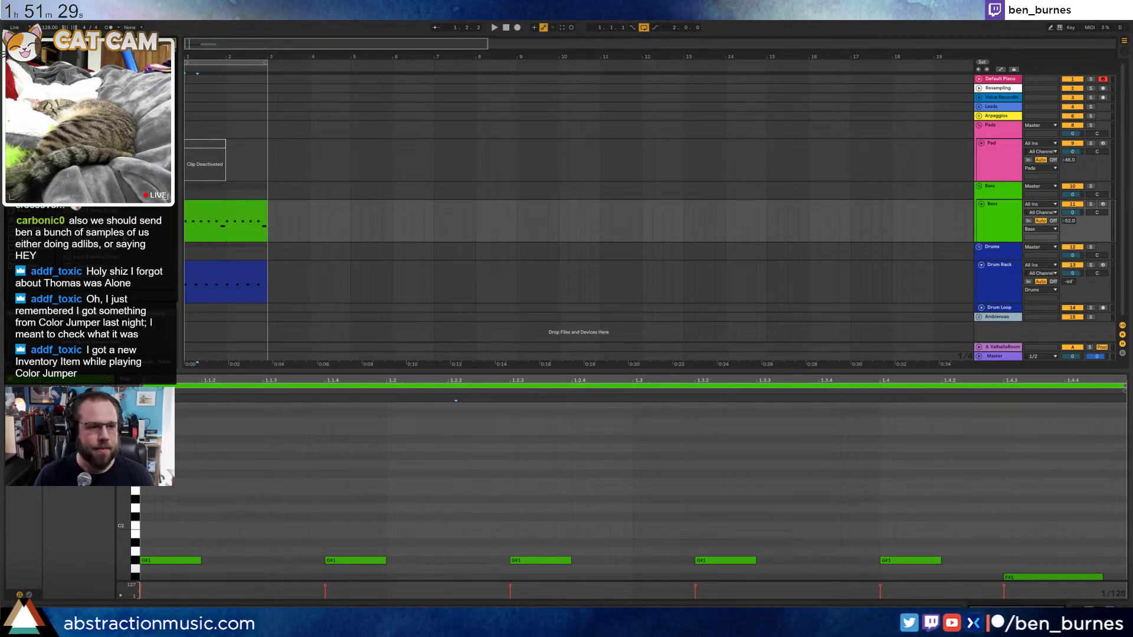
left_click(370, 486)
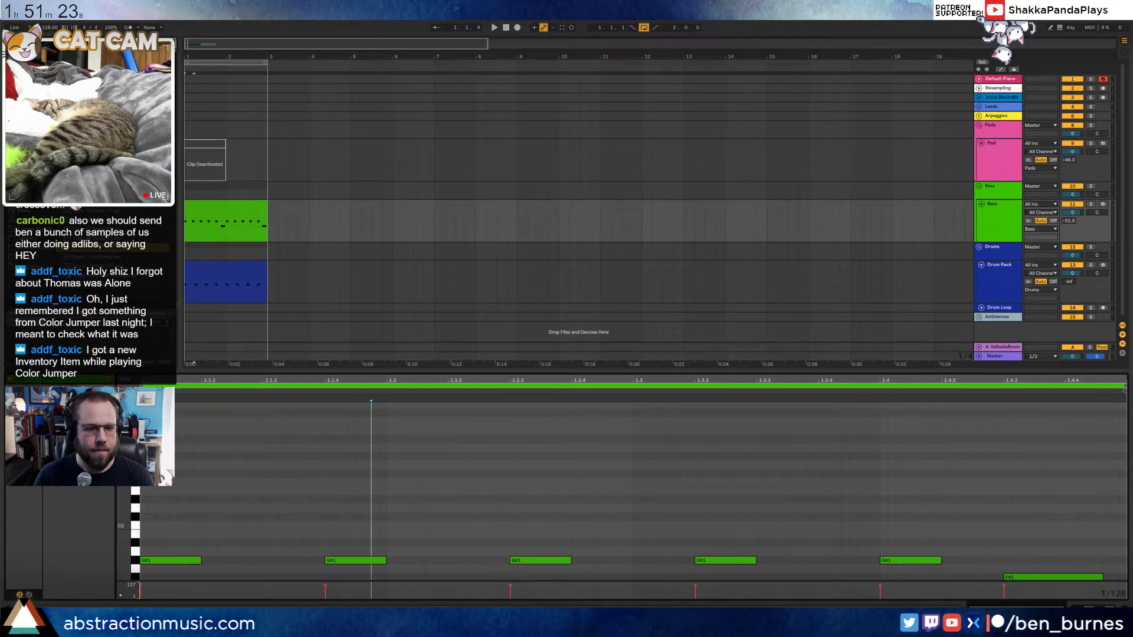
Add a 1/32-long closed 808 hi-hat just before beat 2 of the Drum Rack clip and play the loop
left_click(229, 264)
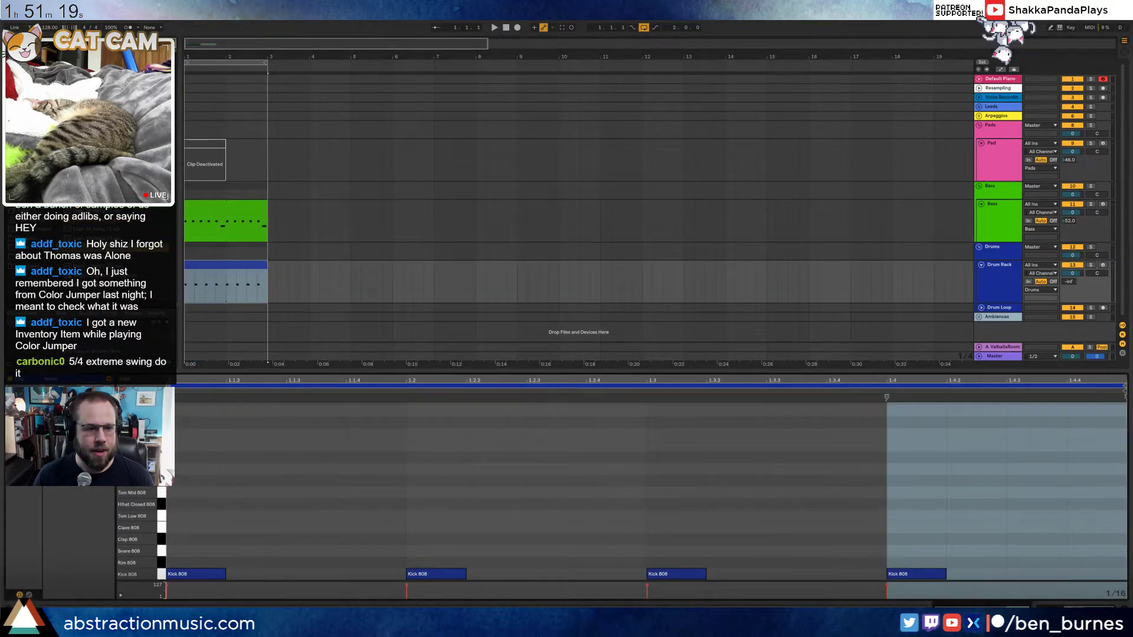
left_click(287, 449)
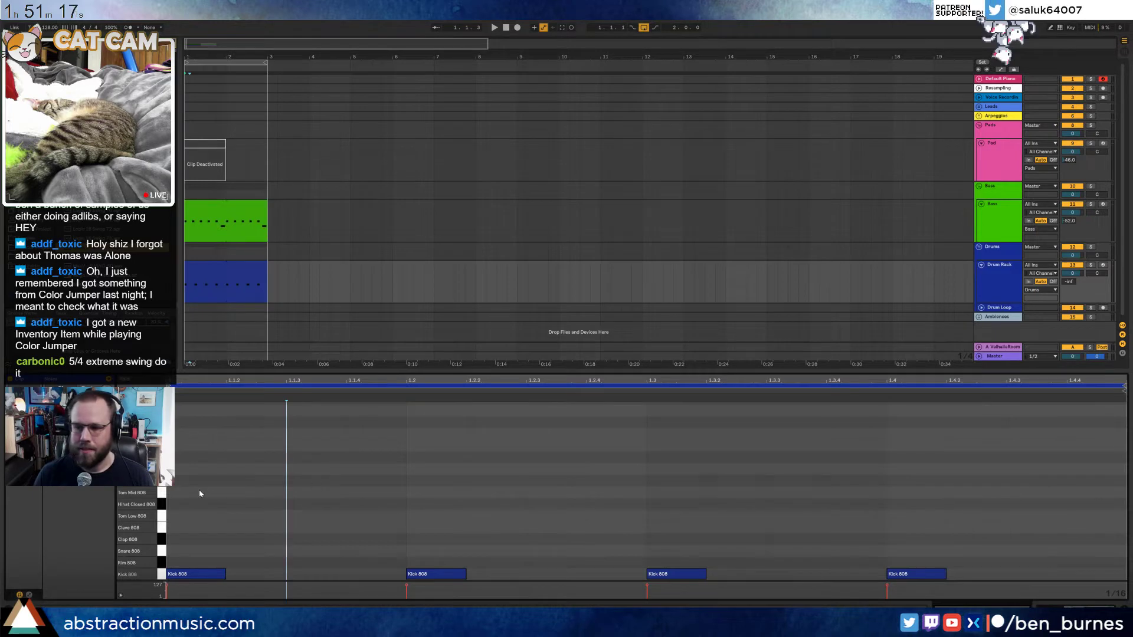
left_click_drag(139, 487, 134, 487)
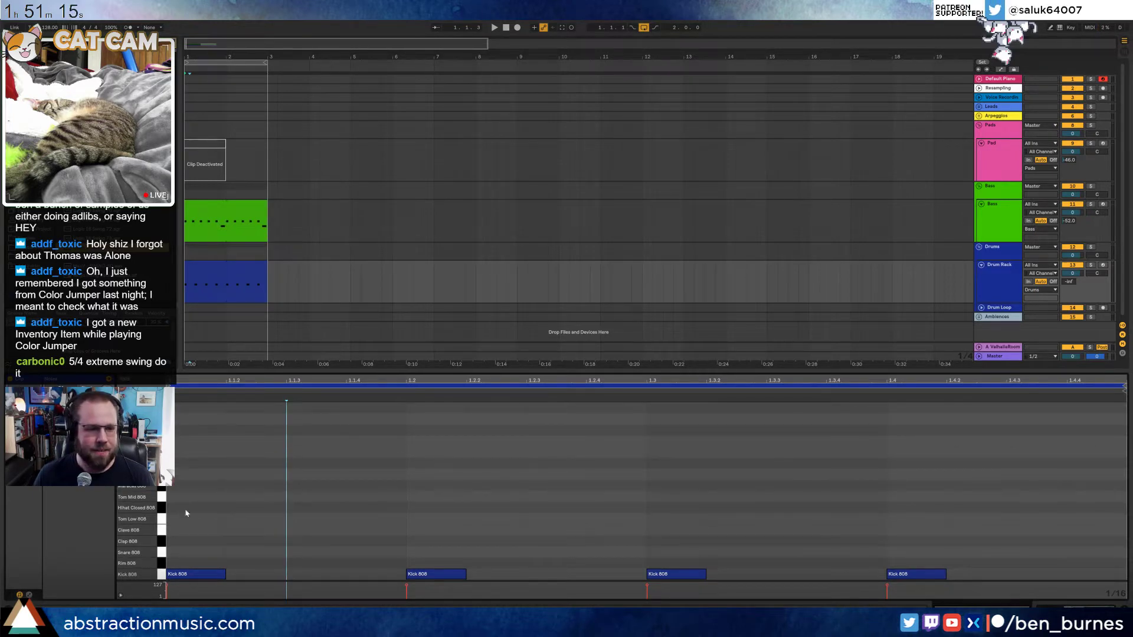
double_click(359, 508)
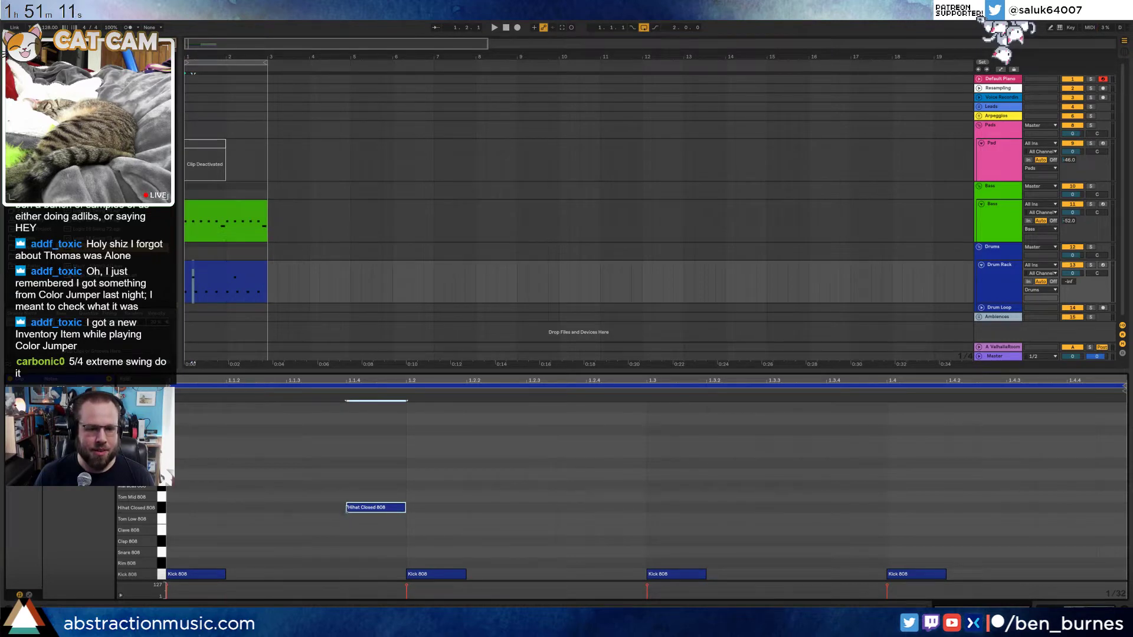
left_click_drag(347, 508, 377, 508)
key("space")
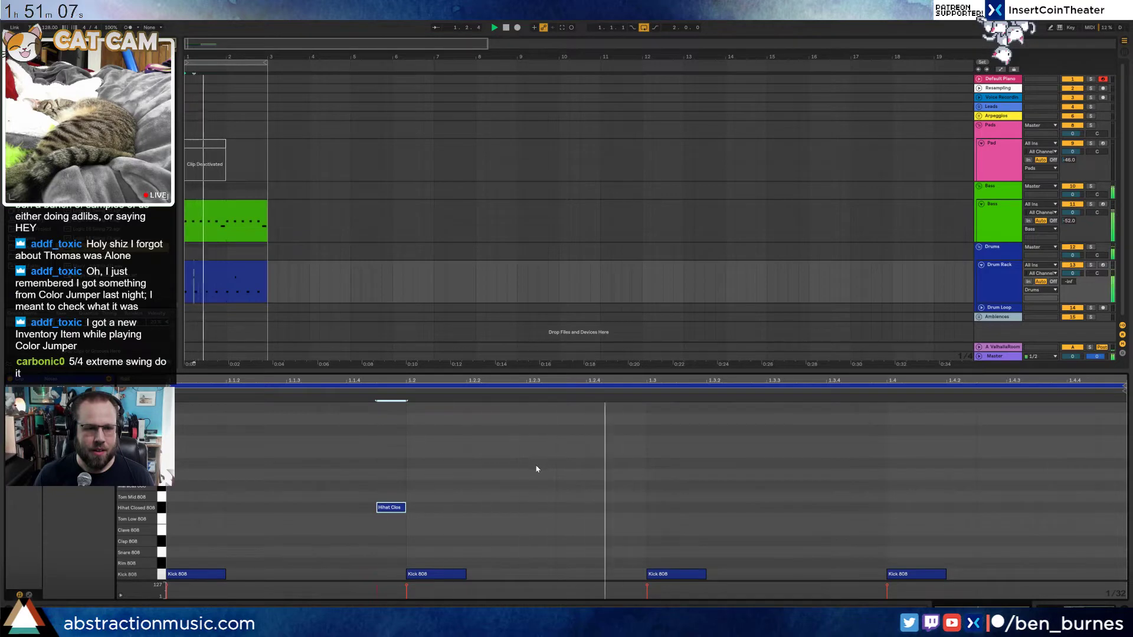
Add matching closed 808 hi-hats before beats 3 and 4, and extend all three hats to start a sixteenth before each beat
double_click(630, 508)
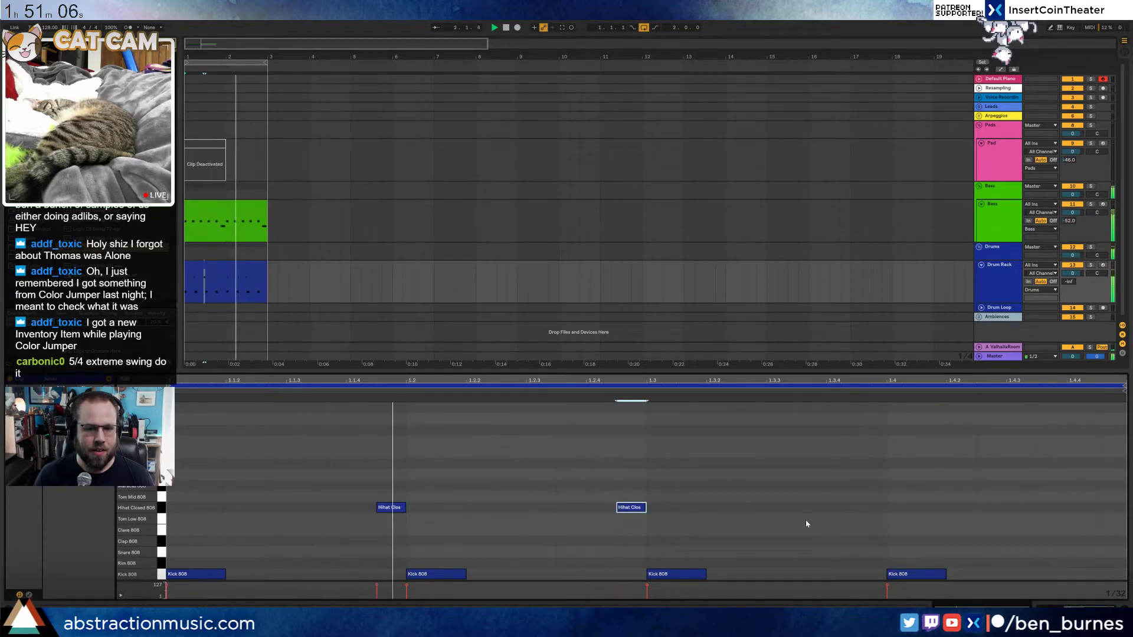
double_click(870, 508)
left_click_drag(316, 468, 831, 511)
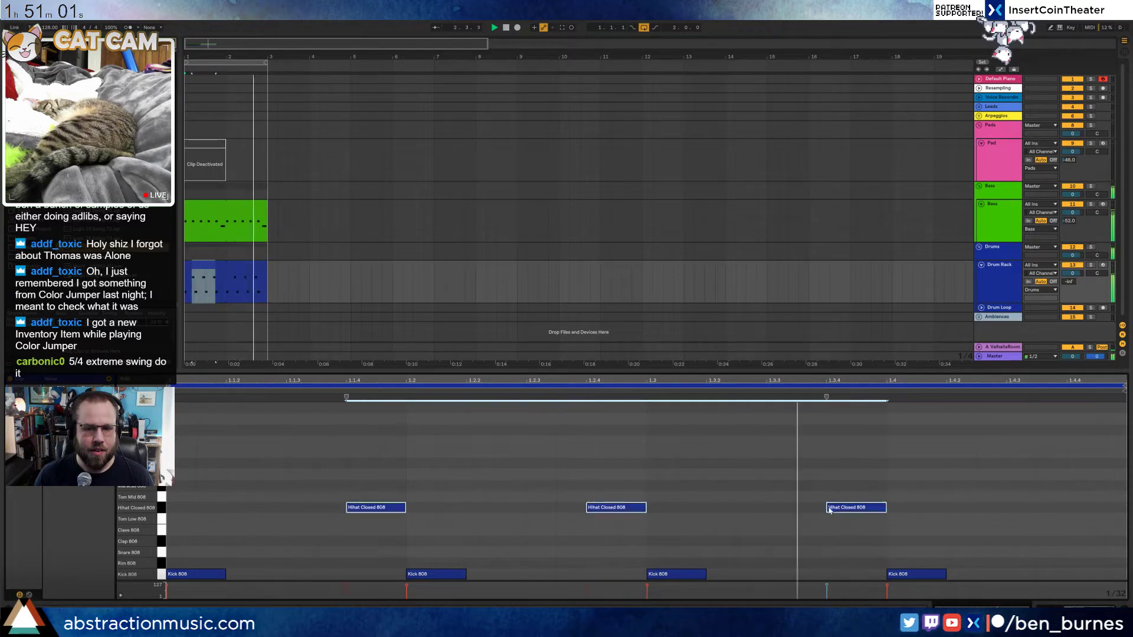
Try a closed 808 hi-hat on the last sixteenth of bar 1, remove it and stop playback
double_click(1086, 510)
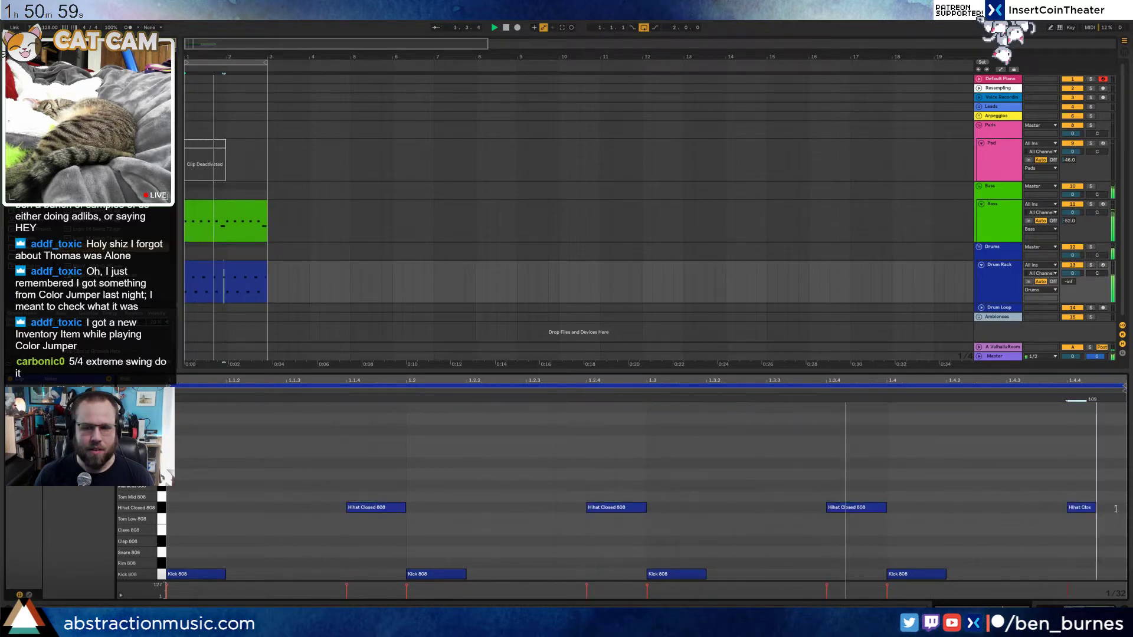
double_click(1103, 510)
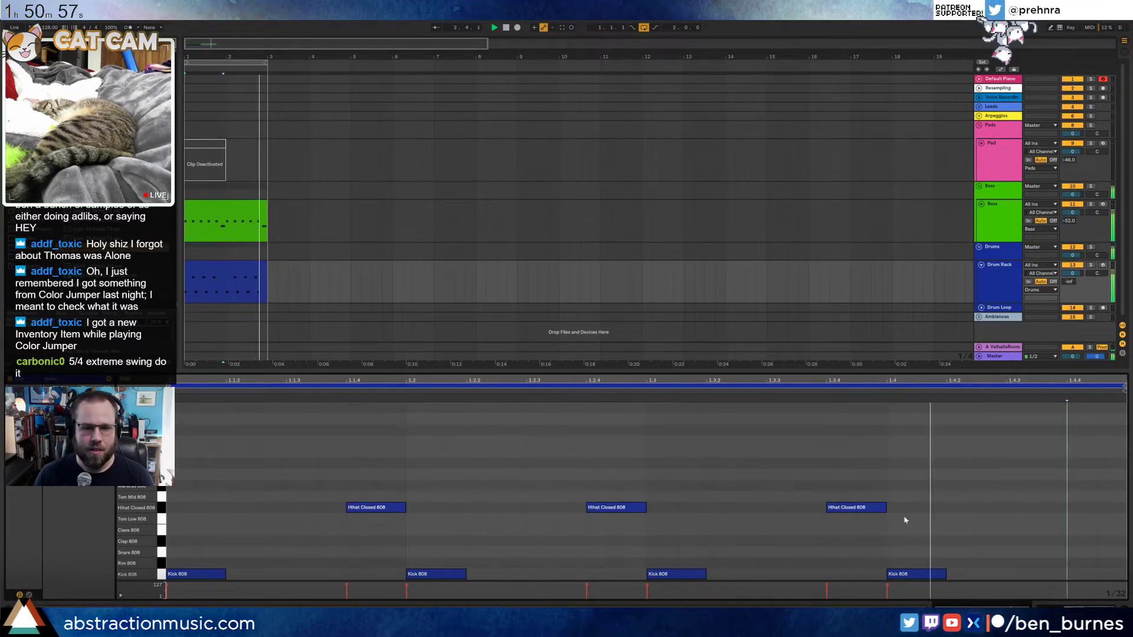
left_click(226, 207)
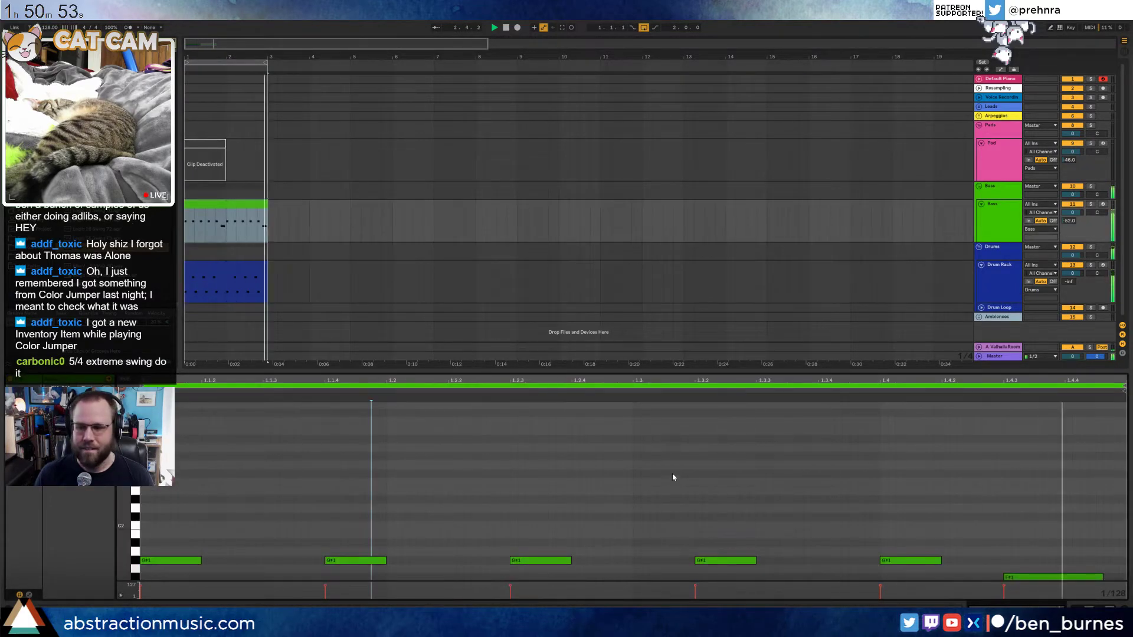
key("space")
Unfold the Arpeggios group and its Arp track, and delete the deactivated Pad clip
left_click(206, 150)
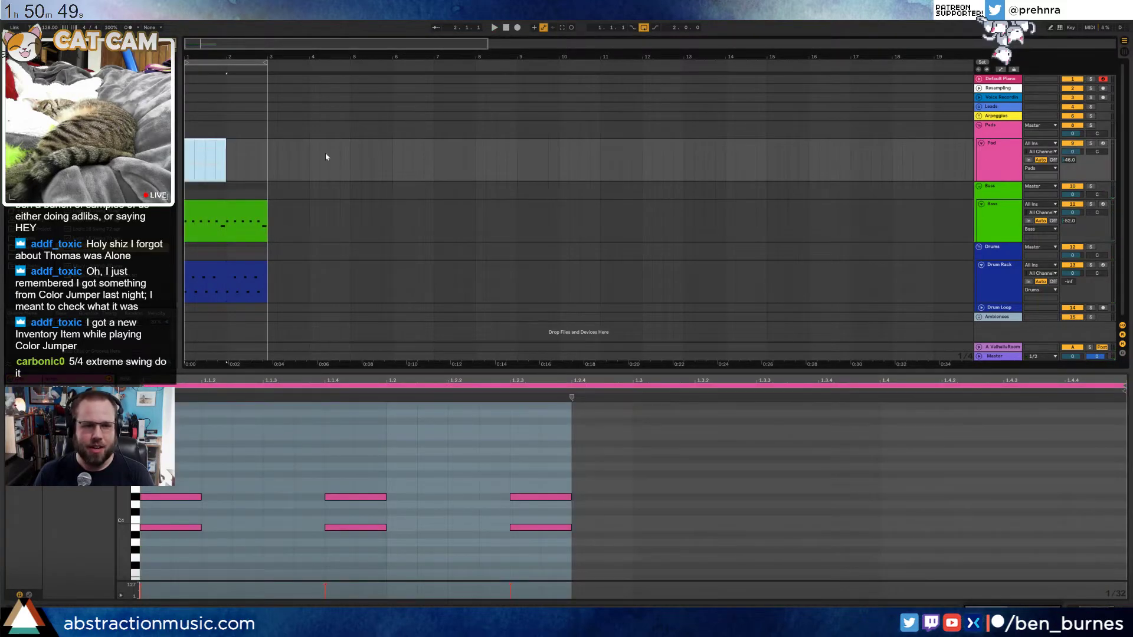
left_click(979, 116)
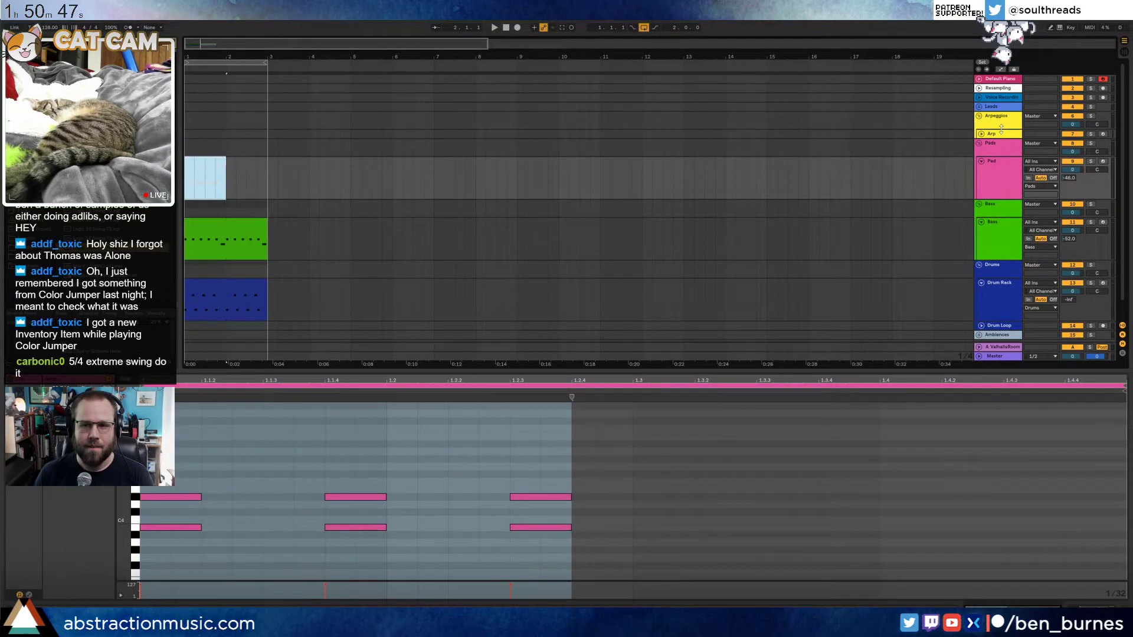
left_click(982, 134)
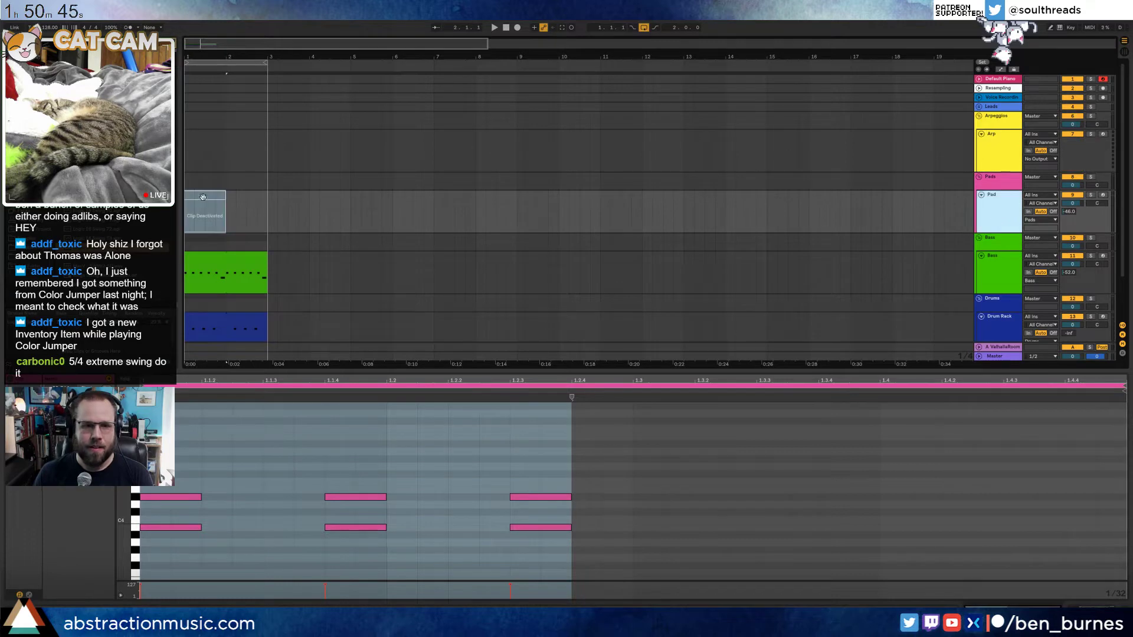
key("Delete")
Remove the Analog instrument and the ping-pong delay from the Pad track
left_click(1000, 221)
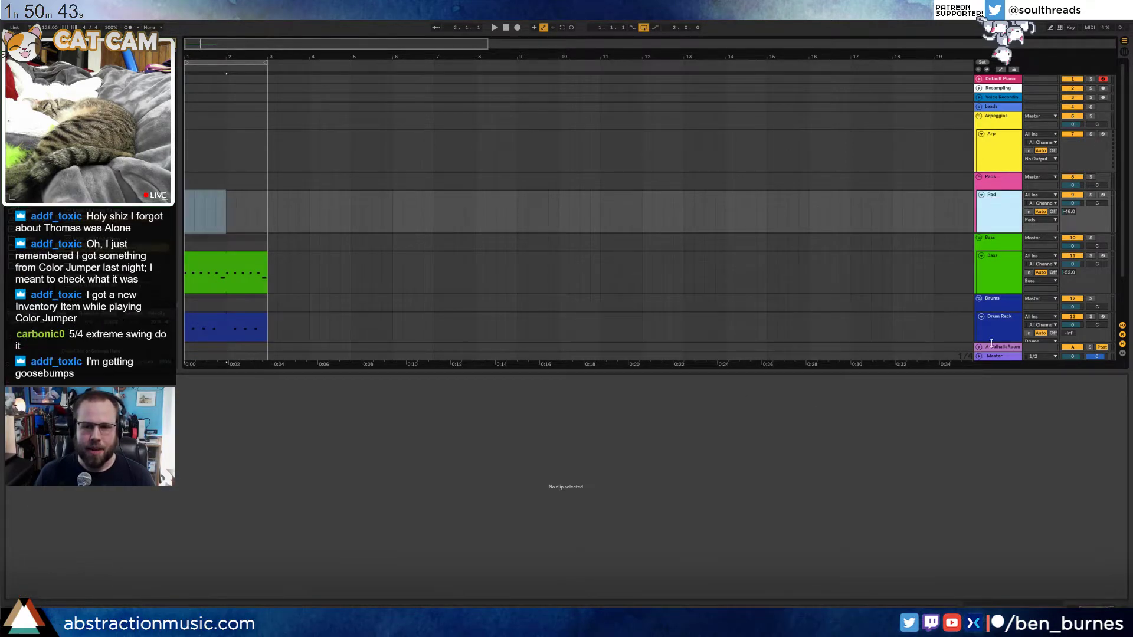
key("shift+Tab")
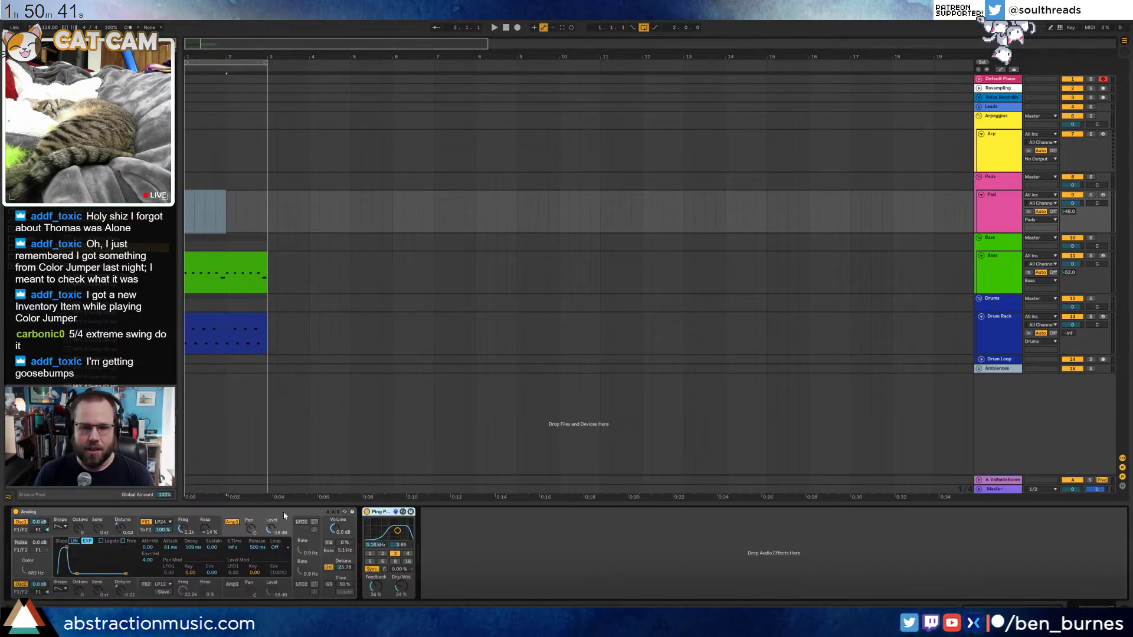
left_click(305, 513)
key("Delete")
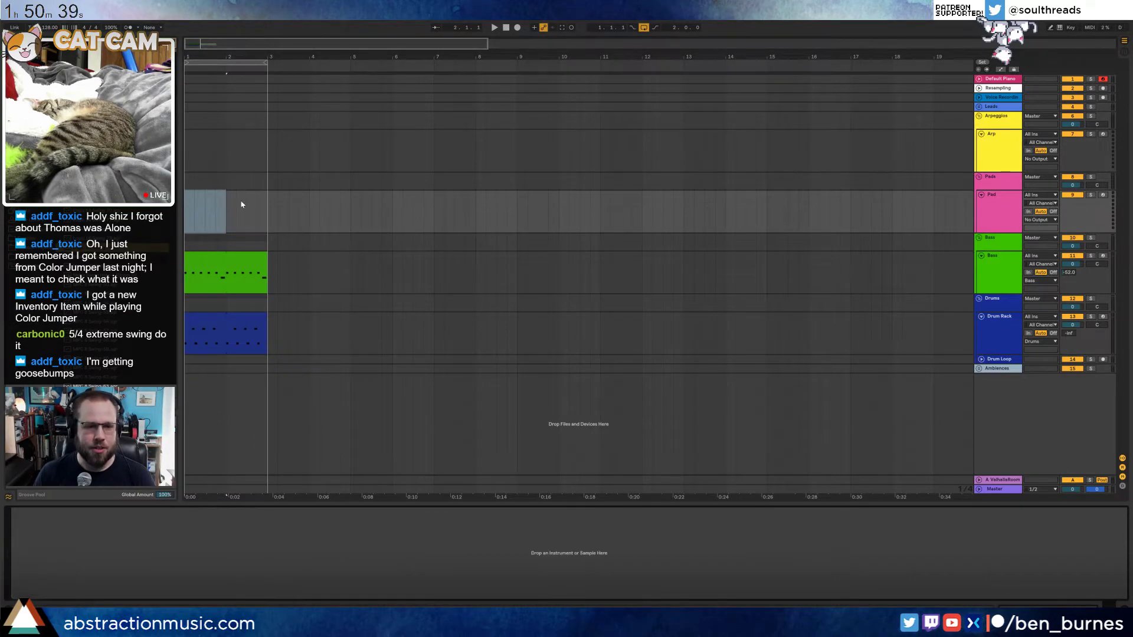
left_click(238, 206)
Create an empty one-bar MIDI clip at the start of the Arp track
left_click(997, 157)
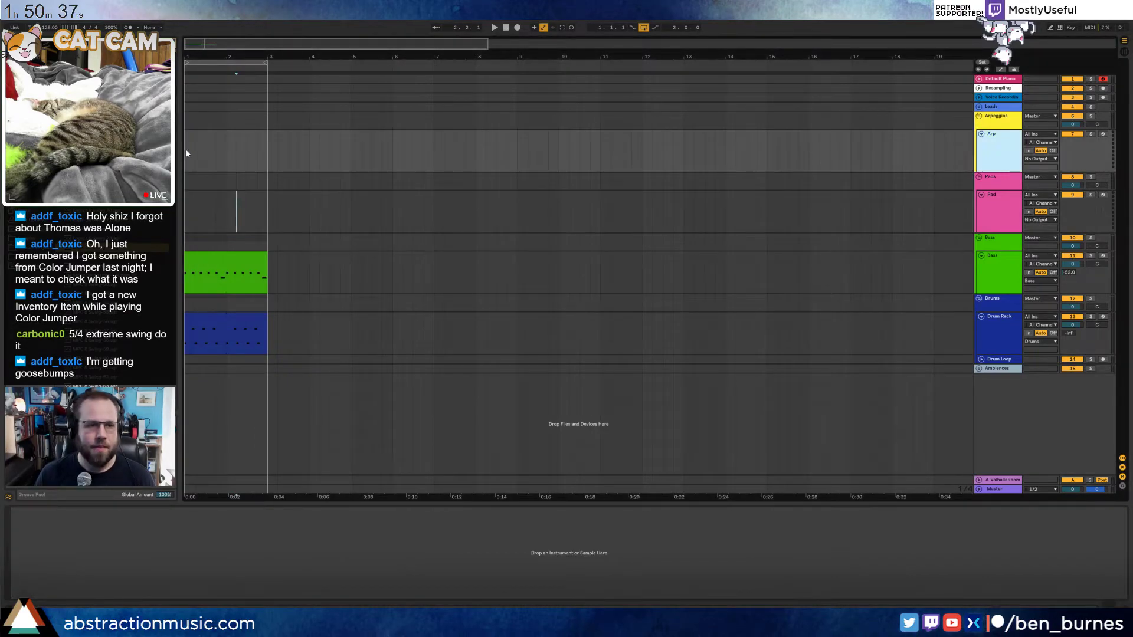
left_click_drag(187, 154, 222, 153)
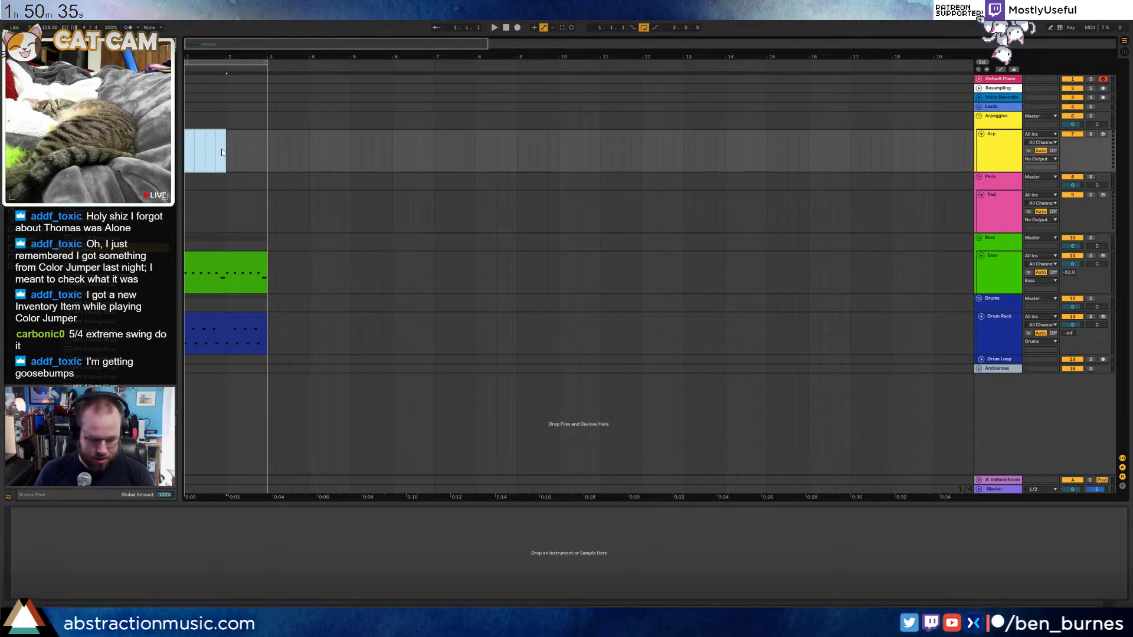
key("ctrl+shift+m")
Load Operator on the Arp track and shorten its oscillator envelope decay to about 149 ms
key("shift+Tab")
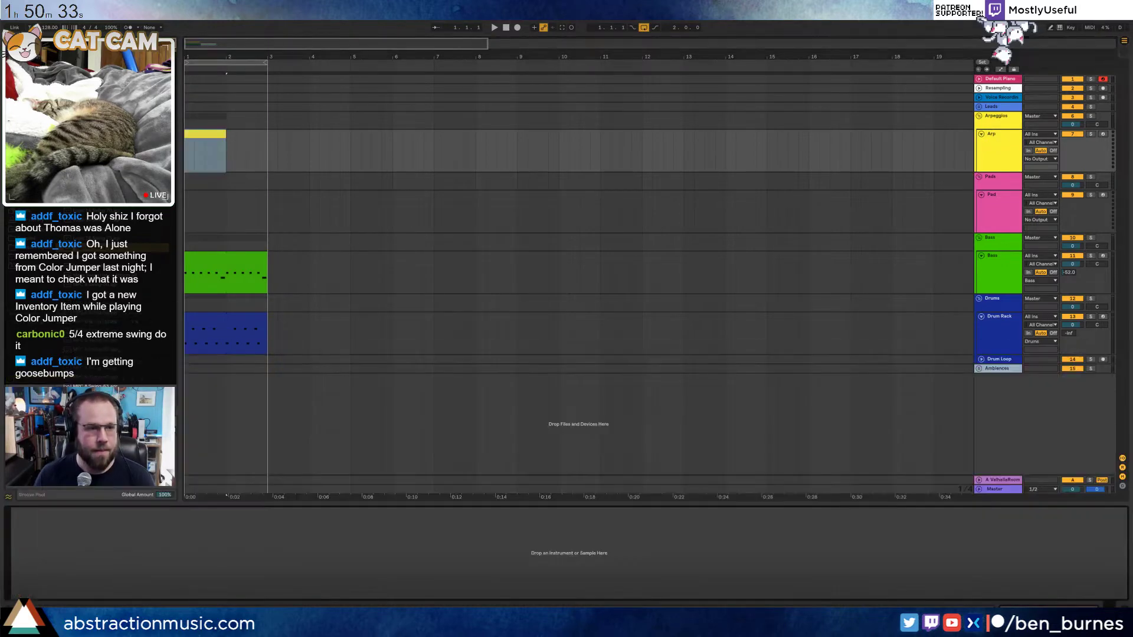
key("shift+Tab")
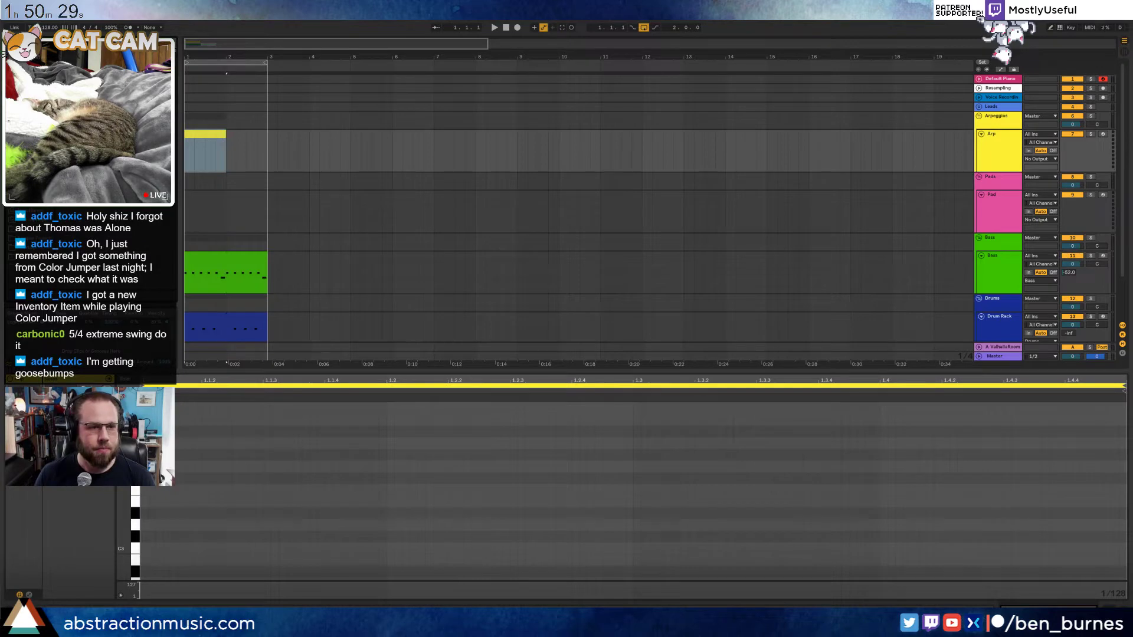
key("shift+Tab")
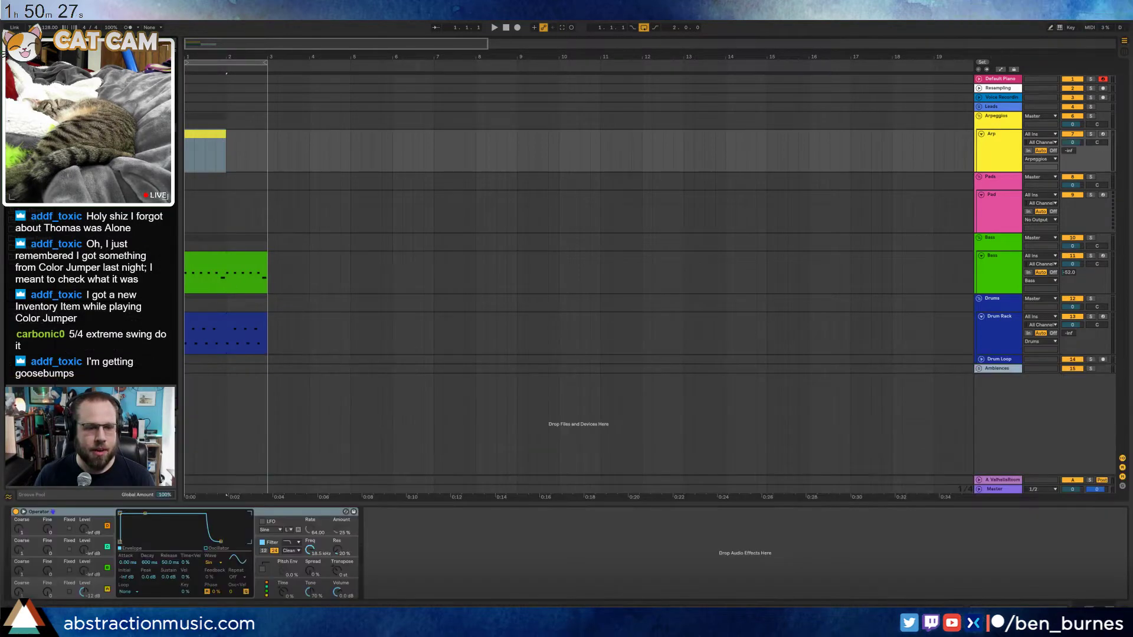
left_click_drag(145, 514, 141, 542)
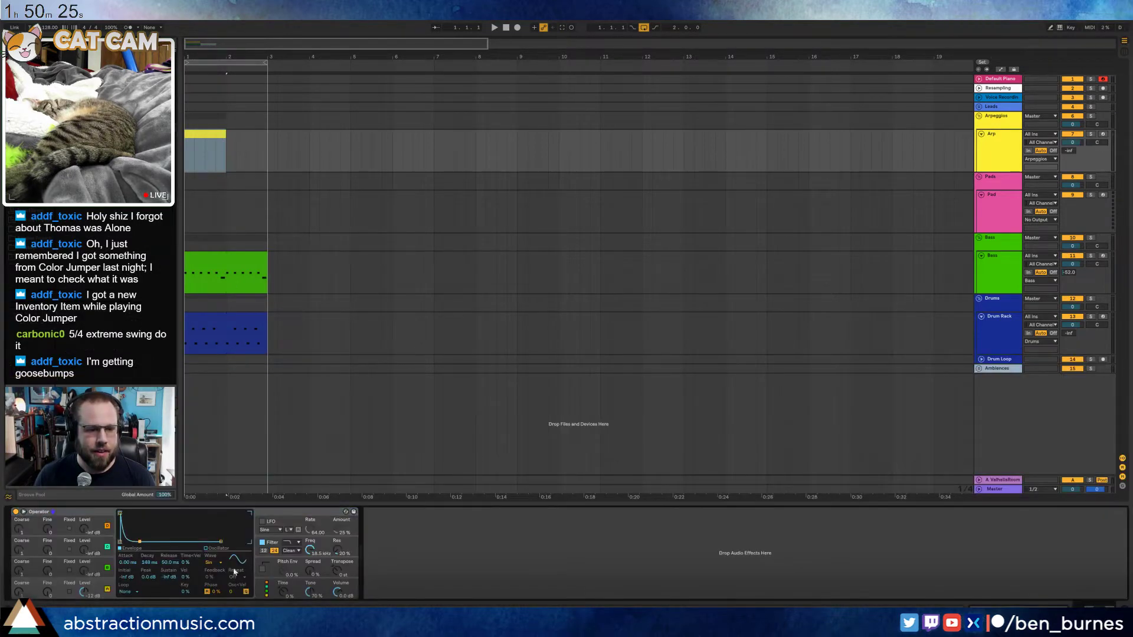
Add 1/32-long notes G#2, C3, D#3 and G3 on the four sixteenths of beat 1 in the Arp clip and play them
double_click(206, 136)
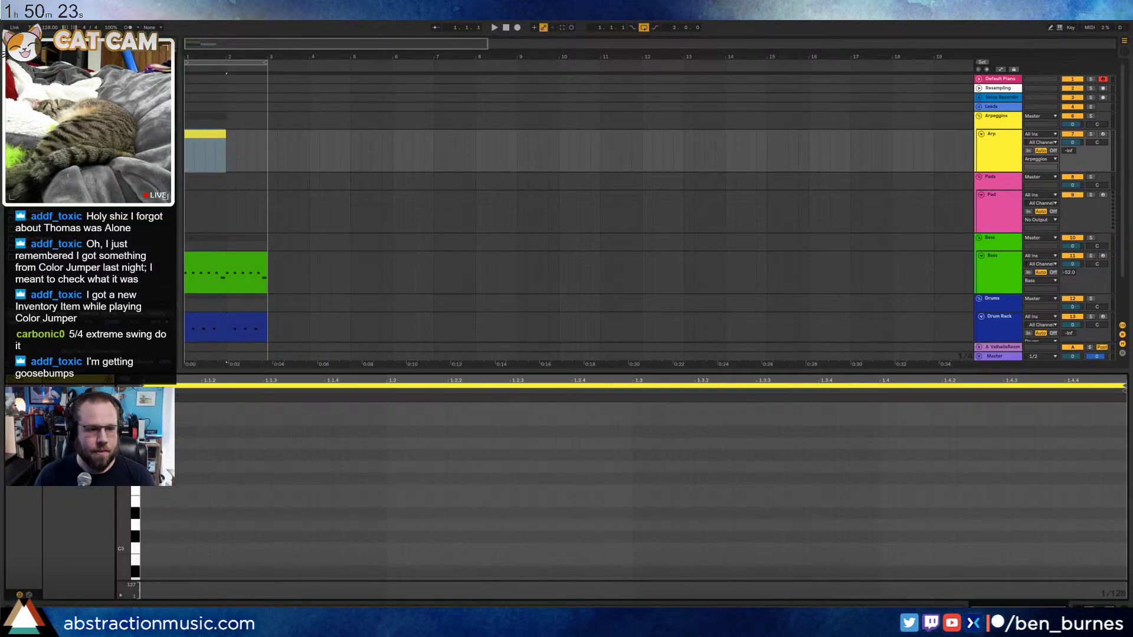
scroll(148, 555, "down", 2)
double_click(145, 551)
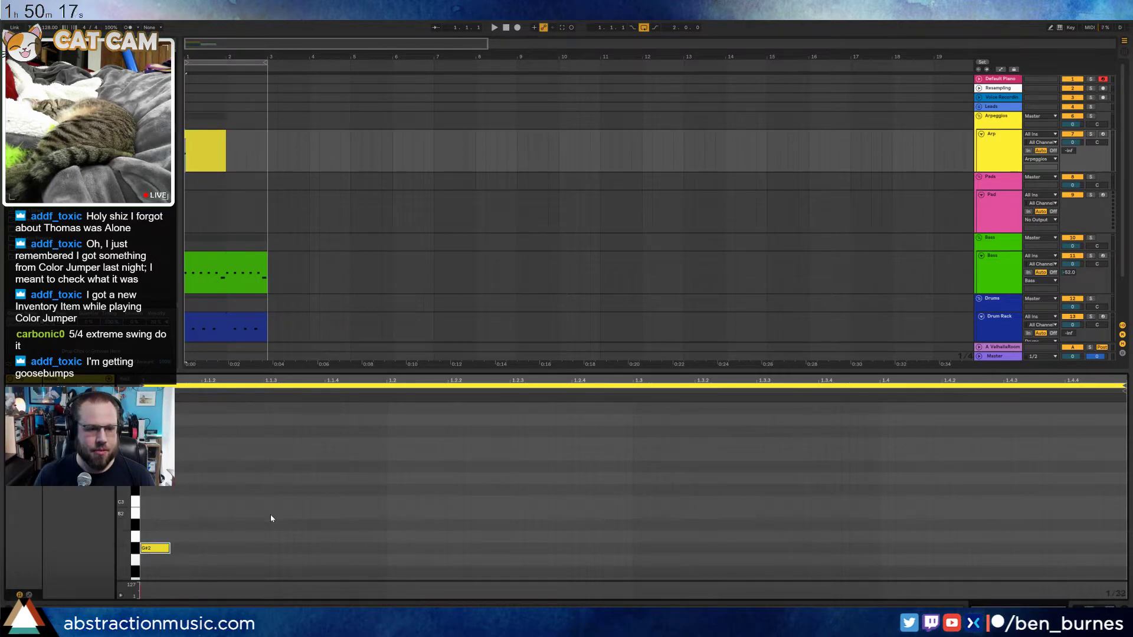
double_click(212, 502)
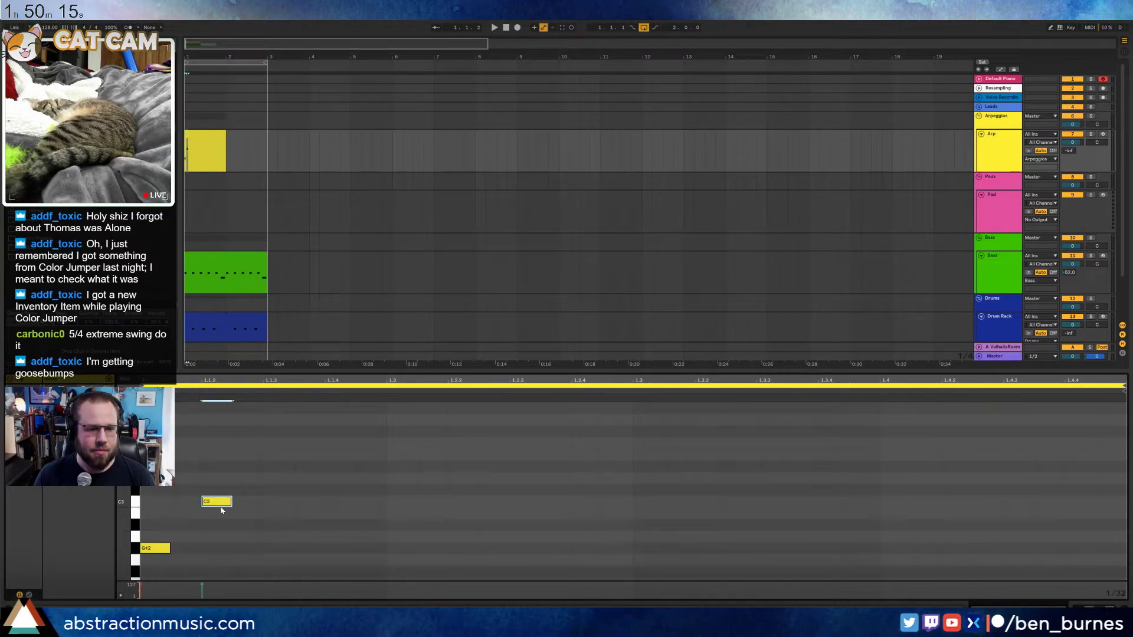
left_click_drag(222, 510, 223, 522)
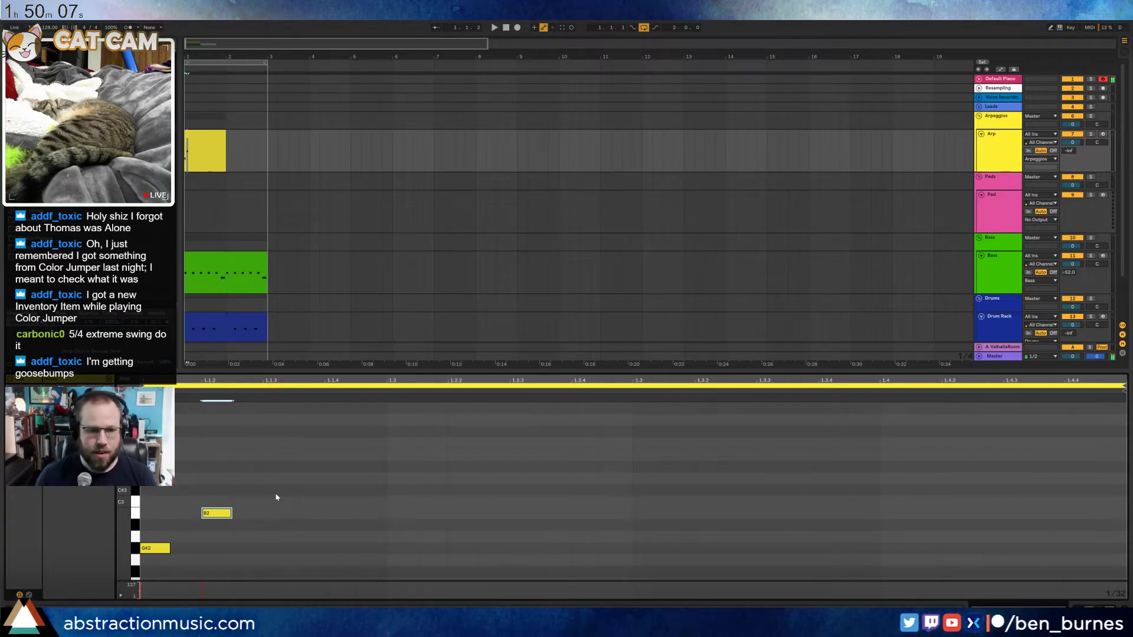
key("Up")
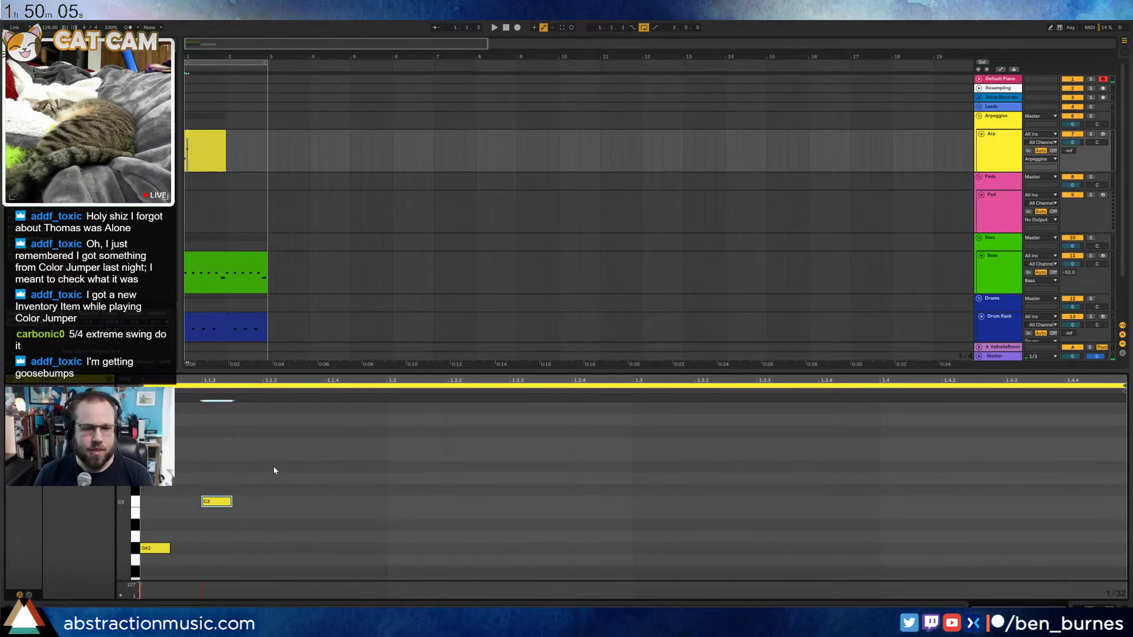
double_click(274, 466)
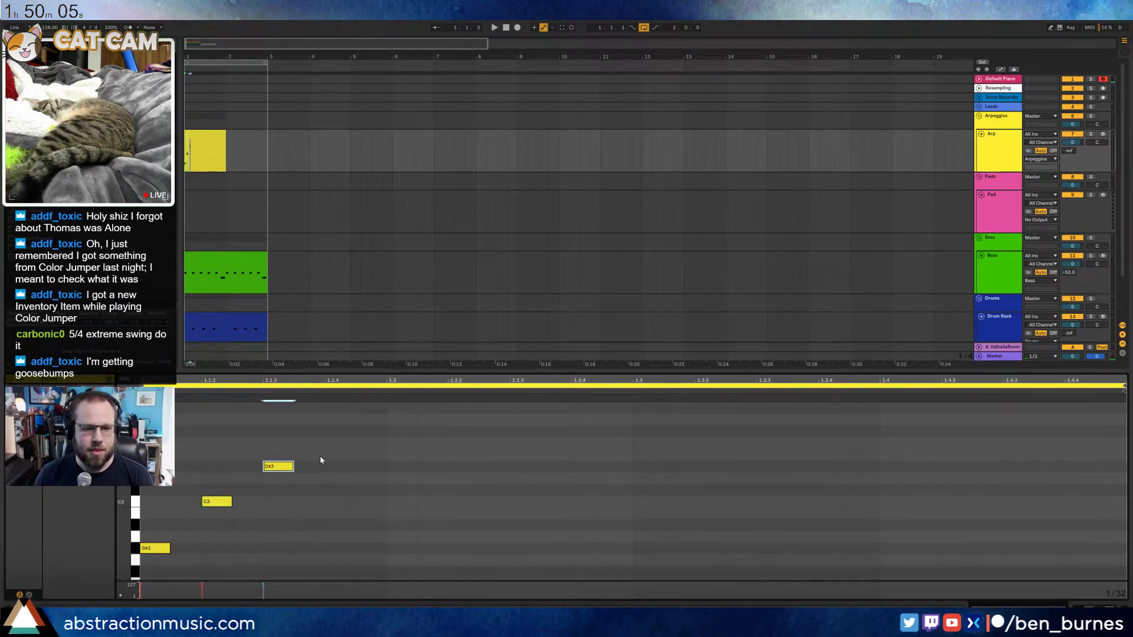
double_click(333, 419)
key("space")
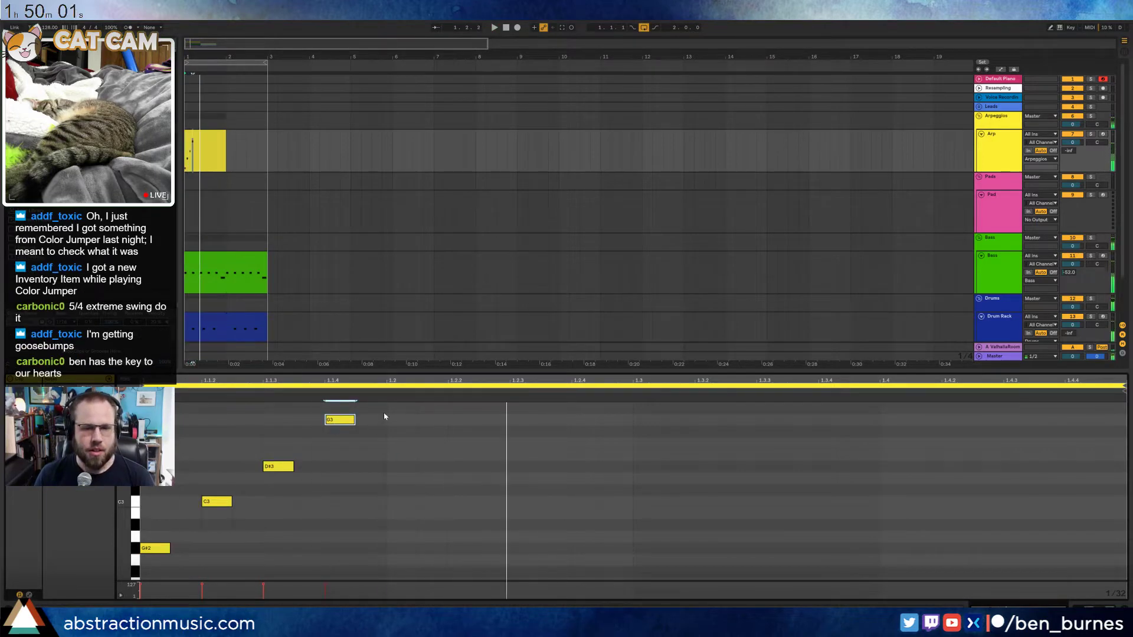
Duplicate the four-note arpeggio three times to fill beats 2 to 4 of the bar
left_click_drag(391, 411, 153, 564)
key("ctrl+d")
key("ctrl+d")
key("ctrl+d")
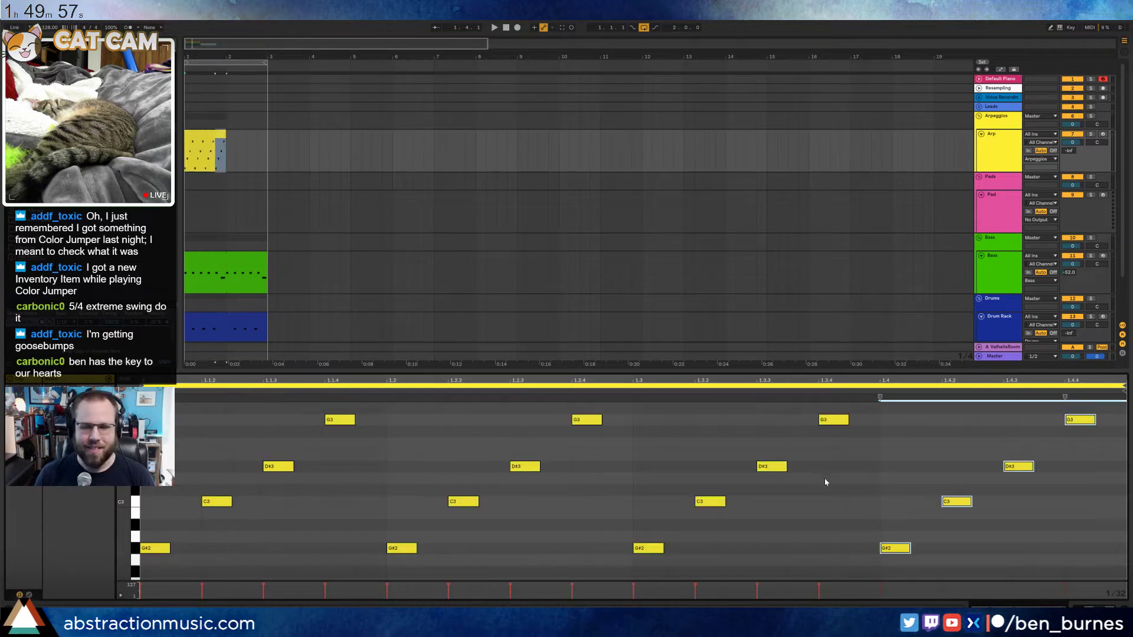
Raise the last note of the Arp clip from G3 to A#3
scroll(1083, 487, "up", 2)
left_click(1096, 492)
key("shift+Right")
key("Up")
key("Up")
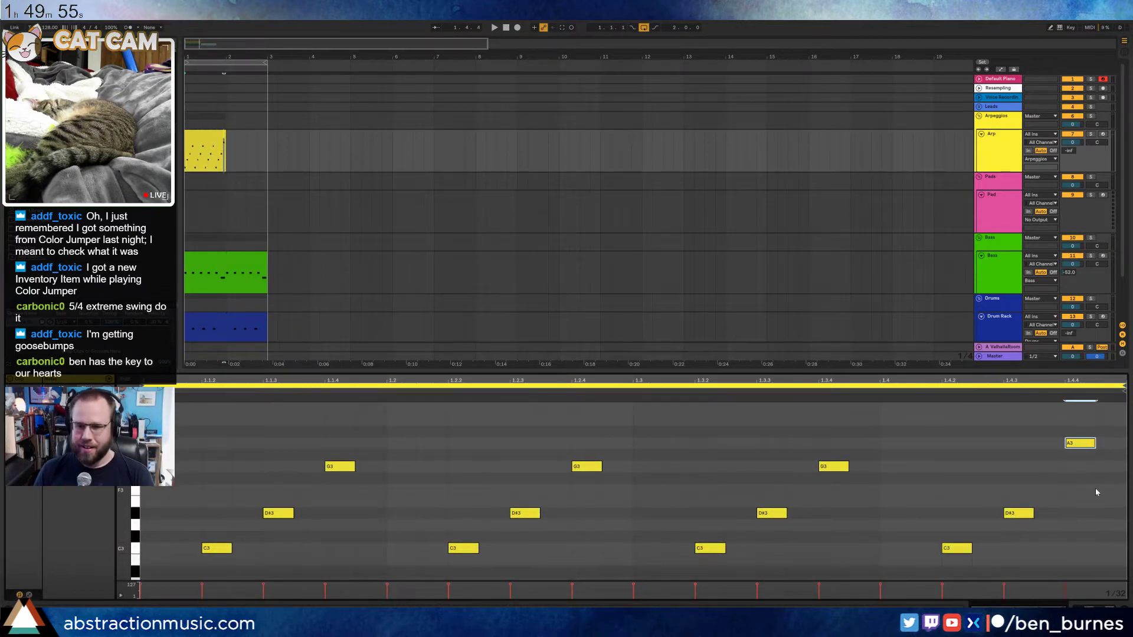
key("Up")
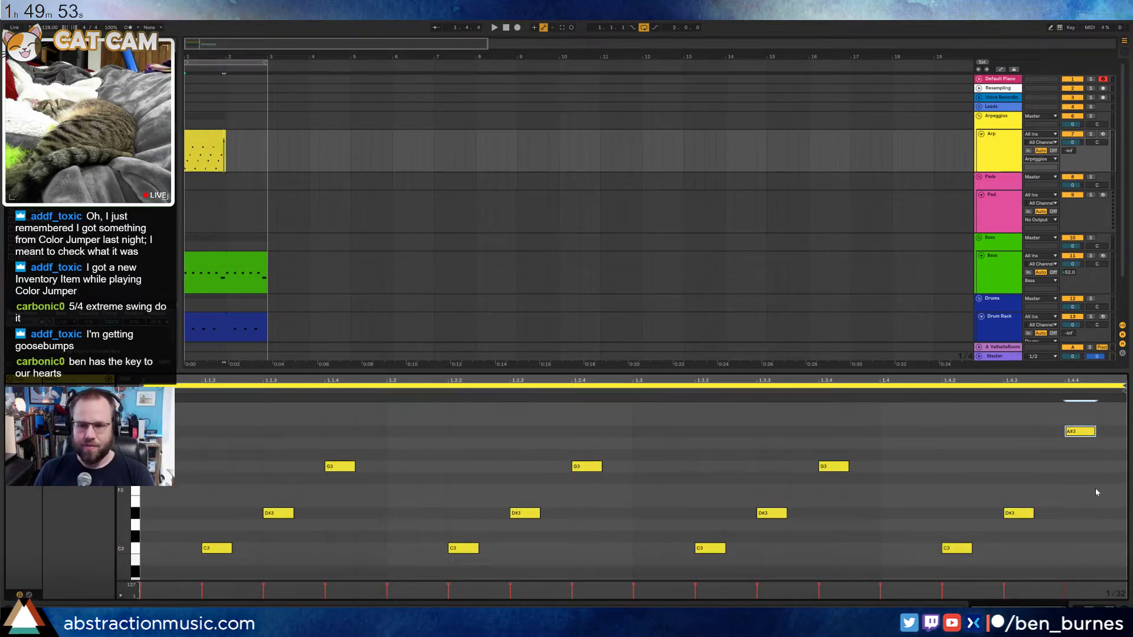
Extend the Arp clip to two bars and play the loop
left_click_drag(225, 136, 267, 136)
key("shift+Tab")
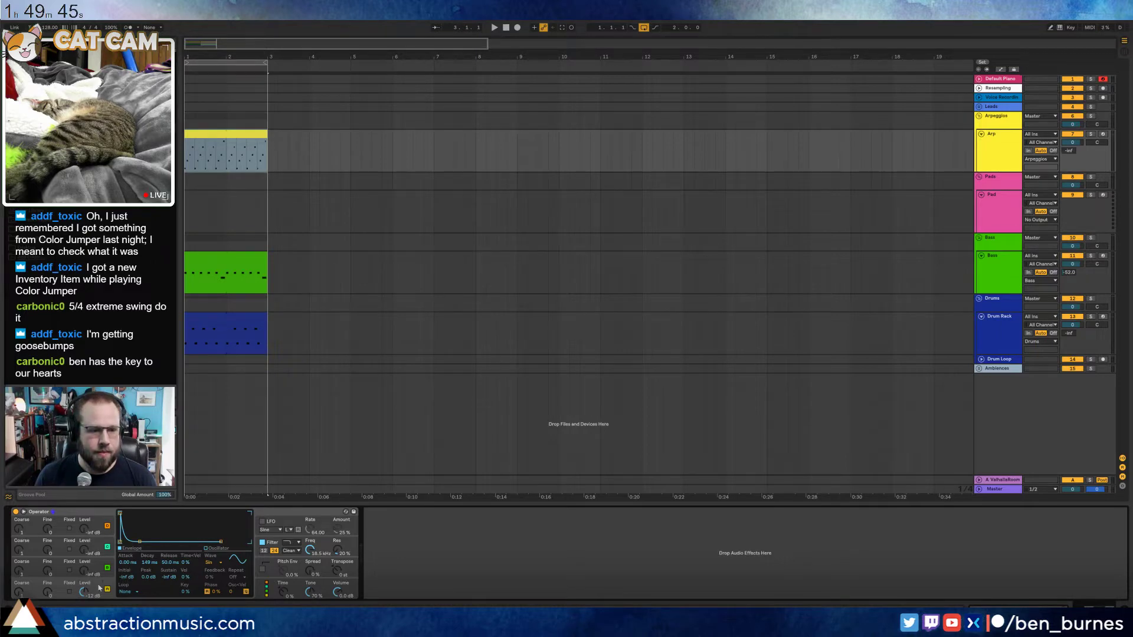
key("space")
Transpose all notes of the Arp clip up one octave and stop playback
double_click(242, 155)
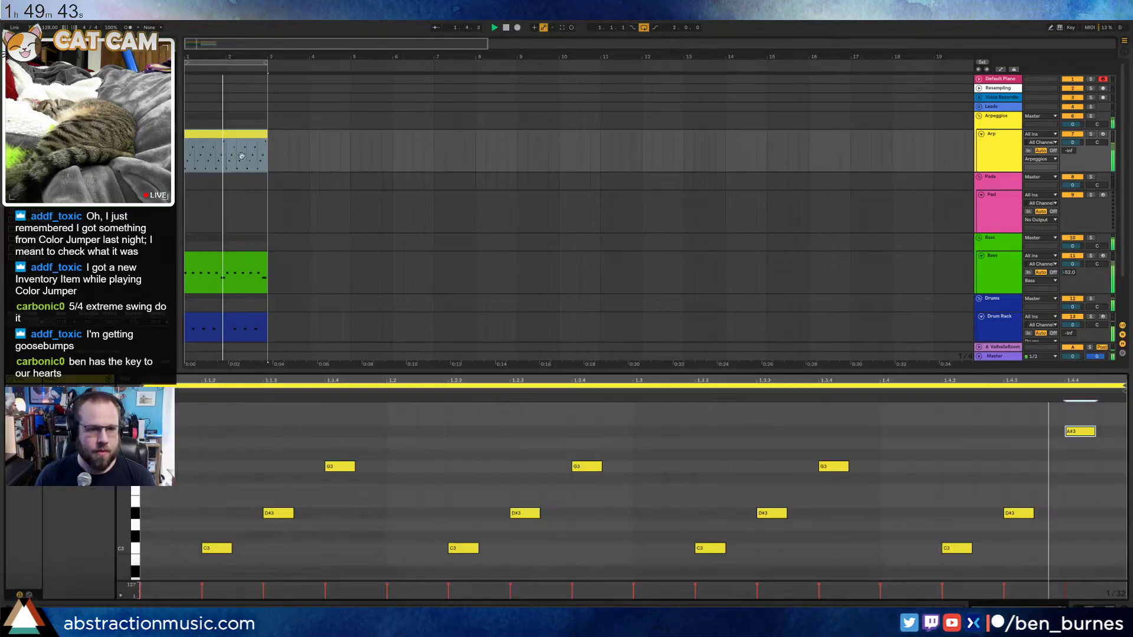
left_click(418, 425)
key("ctrl+a")
key("shift+Up")
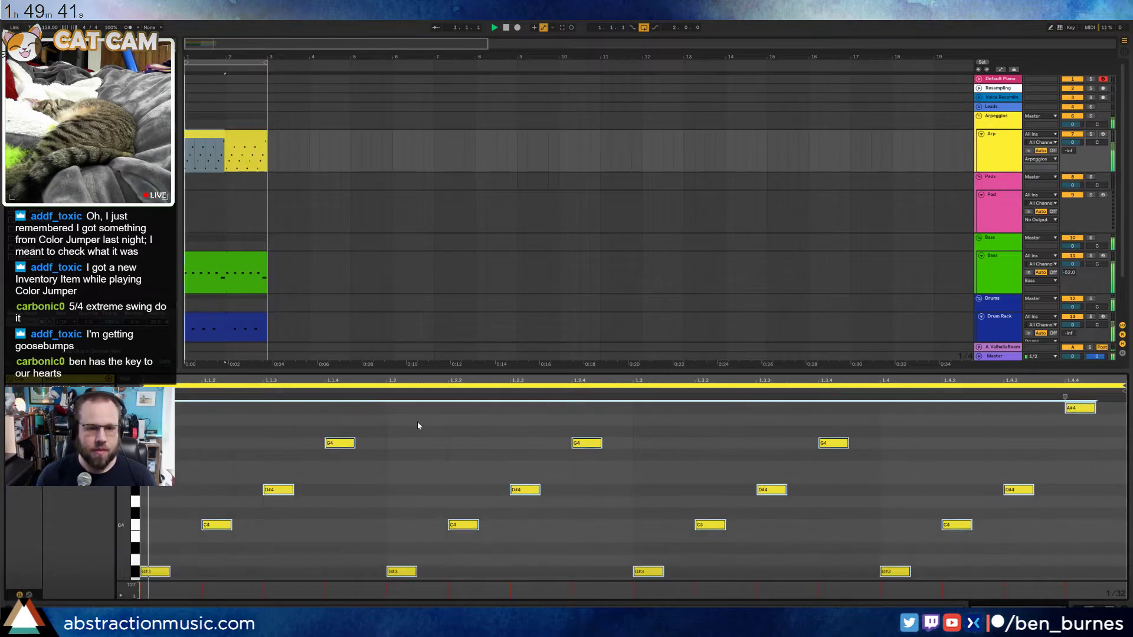
key("space")
Set the waveform of the Arp track's Operator oscillator to Square 4
key("shift+Tab")
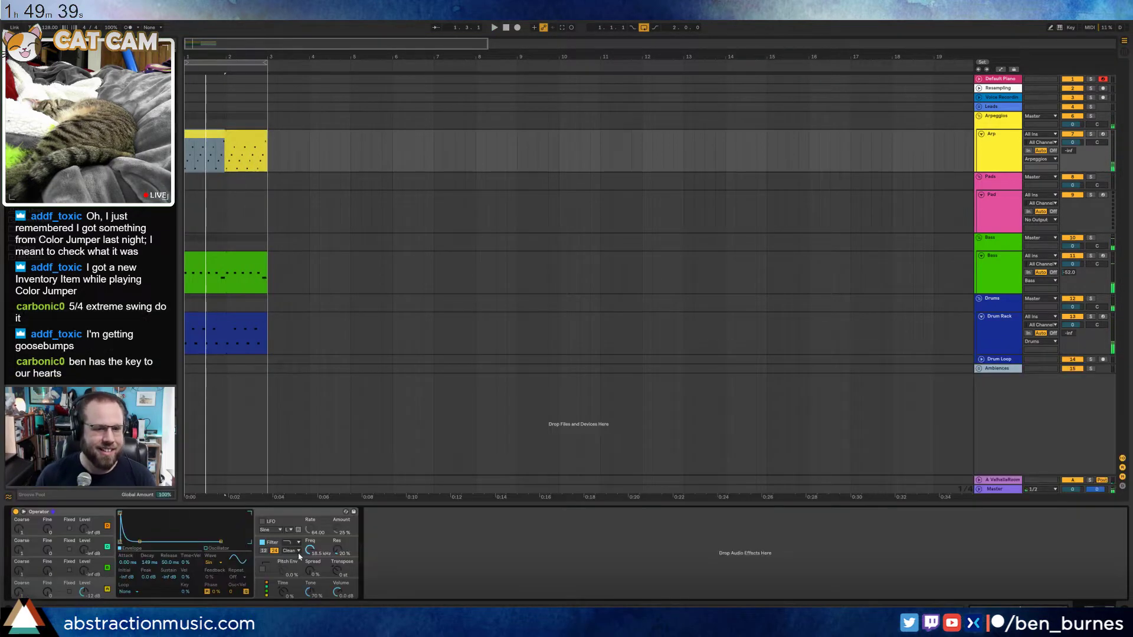
left_click(212, 563)
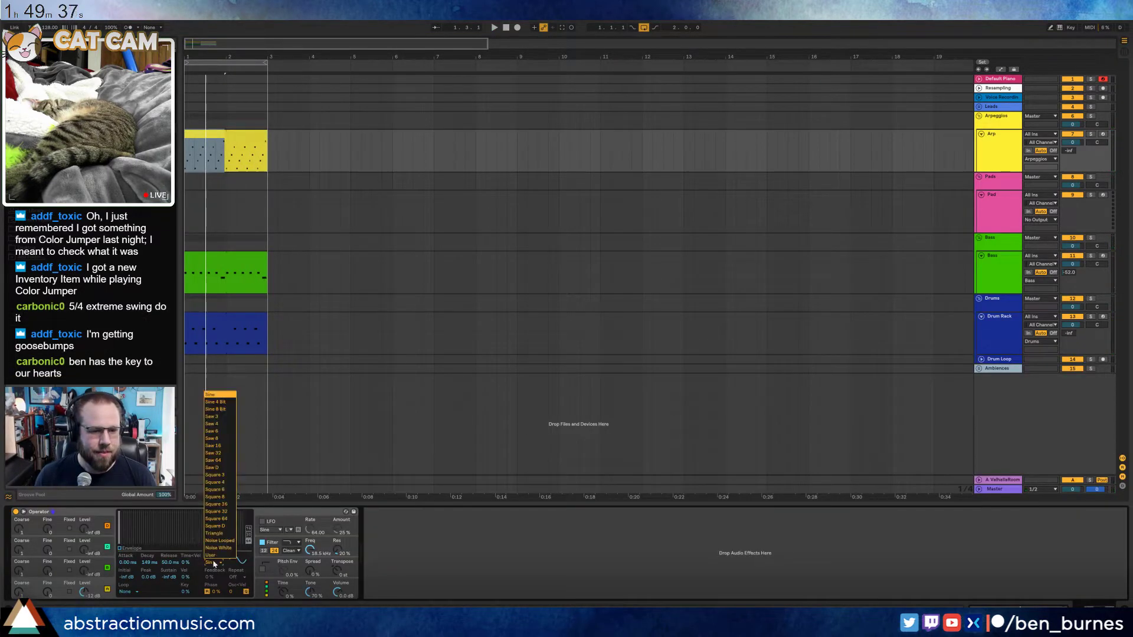
left_click(225, 485)
Lower Operator's filter cutoff and, while the loop plays, raise the filter envelope amount and set its decay to about 1.10 s
left_click_drag(309, 550, 309, 579)
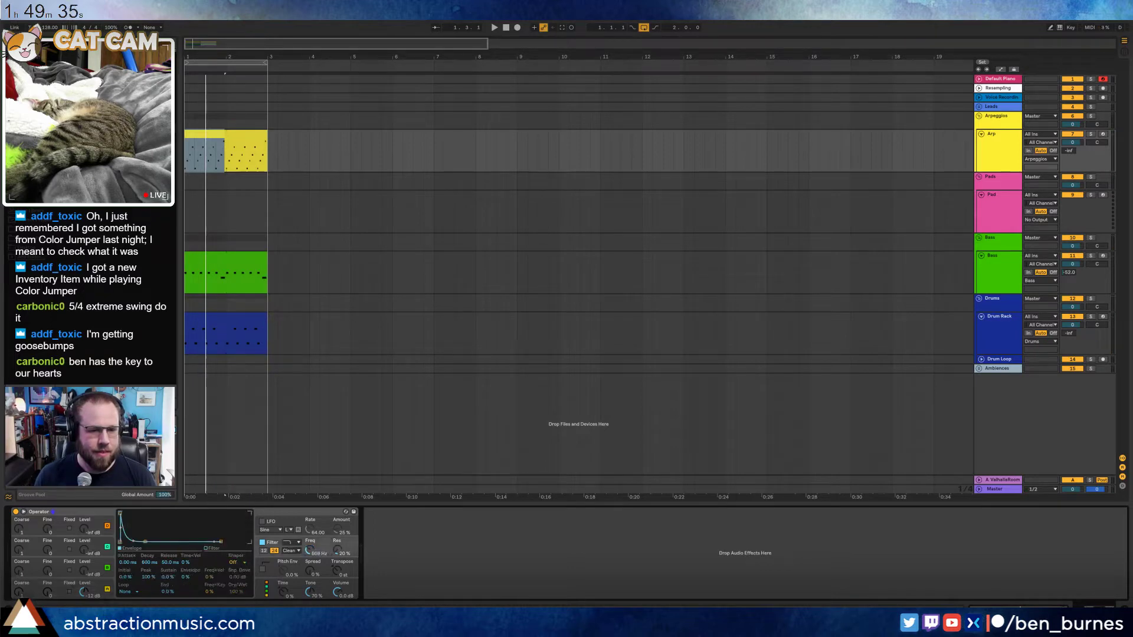
key("space")
left_click_drag(187, 577, 148, 546)
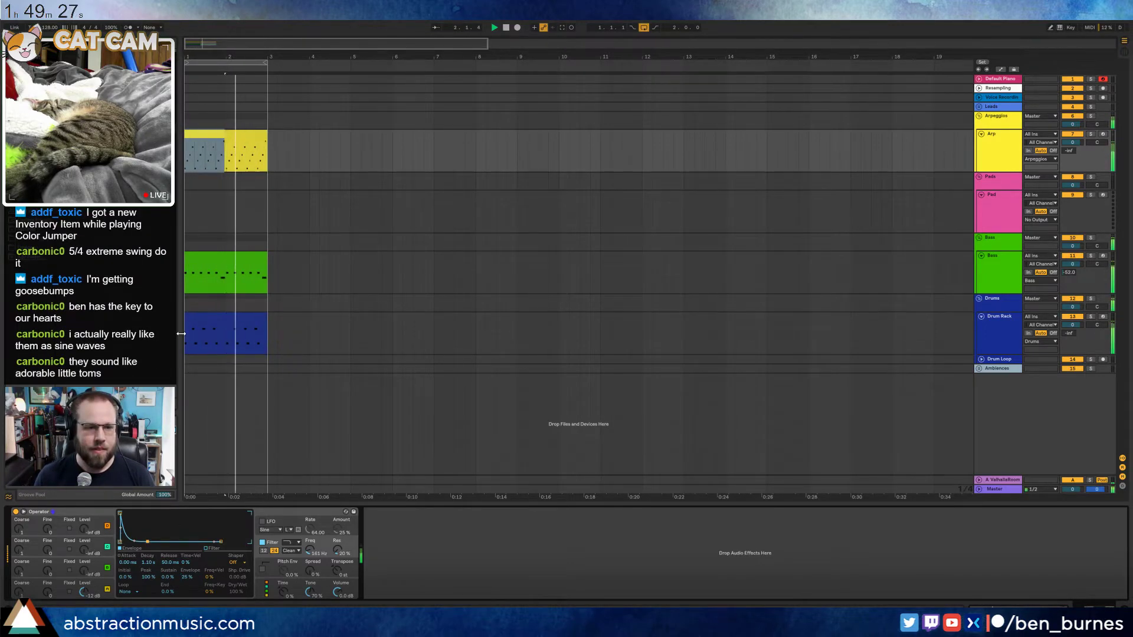
Check the Drum Rack clip and its 808 Core Kit devices, and stop playback
double_click(190, 317)
key("shift+Tab")
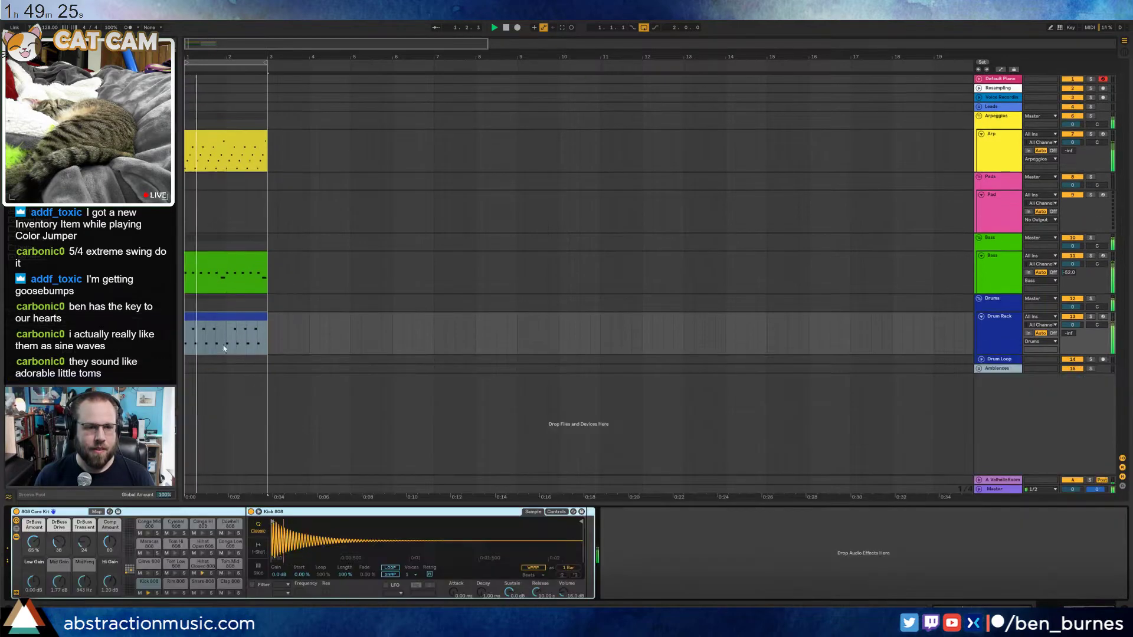
key("space")
Increase the filter resonance of the Arp track's Operator
left_click(237, 135)
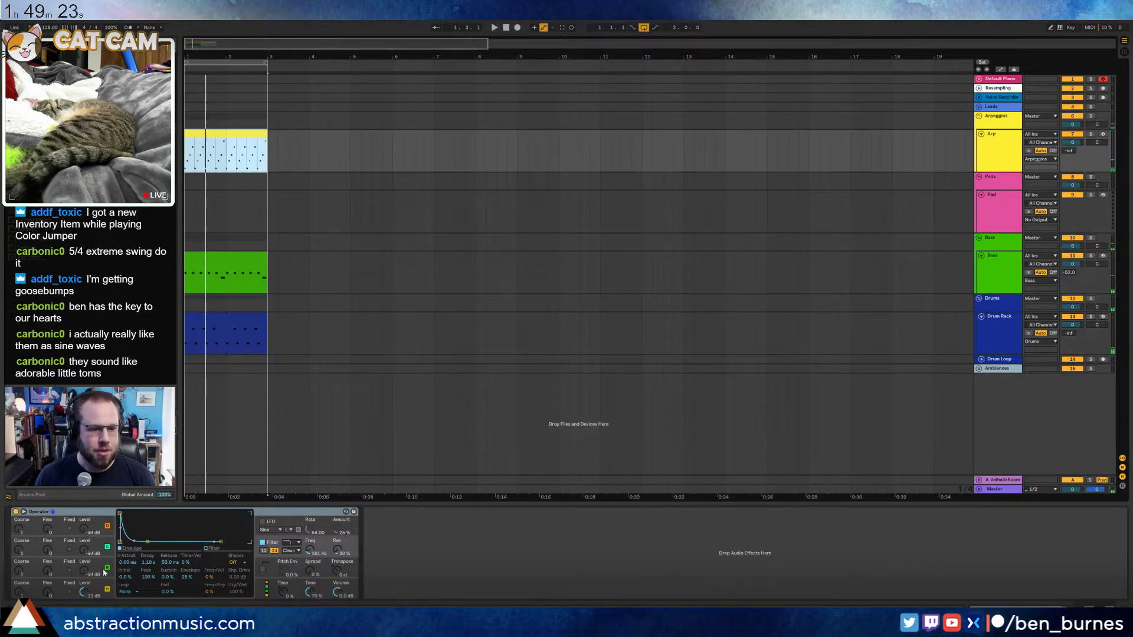
left_click_drag(337, 551, 336, 527)
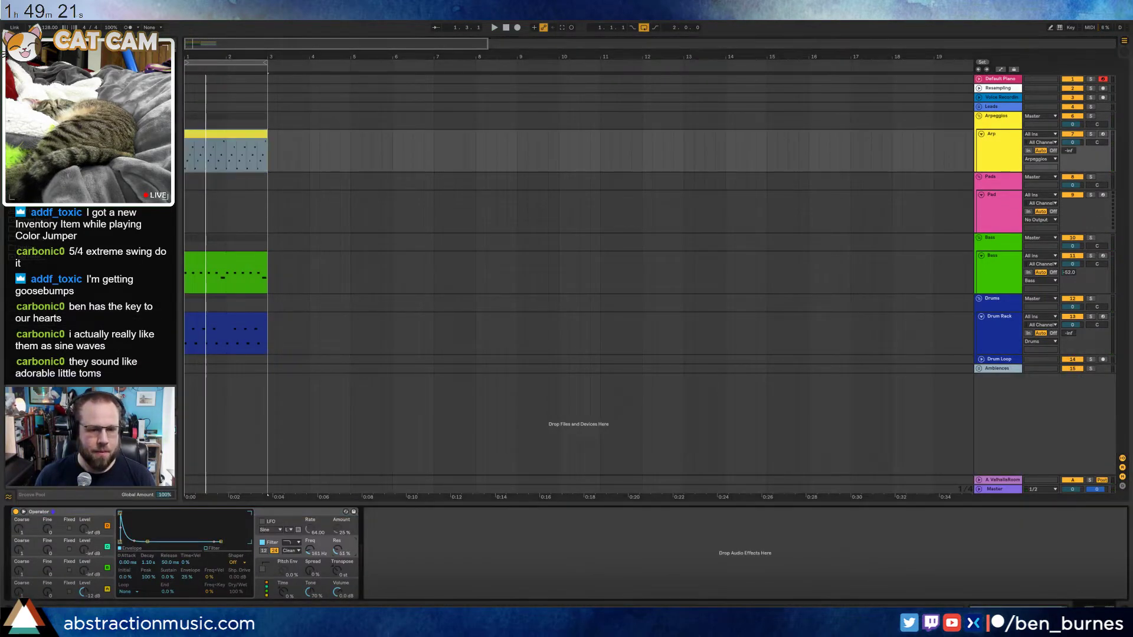
Audition the loop and open the Arp clip's notes for editing with the whole arpeggio's pitch range in view
key("space")
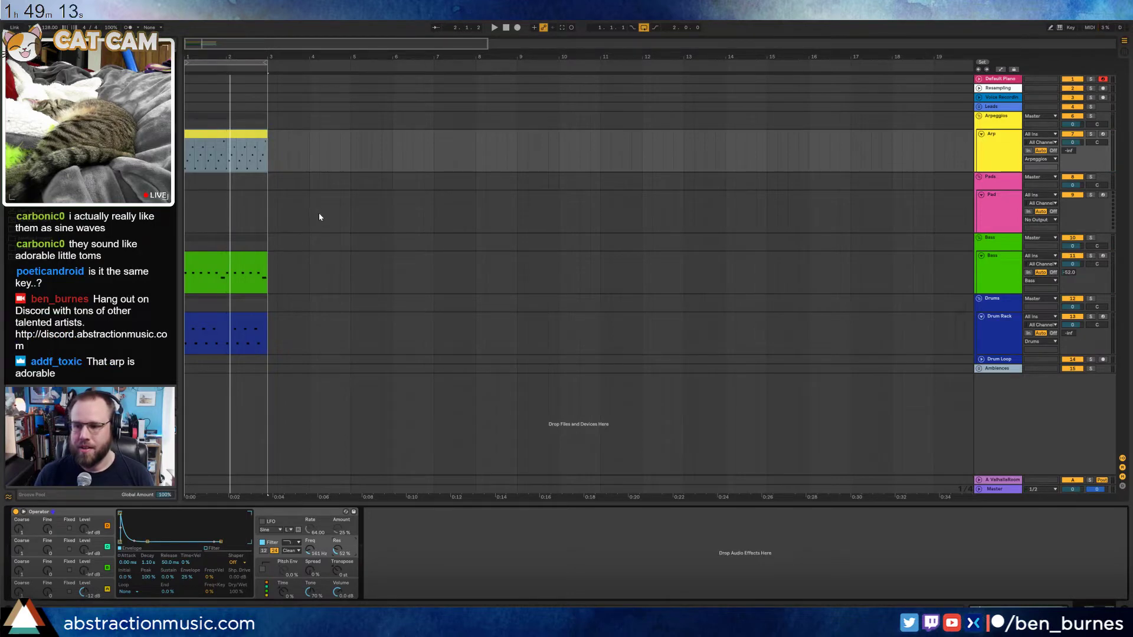
double_click(242, 141)
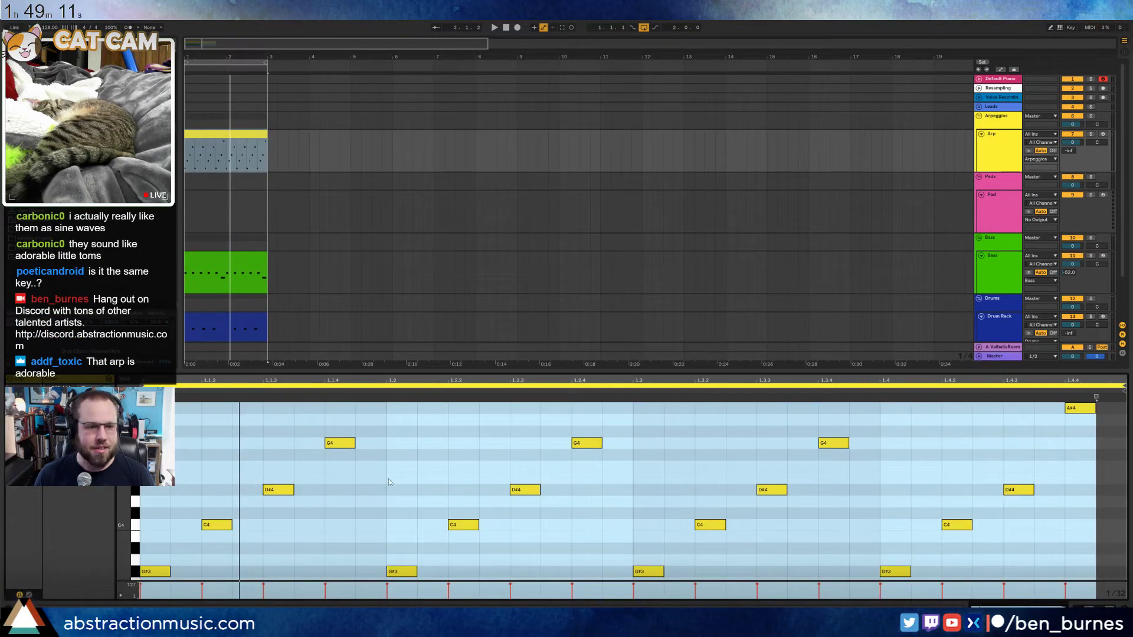
left_click(388, 479)
left_click(204, 484)
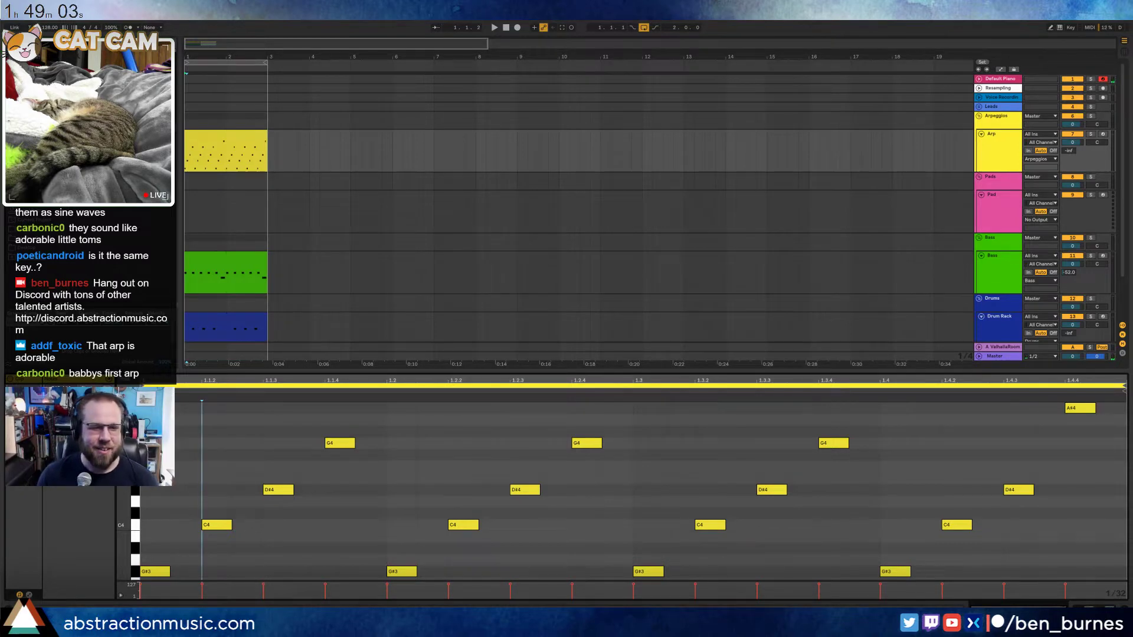
left_click_drag(124, 470, 111, 480)
left_click(603, 476)
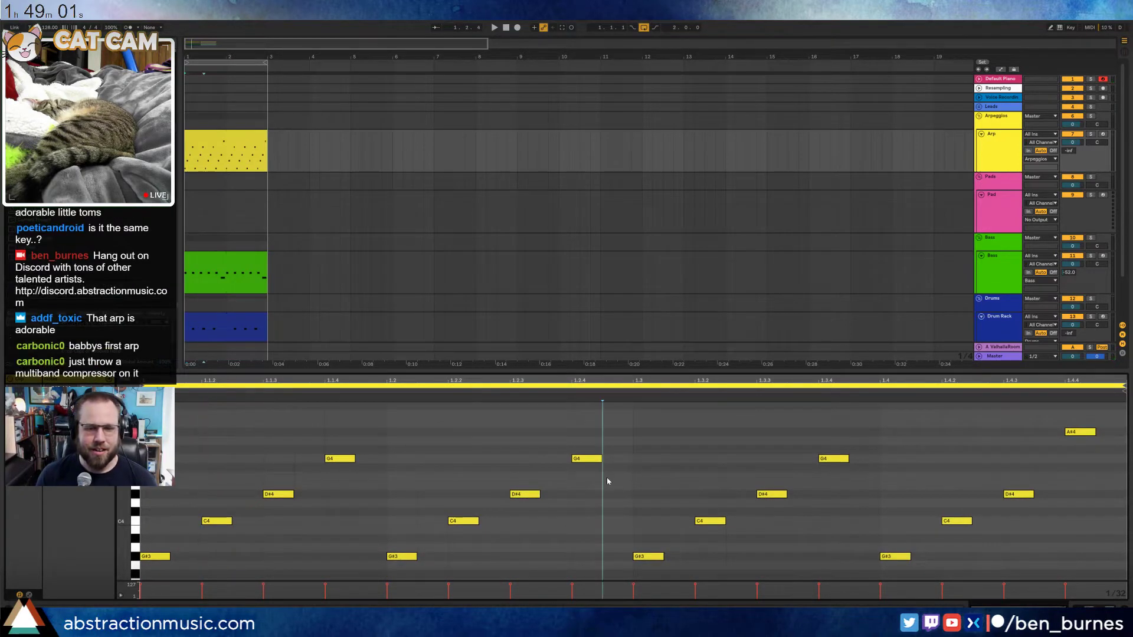
Lower all the G4 notes in the Arp clip to F4 and all the D#4 notes to D4
left_click_drag(255, 449, 975, 476)
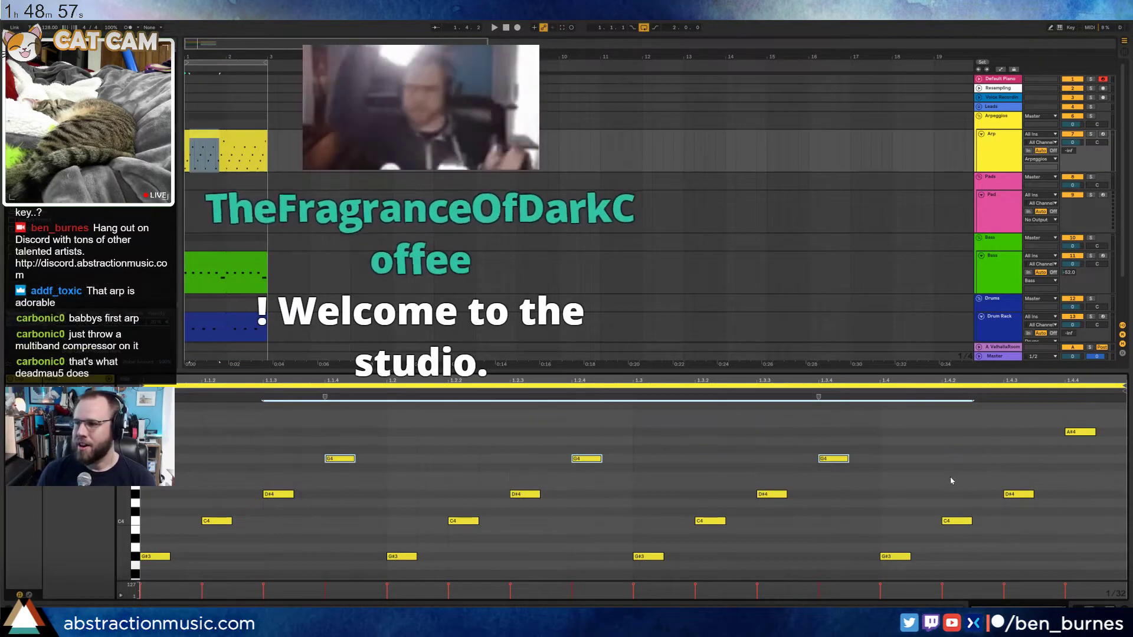
key("Down")
key("Down")
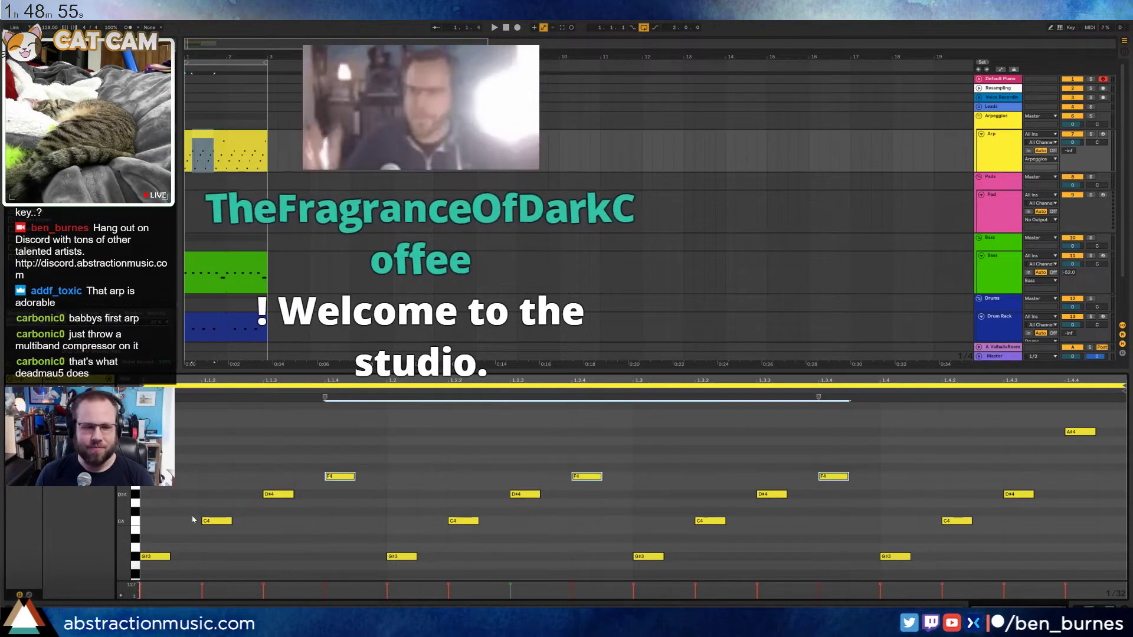
left_click(135, 494)
key("Down")
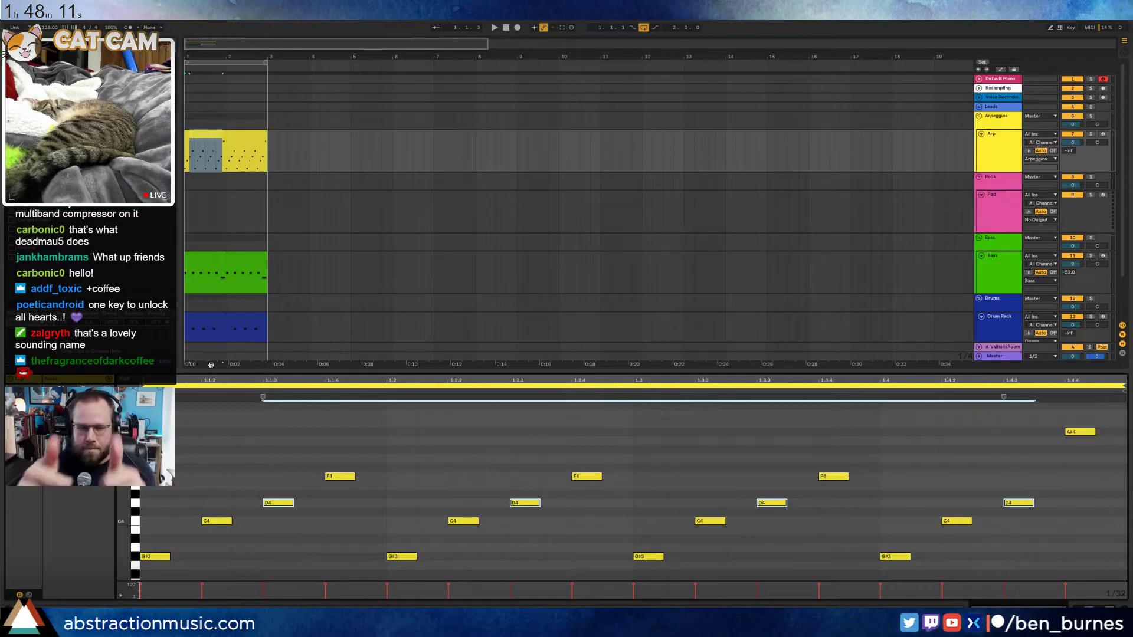
Audition the altered arpeggio, try raising the first D4 note by a semitone, and undo that change
left_click(204, 472)
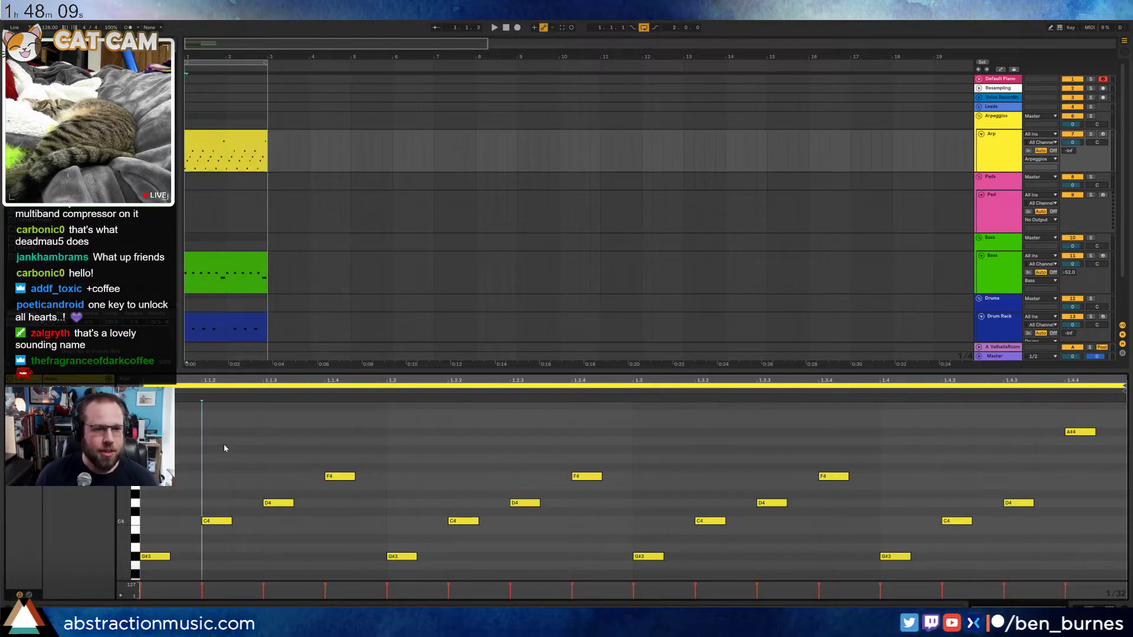
key("space")
key("space")
left_click_drag(266, 451, 285, 523)
key("Up")
left_click_drag(324, 456, 421, 481)
key("ctrl+z")
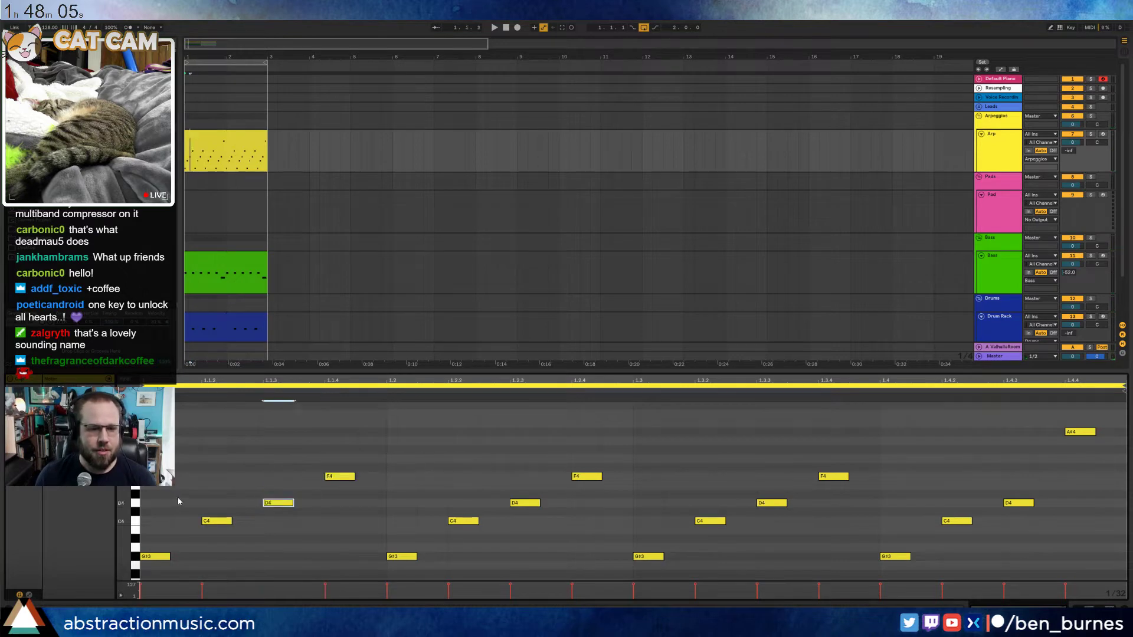
Raise all the arpeggio's D4 notes back to D#4 and all its F4 notes back to G4
left_click(142, 506)
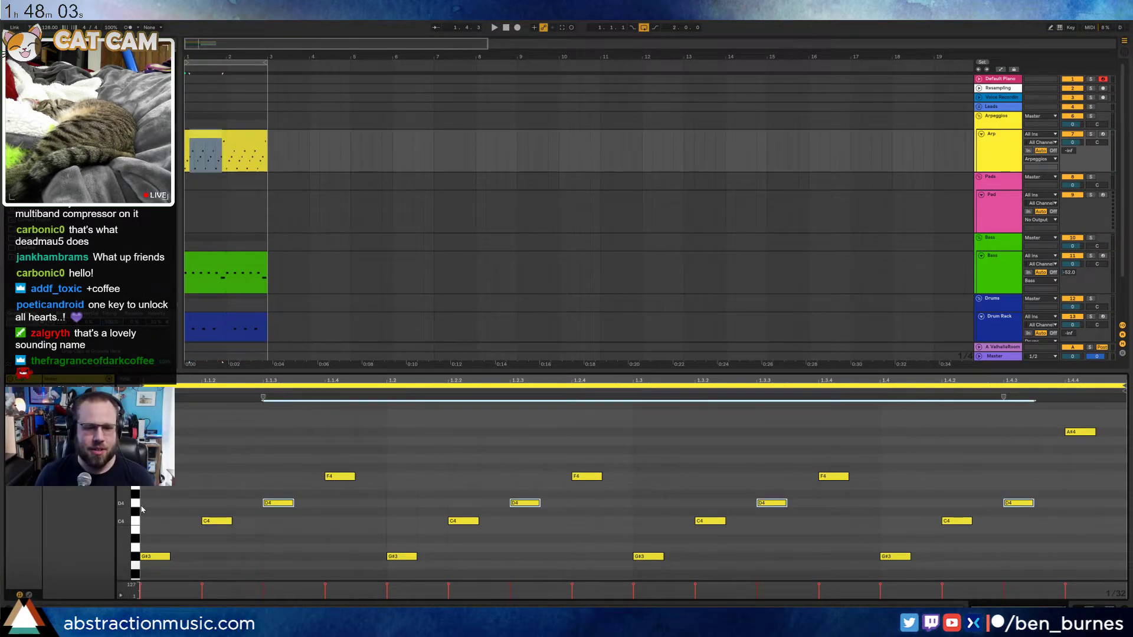
key("Up")
left_click(135, 477)
key("Up")
key("Up")
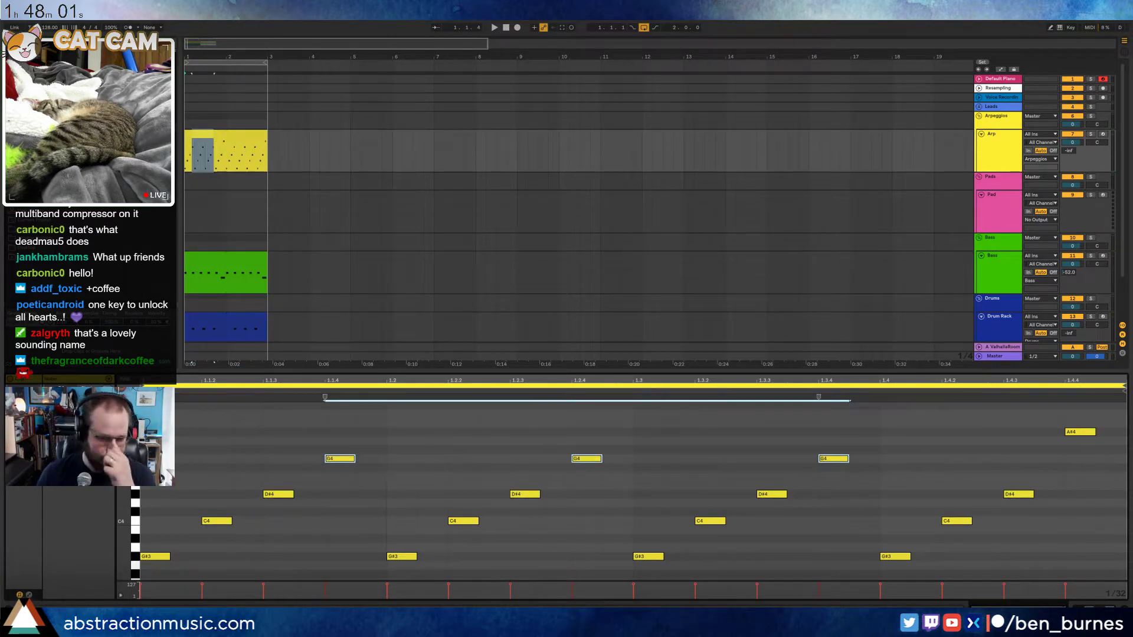
Lower the last arpeggio note of bar 1 to G#4, audition the loop, and stop playback
left_click(1080, 432)
key("Down")
key("Down")
key("space")
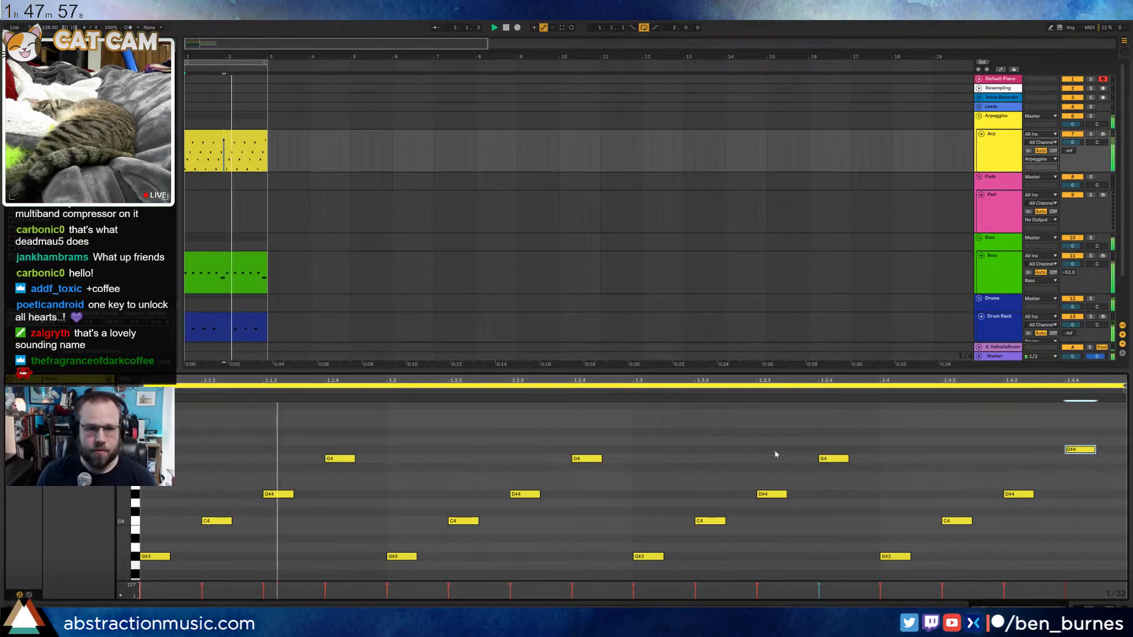
left_click(204, 327)
key("space")
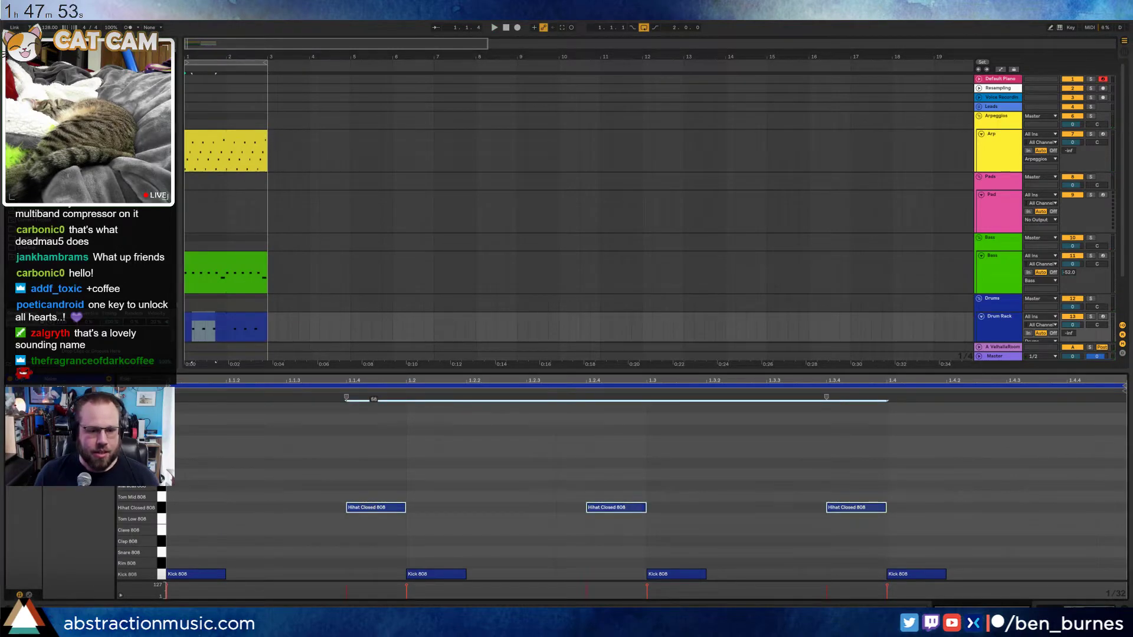
Bring up the Arp track's Operator and increase its Spread
key("shift+Tab")
left_click(217, 139)
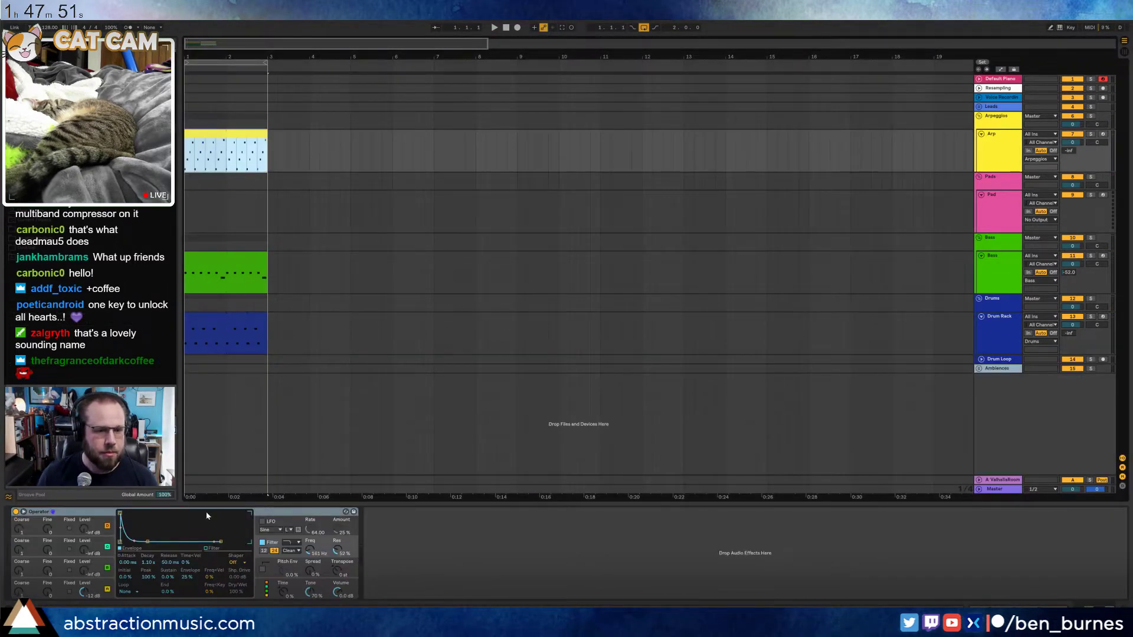
left_click_drag(307, 575, 307, 564)
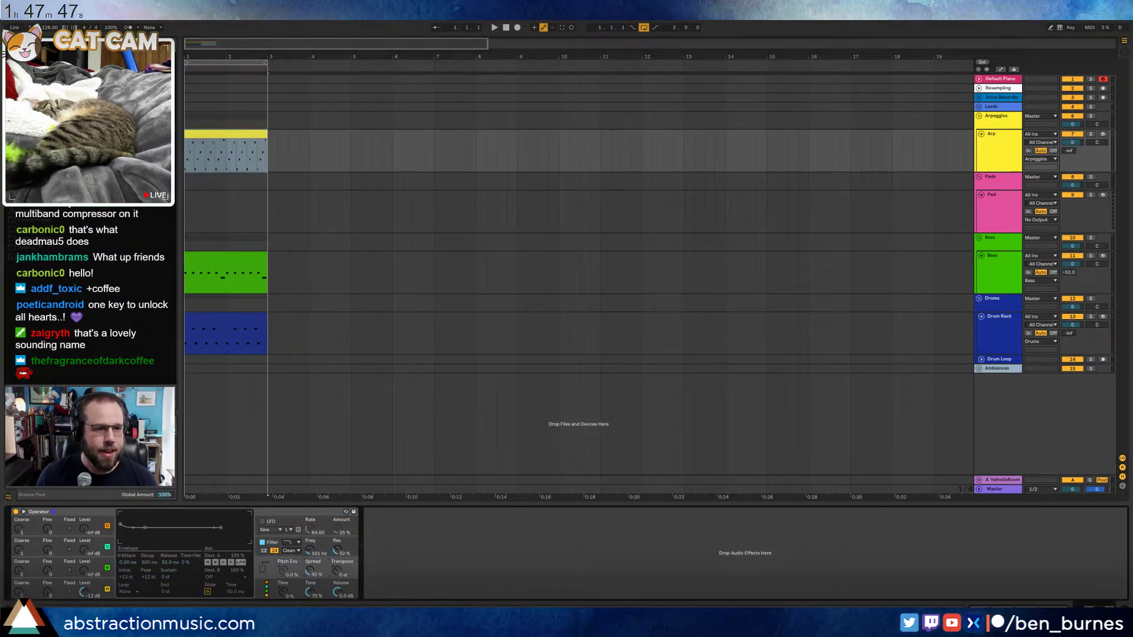
Insert a Gated Delay before the mastering rack on the Master track, randomize both gate rows, and audition the loop
left_click(988, 489)
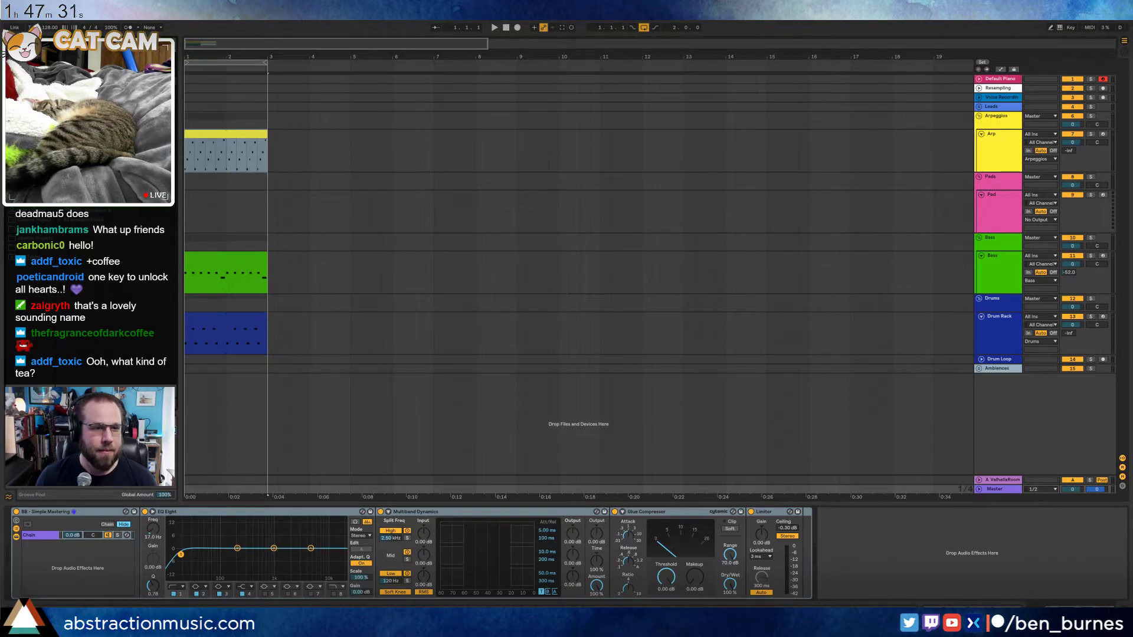
left_click_drag(45, 601, 13, 570)
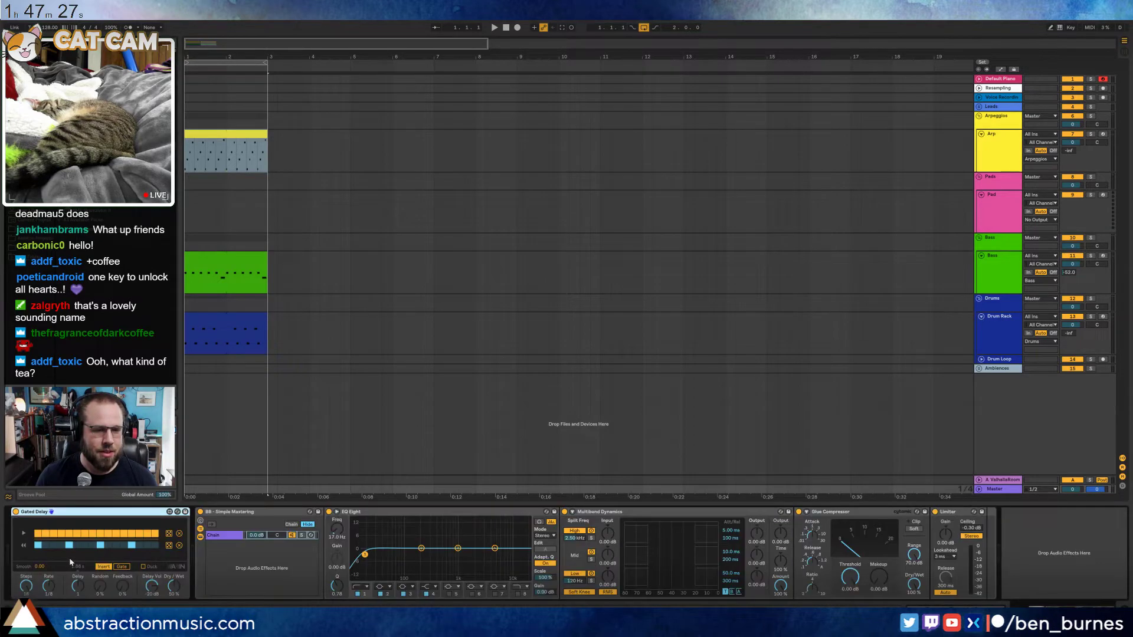
left_click(168, 535)
left_click(169, 546)
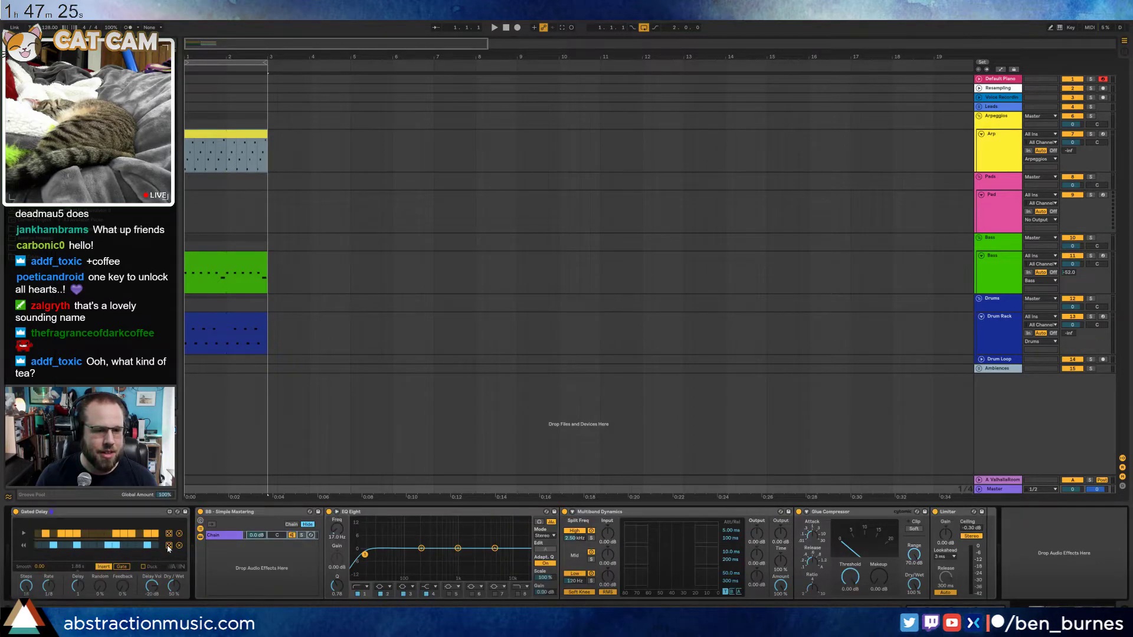
key("space")
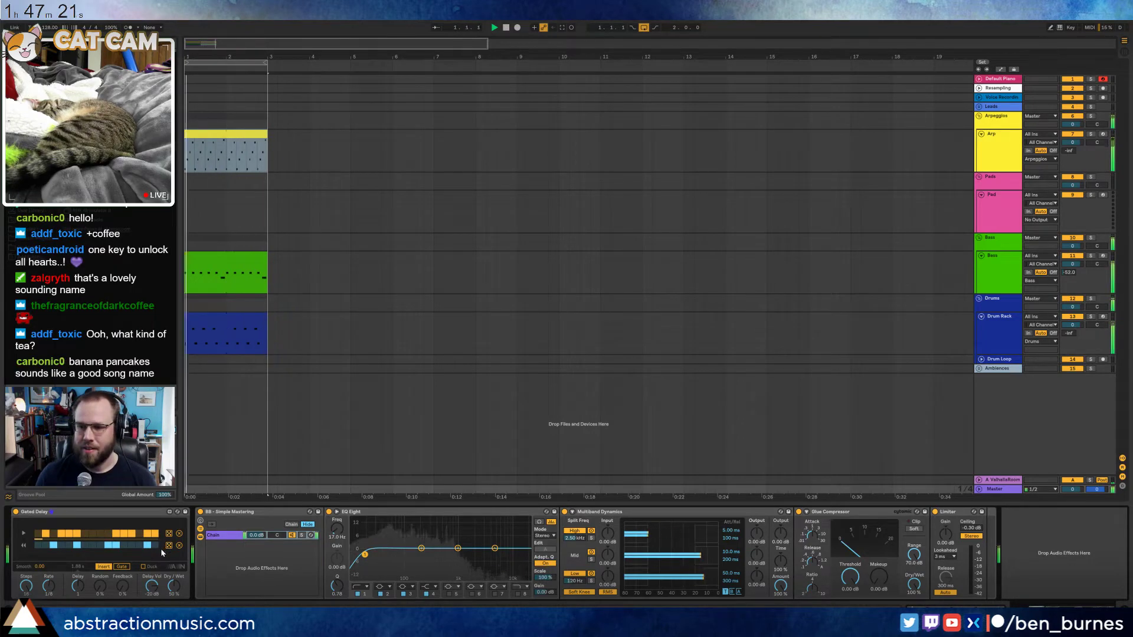
key("space")
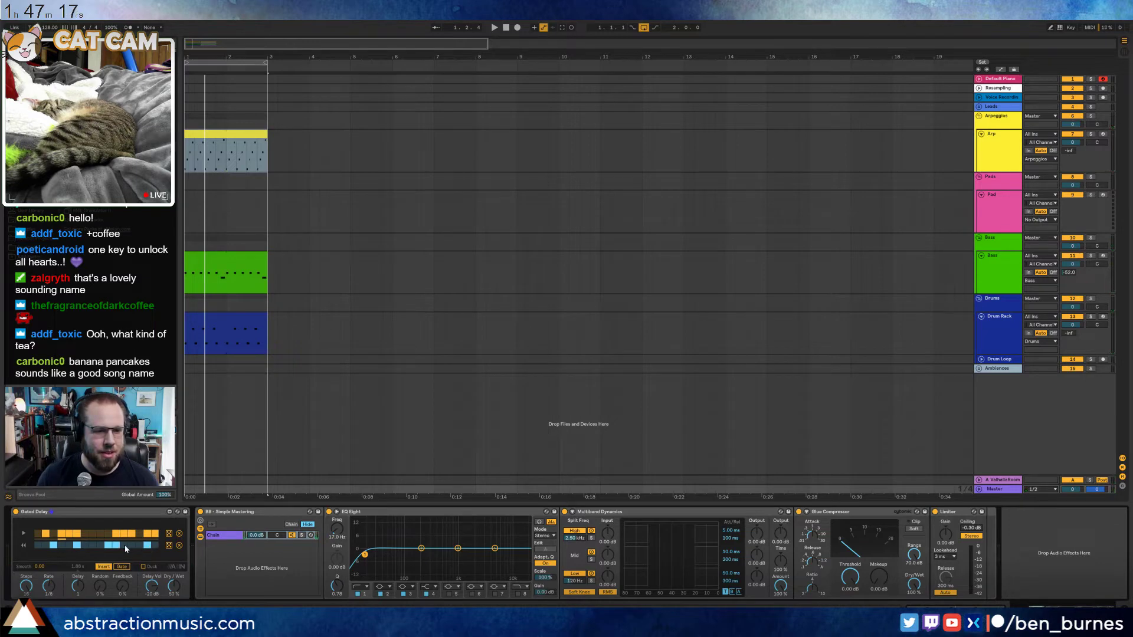
Randomize the Gated Delay's blue gate row again and audition the loop
left_click(169, 546)
left_click(170, 546)
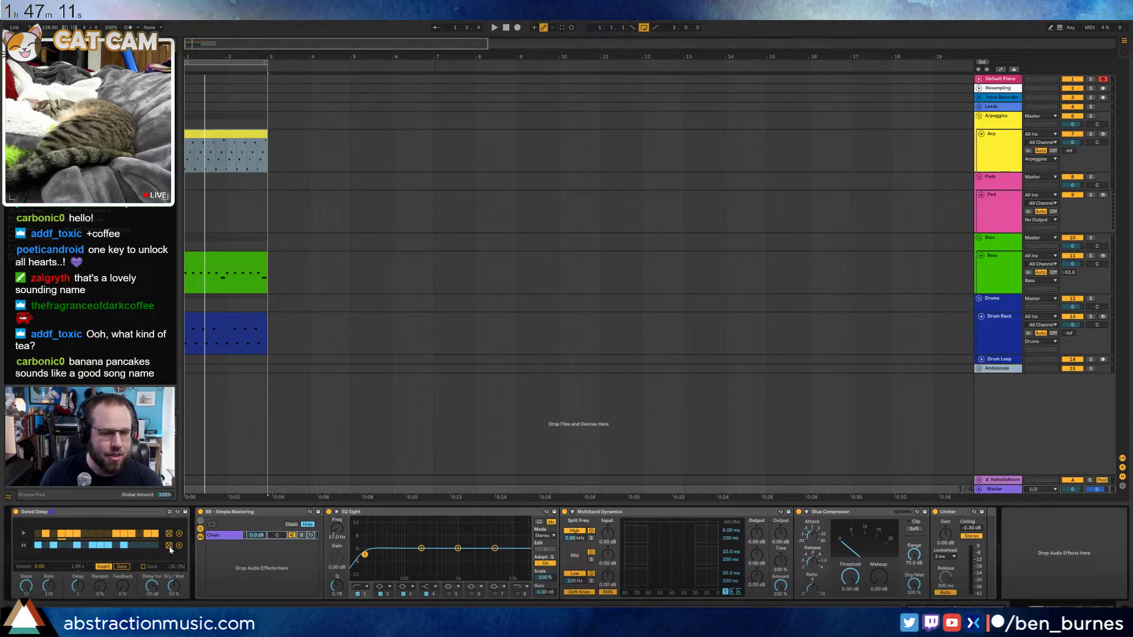
key("space")
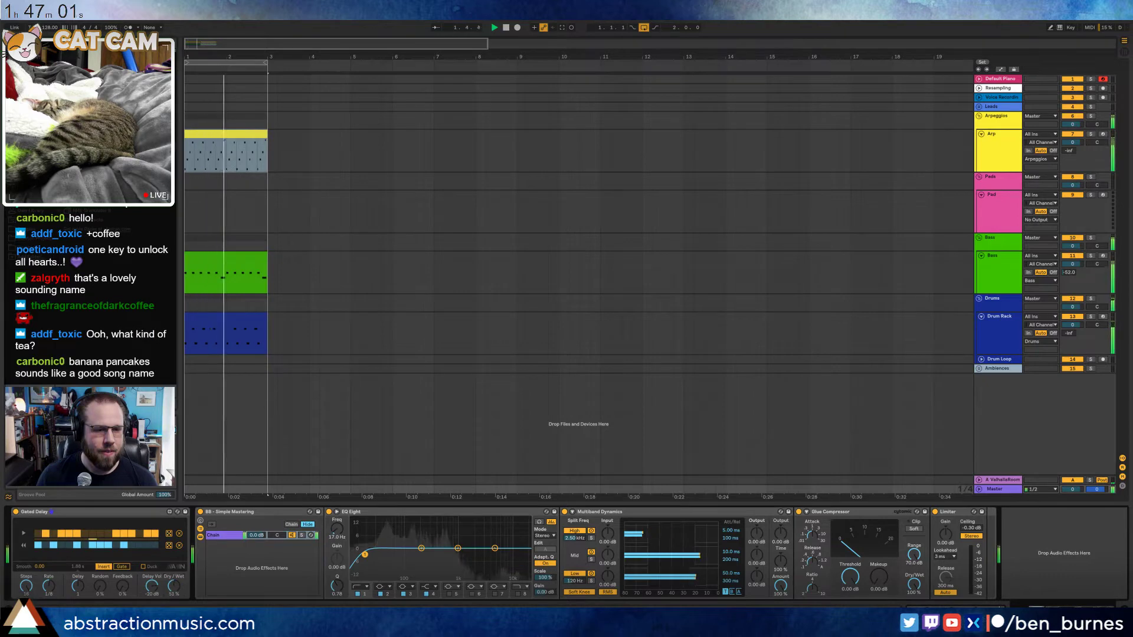
key("space")
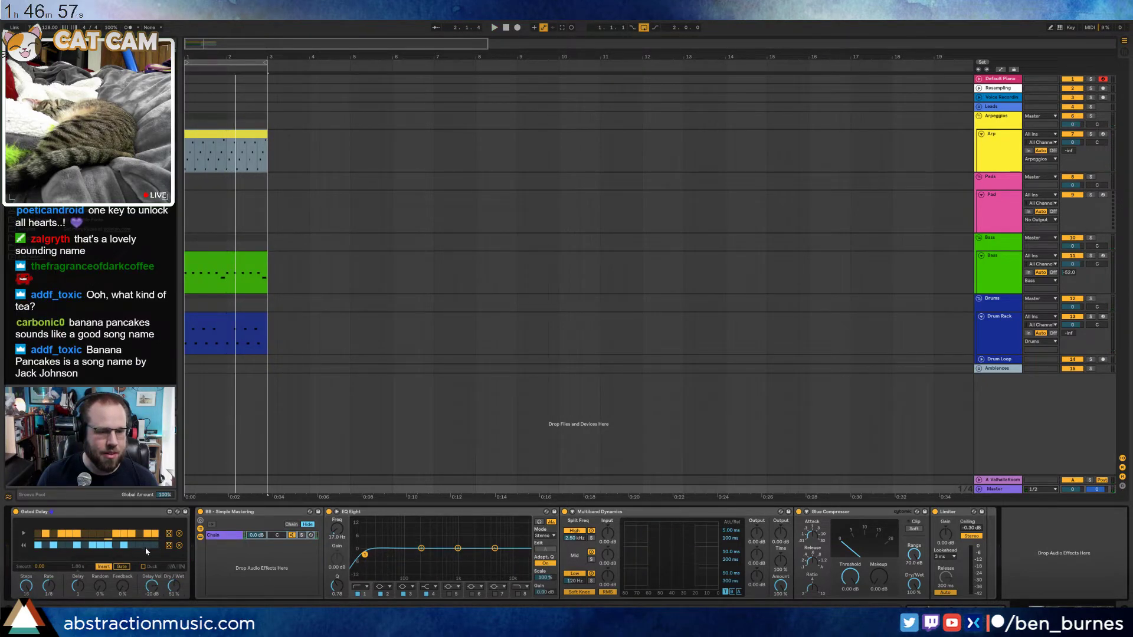
Clear the Gated Delay's blue gate row, re-randomize both rows, and adjust the last steps of the orange row
left_click(180, 546)
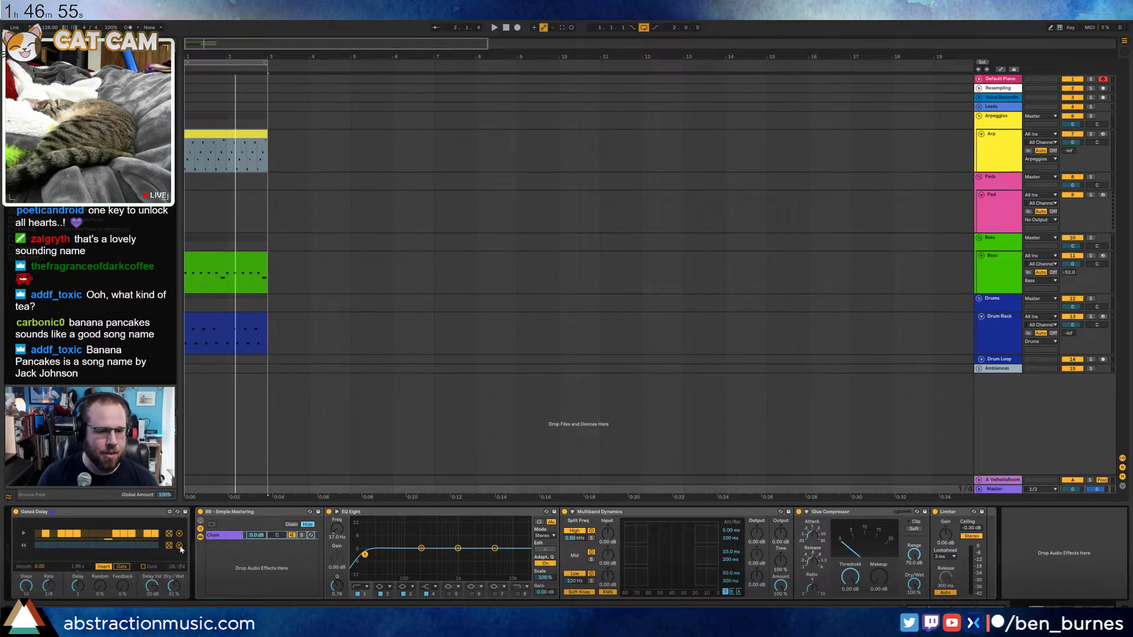
left_click(169, 546)
left_click(169, 534)
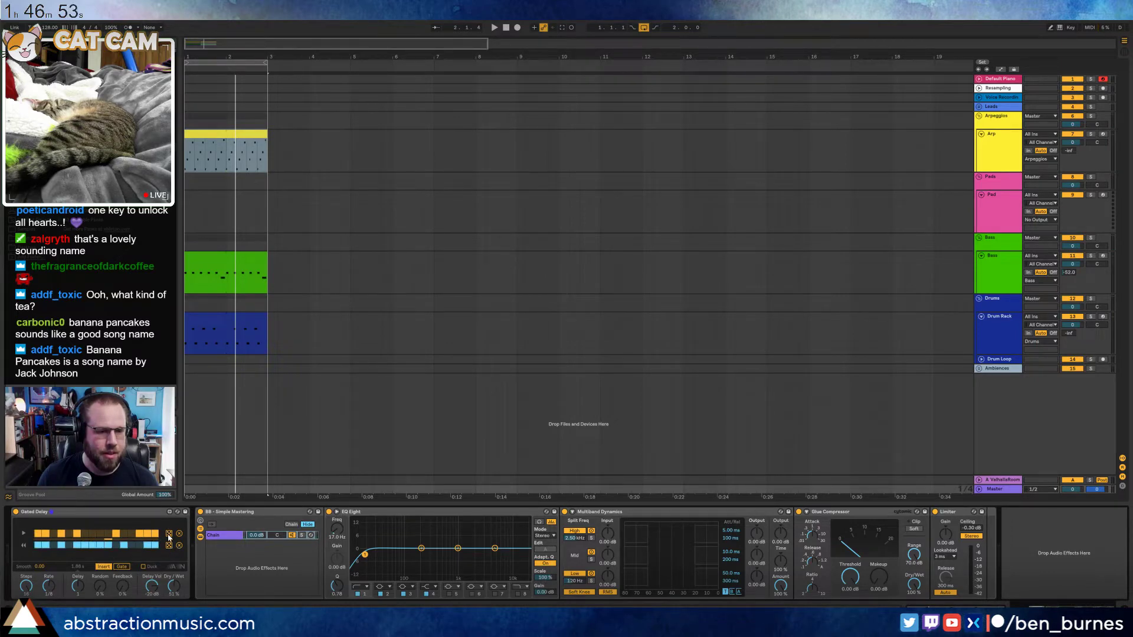
left_click(169, 546)
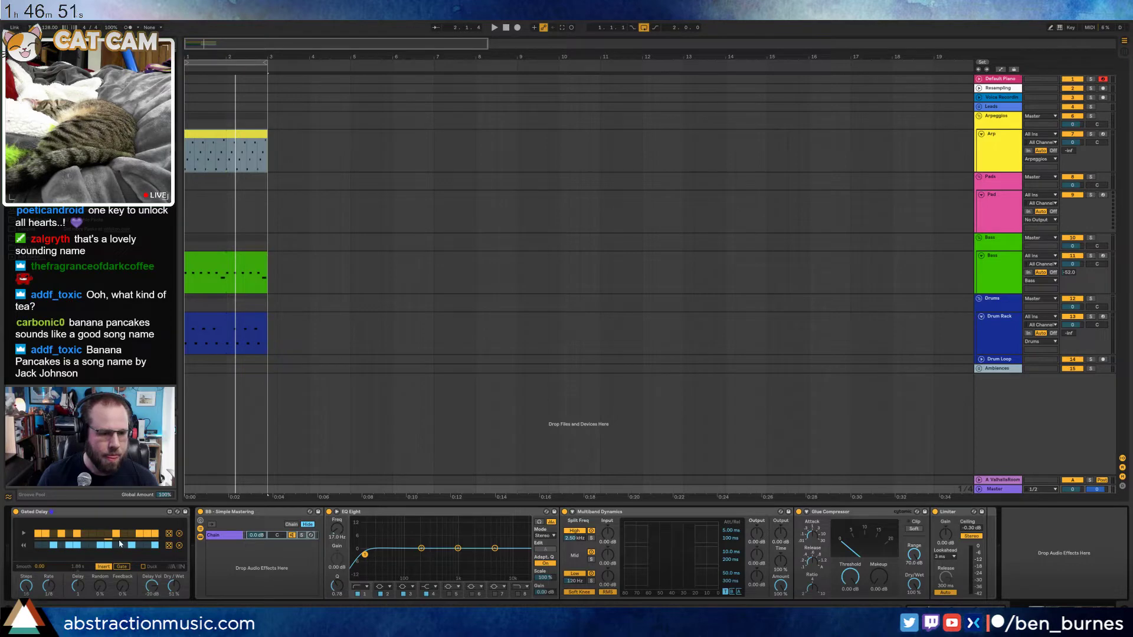
left_click(169, 534)
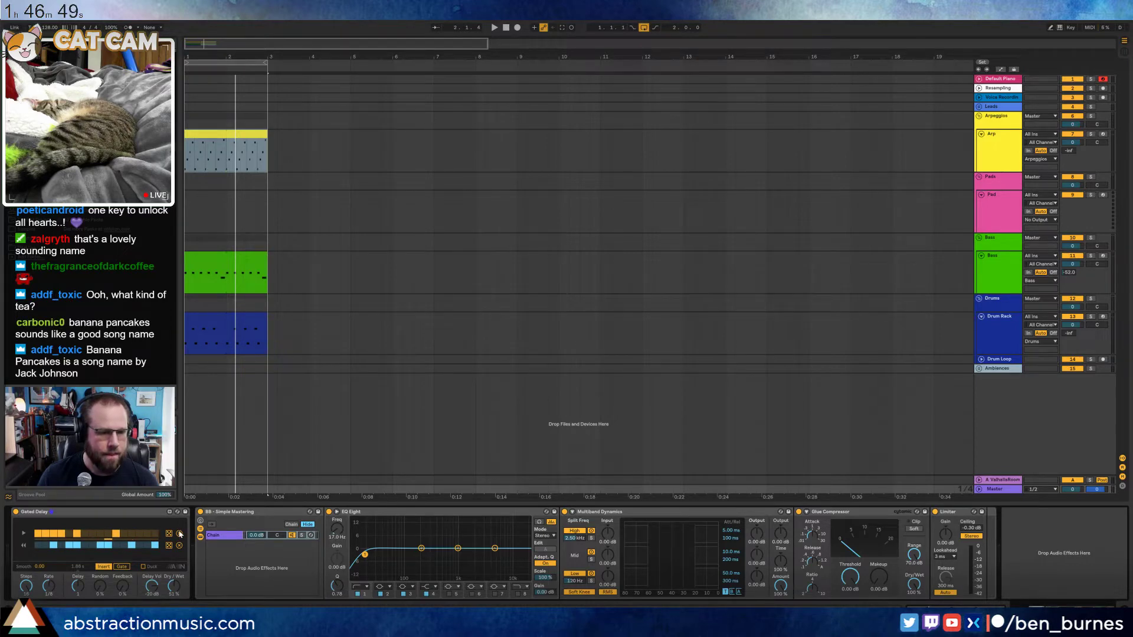
mouse_move(147, 537)
left_mouse_down()
mouse_move(37, 538)
mouse_move(197, 542)
left_mouse_up()
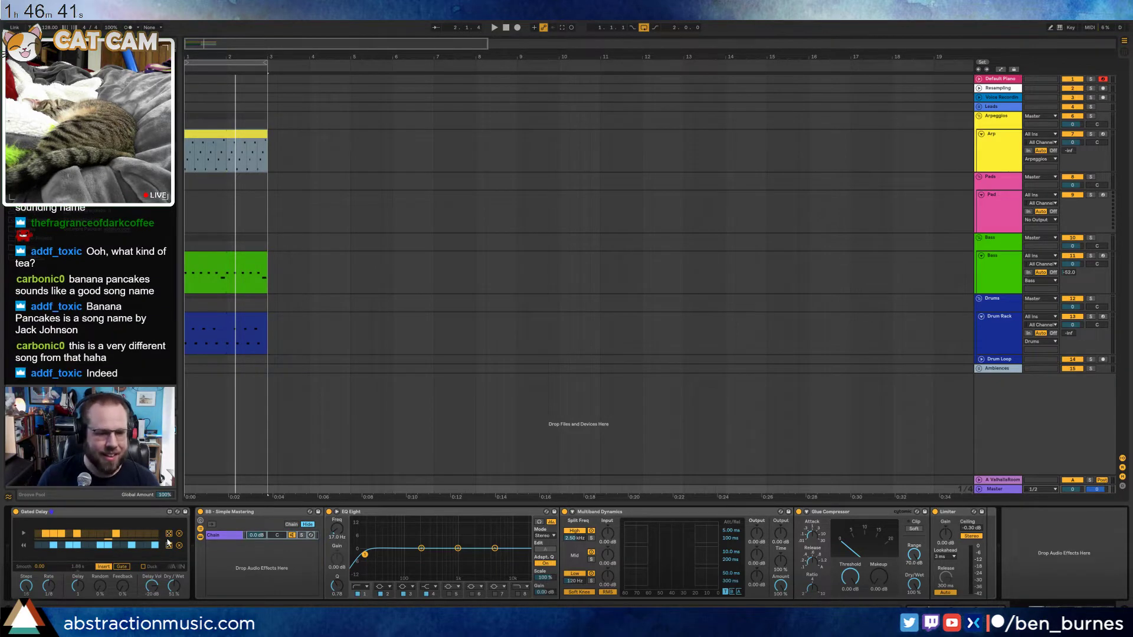
Clear both gate rows and rebuild the Gated Delay's pattern with fewer steps at a 1/4 rate, adjusting its feedback
left_click(179, 534)
left_click(179, 545)
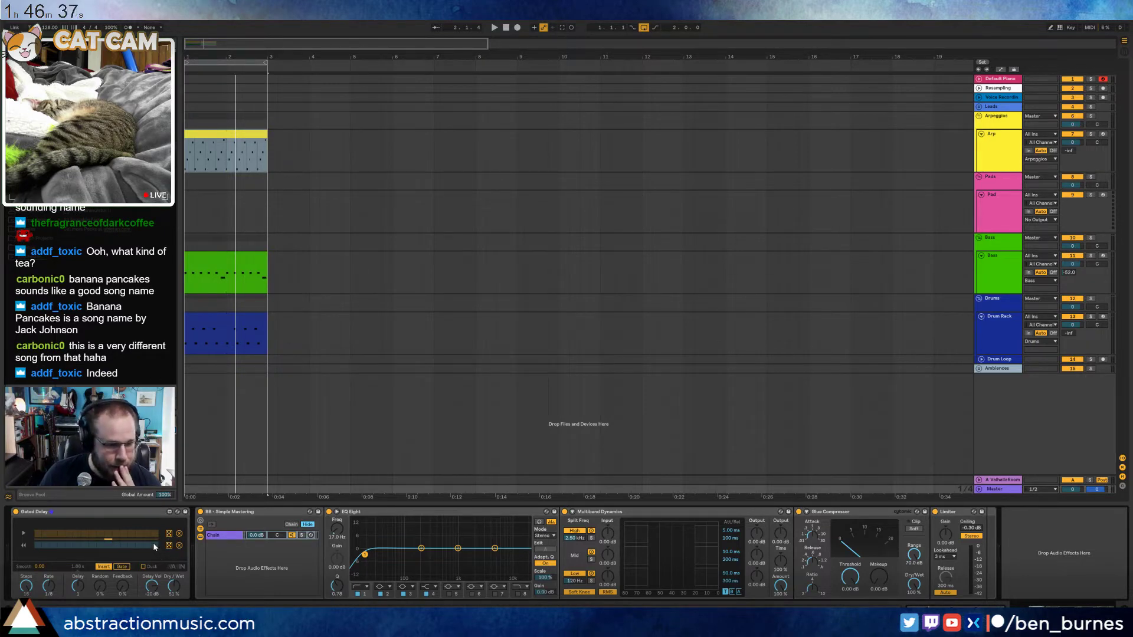
left_click_drag(26, 586, 26, 611)
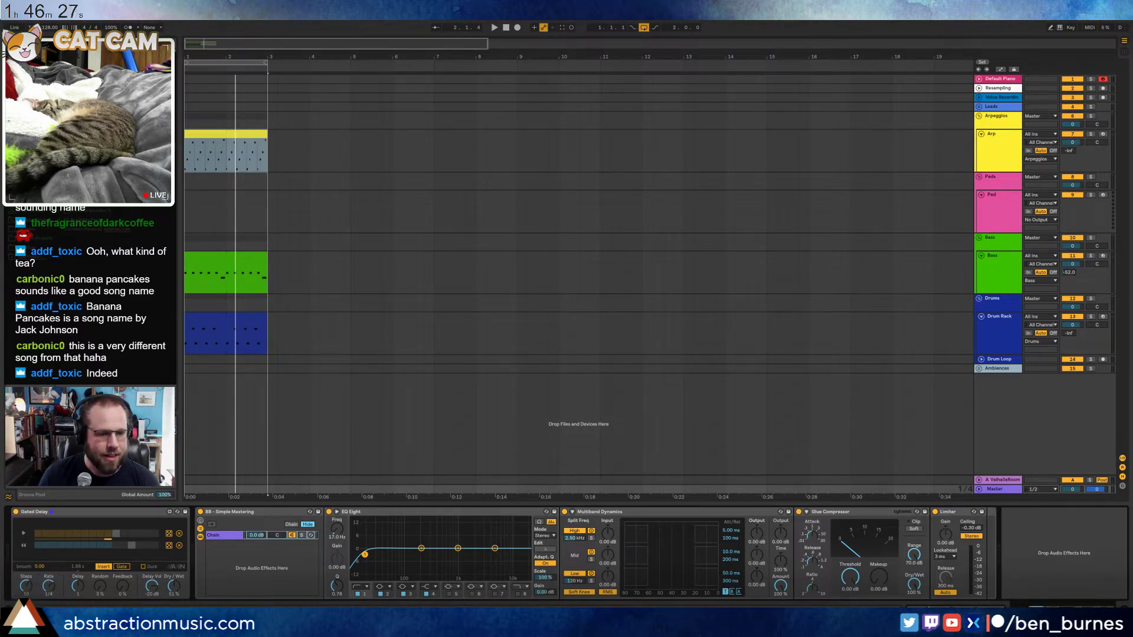
left_click_drag(116, 592, 117, 613)
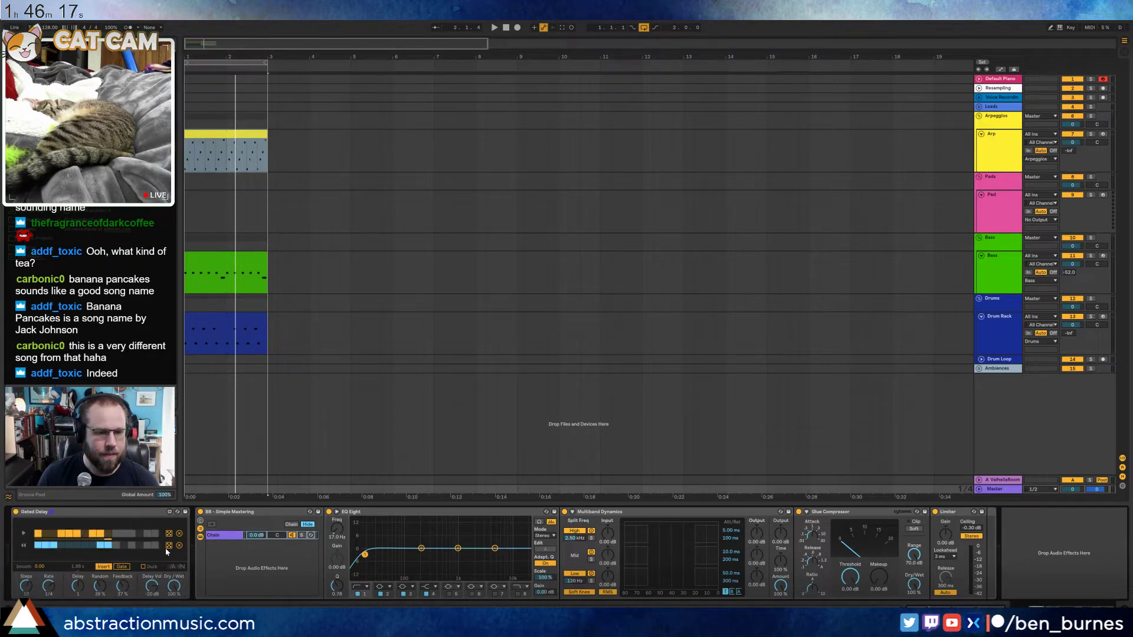
Lower the Gated Delay's dry/wet mix while the loop plays, stop playback, and select the Bass clip
key("space")
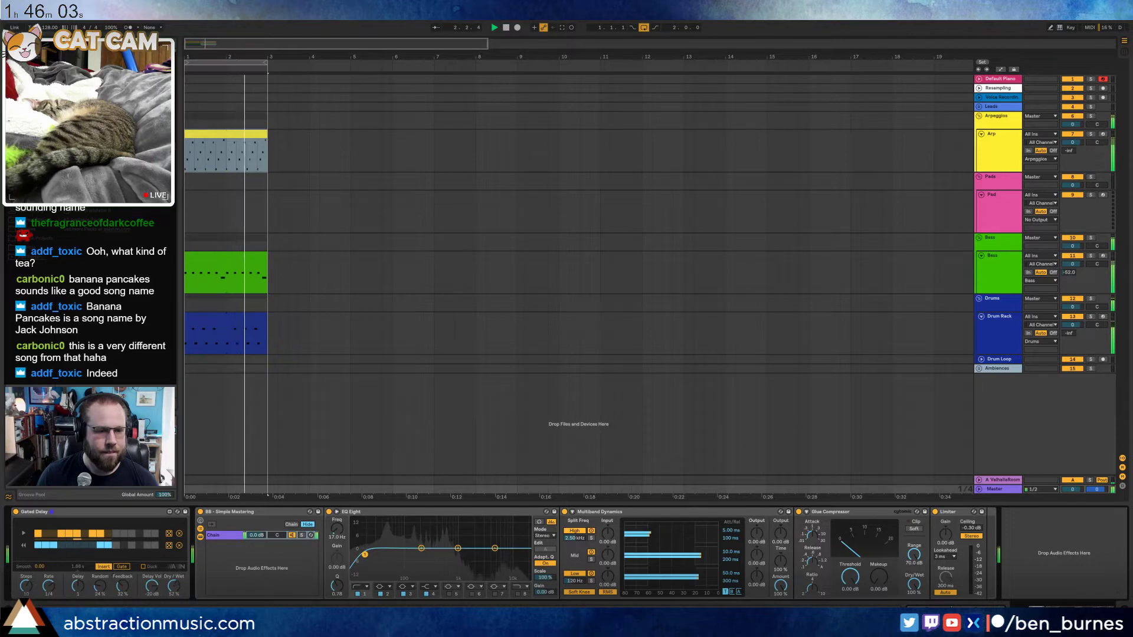
left_click_drag(172, 589, 171, 624)
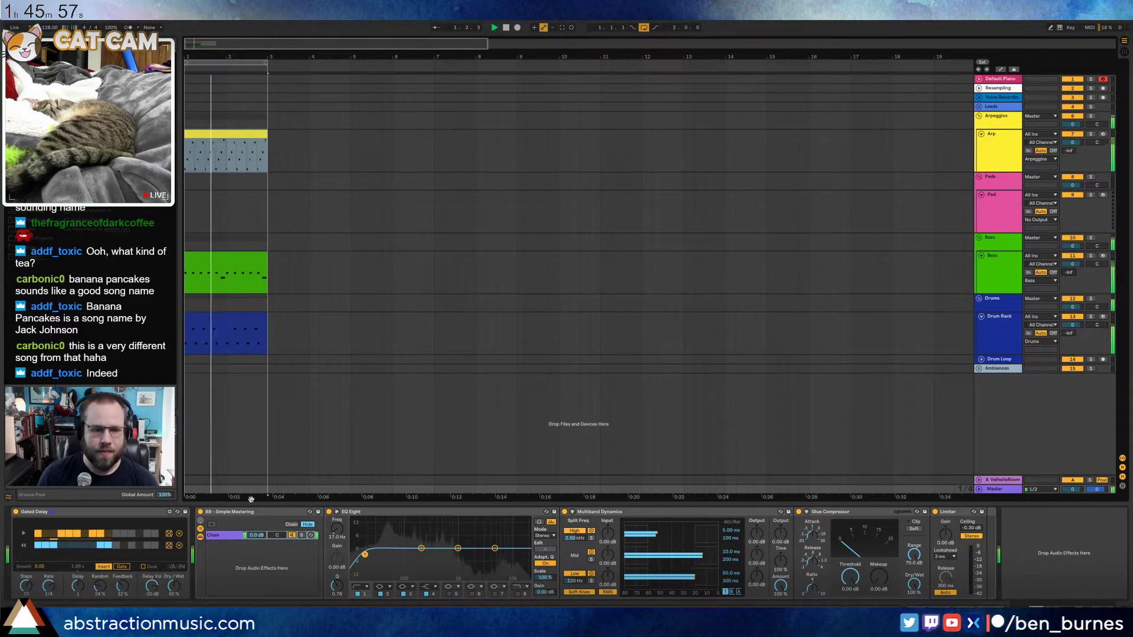
key("space")
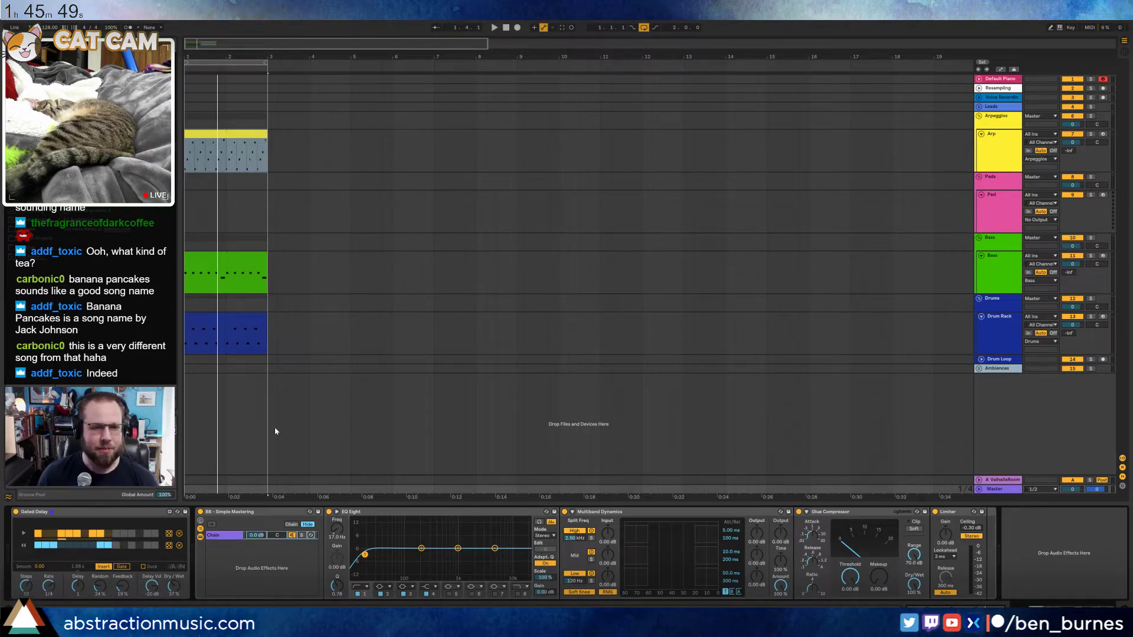
left_click(245, 262)
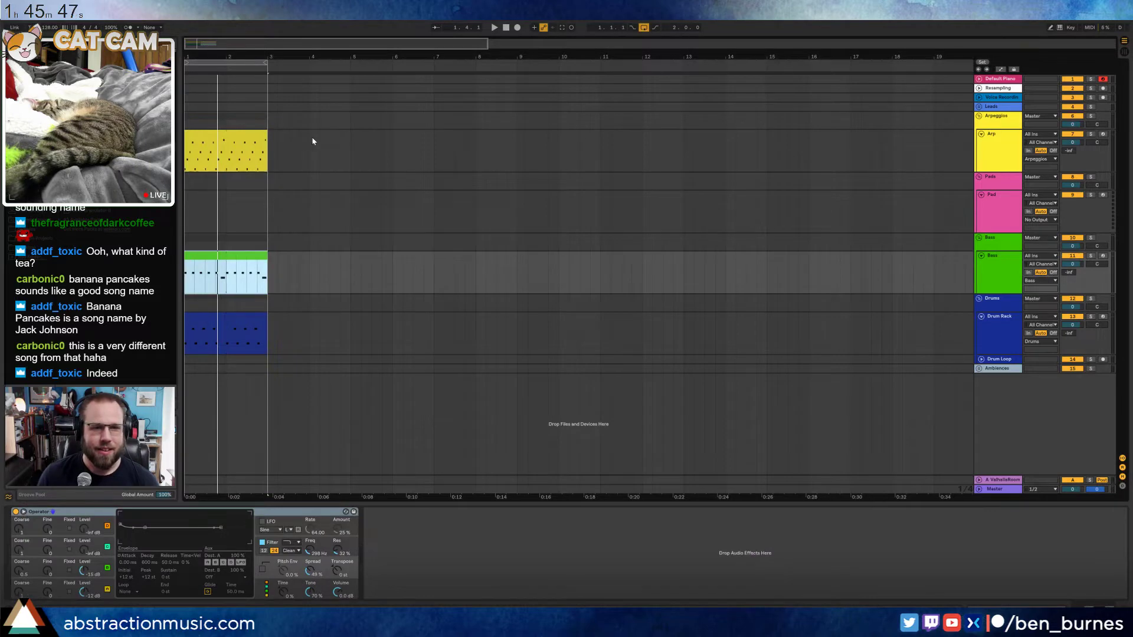
Lower the Arp track's volume to -11.5 dB and add a Chorus after Operator with dry/wet at 64%
left_click(242, 133)
left_click_drag(1066, 144, 1066, 162)
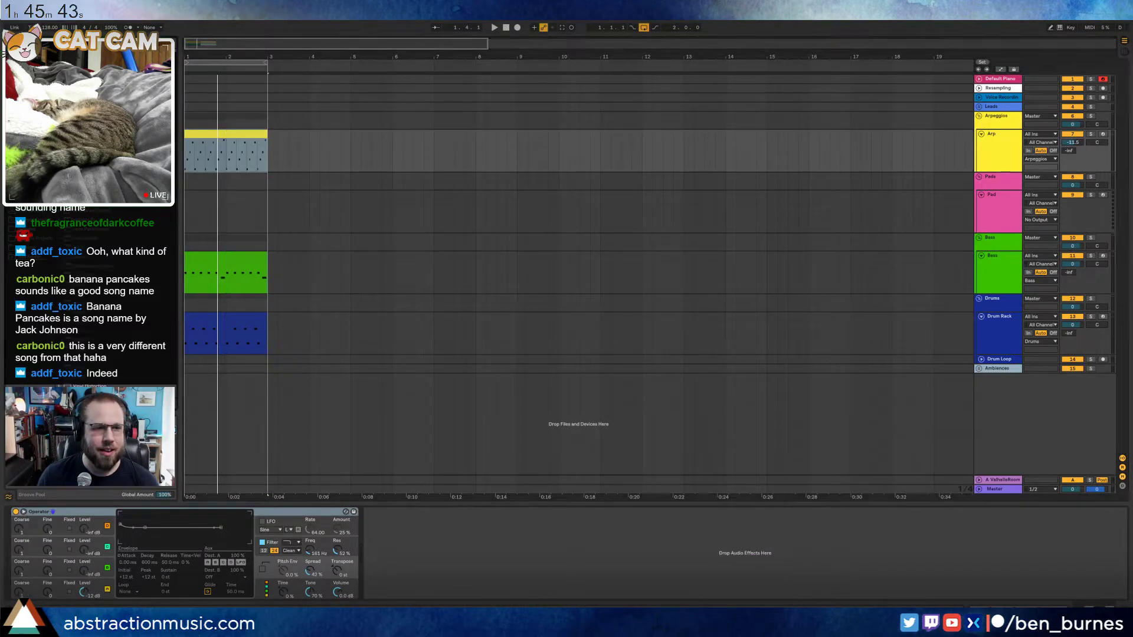
left_click_drag(94, 177, 425, 549)
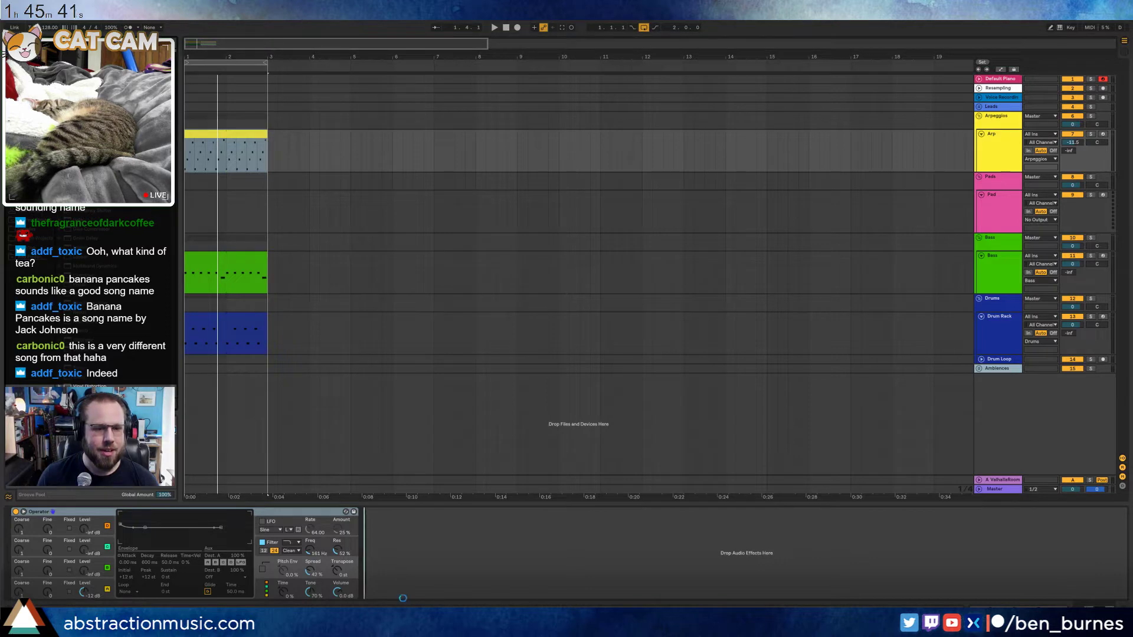
left_click_drag(402, 598, 403, 598)
left_click_drag(490, 587, 496, 565)
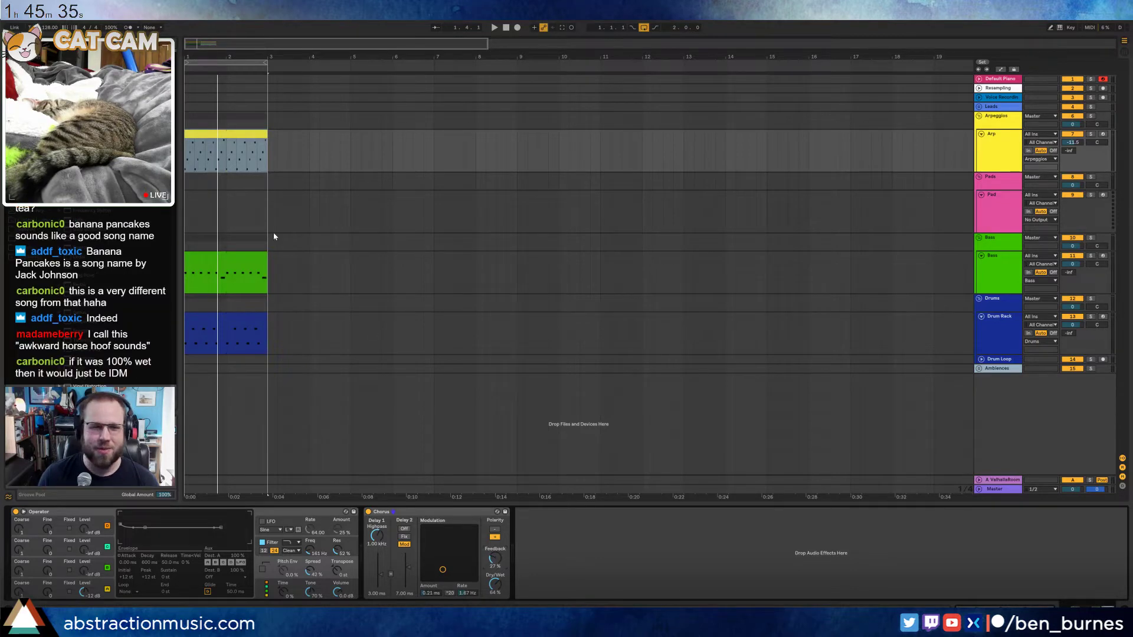
Play the loop from the start and adjust Operator's filter frequency and resonance
key("Left")
left_click(233, 138)
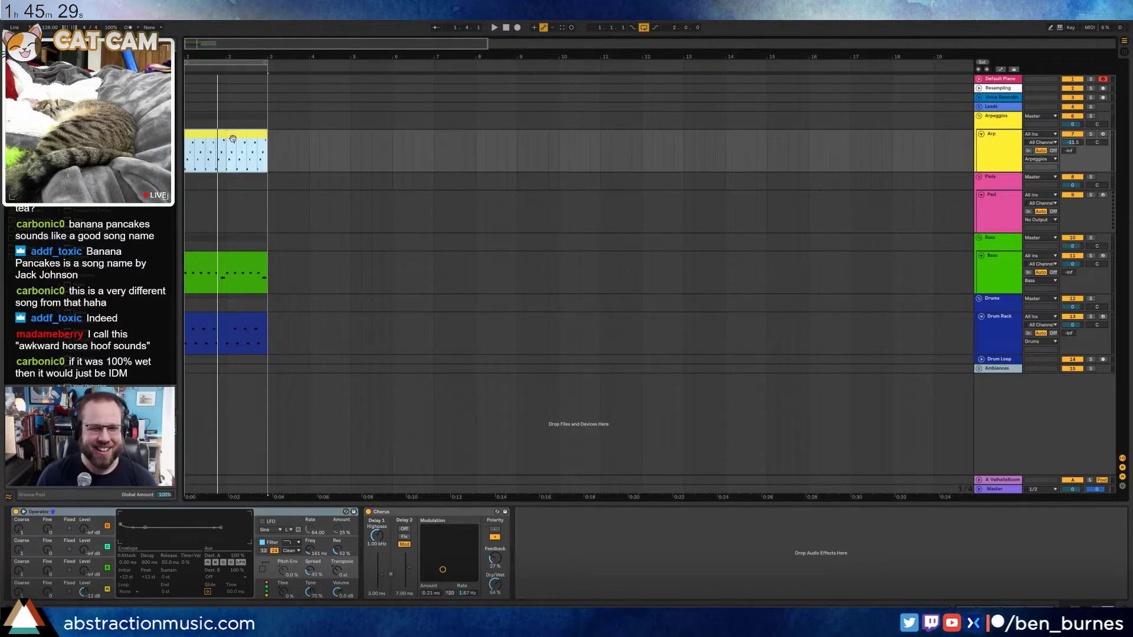
key("Home")
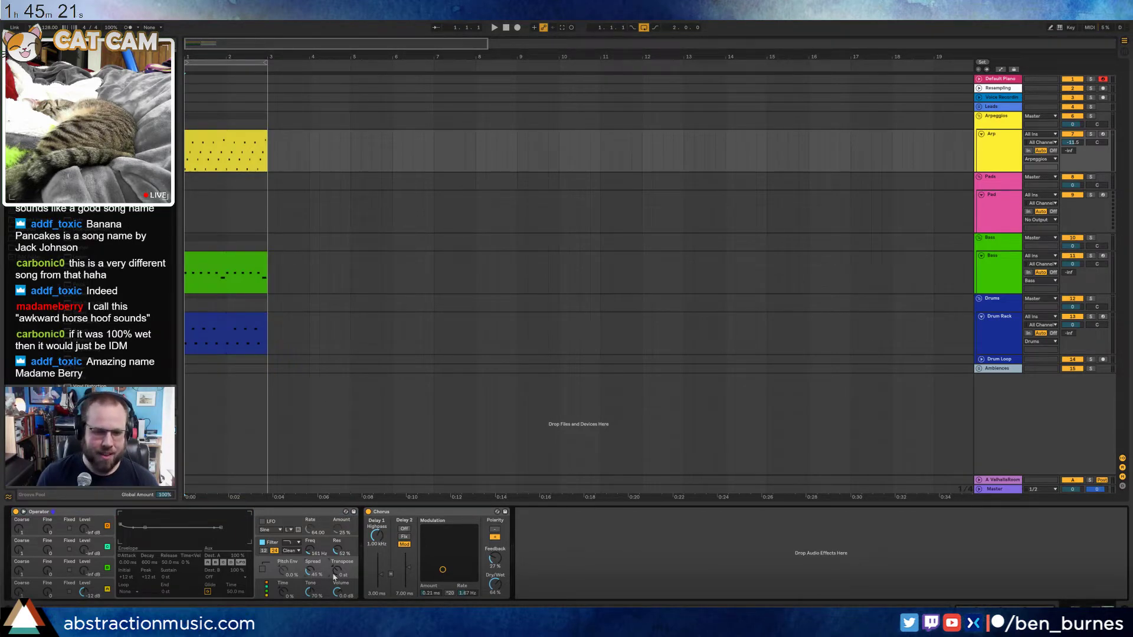
key("space")
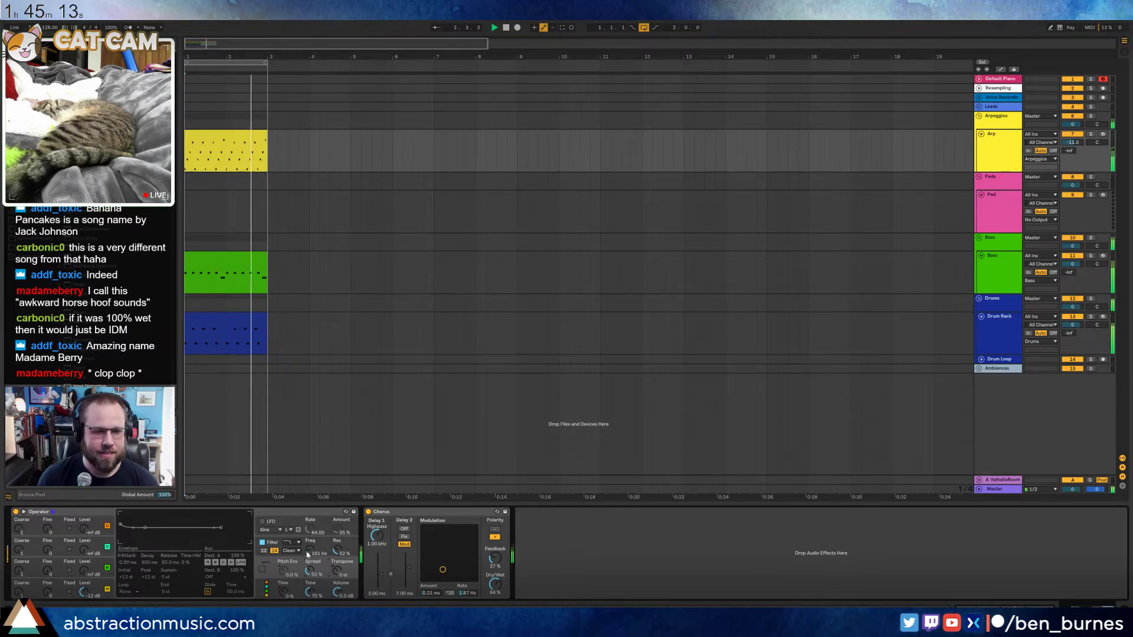
left_click_drag(310, 550, 335, 557)
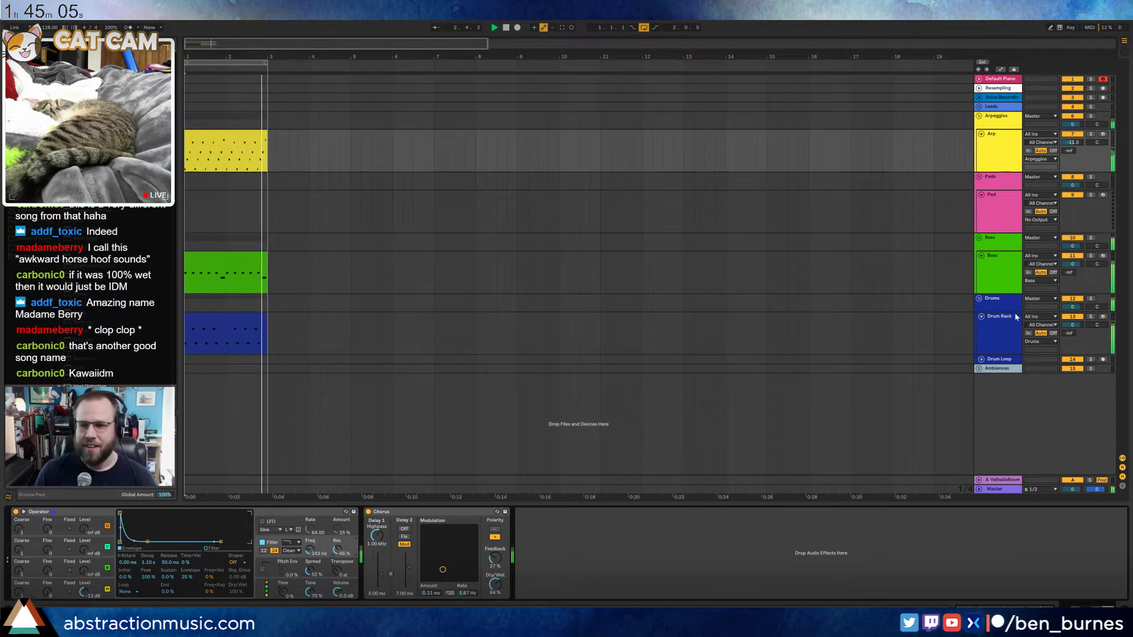
Open the Drum Rack clip and fill the first beat with four sixteenth-note Conga Hi 808 hits
left_click(996, 334)
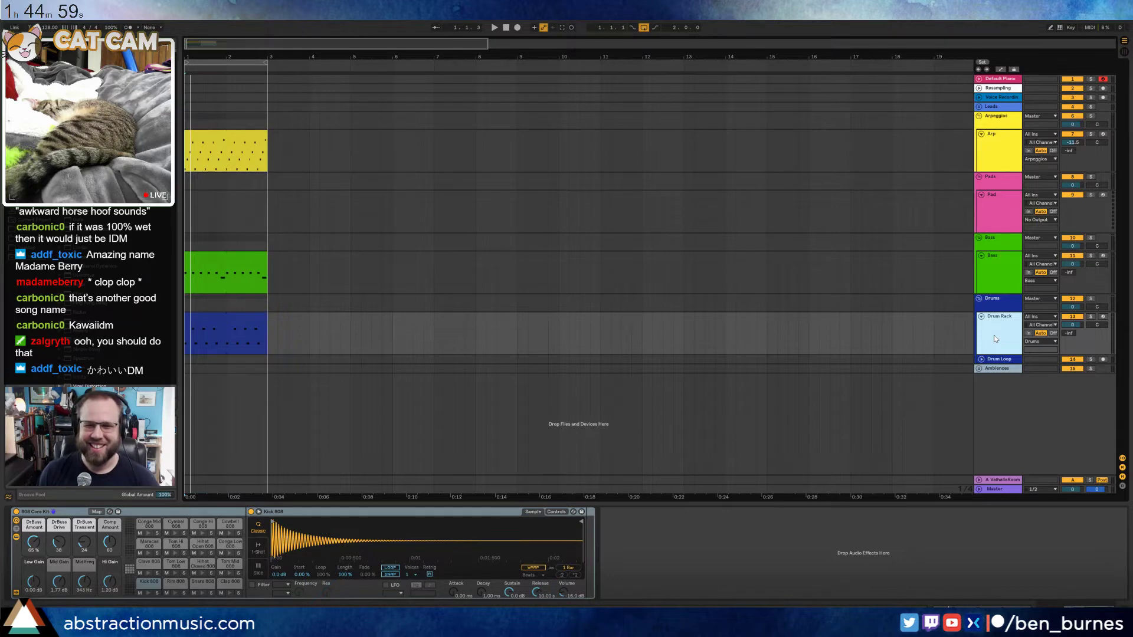
double_click(235, 315)
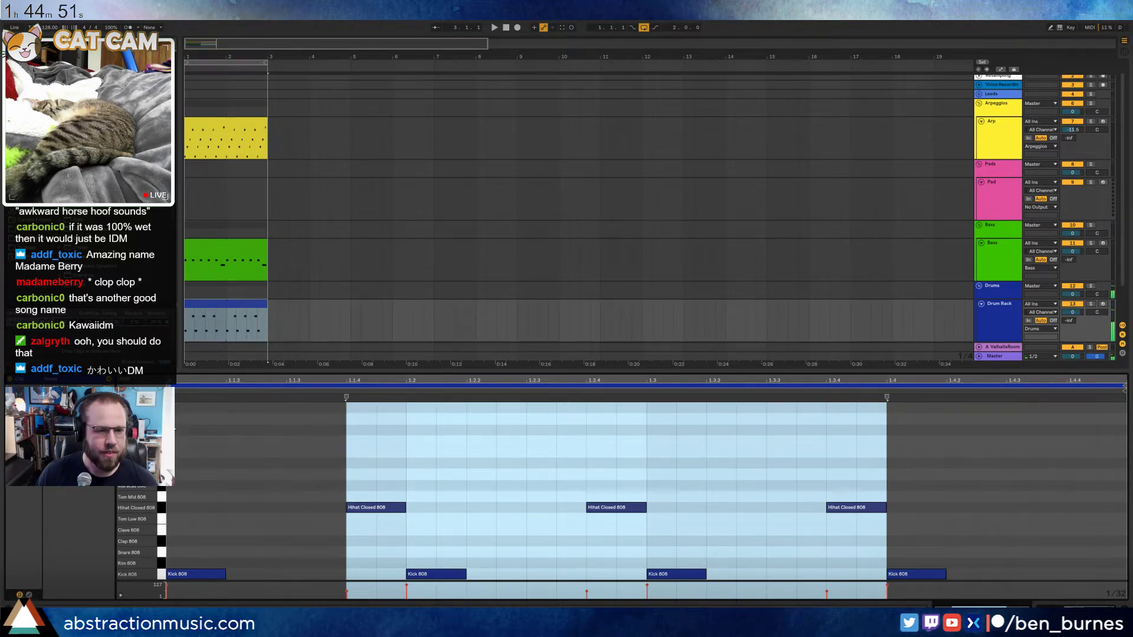
double_click(187, 419)
left_click_drag(196, 420, 226, 419)
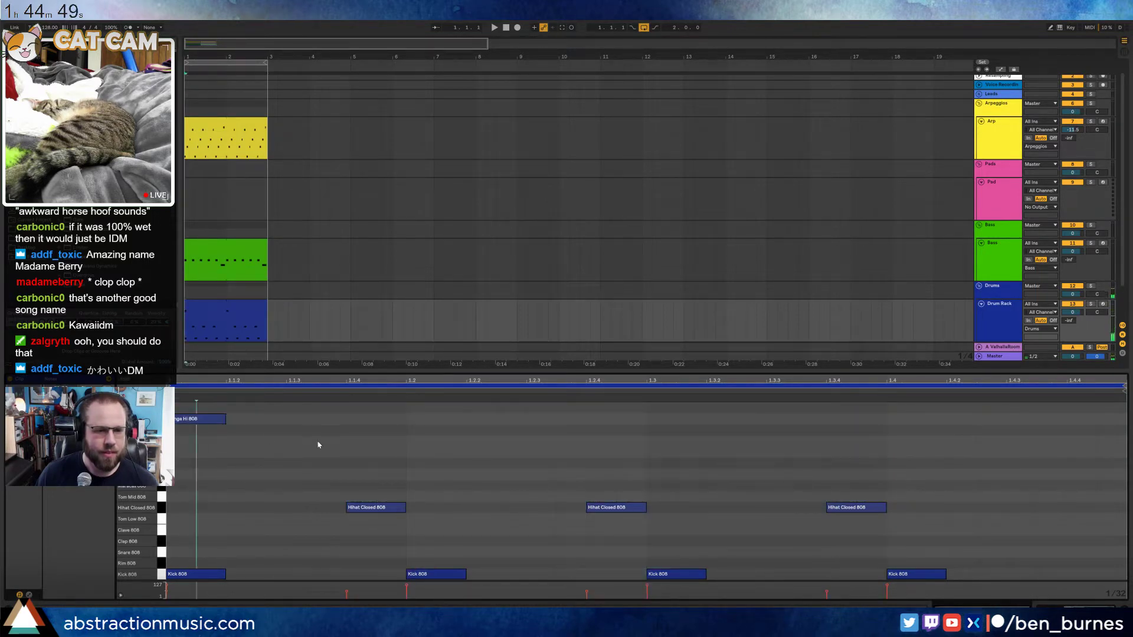
double_click(354, 419)
left_click_drag(354, 420, 259, 430)
key("ctrl+d")
key("ctrl+d")
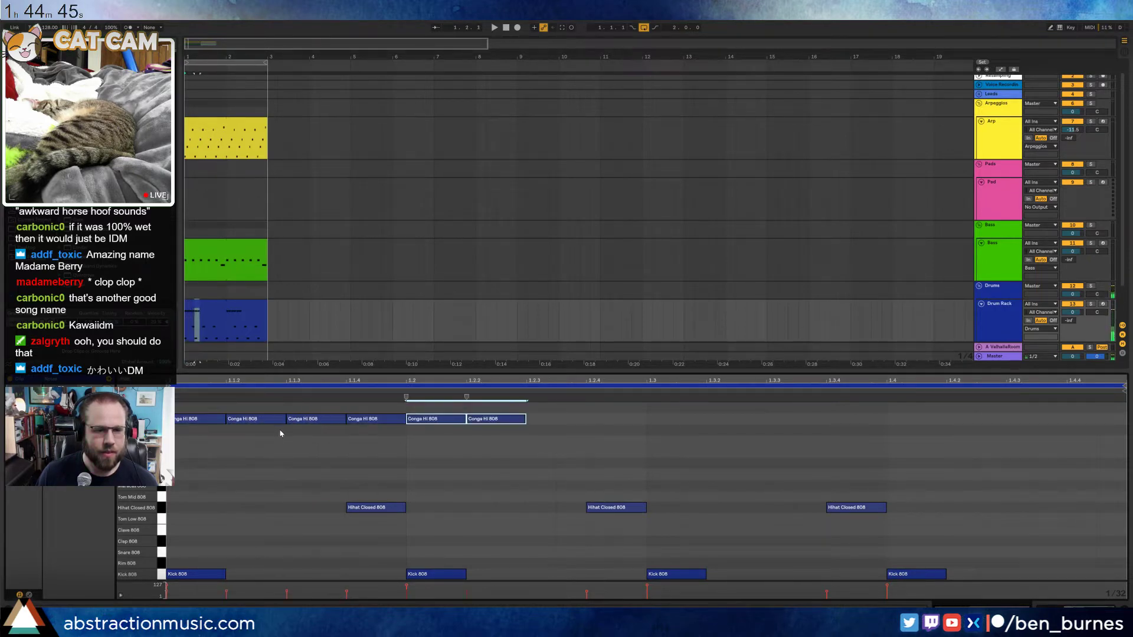
key("ctrl+z")
Lower the velocities of the second and fourth Conga Hi 808 notes
left_click(204, 428)
left_click(257, 422)
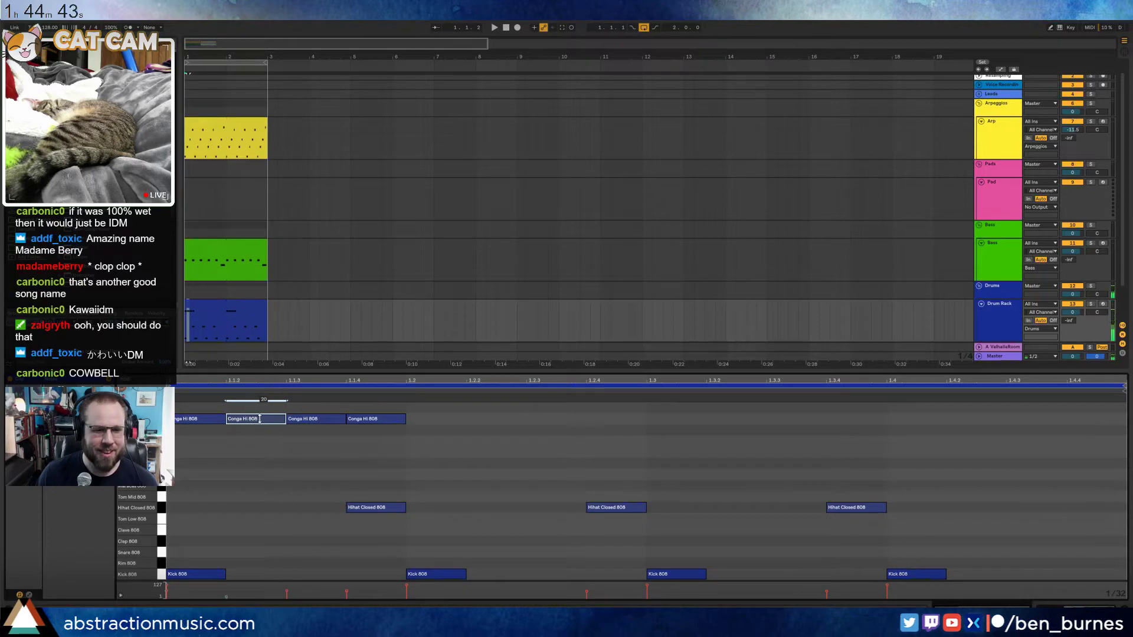
left_click_drag(380, 417, 381, 435)
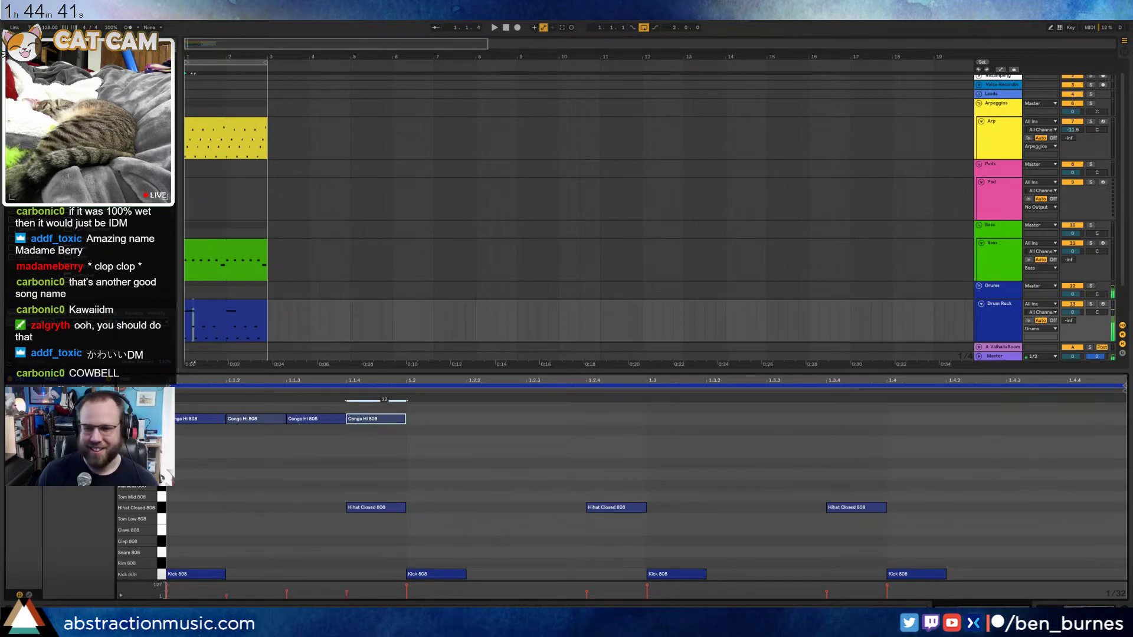
Duplicate the four-note Conga Hi 808 pattern across the clip and return to the device view
left_click_drag(256, 418, 366, 441)
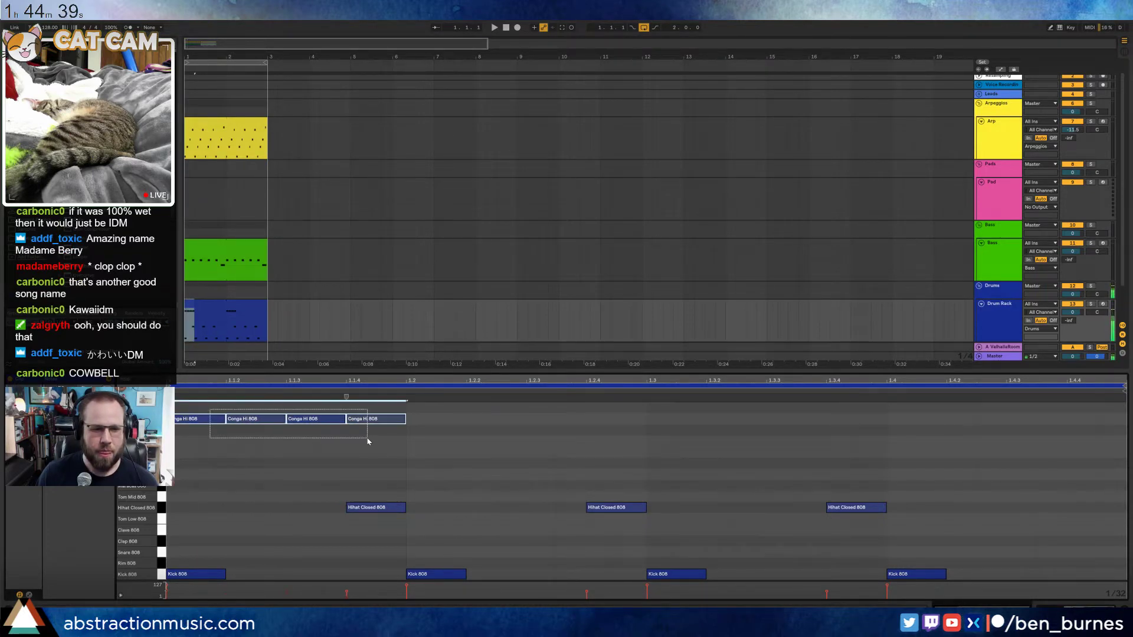
key("ctrl+d")
key("ctrl+d")
key("ctrl+d")
key("ctrl+d")
key("shift+Tab")
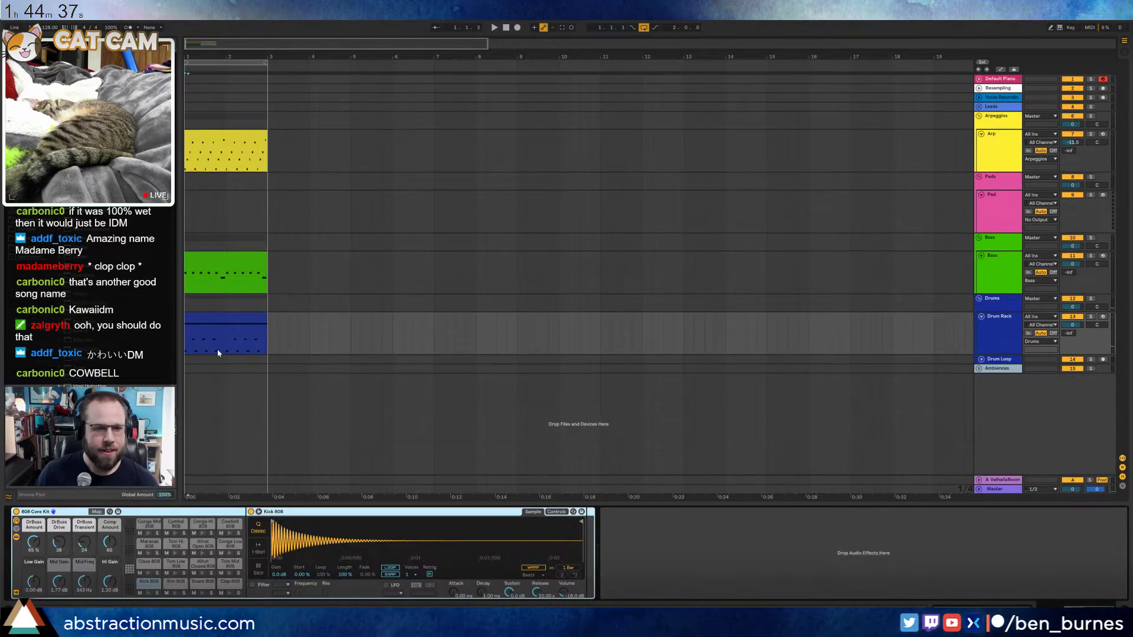
Expand the Drum Loop track, place the cowbell sample at its start, and trim the clip to one beat
left_click(981, 360)
right_click(997, 361)
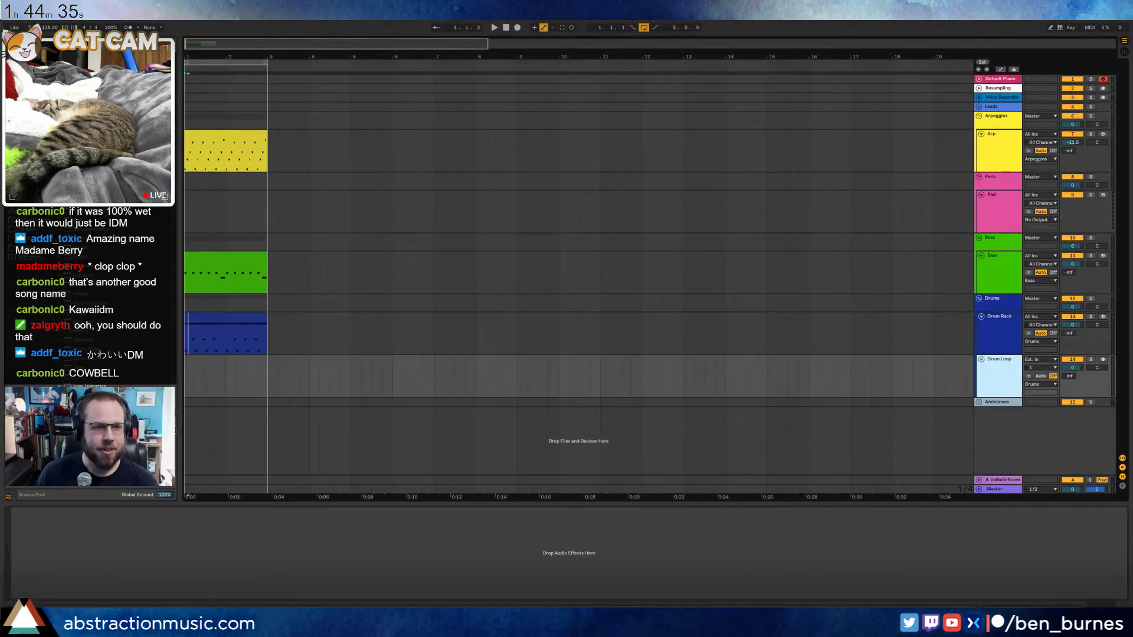
left_click(1056, 560)
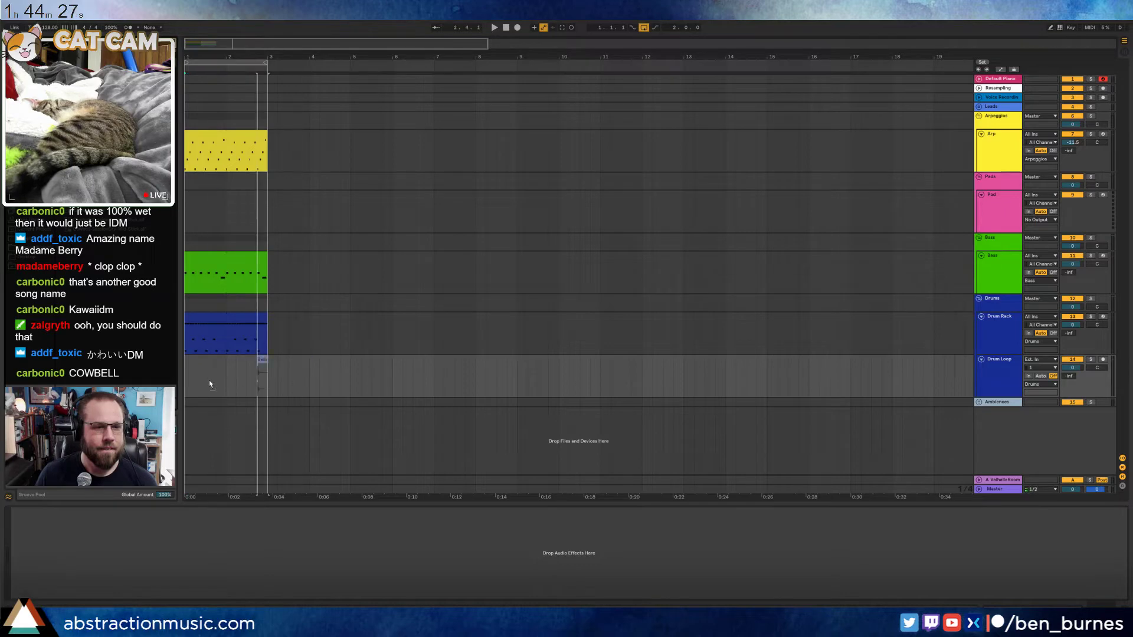
left_click(185, 378)
double_click(187, 368)
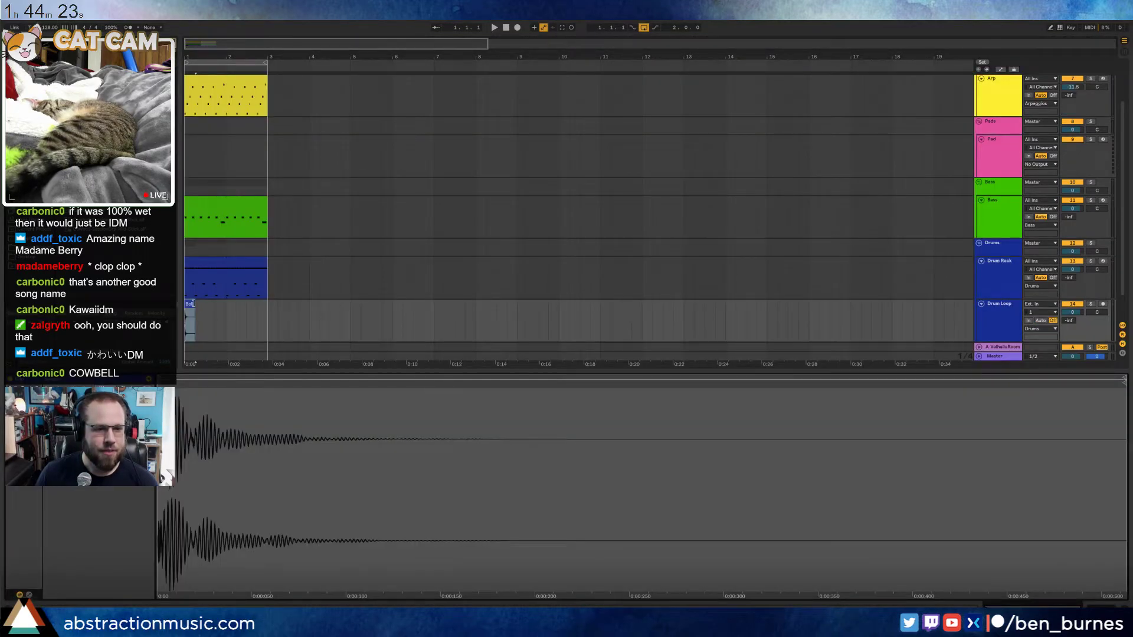
left_click_drag(196, 305, 194, 305)
scroll(194, 327, "up", 4)
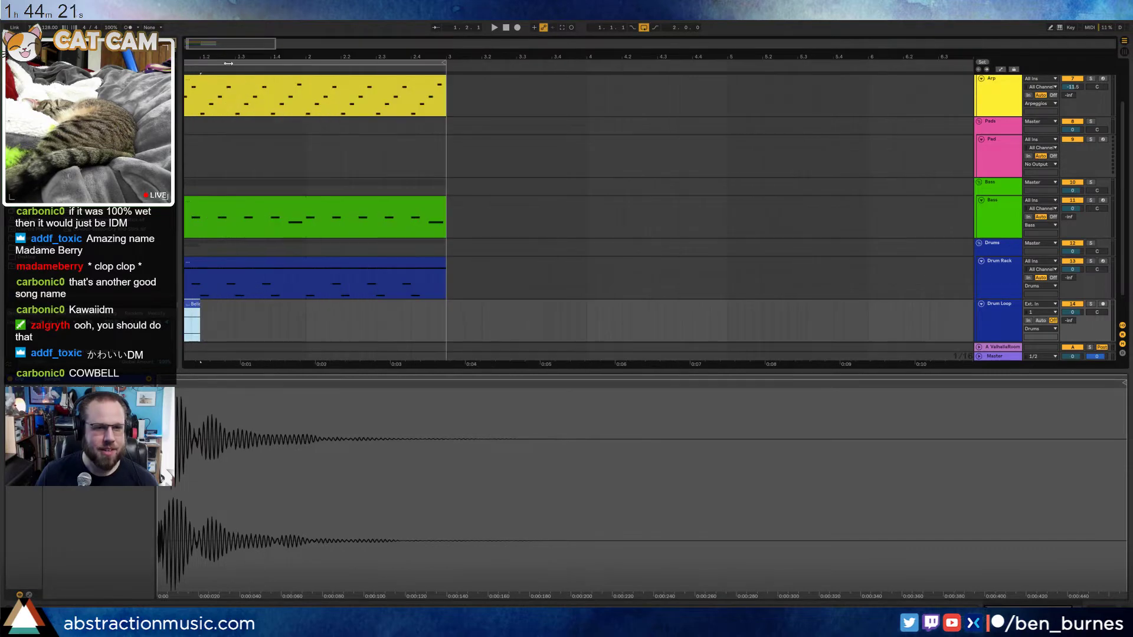
left_click_drag(223, 49, 219, 48)
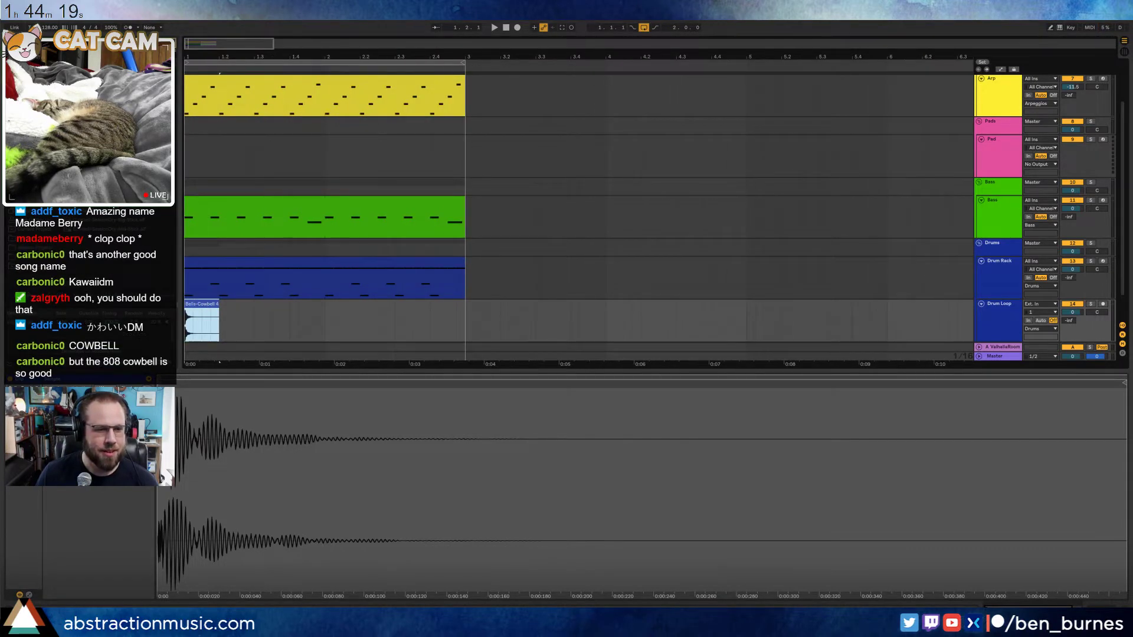
Warp and loop the cowbell clip with a one-beat loop length, extending it across both bars
left_click(105, 389)
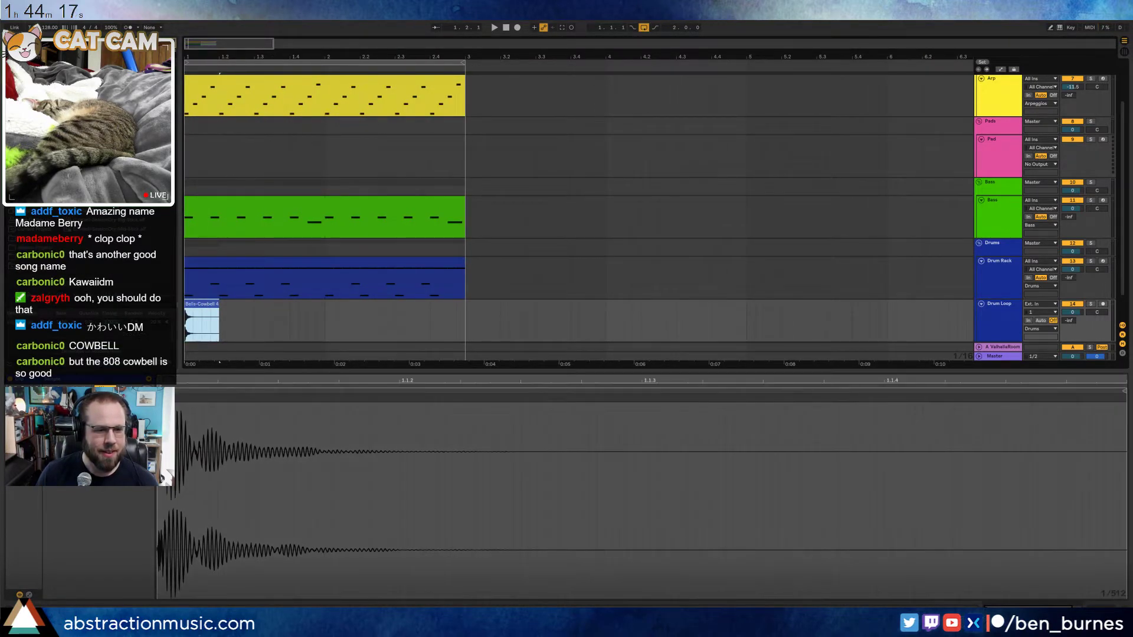
left_click(136, 423)
left_click(244, 332)
left_click_drag(218, 306, 461, 319)
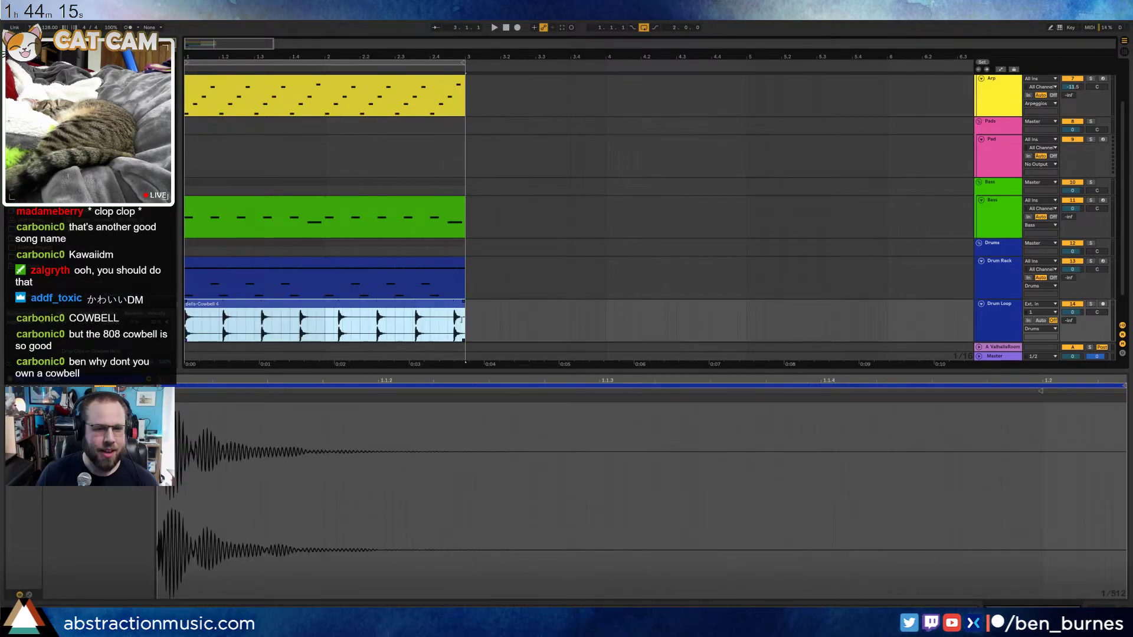
left_click(127, 443)
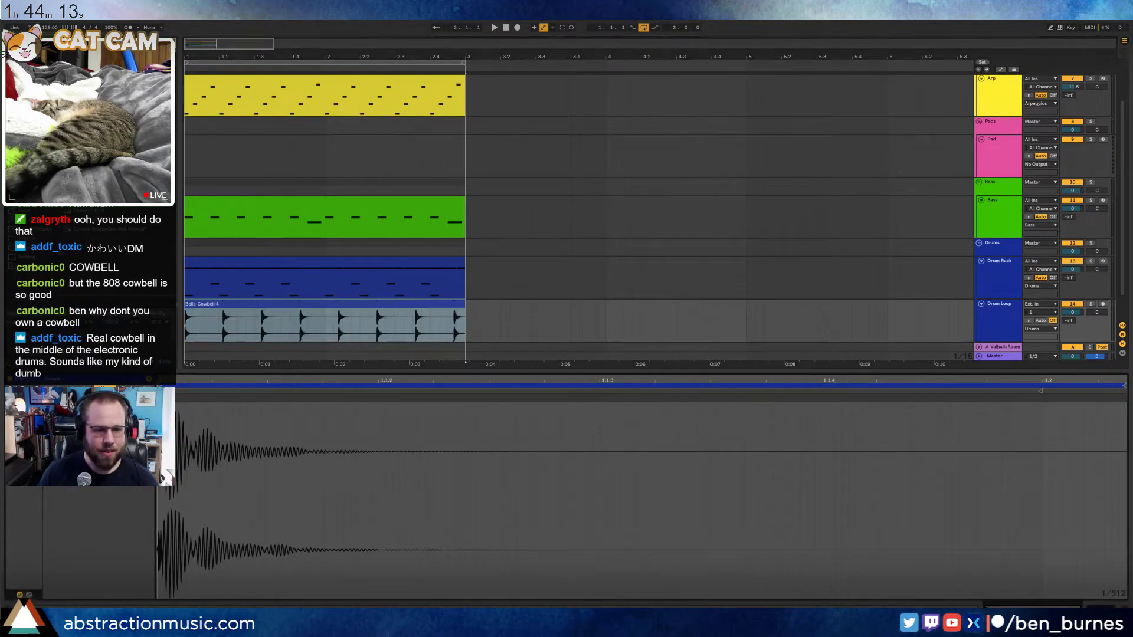
key("Return")
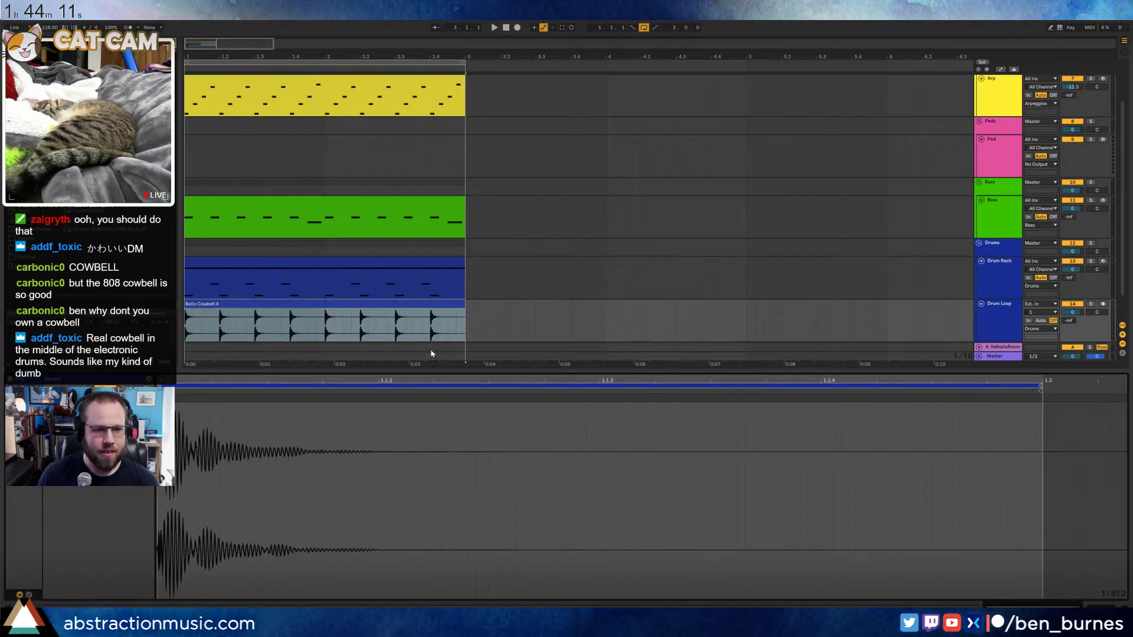
Lower the Drum Loop track's volume to about -22 dB while auditioning the loop, and stop playback
key("space")
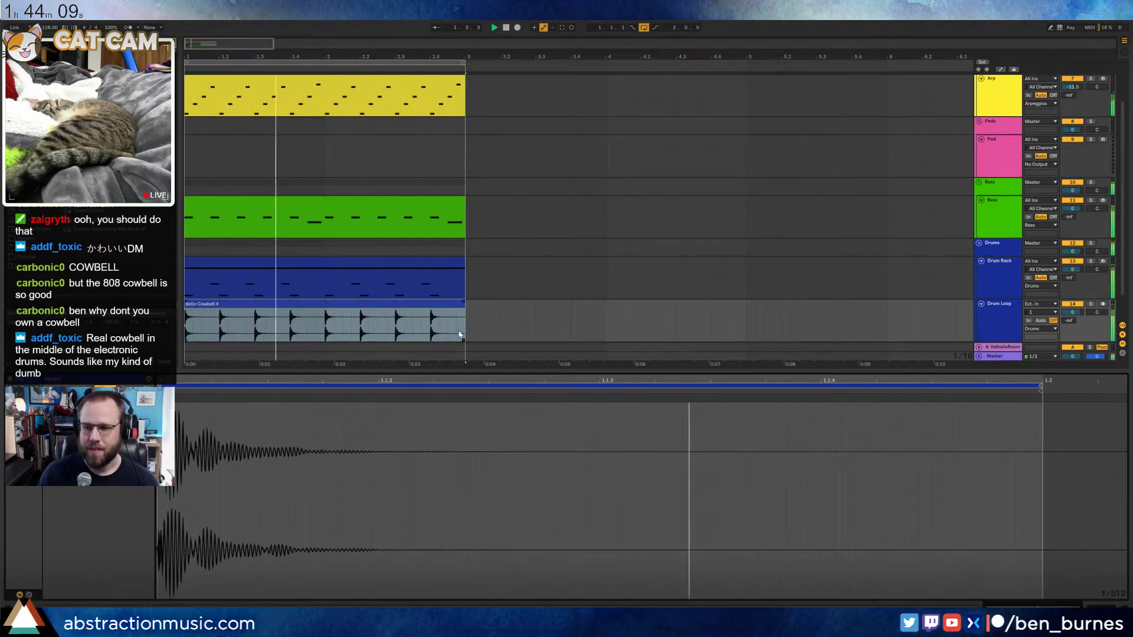
left_click_drag(1071, 312, 1070, 316)
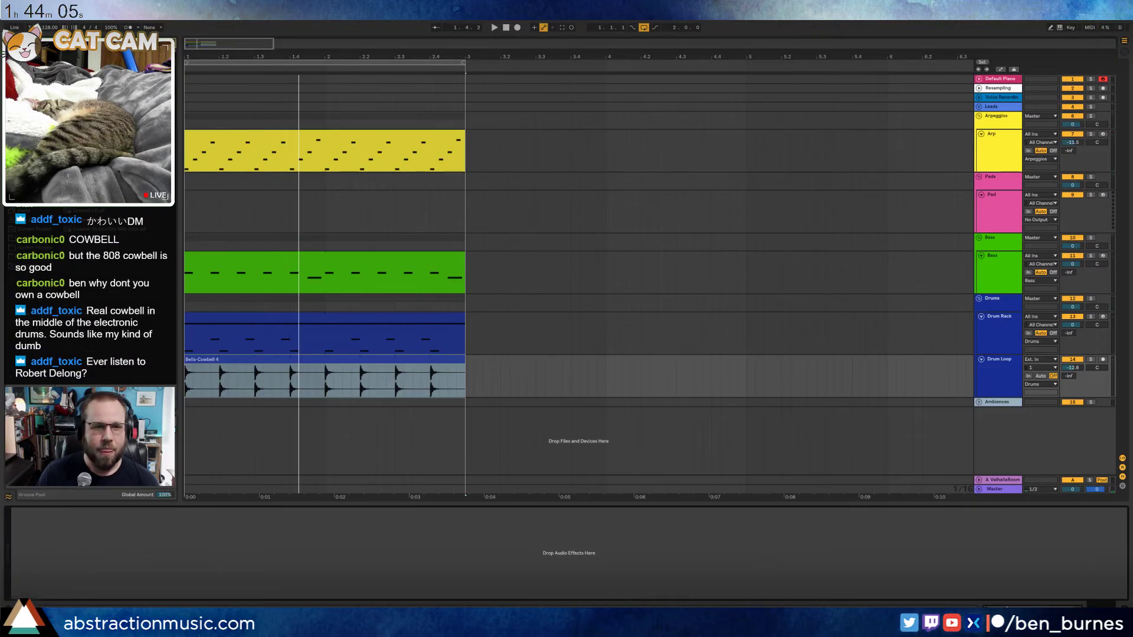
key("minus")
left_click(262, 108)
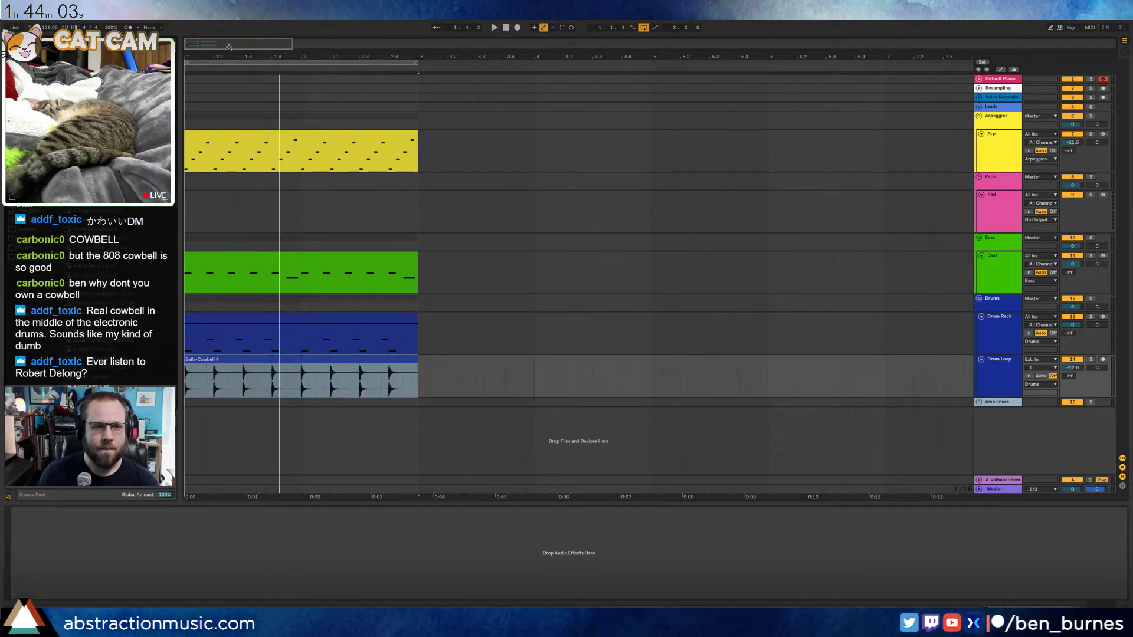
left_click(495, 28)
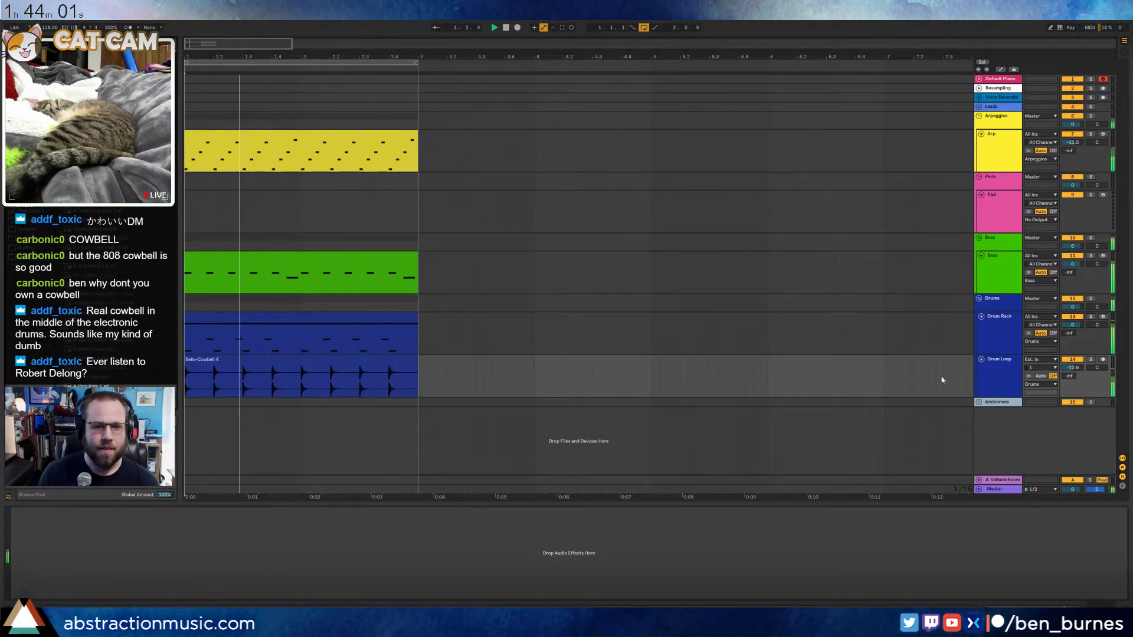
left_click_drag(1078, 370, 1079, 388)
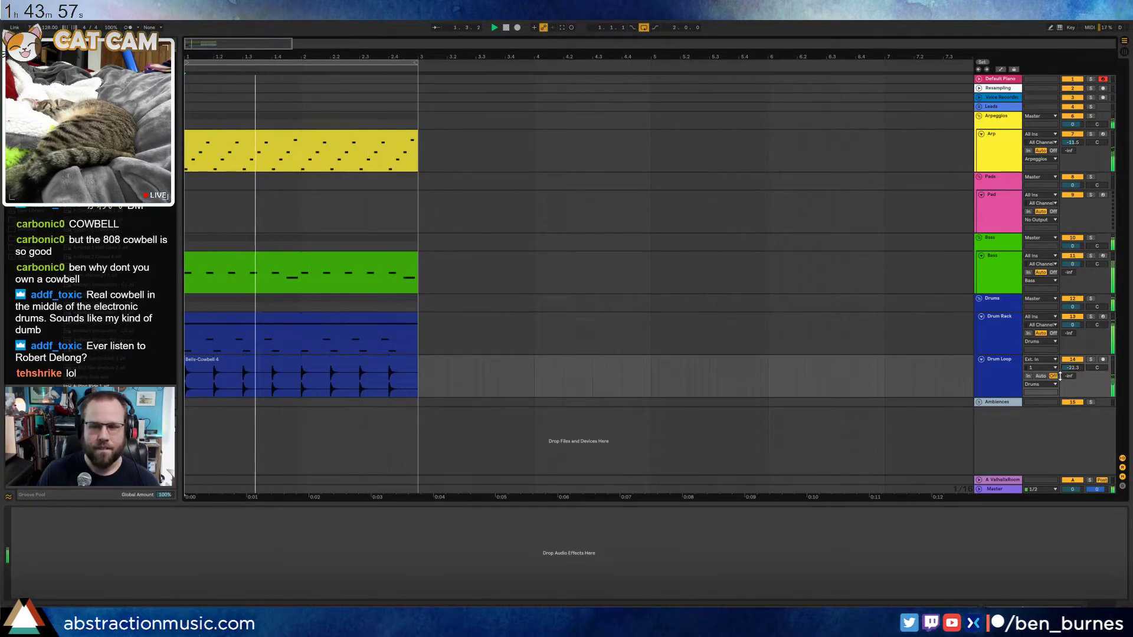
key("space")
Try the Conga Hi 808 pattern on other Drum Rack sounds, return it to Conga Hi 808, and play the loop
double_click(284, 319)
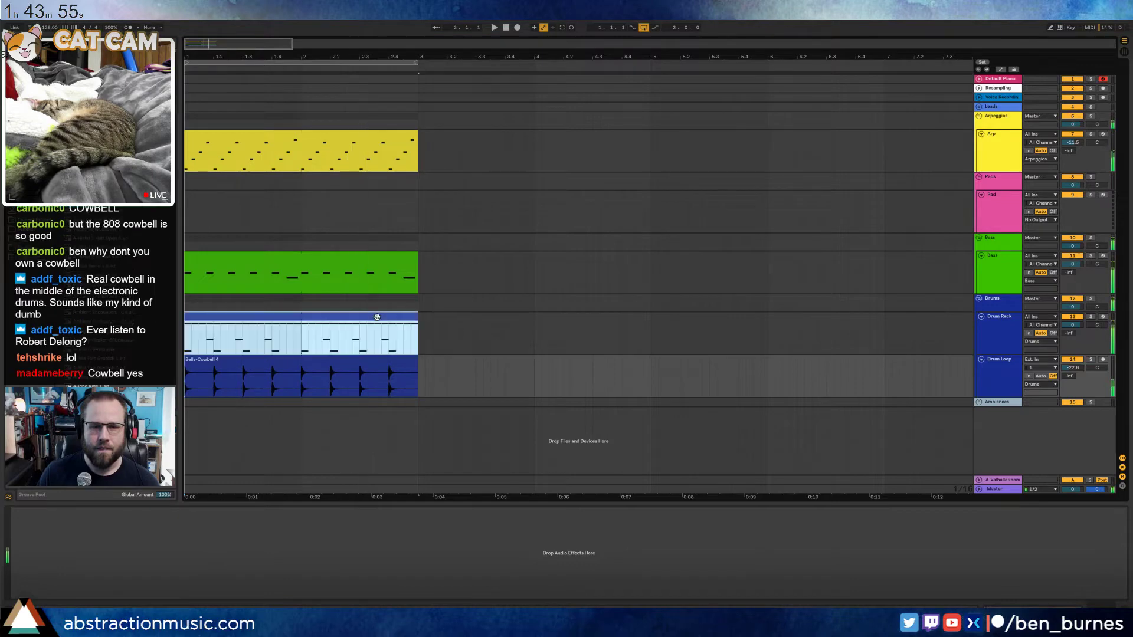
left_click(141, 419)
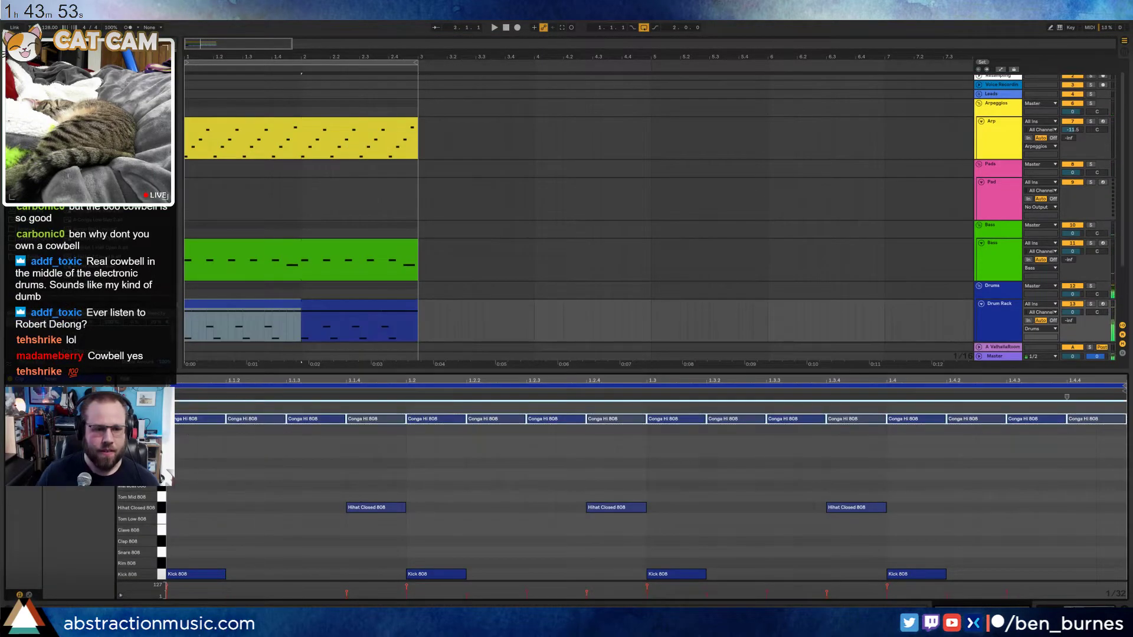
key("Down")
key("Down")
key("Down")
key("Down")
key("Down")
key("Down")
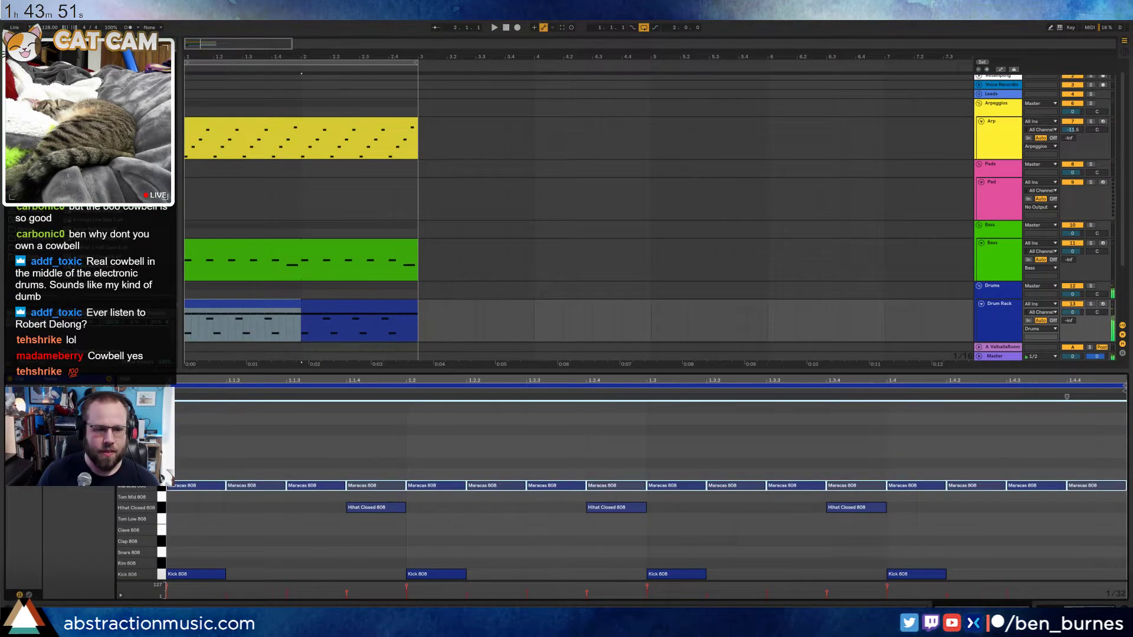
key("Down")
key("Down")
key("Up")
key("Up")
key("Up")
key("Up")
key("Up")
key("Up")
key("Up")
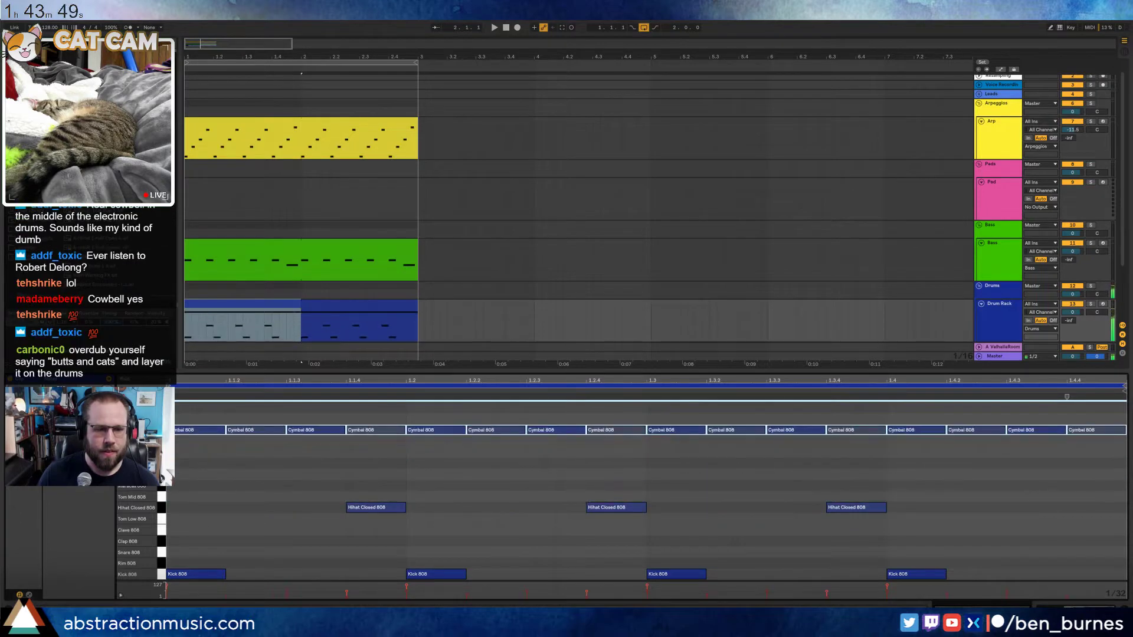
key("Up")
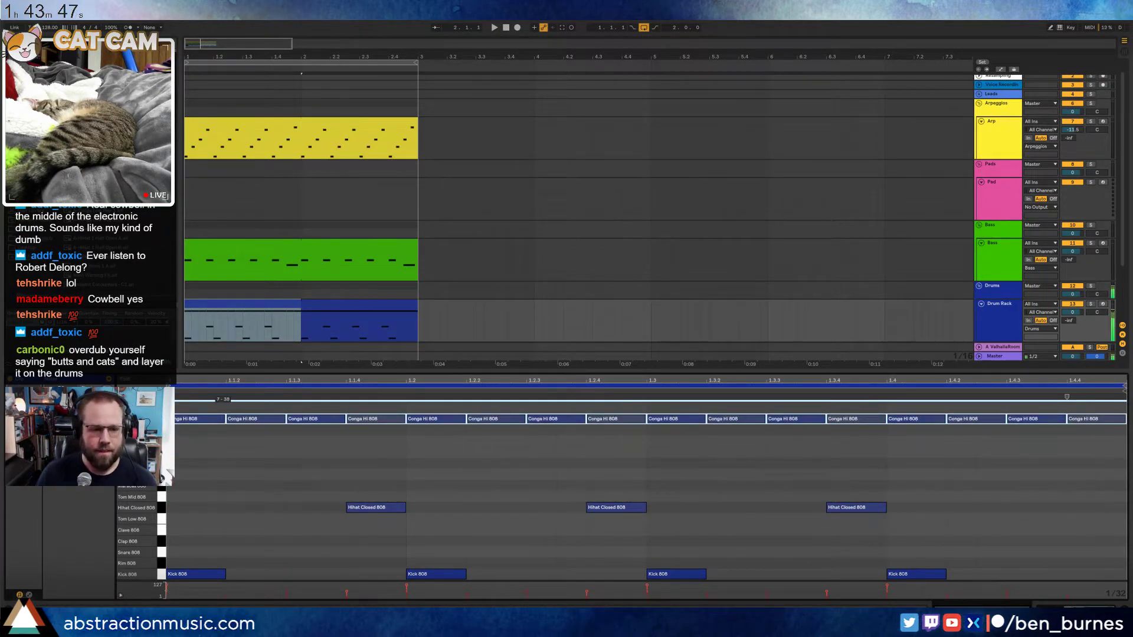
key("space")
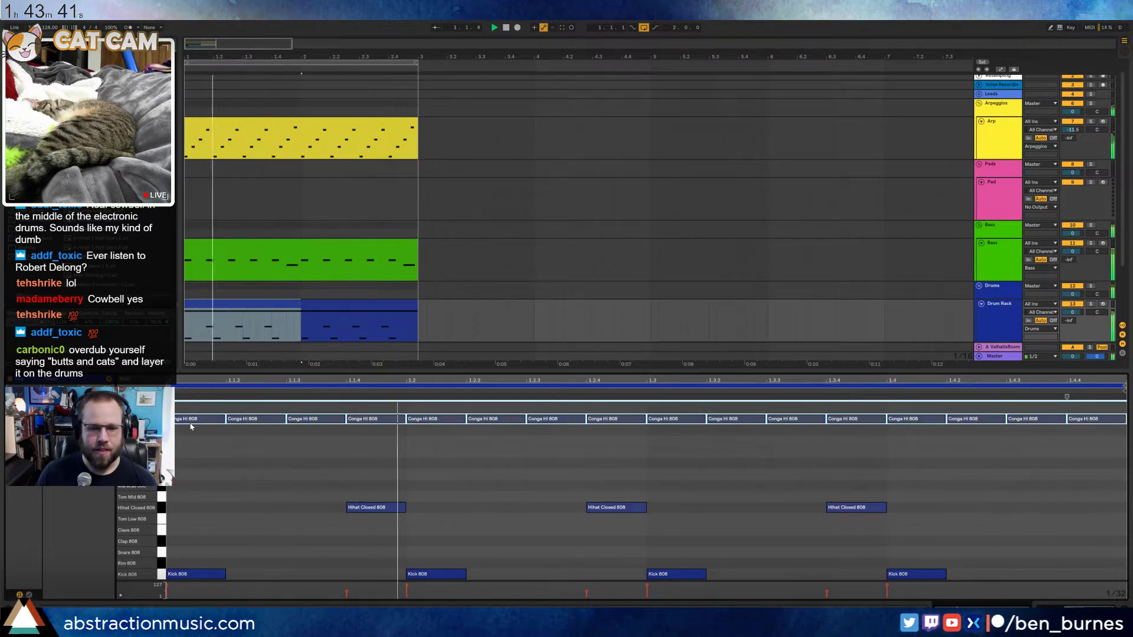
Set Conga Hi 808's velocity-to-volume amount to 86% in its Simpler controls, check the drum clip during playback, and stop
key("shift+Tab")
left_click(194, 535)
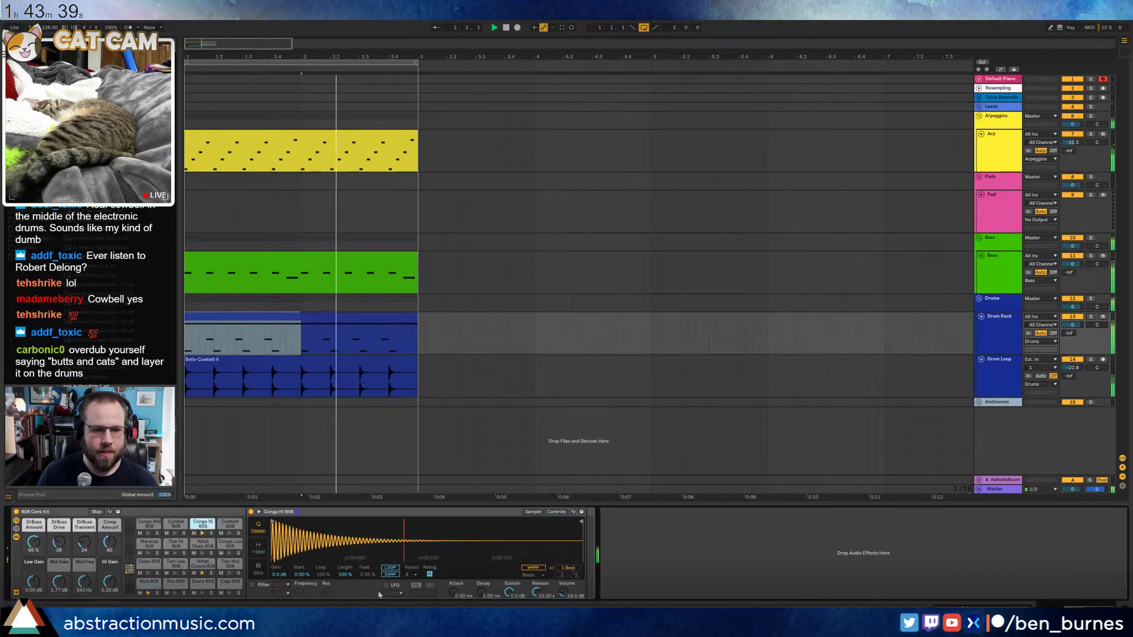
left_click(548, 513)
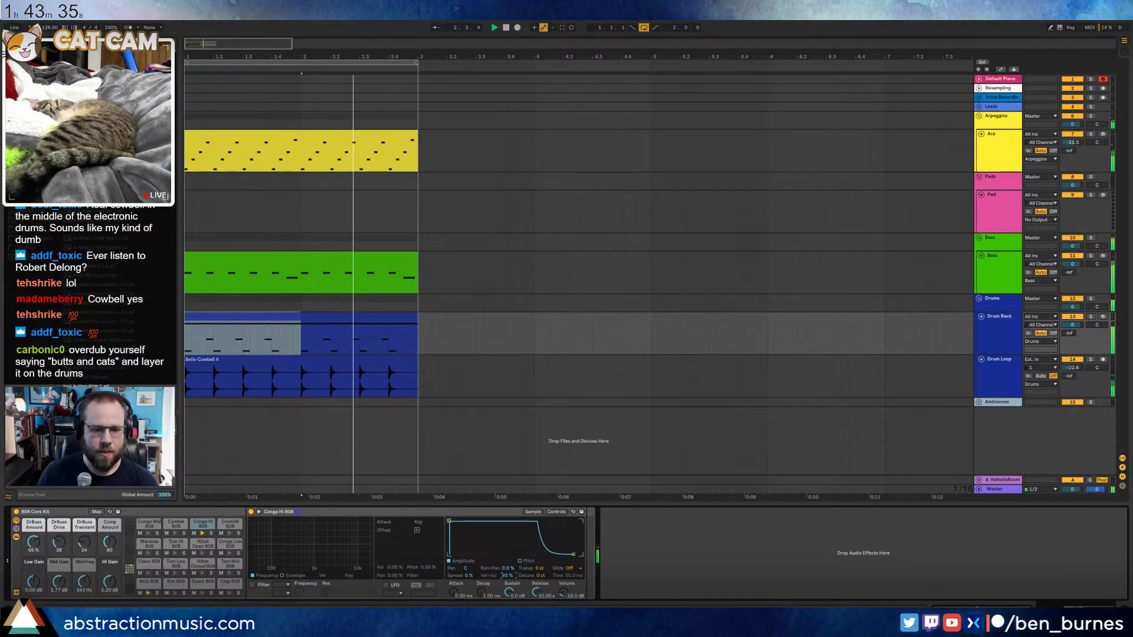
left_click(347, 318)
double_click(347, 318)
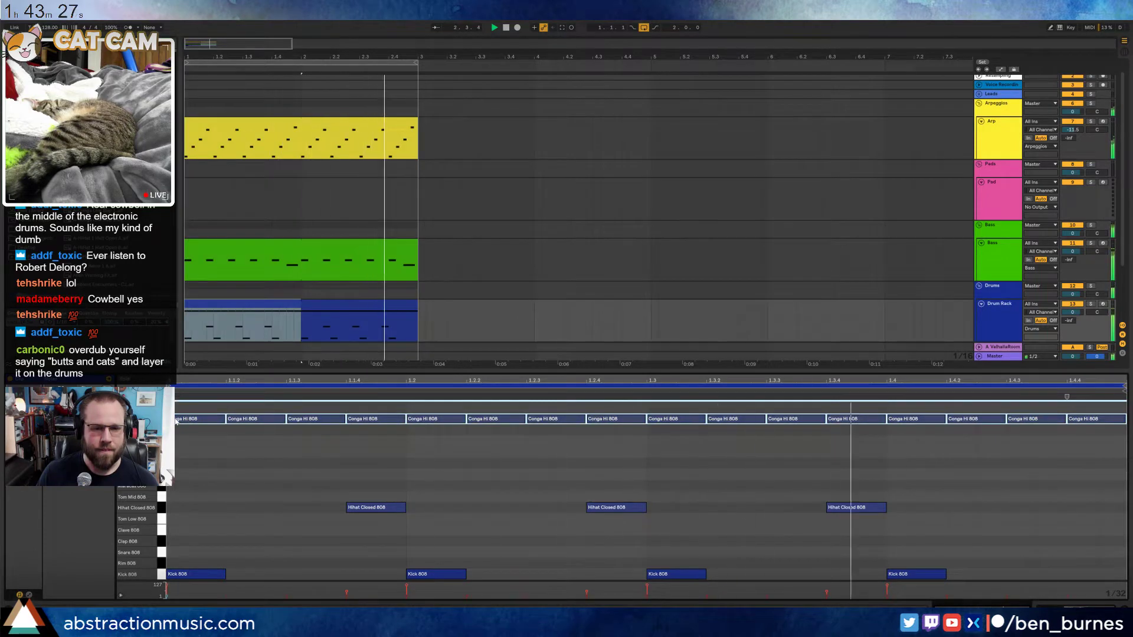
key("space")
key("shift+Tab")
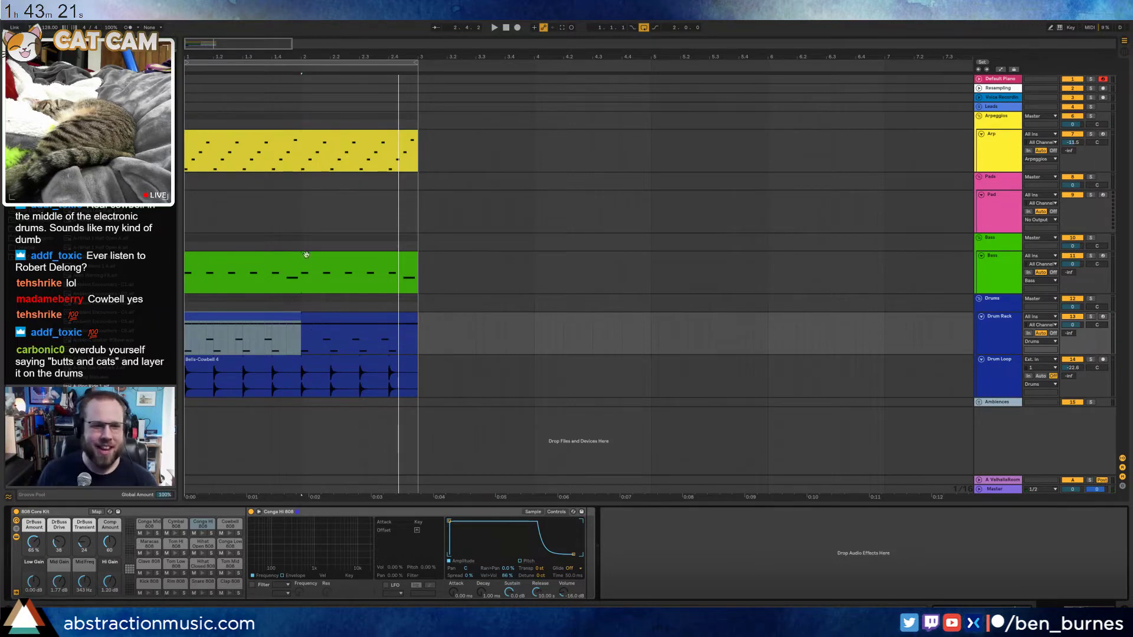
Try the sixteenth-note Conga Hi 808 pattern on lower Drum Rack sounds down to Rim 808, and play the loop
left_click(306, 324, "shift")
key("shift+Tab")
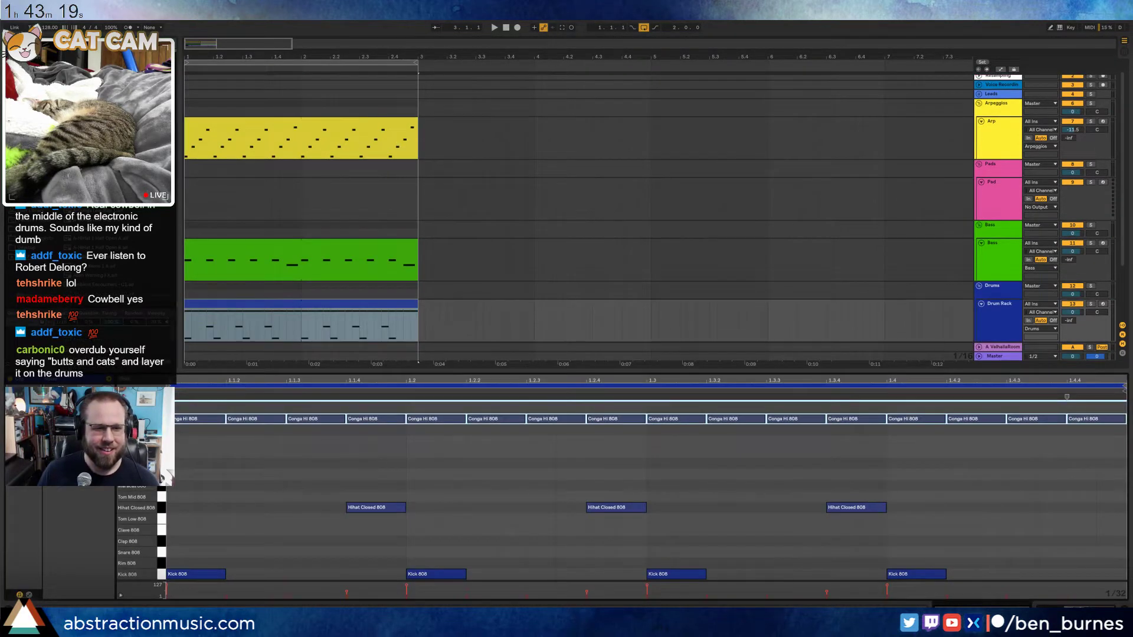
key("Down")
key("Down")
key("Down")
key("Down")
key("Down")
key("Down")
key("Down")
key("Down")
key("Down")
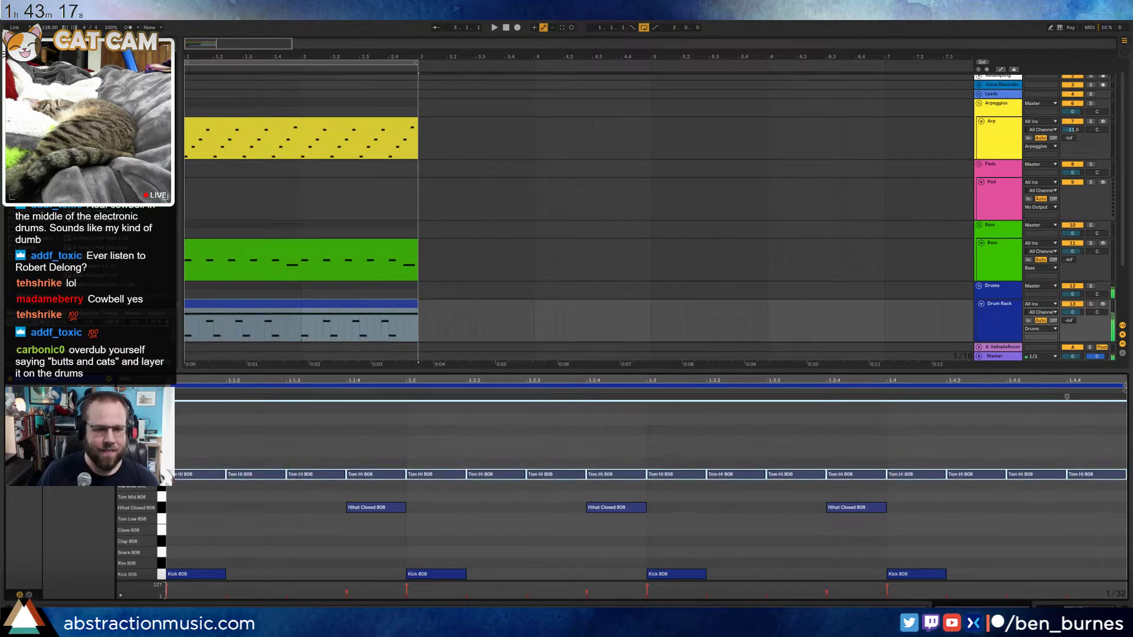
key("Down")
key("Down")
key("Down")
key("Down")
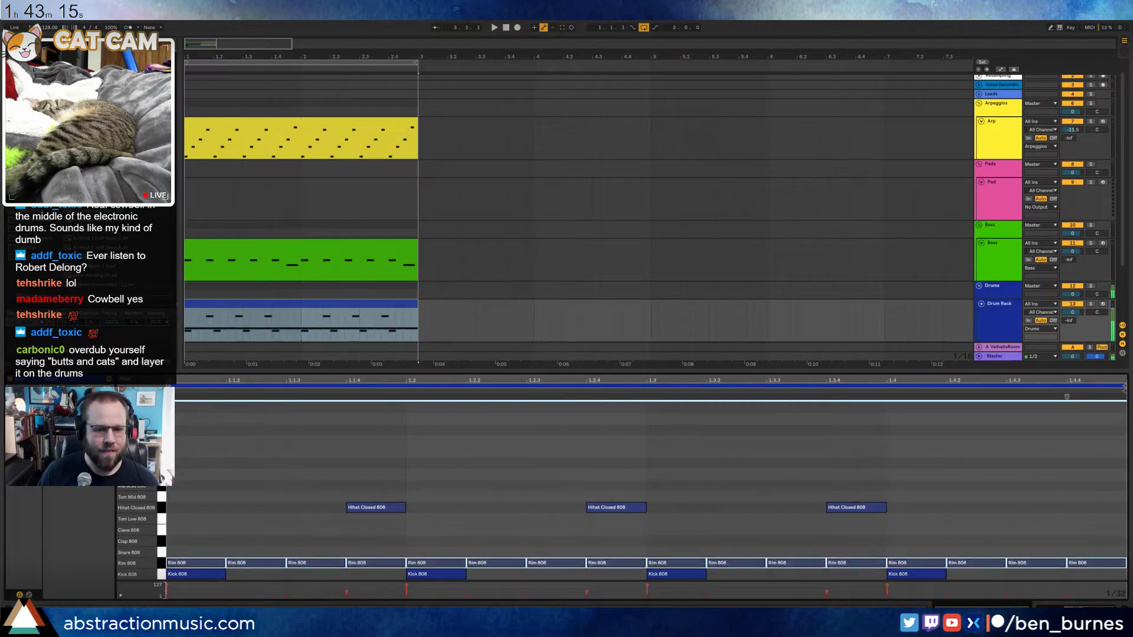
key("space")
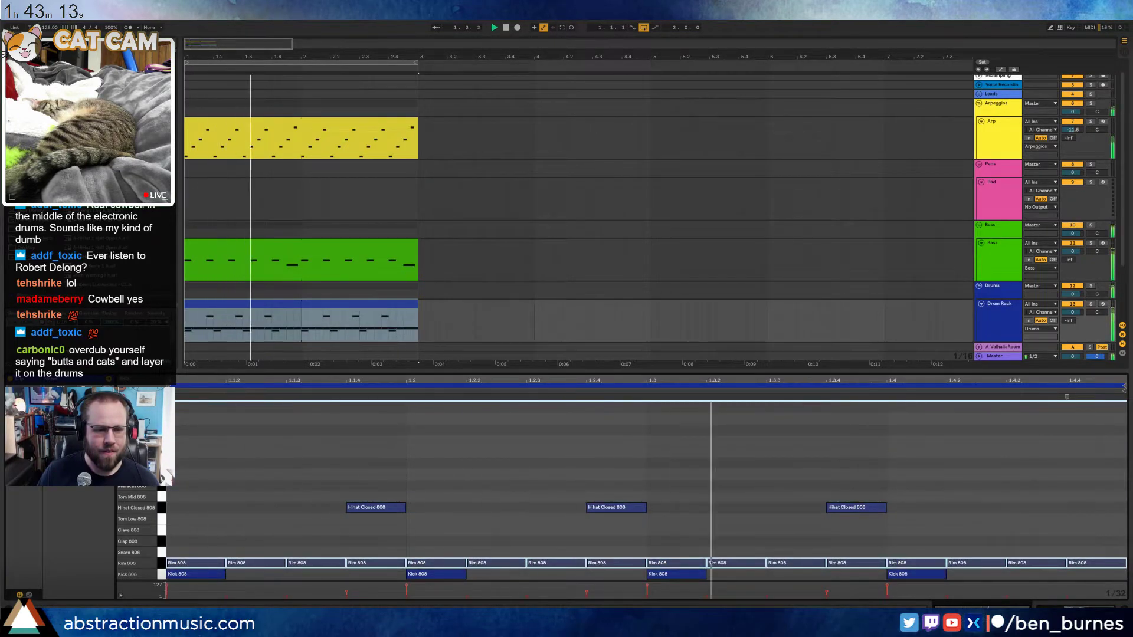
Delete the sixteenth-note Rim 808 row from the drum clip and play the loop from the start
key("Delete")
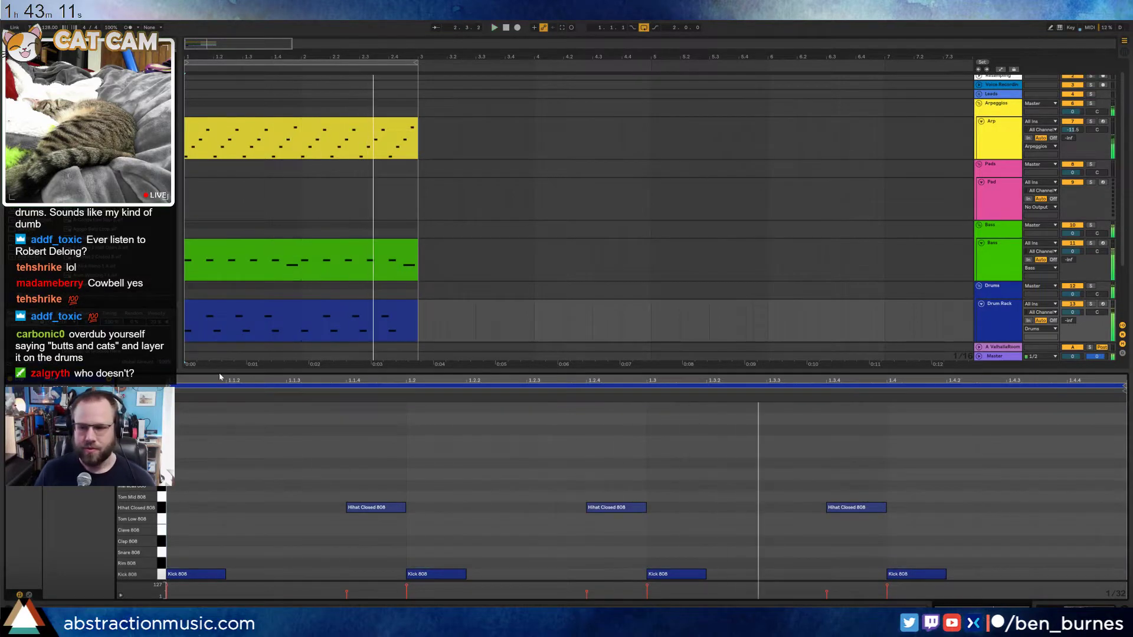
left_click(470, 321)
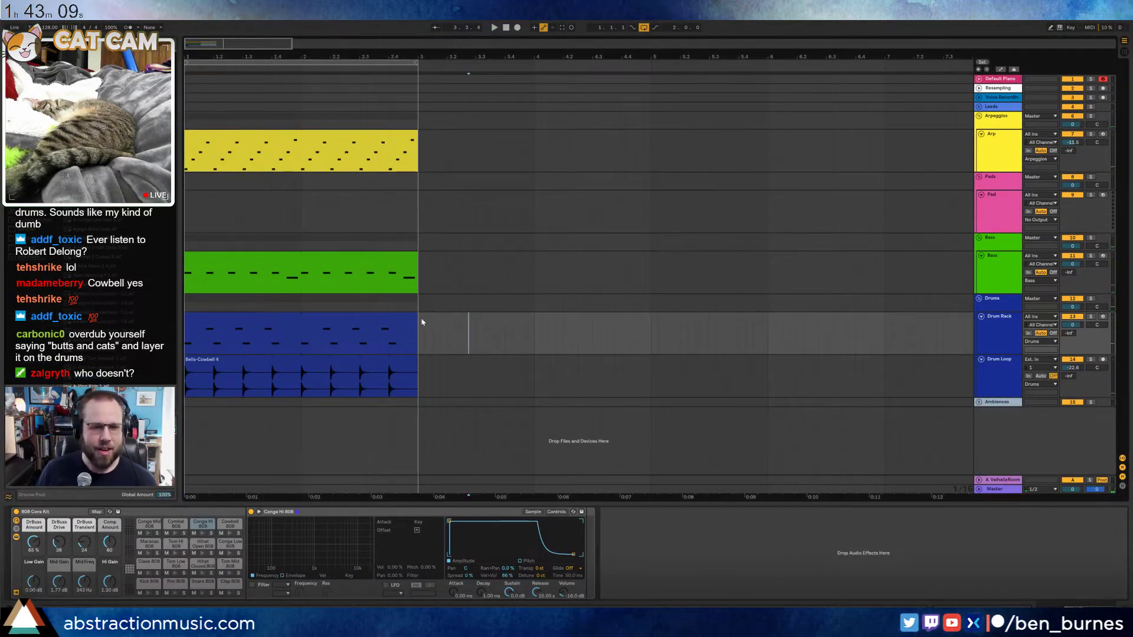
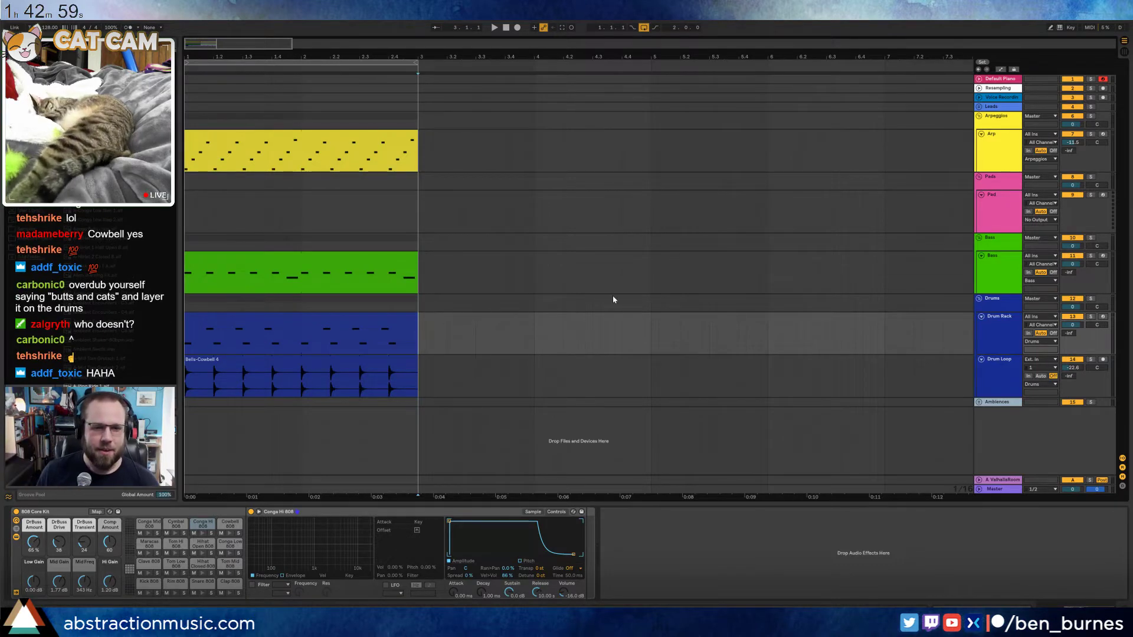
key("space")
key("space")
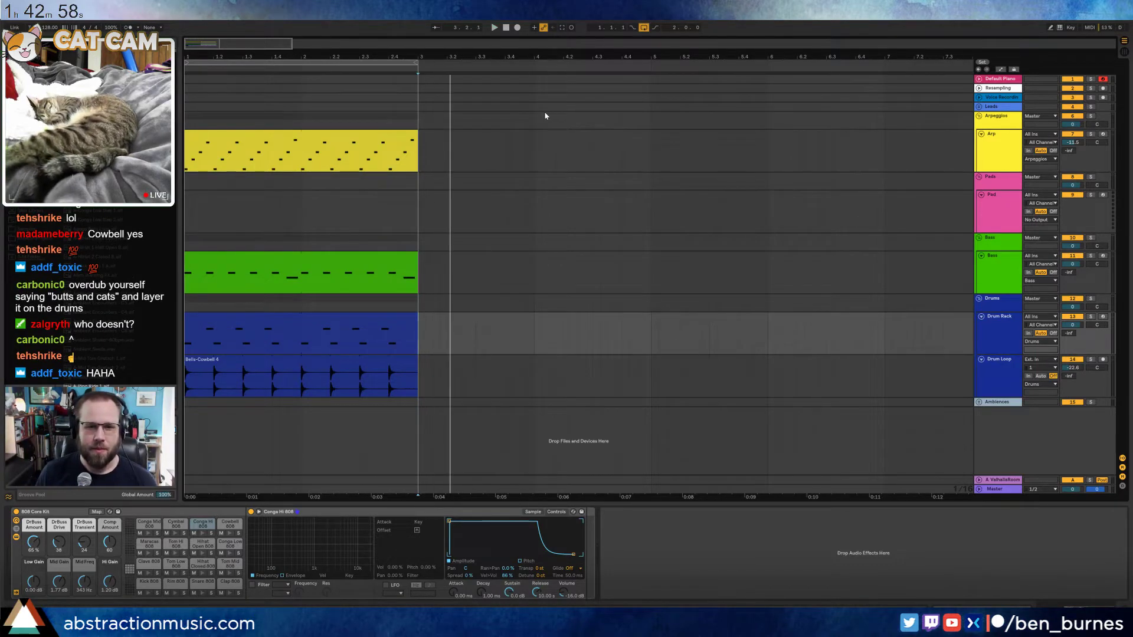
left_click(506, 28)
key("space")
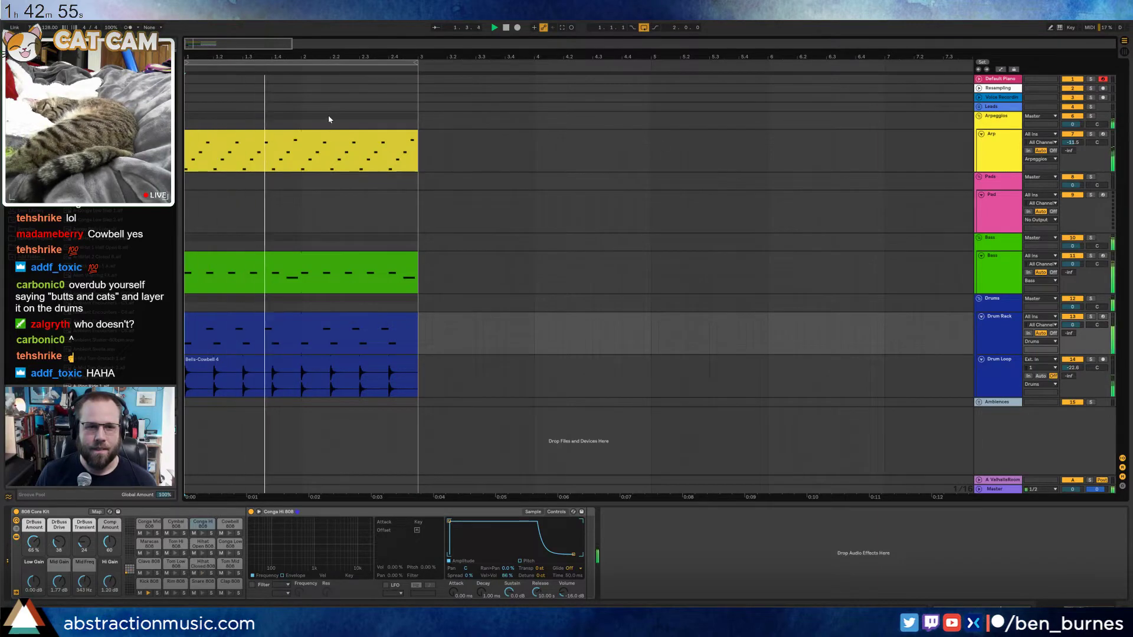
Move all the Hihat Closed 808 notes in the drum clip one sixteenth earlier and play the loop
double_click(293, 329)
key("space")
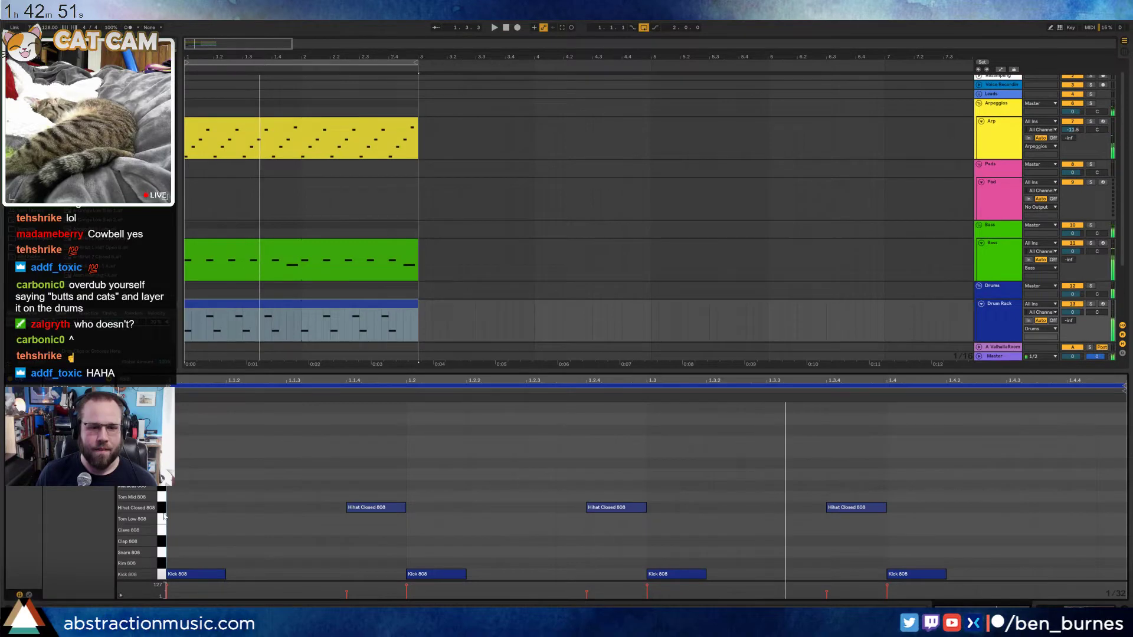
left_click(161, 509)
key("Left")
key("Left")
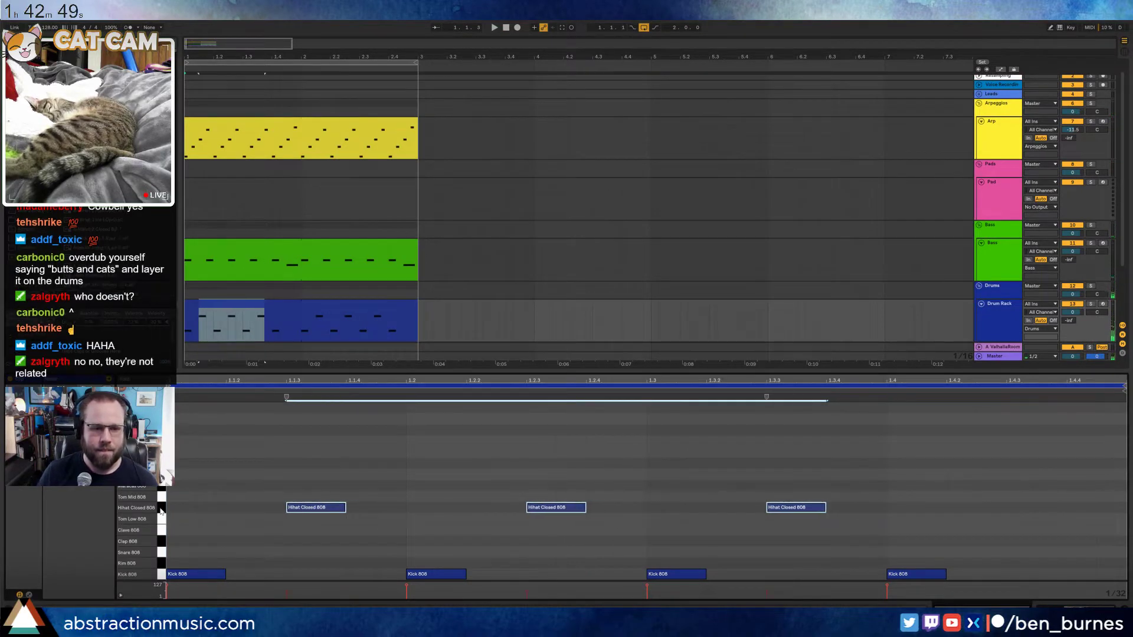
key("space")
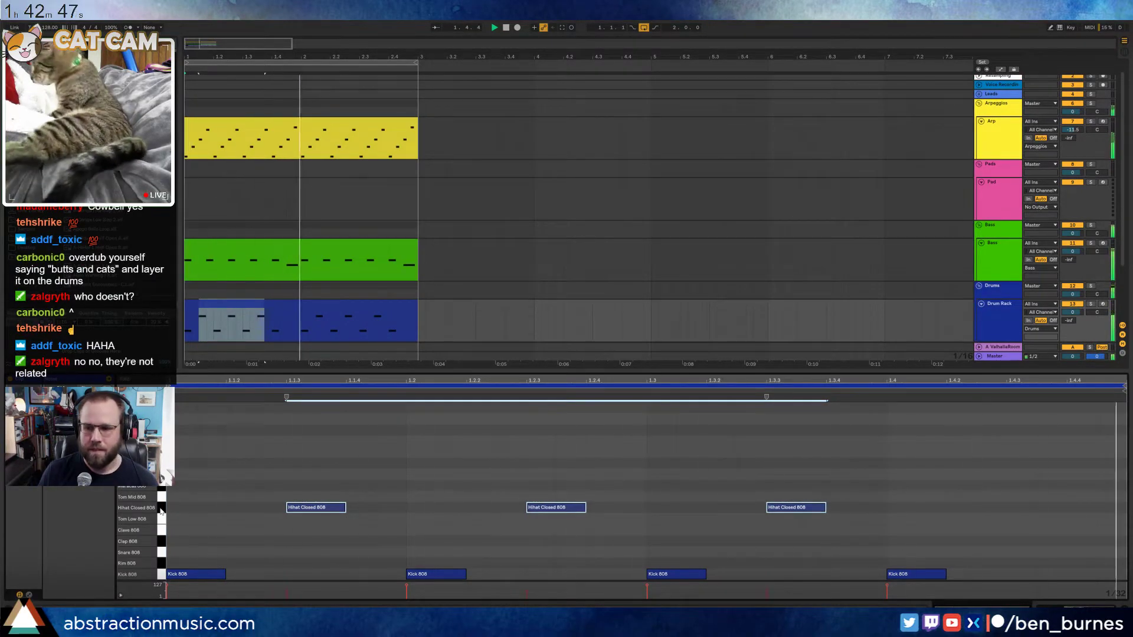
Stop playback and add Hihat Closed 808 notes at 1.4.3 and 1.4.4 by copying an existing hi-hat note
left_click(794, 508)
key("space")
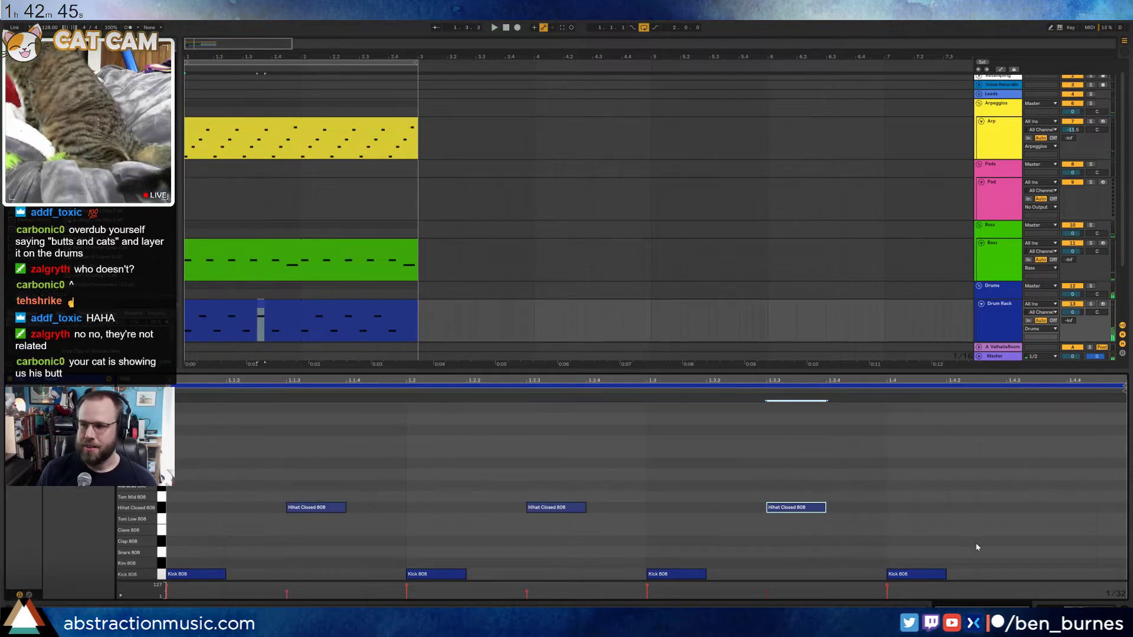
left_click(1011, 515)
key("ctrl+v")
key("ctrl+d")
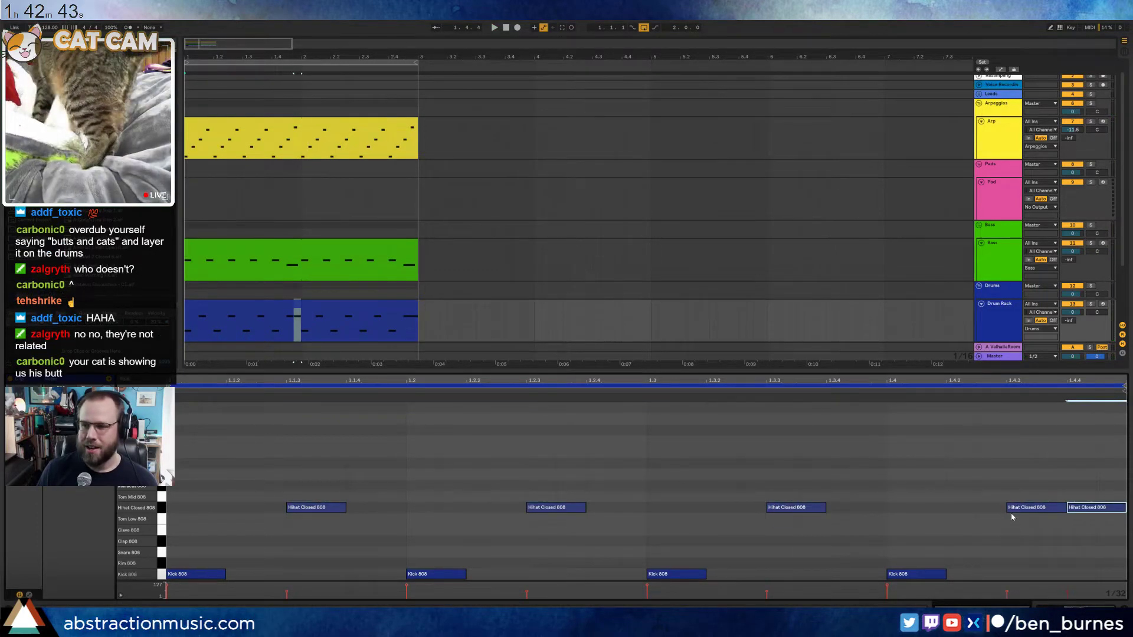
Lower the last hi-hat note's velocity, play the loop, and move the hi-hat note at 1.3.3 to 1.3.4
left_click(1010, 514)
left_click_drag(1067, 592, 1067, 597)
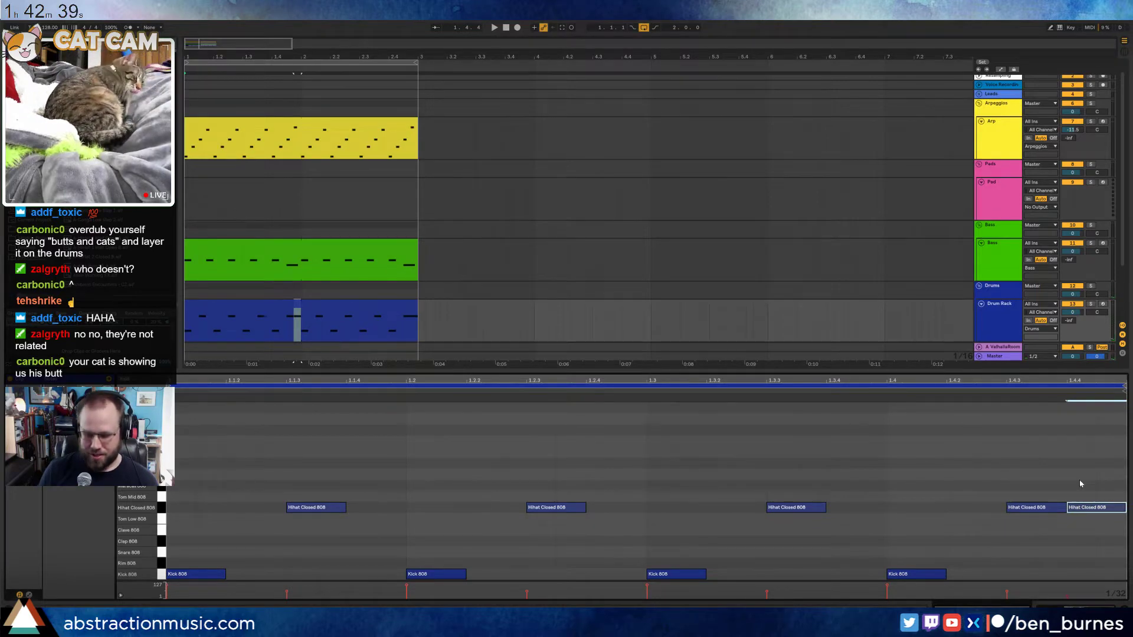
key("space")
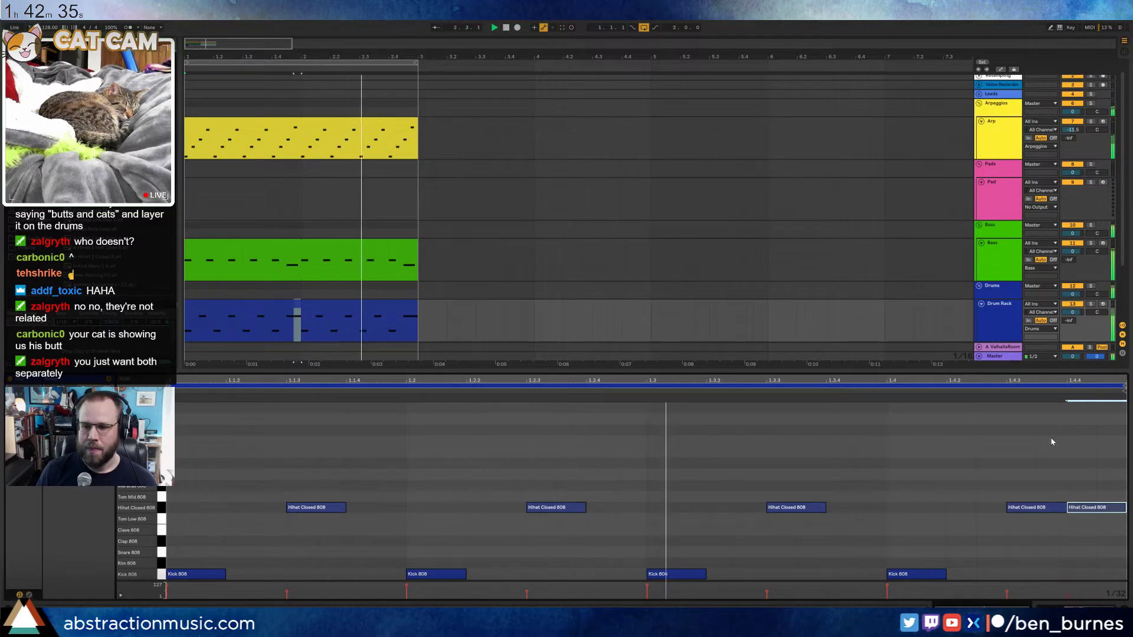
left_click_drag(791, 514, 856, 516)
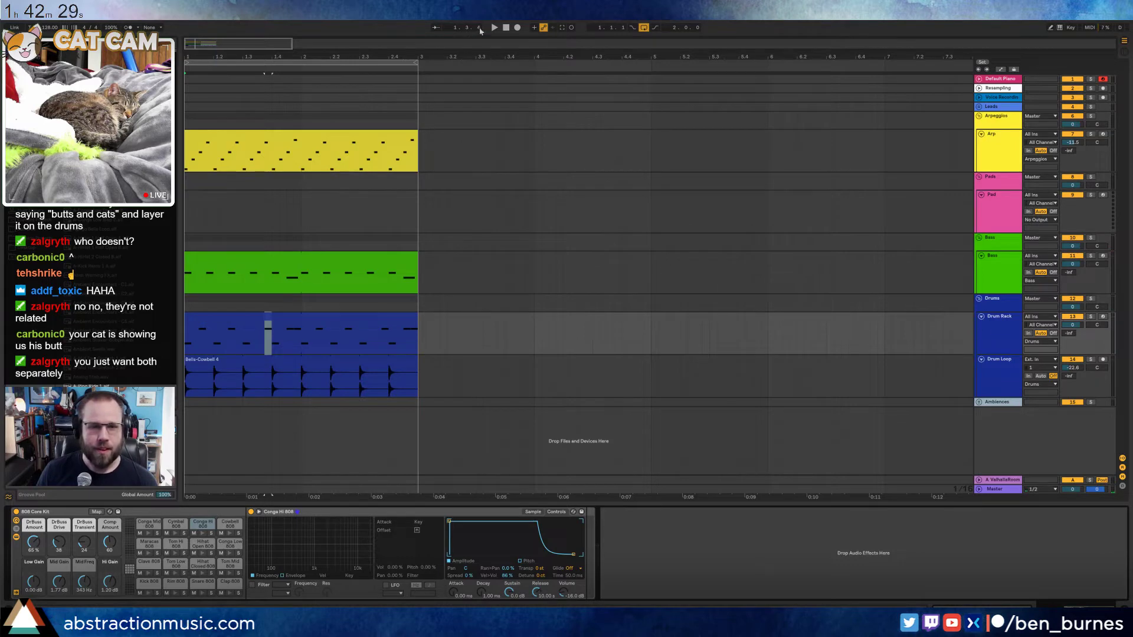
Pan the Arp track to the left and adjust its Chorus modulation amount and rate while the loop plays
left_click_drag(1097, 142, 1097, 152)
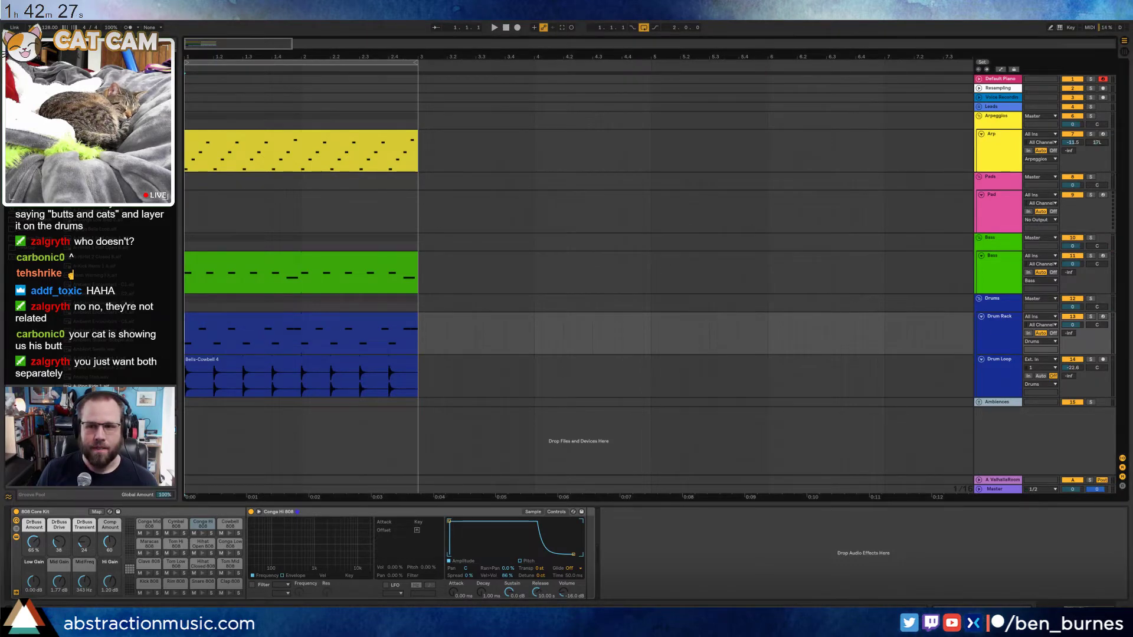
key("space")
left_click(1004, 143)
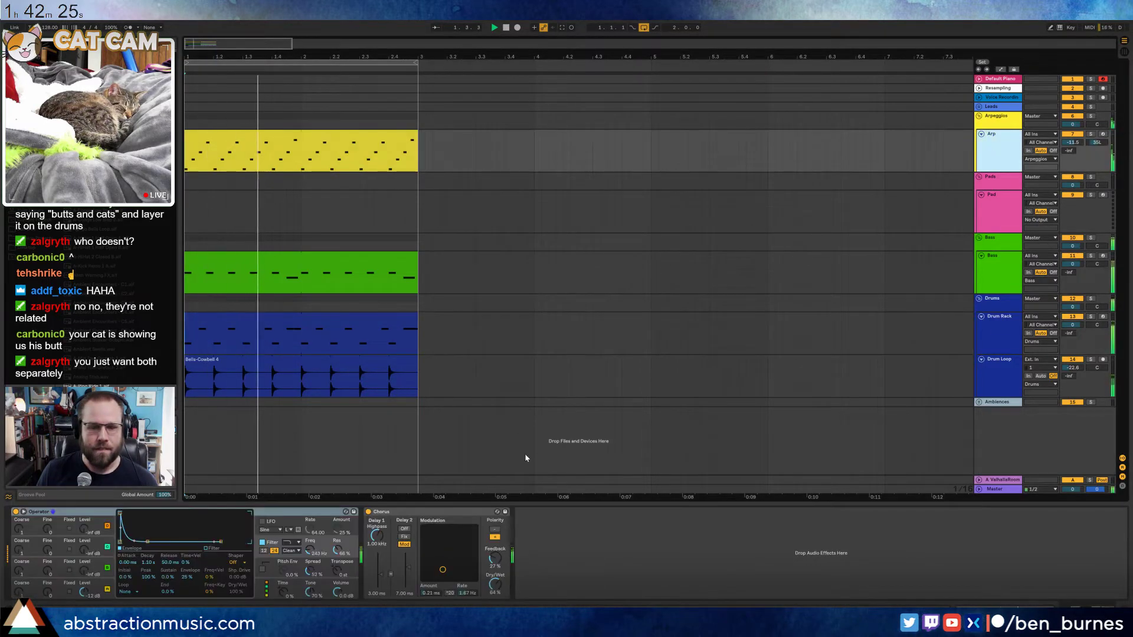
mouse_move(443, 570)
left_mouse_down()
mouse_move(495, 595)
mouse_move(449, 572)
left_mouse_up()
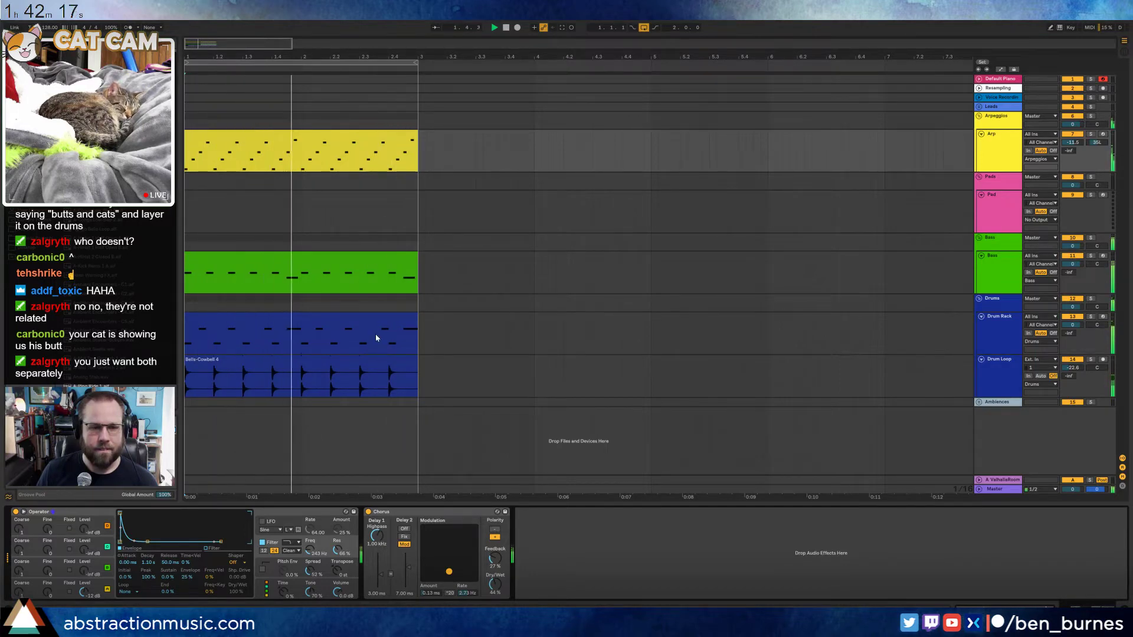
Stop playback and fine-tune the Arp track's pan to 31L
left_click(986, 198)
key("space")
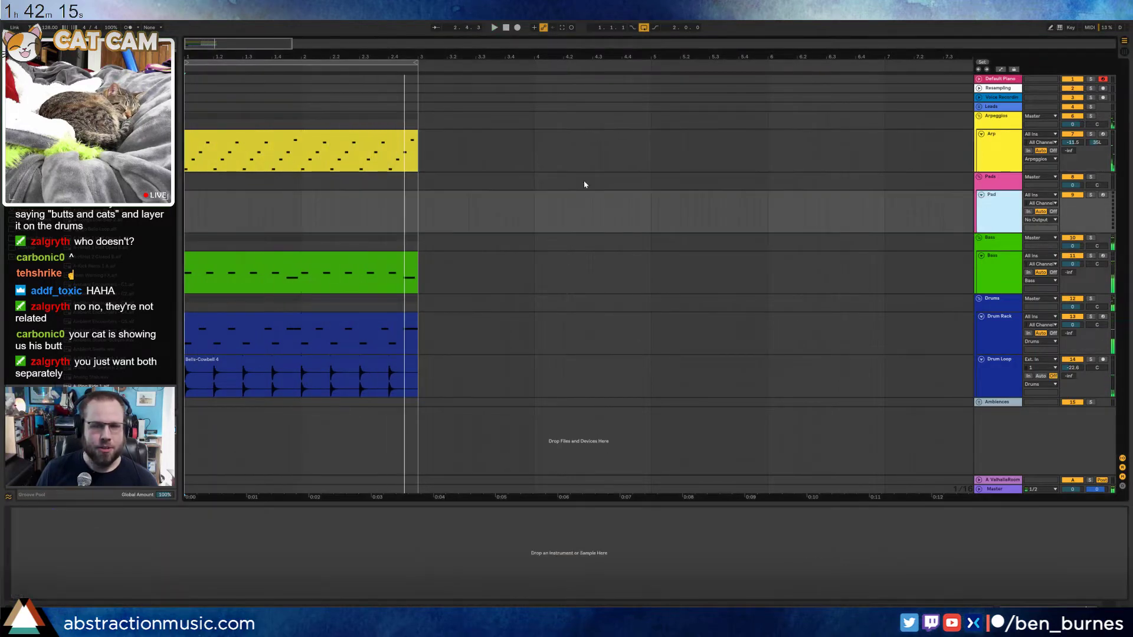
left_click(1098, 144)
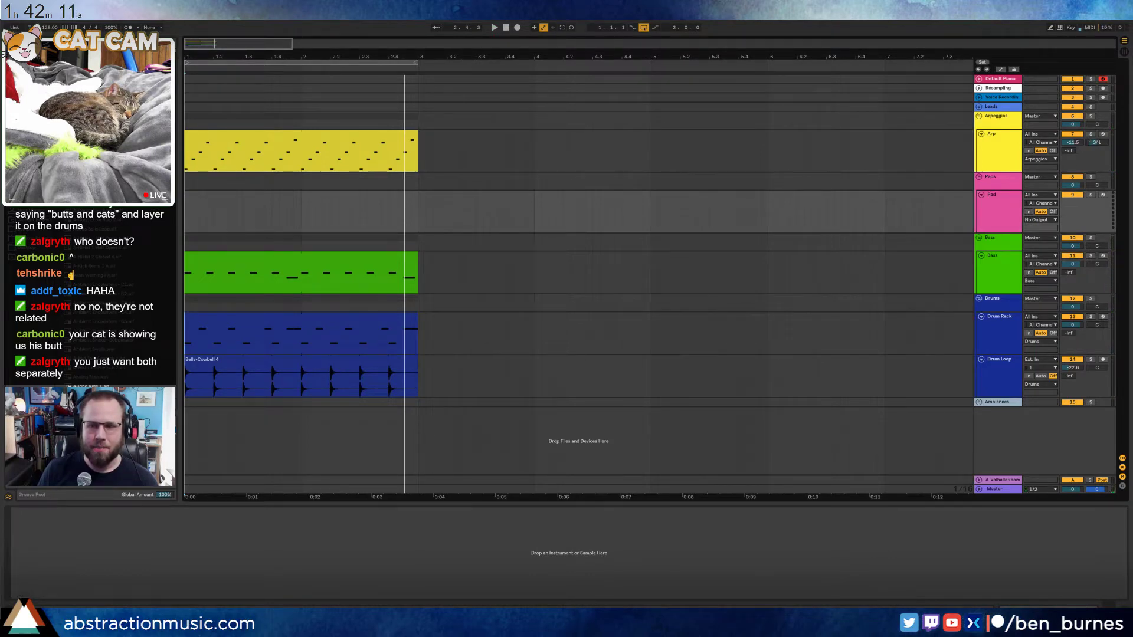
left_click_drag(1097, 142, 1097, 141)
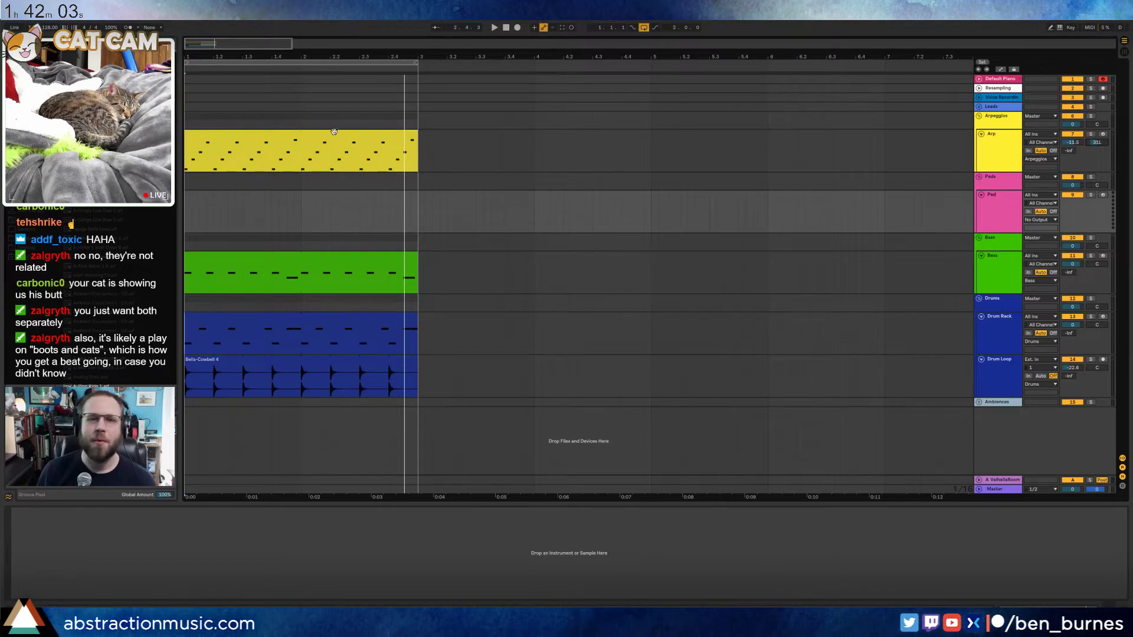
Create a one-bar MIDI clip at the start of the Pad track and load an Operator instrument on the track
left_click_drag(191, 218, 324, 221)
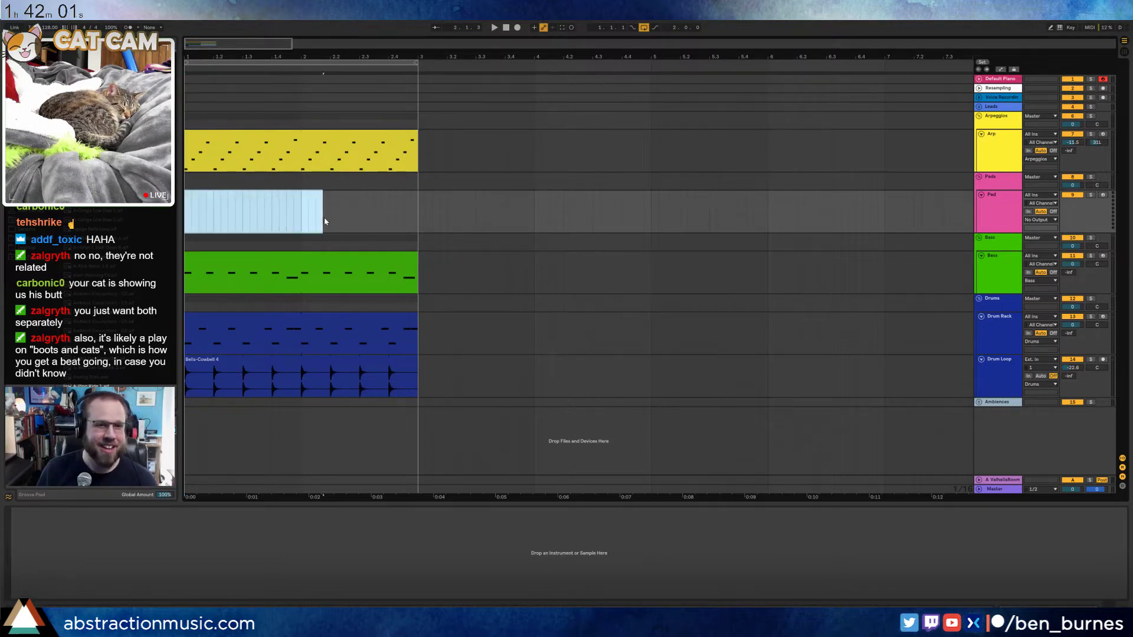
key("ctrl+shift+m")
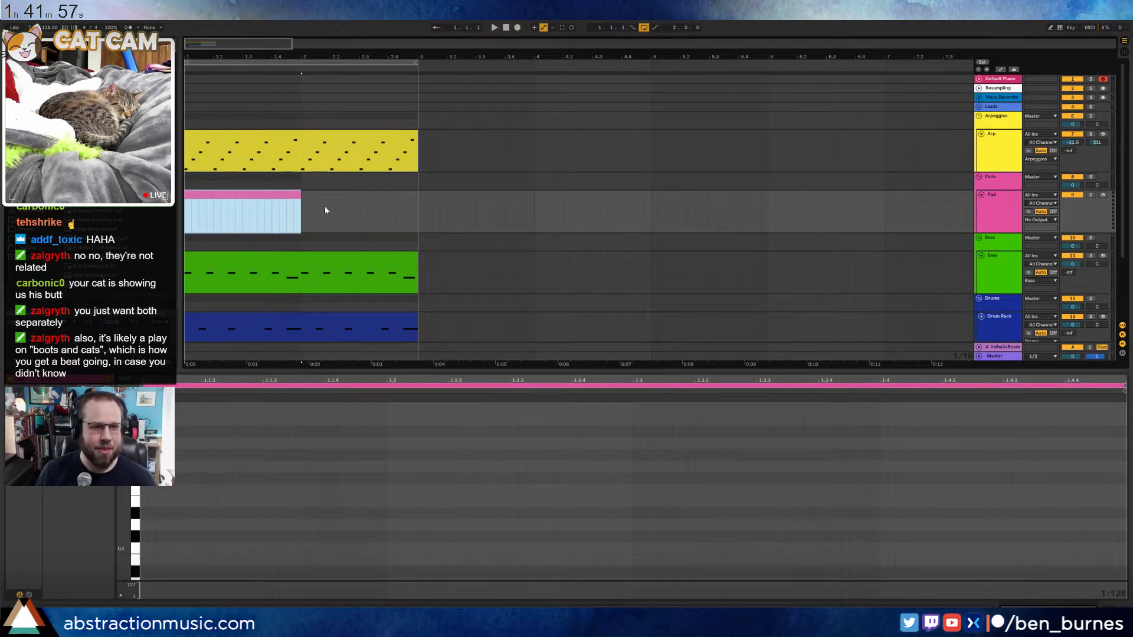
left_click(325, 210)
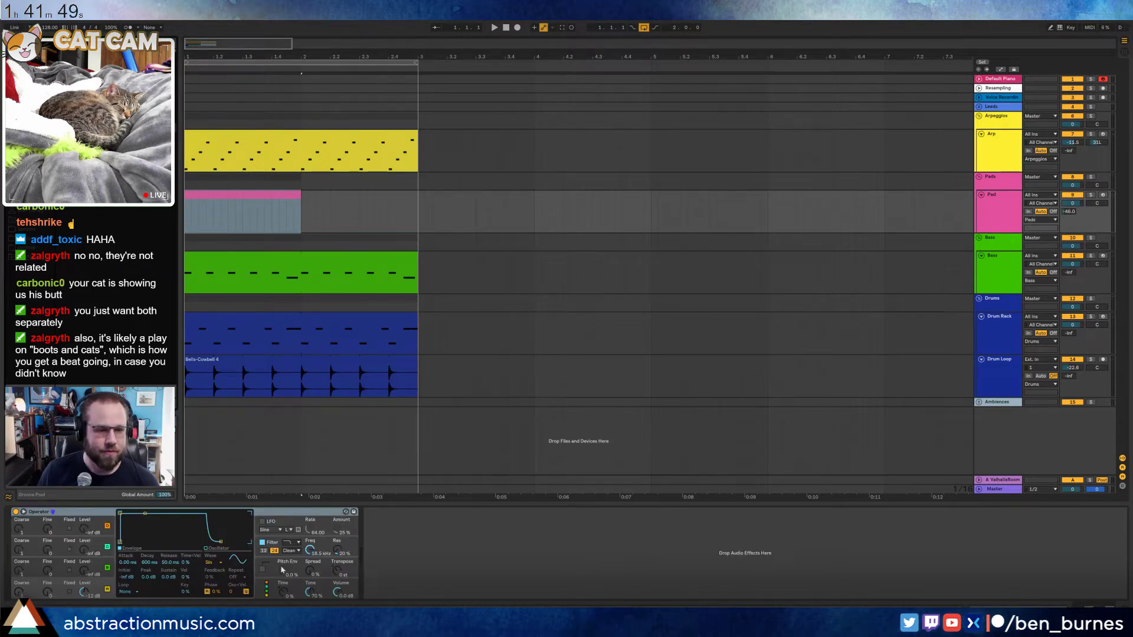
Place C4 notes at the Pad clip's start, 1.1.4 and 1.2.3, shorten the middle note, and play the loop
double_click(254, 218)
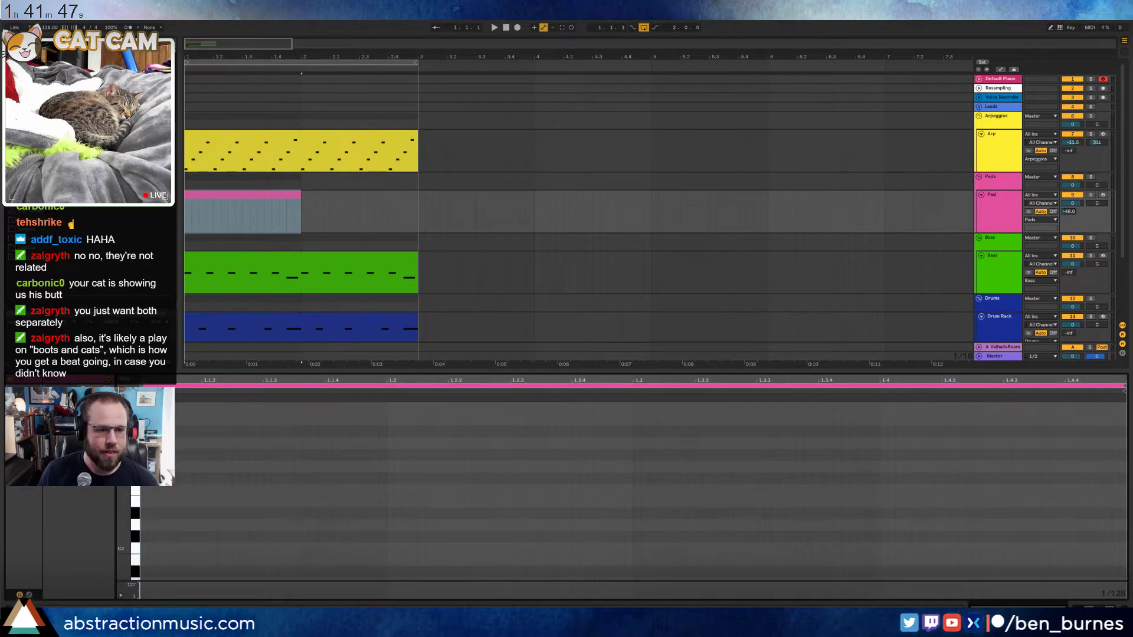
double_click(199, 444)
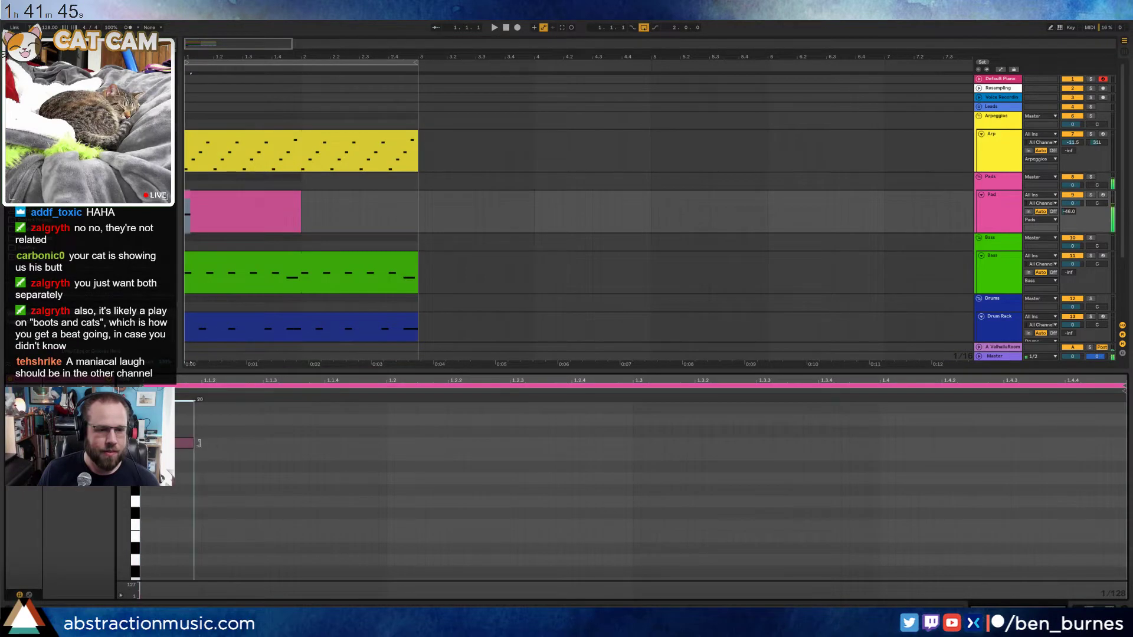
left_click_drag(200, 423, 330, 467)
key("ctrl+d")
key("ctrl+d")
left_click(403, 463)
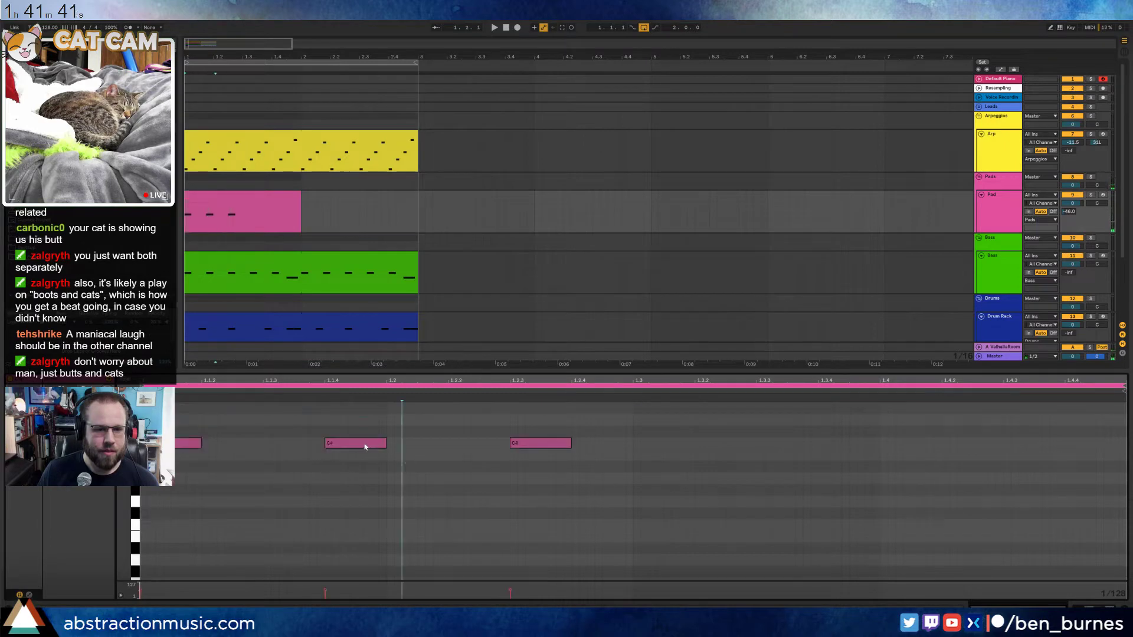
left_click_drag(387, 444, 348, 444)
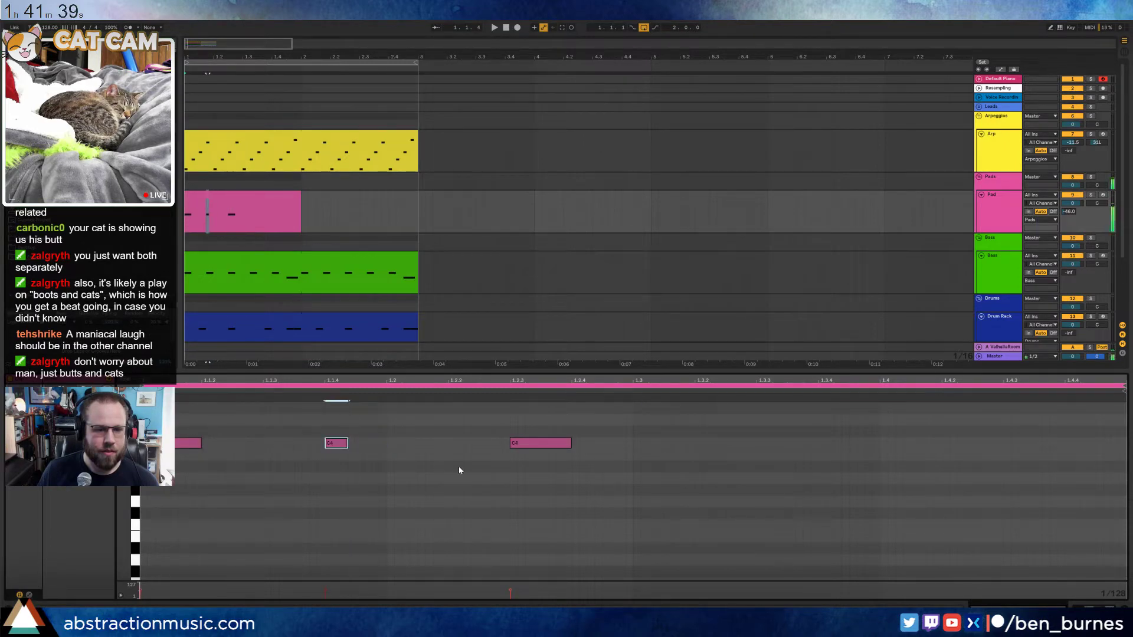
key("space")
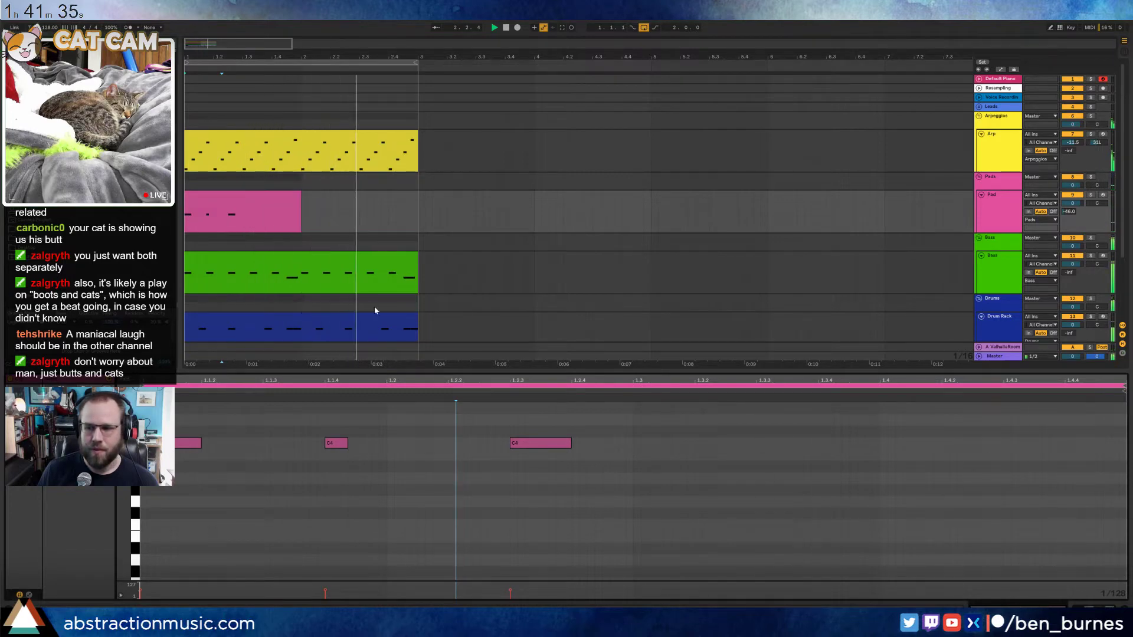
Select the Pad clip and play the two-bar loop again, stopping after a listen
key("space")
left_click(299, 194)
key("space")
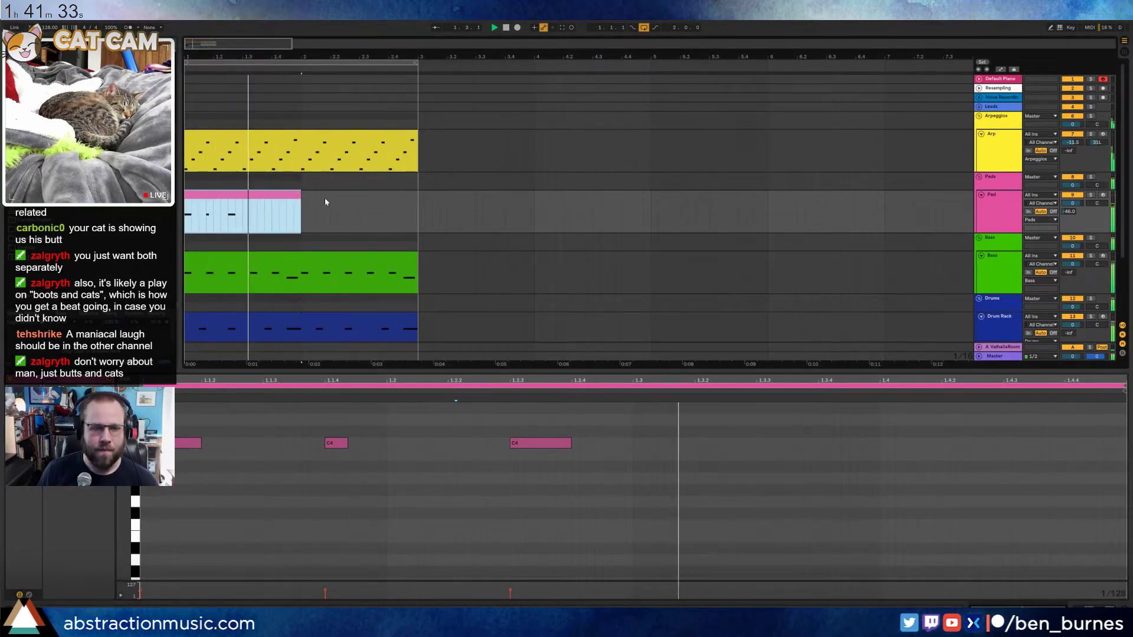
left_click(300, 196)
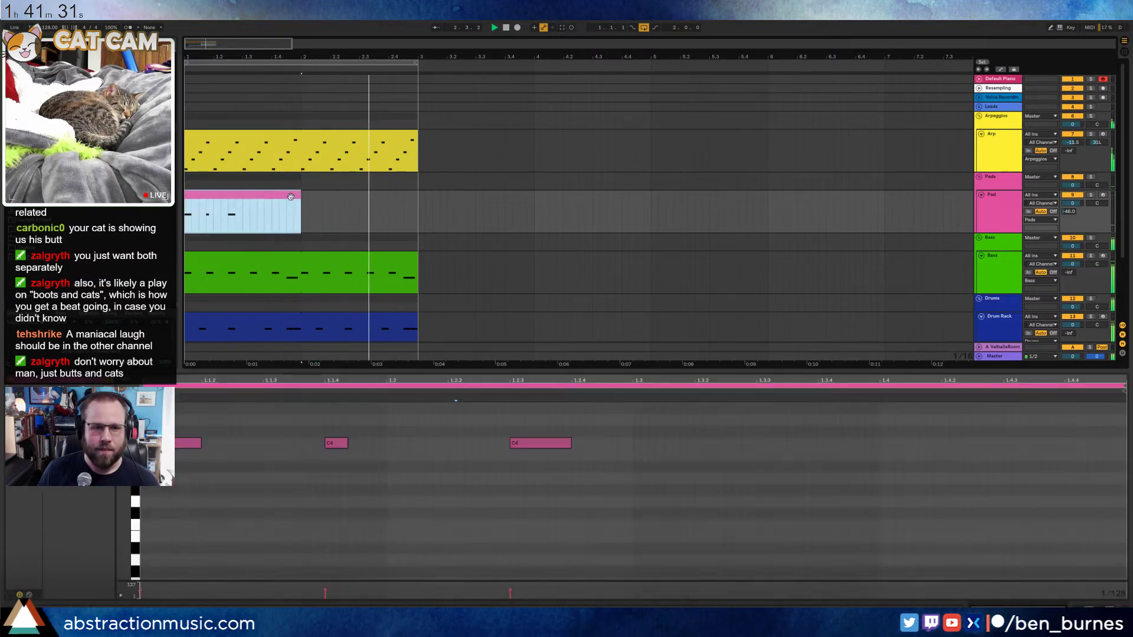
key("space")
Duplicate the Arp, Pad, Bass, Drum Rack and Drum Loop clips together so the copies start at bar 3
mouse_move(300, 196)
left_mouse_down()
mouse_move(440, 202)
mouse_move(321, 197)
left_mouse_up()
key("minus")
left_click(325, 150)
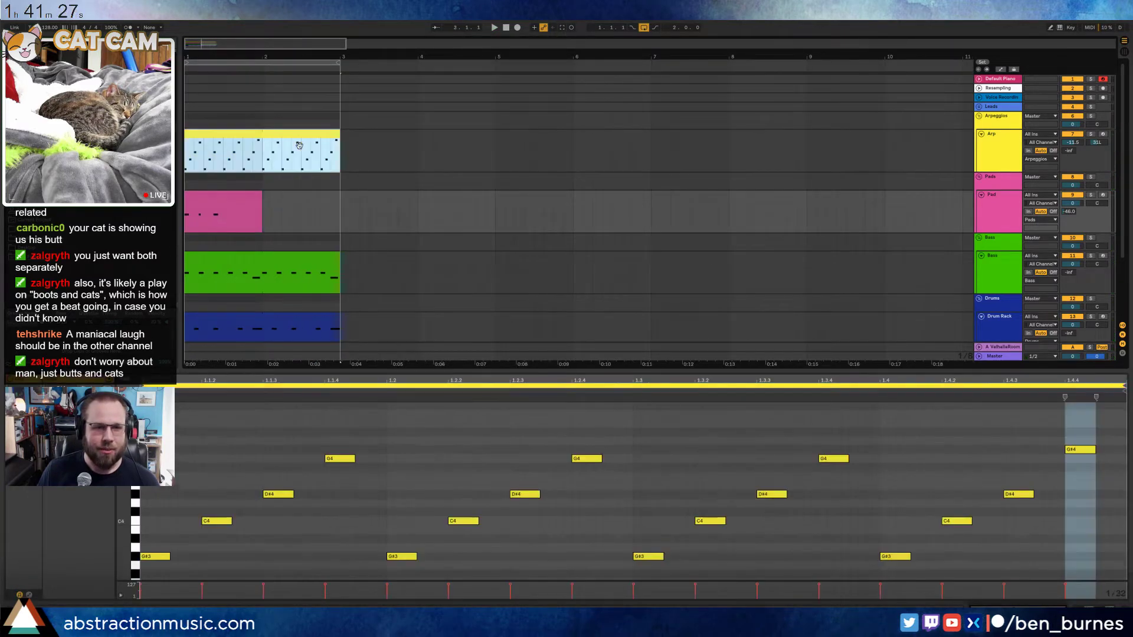
scroll(326, 272, "down", 3)
left_click(327, 272, "shift")
key("ctrl+d")
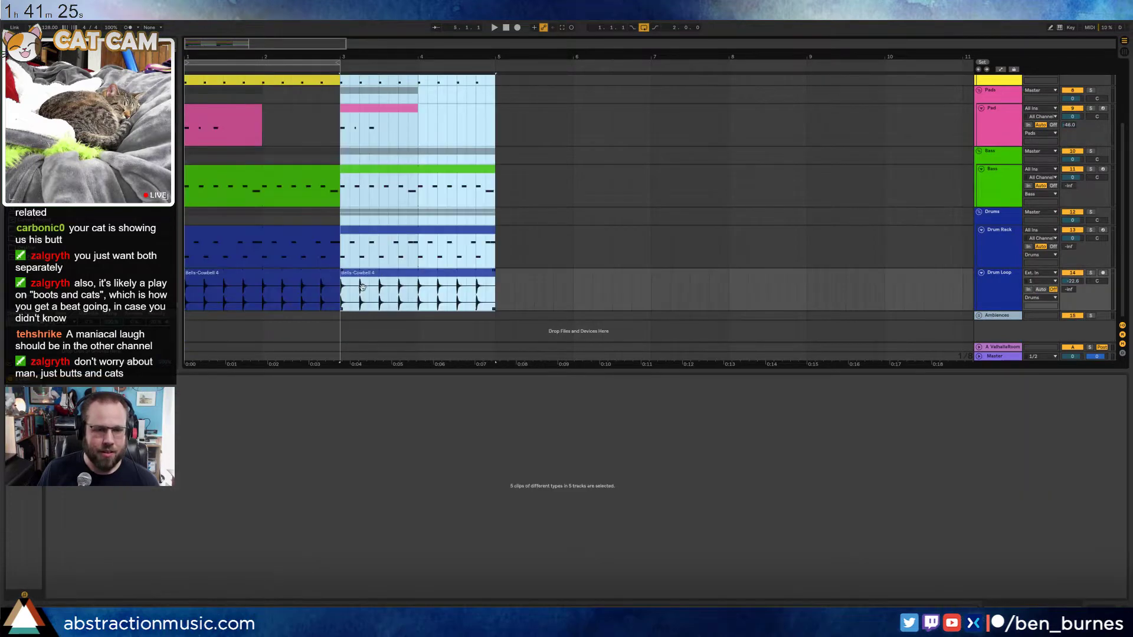
Extend the original Drum Loop, Drum Rack, Bass and Arp clips over their copies to the end of bar 4
left_click(347, 273)
left_click(333, 274)
left_click_drag(403, 287, 496, 287)
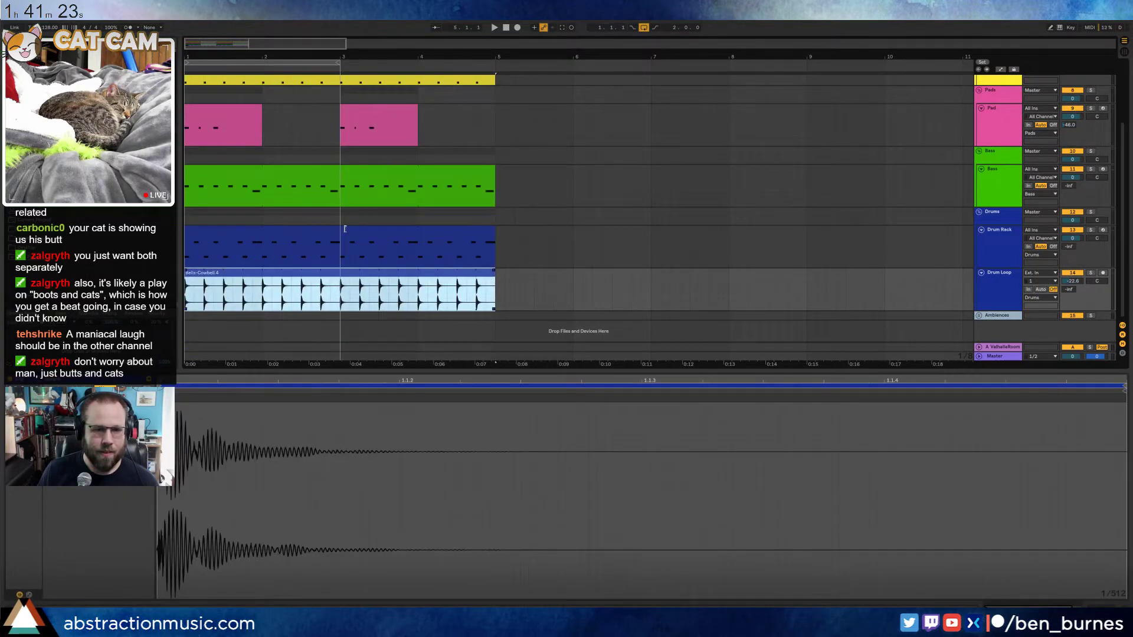
left_click(336, 230)
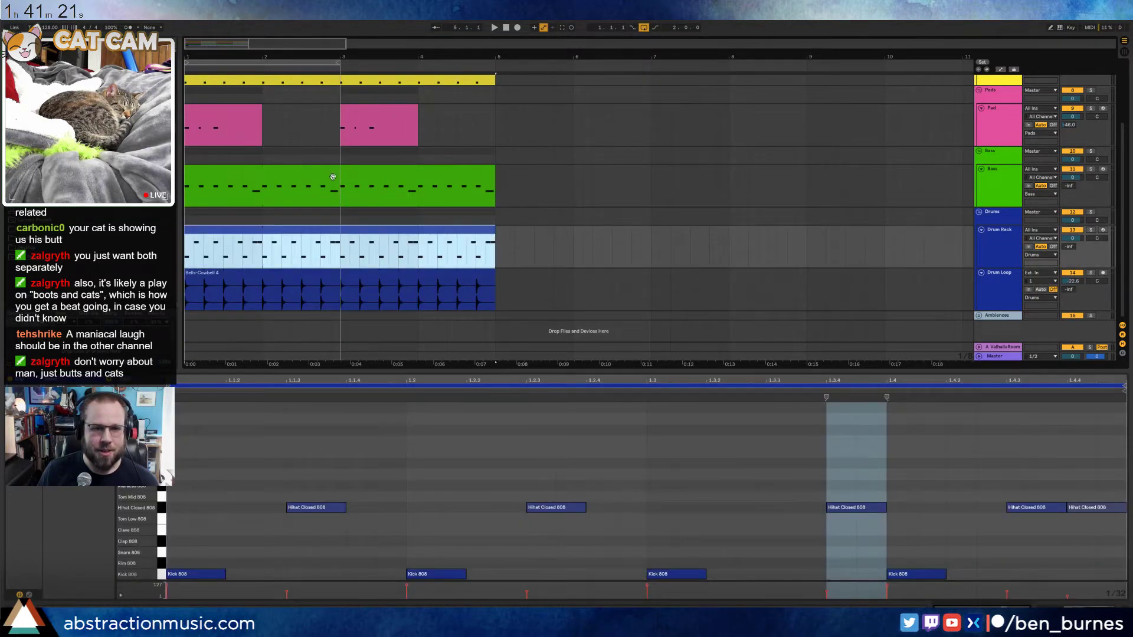
left_click_drag(333, 177, 495, 173)
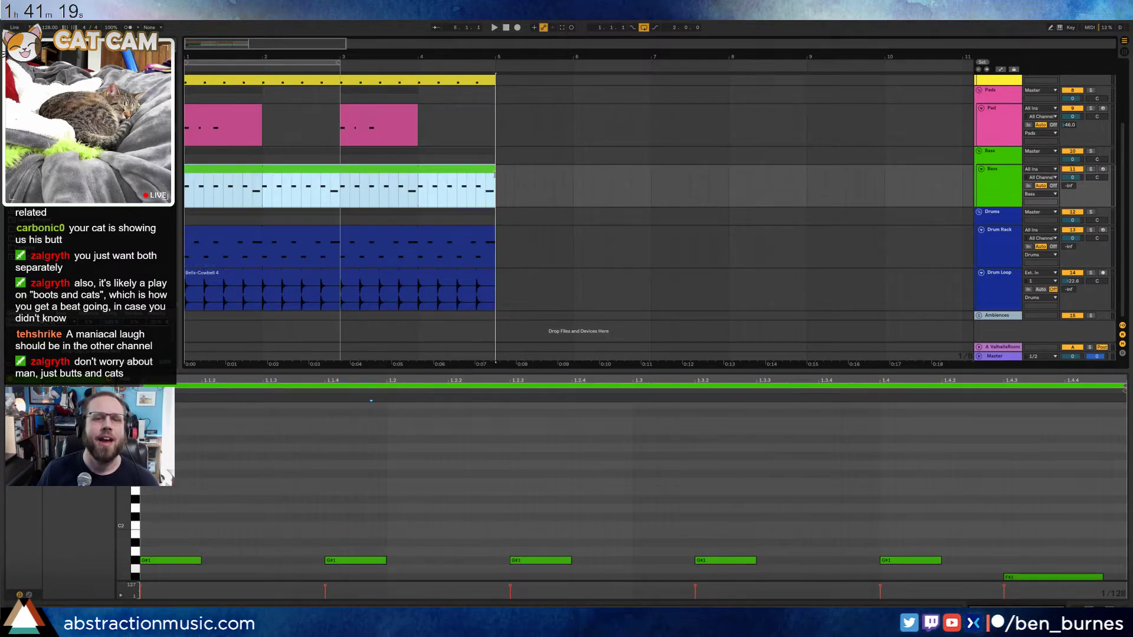
scroll(354, 136, "up", 3)
left_click(334, 117)
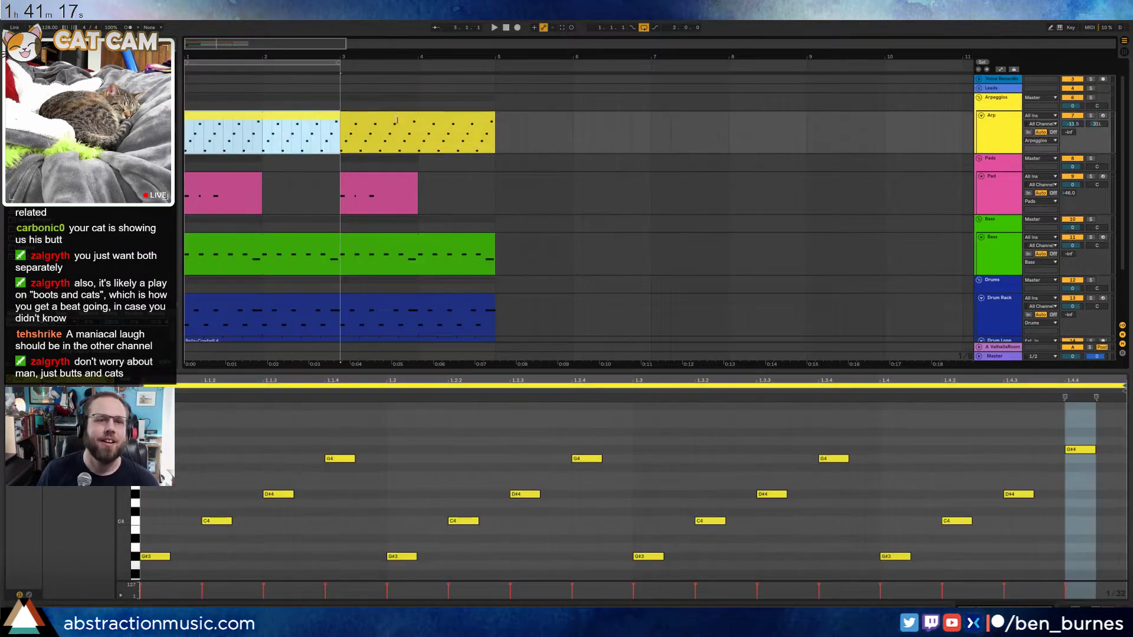
left_click_drag(397, 119, 496, 126)
Extend and consolidate the second Pad clip as a two-bar clip, and lengthen the arrangement loop to four bars
left_click(397, 173)
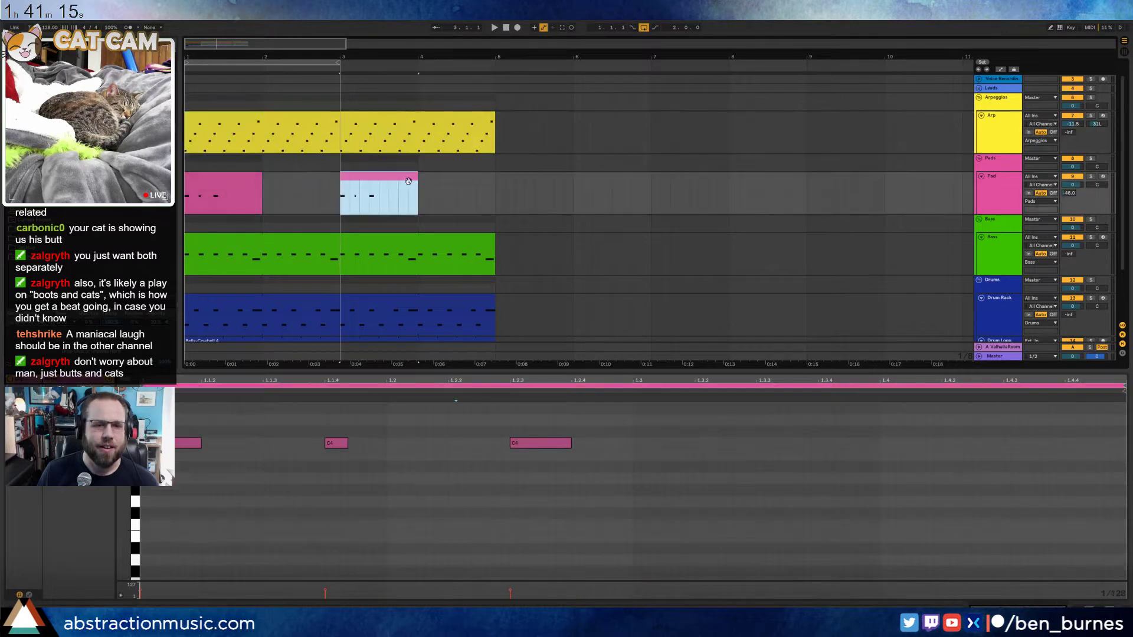
left_click_drag(420, 184, 495, 186)
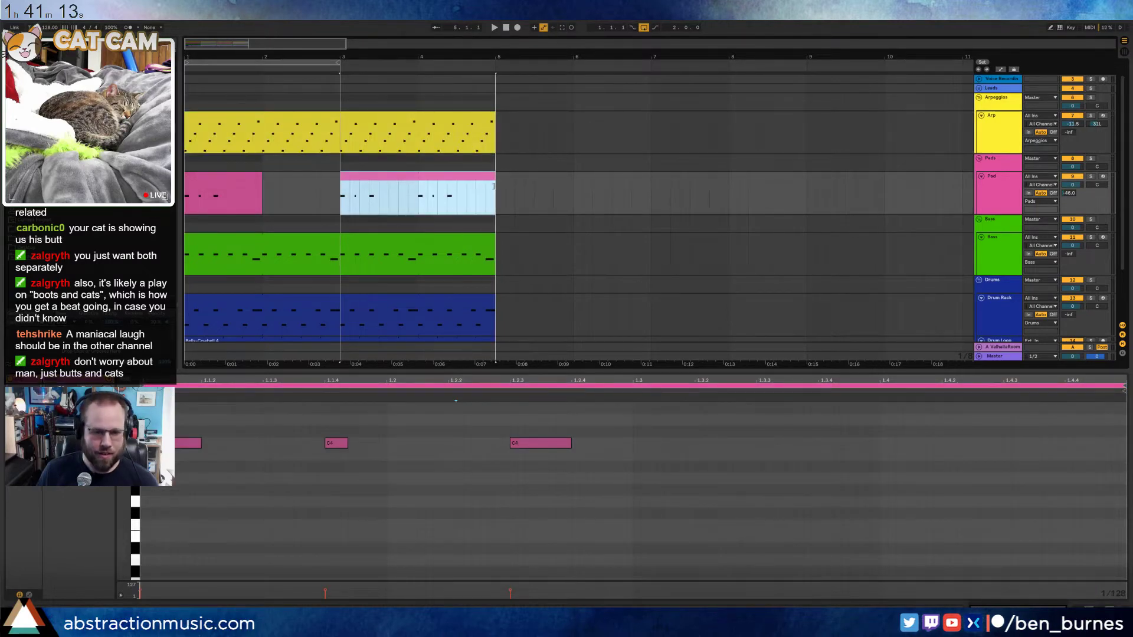
key("ctrl+j")
left_click_drag(339, 62, 497, 63)
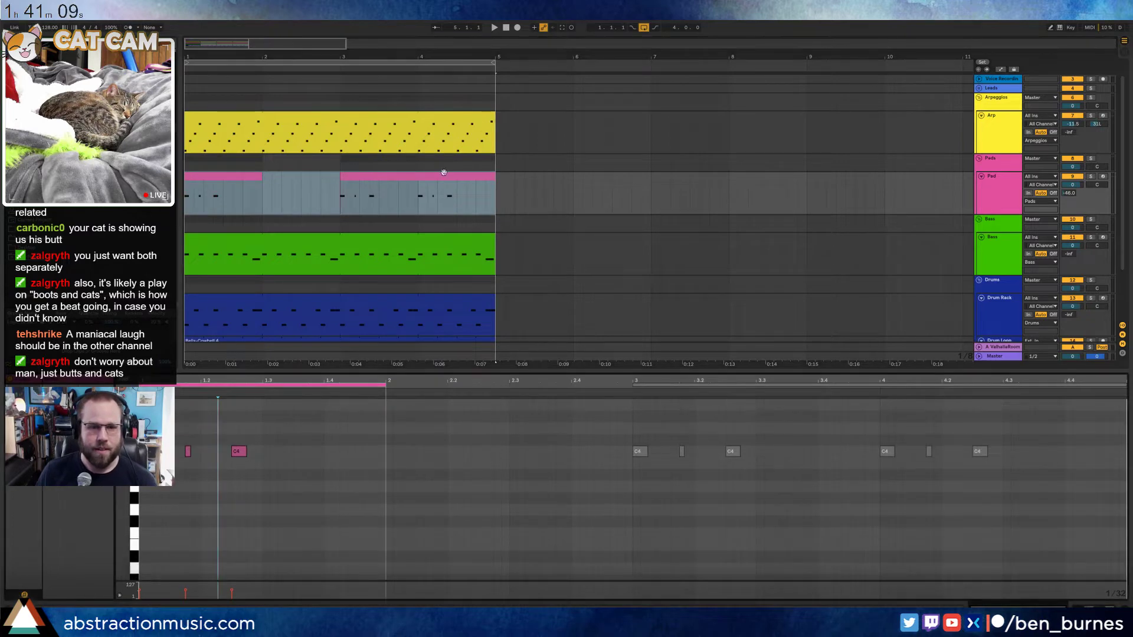
In the consolidated Pad clip, raise the second bar's notes by an octave and delete the last two of them
left_click(443, 176)
left_click(703, 475)
scroll(791, 498, "up", 2)
left_click_drag(612, 425, 904, 531)
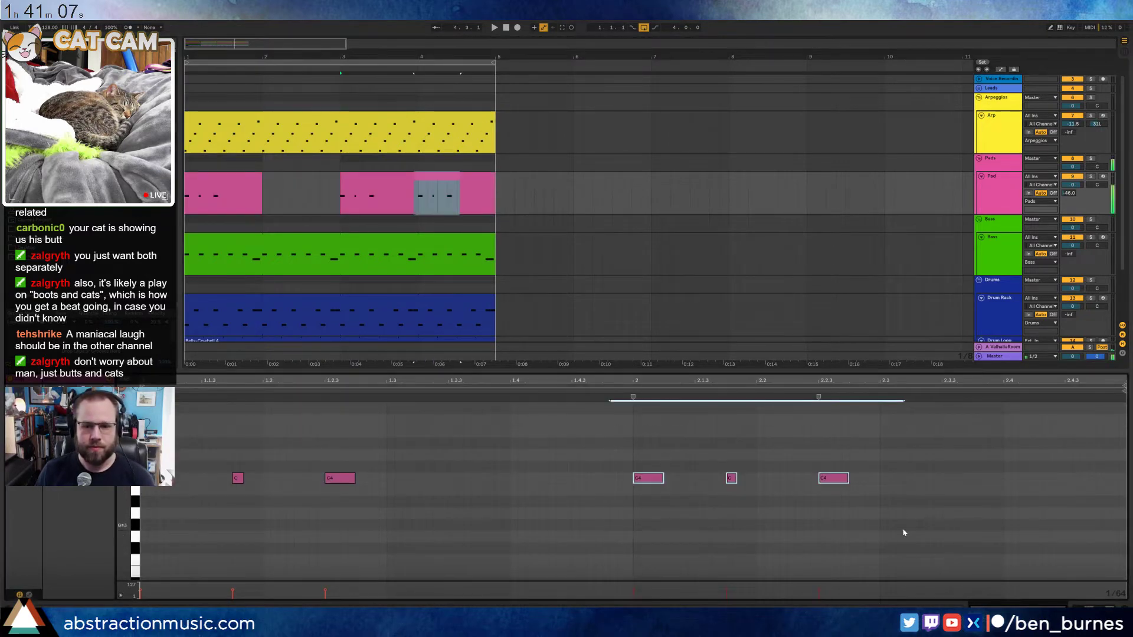
key("shift+Up")
left_click_drag(705, 447, 873, 404)
key("Delete")
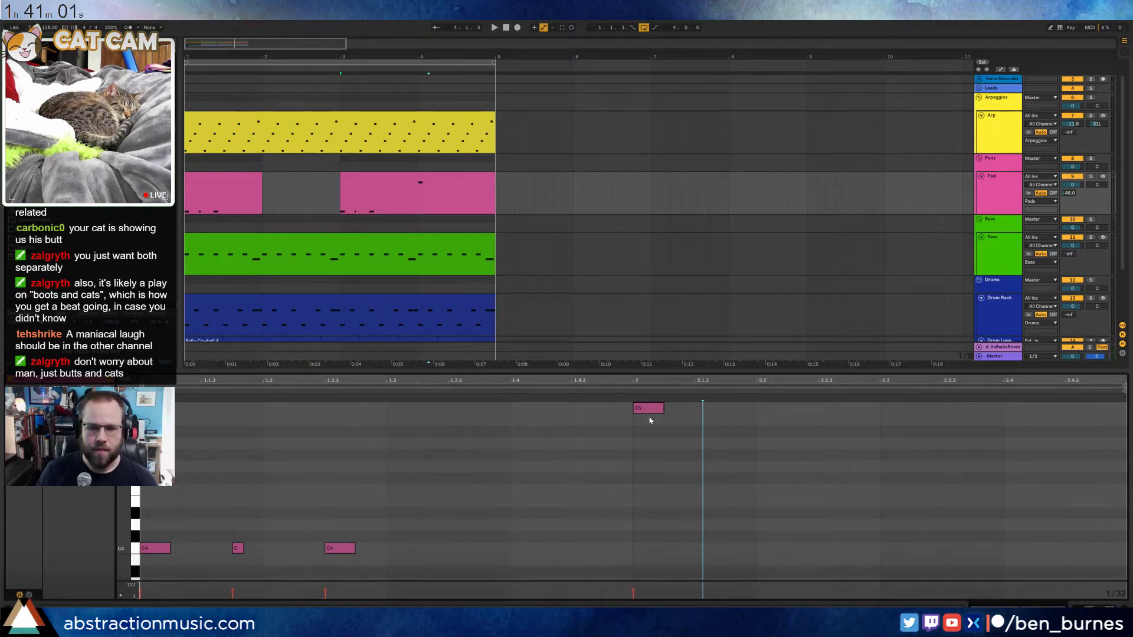
Set the second bar's first Pad note to G#4 and add a shorter G4 note at 2.1.3
left_click_drag(649, 413, 653, 469)
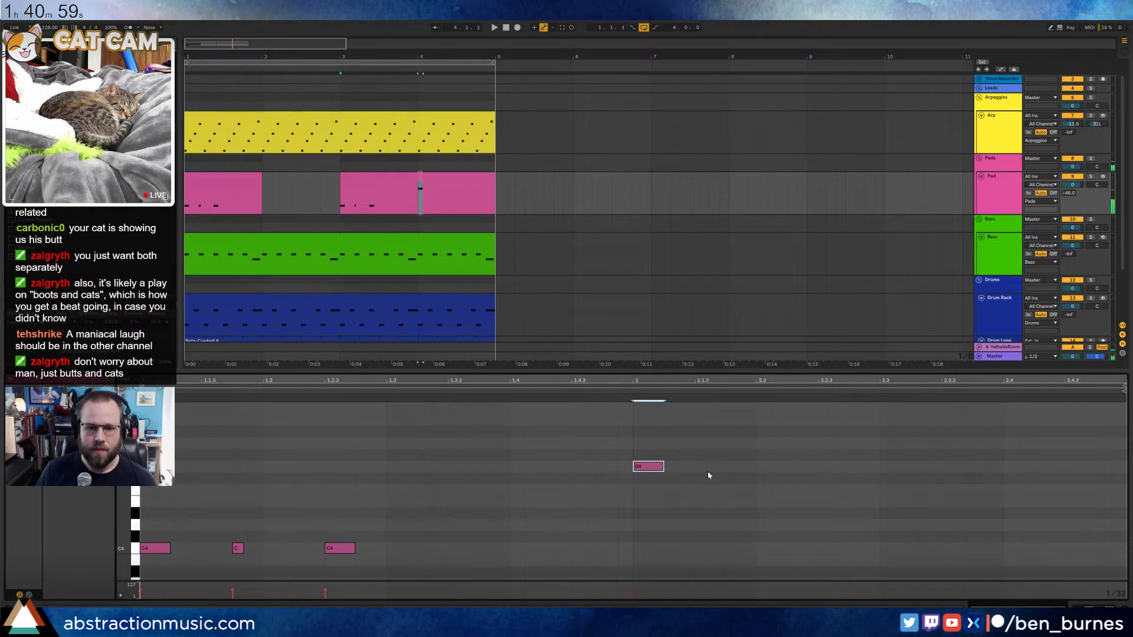
double_click(704, 467)
left_click(649, 467)
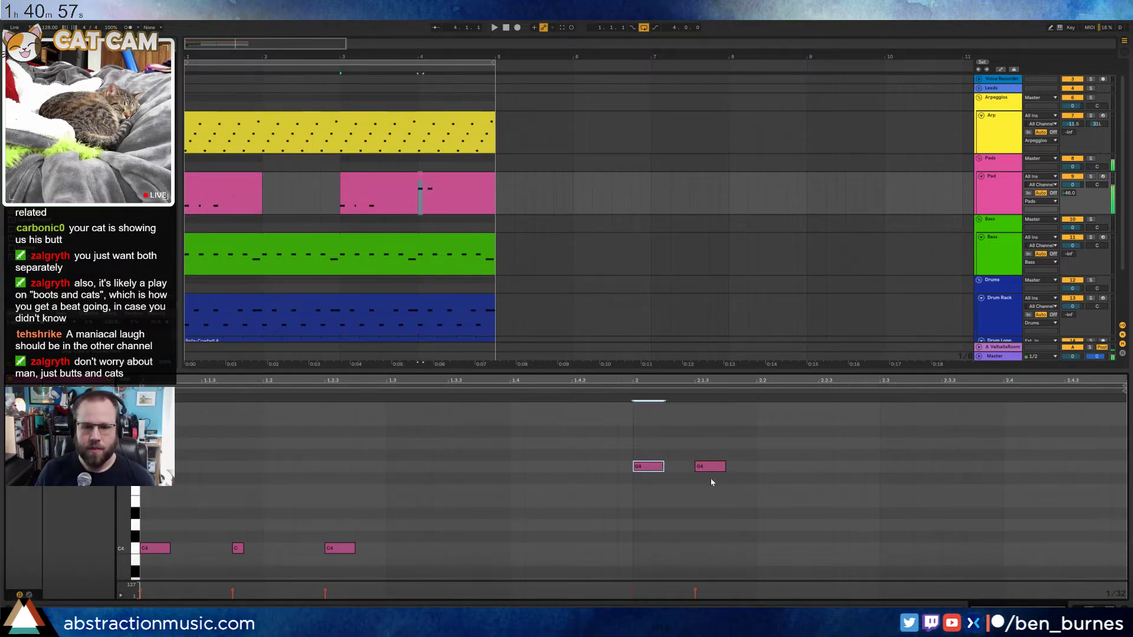
key("Up")
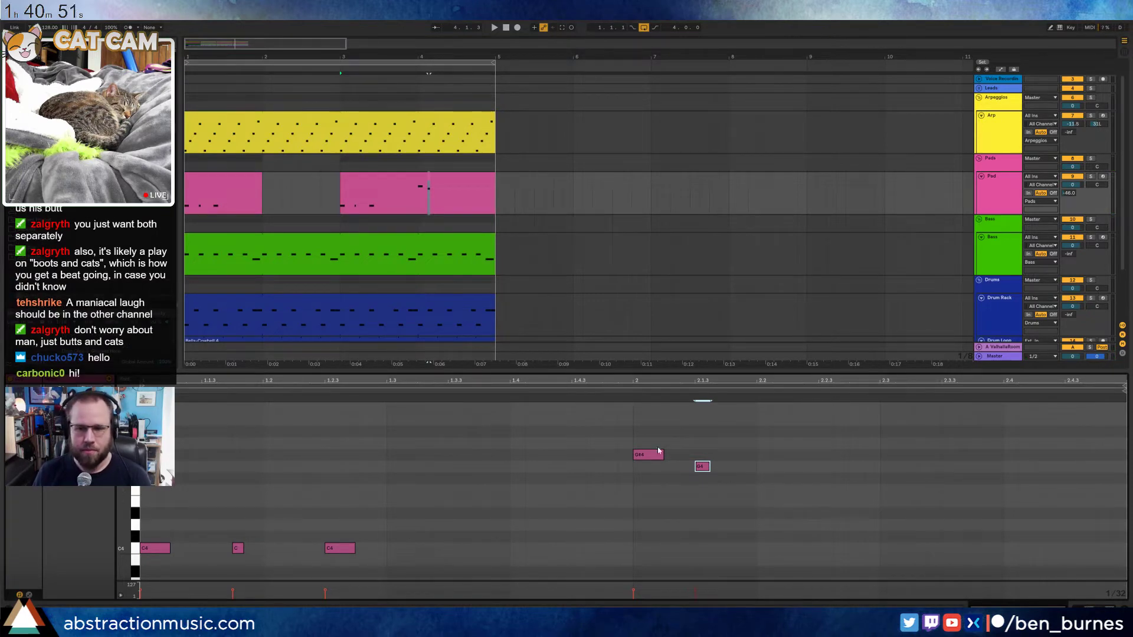
Move the G#4 and G4 notes to 2.3, close their gap, and continue downward with F4, D#4, D4, C#4, C4 and A#3
left_click_drag(714, 490, 630, 428)
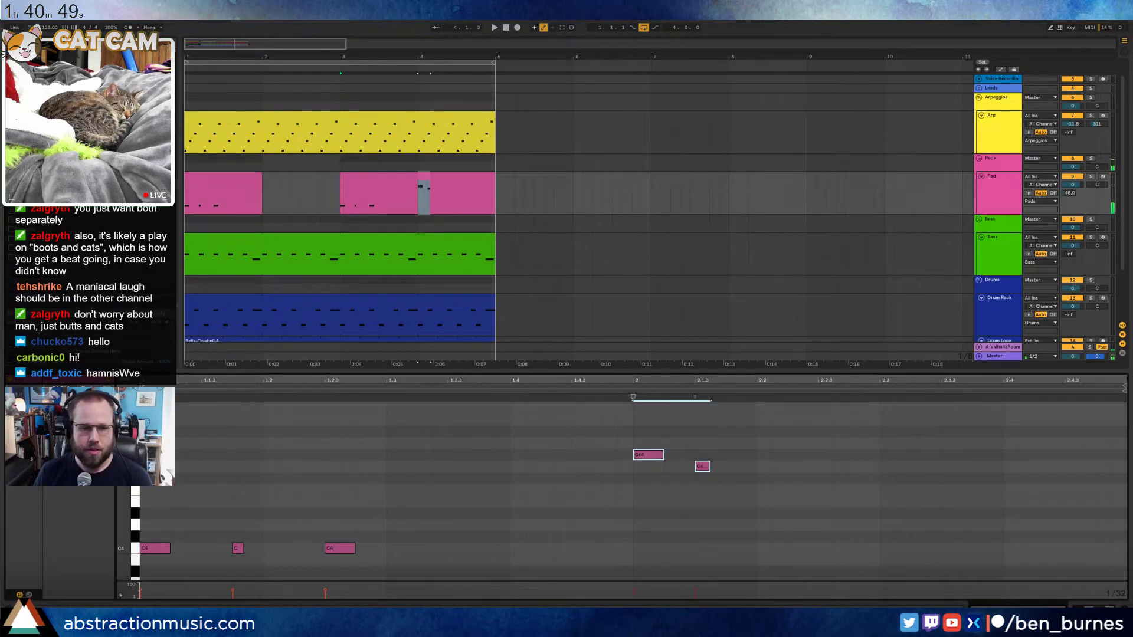
left_click_drag(677, 466, 924, 467)
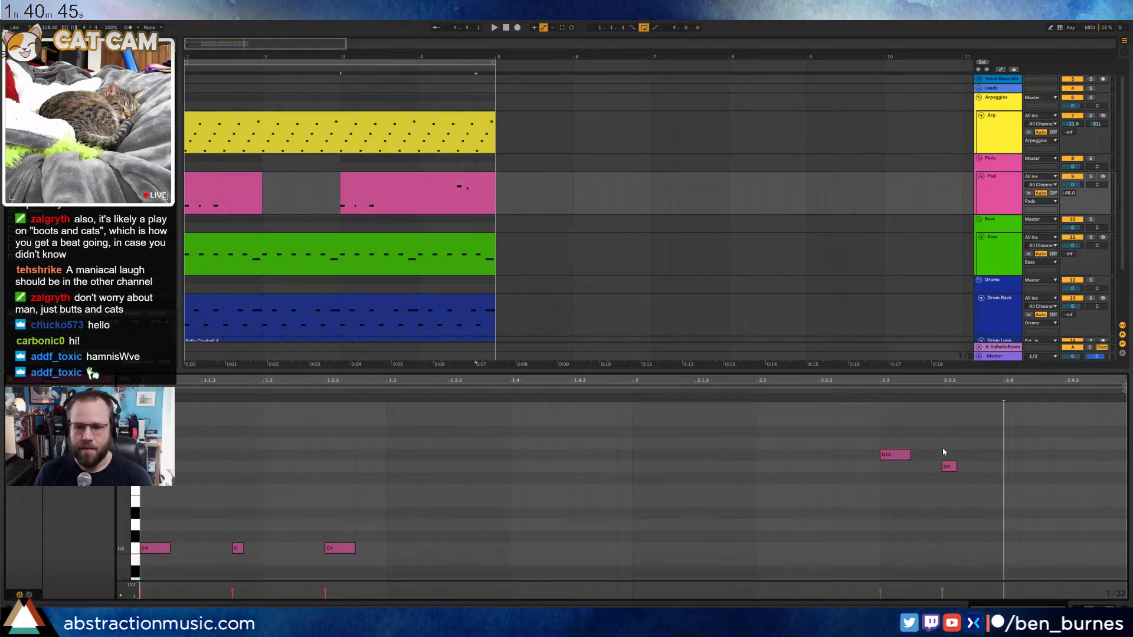
left_click(947, 466)
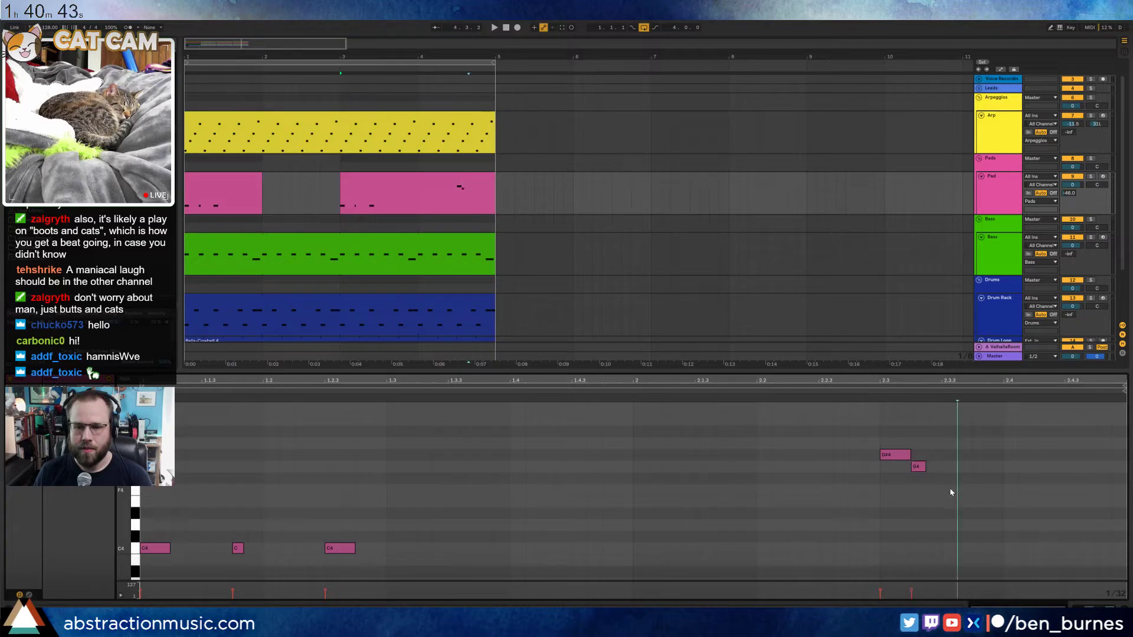
left_click_drag(966, 489, 969, 489)
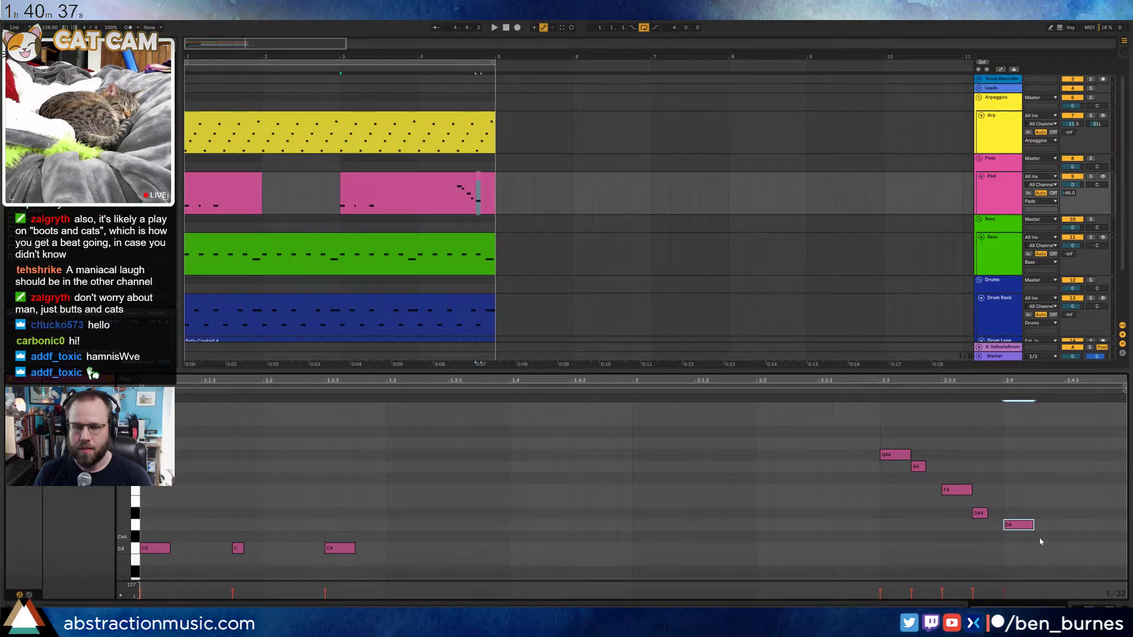
left_click(1070, 549)
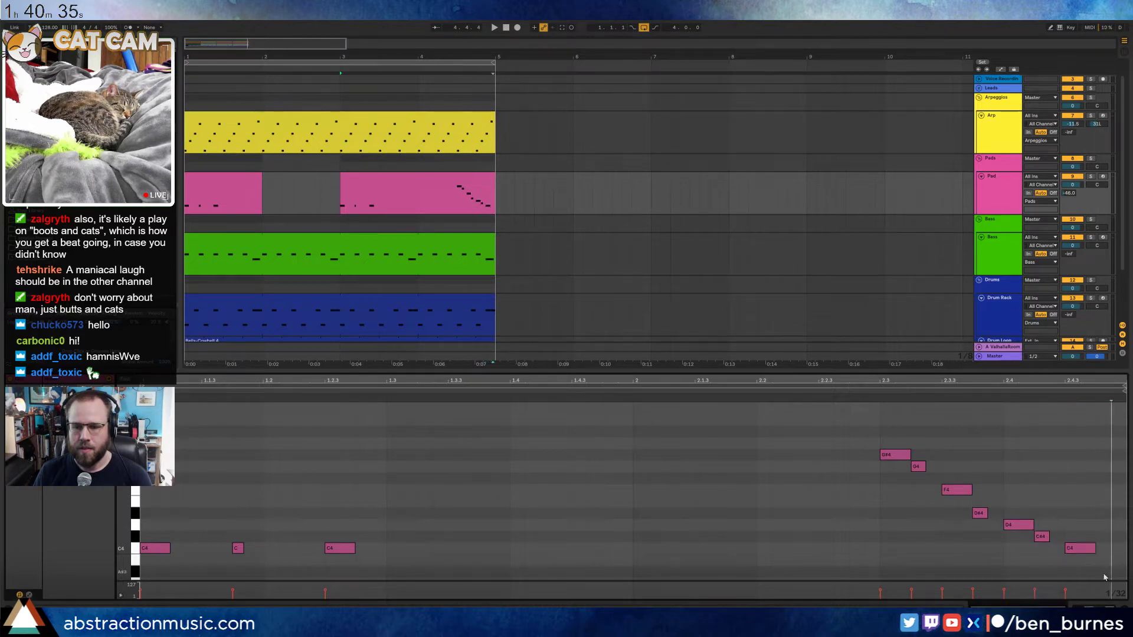
Shorten the G#4, F4, D4 and C4 notes of the descending run to match the others, and play the loop
left_click(893, 455)
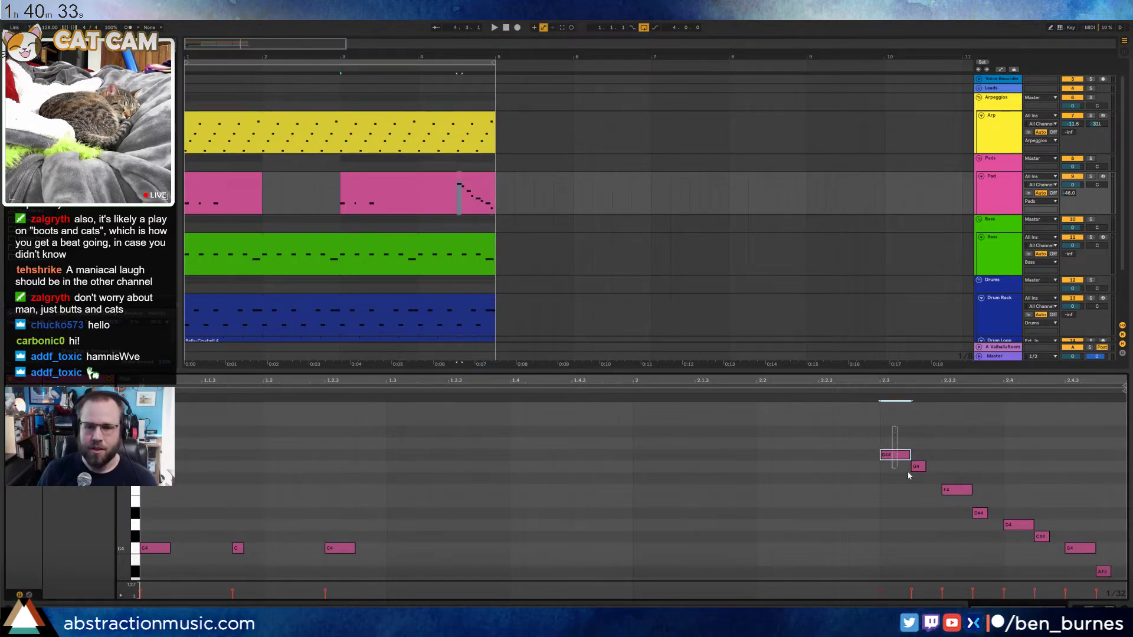
left_click(955, 490, "shift")
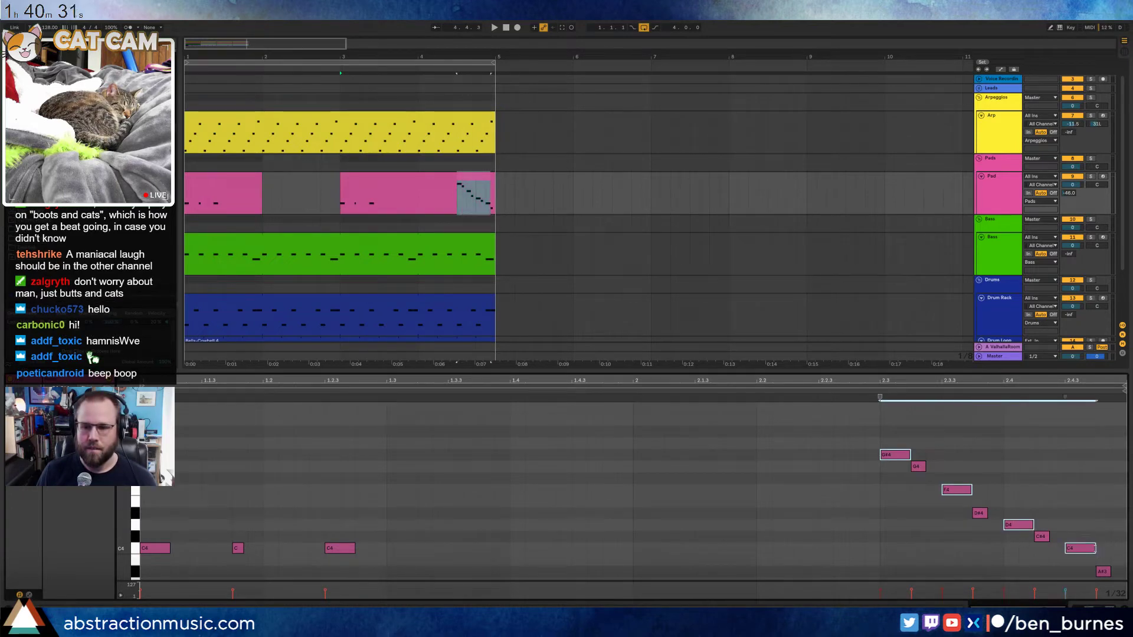
key("shift+Left")
key("space")
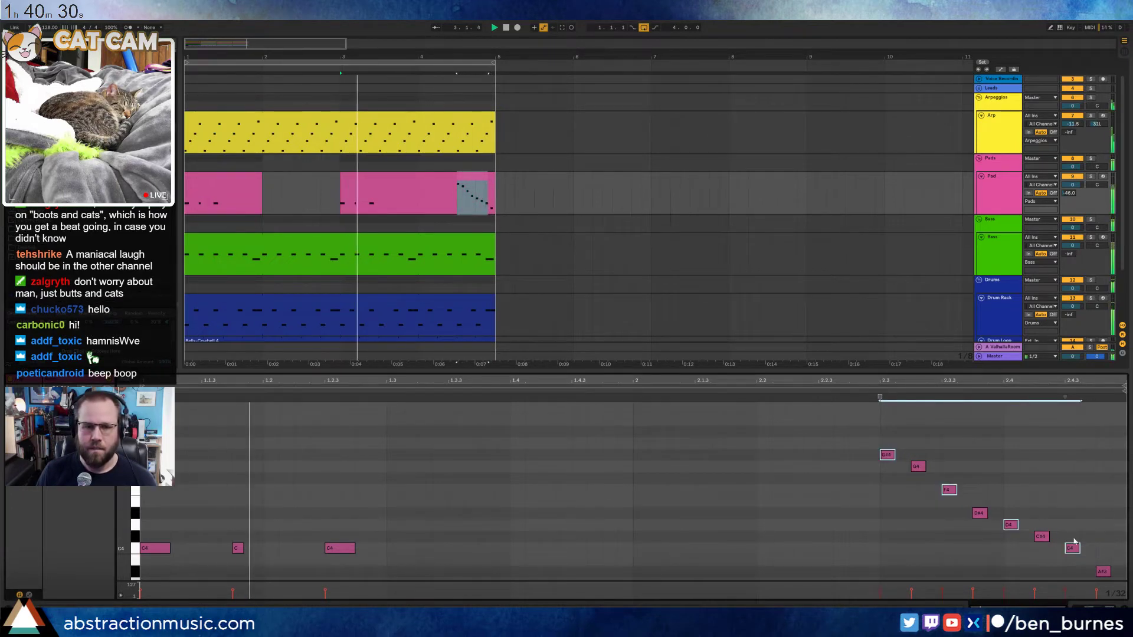
left_click(829, 516)
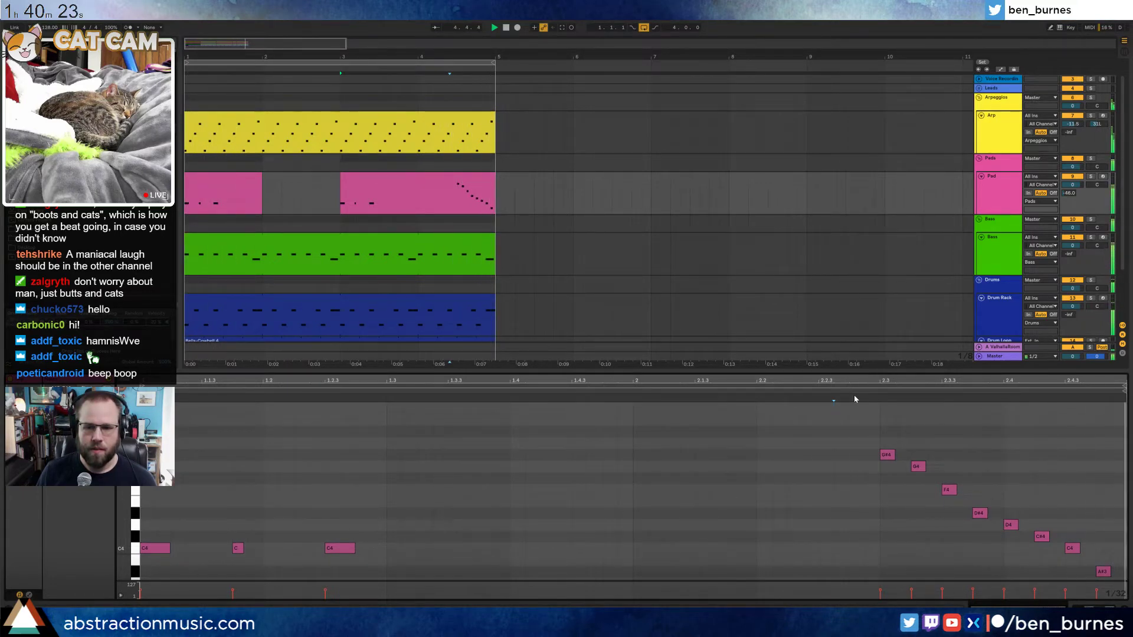
Lower the velocity of every second note in the Pad's descending run and play the loop
left_click(930, 540)
scroll(1066, 552, "down", 1)
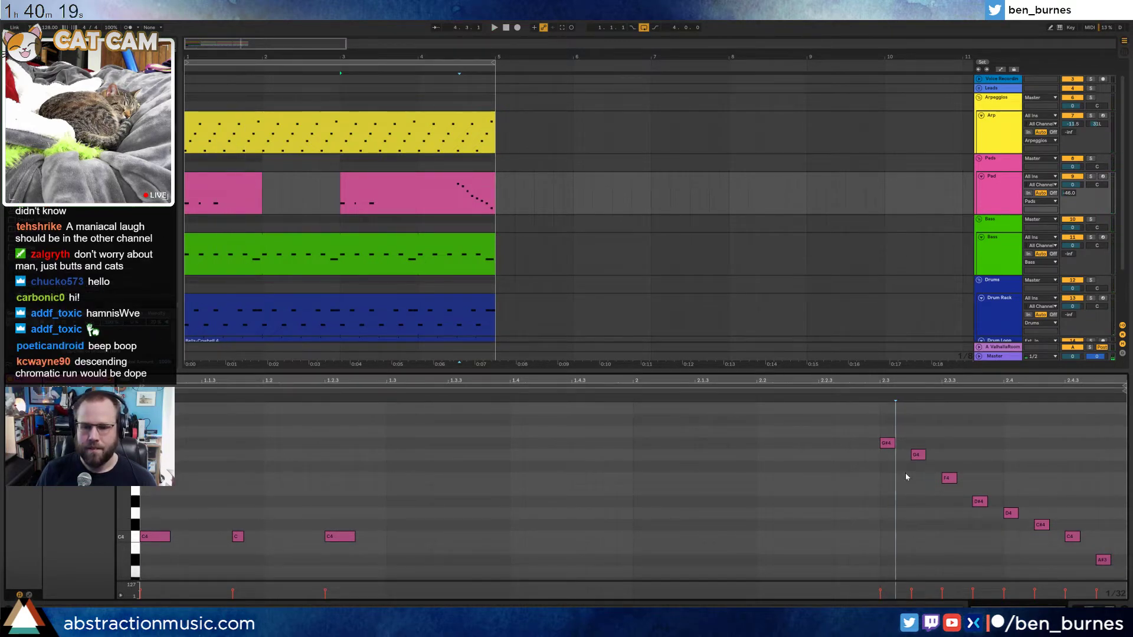
left_click(916, 455)
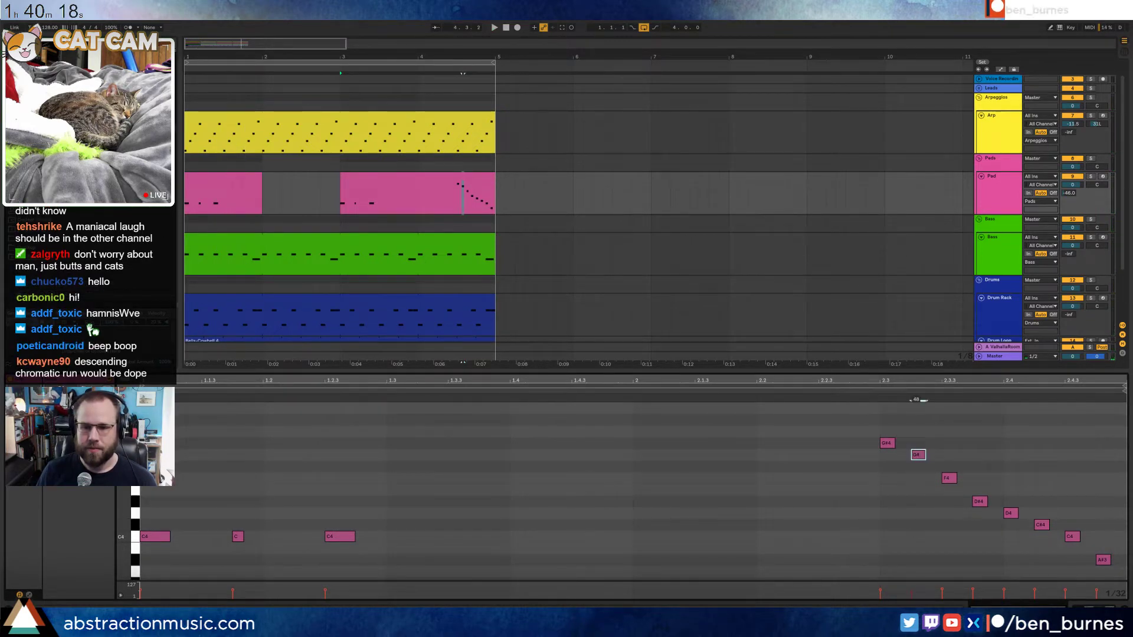
left_click(978, 501)
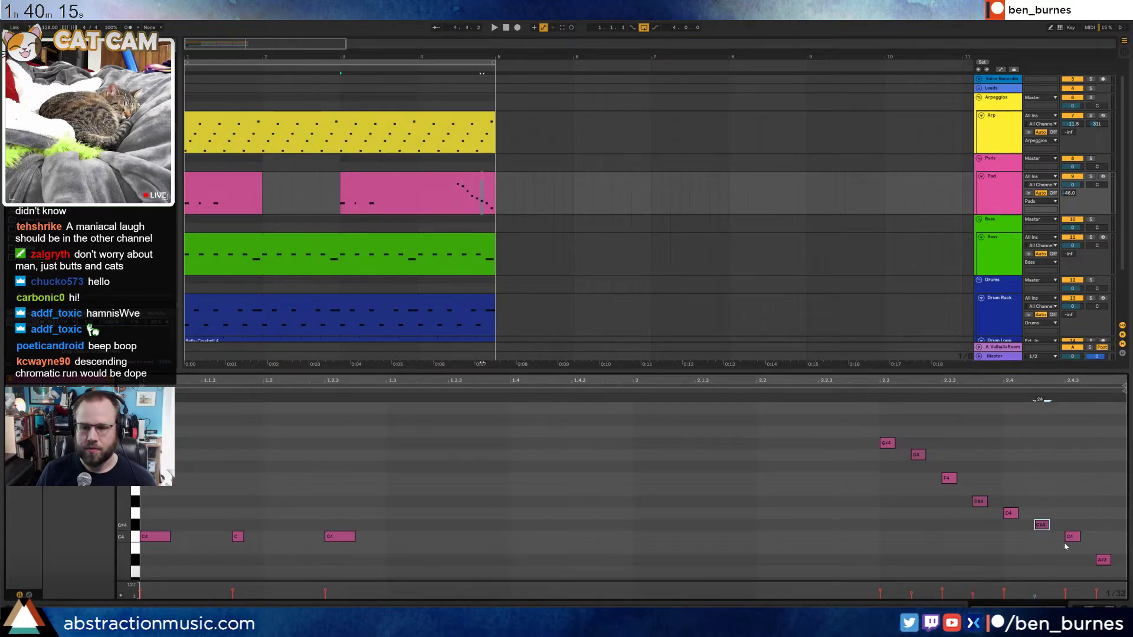
key("space")
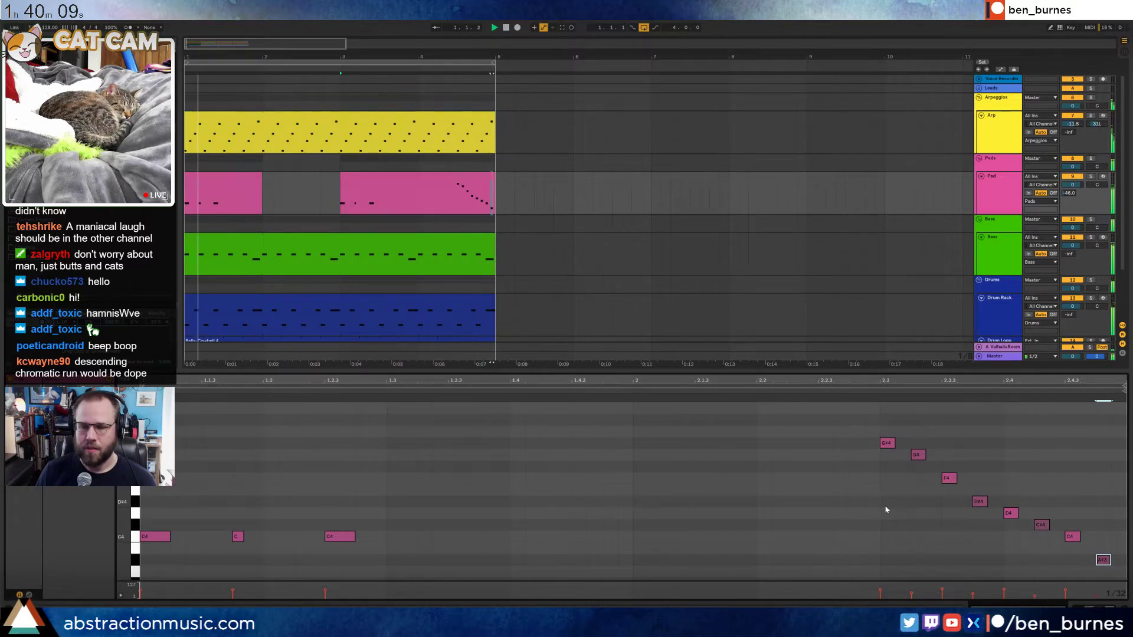
Show the devices on the Pad and Arp tracks and play the four-bar loop from the start
key("shift+Tab")
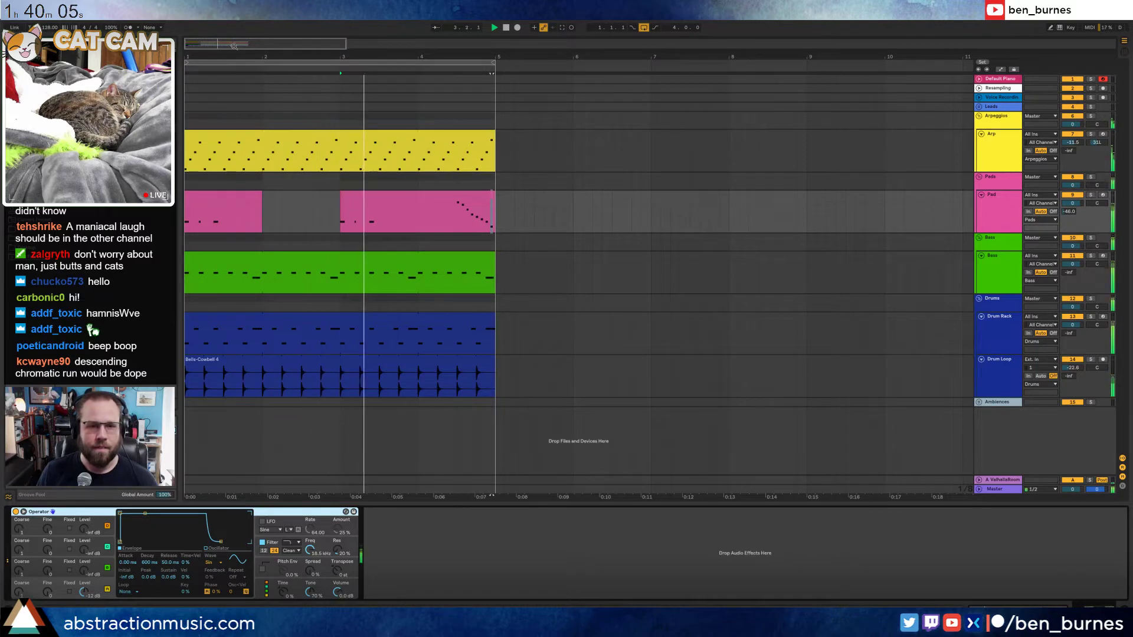
left_click(507, 28)
key("ctrl+shift+s")
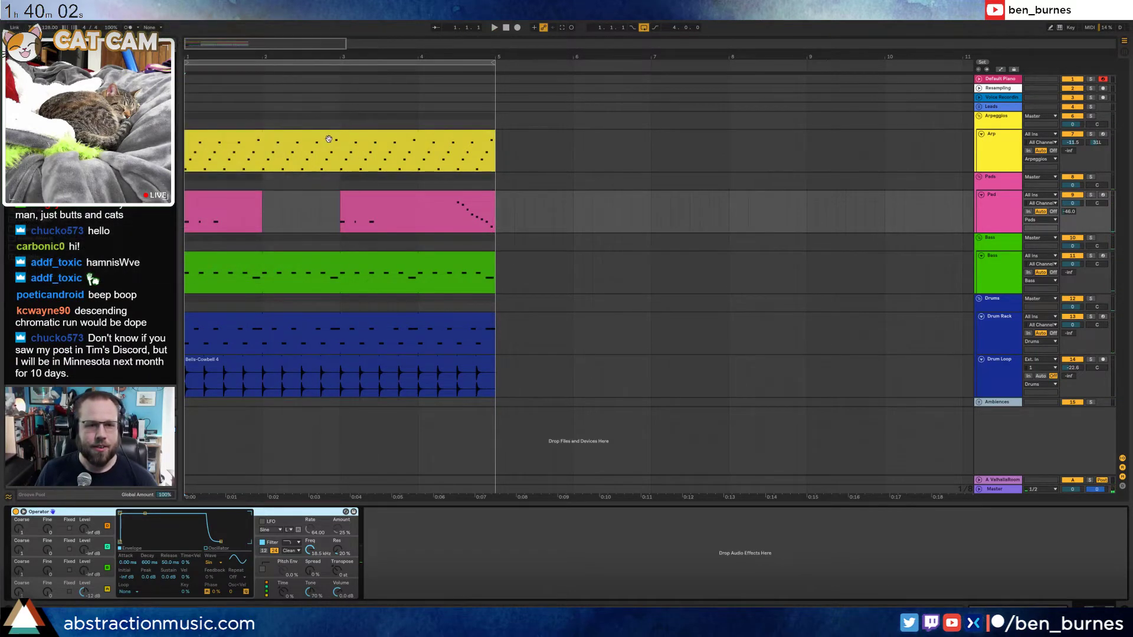
left_click(499, 128)
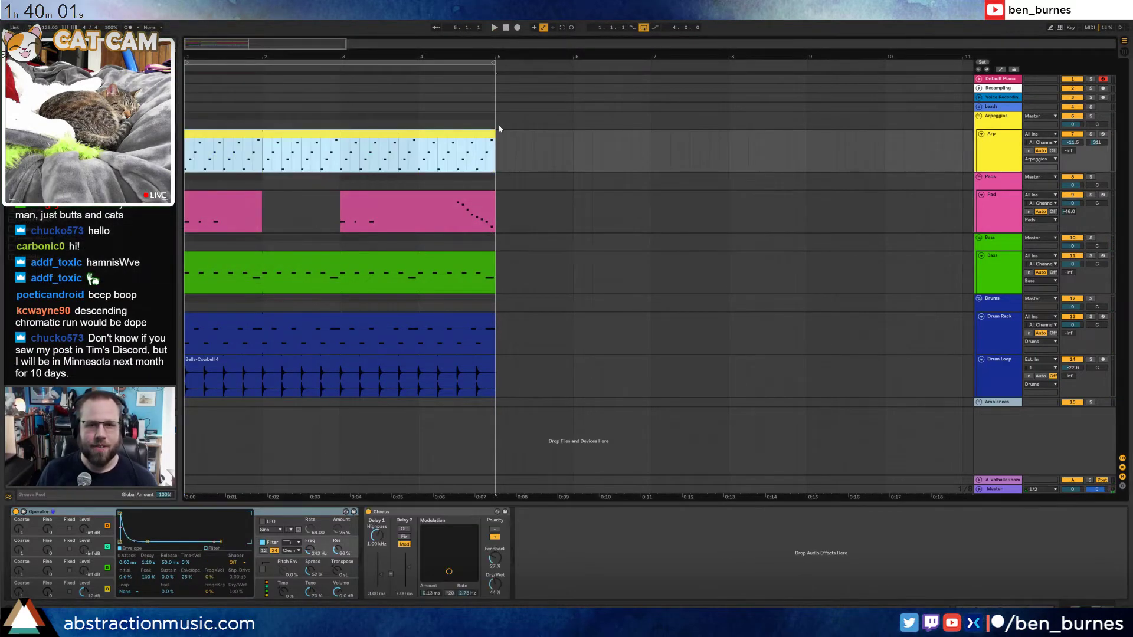
key("space")
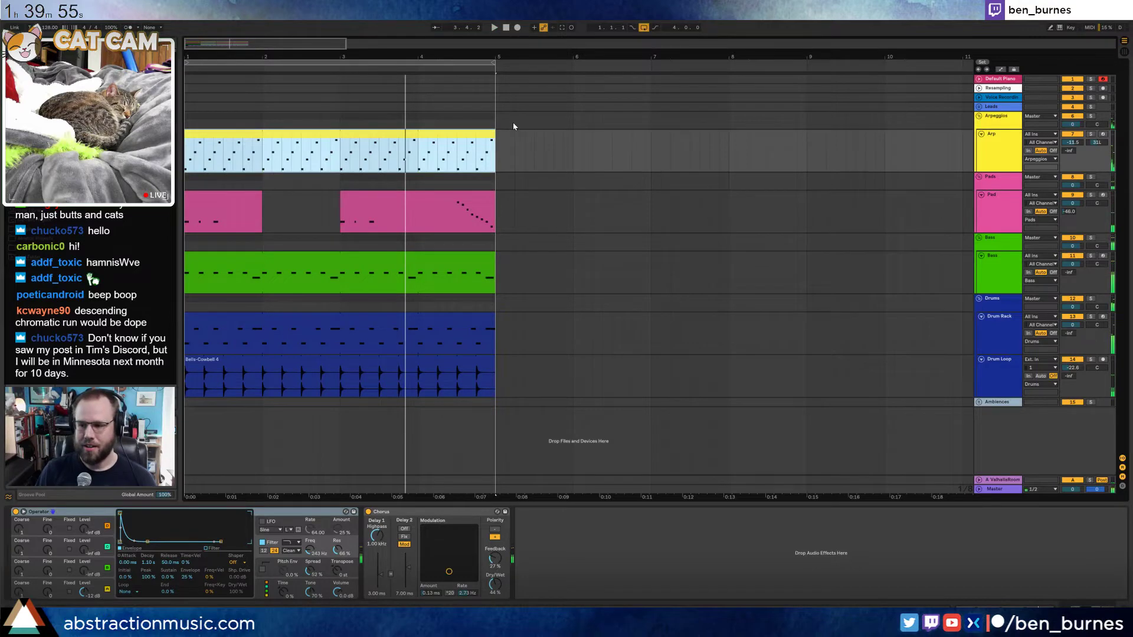
left_click(507, 27)
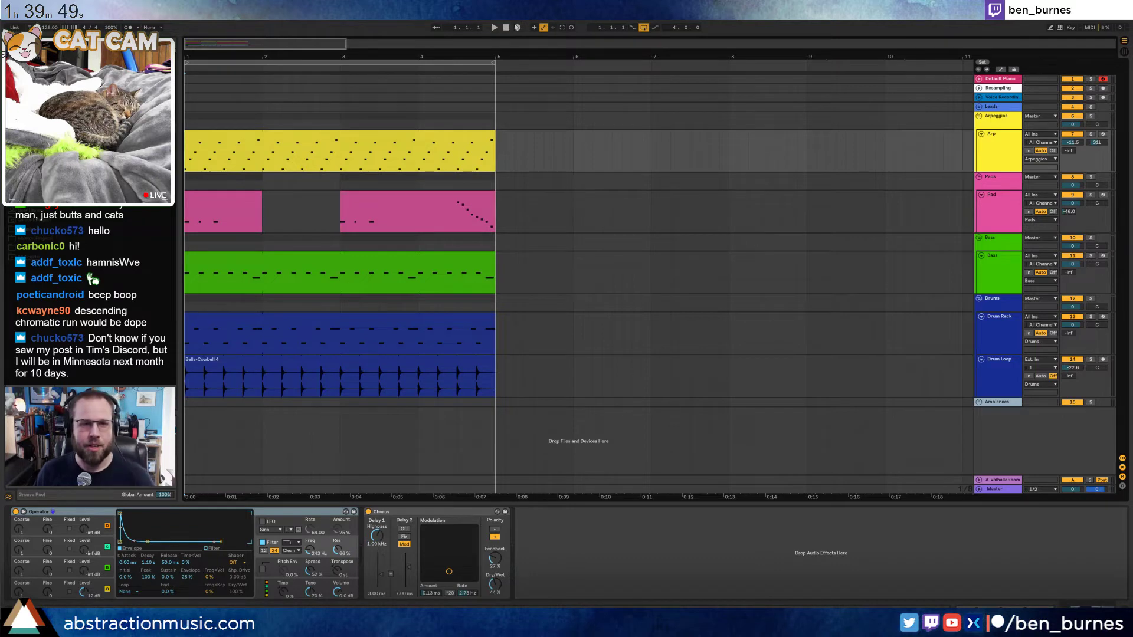
key("space")
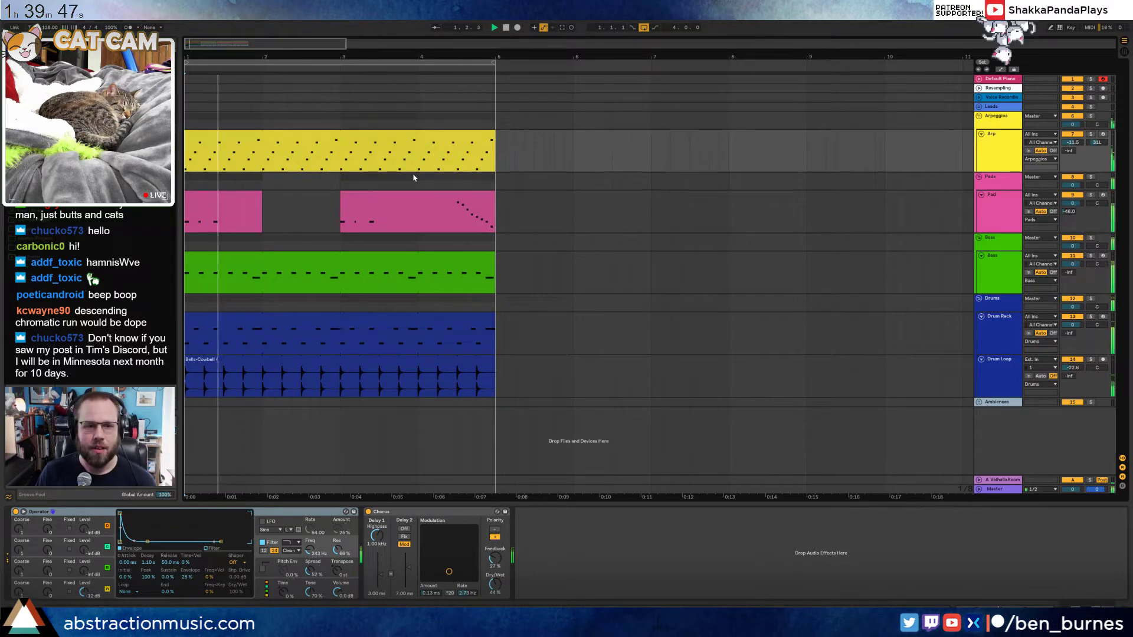
Pan the Pad track to 22R and lower the first three notes of its descending run to F#4, F4 and E4
left_click(1028, 231)
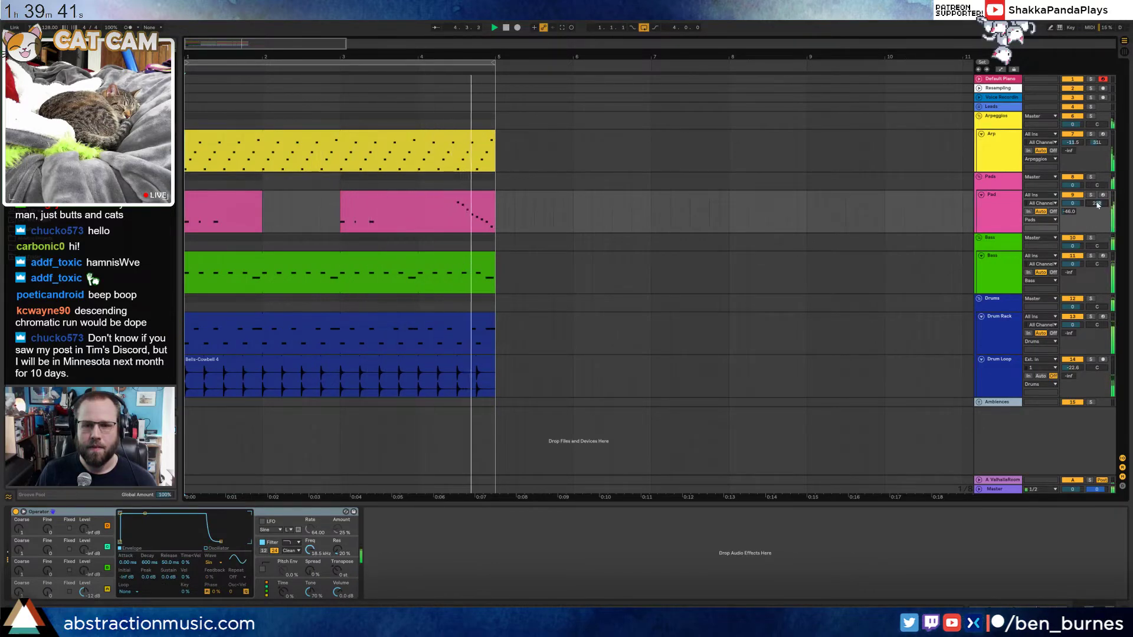
double_click(464, 204)
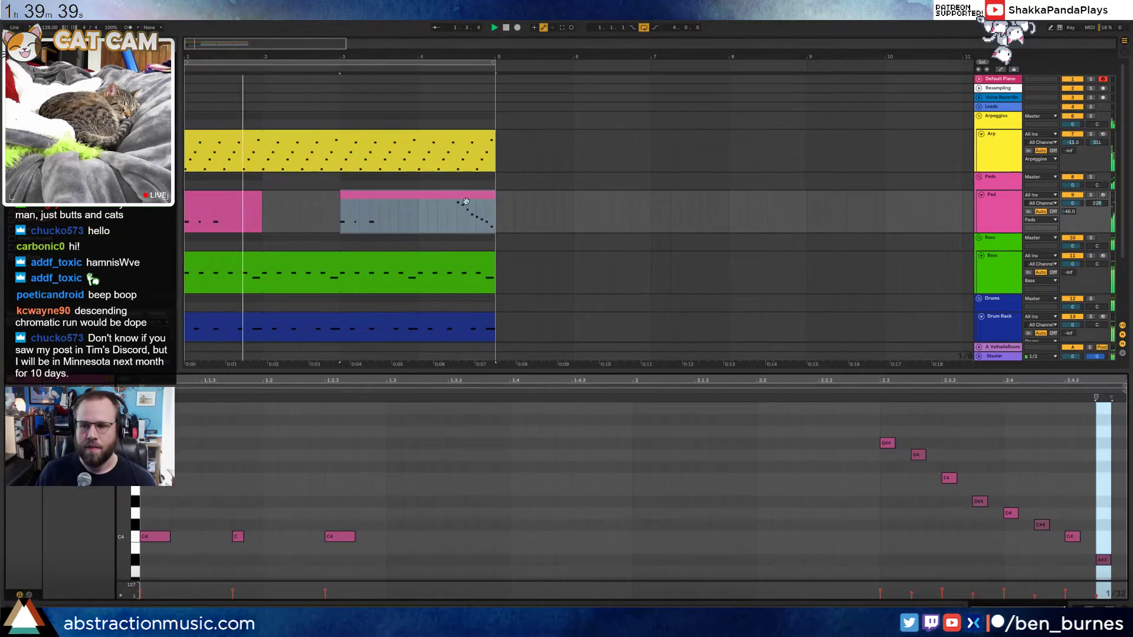
left_click(851, 494)
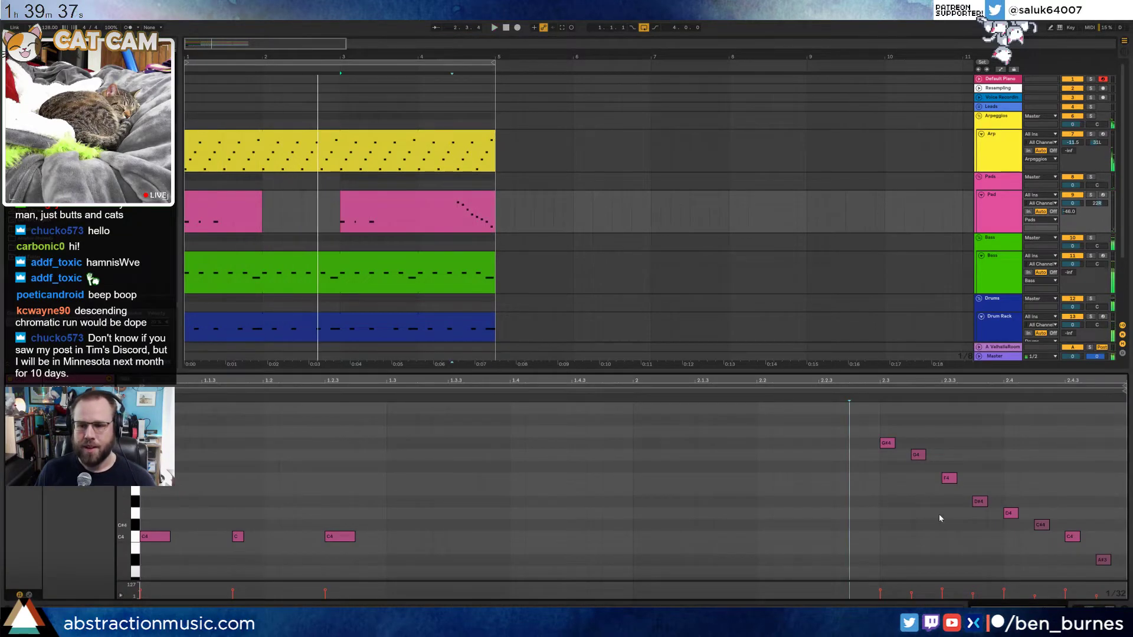
left_click(948, 480)
key("Down")
key("Down")
key("Down")
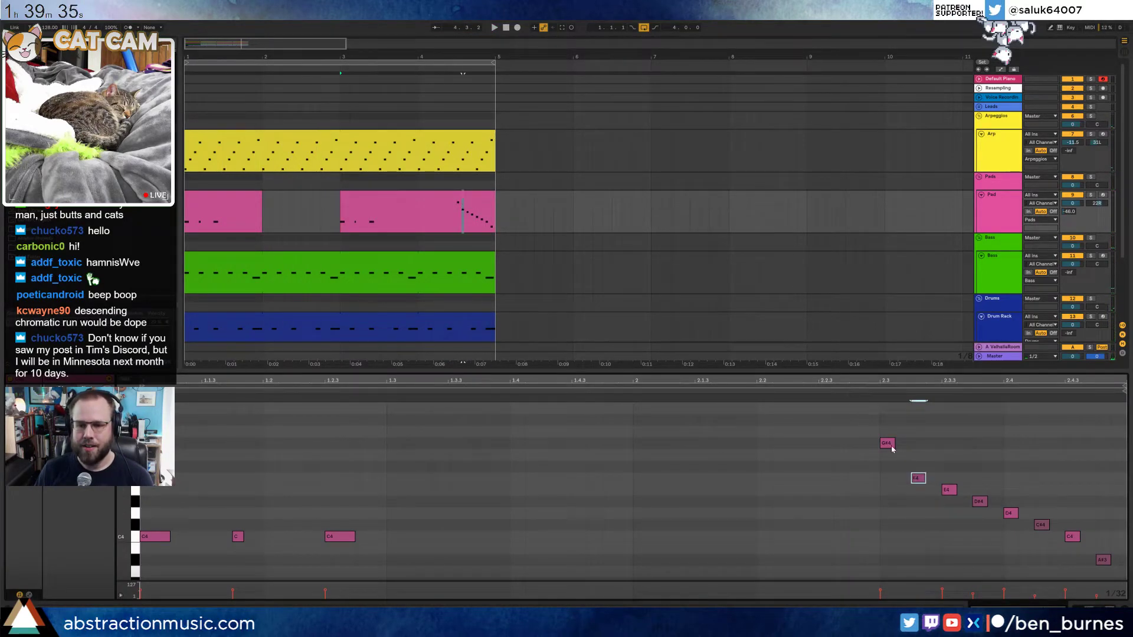
key("Down")
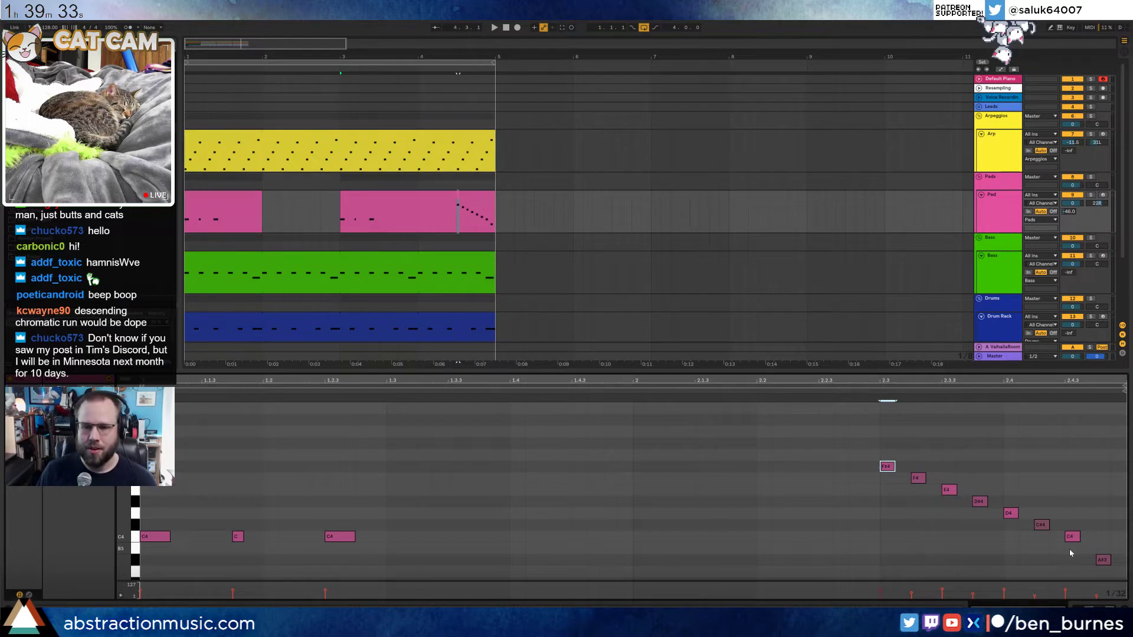
Play the loop, then select the Pad's whole descending run and return to the track's devices
key("space")
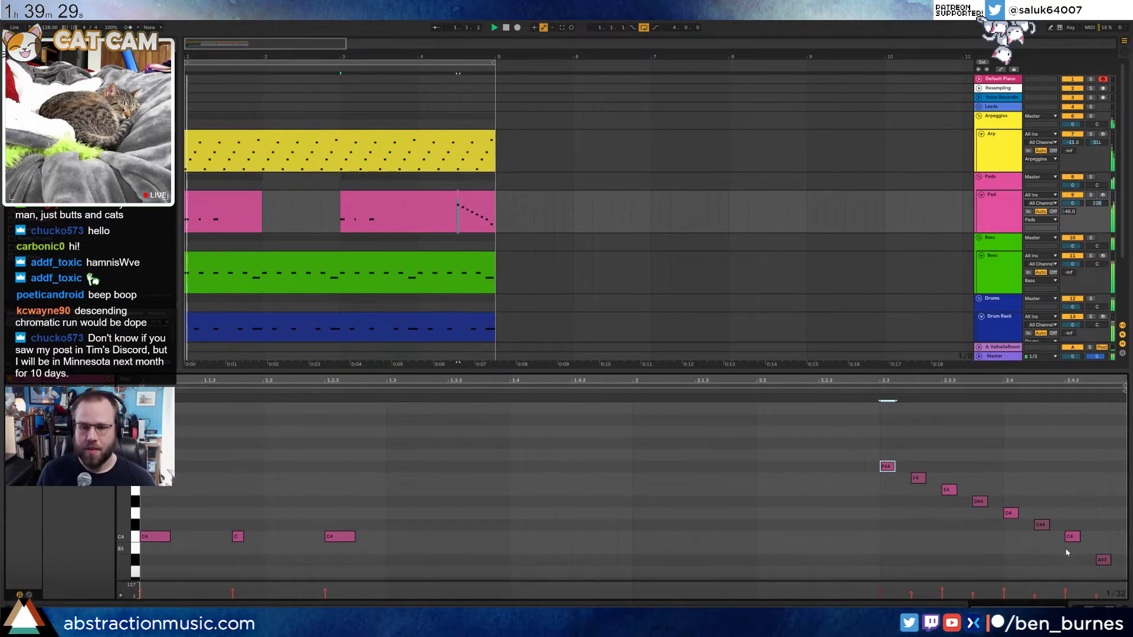
key("space")
left_click(926, 524)
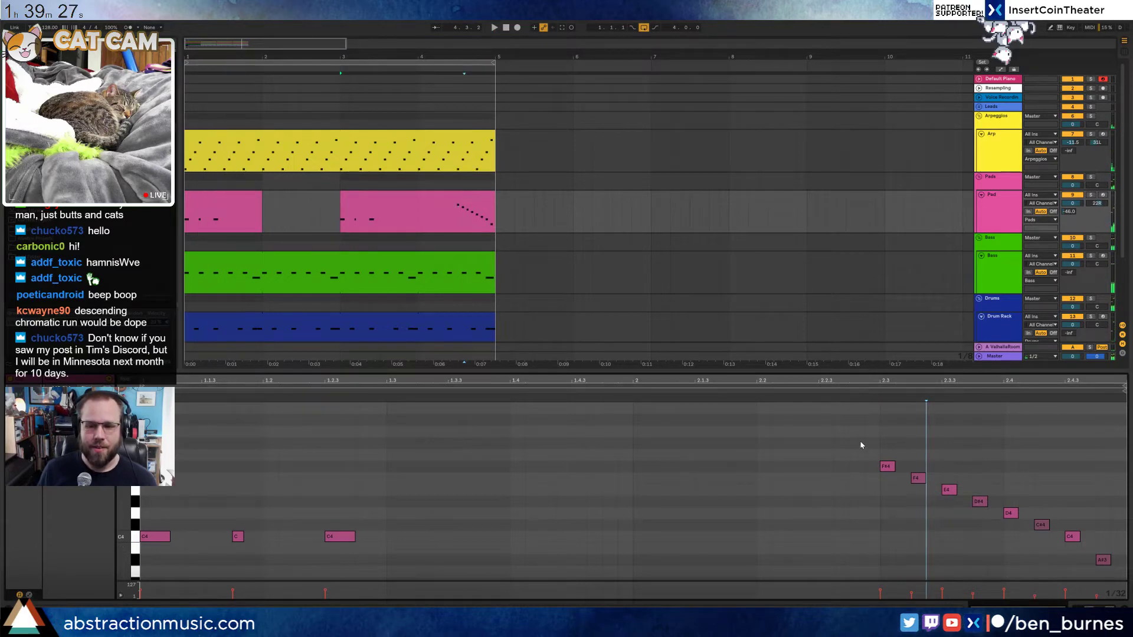
left_click_drag(861, 445, 1104, 562)
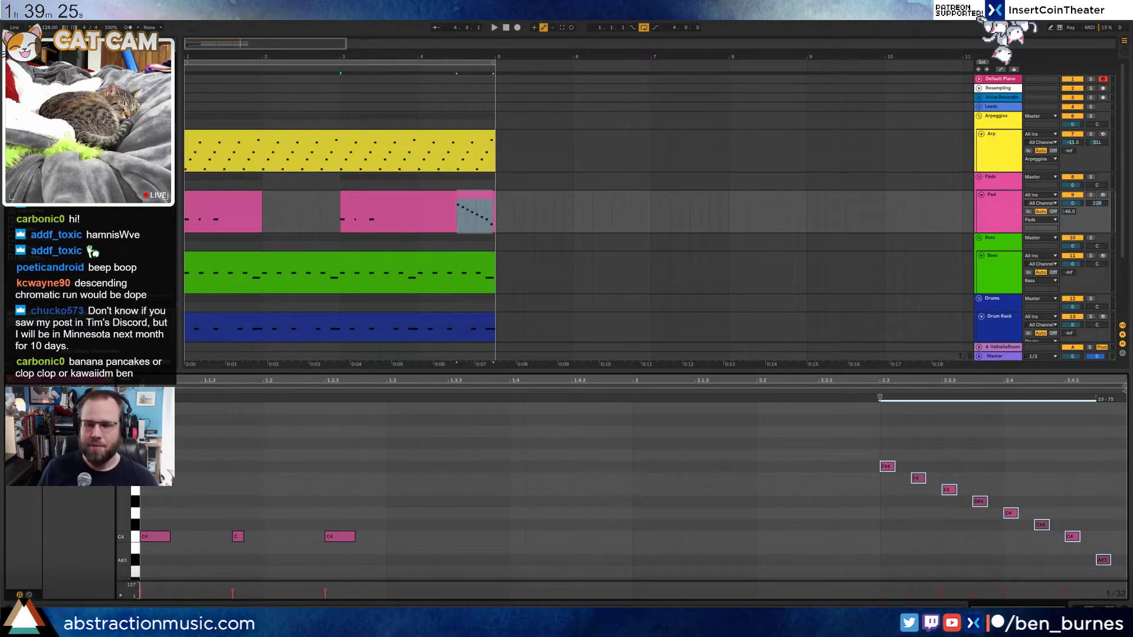
key("shift+Tab")
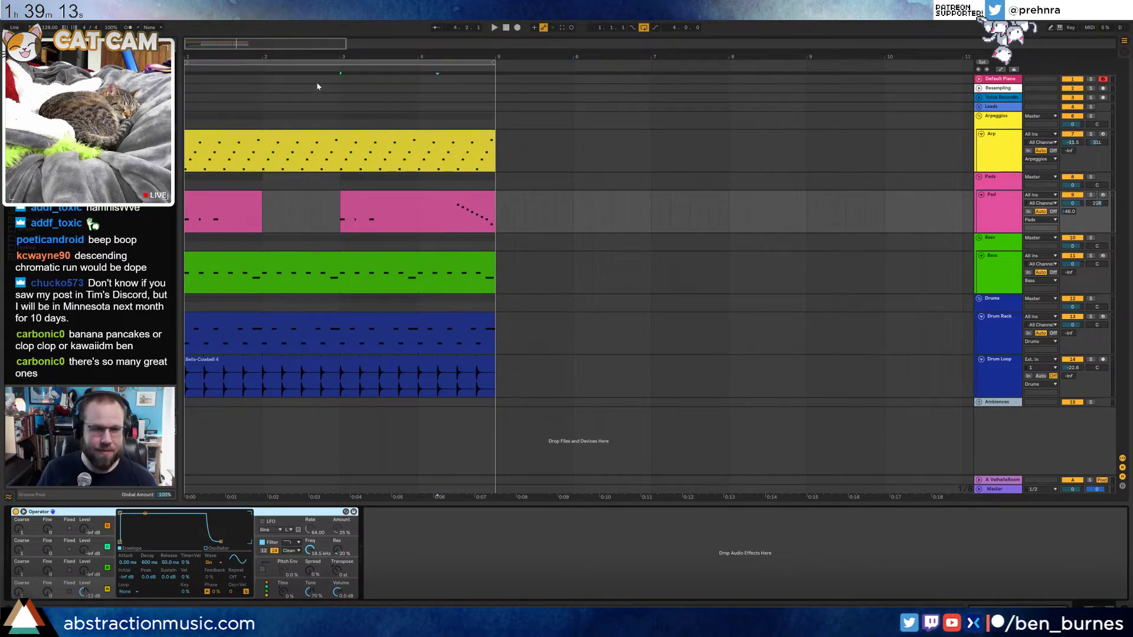
Save the Live Set as "2018-08-29 Banana Pancakes" in the 2 Hour Tracks 2018 folder
key("ctrl+shift+s")
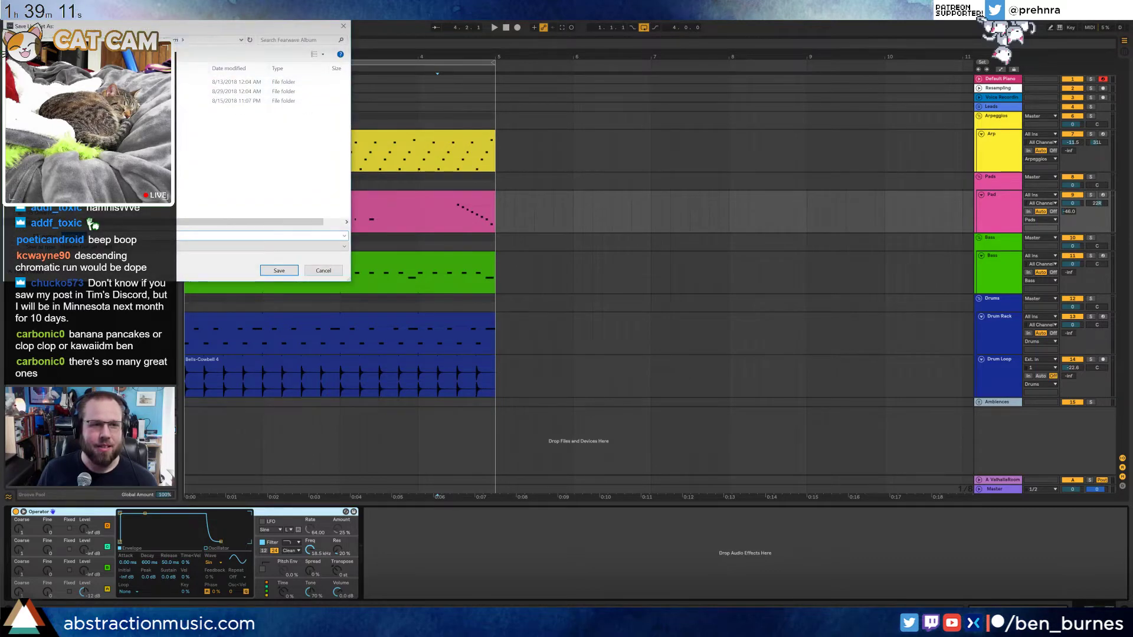
left_click(111, 40)
left_click_drag(165, 30, 589, 164)
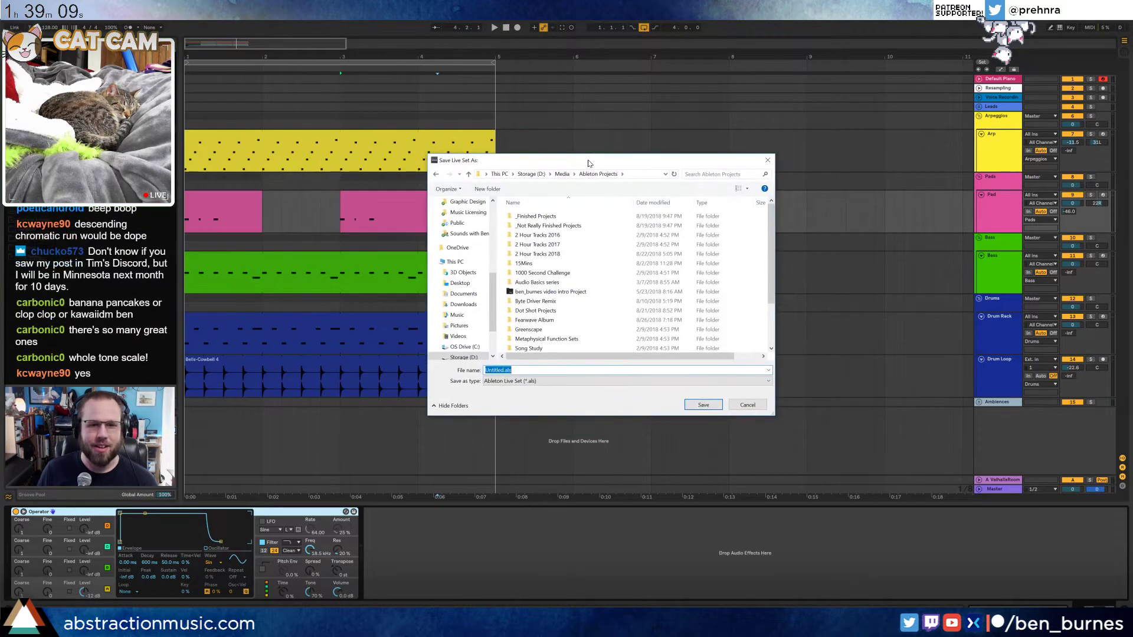
double_click(537, 253)
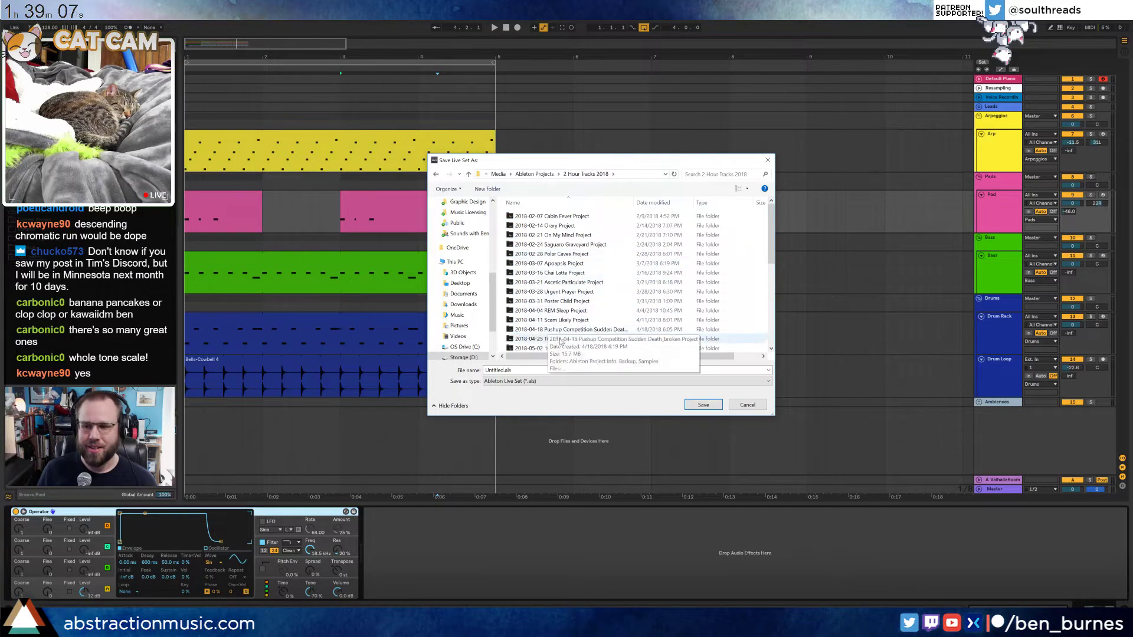
scroll(562, 342, "down", 8)
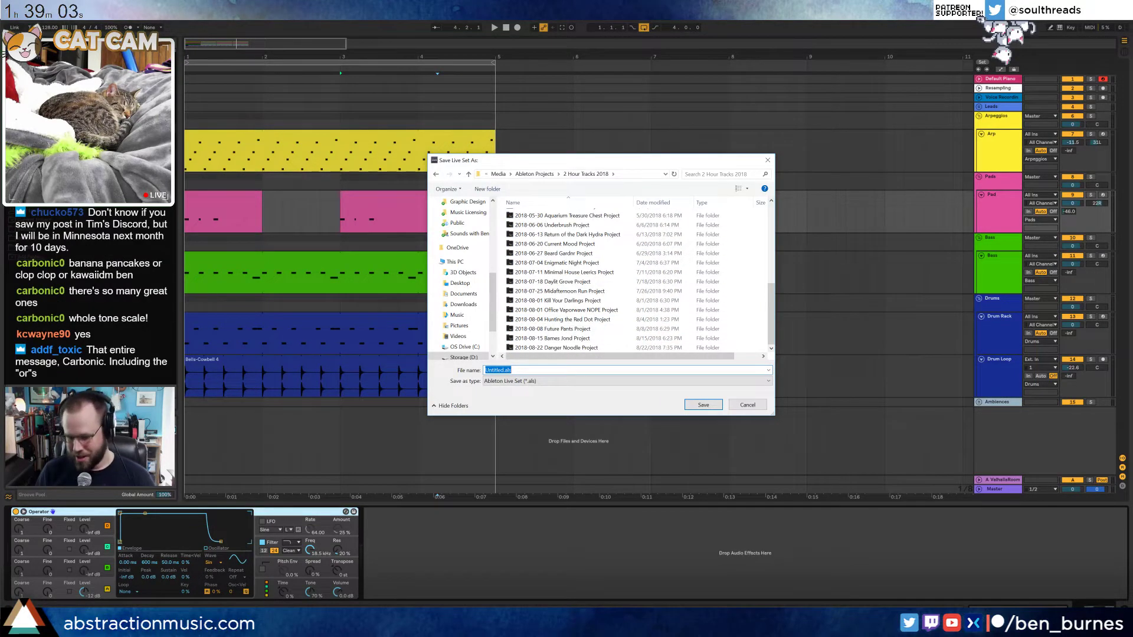
type("2018-08-29 Bana")
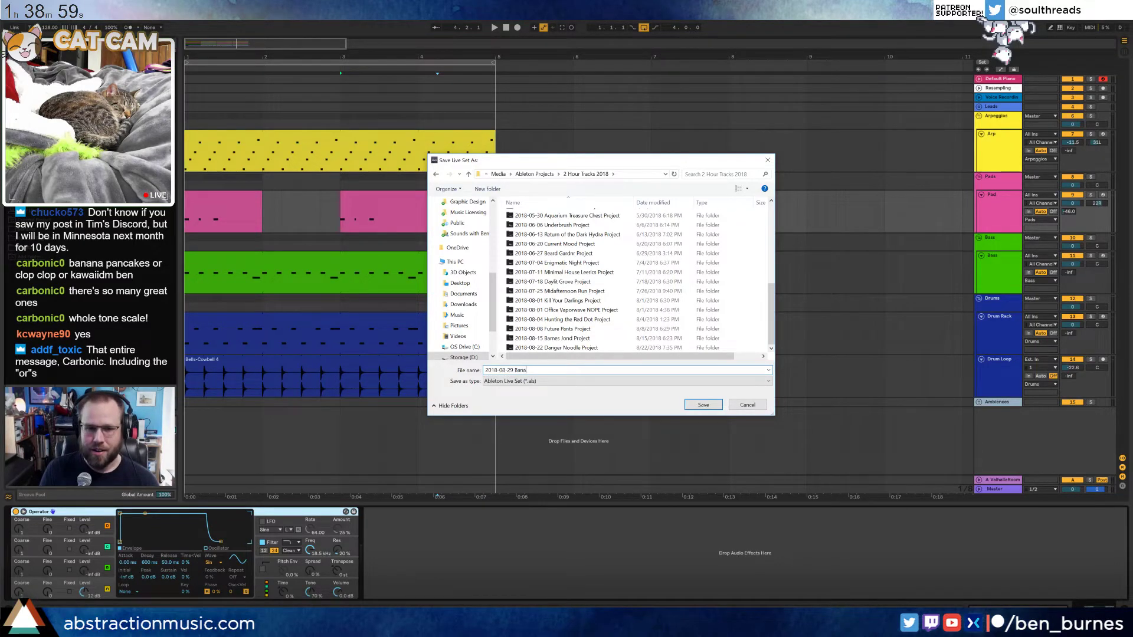
type("na Pancakes")
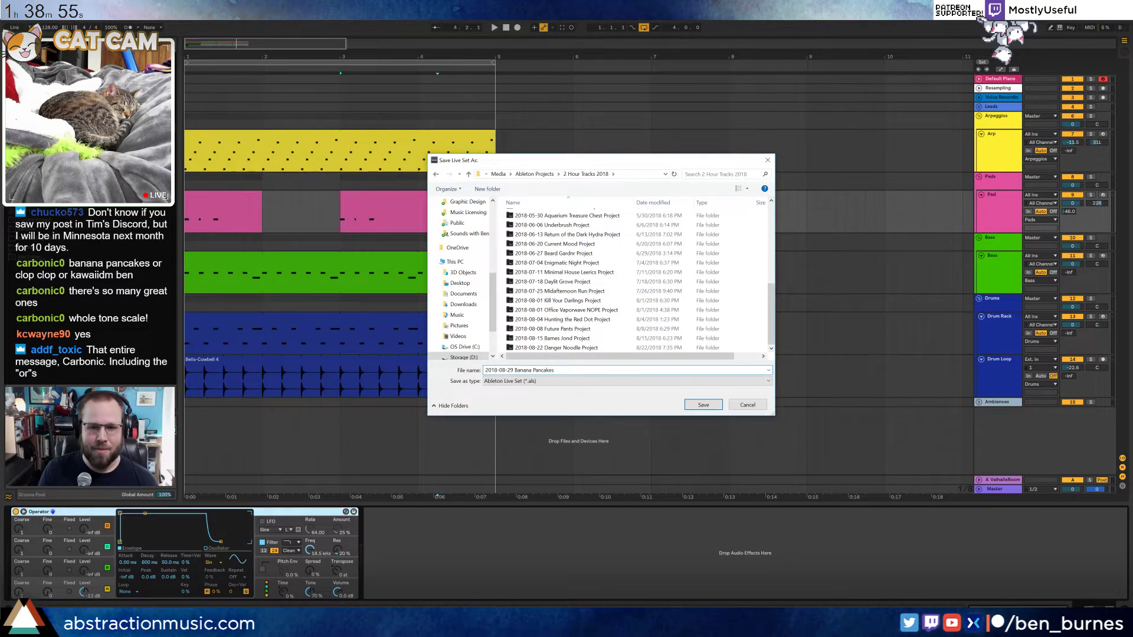
key("Return")
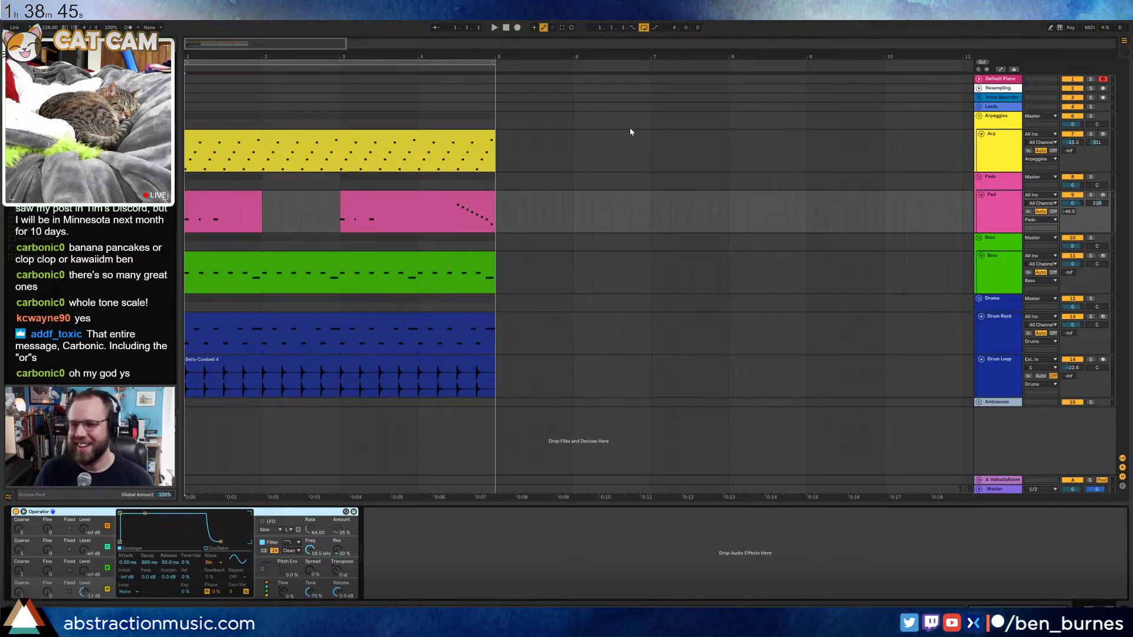
Play the loop and duplicate both Pad clips into the four bars starting at bar 5
key("space")
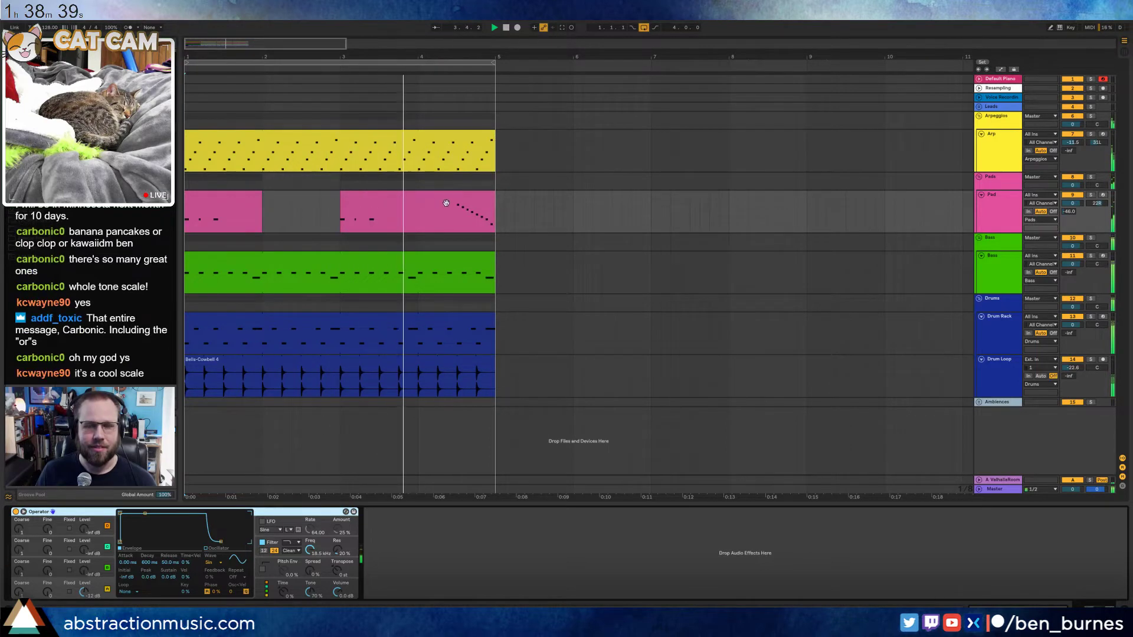
left_click(328, 140)
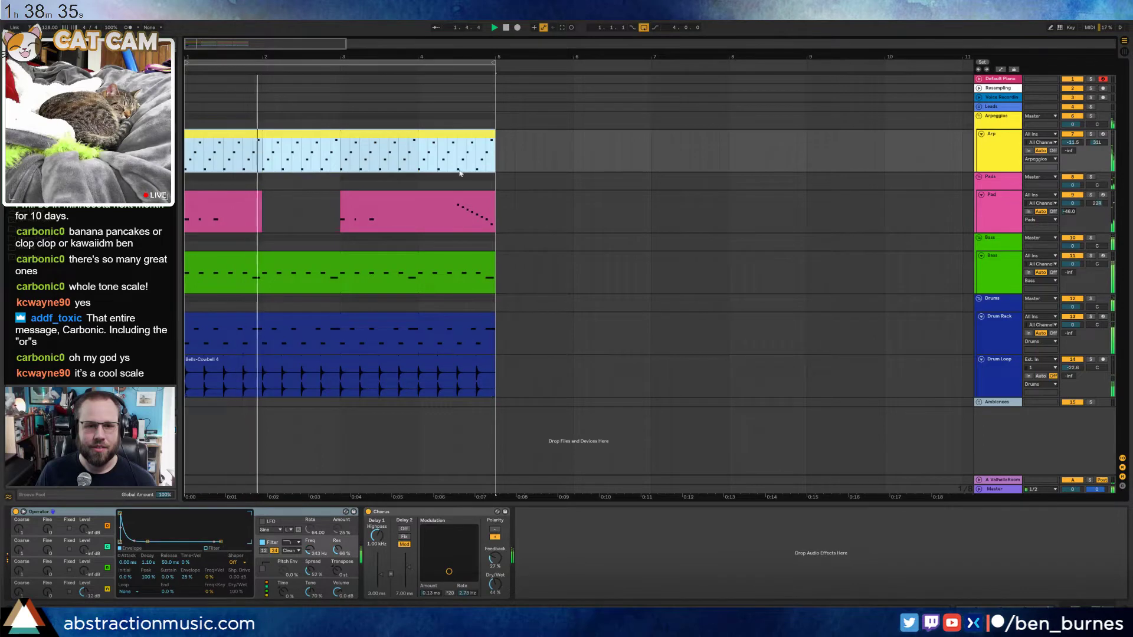
left_click(453, 196)
left_click(233, 194, "shift")
key("ctrl+d")
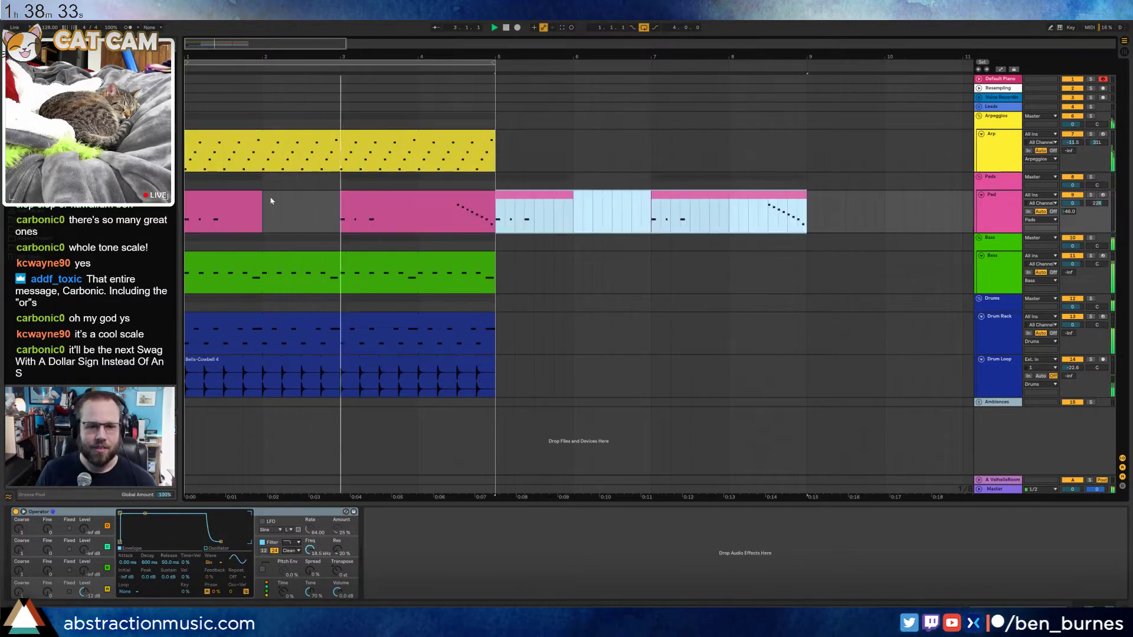
Extend the Arp, Bass, Drum Rack and Drum Loop clips to bar 9 and lengthen the loop to eight bars
left_click(452, 162)
left_click(469, 274, "ctrl")
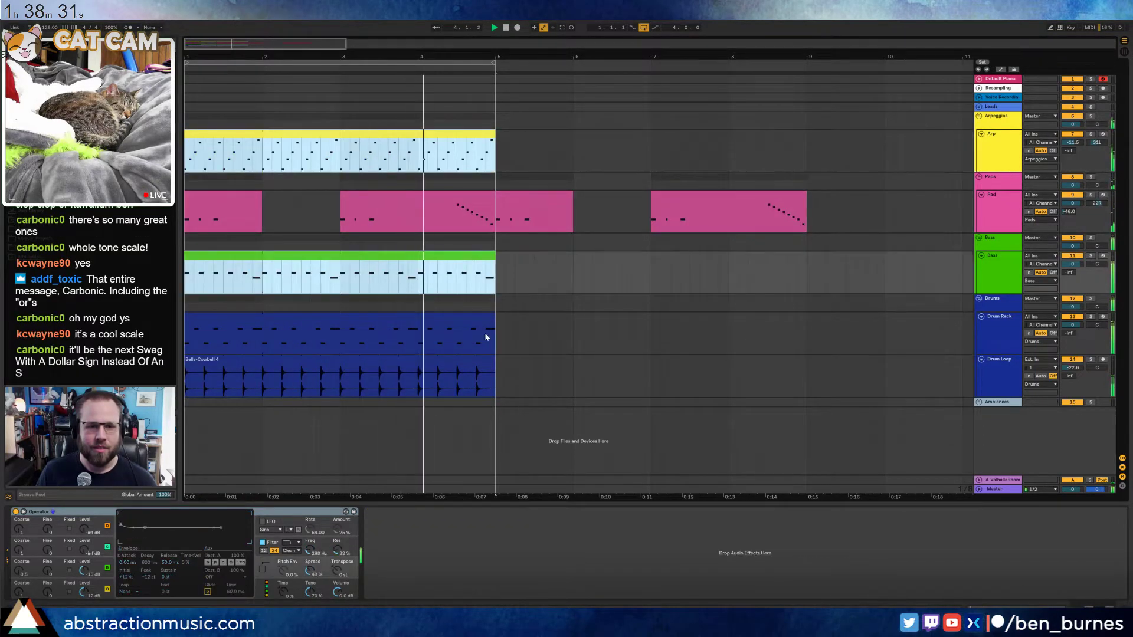
left_click(482, 345, "ctrl")
left_click(483, 359, "ctrl")
key("ctrl+d")
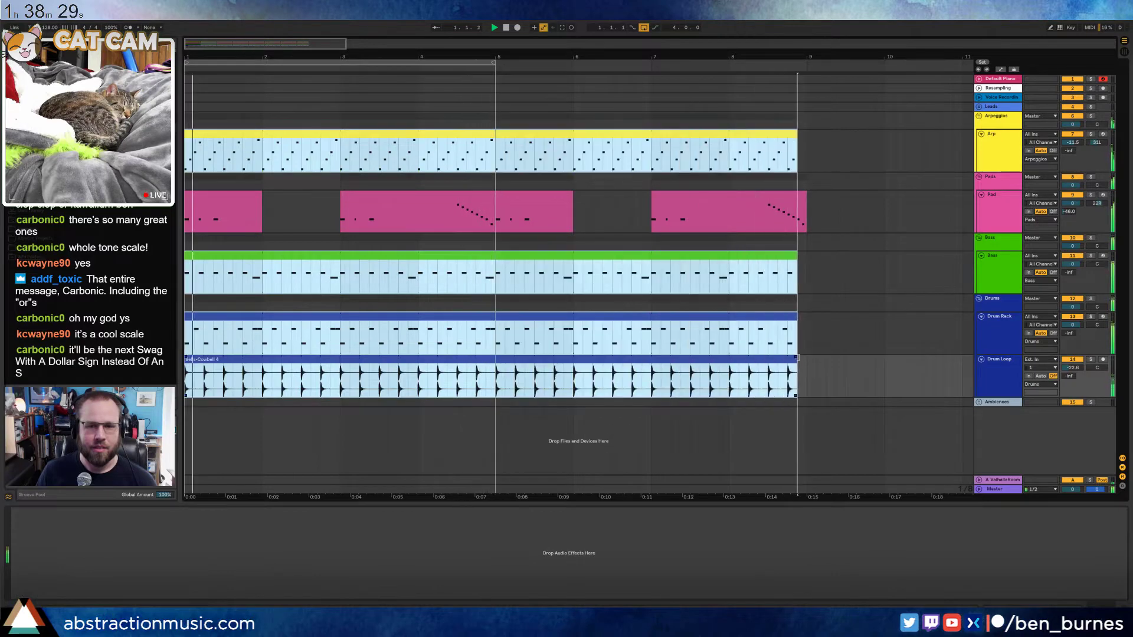
left_click_drag(495, 63, 807, 82)
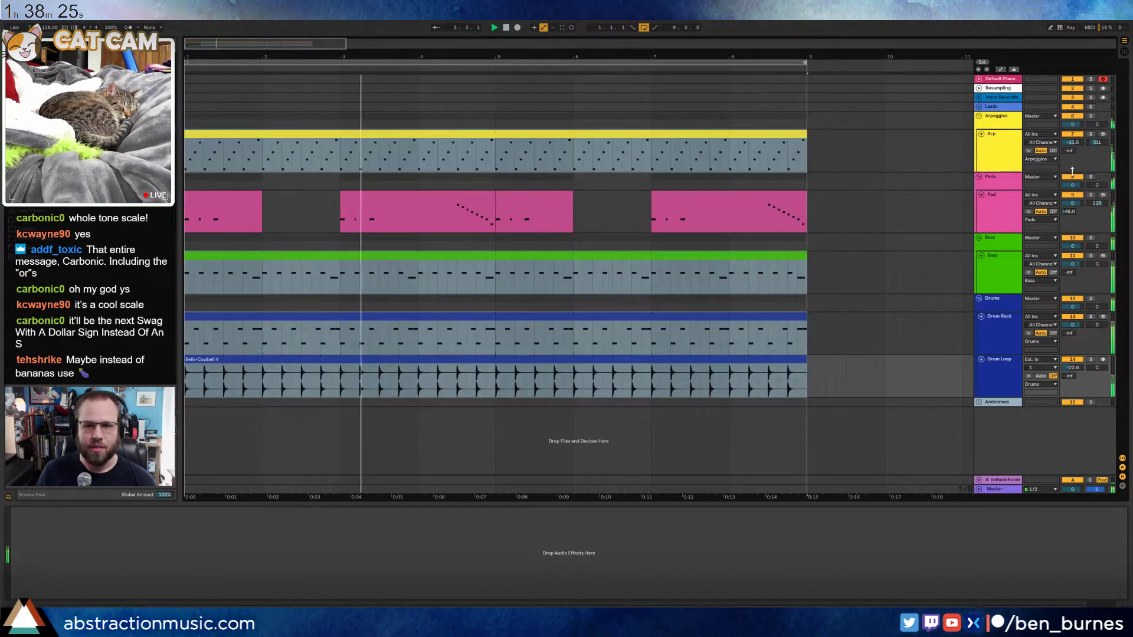
Center the Pad track's pan and raise the first two run notes in its last clip to G#4 and A#4
double_click(1096, 205)
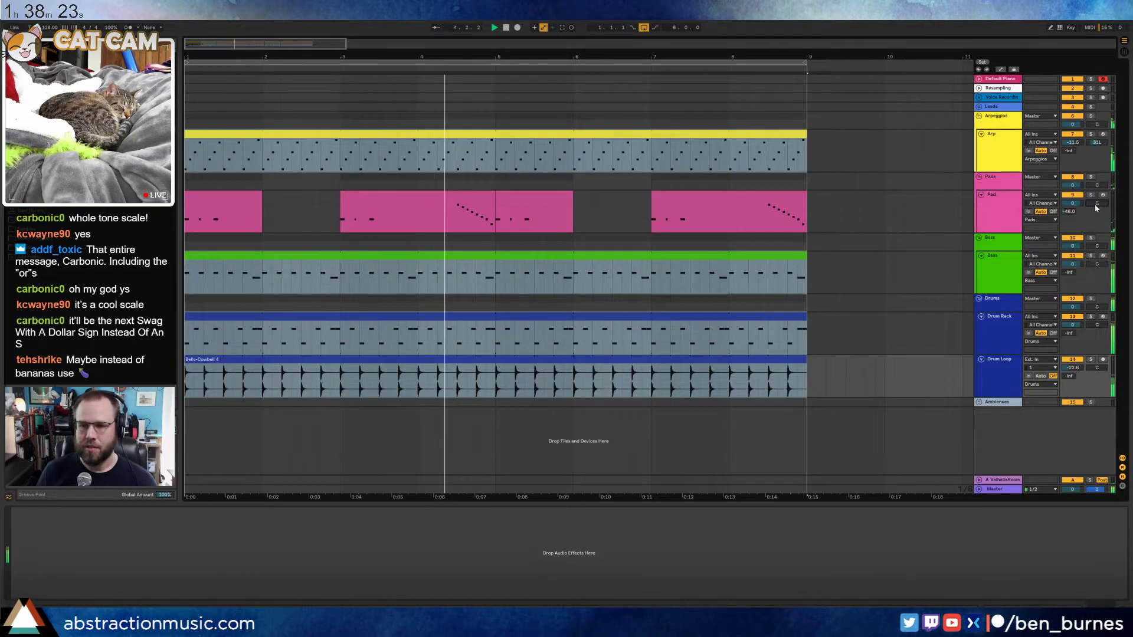
double_click(782, 203)
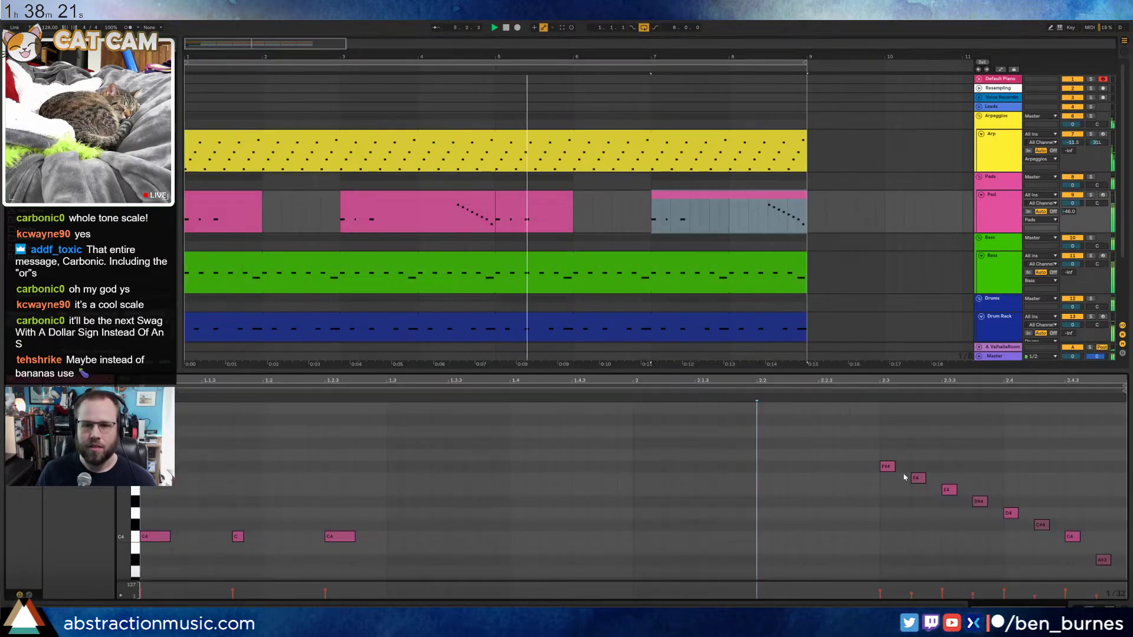
left_click(819, 442)
left_click_drag(885, 466, 918, 420)
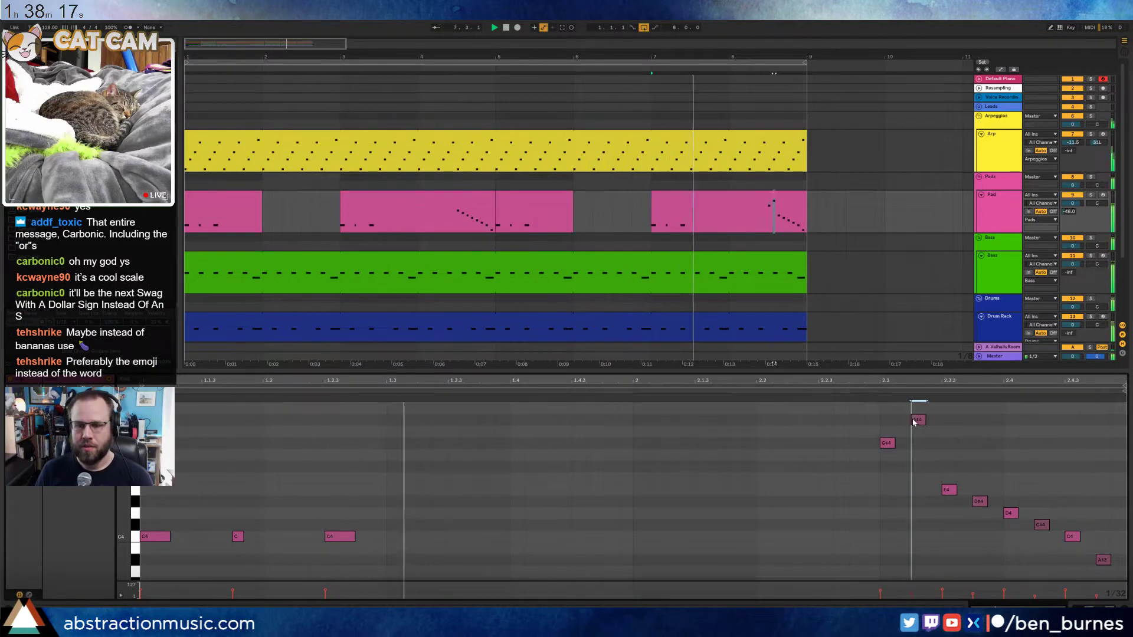
Delete the E4 to C4 notes of the last Pad clip's run and raise its final A#3 by an octave
left_click_drag(932, 465, 1068, 542)
key("Delete")
key("Delete")
left_click(1102, 560)
key("shift+Up")
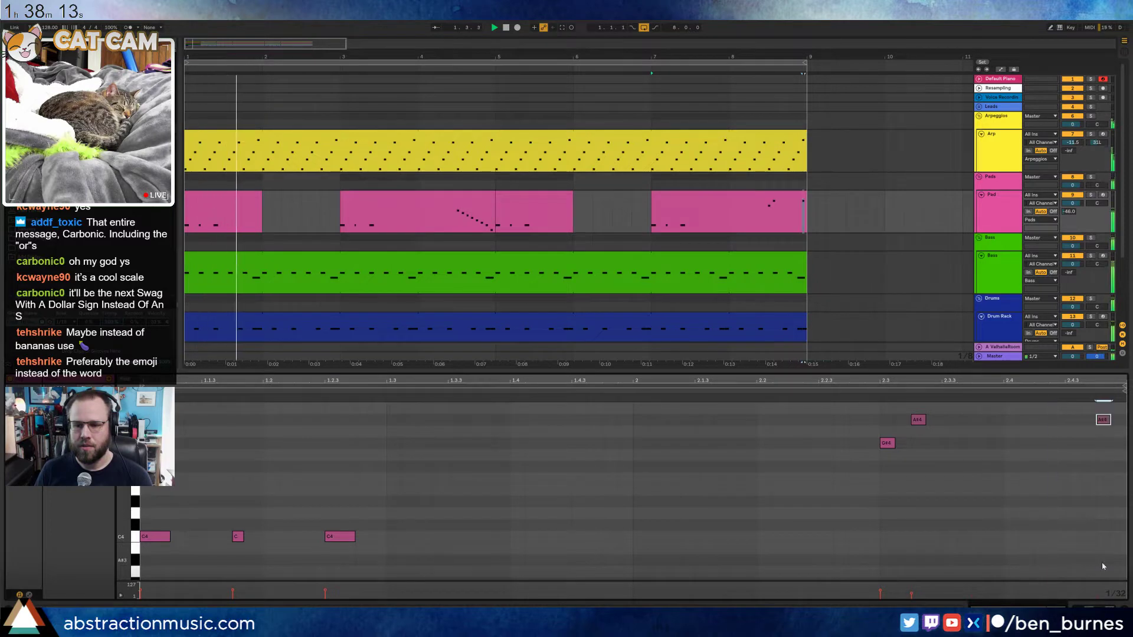
Add two A#4 notes between the second and final notes of the Pad's ending figure and adjust the last two notes' velocities
double_click(979, 420)
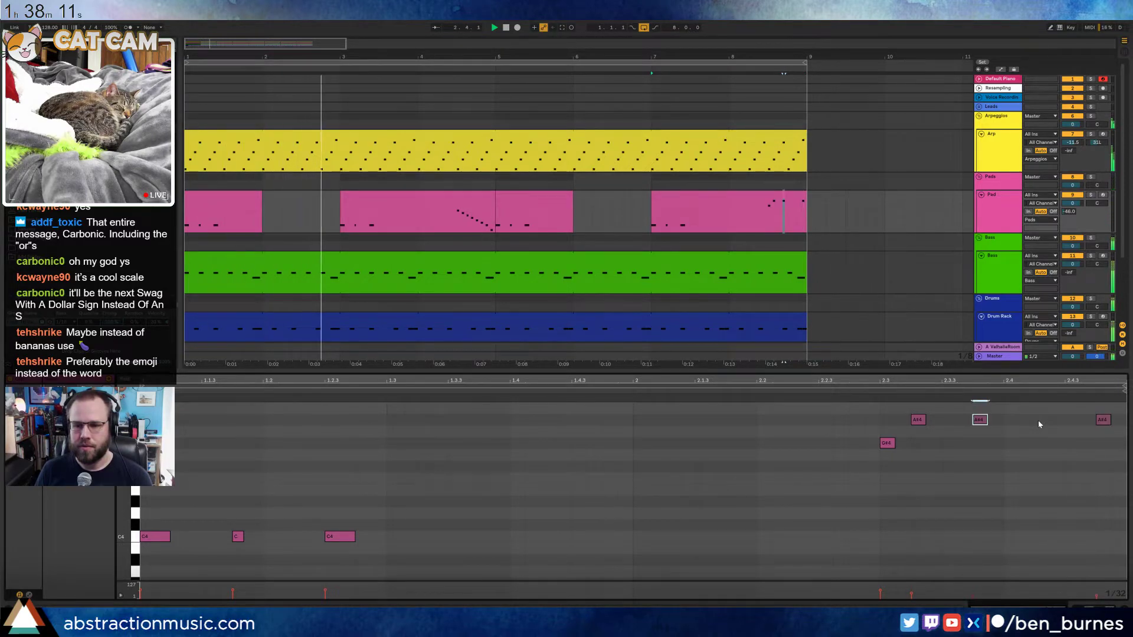
double_click(1040, 420)
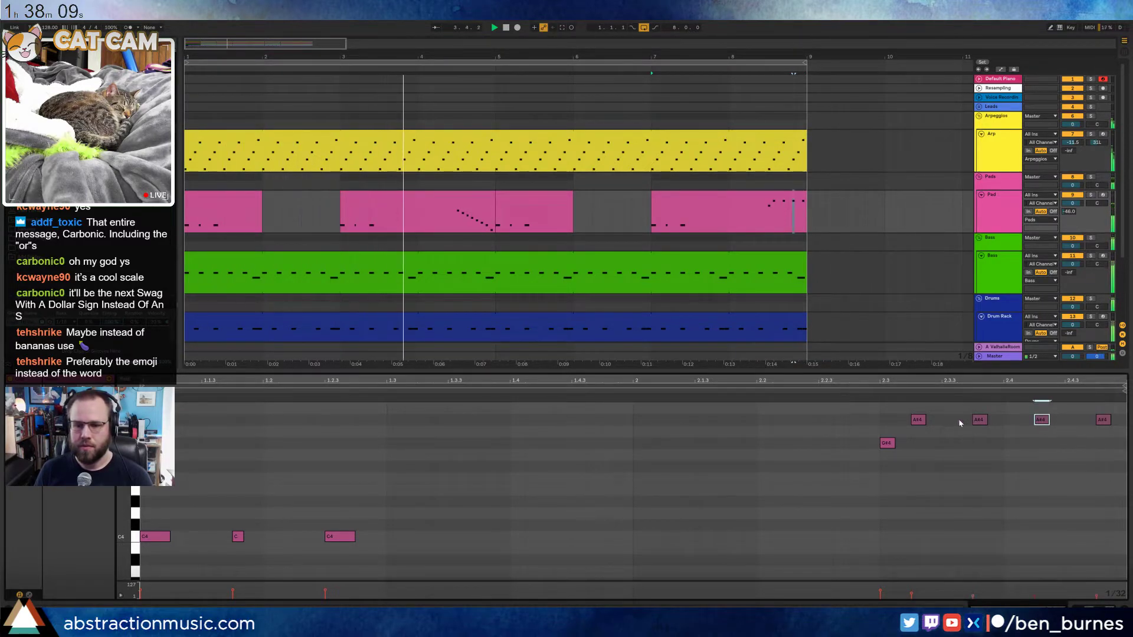
mouse_move(978, 423)
left_mouse_down()
mouse_move(978, 407)
mouse_move(1041, 413)
left_mouse_up()
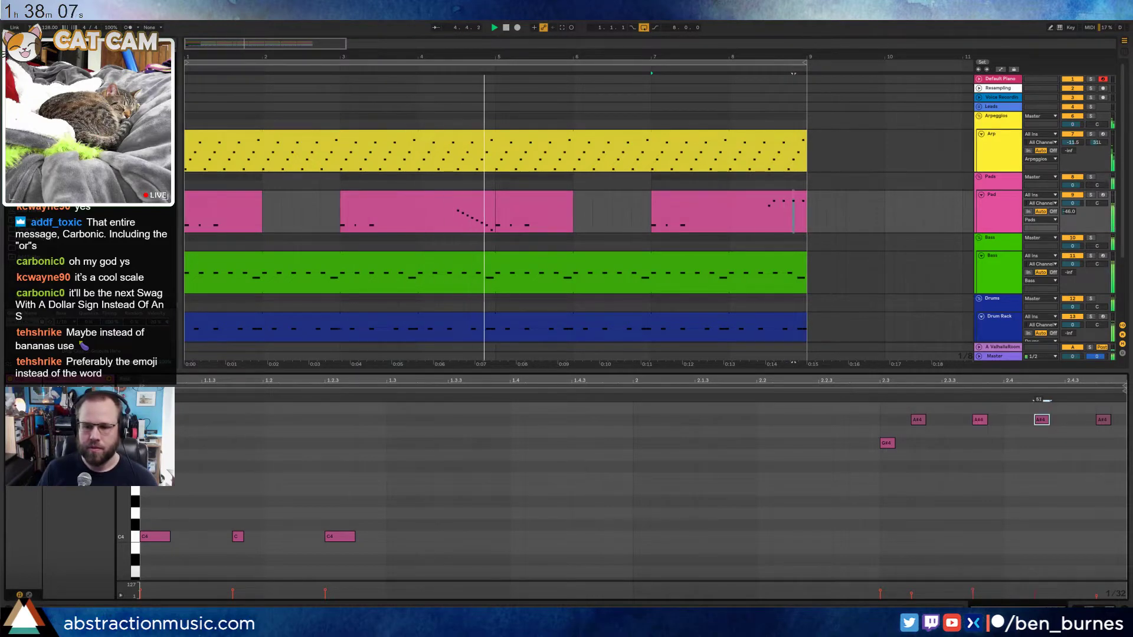
left_click(1104, 421)
left_click_drag(1105, 423, 1105, 413)
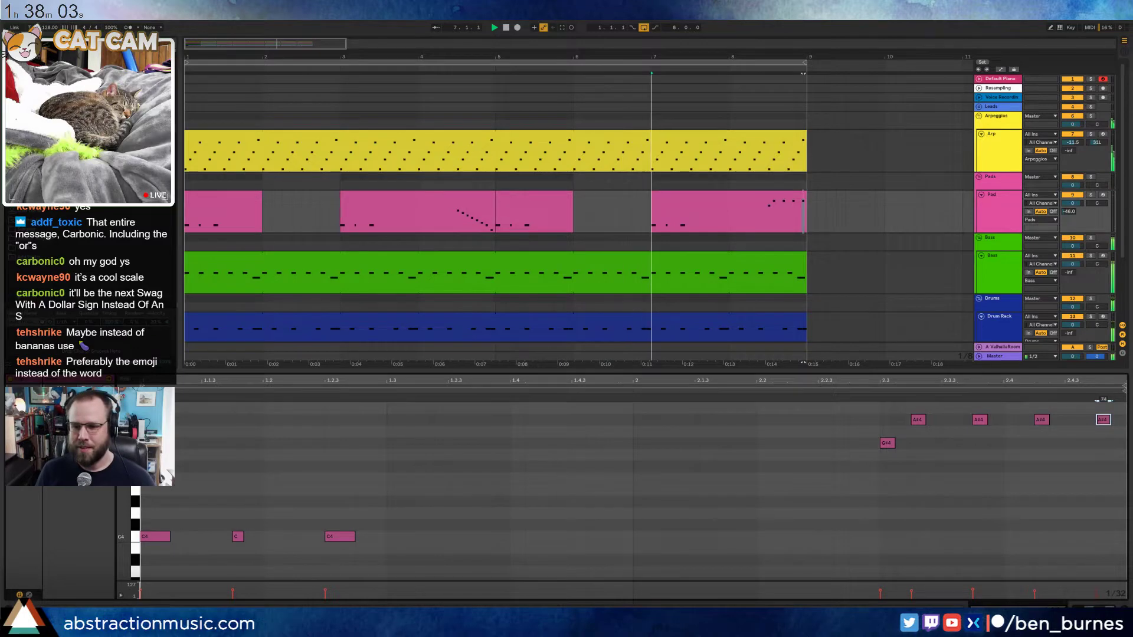
Lower the Pad's final note to A#3 and the note before it to C4, and play the loop
key("shift+Down")
left_click(1041, 420)
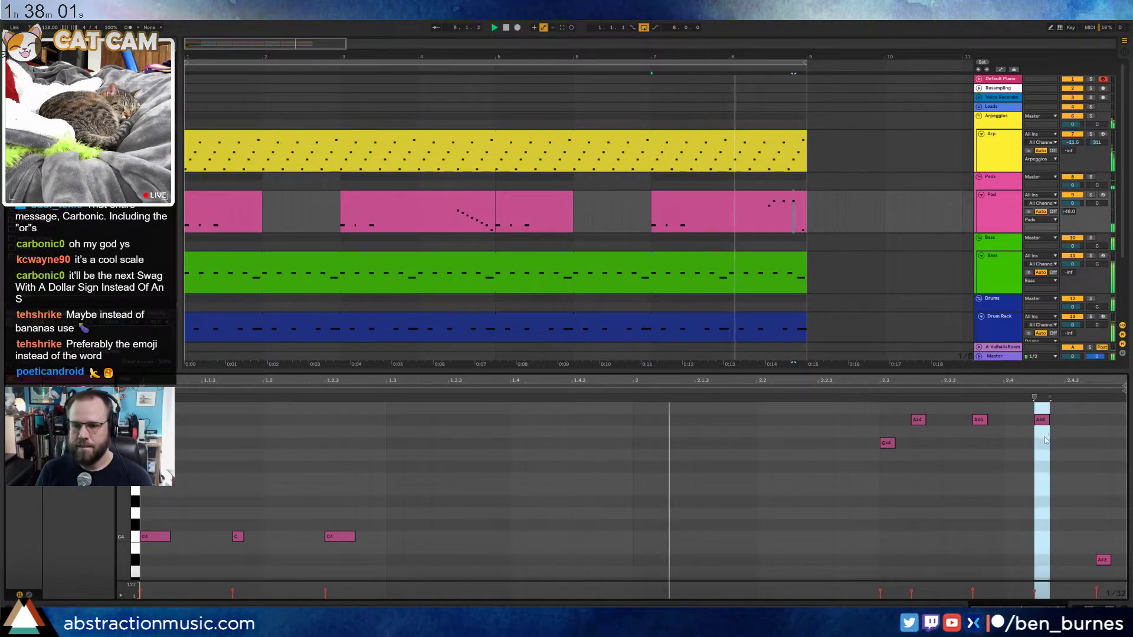
key("shift+Down")
key("Up")
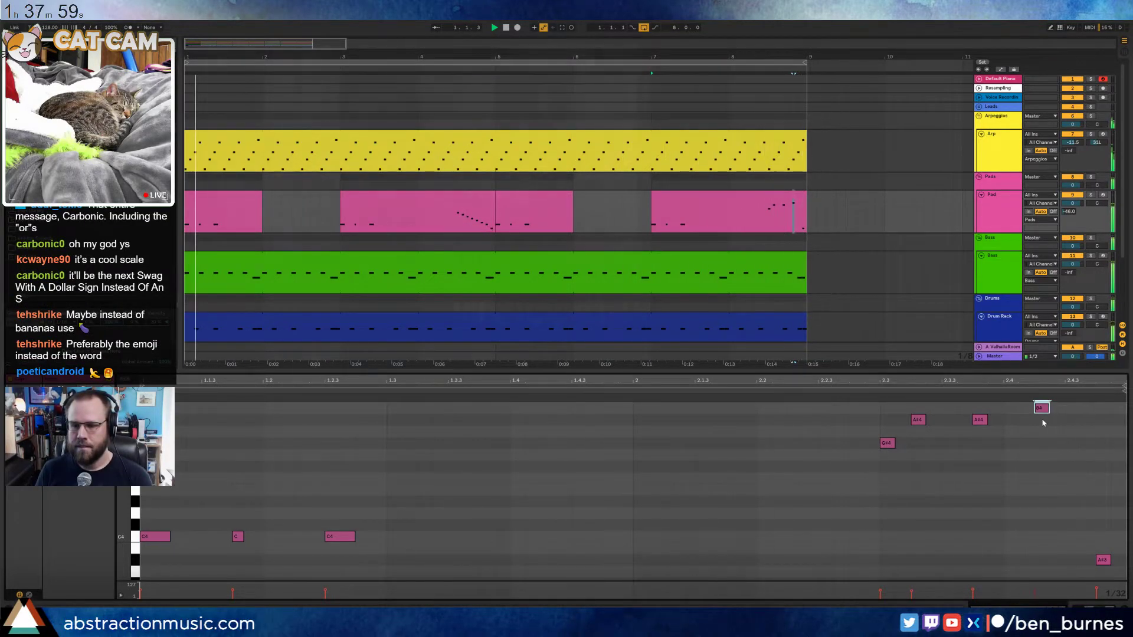
key("Up")
key("space")
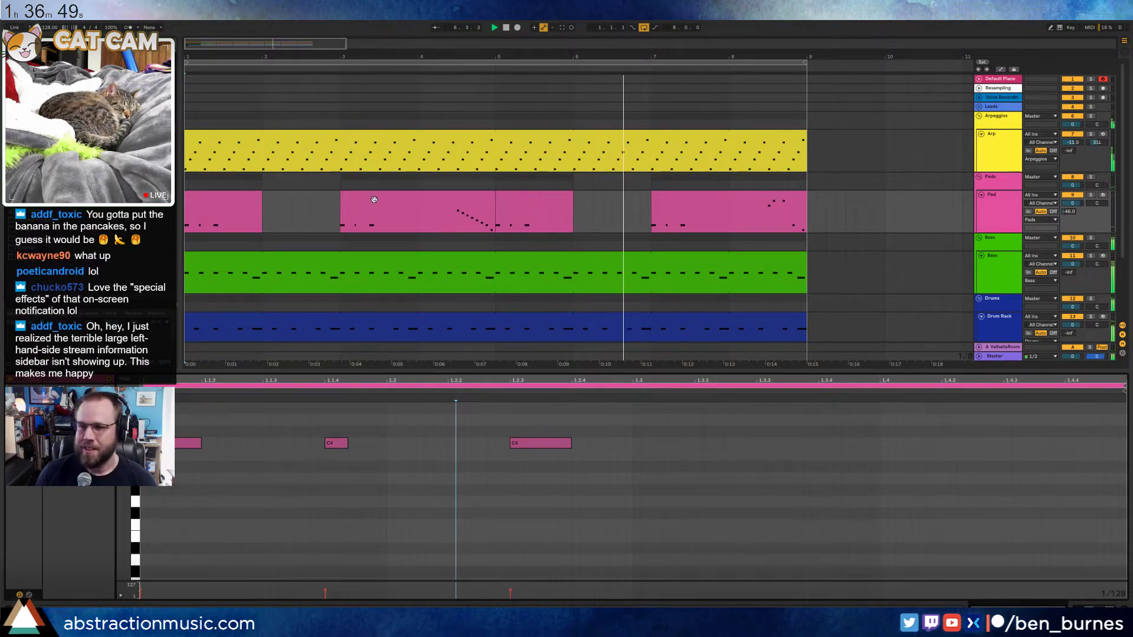
Reopen the last Pad clip and double the length of its G#4 and second A#4 notes
left_click(778, 194)
left_click(778, 193)
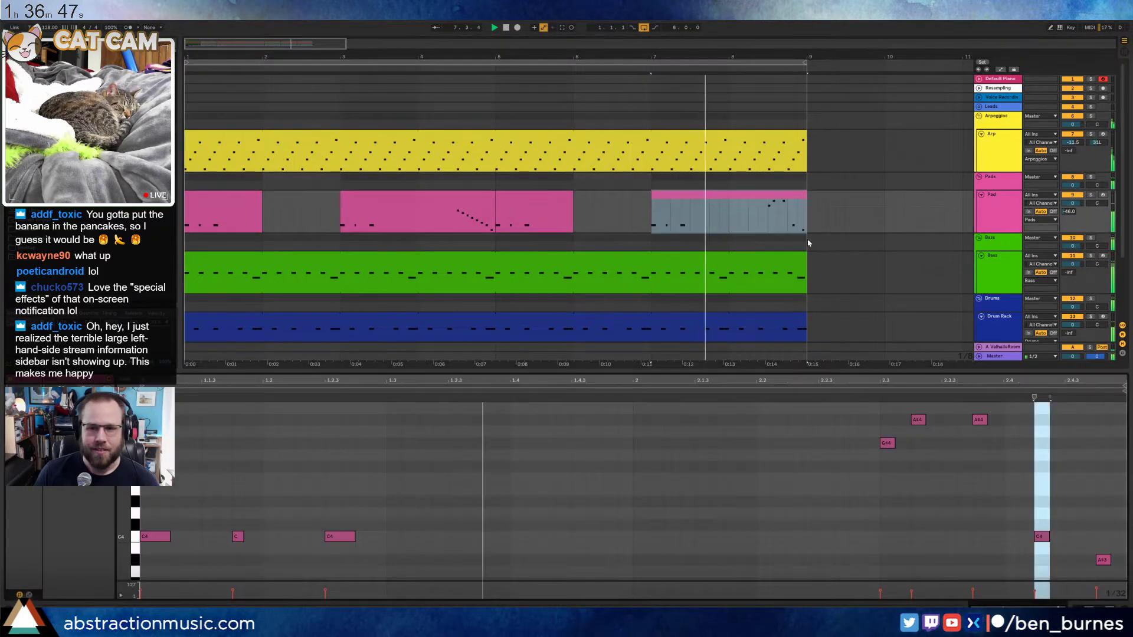
left_click_drag(896, 443, 910, 442)
left_click(979, 420)
left_click_drag(997, 421, 1013, 421)
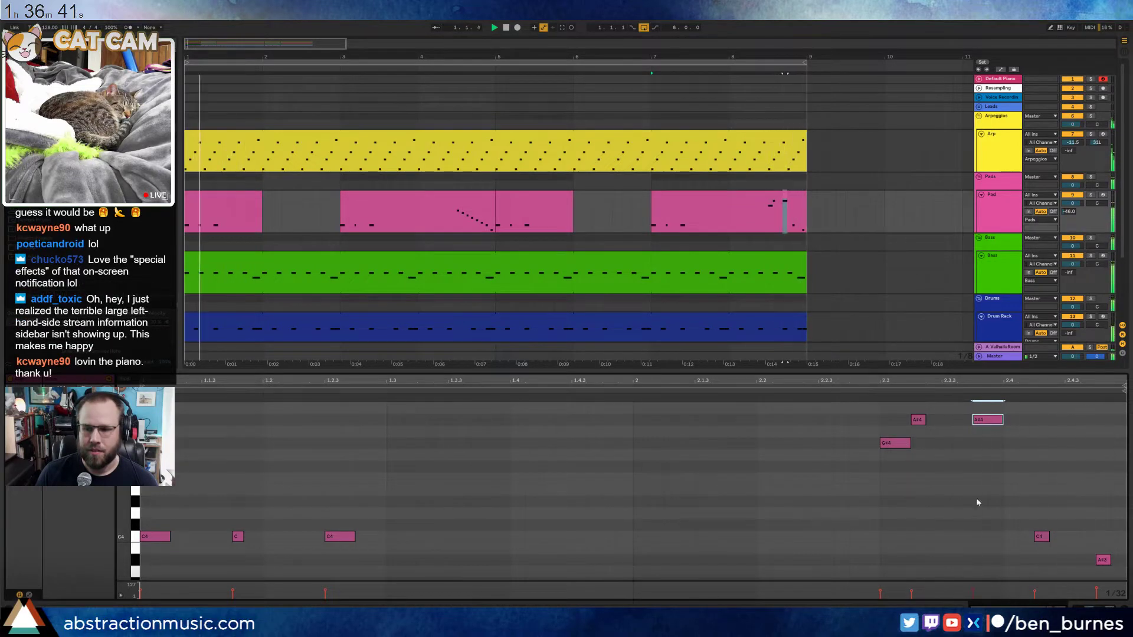
Double the length of the last Pad clip's final two notes, C4 and A#3, and return to the device view
left_click_drag(1049, 536, 1126, 561)
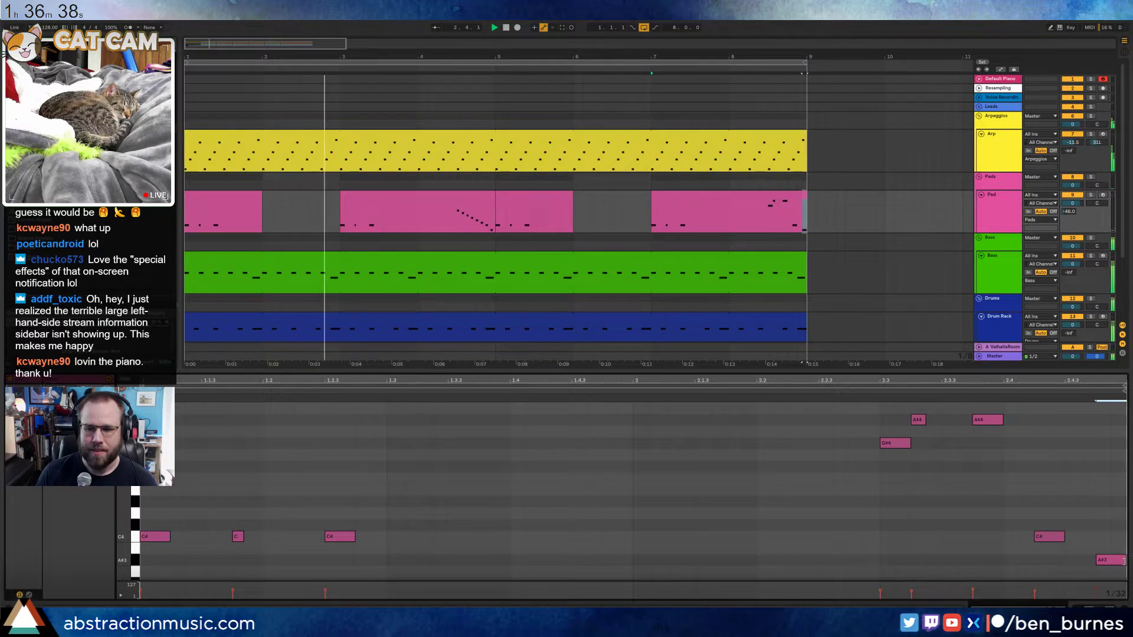
left_click(863, 393)
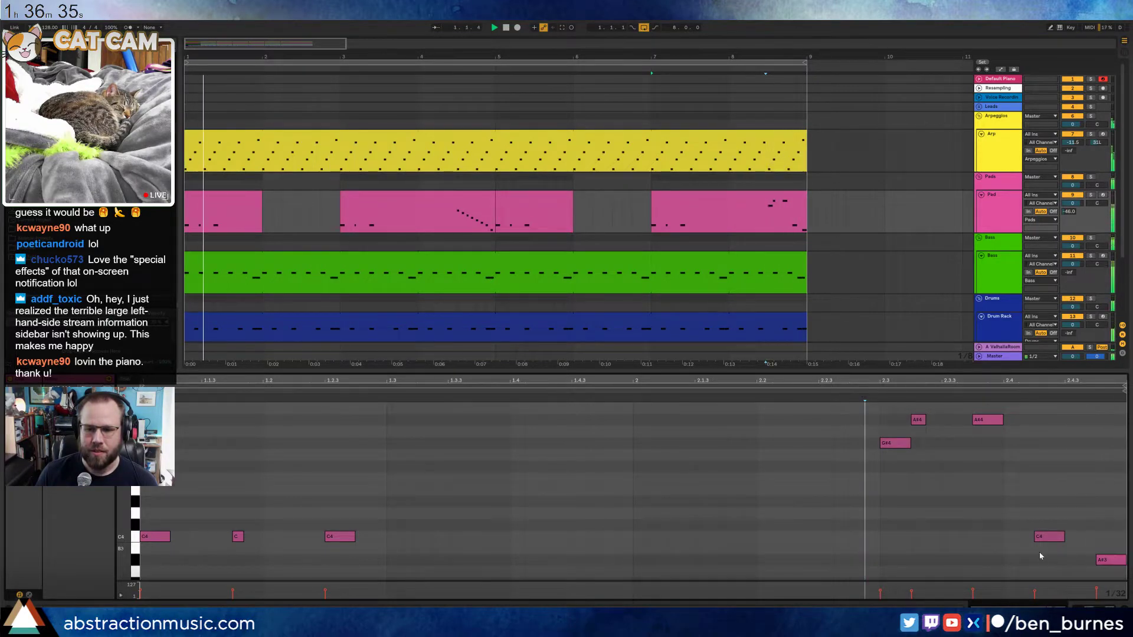
key("shift+Tab")
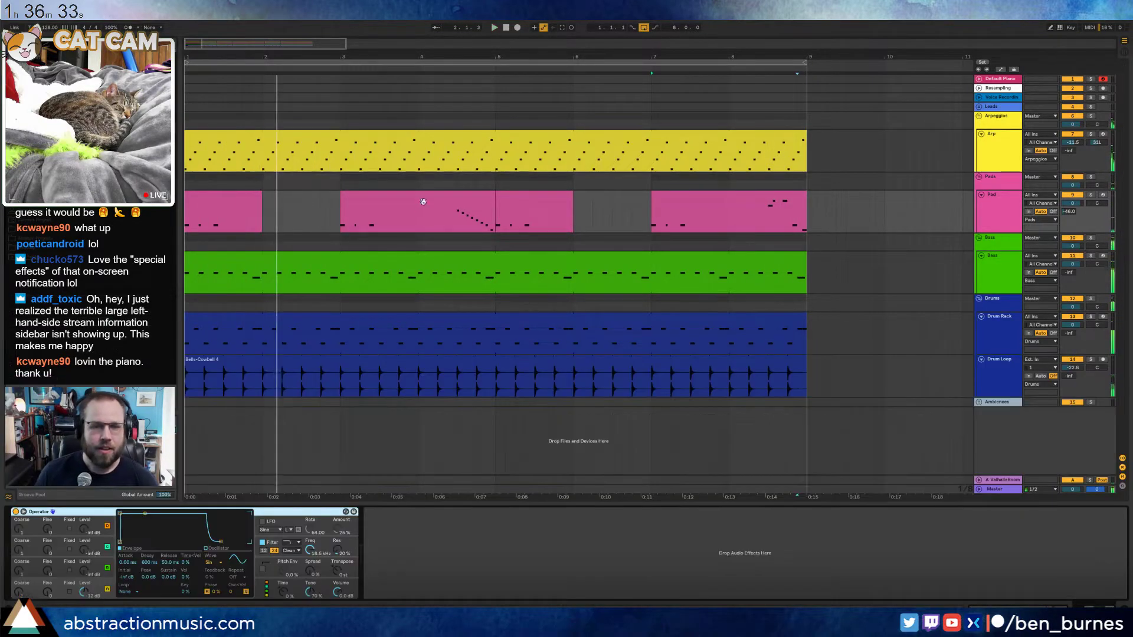
Move all the Pad clips to bar 1 of the Lead track in the Leads group and recolour them blue
left_click(1011, 223)
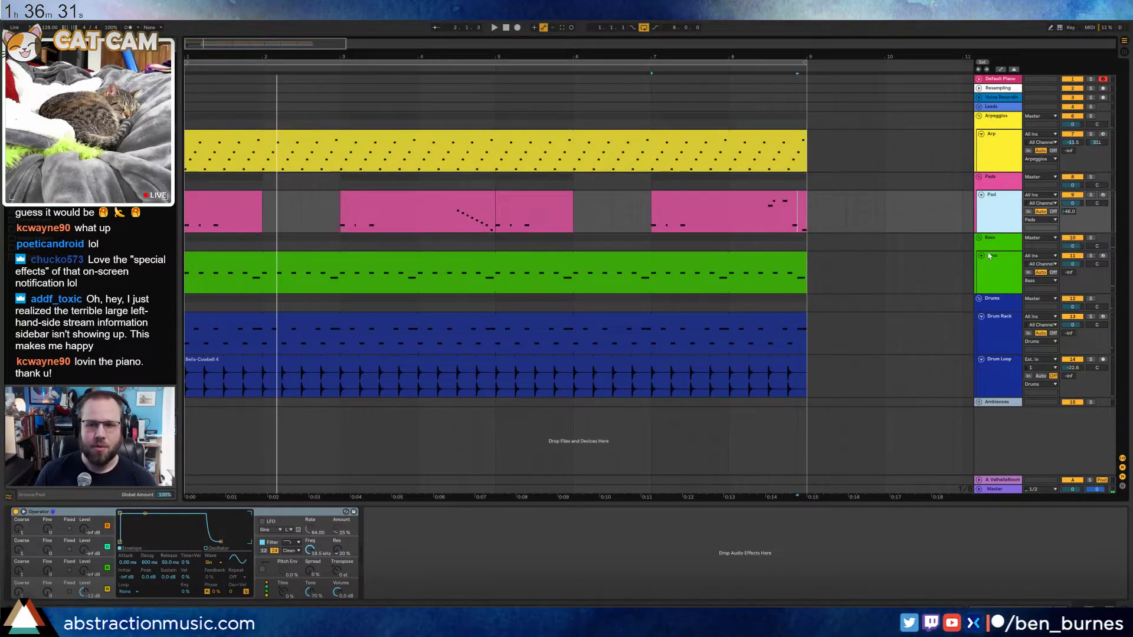
left_click(979, 108)
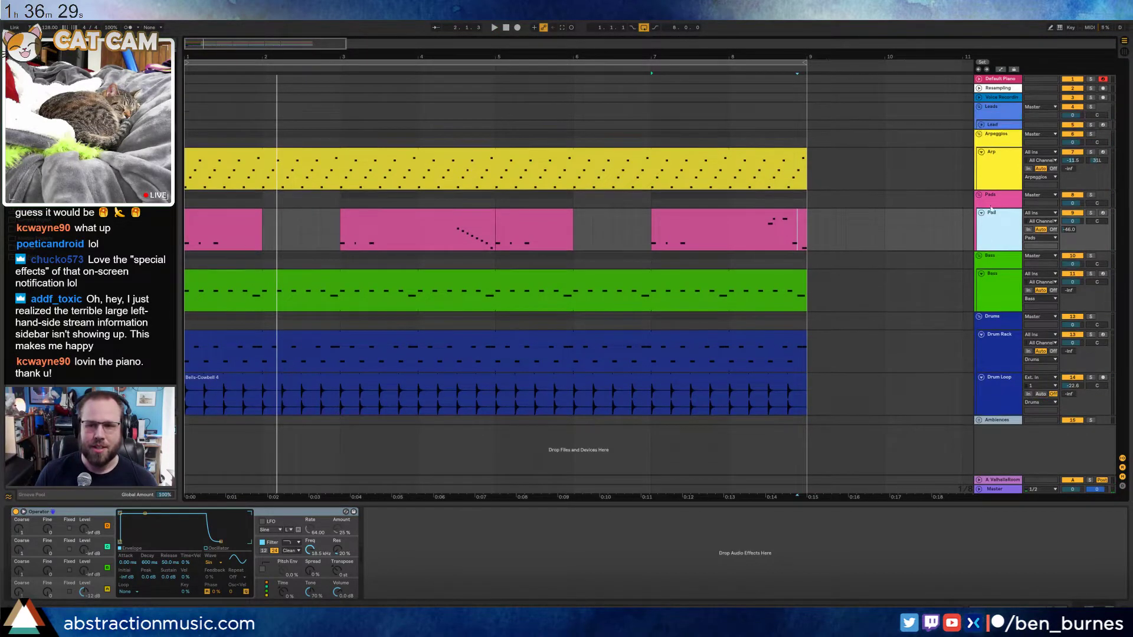
left_click(982, 125)
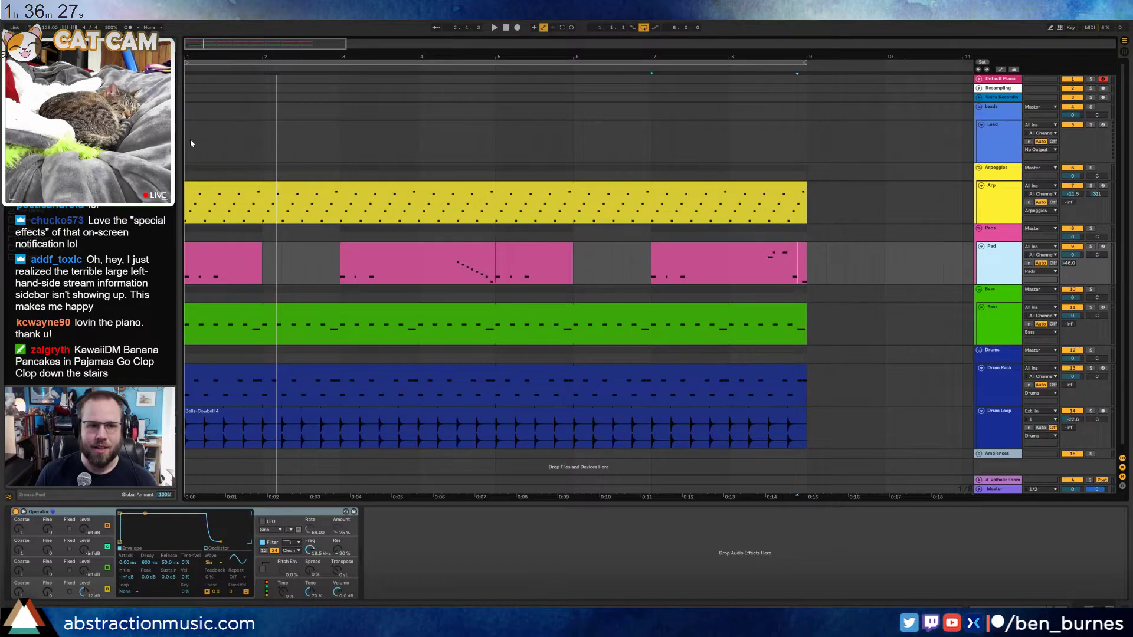
left_click_drag(190, 142, 778, 152)
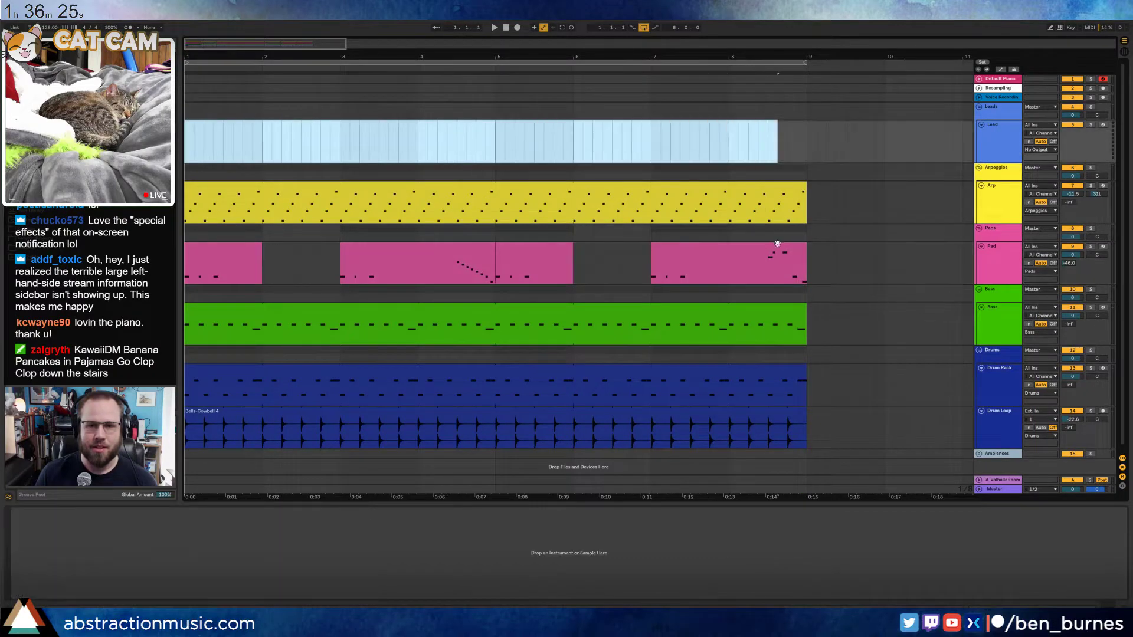
left_click(777, 244)
left_click(239, 245, "shift")
key("ctrl+x")
left_click(190, 150)
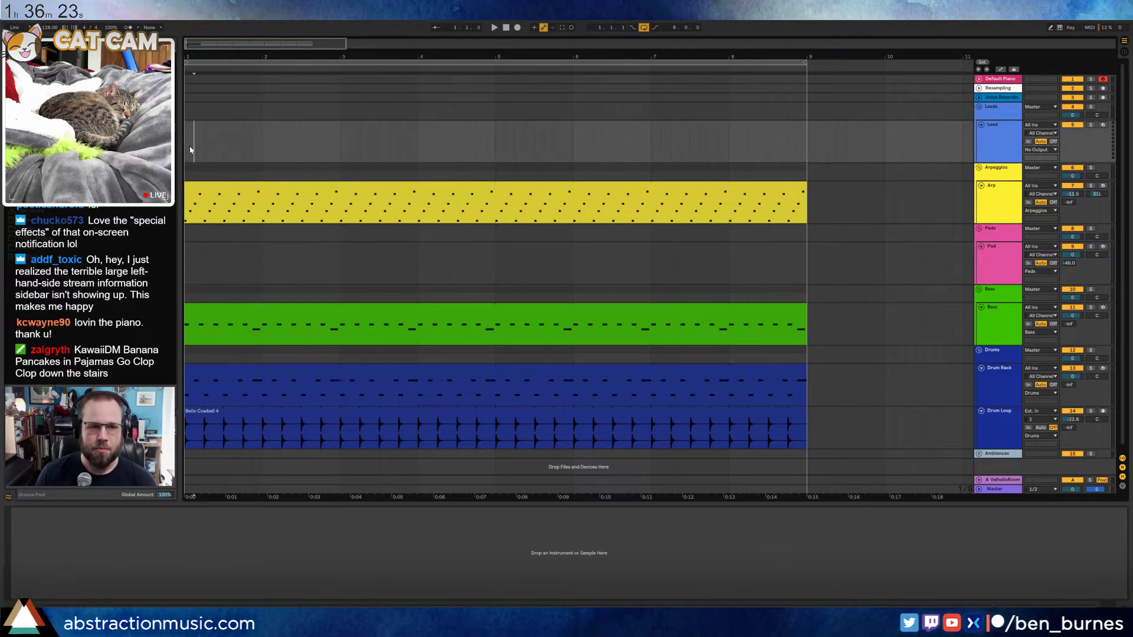
key("ctrl+v")
right_click(743, 129)
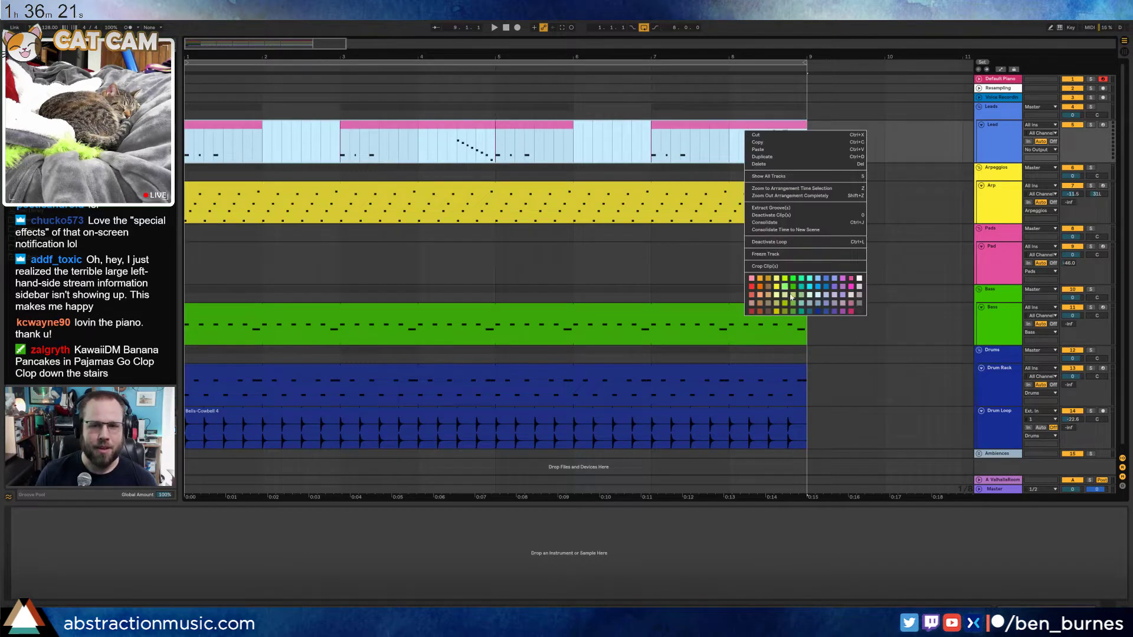
left_click(826, 282)
Move the Operator instrument from the Pad track to the Lead track
left_click(661, 263)
left_click(995, 263)
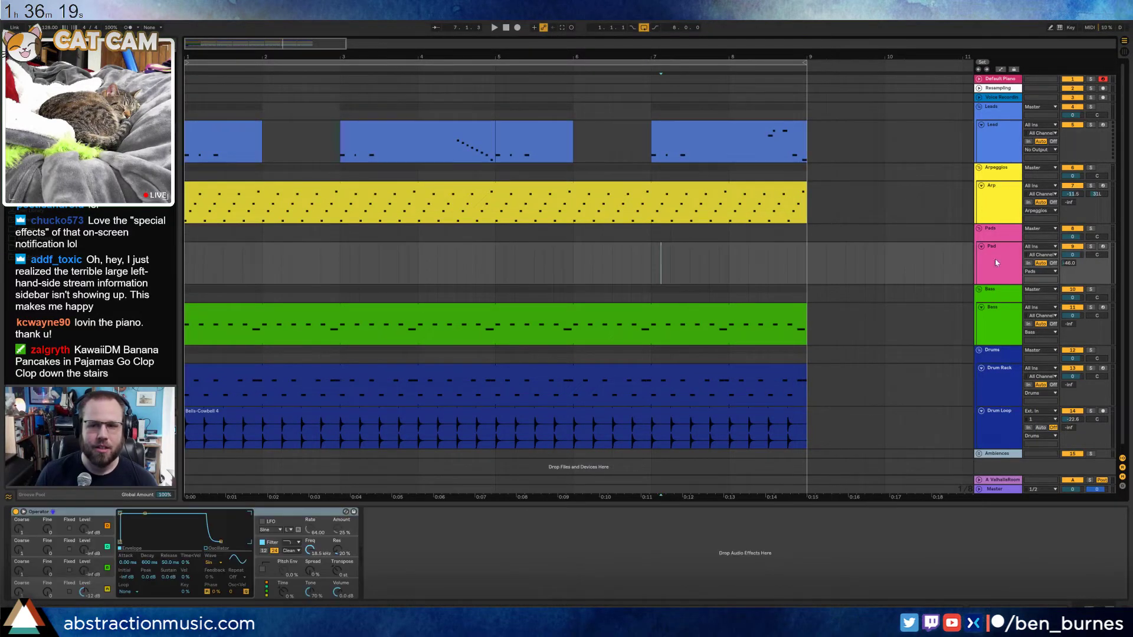
left_click(308, 517)
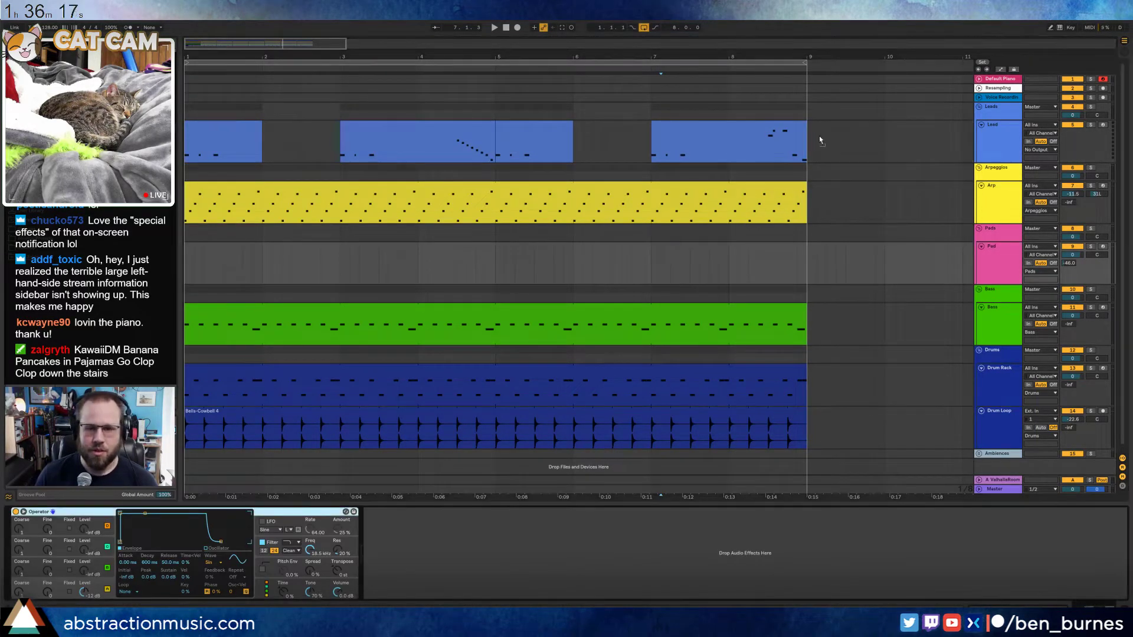
left_click(636, 145)
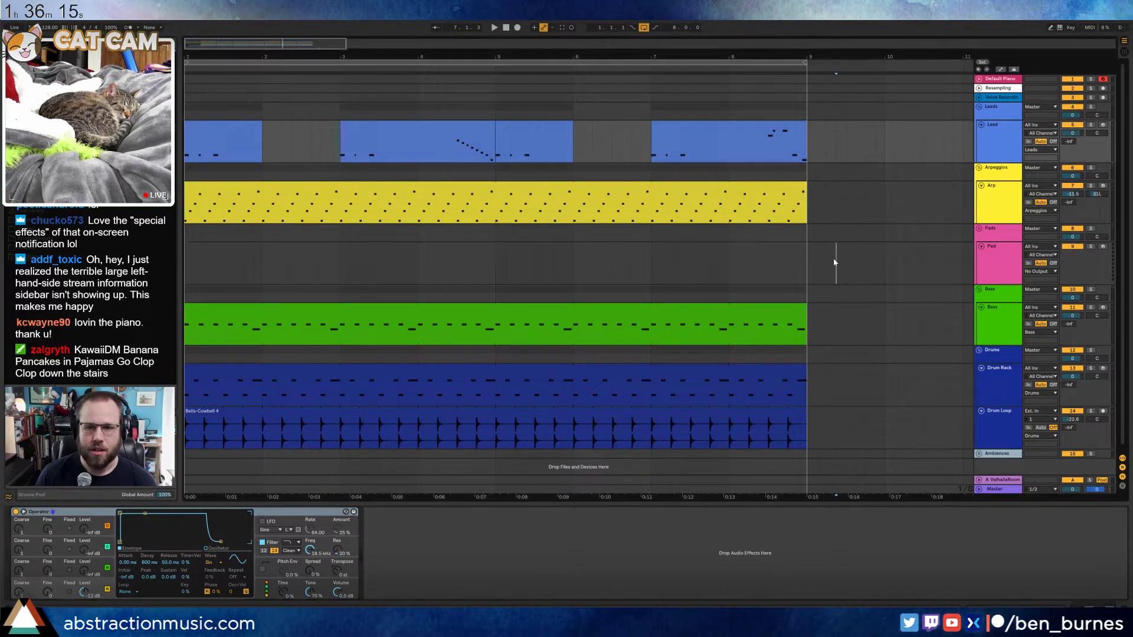
left_click(836, 272)
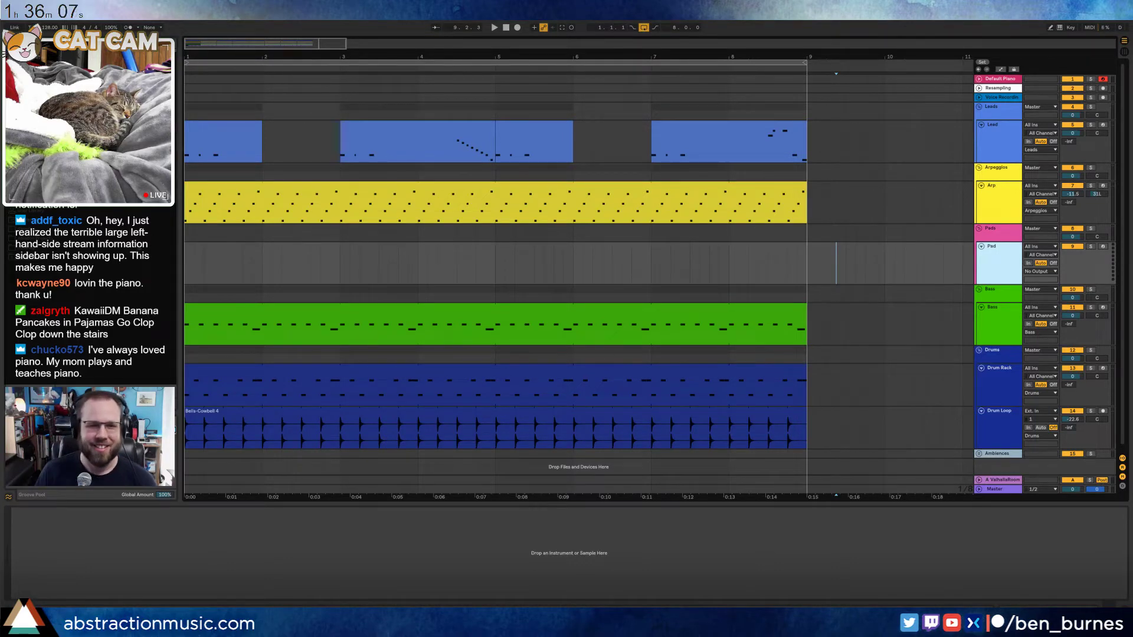
Create an empty one-bar MIDI clip at bar 2 of the Pad track and duplicate the first four bars to repeat it at bar 6
left_click(203, 267)
left_click_drag(203, 266, 496, 275)
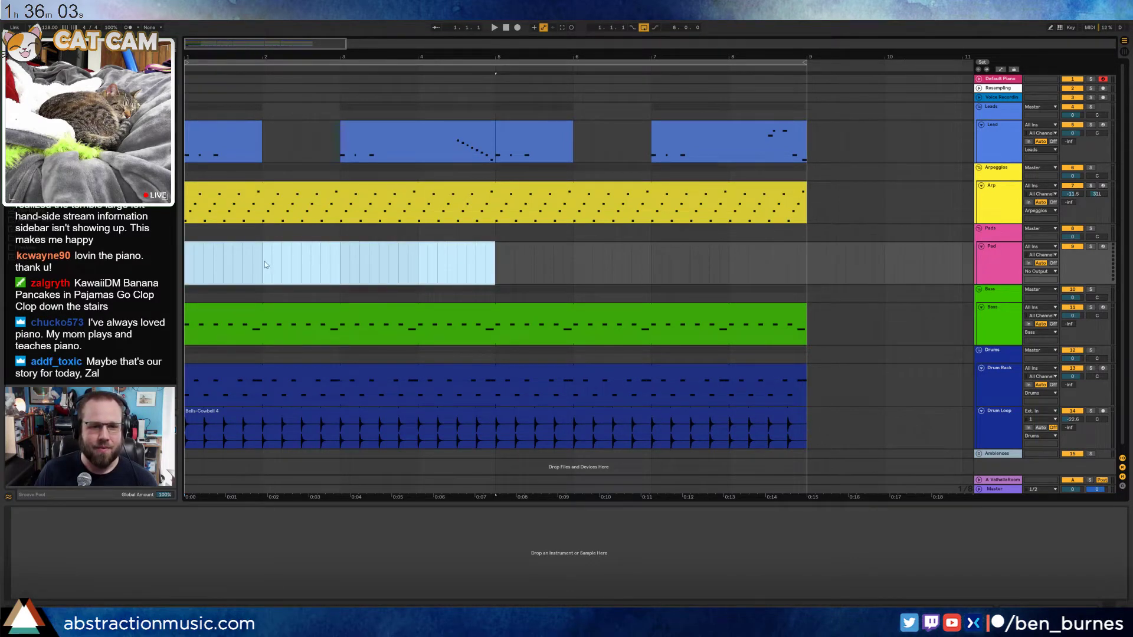
left_click_drag(263, 268, 341, 271)
key("ctrl+shift+m")
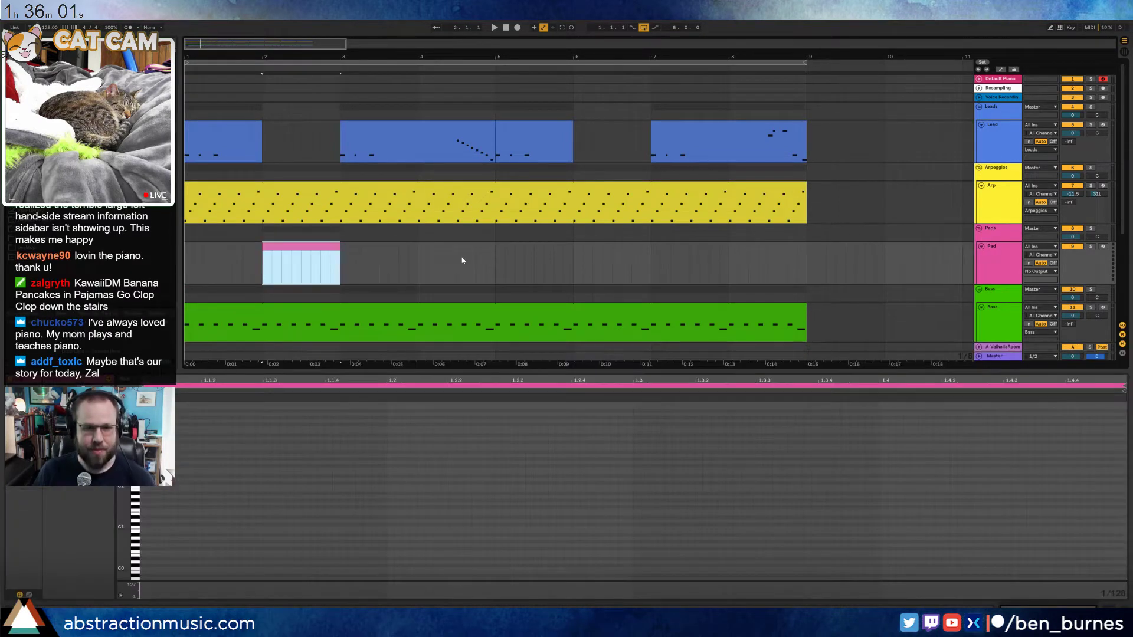
left_click_drag(493, 268, 181, 260)
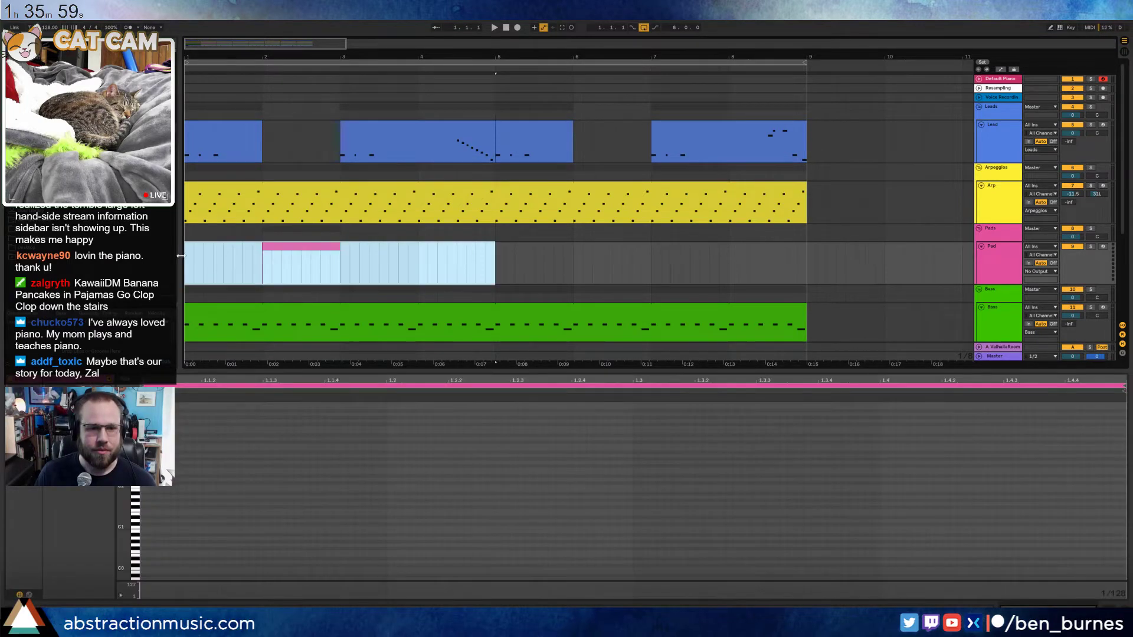
key("ctrl+d")
Draw a half-bar G4 note at the start of the bar 2 Pad clip and stack a copy on C5
left_click(307, 260)
left_click_drag(123, 495, 126, 587)
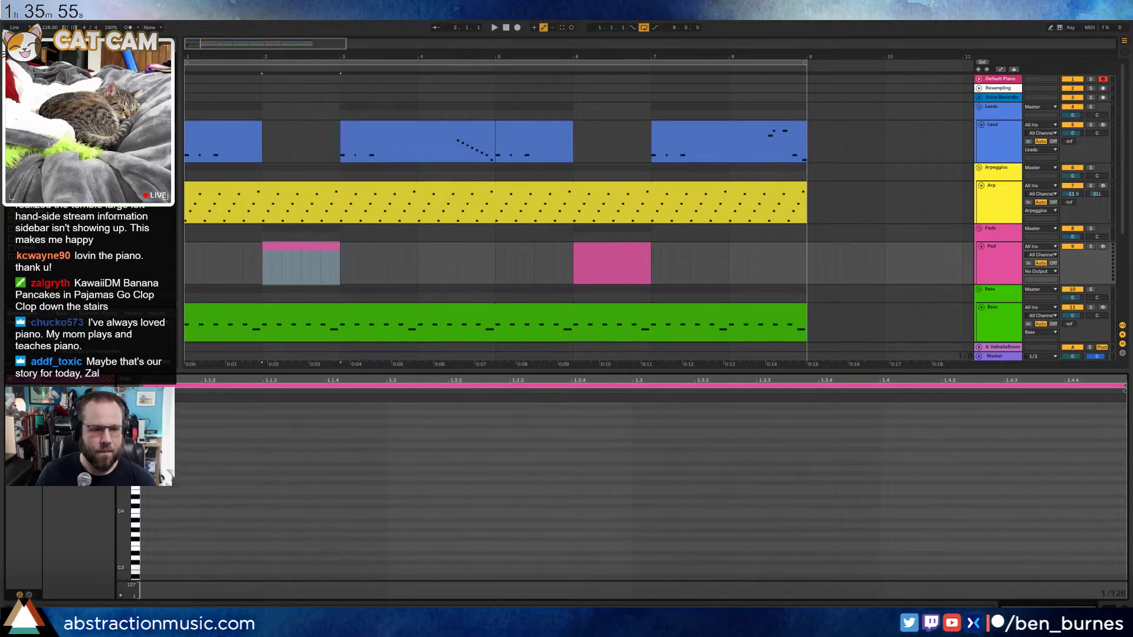
left_click_drag(142, 477, 633, 477)
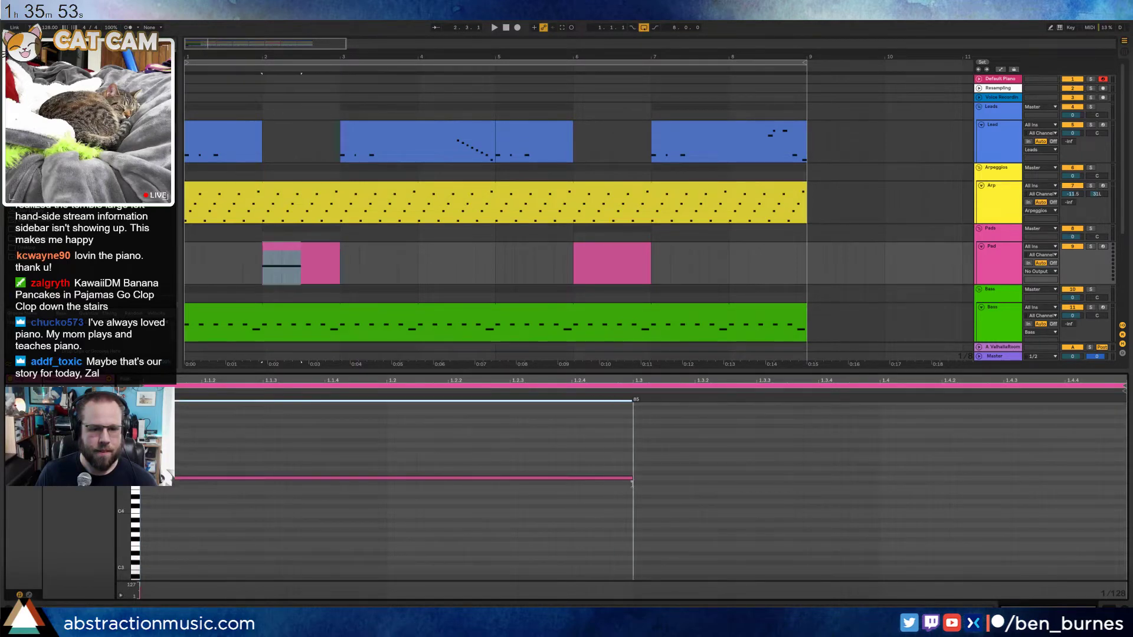
key("ctrl+c")
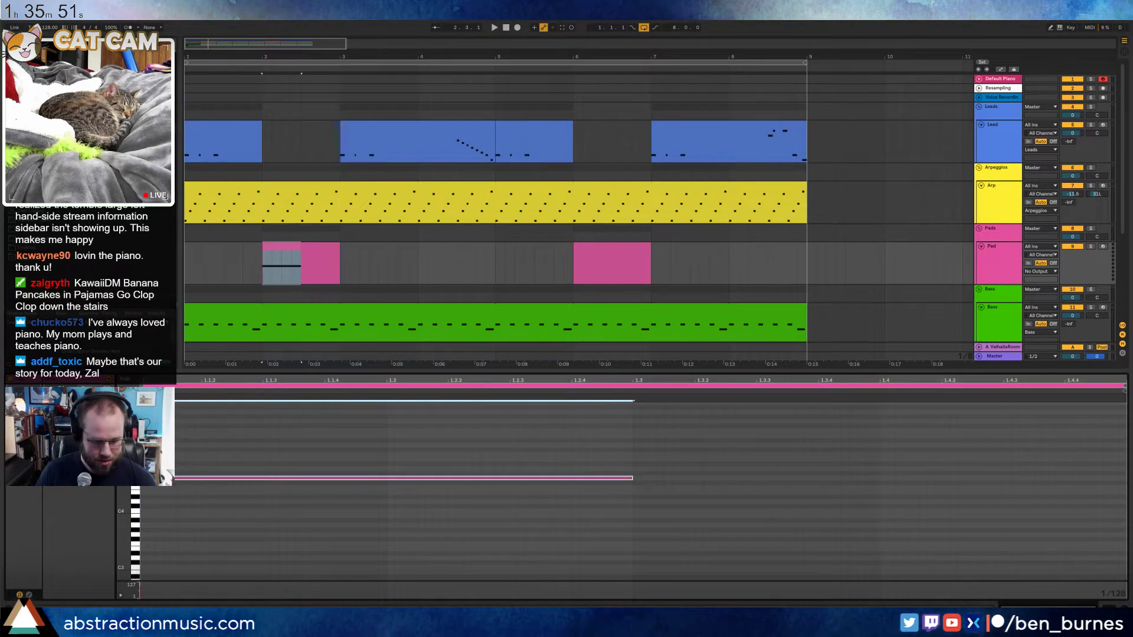
key("ctrl+v")
key("Up")
key("Up")
key("Up")
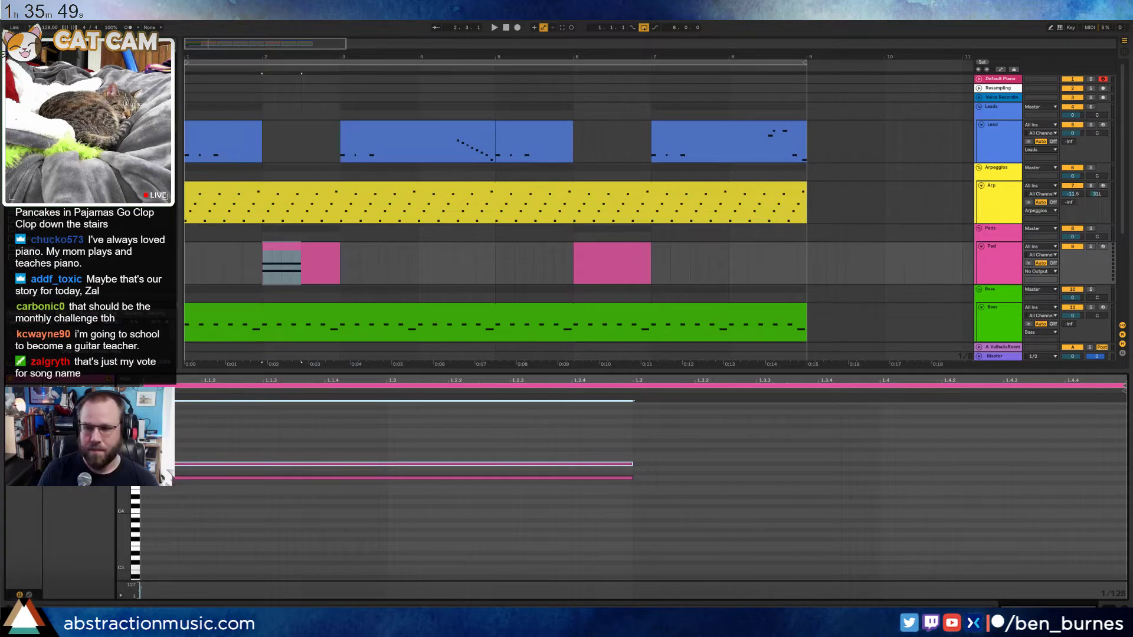
key("Up")
key("Up")
Stack two more copies of the note on D#5 and A#5 to complete the four-note Pad chord
key("ctrl+v")
key("Up")
key("Up")
key("Up")
key("Up")
key("Up")
key("Up")
key("Up")
key("Up")
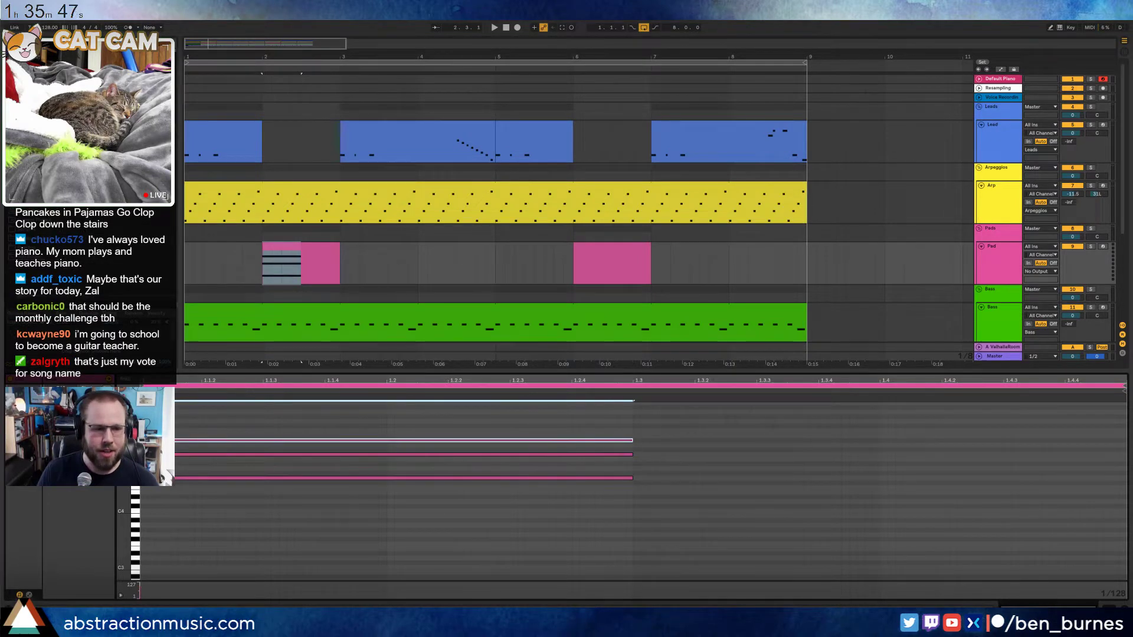
key("ctrl+v")
key("shift+Up")
key("Up")
key("Up")
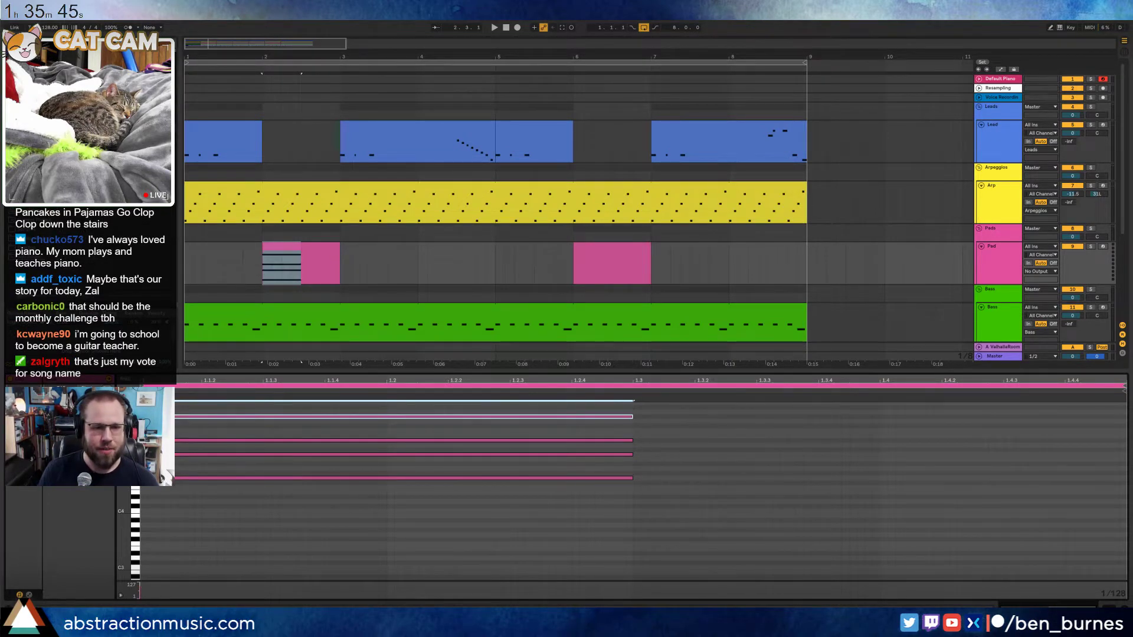
key("Up")
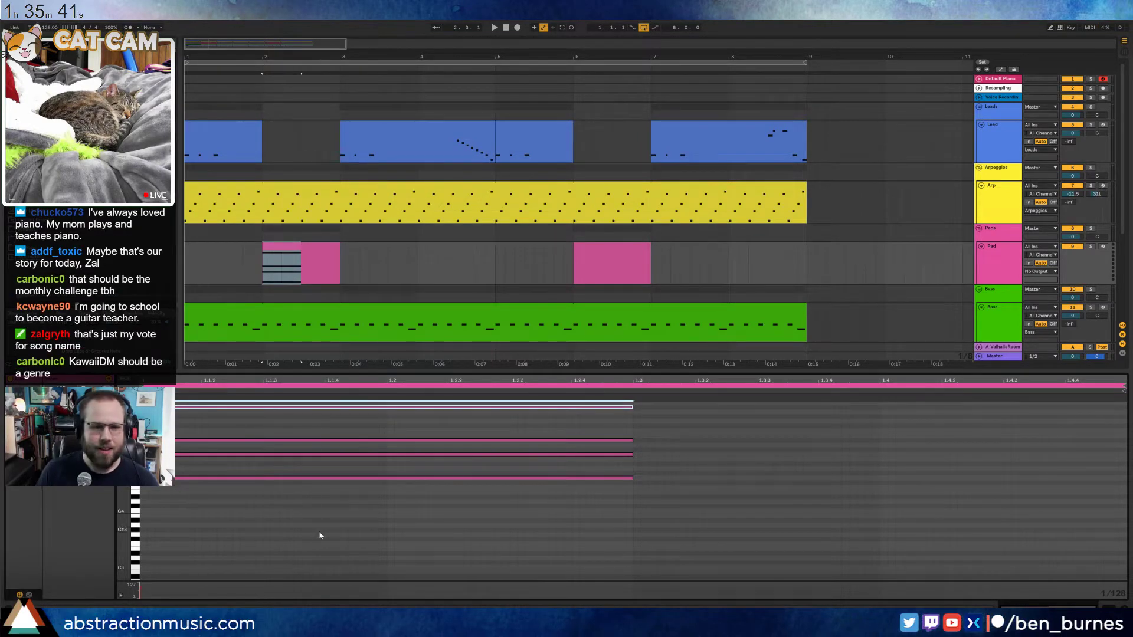
Select all four chord notes and extend them to three beats, ending at 1.4
left_click_drag(321, 534, 160, 405)
scroll(160, 405, "up", 2)
scroll(155, 437, "down", 2)
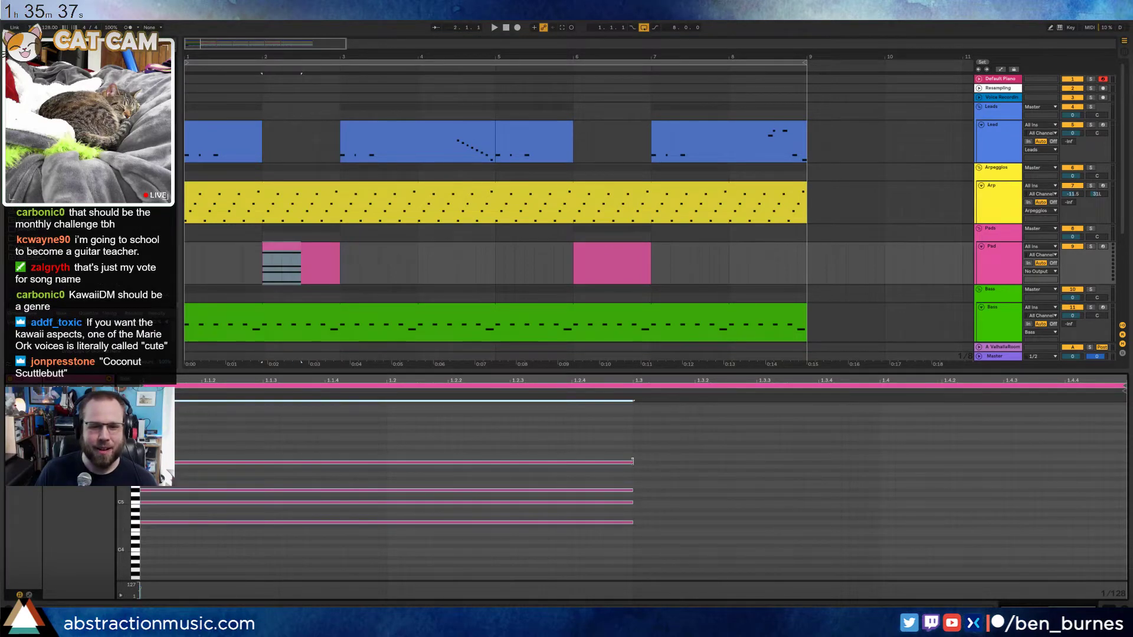
left_click_drag(634, 461, 879, 460)
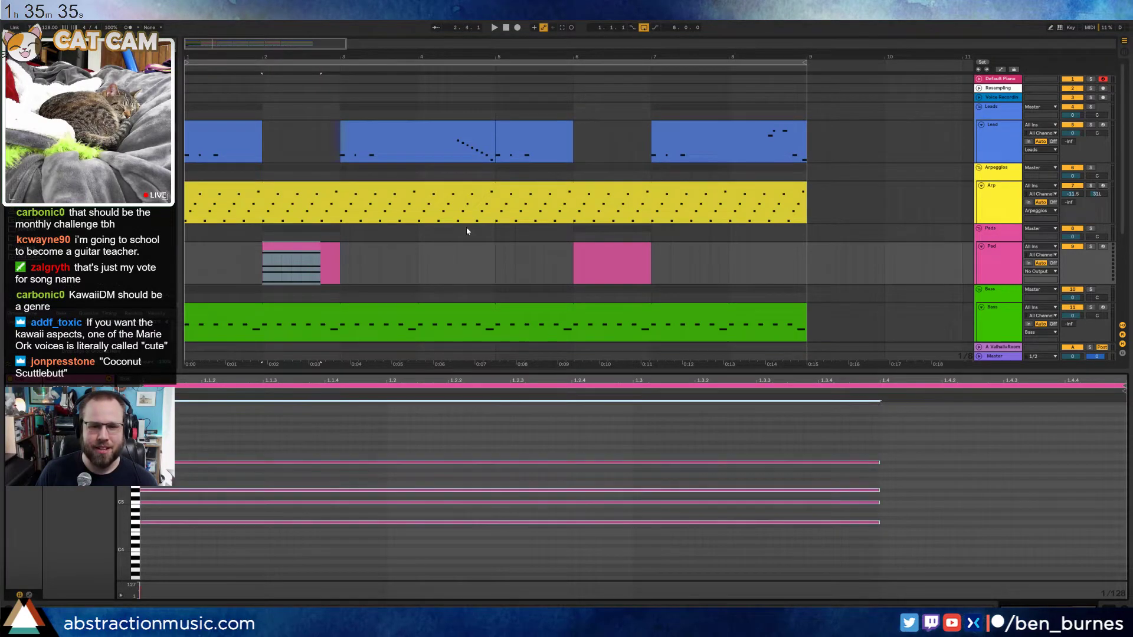
Copy the bar 2 Pad chord clip over the empty Pad clip at bar 6
left_click(326, 247)
key("ctrl+c")
left_click(612, 254)
key("ctrl+v")
Search the browser for "analog" and load the Analog instrument on the Pad track
key("shift+Tab")
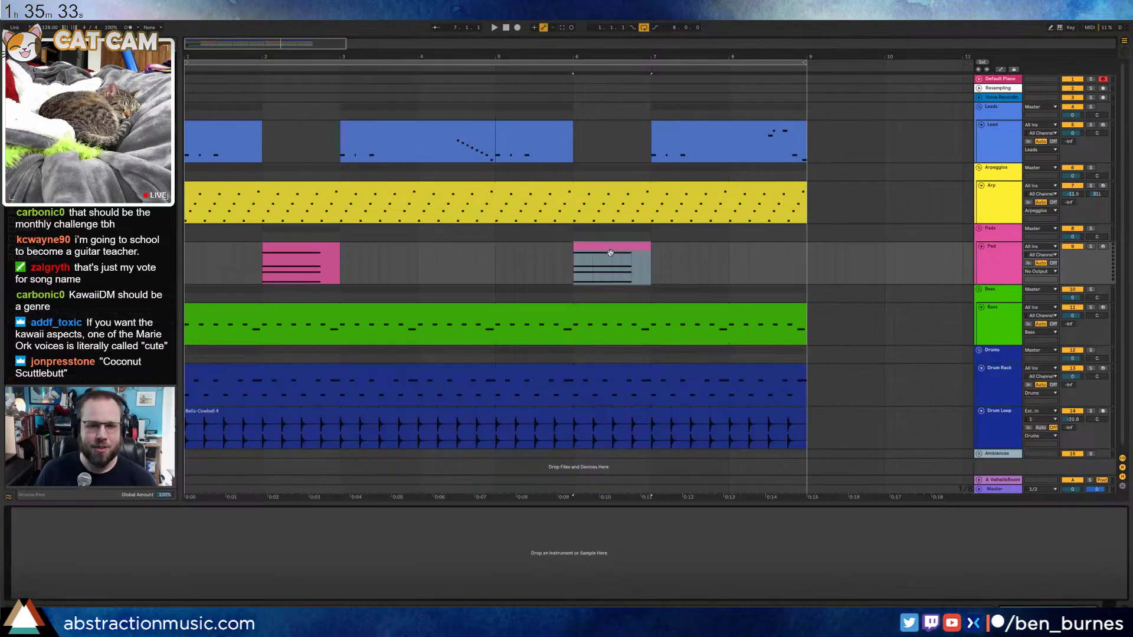
left_click(998, 269)
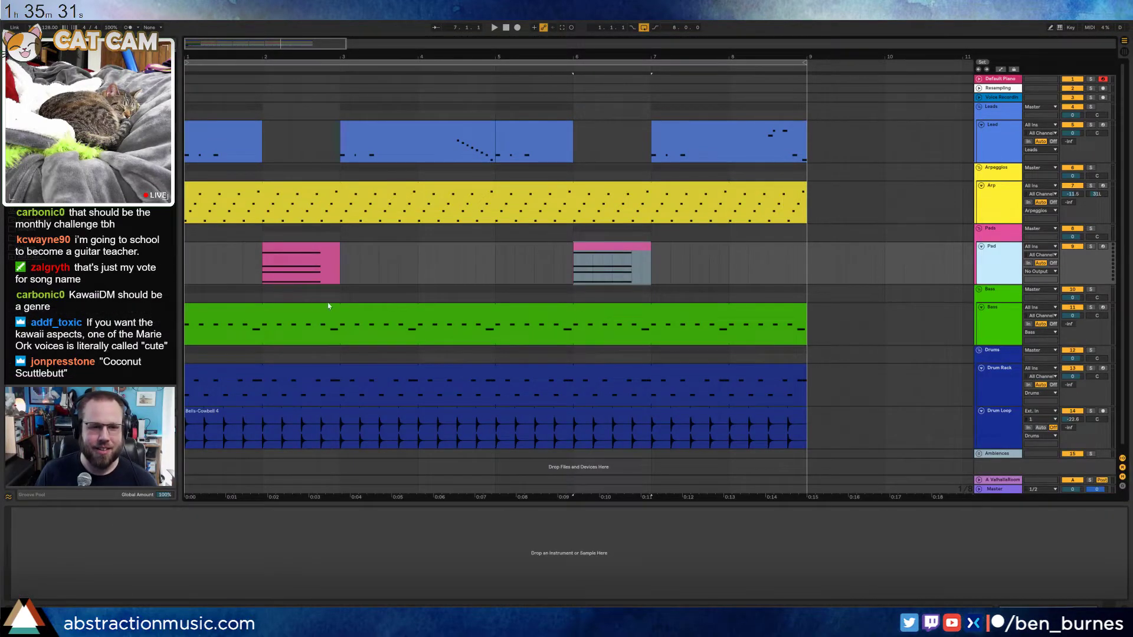
left_click(299, 252)
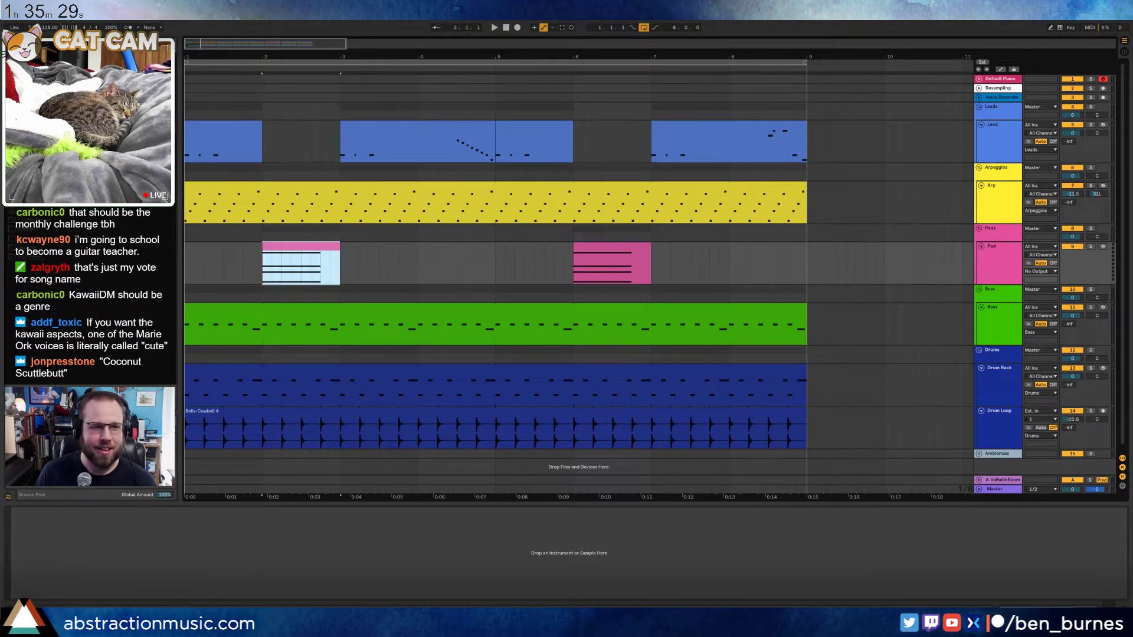
key("ctrl+f")
type("analog")
key("Return")
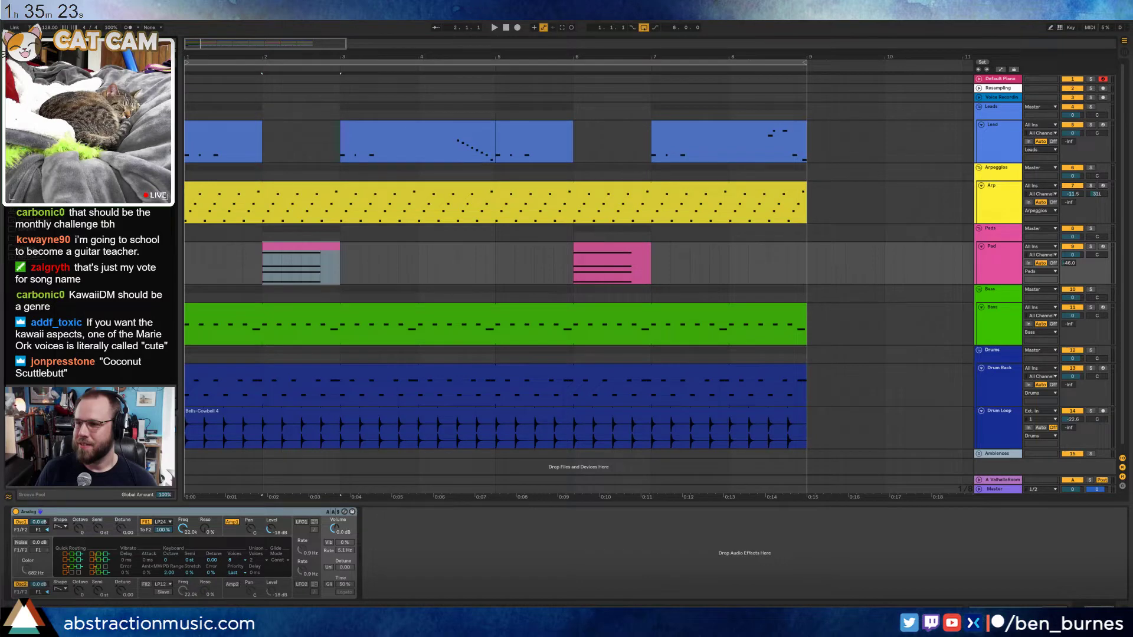
left_click_drag(1132, 100, 836, 100)
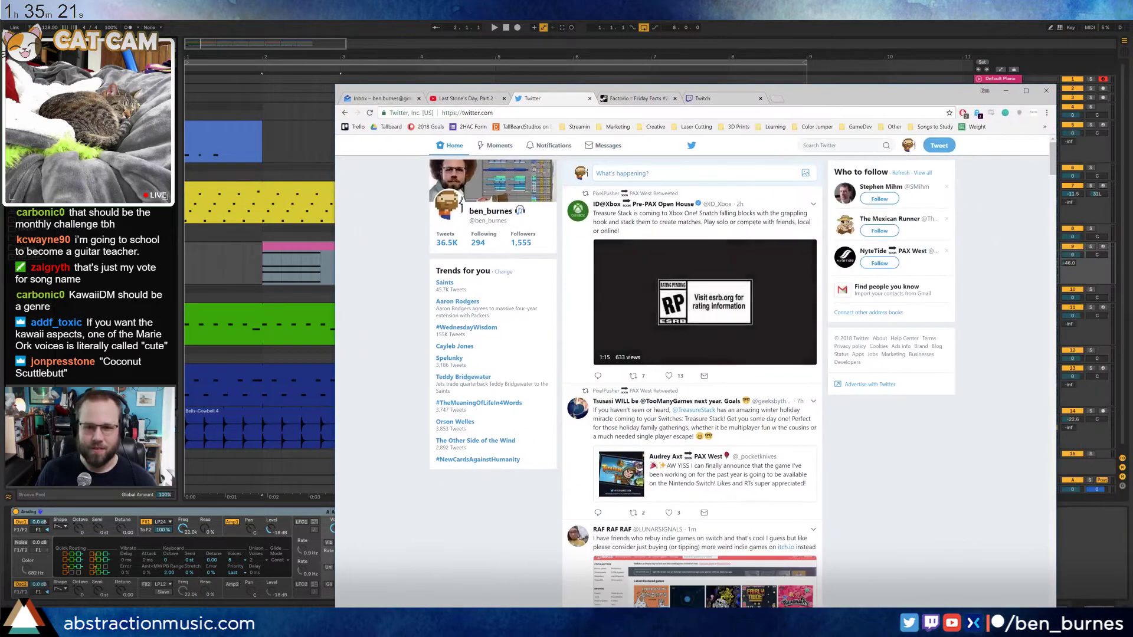
left_click(734, 177)
type("@discr")
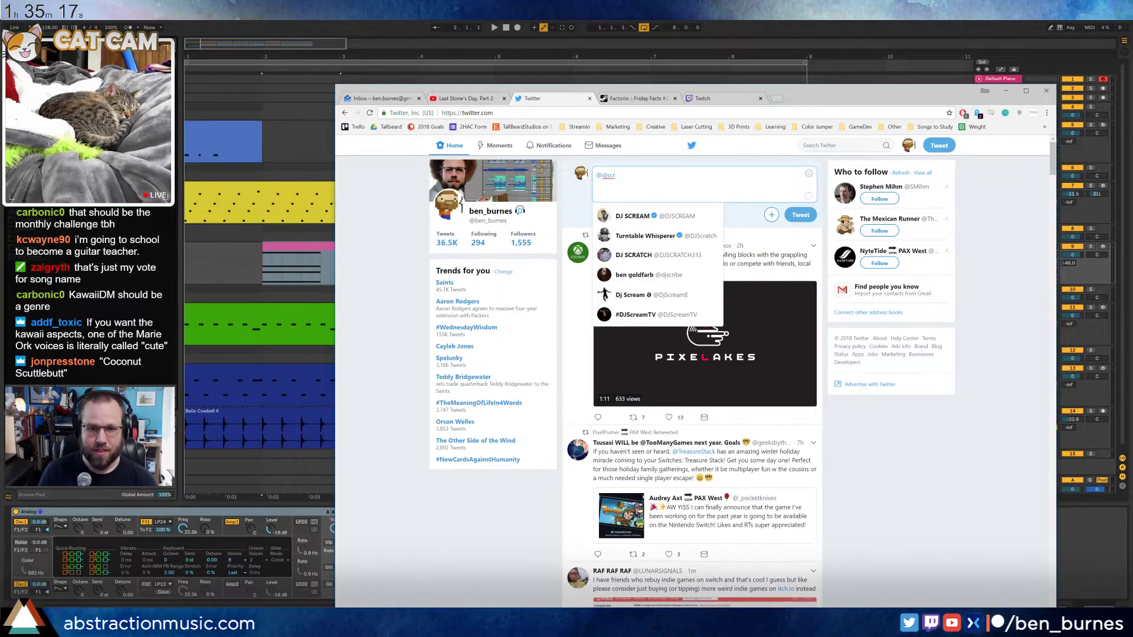
type("atchin")
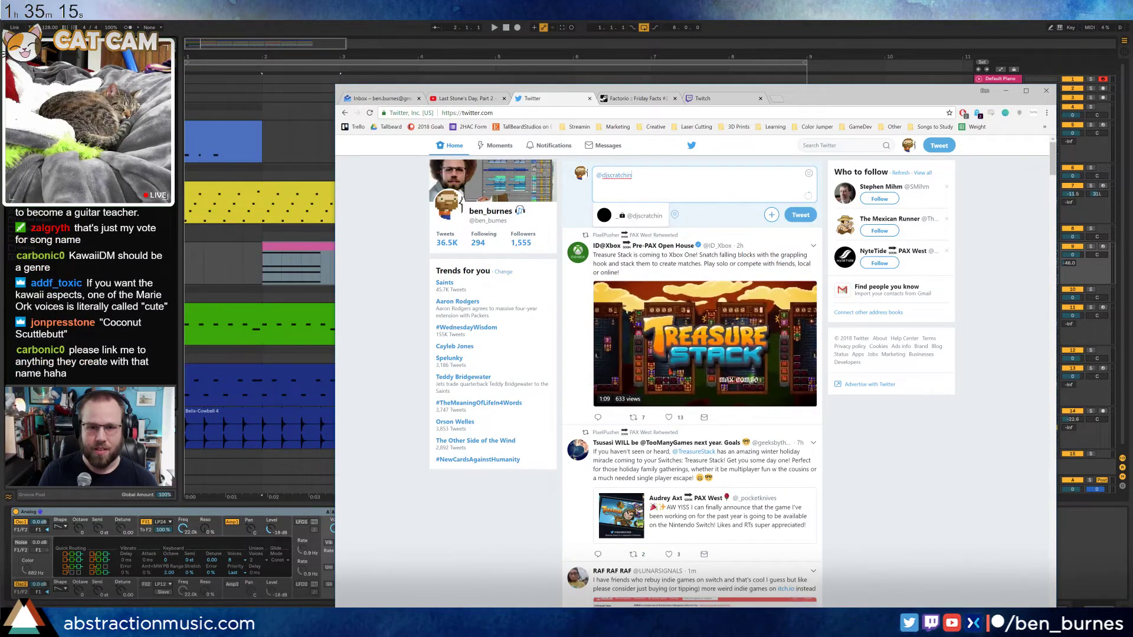
left_click(1005, 90)
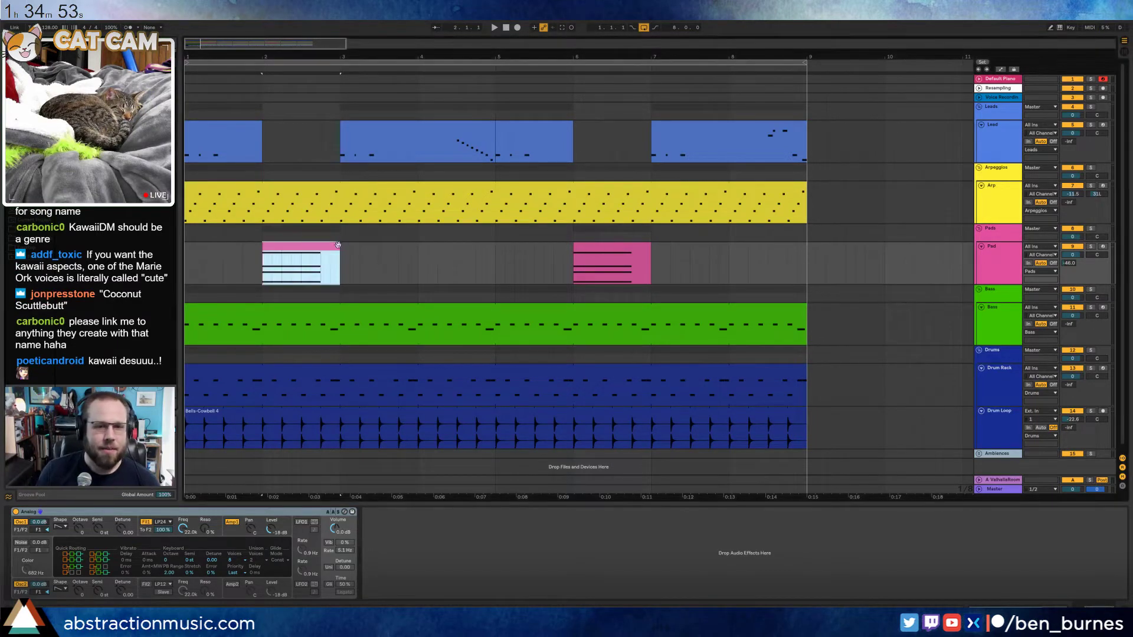
Select the bar 6 Pad clip and turn on vibrato in the Pad's Analog instrument
left_click(614, 245)
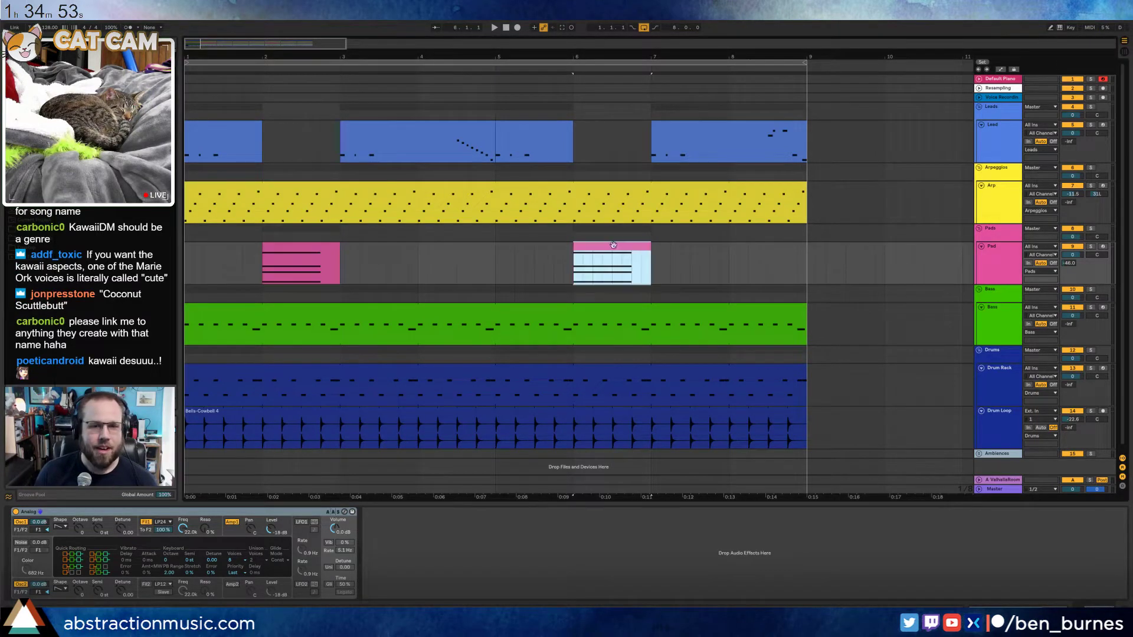
left_click(329, 543)
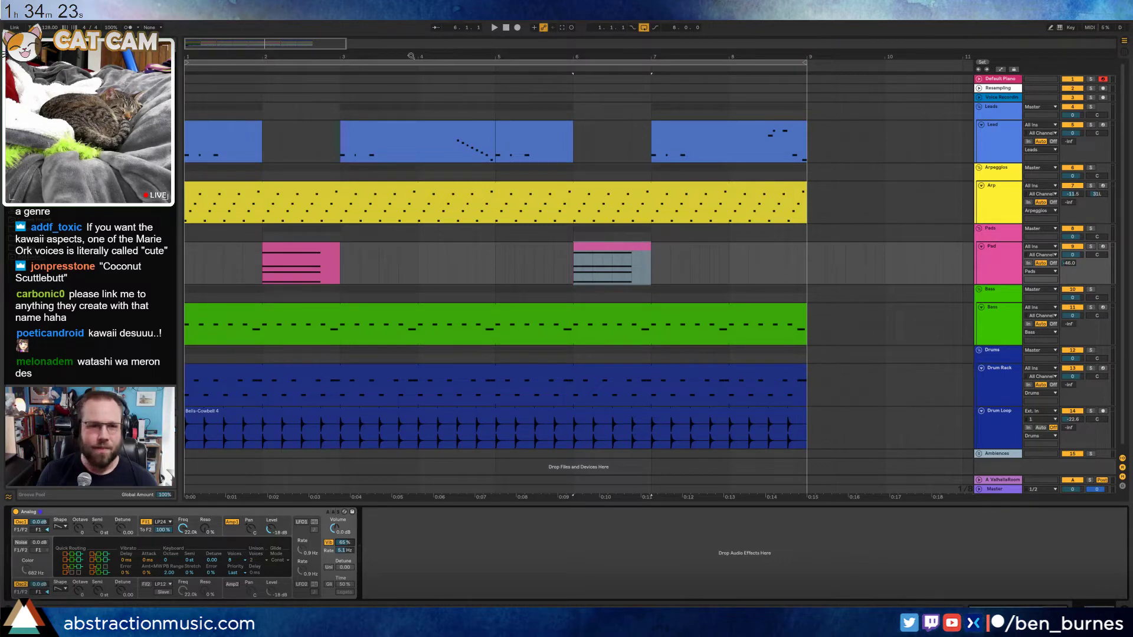
Select the bar 2 Pad clip and lengthen the attack of Analog's filter 1 and amp 1 envelopes
left_click(274, 247)
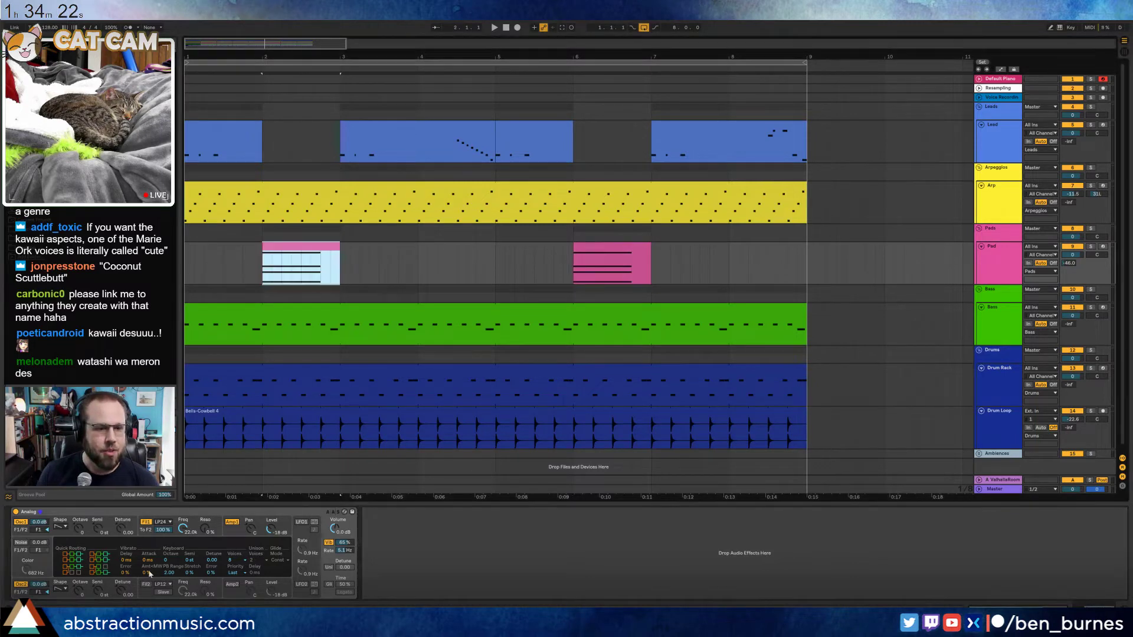
left_click(147, 535)
left_click_drag(57, 547, 89, 547)
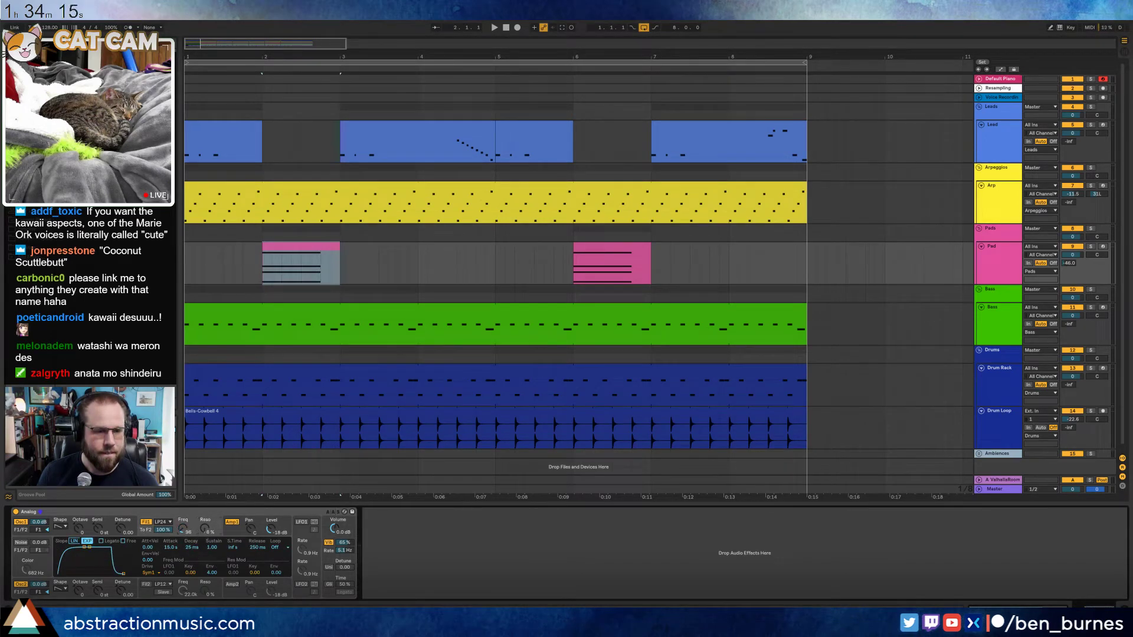
left_click(225, 531)
left_click_drag(58, 547, 89, 547)
Turn on unison in the Pad's Analog, raise its detune, and set four unison voices
left_click(331, 567)
left_click_drag(342, 567, 342, 552)
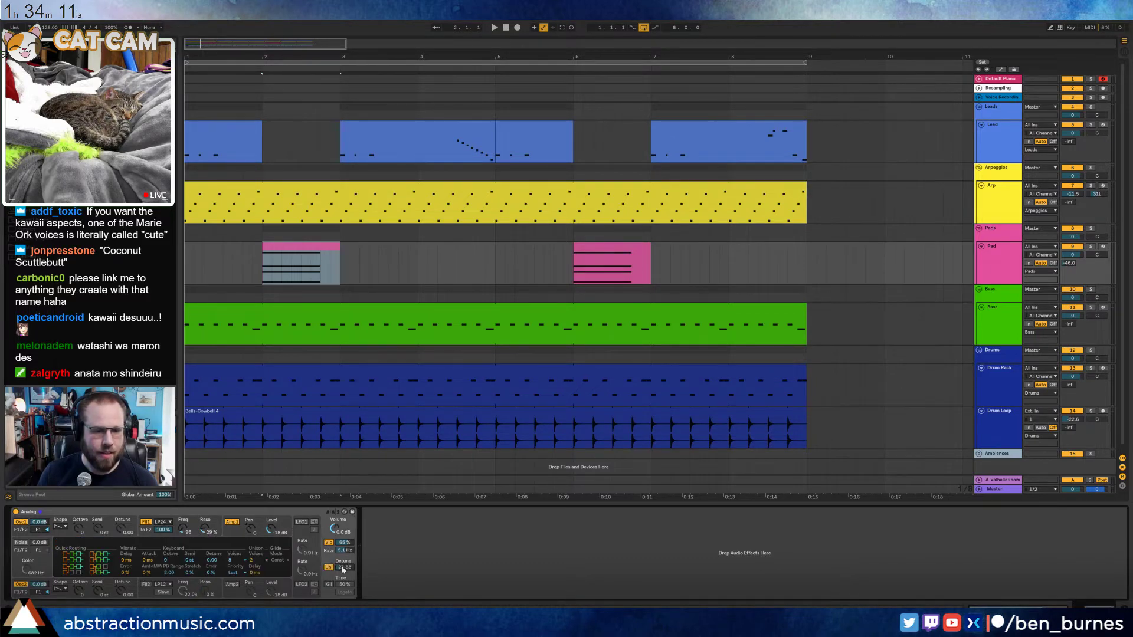
left_click(258, 561)
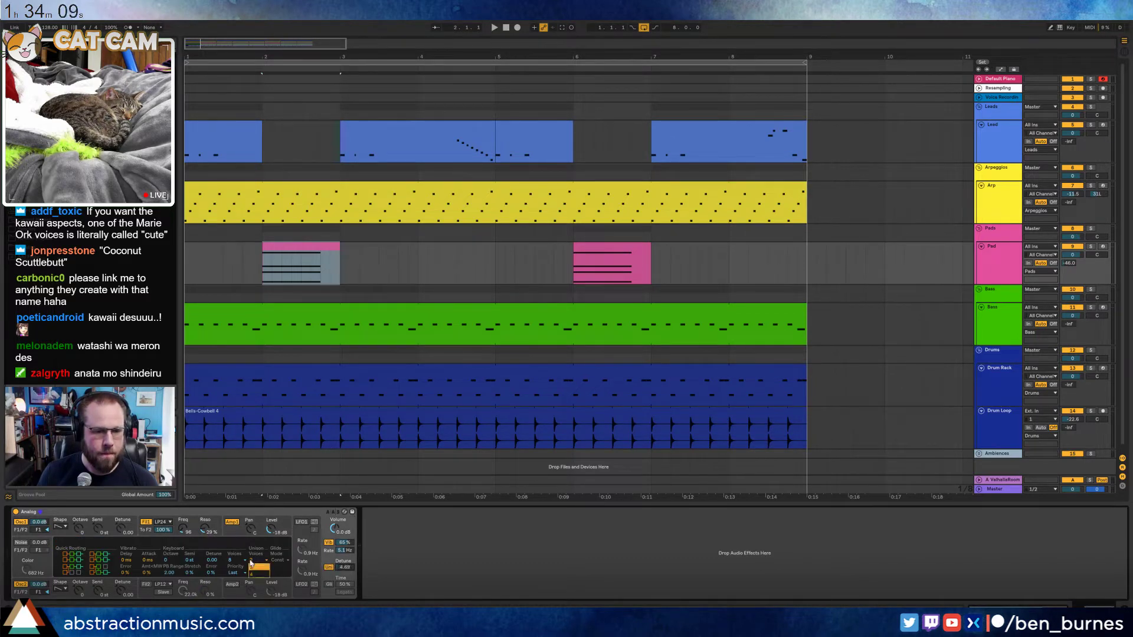
left_click(259, 574)
left_click(239, 561)
left_click(282, 561)
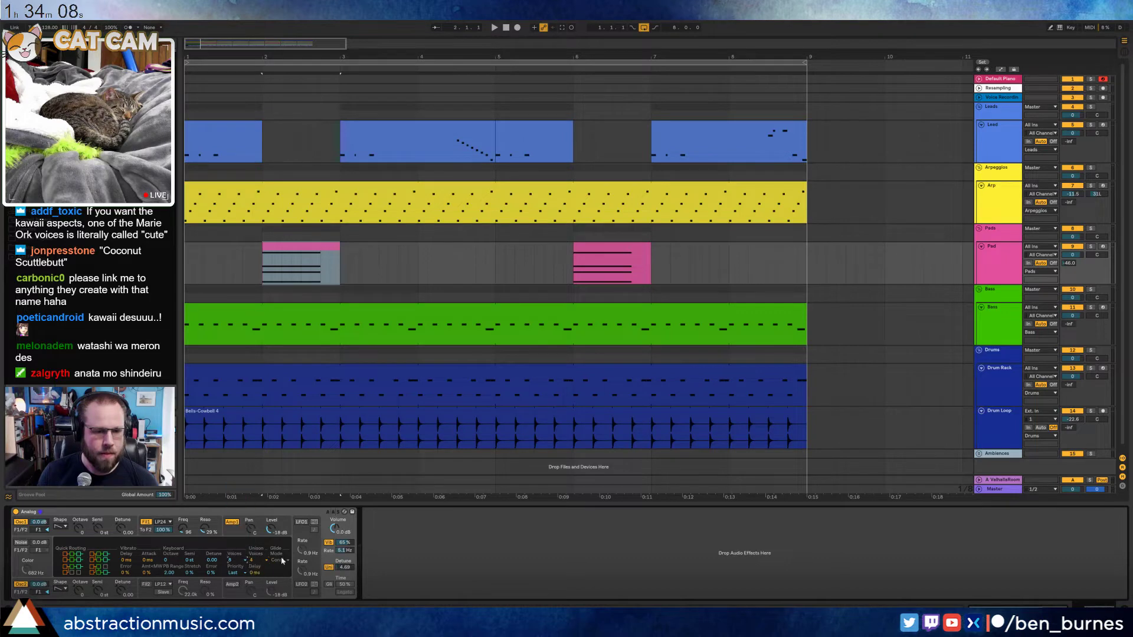
Set Analog's vibrato amount to 81 % and lengthen the vibrato's delay and attack times
left_click(329, 543)
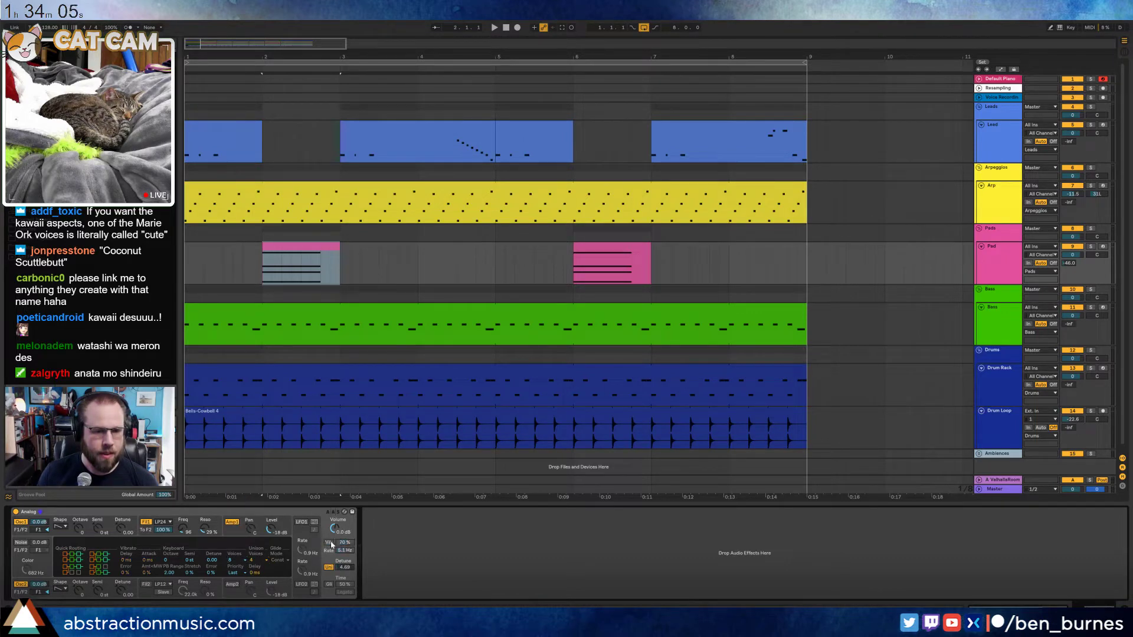
left_click(329, 543)
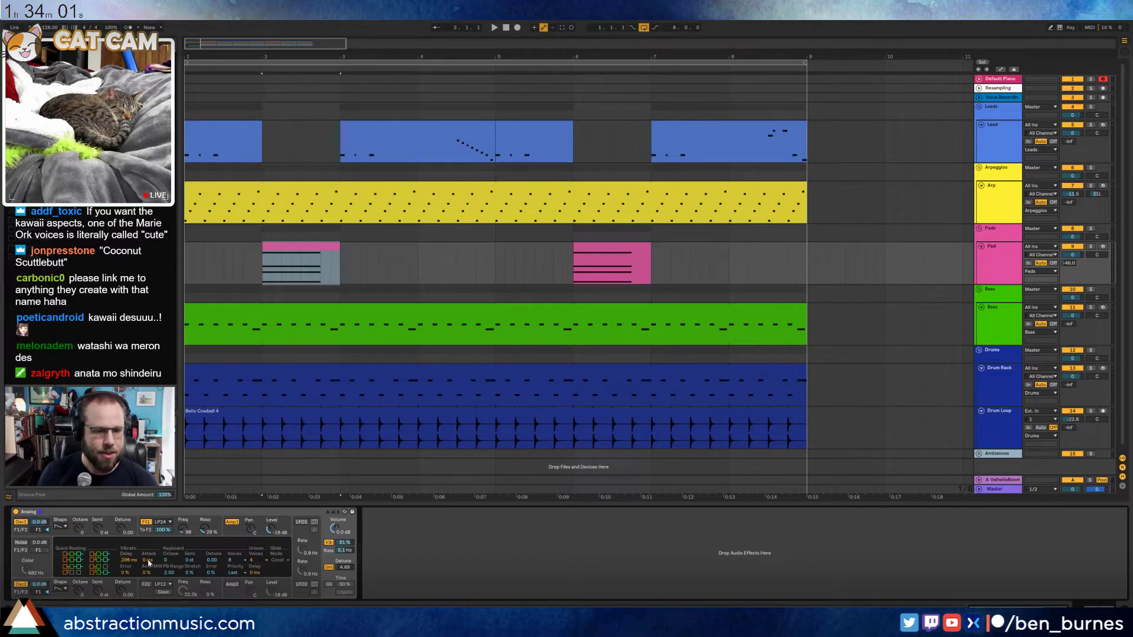
left_click_drag(148, 561, 148, 531)
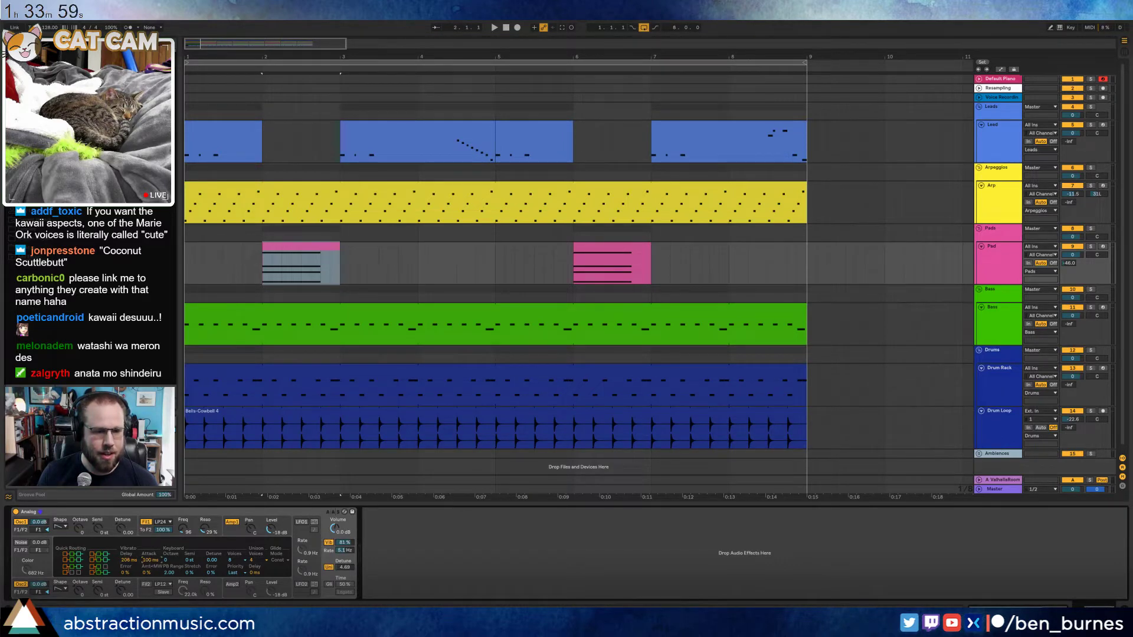
Shape oscillator 1's pitch envelope in Analog to rise from an initial amount of -44 %
left_click(40, 531)
left_click_drag(59, 557, 72, 557)
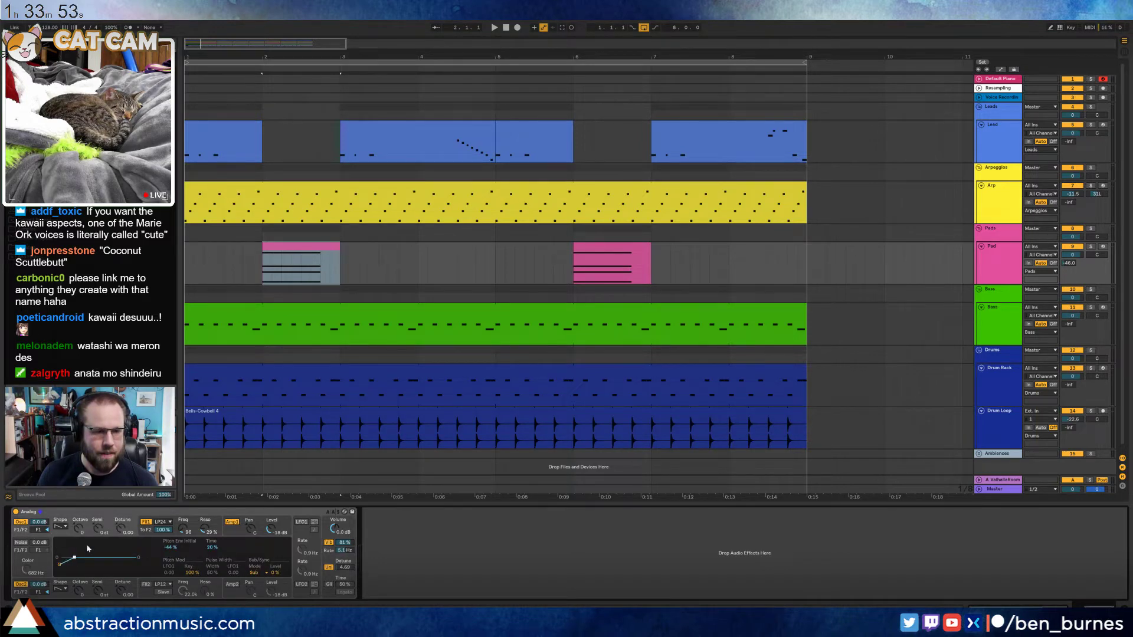
Set the Pad track's volume to about -8.4 dB and audition the first pad clip from its start
left_click(744, 248)
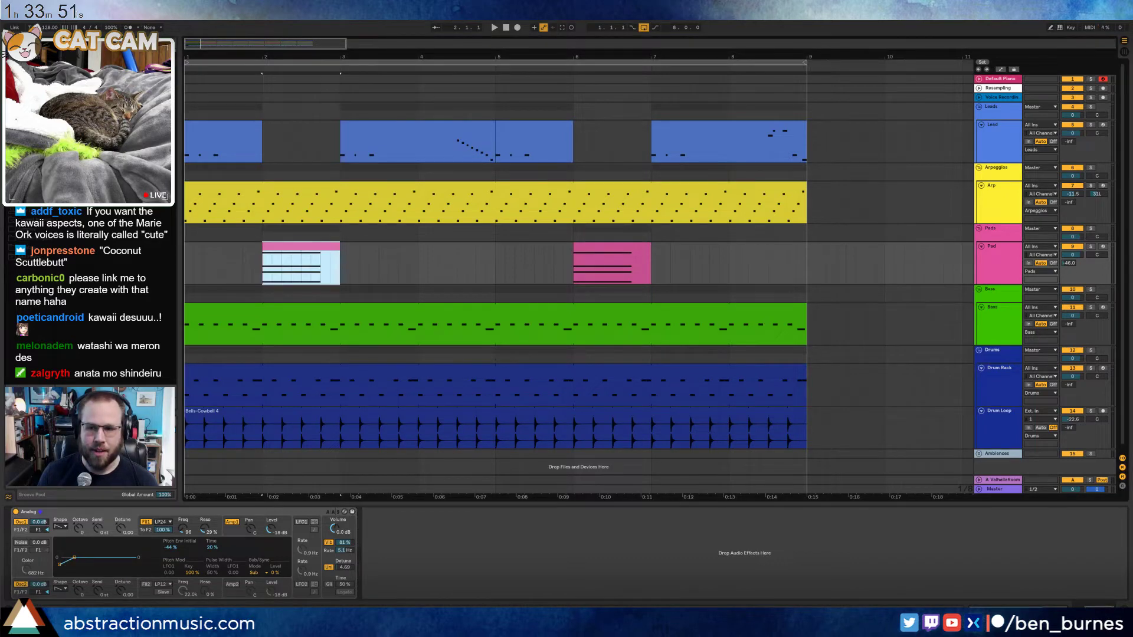
left_click(1073, 254)
key("space")
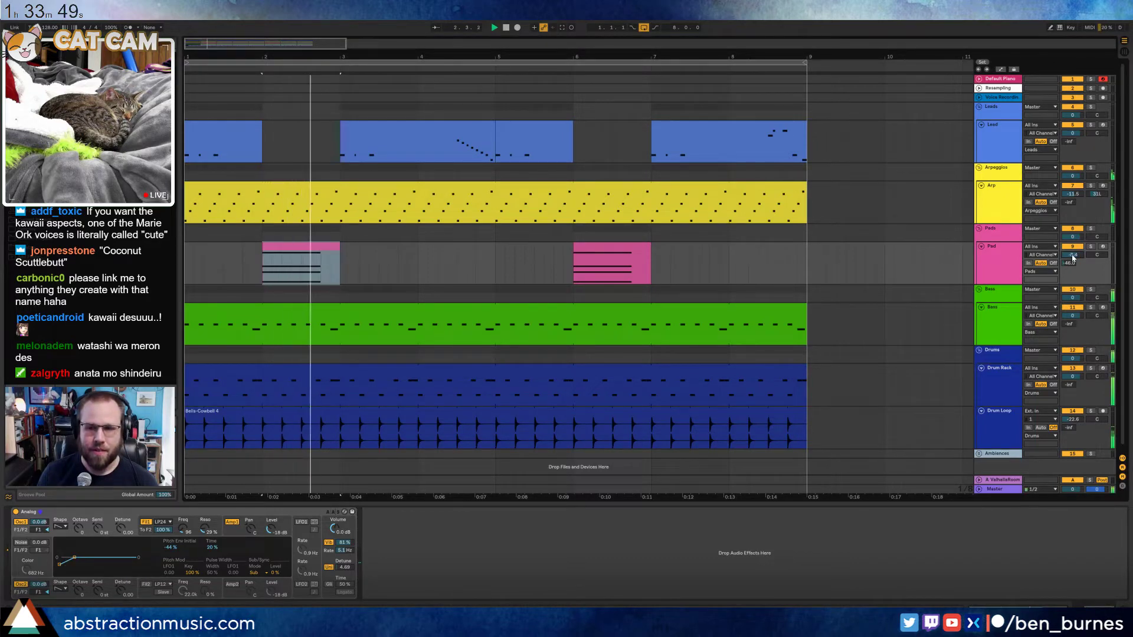
key("space")
left_click(328, 250)
key("space")
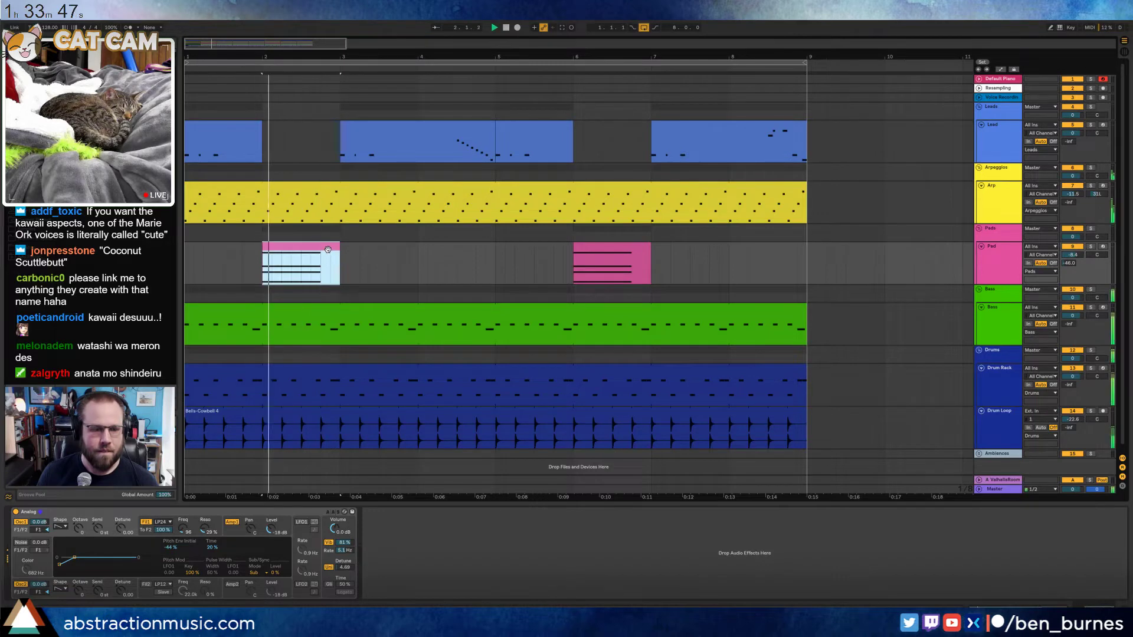
key("space")
key("space")
key("space")
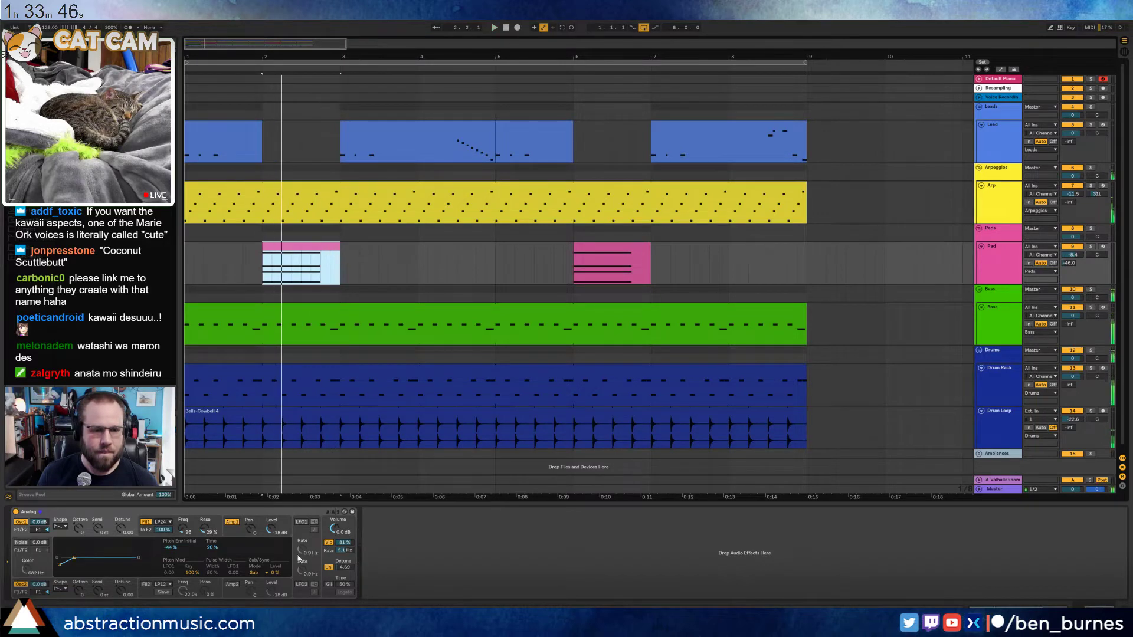
Shorten the amp 1 envelope's attack to 723 ms on the Pad's Analog synth and play the clip to check it
left_click(231, 533)
left_click(152, 534)
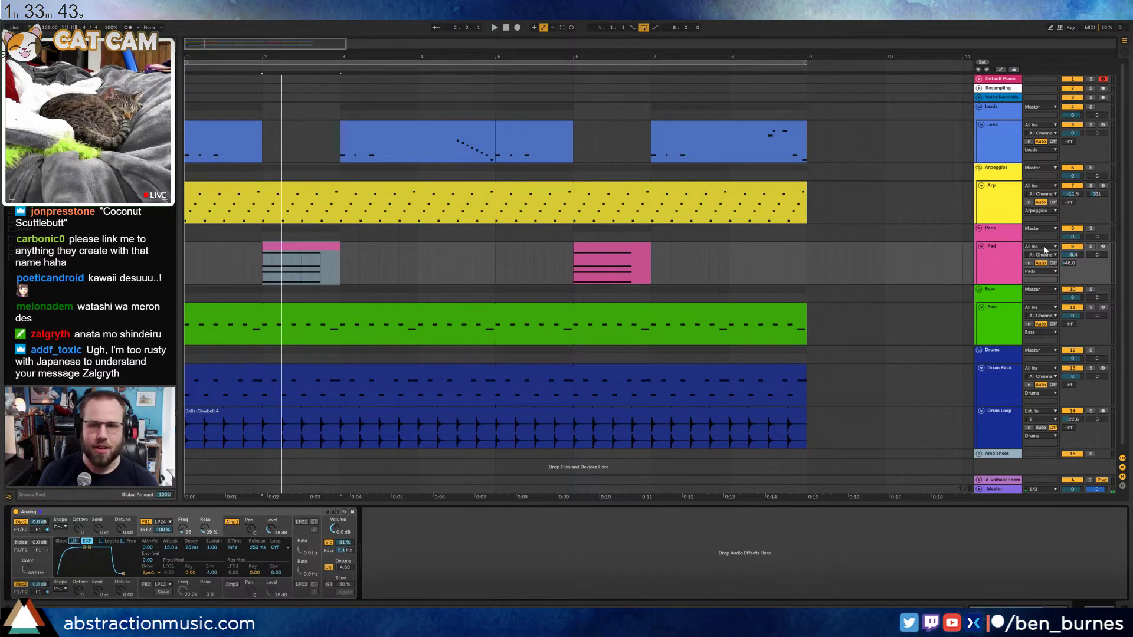
left_click(232, 522)
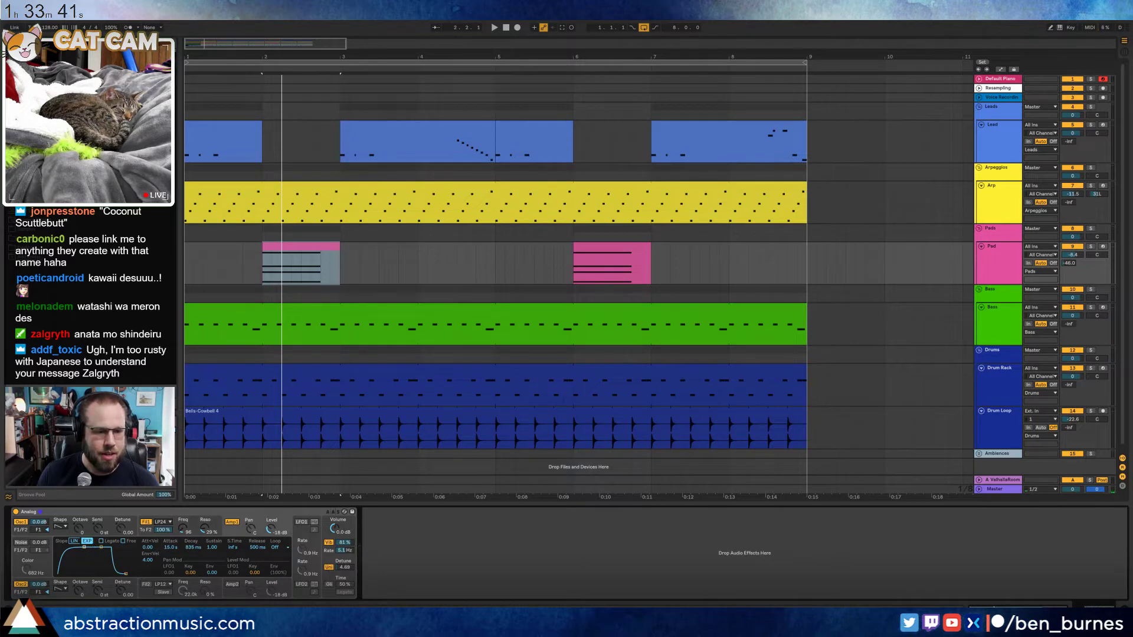
key("space")
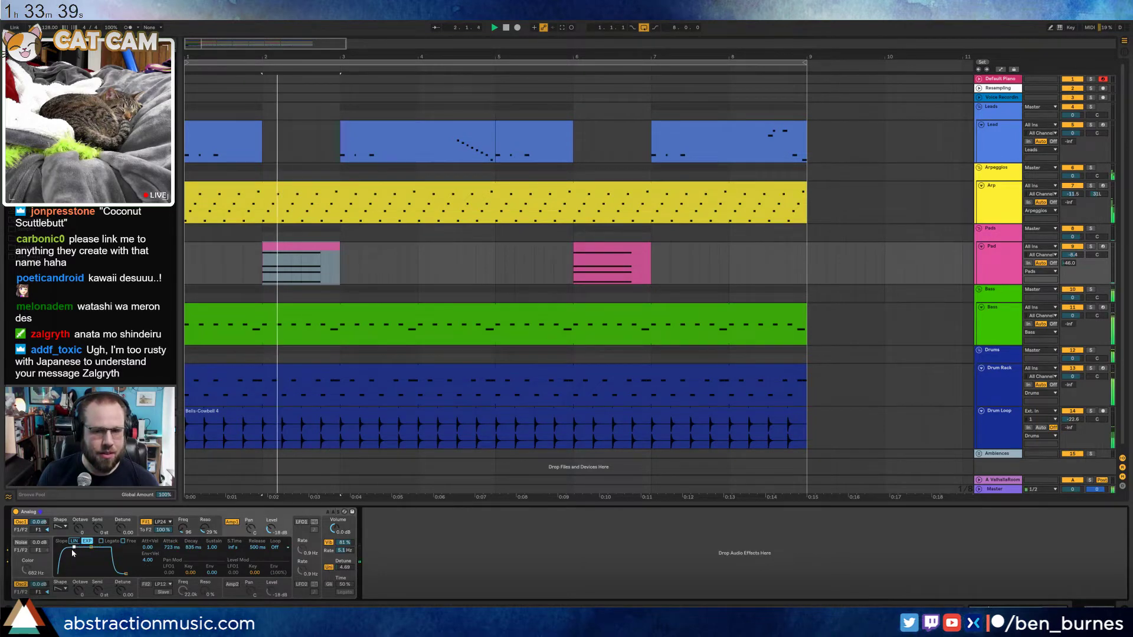
Open the first pad clip's notes, stop playback and arm the Pad track
double_click(306, 239)
key("space")
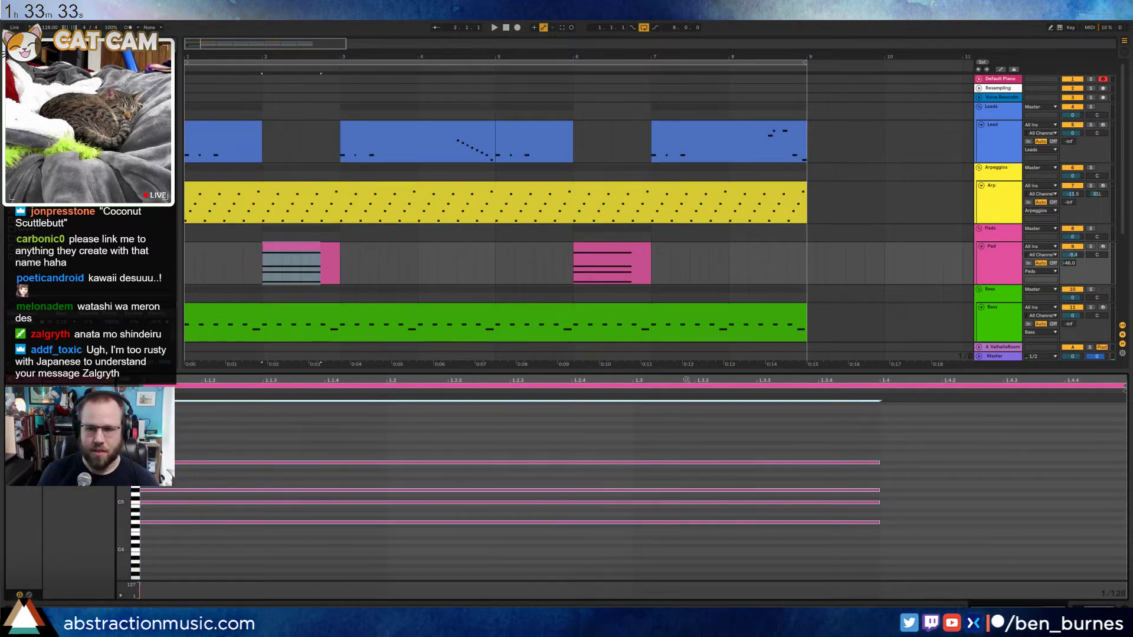
left_click(1103, 246)
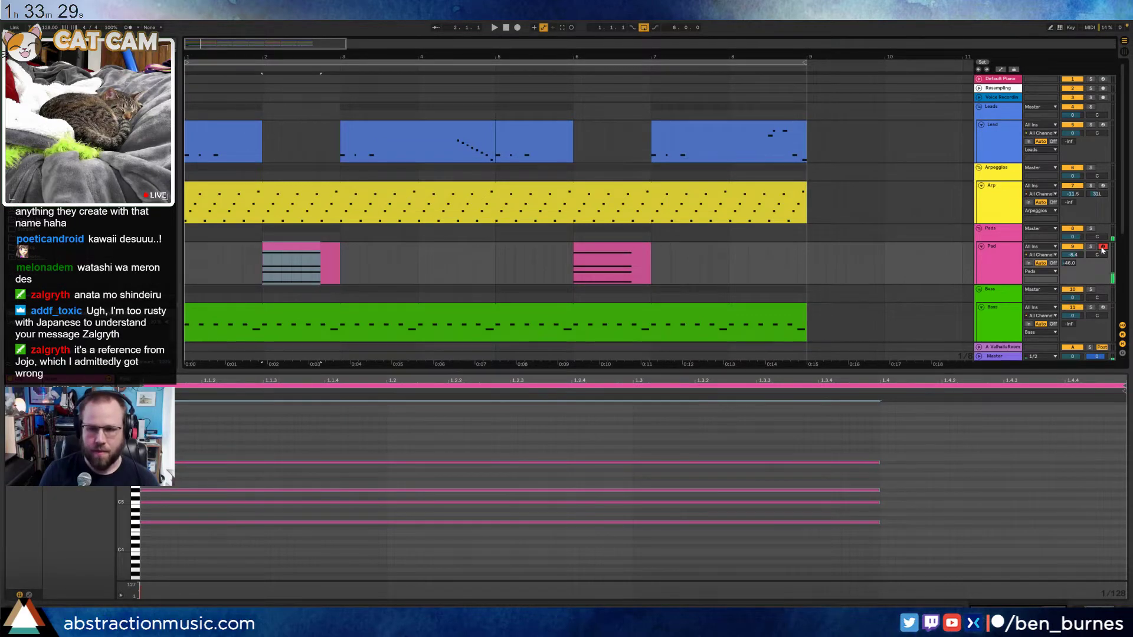
Set Analog's filter 1 frequency to 181 and its envelope frequency modulation to 10.83, auditioning the pad
key("shift+Tab")
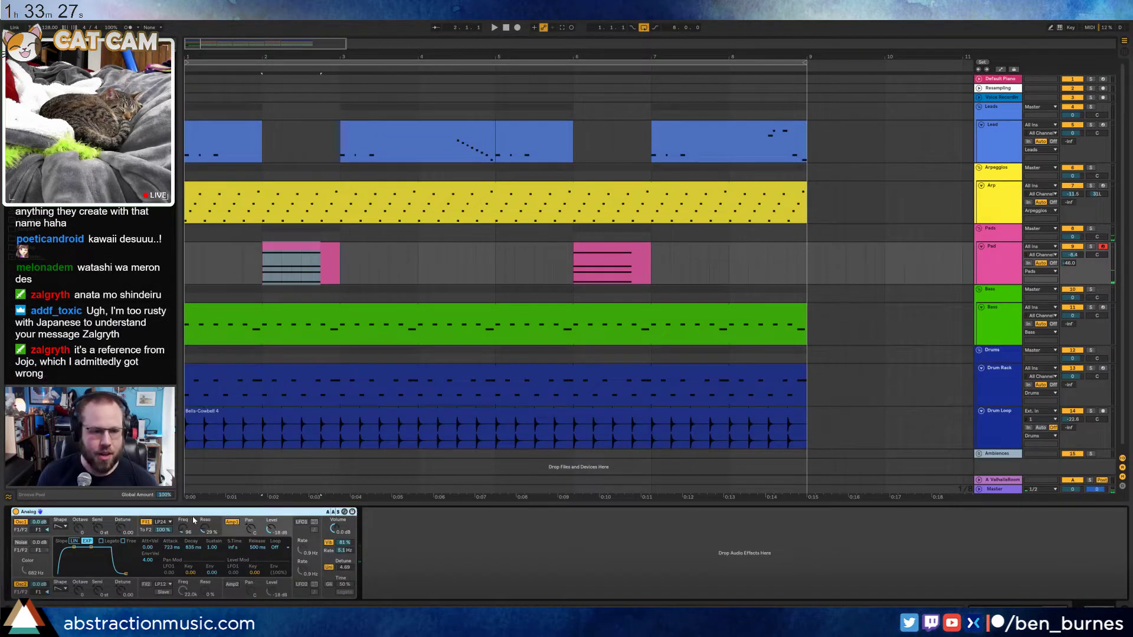
left_click_drag(184, 528, 183, 534)
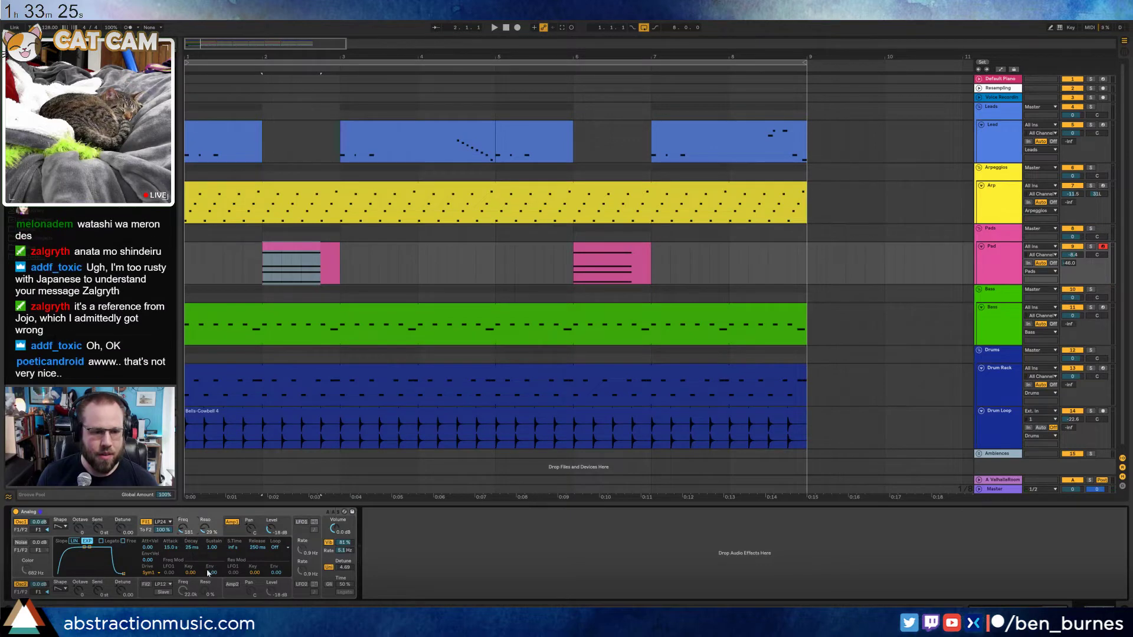
key("space")
left_click_drag(208, 572, 208, 563)
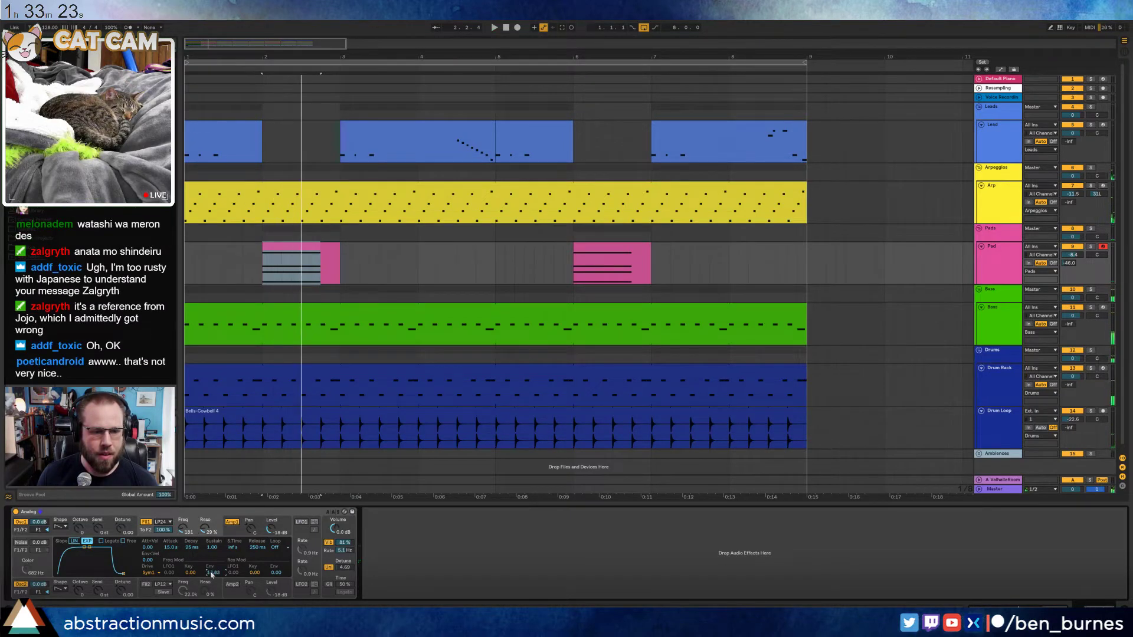
key("space")
key("space")
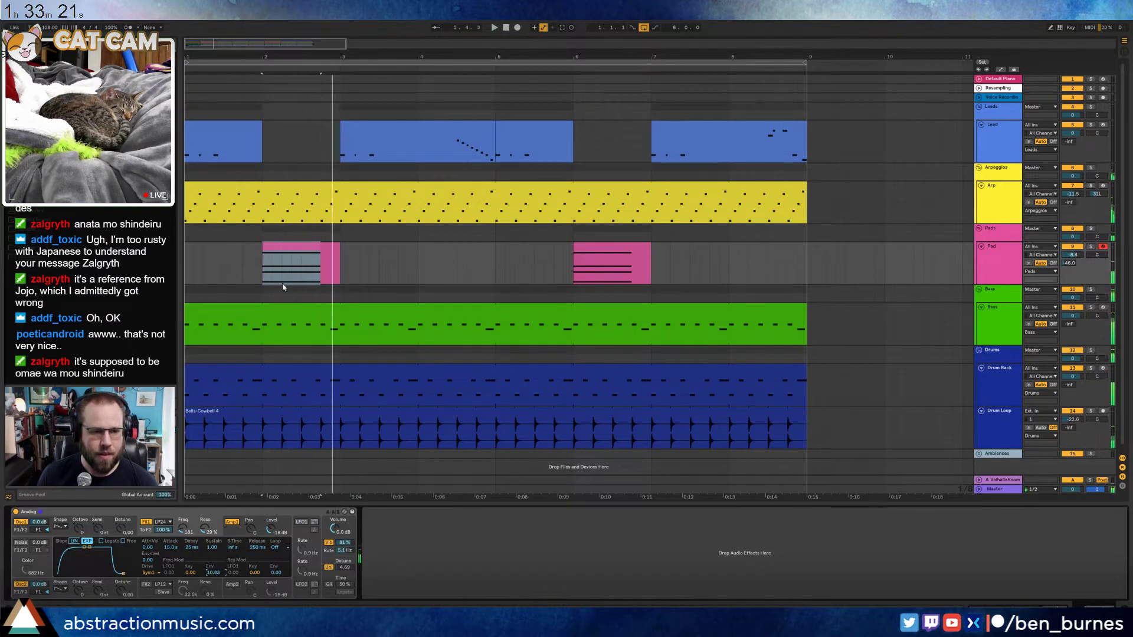
Transpose the first pad clip's chord down one octave after trying two octaves, and raise filter 1's frequency to about 211
double_click(302, 250)
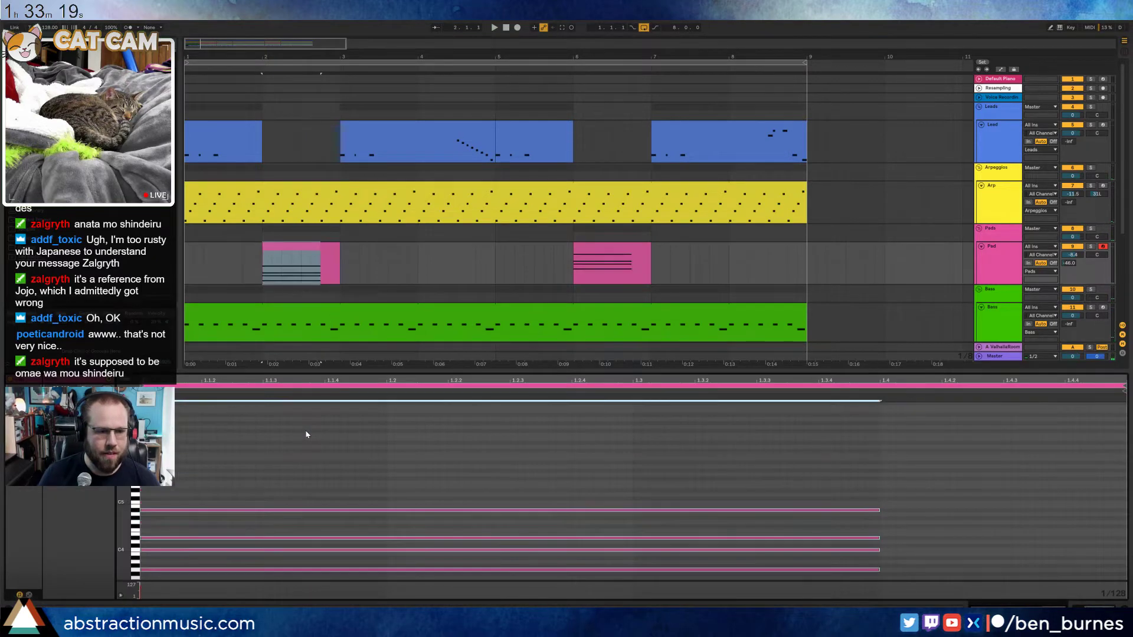
key("space")
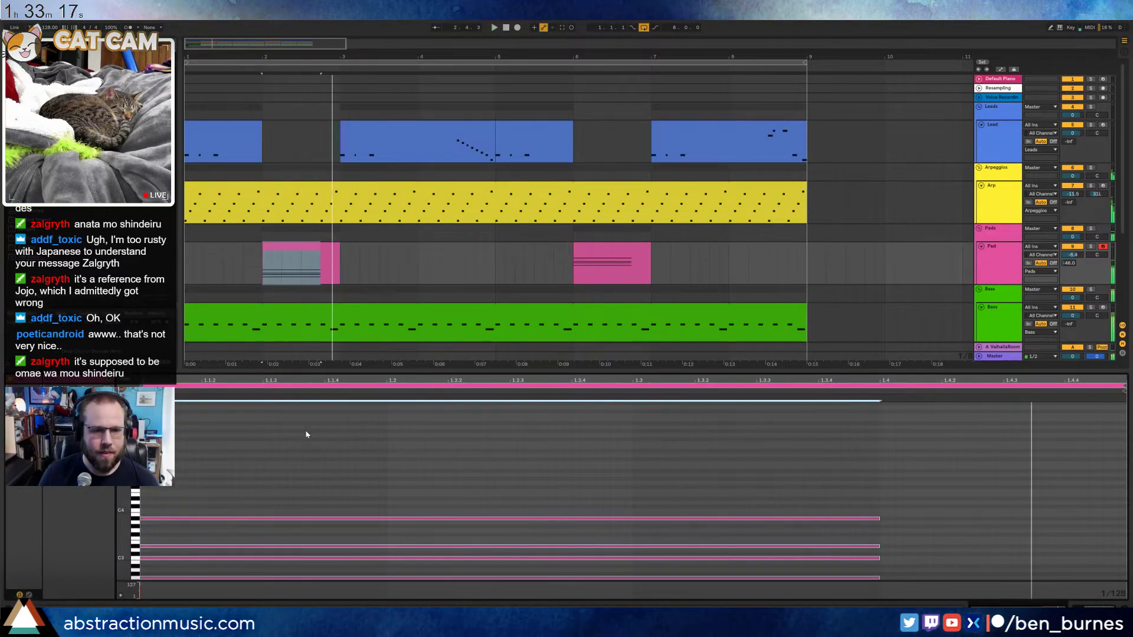
key("shift+Up")
key("shift+Tab")
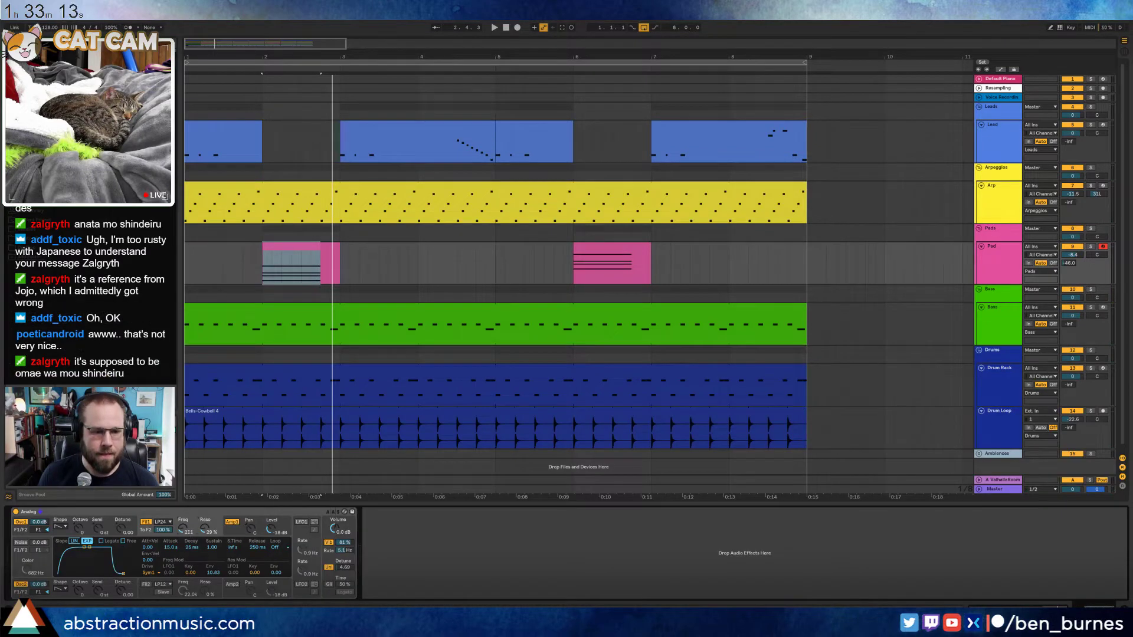
Move the top note of the first pad clip's chord down to C3 and play the new voicing
double_click(291, 245)
left_click(210, 523)
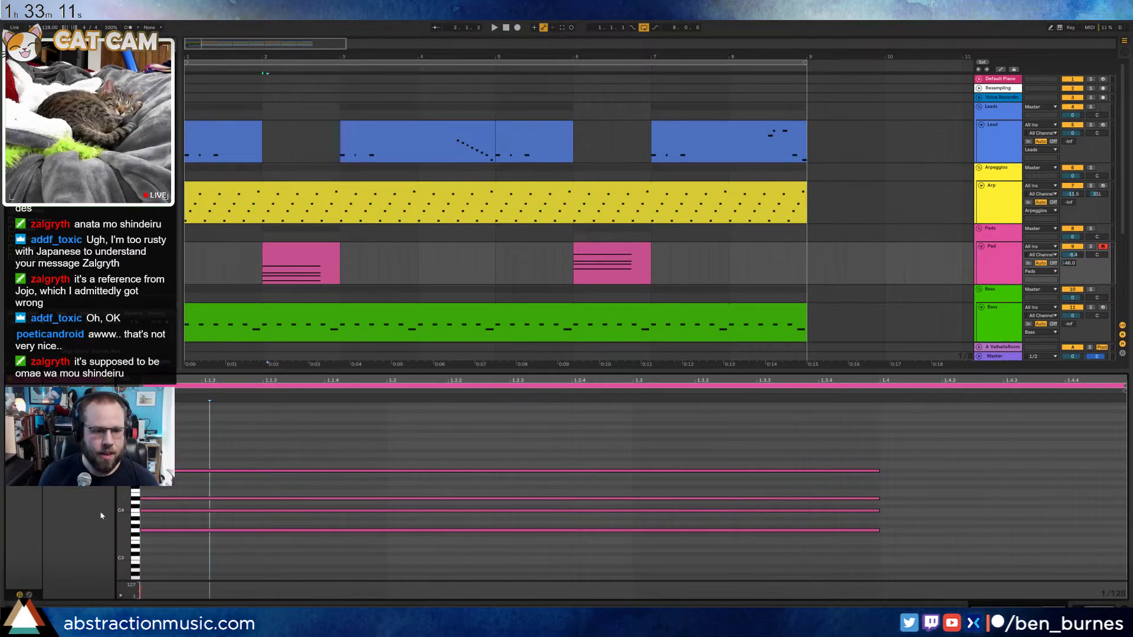
left_click(203, 475)
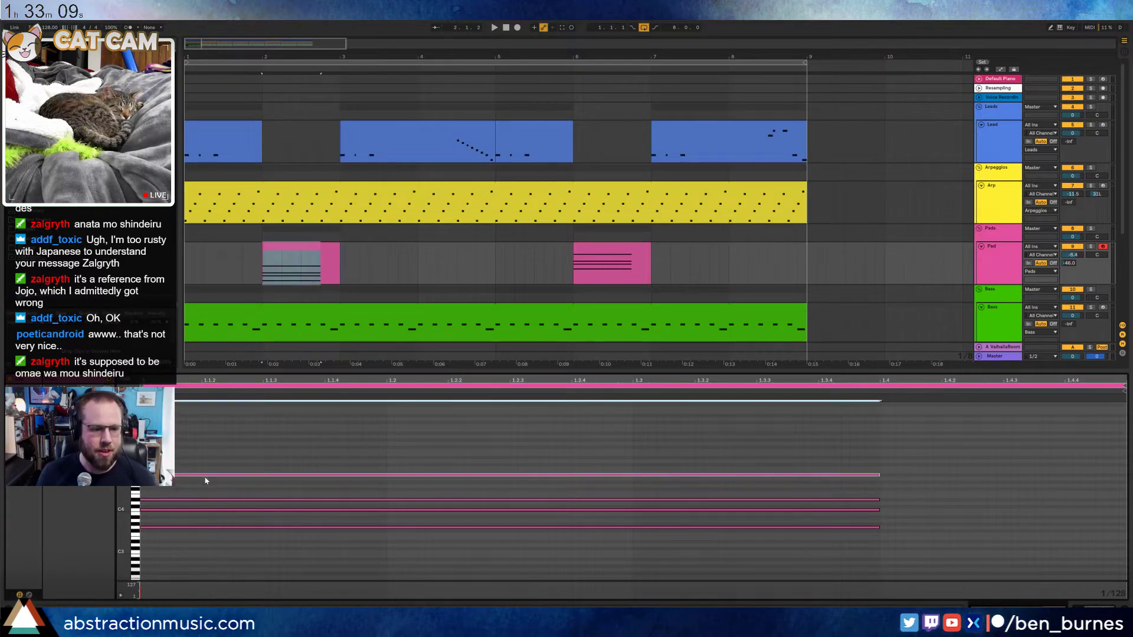
key("shift+Down")
key("Down")
key("Down")
key("Down")
key("Down")
key("Down")
key("Down")
key("Down")
key("Down")
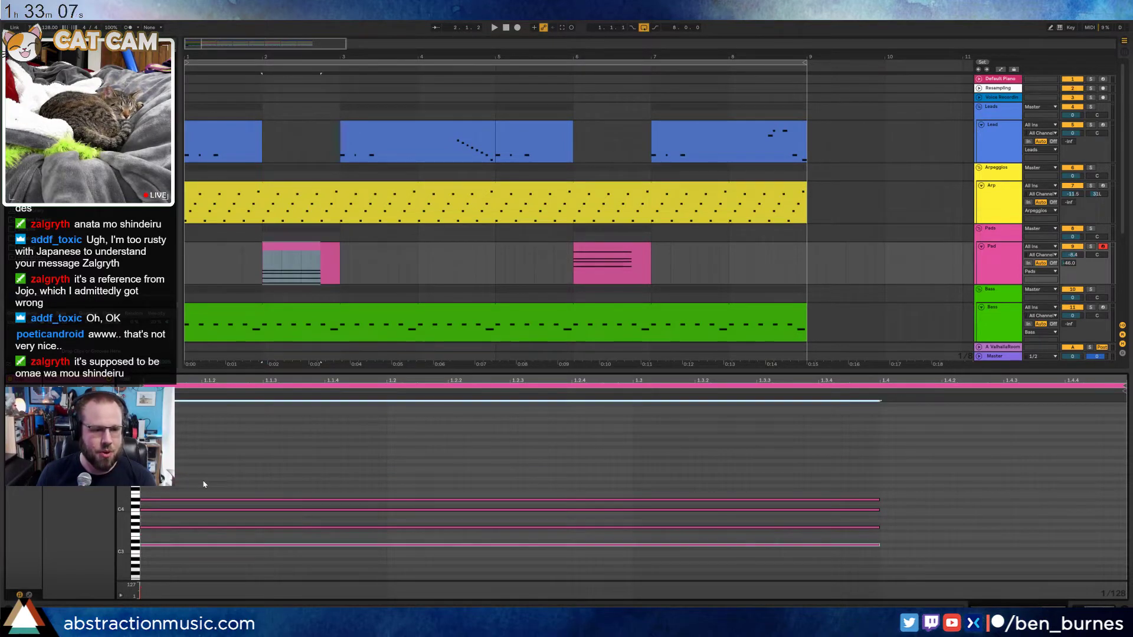
key("Down")
key("Down")
key("space")
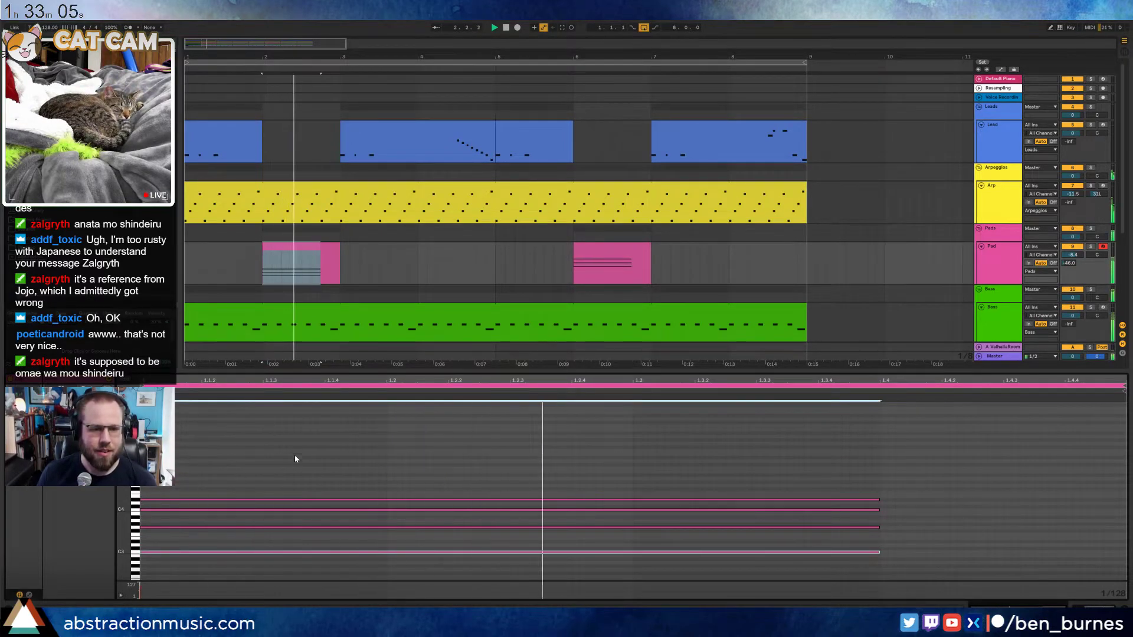
Stop playback and transpose all notes of the first pad clip down one octave
key("space")
key("ctrl+a")
key("shift+Down")
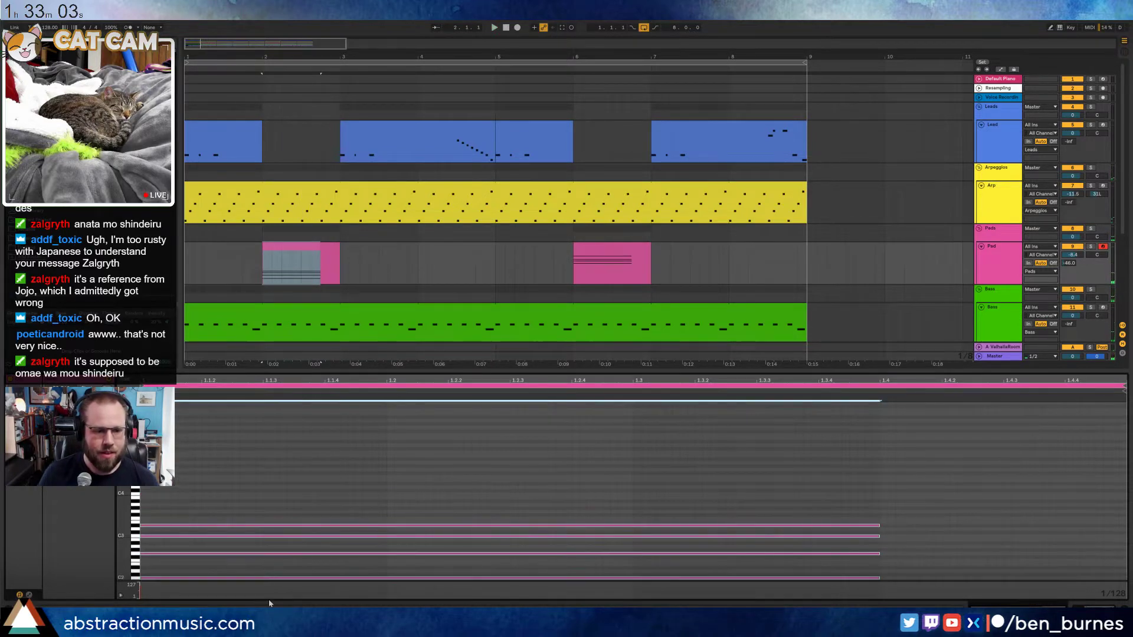
Set filter 1 to a frequency of 139 with 19% resonance, and lengthen the amp 1 attack to 2.85 s
key("shift+Tab")
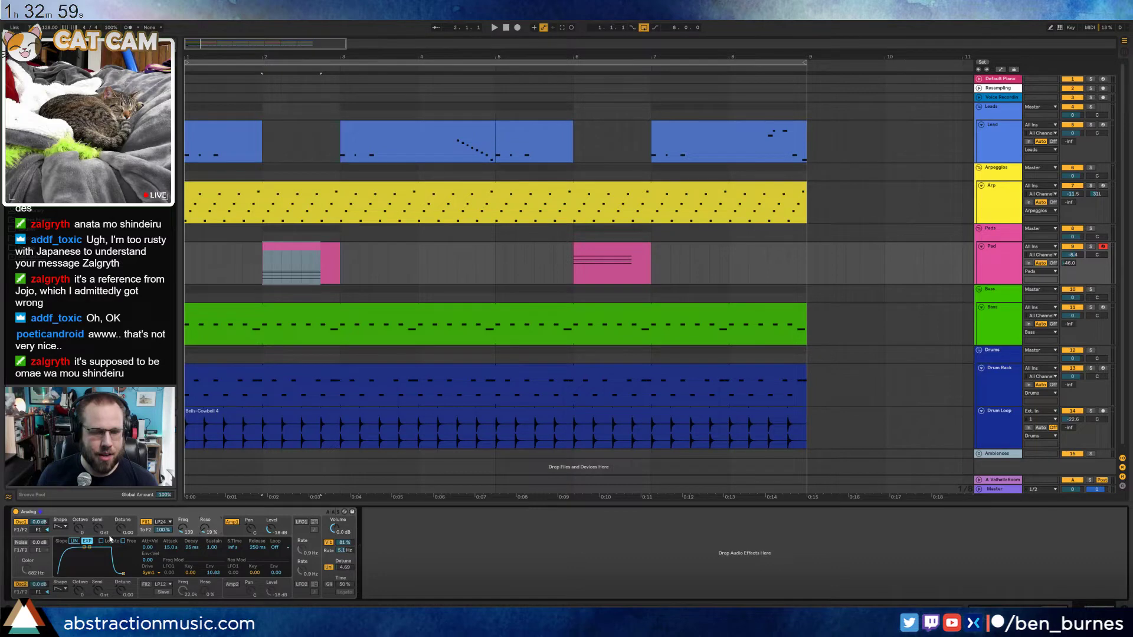
left_click(241, 532)
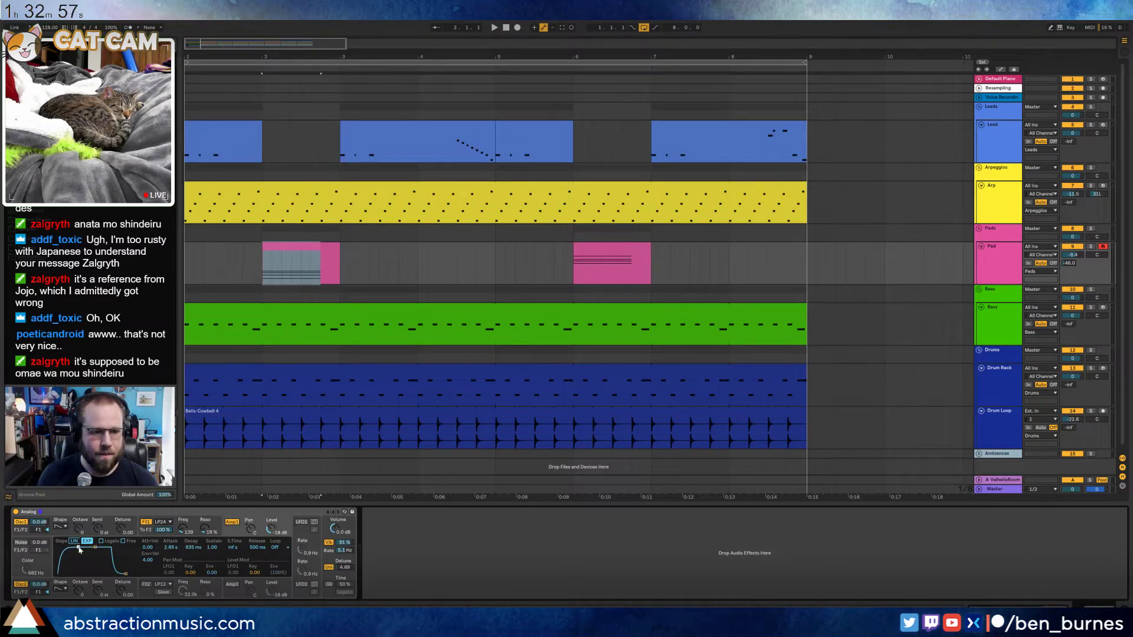
key("space")
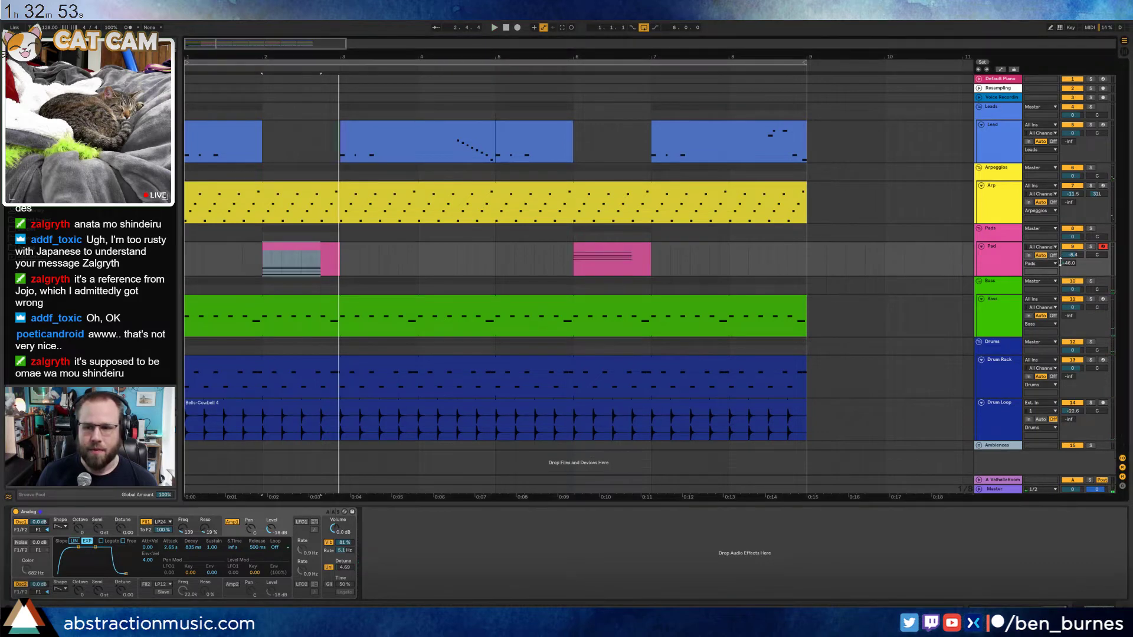
Make the Pad track slightly taller and extend the first pad clip's chord notes to the end of the clip at bar 3
left_click_drag(1062, 260, 1063, 267)
key("space")
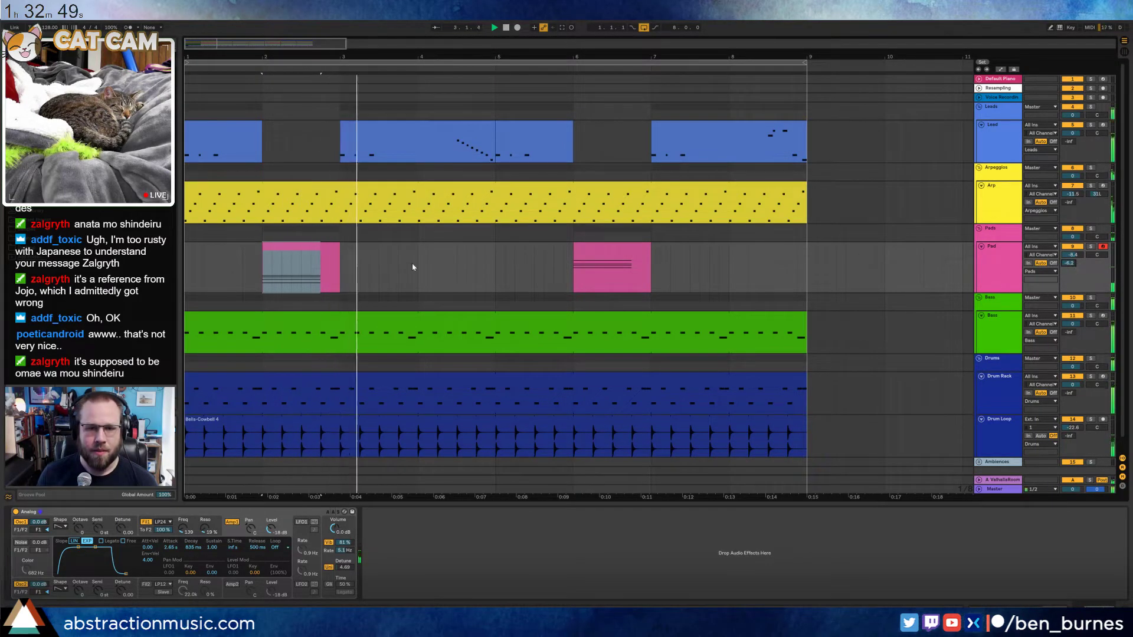
double_click(298, 265)
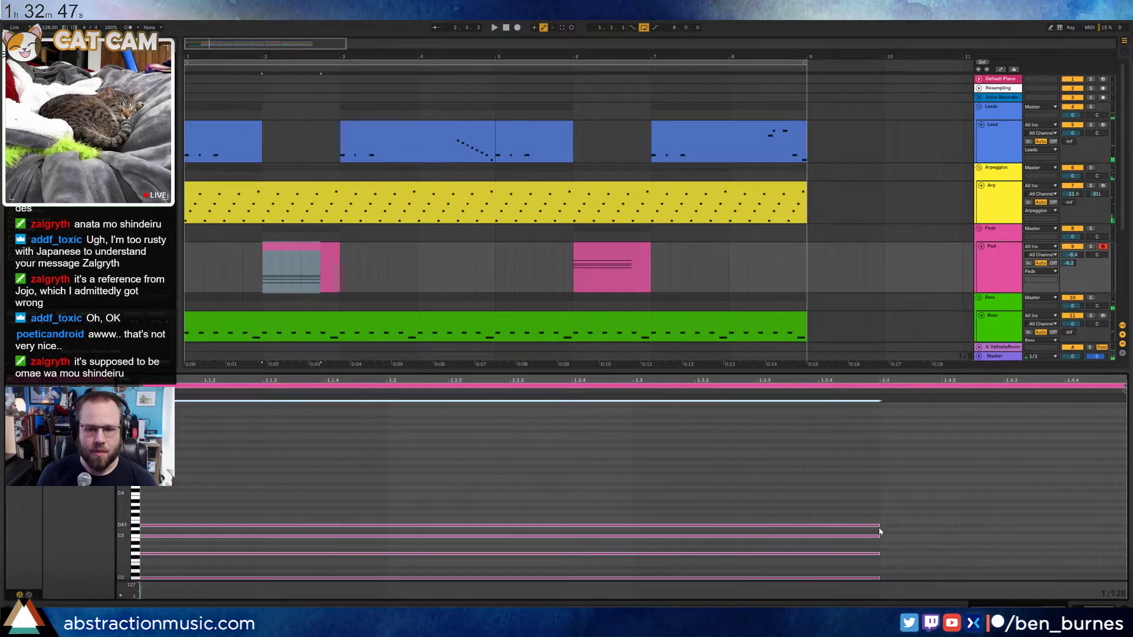
left_click_drag(879, 525, 1122, 532)
Set the amp 1 envelope to a 639 ms attack and 81 ms release, and shorten the filter 1 envelope's attack
key("shift+Tab")
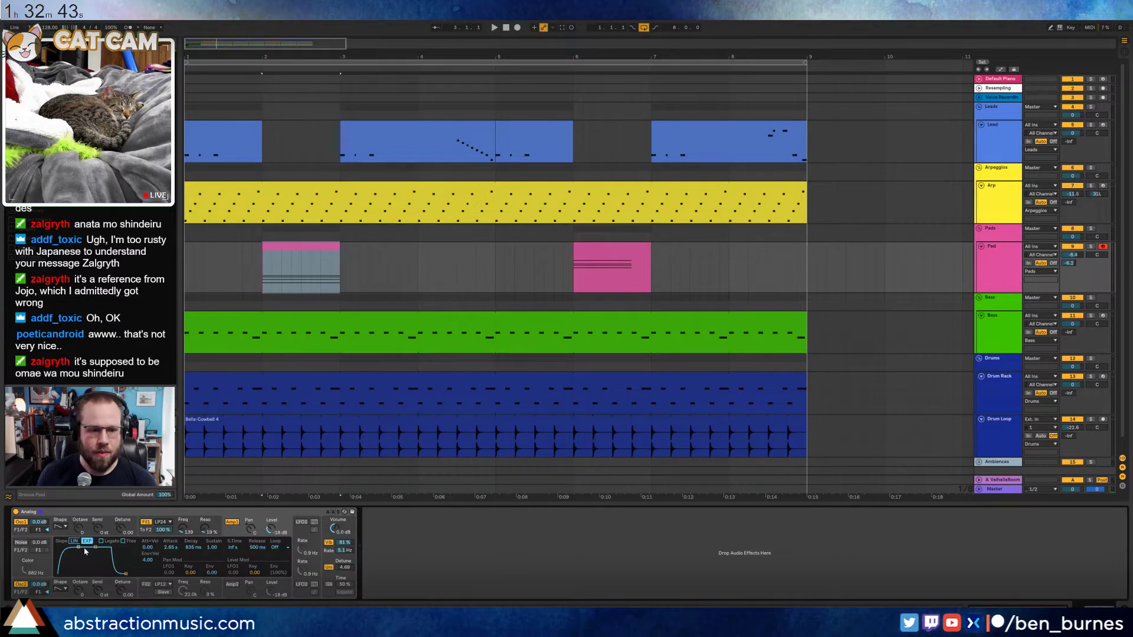
left_click_drag(78, 549, 73, 548)
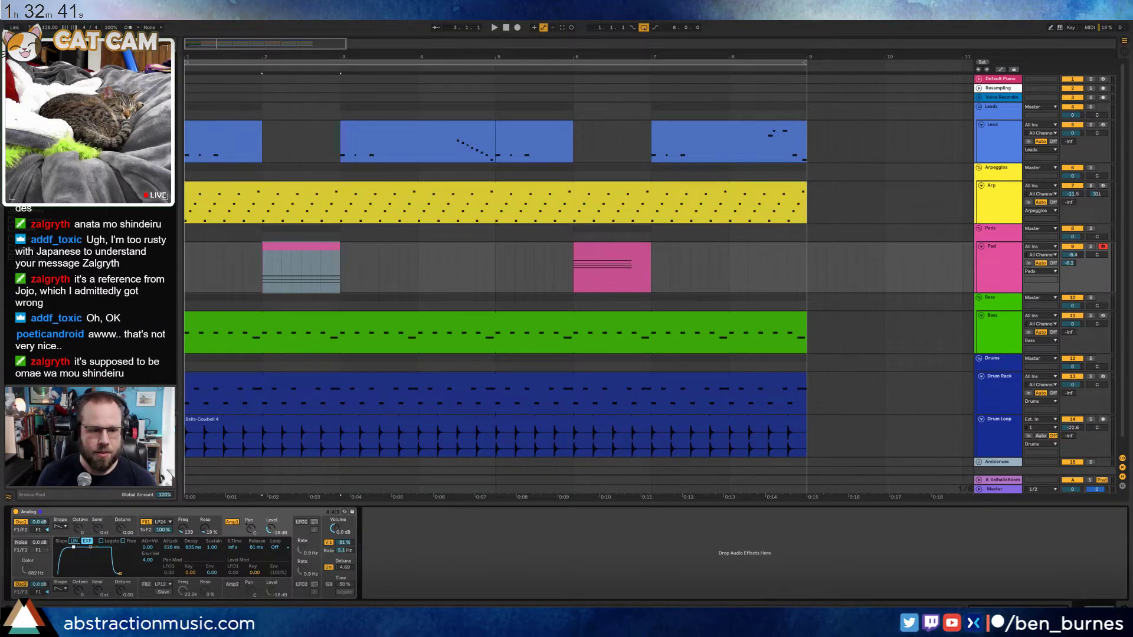
left_click(152, 539)
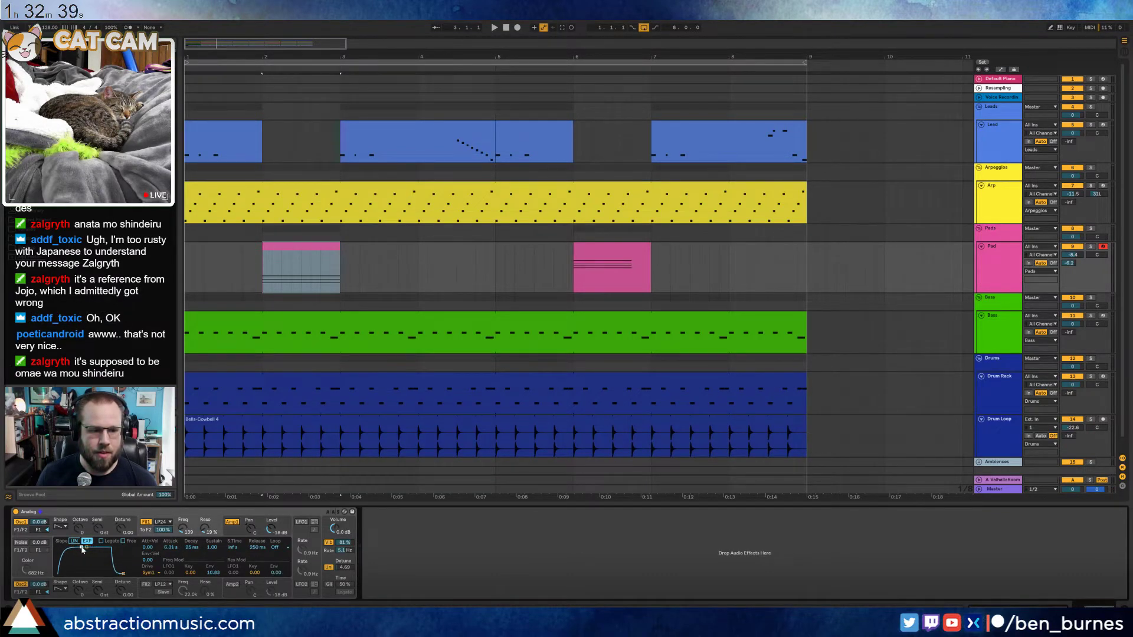
Lengthen oscillator 1's pitch envelope time to 43% while auditioning the pad
left_click(20, 535)
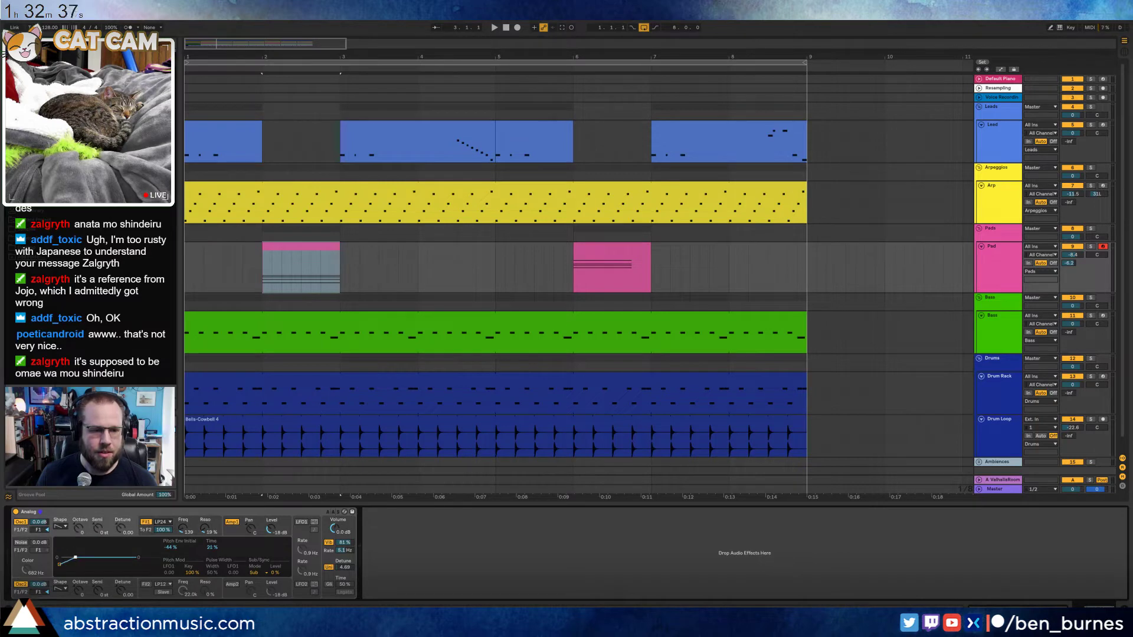
key("space")
left_click_drag(76, 558, 91, 558)
key("space")
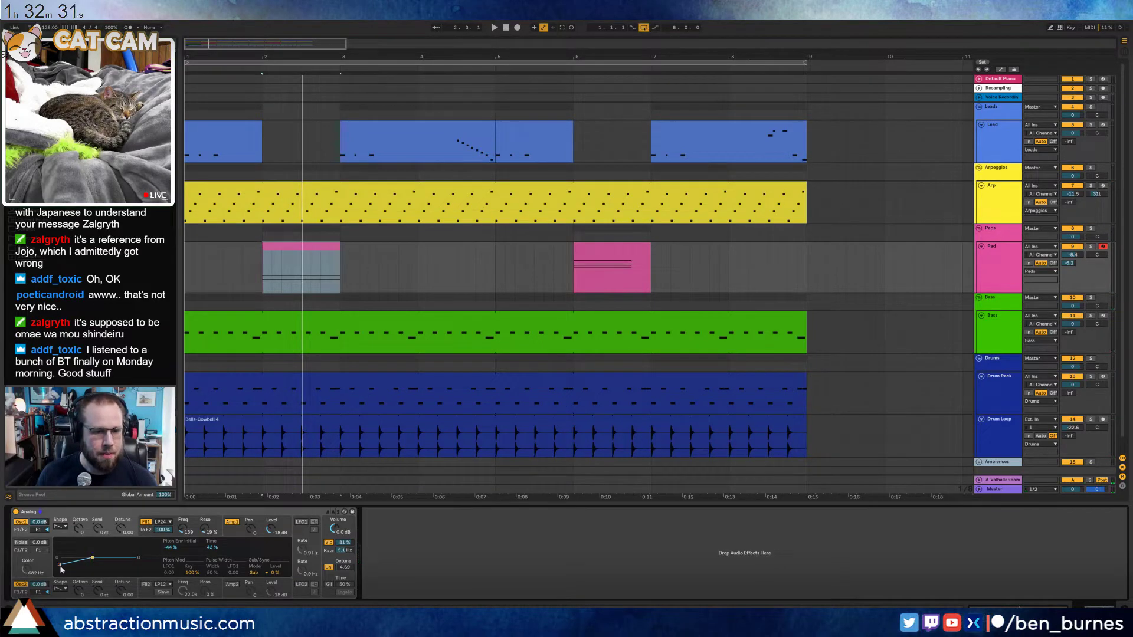
With oscillator 2 temporarily off, deepen oscillator 1's initial pitch envelope to -76%, then turn oscillator 2 back on and set the time to 46%
left_click(24, 585)
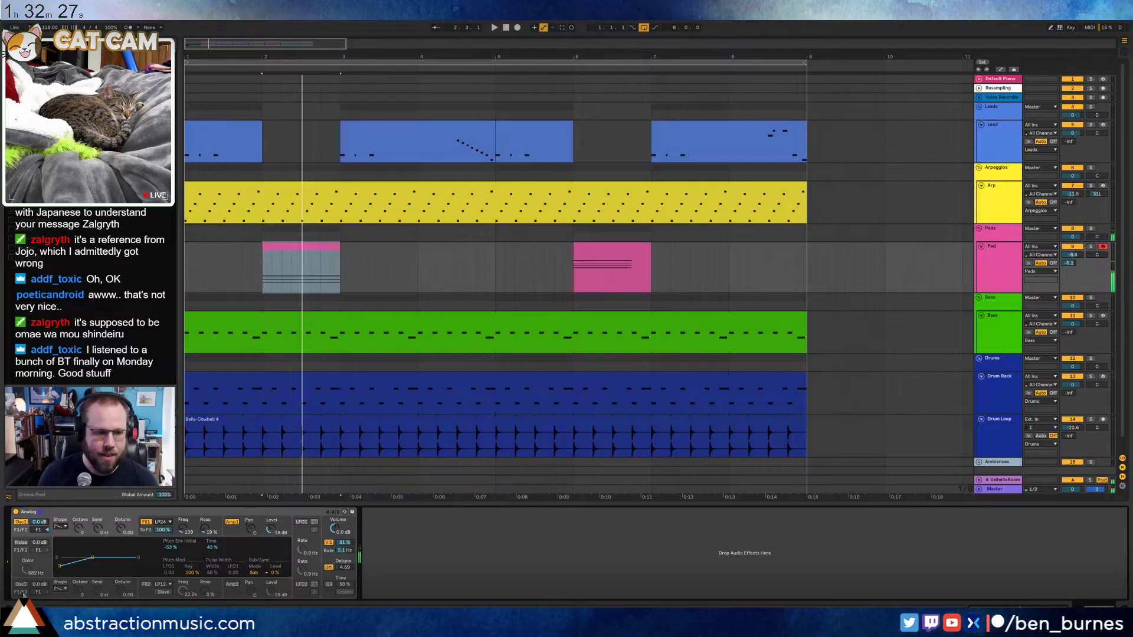
left_click_drag(59, 566, 61, 570)
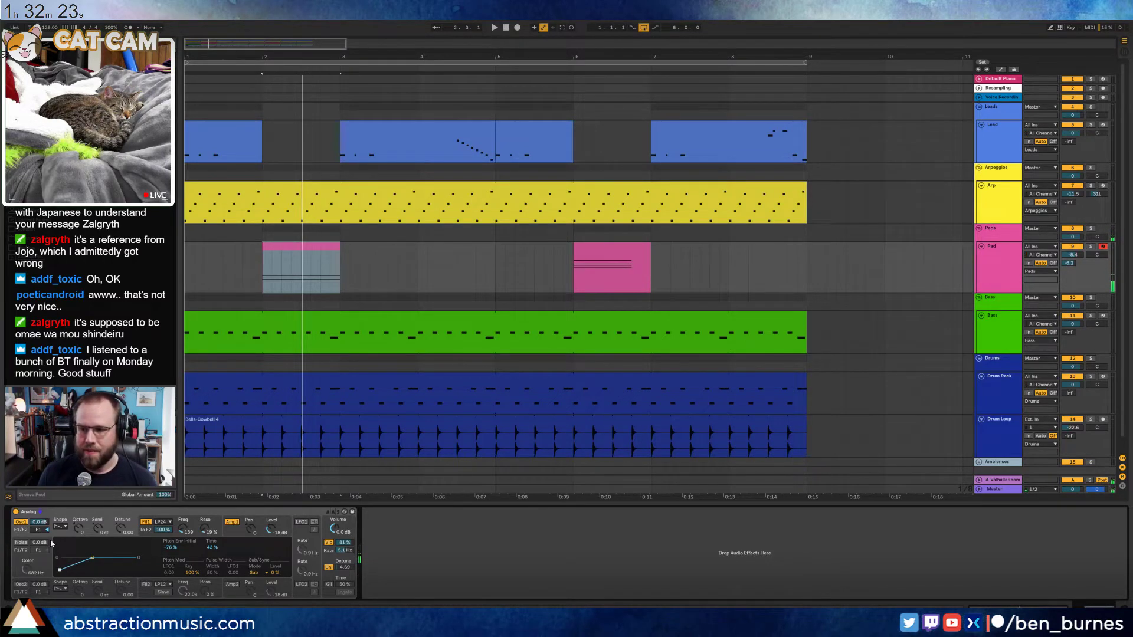
left_click(20, 584)
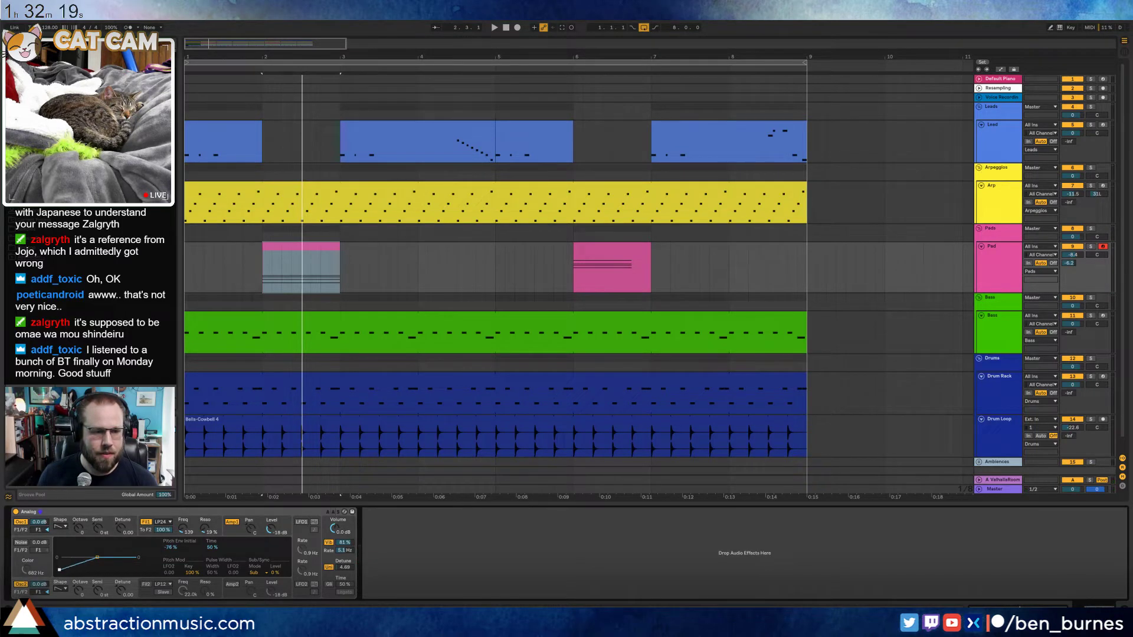
key("space")
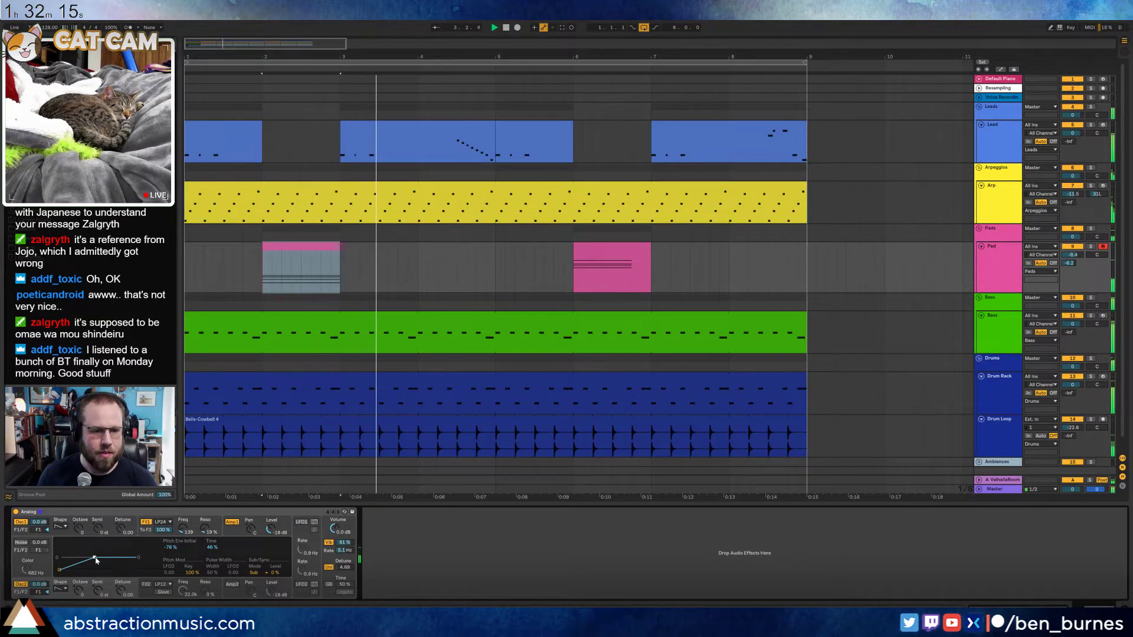
Shorten the amp 1 release to 45 ms and replace the pad clip at bar 6 with a copy of the first pad clip
left_click(232, 534)
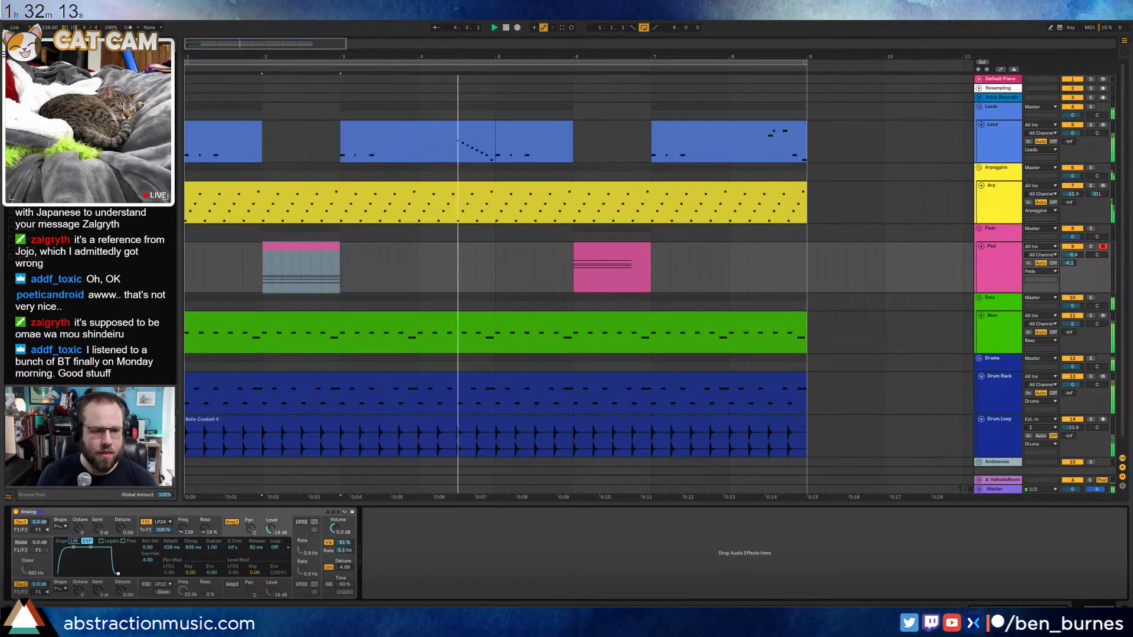
key("space")
left_click(326, 246)
key("ctrl+c")
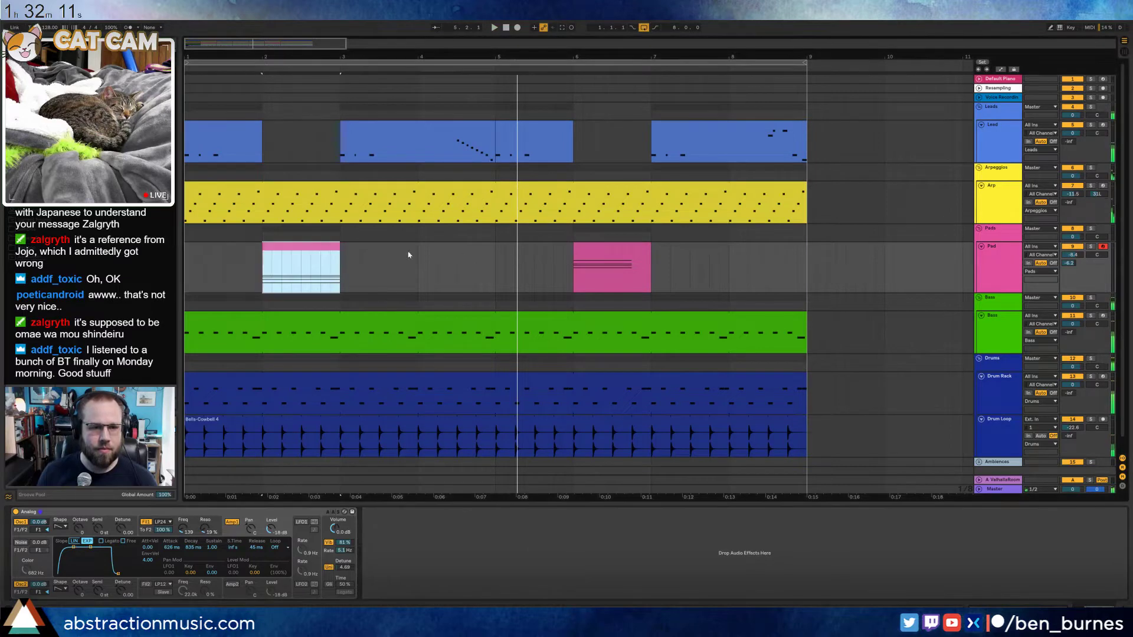
left_click(584, 247)
key("ctrl+v")
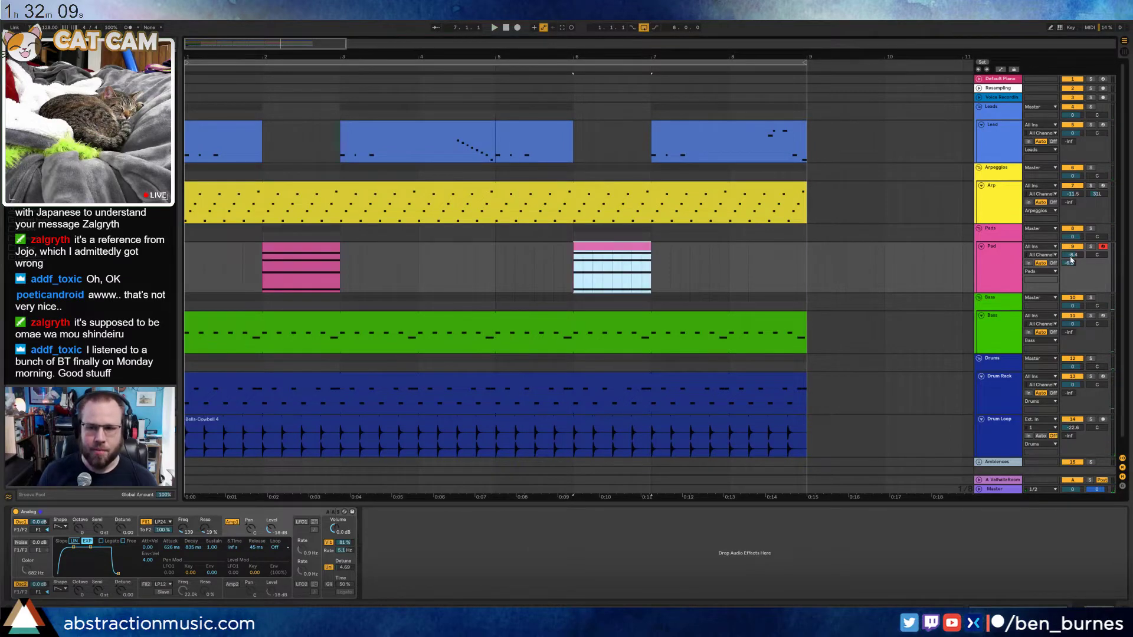
Lower the Pad track's volume, pan it to 30R and play the arrangement from the start
left_click_drag(1071, 258, 1071, 267)
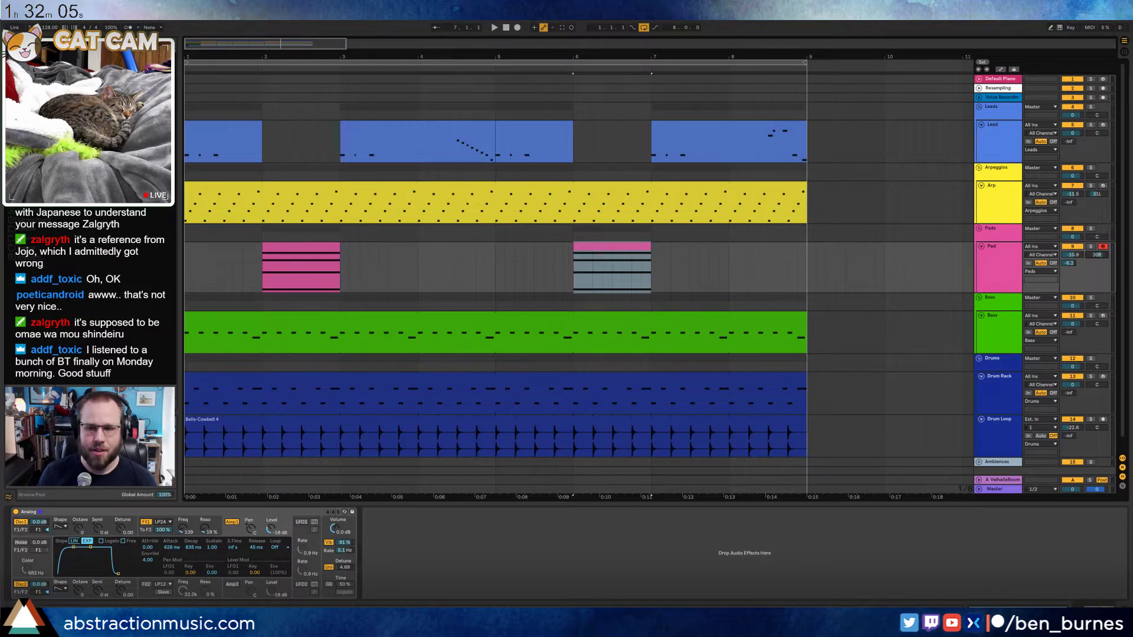
scroll(1073, 259, "up", 1)
scroll(1068, 258, "down", 2)
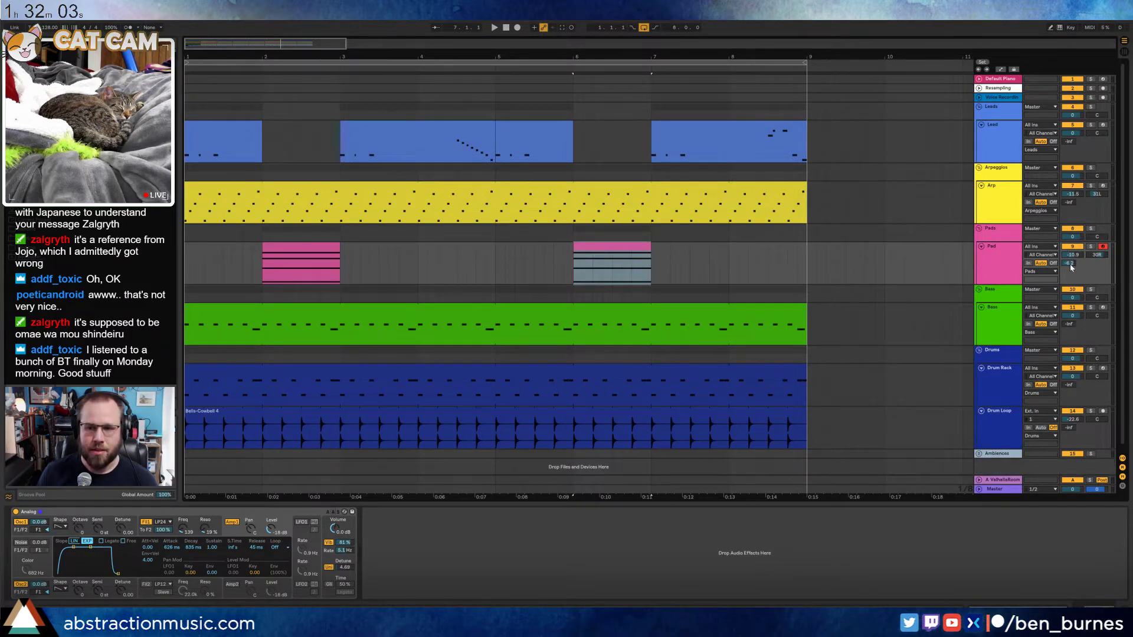
left_click(189, 270)
key("space")
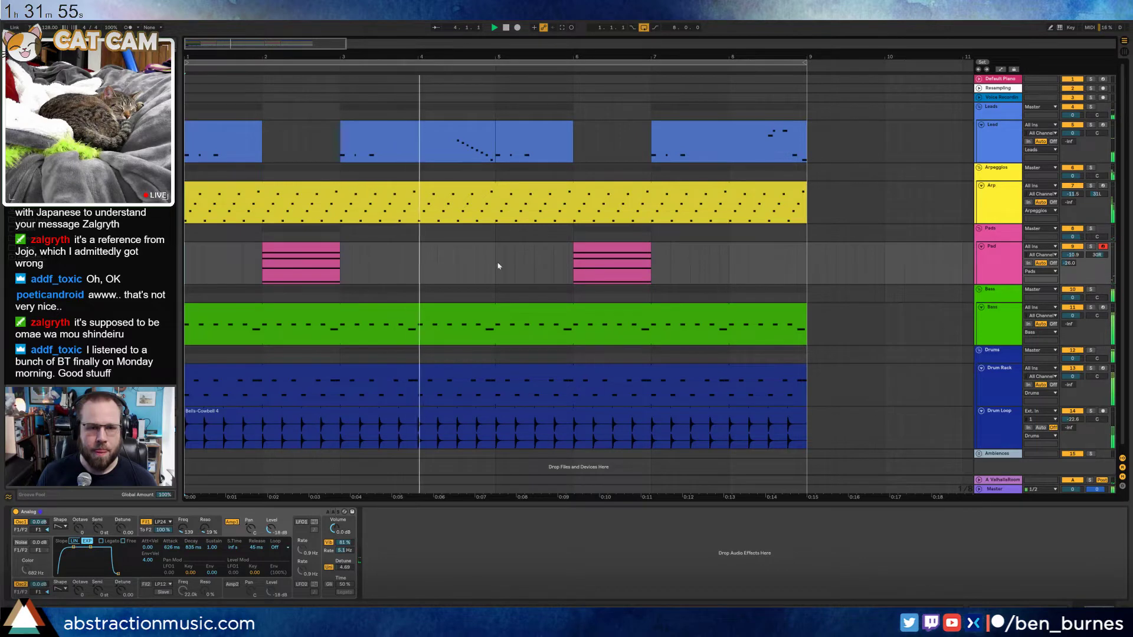
Shorten the first pad clip's chord notes to end at beat 1.4 and copy the clip over the second pad clip
double_click(301, 263)
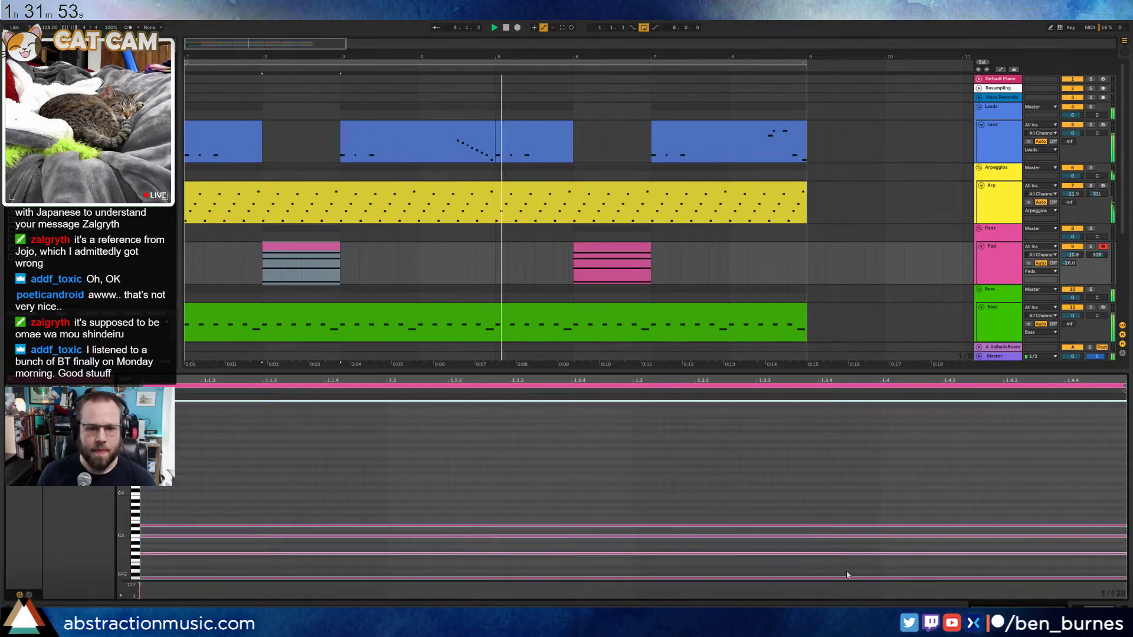
left_click_drag(1125, 525, 878, 524)
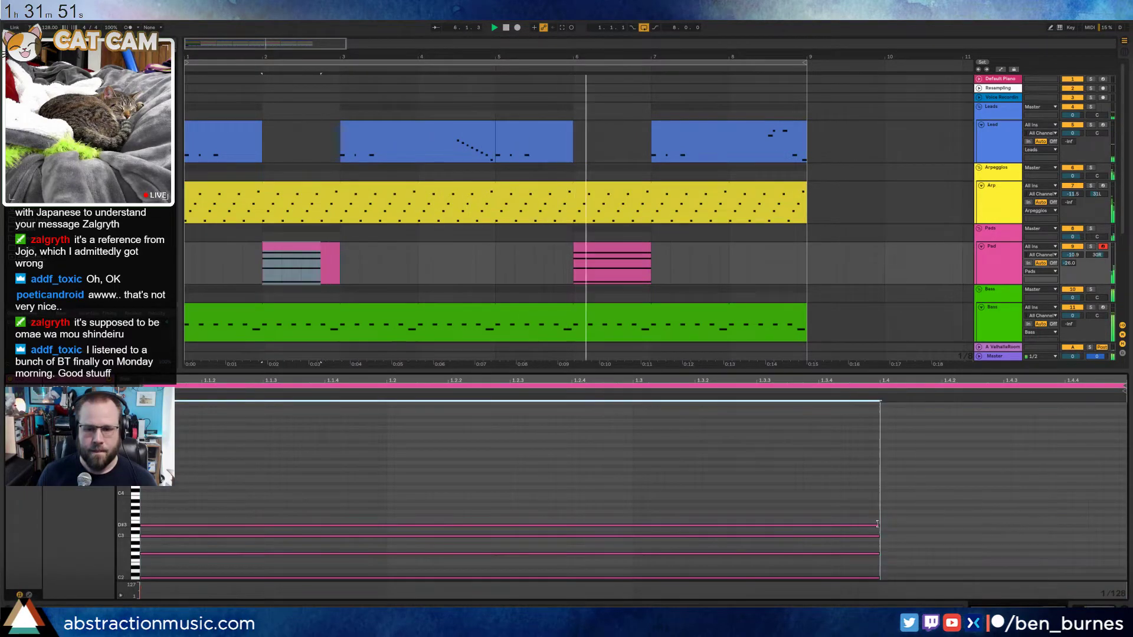
left_click(600, 244)
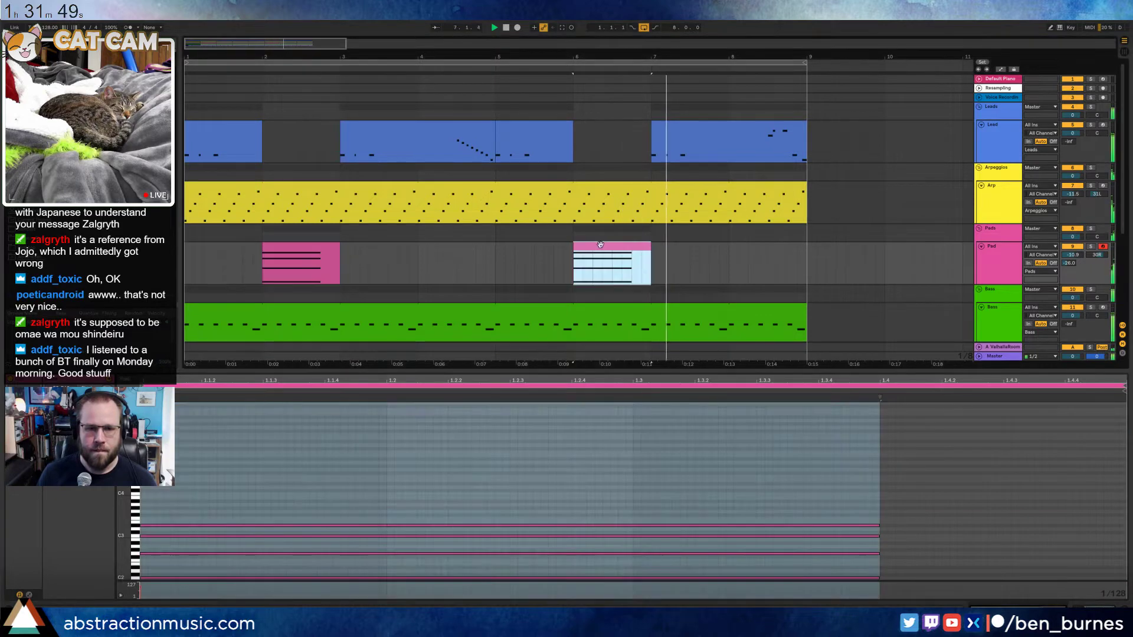
key("shift+Tab")
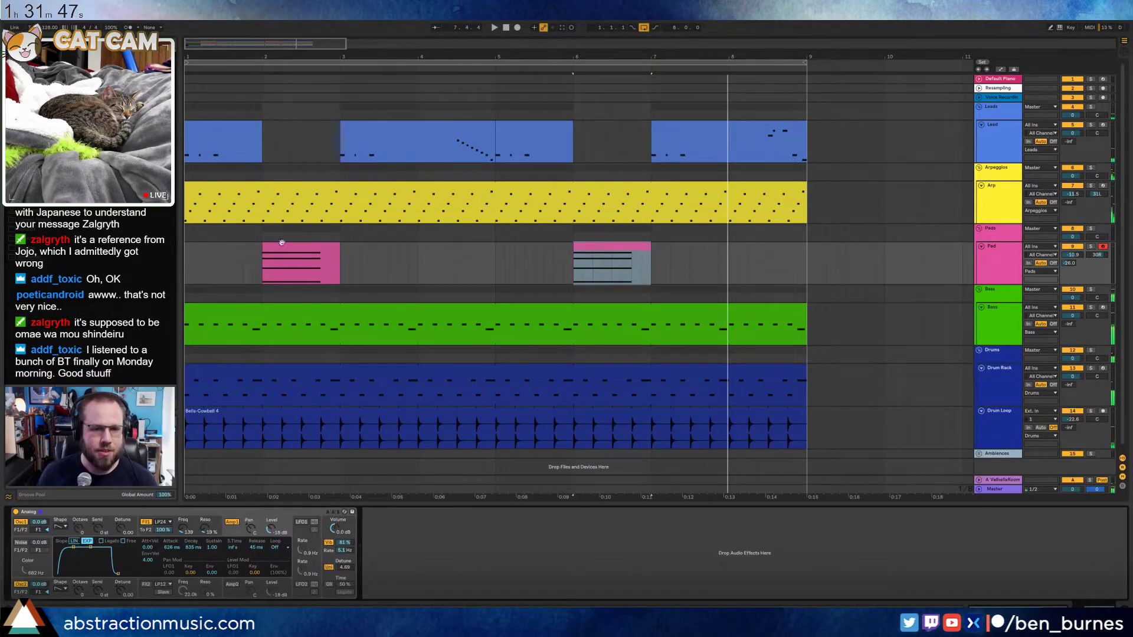
Try filter 1 as a 6 dB band-pass and a 2-pole notch, and raise its frequency to 181 Hz while auditioning the pad
left_click(281, 242)
key("space")
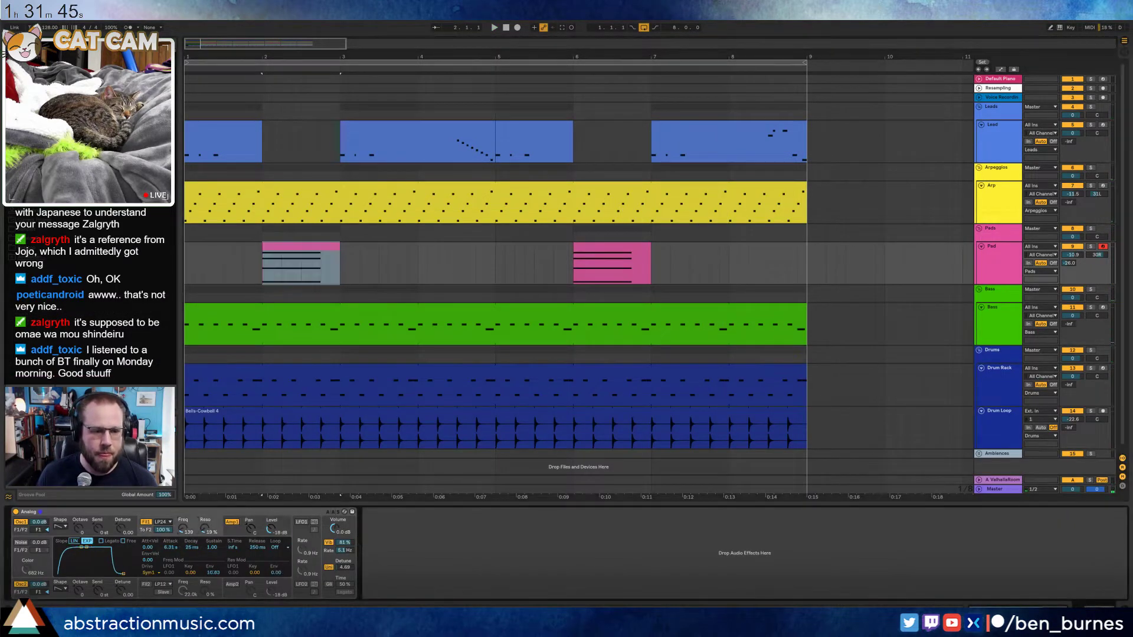
left_click(163, 522)
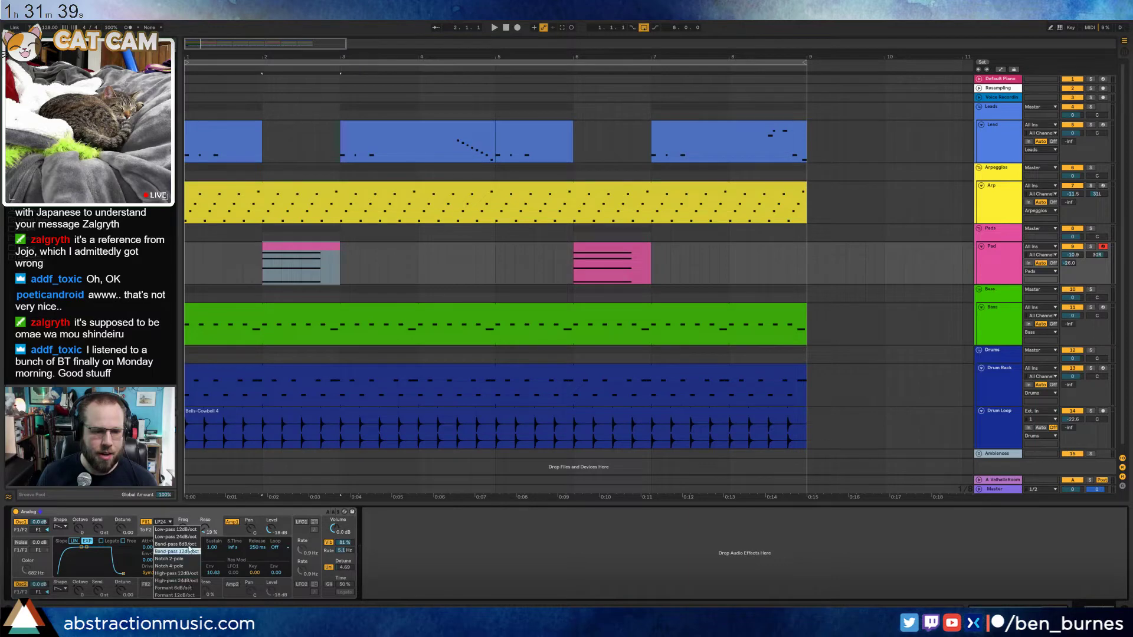
left_click(177, 545)
left_click(165, 522)
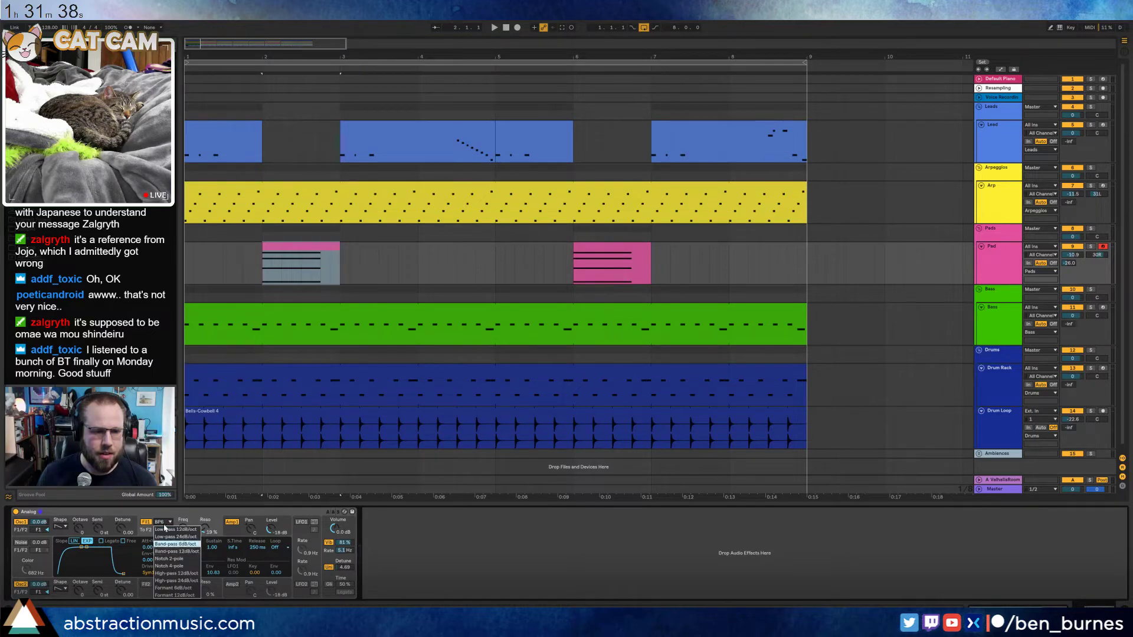
left_click(175, 559)
key("space")
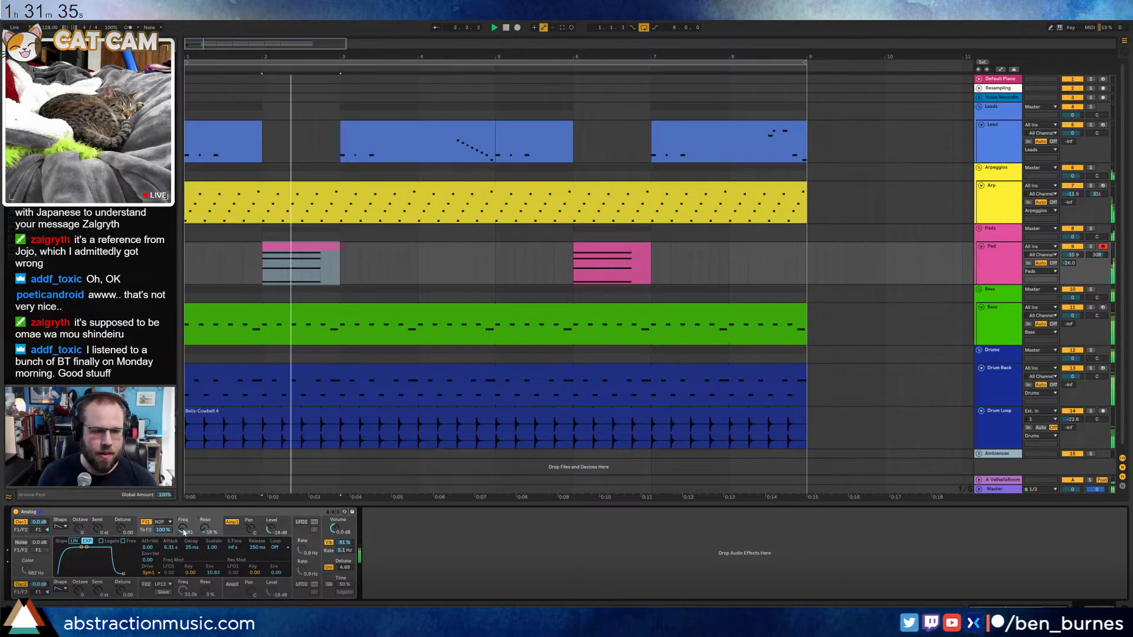
Set the amp 1 release to 94 ms and adjust the synth's vibrato amount while auditioning the first pad clip
left_click(241, 534)
left_click_drag(118, 574, 121, 574)
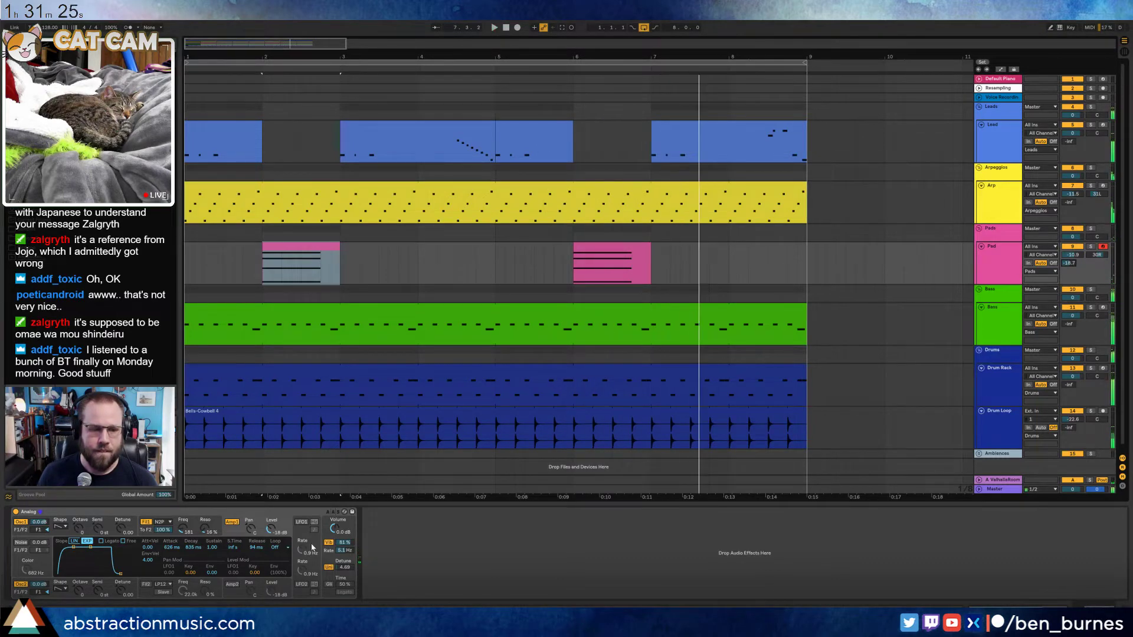
left_click(347, 546)
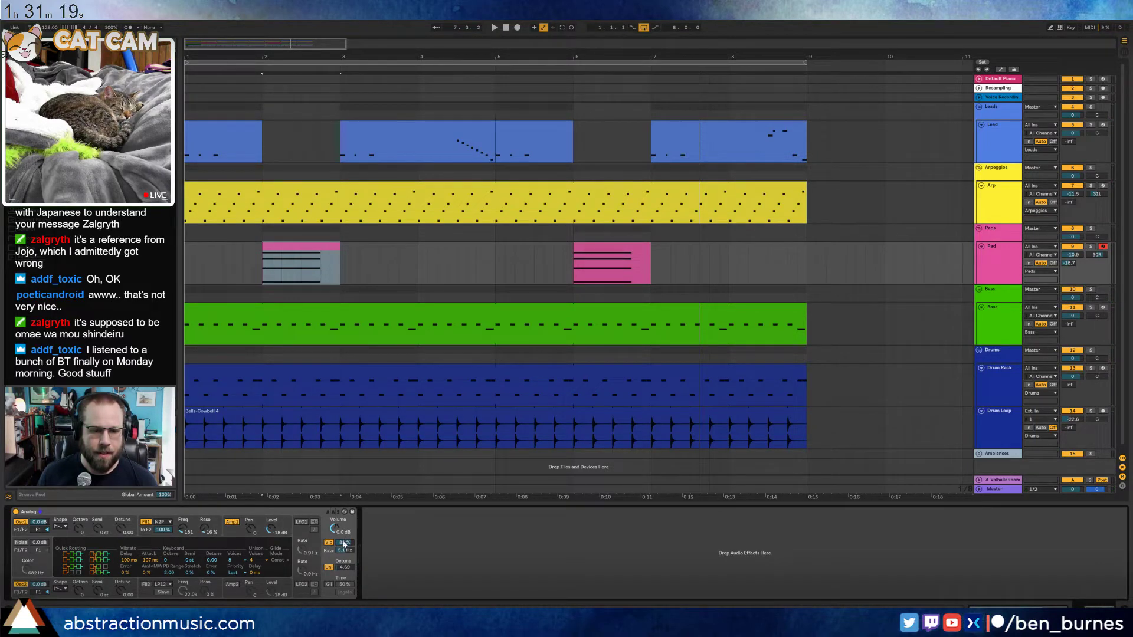
key("space")
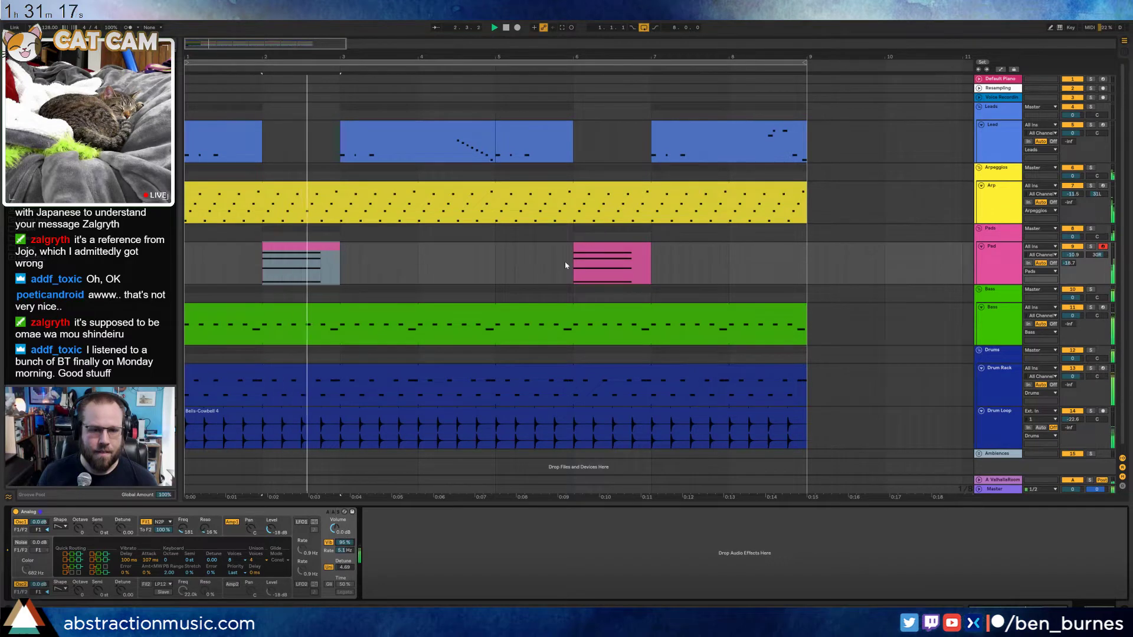
key("space")
Reset oscillator 1's initial pitch envelope to 0%
left_click(45, 537)
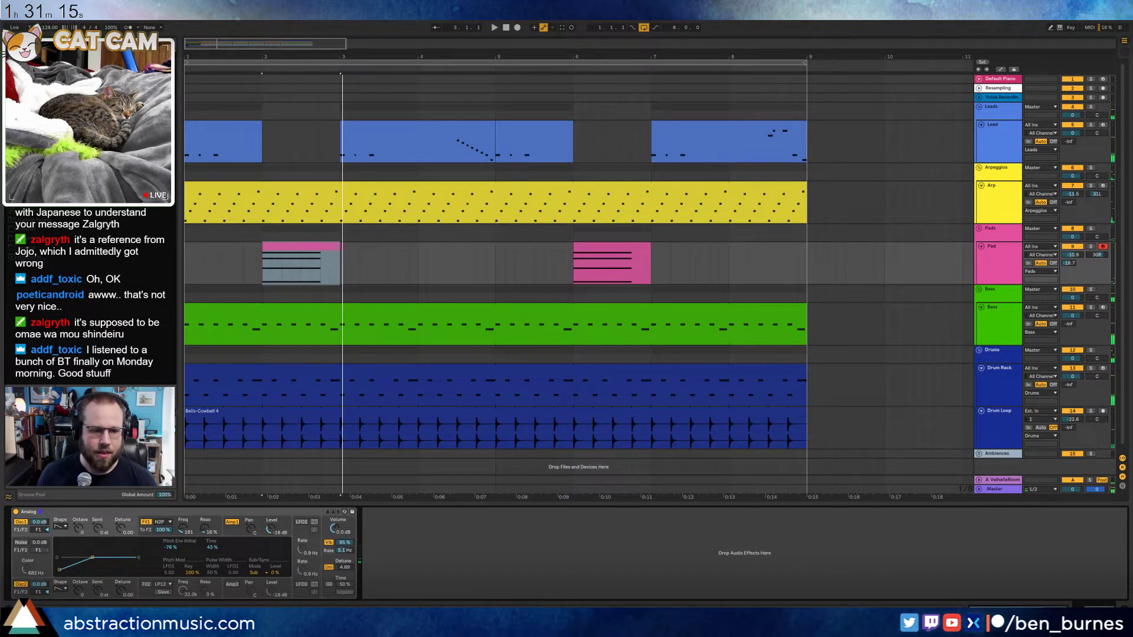
key("Delete")
key("ctrl+z")
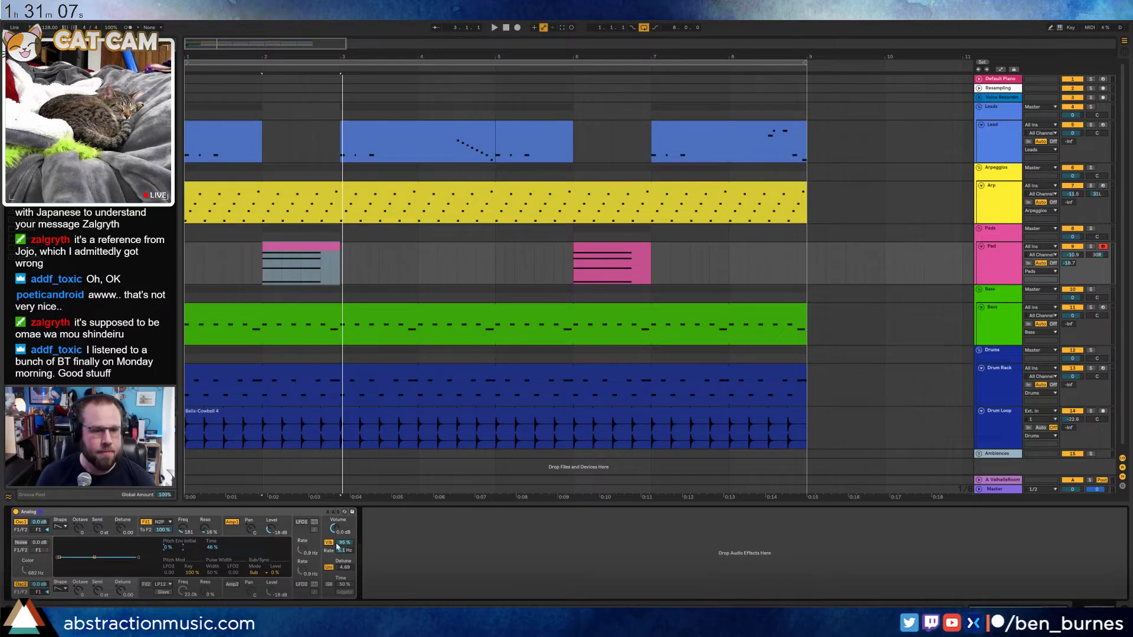
In the first pad clip's pitch bend envelope, draw a ramp from the minimum at the clip start up to the centre at beat 1.2
double_click(276, 247)
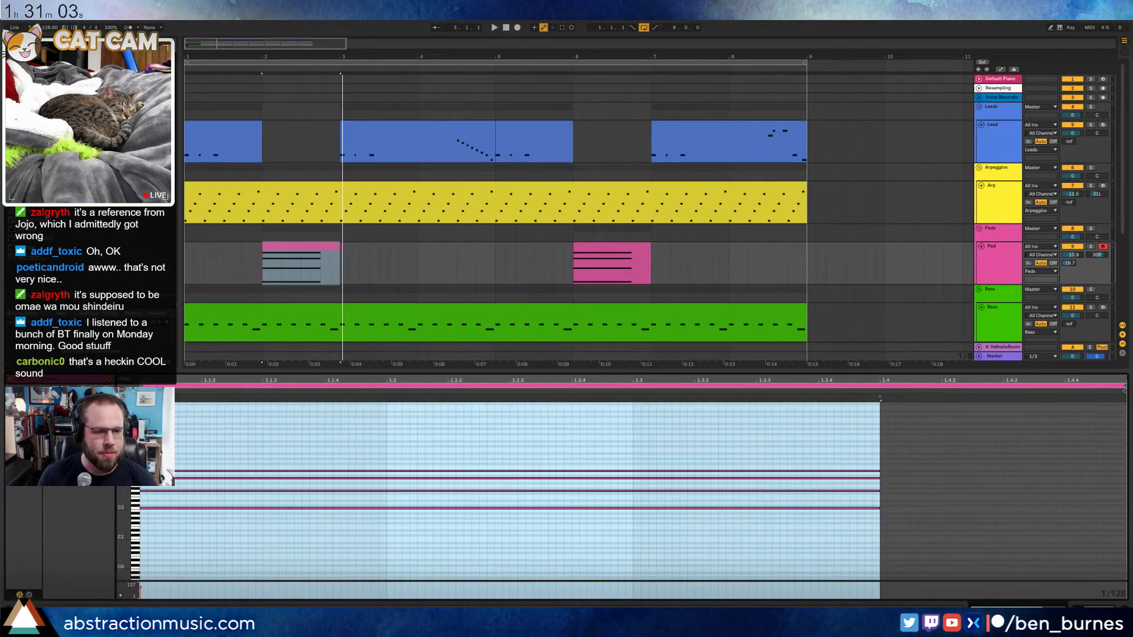
left_click(29, 596)
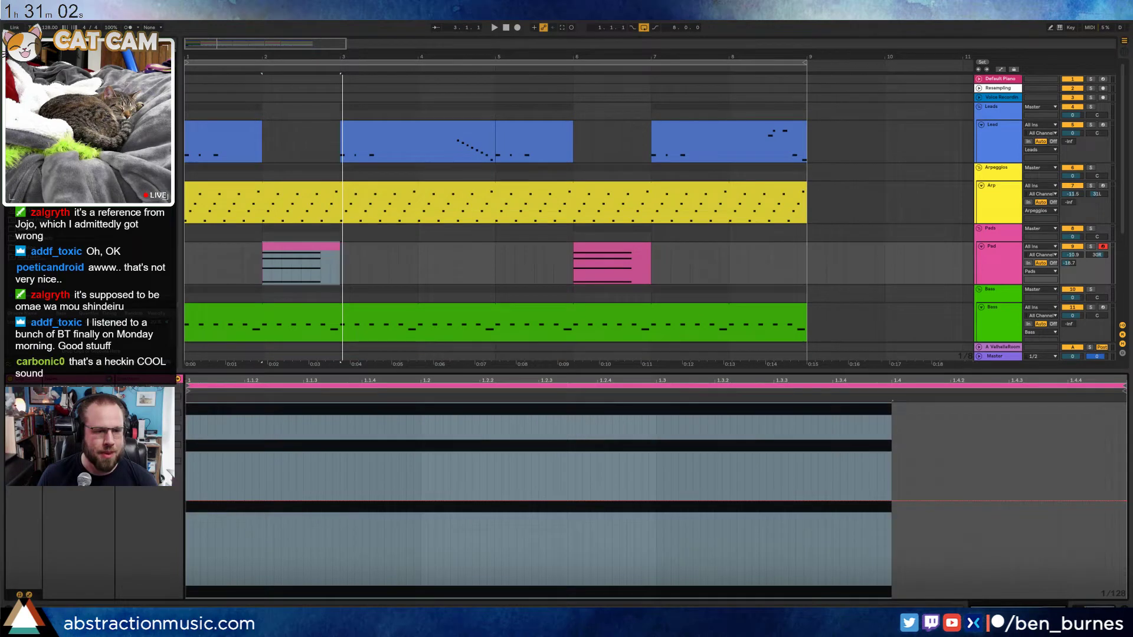
left_click(423, 505)
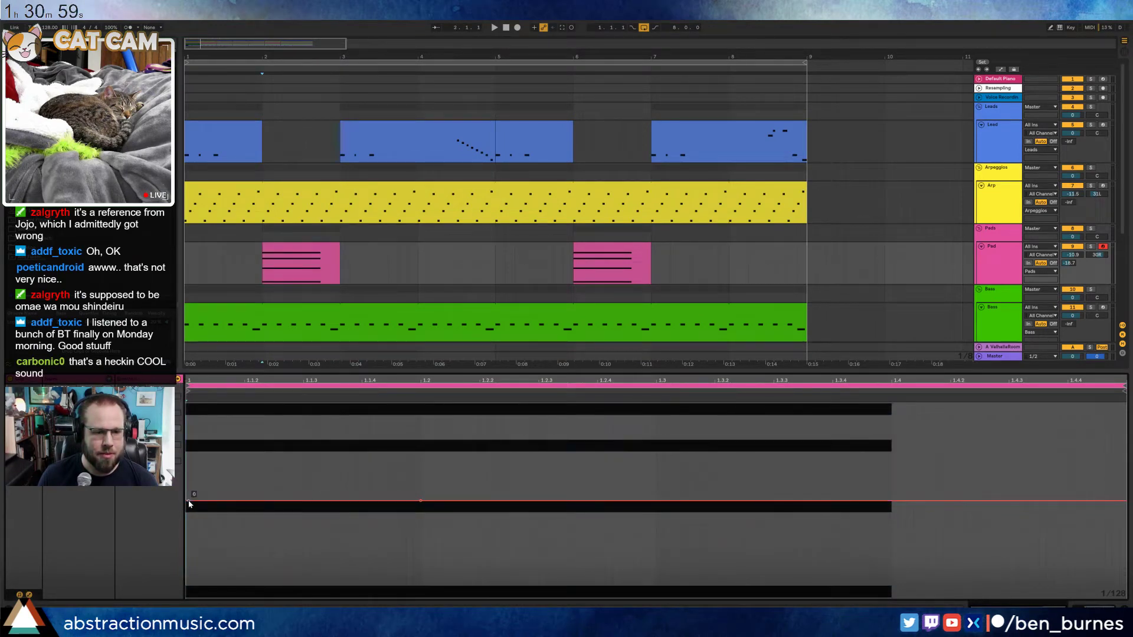
left_click_drag(189, 504, 189, 598)
key("space")
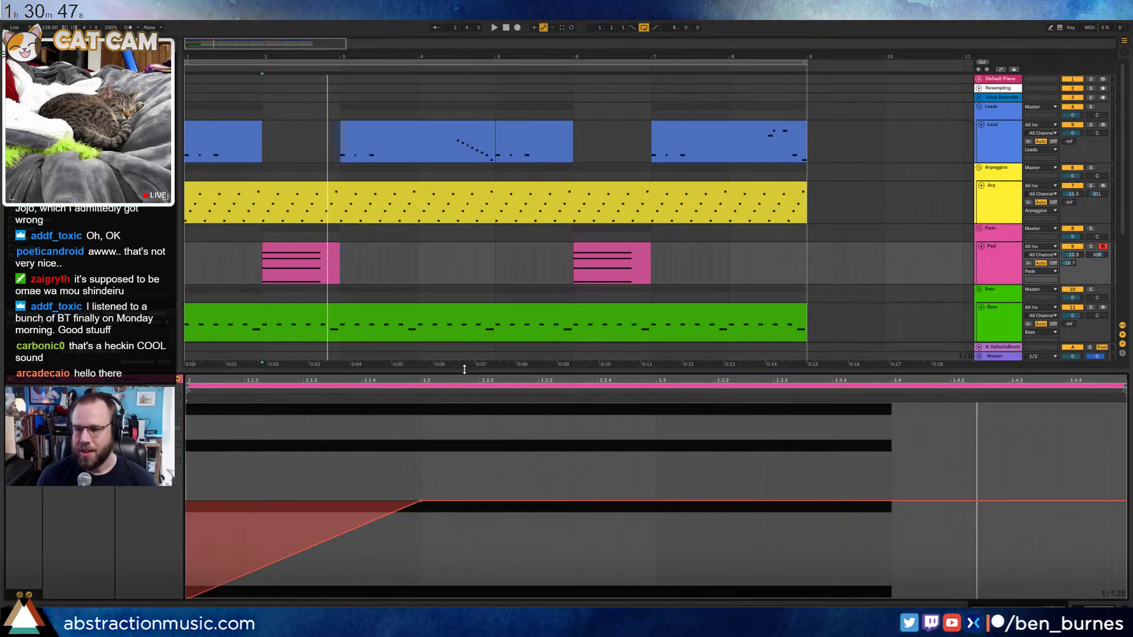
key("space")
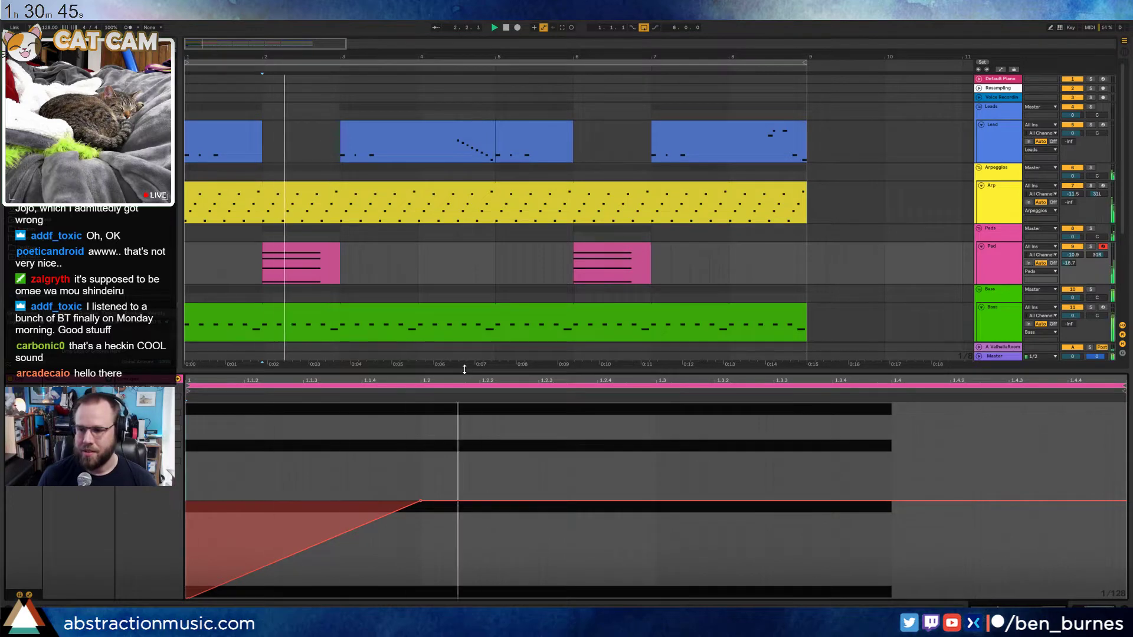
Set Analog's filter 1 type to 24 dB low-pass
key("shift+Tab")
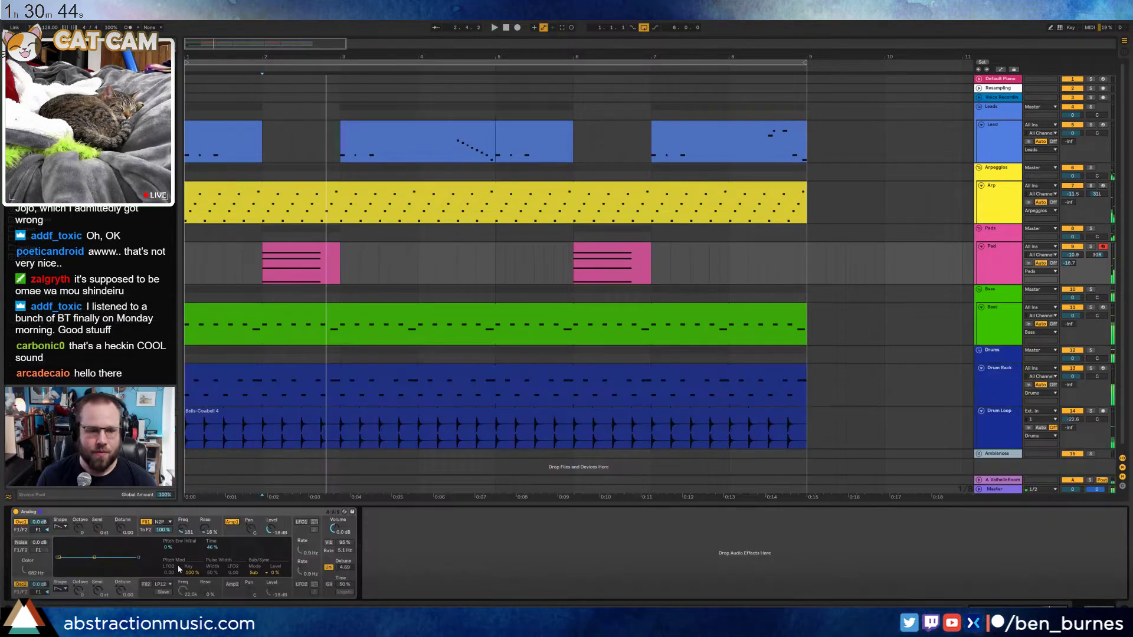
left_click(183, 533)
left_click(167, 522)
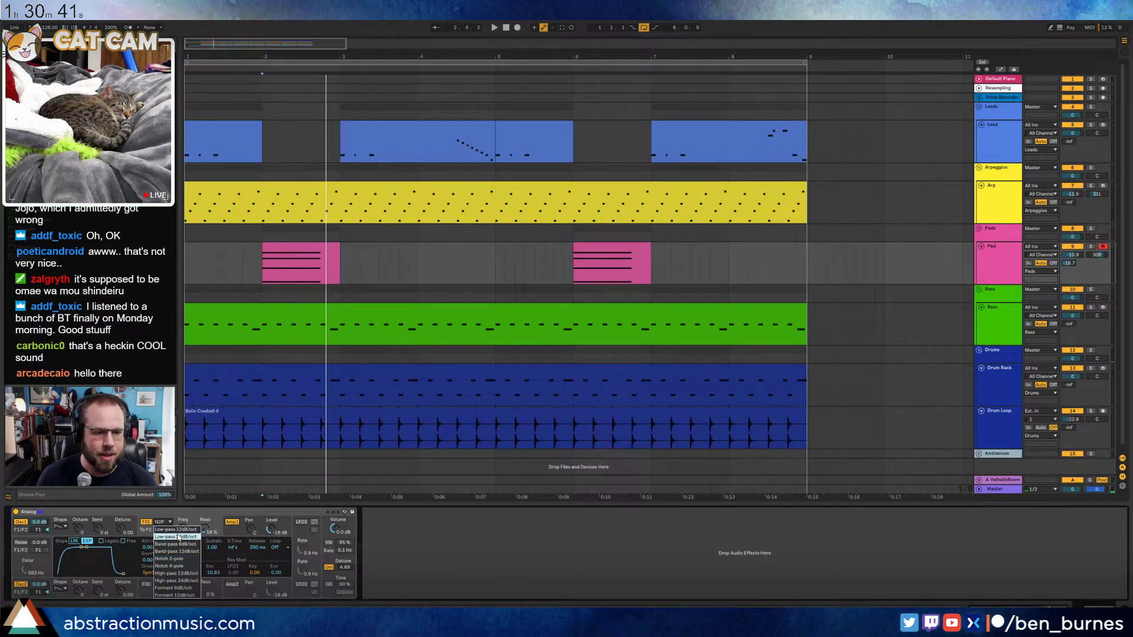
left_click(177, 536)
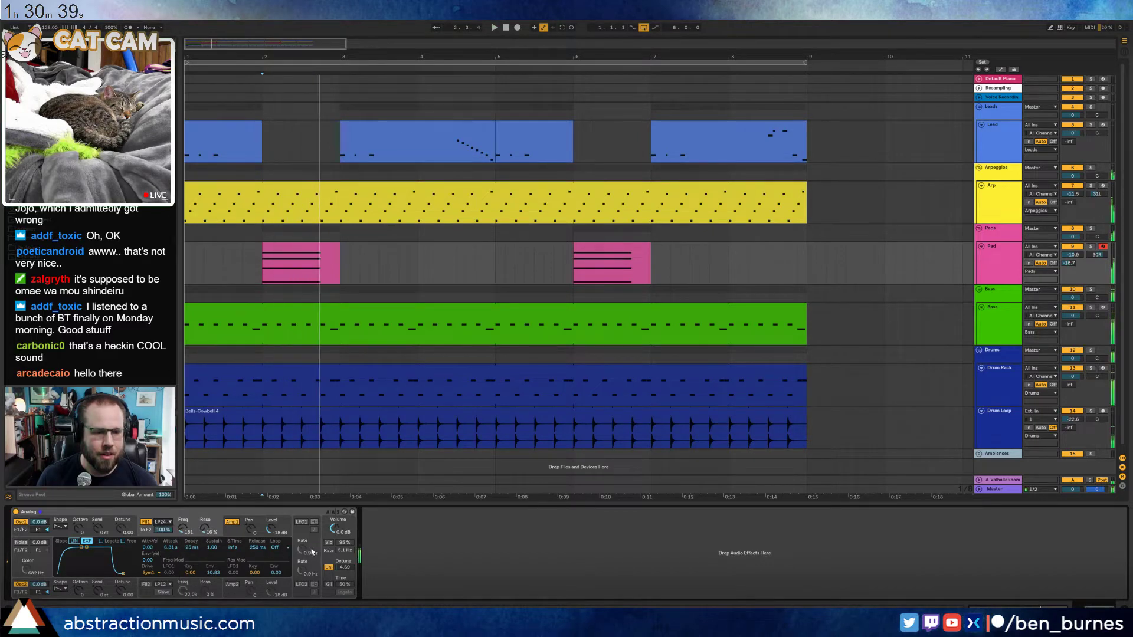
Turn the vibrato back on and slightly lower its amount while auditioning the first pad clip
left_click(337, 546)
key("space")
left_click(330, 543)
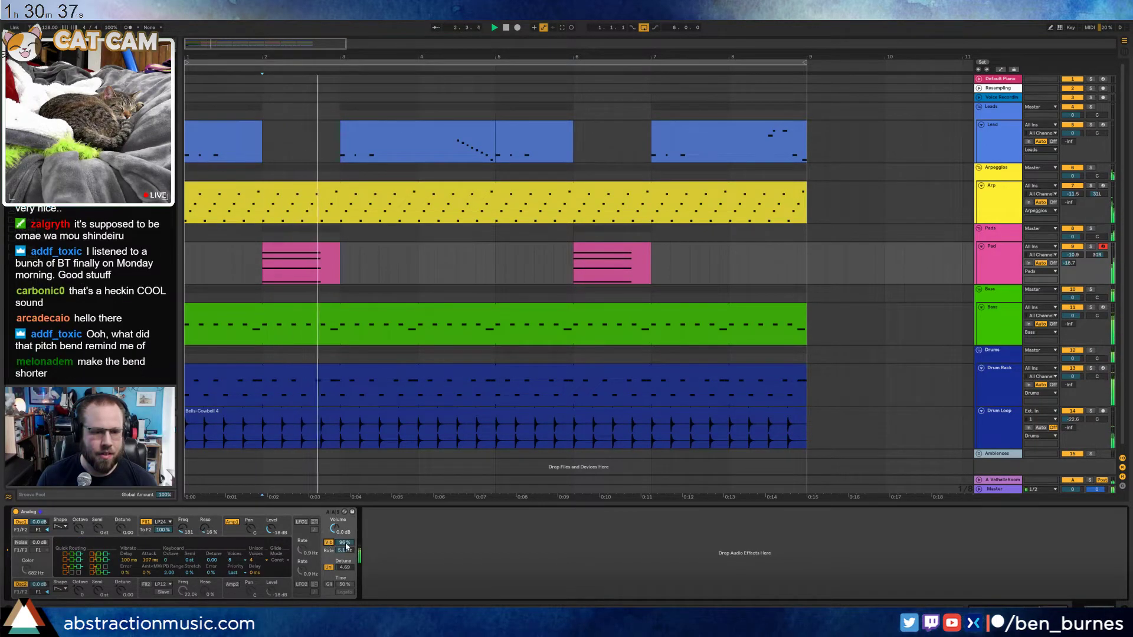
key("space")
left_click_drag(343, 543, 344, 545)
key("space")
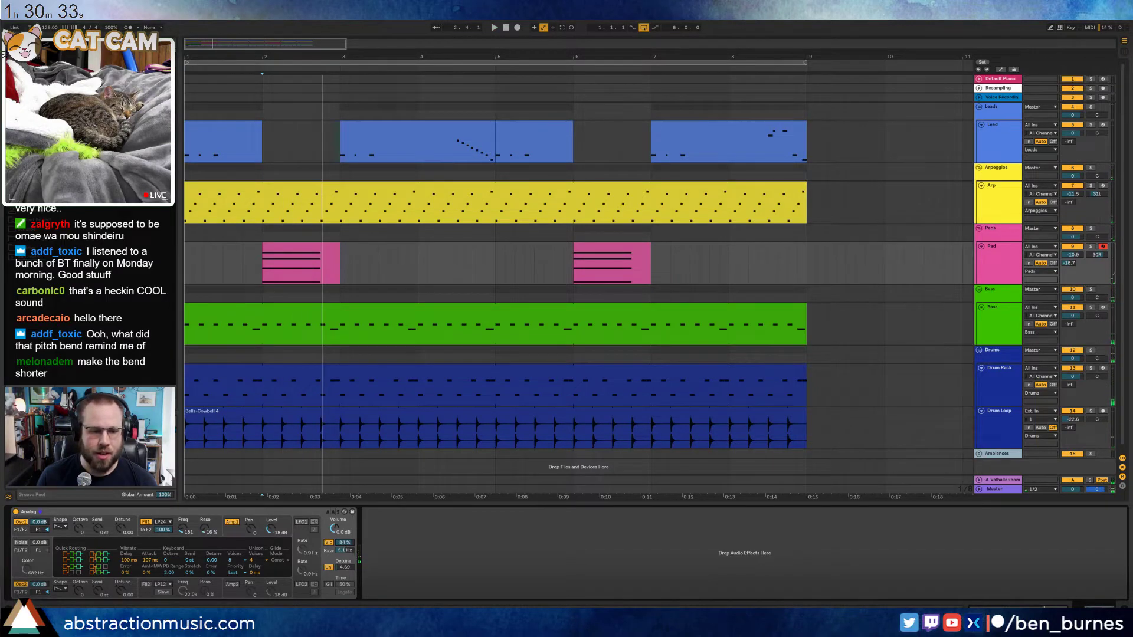
key("space")
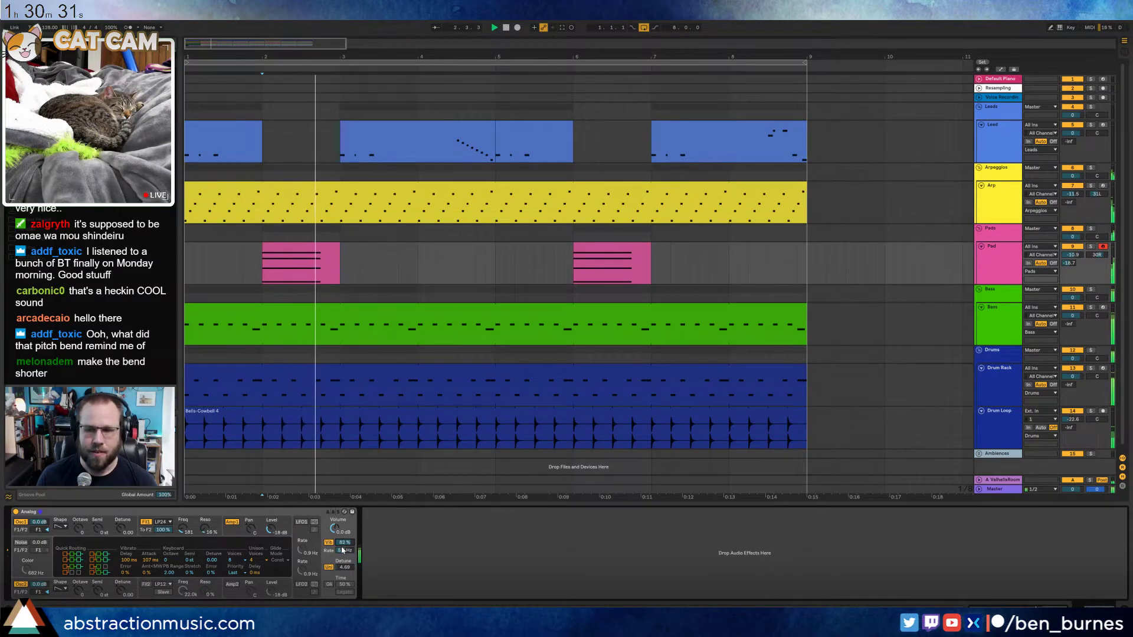
left_click_drag(344, 543, 341, 547)
Try a slightly shorter pitch bend ramp in the first pad clip, and return its end breakpoint to beat 1.2
double_click(319, 255)
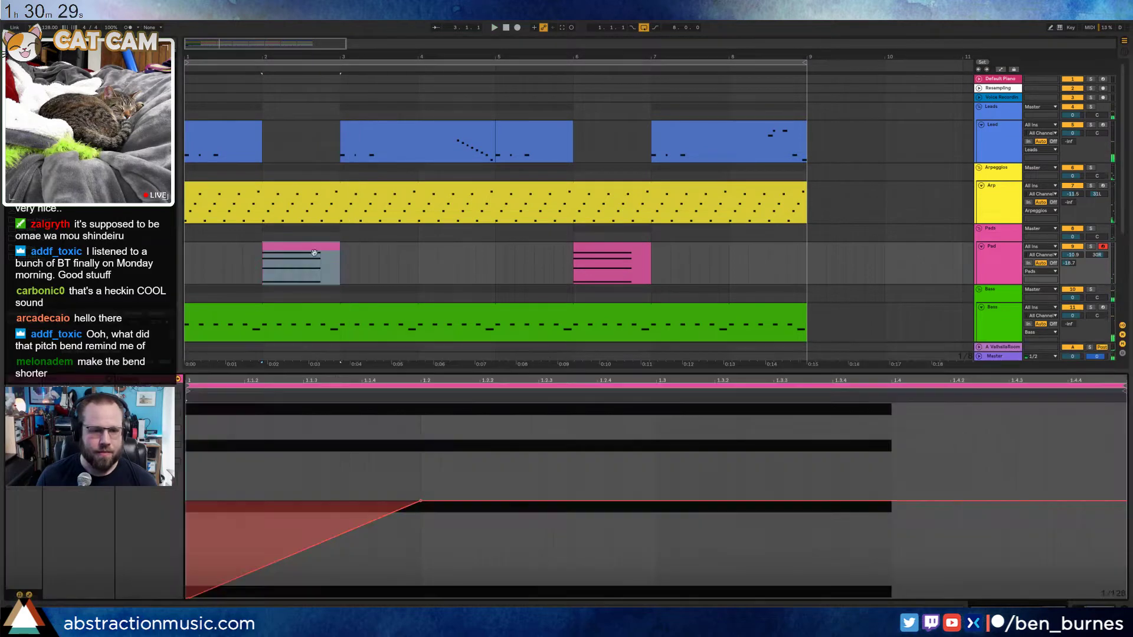
mouse_move(420, 501)
left_mouse_down()
mouse_move(332, 501)
mouse_move(406, 501)
left_mouse_up()
key("space")
key("space")
key("space")
left_click_drag(406, 501, 421, 502)
key("space")
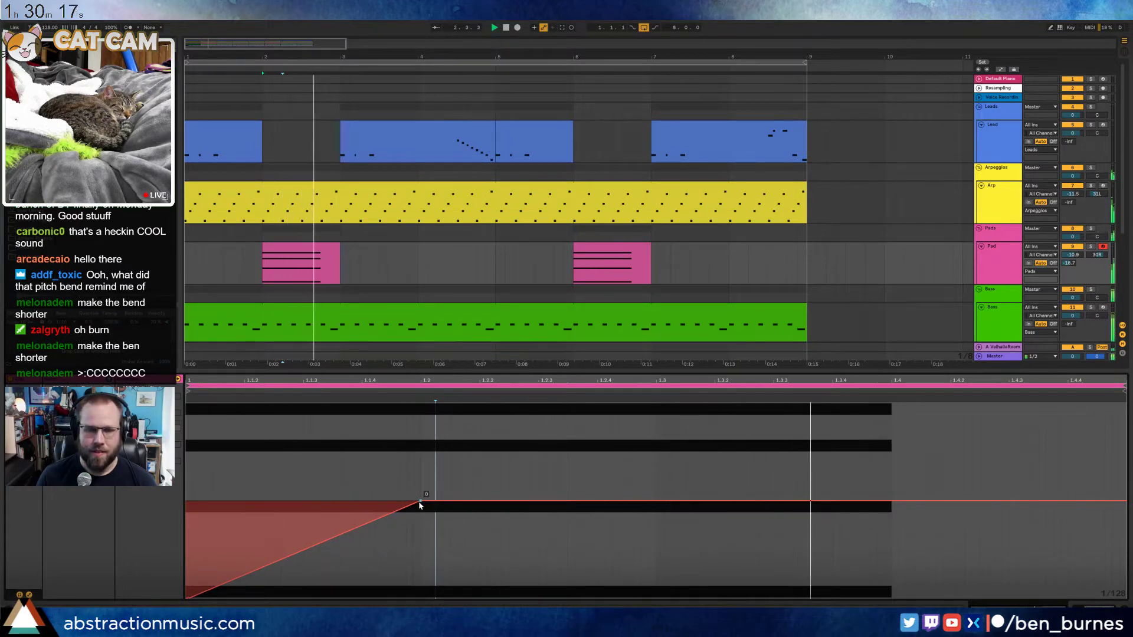
key("space")
Replace the pad clip at bar 6 with a copy of the first clip including its pitch bend, and audition it
left_click(601, 243)
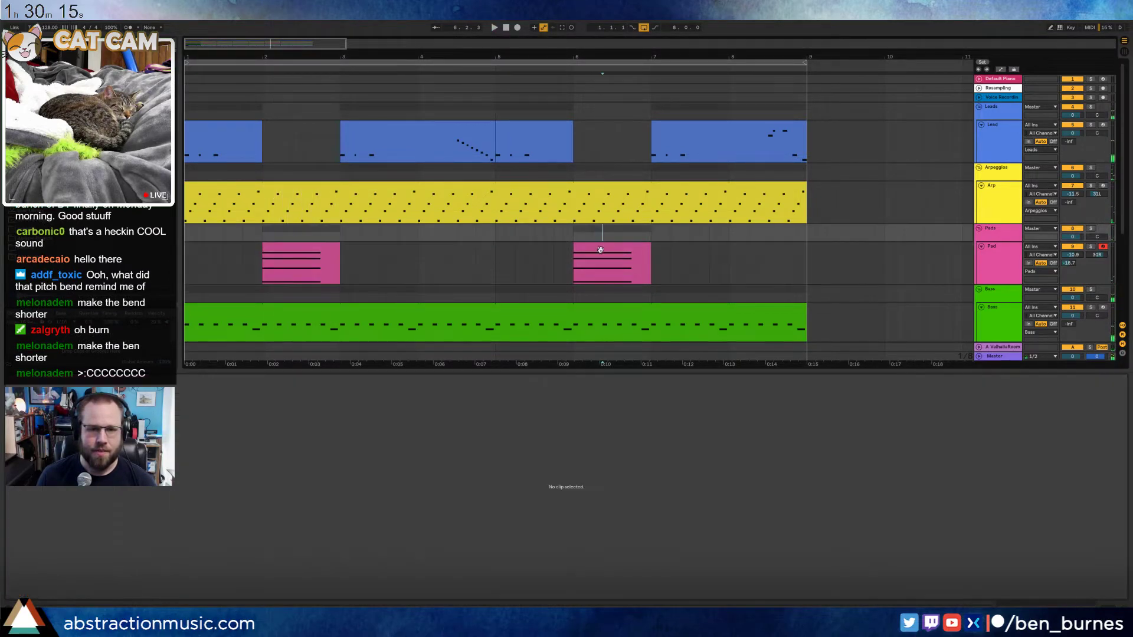
key("space")
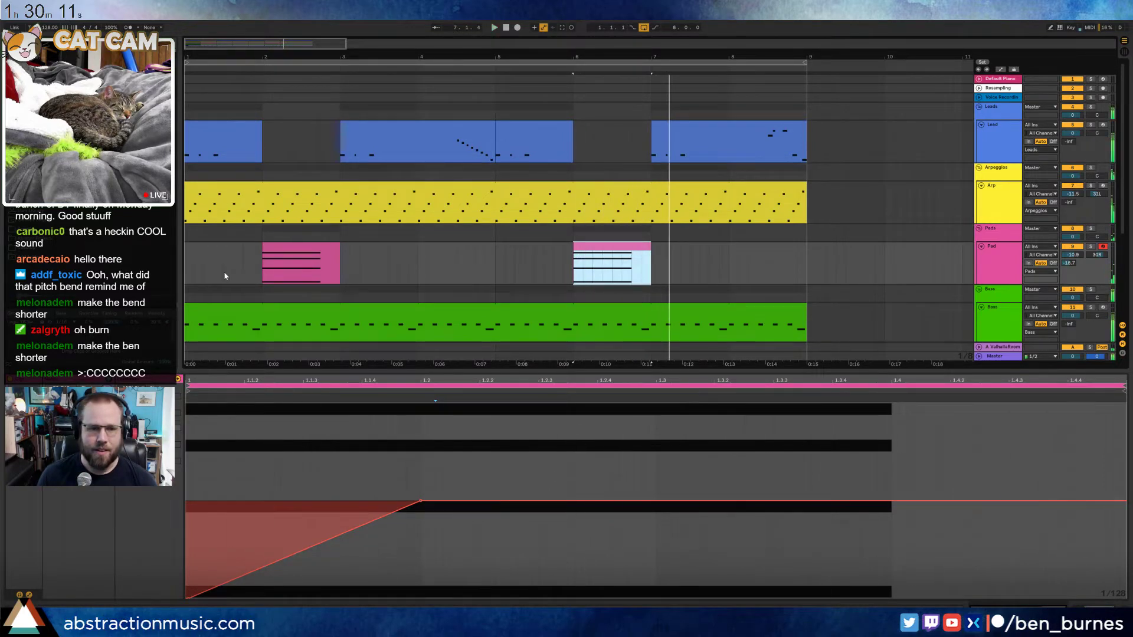
key("space")
Bring back the Analog device and shorten its amp envelope attack to about 263 ms while auditioning the pad clip at bar 6
key("shift+Tab")
key("space")
left_click(237, 531)
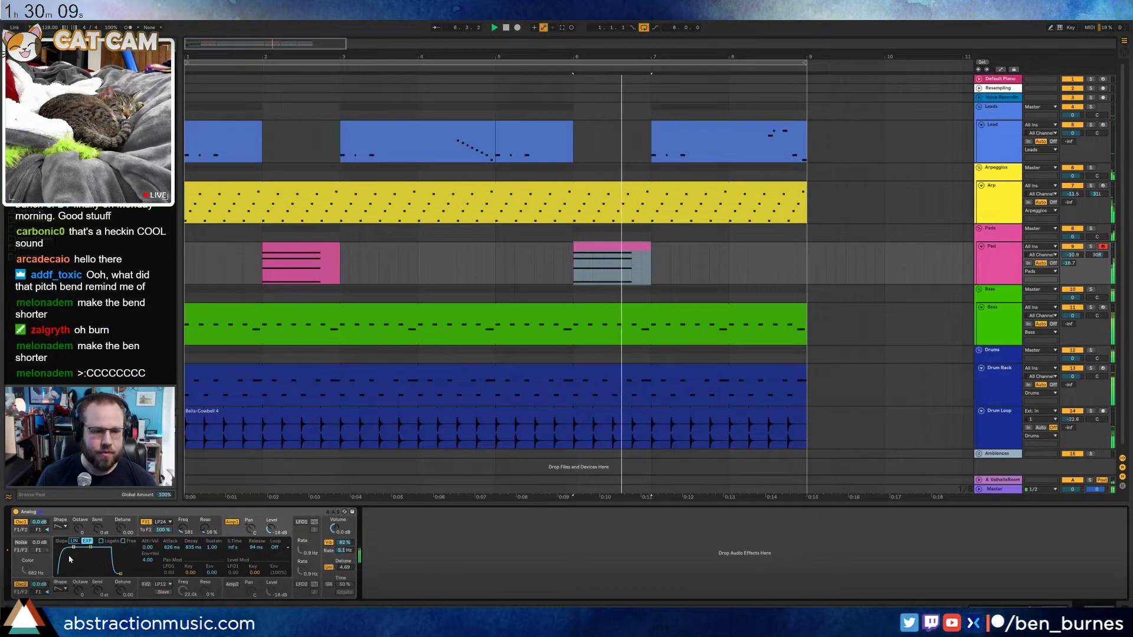
left_click_drag(67, 548, 64, 549)
key("space")
key("space")
key("space")
Try a higher filter 1 frequency with a 542 ms filter envelope attack, auditioning the first pad clip
left_click(149, 534)
key("space")
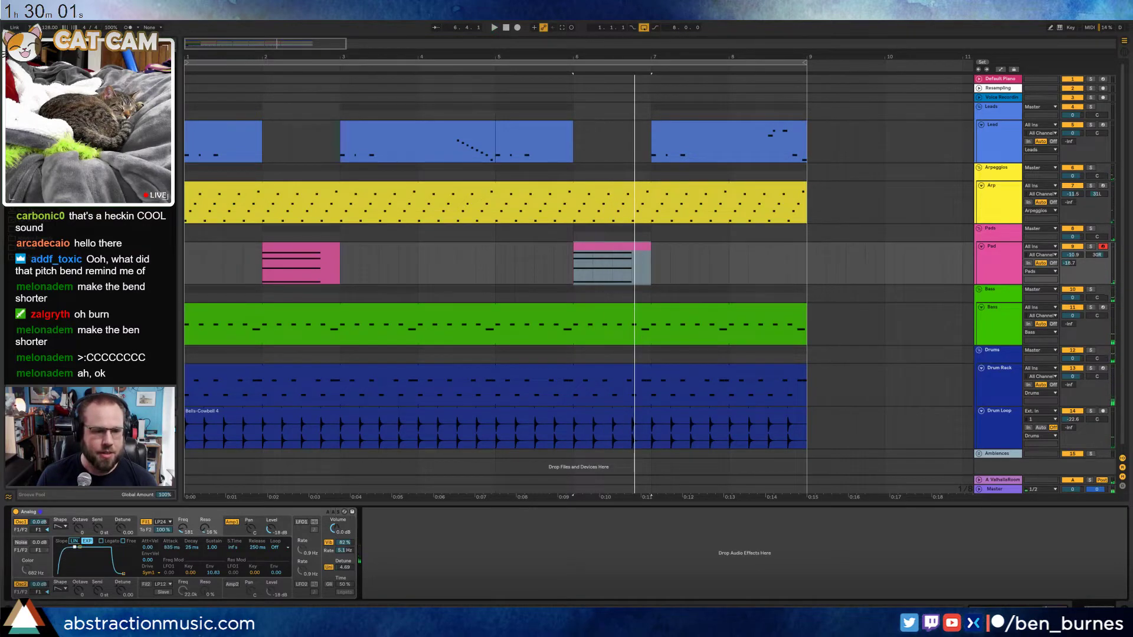
left_click(232, 535)
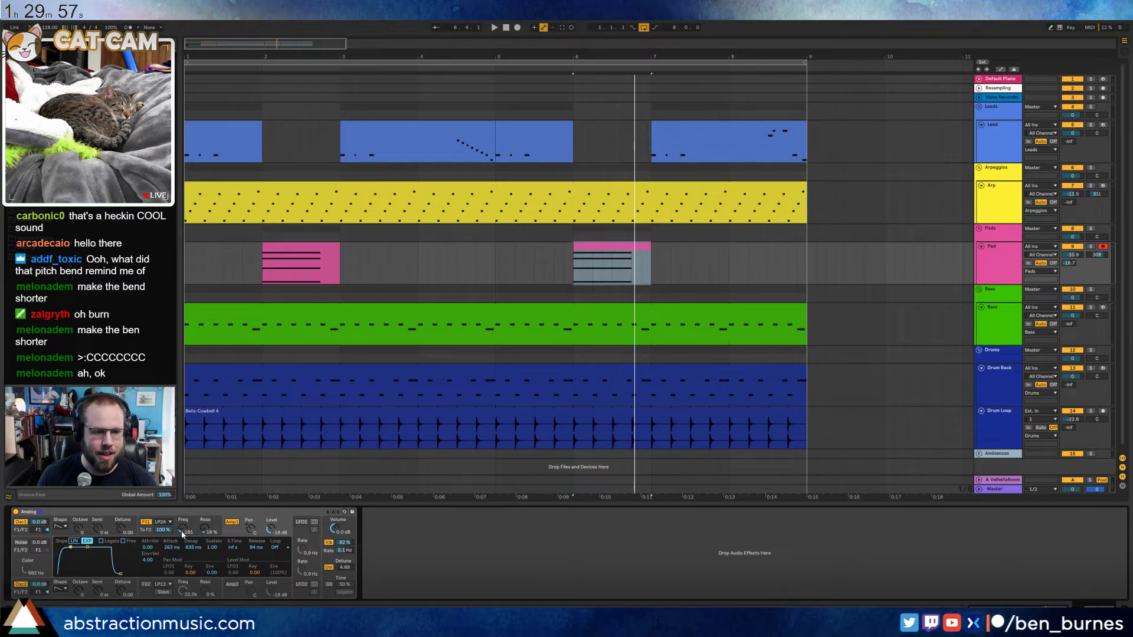
left_click_drag(182, 535, 182, 525)
left_click(291, 276)
key("ctrl+l")
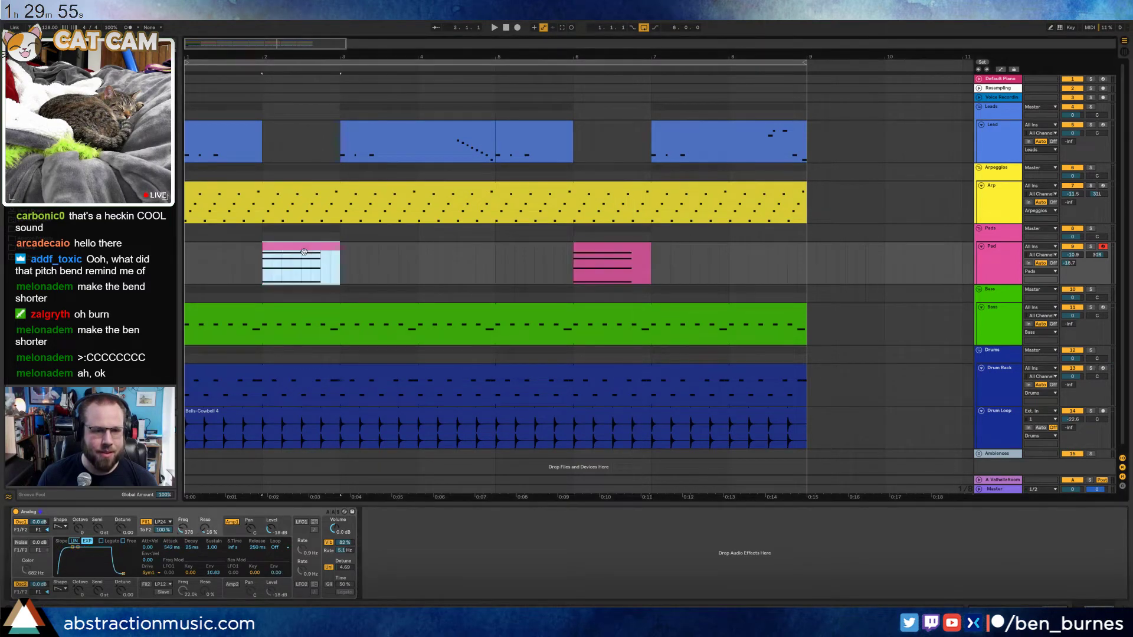
key("space")
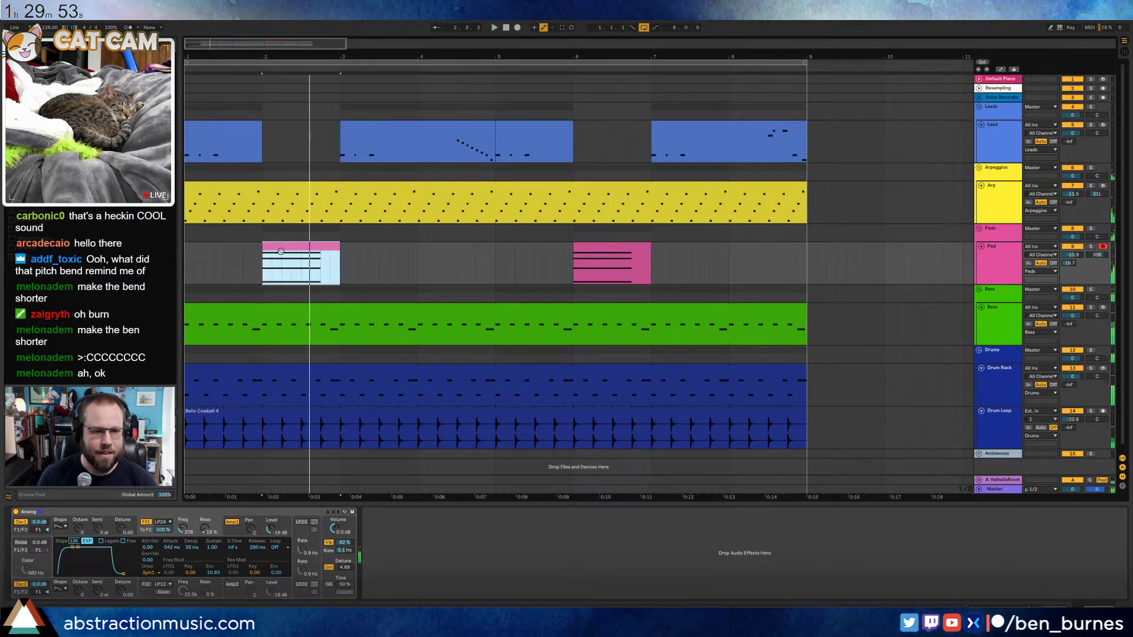
Try a 263 ms filter envelope attack and a lower filter 1 frequency on the first pad clip
left_click_drag(171, 548, 170, 535)
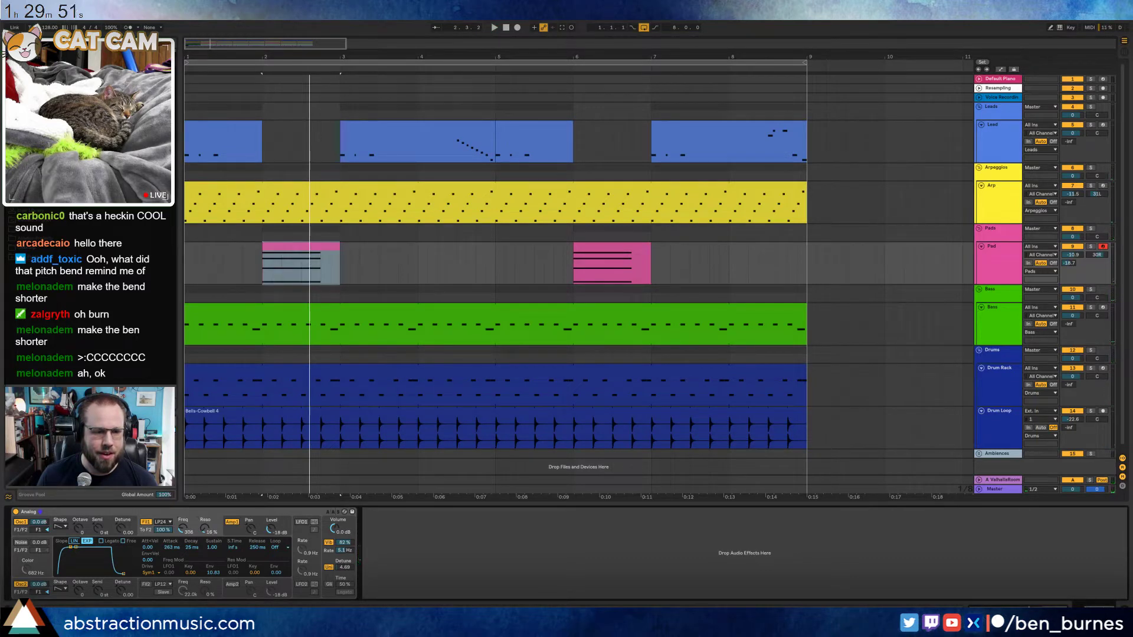
key("space")
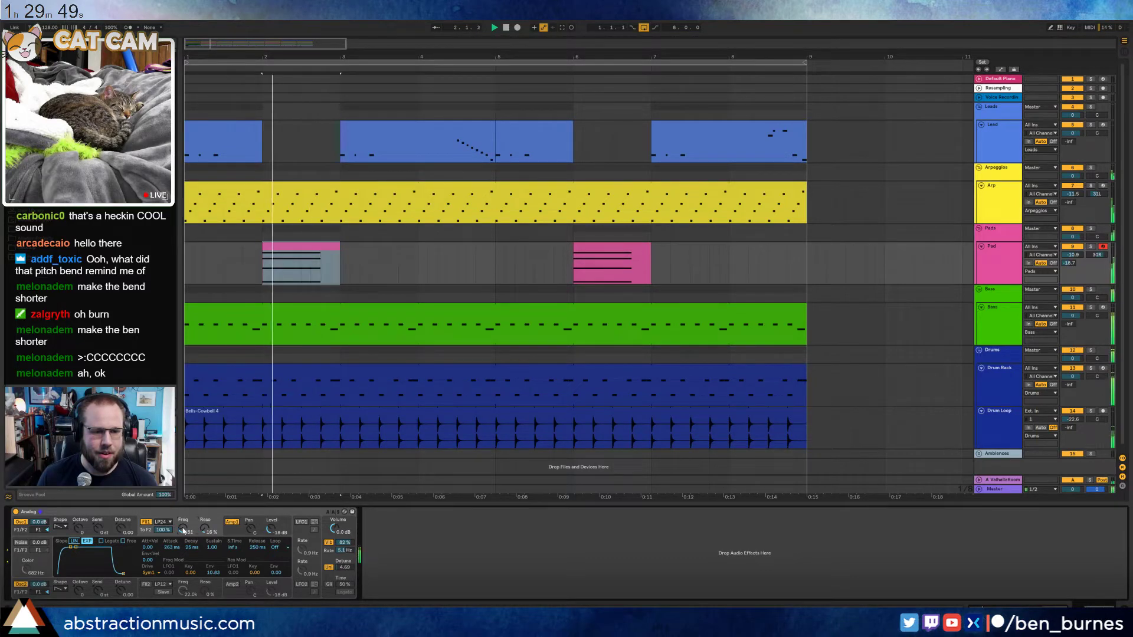
left_click_drag(183, 529, 183, 533)
key("space")
key("space")
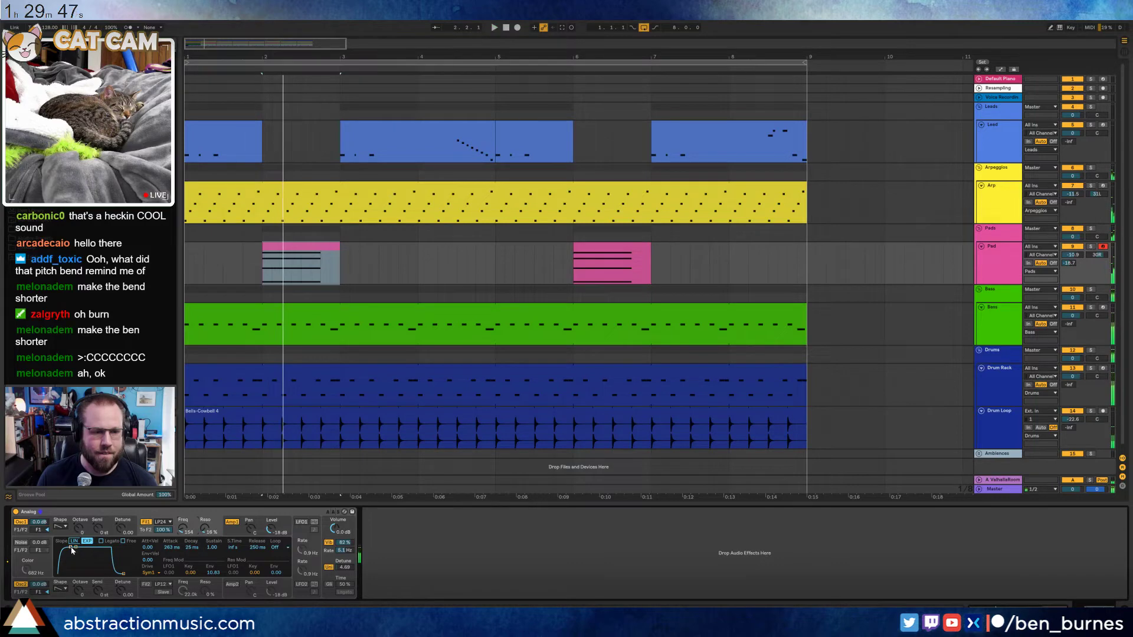
Lengthen the filter 1 envelope attack to about 4.73 s while auditioning the first pad clip
key("space")
left_click_drag(77, 547, 81, 548)
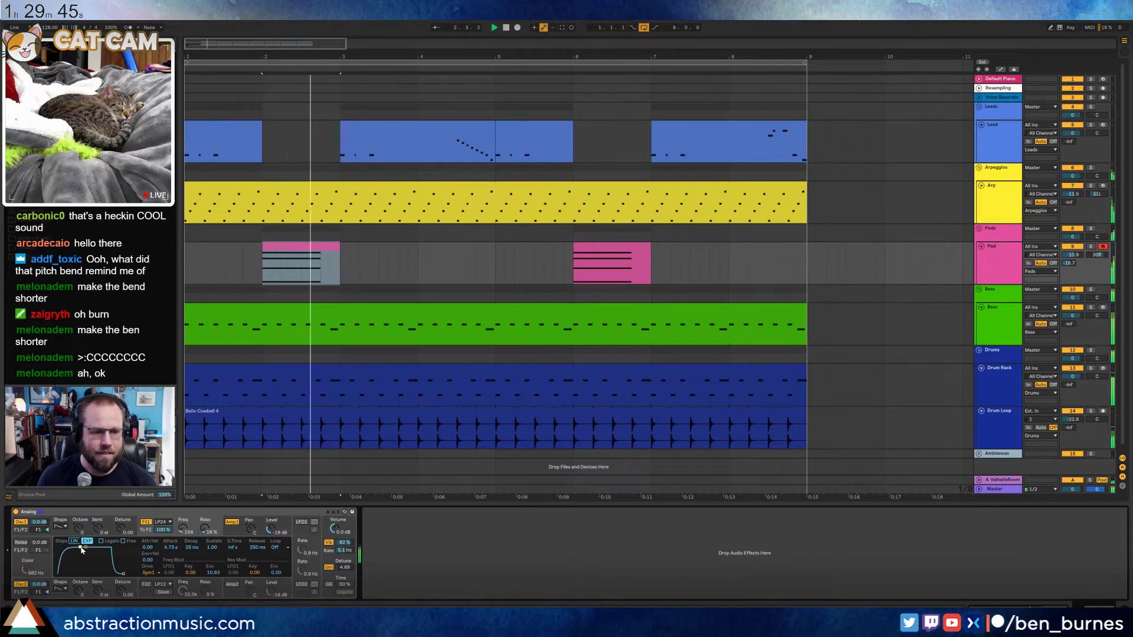
key("space")
key("space")
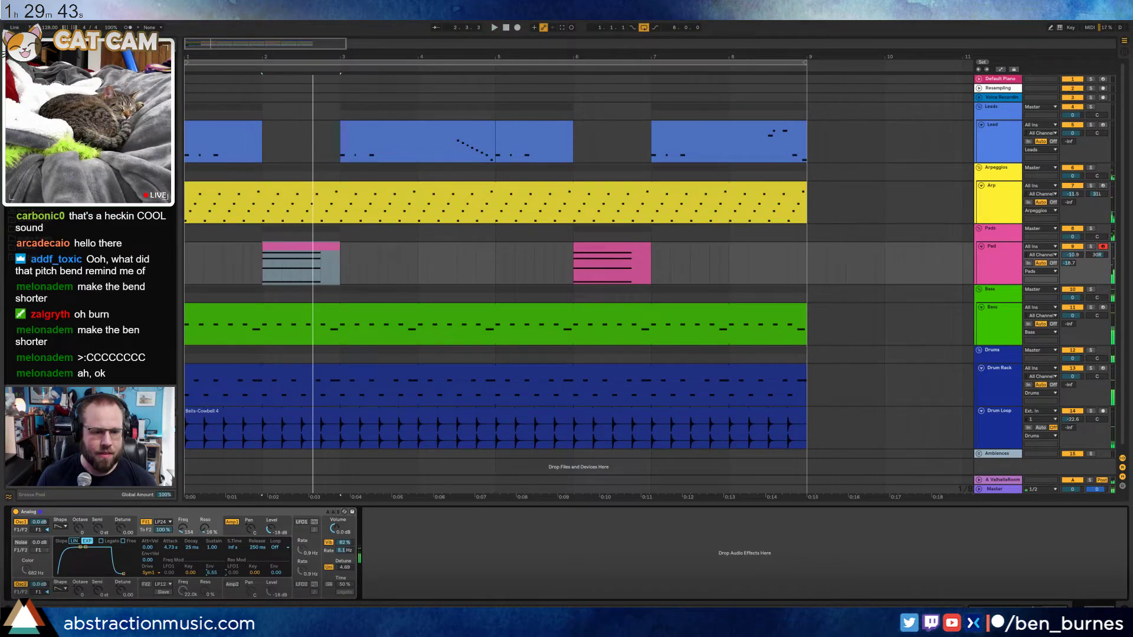
Reduce filter 1's envelope modulation to about 5.12, and raise its frequency and resonance while auditioning
left_click_drag(211, 572, 212, 576)
key("space")
mouse_move(183, 528)
left_mouse_down()
mouse_move(205, 524)
mouse_move(183, 527)
left_mouse_up()
key("space")
key("space")
key("space")
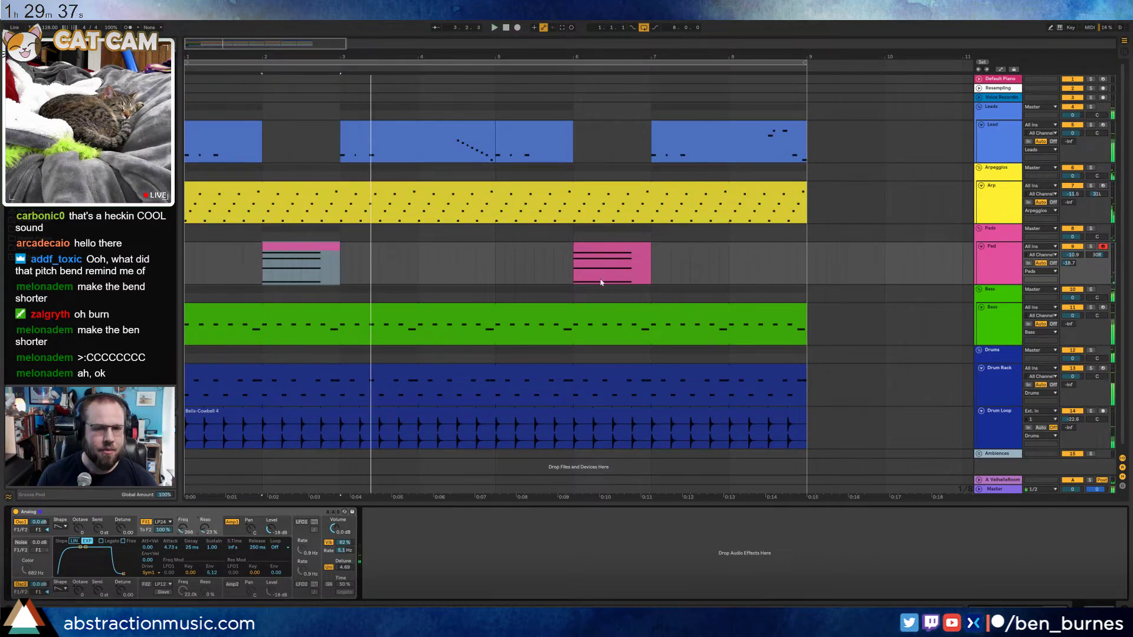
Pan the Pad track to 32R and play back the arrangement
left_click(592, 245)
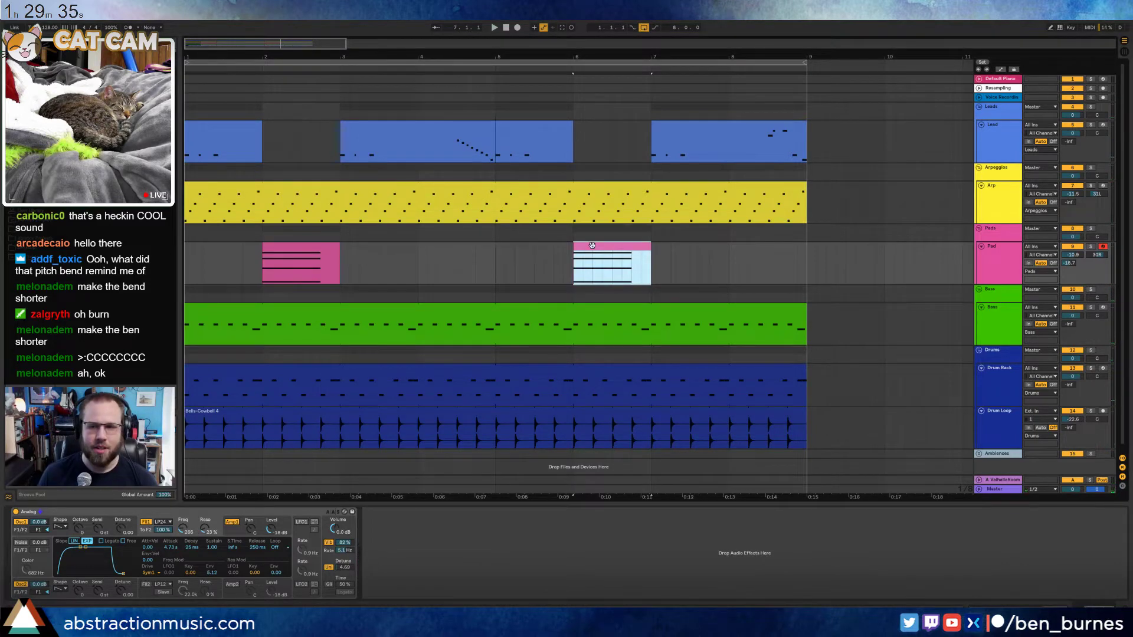
left_click(1092, 258)
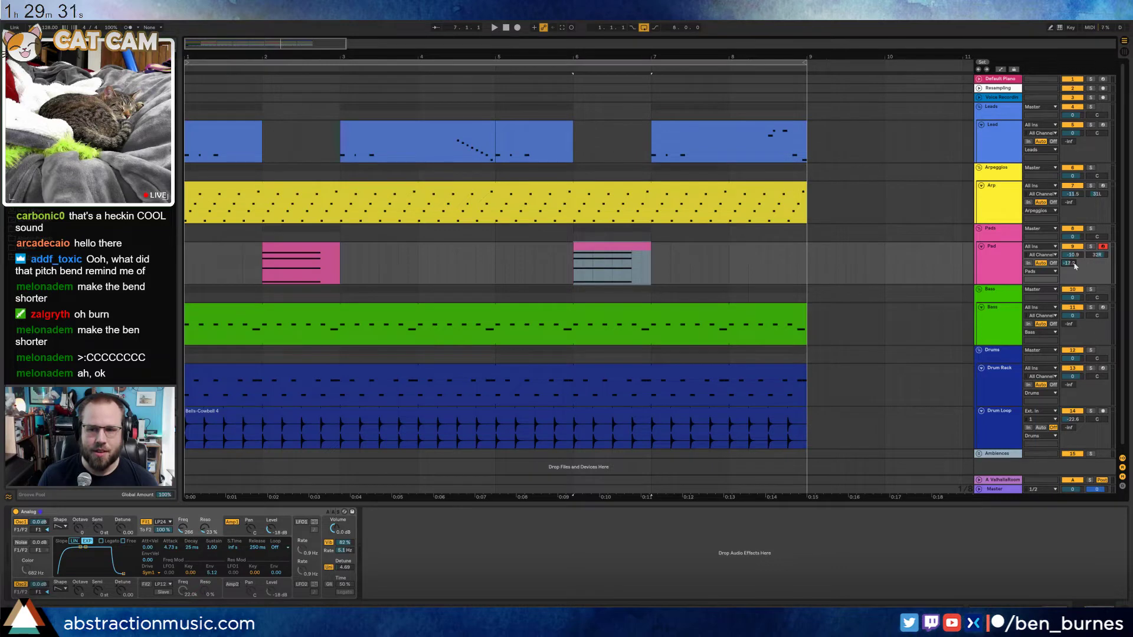
key("space")
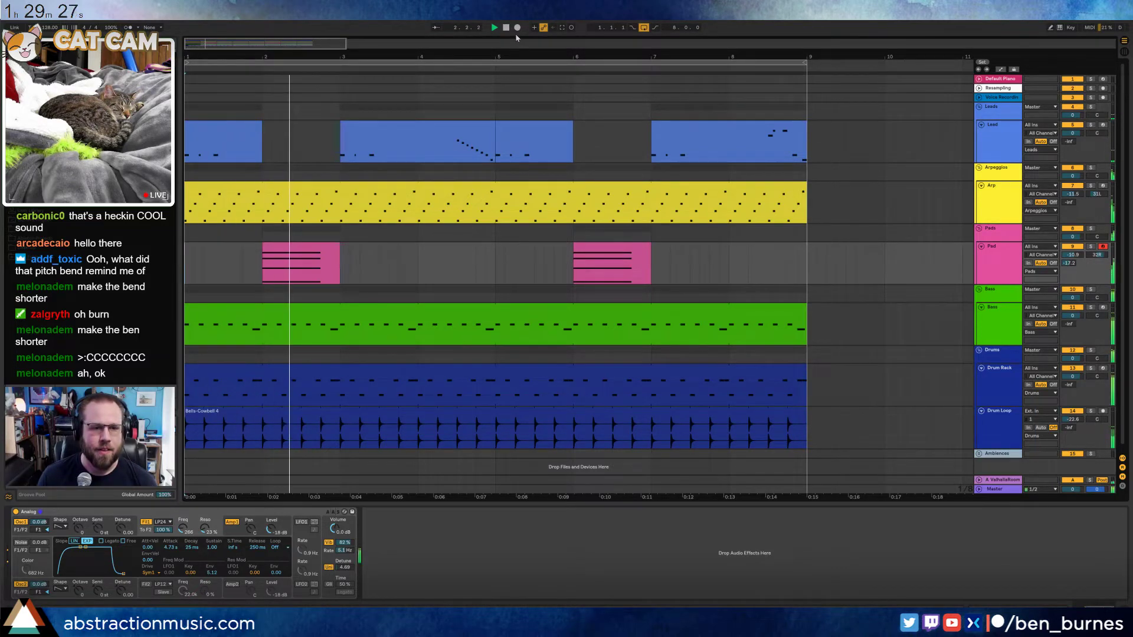
Lengthen all notes in the first pad clip to just before beat 1.4.3, and replace the pad clip at bar 6 with a copy
double_click(323, 256)
left_click(29, 595)
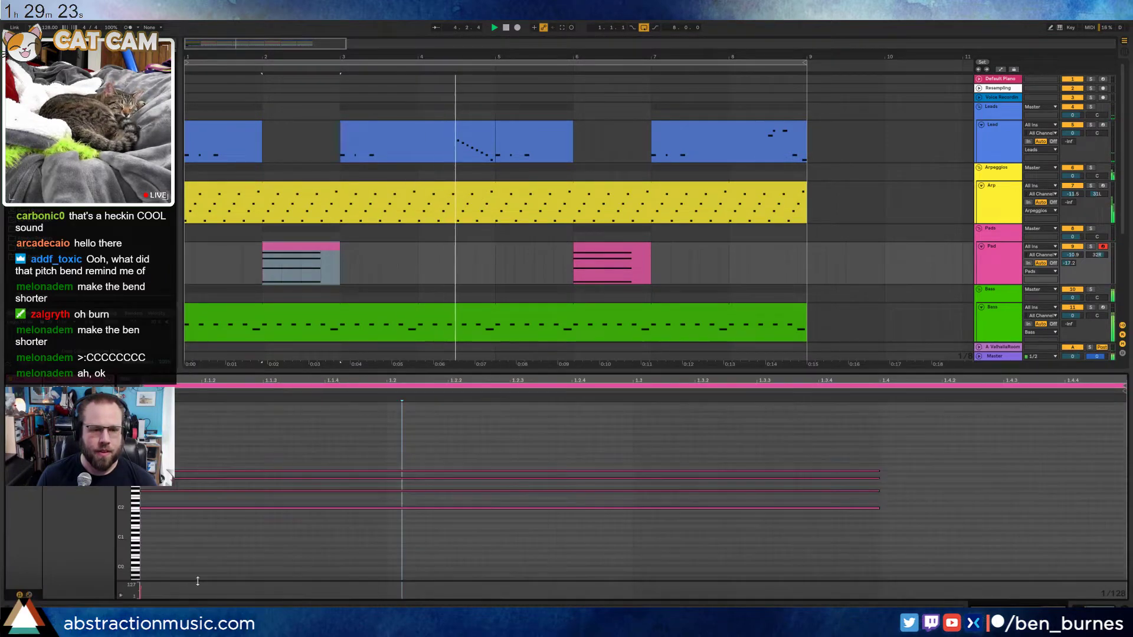
key("ctrl+a")
left_click_drag(879, 471, 1004, 471)
left_click(305, 253)
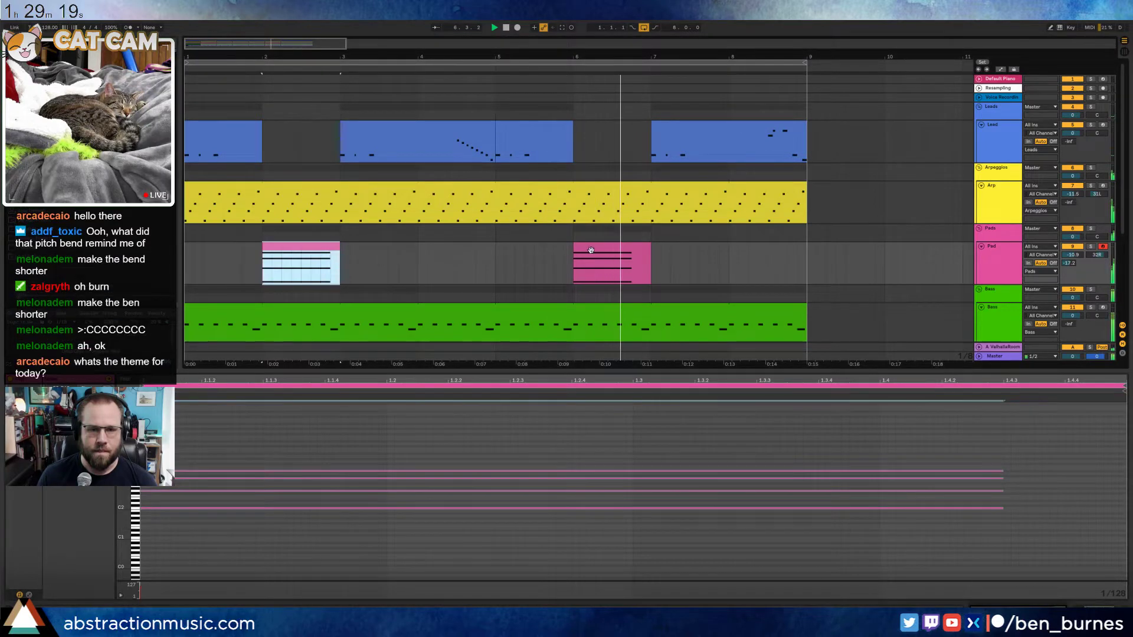
left_click(588, 249)
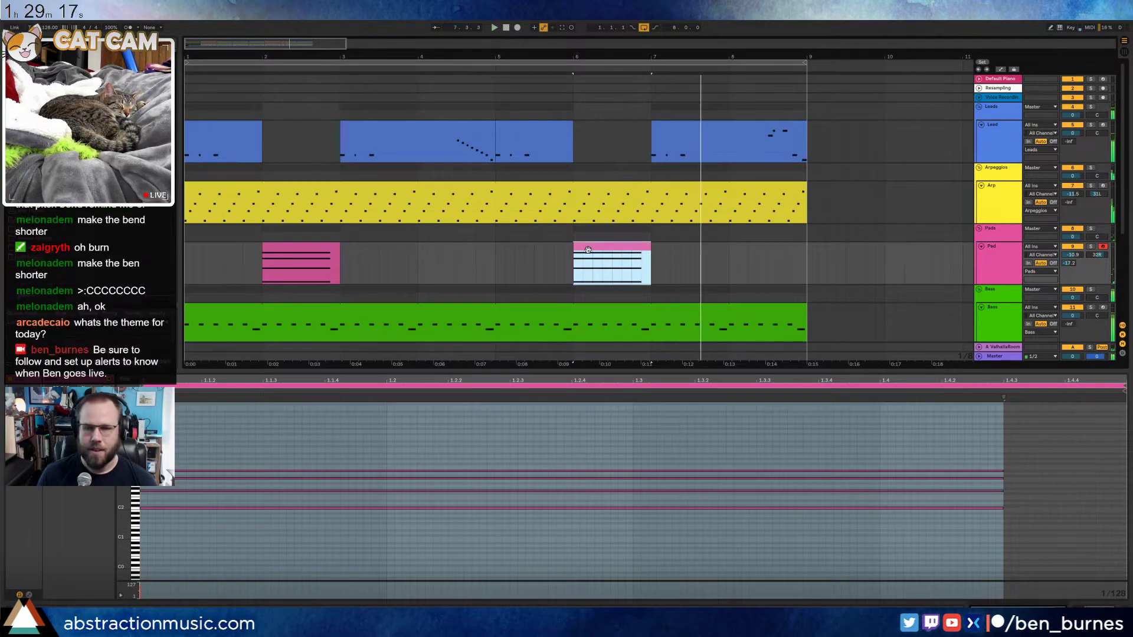
left_click(506, 30)
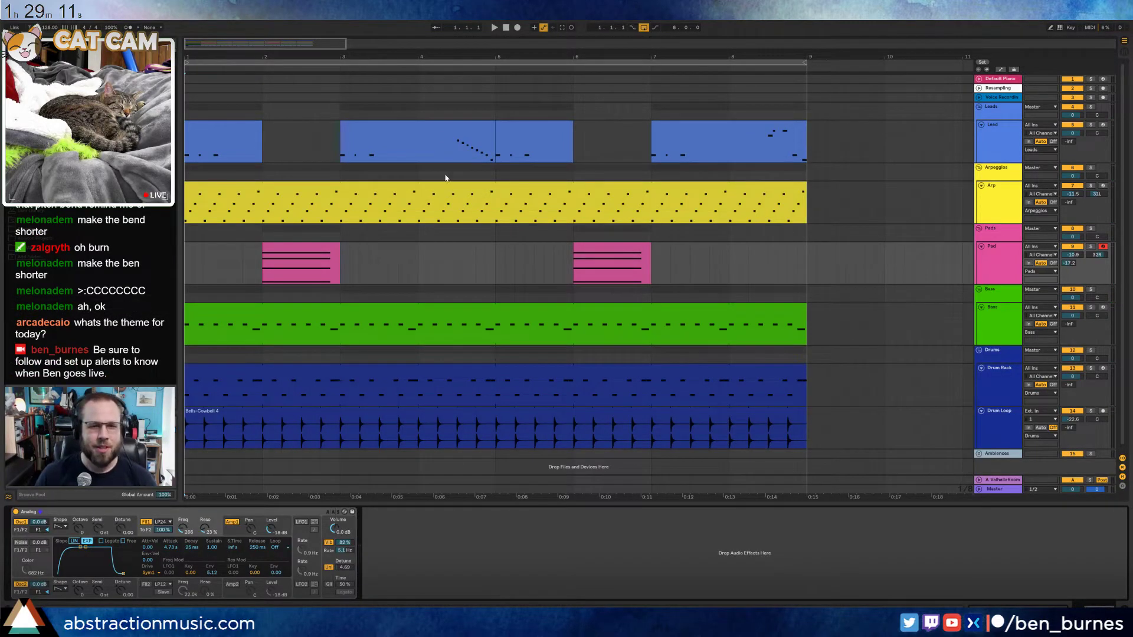
Duplicate the first eight bars of the Lead and Arp tracks to fill bars 9 to 17
left_click_drag(279, 44, 279, 19)
key("space")
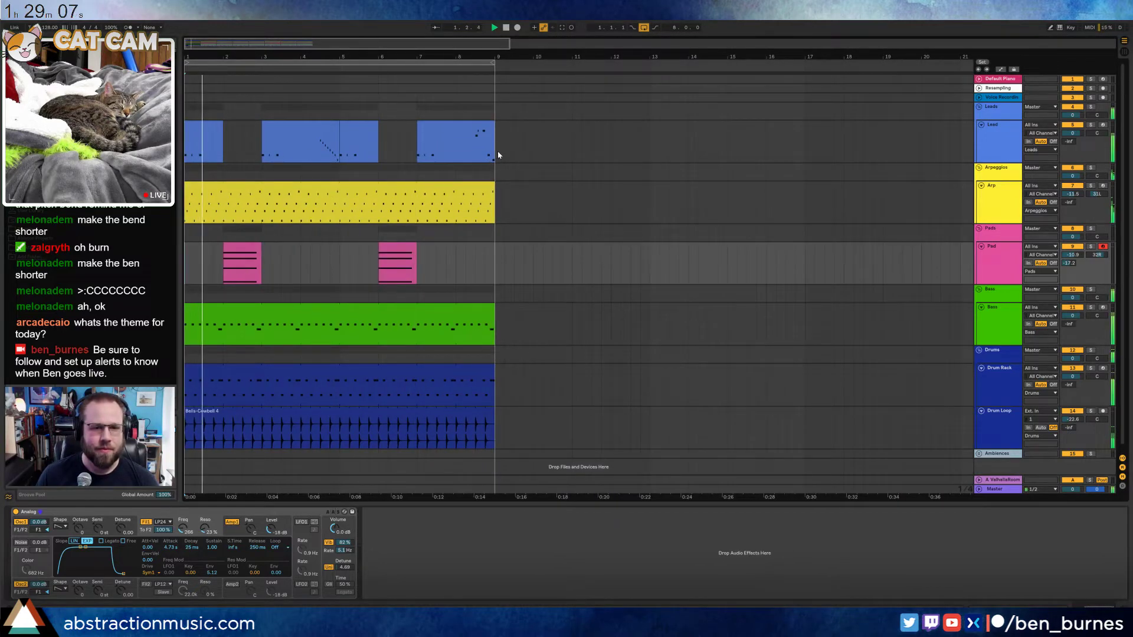
key("ctrl+a")
left_click(533, 263)
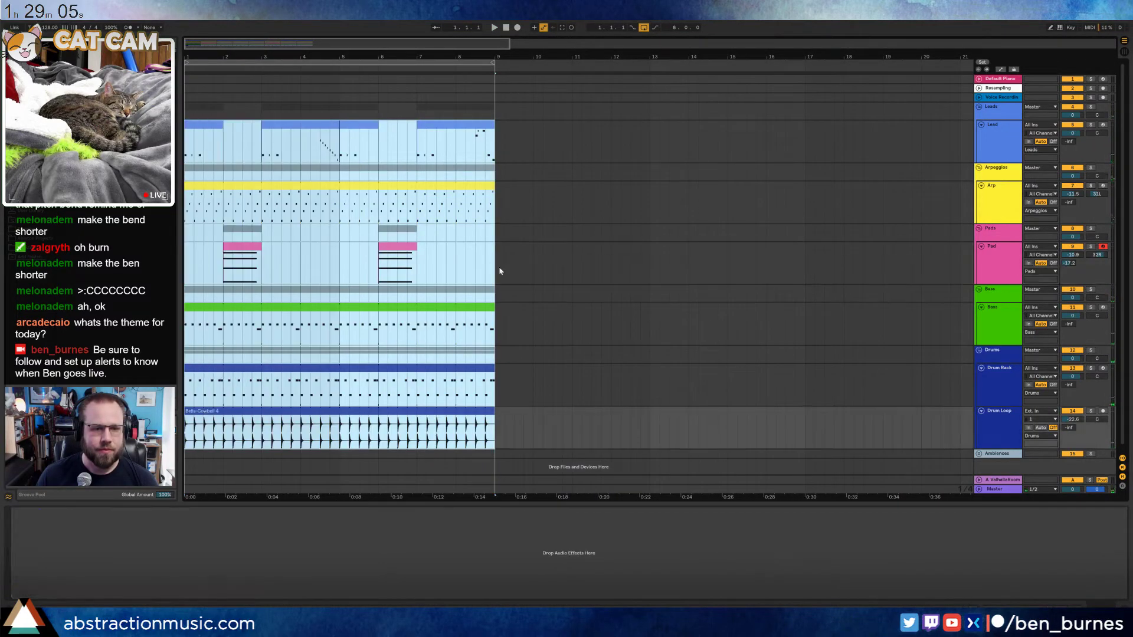
left_click(493, 138)
left_click(203, 142, "shift")
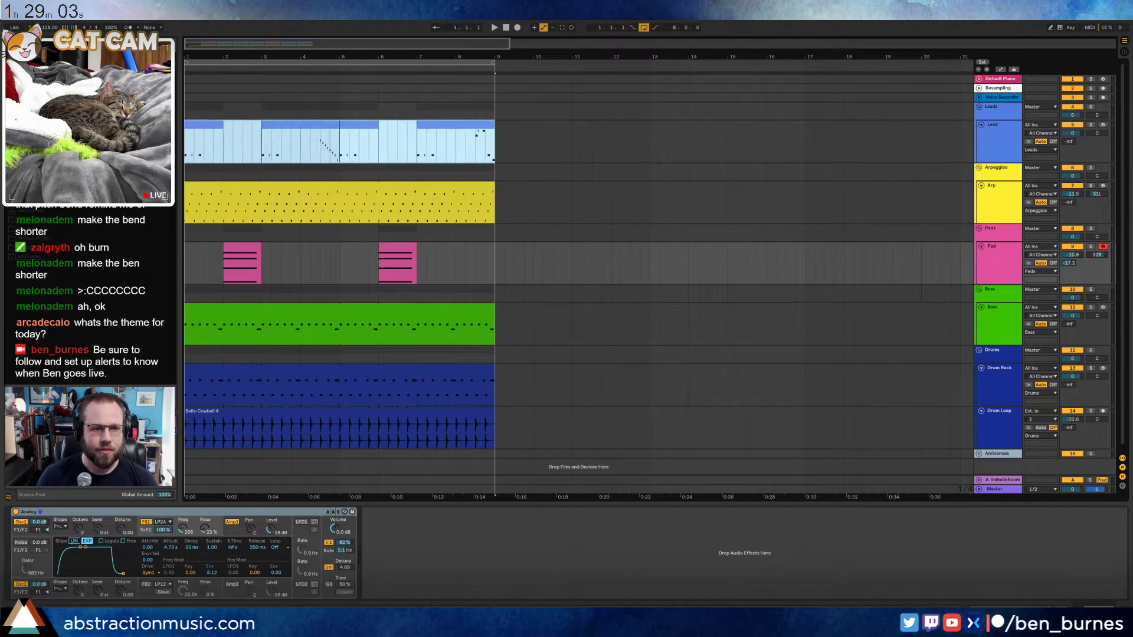
key("ctrl+d")
left_click(476, 189)
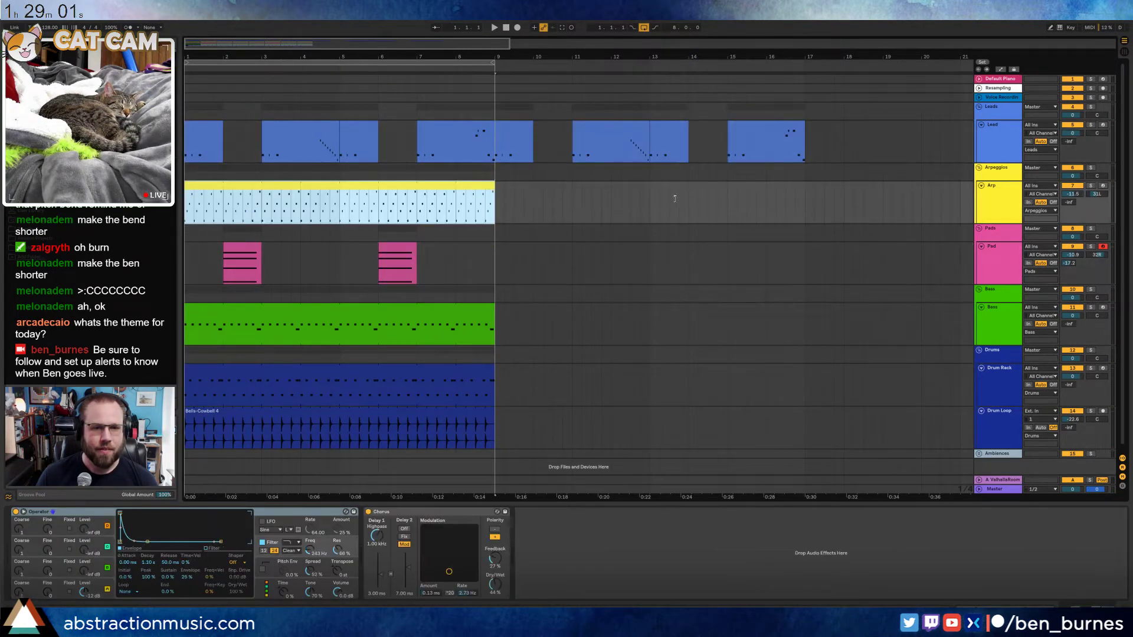
key("ctrl+d")
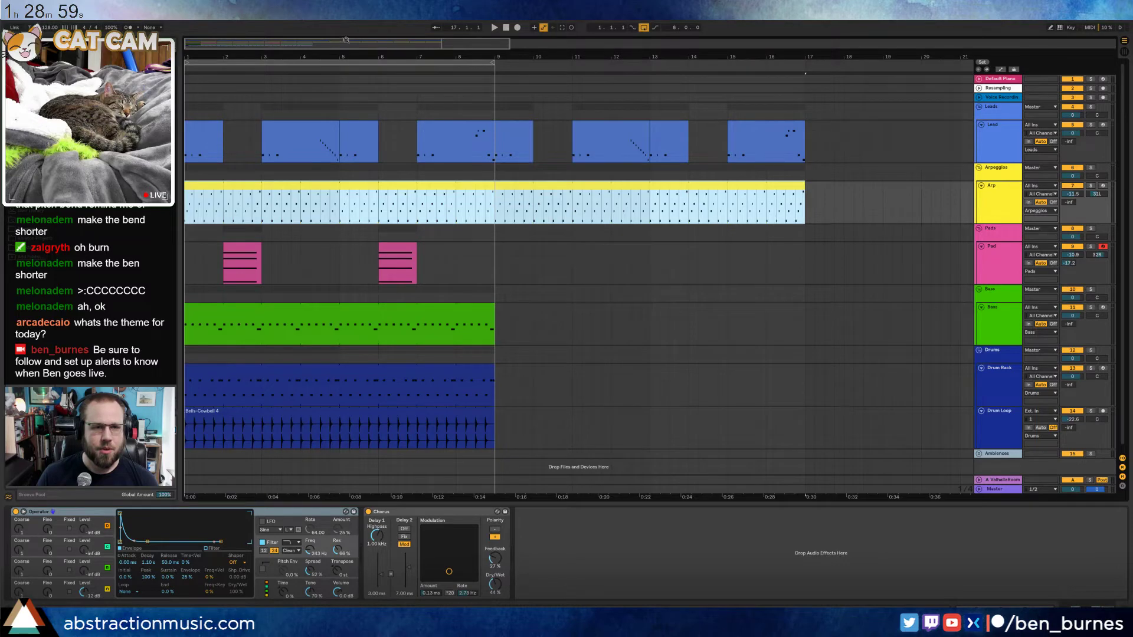
Extend the Bass, Drum Rack and Drum Loop clips to bar 17
left_click_drag(346, 40, 346, 27)
left_click(533, 354)
left_click_drag(423, 306, 670, 306)
left_click(399, 376)
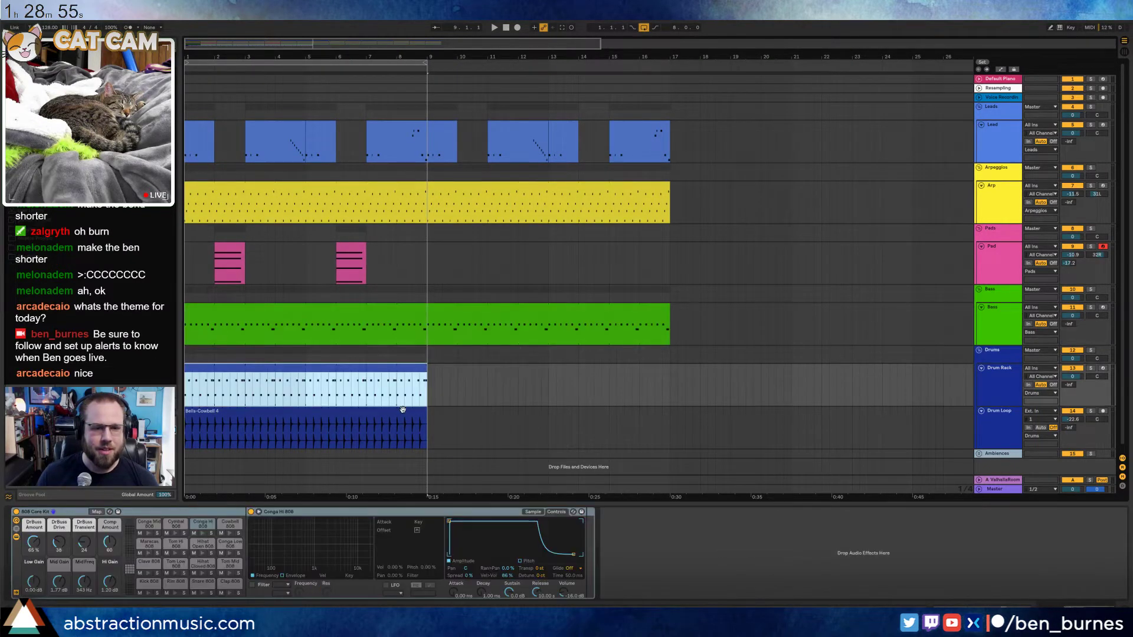
left_click(405, 412, "shift")
left_click_drag(425, 412, 668, 413)
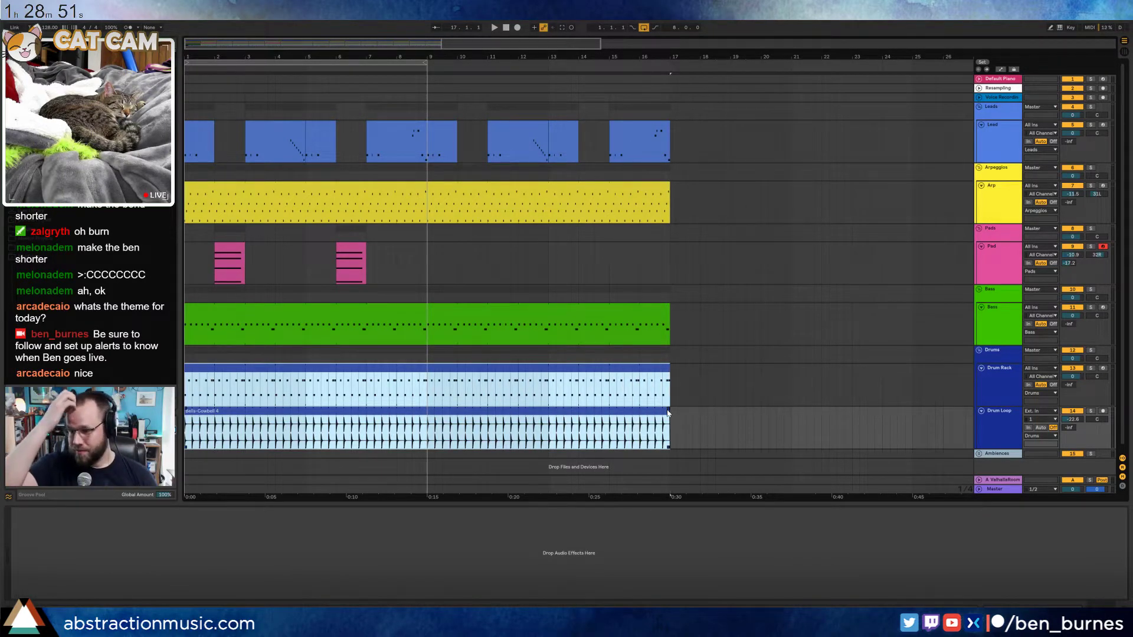
Duplicate the first eight bars of the Pad track at bar 9, and move the loop range to bars 9 to 17
left_click_drag(427, 254, 185, 259)
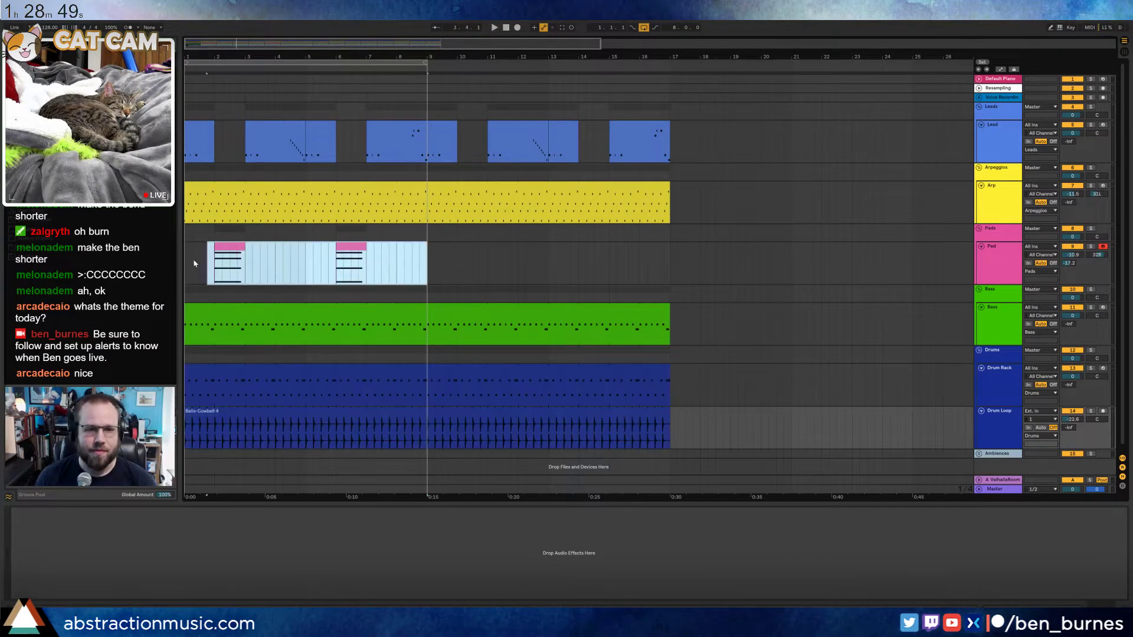
key("ctrl+d")
left_click(430, 277)
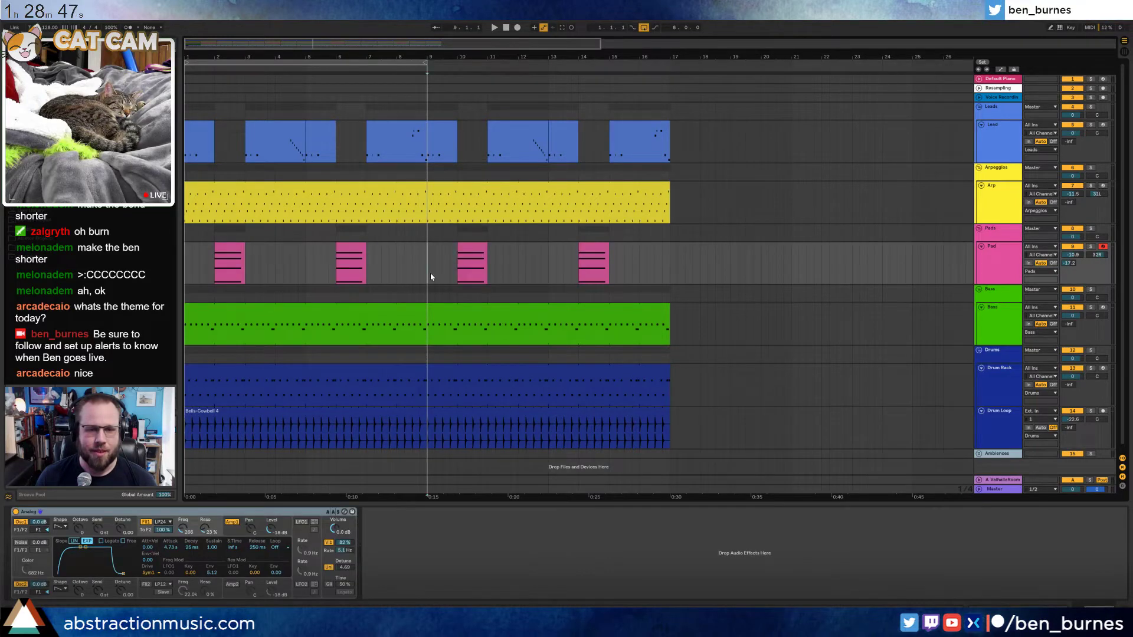
left_click_drag(370, 76, 609, 76)
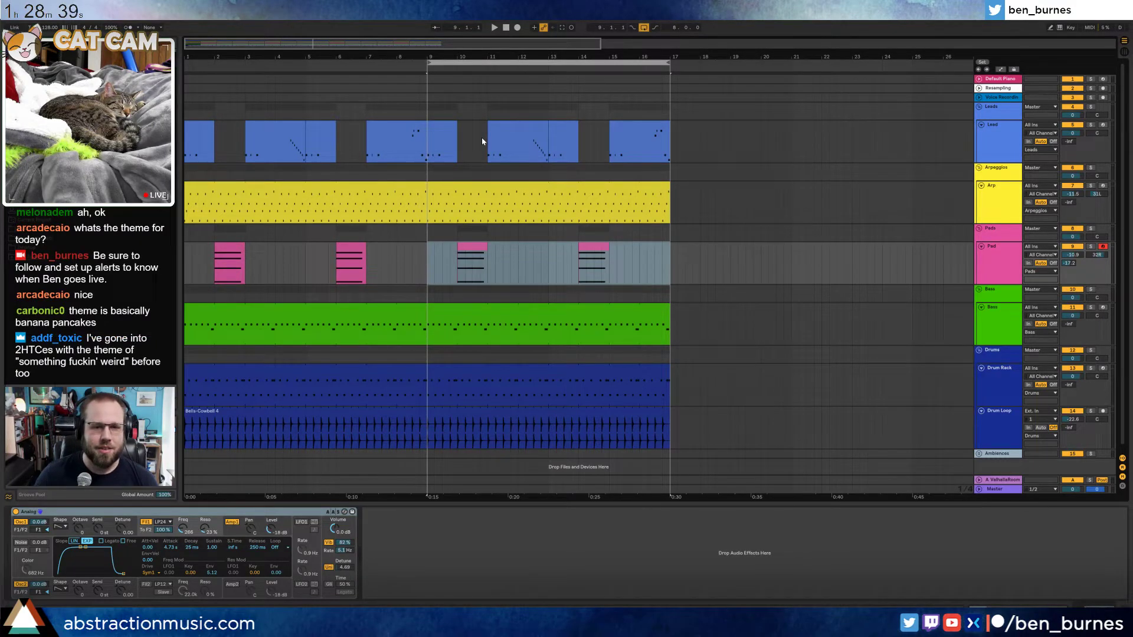
Split the Drum Rack clip at bar 9 and open the second part's notes for editing
left_click(472, 411)
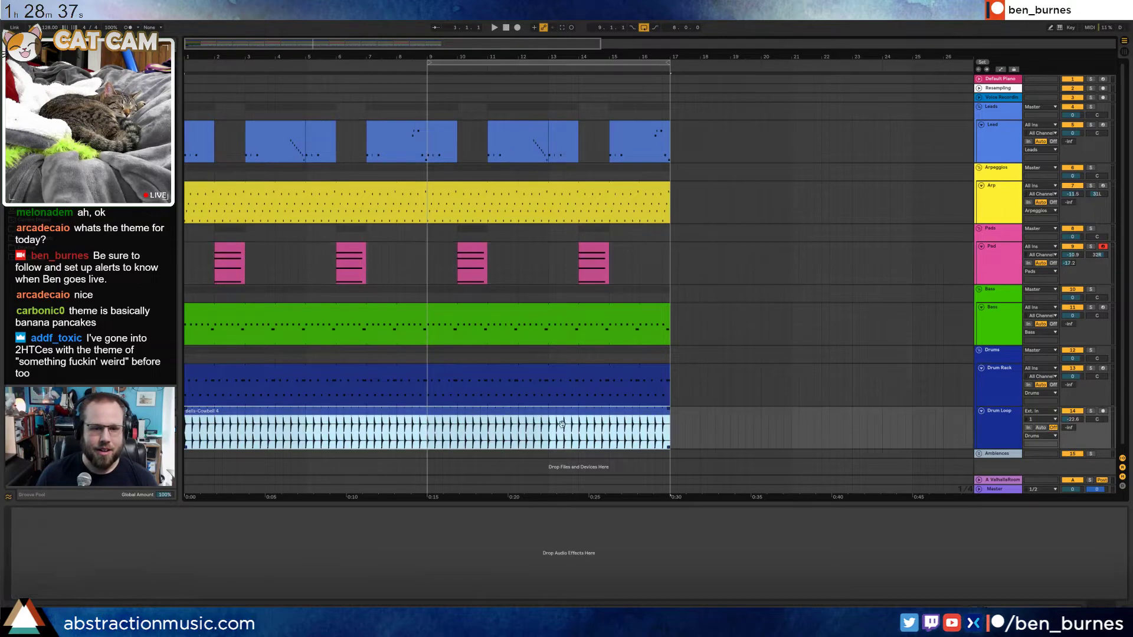
left_click_drag(649, 384, 453, 380)
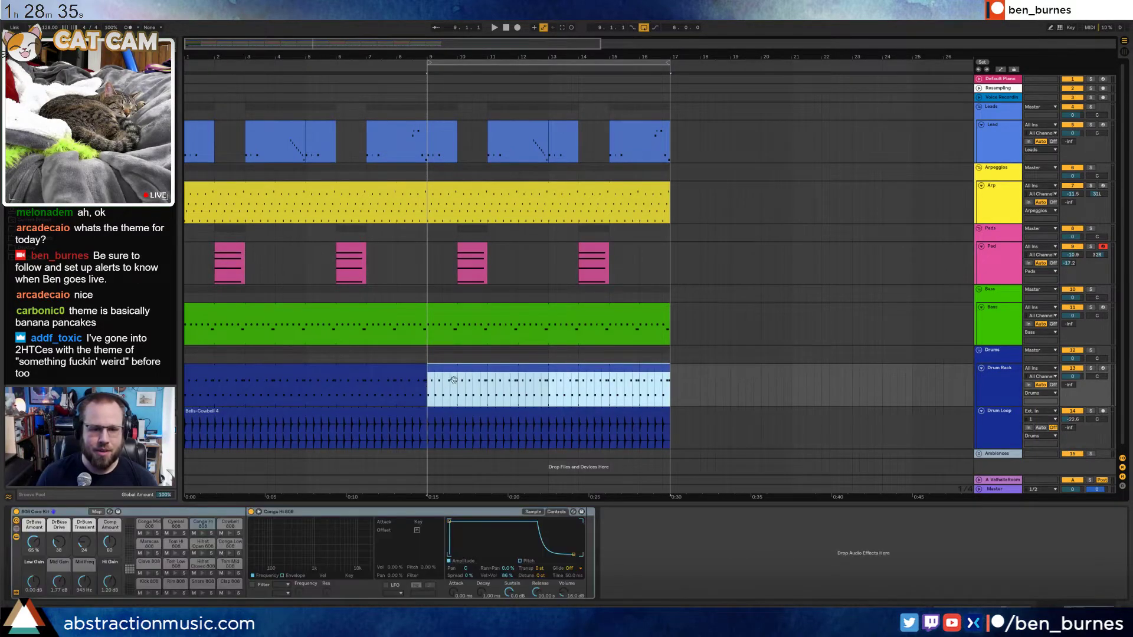
double_click(455, 370)
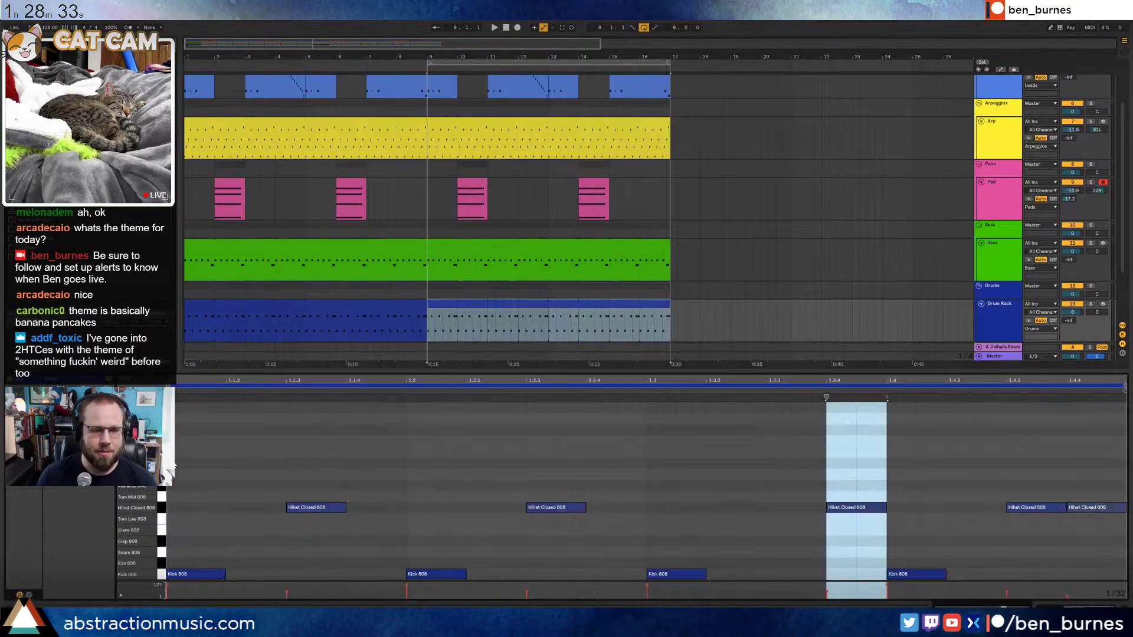
Add Clap 808 notes at beat 1.2 and, more softly, at 1.2.4 in the second drum clip, and duplicate them to 1.4 and 1.4.4
double_click(290, 541)
left_click_drag(316, 540, 446, 547)
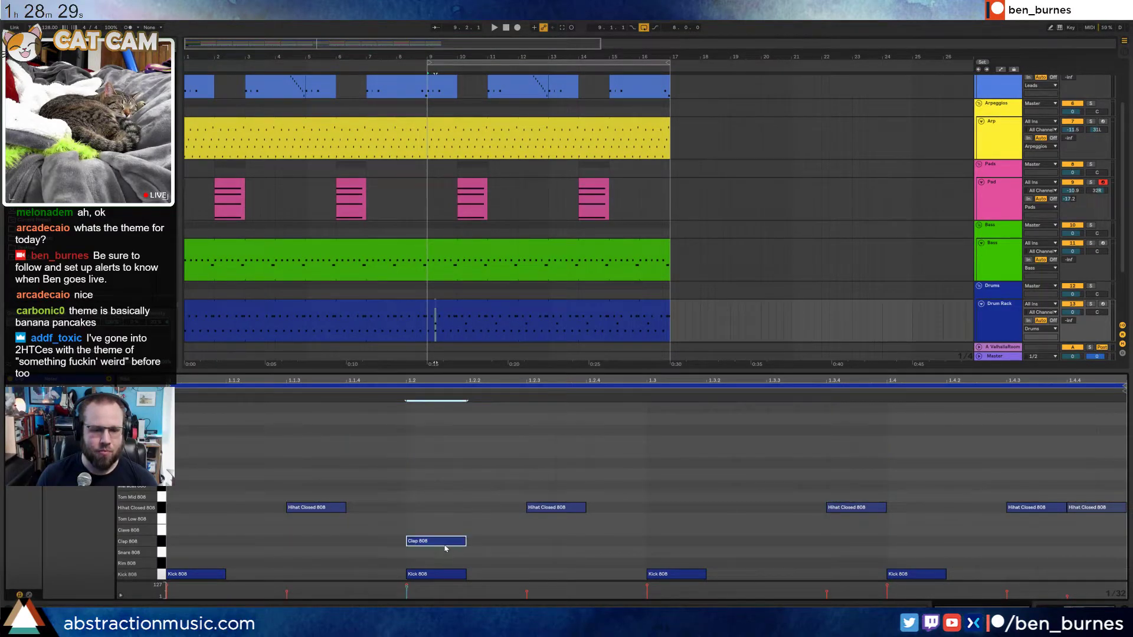
left_click(590, 545)
mouse_move(590, 545)
left_mouse_down()
mouse_move(656, 542)
mouse_move(647, 569)
mouse_move(478, 547)
mouse_move(170, 552)
left_mouse_up()
key("ctrl+z")
left_click(591, 541)
key("ctrl+d")
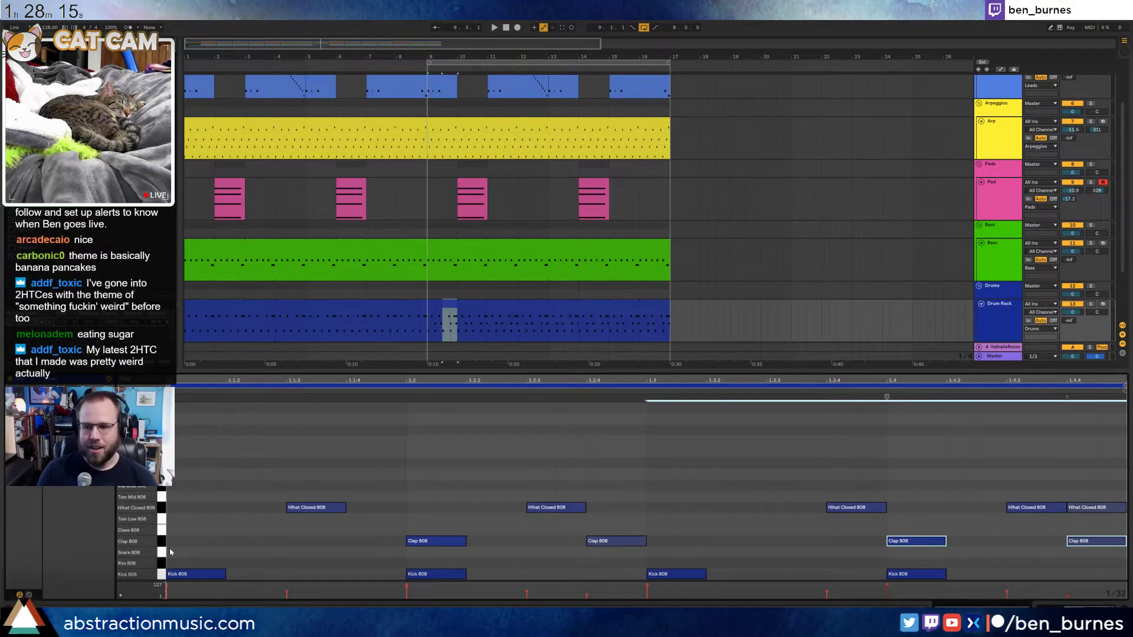
Audition the clap pattern in the second drum clip
key("space")
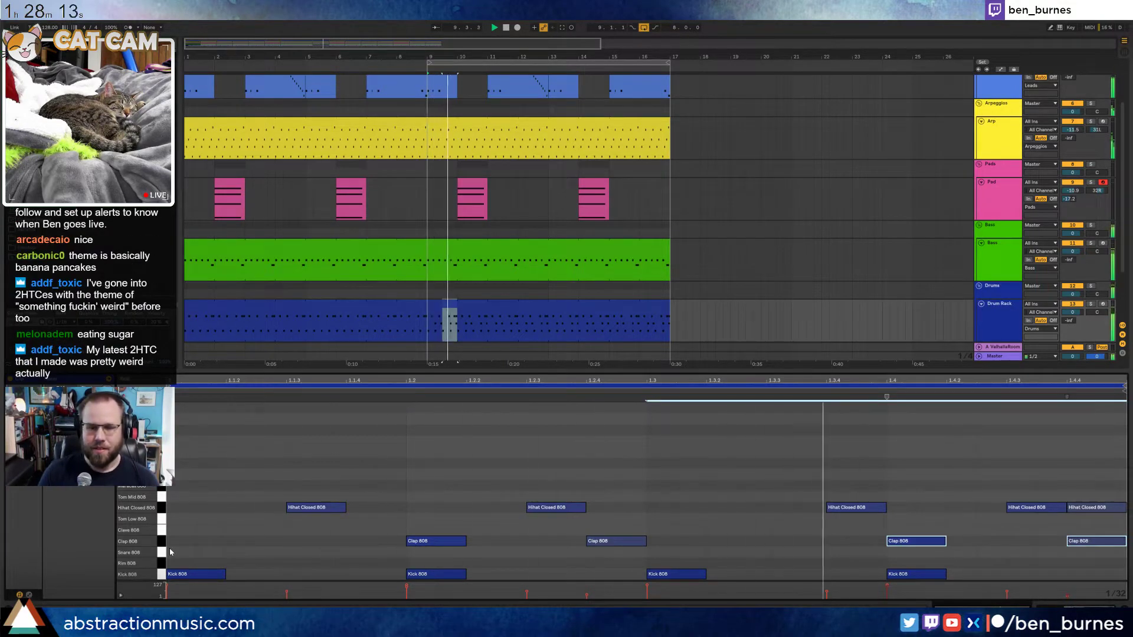
left_click(766, 534)
key("space")
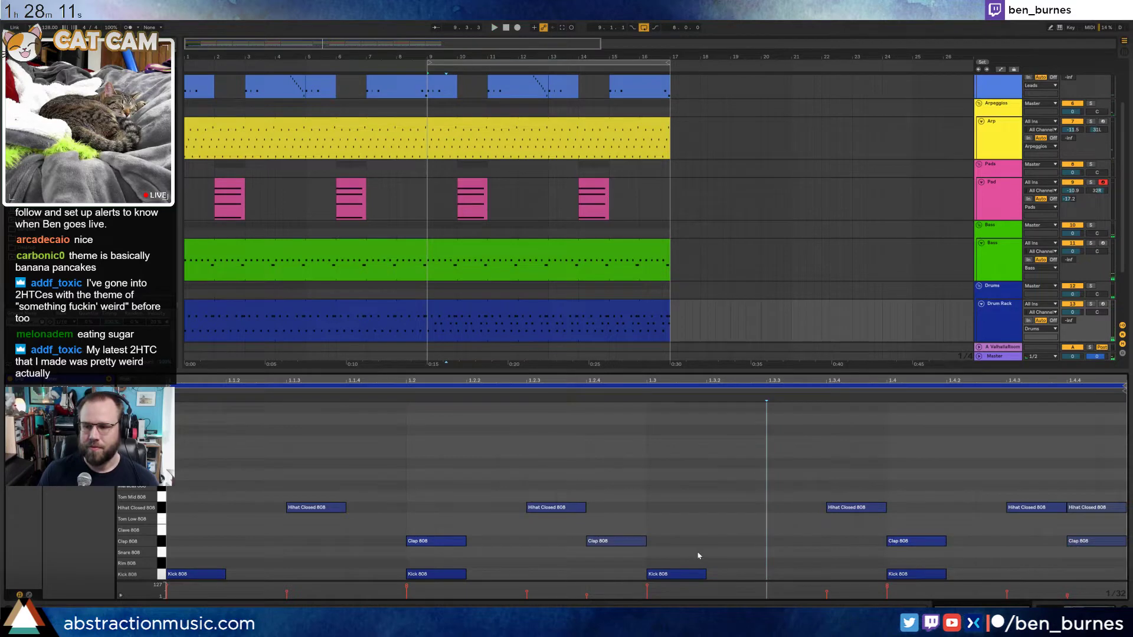
Move the softer Clap 808 note from 1.2.4 to 1.3.2, delete the one at 1.4.4, and audition the pattern
left_click_drag(624, 550, 734, 546)
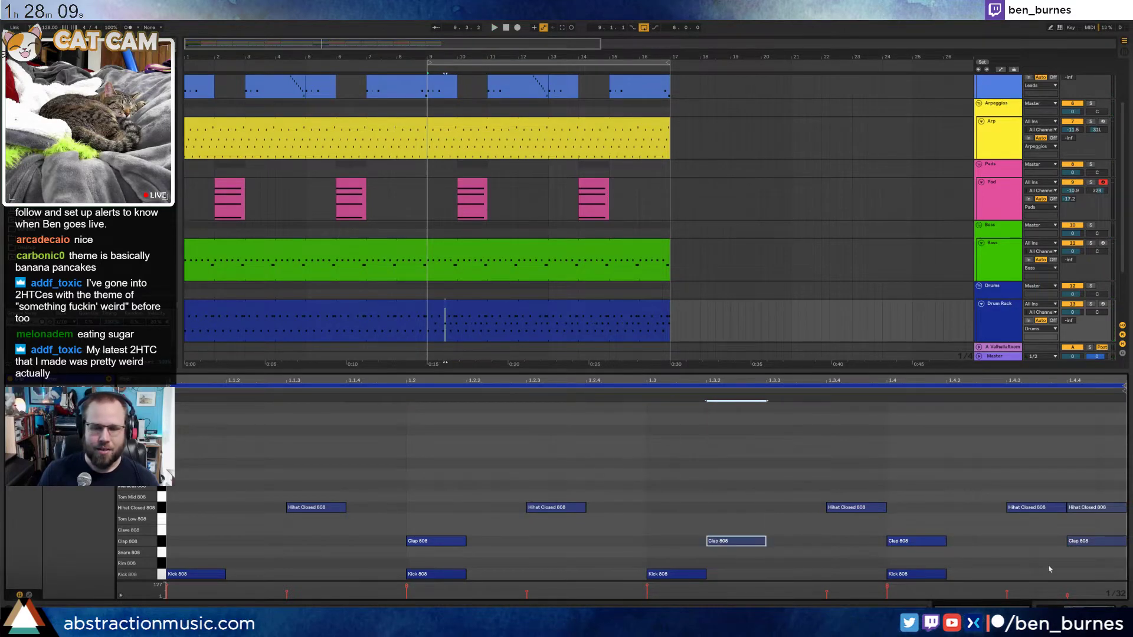
left_click(1096, 543)
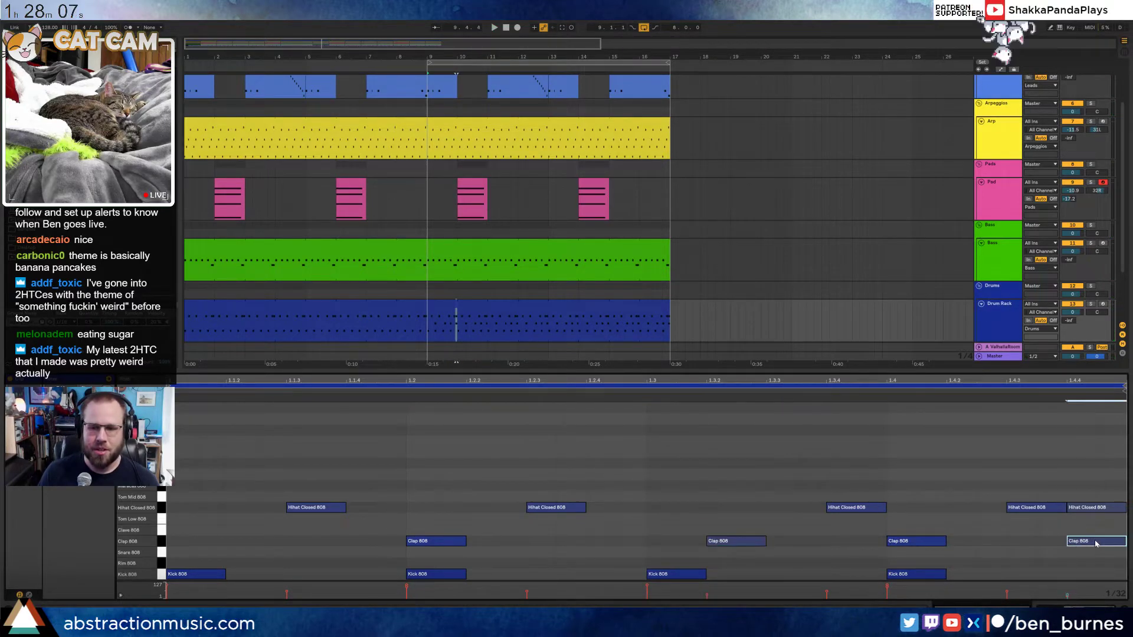
key("Delete")
left_click(159, 541)
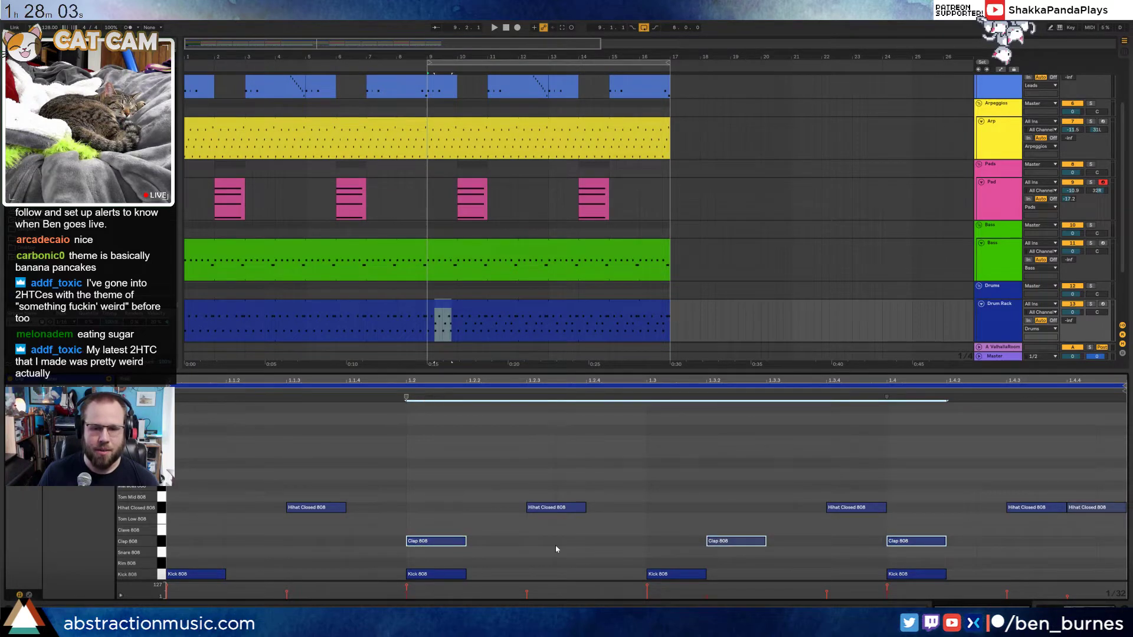
left_click(677, 534)
key("space")
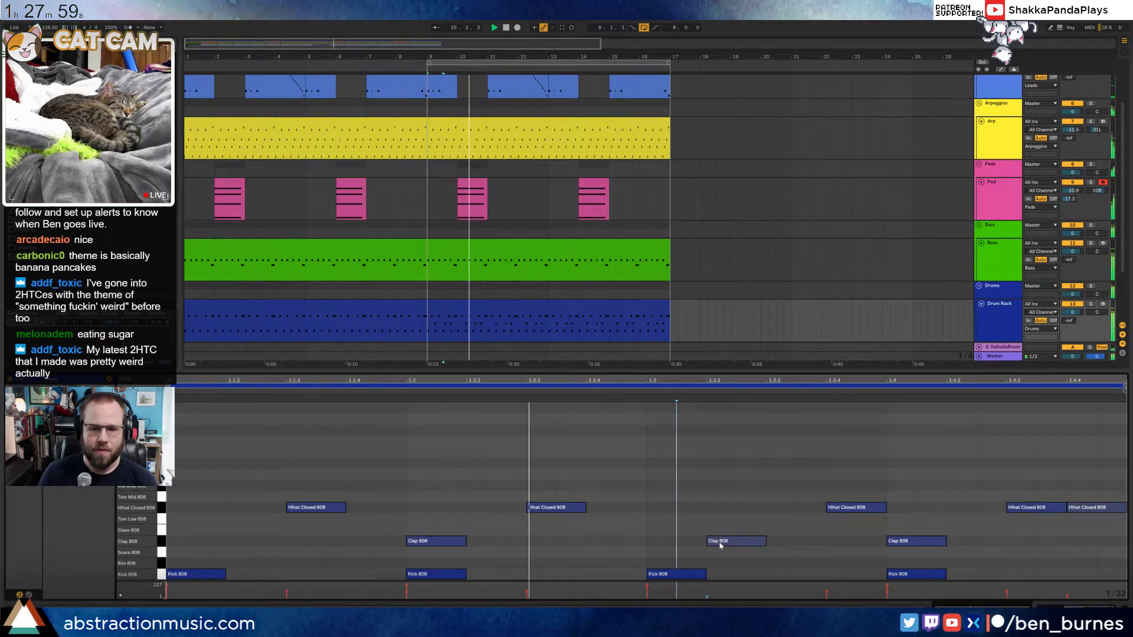
Delete the Clap 808 note at 1.3.2 and add a clap at 1.4.4
double_click(720, 545)
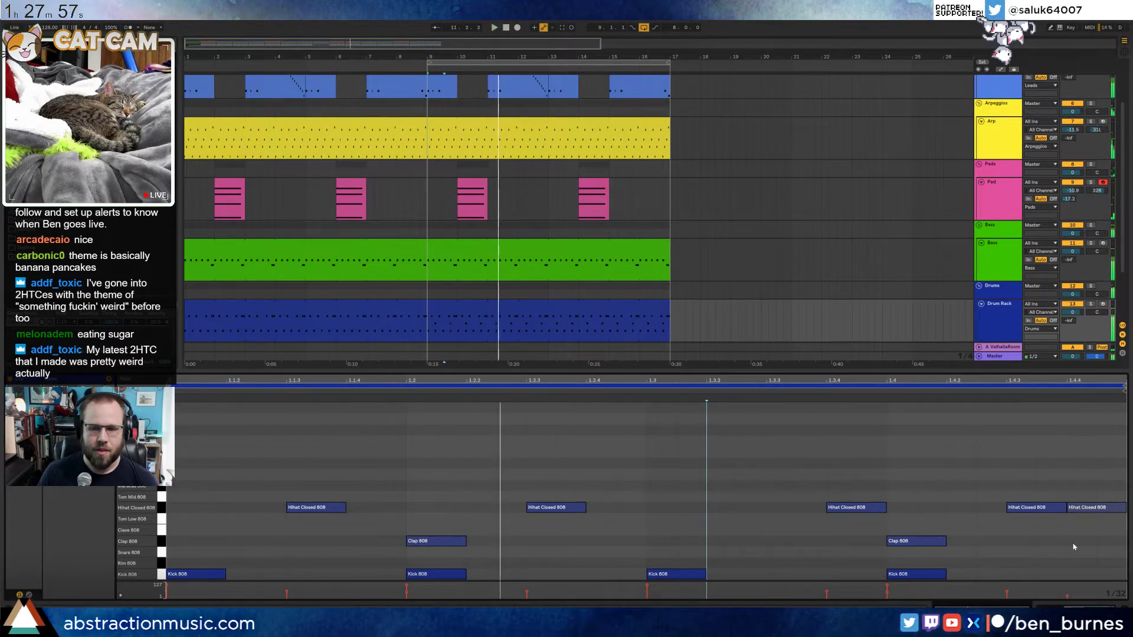
double_click(1121, 542)
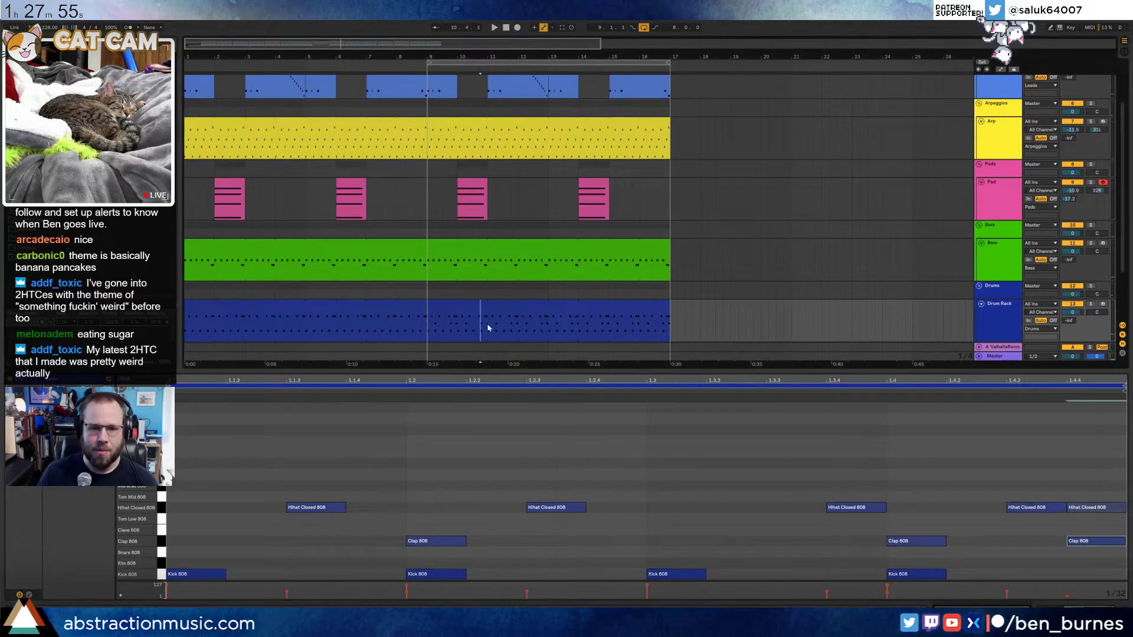
Consolidate bars 9 to 11 of the Drum Rack part into a two-bar clip and loop it out to bar 17
mouse_move(440, 329)
left_mouse_down()
mouse_move(413, 329)
mouse_move(426, 328)
left_mouse_up()
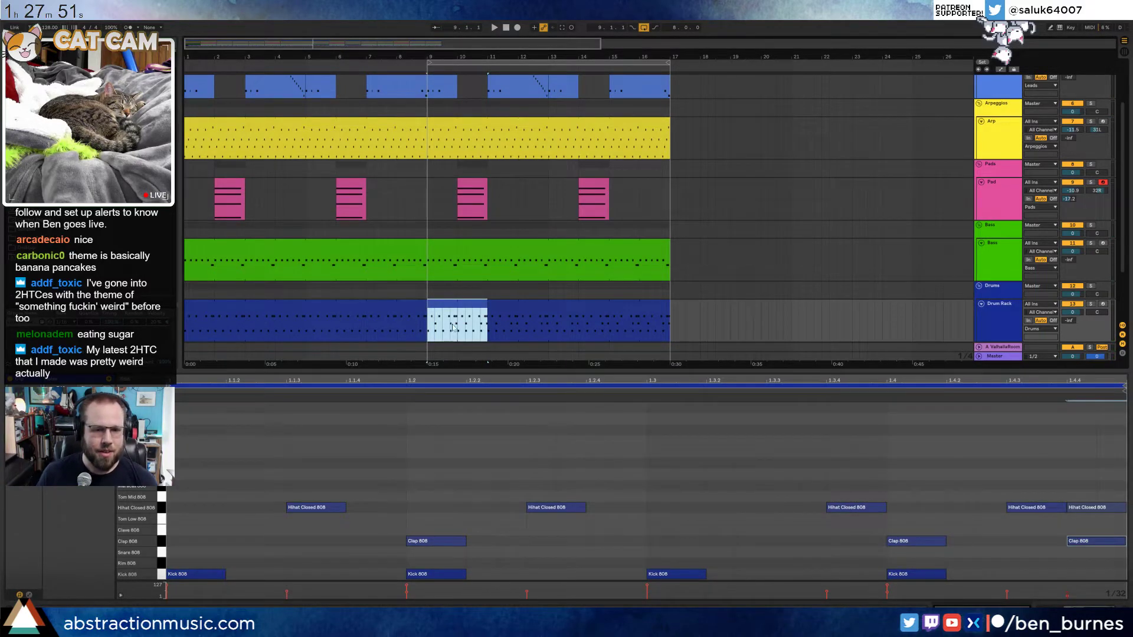
key("ctrl+j")
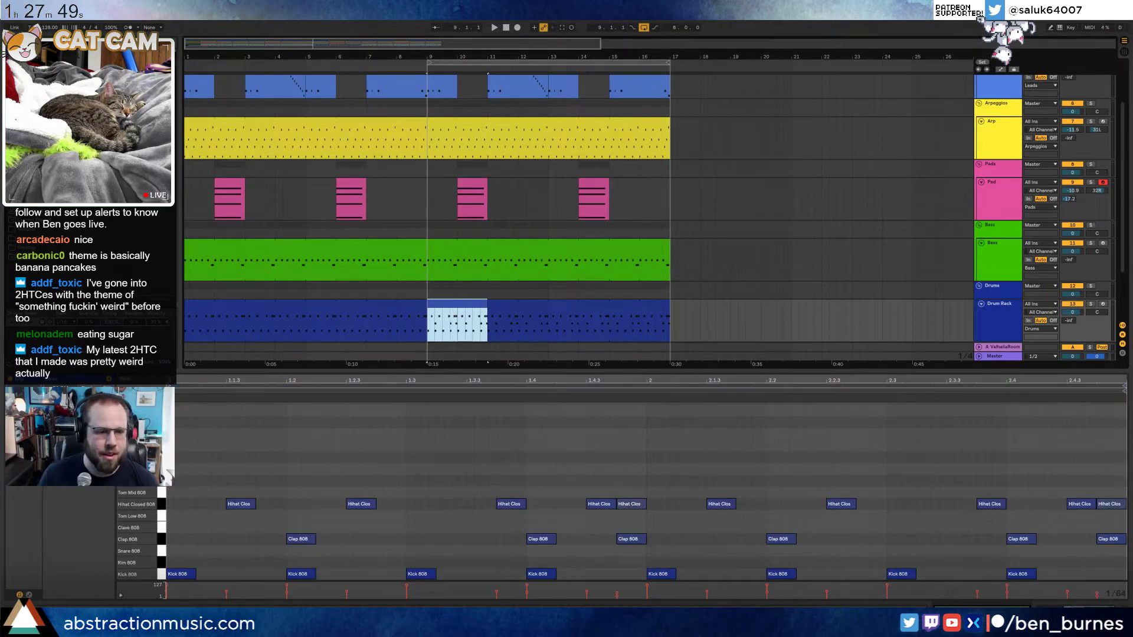
left_click(97, 422)
left_click_drag(487, 305, 666, 305)
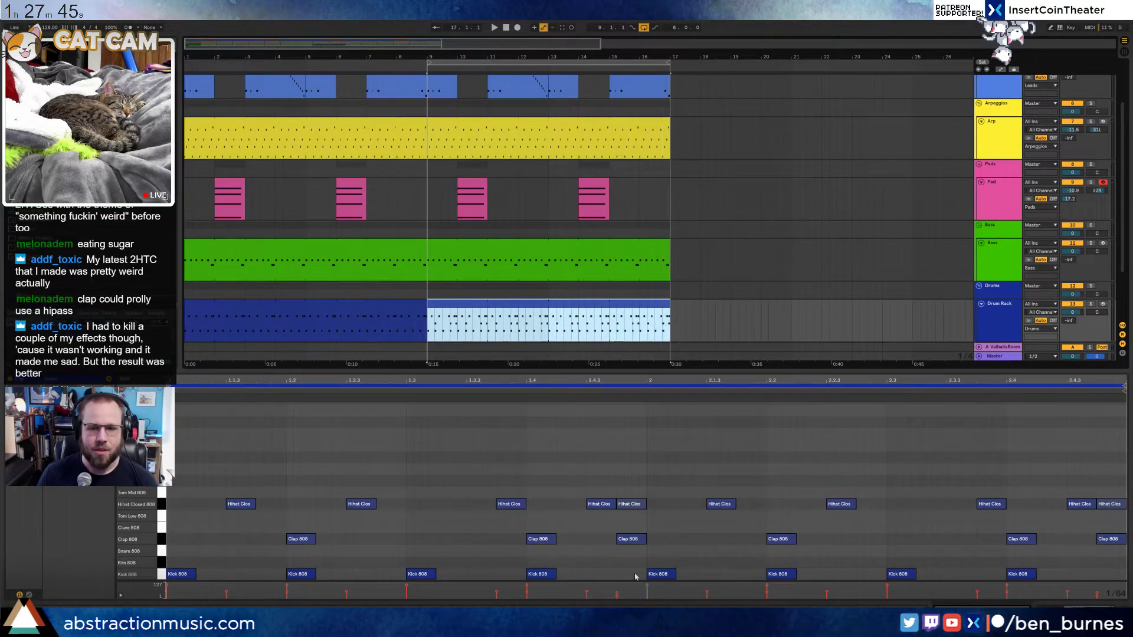
Delete the Clap 808 note at 1.4.4 in the two-bar drum clip and audition the section
double_click(629, 539)
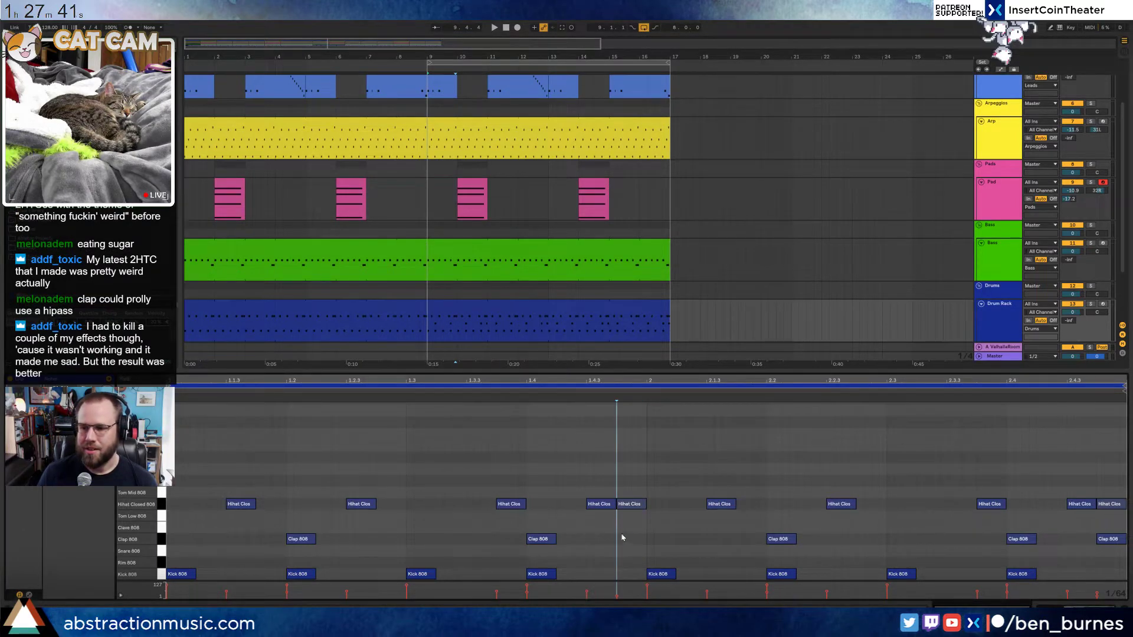
key("space")
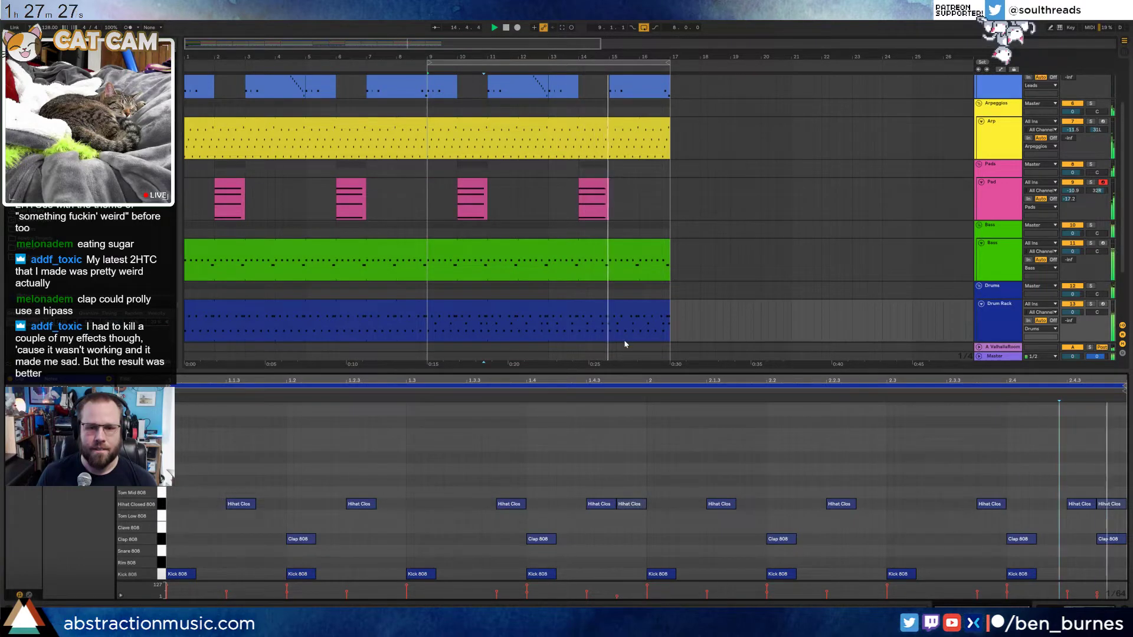
key("space")
Separate the Drum Rack clip at bar 15 and move its kicks at 1.2 and 1.3 to 1.1.4 and 1.2.3
mouse_move(608, 324)
left_mouse_down()
mouse_move(662, 332)
mouse_move(611, 328)
left_mouse_up()
key("Right")
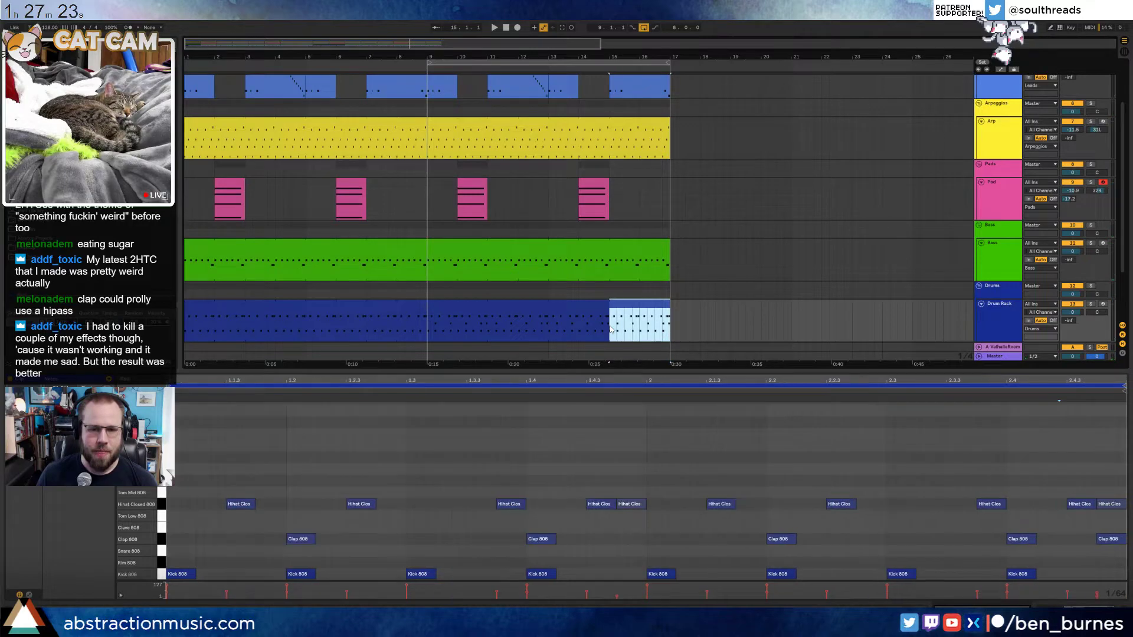
left_click(402, 519)
left_click_drag(300, 577, 270, 578)
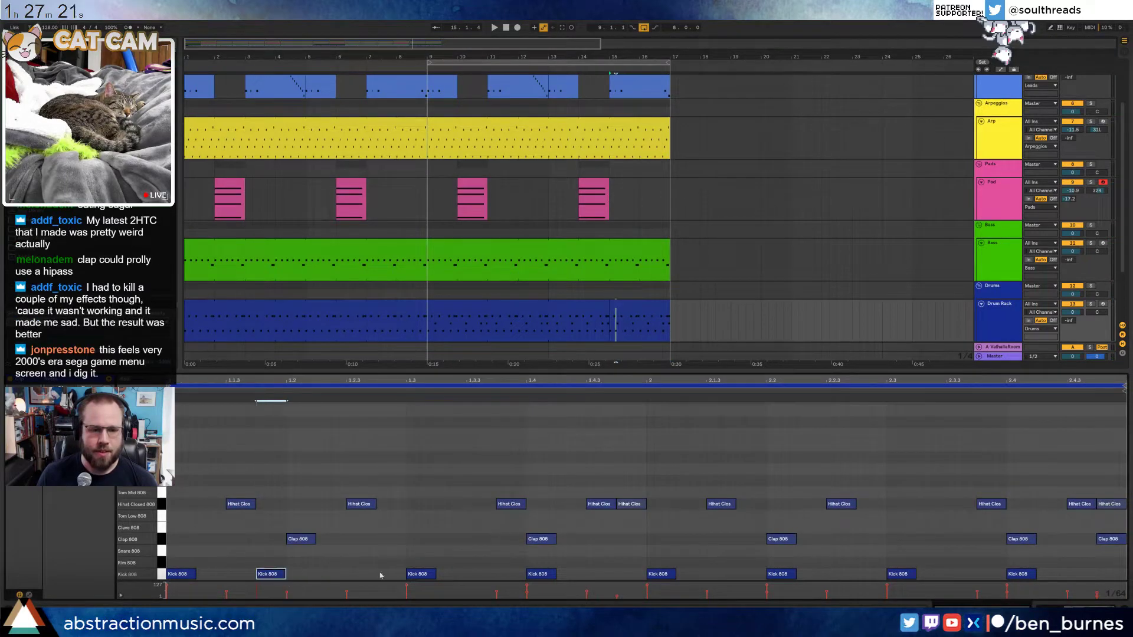
left_click_drag(413, 576, 361, 578)
left_click(351, 566)
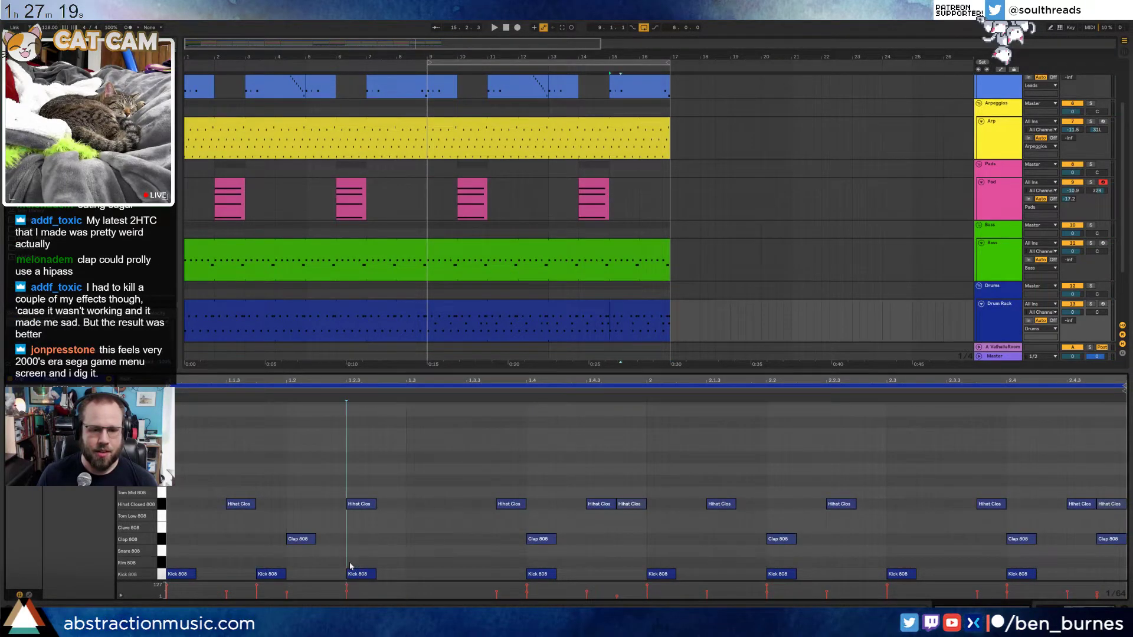
Duplicate the kick at 1.2.3 every three sixteenths up to 1.4.4, and shift the last copy to 1.4.3
left_click_drag(353, 561, 427, 586)
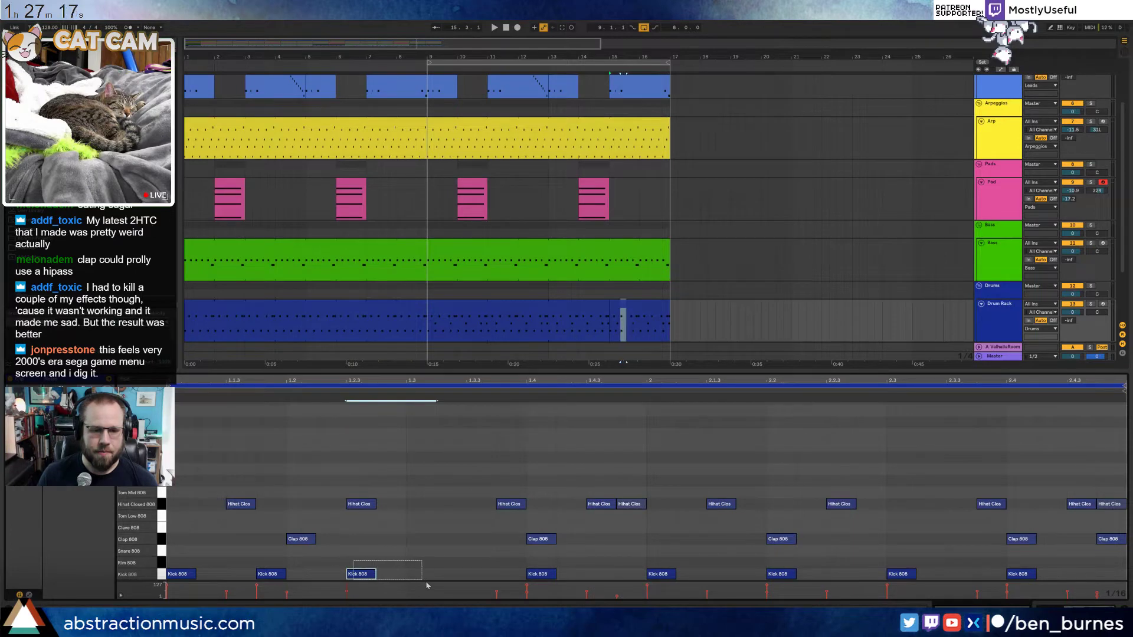
key("ctrl+d")
key("ctrl+d")
key("ctrl+d")
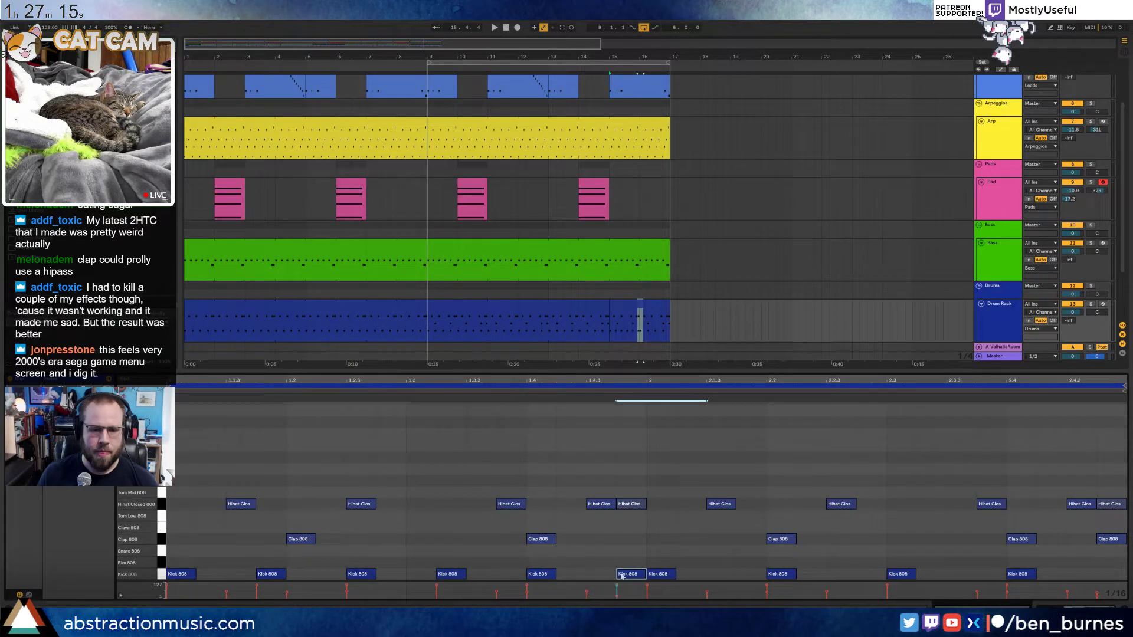
left_click_drag(621, 576, 592, 576)
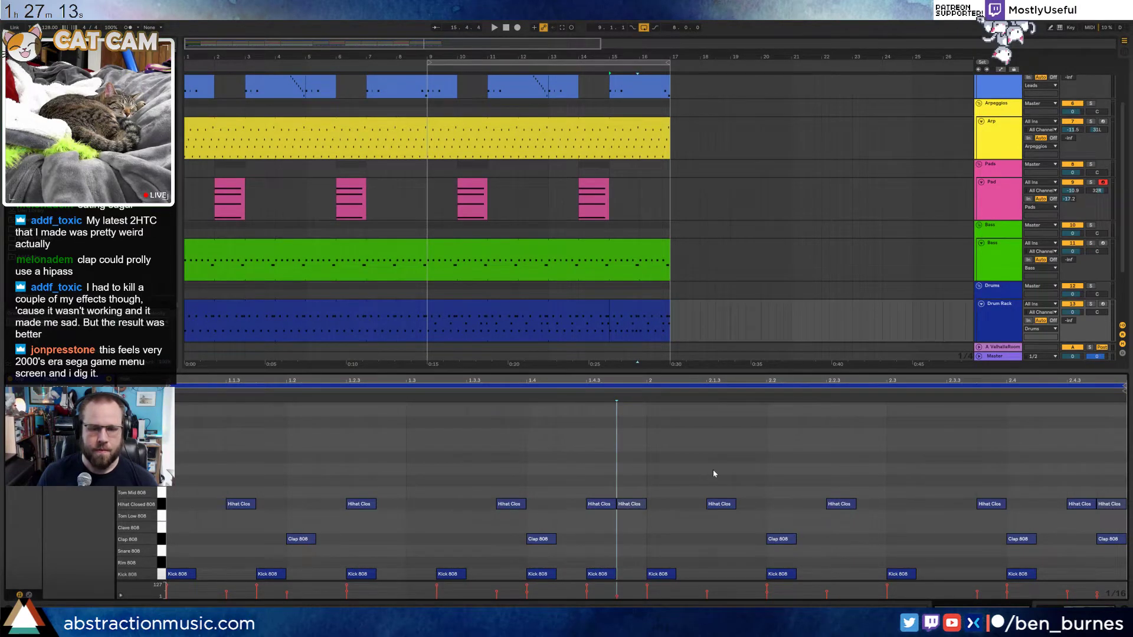
Clear the notes from 2.1.3 through 2.4 and match the closed hi-hats to the kicks at 1.1.4, 1.3.2 and 1.4
left_click_drag(714, 470, 1040, 572)
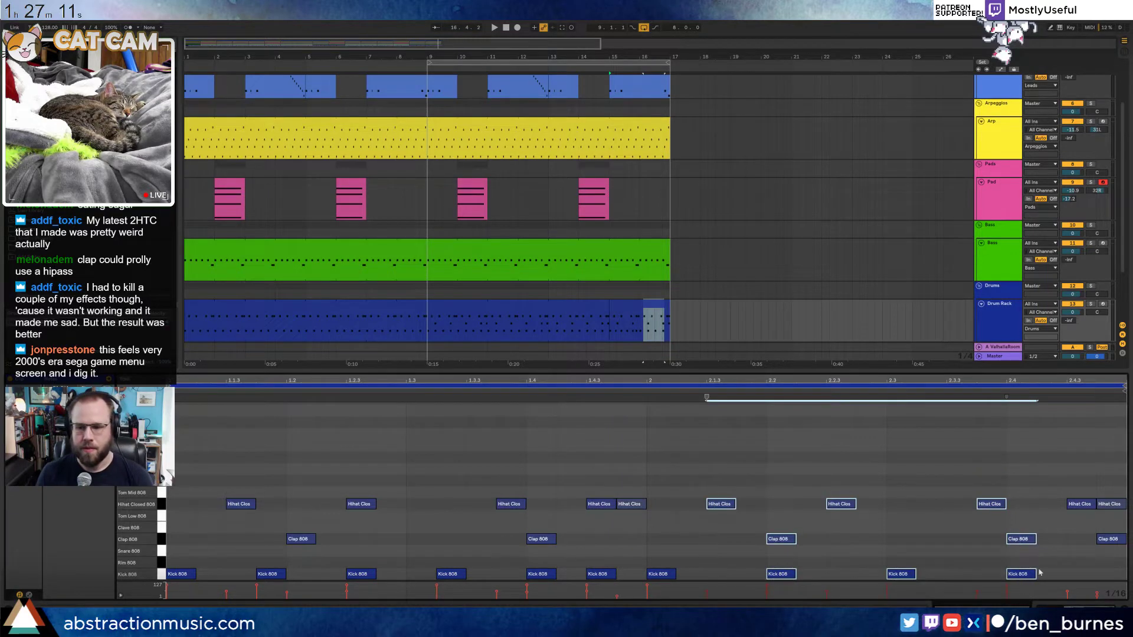
key("Delete")
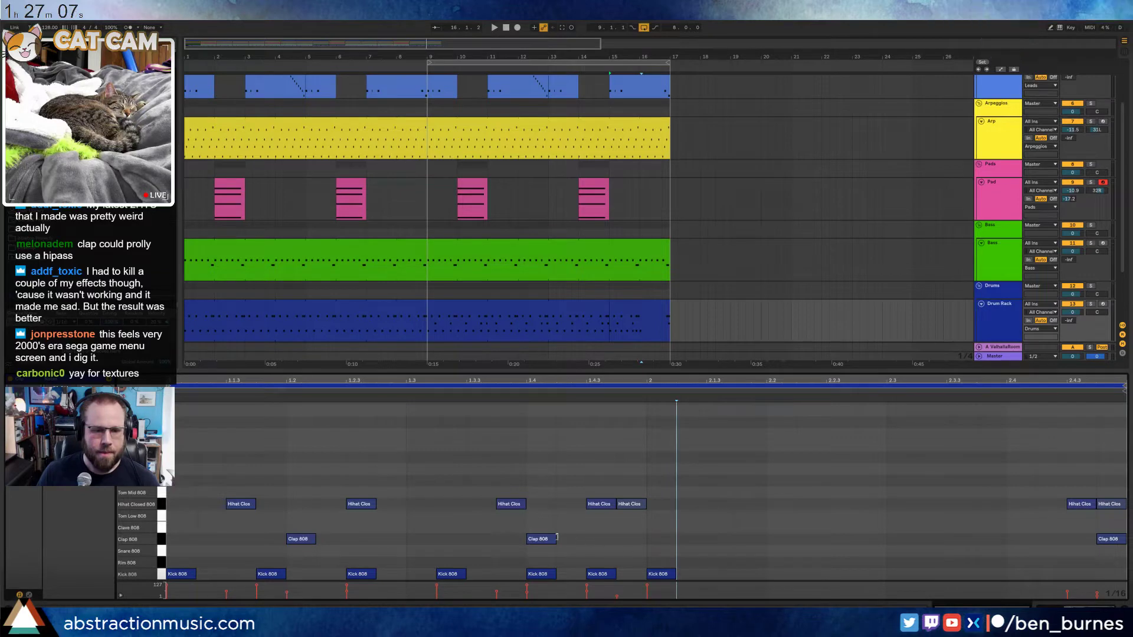
left_click_drag(248, 508, 276, 511)
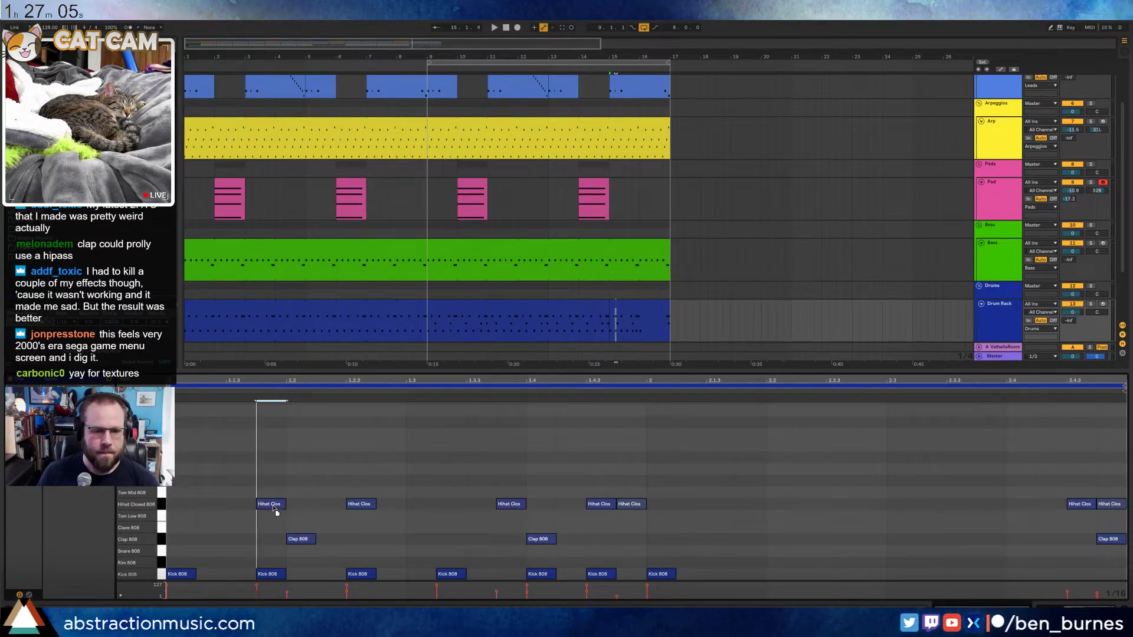
double_click(447, 509)
left_click_drag(507, 508, 540, 512)
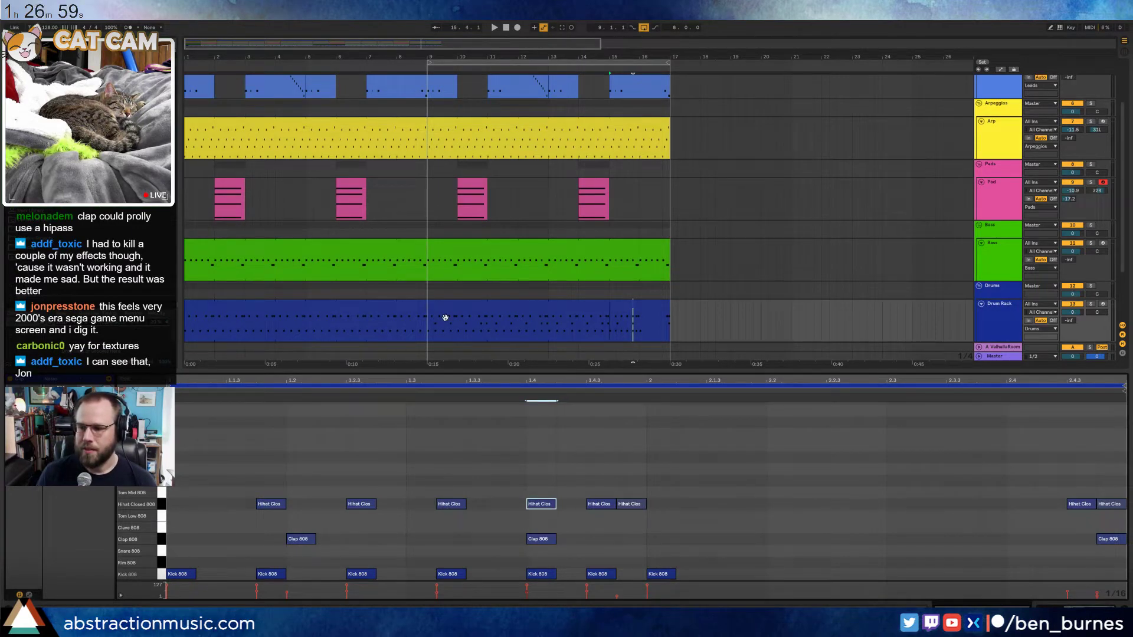
Play the arrangement from the start to hear the lead-up to the second section
left_click(427, 334)
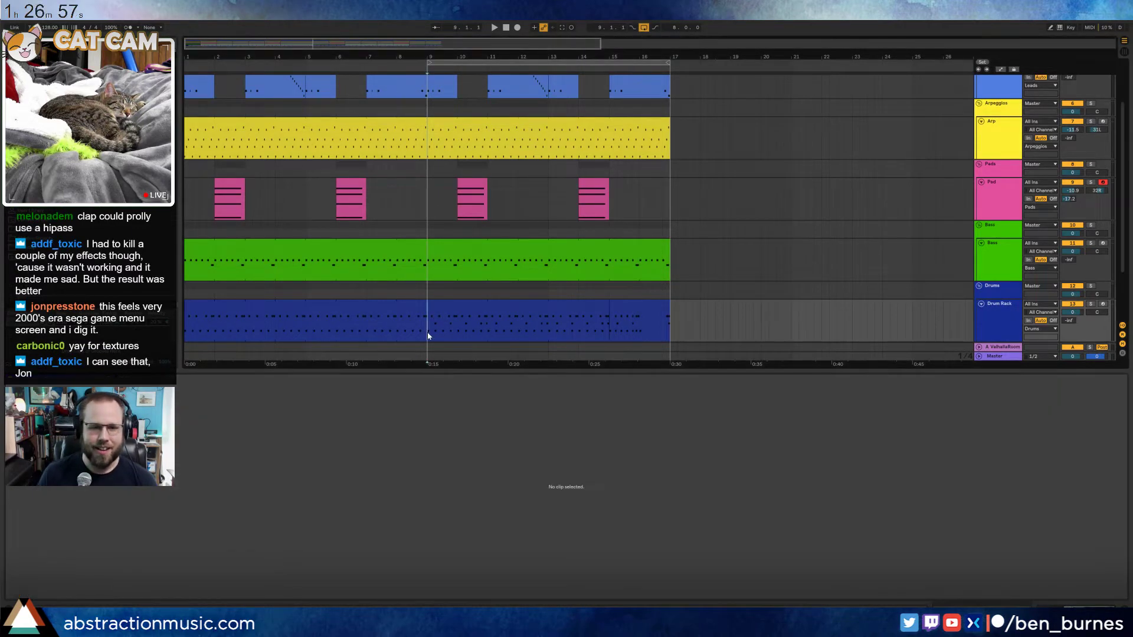
left_click(428, 335)
key("space")
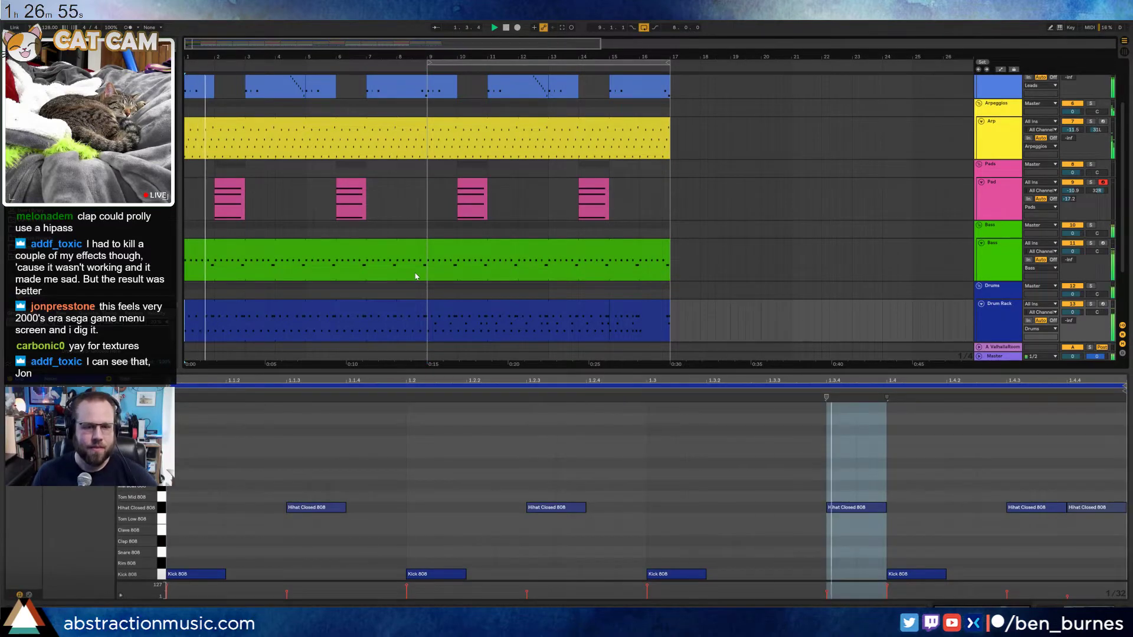
Add a new audio track directly below the Drum Loop track
key("shift+Tab")
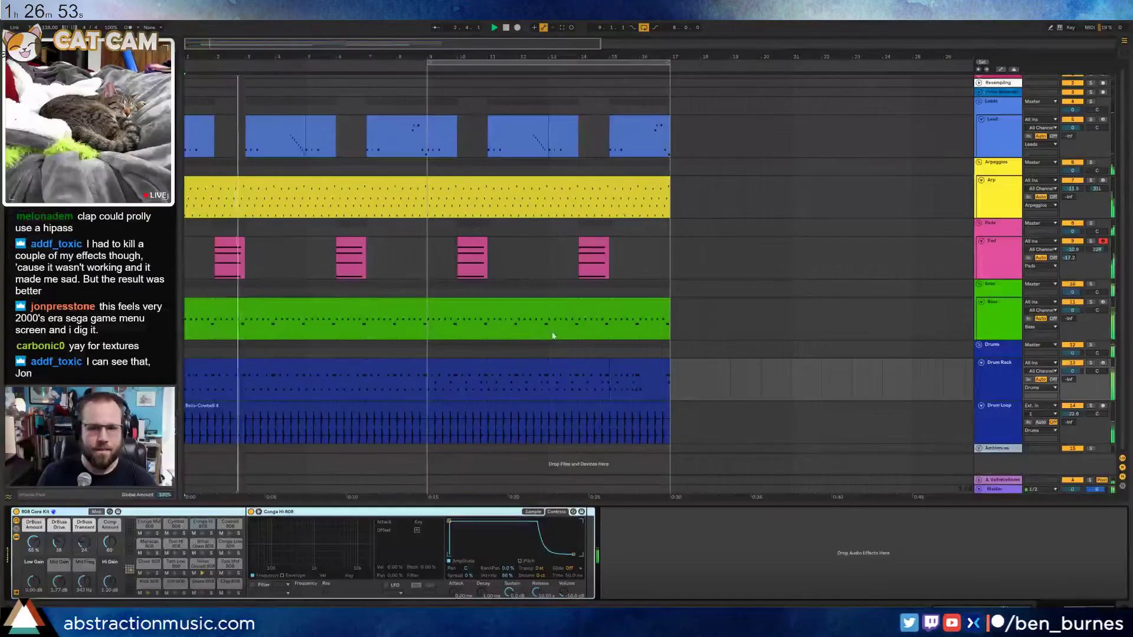
left_click(992, 430)
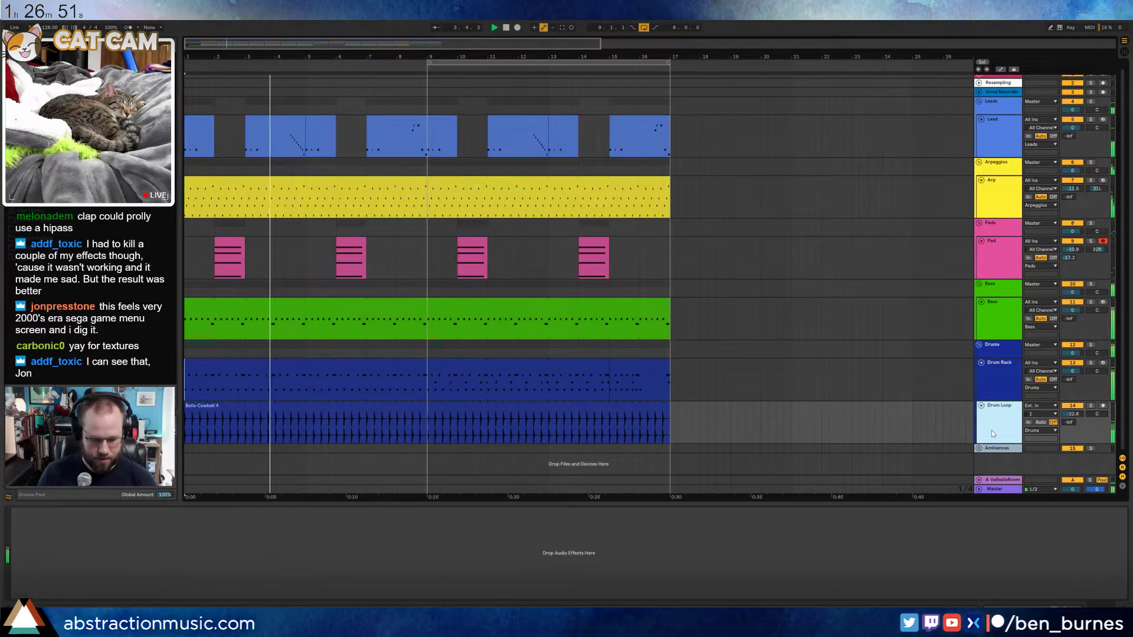
key("ctrl+t")
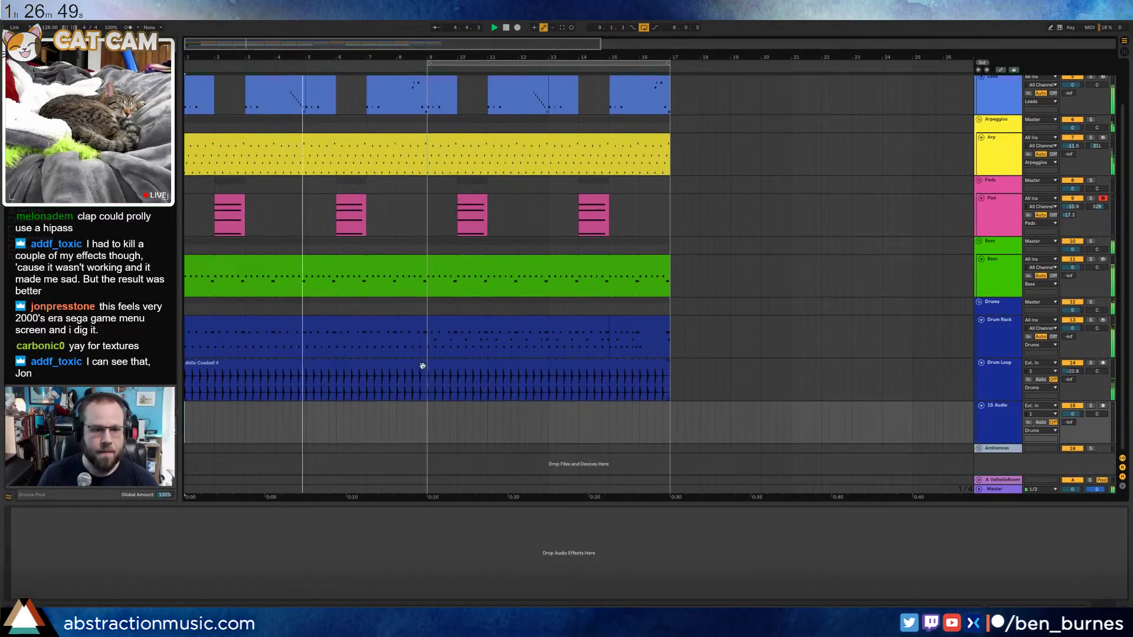
Delete the last beat before bar 9 from the Drum Loop clip and stop playback
left_click(425, 390)
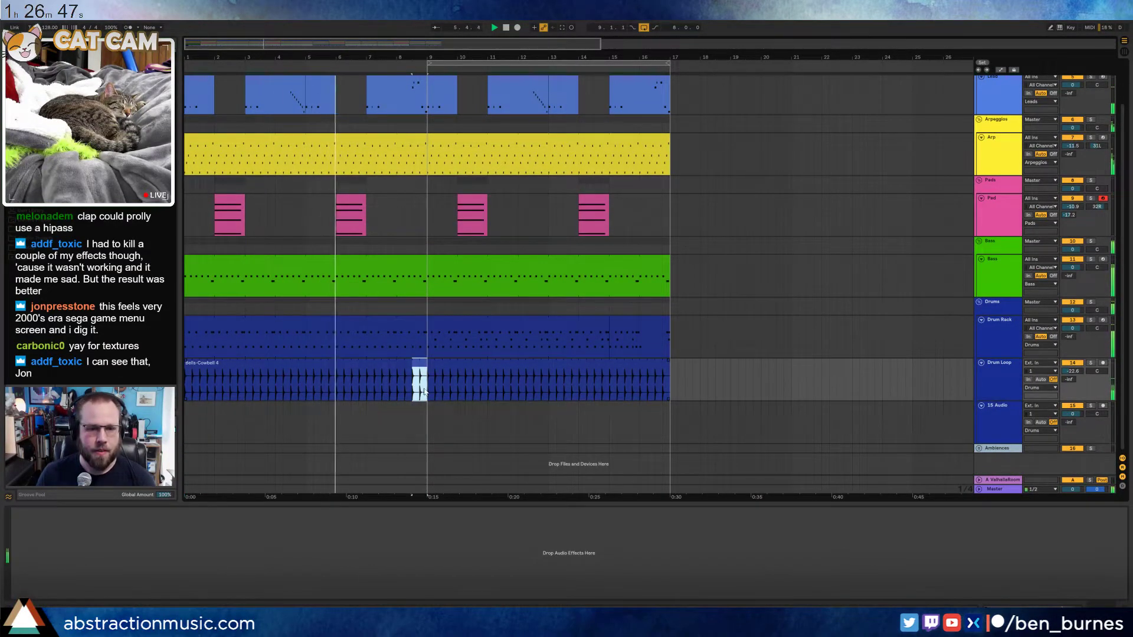
left_click_drag(426, 390, 424, 378)
key("Delete")
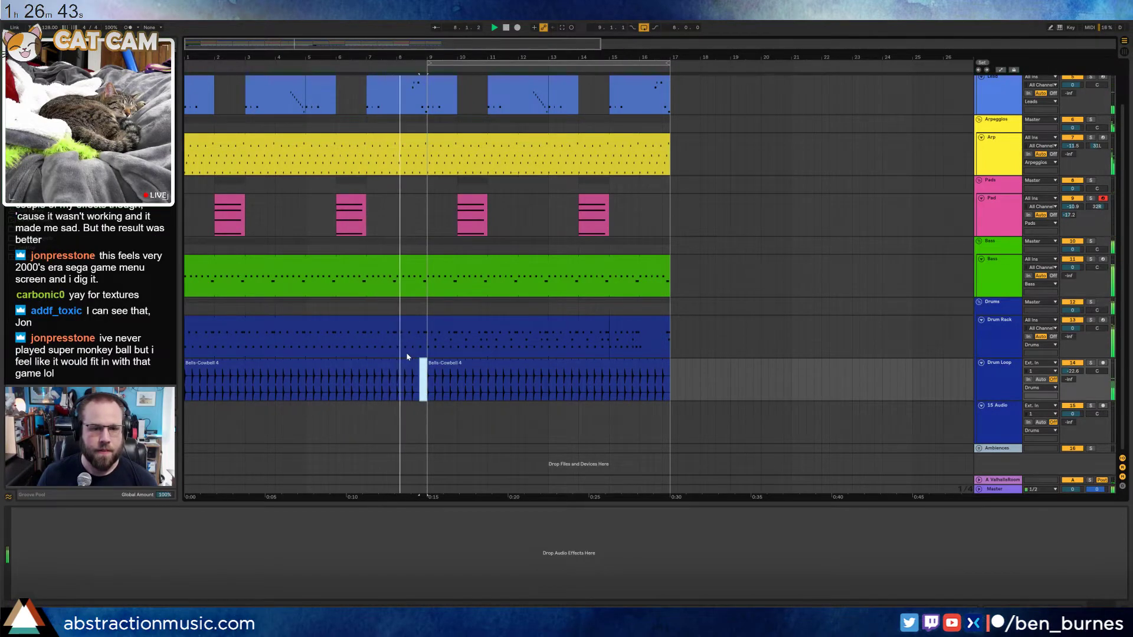
key("space")
Separate bar 8 of the Drum Rack part and thin out its notes
left_click(399, 351)
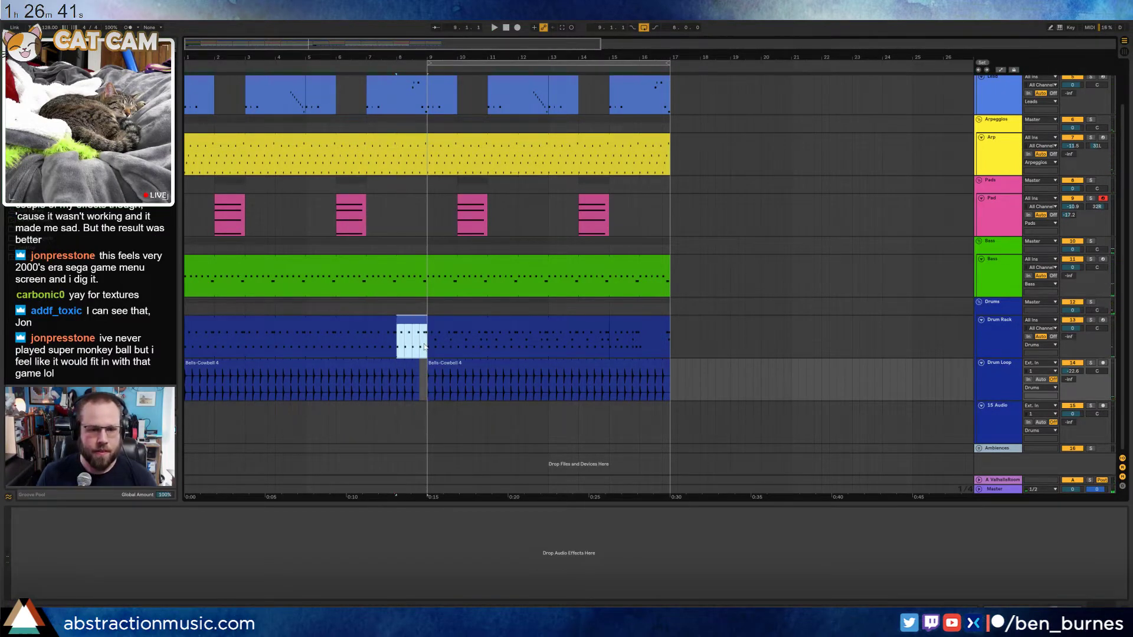
double_click(424, 347)
left_click_drag(302, 464, 848, 537)
mouse_move(988, 474)
left_mouse_down()
mouse_move(1074, 526)
mouse_move(1053, 531)
left_mouse_up()
key("shift+Tab")
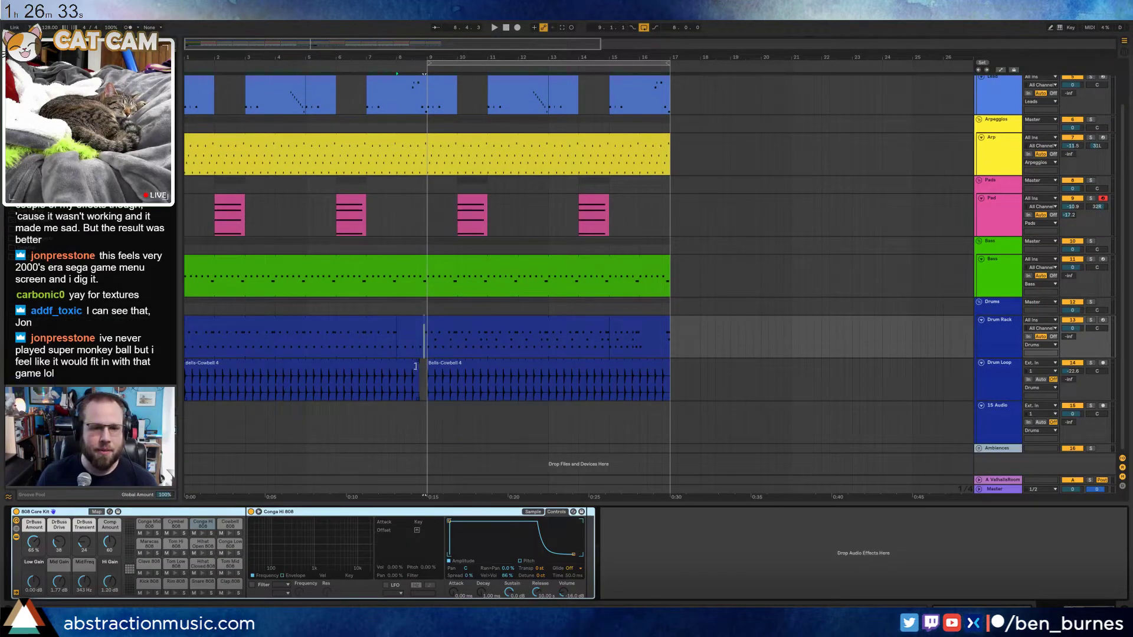
Trim the end of the first Drum Loop clip back to beat 8.2
left_click_drag(419, 365, 404, 365)
left_click(420, 388)
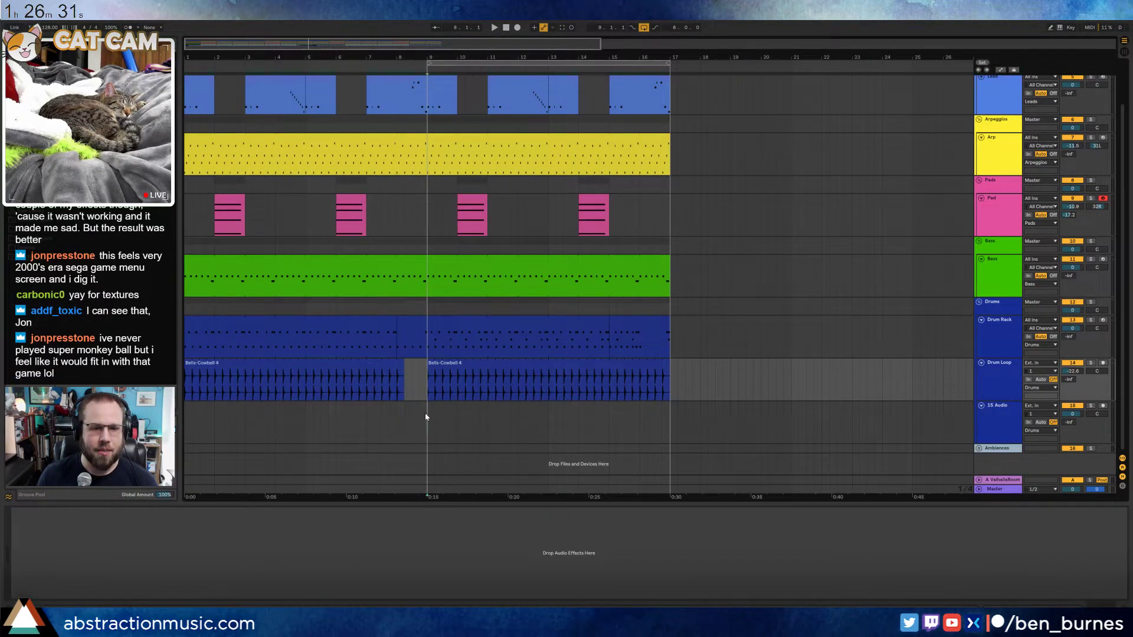
Place a Crash #1 sample on the new audio track just before bar 9 and trim it to span beat 8.3 to bar 9
left_click(427, 417)
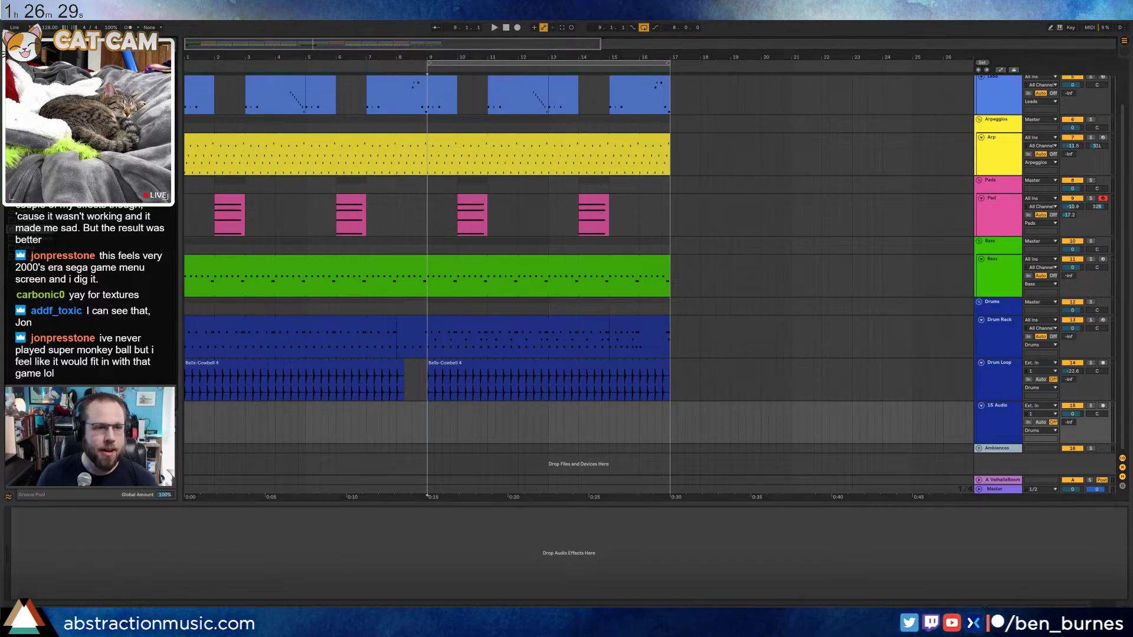
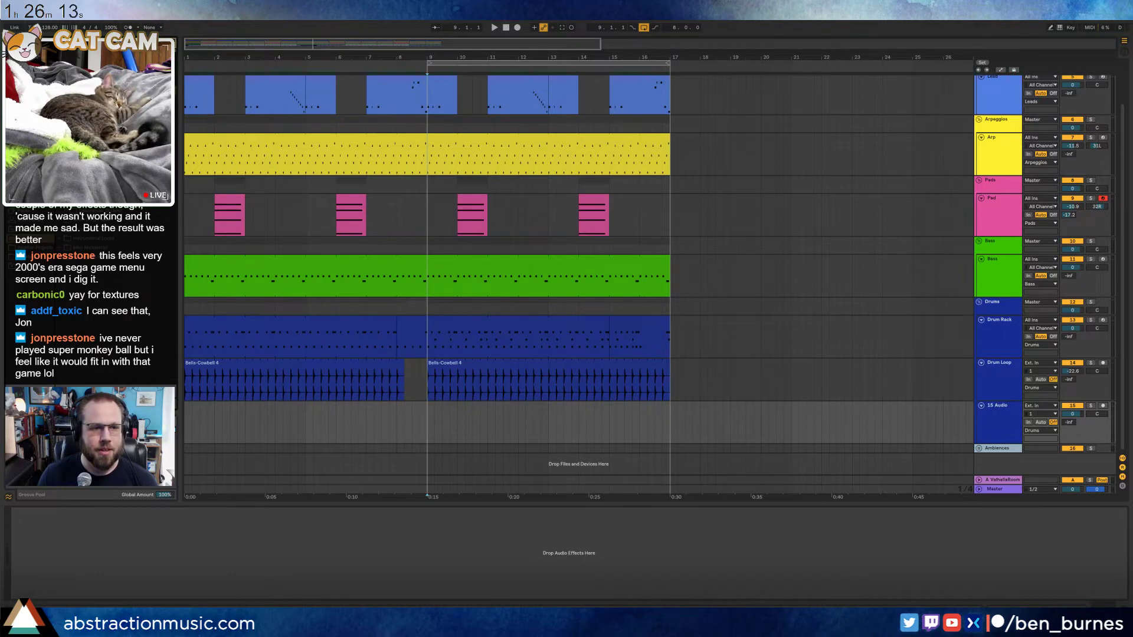
left_click_drag(247, 265, 417, 420)
left_click(418, 429)
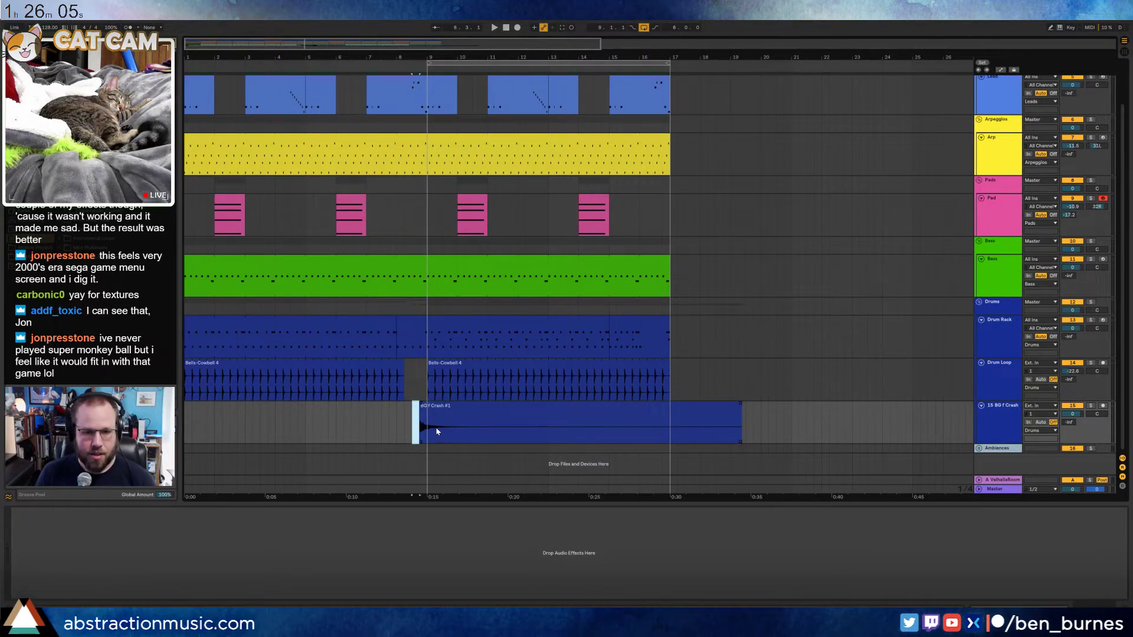
left_click_drag(435, 431, 776, 425)
left_click_drag(426, 409, 420, 411)
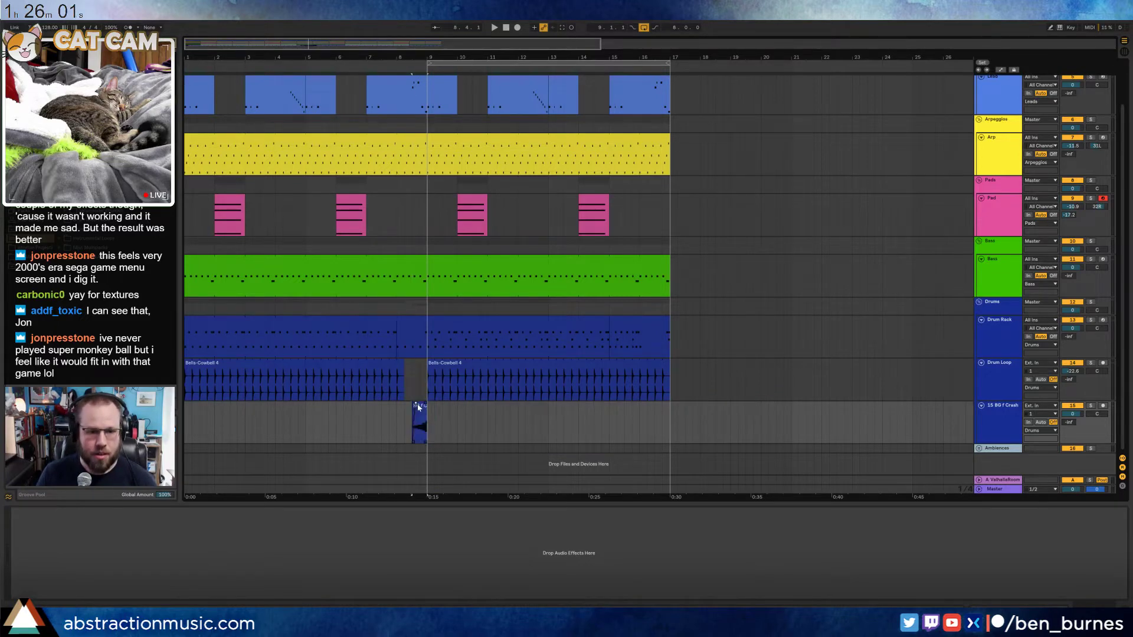
Play the transition into bar 9 and lower the crash track's volume to -9.1 dB
left_click(380, 425)
key("space")
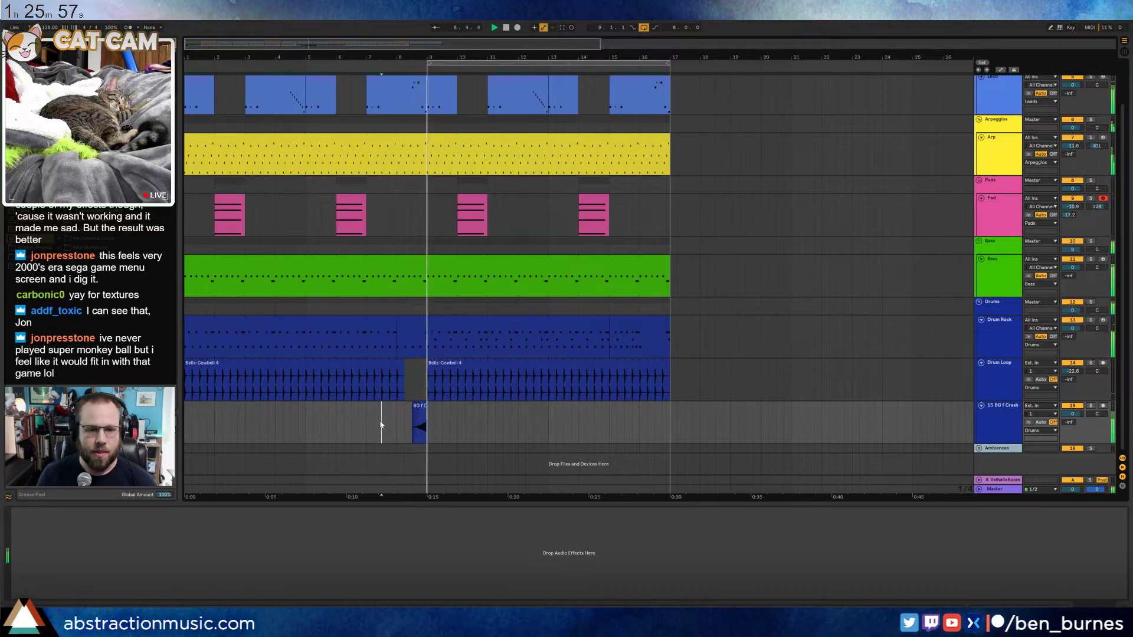
left_click(418, 410)
double_click(418, 410)
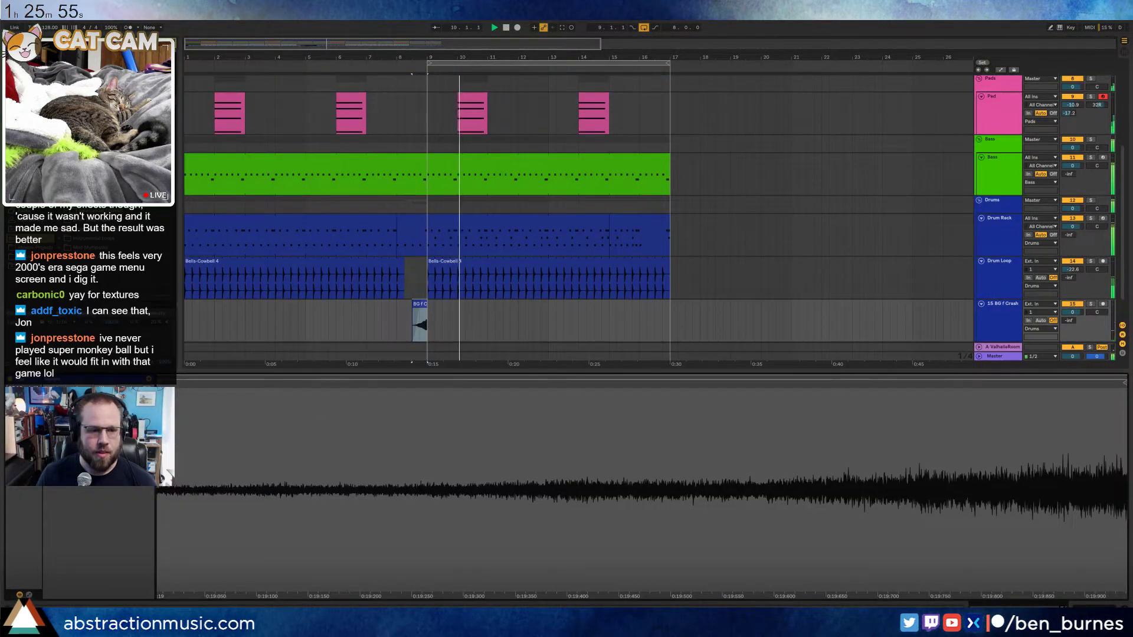
key("space")
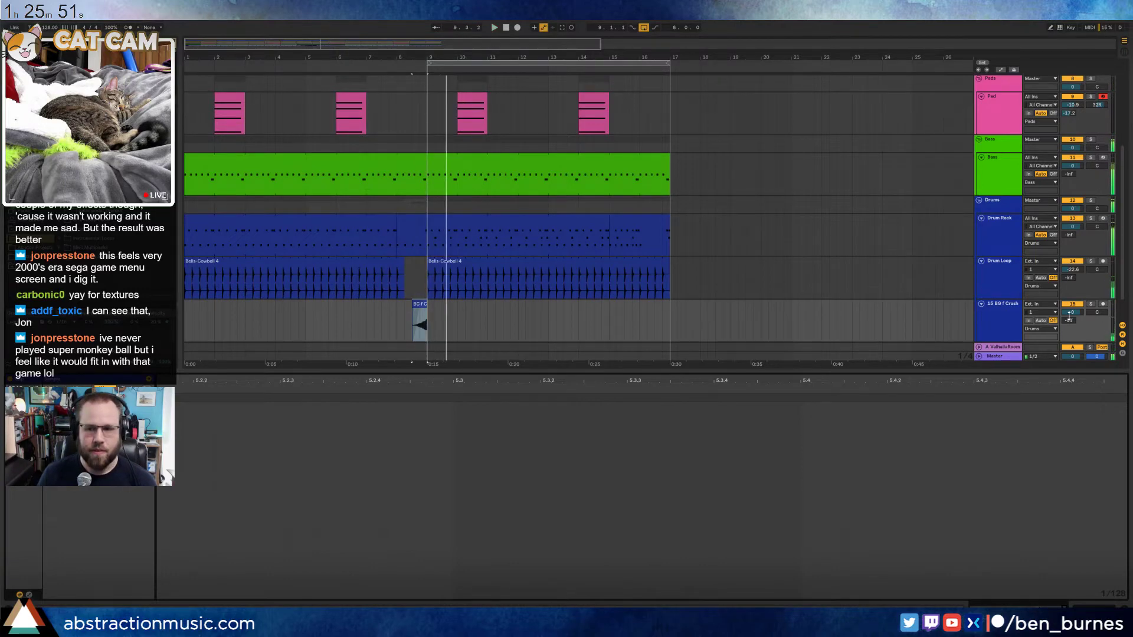
left_click_drag(1072, 312, 1072, 322)
key("space")
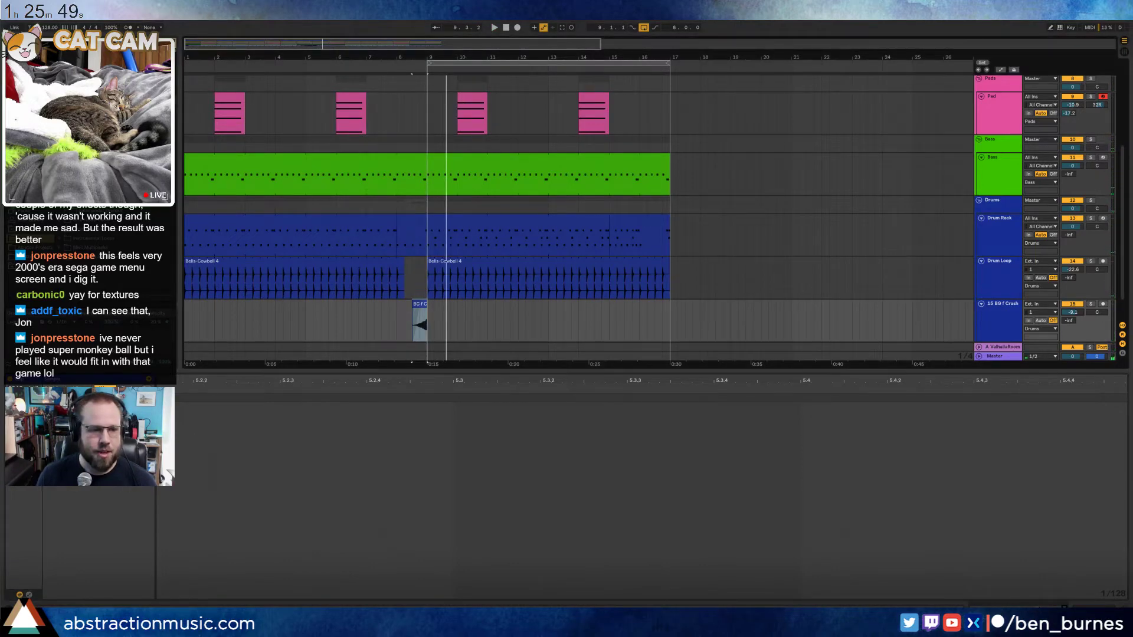
key("space")
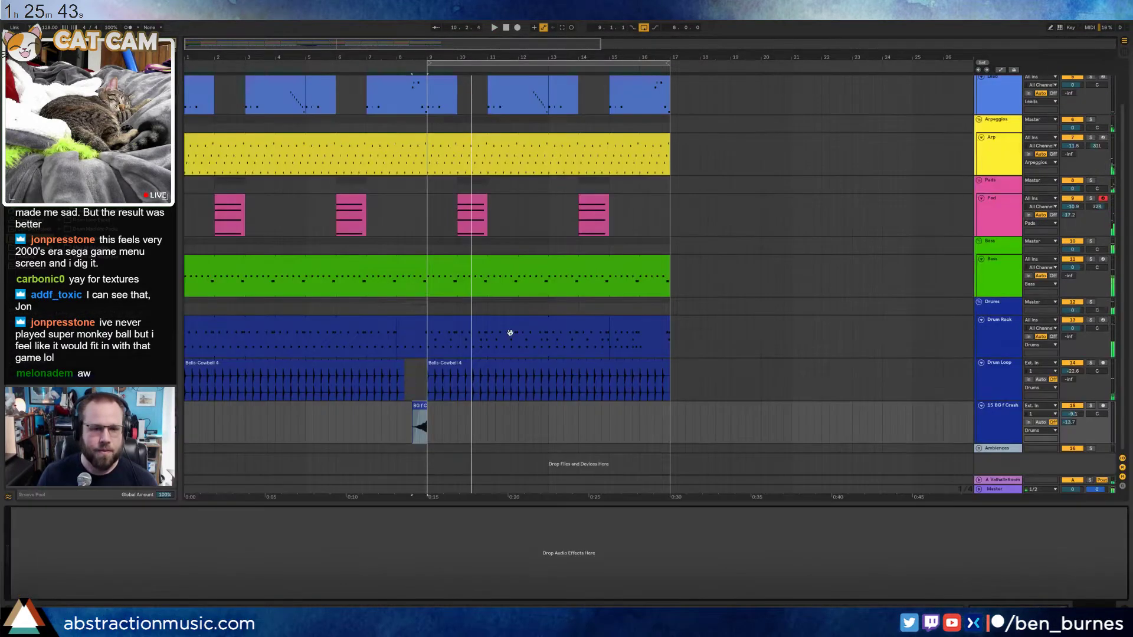
Reduce the gain of the crash clip before bar 9 and play the transition again
left_click(422, 407)
double_click(419, 409)
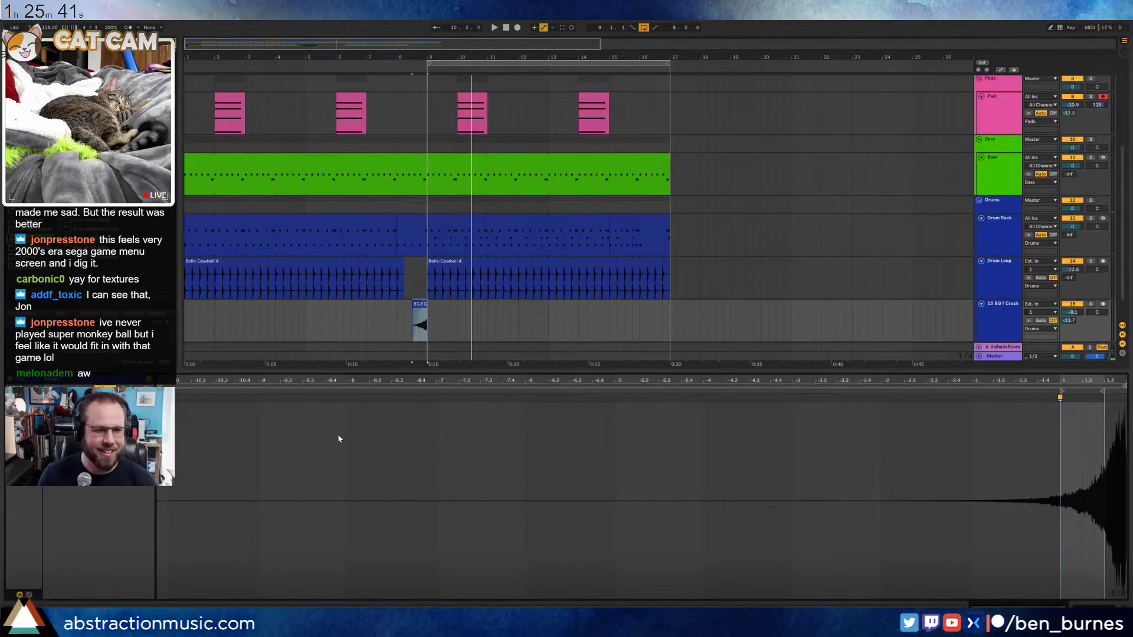
left_click_drag(133, 437, 133, 450)
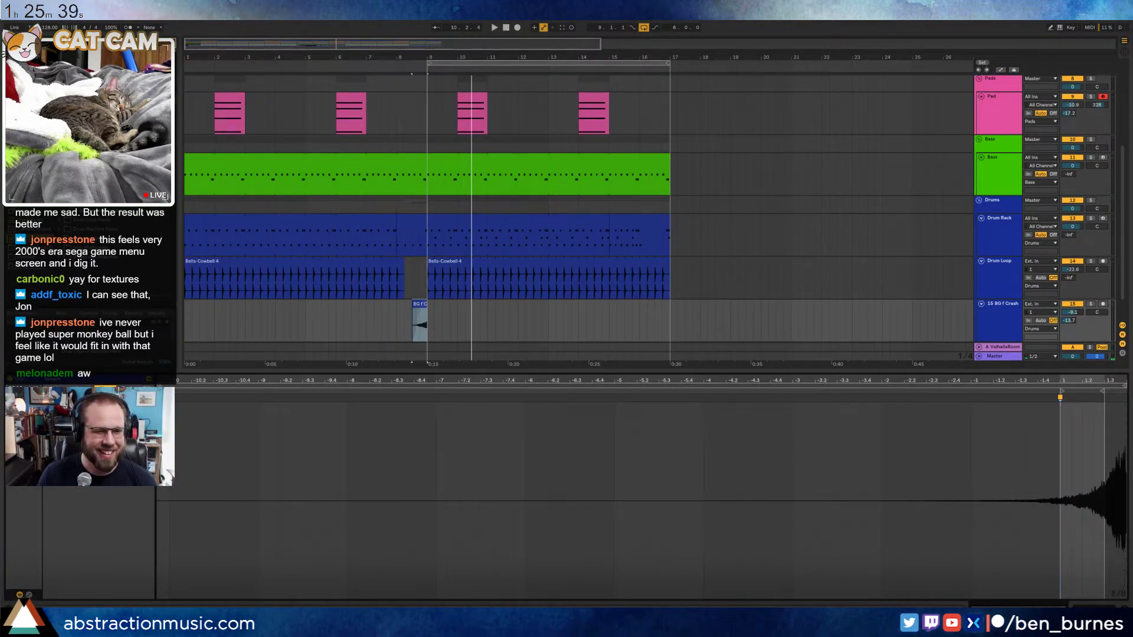
key("space")
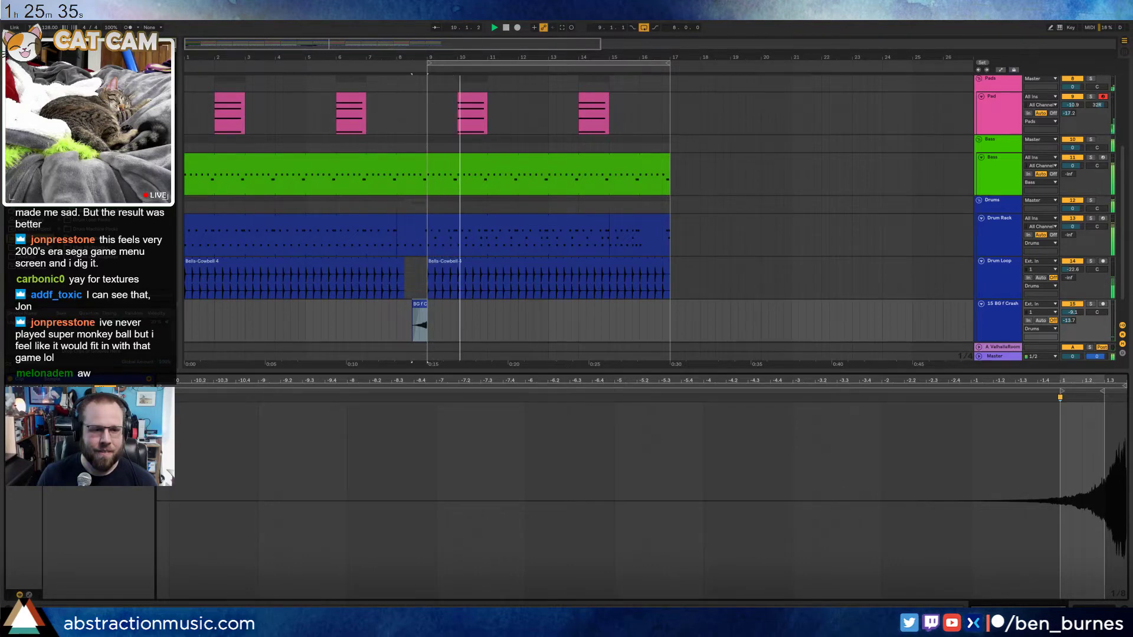
key("shift+Tab")
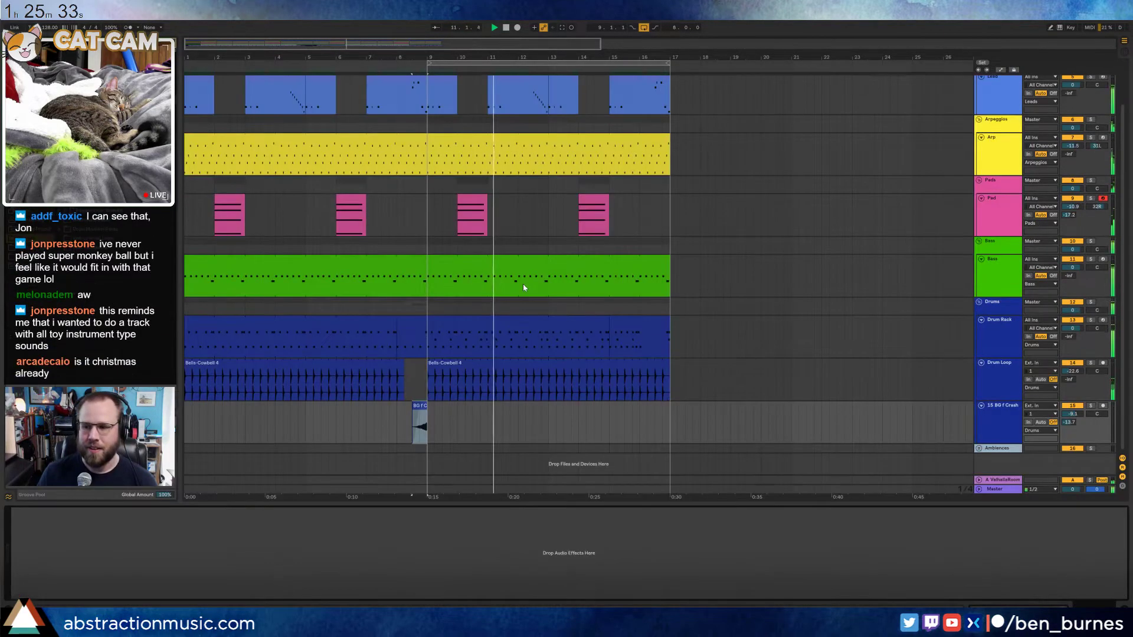
key("space")
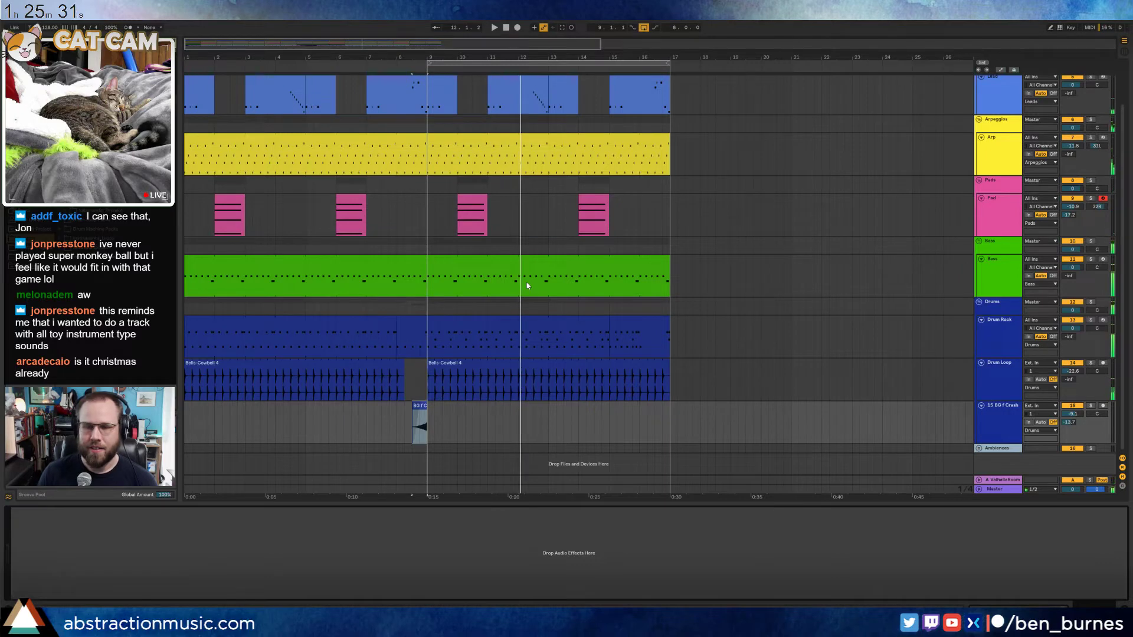
Trim the end of the second Drum Loop clip back to beat 16.2
left_click(486, 334)
key("shift+Tab")
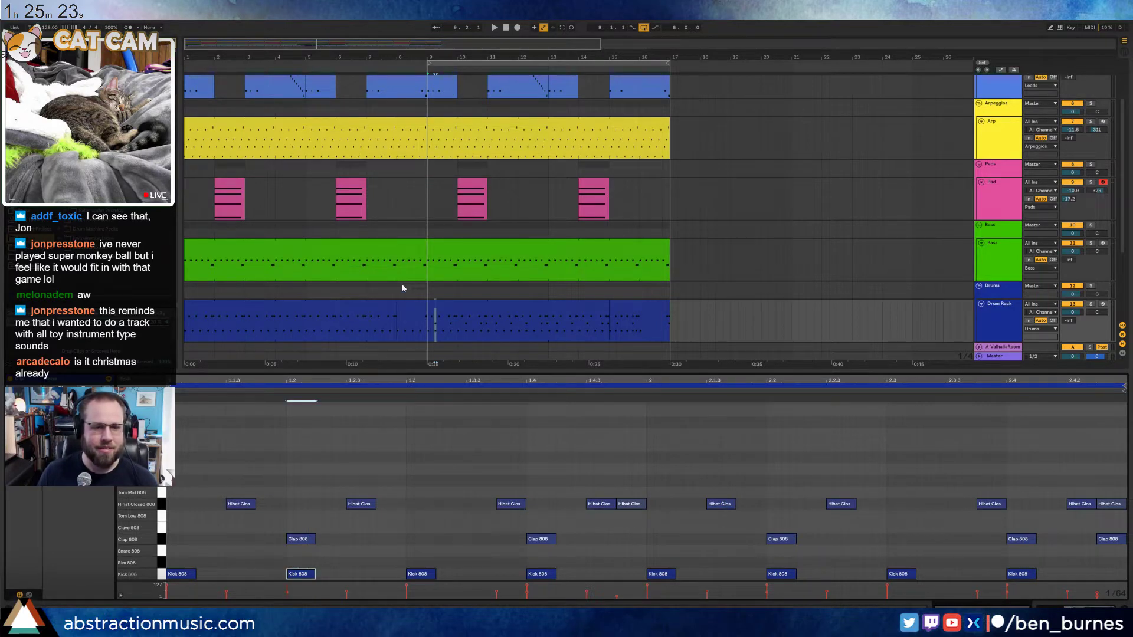
scroll(524, 278, "down", 2)
key("shift+Tab")
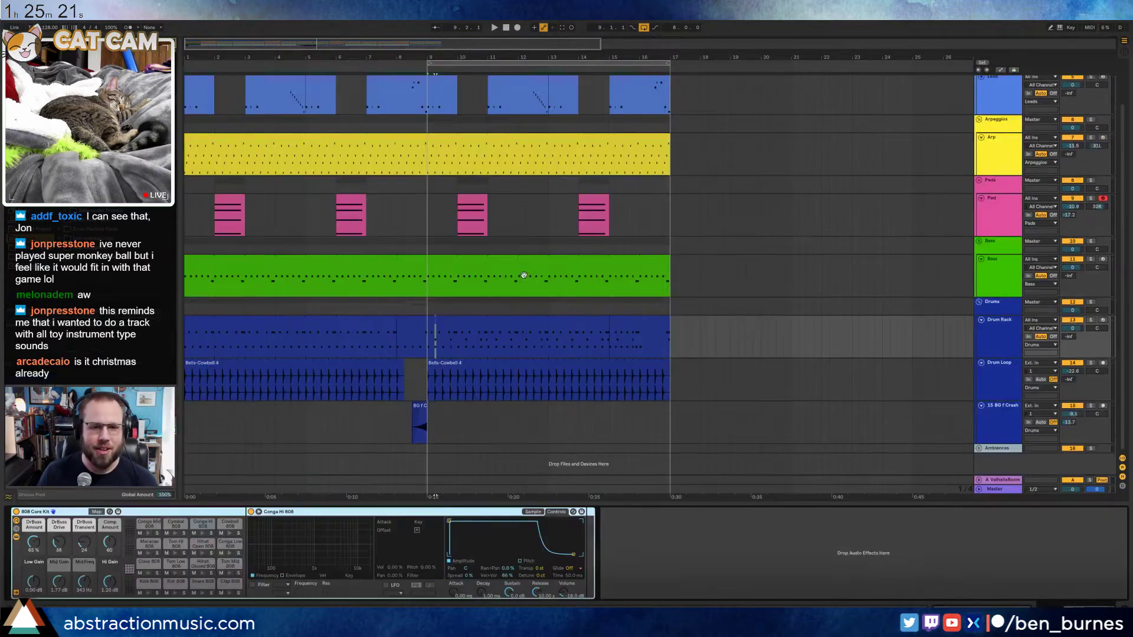
left_click_drag(667, 369, 648, 370)
left_click(662, 375)
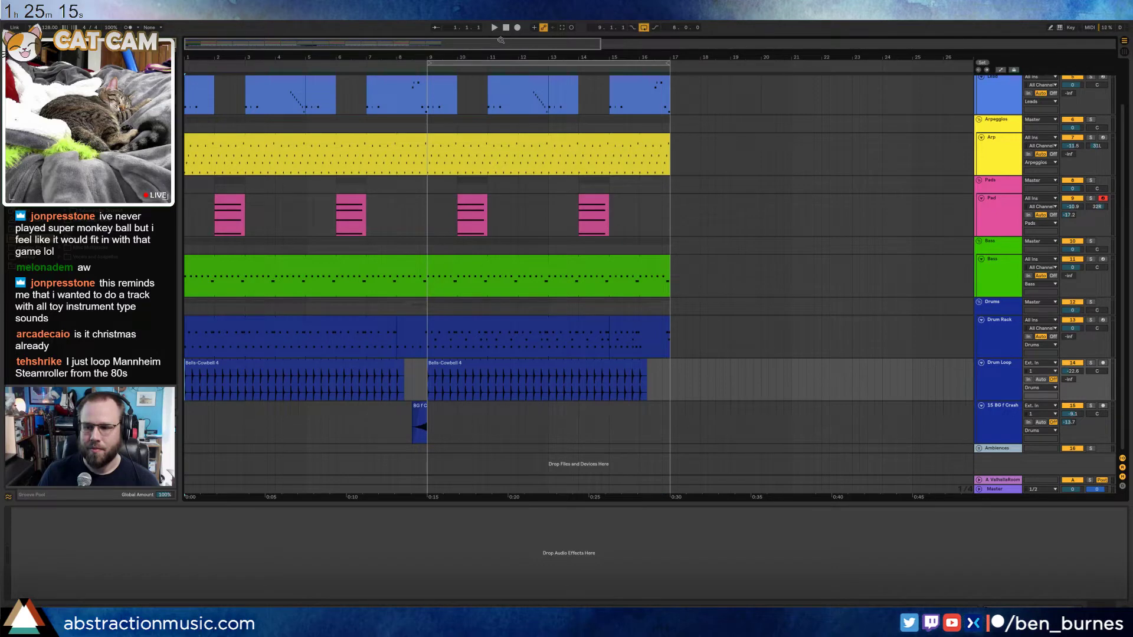
Start playback and raise the third note of the descending run in the Lead clip at bar 11 to A4
key("space")
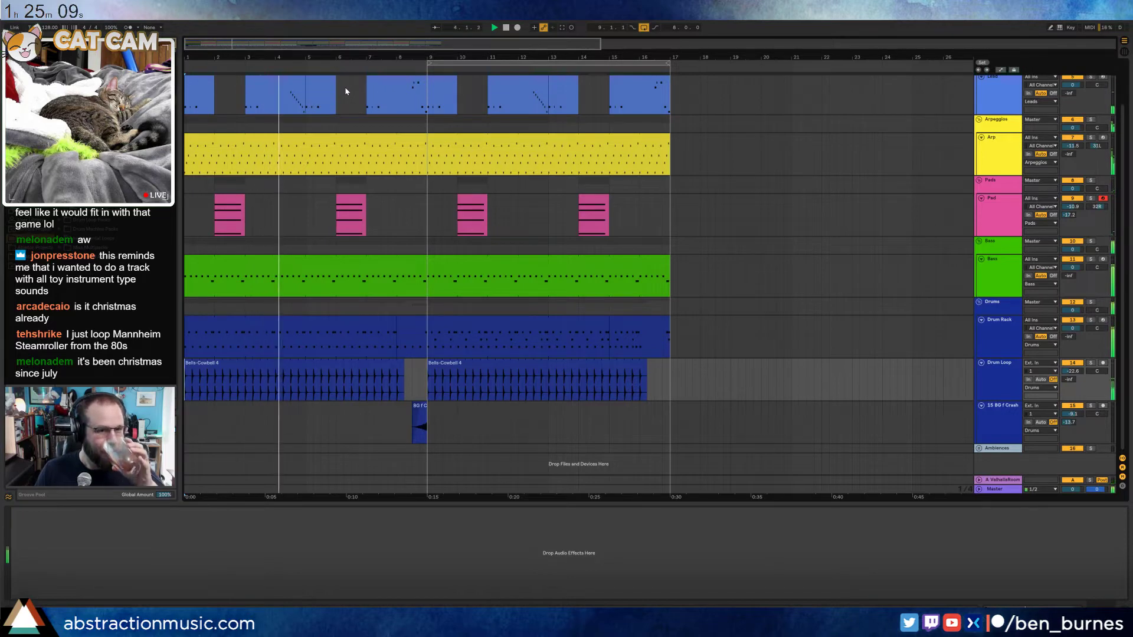
scroll(517, 266, "up", 1)
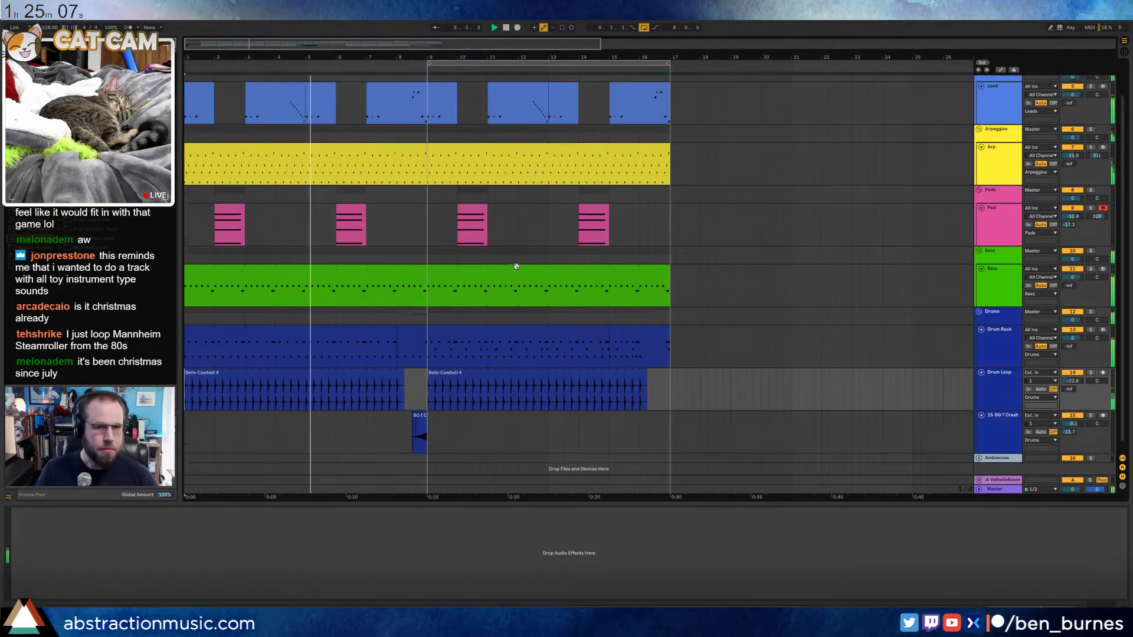
scroll(516, 266, "up", 4)
double_click(531, 126)
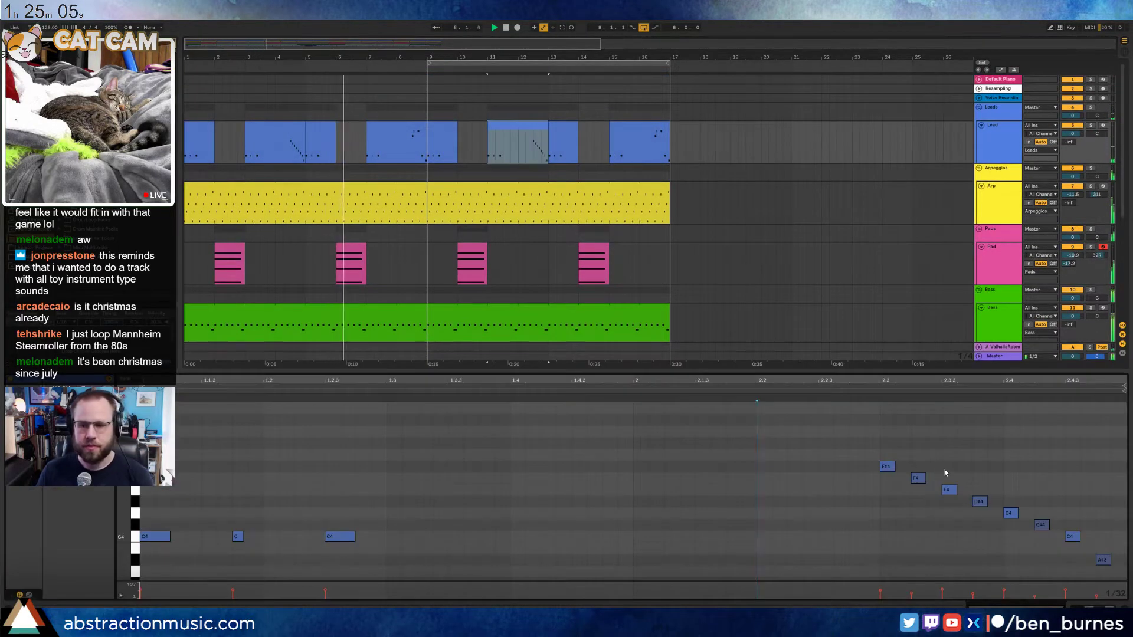
left_click(949, 490)
key("Up")
key("Up")
key("Up")
key("Up")
key("Up")
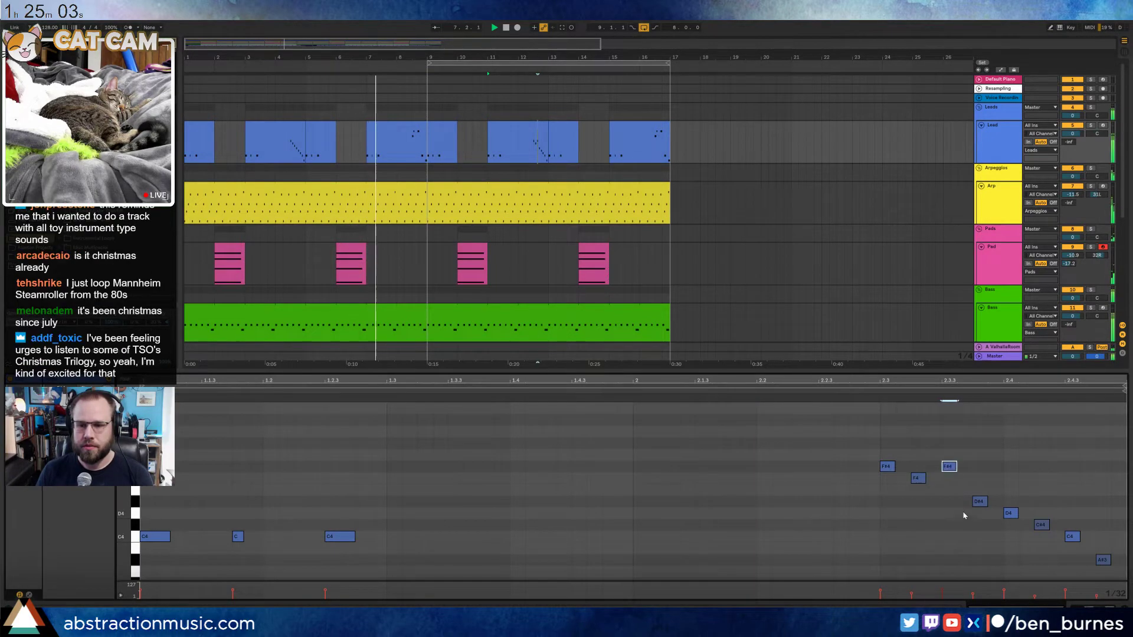
Raise the fourth note of the Lead clip's closing run to G#4
left_click(980, 502)
key("shift+Up")
key("Up")
key("Down")
key("Down")
key("Down")
key("Down")
key("Down")
key("Down")
key("Down")
key("Down")
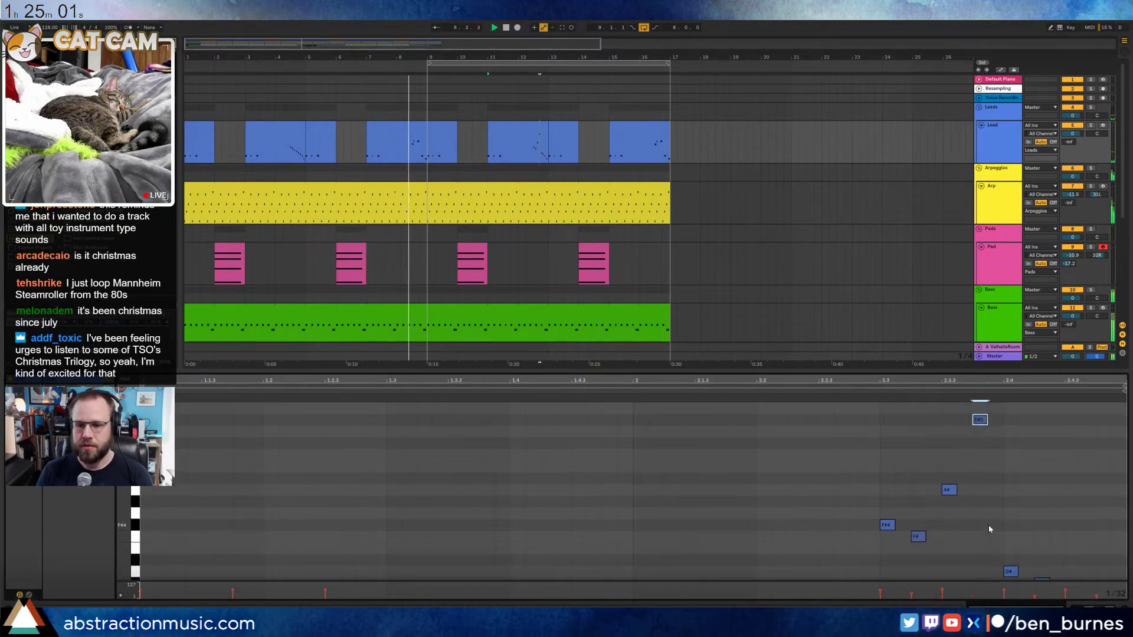
Try raising the fifth note of the Lead clip's closing run by three semitones
scroll(1012, 526, "down", 3)
left_click(1013, 504)
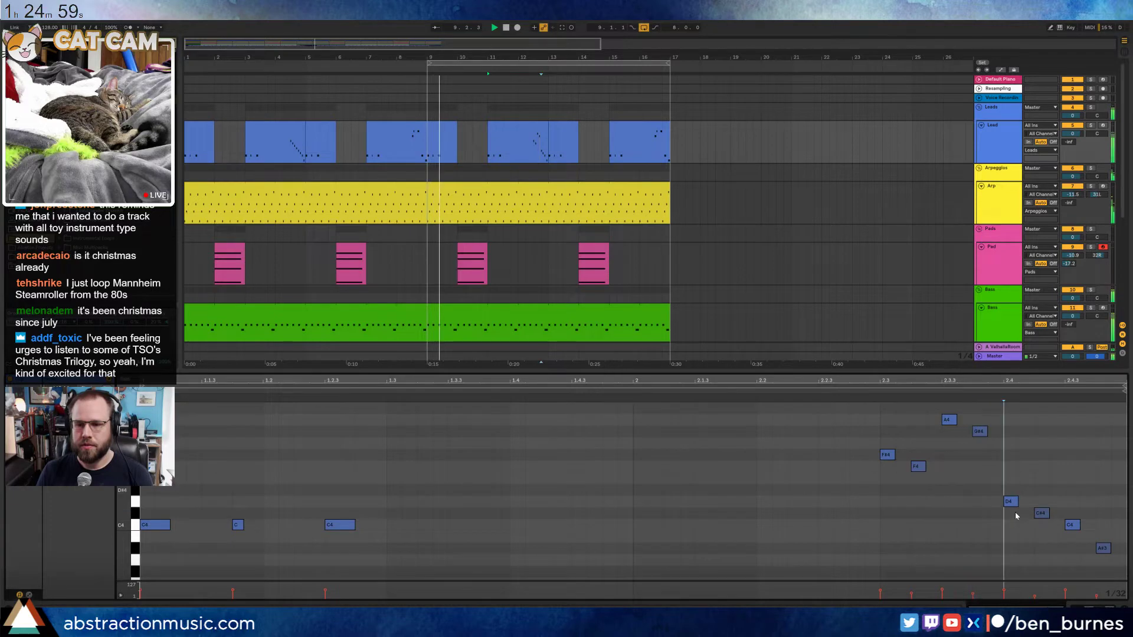
key("Up")
key("Up")
key("Up")
key("Down")
key("Down")
key("Down")
Raise the sixth note of the Lead clip's closing run to A#4
left_click(1042, 513)
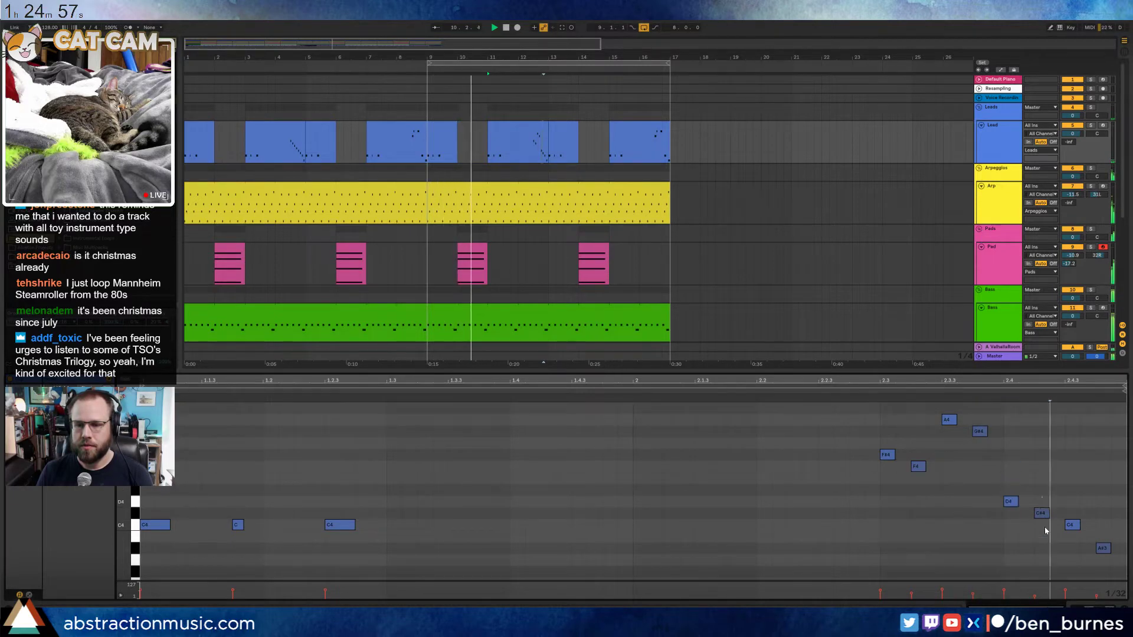
key("Up")
key("Up")
key("Up")
key("Up")
key("Up")
key("Up")
key("Up")
key("Up")
key("Up")
scroll(1057, 510, "down", 2)
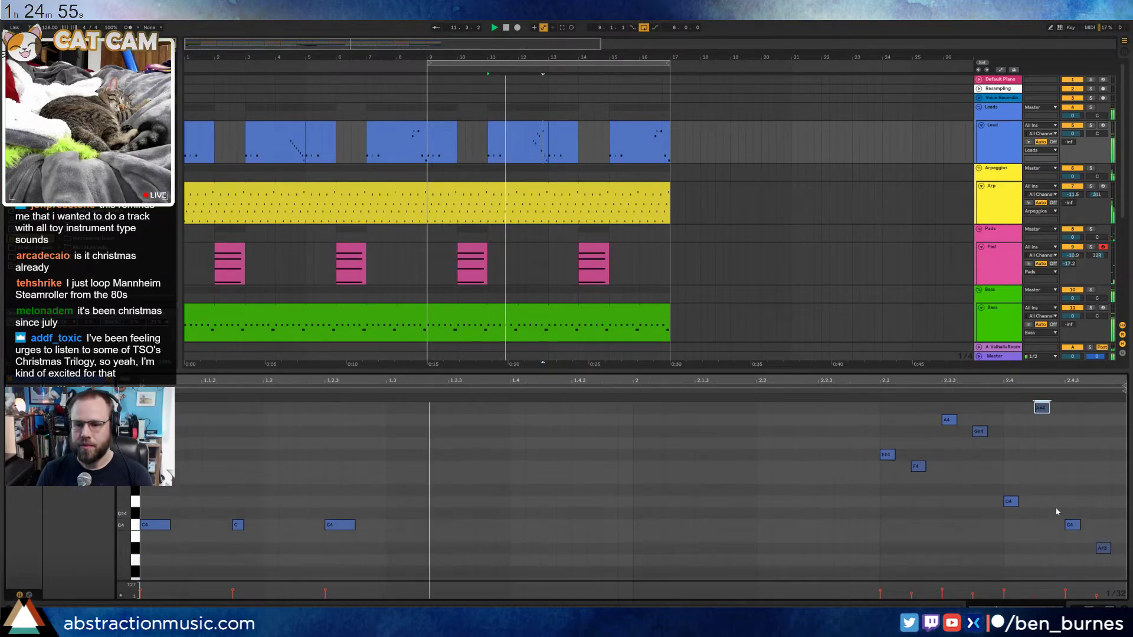
left_click(1071, 525)
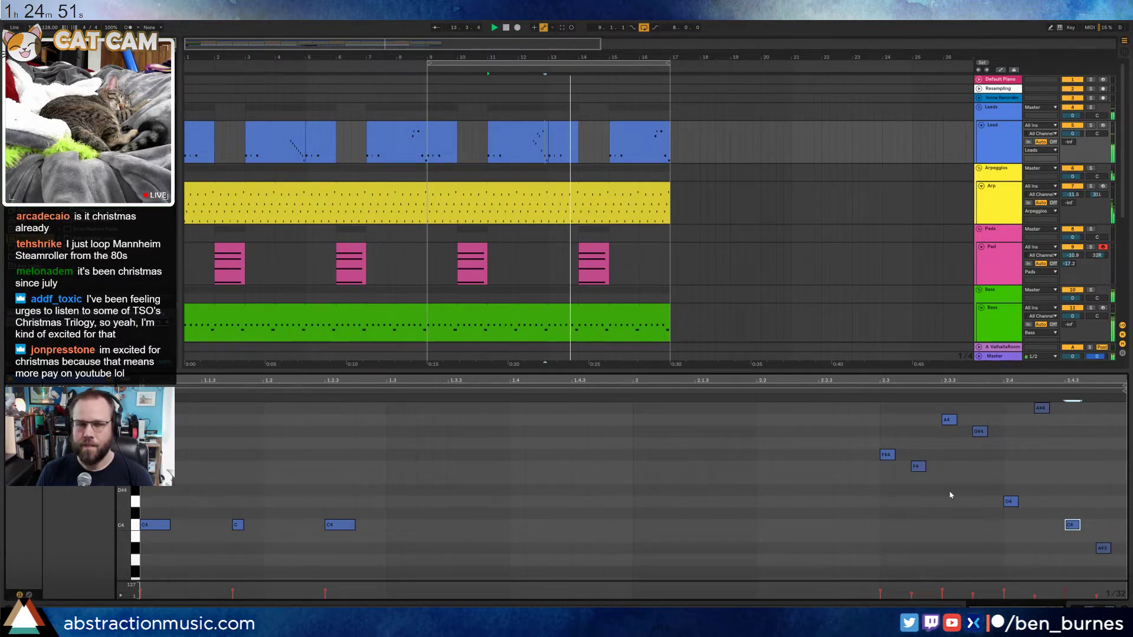
scroll(1031, 467, "up", 1)
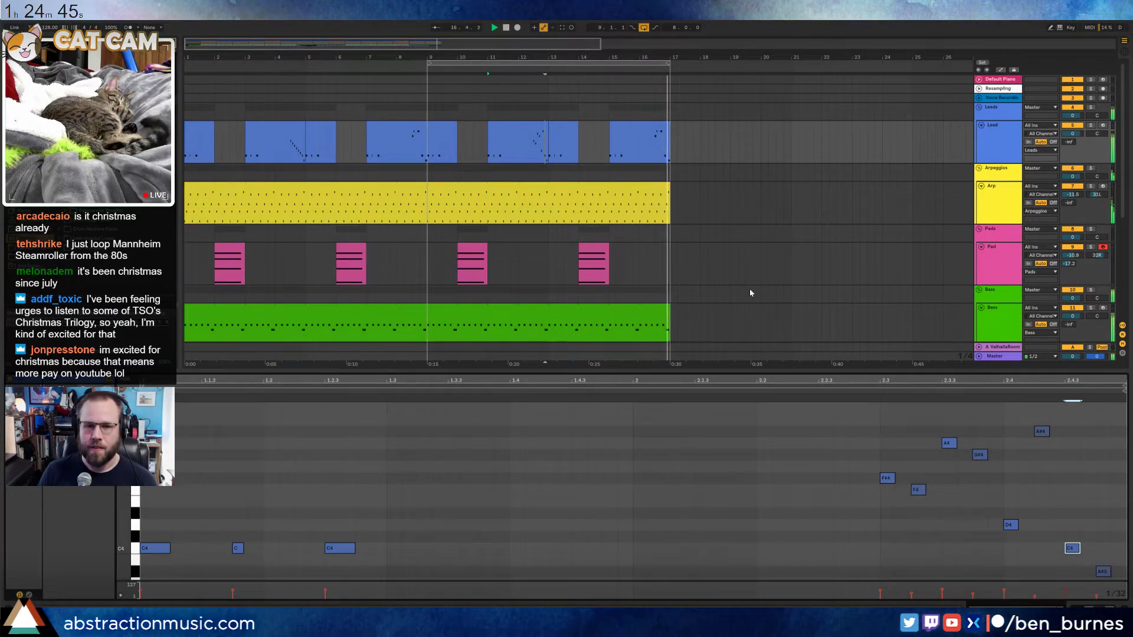
Trim the end of the Bass clip back to beat 16.3 and listen to the playback
scroll(682, 327, "up", 3)
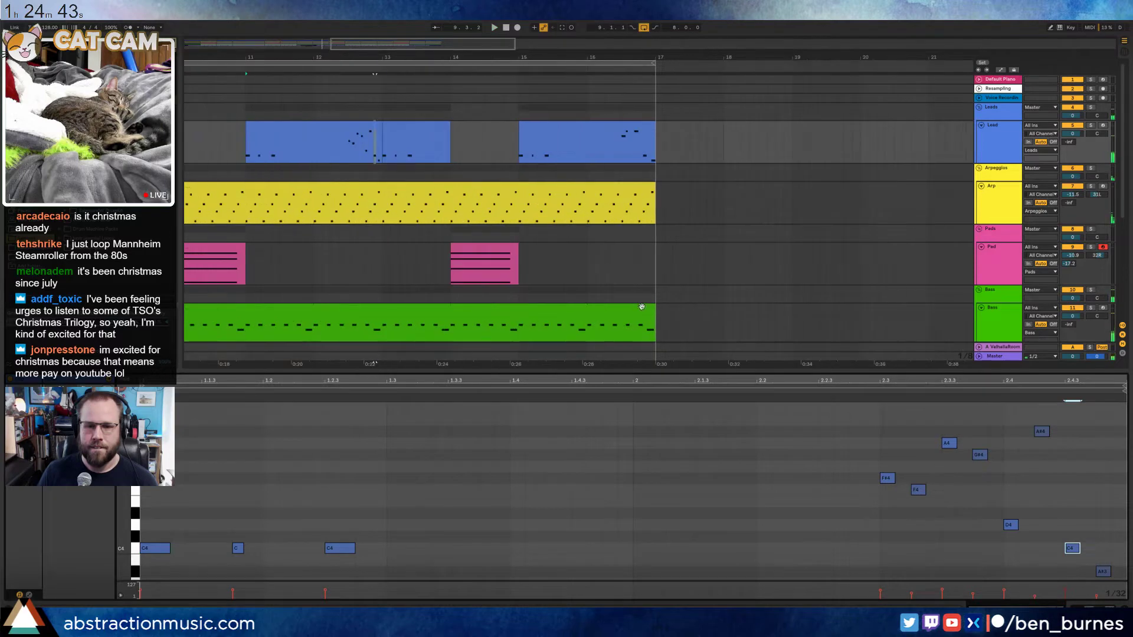
left_click_drag(654, 312, 639, 315)
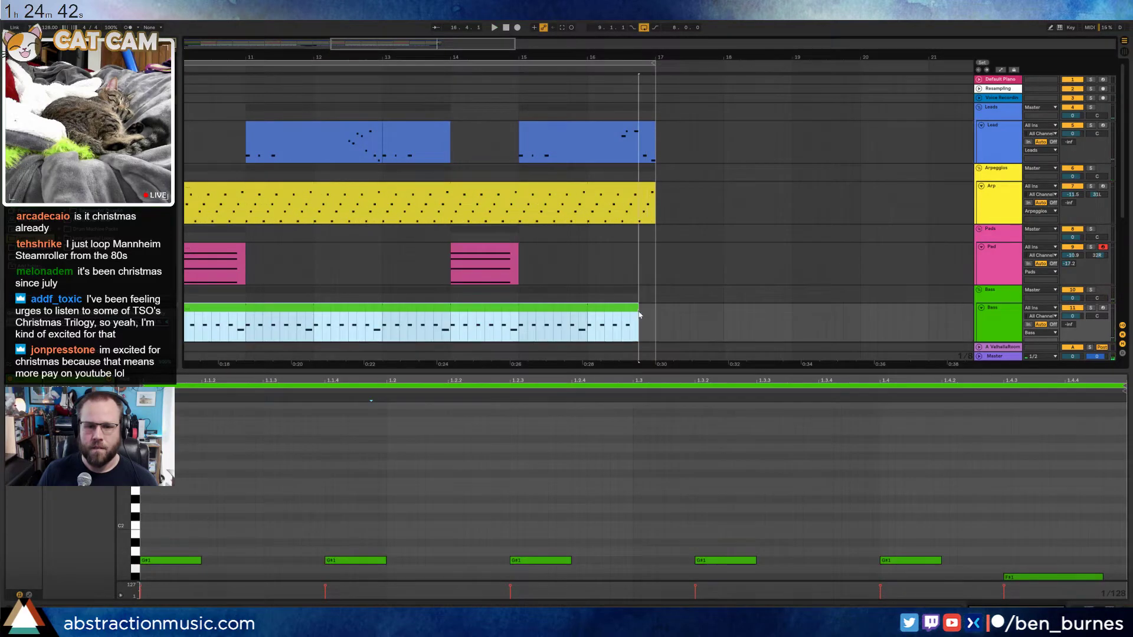
left_click(548, 66)
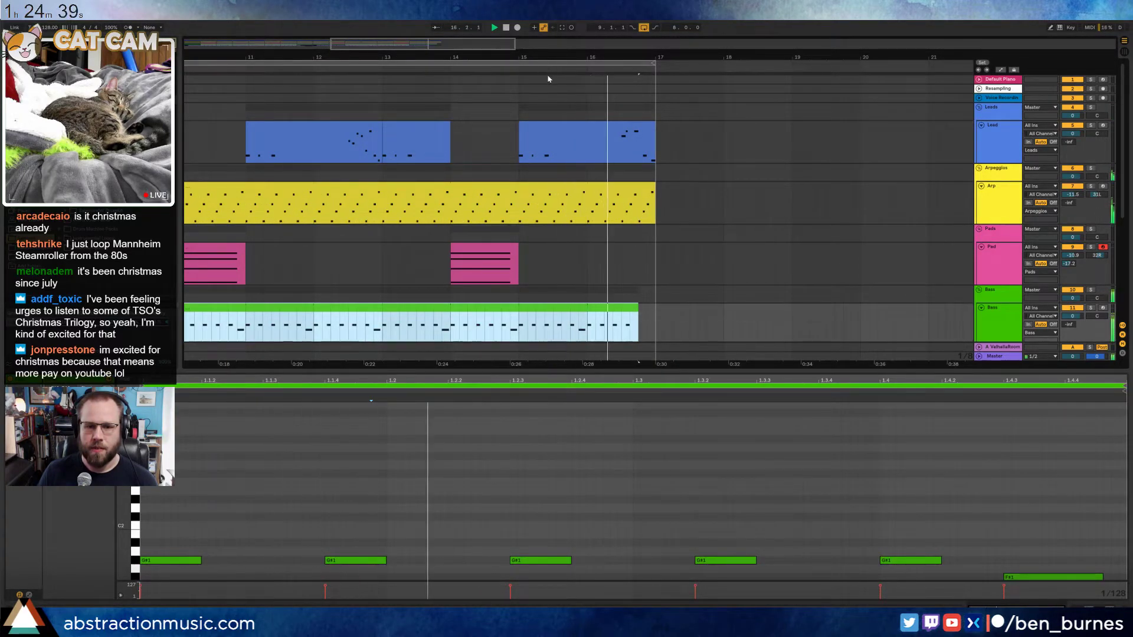
key("space")
left_click_drag(638, 313, 623, 312)
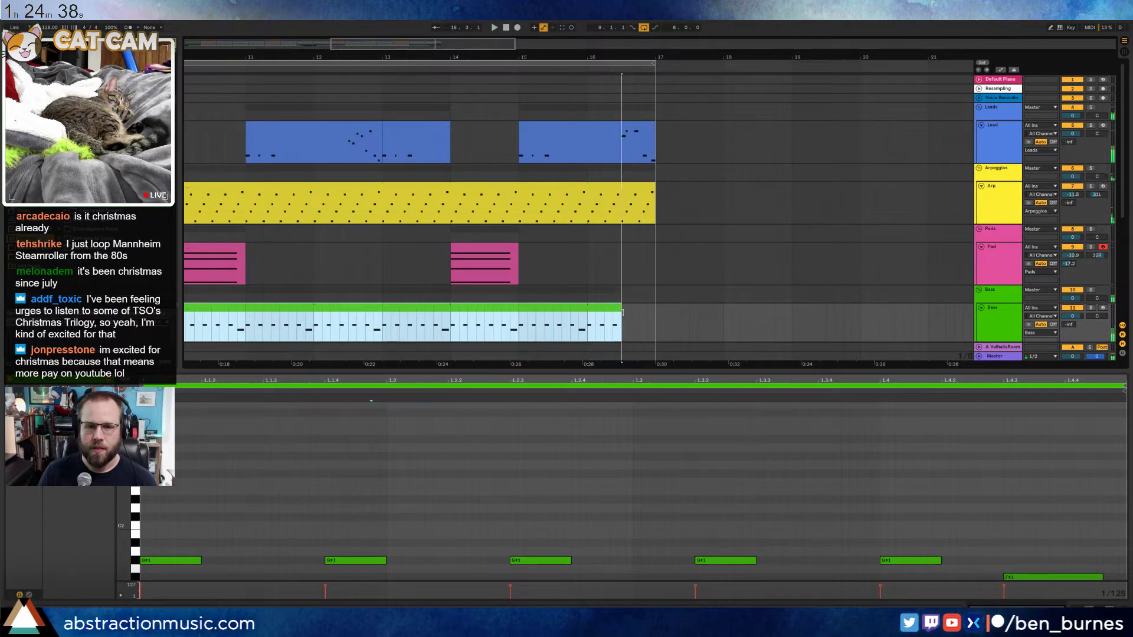
left_click(562, 67)
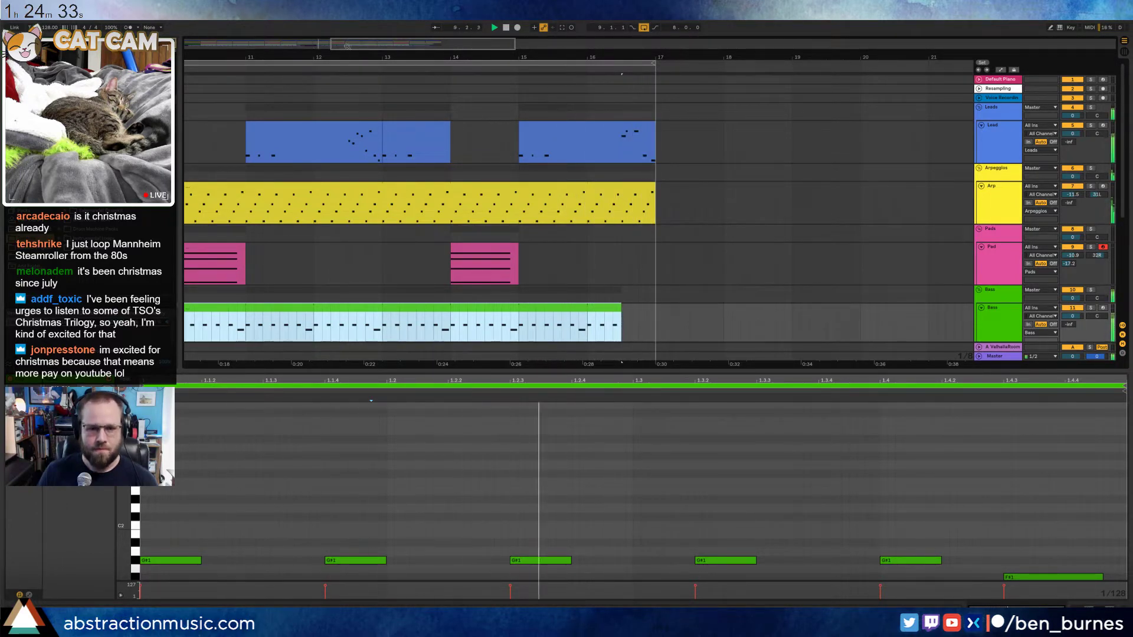
key("space")
left_click_drag(357, 43, 307, 28)
key("shift+Tab")
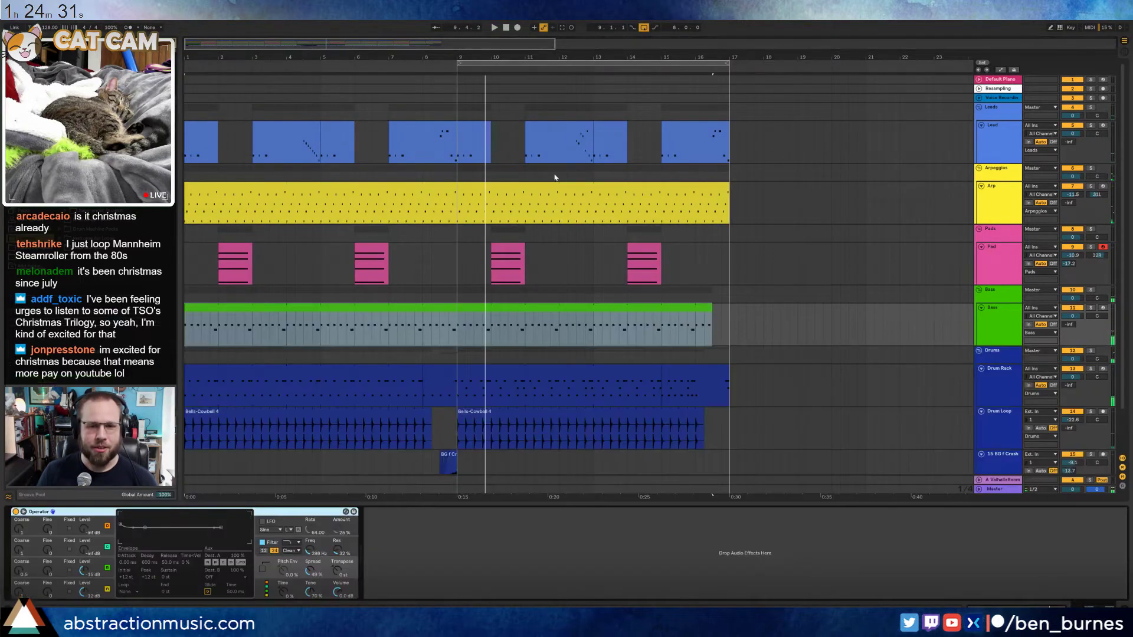
scroll(707, 264, "down", 2)
left_click(701, 271)
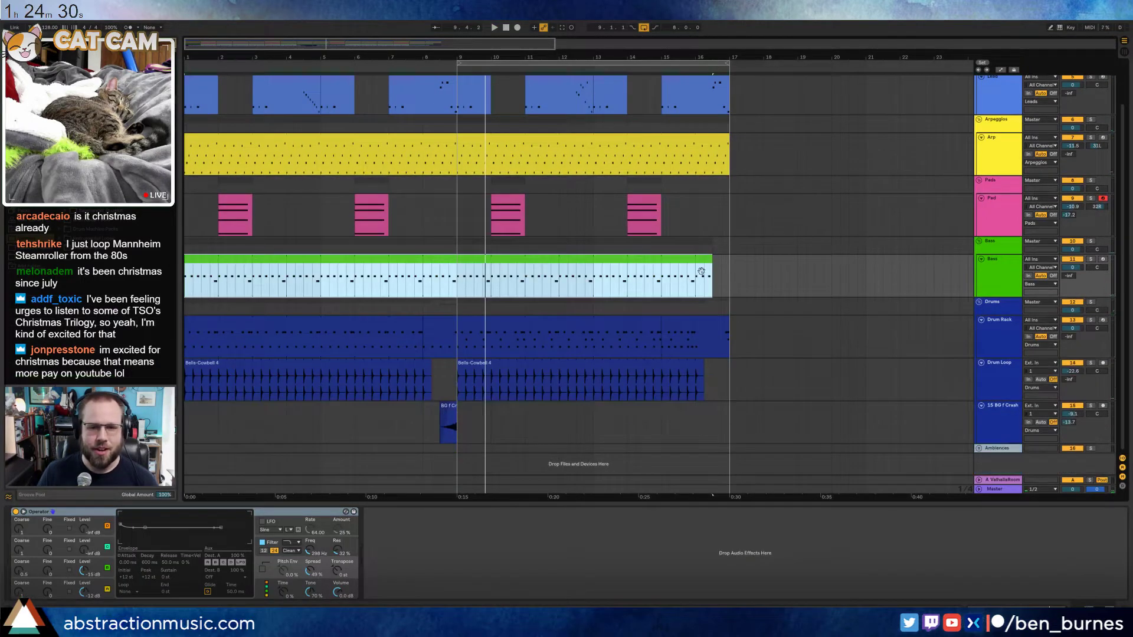
left_click(713, 380)
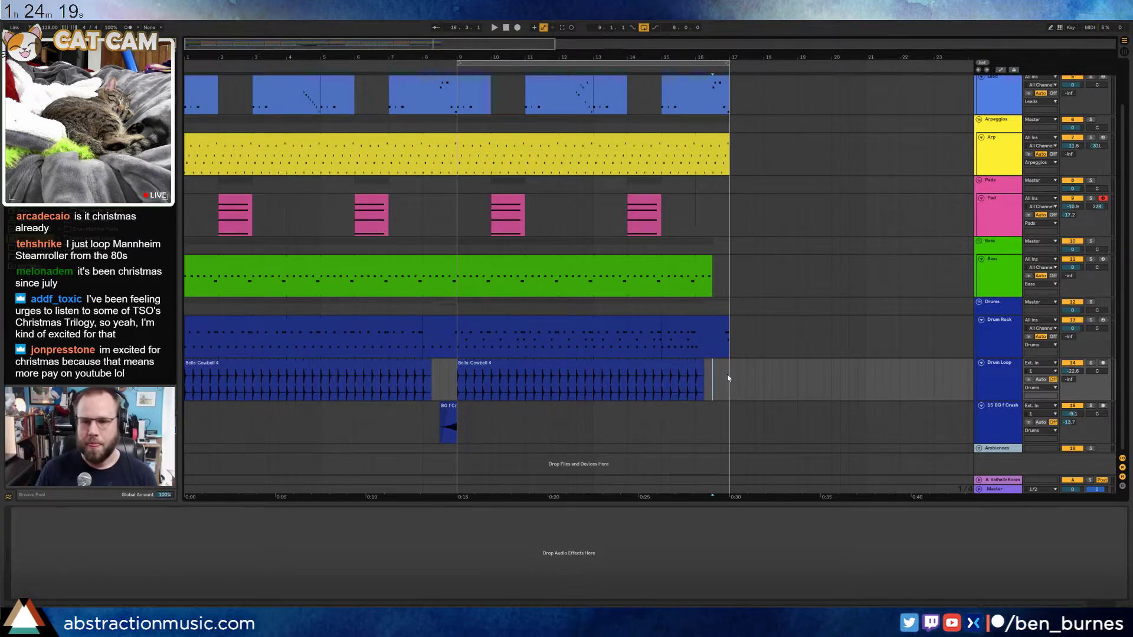
Start playback near bar 9 and add a C5 note at 2.3.3 in the last Lead clip
left_click(437, 78)
key("space")
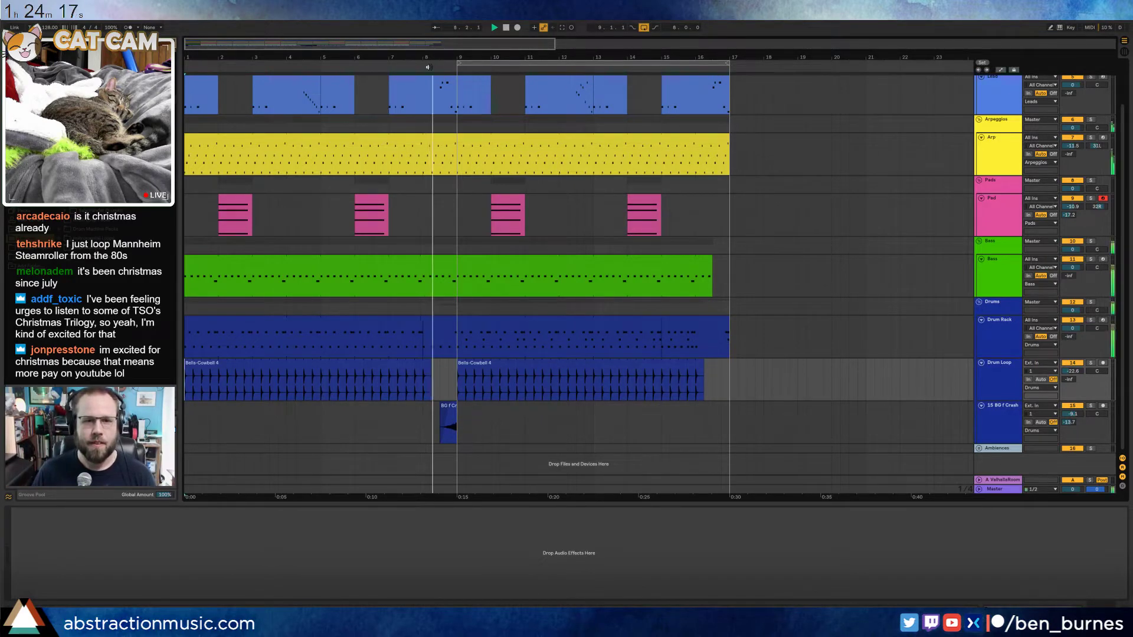
scroll(697, 129, "up", 1)
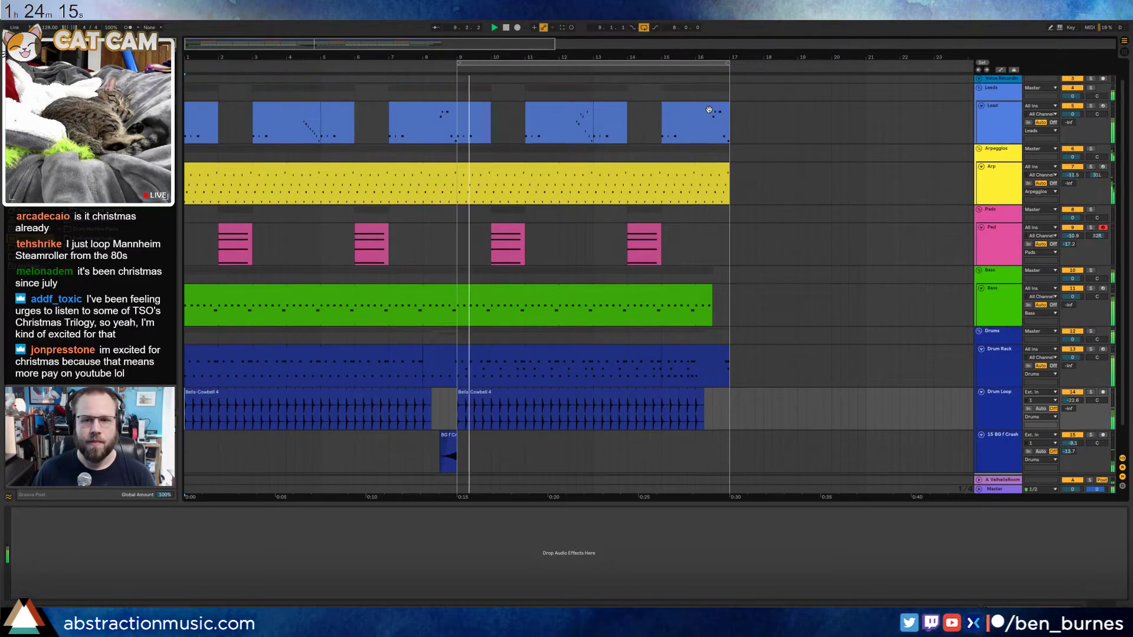
double_click(697, 128)
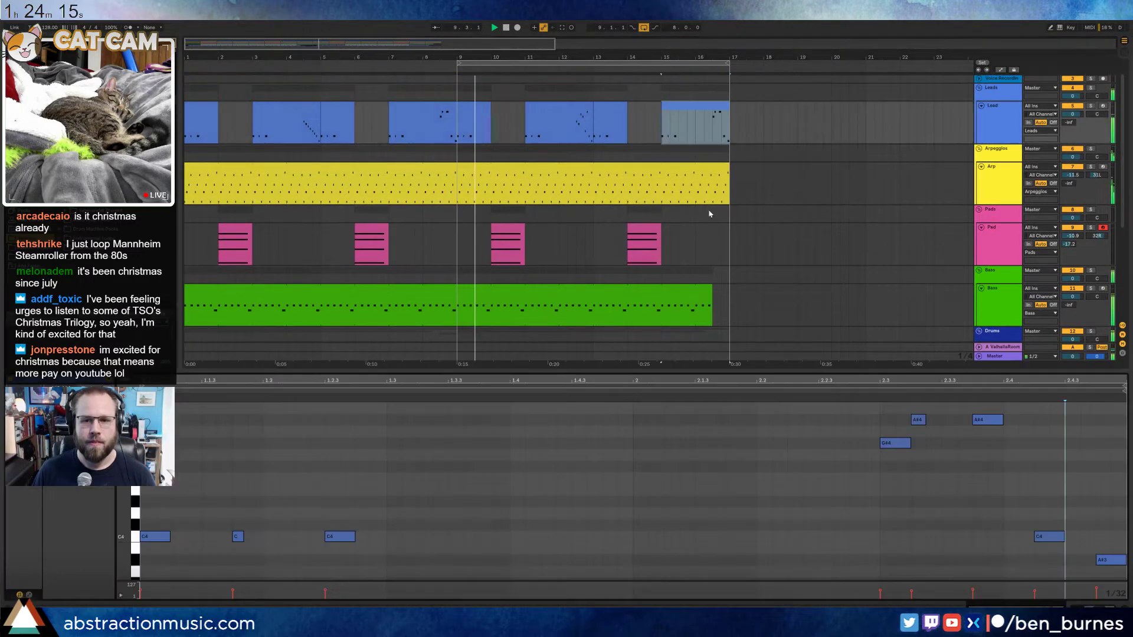
scroll(947, 416, "up", 1)
double_click(949, 420)
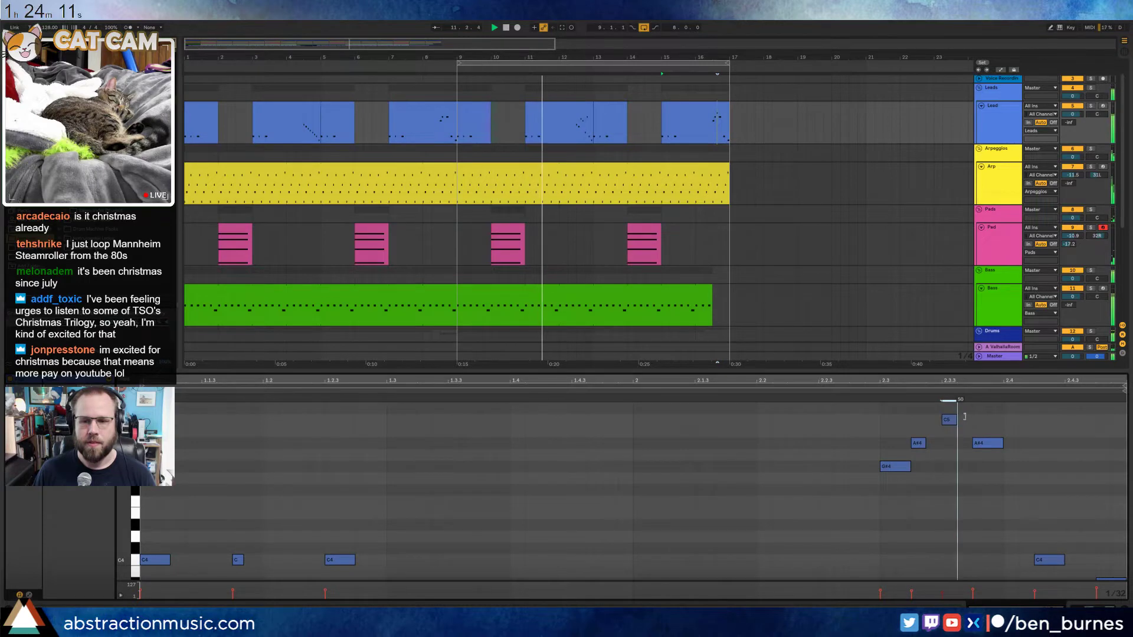
Move the C5 note of the last Lead clip's closing run to 2.4 and try removing the C4 note after it
left_click_drag(957, 419, 972, 419)
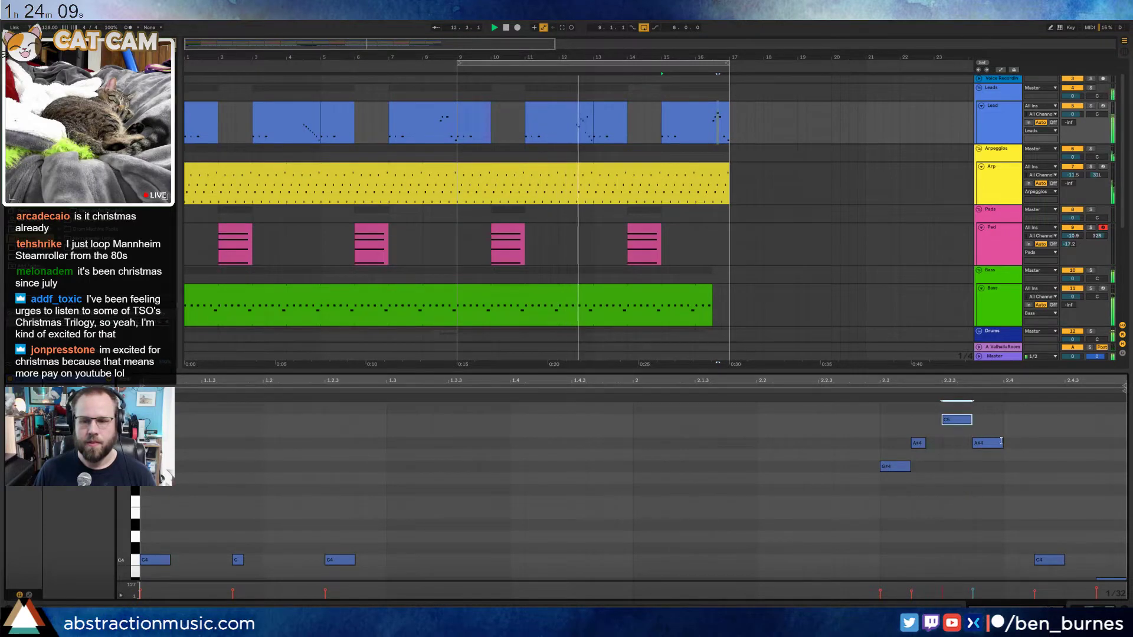
left_click_drag(982, 427, 1022, 421)
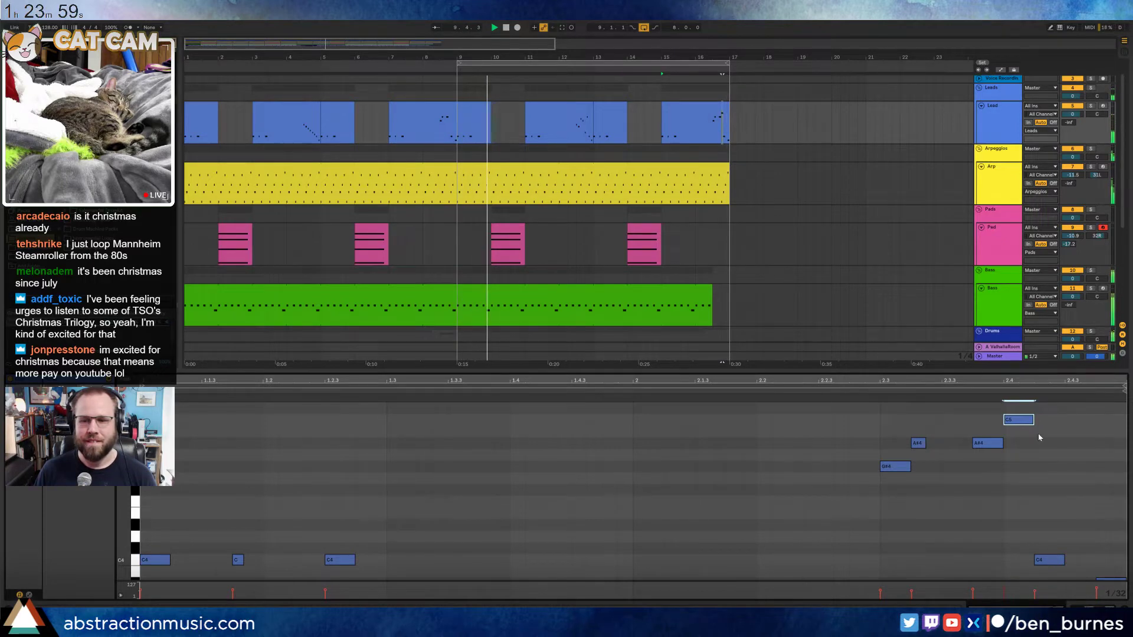
double_click(1045, 564)
left_click_drag(1033, 420, 1020, 420)
Finish the Lead clip's closing run with a C4 note followed by an A#3 note
double_click(1072, 420)
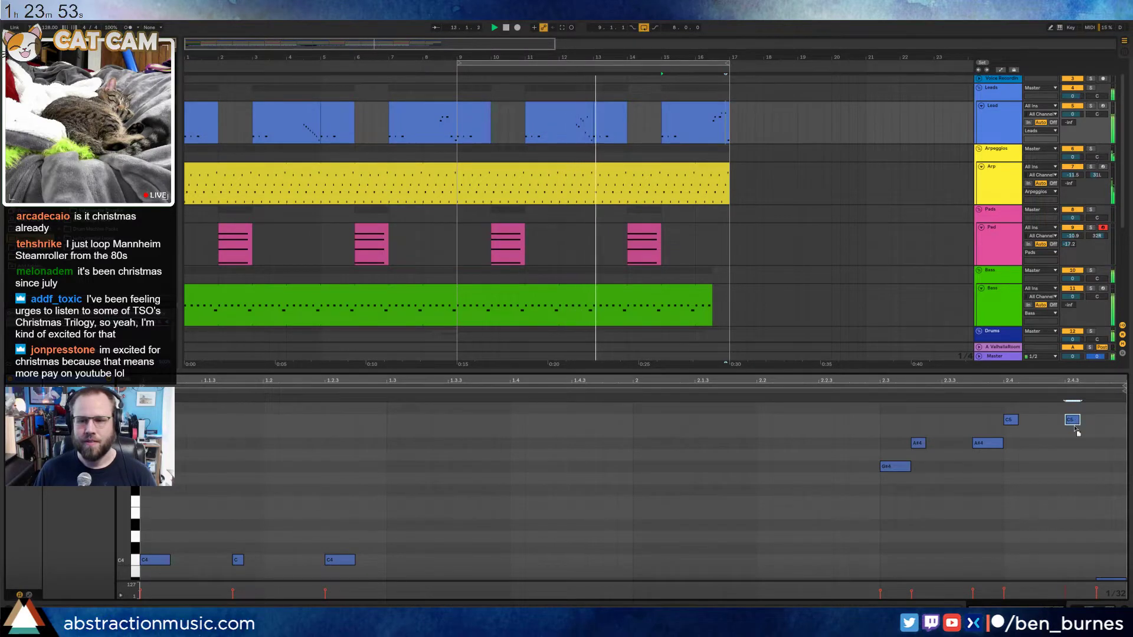
left_click_drag(1077, 421, 1111, 560)
scroll(1103, 555, "down", 1)
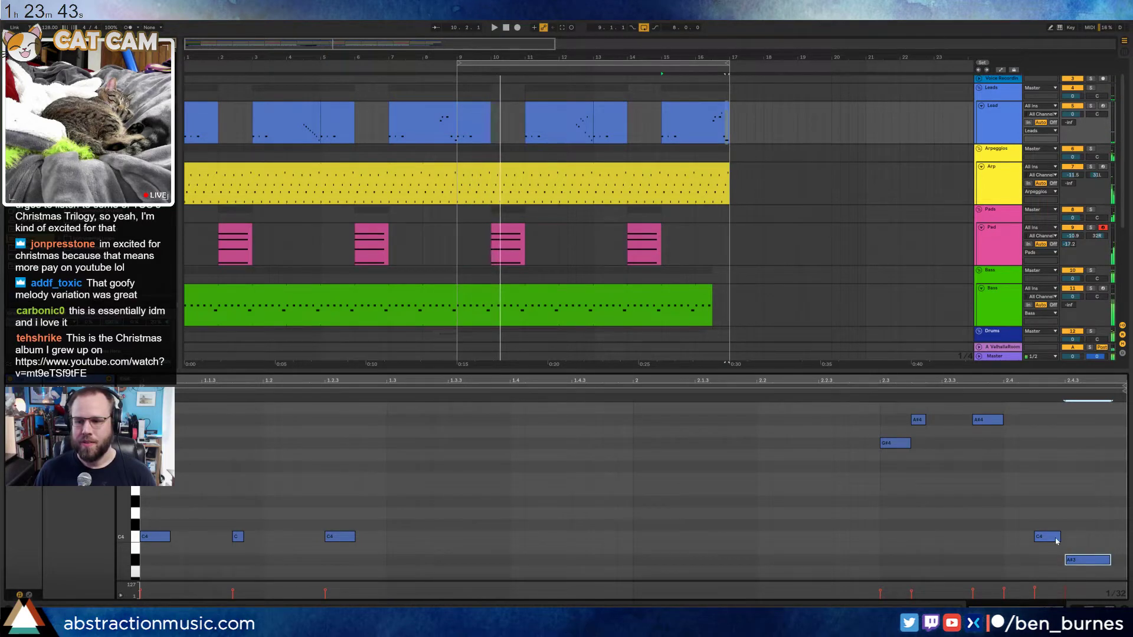
scroll(1035, 505, "up", 2)
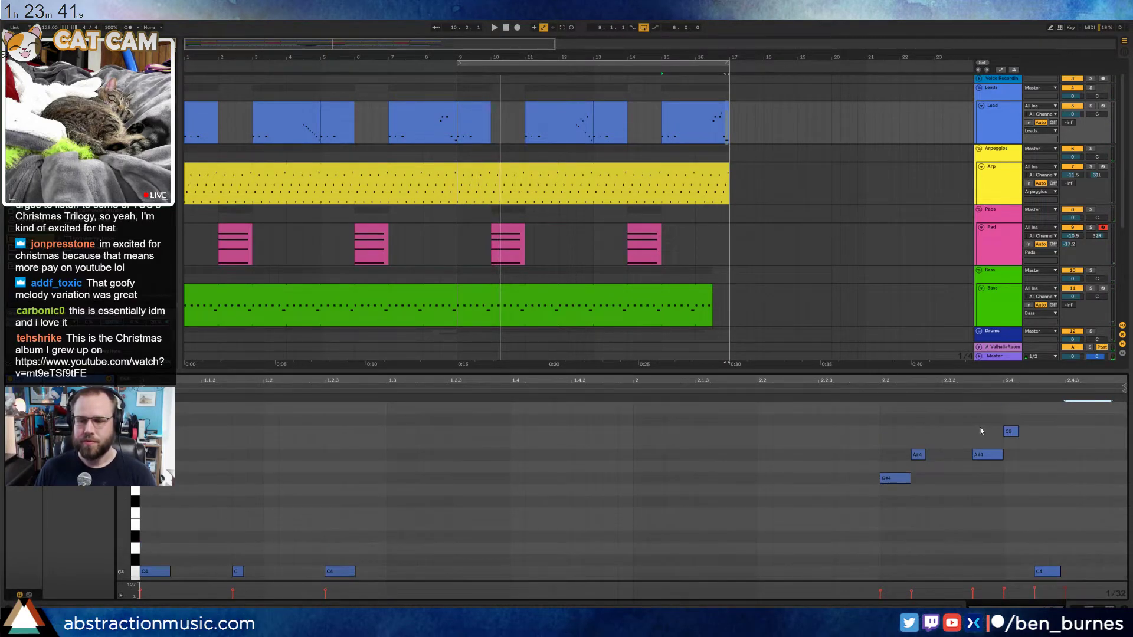
Lengthen the C5 note at 2.4 to reach the C4 note after it, and shorten that C4 note
left_click_drag(1016, 430, 1032, 431)
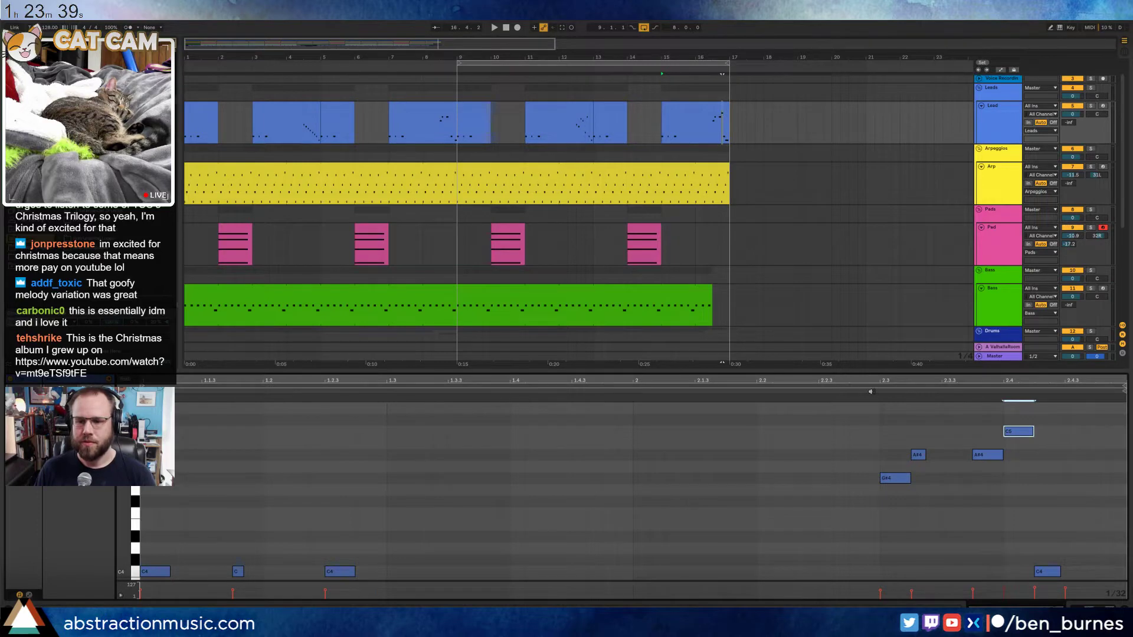
scroll(1089, 534, "down", 1)
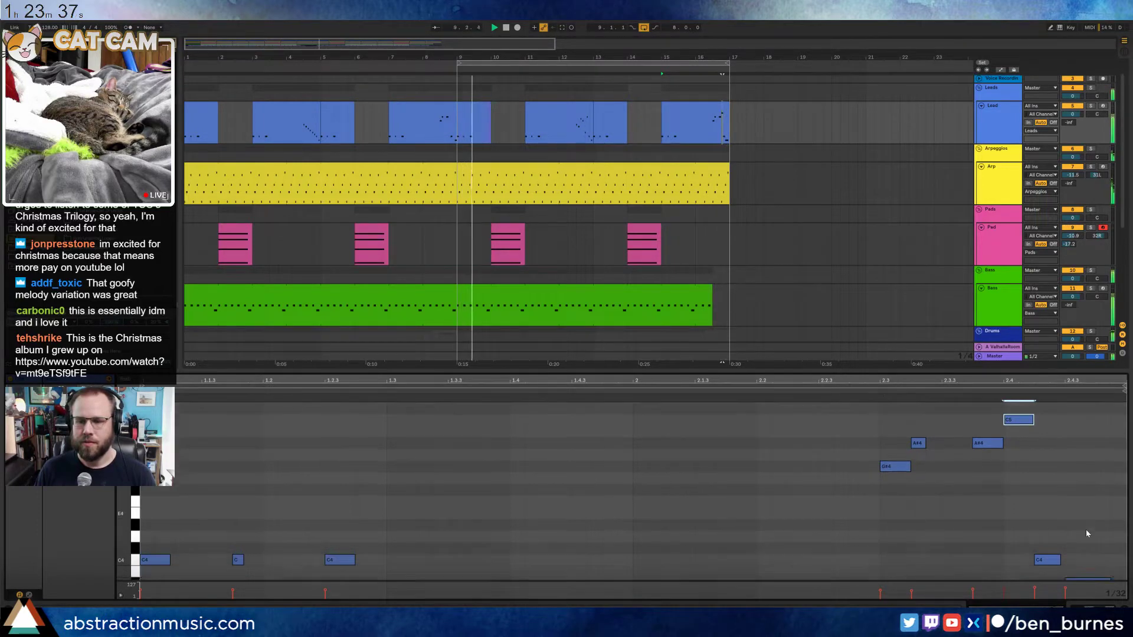
scroll(1086, 532, "down", 3)
left_click_drag(1060, 524, 1052, 525)
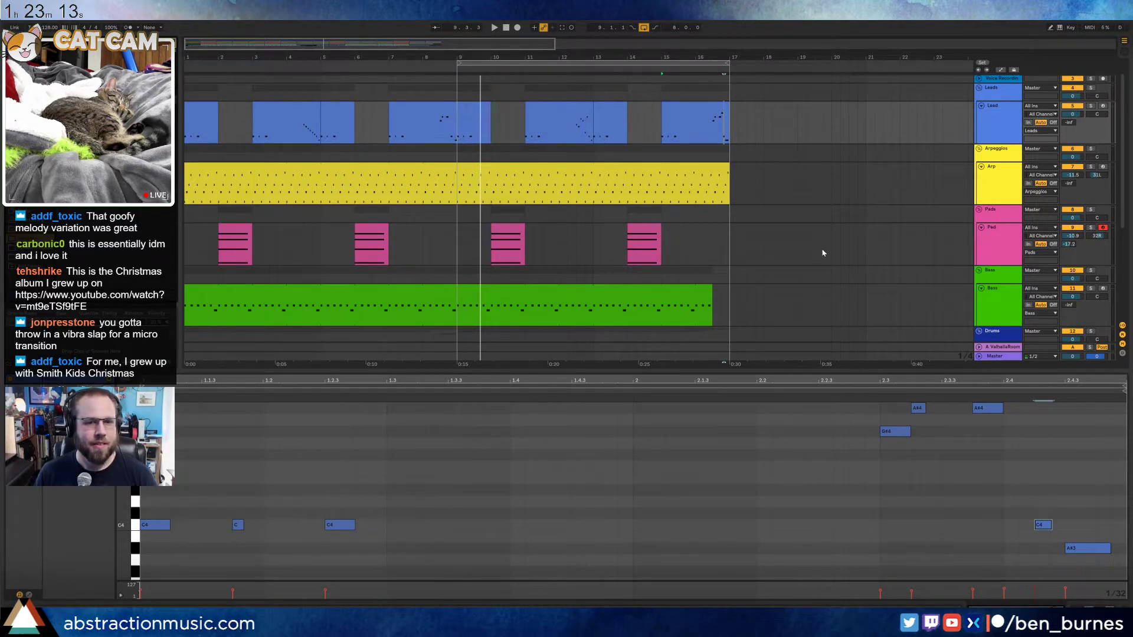
Add an audio track below the crash track and place the XR10 vibraslap sample on it at bar 16
scroll(824, 253, "down", 5)
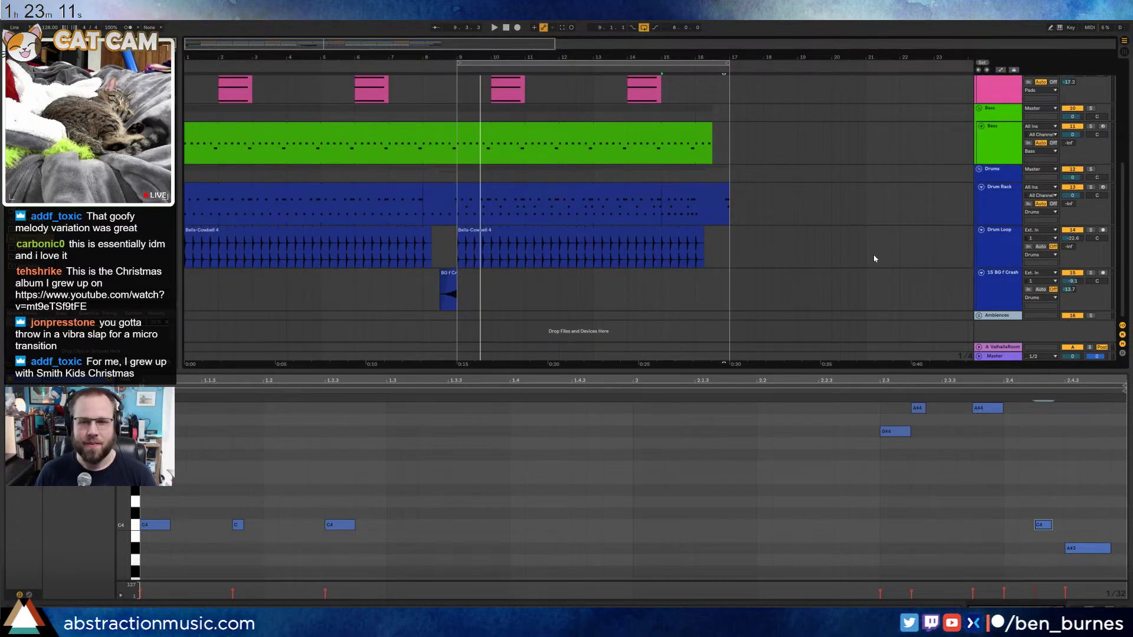
left_click(997, 292)
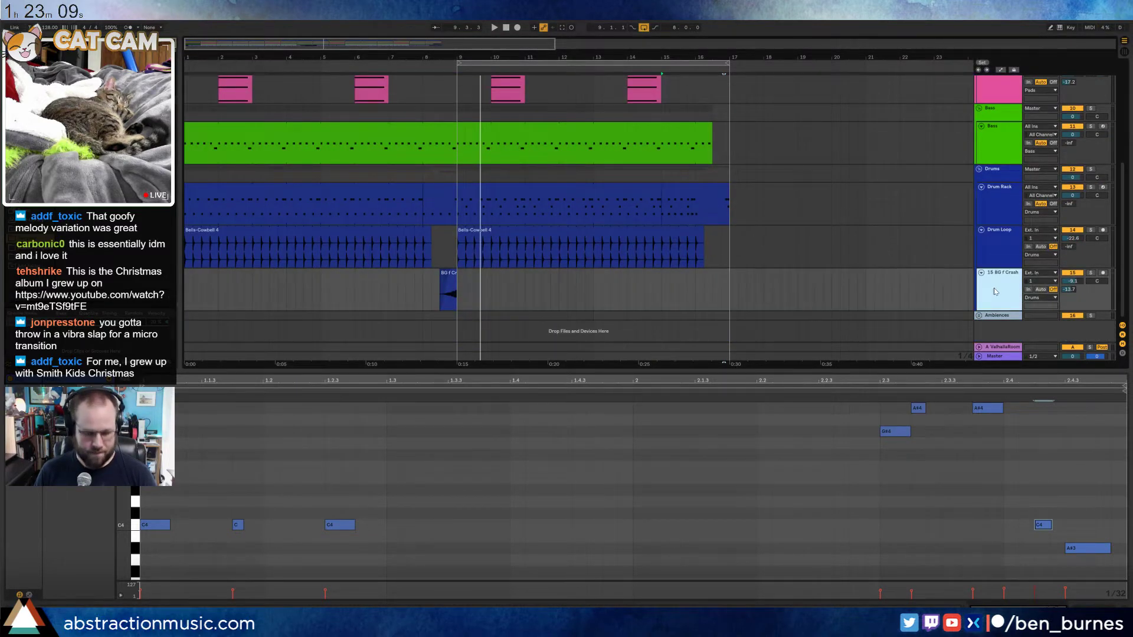
key("ctrl+t")
left_click_drag(106, 118, 709, 291)
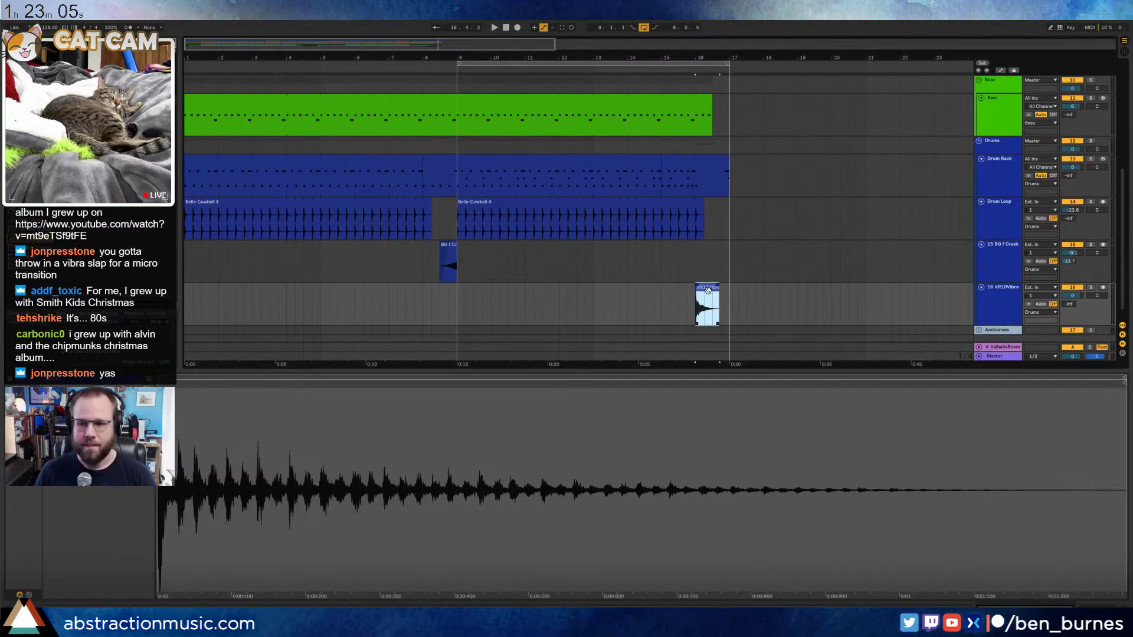
double_click(708, 290)
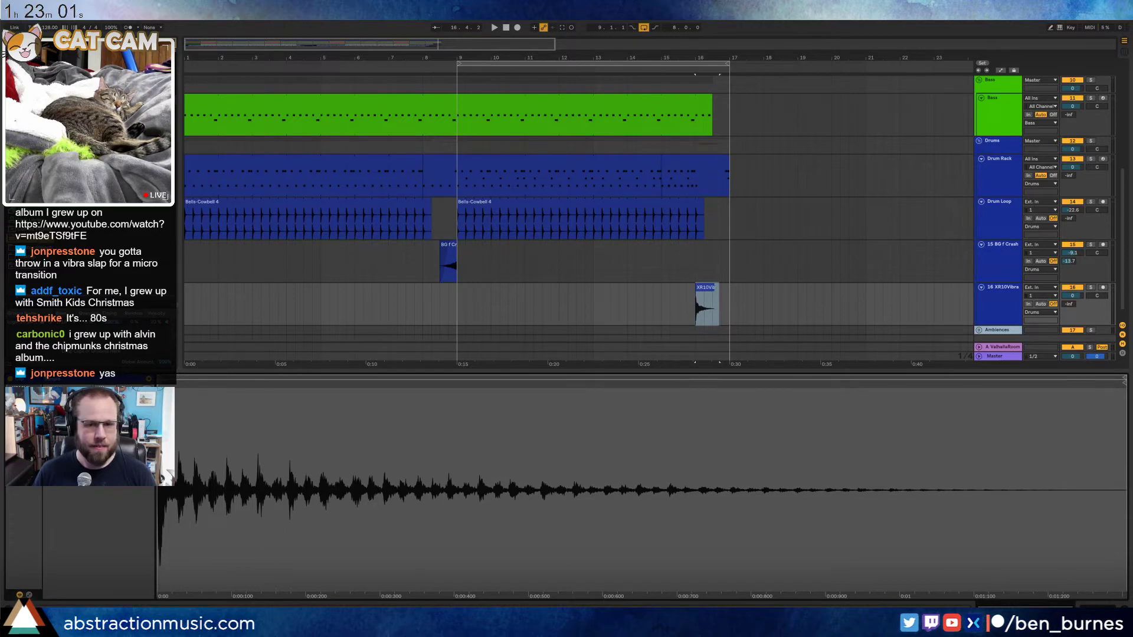
Lower the vibraslap track's volume and play the arrangement from the start
key("space")
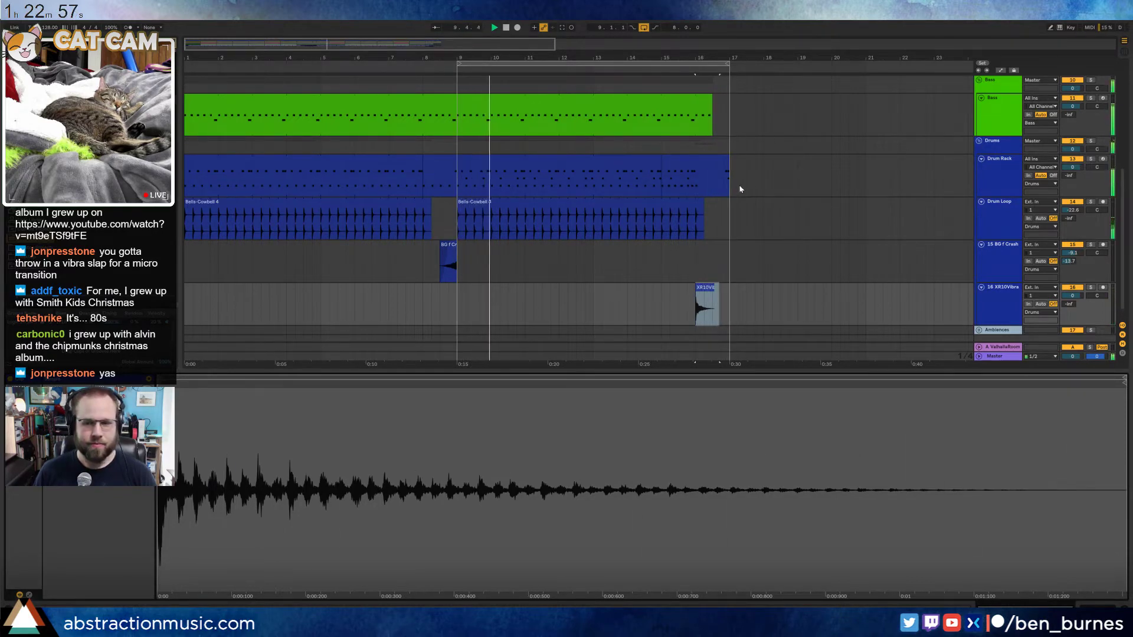
key("space")
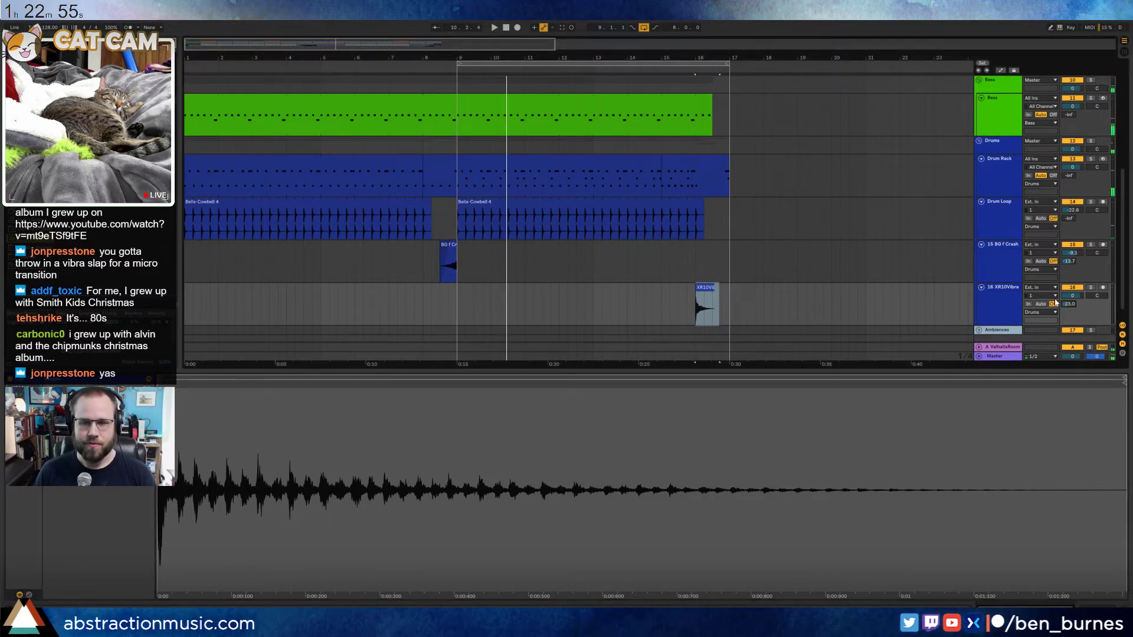
key("shift+Tab")
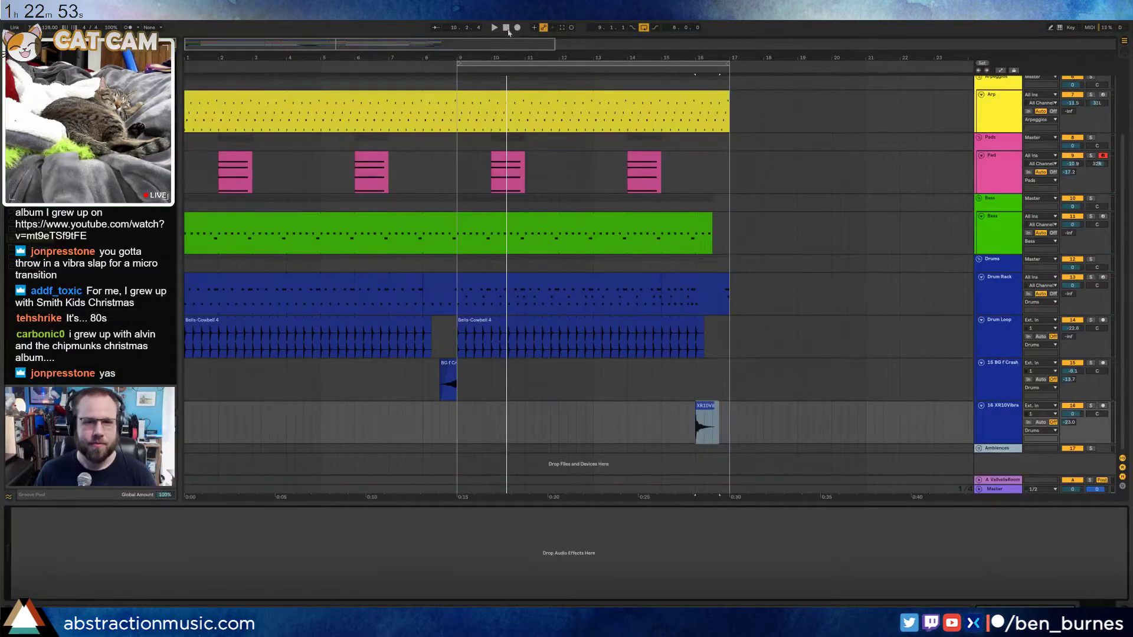
left_click(506, 27)
key("space")
scroll(529, 256, "up", 1)
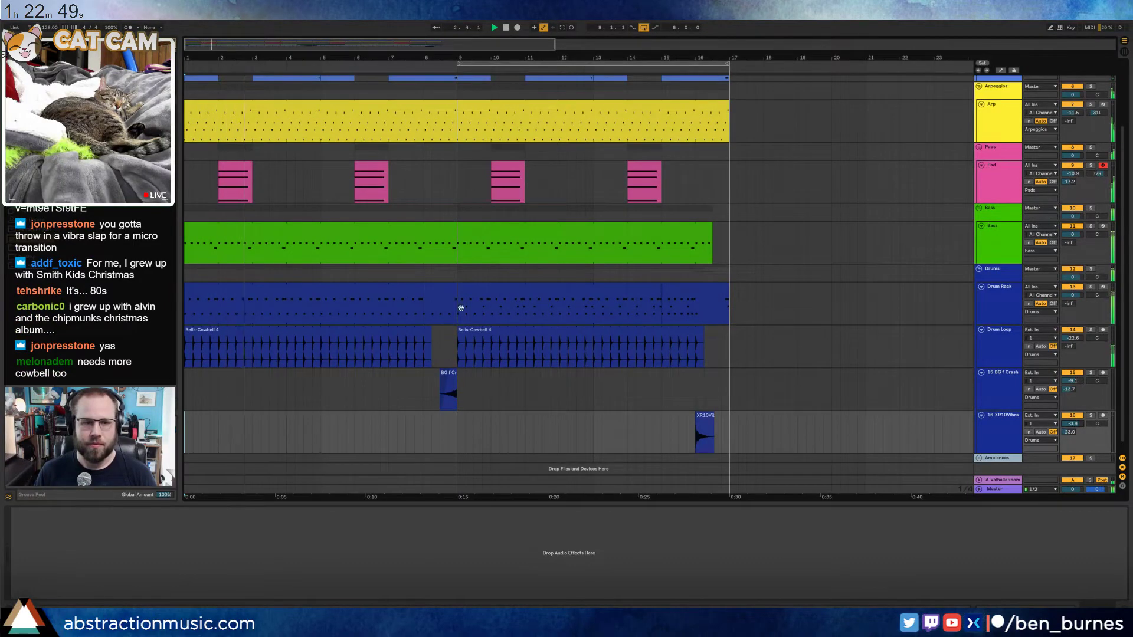
Split off bar 2 of the Bass clip and add a short G#1 note at 1.3.4 in it
left_click(253, 226)
key("space")
left_click_drag(253, 245, 223, 253)
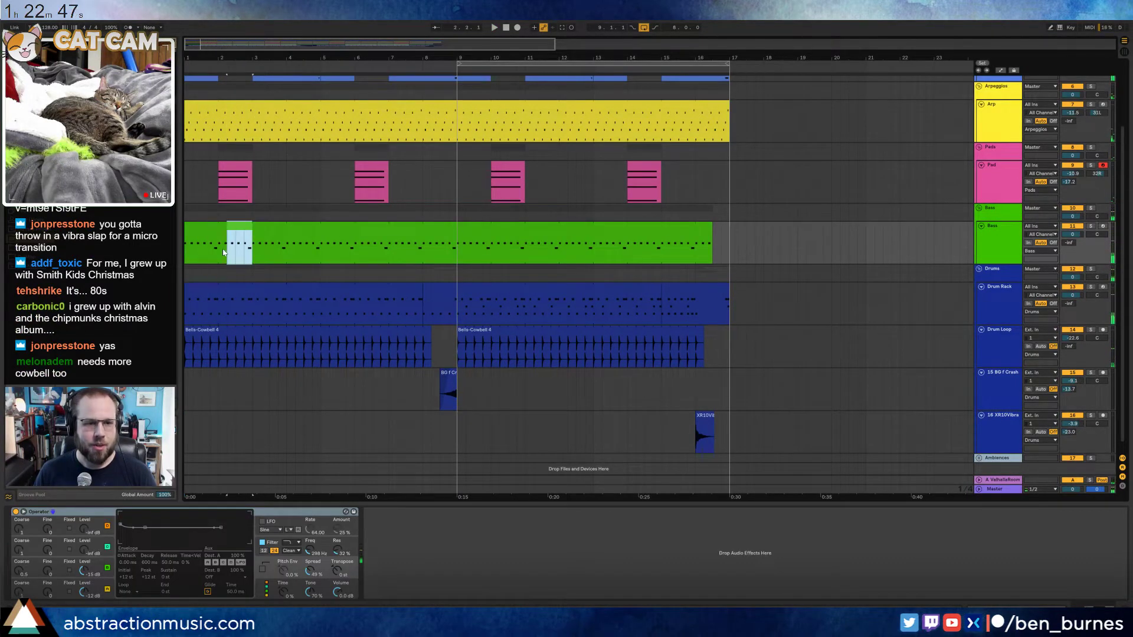
double_click(237, 228)
key("space")
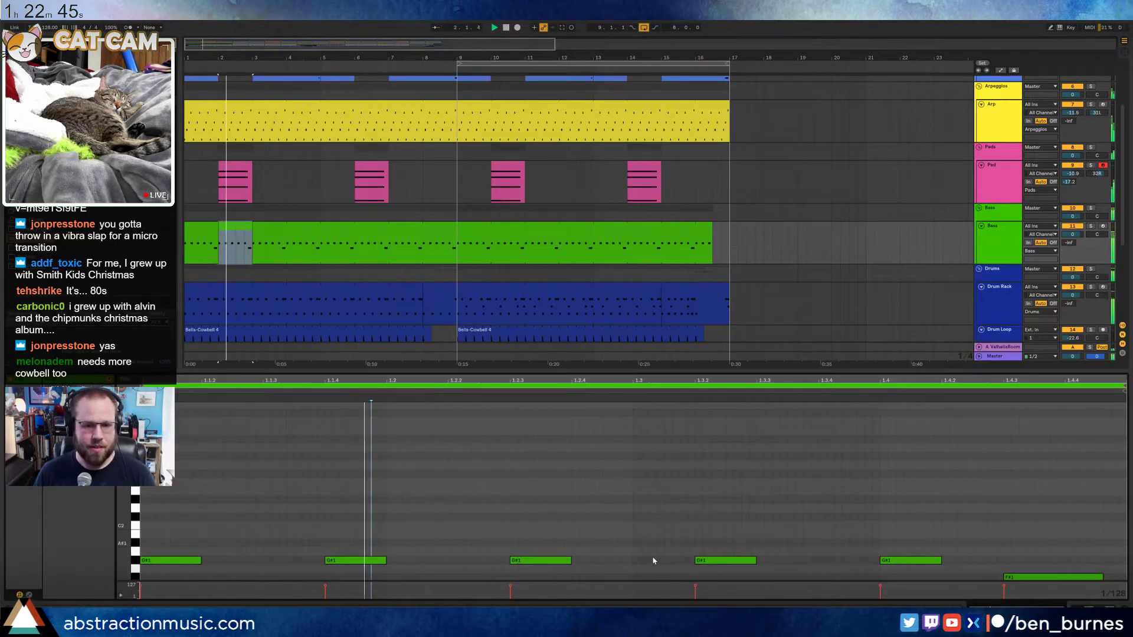
key("space")
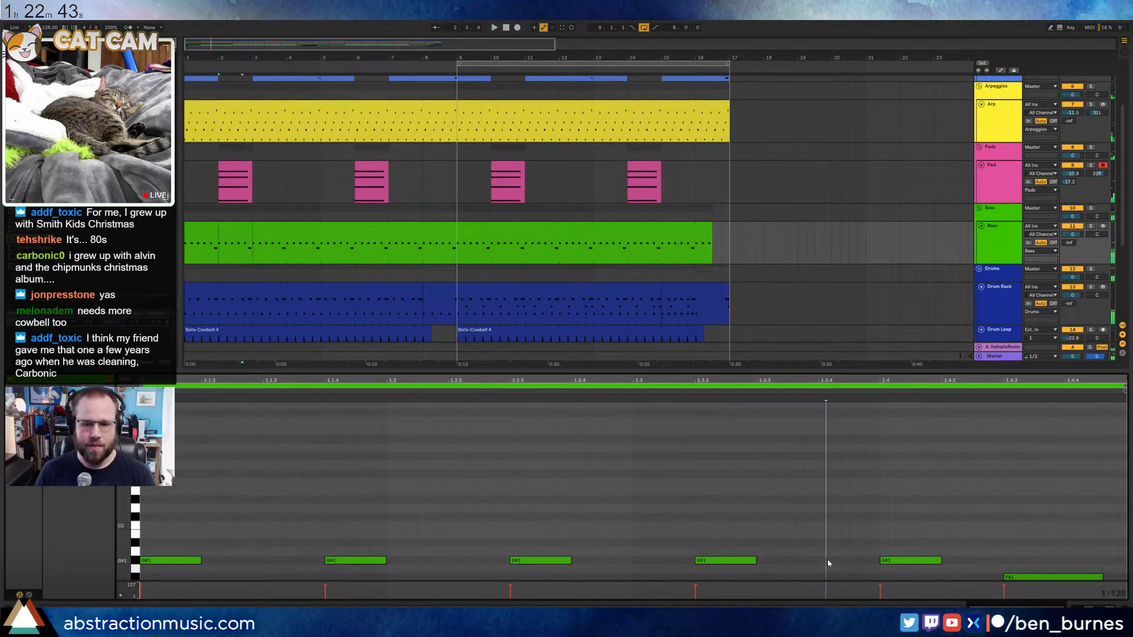
mouse_move(827, 560)
left_mouse_down()
mouse_move(864, 547)
mouse_move(848, 561)
left_mouse_up()
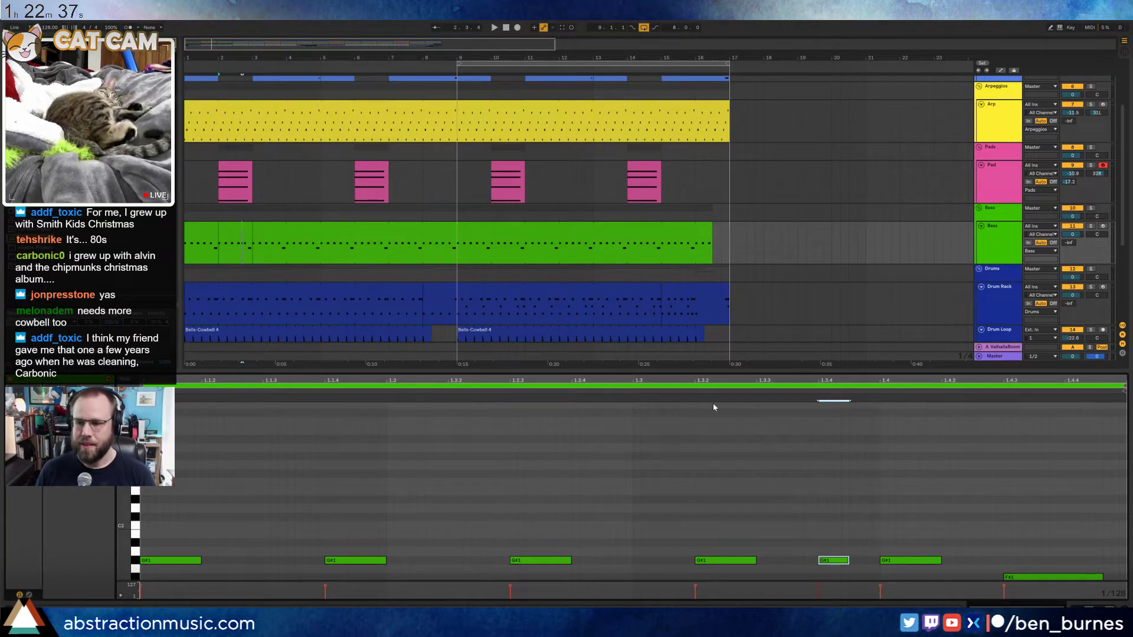
Duplicate the Bass clips of bars 1 and 2 onto bars 3 and 4 and listen from bar 1
key("shift+Tab")
left_click(222, 227)
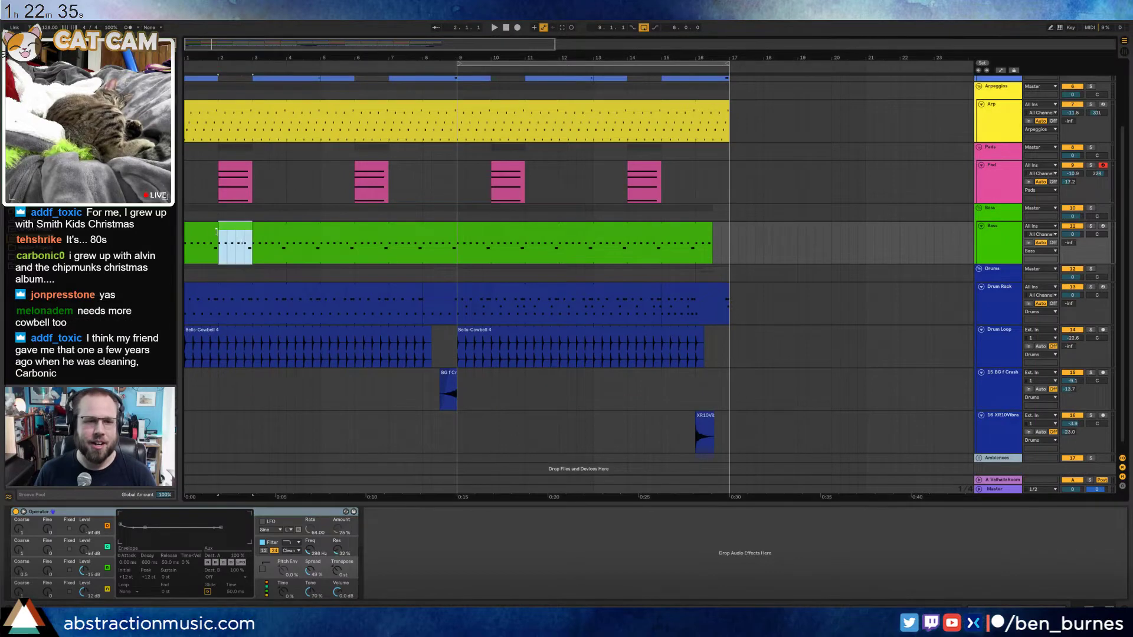
left_click(209, 229, "shift")
key("ctrl+d")
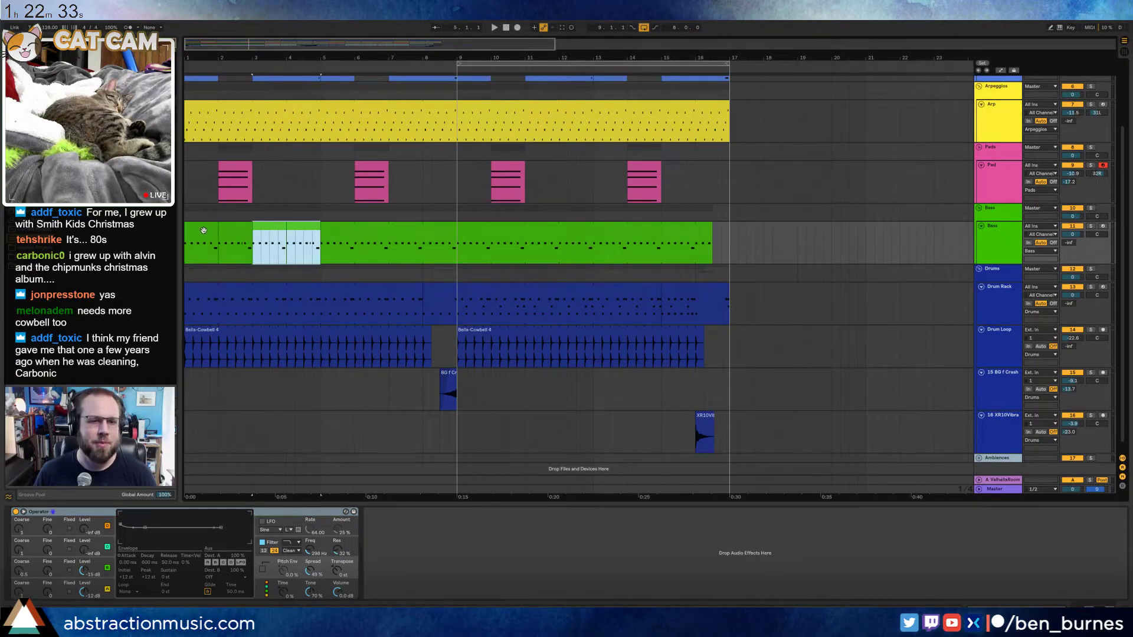
left_click(204, 230)
key("space")
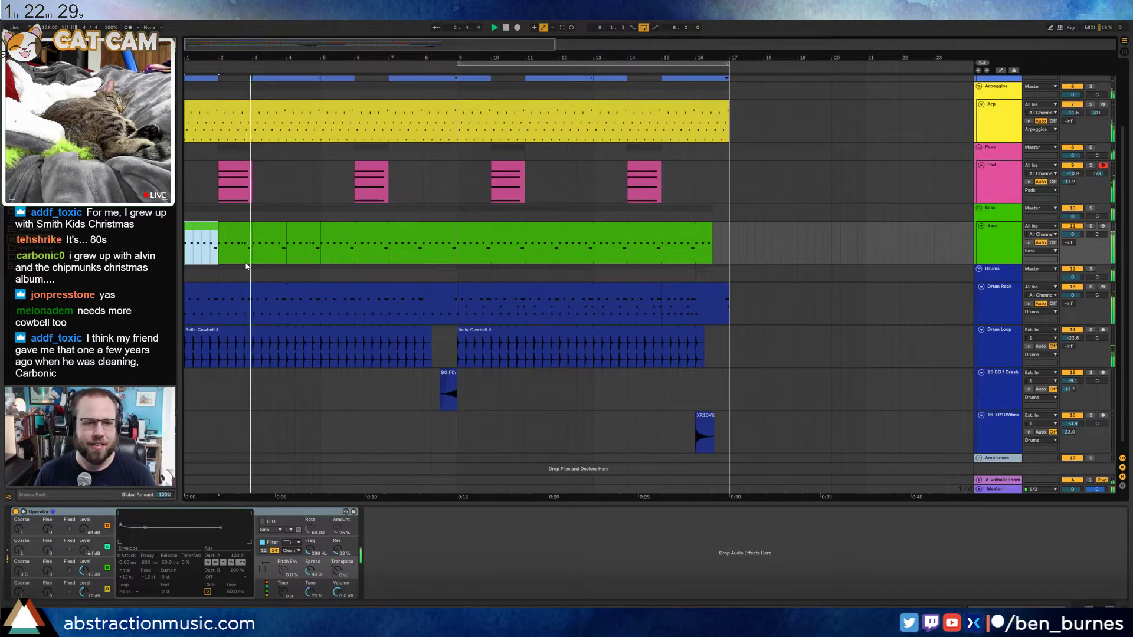
In the bar 4 Bass clip, shorten the G#1 note at 1.2.3 and add a short G#1 note at 1.2.4
left_click(303, 226)
key("space")
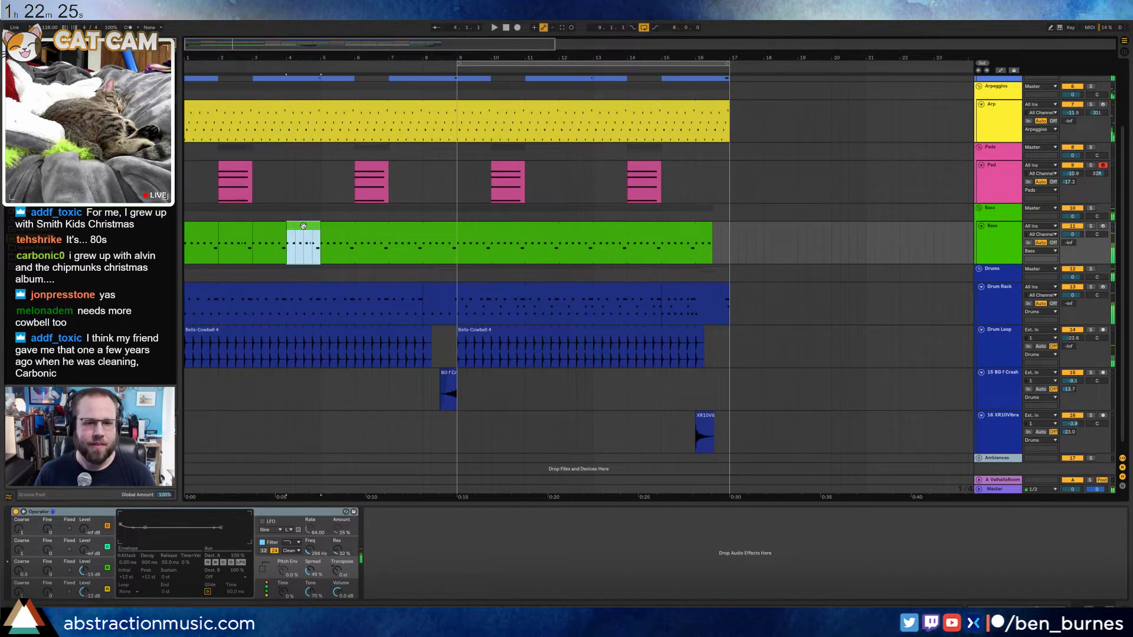
double_click(304, 226)
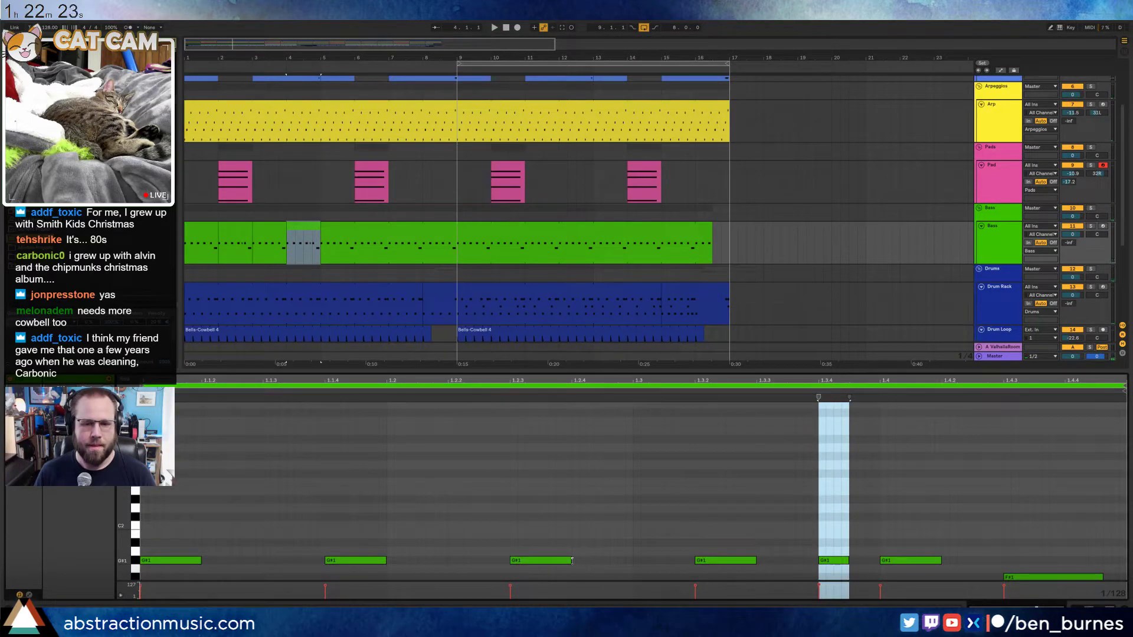
mouse_move(572, 560)
left_mouse_down()
mouse_move(611, 558)
mouse_move(562, 558)
left_mouse_up()
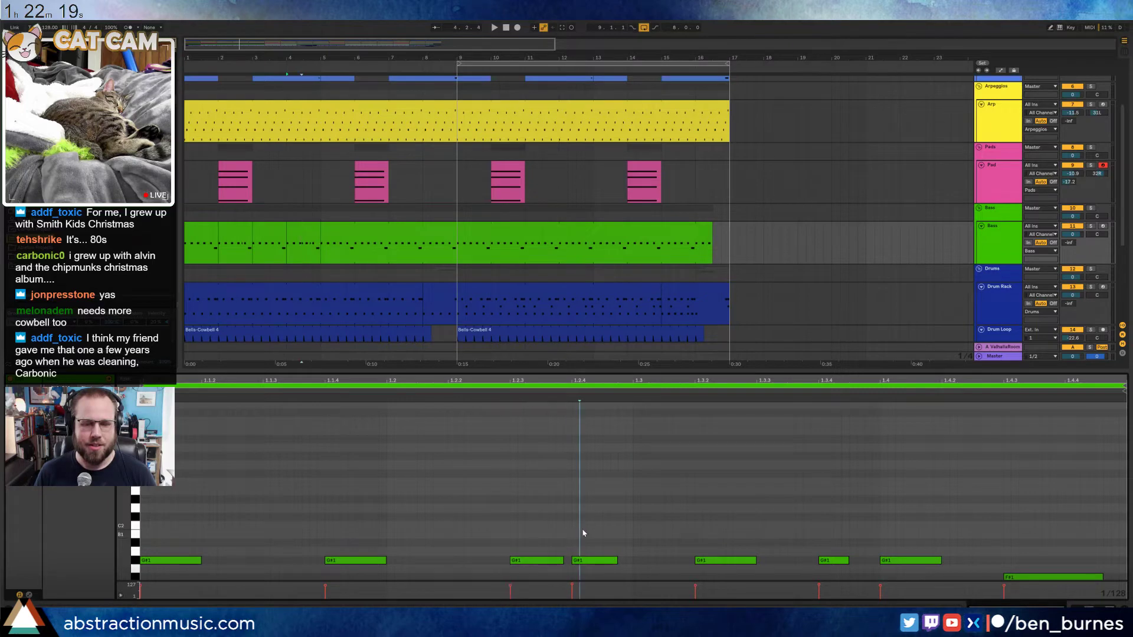
key("space")
left_click(603, 560)
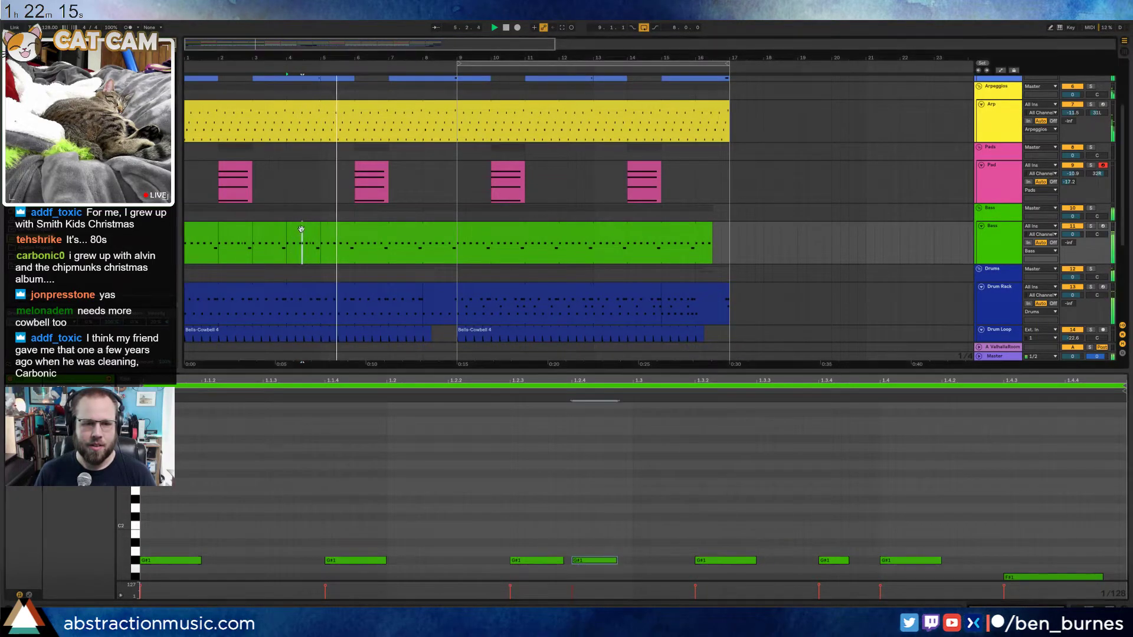
Consolidate the first four bars of Bass into one clip and repeat it up to beat 16.3
left_click_drag(320, 242, 202, 229)
key("ctrl+j")
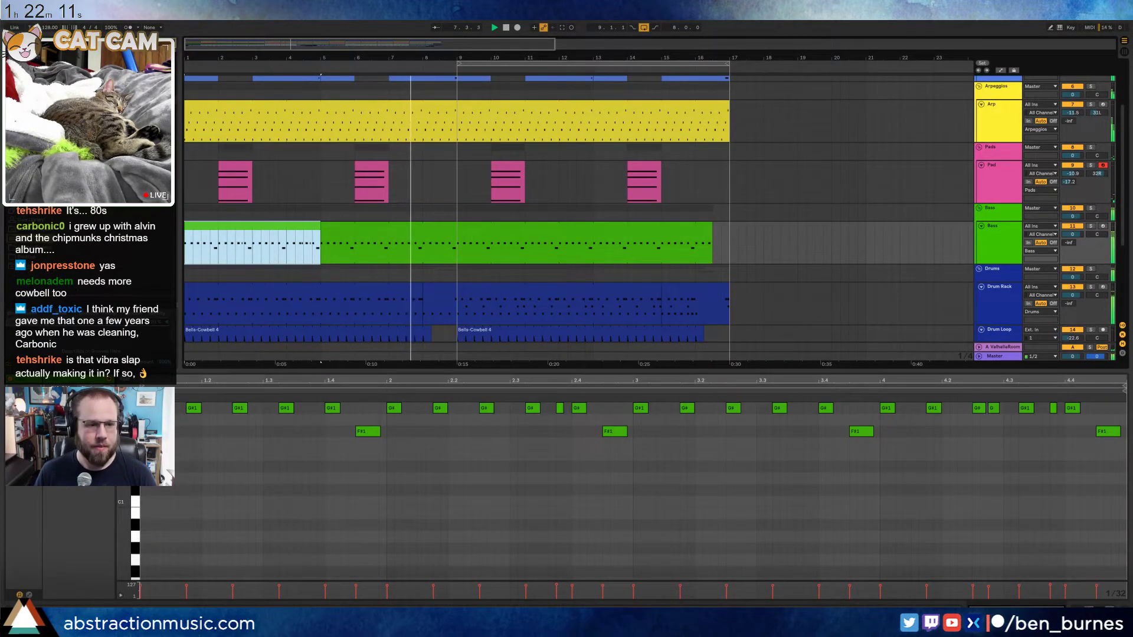
left_click(314, 226)
left_click_drag(315, 231, 707, 231)
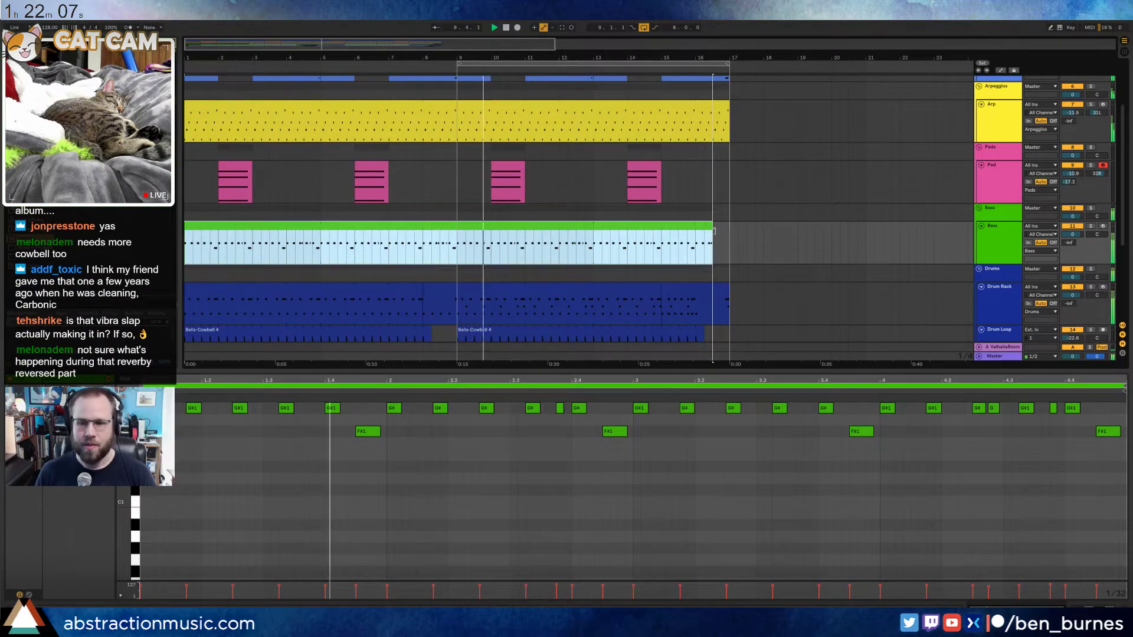
Split the Bass clip at bar 16 and delete the short G#1 note at 4.2.4 from its final part
scroll(713, 234, "up", 5)
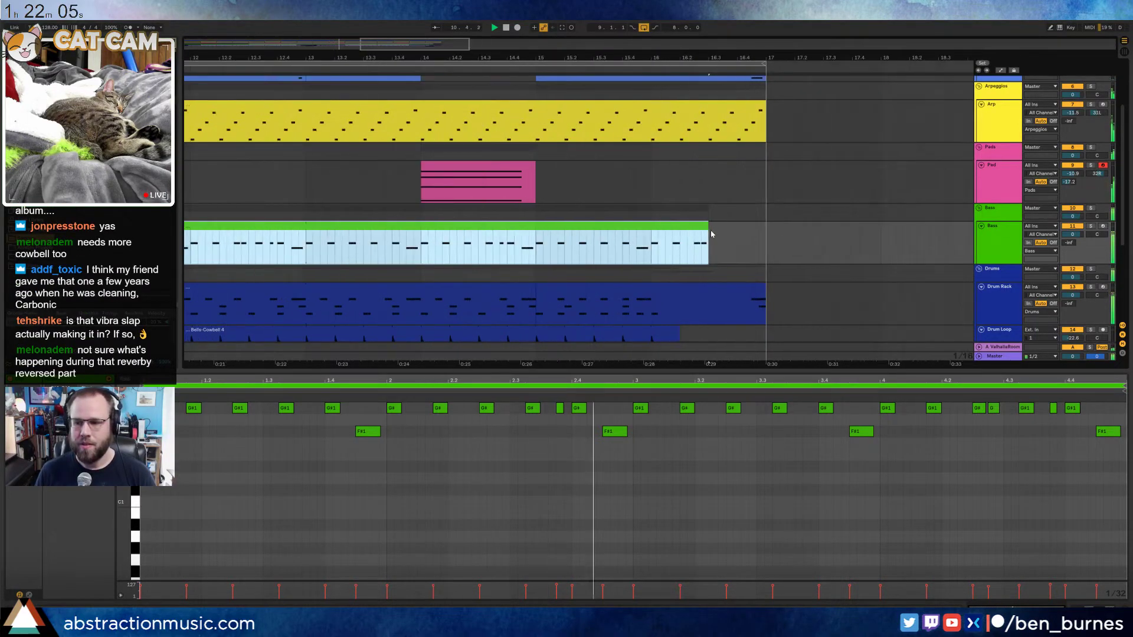
left_click_drag(710, 243, 650, 238)
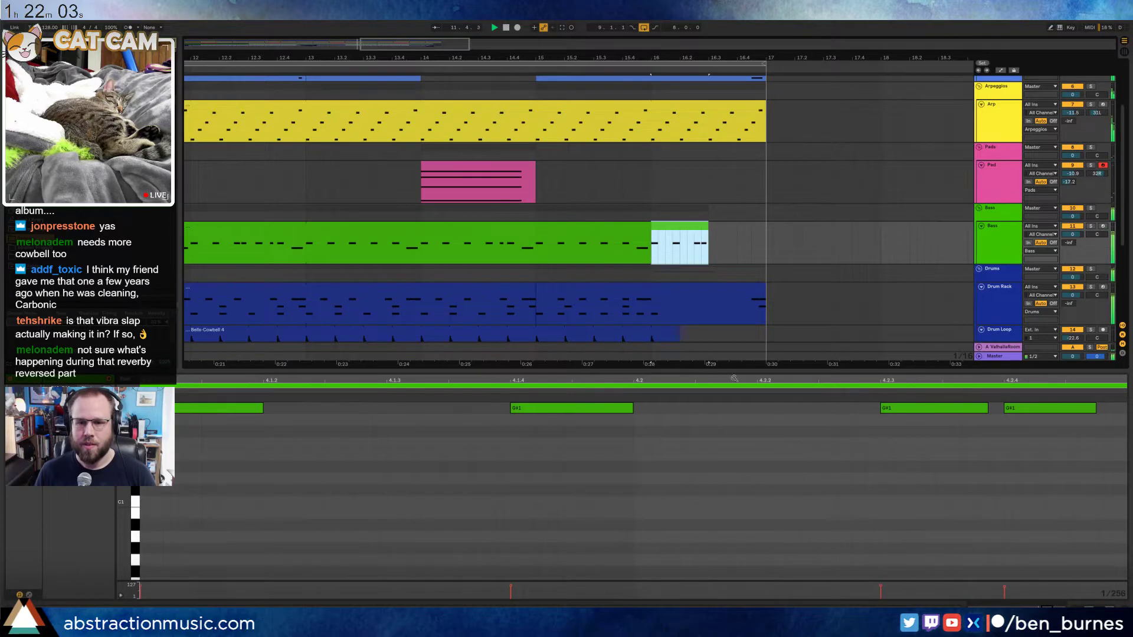
double_click(897, 408)
key("ctrl+z")
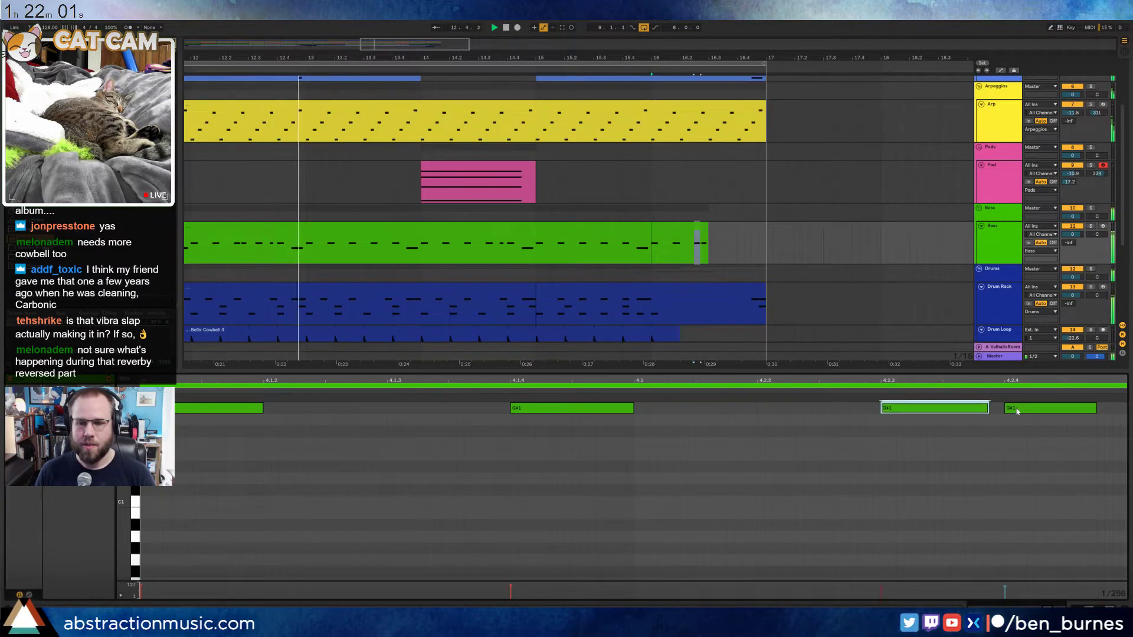
double_click(1016, 408)
scroll(576, 235, "down", 5)
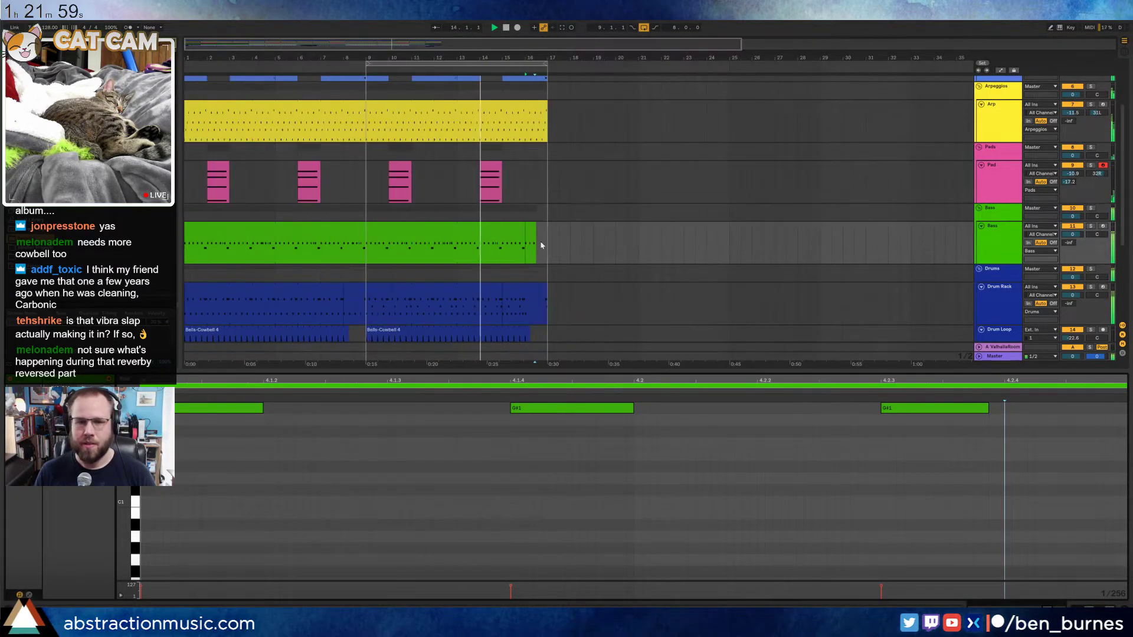
Play the whole arrangement from bar 1 to review the changes
left_click_drag(485, 45, 486, 49)
key("shift+Tab")
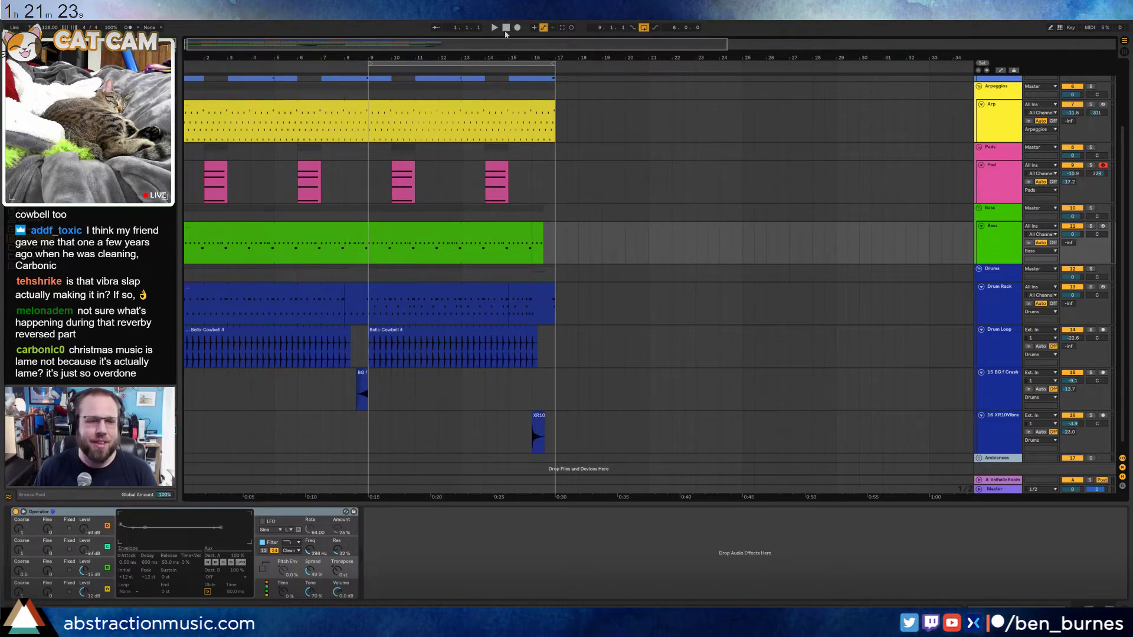
key("space")
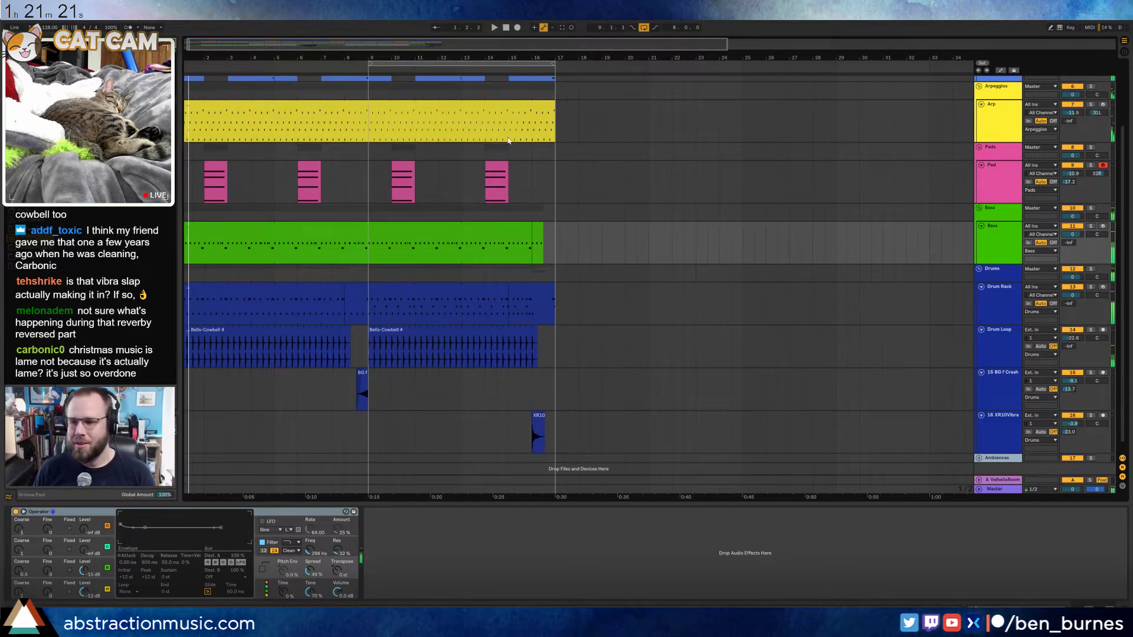
Play the arrangement while checking the device chains on the Master, Bass and Arp tracks
left_click(993, 490)
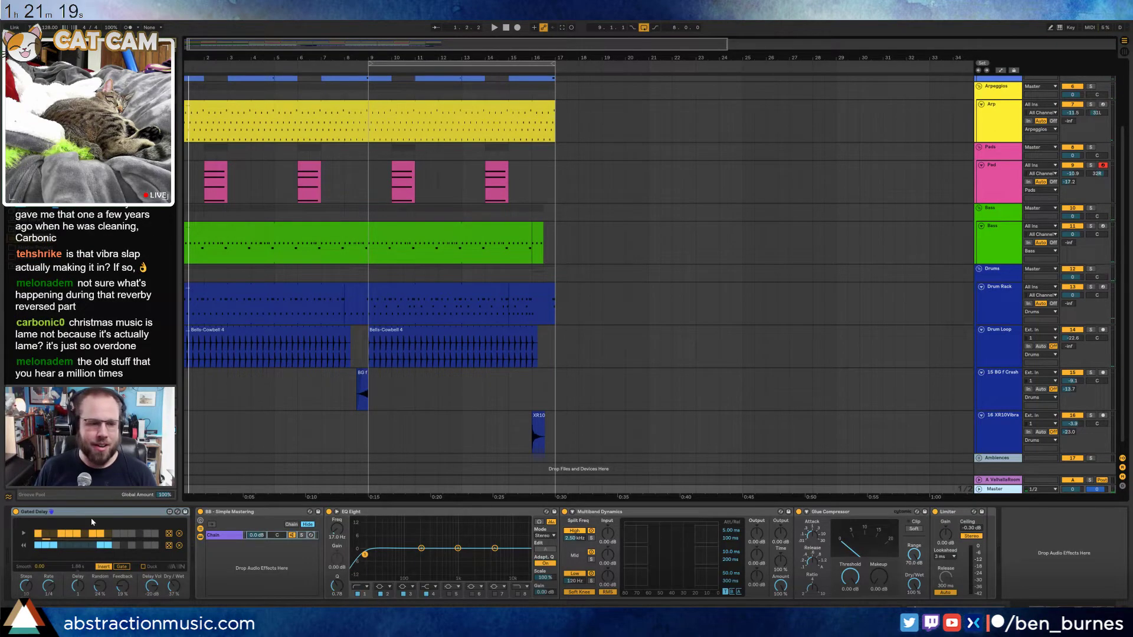
left_click(74, 512)
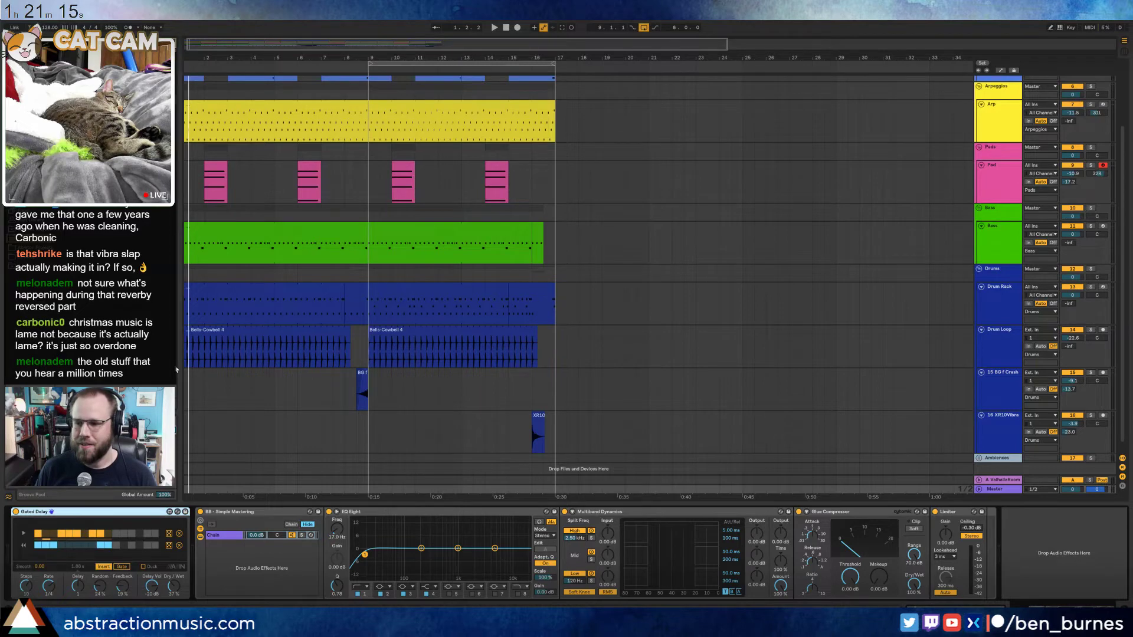
key("shift+Tab")
key("space")
key("shift+Tab")
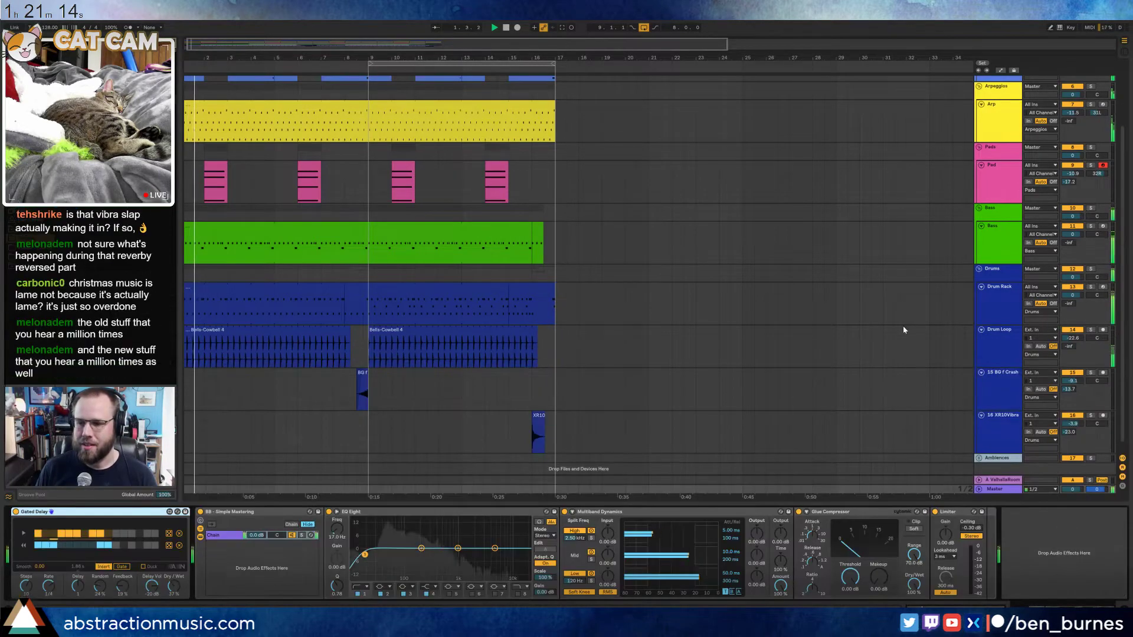
left_click(729, 262)
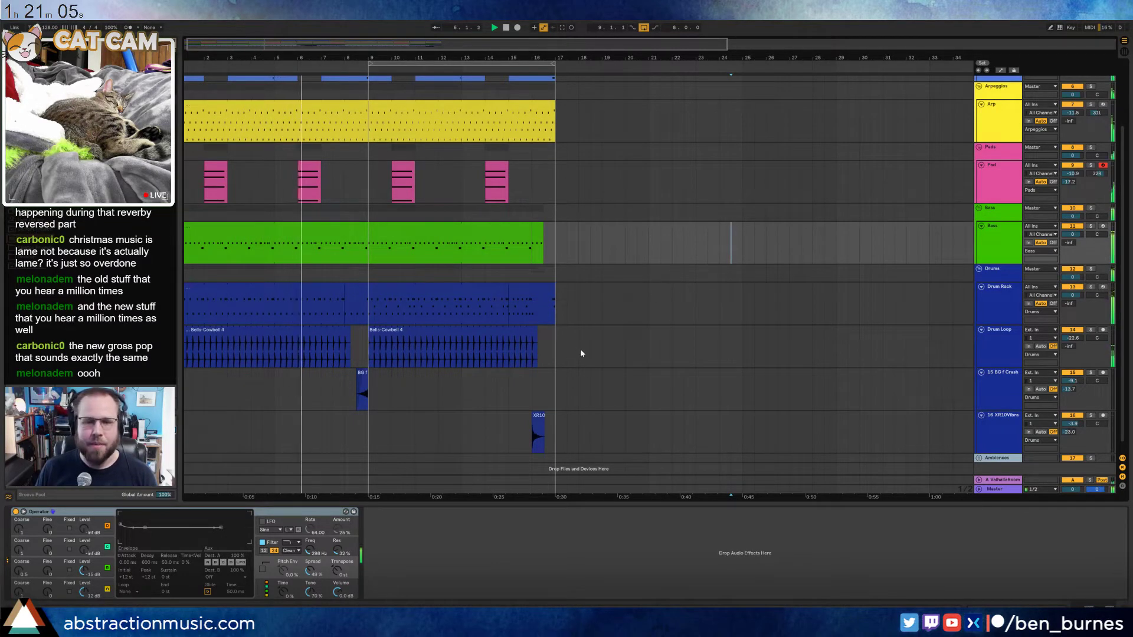
left_click(999, 489)
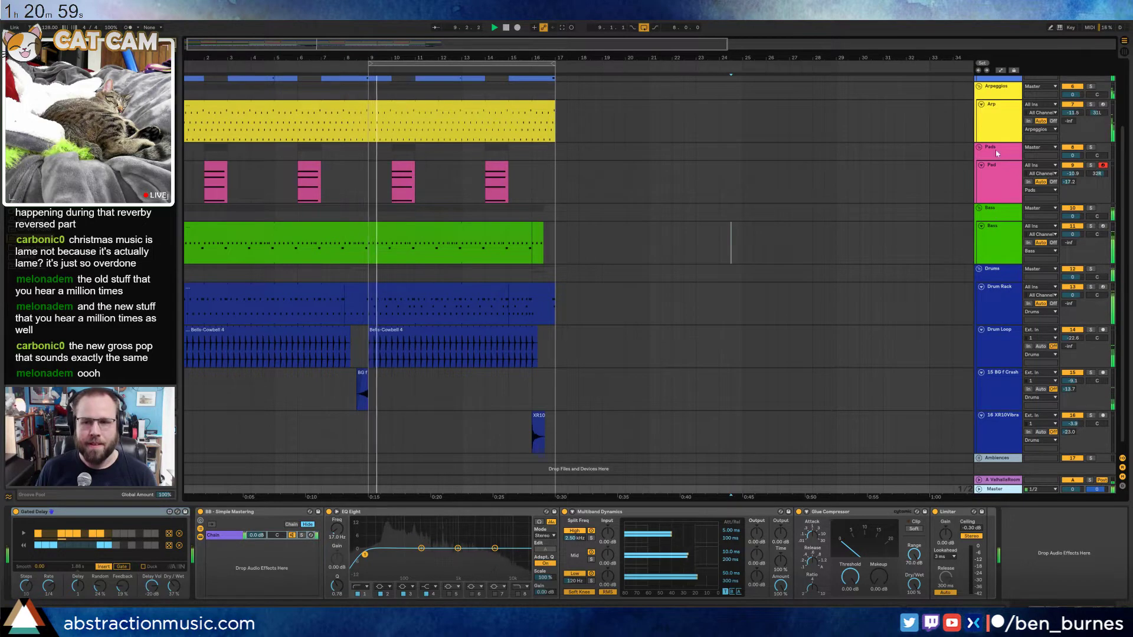
left_click(994, 119)
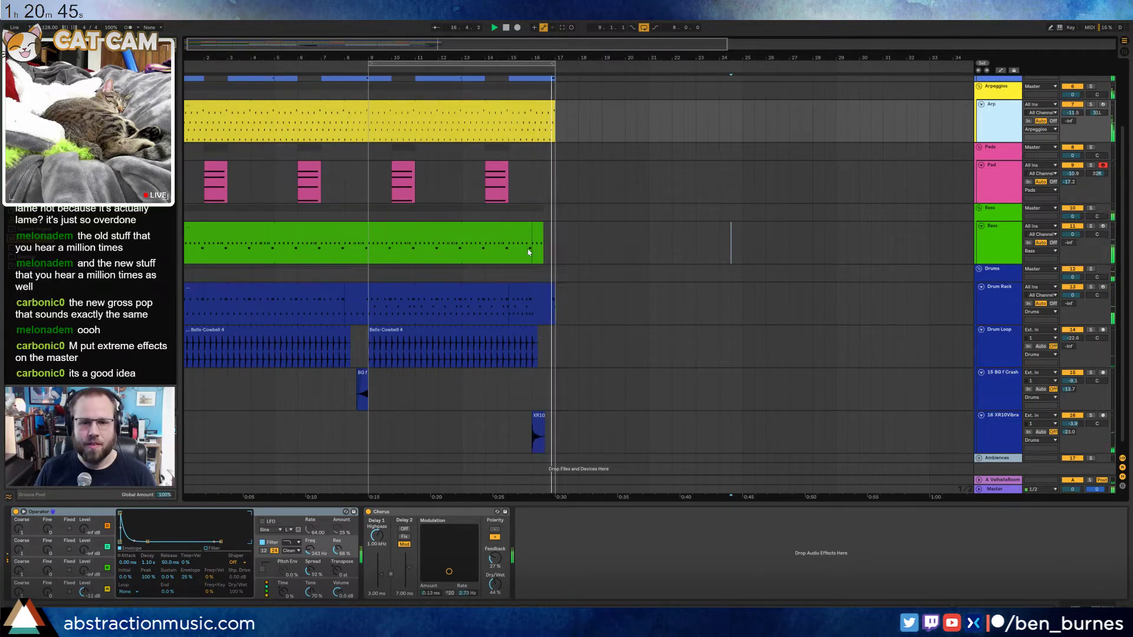
left_click(549, 288)
key("space")
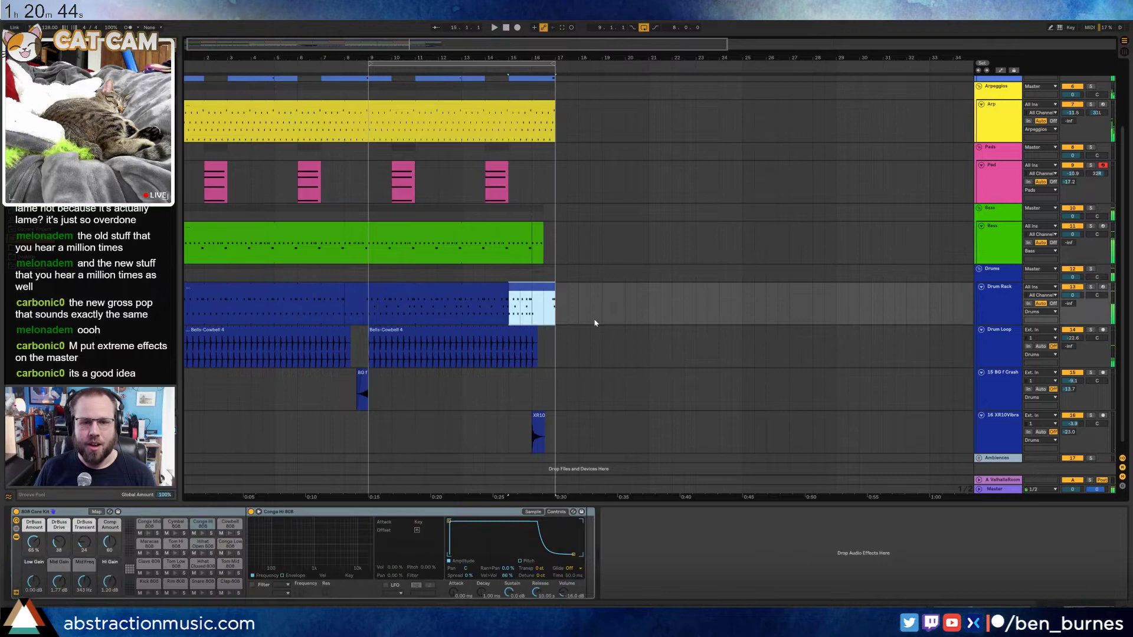
Automate the master track's Gated Delay so the device stays on but switches off during bar 16
left_click(1008, 486)
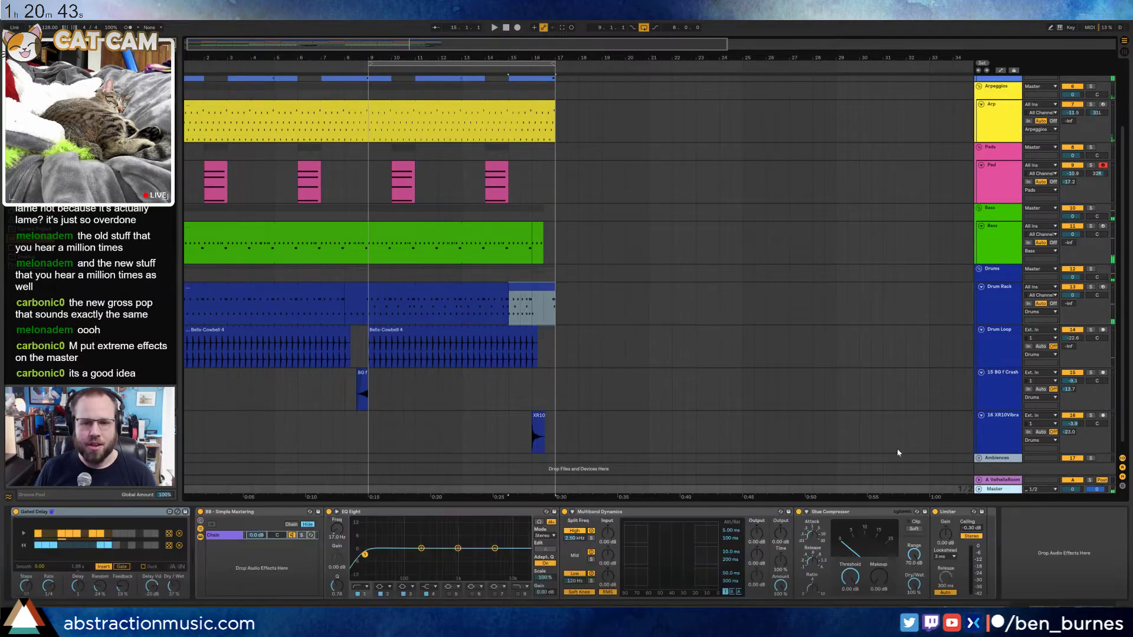
left_click(980, 490)
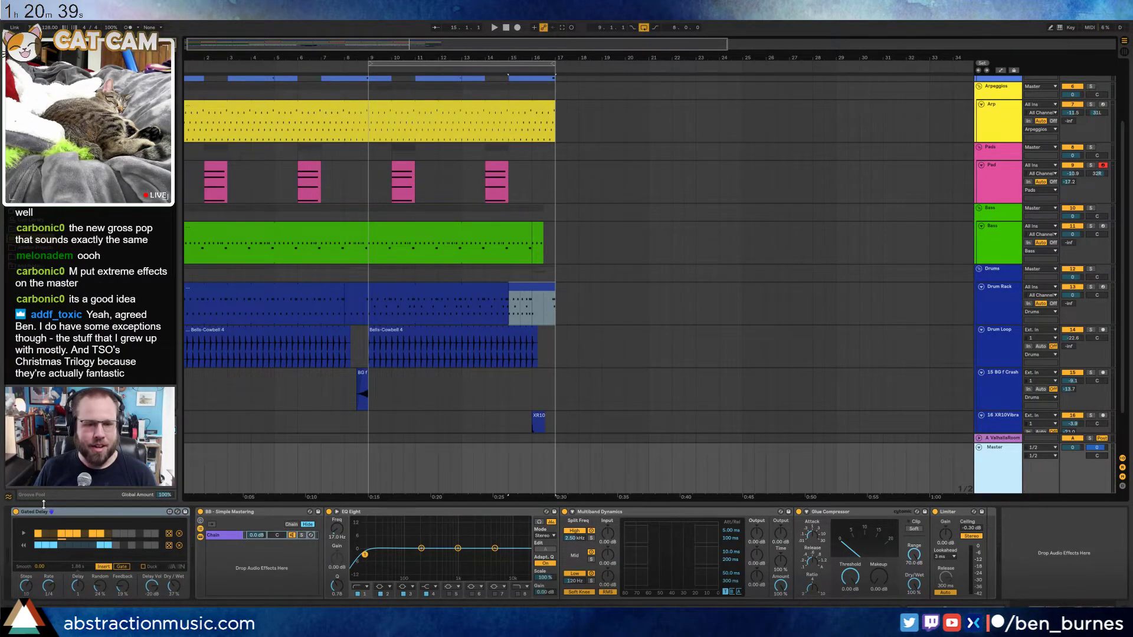
left_click(526, 467)
key("a")
left_click(16, 513)
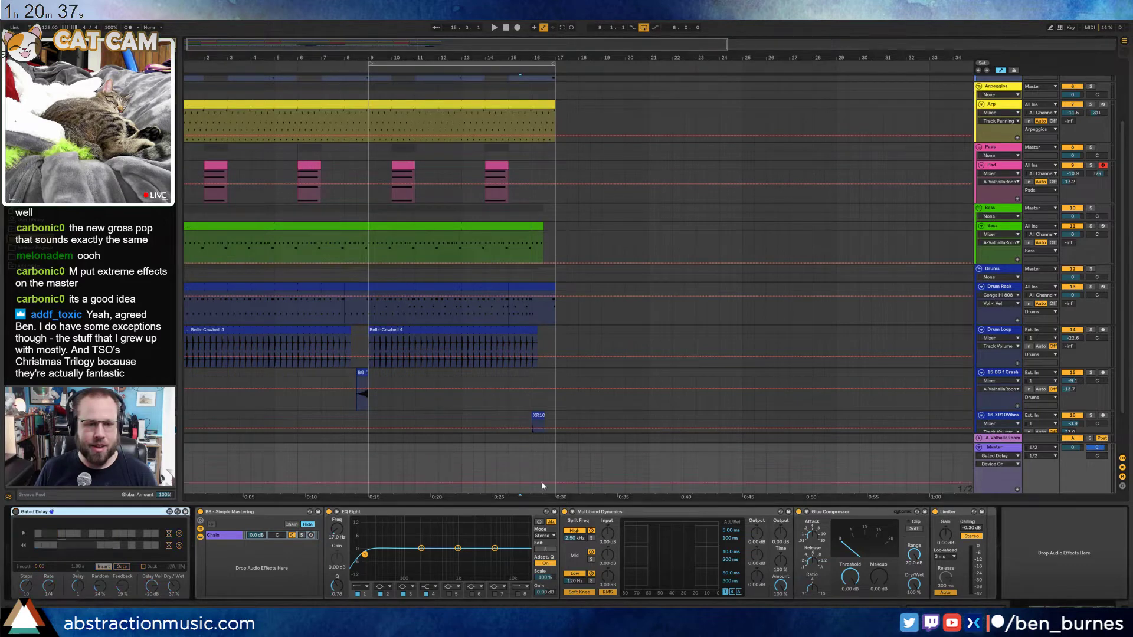
key("a")
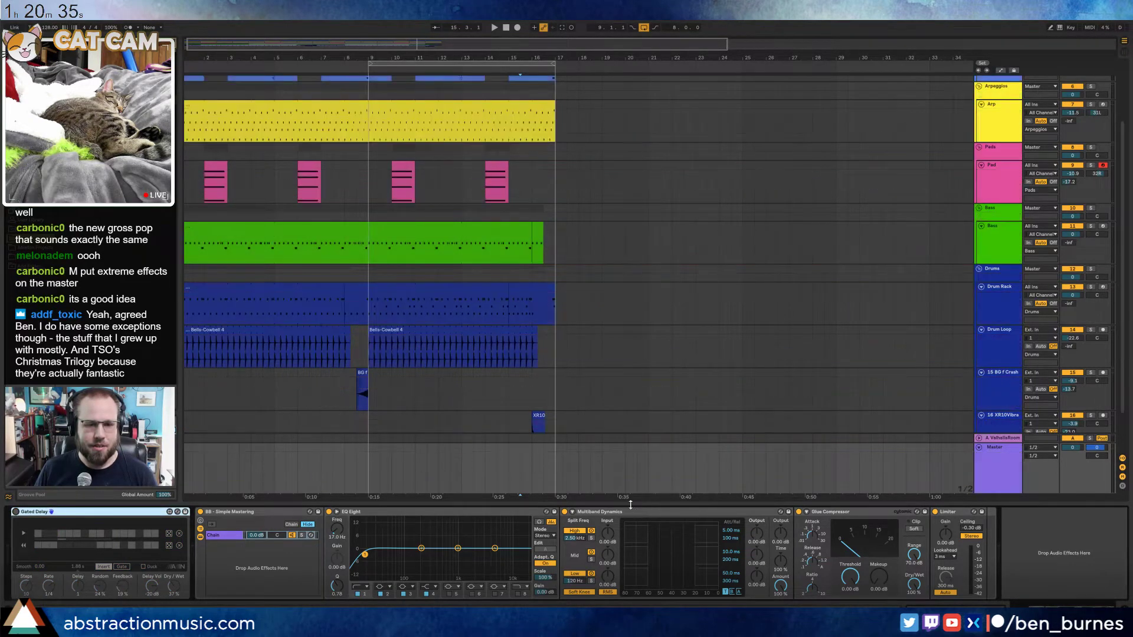
key("a")
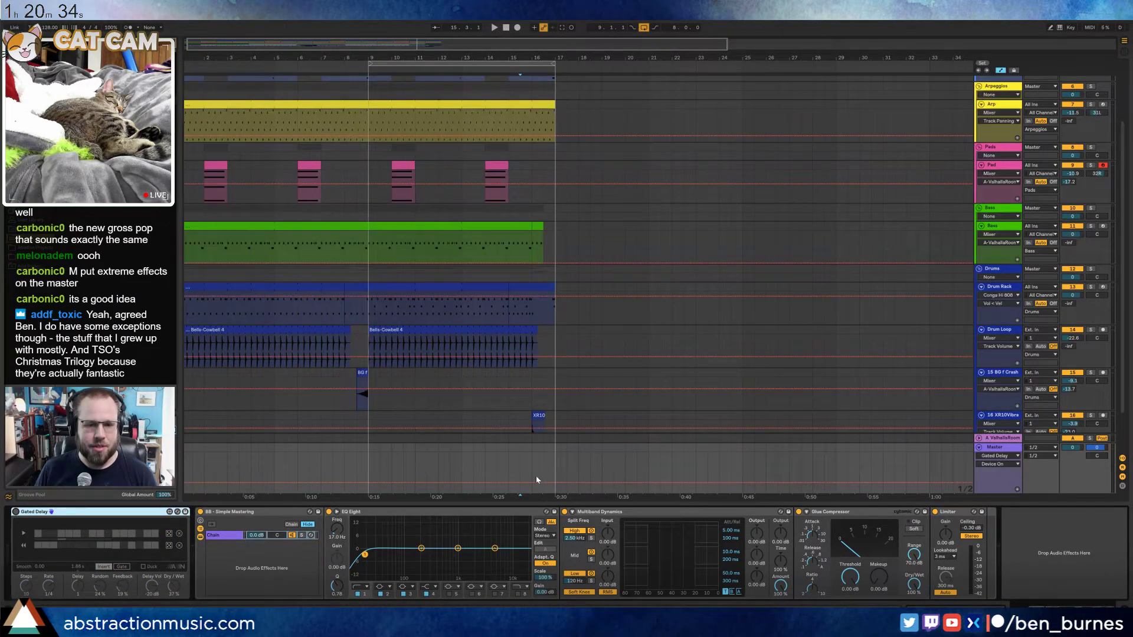
left_click(16, 512)
mouse_move(534, 476)
left_mouse_down()
mouse_move(551, 476)
mouse_move(547, 488)
left_mouse_up()
Play from the third beat of bar 14 to audition the Gated Delay automation, and hide the automation lanes
left_click(497, 487)
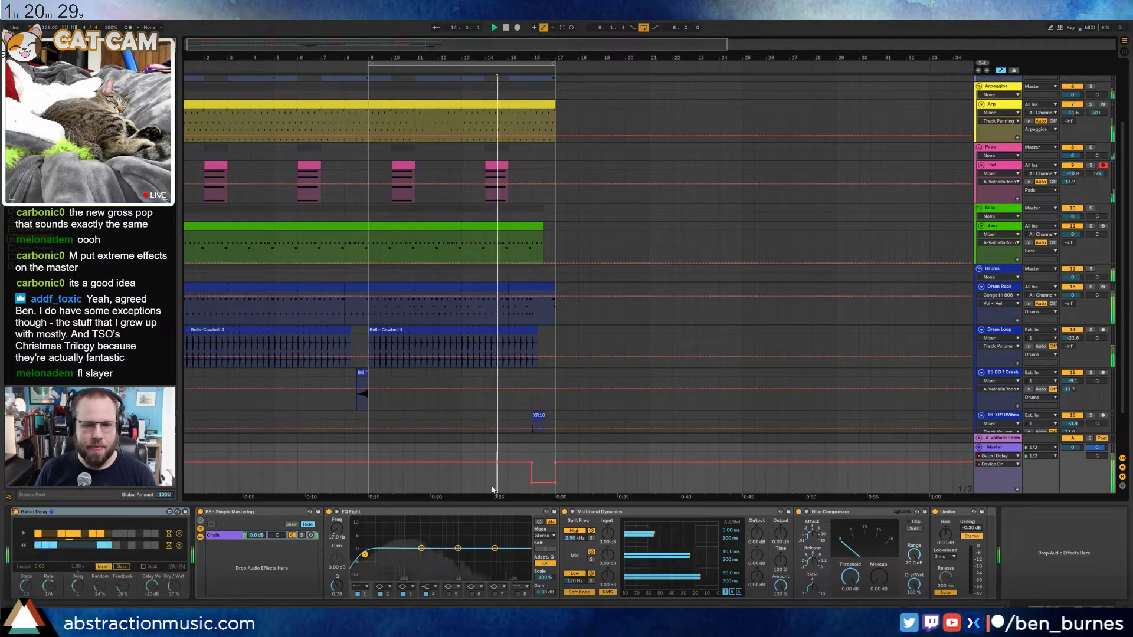
key("space")
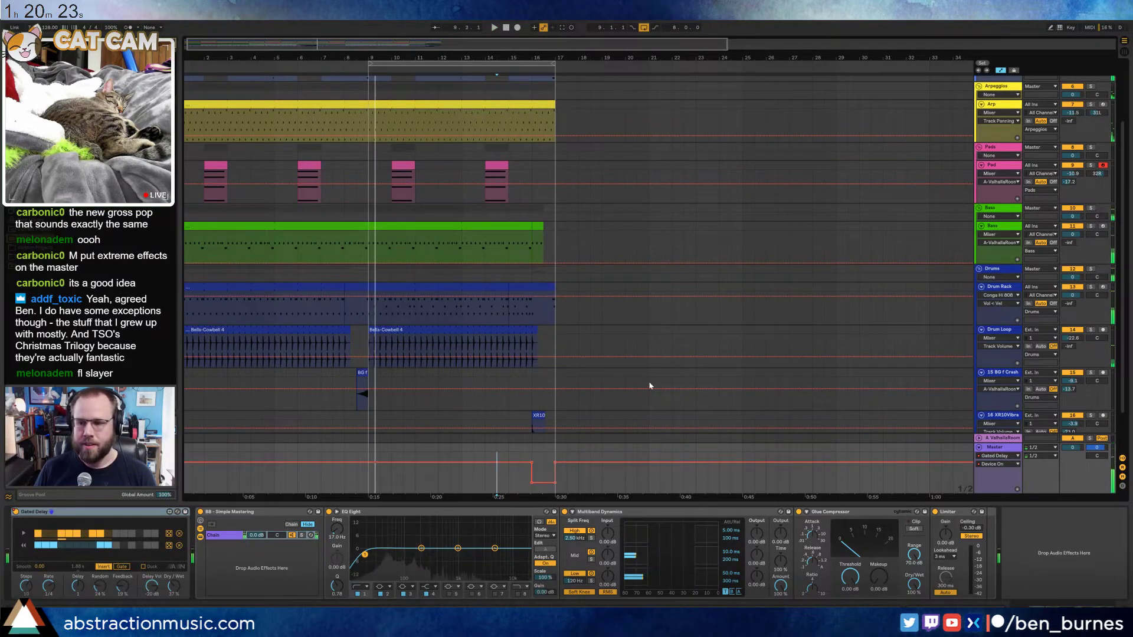
key("a")
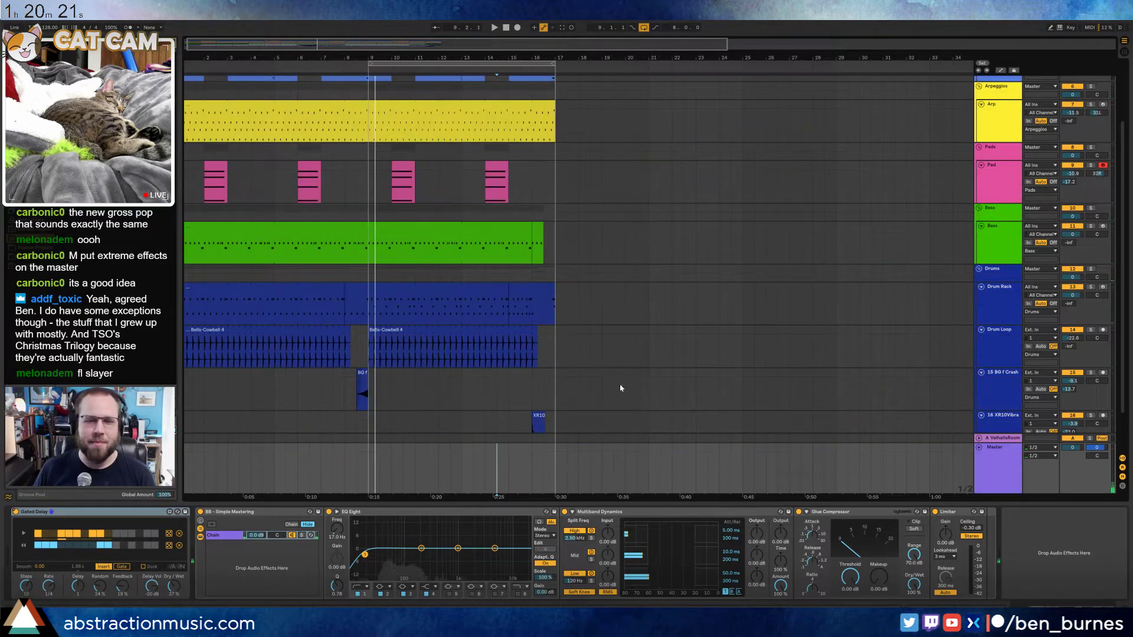
key("shift+Tab")
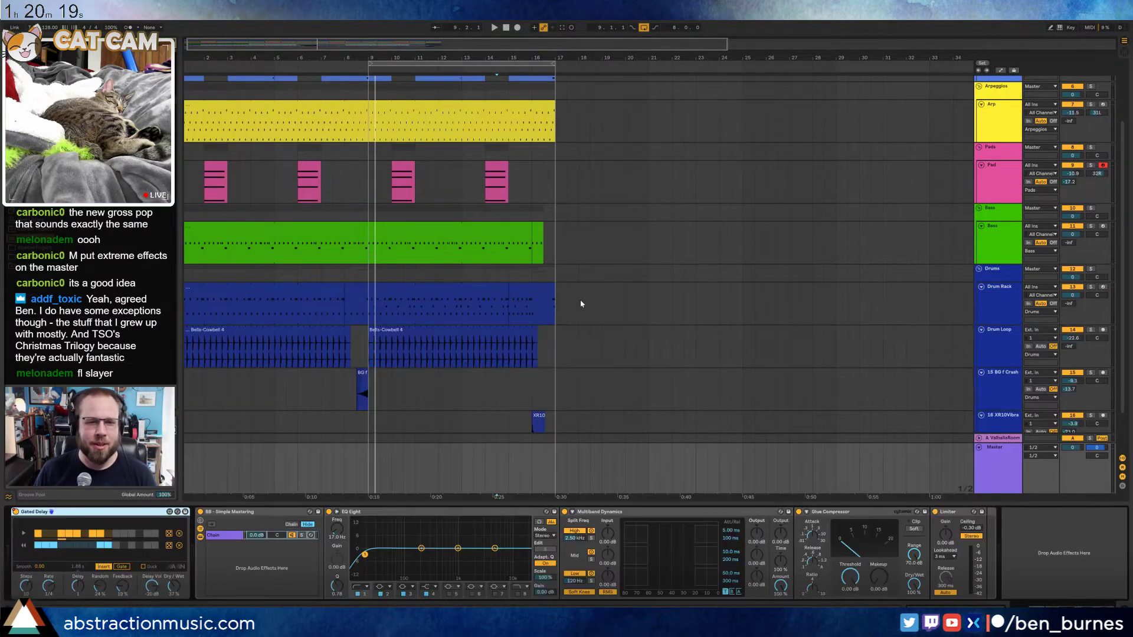
Fold the individual drum, Bass, Pad, Arp and Lead tracks to compact the arrangement
left_click(981, 416)
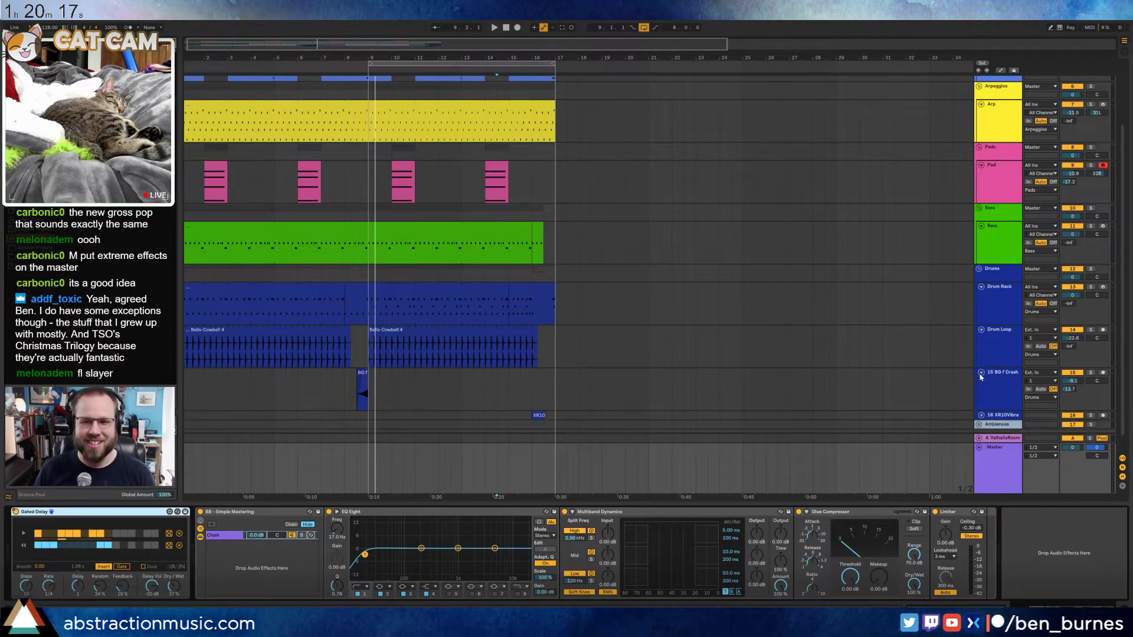
left_click(981, 373)
left_click(981, 334)
left_click(982, 287)
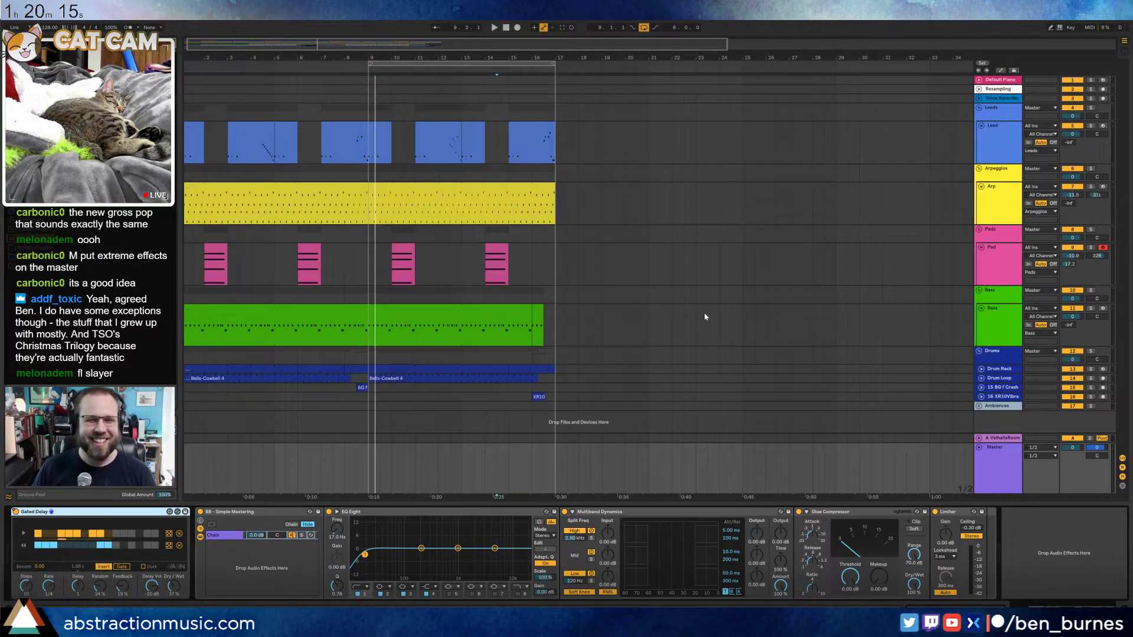
left_click(981, 308)
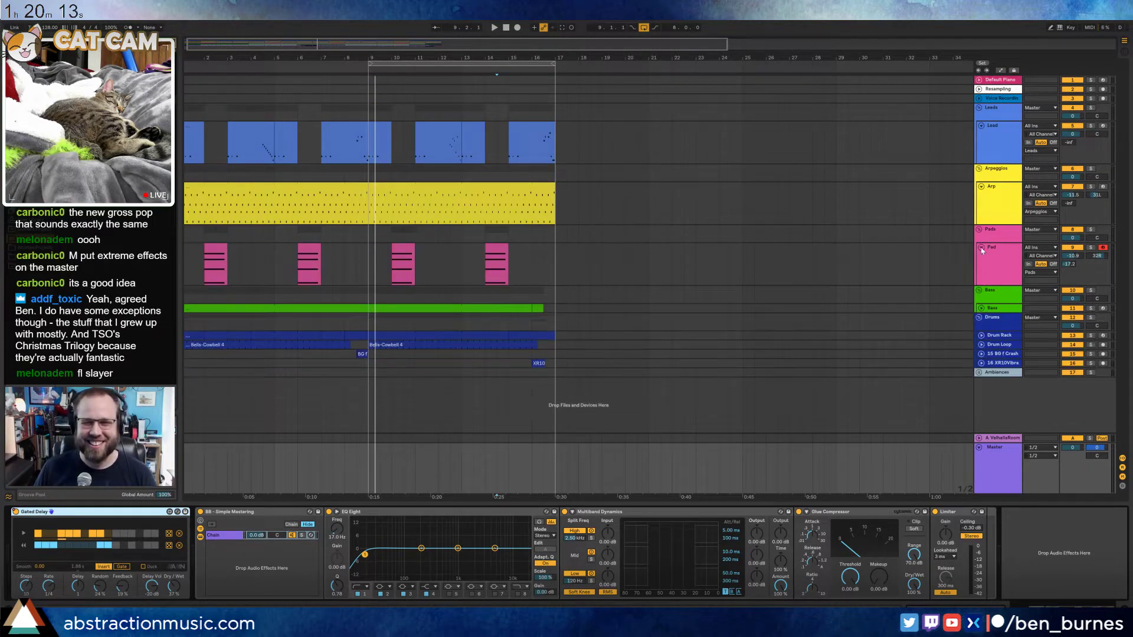
left_click(982, 247)
left_click(982, 186)
left_click(982, 126)
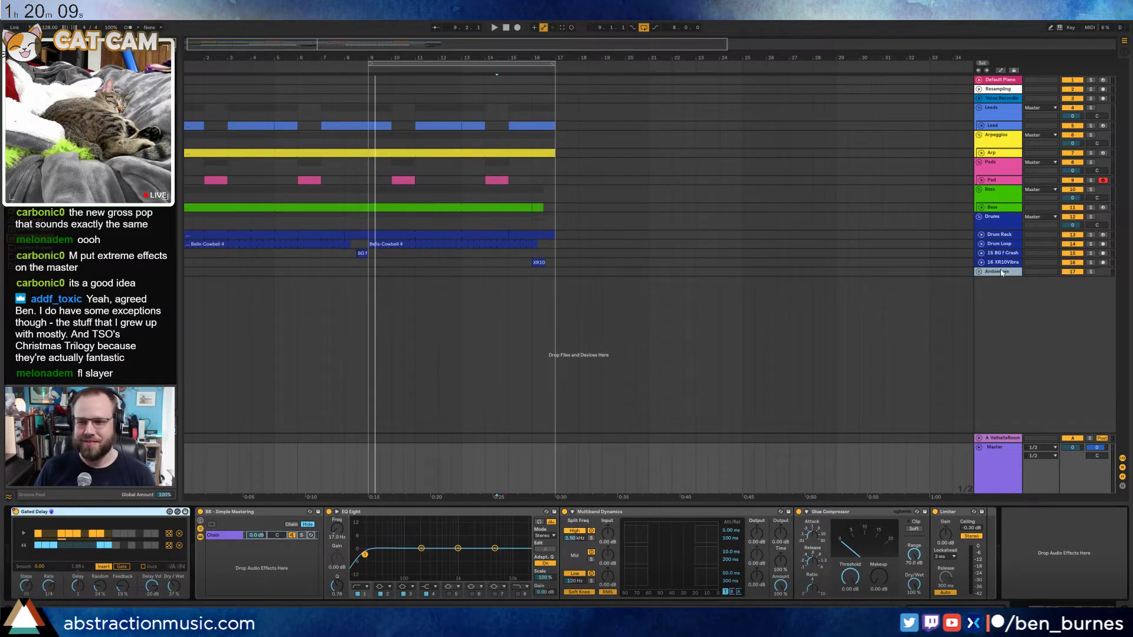
Unfold the individual drum, Bass, Pad, Arp and Lead tracks again
left_click(982, 264)
left_click(982, 236)
left_click(981, 234)
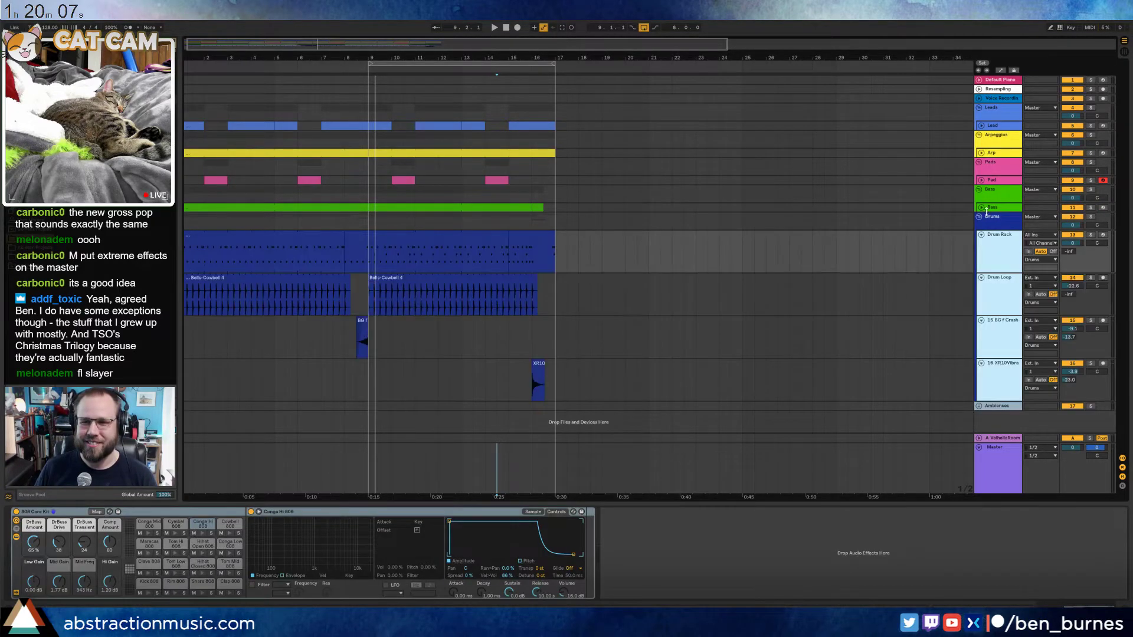
left_click(982, 208)
left_click(981, 180)
left_click(981, 152)
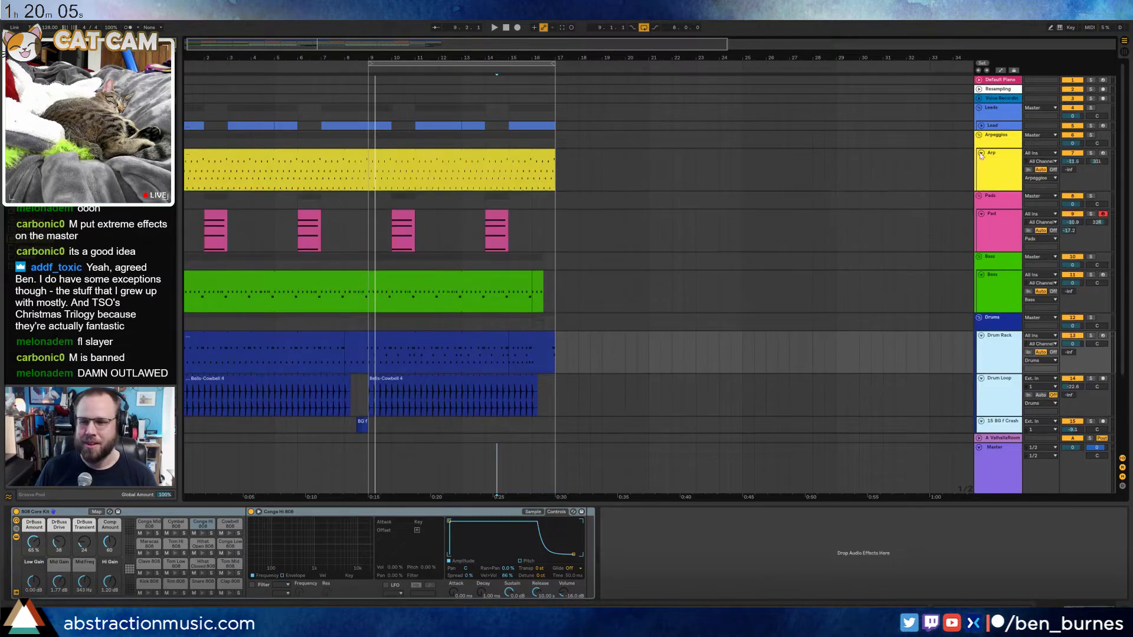
left_click(981, 125)
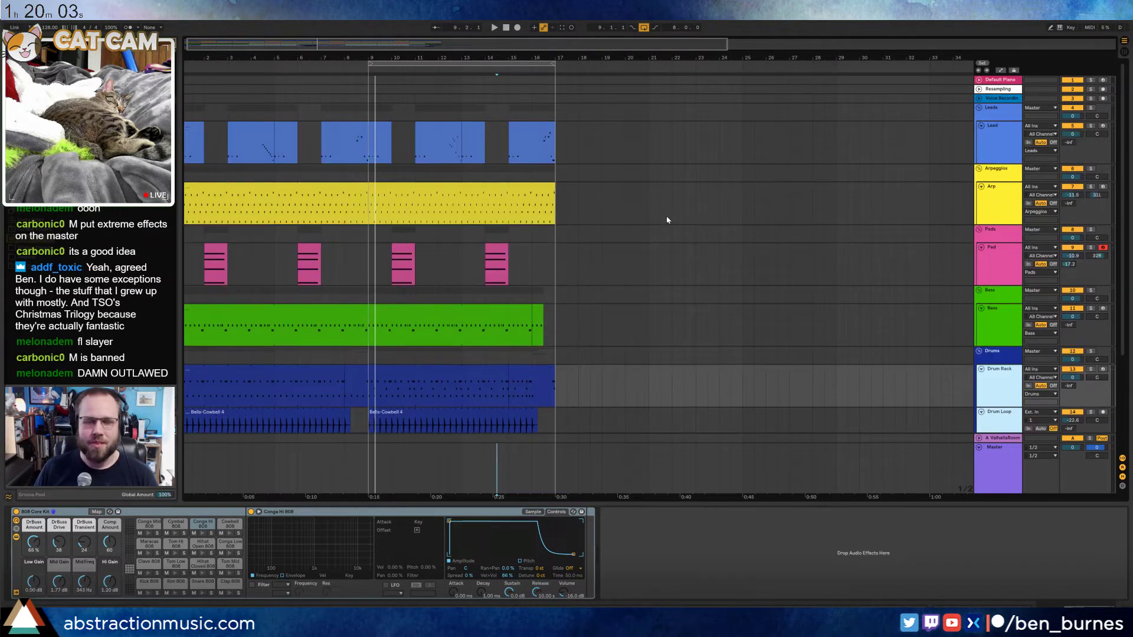
Expand the Ambiences group and select bar 16 on its first AmbWAV track
scroll(672, 246, "down", 5)
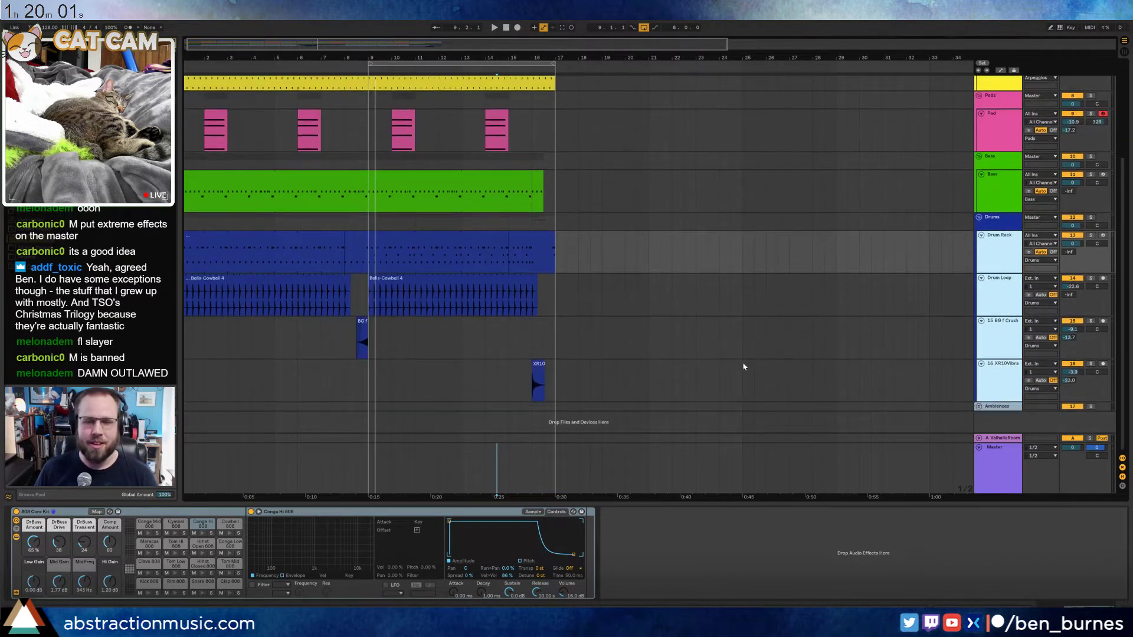
left_click(980, 408)
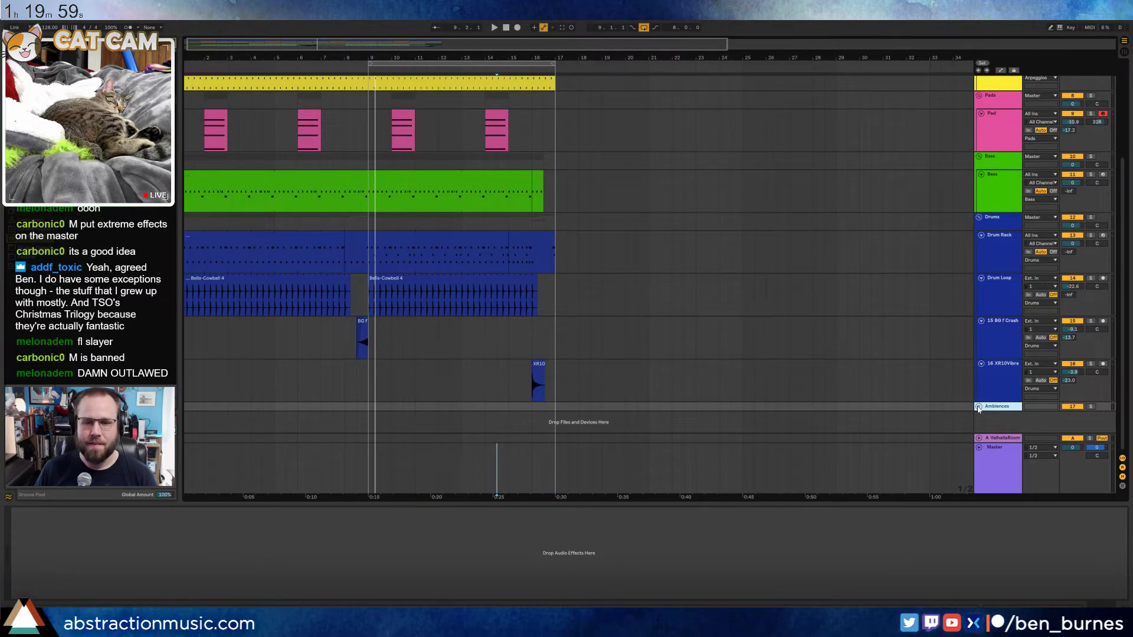
left_click(979, 407)
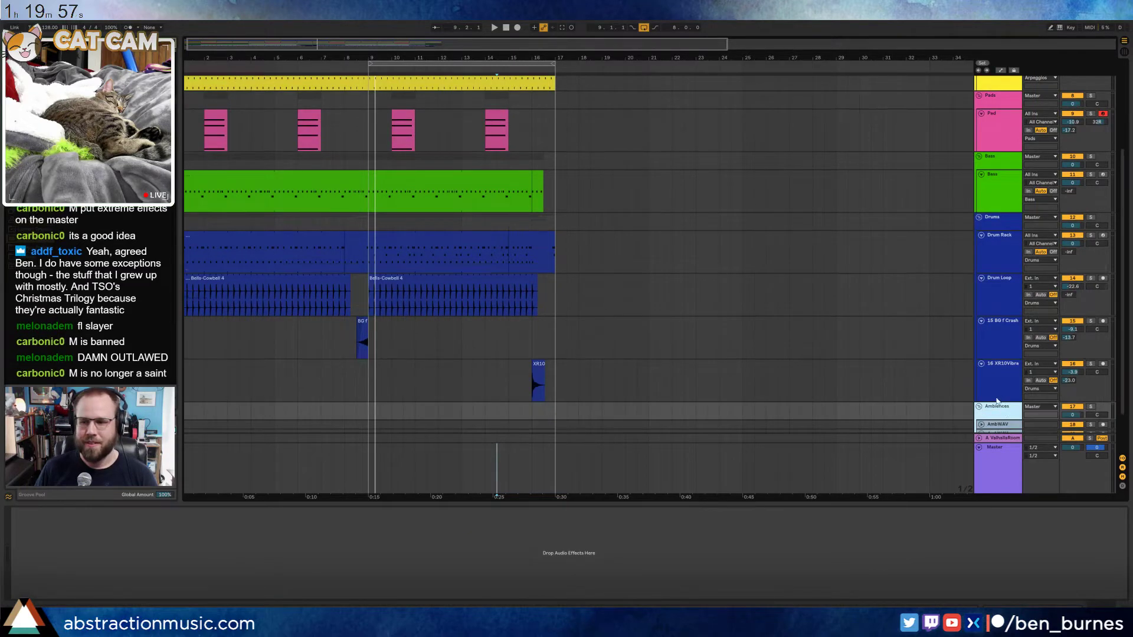
scroll(994, 398, "down", 3)
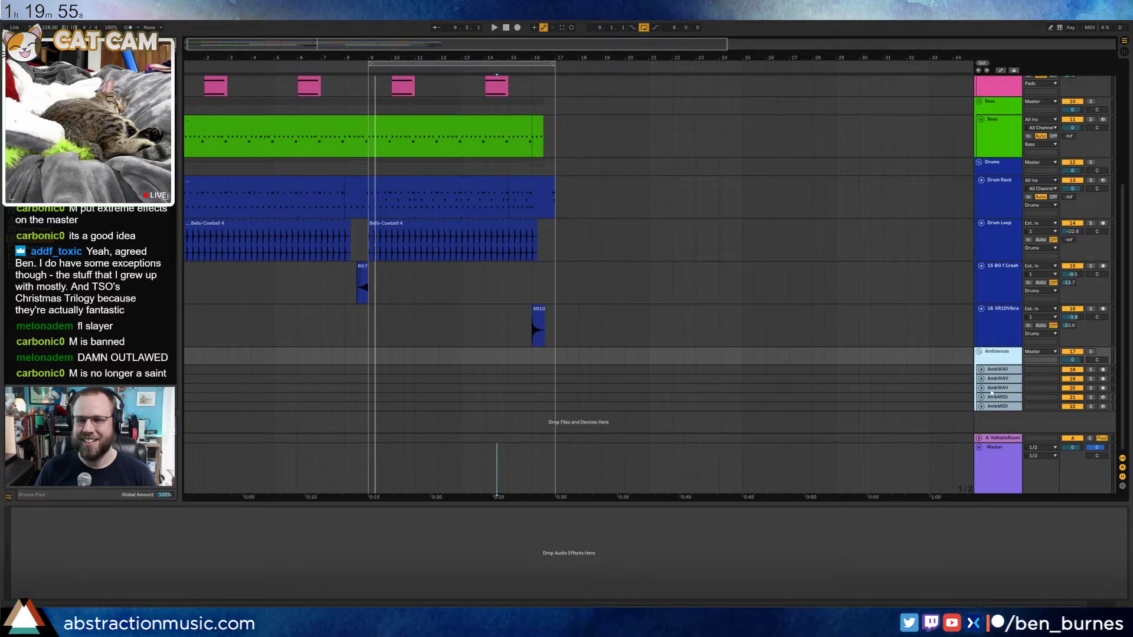
key("Down")
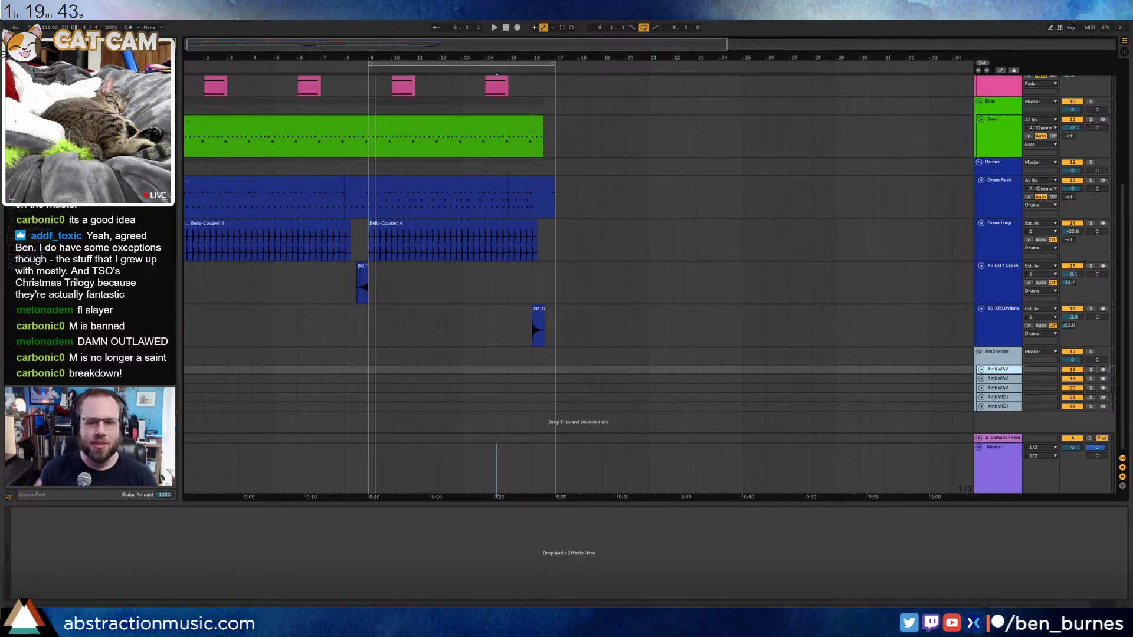
left_click_drag(556, 370, 186, 333)
left_click(544, 369)
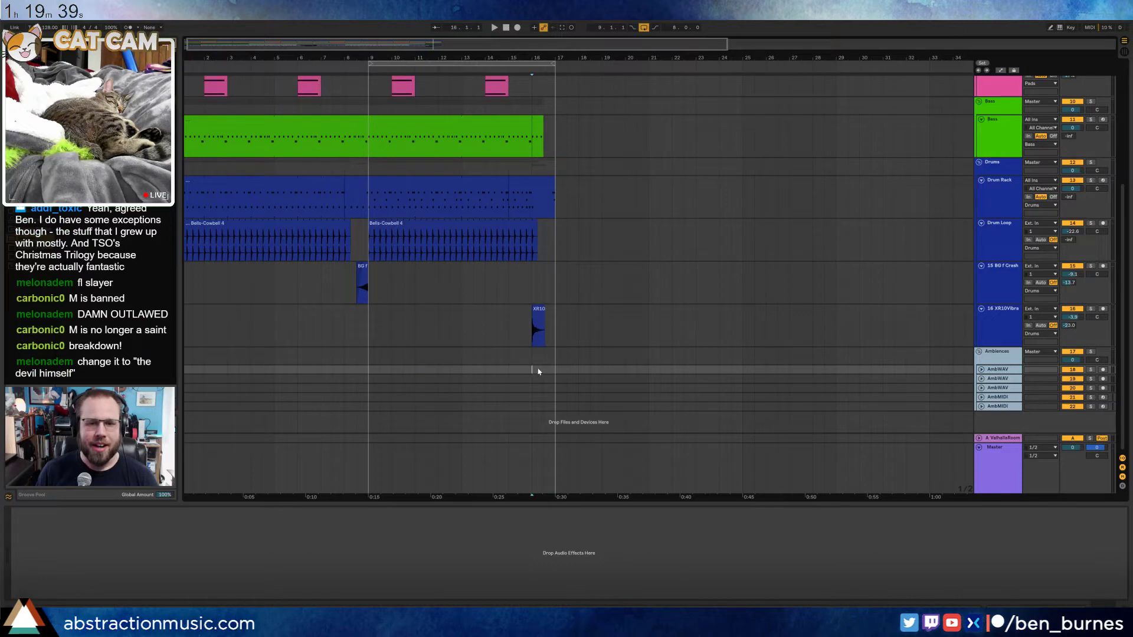
left_click_drag(535, 370, 553, 370)
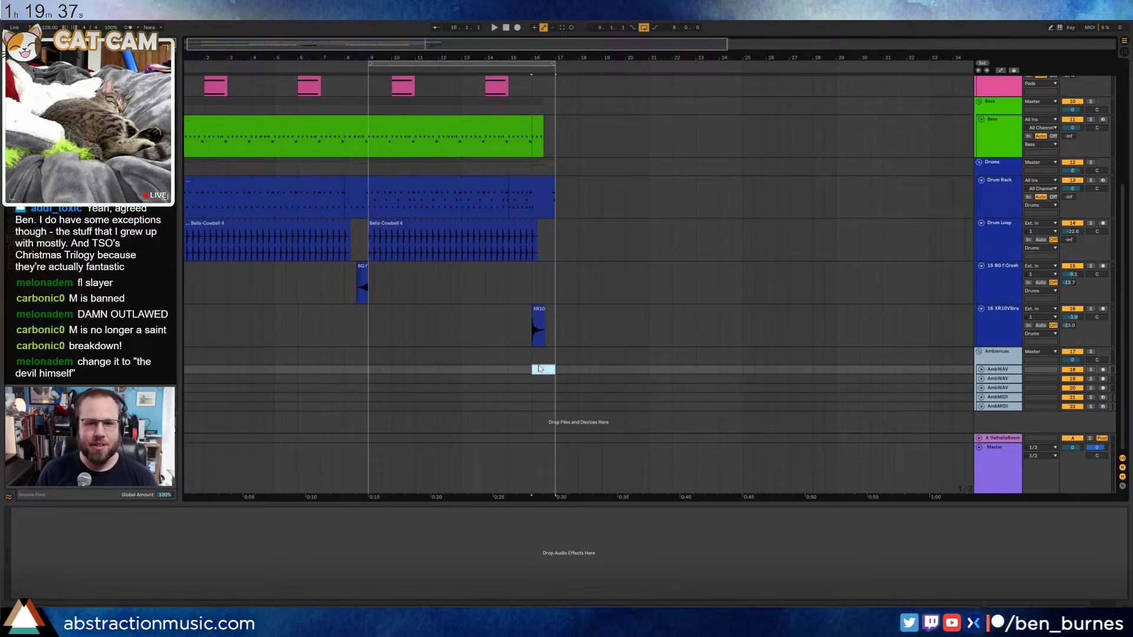
Play from bar 16 to listen to the break at the end of the section
scroll(536, 204, "up", 5)
left_click(543, 113)
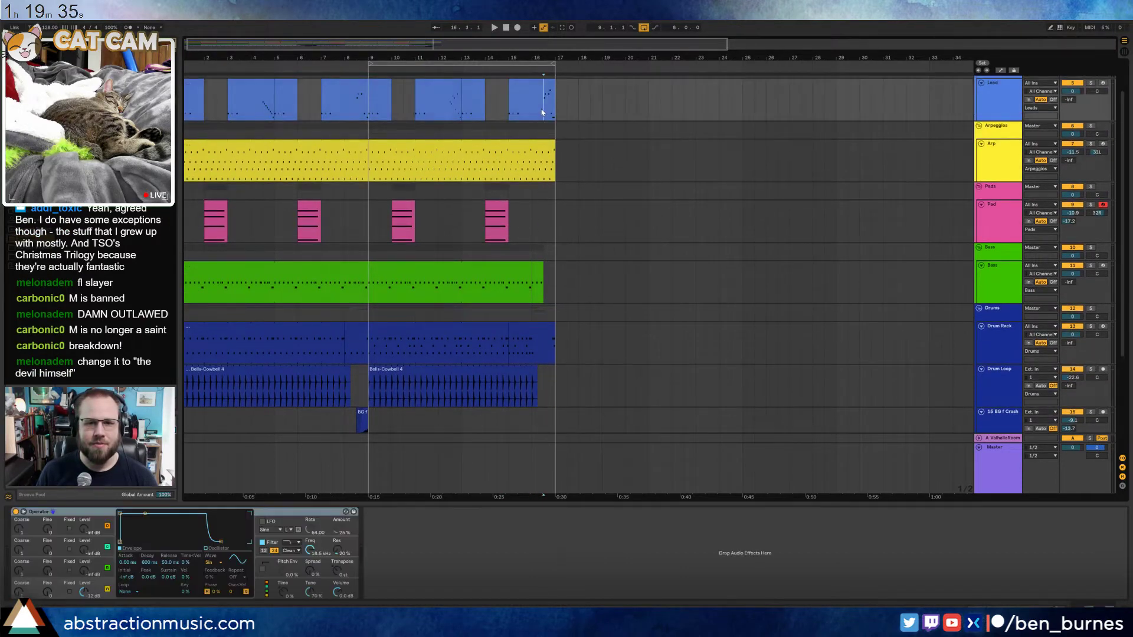
left_click(532, 109)
key("space")
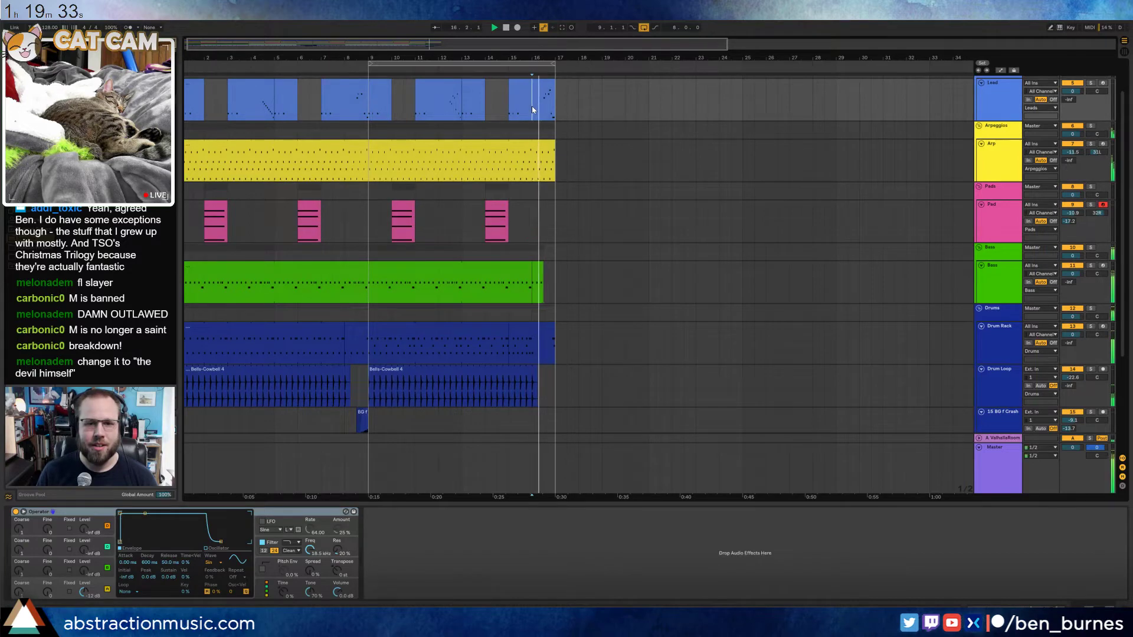
key("space")
Select the whole of bar 16 on the first AmbWAV track in the Ambiences group
scroll(522, 295, "down", 5)
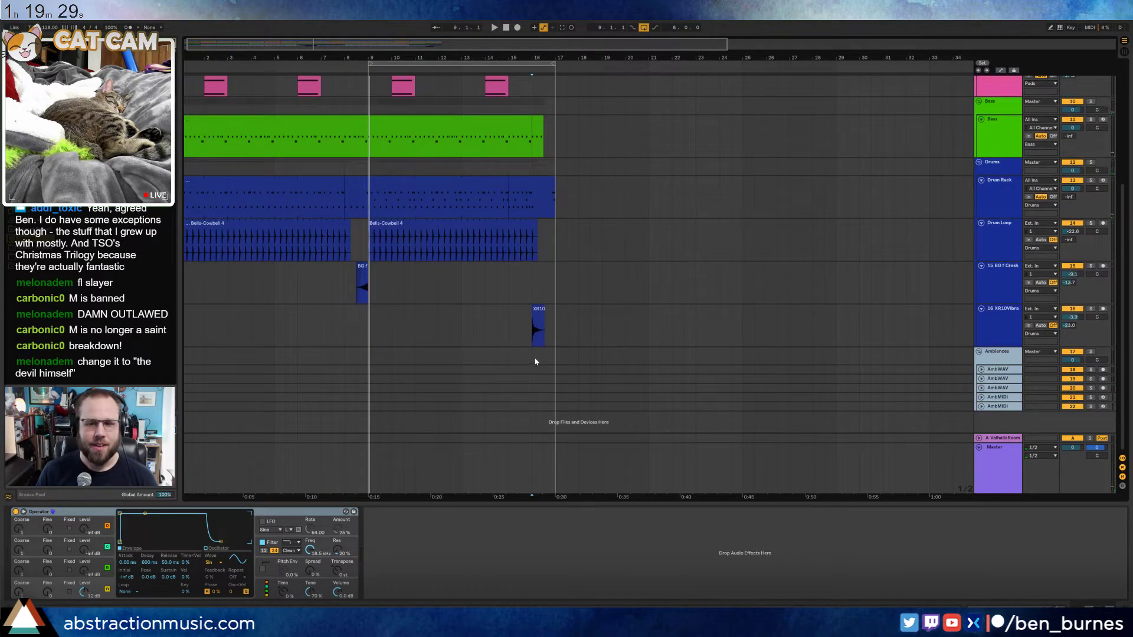
left_click(533, 358)
left_click(536, 372)
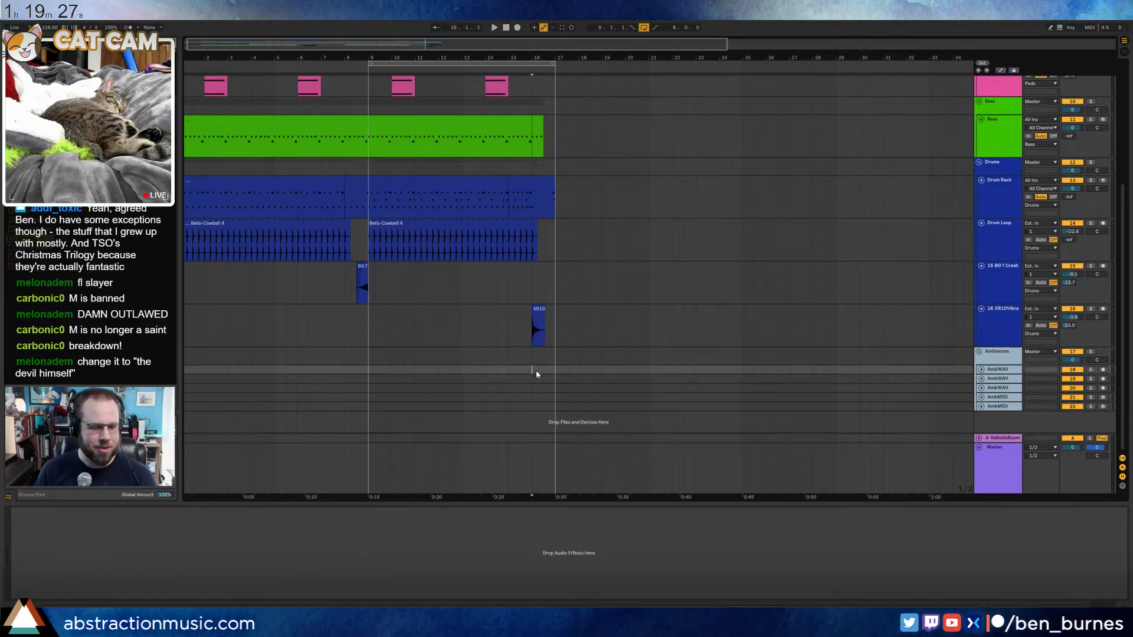
left_click_drag(535, 371, 541, 370)
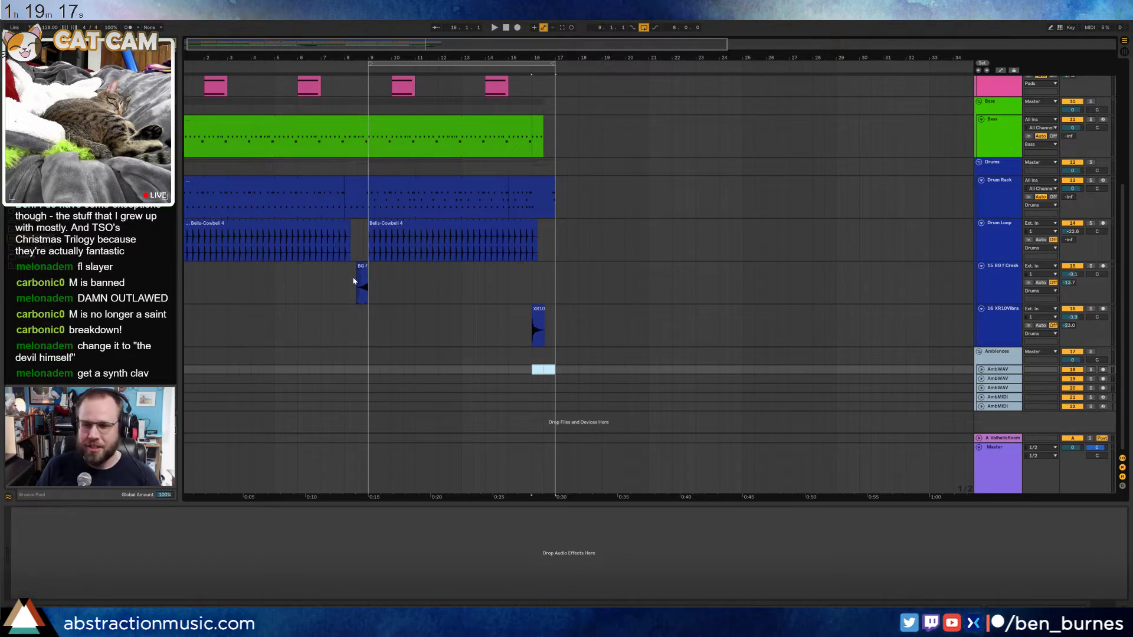
Open the last Drum Rack clip and add three Clave 808 notes at its start, spaced three sixteenths apart
double_click(544, 187)
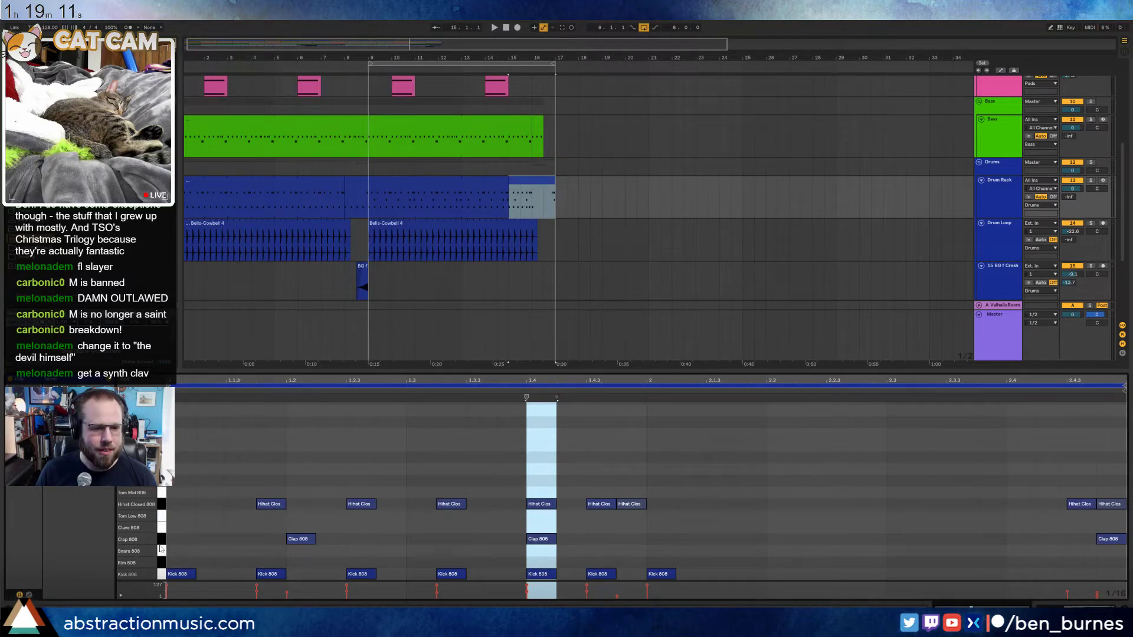
double_click(180, 528)
double_click(271, 528)
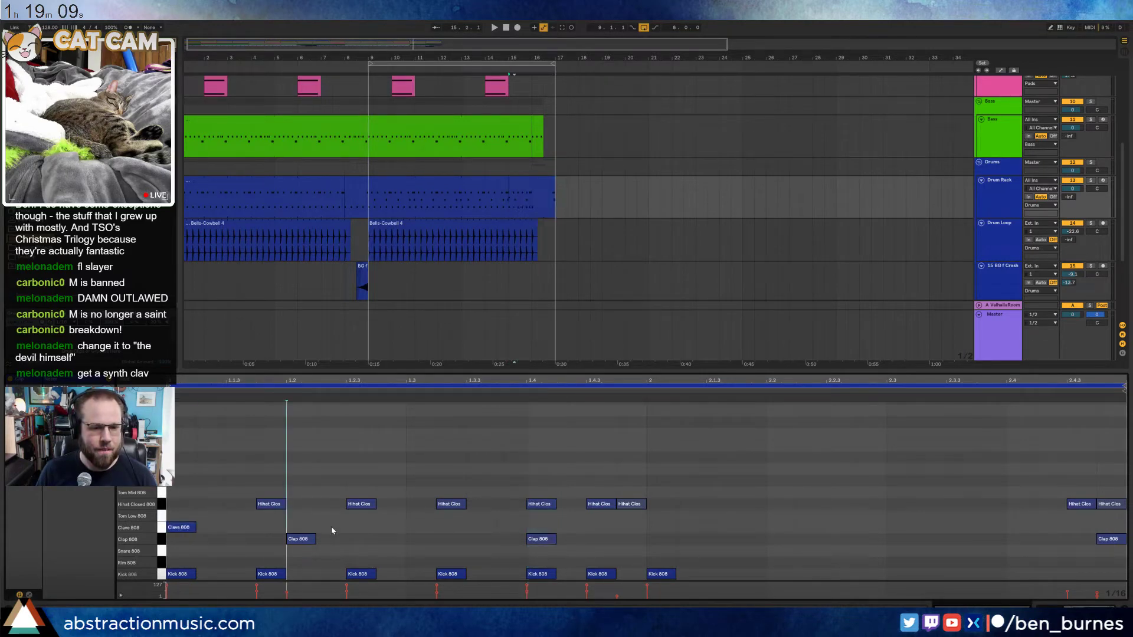
double_click(365, 530)
Move the three Clave 808 notes to the start of bar 16 and play to audition them
left_click_drag(378, 540, 175, 524)
key("ctrl+x")
left_click(525, 523)
key("ctrl+v")
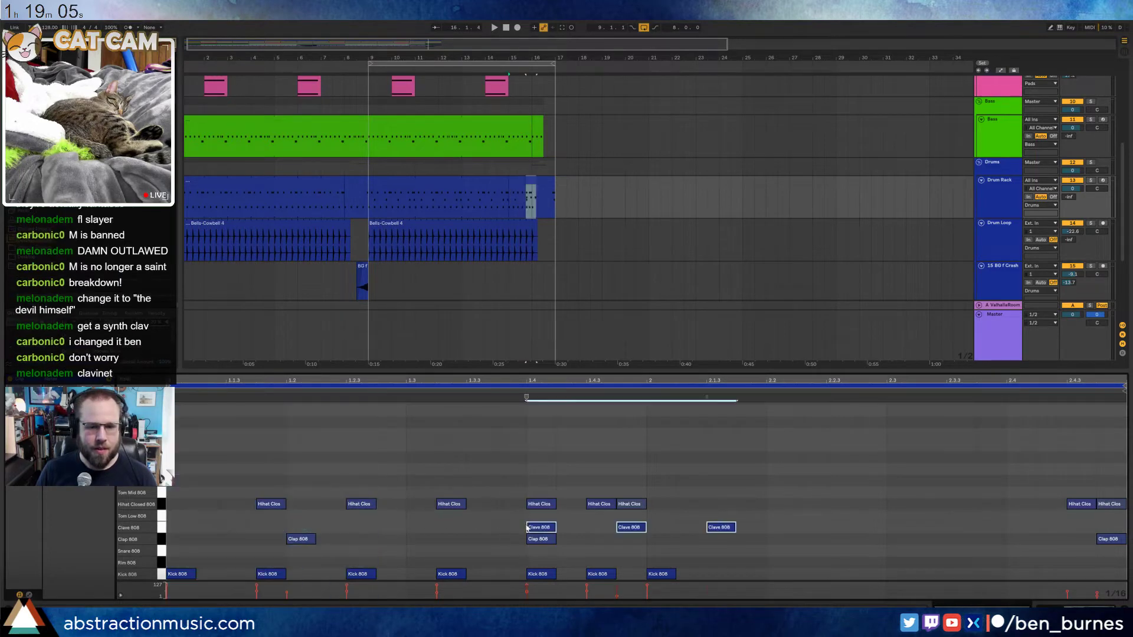
left_click_drag(535, 528, 656, 528)
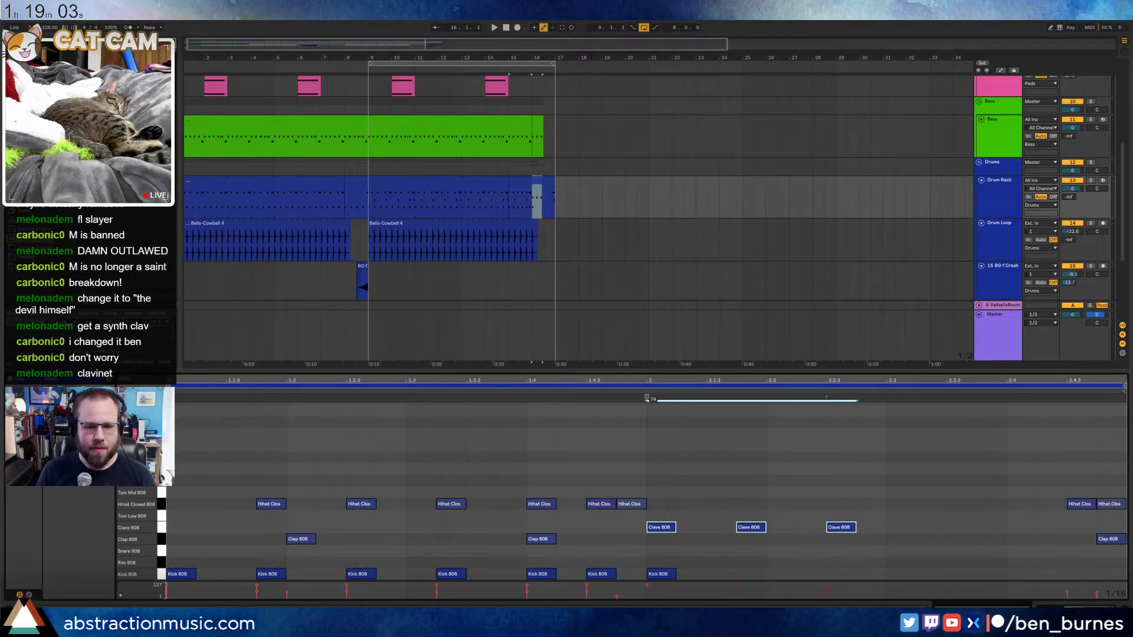
key("space")
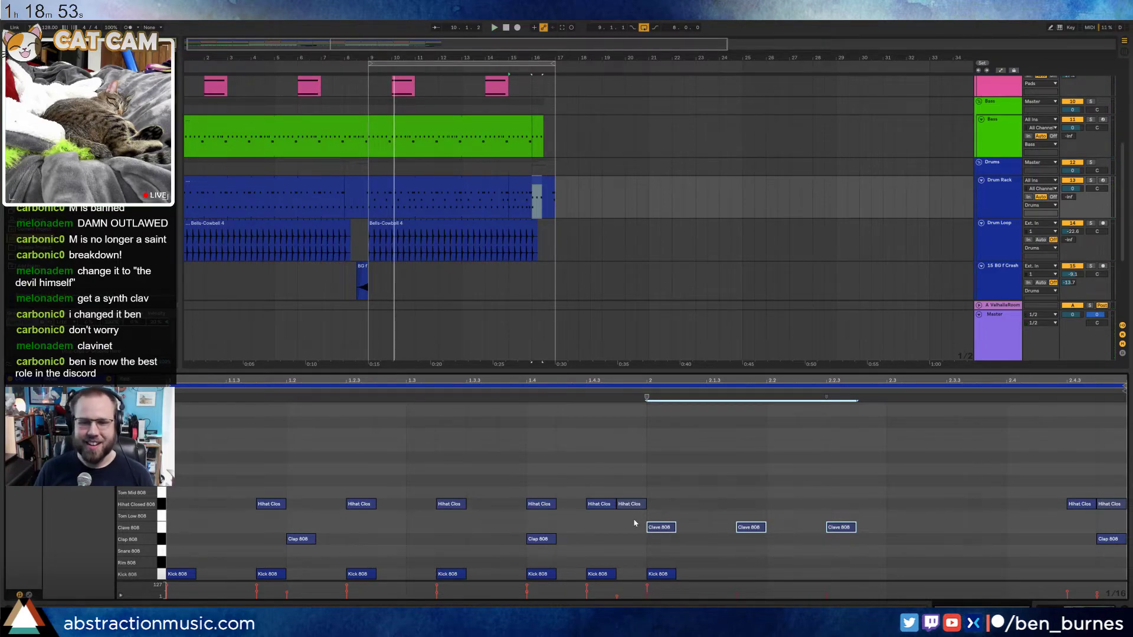
Delete the three Clave 808 notes from bar 16 and leave the drum clip
left_click_drag(638, 530, 868, 523)
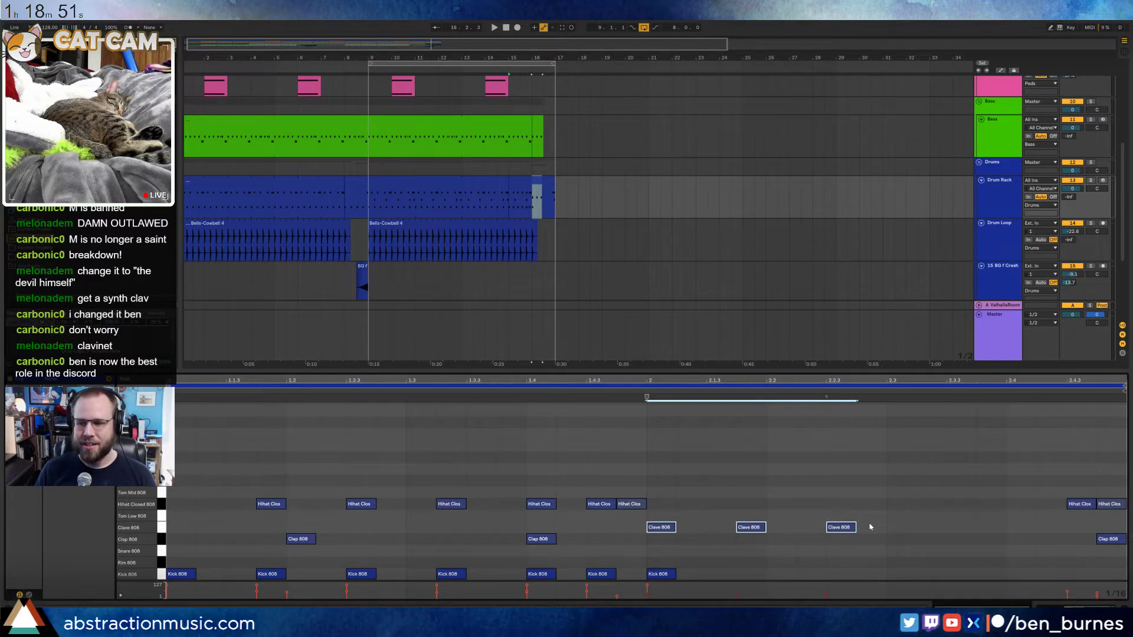
key("Delete")
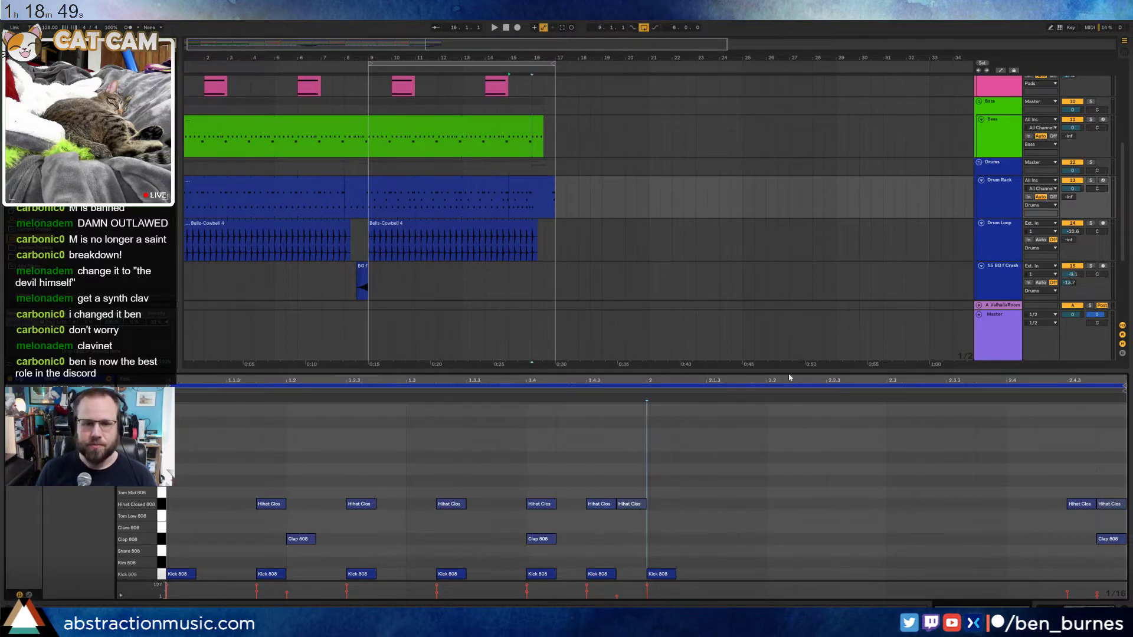
left_click(571, 184)
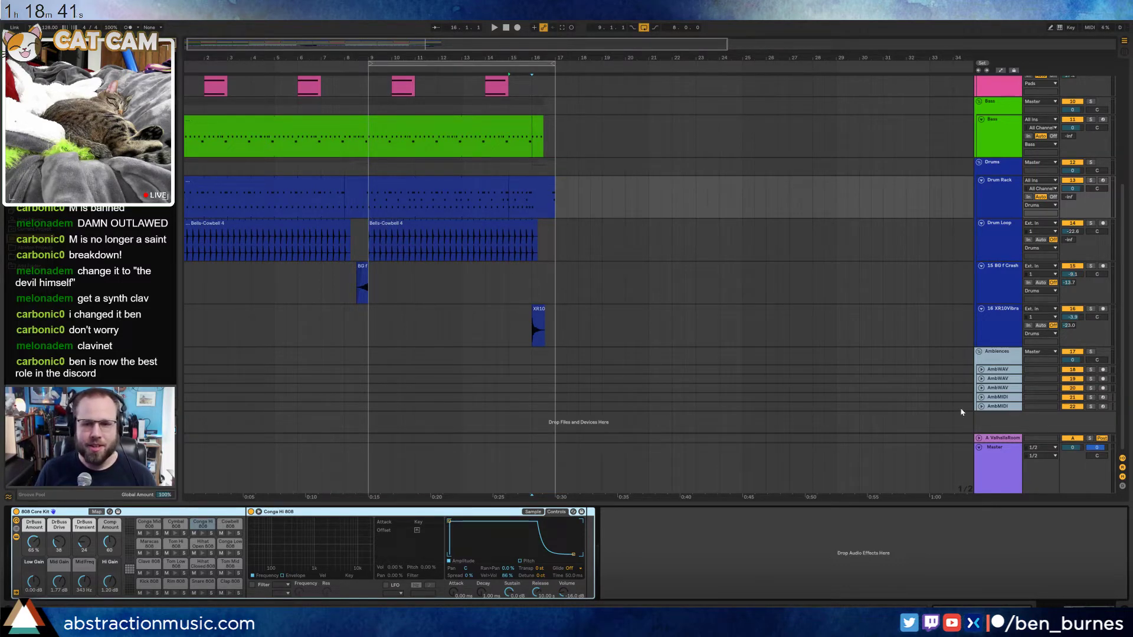
Unfold the first AmbWAV track and arm it for recording
left_click(981, 369)
left_click(981, 370)
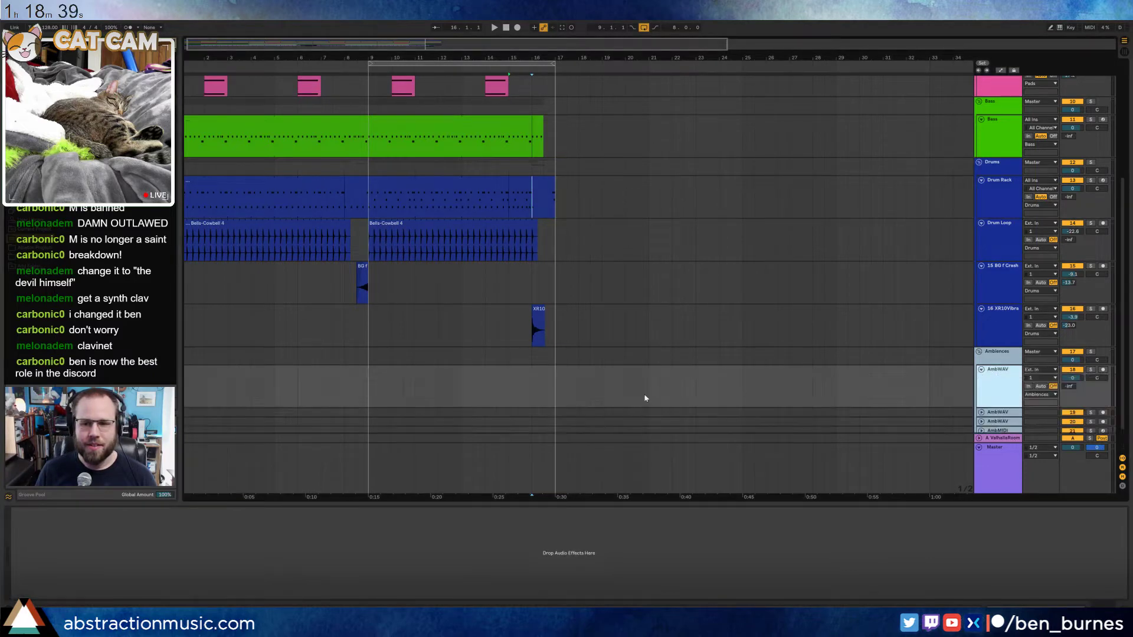
left_click(532, 380)
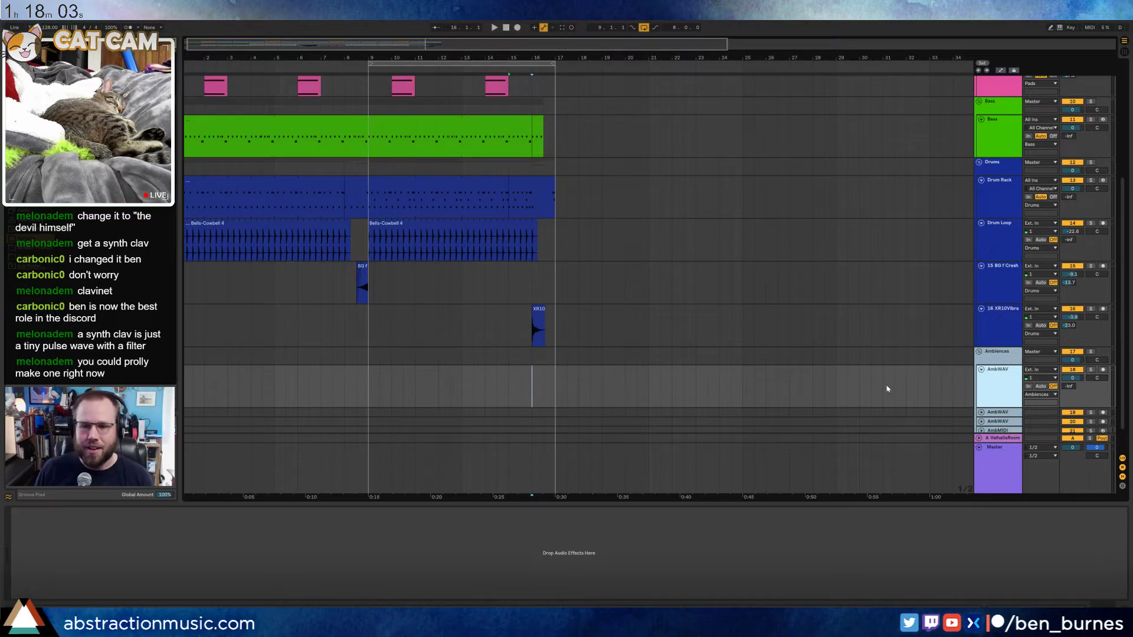
left_click(566, 385)
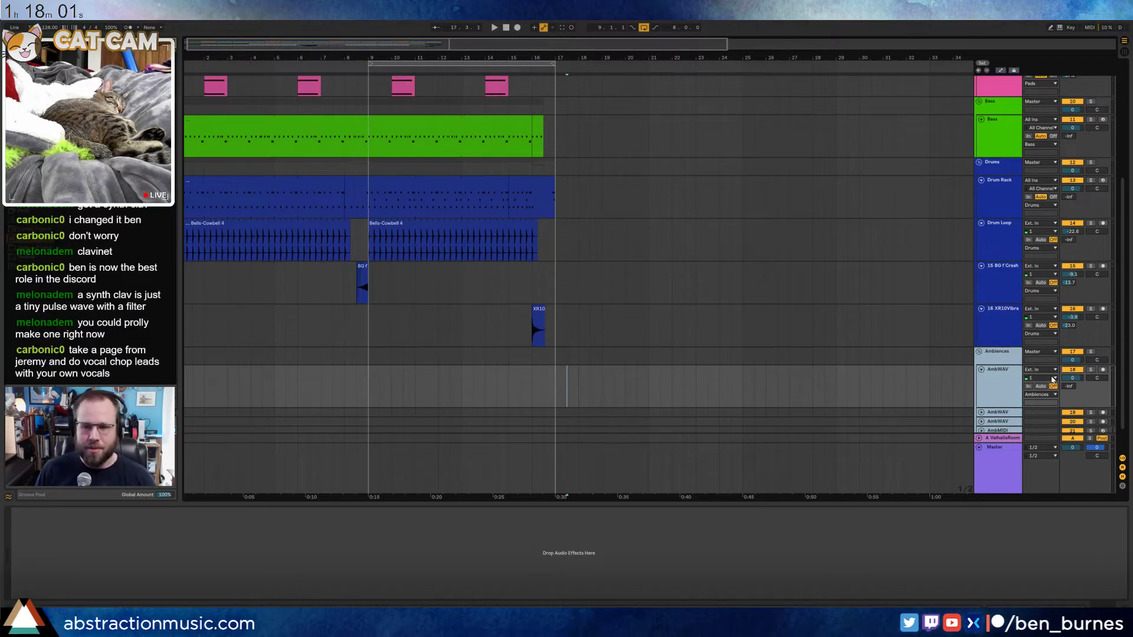
left_click(1104, 370)
Record a short microphone take onto the AmbWAV track from bar 18
left_click(580, 388)
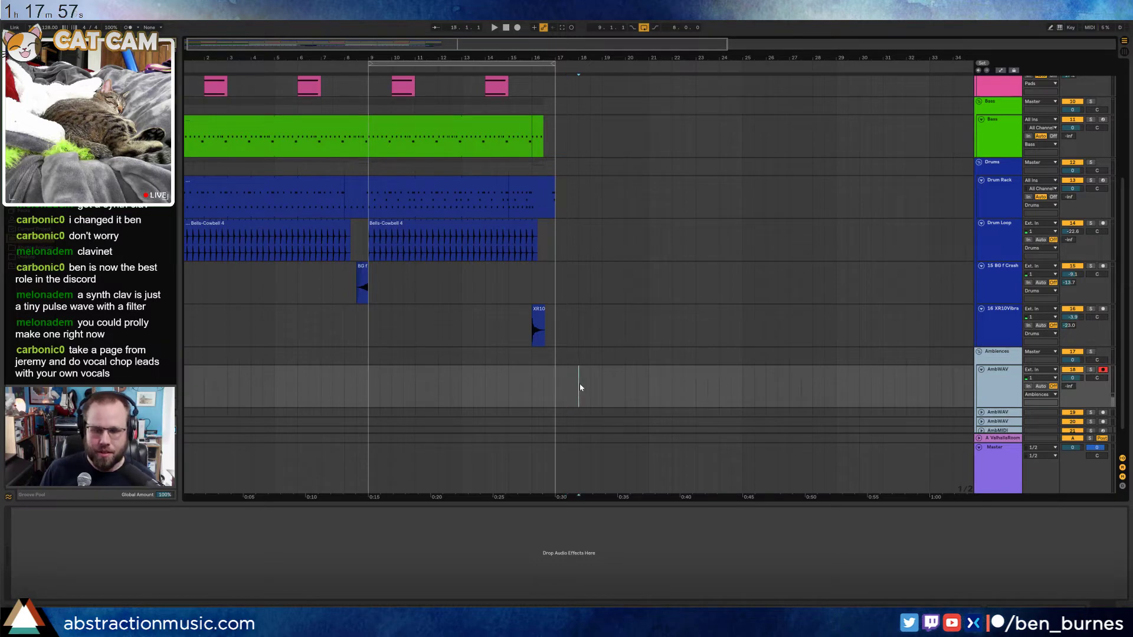
key("F9")
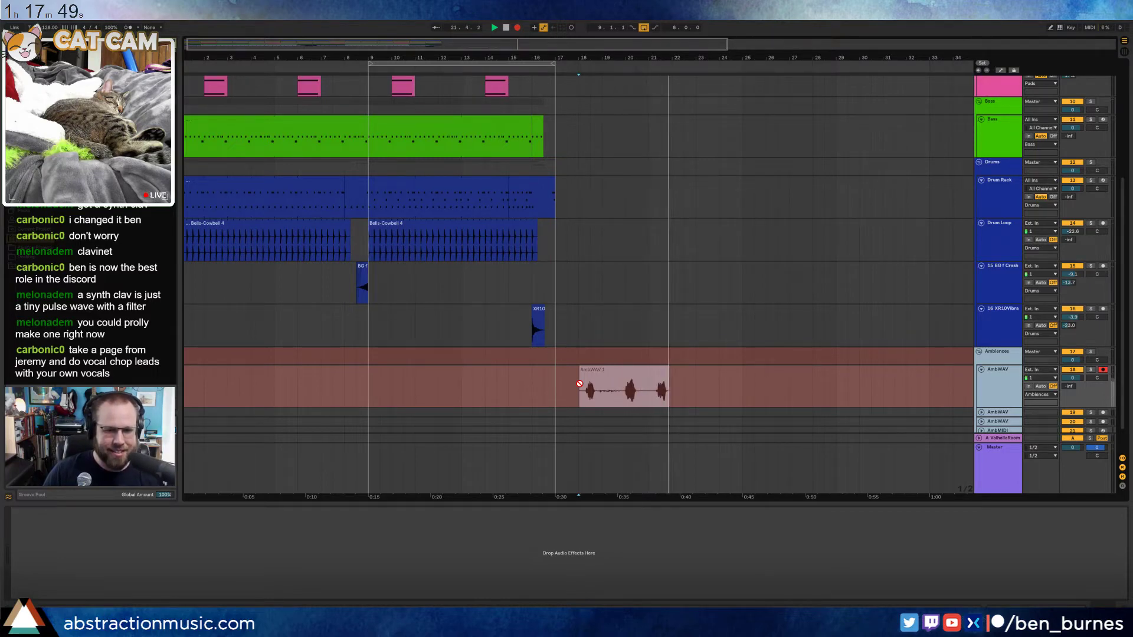
key("space")
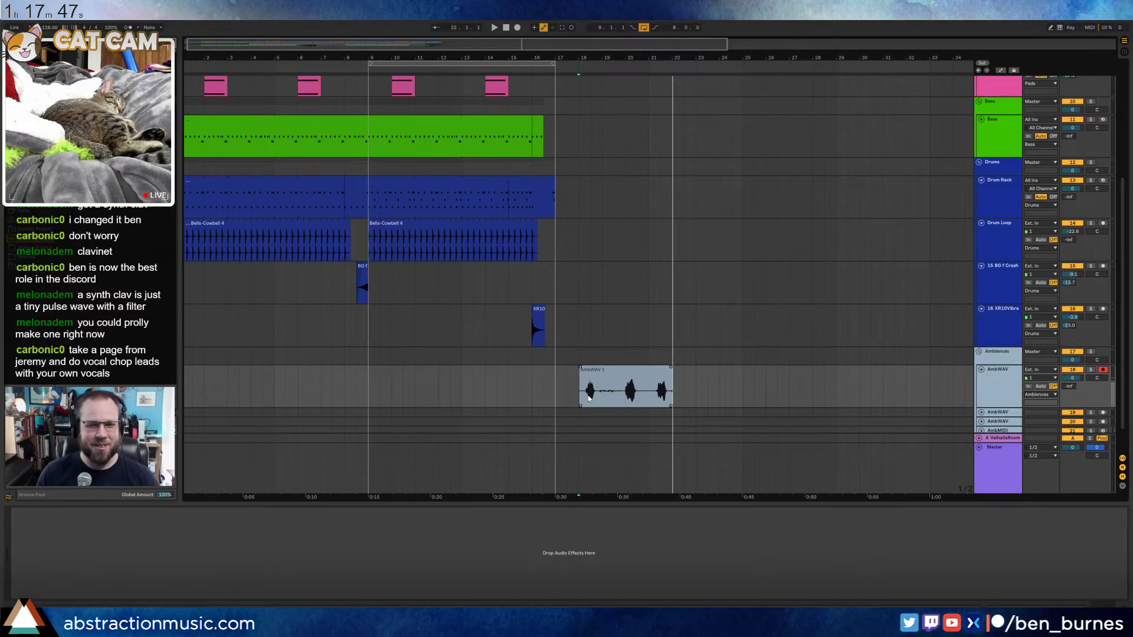
Split the first vocal sound off the recording and move it to the second beat of bar 16
scroll(577, 386, "up", 3)
left_click_drag(573, 373, 585, 392)
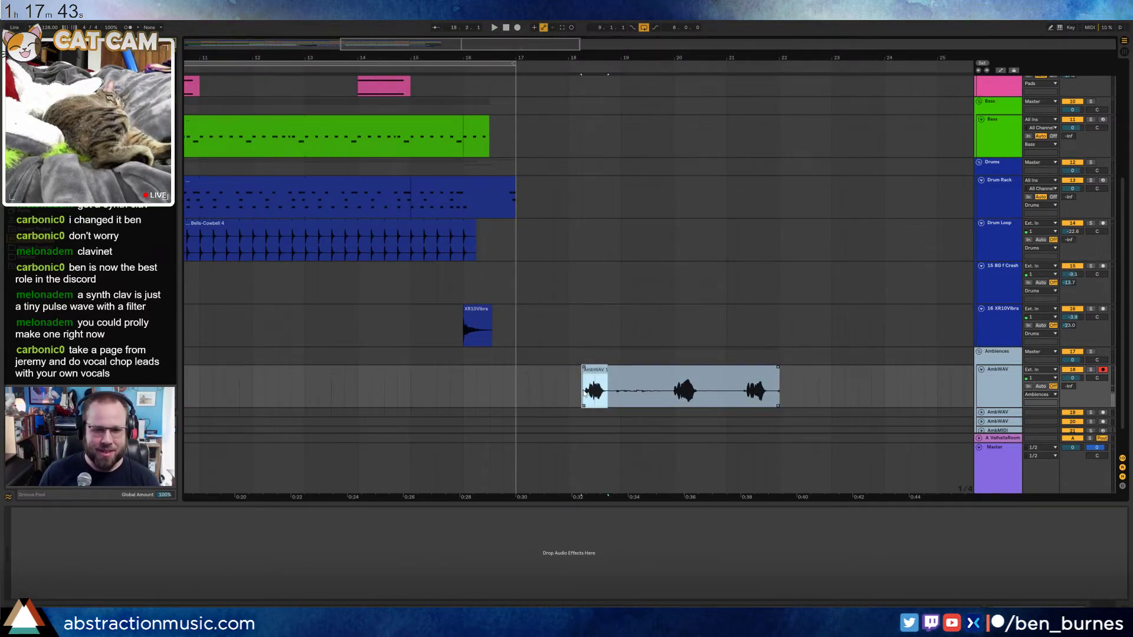
key("ctrl+e")
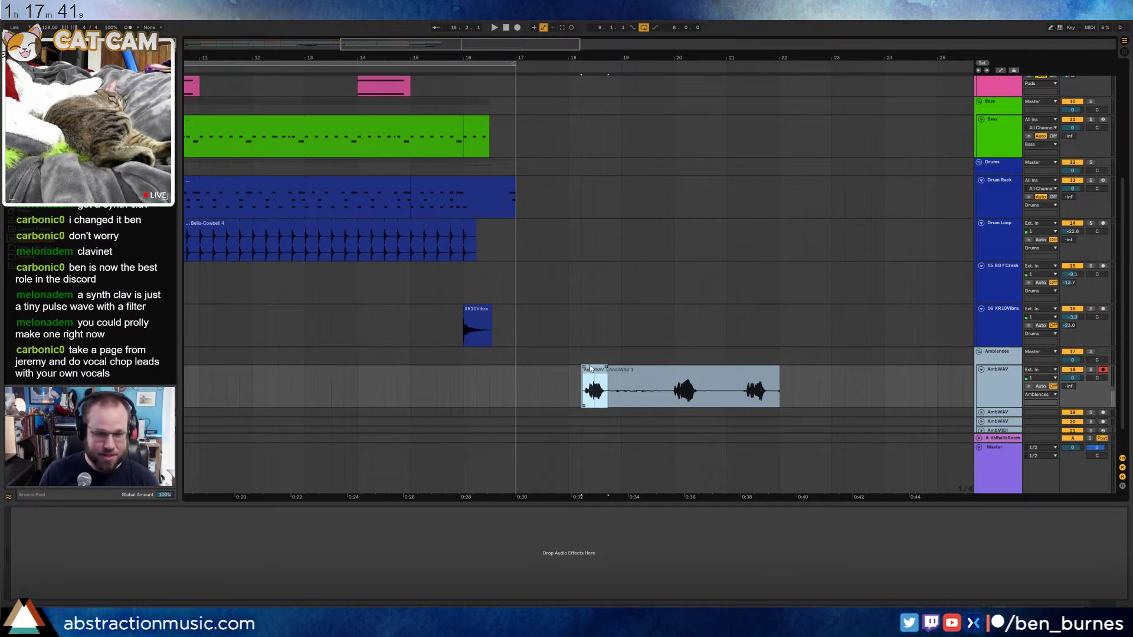
left_click_drag(597, 371, 491, 371)
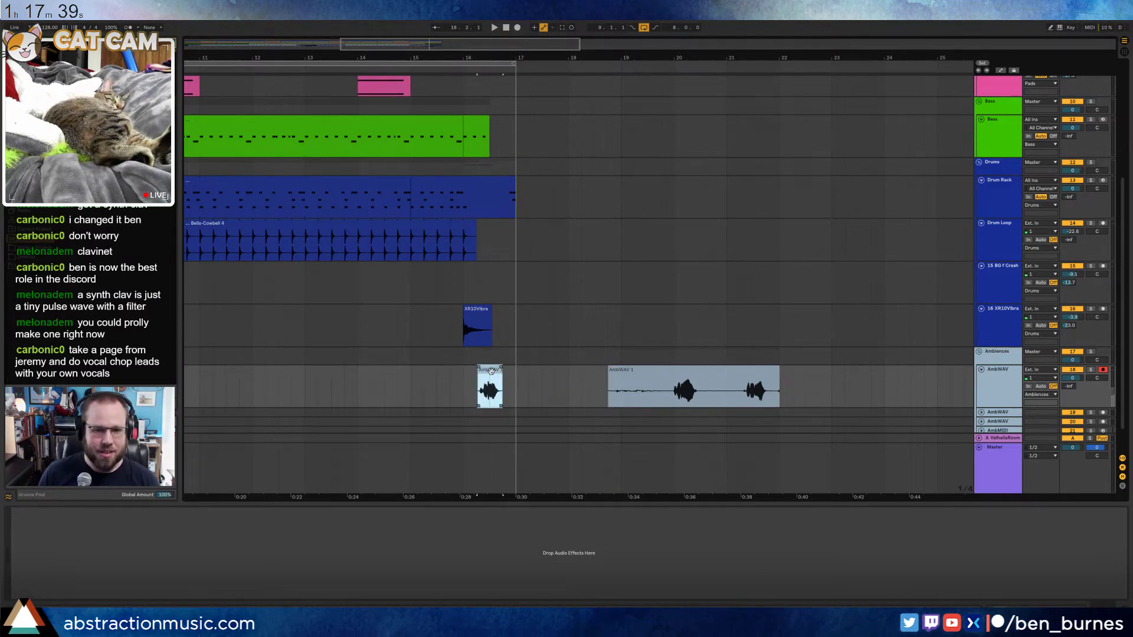
Trim the silence before the vocal sound in its clip and delete the rest of the recording after bar 18
double_click(491, 370)
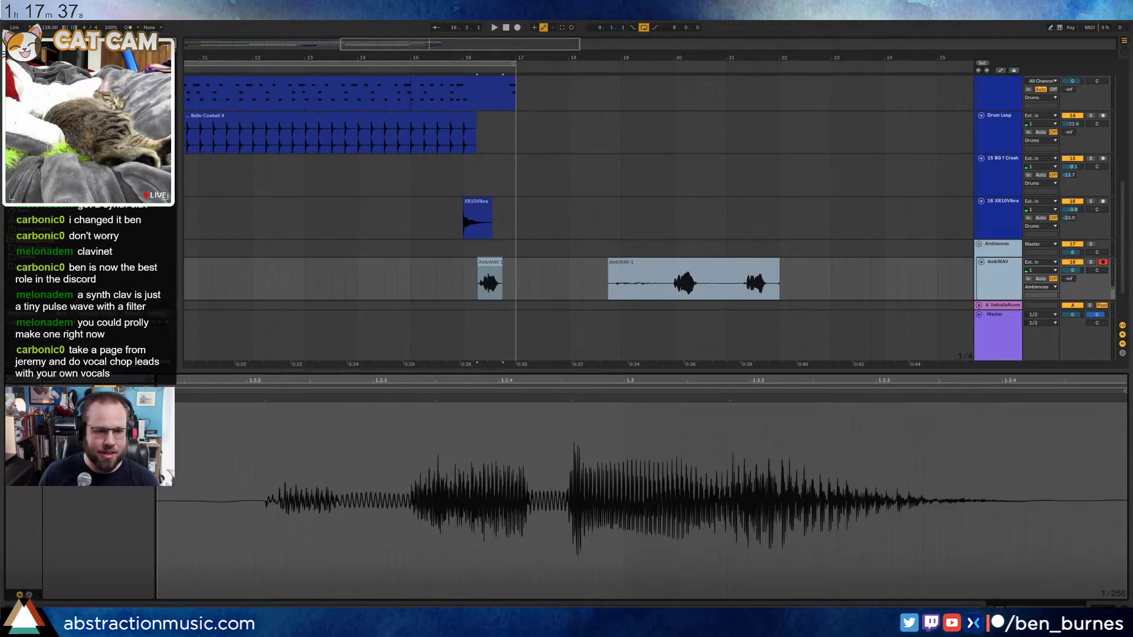
mouse_move(157, 408)
left_mouse_down()
mouse_move(278, 408)
mouse_move(266, 410)
left_mouse_up()
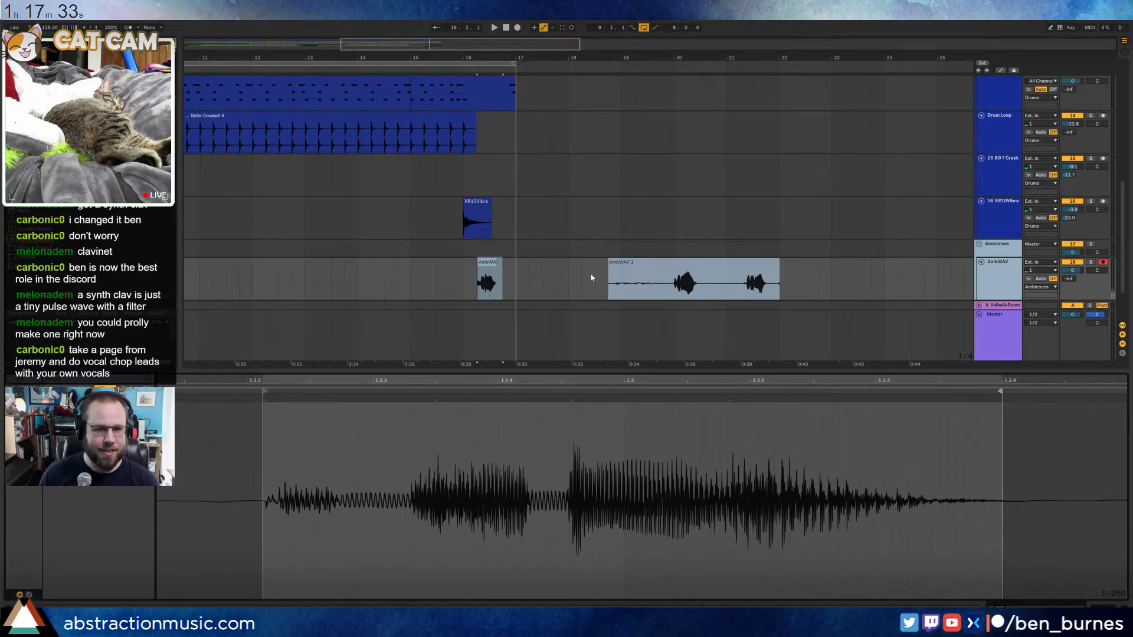
left_click(653, 268)
key("Delete")
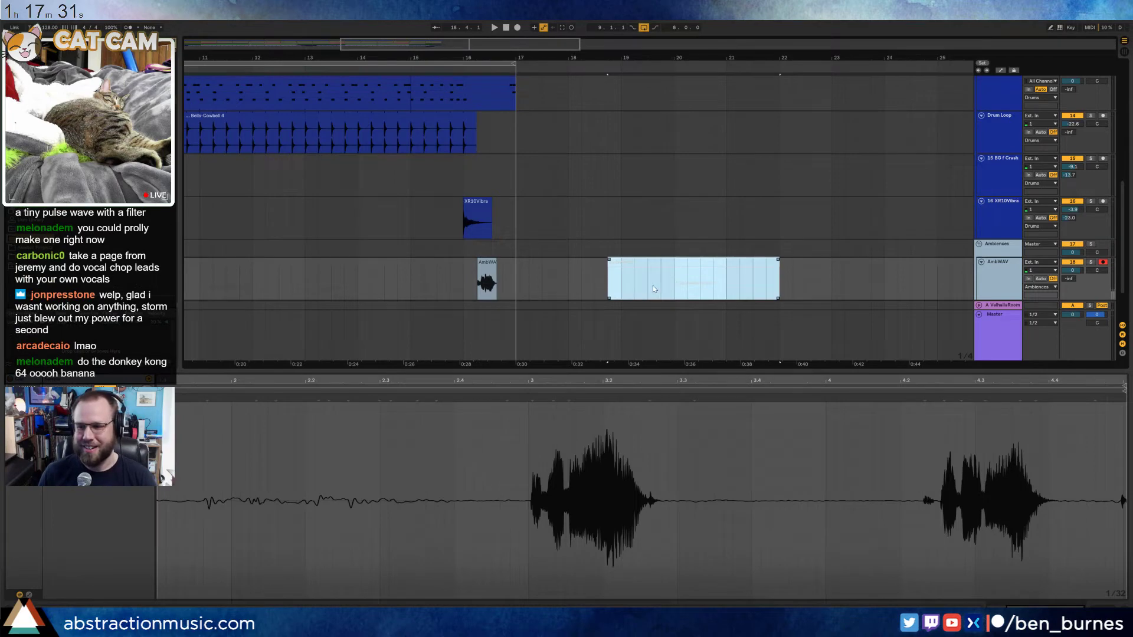
left_click(652, 270)
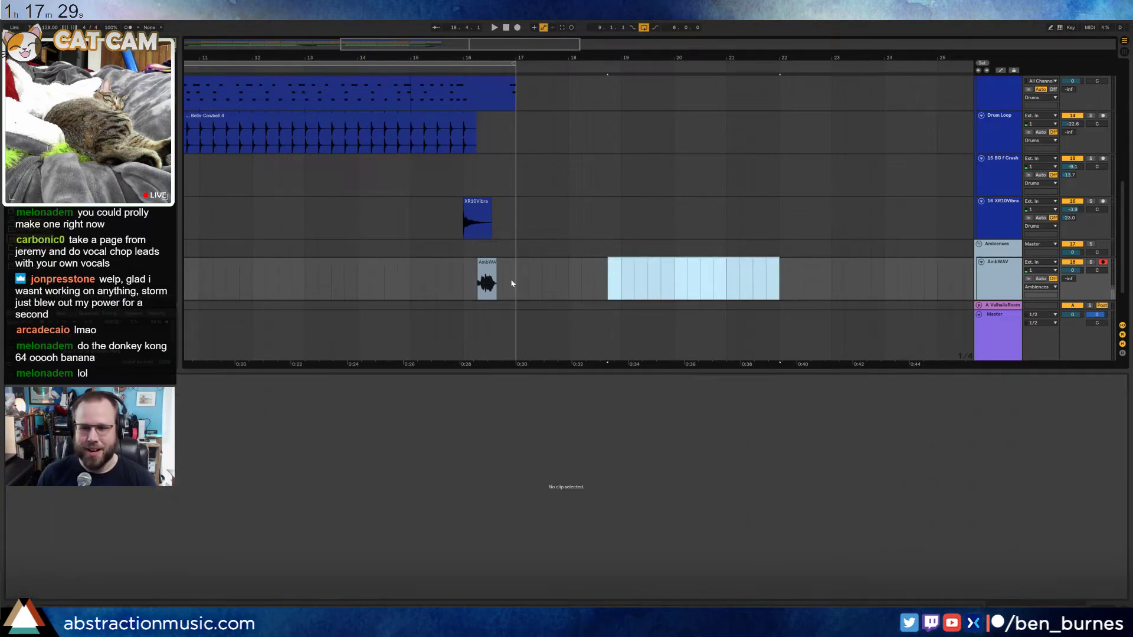
Readjust the vocal clip's start and end points so that it tightly encloses the vocal sound
left_click(487, 263)
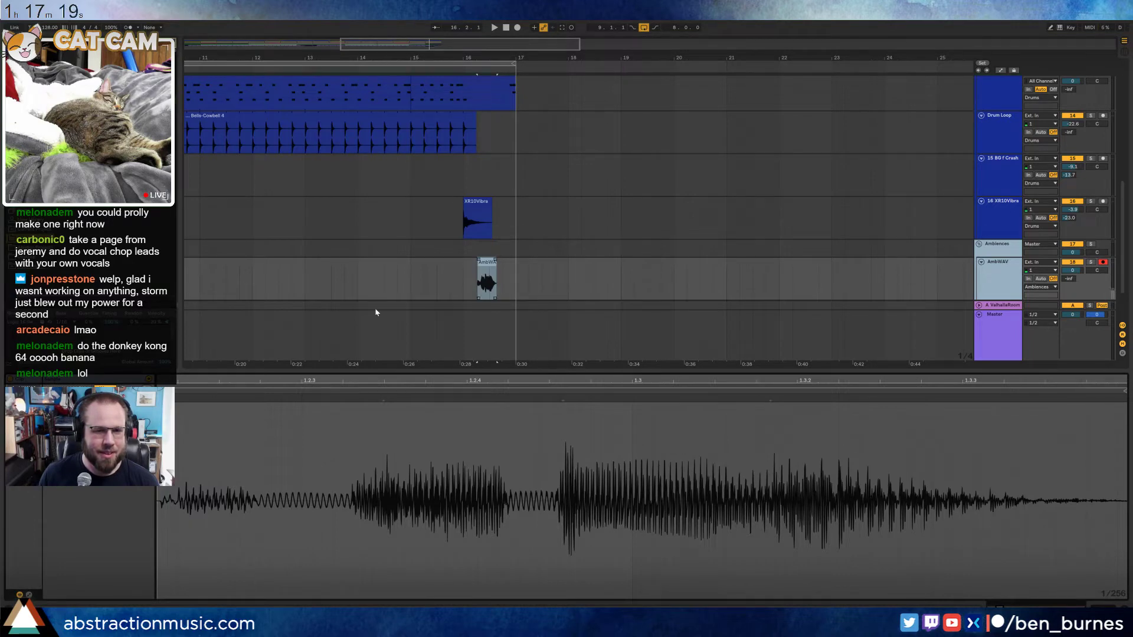
left_click_drag(105, 417, 105, 438)
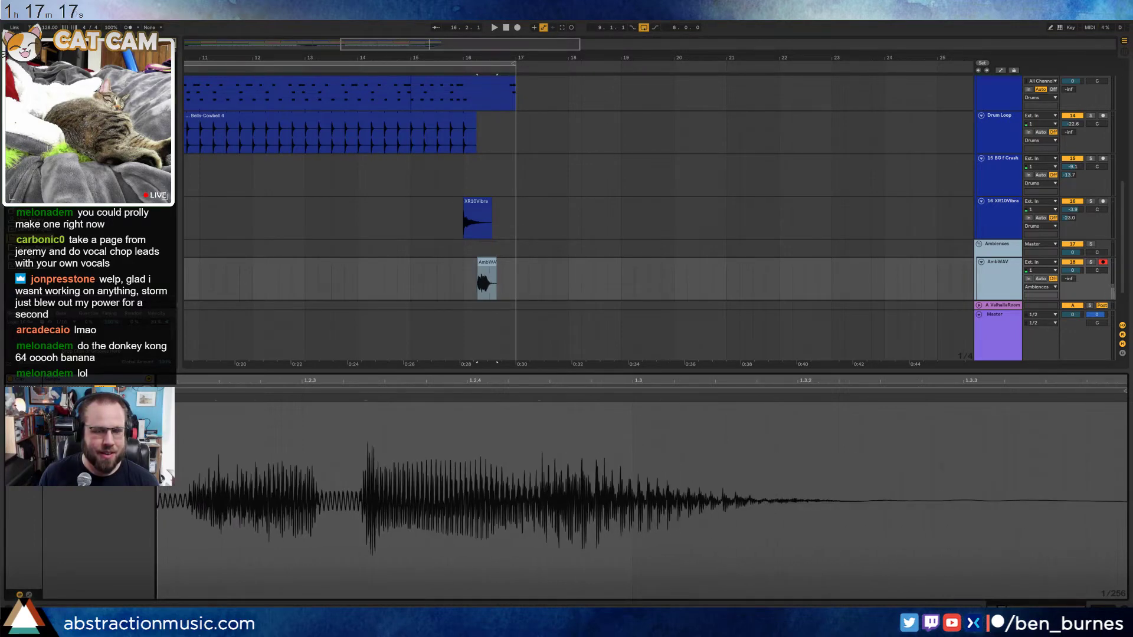
left_click_drag(197, 381, 377, 350)
left_click_drag(367, 392, 336, 392)
left_click_drag(602, 392, 544, 391)
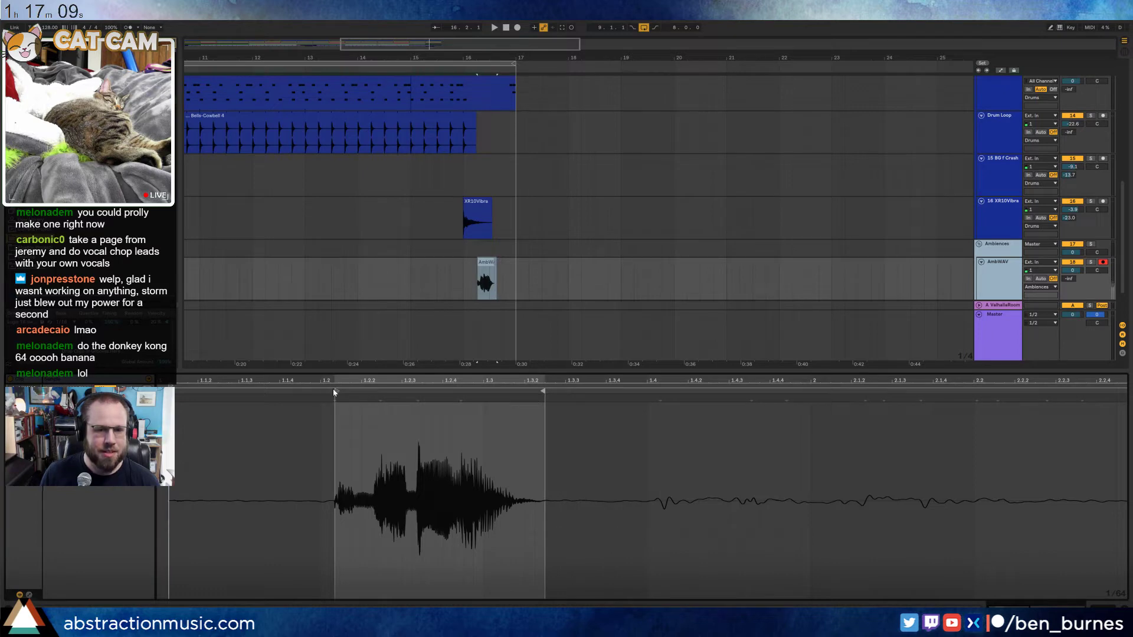
Show the AmbWAV track's devices and put a high-pass Auto Filter on it
left_click(487, 263)
double_click(995, 269)
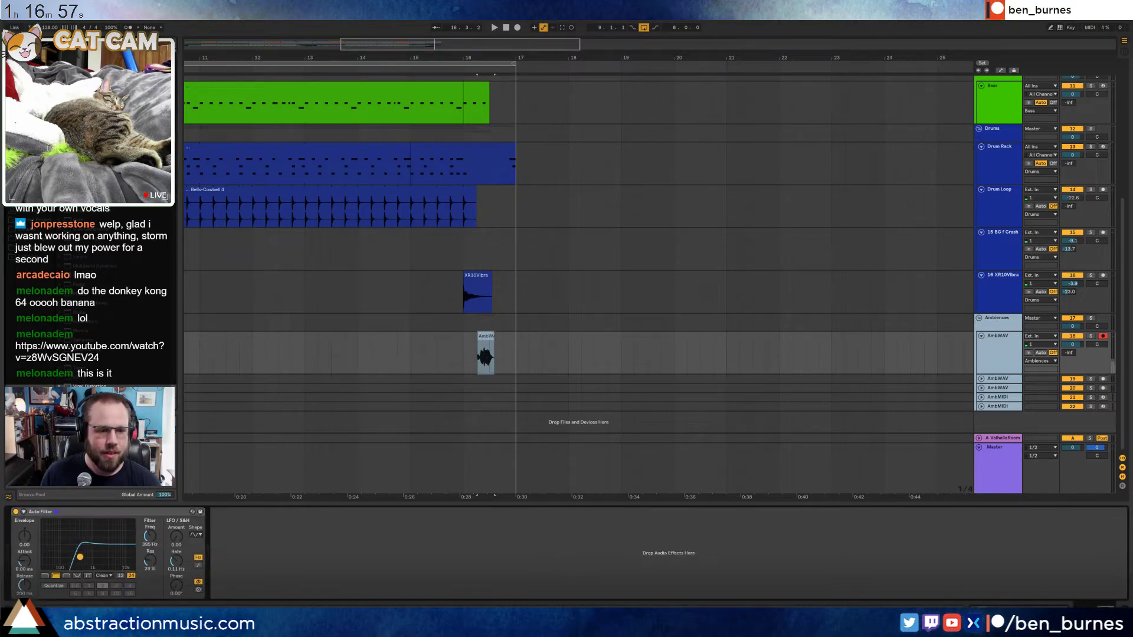
Reopen the vocal clip and play the bar 16 break, continuing playback from the loop start at bar 9
double_click(486, 336)
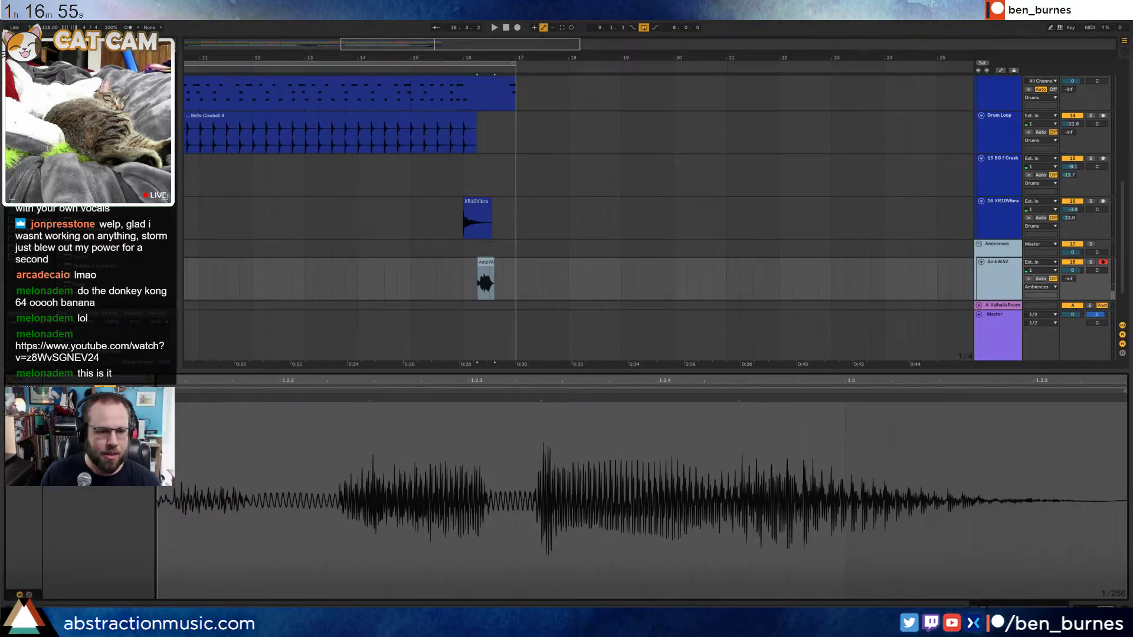
key("space")
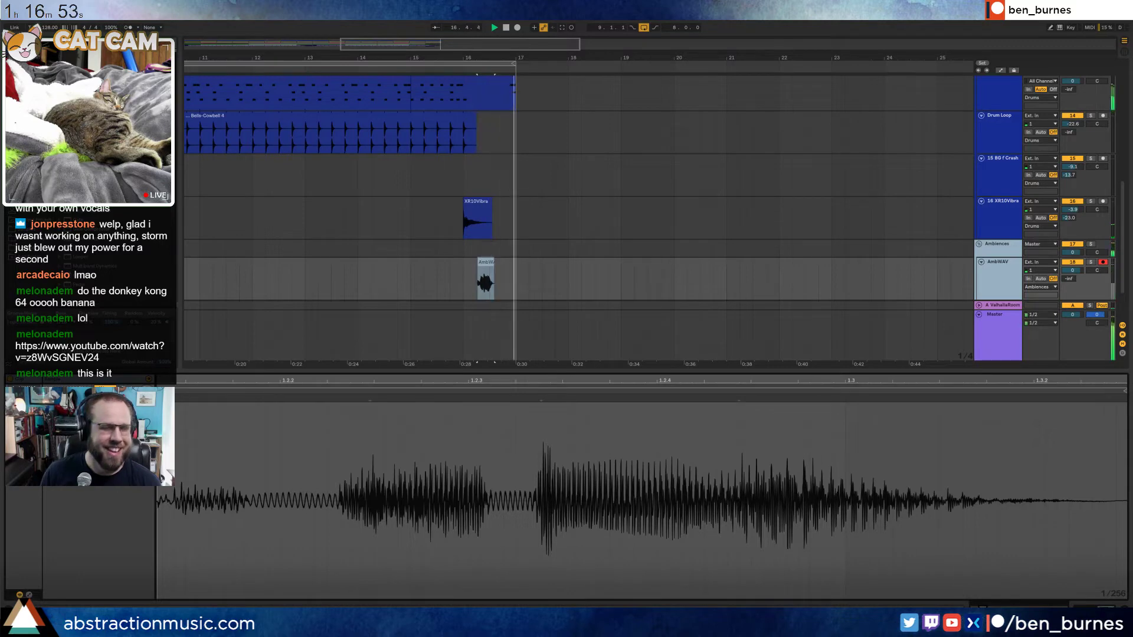
left_click_drag(485, 50, 464, 32)
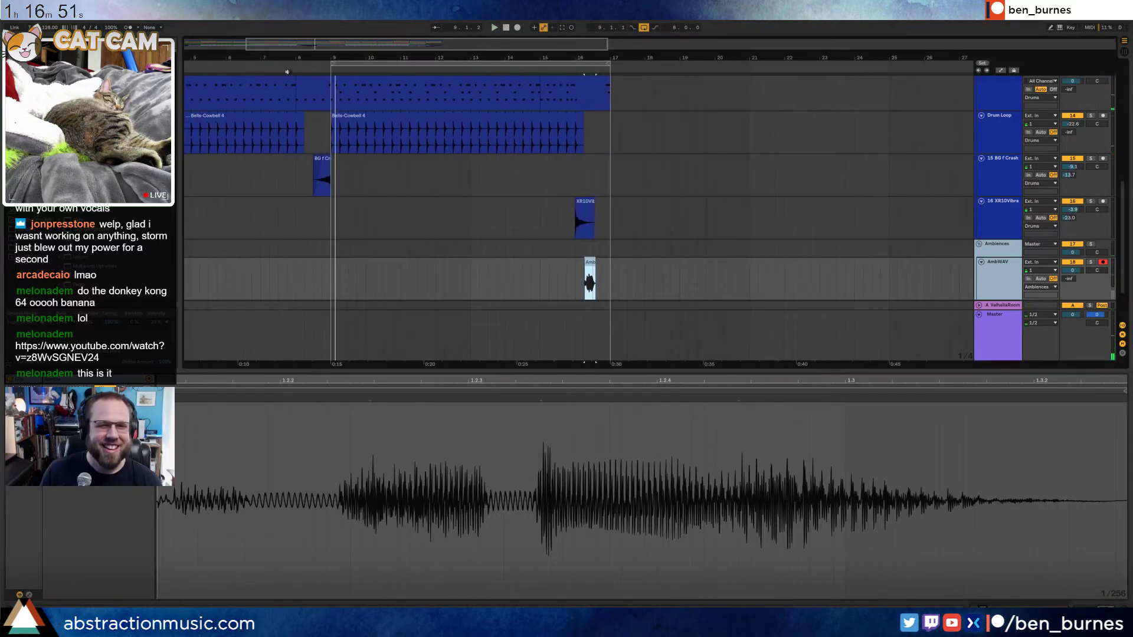
left_click(314, 70)
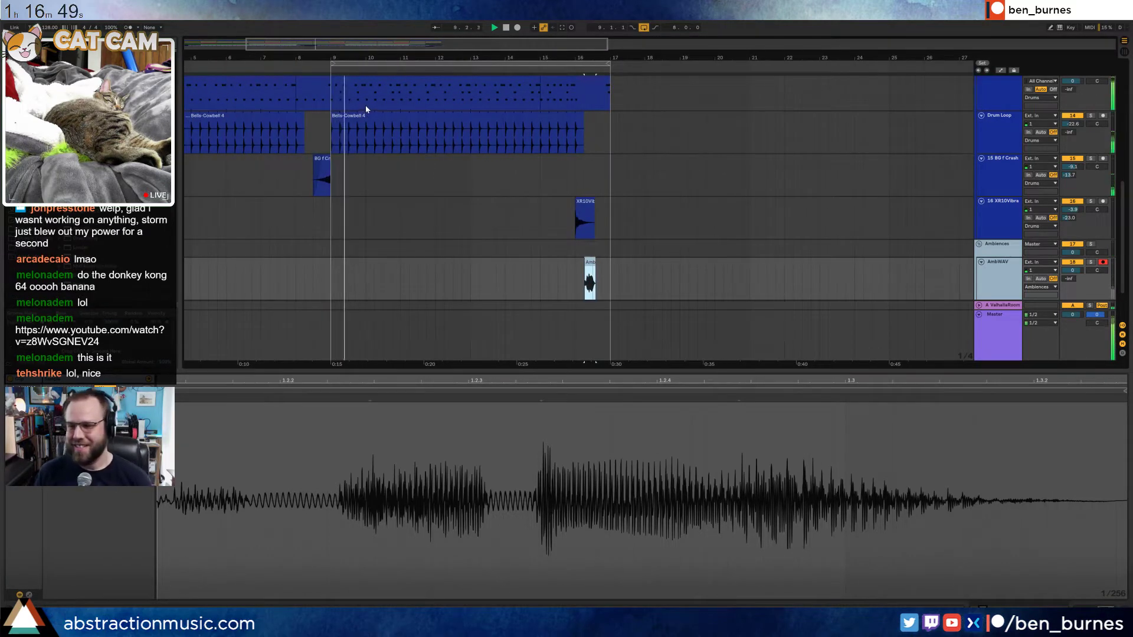
Raise the AmbWAV track's Auto Filter frequency to about 588 Hz during playback, checking both clip and devices
key("shift+Tab")
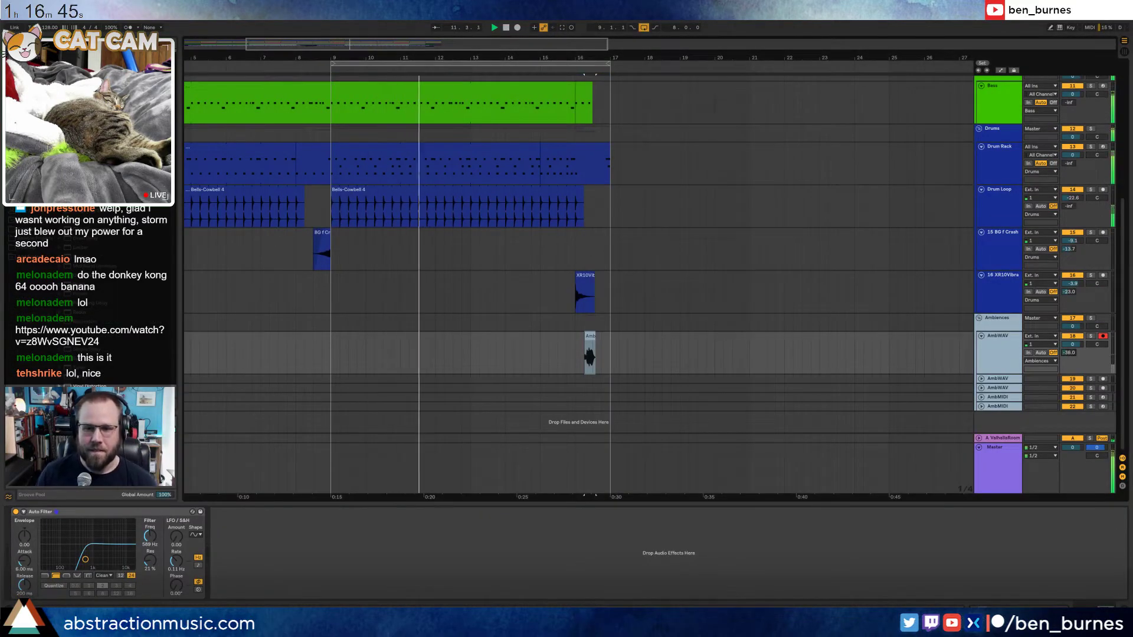
key("shift+Tab")
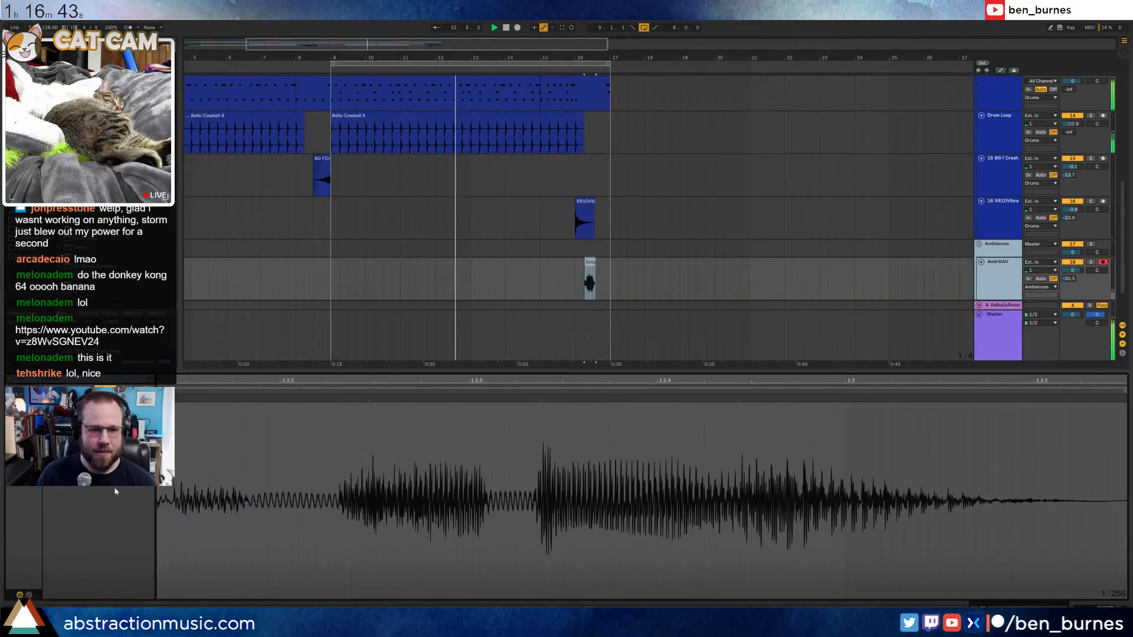
key("shift+Tab")
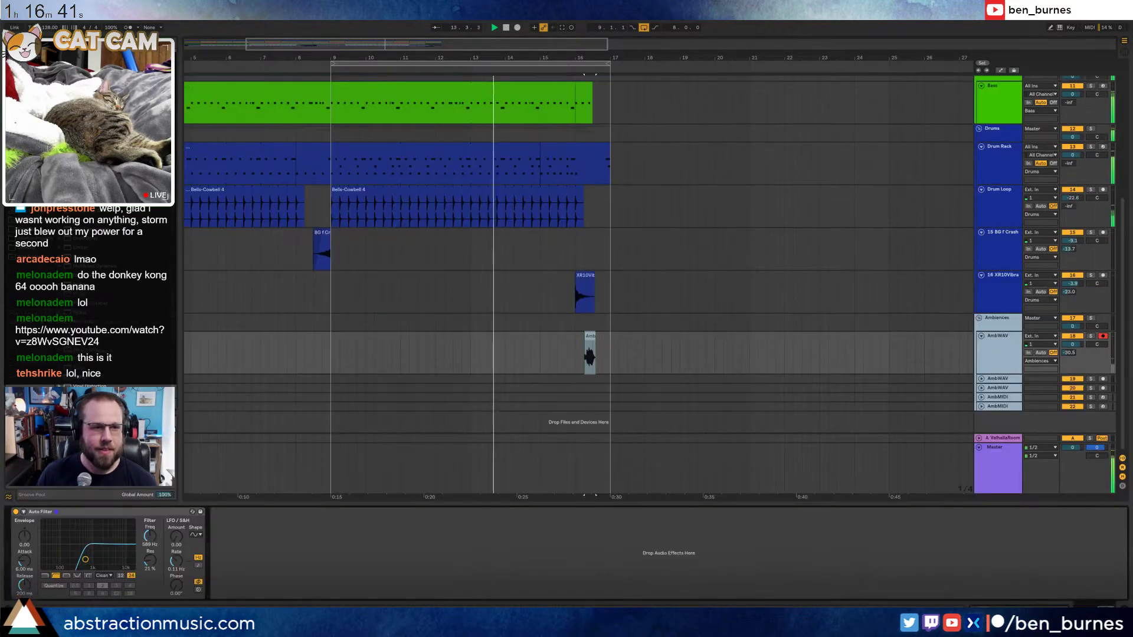
Add a Chorus after the AmbWAV track's Auto Filter, with feedback about 32% and dry/wet about 45%, checking it during playback
left_click_drag(208, 552, 212, 551)
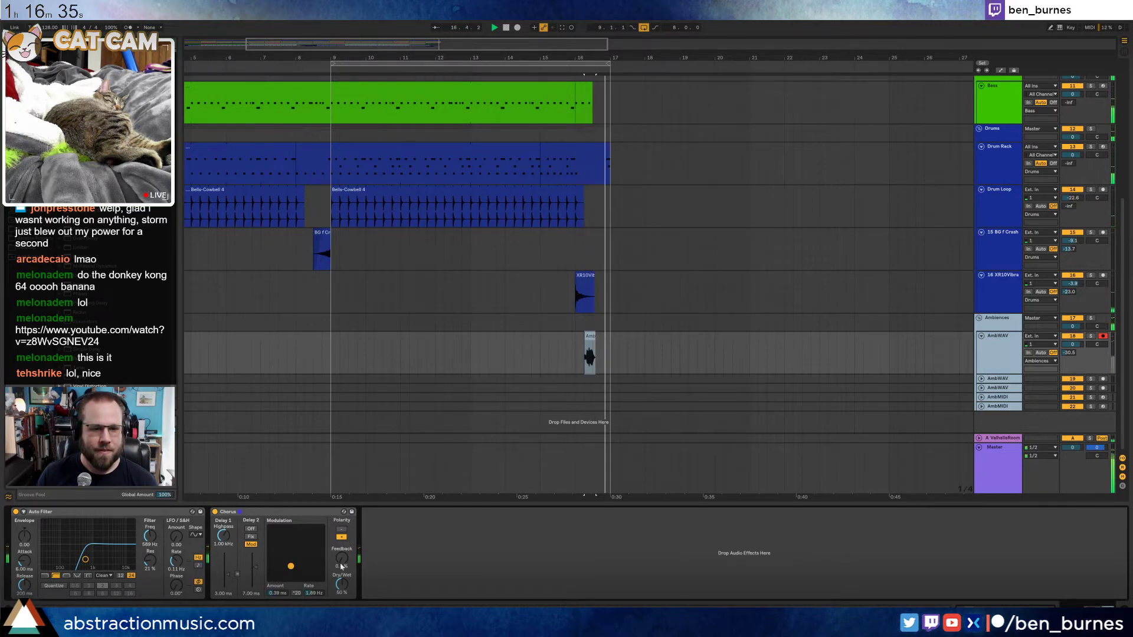
left_click_drag(341, 559, 342, 533)
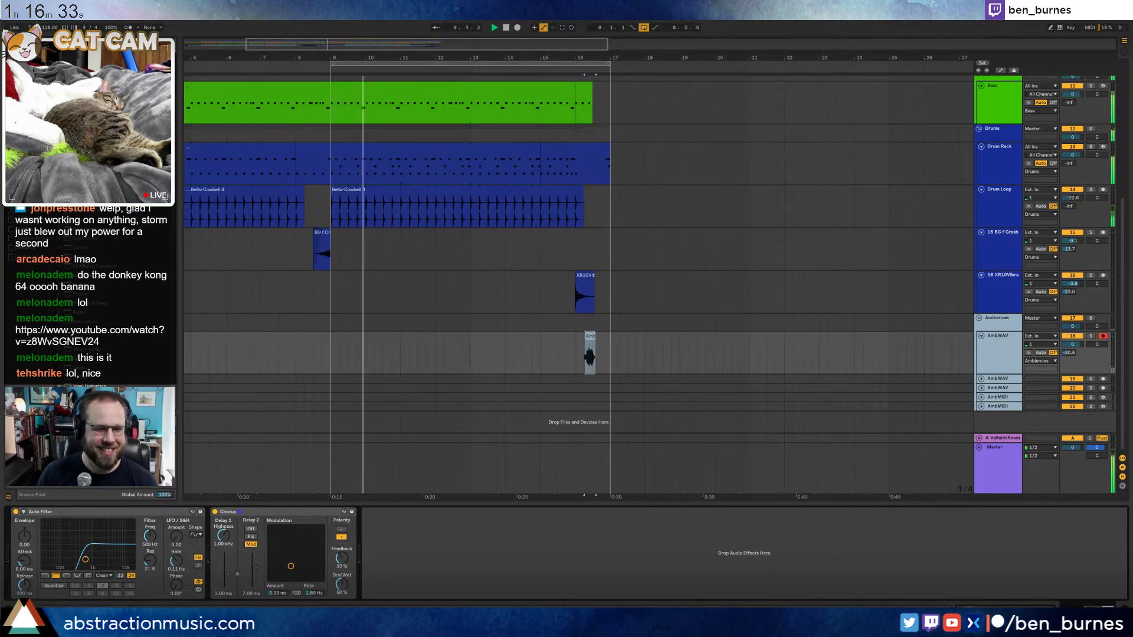
left_click_drag(344, 585, 343, 587)
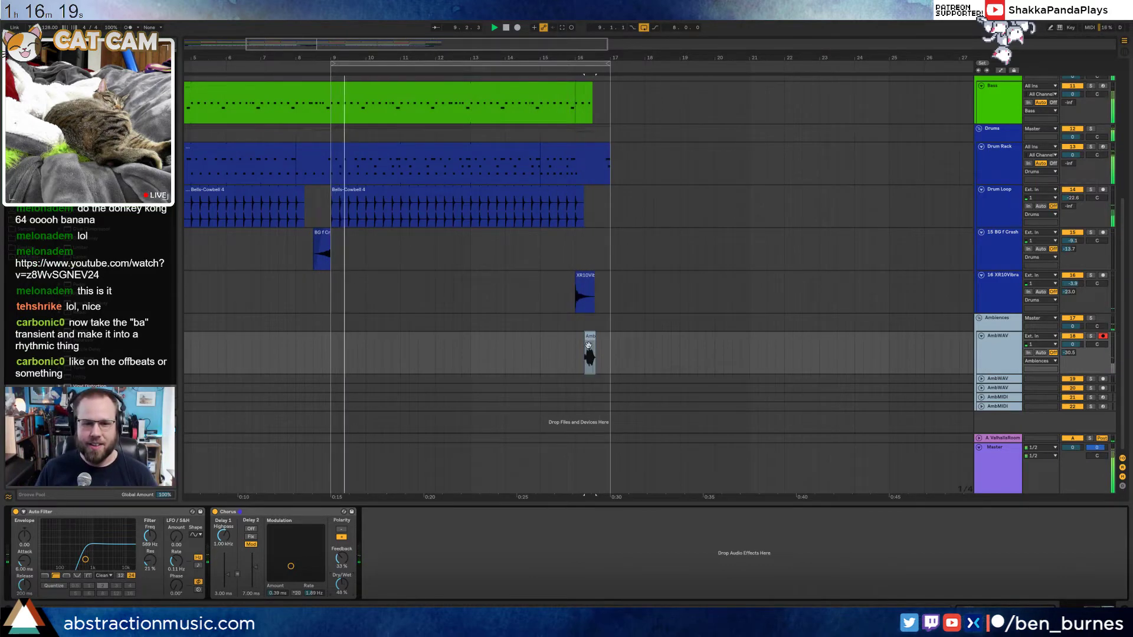
key("space")
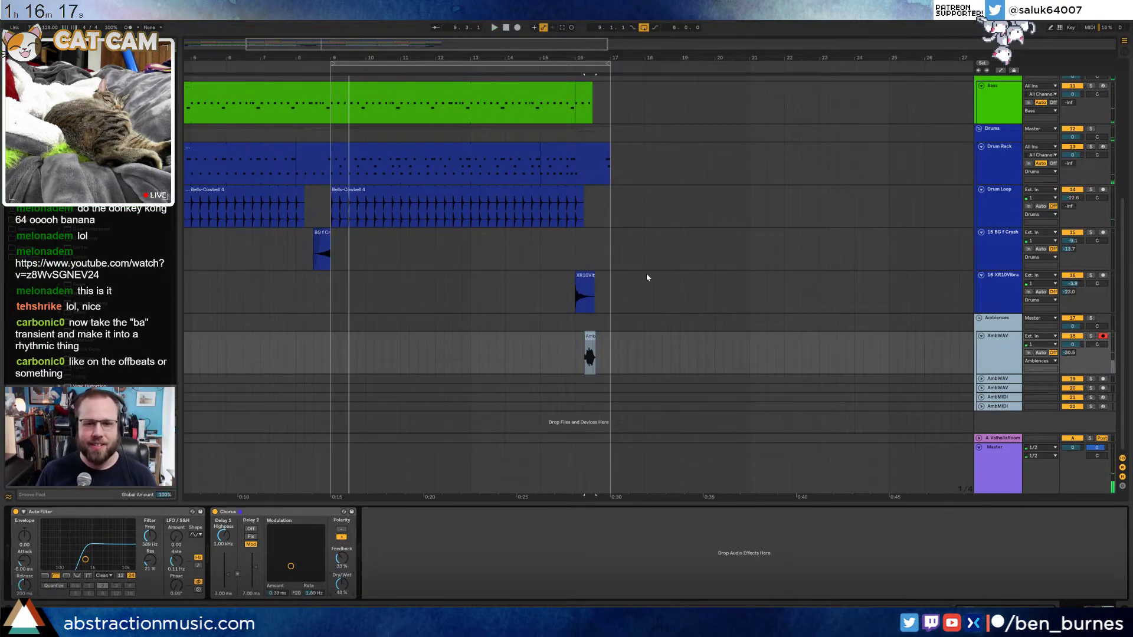
Copy the Drum Rack's bar 15 pattern to bar 17, just past the end of the section, and play it
scroll(442, 215, "right", 5)
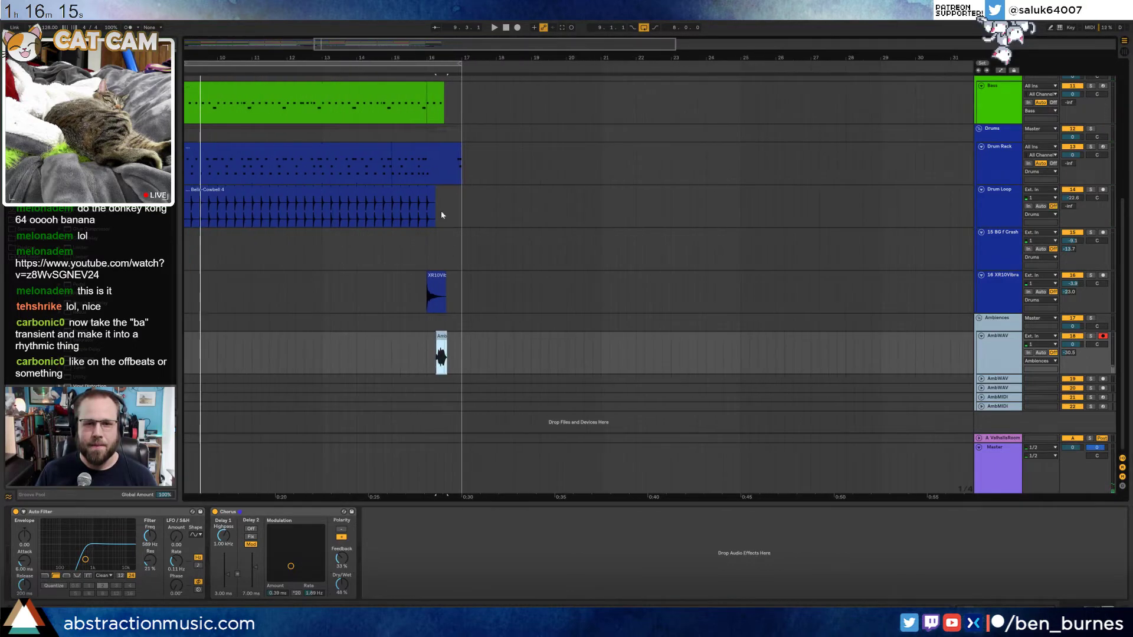
scroll(507, 363, "up", 4)
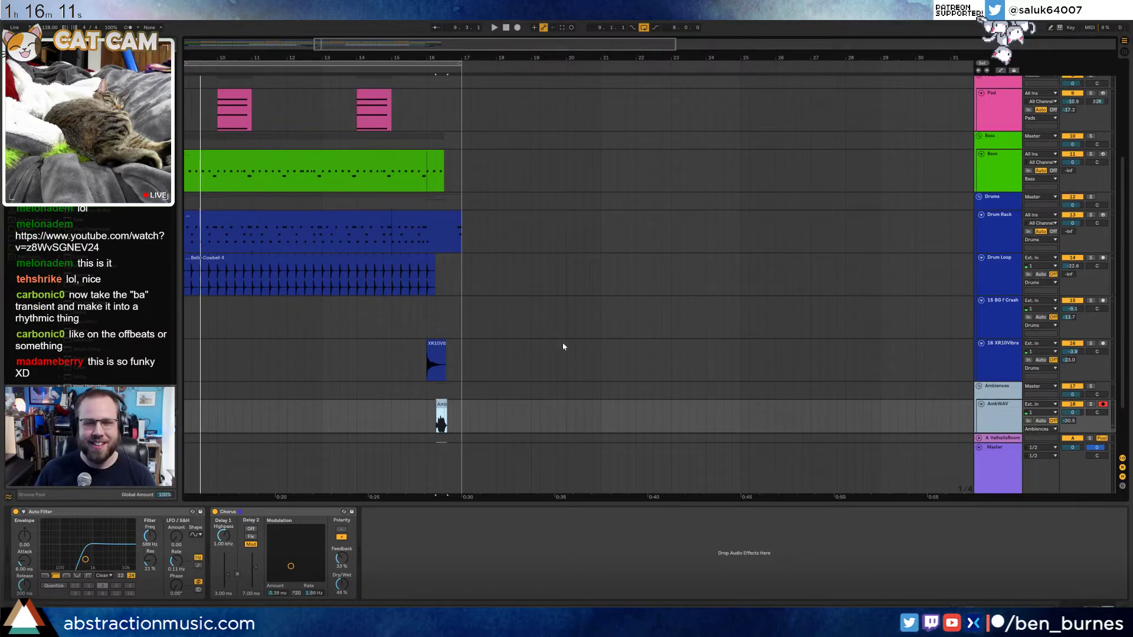
left_click(413, 223)
left_click_drag(426, 242, 392, 242)
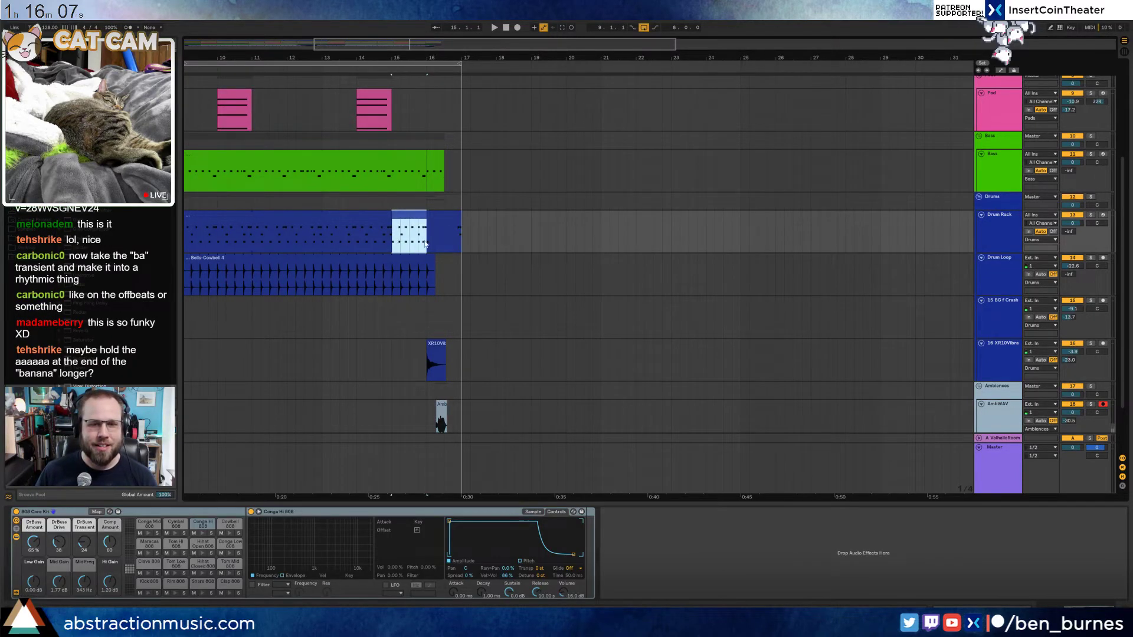
key("ctrl+d")
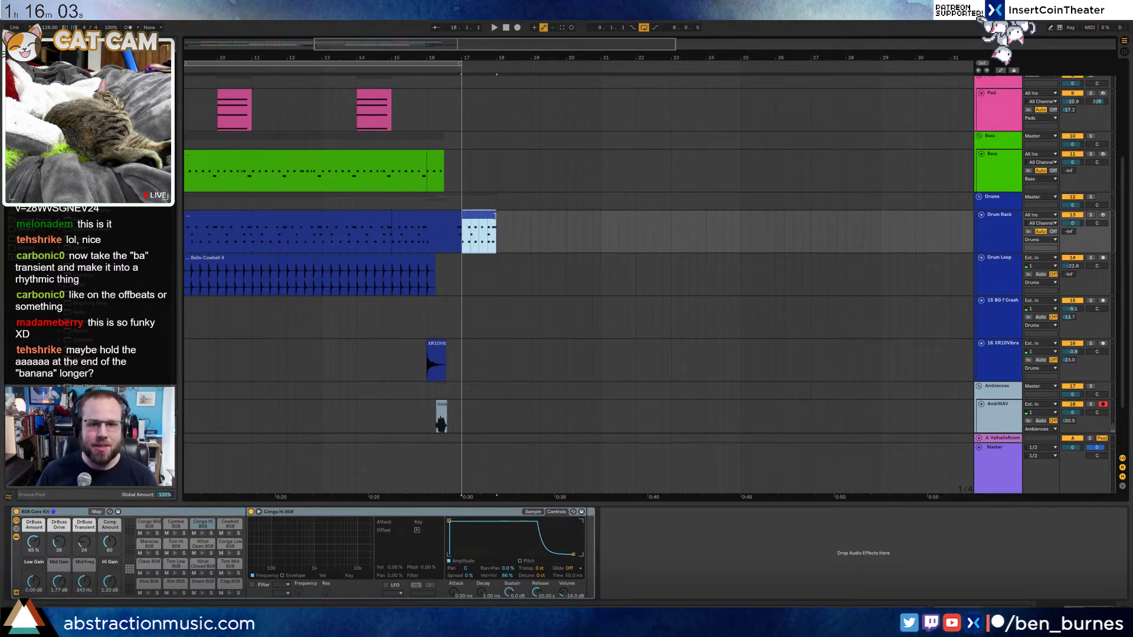
key("space")
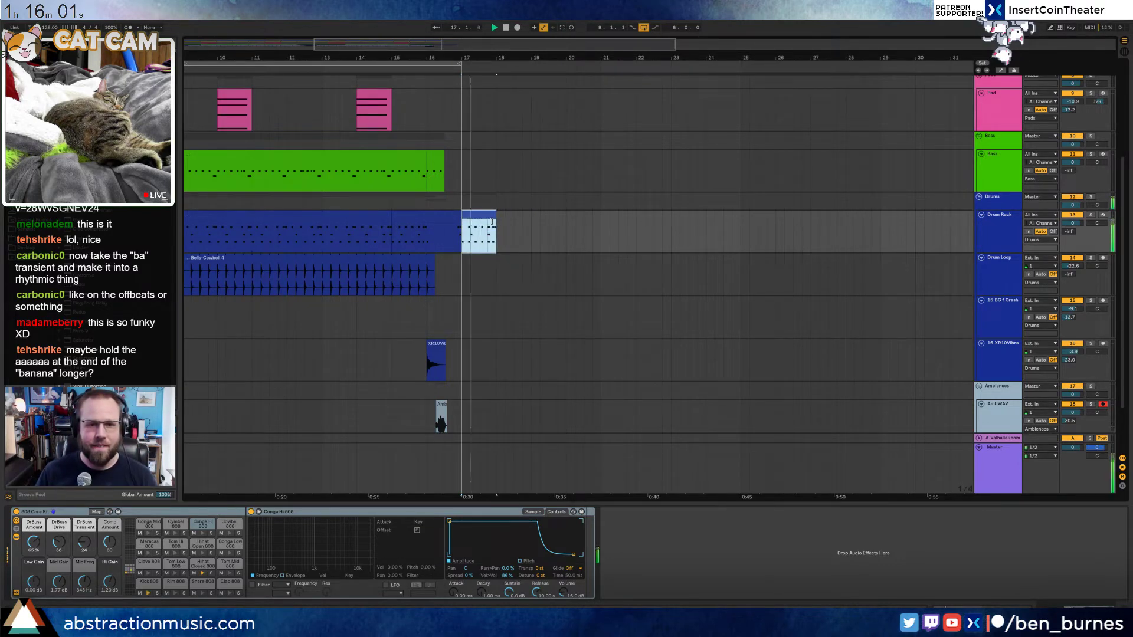
key("space")
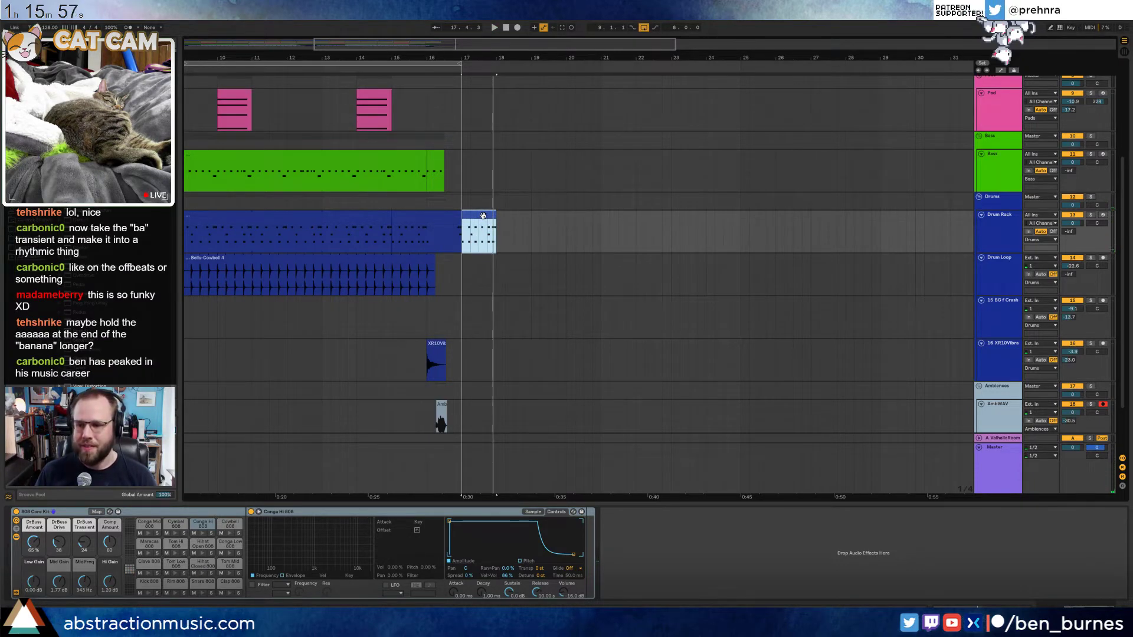
Copy the short opening syllable of the AmbWAV vocal clip and paste it at bar 17 on the same track
scroll(506, 265, "down", 1)
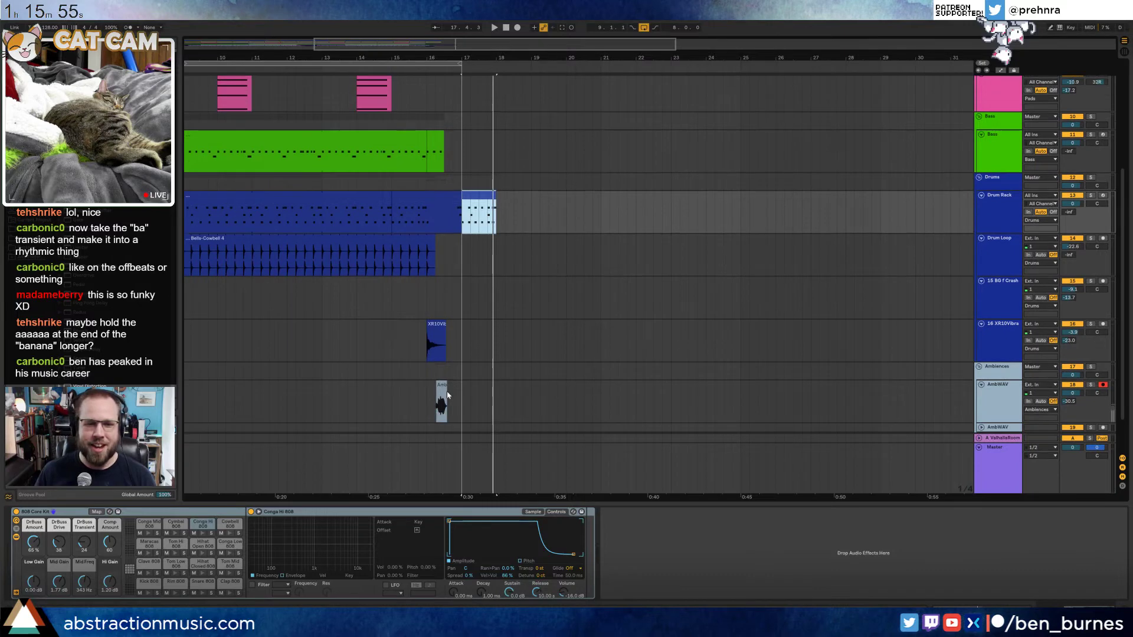
scroll(440, 408, "up", 5)
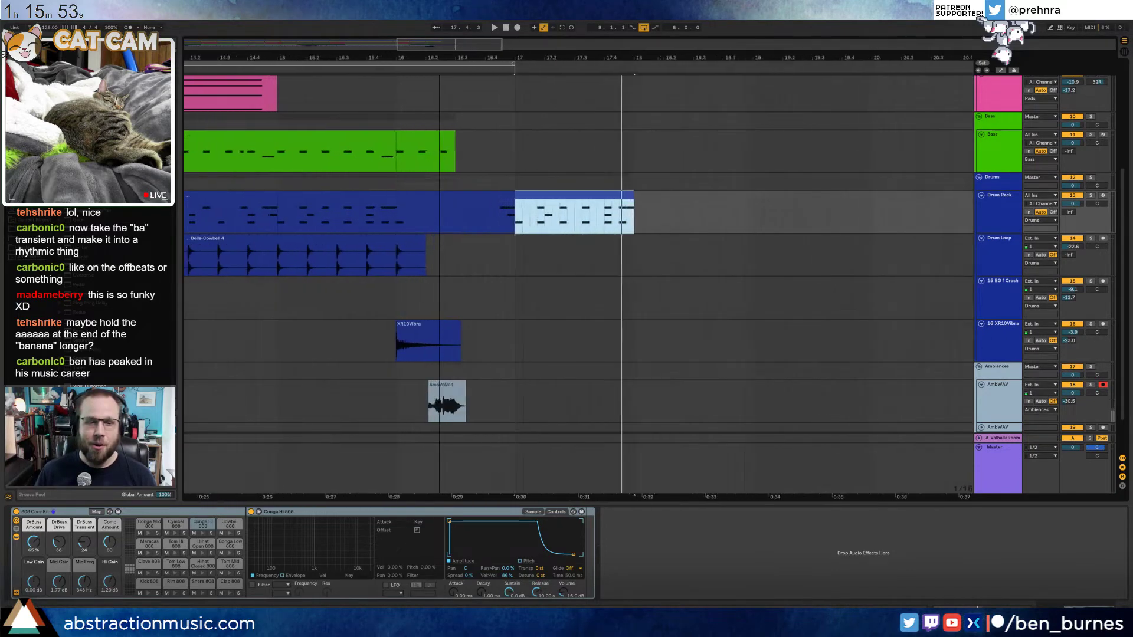
left_click(432, 410)
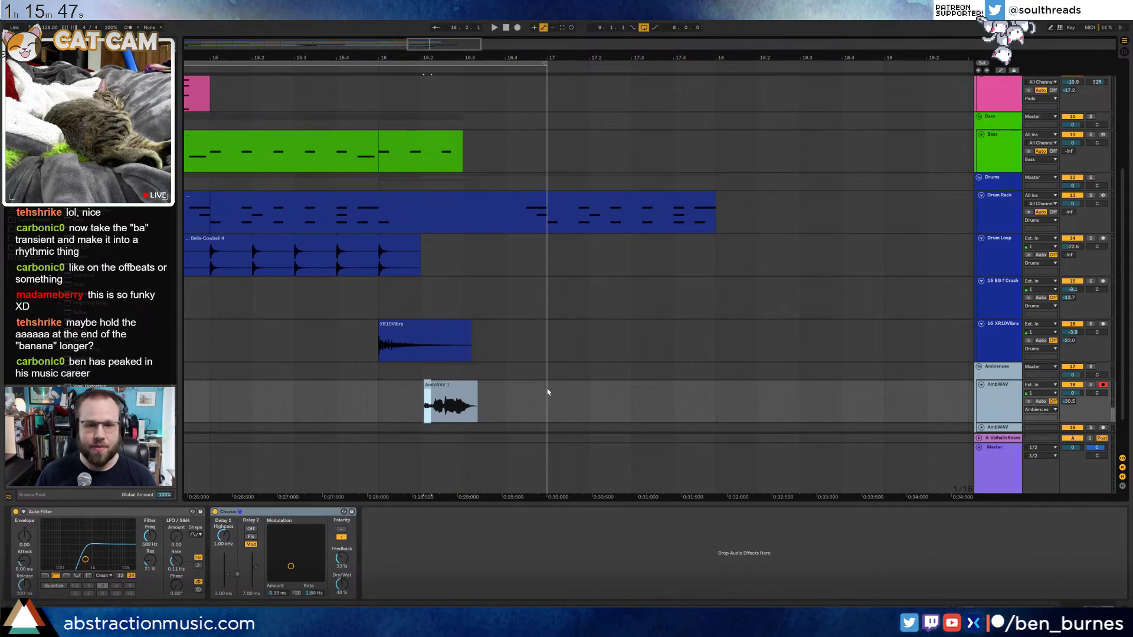
left_click(547, 393)
key("ctrl+v")
scroll(580, 394, "up", 2)
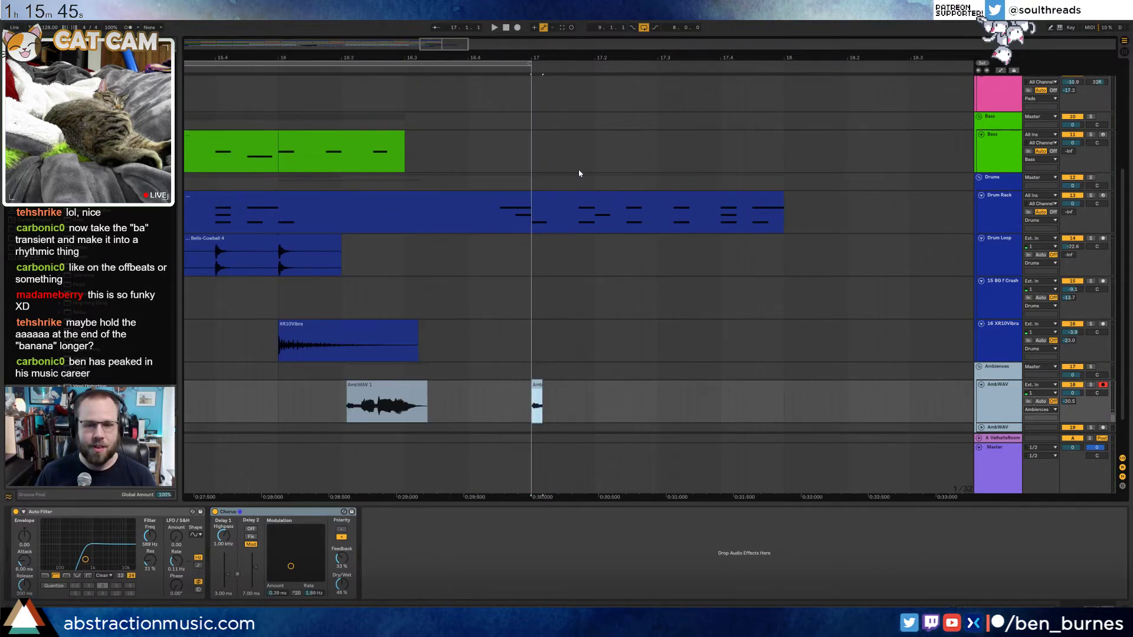
Load the copied vocal slice from bar 17 onto the Drum Rack's empty E2 pad
left_click(579, 195)
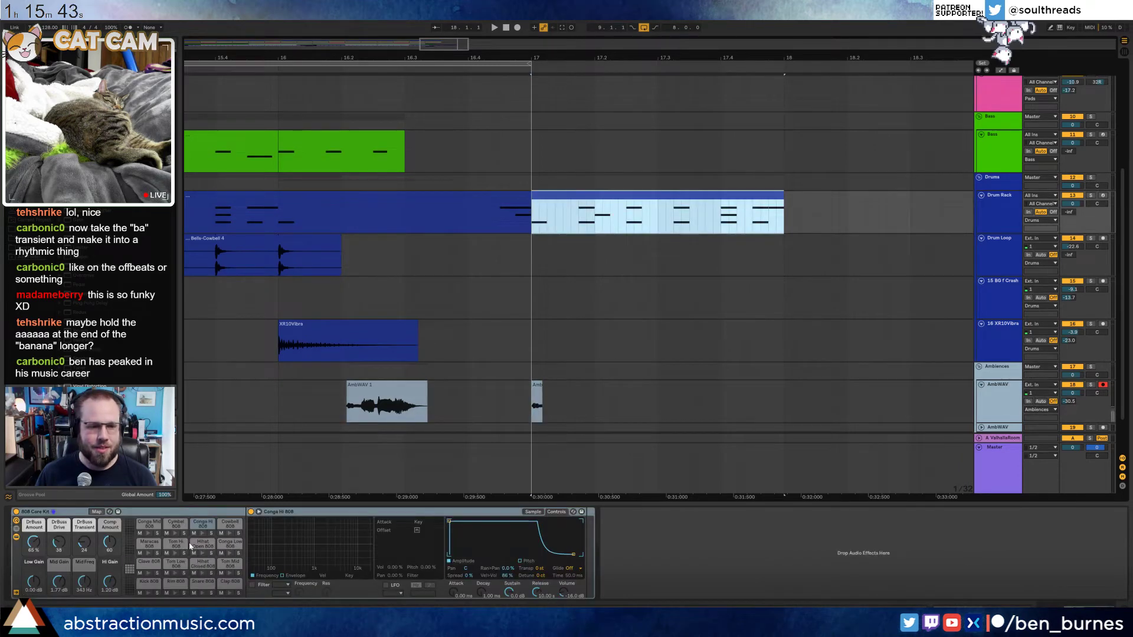
left_click(130, 568)
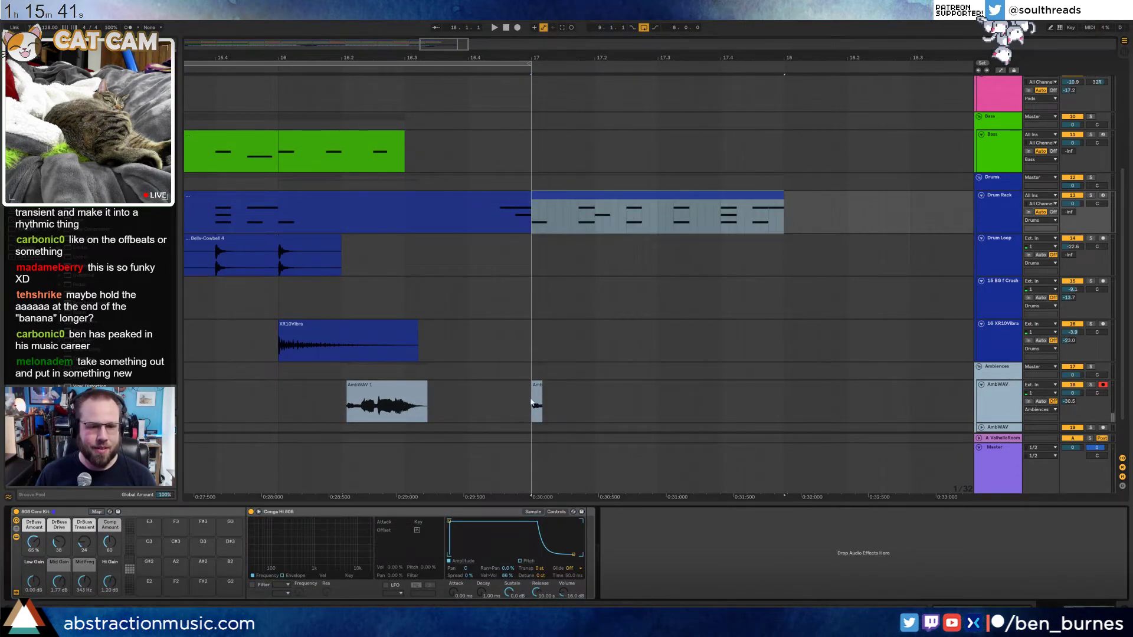
left_click(532, 390)
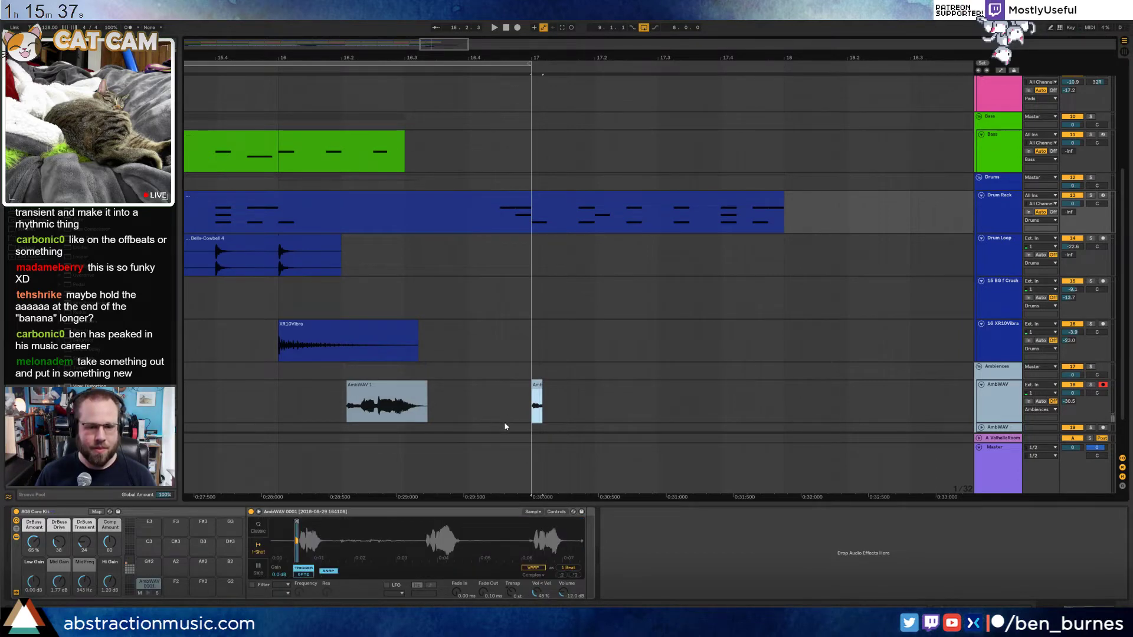
Open the bar 17 drum clip's notes and add a sixteenth note for the vocal pad at 1.1.2
double_click(608, 195)
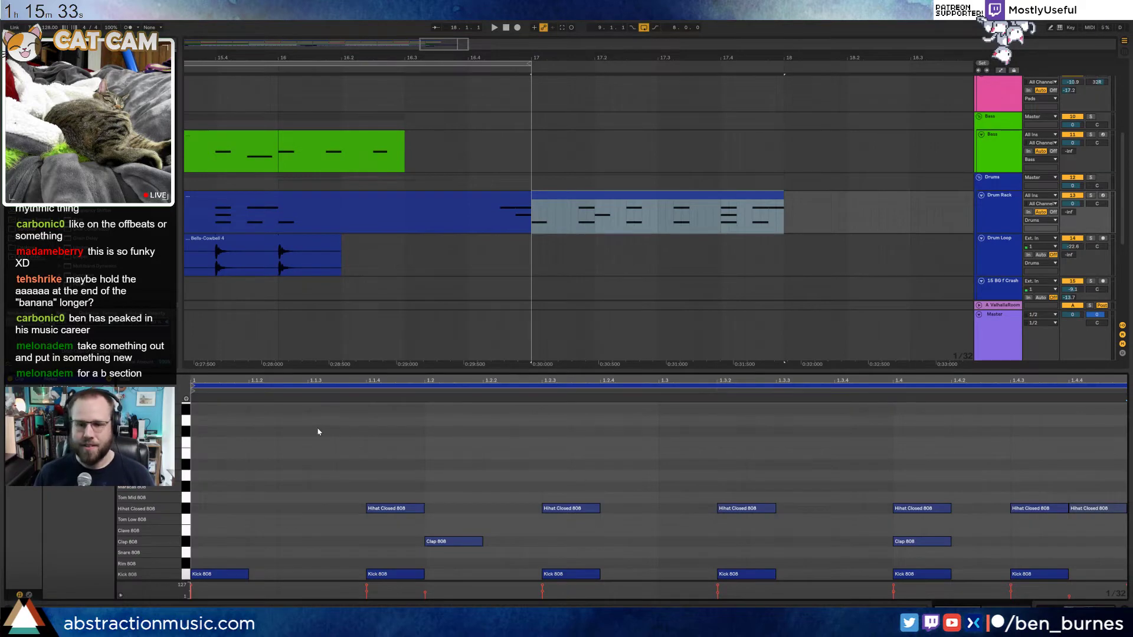
left_click_drag(155, 449, 148, 449)
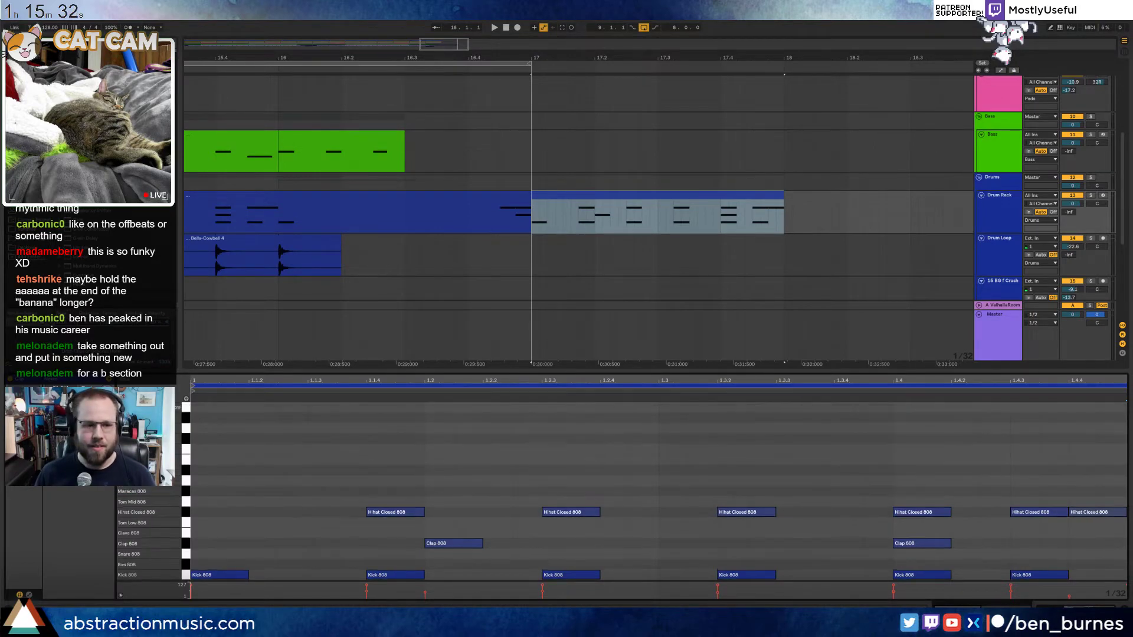
double_click(261, 413)
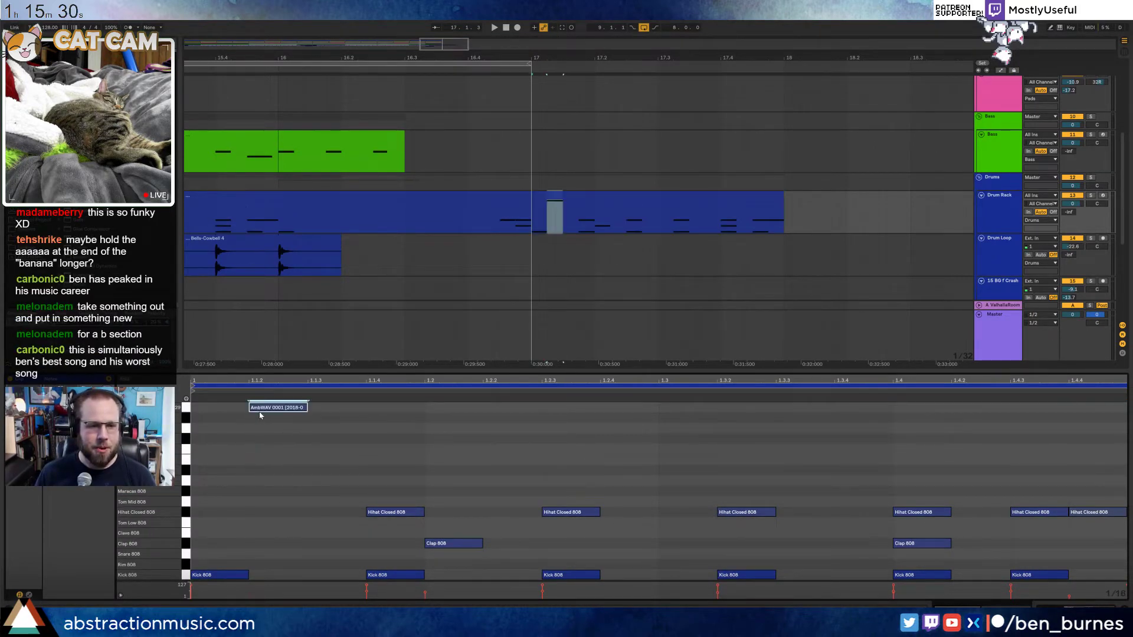
Add a second vocal note at 1.1.4, repeat the pair across the whole bar and play the pattern
double_click(379, 409)
left_click_drag(202, 412, 382, 415)
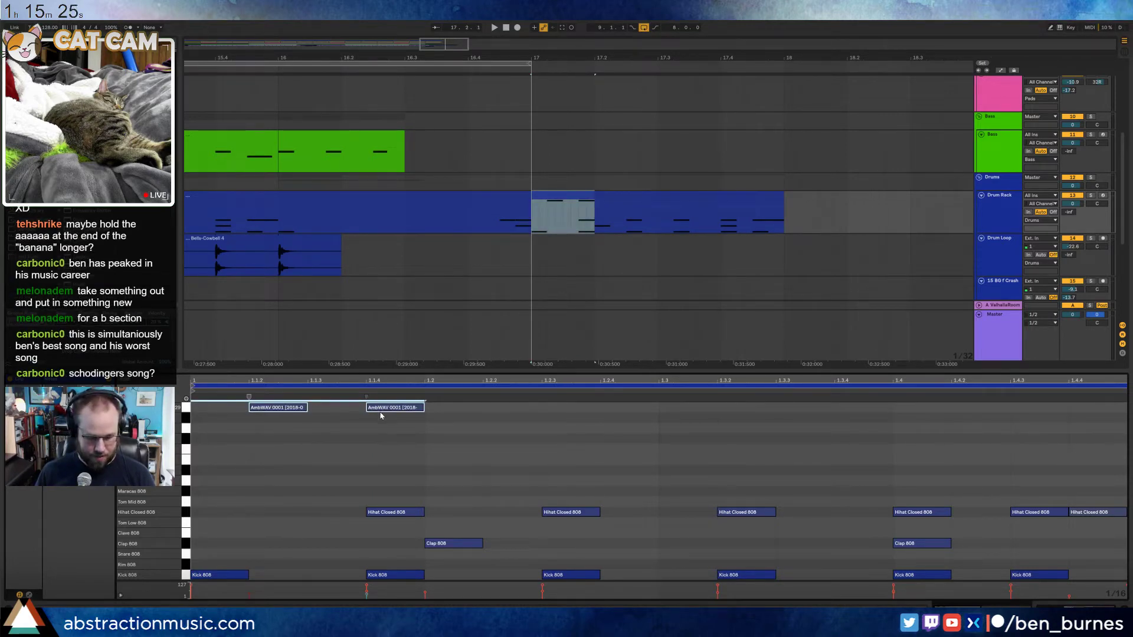
key("ctrl+d")
key("ctrl+d")
key("ctrl+d")
key("space")
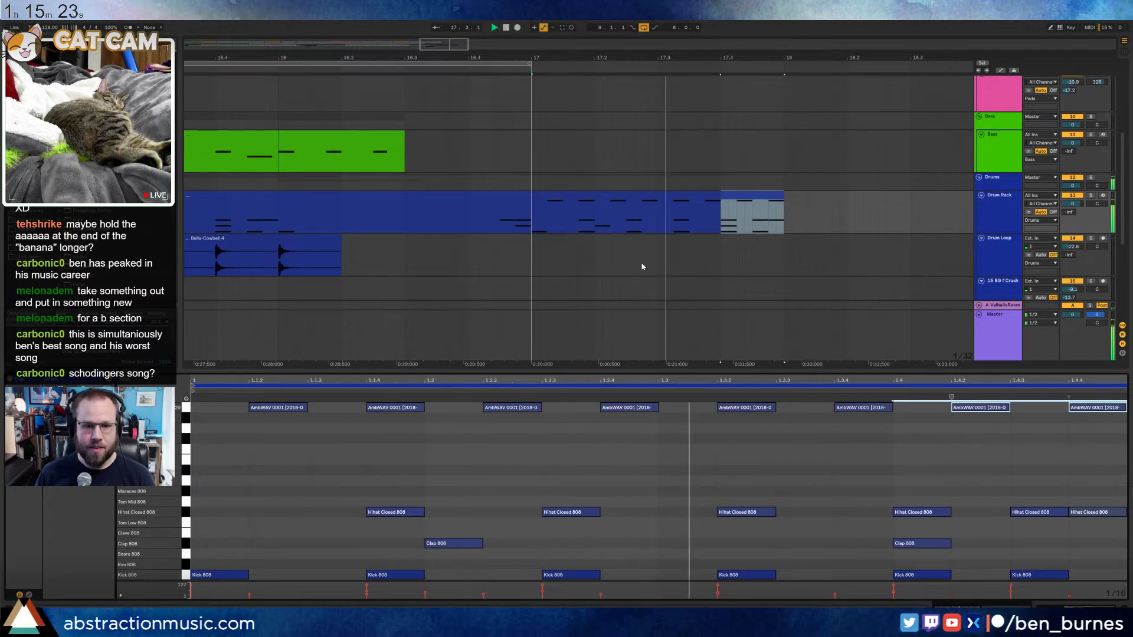
Undo the repeated vocal notes and the second note, back to the single note at 1.1.2
key("ctrl+z")
key("ctrl+z")
key("ctrl+z")
key("ctrl+z")
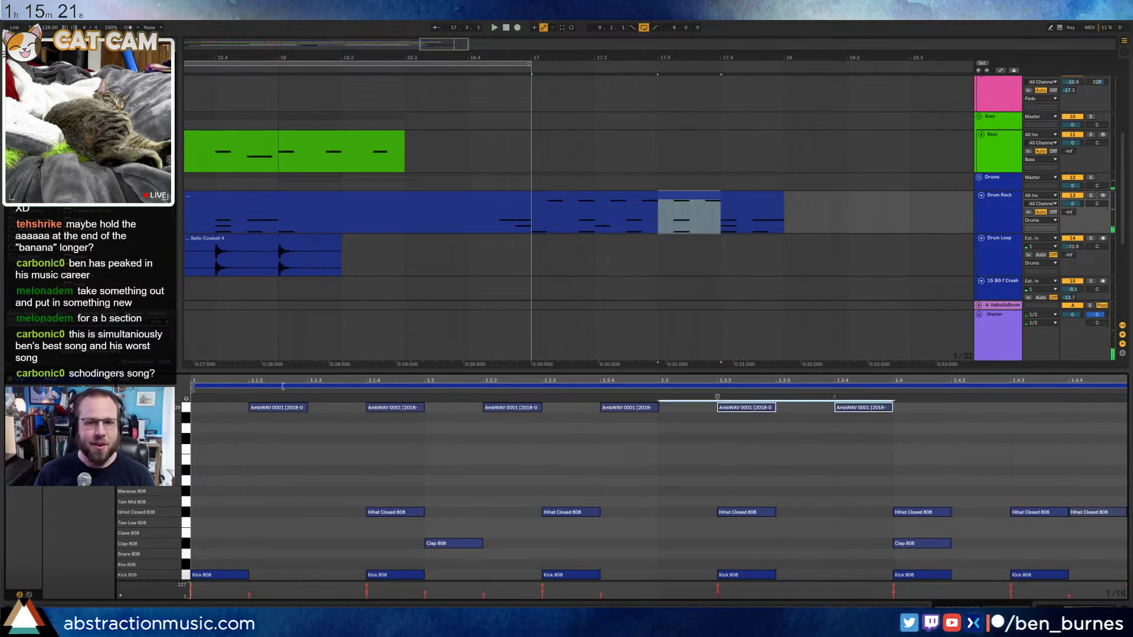
Consolidate the short vocal slice at bar 17 on the AmbWAV track into a sample of its own
scroll(549, 276, "down", 2)
scroll(550, 275, "down", 3)
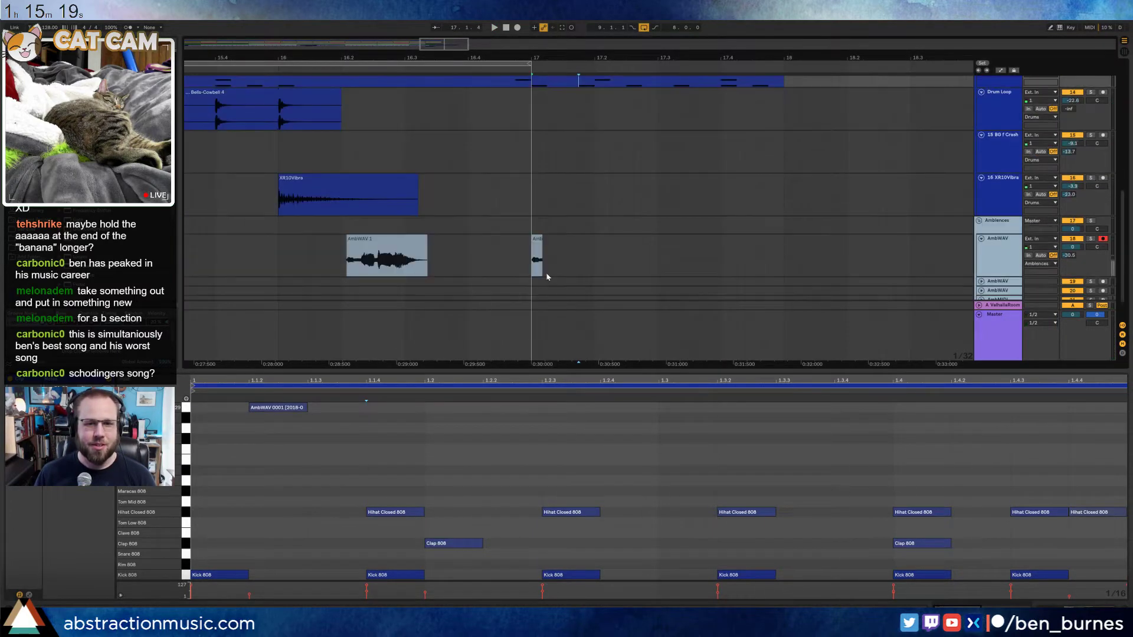
left_click(537, 251)
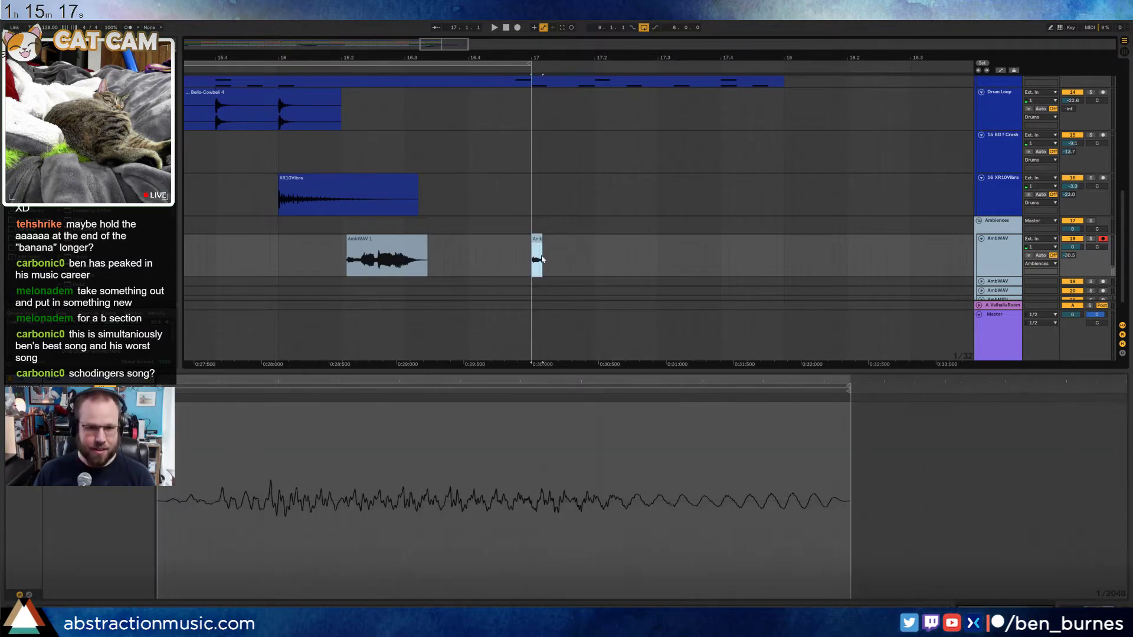
Show the Drum Rack's devices and replace the E2 pad's sample with the consolidated vocal slice
scroll(572, 198, "up", 1)
left_click(551, 100)
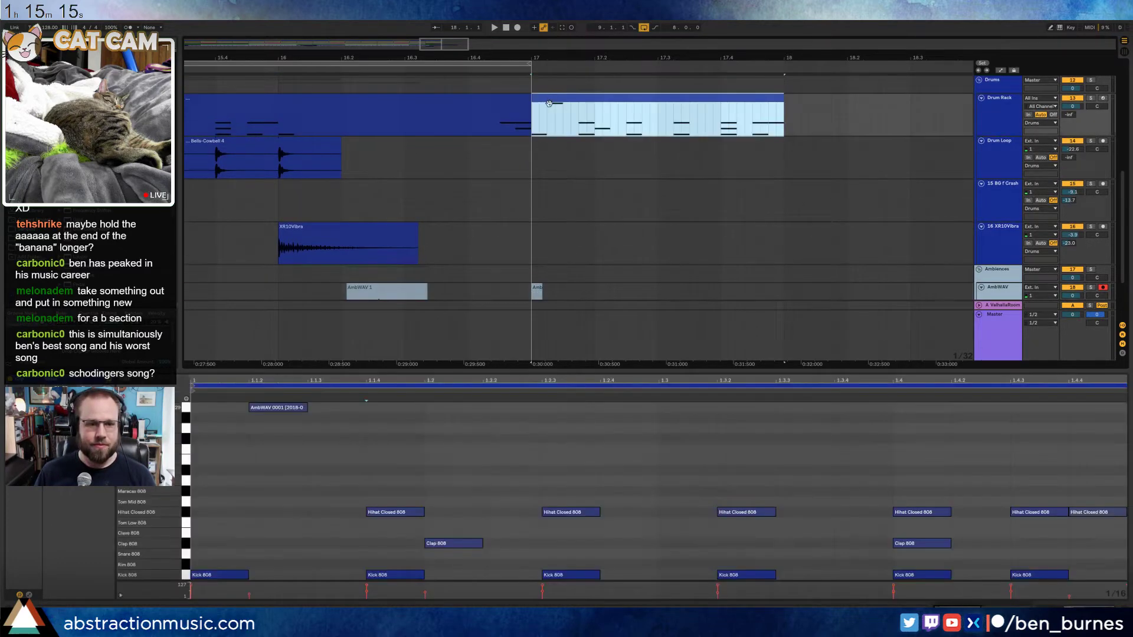
scroll(571, 302, "down", 1)
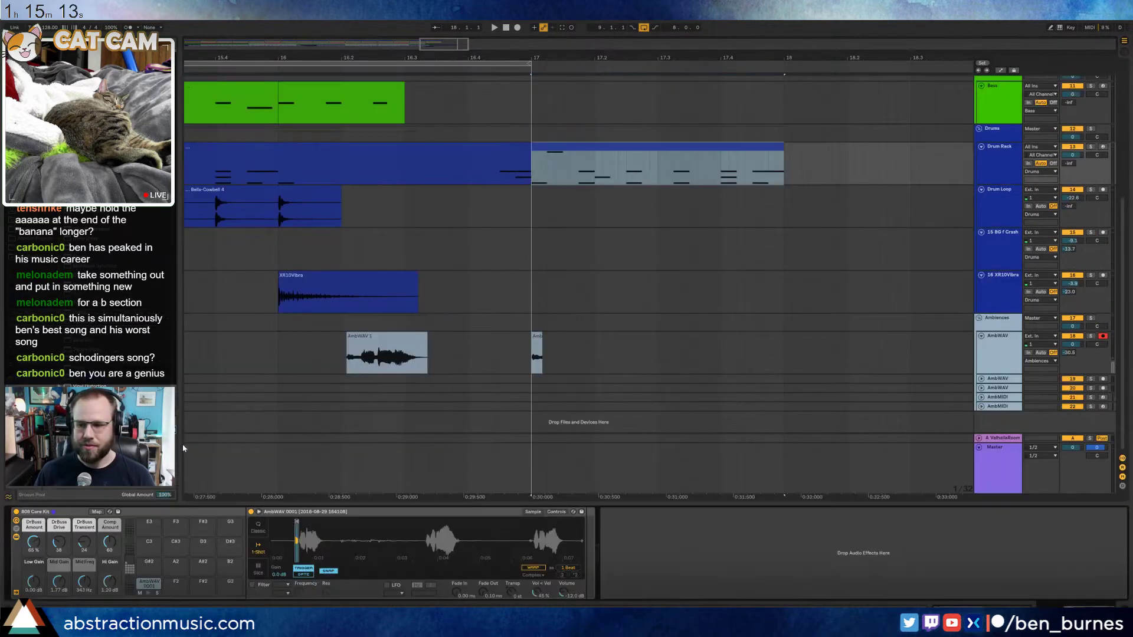
key("shift+Tab")
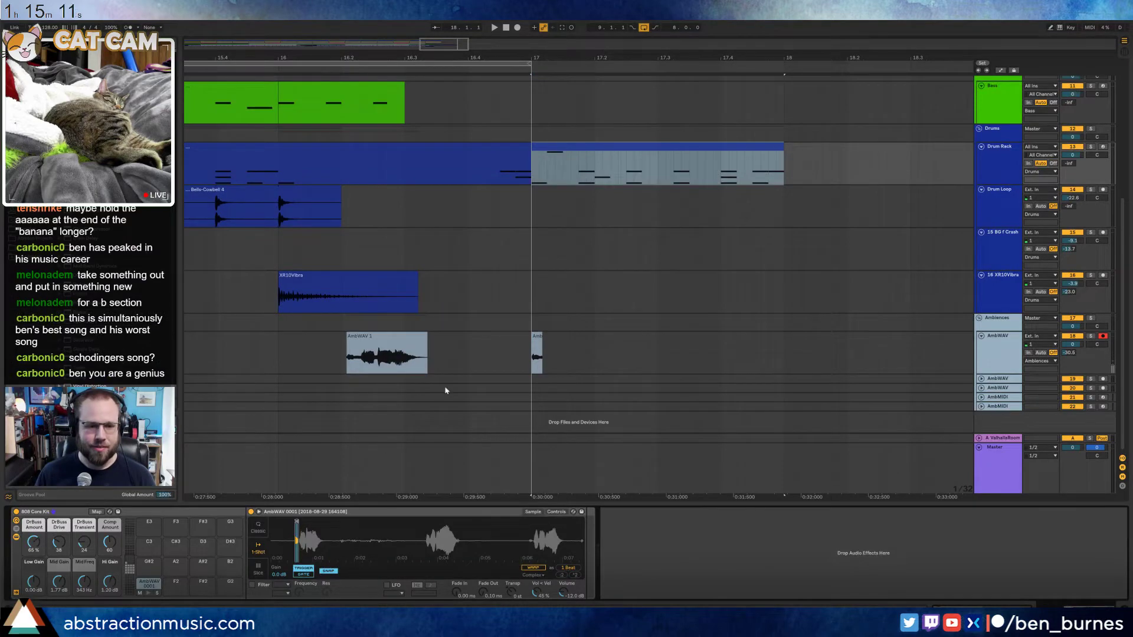
left_click(532, 339)
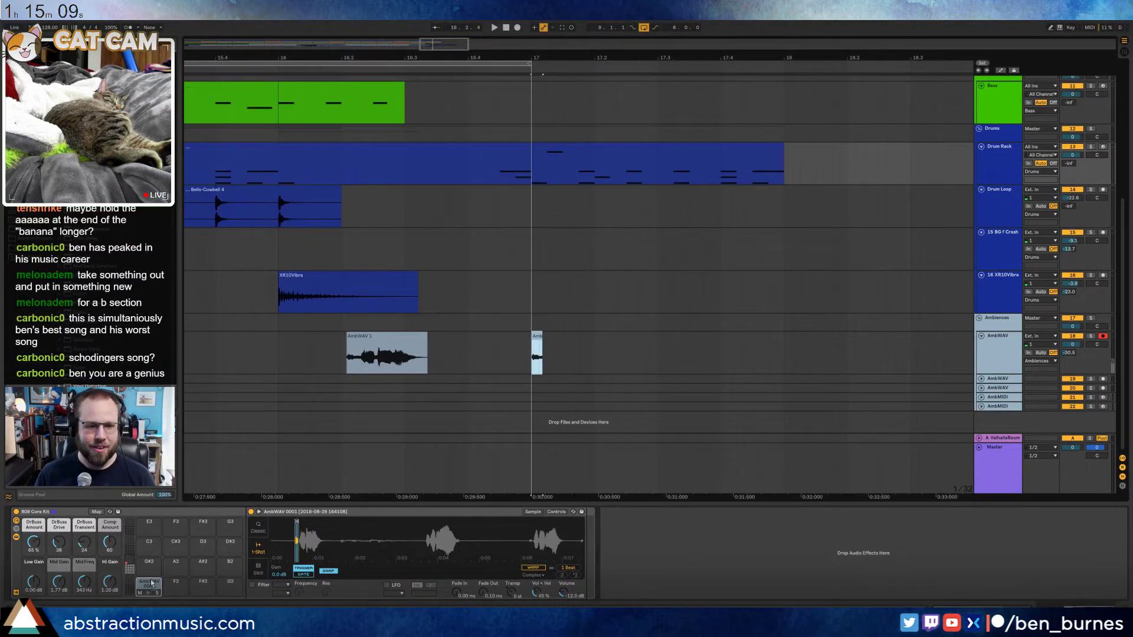
Repeat the vocal note at 1.1.2 of the bar 17 drum clip on every second sixteenth through 1.4.4
left_click(565, 184)
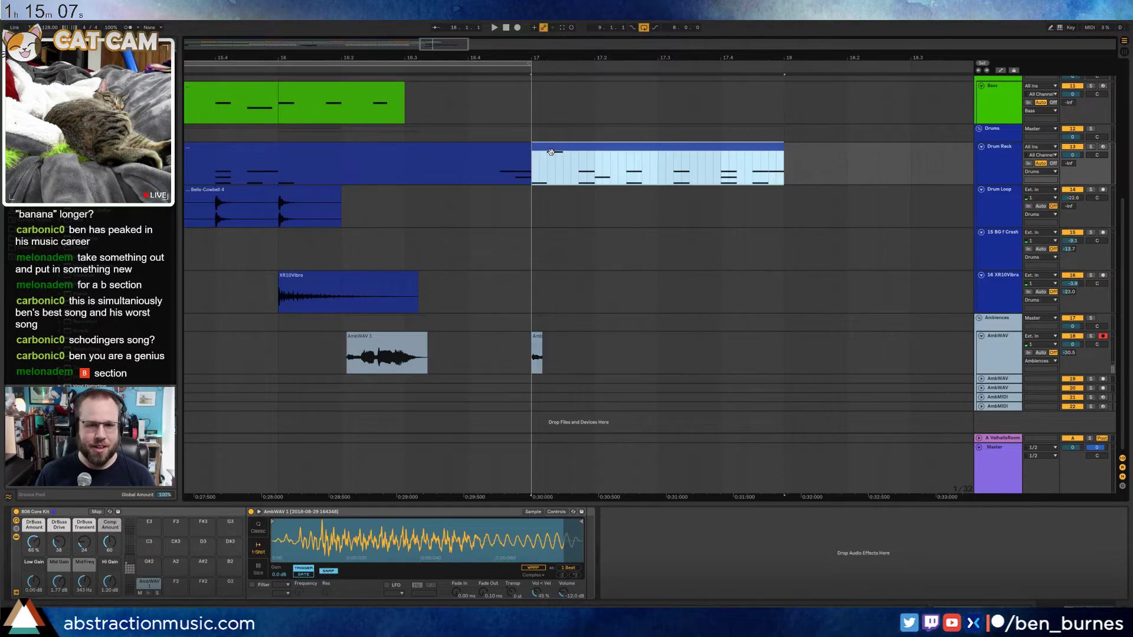
key("shift+Tab")
left_click(275, 411)
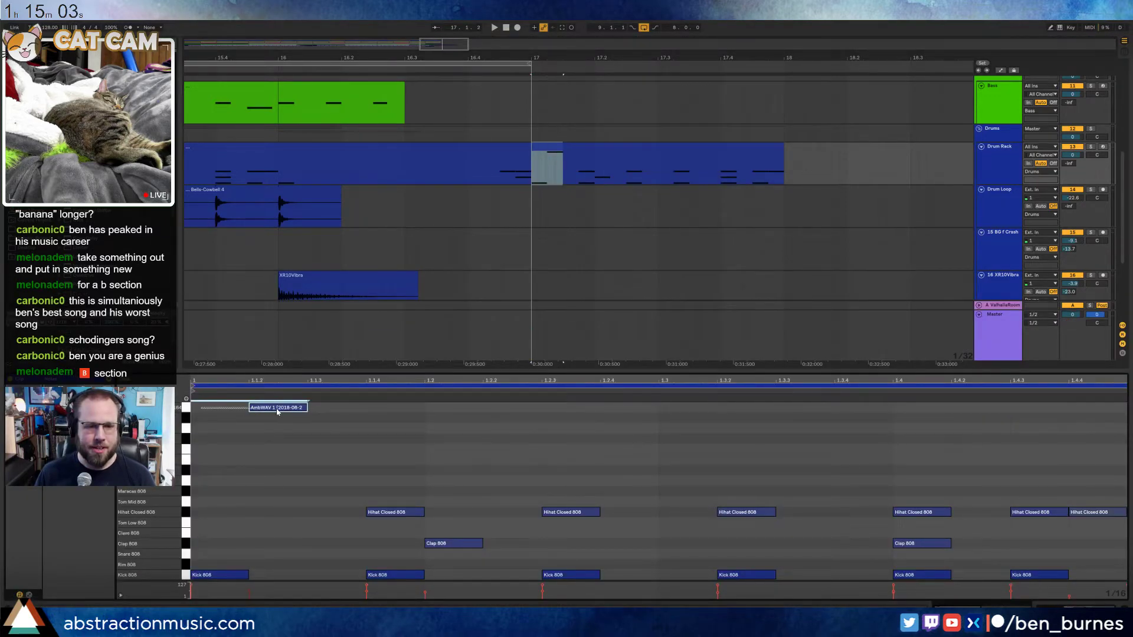
key("ctrl+d")
key("ctrl+d")
key("ctrl+d")
key("ctrl+d")
key("ctrl+d")
key("ctrl+d")
key("ctrl+d")
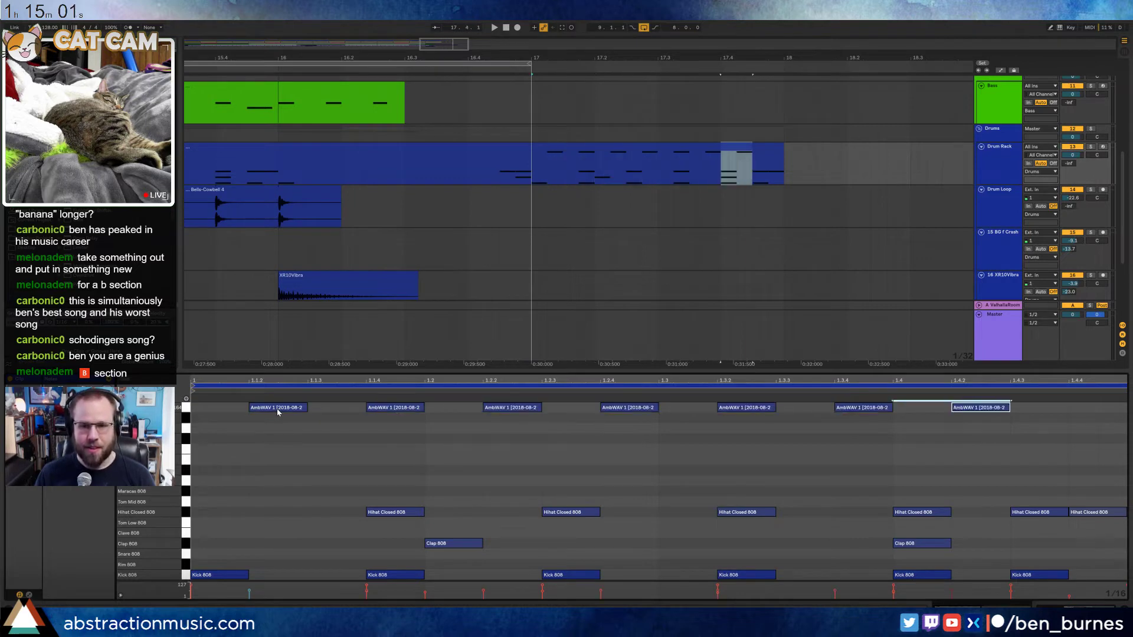
Set the loop to the bar 17 drum clip and play it
left_click(609, 146)
key("ctrl+l")
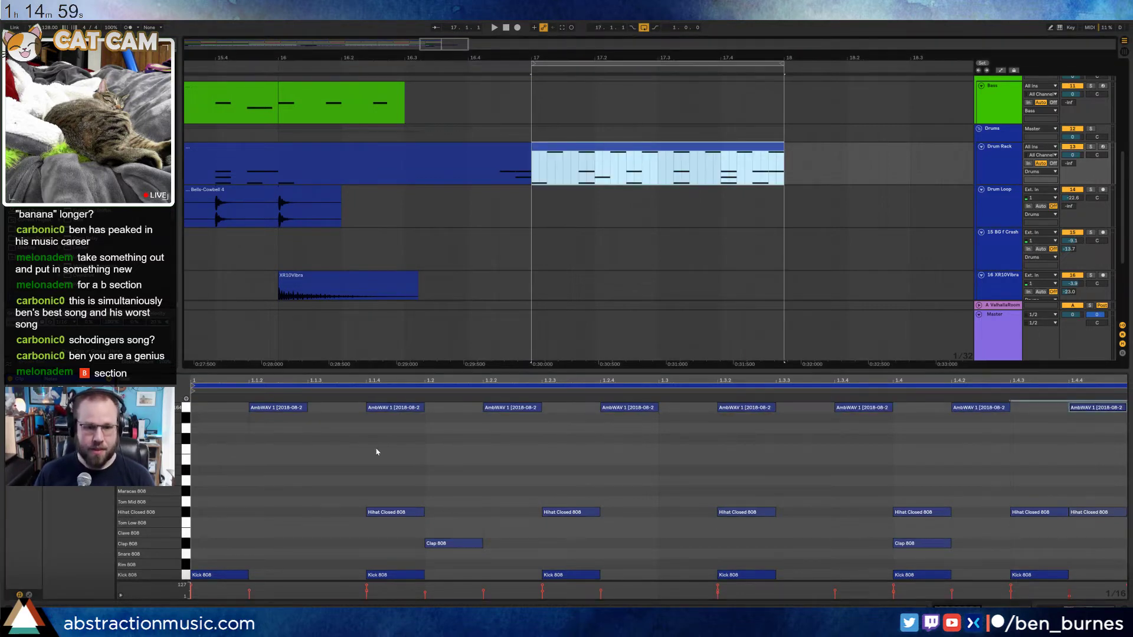
key("space")
Delete the leftover vocal slice at bar 17 from the AmbWAV track and stop playback
scroll(546, 304, "down", 3)
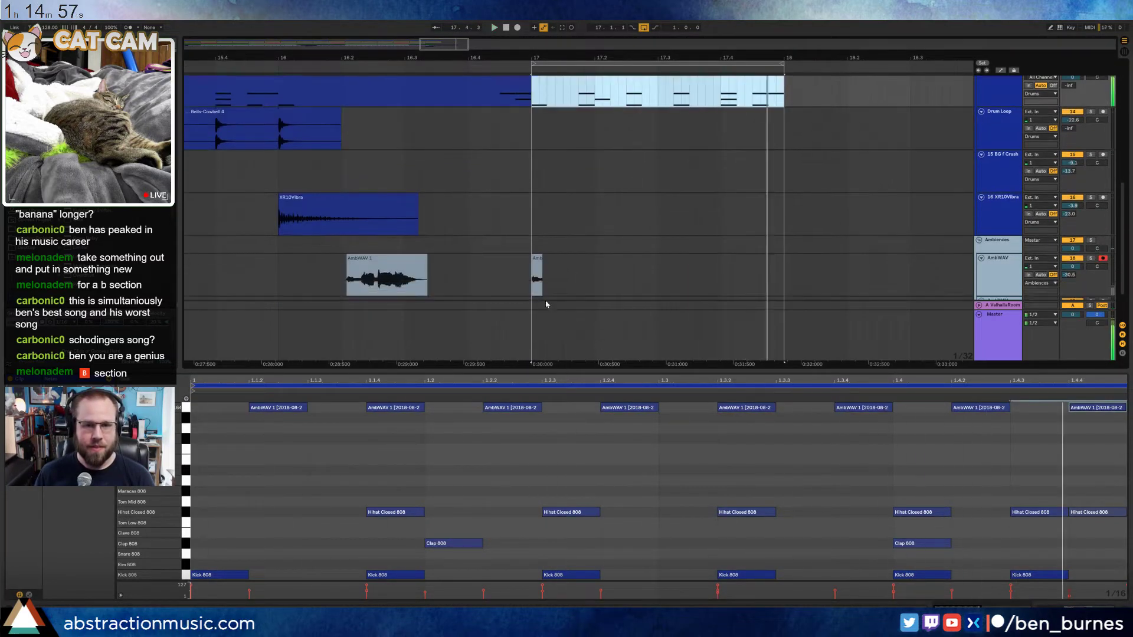
left_click(538, 261)
scroll(564, 214, "up", 2)
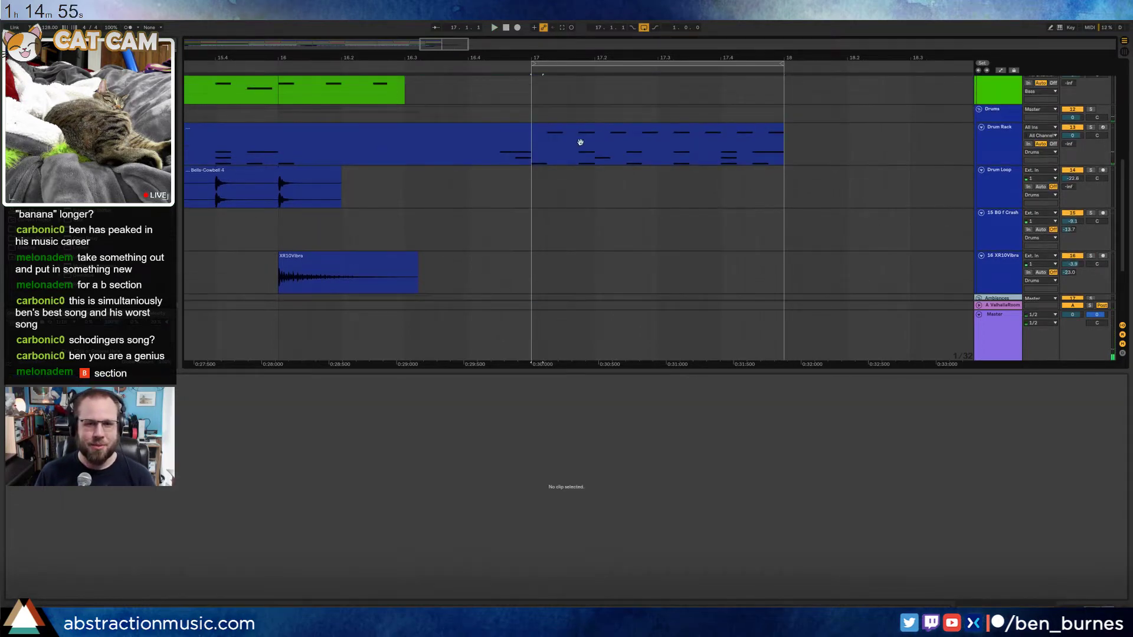
Thin the vocal notes in the bar 17 drum clip to three hits at 1.1.4, 1.2.3 and 1.4.3
left_click(580, 139)
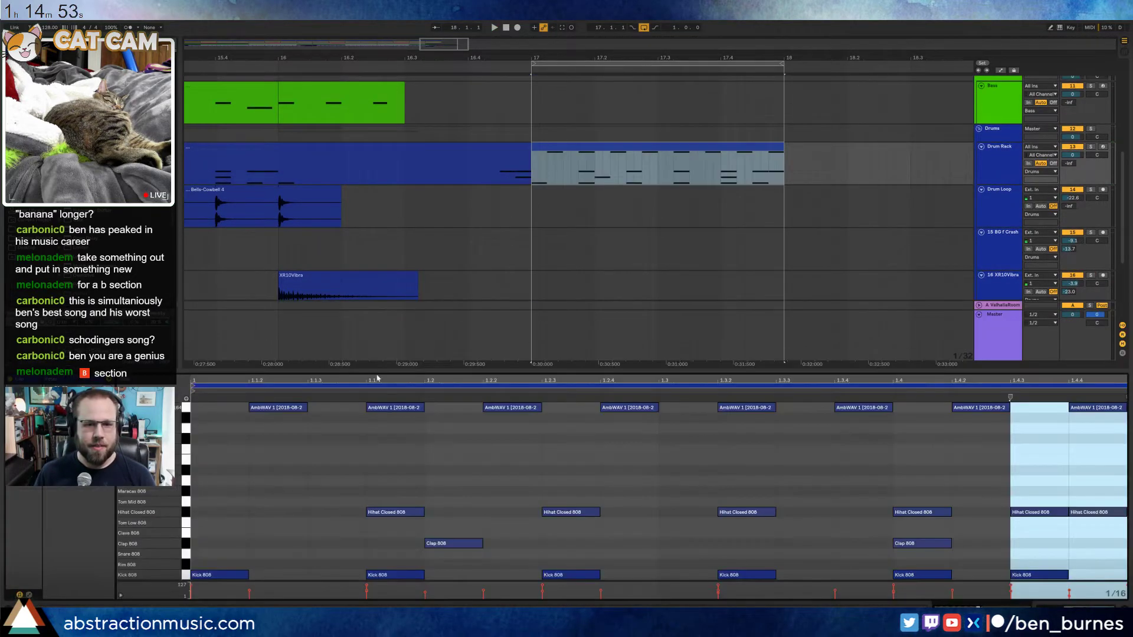
double_click(289, 409)
double_click(501, 409)
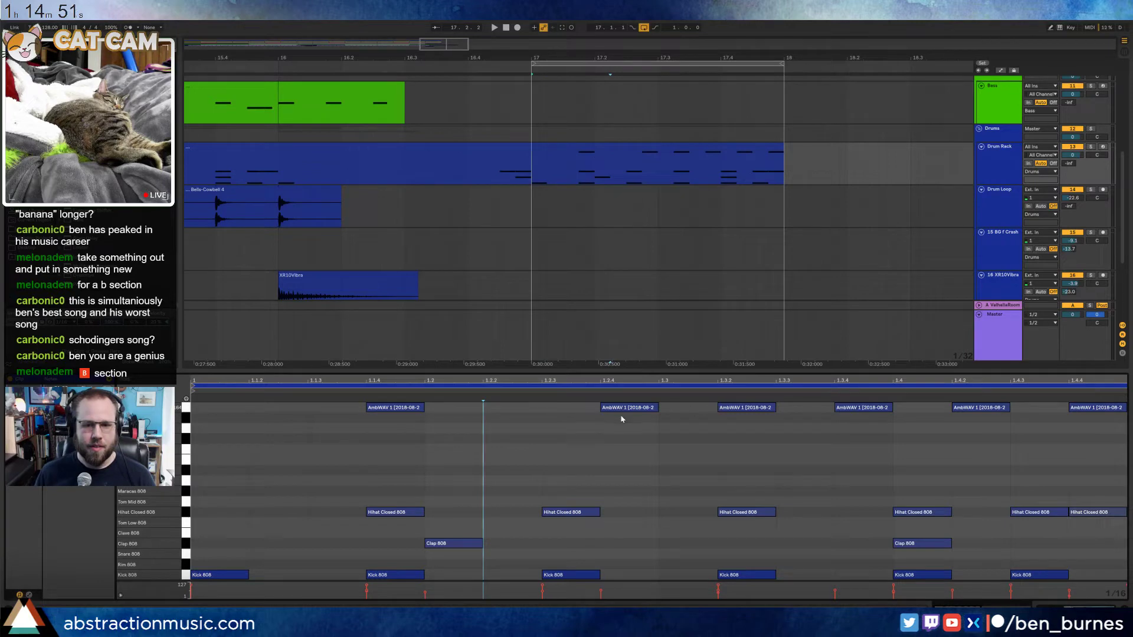
left_click_drag(622, 413, 556, 413)
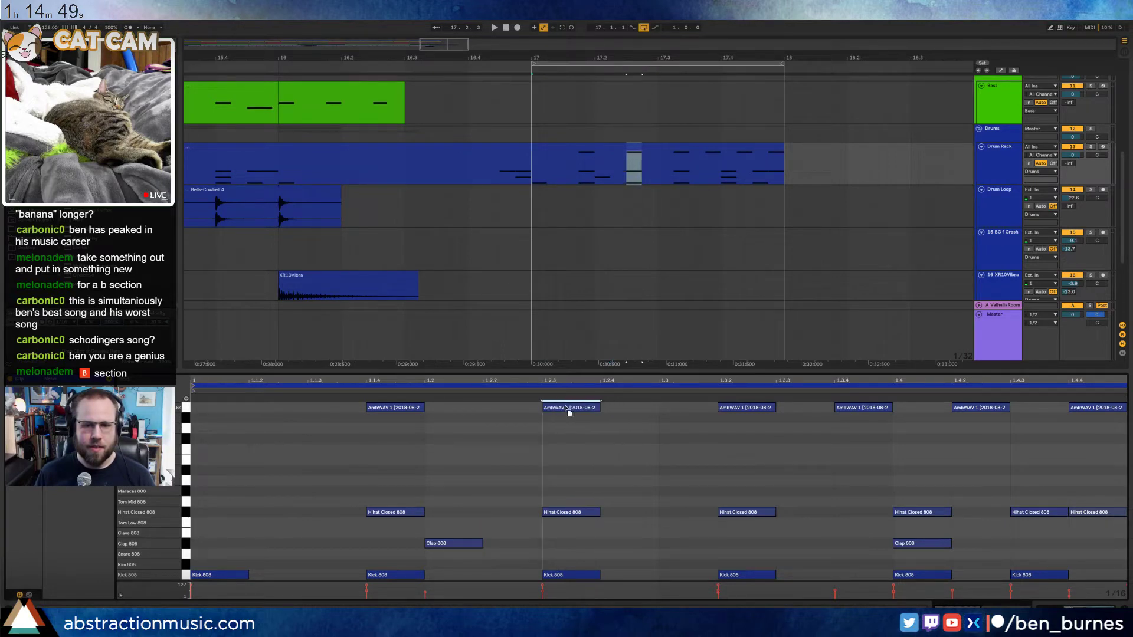
double_click(745, 407)
left_click_drag(869, 408, 1024, 410)
double_click(1030, 408)
left_click(922, 409)
double_click(922, 409)
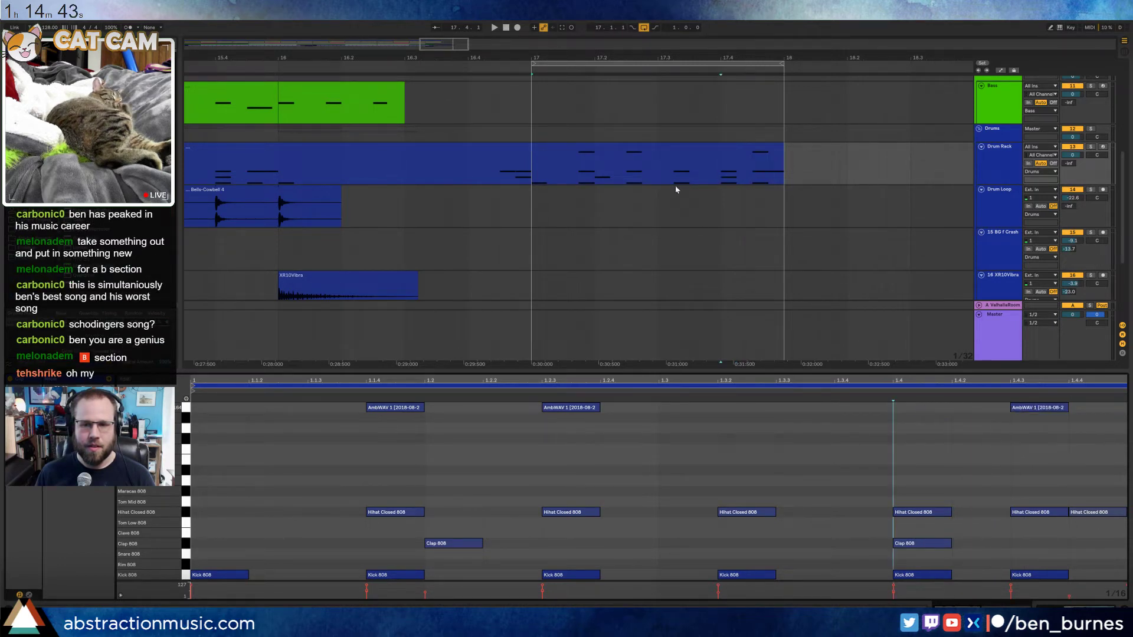
Play the bar 17 loop and replace the vocal note at 1.2.3 with one at 1.3.2
left_click(684, 156)
key("space")
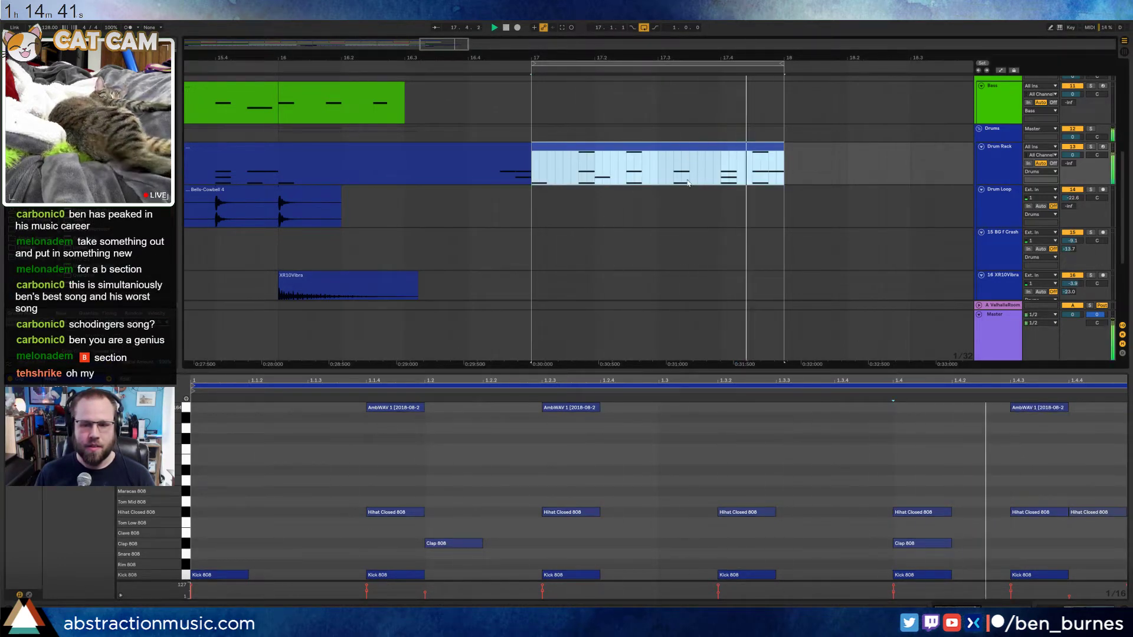
double_click(746, 408)
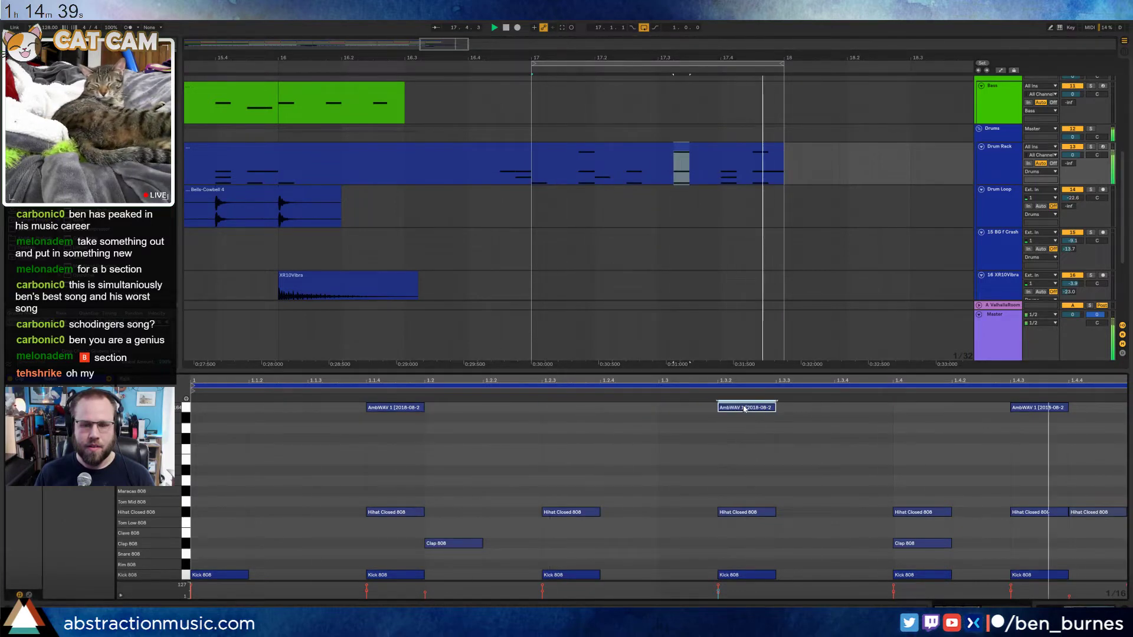
Trim the end of the vocal slice in its Drum Rack sampler and lengthen its fade-out
key("shift+Tab")
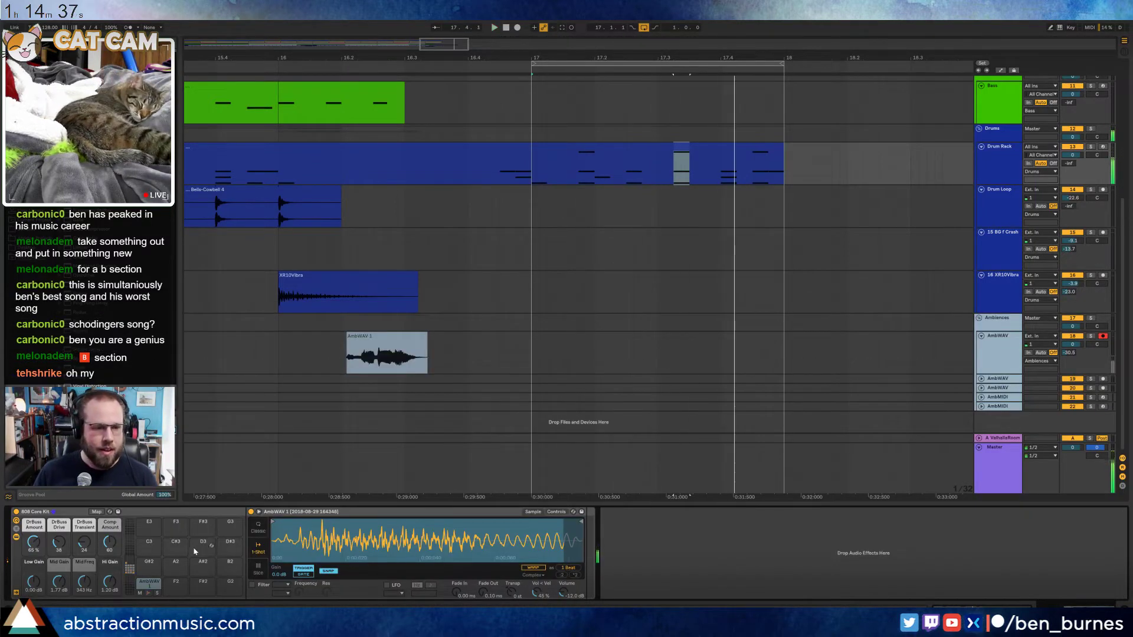
scroll(171, 546, "down", 4)
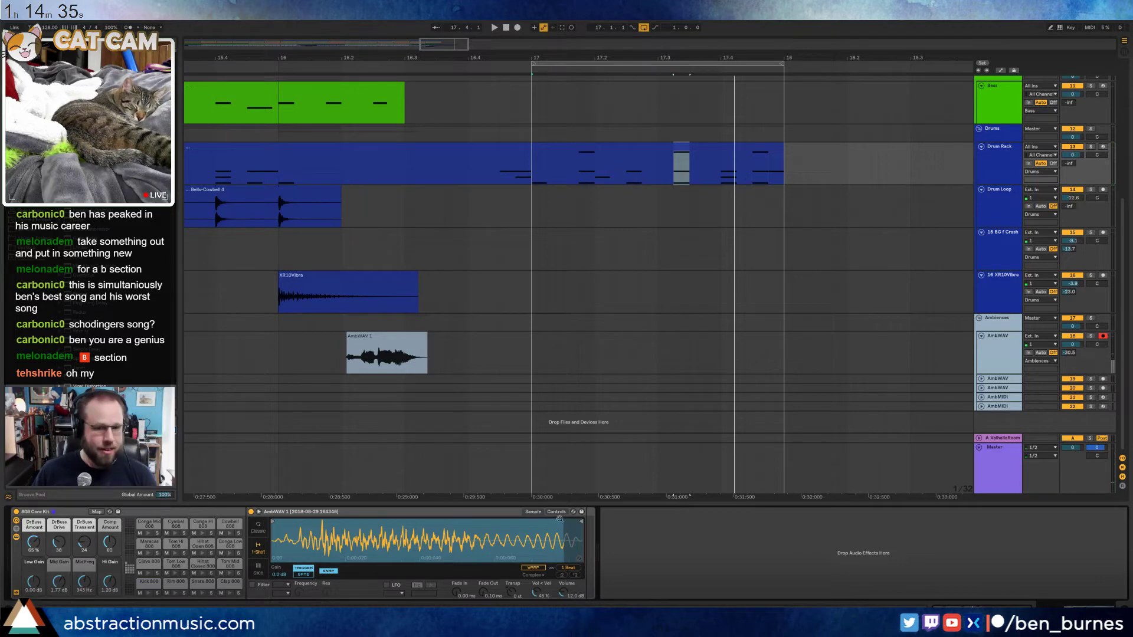
left_click_drag(579, 521, 521, 523)
left_click_drag(482, 592, 482, 570)
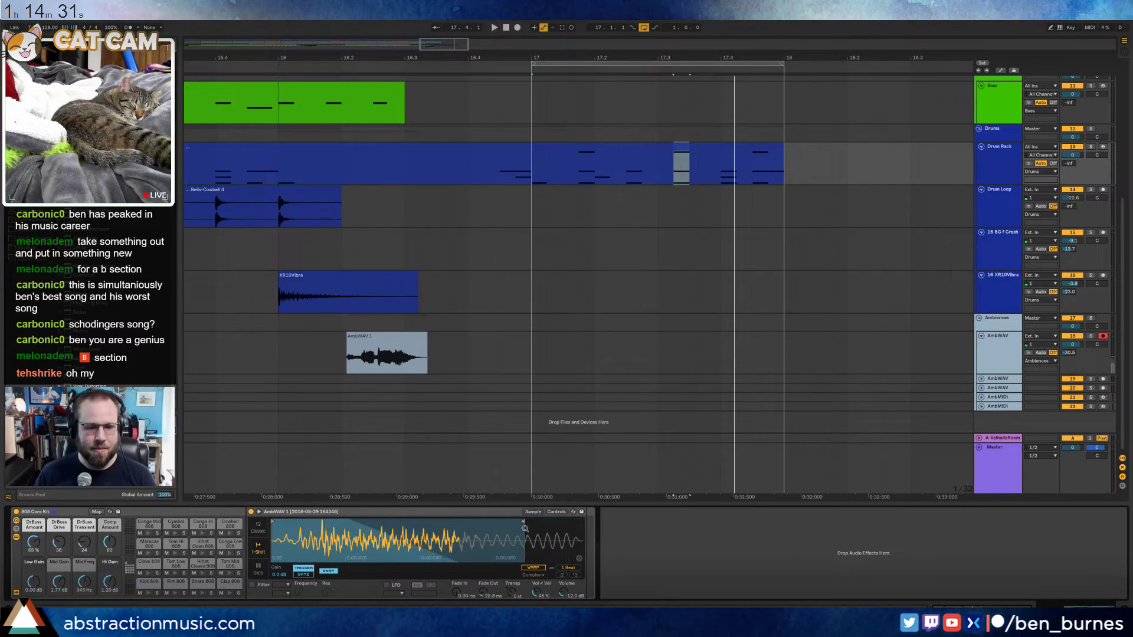
mouse_move(525, 527)
left_mouse_down()
mouse_move(565, 527)
mouse_move(462, 316)
left_mouse_up()
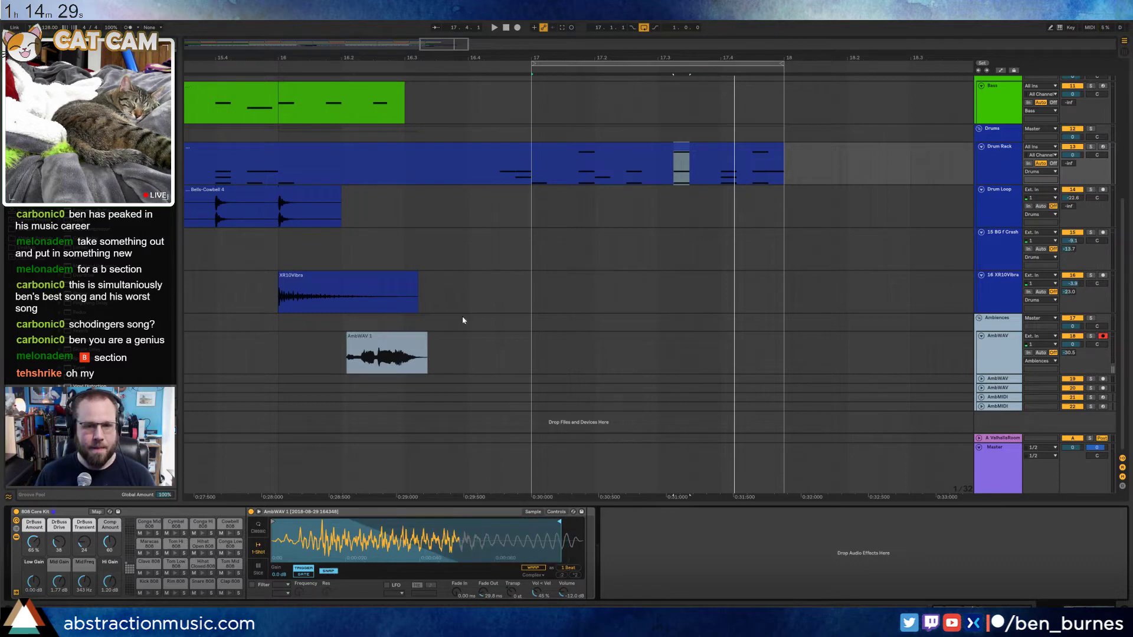
Insert a new MIDI track below the Pad track and load Kontakt 5 on it
scroll(575, 194, "up", 2)
key("shift+Tab")
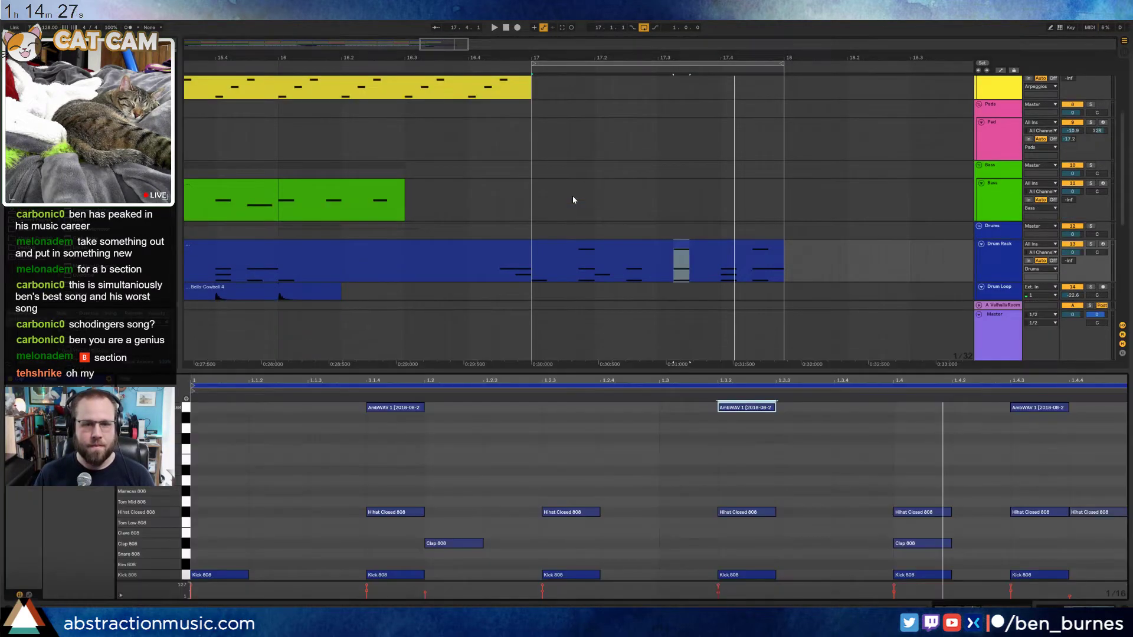
key("shift+Tab")
left_click(986, 197)
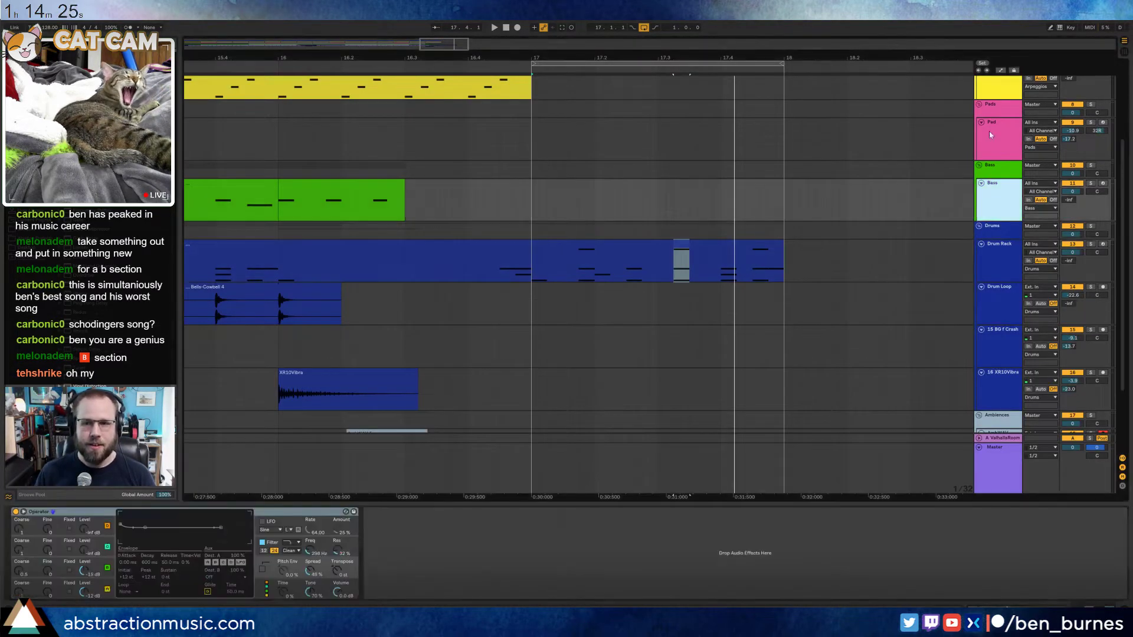
left_click(1004, 133)
key("ctrl+shift+t")
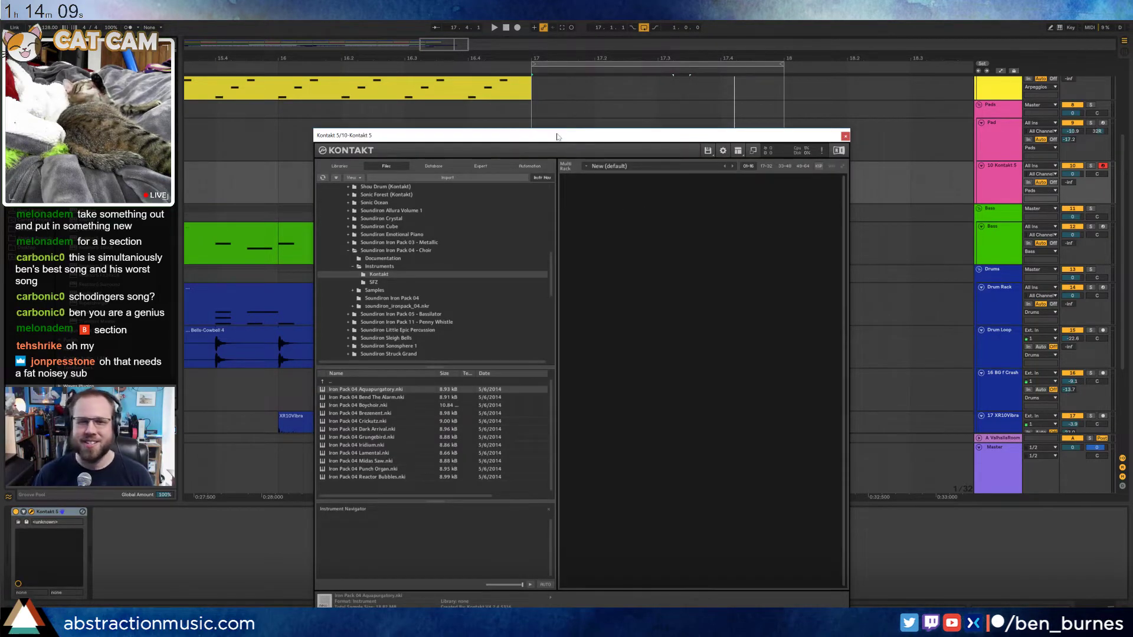
Search the Kontakt database for brass and load the Mini Brass Bass instrument
left_click_drag(557, 137, 435, 66)
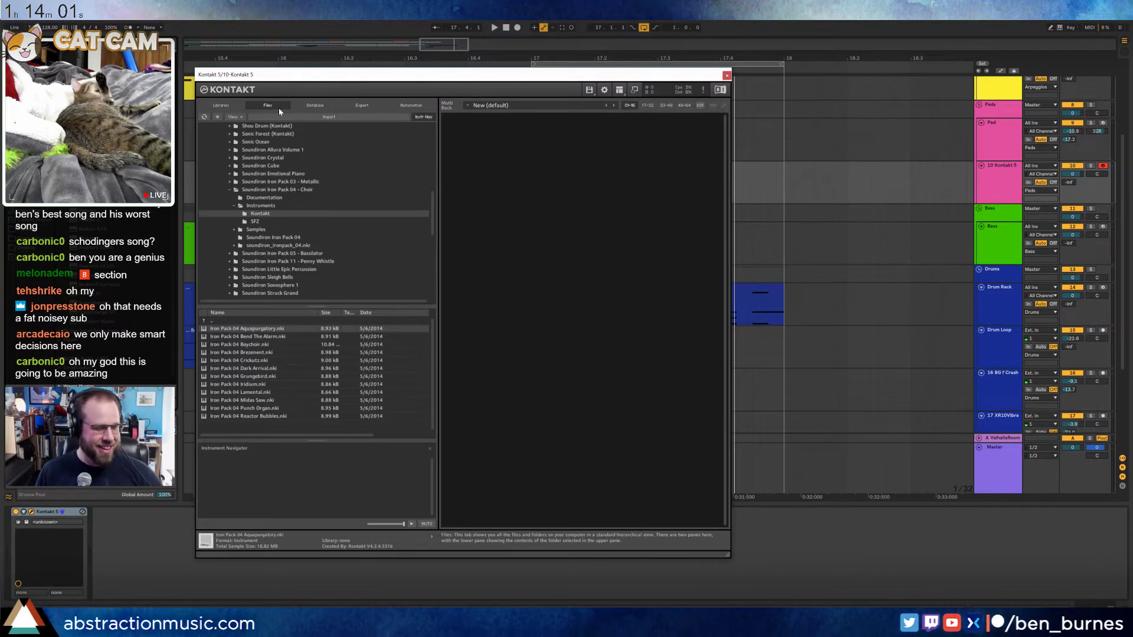
left_click(317, 105)
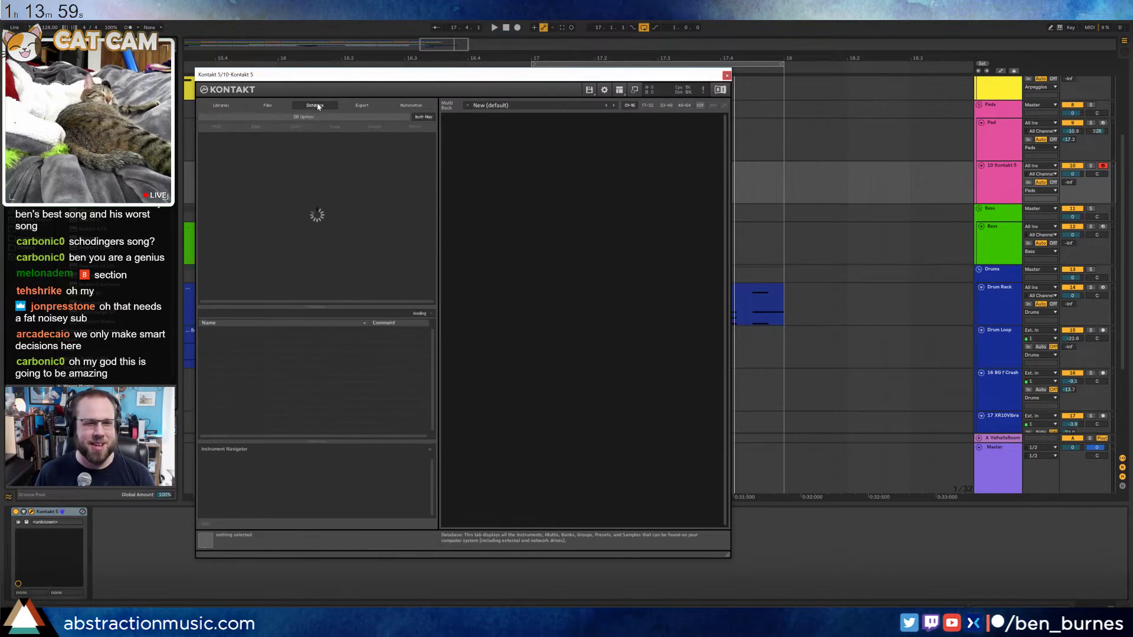
left_click(223, 314)
type("brass")
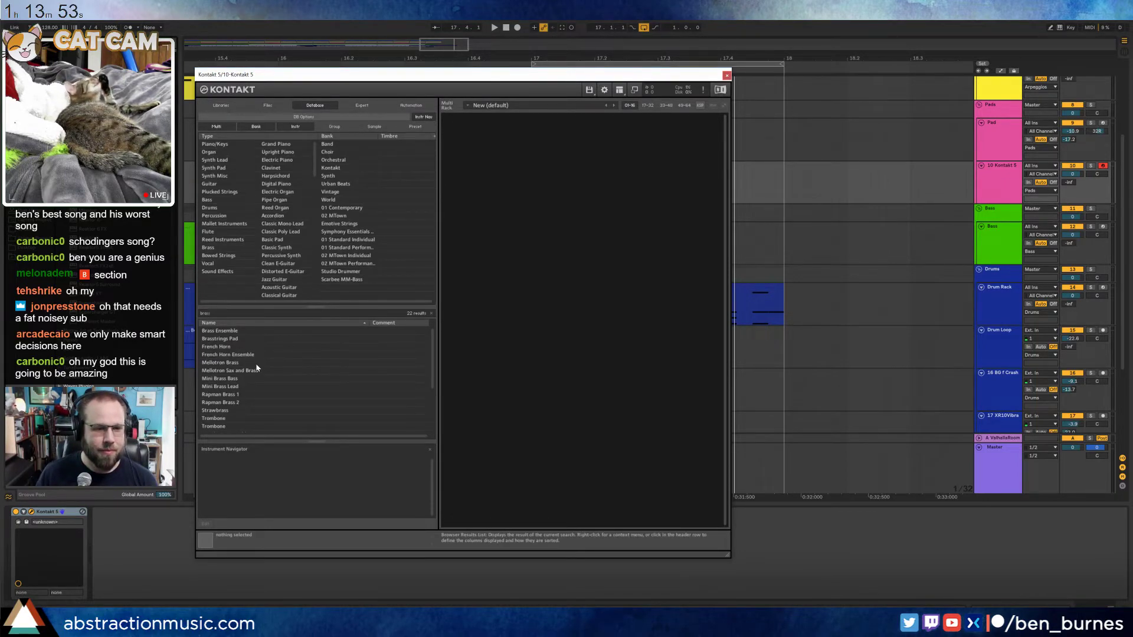
scroll(258, 366, "down", 1)
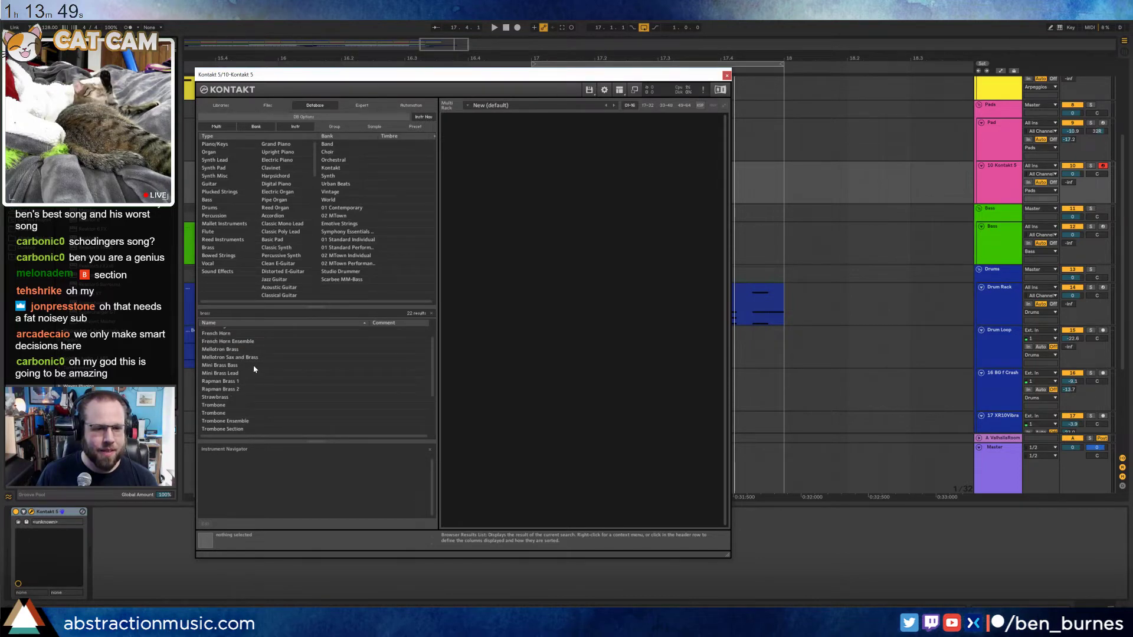
double_click(253, 366)
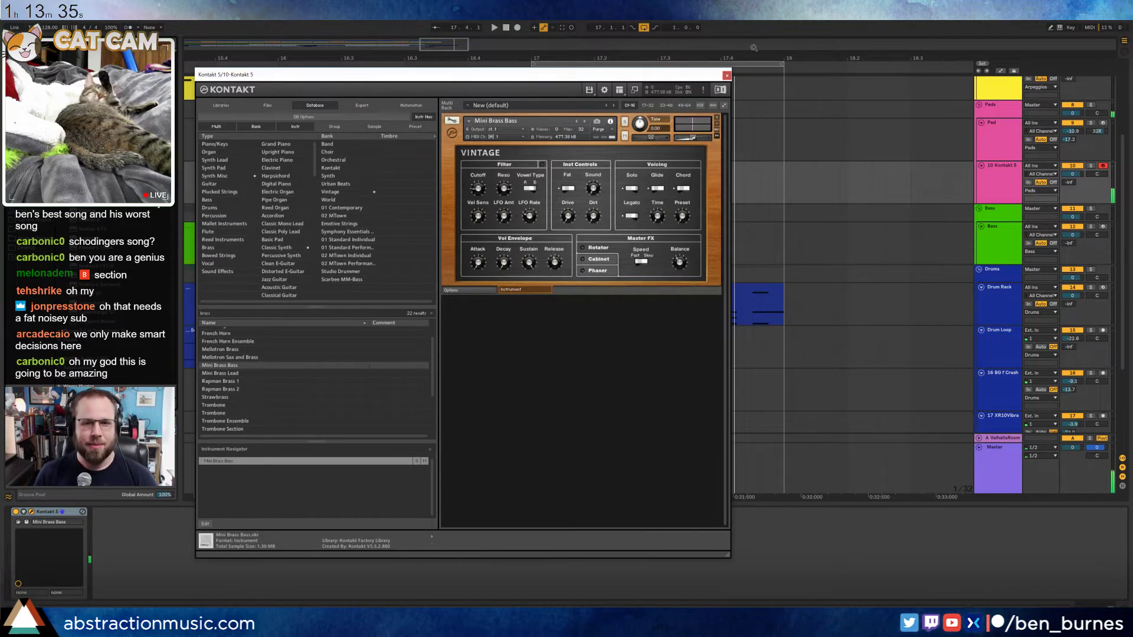
Try the Strawbrass instrument in place of Mini Brass Bass, and reload Mini Brass Bass
left_click(718, 118)
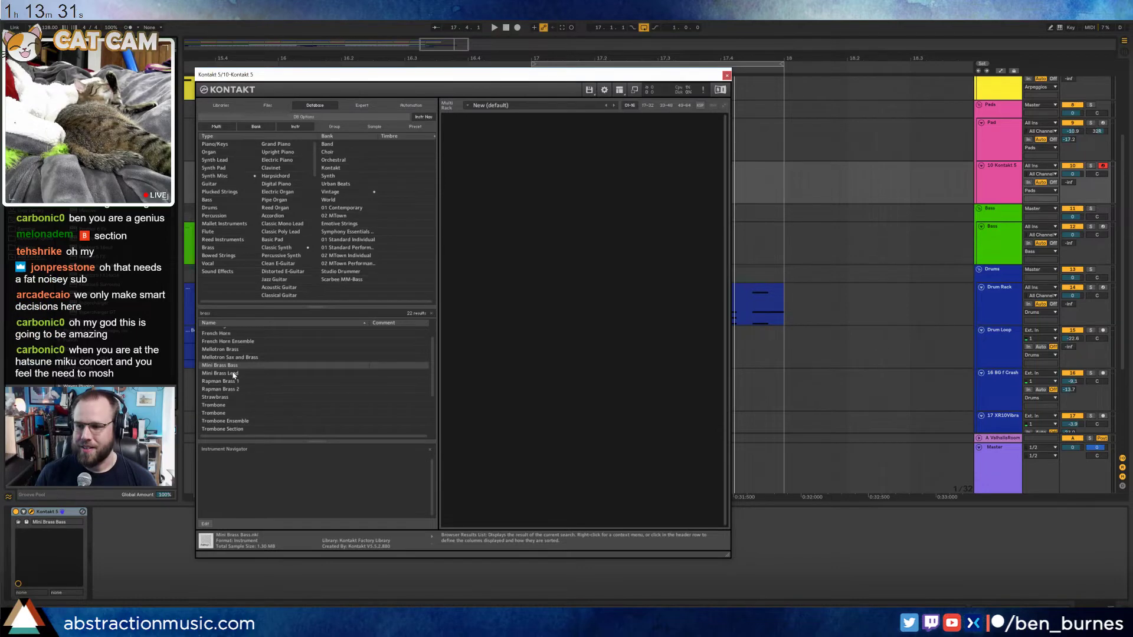
scroll(238, 380, "down", 1)
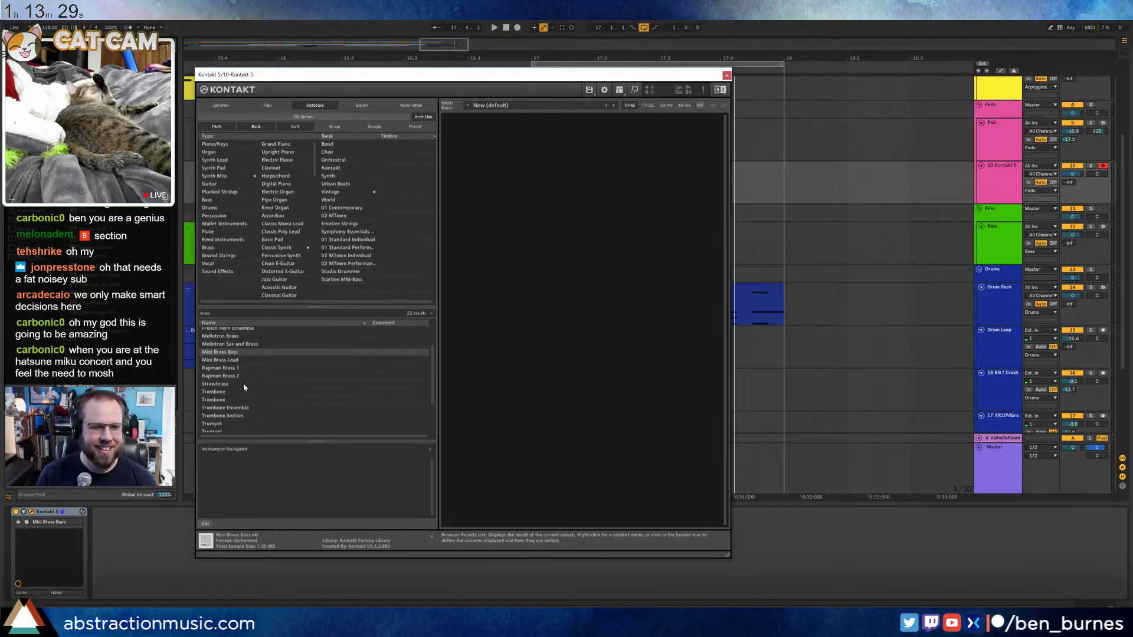
double_click(242, 383)
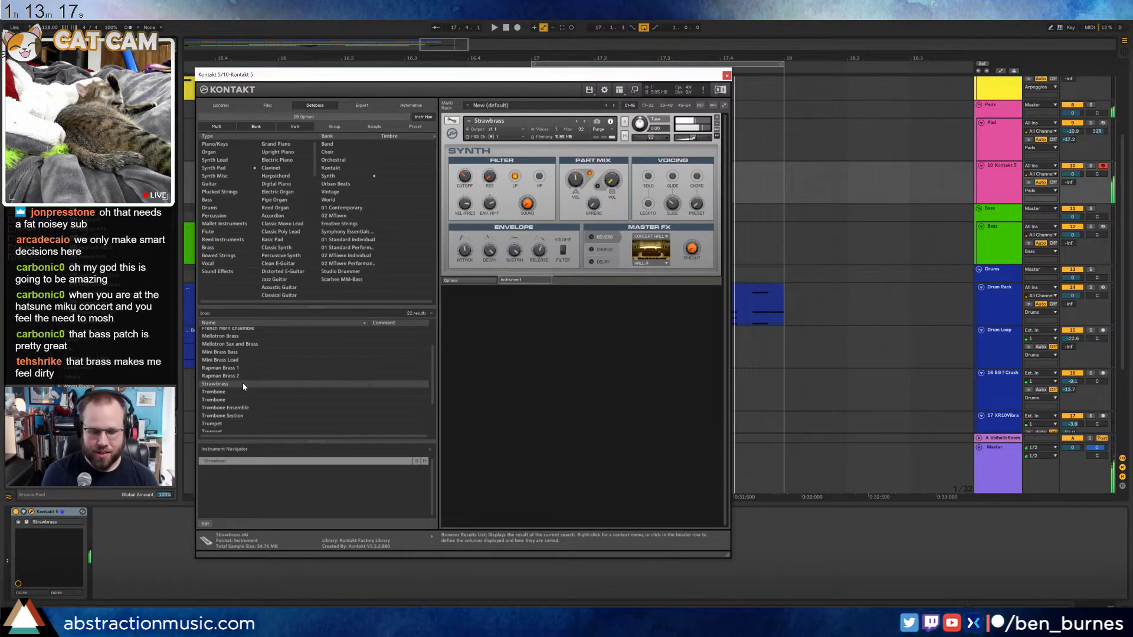
left_click(717, 117)
scroll(249, 366, "up", 2)
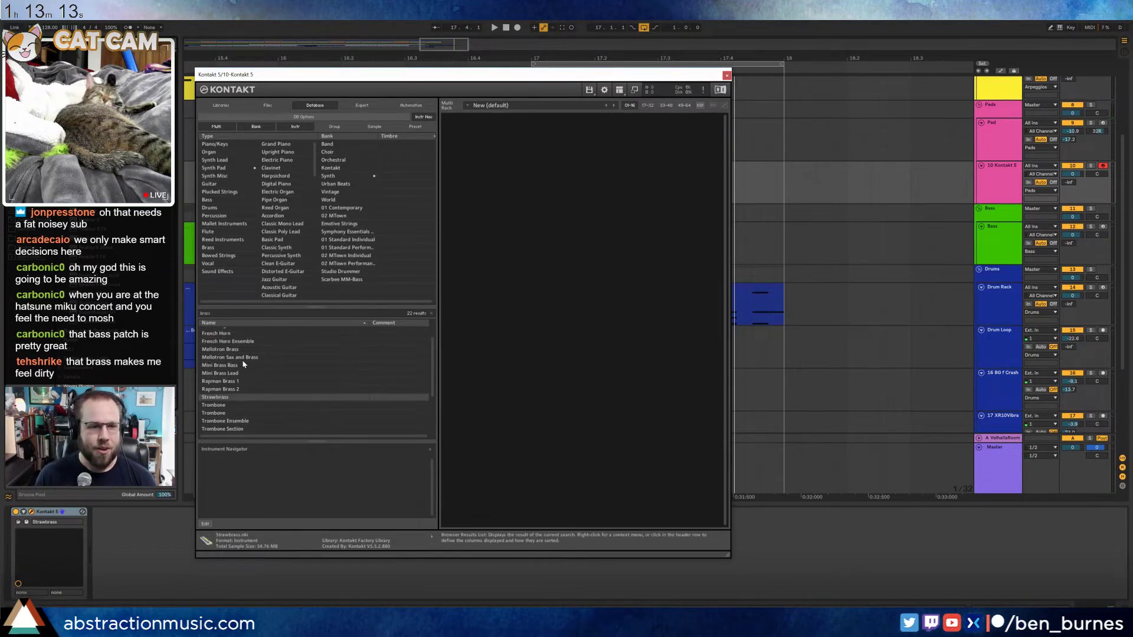
scroll(247, 363, "up", 1)
double_click(247, 372)
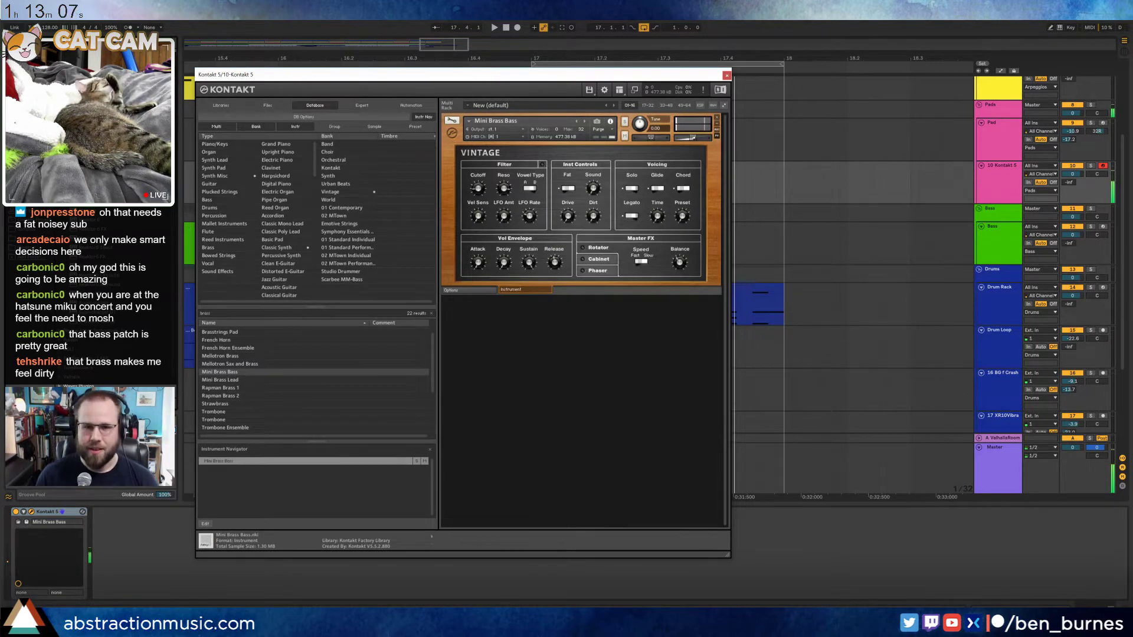
Close the Kontakt window and create an empty MIDI clip spanning bar 17 on the Kontakt 5 track
left_click(726, 75)
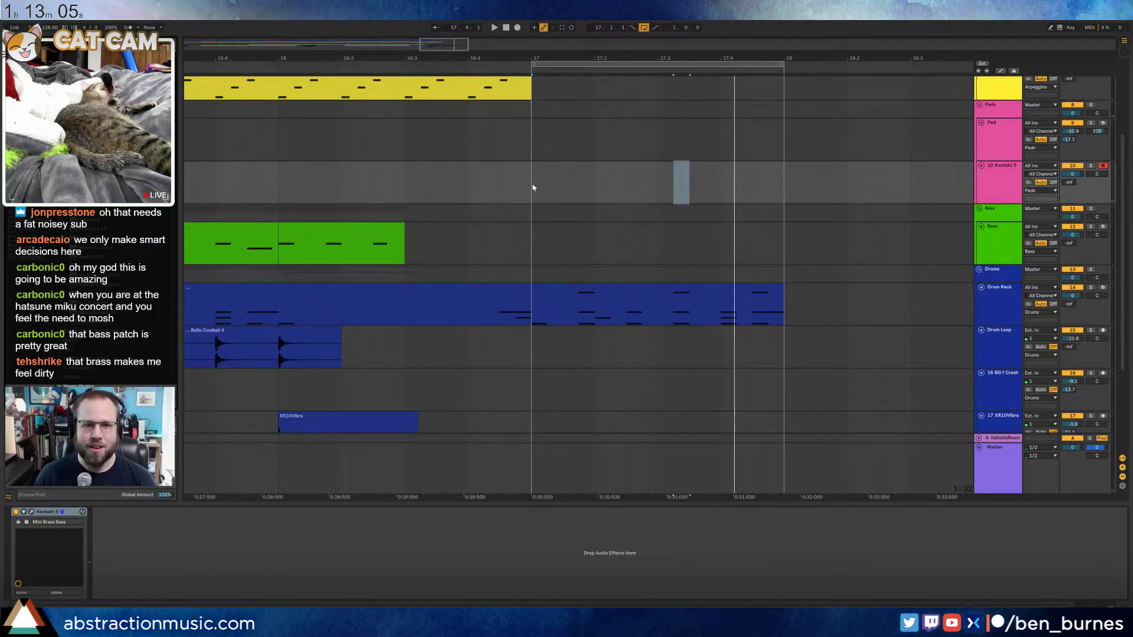
left_click_drag(531, 186, 782, 185)
key("ctrl+shift+m")
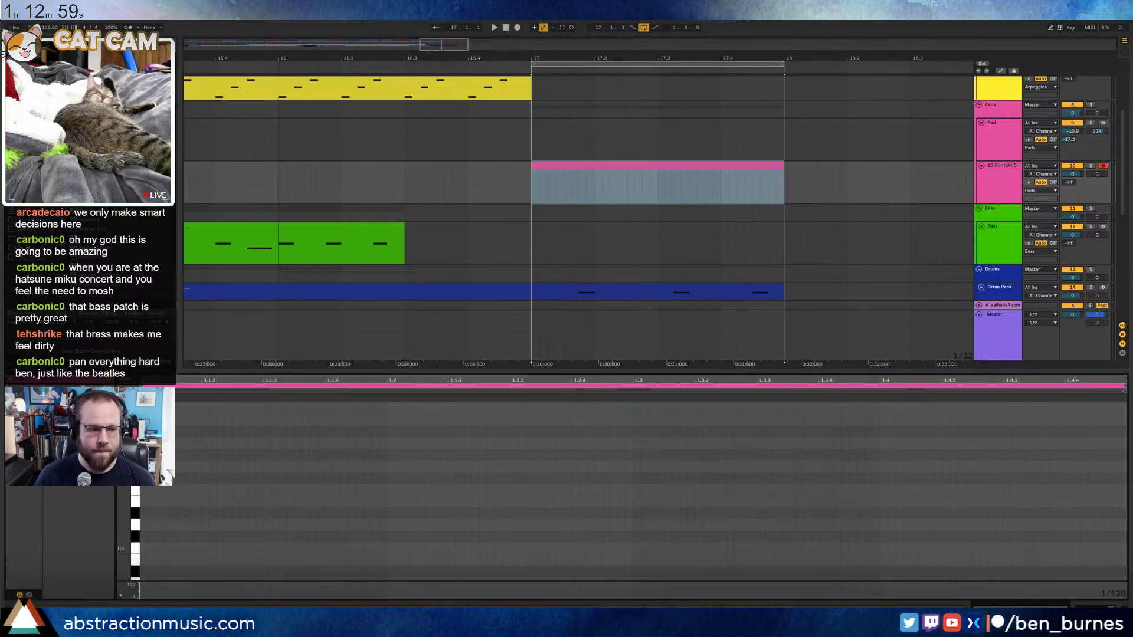
left_click(638, 285)
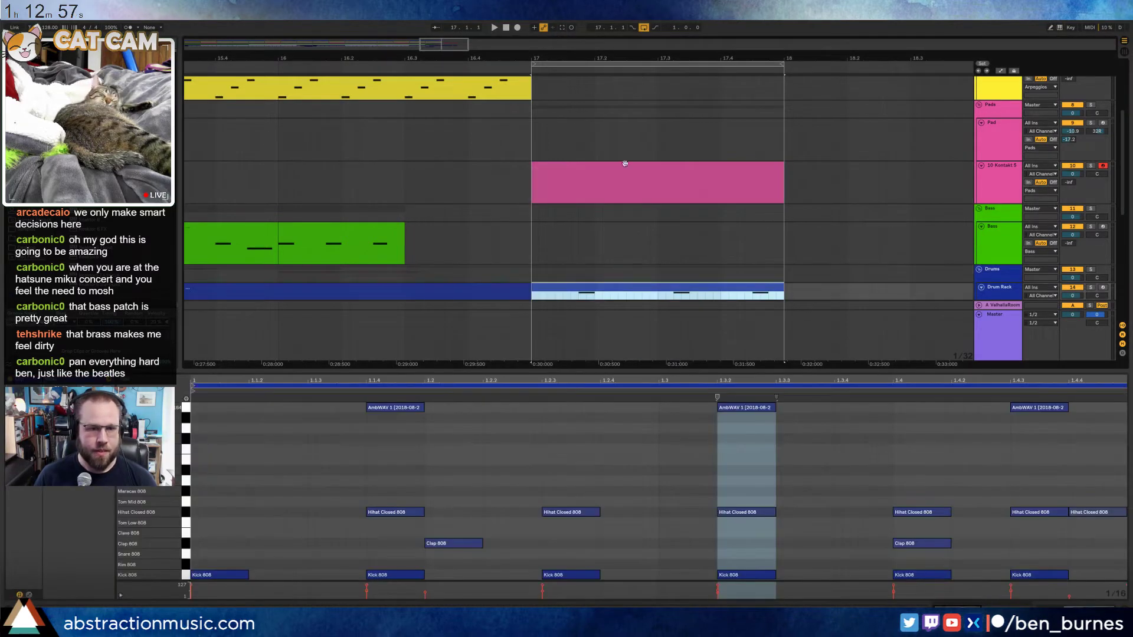
left_click(601, 195)
Enter sixteenth-long brass notes in the clip: G2 at the start, A#2 at 1.1.4 and D3 at 1.2.3
left_click_drag(122, 508, 106, 506)
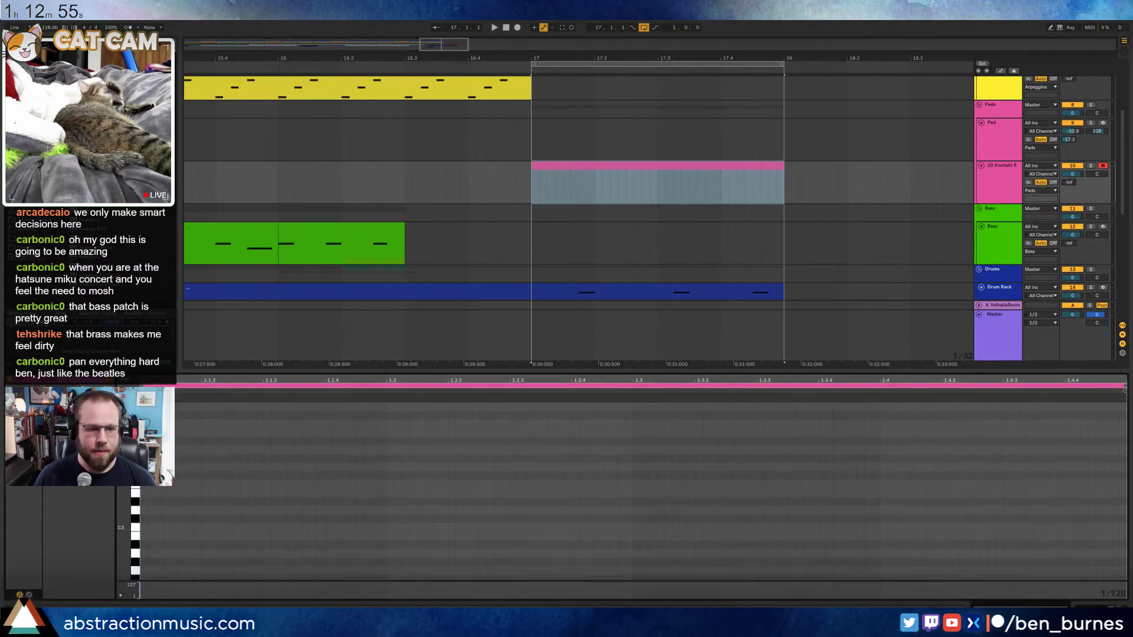
scroll(150, 534, "down", 2)
left_click(147, 536)
double_click(147, 536)
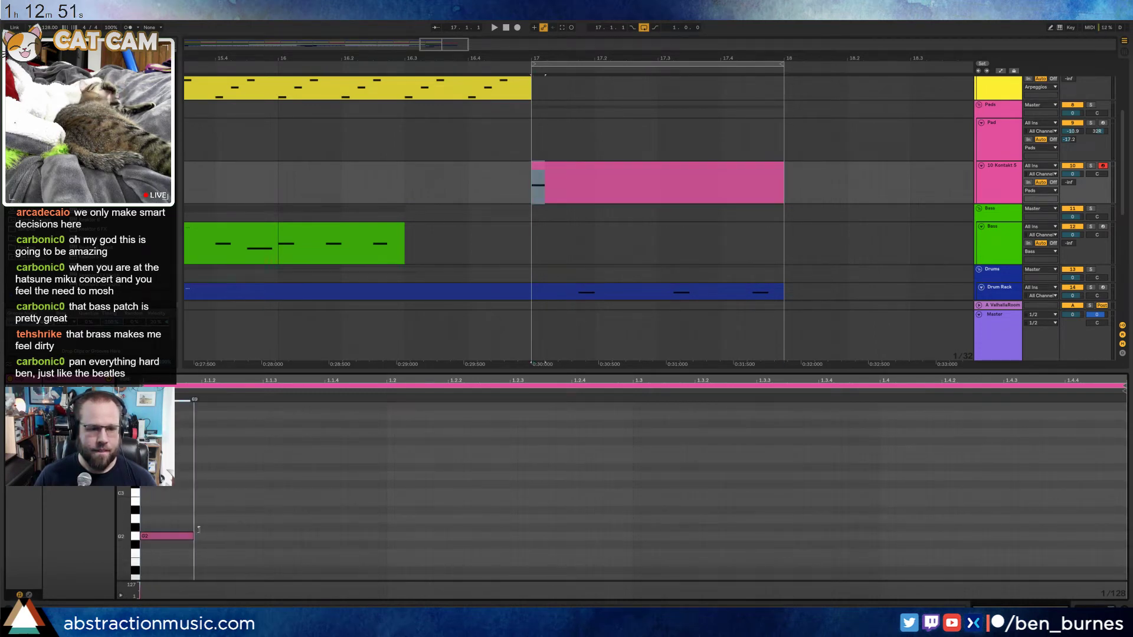
left_click_drag(174, 513, 328, 564)
double_click(324, 511)
left_click_drag(390, 506, 390, 499)
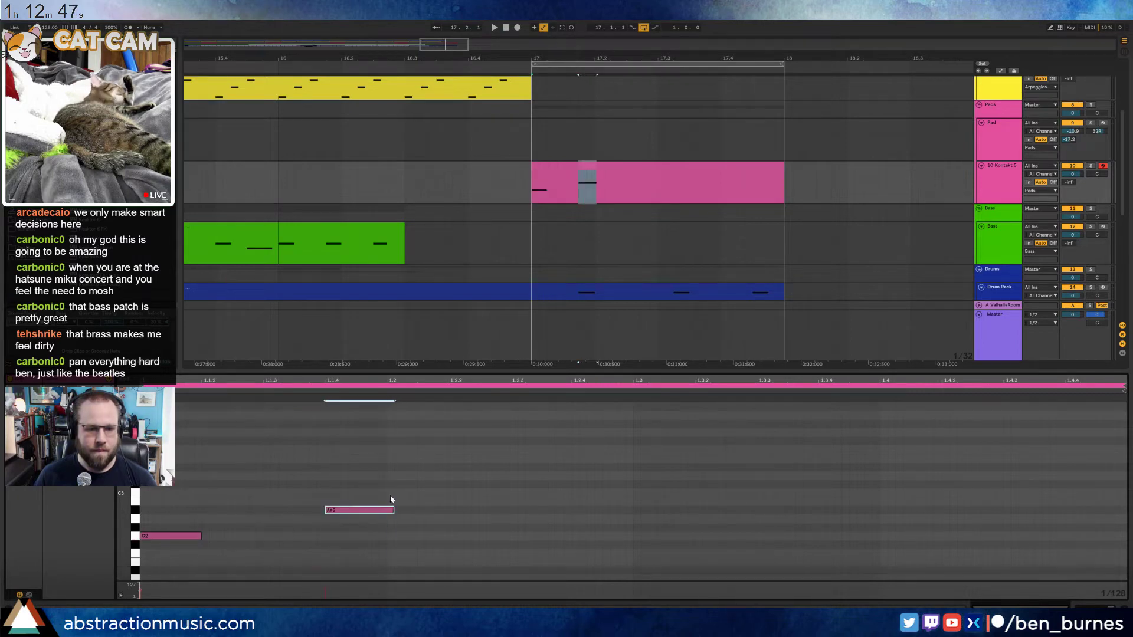
key("ctrl+z")
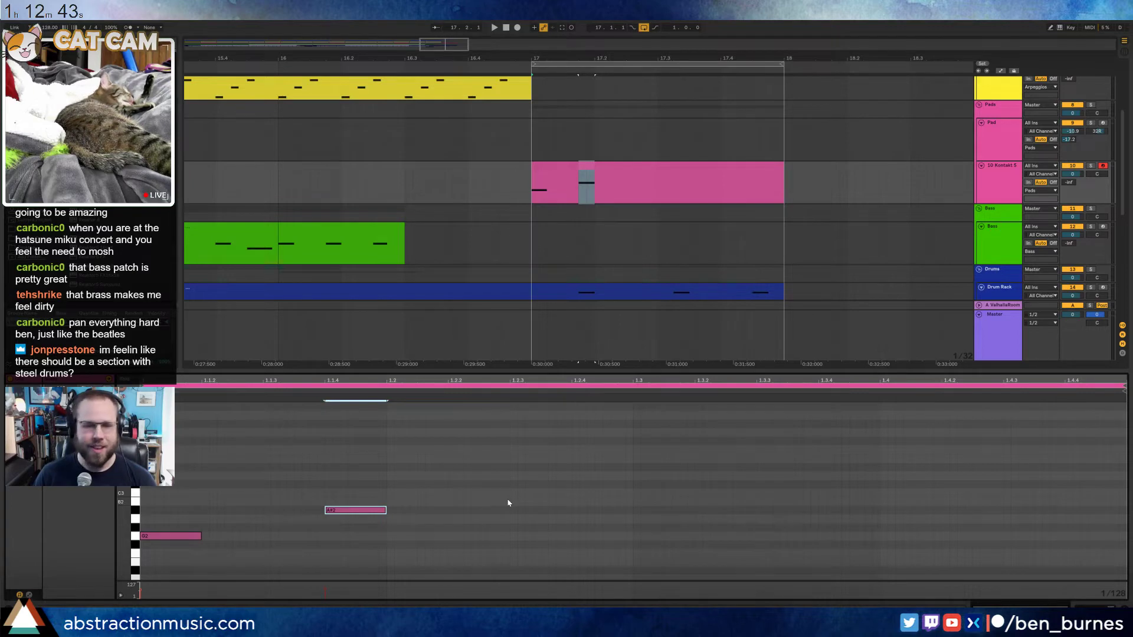
left_click_drag(512, 476, 571, 476)
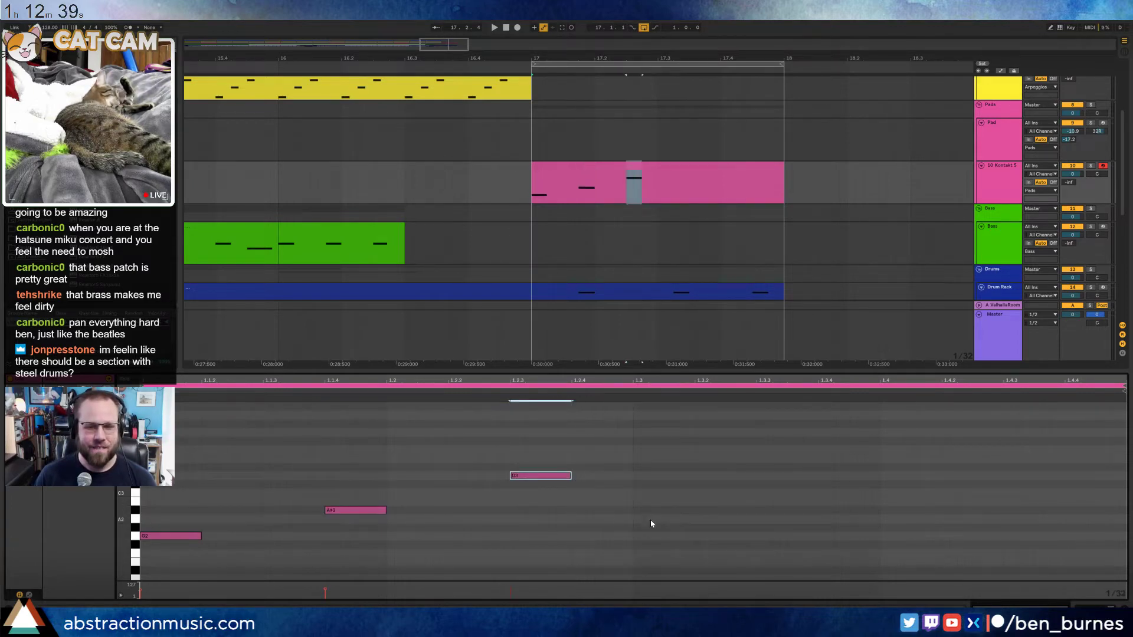
Transpose all three brass notes up an octave, play the loop, and lower the notes by three semitones
left_click_drag(631, 443, 313, 536)
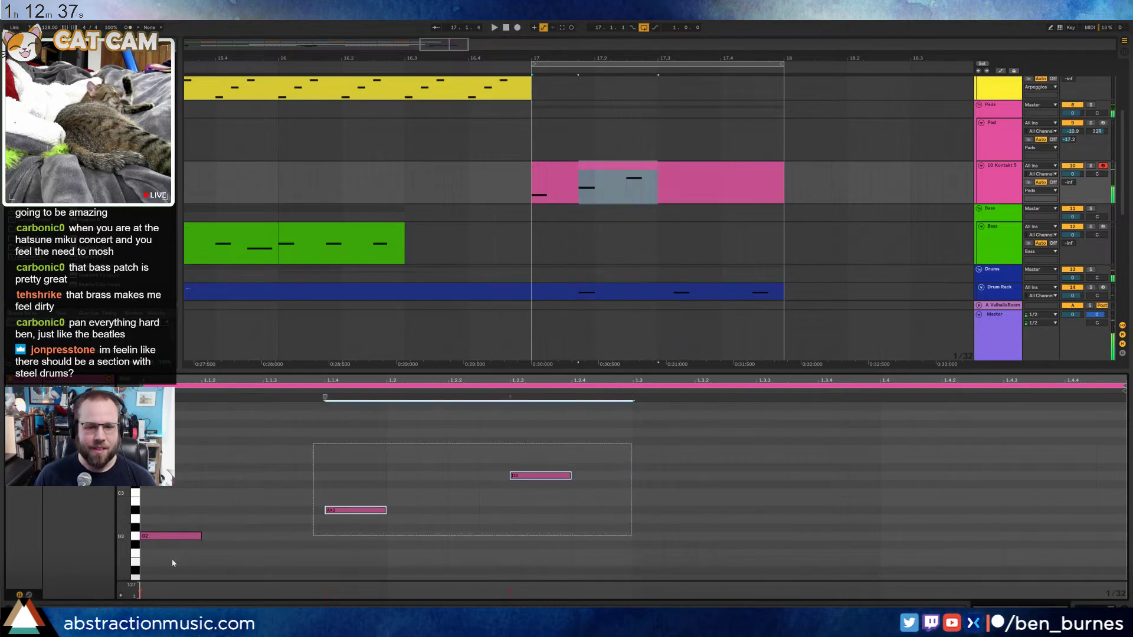
key("ctrl+a")
key("shift+Up")
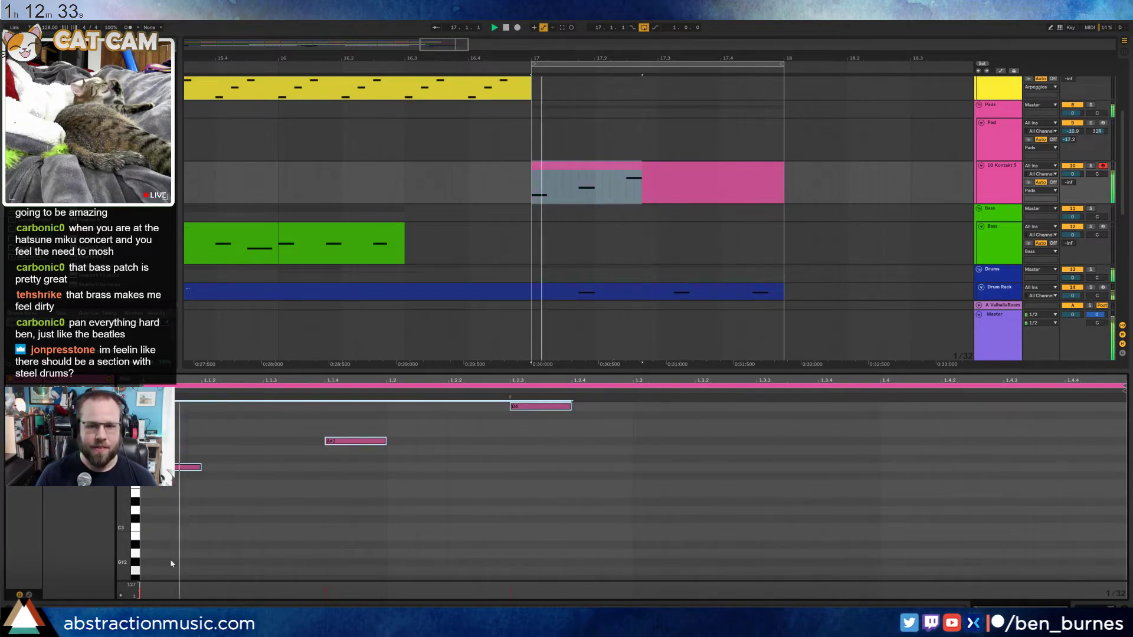
left_click(451, 232)
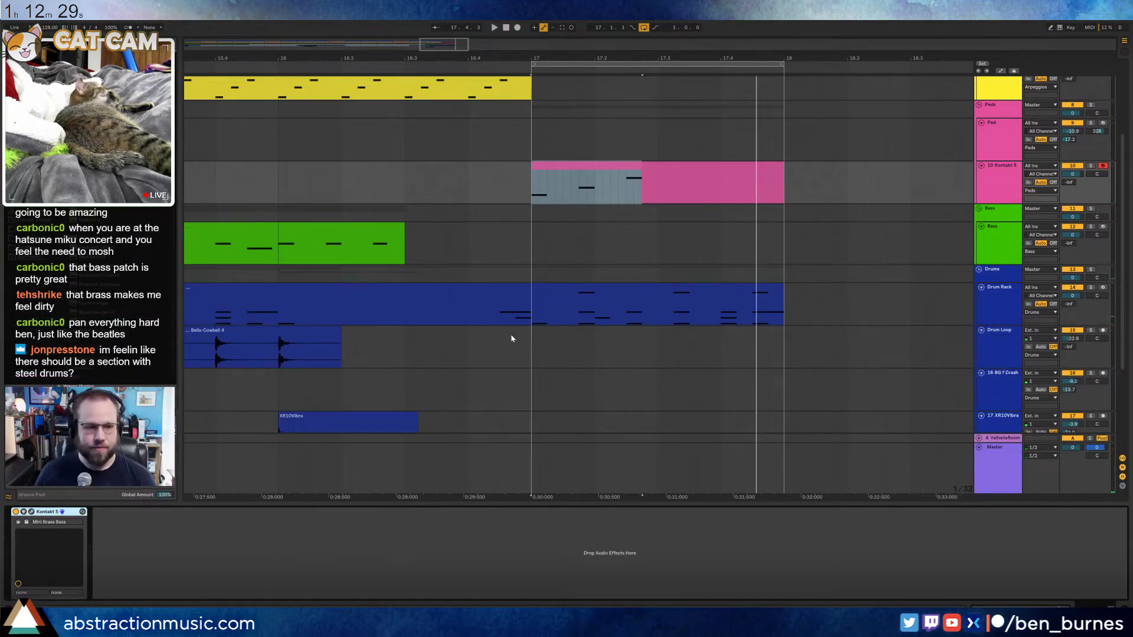
double_click(585, 166)
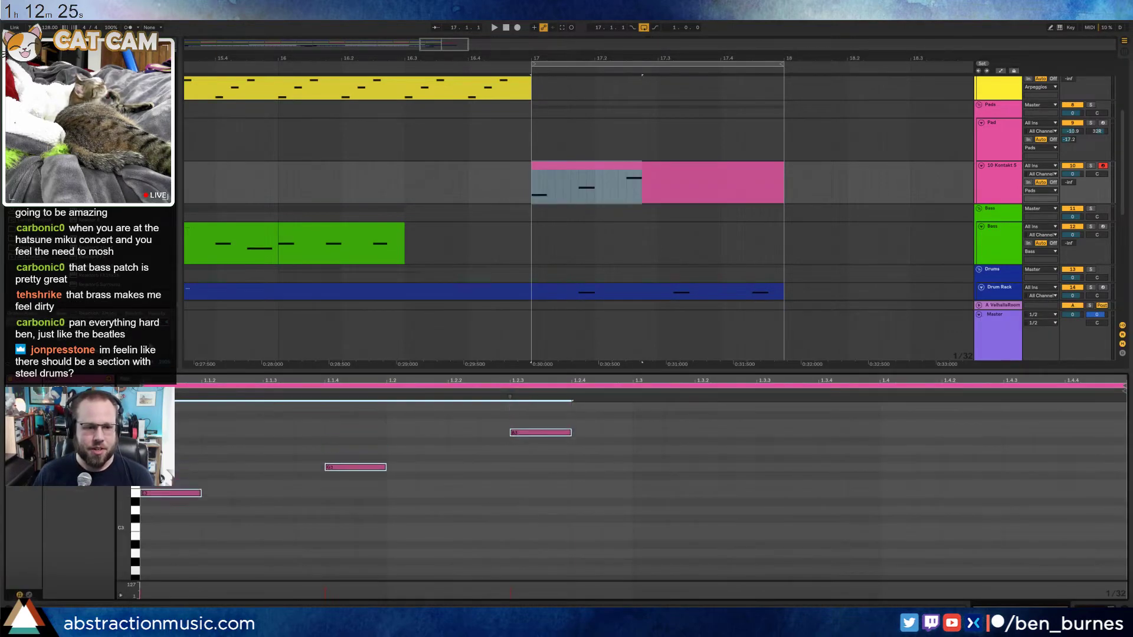
Lower the three brass notes by four semitones, raise them an octave, and play the loop
key("Down")
key("Down")
key("Down")
key("Down")
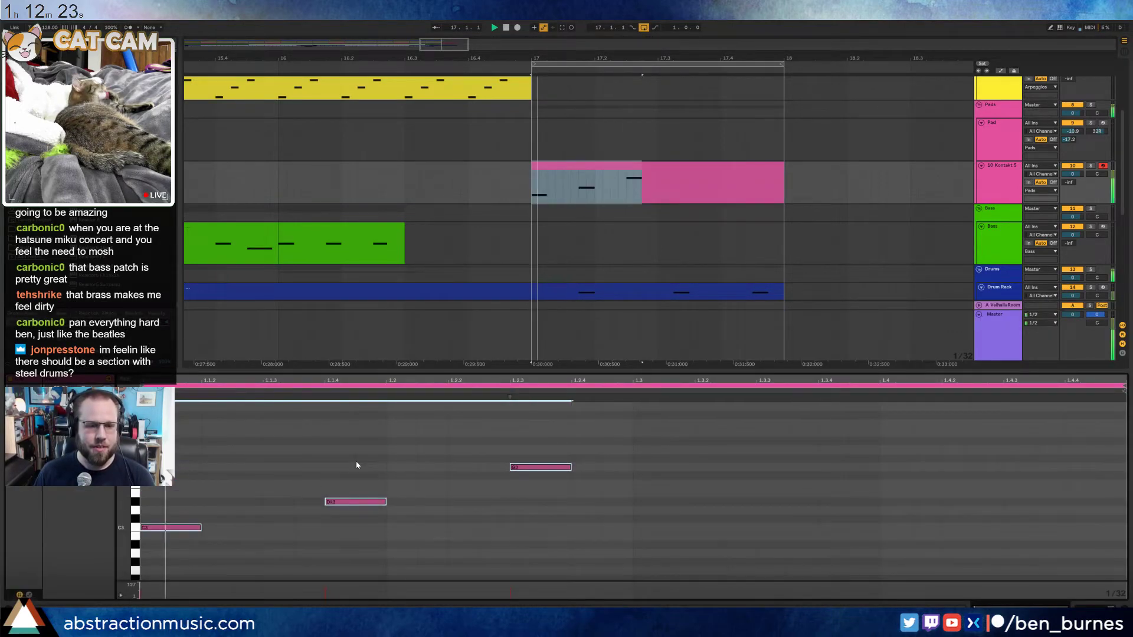
key("shift+Up")
key("space")
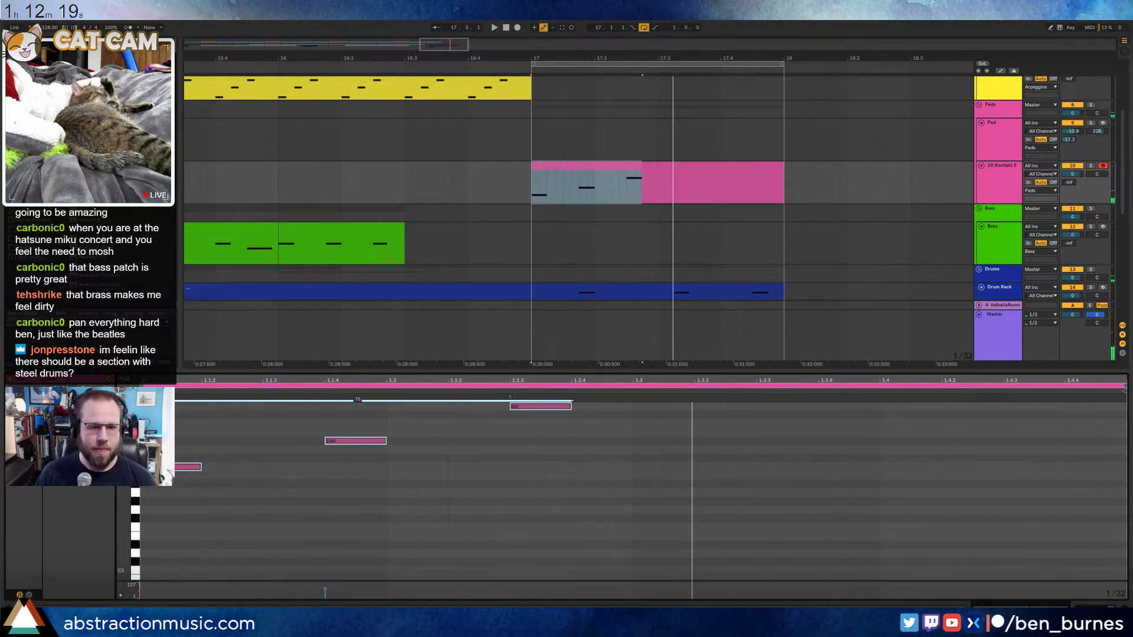
left_click(1015, 188)
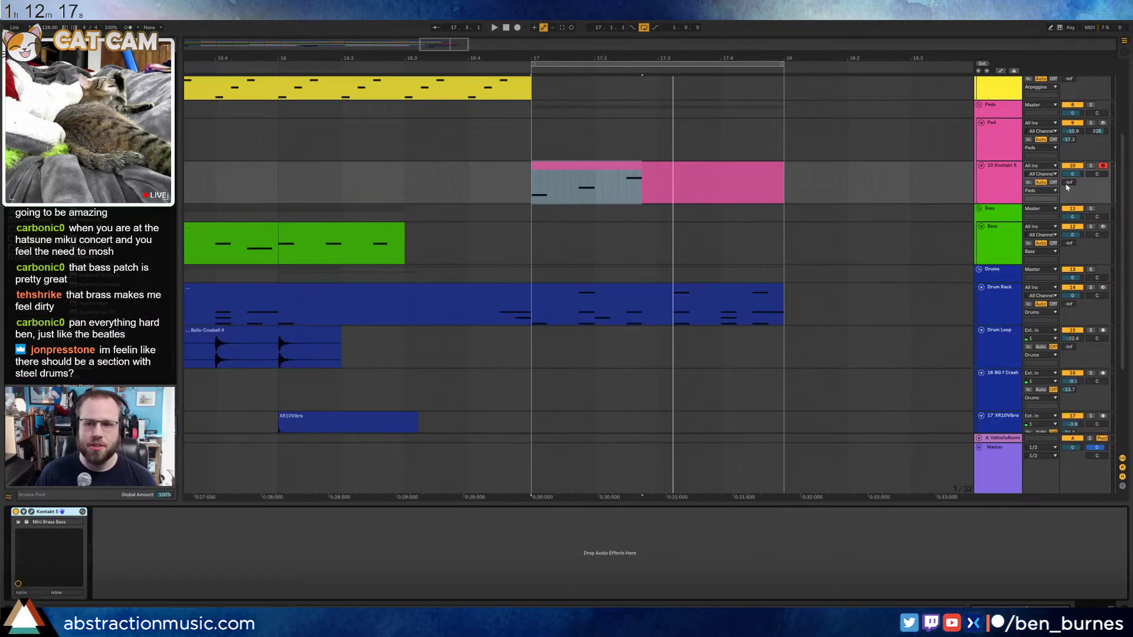
left_click(313, 71)
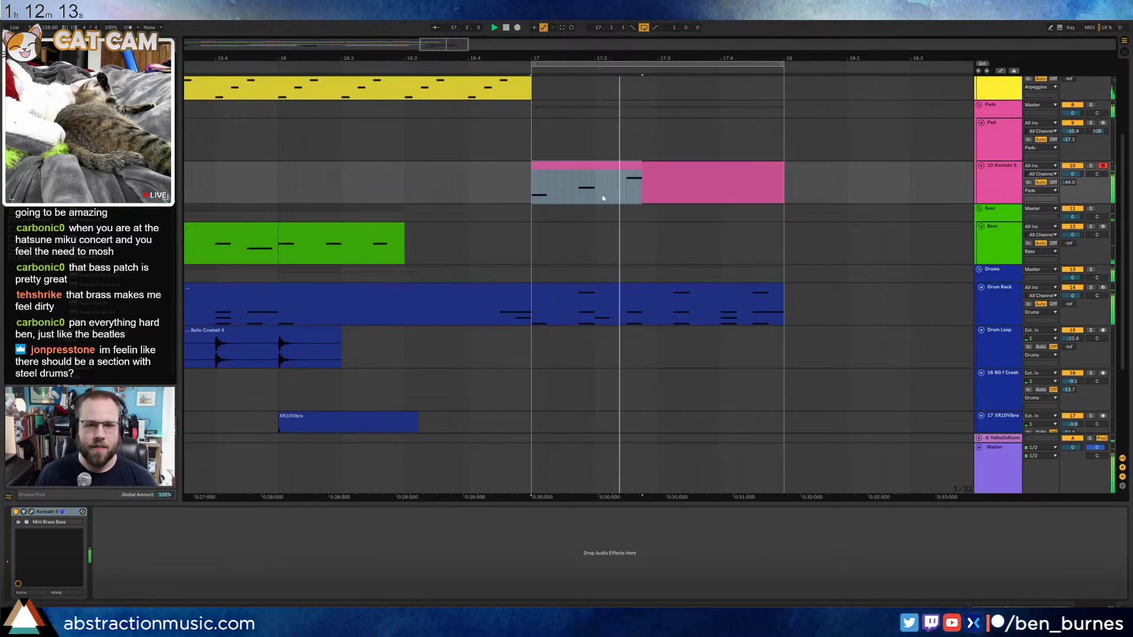
Place a copy of the opening lead phrase on the Lead track over bar 17 and play the loop
scroll(634, 251, "up", 5)
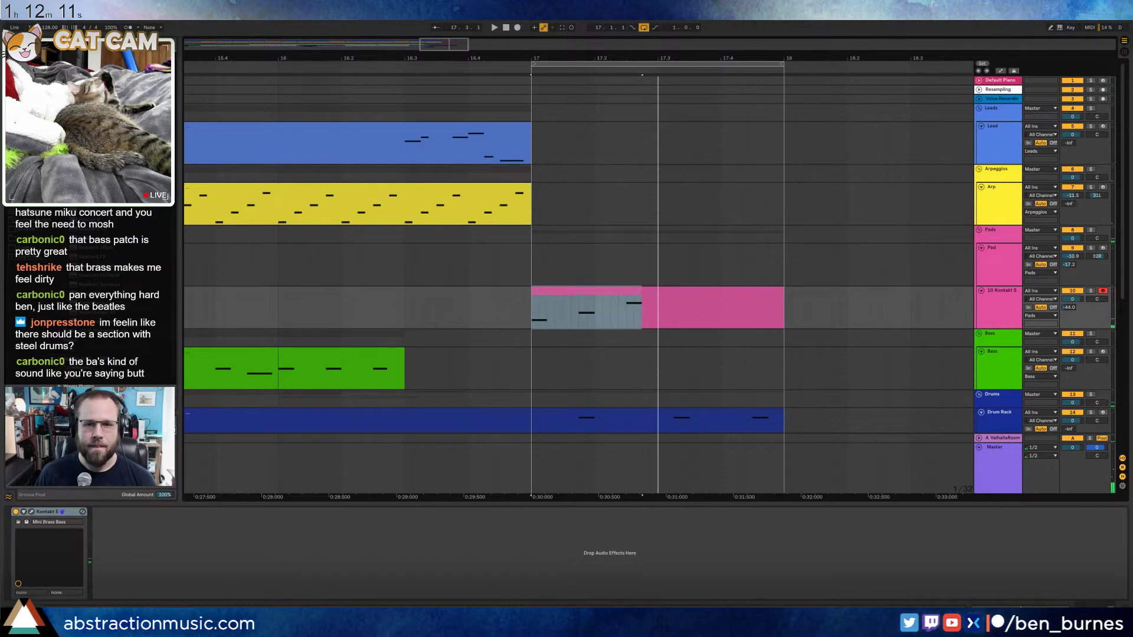
left_click_drag(592, 58, 592, 9)
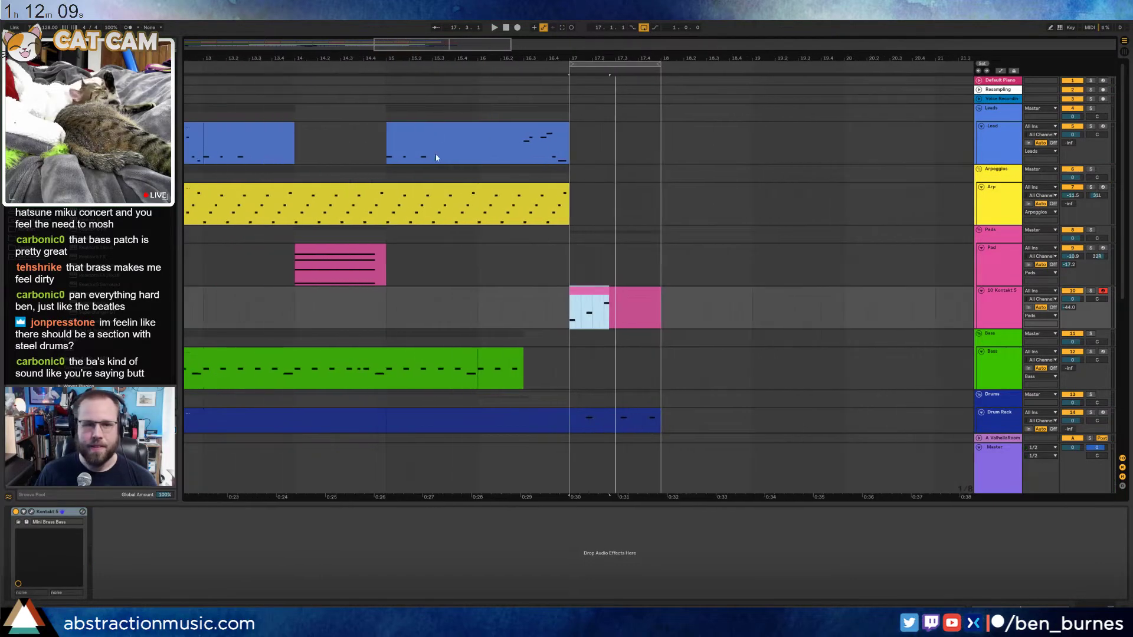
left_click(244, 131)
left_click(574, 142)
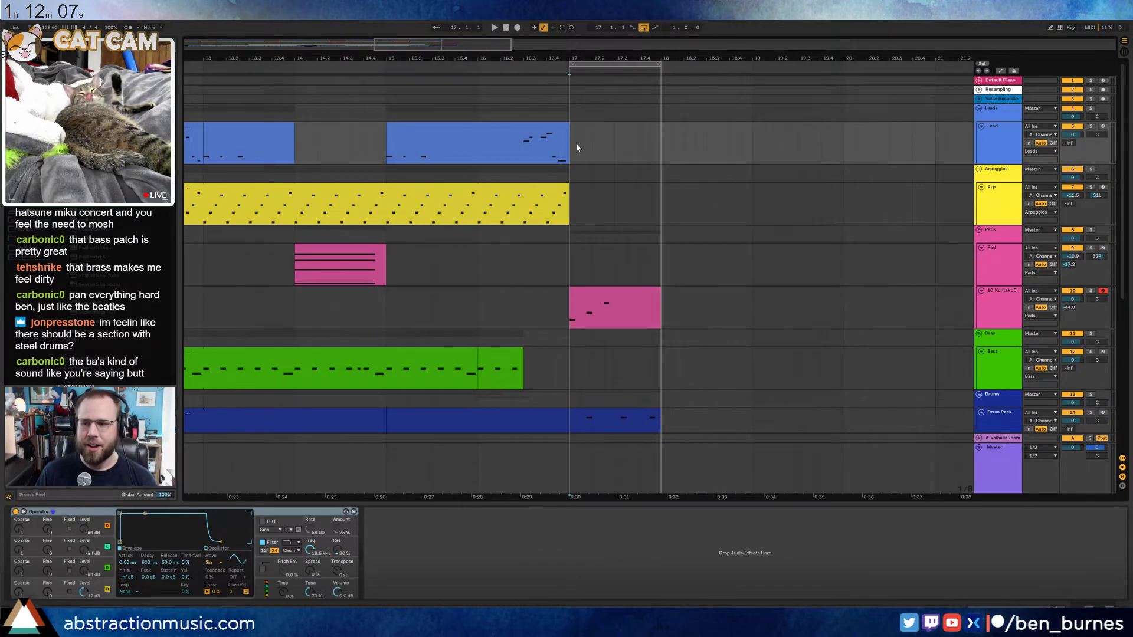
key("ctrl+v")
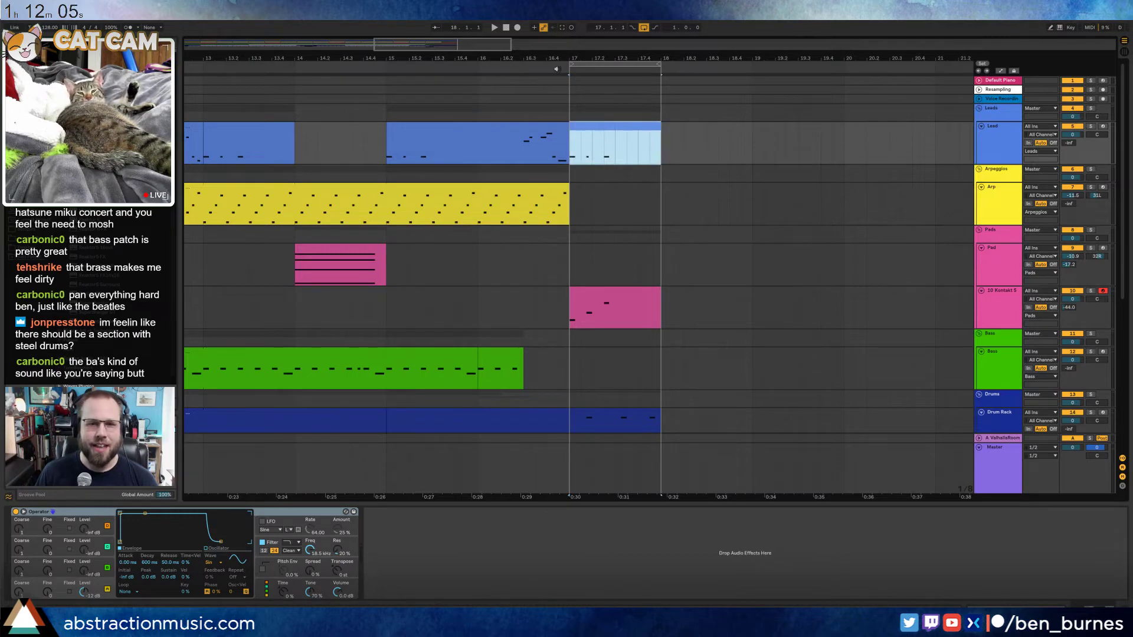
left_click(556, 69)
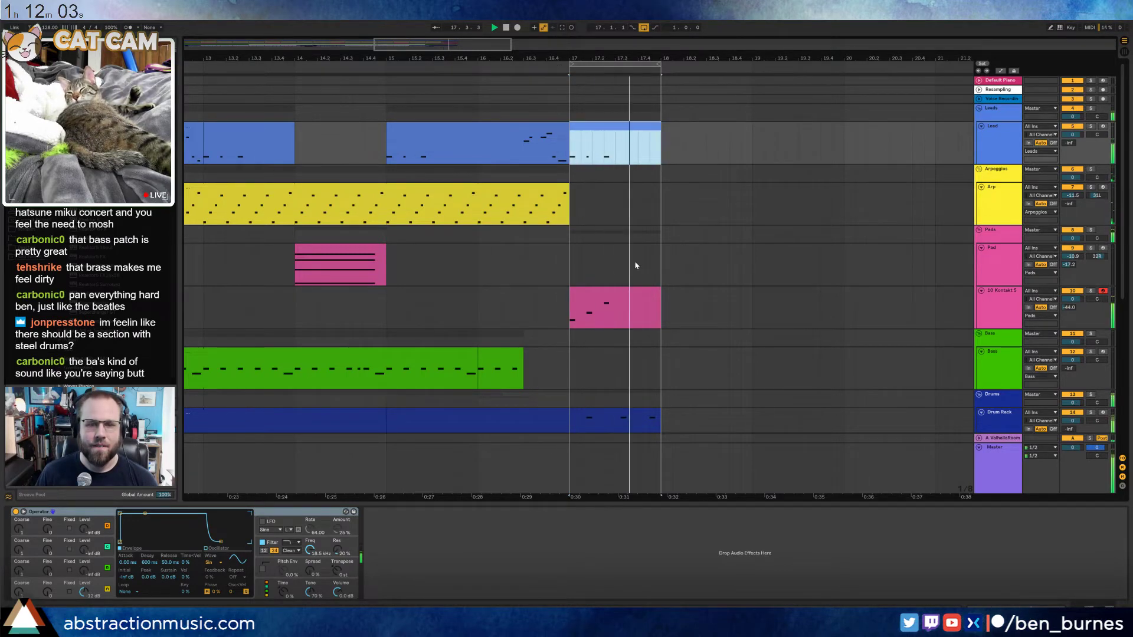
key("space")
Extend the arpeggio with a copied one-bar clip at bar 17 and raise its G#3 notes and final G#4 to C5
mouse_move(565, 190)
left_mouse_down()
mouse_move(657, 190)
mouse_move(656, 202)
mouse_move(573, 203)
left_mouse_up()
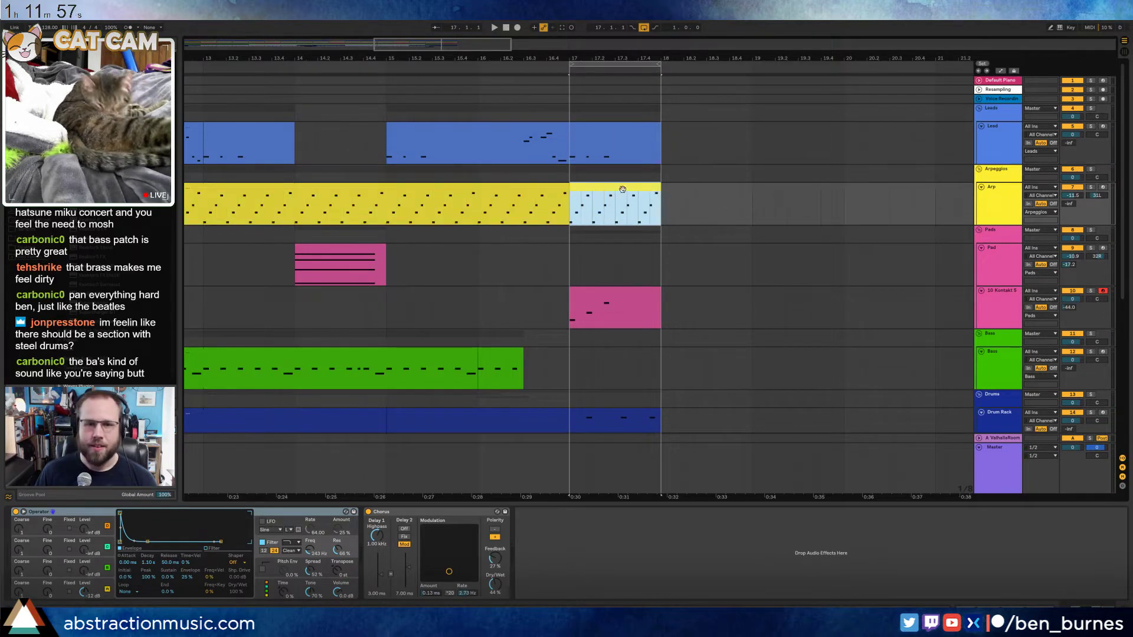
double_click(585, 216)
left_click(155, 557)
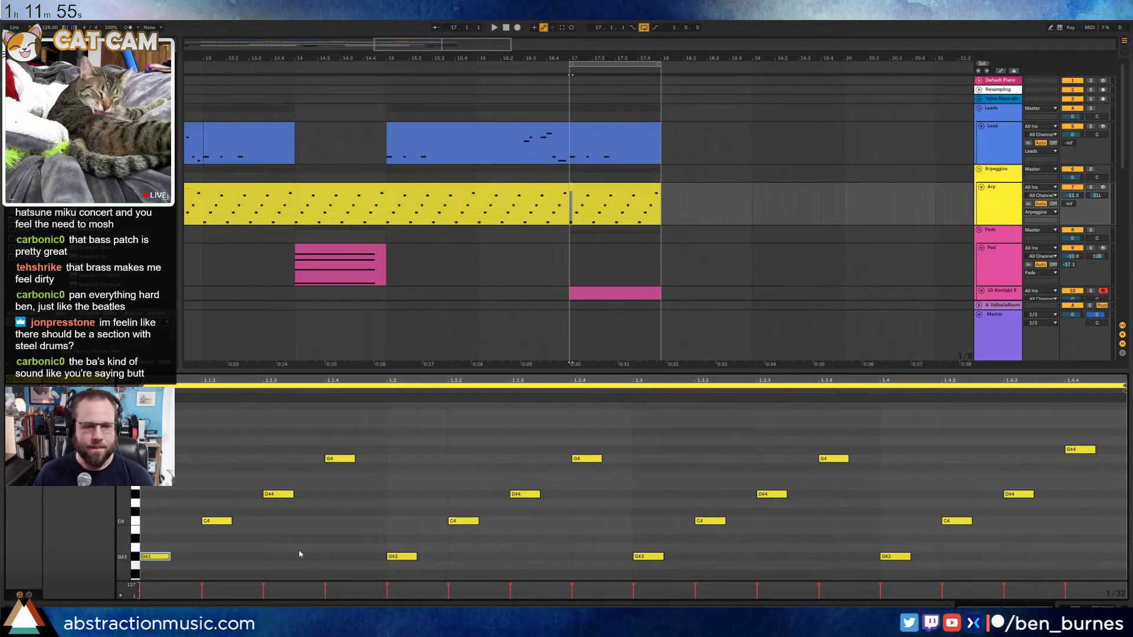
left_click(134, 560)
key("shift+Up")
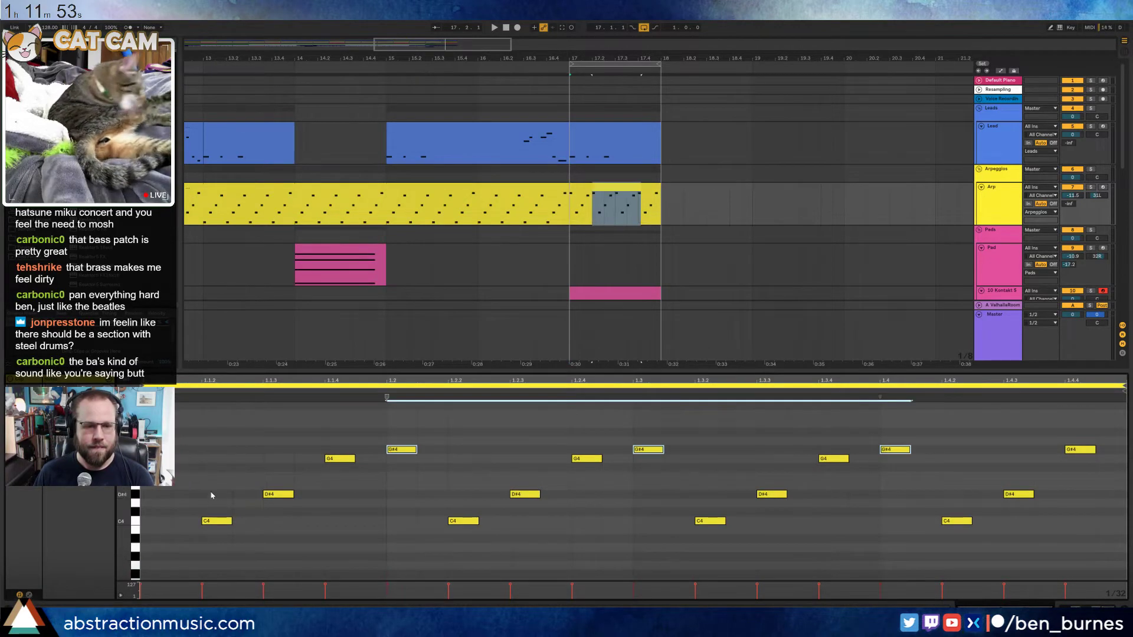
key("Up")
key("Up")
key("Up")
key("Up")
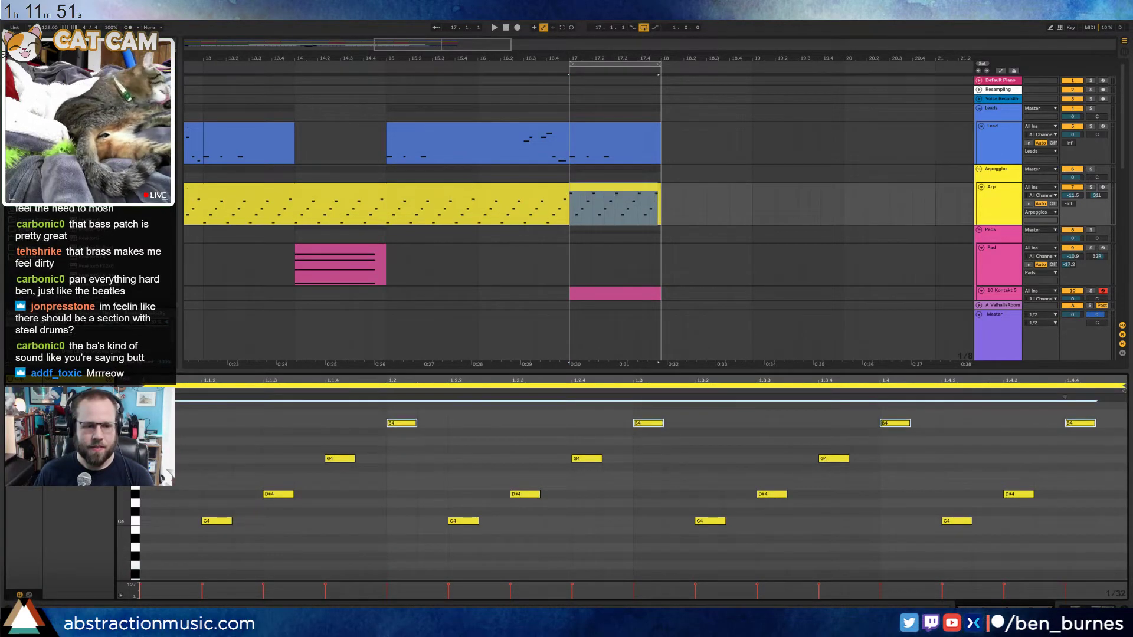
Raise all C4 notes in the bar 17 arpeggio clip to A#4
left_click_drag(205, 486, 225, 537)
left_click(139, 523)
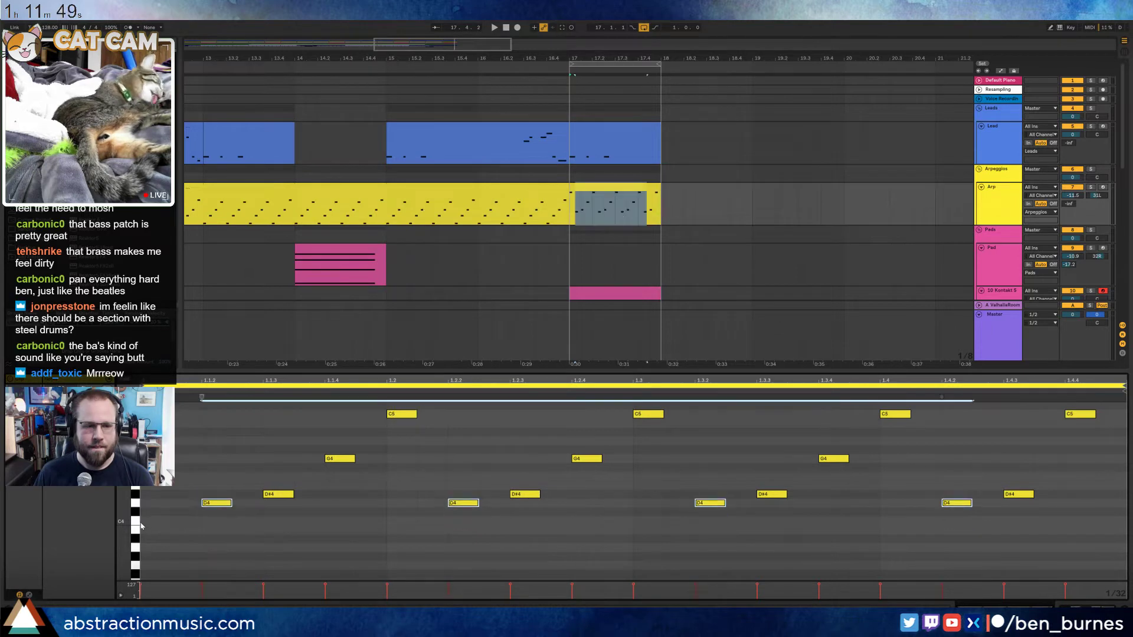
key("Up")
key("Up")
key("Up")
key("Up")
key("Up")
key("Up")
key("Up")
key("Up")
key("Up")
key("Up")
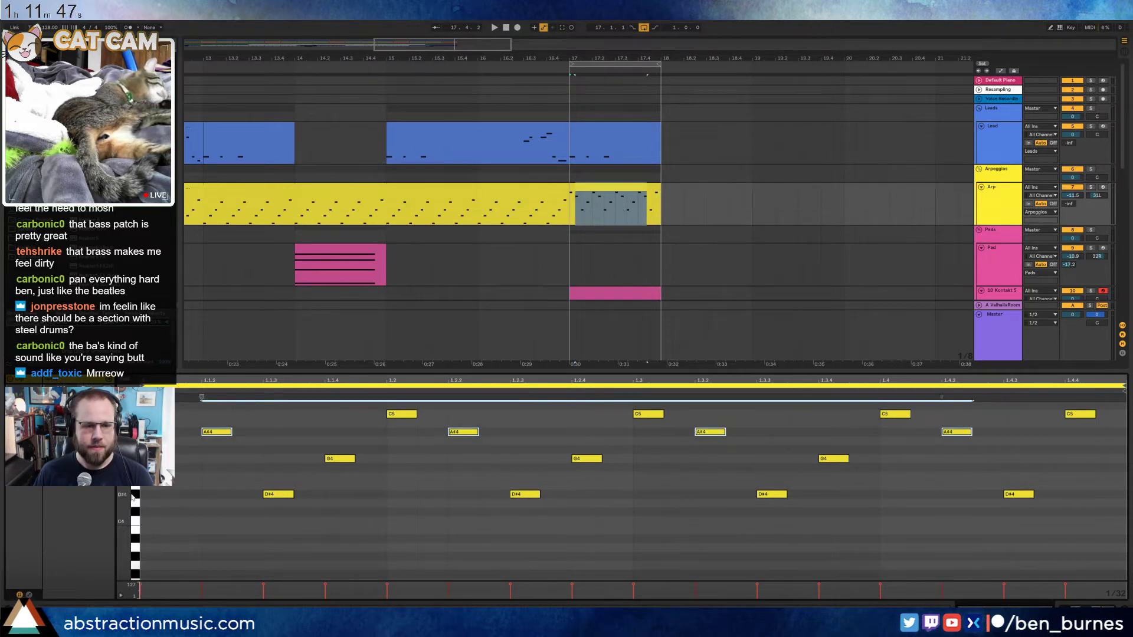
Raise all D#4 notes in the bar 17 arpeggio clip to G4
left_click(135, 500)
key("Up")
key("Up")
key("Up")
key("Up")
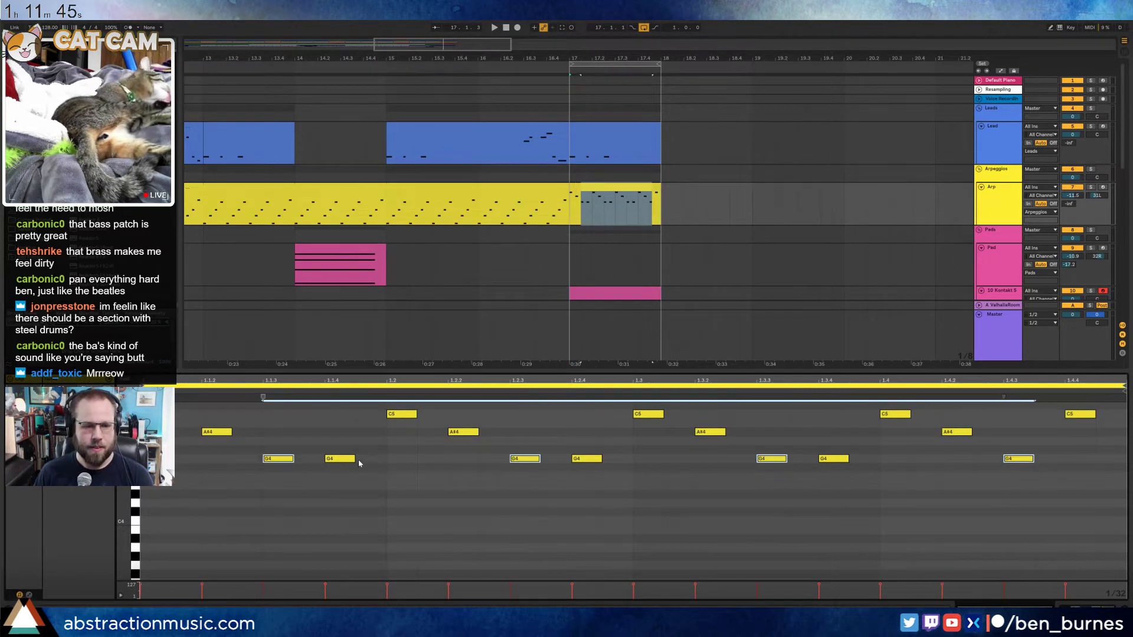
Lower the arpeggio's G4 notes at 1.1.4, 1.2.4 and 1.3.4 to D#4
left_click(342, 459)
left_click(587, 459, "shift")
left_click(833, 458, "shift")
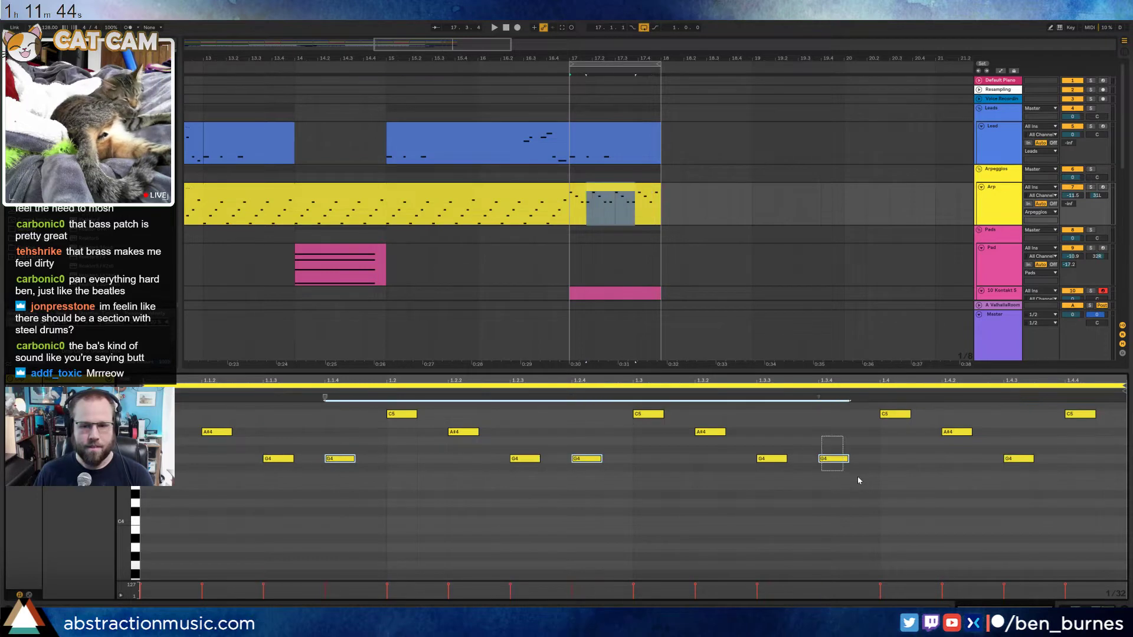
left_click(1019, 458, "shift")
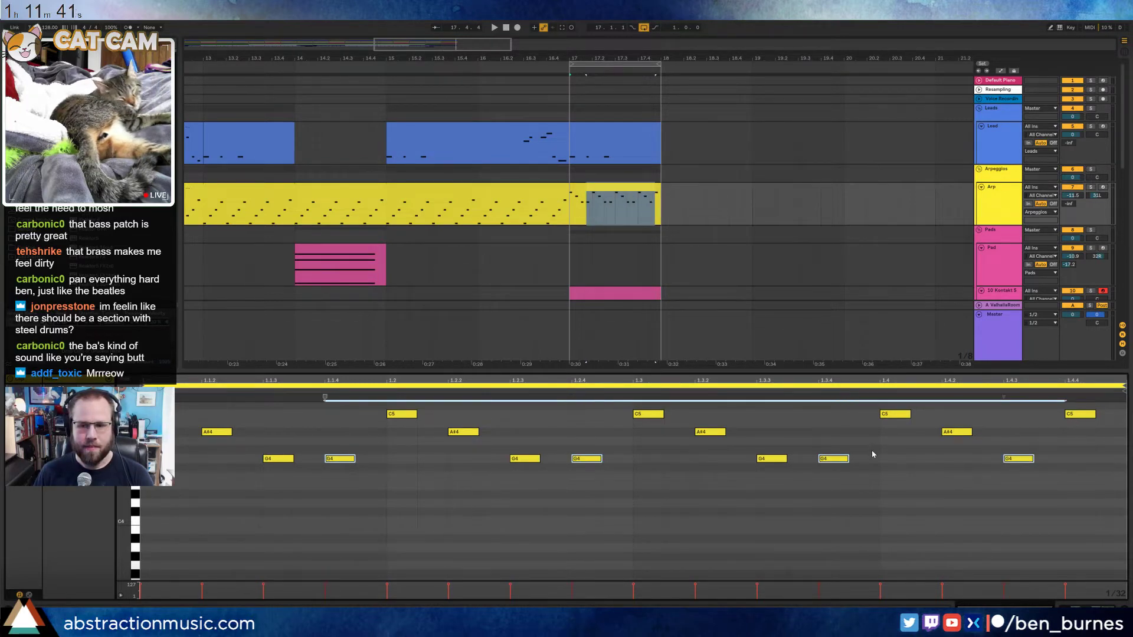
left_click(1020, 458, "shift")
key("Down")
key("Down")
key("Down")
key("Down")
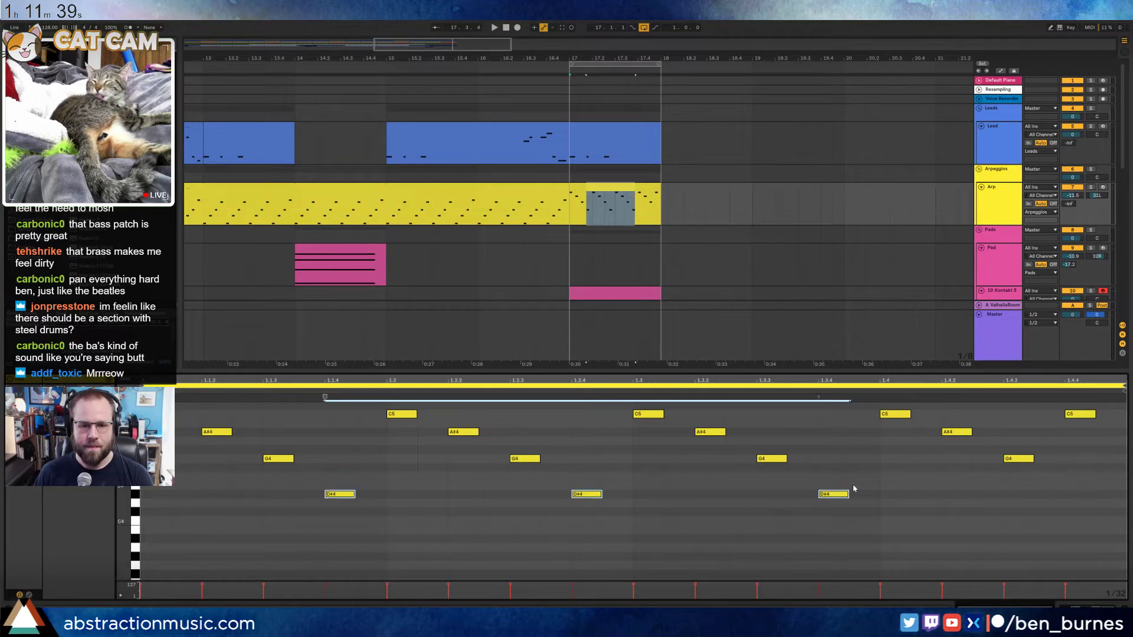
Lower the arpeggio's last note at 1.4.4 to D4 and play the loop
left_click(1080, 415)
key("Down")
key("Down")
key("Down")
key("Down")
key("Down")
key("Down")
key("Down")
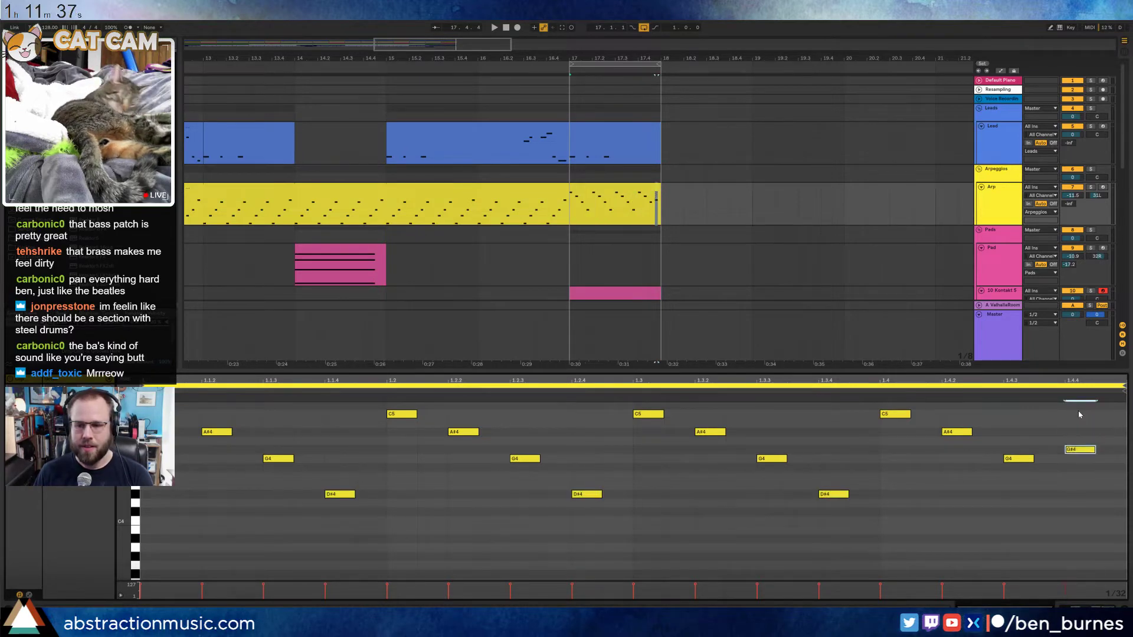
key("Down")
key("Down")
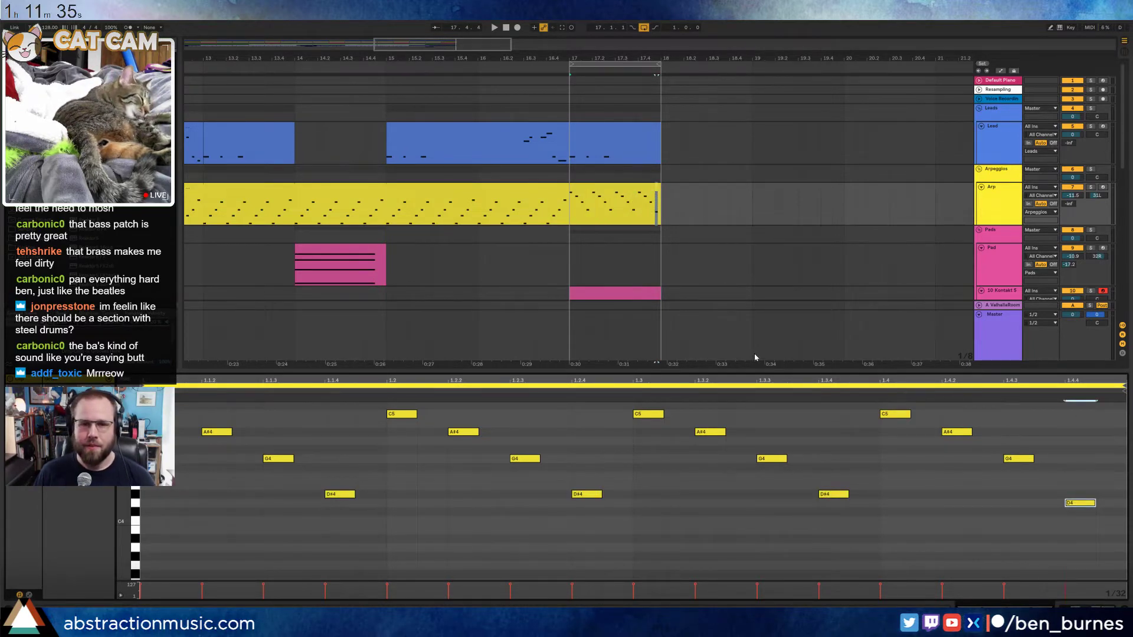
key("space")
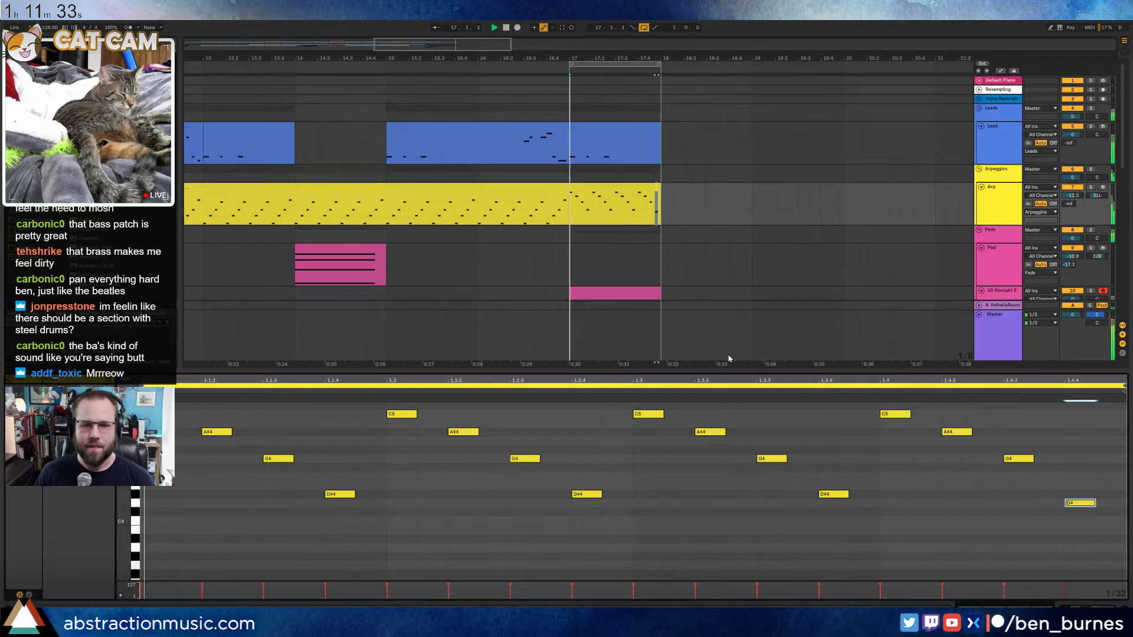
key("space")
Close the note editor, deactivate the brass clip in bar 17, and play the loop without it
key("shift+Tab")
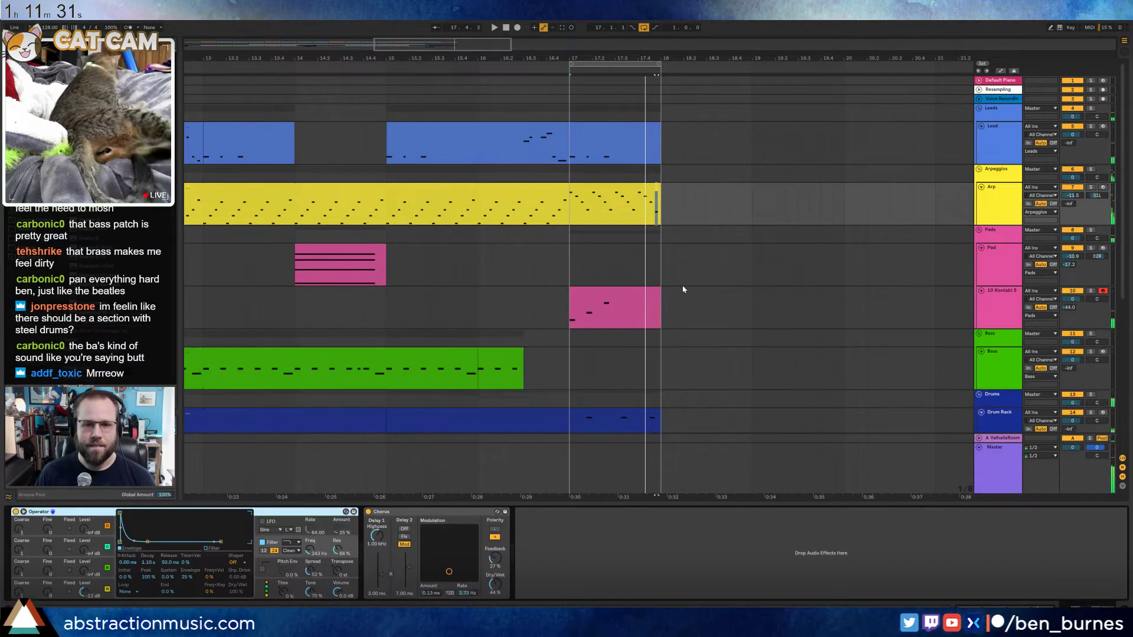
left_click(608, 289)
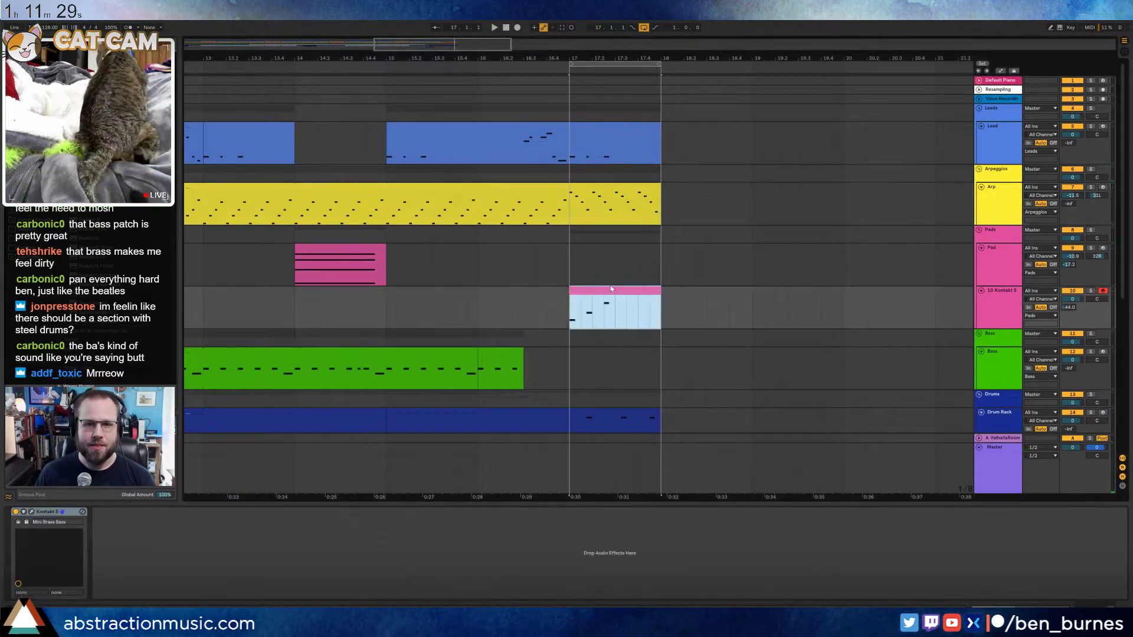
left_click(415, 67)
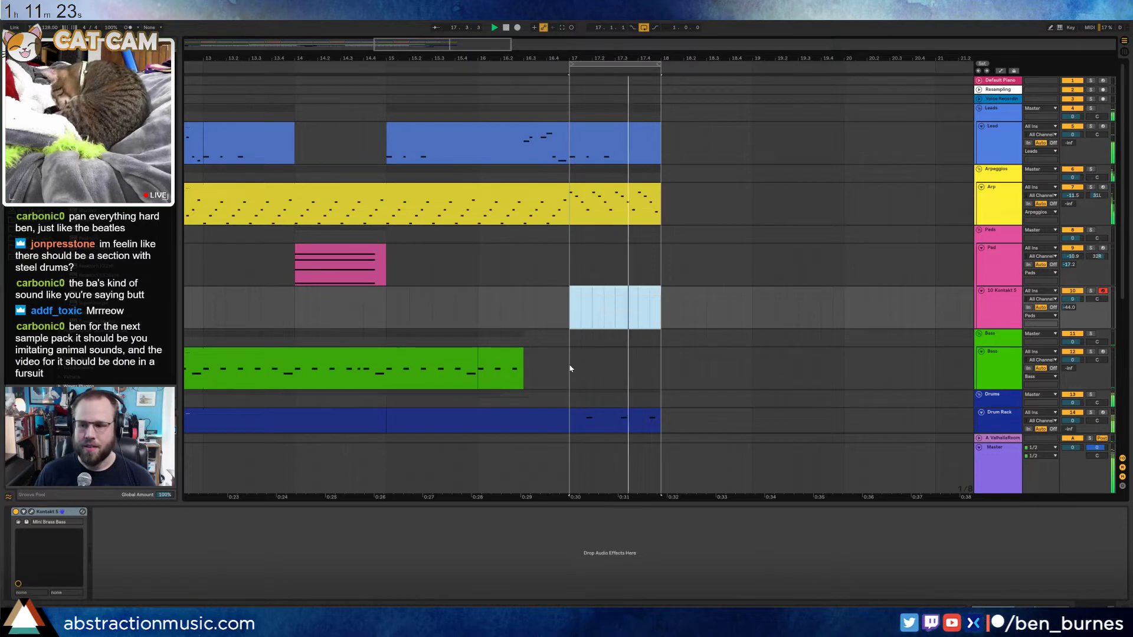
key("space")
Select bar 17 across all tracks and move its content to bar 33
scroll(578, 364, "down", 3)
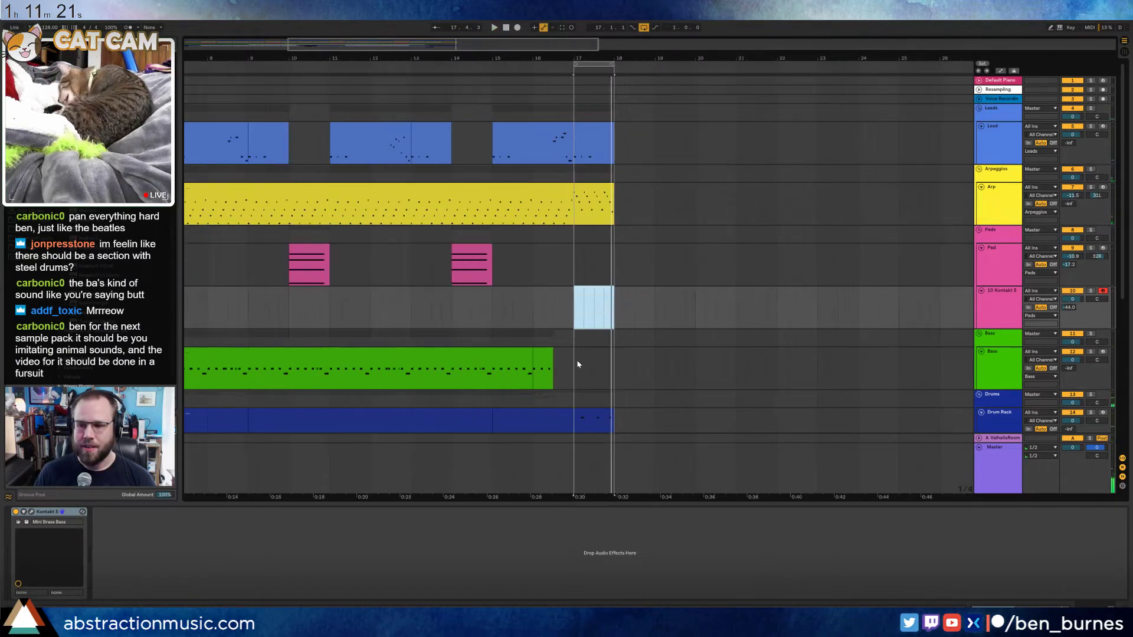
left_click(583, 138)
scroll(626, 330, "down", 5)
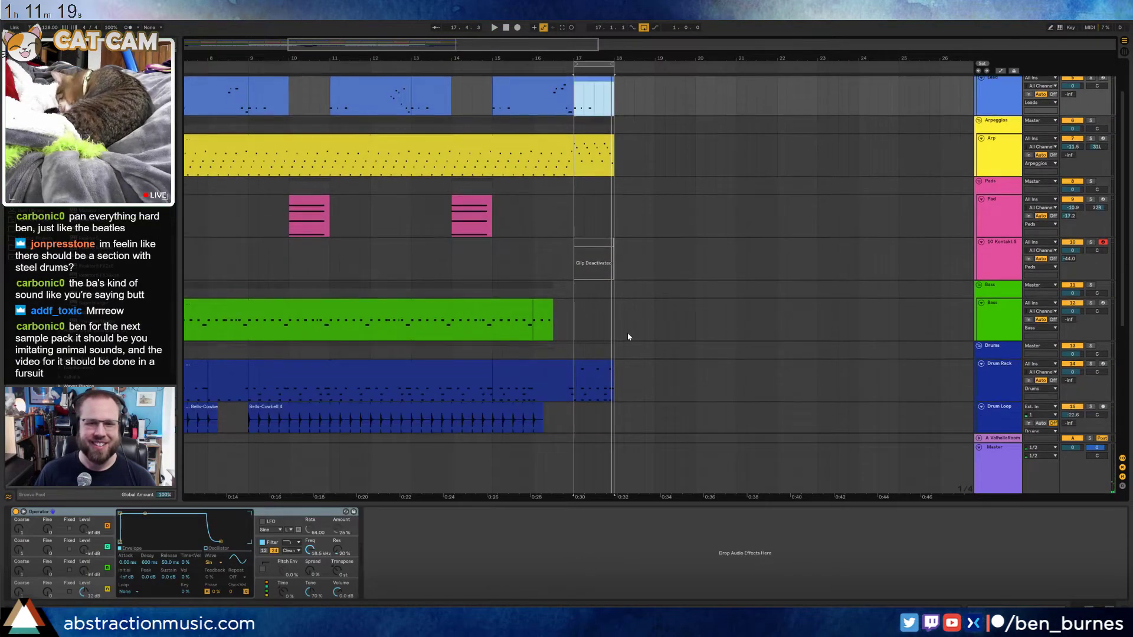
scroll(612, 375, "down", 2)
left_click(610, 385, "shift")
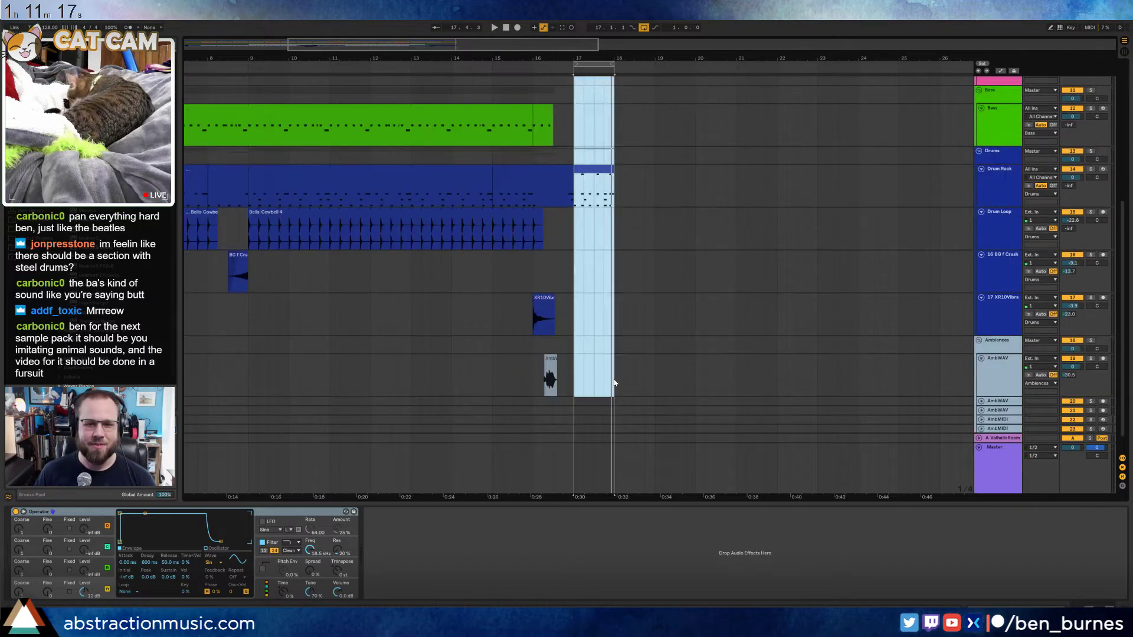
scroll(679, 313, "up", 4)
scroll(718, 322, "up", 3)
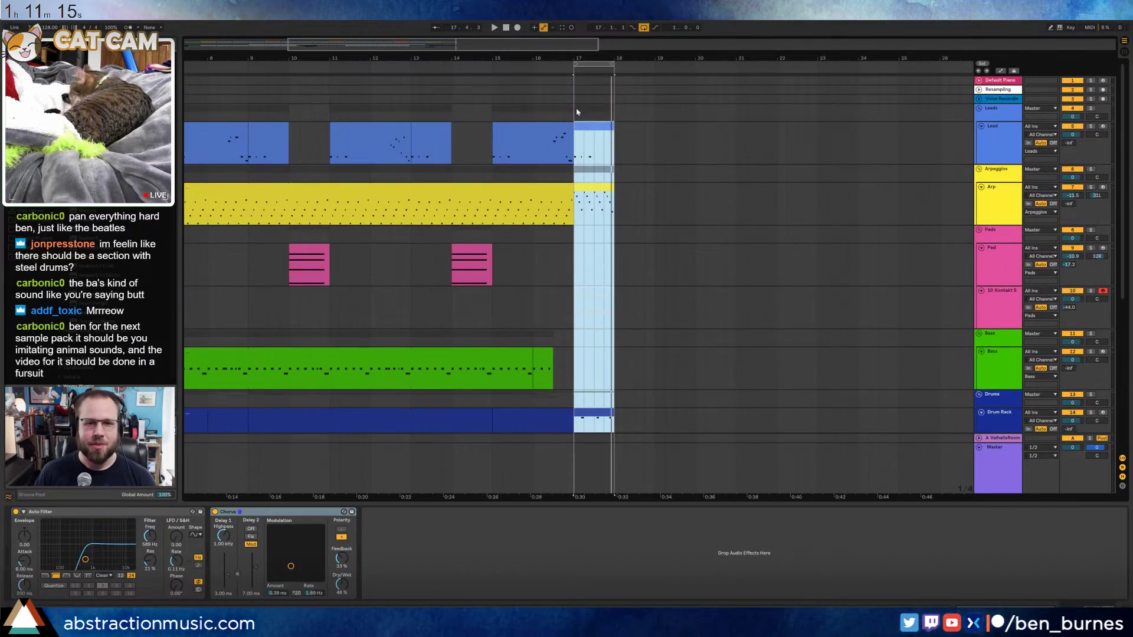
left_click_drag(583, 137, 908, 140)
left_click_drag(518, 49, 516, 22)
left_click_drag(547, 128, 663, 129)
Duplicate bars 1 to 16 on all tracks into bars 17 to 32, move the loop to bar 33, and play from the start
left_click_drag(420, 140, 183, 454)
key("ctrl+d")
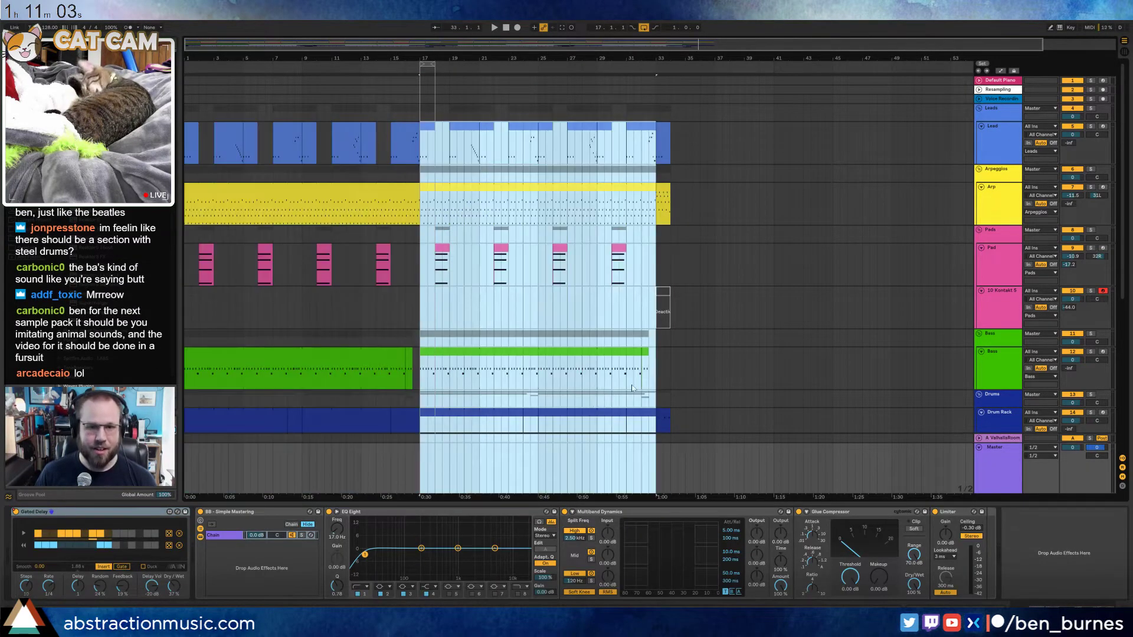
left_click_drag(426, 63, 668, 82)
left_click(495, 28)
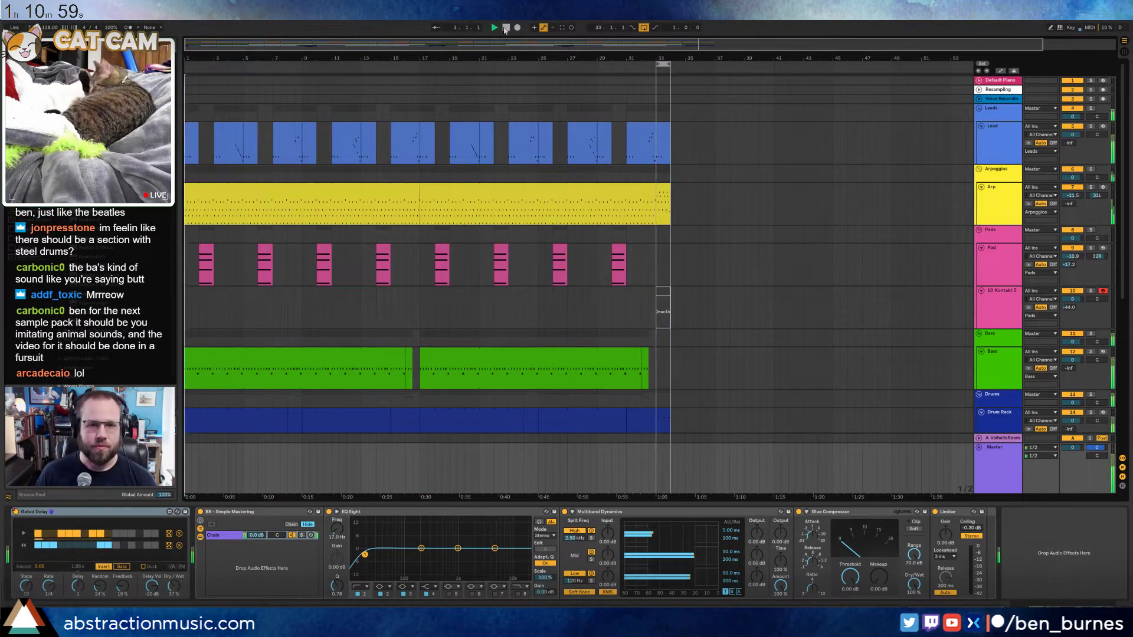
Deactivate the first two clips on the Pad track and play the song from the start
left_click(205, 264)
key("0")
left_click(265, 264)
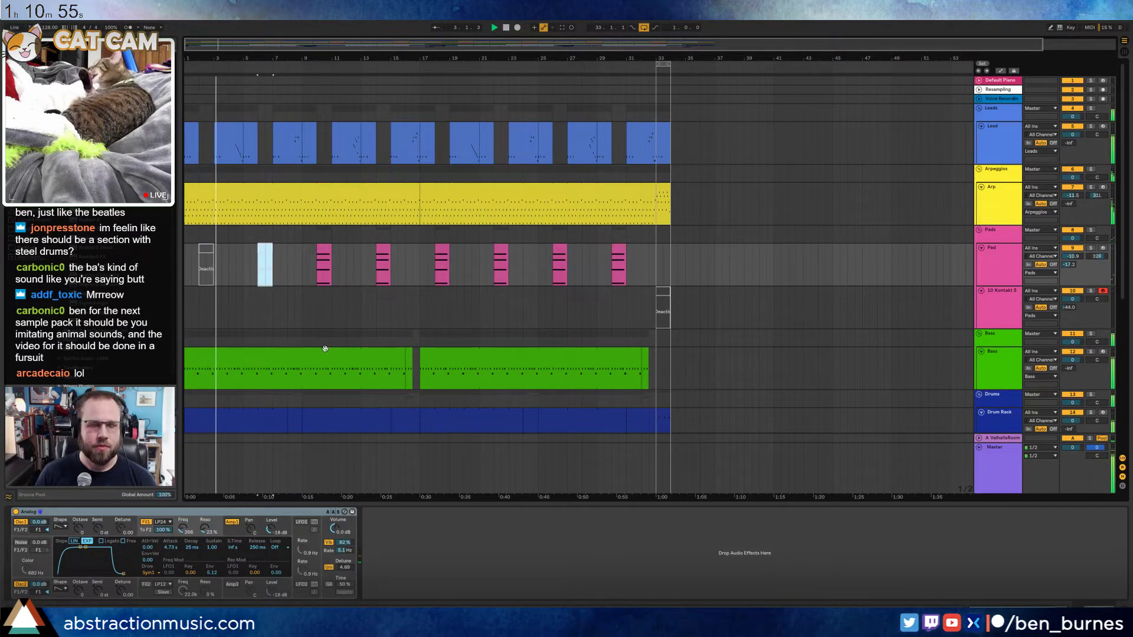
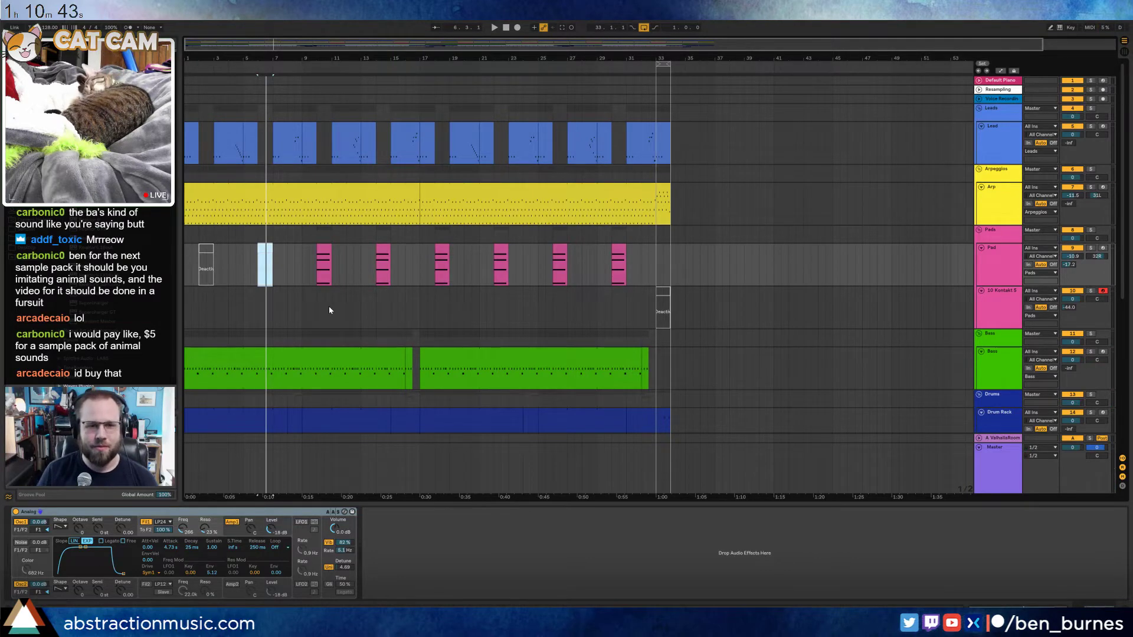
key("0")
key("Home")
key("space")
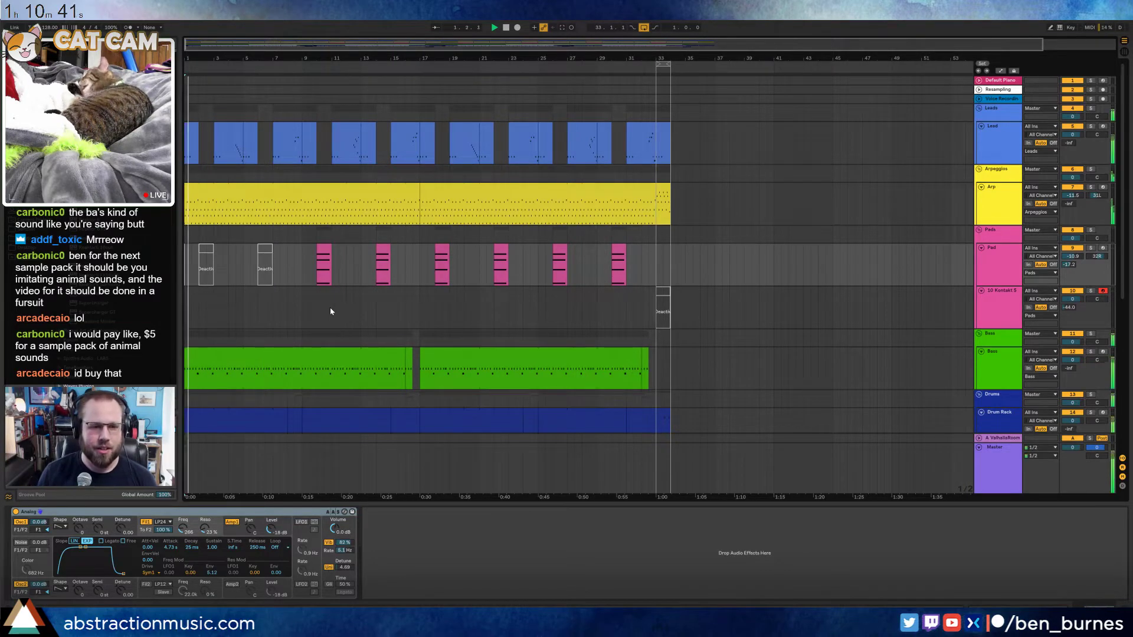
scroll(355, 352, "down", 2)
scroll(357, 352, "down", 1)
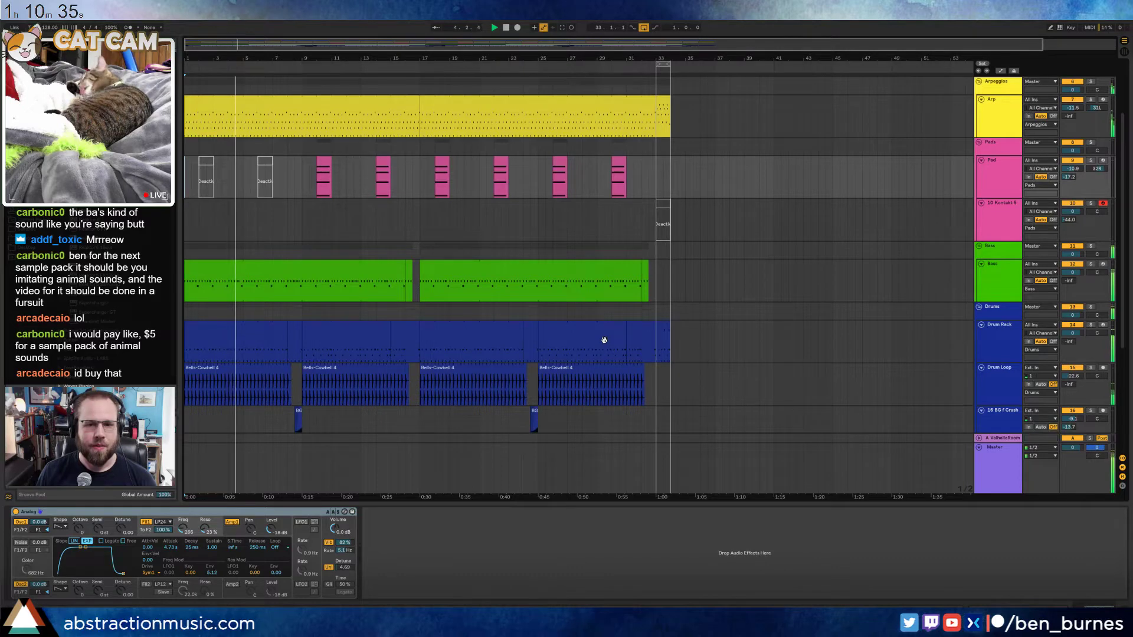
Delete the time of bars 17 to 32 across all tracks so the new section starts at bar 17
scroll(629, 387, "down", 3)
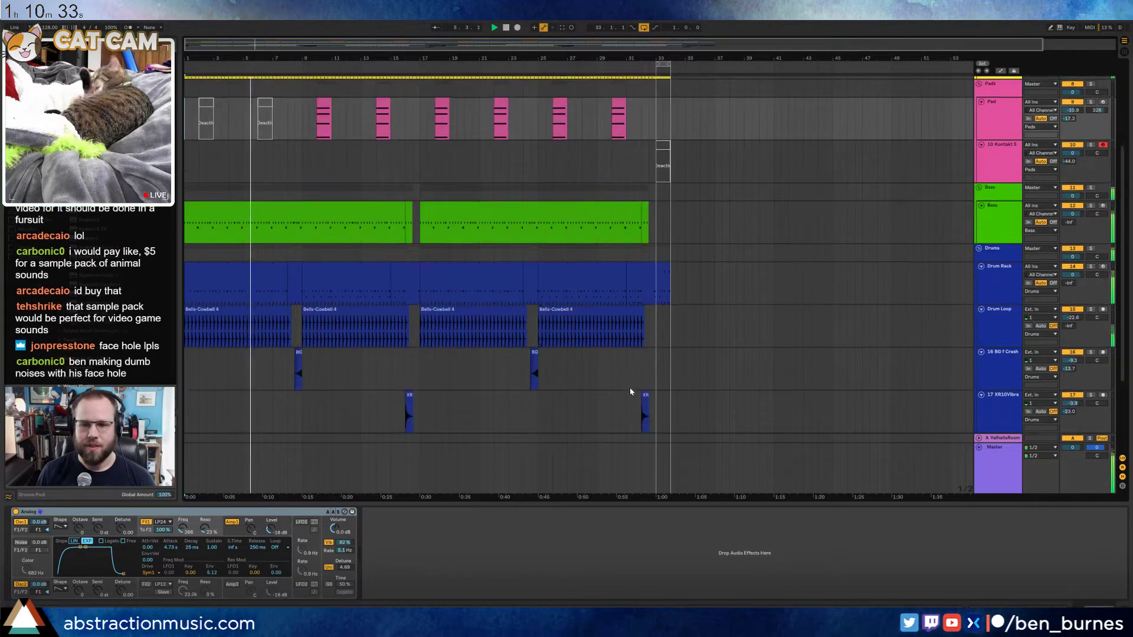
scroll(632, 398, "down", 2)
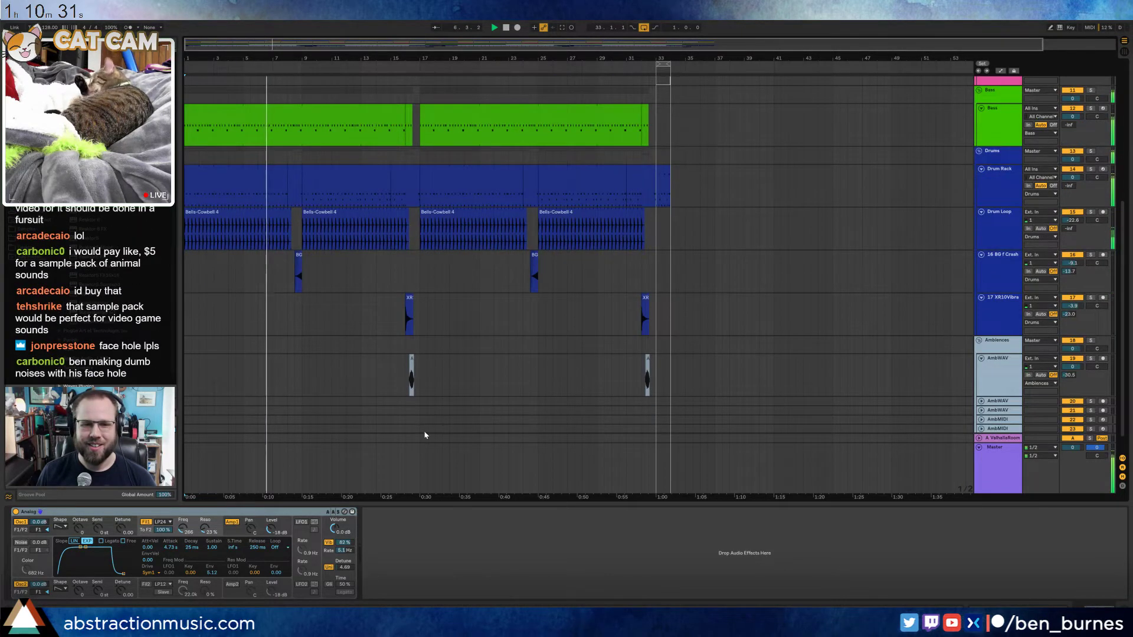
left_click_drag(436, 410, 654, 80)
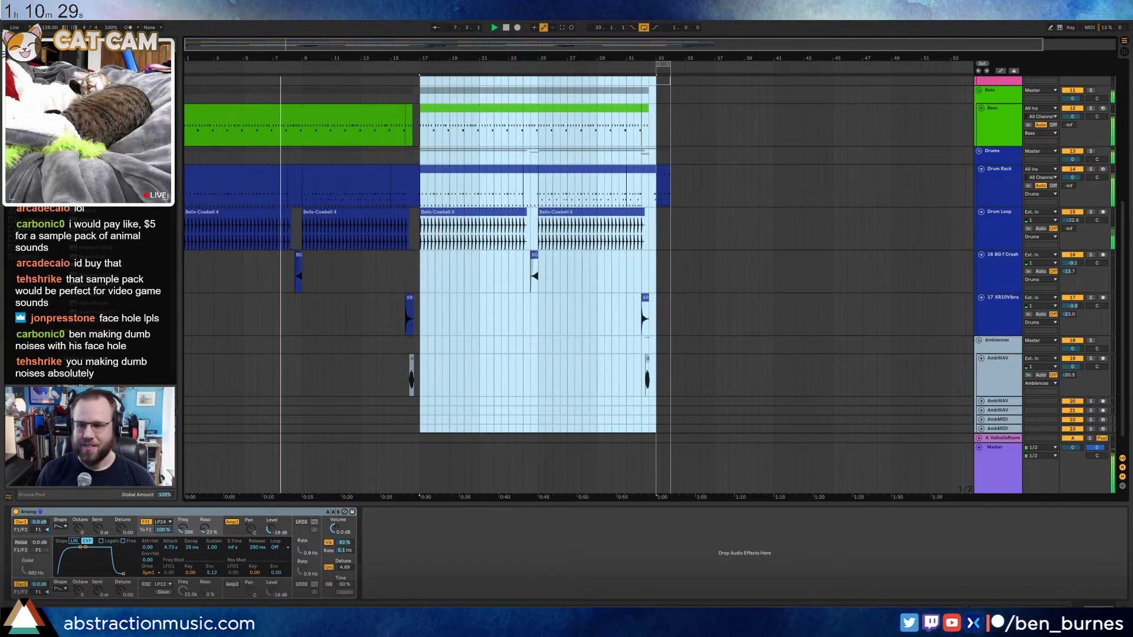
key("ctrl+shift+Delete")
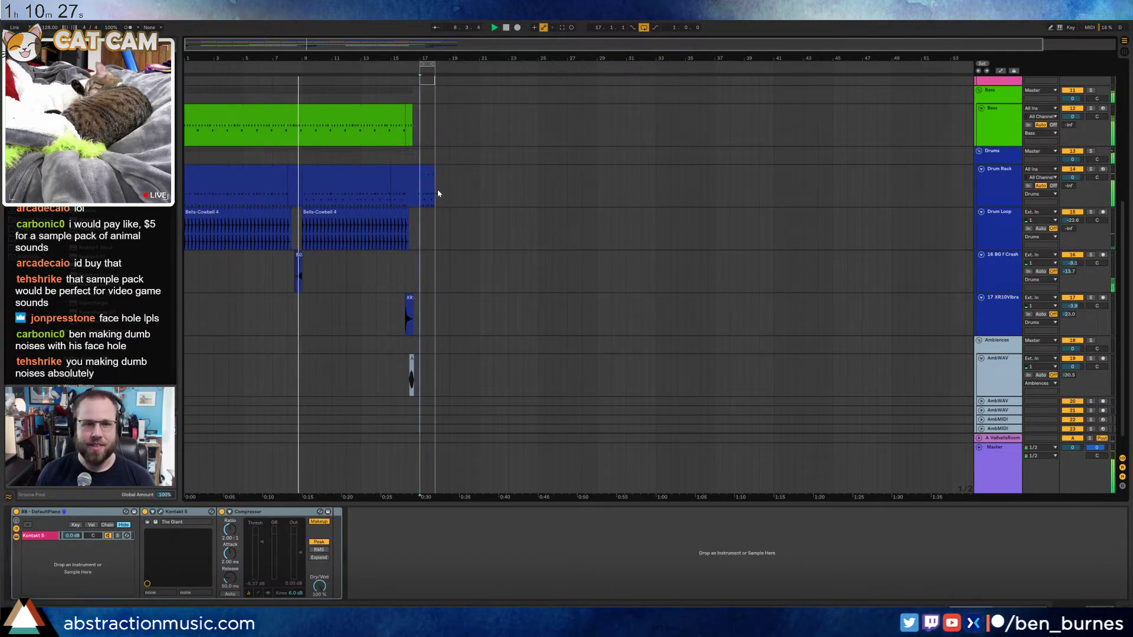
Copy the first four bars of the Bass track's clip to bar 17
scroll(502, 212, "up", 3)
scroll(502, 212, "up", 3)
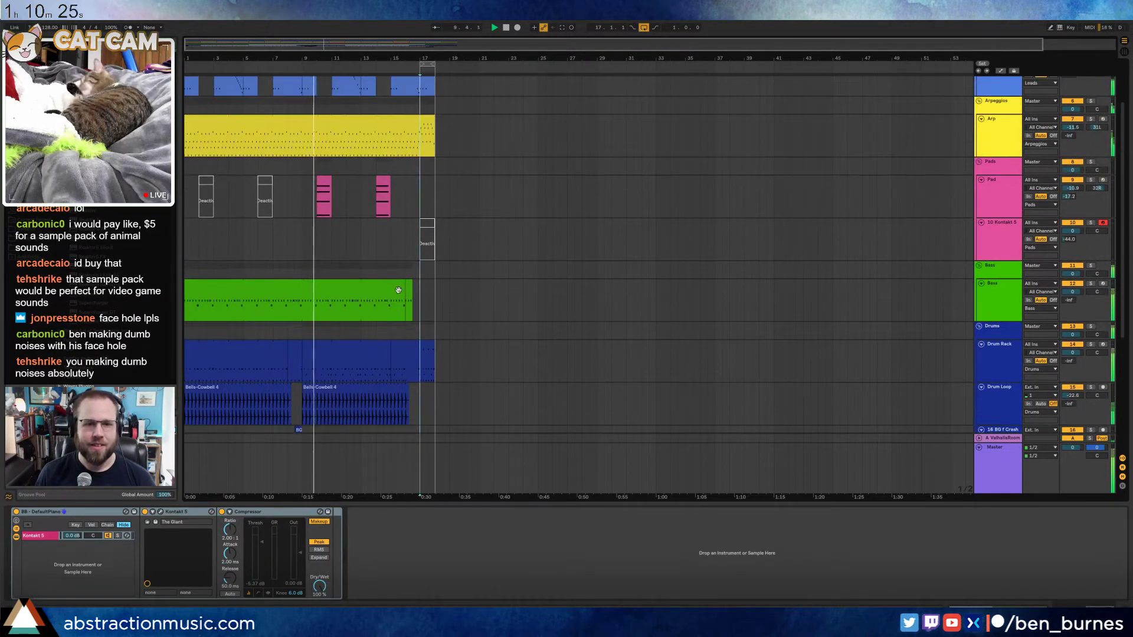
left_click_drag(244, 315, 184, 312)
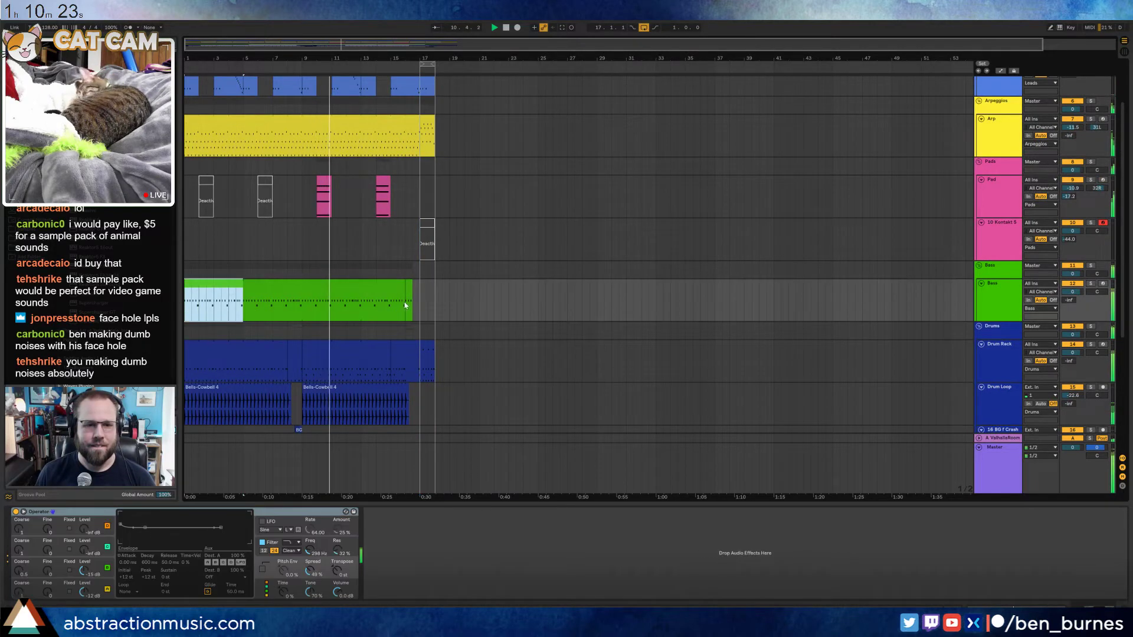
key("ctrl+c")
left_click(421, 299)
key("ctrl+v")
left_click(553, 299)
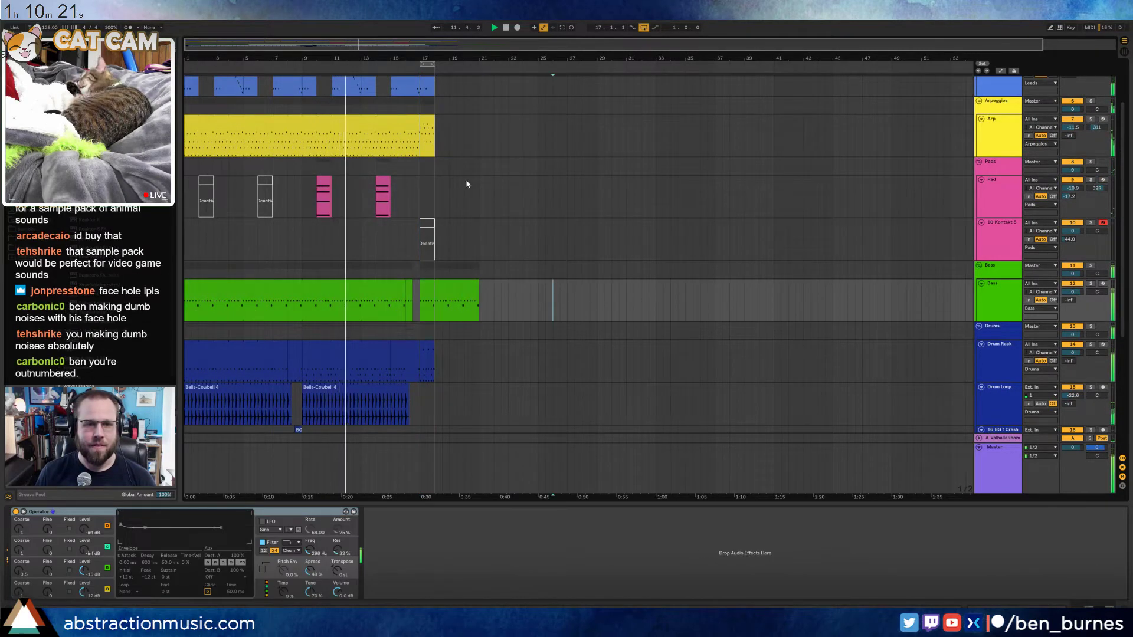
Deactivate the Lead clip in bar 17 and extend the loop from bar 17 to four bars
scroll(428, 122, "up", 2)
left_click(425, 103)
key("0")
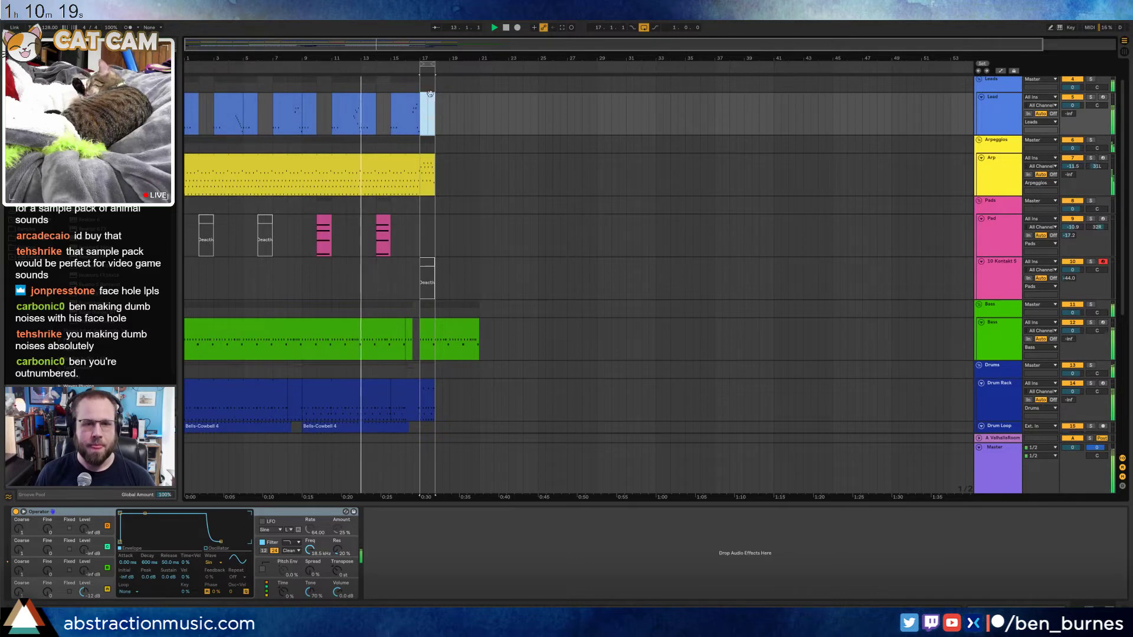
left_click_drag(434, 65, 474, 64)
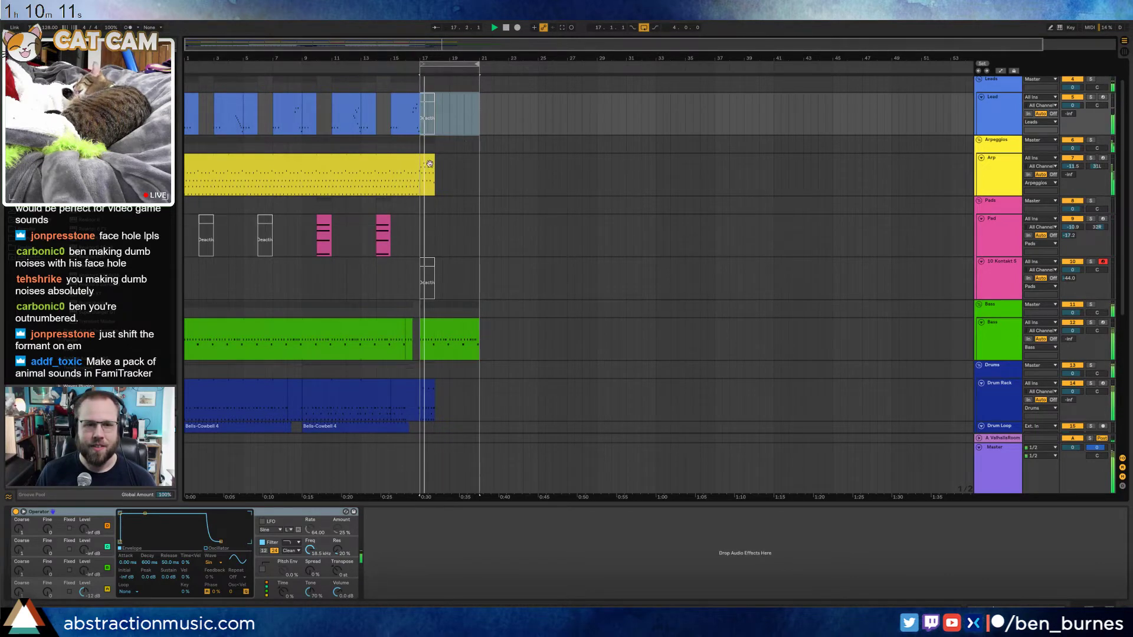
Extend the Arp and Drum Rack clips at bar 17 to the end of the four-bar loop
left_click_drag(433, 159, 478, 160)
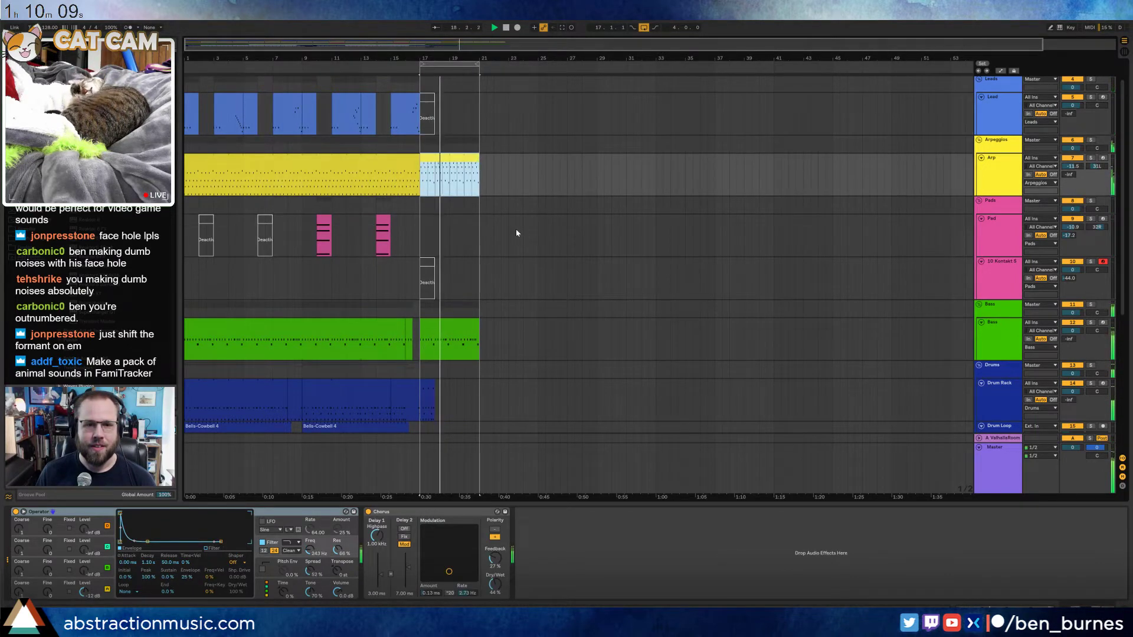
scroll(516, 228, "down", 2)
left_click(431, 339)
left_click_drag(454, 340, 476, 344)
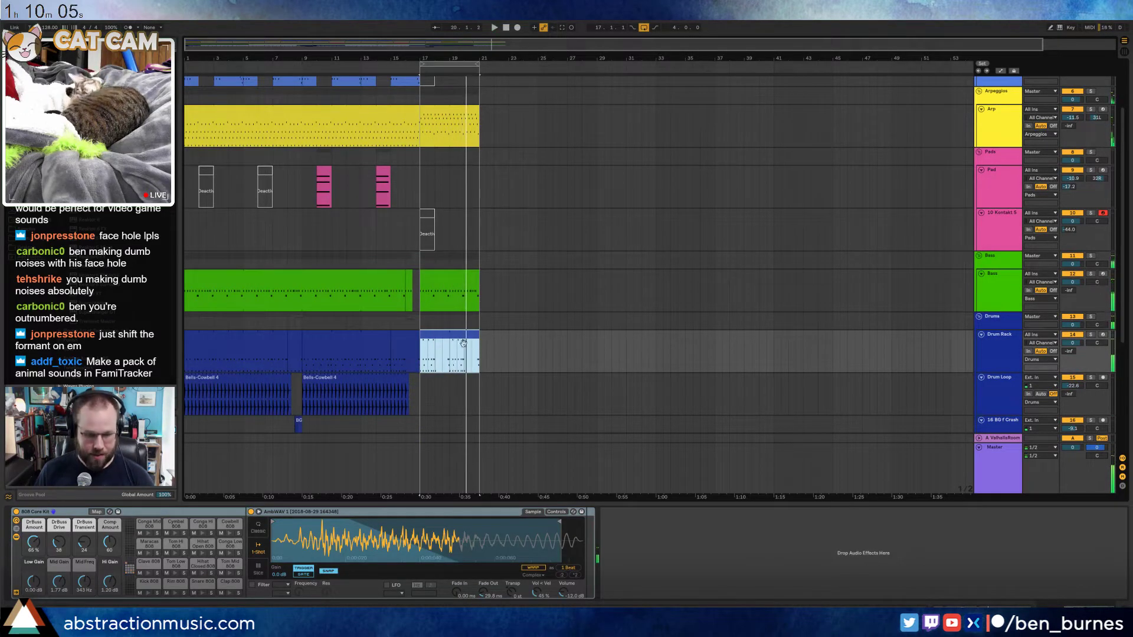
Remove the Arp clip at bar 17 and extend the preceding arpeggio clip through the four-bar loop instead
left_click(456, 131)
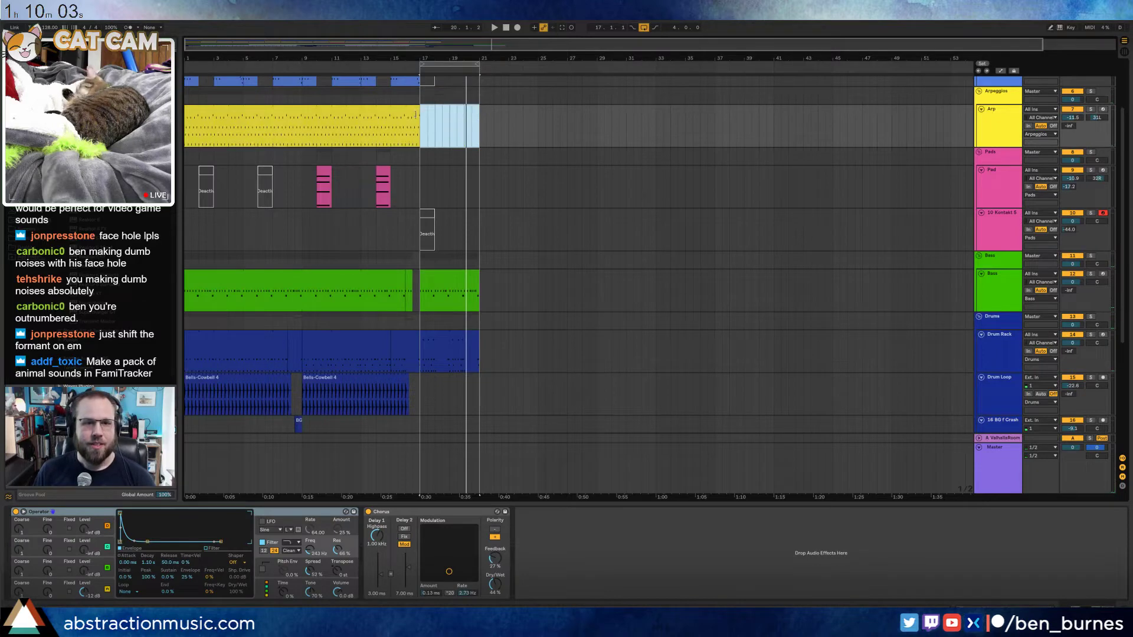
left_click_drag(417, 113, 478, 118)
Open the notes of the Drum Rack clip at bar 17
double_click(462, 331)
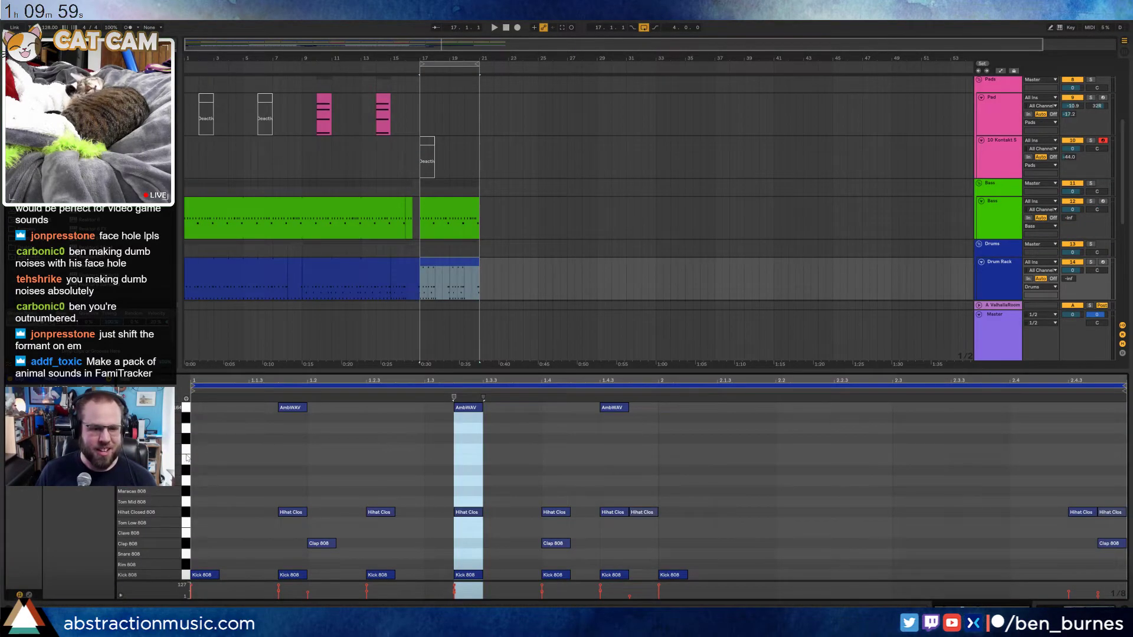
Clear the second bar of the drum pattern, fill it with a duplicate of the first bar, and play it back
left_click_drag(664, 412, 989, 602)
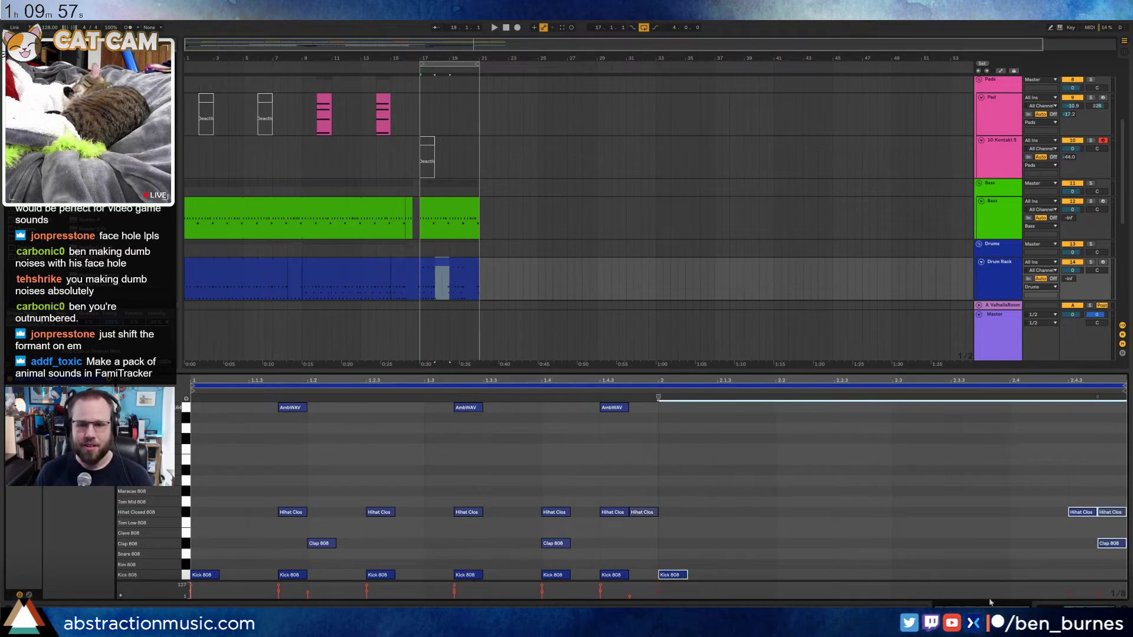
key("Delete")
left_click_drag(658, 407, 191, 581)
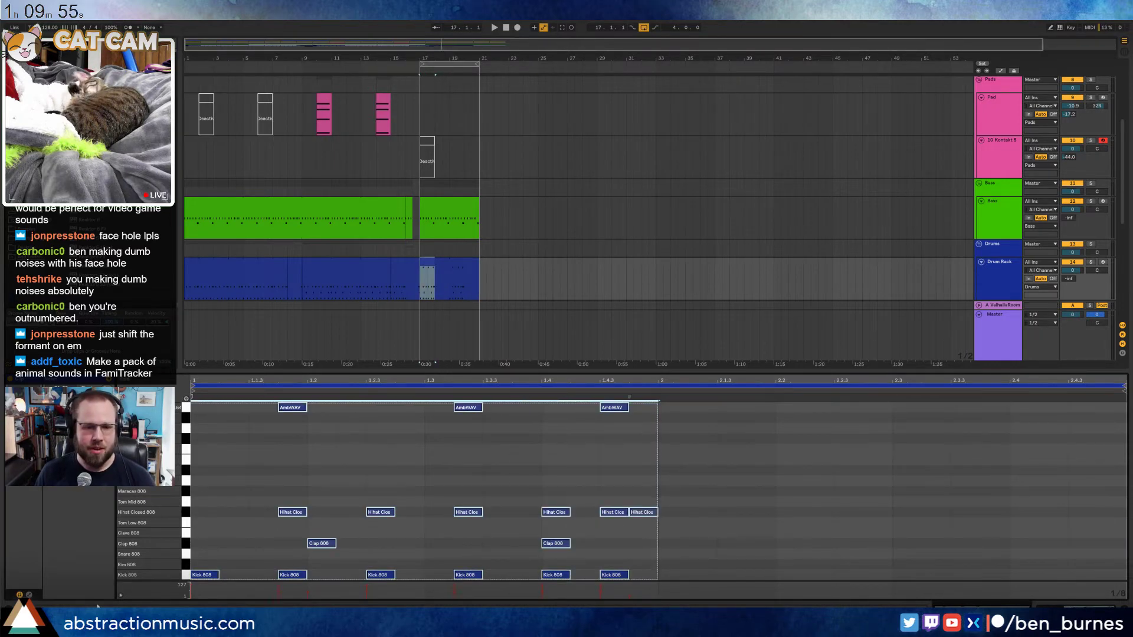
key("ctrl+d")
left_click(691, 474)
key("space")
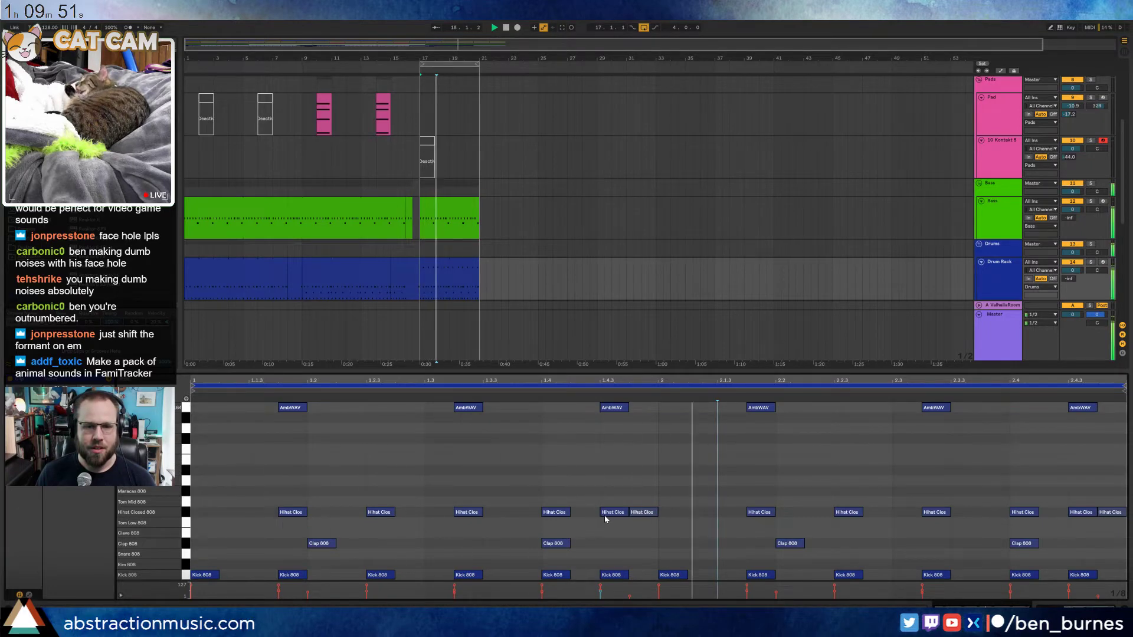
Add 808 clap hits just before beat 2.4 and on the last sixteenth of the drum pattern, checking them in playback
left_click(1015, 543)
key("space")
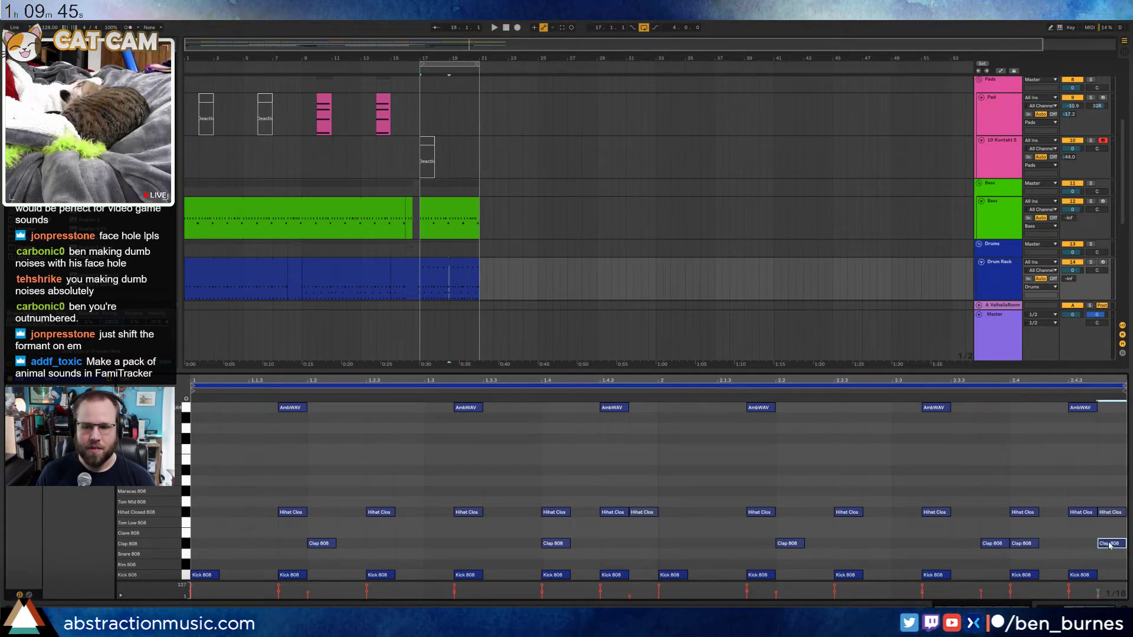
key("space")
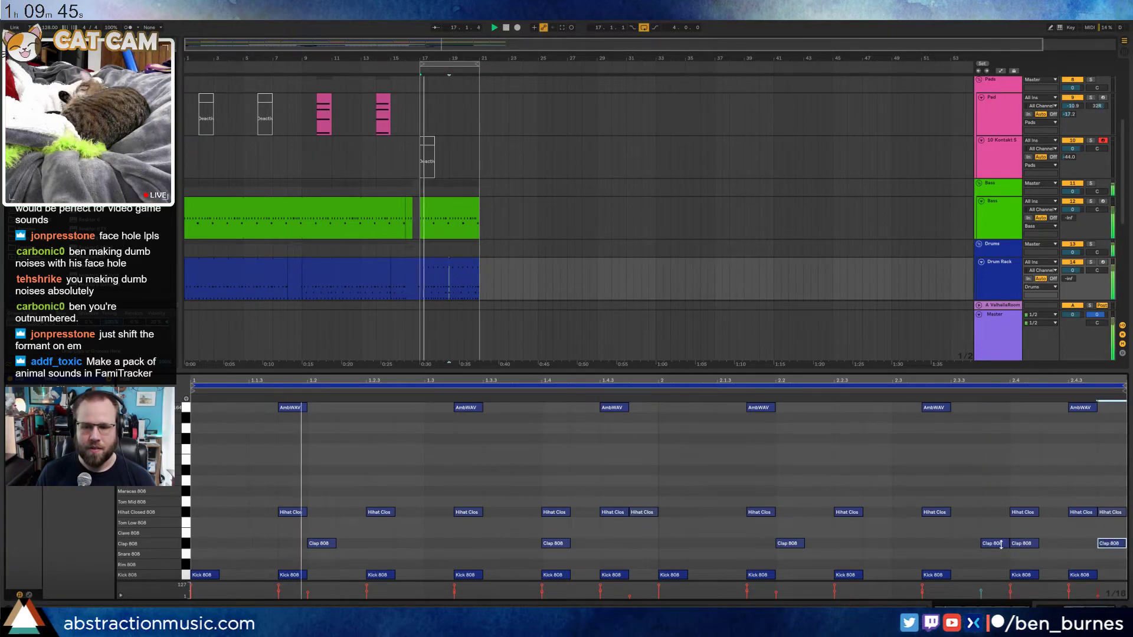
left_click(1109, 543)
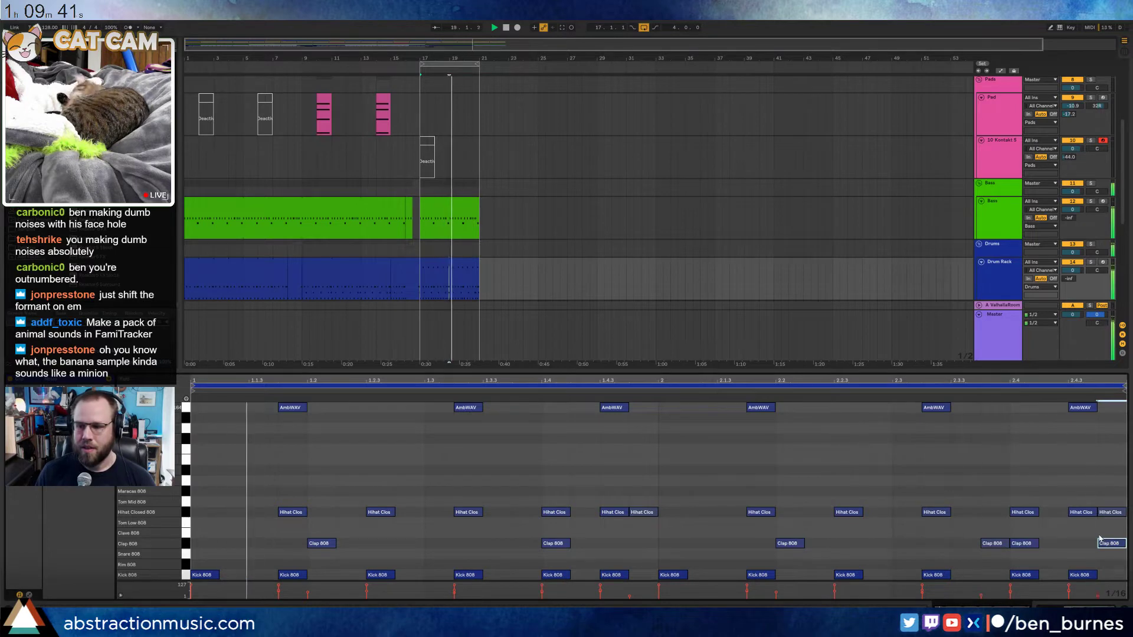
key("space")
In the bass clip starting at bar 17, raise the second G#1 note by an octave and lengthen it slightly
left_click(463, 263)
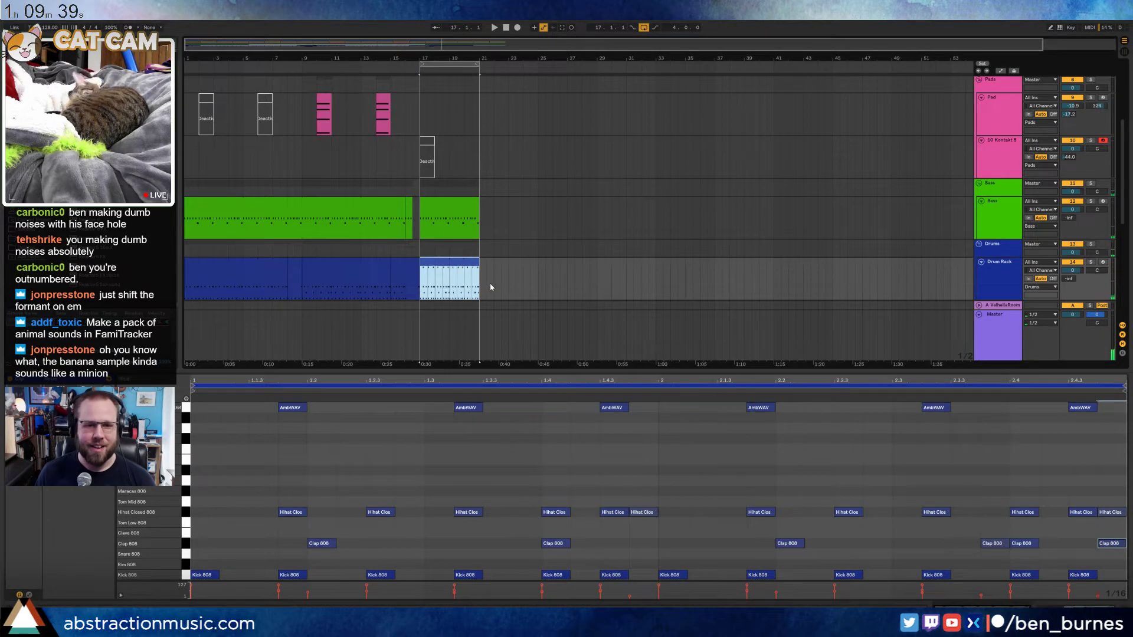
left_click(440, 204)
left_click(266, 454)
scroll(255, 480, "up", 3)
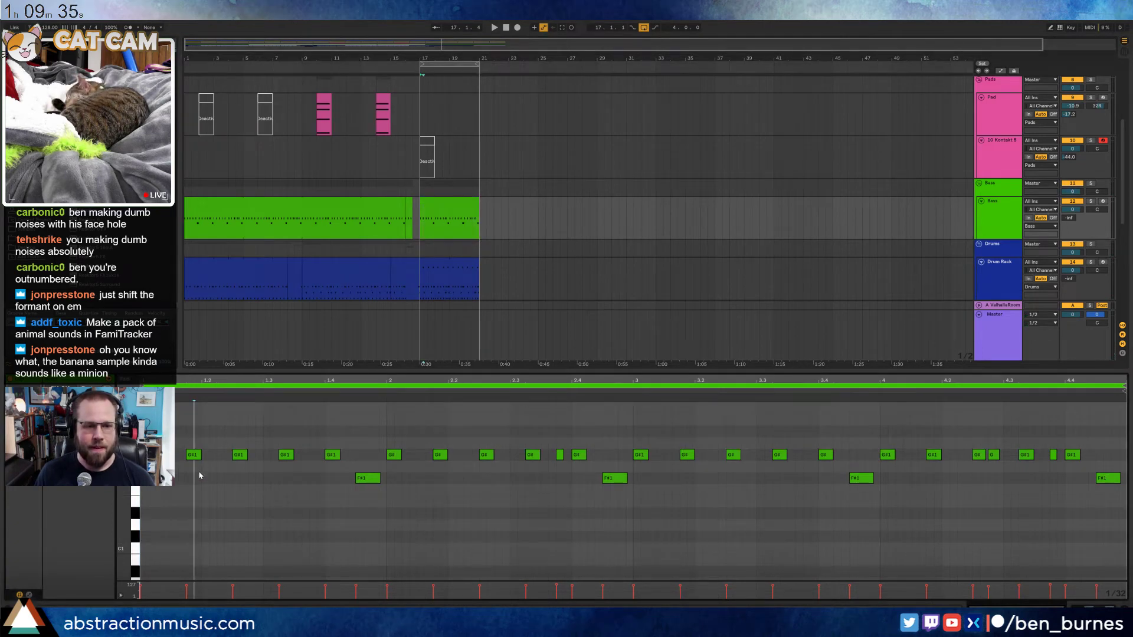
key("shift+Up")
key("shift+Right")
key("shift+Right")
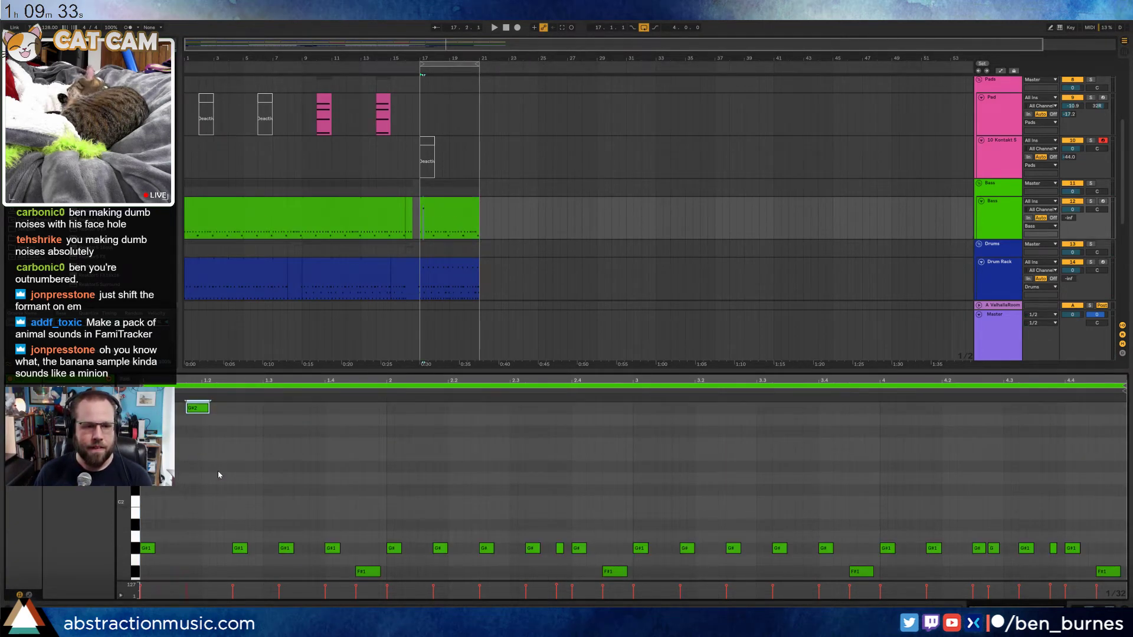
key("space")
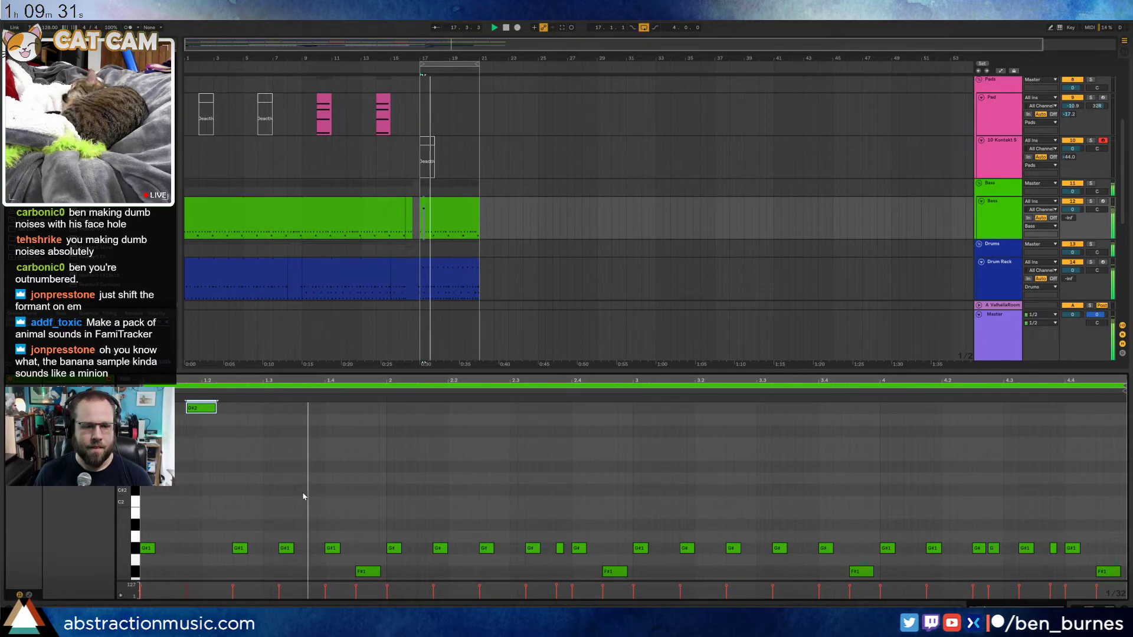
key("space")
key("shift+Left")
key("space")
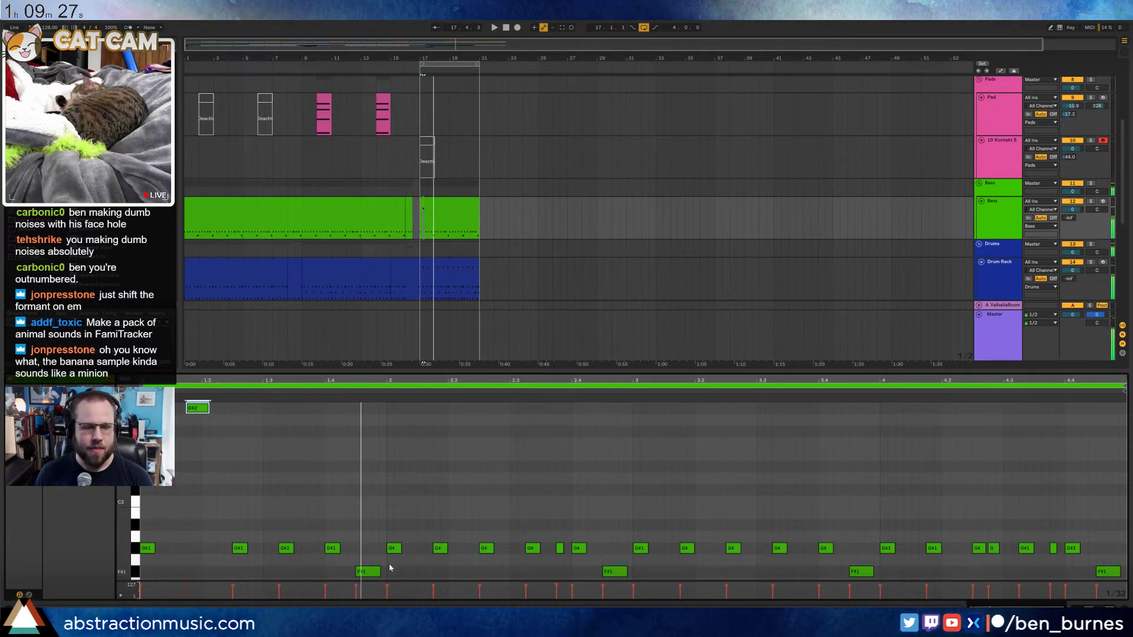
Shorten the second bass note of the clip's bar 2 and place two short G#2 notes from beat 2.2
key("space")
left_click(439, 549)
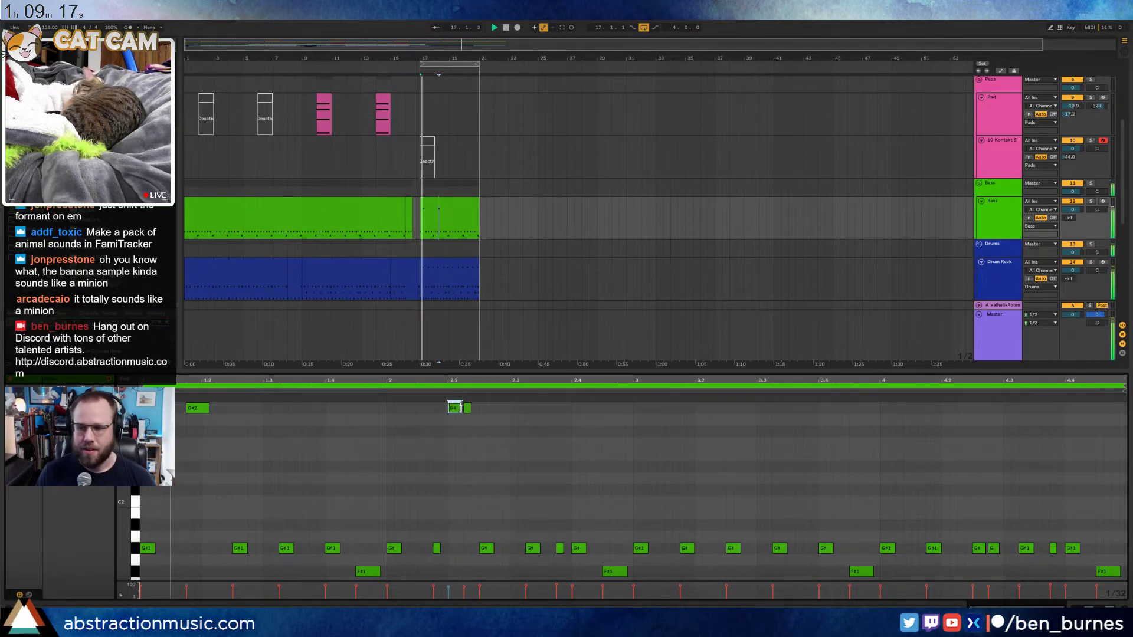
key("space")
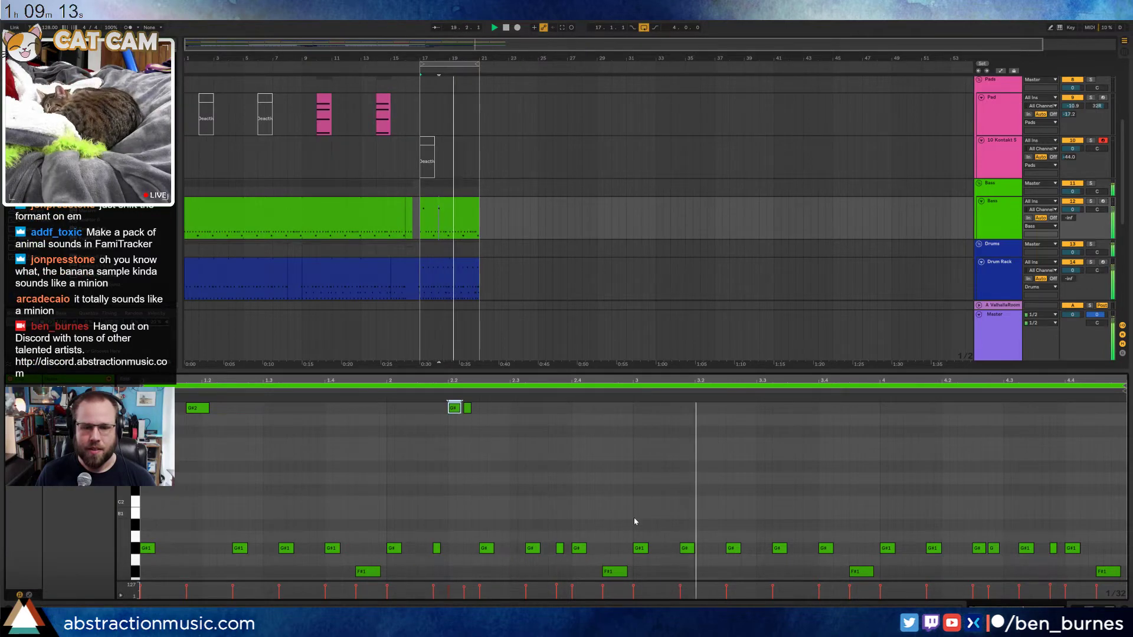
Raise the bass note just before beat 3.2 by an octave to G#2 and lengthen it
key("space")
left_click(688, 550)
key("shift+Up")
key("shift+Right")
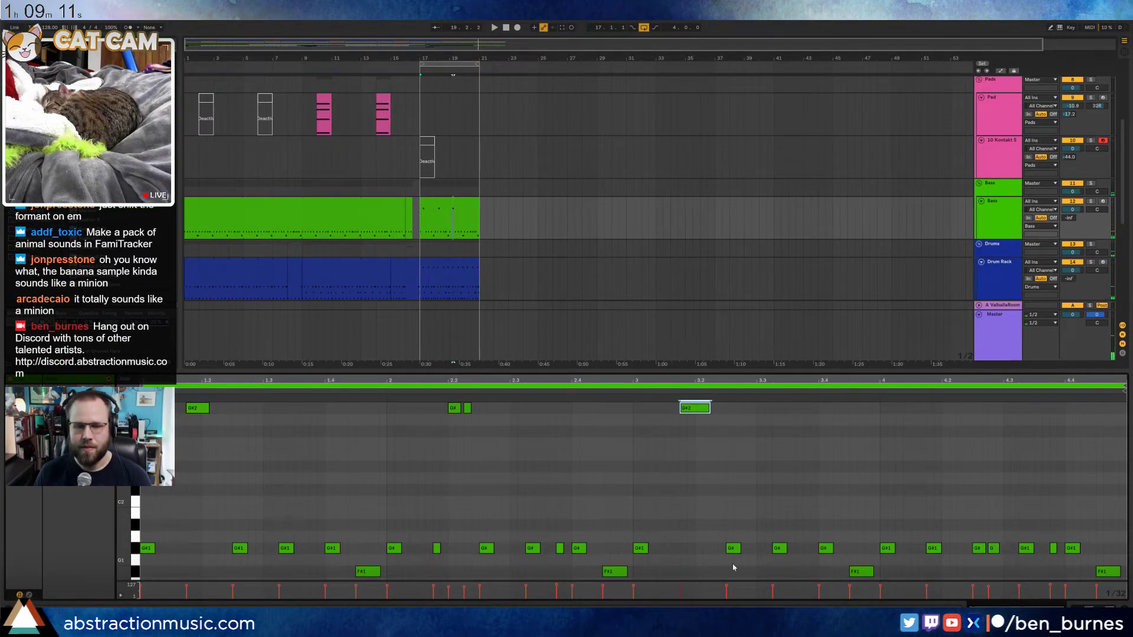
Shift the early bass notes of the clip's bar 4 earlier, raising the one placed at beat 4.2 by an octave to G#2
key("space")
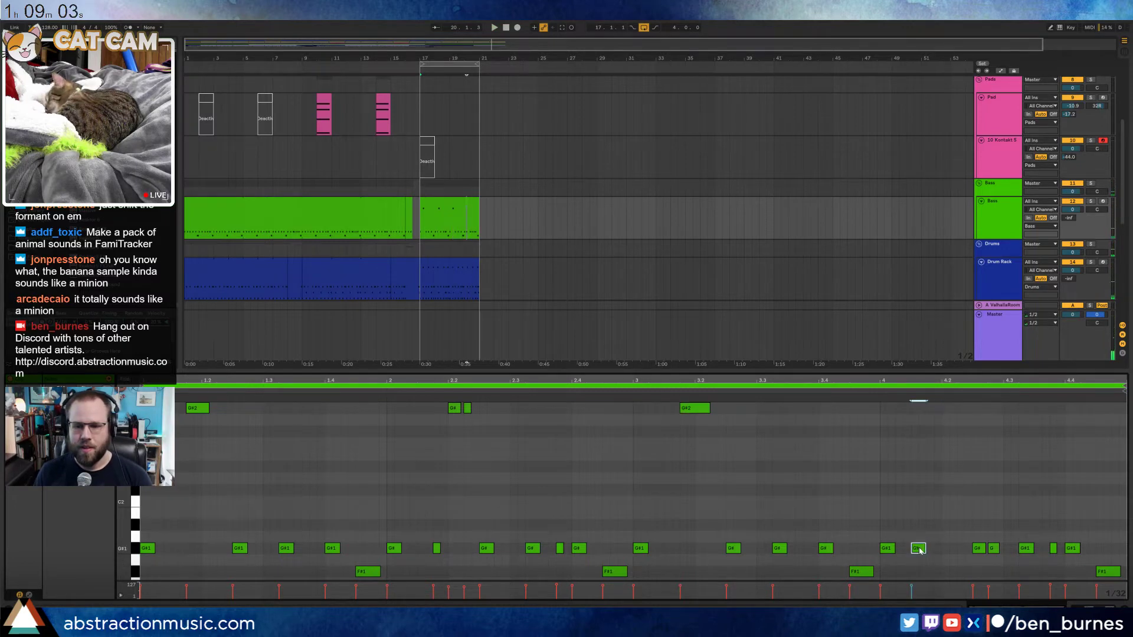
key("space")
left_click(963, 553)
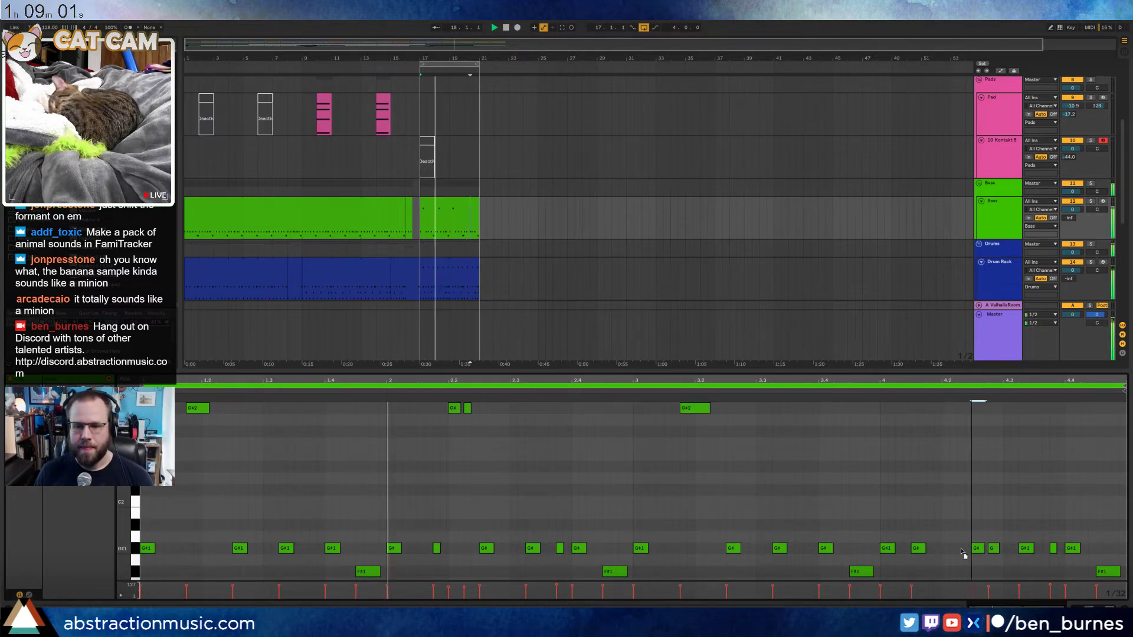
left_click_drag(962, 551, 964, 550)
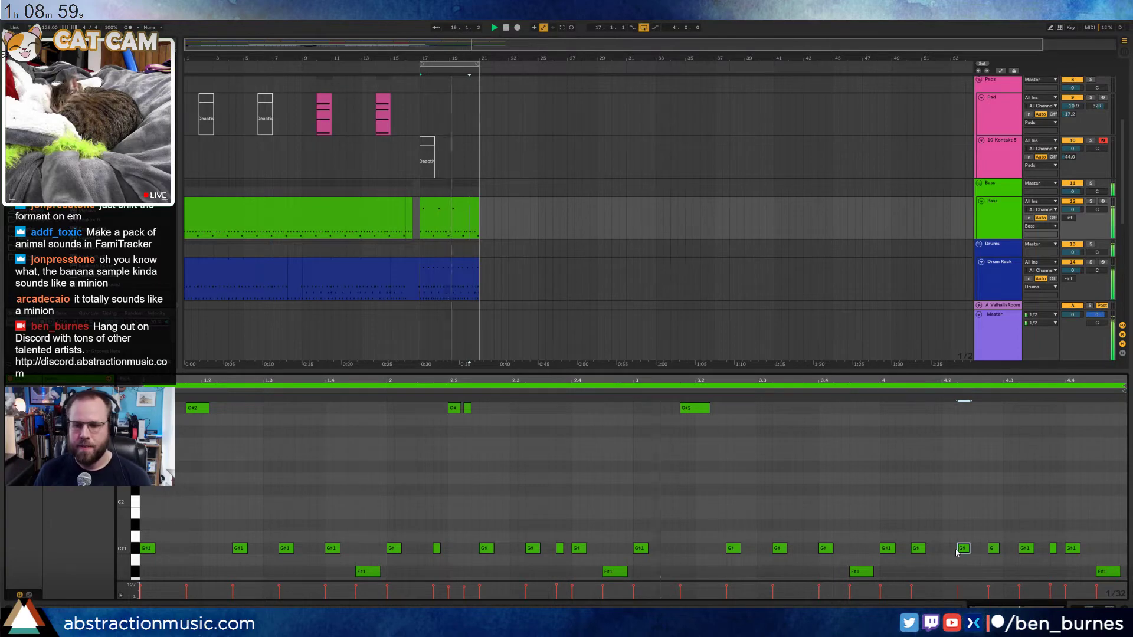
key("shift+Up")
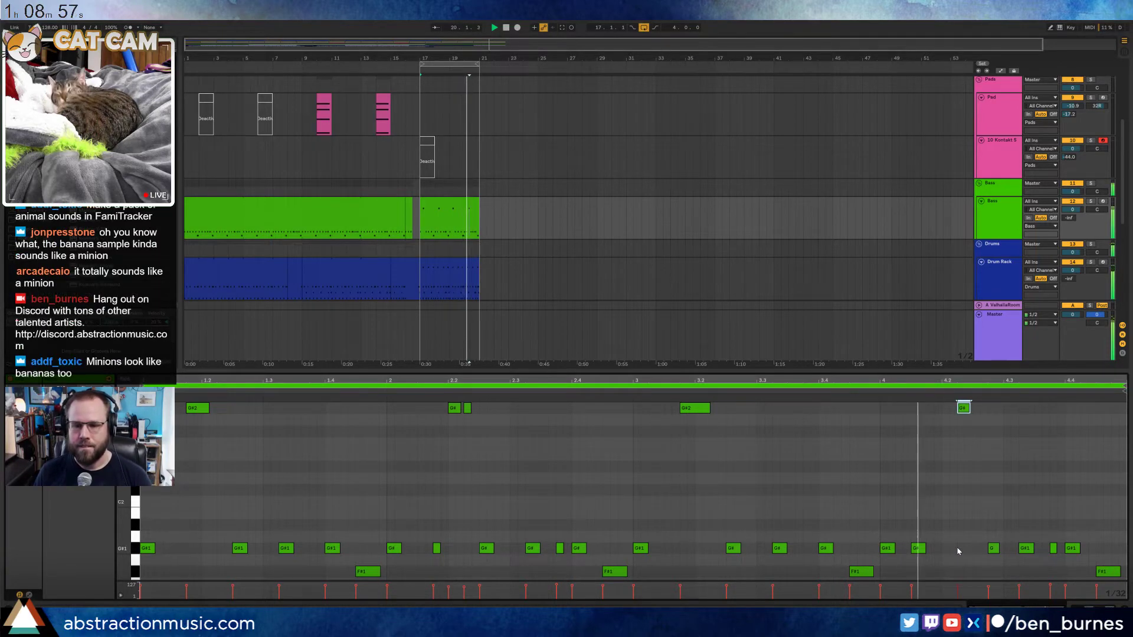
key("space")
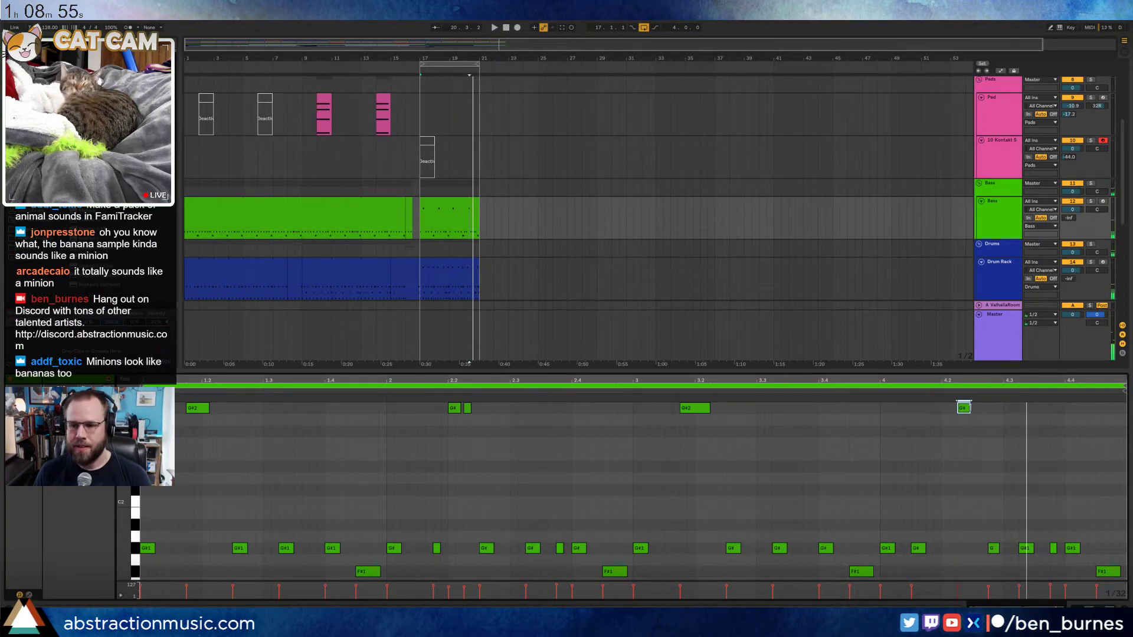
left_click_drag(966, 408, 951, 415)
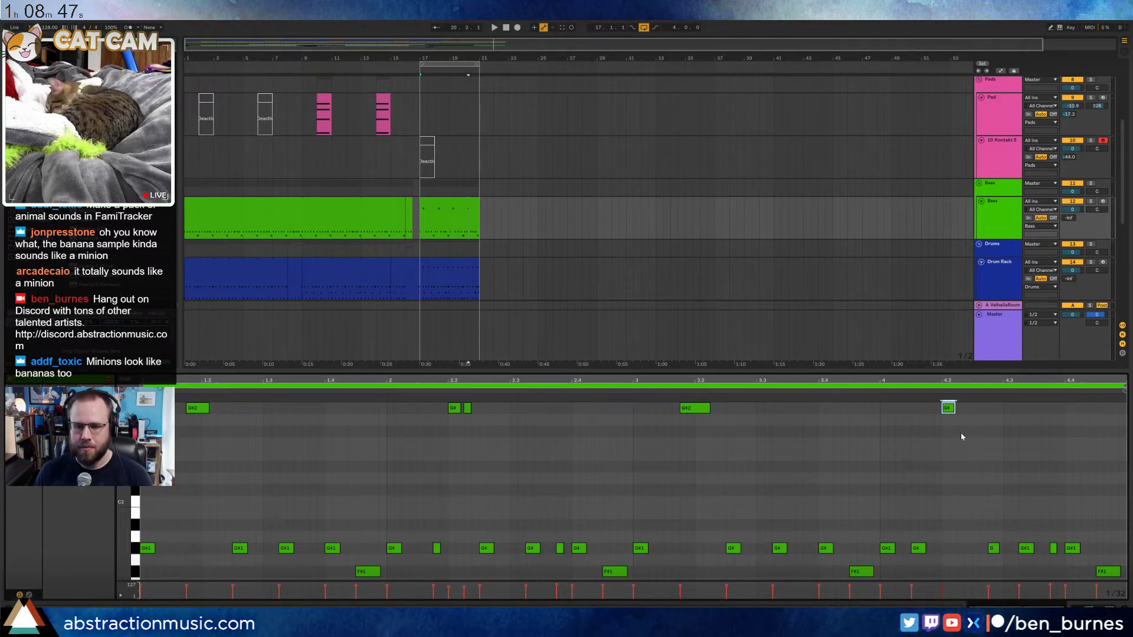
Set the run of bass notes after beat 4.2 to C#2 and raise the clip's final F#1 note to A#1
double_click(963, 490)
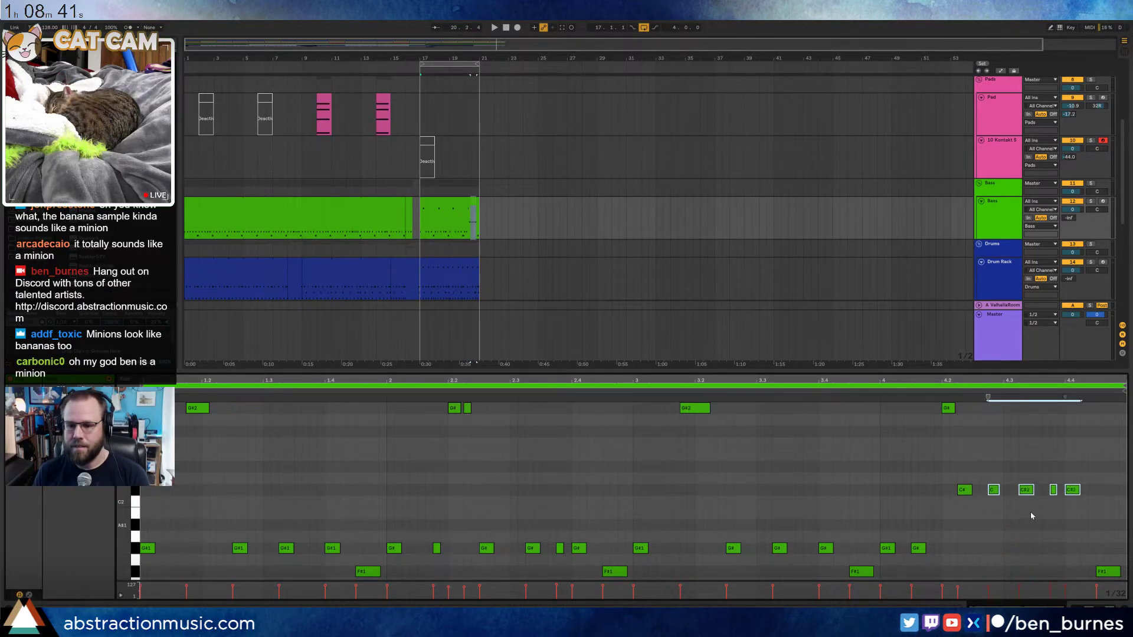
key("space")
left_click(1107, 575)
key("Up")
key("Up")
key("Up")
key("Up")
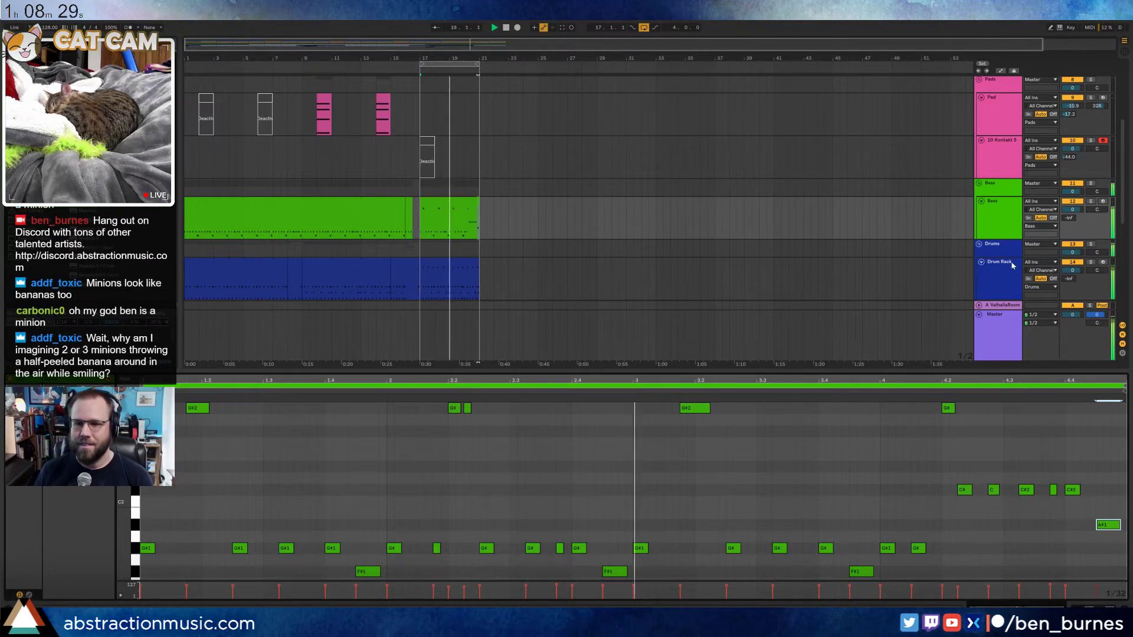
Display the Master track's effect devices and play the loop from bar 17
scroll(958, 345, "down", 2)
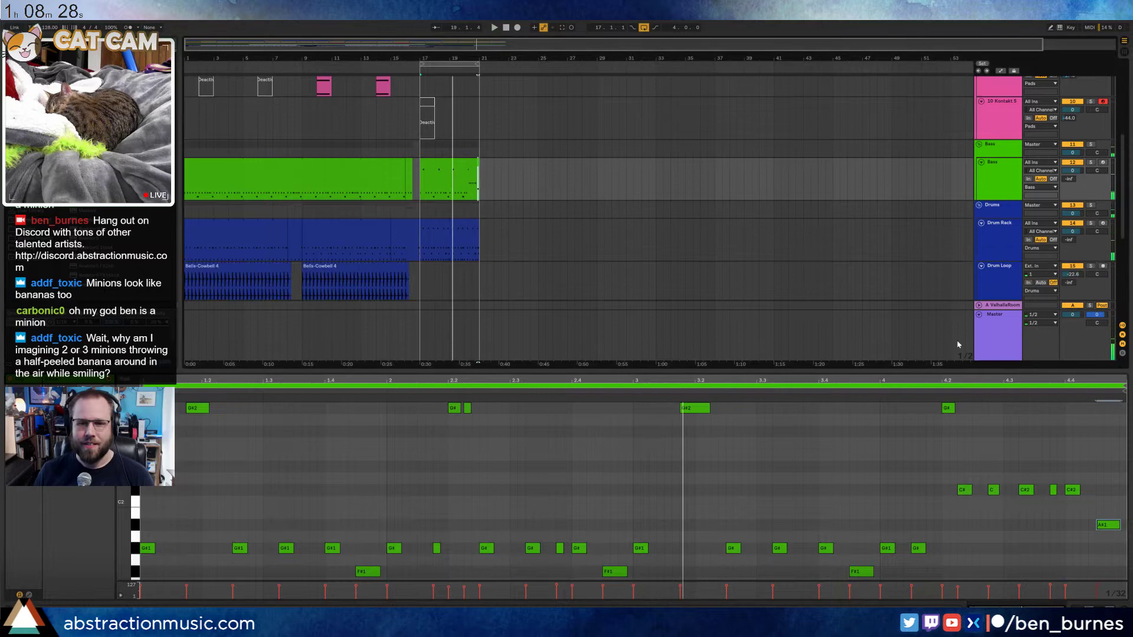
left_click(995, 318)
key("shift+Tab")
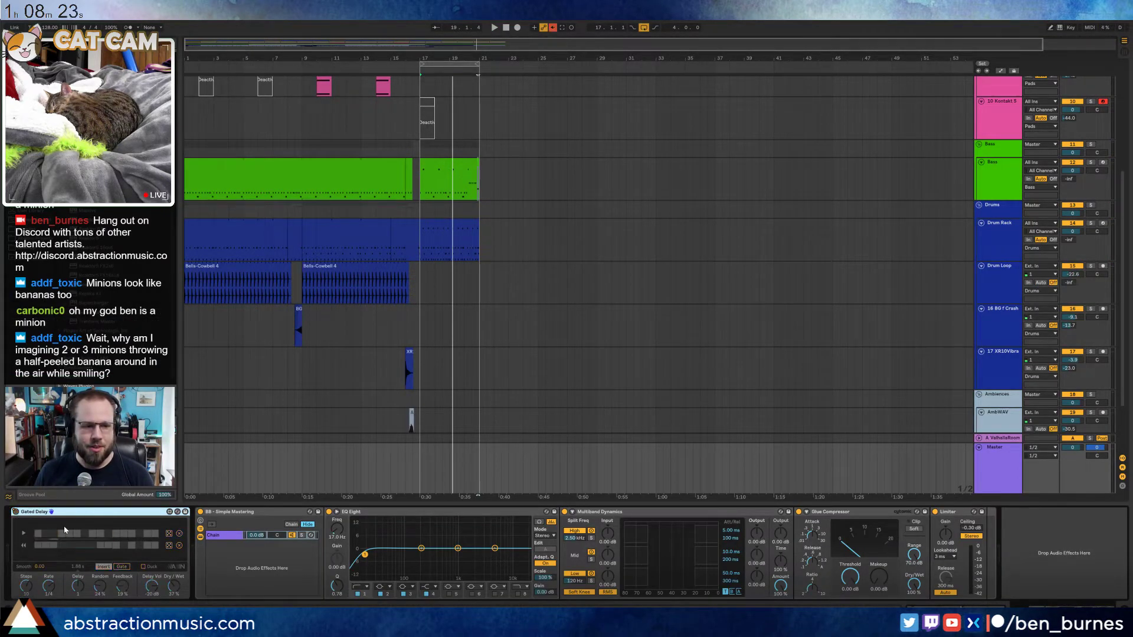
key("space")
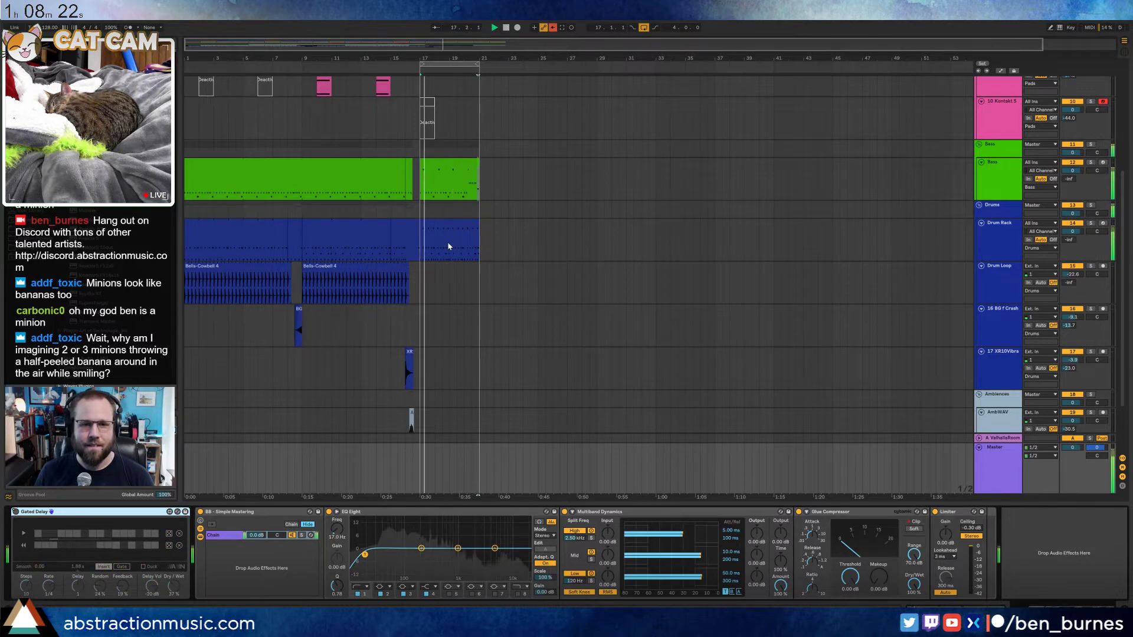
Try the bass clip's final note at G#1 and A1 during playback, returning it to A#1
left_click(454, 174)
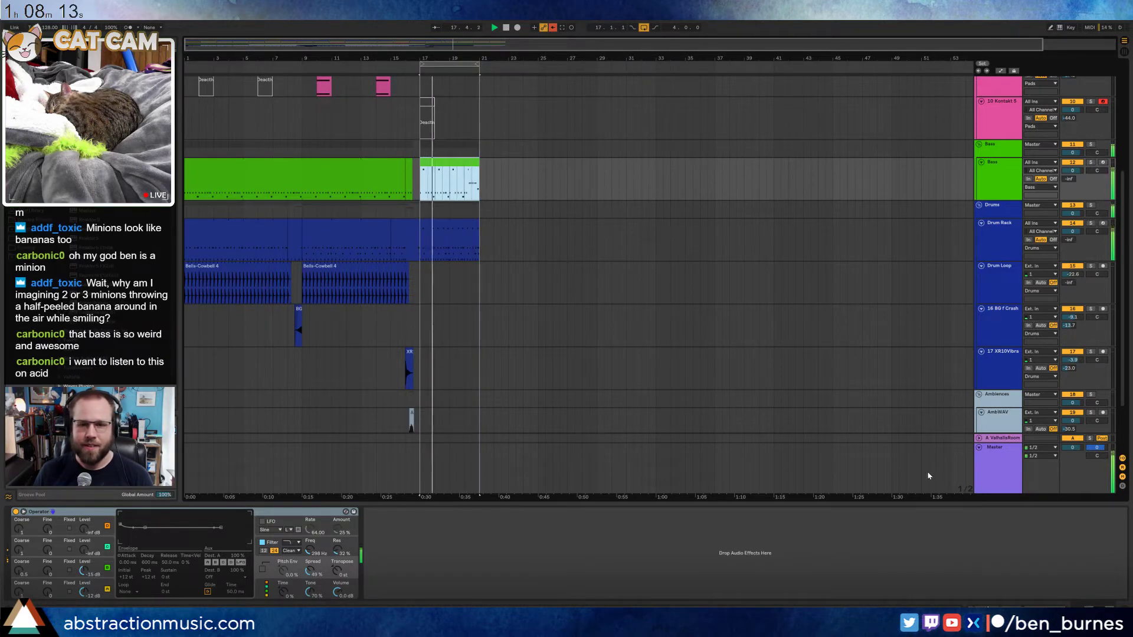
double_click(463, 162)
left_click(1109, 528)
key("Down")
key("Down")
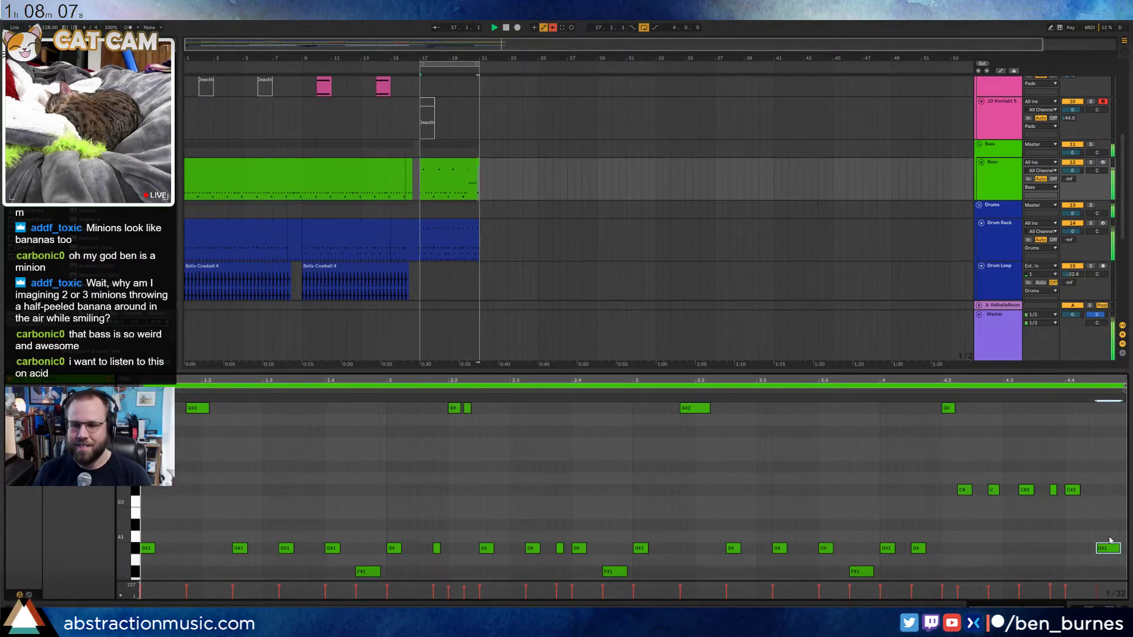
key("Up")
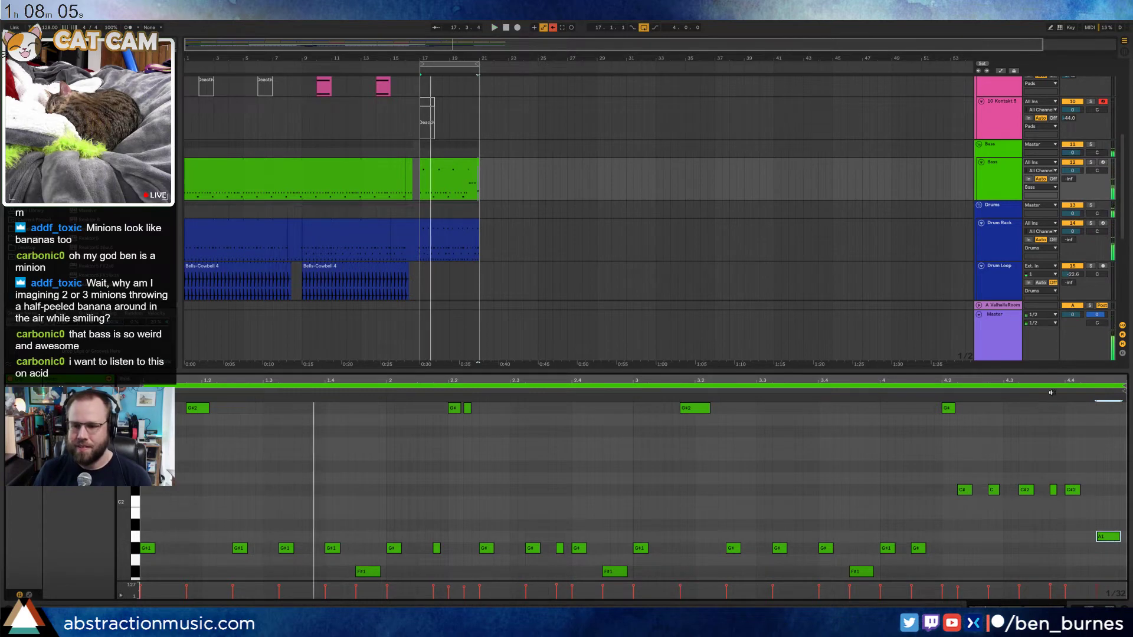
key("Up")
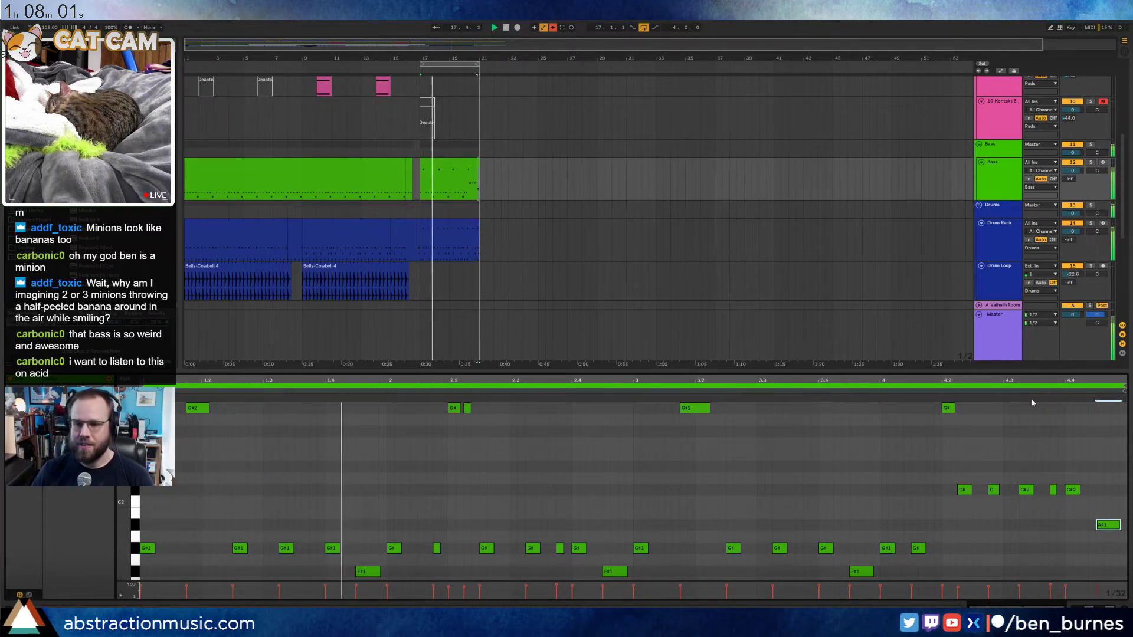
key("shift+Tab")
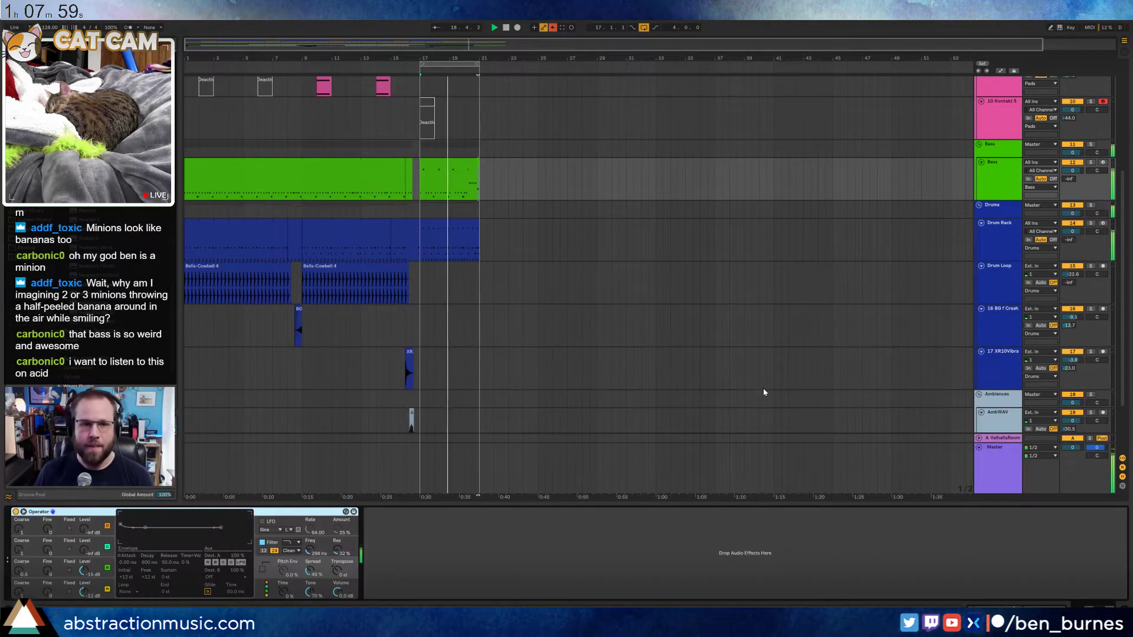
Duplicate the second Bells-Cowbell drum loop clip to bar 17 and trim its end to bar 21
left_click(404, 279)
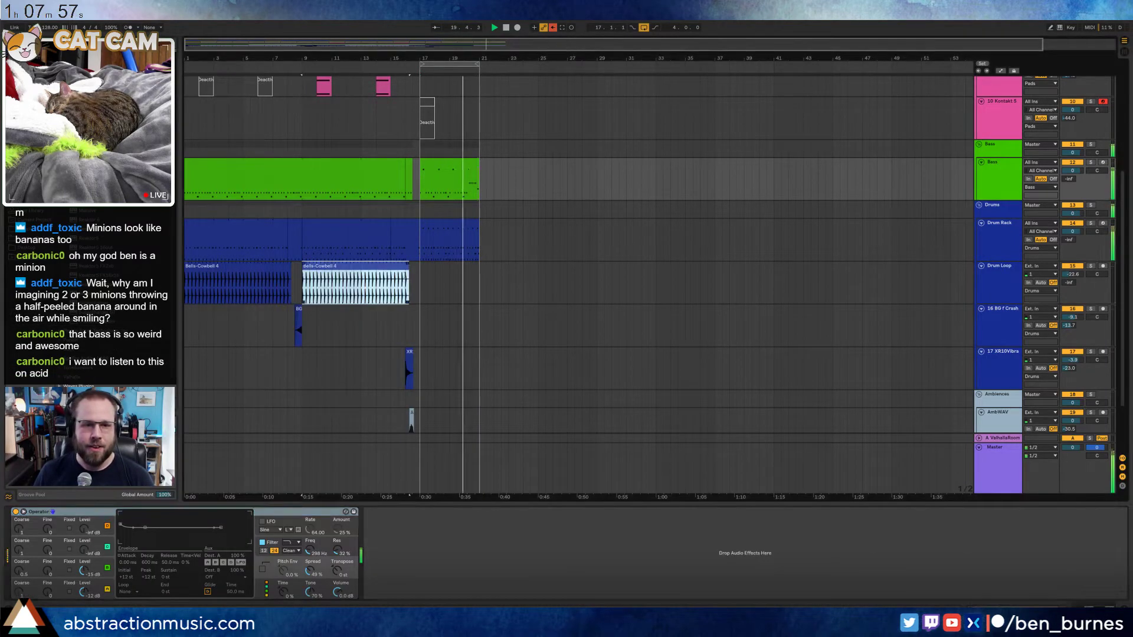
key("ctrl+d")
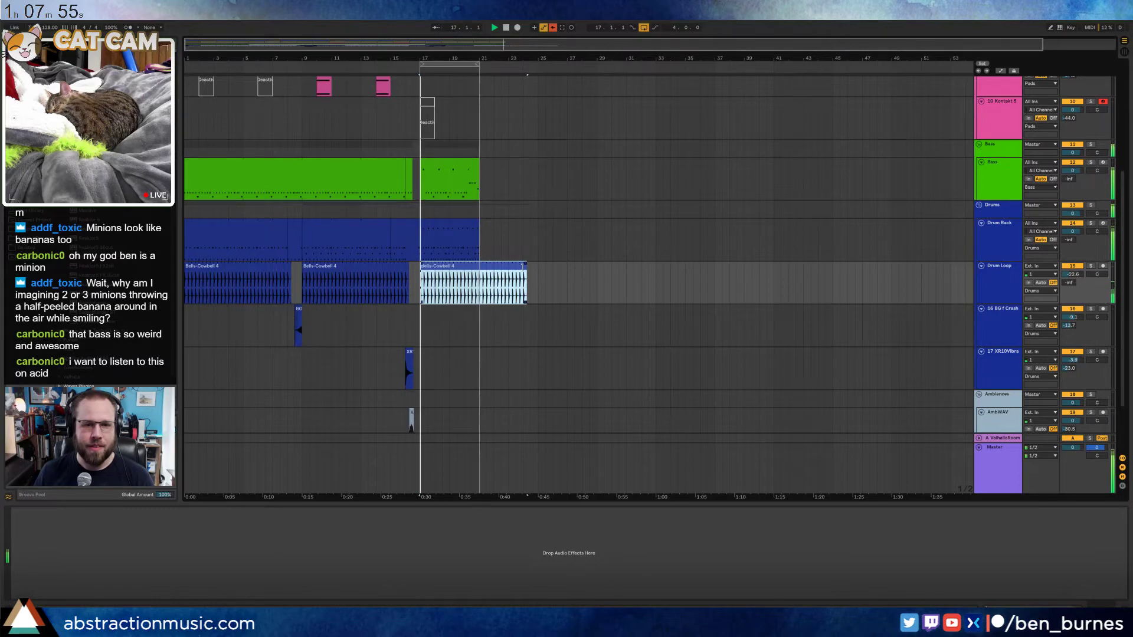
left_click_drag(525, 268, 477, 268)
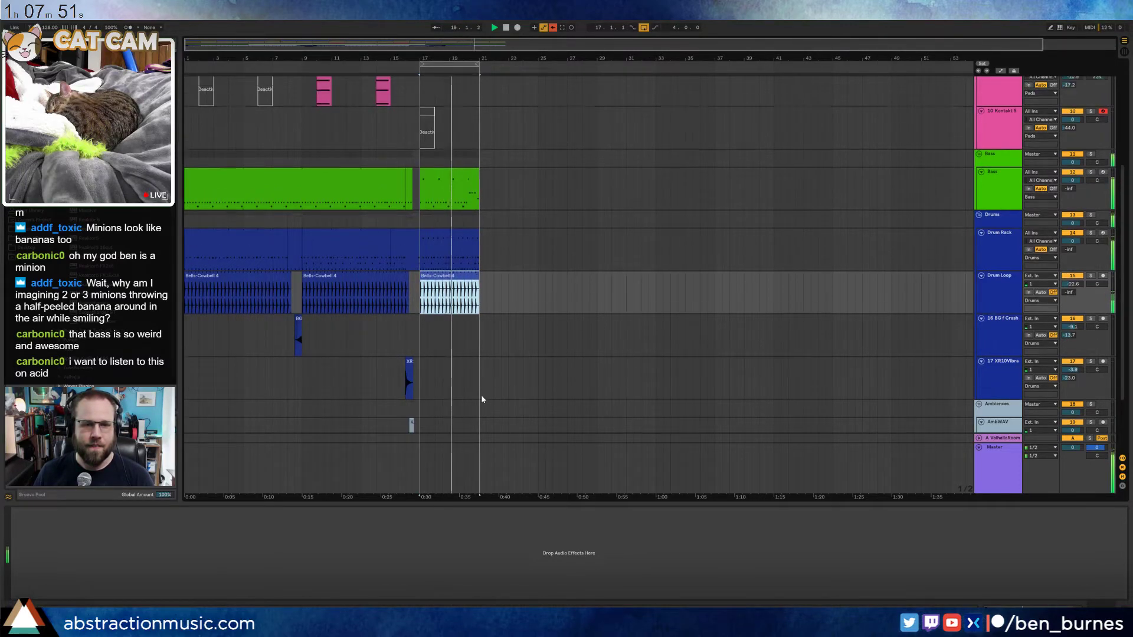
Extend the bass clip and the duplicated Bells-Cowbell drum loop from bar 21 to about bar 25
scroll(480, 397, "up", 5)
left_click_drag(478, 282, 537, 282)
left_click_drag(476, 384, 535, 384)
Fill the end of the Drum Rack clip before bar 21 with repeated sixteenth AmbWAV notes and audition the ending
left_click(472, 353)
left_click_drag(476, 363, 453, 359)
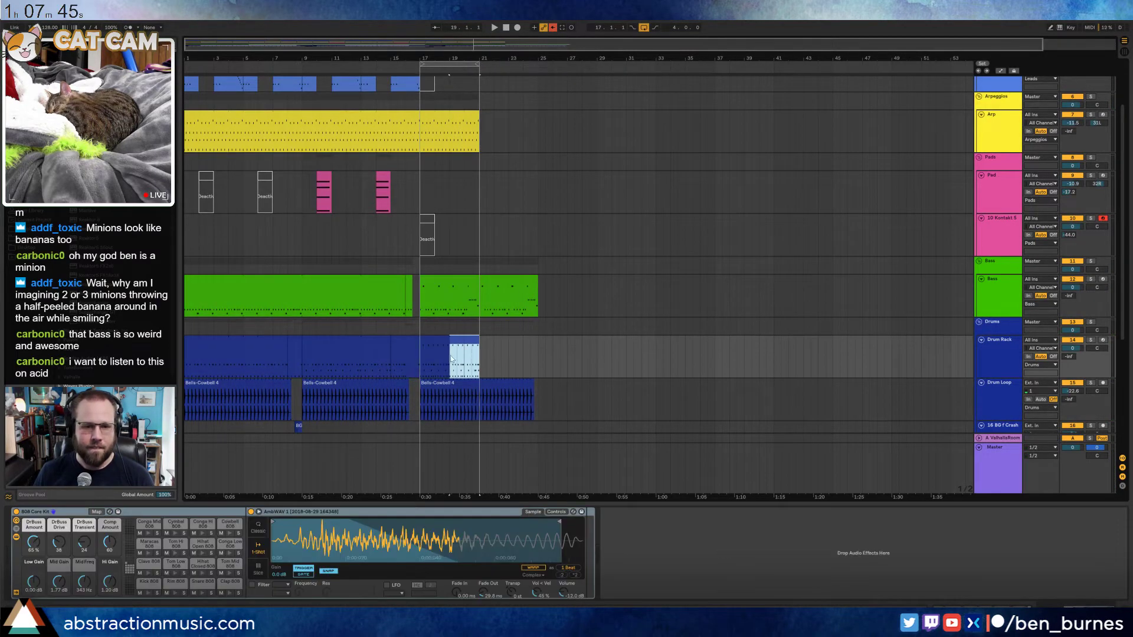
double_click(466, 344)
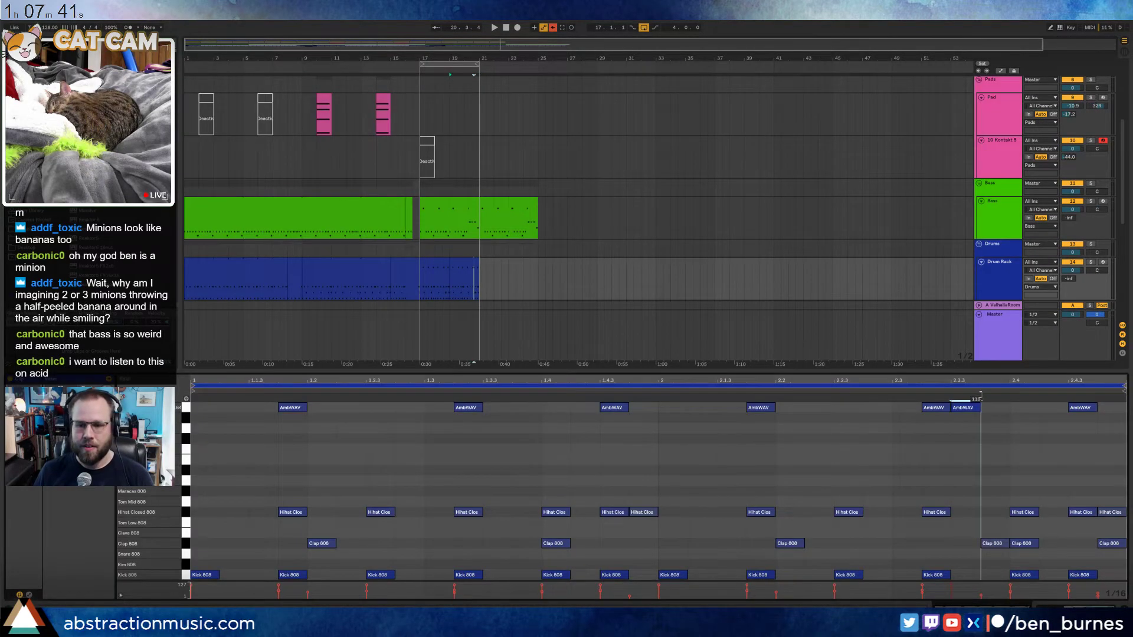
key("ctrl+d")
left_click(1001, 428)
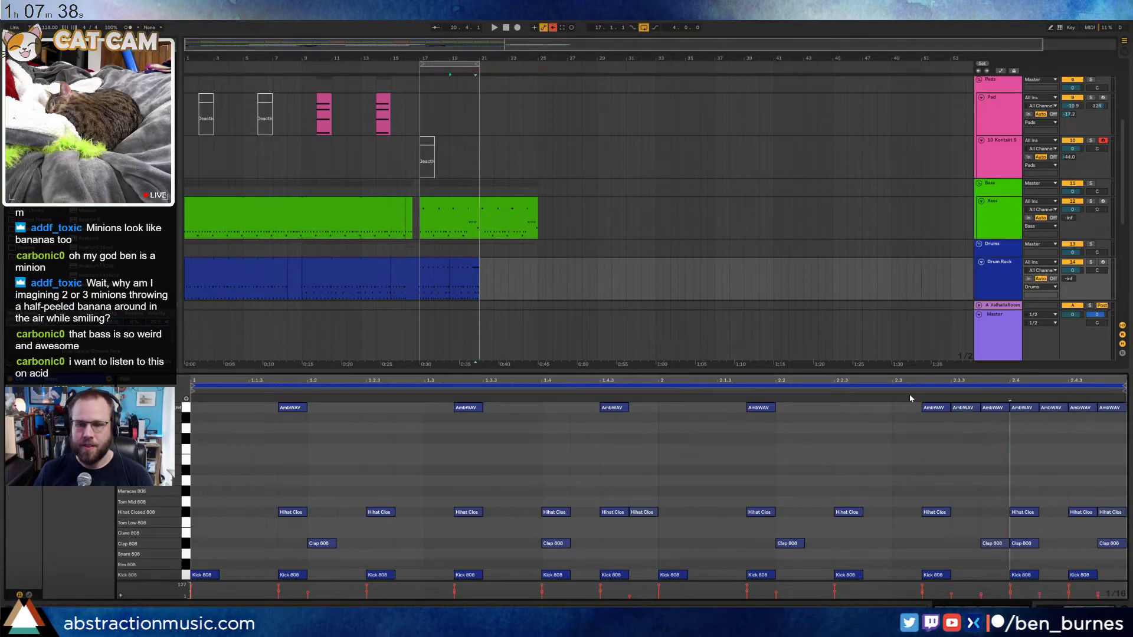
left_click(866, 391)
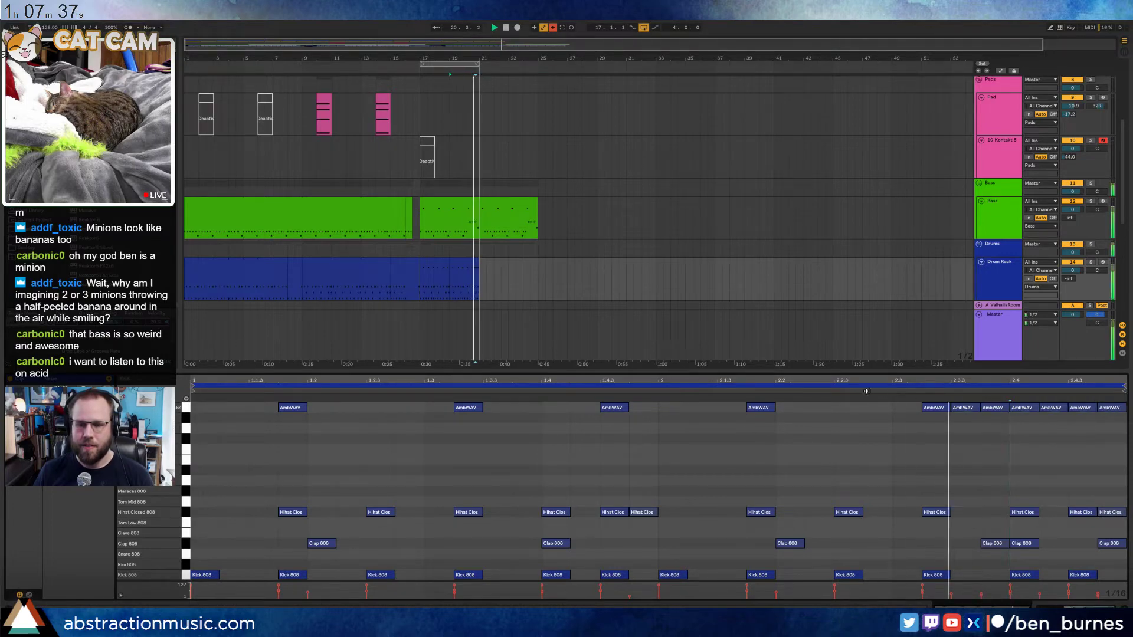
key("space")
Consolidate the Drum Rack clips between bars 17 and 21 into one clip
left_click(441, 265)
left_click(471, 261)
left_click(438, 265, "shift")
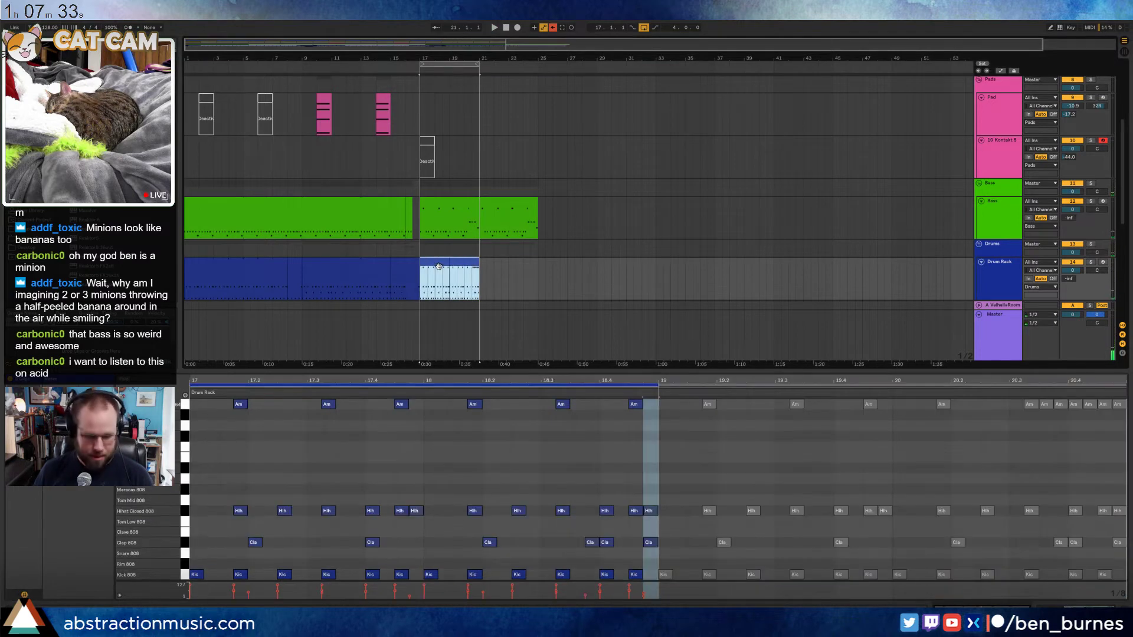
key("ctrl+j")
Extend the arrangement loop and the consolidated Drum Rack clip to bar 25
left_click(478, 66)
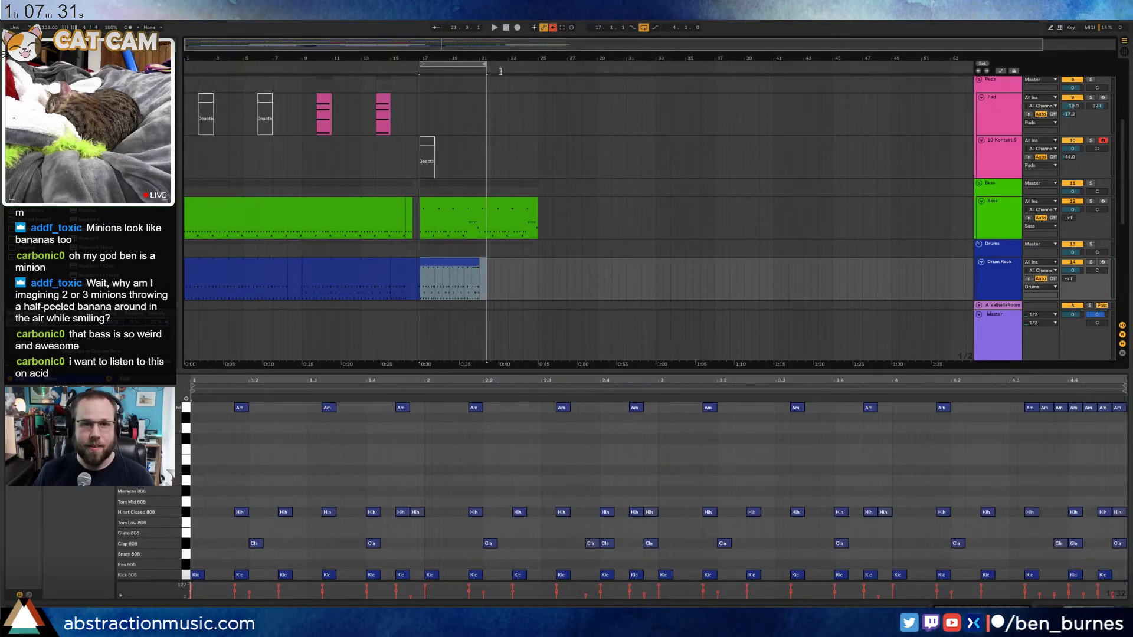
left_click_drag(500, 71, 540, 70)
left_click(450, 263)
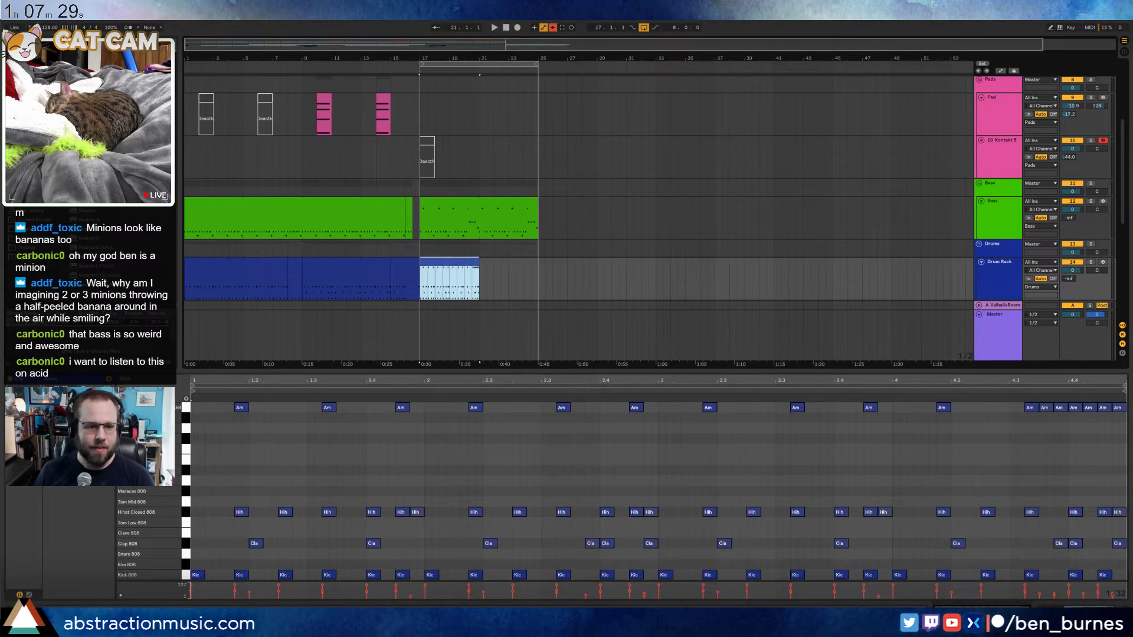
left_click(94, 420)
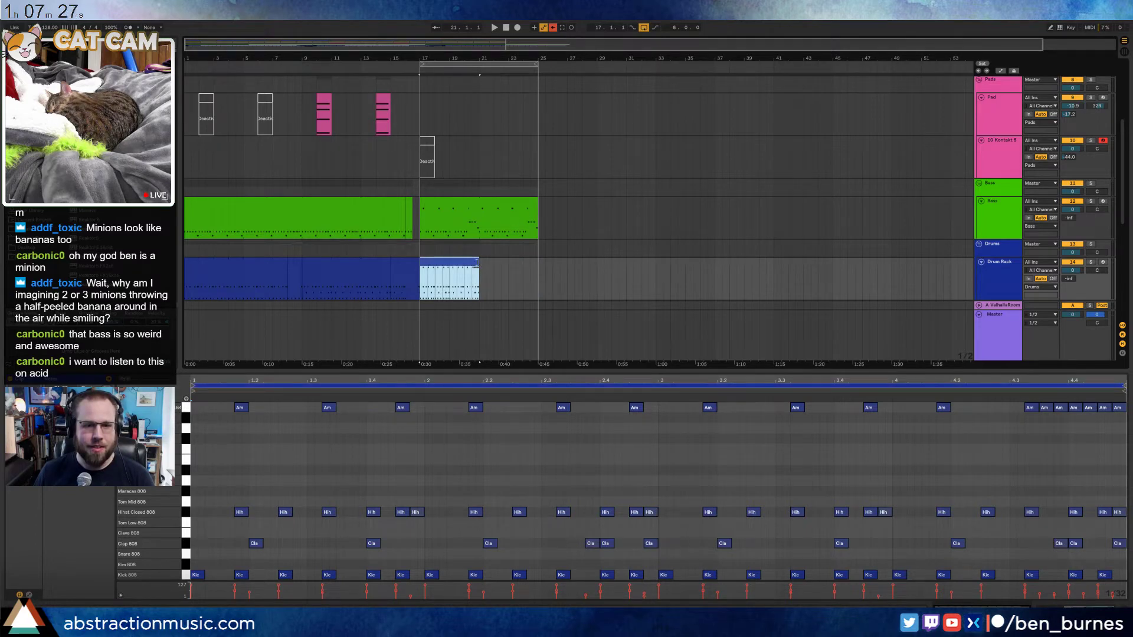
left_click_drag(477, 263, 525, 287)
Delete the closed hi-hat and clap notes and the first kick from the second half of the bar before bar 25, keeping the AmbWAV notes
left_click(760, 523)
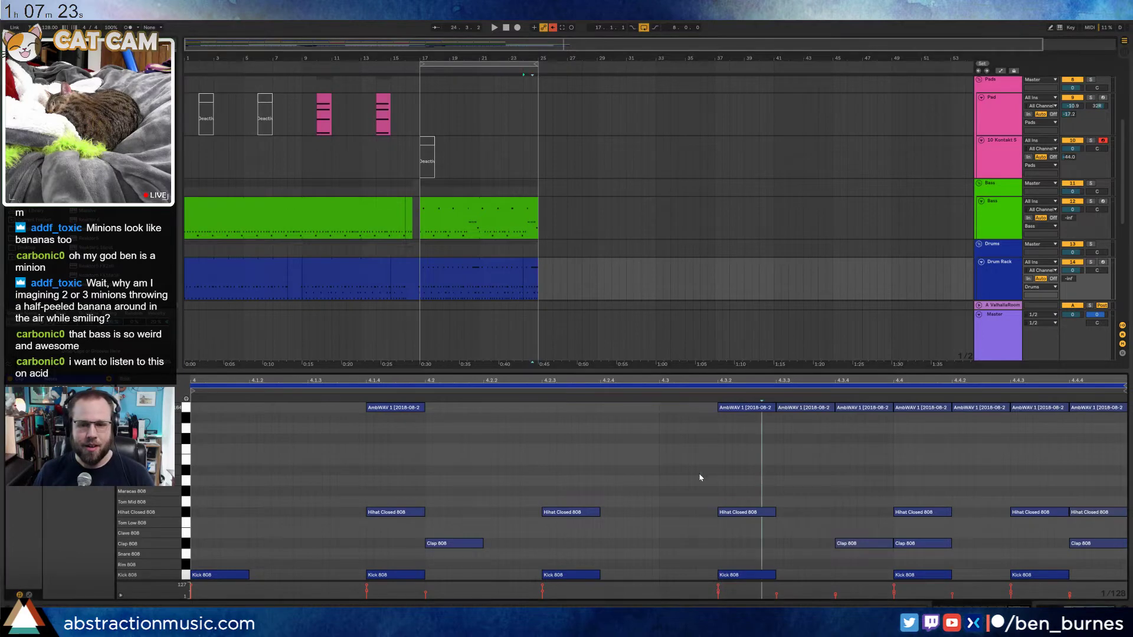
left_click_drag(678, 493, 1127, 493)
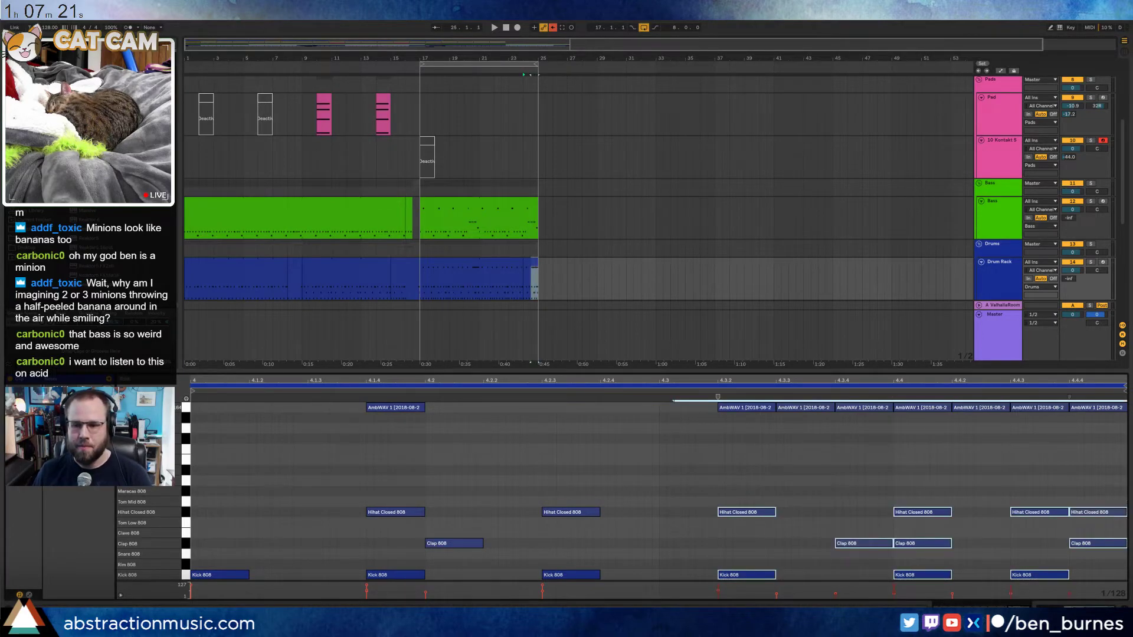
left_click(993, 550)
mouse_move(690, 486)
left_mouse_down()
mouse_move(949, 538)
mouse_move(1125, 555)
left_mouse_up()
key("Delete")
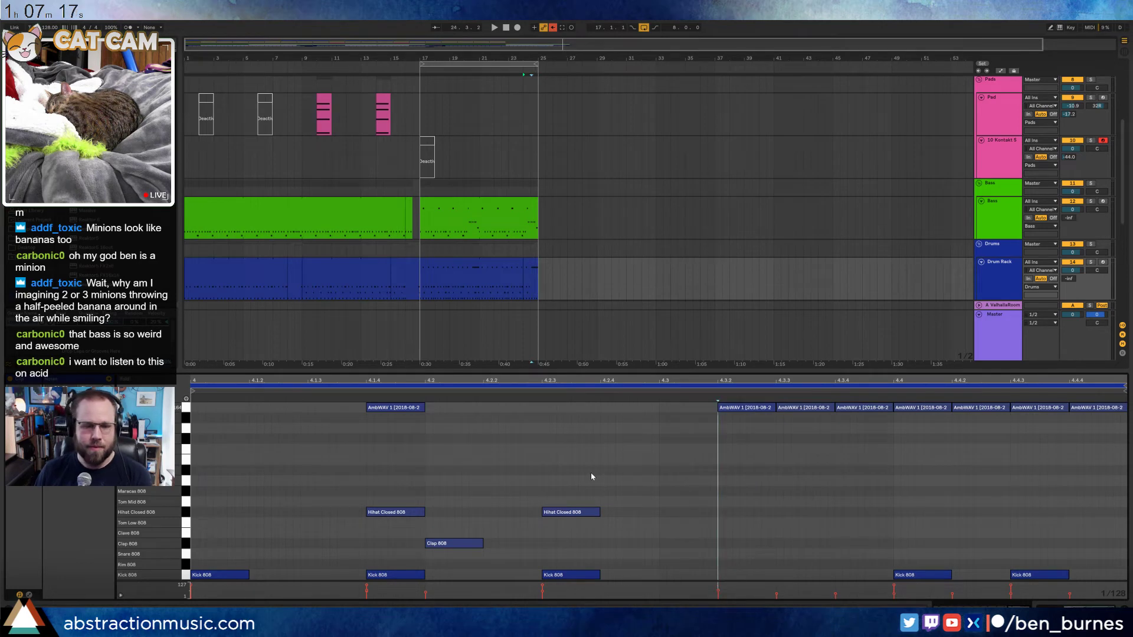
Deactivate the two closed hi-hat notes and the clap in the first half of that bar and play the loop from bar 17
left_click_drag(592, 476, 373, 542)
key("0")
key("space")
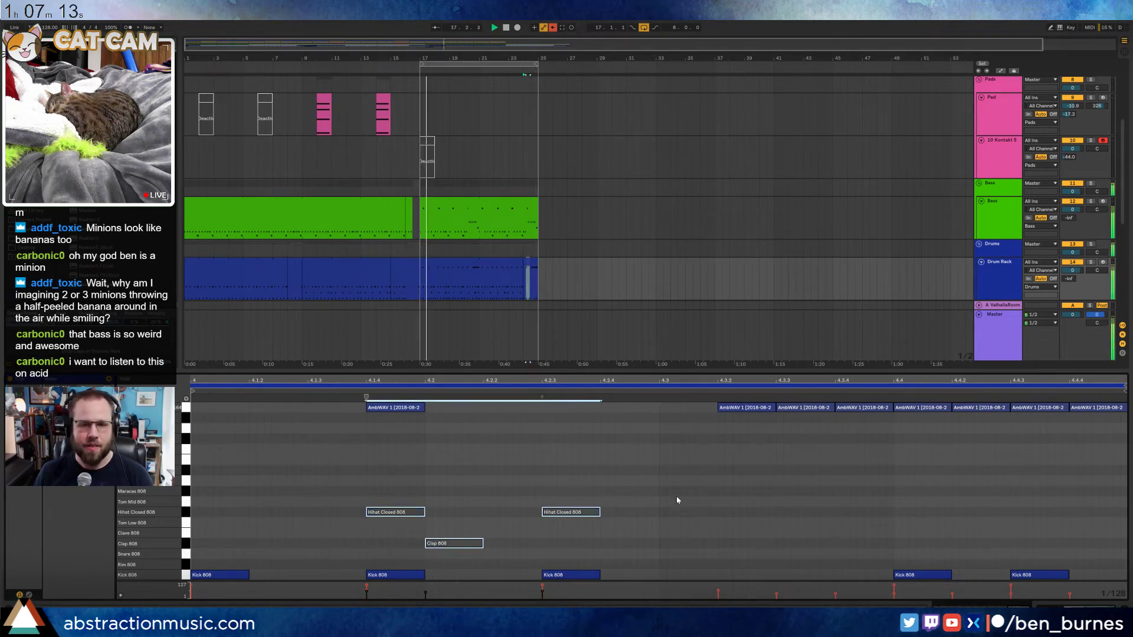
Hide the note editor and extend the Arp clip to bar 24
key("shift+Tab")
left_click(597, 378)
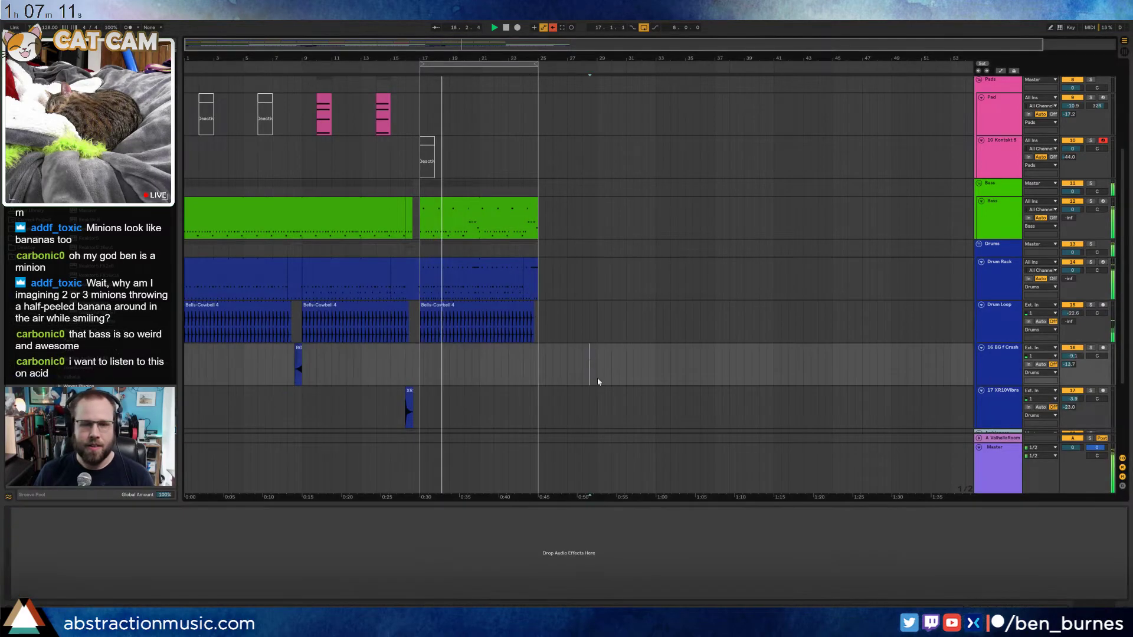
scroll(486, 254, "up", 5)
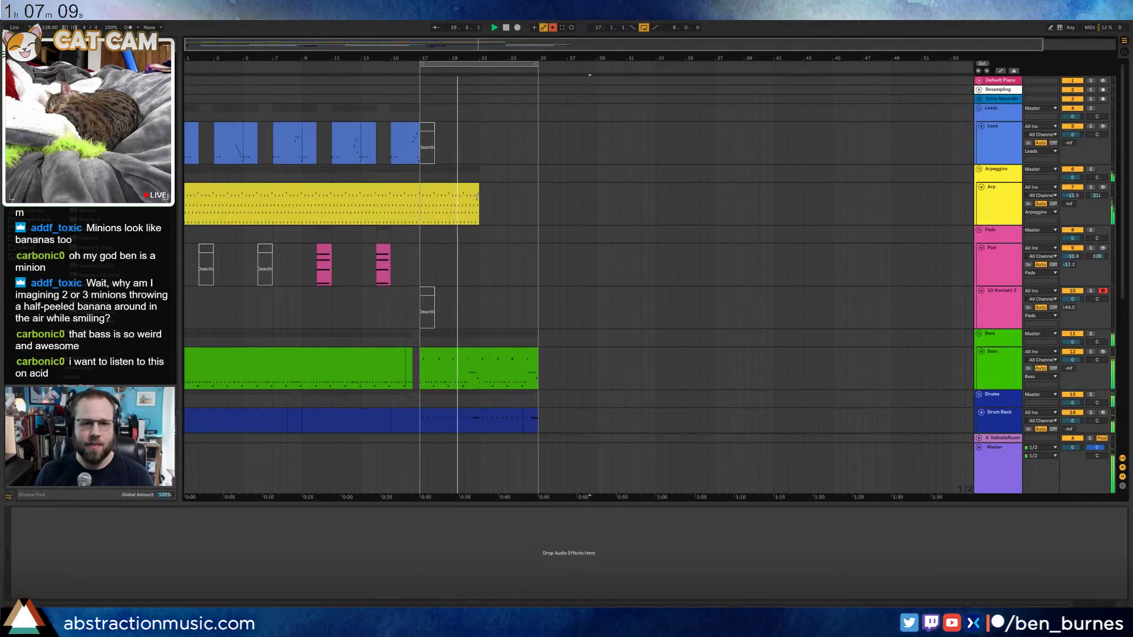
left_click_drag(476, 197, 523, 196)
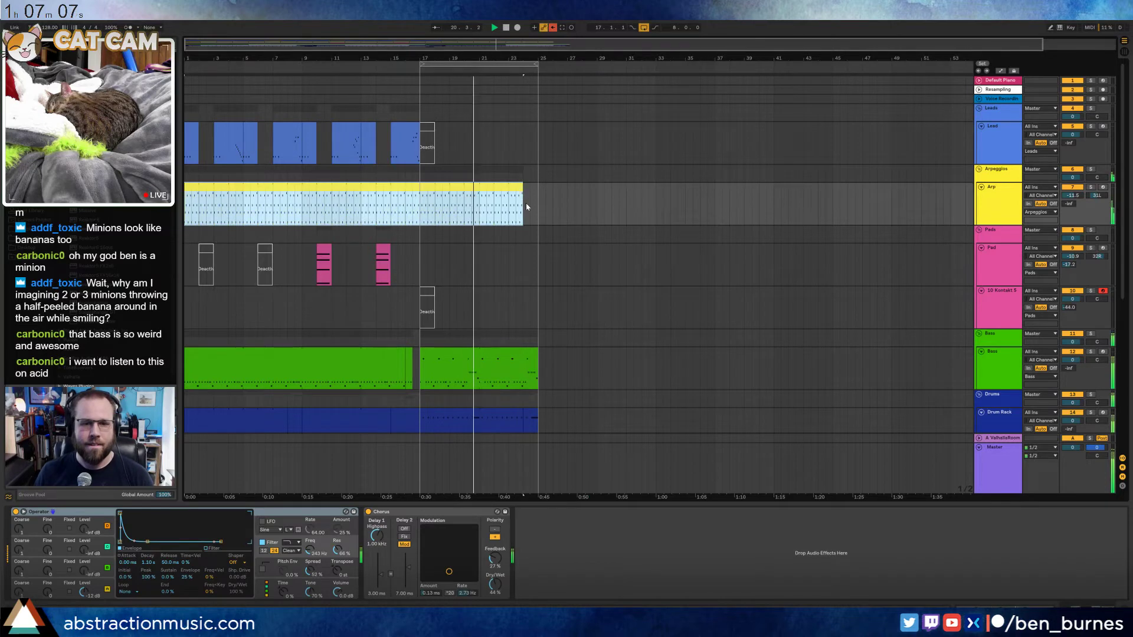
Reactivate the one-bar Lead clip at bar 17 and duplicate it to bars 19, 21 and 23
scroll(524, 195, "up", 3)
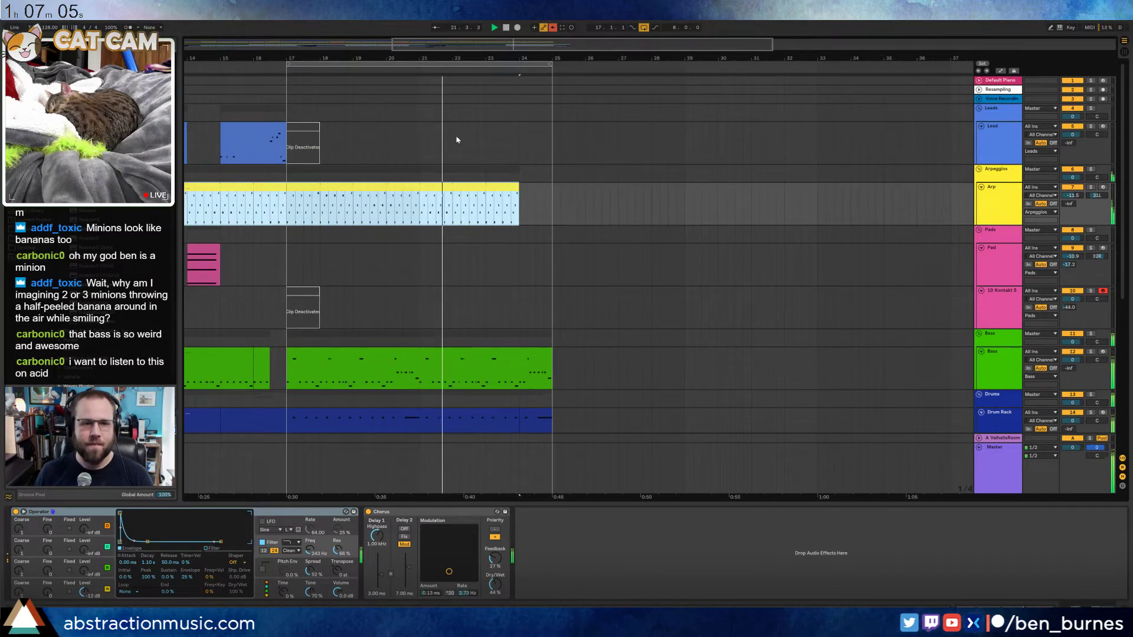
left_click(302, 142)
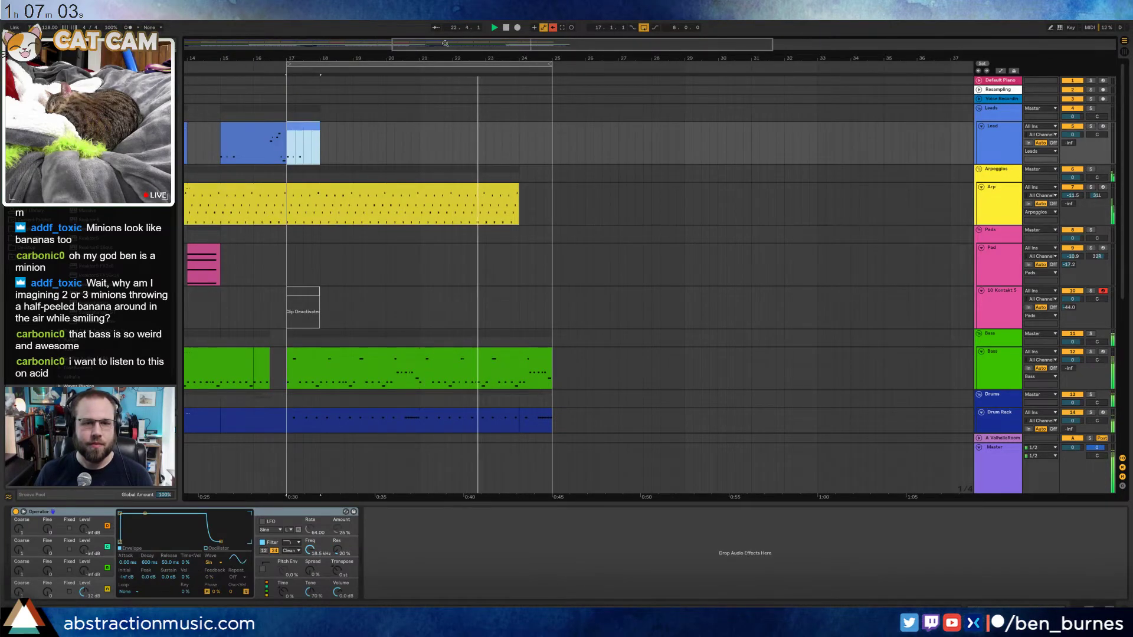
scroll(265, 58, "down", 2)
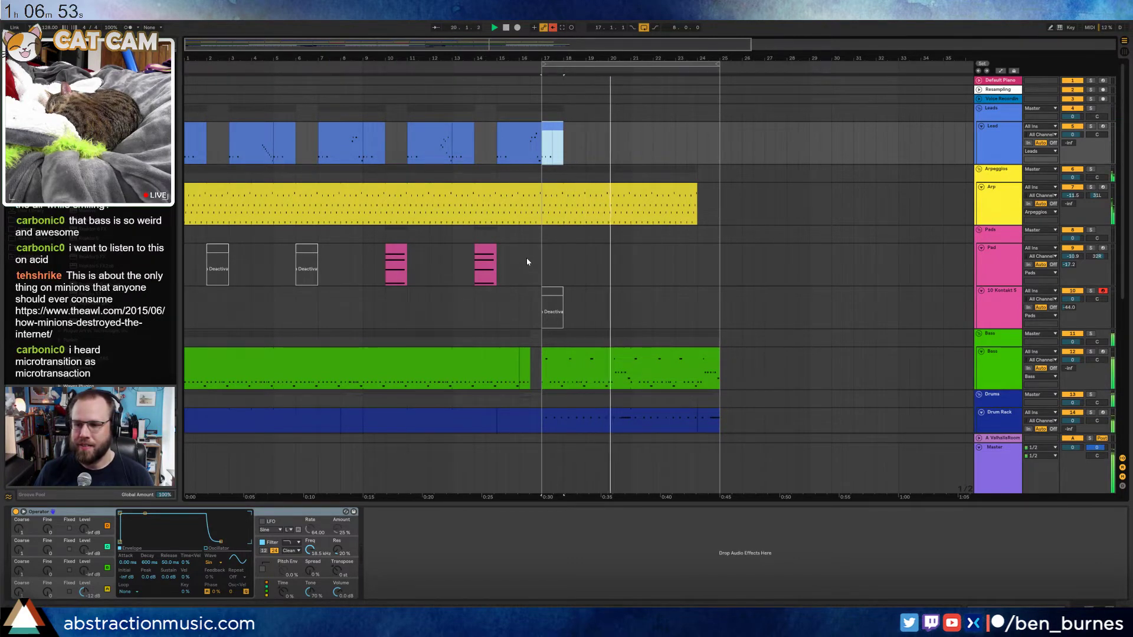
key("space")
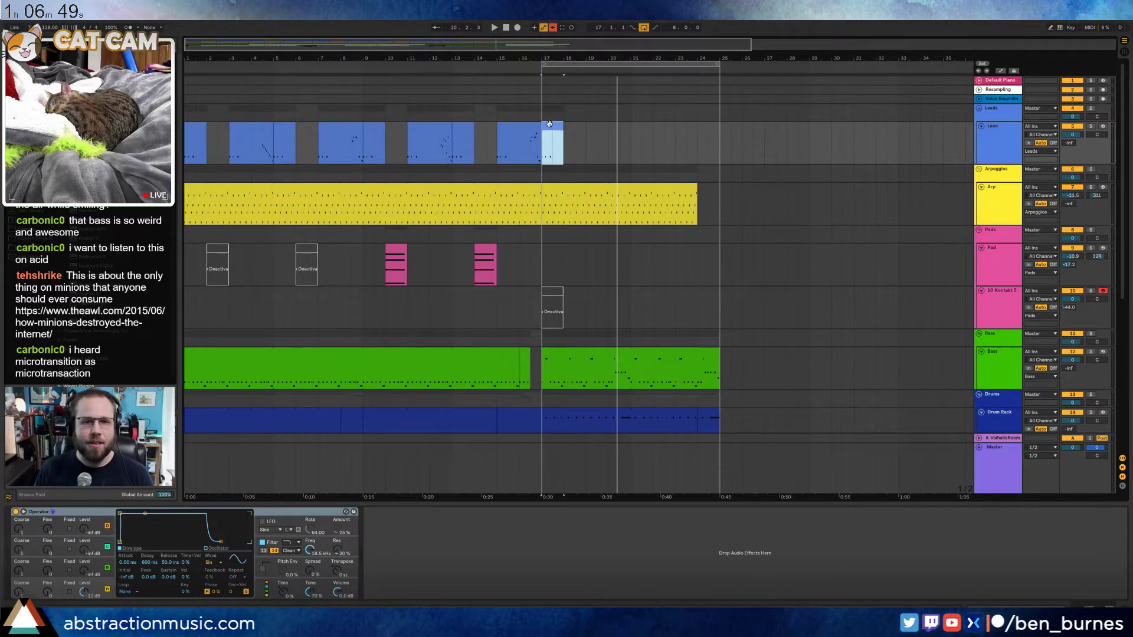
left_click(588, 138, "shift")
key("ctrl+d")
key("ctrl+d")
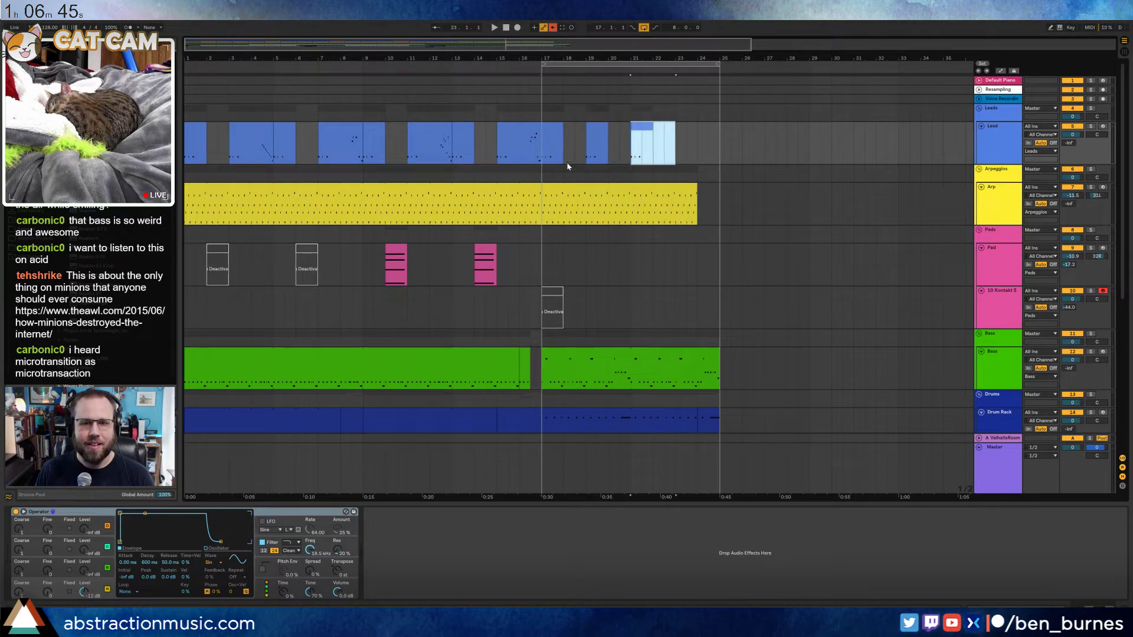
key("ctrl+d")
Move the deactivated Kontakt 5 clip from bar 17 to bar 18 and reactivate it
scroll(552, 265, "down", 1)
left_click(551, 255)
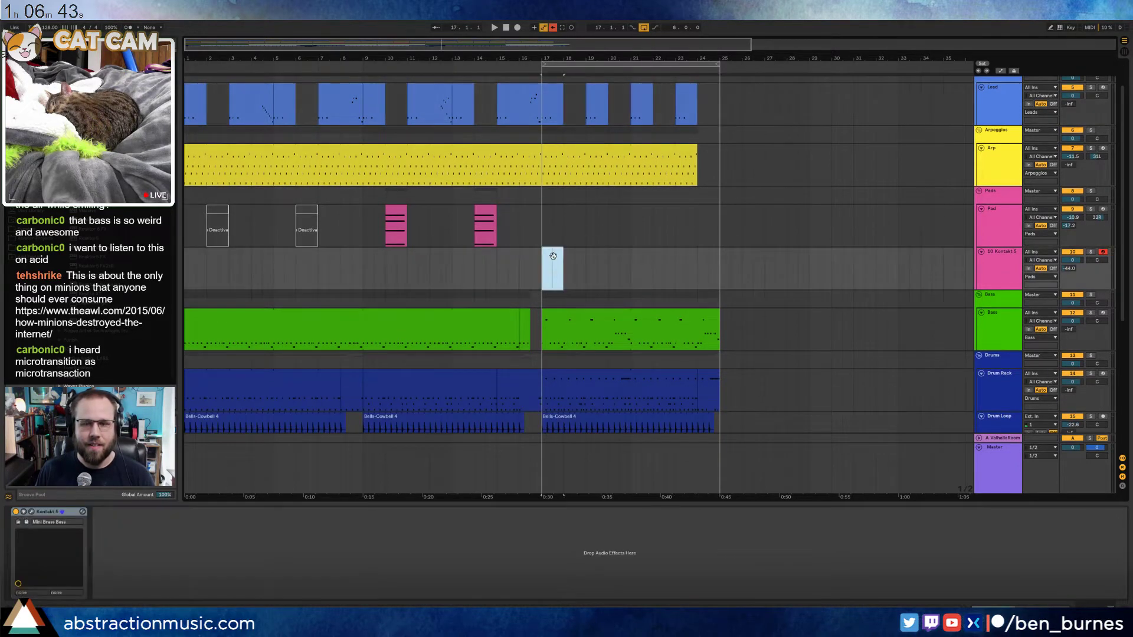
left_click_drag(552, 256, 576, 254)
key("0")
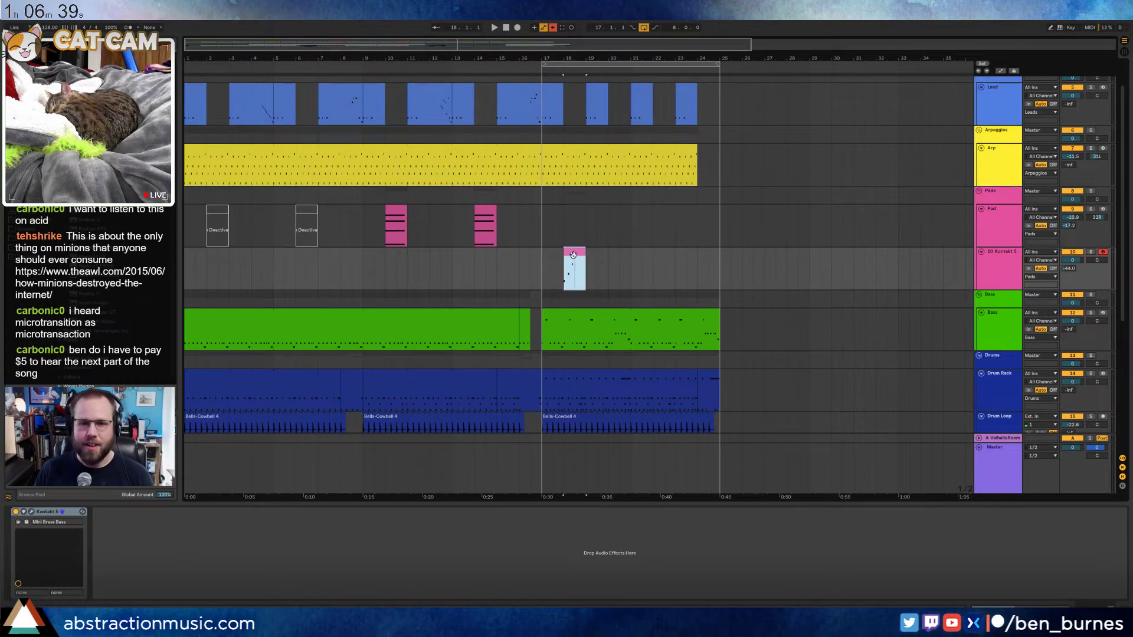
In the Kontakt 5 clip at bar 18, lower the second note one semitone and the third note two semitones
double_click(574, 255)
left_click_drag(182, 516, 526, 384)
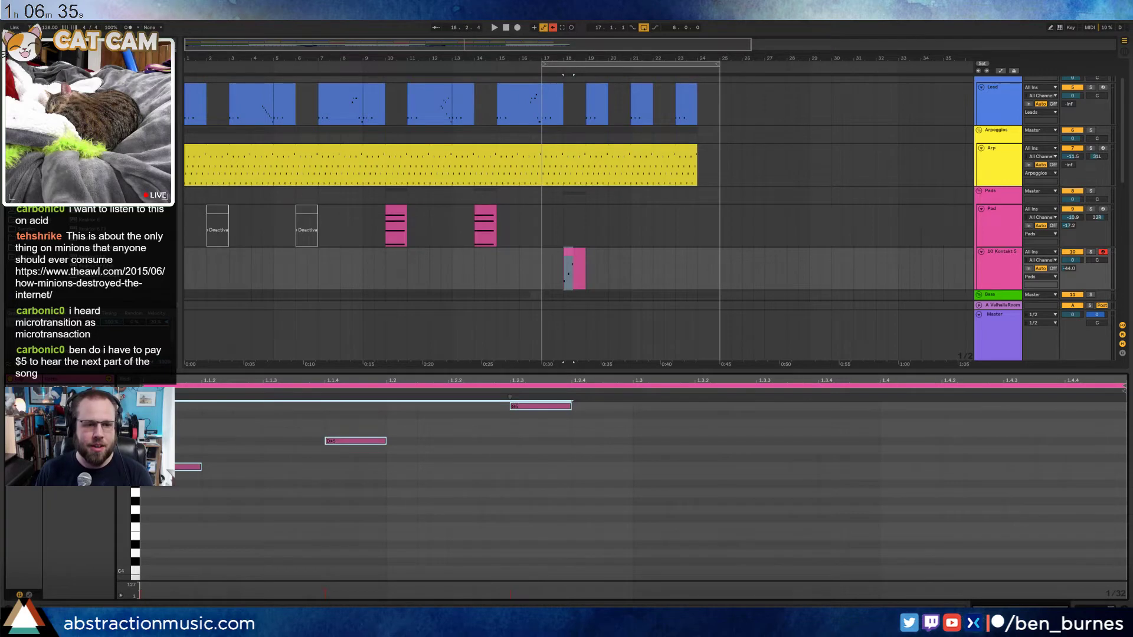
left_click_drag(124, 436, 113, 479)
left_click_drag(324, 461, 357, 509)
key("Down")
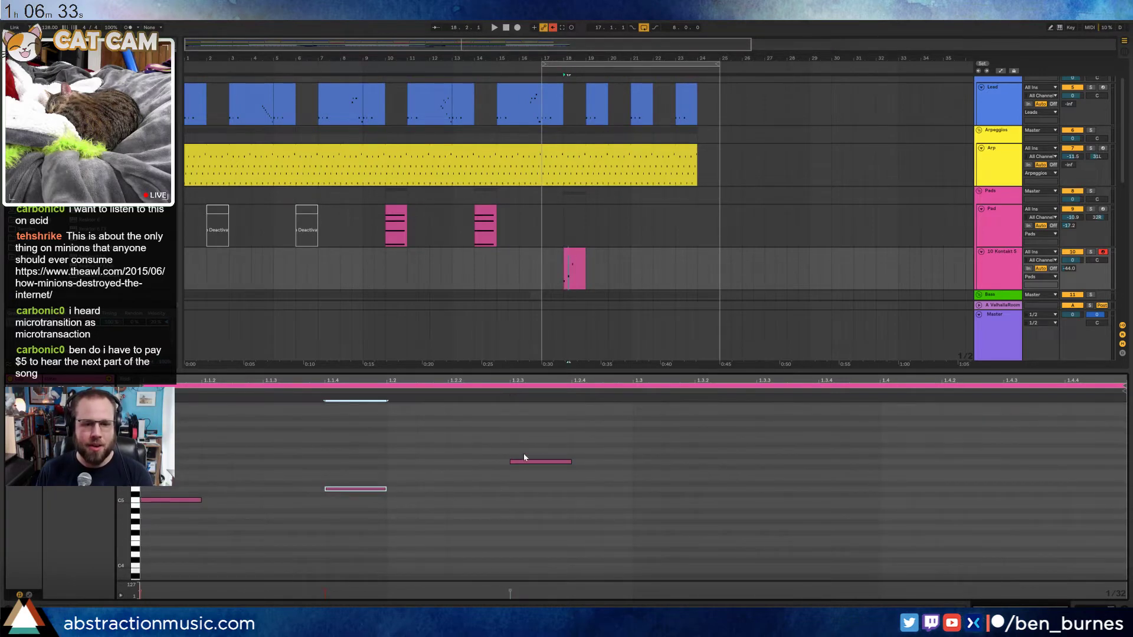
left_click(524, 459)
key("Down")
key("Down")
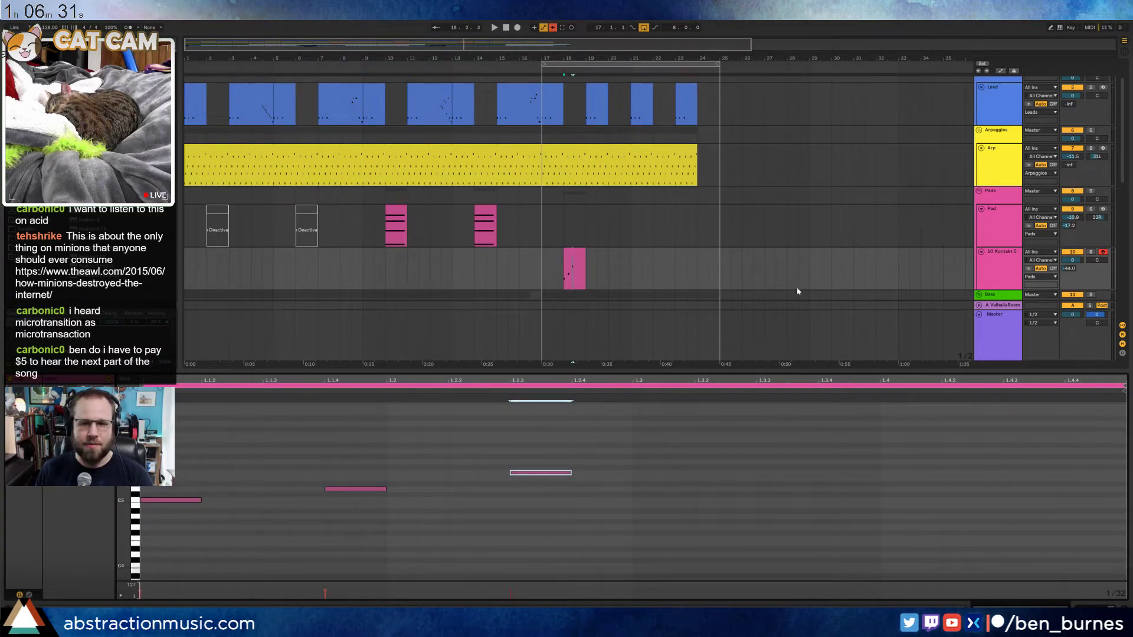
Audition the Kontakt 5 phrase, lower its third note another two semitones to D#5, and play it again
left_click_drag(558, 454, 164, 507)
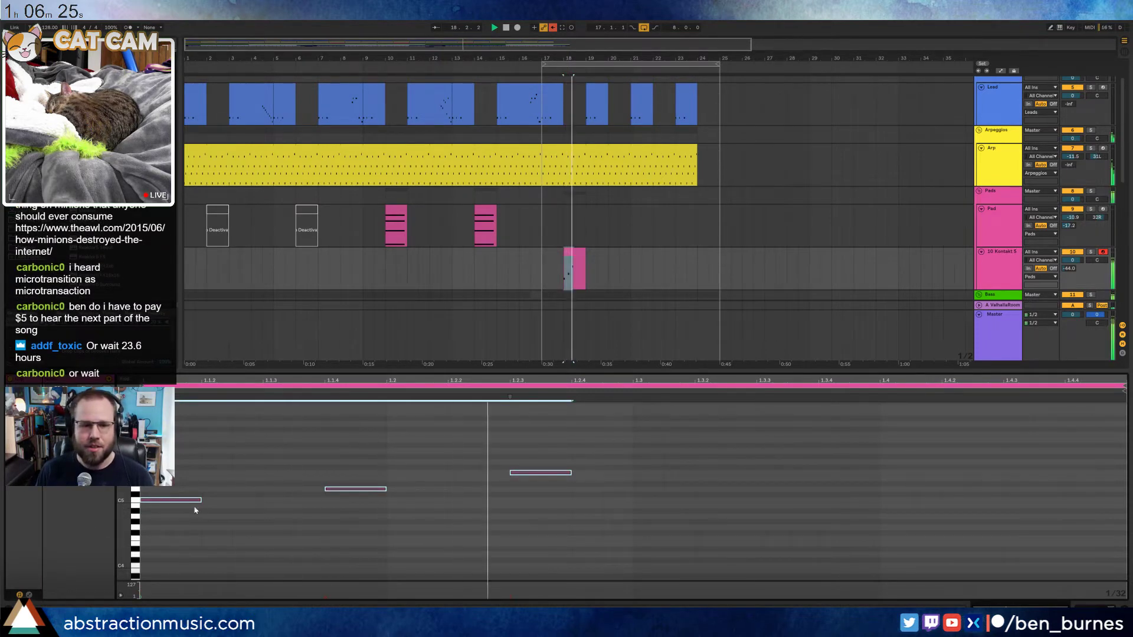
left_click(347, 488)
left_click_drag(524, 473, 527, 484)
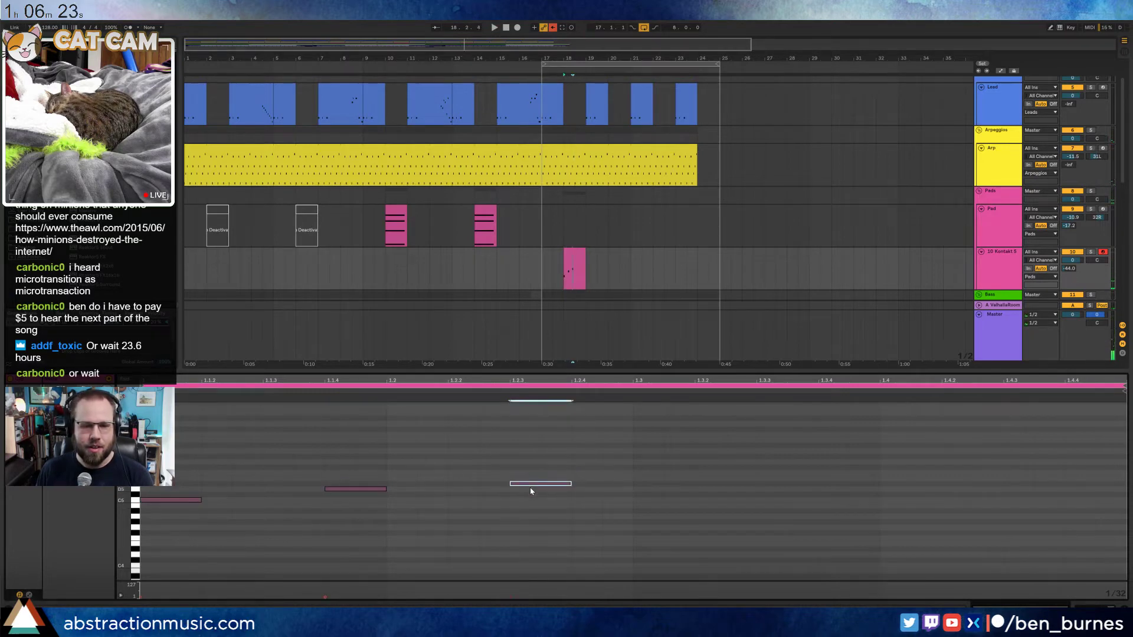
key("space")
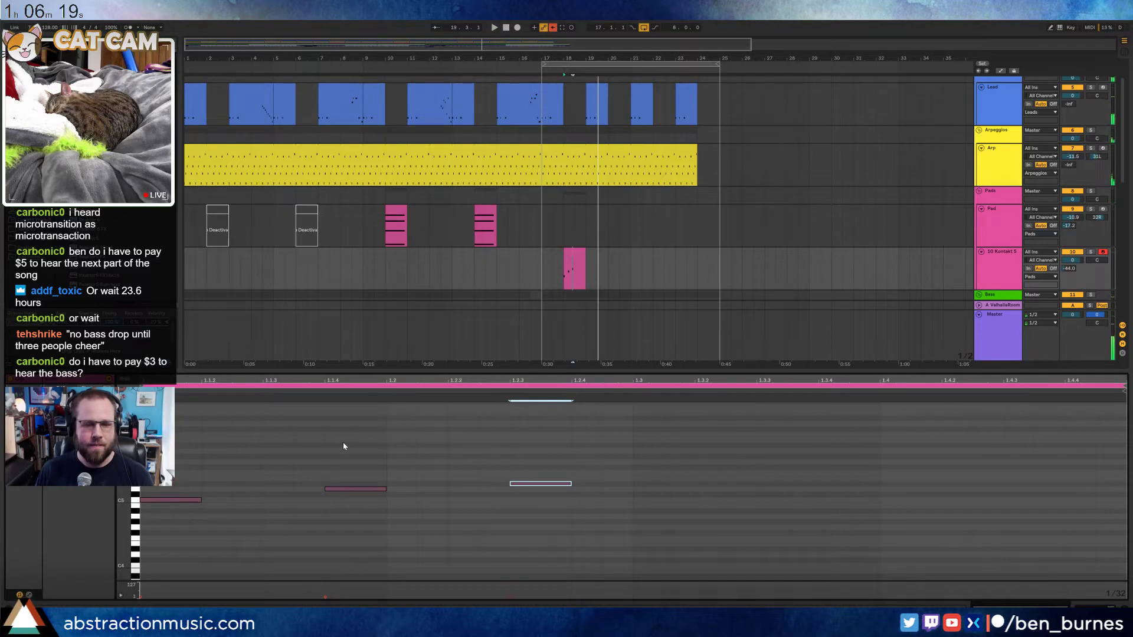
Try the phrase's second note three semitones higher during playback, returning it to D5
left_click_drag(344, 444, 363, 513)
key("Up")
key("Up")
key("Up")
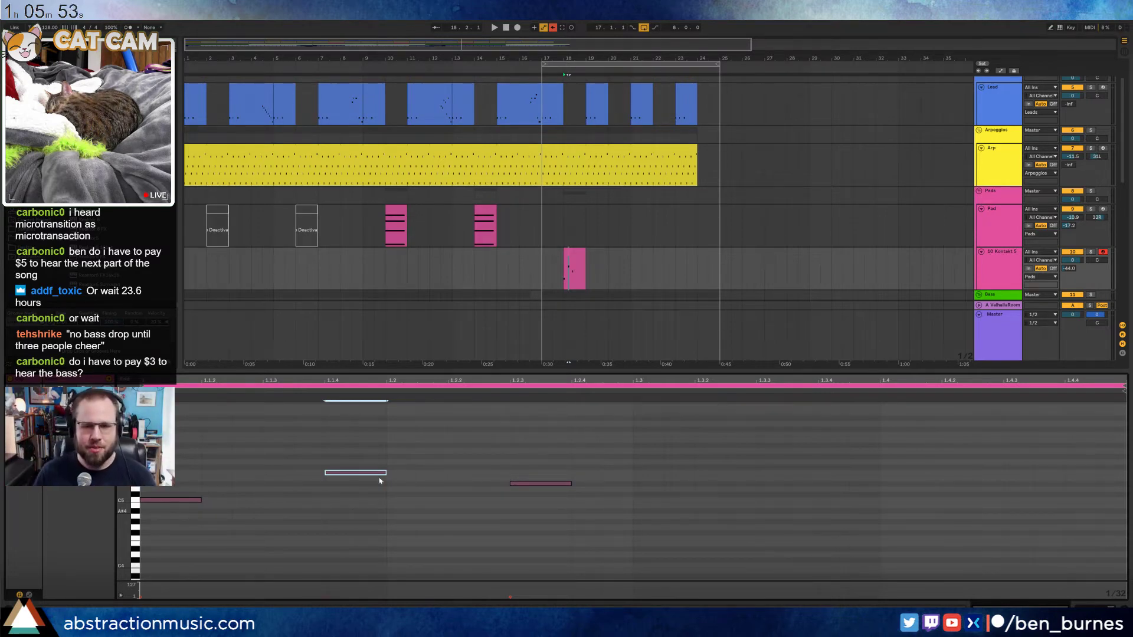
left_click(542, 269)
key("space")
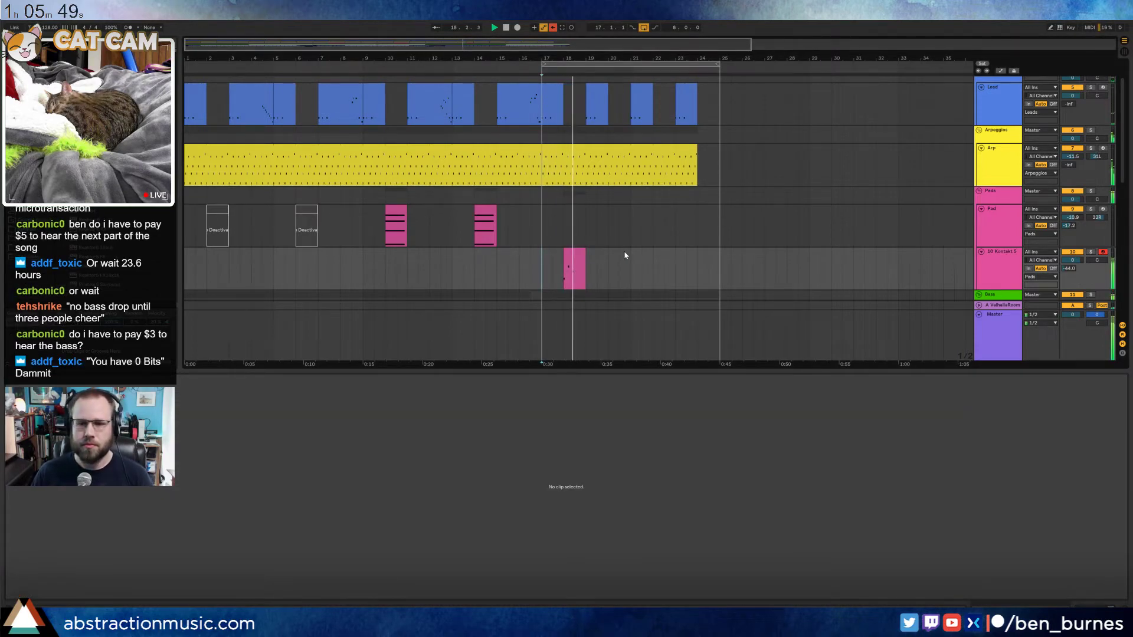
left_click(575, 269)
key("space")
left_click(424, 473)
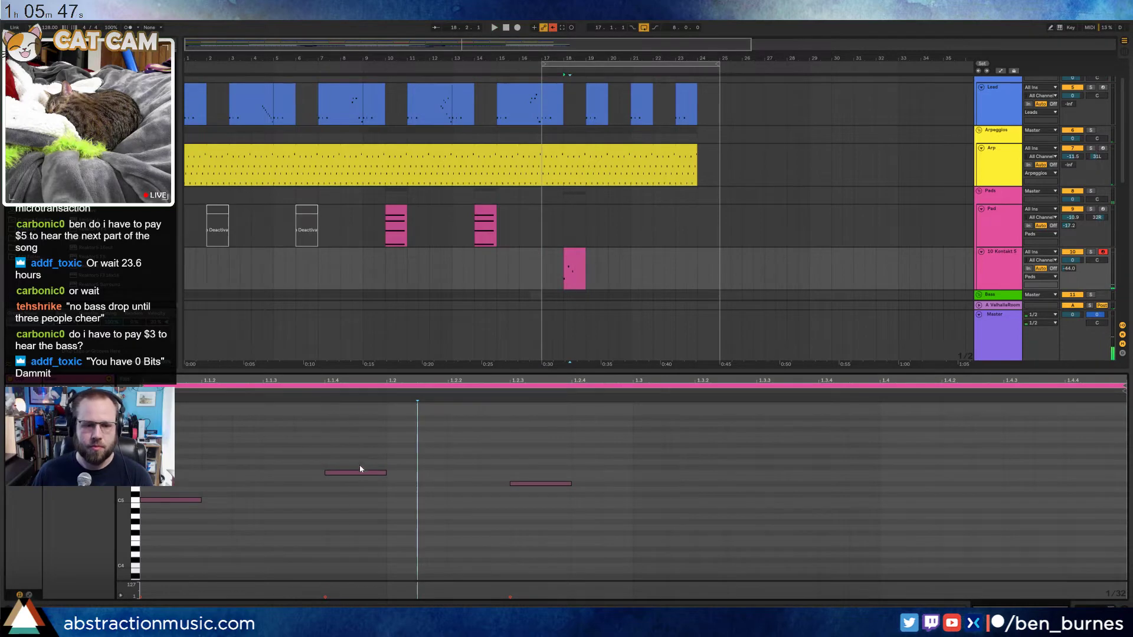
left_click_drag(360, 469, 361, 485)
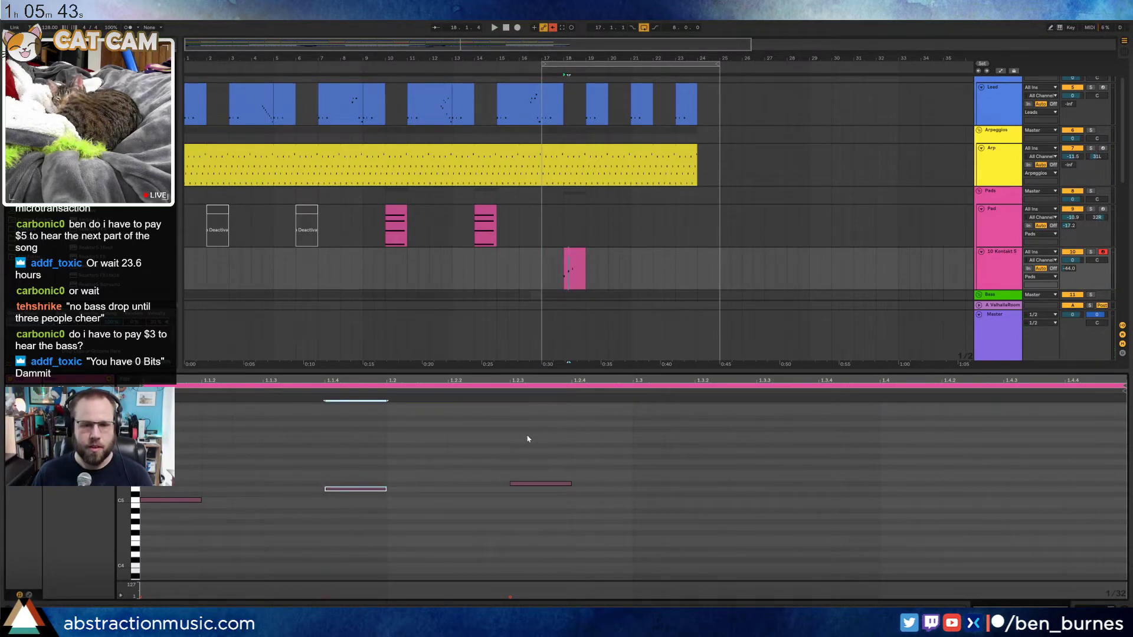
Play the revised phrase, hide the note editor, and lower the Kontakt 5 track's volume
key("space")
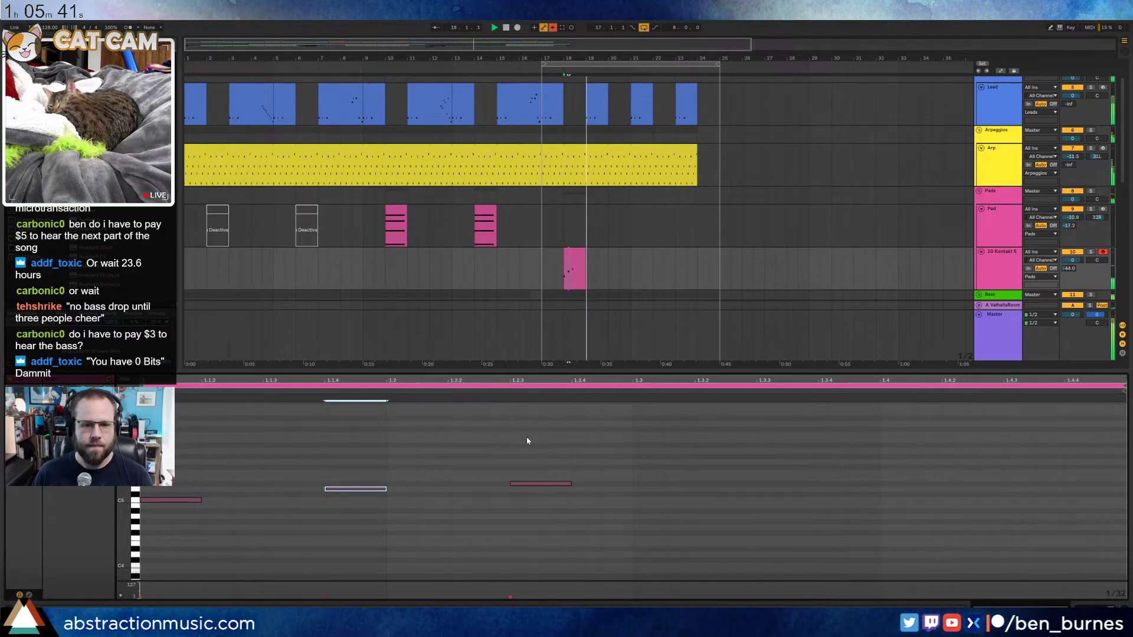
key("space")
key("shift+Tab")
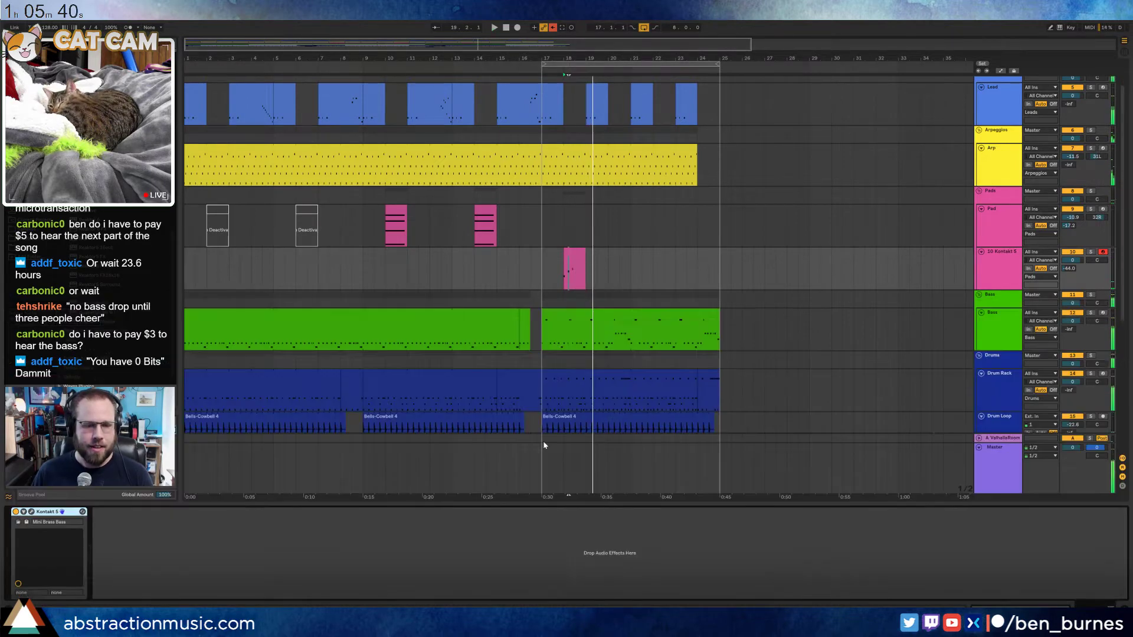
left_click(576, 259)
left_click_drag(1075, 264, 1075, 278)
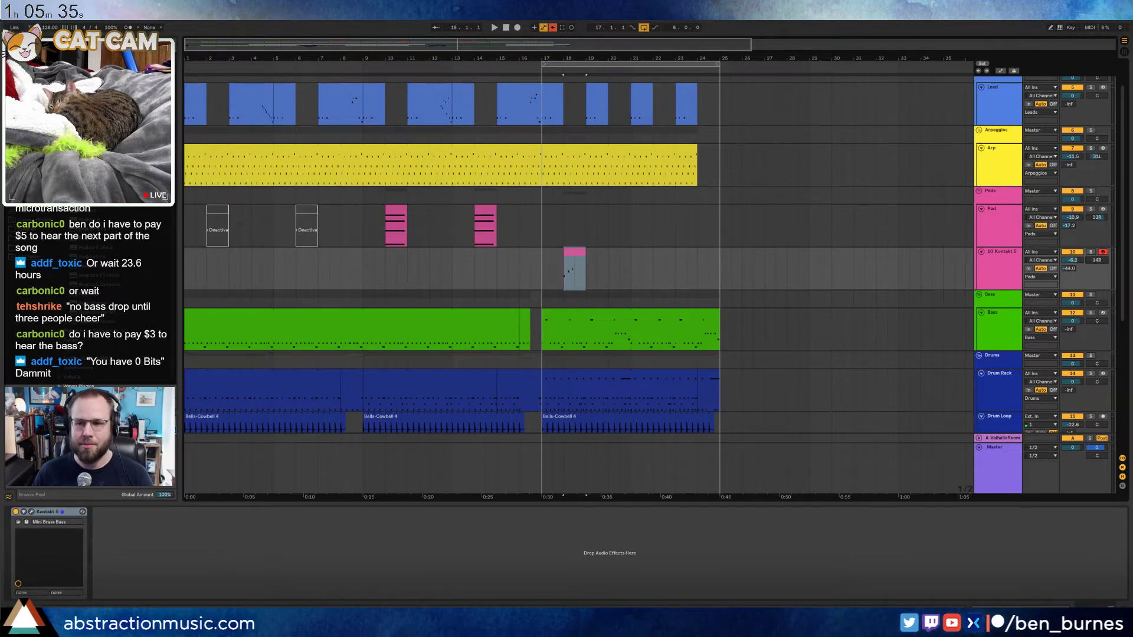
Copy the Pad chord clip from bar 10 to bar 18 and trim the start of its notes to 1.2
left_click_drag(397, 211, 589, 211)
key("space")
double_click(589, 211)
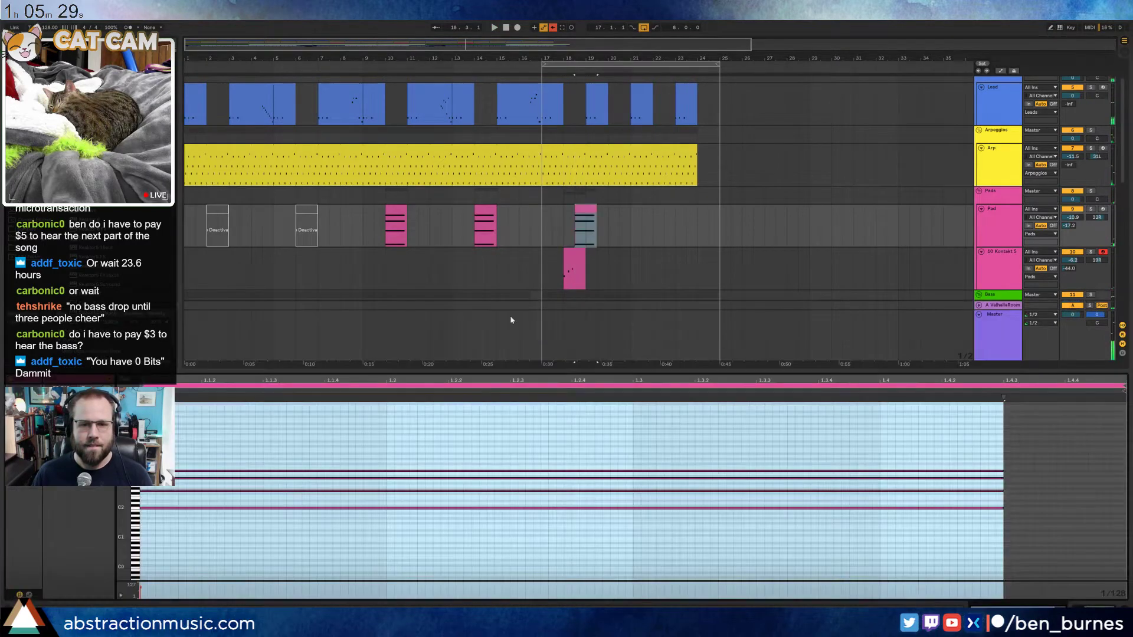
left_click(657, 538)
key("ctrl+a")
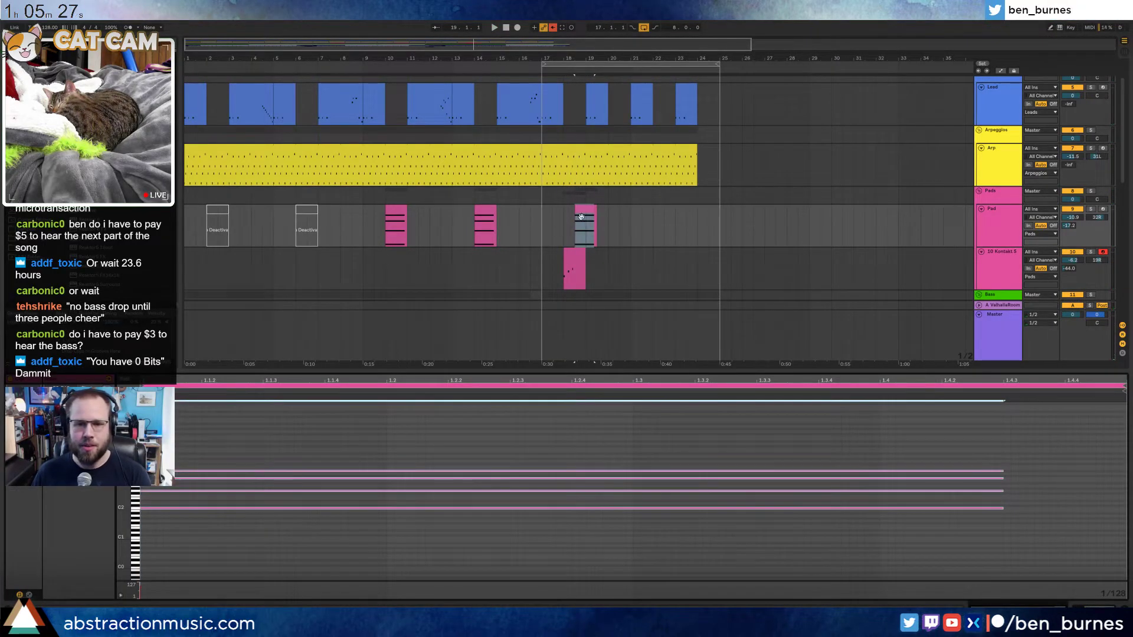
left_click_drag(581, 210, 571, 212)
key("ctrl+a")
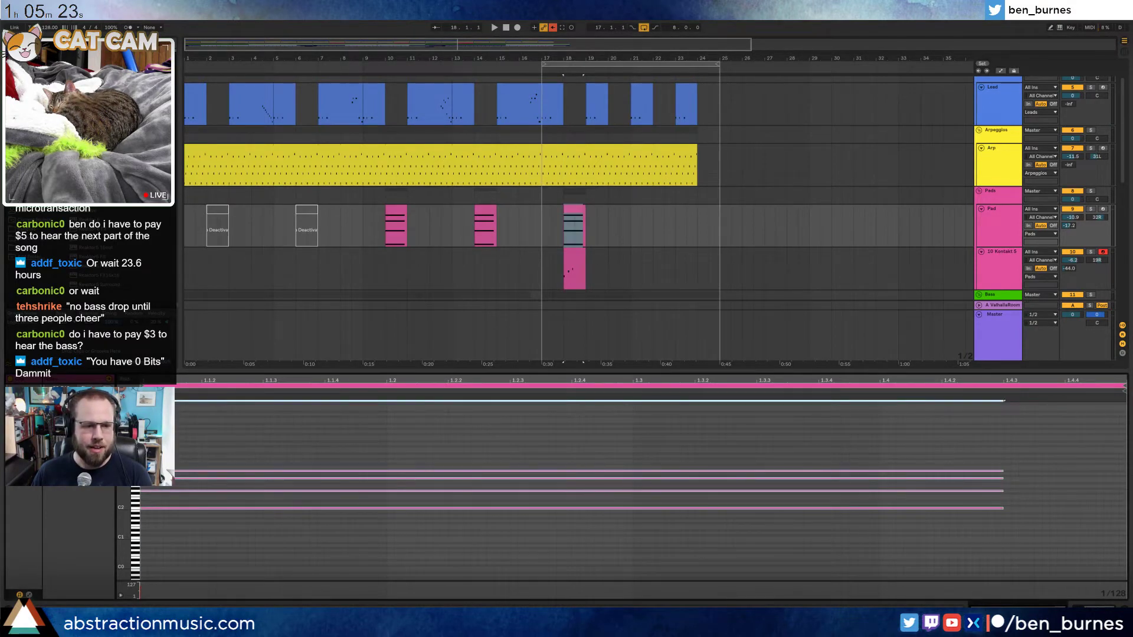
left_click_drag(176, 472, 390, 467)
Try lengthening the bar 18 Pad chord notes, and shorten them back to their earlier end
key("shift+Right")
key("shift+Right")
key("shift+Right")
key("shift+Right")
key("shift+Right")
key("shift+Right")
key("shift+Right")
key("shift+Right")
key("shift+Right")
key("shift+Right")
key("shift+Right")
key("shift+Right")
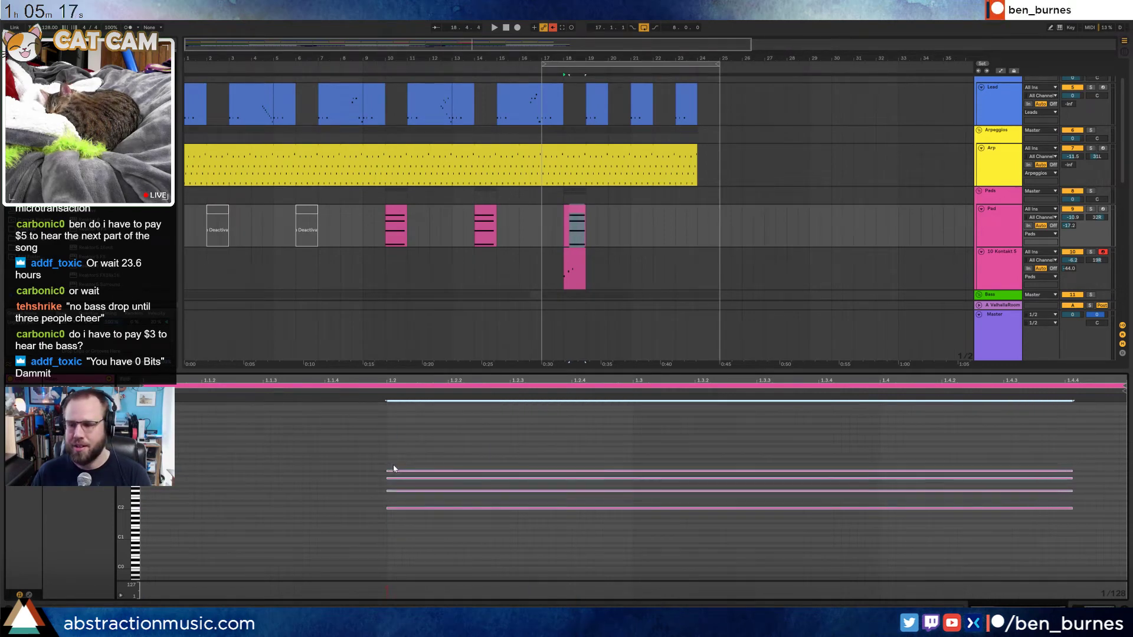
key("shift+Left")
key("shift+Left")
key("shift+Left")
key("shift+Left")
key("shift+Left")
key("shift+Left")
key("shift+Left")
key("shift+Left")
key("shift+Left")
key("shift+Left")
key("shift+Left")
key("shift+Left")
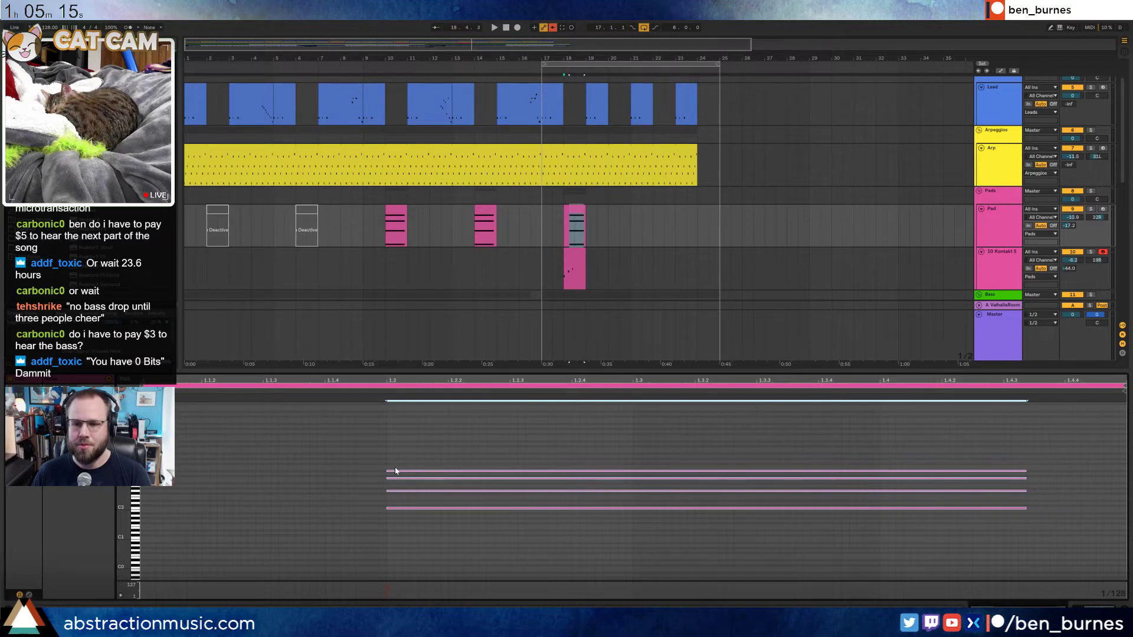
Play the trimmed Pad chord, and repeat the bar 18 Pad and Kontakt 5 clips at bars 20, 22 and 24
key("space")
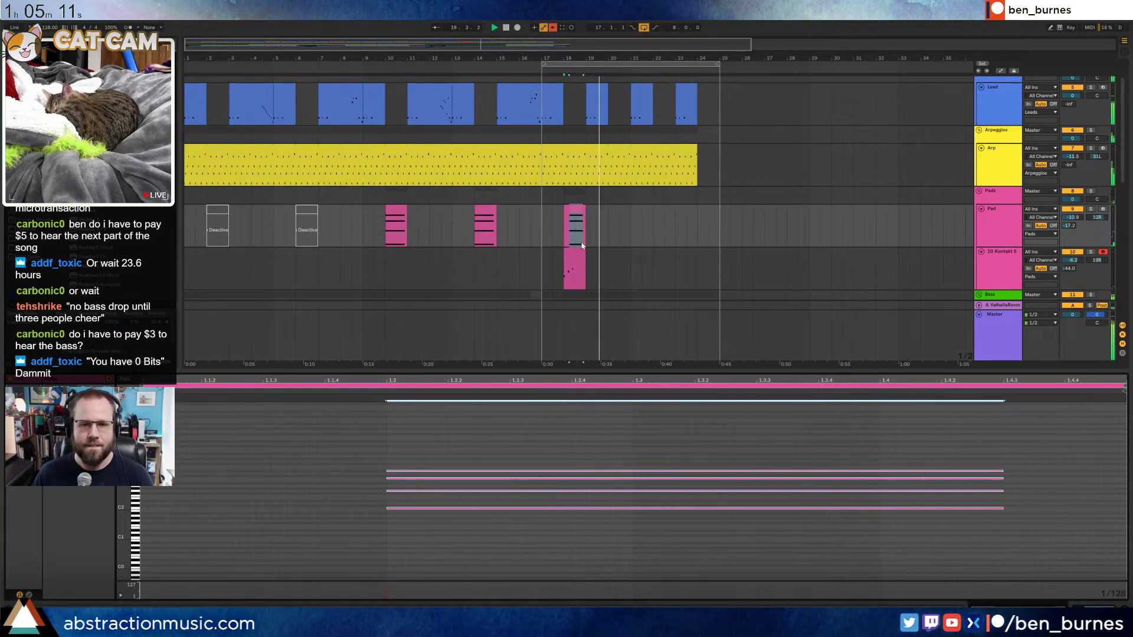
left_click(568, 217)
key("space")
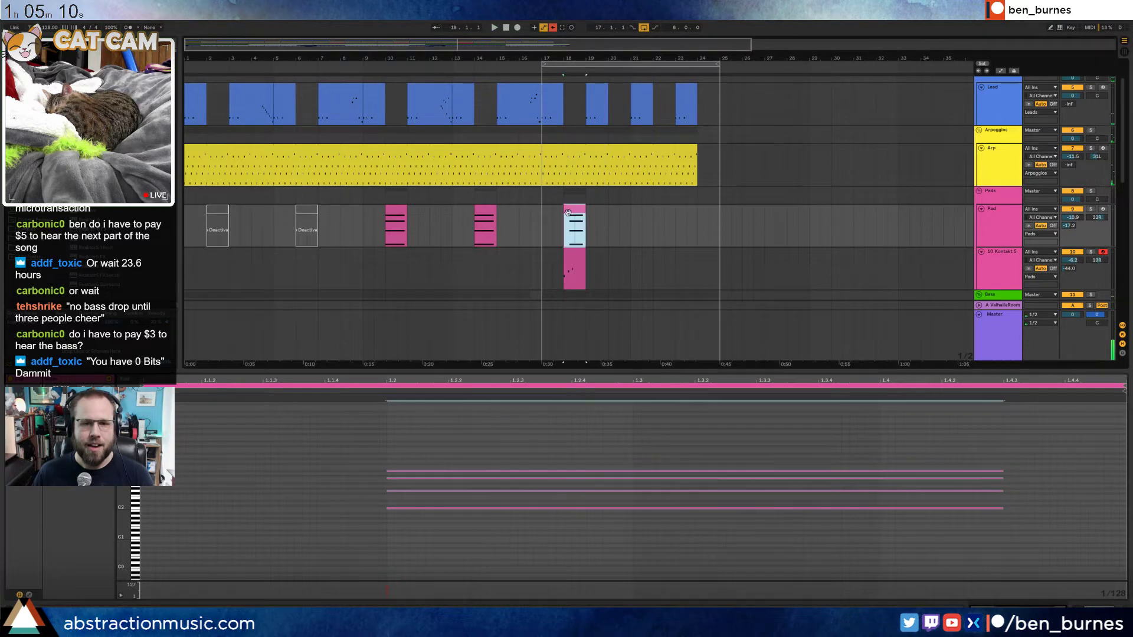
left_click(574, 255, "shift")
key("ctrl+d")
key("ctrl+d")
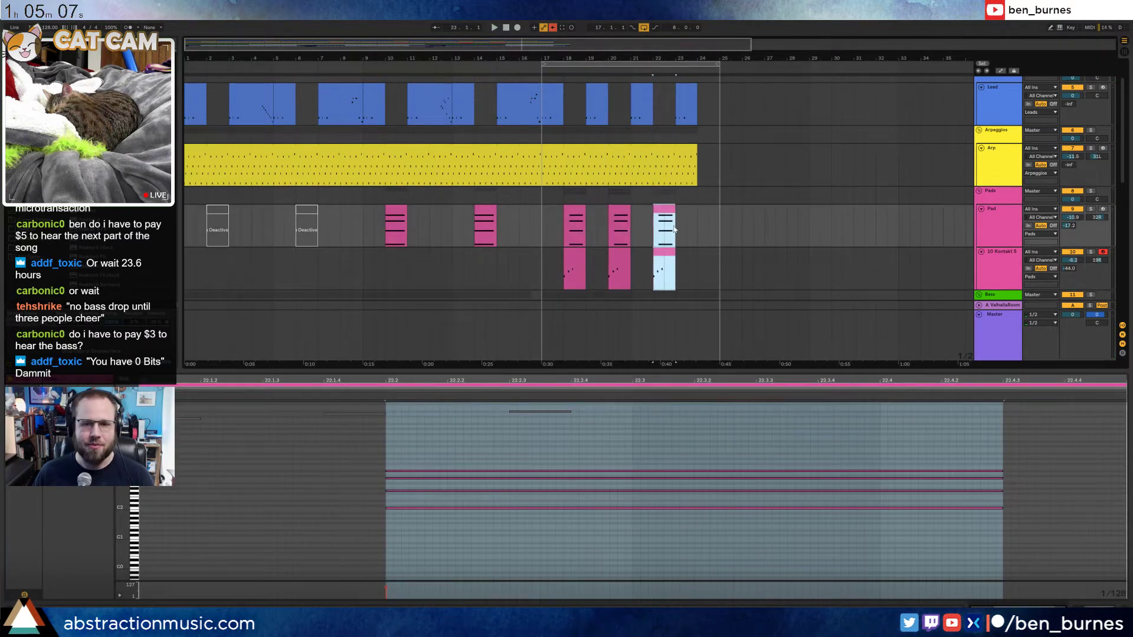
key("ctrl+d")
Delete the Pad clips at bars 20 and 24
left_click(616, 211)
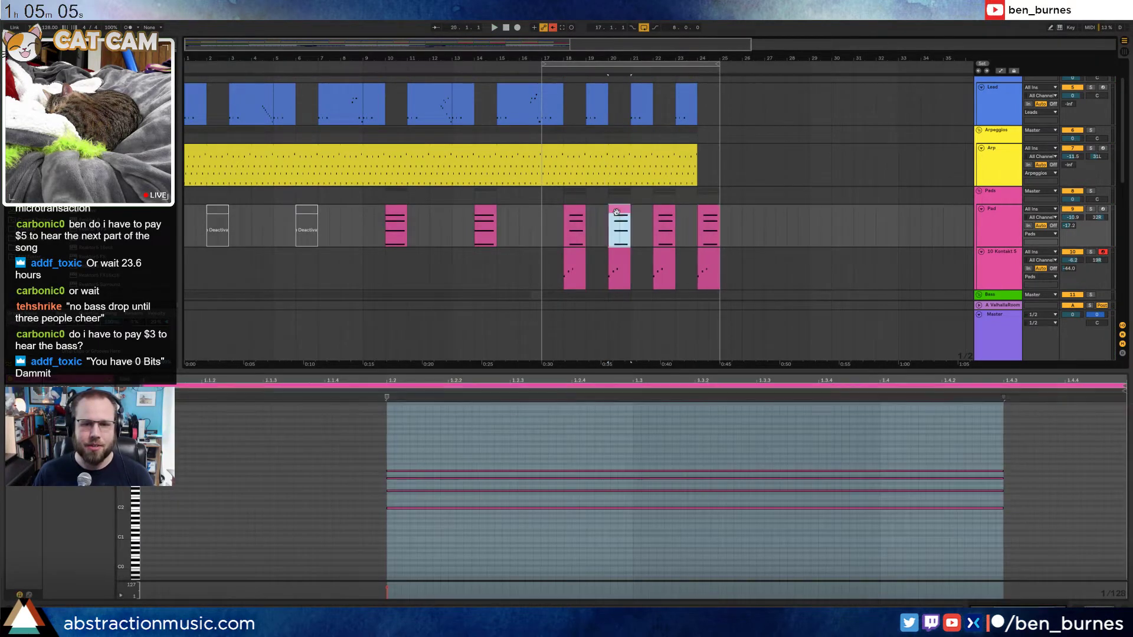
key("Delete")
left_click(707, 209)
key("Delete")
Transpose all notes of the Kontakt 5 phrase at bar 20 up three semitones
left_click(615, 252)
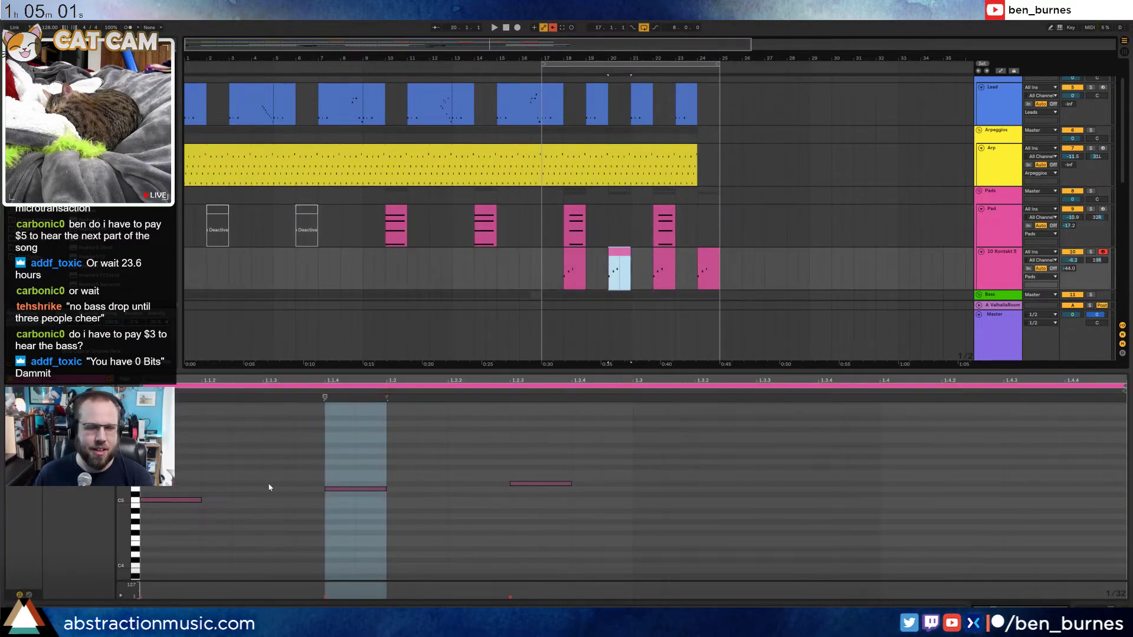
left_click(298, 524)
key("ctrl+a")
key("Up")
key("Up")
key("Up")
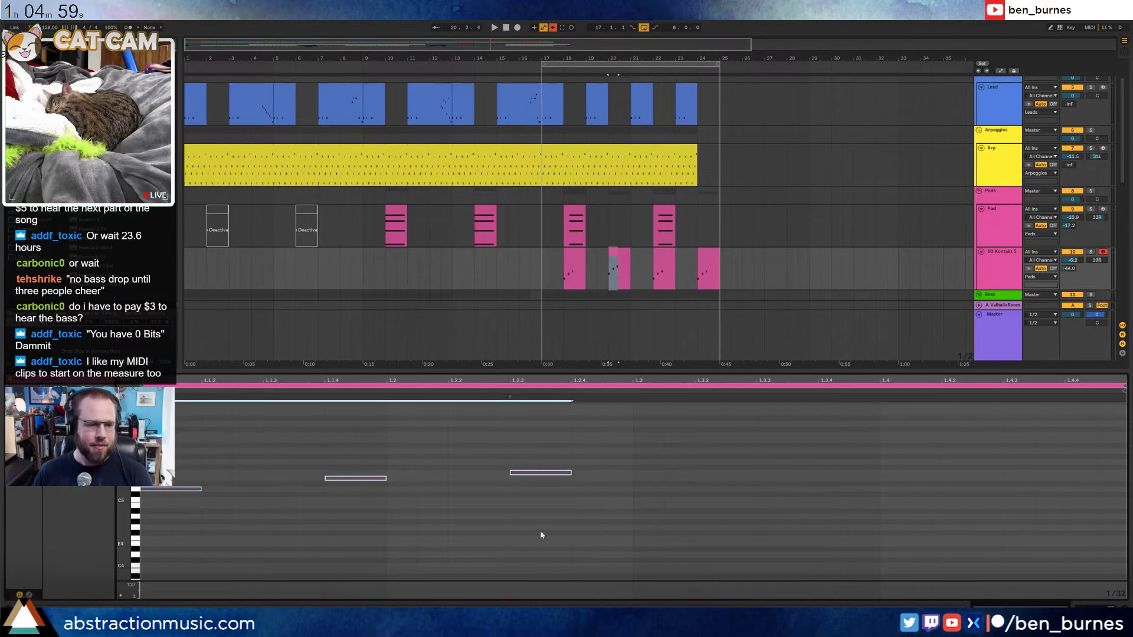
Try the bar 20 phrase with its second note two semitones higher and its third note four semitones higher, and play it
left_click_drag(343, 427, 363, 487)
key("Up")
key("Up")
left_click_drag(543, 446, 562, 501)
key("Up")
key("Up")
key("Up")
key("Up")
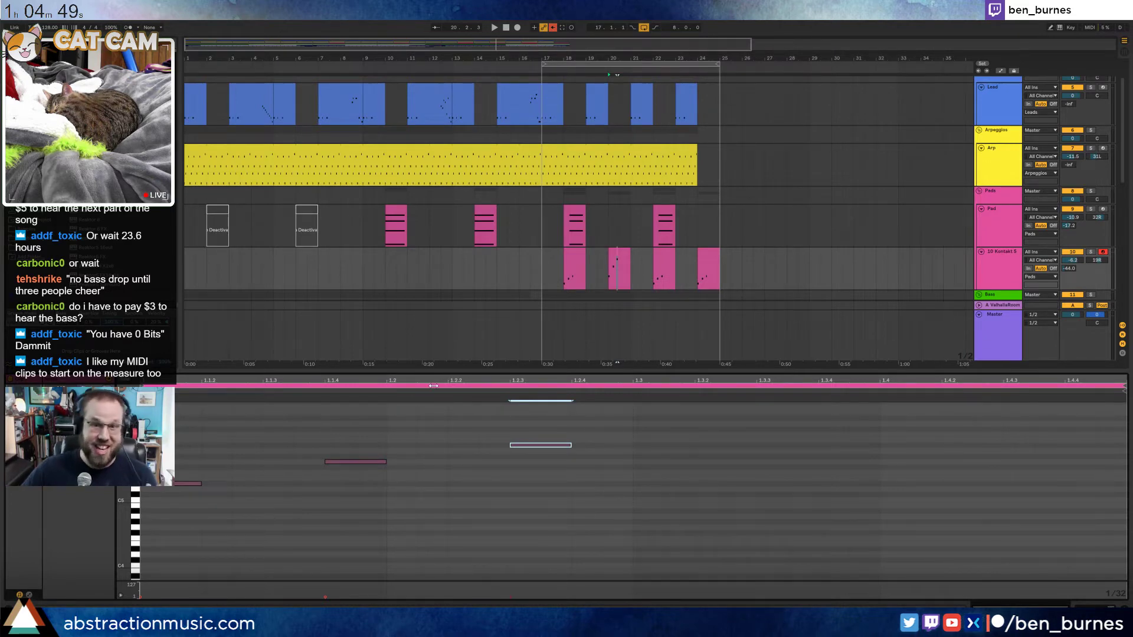
key("space")
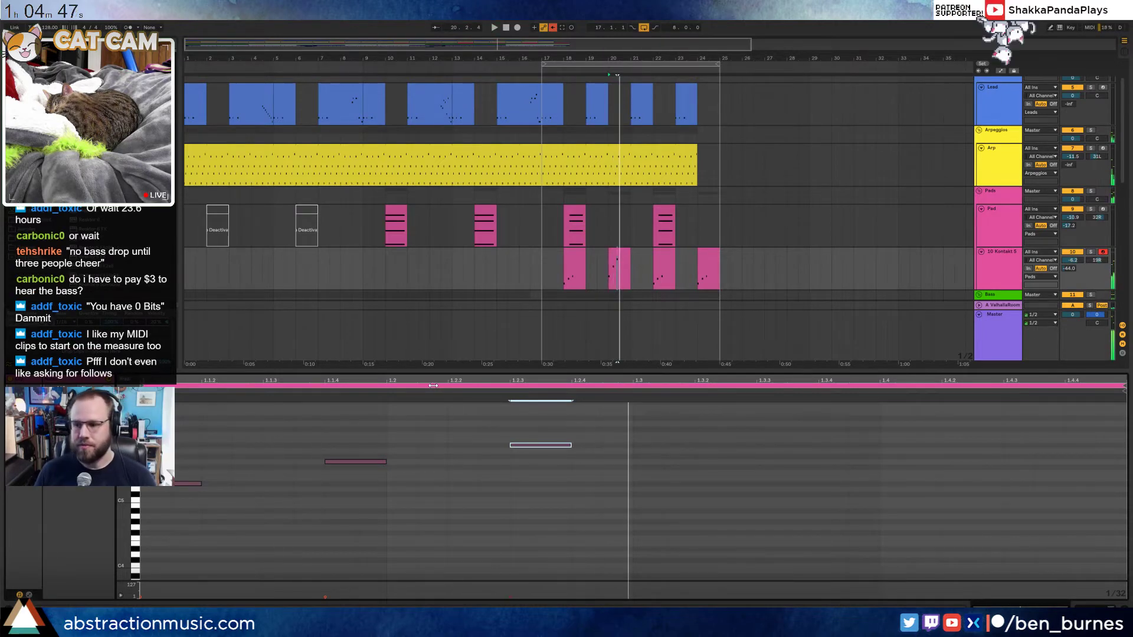
key("space")
In the bar 20 Kontakt 5 phrase, lower the first note to D5 and the second and third notes to F5
left_click(356, 462)
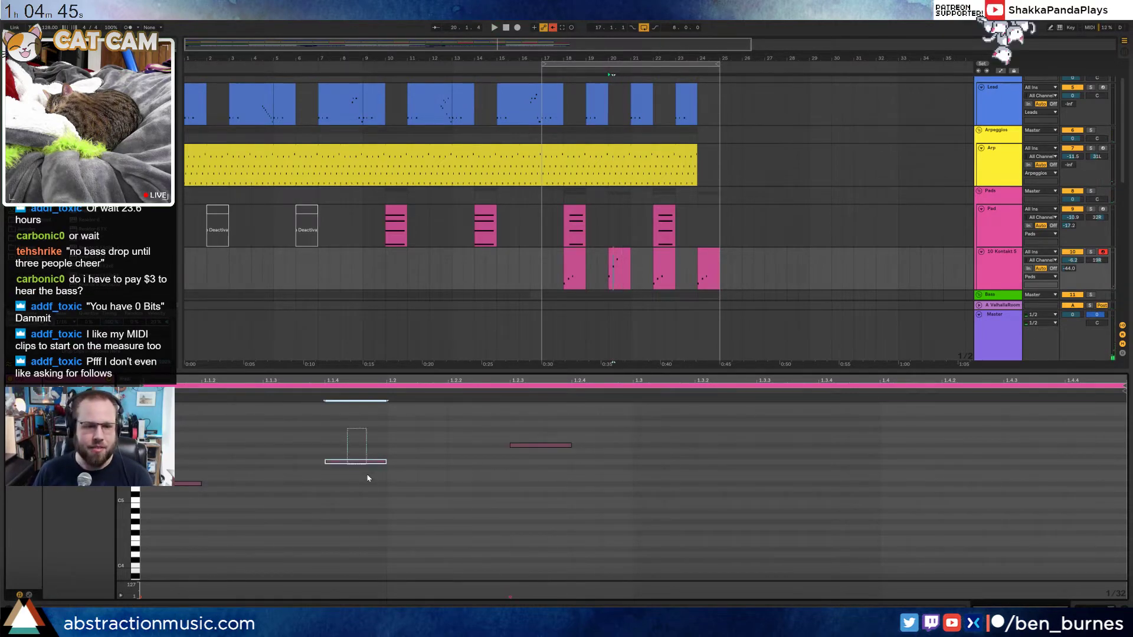
left_click_drag(532, 446, 532, 475)
left_click_drag(177, 484, 174, 493)
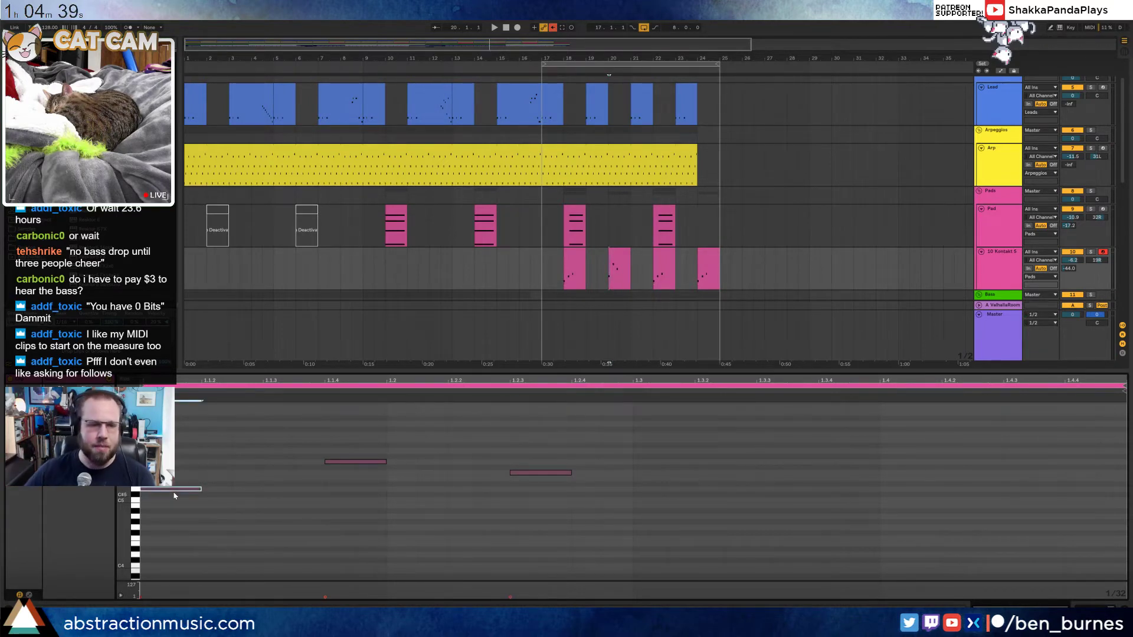
left_click(355, 462)
key("Down")
key("Down")
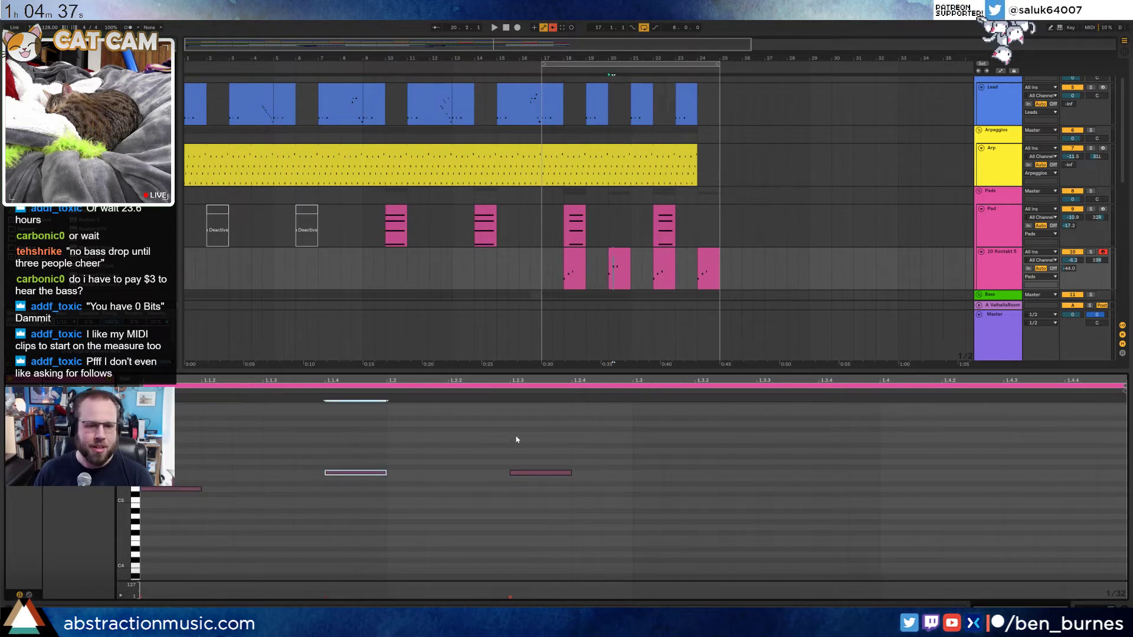
Try the bar 20 phrase's third note five semitones lower, at C5
left_click(533, 473)
key("Down")
key("Down")
key("Down")
key("Down")
key("Down")
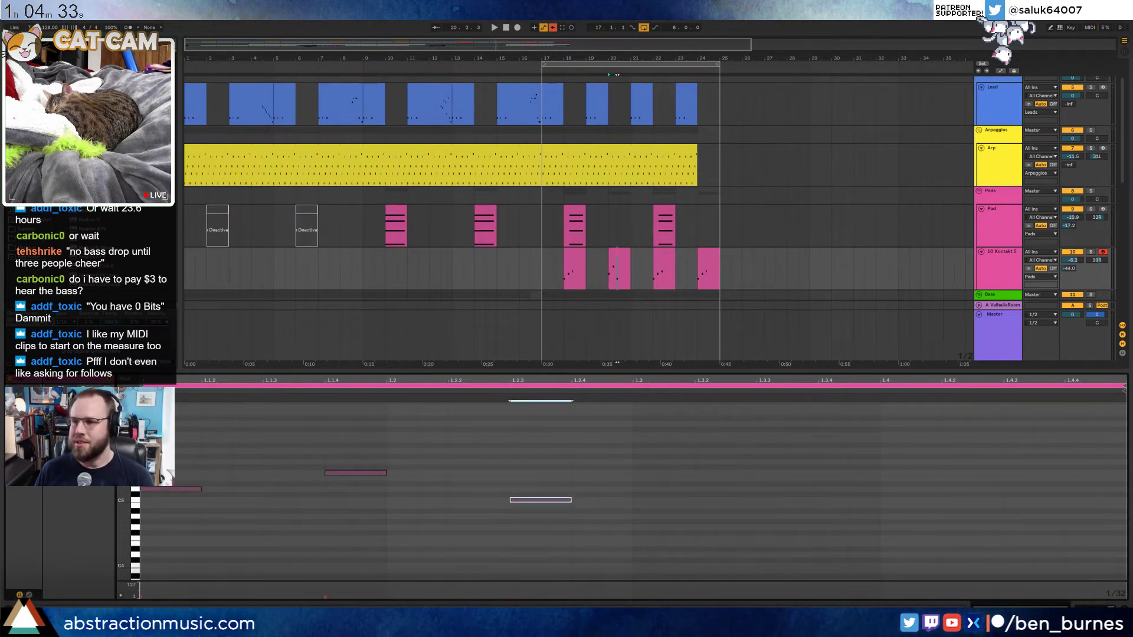
Play the new section from bar 17 to hear the Pad and Kontakt 5 clips together
left_click_drag(1132, 237, 1132, 194)
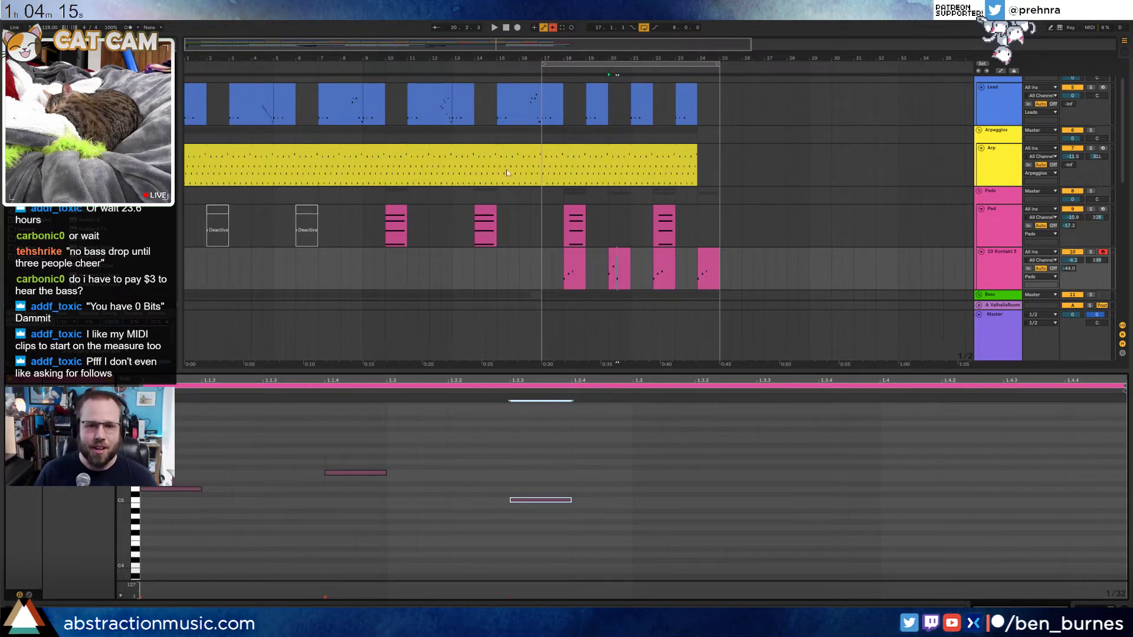
left_click(540, 268)
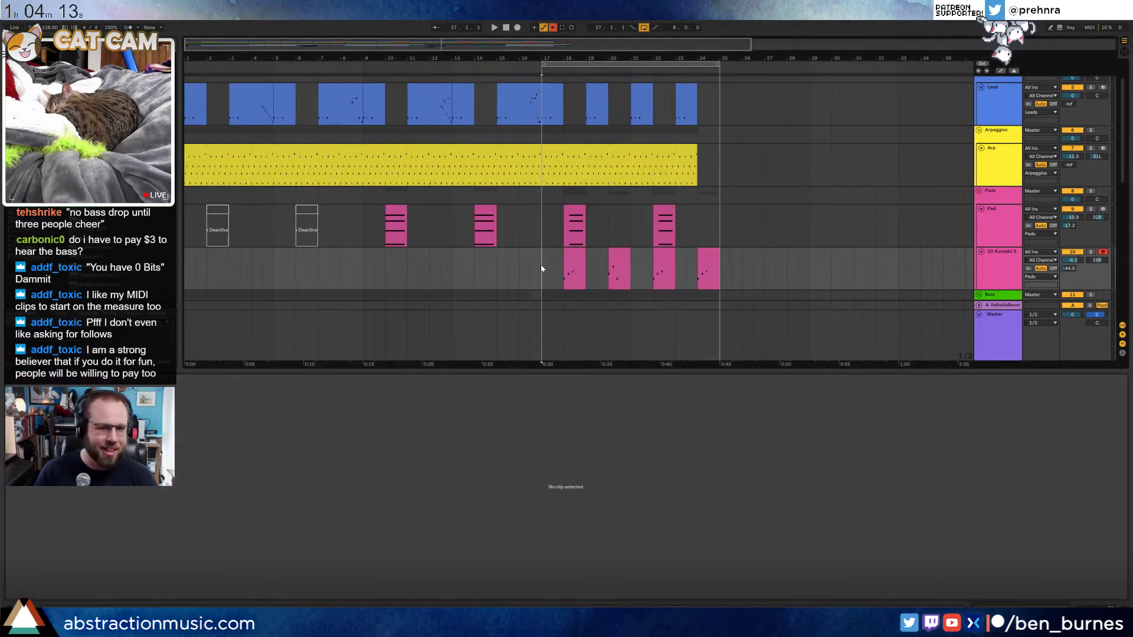
key("space")
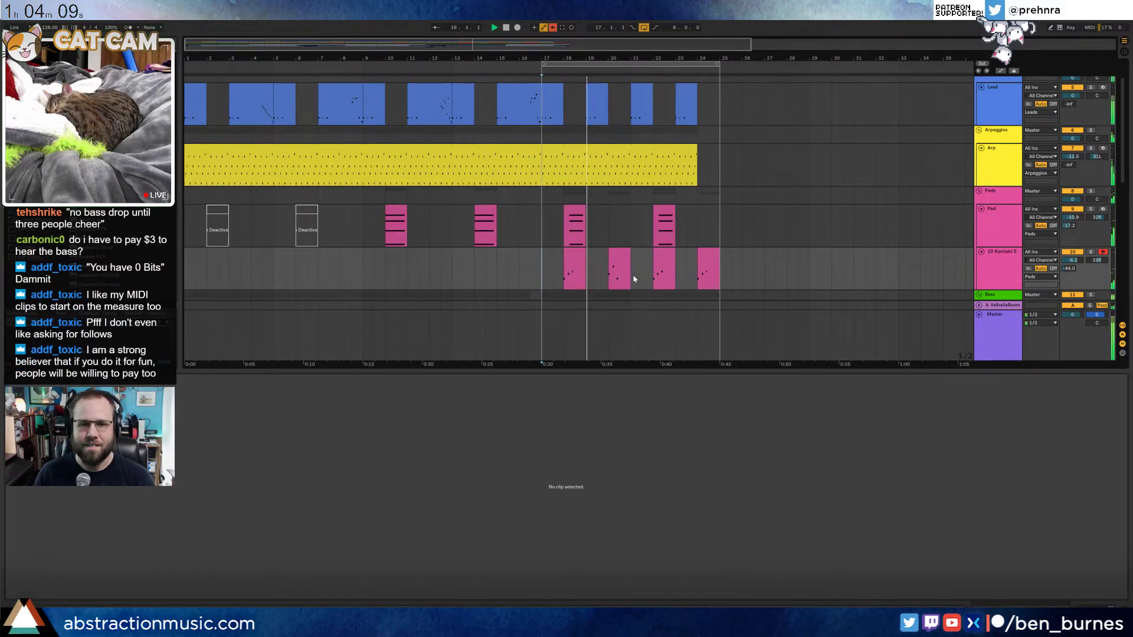
Extend the chord notes of the bar 18 Pad clip to the end of the bar, and play the section
left_click(571, 216)
left_click(885, 509)
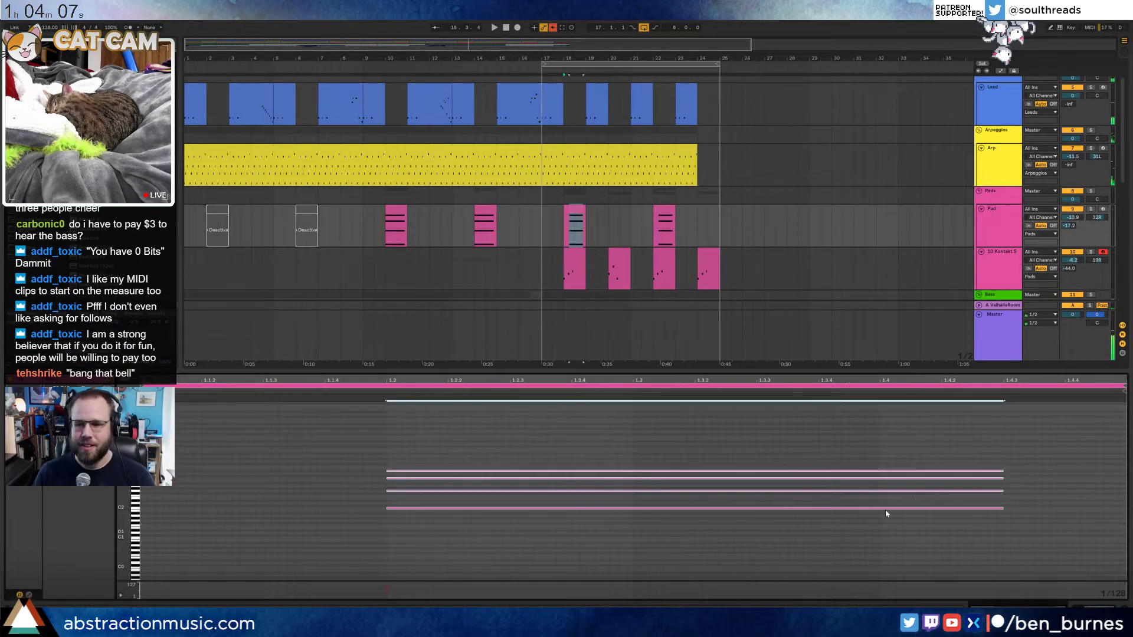
key("space")
left_click_drag(1003, 471, 1127, 468)
key("shift+Tab")
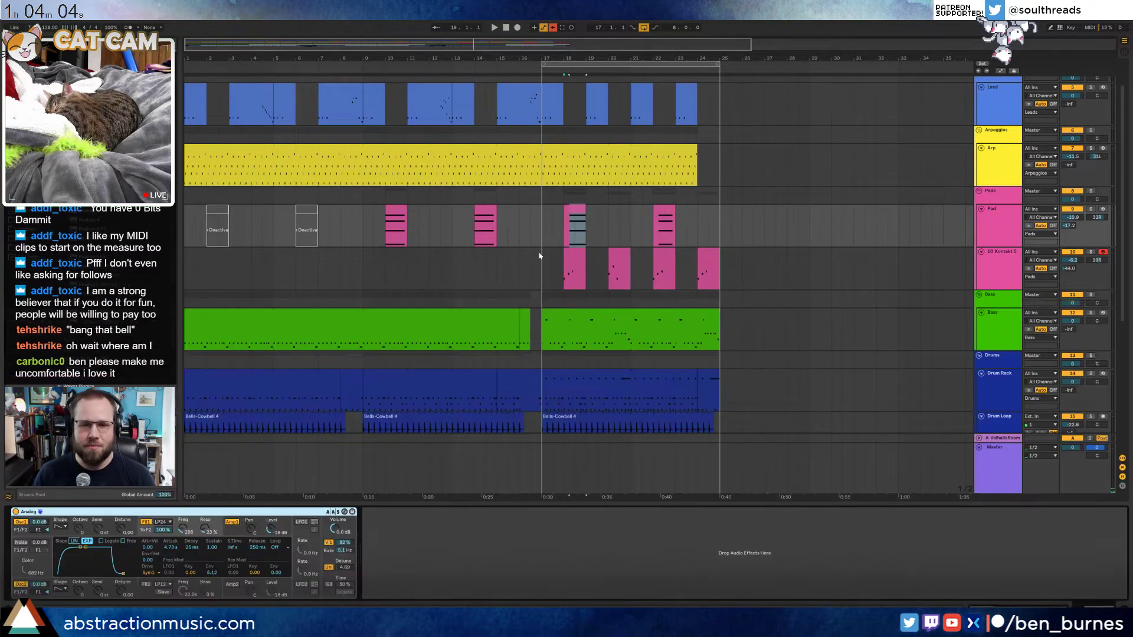
left_click(572, 230)
key("space")
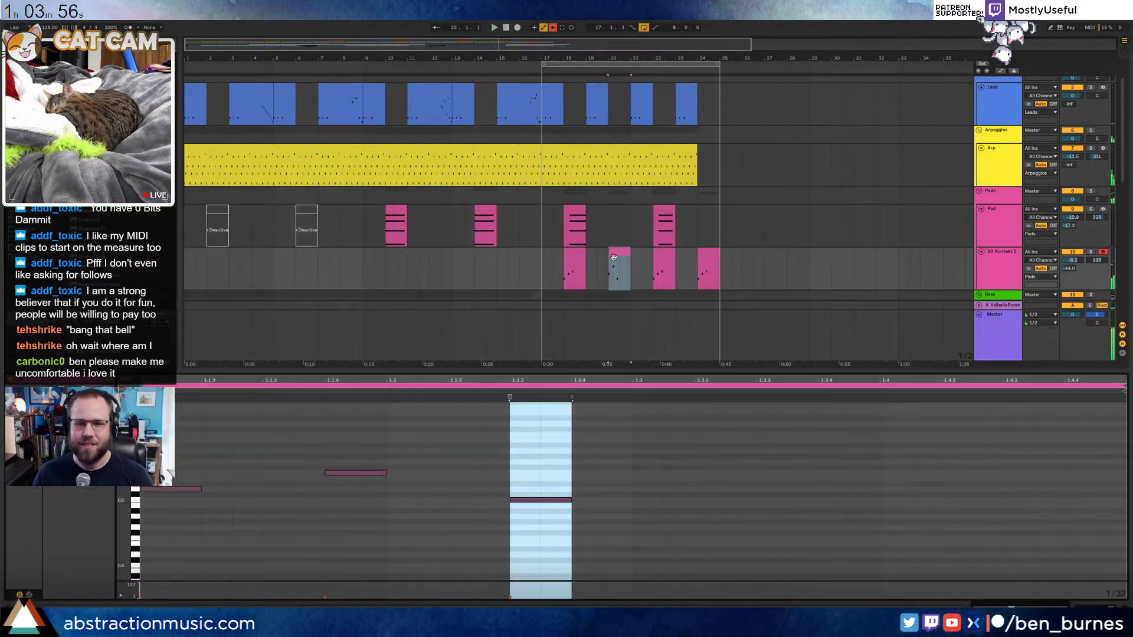
Stop playback and raise the third note of the bar 20 Kontakt 5 phrase three semitones to D#5
double_click(619, 268)
key("space")
left_click(530, 500)
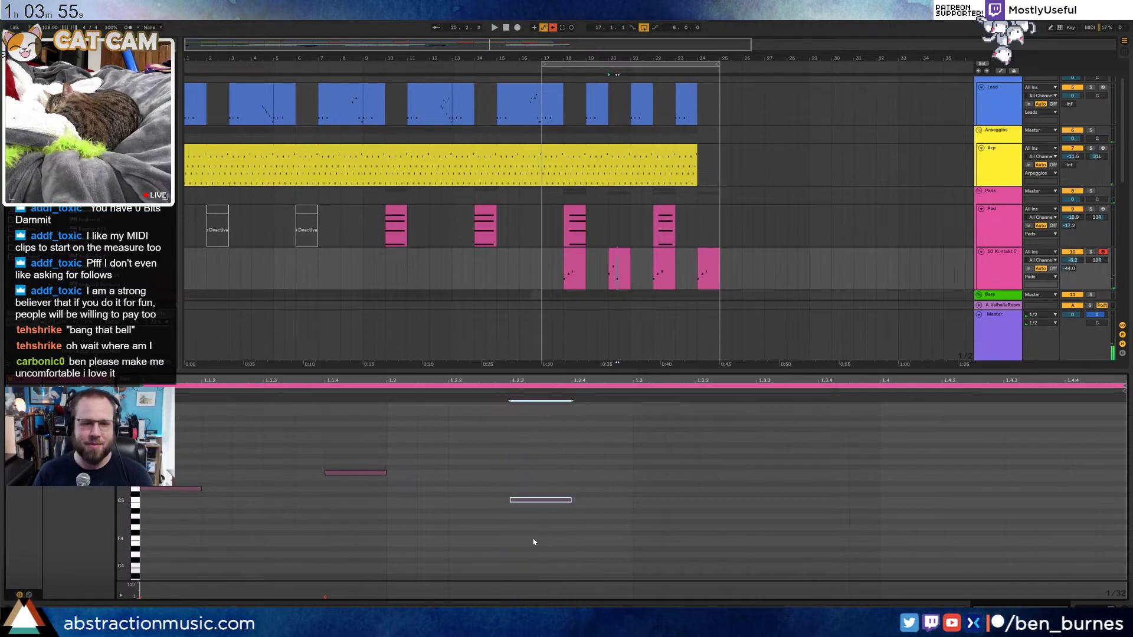
key("Up")
key("Up")
key("Up")
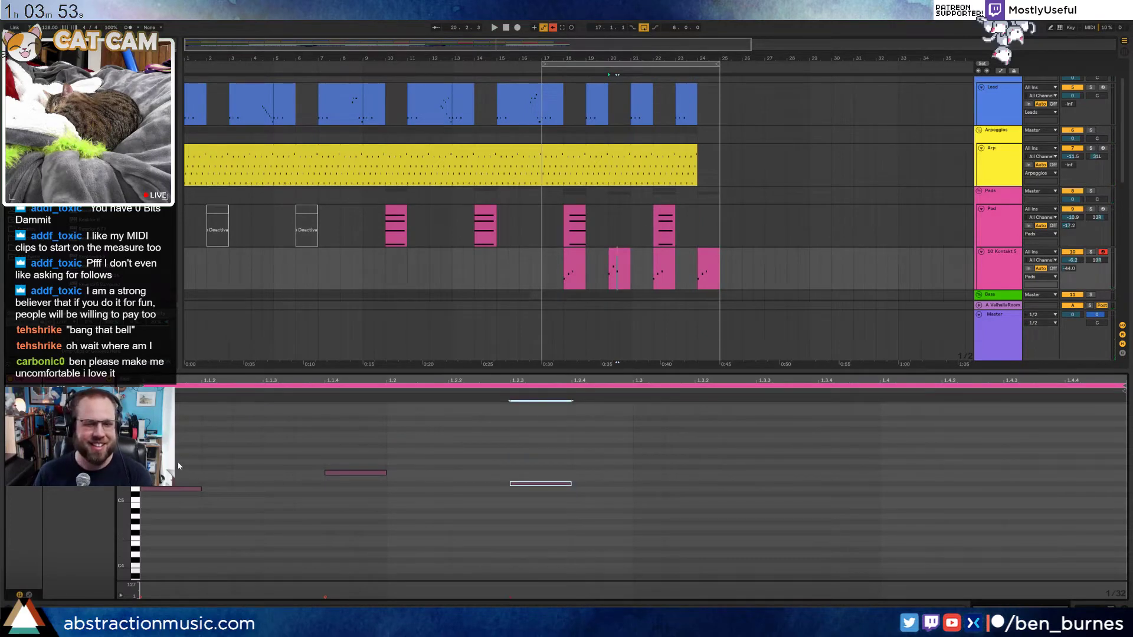
left_click(147, 457)
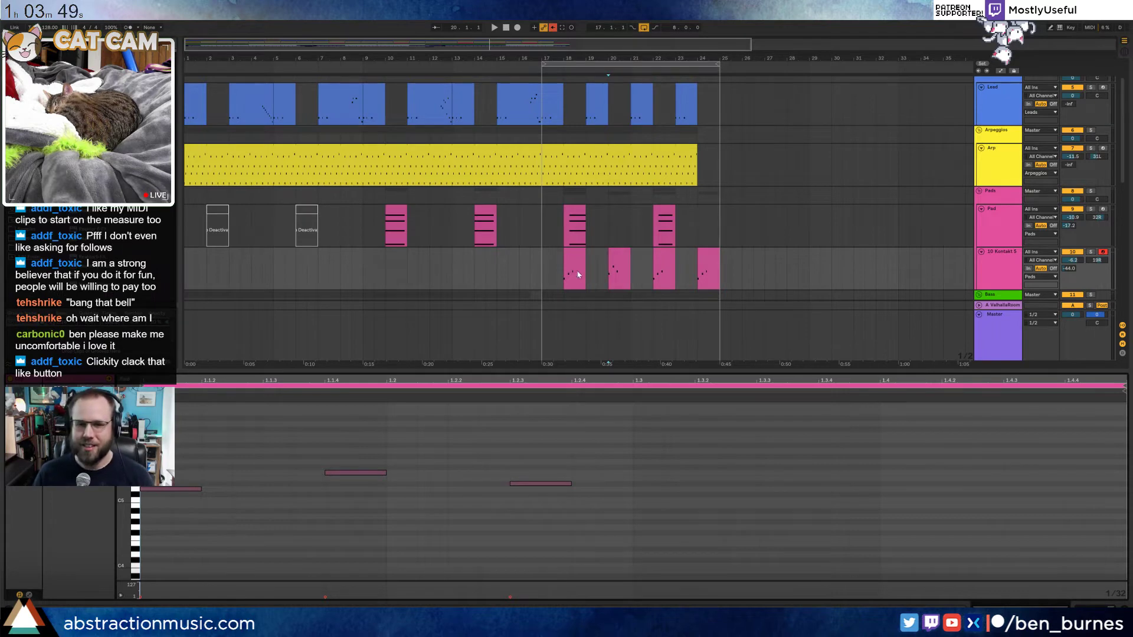
Copy the extended Pad clip from bar 18 to bar 22 and the bar 20 Kontakt 5 phrase to bar 24
left_click(581, 251)
left_click(657, 253)
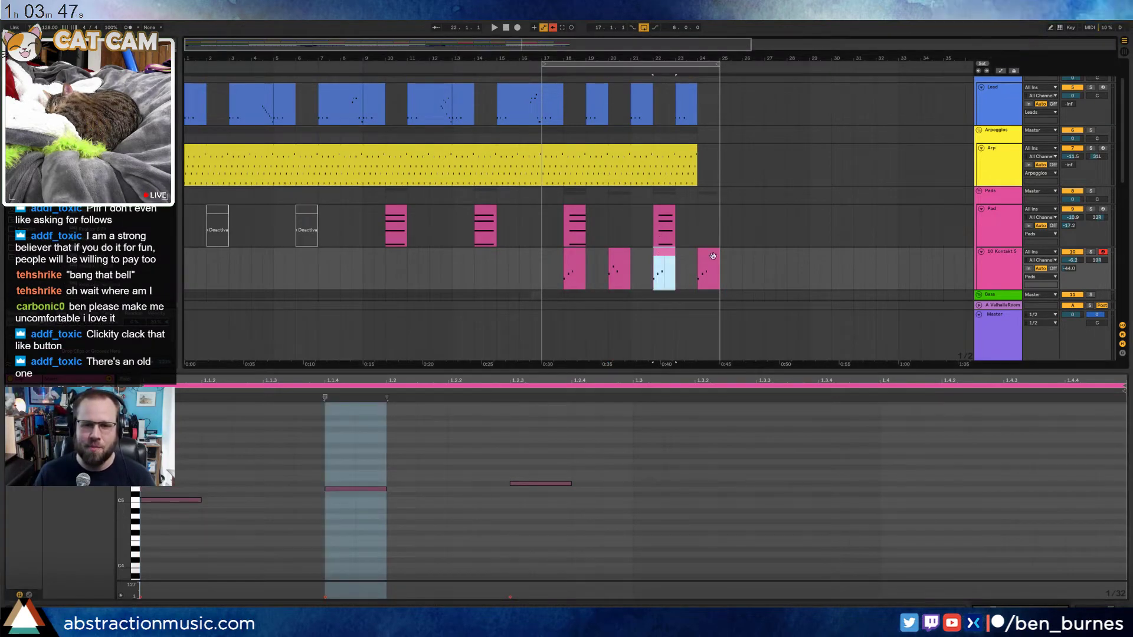
left_click(575, 224)
left_click(664, 225)
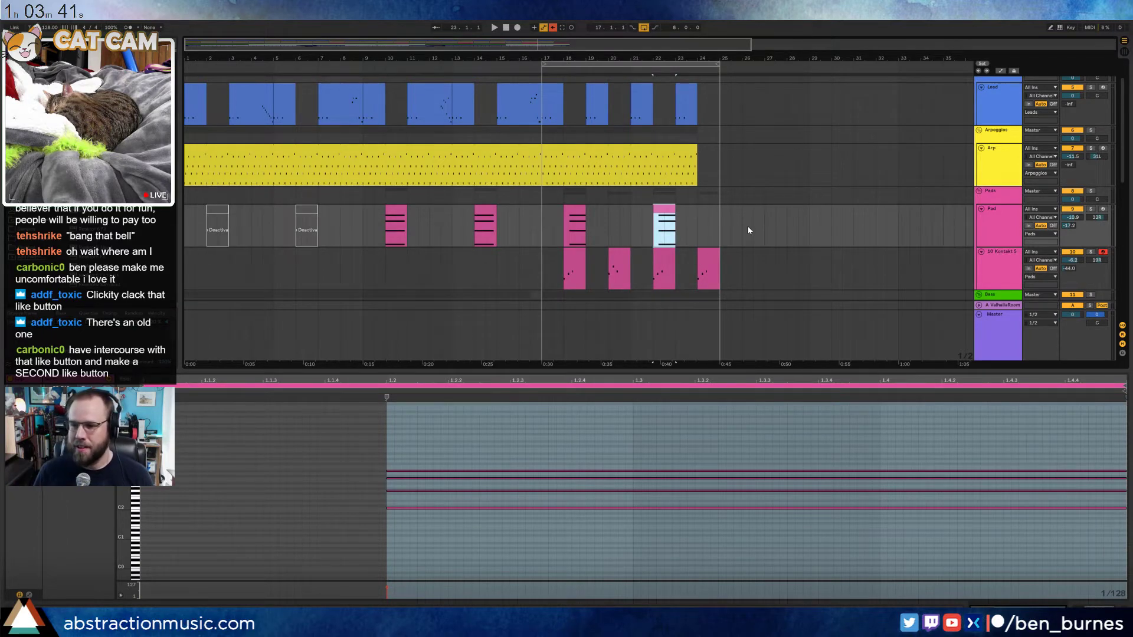
left_click(705, 256)
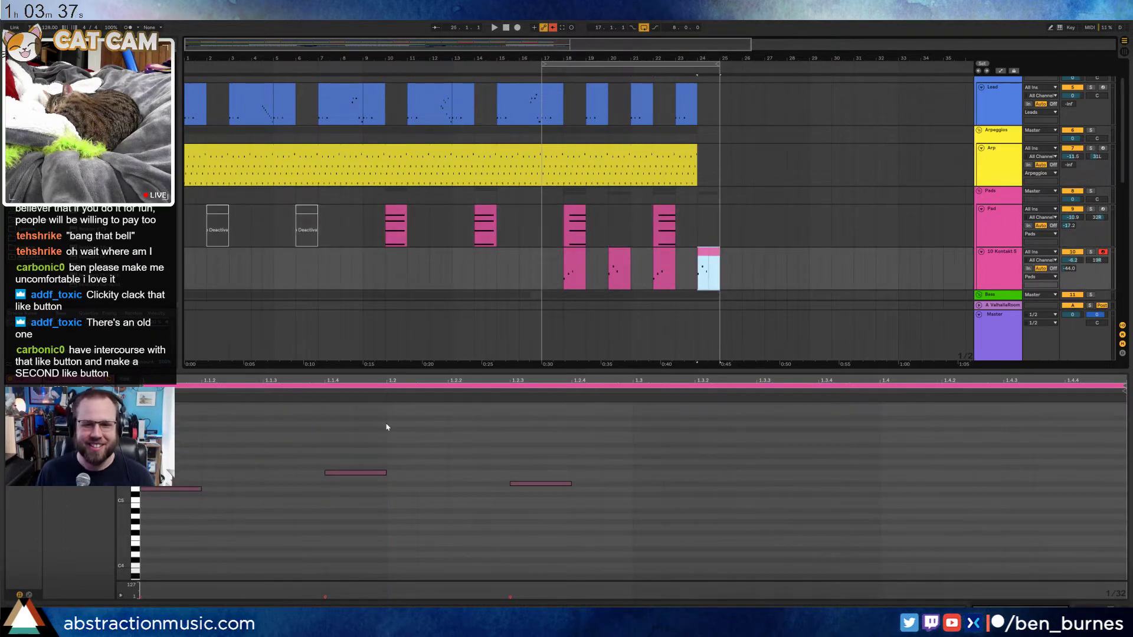
Raise the third note of the bar 24 Kontakt 5 phrase seven semitones to A#5
left_click(529, 484)
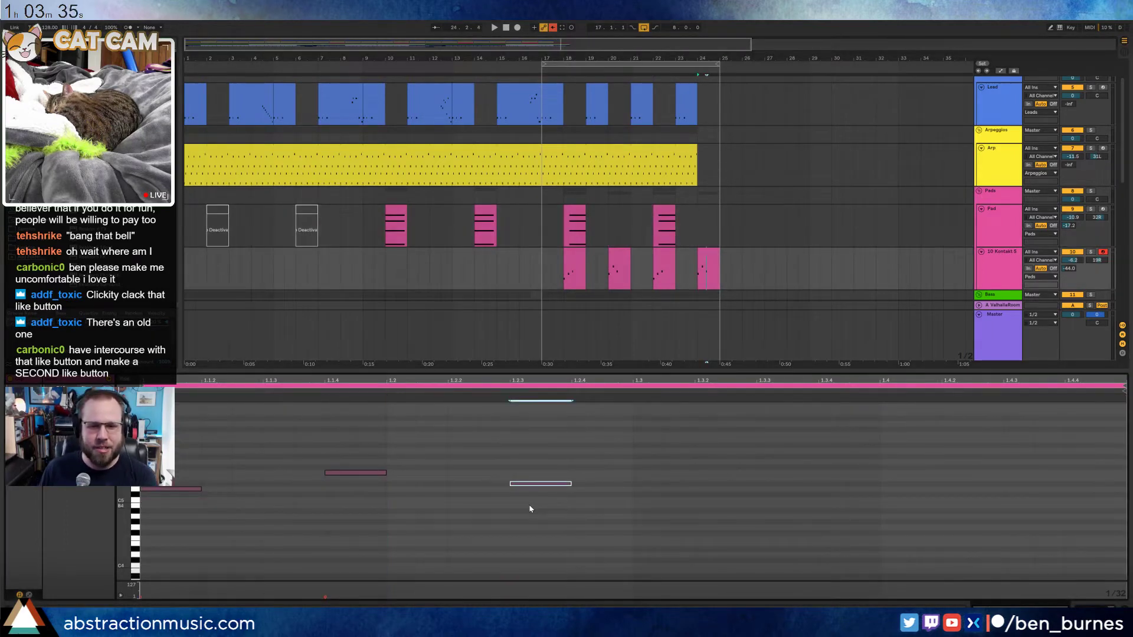
key("shift+Up")
key("Down")
key("Down")
key("Down")
key("Down")
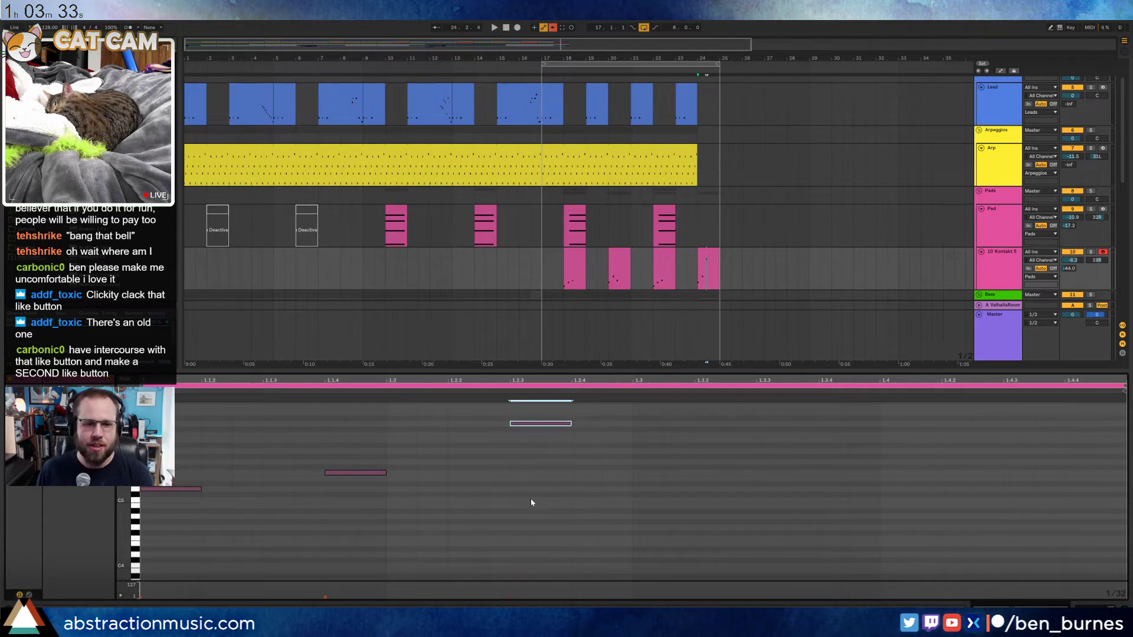
key("Down")
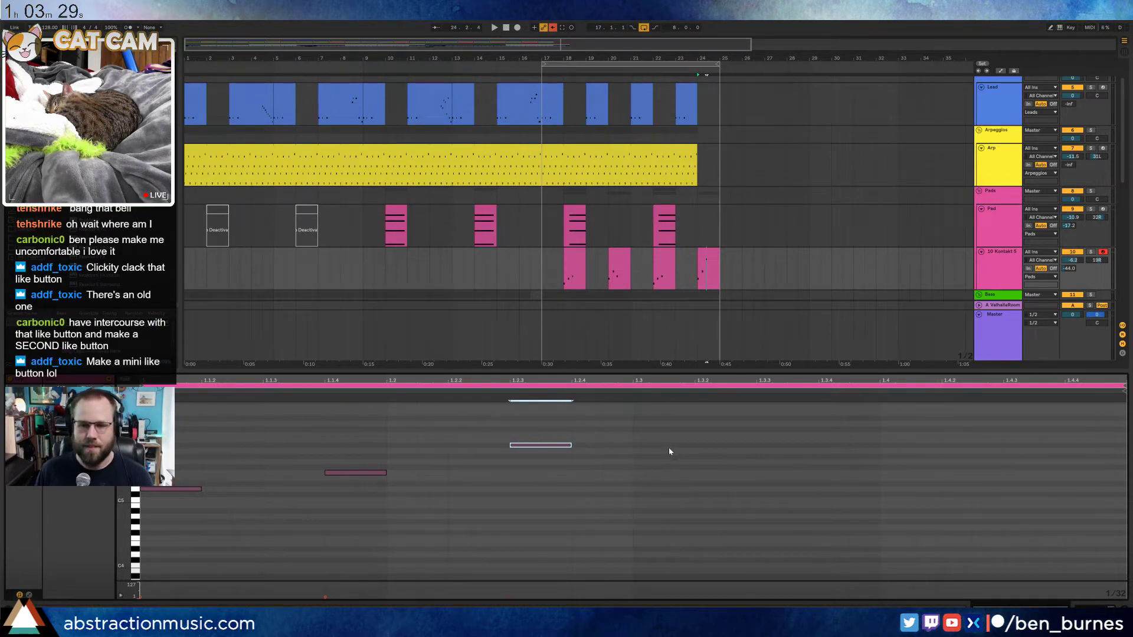
Add short 1/32 notes on A#5 at 1.3.2 and 1.3.3 in the bar 24 phrase, and duplicate the pair to 1.4.2 and 1.4.3
double_click(701, 445)
double_click(769, 447)
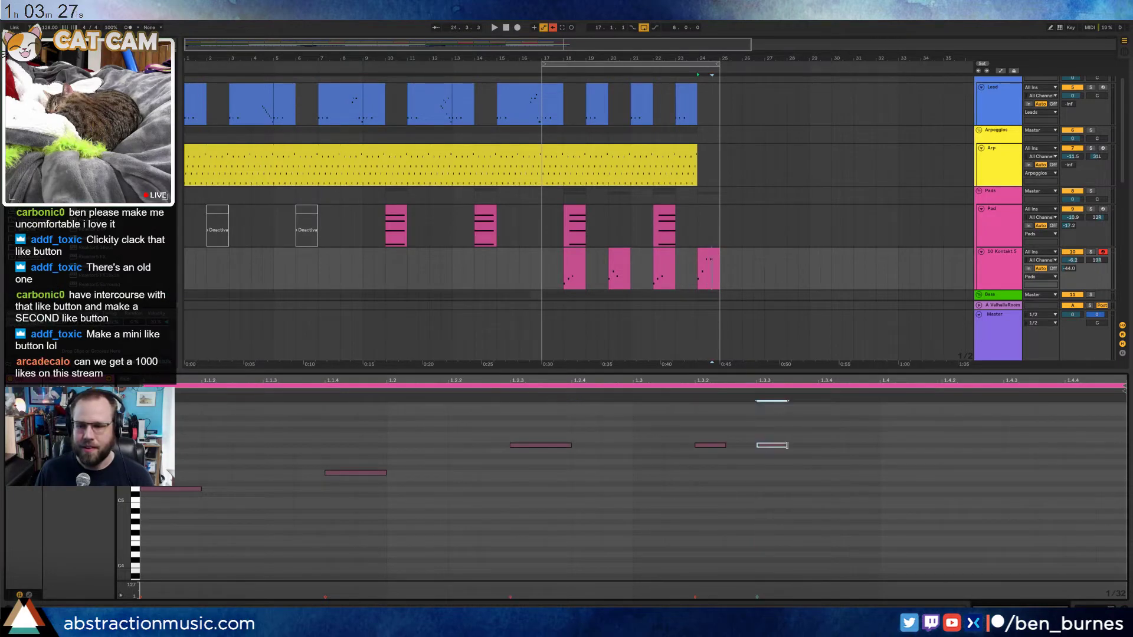
left_click_drag(701, 424, 936, 468)
key("ctrl+d")
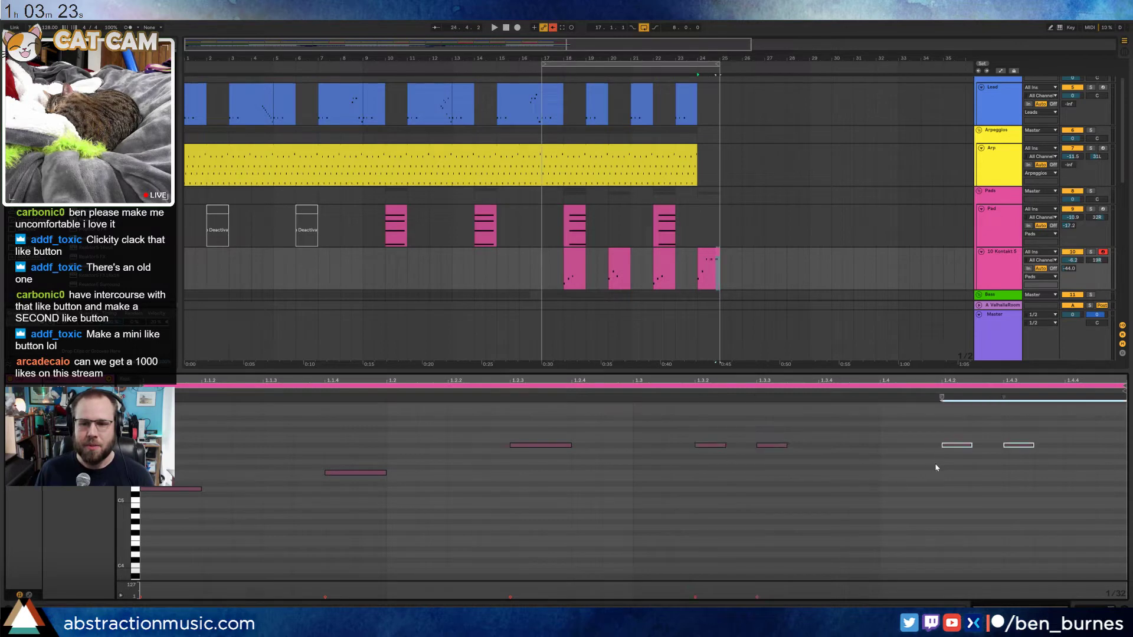
left_click(979, 417)
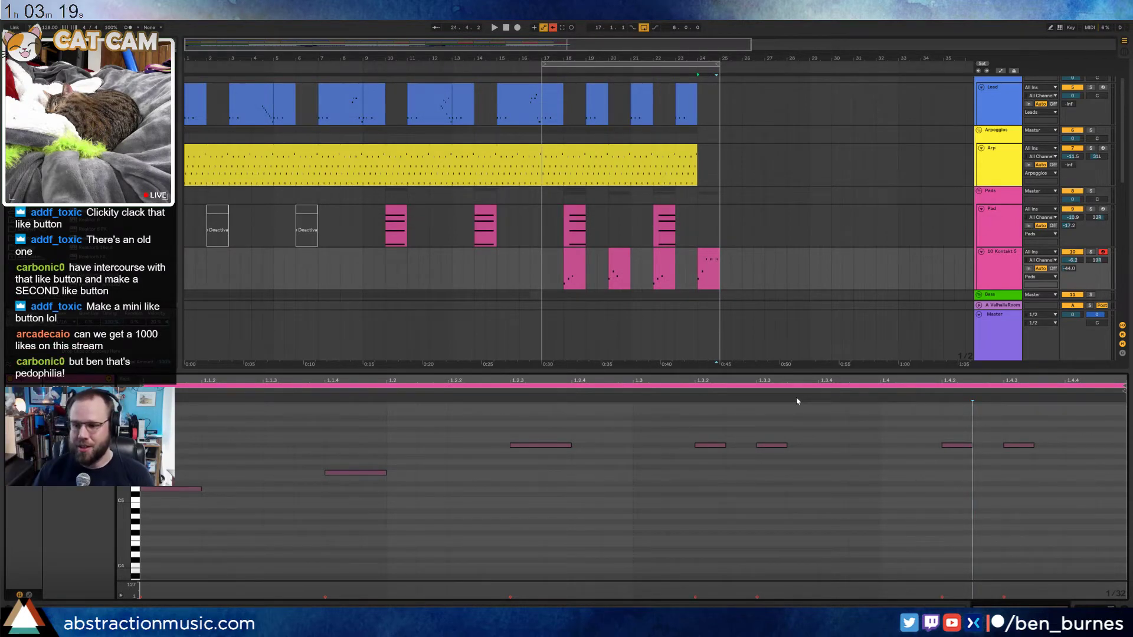
Fill the end of the bar 24 Kontakt 5 phrase with A#5 notes, duplicating the 1.3.2 pair to 1.3.4 and 1.4, and adding one at 1.4.4
left_click(505, 28)
left_click(449, 66)
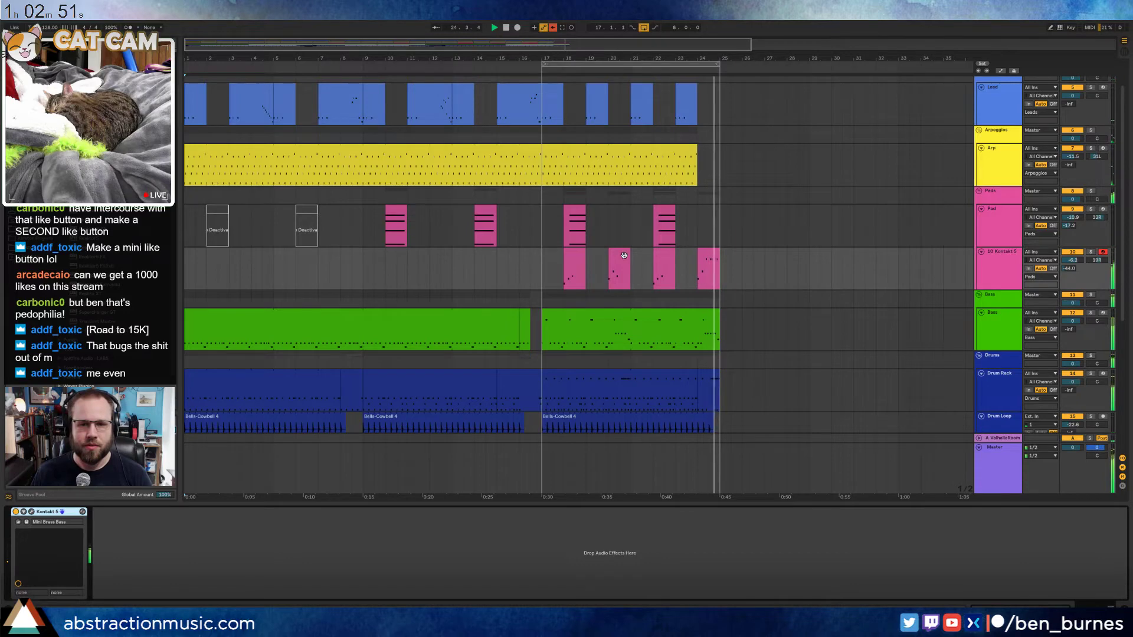
double_click(709, 268)
left_click(866, 489)
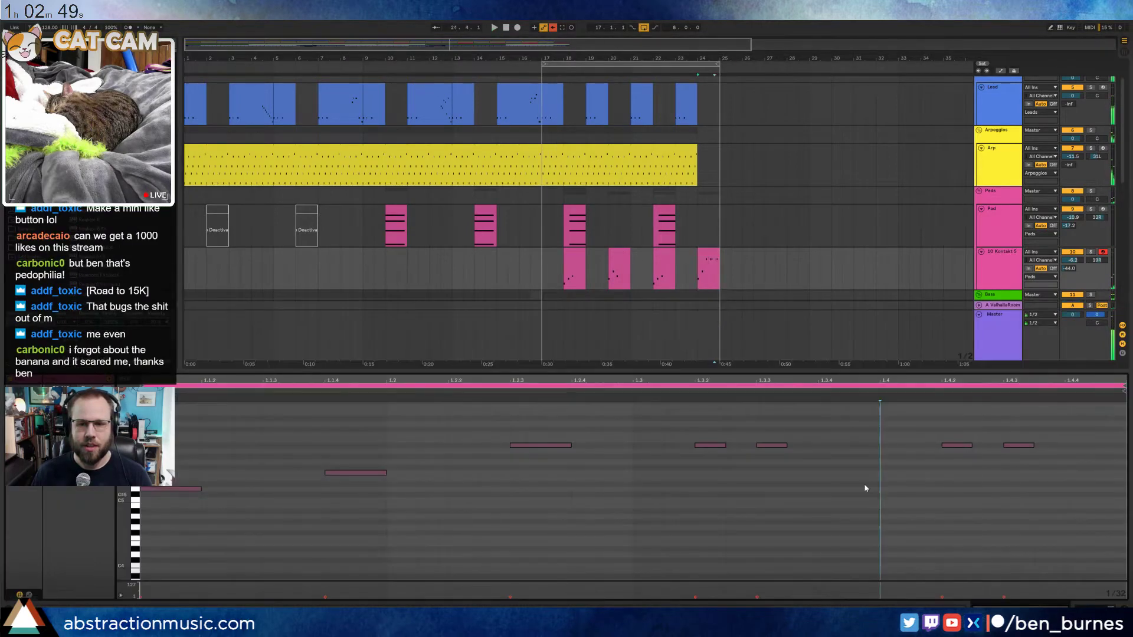
left_click_drag(715, 430, 820, 469)
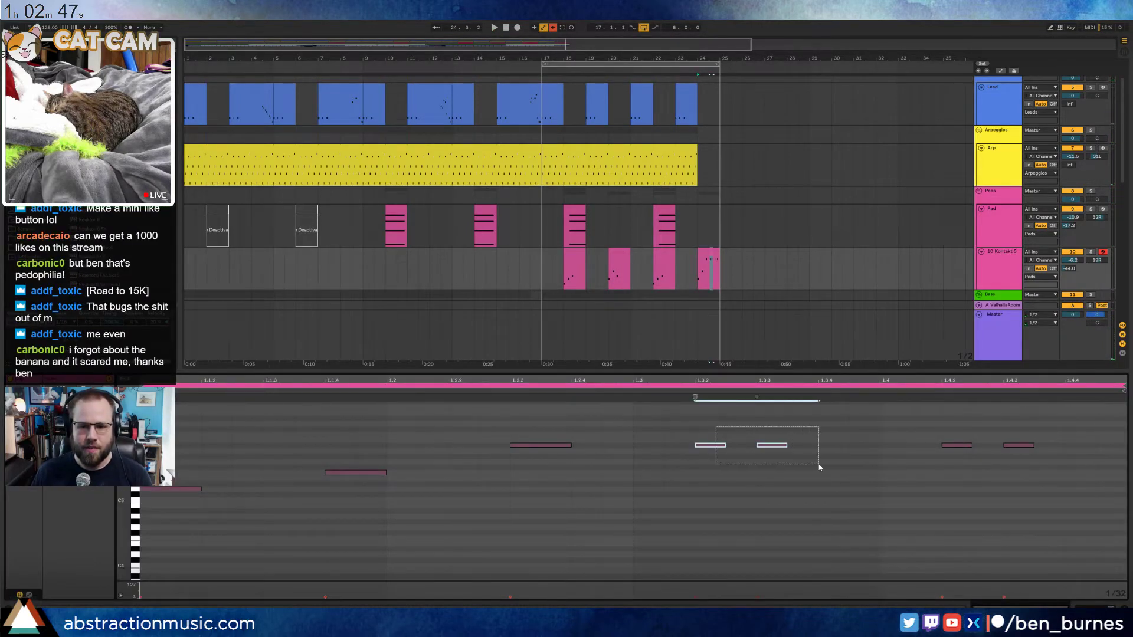
key("ctrl+d")
left_click(874, 505)
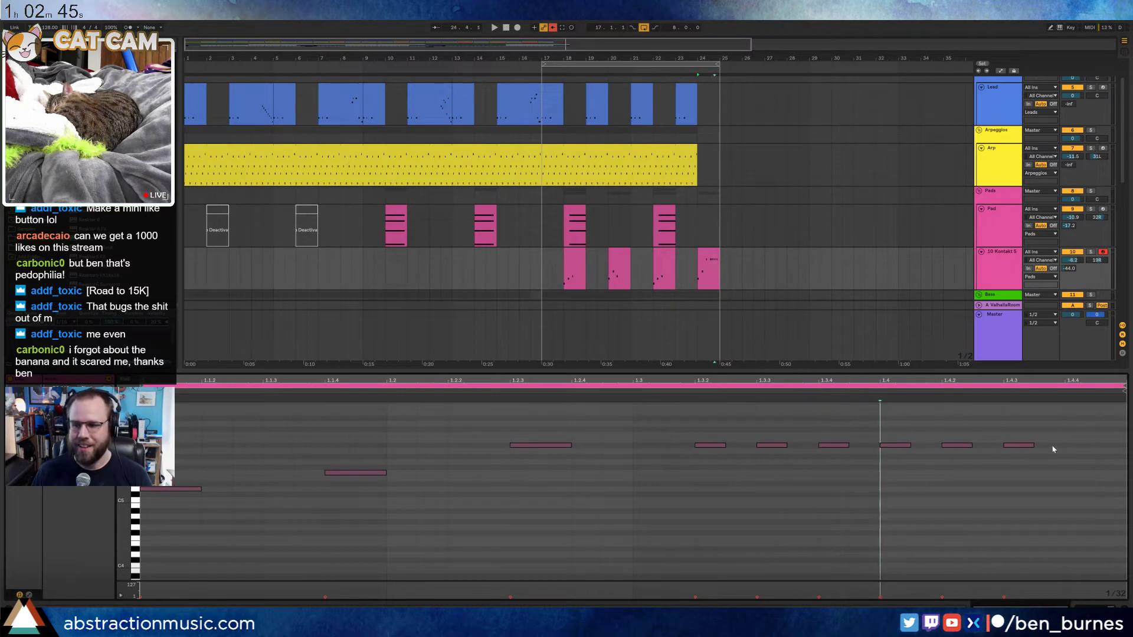
double_click(1078, 445)
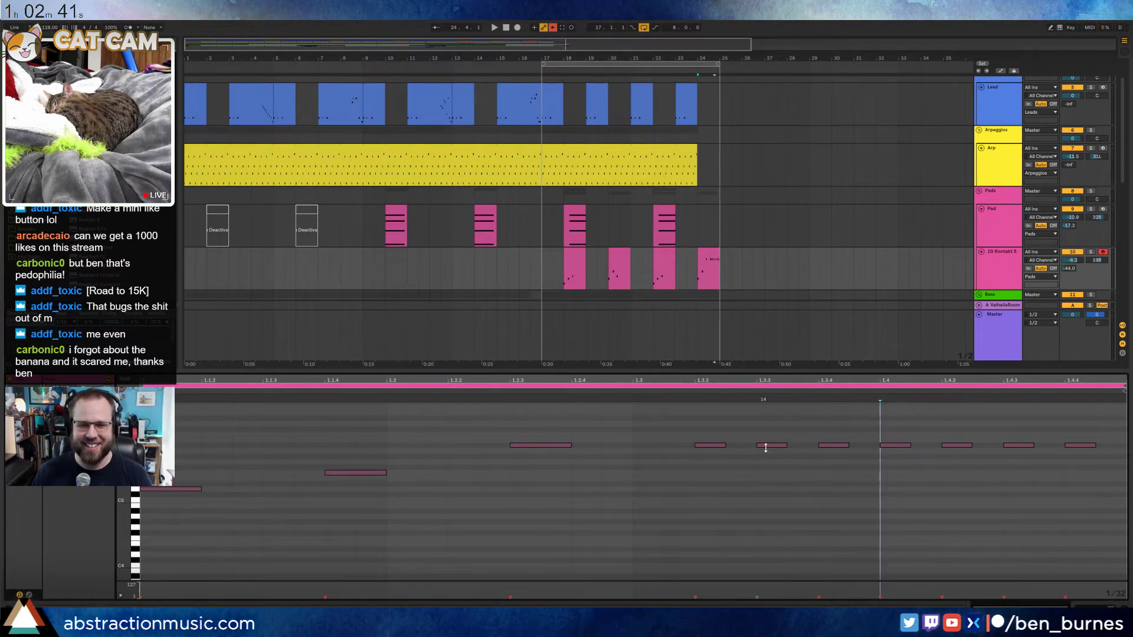
Adjust the velocities of the repeated A#5 notes at 1.3.3, 1.4 and 1.4.3 in the bar 24 phrase, and play it back
left_click_drag(765, 448, 766, 441)
left_click(900, 446)
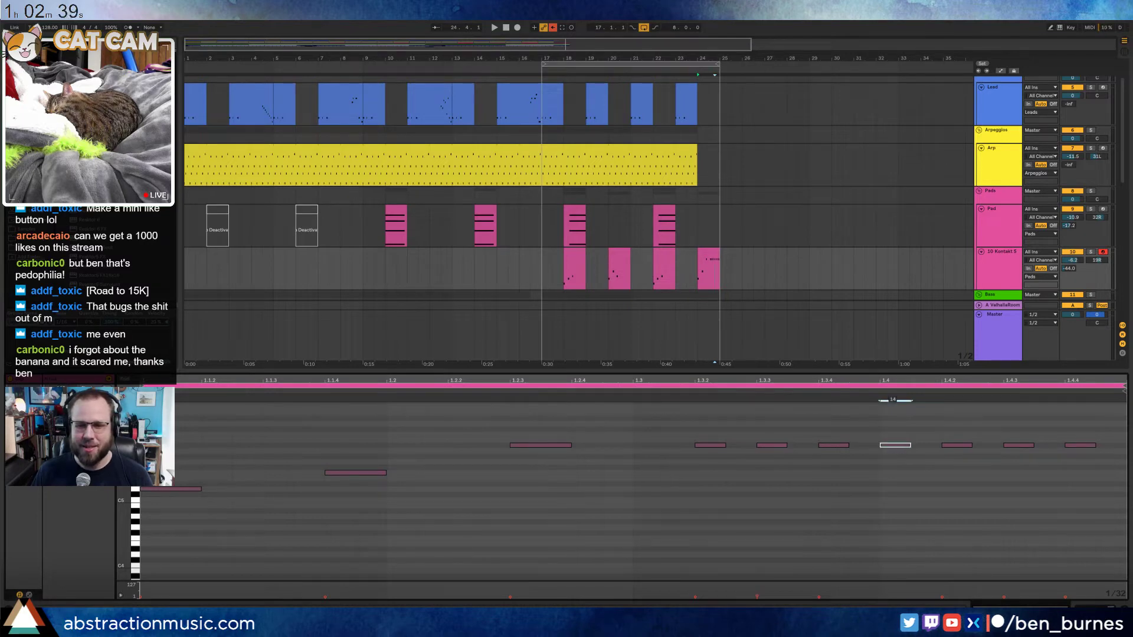
left_click(1019, 446)
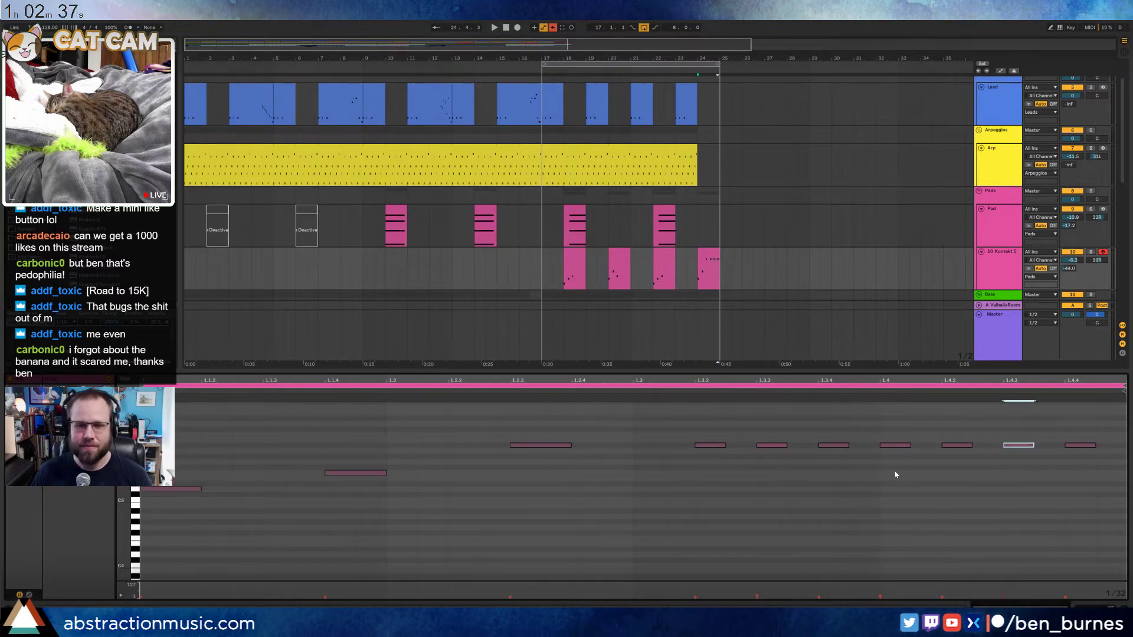
left_click(712, 252)
key("space")
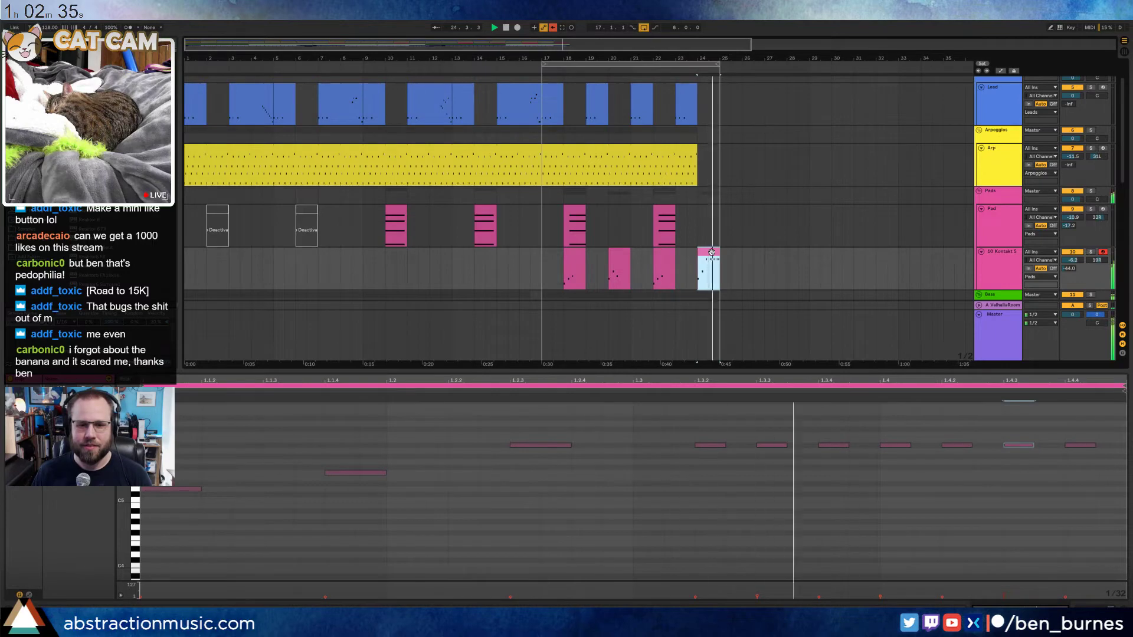
left_click(803, 513)
key("space")
Open the Mini Brass Bass instrument in Kontakt 5, audition it in the loop, and enable its Cabinet effect
key("shift+Tab")
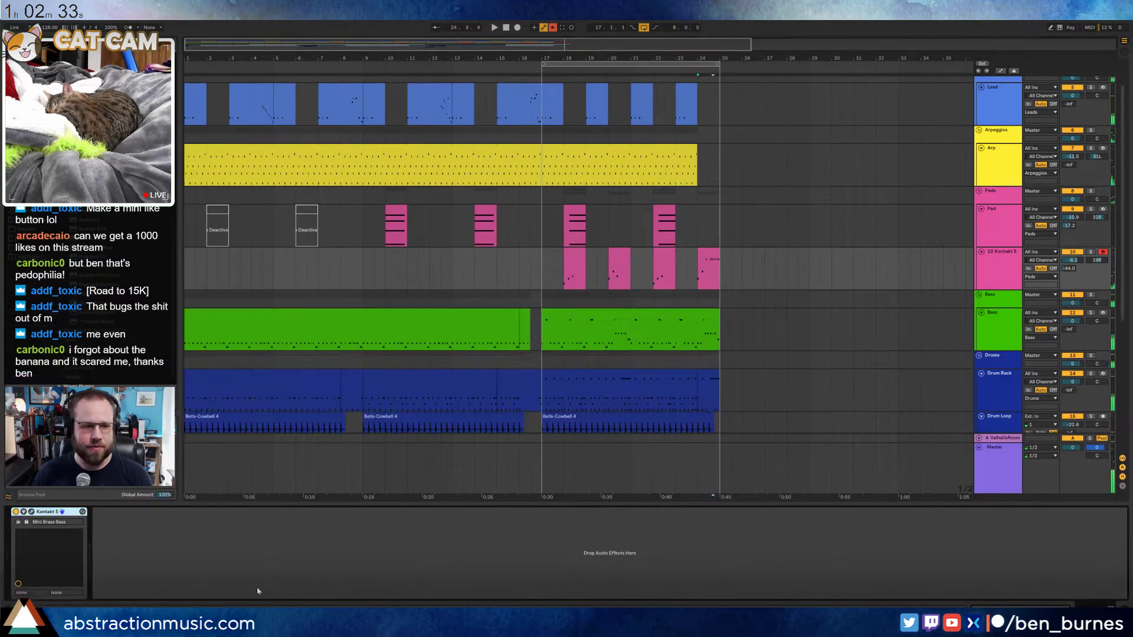
left_click(31, 512)
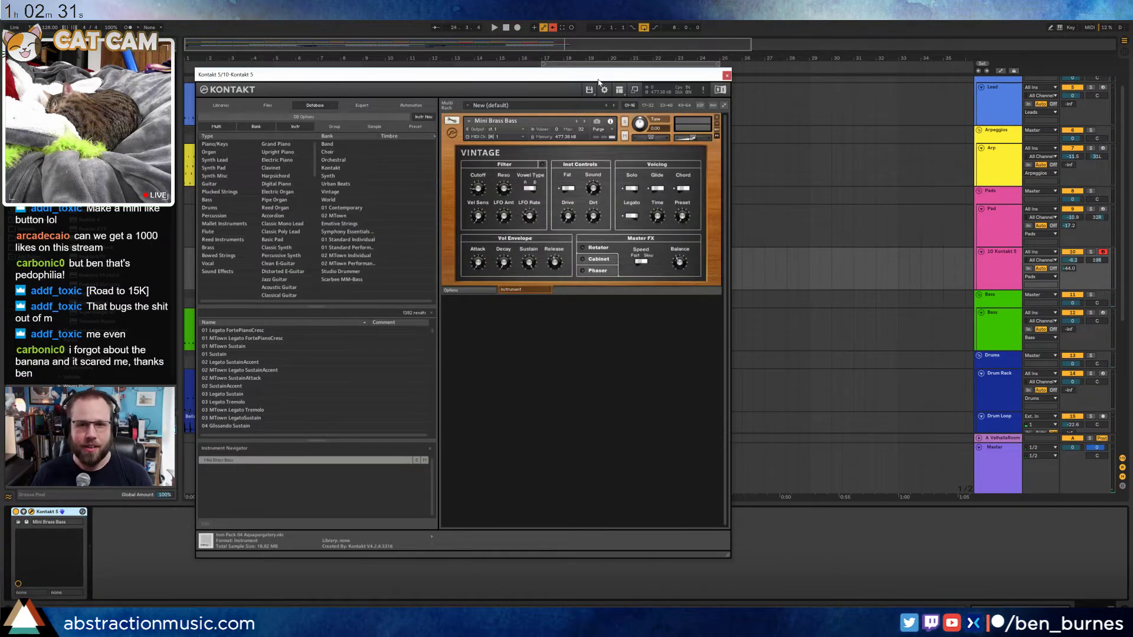
left_click_drag(598, 82, 713, 108)
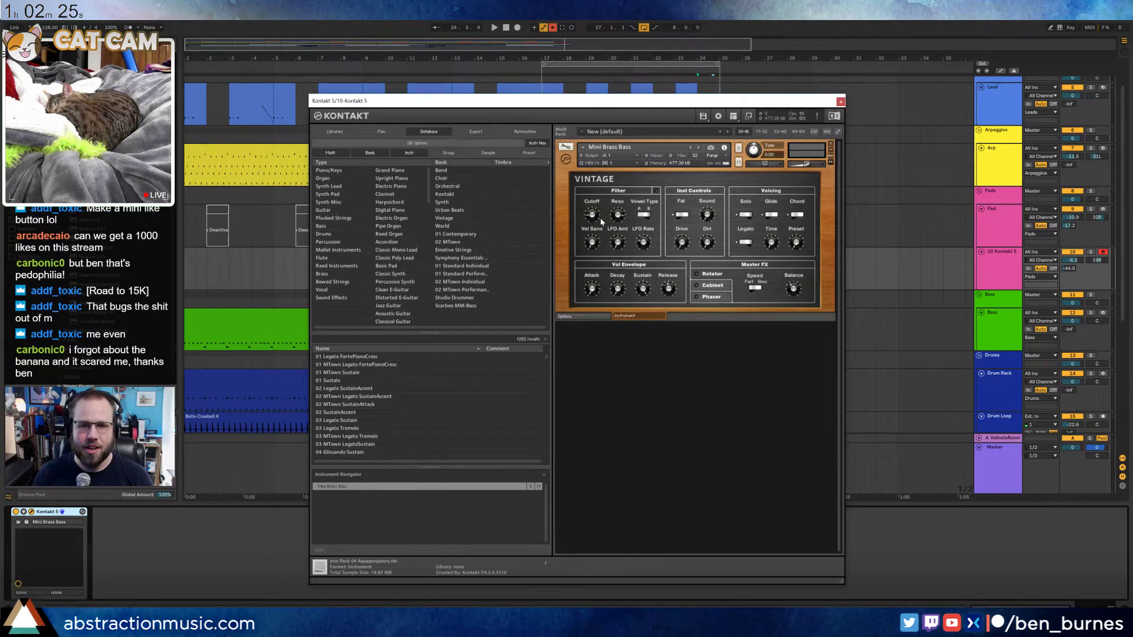
key("space")
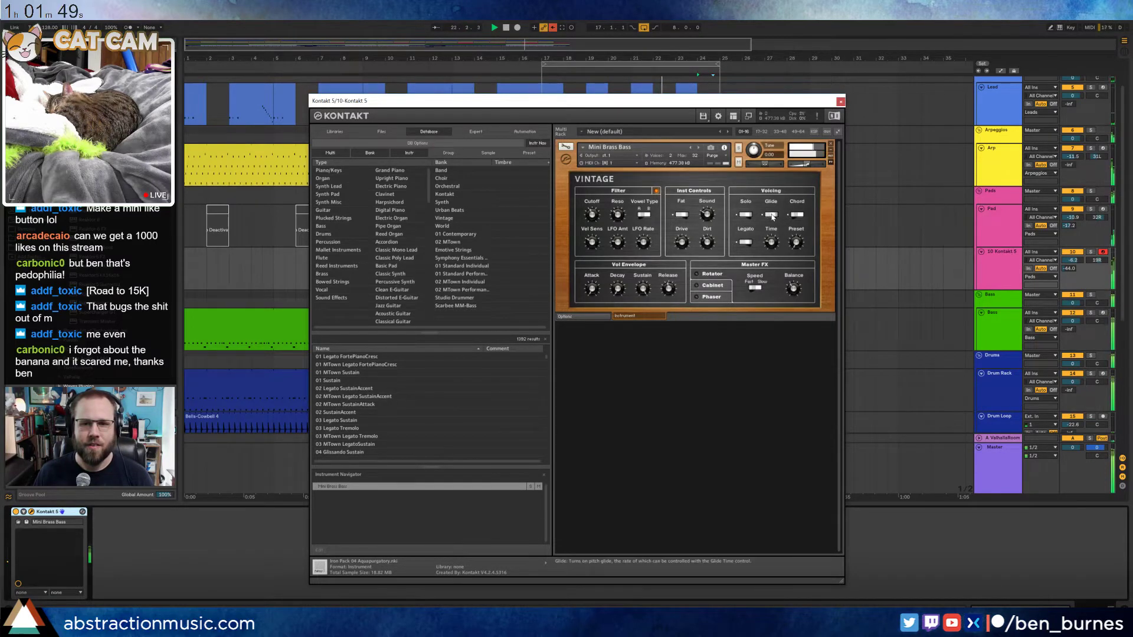
key("space")
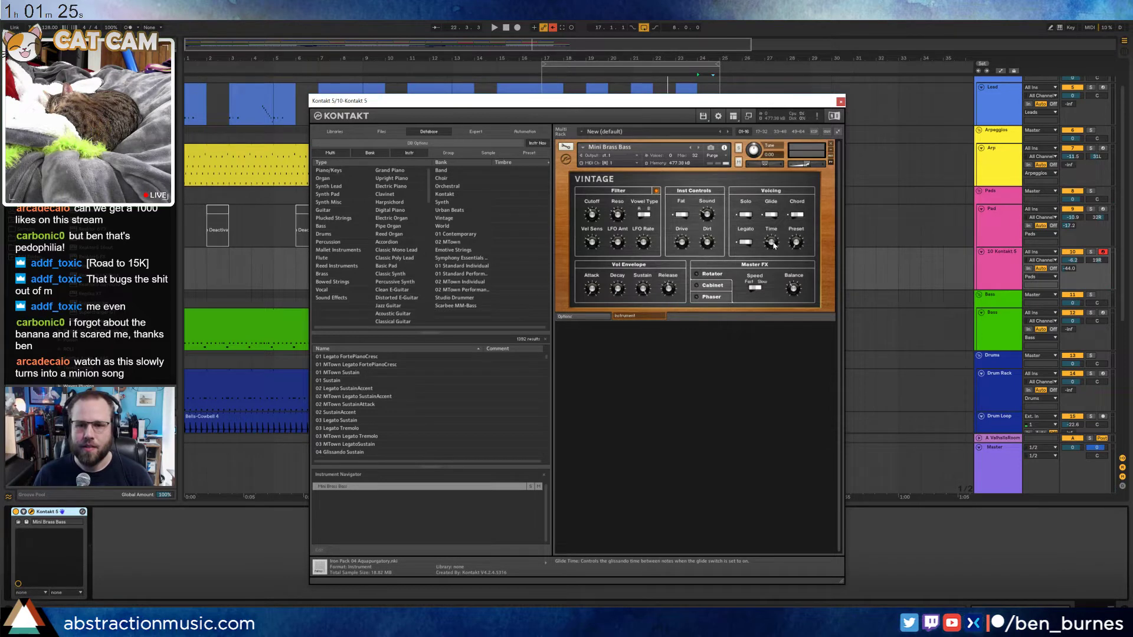
key("space")
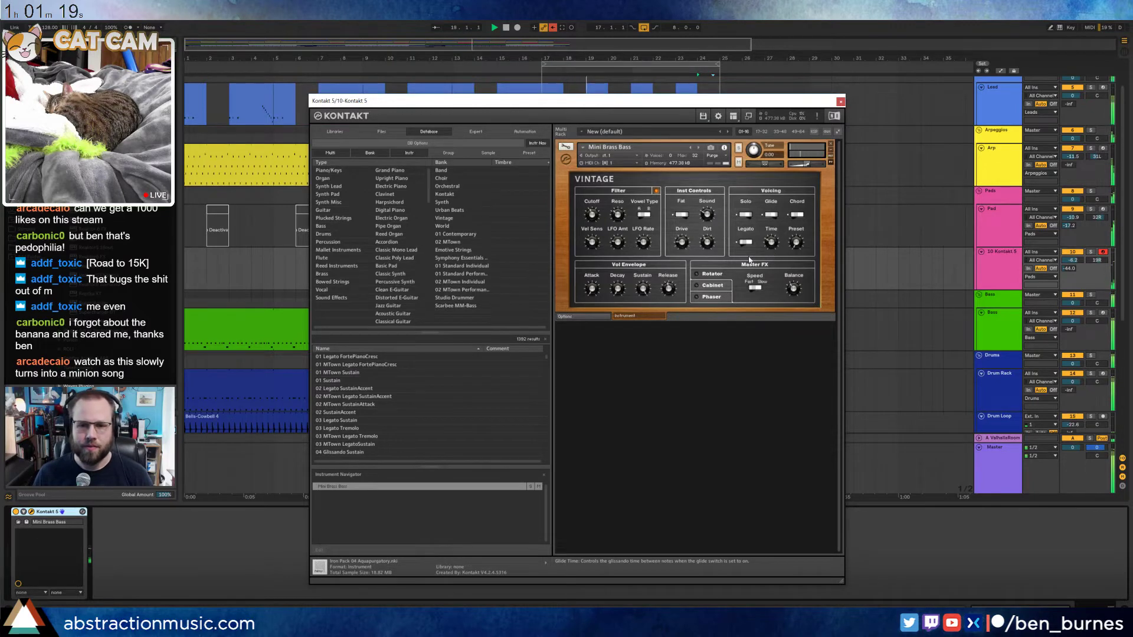
left_click(713, 288)
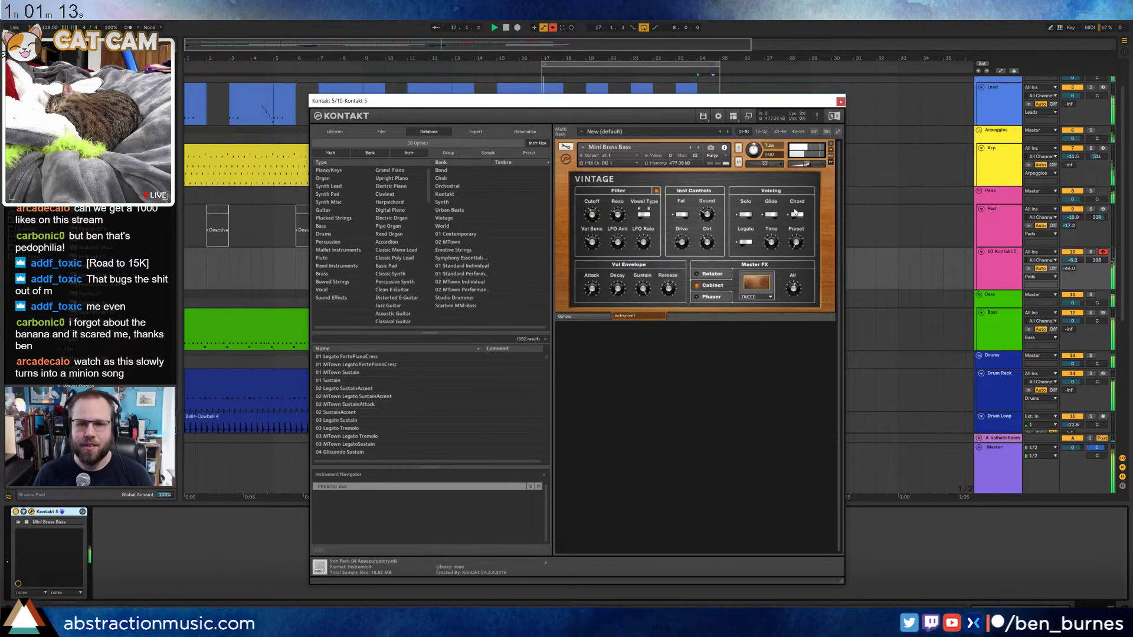
left_click(841, 101)
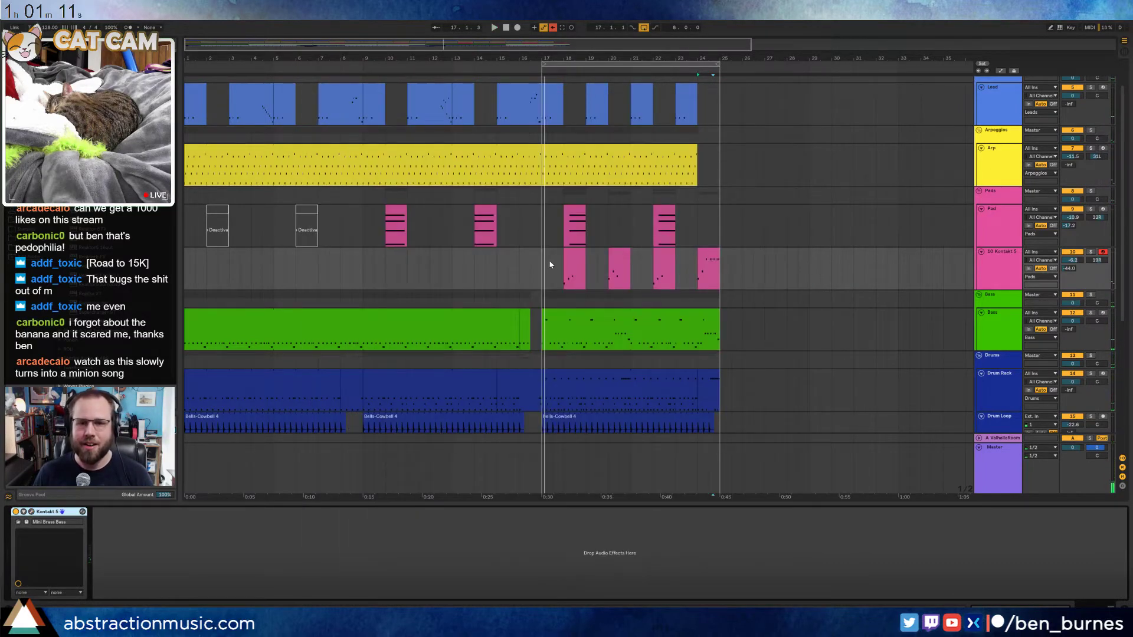
Play the section, add a C5 note at 1.1.3 in the bar 22 Kontakt 5 phrase, and lengthen the note slightly
key("space")
left_click(492, 65)
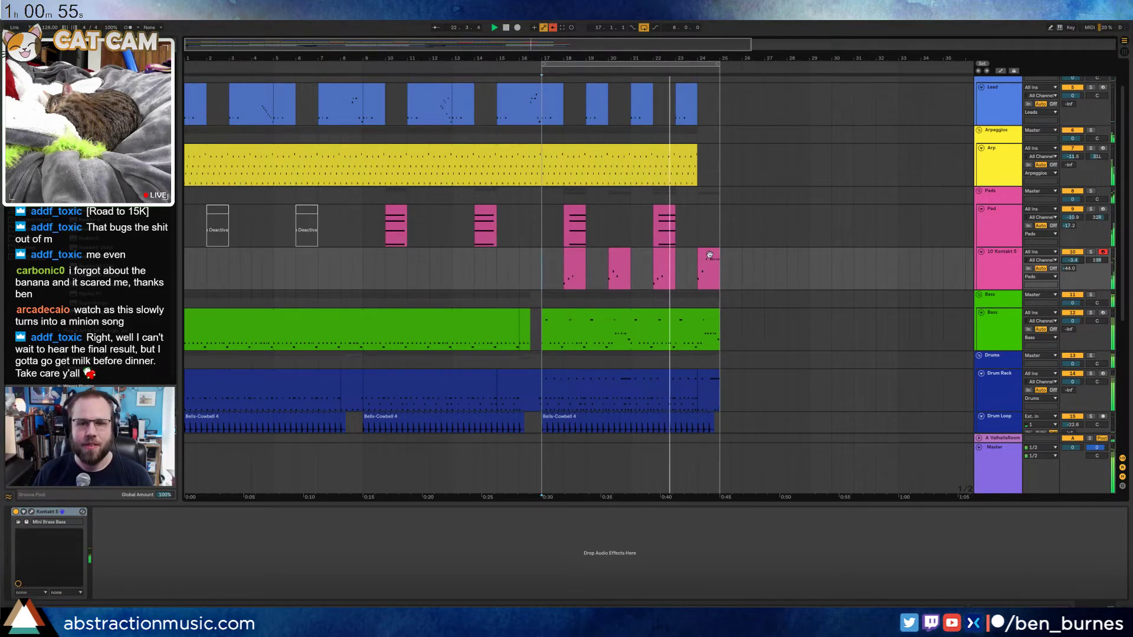
left_click(666, 253)
key("space")
double_click(665, 253)
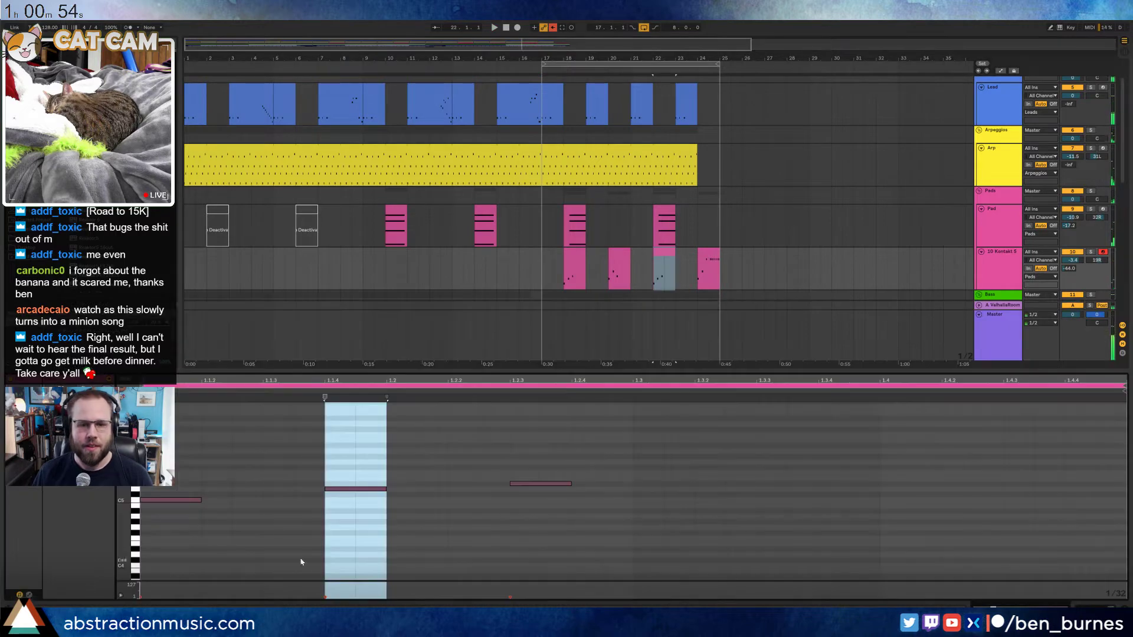
double_click(270, 500)
key("space")
mouse_move(293, 500)
left_mouse_down()
mouse_move(313, 501)
mouse_move(301, 501)
left_mouse_up()
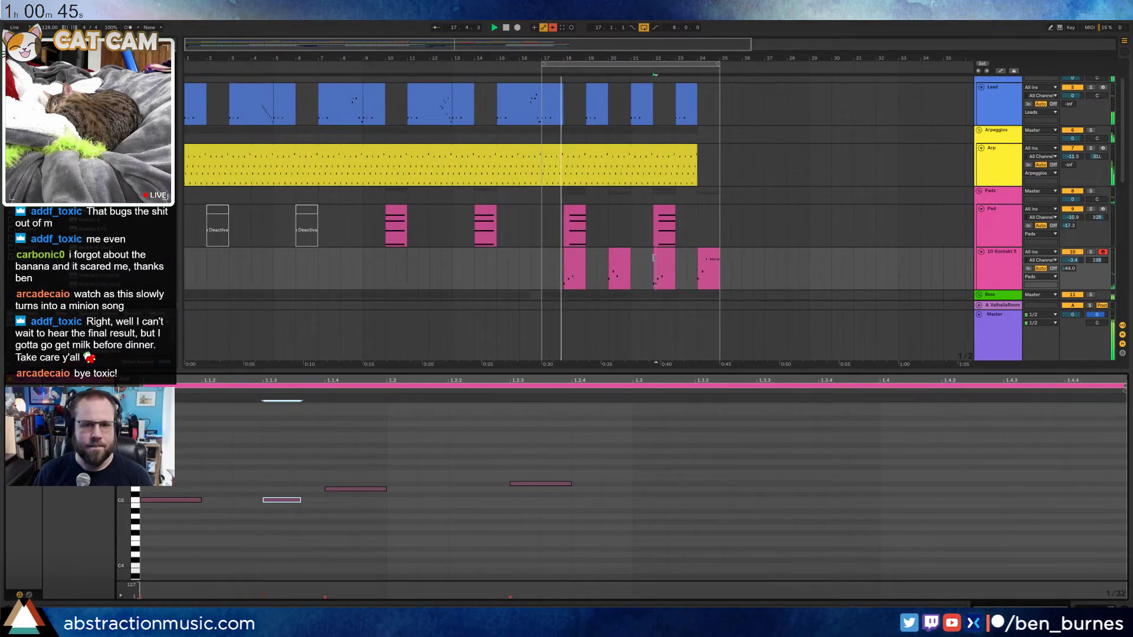
Trim the end of the bar 17 Drum Loop clip back to the second beat of bar 24
key("shift+Tab")
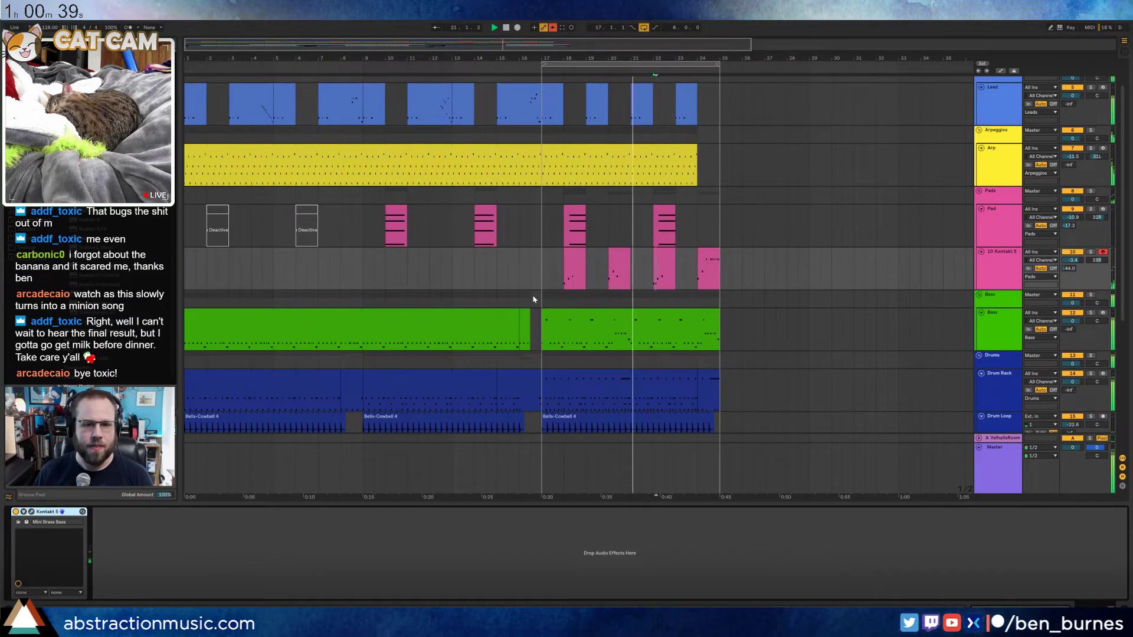
scroll(744, 324, "down", 4)
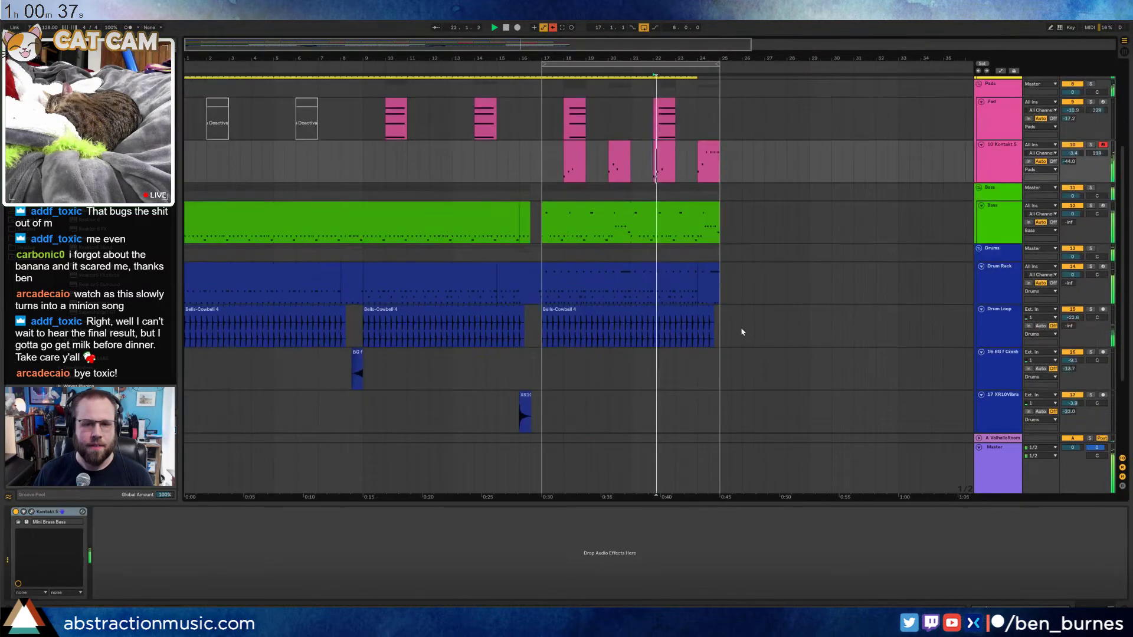
left_click_drag(714, 309, 706, 309)
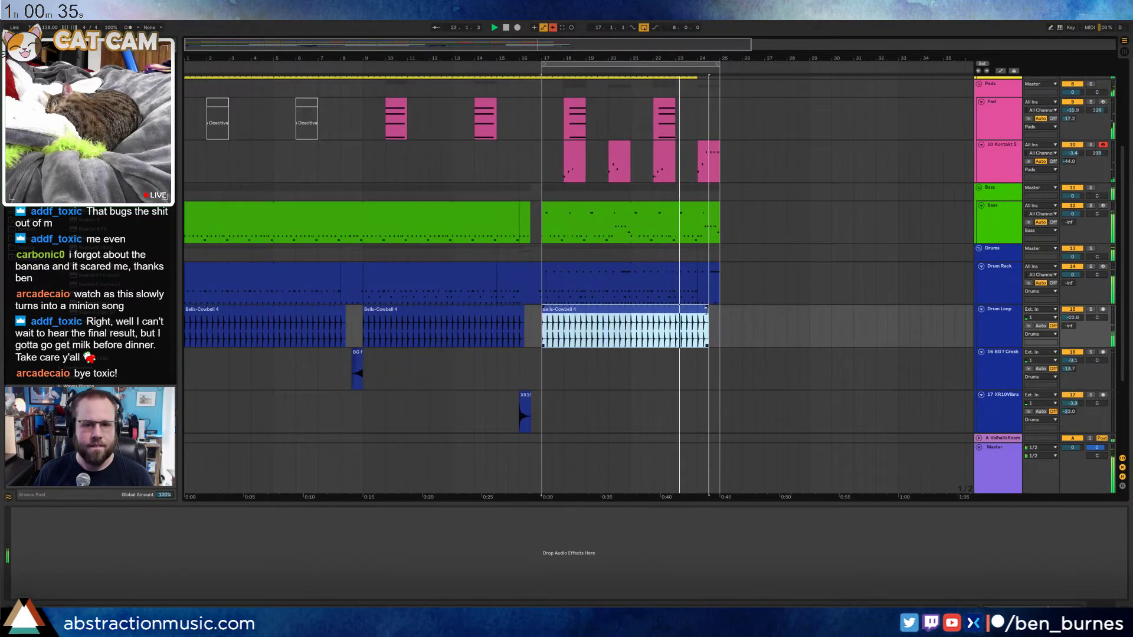
scroll(709, 314, "up", 5)
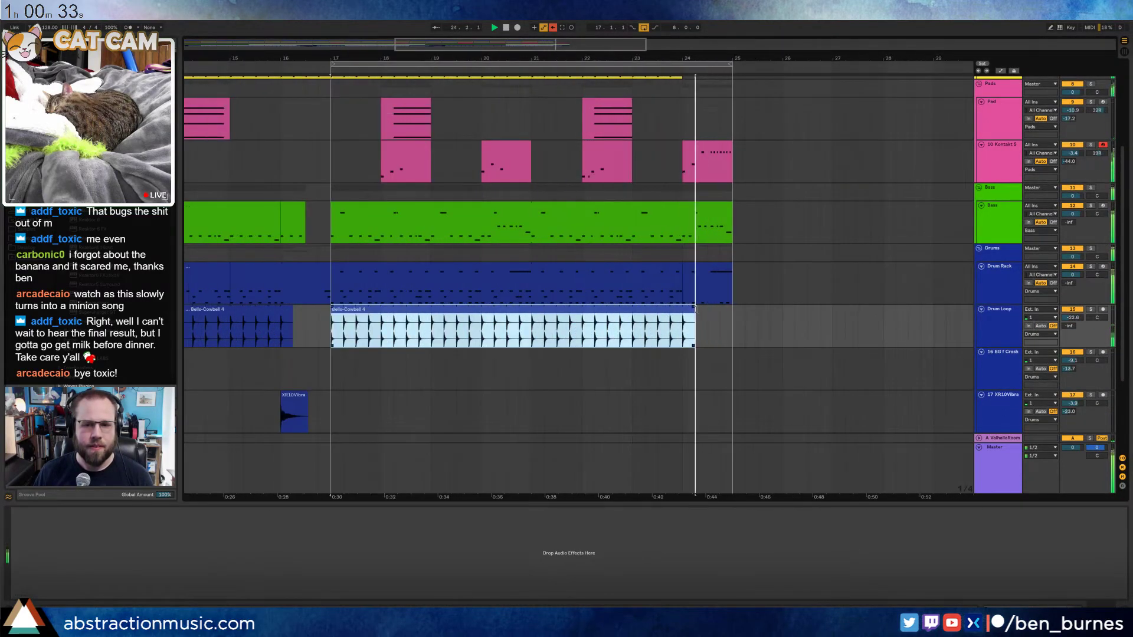
scroll(709, 325, "up", 1)
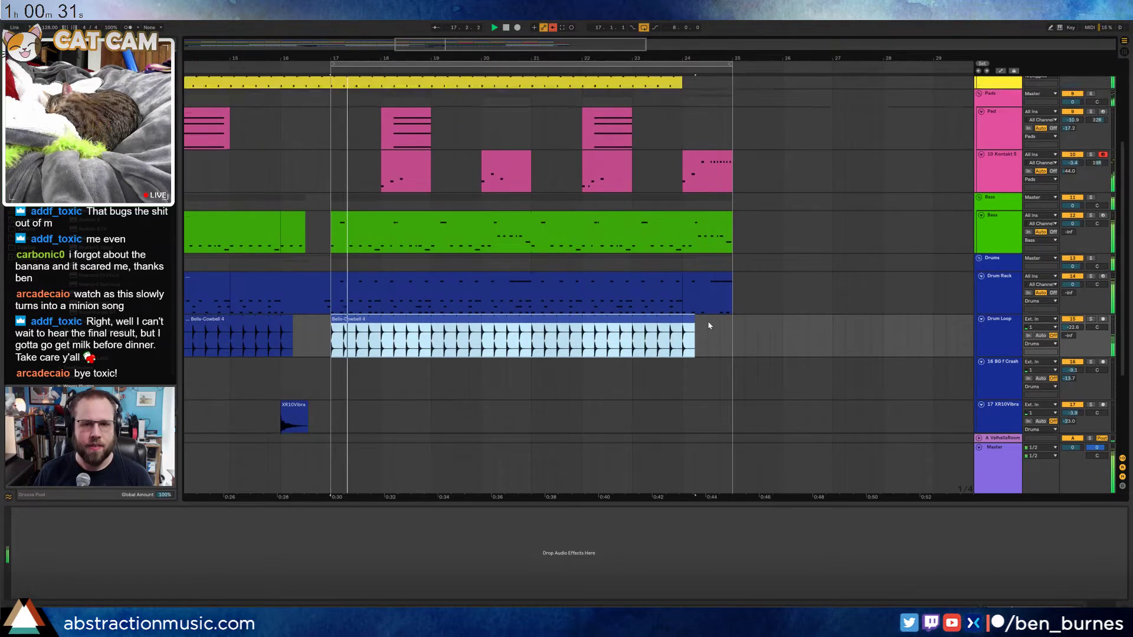
Move the Kontakt 5 phrases from bars 17–25 to start at bar 25
scroll(709, 325, "up", 3)
left_click_drag(336, 212, 735, 227)
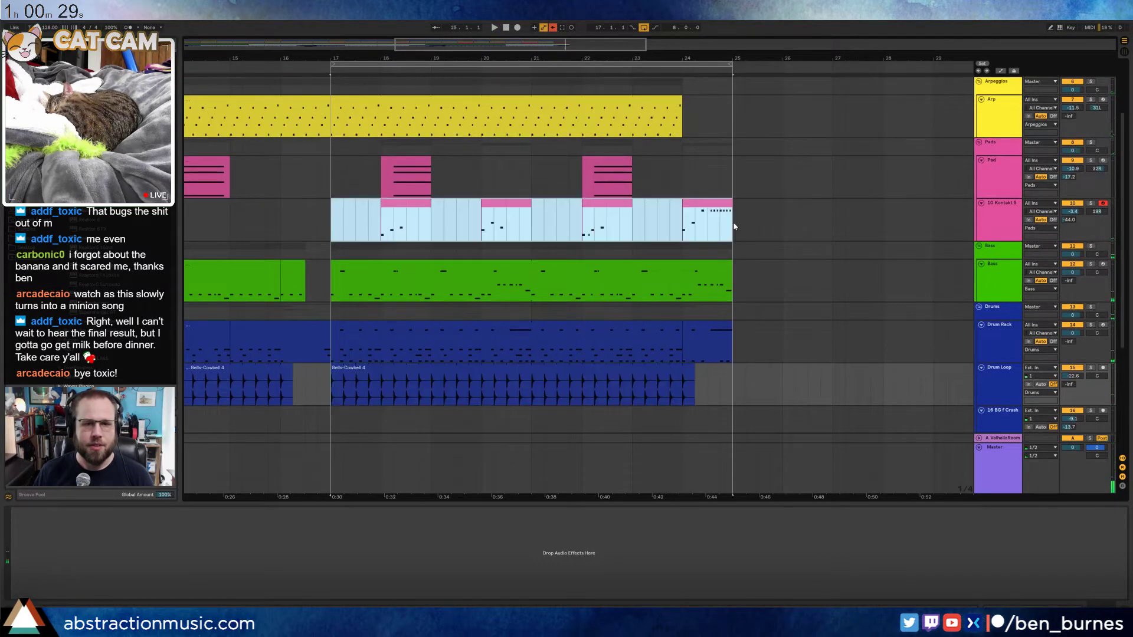
left_click_drag(508, 217, 791, 232)
scroll(711, 193, "down", 3)
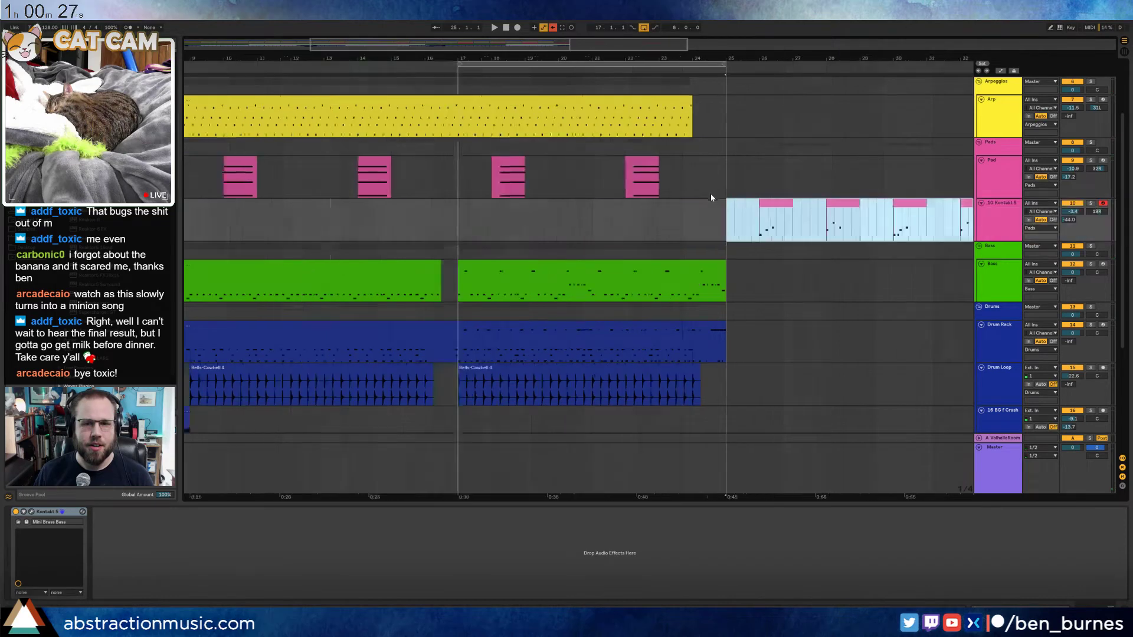
Duplicate the Lead section from bars 17–25 into bars 25–33
scroll(578, 205, "up", 3)
scroll(578, 205, "up", 2)
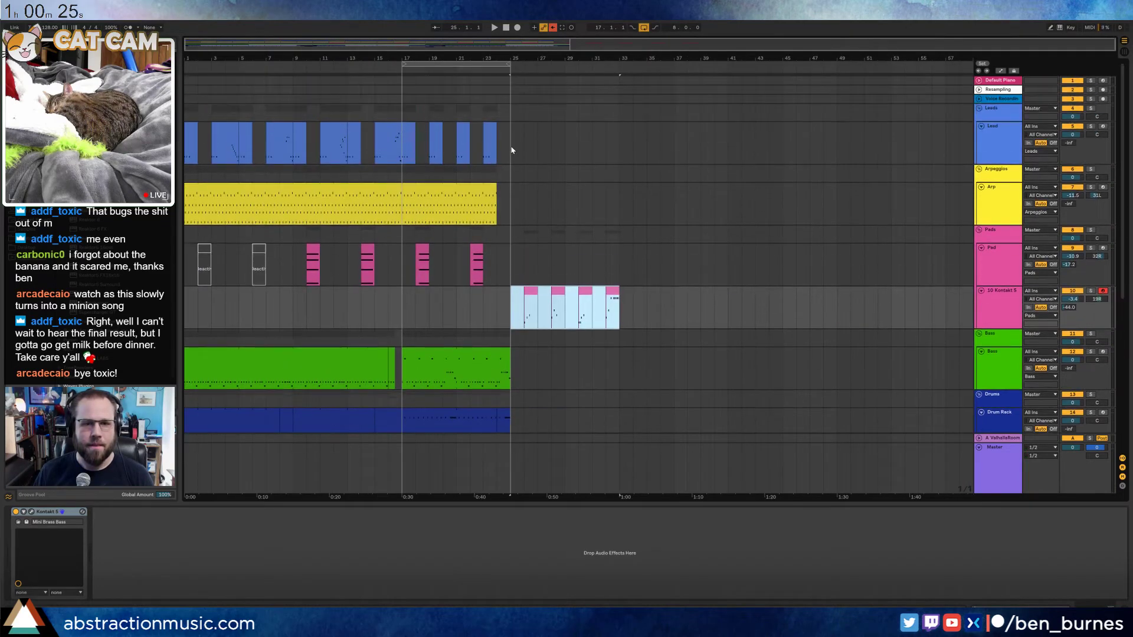
left_click_drag(511, 149, 423, 145)
key("ctrl+d")
left_click(584, 203)
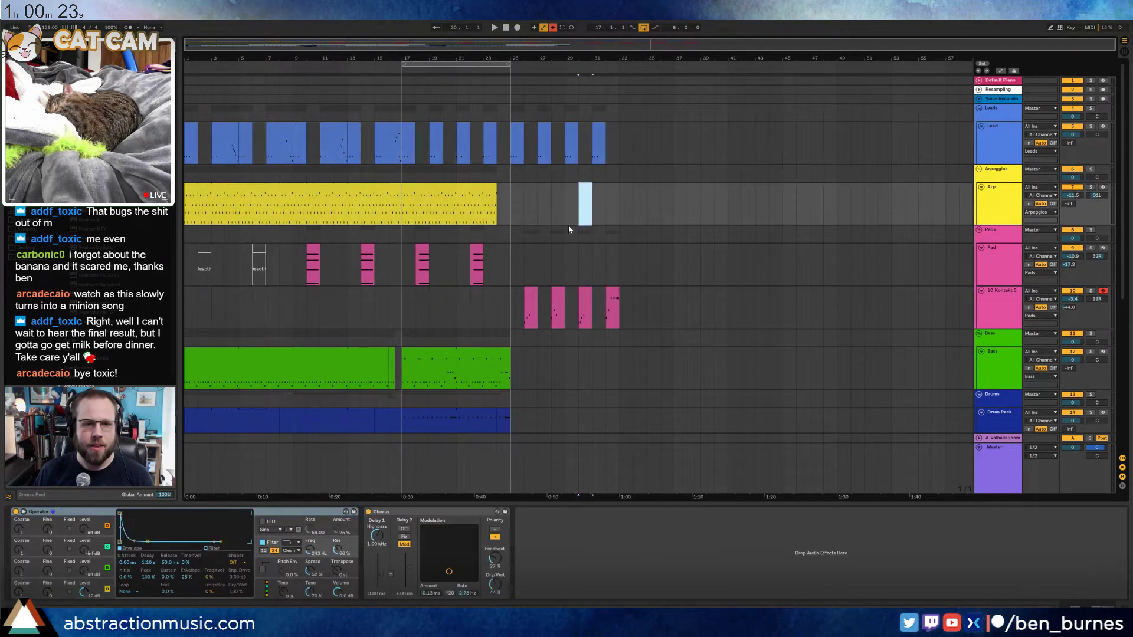
Extend the Bass clip to bar 33 and duplicate the Drum Rack section from bars 17–25 into bars 25–33
scroll(503, 317, "down", 1)
left_click_drag(506, 316, 619, 318)
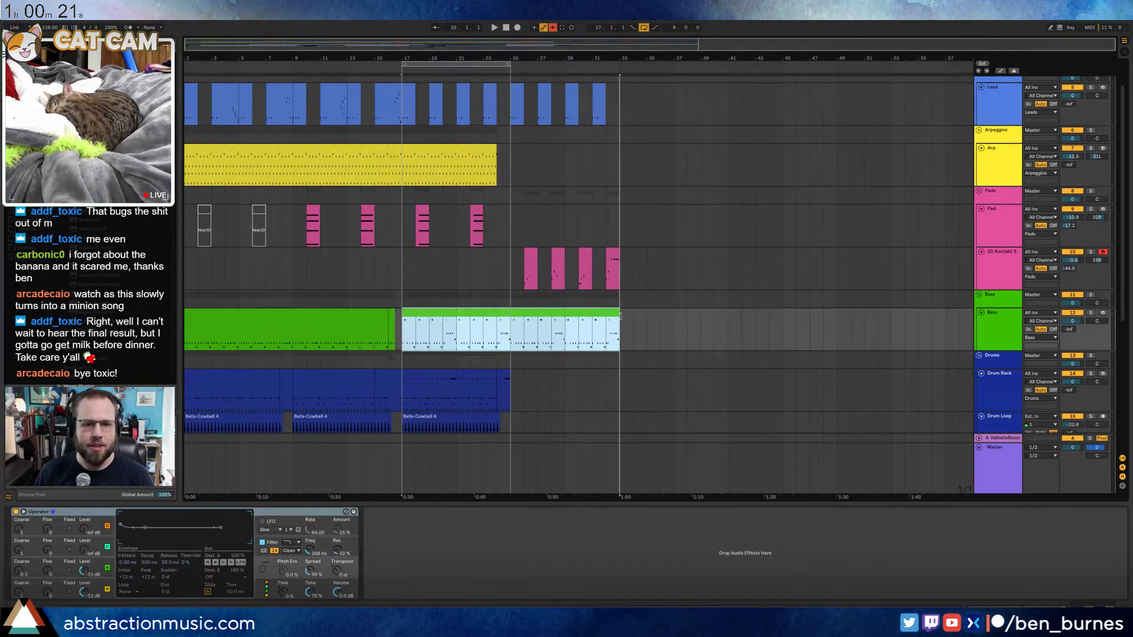
scroll(547, 319, "down", 1)
left_click(506, 332)
key("ctrl+d")
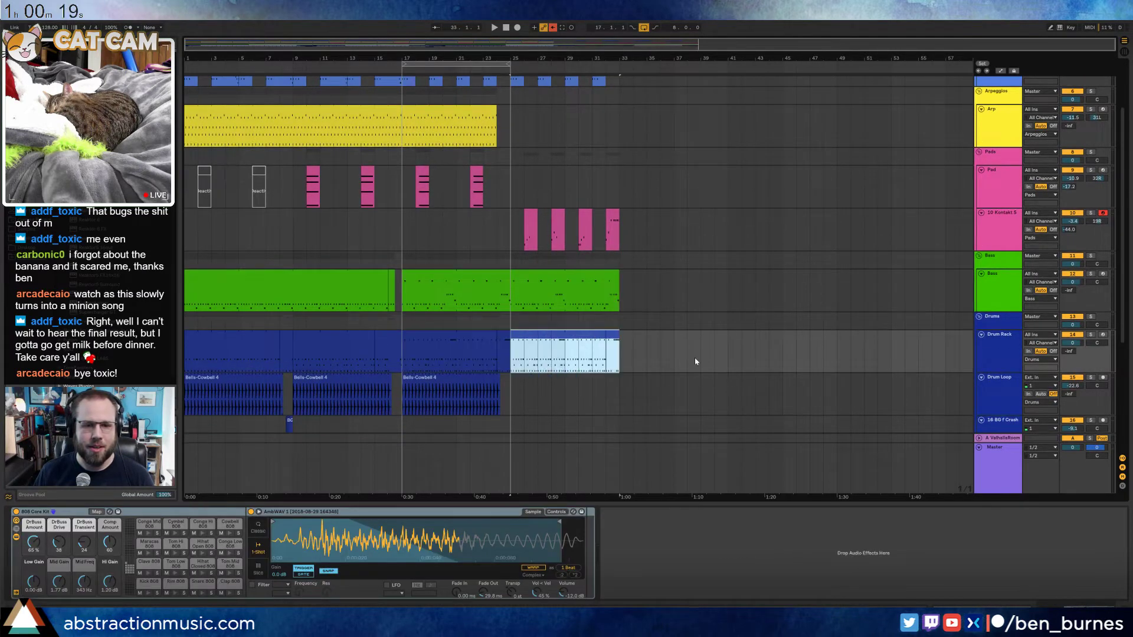
Paste a copy of the Drum Loop clip at bar 25 and extend the bar 17 clip through to the copy's end
left_click(696, 358)
left_click(487, 379)
left_click(511, 390)
key("ctrl+v")
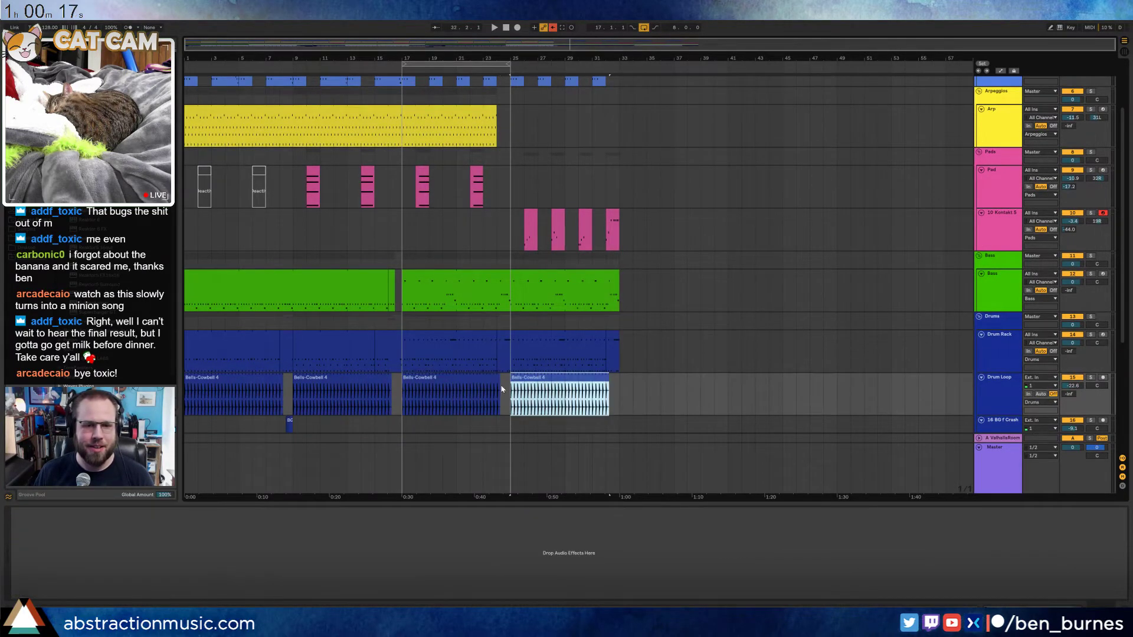
left_click_drag(496, 379, 611, 388)
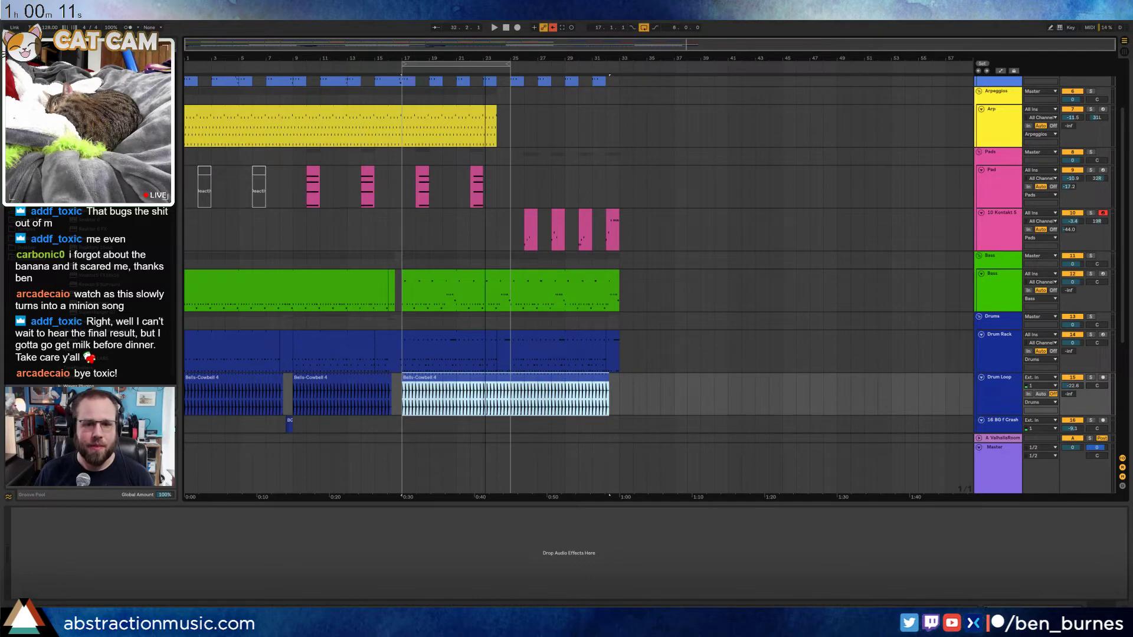
Start playback from bar 15 and move the arrangement loop range to bars 25–33
left_click(374, 71)
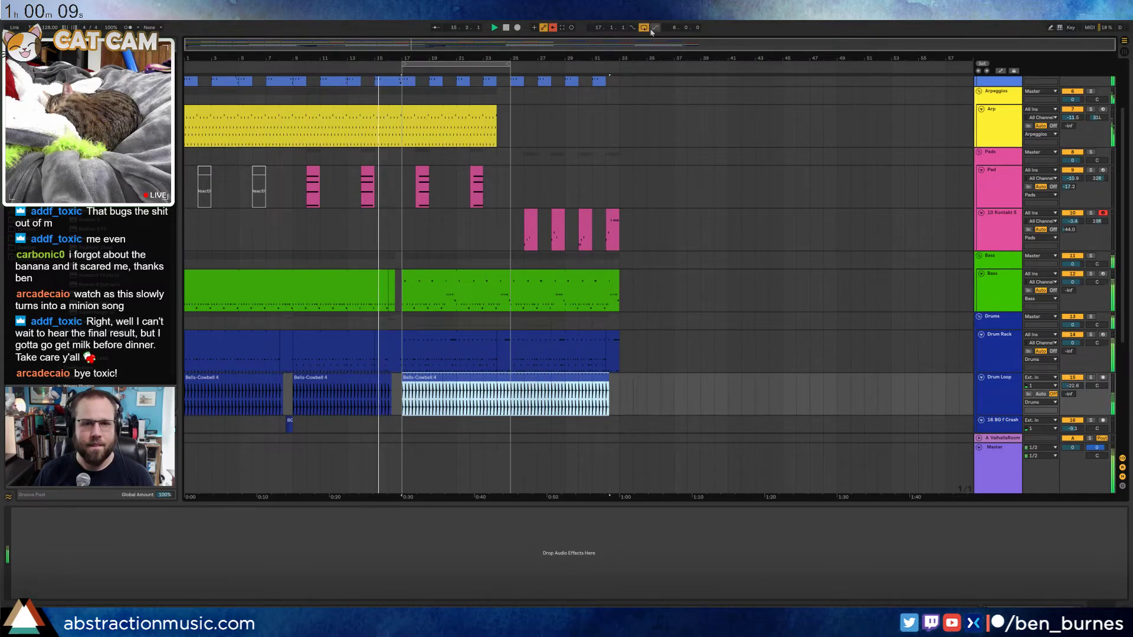
left_click_drag(464, 66, 573, 69)
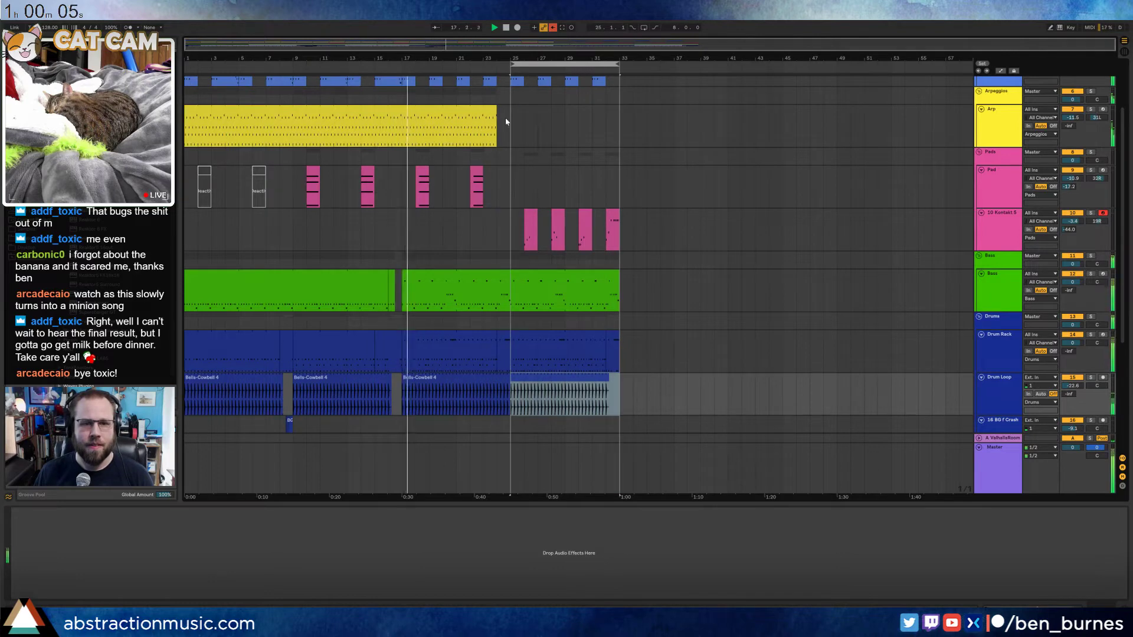
Duplicate the Arp section from bars 17–25 into bars 25–33
left_click_drag(508, 119, 409, 119)
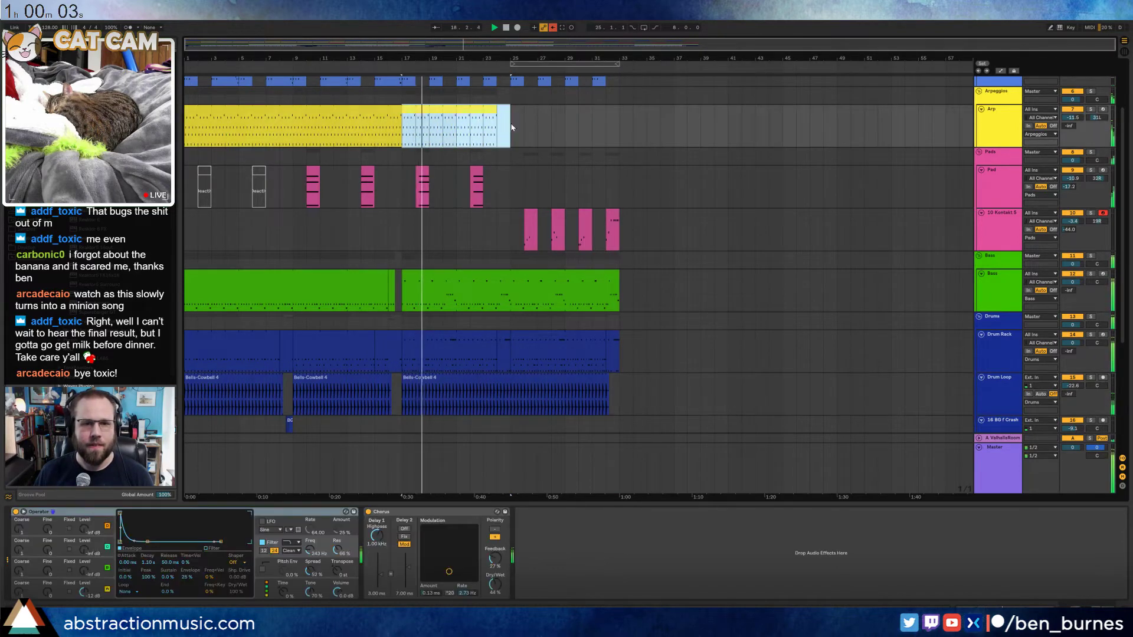
key("ctrl+d")
scroll(447, 109, "up", 3)
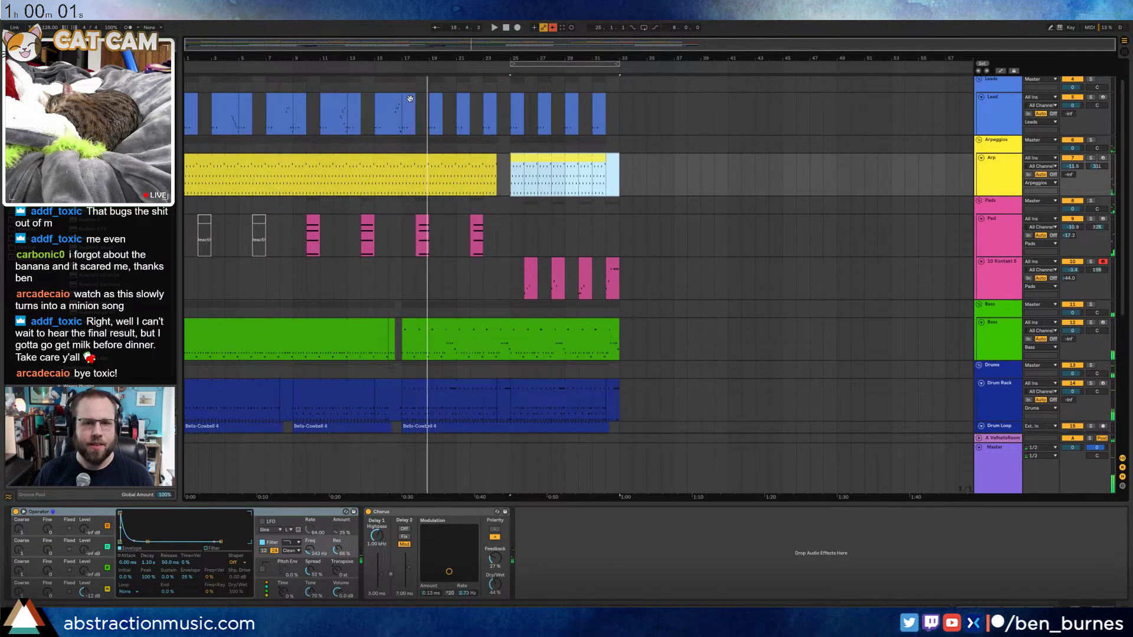
Create a new return track and add a Ping Pong Delay to it
left_click_drag(410, 99, 402, 99)
key("ctrl+f")
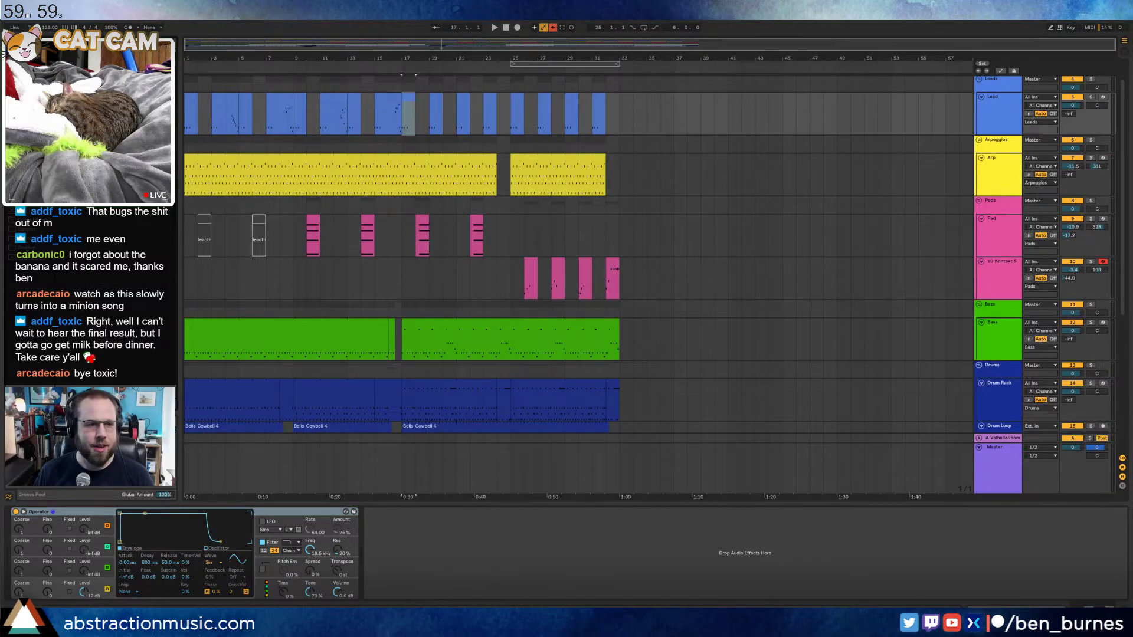
left_click(1001, 463)
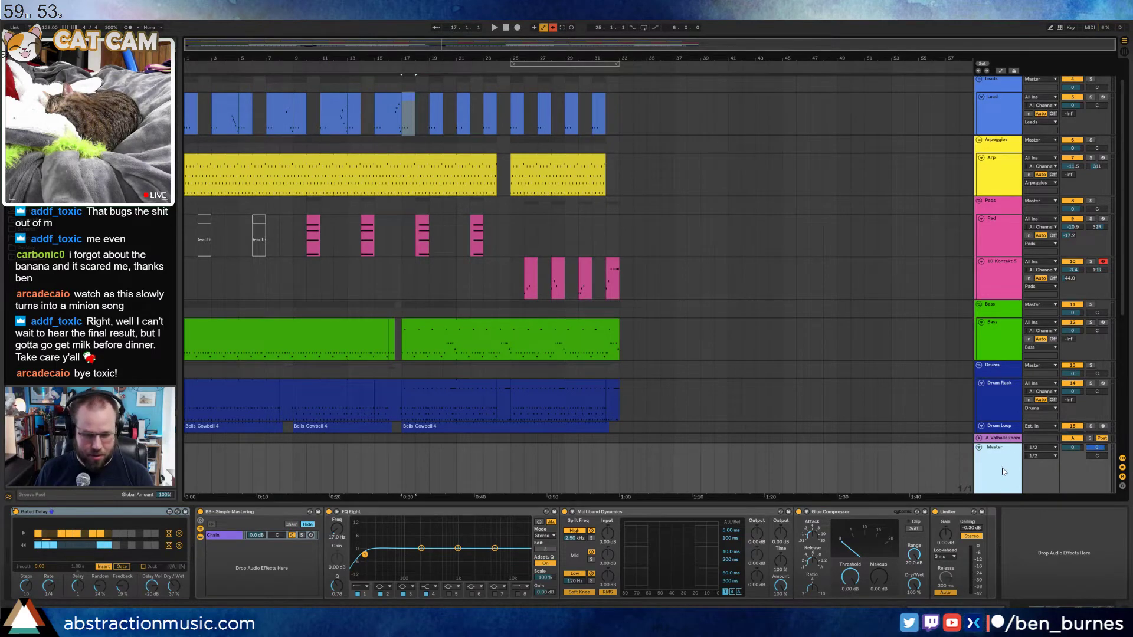
key("ctrl+alt+t")
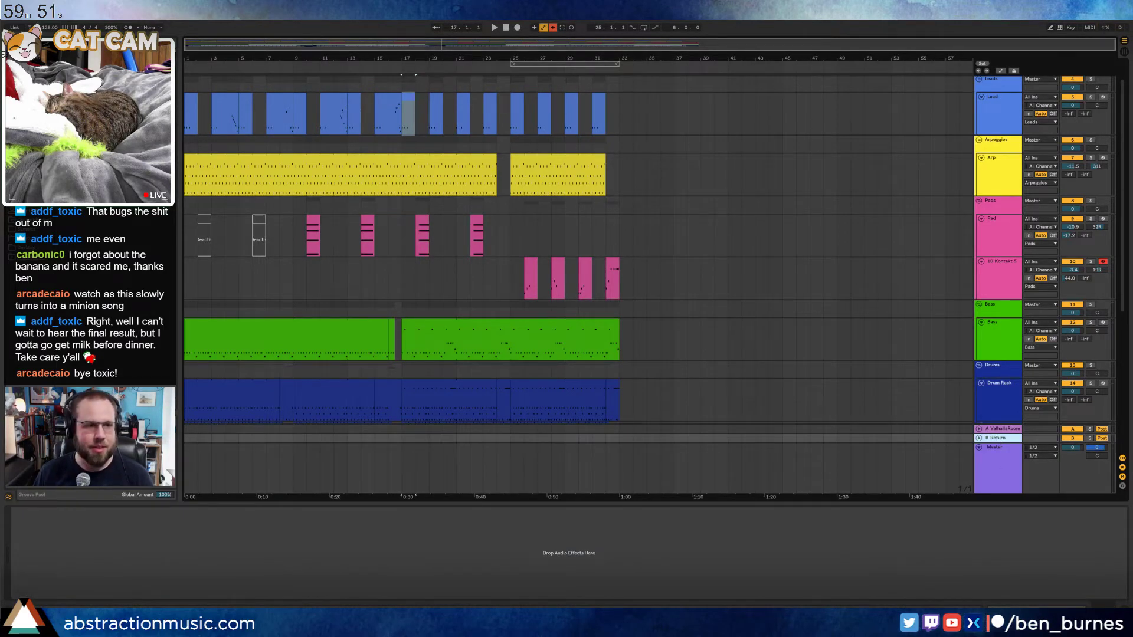
left_click(28, 125)
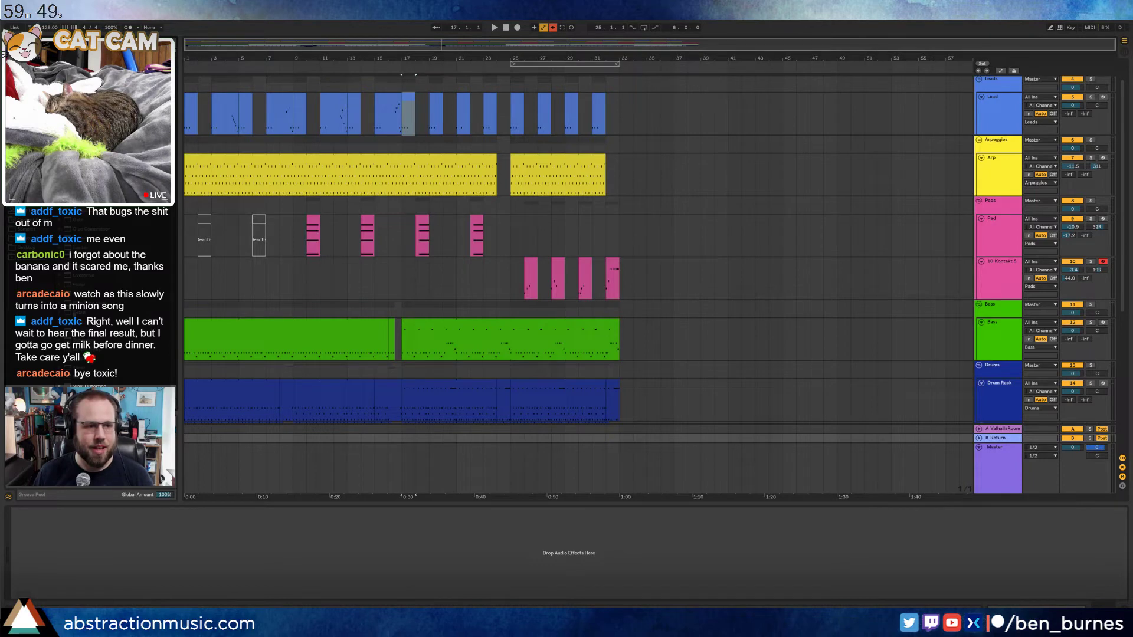
left_click_drag(130, 562, 22, 538)
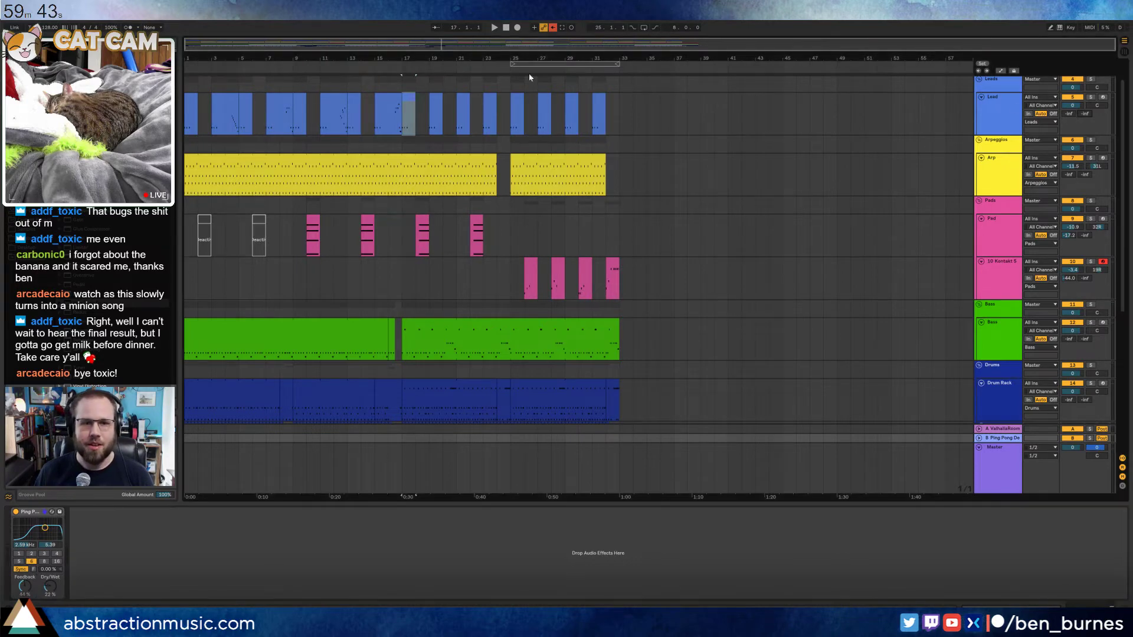
Automate a raised Ping Pong Delay send over the Lead phrase starting at 16.3 and play it back from bar 16
scroll(396, 110, "up", 8)
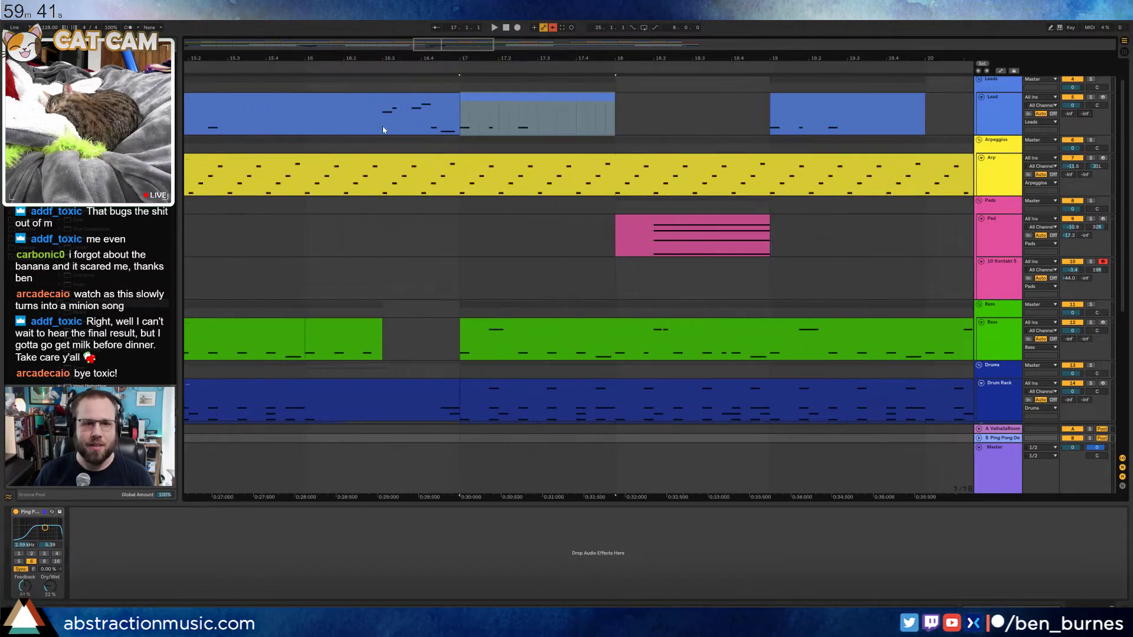
left_click(385, 127)
key("a")
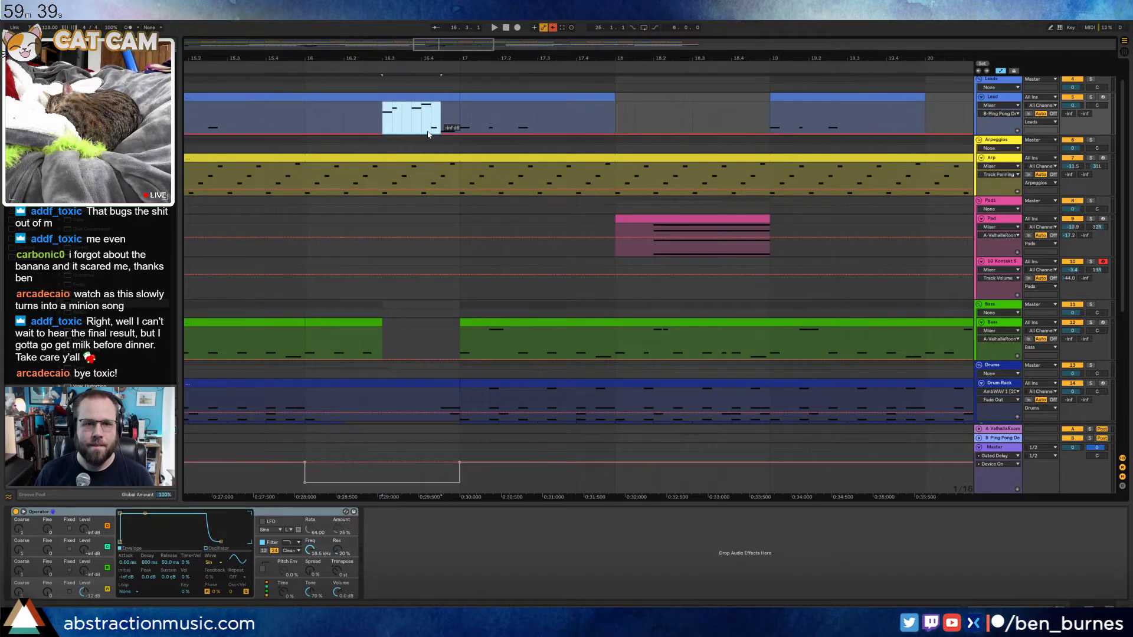
left_click(330, 61)
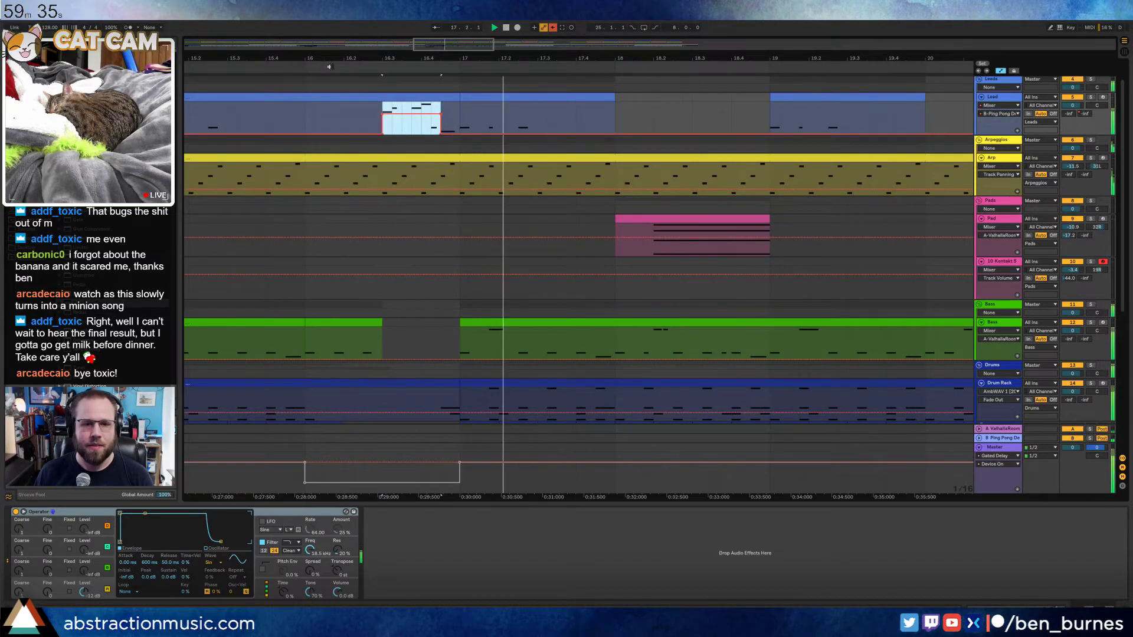
left_click_drag(559, 58, 324, 6)
left_click_drag(287, 113, 288, 109)
left_click_drag(622, 59, 521, 50)
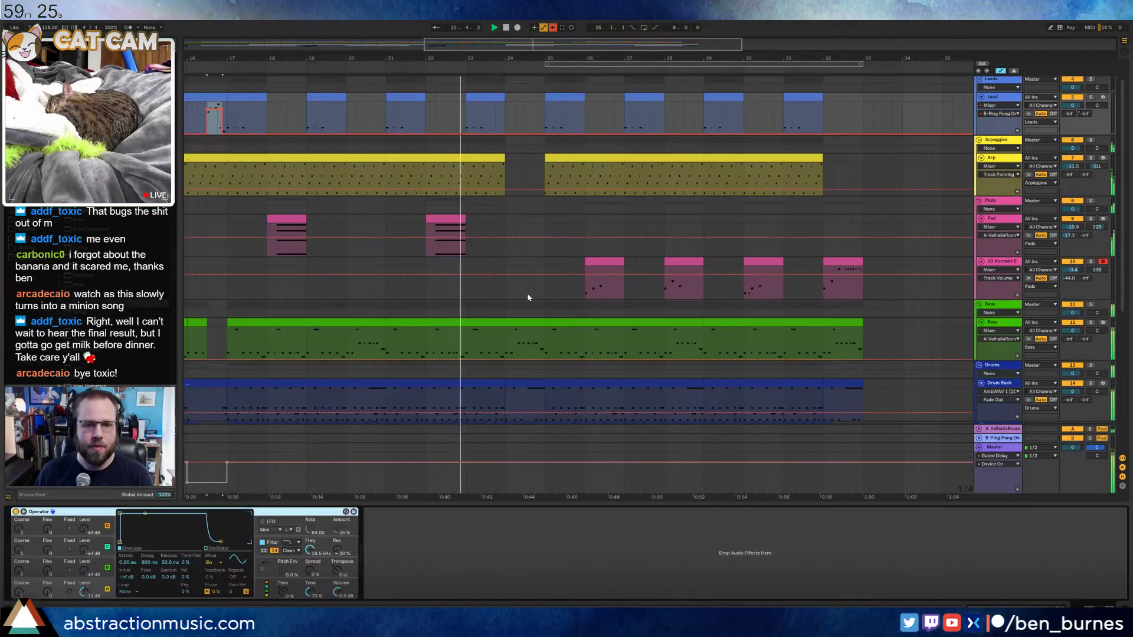
Stop playback and fill the four-bar pattern of the Drum Rack clip at bar 25 with consecutive one-beat Cymbal 808 notes
key("a")
left_click(664, 349)
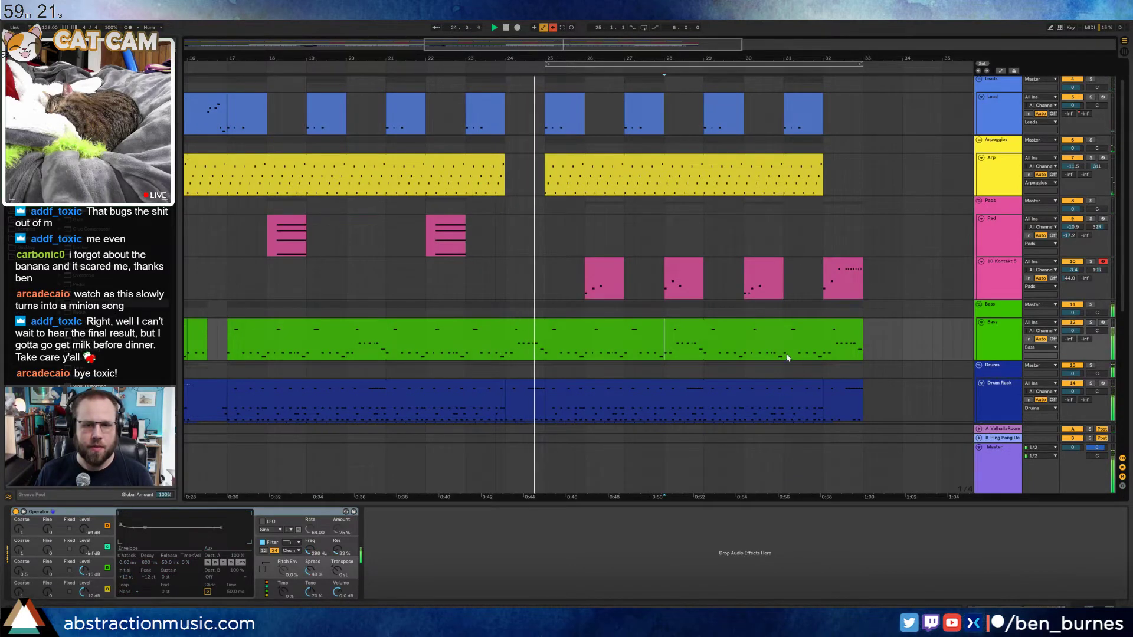
key("space")
double_click(590, 390)
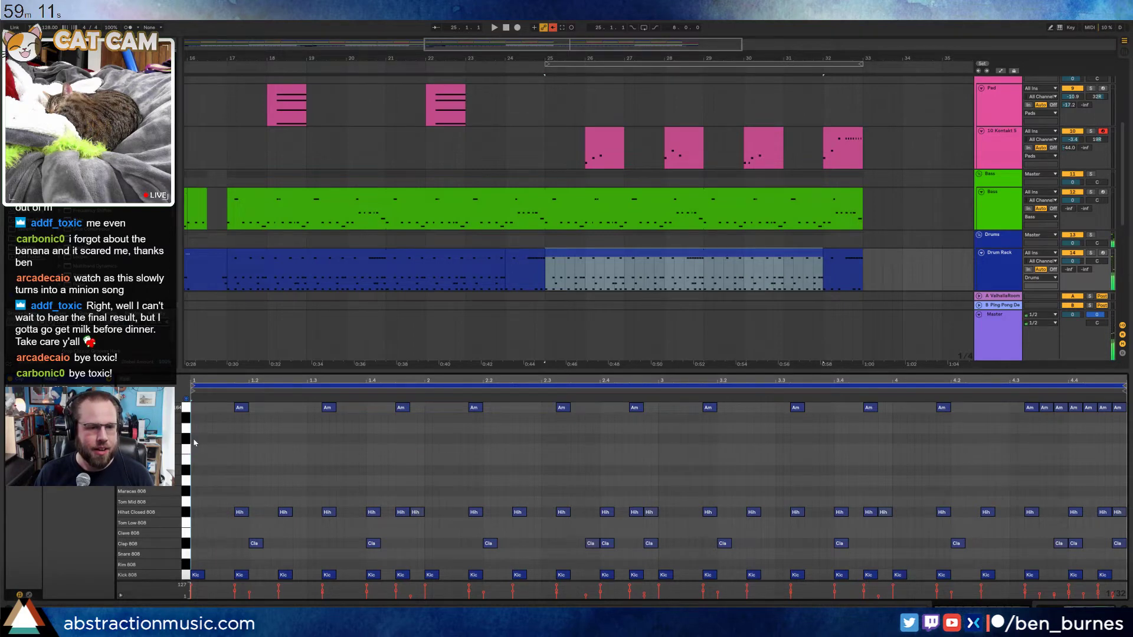
left_click_drag(194, 440, 251, 438)
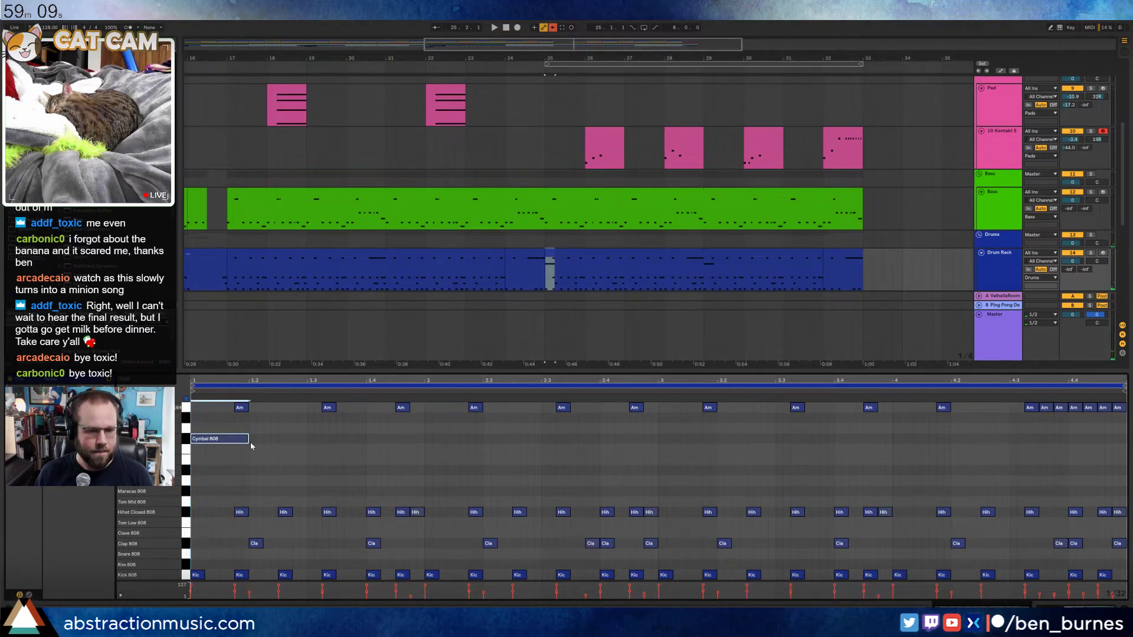
key("ctrl+d")
key("ctrl+d")
key("ctrl+d")
left_click_drag(208, 430, 184, 467)
key("ctrl+d")
key("ctrl+d")
key("ctrl+d")
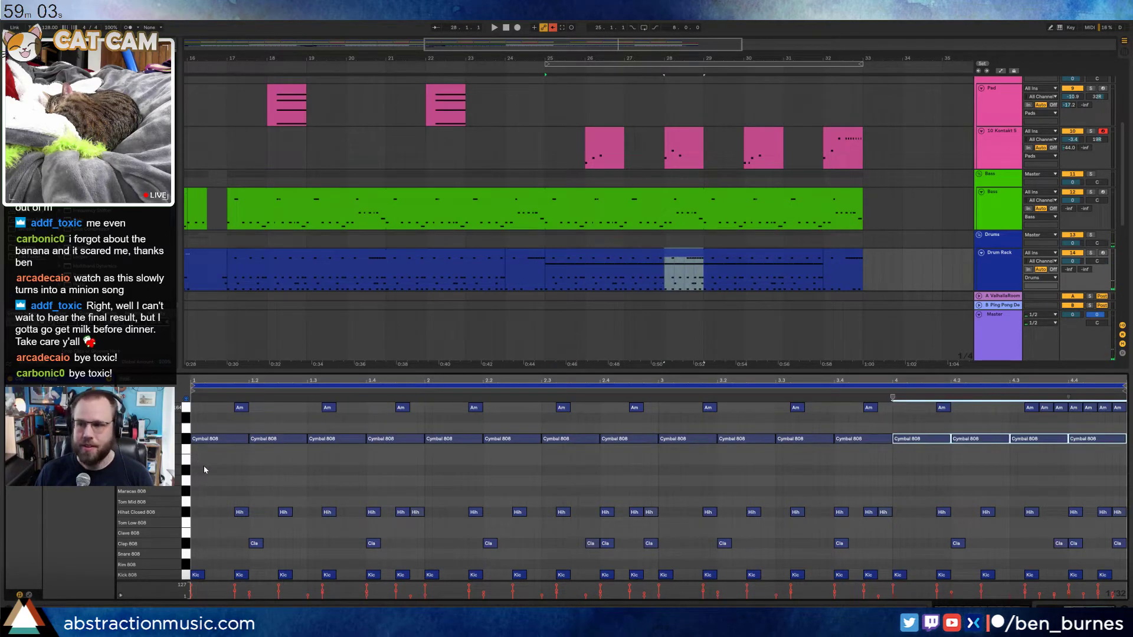
Play from bar 25 and add a one-beat Cymbal 808 note at the start of the Drum Rack clip at bar 32
left_click(548, 252)
key("space")
key("shift+Tab")
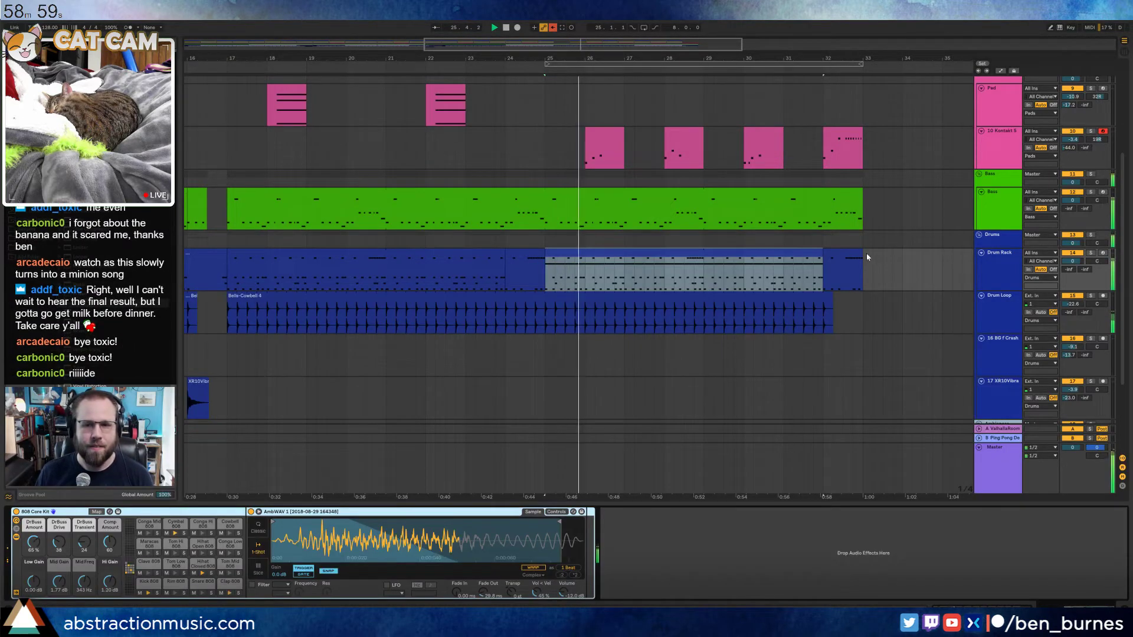
left_click(850, 260)
key("shift+Tab")
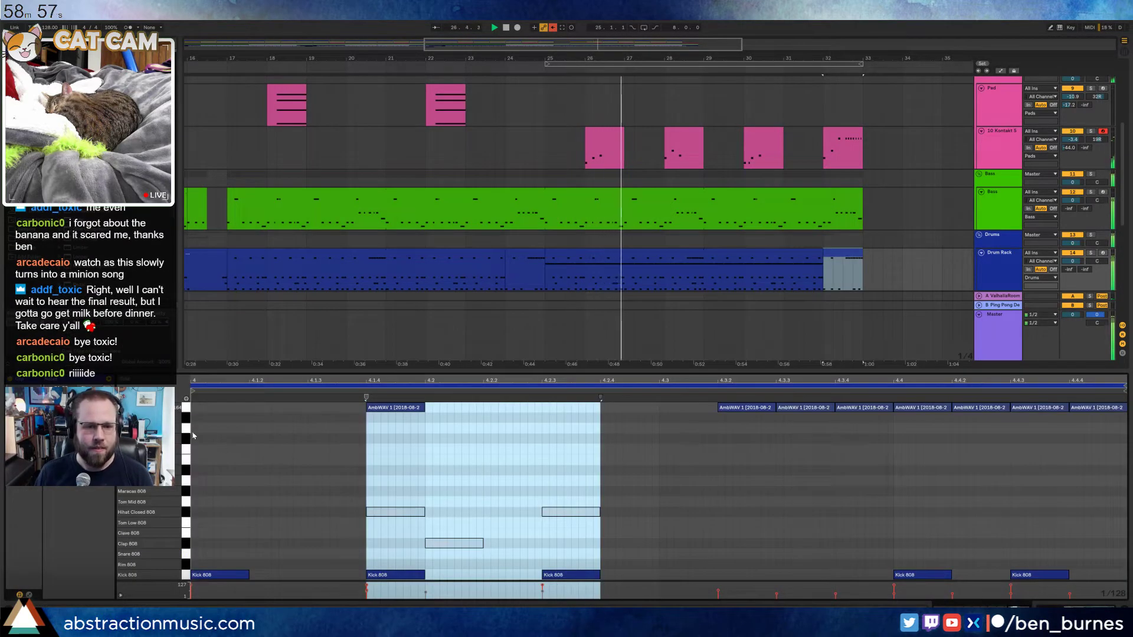
left_click_drag(193, 439, 426, 439)
key("shift+Tab")
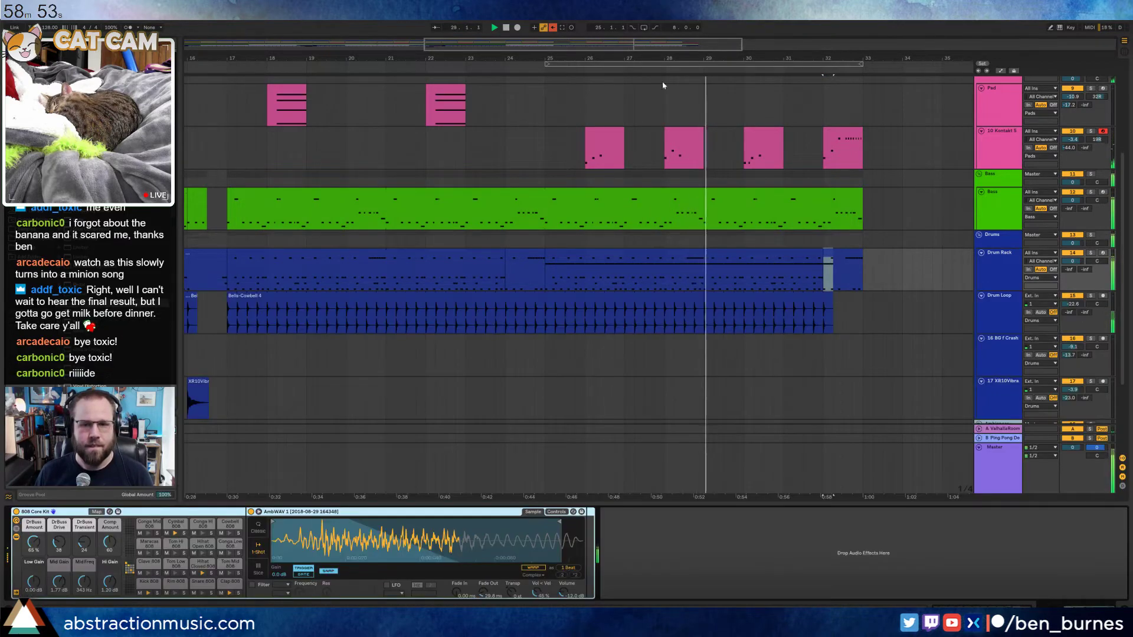
Copy the AmbWAV clip from bar 16 to 32.2, where the Drum Loop clip ends
mouse_move(706, 58)
left_mouse_down()
mouse_move(684, 60)
mouse_move(697, 35)
left_mouse_up()
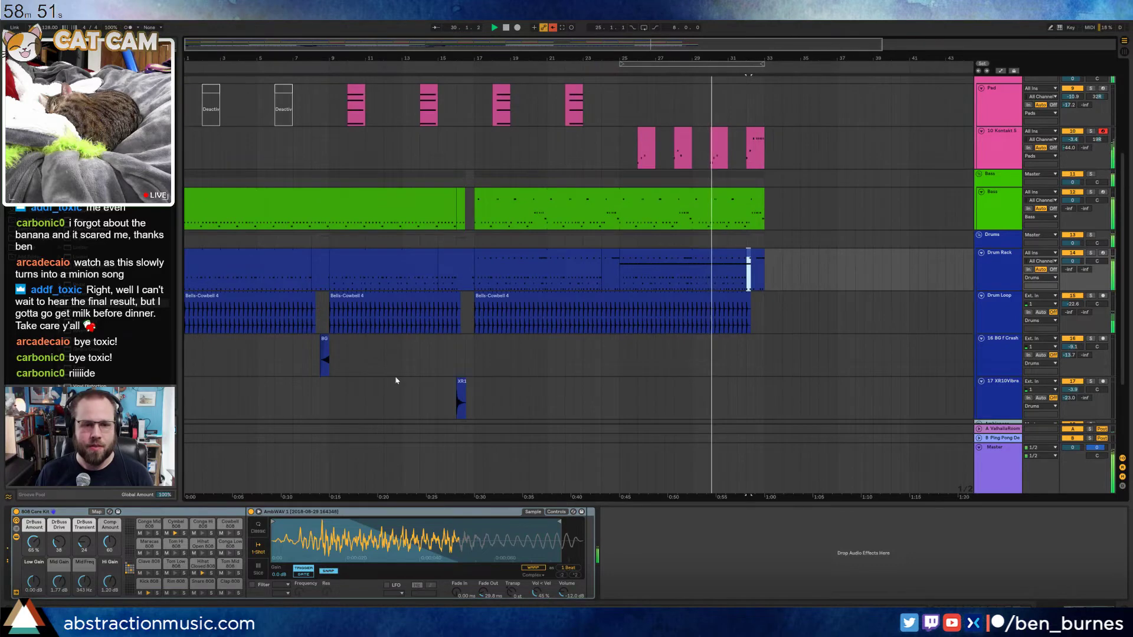
scroll(397, 379, "down", 3)
left_click(464, 363)
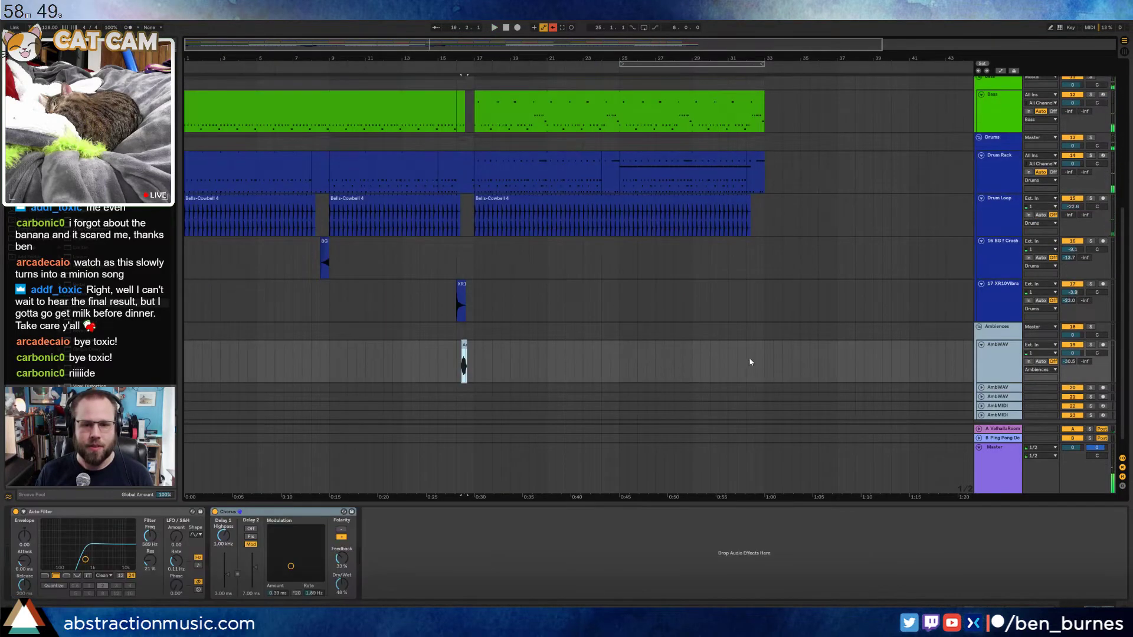
scroll(751, 361, "up", 5)
key("ctrl+v")
left_click_drag(767, 346, 759, 346)
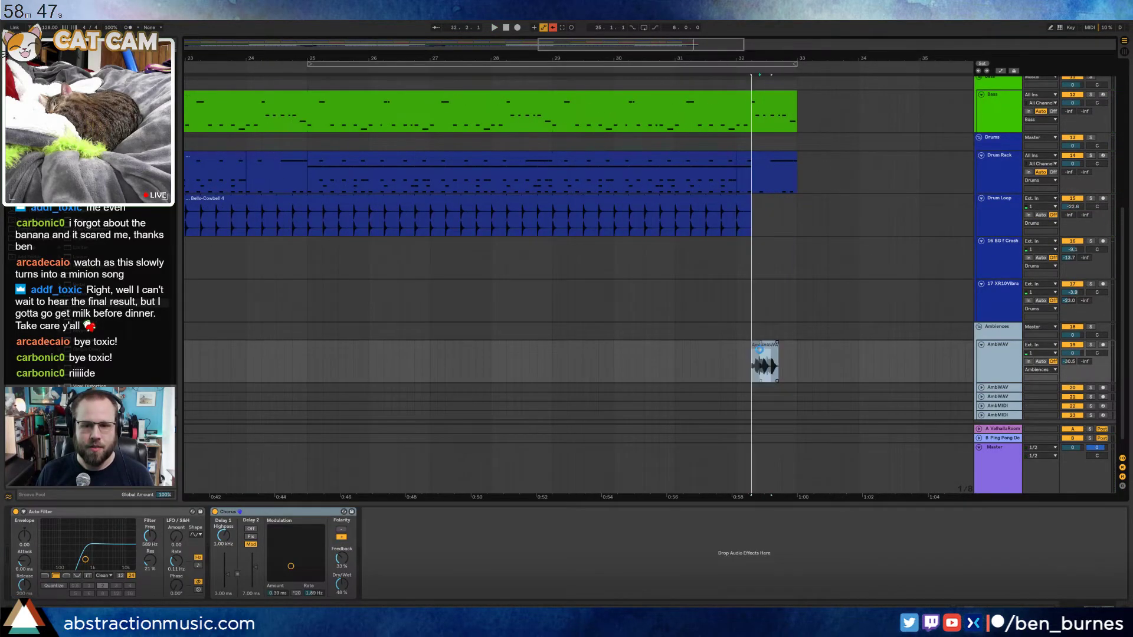
Open the waveform of the pasted AmbWAV clip at bar 32 and listen to it in context
key("shift+Tab")
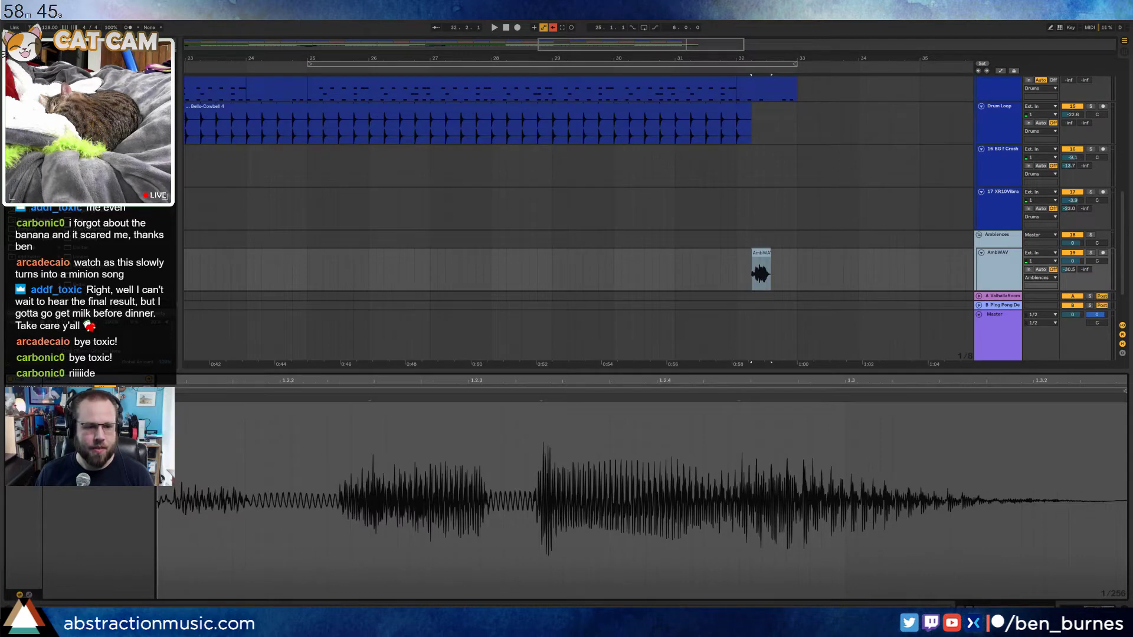
key("space")
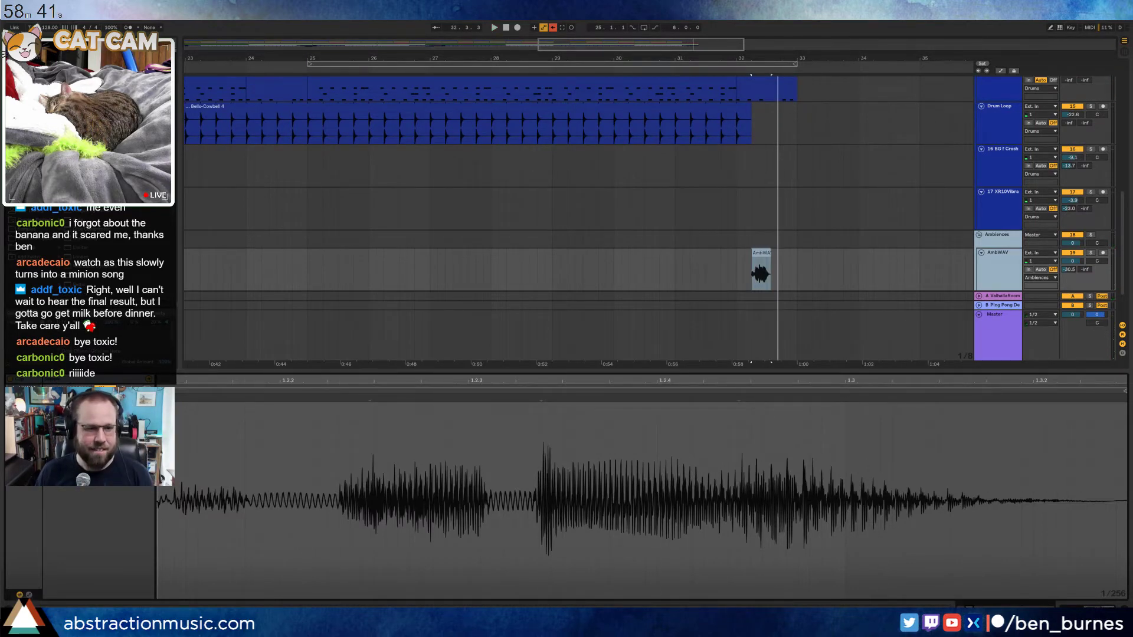
key("space")
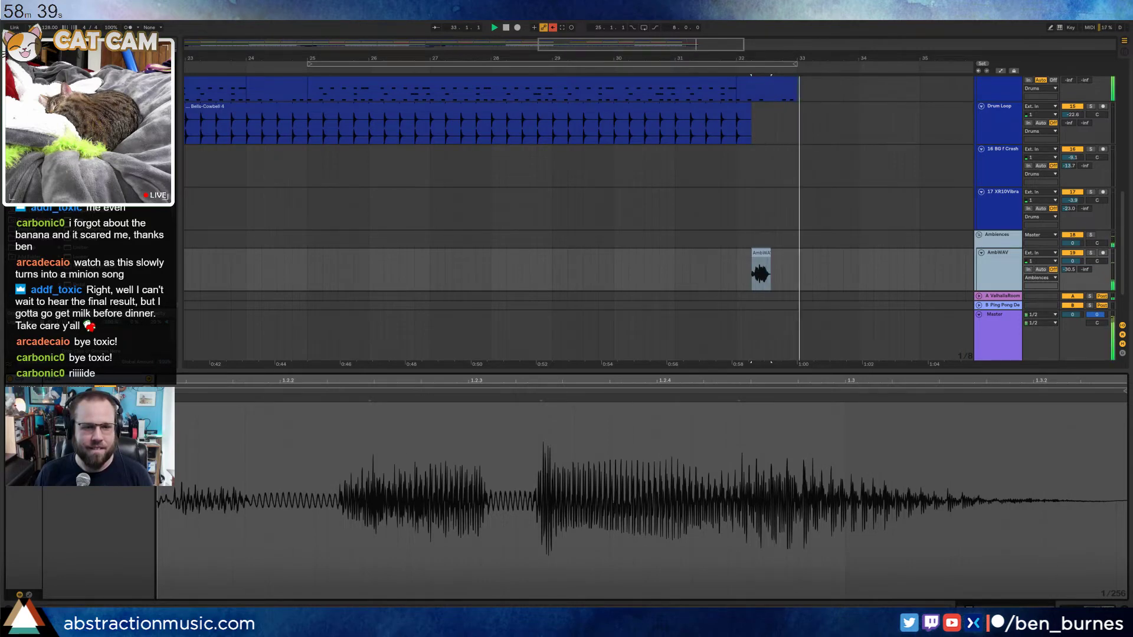
key("space")
left_click_drag(571, 58, 565, 25)
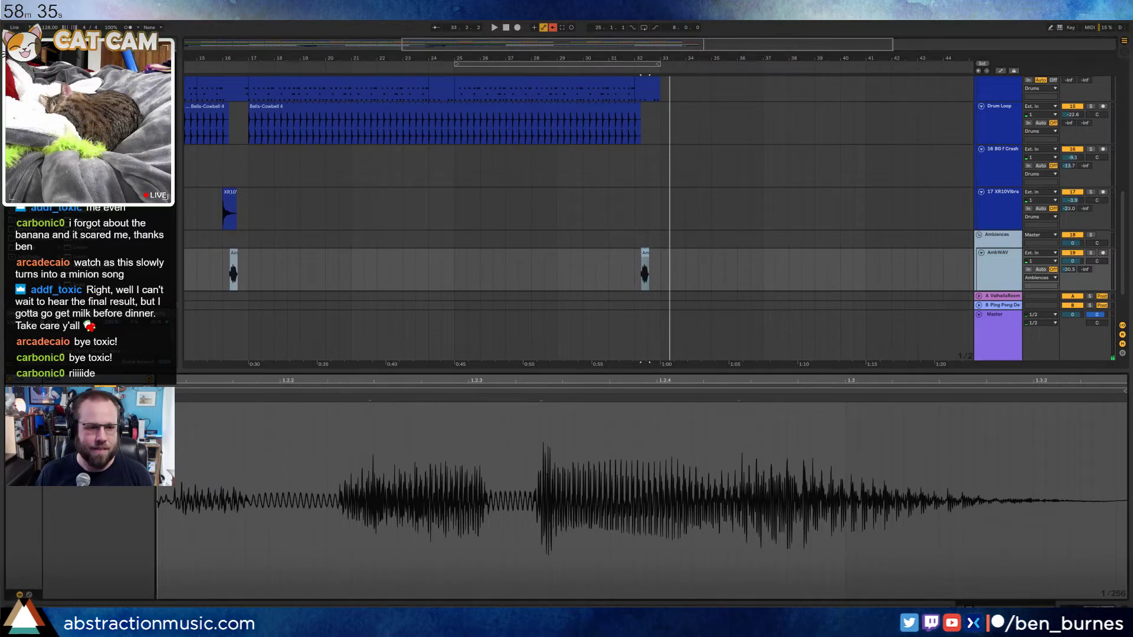
Automate the AmbWAV Auto Filter frequency down to 117 Hz just before the bar 32 clip and audition it
key("shift+Tab")
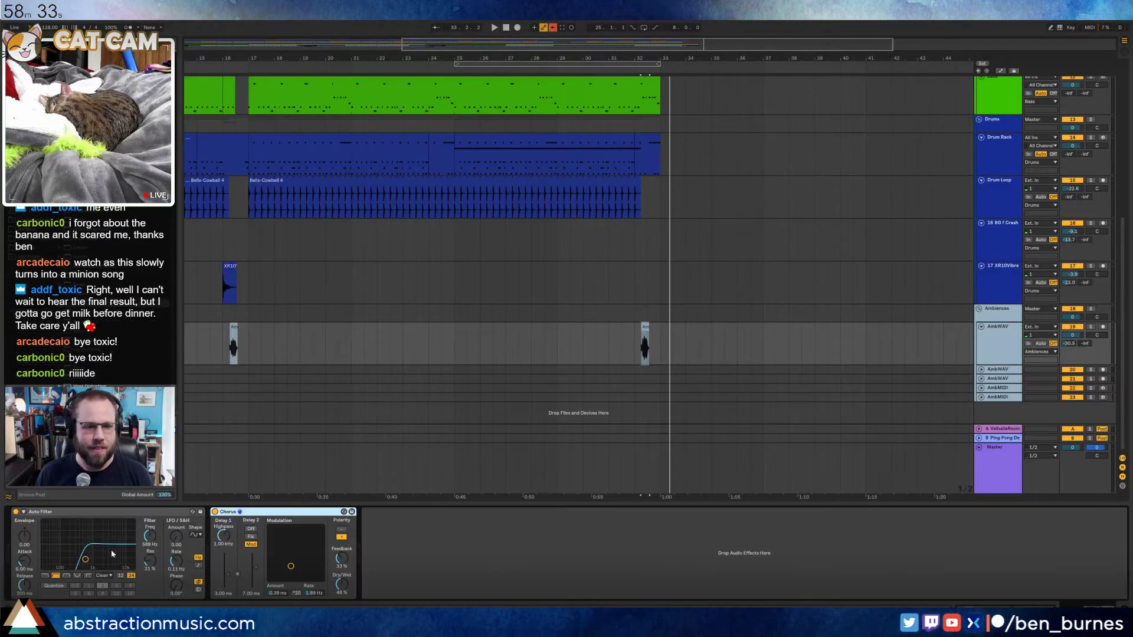
key("a")
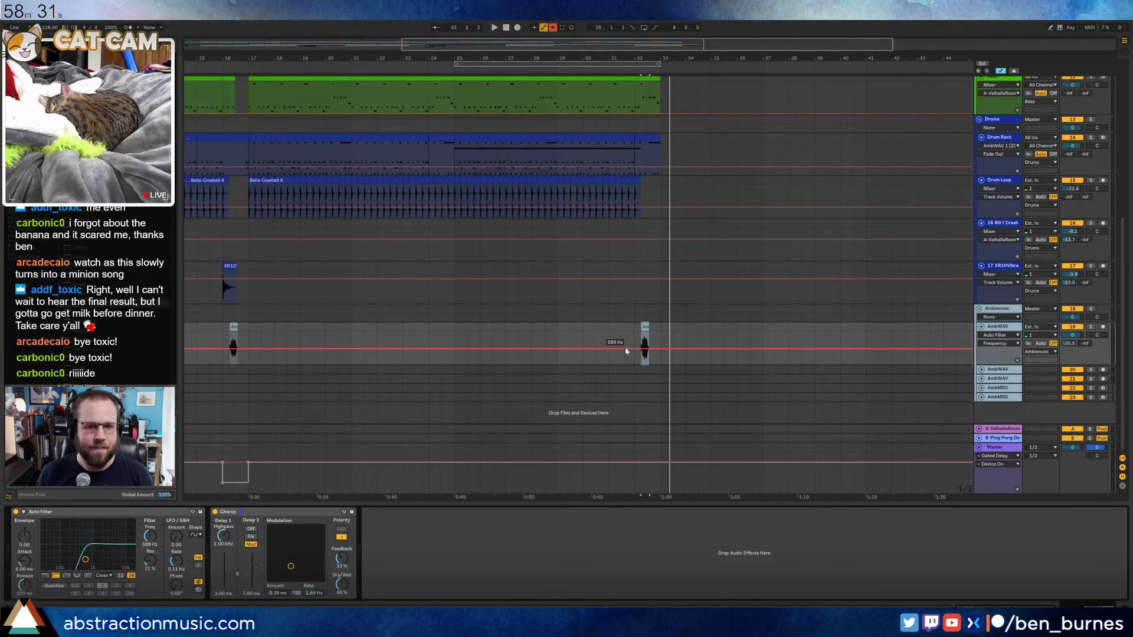
left_click_drag(627, 351, 632, 359)
key("space")
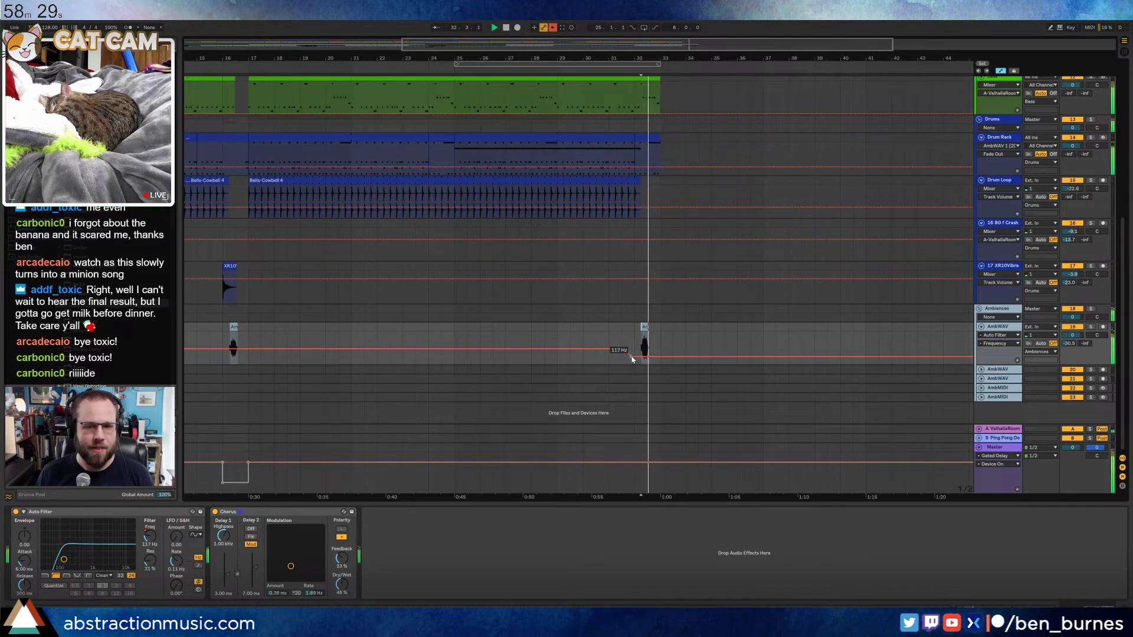
key("space")
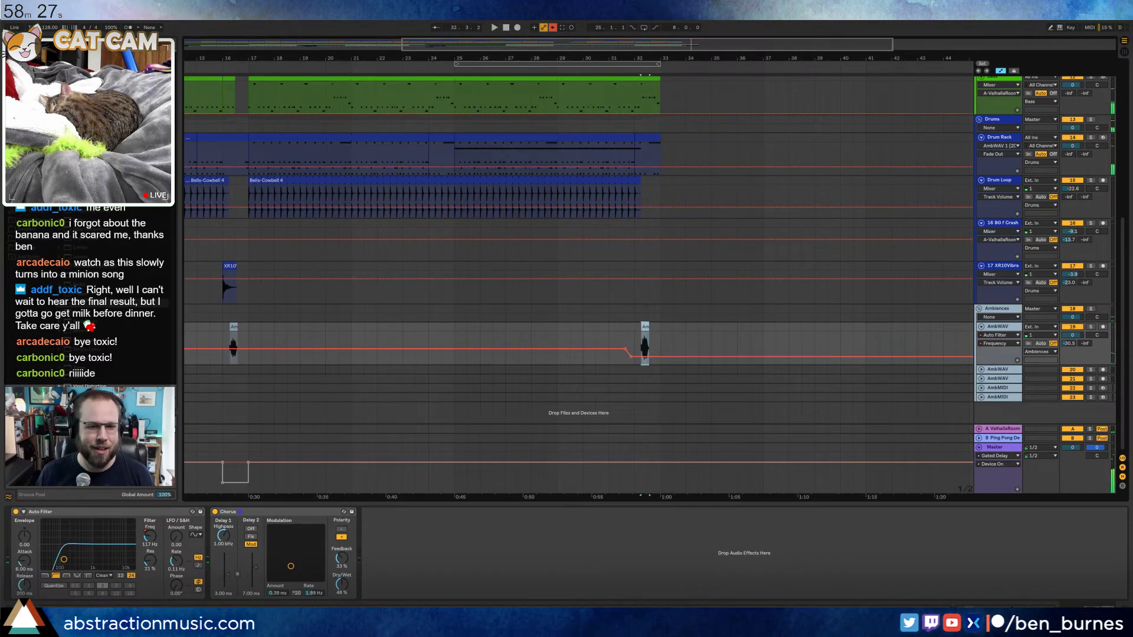
double_click(647, 334)
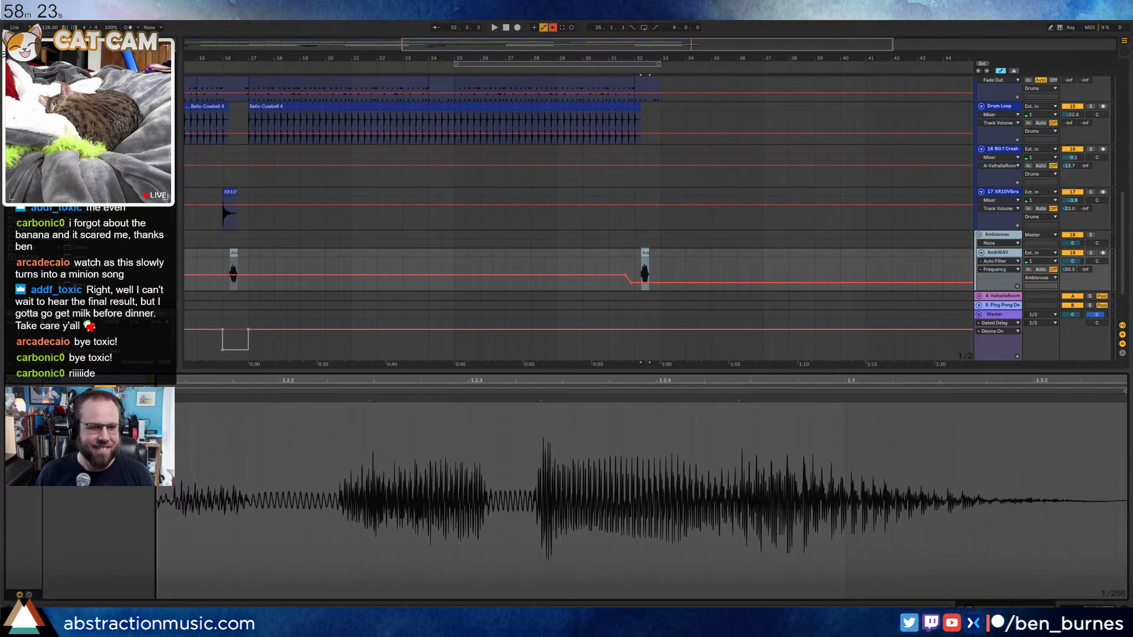
key("shift+Tab")
Turn on looped playback for bars 25–33 and place the edit position at the end of the Lead clip at bar 31
left_click(554, 62)
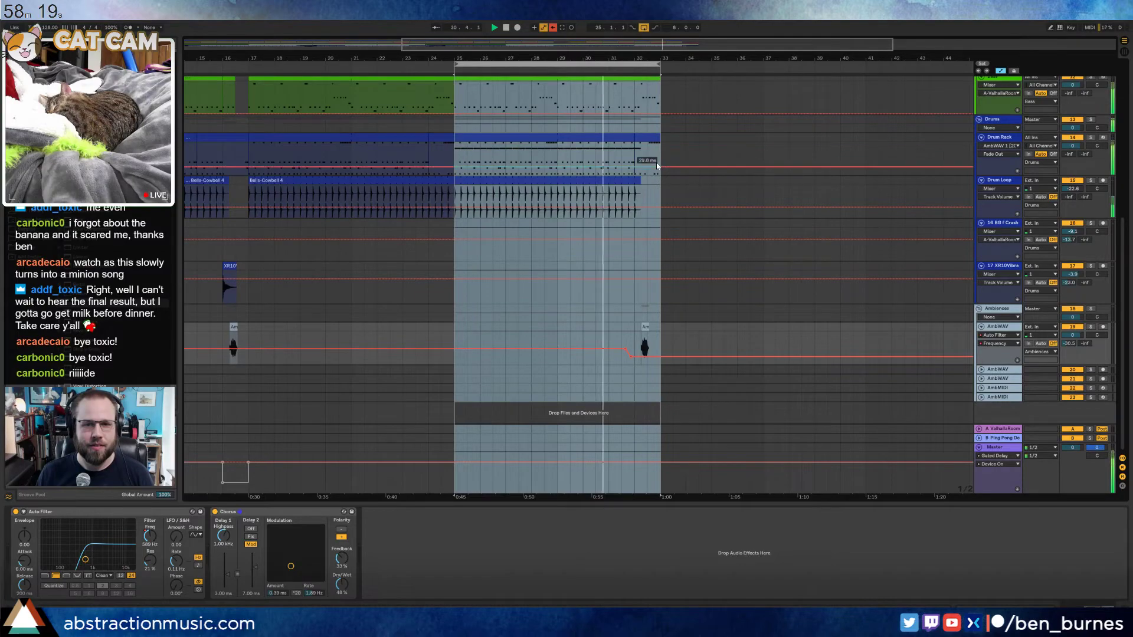
scroll(651, 166, "up", 10)
left_click(630, 135)
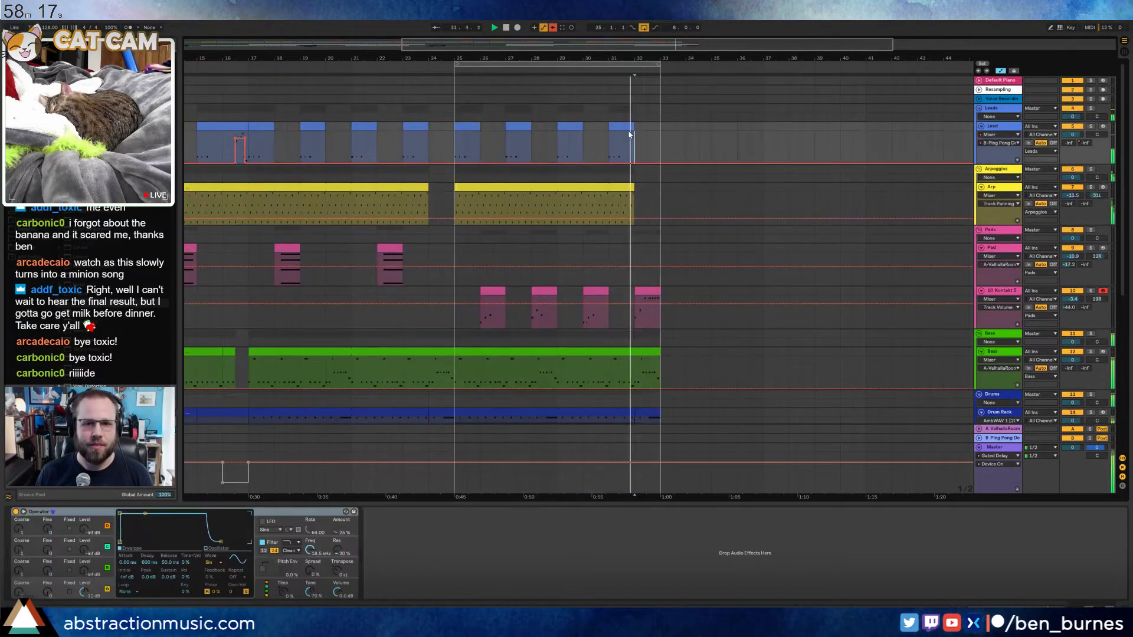
key("shift+Tab")
key("shift+Tab")
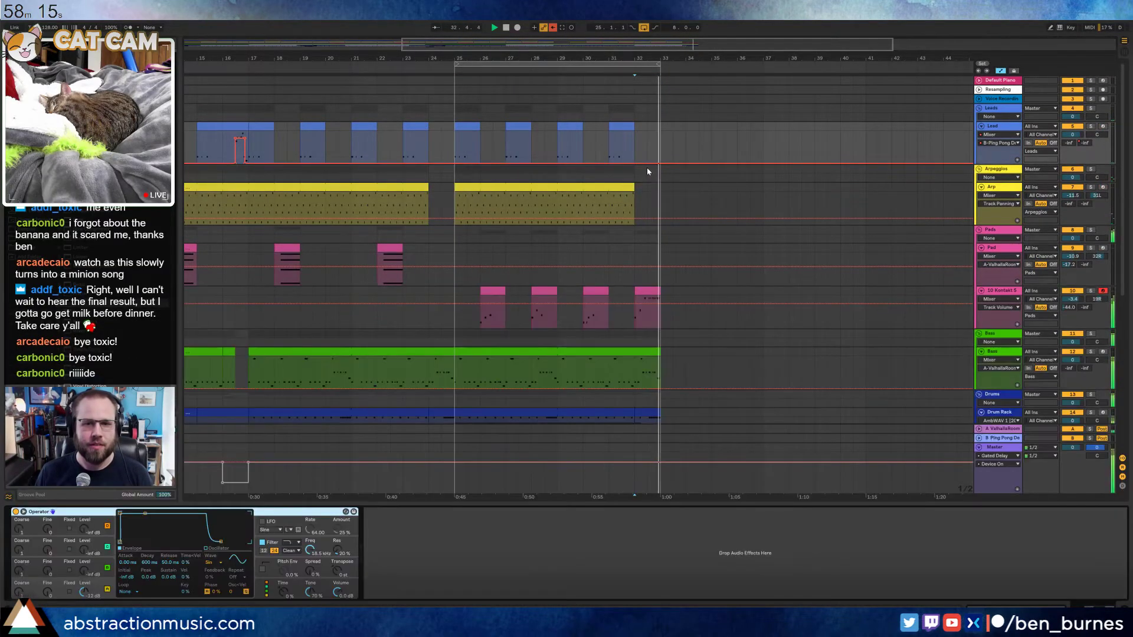
Raise the note at 1.1.4 by one octave to C5 in the Lead clips at bars 27 and 31
key("a")
double_click(461, 130)
left_click(524, 138)
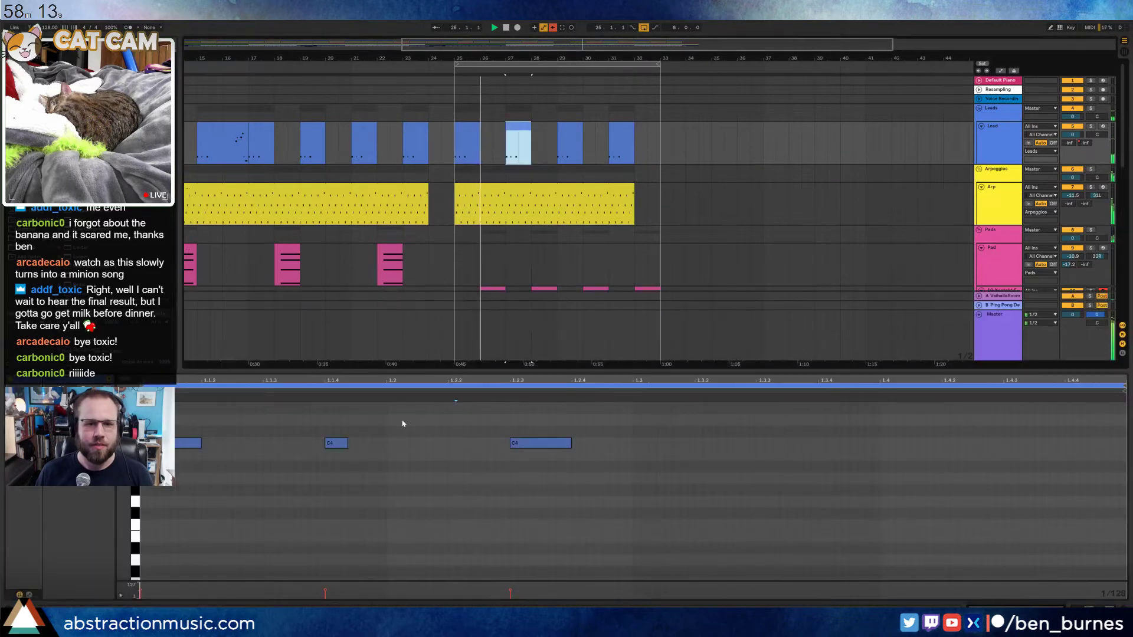
left_click(337, 446)
key("shift+Up")
left_click(621, 136)
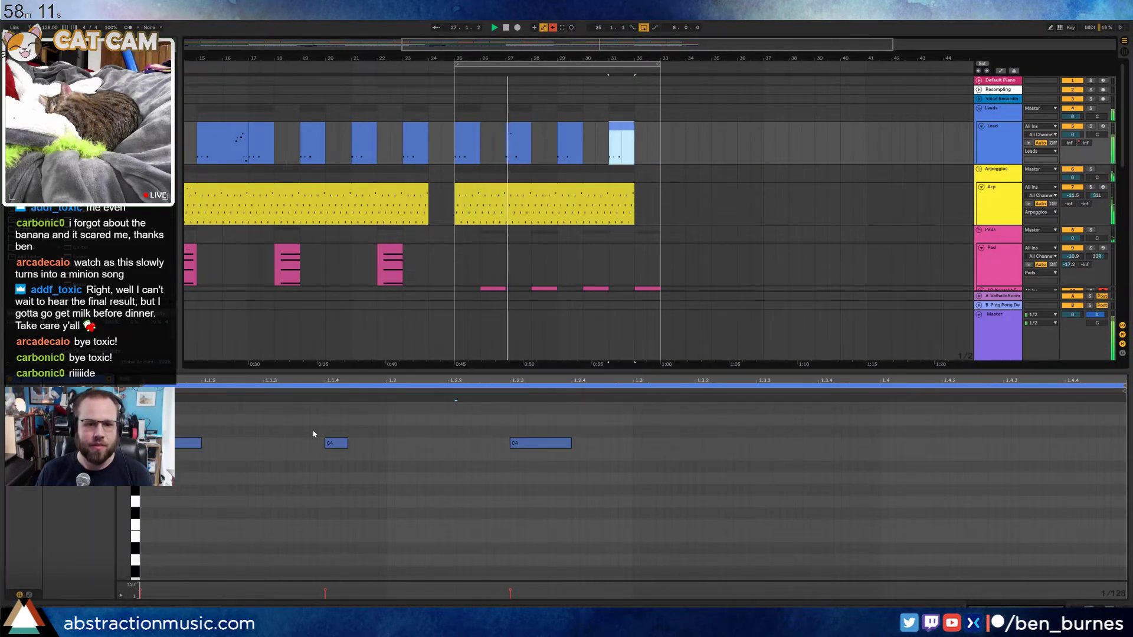
left_click(336, 444)
key("shift+Up")
Add a short C4 note at 1.1.3 in the bar 27 Lead clip and listen to it
left_click(519, 129)
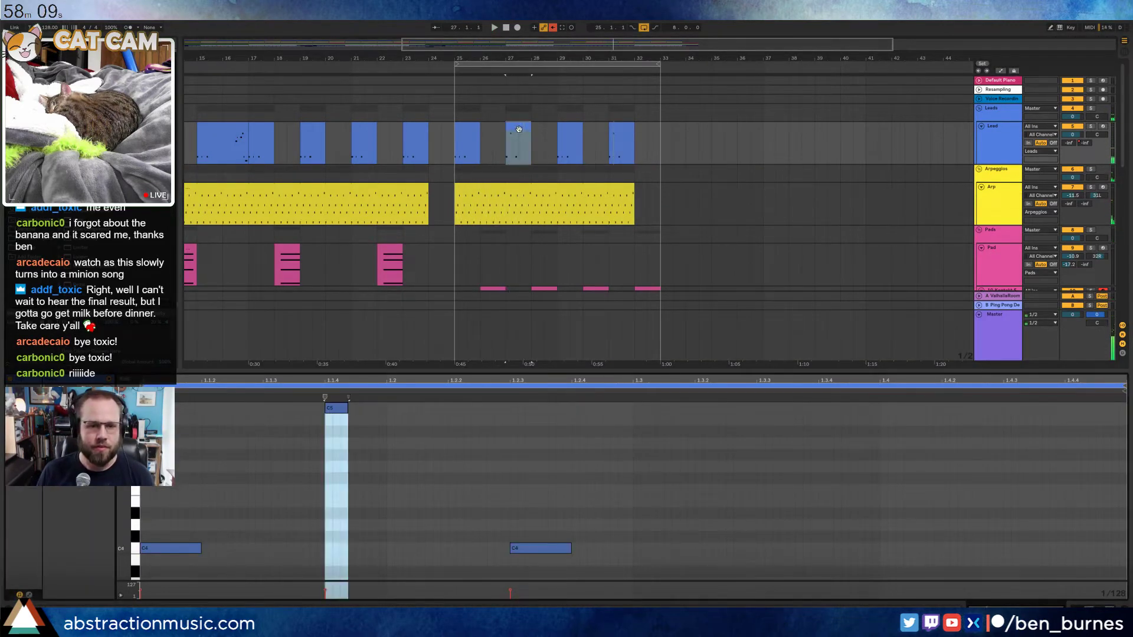
double_click(299, 548)
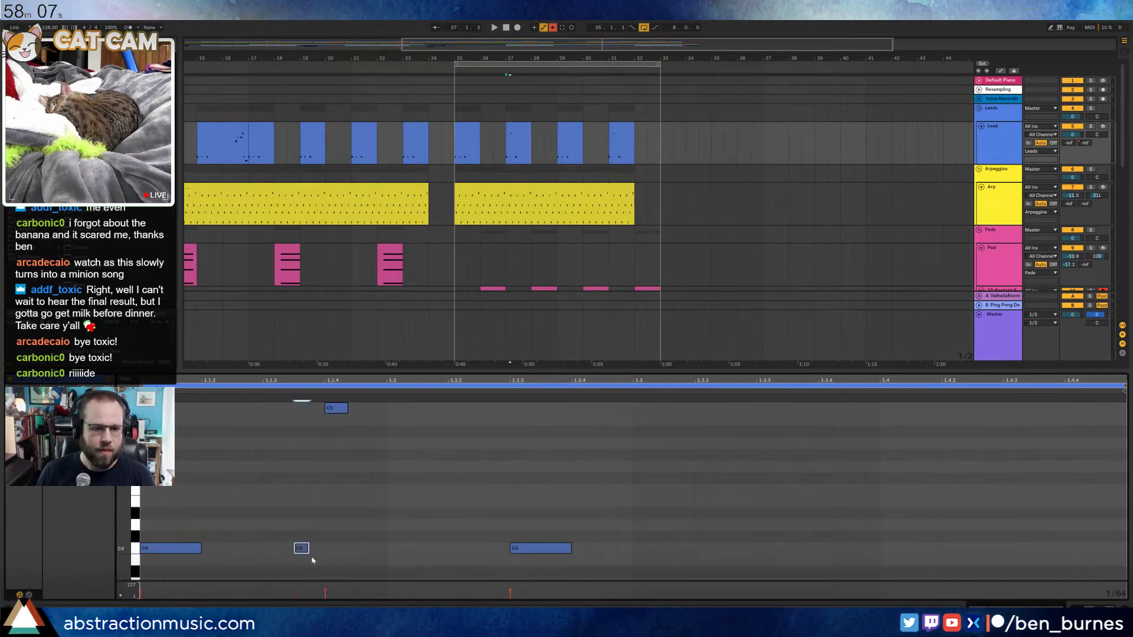
left_click_drag(282, 550, 294, 549)
key("space")
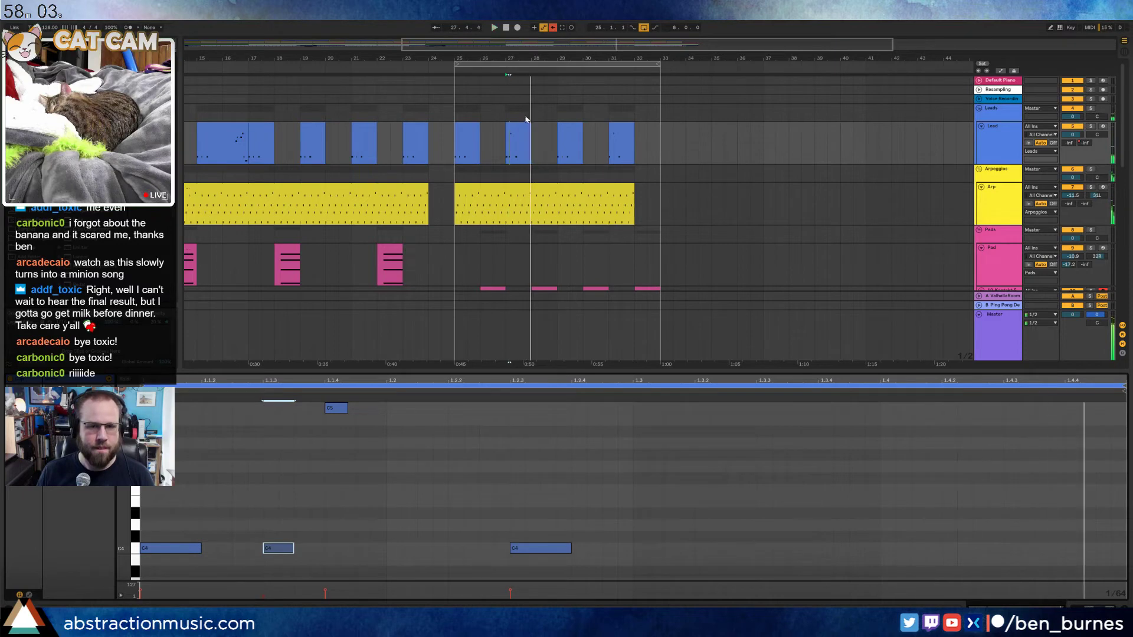
key("space")
Add a C4 note at 1.1.3 and a C6 note at 1.2.2 in the bar 31 Lead clip and audition them
left_click(615, 134)
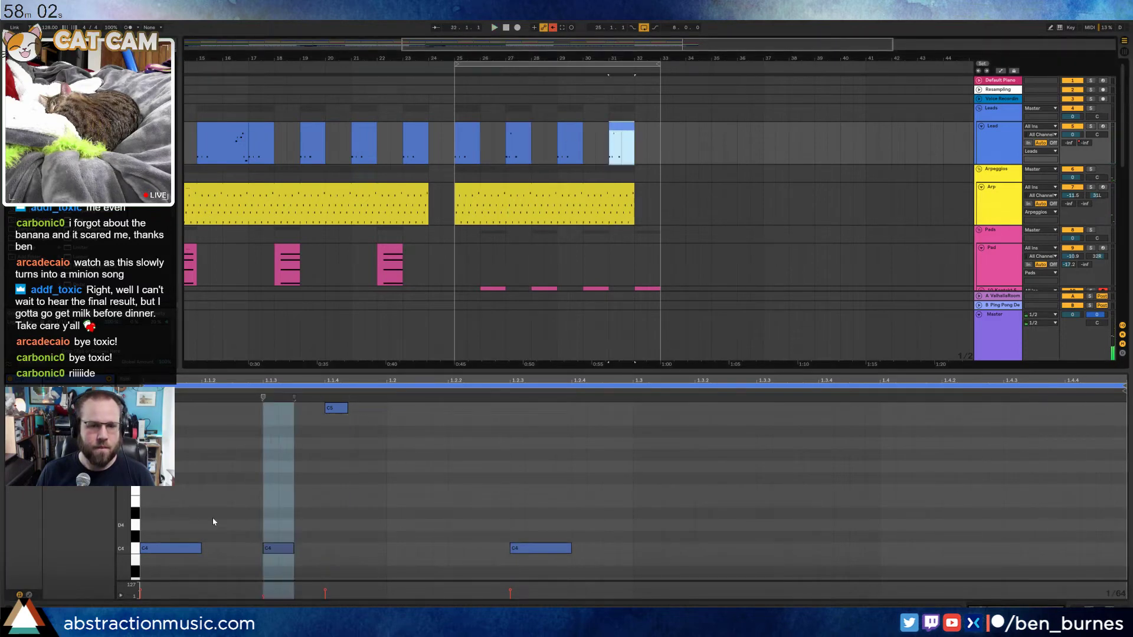
left_click(338, 538)
scroll(360, 526, "up", 5)
scroll(391, 434, "up", 4)
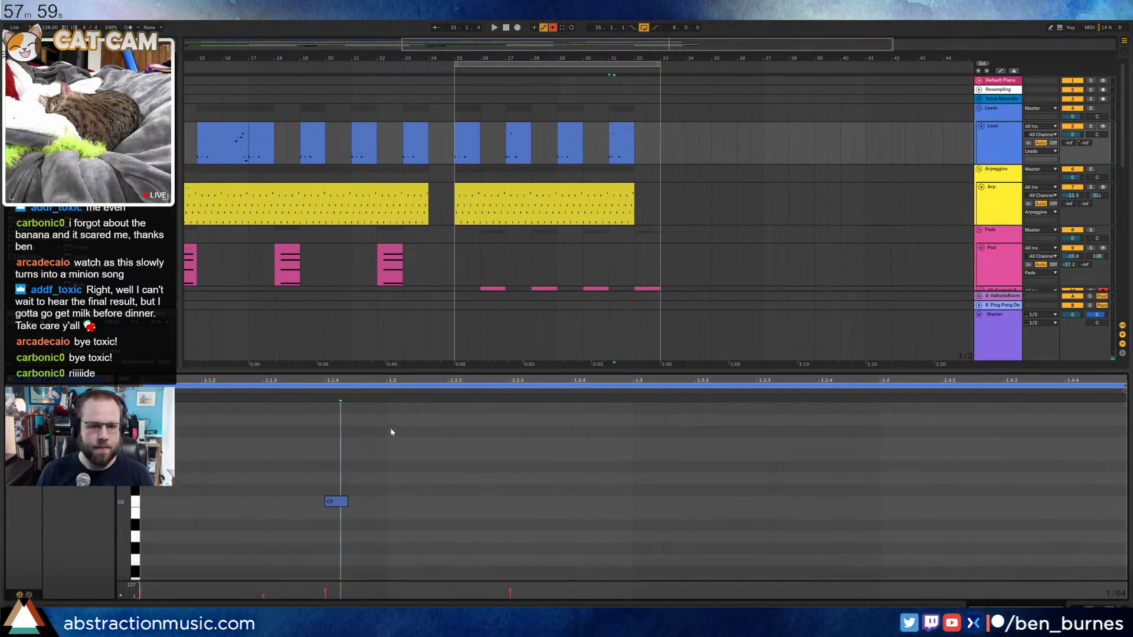
double_click(391, 412)
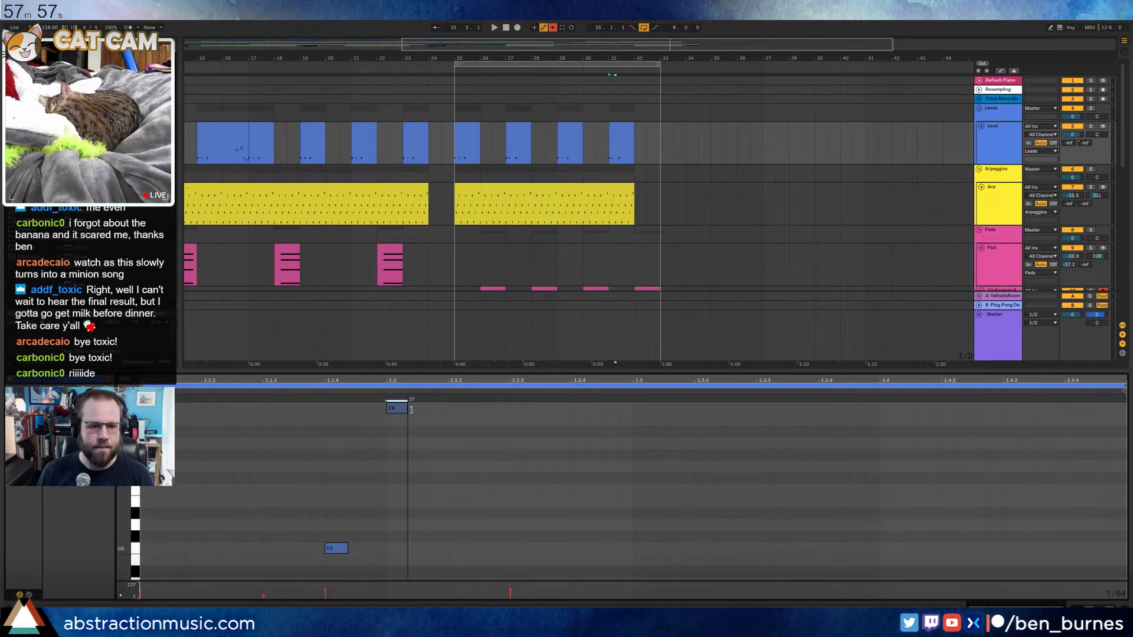
key("space")
left_click_drag(415, 414, 462, 409)
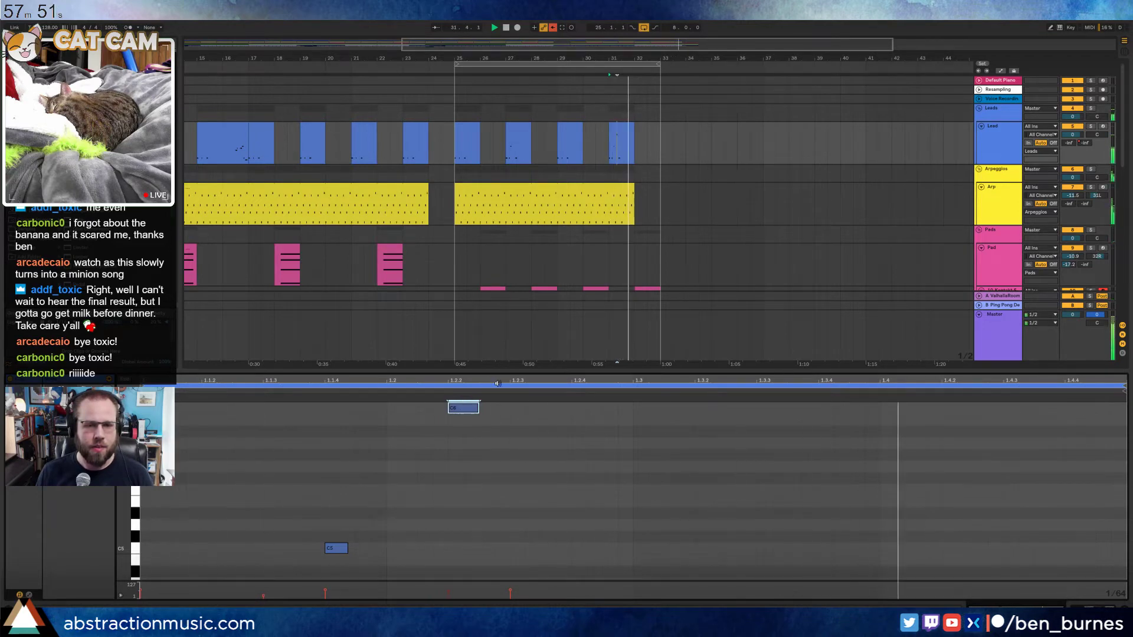
Raise the Lead track's Ping Pong Delay send automation over the early notes of the bar 31 and bar 27 clips
left_click(666, 308)
key("a")
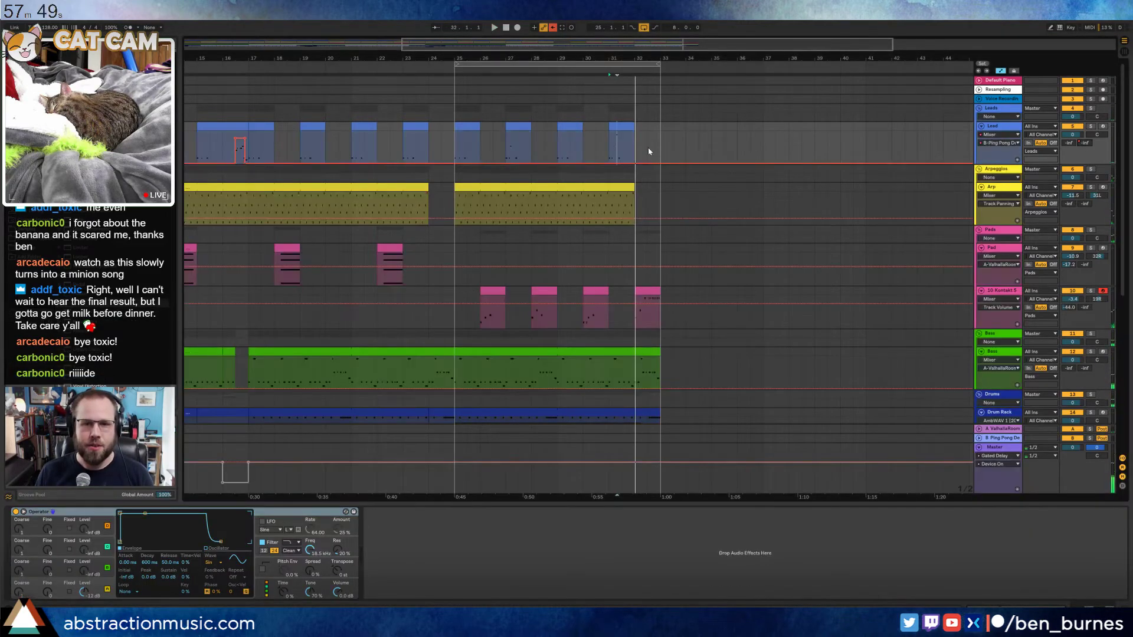
scroll(650, 149, "up", 5)
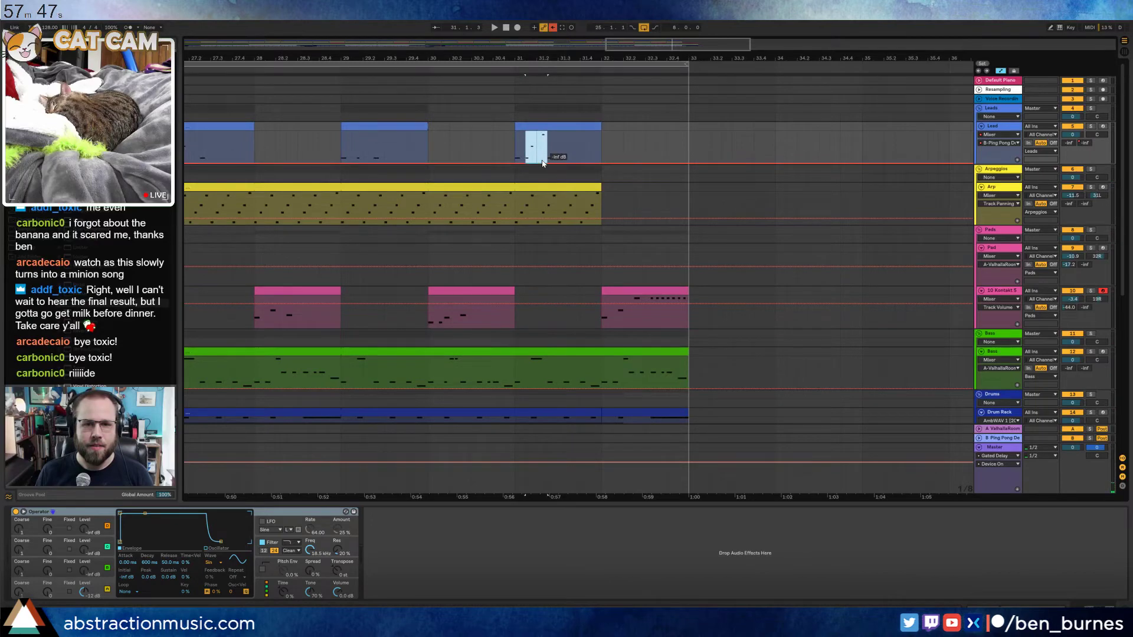
left_click_drag(543, 163, 543, 149)
left_click_drag(689, 44, 647, 45)
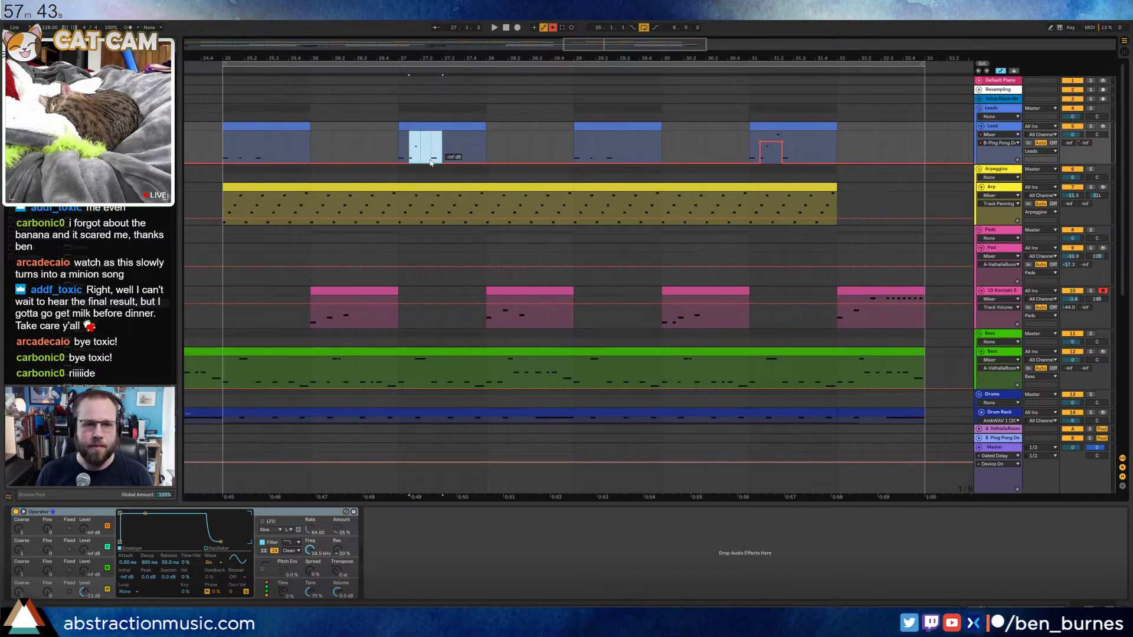
mouse_move(430, 163)
left_mouse_down()
mouse_move(431, 135)
mouse_move(424, 146)
left_mouse_up()
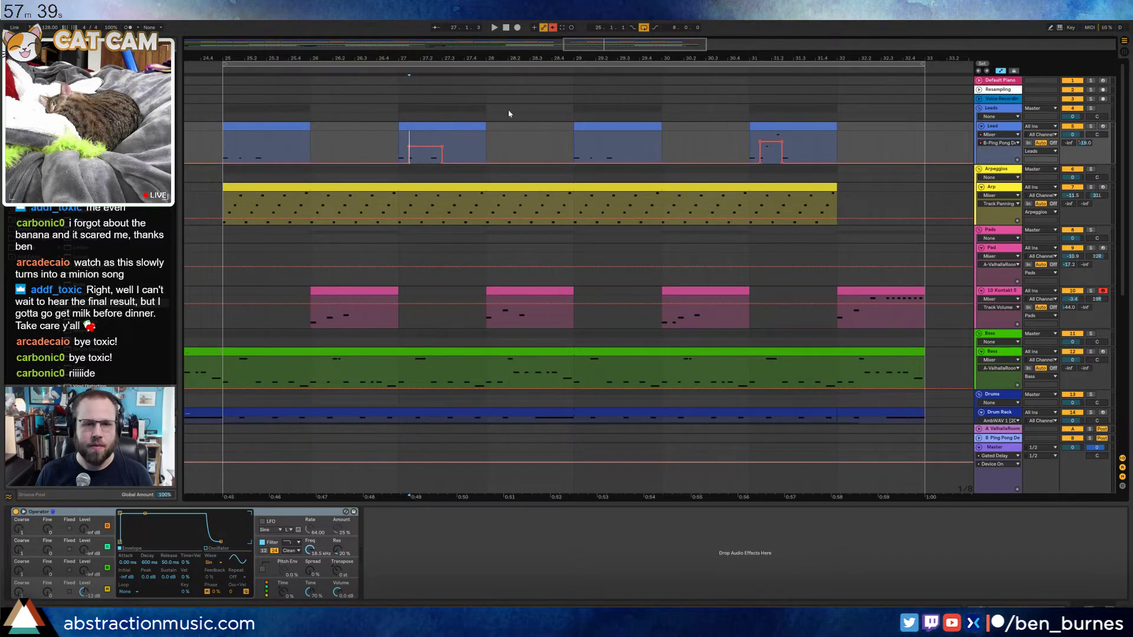
Listen to the arrangement from bar 23 with looped playback turned off
left_click_drag(523, 58, 524, 31)
left_click(347, 67)
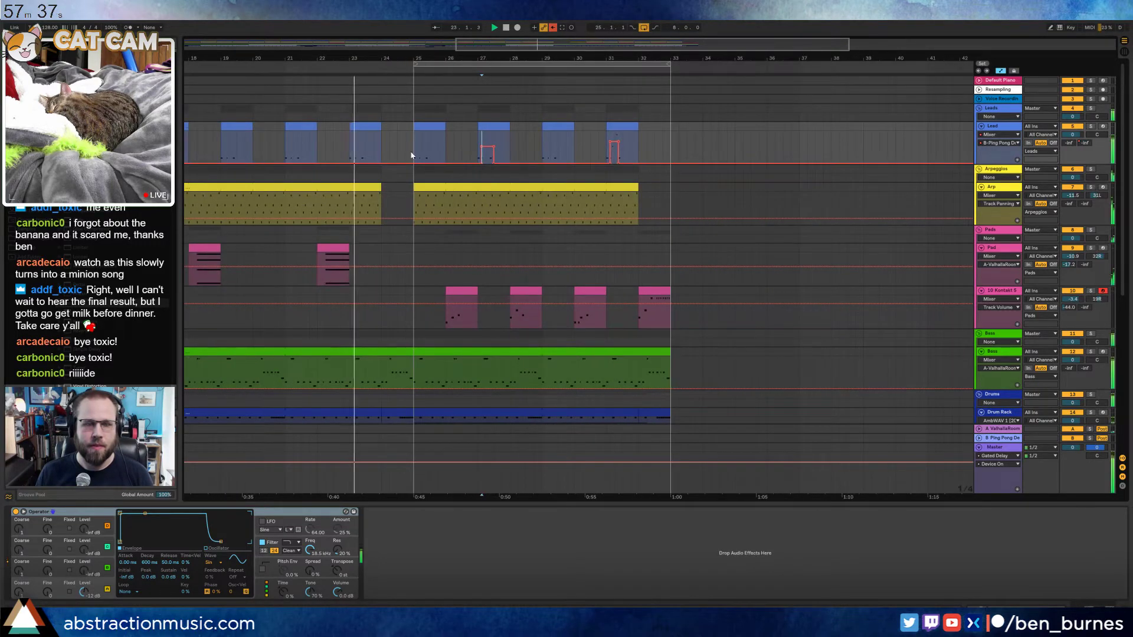
key("shift+Tab")
left_click(644, 27)
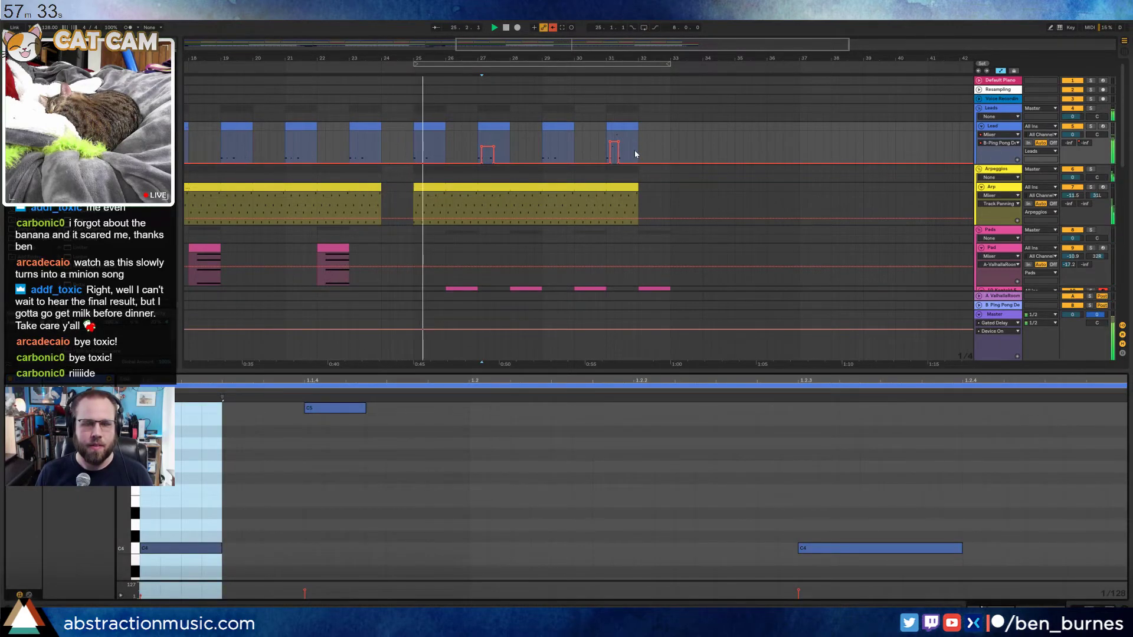
scroll(677, 172, "down", 6)
key("shift+Tab")
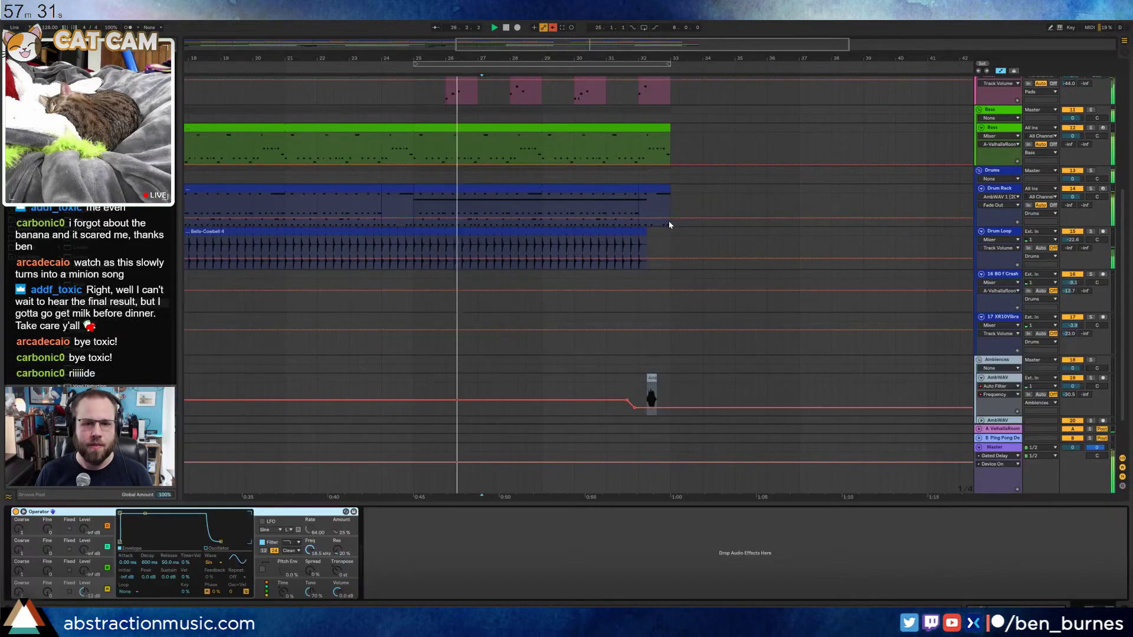
Automate the Master track's Gated Delay to switch off from bar 32 to bar 33 using its Device On parameter
scroll(720, 326, "down", 2)
left_click(994, 448)
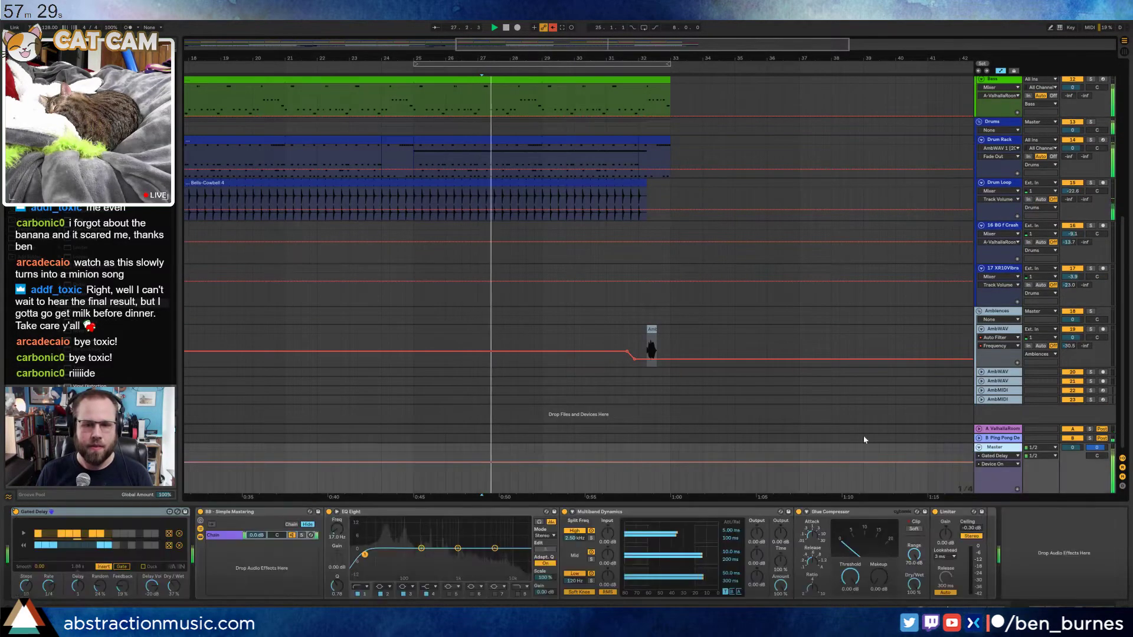
right_click(21, 513)
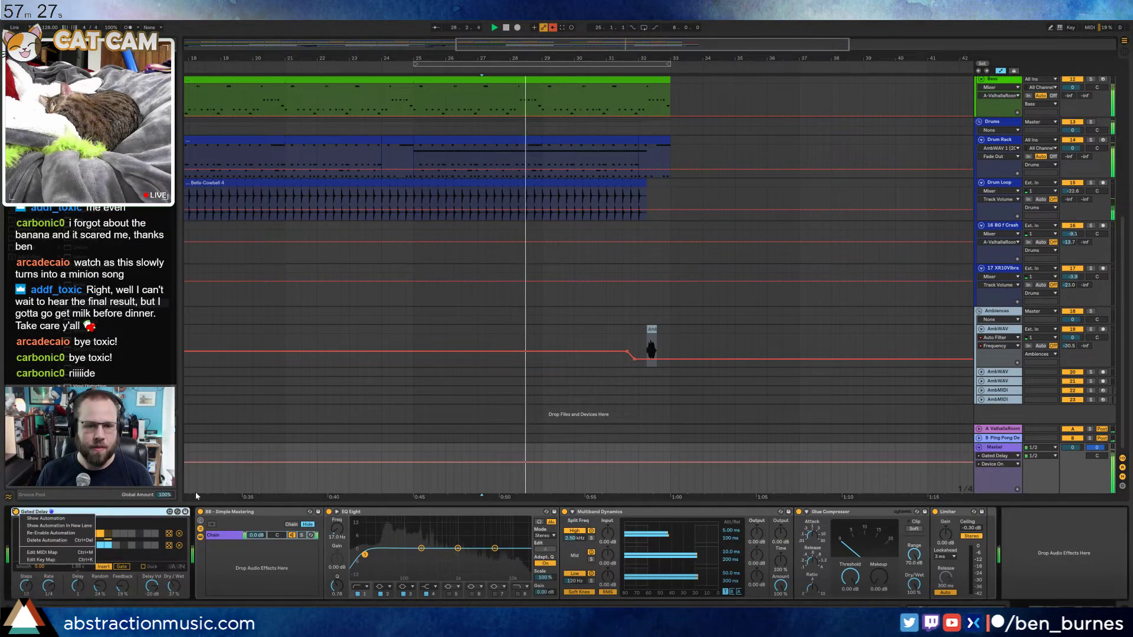
left_click(554, 29)
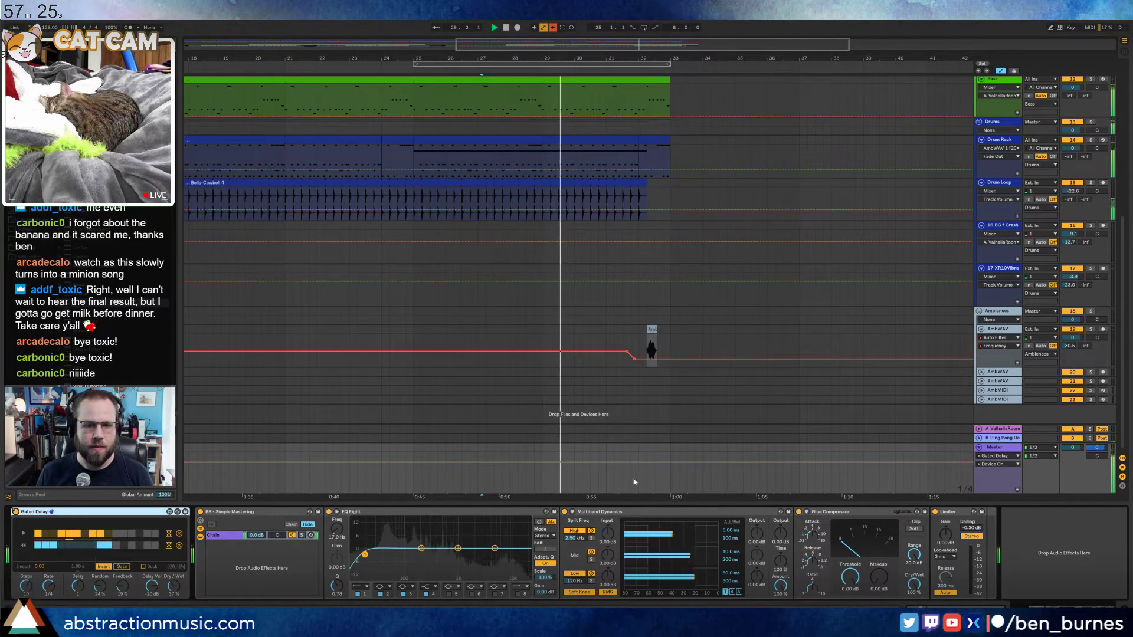
left_click(654, 470)
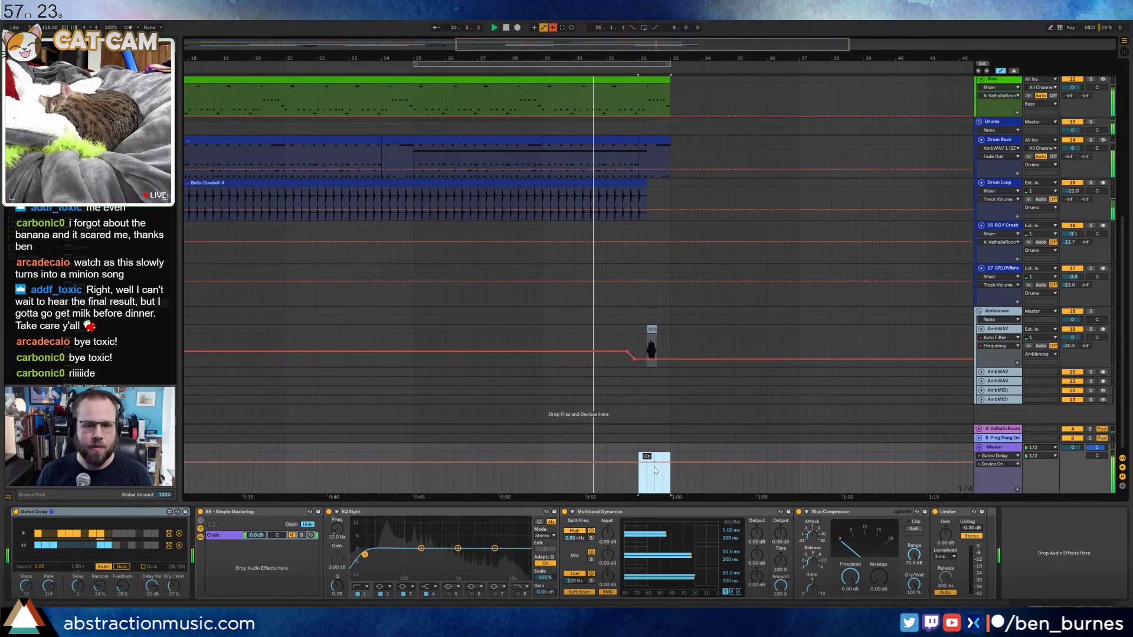
left_click(654, 469)
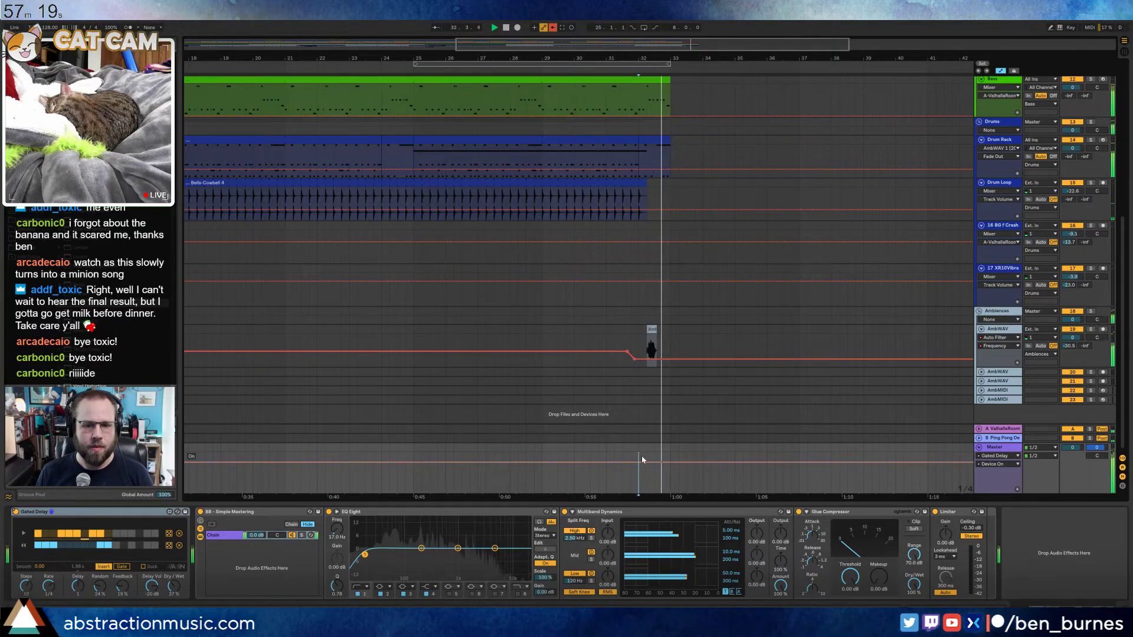
left_click_drag(638, 476, 671, 475)
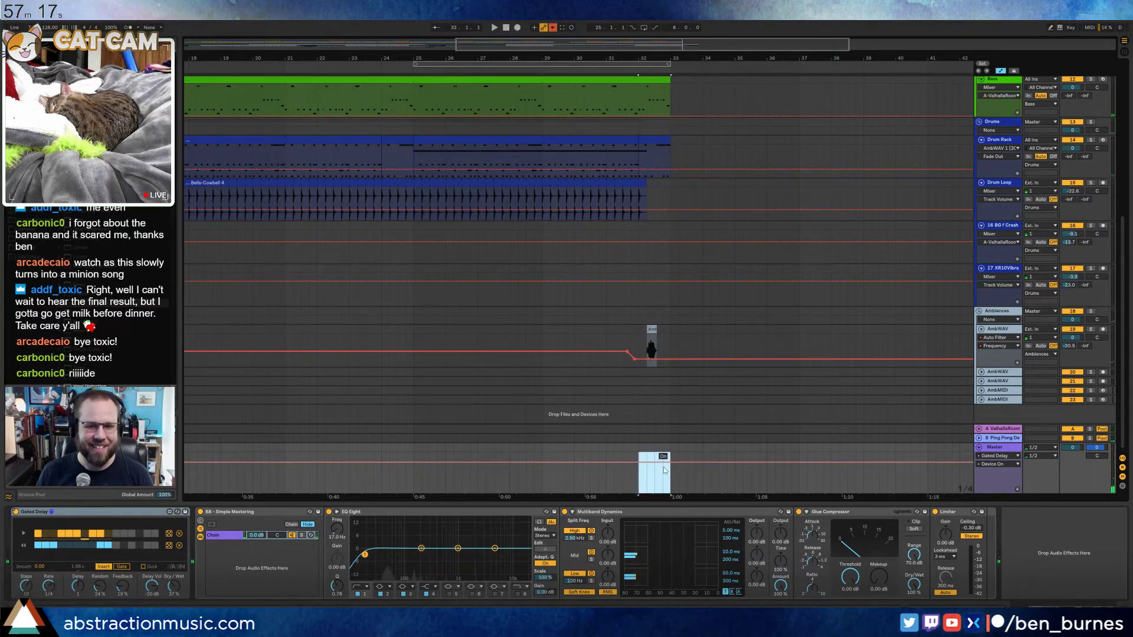
Re-enable the overridden automation, play the song from bar 31, and turn looping back on for bars 25–33
left_click(555, 28)
left_click(612, 478)
key("space")
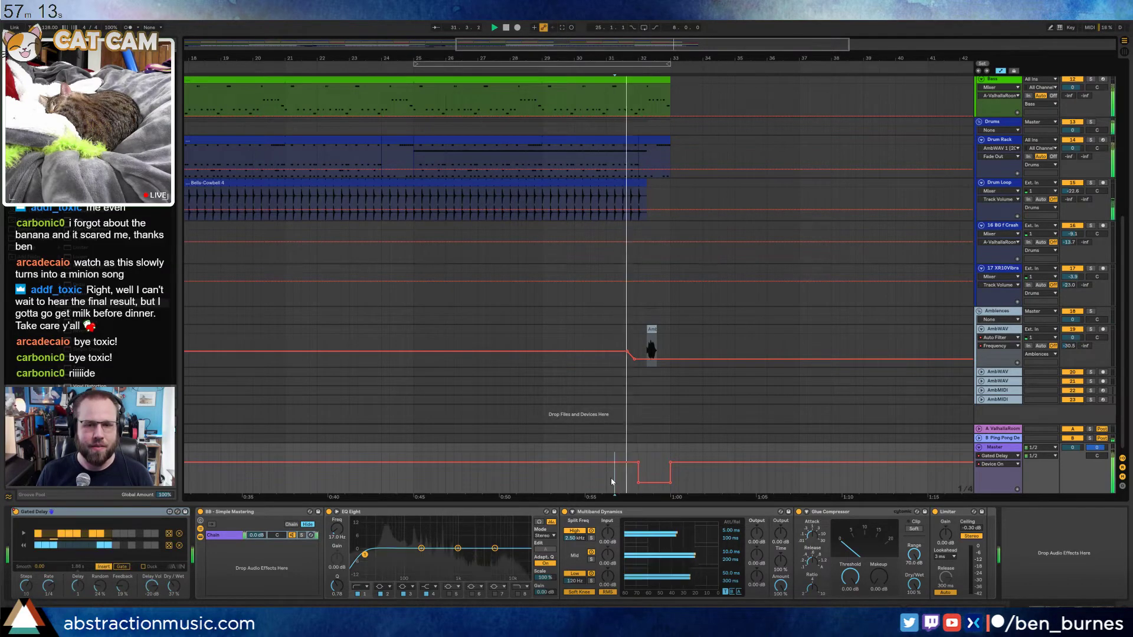
left_click(643, 27)
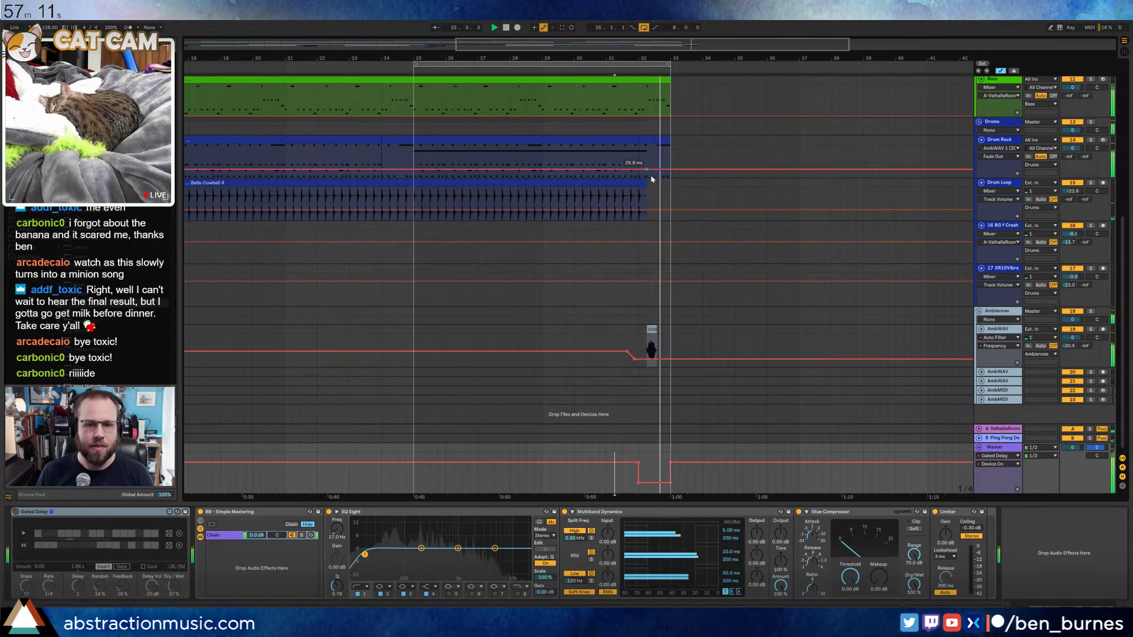
Insert a new audio track below AmbWAV, move the bar 32 ambience clip onto it and open its waveform
left_click(651, 330)
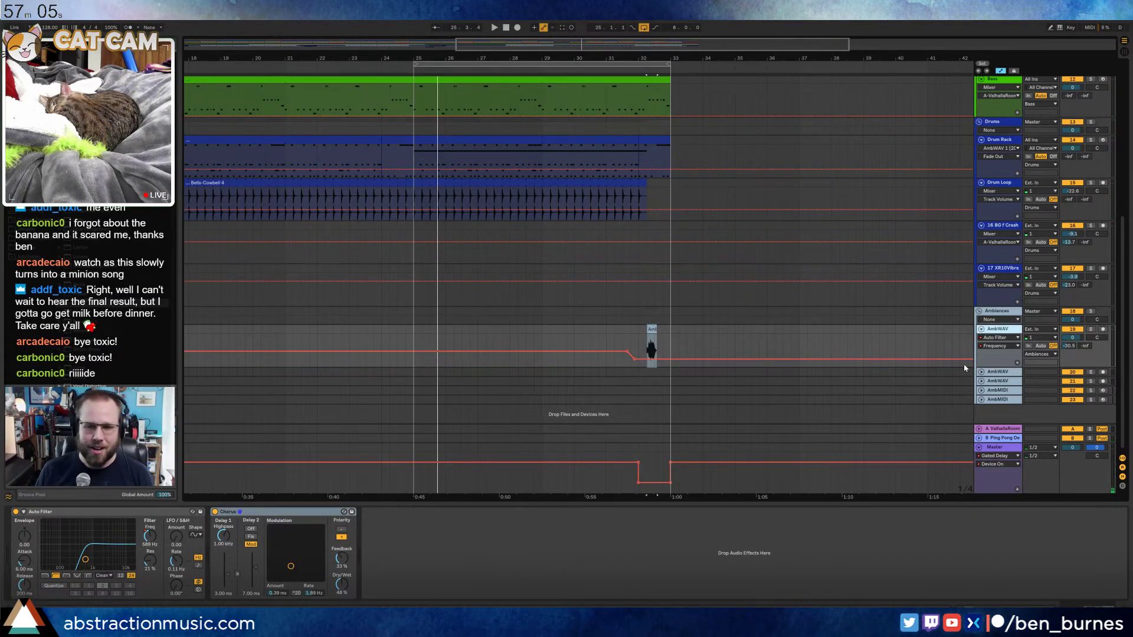
key("a")
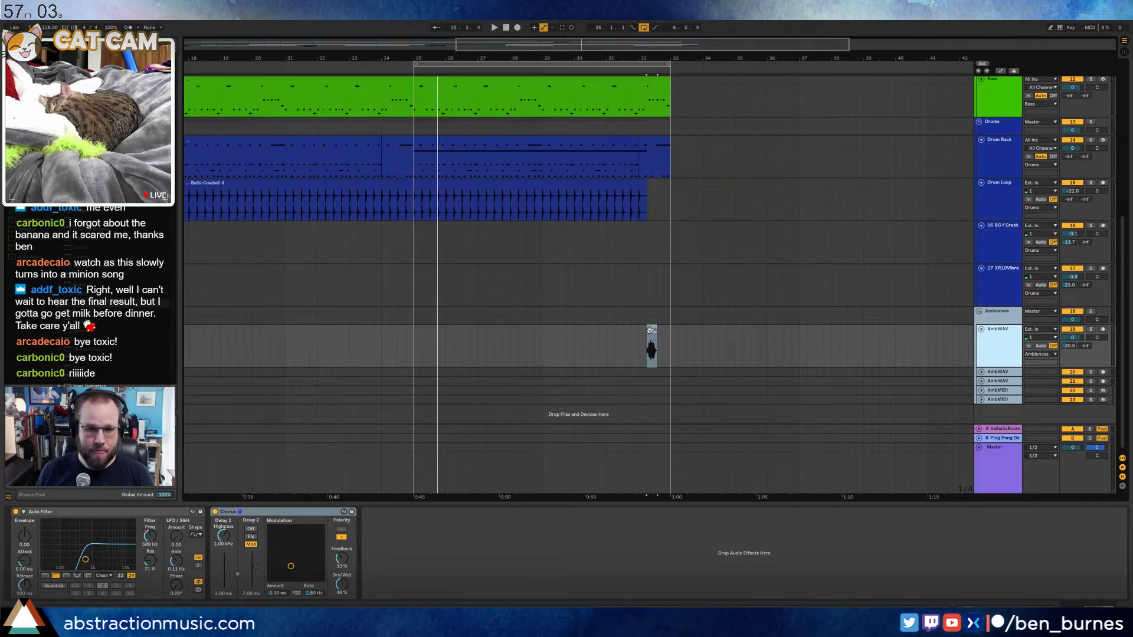
key("ctrl+t")
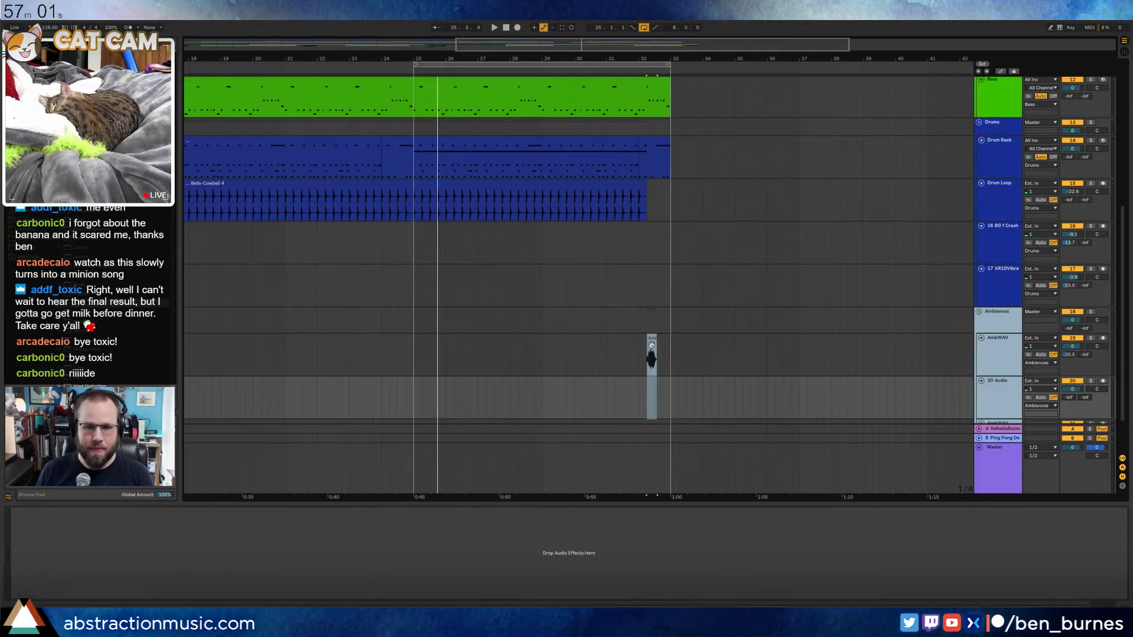
left_click_drag(652, 367, 650, 381)
double_click(651, 382)
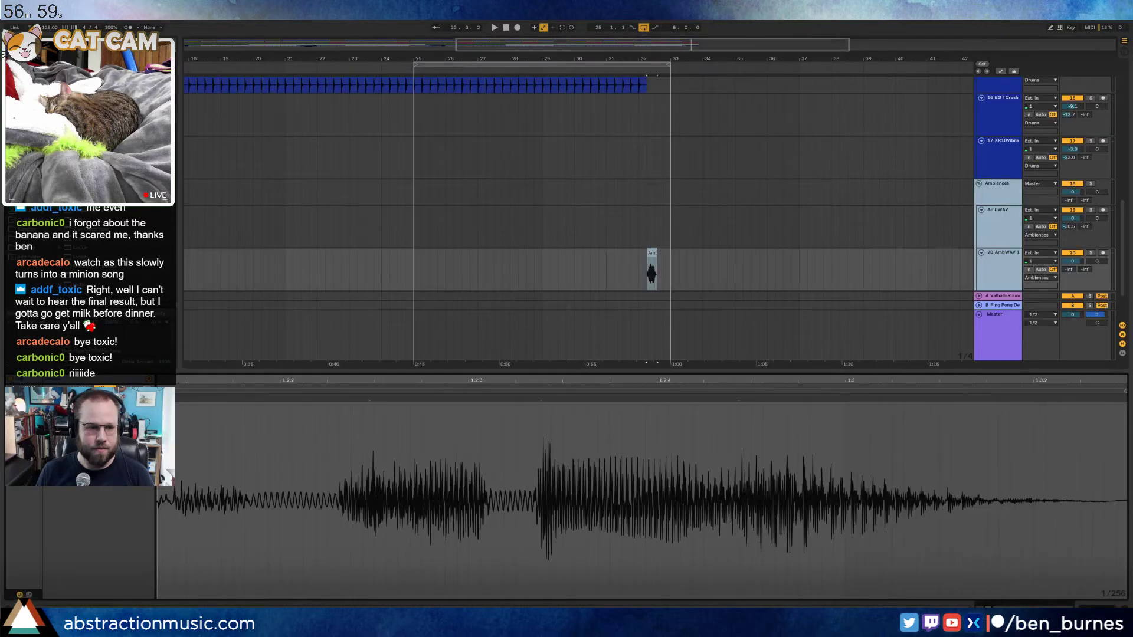
Copy AmbWAV's Auto Filter onto the new audio track and make it a low-pass at 2.10 kHz with 18% resonance
left_click(667, 225)
key("shift+Tab")
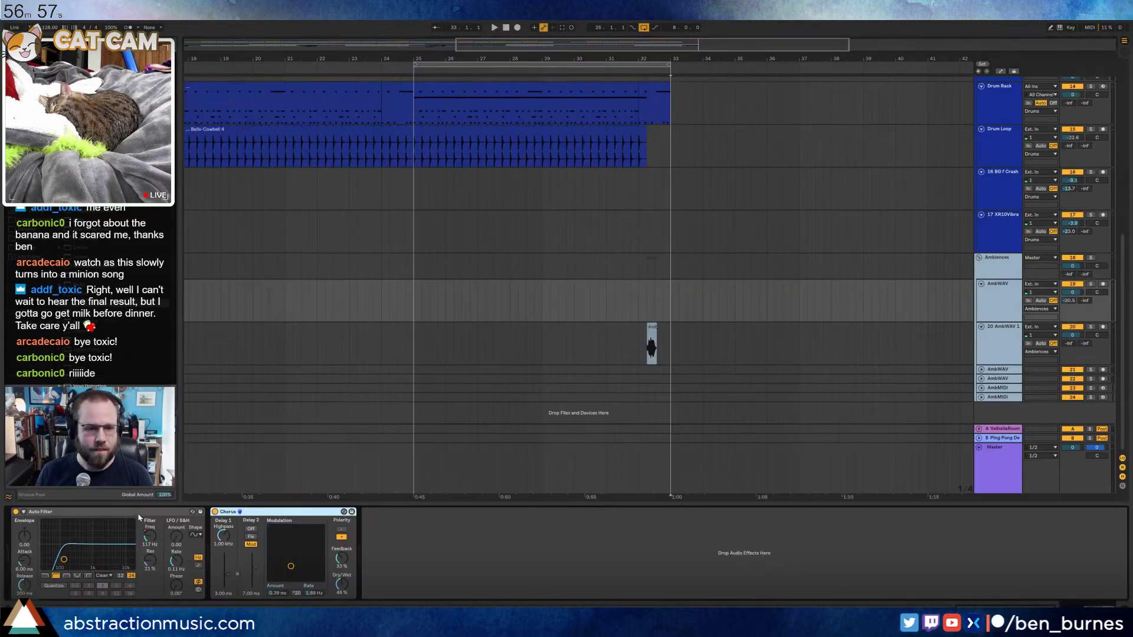
left_click(142, 517)
left_click(623, 349)
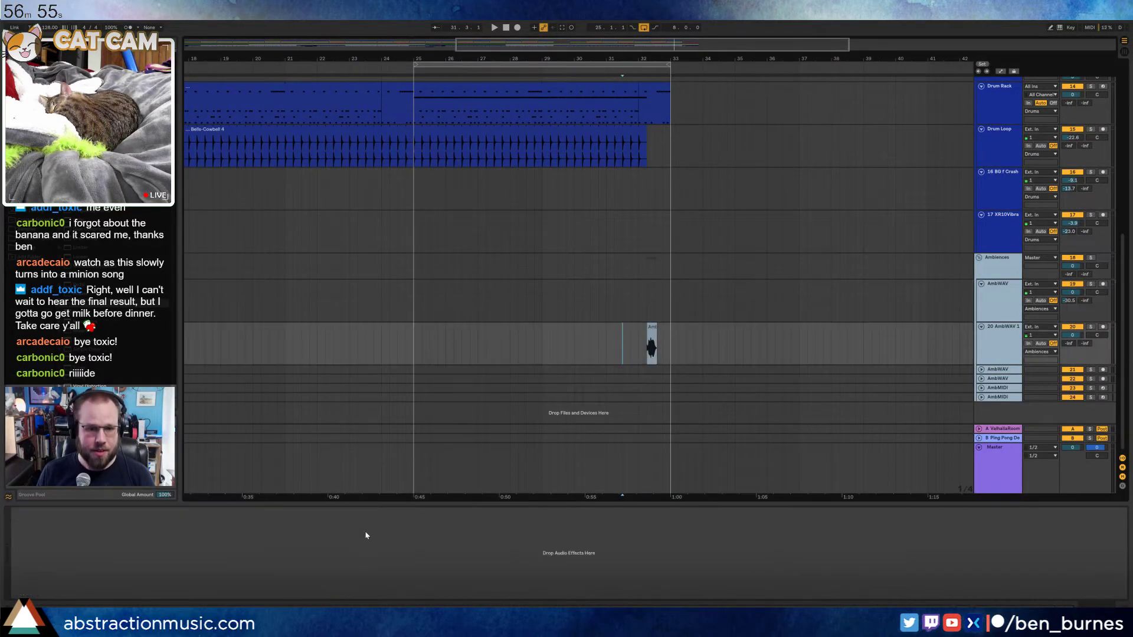
key("ctrl+z")
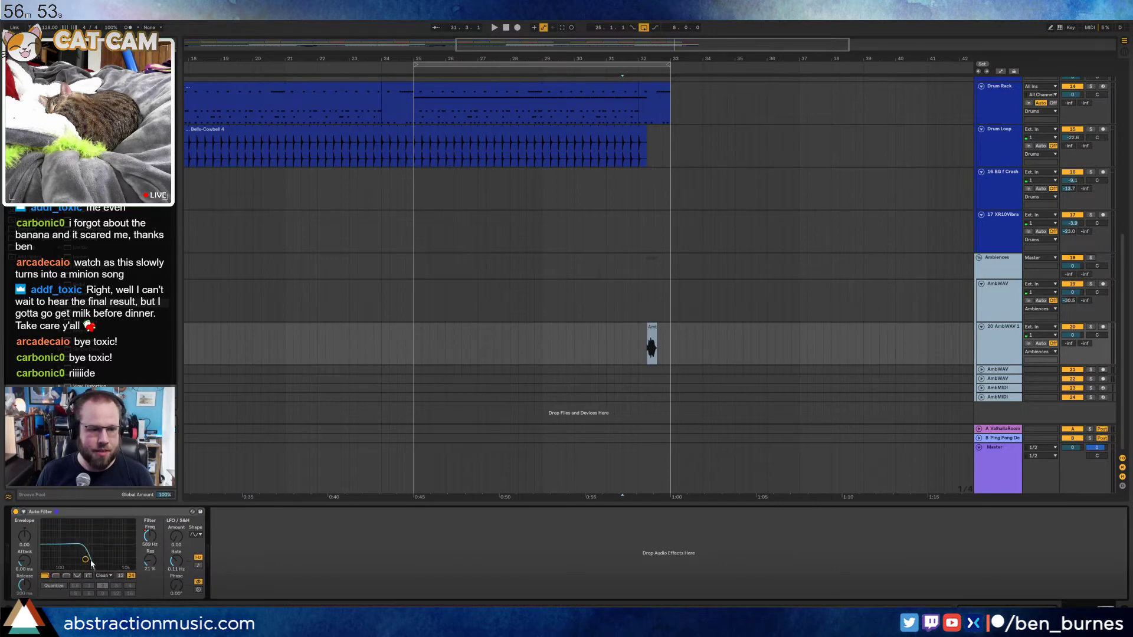
Compare the AmbWAV track's Auto Filter and Chorus settings with the filter on the new track holding the bar 32 clip
left_click(654, 304)
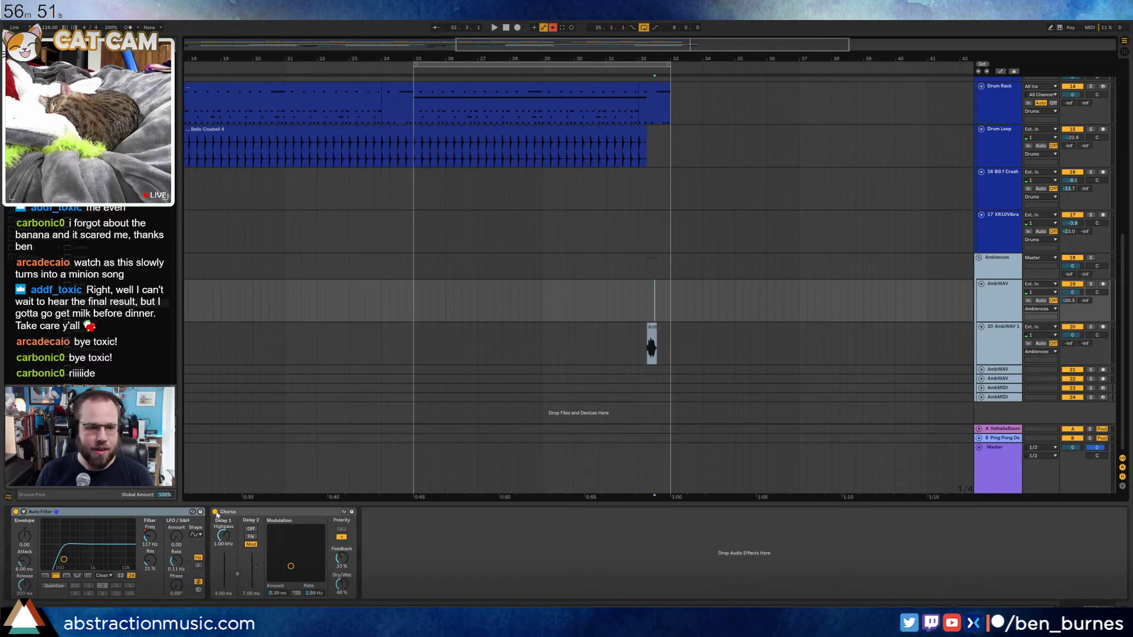
left_click(238, 514)
left_click(153, 542)
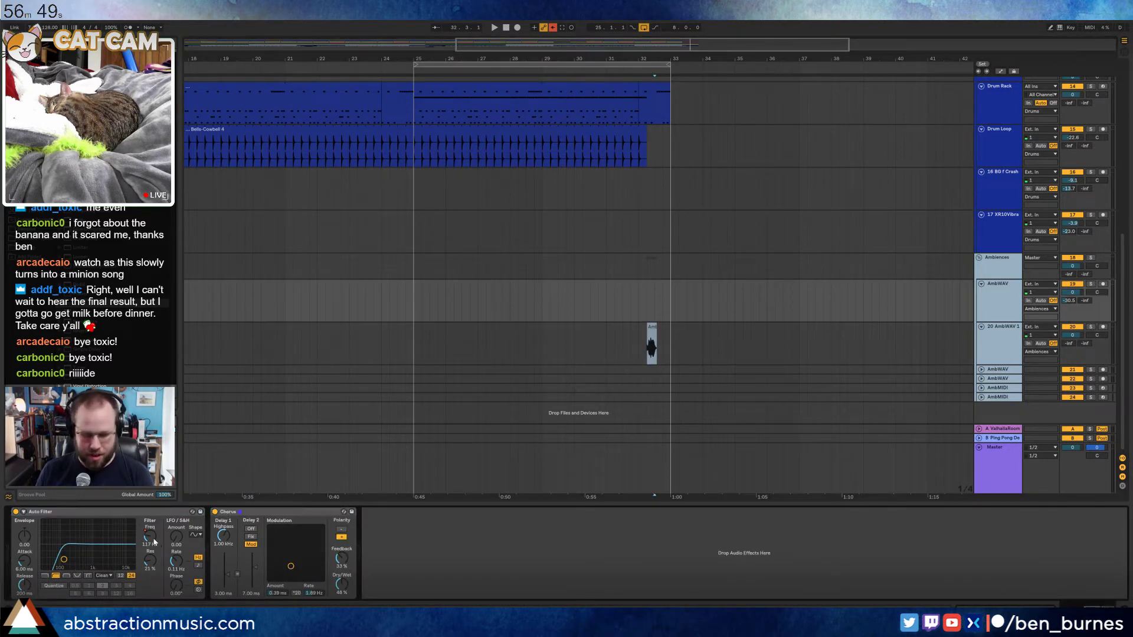
left_click(649, 372)
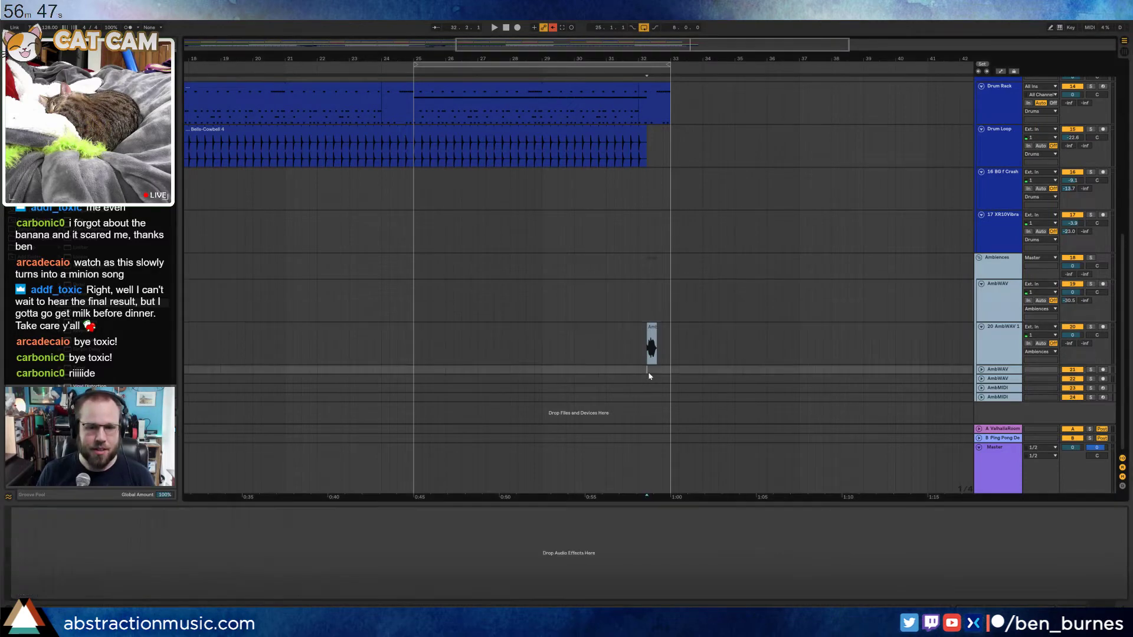
left_click(657, 348)
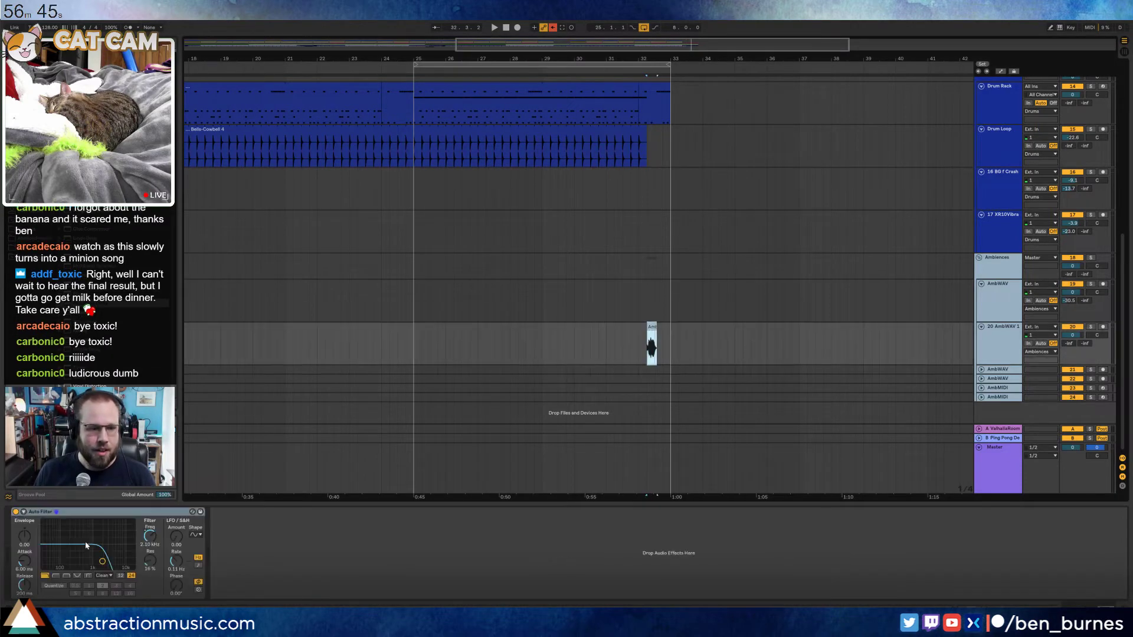
Play the bar 32 fill and make the new track's Auto Filter a high-pass at about 128 Hz
key("space")
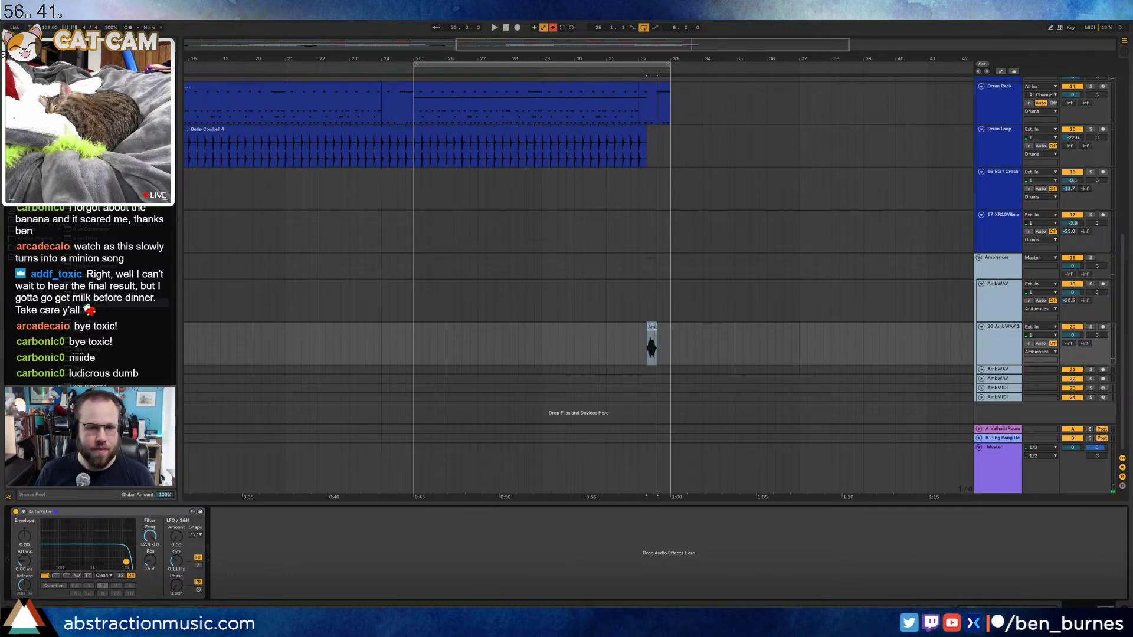
double_click(654, 326)
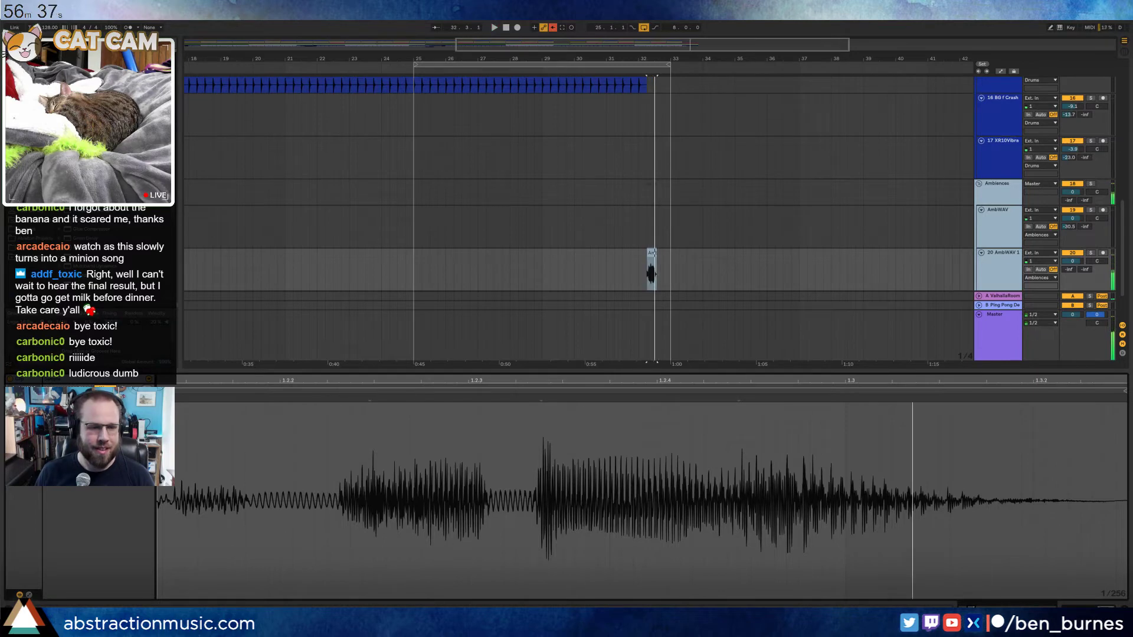
key("shift+Tab")
mouse_move(68, 552)
left_mouse_down()
mouse_move(75, 544)
mouse_move(65, 558)
left_mouse_up()
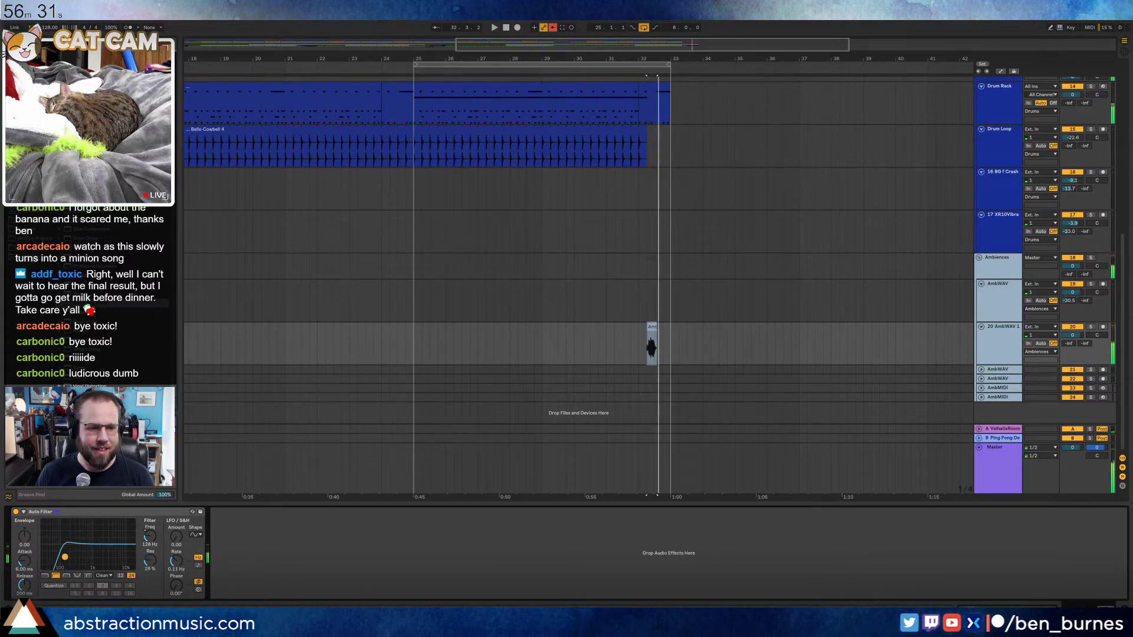
Delete the bar 32 ambience clip, arm its track and record a short new audio take after bar 33
double_click(650, 333)
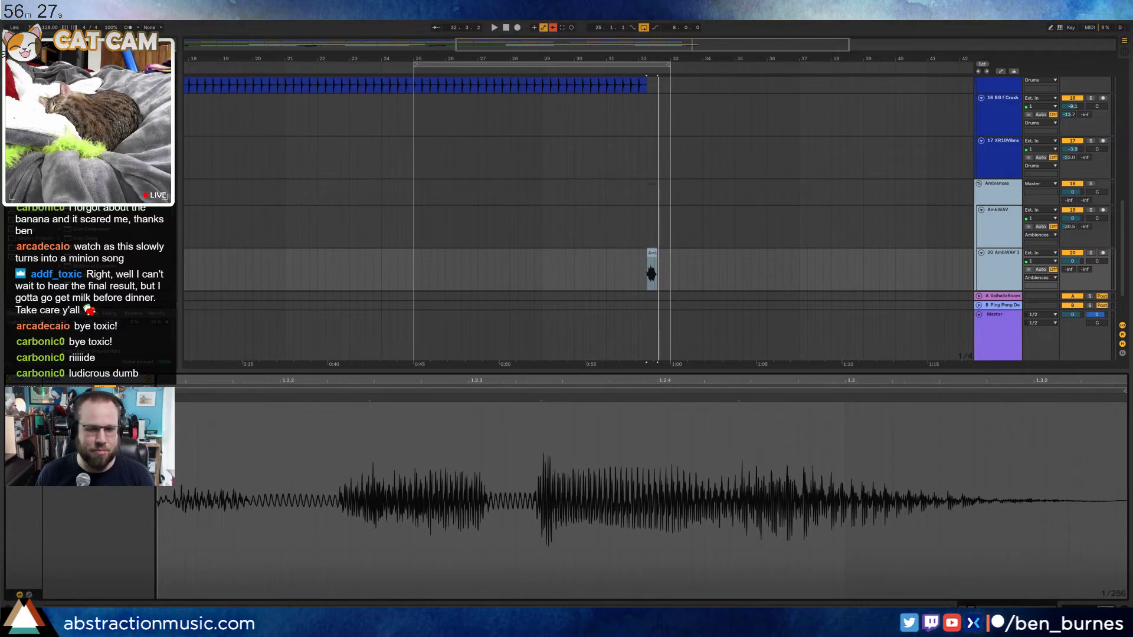
key("Delete")
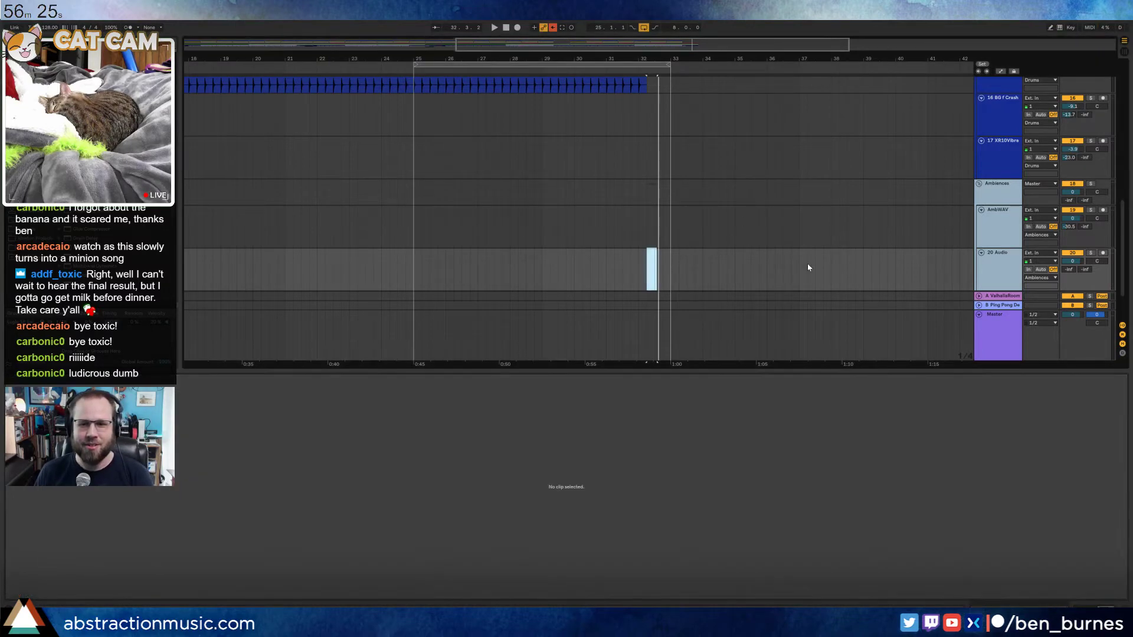
left_click(1104, 253)
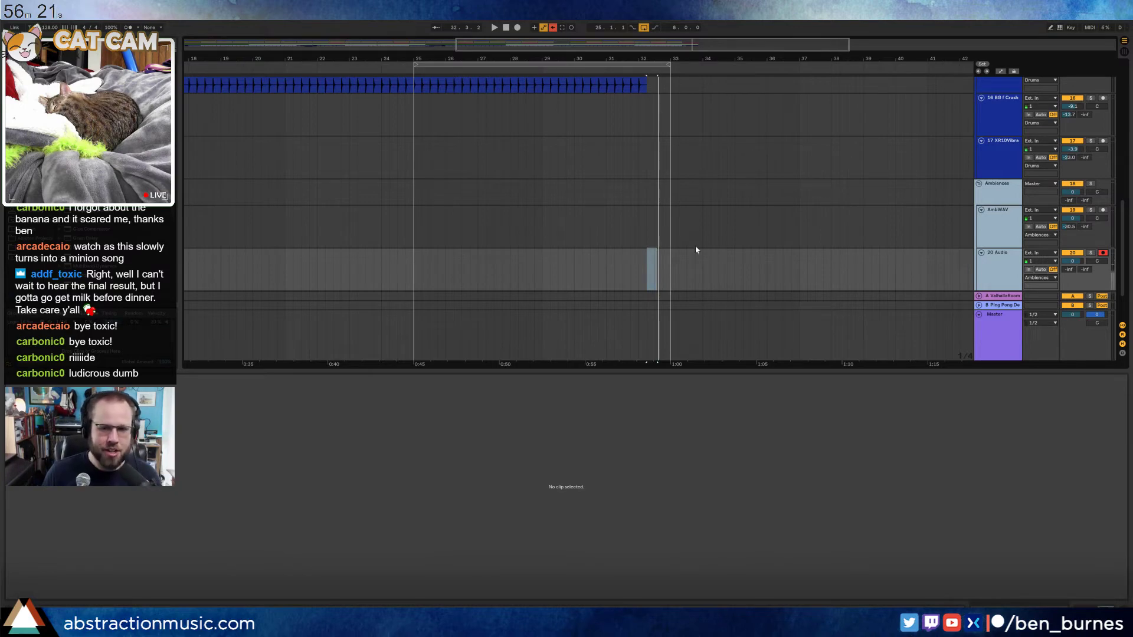
left_click(699, 270)
key("F9")
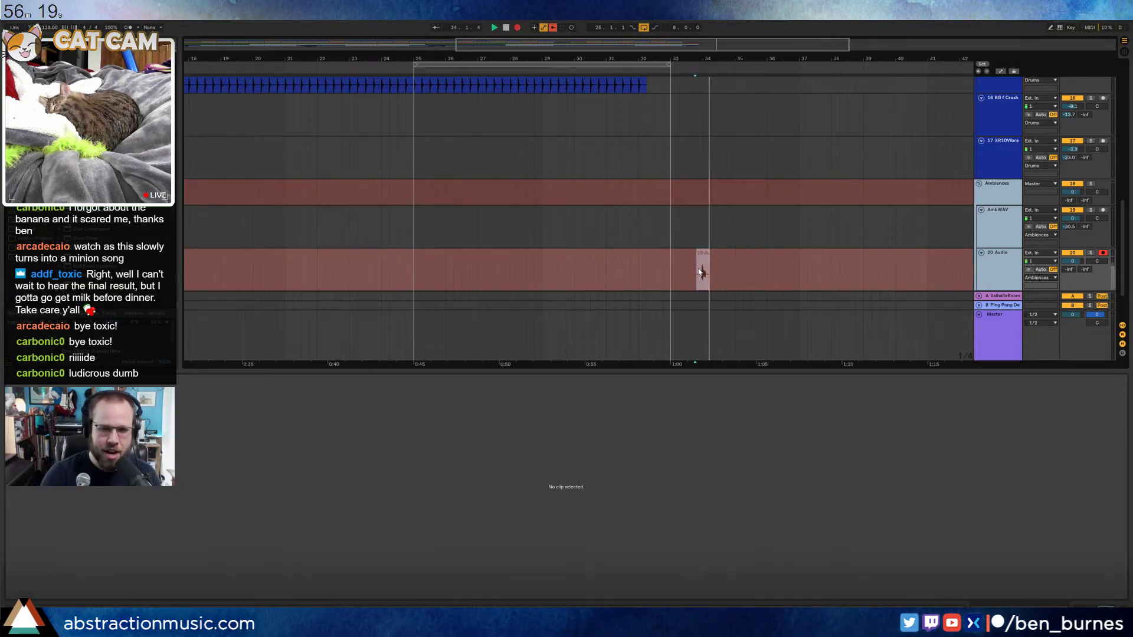
key("space")
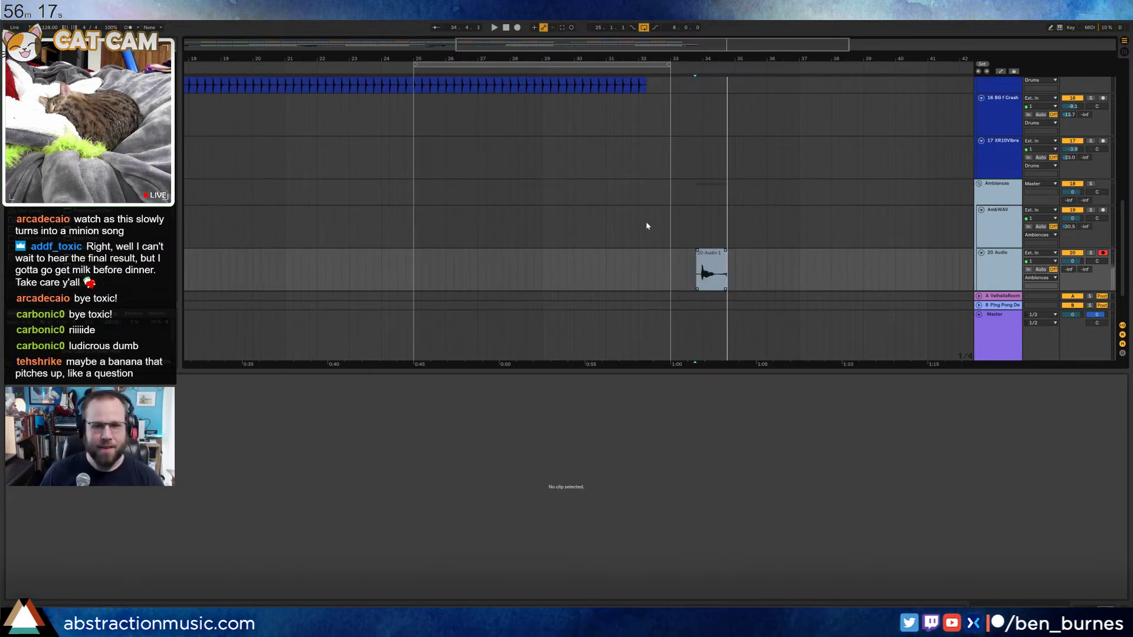
Move the new recording to 32.2 and trim the silence from its start and end
left_click(654, 269)
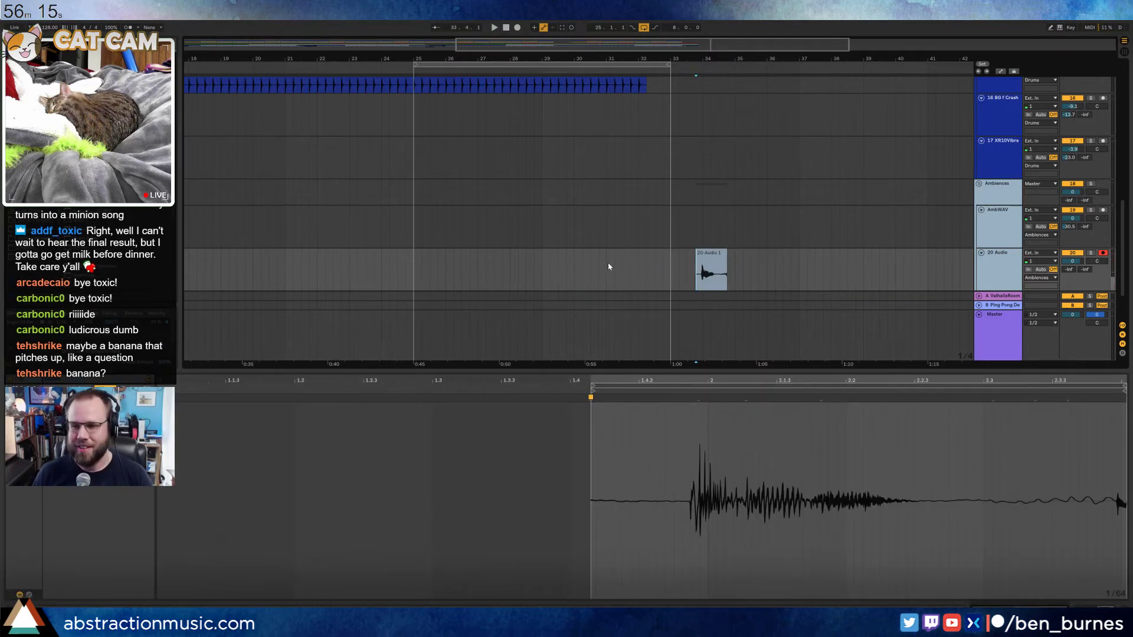
left_click(609, 267)
left_click_drag(713, 254, 654, 256)
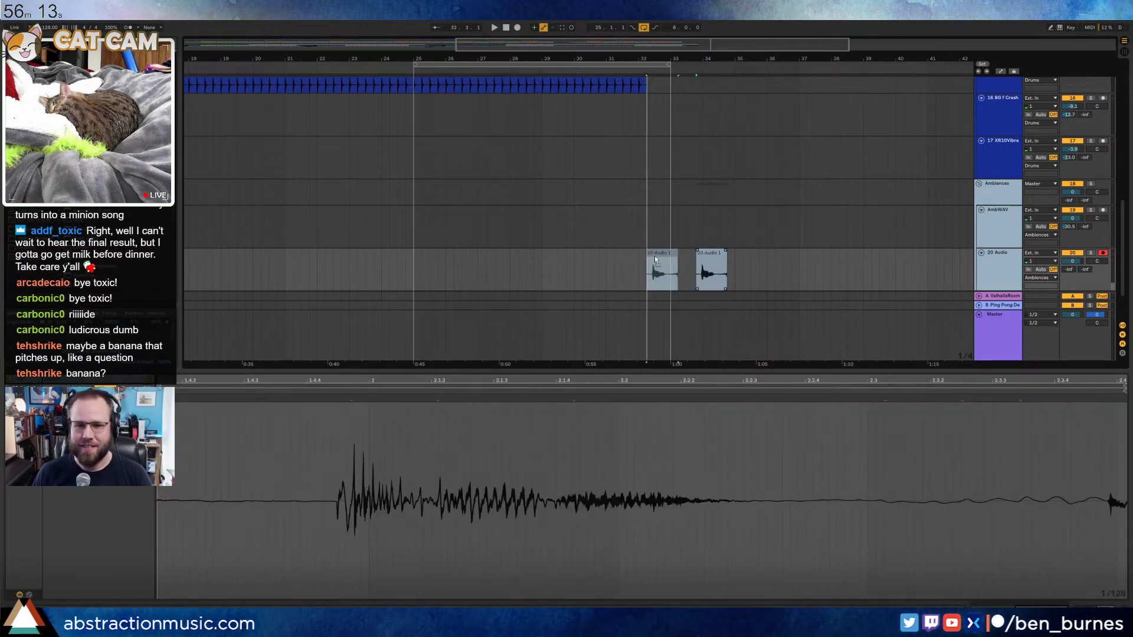
double_click(653, 254)
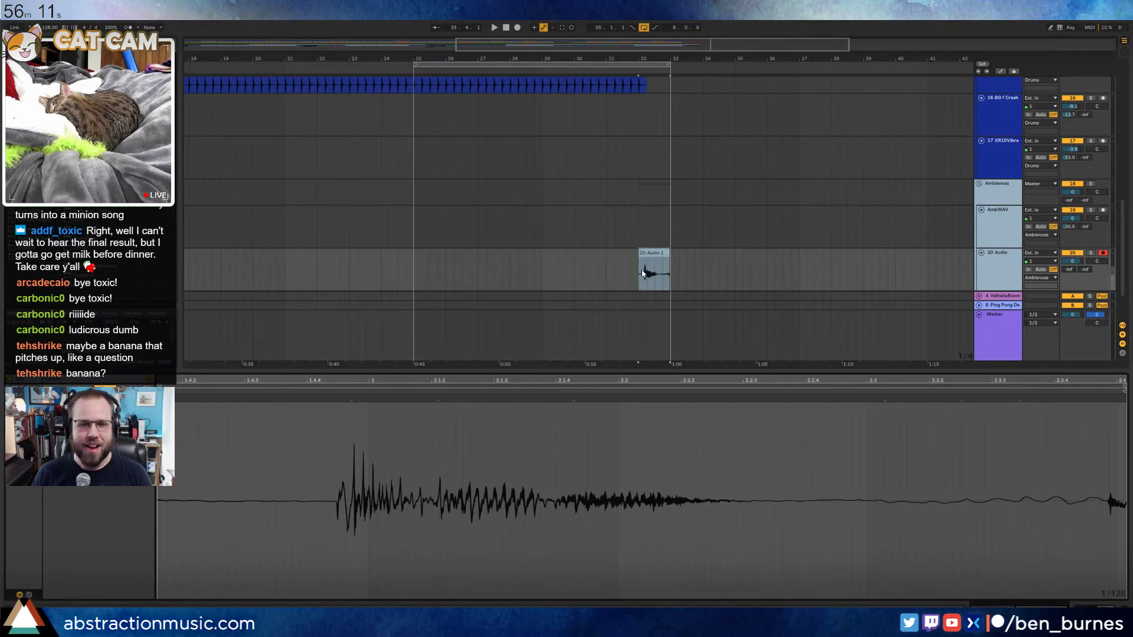
scroll(649, 254, "up", 3)
left_click_drag(599, 256, 609, 257)
key("space")
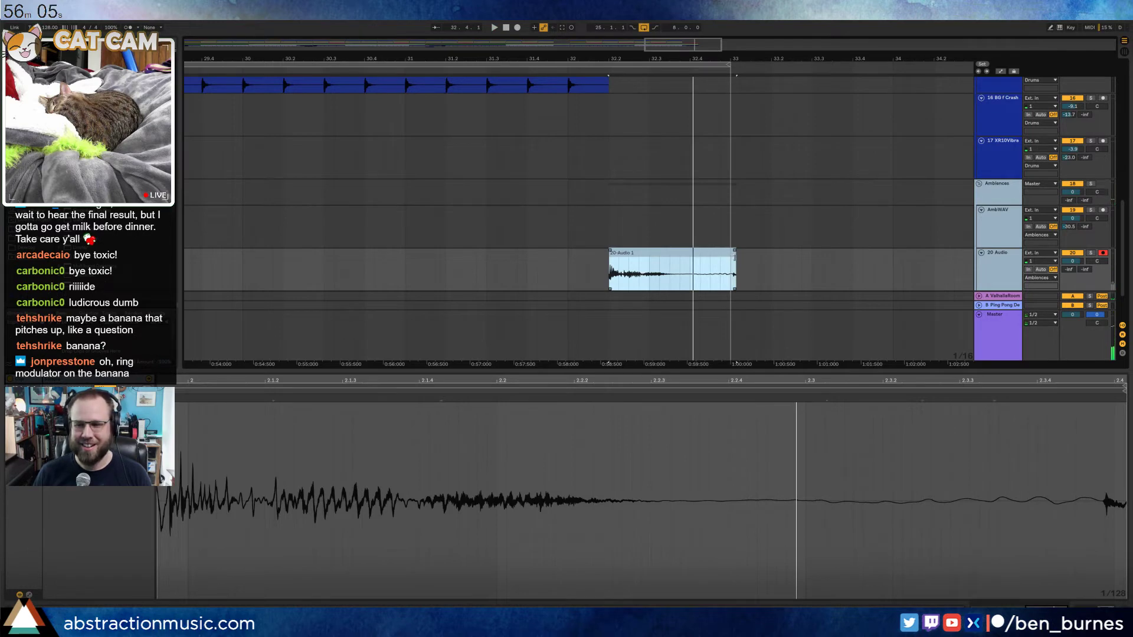
left_click_drag(734, 258, 681, 260)
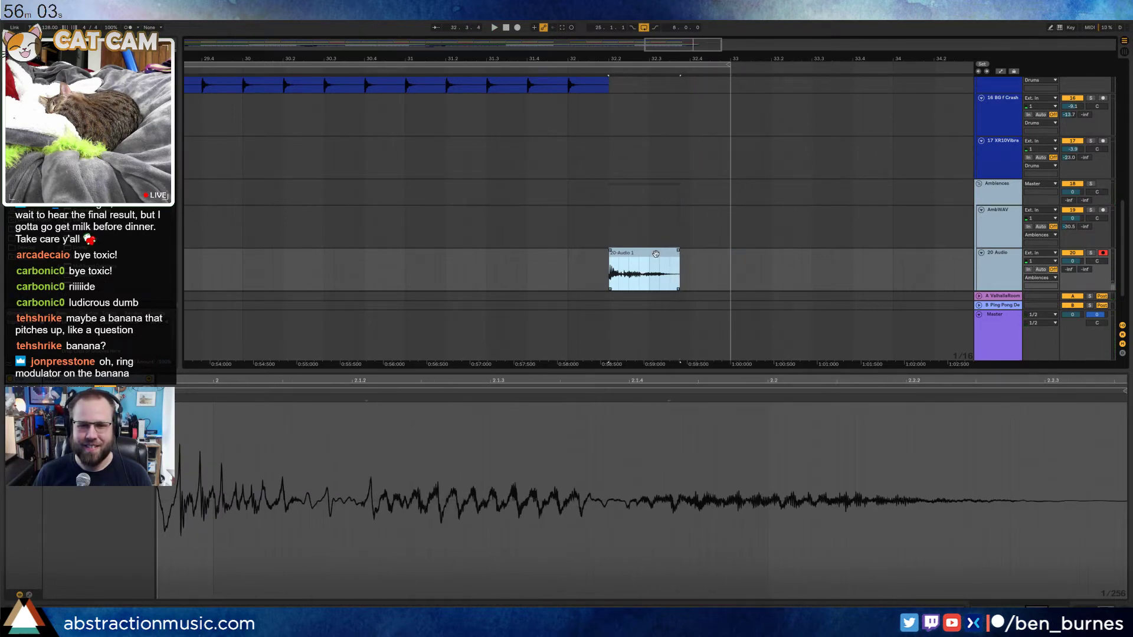
Try the recorded clip on the AmbWAV track, play it through that track's effects and undo the move
key("shift+Tab")
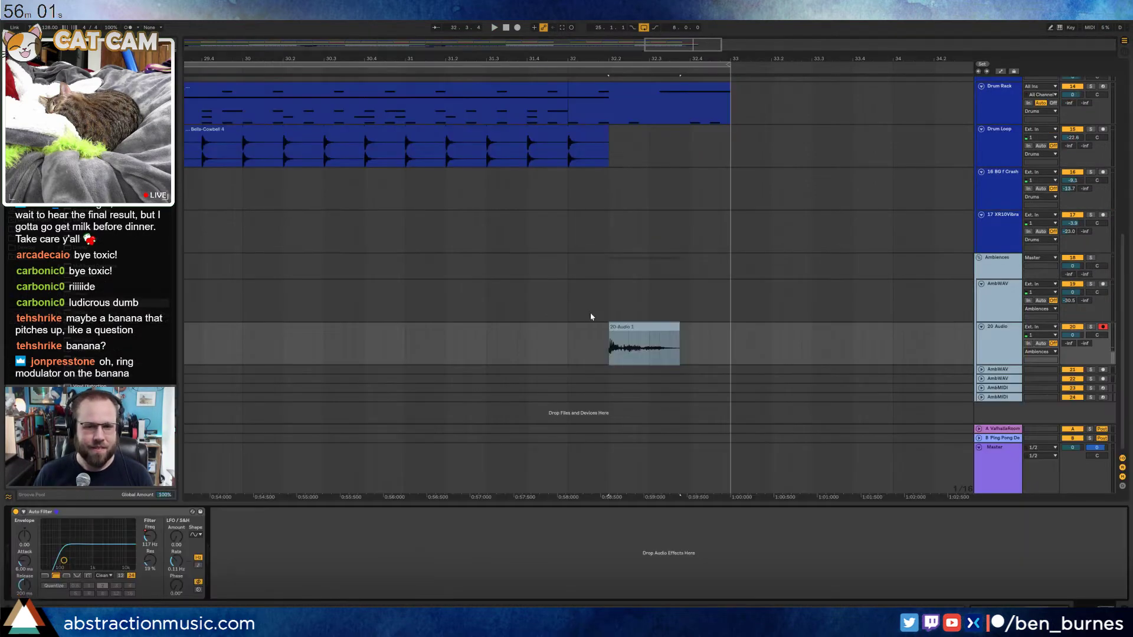
left_click_drag(634, 322, 636, 281)
key("space")
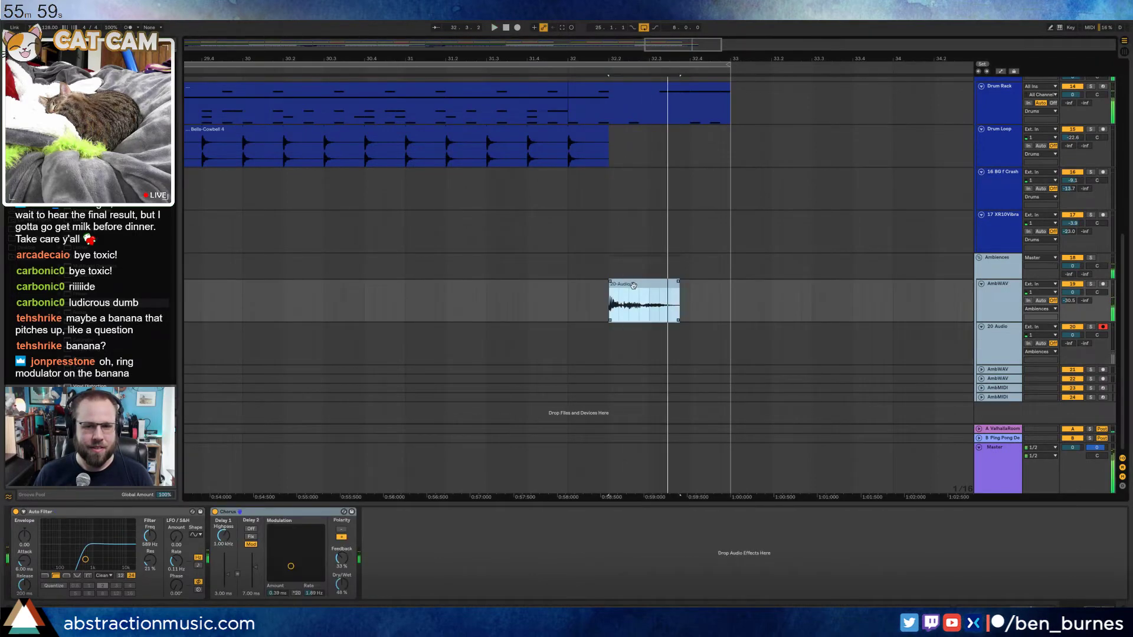
key("ctrl+z")
key("space")
Set the recording track's high-pass to 103 Hz with 33% resonance, and add a Compressor with a lowered threshold
left_click_drag(67, 564, 67, 554)
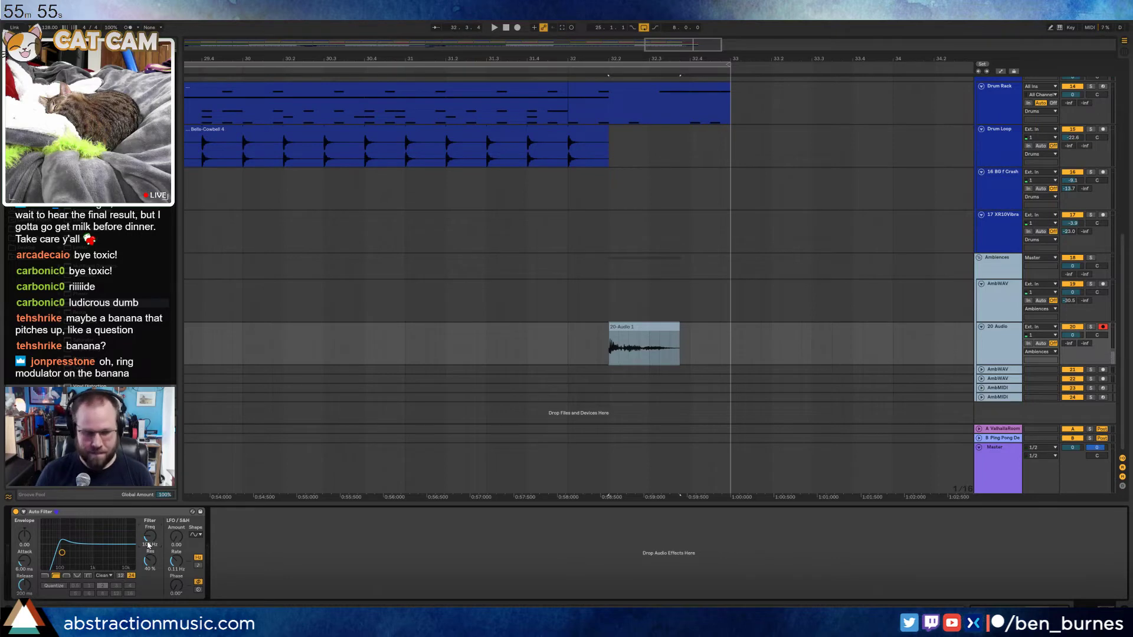
left_click(659, 325)
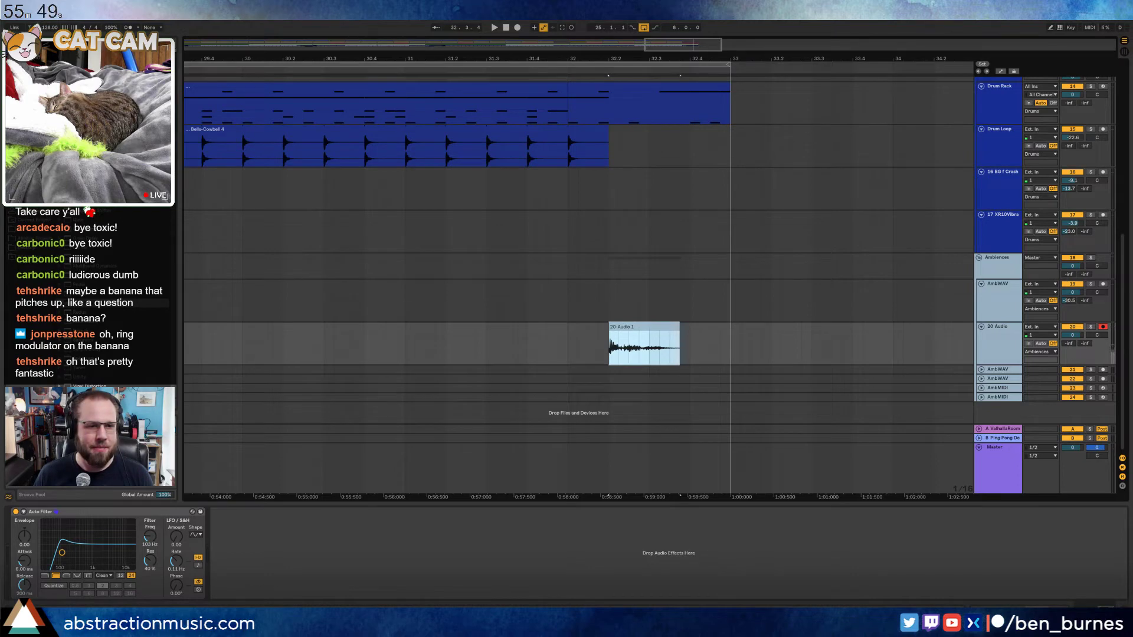
left_click_drag(76, 109, 247, 534)
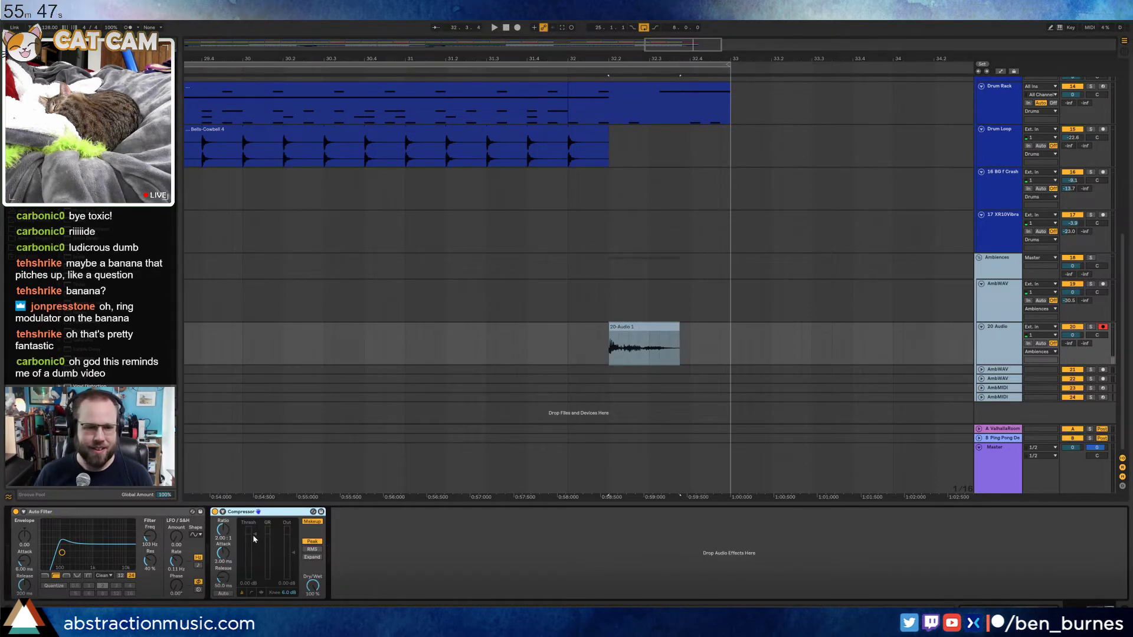
key("space")
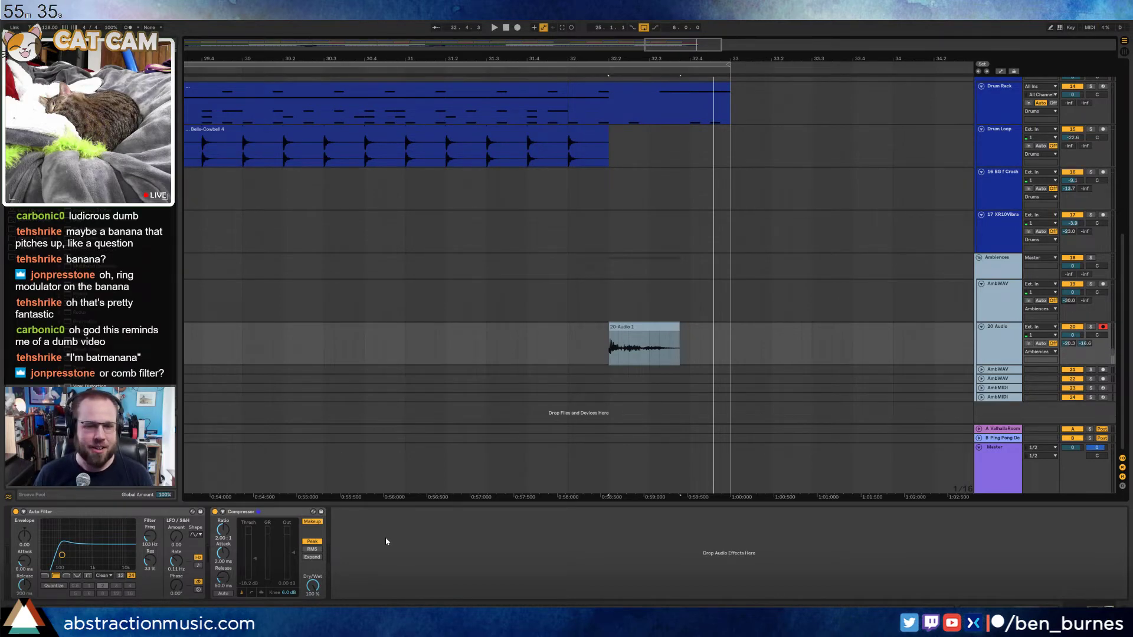
left_click(624, 328)
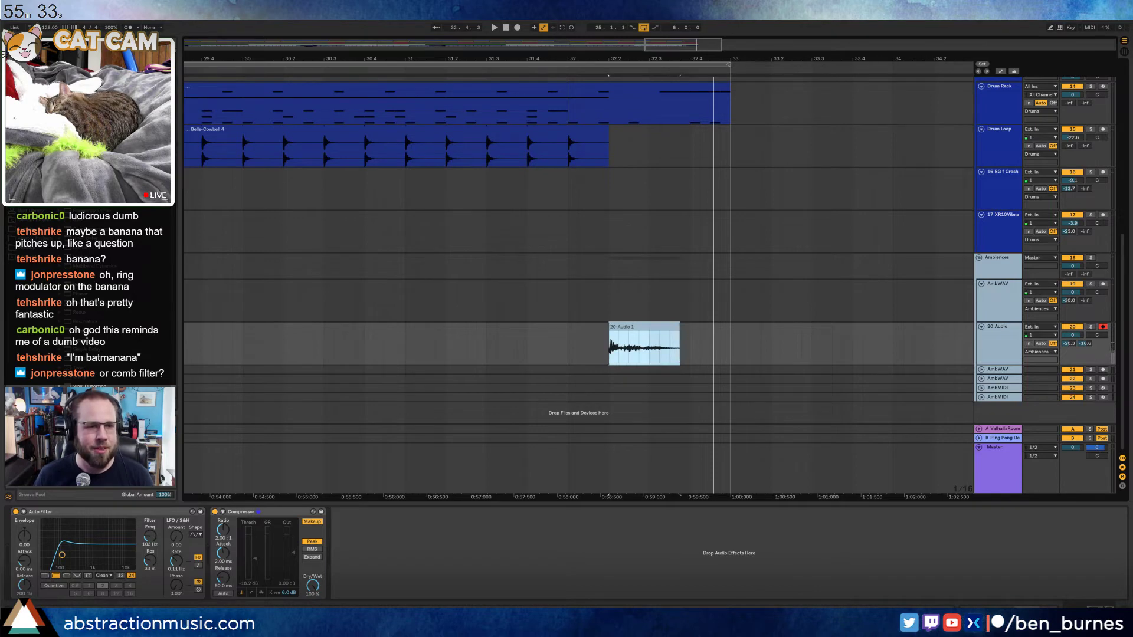
left_click(66, 210)
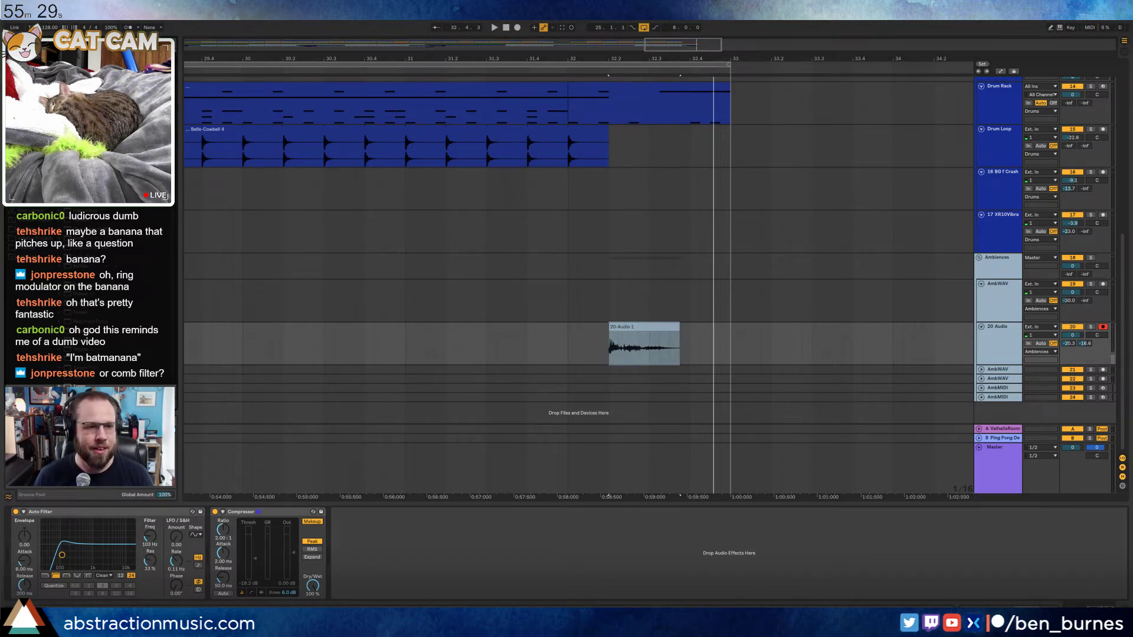
Play the song from bar 1 with the loop extended to bars 1–33, and shorten the loop to bars 17–33
left_click(505, 68)
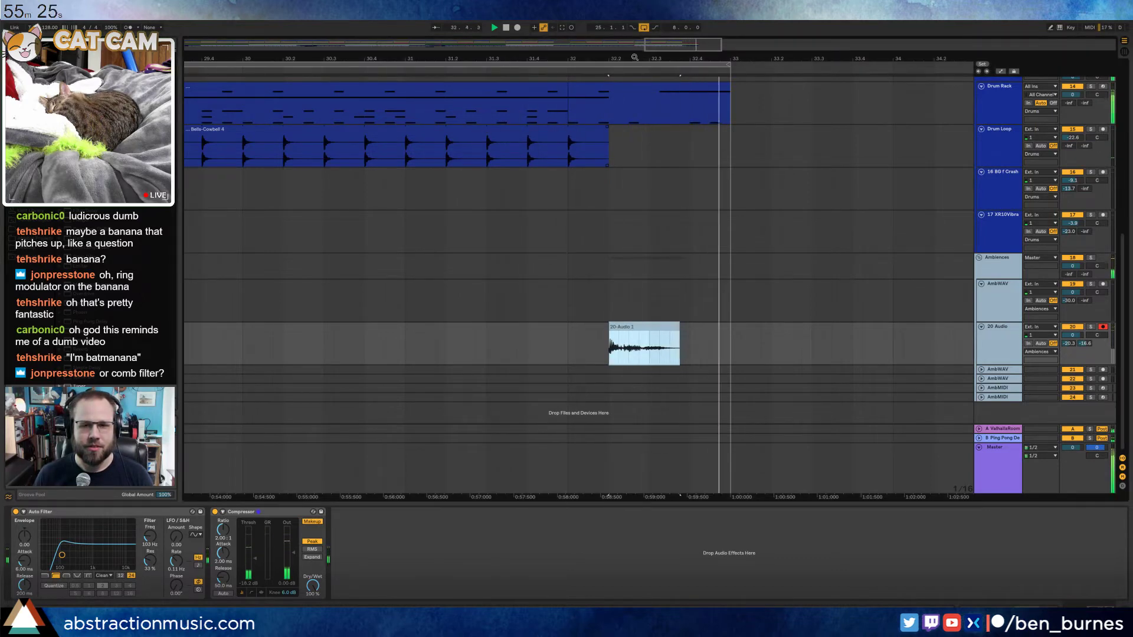
left_click_drag(470, 58, 615, 7)
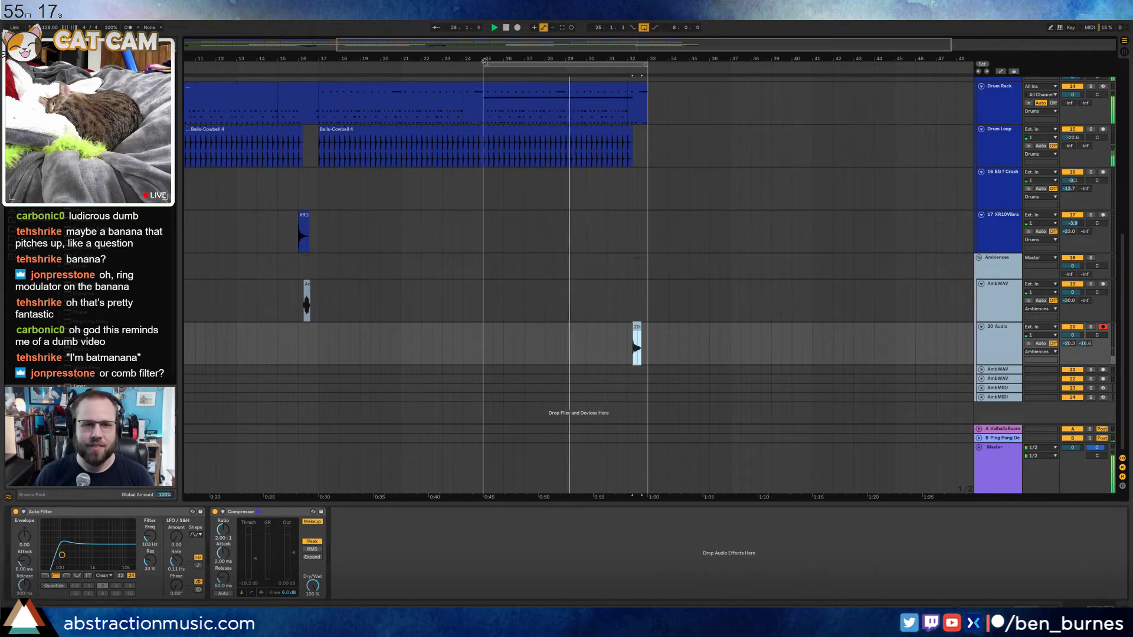
left_click_drag(485, 66, 185, 65)
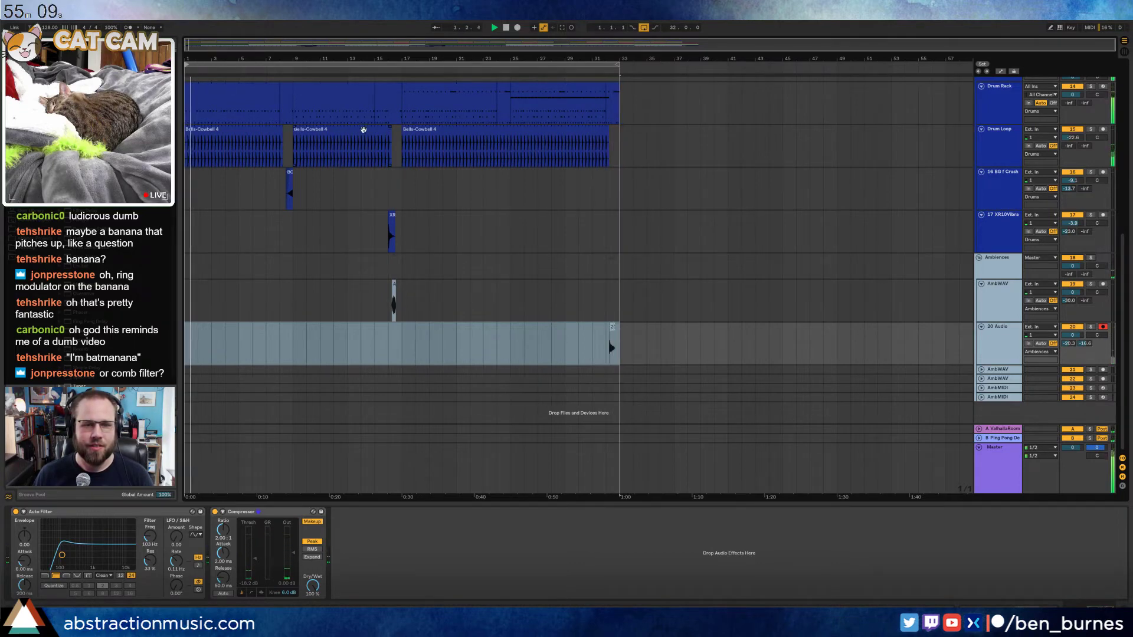
scroll(357, 236, "up", 5)
scroll(358, 248, "up", 3)
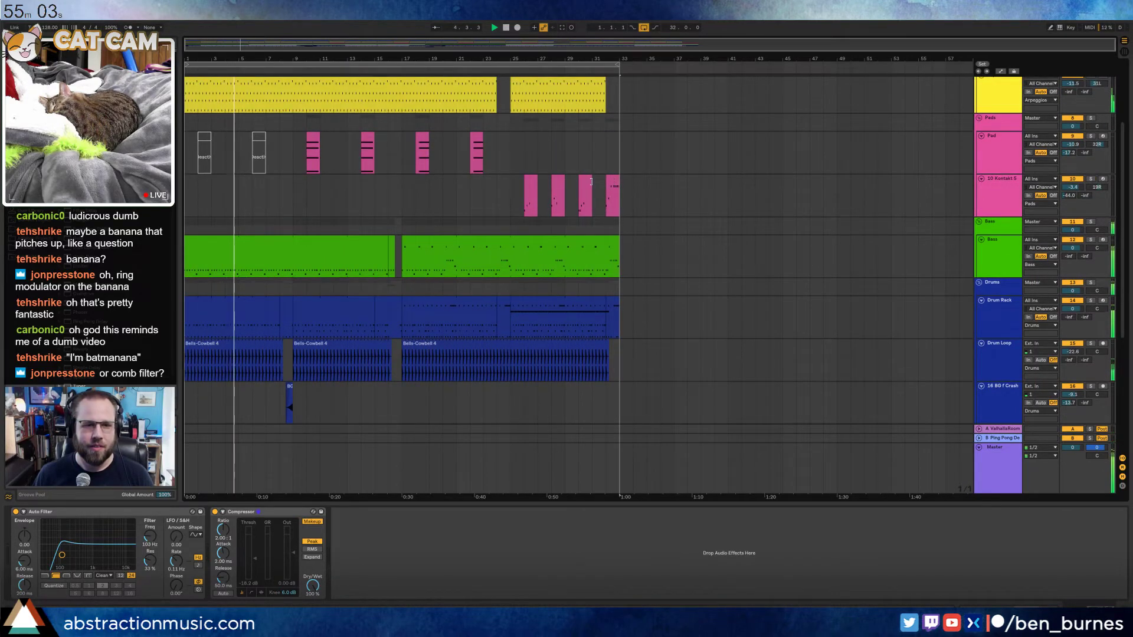
scroll(463, 243, "up", 5)
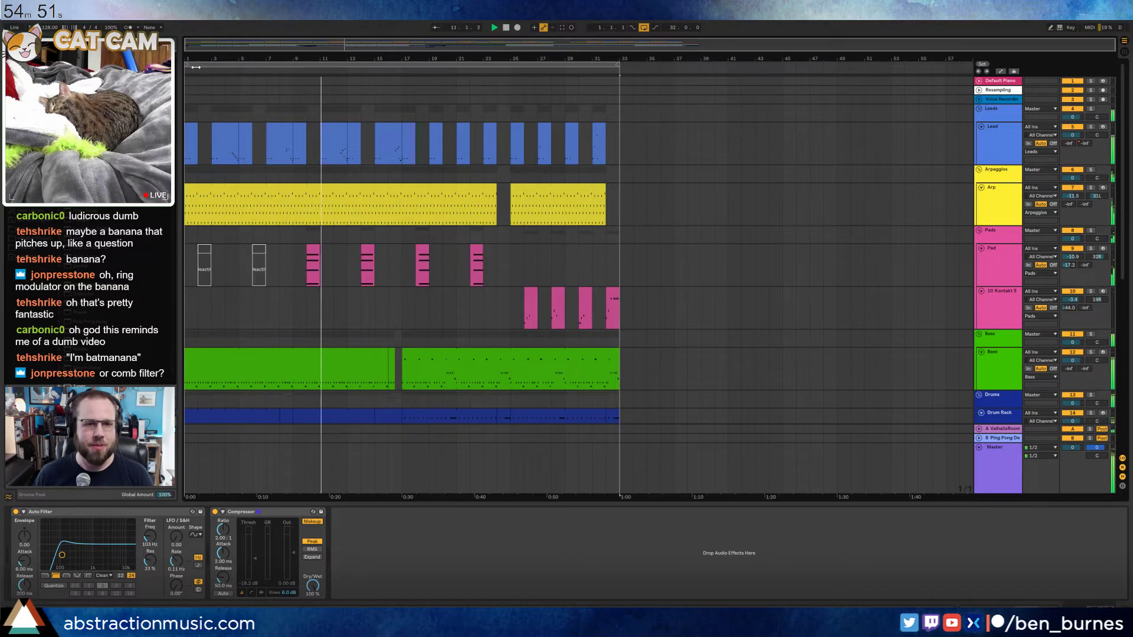
left_click_drag(186, 65, 399, 72)
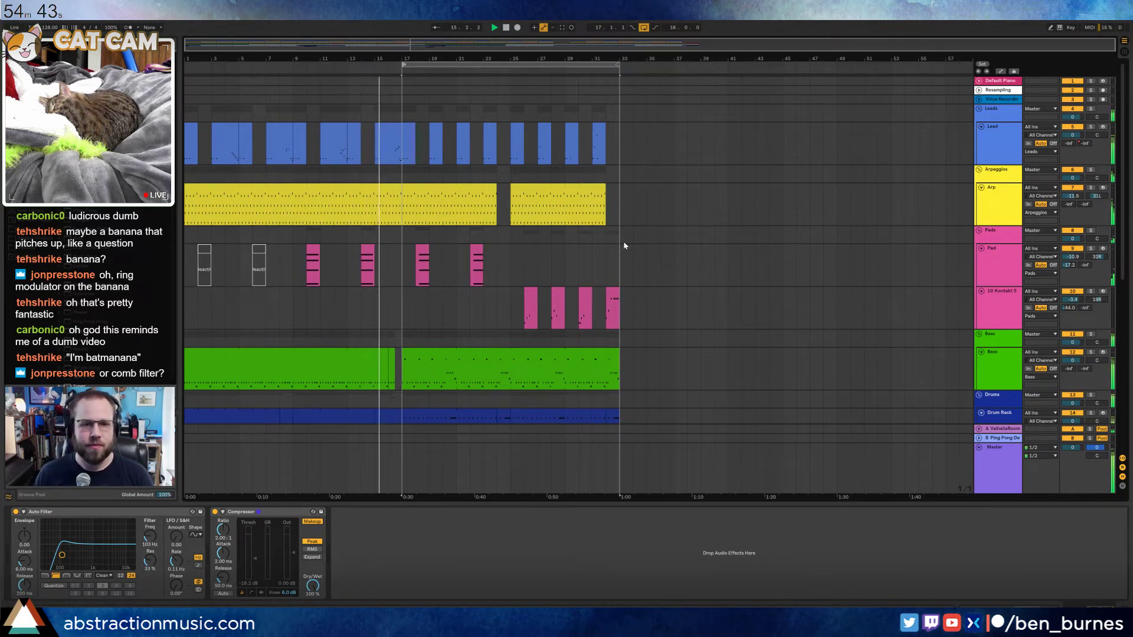
scroll(599, 248, "down", 3)
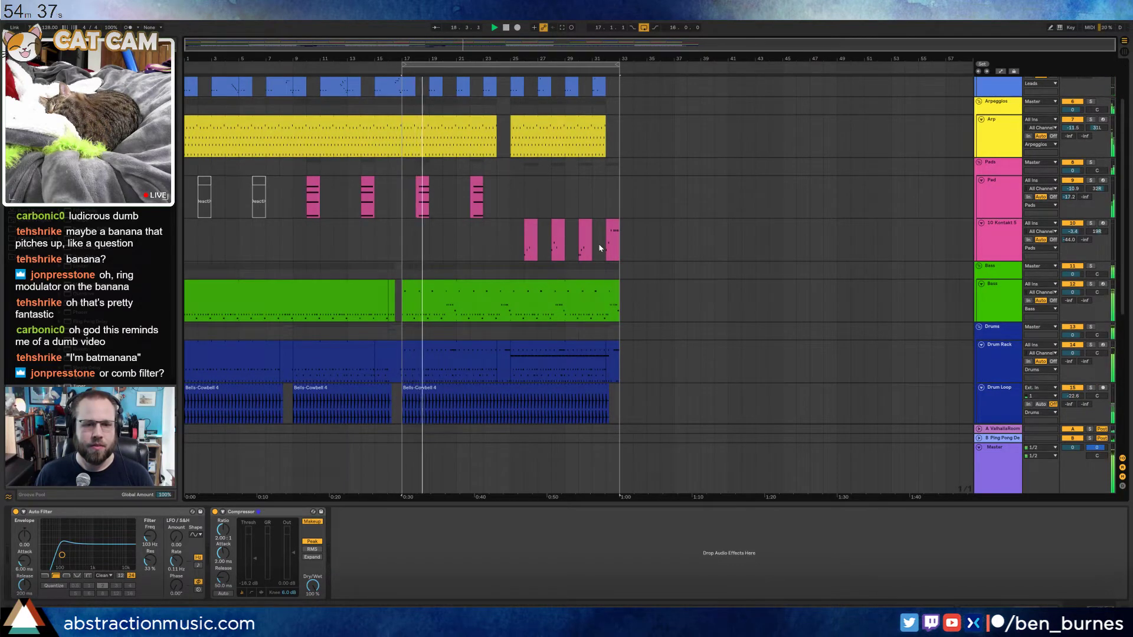
Open the Drum Rack clip that starts at bar 17 and audition the open hi-hat and conga sounds
left_click(457, 344)
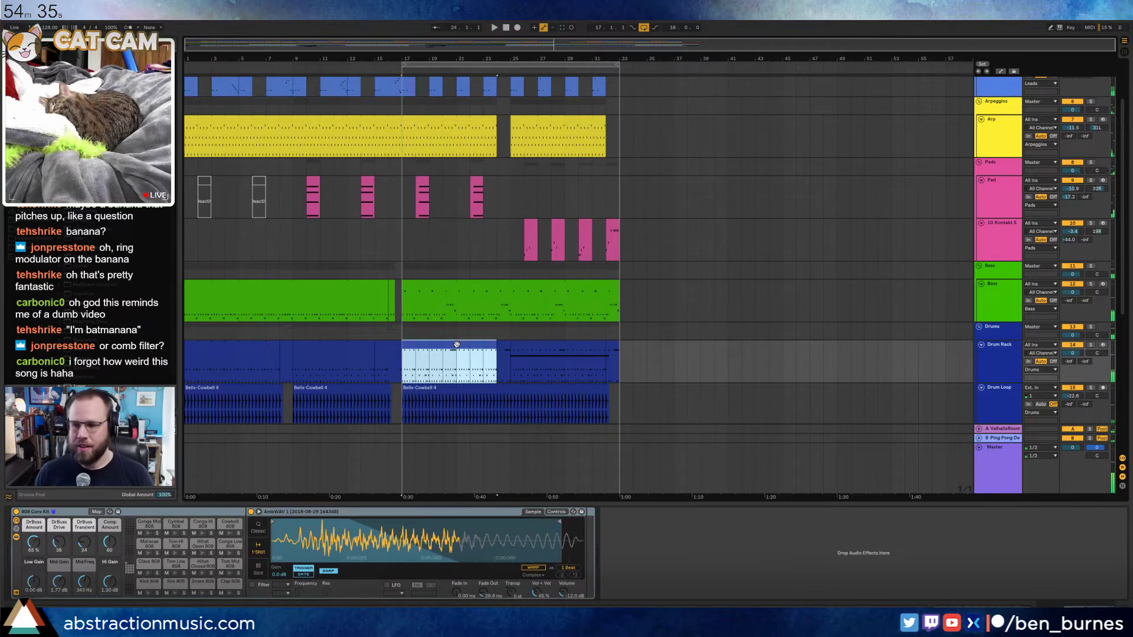
scroll(456, 344, "down", 3)
double_click(448, 284)
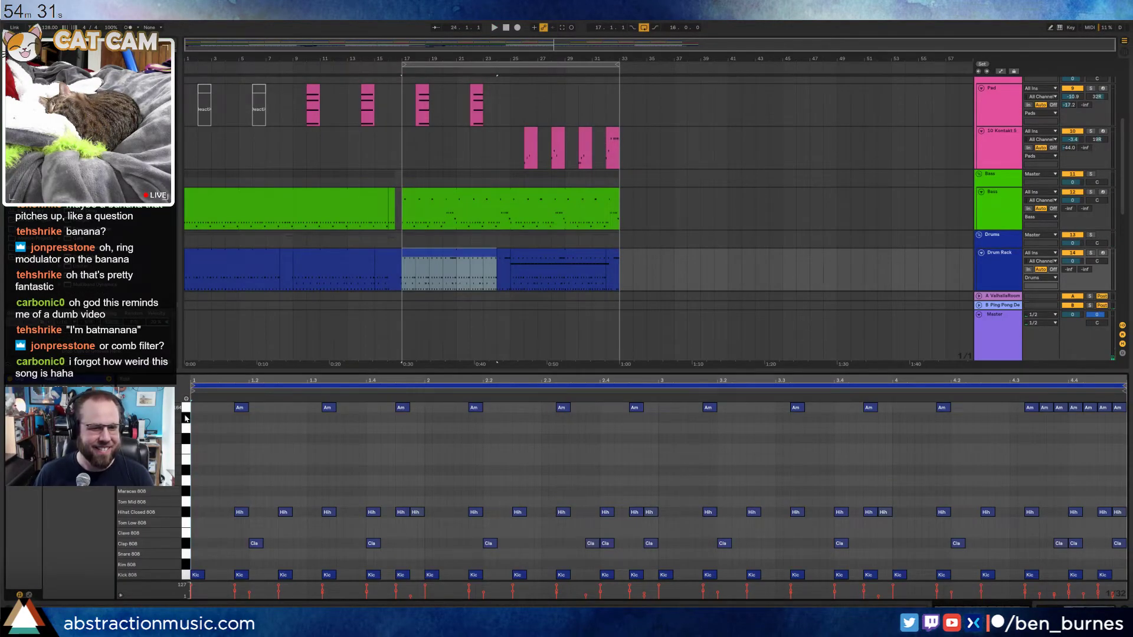
left_click(185, 473)
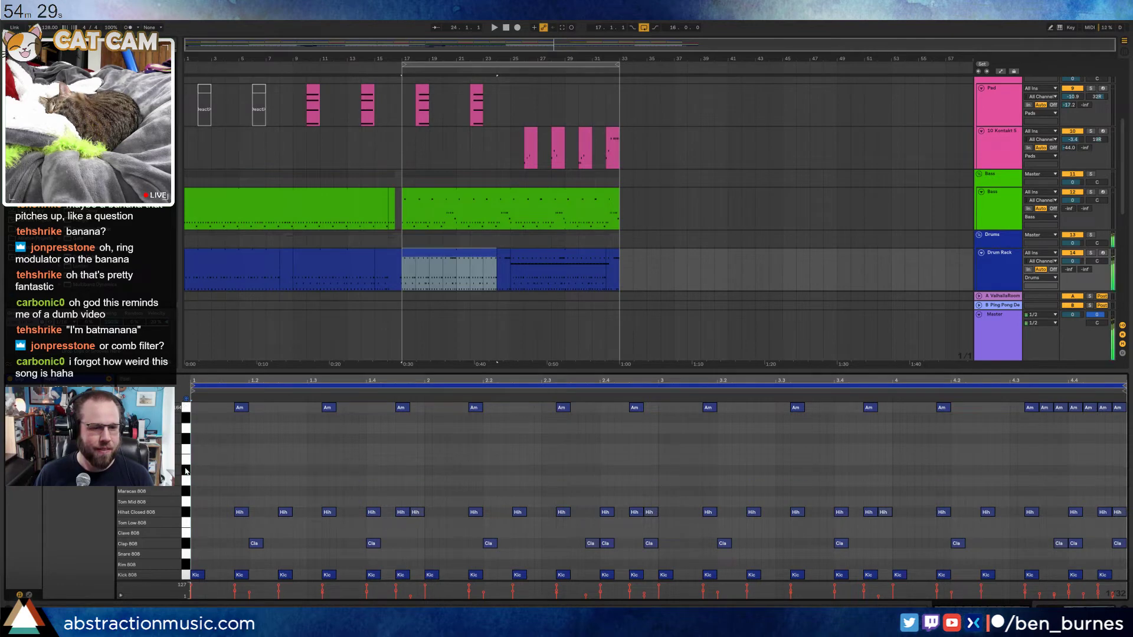
left_click(185, 461)
left_click(186, 450)
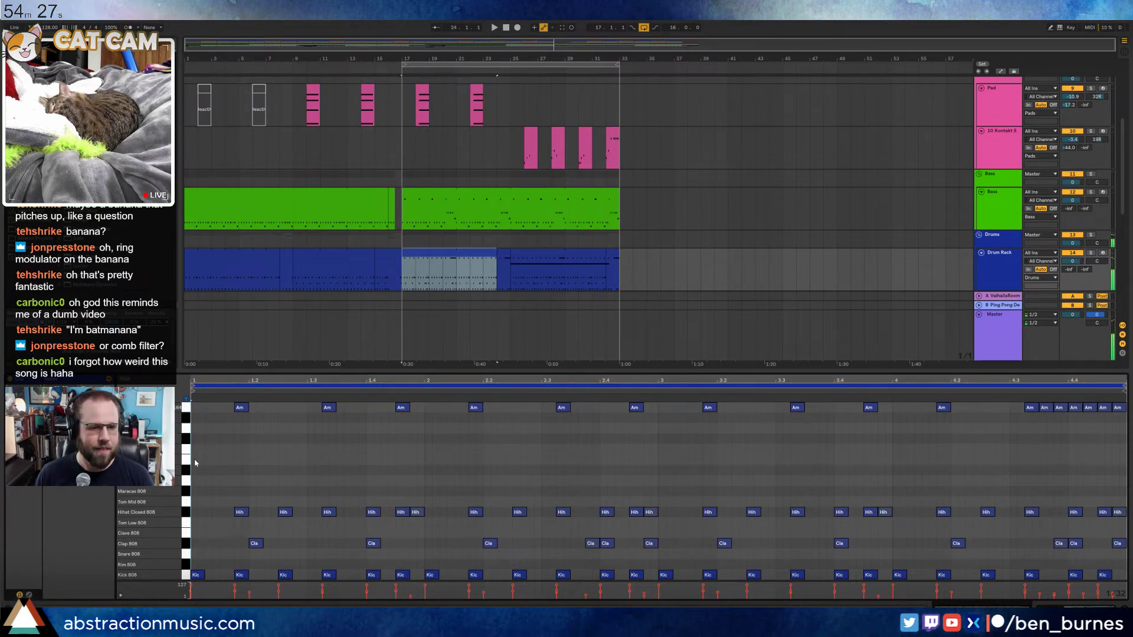
Add a low conga note on every beat of the drum clip's first two bars
double_click(195, 463)
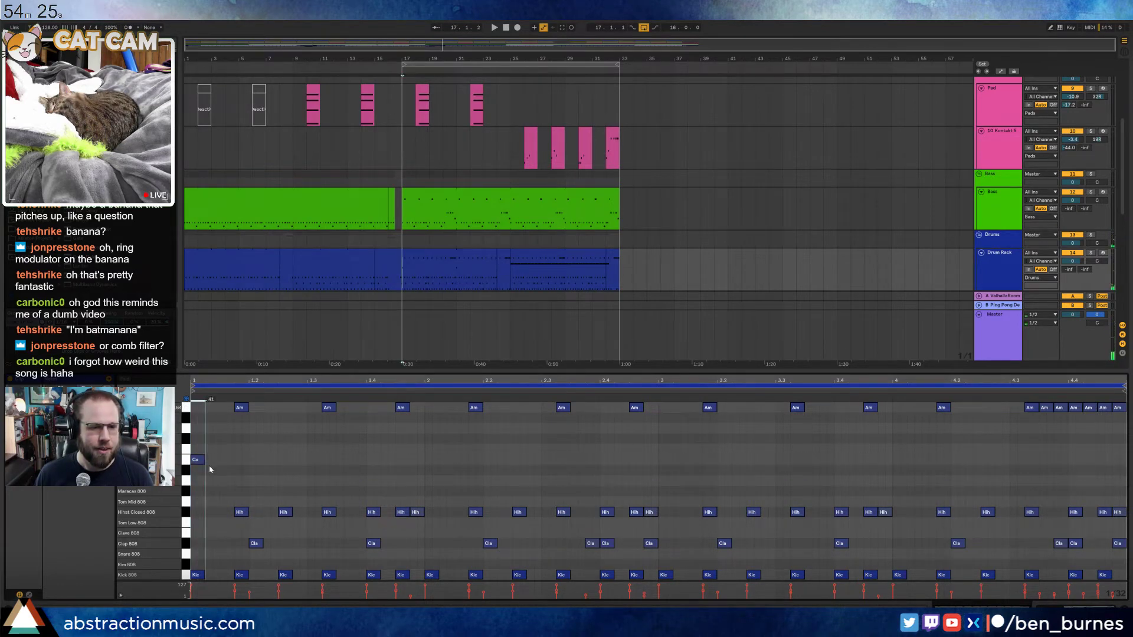
key("ctrl+d")
key("ctrl+d")
key("ctrl+d")
key("ctrl+d")
key("ctrl+d")
key("ctrl+d")
key("ctrl+d")
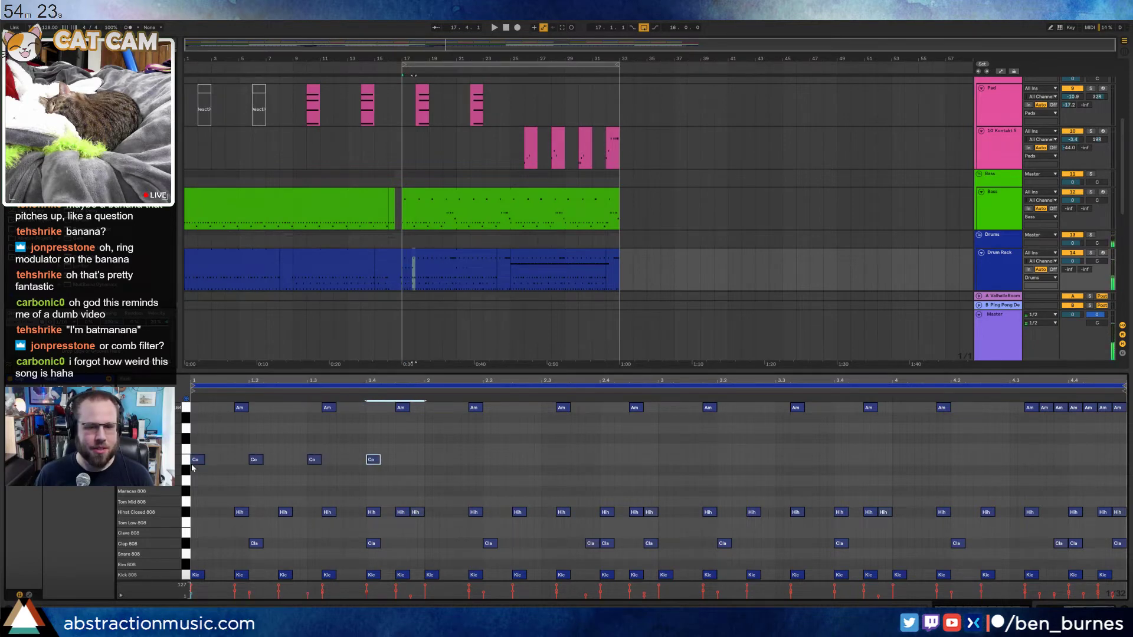
Duplicate the two bars of conga notes into the drum clip's bars 3 and 4, and play the result
left_click_drag(661, 454, 202, 470)
key("ctrl+d")
key("space")
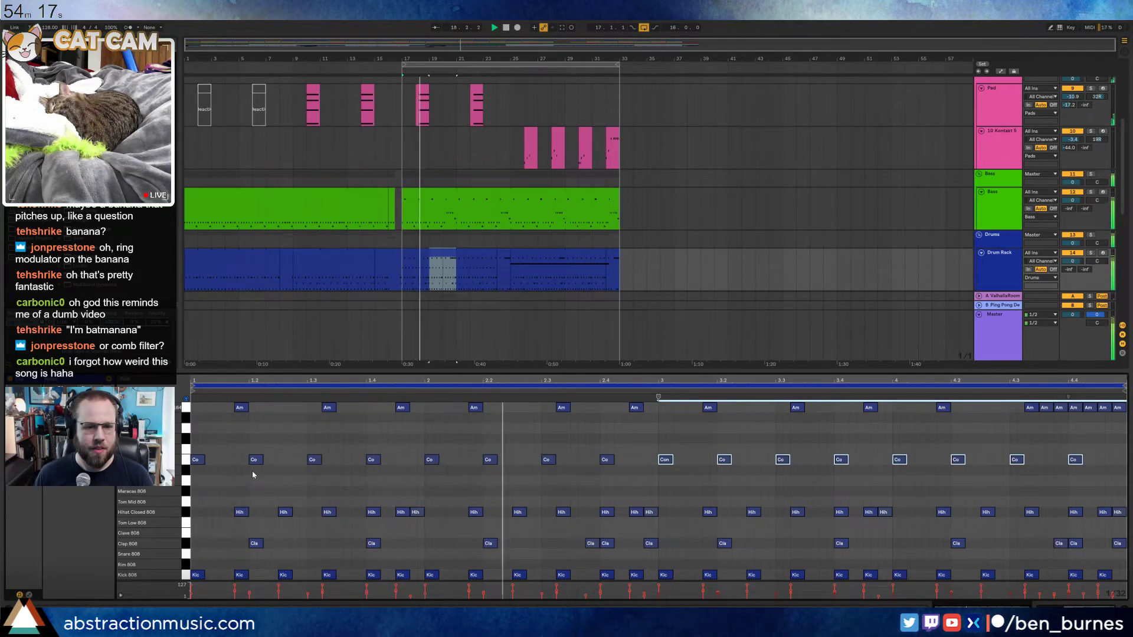
Copy the first bar of low conga notes from the bar 17 drum clip and paste it into the one-bar clip at bar 24
left_click(186, 460)
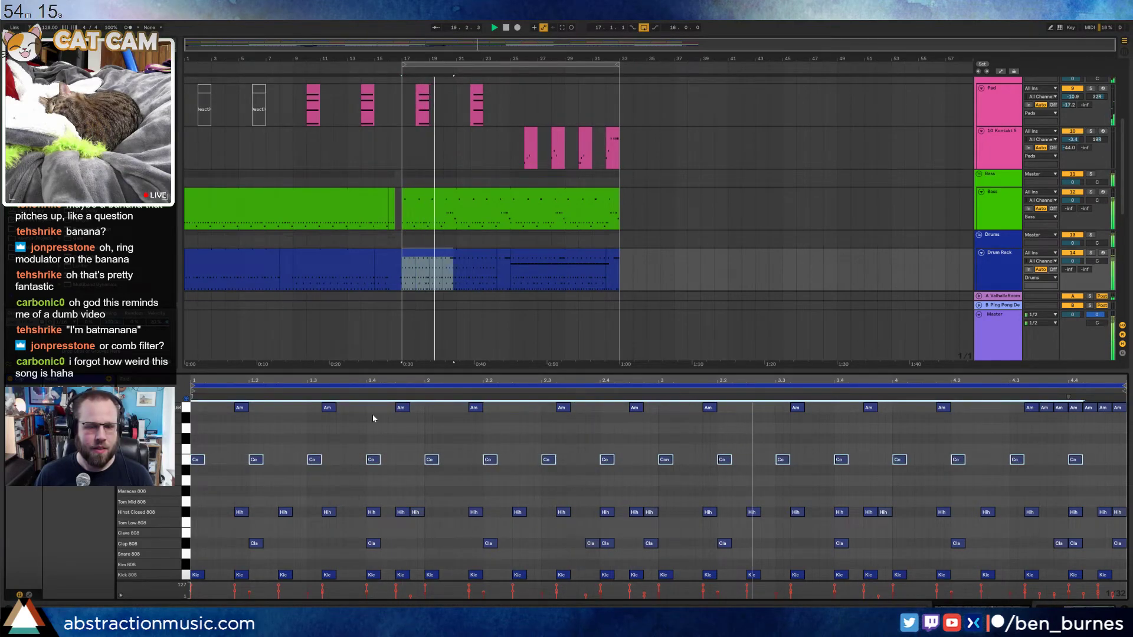
left_click_drag(405, 447, 192, 483)
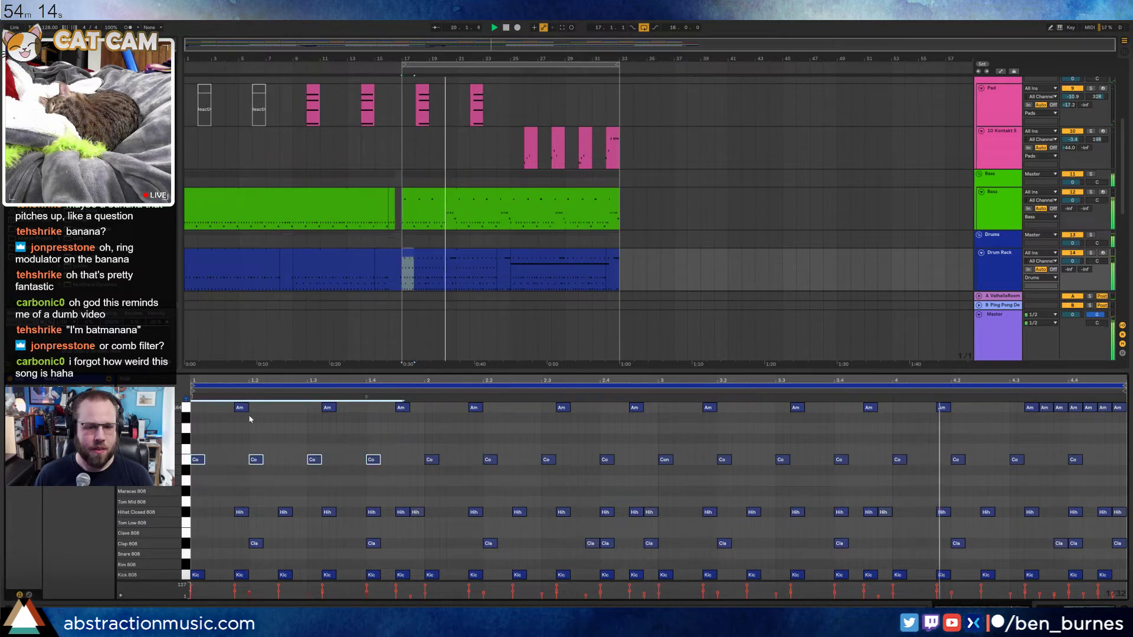
left_click(501, 252)
left_click(194, 460)
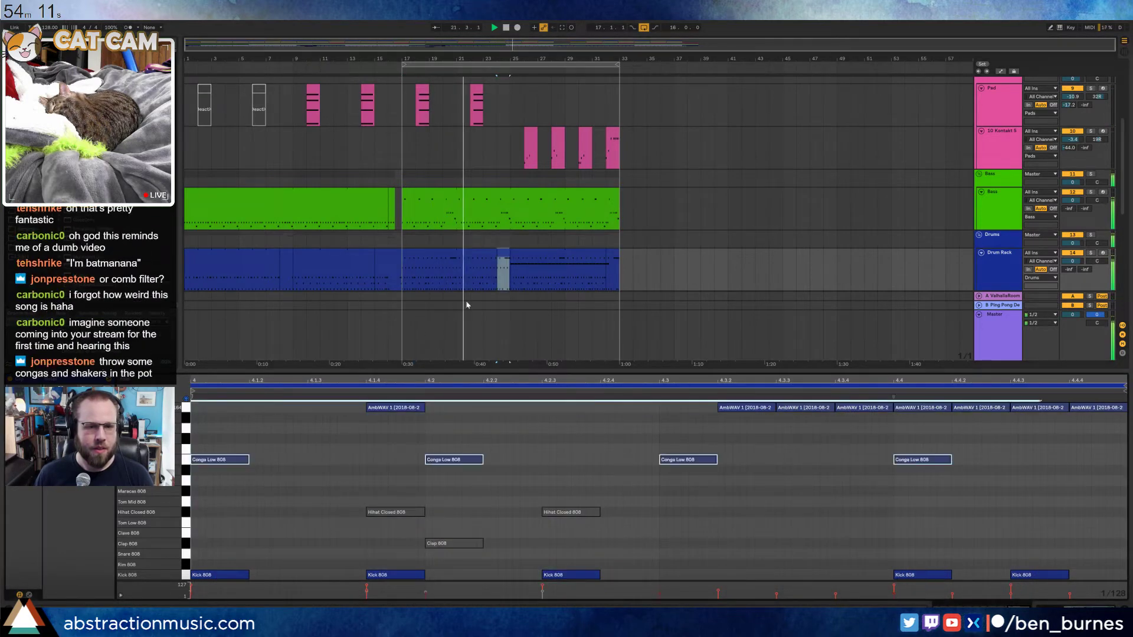
Paste the bar of low conga notes into the drum clip starting at bar 25 and duplicate it through the clip's fourth bar
left_click(523, 262)
key("ctrl+z")
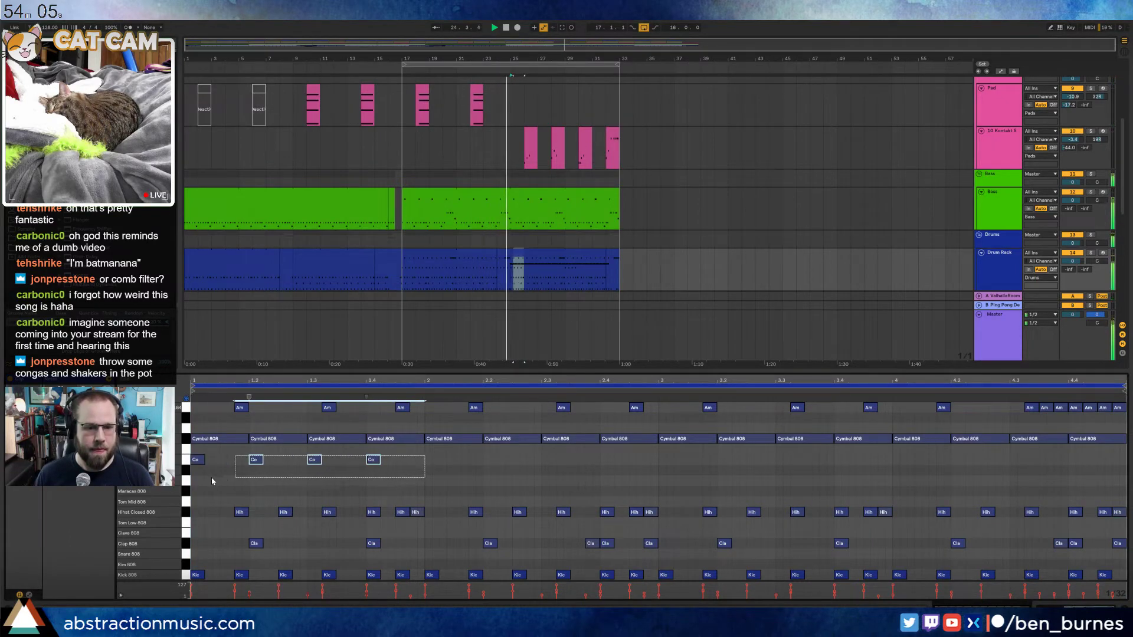
key("ctrl+d")
key("ctrl+d")
key("ctrl+d")
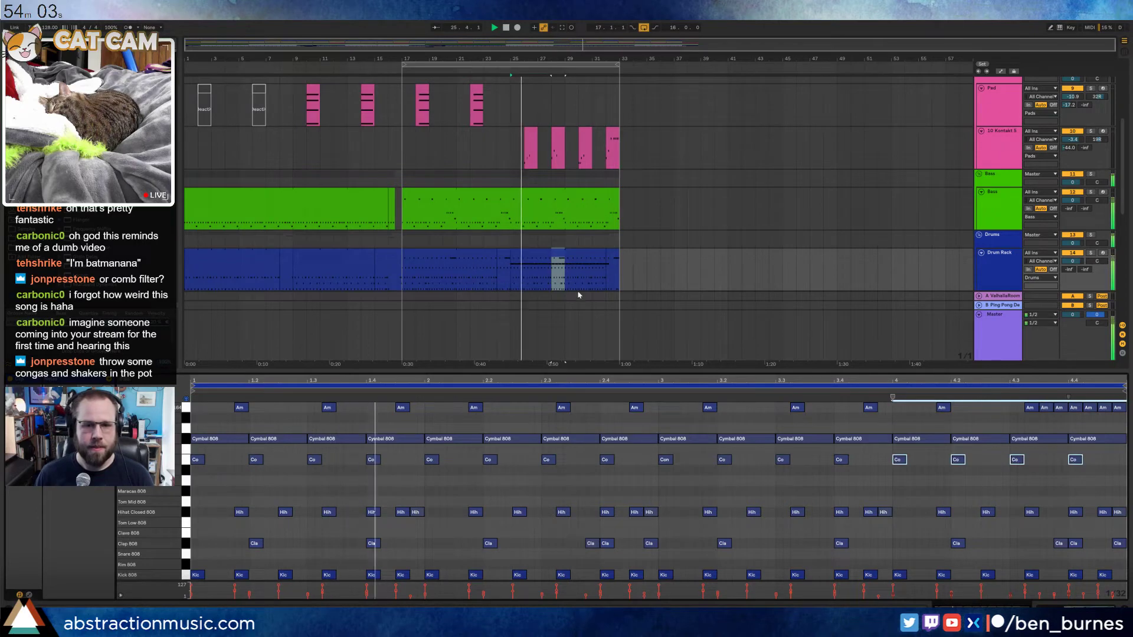
Add sixteenth-long low conga notes on beats 1 and 2 of the drum clip at bar 32
left_click(611, 255)
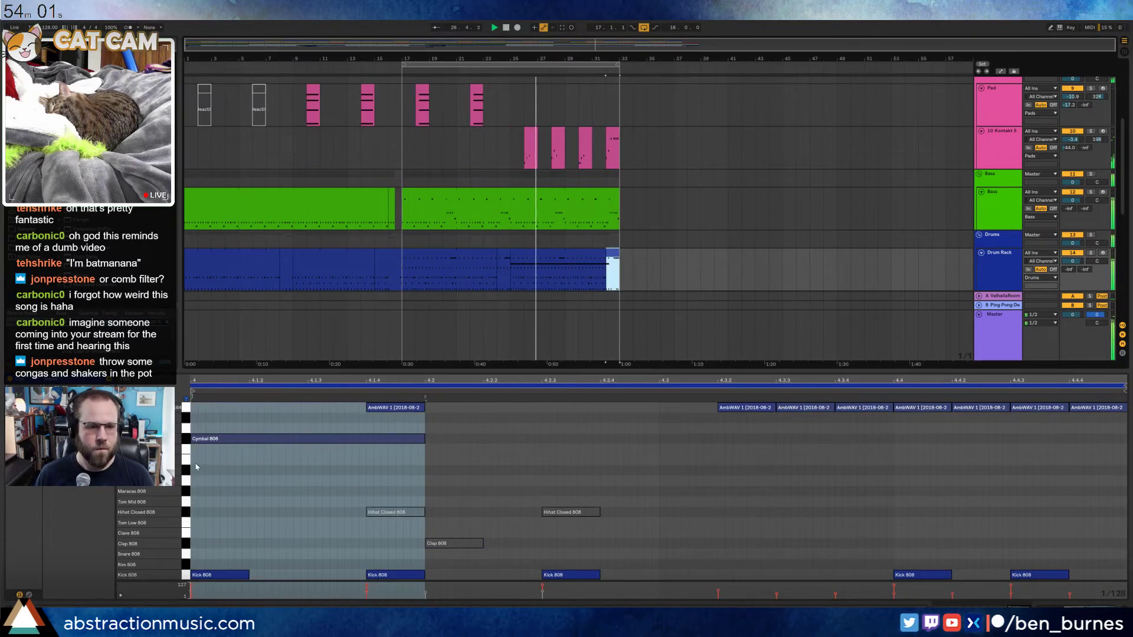
left_click(194, 462)
double_click(214, 460)
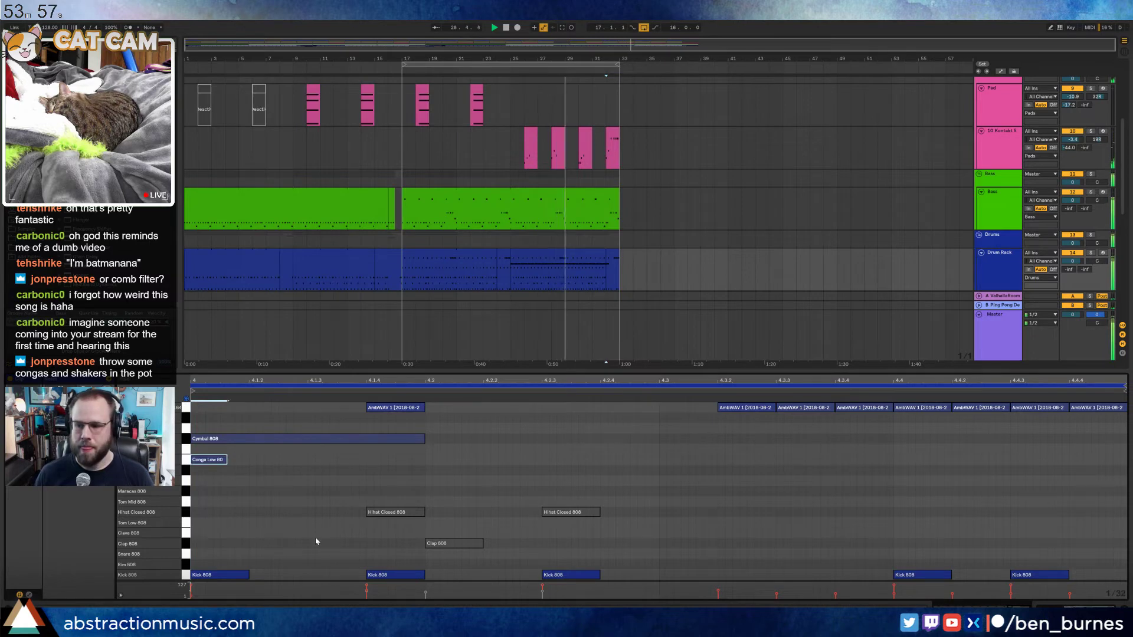
left_click_drag(230, 461, 482, 461)
key("ctrl+d")
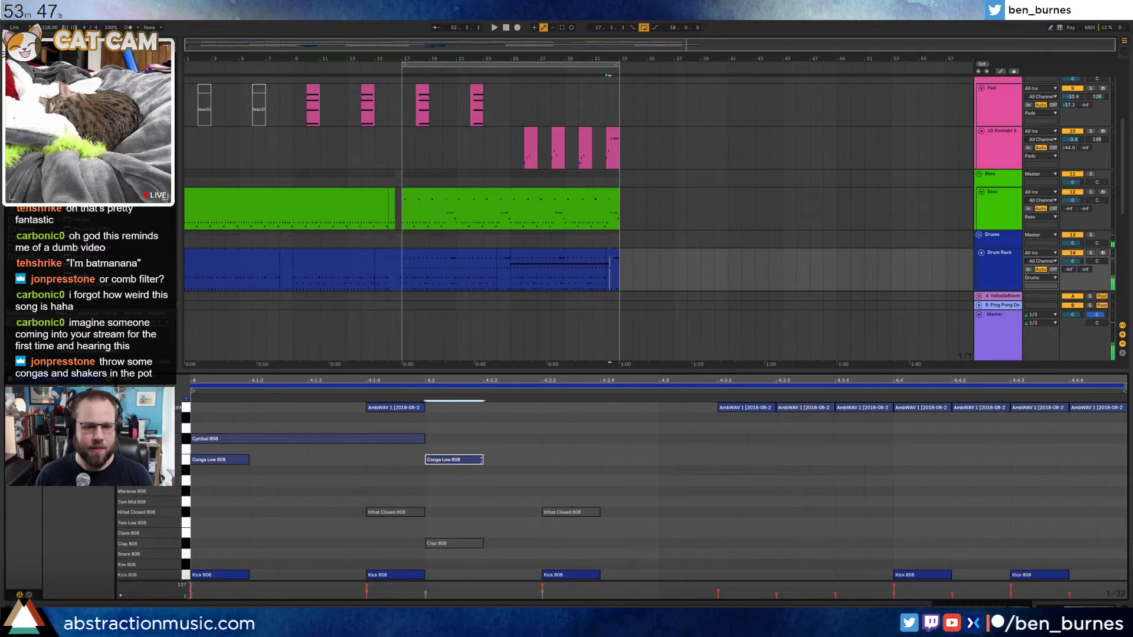
Fill every sixteenth from beat 3 to the end of the bar 32 drum clip with low conga notes
left_click(665, 464)
double_click(714, 460)
key("ctrl+d")
key("ctrl+d")
key("ctrl+d")
key("ctrl+d")
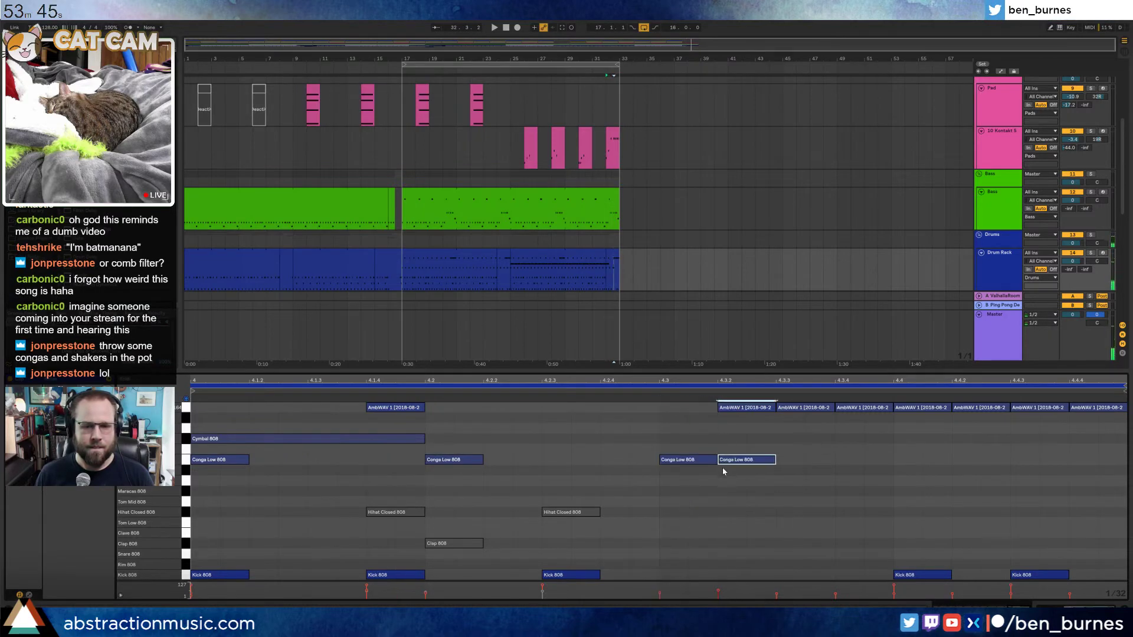
key("ctrl+d")
key("ctrl+d")
key("ctrl+d")
left_click(741, 481)
Raise the last two conga notes to Conga Hi and the four before them to Conga Mid
left_click(743, 460)
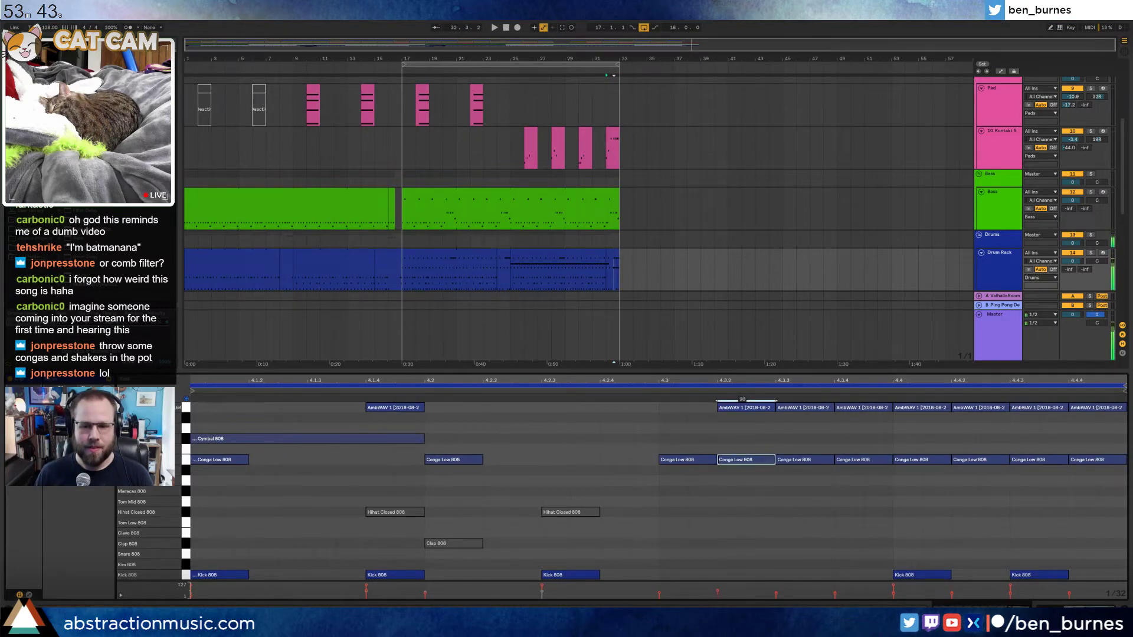
left_click(863, 462)
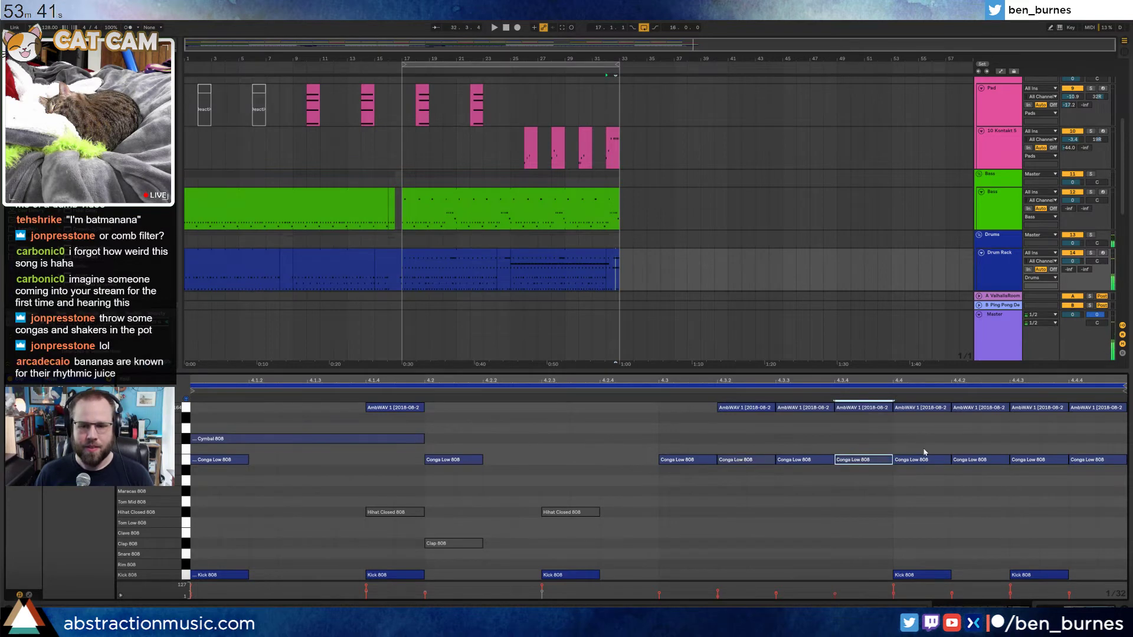
left_click_drag(913, 447, 1108, 480)
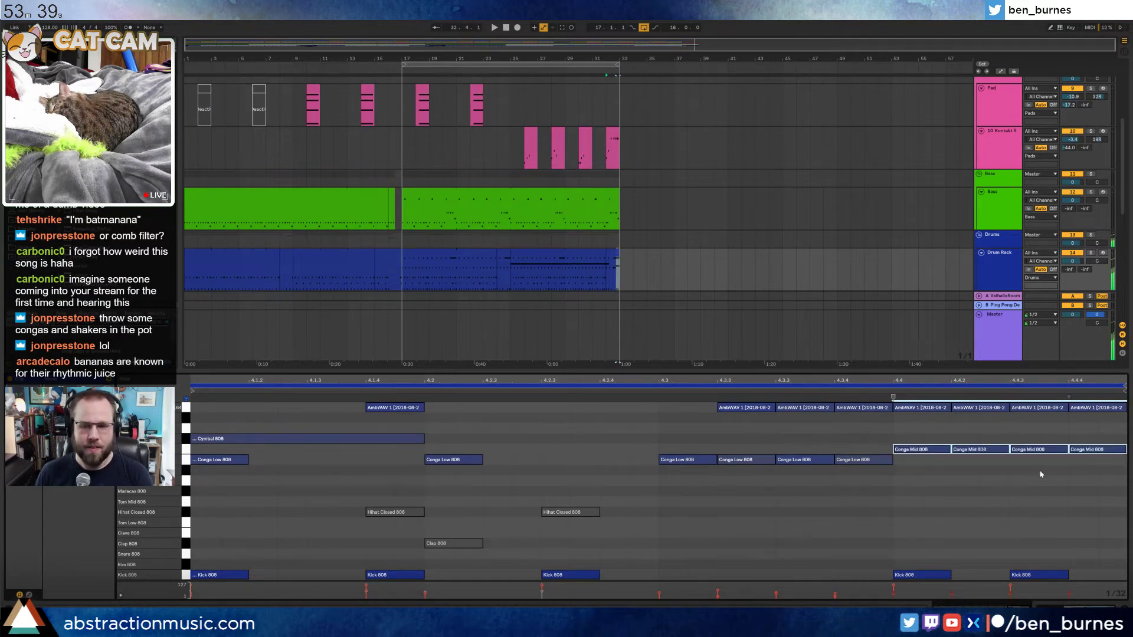
left_click_drag(1035, 426, 1086, 458)
key("Up")
key("Up")
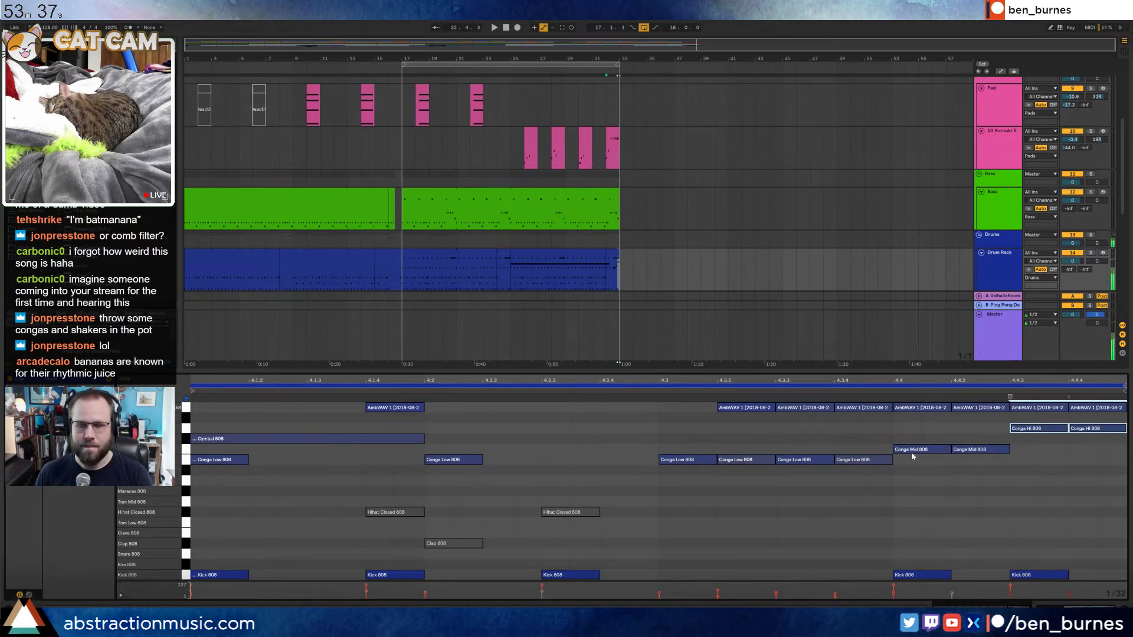
left_click_drag(791, 444, 835, 473)
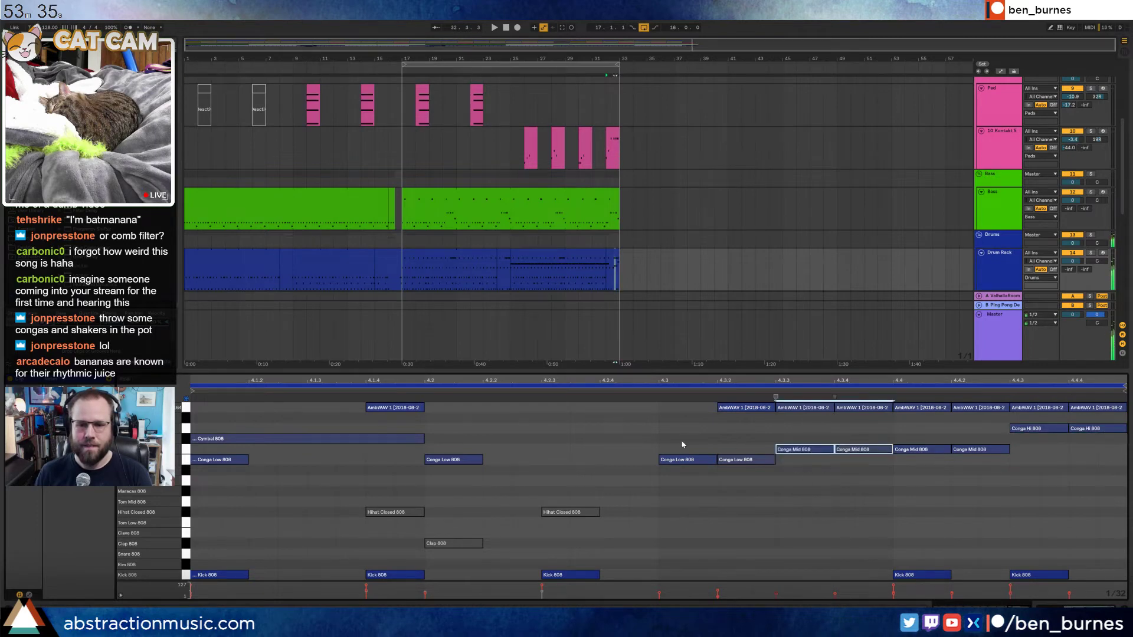
Copy the two low conga notes that start beat 3 to 4.2.3, and play the finished conga fill
left_click_drag(682, 441, 735, 470)
left_click(544, 443)
key("ctrl+v")
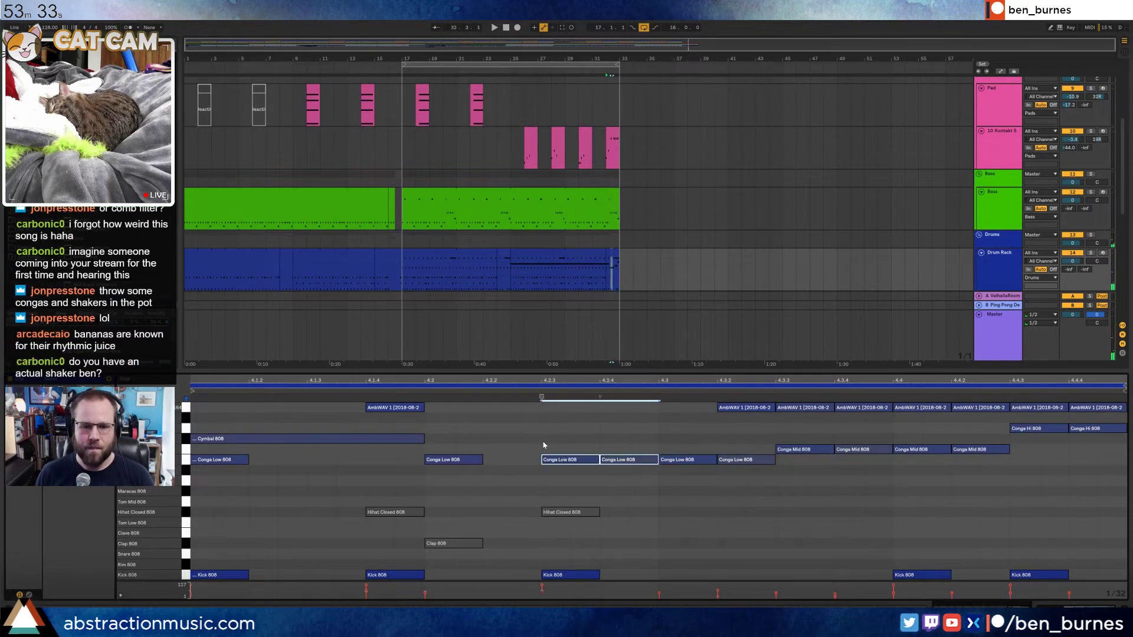
key("space")
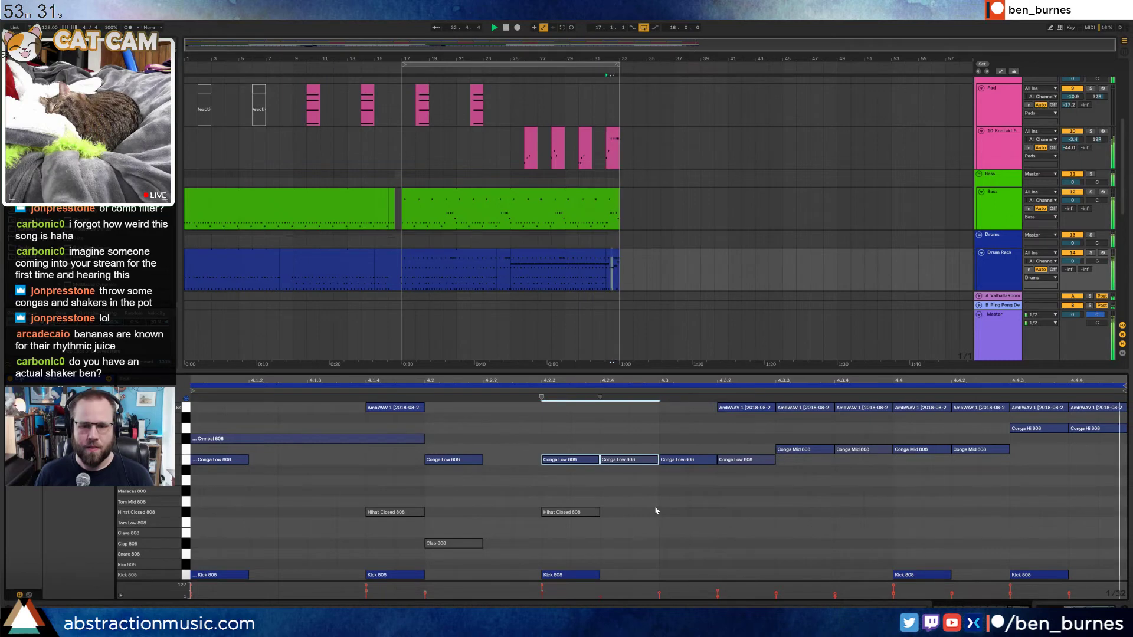
Select the recorded fill clip at bar 32 and lower the volume of its 20 Audio track to -6.1 dB
key("shift+Tab")
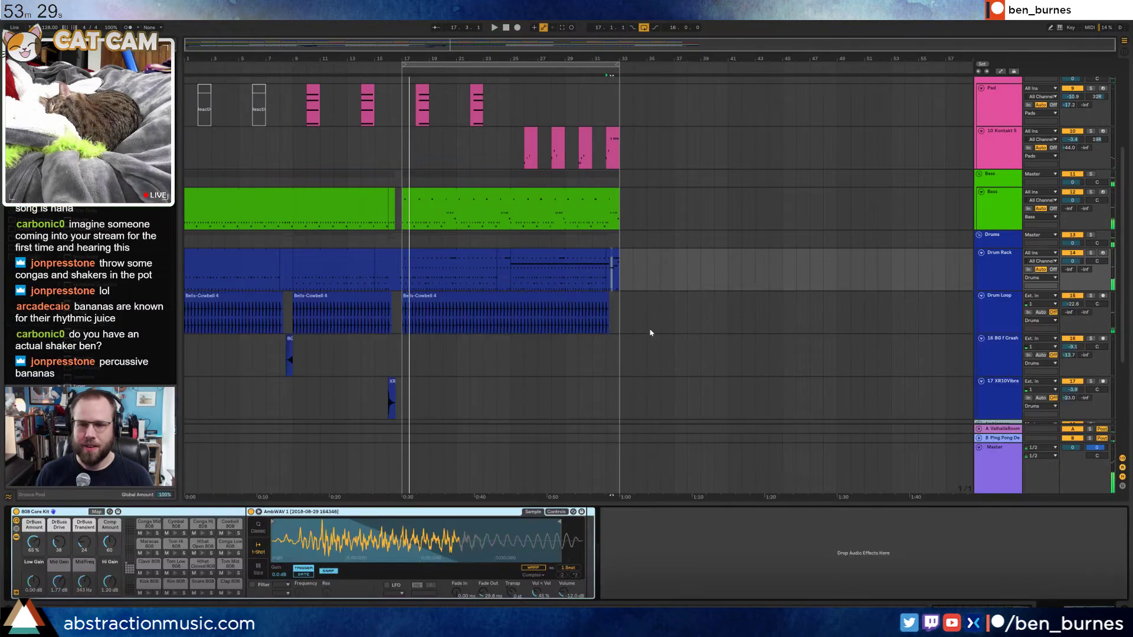
scroll(683, 355, "down", 5)
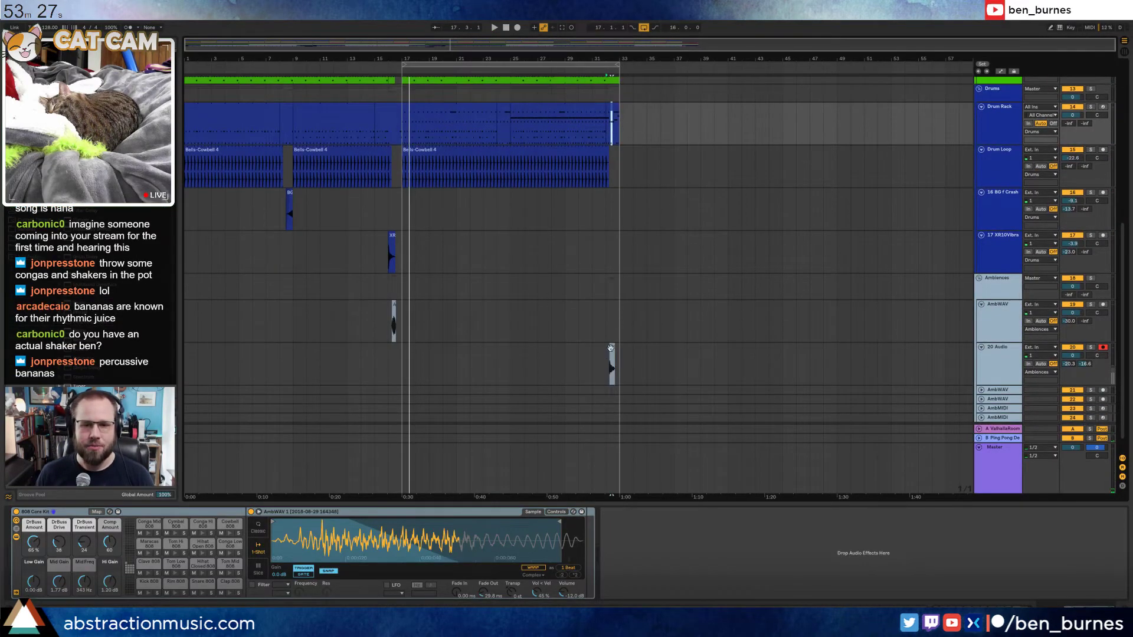
left_click(611, 347)
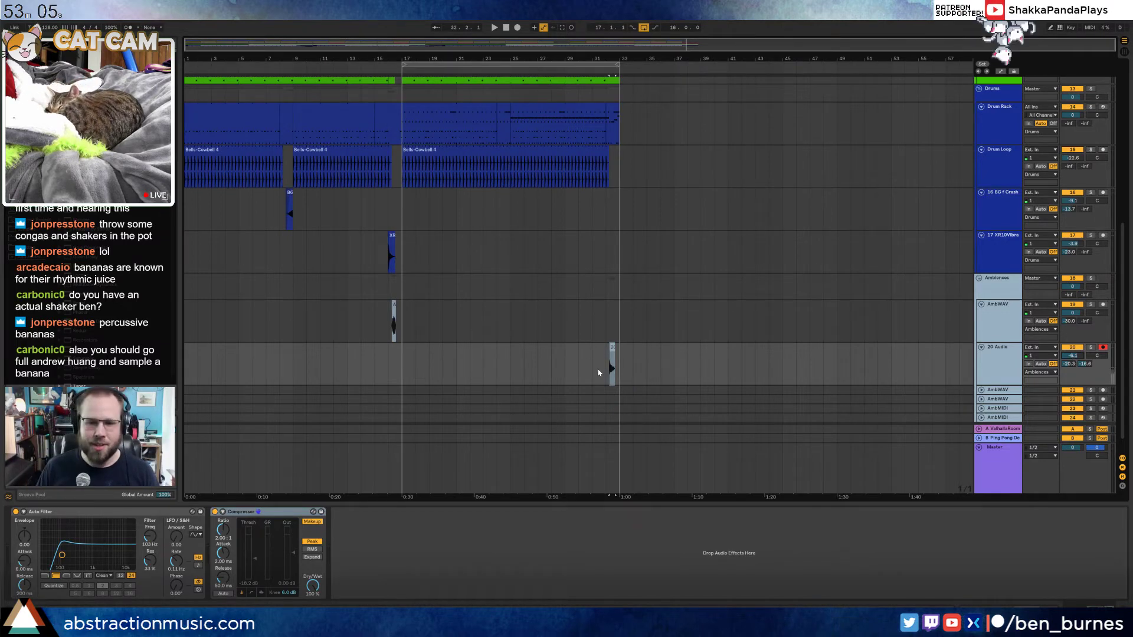
Add a new audio track below 17 XR10Vibra in the Drums group, arm it and set the start position to bar 17
left_click(990, 260)
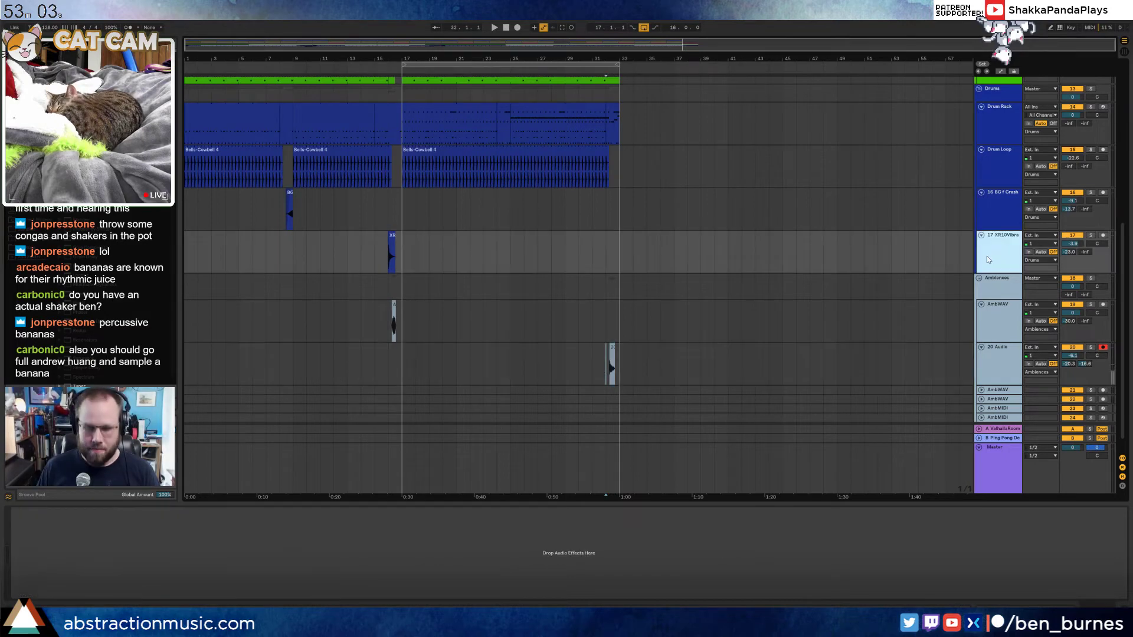
key("ctrl+t")
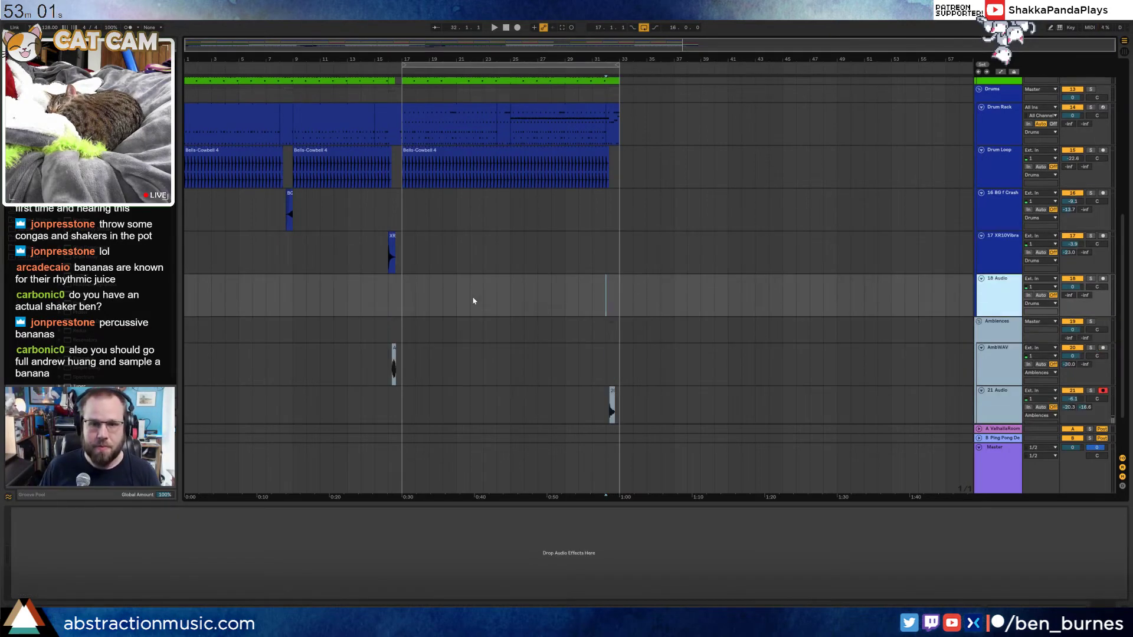
left_click(401, 295)
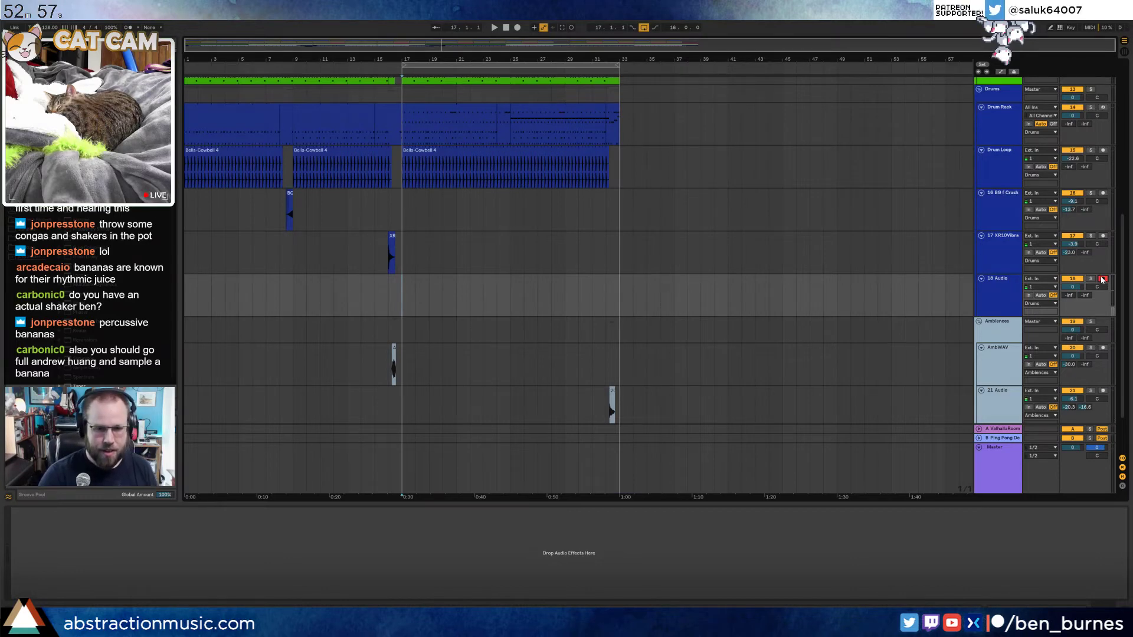
Record a shaker part on the new 18 Audio track from bar 17, replacing the short first take
key("F9")
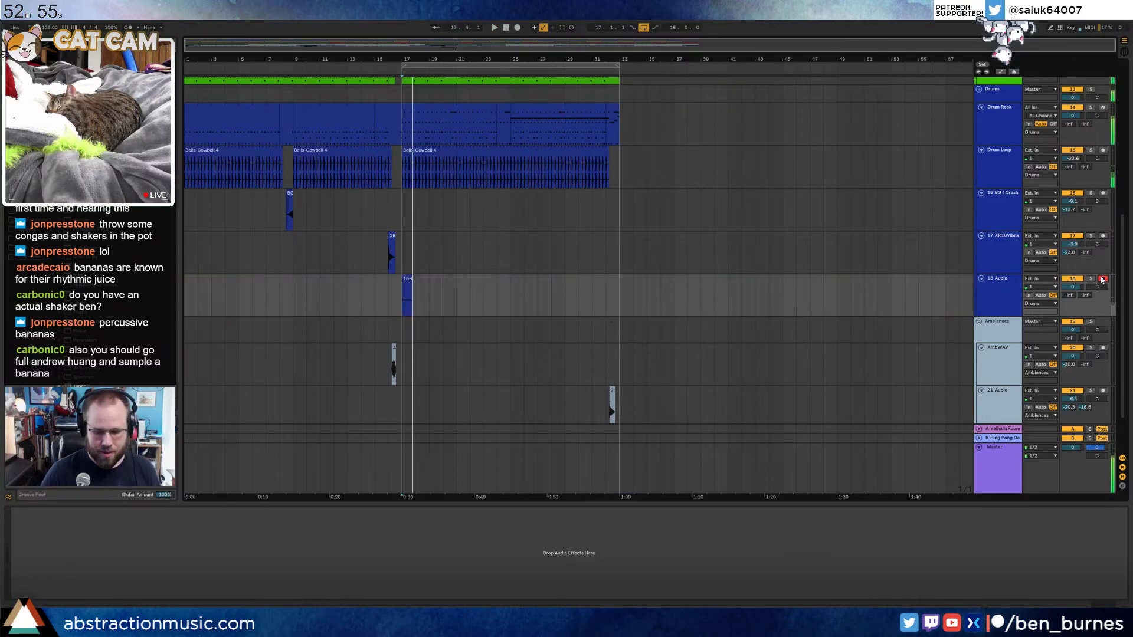
key("F9")
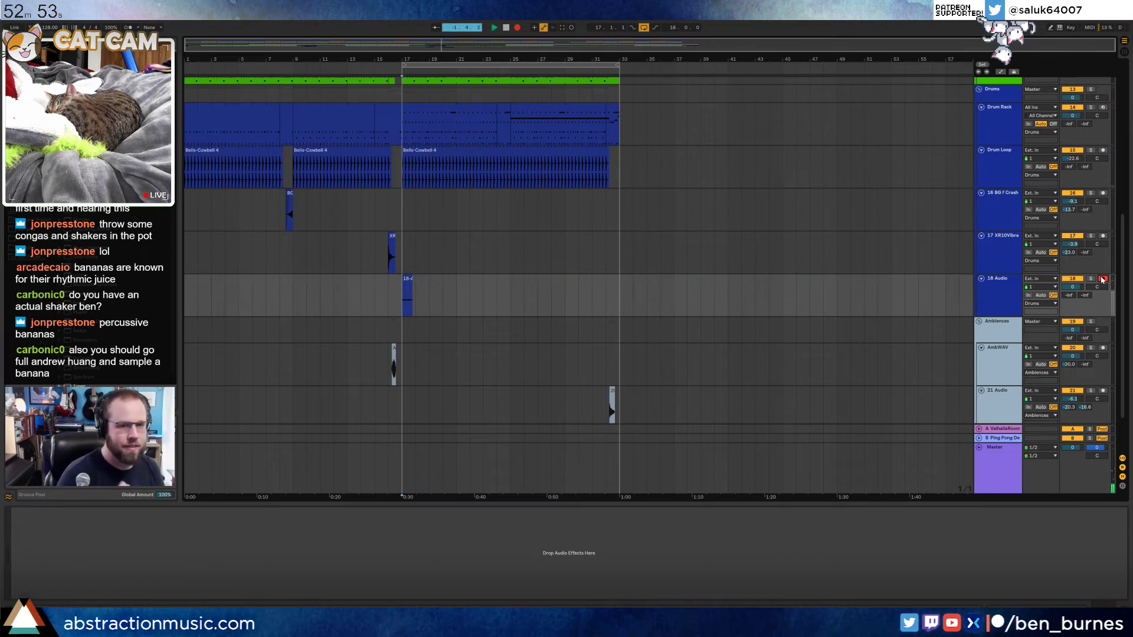
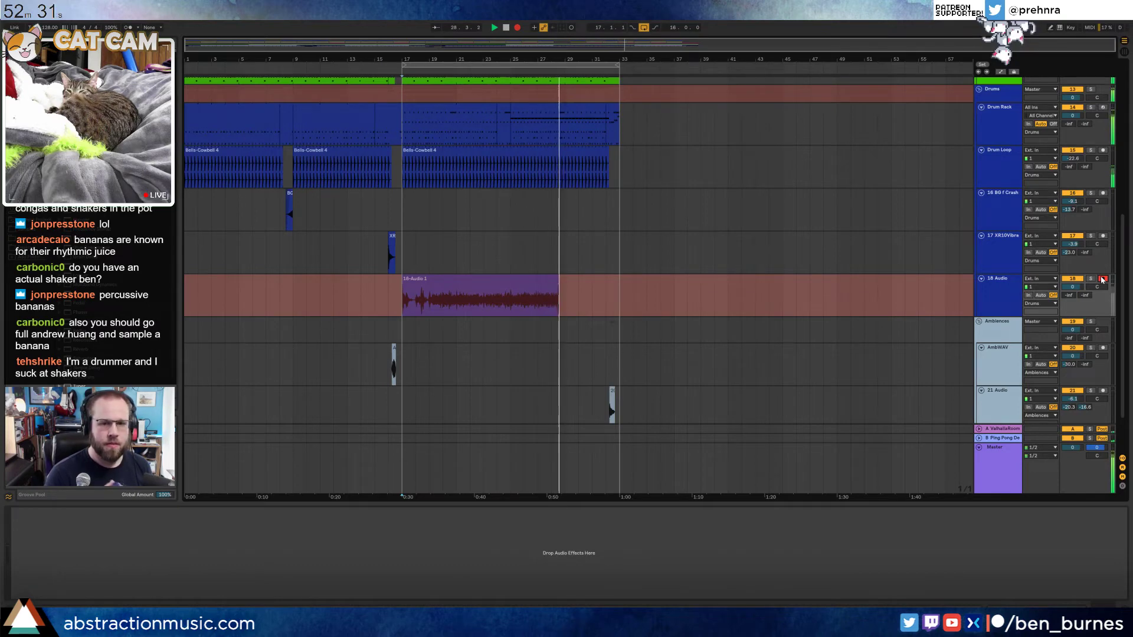
key("space")
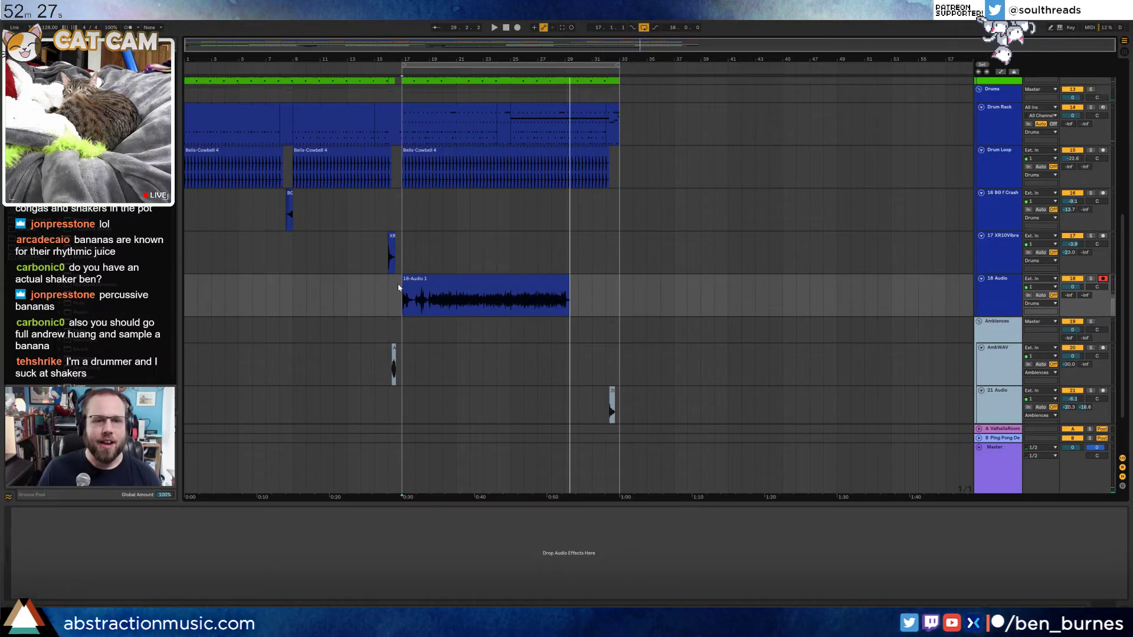
Trim the uneven opening off the shaker recording, align it to bar 17 and shorten it to four bars, ending at bar 21
mouse_move(403, 280)
left_mouse_down()
mouse_move(457, 280)
mouse_move(418, 289)
left_mouse_up()
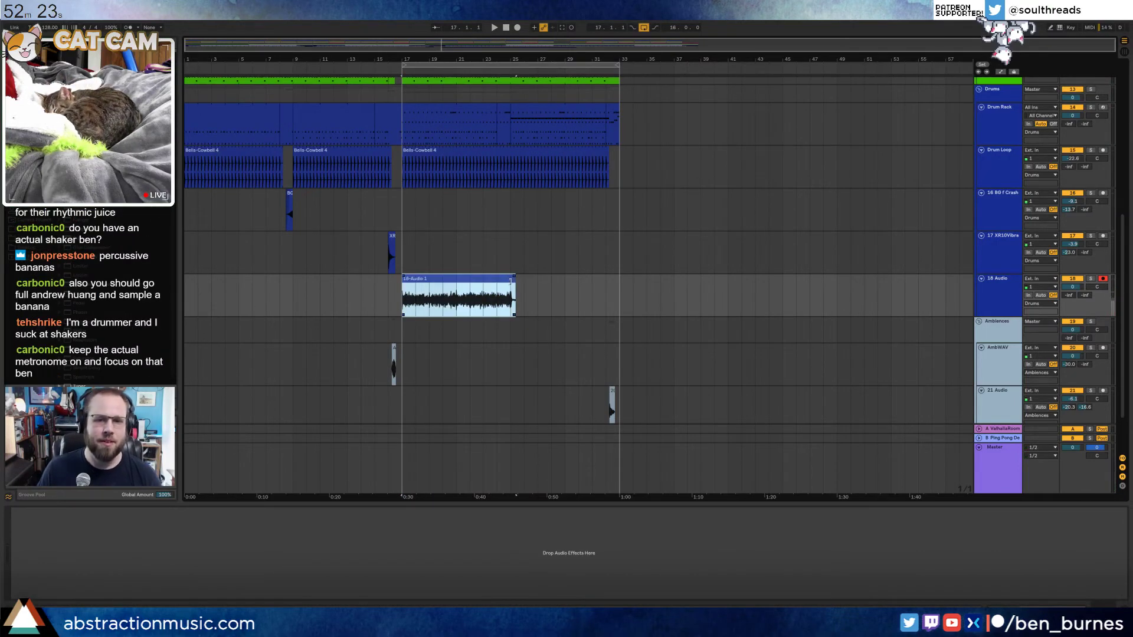
left_click_drag(507, 285, 448, 288)
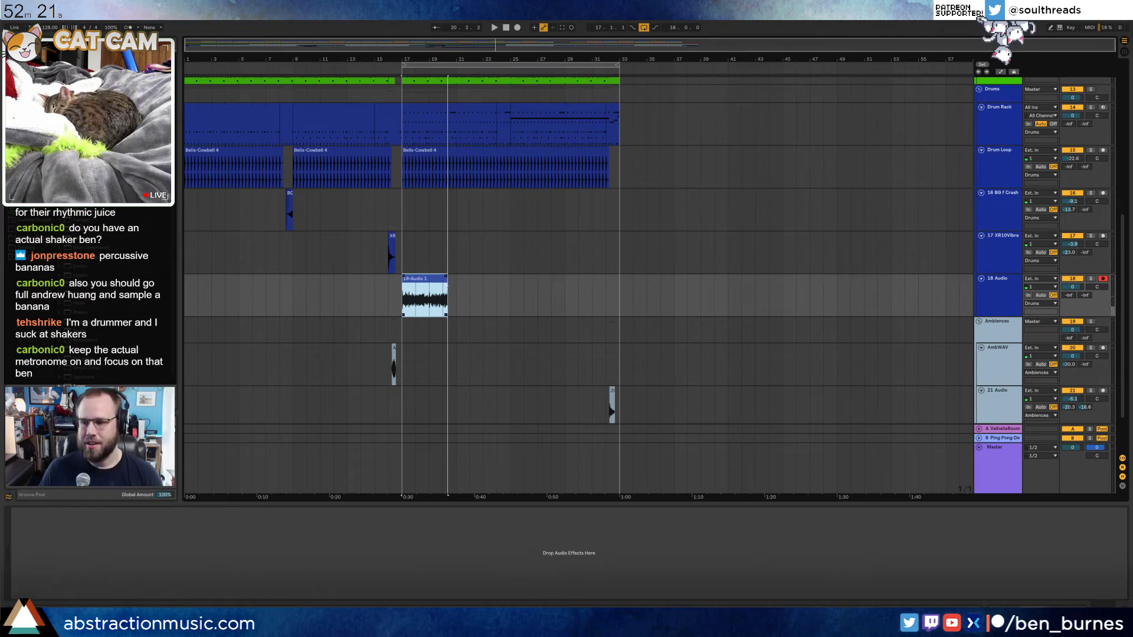
left_click_drag(450, 288, 452, 287)
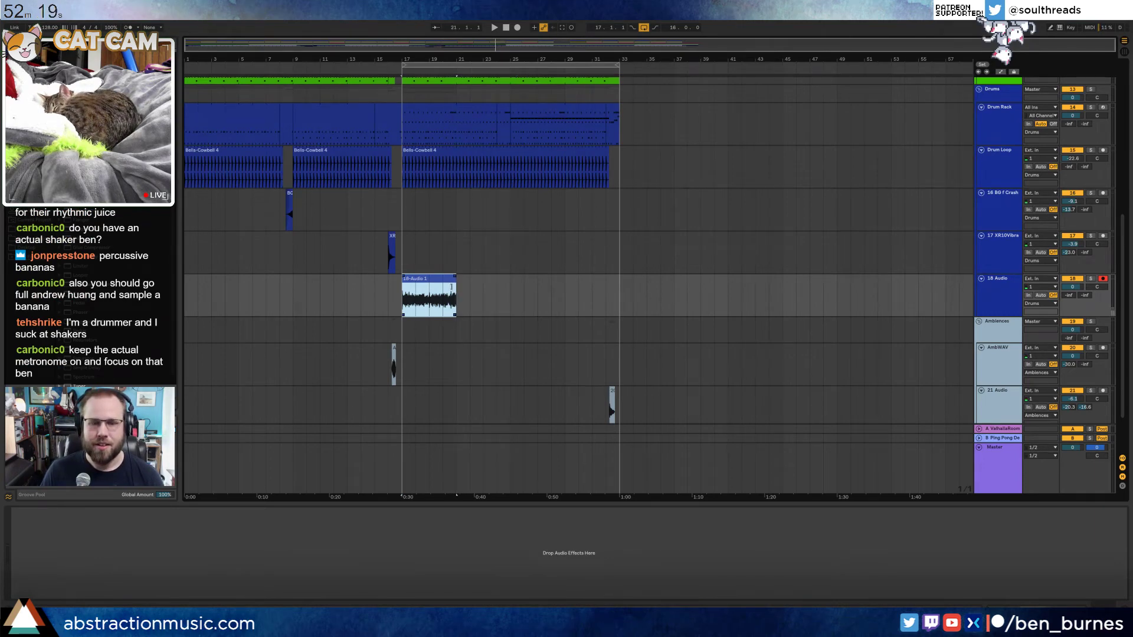
Open the shaker clip and quantize its entire audio, placing warp markers on the individual hits
double_click(443, 281)
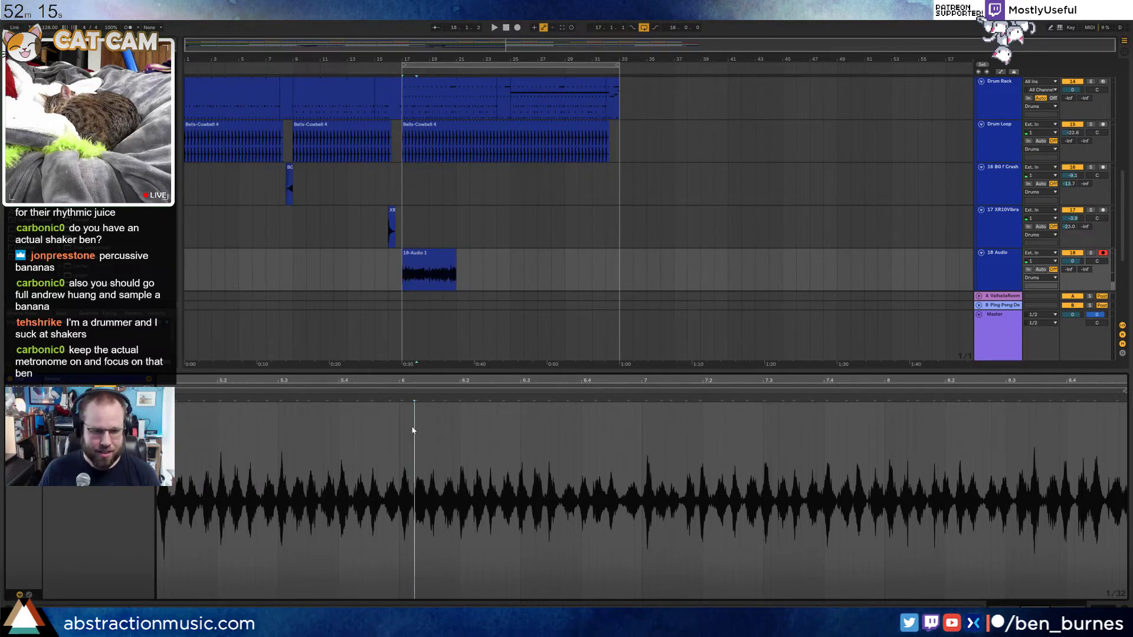
key("ctrl+a")
key("ctrl+i")
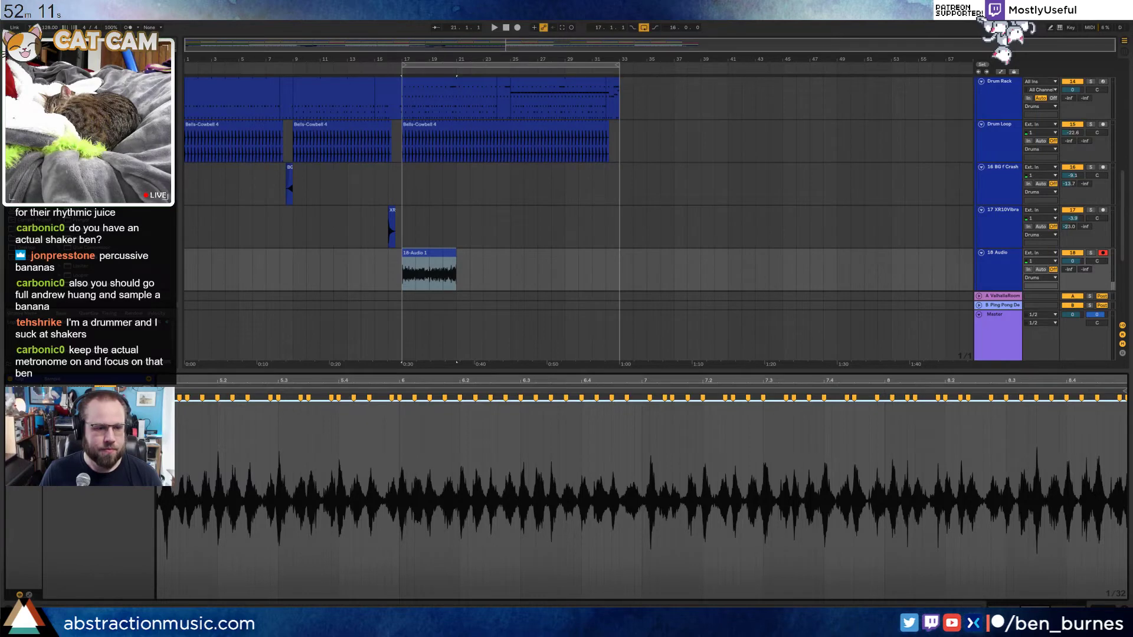
Play the quantized shaker clip with the song from bar 17, and return to the track's device view
left_click(165, 458)
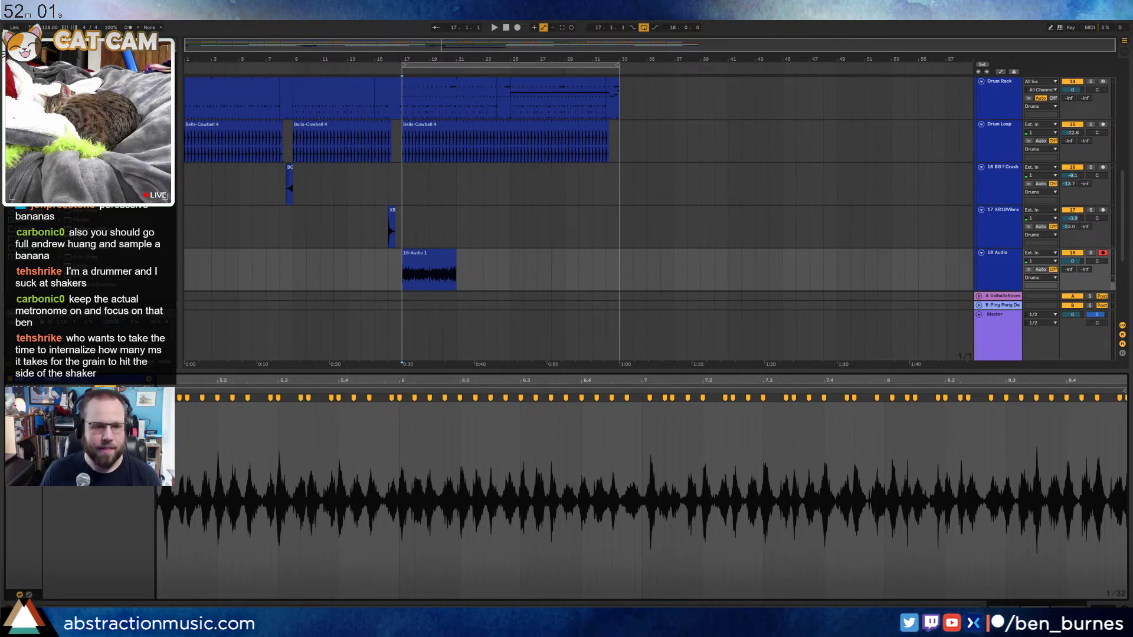
key("space")
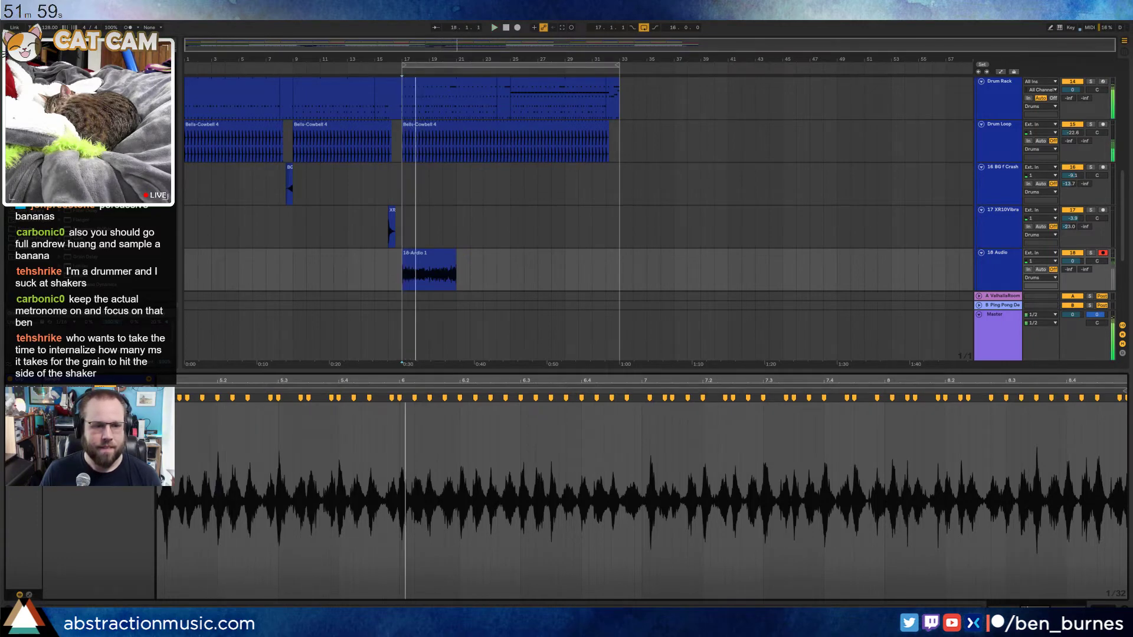
key("space")
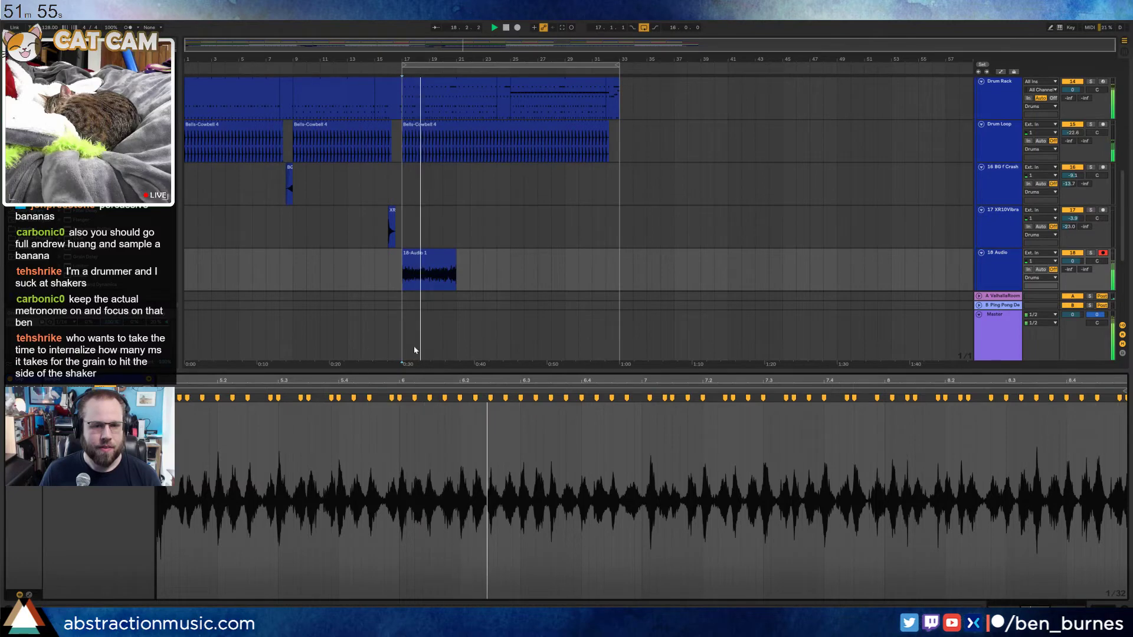
key("shift+Tab")
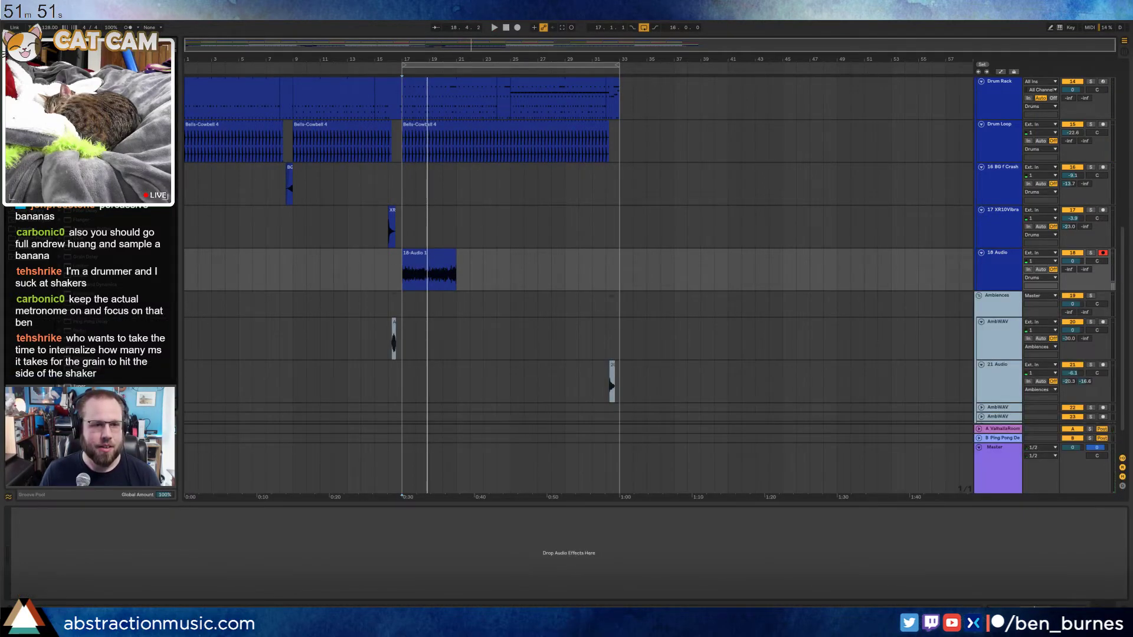
Add Auto Pan to the shaker track with about 99% amount, a synced 1/16 rate and a sawtooth shape, and play it
left_click_drag(80, 89, 22, 509)
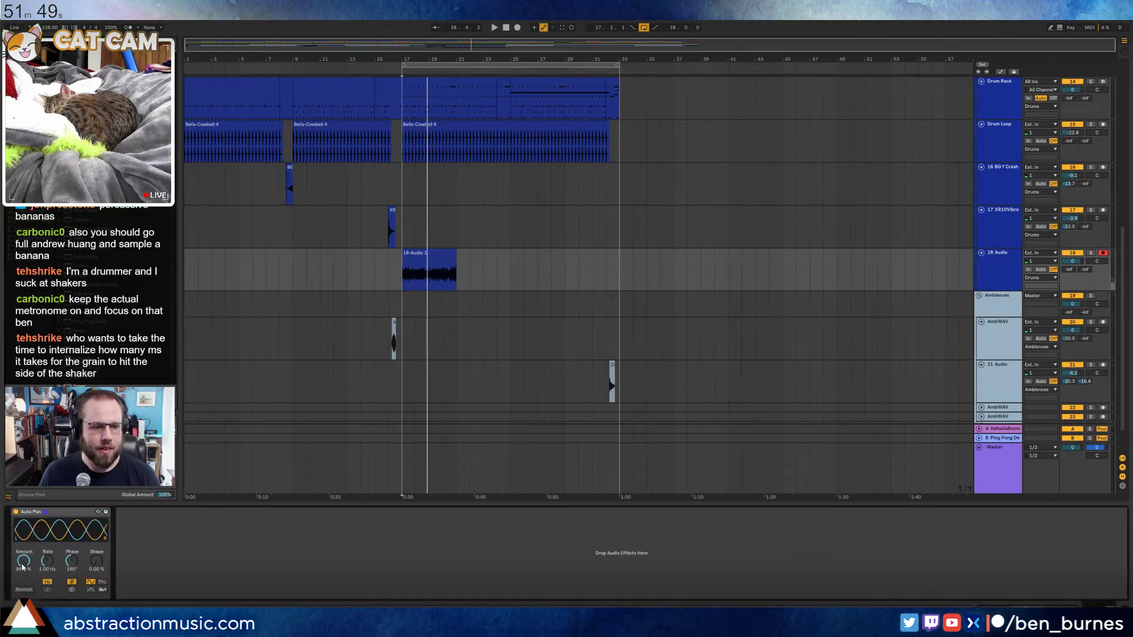
left_click(51, 580)
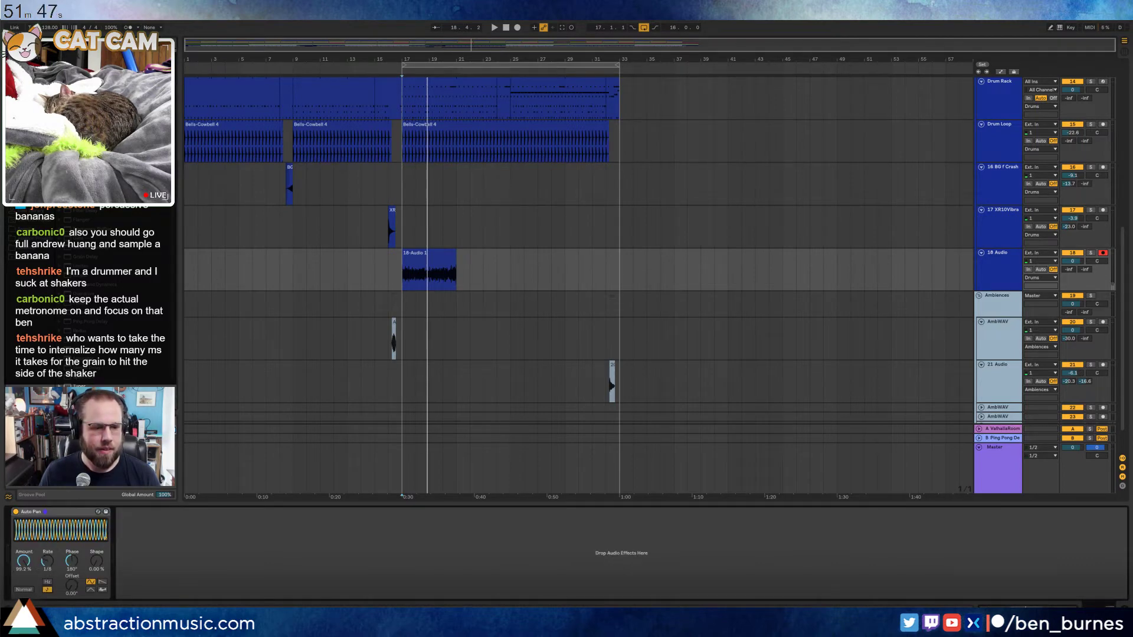
left_click_drag(47, 561, 48, 571)
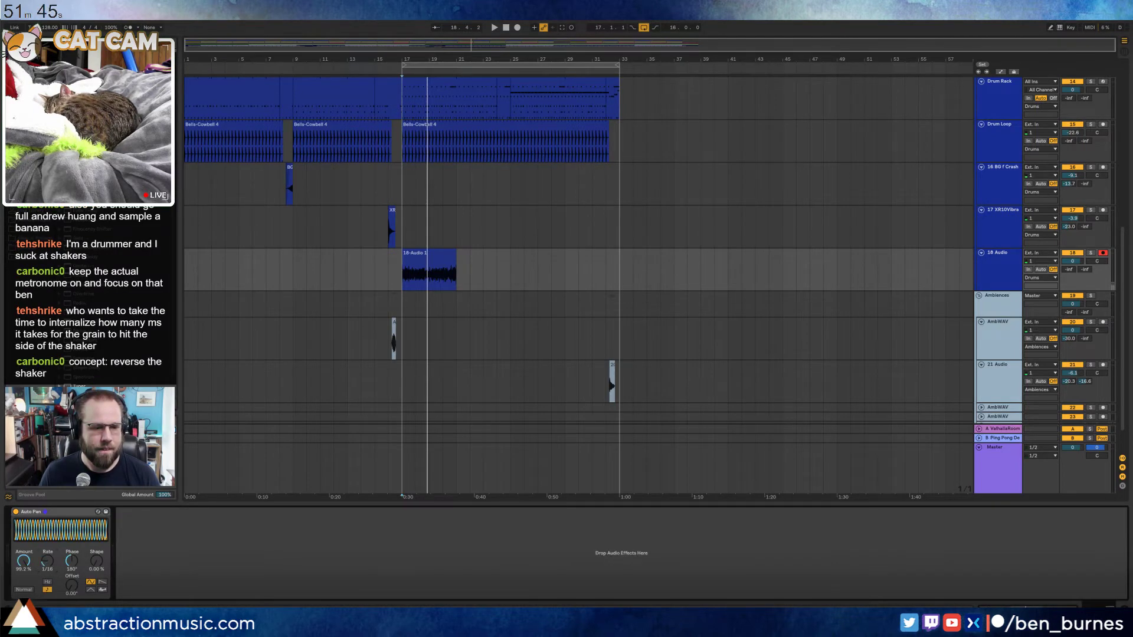
left_click(101, 583)
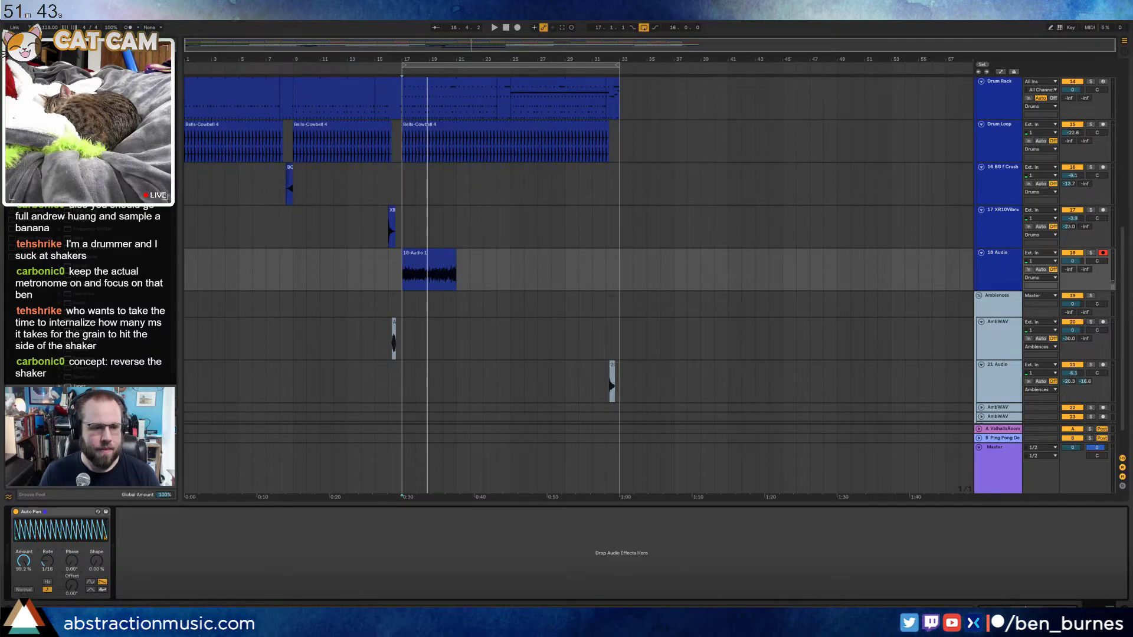
key("space")
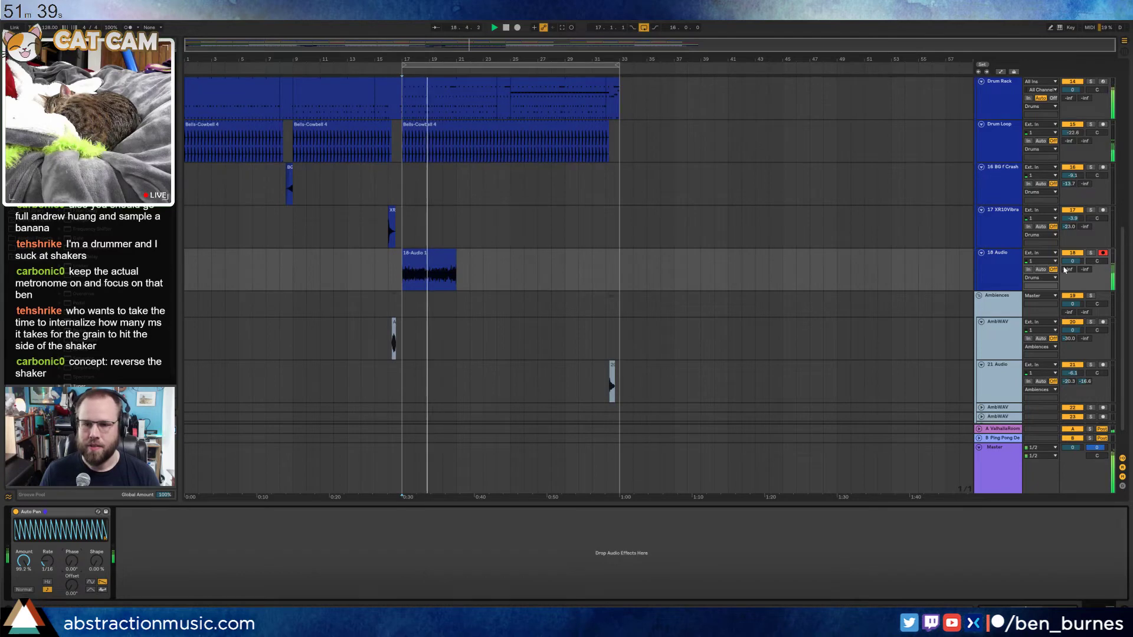
Extend the shaker clip to bar 33 and loop its four-bar section between bars 5 and 9 of the recording
double_click(424, 260)
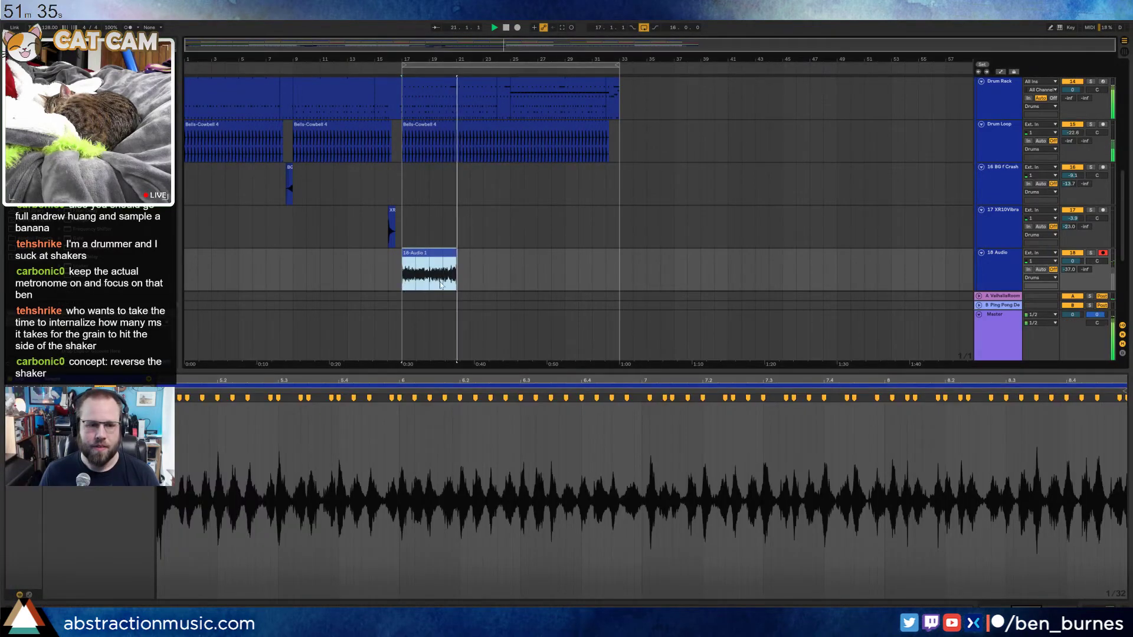
left_click_drag(454, 259, 620, 259)
left_click_drag(1125, 387, 470, 399)
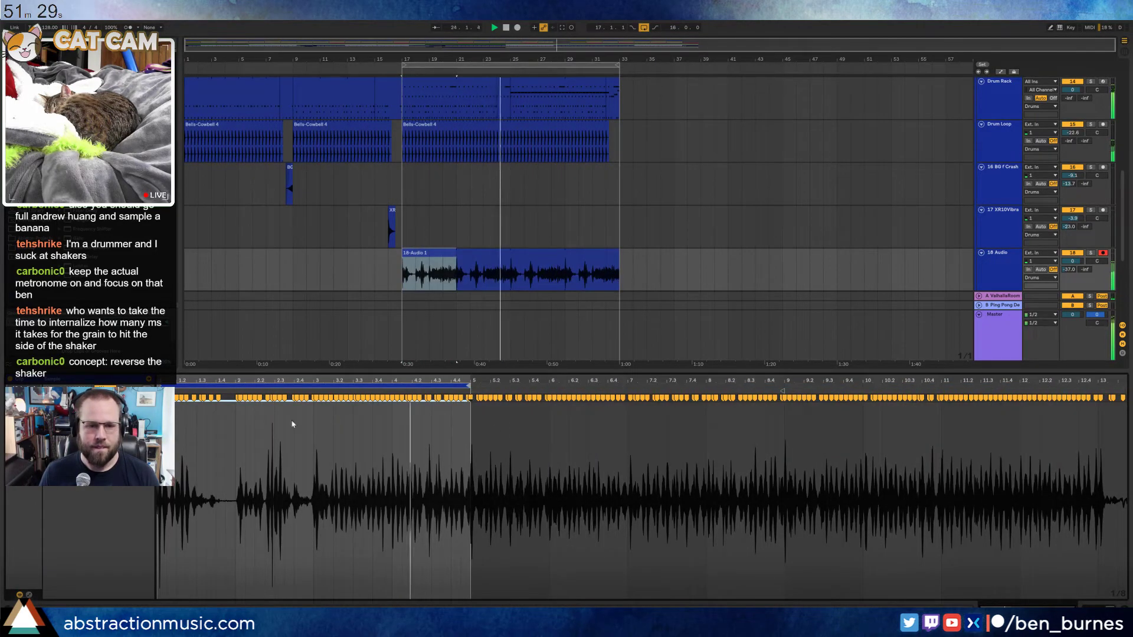
left_click_drag(200, 384, 496, 382)
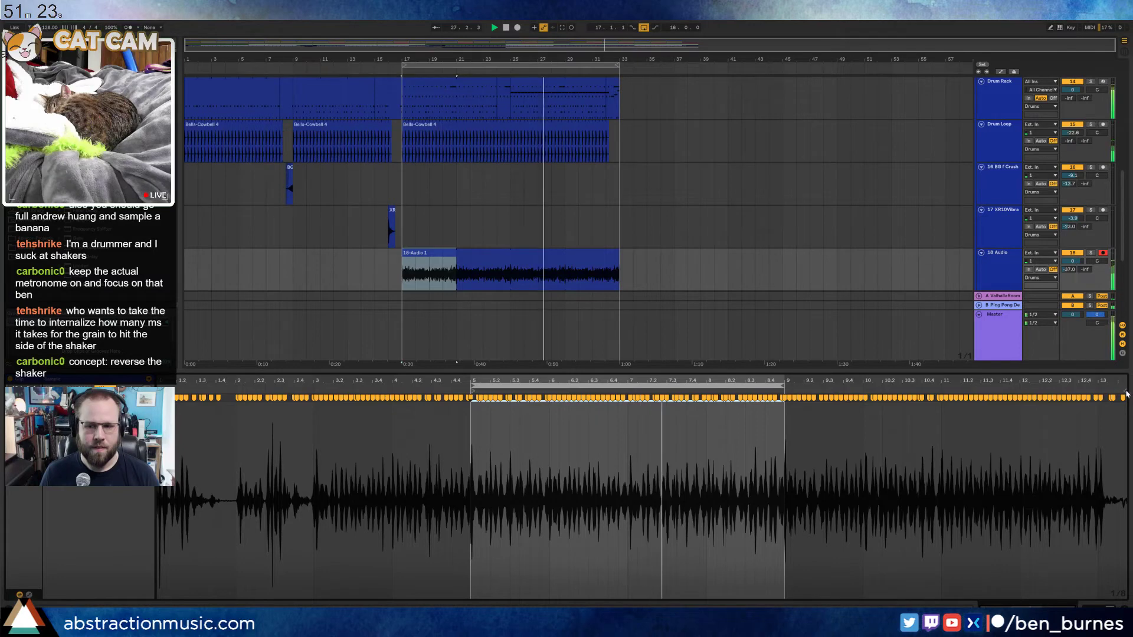
left_click_drag(1122, 390, 784, 391)
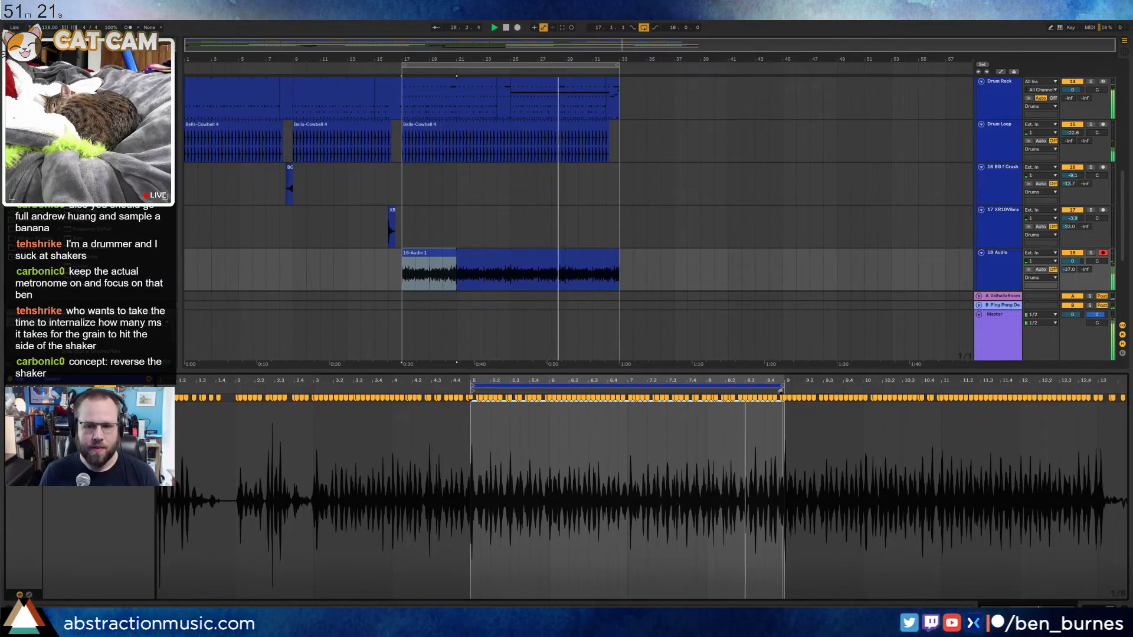
key("space")
Select all the audio in the looped shaker clip and quantize it again
left_click(536, 264)
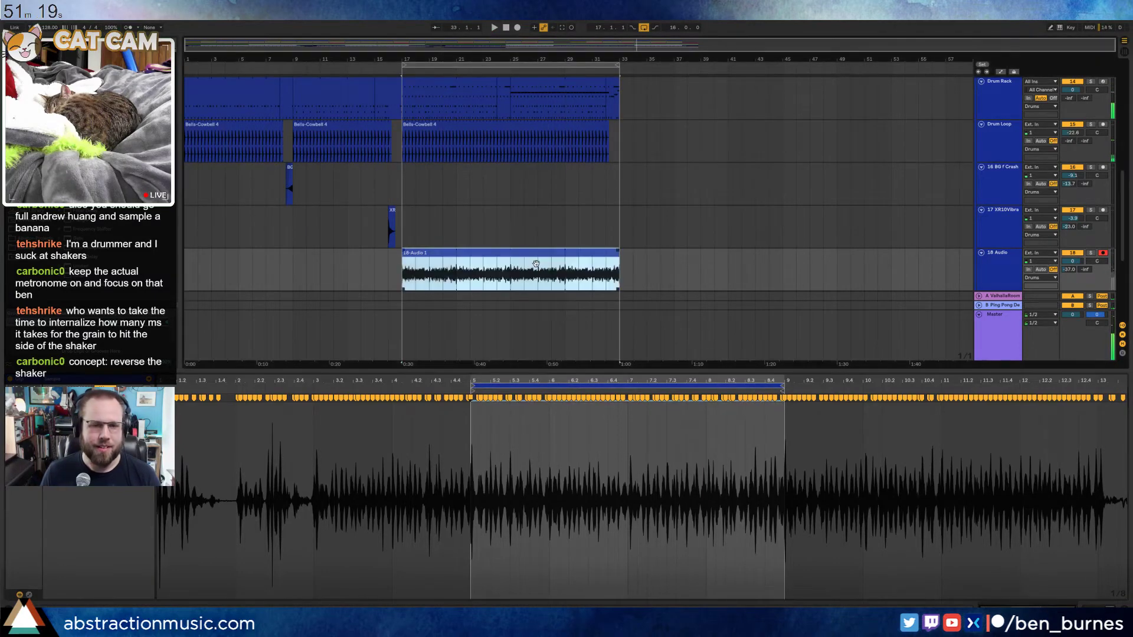
left_click_drag(649, 381, 626, 425)
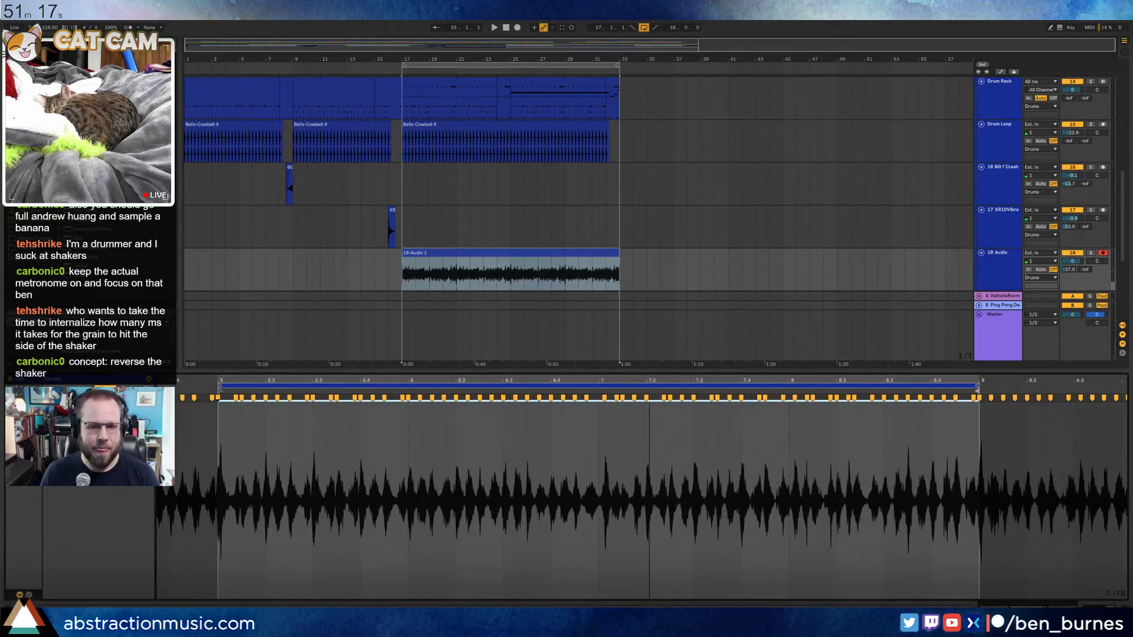
key("ctrl+a")
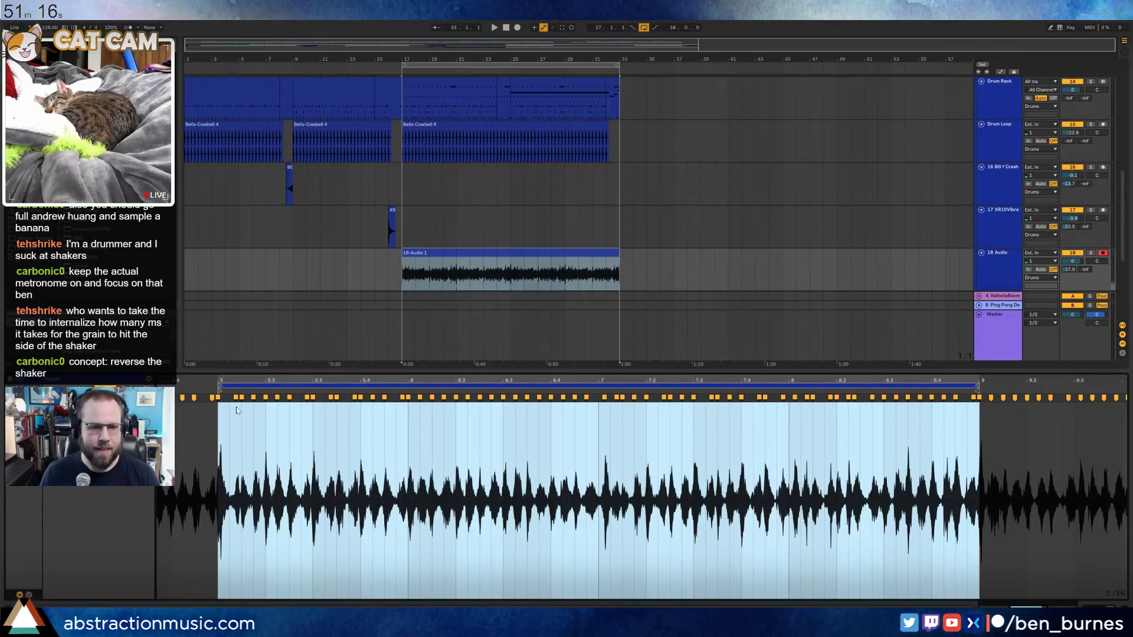
left_click(343, 465)
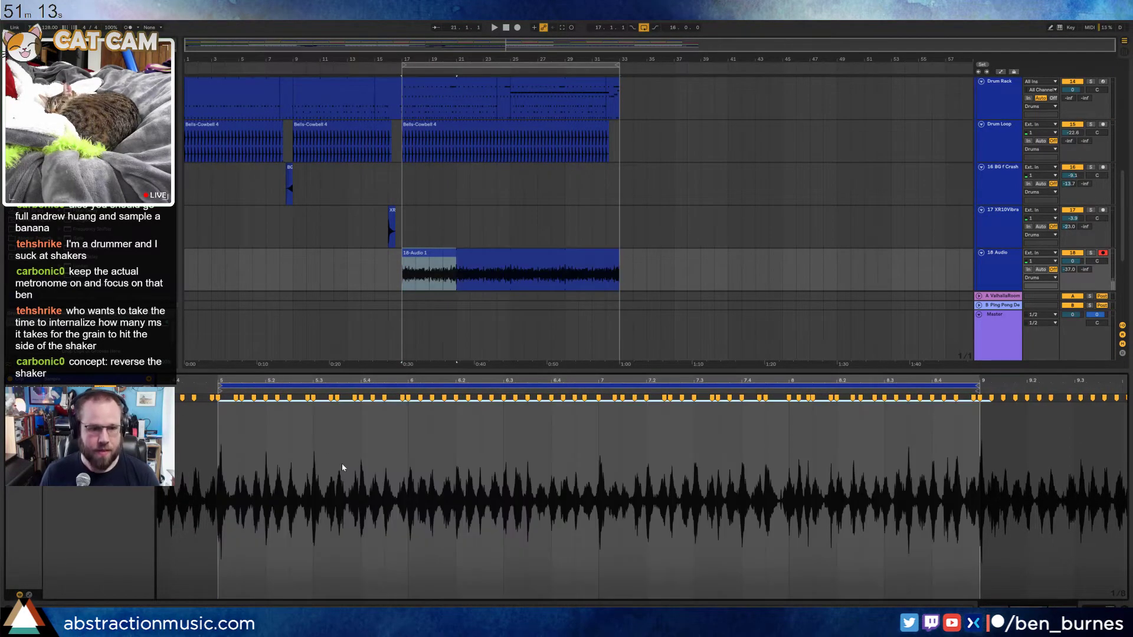
left_click(267, 427)
key("ctrl+a")
key("ctrl+u")
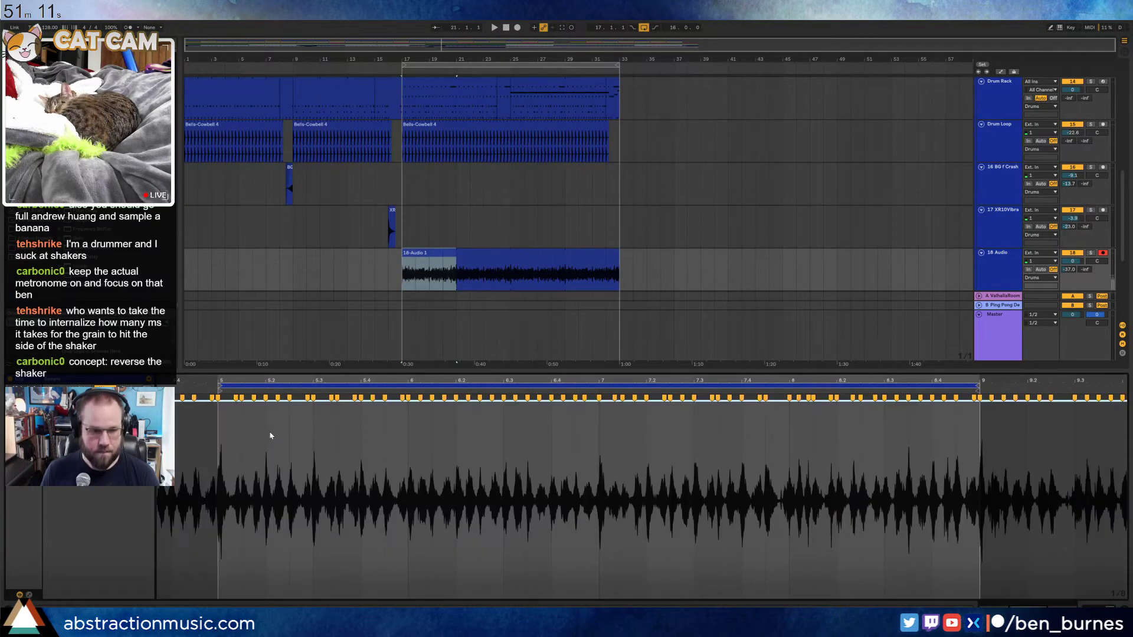
Play the looped shaker with the song, lower its track volume to -14.8 dB and return to the track's device view
key("space")
left_click(246, 419)
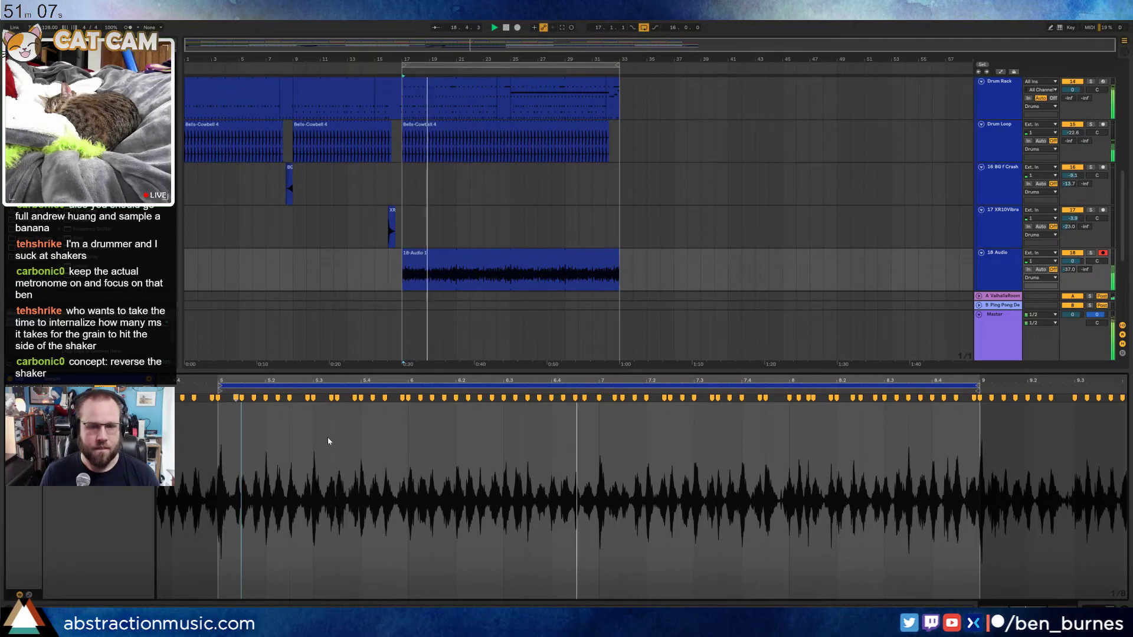
left_click_drag(1072, 261, 1072, 280)
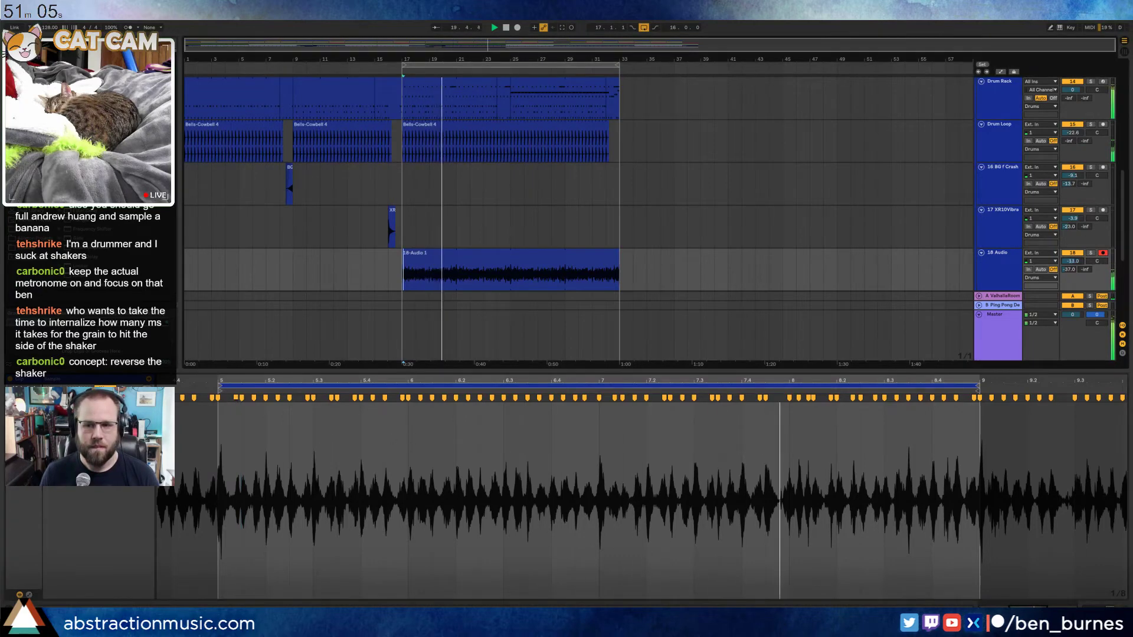
key("shift+Tab")
key("space")
Insert Auto Filter ahead of Auto Pan on the shaker track, set it to high-pass near 285 Hz and play it
left_click_drag(80, 82, 76, 564)
left_click(55, 575)
key("space")
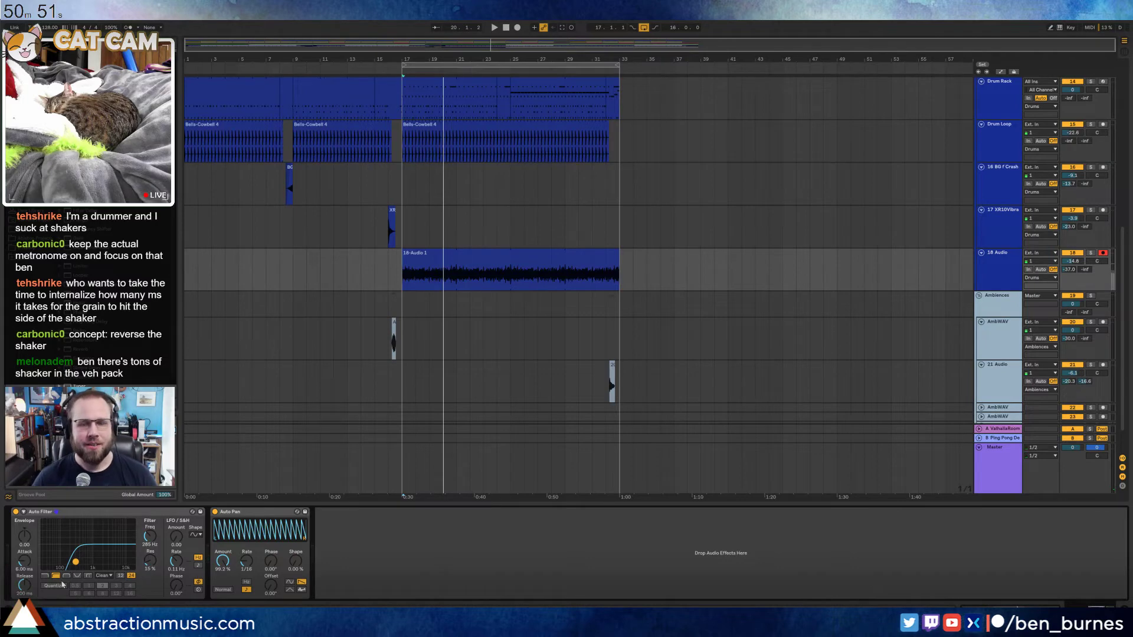
Move the 16-bar shaker clip on 18 Audio so it starts at bar 33
left_click(437, 253)
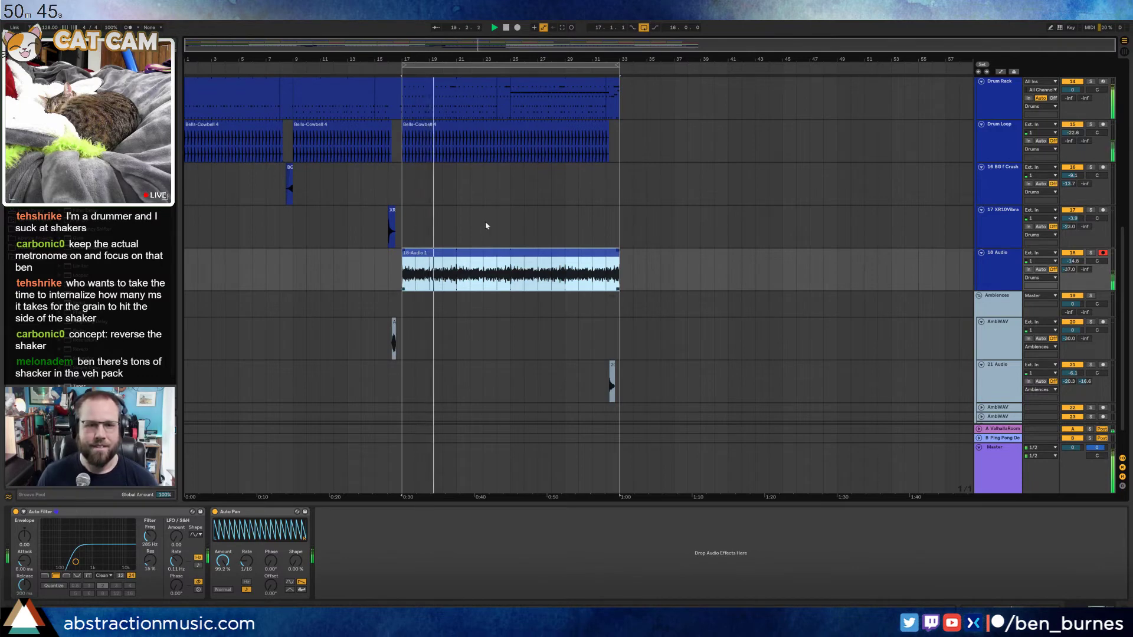
left_click_drag(432, 254, 650, 254)
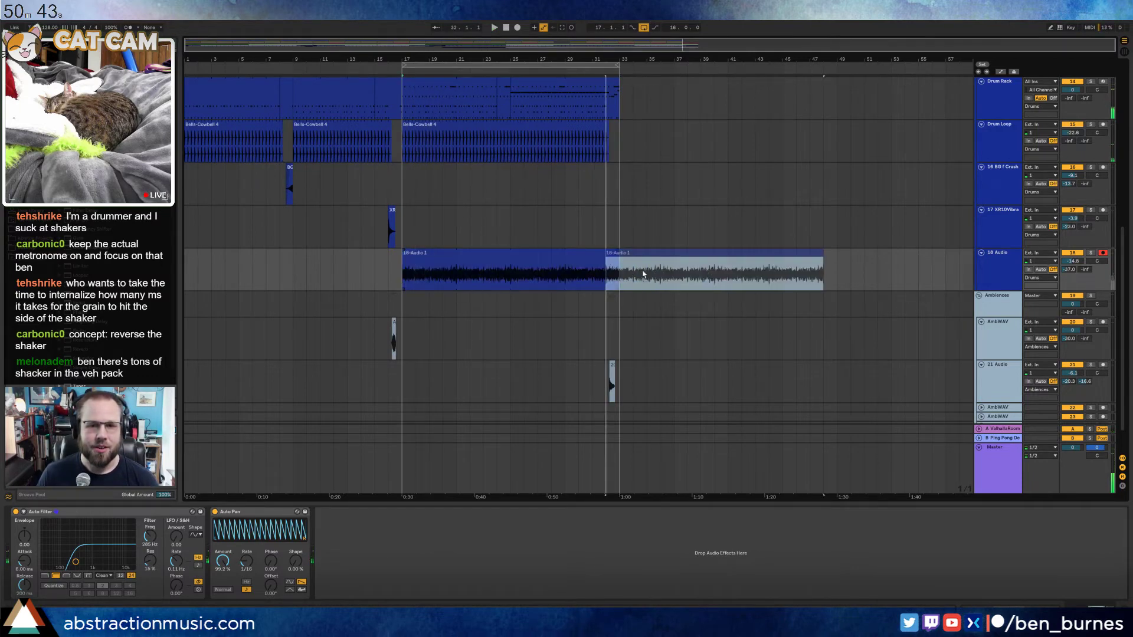
left_click(498, 257)
Copy the reversed crash leading into bar 9 to bar 32 so it leads into bar 33, and play the transition
scroll(335, 243, "up", 2)
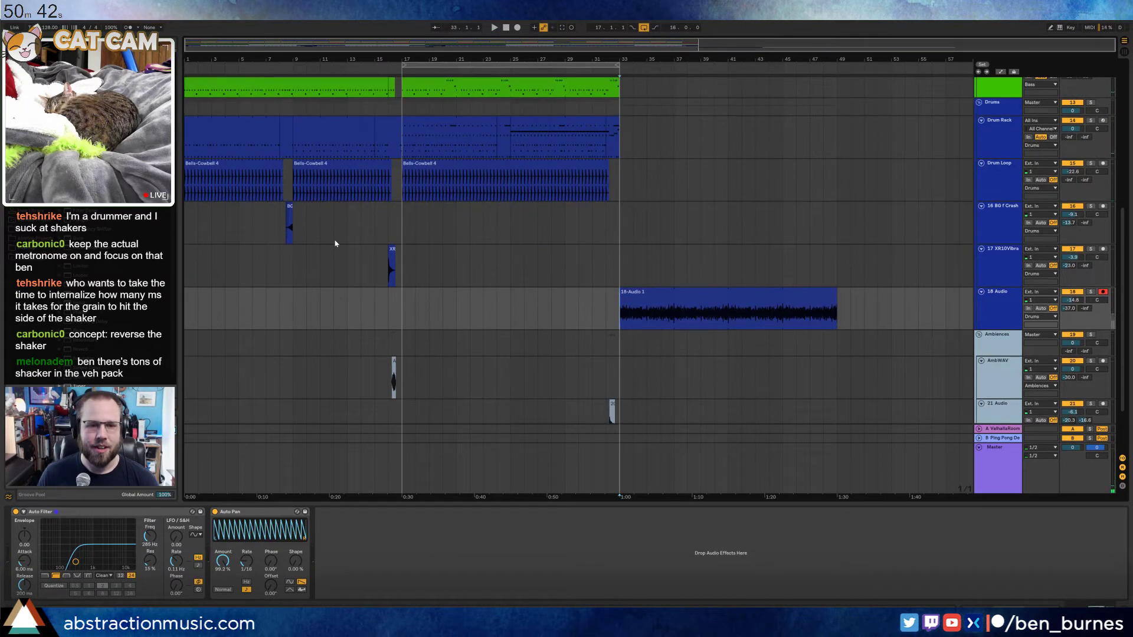
left_click(284, 213)
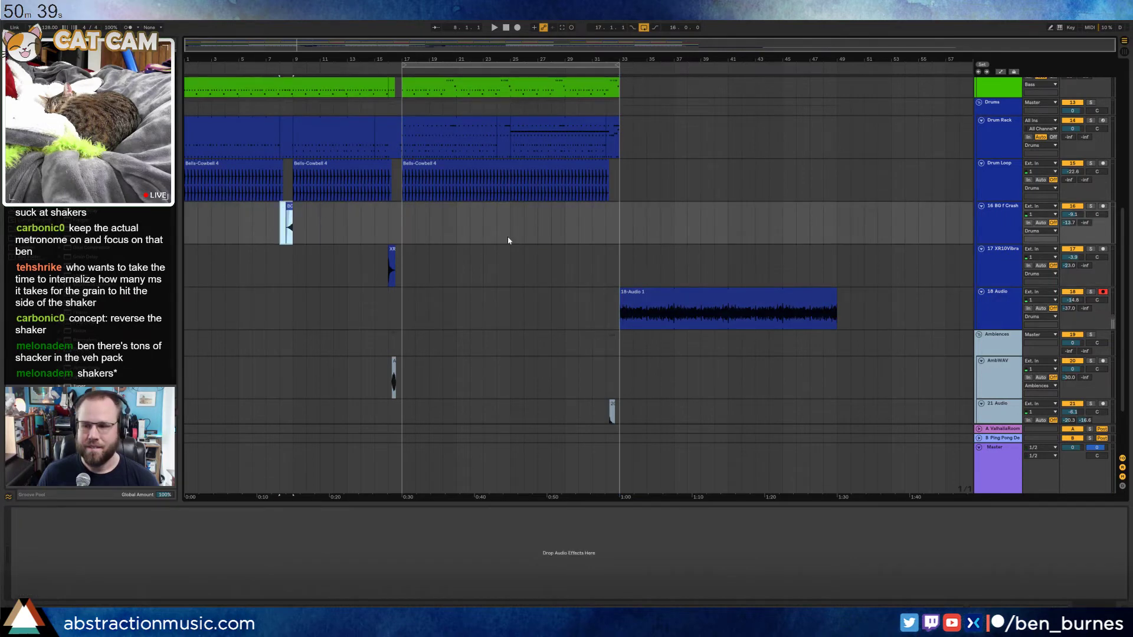
key("ctrl+v")
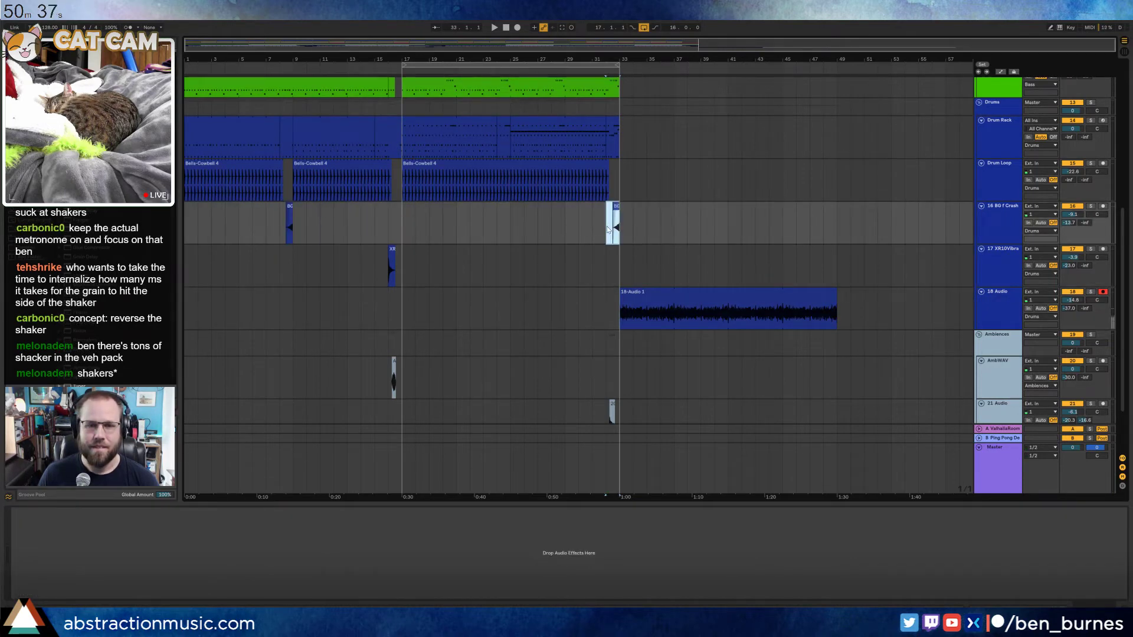
key("space")
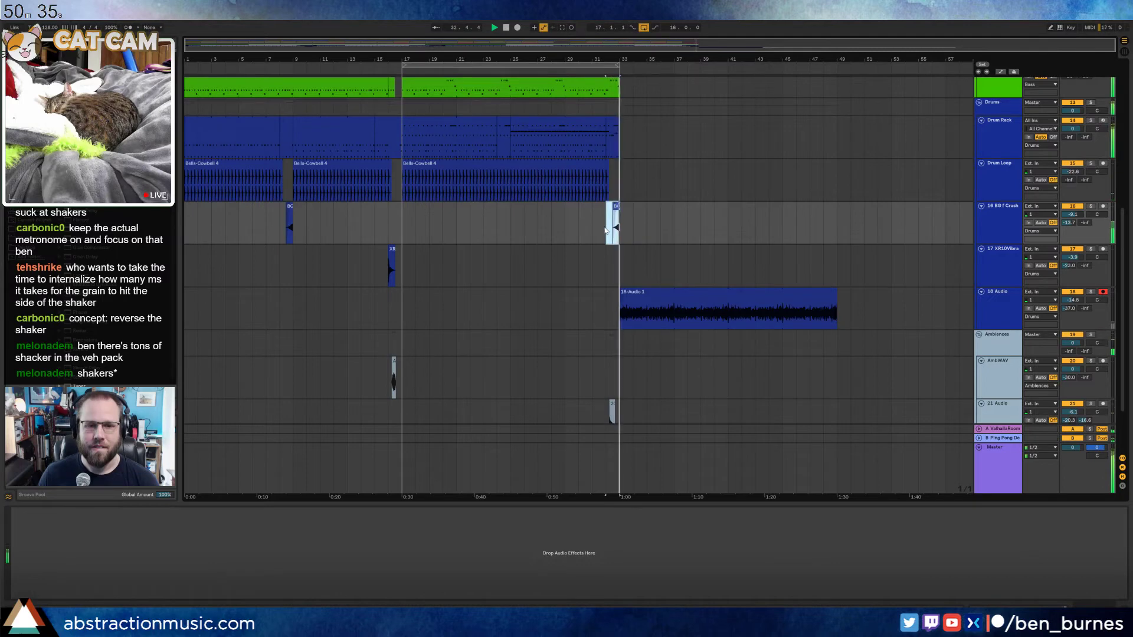
Copy the XR10Vibra hit from bar 16 to bar 48 on the same track
left_click(391, 251)
key("space")
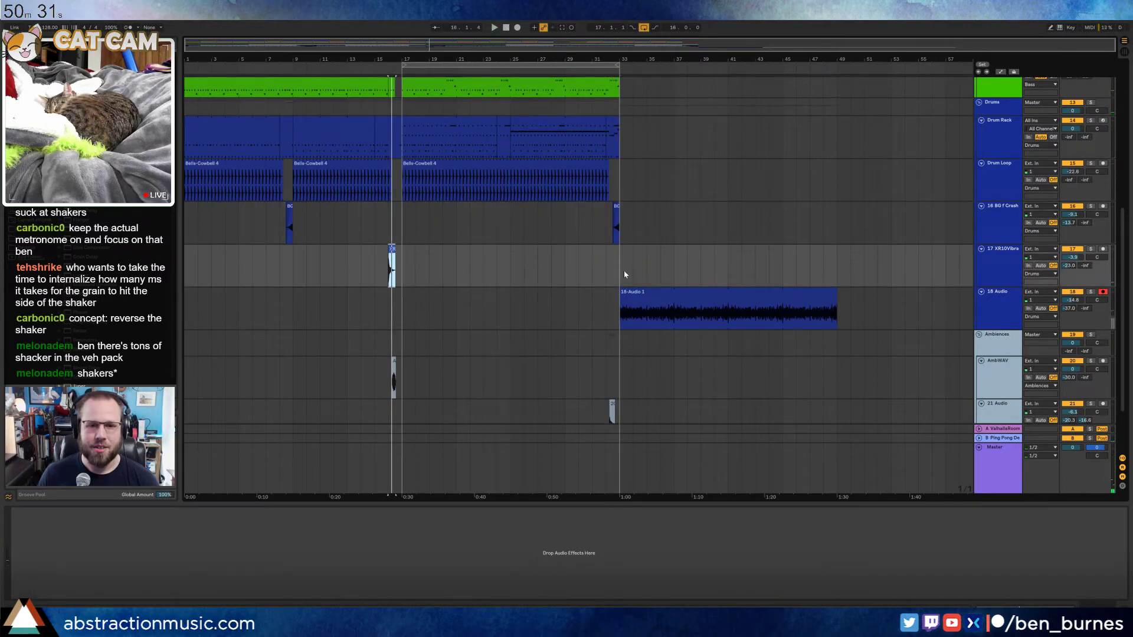
key("ctrl+c")
left_click(824, 269)
key("ctrl+v")
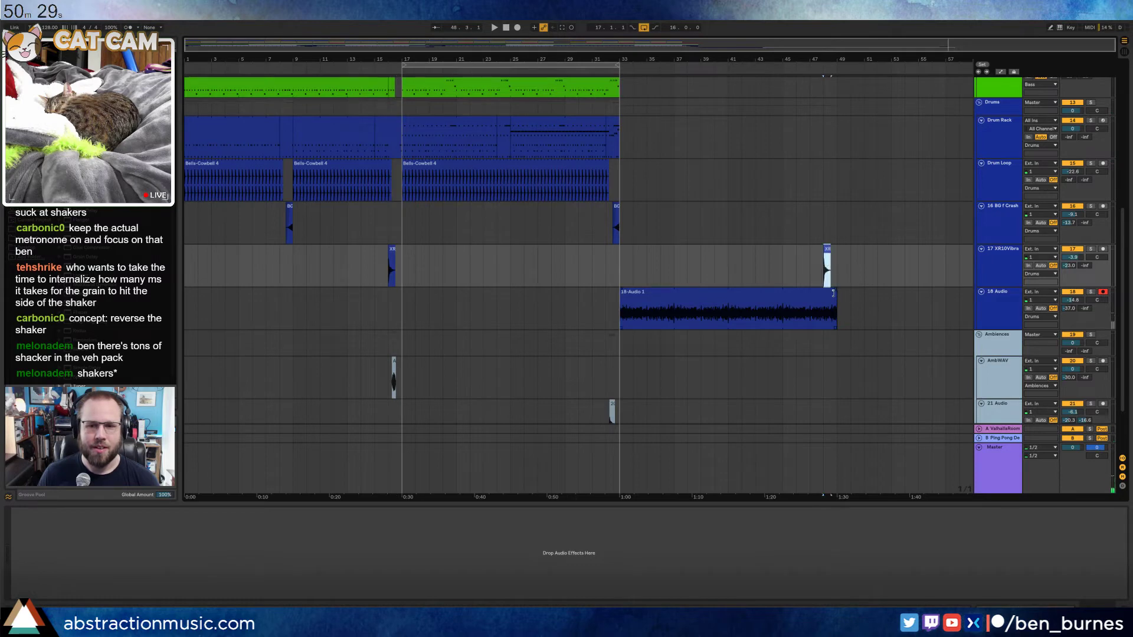
Trim the end of the shaker clip to one beat past bar 48 and play the ending with the XR10Vibra hit
left_click_drag(833, 293, 823, 293)
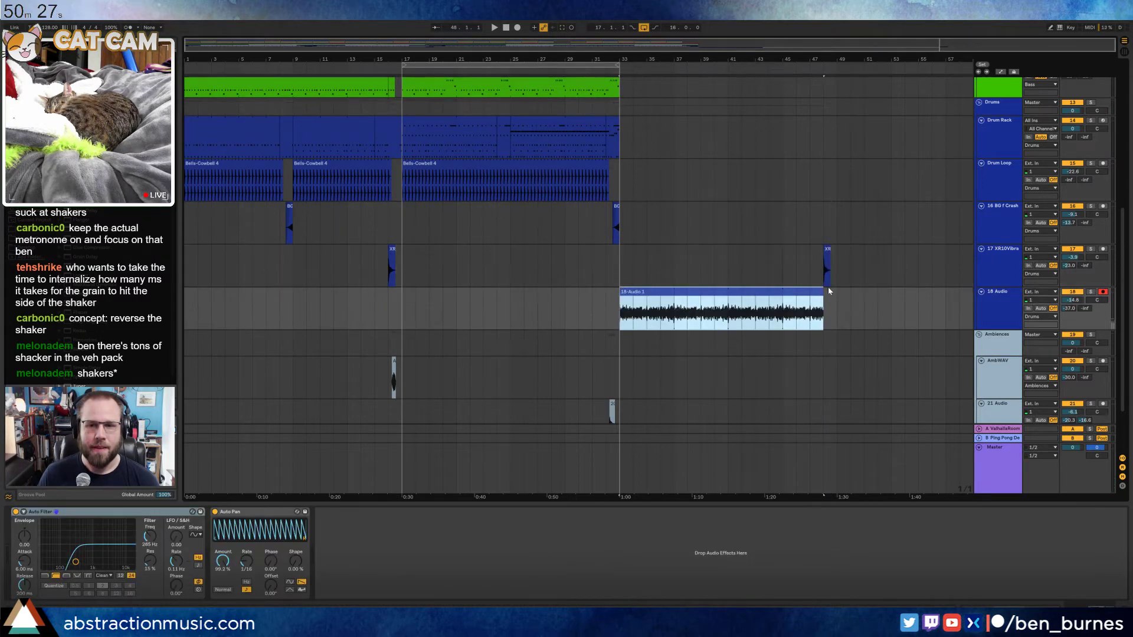
scroll(826, 303, "up", 3)
left_click_drag(799, 296, 803, 302)
key("space")
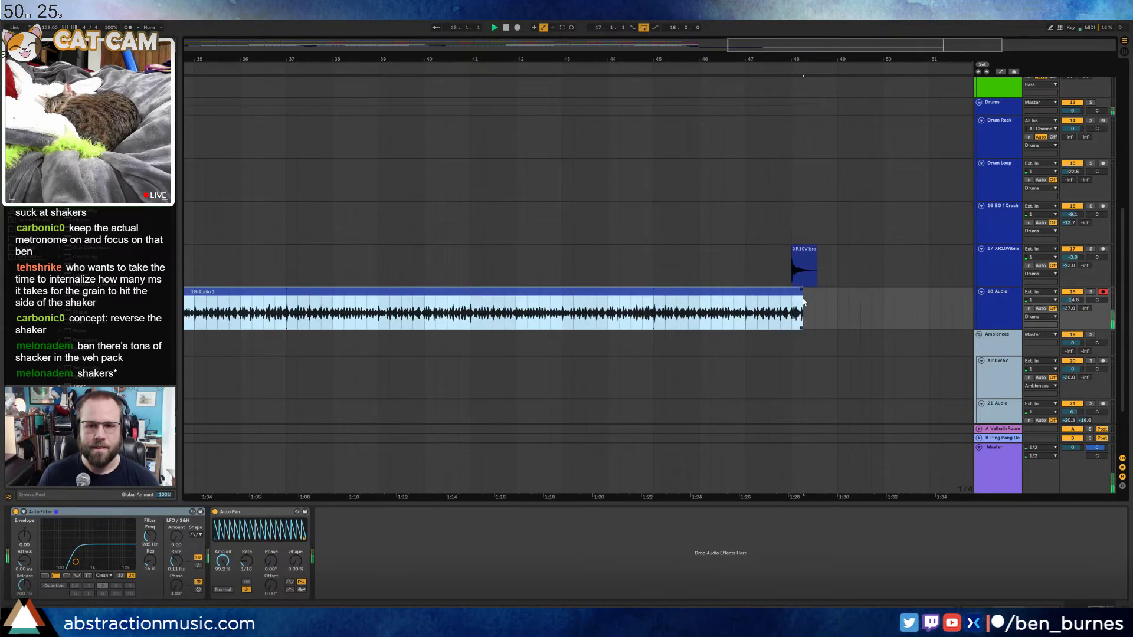
left_click(792, 311)
key("space")
key("space")
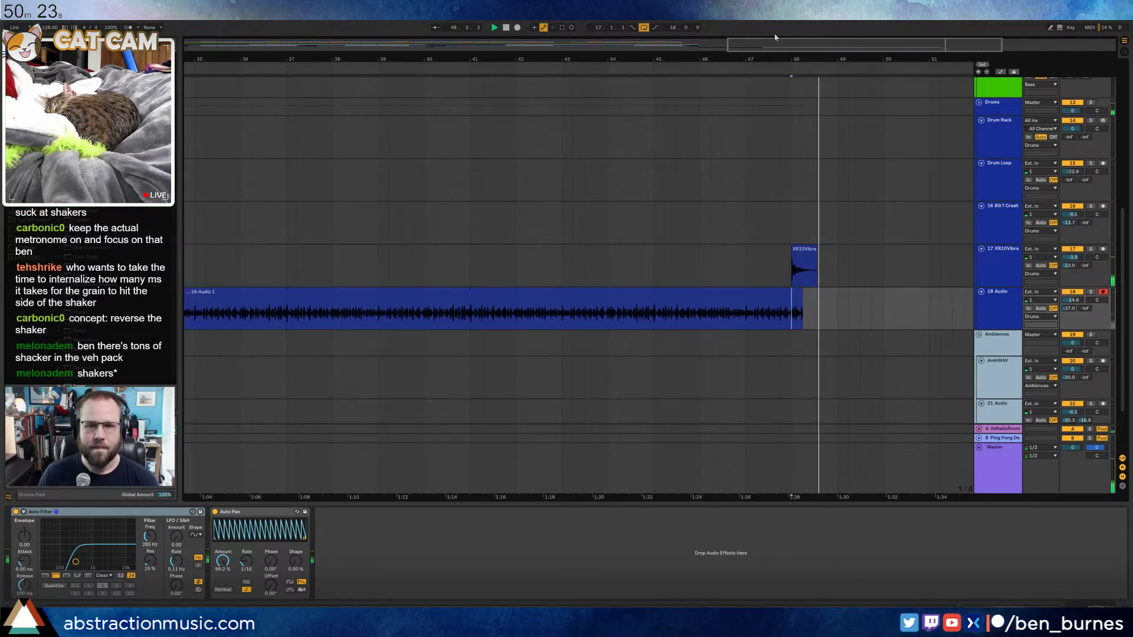
key("space")
Duplicate the Lead track's clips from bars 17 to 33 into bars 33 to 49
left_click_drag(783, 43, 783, 39)
scroll(478, 321, "down", 3)
scroll(478, 321, "up", 5)
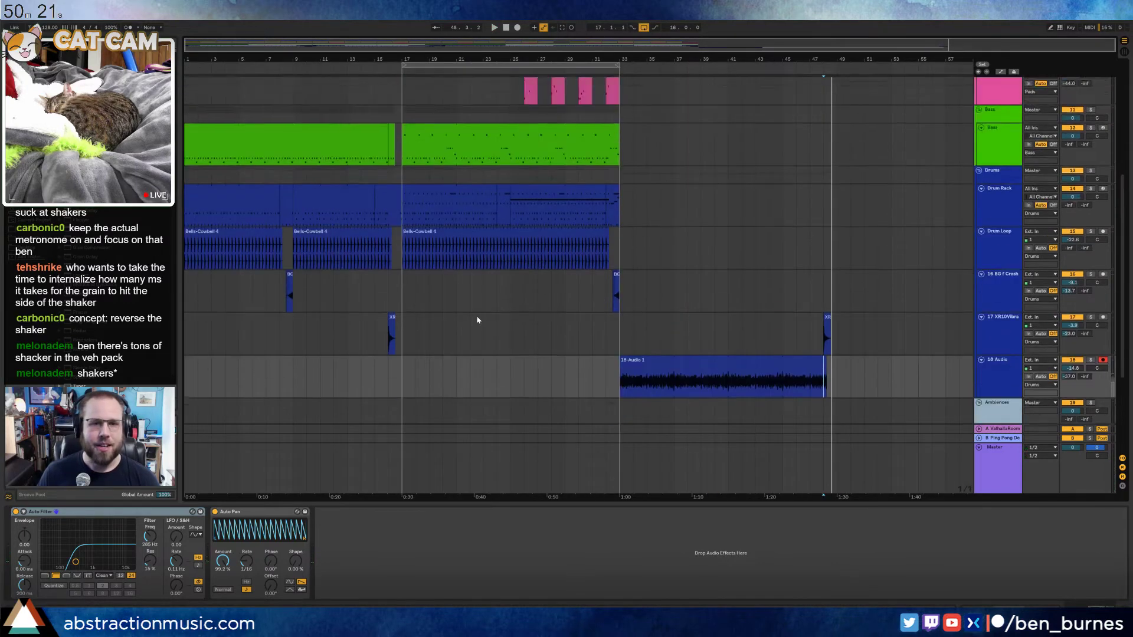
scroll(534, 328, "up", 1)
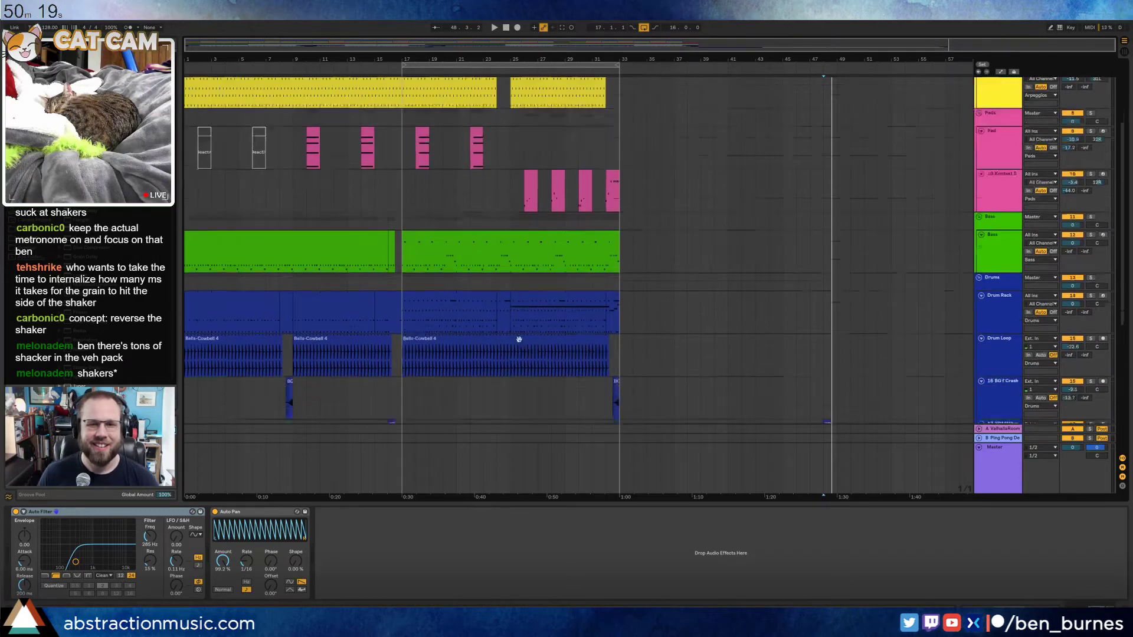
scroll(525, 331, "up", 5)
left_click_drag(619, 142, 402, 150)
key("ctrl+d")
Copy bar 4 of the Lead track to the Arp track at bar 33, play it and open the pasted clip's notes
left_click(674, 187)
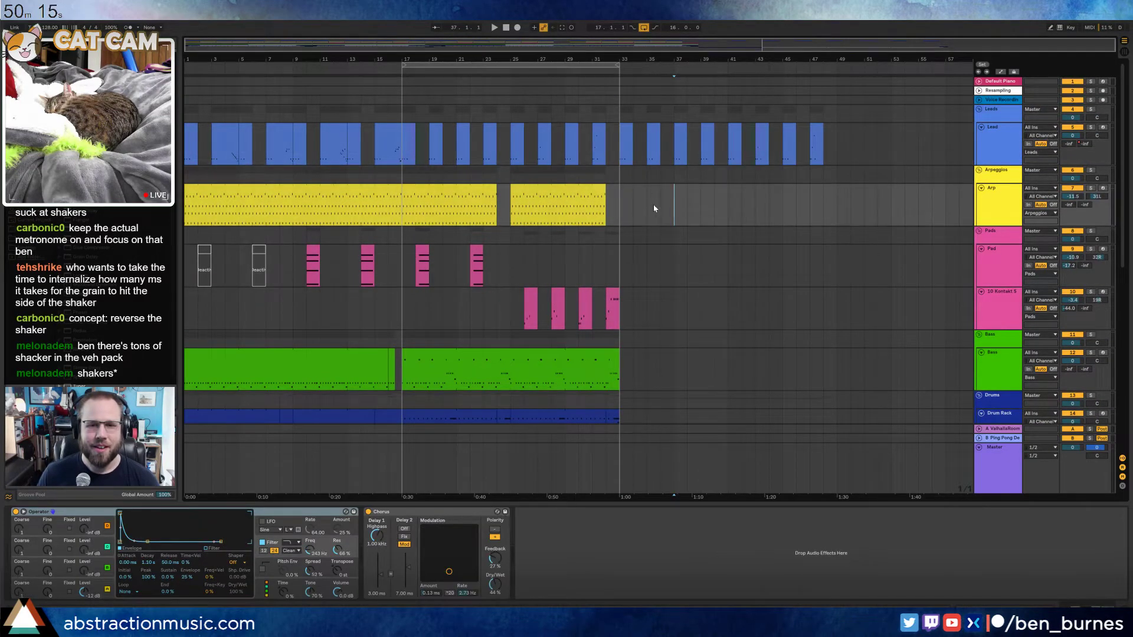
scroll(650, 218, "down", 3)
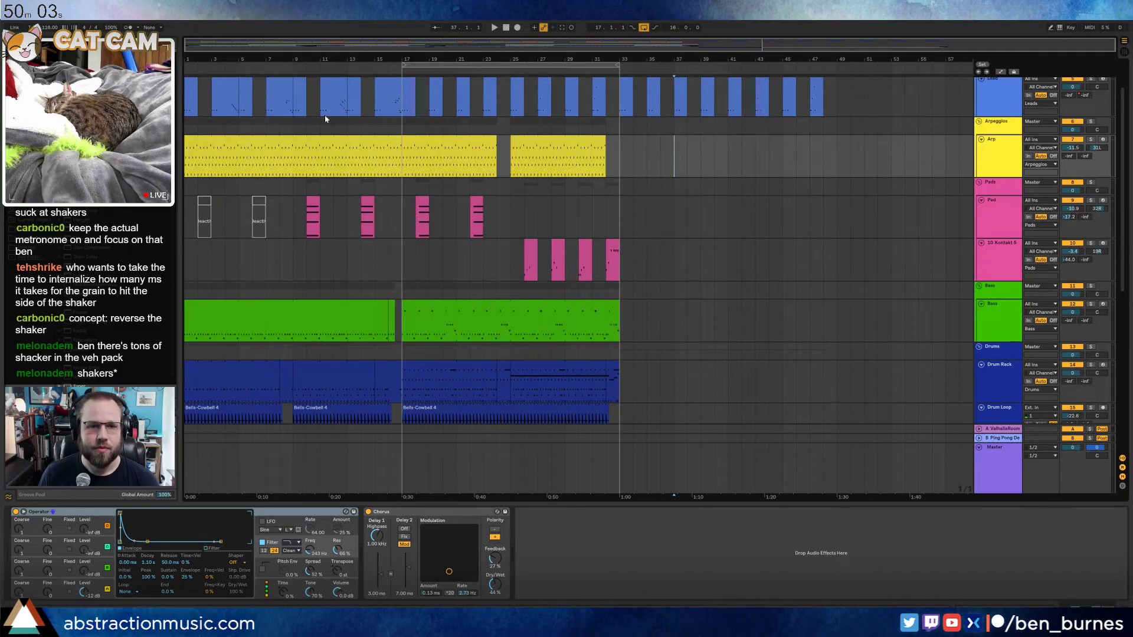
left_click(238, 115)
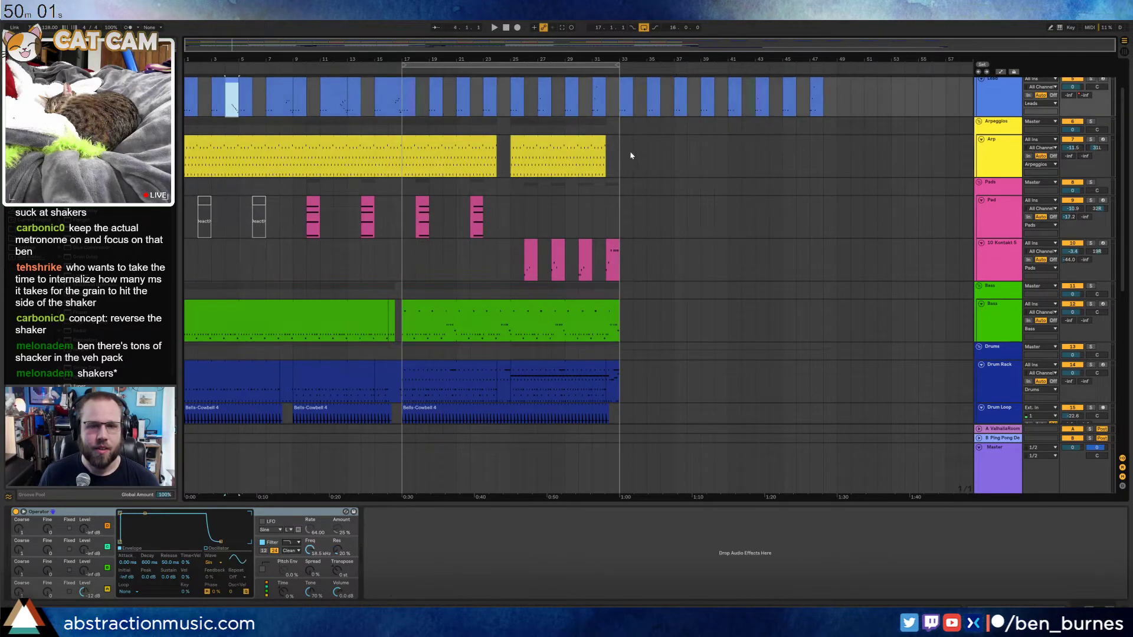
left_click(617, 156)
key("ctrl+v")
key("space")
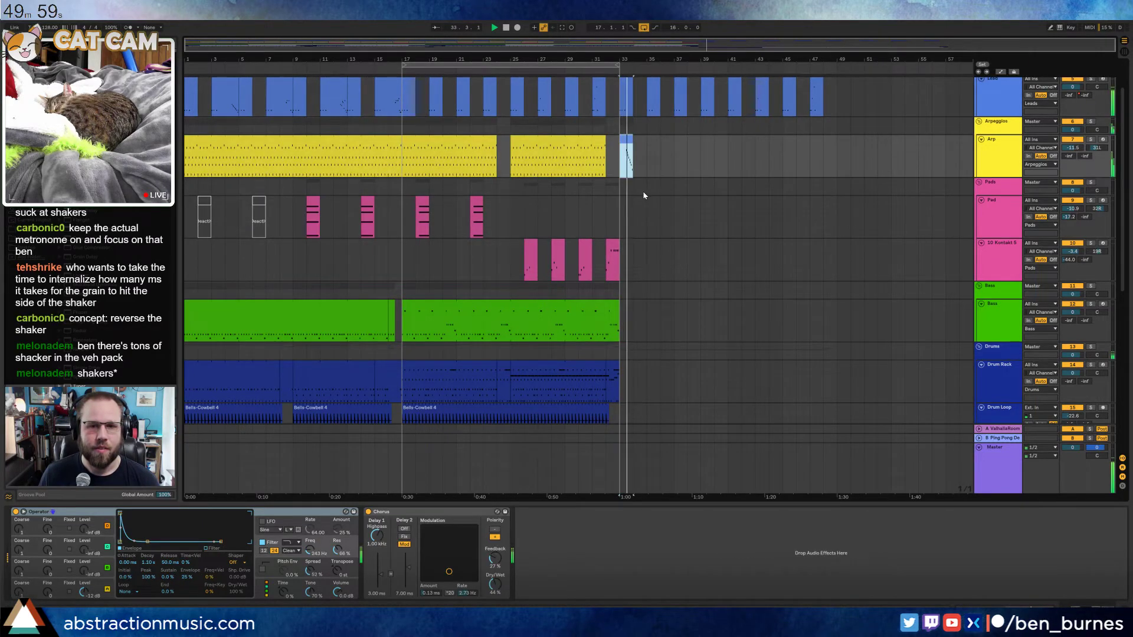
double_click(627, 139)
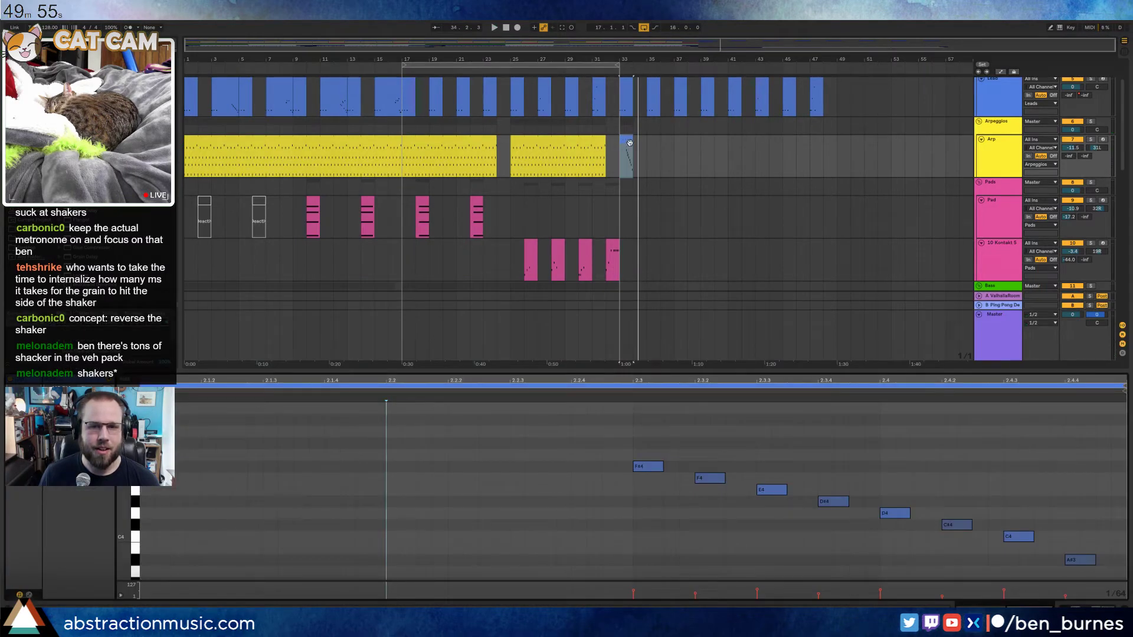
Extend the Arp track's new clip from bar 33 out to bar 49 and play the section
left_click_drag(630, 142, 834, 150)
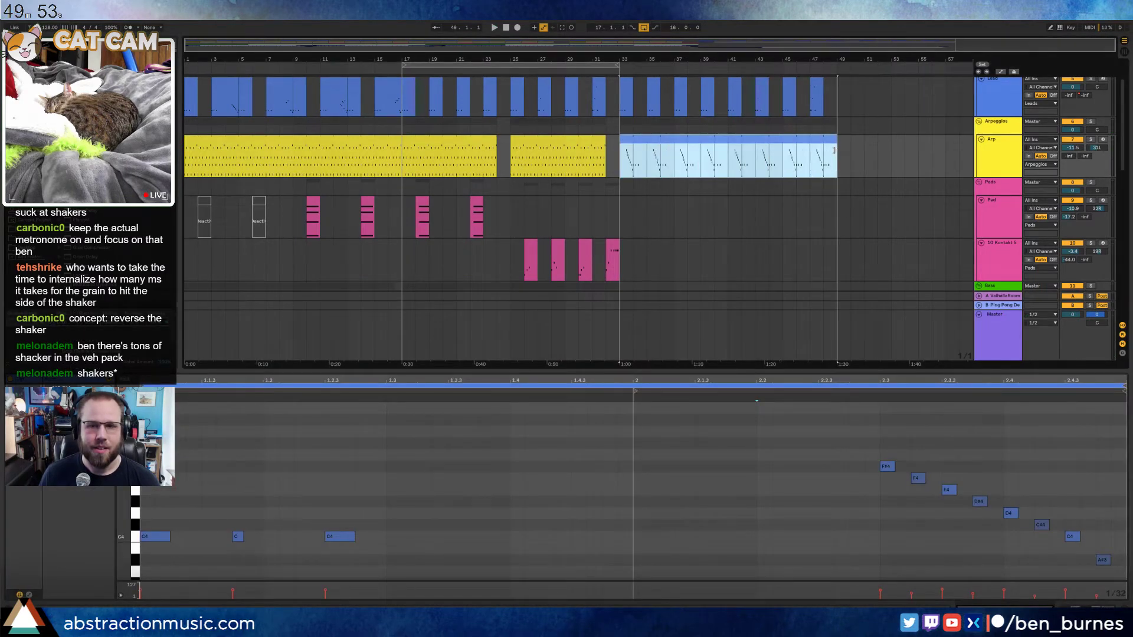
left_click_drag(142, 385, 628, 404)
key("space")
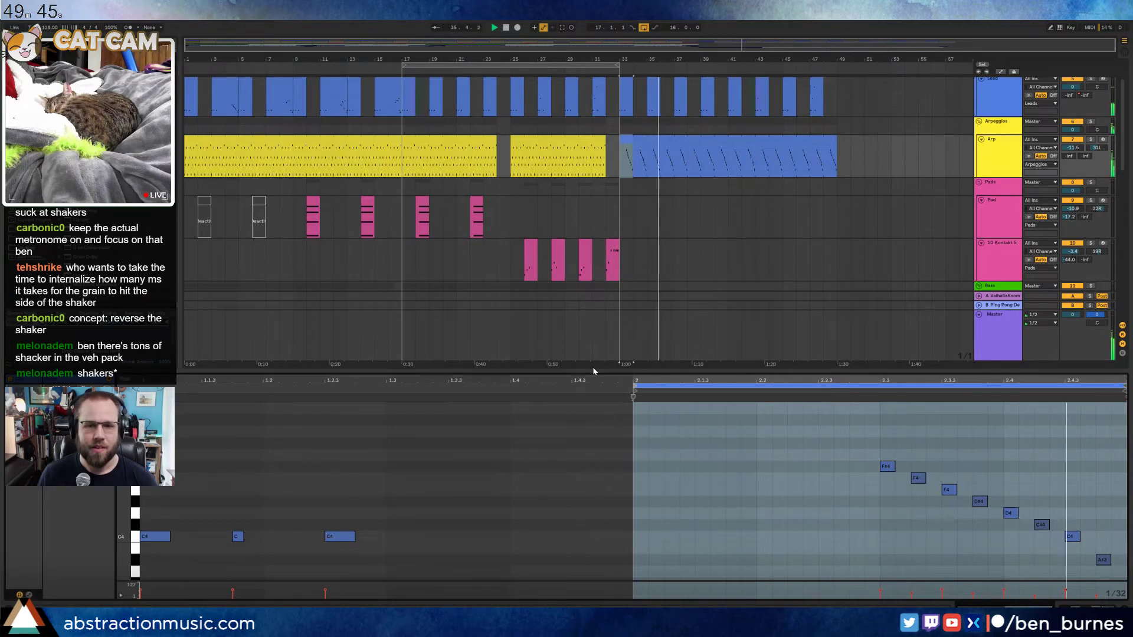
key("shift+Tab")
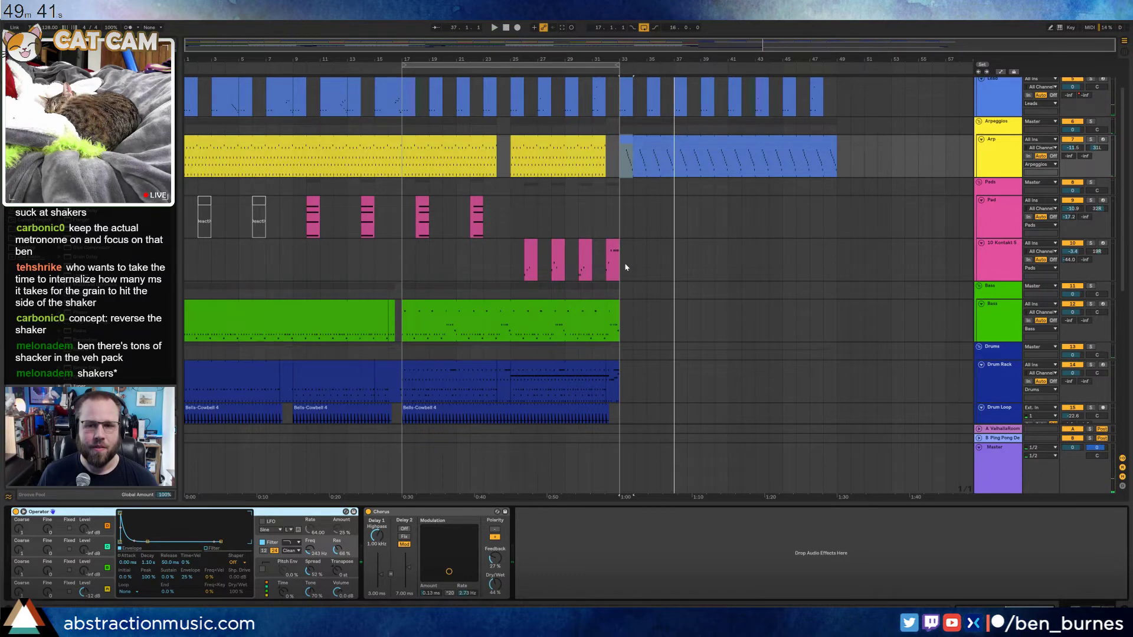
key("space")
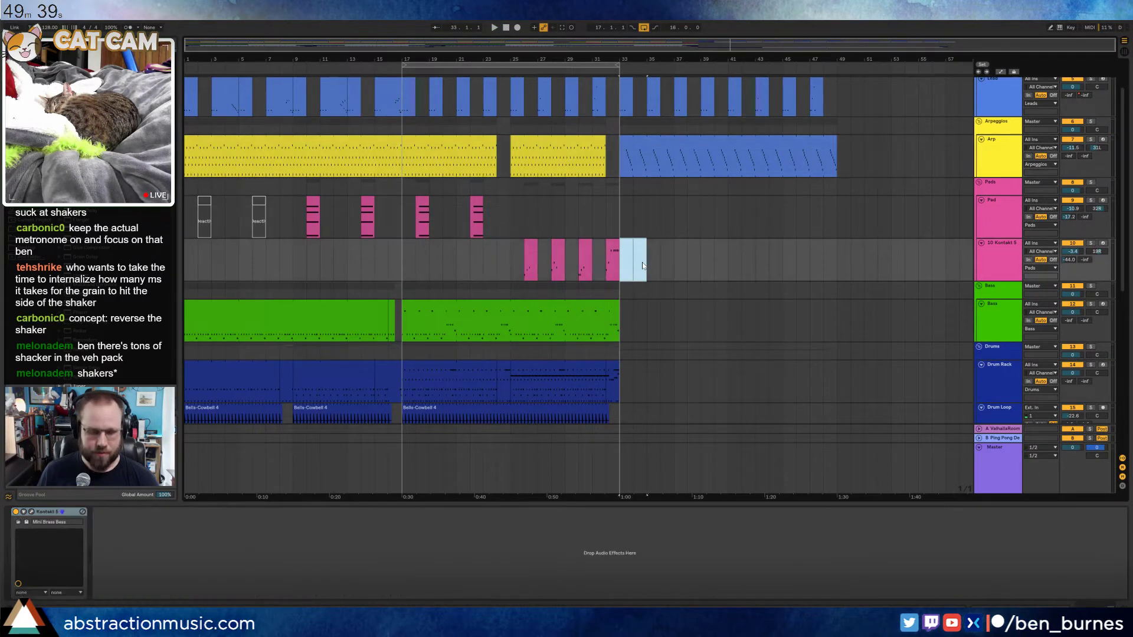
Create a two-bar MIDI clip at bar 33 on the Kontakt 5 track and write a short repeated note on the offbeat of each beat
left_click(645, 266)
key("shift+Tab")
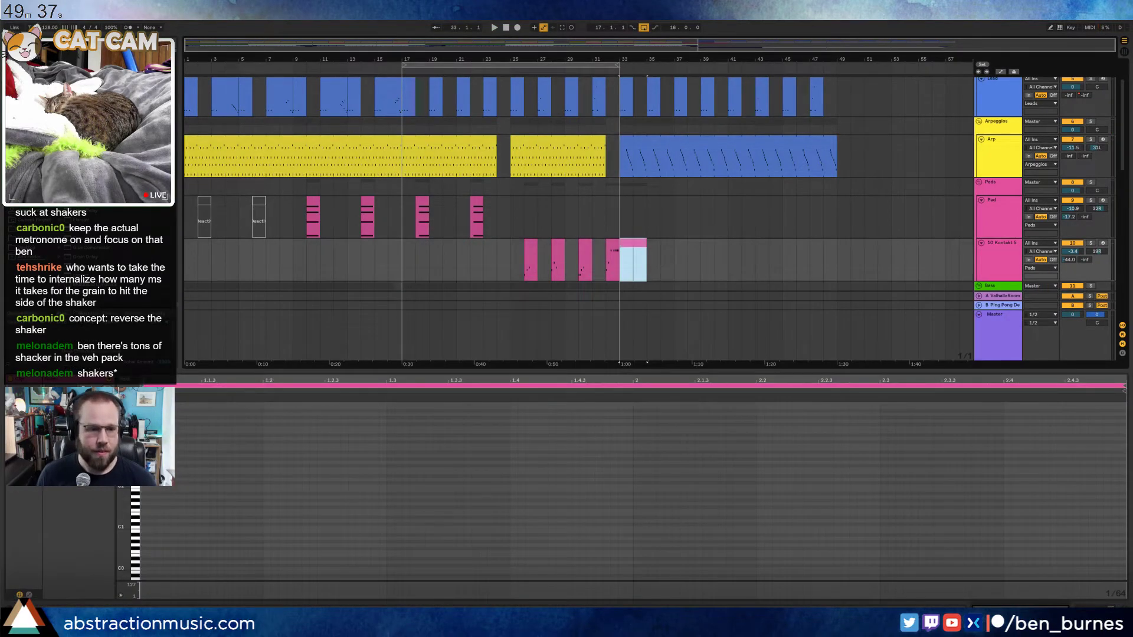
left_click_drag(122, 495, 125, 533)
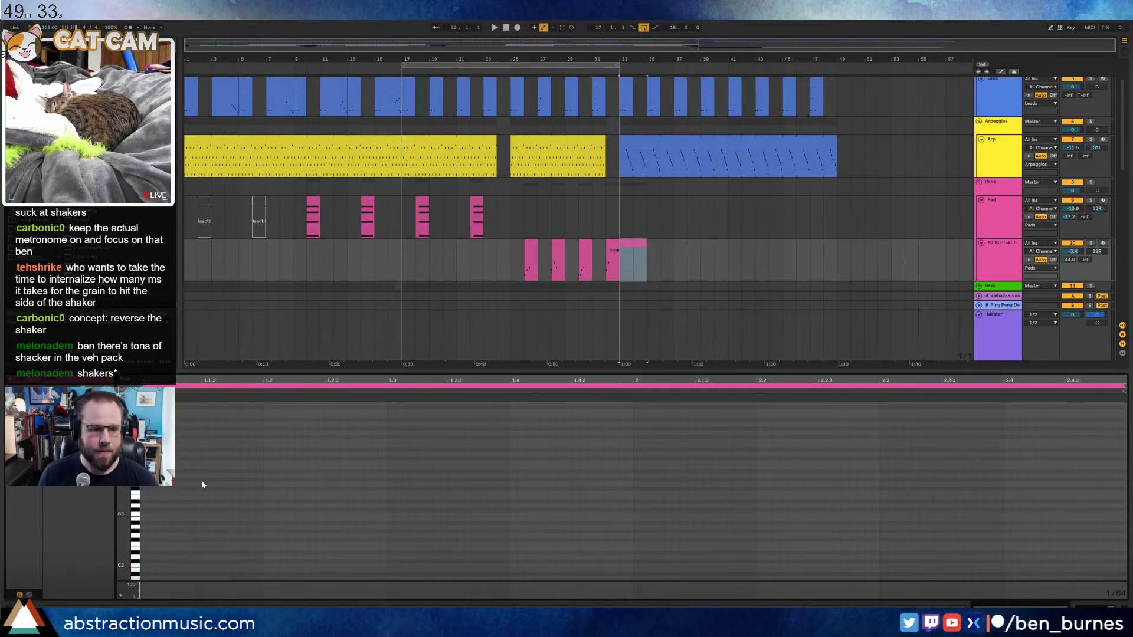
left_click_drag(201, 480, 222, 480)
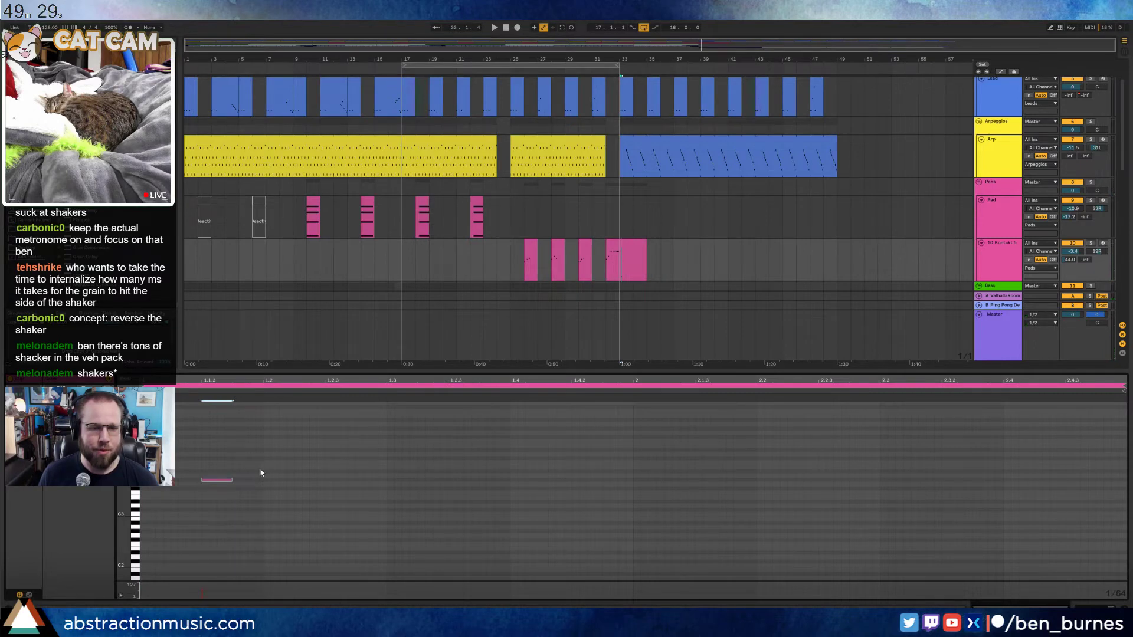
left_click(215, 480)
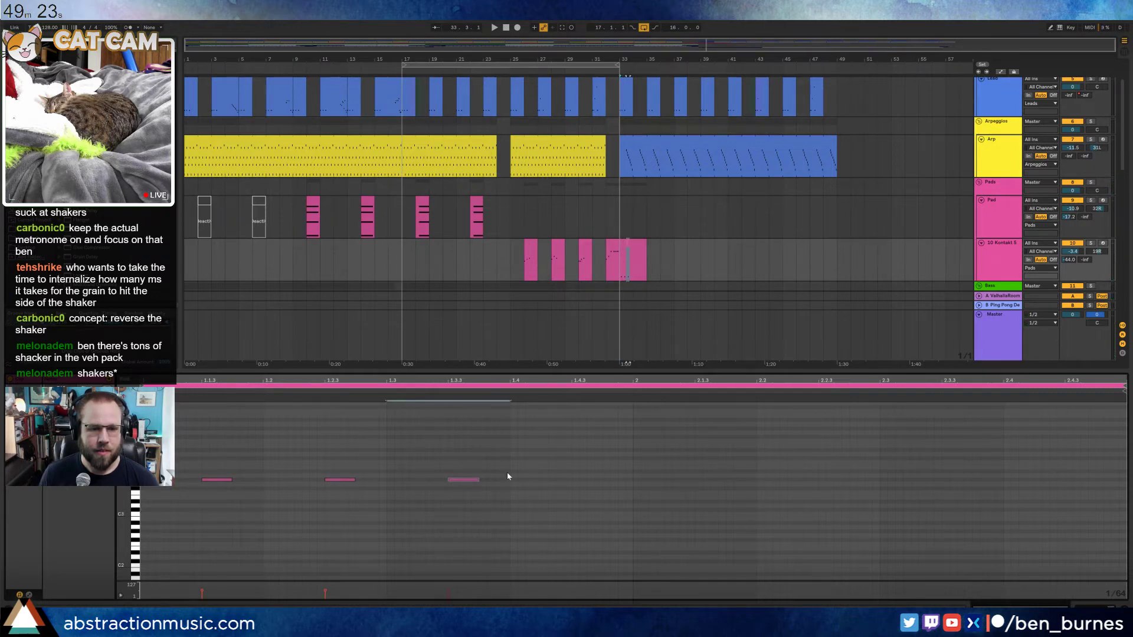
key("ctrl+d")
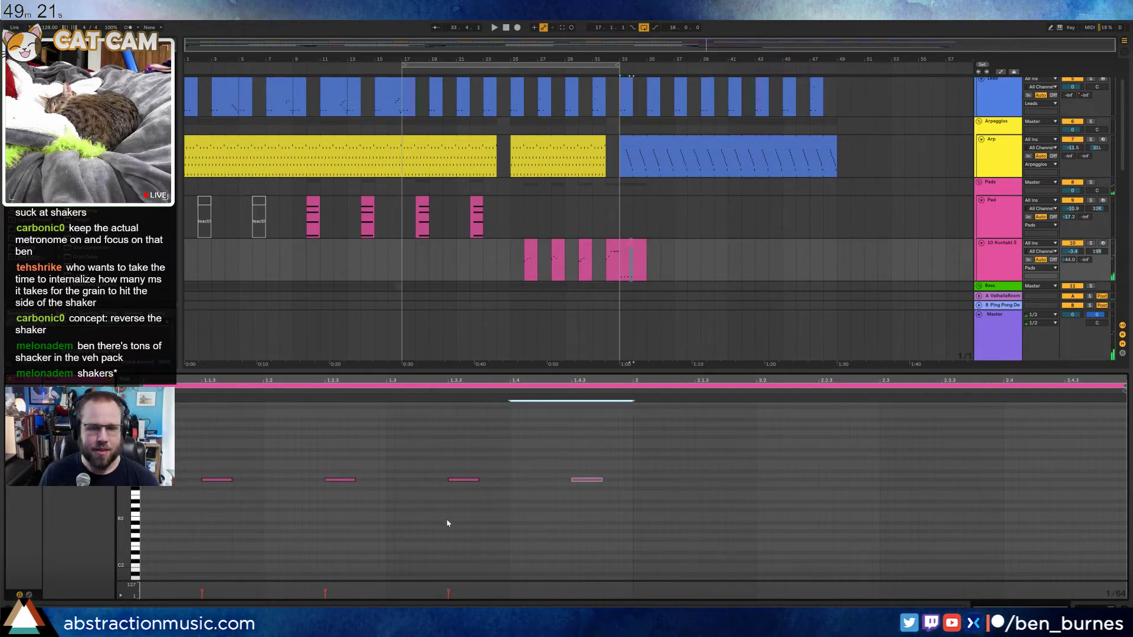
key("ctrl+d")
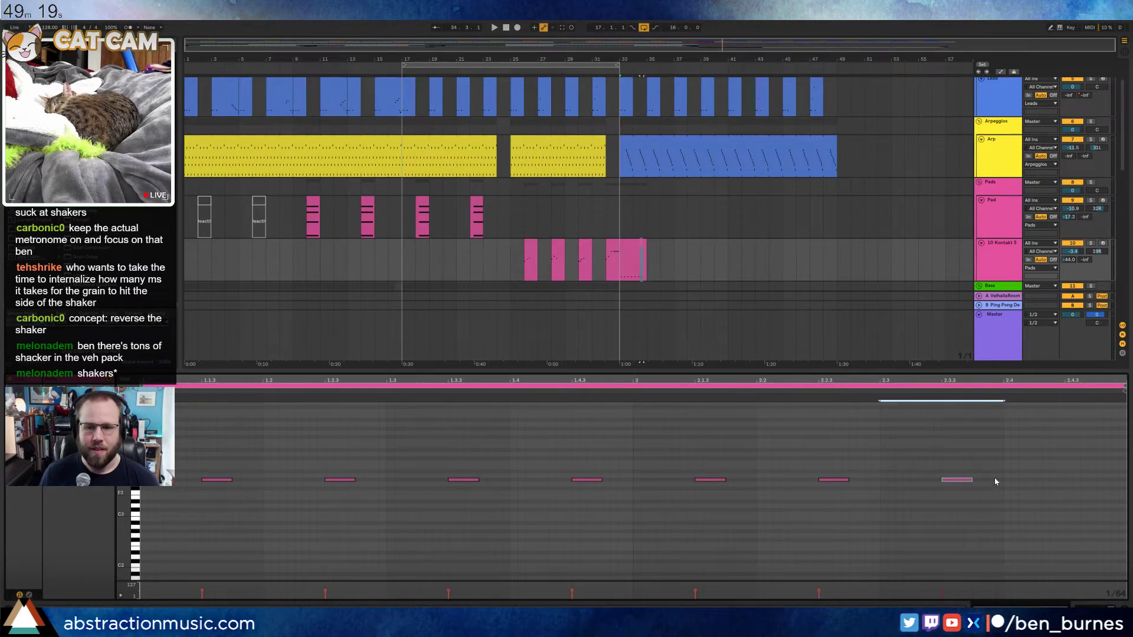
Turn the last two offbeats of the Kontakt 5 clip into pairs of shorter notes one semitone lower
key("Down")
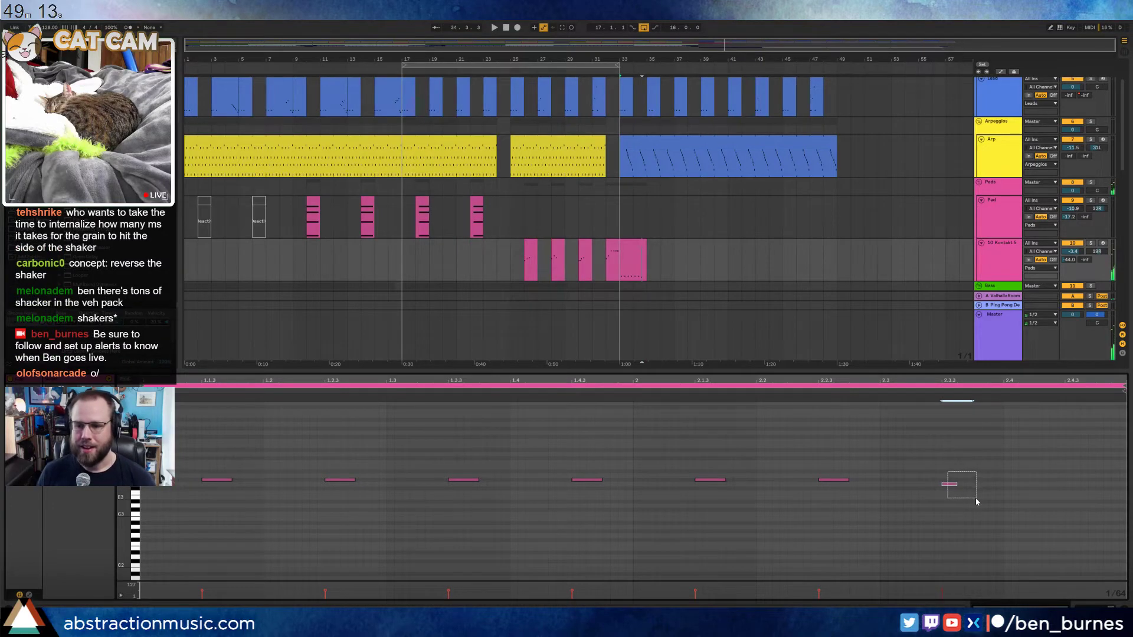
left_click_drag(947, 467, 1064, 511)
key("ctrl+d")
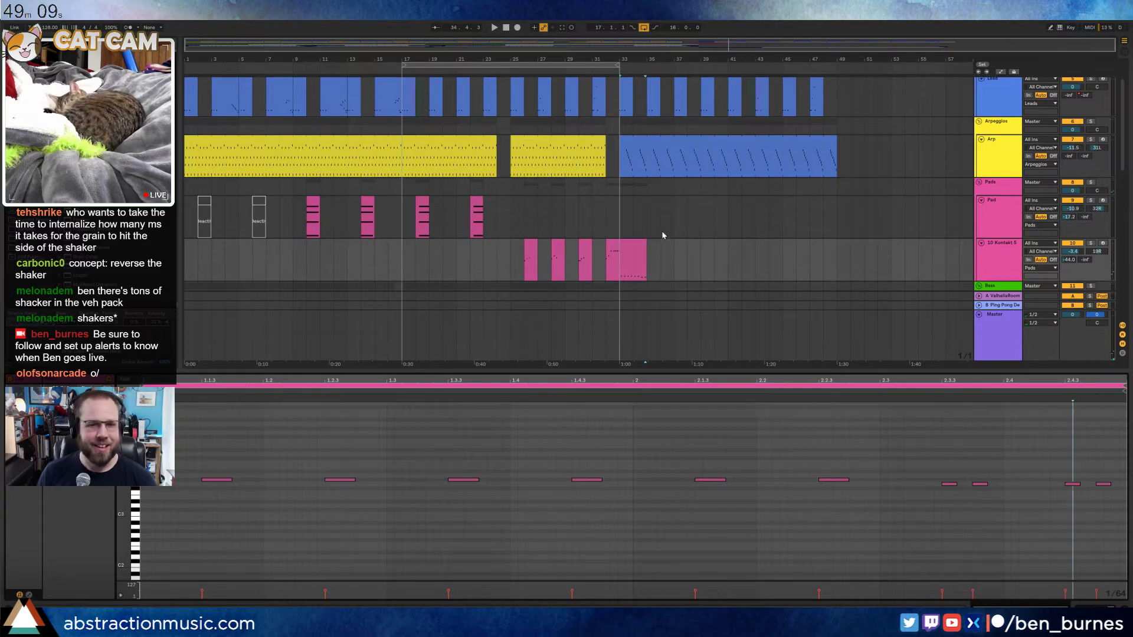
Extend the two-bar Kontakt 5 clip from bar 33 out to bar 49 and play it with the arp
left_click(635, 244)
left_click_drag(646, 243, 837, 258)
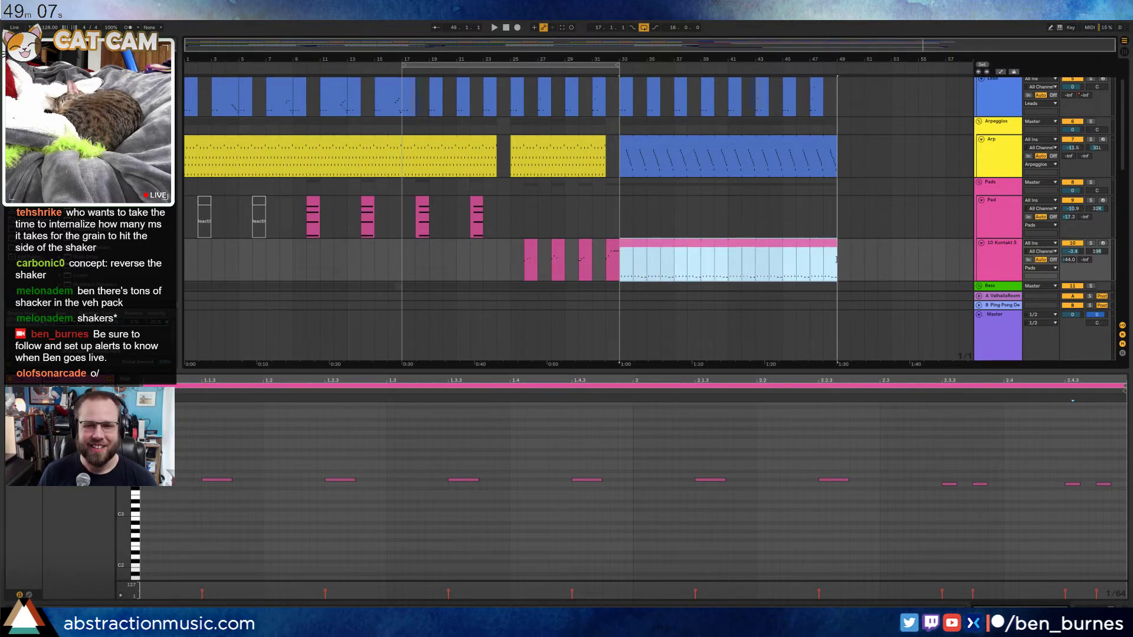
key("space")
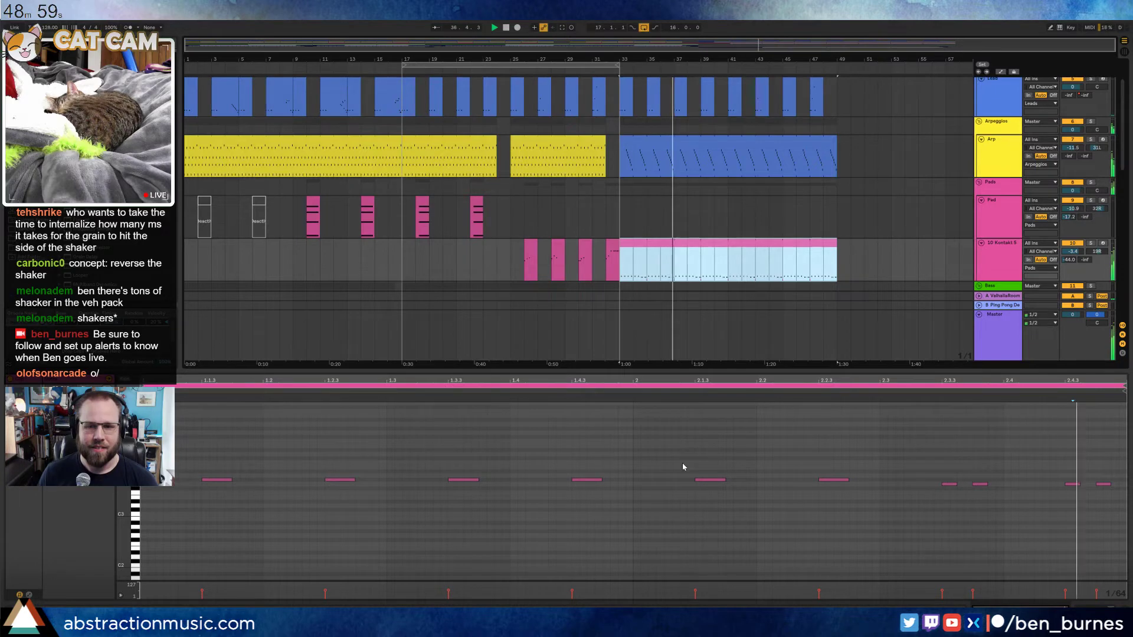
key("space")
Copy the Drum Rack clip starting at bar 9 to bar 33, extend it to bar 49 and play it
scroll(709, 281, "down", 4)
key("shift+Tab")
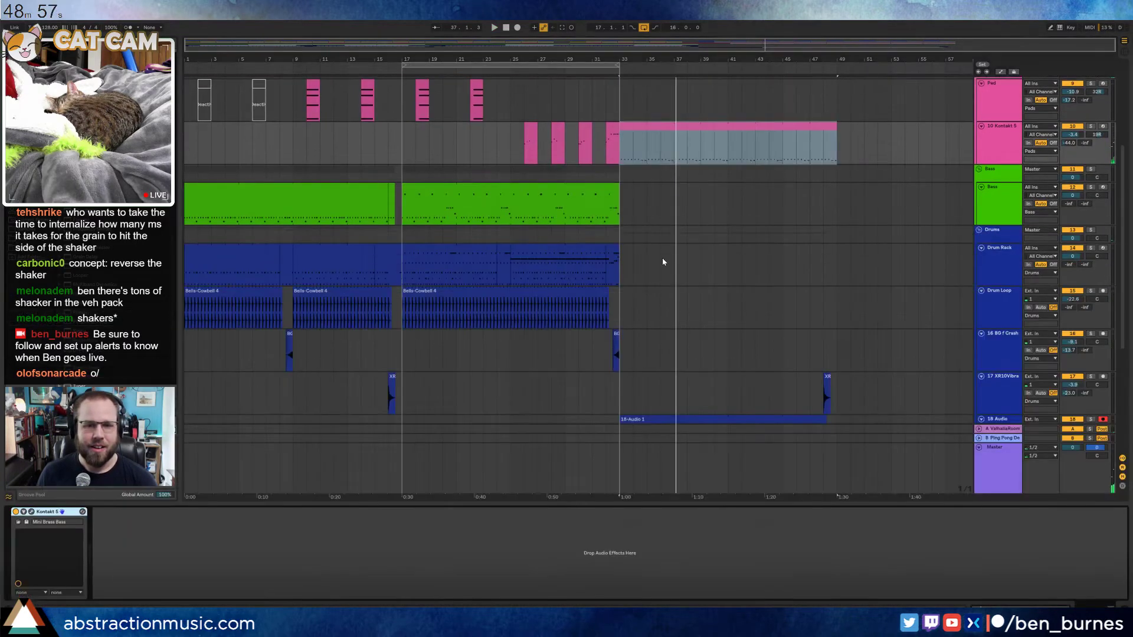
left_click(307, 252)
left_click(624, 267)
key("ctrl+v")
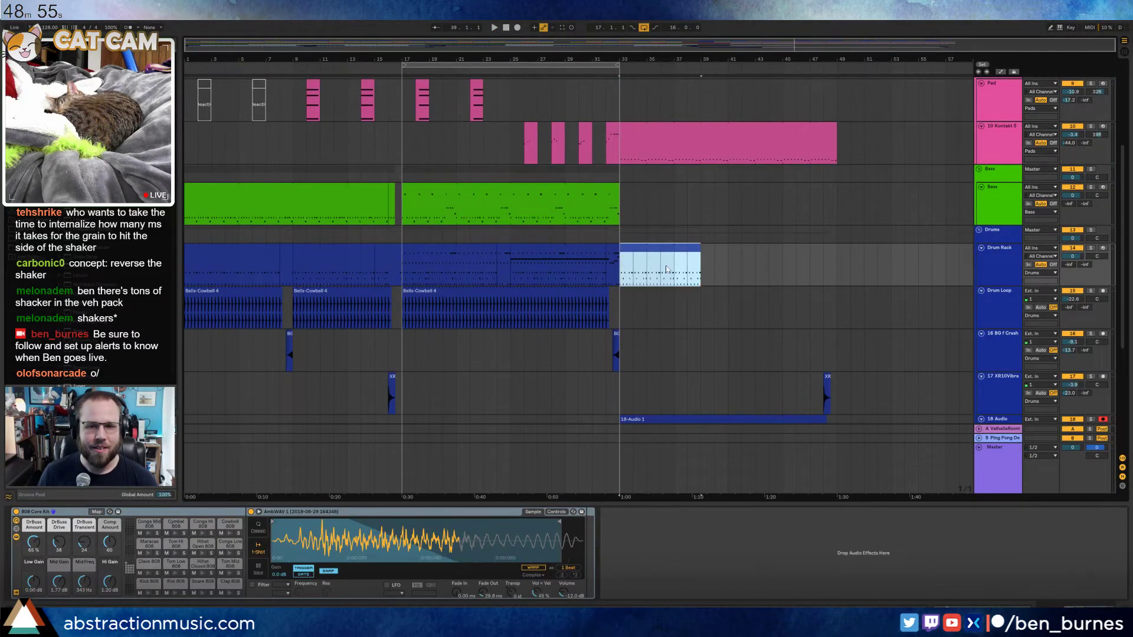
left_click_drag(698, 249, 836, 252)
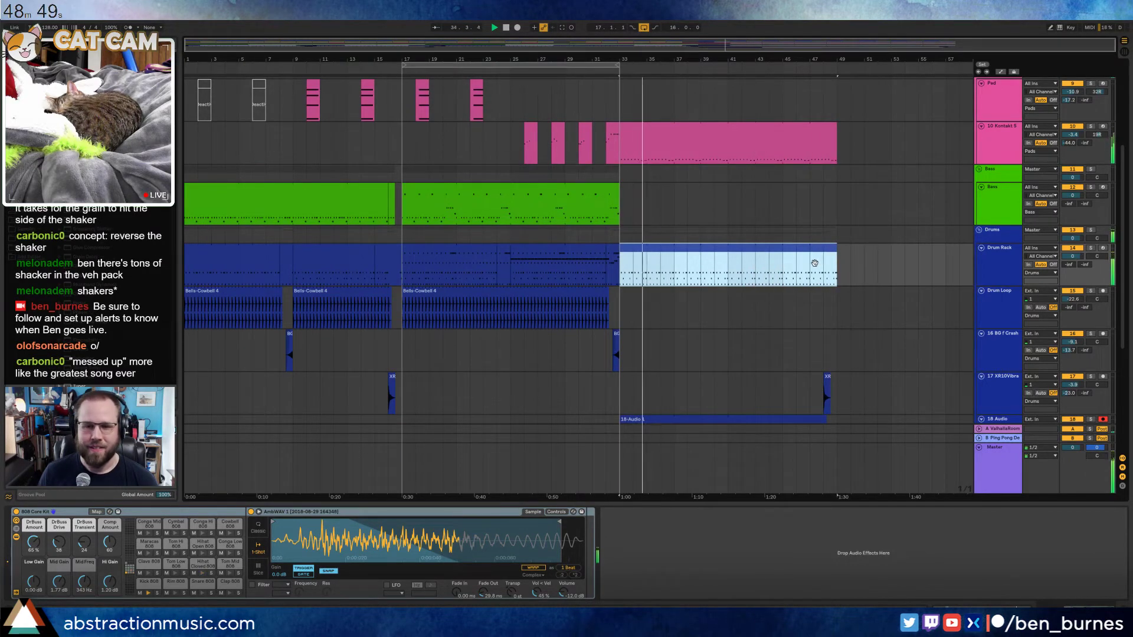
key("space")
Copy the Bells-Cowbell 4 clip from bar 17 to bar 33 on the Drum Loop track and play it
left_click(589, 299)
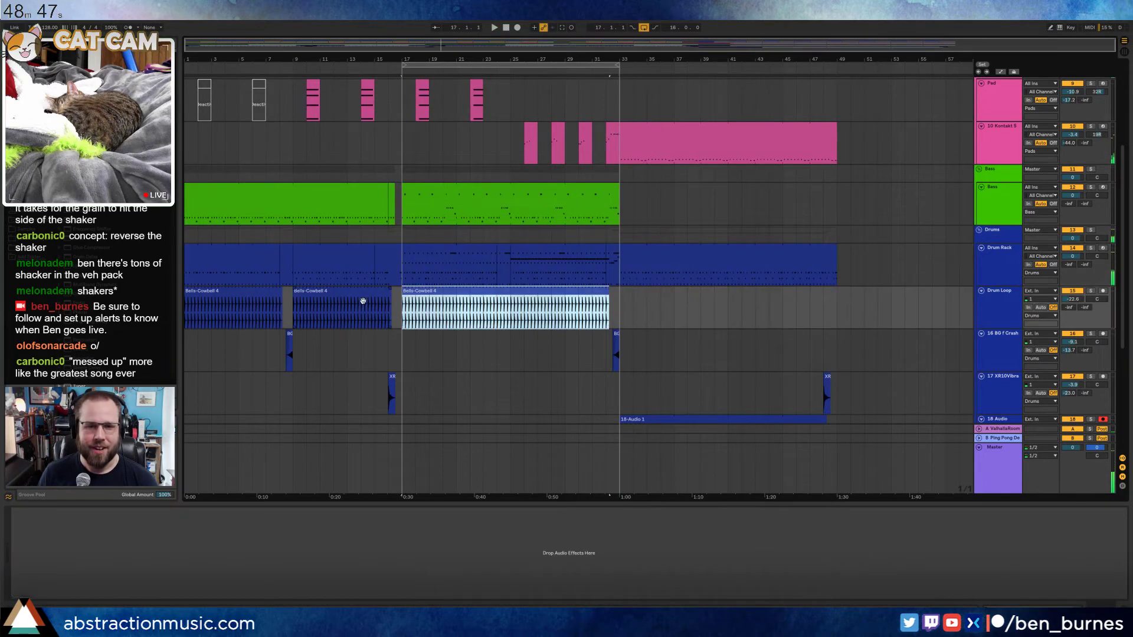
left_click(360, 299)
left_click(483, 294)
key("ctrl+c")
left_click(618, 304)
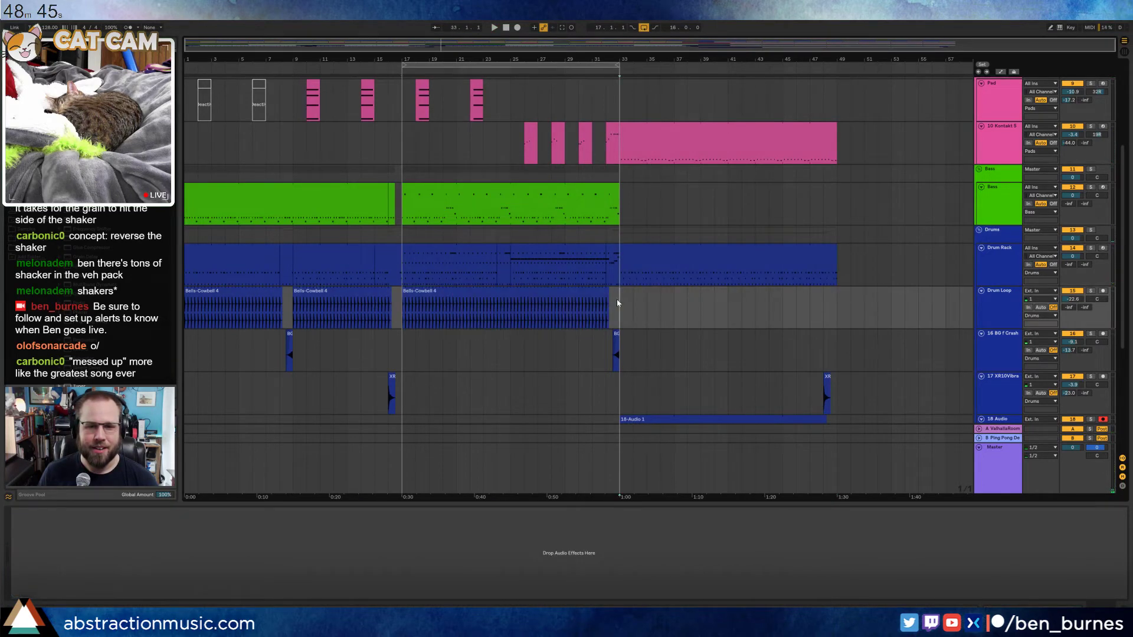
key("ctrl+v")
key("space")
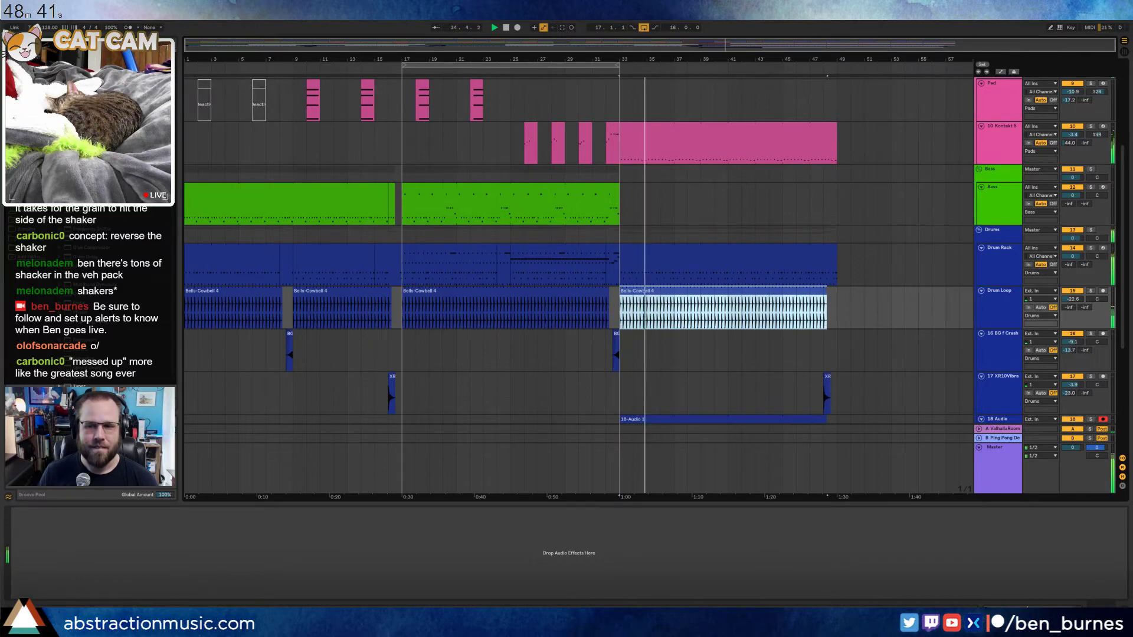
left_click(1051, 307)
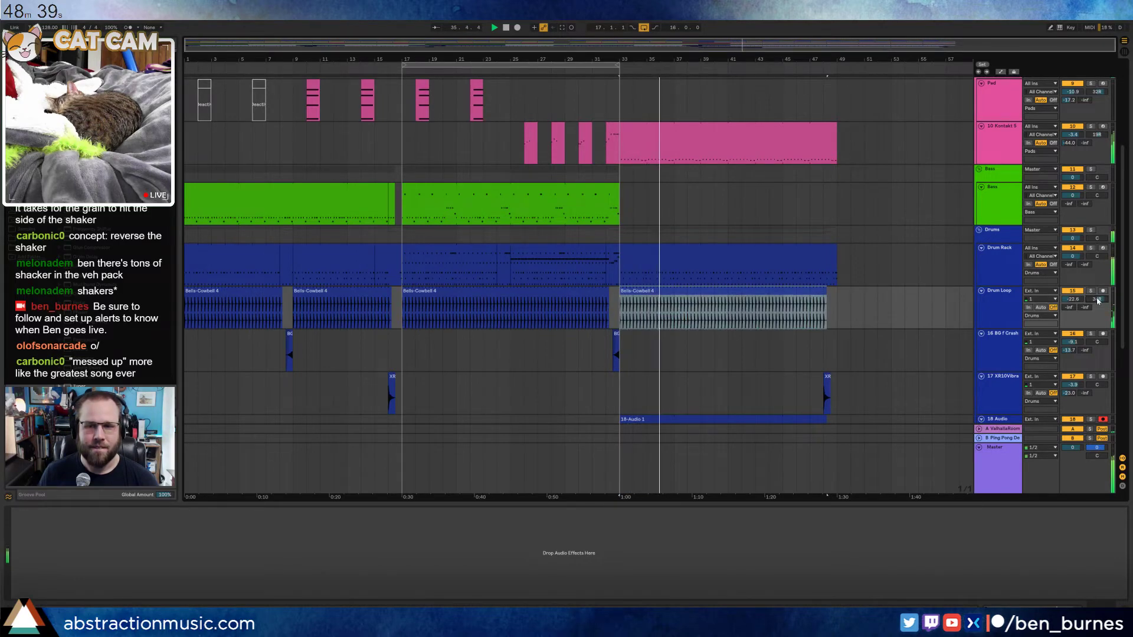
Colour the Arp track's clip between bars 33 and 49 yellow
scroll(804, 325, "up", 2)
scroll(798, 323, "up", 2)
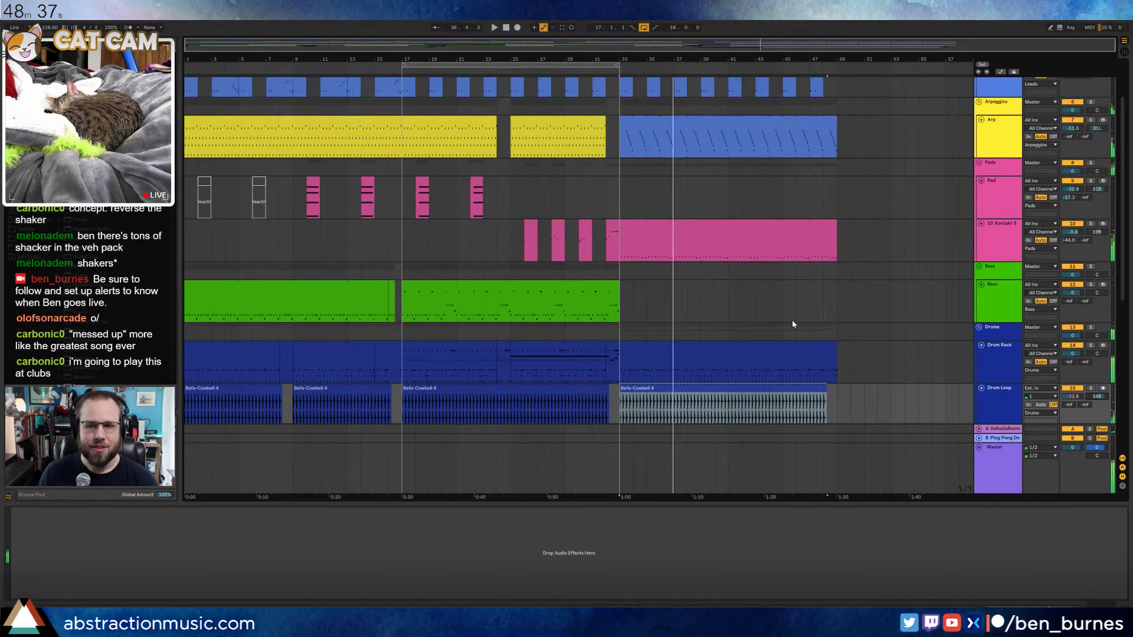
scroll(766, 328, "up", 3)
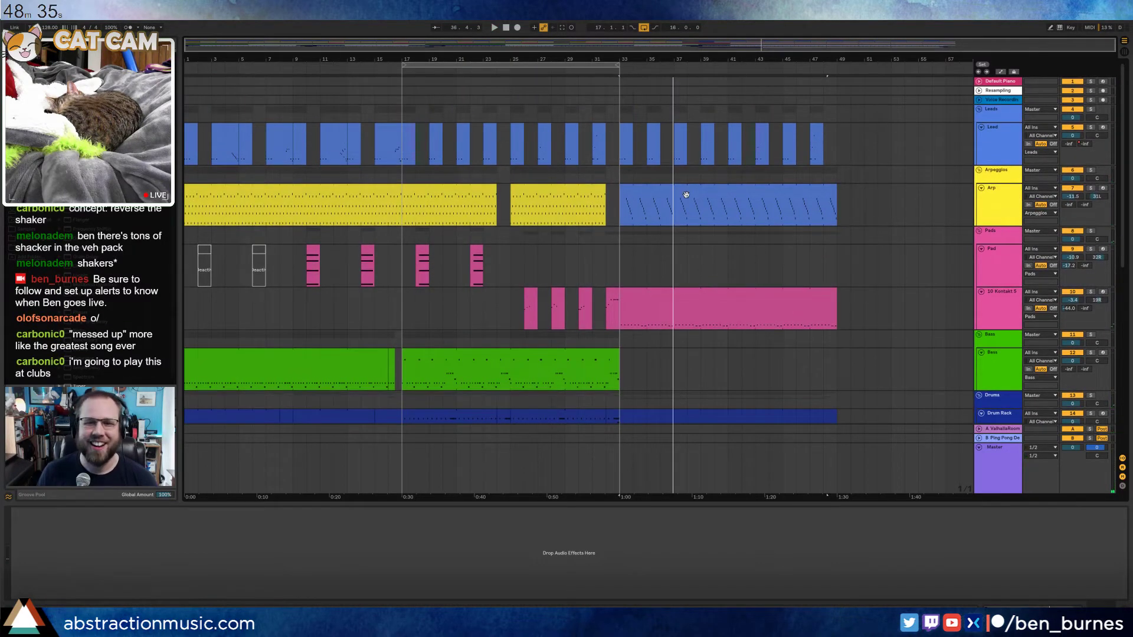
left_click(687, 195)
right_click(683, 204)
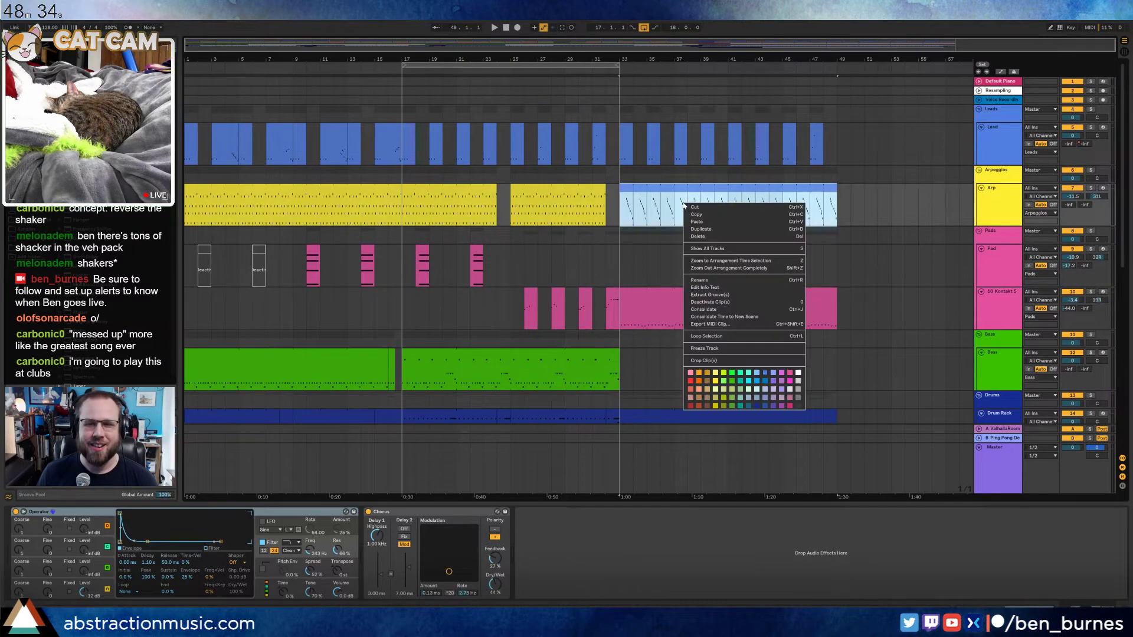
left_click(720, 381)
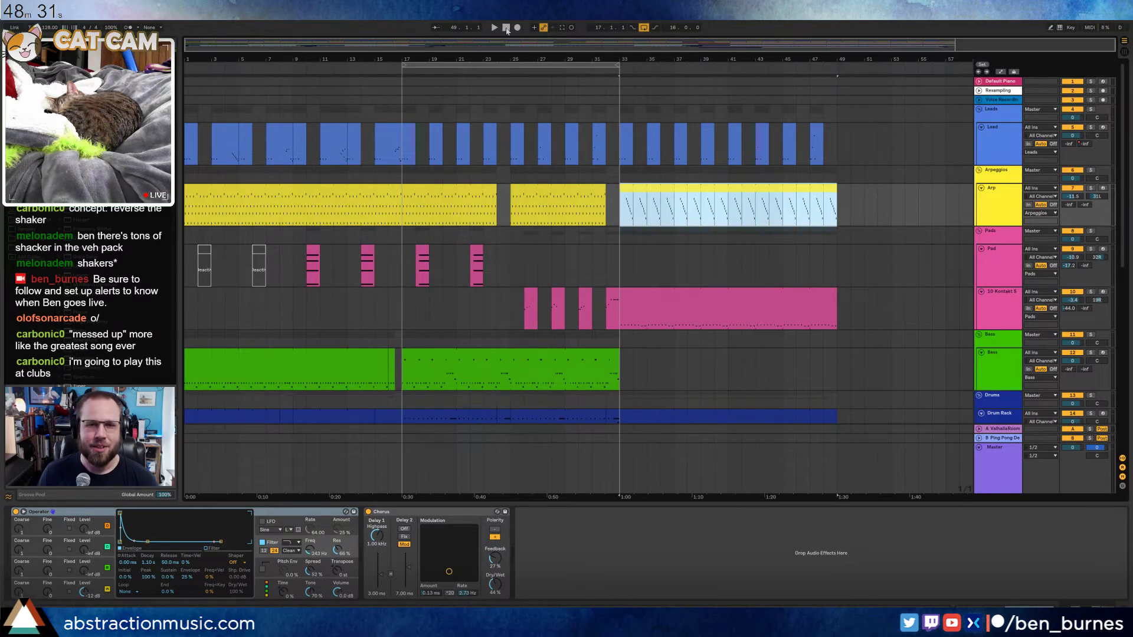
Play the song from the beginning and move the loop range to bars 33 to 49
left_click(506, 28)
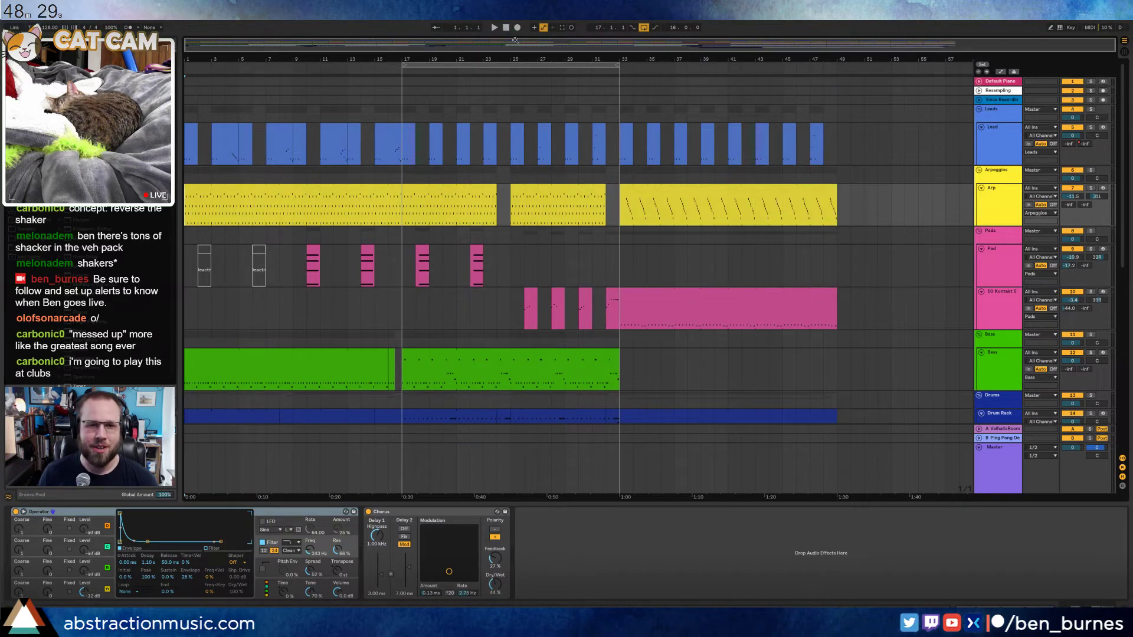
key("space")
left_click_drag(537, 66, 754, 69)
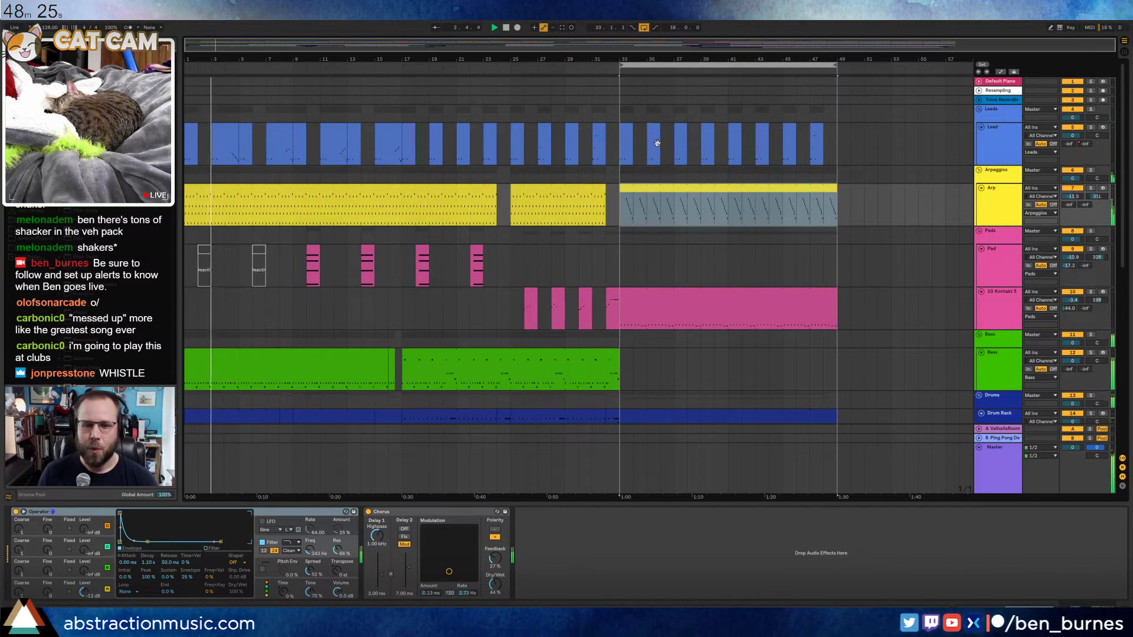
Insert a new audio track directly below the Lead track and arm it for recording
left_click(1006, 144)
key("ctrl+t")
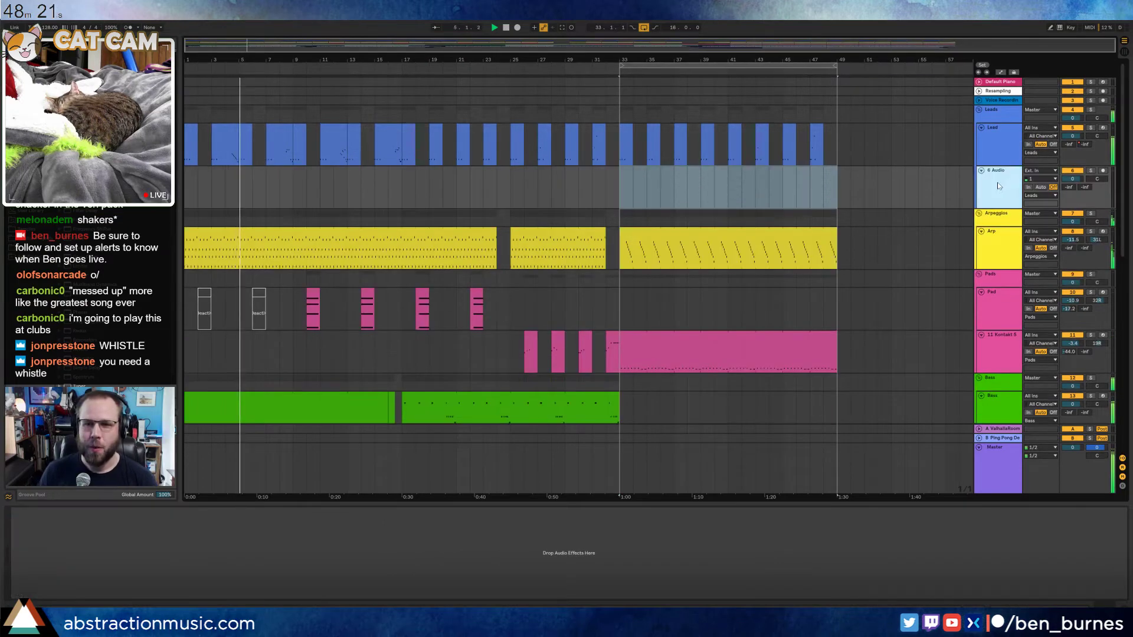
left_click(1103, 171)
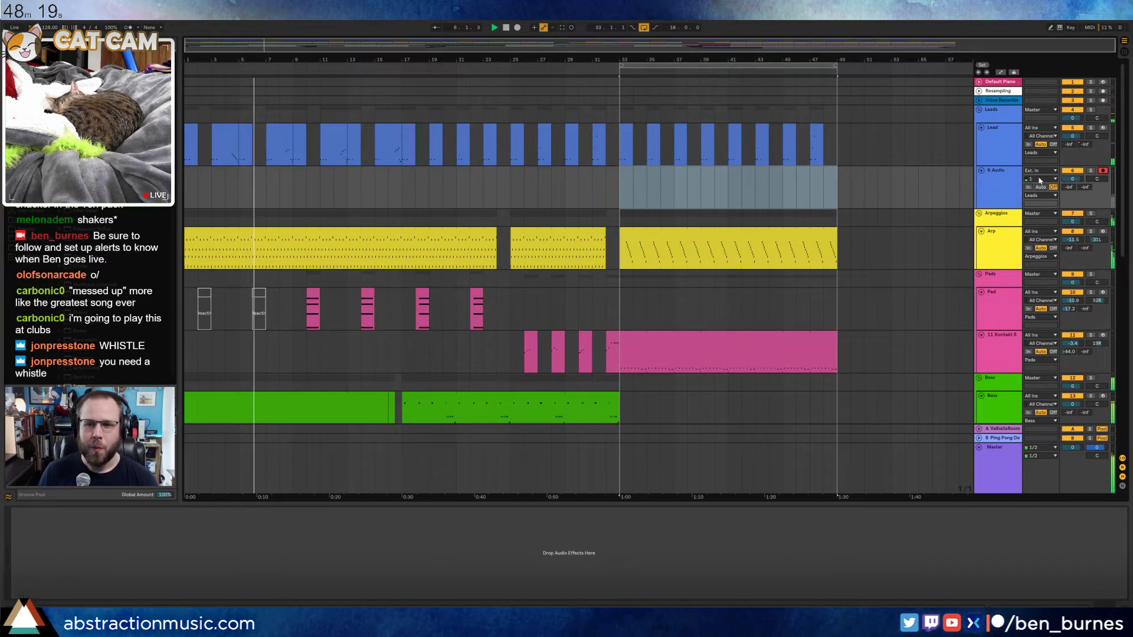
Record a whistle take on the new audio track from about bar 8 to bar 17
left_click(997, 179)
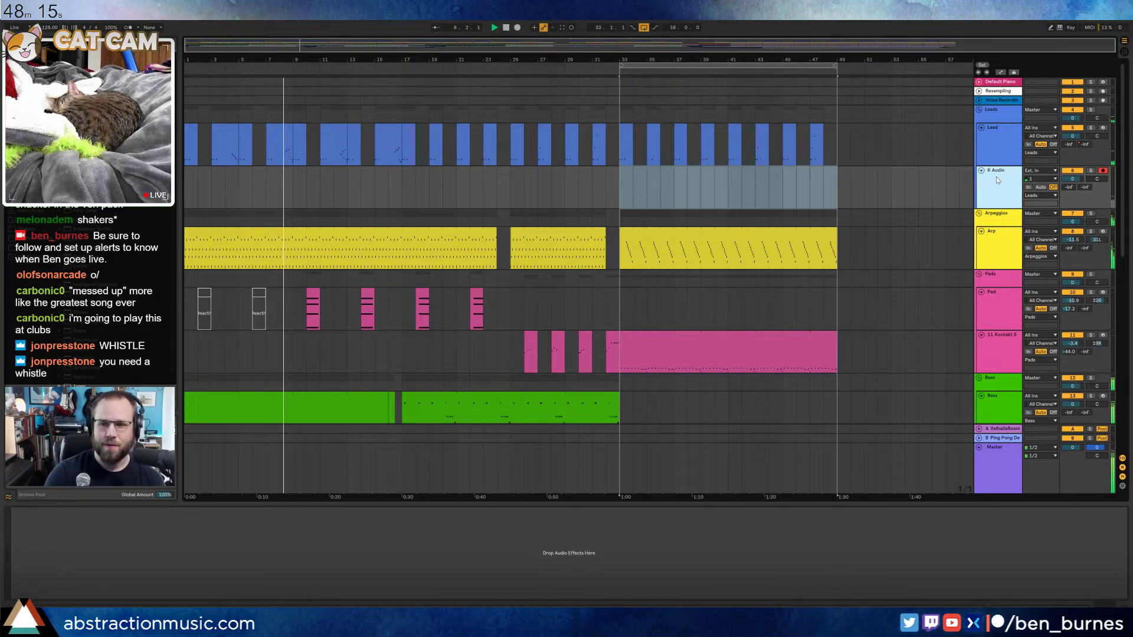
key("F9")
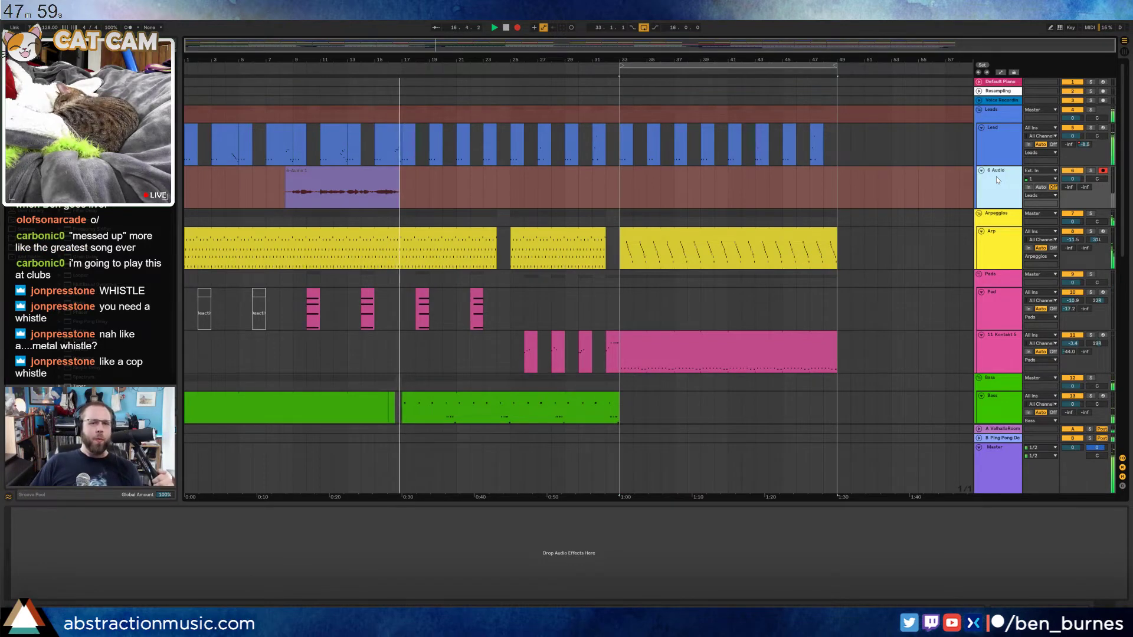
key("space")
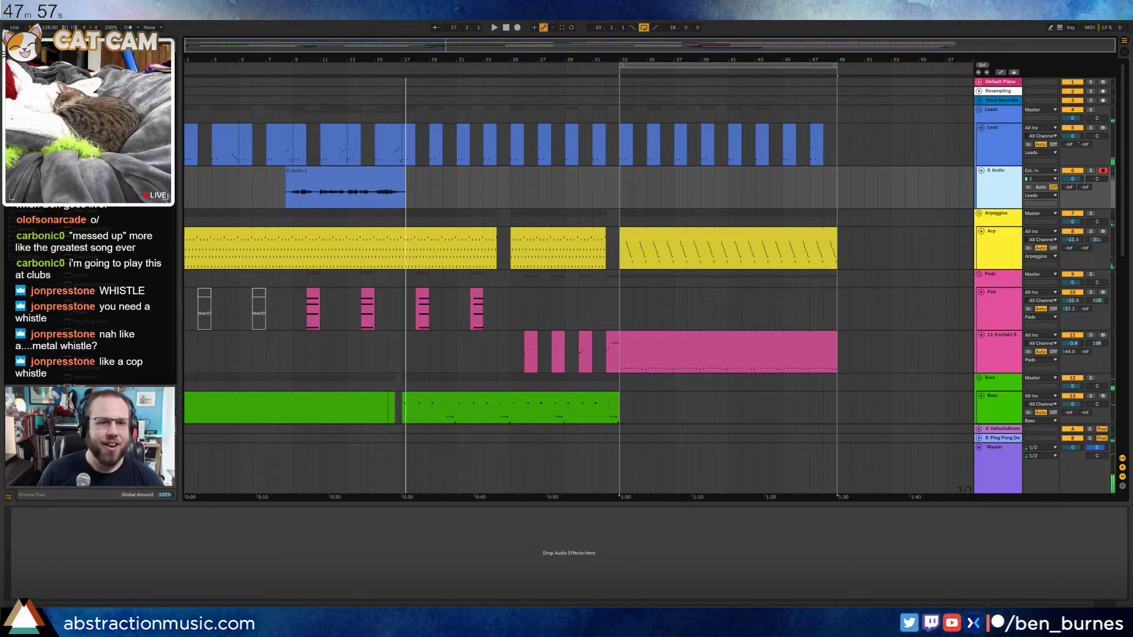
Move the recorded whistle clip to start at bar 33 on its track
mouse_move(354, 172)
left_mouse_down()
mouse_move(661, 191)
mouse_move(629, 179)
left_mouse_up()
left_click(565, 179)
mouse_move(331, 171)
left_mouse_down()
mouse_move(589, 196)
mouse_move(659, 185)
left_mouse_up()
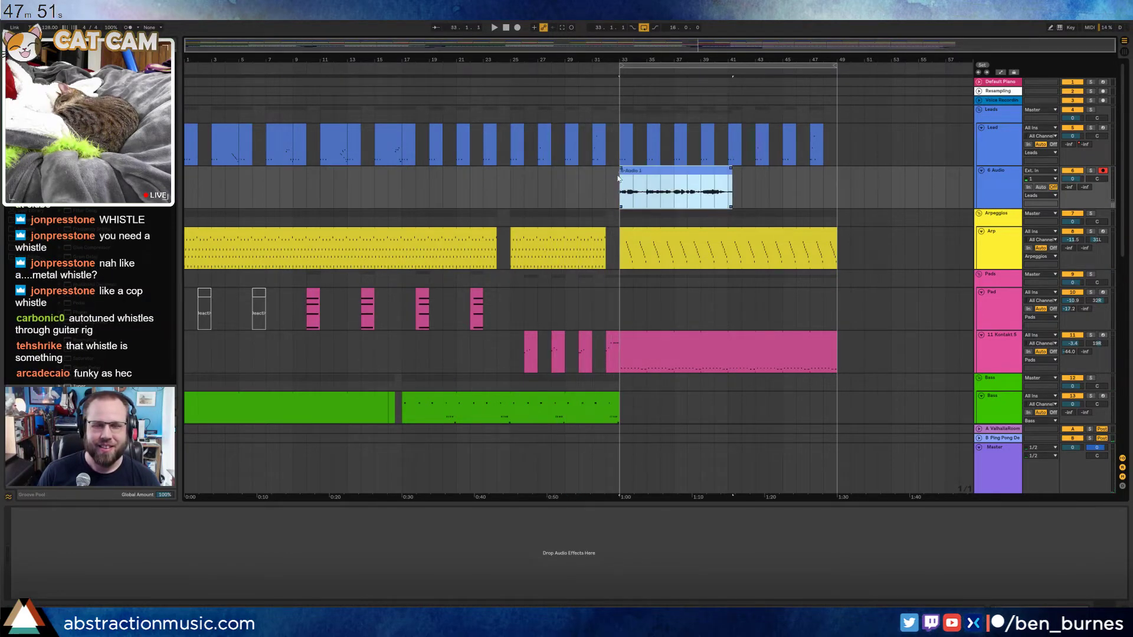
Play the song from bar 5 and select the whistle clip at bar 33
left_click(246, 185)
key("space")
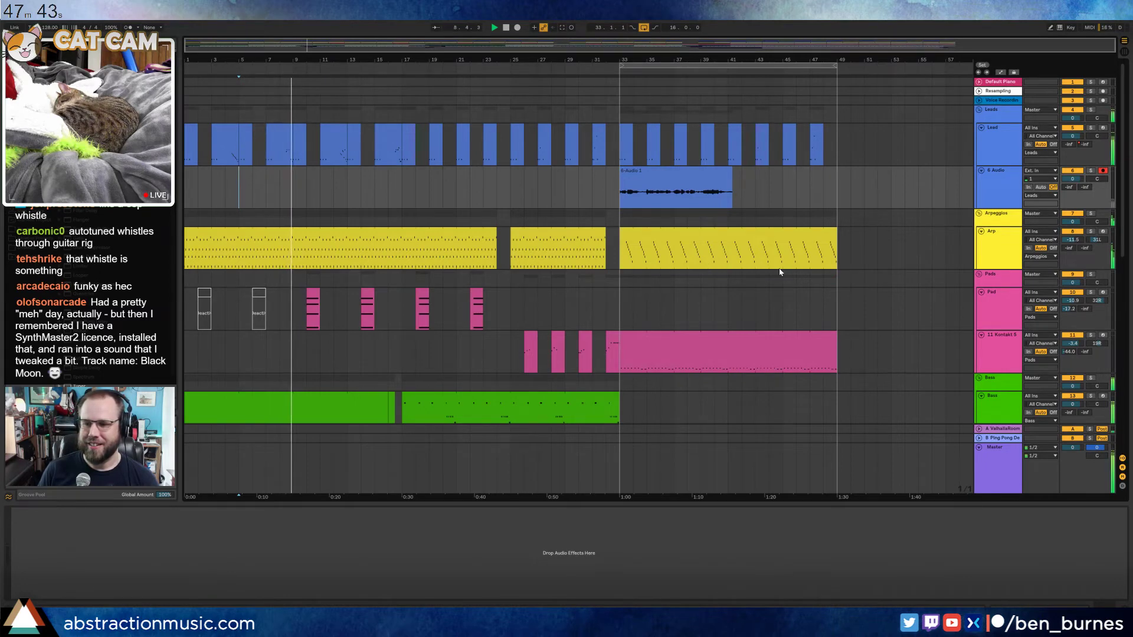
left_click(669, 171)
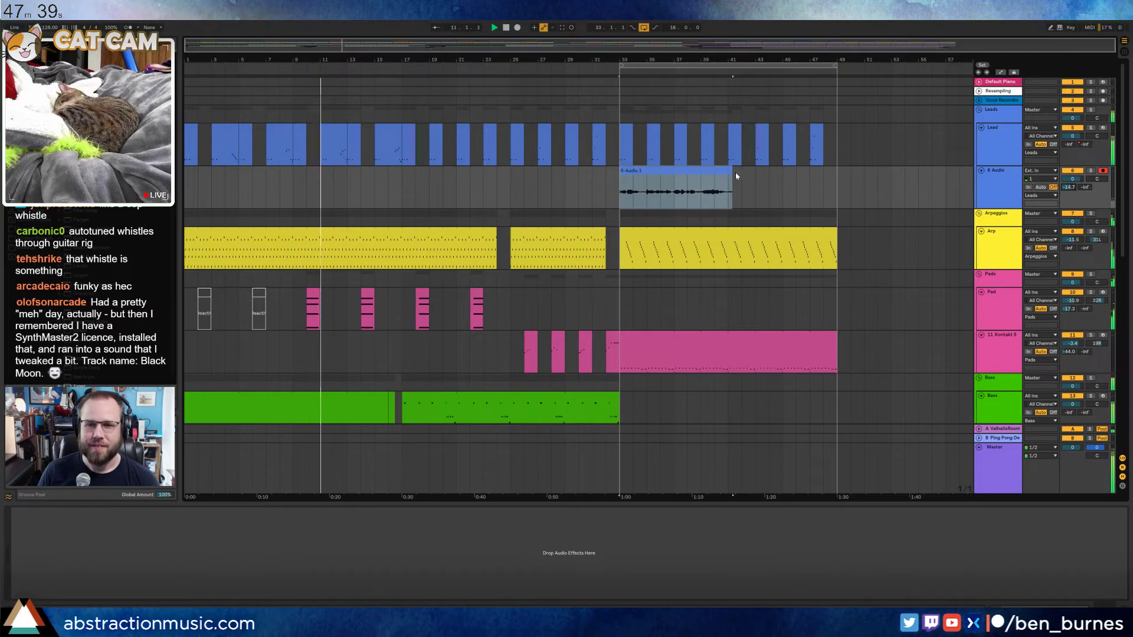
Trim the whistle clip to end at bar 41 and add short fades at its start and end
left_click_drag(730, 173, 726, 173)
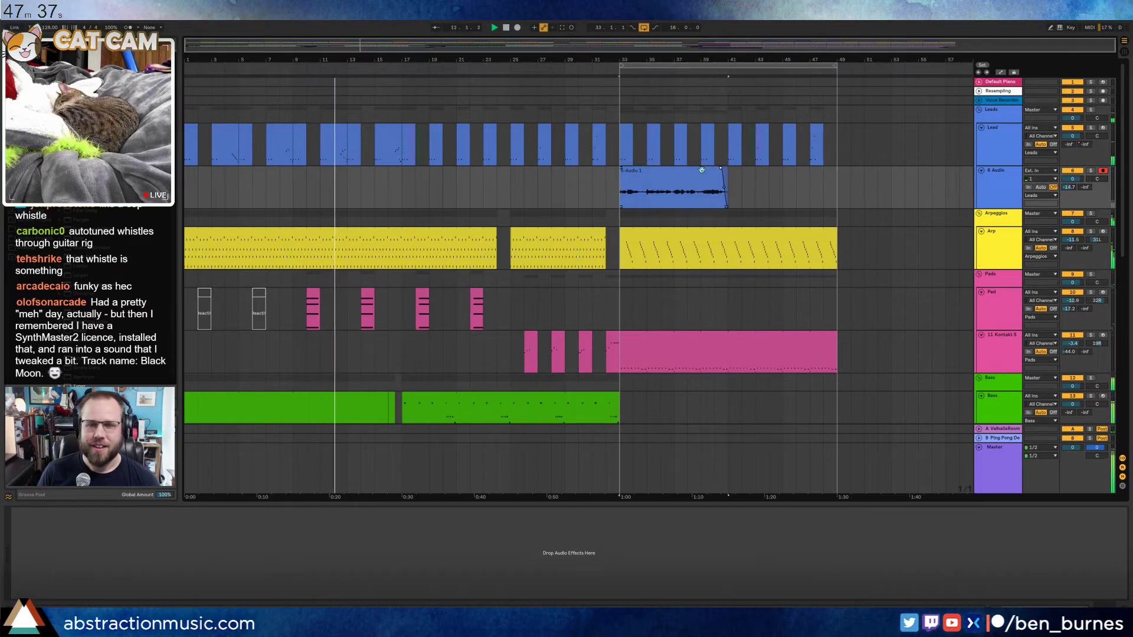
left_click(633, 170)
left_click_drag(621, 169, 623, 168)
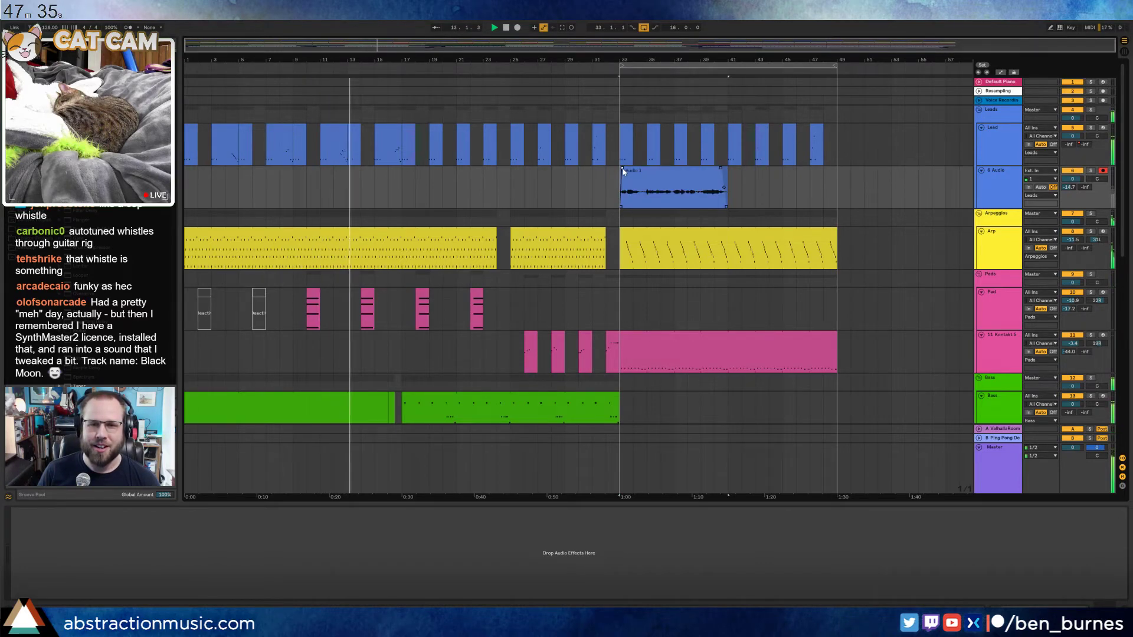
left_click(644, 170)
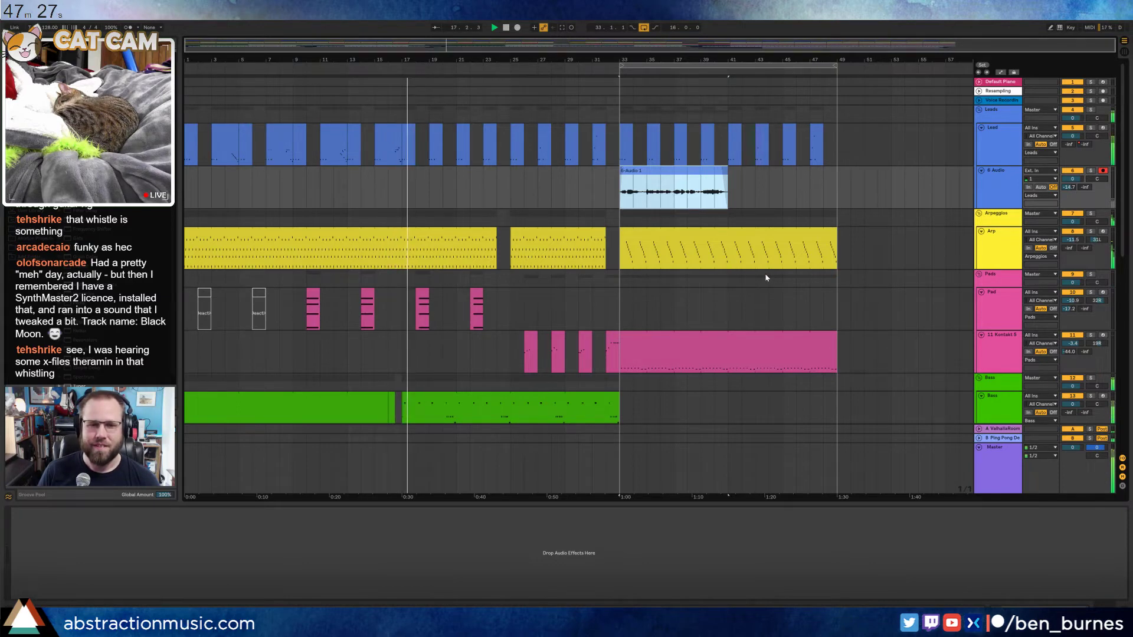
Copy the long bass clip that ends just before bar 17 and paste it at bar 33 on the Bass track
scroll(764, 278, "down", 3)
left_click(366, 297)
key("ctrl+c")
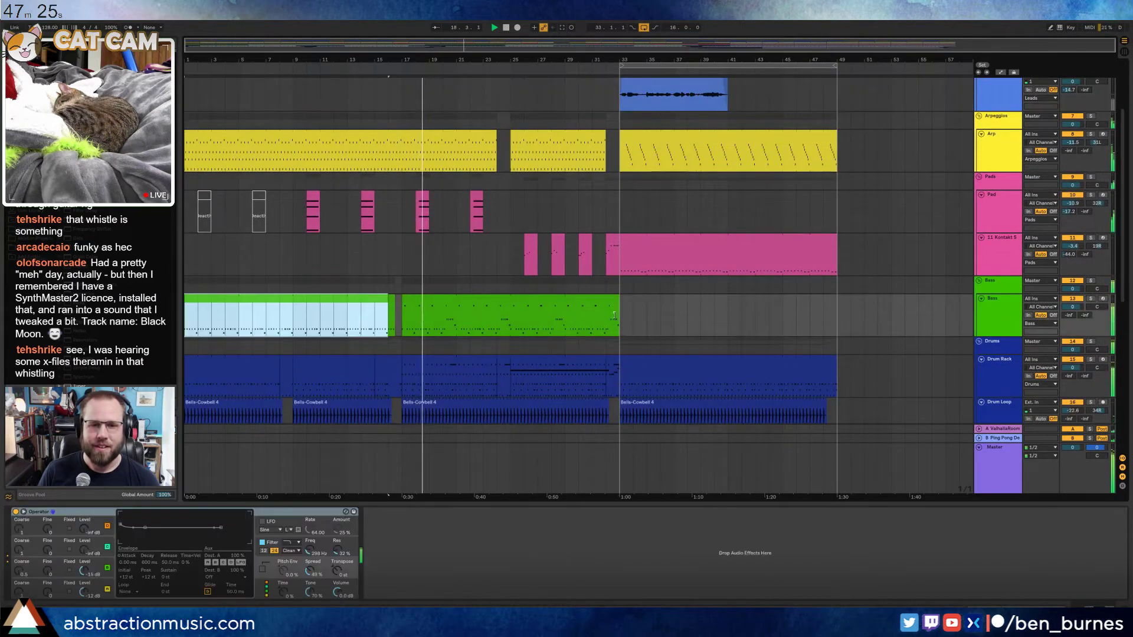
left_click(621, 316)
key("ctrl+v")
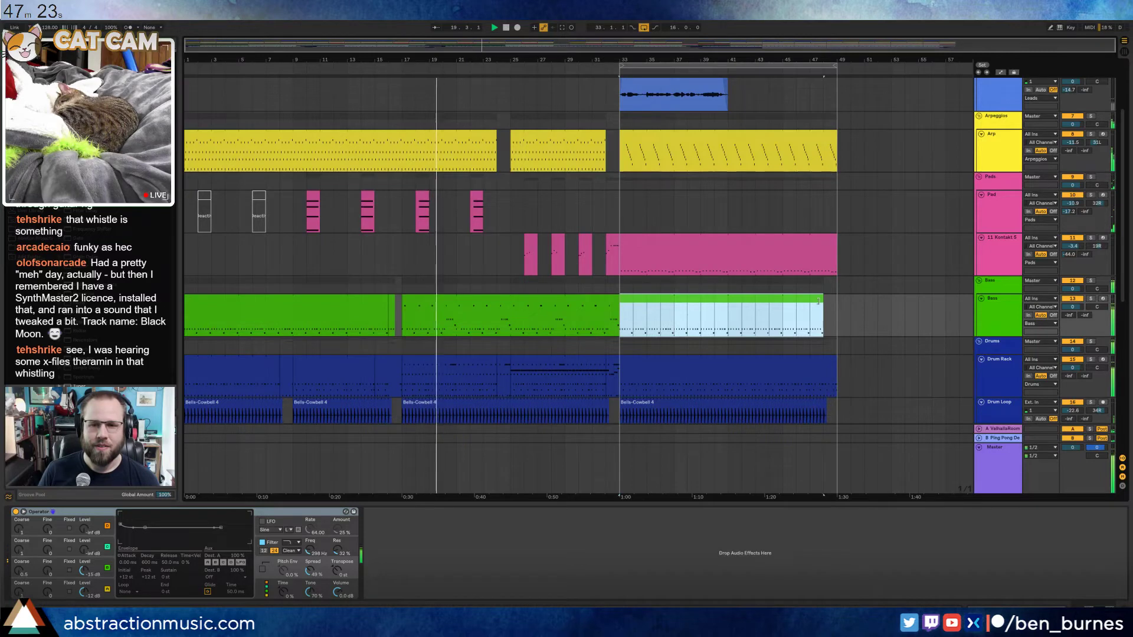
Copy the short bass clip just before bar 17 and paste it directly after the new bass clip, near bar 48
left_click(391, 297)
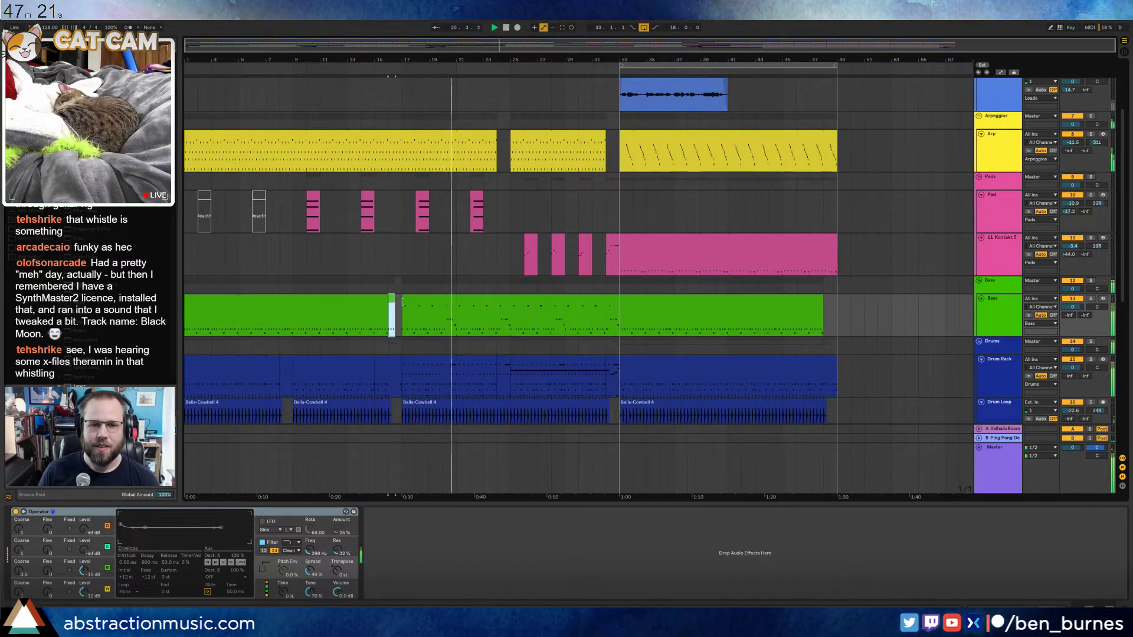
key("ctrl+c")
left_click(826, 321)
key("ctrl+v")
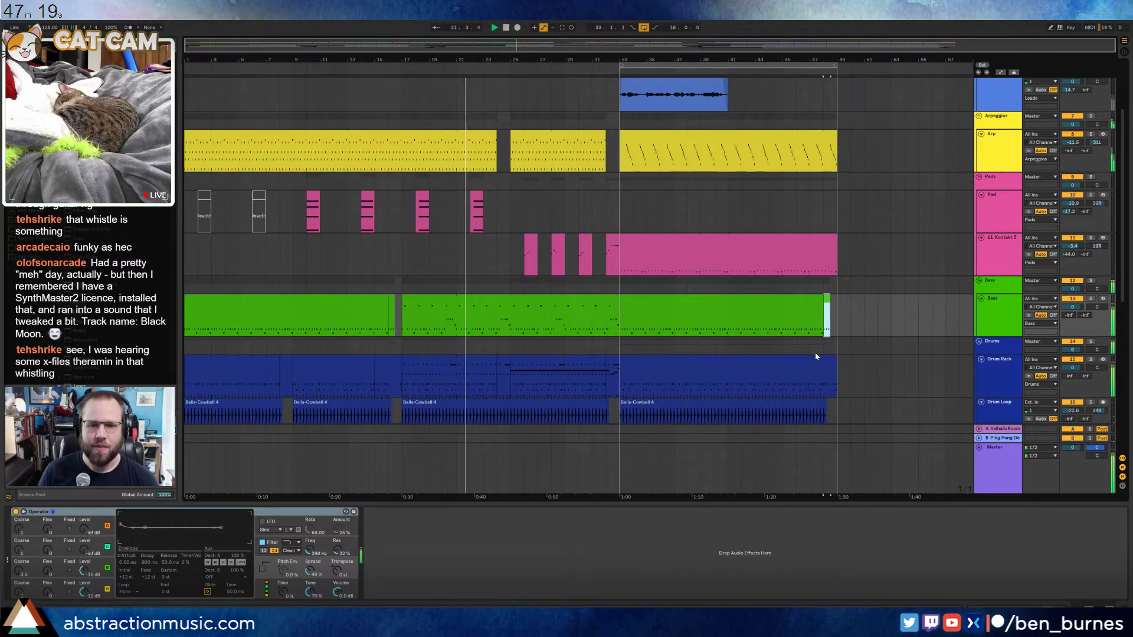
Listen to the song up to the section starting at bar 33 while checking the whistle and Lead clips
key("shift+Tab")
scroll(752, 325, "up", 1)
key("shift+Tab")
scroll(752, 327, "up", 3)
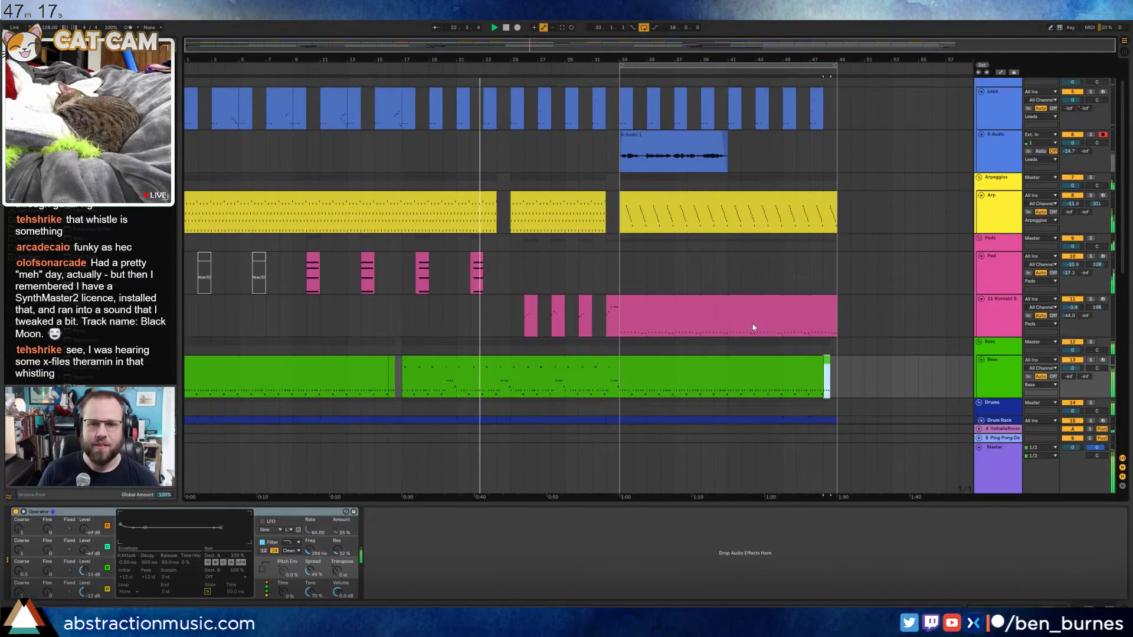
left_click(708, 195)
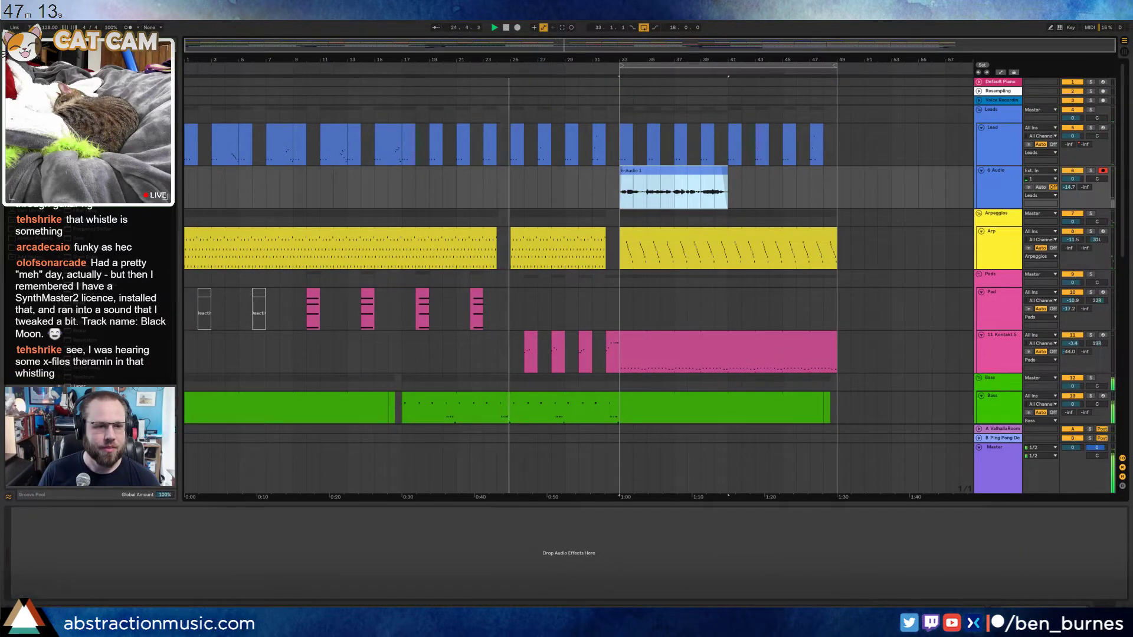
left_click(31, 158)
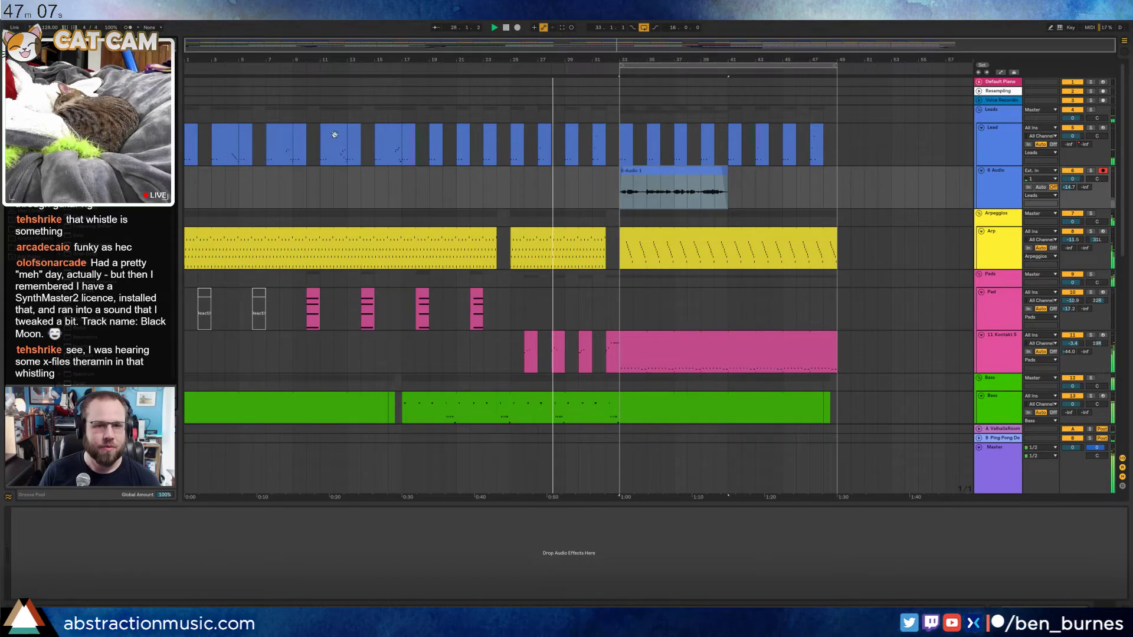
left_click(405, 138)
left_click(405, 139, "shift")
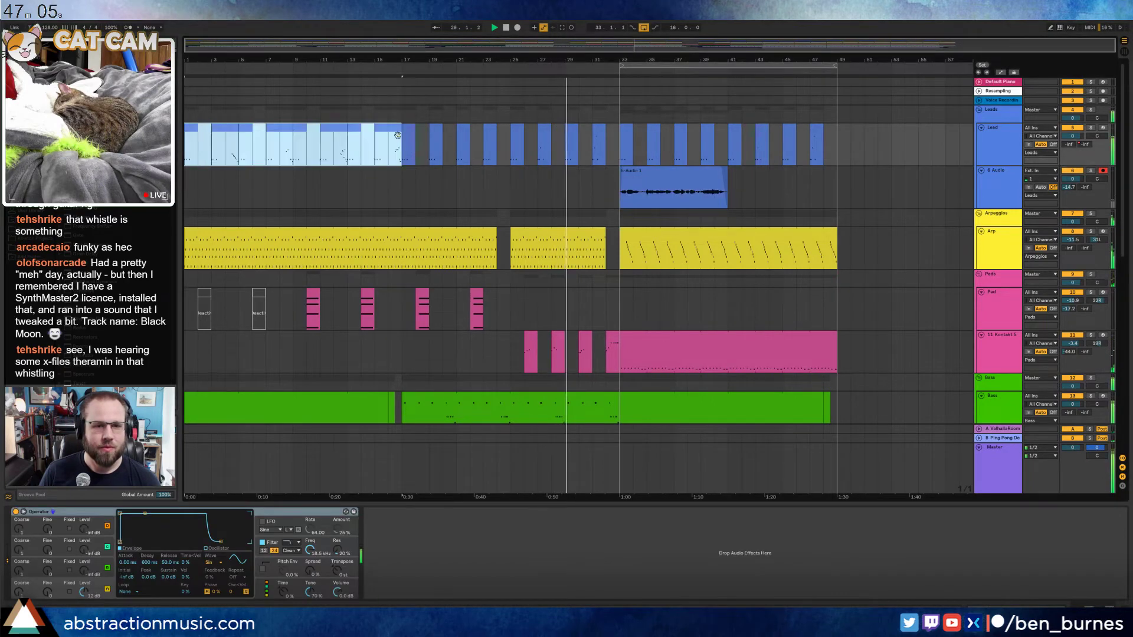
left_click(630, 139)
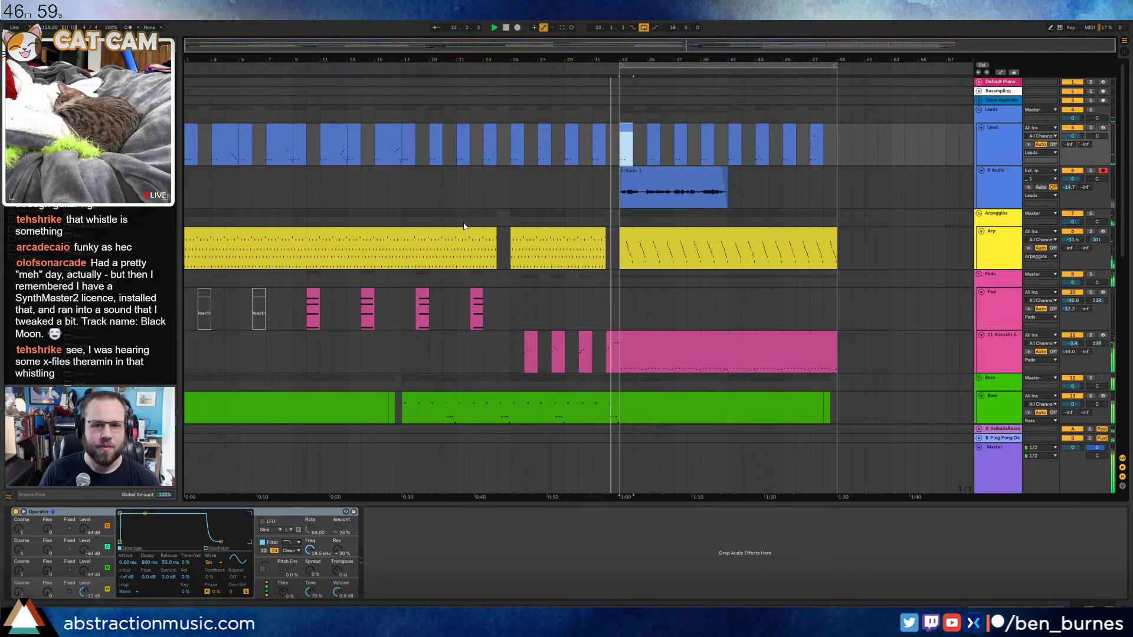
Delete the whistle clip and replace its audio track with a new MIDI track armed for recording
left_click(667, 172)
key("space")
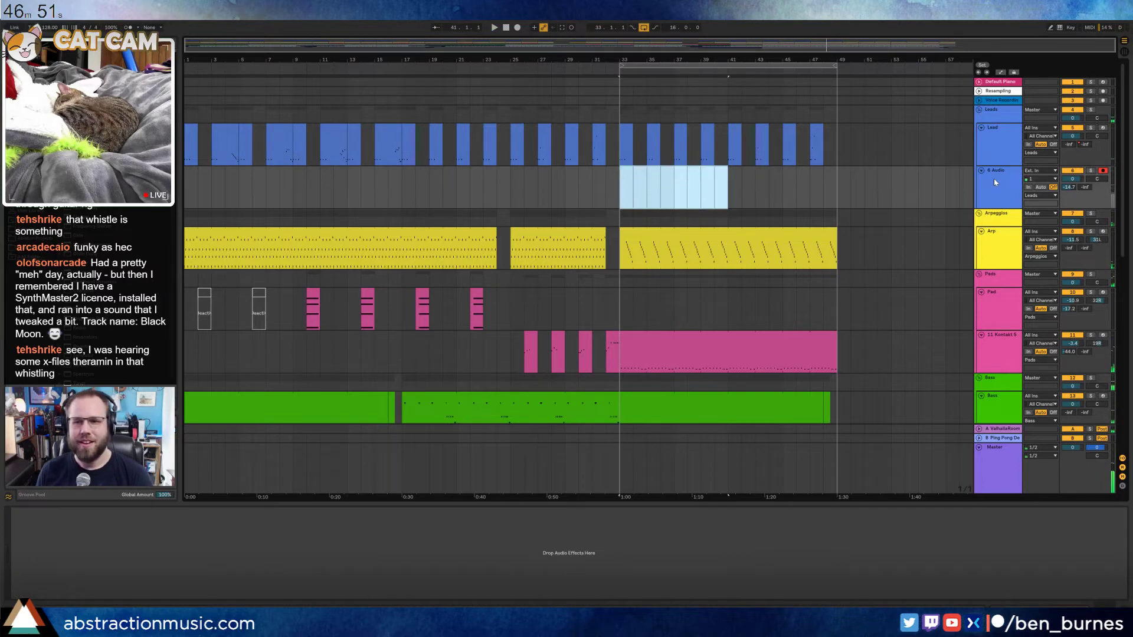
left_click(977, 201)
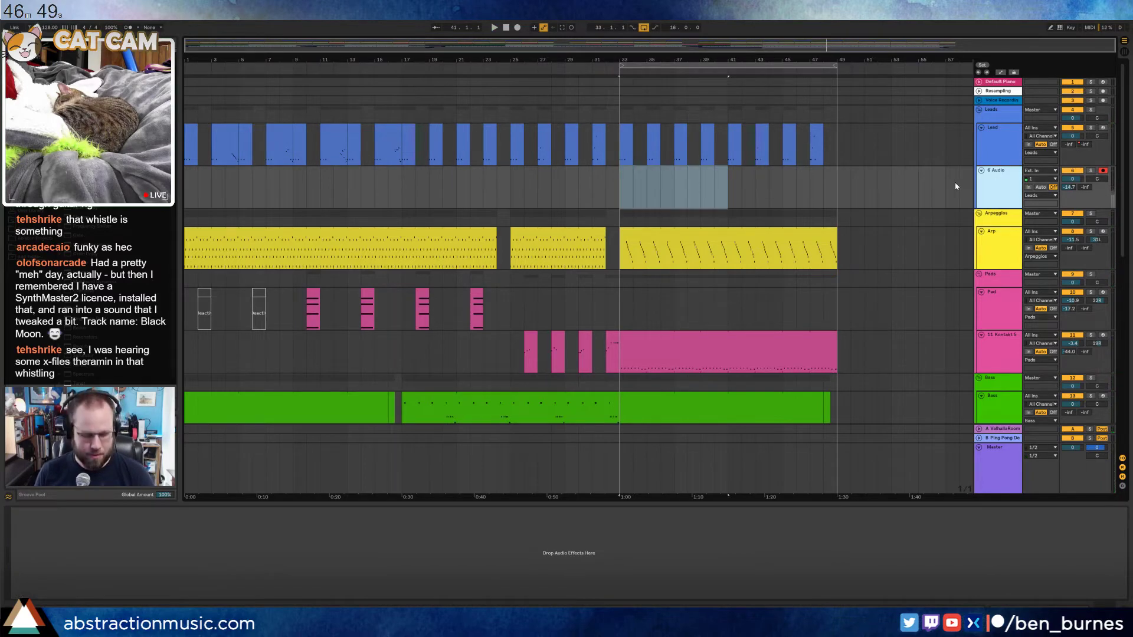
key("ctrl+shift+t")
left_click(1000, 181)
key("Delete")
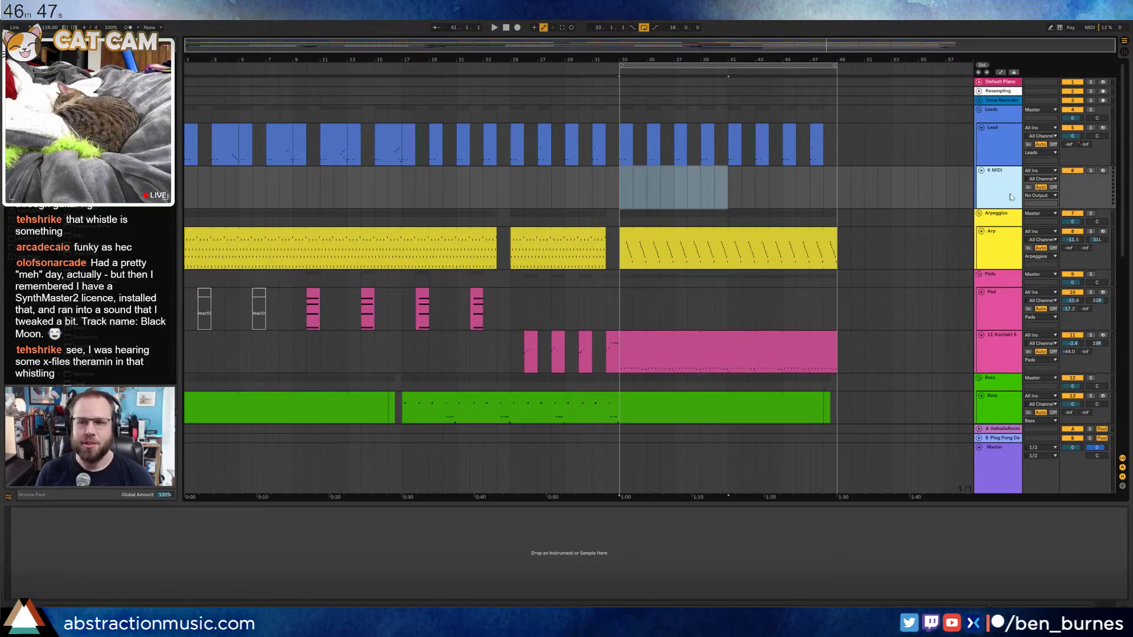
left_click(1103, 170)
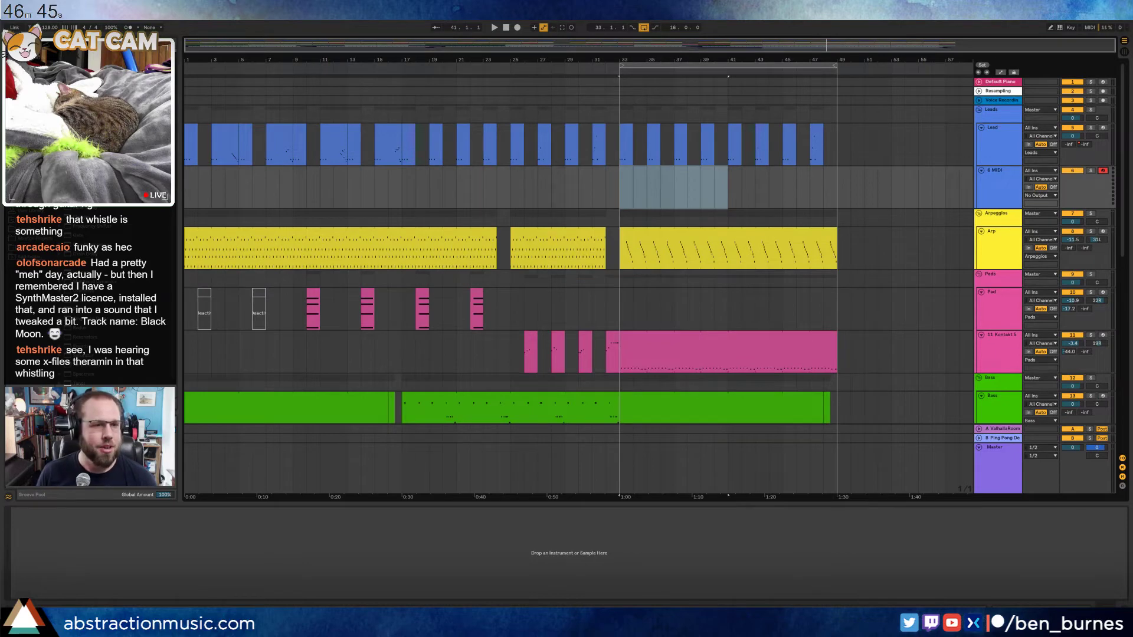
Load Analog on the new track and set up a mono voice with oscillator 2 off and vibrato and glide on
left_click_drag(107, 74, 116, 569)
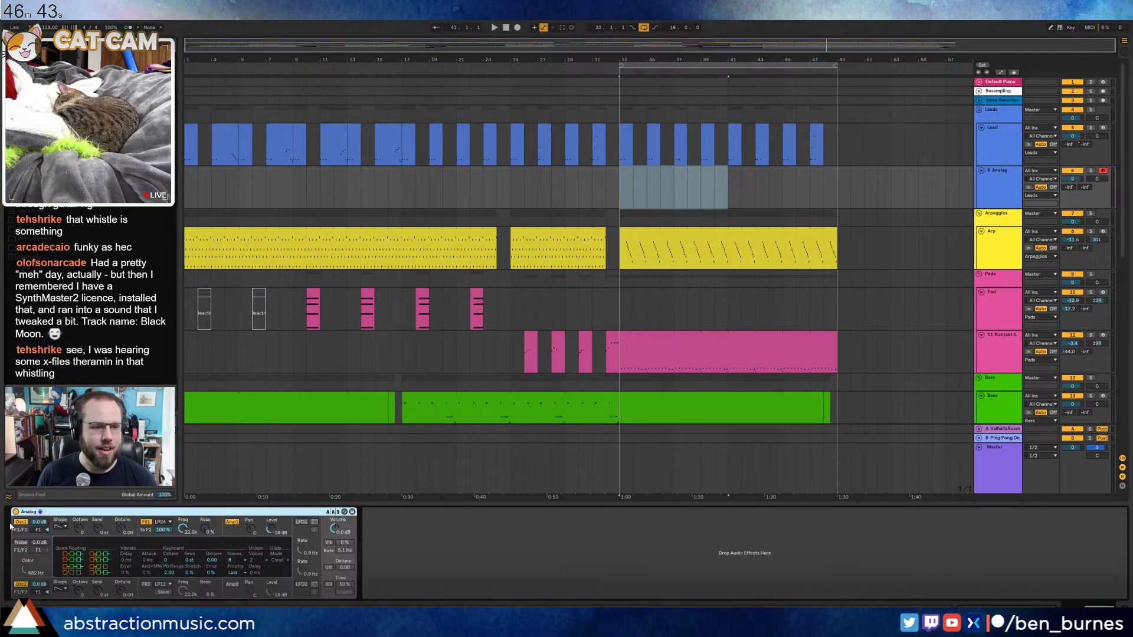
left_click(47, 529)
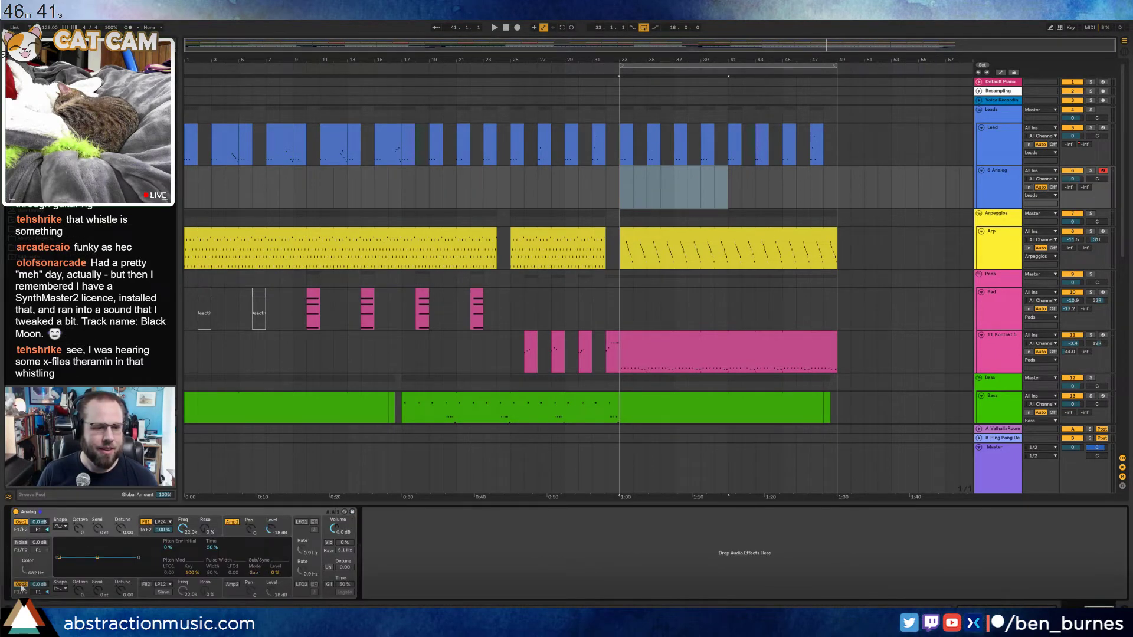
left_click(351, 544)
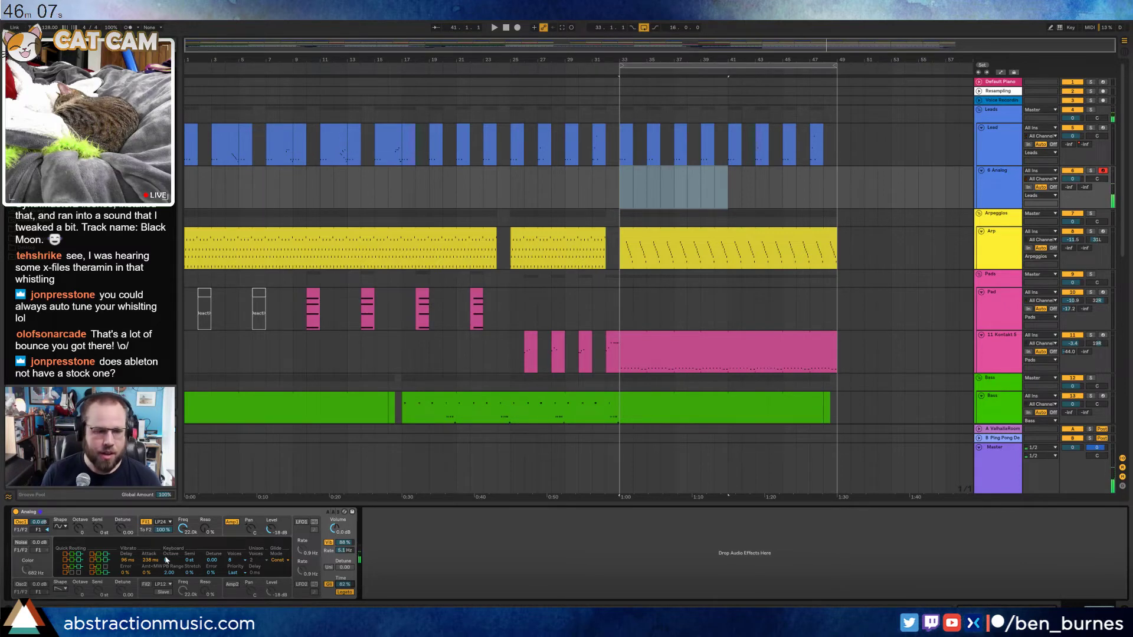
left_click(231, 560)
left_click(234, 490)
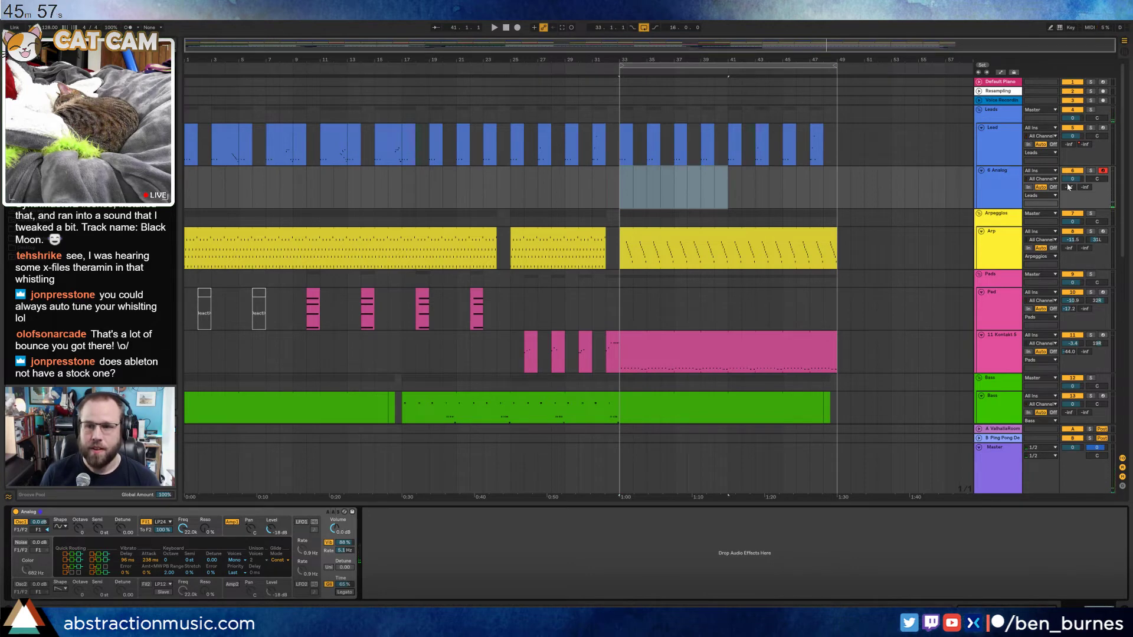
Add some ValhallaRoom send to the Analog track and record a melody on it from bar 33 to bar 41
left_click(620, 186)
key("F9")
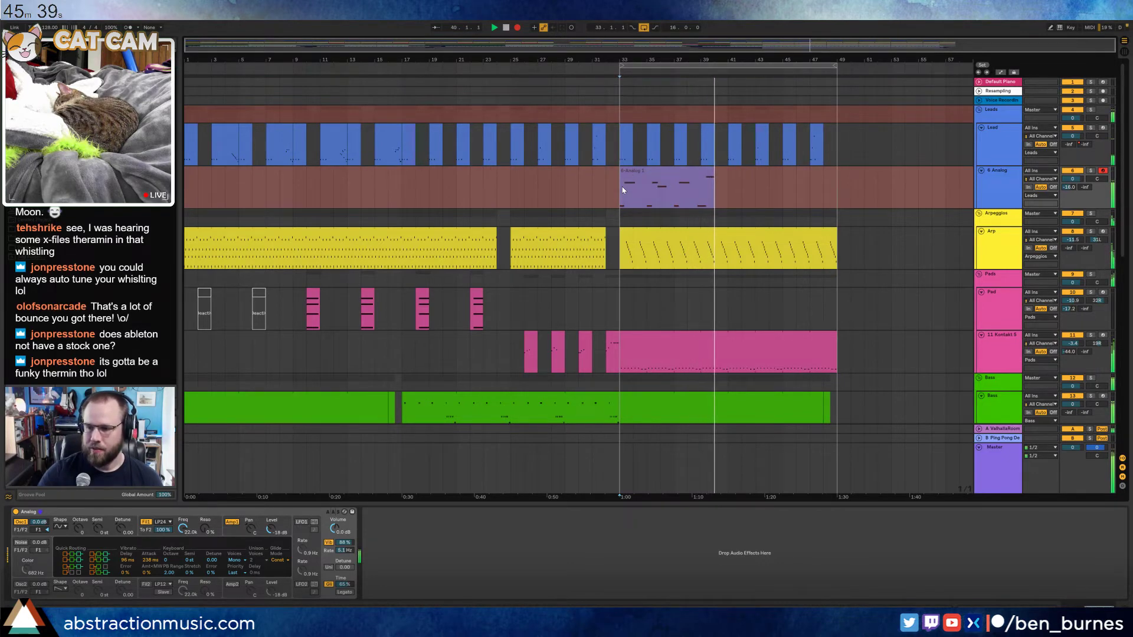
key("space")
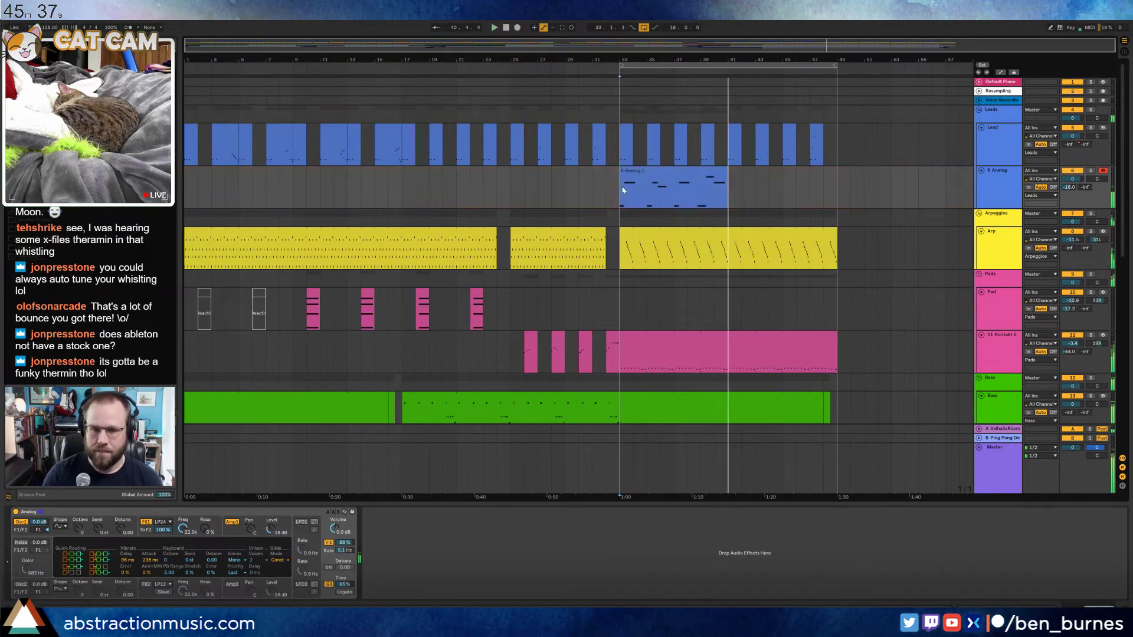
left_click(726, 170)
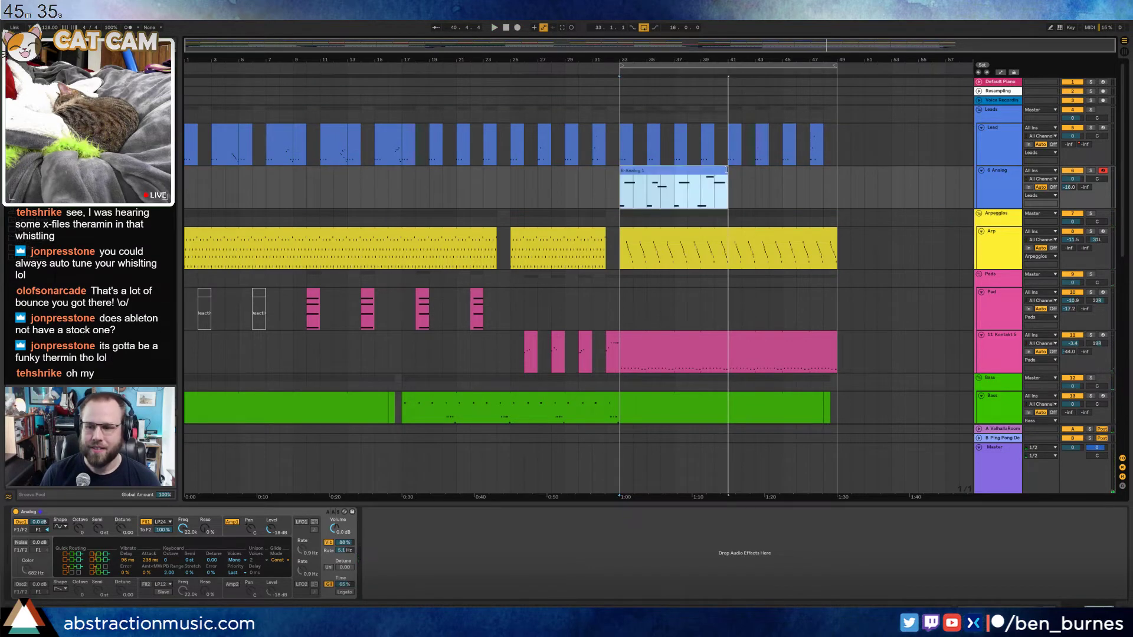
Turn on legato glide in Analog and lengthen the low notes in the recorded clip so each overlaps the following note
left_click(341, 592)
double_click(664, 174)
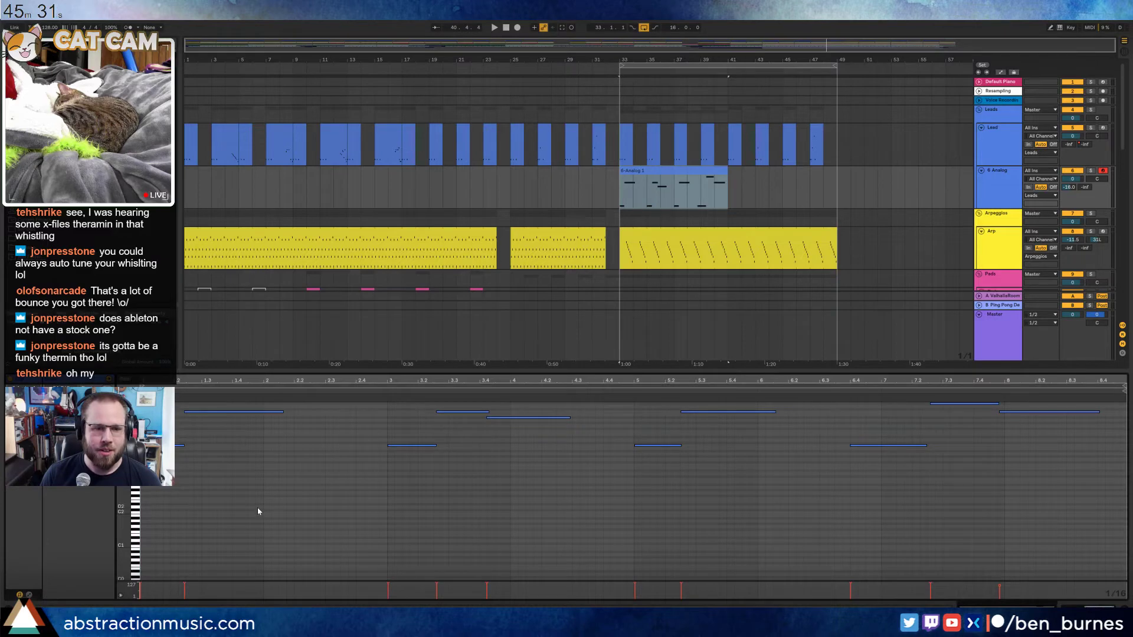
key("space")
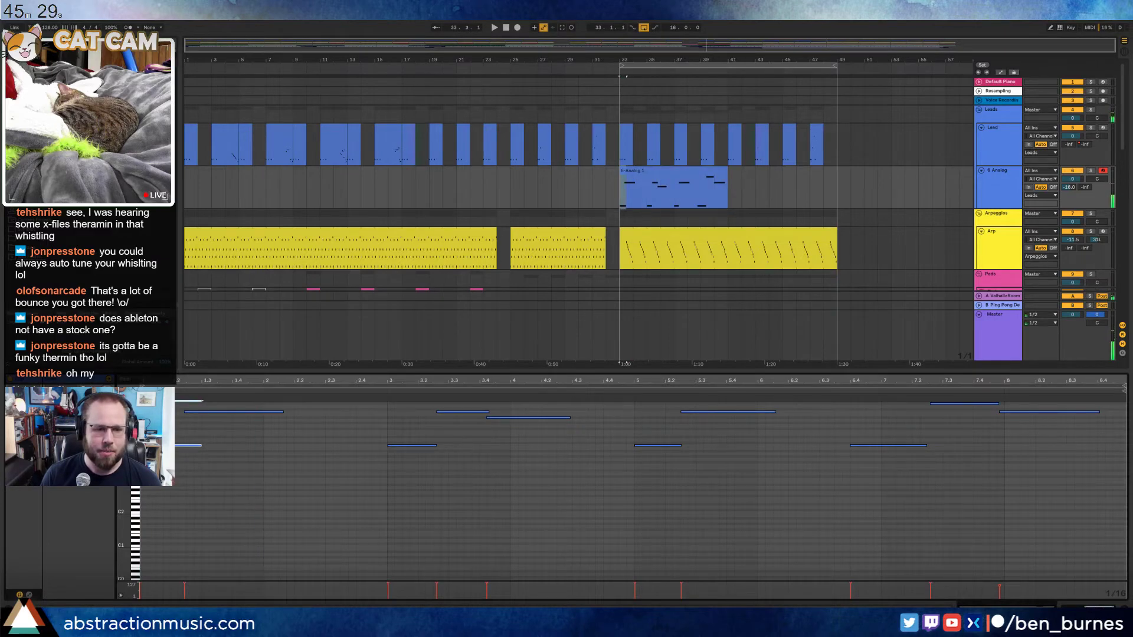
left_click(710, 75)
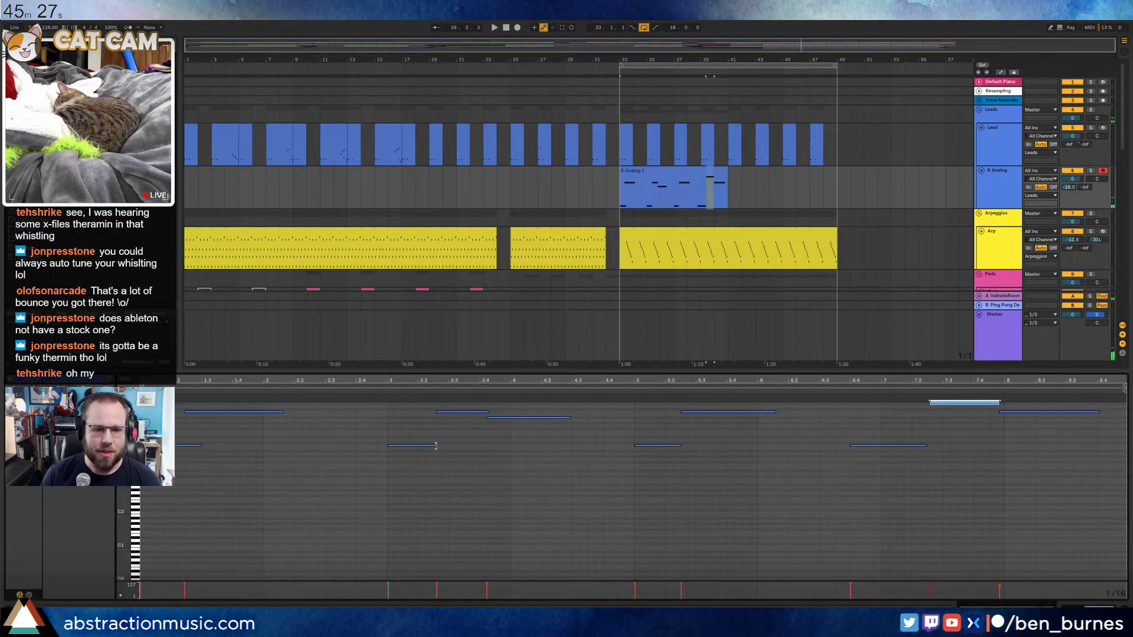
left_click_drag(436, 446, 445, 446)
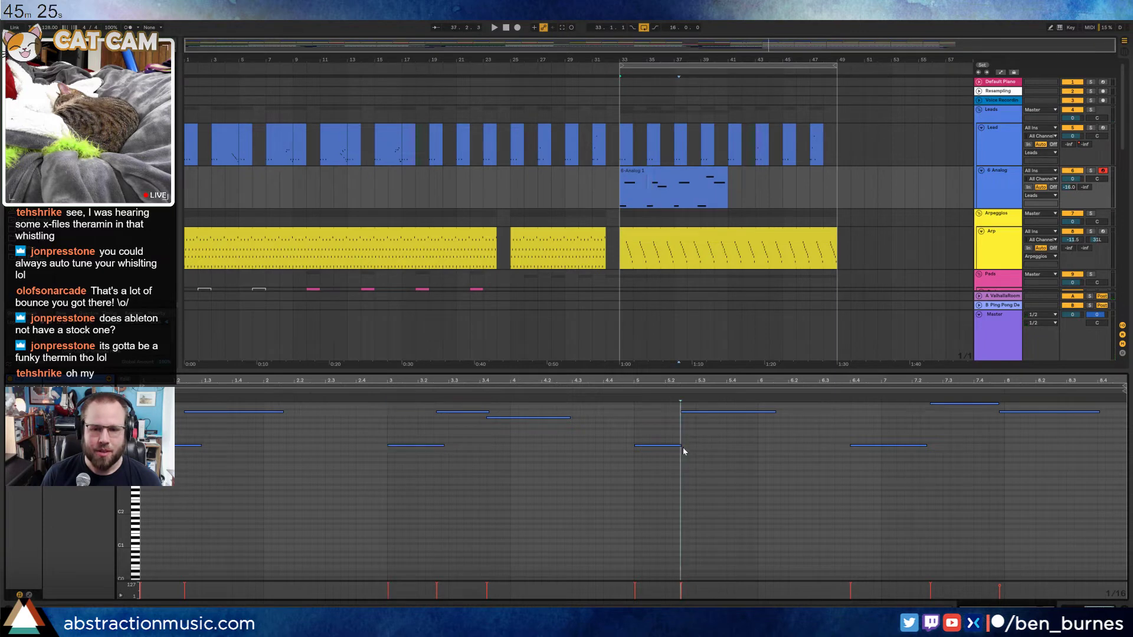
left_click_drag(681, 447, 688, 446)
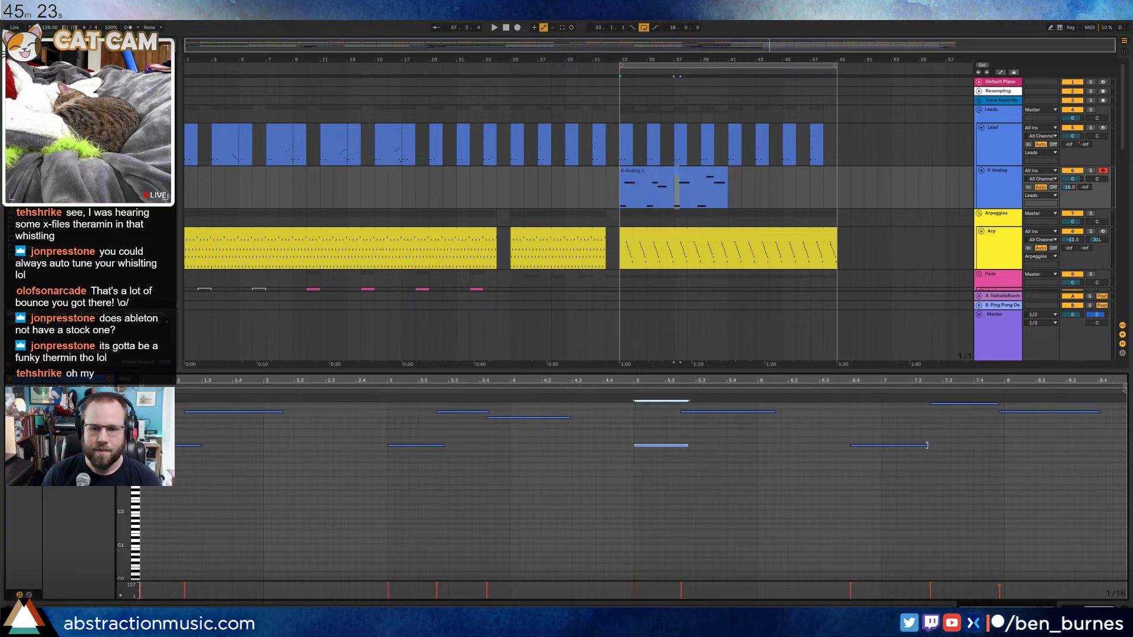
left_click_drag(926, 445, 935, 446)
key("space")
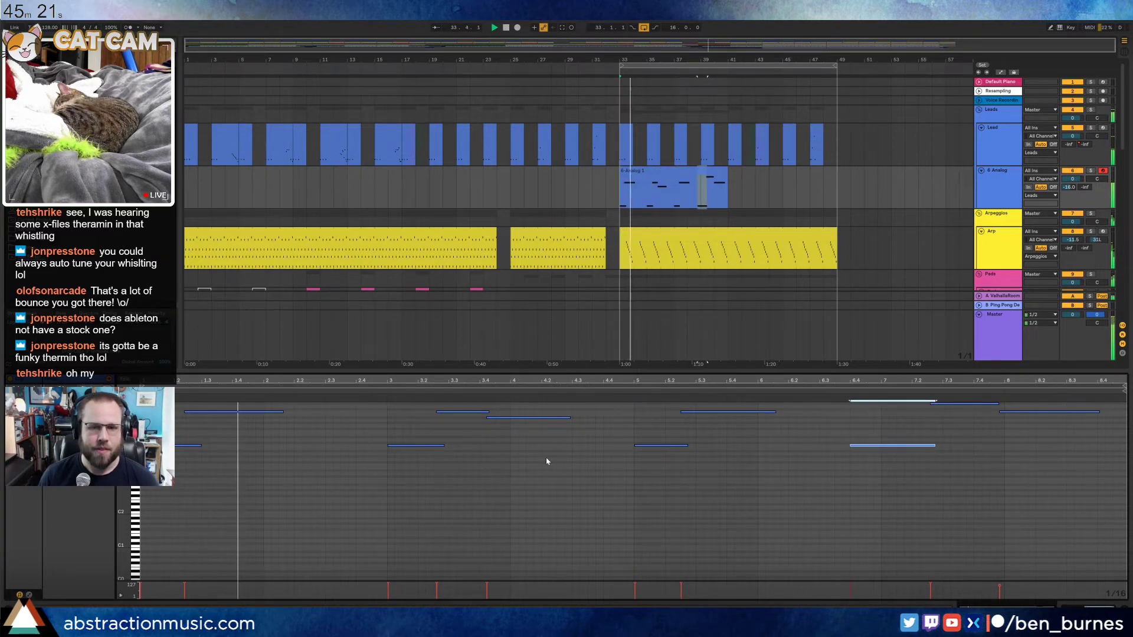
Play the Analog part from bar 33 while adding Ping Pong Delay send to its track and shortening Analog's glide time
key("shift+Tab")
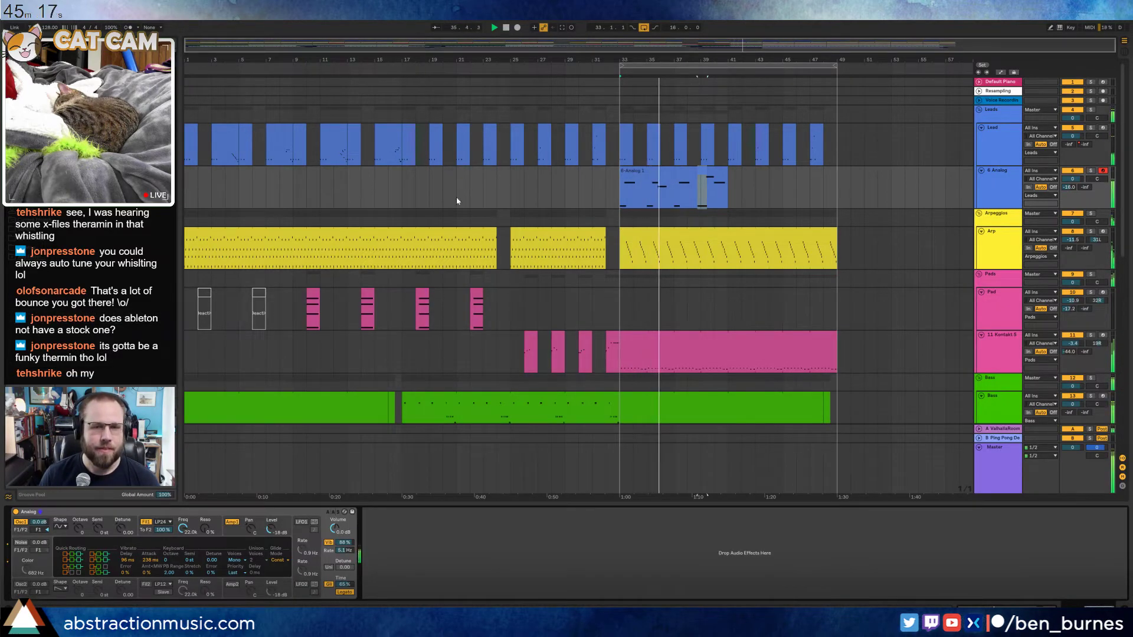
double_click(676, 171)
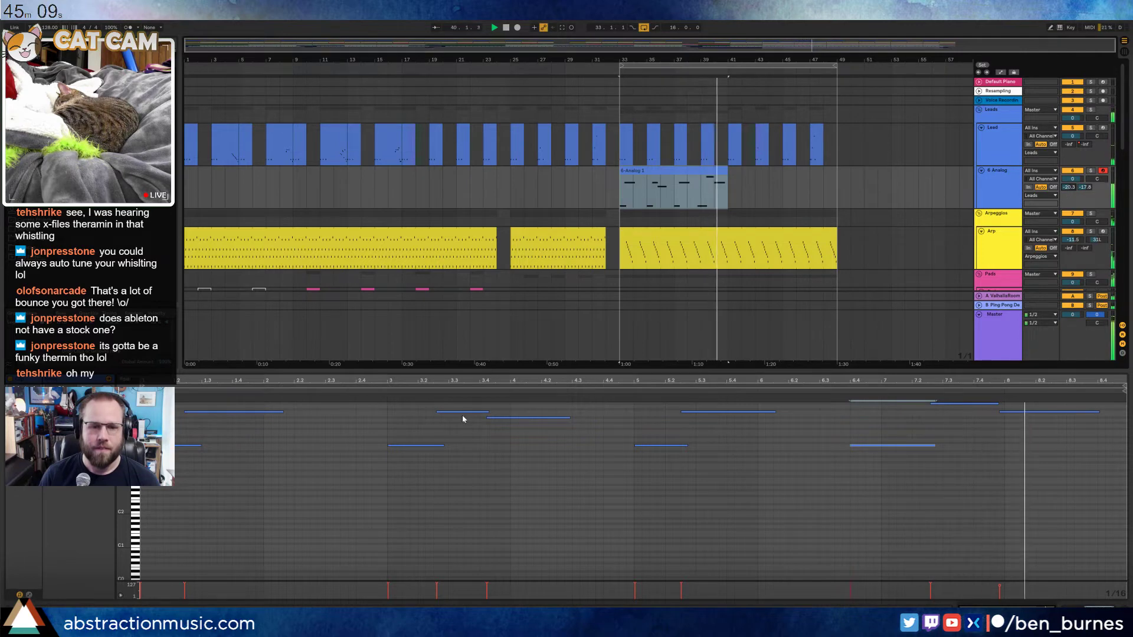
key("shift+Tab")
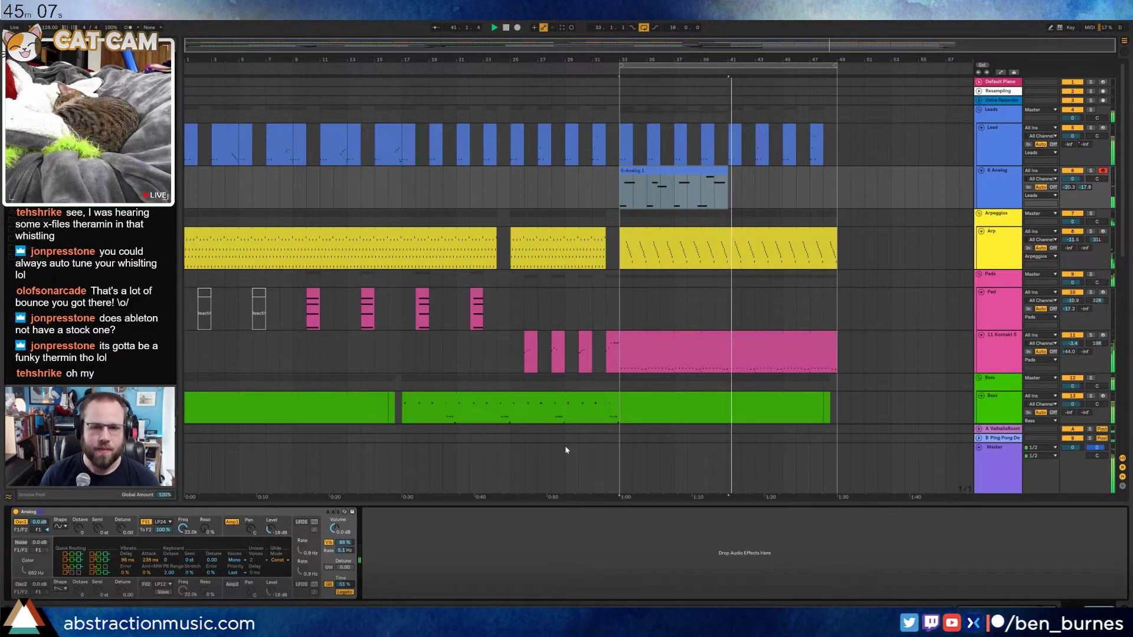
left_click(725, 171)
key("space")
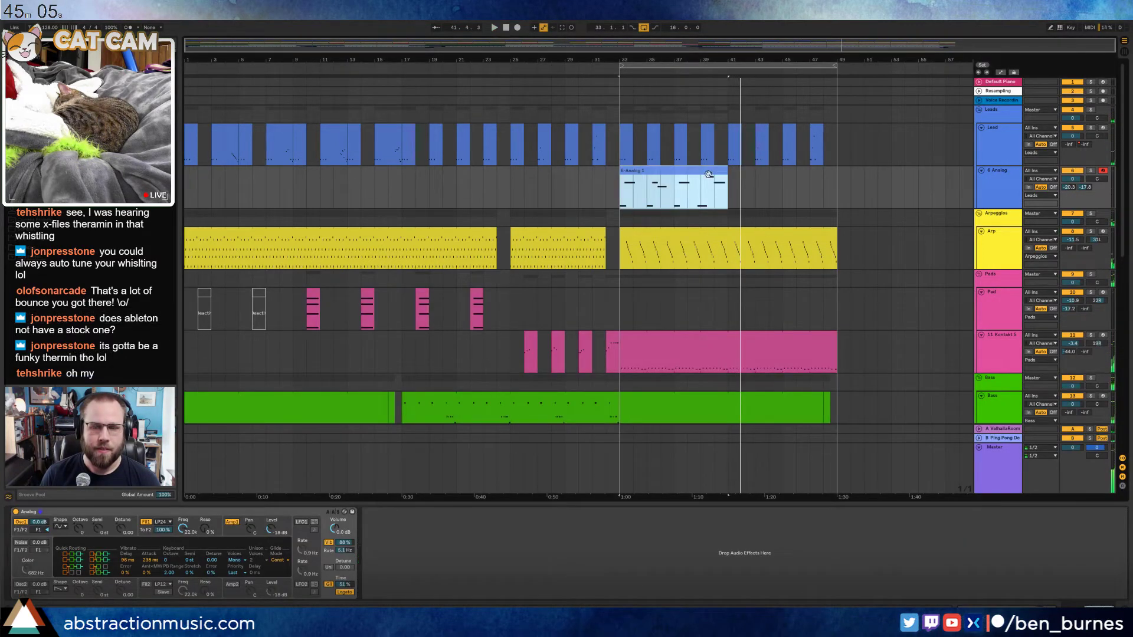
Extend the Analog clip from bar 41 to bar 49 so its melody repeats
key("shift+Tab")
left_click(96, 428)
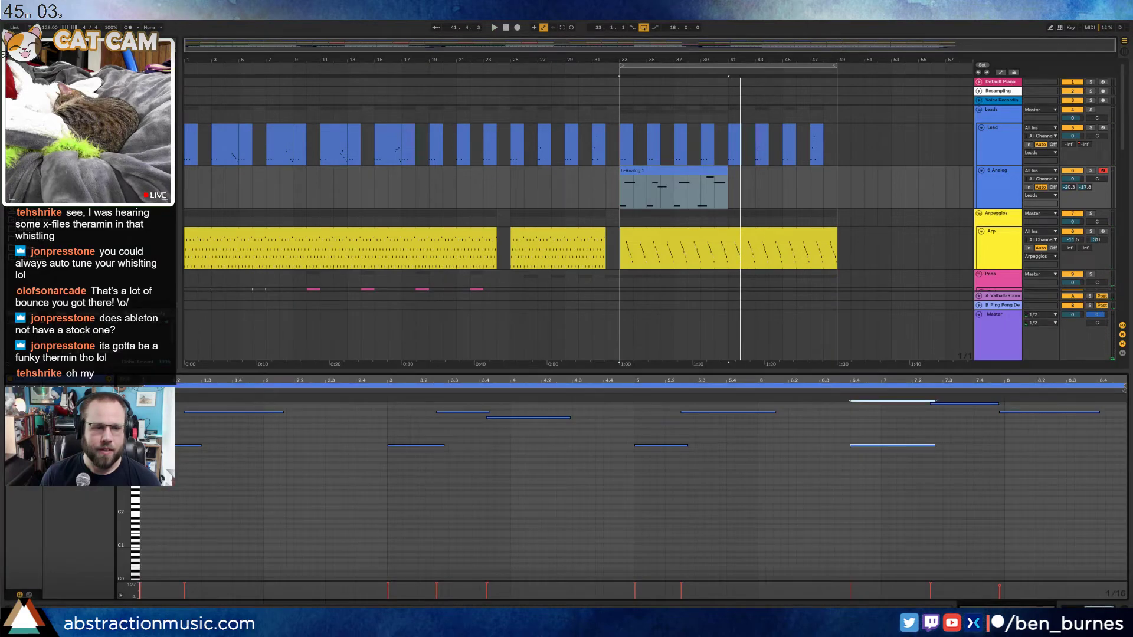
left_click(1125, 386)
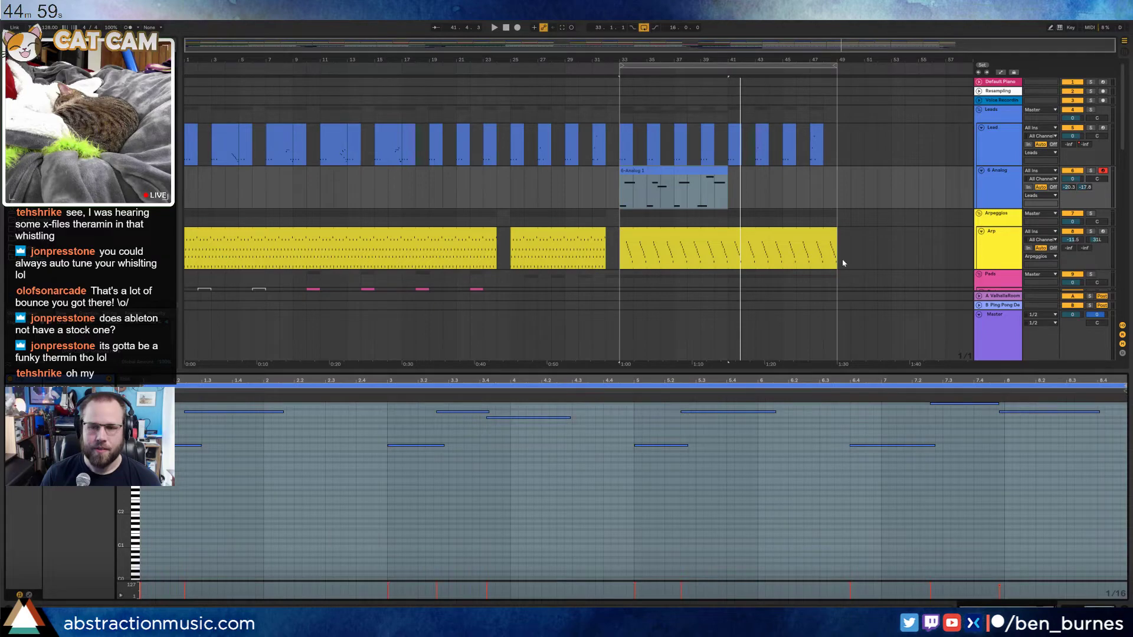
left_click(743, 188)
left_click_drag(725, 171, 840, 186)
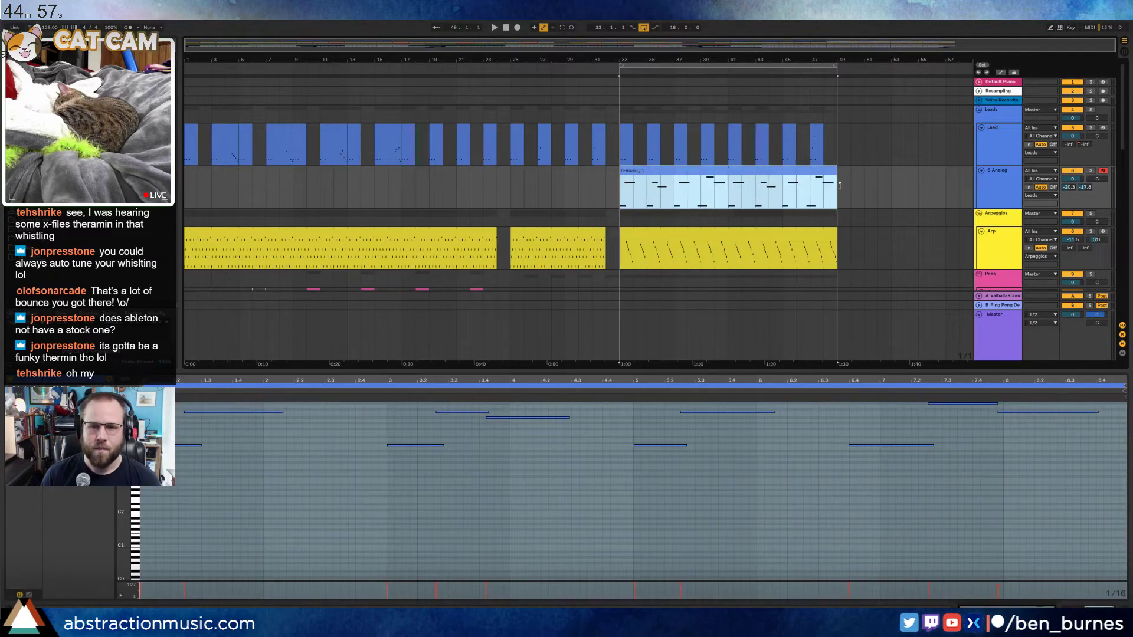
Transpose all notes in the Analog clip up one octave
left_click(170, 485)
key("ctrl+a")
key("shift+Up")
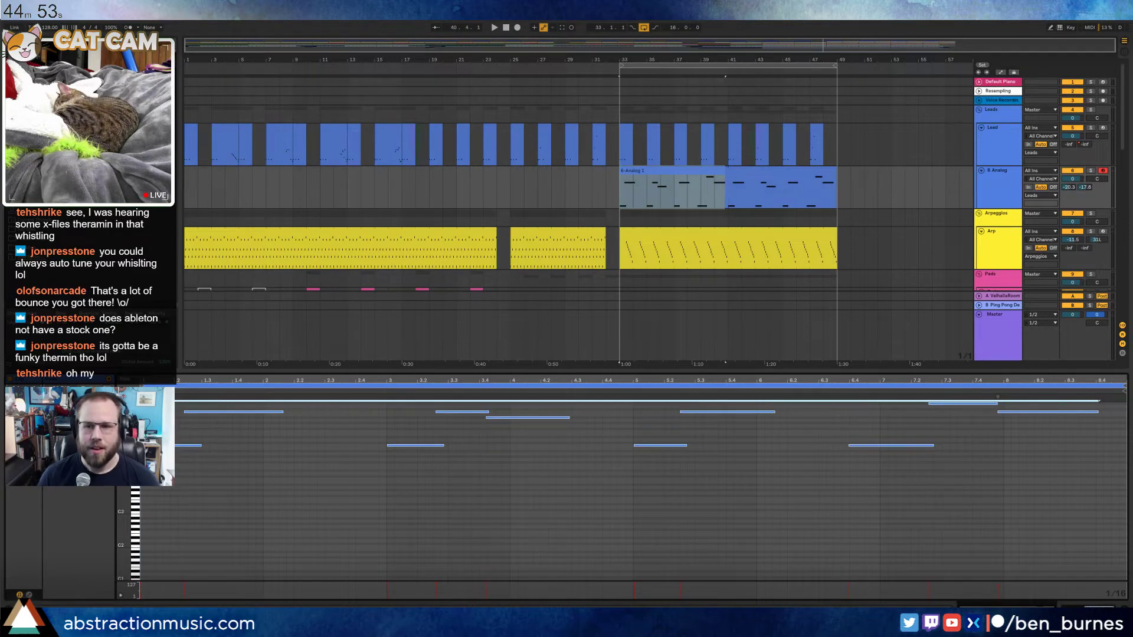
Balance the Analog track during playback with volume about -11 dB, pan 30L, ValhallaRoom send -15.0 and a longer glide time of 58%
left_click(1074, 180)
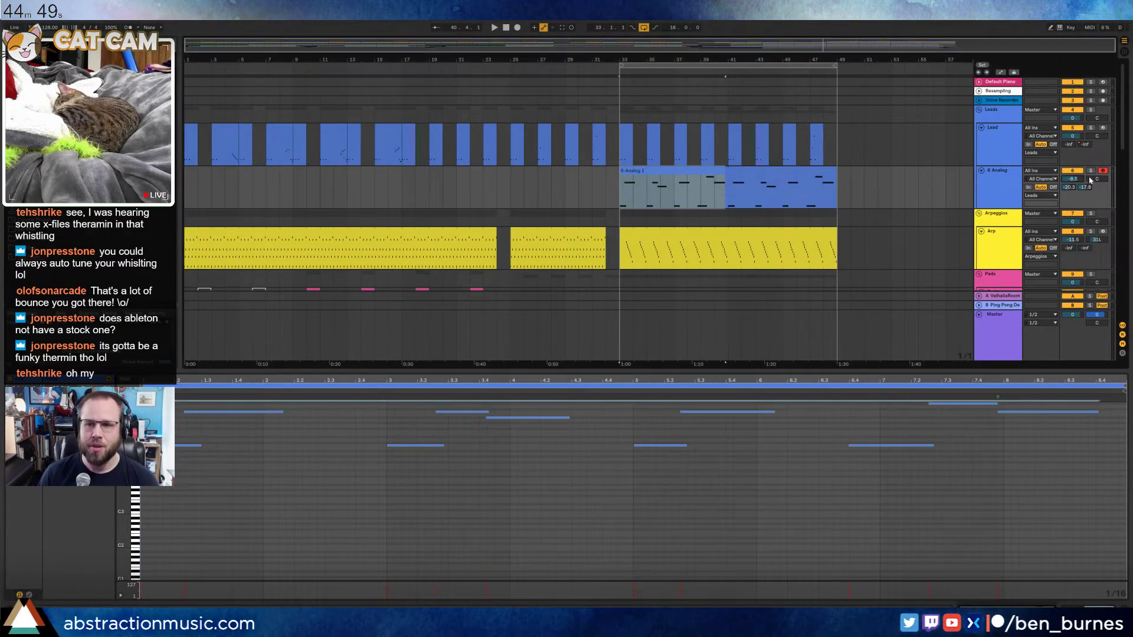
left_click_drag(1097, 179, 1097, 180)
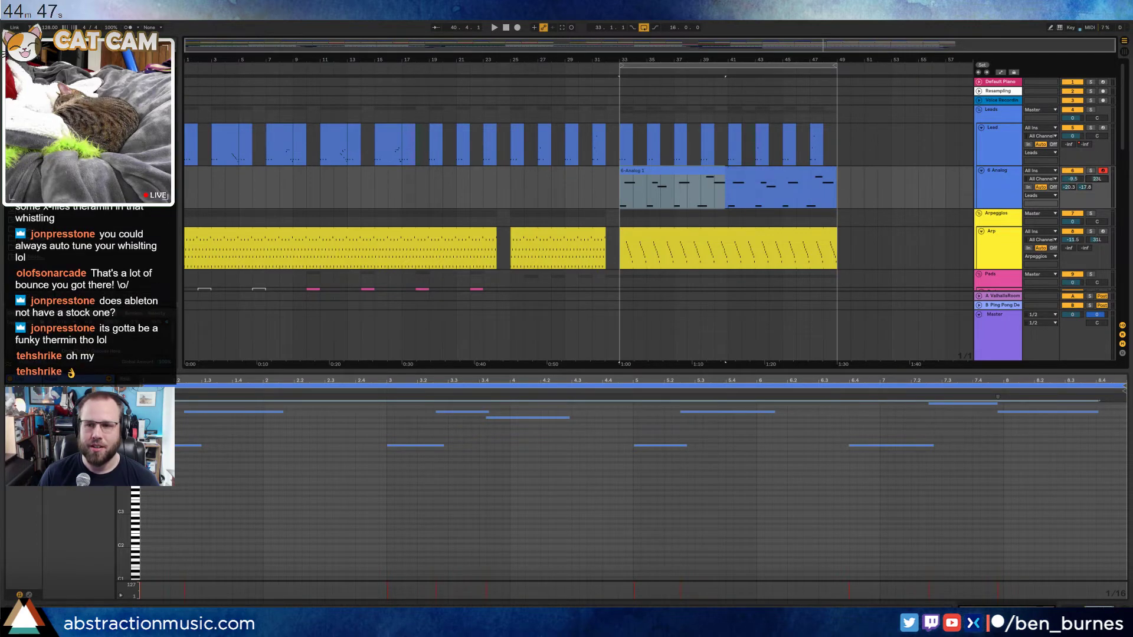
key("space")
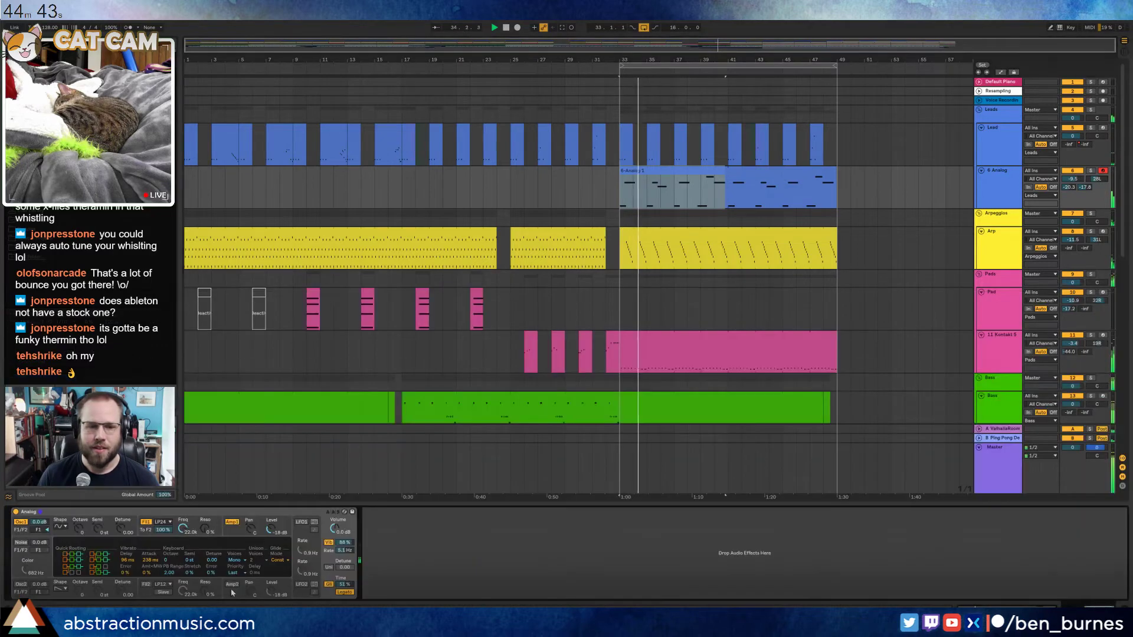
key("shift+Tab")
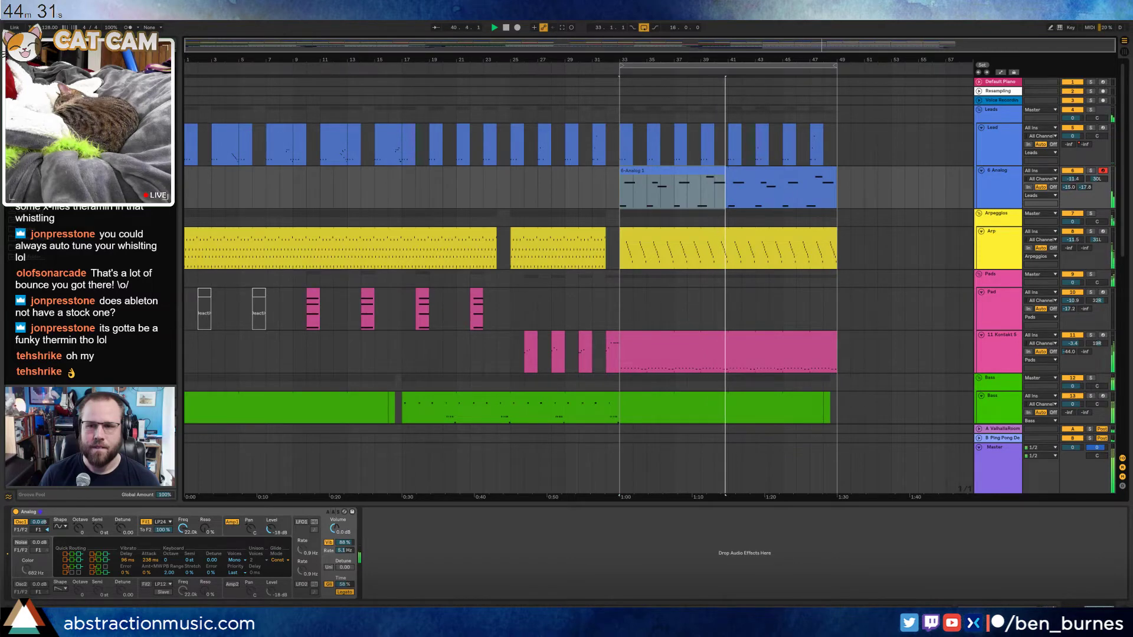
left_click(765, 172)
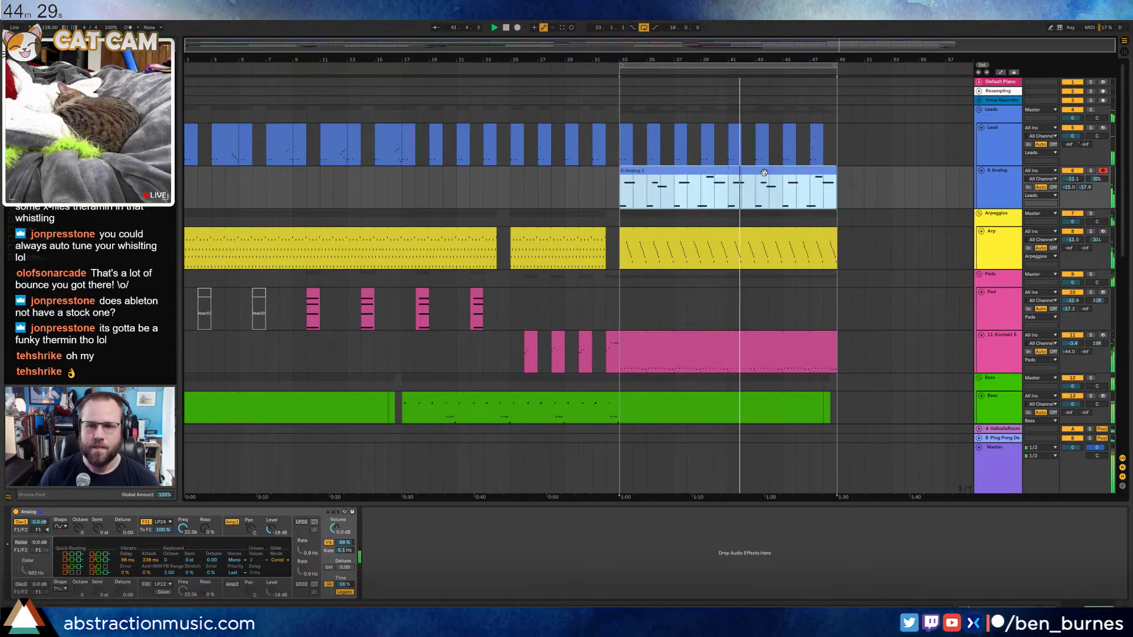
Shorten the first six notes of the Kontakt part from bar 33 to about half their length and audition them
scroll(766, 307, "down", 1)
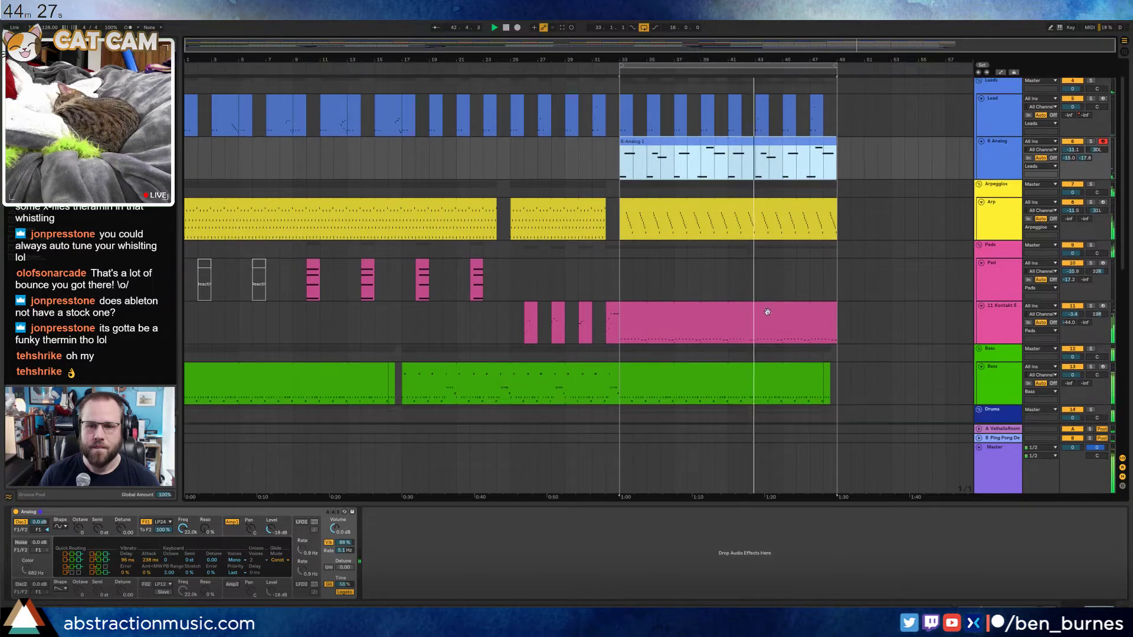
left_click(774, 305)
key("space")
double_click(682, 315)
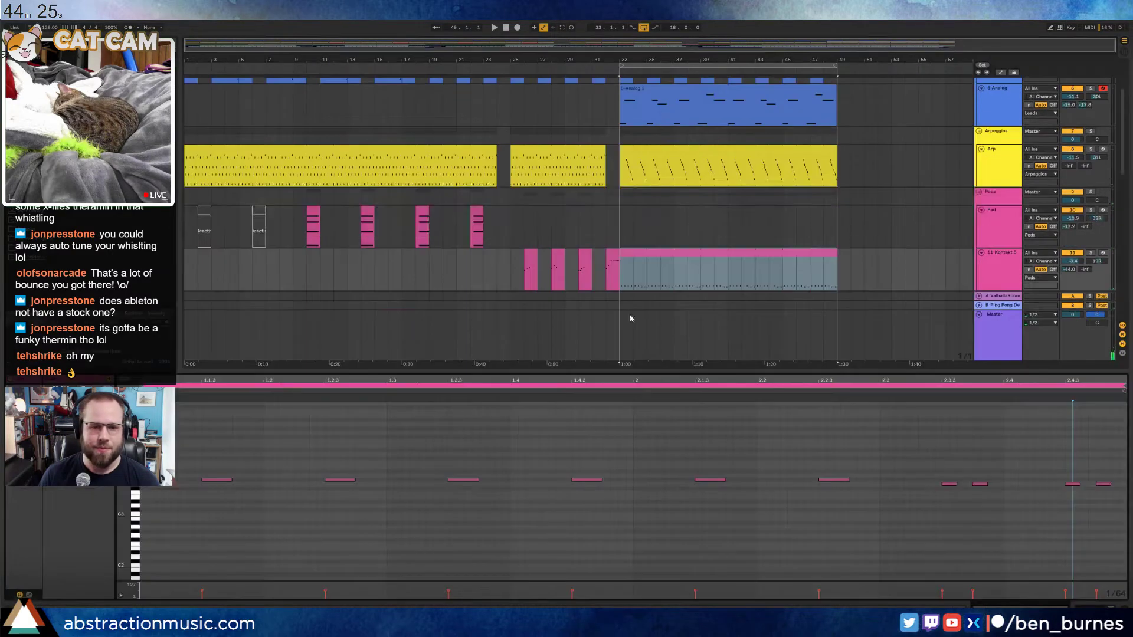
left_click(371, 471)
left_click_drag(198, 459, 832, 481)
key("space")
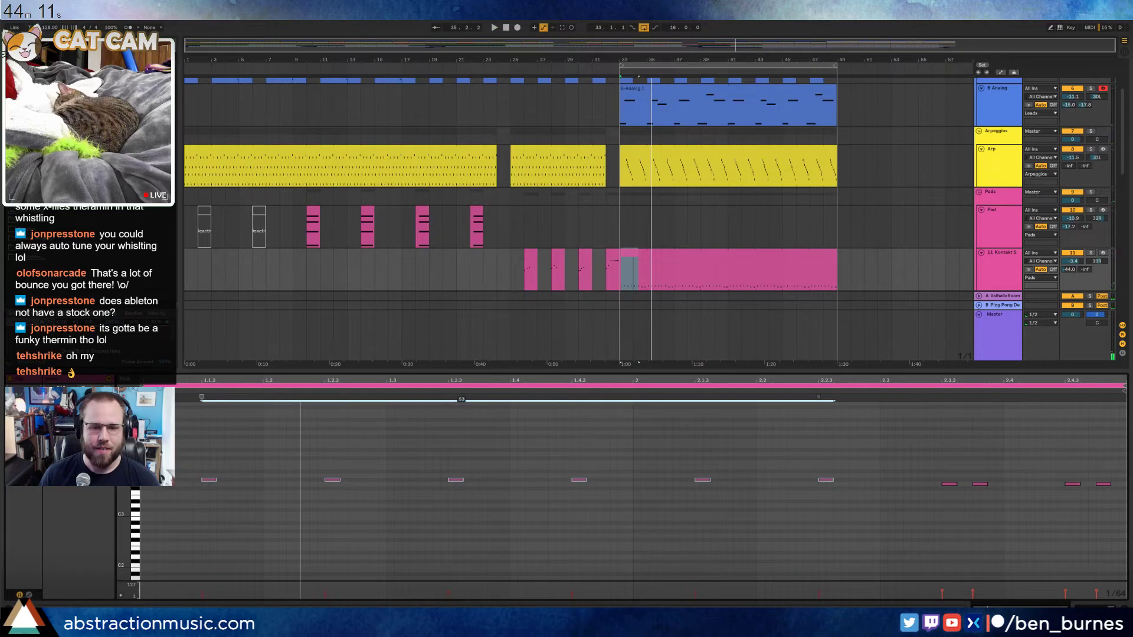
left_click(499, 523)
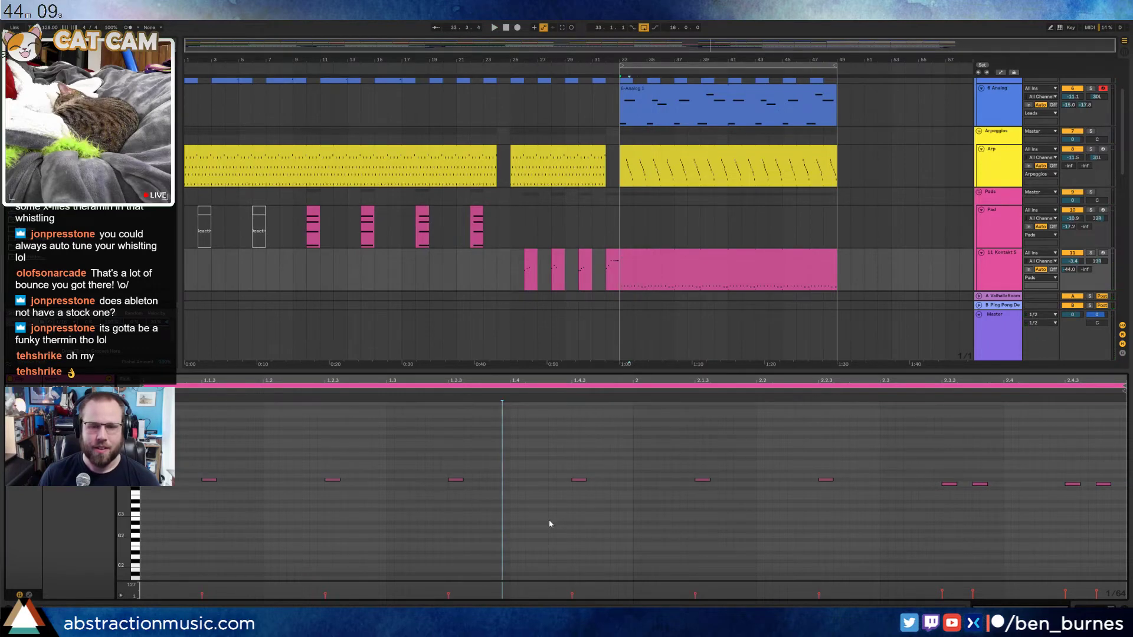
Lower the Kontakt track's volume while playing the section from bar 33
key("shift+Tab")
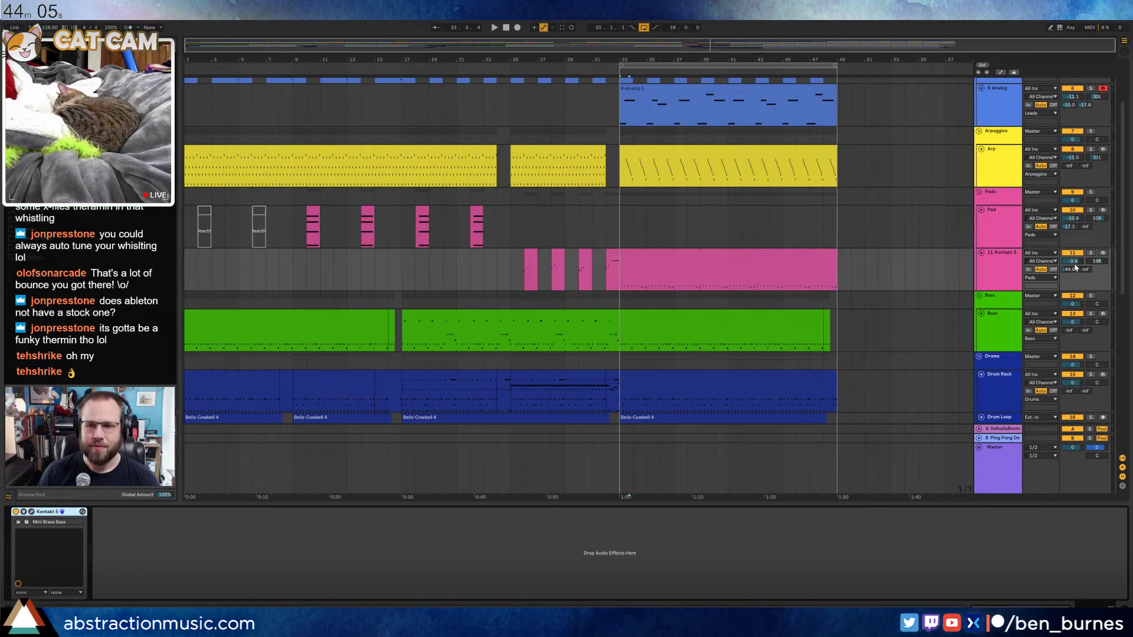
key("space")
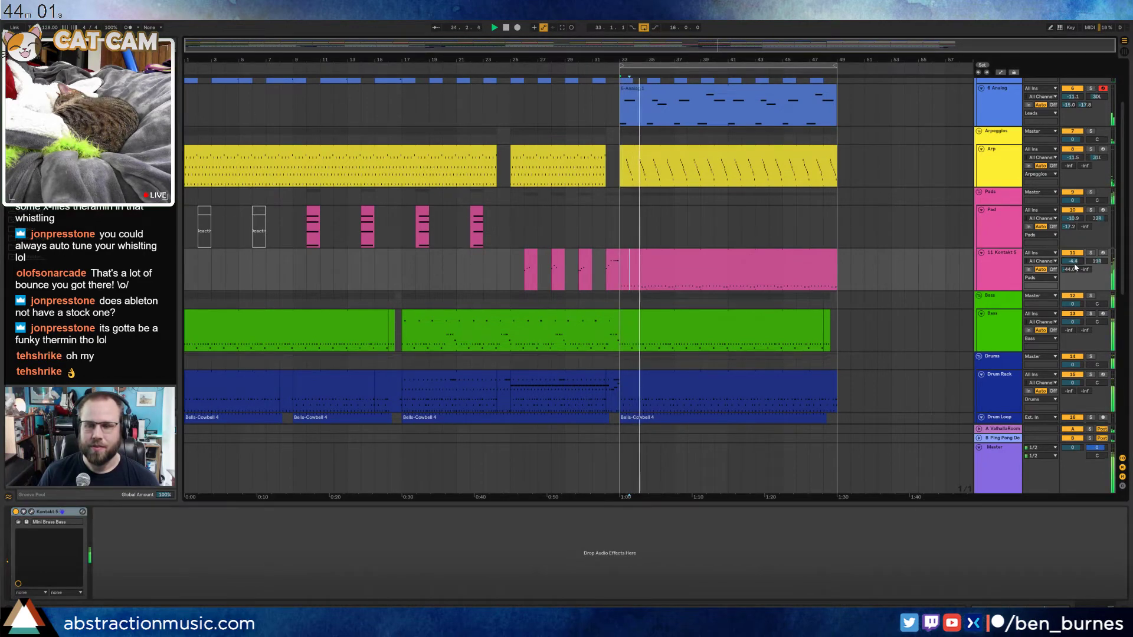
Inspect the notes of the Arp clip starting at bar 33, then return to its device view and stop playback
scroll(903, 273, "up", 1)
scroll(903, 273, "up", 3)
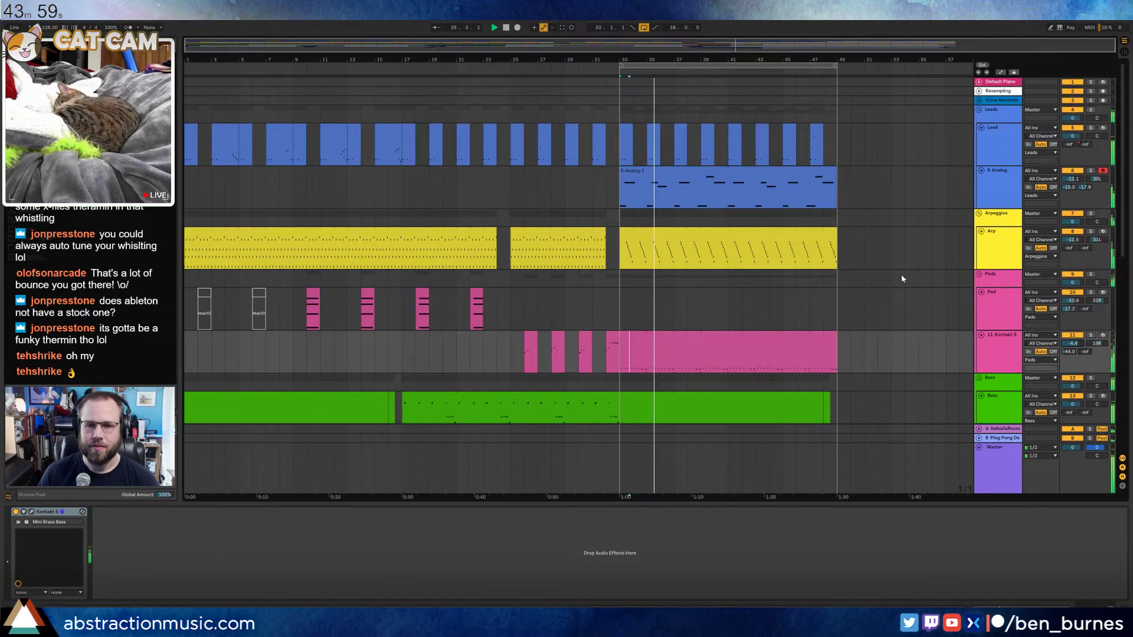
double_click(755, 237)
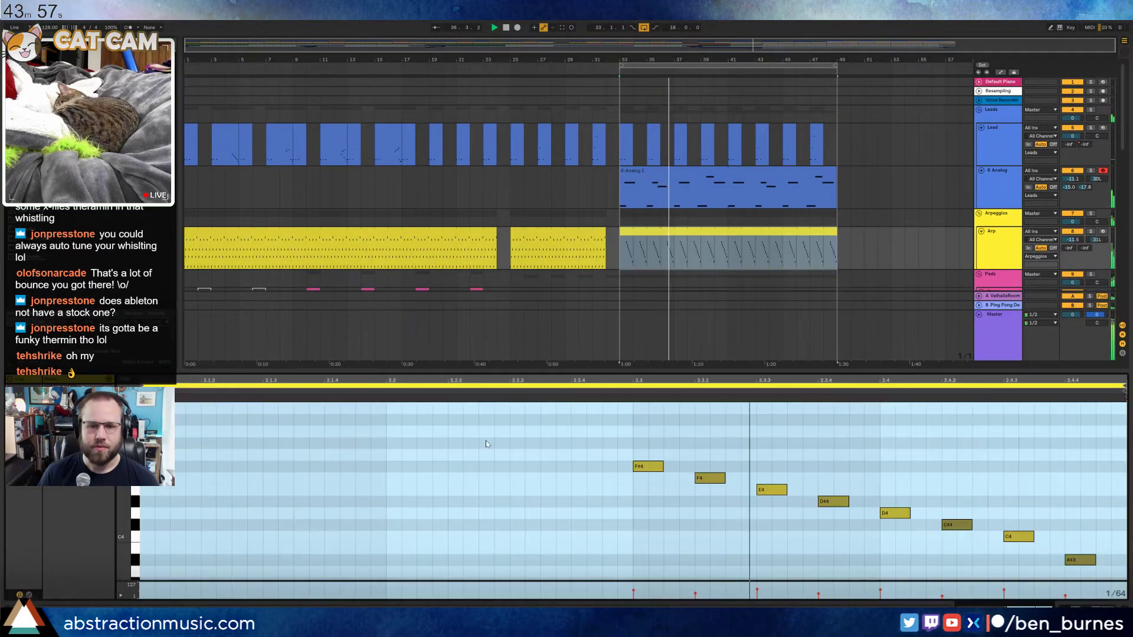
key("ctrl+a")
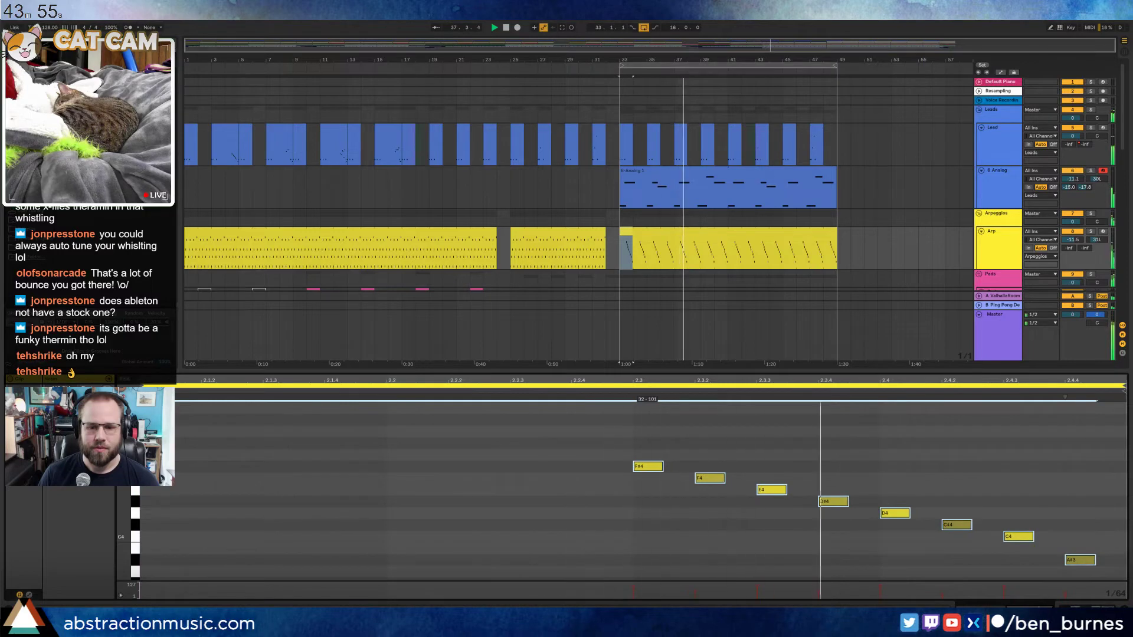
key("shift+Tab")
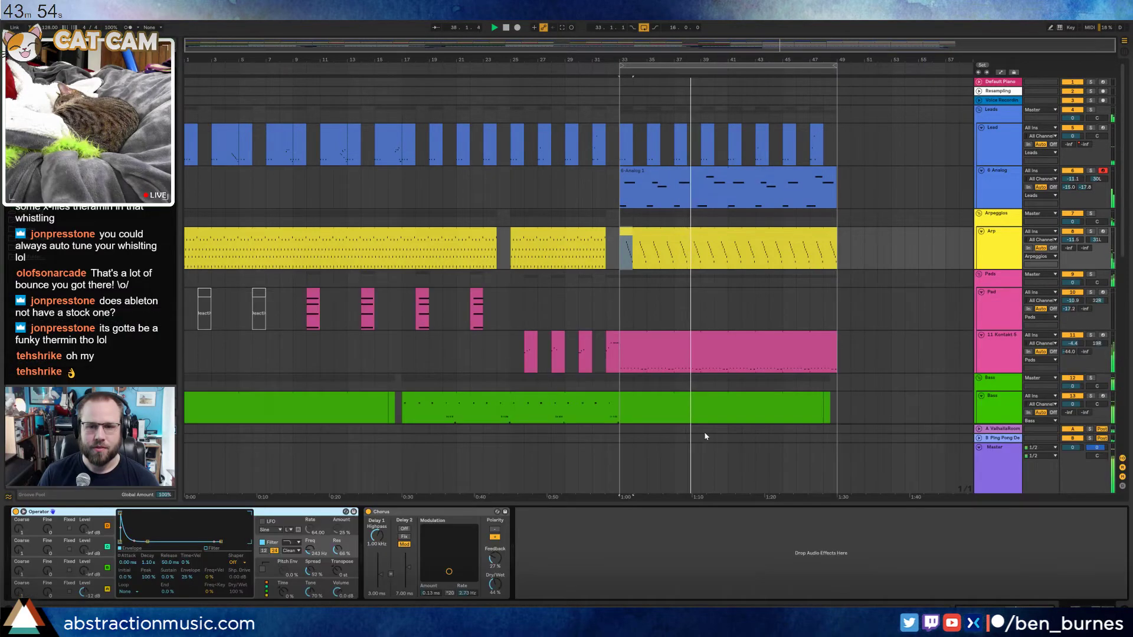
left_click(702, 254)
key("space")
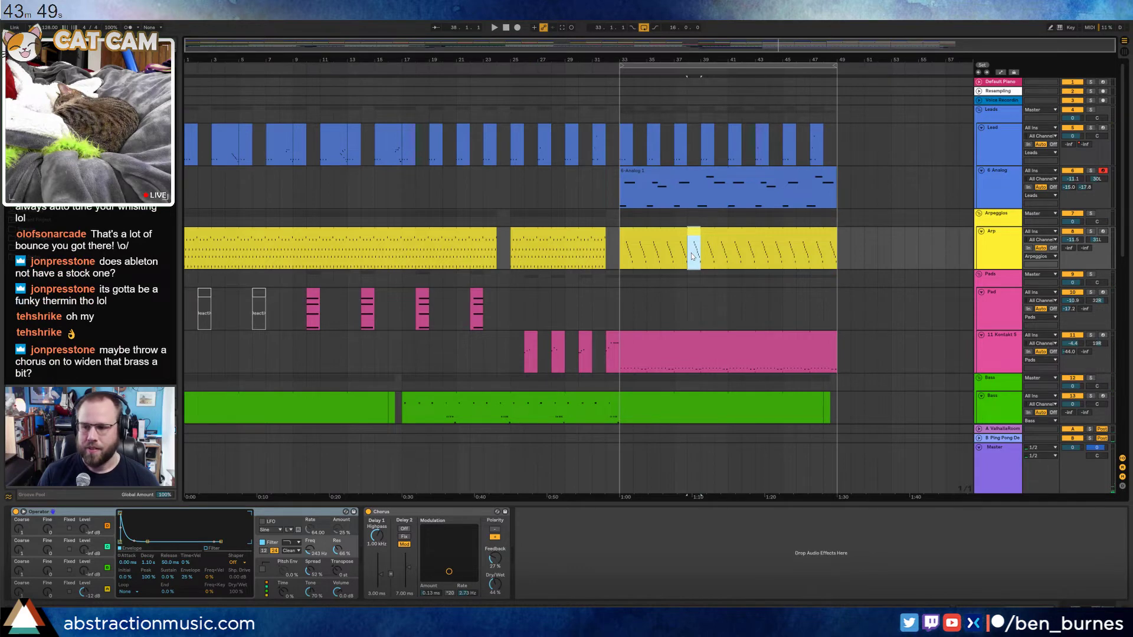
Set the Kontakt brass track's panning automation to 5L over bars 33 to 49 and play the section
left_click(673, 351)
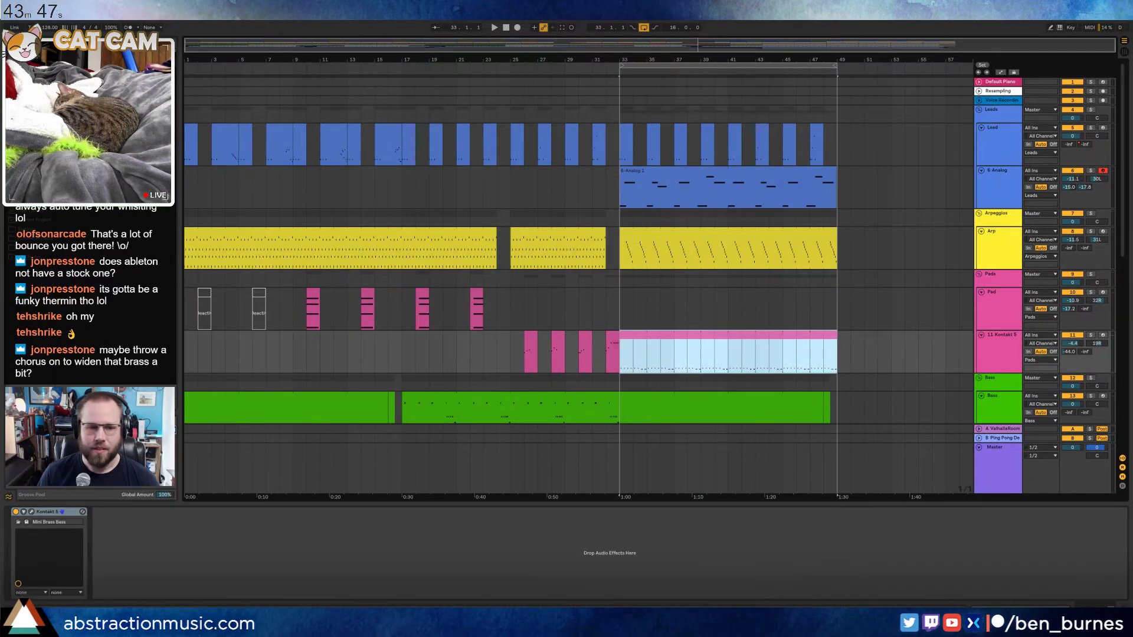
left_click(1095, 352)
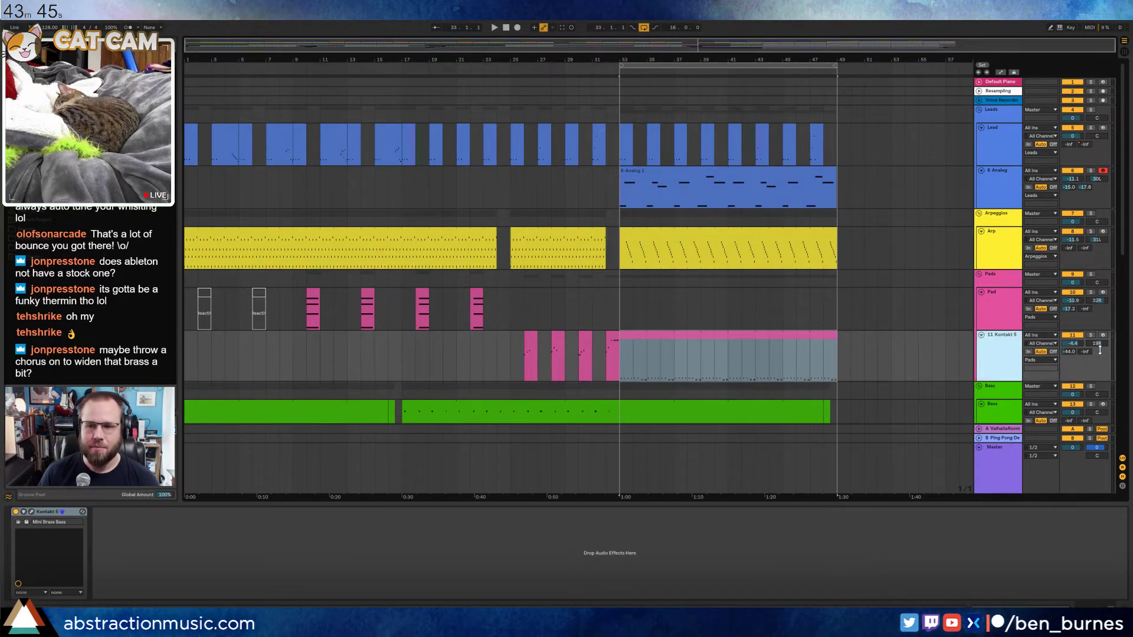
left_click_drag(1096, 349, 1096, 352)
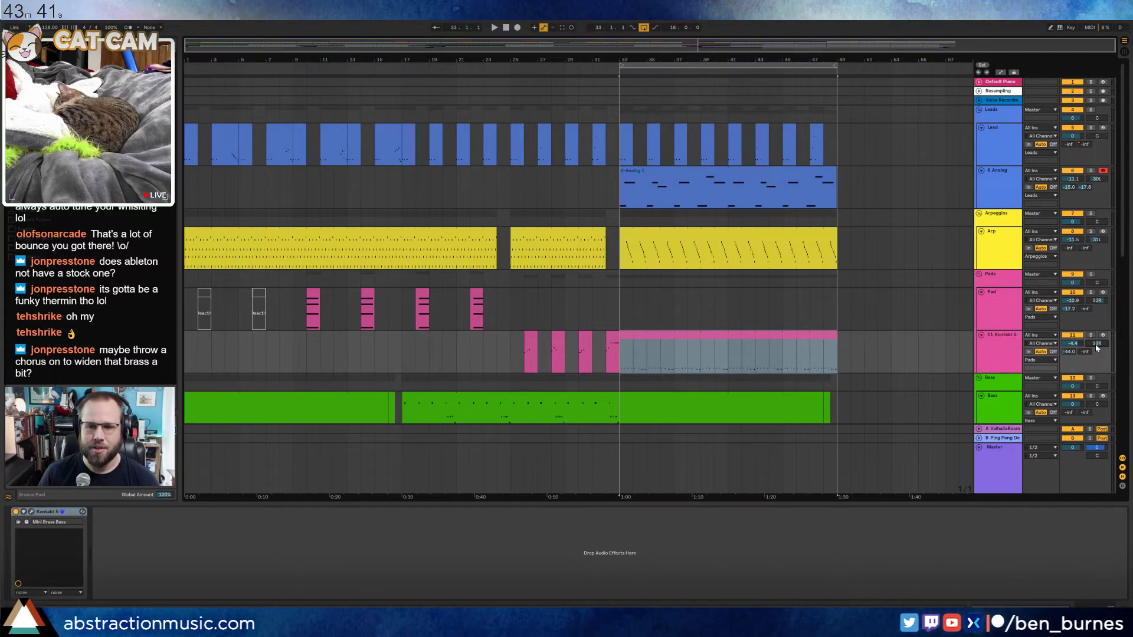
key("a")
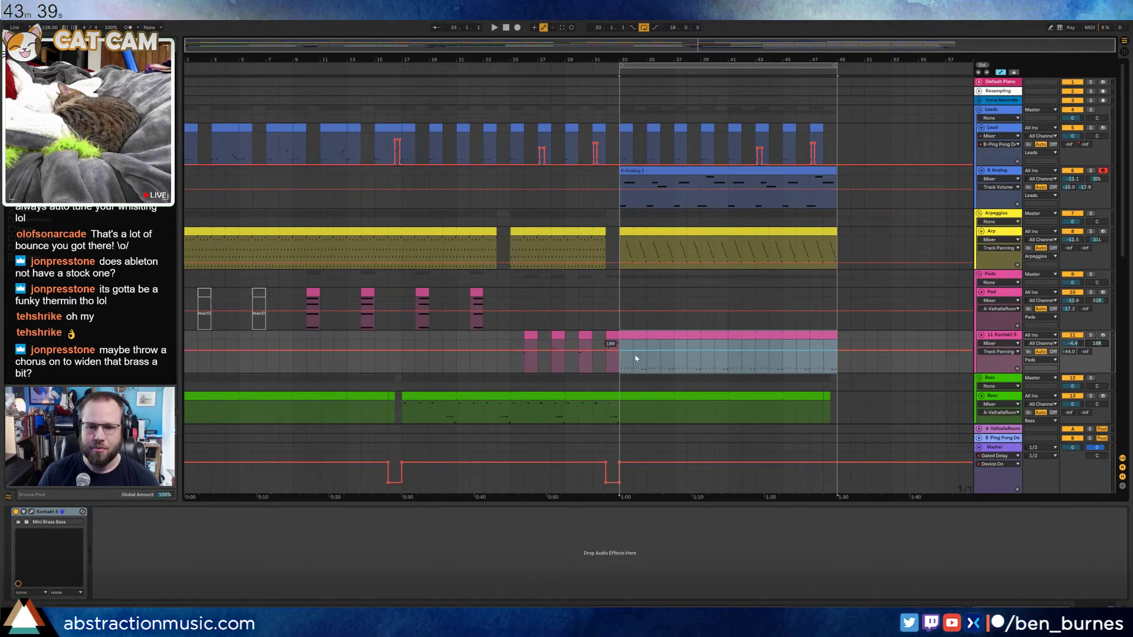
left_click_drag(636, 358, 636, 360)
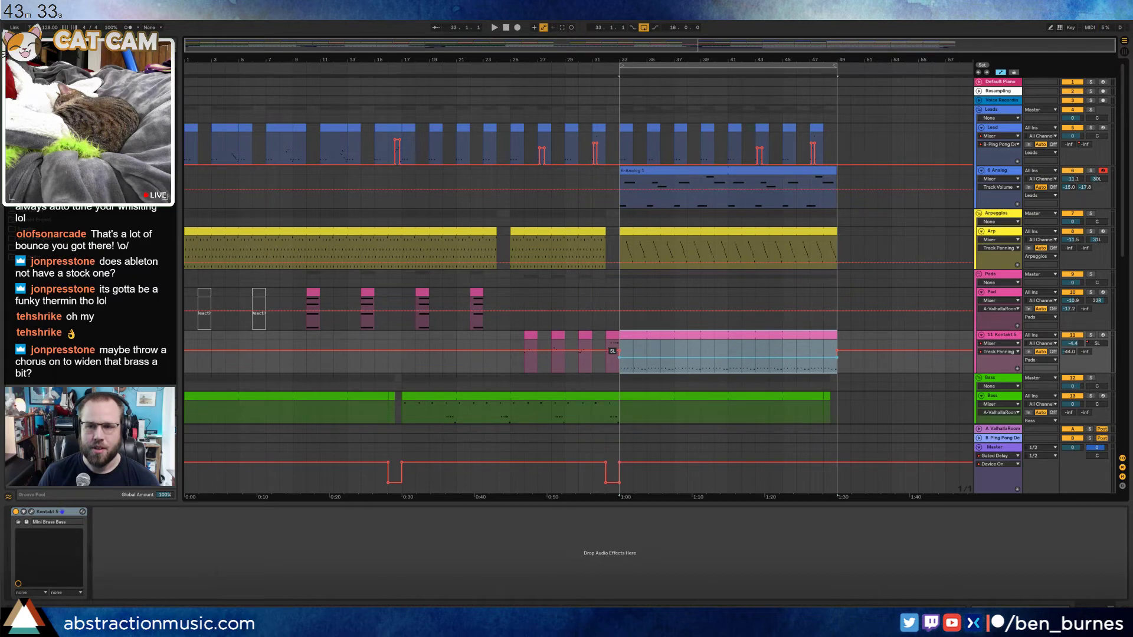
key("space")
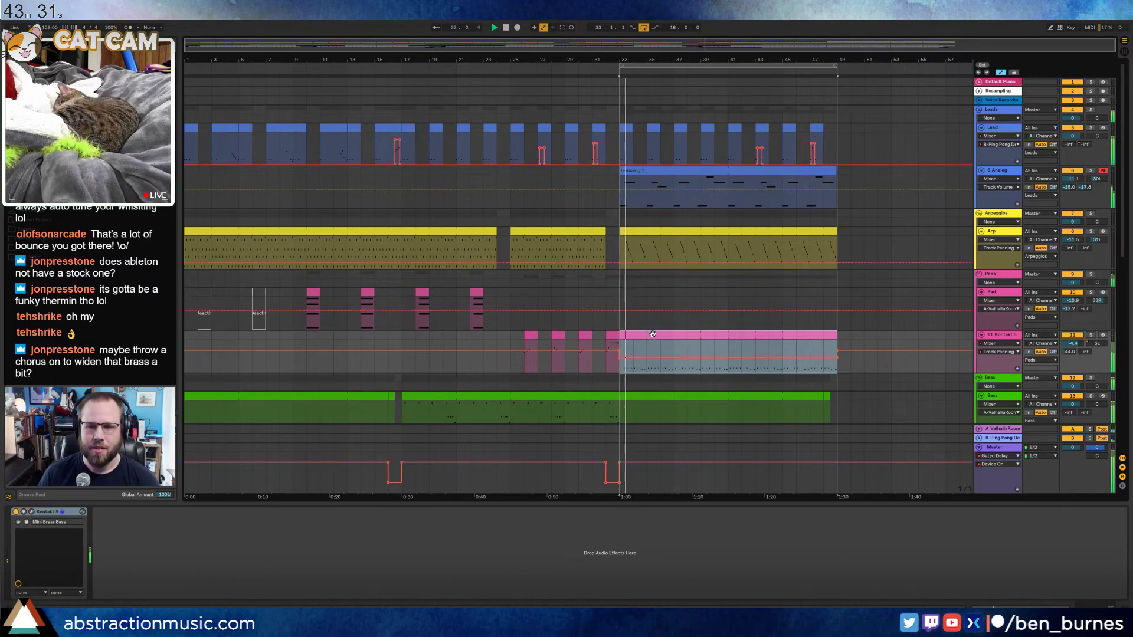
key("a")
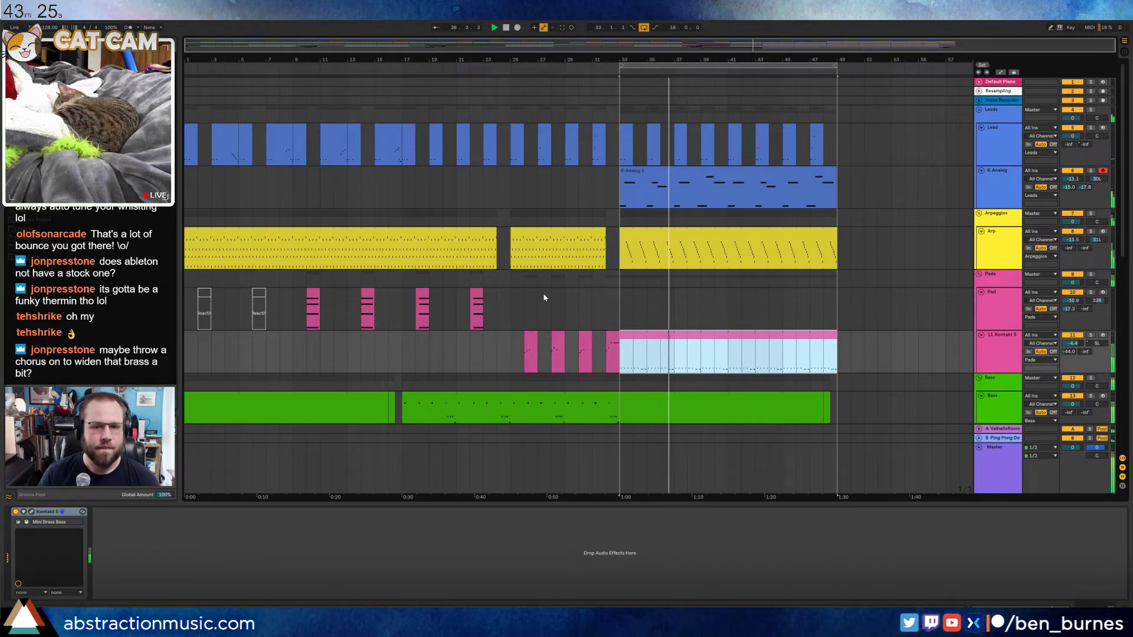
Separate bars 33 to 37 of the Kontakt brass clip into its own clip and play its notes near the ending
key("space")
left_click(668, 355)
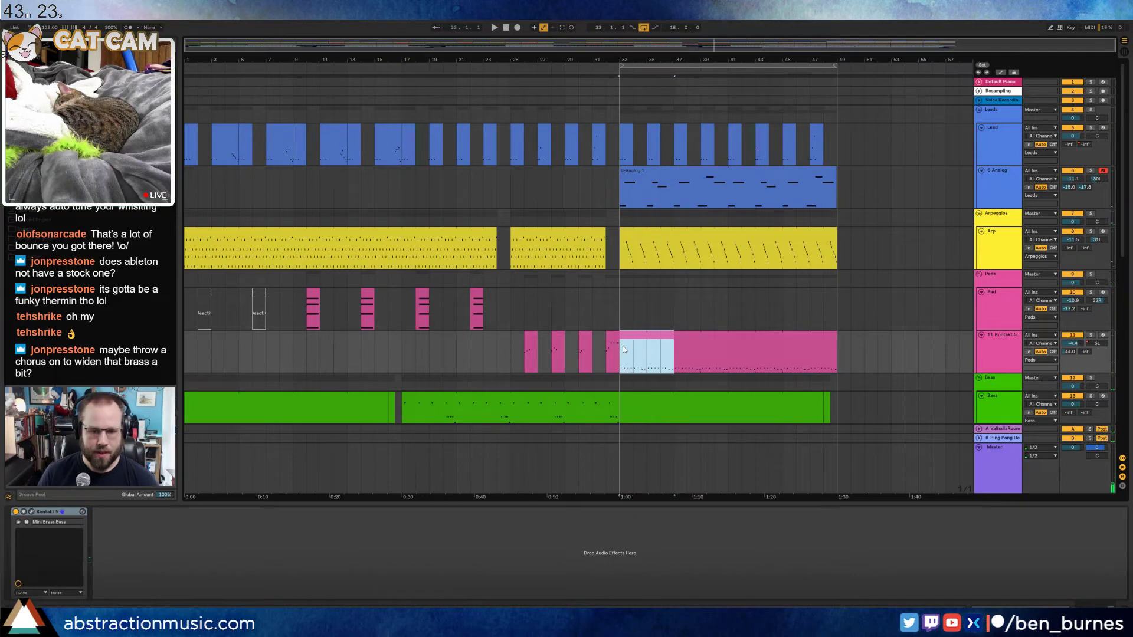
double_click(638, 348)
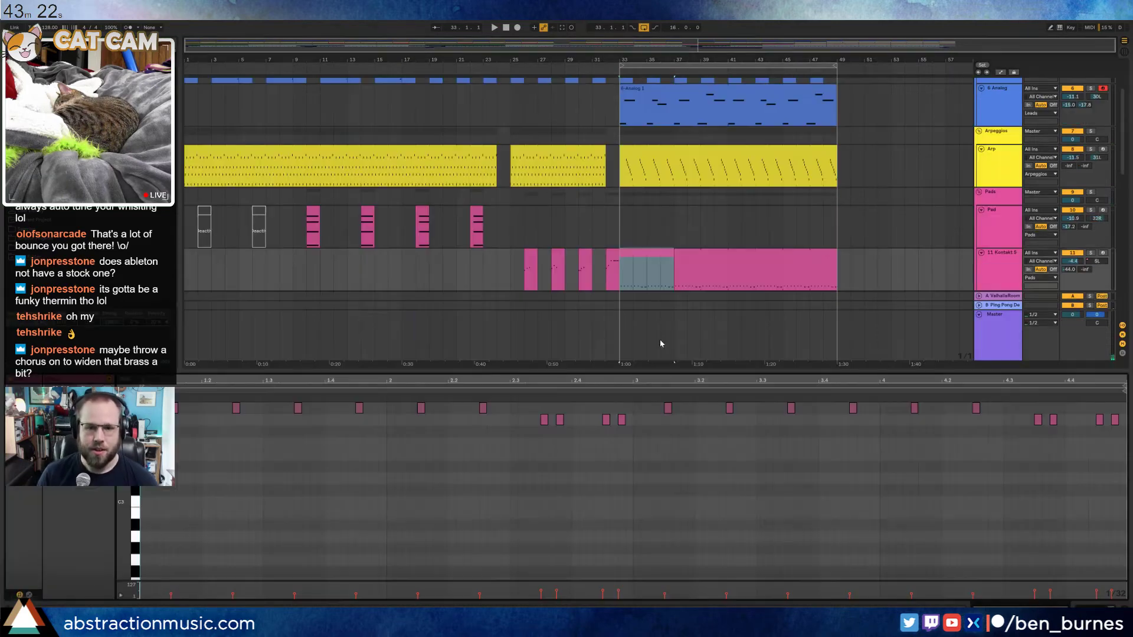
left_click(958, 496)
scroll(961, 490, "up", 2)
key("space")
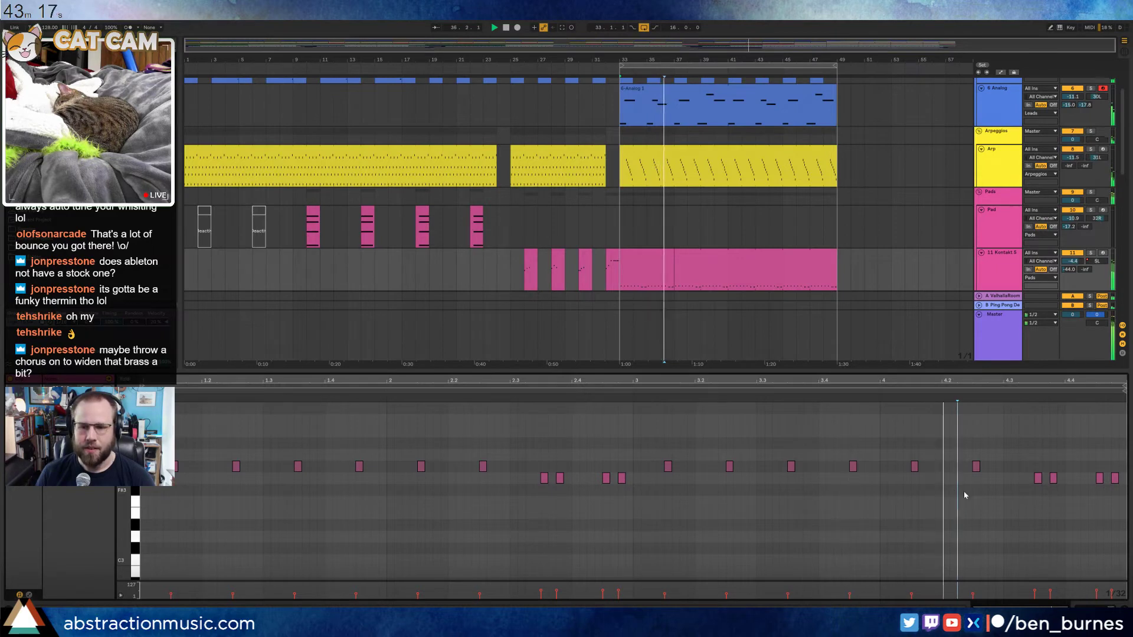
Draw a rising eight-note run of 1/32 notes from beat 4.3, delete the low notes beneath it, and audition the ending
double_click(1007, 467)
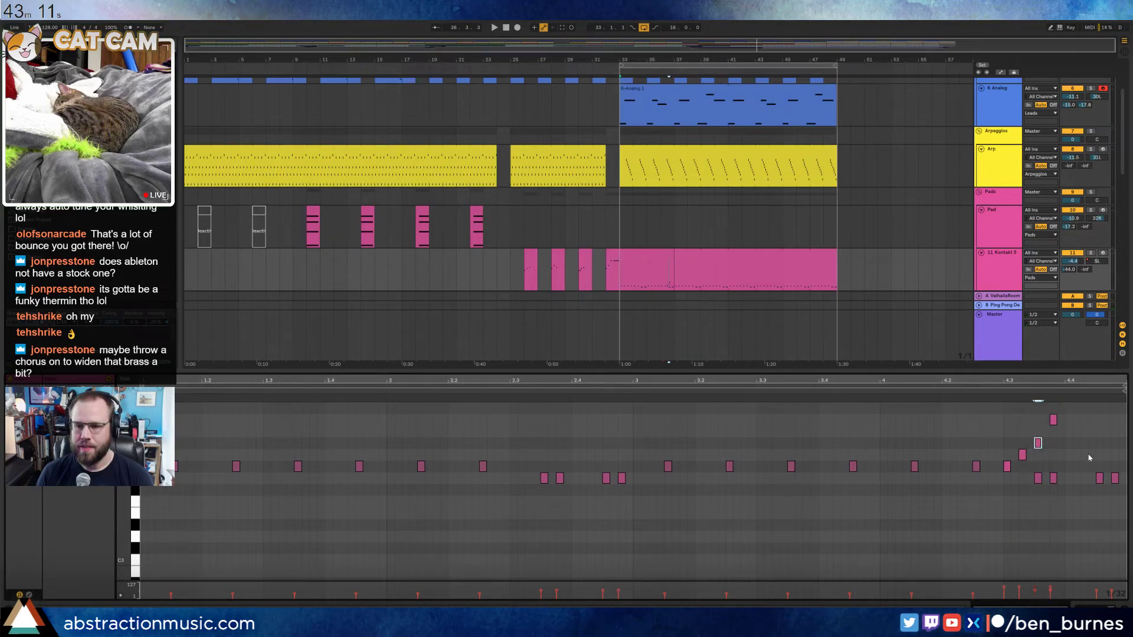
scroll(1080, 449, "up", 2)
double_click(1069, 421)
scroll(1077, 441, "up", 3)
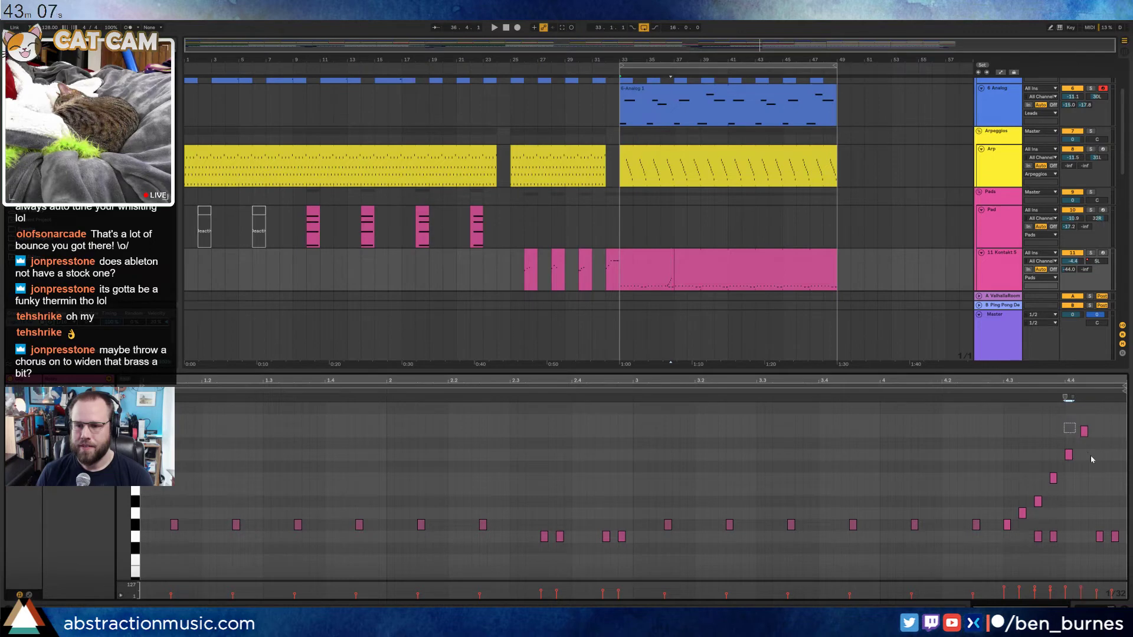
key("Down")
scroll(1108, 443, "up", 2)
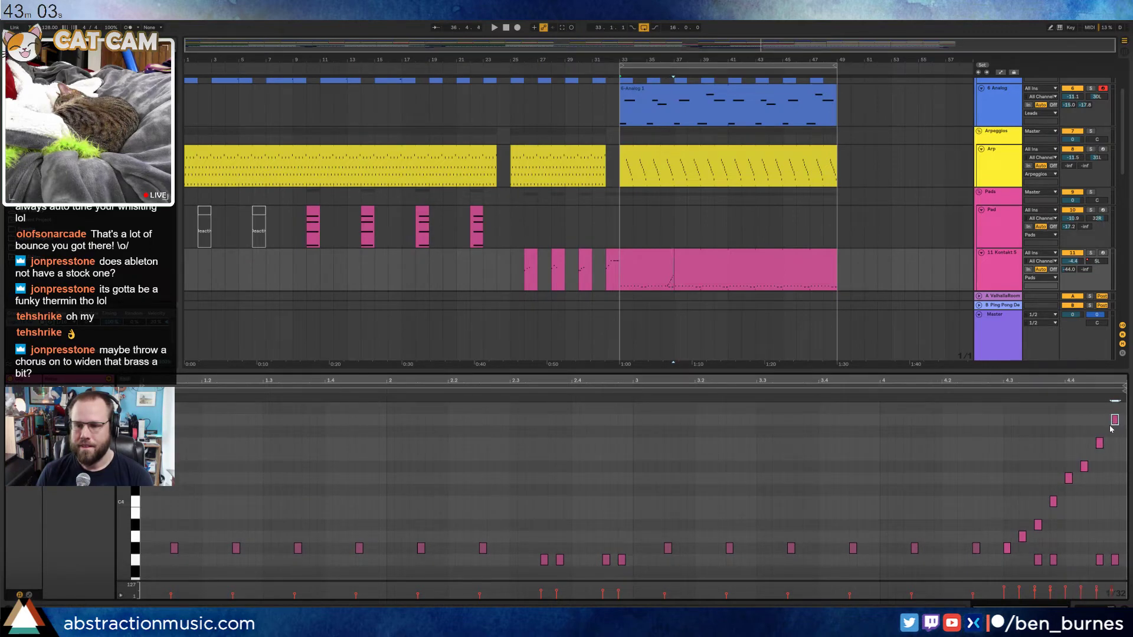
left_click_drag(1067, 560, 1123, 564)
key("Delete")
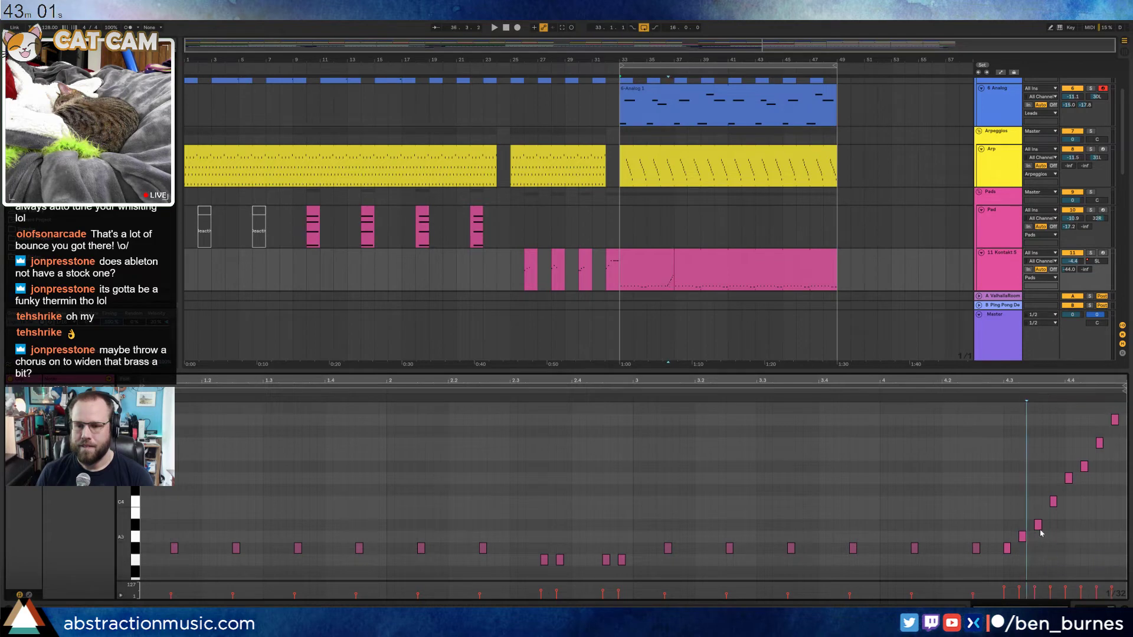
left_click(958, 391)
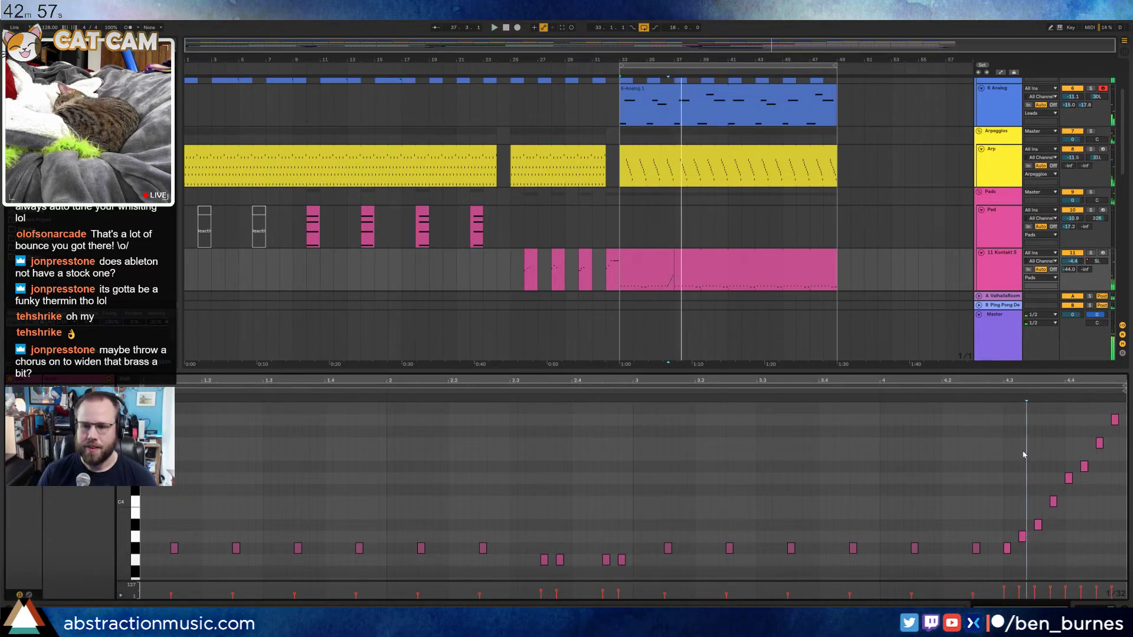
key("space")
Shorten all notes in the four-bar brass clip to about half their length and audition the clip
key("ctrl+a")
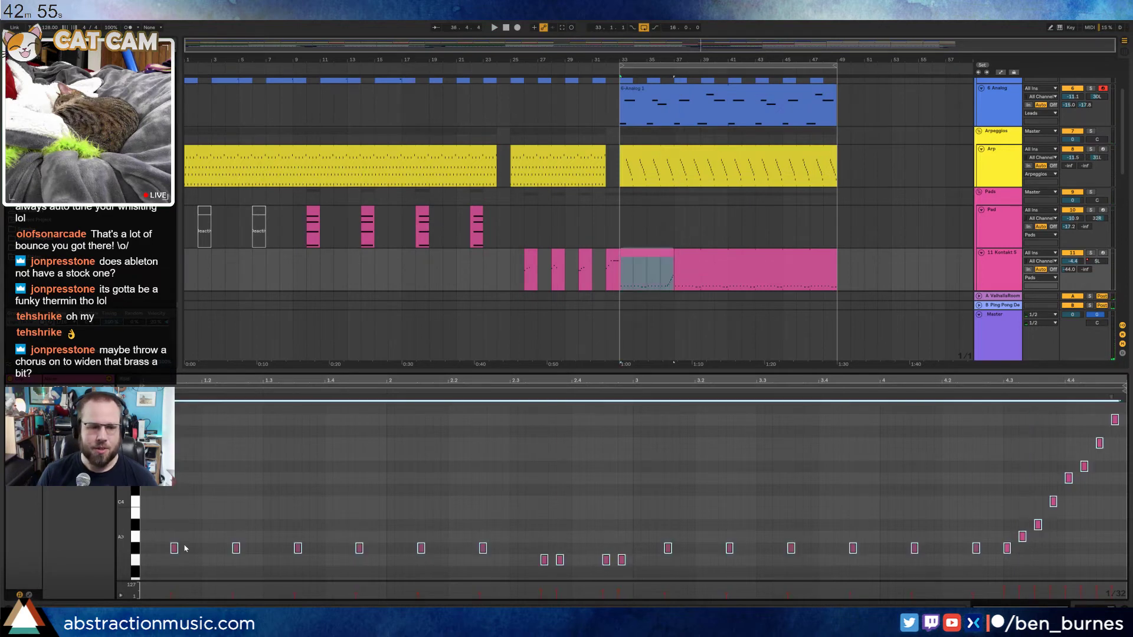
left_click_drag(175, 547, 173, 547)
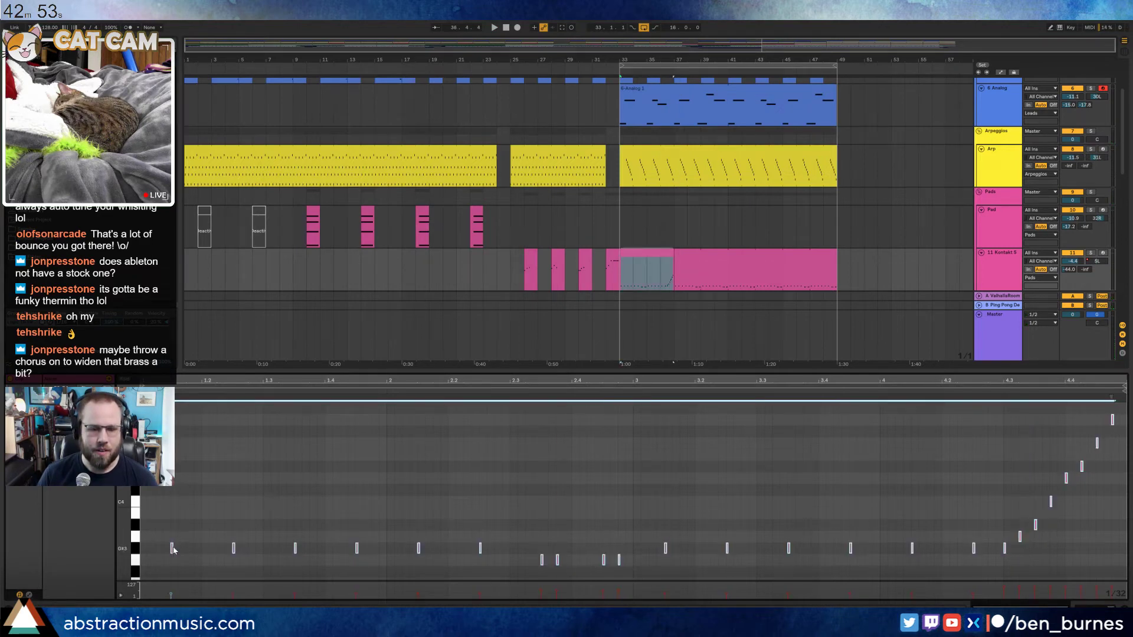
key("space")
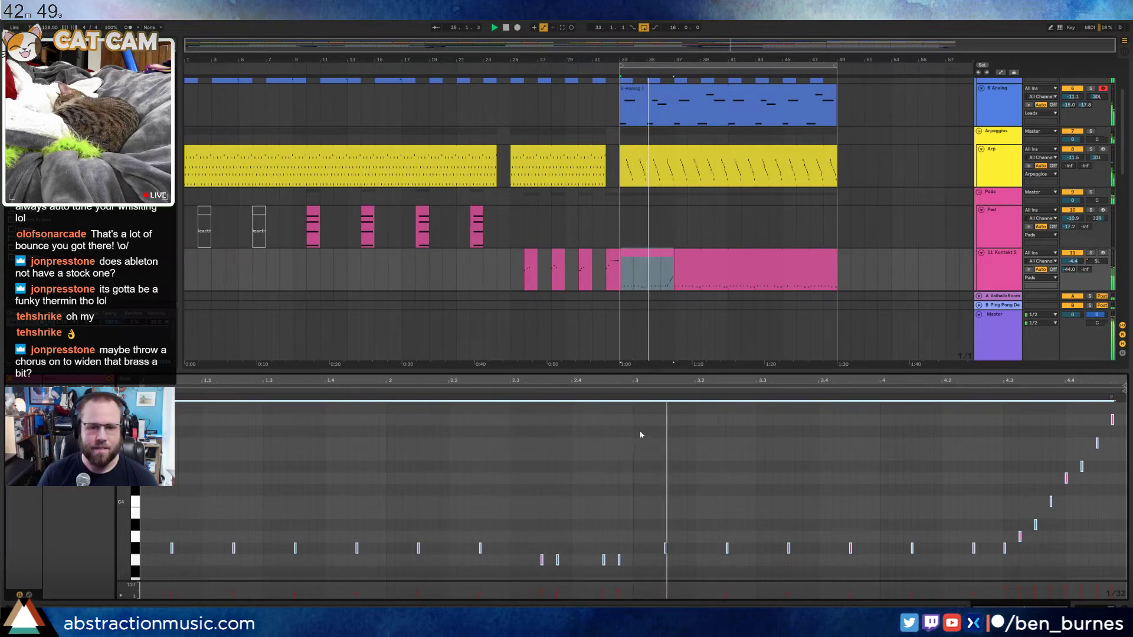
left_click(772, 475)
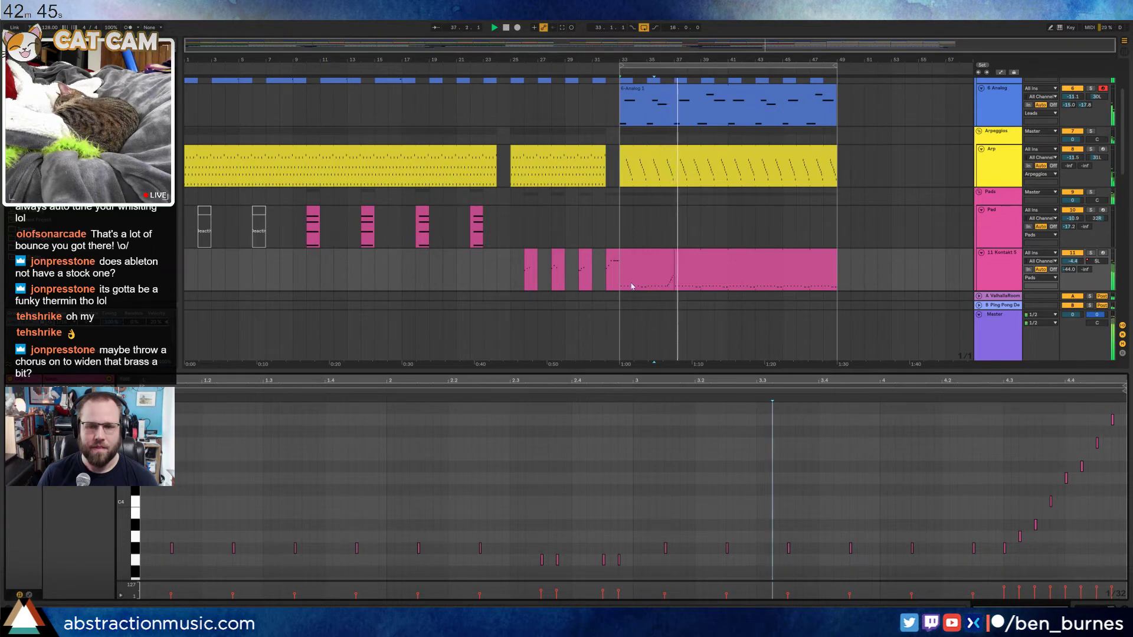
key("space")
Repeat the edited four-bar brass clip across the section through bar 49
left_click(657, 258)
left_click(93, 427)
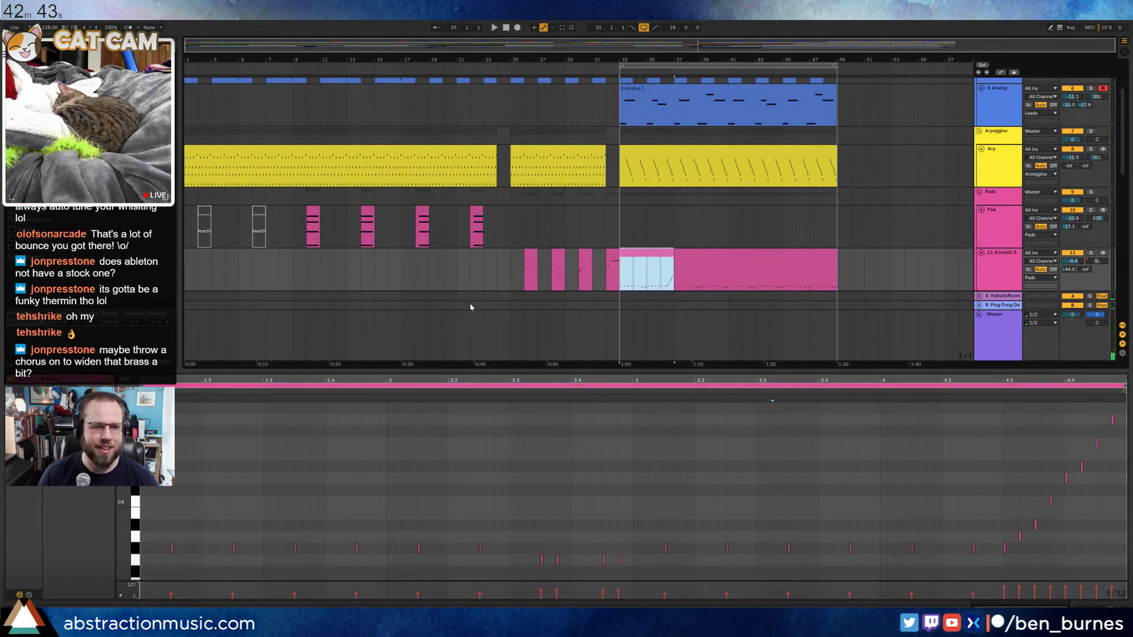
left_click_drag(671, 255, 837, 255)
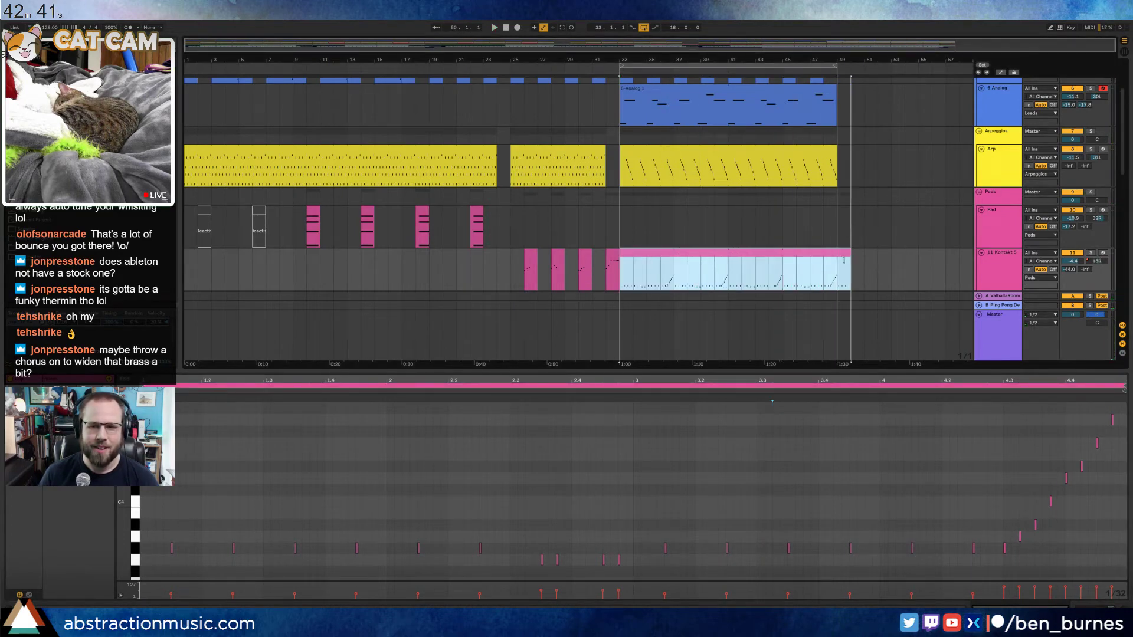
Separate the brass pattern at bars 37 to 41 and rearrange its closing run into a descending line
left_click(695, 279)
left_click_drag(686, 281, 731, 283)
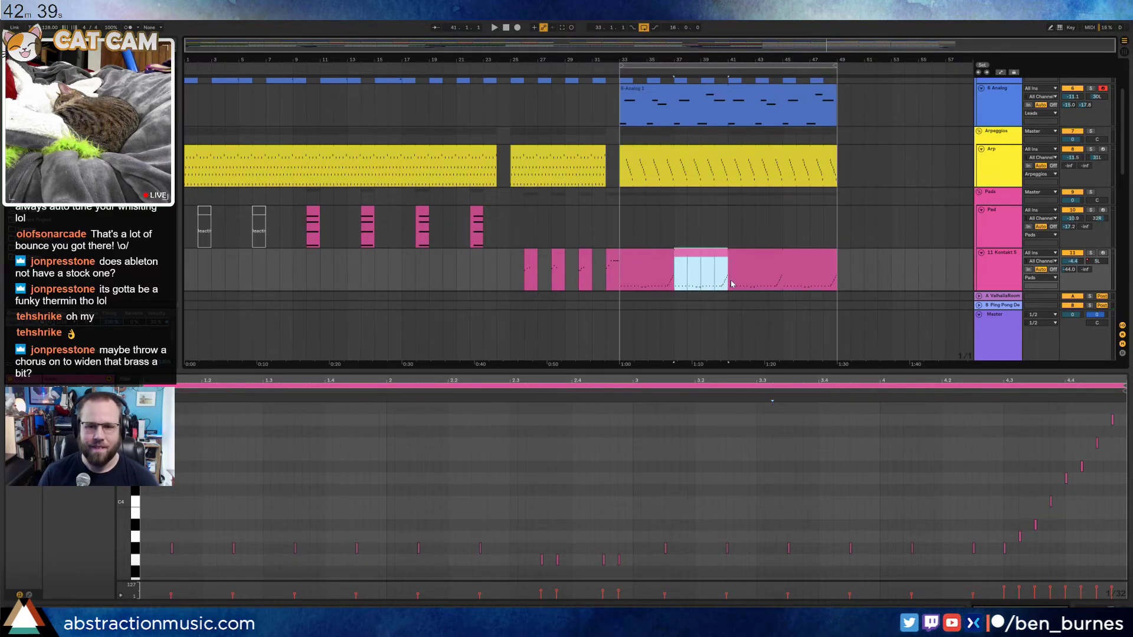
left_click(957, 481)
key("shift+Up")
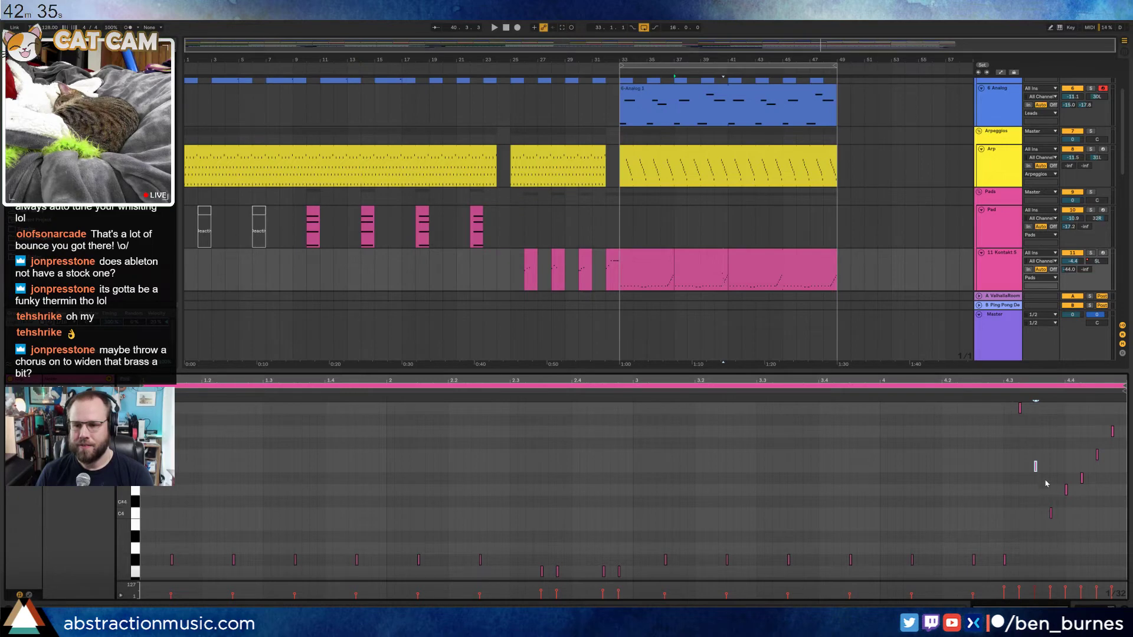
scroll(1026, 480, "up", 4)
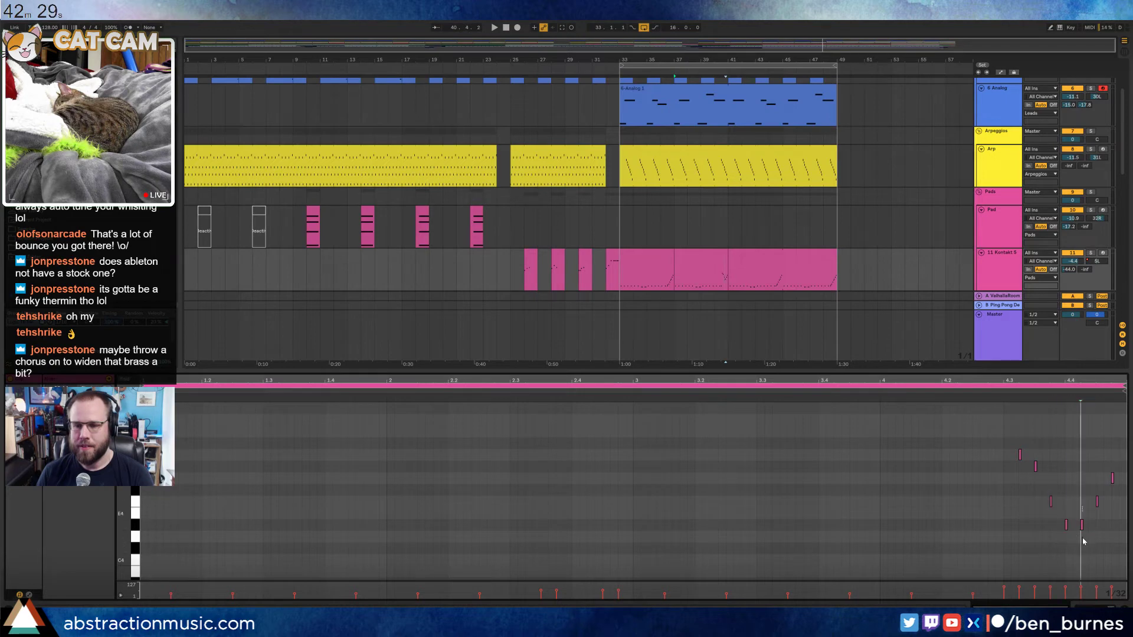
scroll(1107, 522, "down", 7)
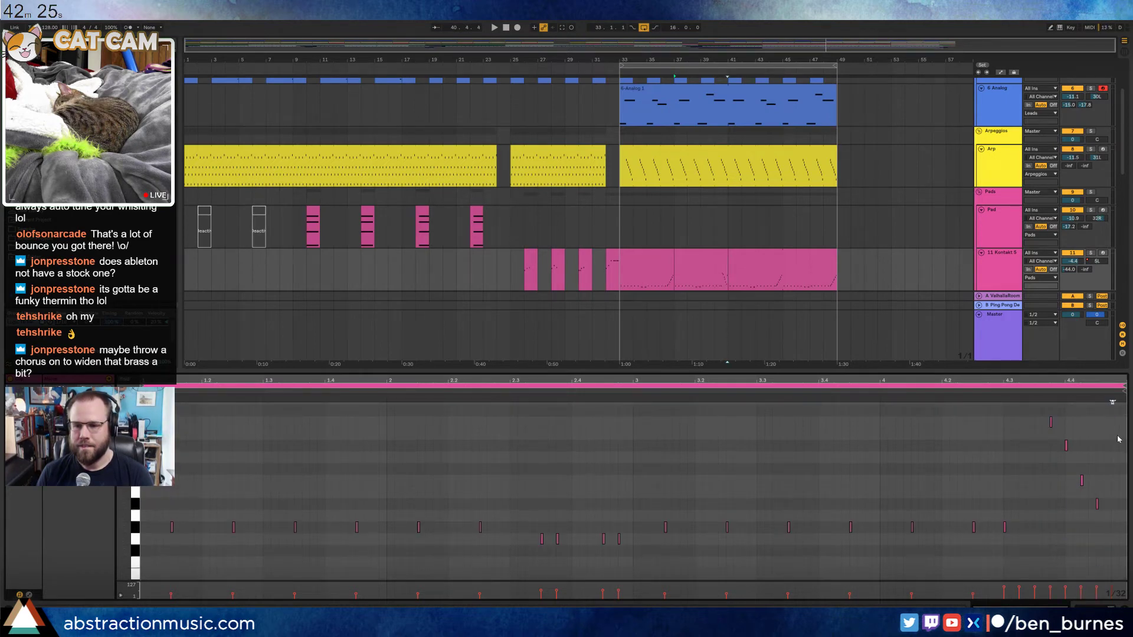
Play the section from bar 33 and lower the 6 Analog track's volume
left_click(647, 260)
key("space")
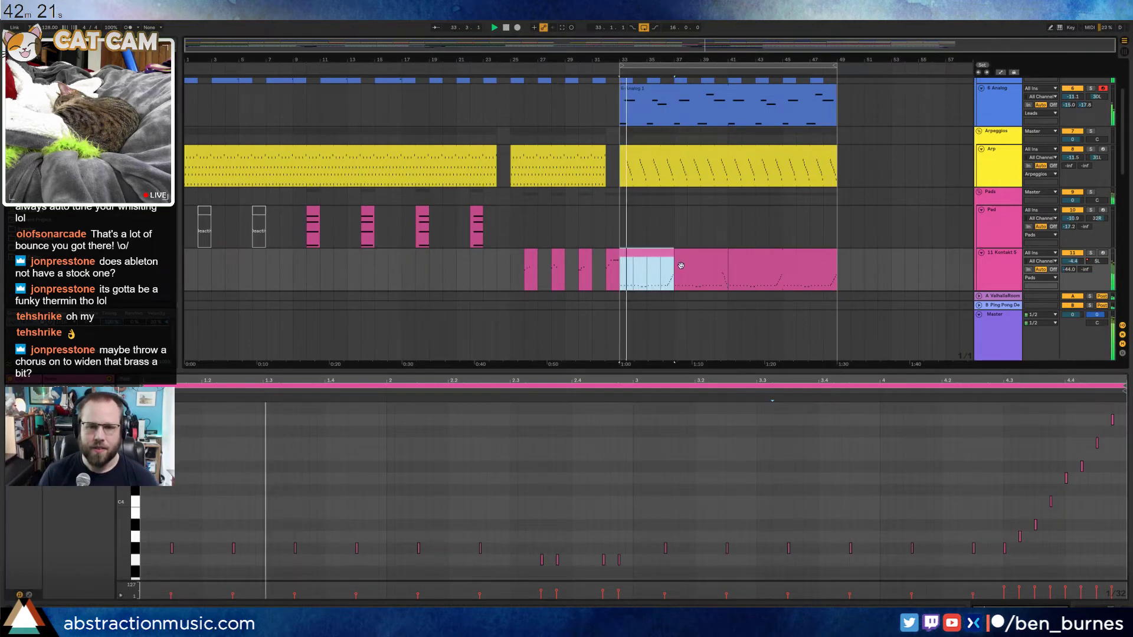
key("shift+Tab")
scroll(702, 293, "up", 1)
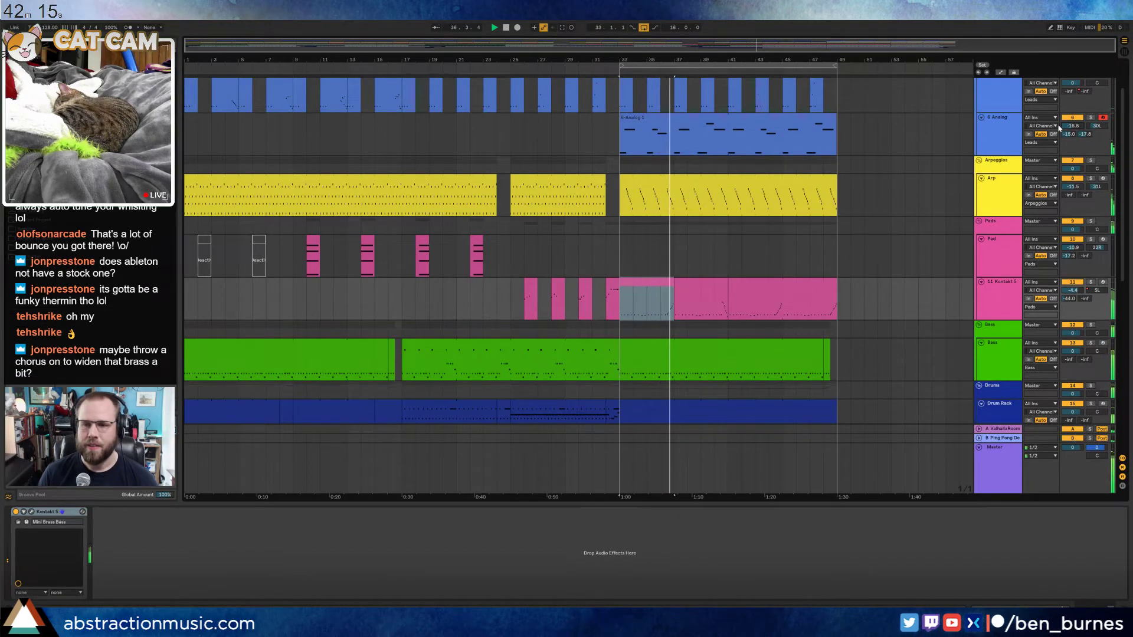
Consolidate the two brass clips from bar 33 to 41 into one eight-bar clip and open its notes
left_click(702, 280)
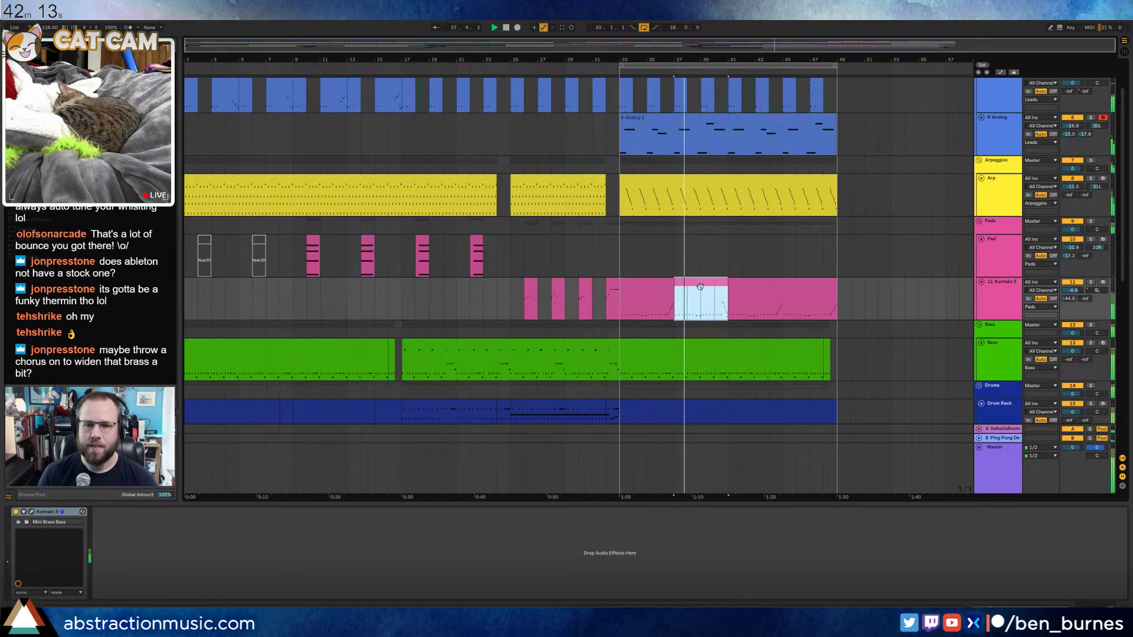
left_click(655, 285, "shift")
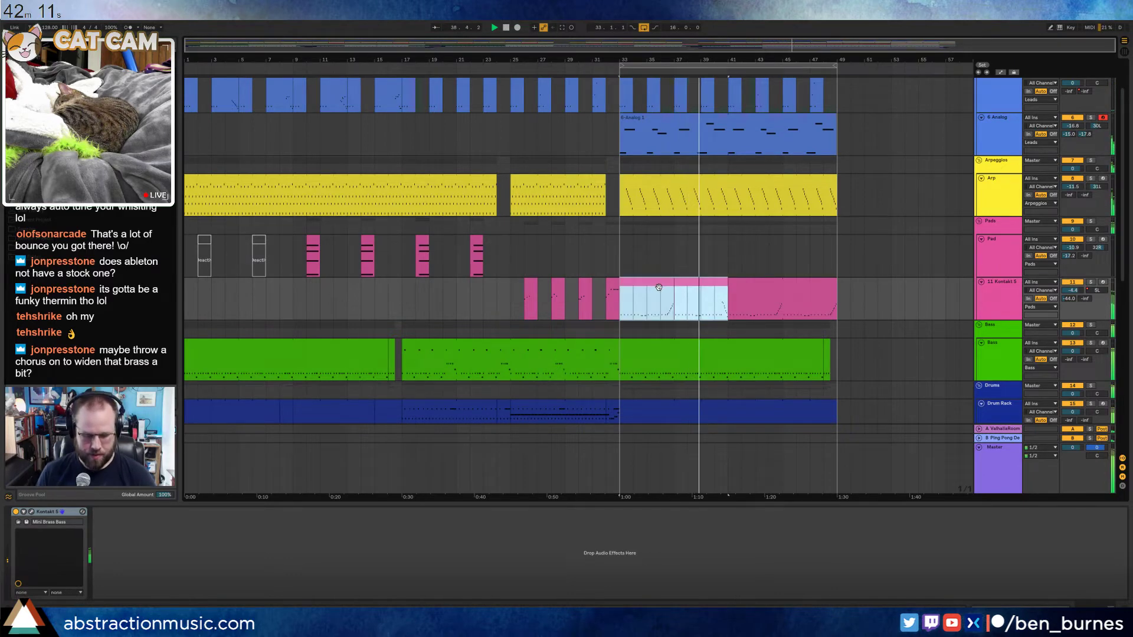
double_click(679, 284)
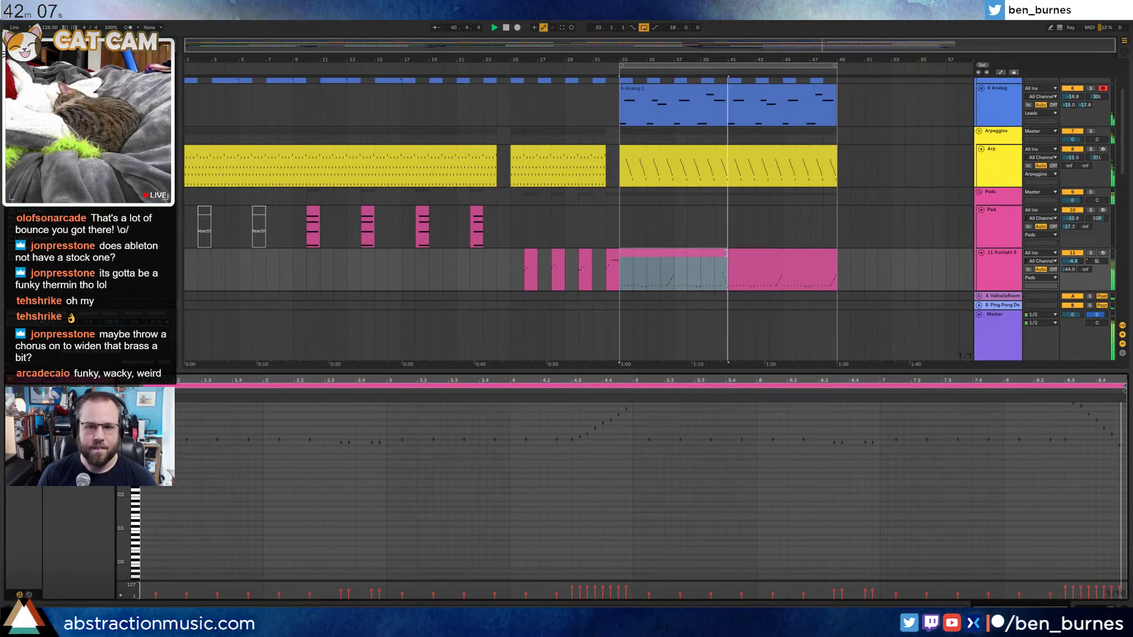
Extend the eight-bar brass clip so it repeats through bar 49, and stop playback
left_click_drag(622, 272, 839, 256)
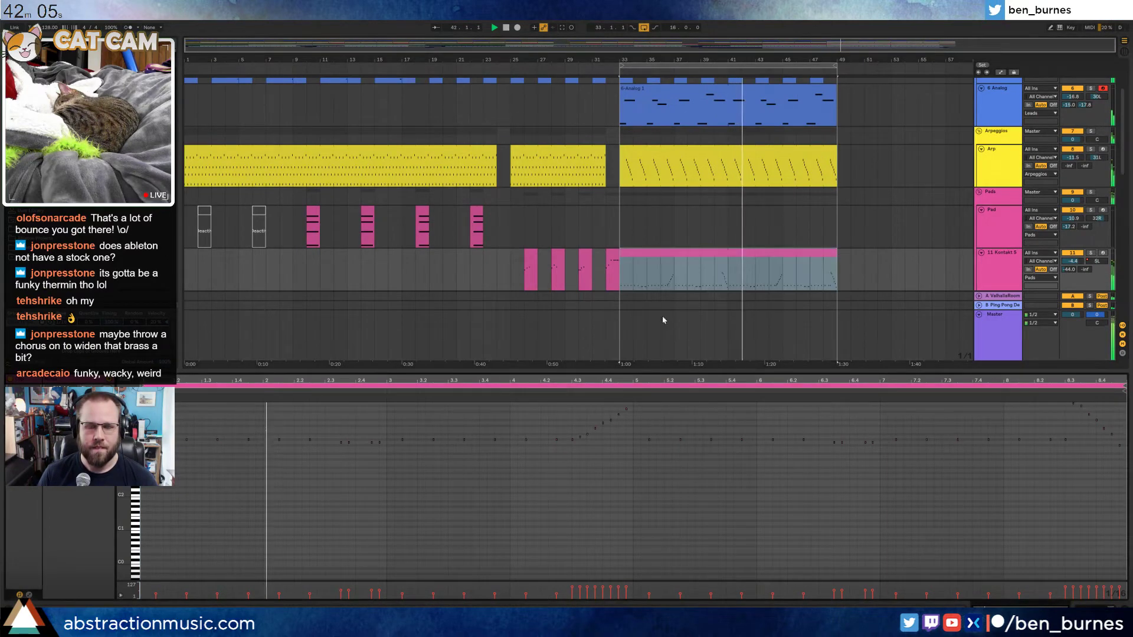
left_click(502, 422)
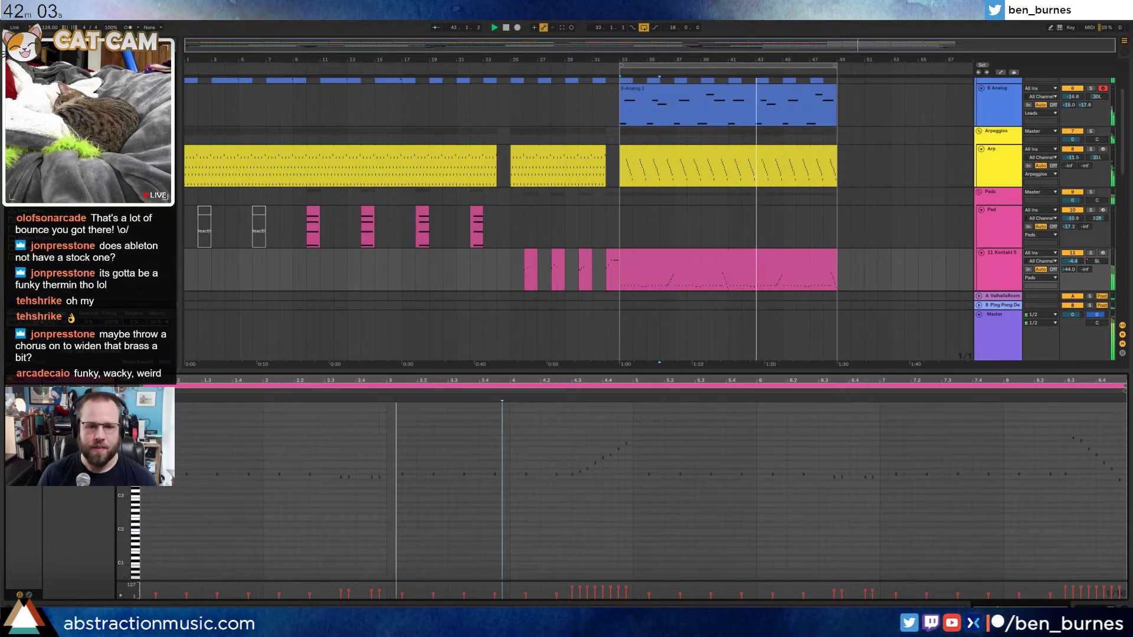
key("shift+Tab")
scroll(739, 158, "up", 3)
key("space")
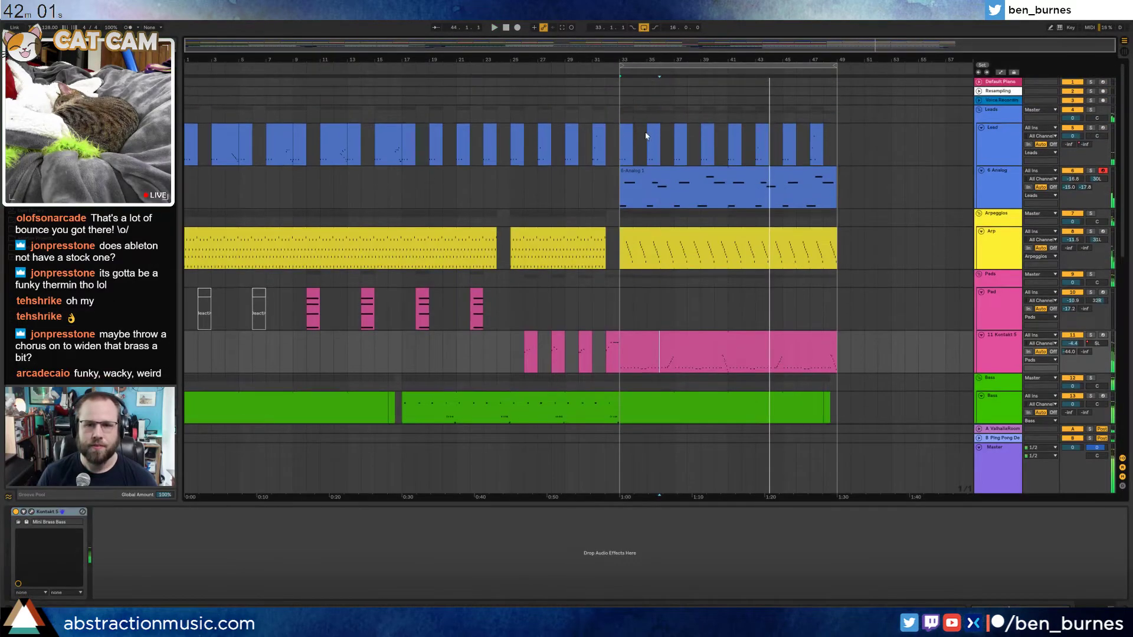
Open the Drum Rack clip at bar 33 and add an AmbWAV hit at 1.1.3, auditioning it briefly
left_click(627, 128)
scroll(731, 229, "down", 5)
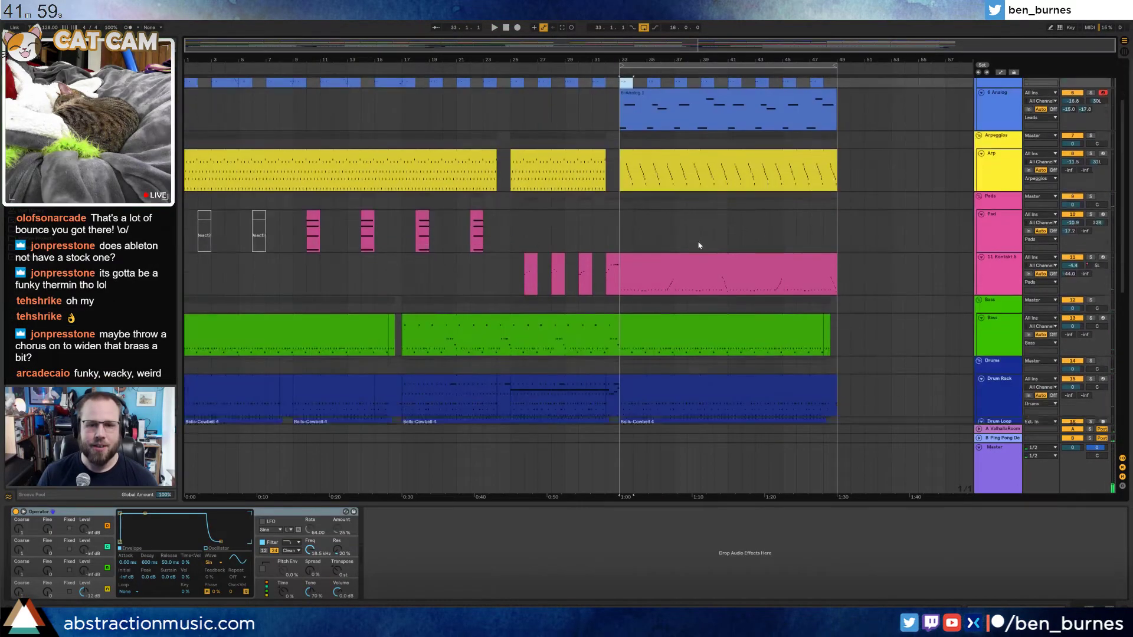
double_click(671, 336)
left_click(256, 431)
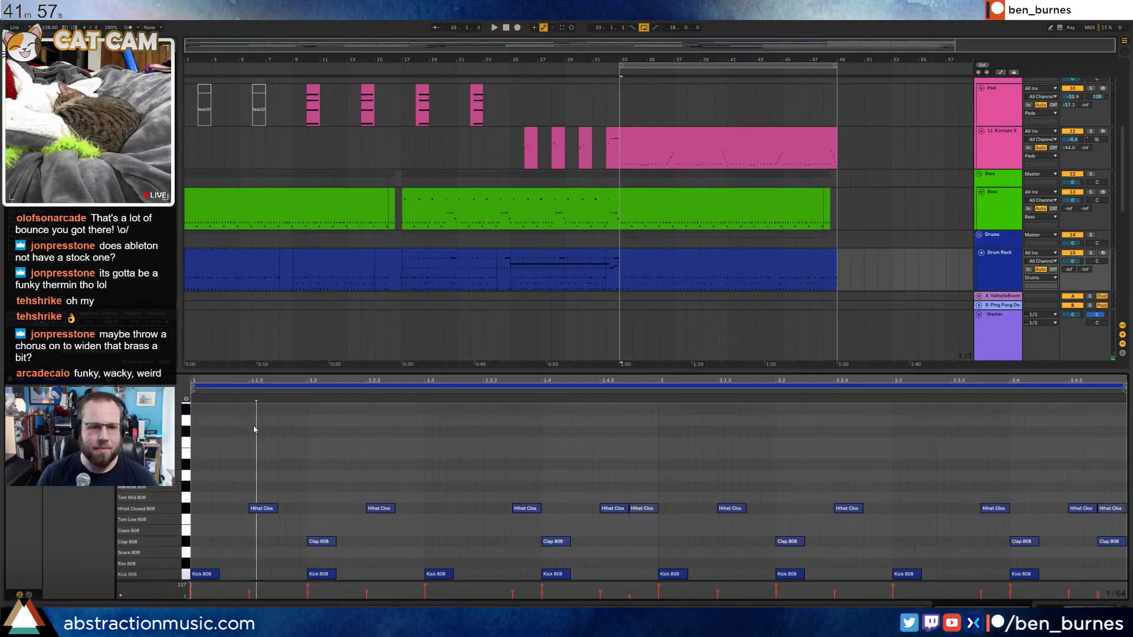
scroll(242, 437, "up", 1)
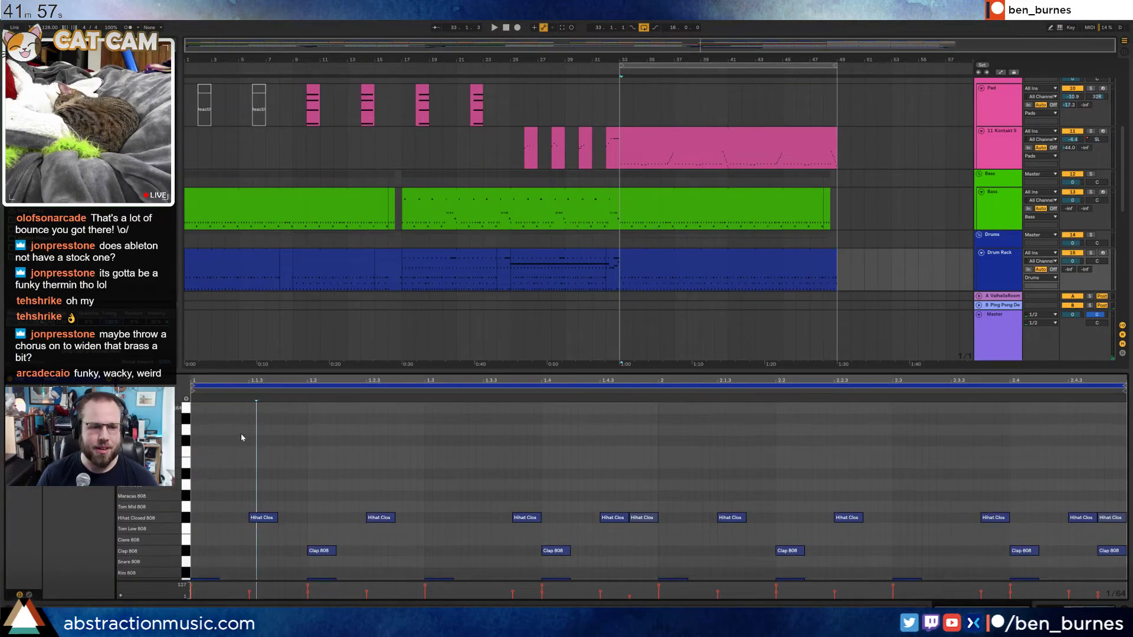
double_click(264, 406)
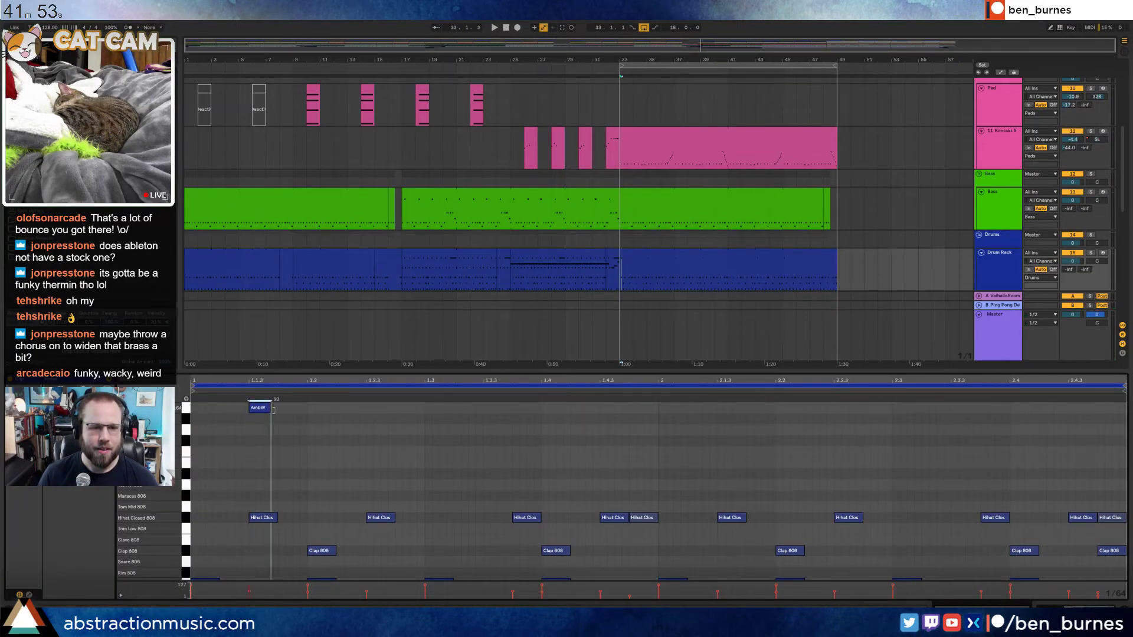
key("space")
key("space")
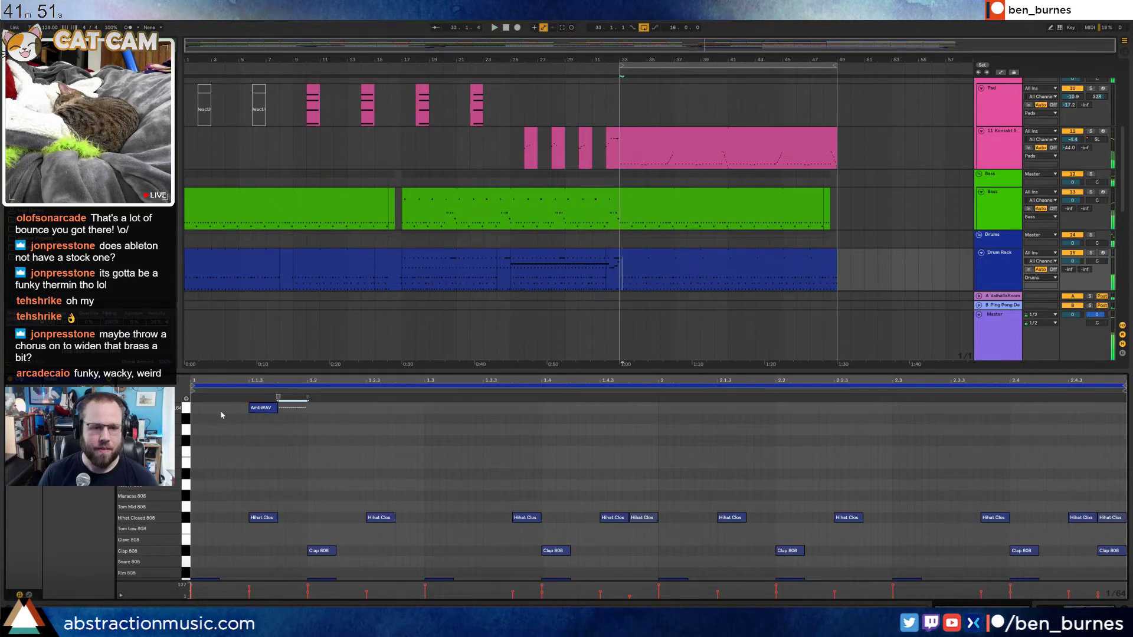
Repeat the AmbWAV hit on each offbeat of the first bar and add one extra hit at the bar's end
key("ctrl+d")
key("ctrl+d")
key("ctrl+d")
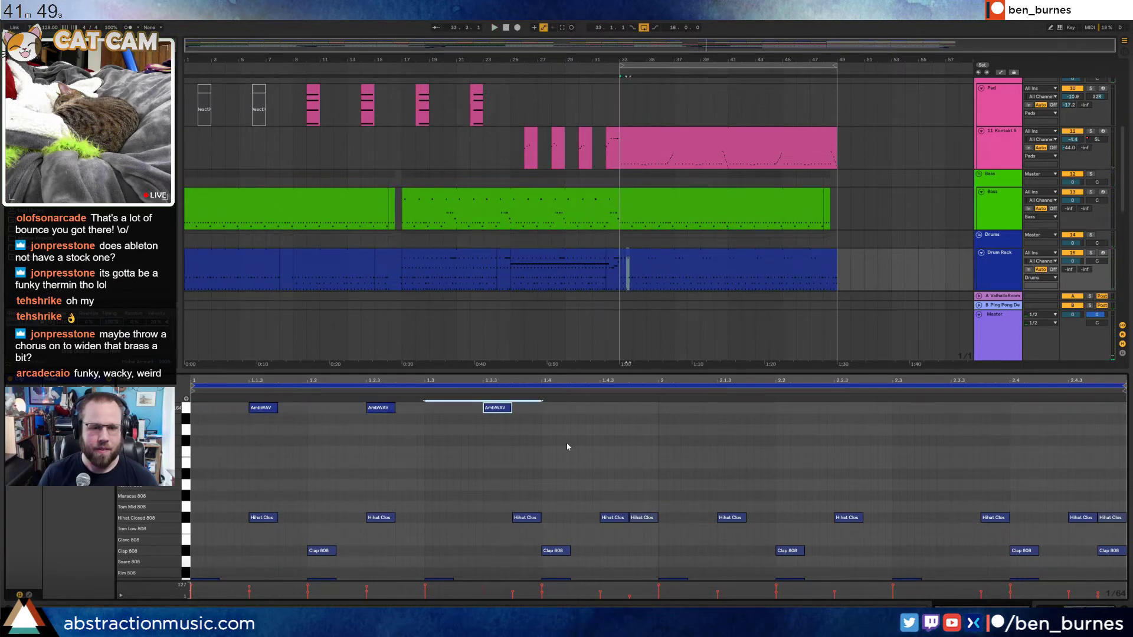
left_click_drag(645, 409, 658, 407)
key("space")
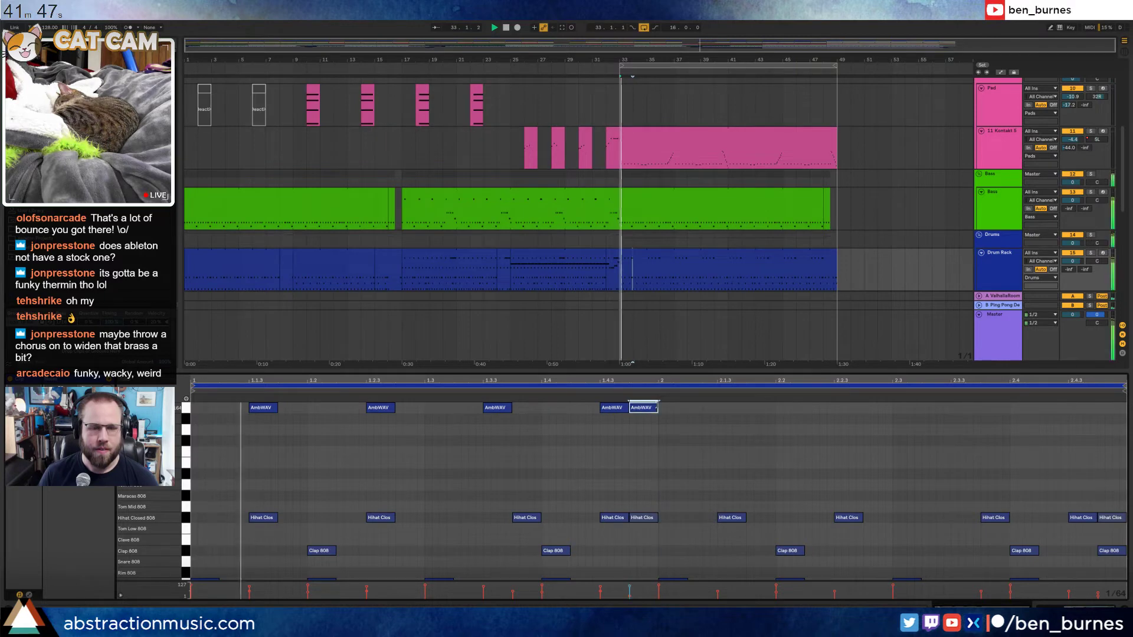
Copy the first bar's AmbWAV hits into the second bar and shift them slightly later onto the offbeats
left_click_drag(195, 409, 656, 409)
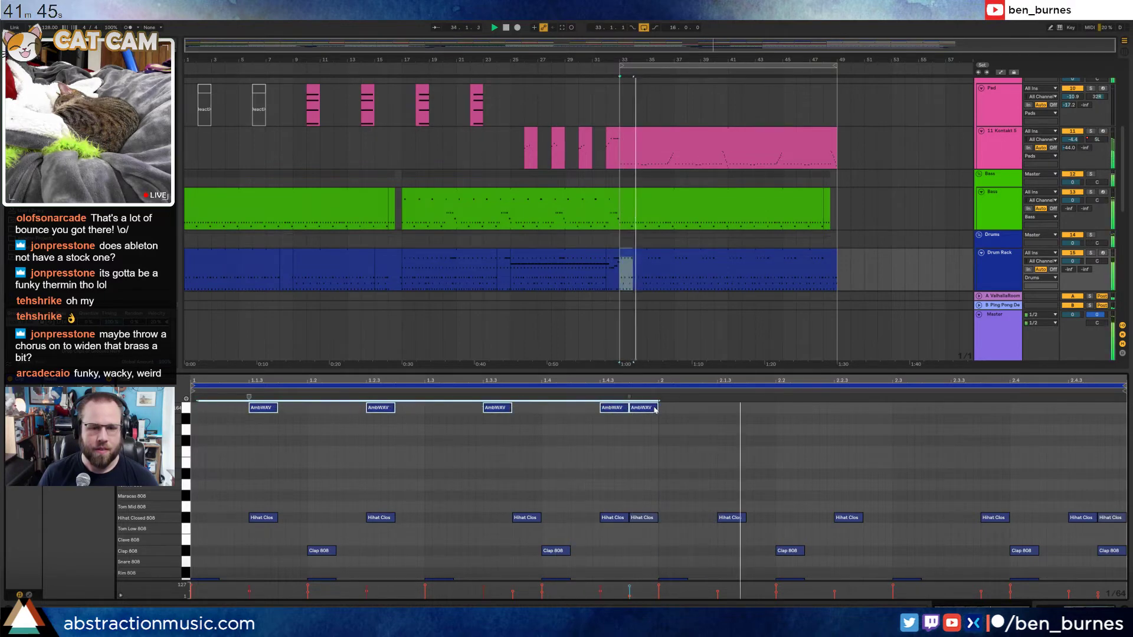
key("ctrl+d")
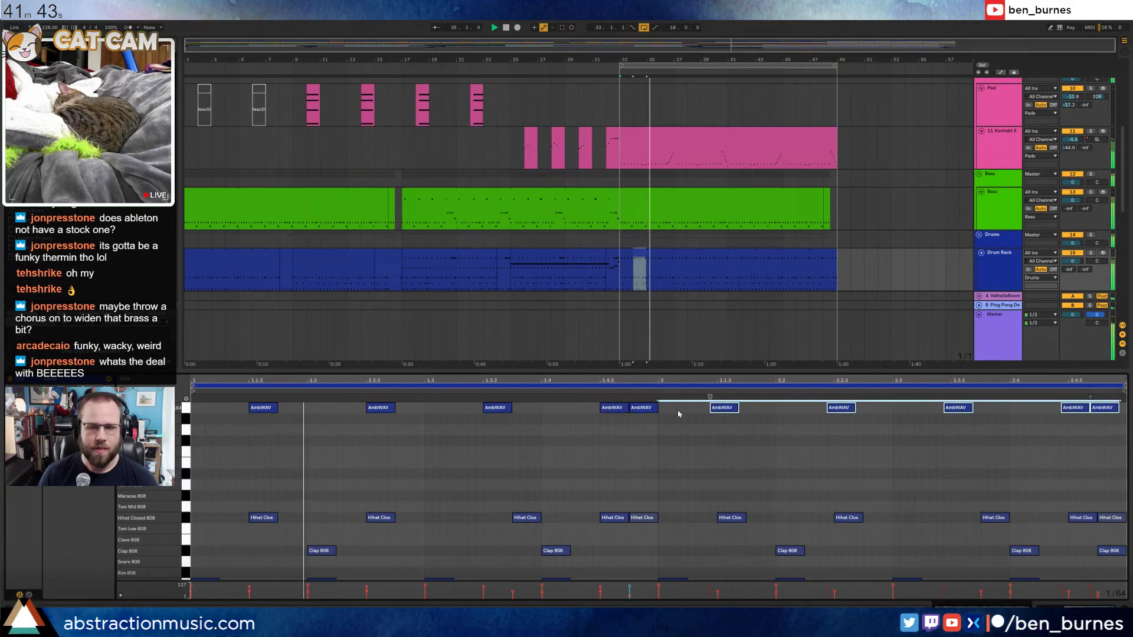
key("space")
left_click(1042, 412)
left_click_drag(1041, 411, 1114, 409)
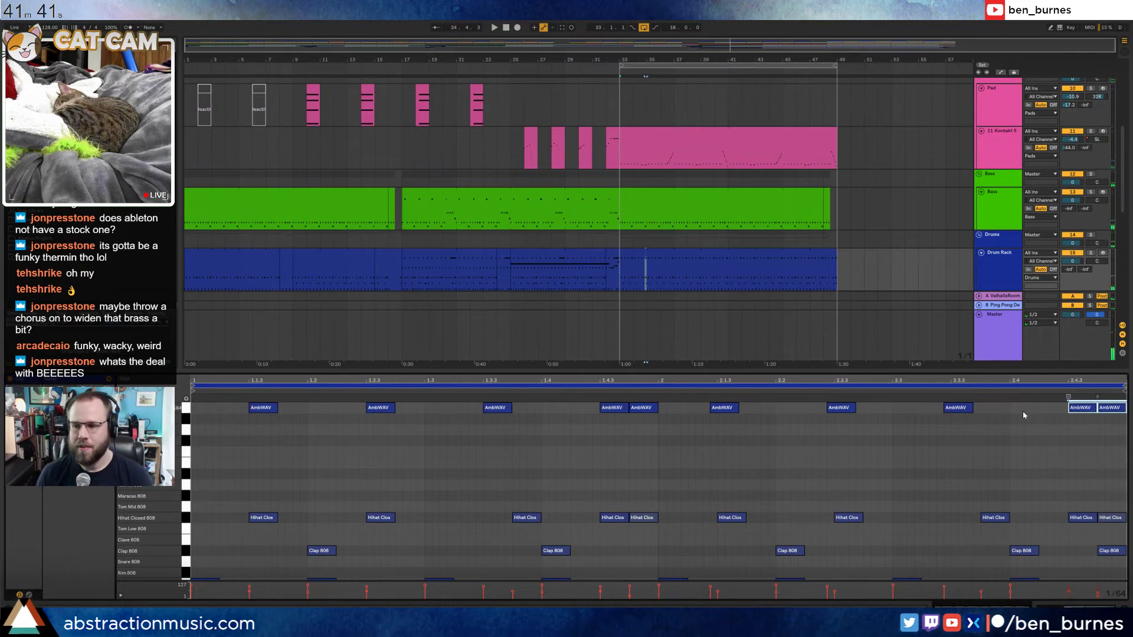
left_click_drag(776, 411, 711, 413)
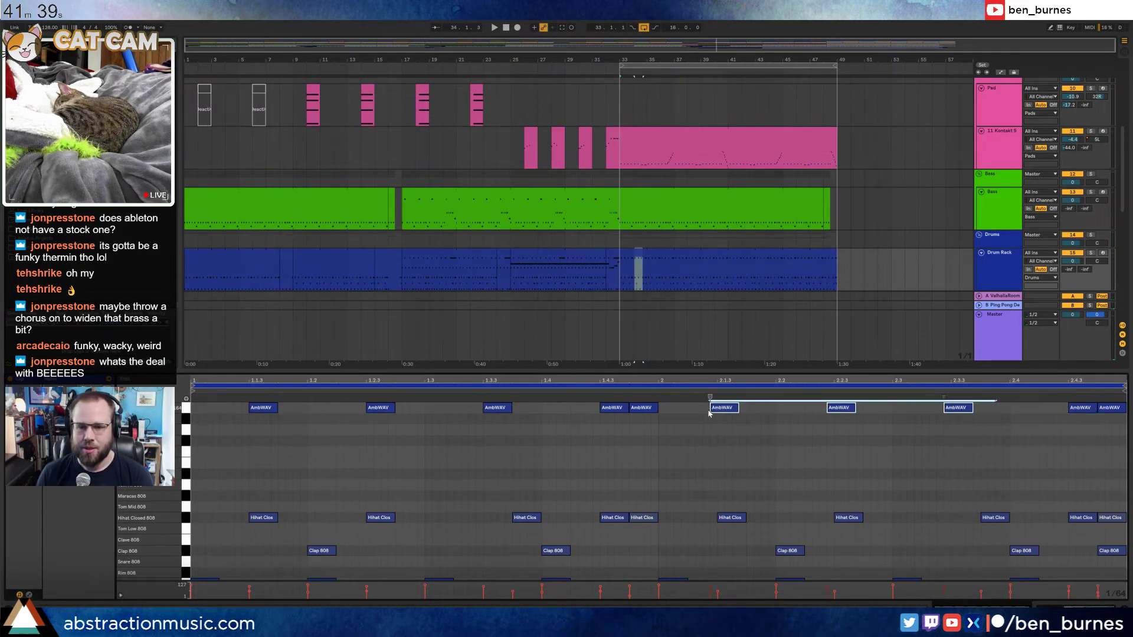
key("Right")
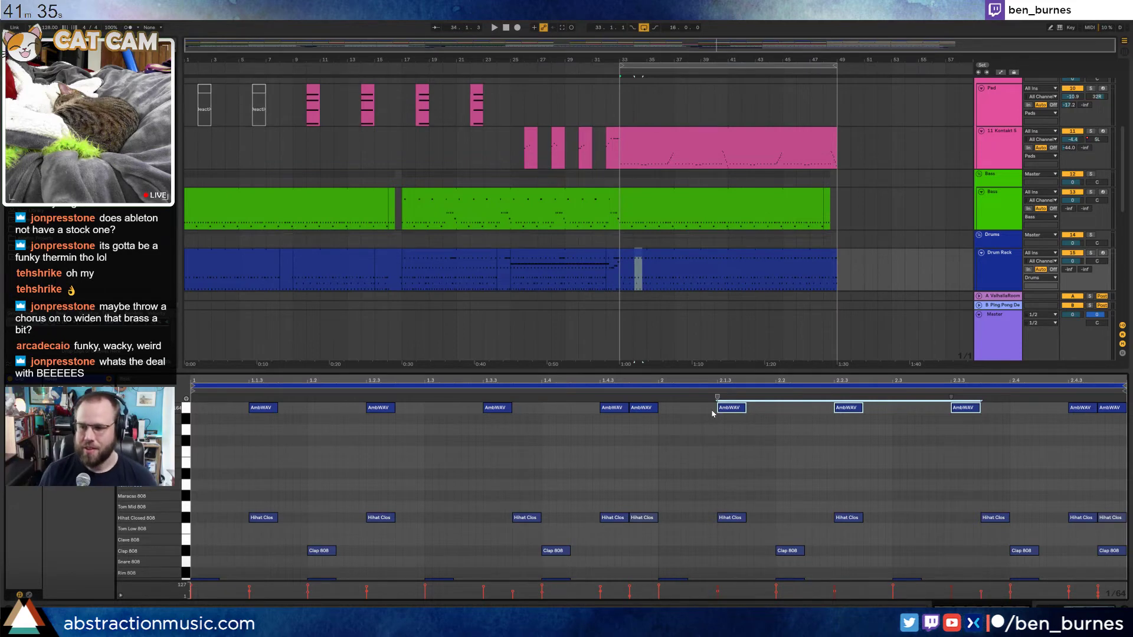
Play the section from bar 33 and check the AmbWAV hits against the hi-hats around bar 36
key("shift+Tab")
key("space")
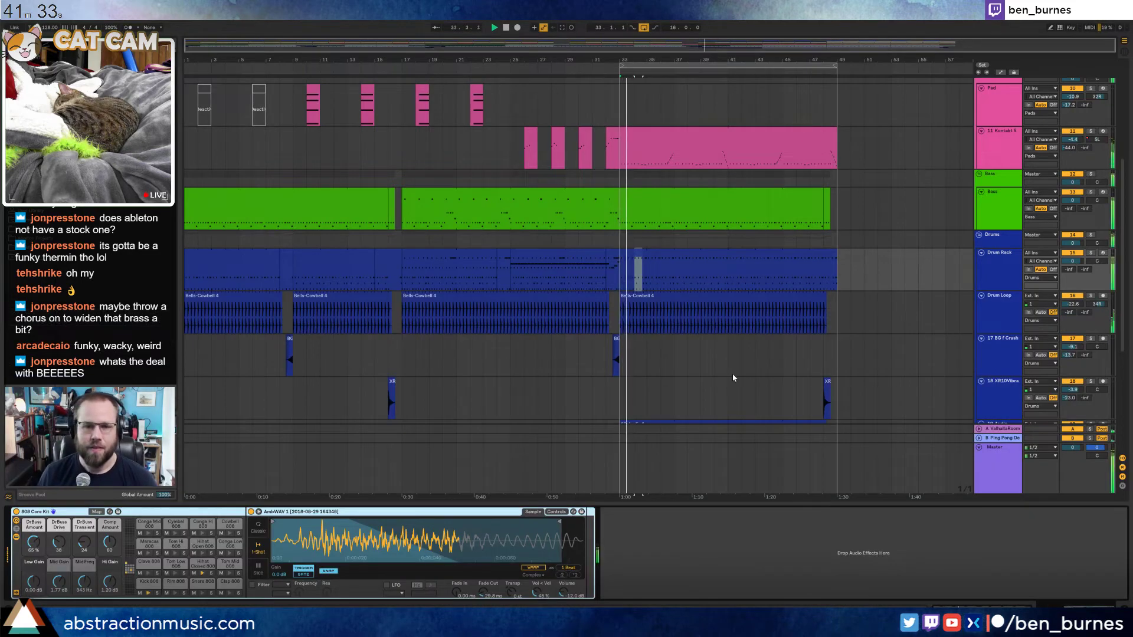
left_click(656, 246)
left_click(675, 278)
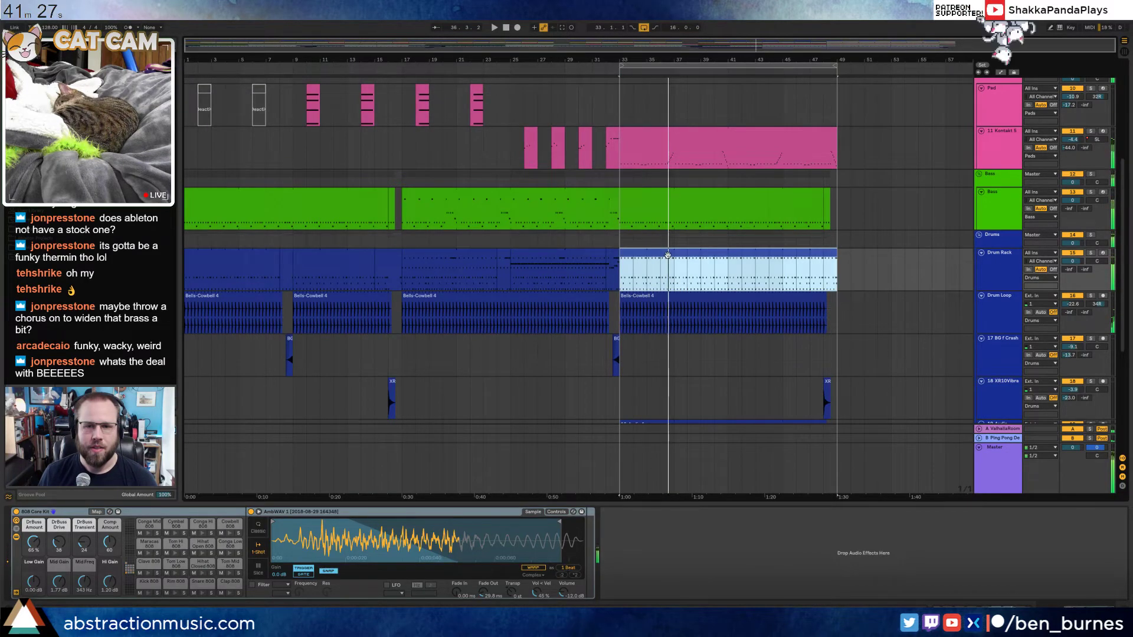
key("shift+Tab")
left_click_drag(674, 279, 662, 278)
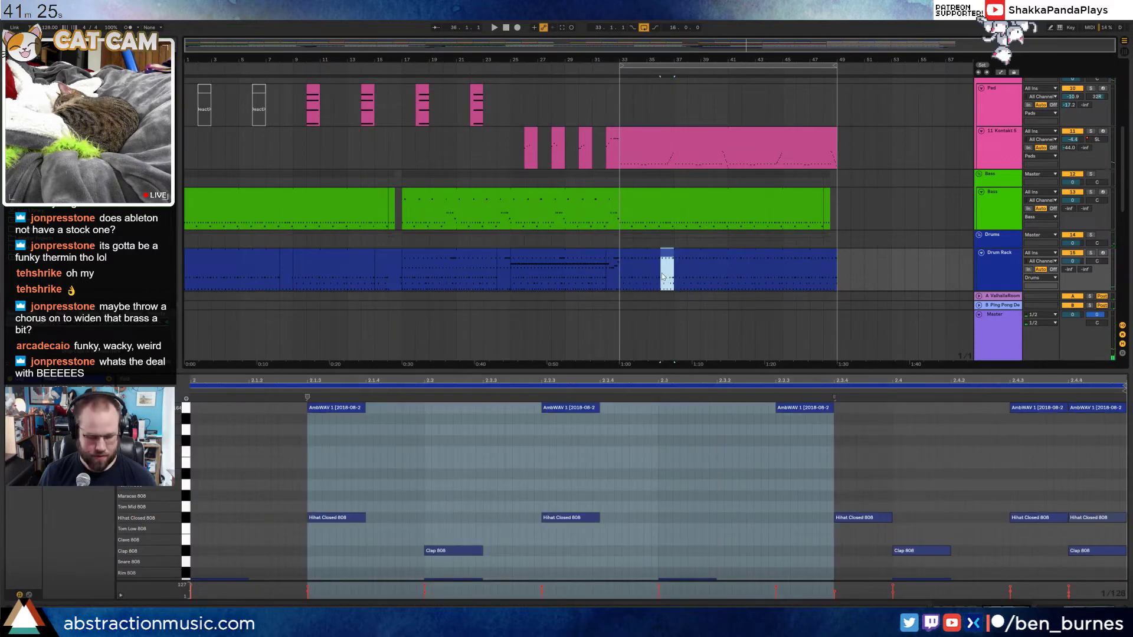
left_click(854, 444)
key("space")
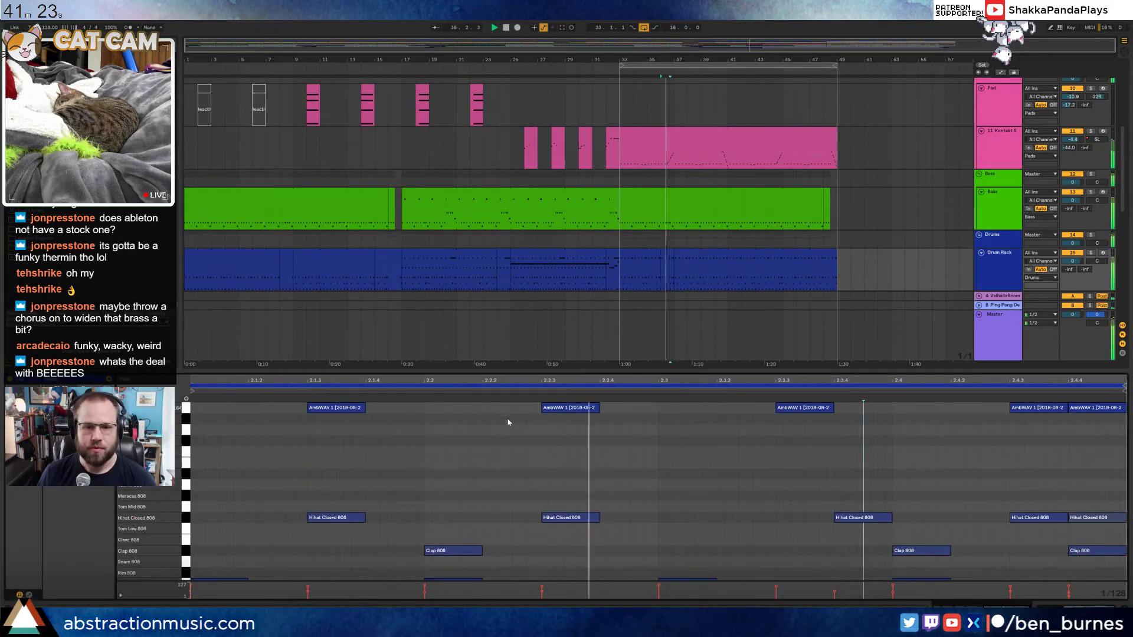
key("space")
left_click_drag(270, 380, 699, 380)
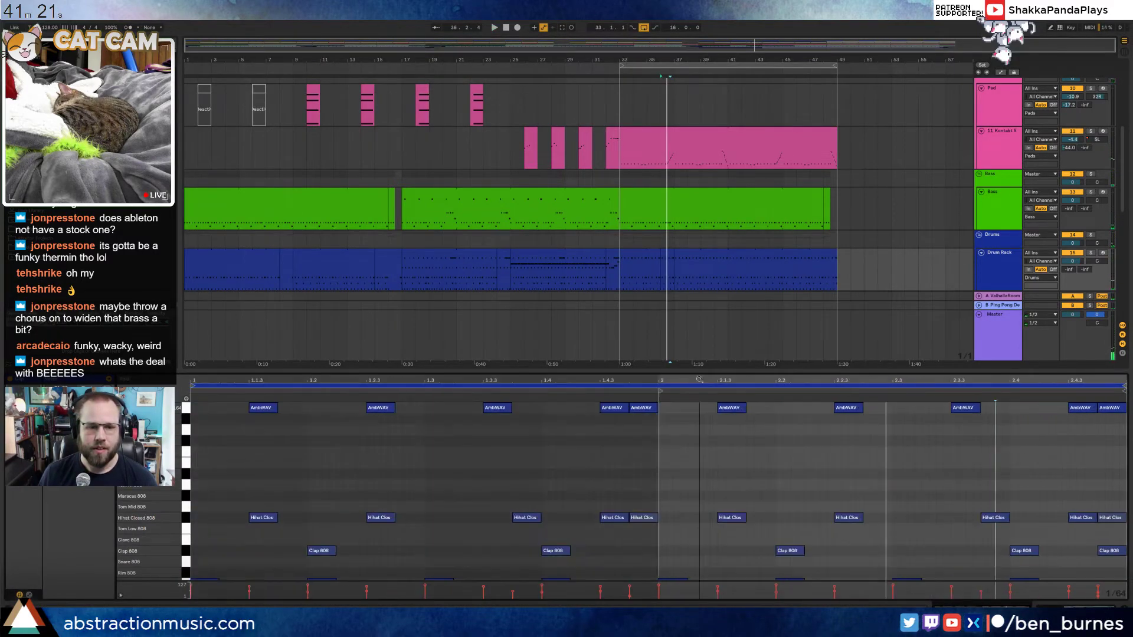
Consolidate the drum part from bar 33 to 37 into one four-bar clip and listen to it
left_click(649, 253)
left_click(666, 253, "shift")
key("ctrl+j")
key("space")
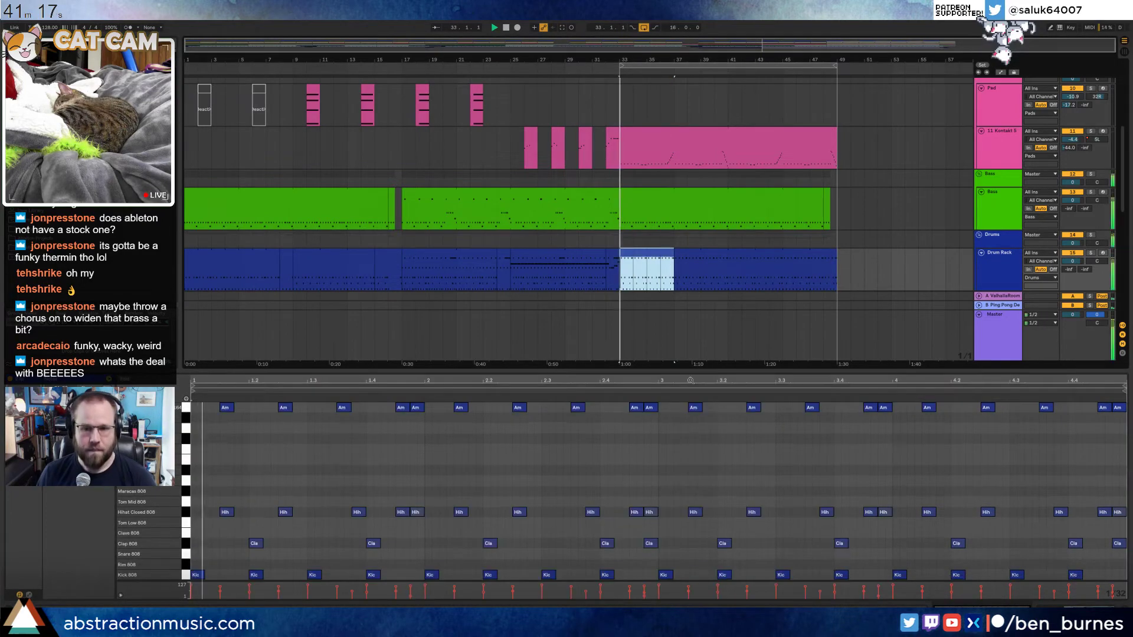
left_click(834, 425)
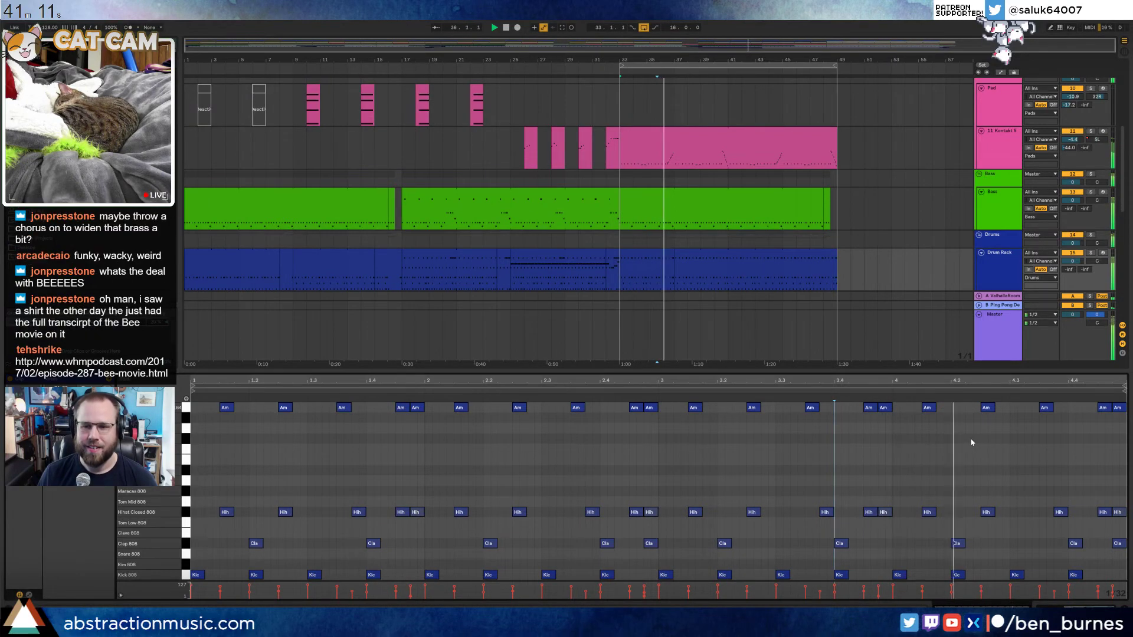
key("space")
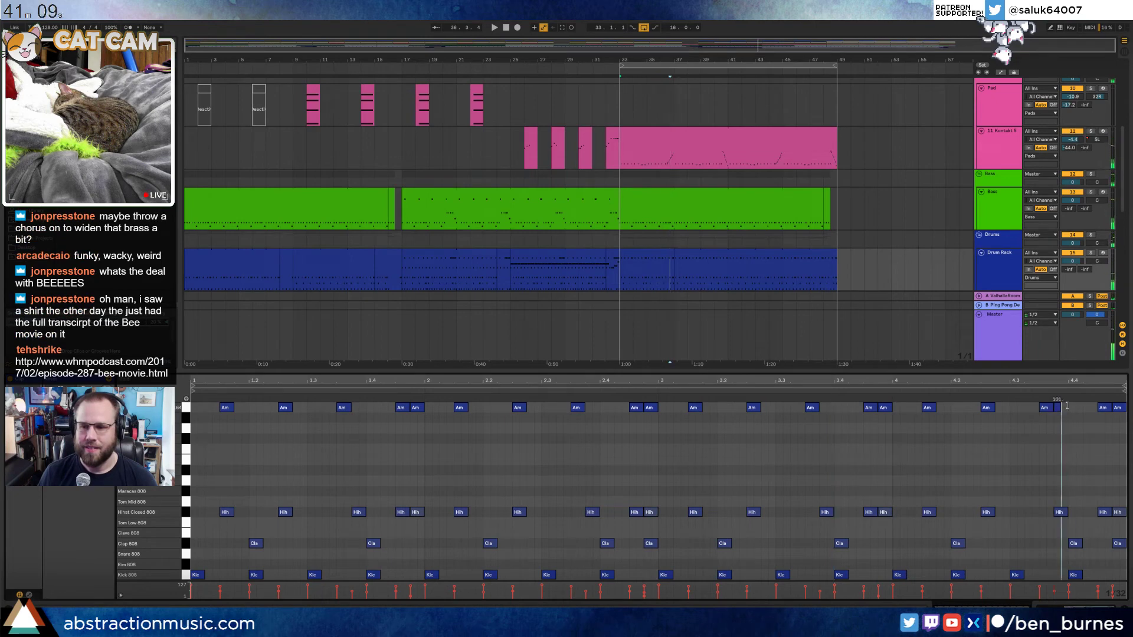
Fill the gaps after 4.3.3 with AmbWAV hits to make a continuous run to the end of the drum clip
left_click(1062, 408)
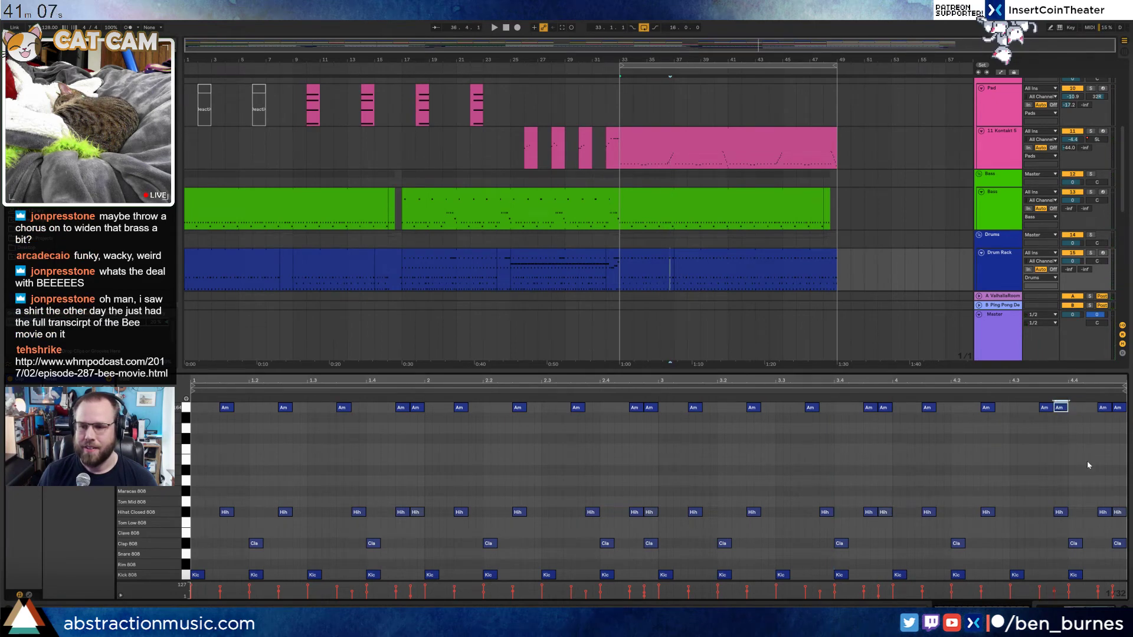
key("ctrl+d")
key("ctrl+d")
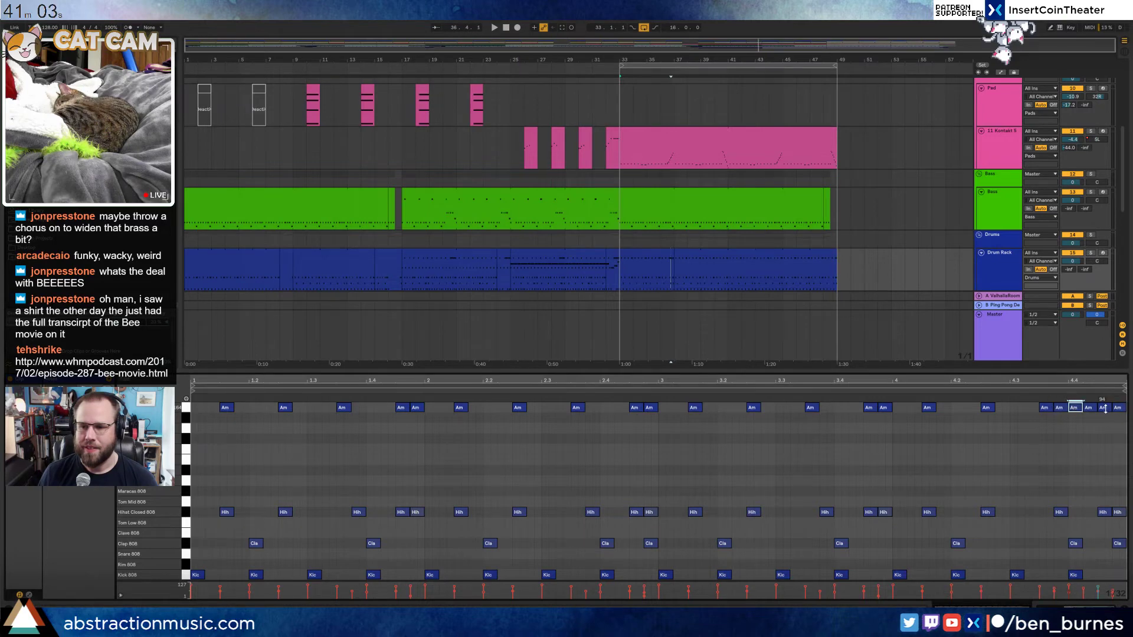
Extend the four-bar drum clip so it repeats through bar 49, and play the start of the section
left_click(662, 254)
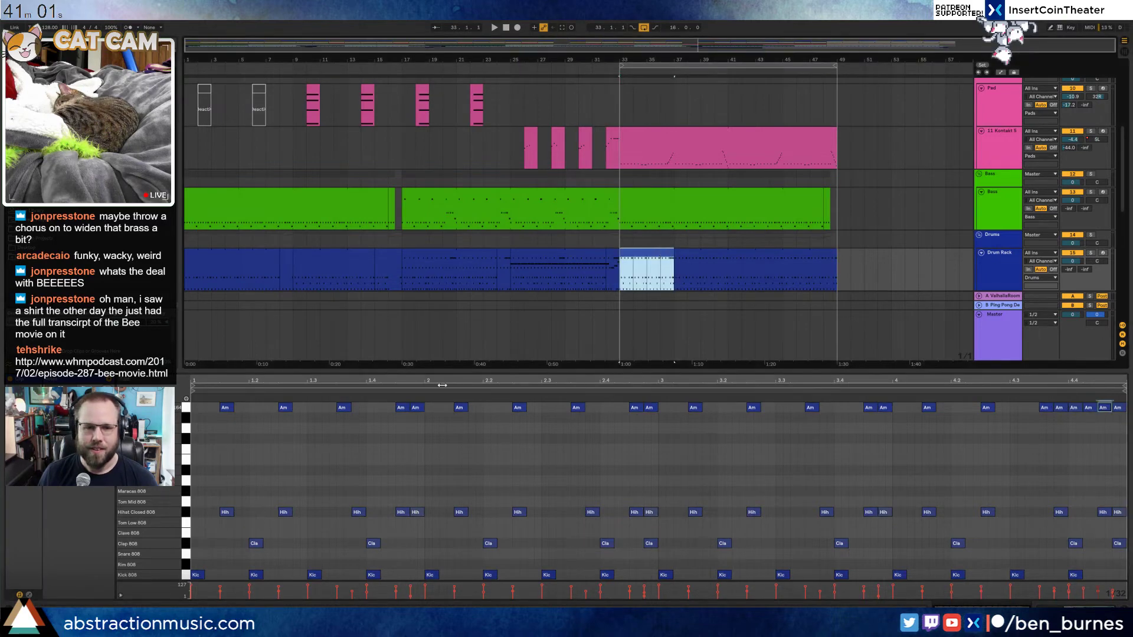
left_click(97, 422)
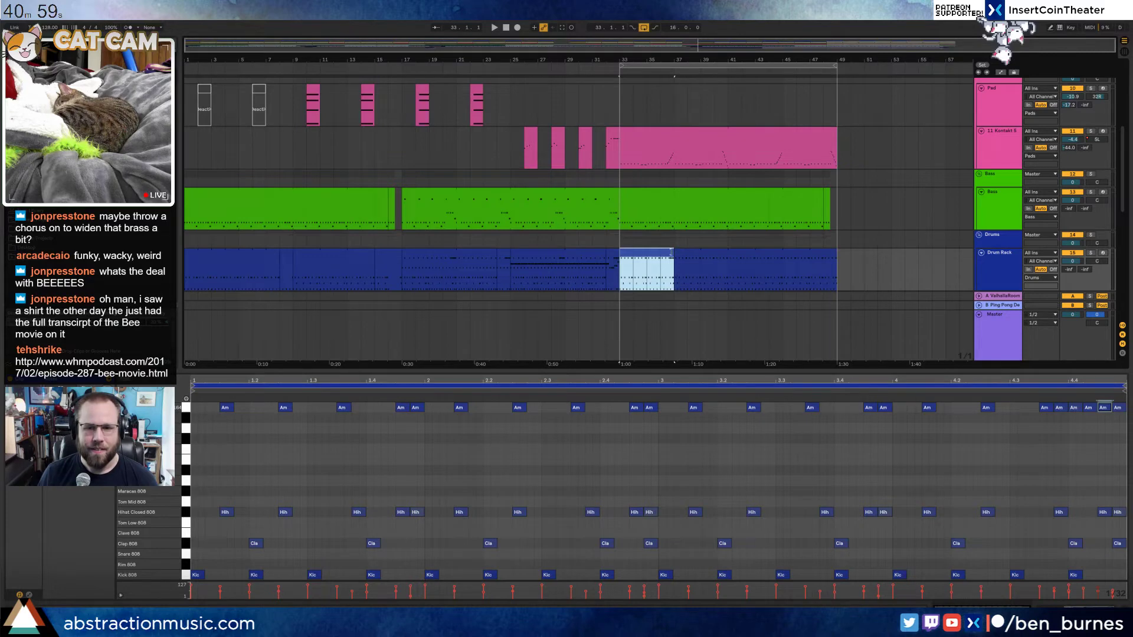
left_click_drag(671, 252, 837, 266)
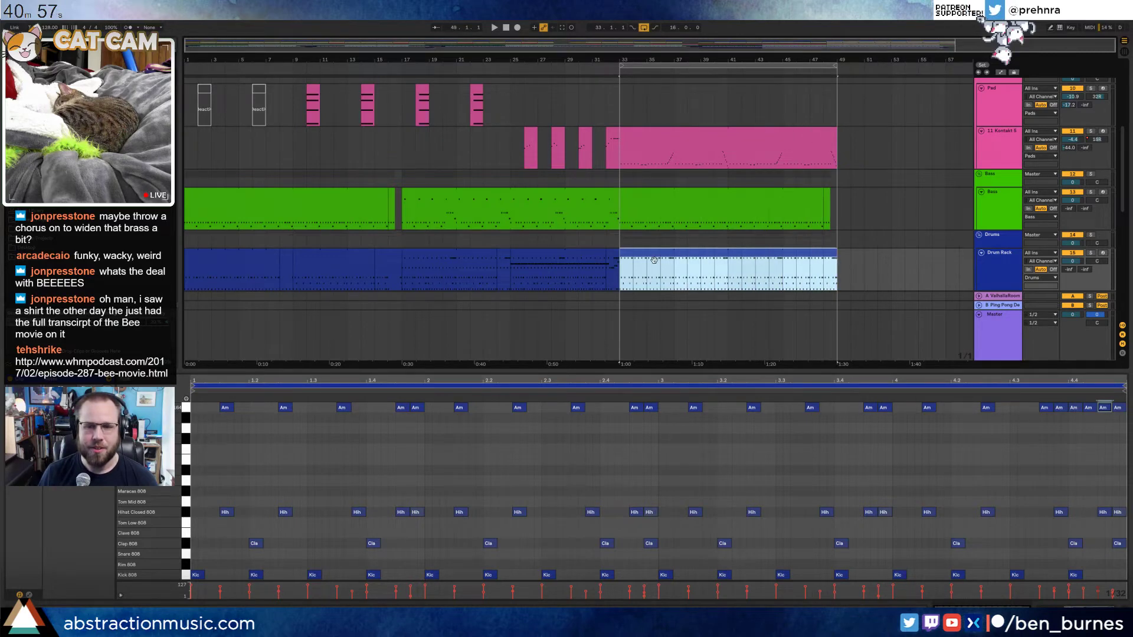
key("space")
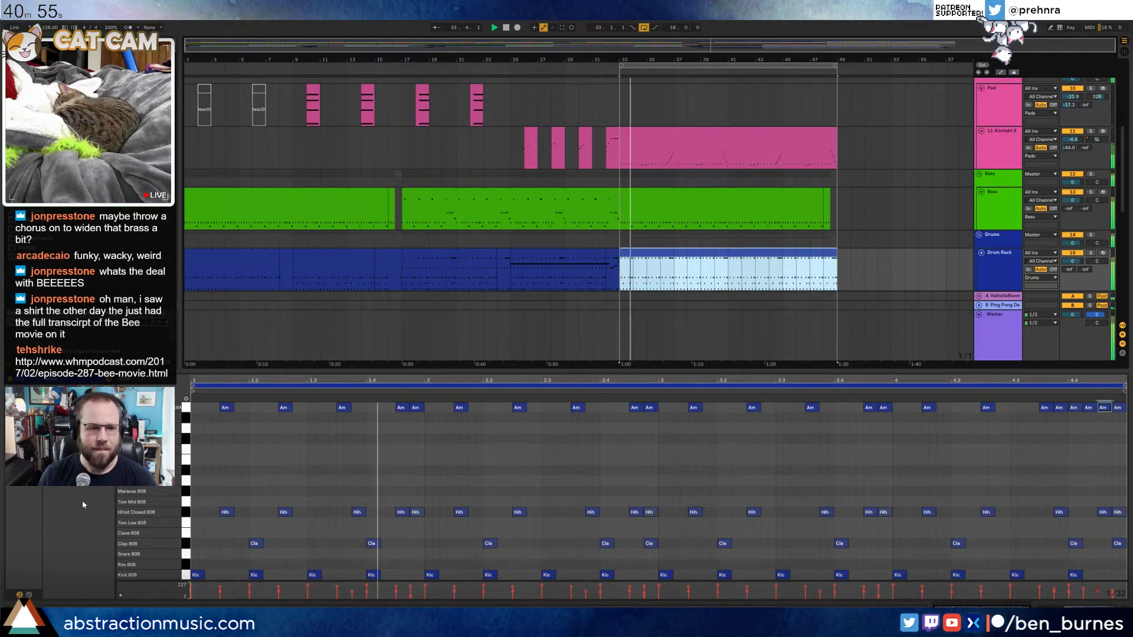
key("space")
Try four consecutive conga hits at the start of the drum clip and audition them
double_click(195, 428)
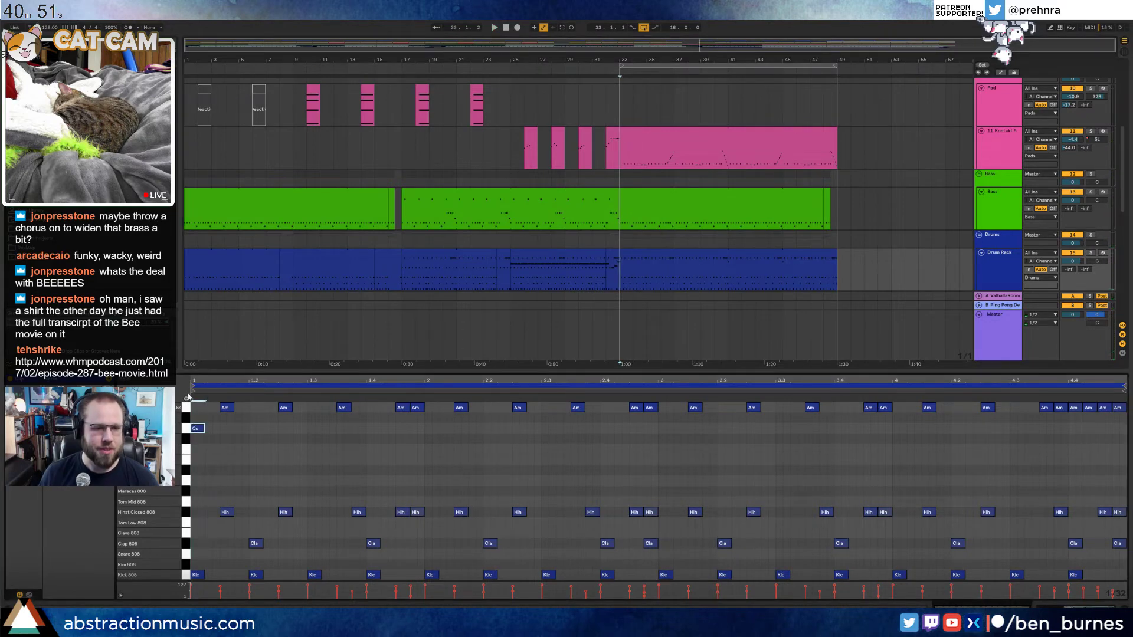
key("space")
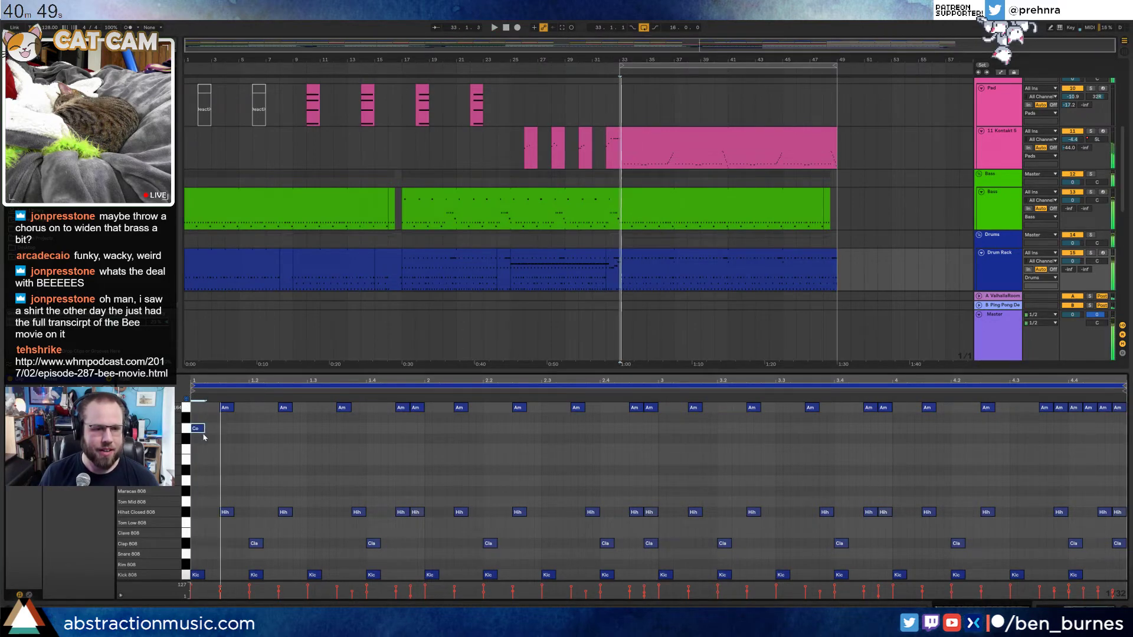
key("space")
key("ctrl+d")
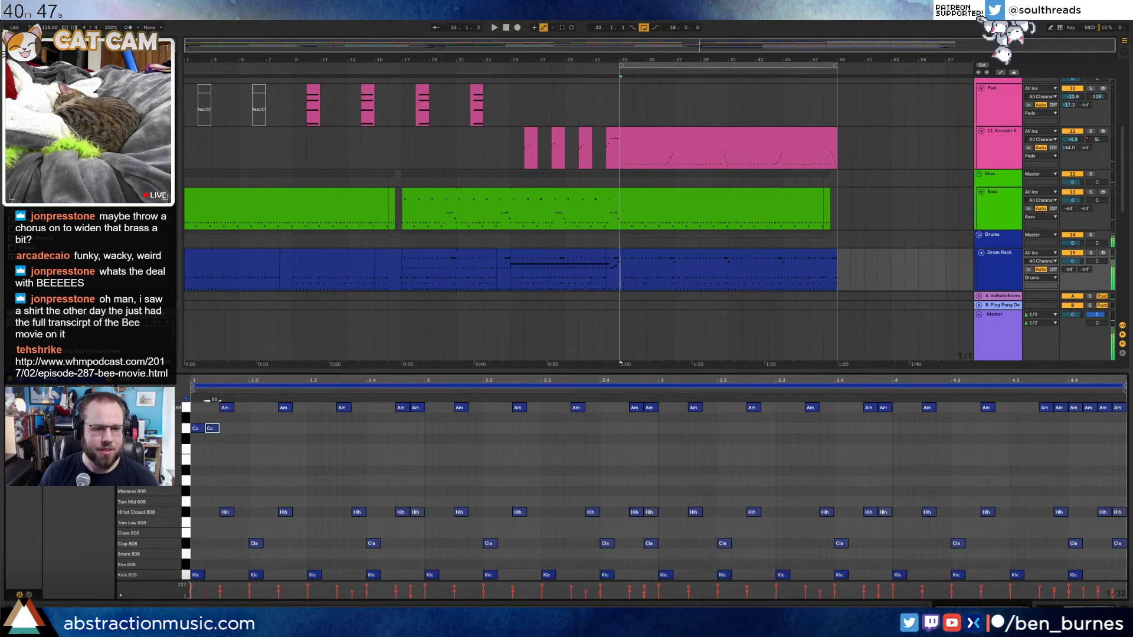
left_click_drag(215, 421, 197, 440)
key("ctrl+d")
key("space")
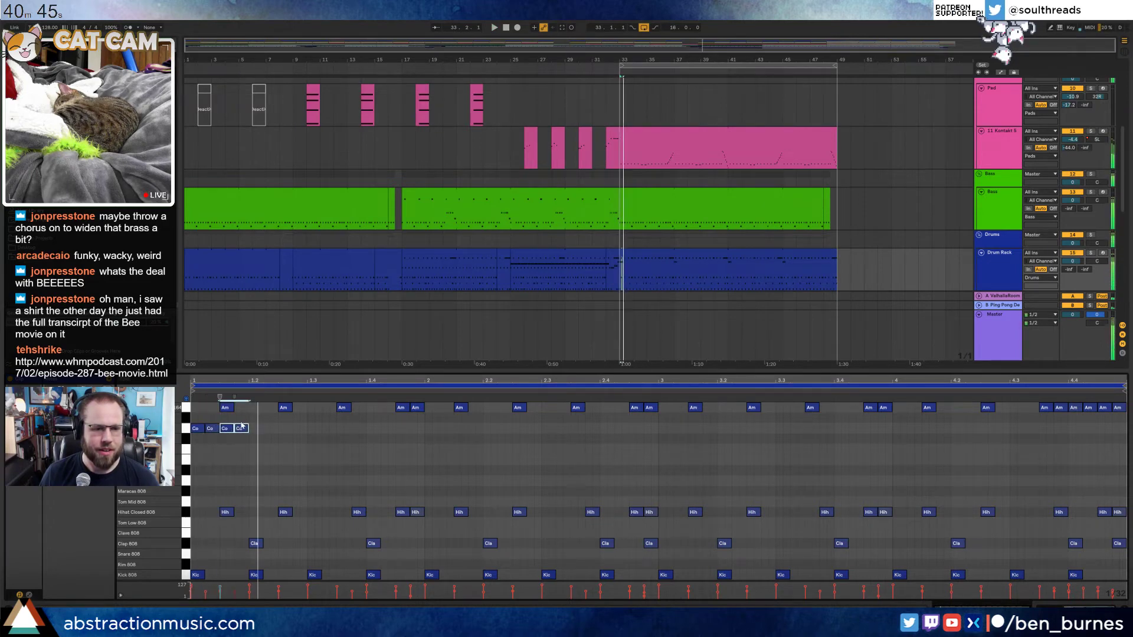
Repeat the four-hit conga group through the end of the drum clip's second bar
key("ctrl+d")
key("ctrl+d")
key("ctrl+d")
key("ctrl+d")
key("ctrl+d")
key("ctrl+d")
key("ctrl+d")
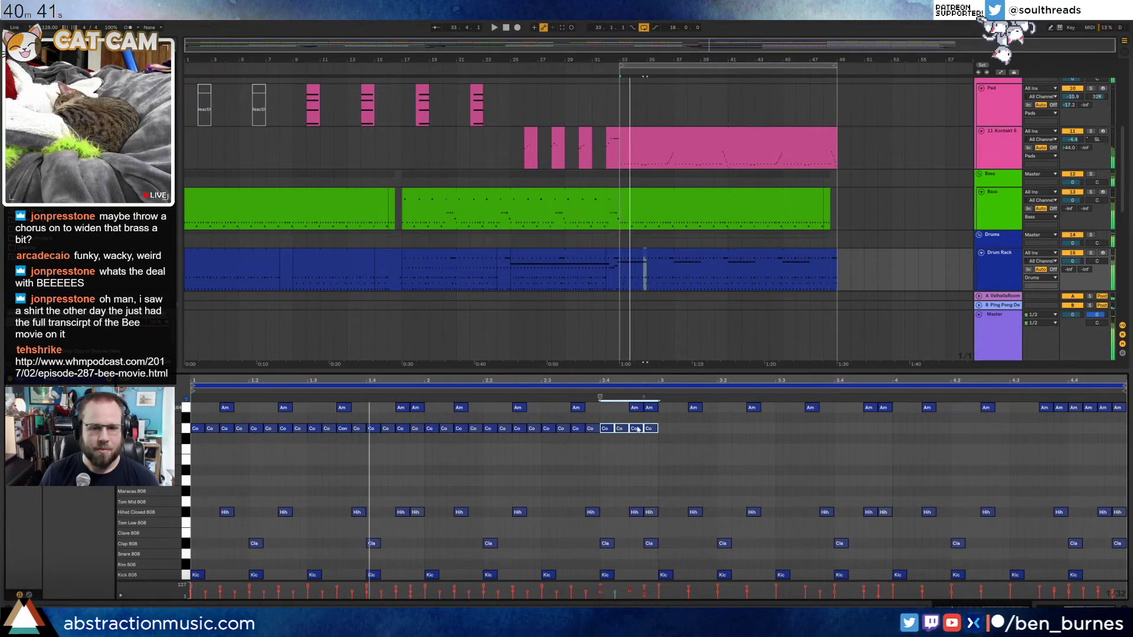
Delete all the conga hits from the drum clip
left_click(549, 448)
left_click_drag(655, 416, 205, 458)
key("Delete")
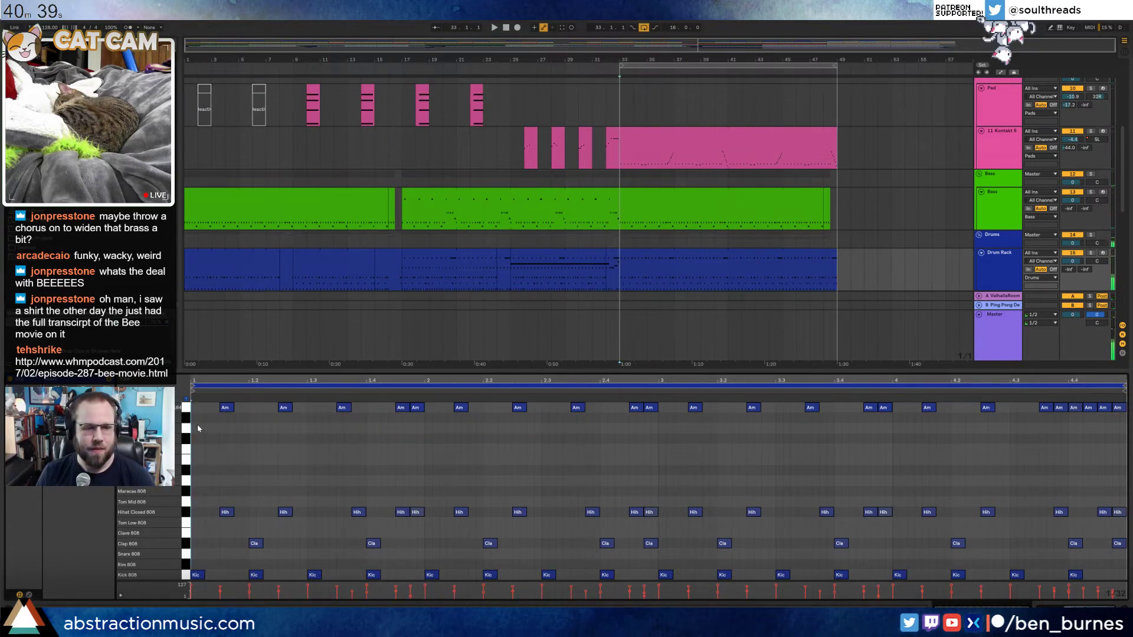
Place one conga hit on every beat from the start of the drum clip through beat 2.3
double_click(197, 428)
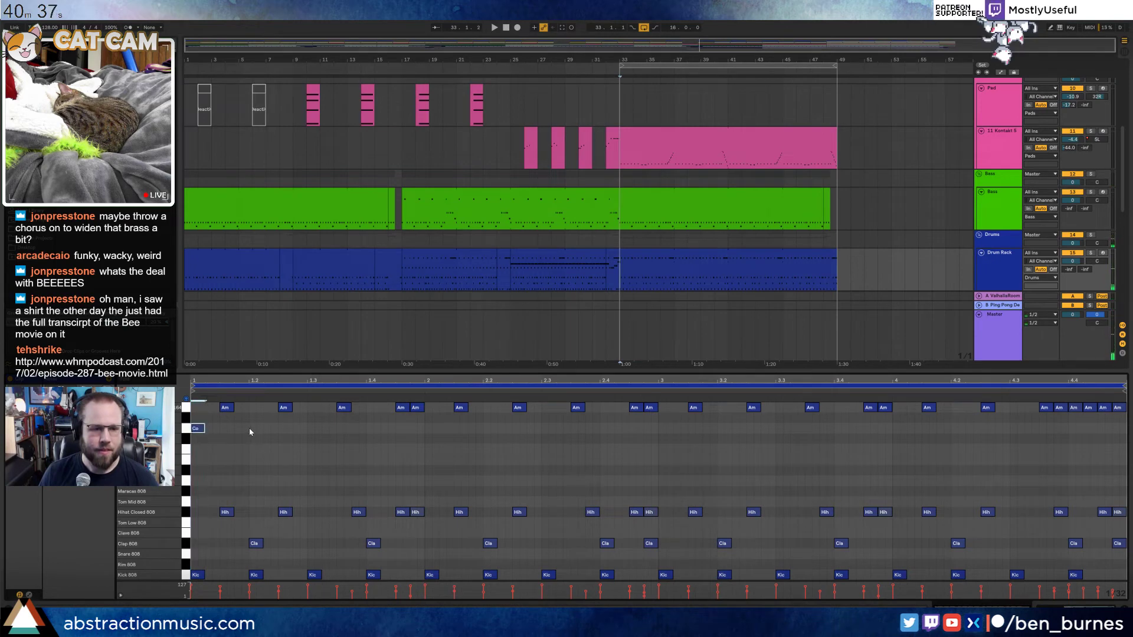
key("ctrl+d")
key("ctrl+d")
key("ctrl+d")
key("ctrl+d")
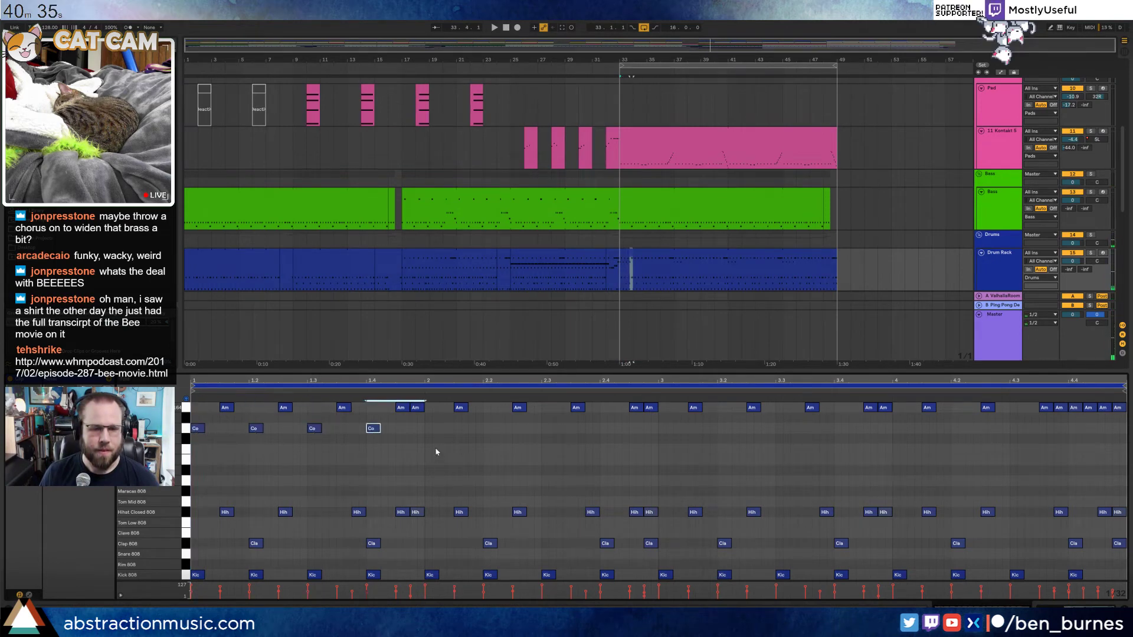
key("ctrl+d")
Add two offbeat conga hits at the end of bar 2 and duplicate the two-bar conga pattern into bars 3 and 4
double_click(592, 429)
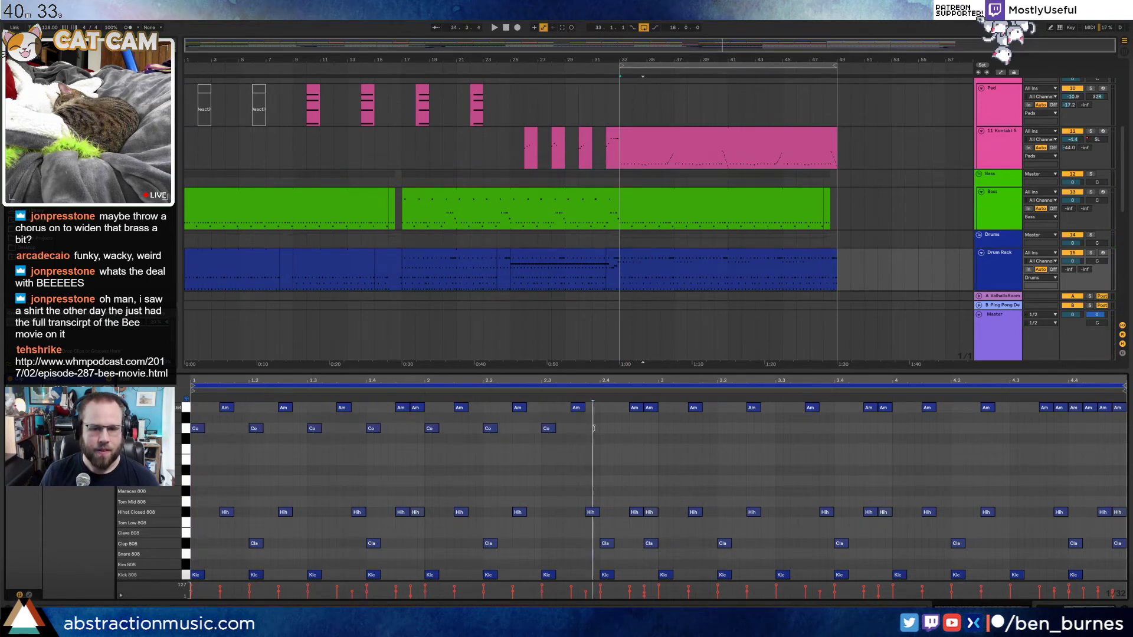
left_click_drag(592, 429, 192, 440)
double_click(638, 428)
key("ctrl+d")
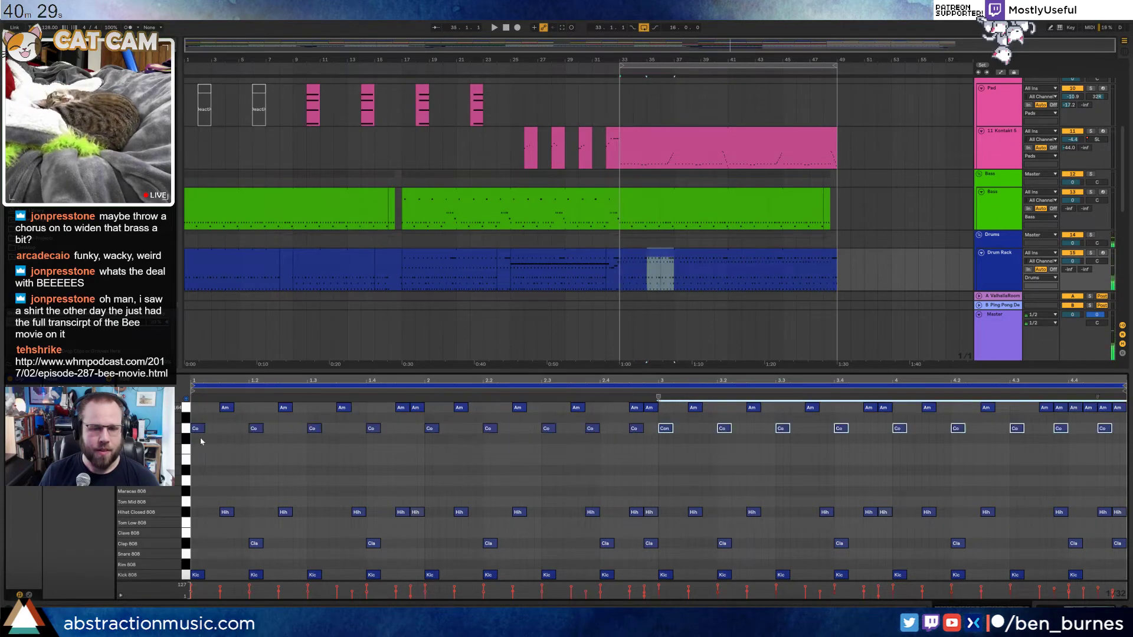
Audition the conga pattern and shift the two closing offbeat hits of bars 2 and 4 slightly earlier
key("space")
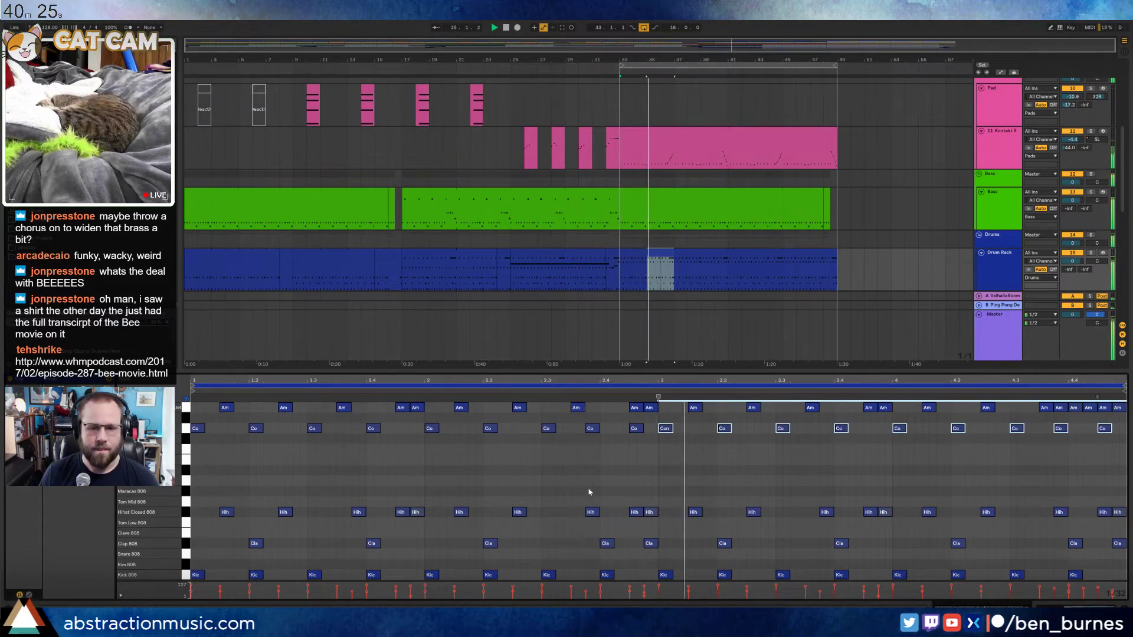
left_click(622, 461)
mouse_move(589, 430)
left_mouse_down()
mouse_move(578, 429)
mouse_move(633, 431)
left_mouse_up()
mouse_move(1053, 431)
left_mouse_down()
mouse_move(1047, 439)
mouse_move(1106, 430)
mouse_move(1093, 433)
left_mouse_up()
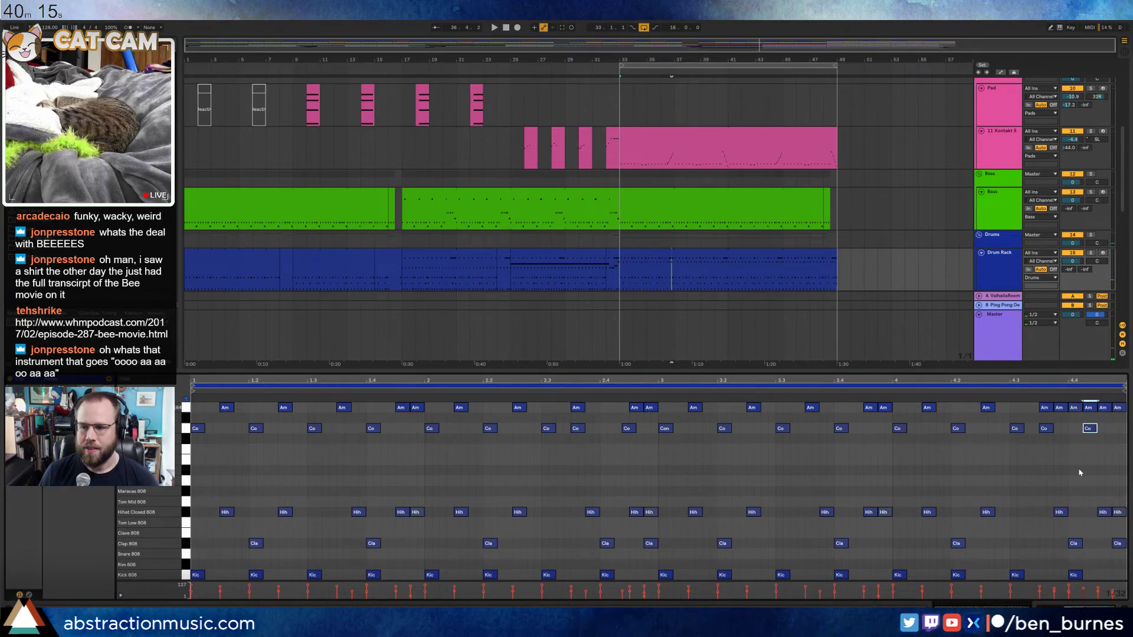
Listen to the Analog part soloed, and play the full mix from bar 33
scroll(872, 271, "up", 5)
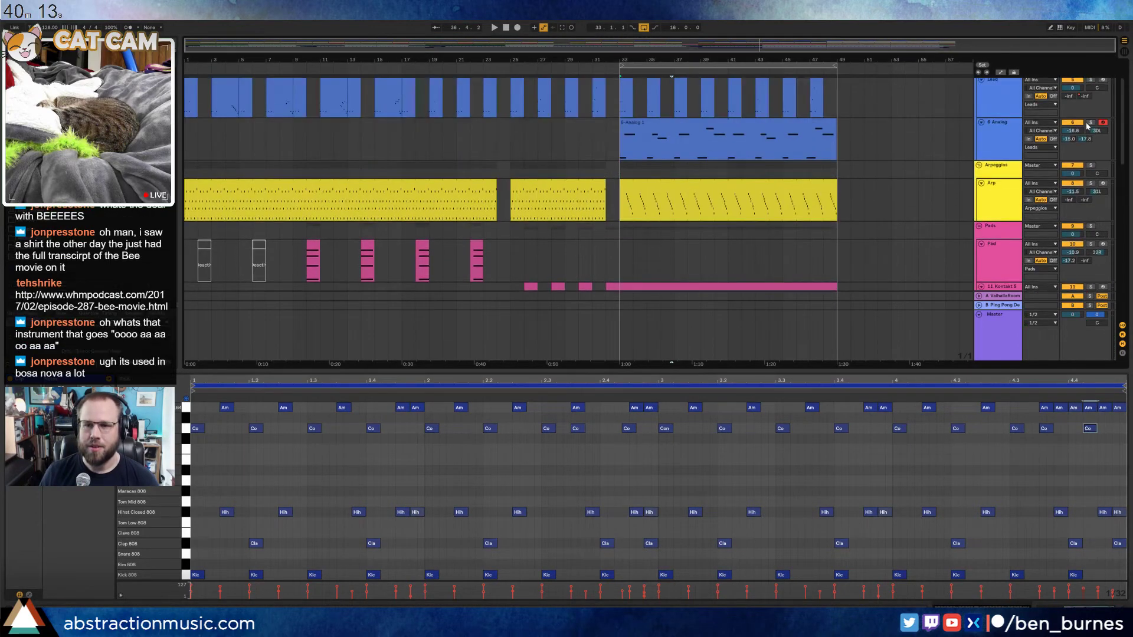
key("space")
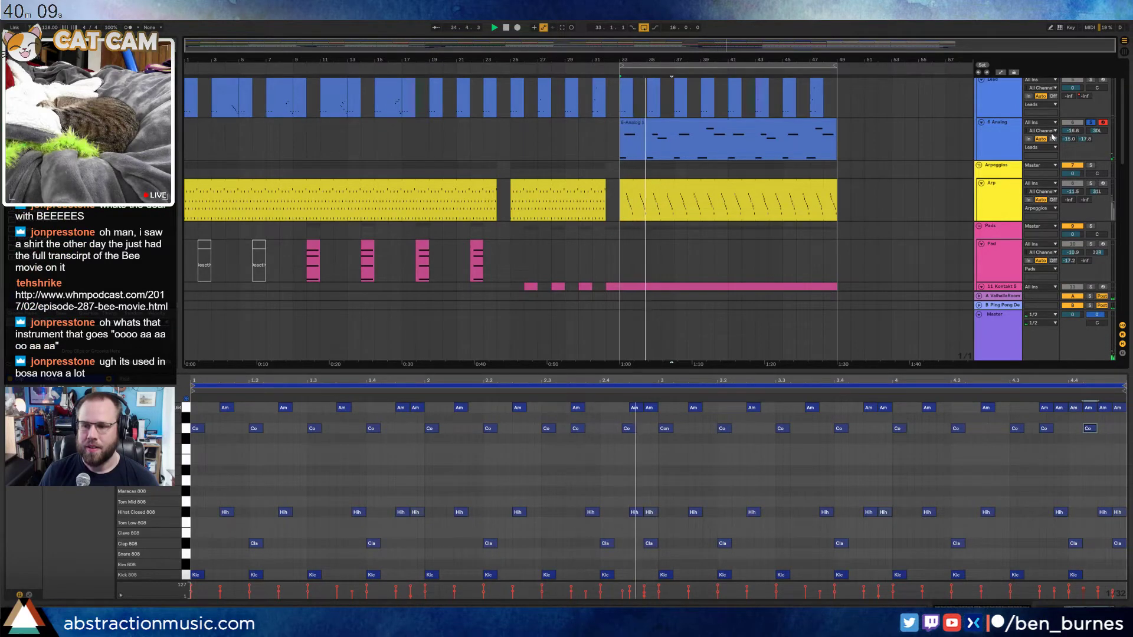
key("shift+Tab")
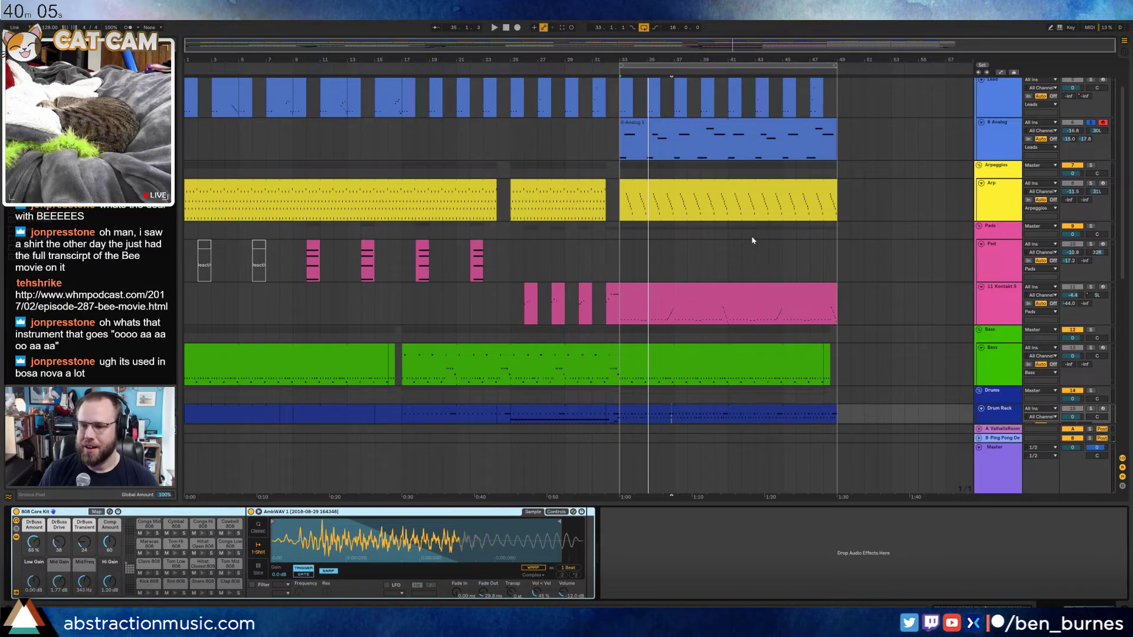
left_click(639, 131)
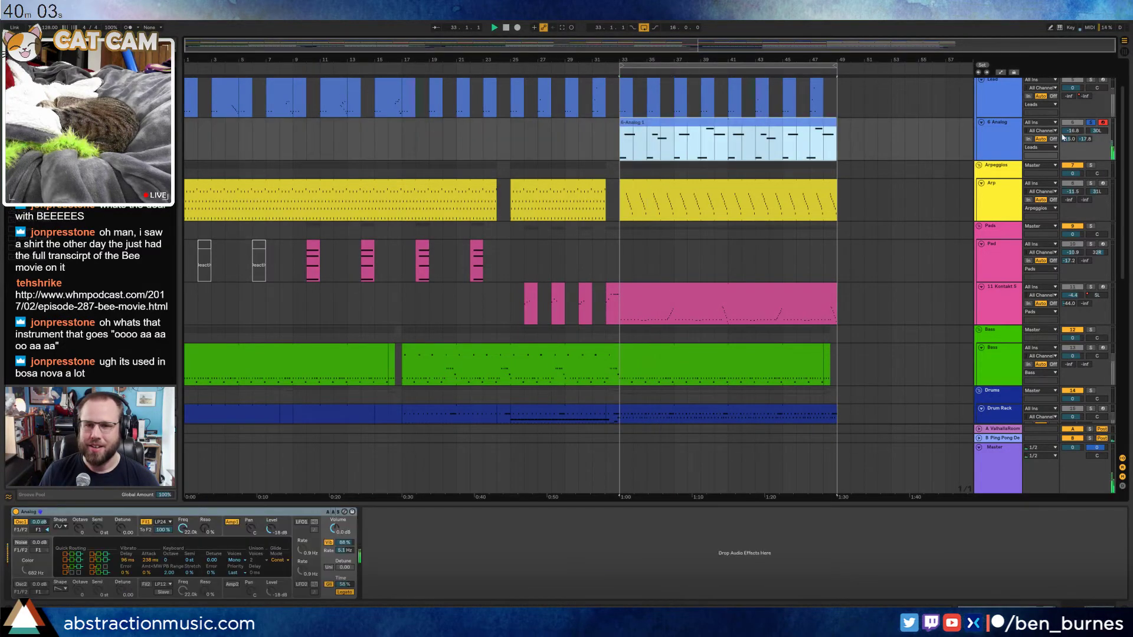
key("space")
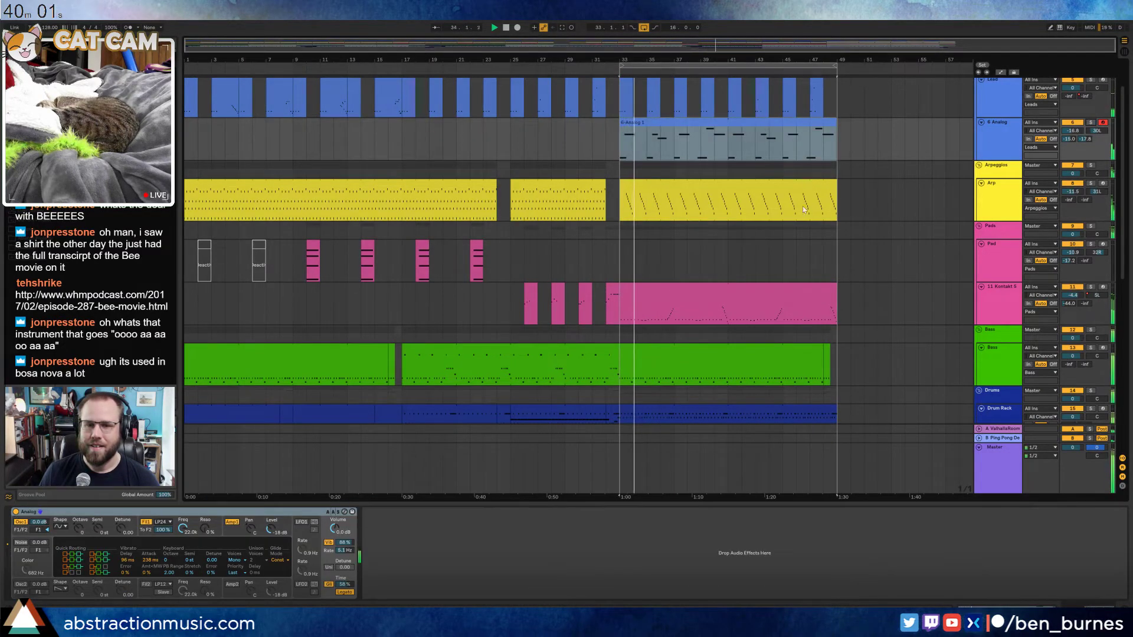
scroll(836, 261, "down", 5)
scroll(836, 261, "down", 1)
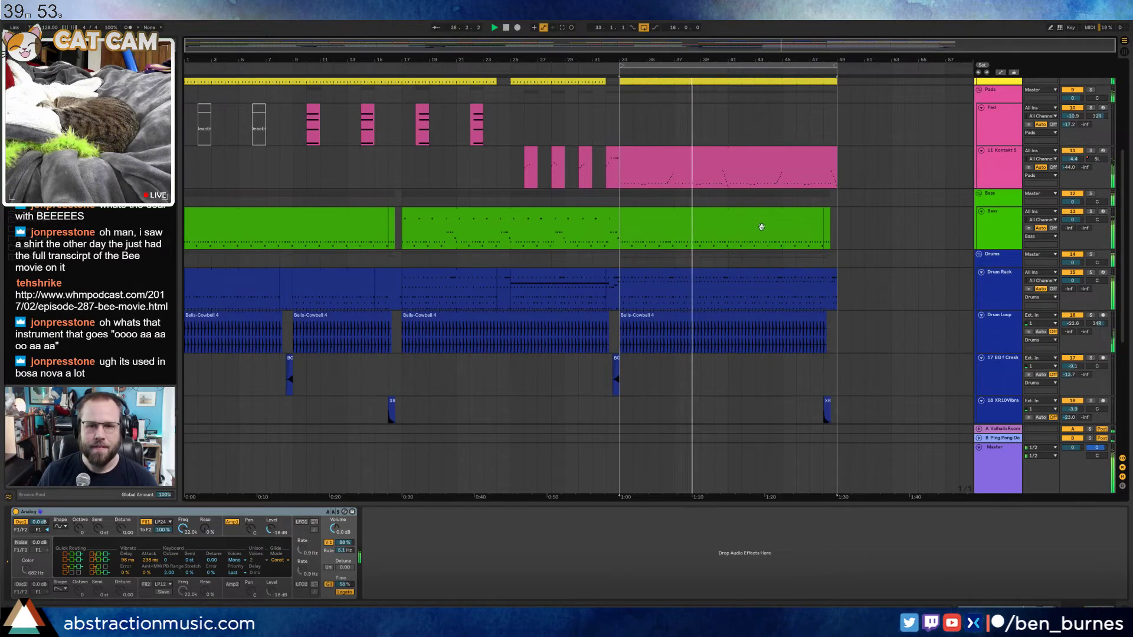
key("space")
Split bars 33 to 37 of the bass part into a separate clip, open its notes and play it
left_click(688, 234)
left_click_drag(688, 234, 728, 233)
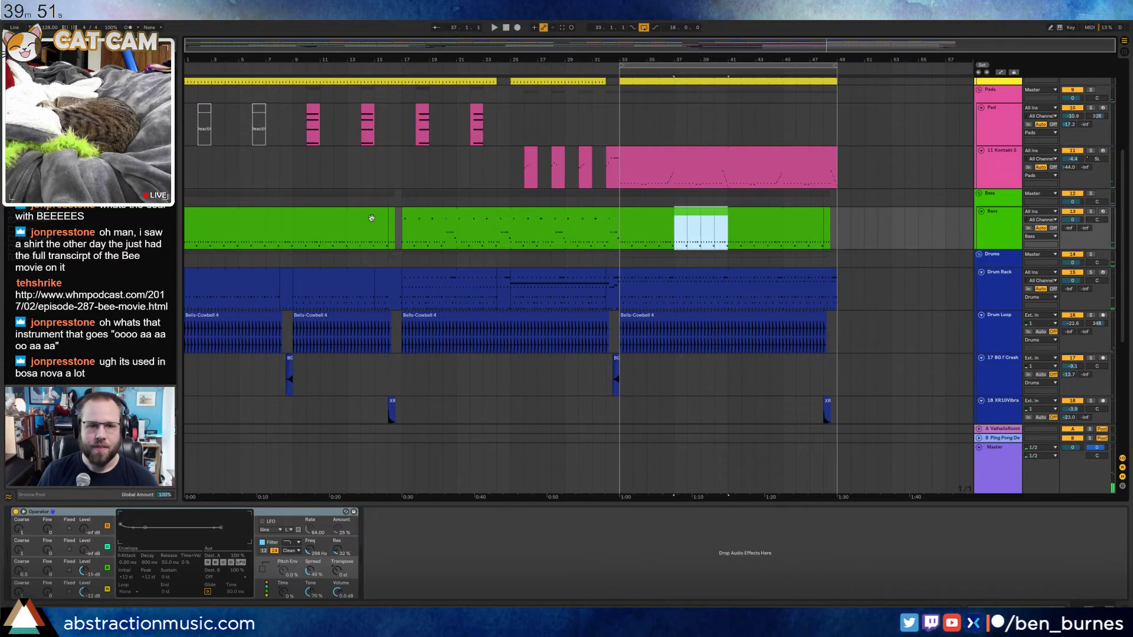
left_click(648, 217)
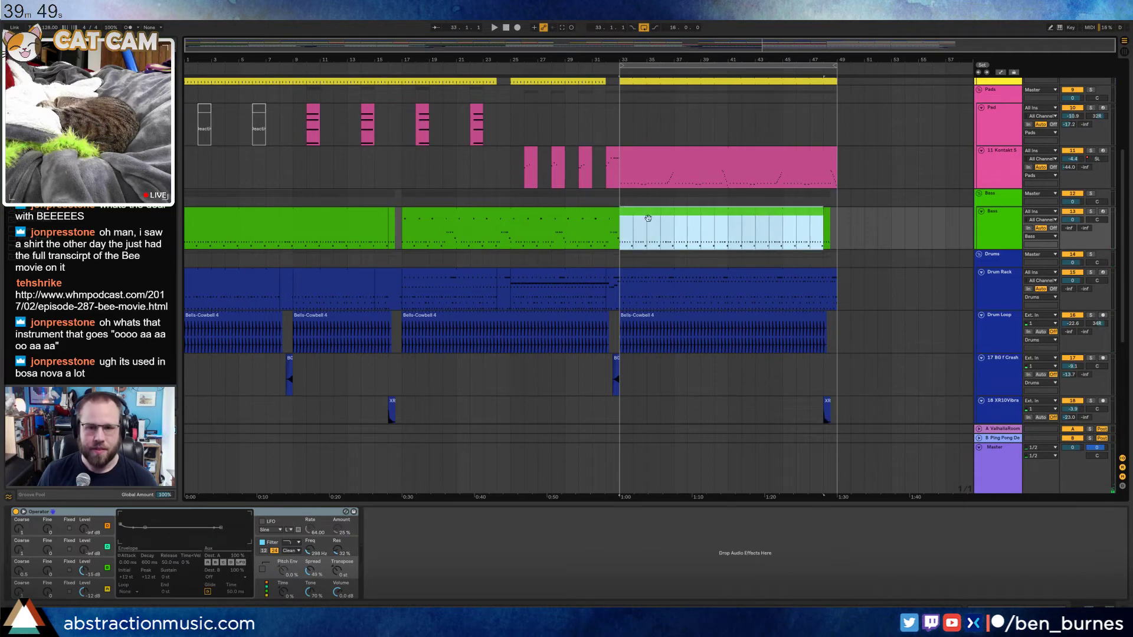
left_click_drag(676, 241, 624, 232)
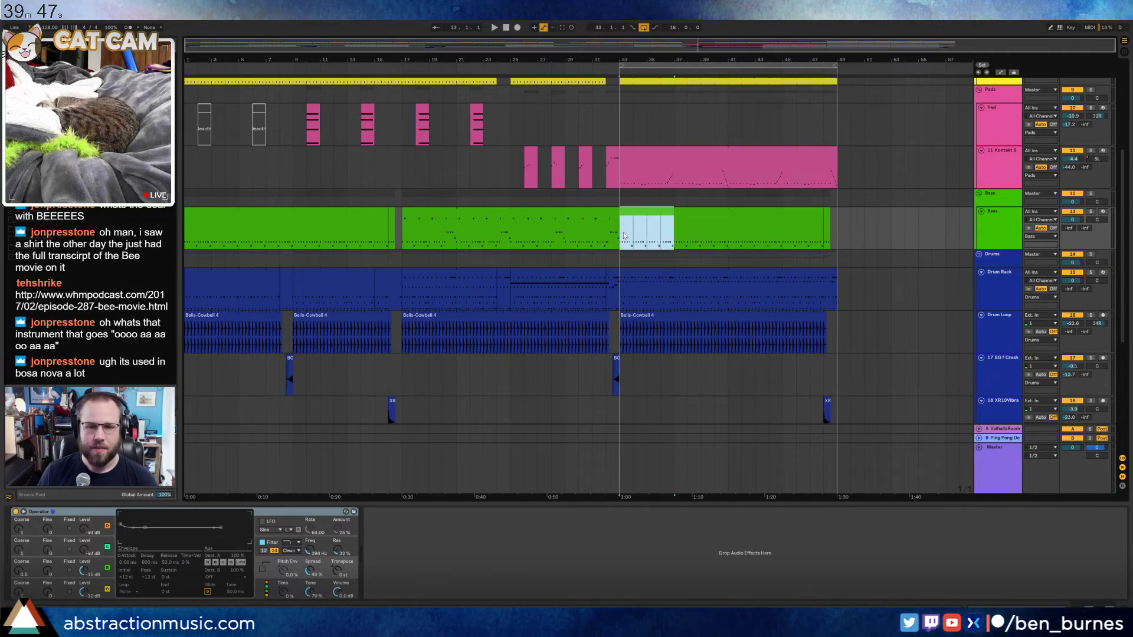
key("ctrl+e")
double_click(648, 215)
key("space")
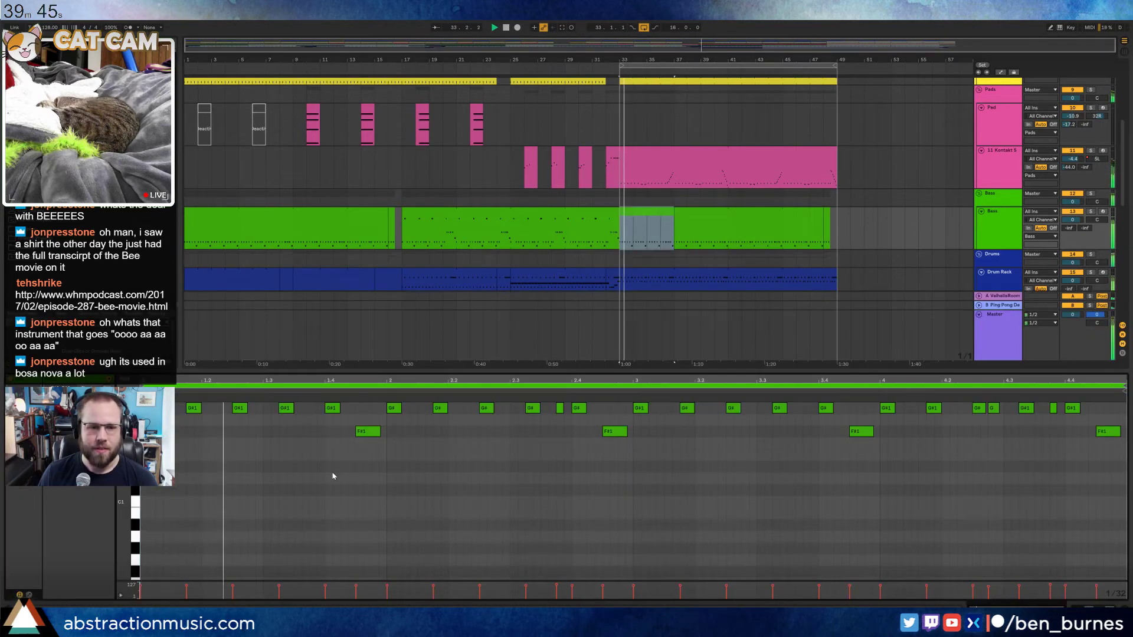
Deactivate the two G#1 bass notes around beats 1.3 and 1.4 of the clip
scroll(319, 461, "up", 2)
left_click_drag(282, 432, 338, 467)
key("0")
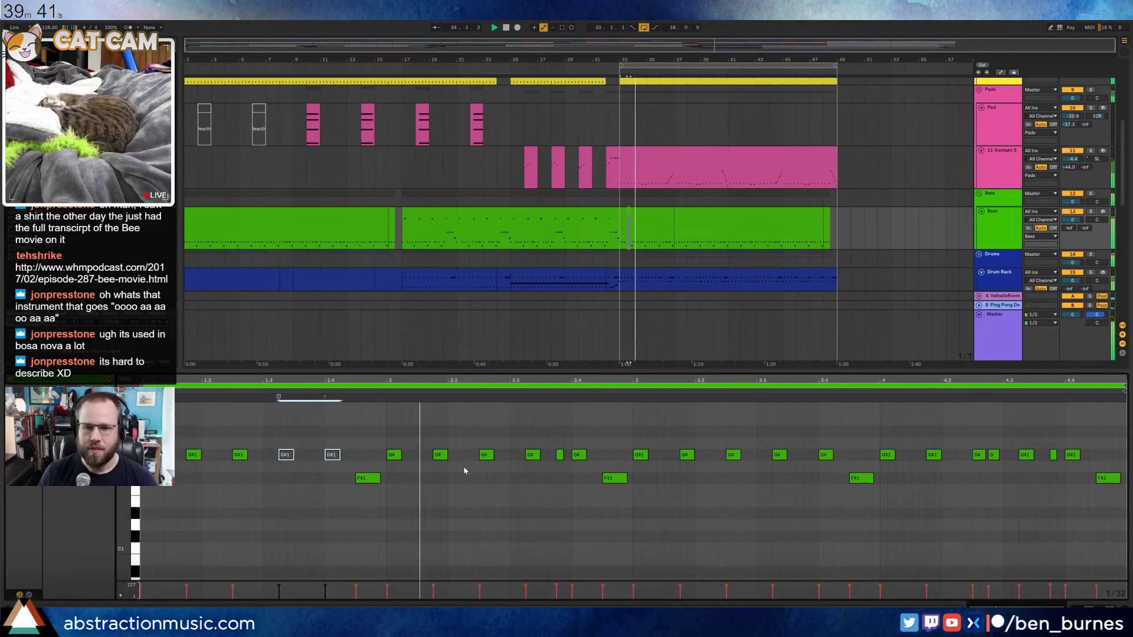
Add an F2 and a D#2 bass note at beat 2.3 and delete the G#1 note beneath them
scroll(514, 469, "up", 2)
scroll(513, 473, "up", 1)
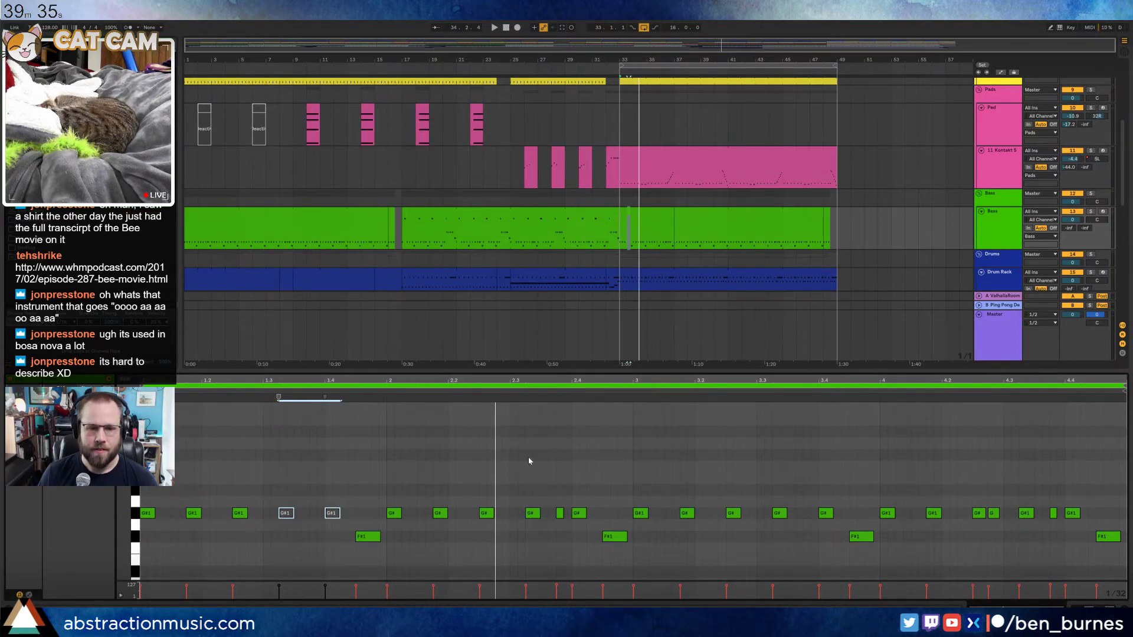
double_click(545, 468)
left_click_drag(545, 466, 547, 446)
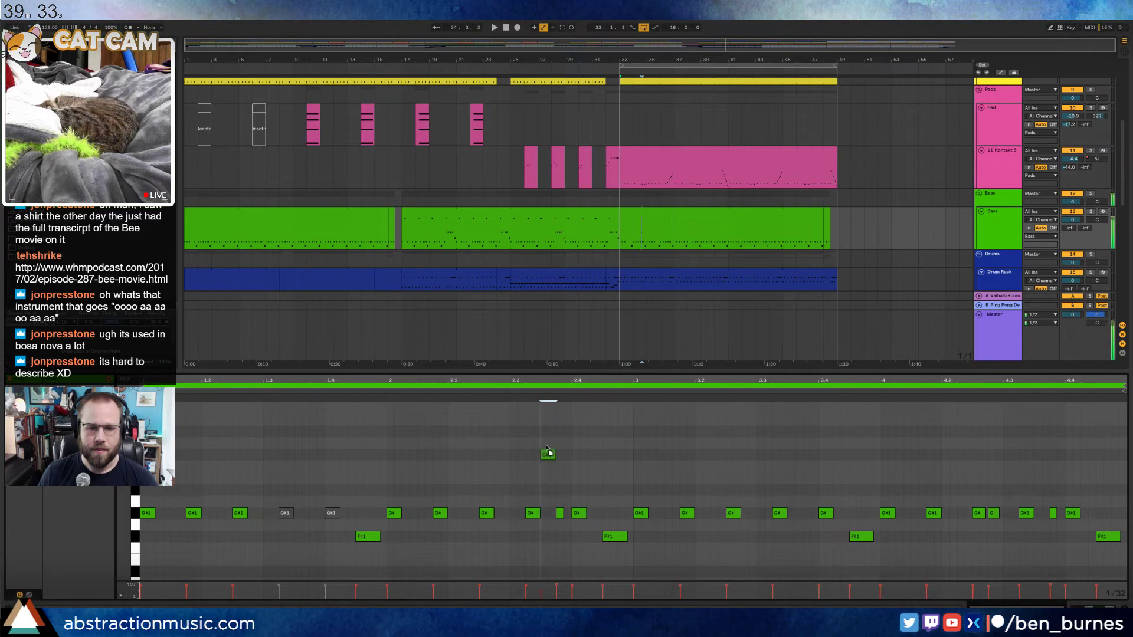
scroll(534, 434, "up", 1)
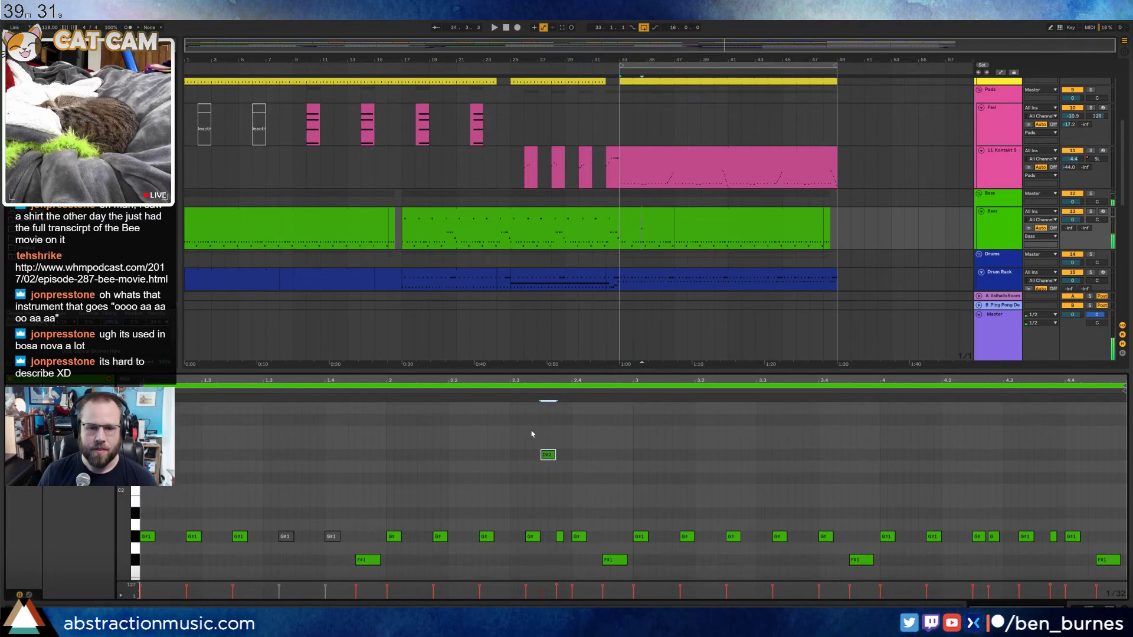
double_click(533, 430)
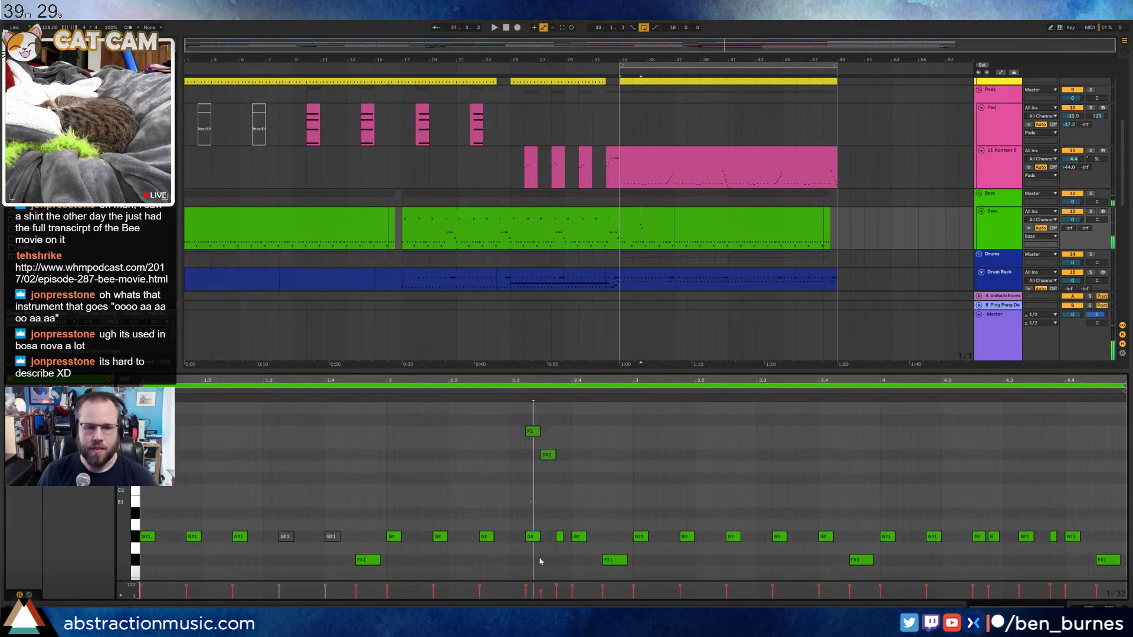
left_click(534, 537)
key("Delete")
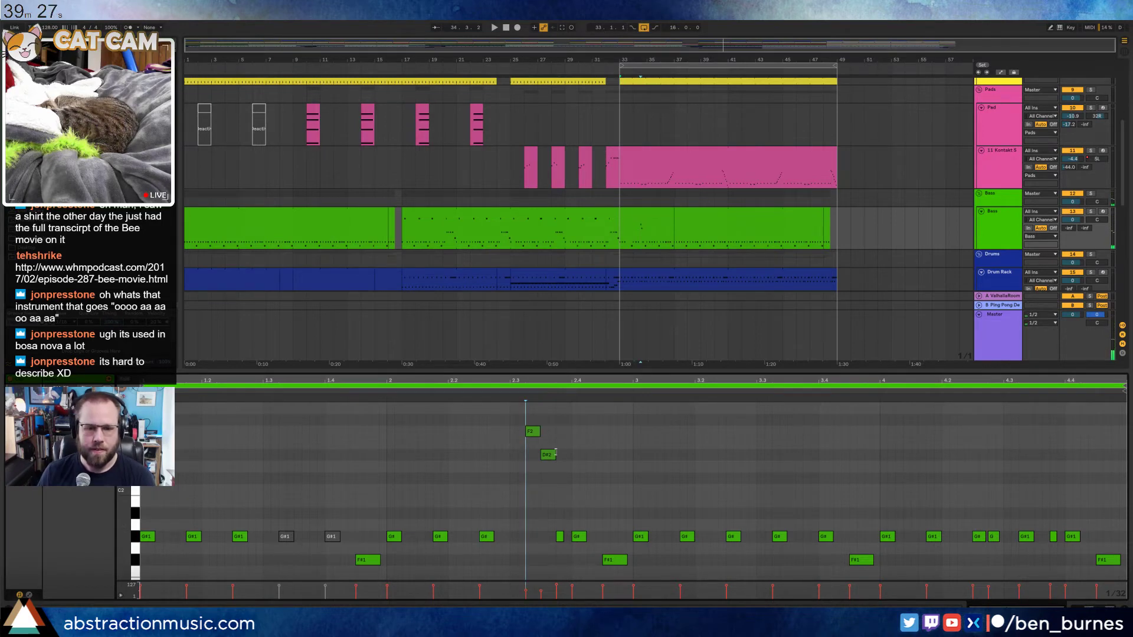
Continue the descending bass run with D2, C#2 and A#1, delete the G#1 notes beneath it, and play the result
left_click_drag(556, 452, 555, 455)
left_click(560, 536)
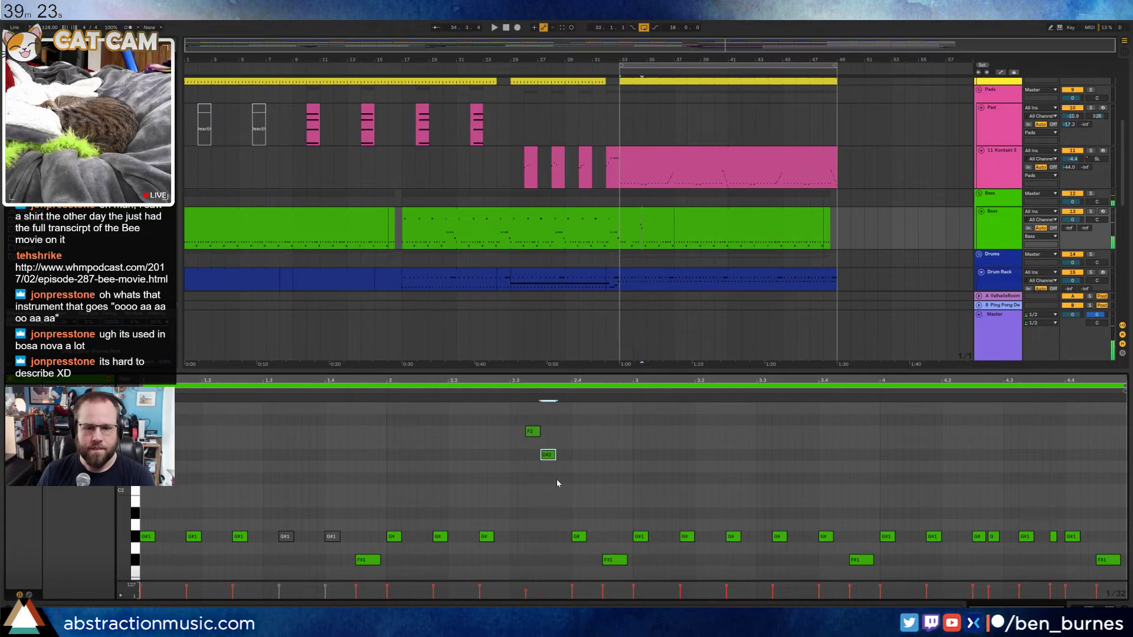
left_click(559, 468)
left_click(577, 491)
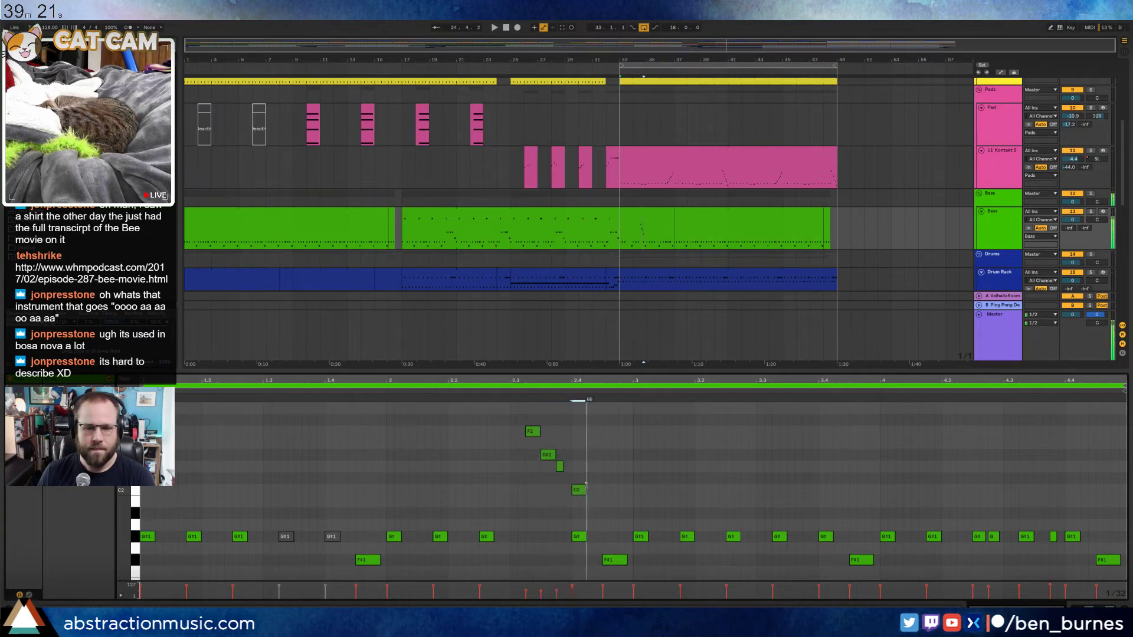
left_click(579, 537)
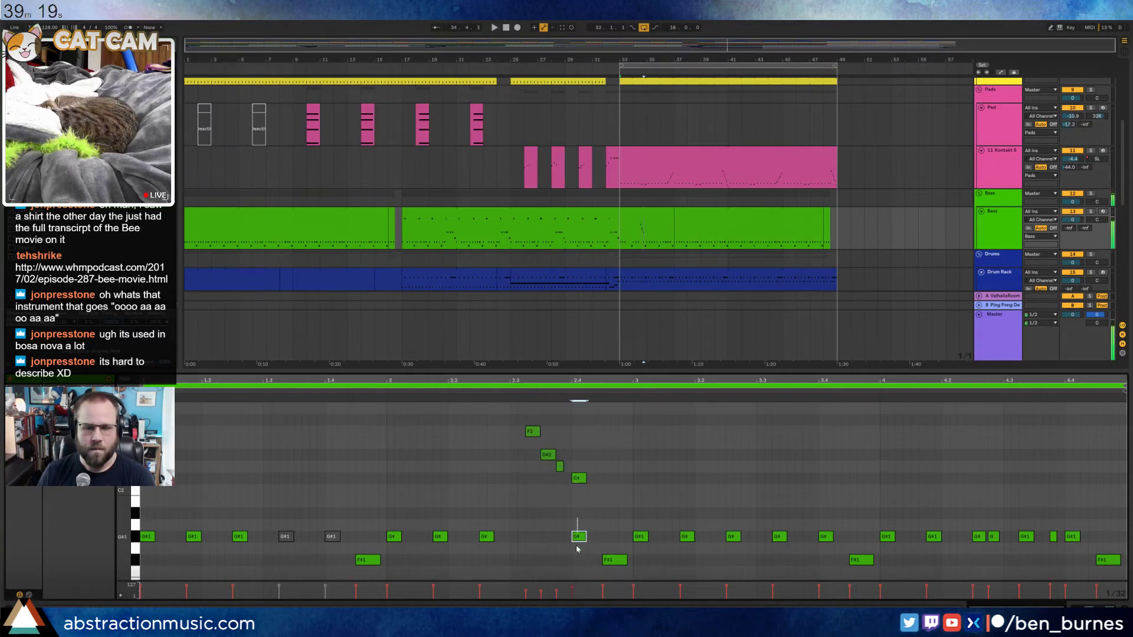
key("Delete")
left_click(597, 518)
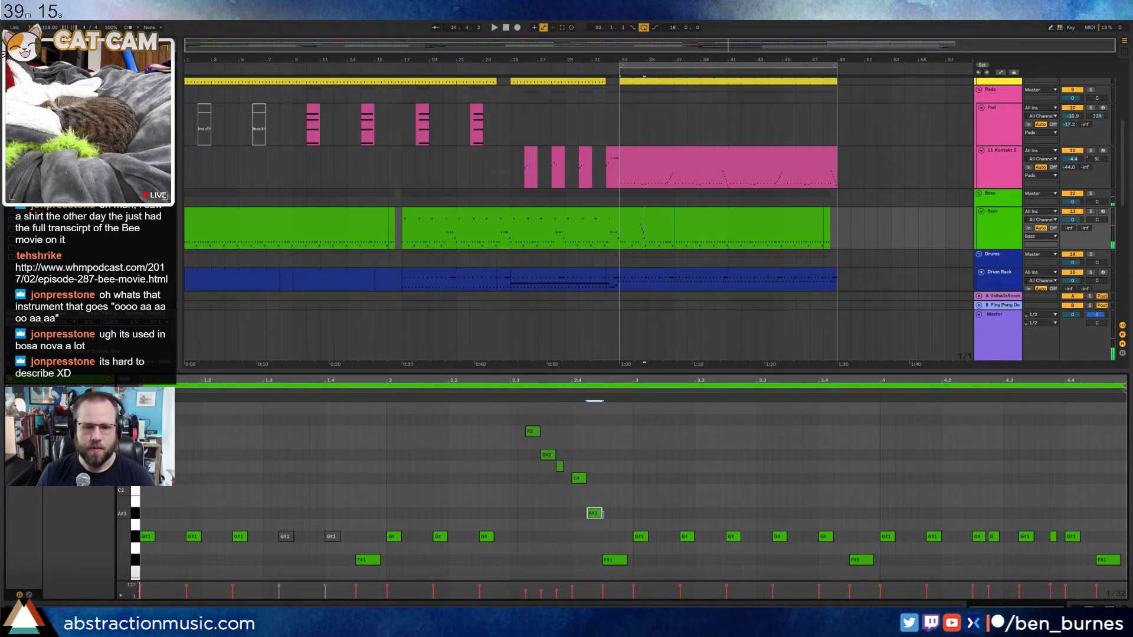
key("space")
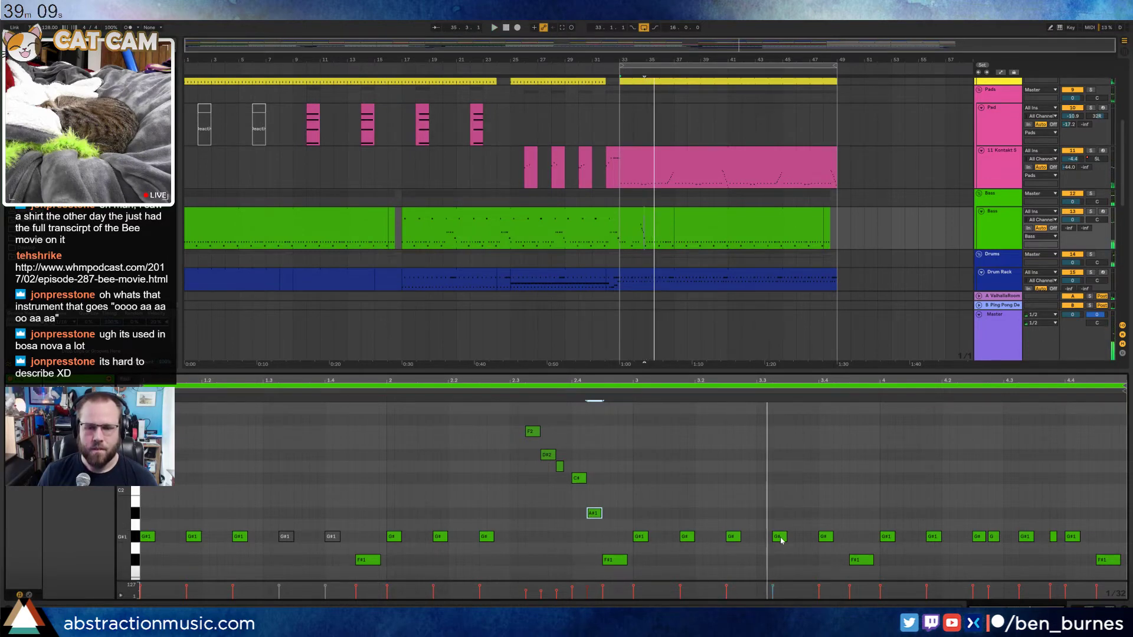
Add a G#2 bass note between beats 3.3 and 3.4 and play the clip from there
scroll(788, 427, "up", 1)
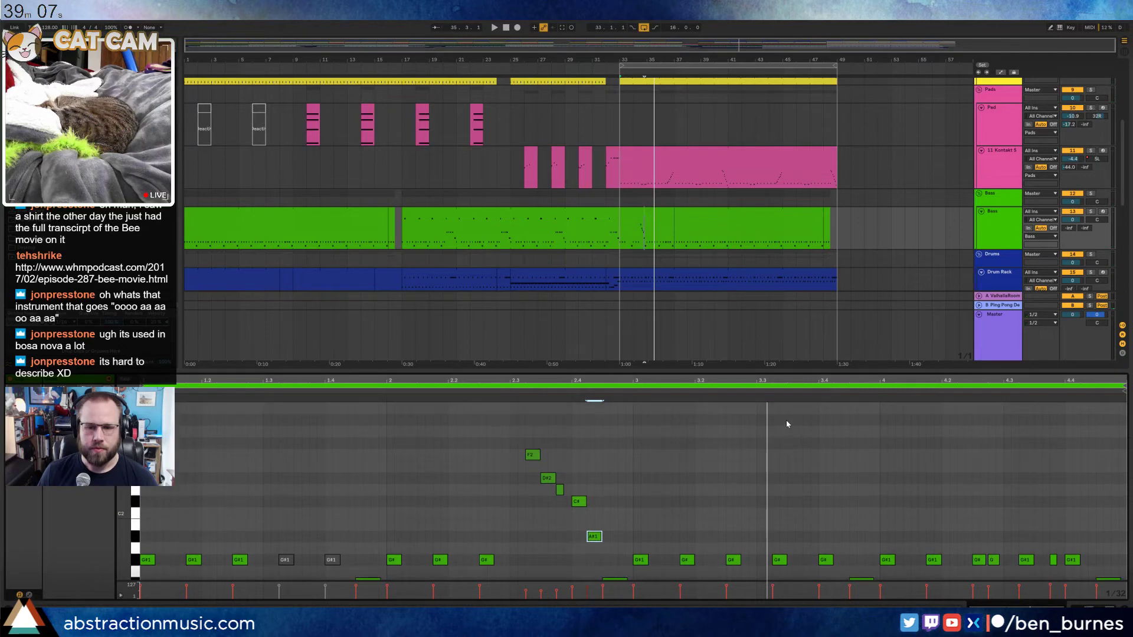
double_click(788, 419)
left_click_drag(801, 423, 812, 420)
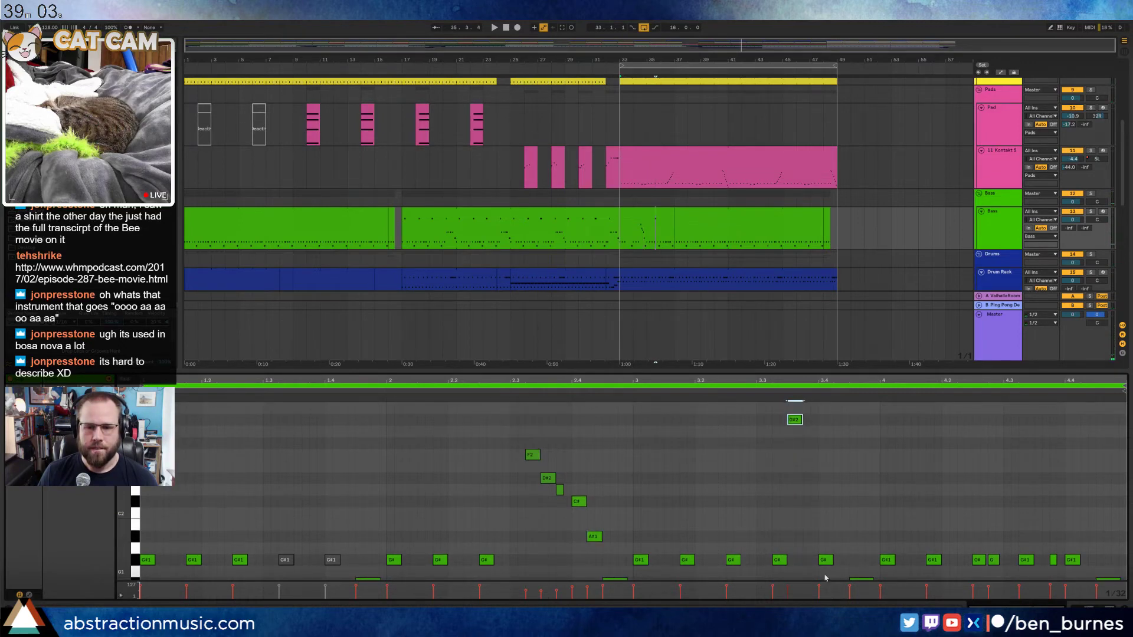
left_click(734, 399)
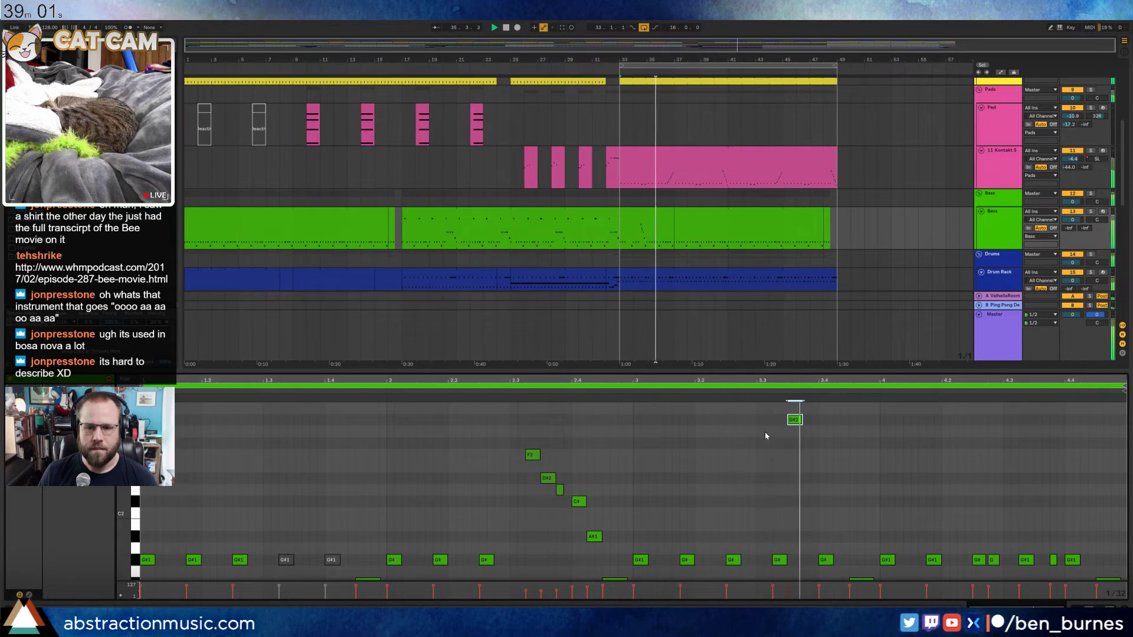
scroll(850, 491, "down", 4)
key("space")
scroll(995, 524, "up", 2)
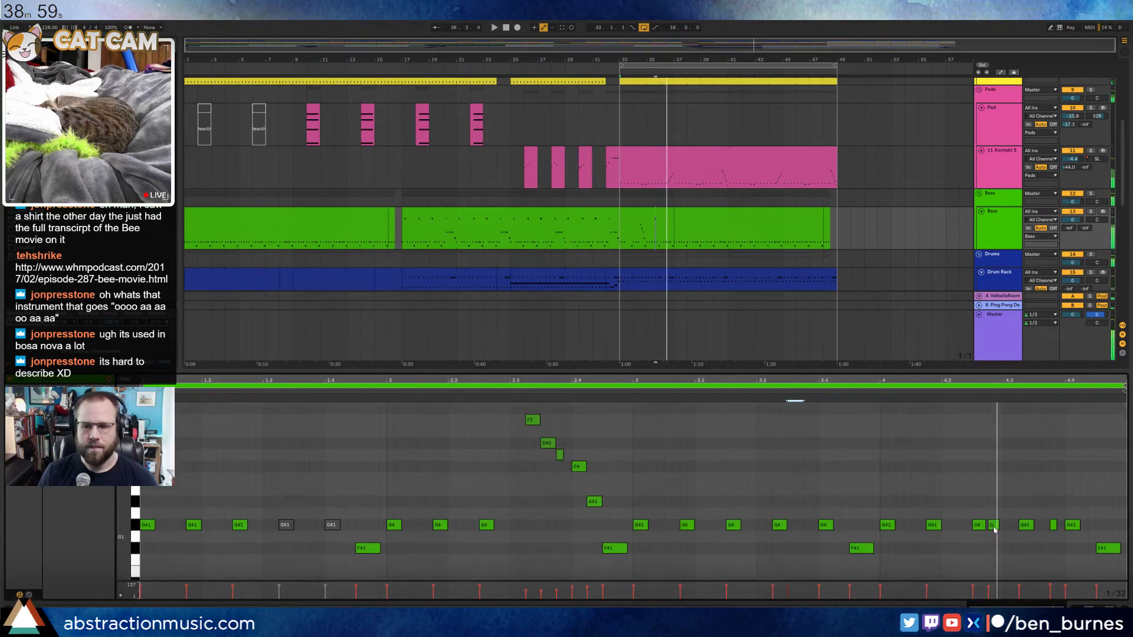
Raise the short G#1 note just before beat 4.3 to D2 and the G#1 right after that beat to D#2
left_click(997, 536)
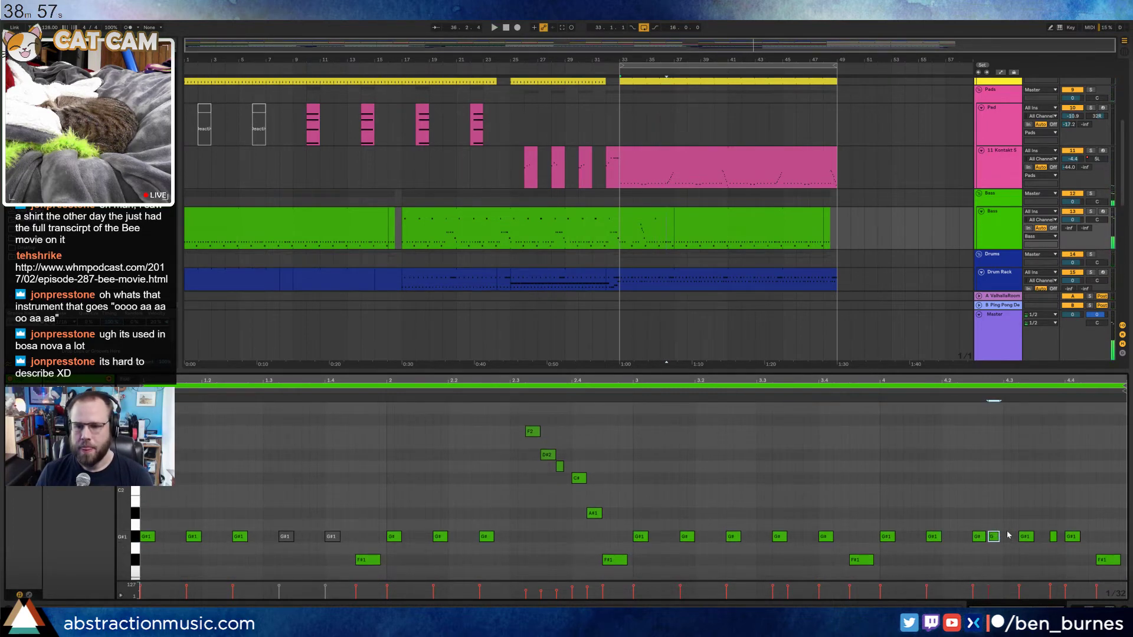
key("Up")
key("Up")
key("Up")
key("Up")
key("Up")
key("Up")
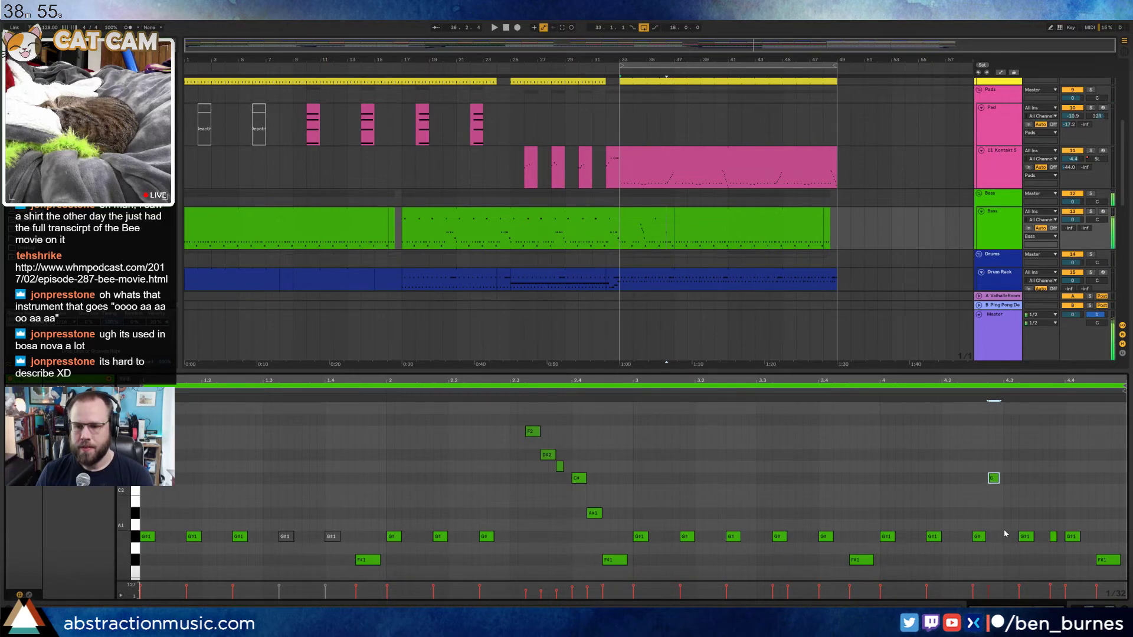
left_click_drag(1027, 539, 1026, 459)
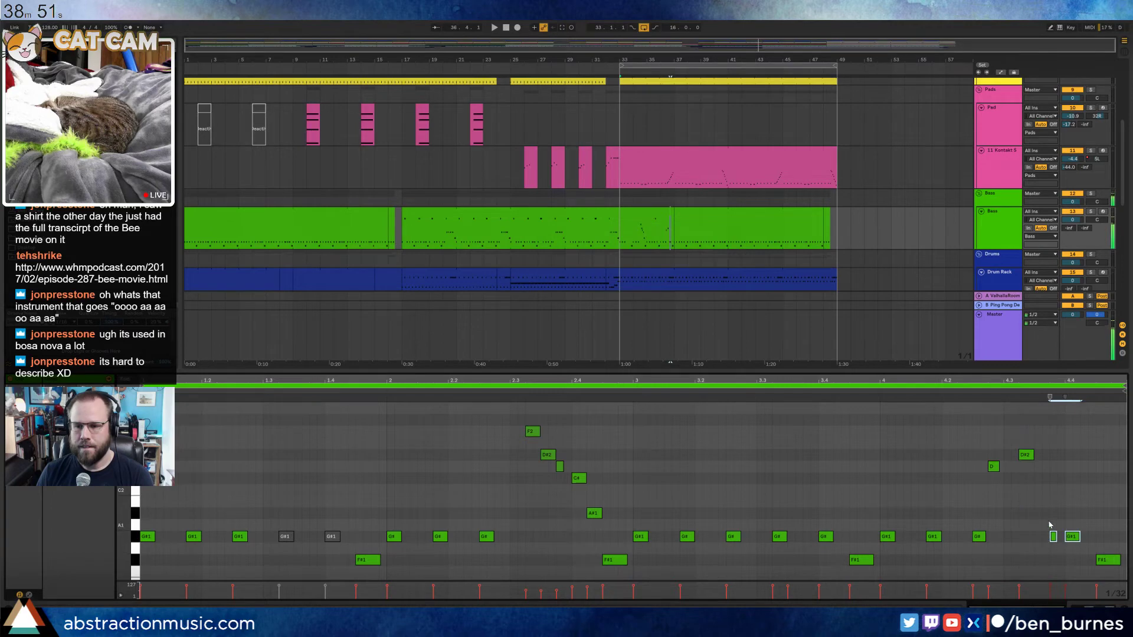
Raise the last two G#1 notes around beat 4.4 to F#2
key("Up")
key("Up")
key("Up")
key("Up")
key("Up")
key("Up")
key("Up")
key("Up")
key("Up")
key("Up")
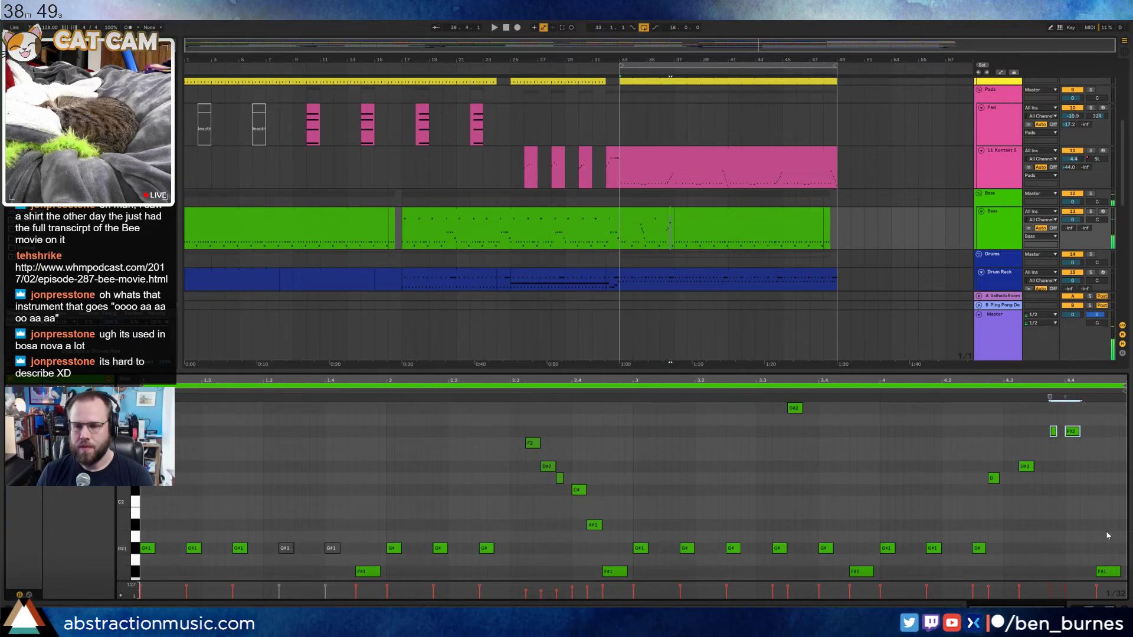
Add another F#2 note directly before the F#1 that ends the bass clip
left_click_drag(1105, 550, 1114, 586)
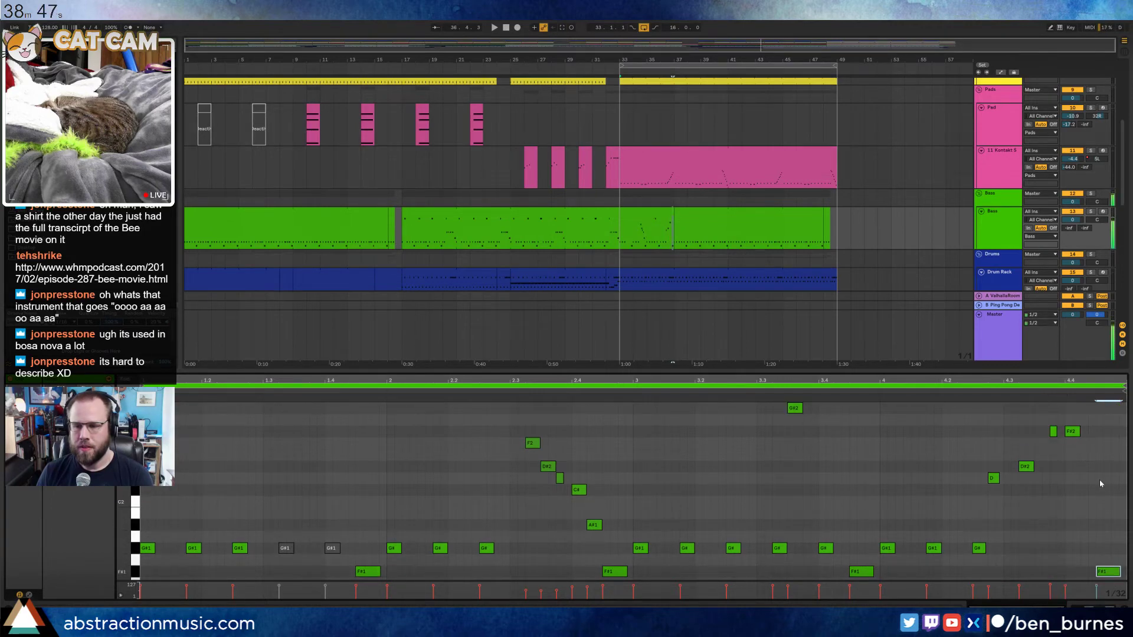
double_click(1084, 431)
left_click_drag(1090, 425, 1095, 423)
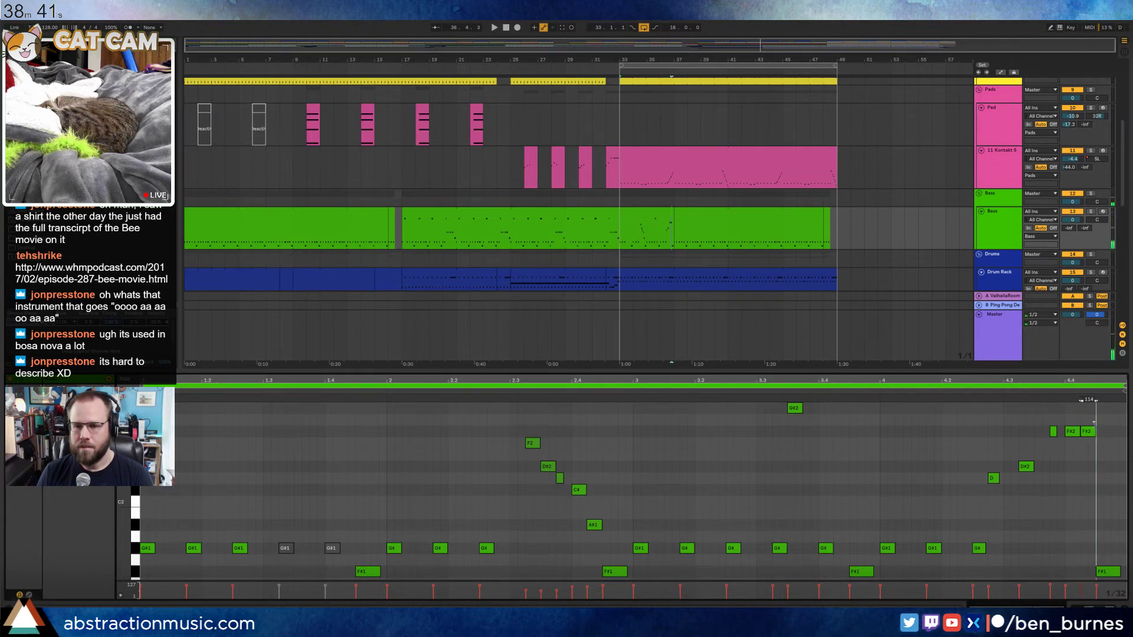
Solo the Bass track and play its clip from bar 33
left_click(662, 212)
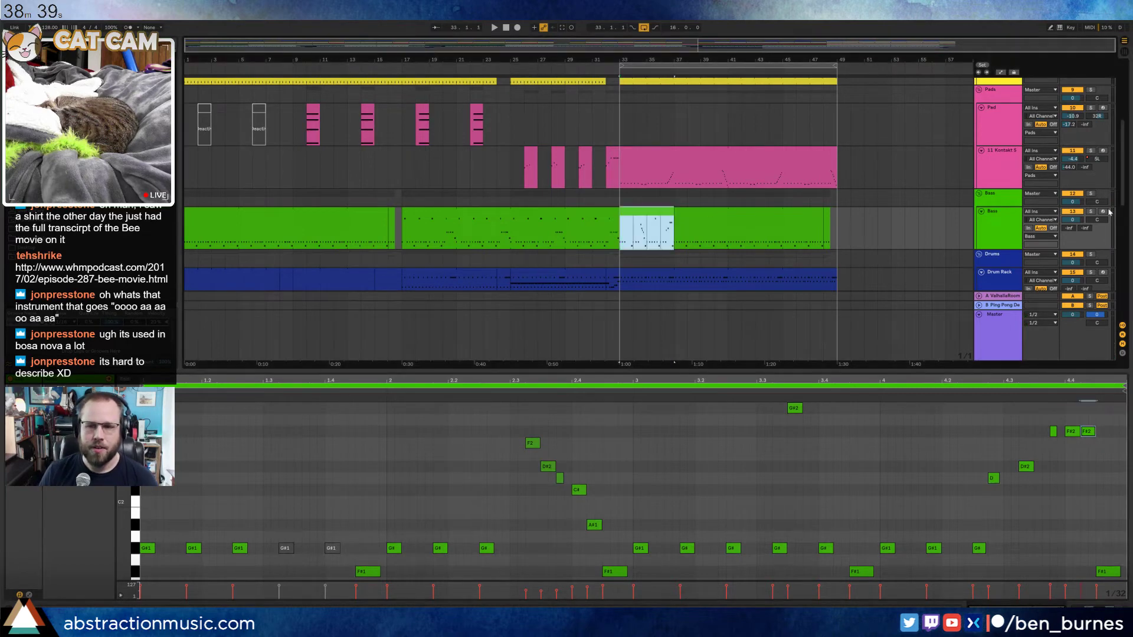
left_click(1092, 213)
key("space")
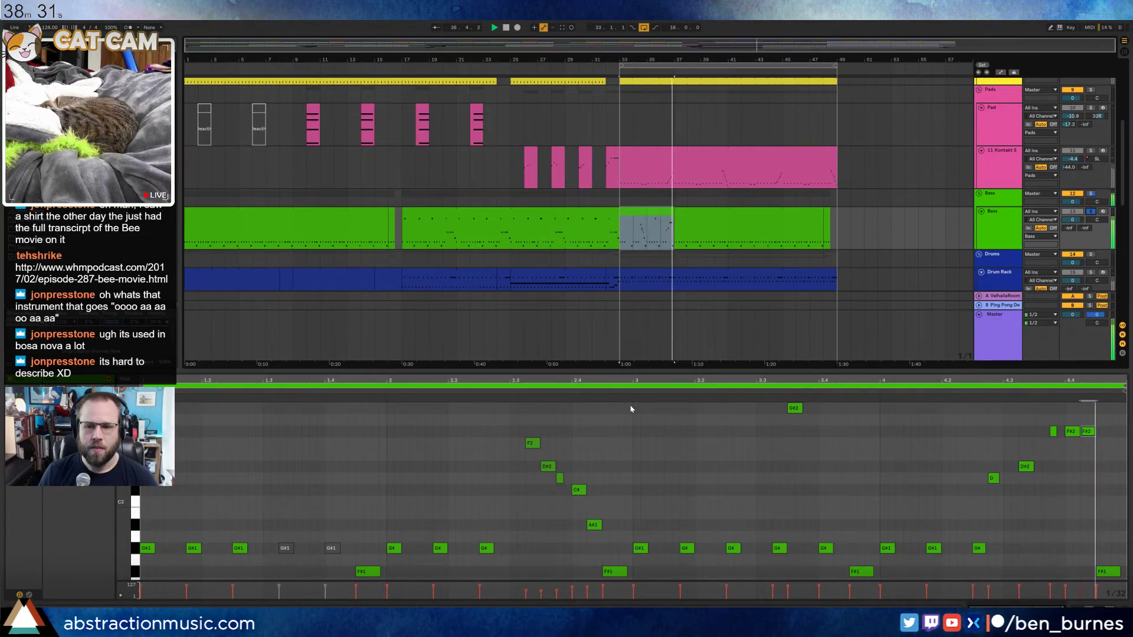
key("space")
Extend the bass clip from bar 33 to bar 48, play it, and separate bars 37 to 41
left_click(660, 212)
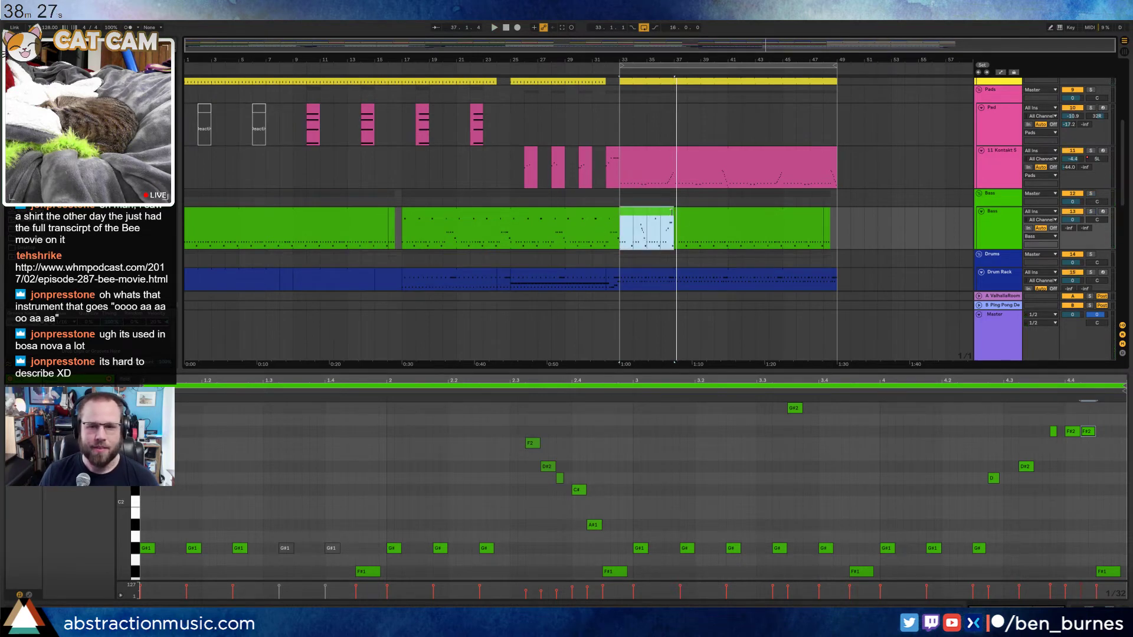
left_click_drag(672, 211, 823, 211)
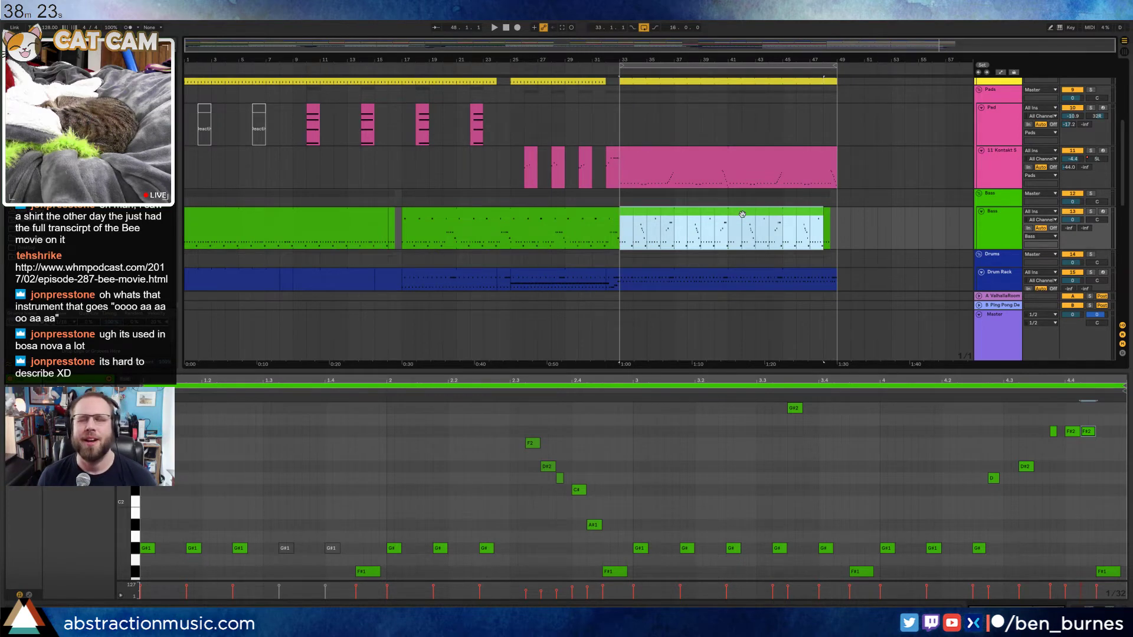
key("space")
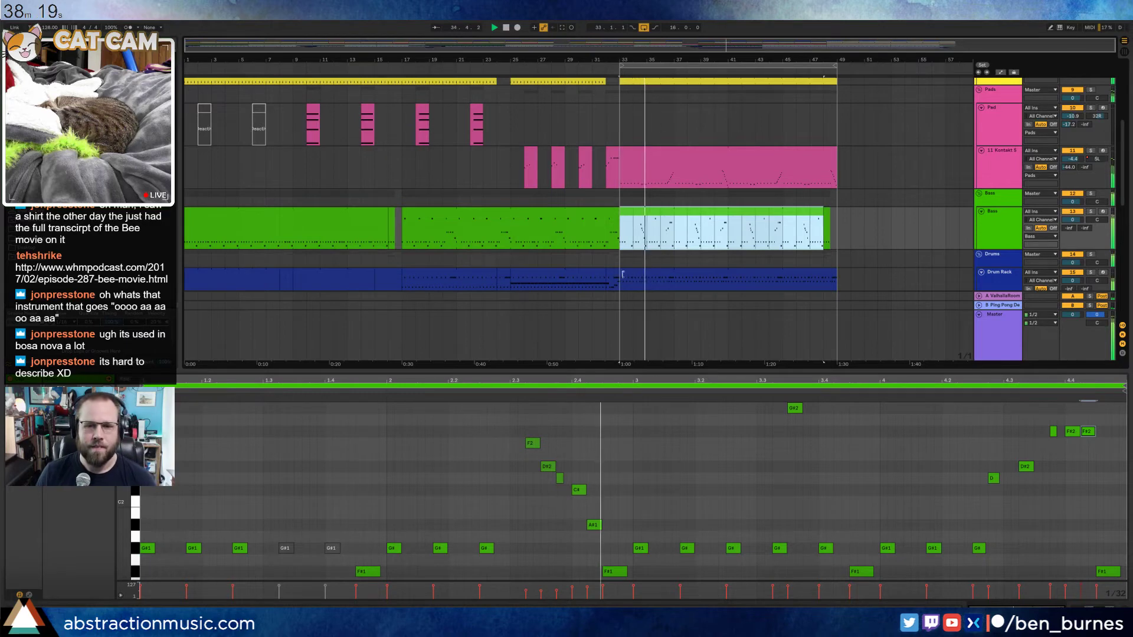
left_click_drag(682, 237, 727, 236)
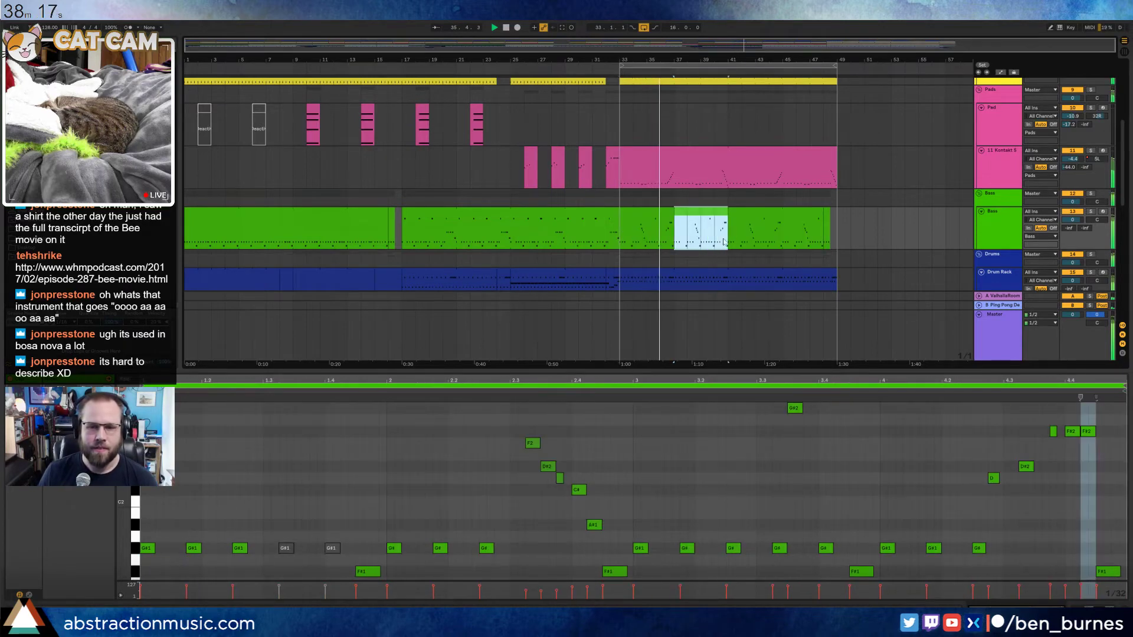
Reshape the fill after beat 2.3 in the bar 37 bass clip to D#2, D#2, F2, D#2
left_click(433, 461)
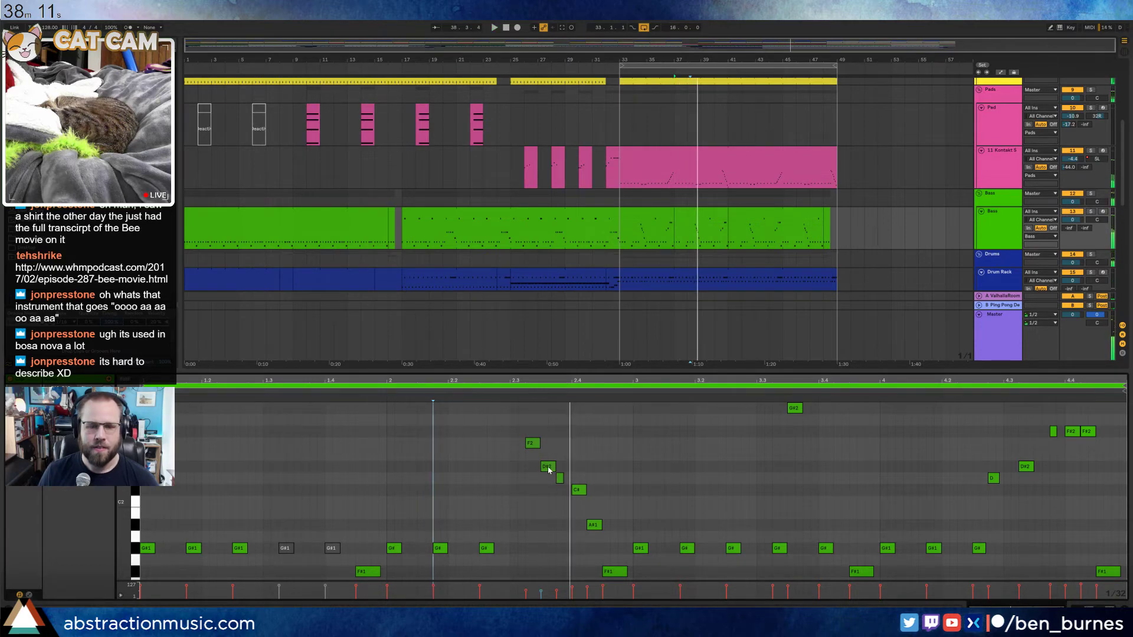
left_click(538, 444)
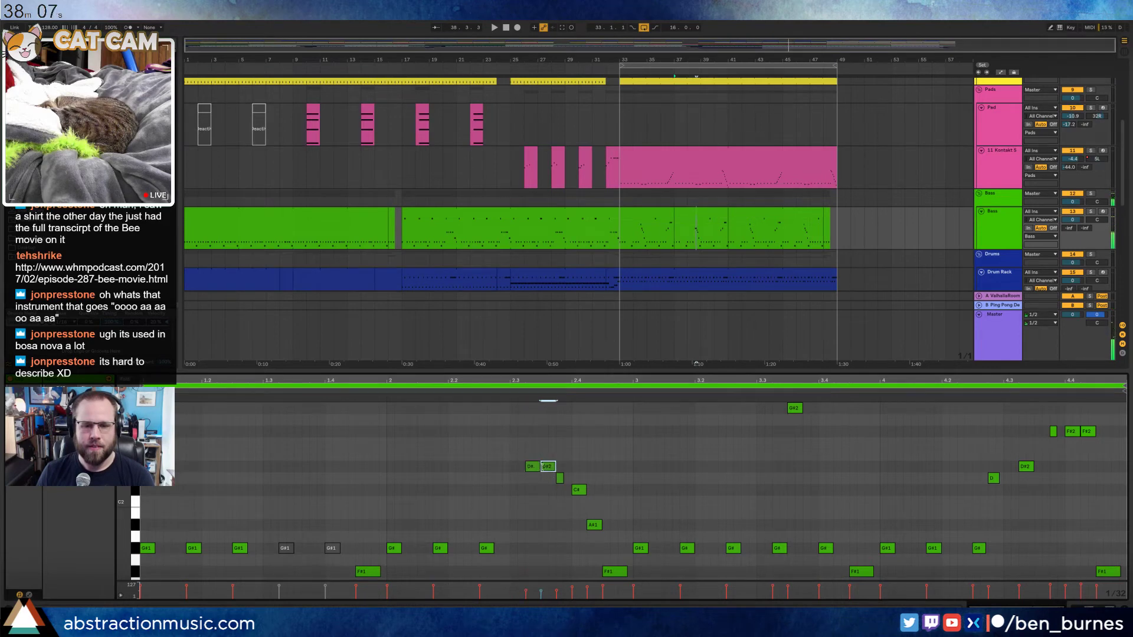
left_click_drag(539, 467, 586, 472)
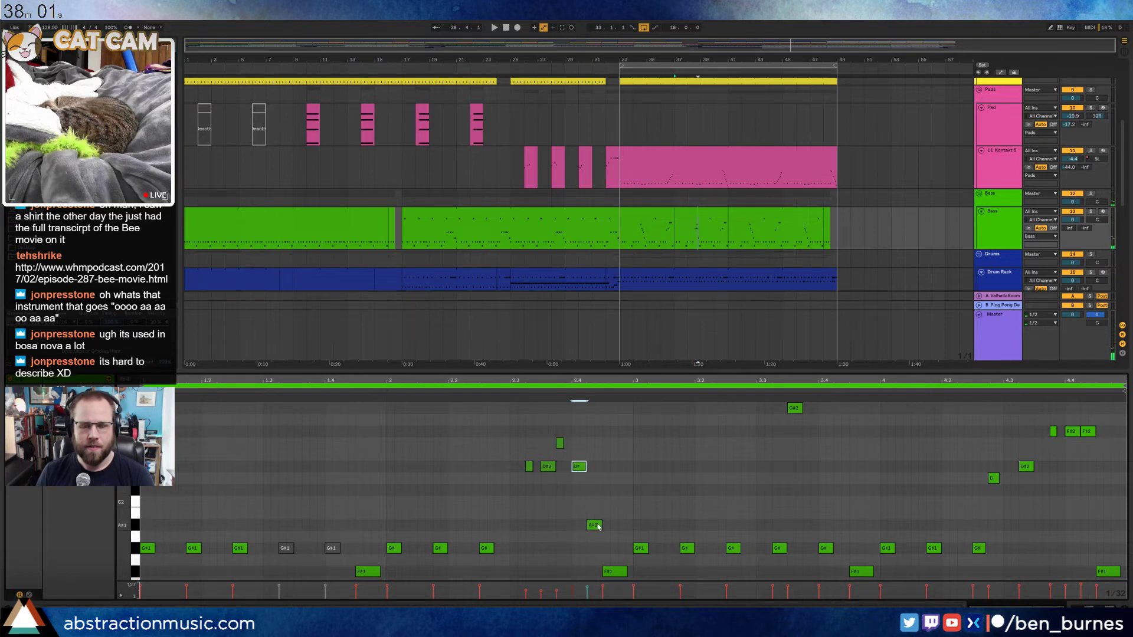
Delete the A#1 note before bar 3, raise the F#1 beside it to A1, and play the fill
double_click(597, 526)
left_click_drag(621, 575, 623, 538)
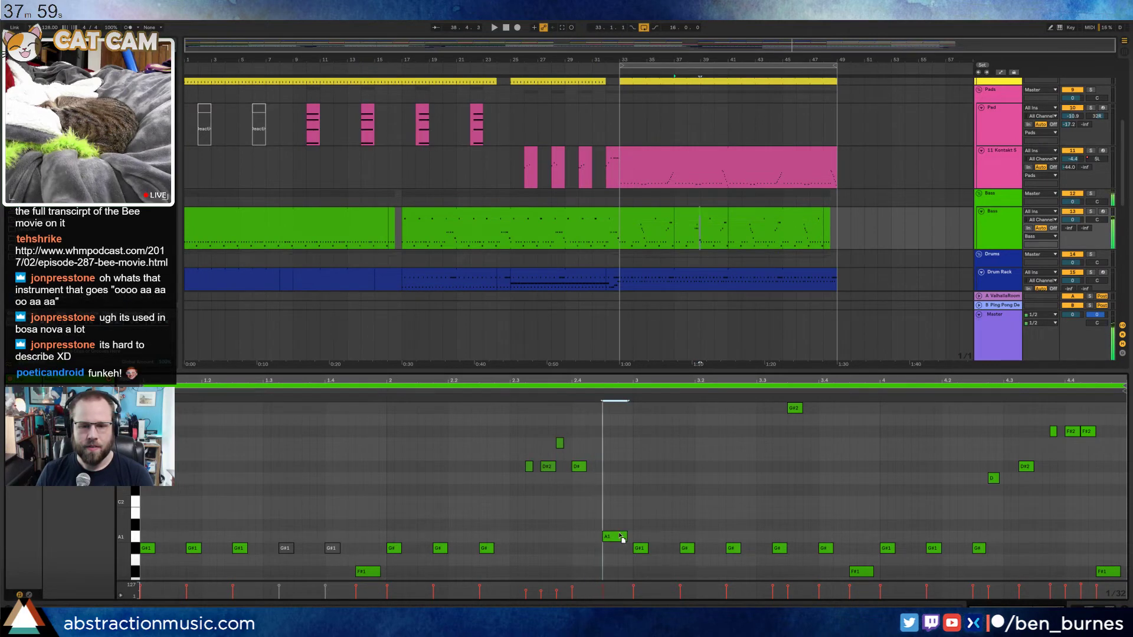
key("space")
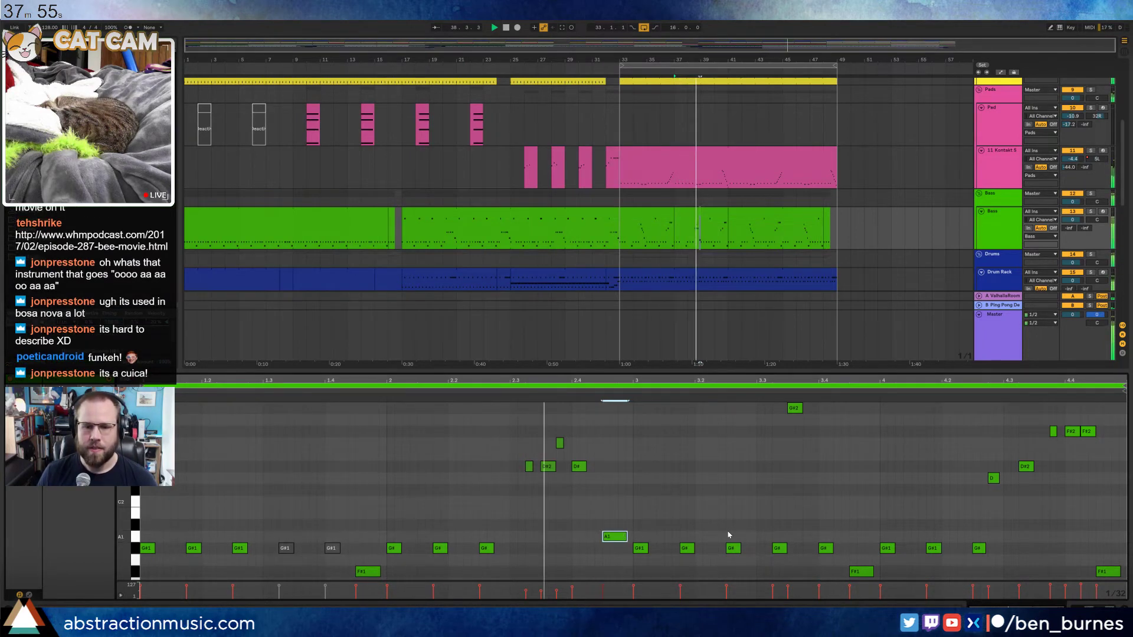
key("space")
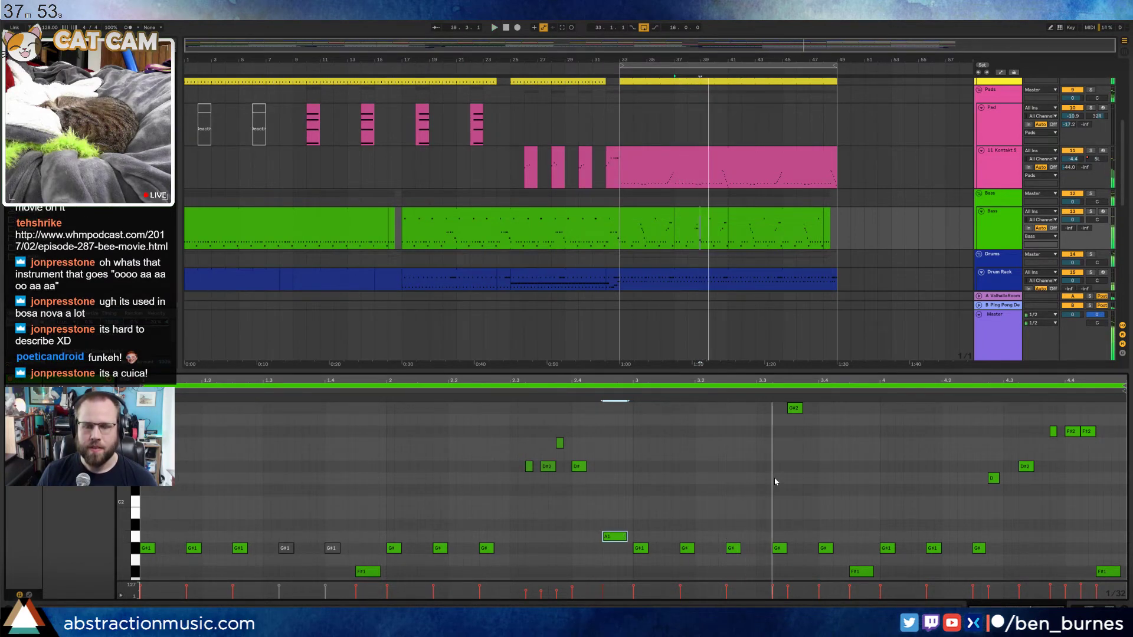
Deactivate the G#1 note just after beat 3.3, move the G#2 note to just before beat 3.4, and play the passage
left_click(767, 490)
left_click_drag(825, 563, 765, 504)
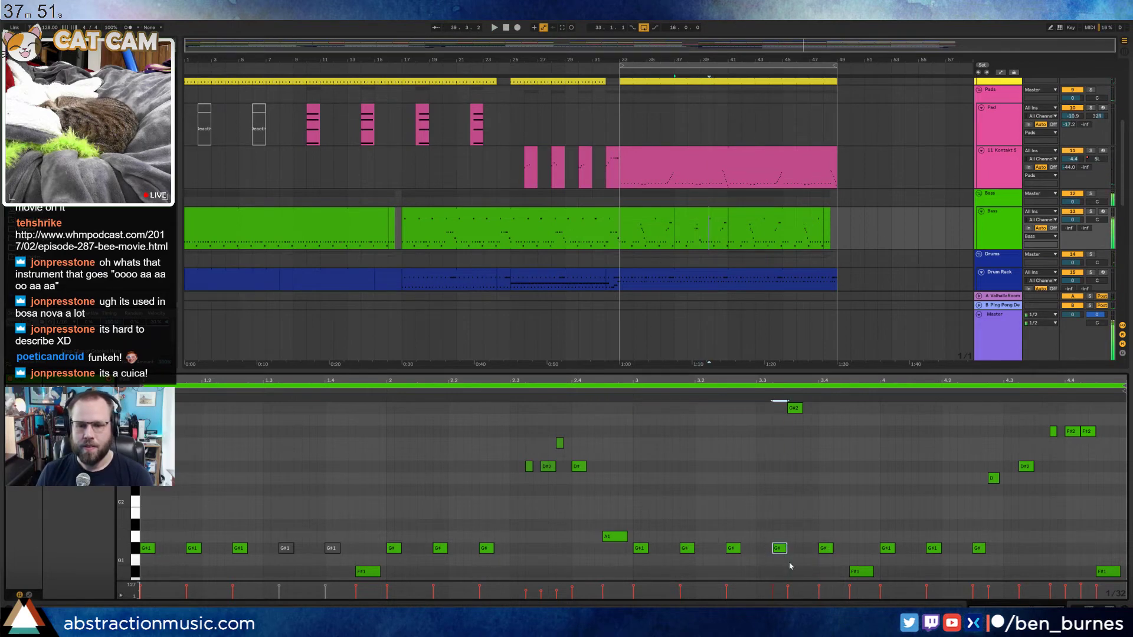
left_click_drag(804, 409, 816, 409)
key("space")
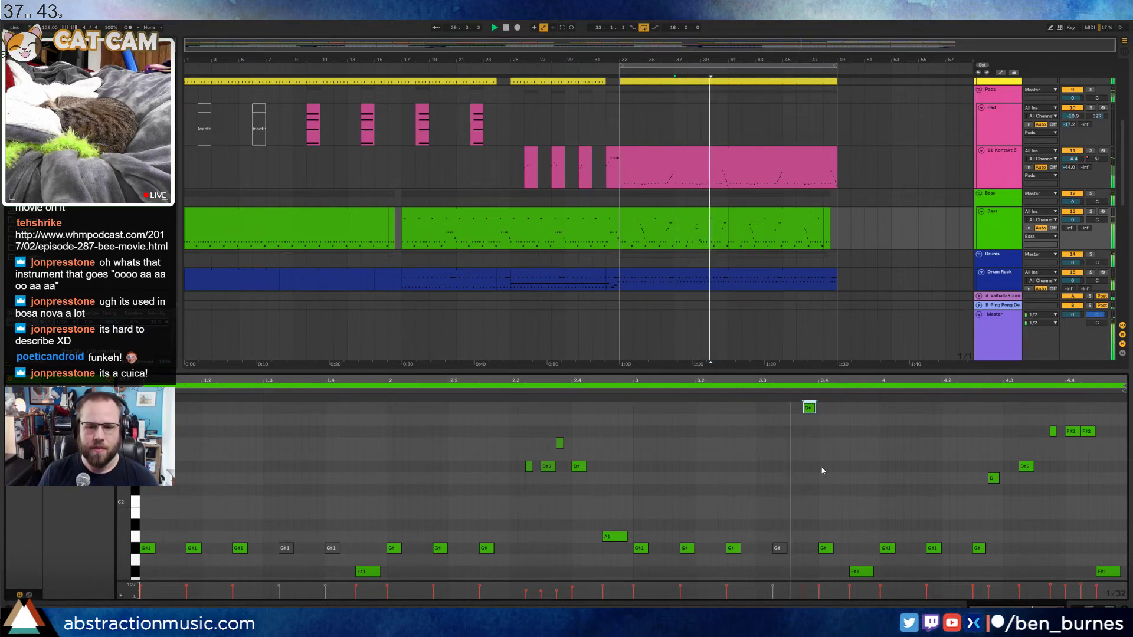
key("space")
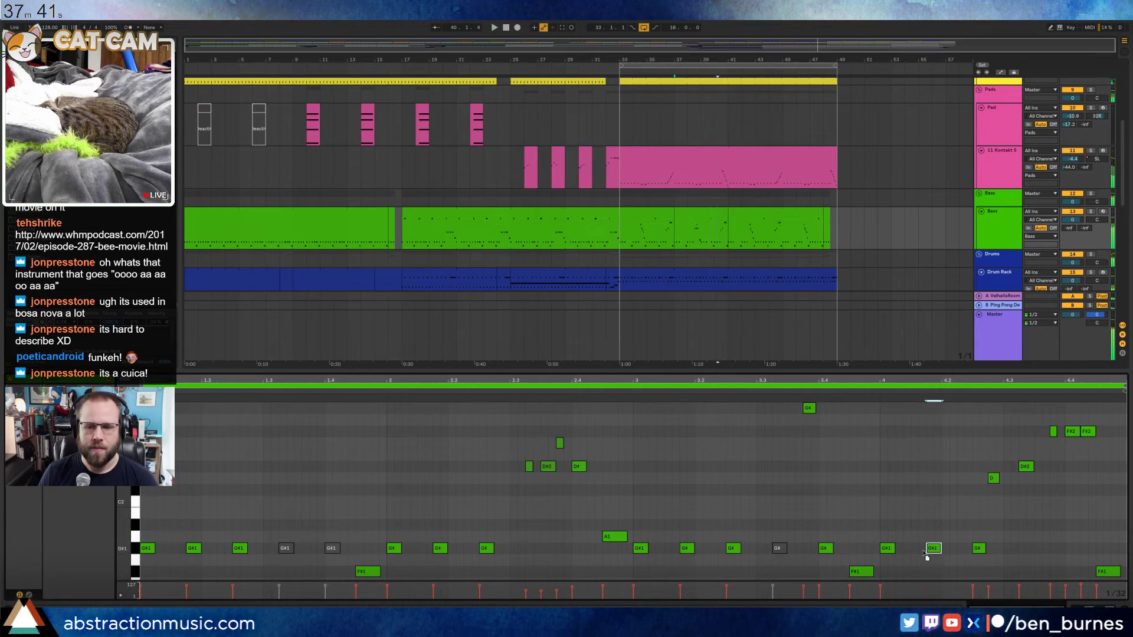
Shift the second and third G#1 notes of bar 4 slightly earlier and play from before bar 4
double_click(918, 549)
left_click_drag(976, 552, 970, 552)
key("space")
left_click(807, 393)
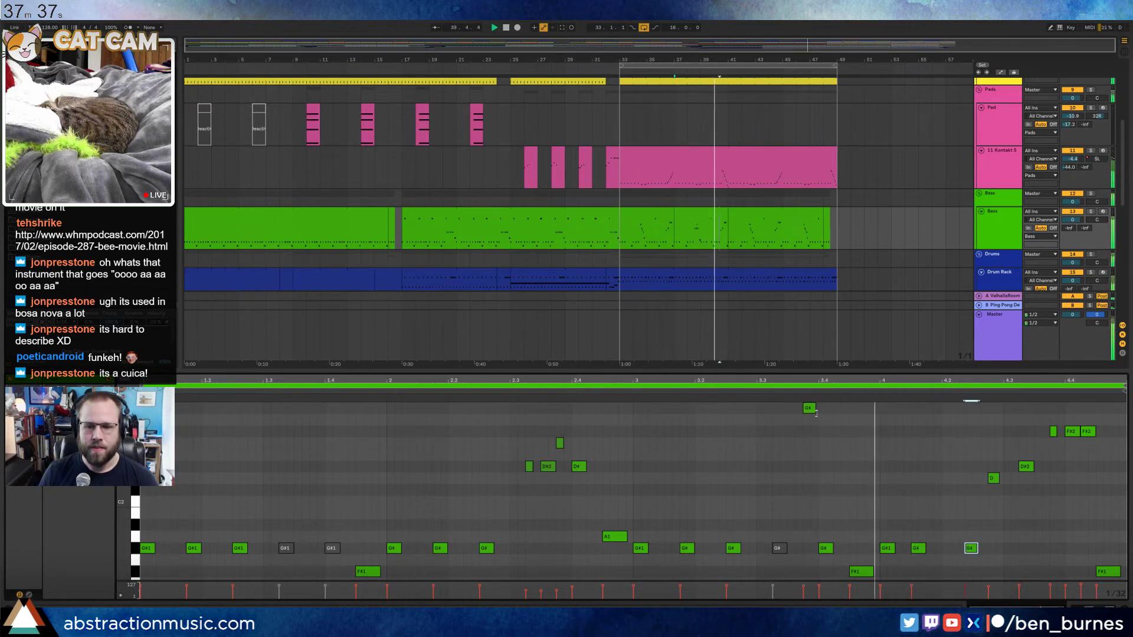
Raise the D#2 note after beat 4.3 to F2
left_click(1029, 471)
key("Up")
key("Up")
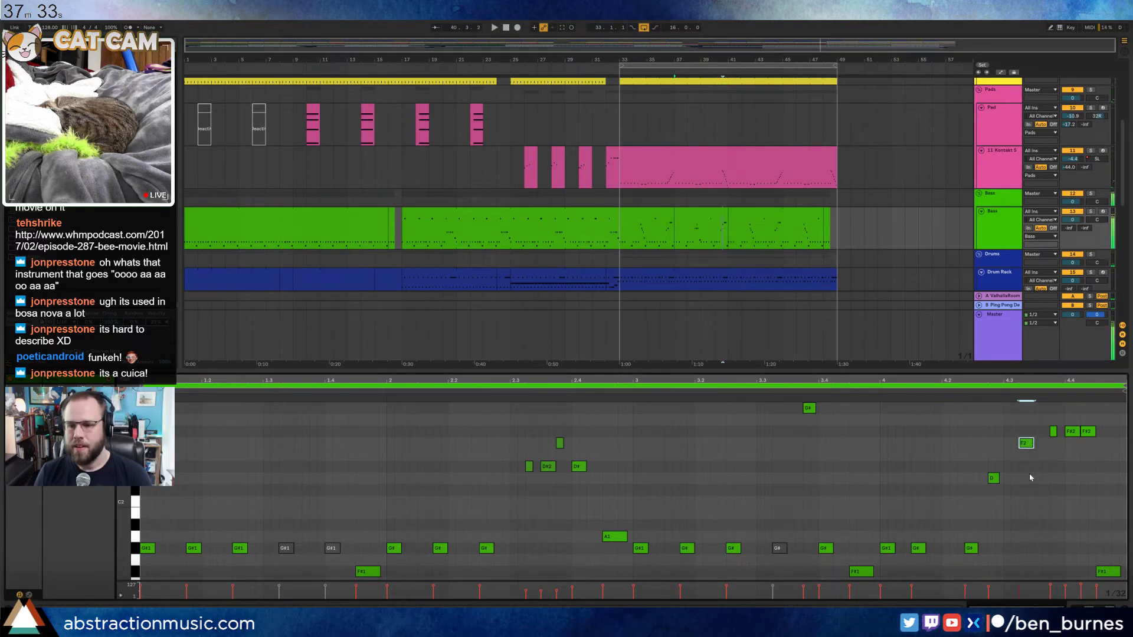
Raise the F#2 note at beat 4.4 to C#3 and play the result
scroll(1072, 434, "up", 2)
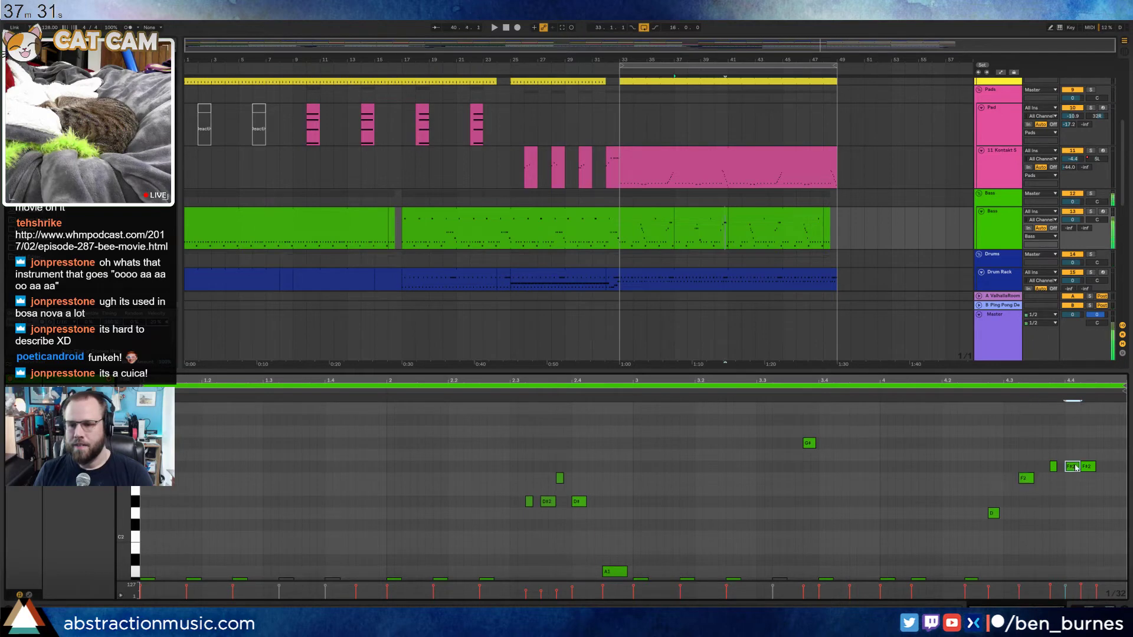
key("shift+Up")
key("Down")
key("Down")
key("Down")
key("Down")
key("Down")
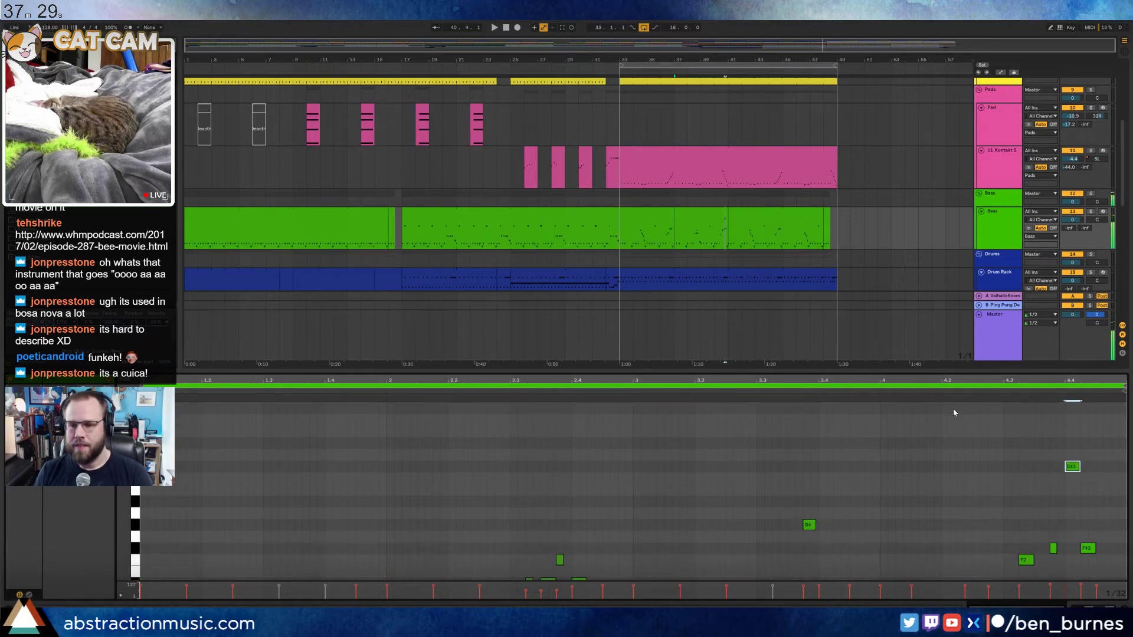
key("space")
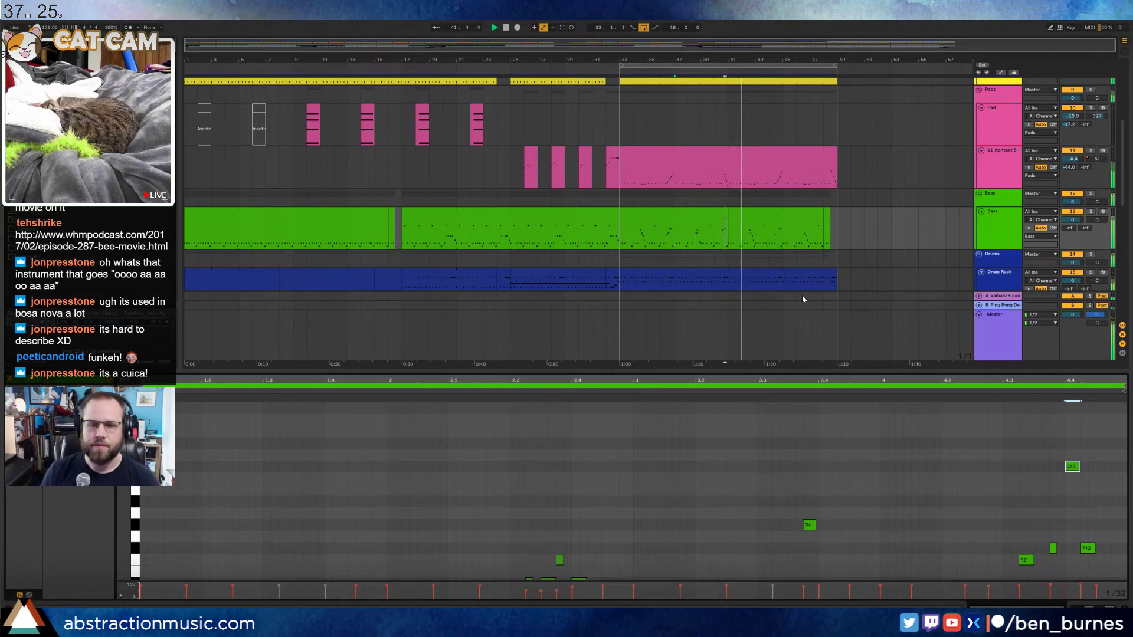
key("space")
Duplicate bars 33 to 41 of the Bass track onto bars 41 to 49
left_click_drag(730, 230, 620, 230)
key("ctrl+d")
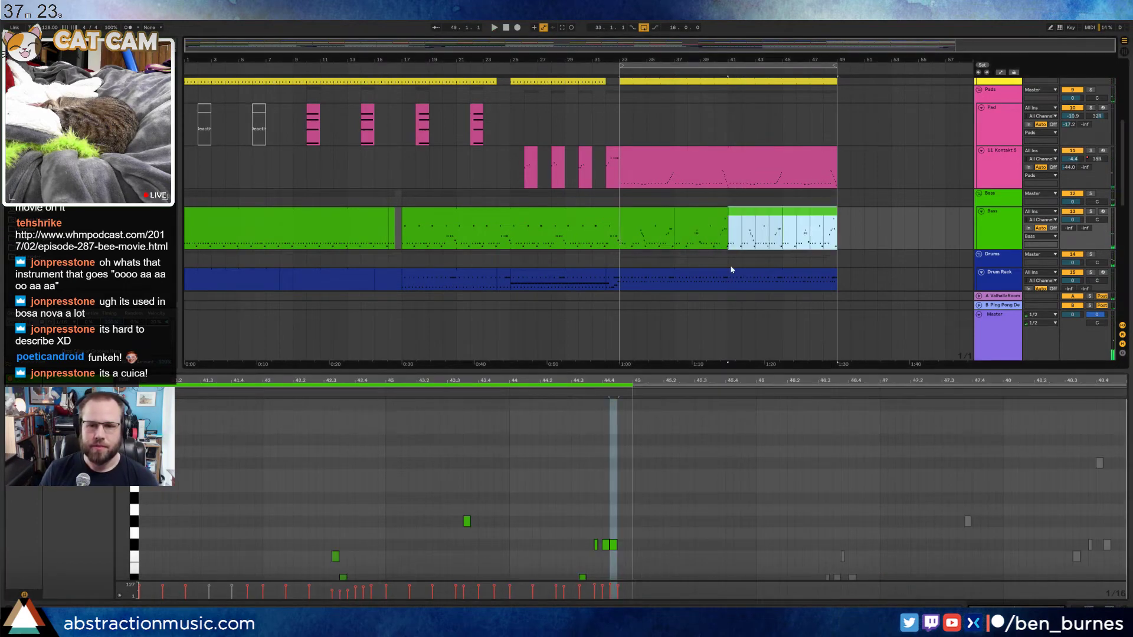
Copy the two-bar Lead clip with the descending run from bar 3 to bar 35 and play the section
scroll(810, 244, "up", 5)
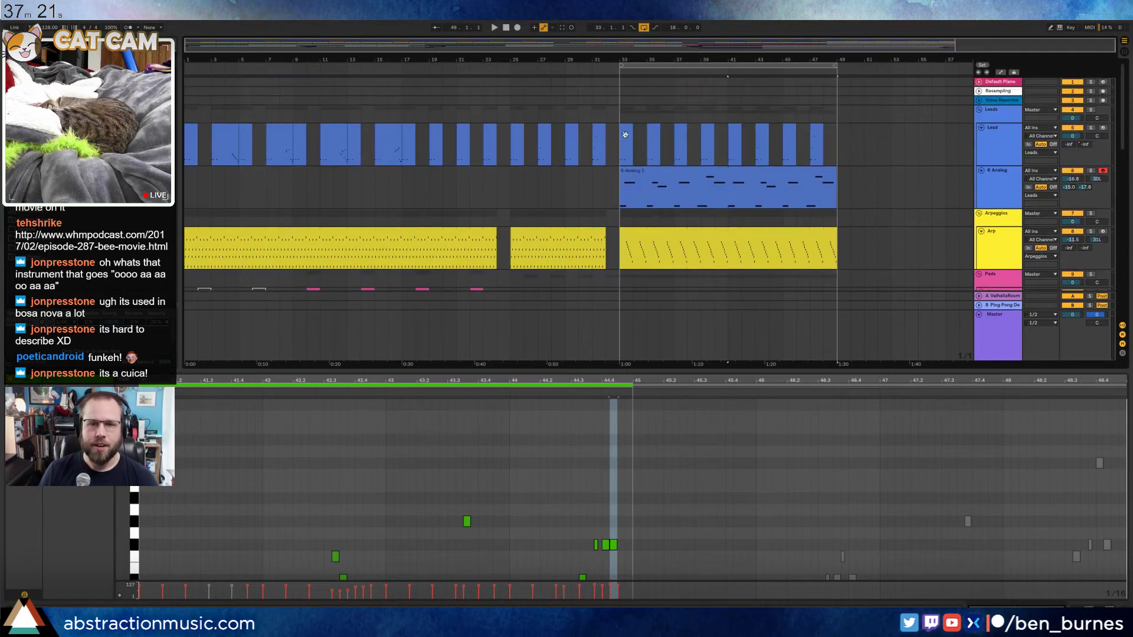
left_click(627, 127)
left_click(509, 265)
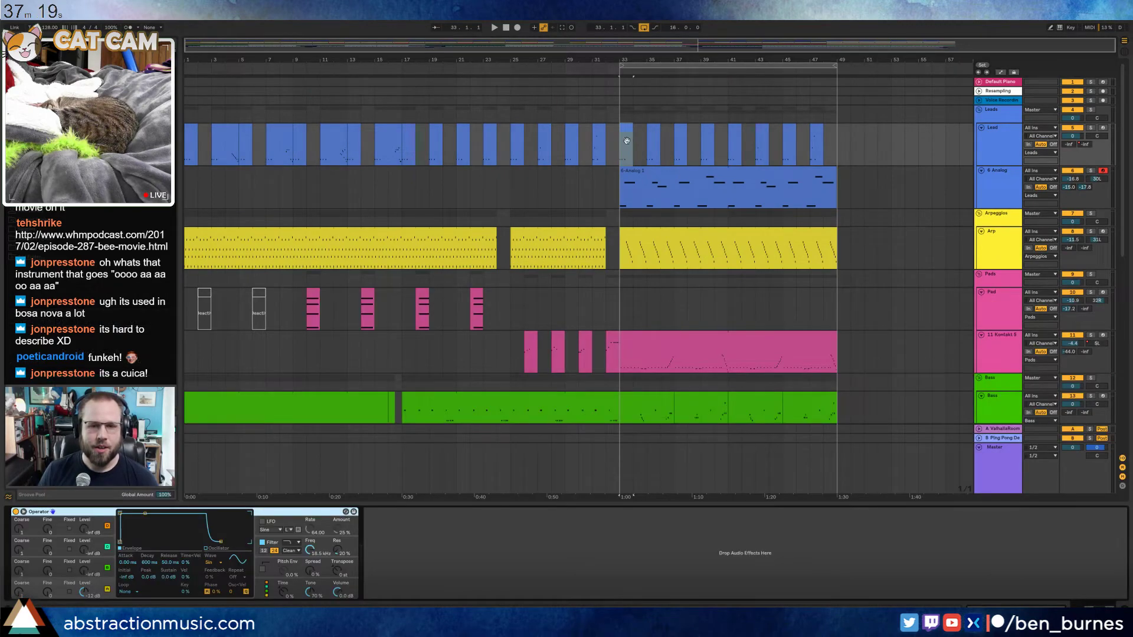
left_click(623, 131)
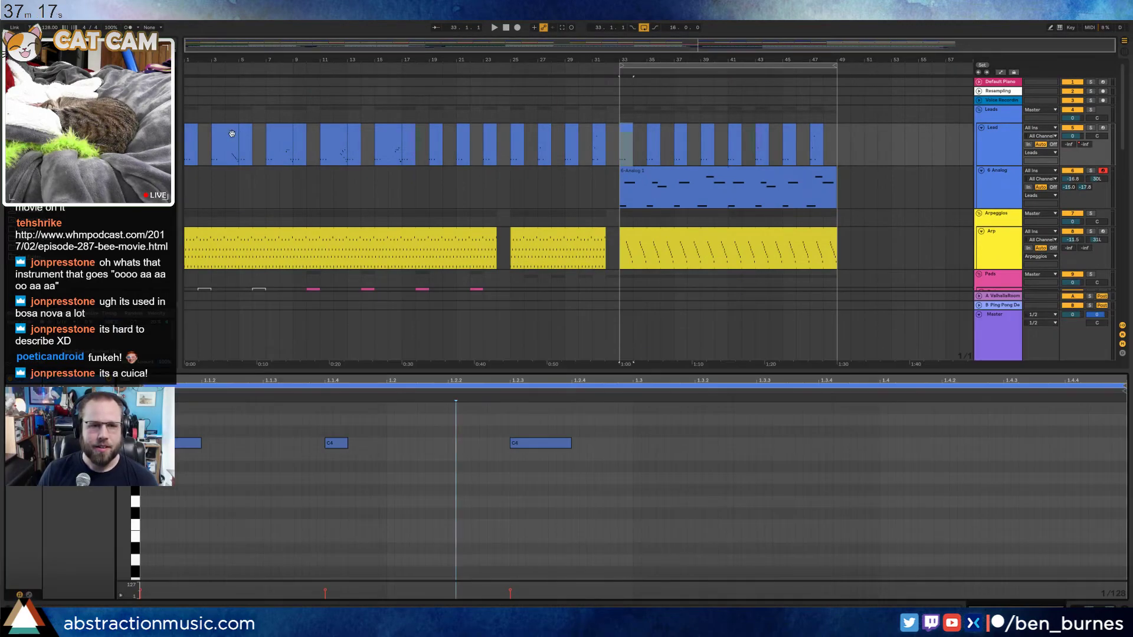
left_click(661, 134)
key("space")
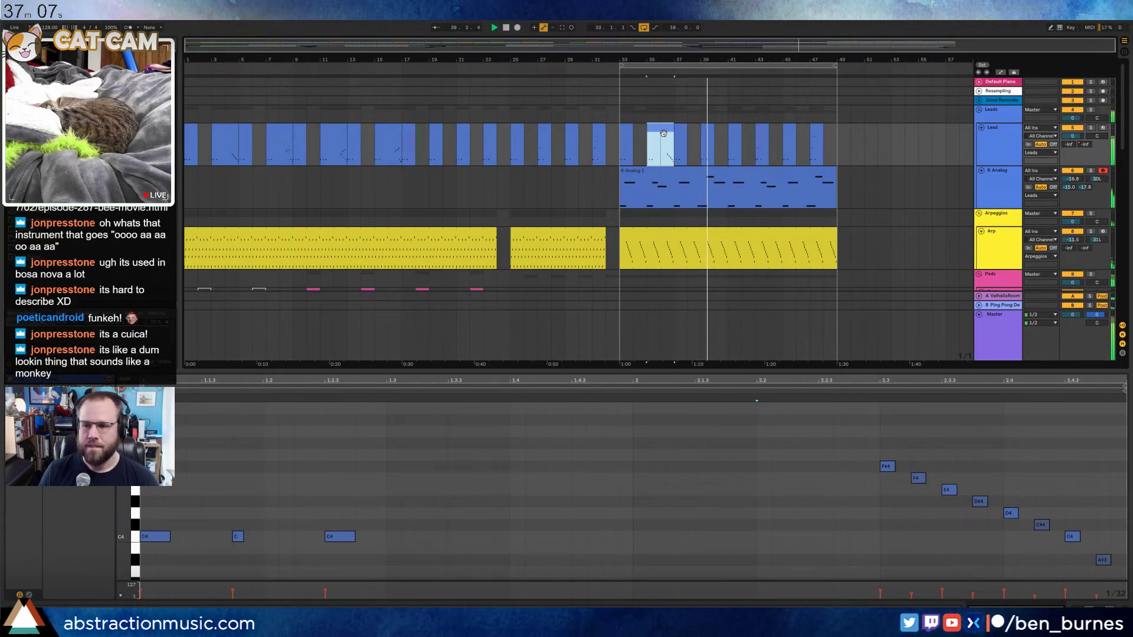
key("space")
key("shift+Tab")
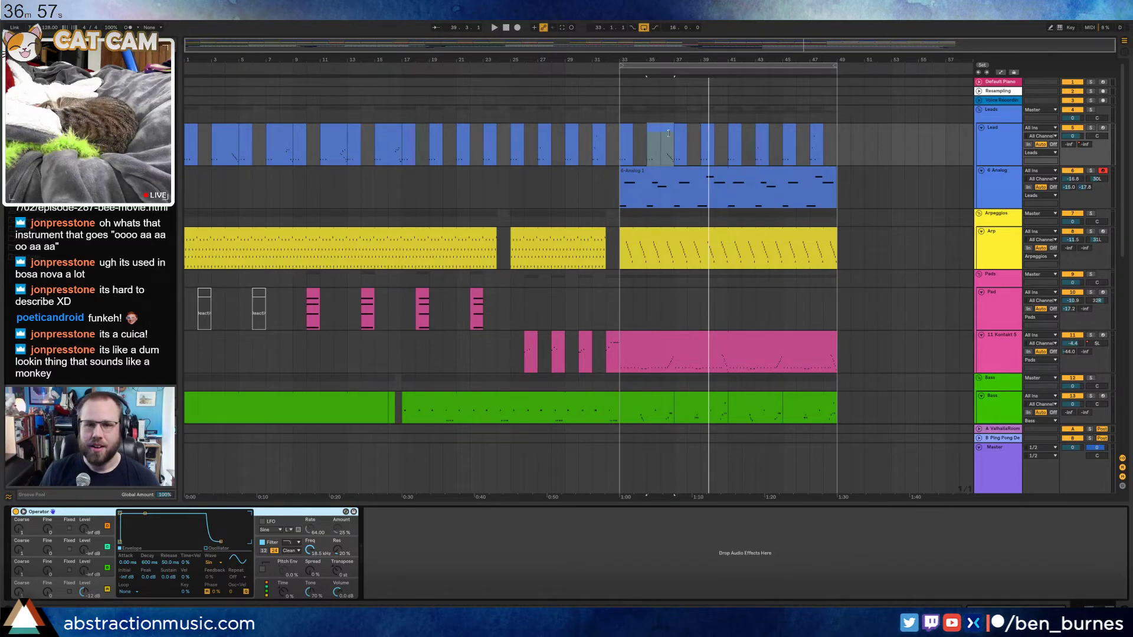
left_click(707, 131)
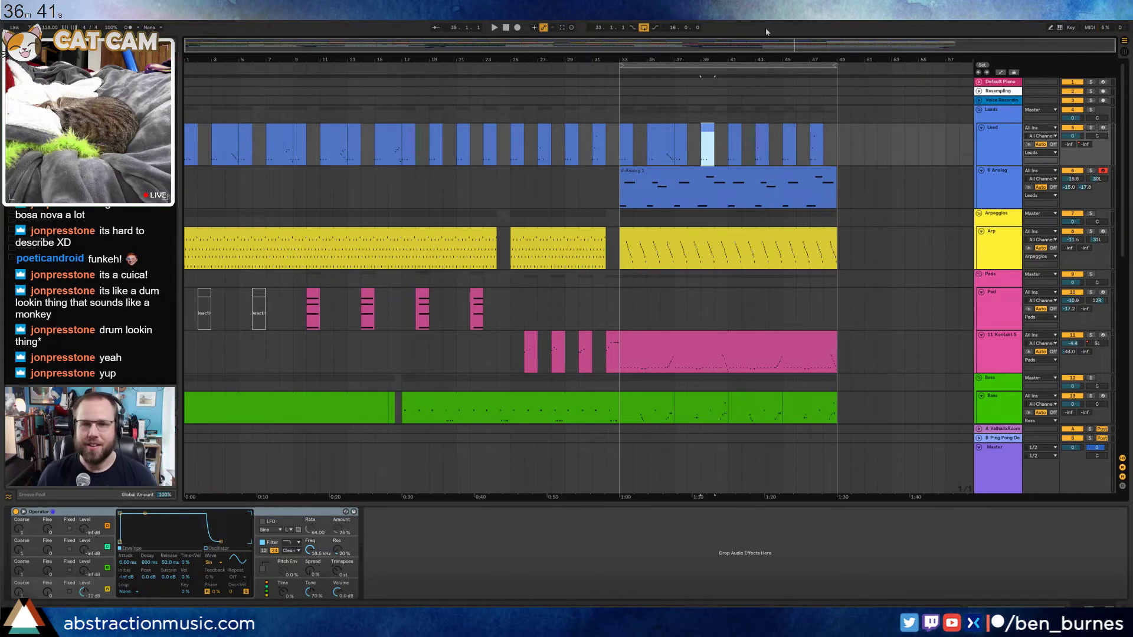
Insert a new MIDI track below the Drum Loop track
scroll(940, 310, "down", 8)
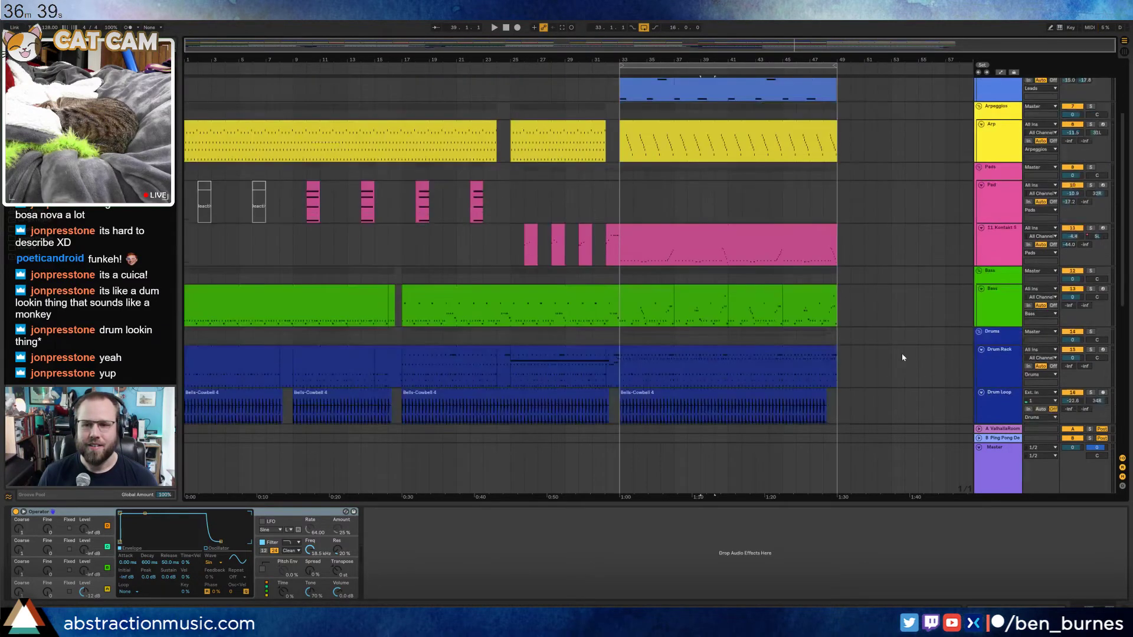
left_click(993, 317)
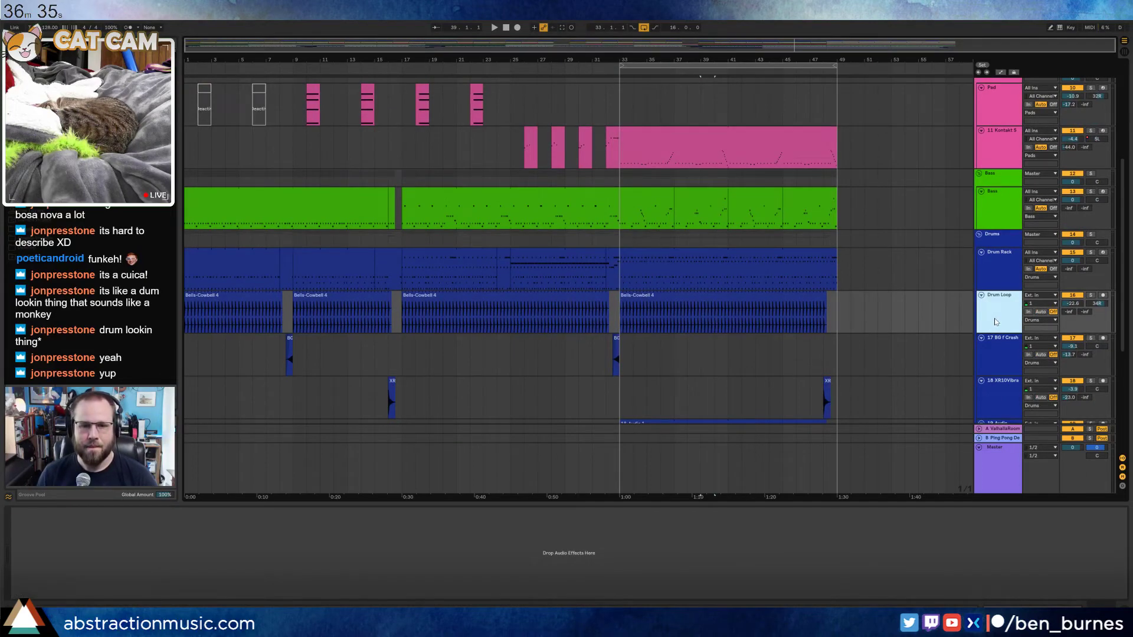
key("ctrl+shift+t")
scroll(791, 342, "down", 4)
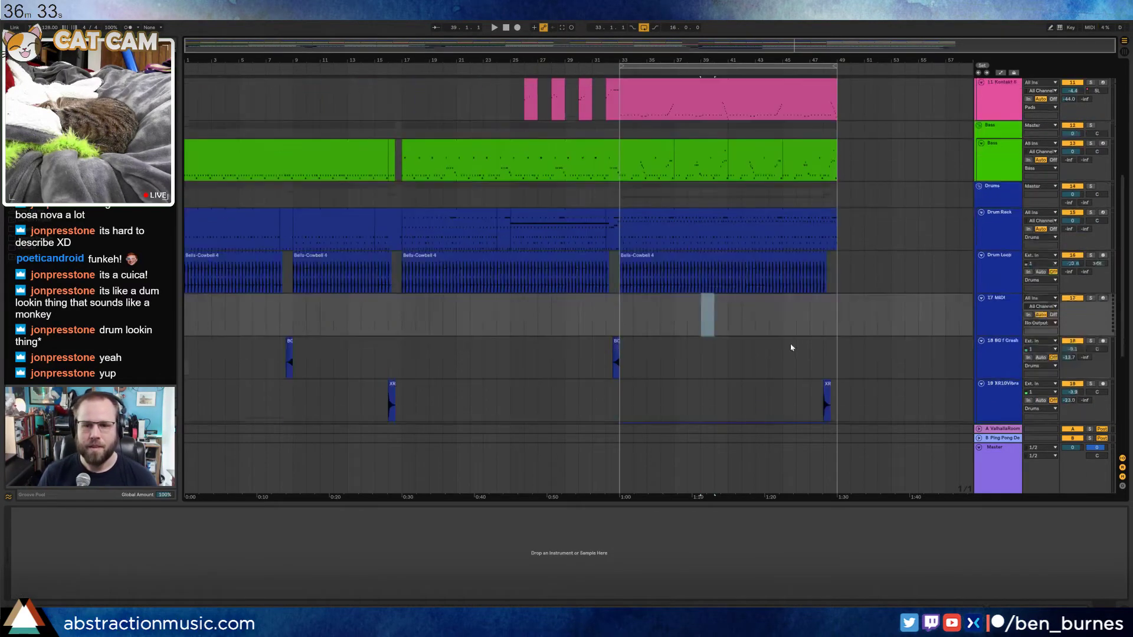
Copy the short AmbWAV clip near bar 16 to bar 48 on the same track
scroll(791, 360, "down", 4)
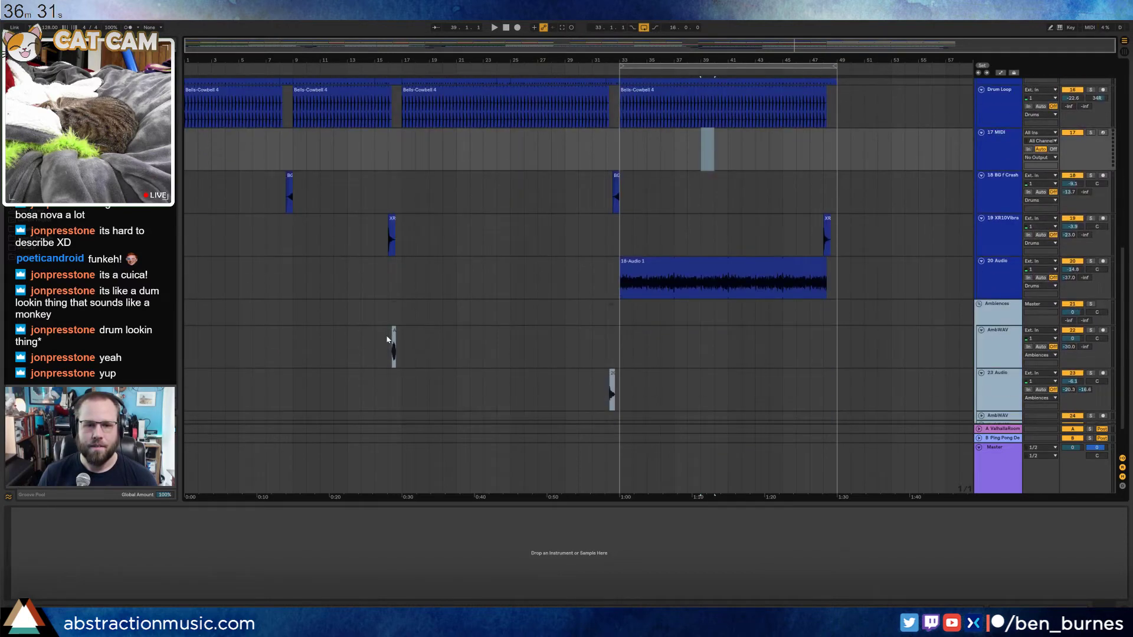
left_click(395, 340)
key("ctrl+c")
left_click(824, 337)
key("ctrl+v")
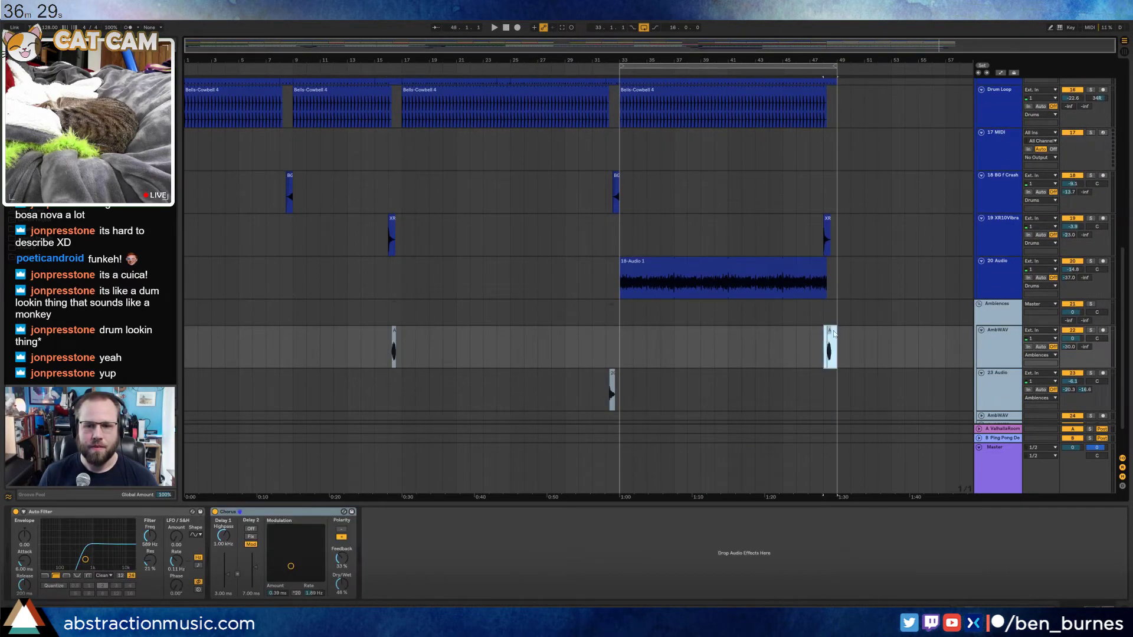
left_click(809, 340)
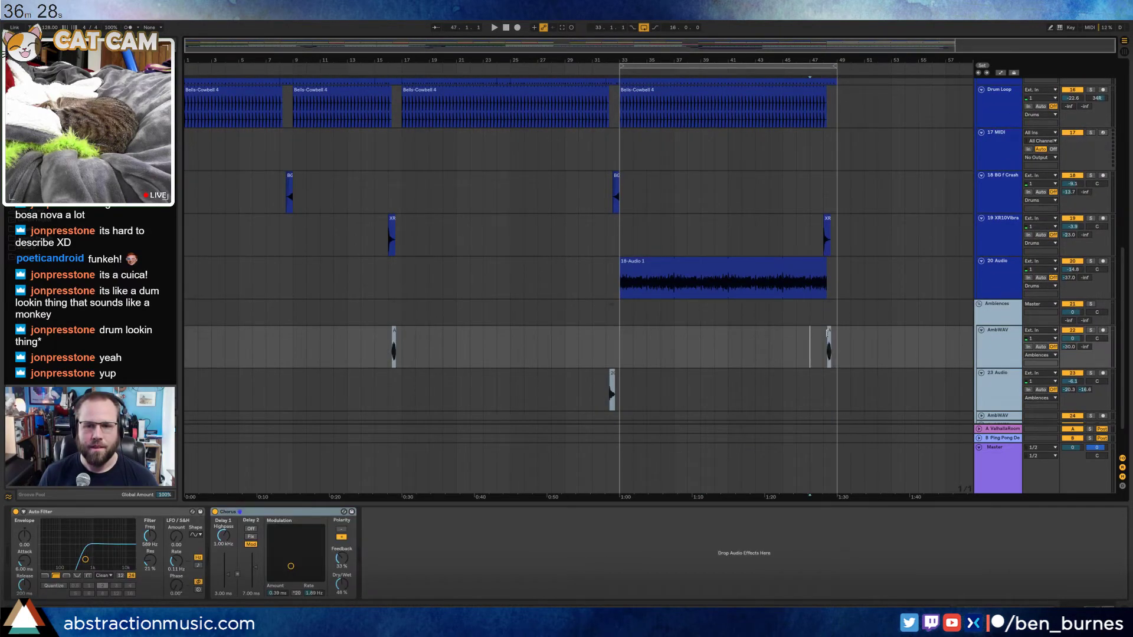
Fine-tune the position of the copied AmbWAV clip near bar 48, ending with a small nudge later
left_click_drag(829, 331, 826, 330)
double_click(825, 331)
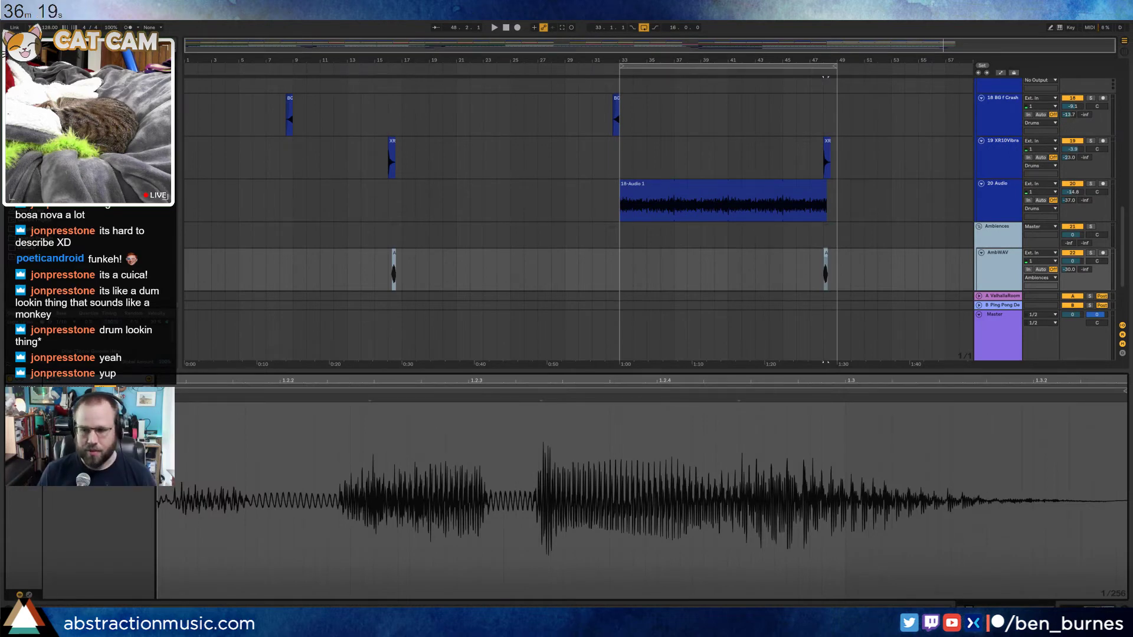
key("Right")
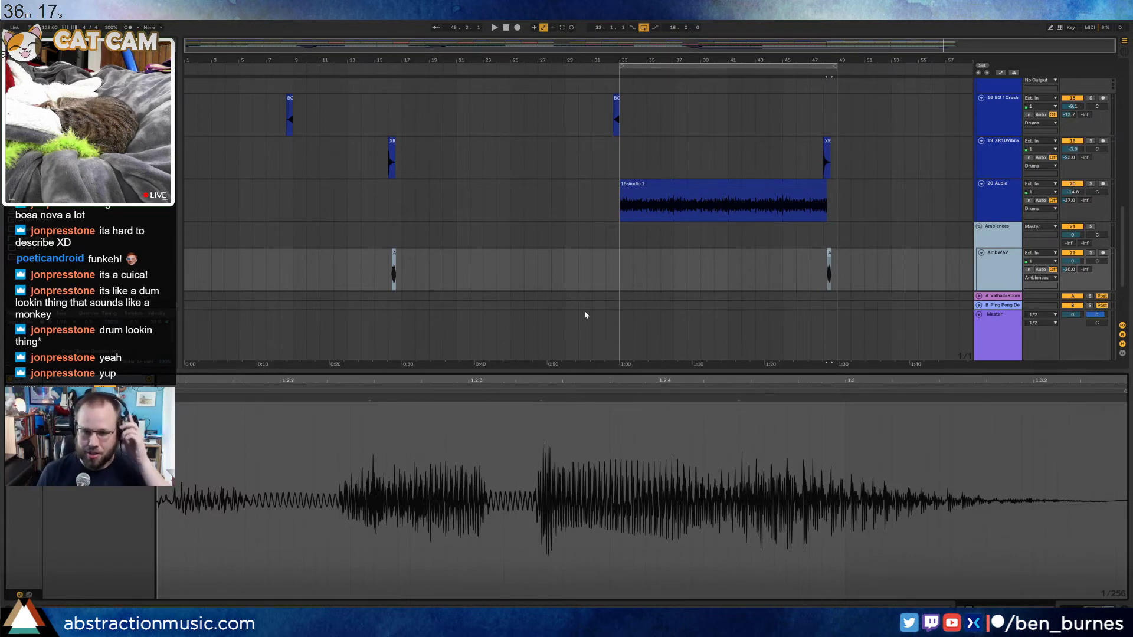
key("shift+Tab")
Load Kontakt 5 onto the empty MIDI track below the Drum Loop track
scroll(774, 321, "up", 4)
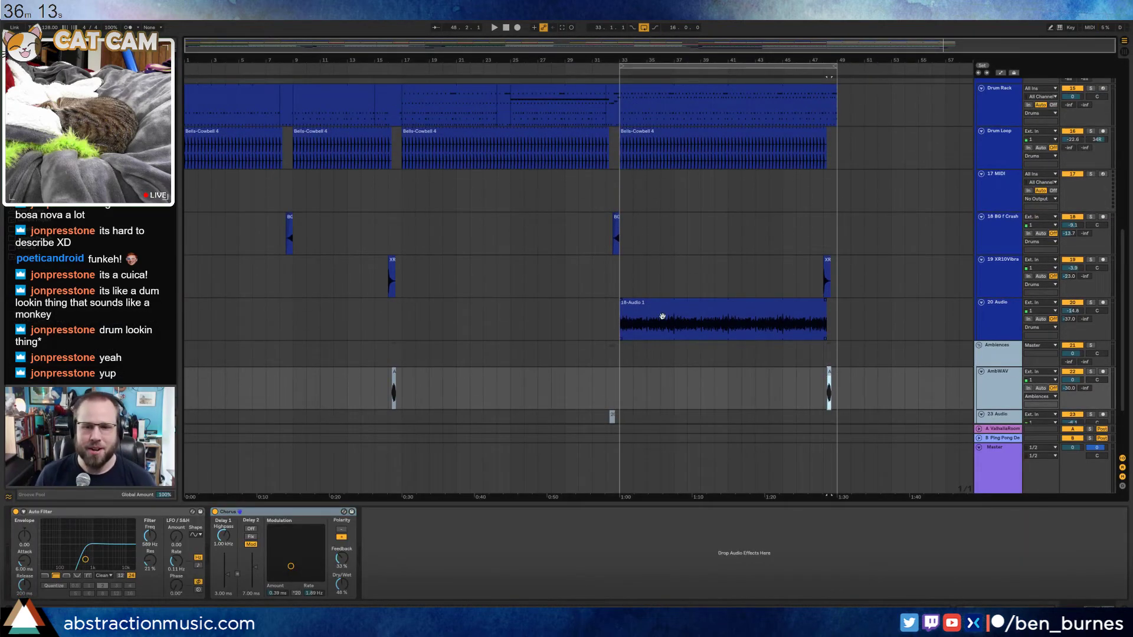
scroll(717, 326, "up", 5)
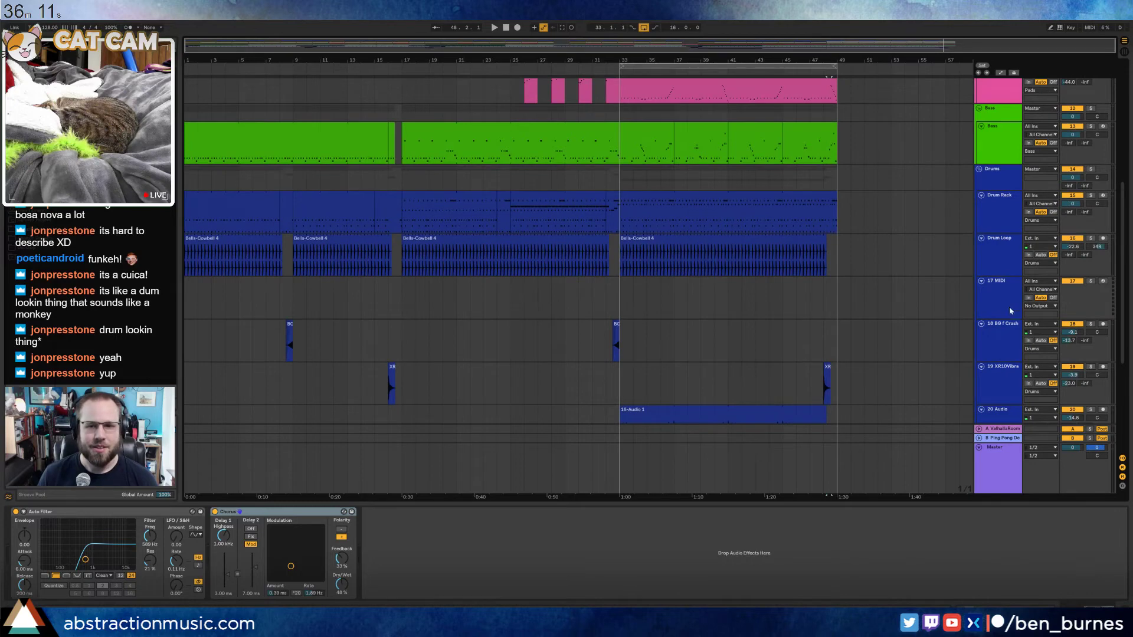
left_click(1003, 290)
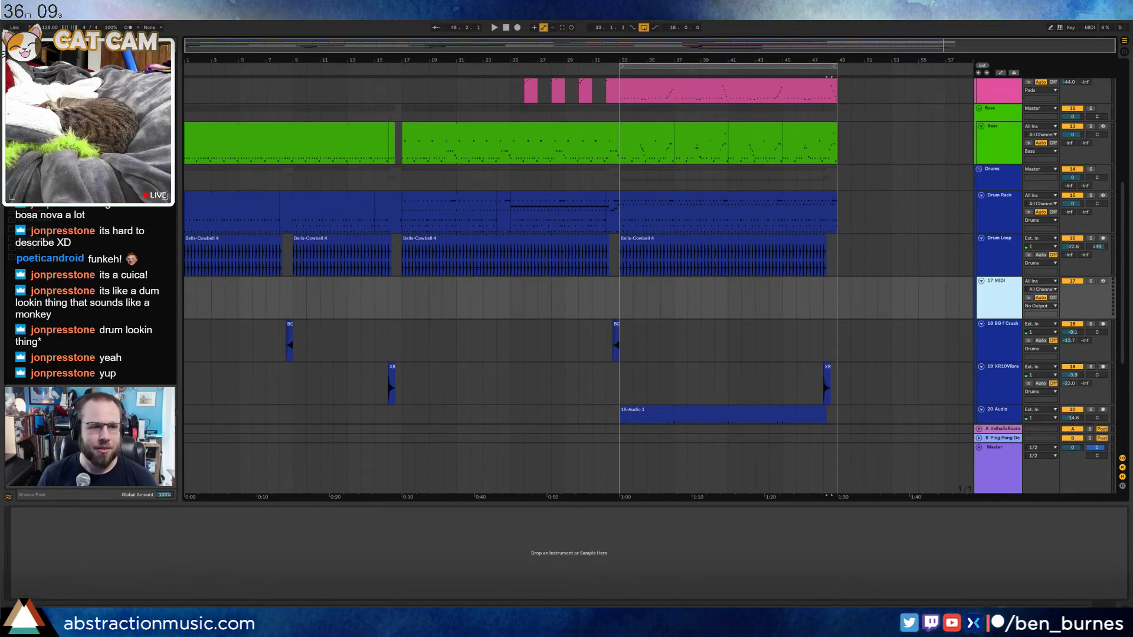
left_click(30, 118)
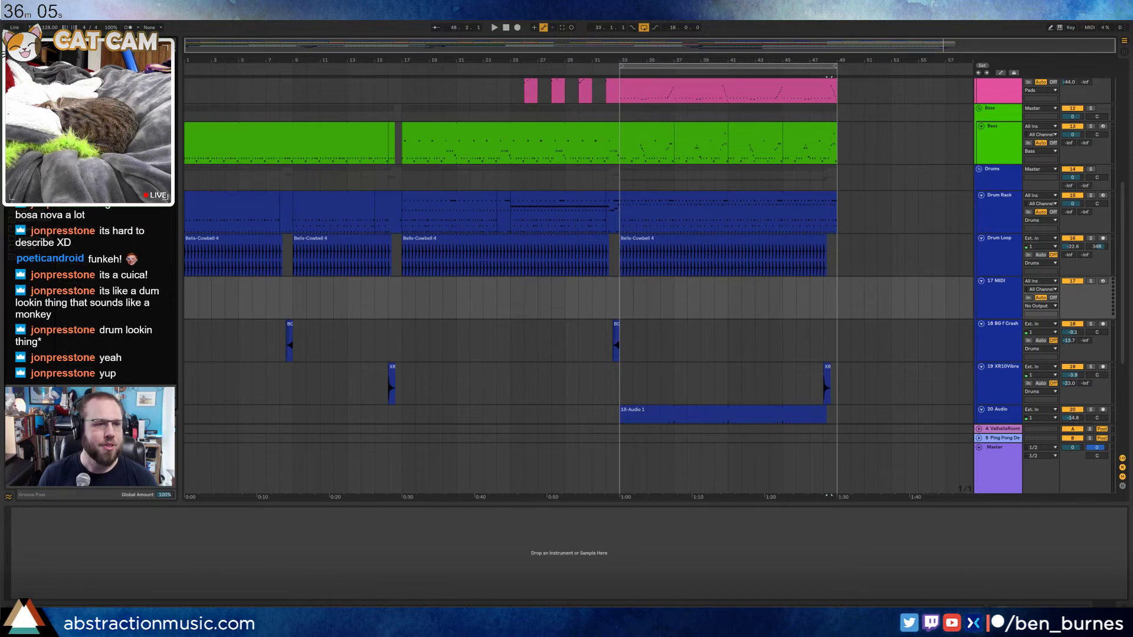
left_click_drag(341, 260, 655, 293)
Search Kontakt's database for "cuic", then clear the search text
left_click(386, 345)
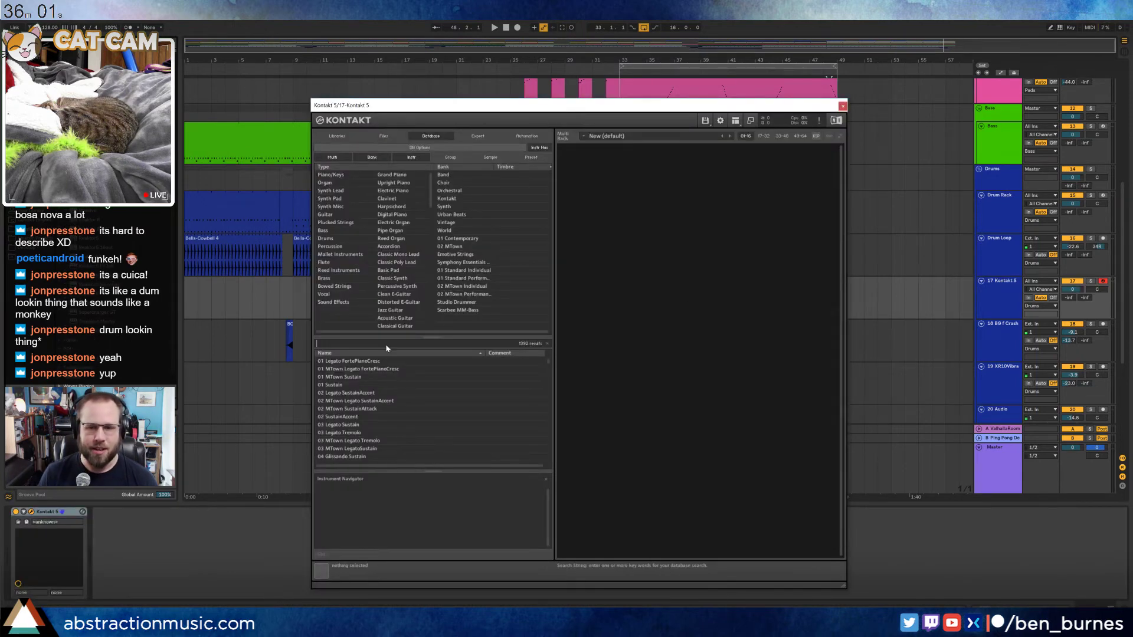
type("cu")
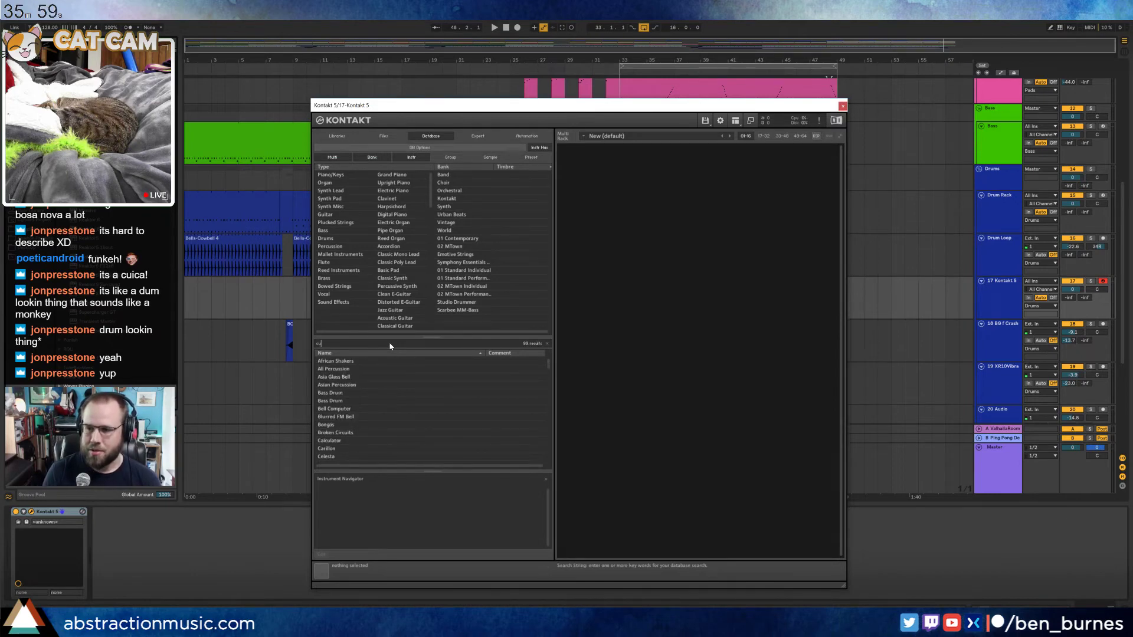
type("ic")
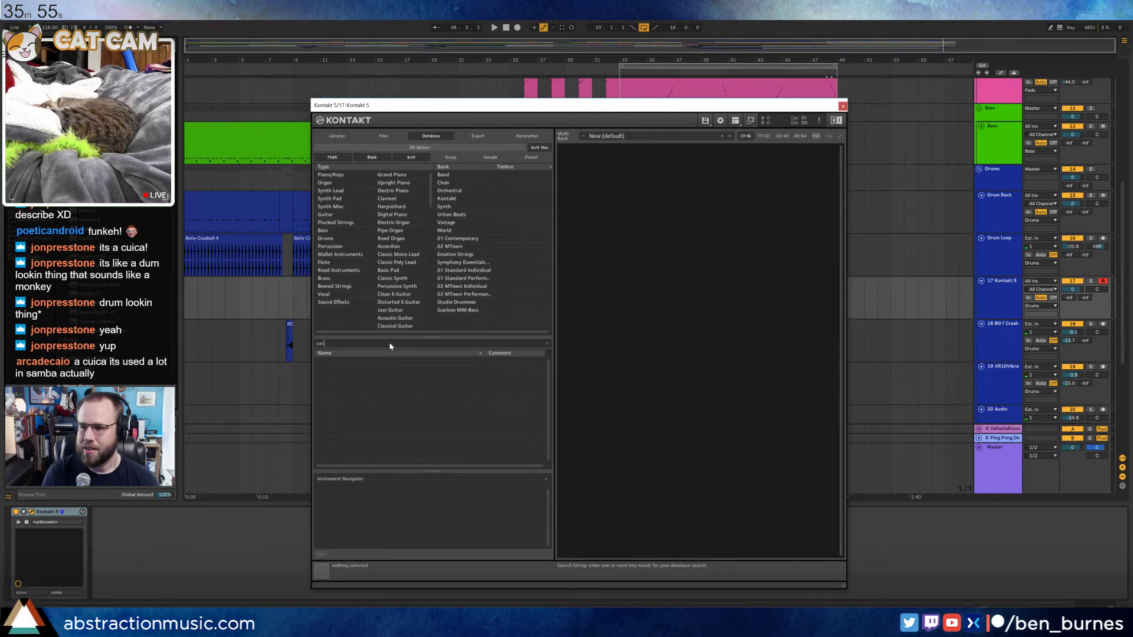
key("BackSpace")
key("BackSpace")
key("BackSpace")
key("BackSpace")
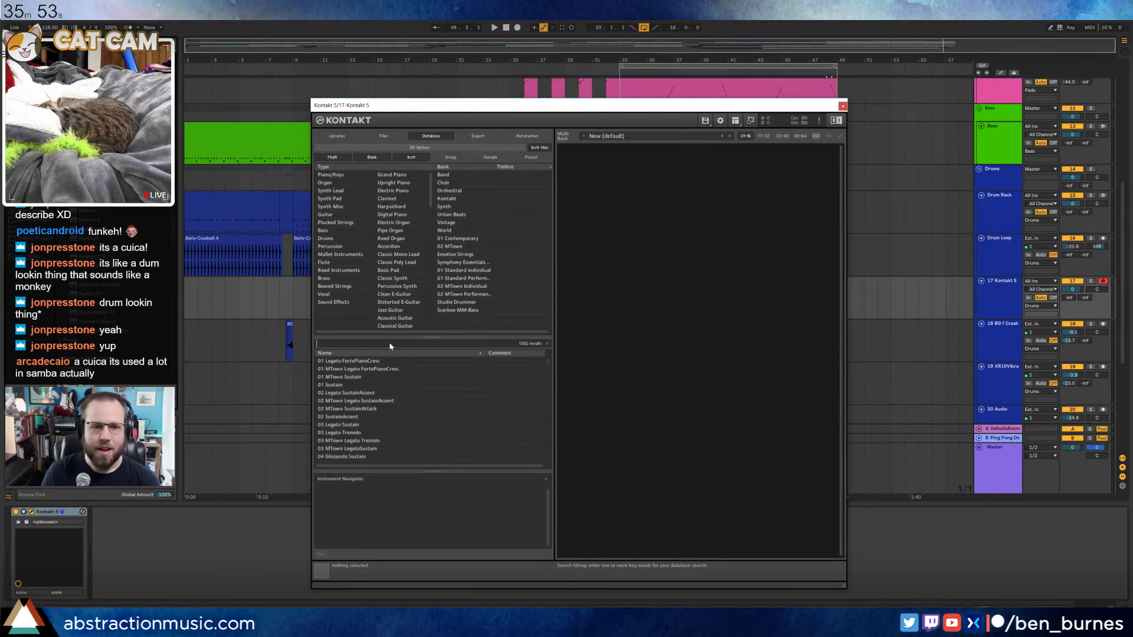
Browse Kontakt's files to the Samples folder of Soundiron Little Epic Percussion and select the monkey subfolder
left_click(395, 136)
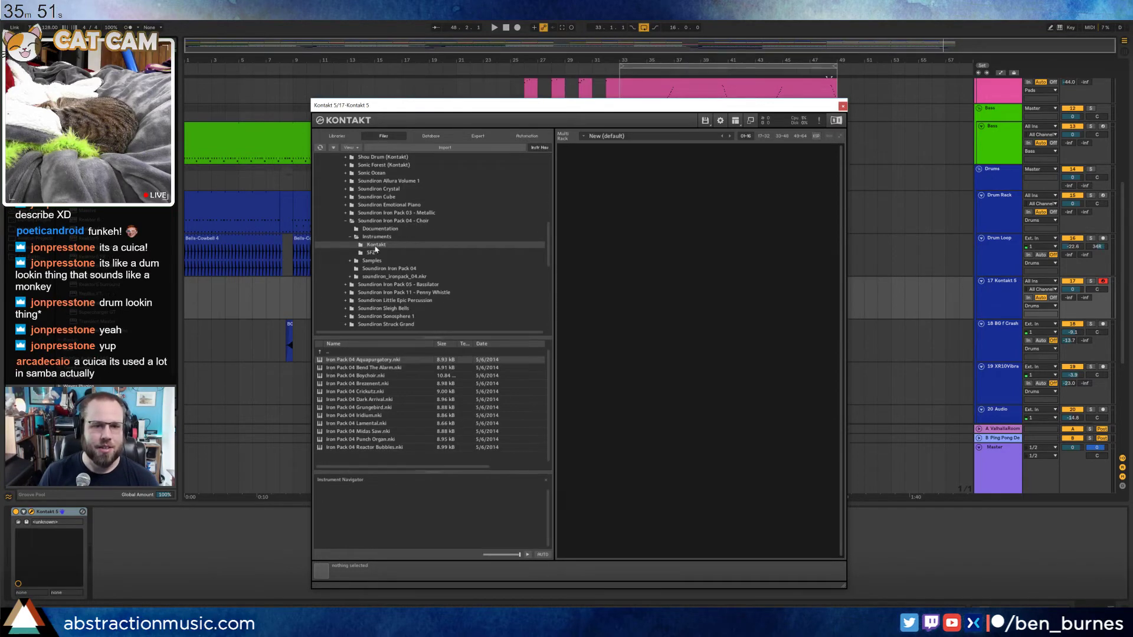
left_click(346, 222)
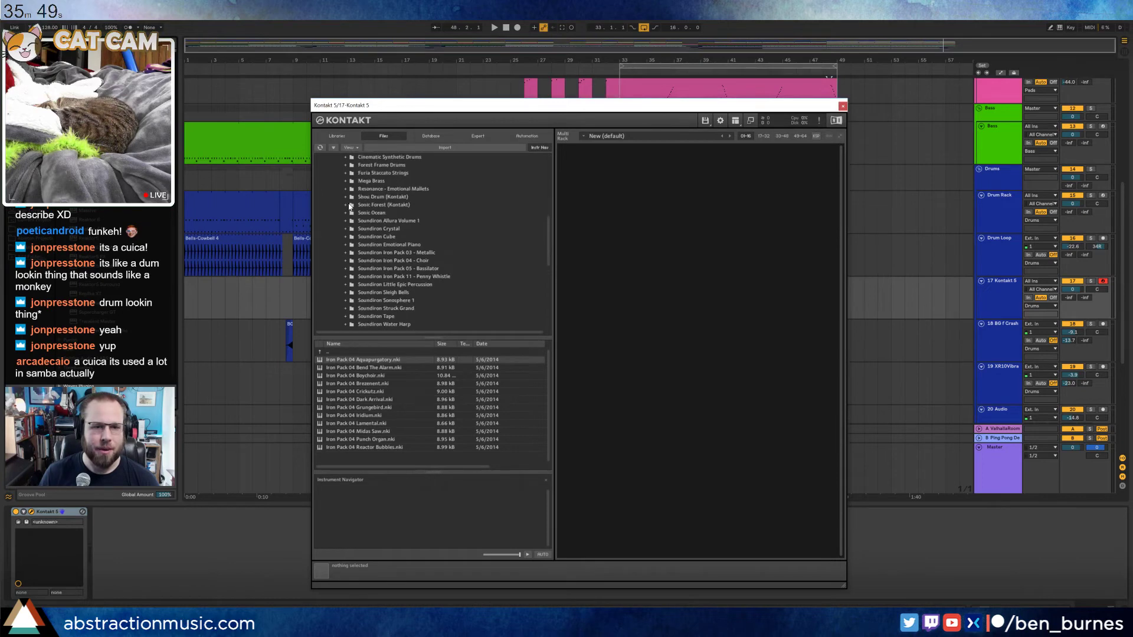
scroll(350, 208, "down", 1)
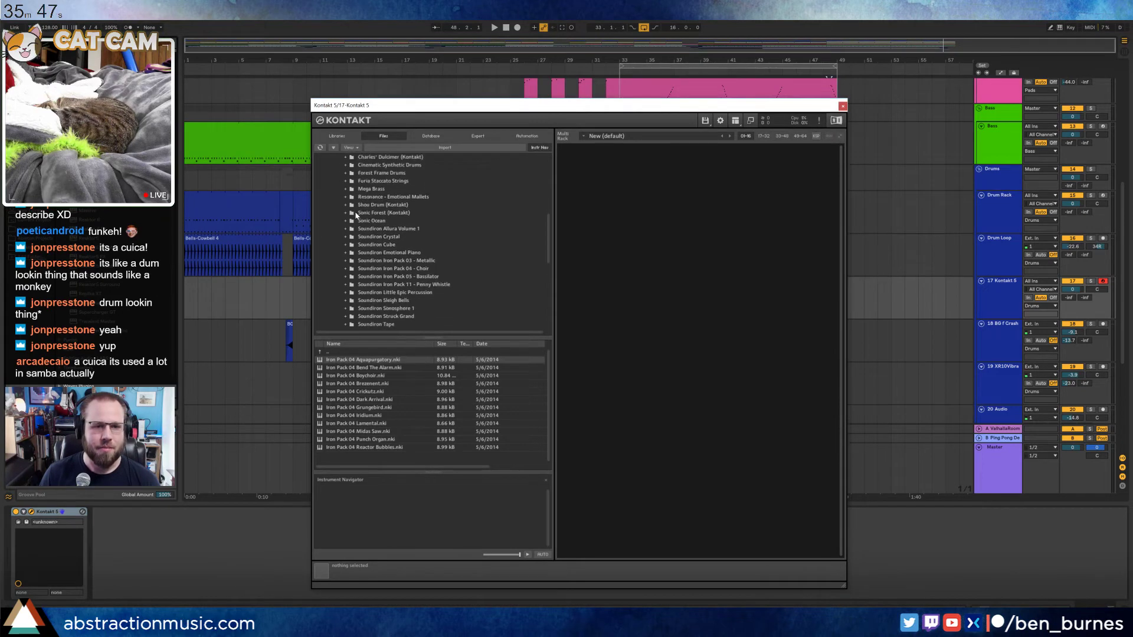
scroll(349, 225, "down", 3)
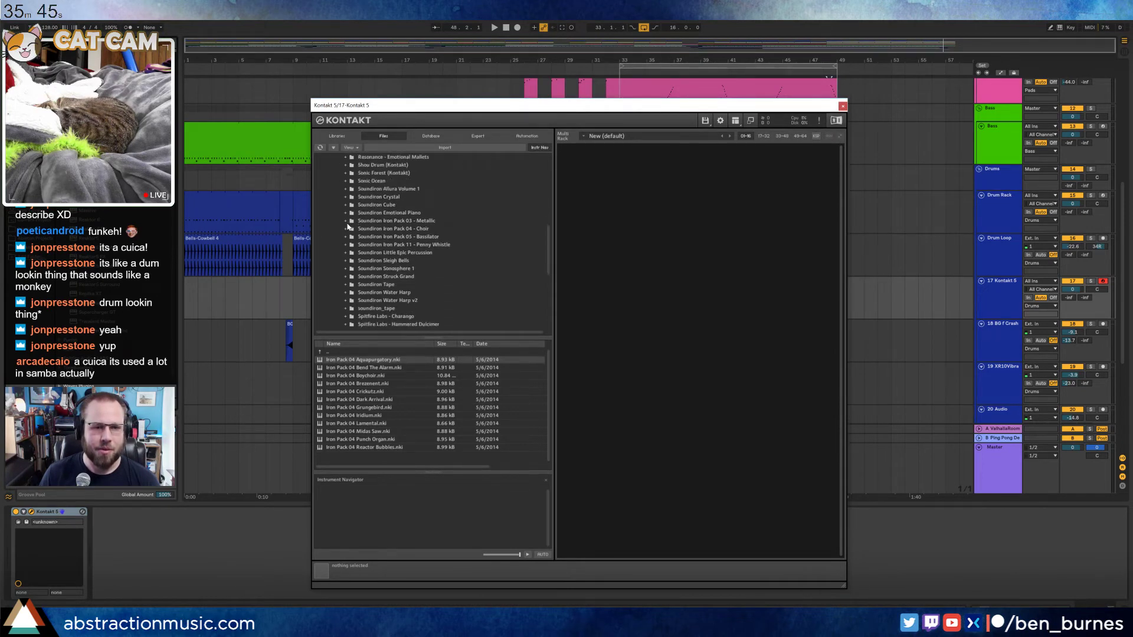
left_click(348, 253)
left_click(351, 270)
left_click(377, 261)
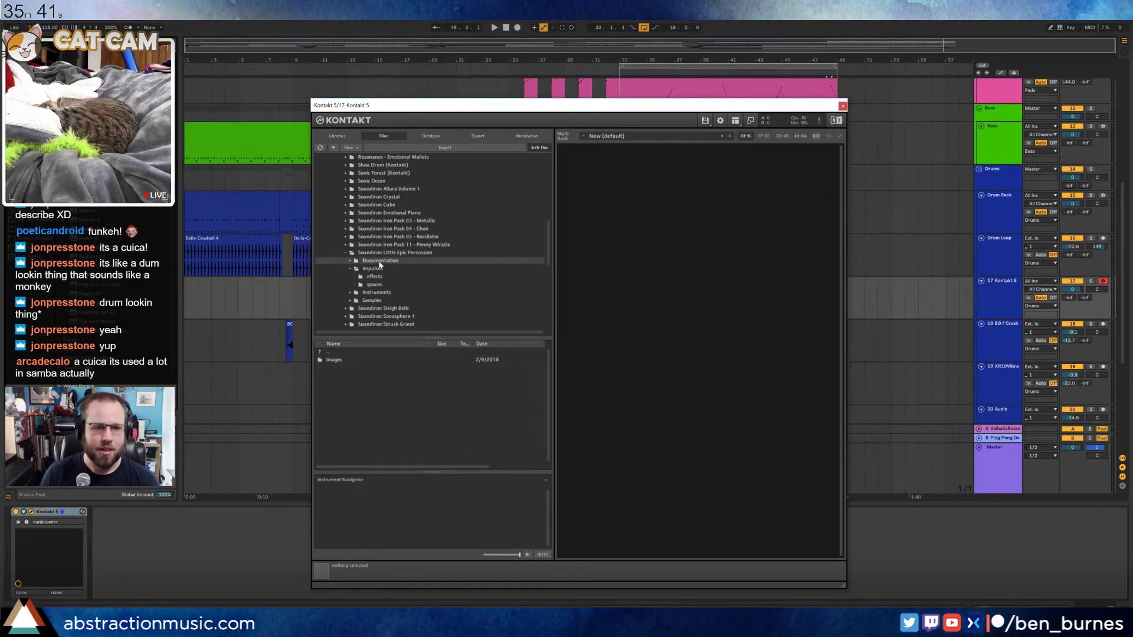
left_click(377, 293)
left_click(354, 301)
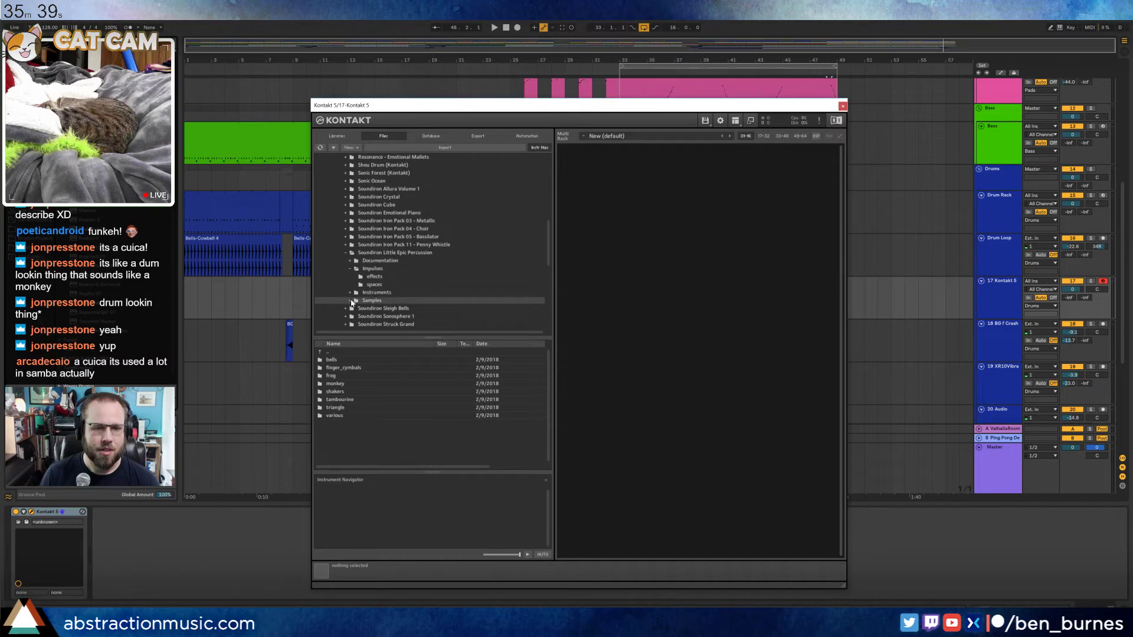
left_click(346, 384)
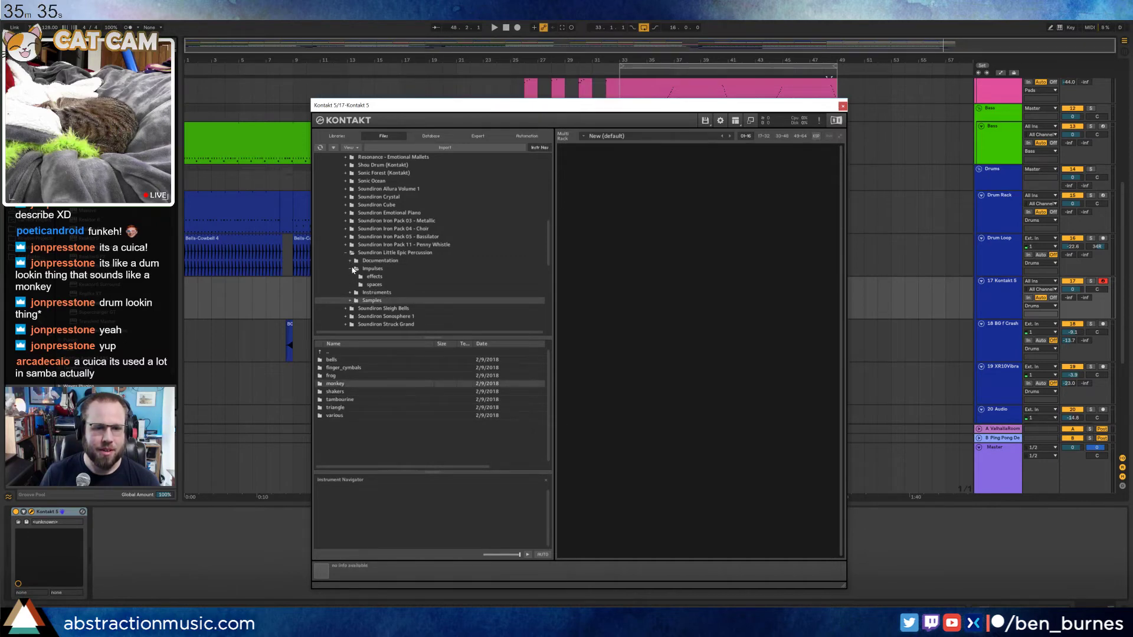
Look through the Solo instruments of Soundiron Little Epic Percussion for a cuica-like drum
left_click(350, 293)
left_click(376, 293)
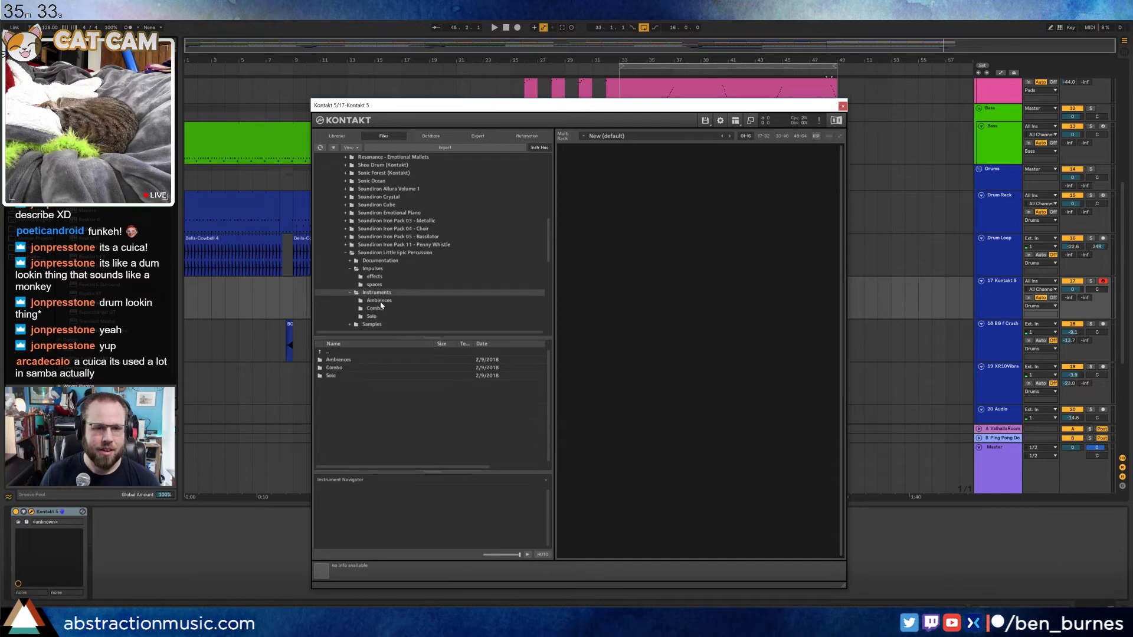
left_click(375, 308)
left_click(378, 317)
scroll(410, 413, "down", 5)
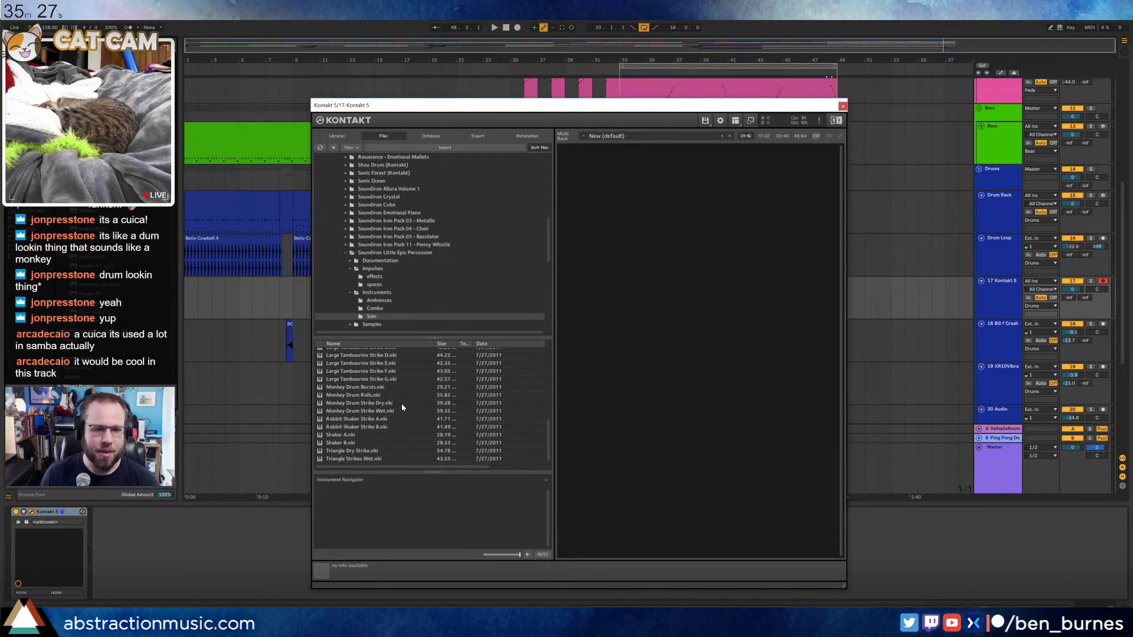
scroll(404, 413, "up", 2)
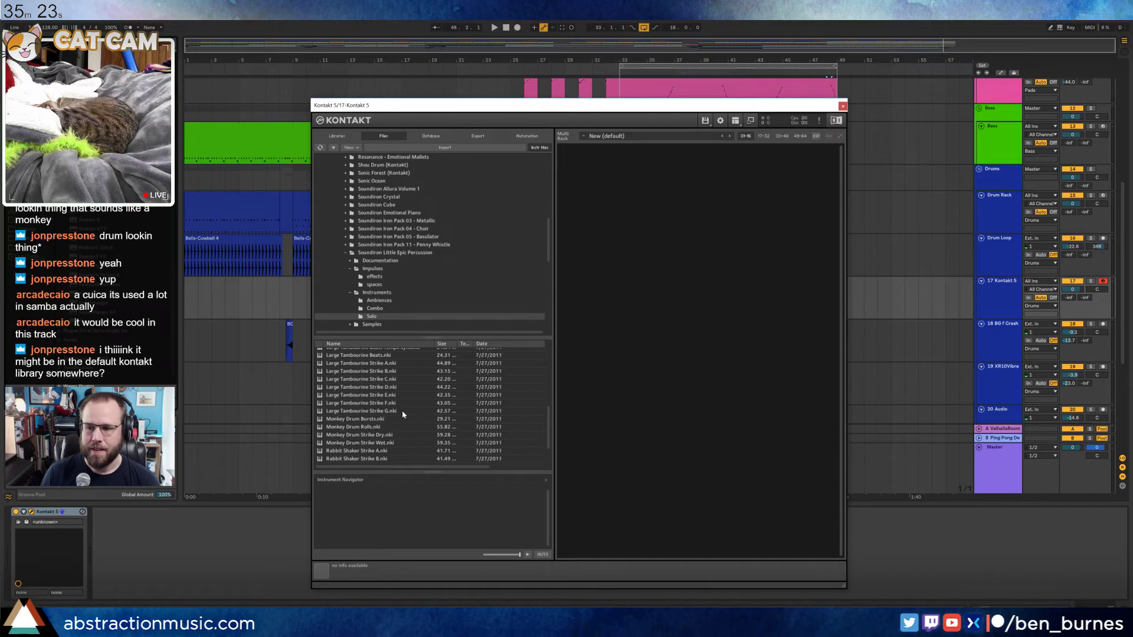
scroll(404, 413, "up", 10)
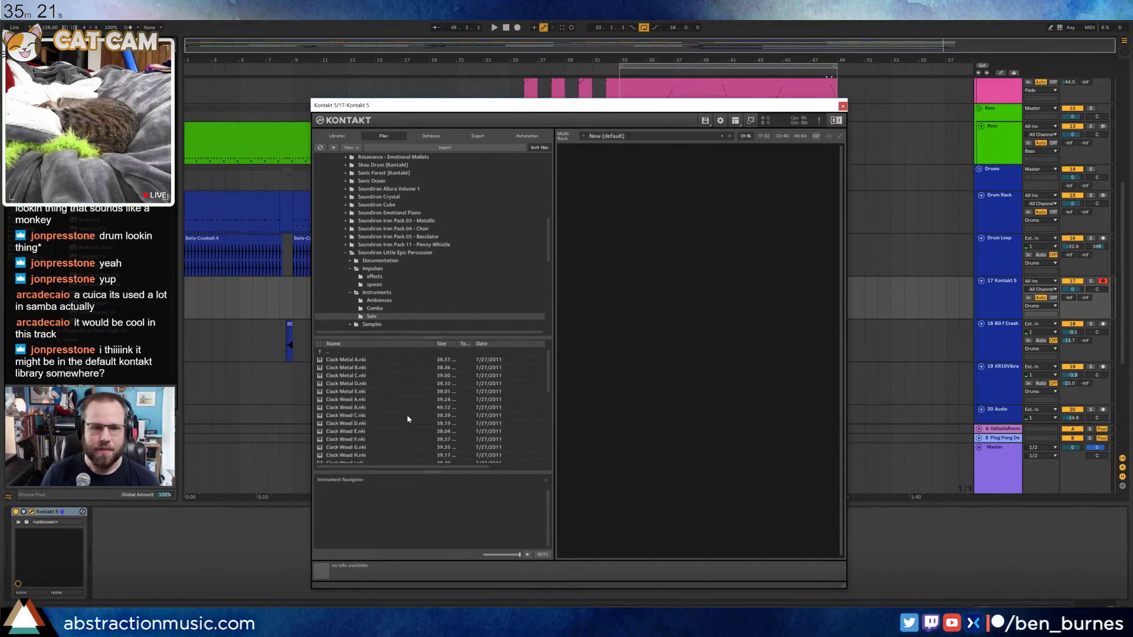
Search Kontakt's database again, this time for "cuica", and empty the search text
left_click(430, 136)
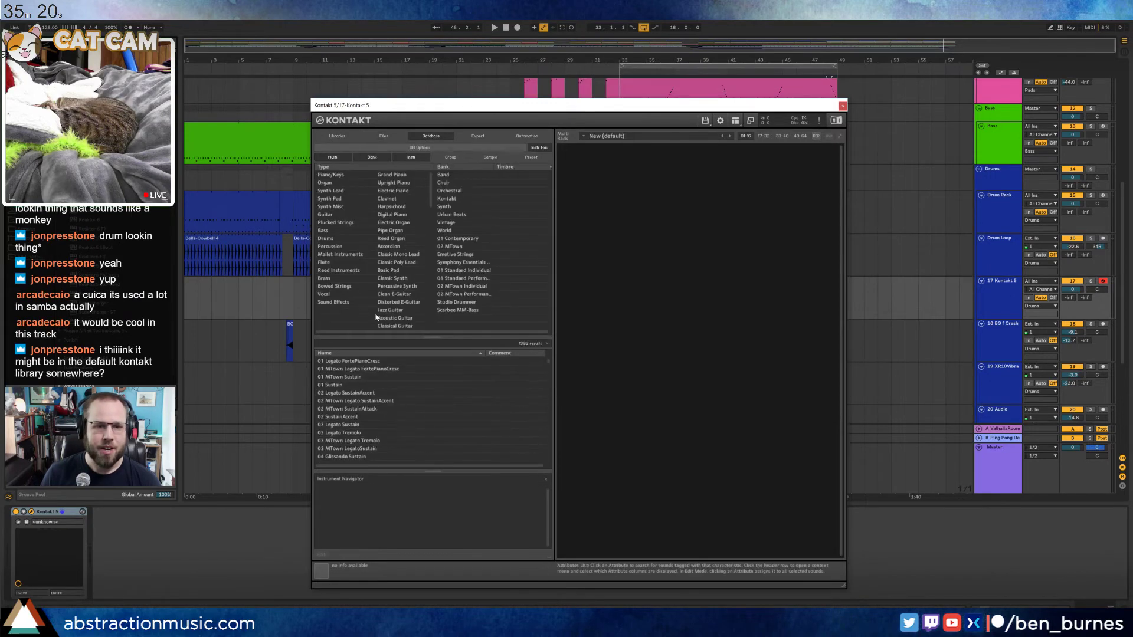
left_click(388, 343)
type("cui")
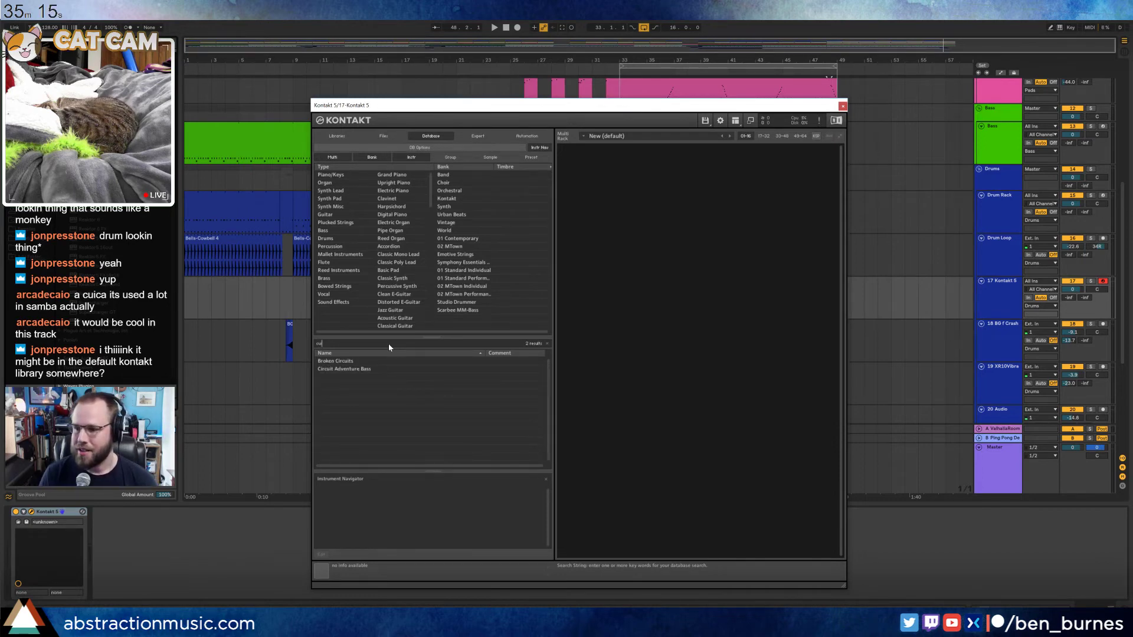
type("ca")
key("BackSpace")
key("BackSpace")
key("BackSpace")
key("BackSpace")
key("BackSpace")
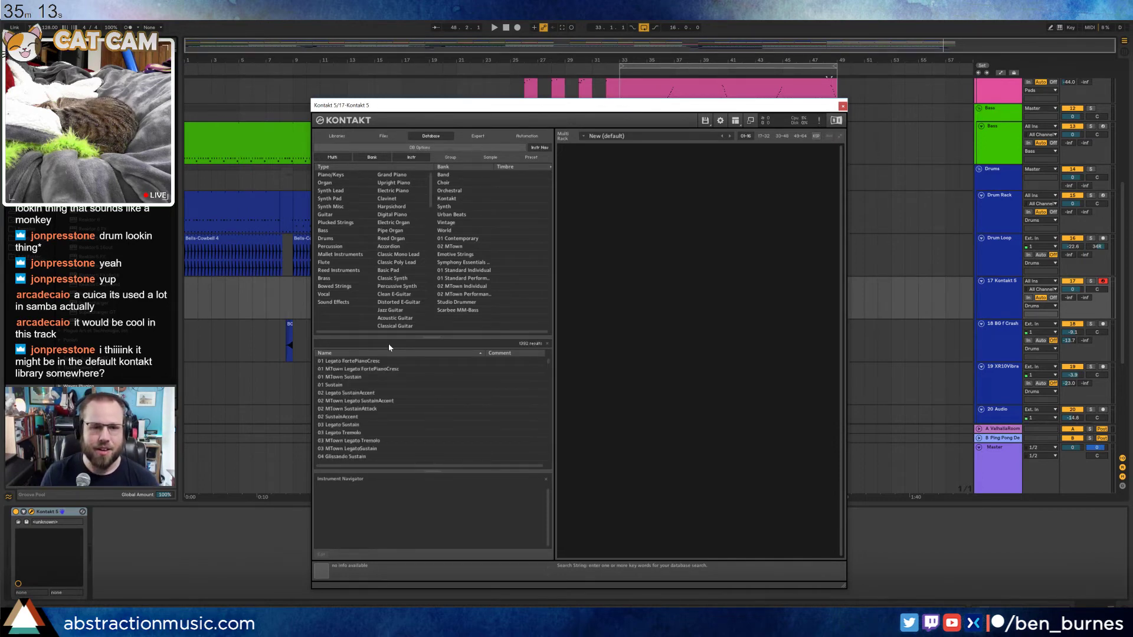
Load Monkey Drum.nki from the Combo instruments folder of Soundiron Little Epic Percussion
left_click(384, 136)
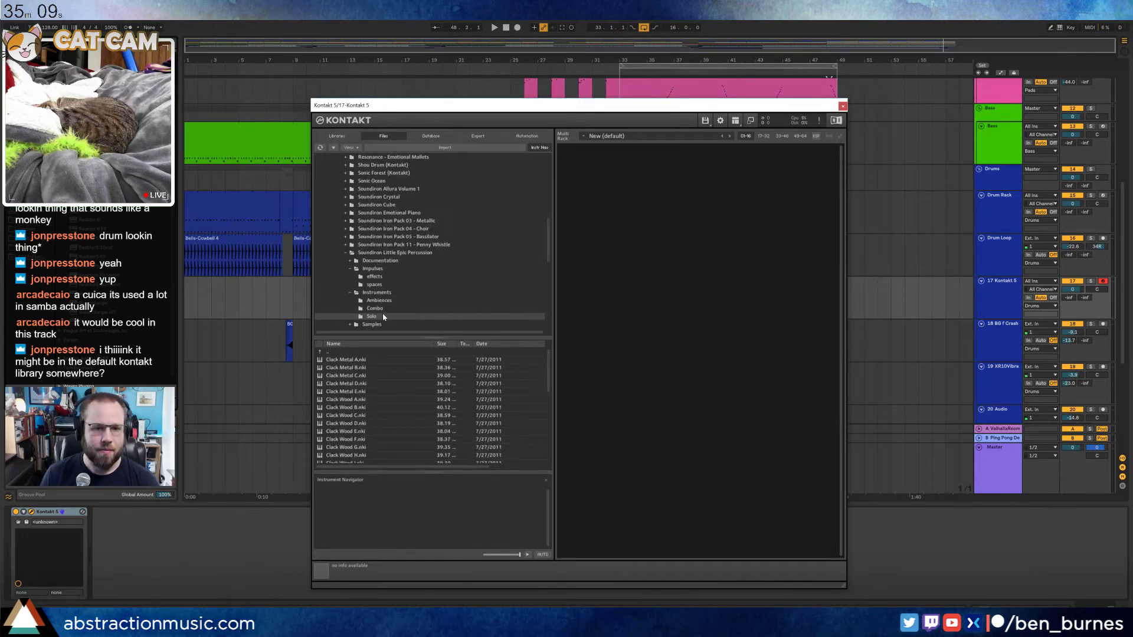
left_click(362, 362)
scroll(367, 379, "down", 5)
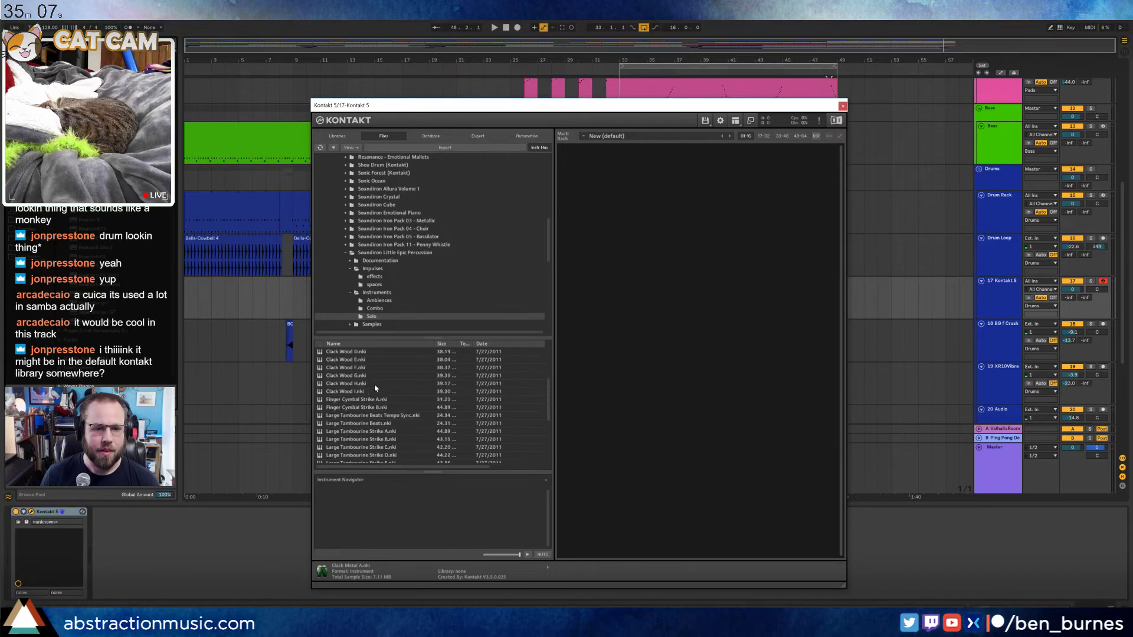
scroll(462, 401, "down", 2)
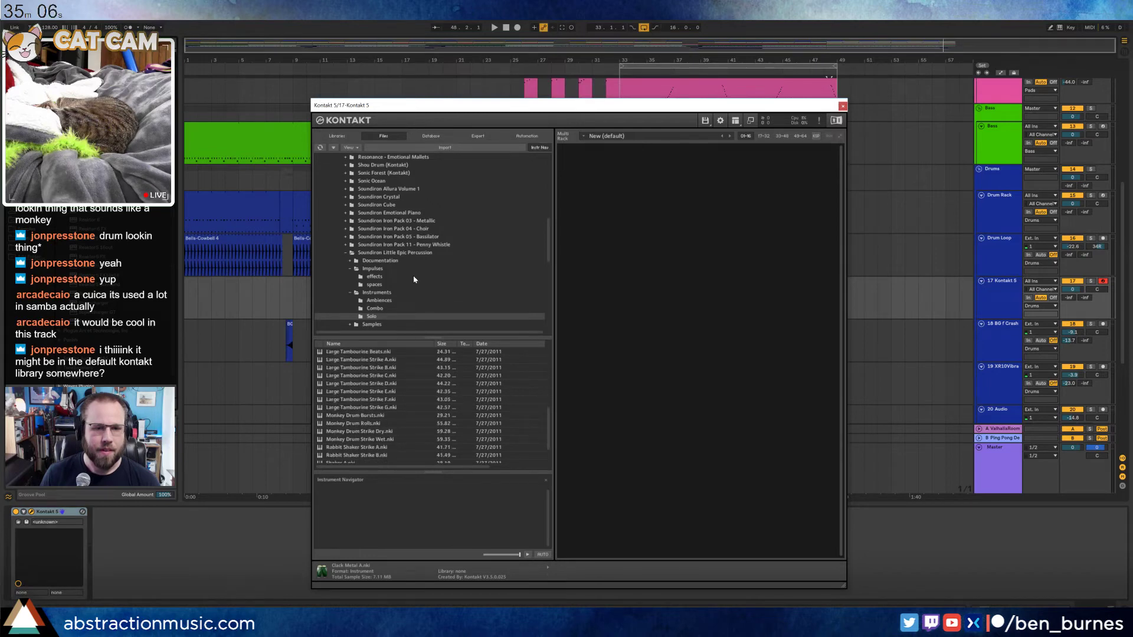
left_click(376, 308)
scroll(421, 382, "down", 2)
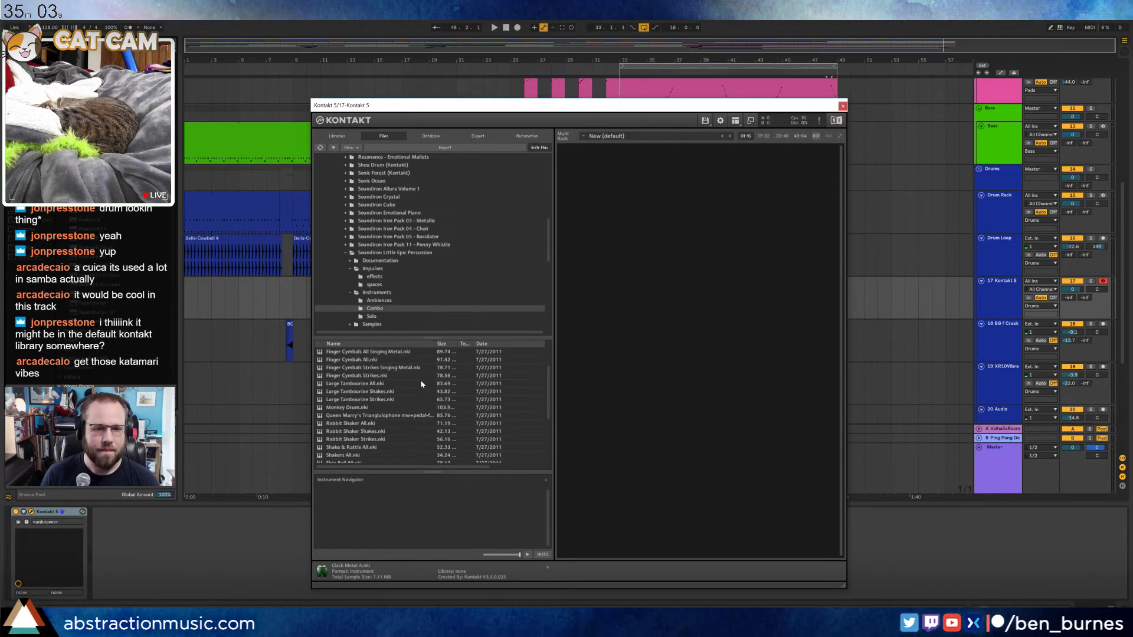
left_click(384, 407)
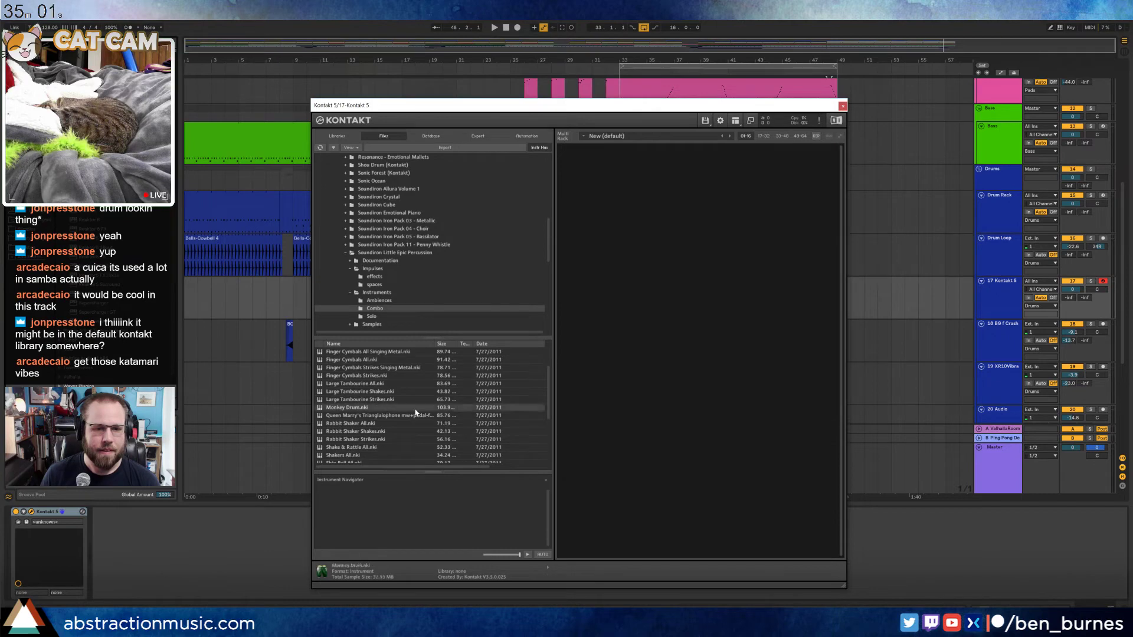
scroll(382, 407, "down", 1)
double_click(378, 401)
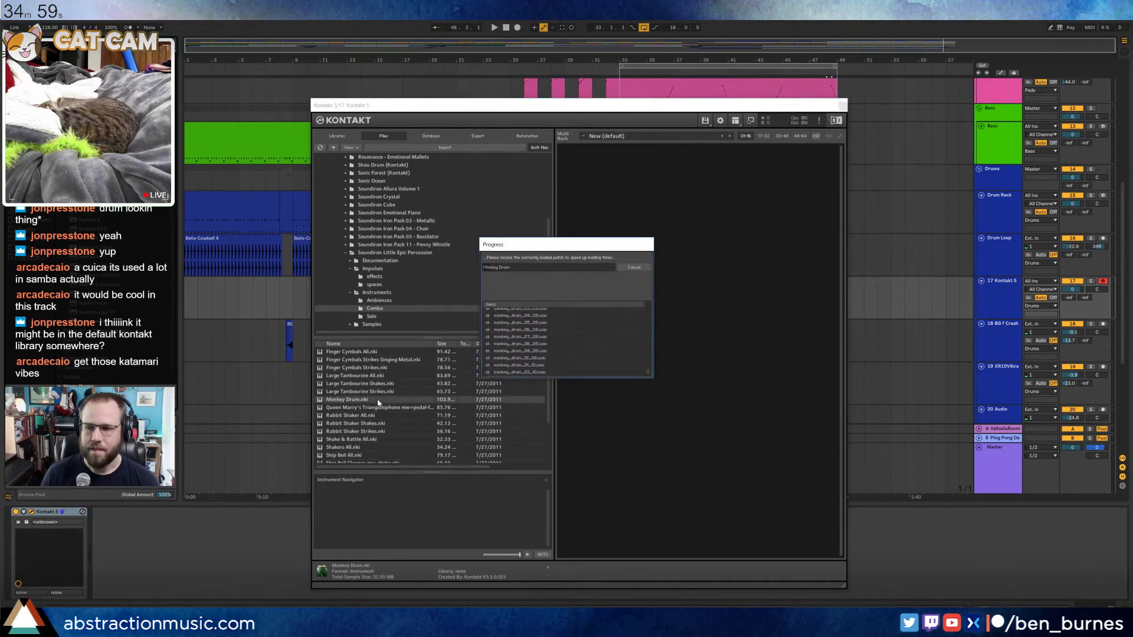
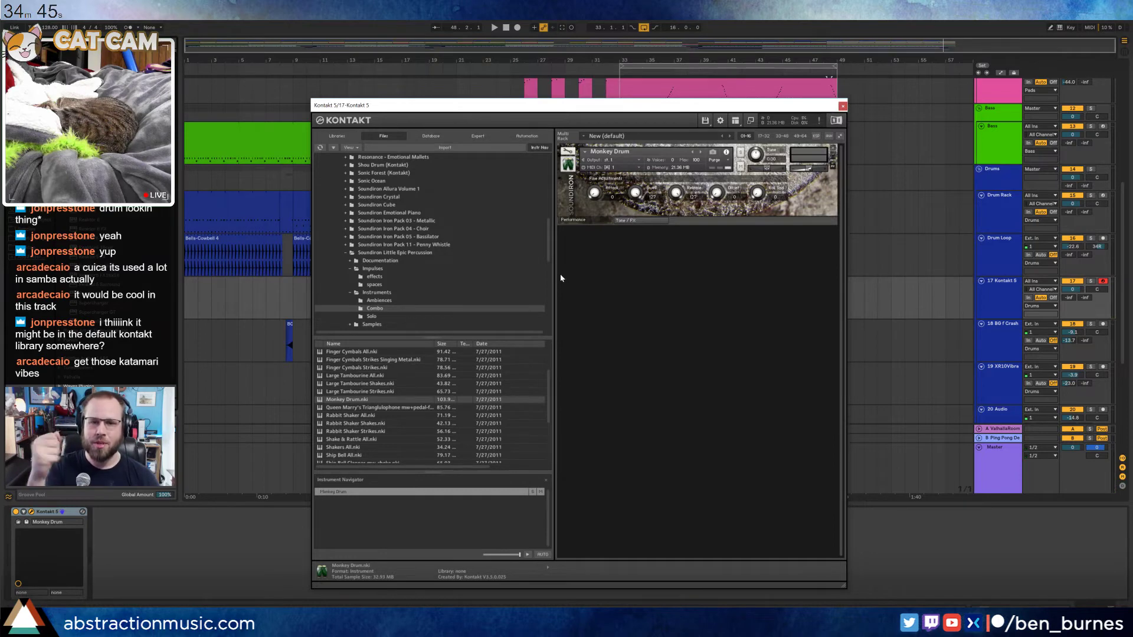
Remove the Monkey Drum instrument from the rack, check the remaining Combo instruments and collapse the Soundiron Little Epic Percussion folder
left_click(833, 147)
scroll(407, 418, "down", 2)
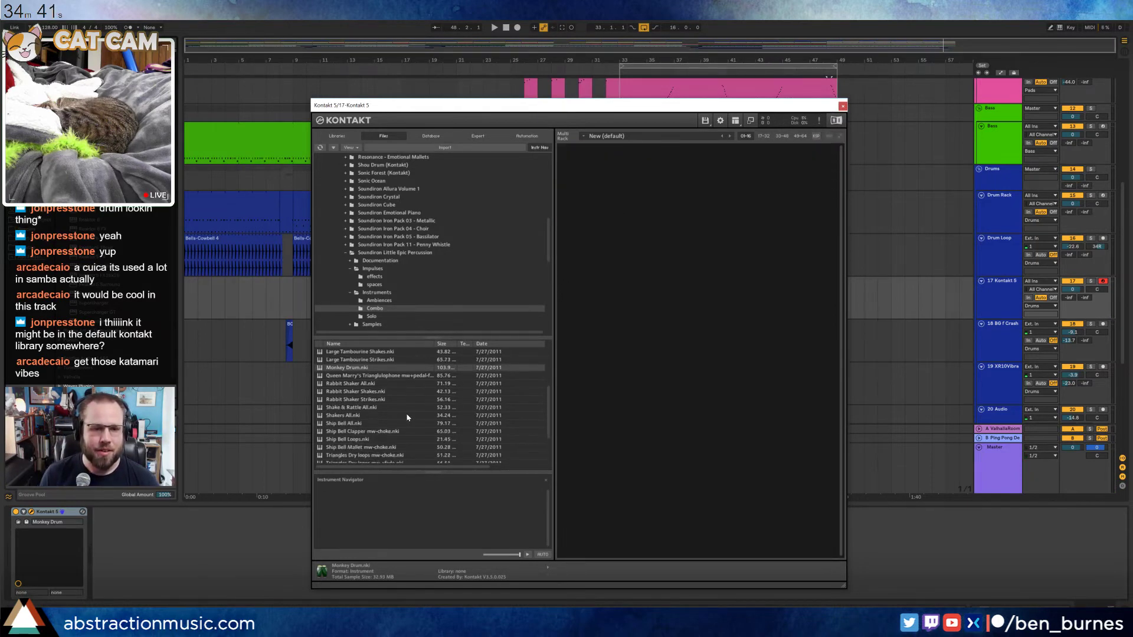
scroll(409, 413, "down", 3)
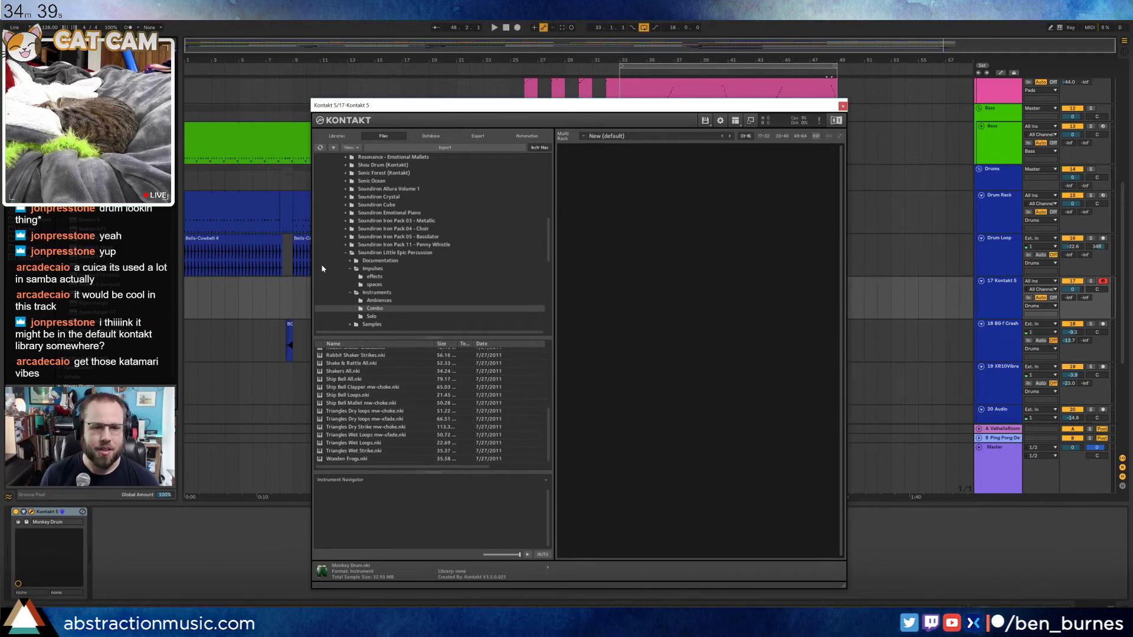
left_click(346, 255)
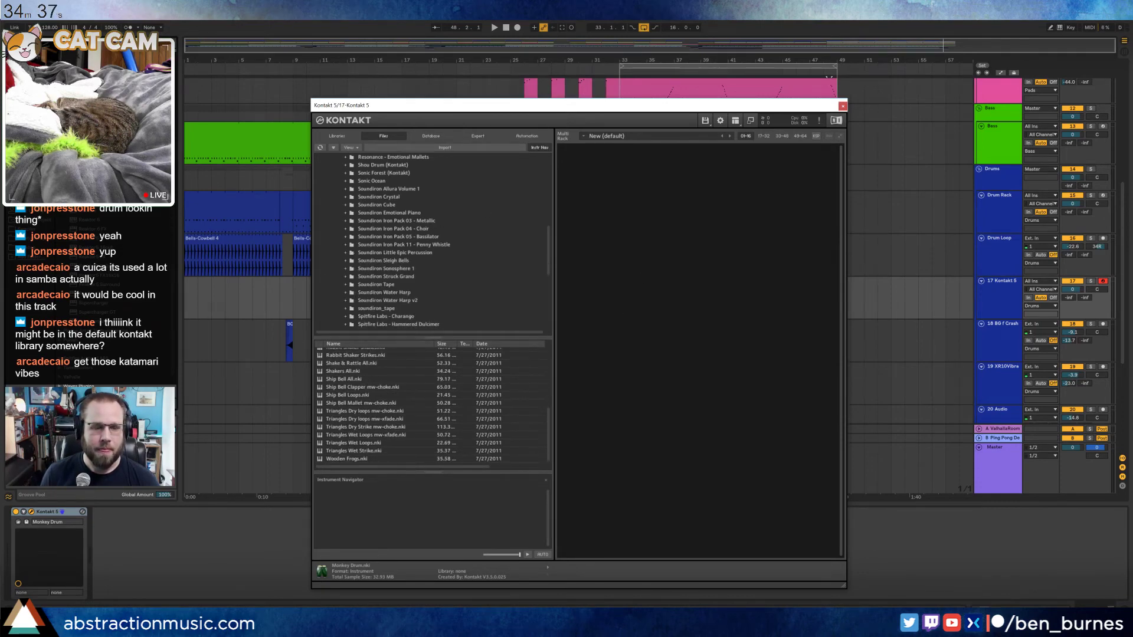
Check the web search results for "cuica" in the browser and return to the music project
key("super")
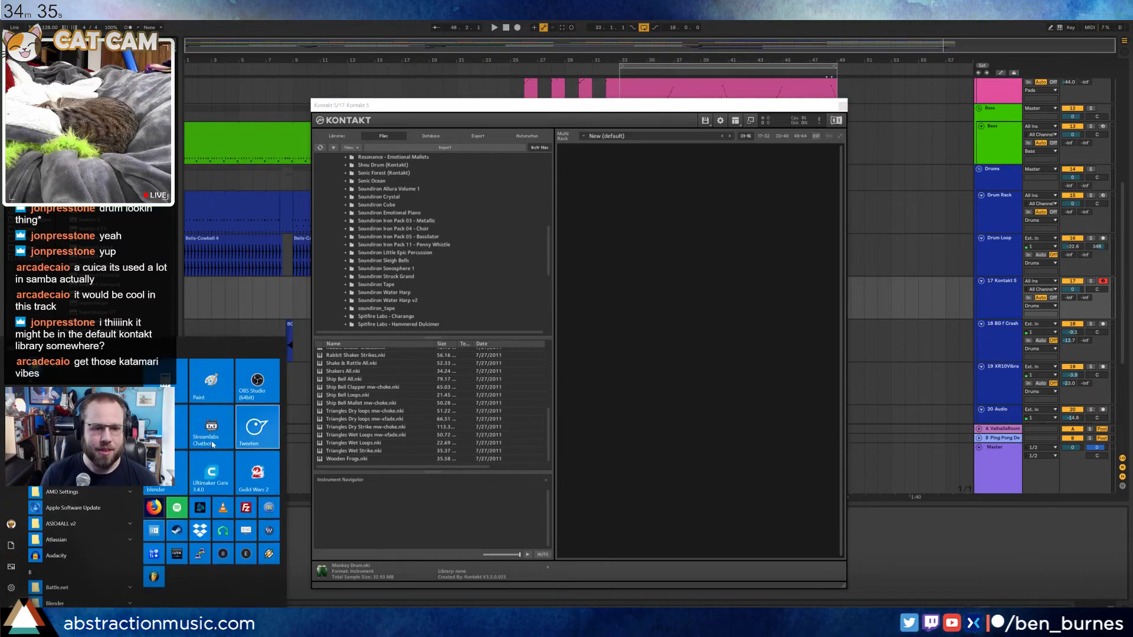
key("super")
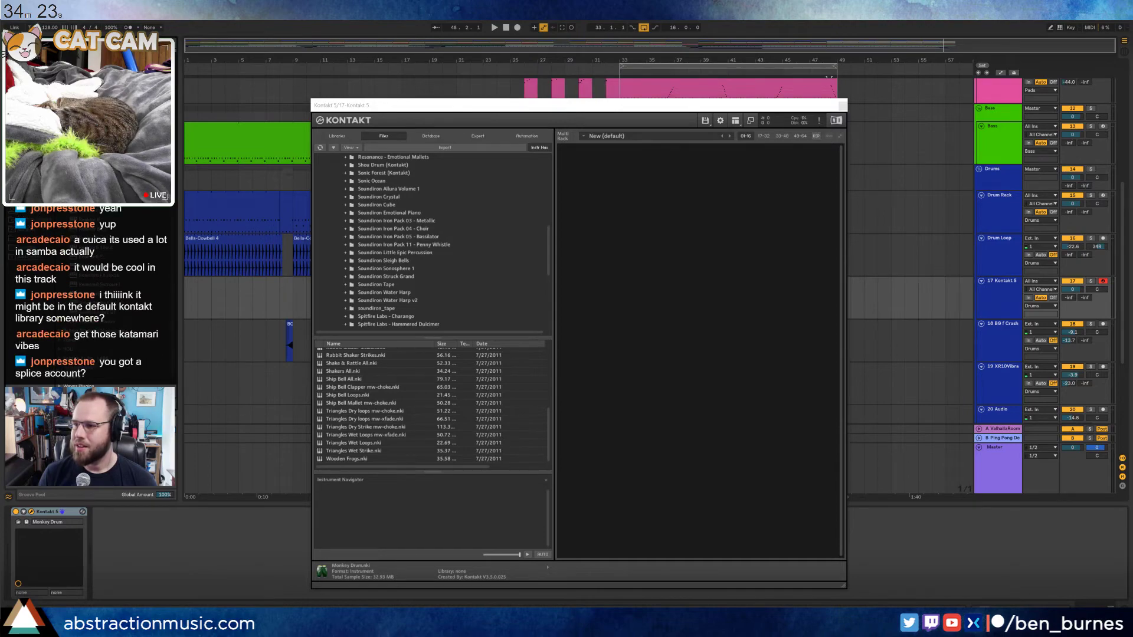
left_click_drag(1132, 94, 972, 78)
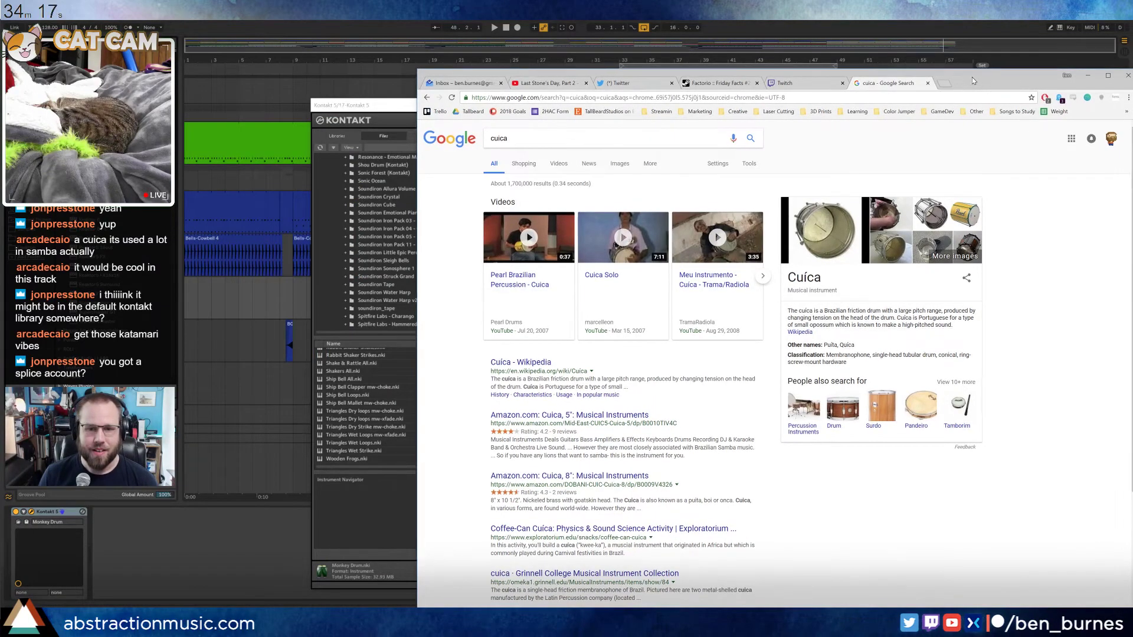
left_click_drag(972, 77, 1132, 68)
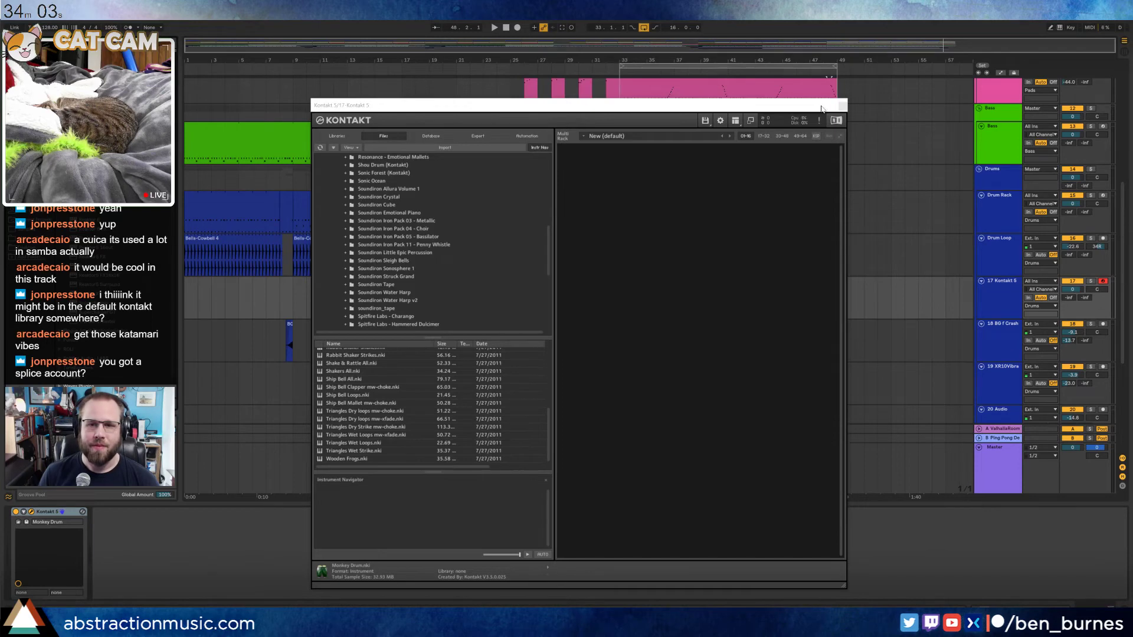
Close the Kontakt window, insert a new audio track in the Drums group and delete the 17 Kontakt 5 track
left_click(843, 105)
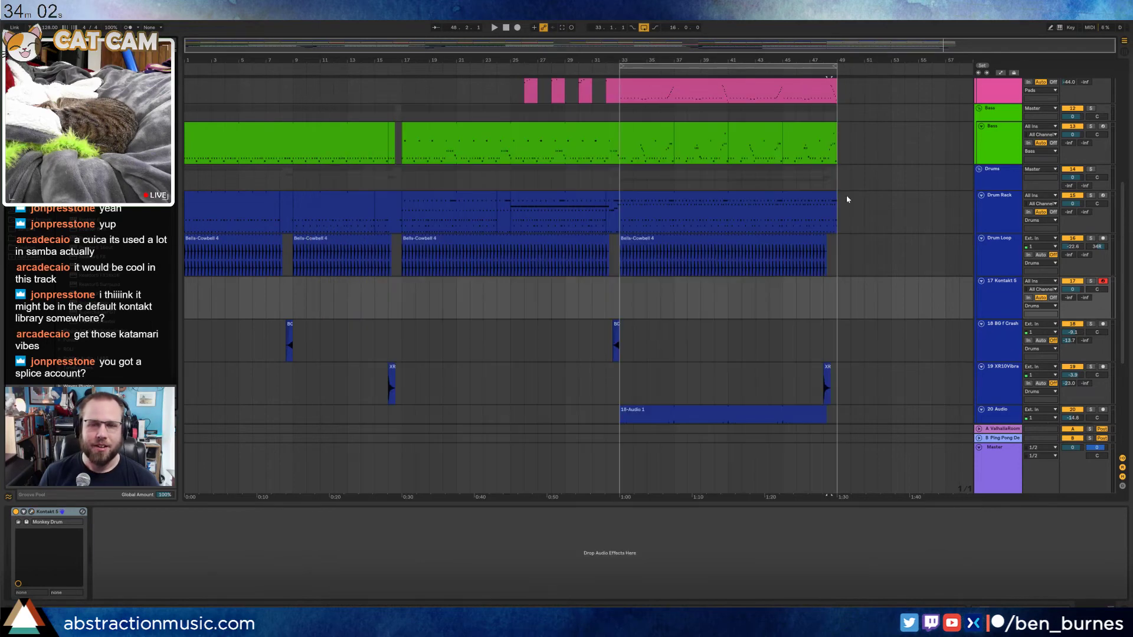
left_click(629, 300)
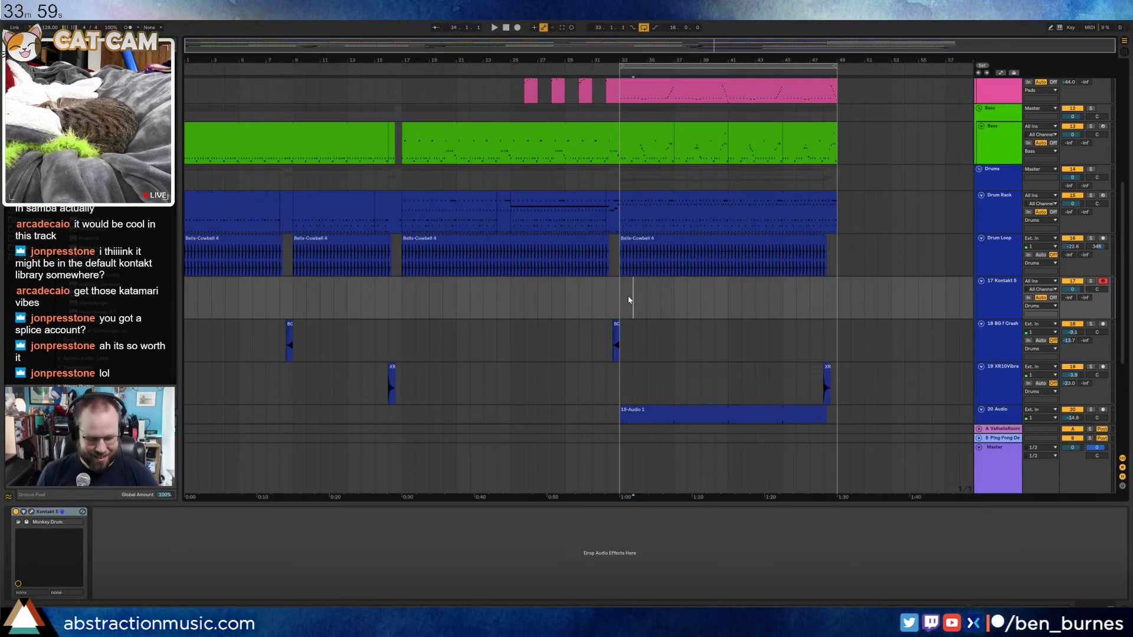
key("ctrl+t")
left_click(987, 291)
key("Delete")
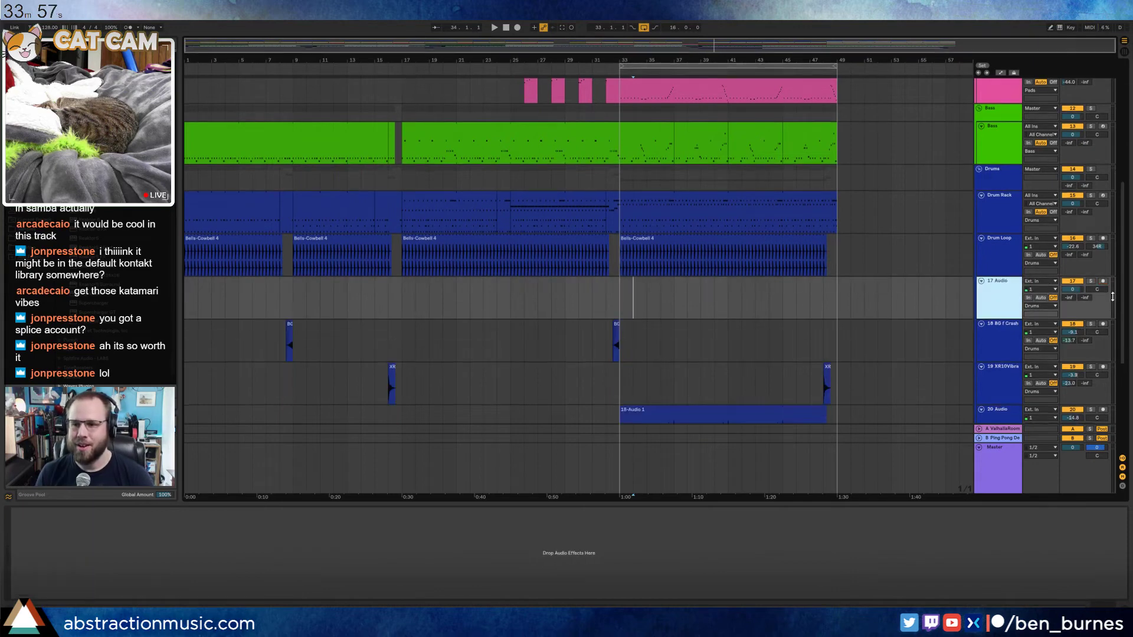
Arm the new 17 Audio track and record a take about five bars long starting at bar 50
left_click(1103, 283)
left_click(857, 306)
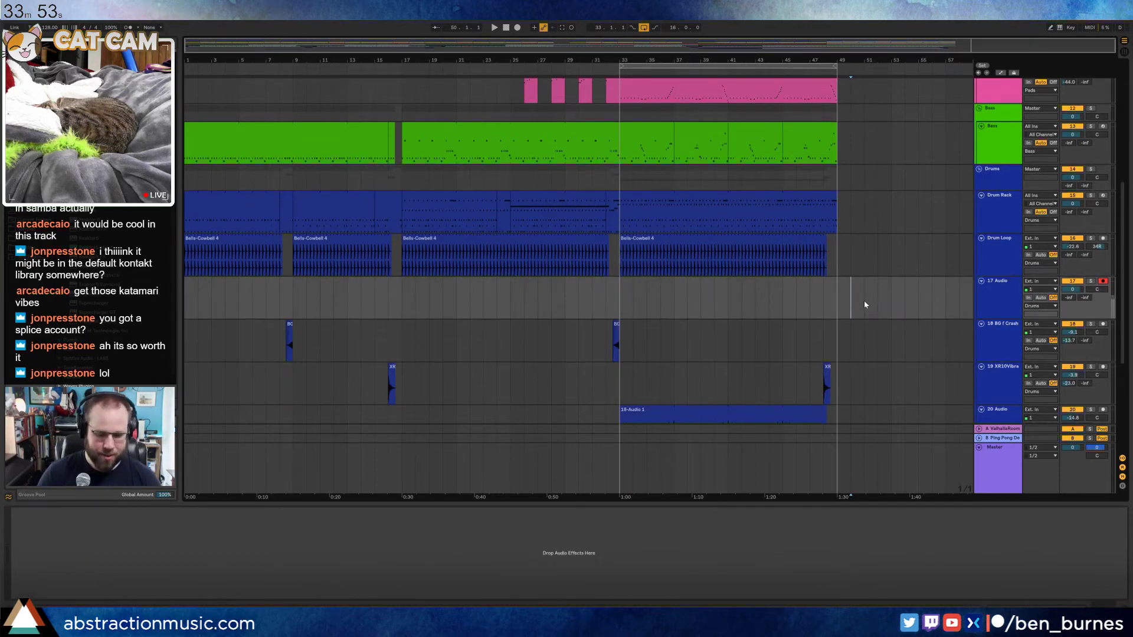
key("F9")
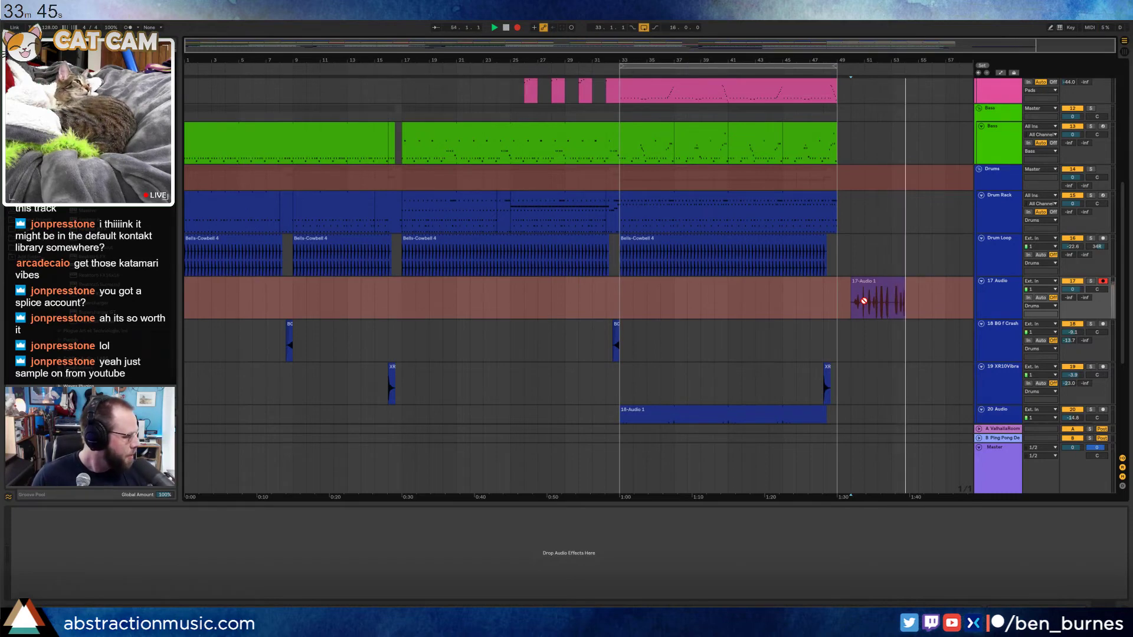
key("space")
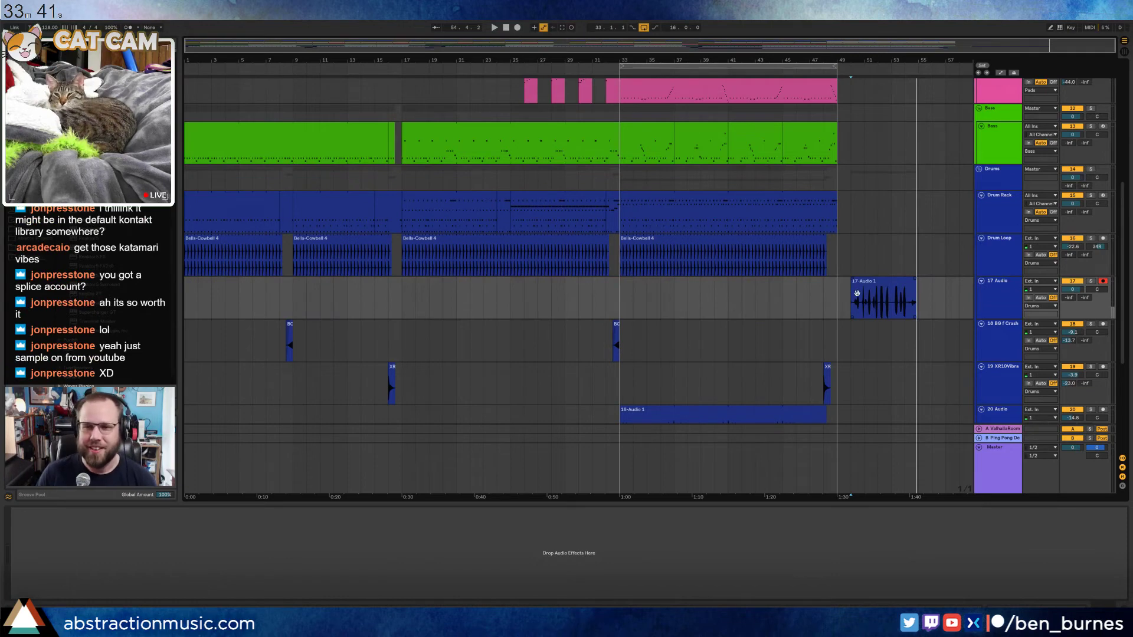
Audition the recorded take and move its clip earlier so that it starts just before bar 49
scroll(867, 295, "up", 2)
left_click(852, 289)
key("space")
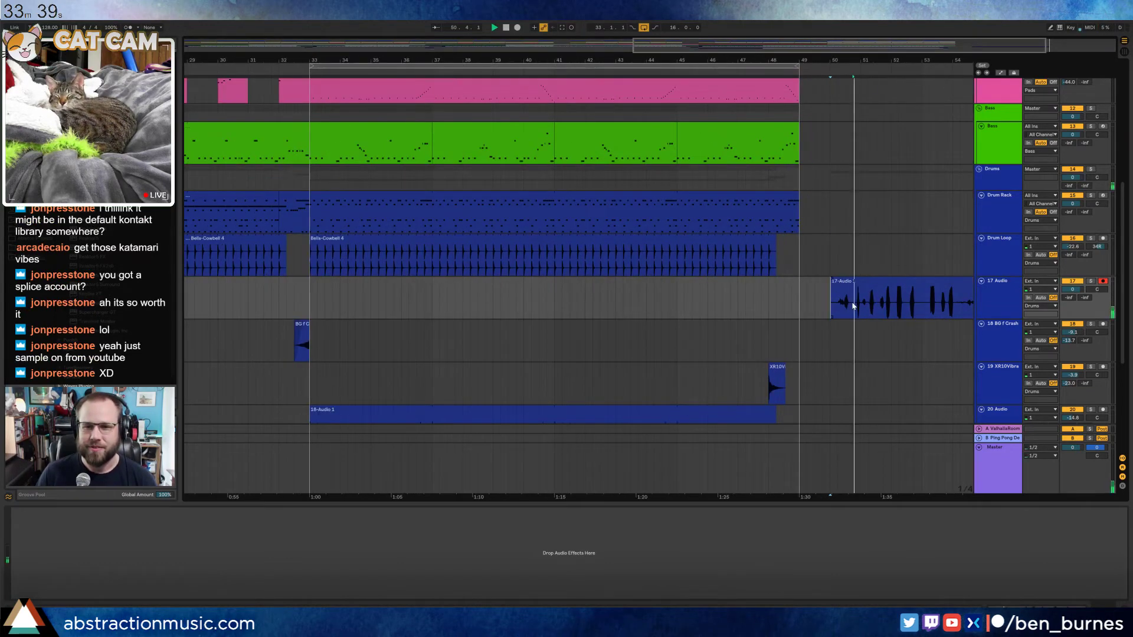
left_click_drag(888, 289, 850, 290)
key("space")
left_click(848, 312)
key("space")
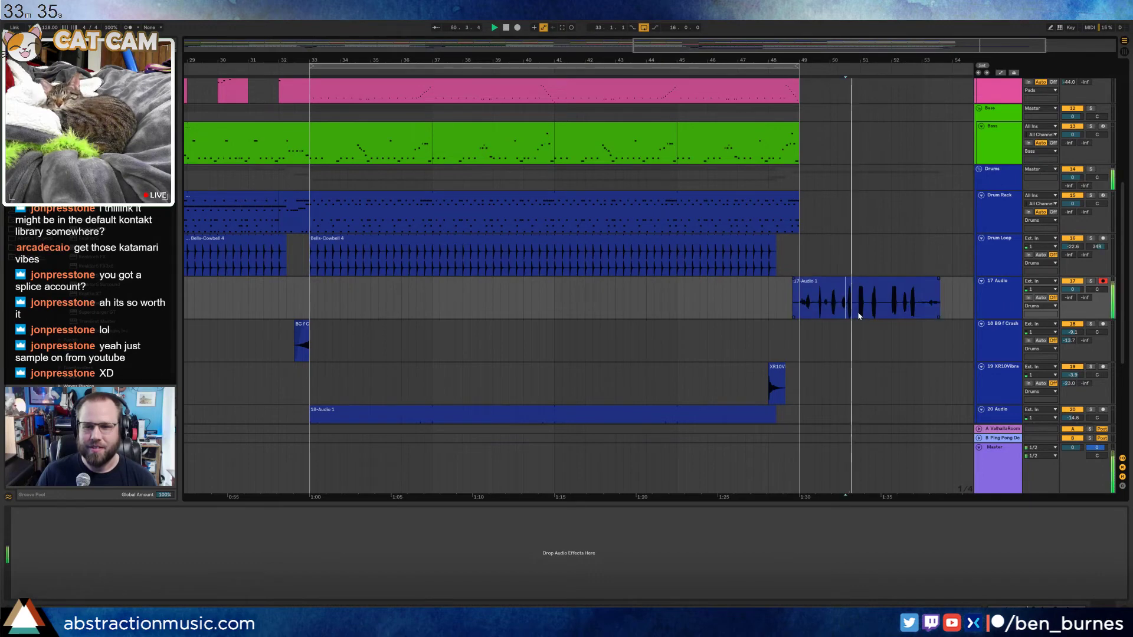
scroll(858, 316, "up", 5)
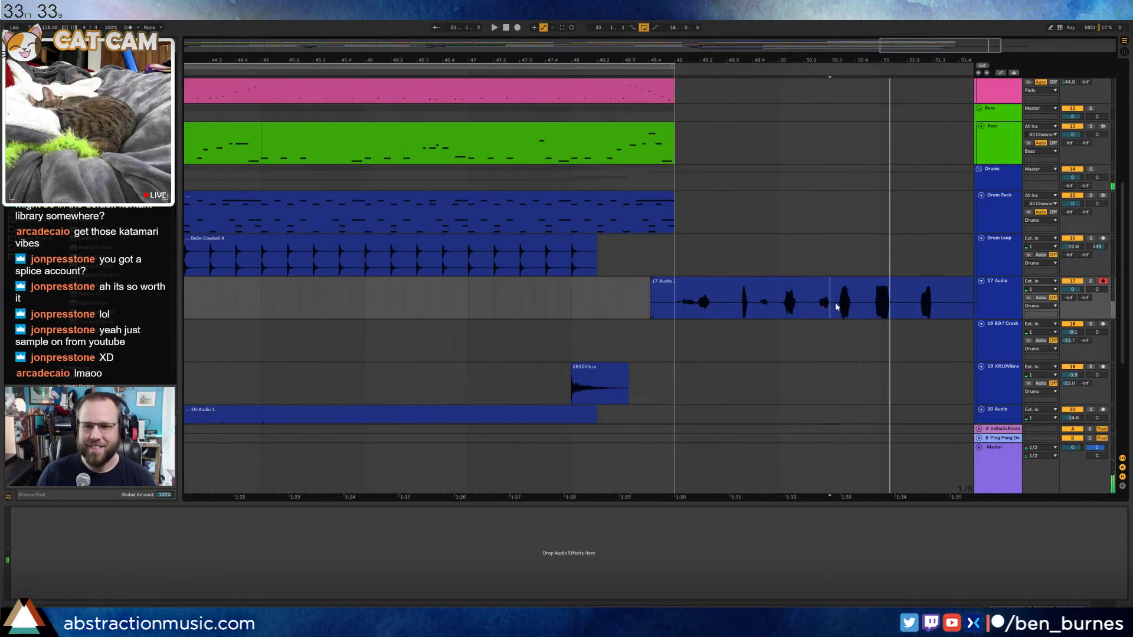
key("space")
Turn off grid snapping and split the hits near 50.3 and 51.2 of the take into separate clips
mouse_move(830, 298)
left_mouse_down()
mouse_move(861, 297)
mouse_move(840, 304)
mouse_move(852, 304)
left_mouse_up()
key("ctrl+4")
key("ctrl+e")
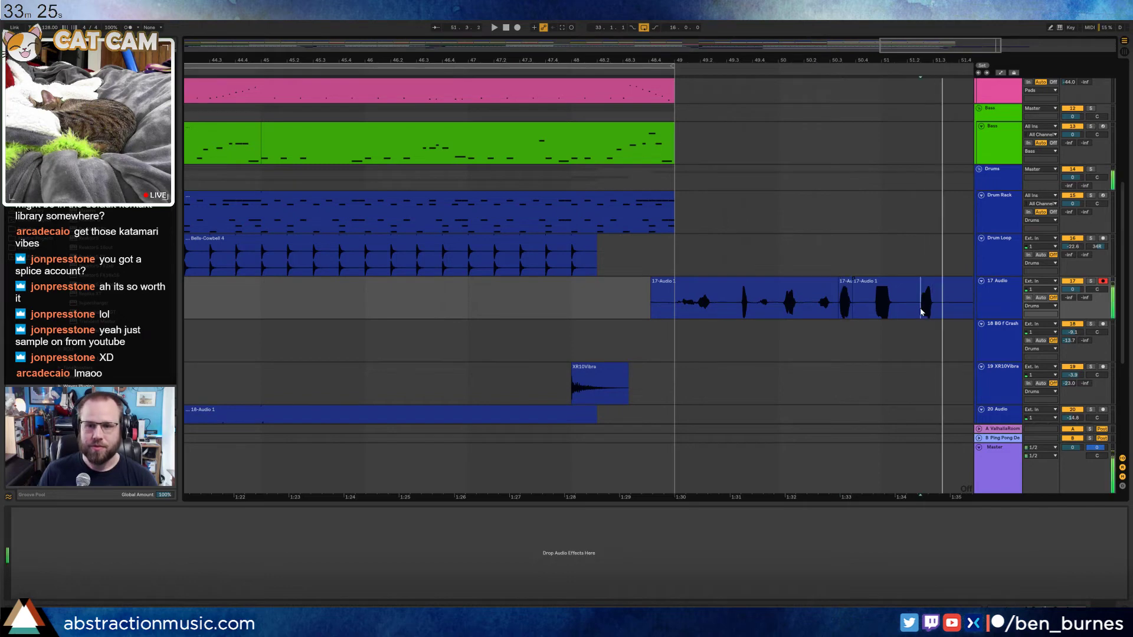
left_click_drag(920, 310, 935, 313)
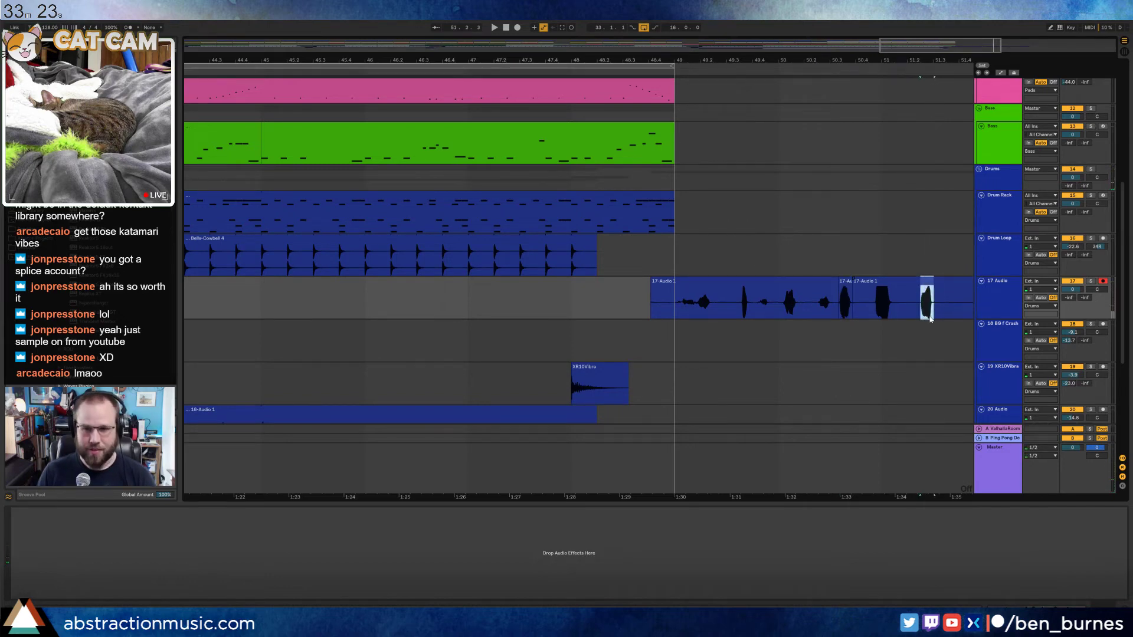
key("ctrl+e")
scroll(783, 274, "down", 2)
Load the two split hits onto the empty F2 and F#2 pads of the Drum Rack's 808 Core Kit
left_click(985, 210)
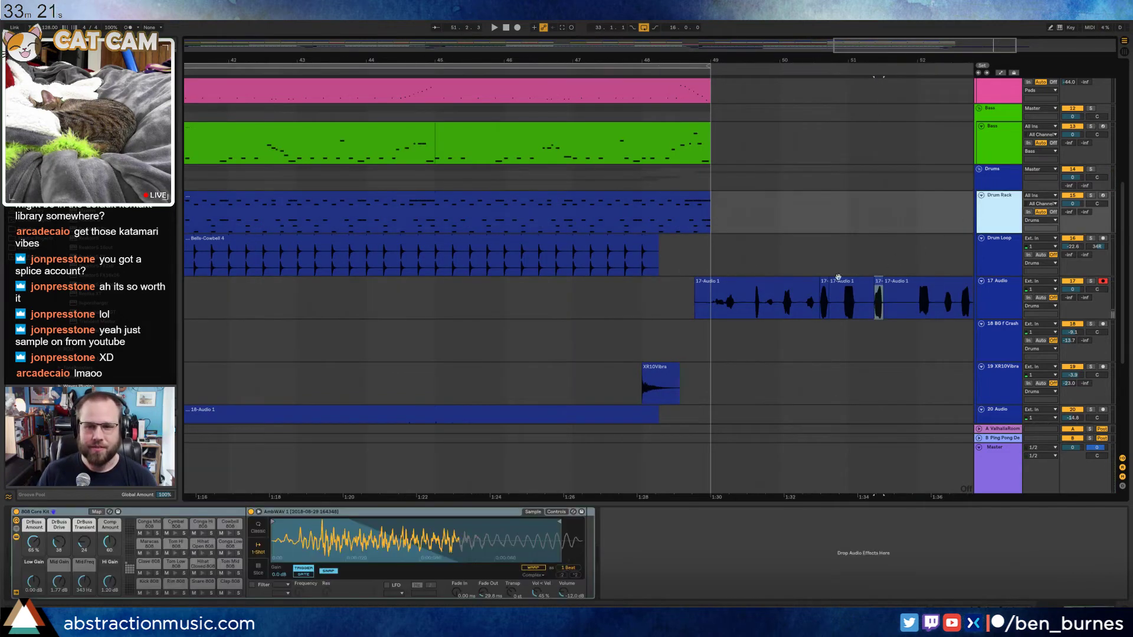
left_click(131, 563)
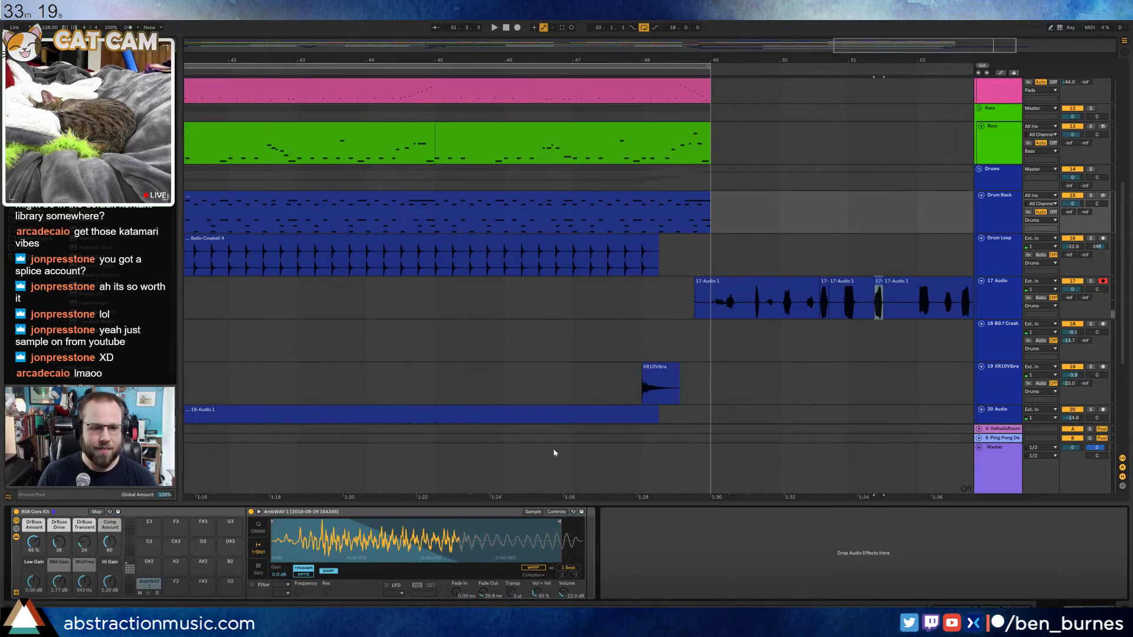
left_click(824, 284)
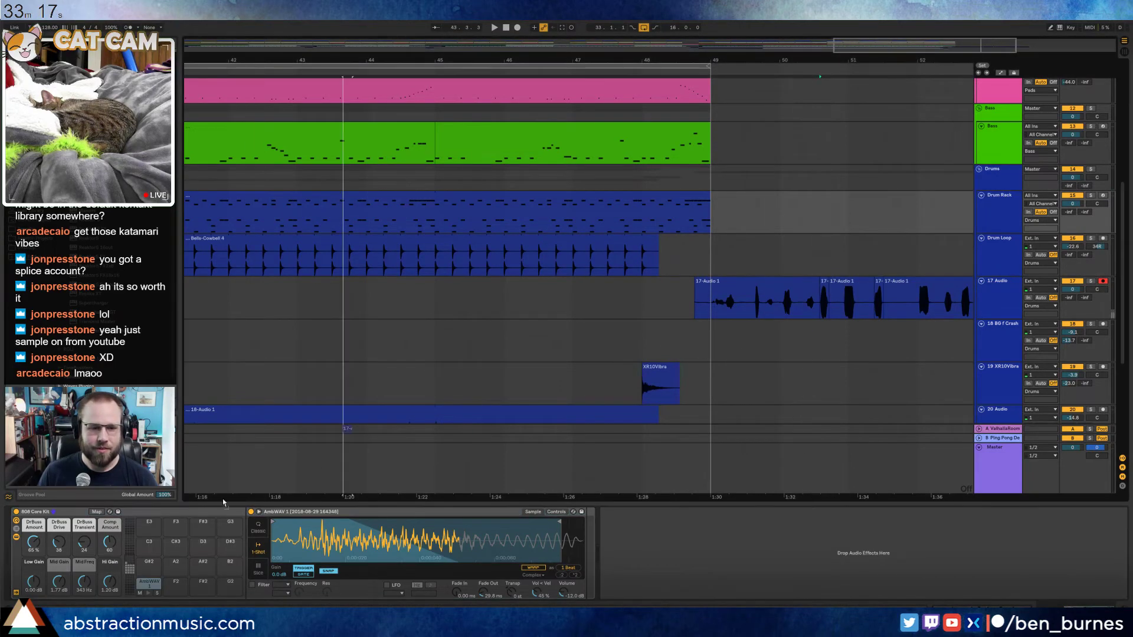
left_click_drag(879, 283, 198, 583)
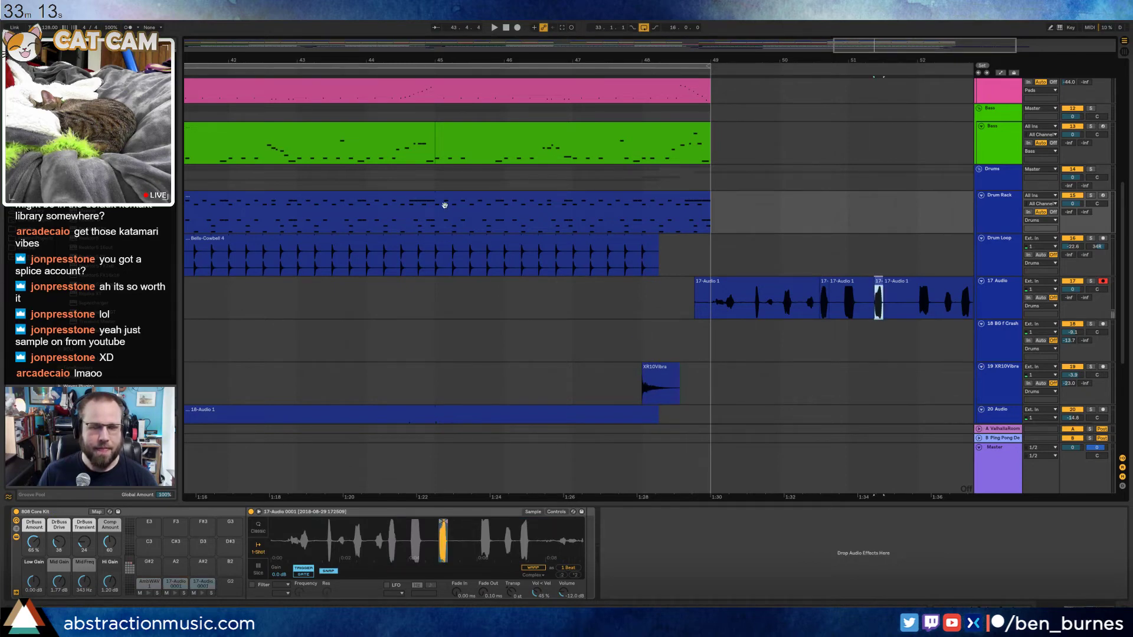
Lower the F#2 sample's volume to -18 dB, then set the F2 sample to -17.1 dB with a longer fade-out
left_click_drag(561, 595, 570, 608)
left_click(176, 586)
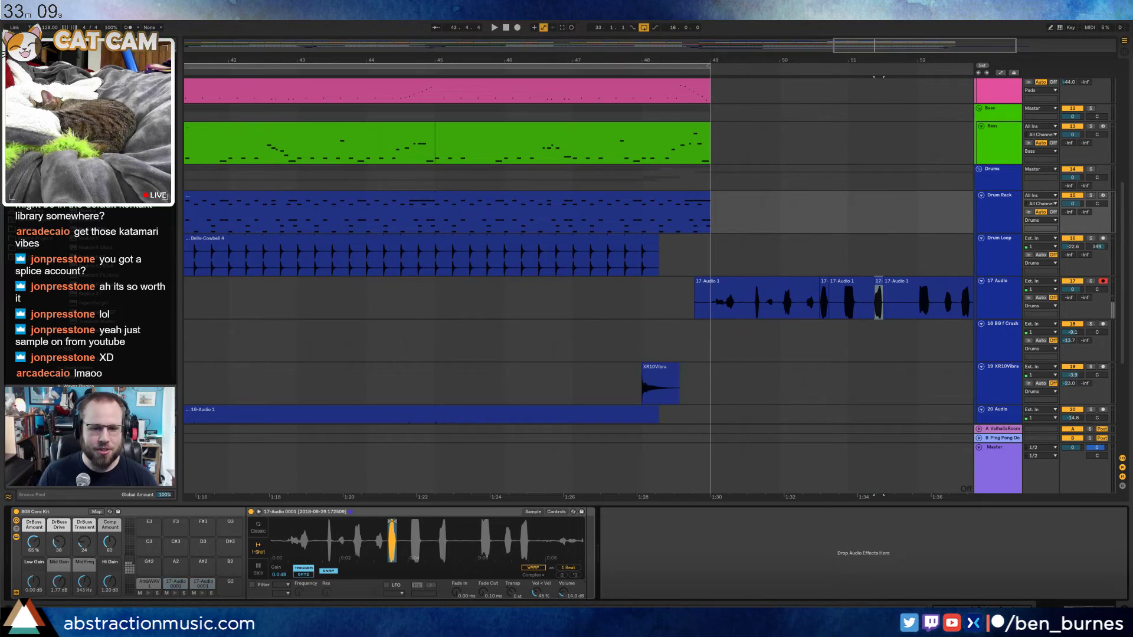
mouse_move(372, 549)
left_mouse_down()
mouse_move(374, 528)
mouse_move(353, 522)
mouse_move(389, 523)
left_mouse_up()
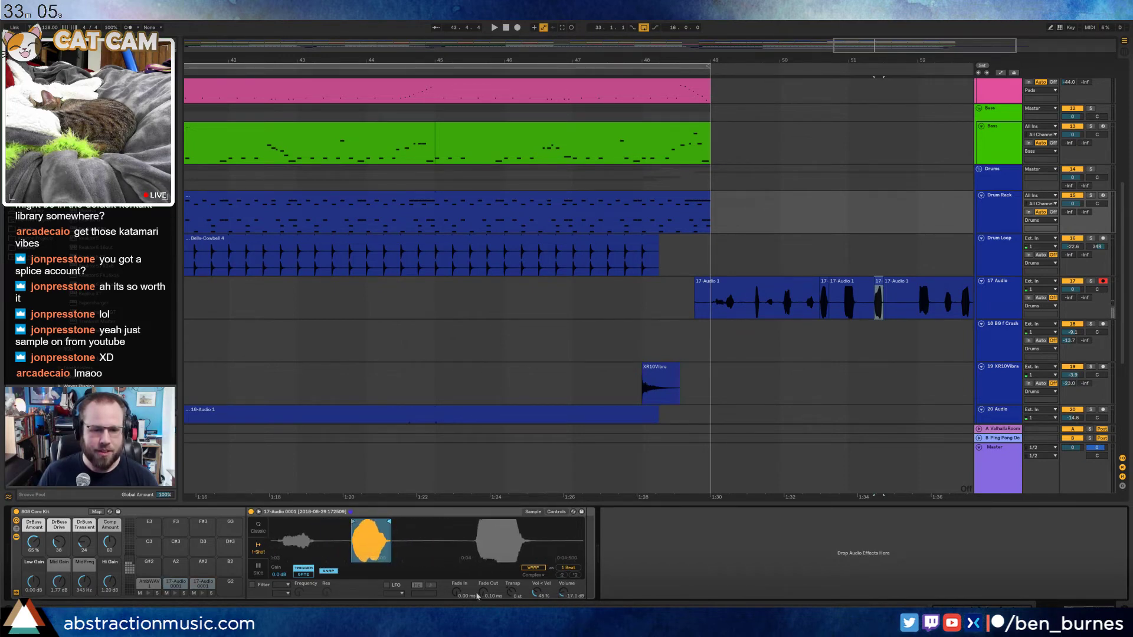
left_click_drag(478, 596, 478, 581)
Trim the F#2 pad's sample start and end tightly around the hit and lengthen its fade-out
left_click(205, 583)
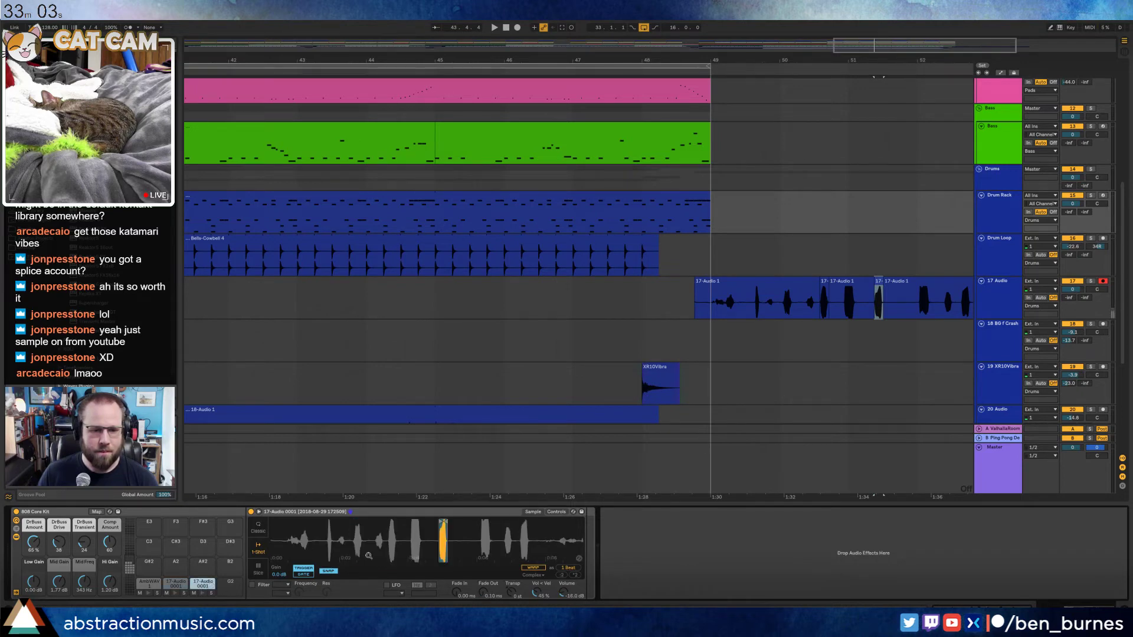
left_click_drag(435, 534, 434, 561)
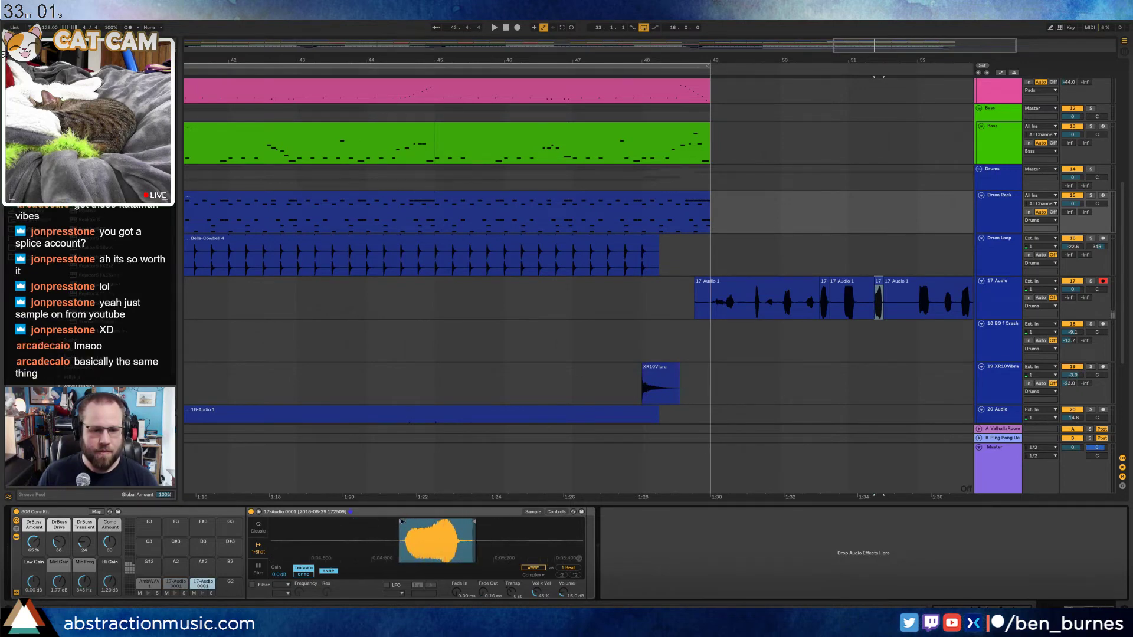
left_click_drag(404, 520, 461, 522)
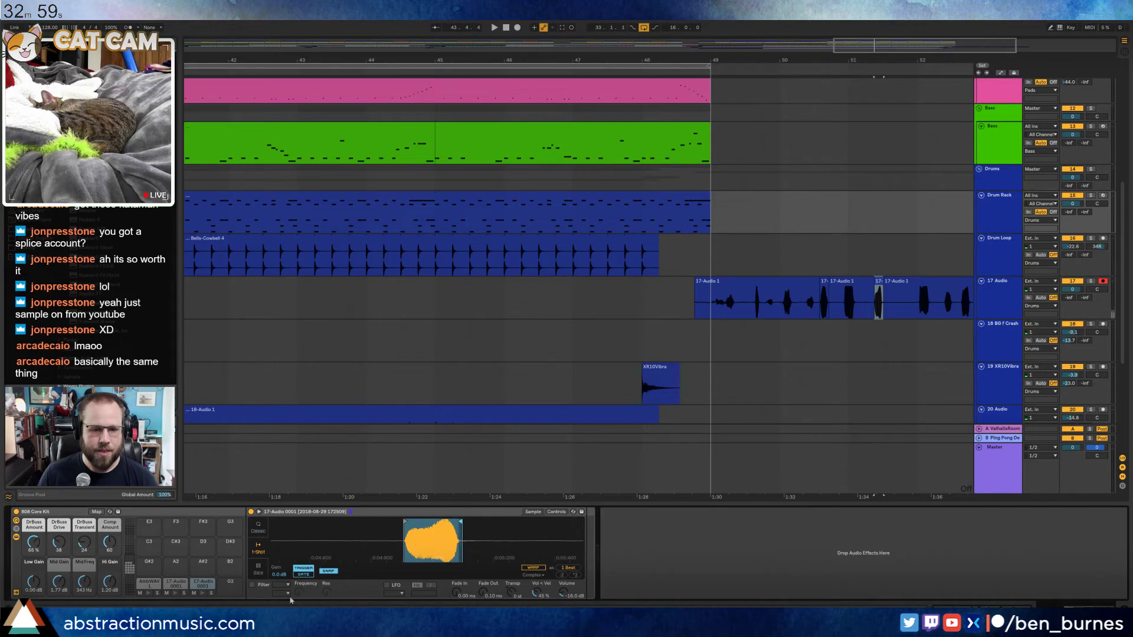
left_click_drag(483, 592, 483, 586)
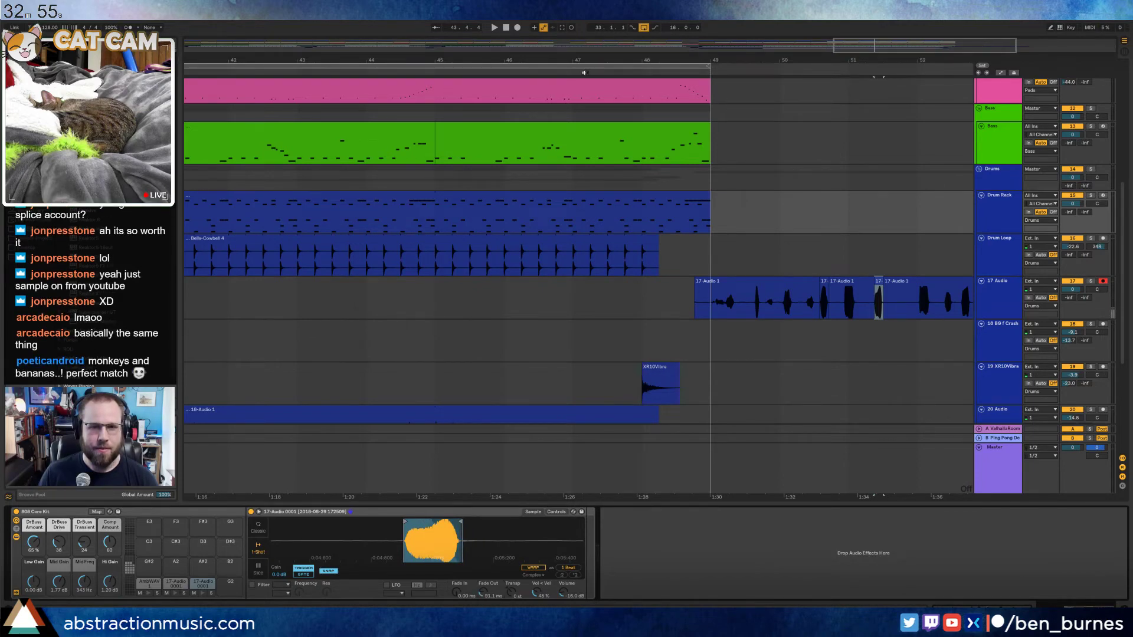
Record a second take about four bars long on the 17 Audio track, starting at bar 54
left_click_drag(885, 41, 946, 34)
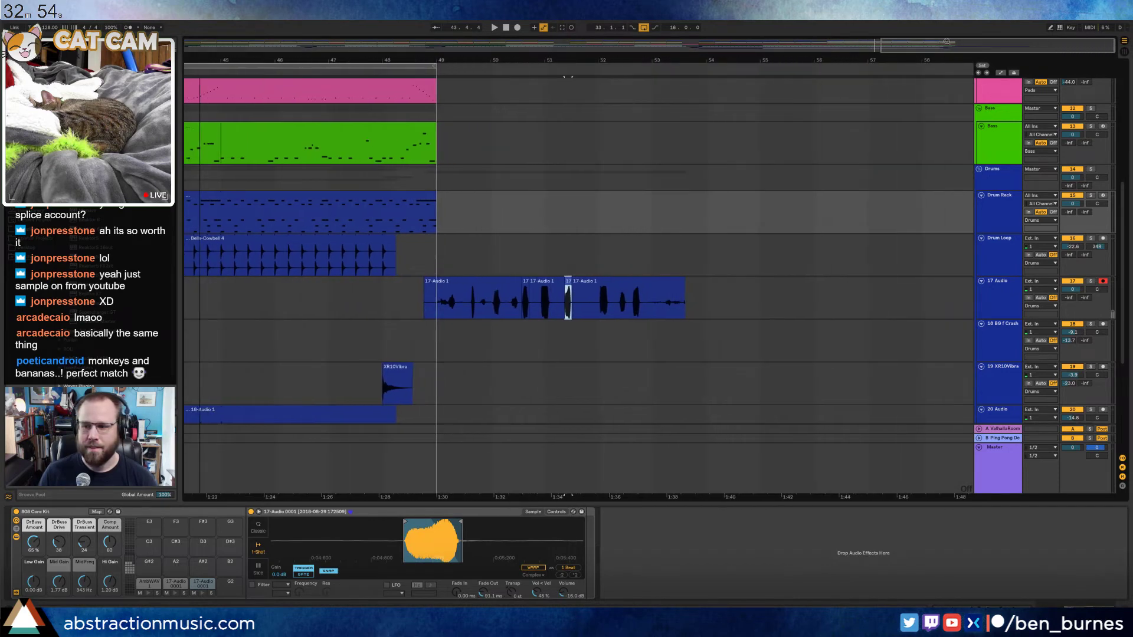
left_click(709, 298)
key("F9")
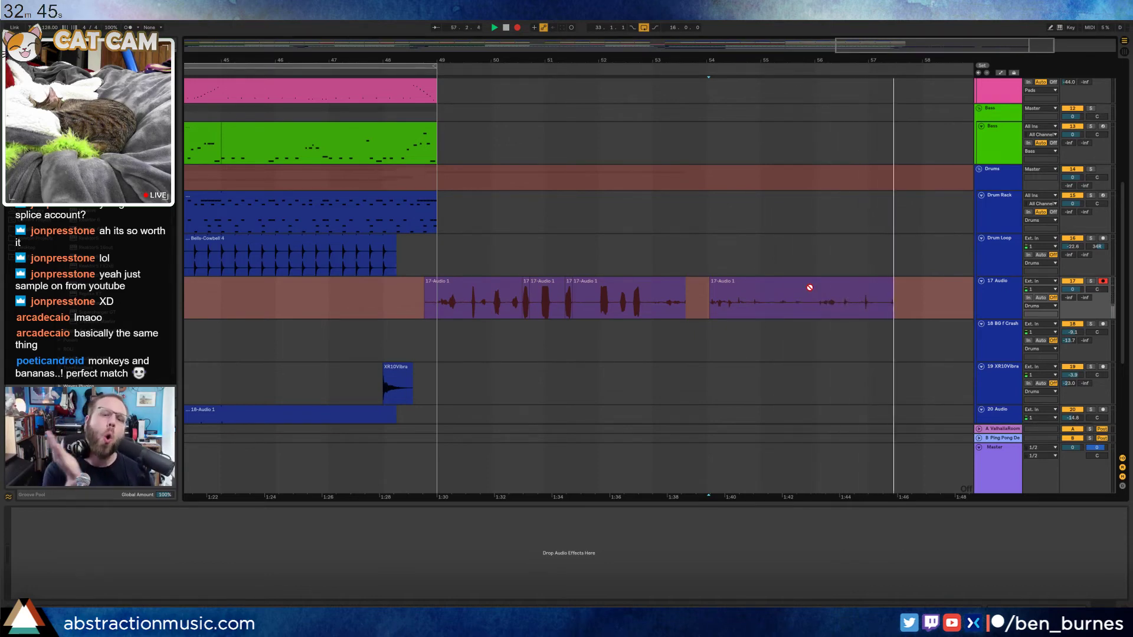
key("space")
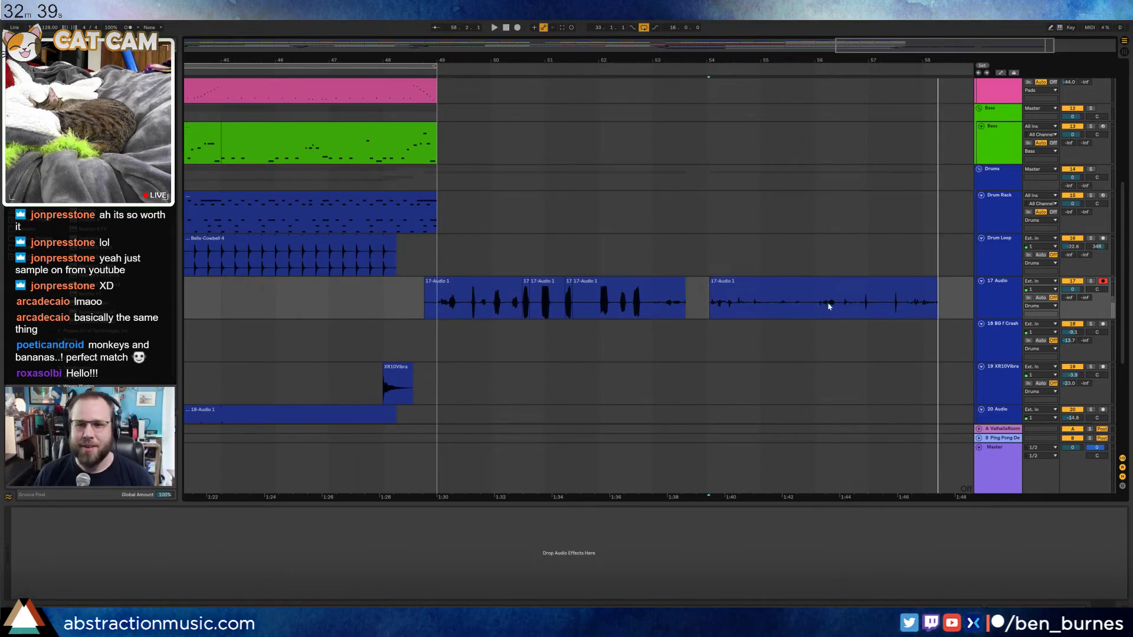
Split the short, sharp hit near 57.3 of the second take into its own clip
scroll(894, 304, "up", 3)
left_click(897, 306, "shift")
left_click(907, 305, "shift")
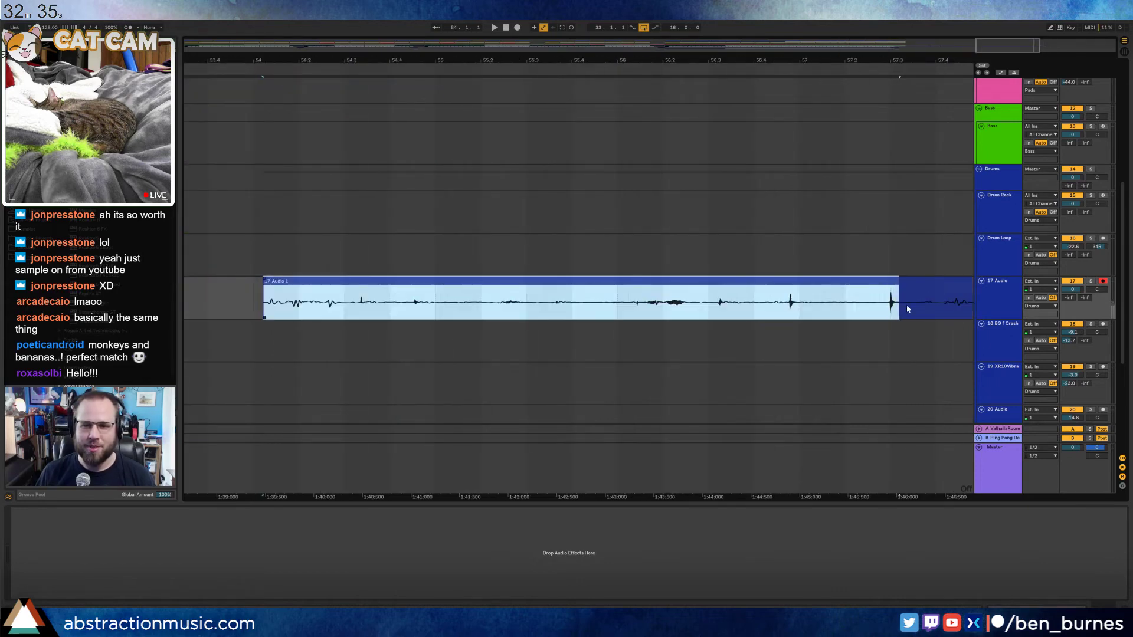
left_click(906, 304)
key("ctrl+e")
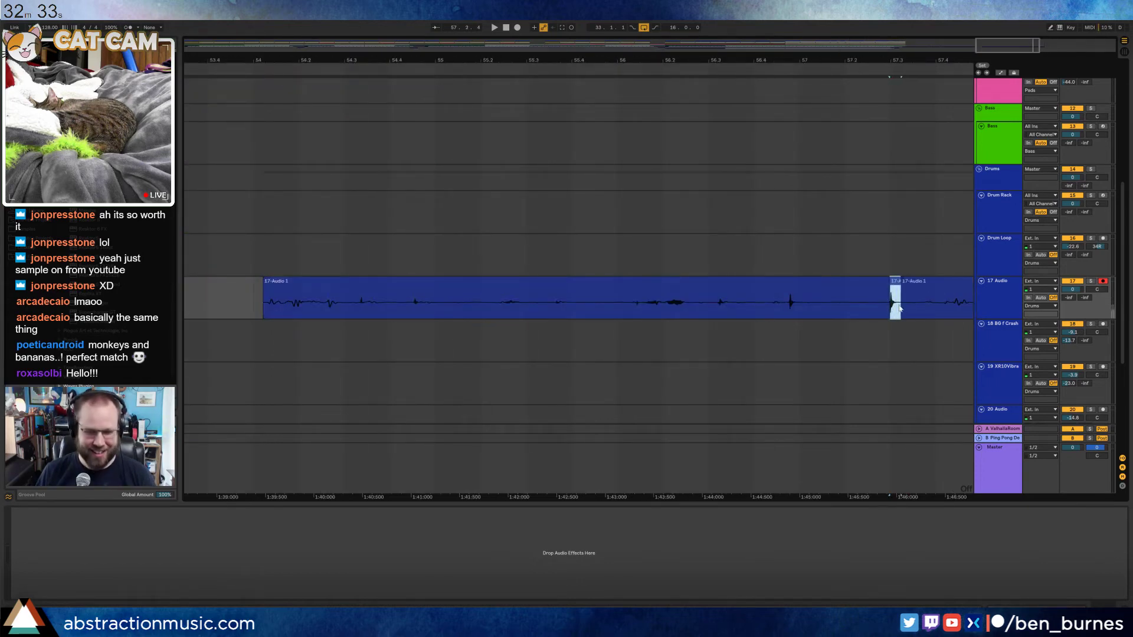
Load the short hit split from the second take onto the empty G2 pad of the Drum Rack
left_click(903, 260)
left_click(903, 229)
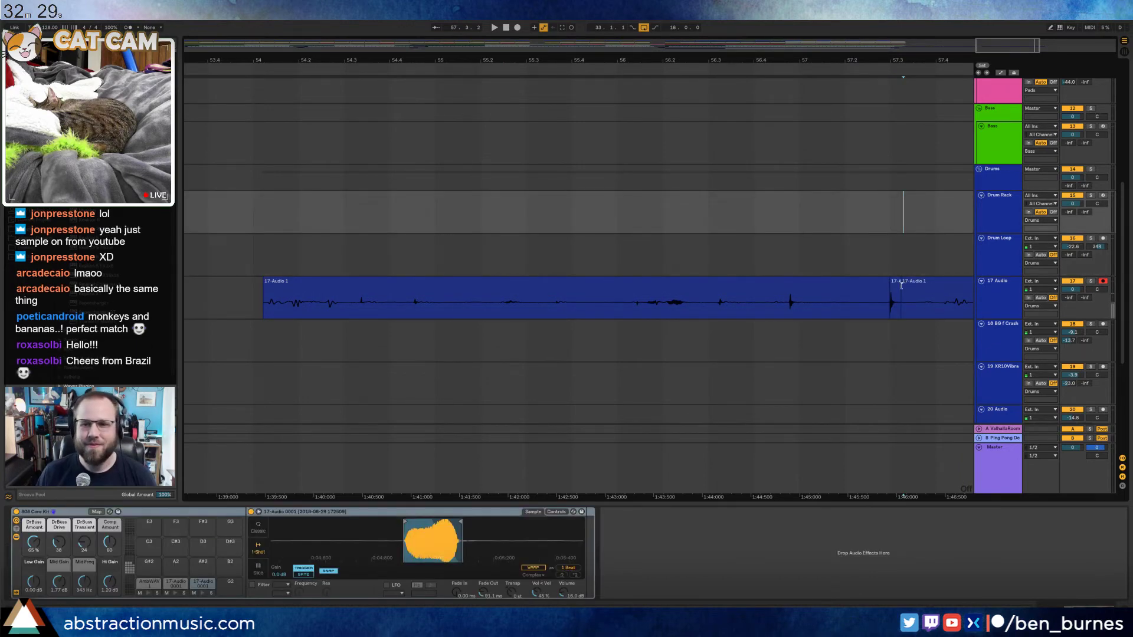
left_click_drag(891, 284, 230, 584)
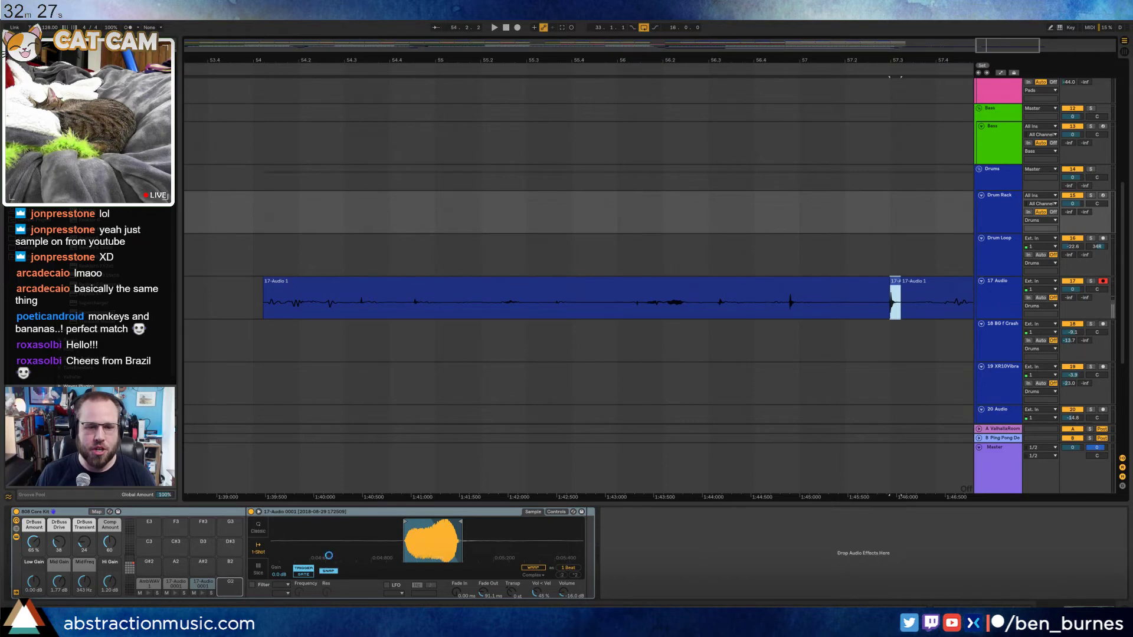
Trim the G2 sample's start to the attack of the hit and audition the pad
left_click_drag(534, 543, 473, 530)
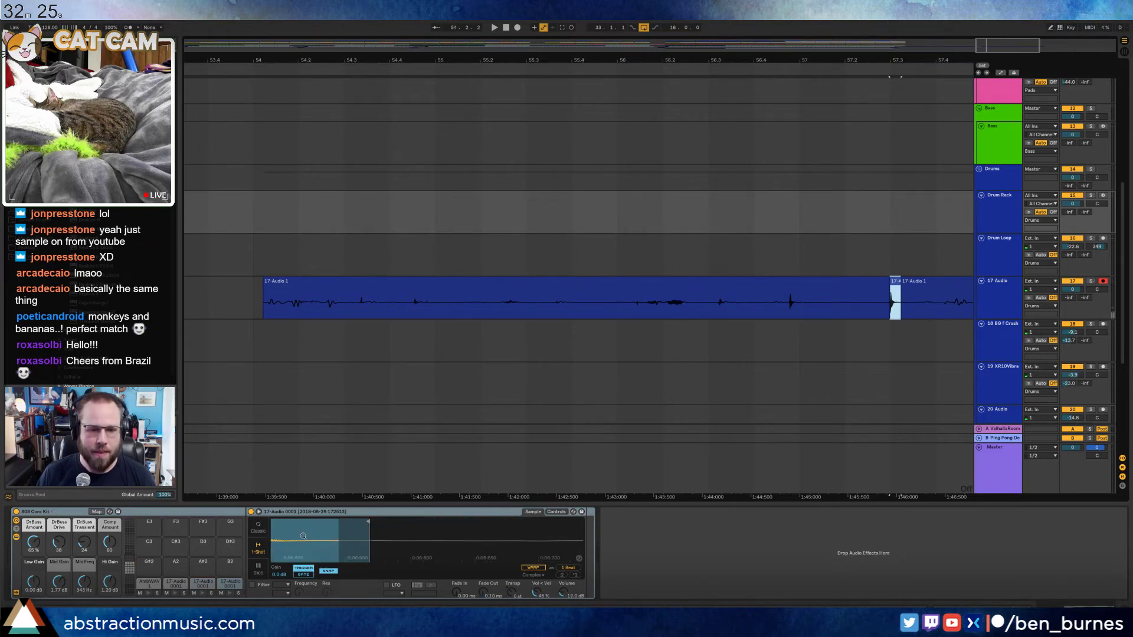
left_click_drag(303, 536, 290, 523)
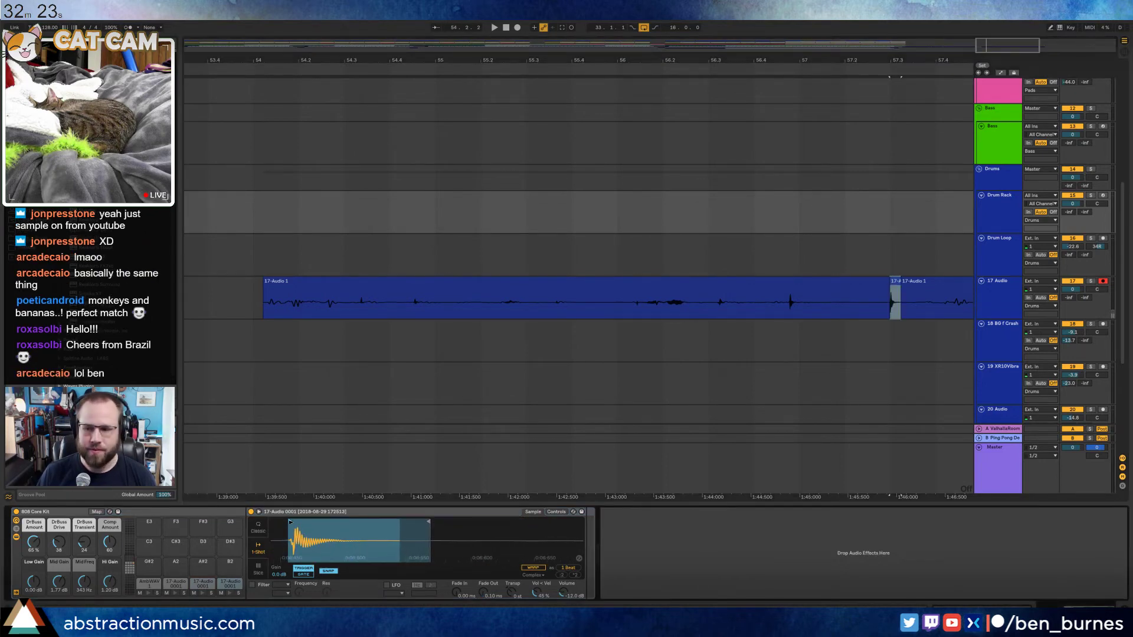
left_click(226, 593)
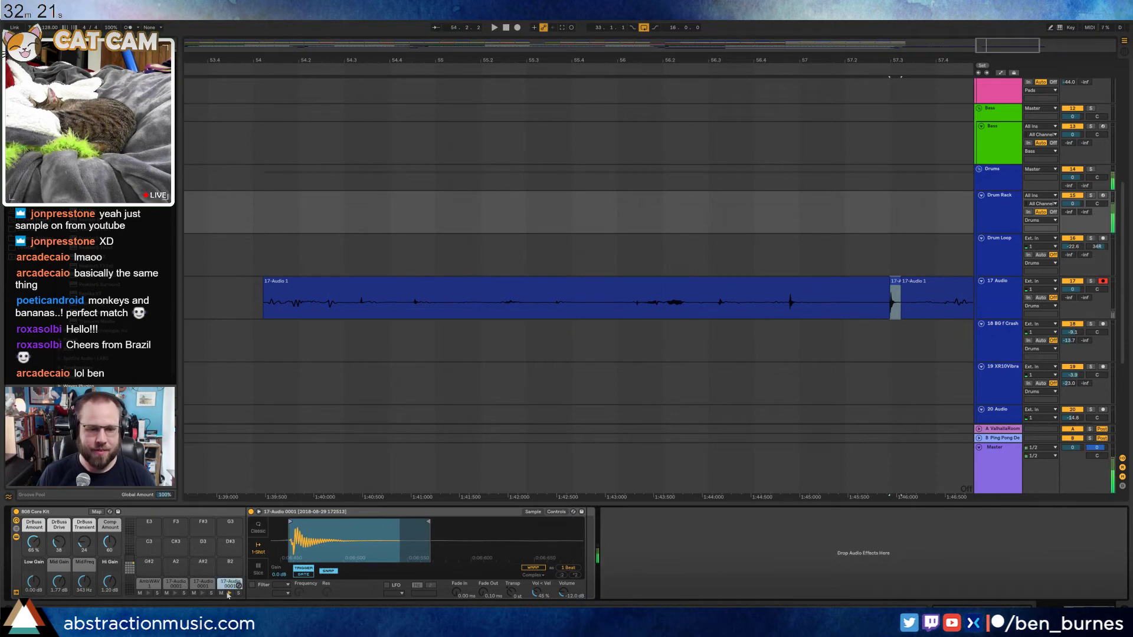
Trim the end of the G2 sample and add a Reverb to its pad with a decay time of 1.78 s
mouse_move(428, 522)
left_mouse_down()
mouse_move(362, 523)
mouse_move(409, 522)
left_mouse_up()
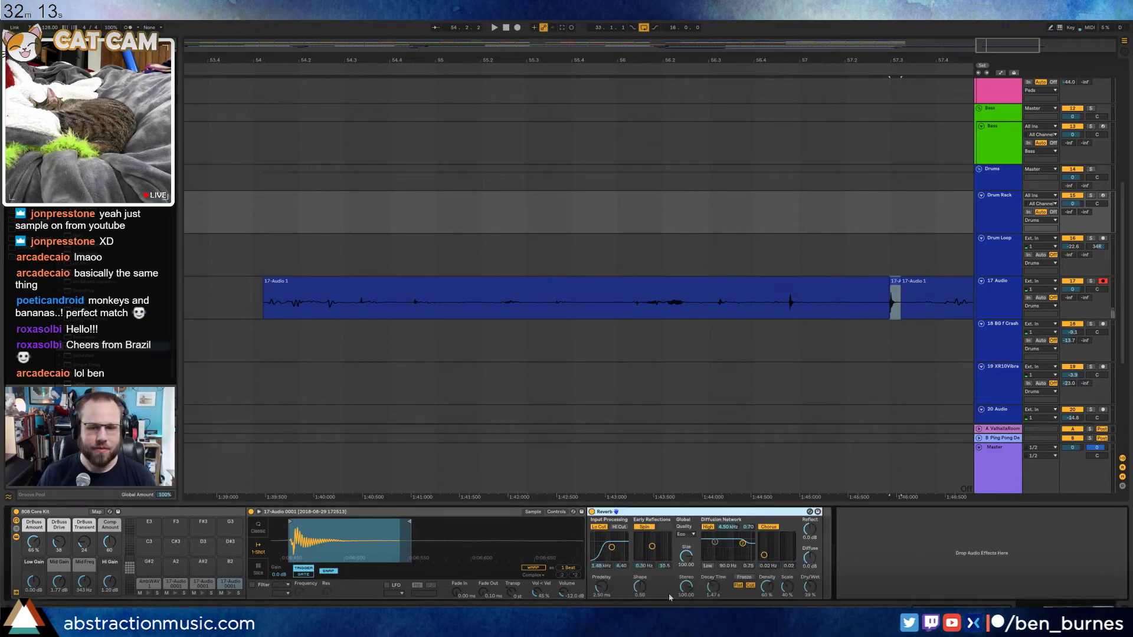
left_click_drag(713, 587, 714, 582)
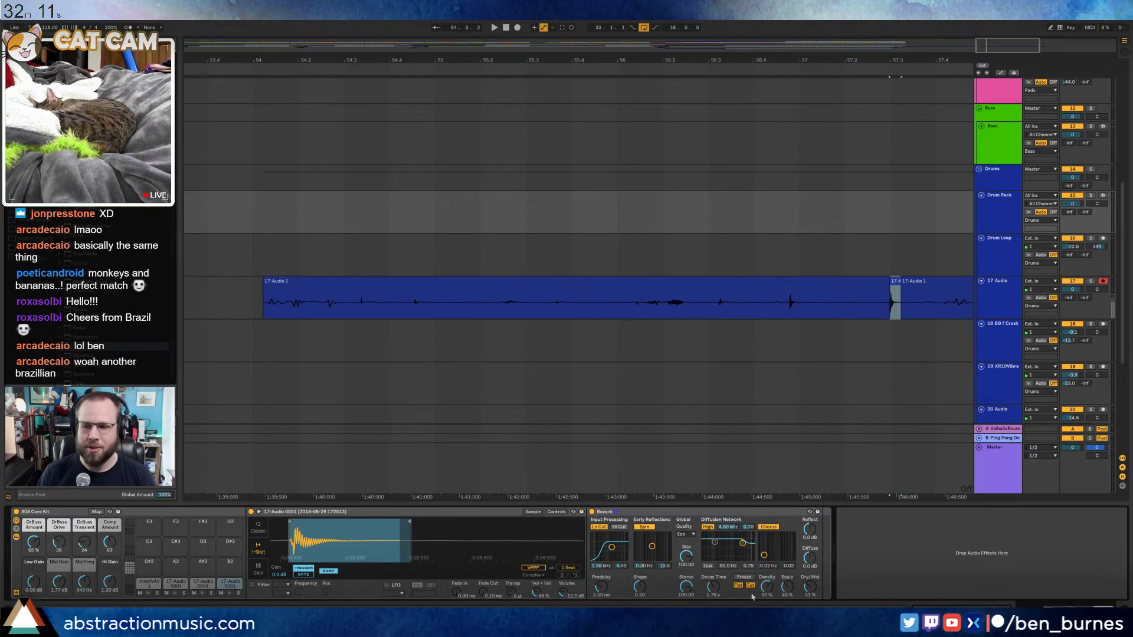
left_click(229, 595)
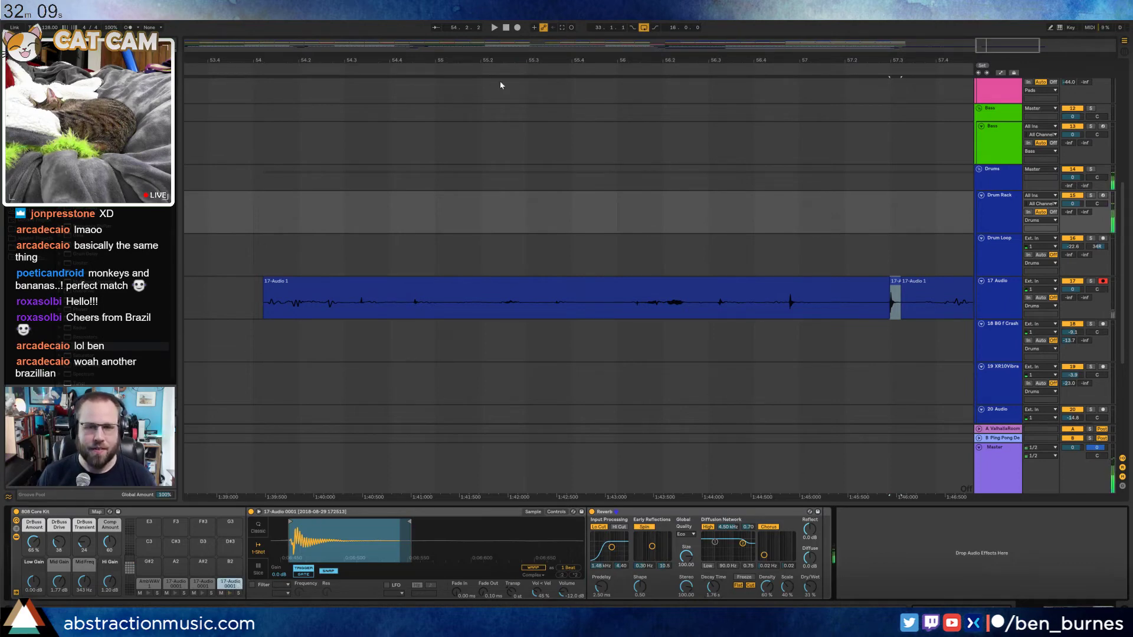
Delete both recorded takes from the 17 Audio track
left_click_drag(667, 48, 667, 12)
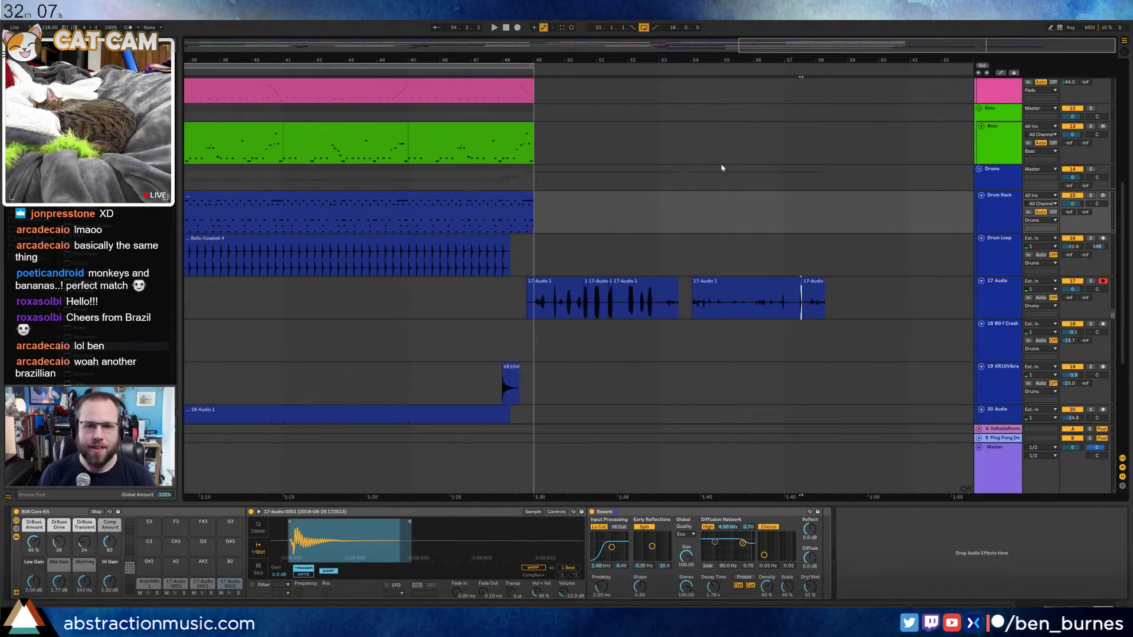
left_click_drag(489, 298, 853, 298)
key("Delete")
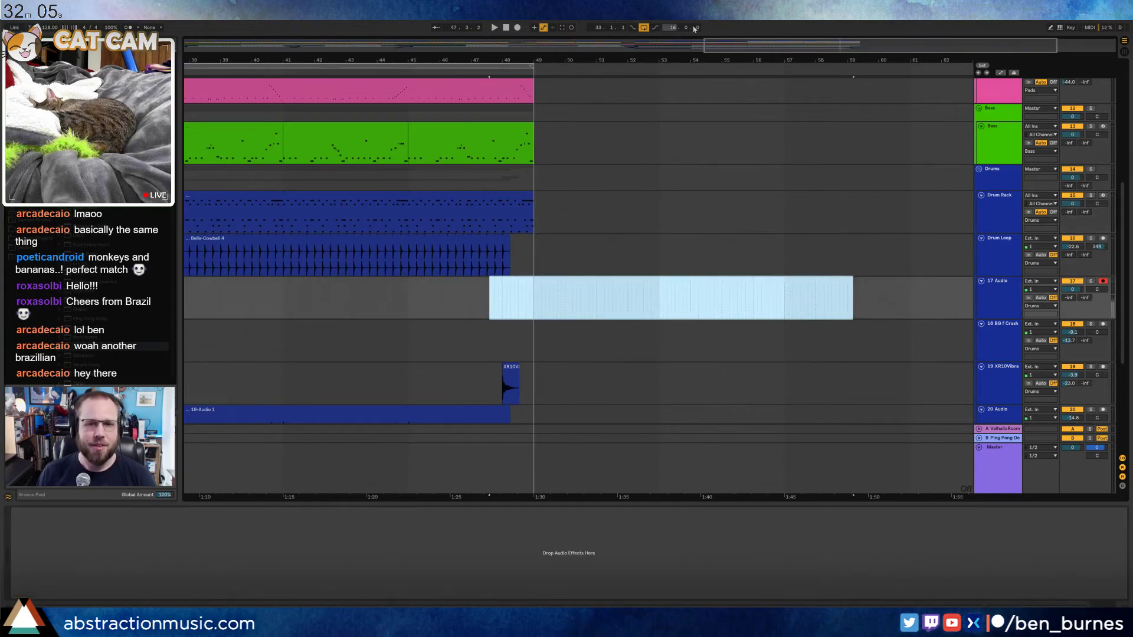
Open the Drum Rack clip starting at bar 33 and check which recorded samples sit on the F2 and F#2 pads
scroll(590, 96, "left", 5)
double_click(432, 210)
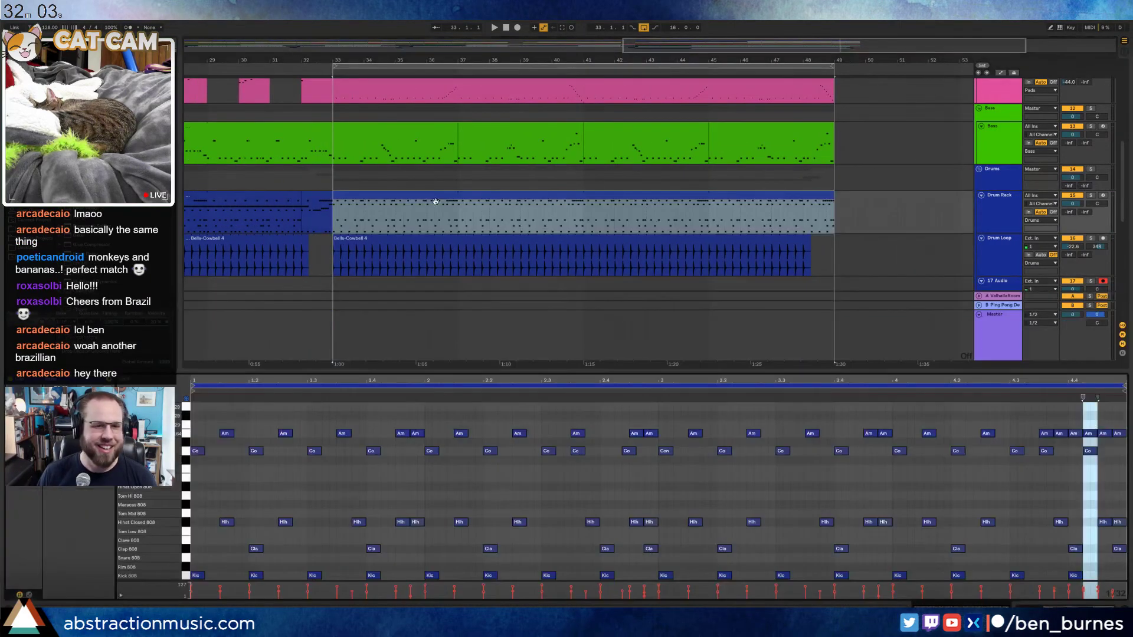
left_click(187, 426)
key("shift+Tab")
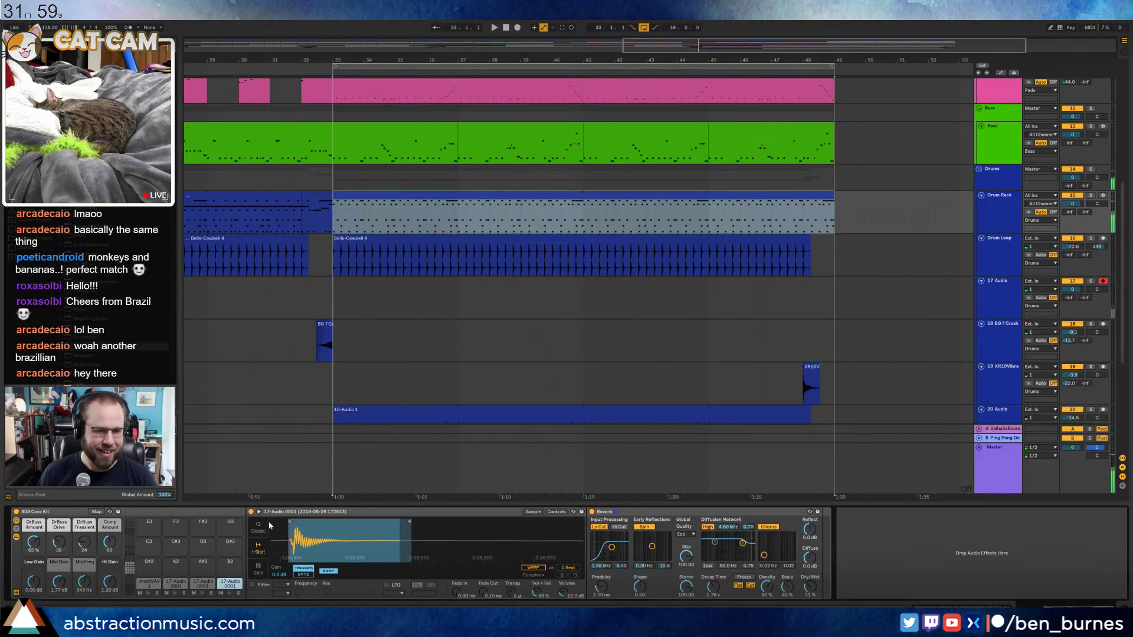
left_click(178, 585)
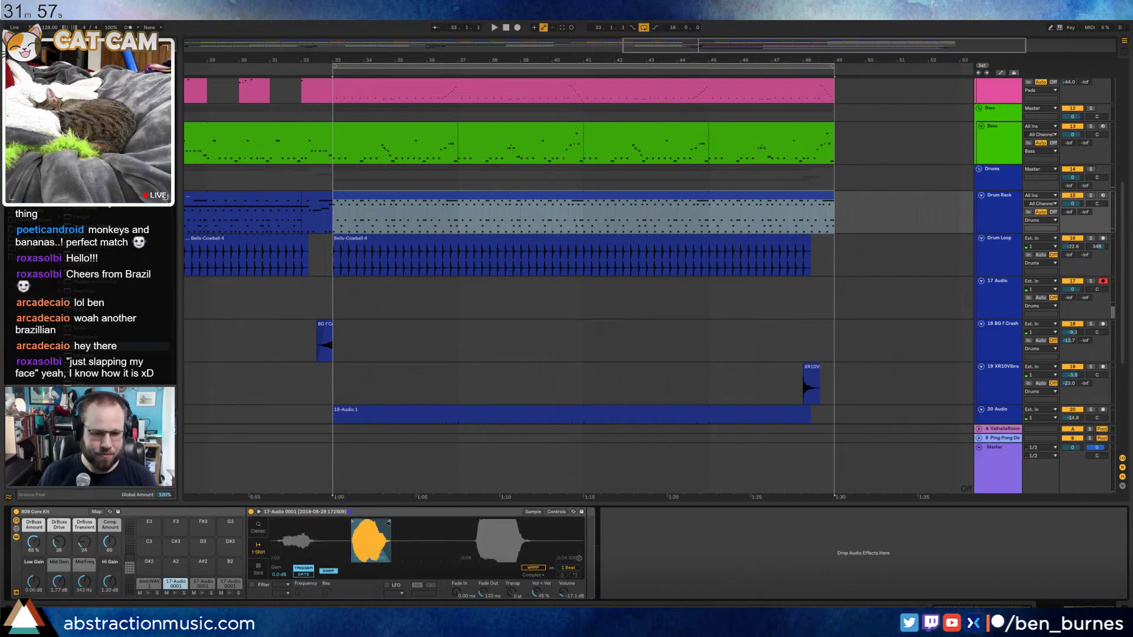
left_click(220, 576)
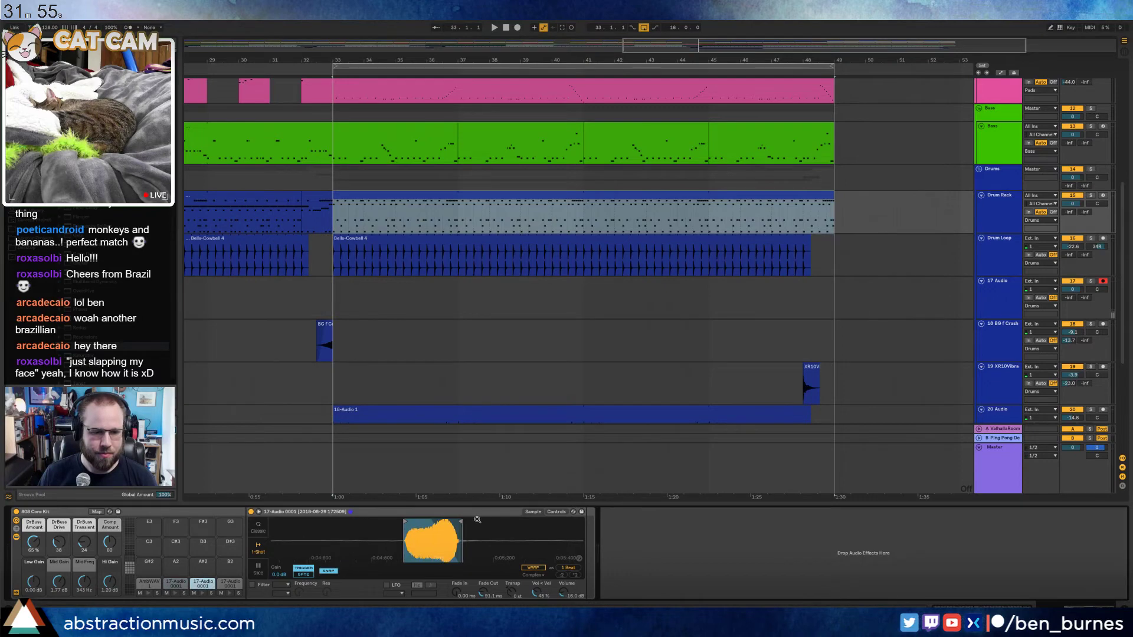
key("shift+Tab")
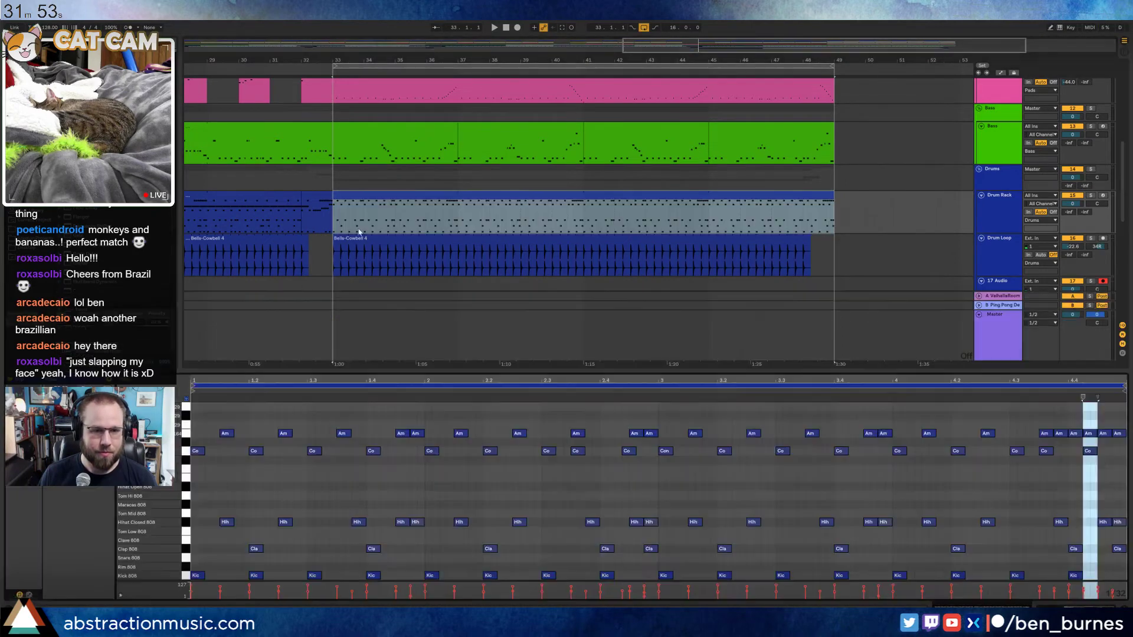
Add short F#2 notes at 1.1.3 and 1.2.3 of the Drum Rack clip
left_click(195, 426)
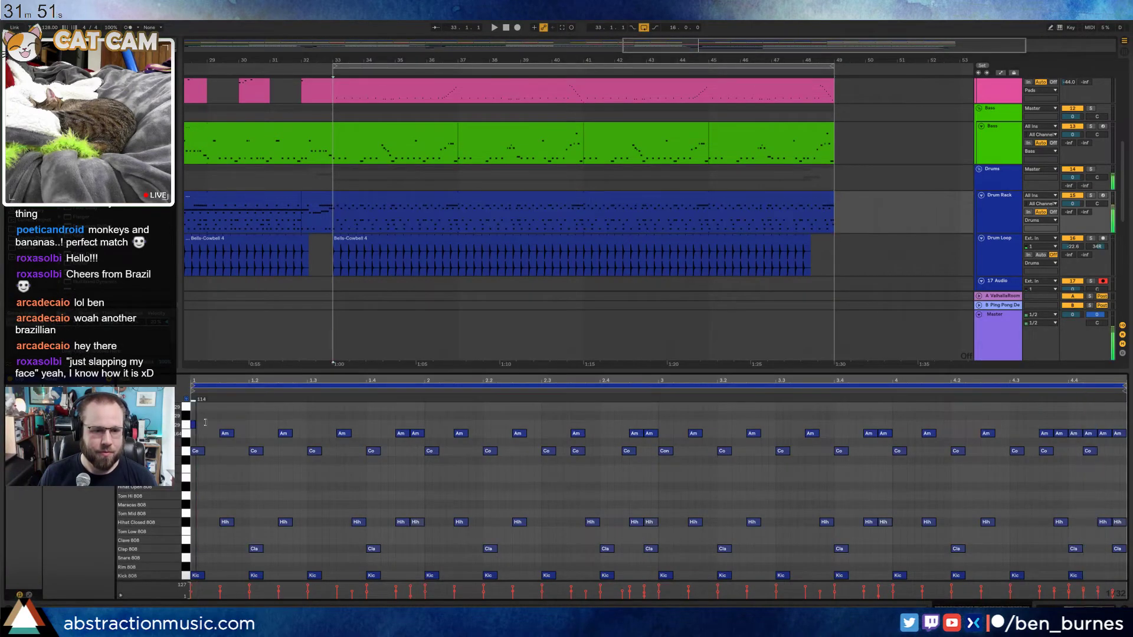
double_click(239, 425)
left_click_drag(249, 422, 232, 417)
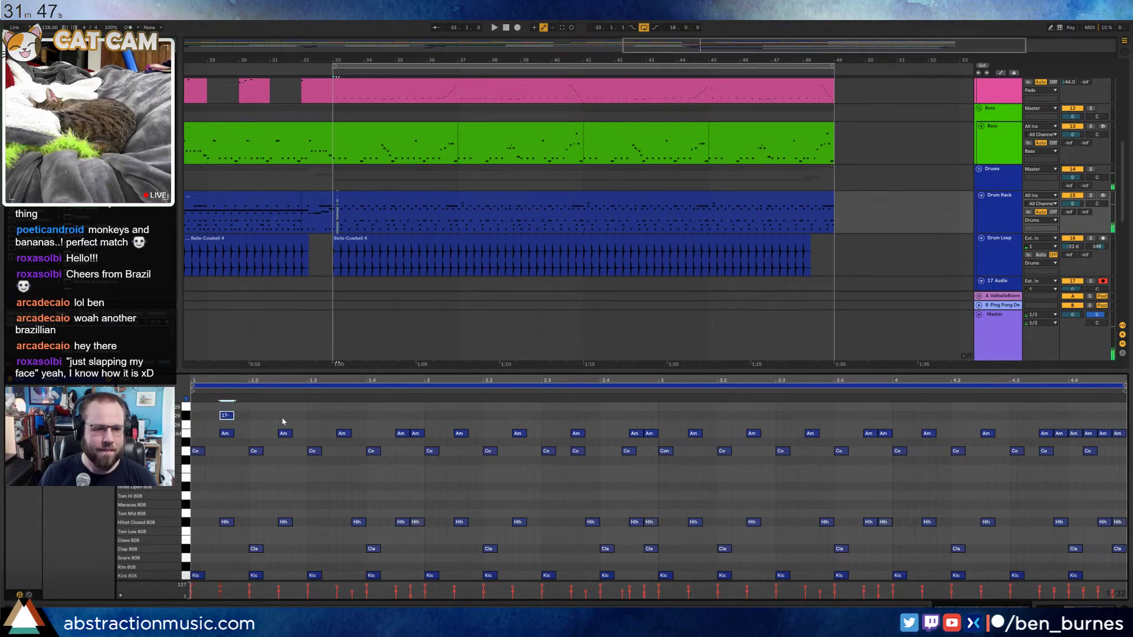
double_click(284, 416)
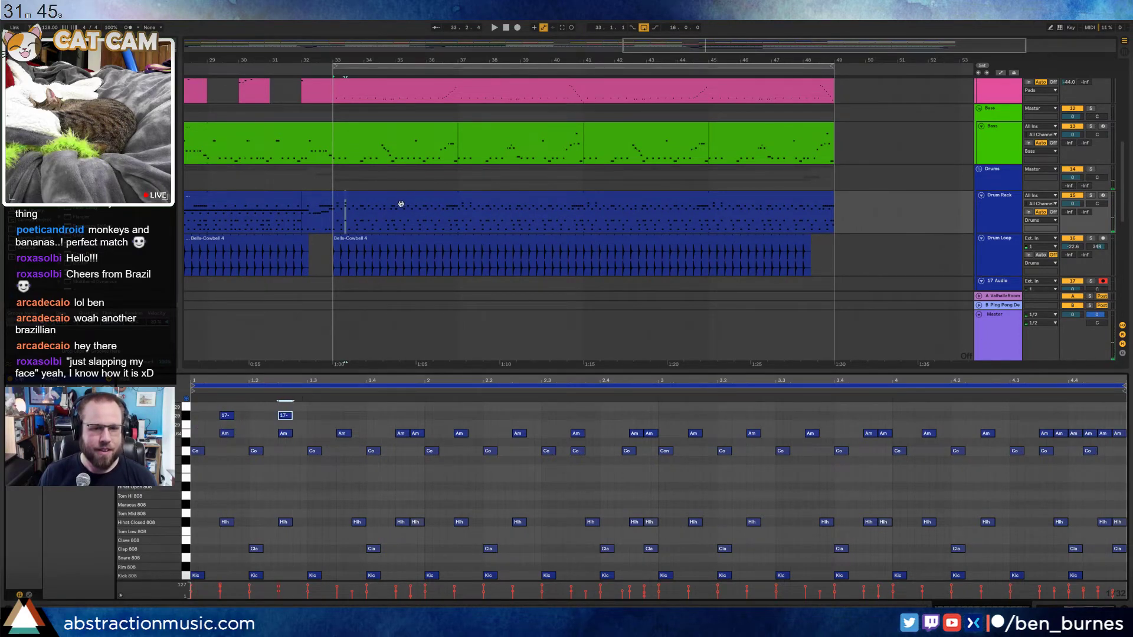
Shorten the F#2 pad's sample, raise its transposition and audition the pad
key("shift+Tab")
left_click(202, 593)
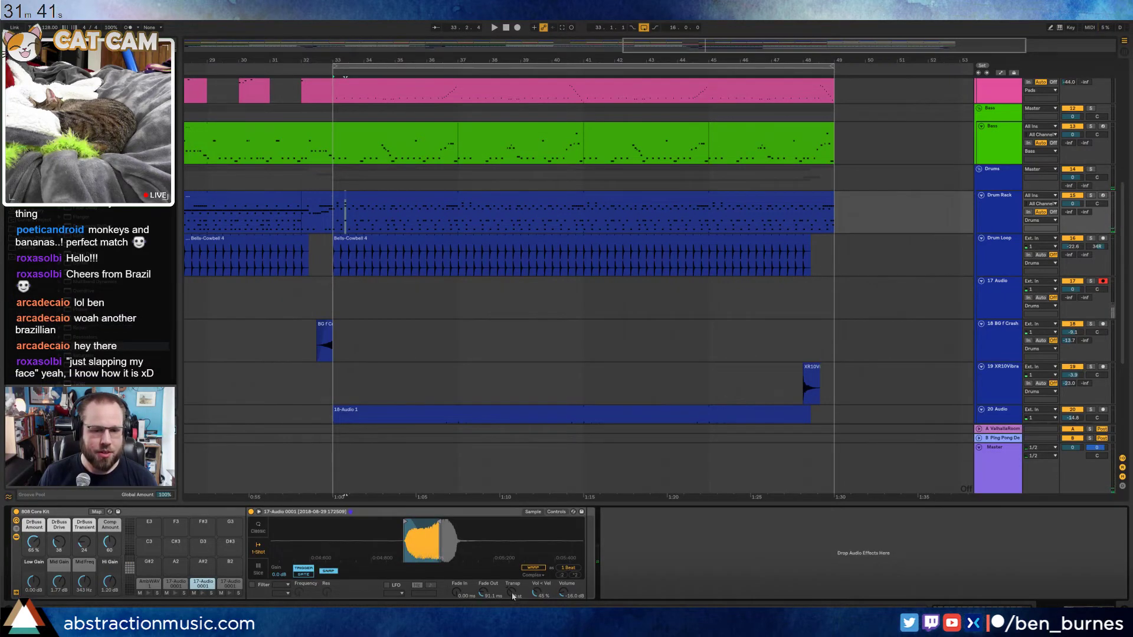
left_click_drag(512, 594, 512, 590)
left_click(204, 593)
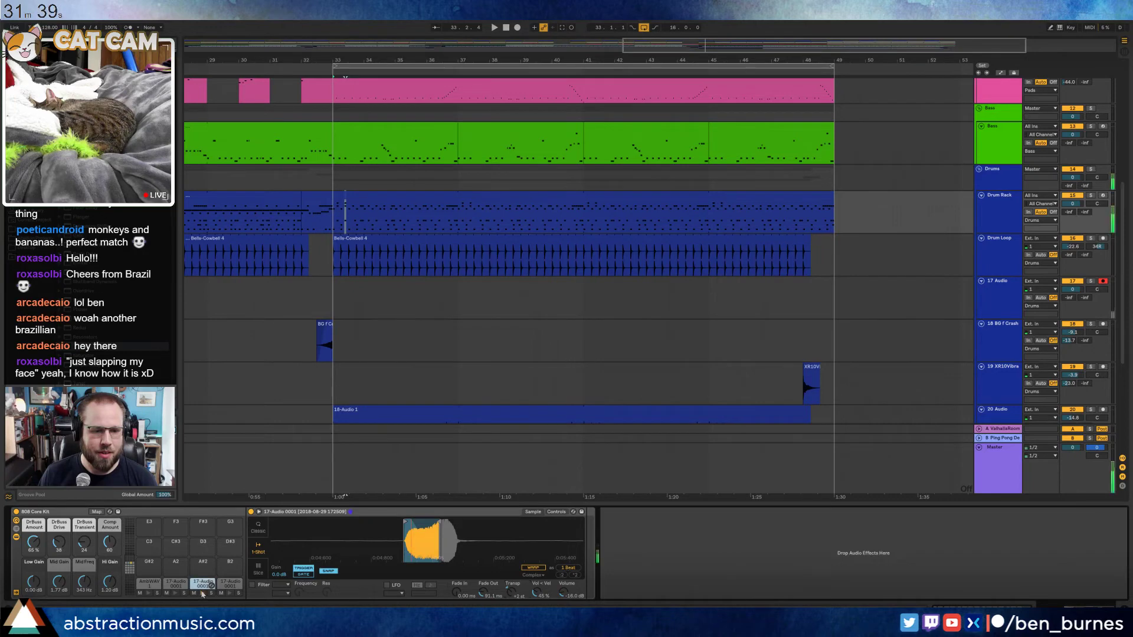
key("shift+Tab")
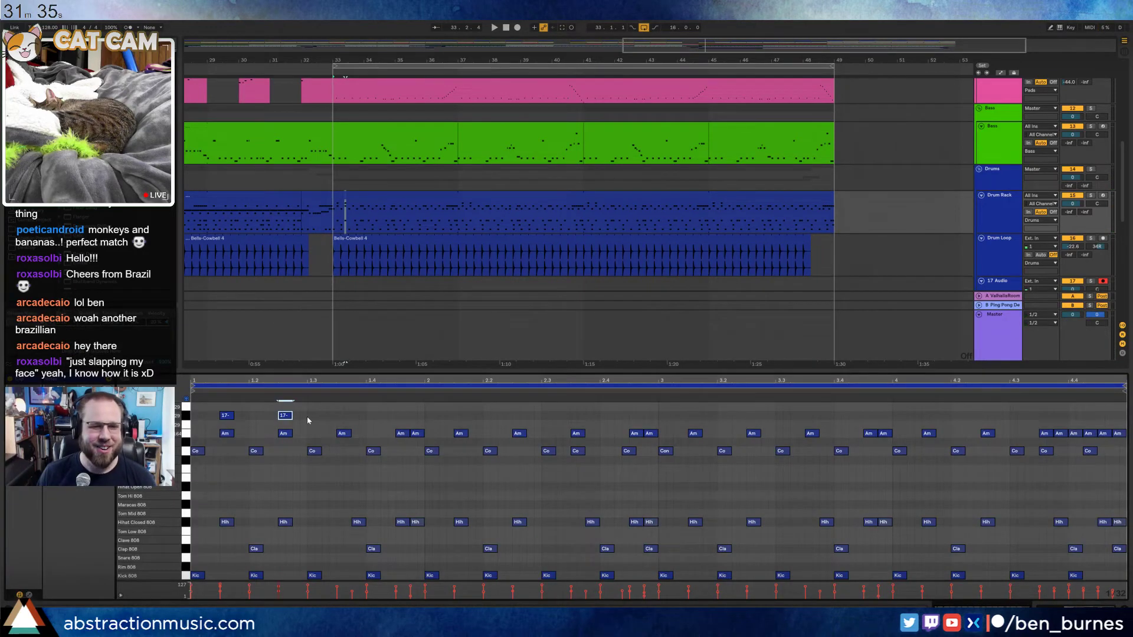
Lengthen both F#2 notes to an eighth note and play the pattern
key("space")
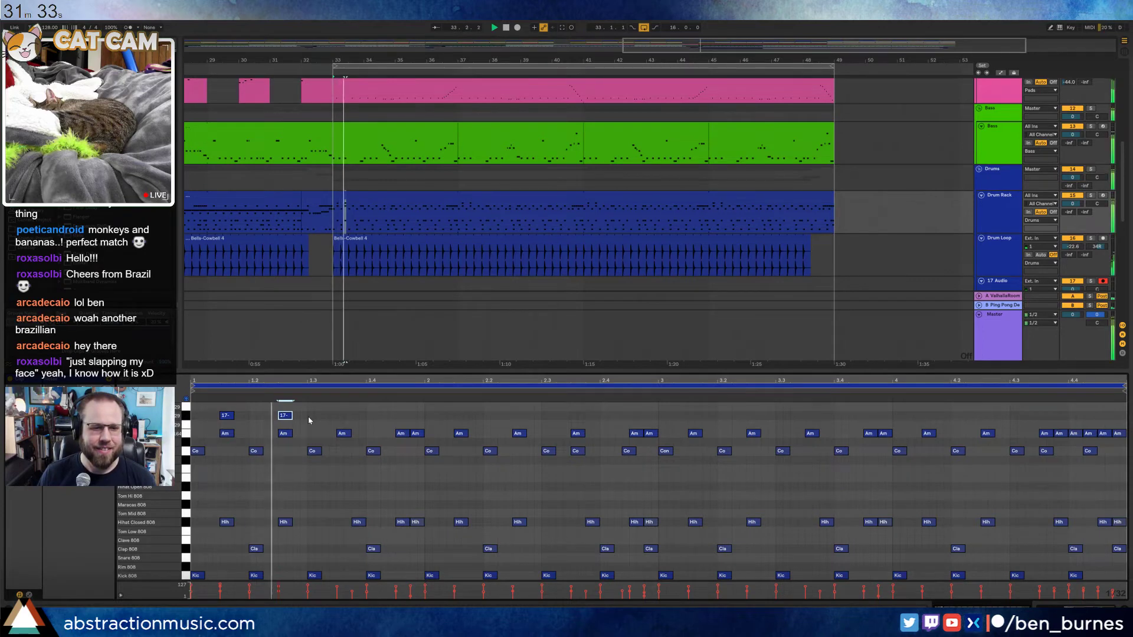
left_click_drag(214, 412, 307, 418)
key("space")
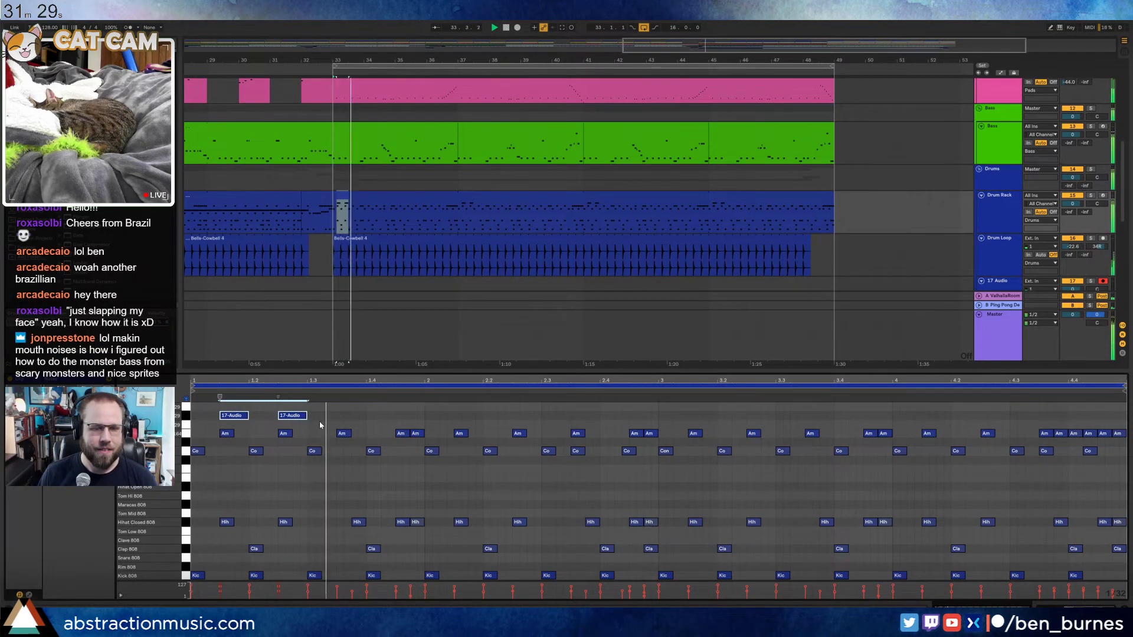
key("space")
Deactivate all E2 notes in the clip and redraw the F#2 note at 1.1.3
left_click(309, 424)
left_click(183, 434)
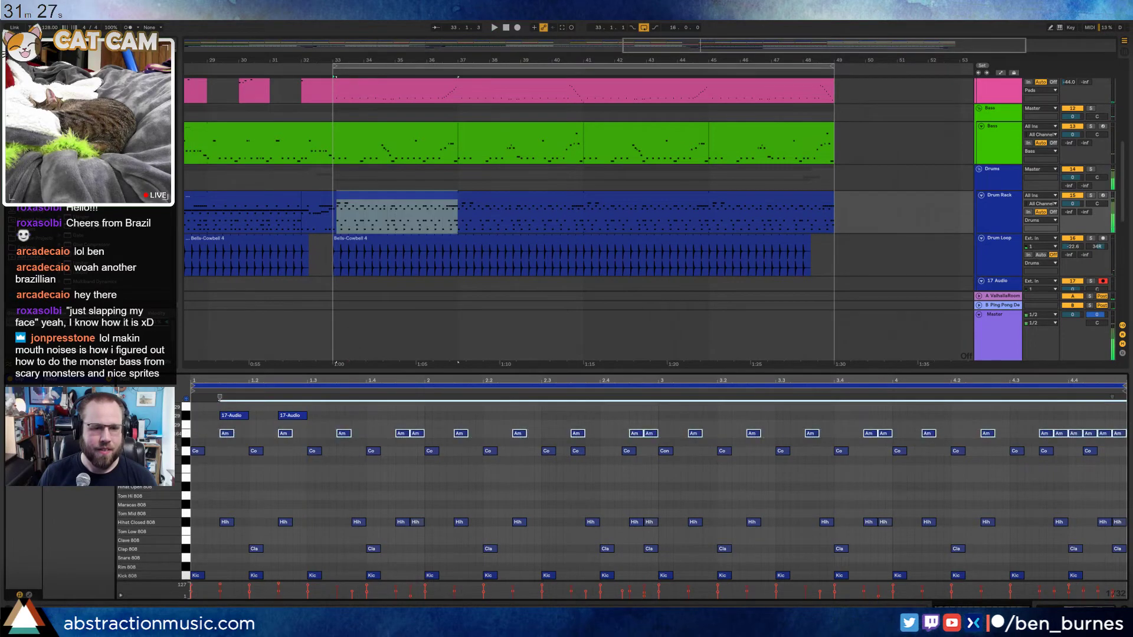
key("space")
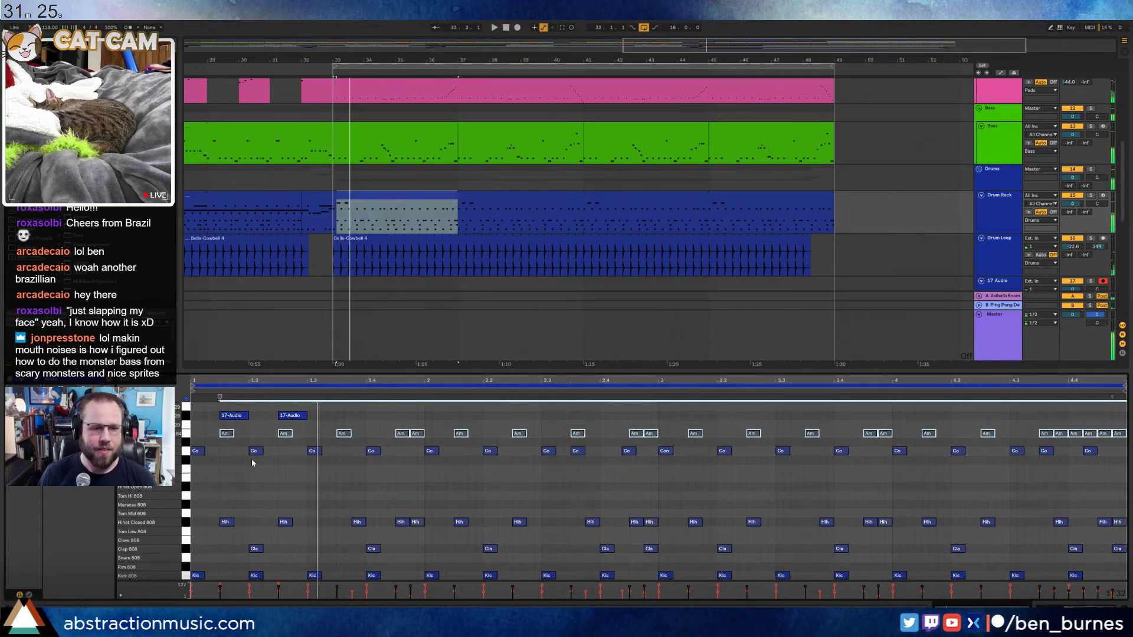
double_click(232, 417)
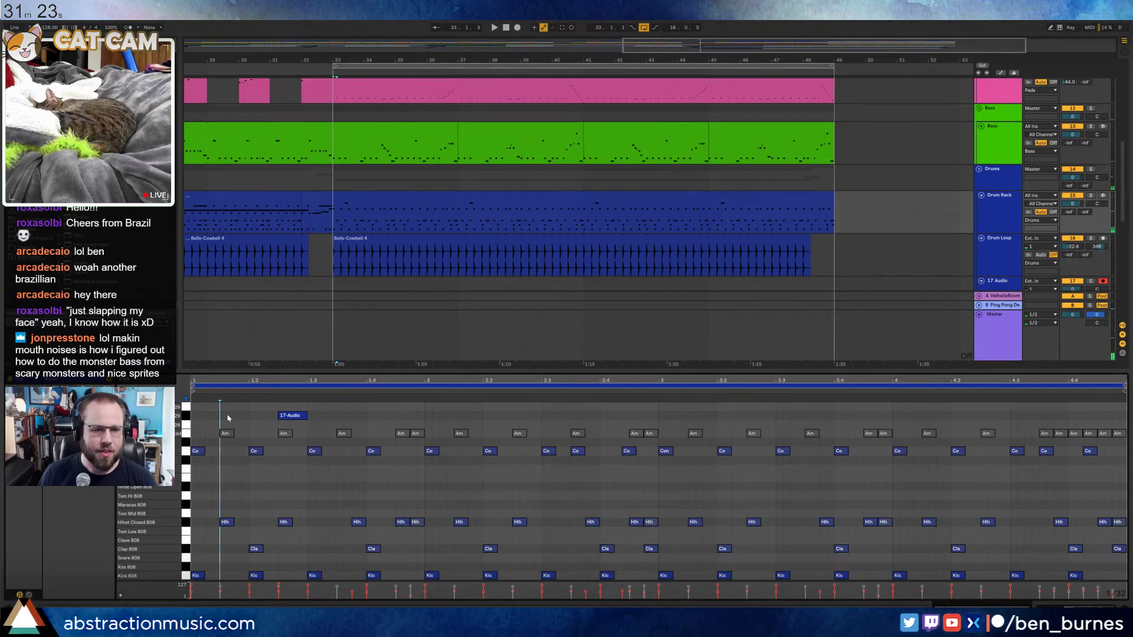
double_click(229, 417)
Raise the volume of the F#2 sample, set the F2 sample's volume to -11.4 dB and check them in playback
key("shift+Tab")
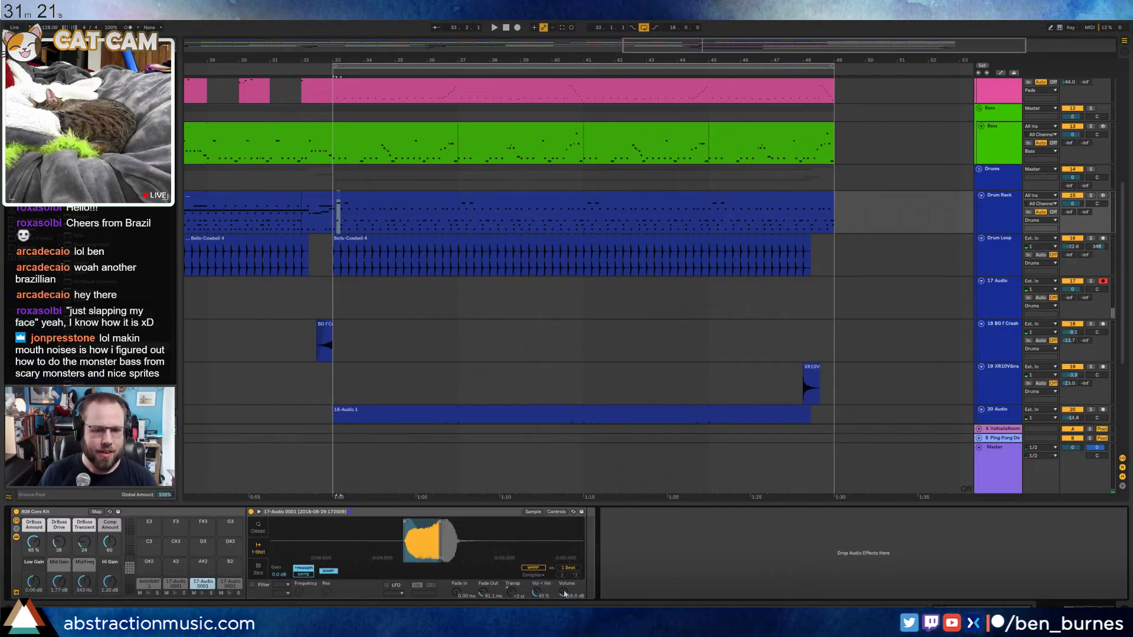
left_click_drag(565, 594, 565, 588)
key("space")
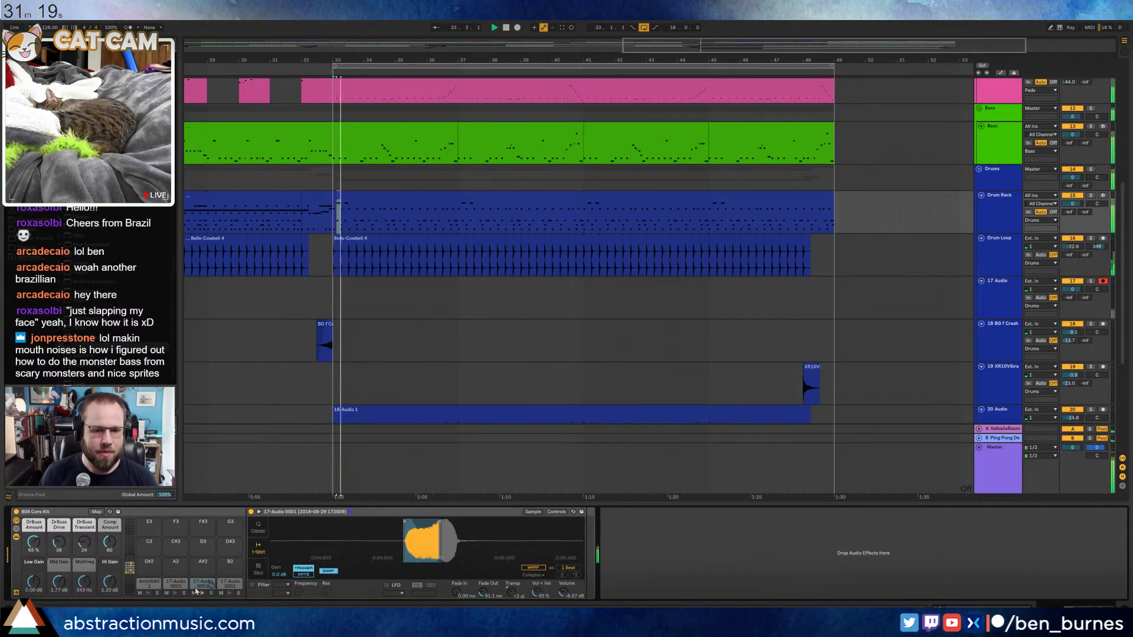
key("space")
left_click(175, 594)
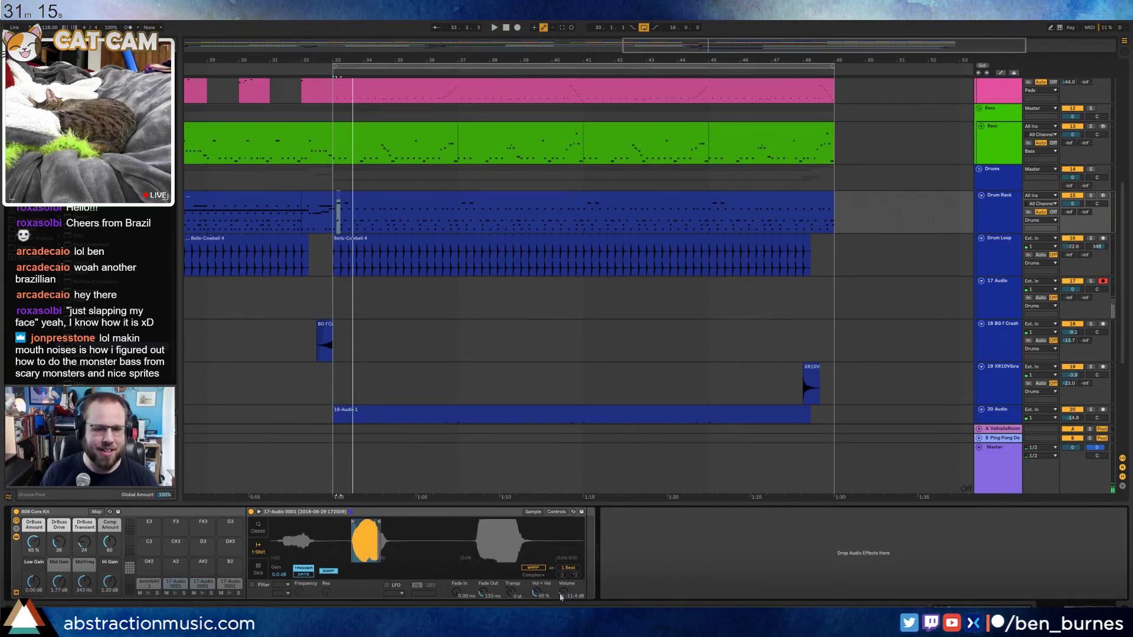
key("space")
Reopen the Drum Rack clip and move the second F#2 note to beat 1.2
left_click(360, 197)
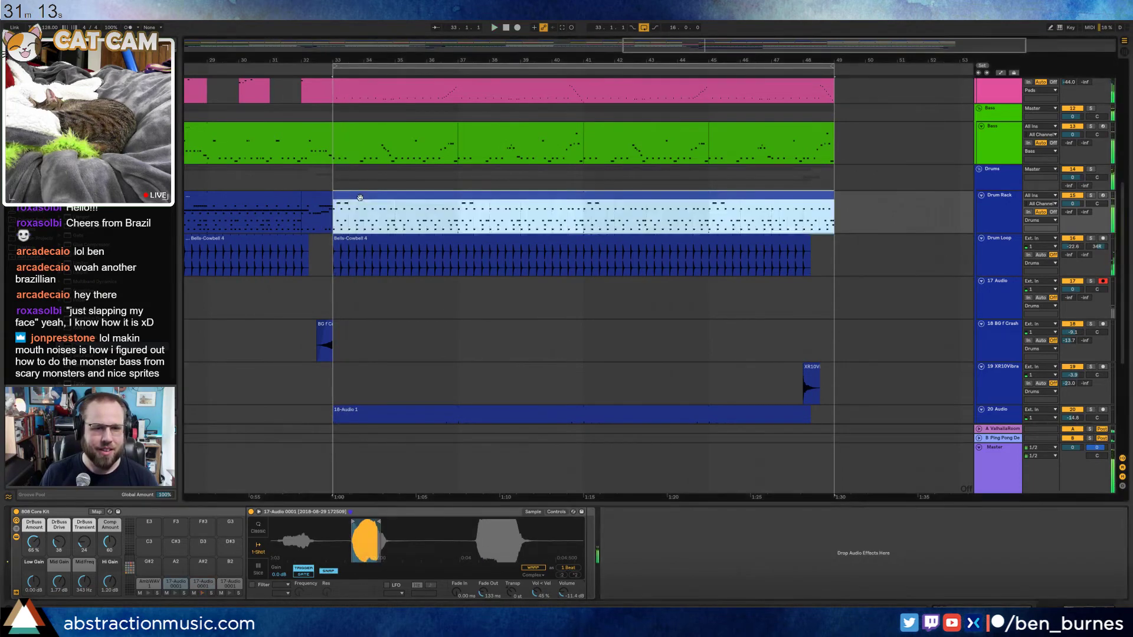
double_click(360, 198)
left_click(263, 415)
left_click_drag(294, 417, 264, 420)
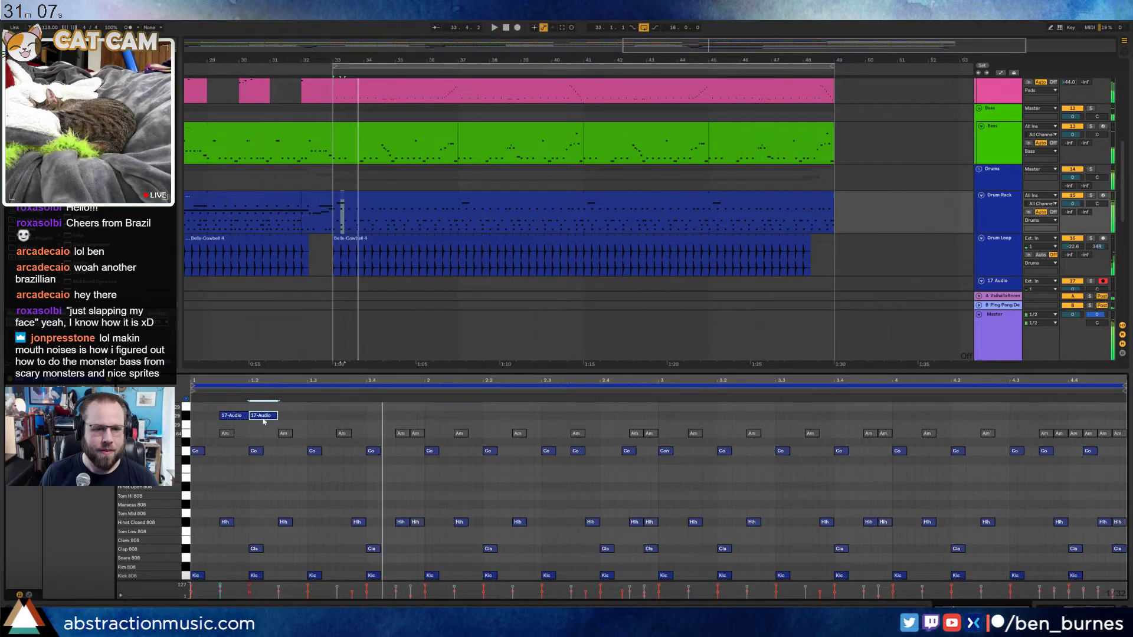
Add an F2 note slightly longer than a sixteenth at beat 1.3 and copy it to beat 1.4
double_click(309, 425)
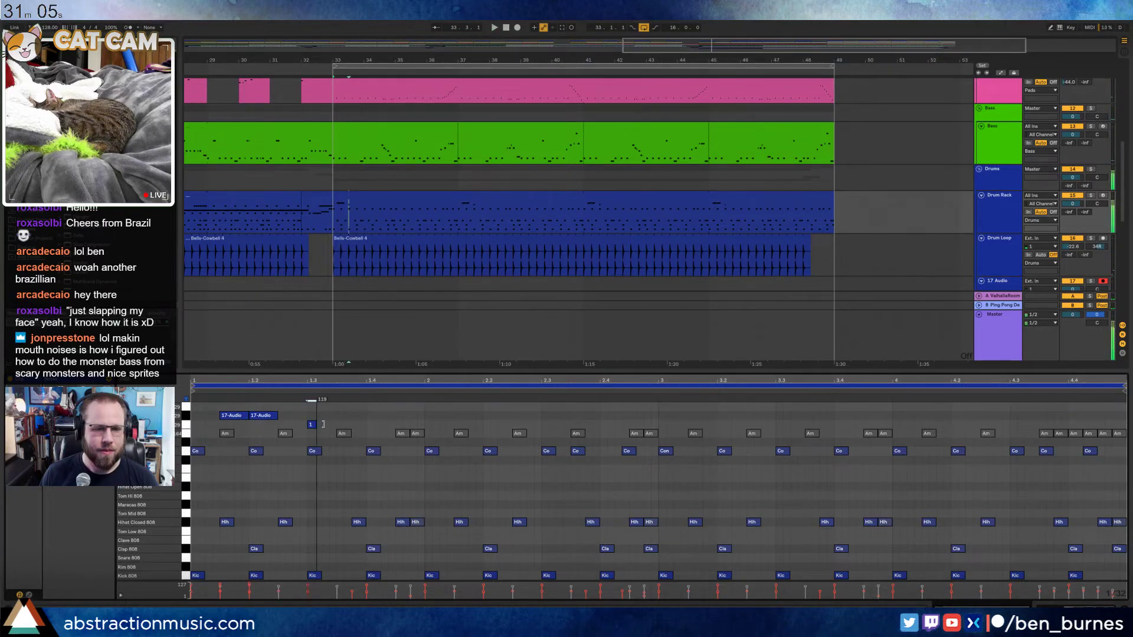
left_click_drag(315, 425, 330, 425)
left_click(370, 424)
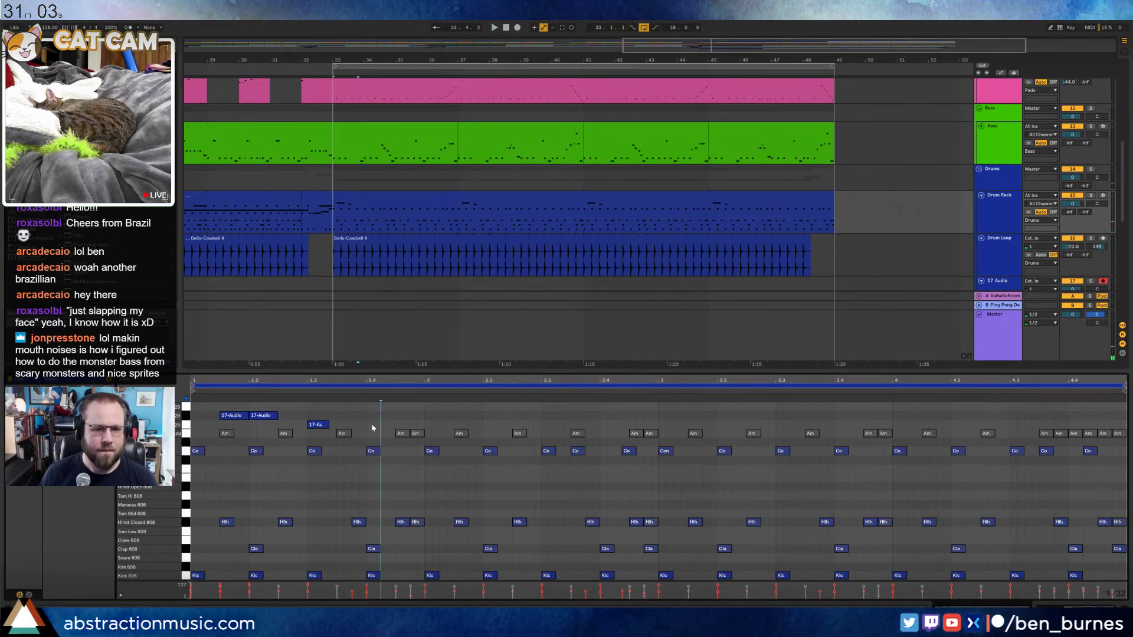
key("ctrl+v")
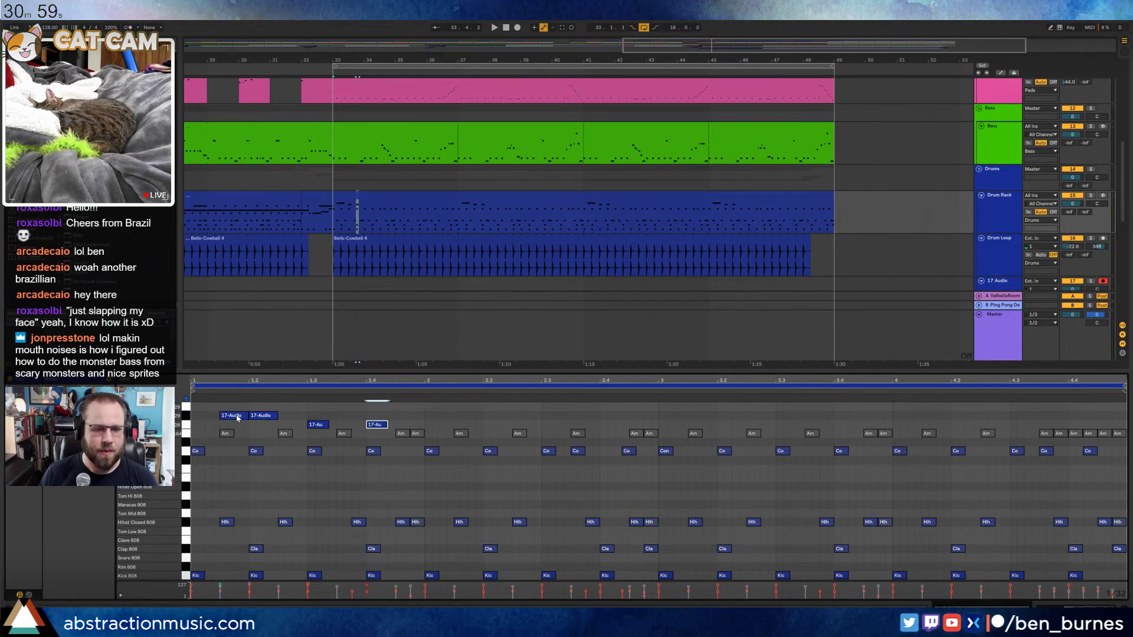
Shorten the first F#2 note to a sixteenth starting at 1.1.4 and play the pattern
key("space")
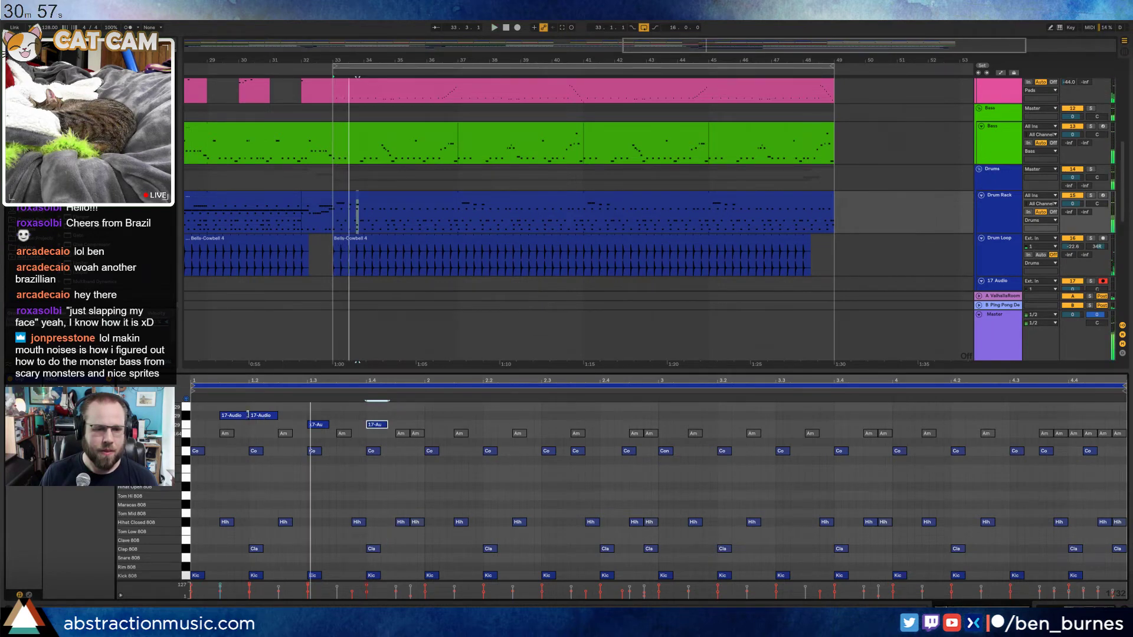
left_click_drag(246, 417, 239, 419)
key("space")
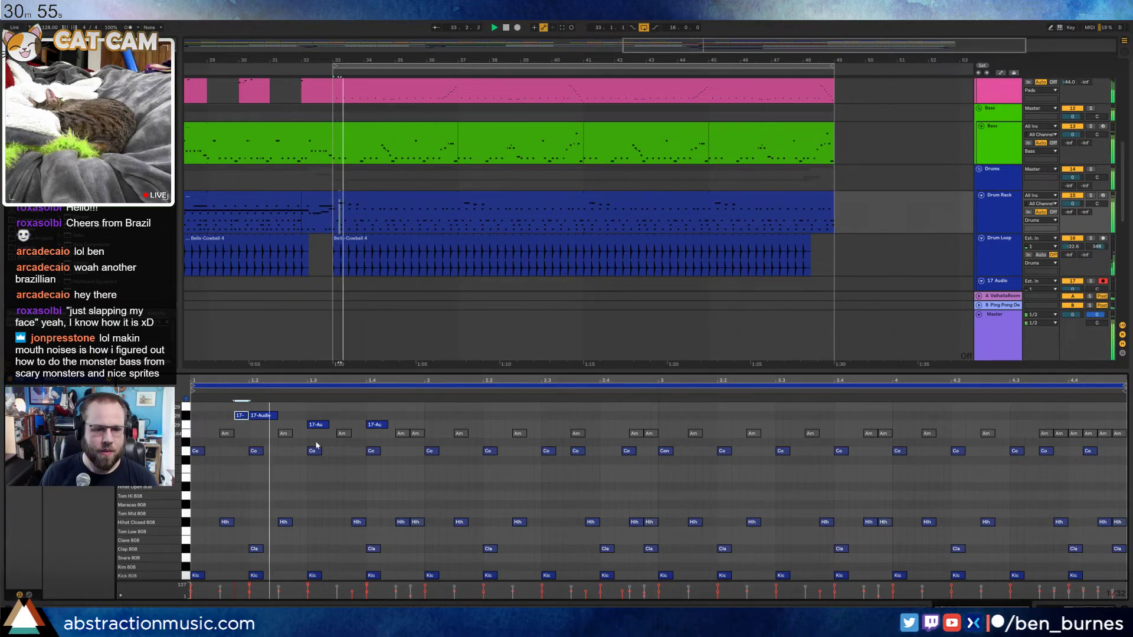
key("space")
Syncopate the riff with F#2 notes at 1.1.3 and 1.2.2 and F2 notes at 1.3, 1.3.4 and 1.4.3, and play it
left_click_drag(382, 426, 411, 424)
double_click(399, 426)
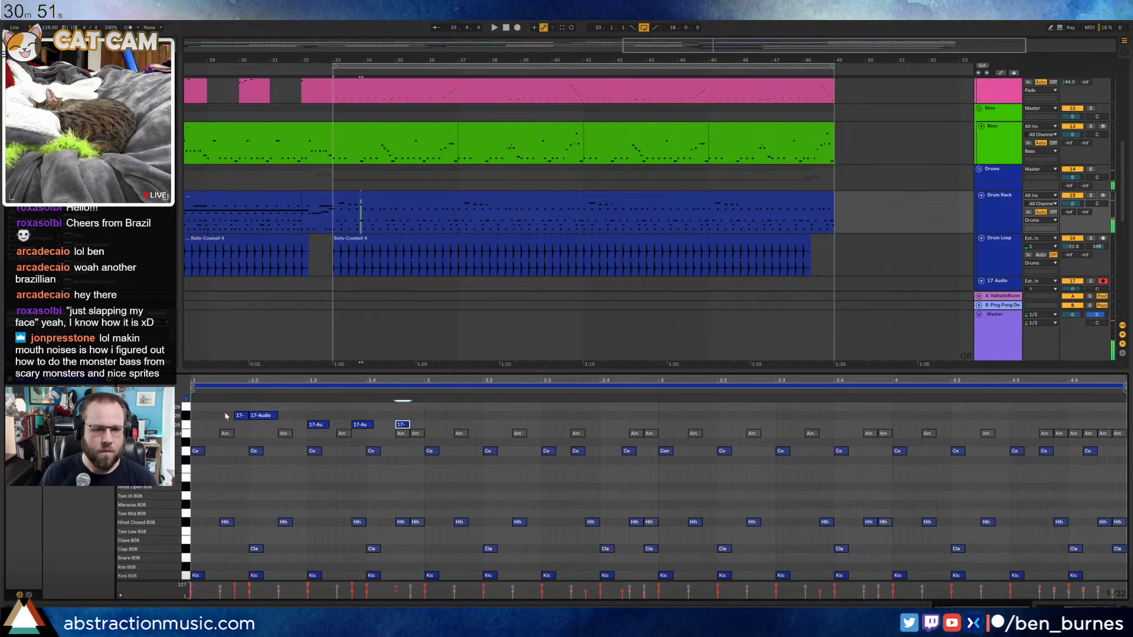
left_click_drag(239, 418, 293, 421)
key("space")
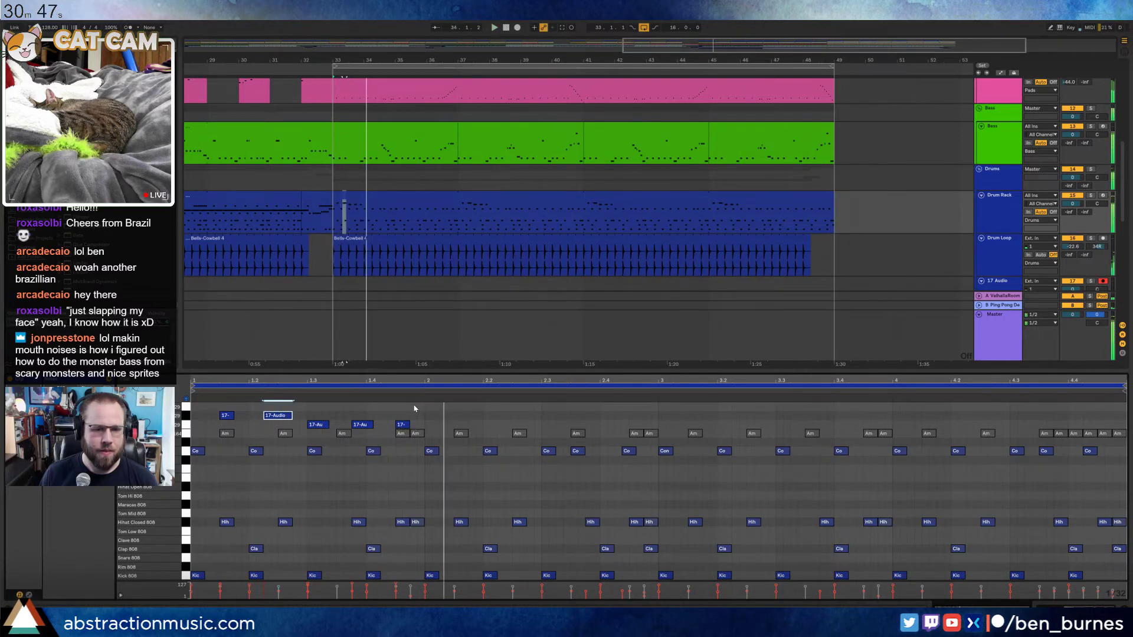
key("space")
Duplicate the first bar's riff into bar 2 of the clip and add an eighth-long G2 note at 2.4.3
left_click_drag(424, 401, 190, 429)
key("ctrl+d")
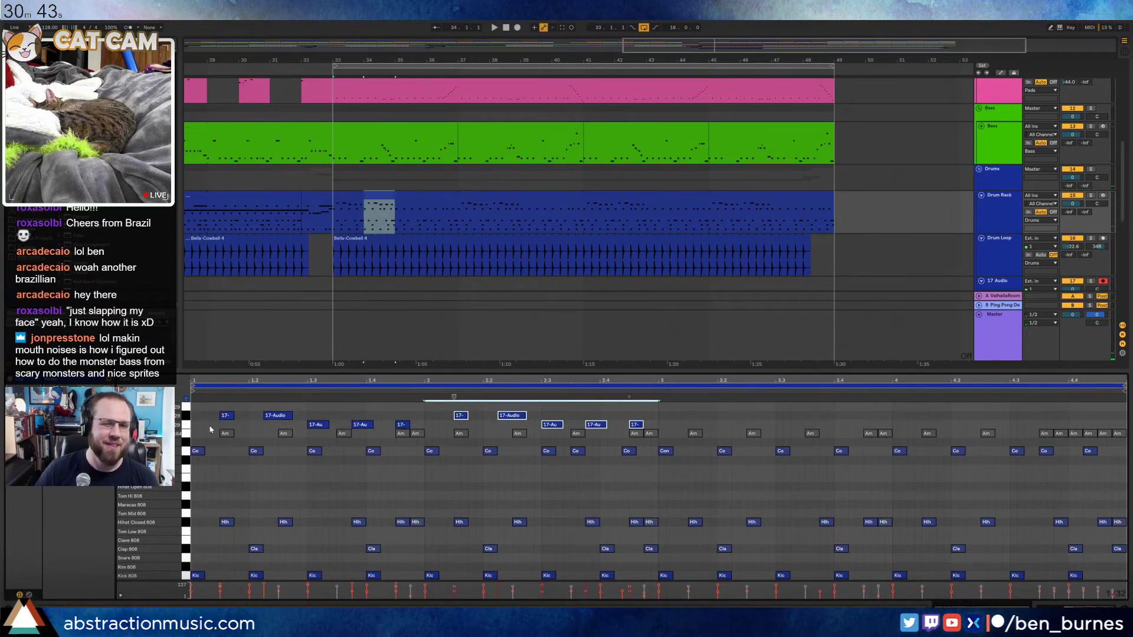
double_click(632, 406)
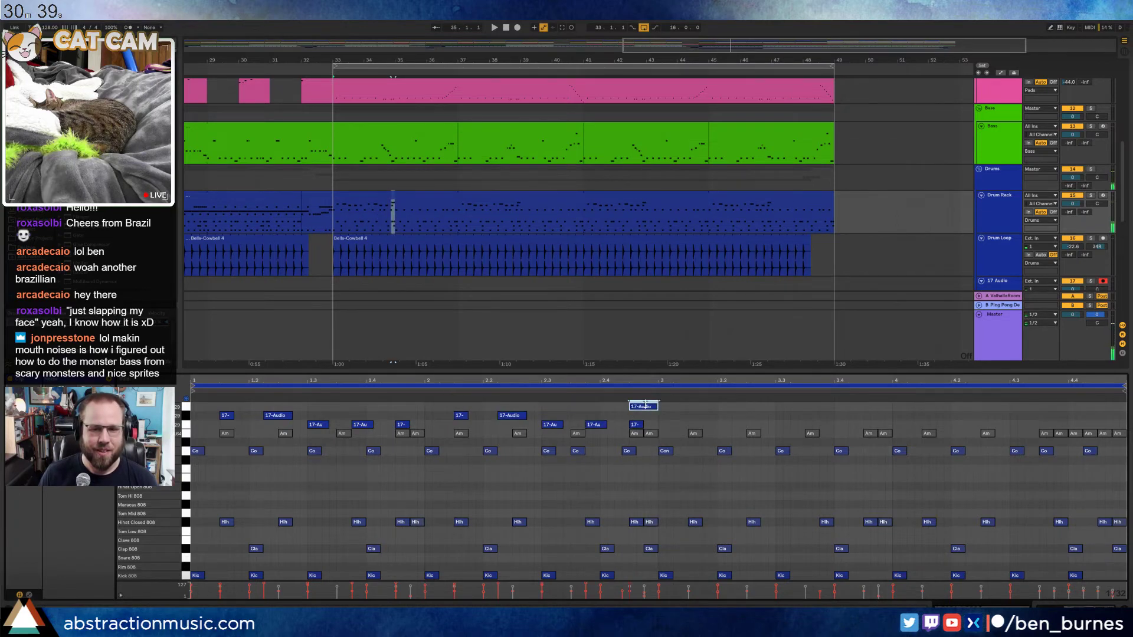
Trim the end of the G2 pad's sample, insert Transient Master before its Reverb with reduced sustain, and play the loop
key("shift+Tab")
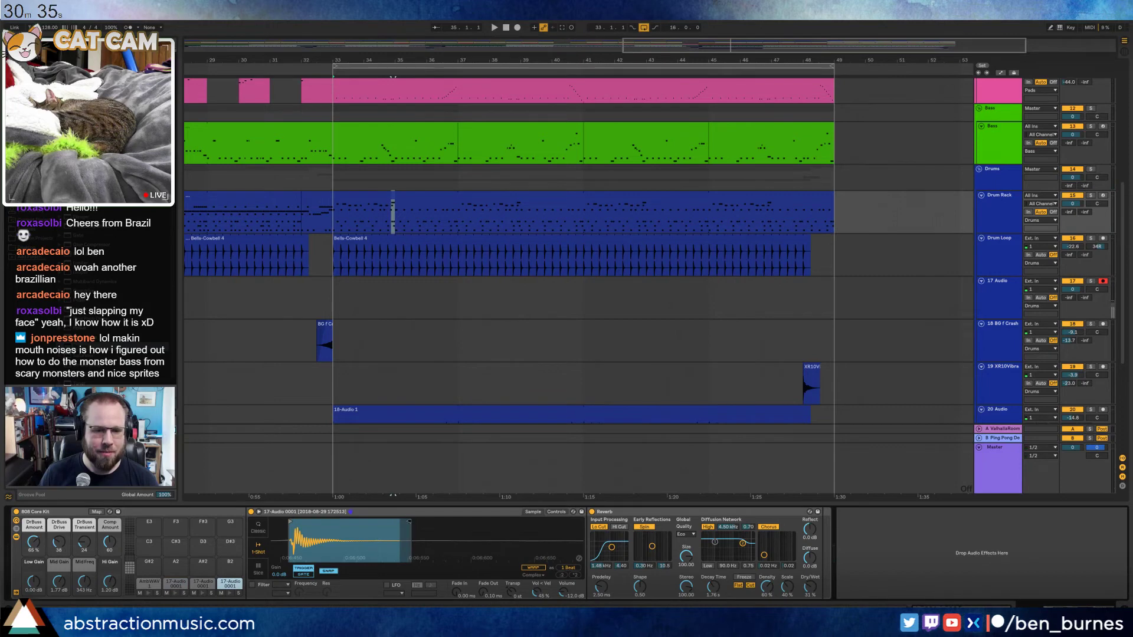
left_click_drag(409, 523, 397, 522)
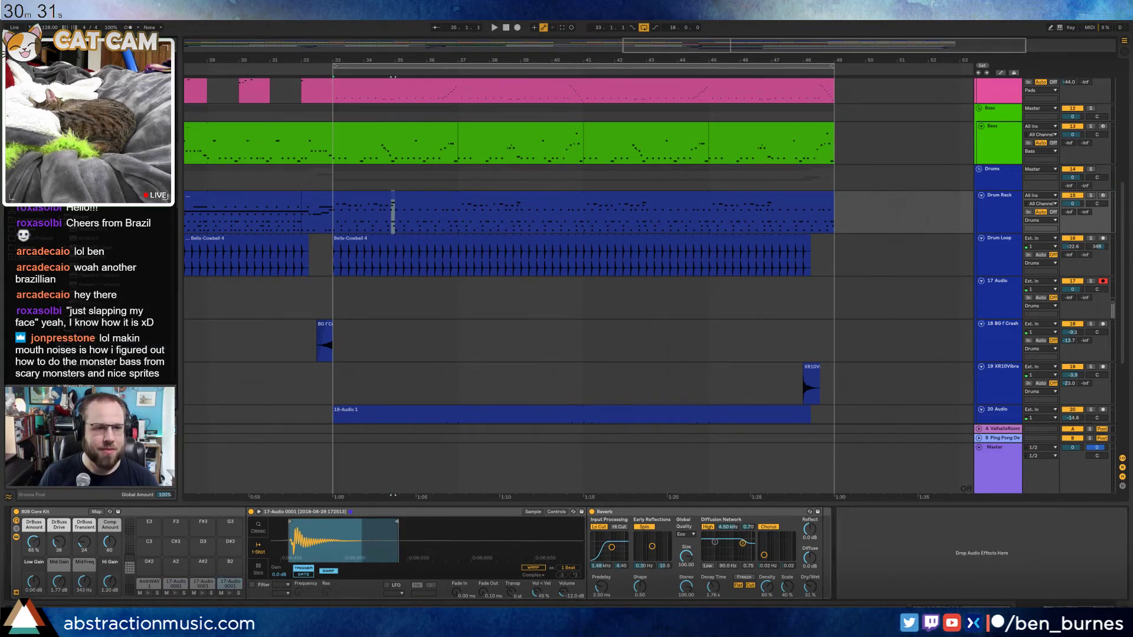
left_click_drag(77, 324, 582, 521)
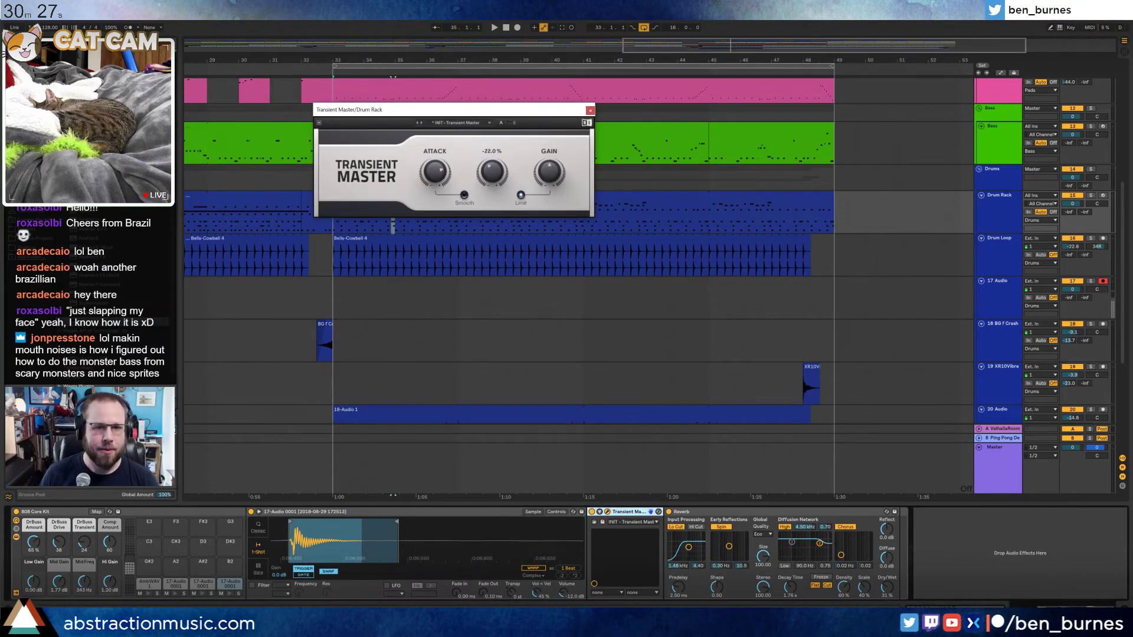
left_click_drag(492, 171, 499, 178)
key("space")
left_click(590, 111)
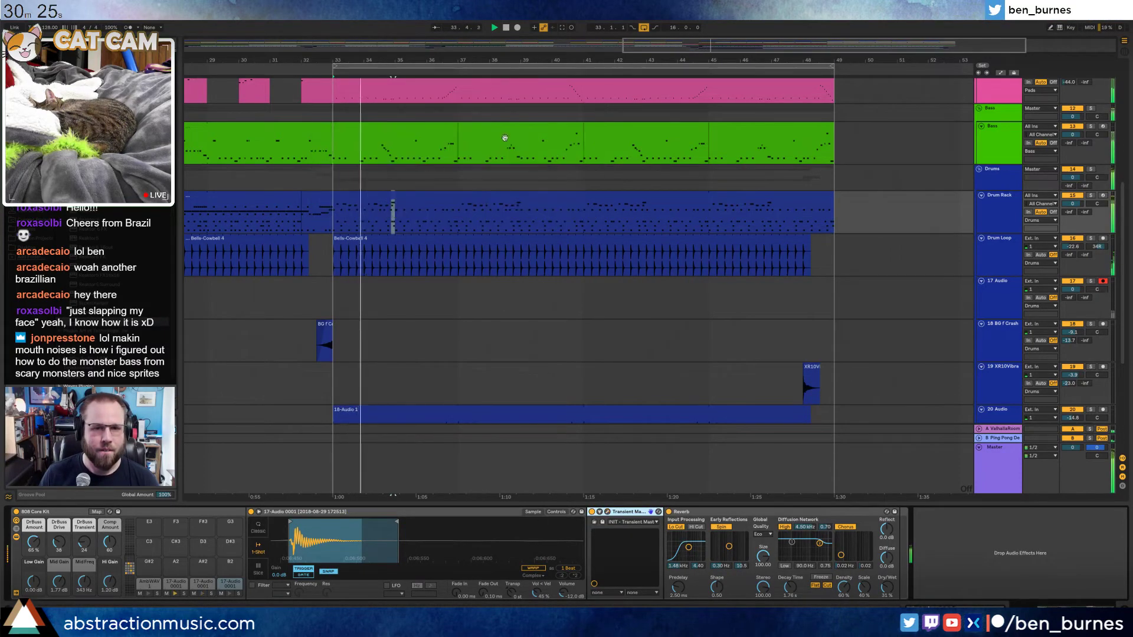
Duplicate the two-bar riff into bars 3 and 4 of the Drum Rack clip and adjust its note velocities to 96–108
double_click(368, 195)
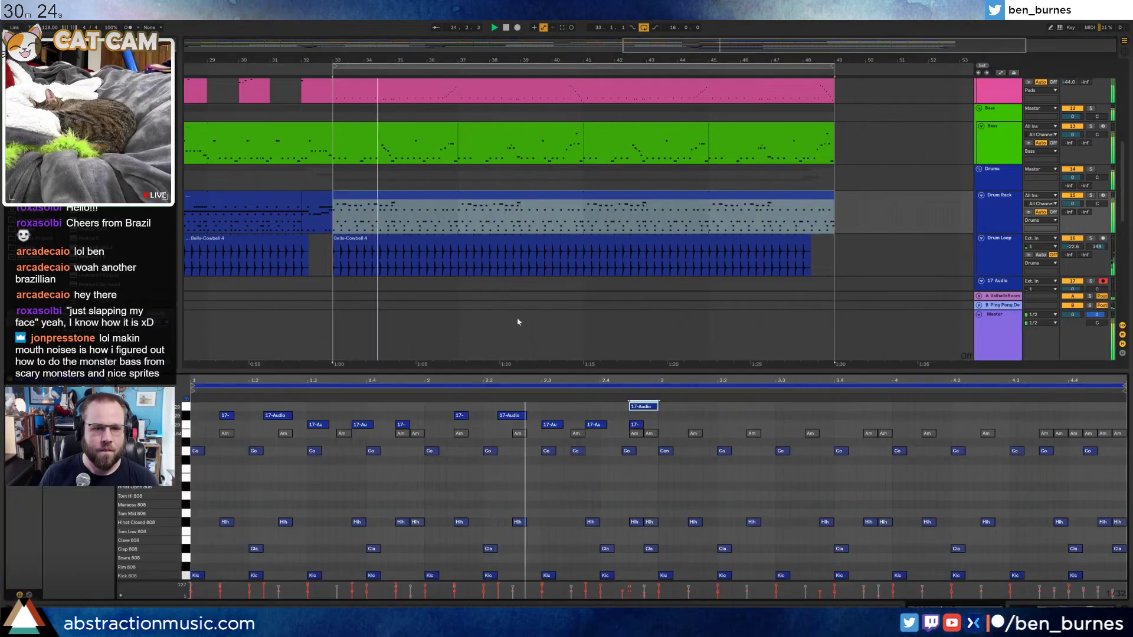
key("space")
left_click_drag(659, 426, 185, 403)
left_click(630, 419)
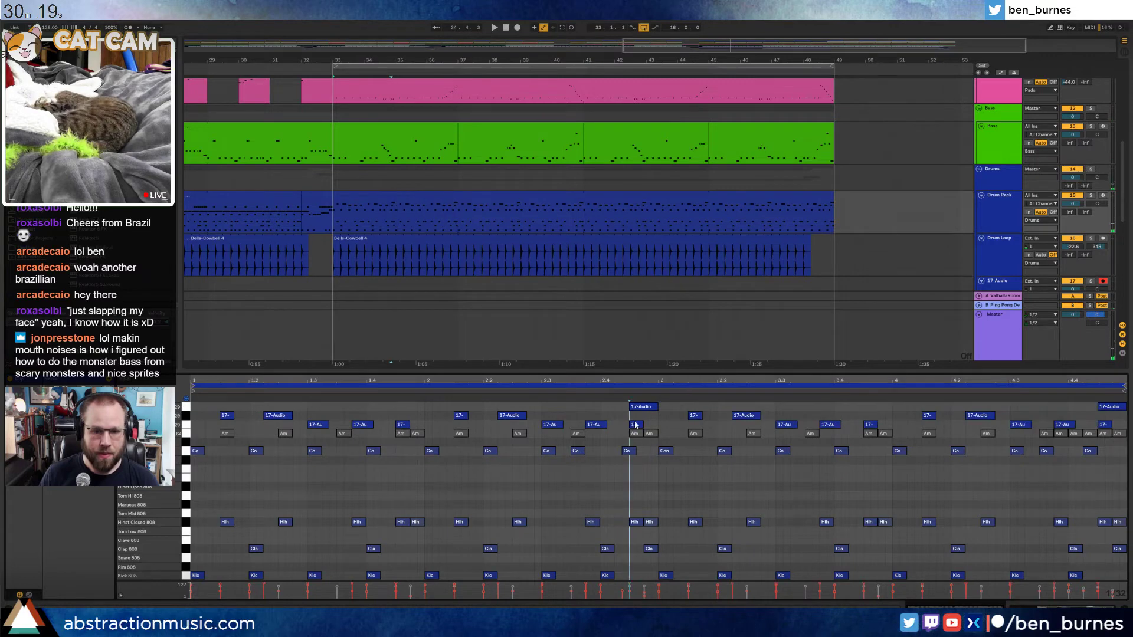
key("space")
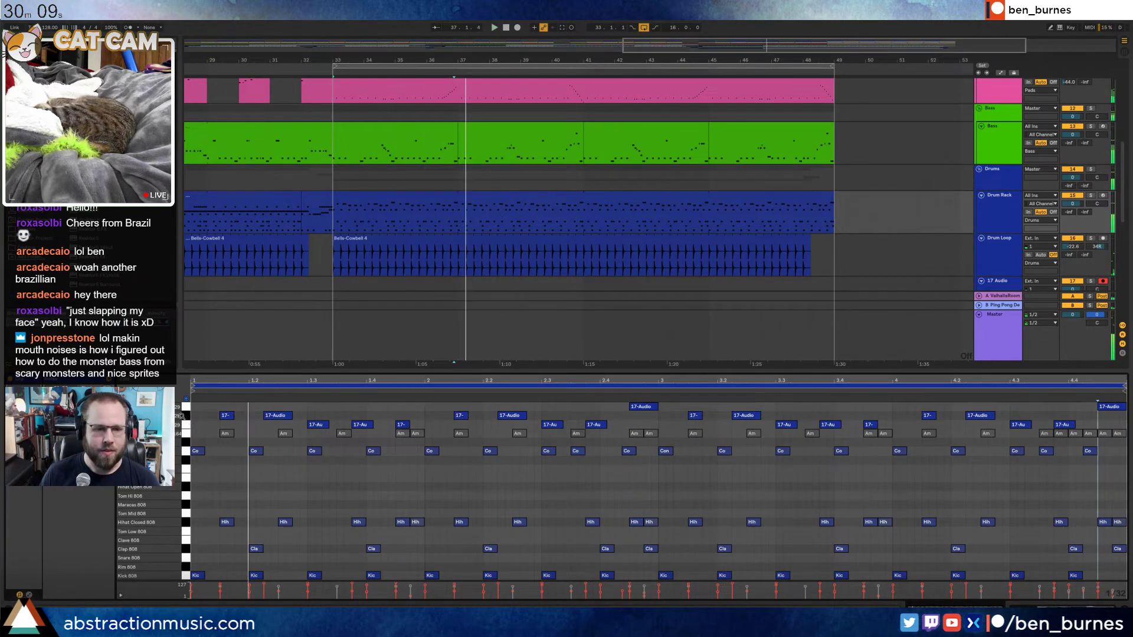
left_click_drag(186, 427, 187, 407)
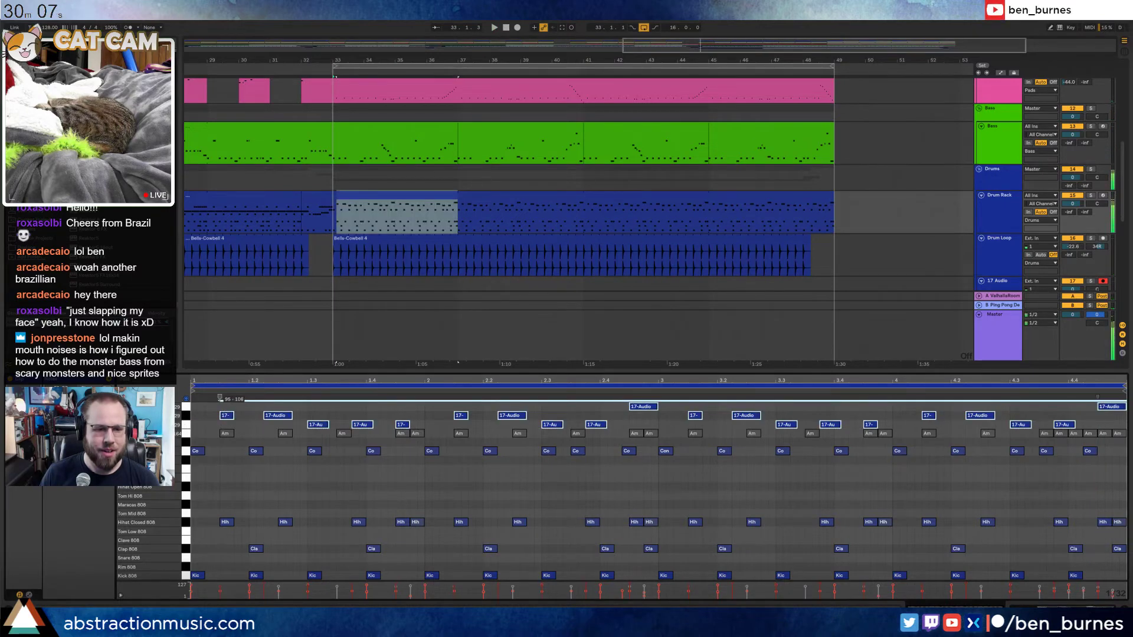
left_click(212, 420)
Show the drum rack's chain list and pan the F2 sample chain to the left
key("shift+Tab")
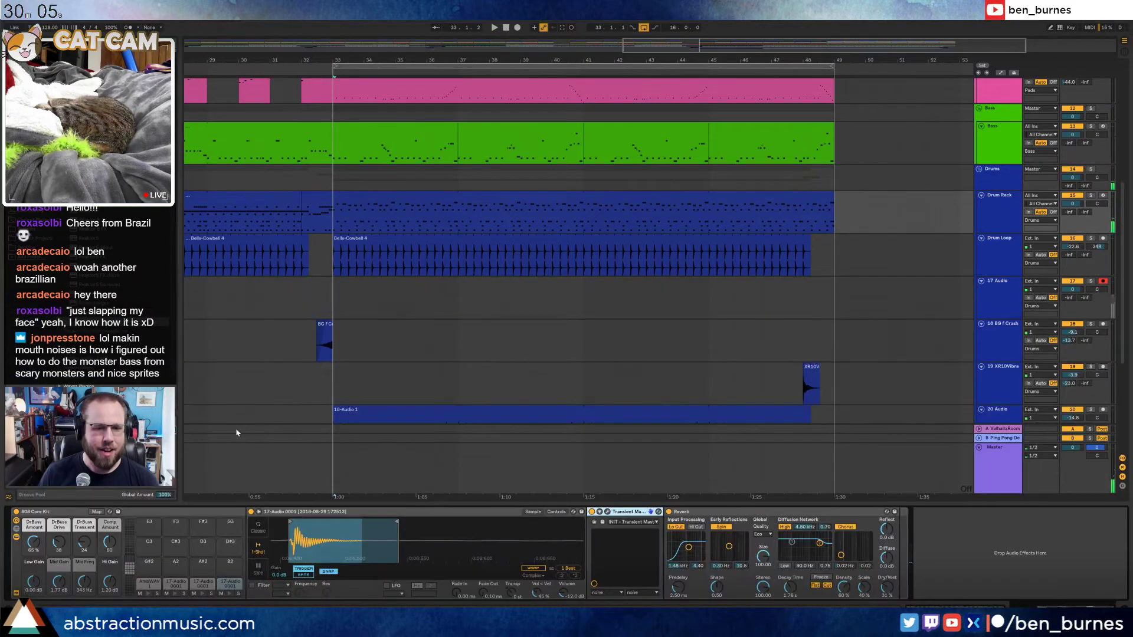
left_click(174, 586)
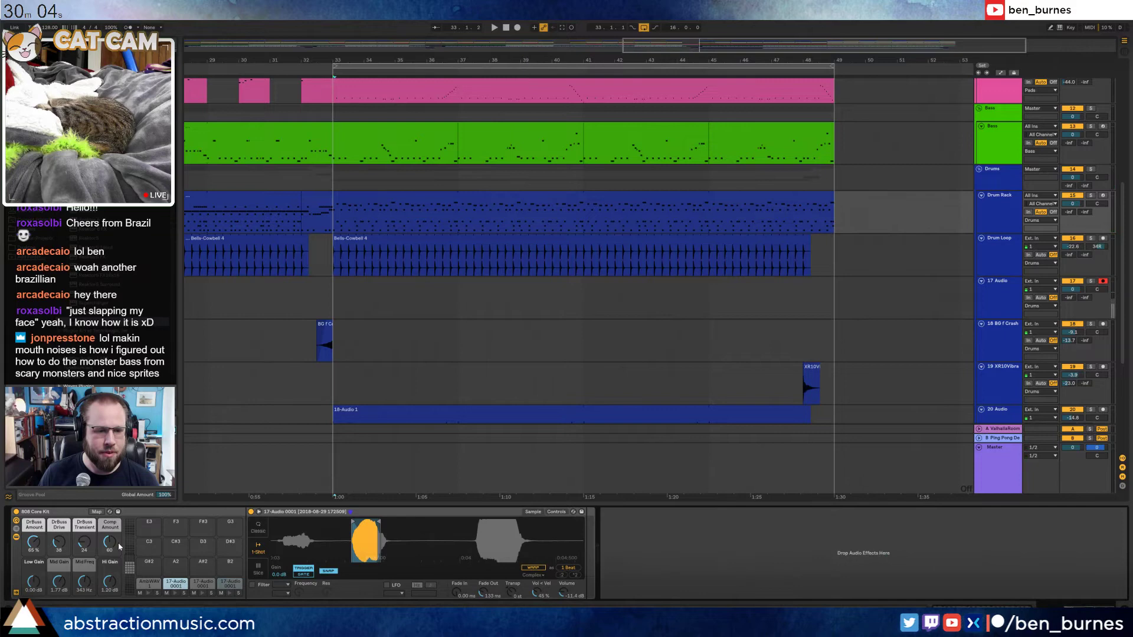
left_click(17, 531)
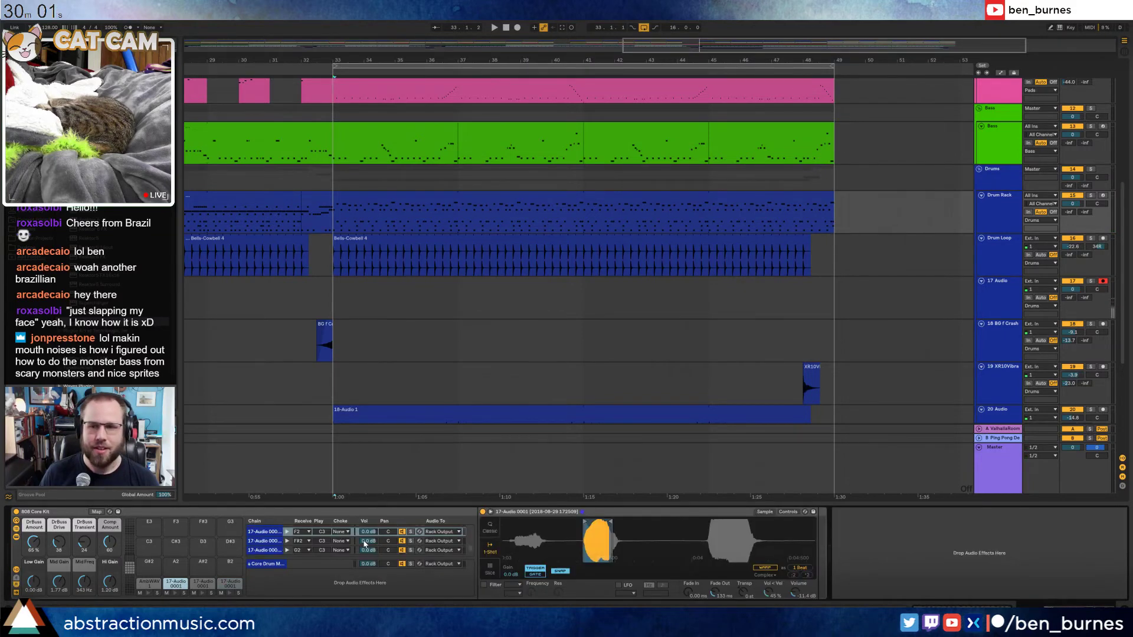
key("space")
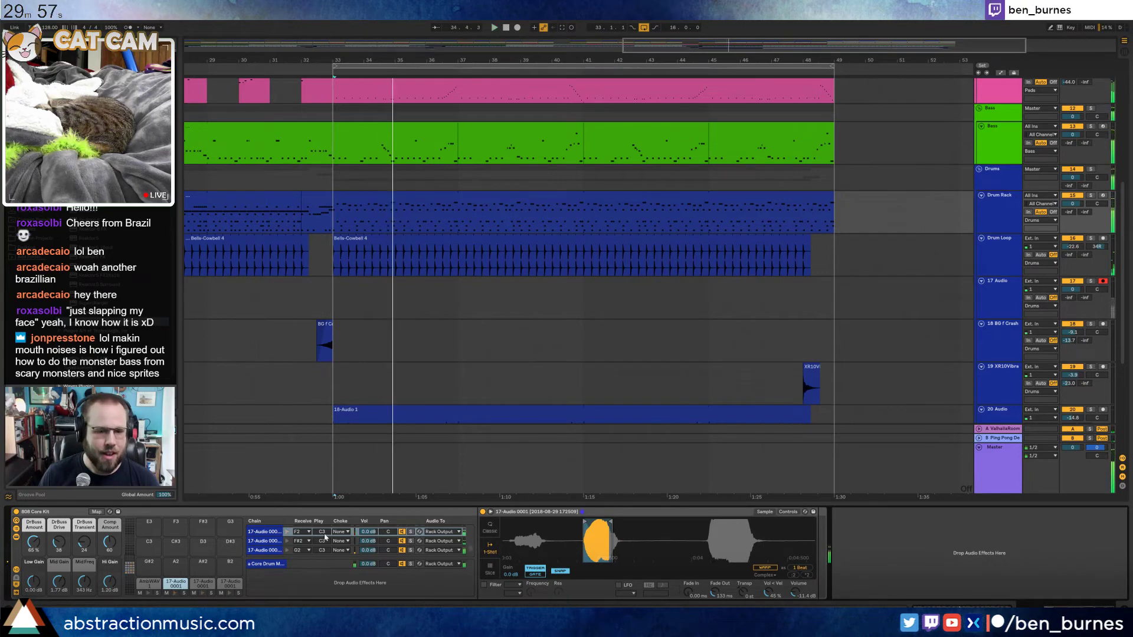
scroll(328, 538, "up", 2)
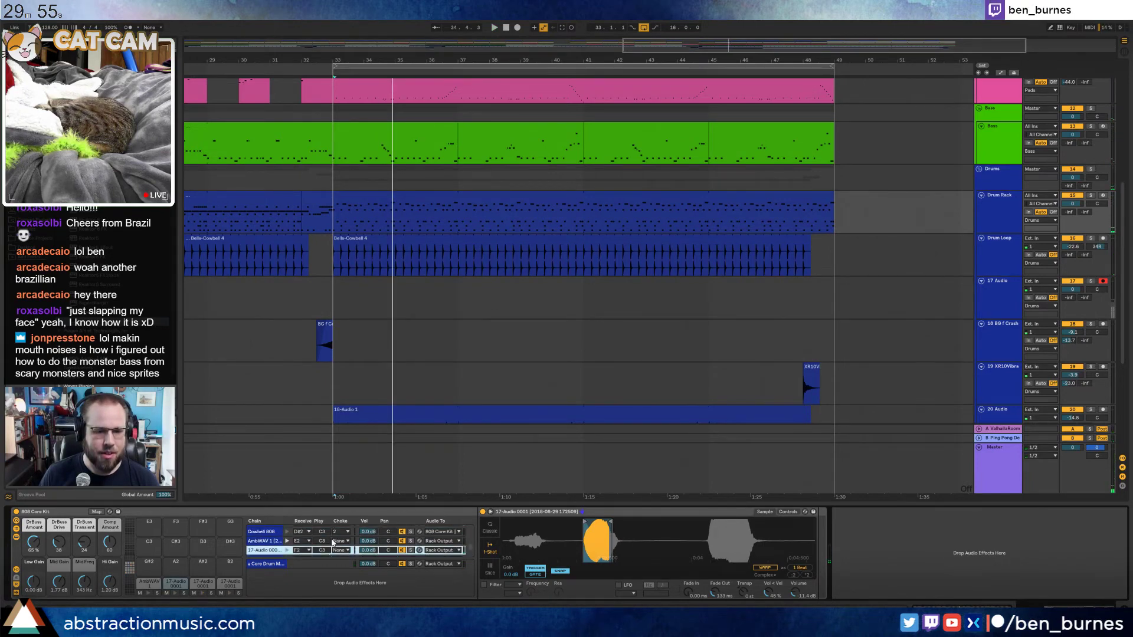
scroll(368, 552, "down", 1)
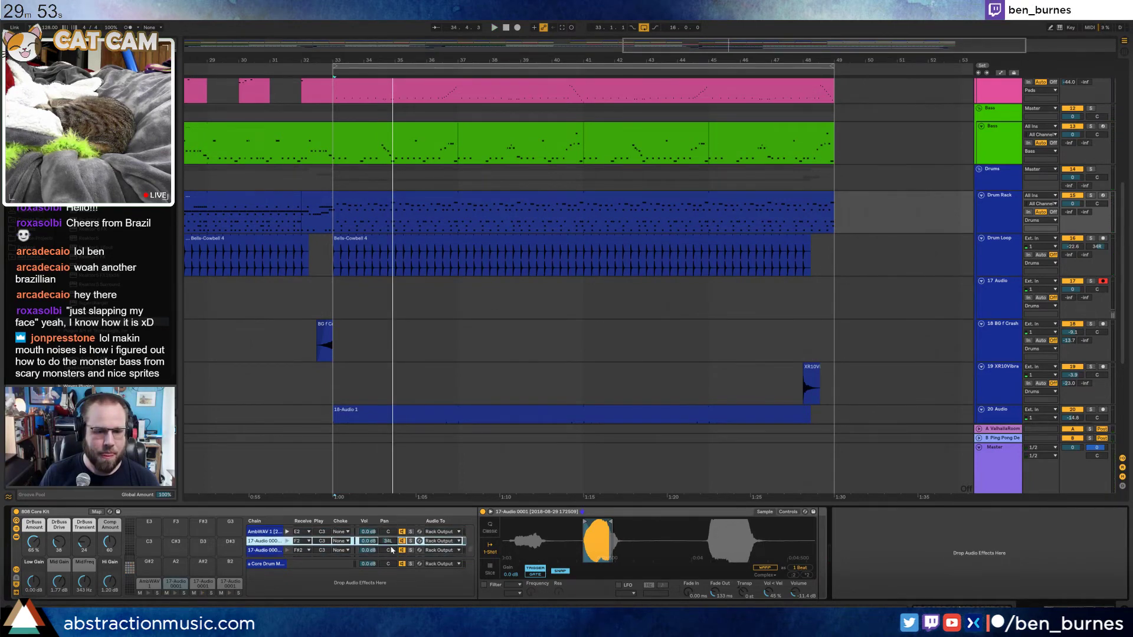
scroll(390, 545, "down", 1)
Pan the G2 sample chain to 24R and the F#2 sample chain to the left while listening to the loop
left_click(391, 550)
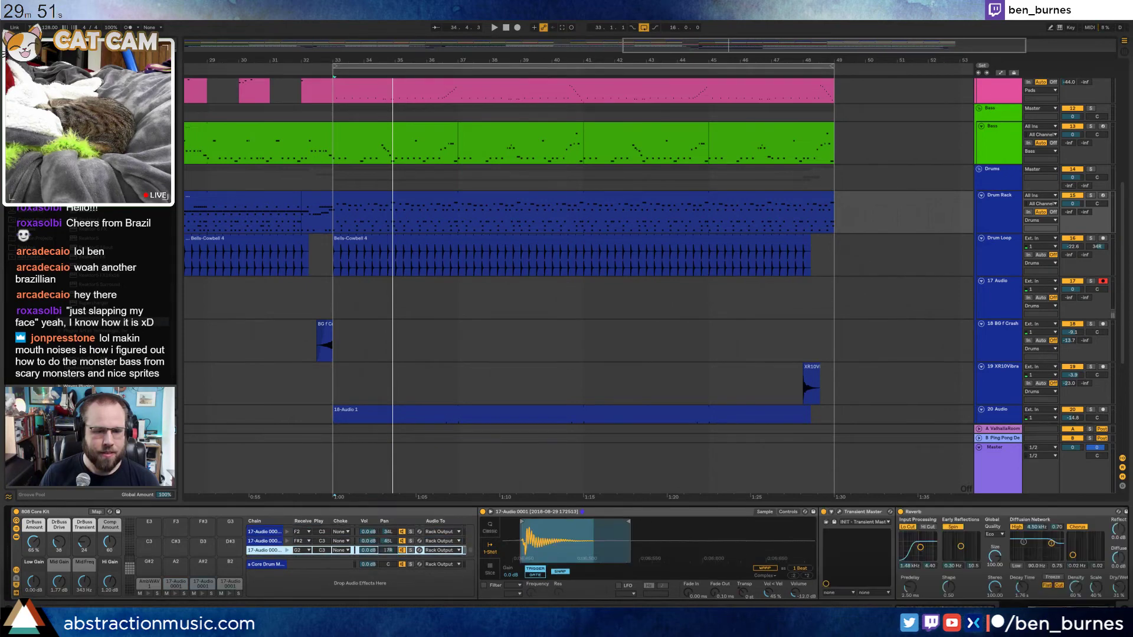
left_click_drag(389, 542, 390, 562)
key("space")
left_click(392, 533)
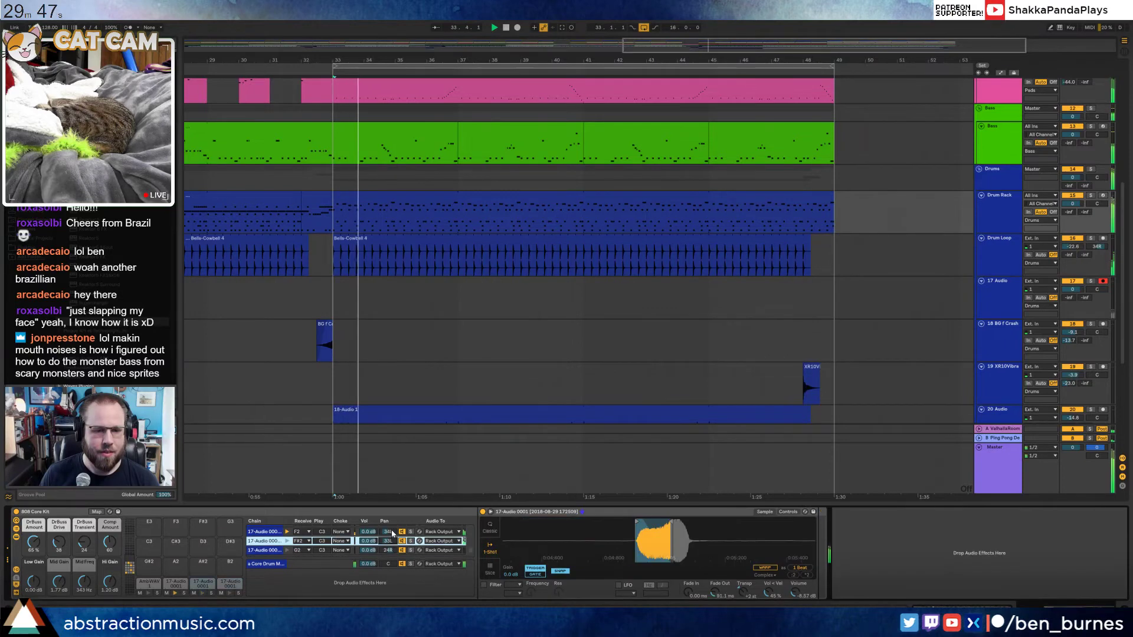
left_click(391, 541)
scroll(391, 540, "up", 1)
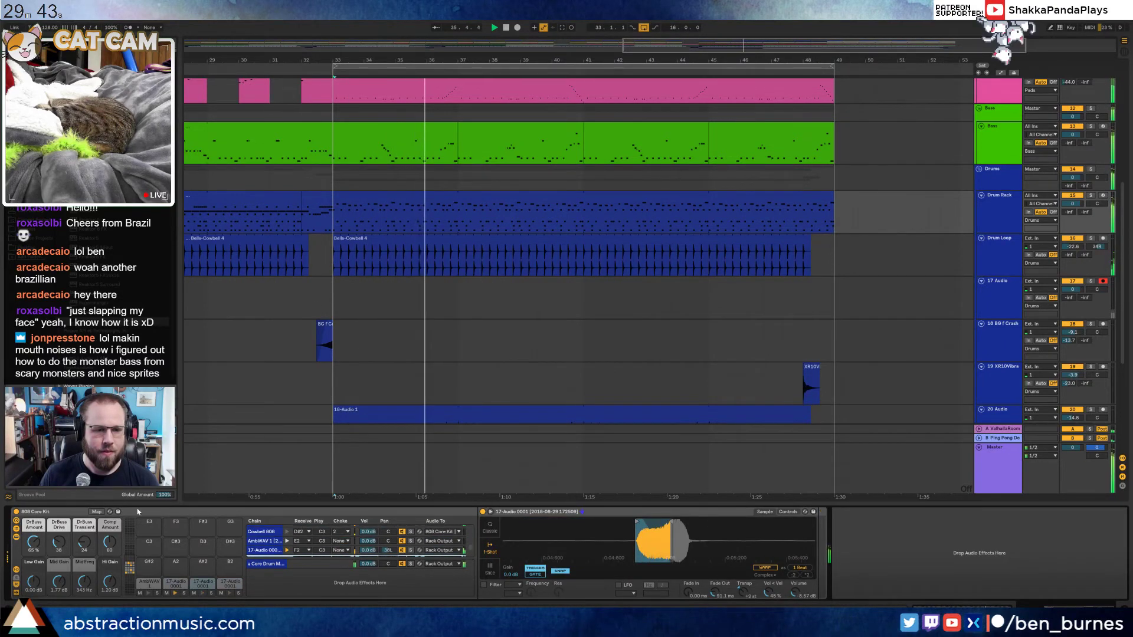
Add a Compressor after the Reverb on the G2 pad, lower its threshold, and play the loop
left_click(228, 582)
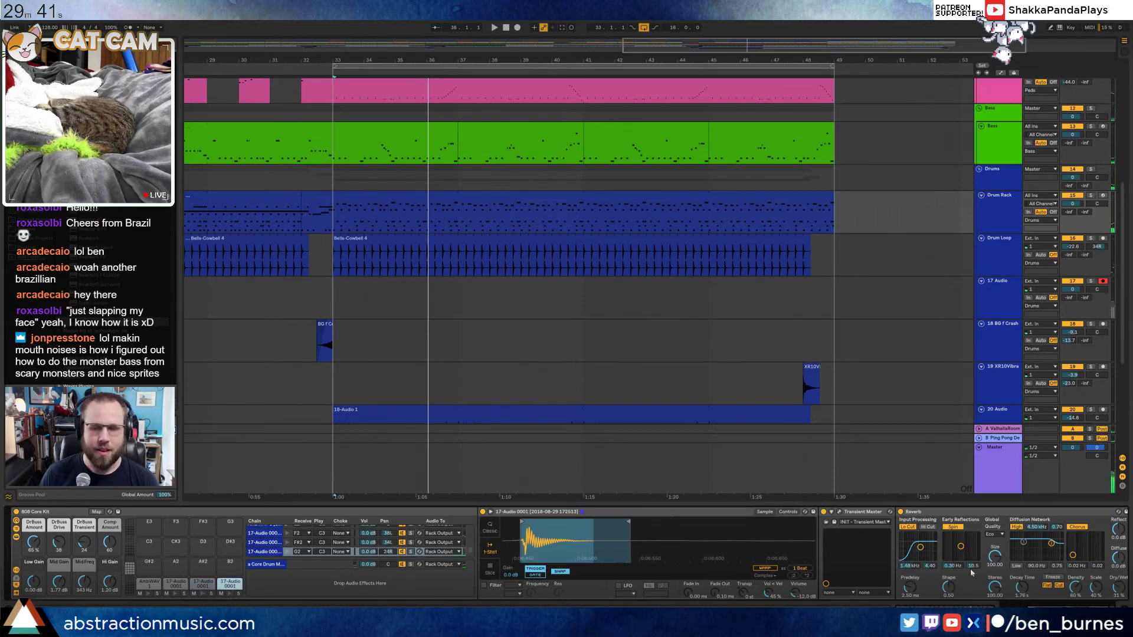
left_click(1109, 608)
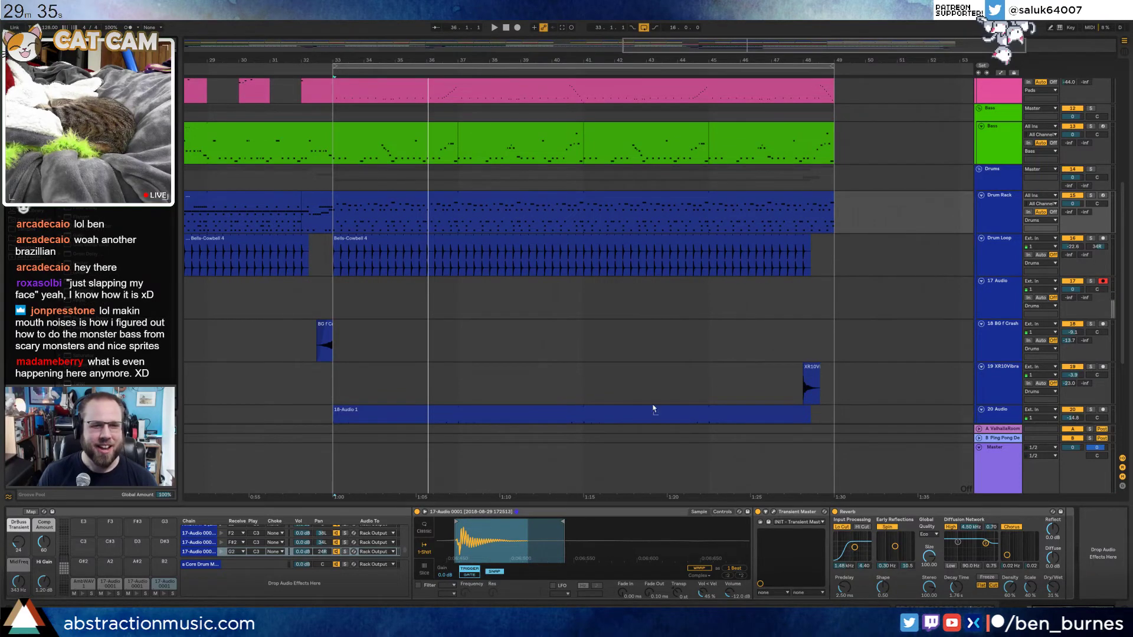
left_click_drag(1051, 538, 1056, 552)
key("space")
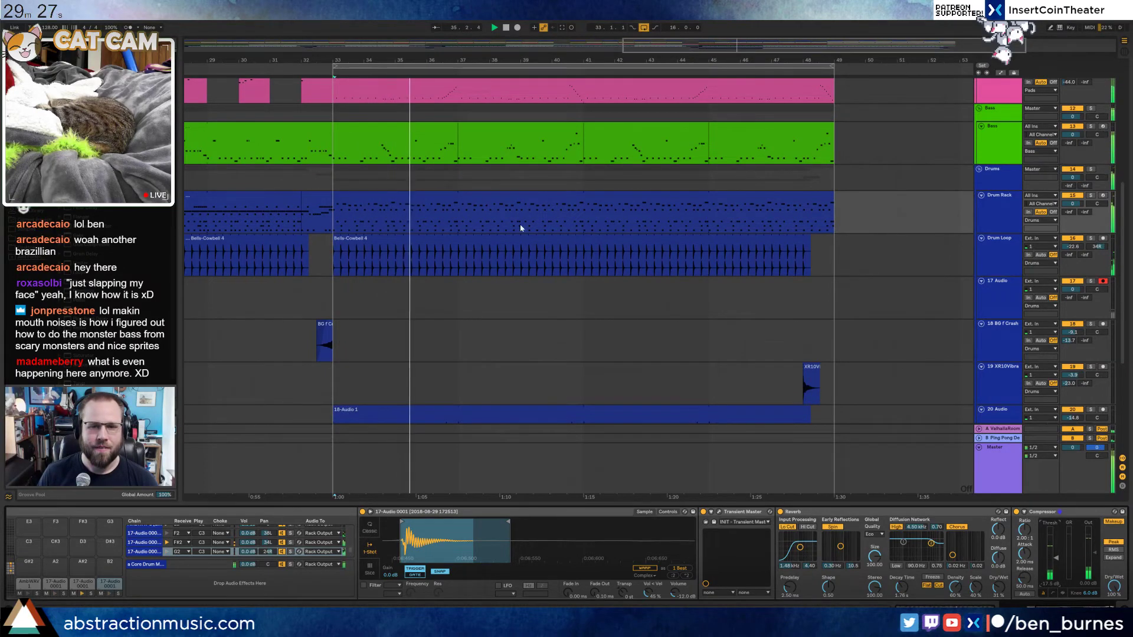
Select all the riff's F2, F#2 and G2 notes in the Drum Rack clip and lower their velocities to 77–88
left_click_drag(655, 52, 659, 60)
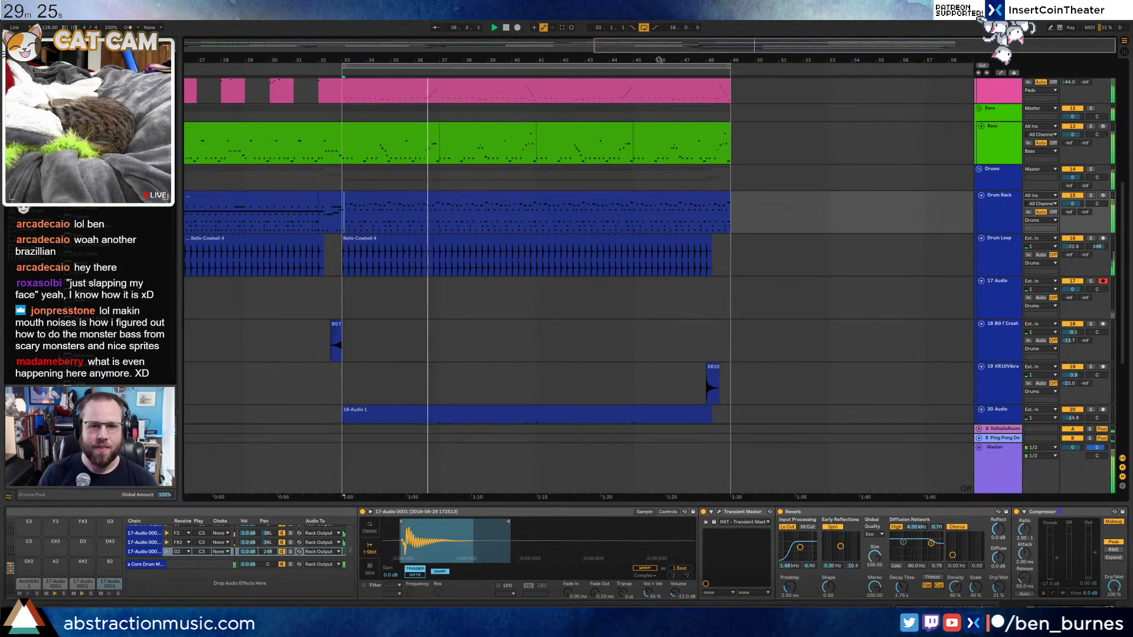
double_click(458, 195)
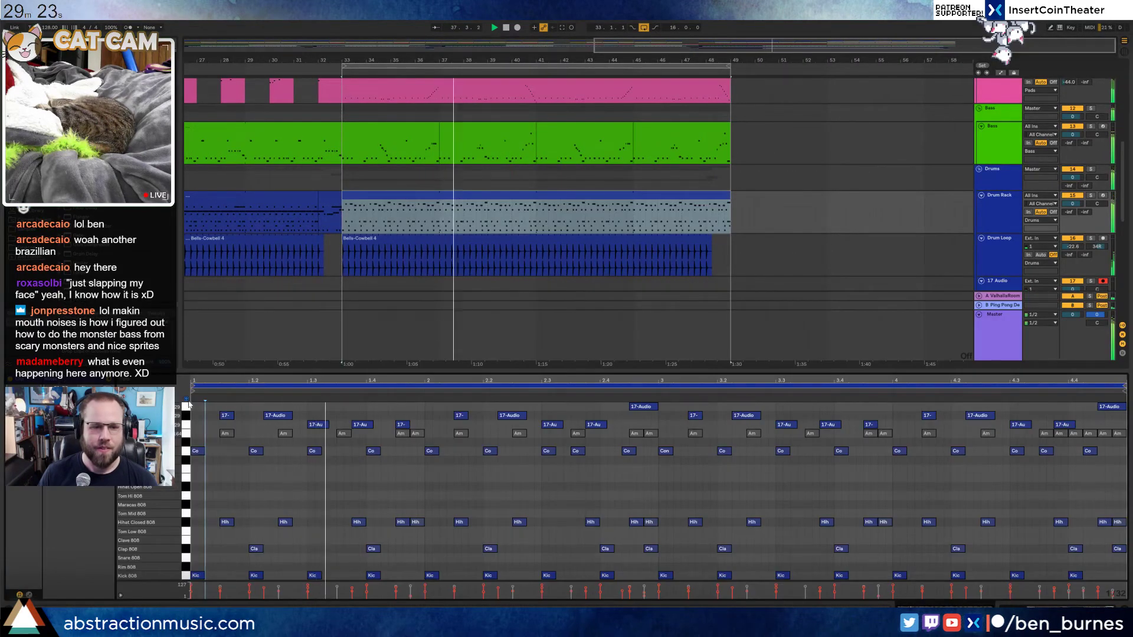
left_click_drag(187, 408, 207, 423)
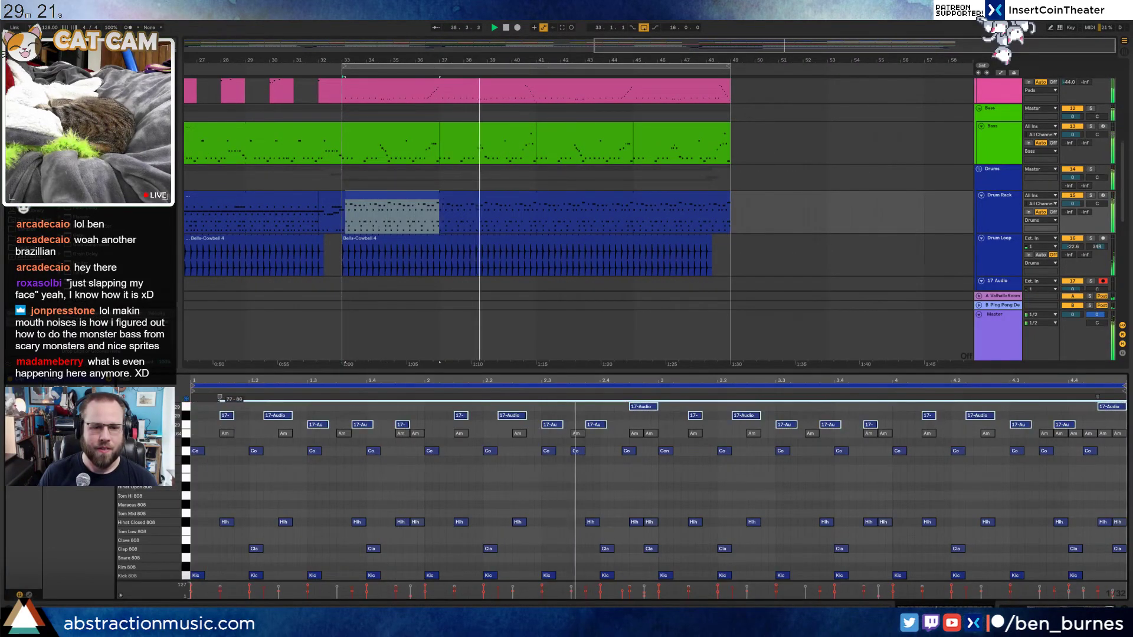
key("shift+Tab")
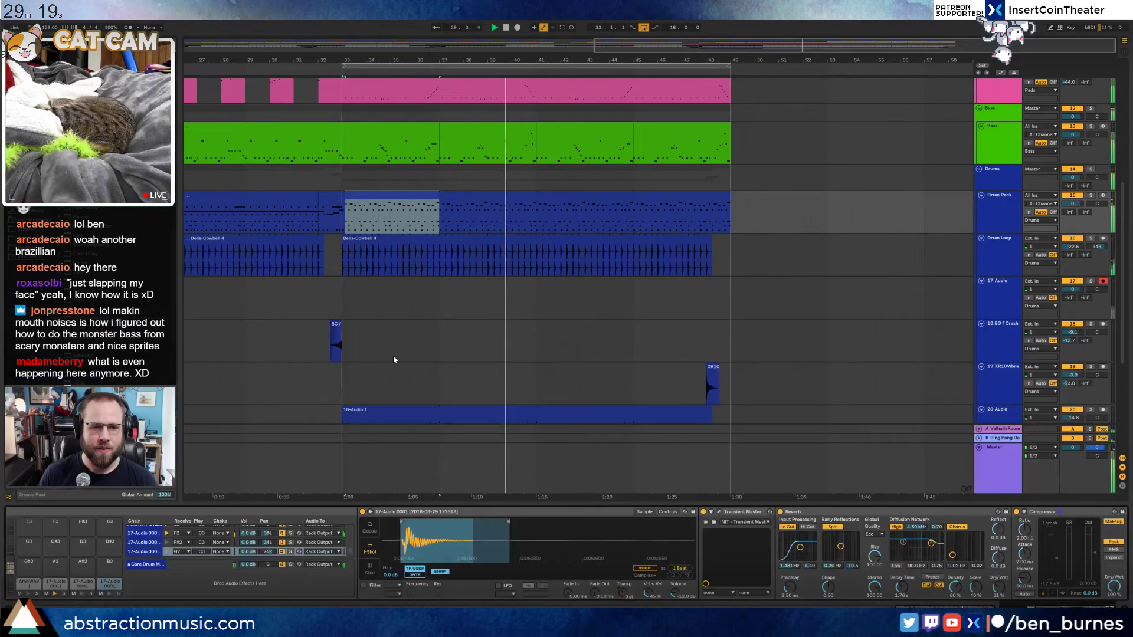
Review the pad, bass and drum tracks of the arrangement while the section from bar 33 to 49 plays
left_click_drag(495, 60, 495, 43)
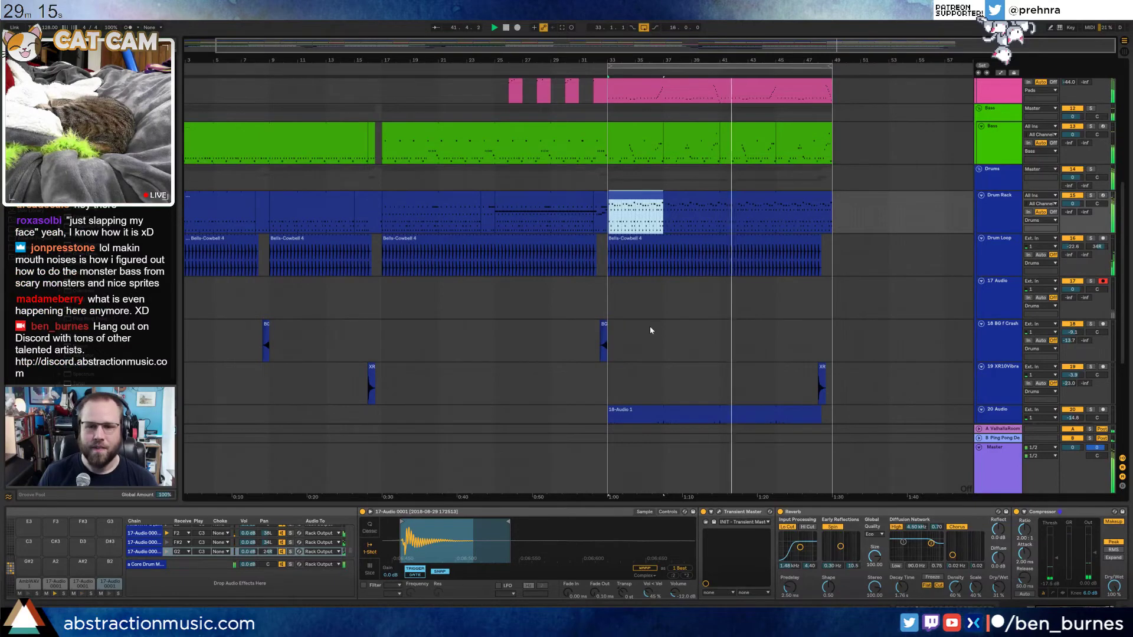
scroll(644, 328, "down", 3)
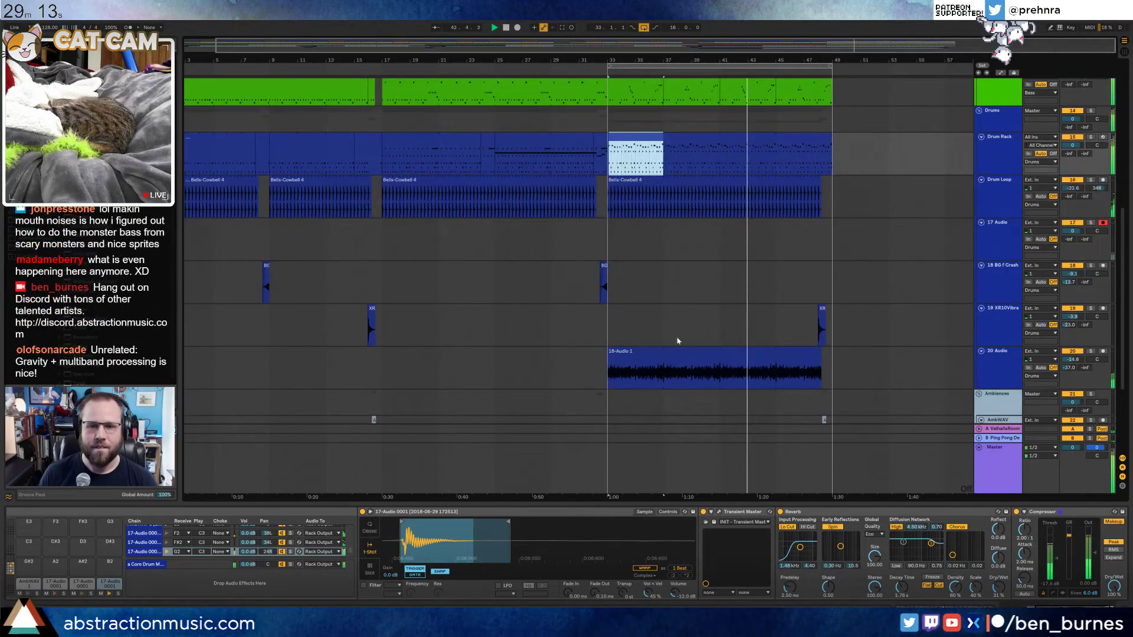
scroll(699, 313, "up", 2)
scroll(690, 313, "up", 3)
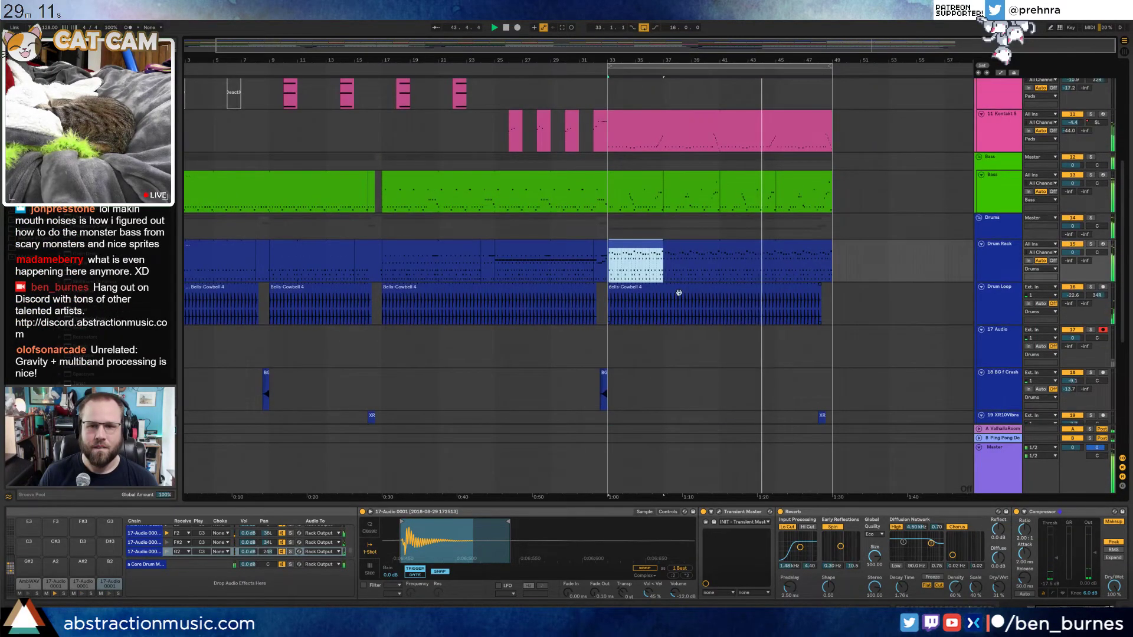
scroll(640, 196, "up", 1)
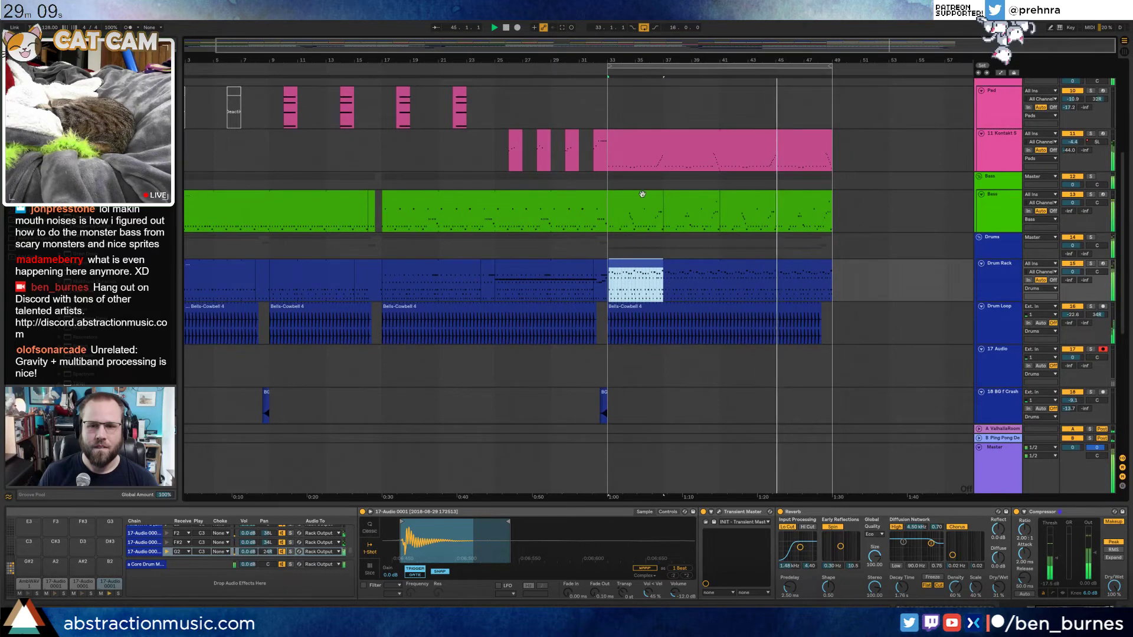
key("space")
Select all closed hi-hat notes in the Drum Rack clip from bar 33 and lower their velocity, checking it in playback
left_click(714, 270)
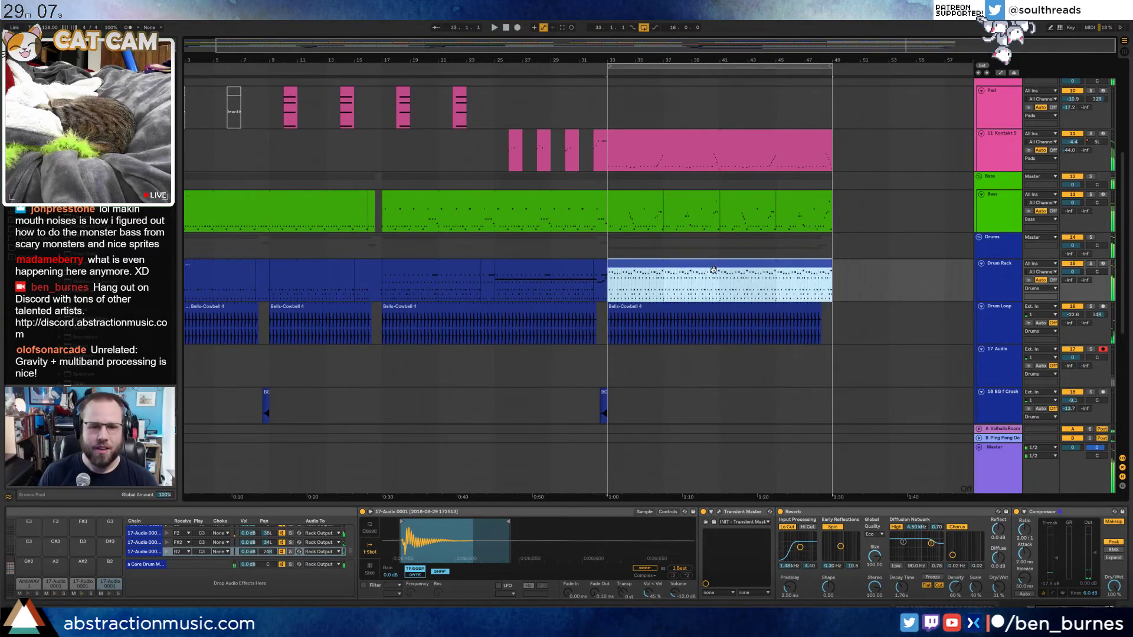
double_click(688, 269)
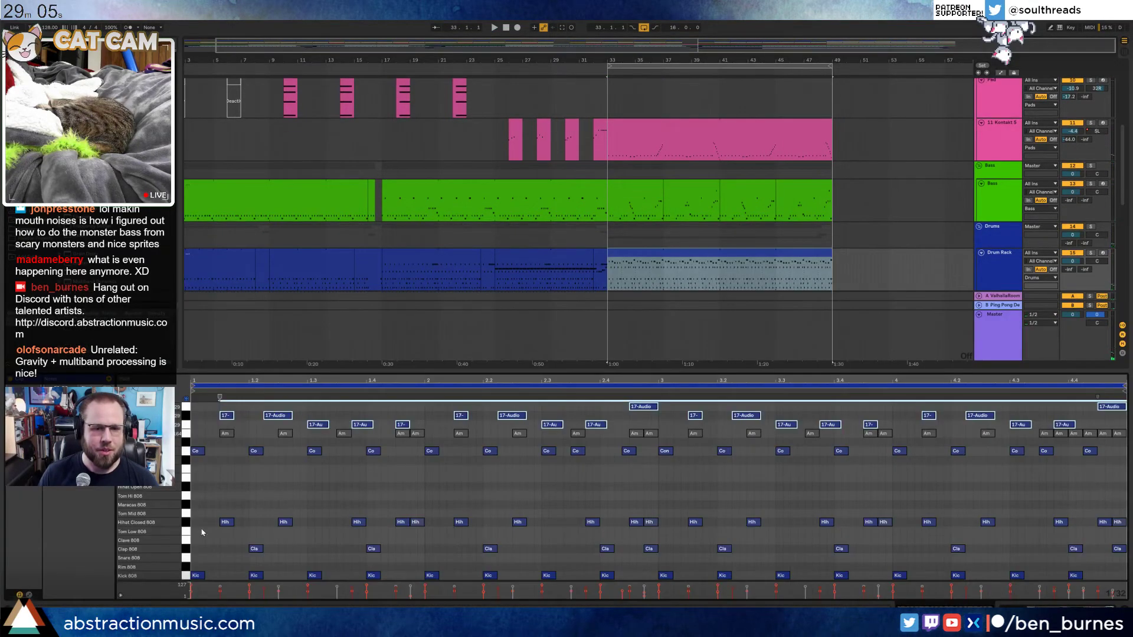
left_click(187, 523)
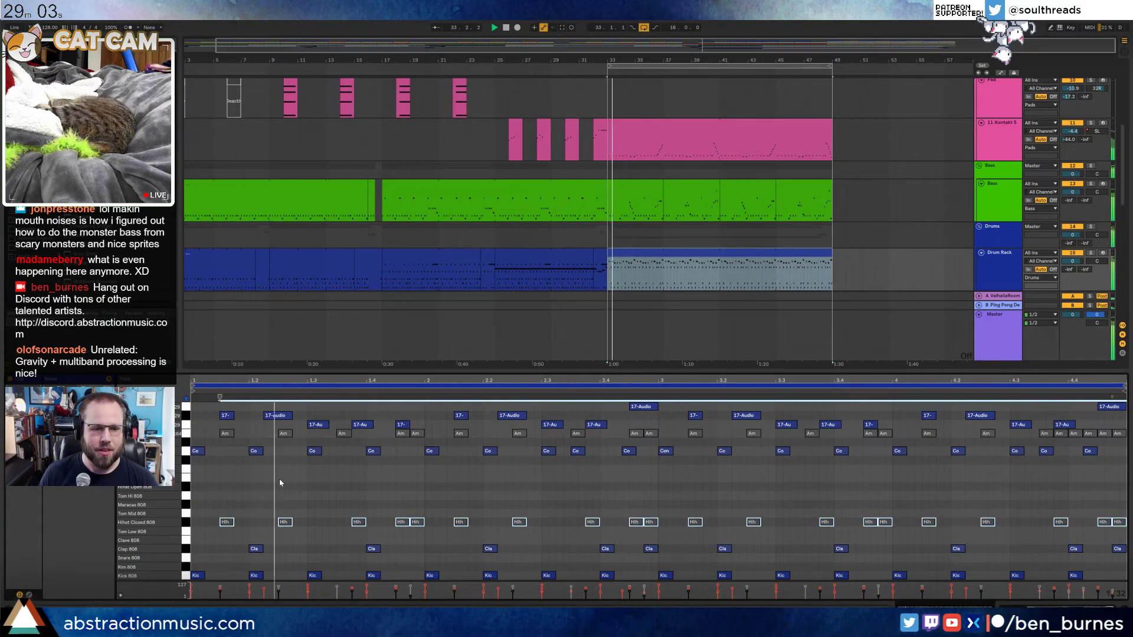
key("space")
Select all clap notes in the clip and adjust their velocity down and up, checking it in playback
left_click(187, 549)
key("Down")
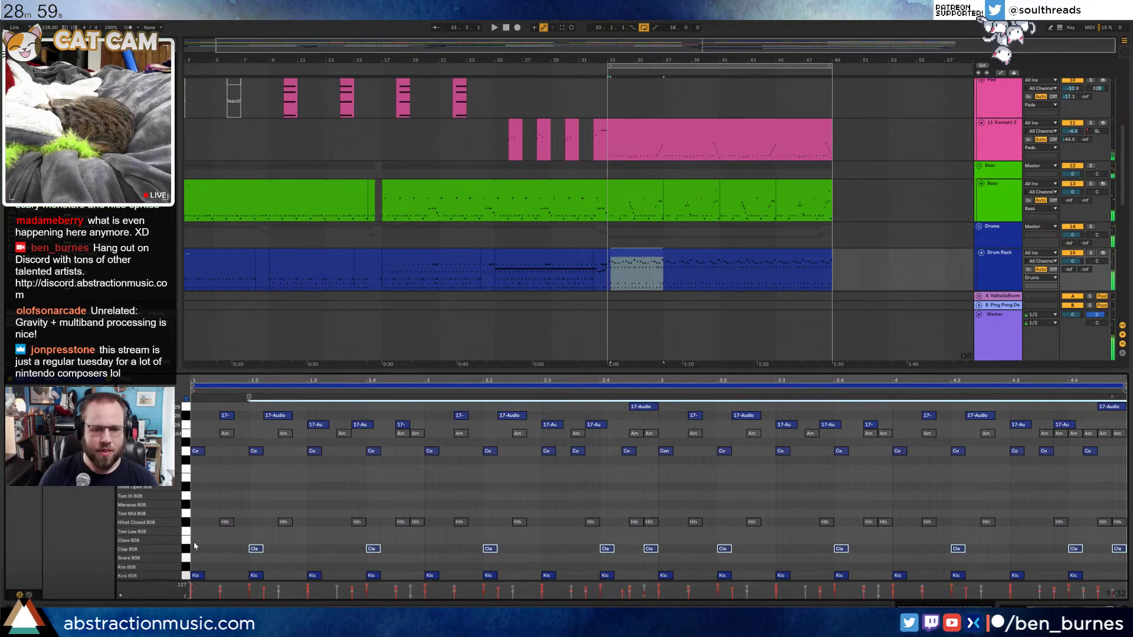
key("space")
key("Up")
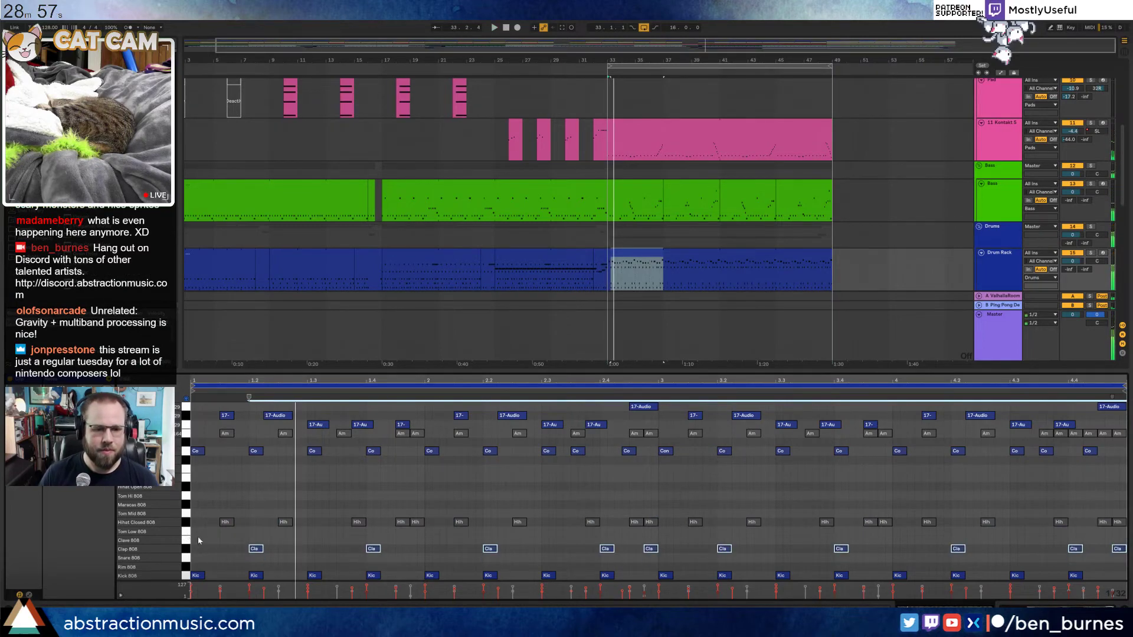
Add a sixteenth snare note at 2.3 and duplicate it into an eight-note roll up to the end of bar 2
double_click(545, 558)
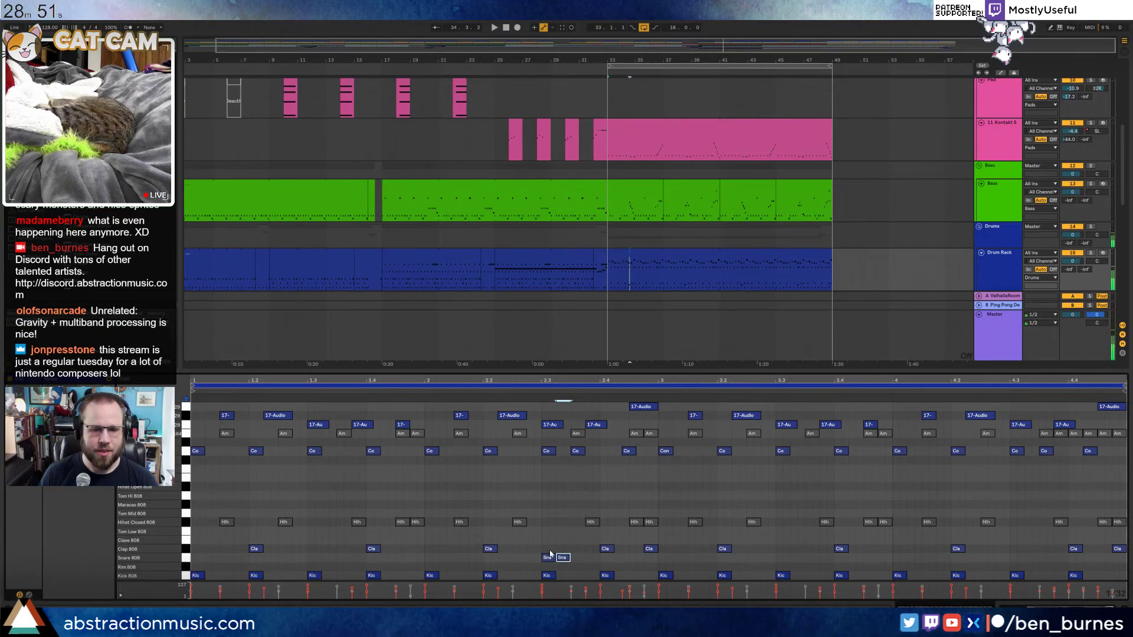
key("ctrl+d")
key("ctrl+d")
key("ctrl+d")
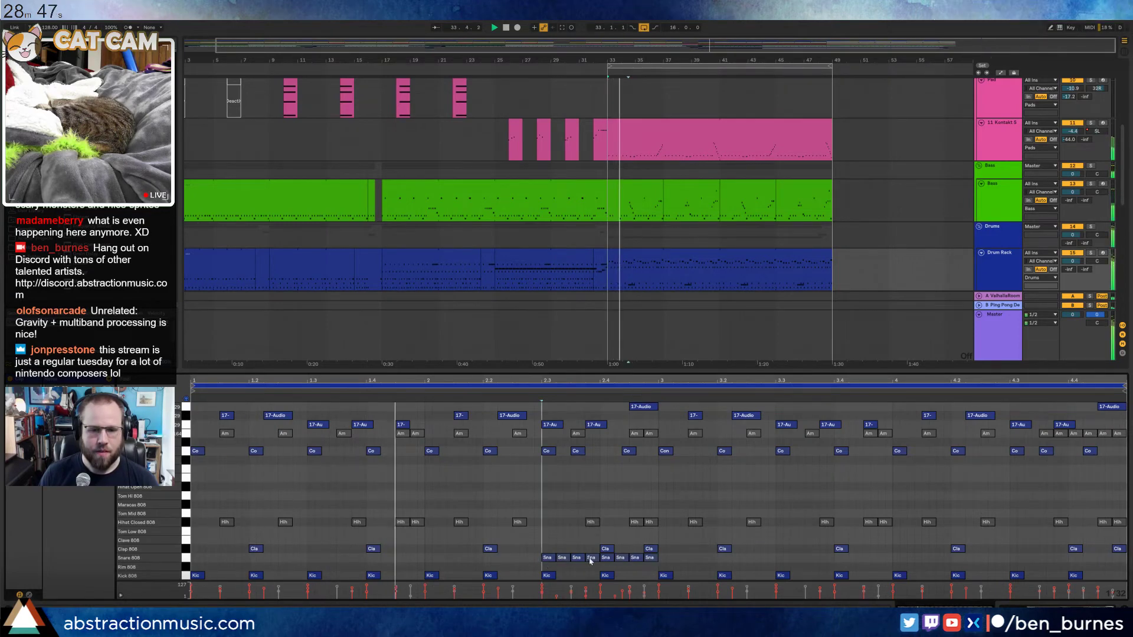
Move the eight-note snare roll from 2.3 to 4.3 so it fills the end of bar 4, and check it in playback
left_click_drag(544, 563, 654, 564)
left_click_drag(555, 558, 1020, 562)
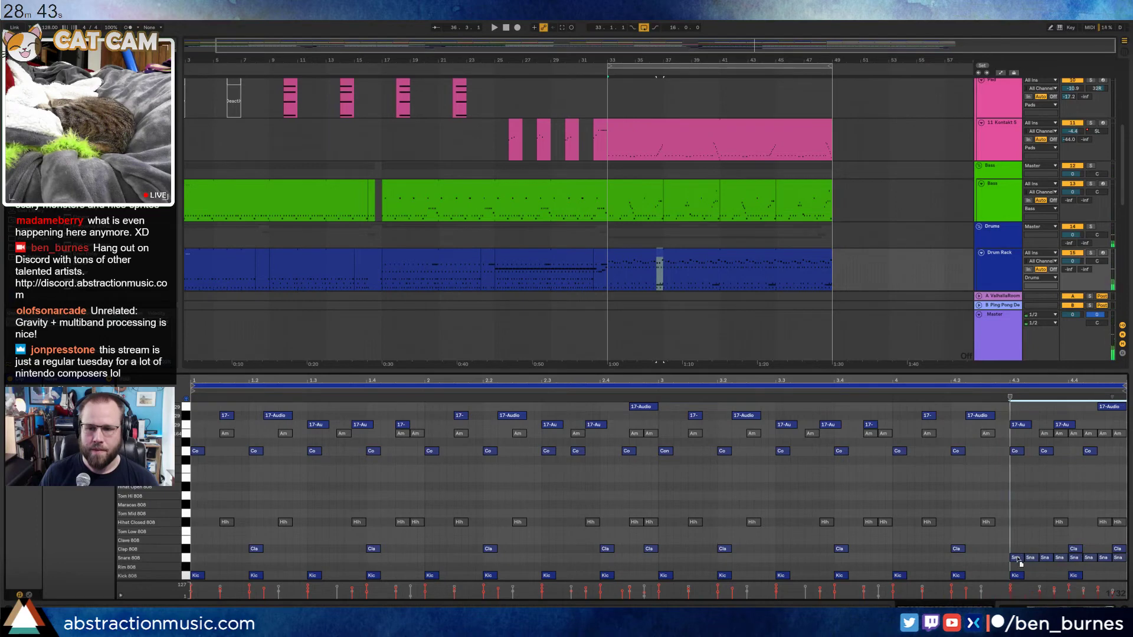
key("space")
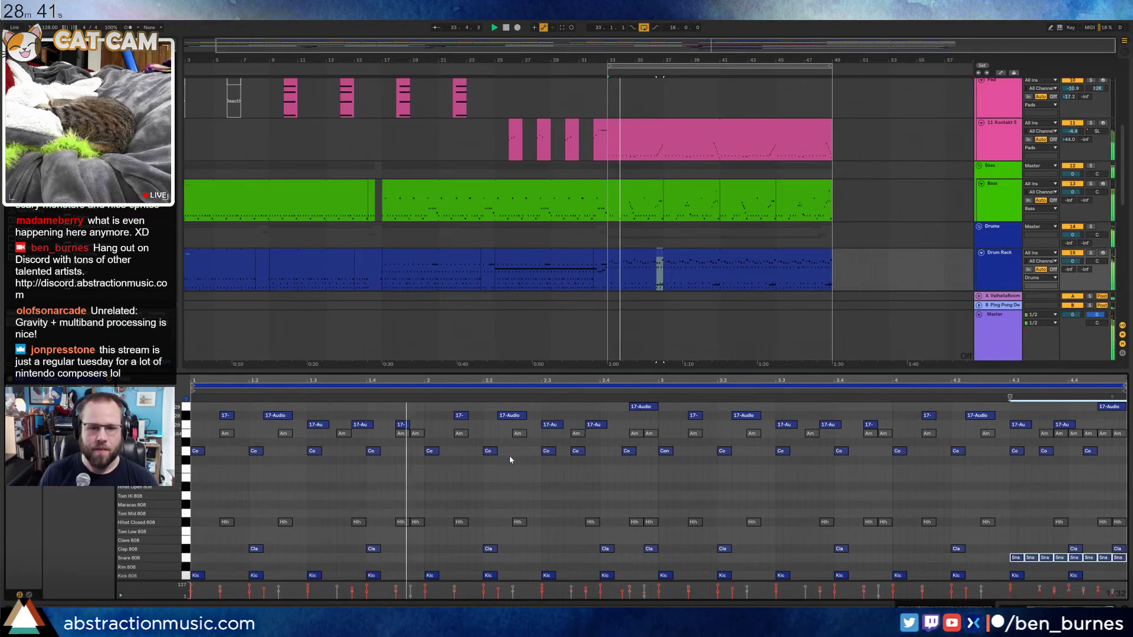
left_click(527, 501)
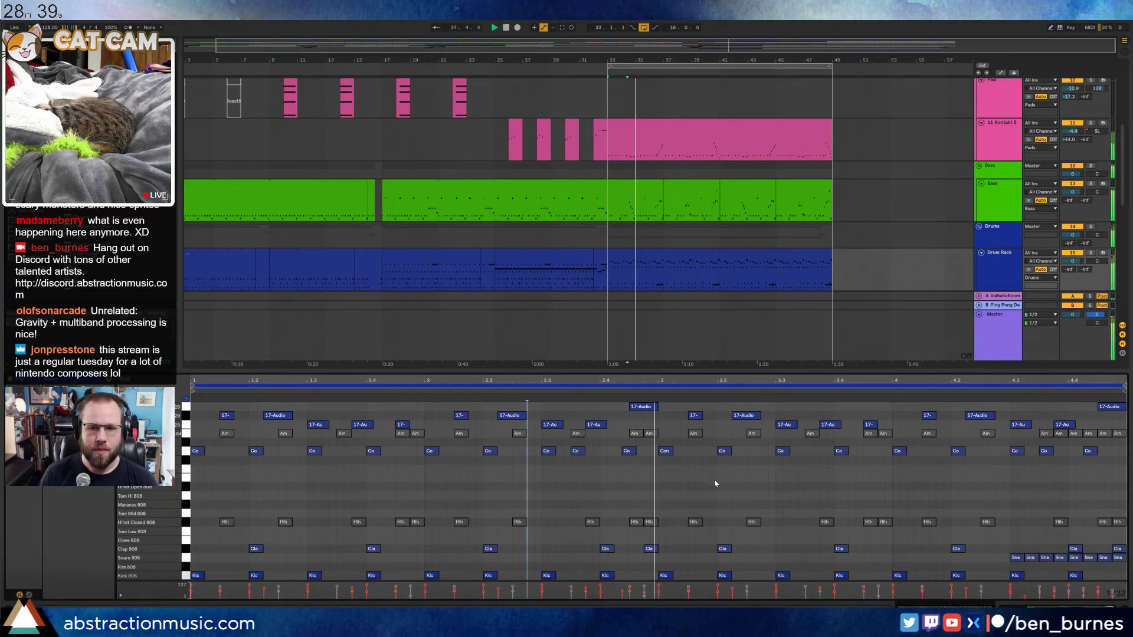
Split bar 40 off the Drum Rack clip as its own segment and audition its notes
left_click_drag(720, 285, 713, 293)
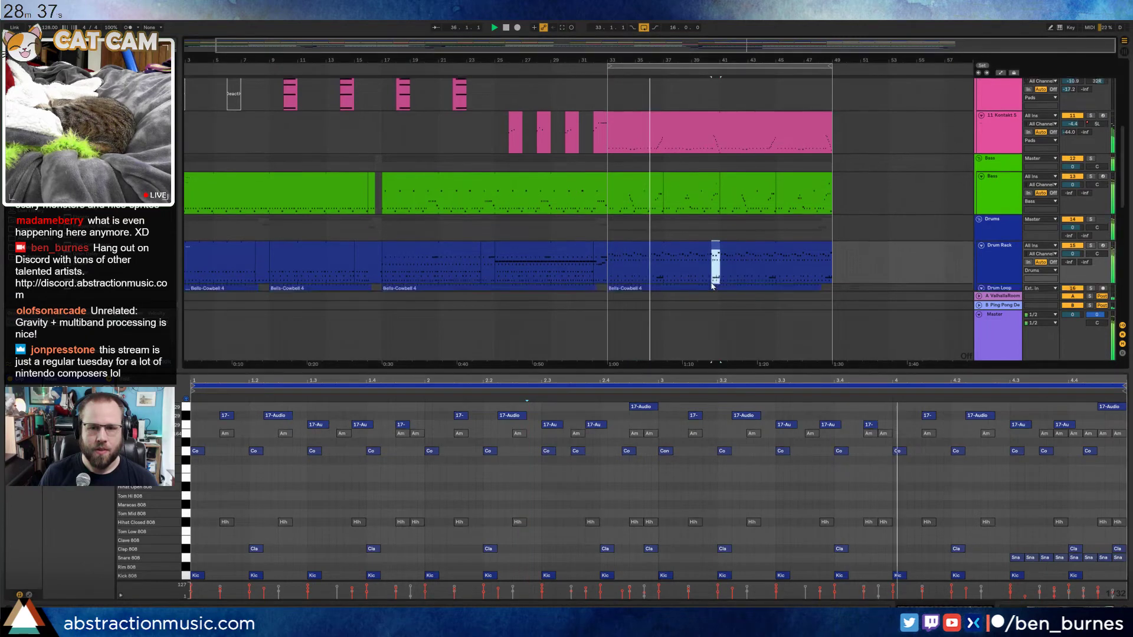
scroll(745, 239, "up", 4)
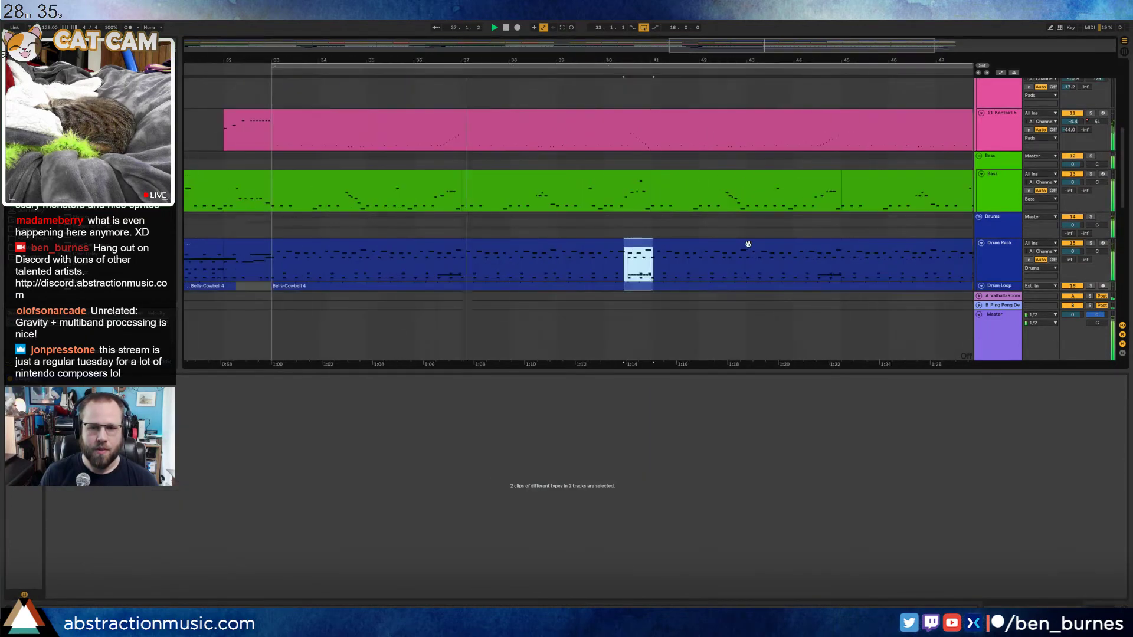
left_click(715, 276)
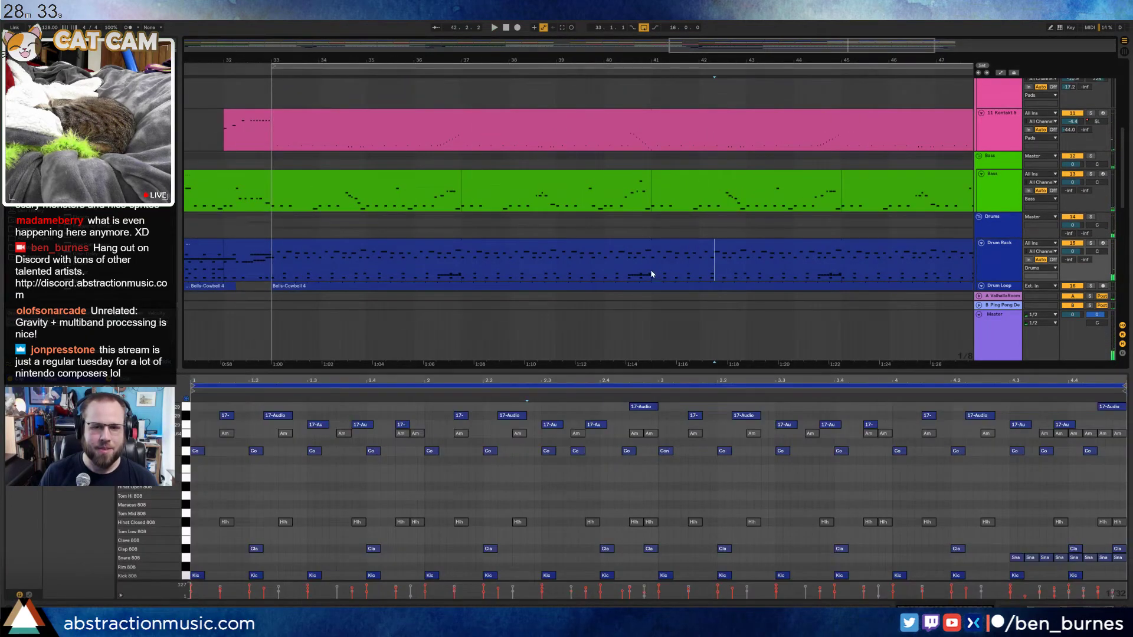
left_click_drag(652, 275, 603, 273)
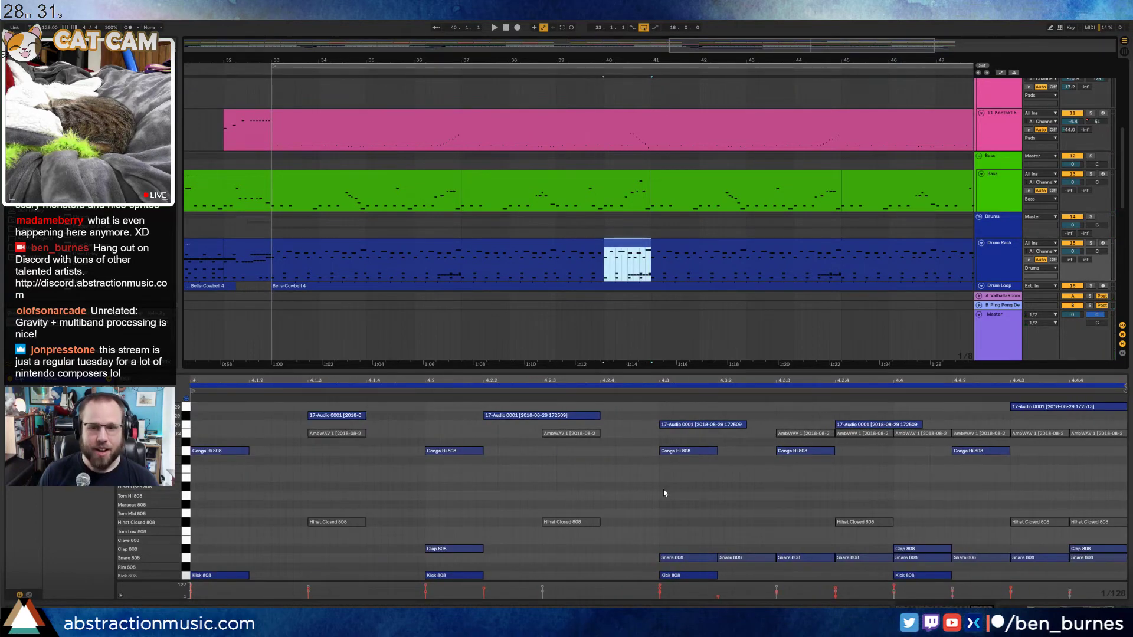
left_click(666, 494)
key("space")
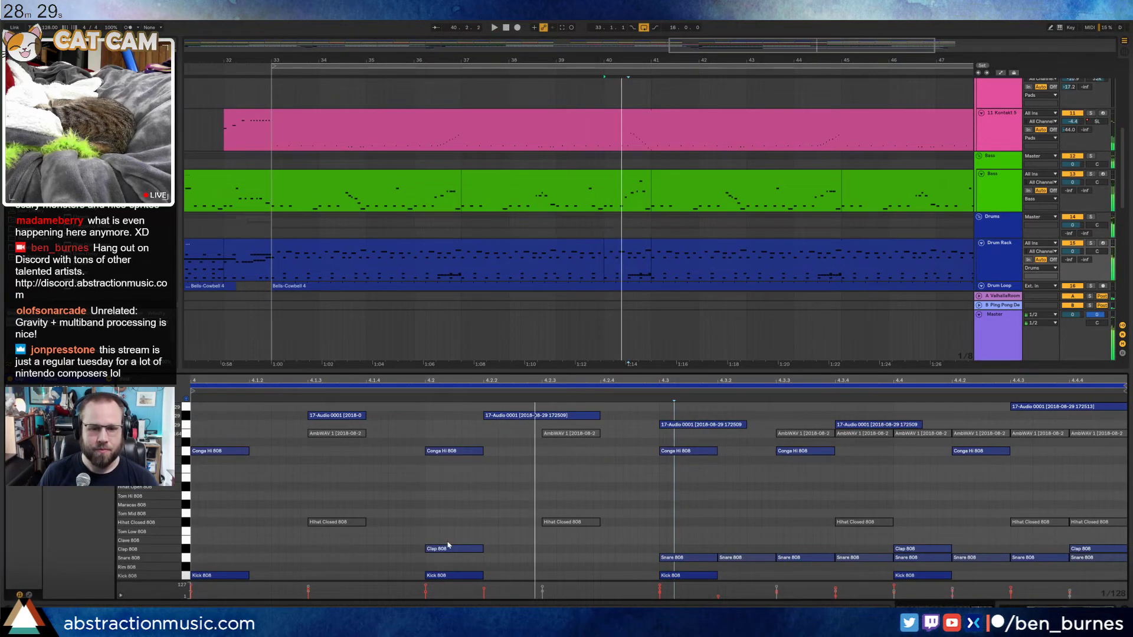
Deactivate all conga and clap notes and every kick after the first in the bar 40 Drum Rack segment
left_click(186, 451)
key("space")
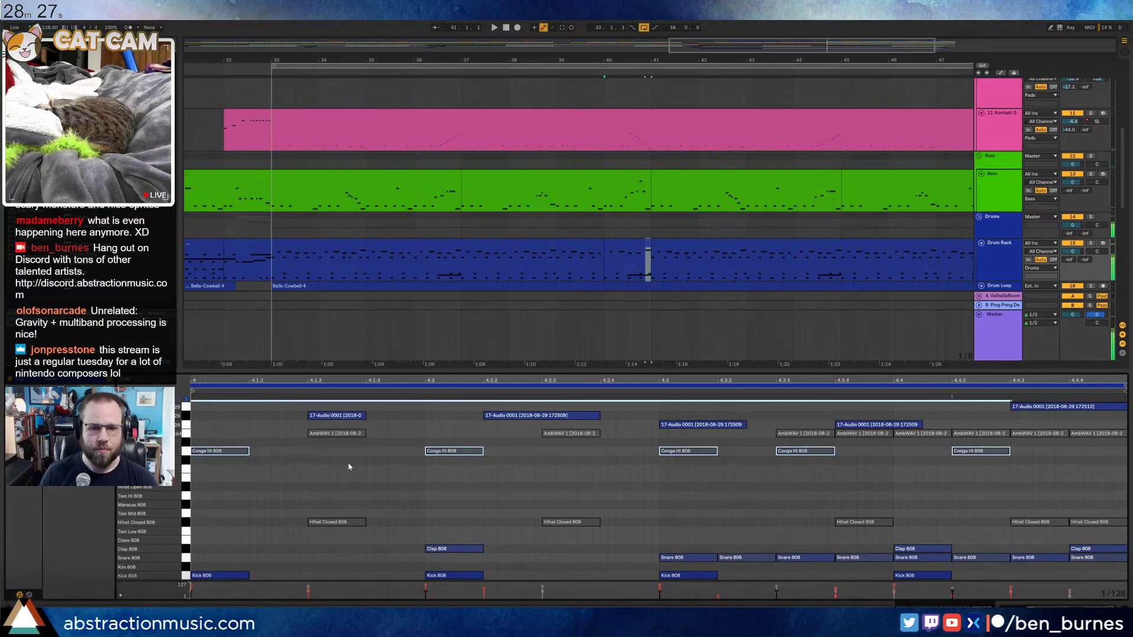
left_click(185, 551)
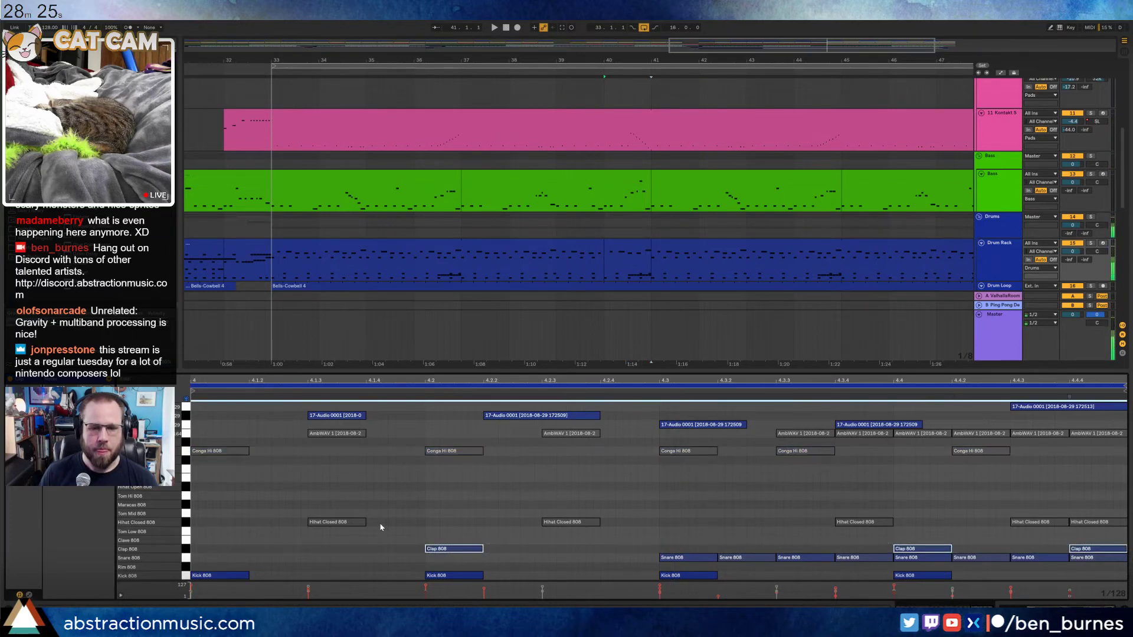
left_click_drag(367, 572, 922, 579)
key("0")
Delete bar 40 from the clip on the Kontakt 5 track
scroll(611, 182, "up", 3)
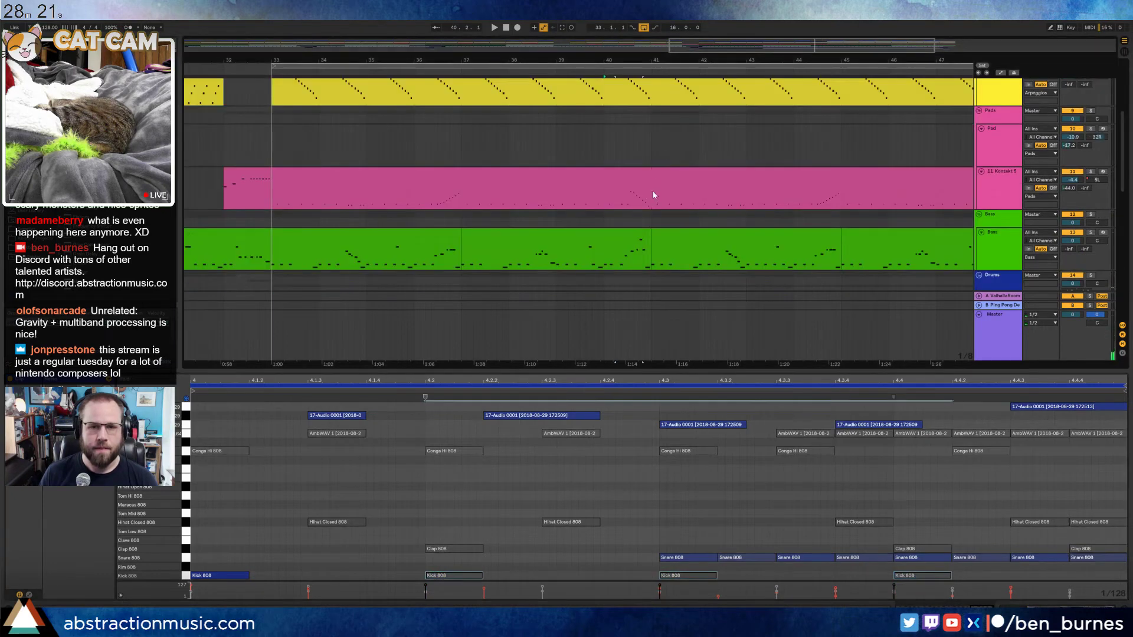
left_click_drag(653, 194, 604, 192)
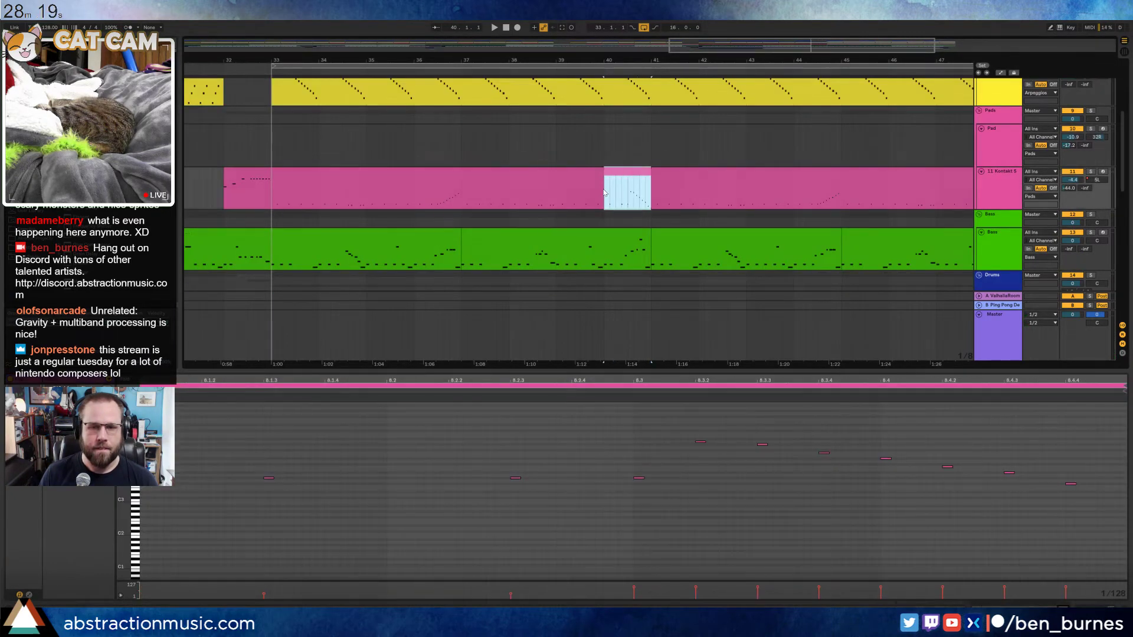
key("Delete")
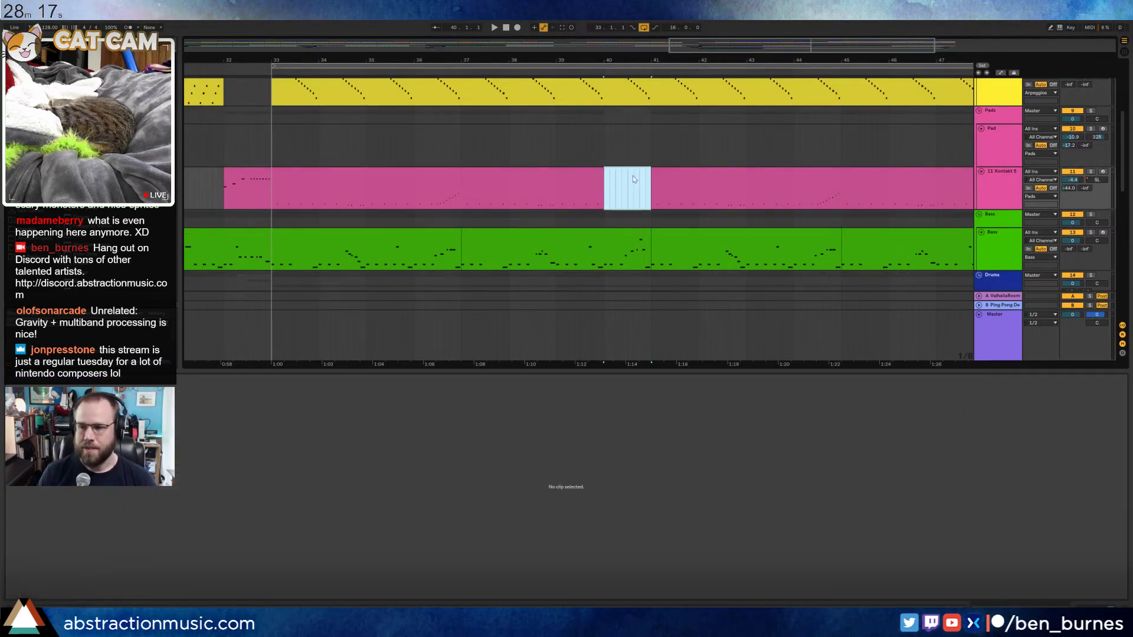
key("minus")
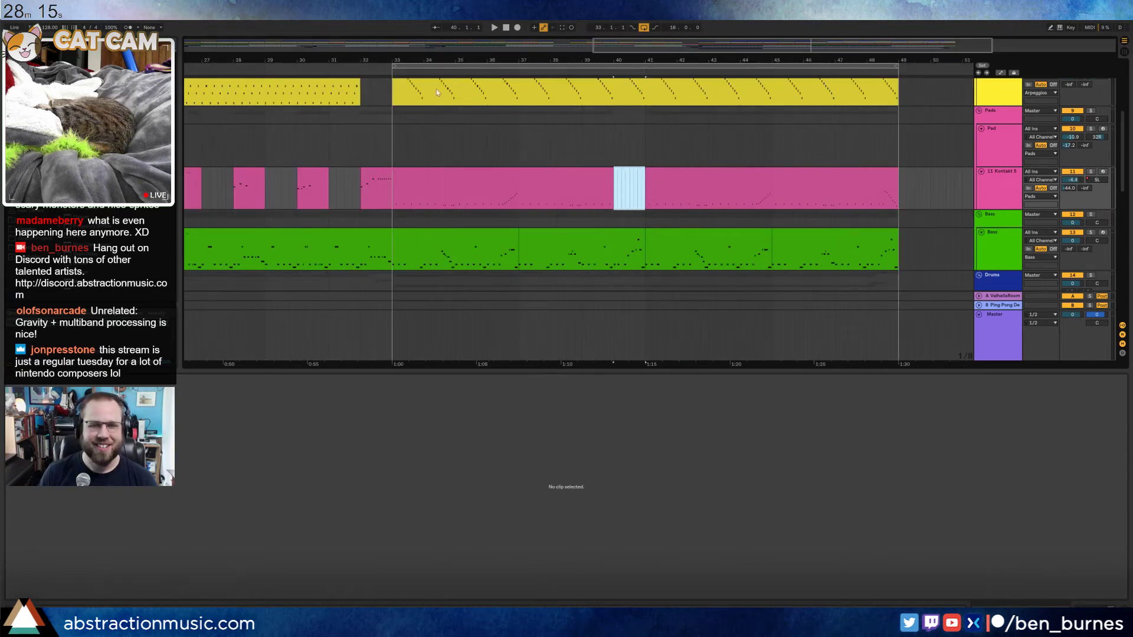
Examine the lead, arpeggio, bass, drum and ambience tracks around bar 40 while the section from bar 33 plays
key("shift+Tab")
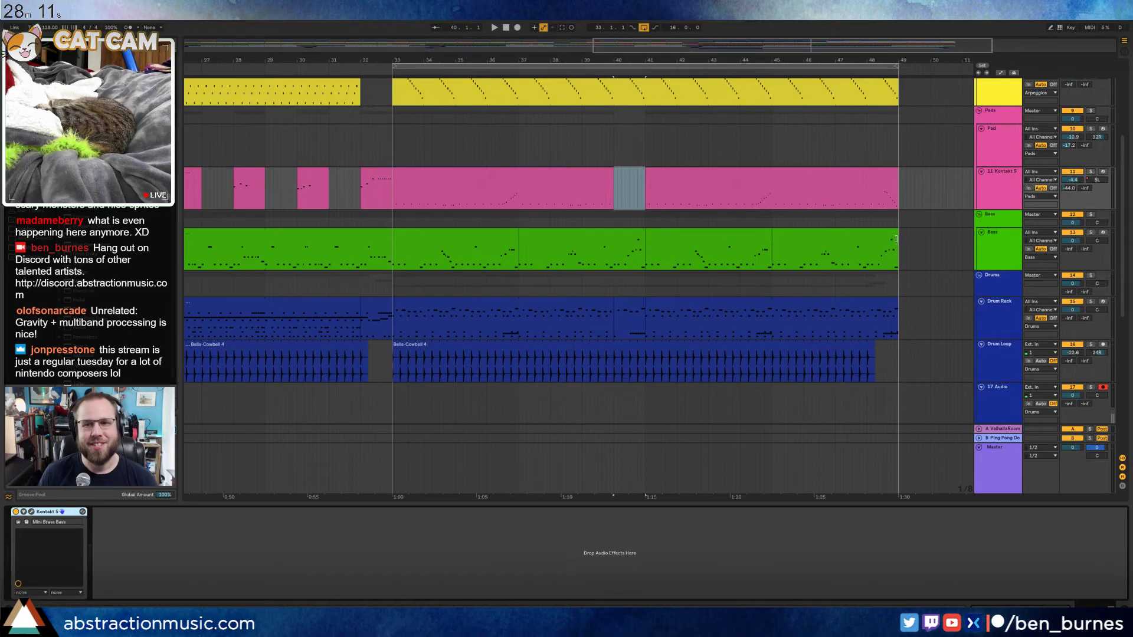
scroll(896, 238, "up", 5)
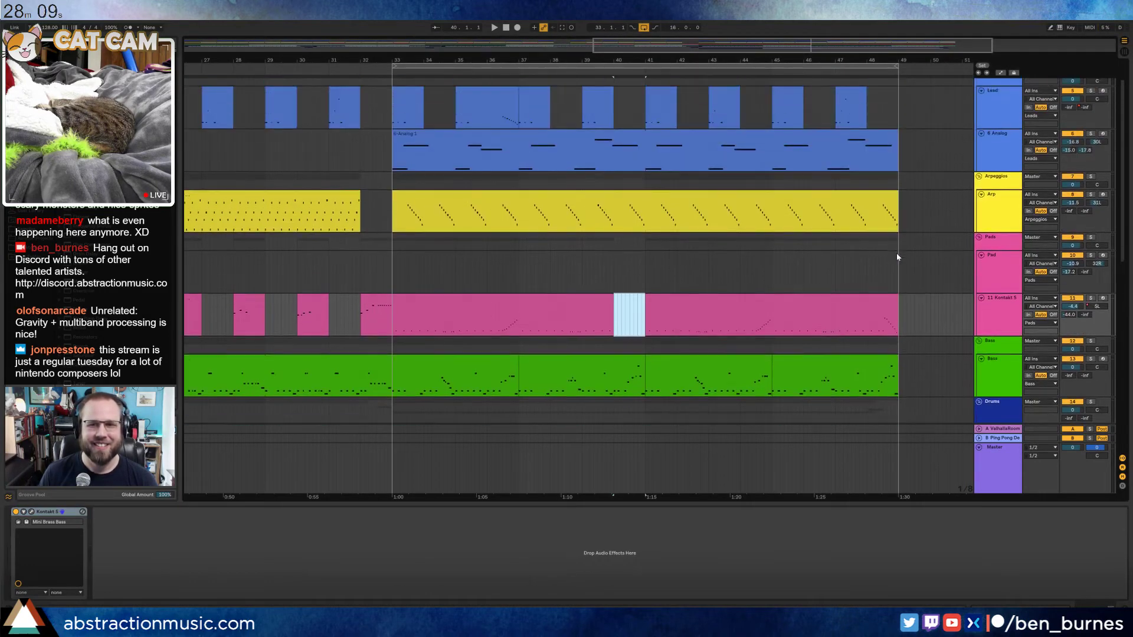
left_click(325, 67)
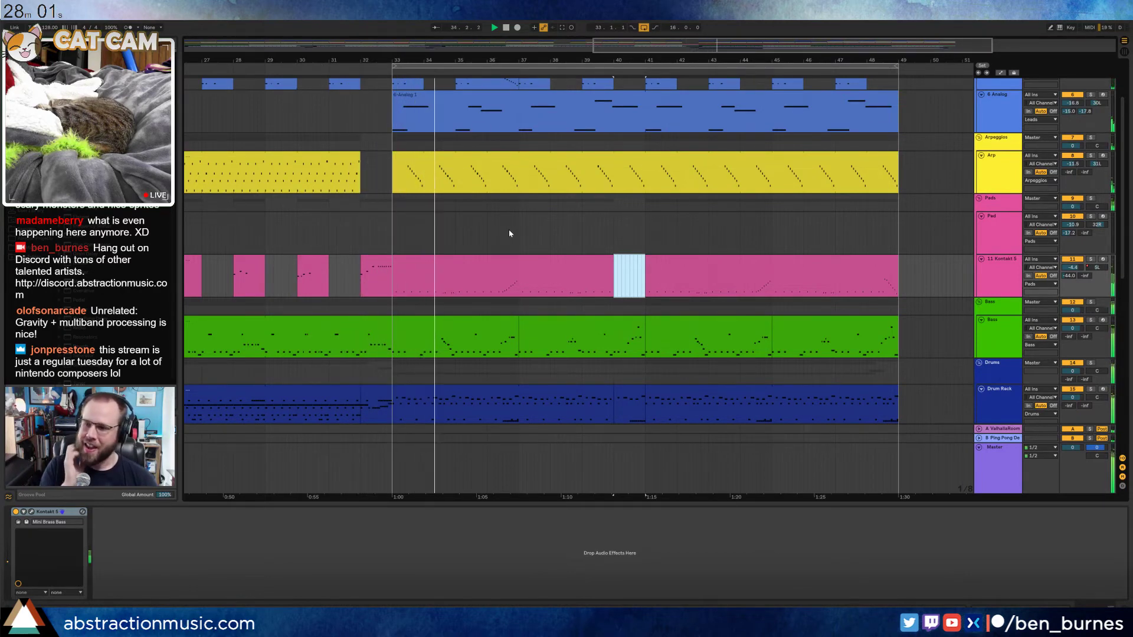
key("shift+Tab")
key("shift+Tab")
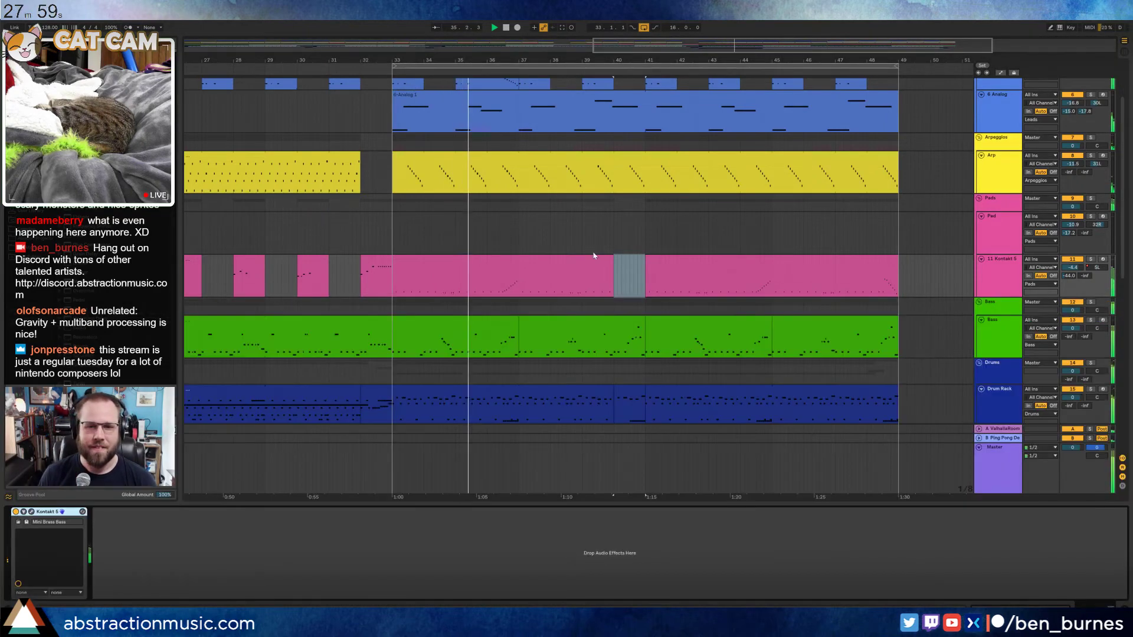
left_click(619, 280)
scroll(619, 279, "down", 5)
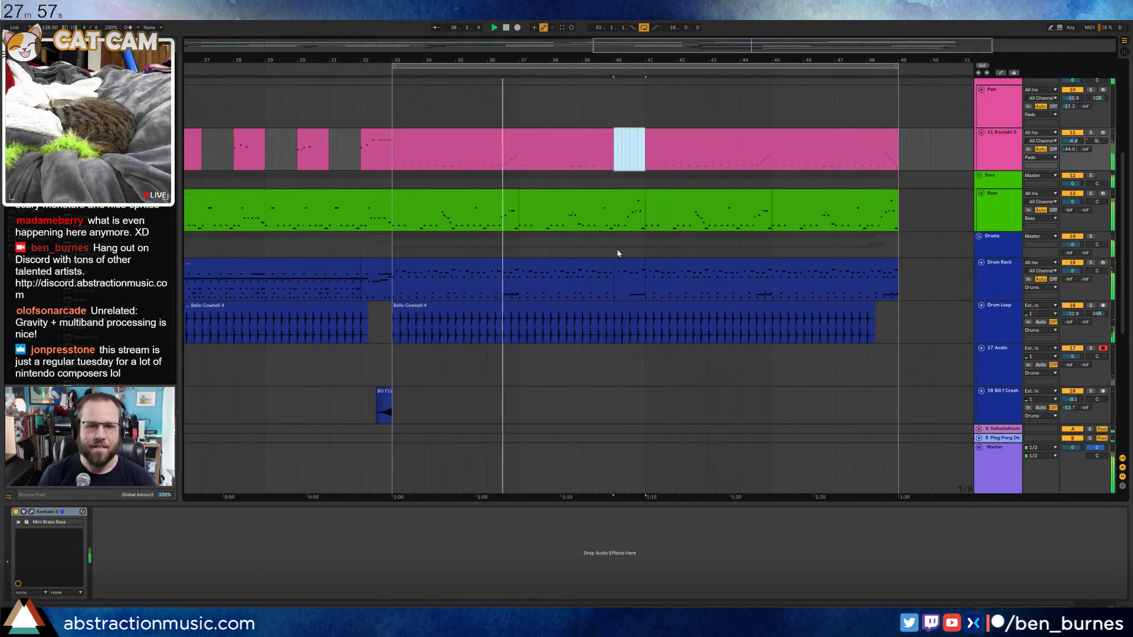
left_click(618, 253)
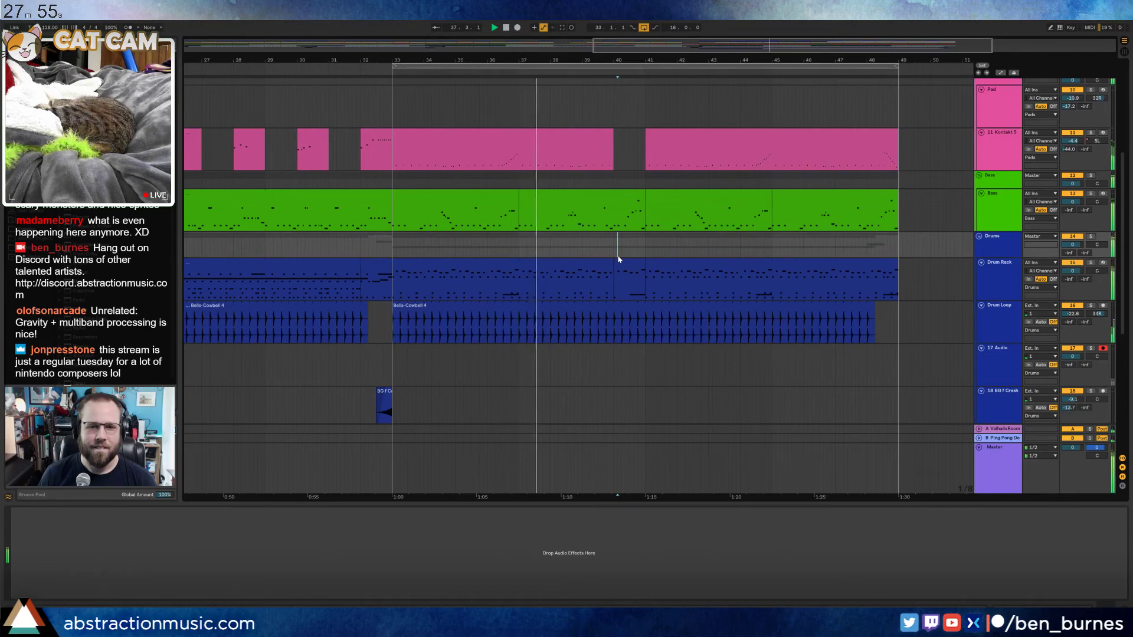
scroll(616, 261, "down", 6)
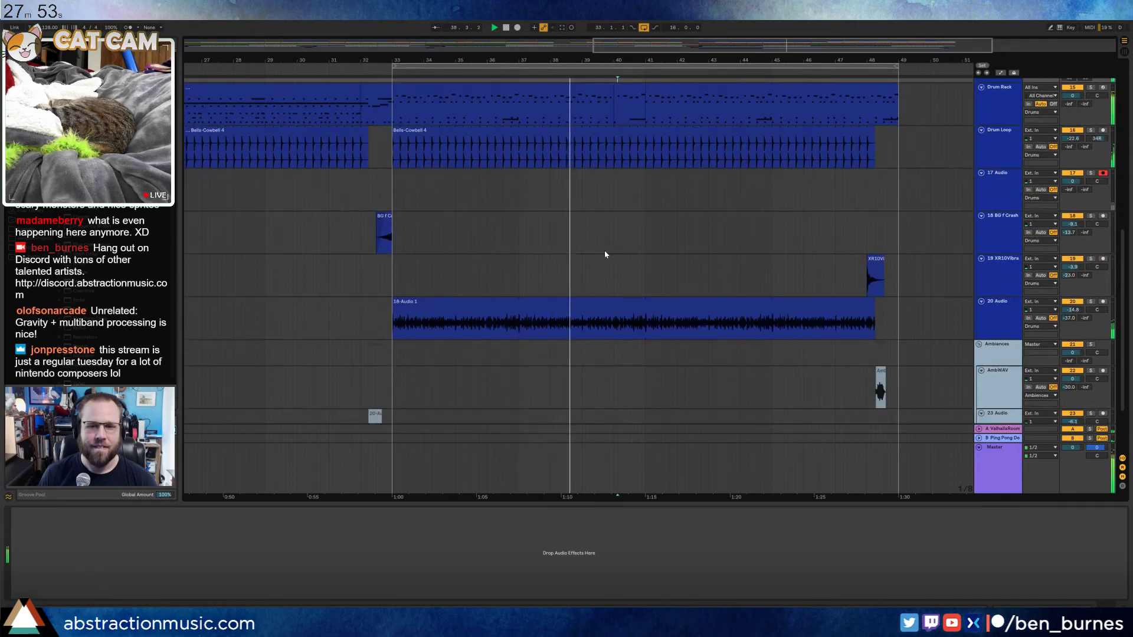
scroll(611, 263, "up", 2)
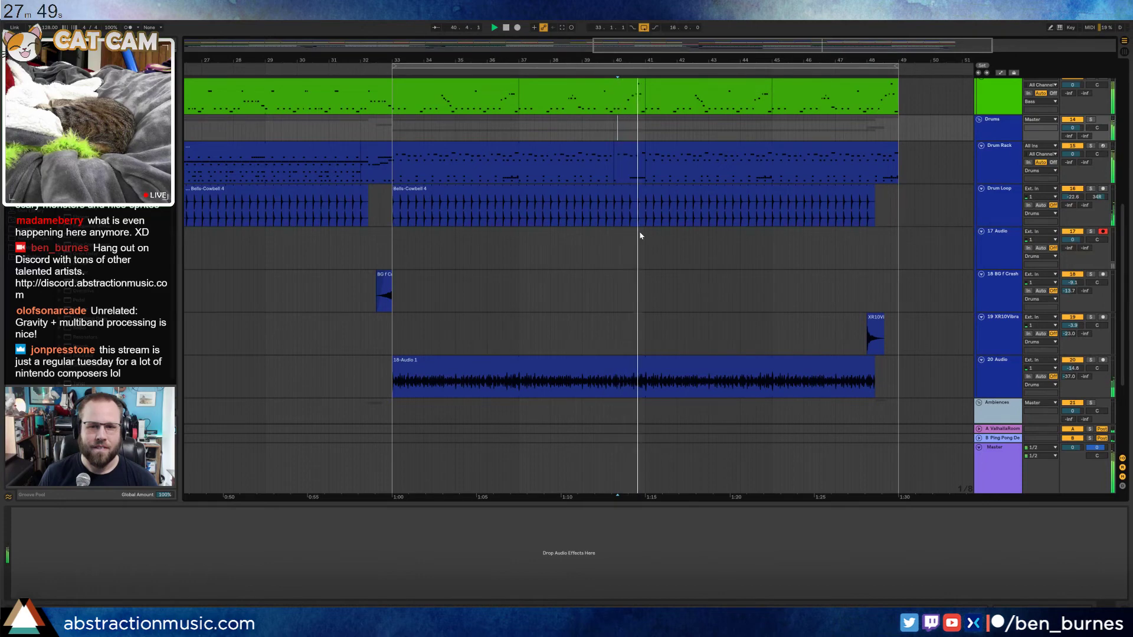
Cut the cowbell loop on the Drum Loop track from 40.2 to bar 41, starting the second part exactly at bar 41
mouse_move(645, 234)
left_mouse_down()
mouse_move(621, 218)
mouse_move(644, 213)
left_mouse_up()
key("Delete")
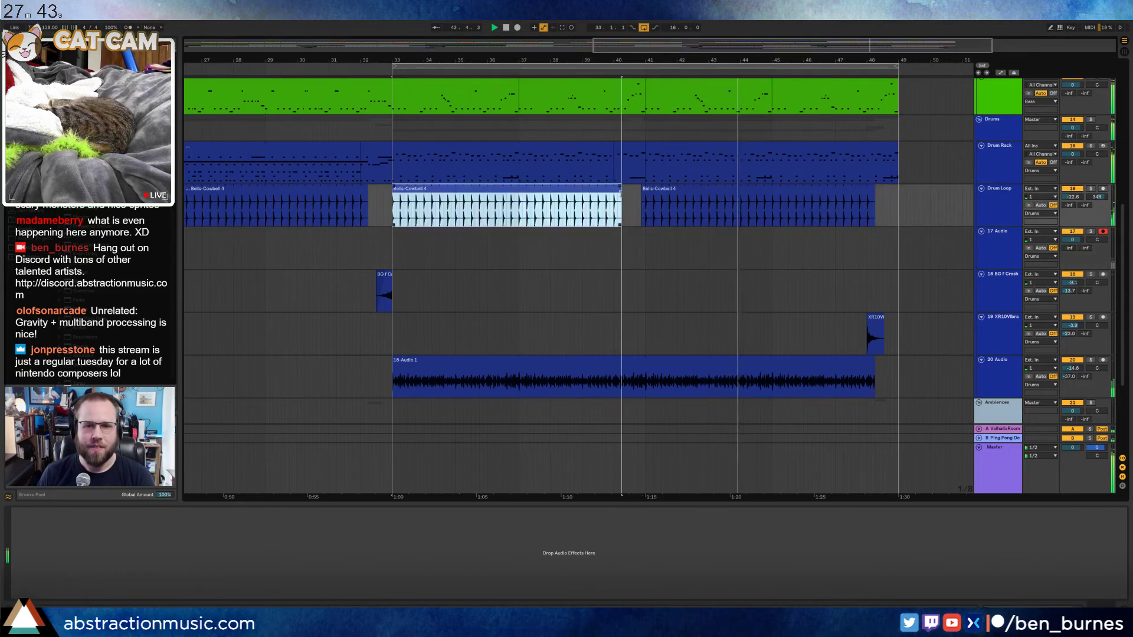
left_click(642, 193)
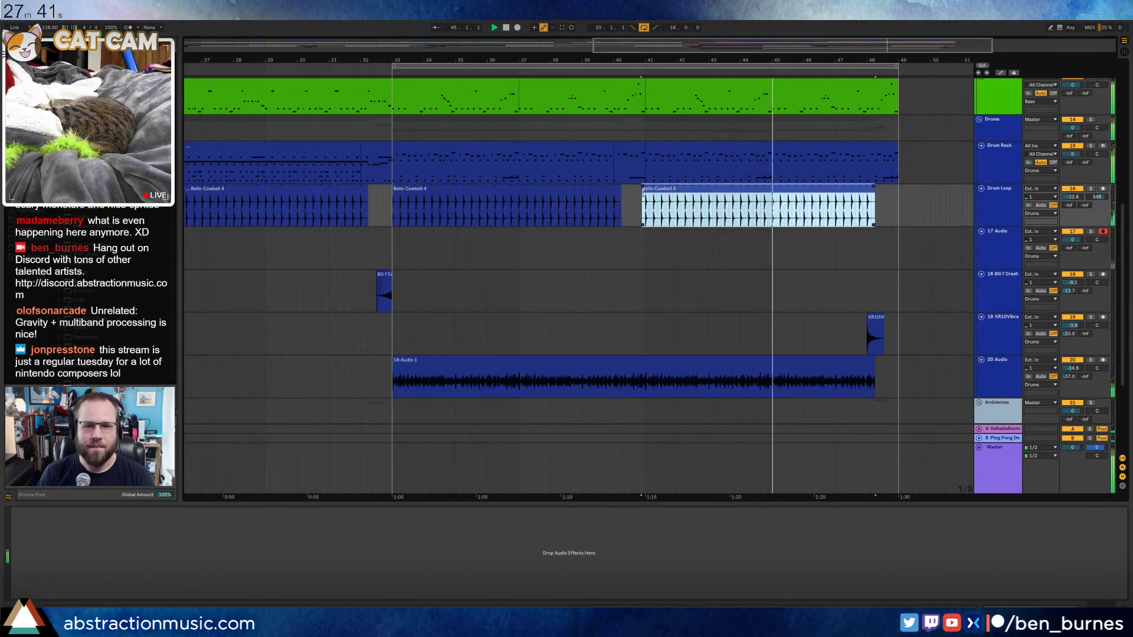
left_click_drag(643, 192, 646, 193)
left_click(642, 232)
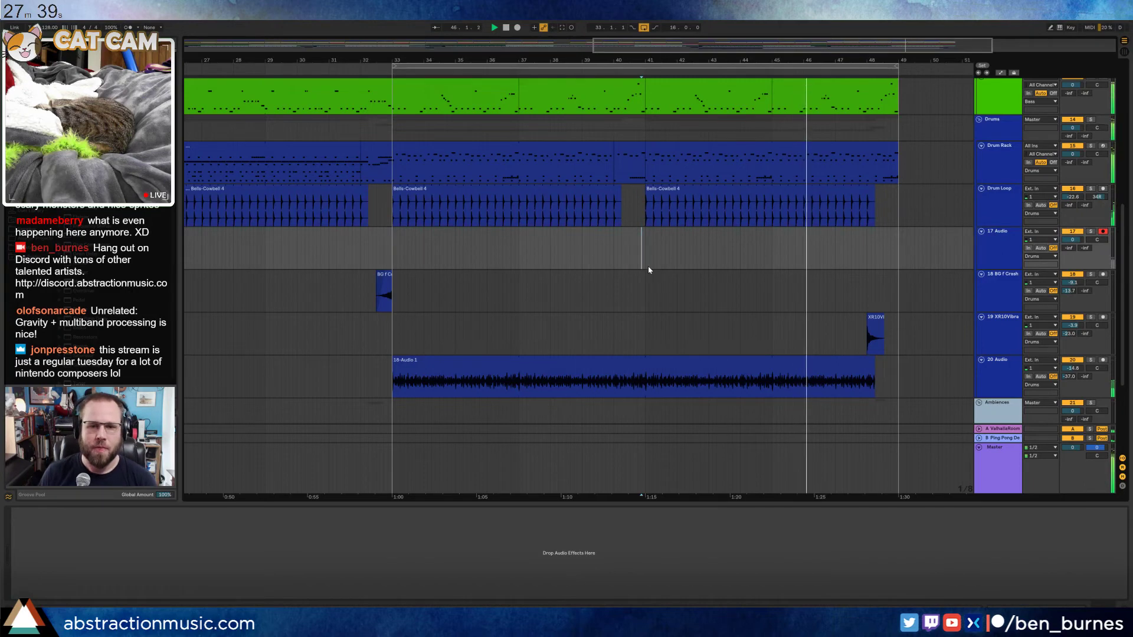
Automate the master track's Gated Delay to switch off during bars 40 and 48, matching the dip at bar 32
key("space")
left_click(999, 481)
key("a")
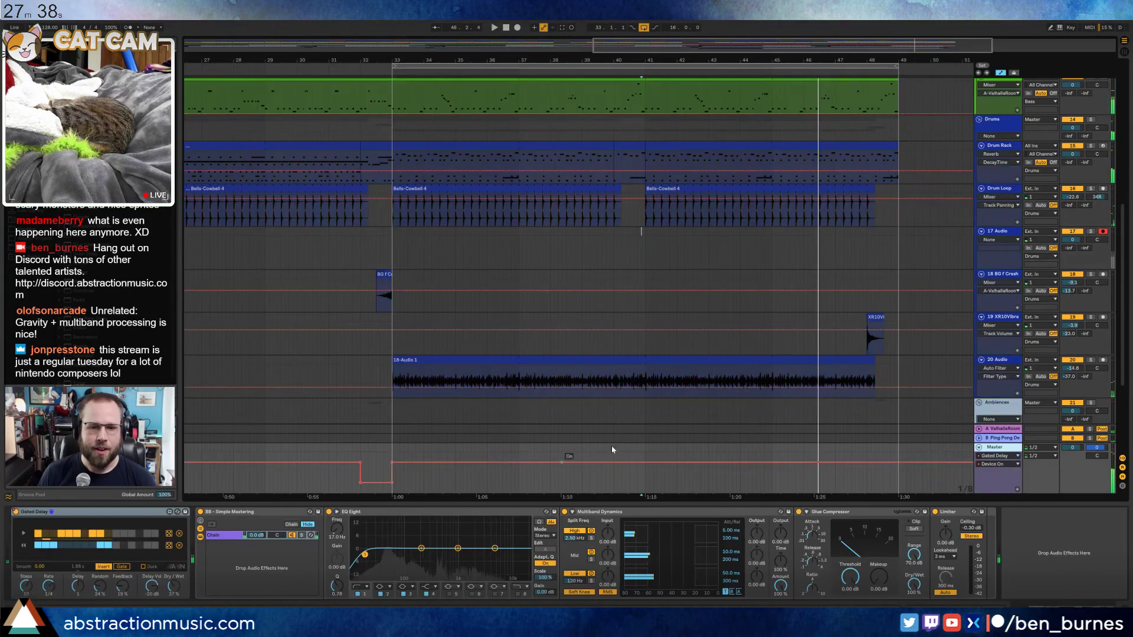
left_click(615, 480)
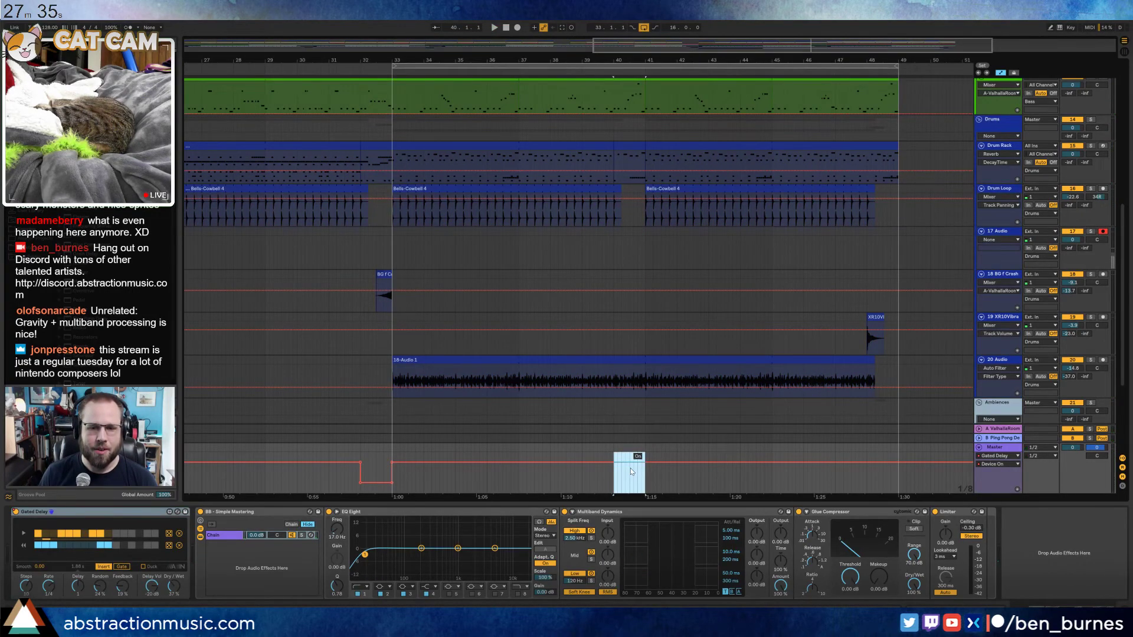
left_click_drag(868, 477, 907, 479)
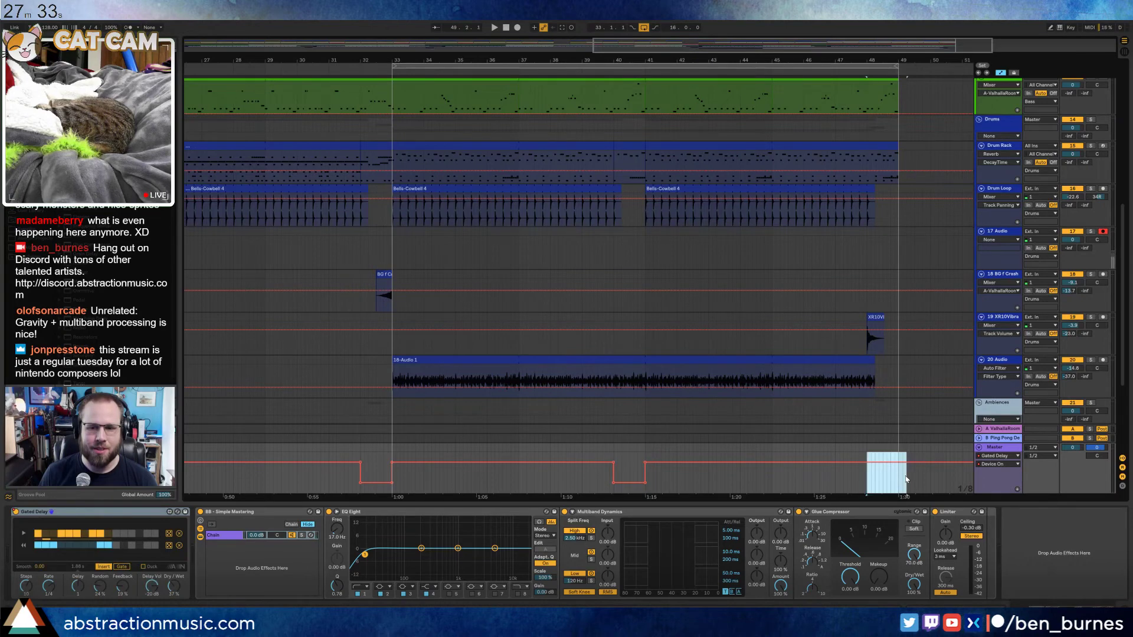
key("a")
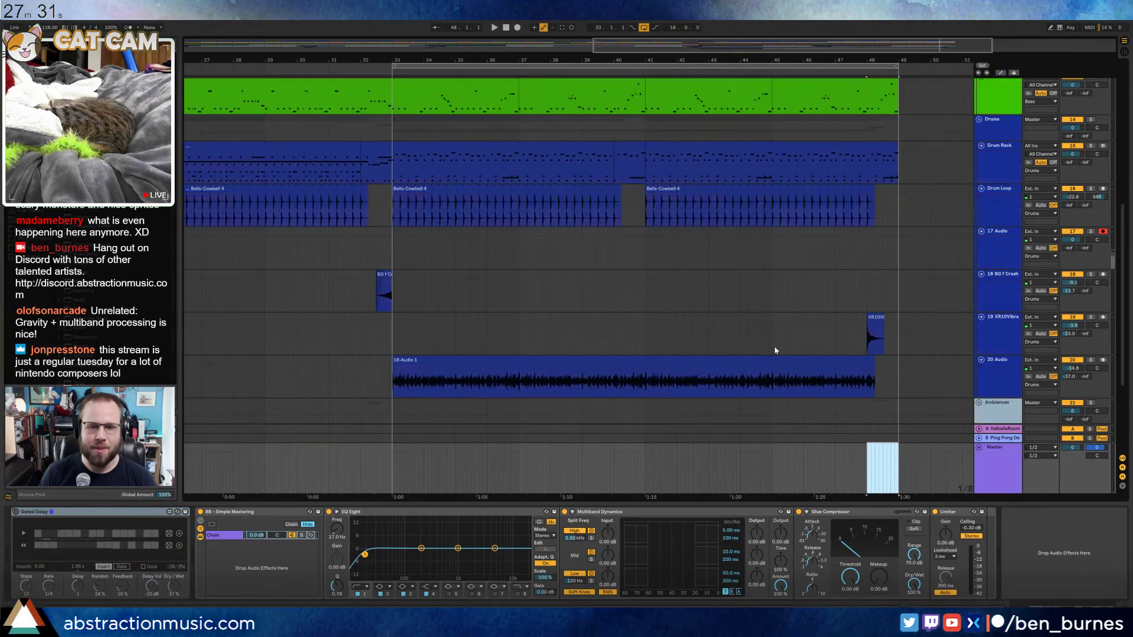
Remove bar 40 from the 18-Audio 1 clip on track 20, starting the remaining part exactly at bar 41
left_click_drag(673, 49, 450, 143)
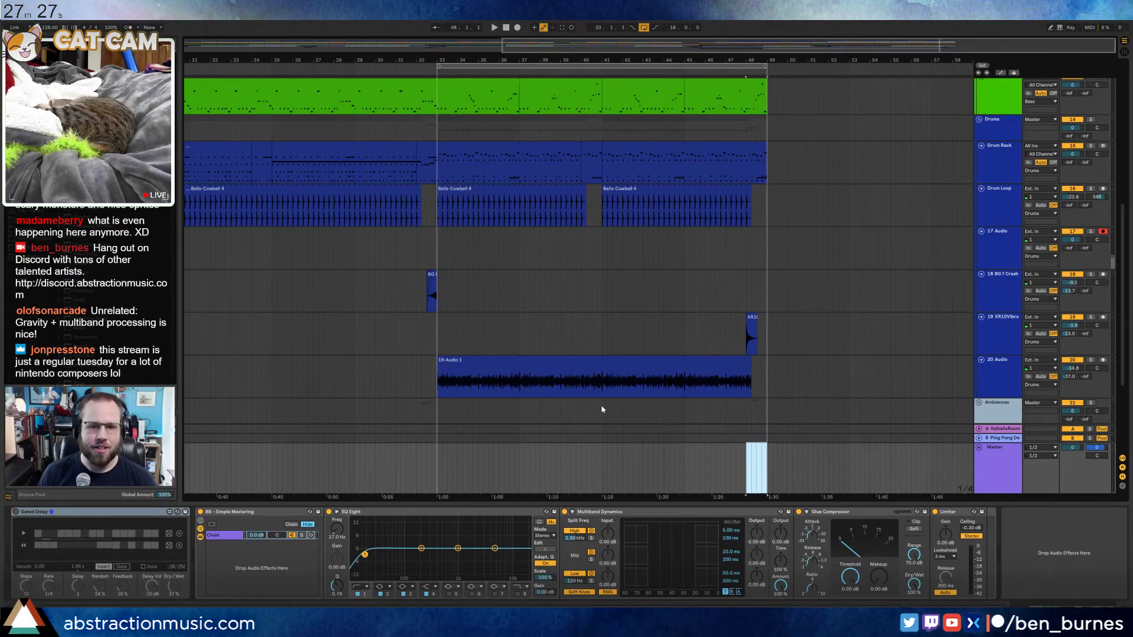
scroll(602, 410, "up", 6)
left_click_drag(448, 346, 601, 413)
key("Delete")
left_click(602, 362)
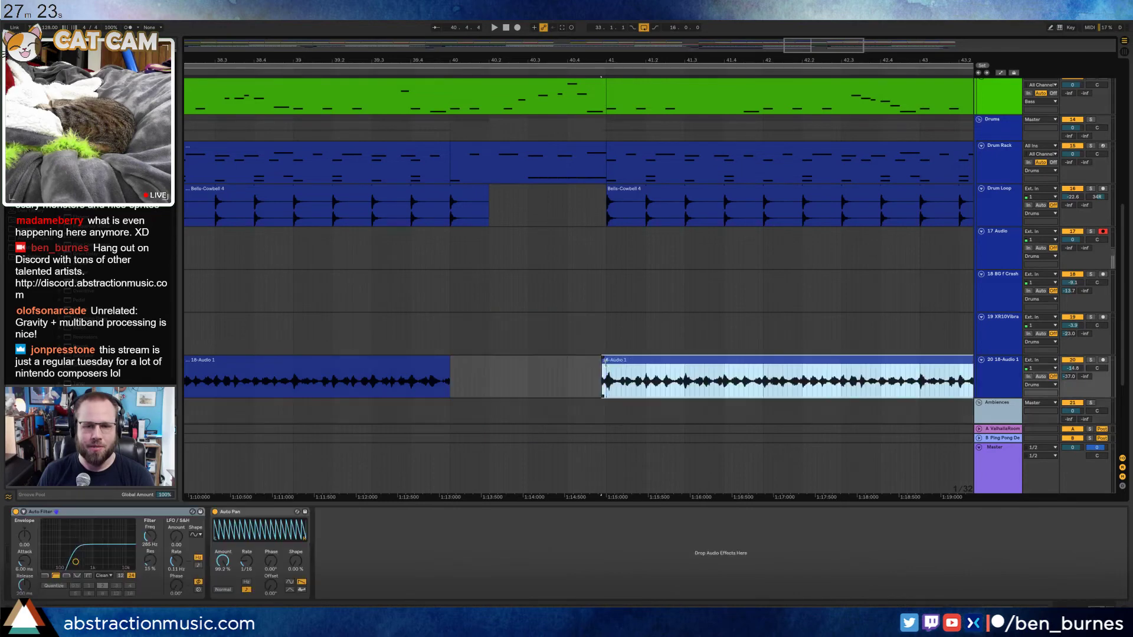
scroll(608, 366, "down", 3)
Shorten the second 18-Audio 1 clip so it ends at bar 48, where the XR10 vibraslap sample begins
scroll(608, 366, "right", 2)
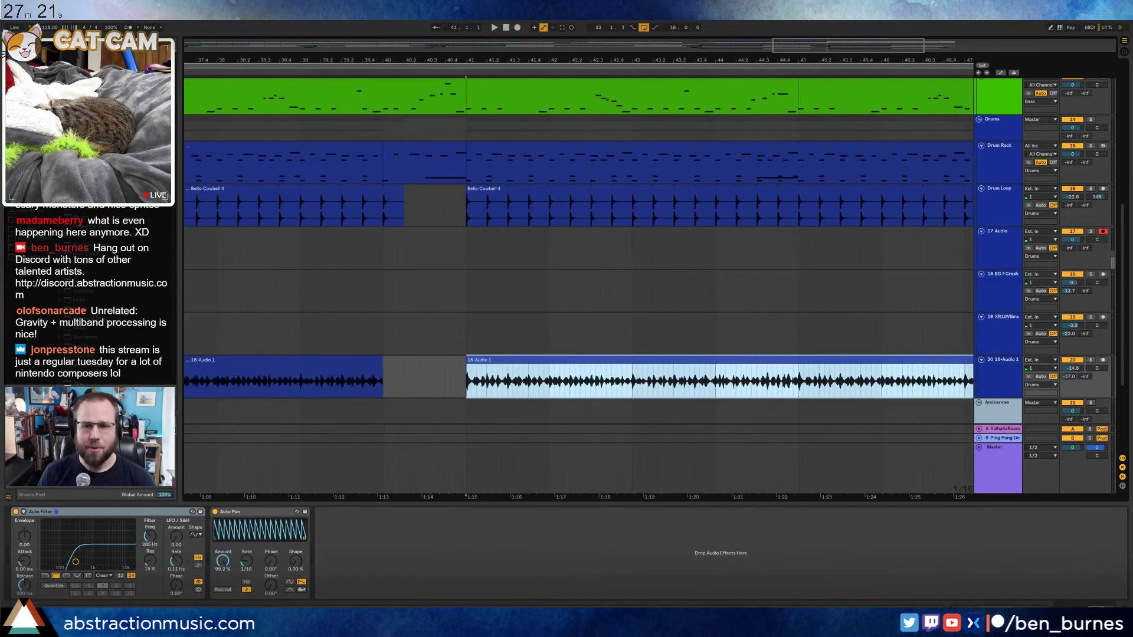
left_click_drag(860, 49, 884, 52)
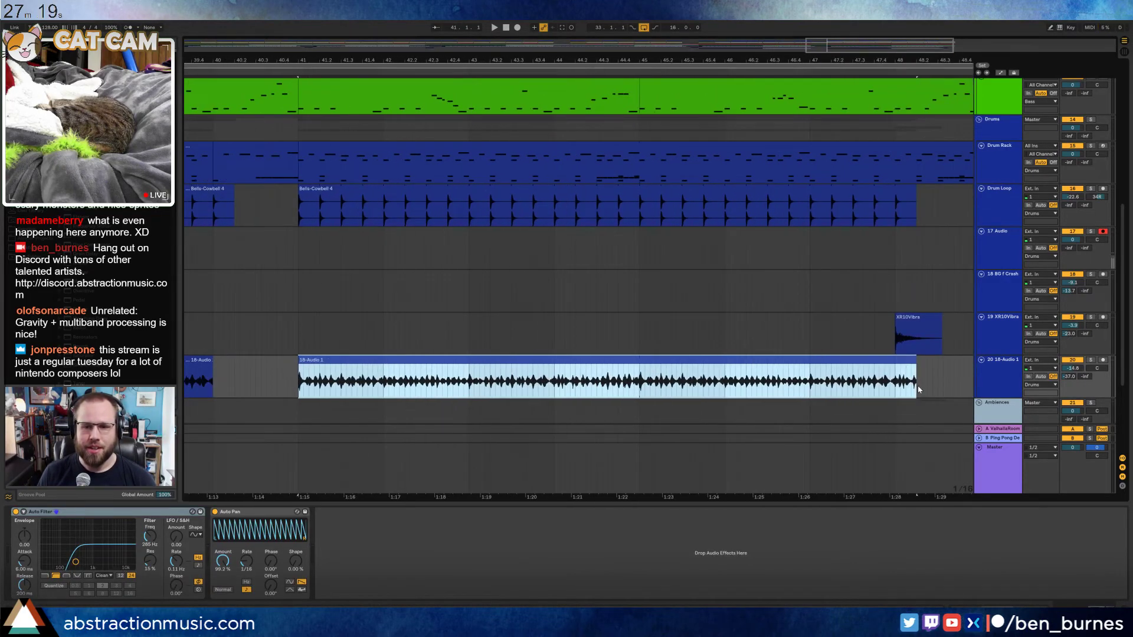
left_click_drag(917, 383, 895, 383)
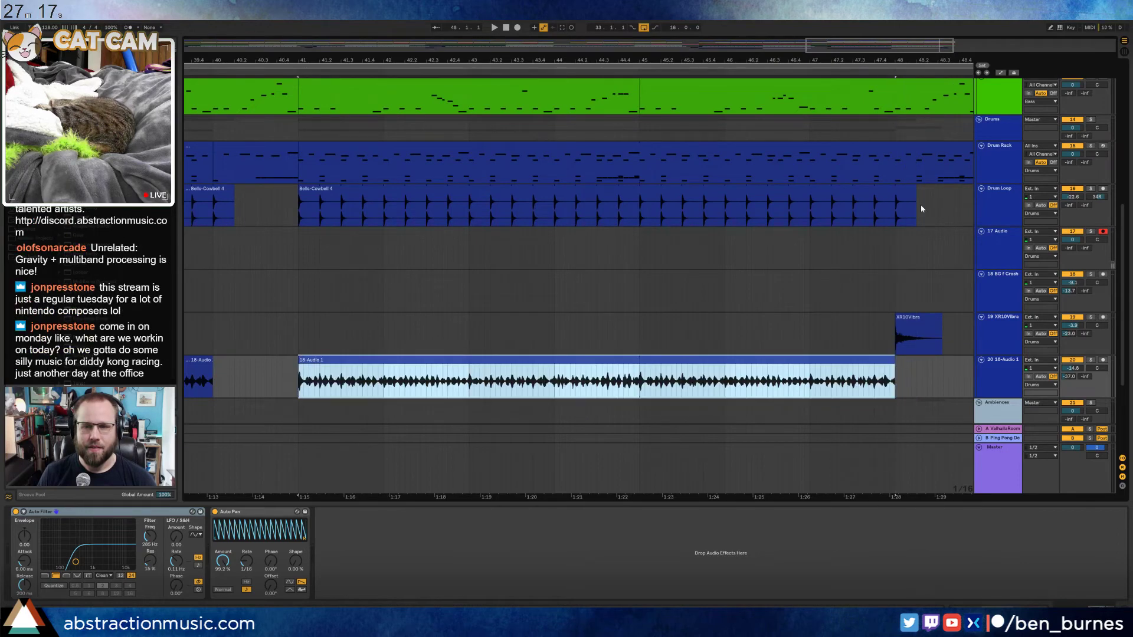
left_click_drag(892, 45, 883, 36)
scroll(870, 254, "down", 3)
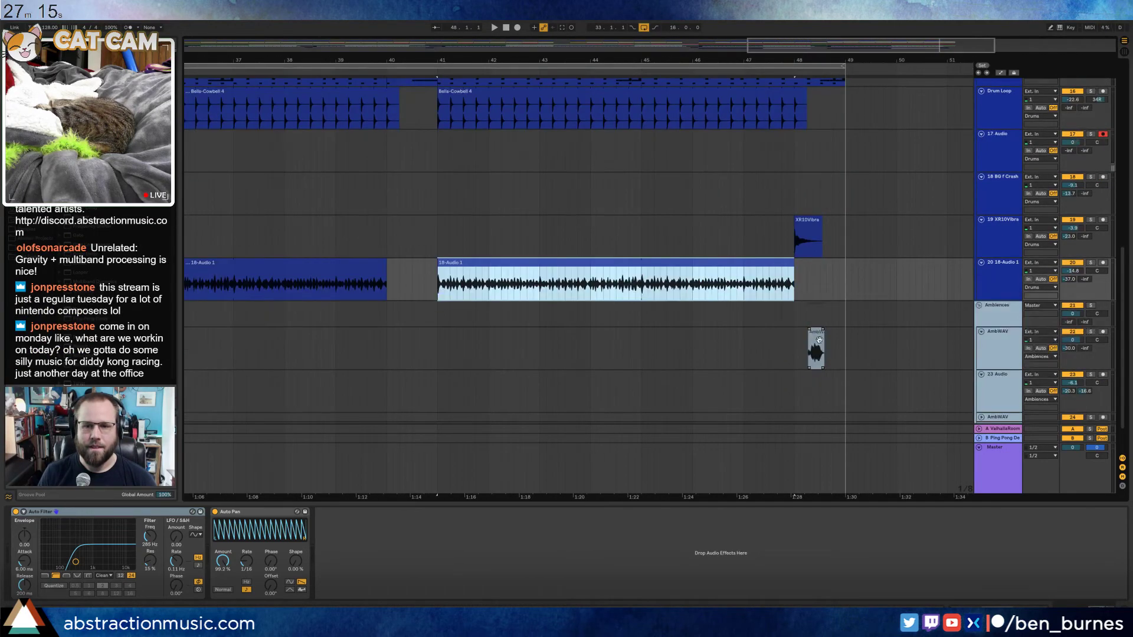
Place the AmbWAV clip at bar 48, stretched to eight times its length and trimmed slightly at its end
left_click_drag(815, 336, 801, 338)
double_click(804, 339)
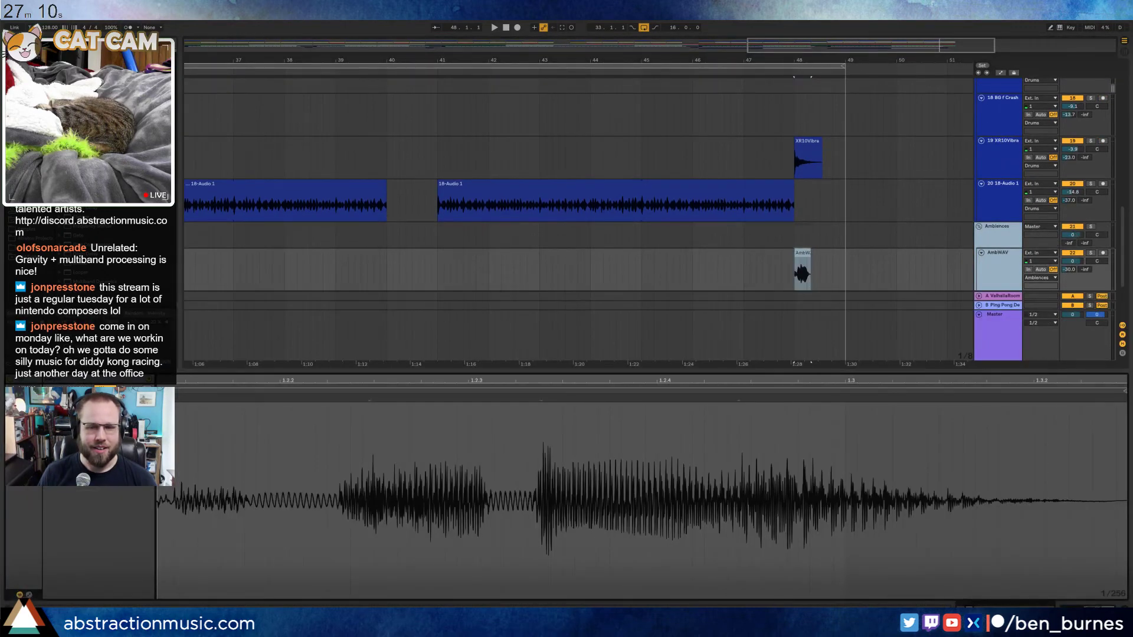
left_click(111, 421)
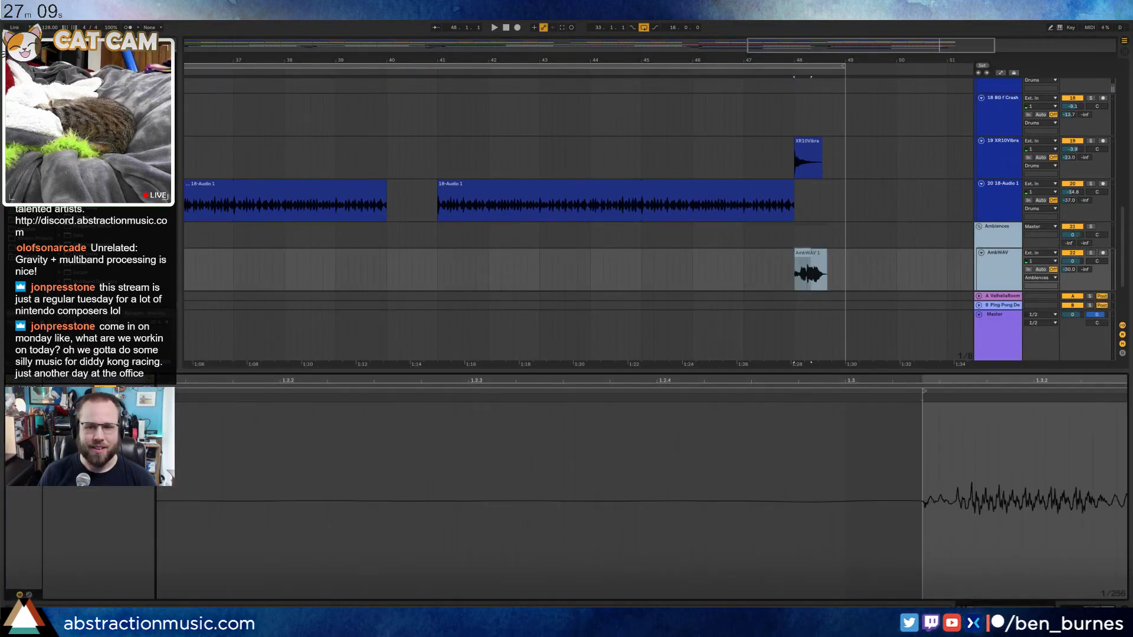
left_click(111, 422)
left_click(111, 421)
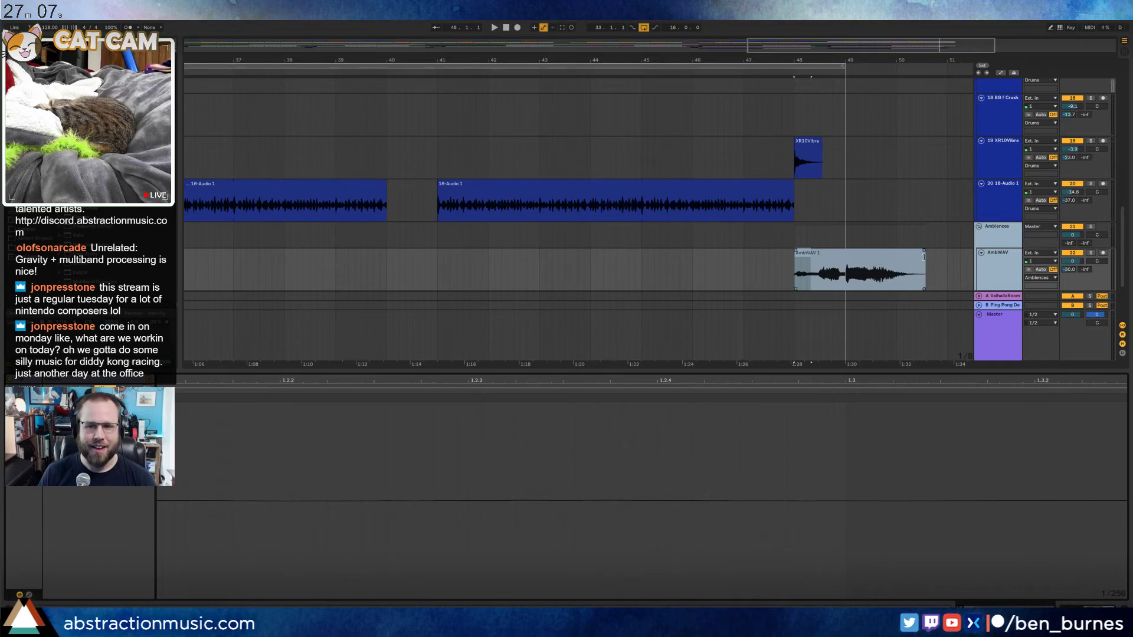
left_click_drag(923, 258, 911, 258)
left_click(874, 230)
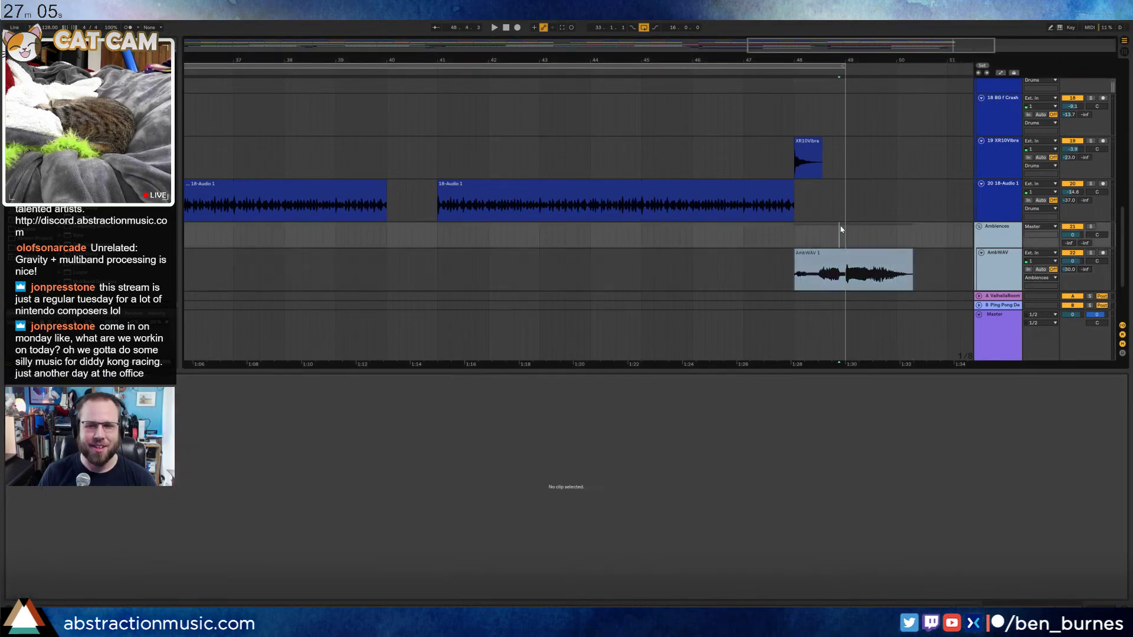
Copy the bar 40 Drum Rack clip to bar 49 and shorten the preceding Drum Rack clip to end just after bar 48
scroll(874, 229, "up", 5)
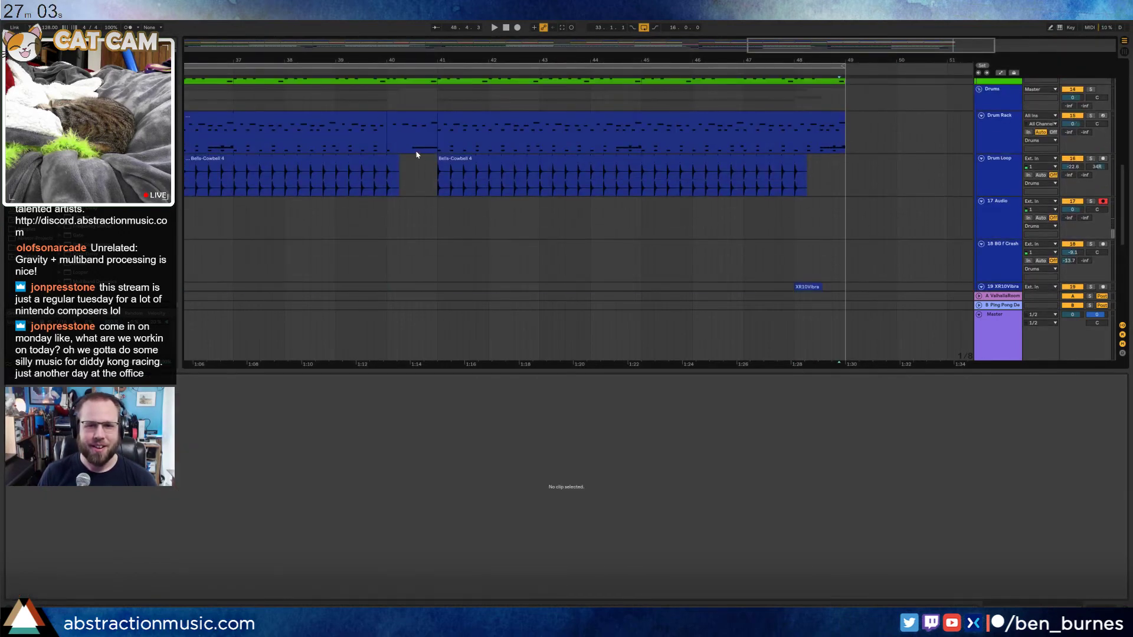
left_click(416, 150)
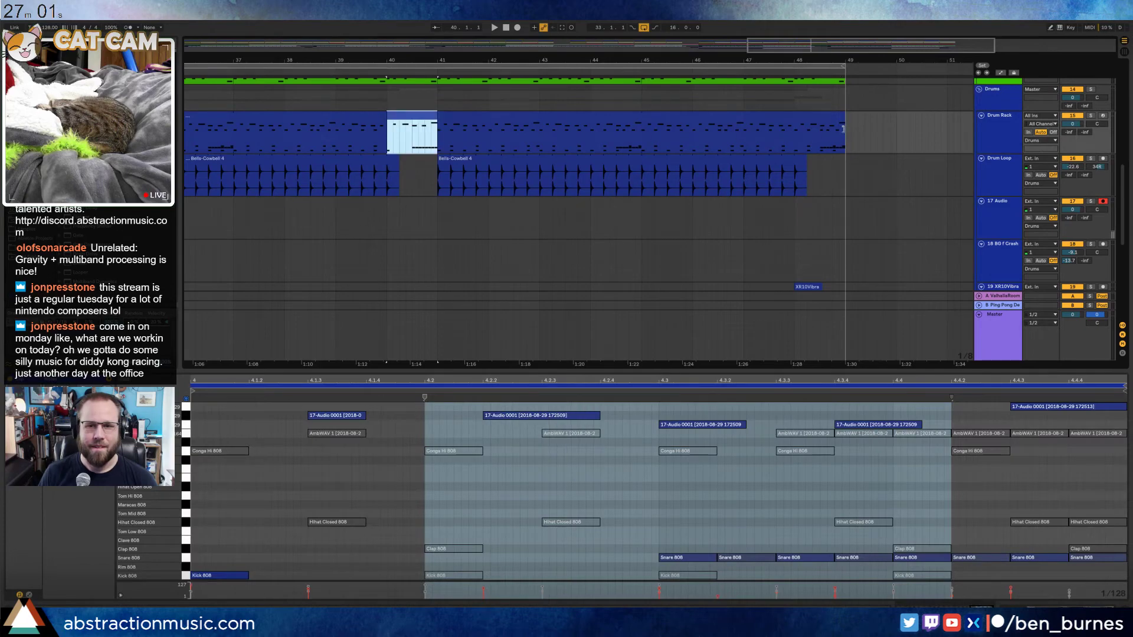
left_click(843, 127)
key("ctrl+v")
left_click_drag(828, 121, 801, 139)
Shorten the Bass clip to just after bar 48 and the Kontakt and Arp clips to bar 48, keeping a Kontakt fragment from 49.3
scroll(823, 157, "up", 2)
scroll(839, 160, "up", 2)
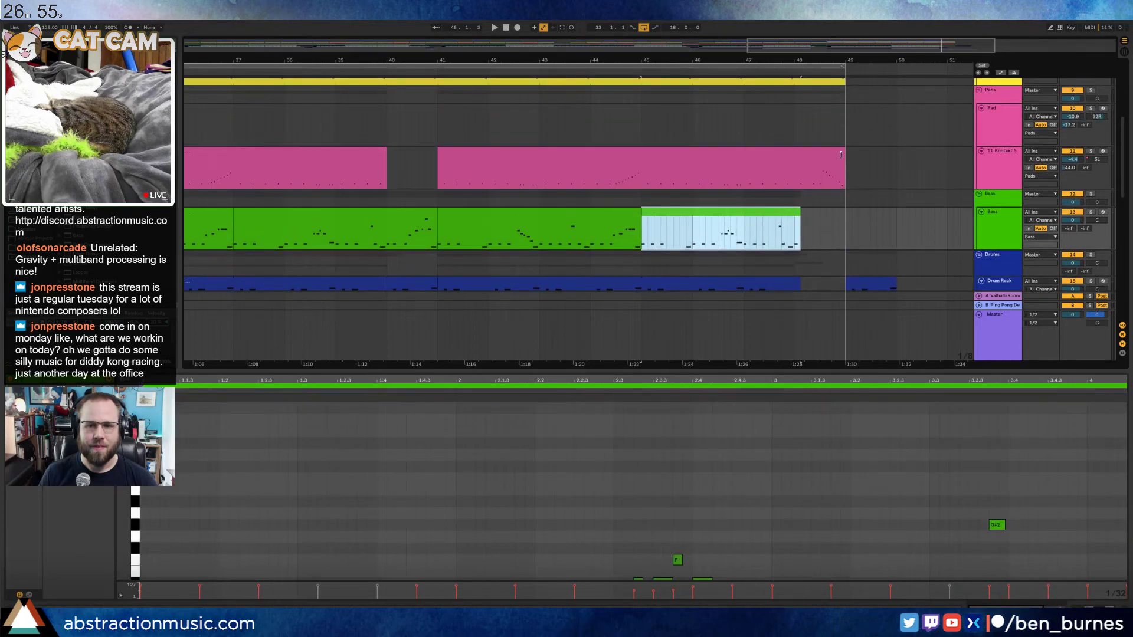
left_click_drag(846, 172, 794, 170)
scroll(799, 161, "up", 5)
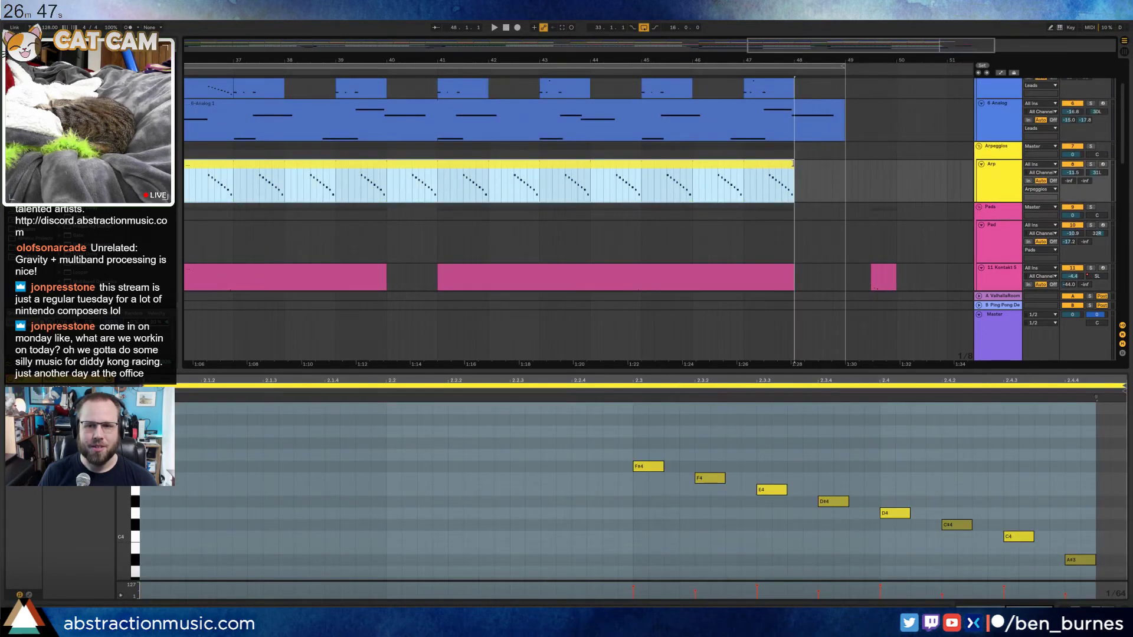
left_click(827, 177)
Set the loop to run from bar 33 to bar 50 and play the arrangement from about bar 28 with looping on
scroll(820, 99, "up", 2)
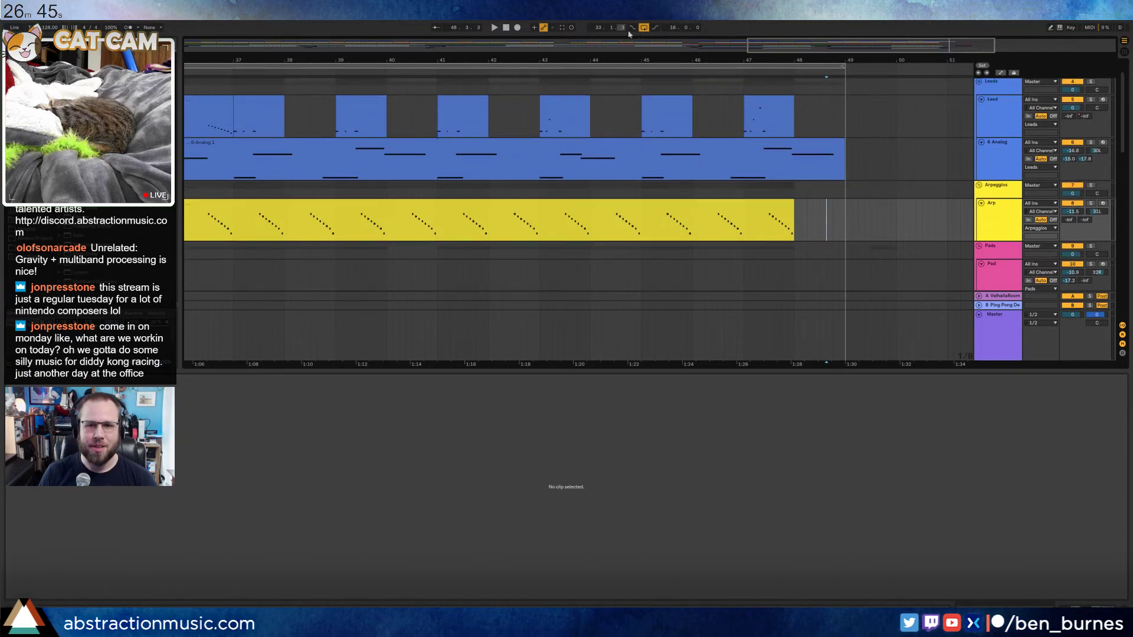
left_click(644, 30)
left_click_drag(824, 56, 608, 62)
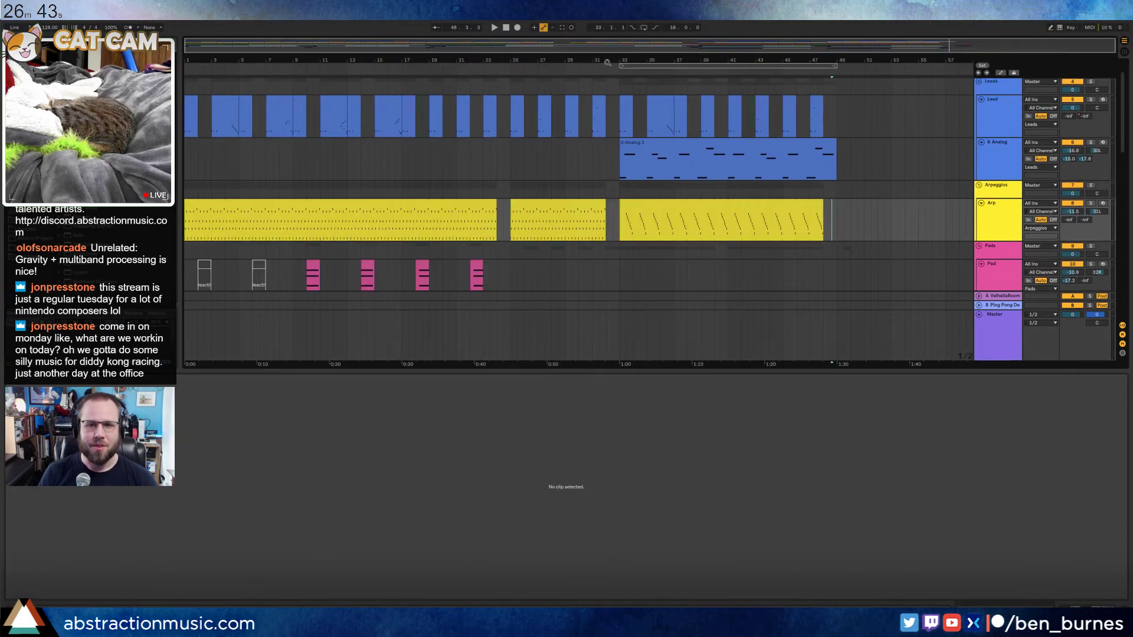
left_click_drag(793, 72, 849, 68)
key("shift+Tab")
left_click(865, 218)
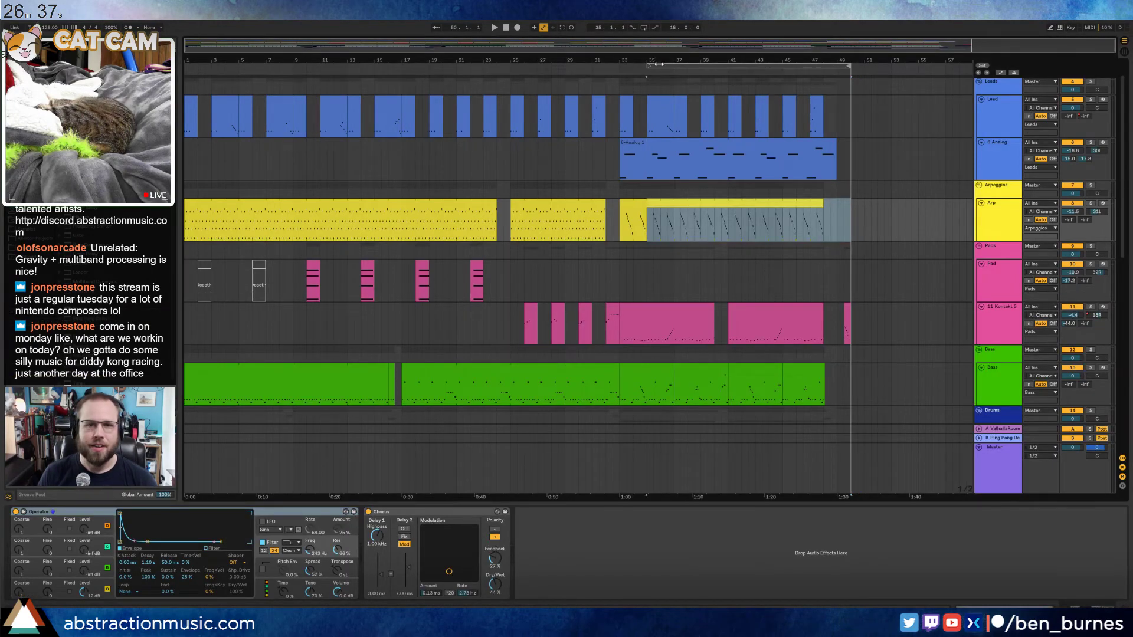
left_click_drag(648, 66, 619, 67)
left_click(557, 71)
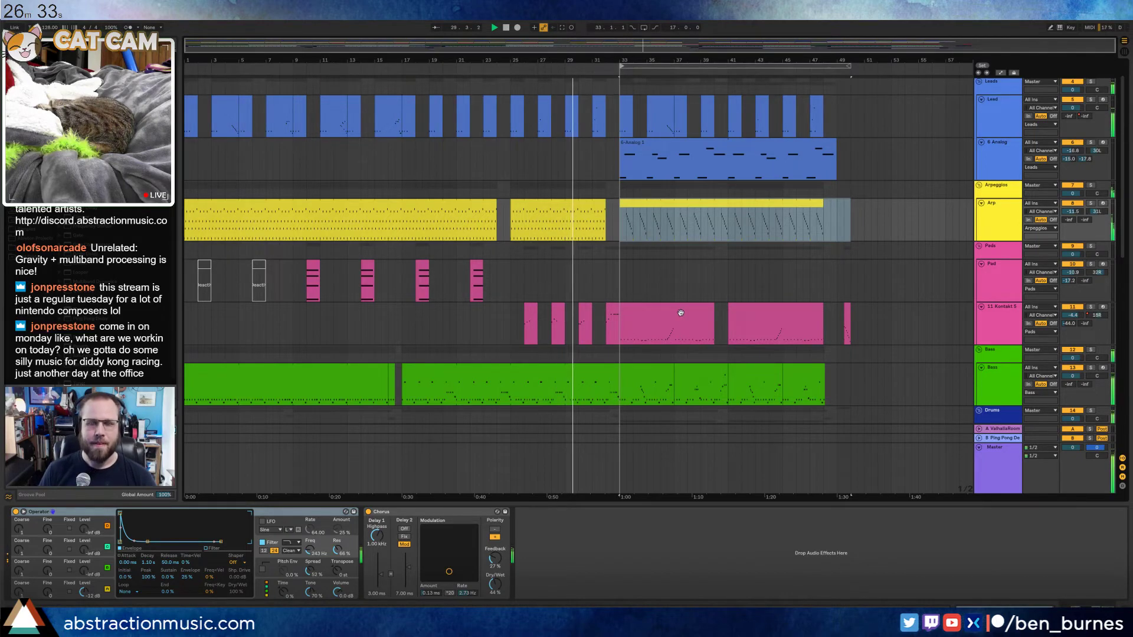
left_click(644, 27)
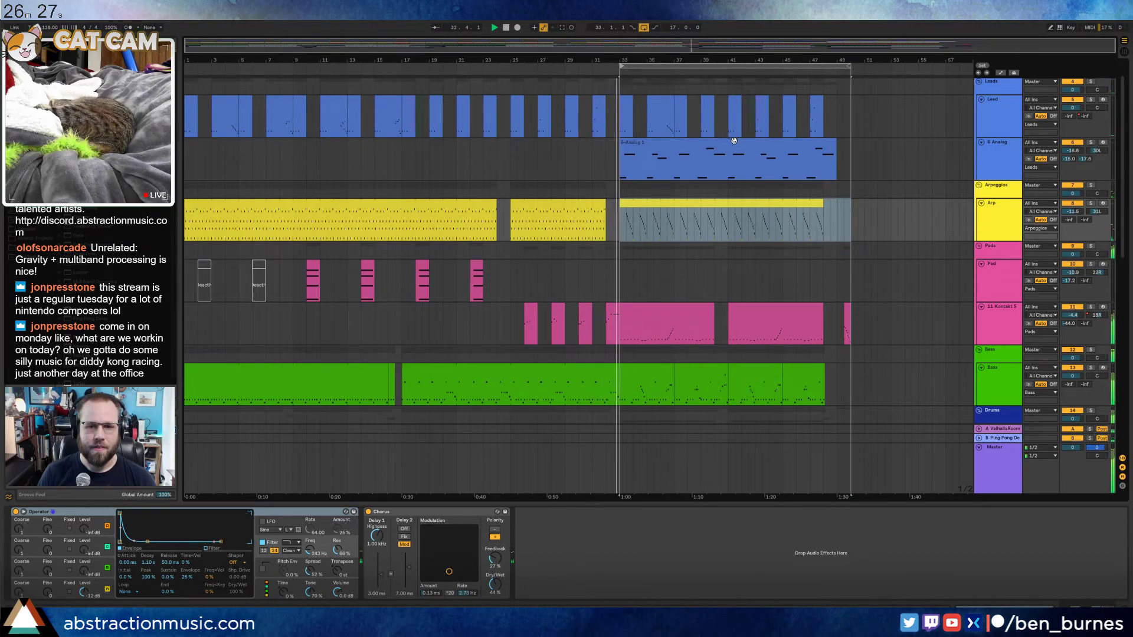
Paste a copy of the AmbWAV clip at bar 33 on the same ambience track
scroll(813, 298, "down", 3)
scroll(815, 298, "down", 10)
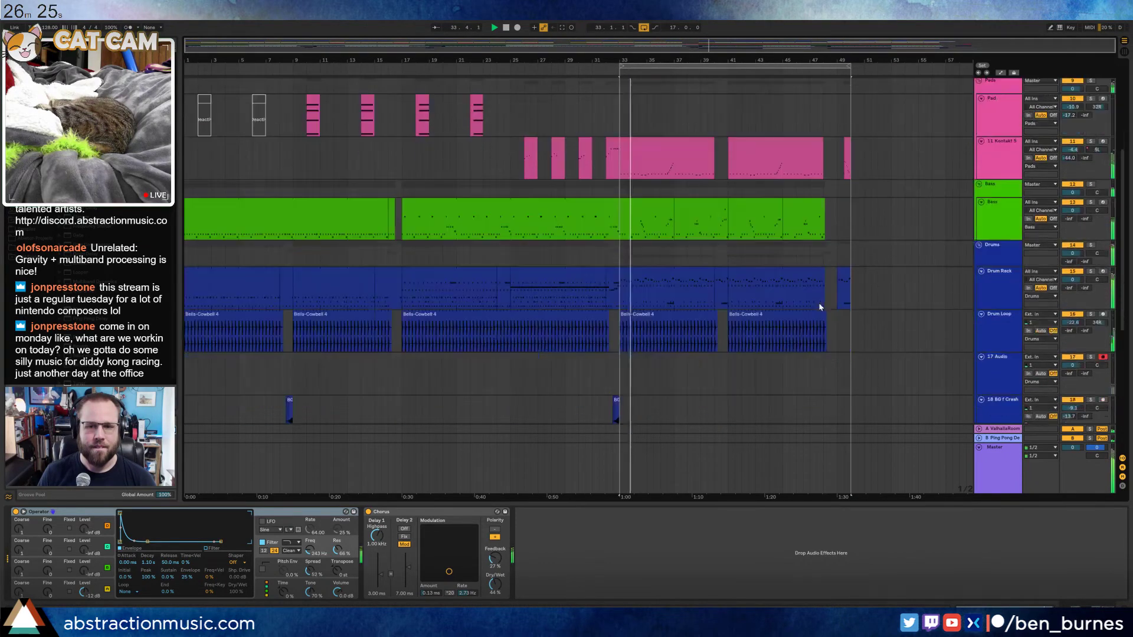
scroll(830, 361, "down", 2)
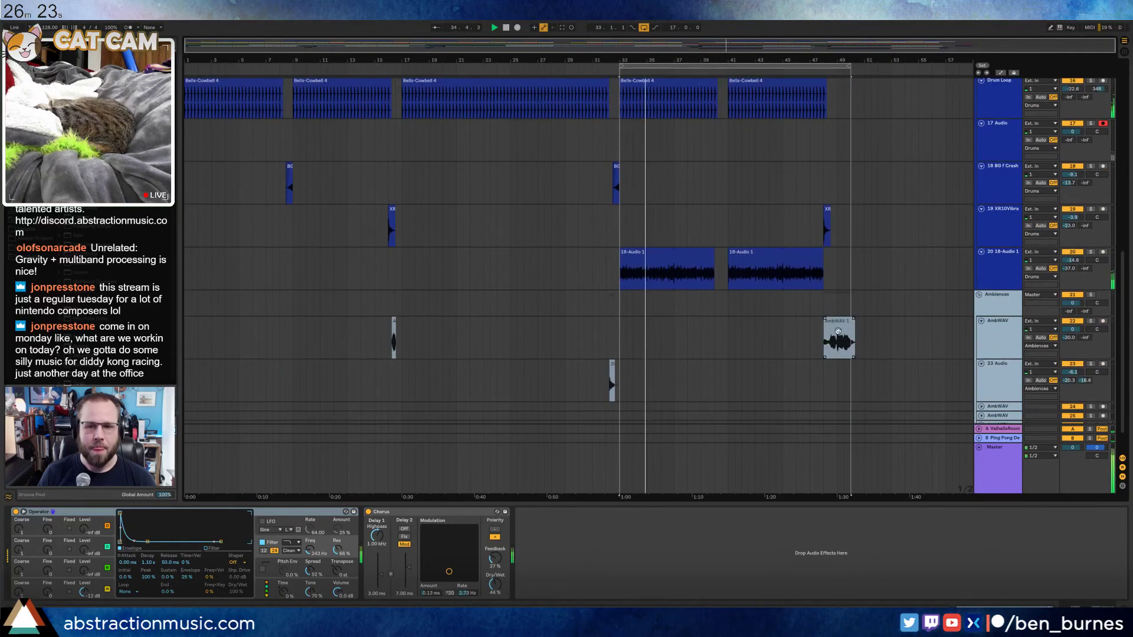
left_click(826, 320)
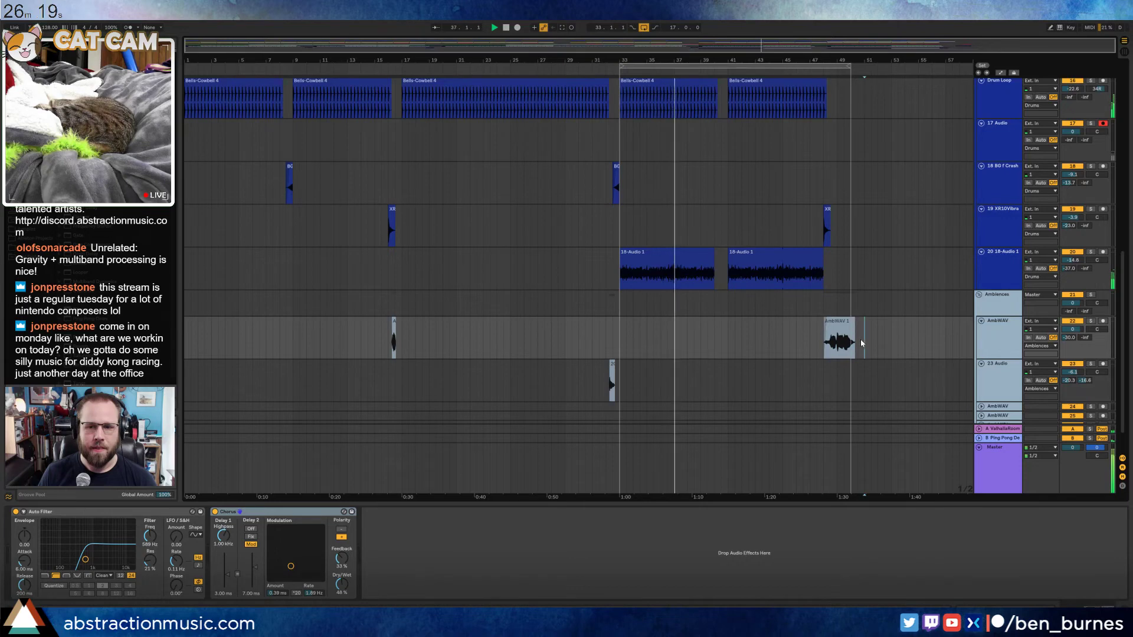
key("ctrl+v")
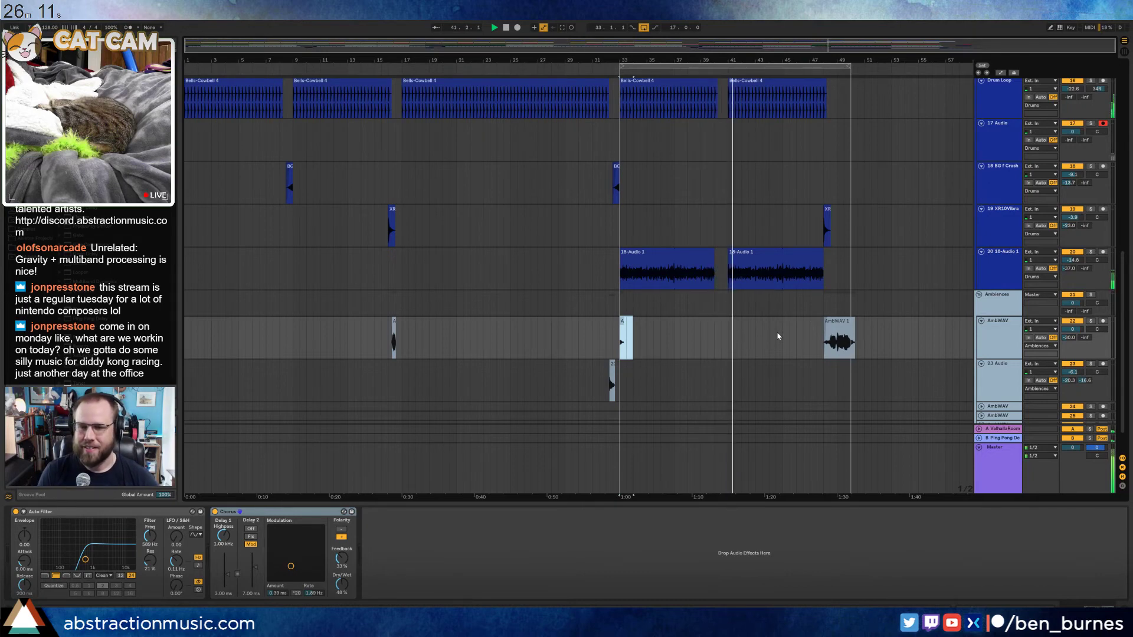
Move the stretched AmbWAV clip one beat earlier so it starts at 47.4
scroll(742, 298, "up", 4)
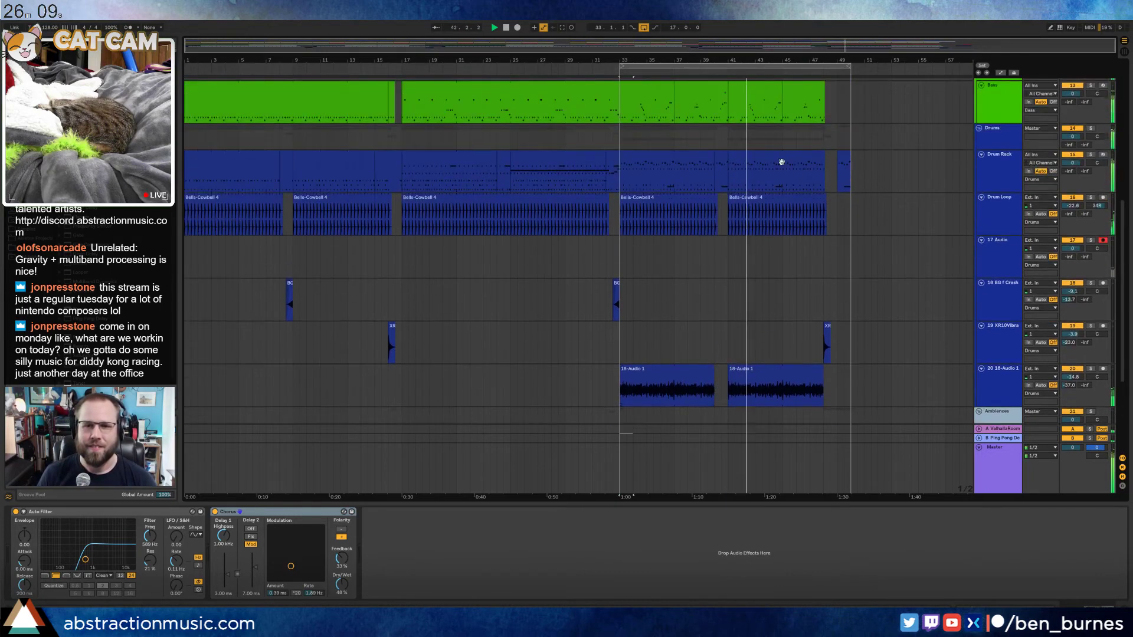
left_click(790, 157)
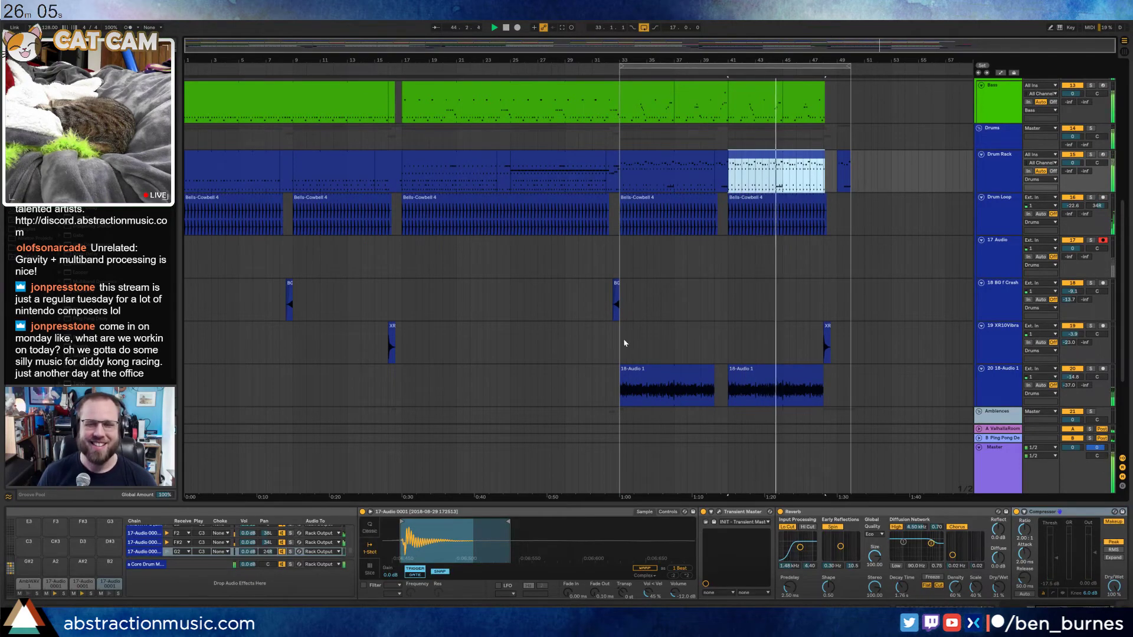
scroll(827, 319, "down", 3)
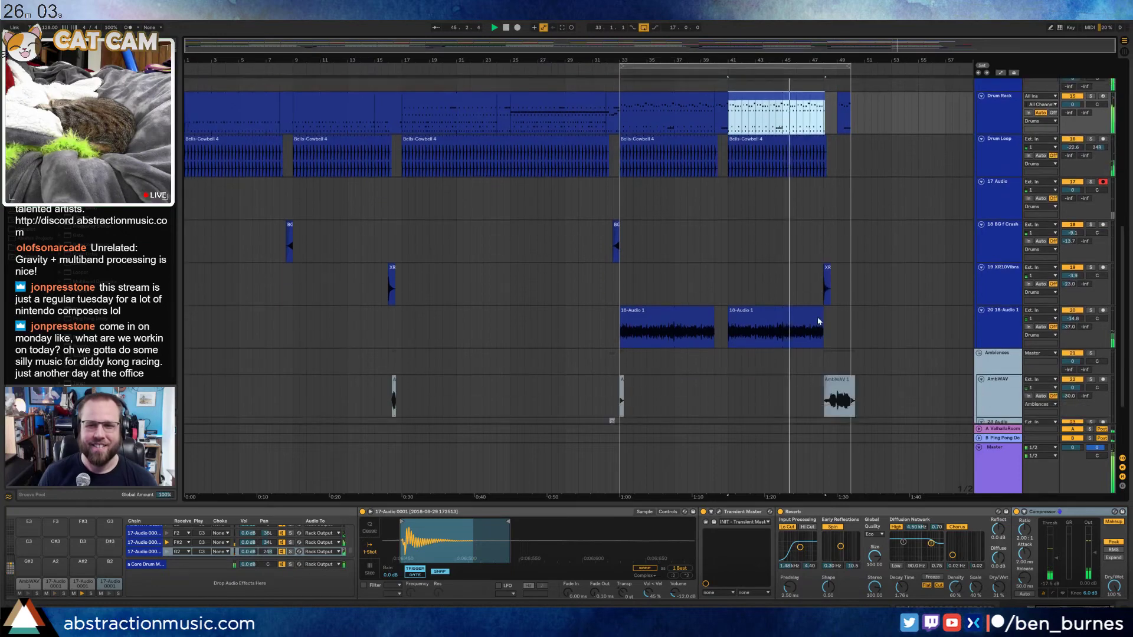
scroll(833, 351, "up", 5)
left_click_drag(833, 351, 815, 351)
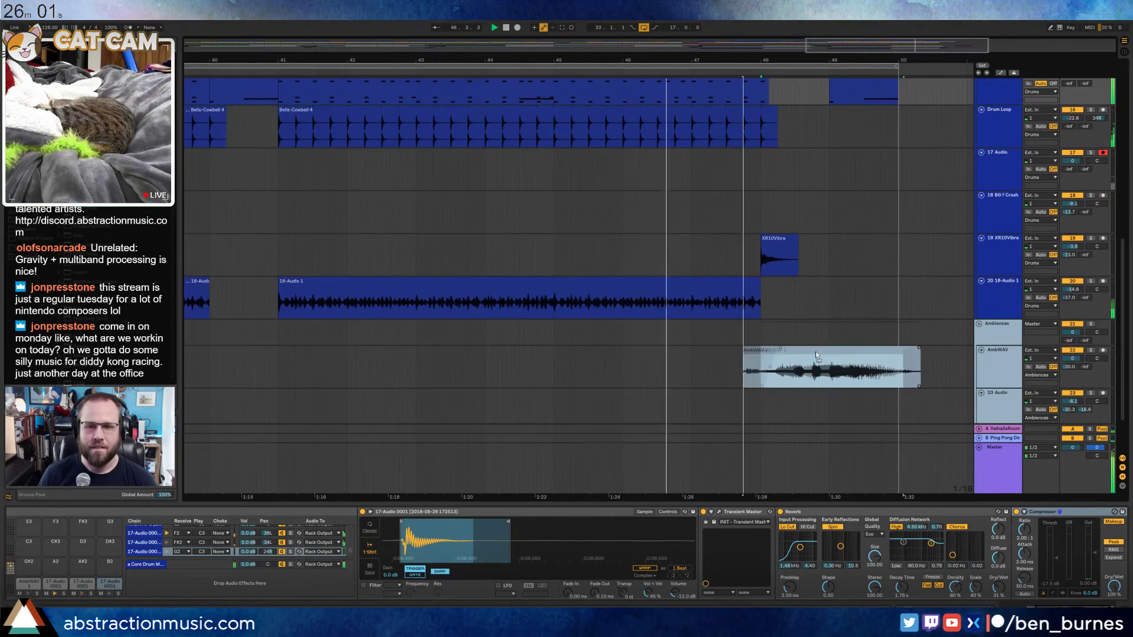
Delete the AmbWAV copy around bar 33 from the ambience track
left_click_drag(868, 47, 652, 29)
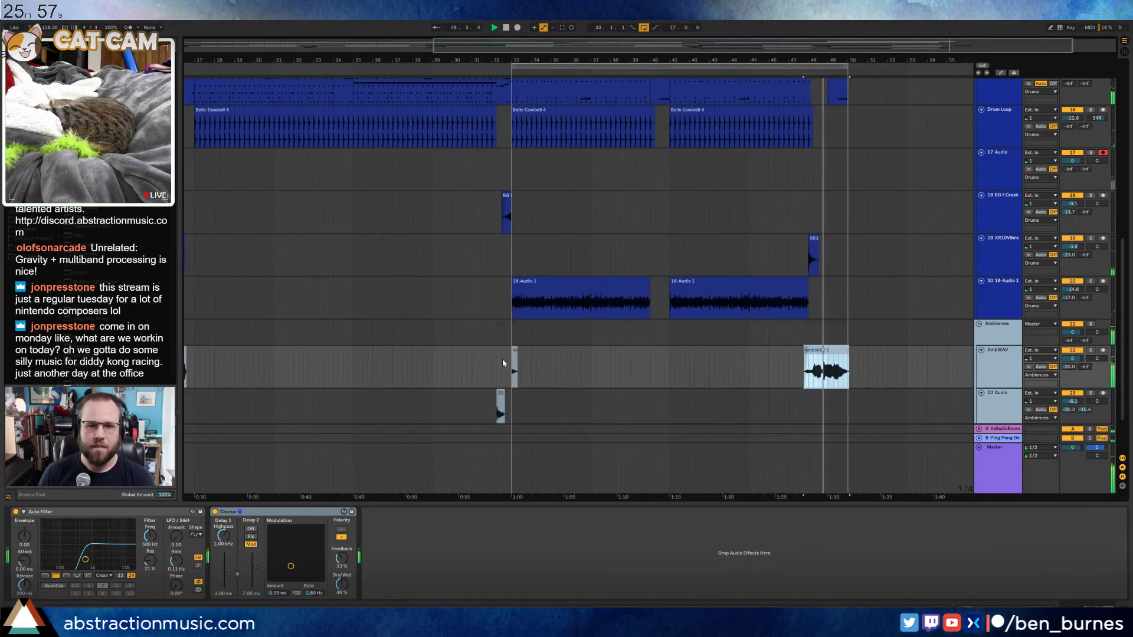
left_click_drag(501, 359, 540, 362)
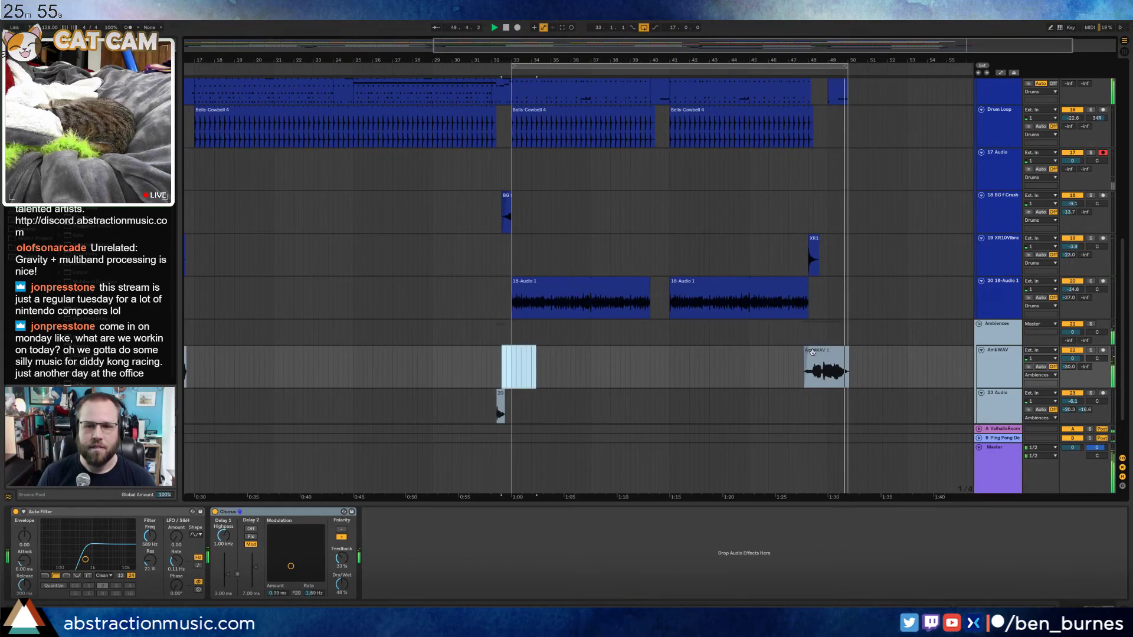
left_click(764, 366)
Play the ending from just before bar 48 and extend the master's Gated Delay off section from bar 48 to bar 50
scroll(876, 269, "up", 1)
scroll(876, 270, "up", 10)
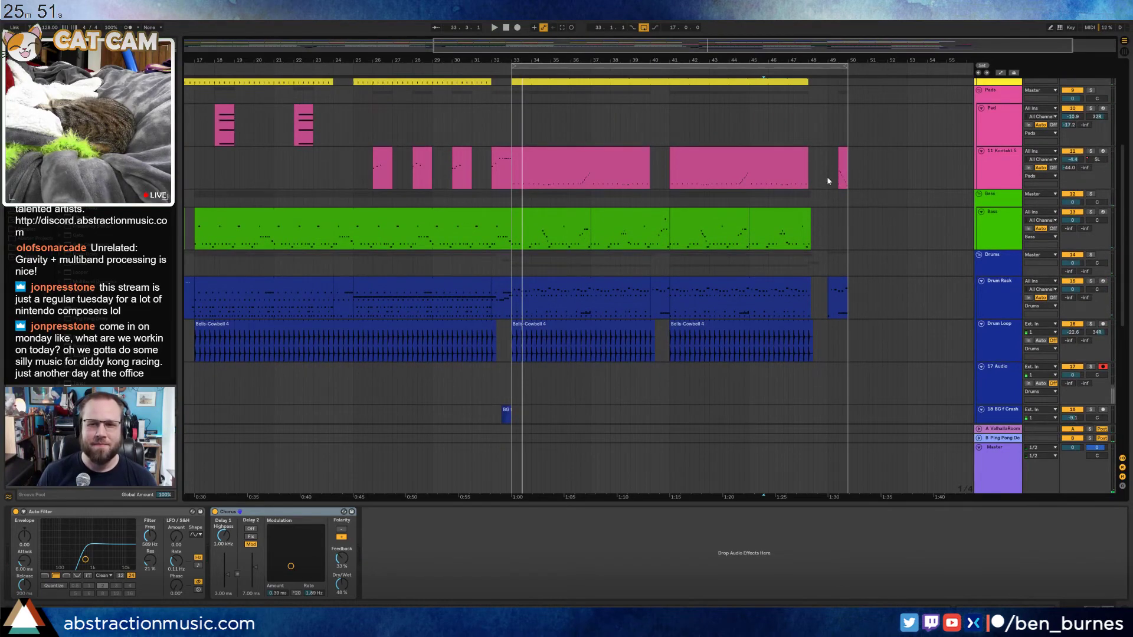
left_click(798, 72)
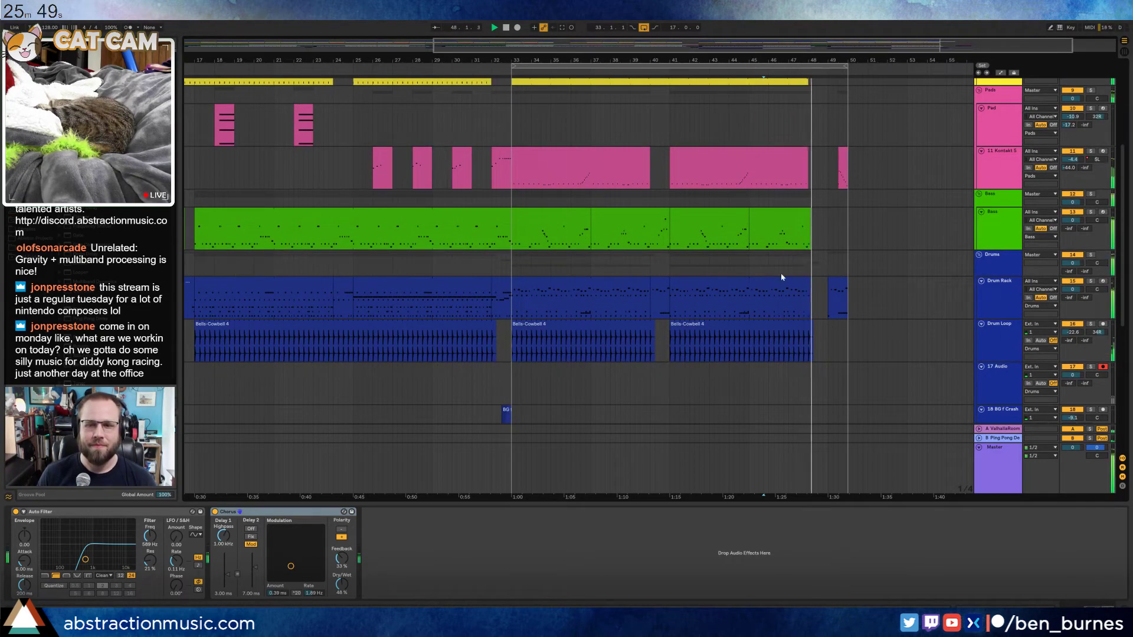
left_click(1013, 450)
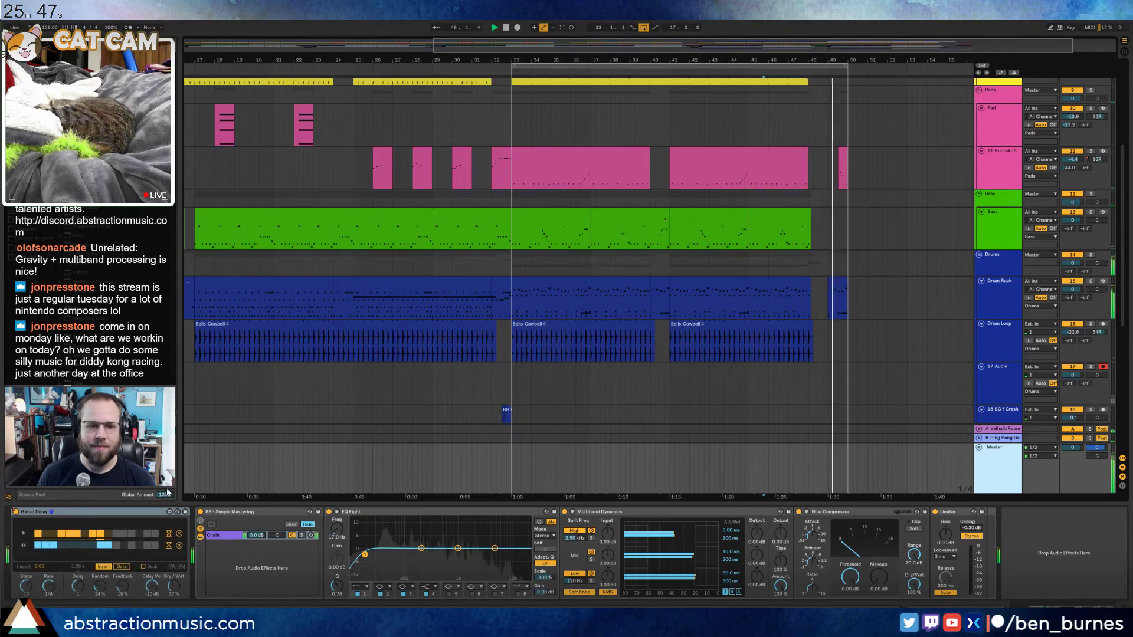
key("a")
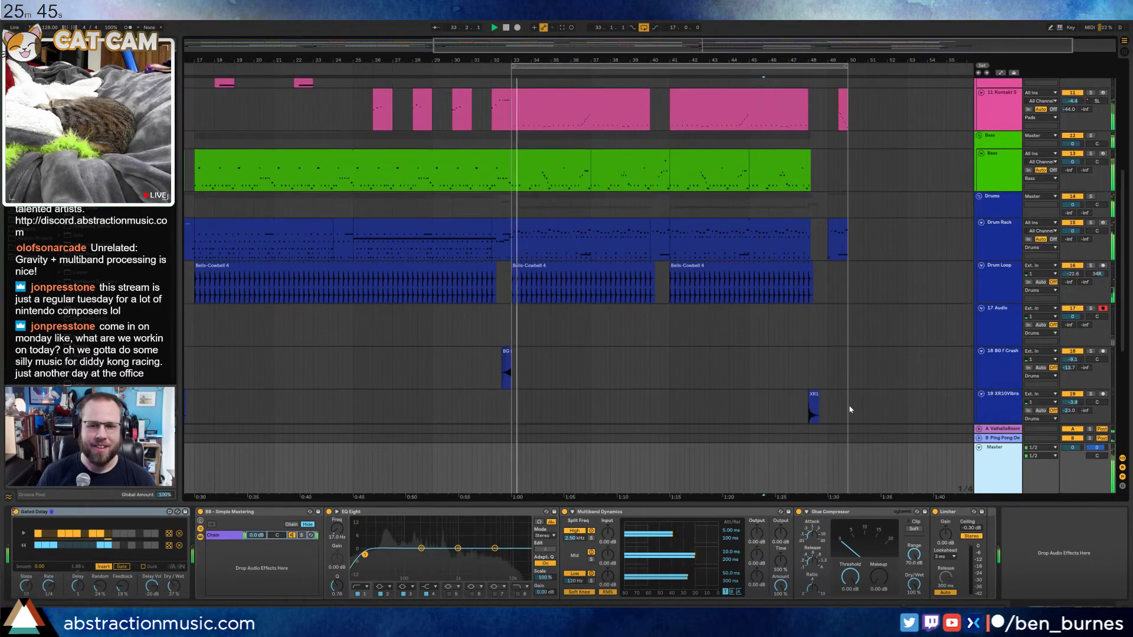
key("space")
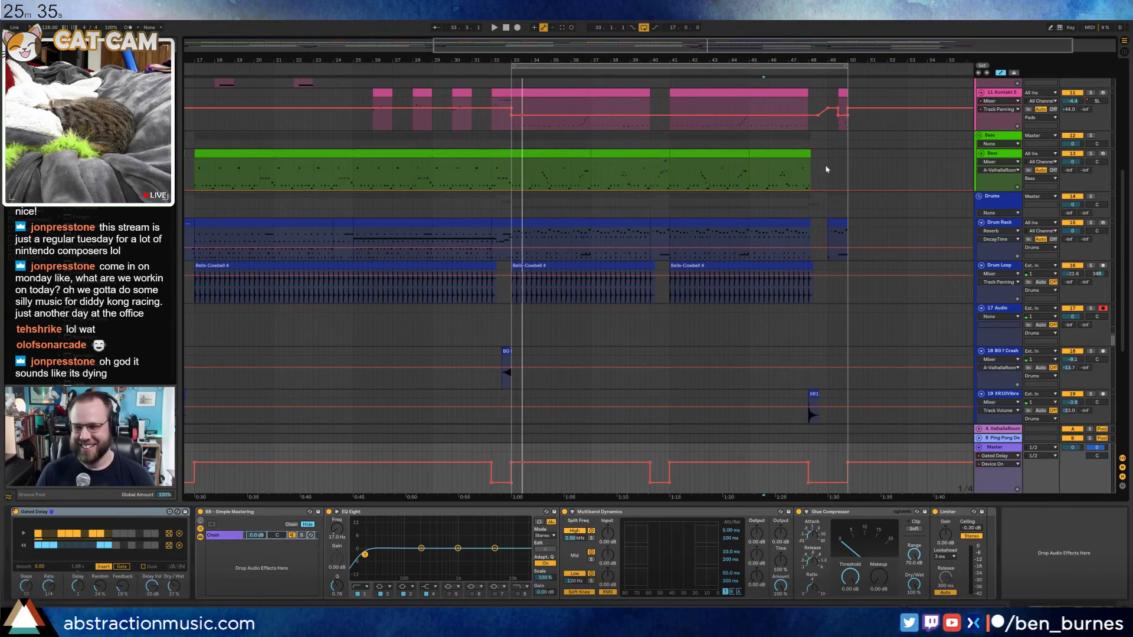
Copy the opening of the Bass clip at bar 45 to bar 49, ending the copy at 49.3
scroll(833, 196, "up", 5)
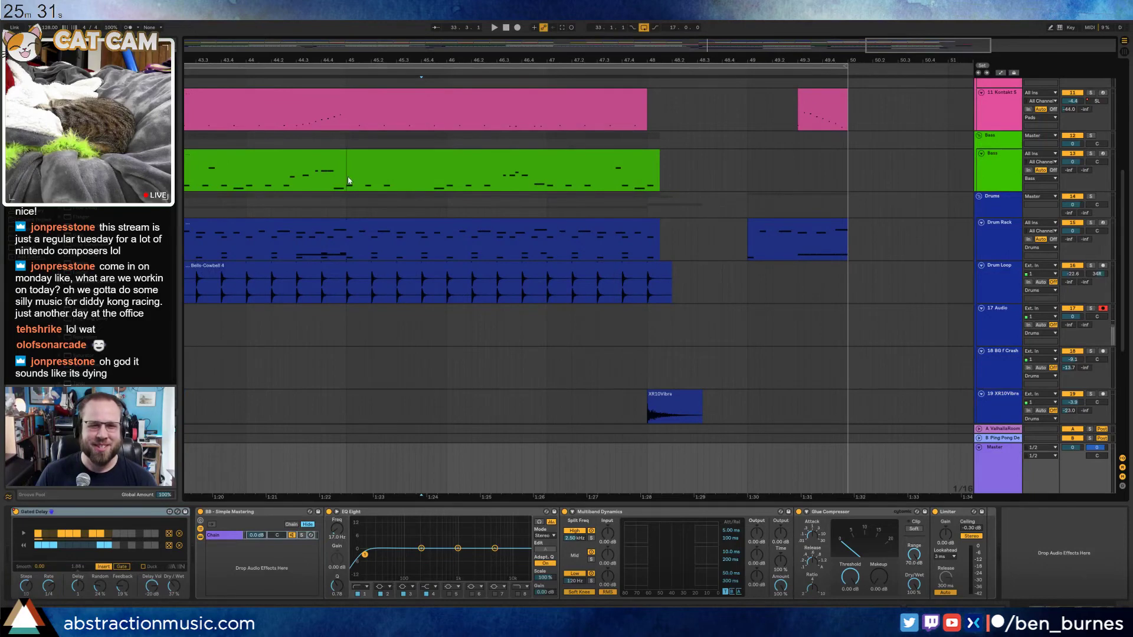
left_click_drag(349, 180, 389, 180)
left_click(743, 175)
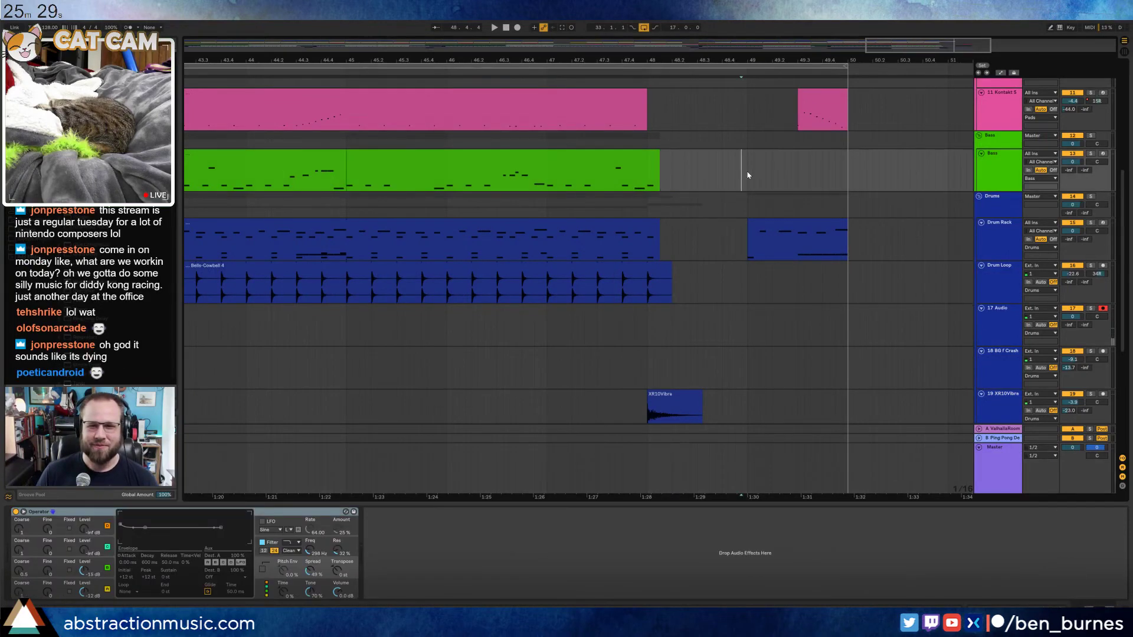
key("ctrl+v")
left_click_drag(792, 155, 796, 155)
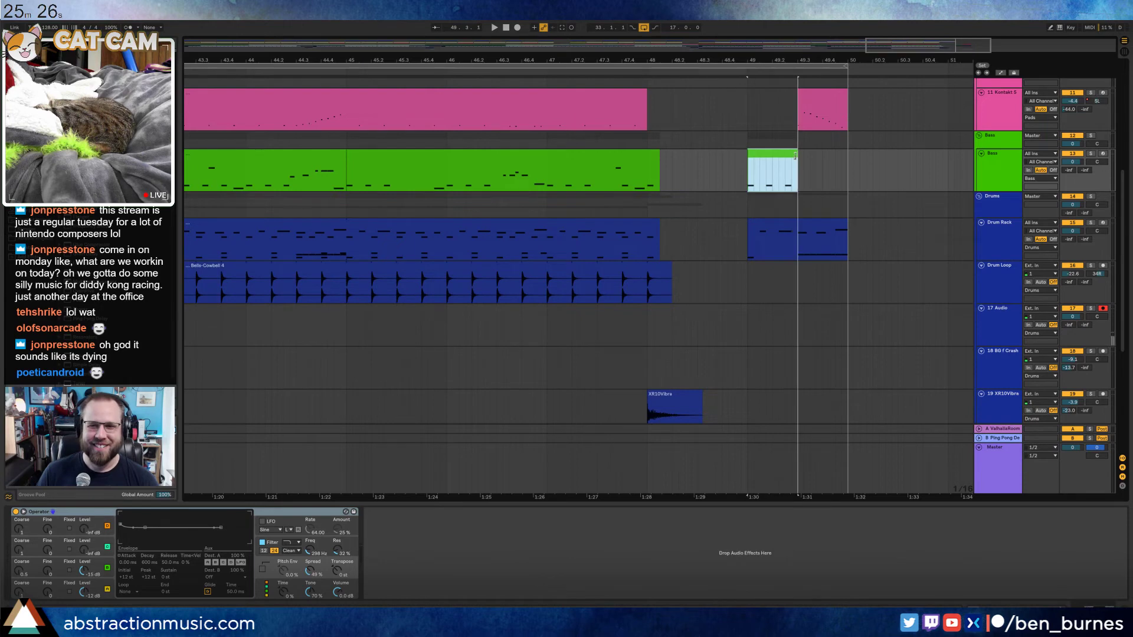
Play the ending from just before bar 48 and trim the bar 49 Drum Rack clip so it starts at 49.3
left_click(615, 146)
key("space")
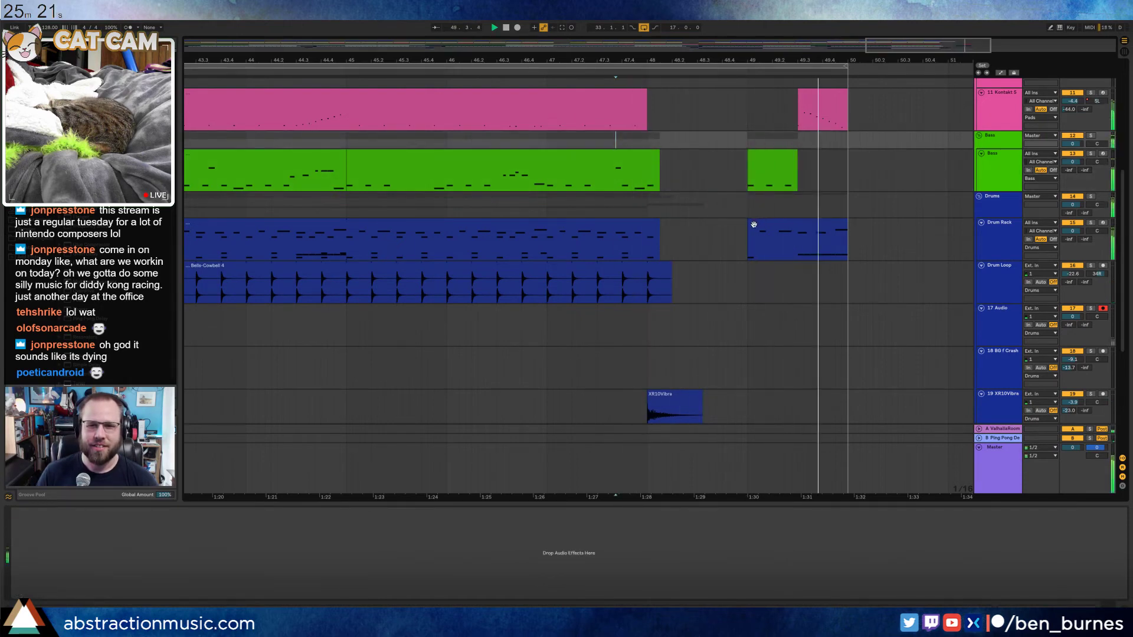
left_click_drag(749, 223, 798, 223)
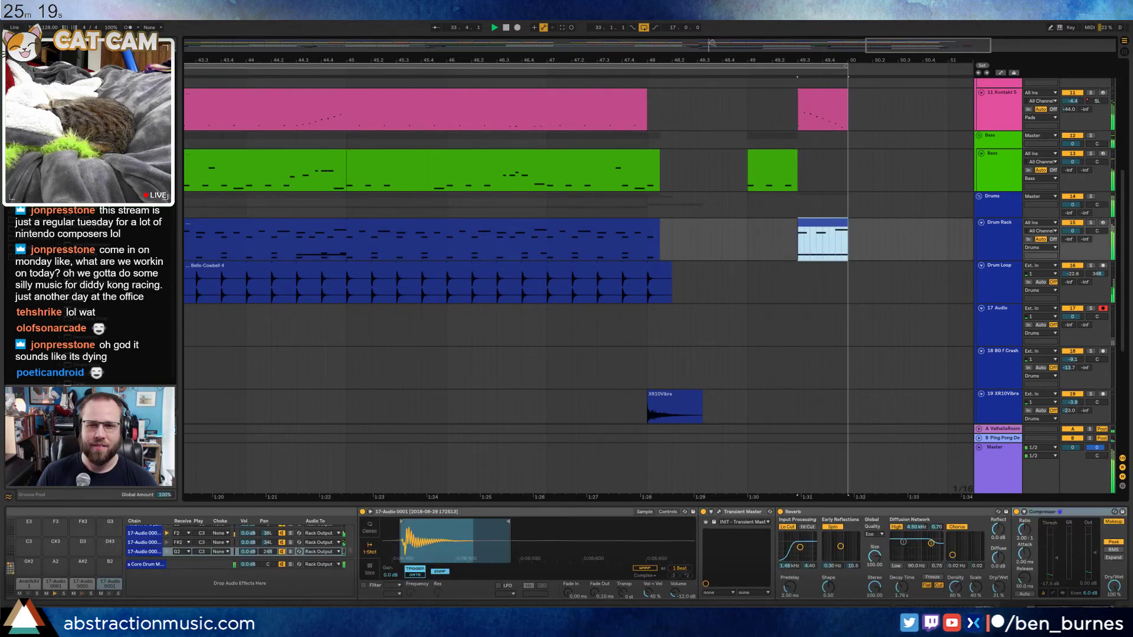
left_click_drag(897, 42, 897, 23)
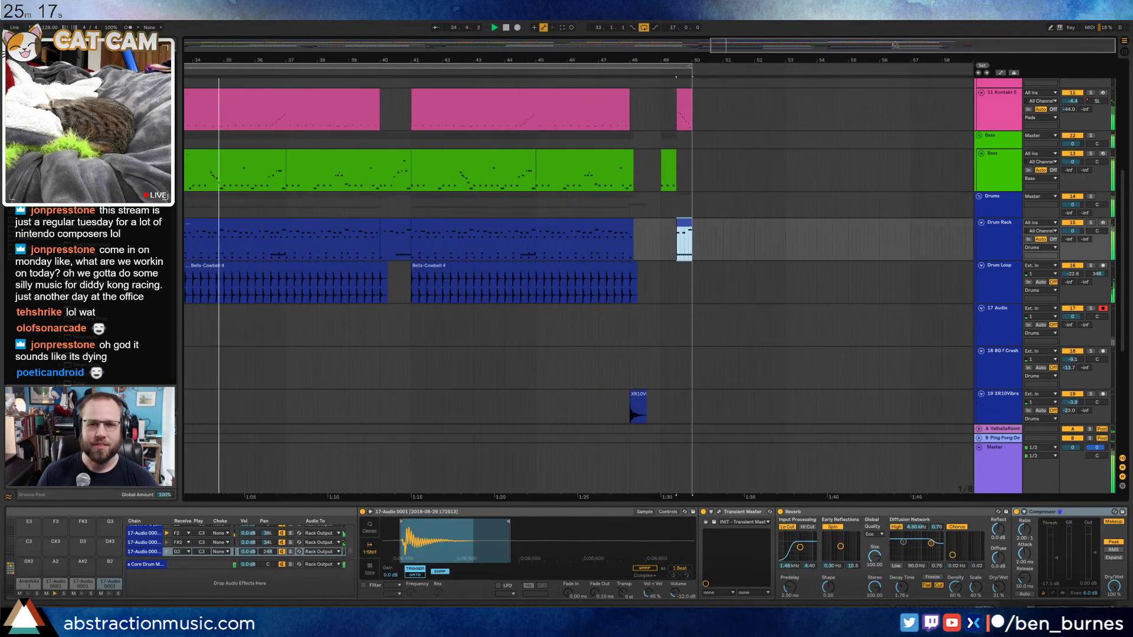
left_click_drag(681, 61, 680, 49)
scroll(804, 290, "up", 6)
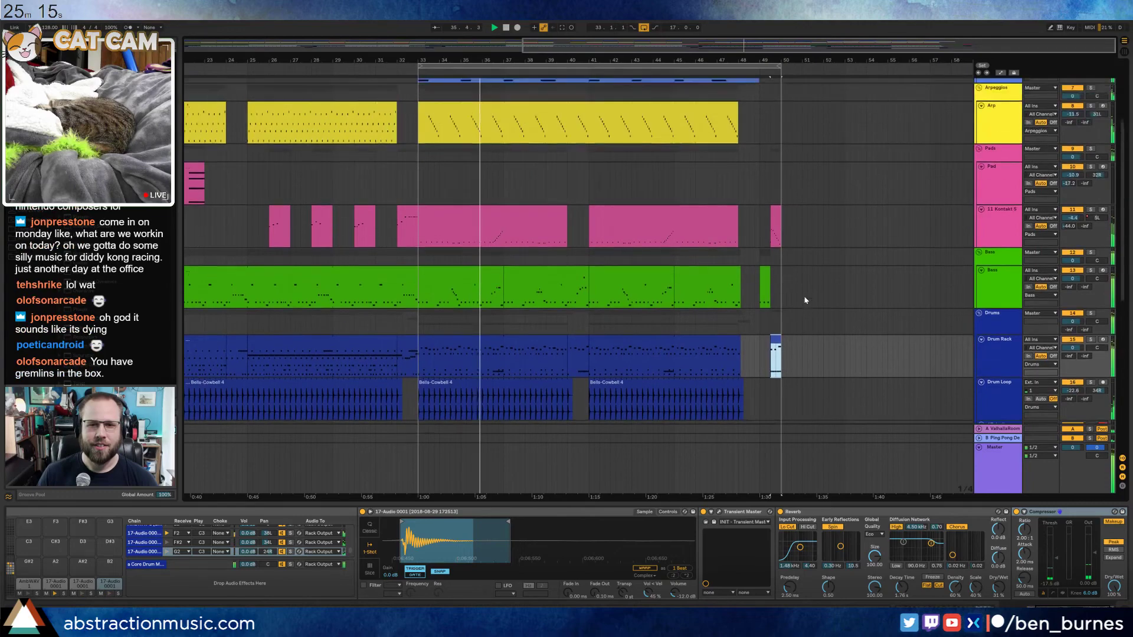
Stop playback and copy the two-bar Lead clip from around bar 7 to bar 39 on the same track
scroll(803, 302, "up", 2)
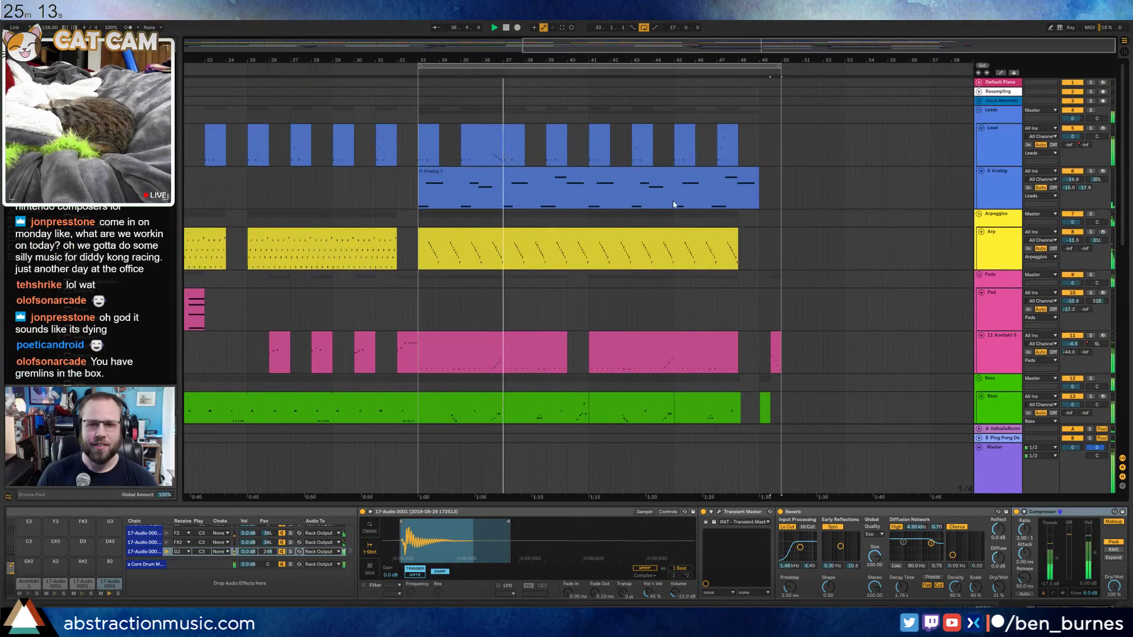
key("space")
left_click(481, 142)
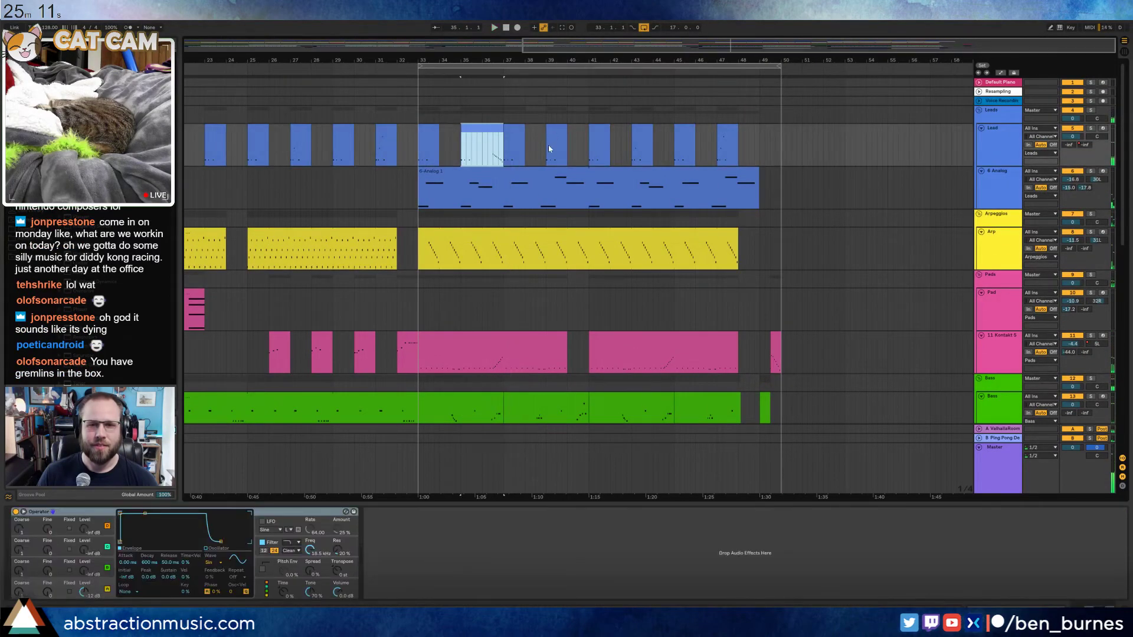
left_click_drag(695, 44, 695, 14)
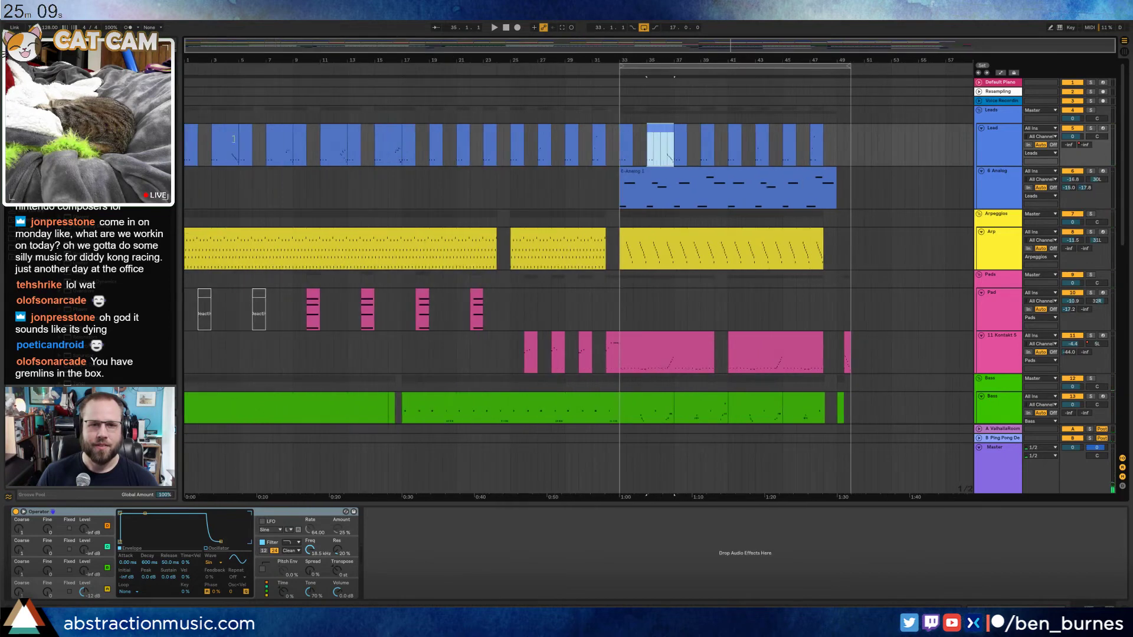
left_click(281, 134)
left_click(699, 148)
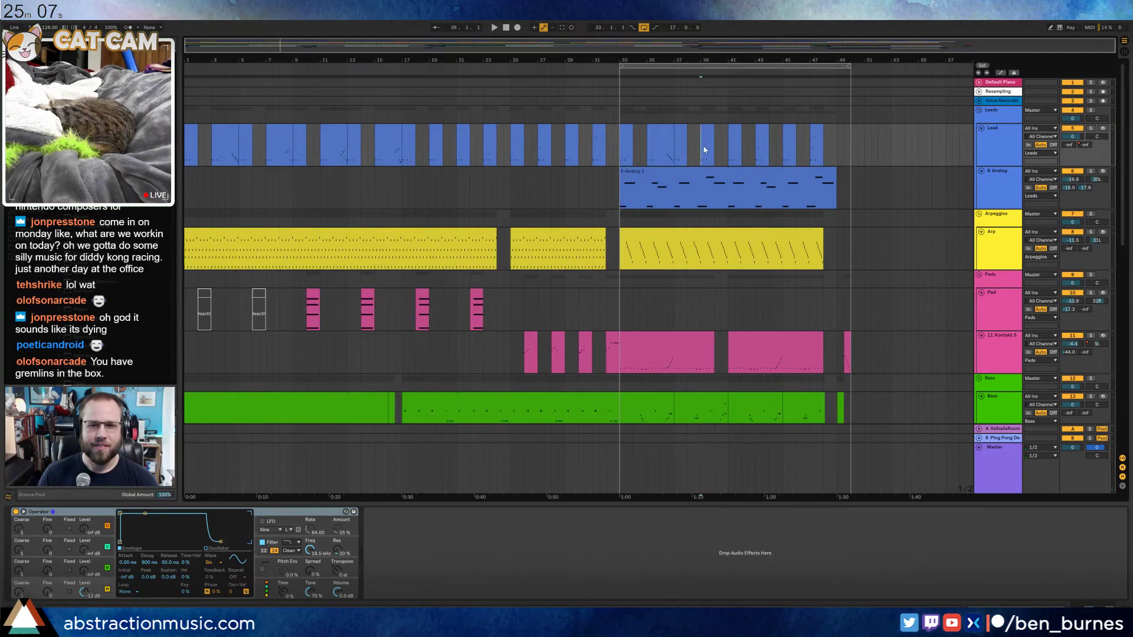
key("ctrl+v")
Duplicate the Lead track's bars 33 to 41 so the copy fills bars 41 to 49
left_click(621, 141)
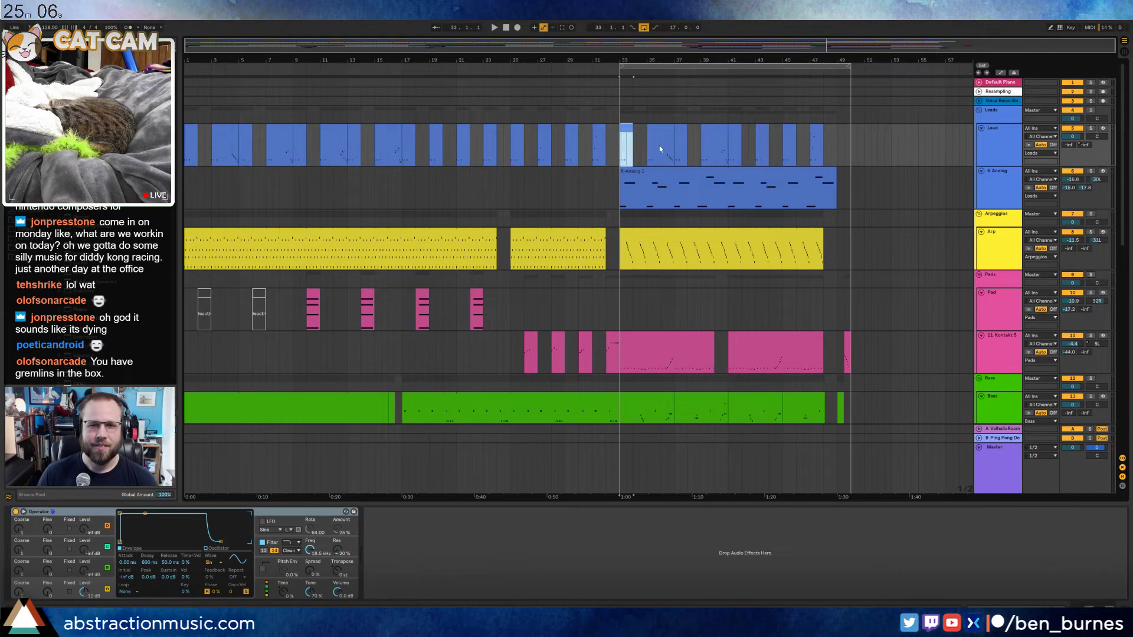
left_click(728, 149, "shift")
key("ctrl+d")
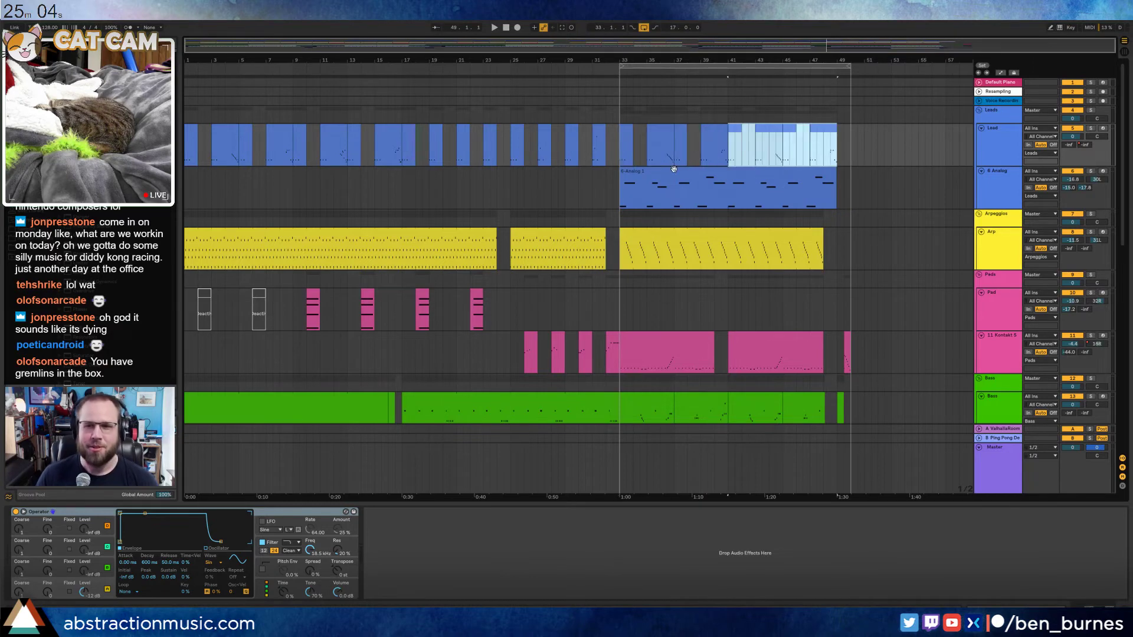
Shorten the Lead clip that starts at bar 47 so it ends at bar 48
left_click(880, 159)
scroll(850, 154, "up", 5)
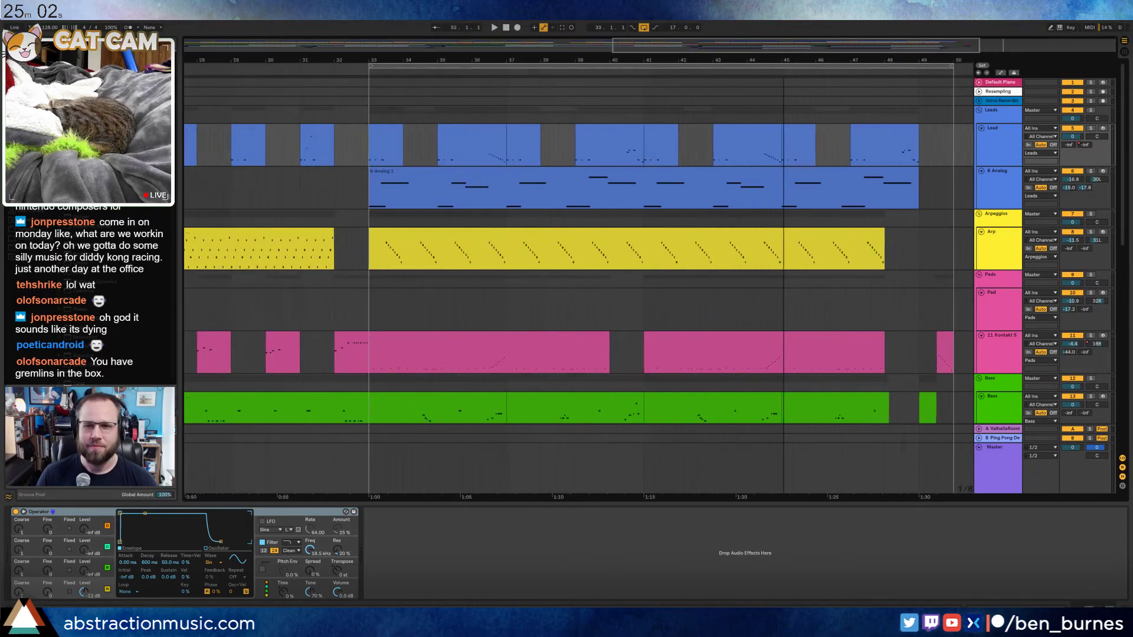
left_click_drag(813, 134, 779, 134)
left_click(807, 143)
left_click_drag(686, 60, 685, 50)
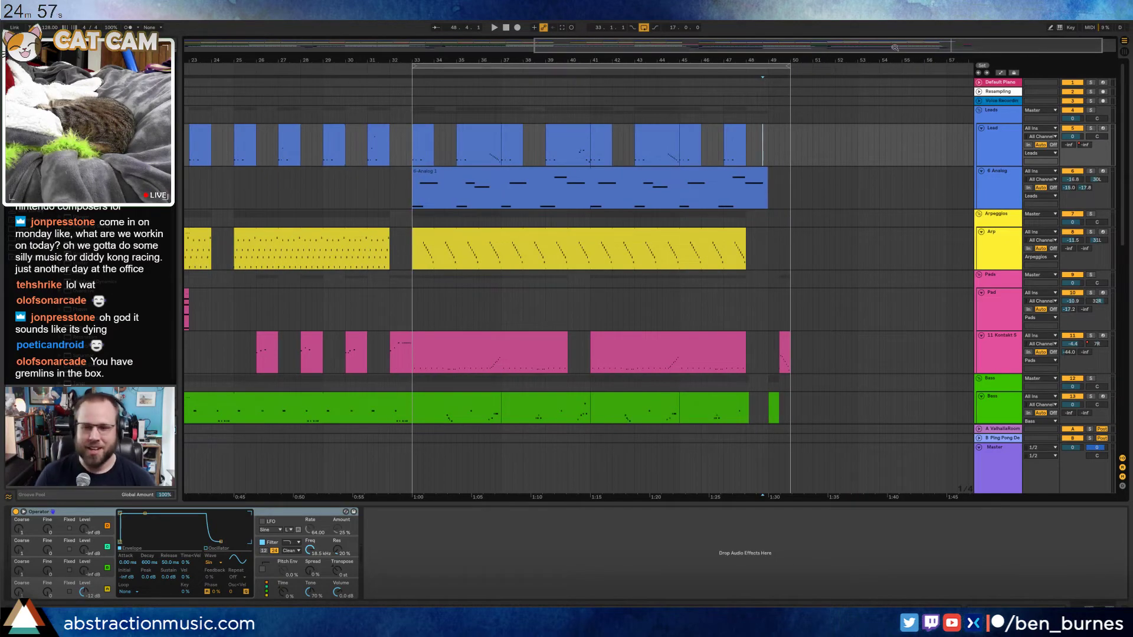
scroll(877, 294, "down", 10)
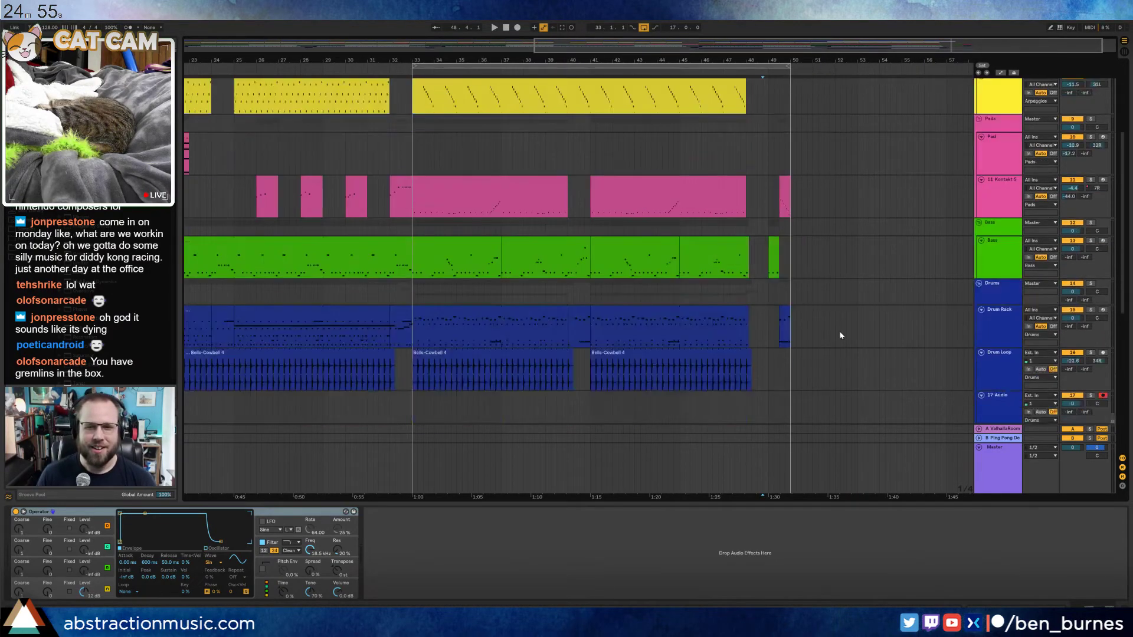
left_click(777, 359)
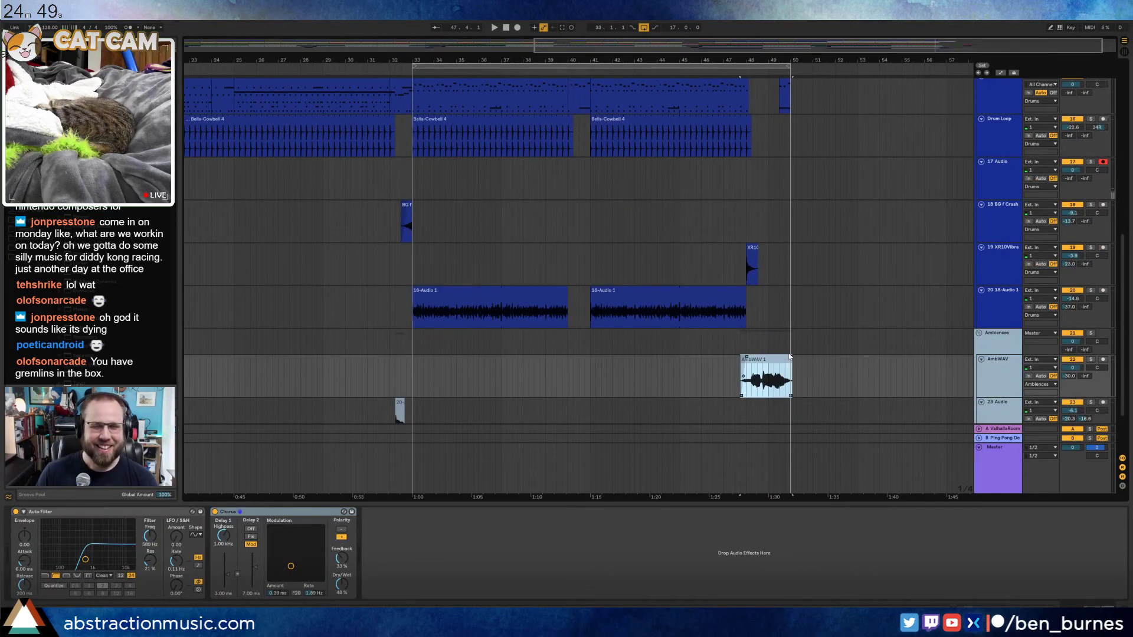
scroll(713, 335, "up", 8)
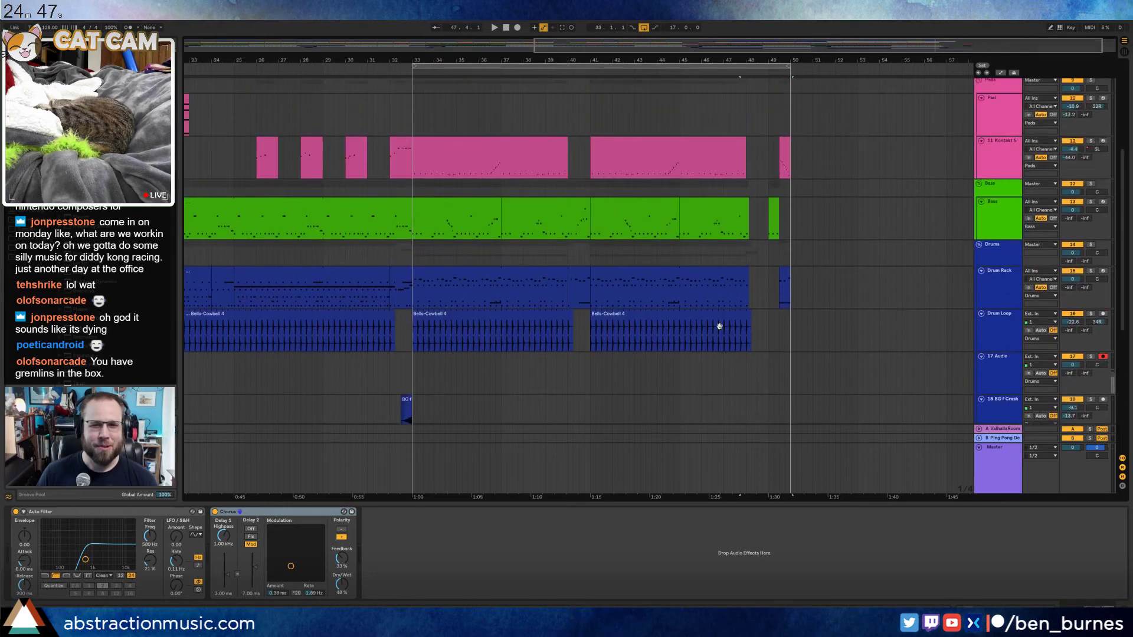
scroll(721, 316, "up", 5)
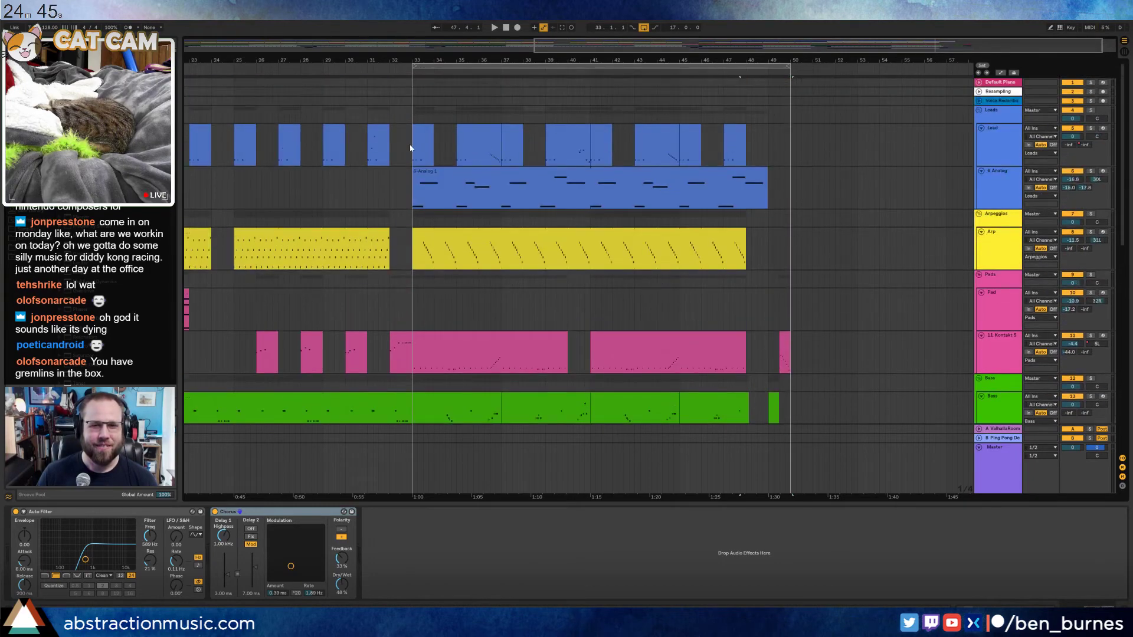
Duplicate the Lead track's bars 33 to 50, including the empty ending, so the copy starts at bar 50
left_click(766, 152, "shift")
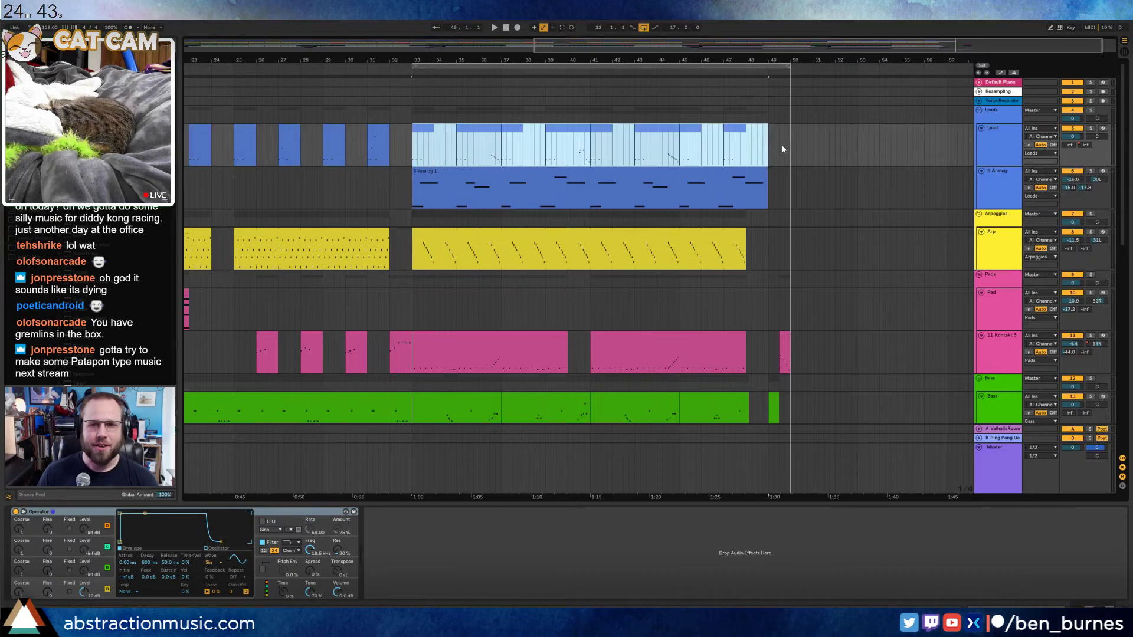
left_click(791, 147, "shift")
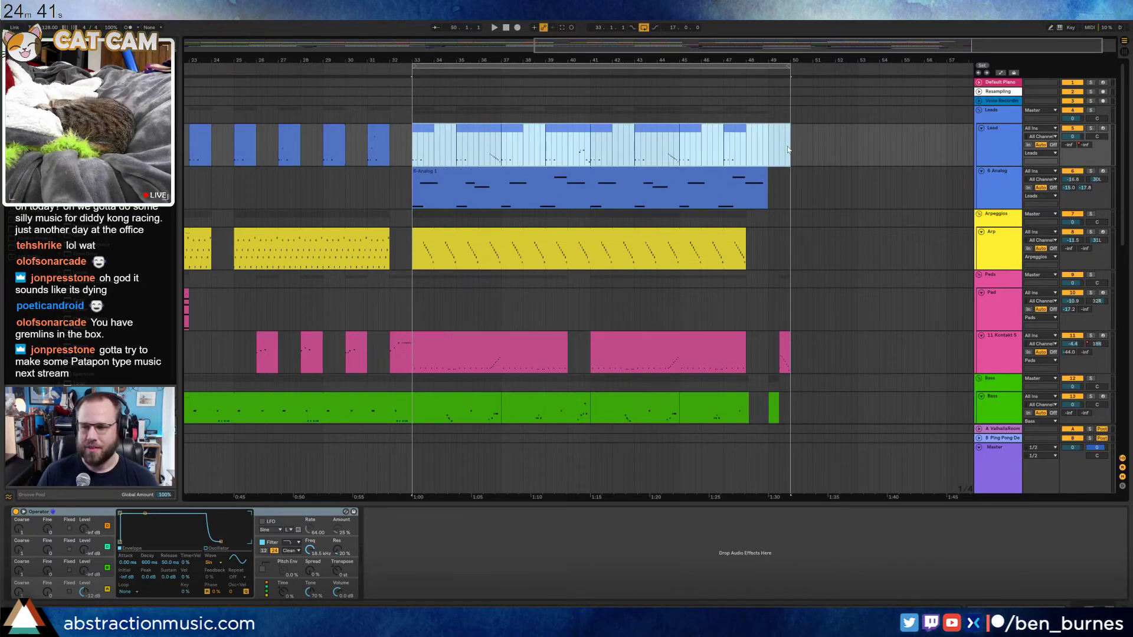
key("ctrl+d")
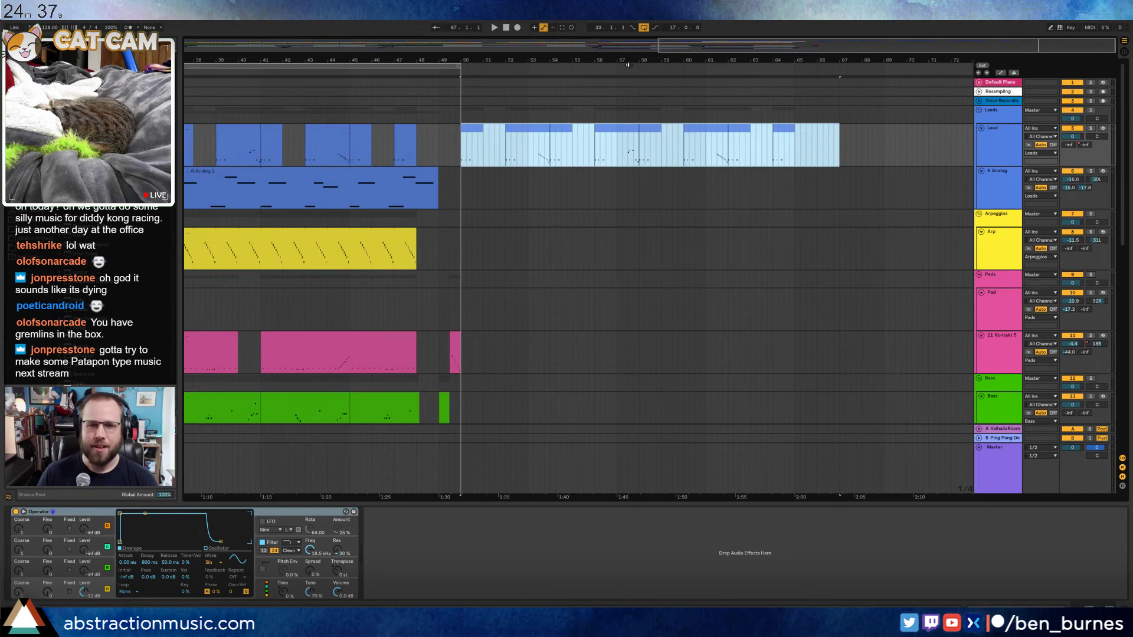
Copy the Arp clip that starts at bar 33 and paste it at bar 50
scroll(602, 147, "left", 5)
scroll(577, 182, "down", 2)
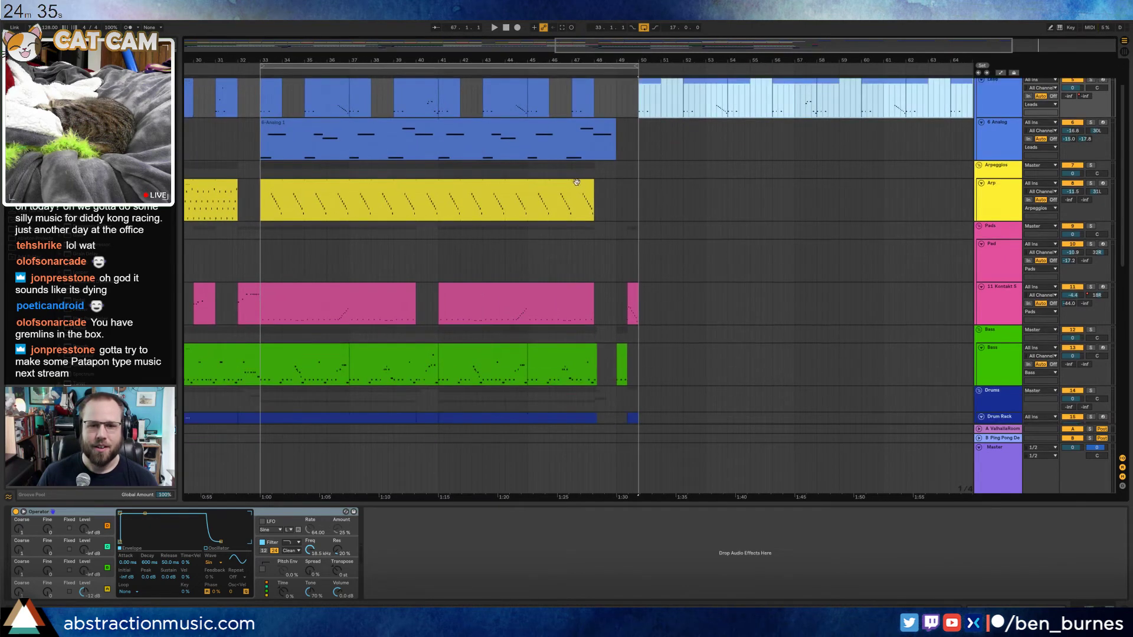
left_click(576, 182)
key("ctrl+c")
left_click(642, 188)
key("ctrl+v")
Copy the Bass clips from bar 33 through the start of bar 48 and paste them at bar 50
scroll(848, 257, "down", 2)
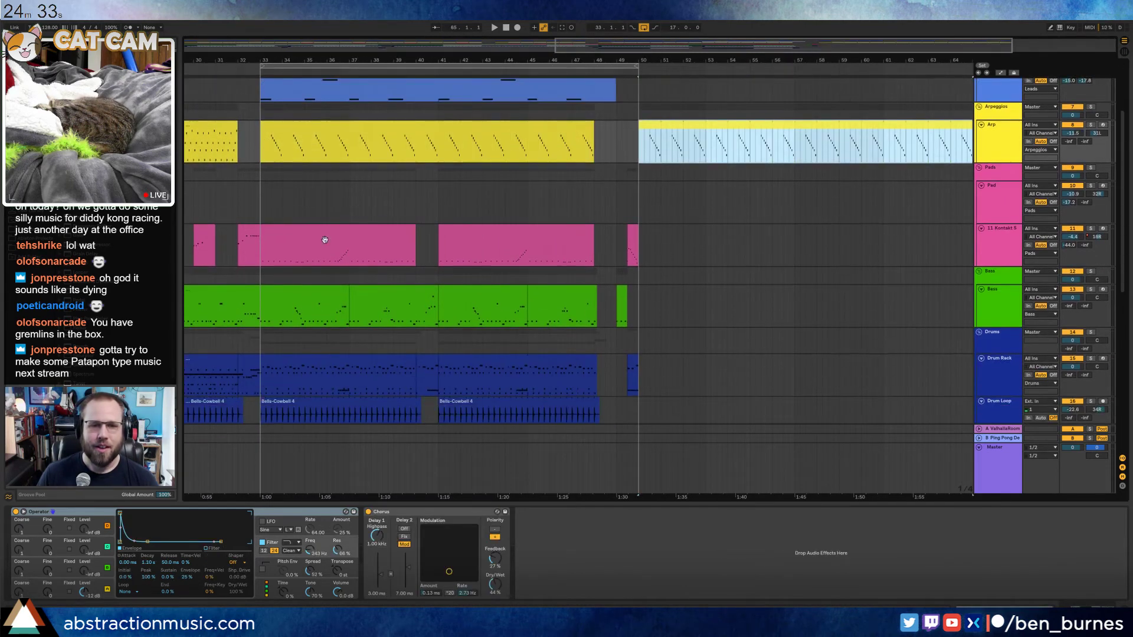
left_click(324, 240)
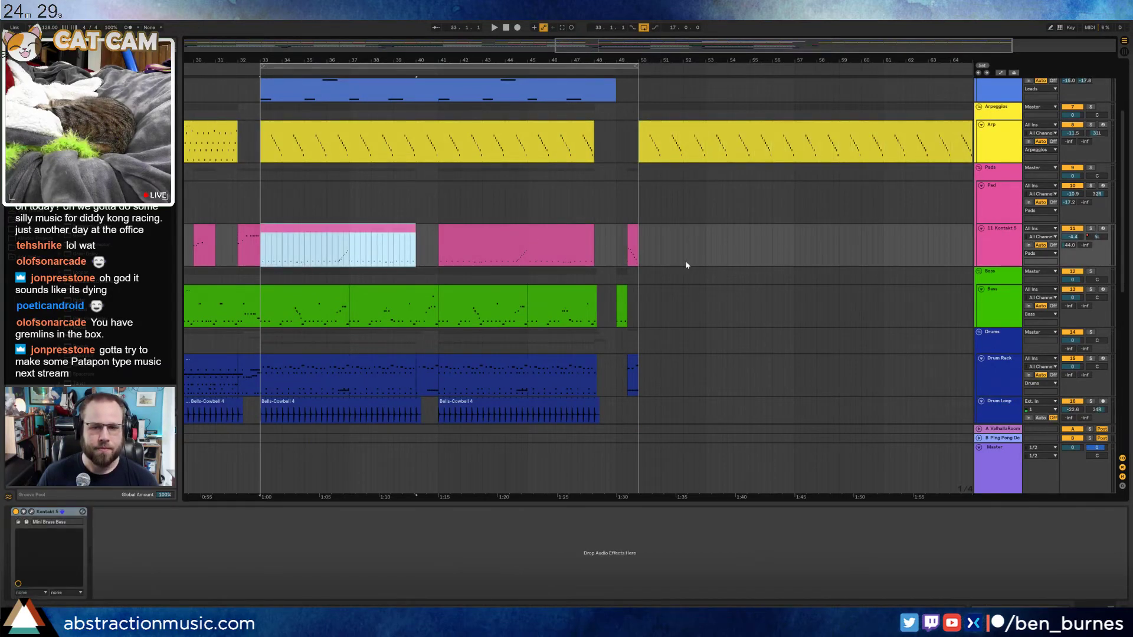
scroll(650, 268, "down", 2)
left_click(304, 249)
left_click(590, 248, "shift")
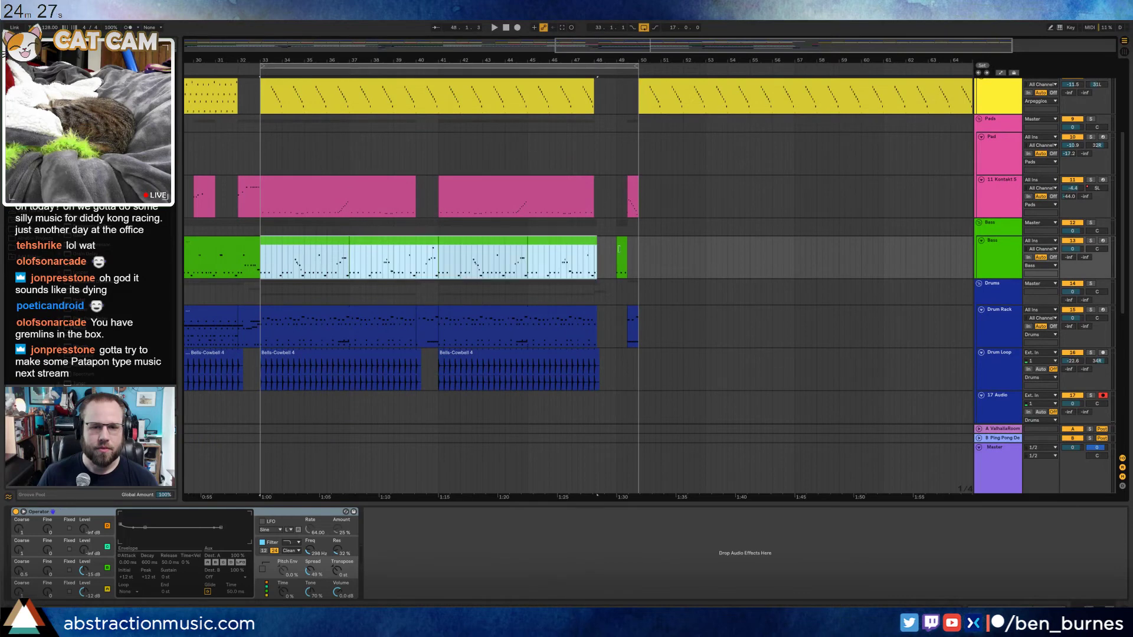
key("ctrl+c")
left_click(636, 250)
key("ctrl+v")
Copy the Drum Rack clips from bar 33 through the start of bar 48 and paste them at bar 50
scroll(661, 278, "down", 2)
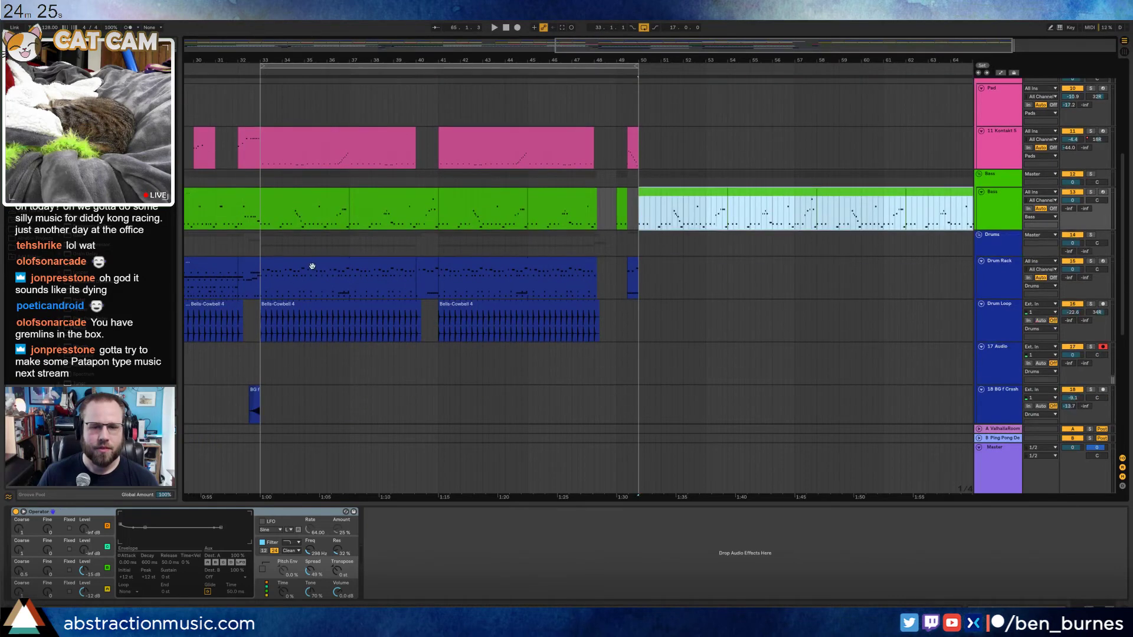
left_click(311, 265)
left_click(595, 280, "shift")
key("ctrl+c")
left_click(640, 278)
key("ctrl+v")
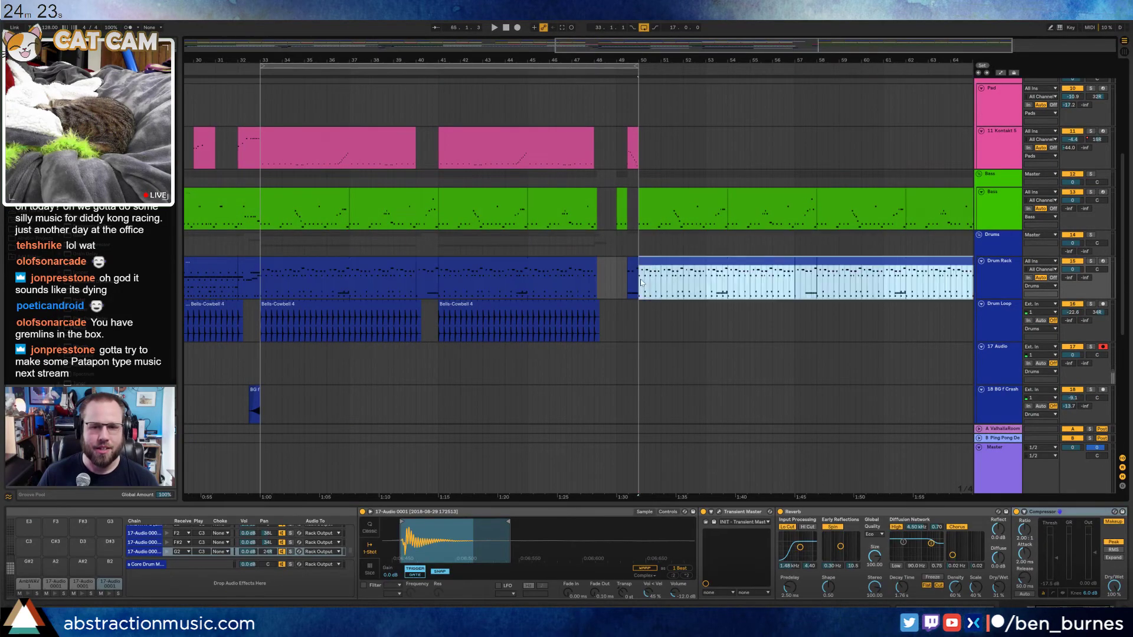
Copy the Bells-Cowbell 4 clip at bar 33 on the Drum Loop track to bar 50
scroll(596, 281, "down", 2)
left_click(359, 254)
key("ctrl+c")
left_click(636, 273)
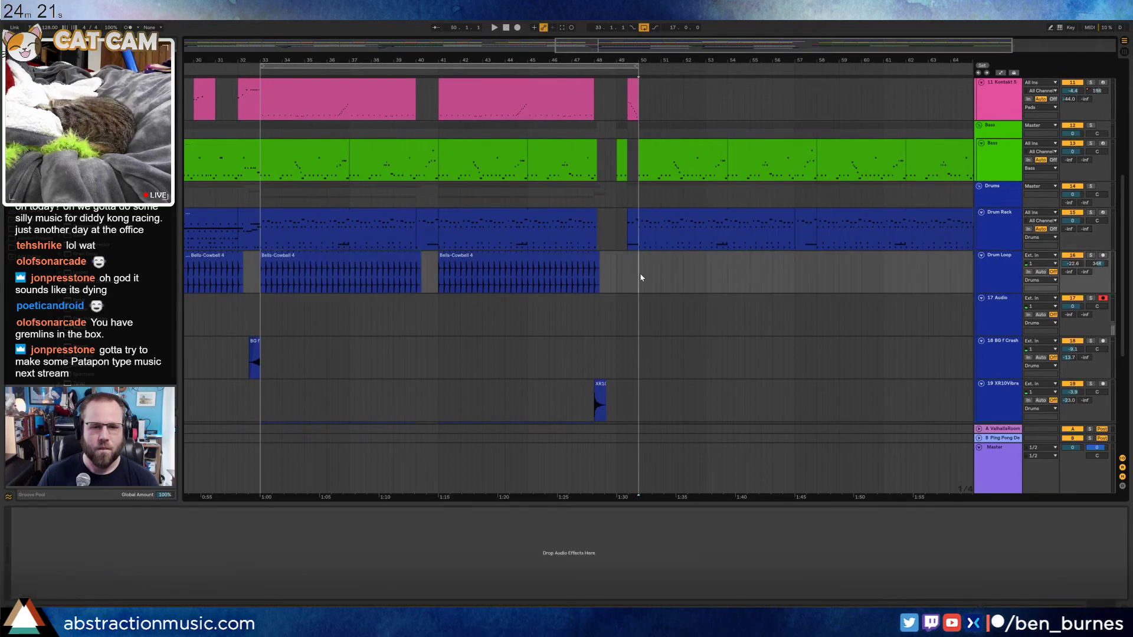
key("ctrl+v")
Copy the recorded percussion clip 18-Audio 1 from bar 33 to bar 50 on the same track
scroll(716, 304, "down", 2)
scroll(716, 304, "down", 2)
left_click(390, 329)
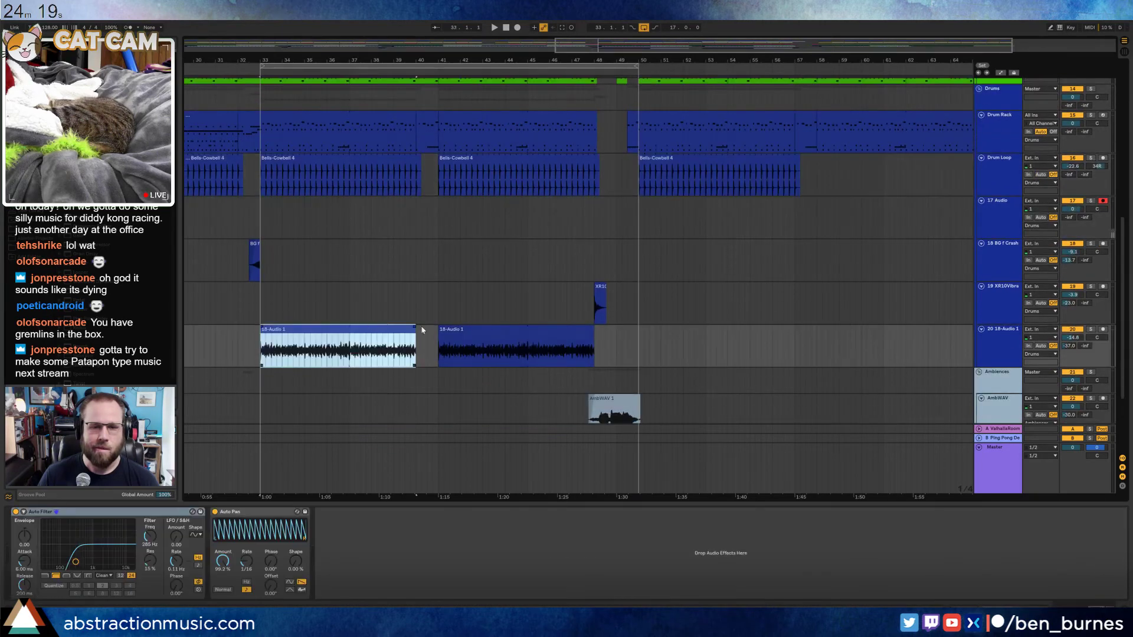
key("ctrl+c")
left_click(649, 342)
key("ctrl+v")
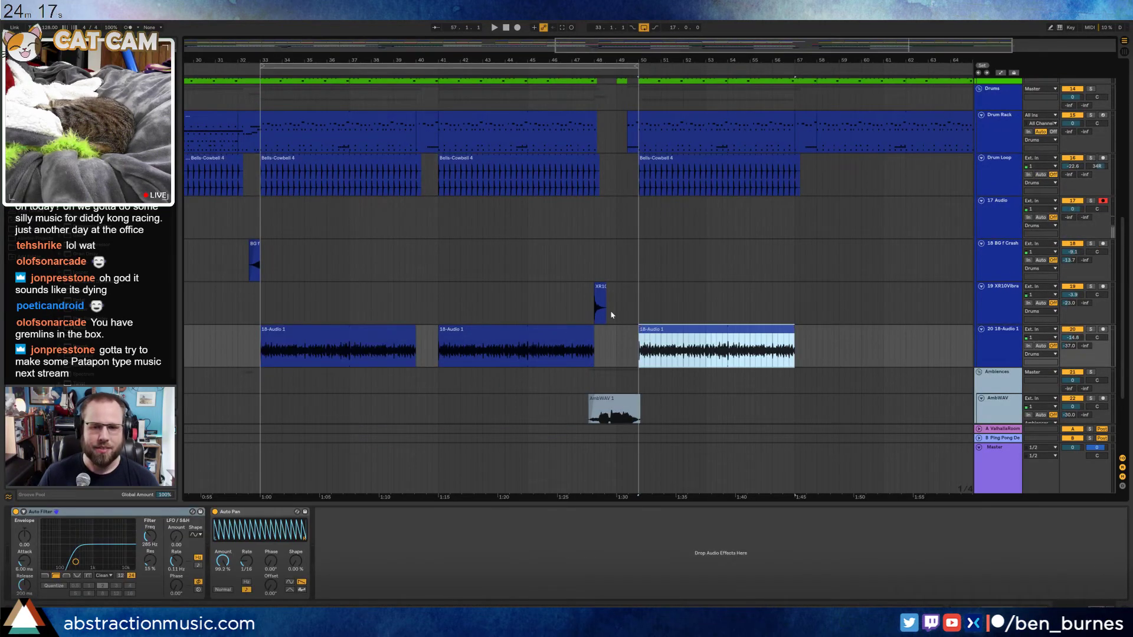
double_click(737, 39)
scroll(610, 265, "down", 4)
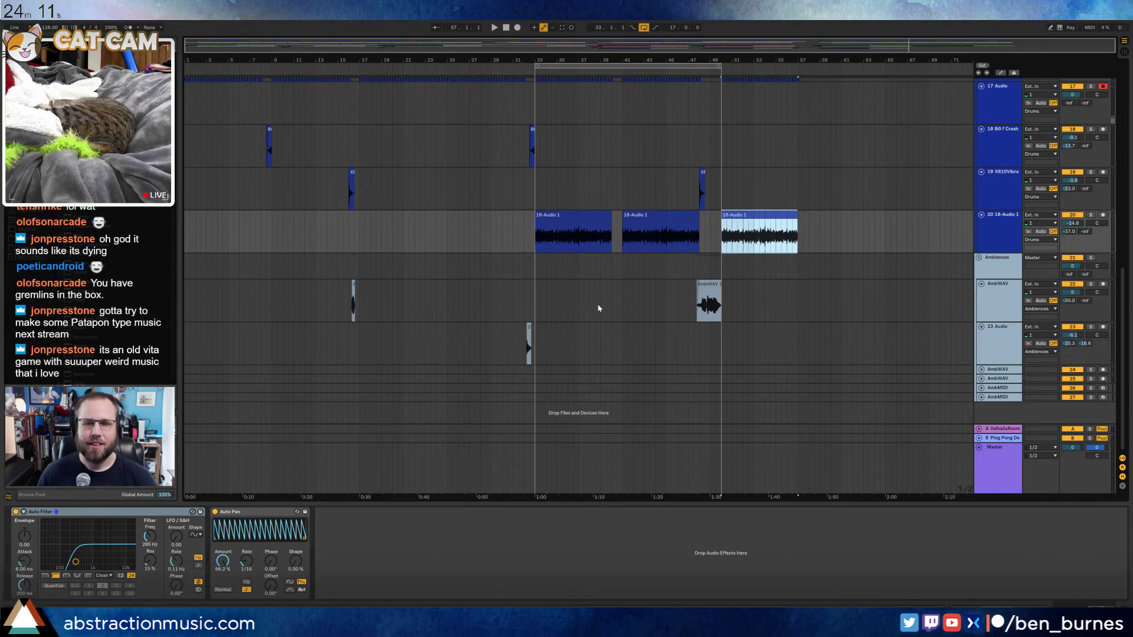
scroll(635, 282, "up", 4)
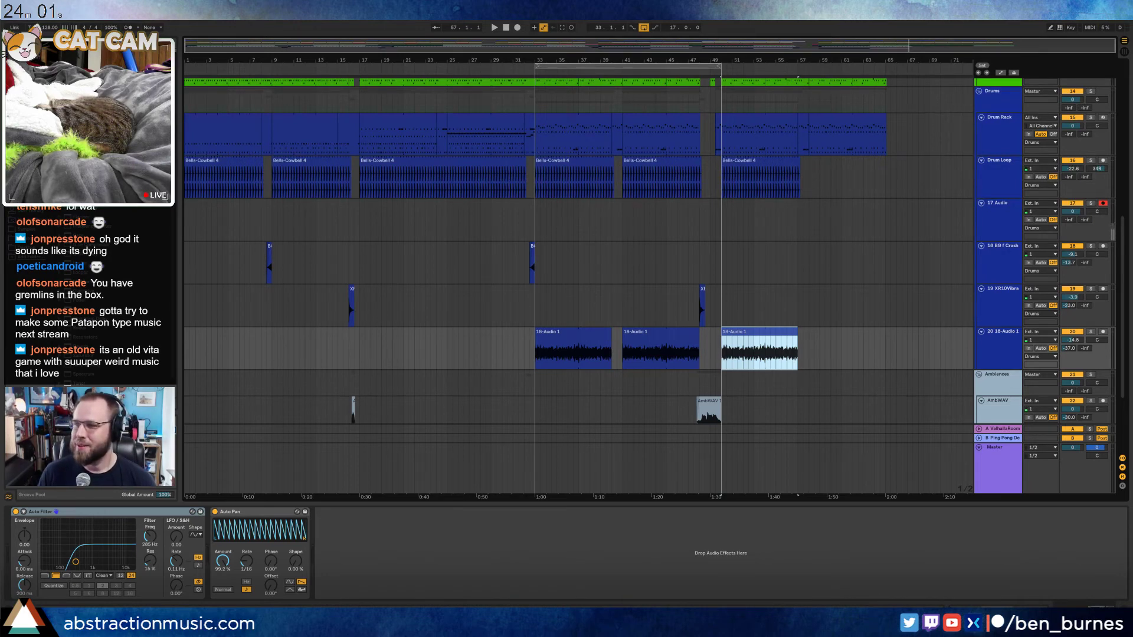
left_click_drag(1132, 65, 434, 55)
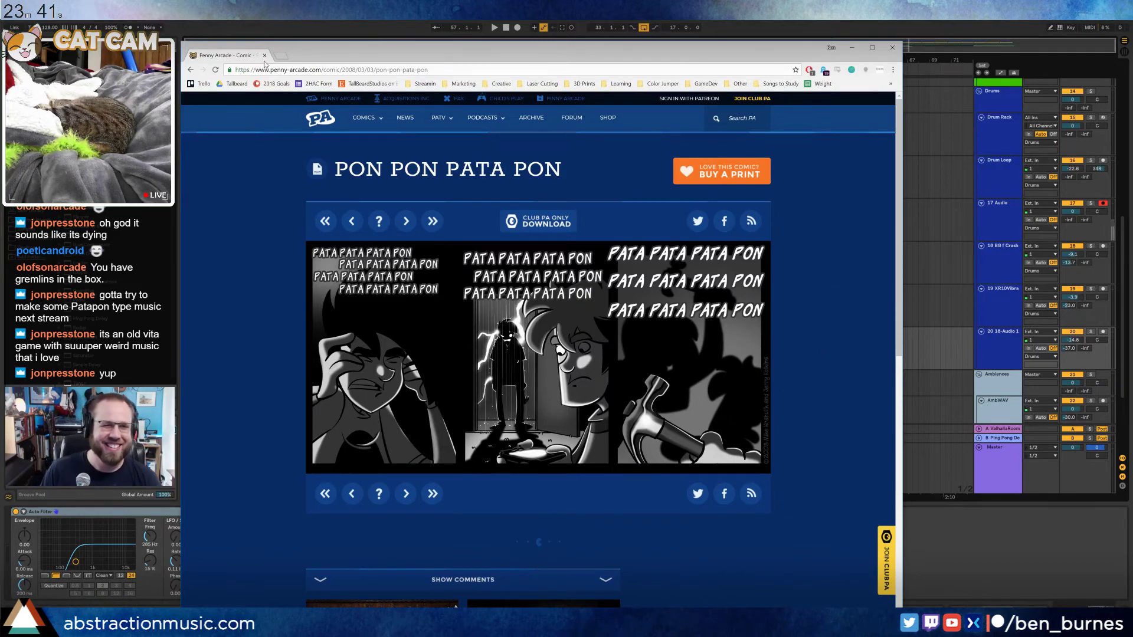
left_click(950, 199)
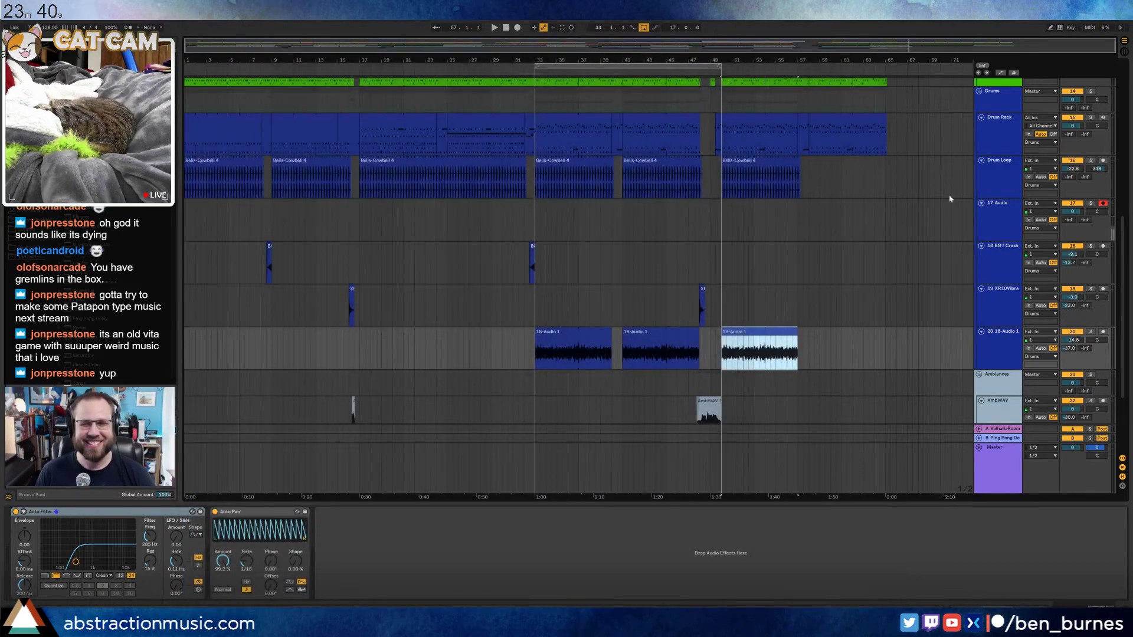
Turn off the arrangement loop and play from around bar 49 through the start of the copied section
left_click(644, 28)
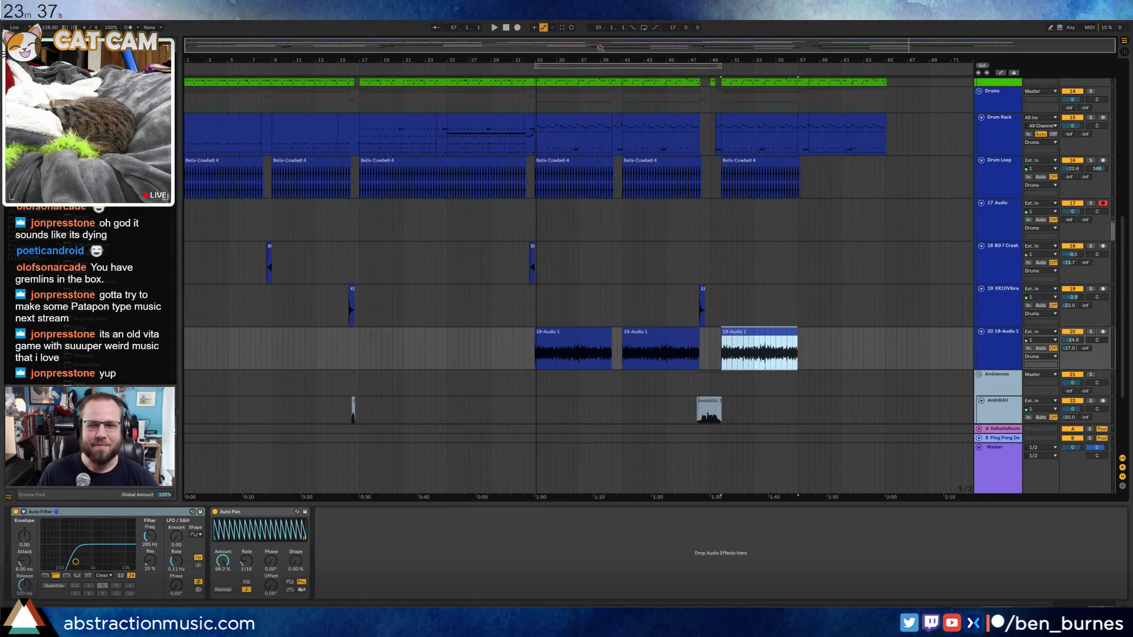
left_click(709, 69)
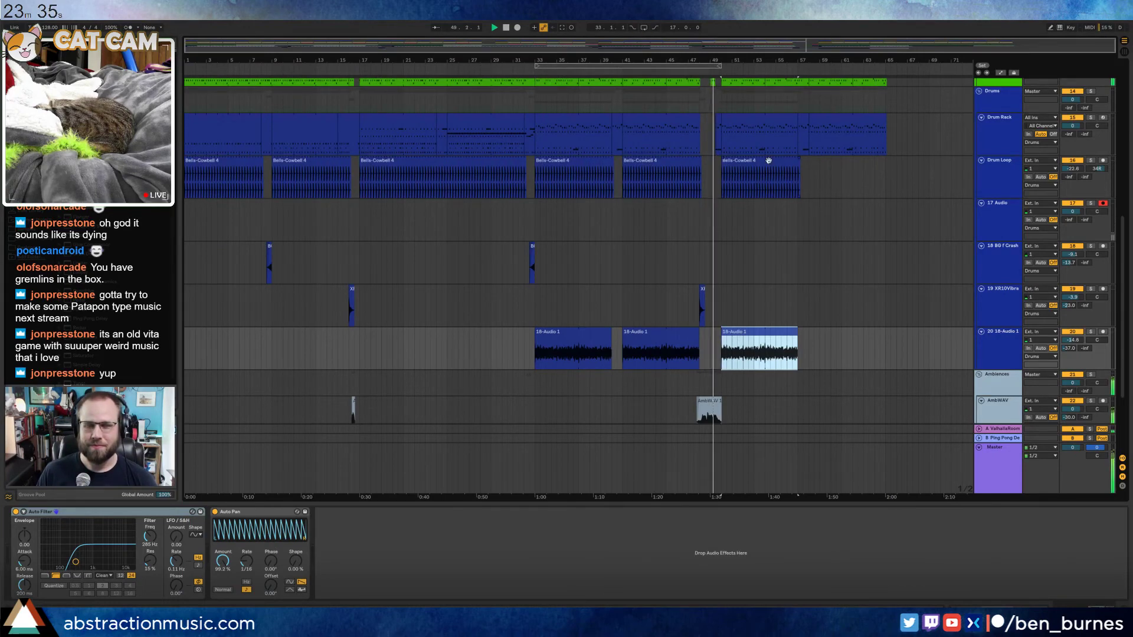
scroll(675, 344, "down", 4)
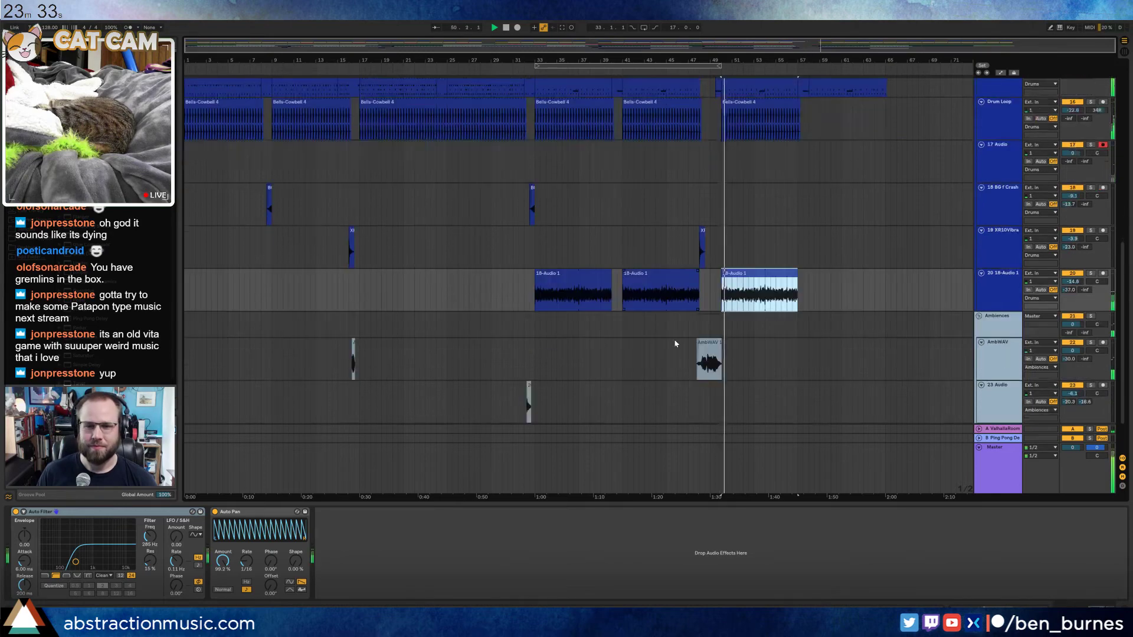
scroll(821, 380, "up", 8)
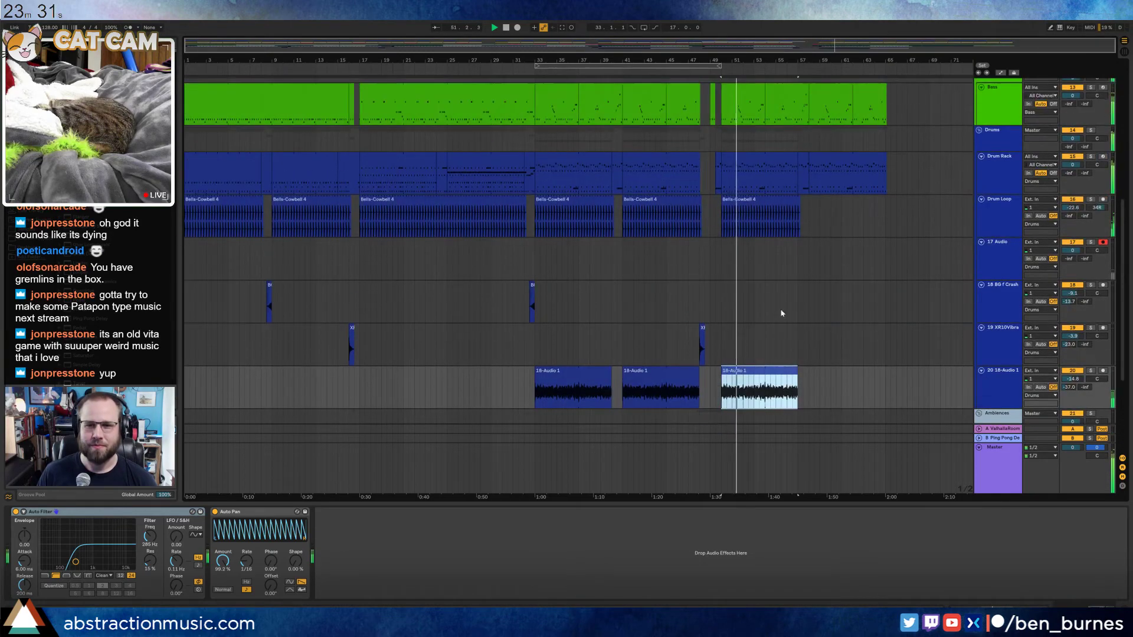
scroll(792, 293, "up", 3)
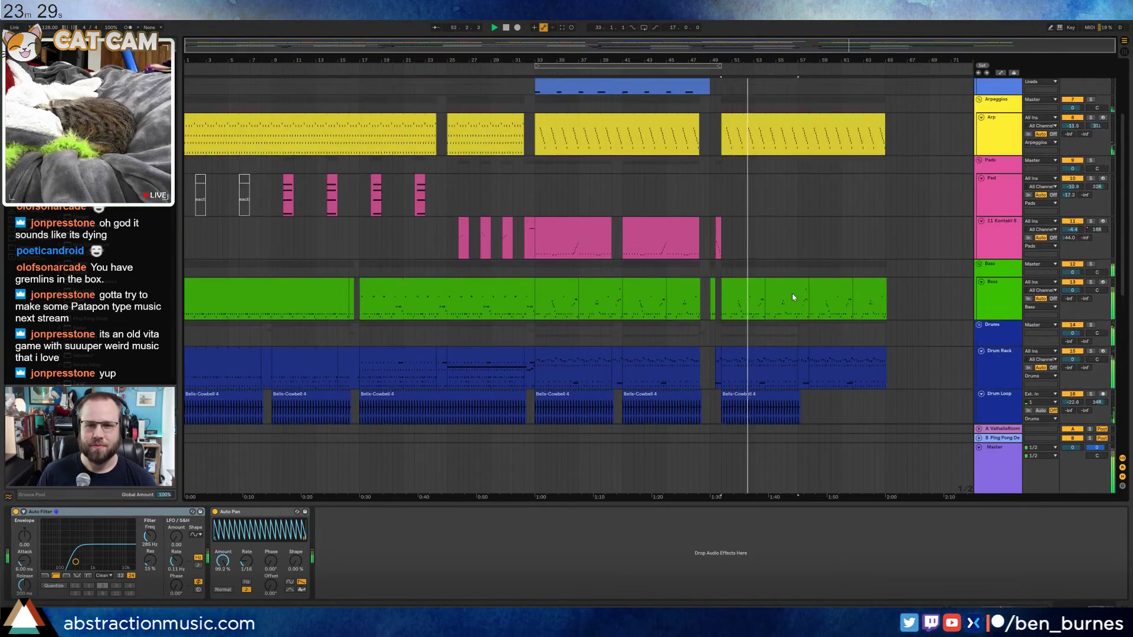
Delete the copied Arp clip that starts at bar 50
scroll(773, 299, "up", 3)
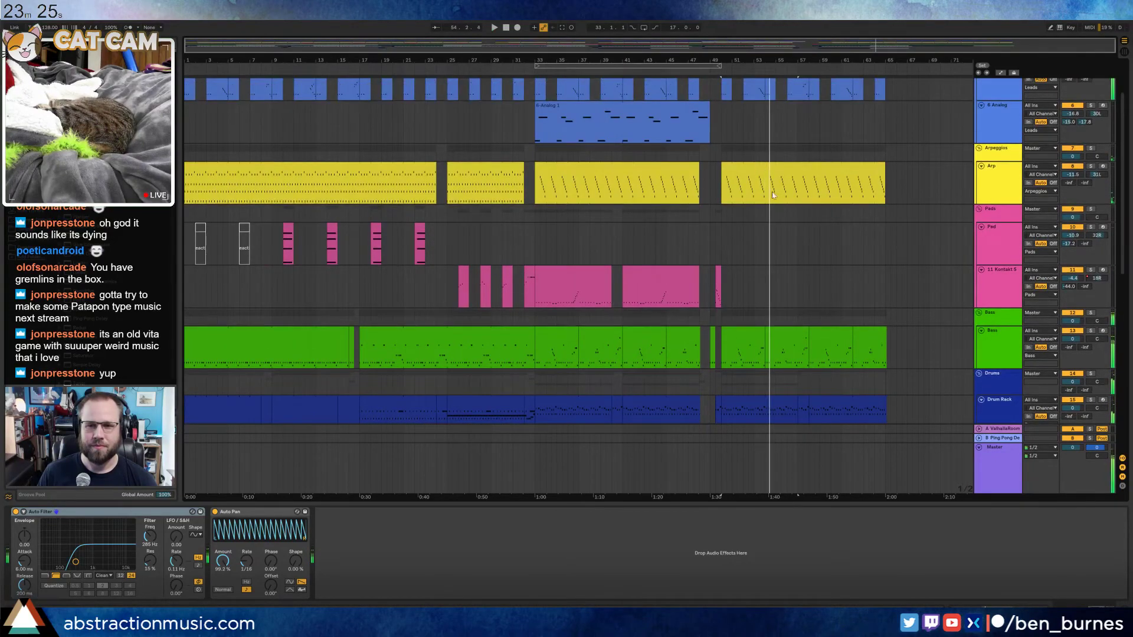
scroll(773, 195, "up", 2)
left_click(746, 224)
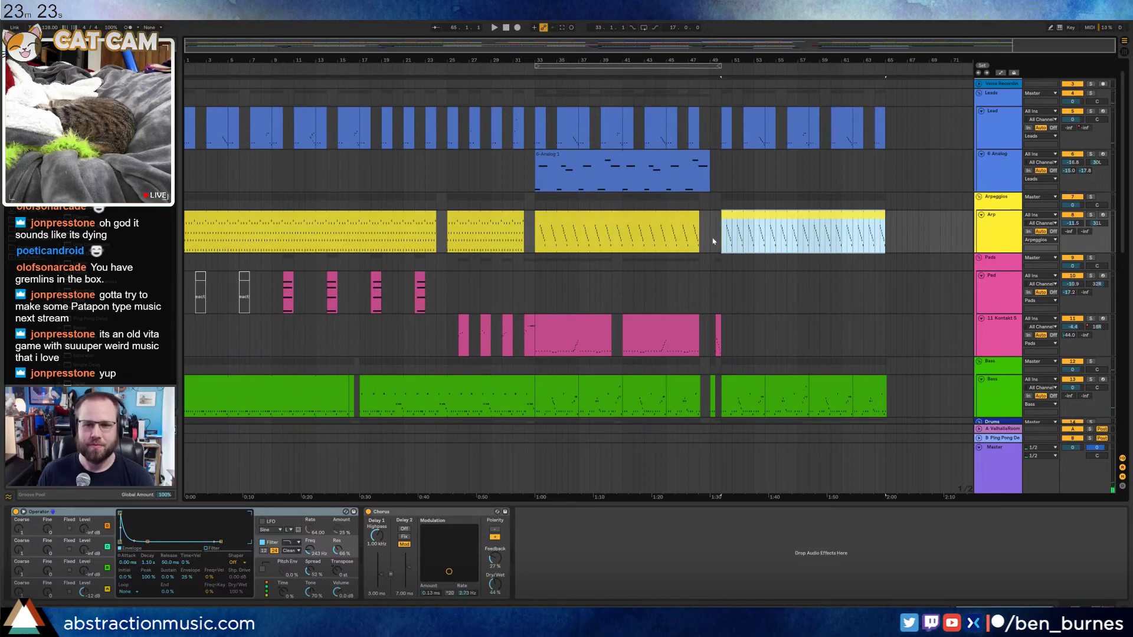
key("Delete")
Copy the opening Arp clip to bar 50 and trim its end to match the end of the copied Lead clips
left_click(337, 235)
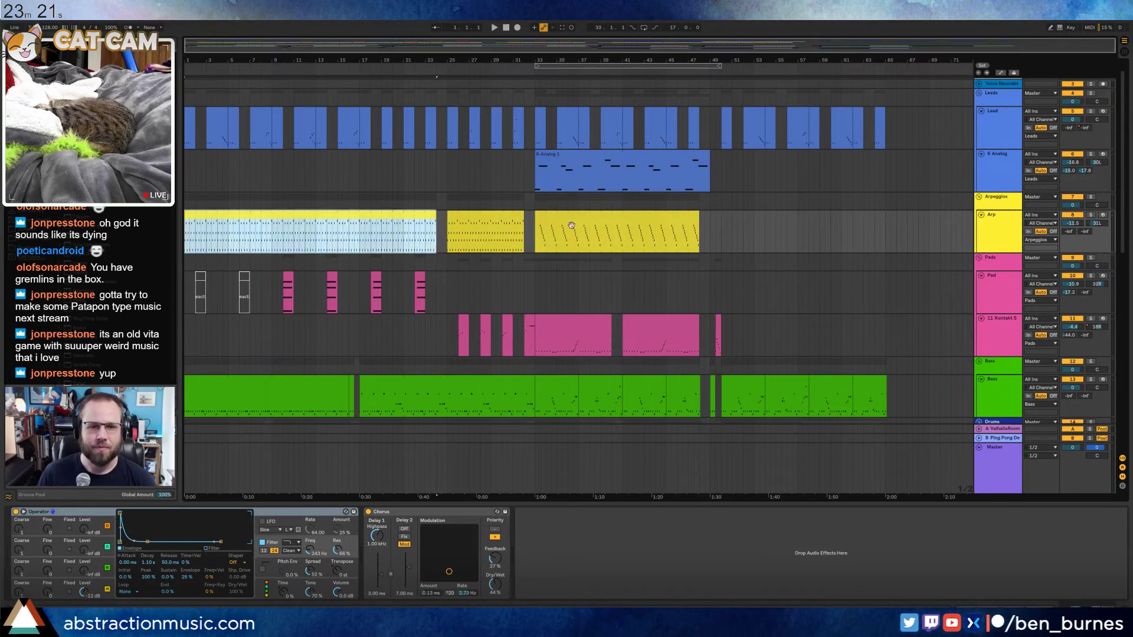
left_click(722, 230)
key("ctrl+v")
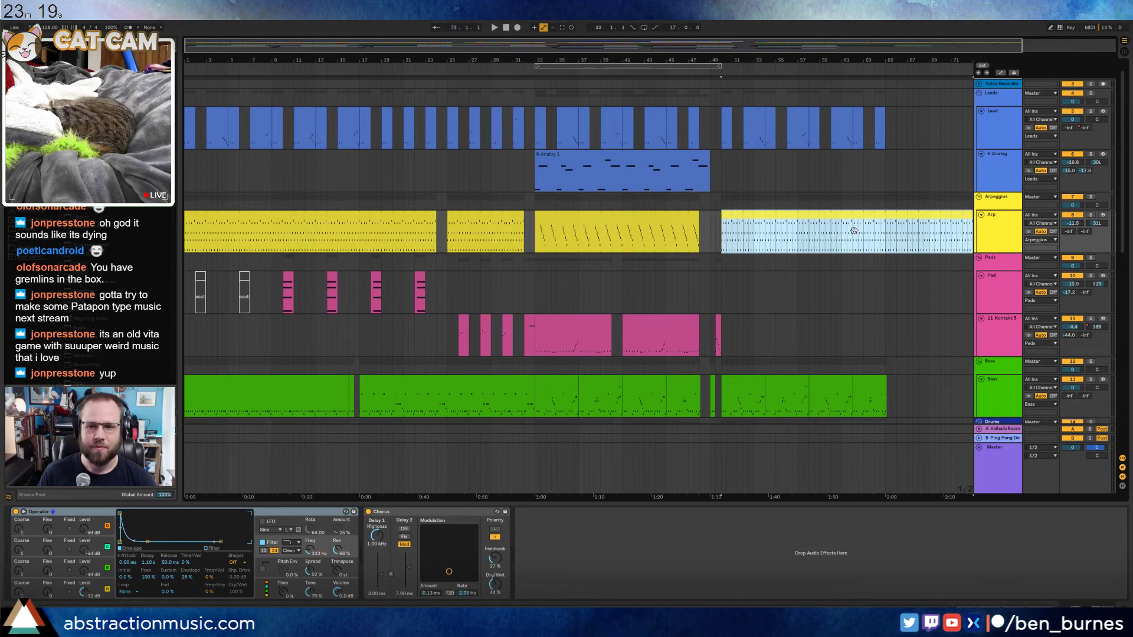
left_click(888, 239)
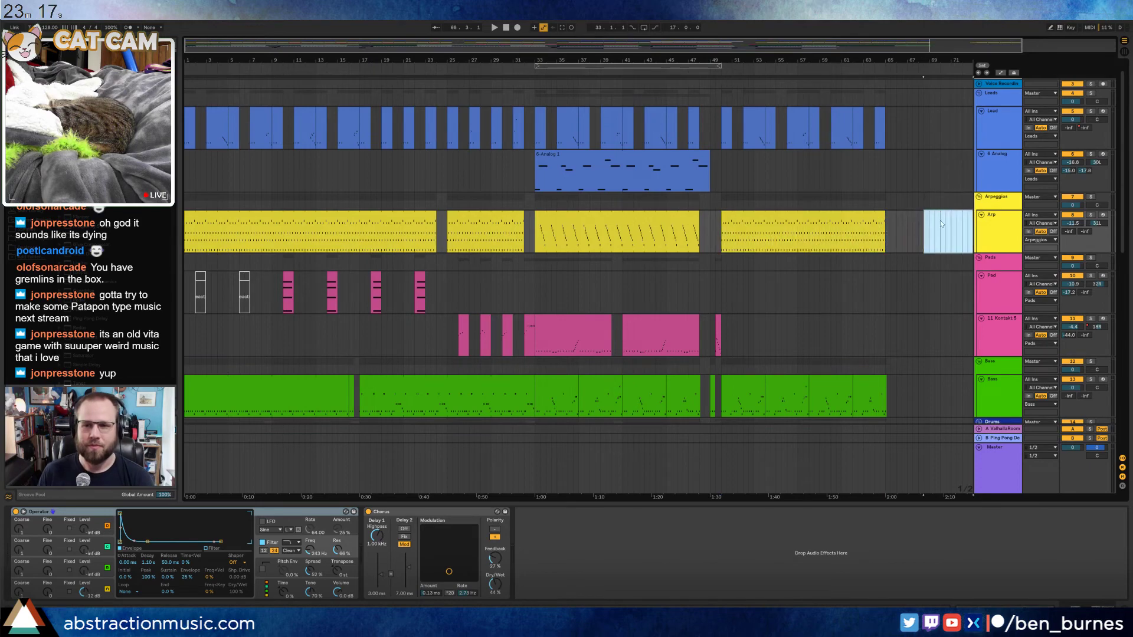
Move the short audio clip just before bar 33 on the 23 Audio ambience track to just after bar 50
scroll(940, 221, "down", 10)
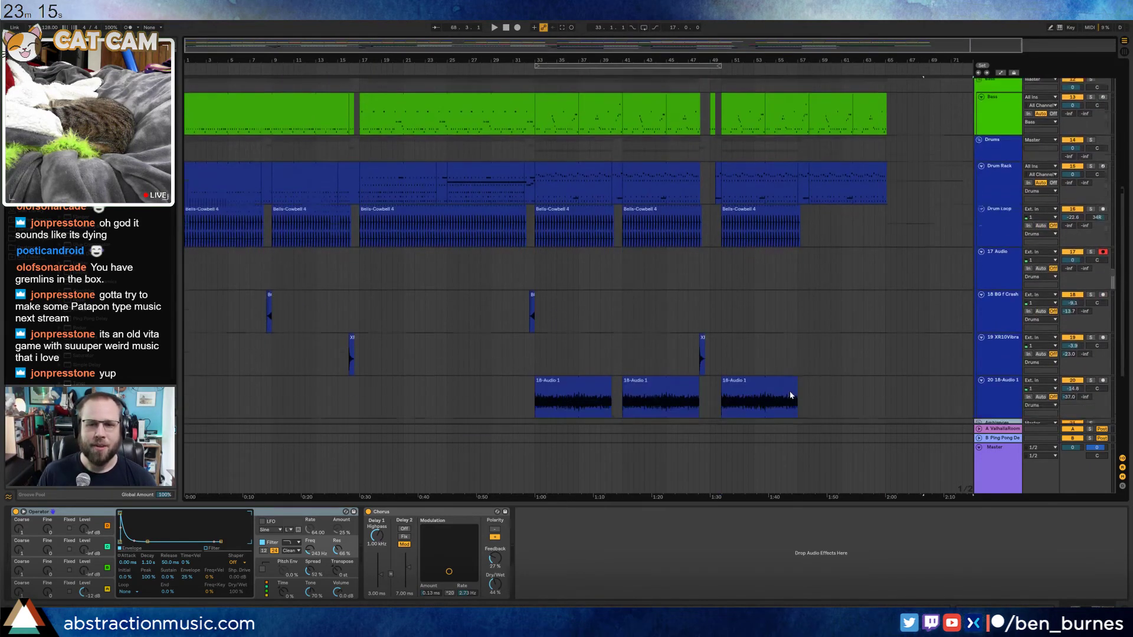
scroll(790, 396, "down", 5)
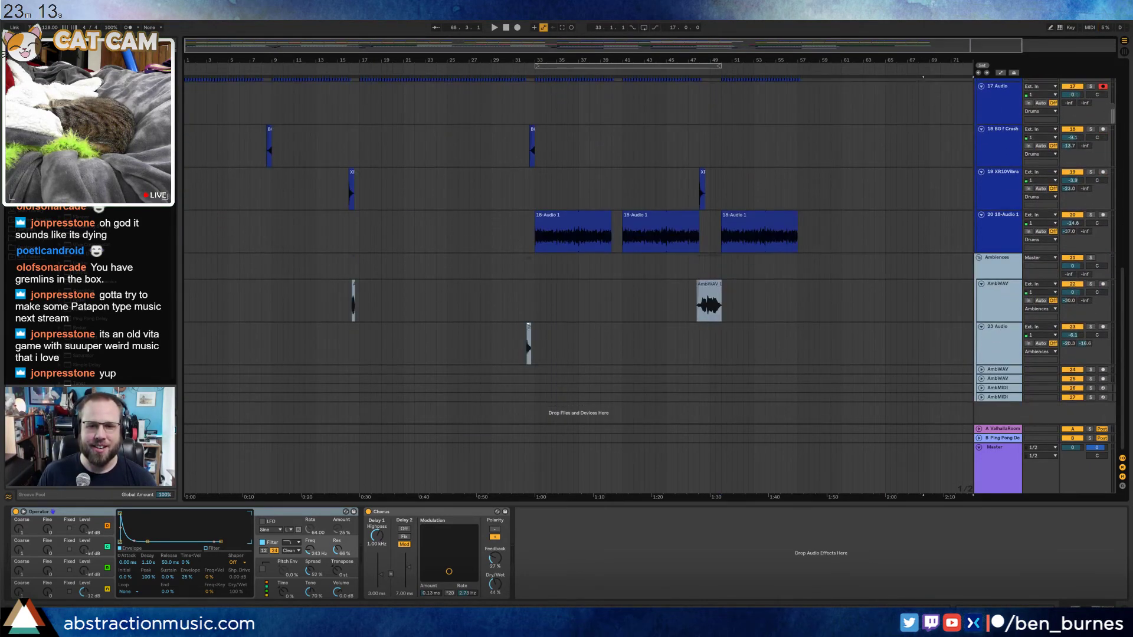
scroll(590, 339, "up", 3)
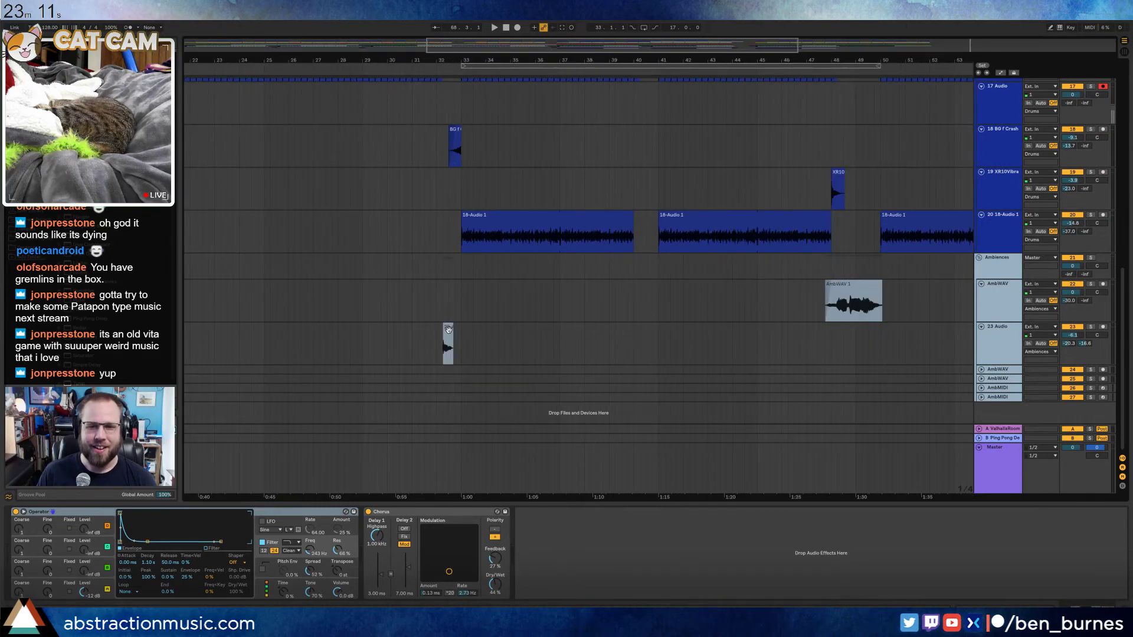
left_click_drag(449, 330, 896, 344)
left_click_drag(883, 59, 493, 59)
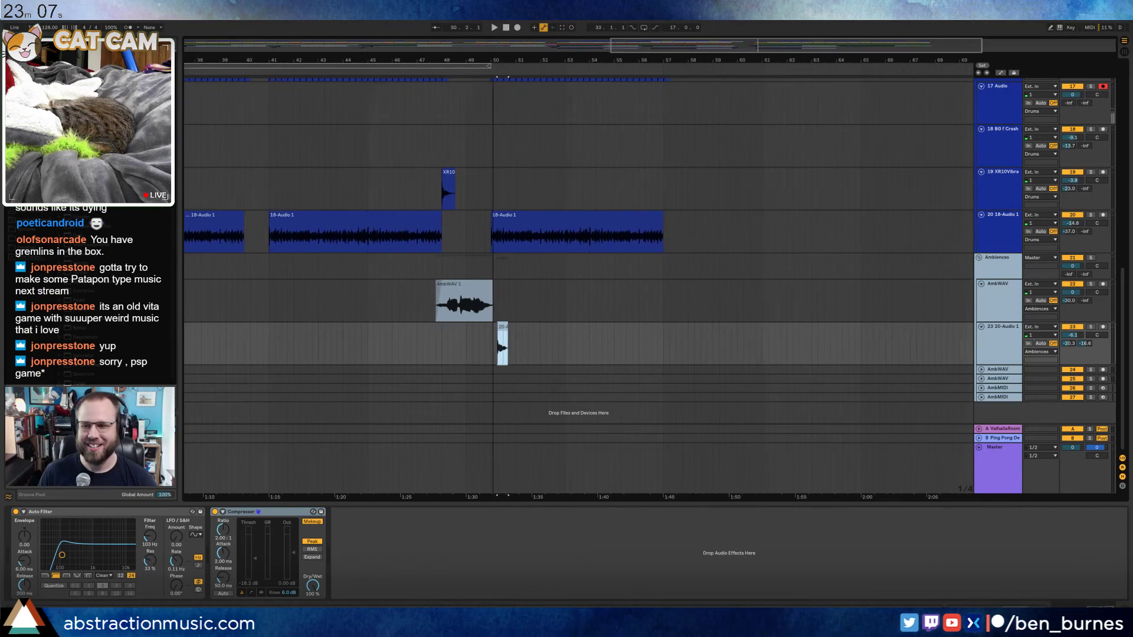
Select the copied section from bar 50 onward across the tracks and shift it one bar later, to bar 51
scroll(867, 230, "up", 3)
scroll(844, 258, "down", 6)
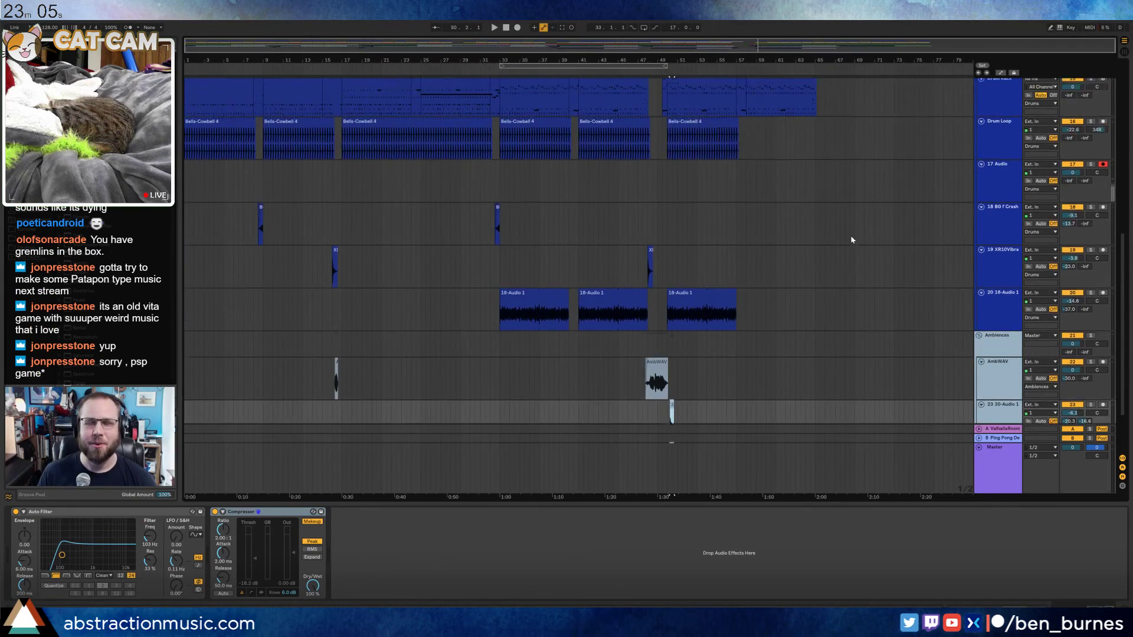
scroll(852, 240, "up", 2)
left_click_drag(875, 380, 668, 74)
left_click_drag(677, 120, 687, 121)
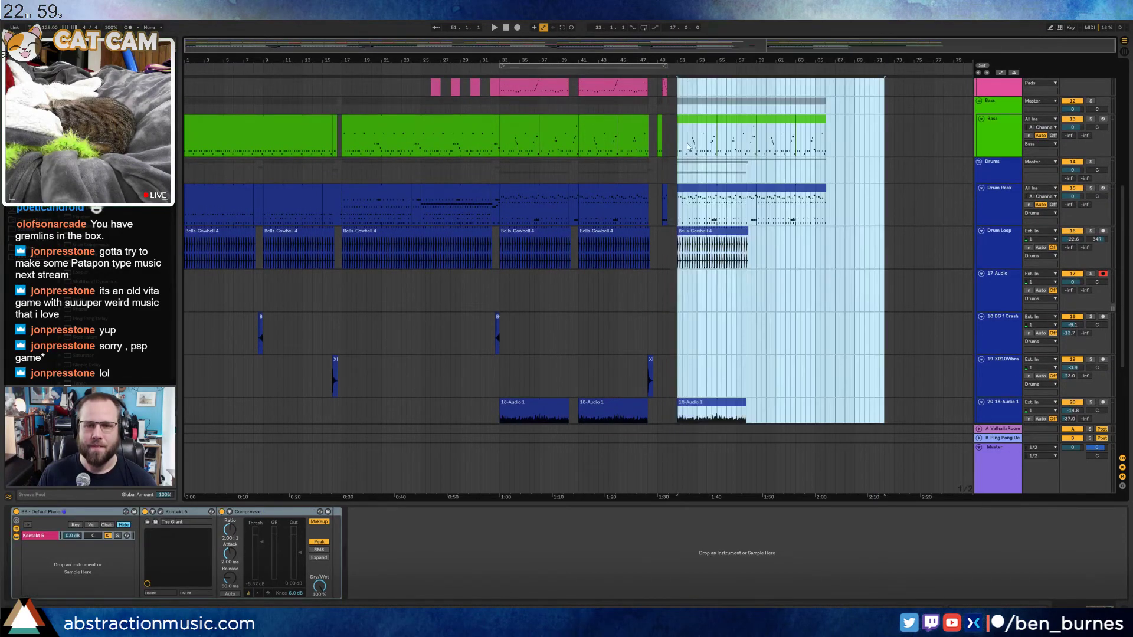
scroll(702, 170, "up", 10)
scroll(564, 214, "left", 6)
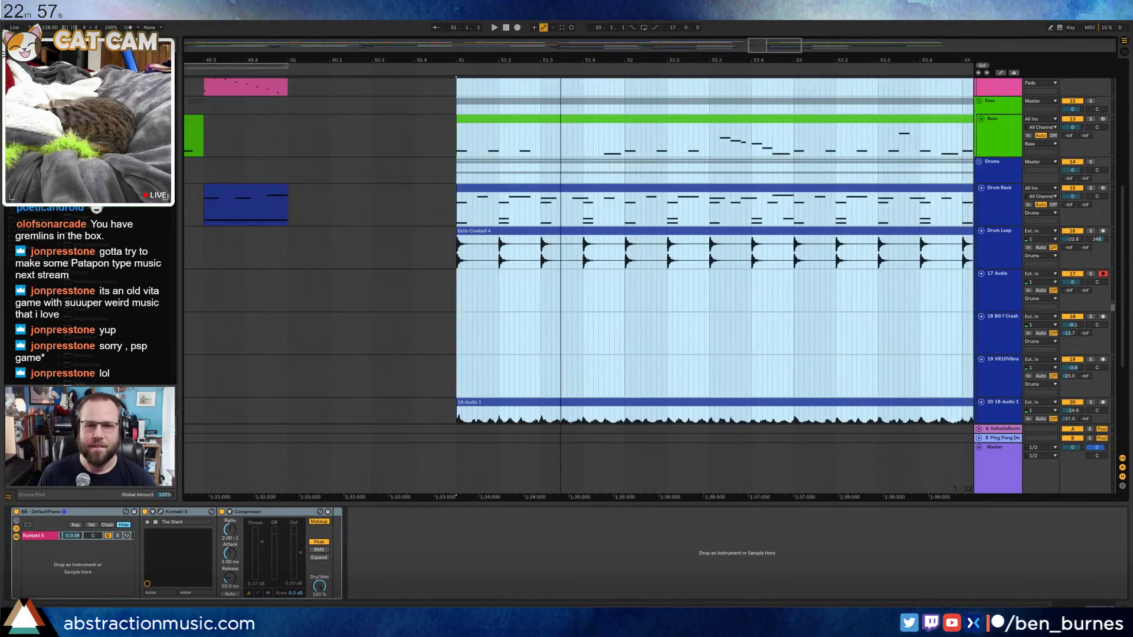
Copy the short Drum Rack clip at 49.3 to 50.3, and deactivate the 17-Audio 0001 notes in the clip at 49.3
left_click_drag(392, 190, 576, 206)
double_click(394, 189)
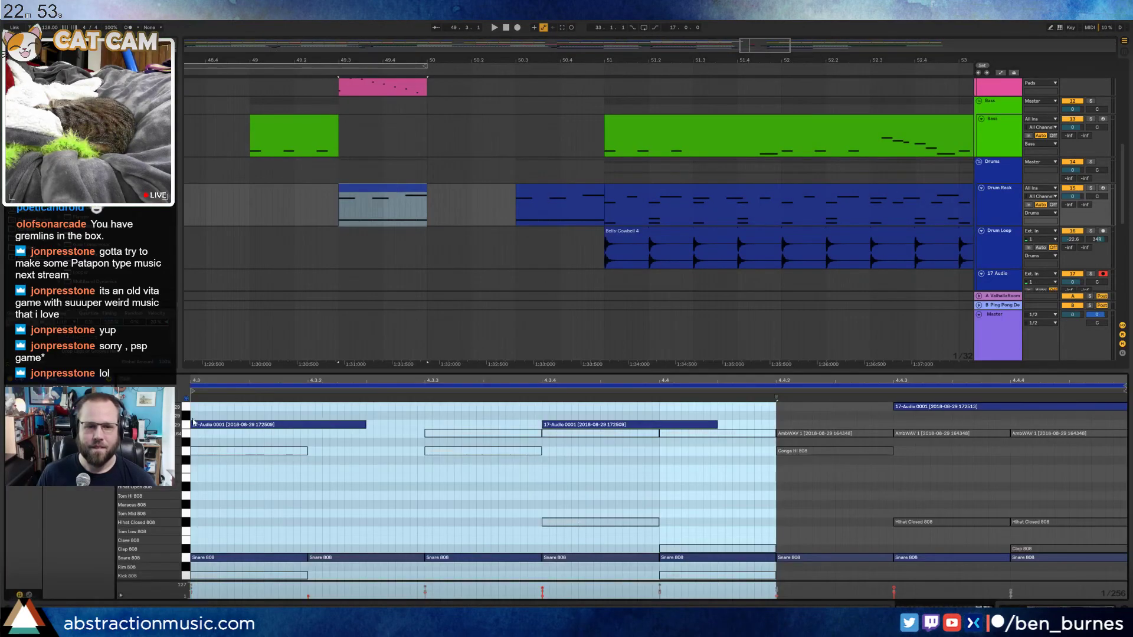
left_click_drag(187, 427, 180, 395)
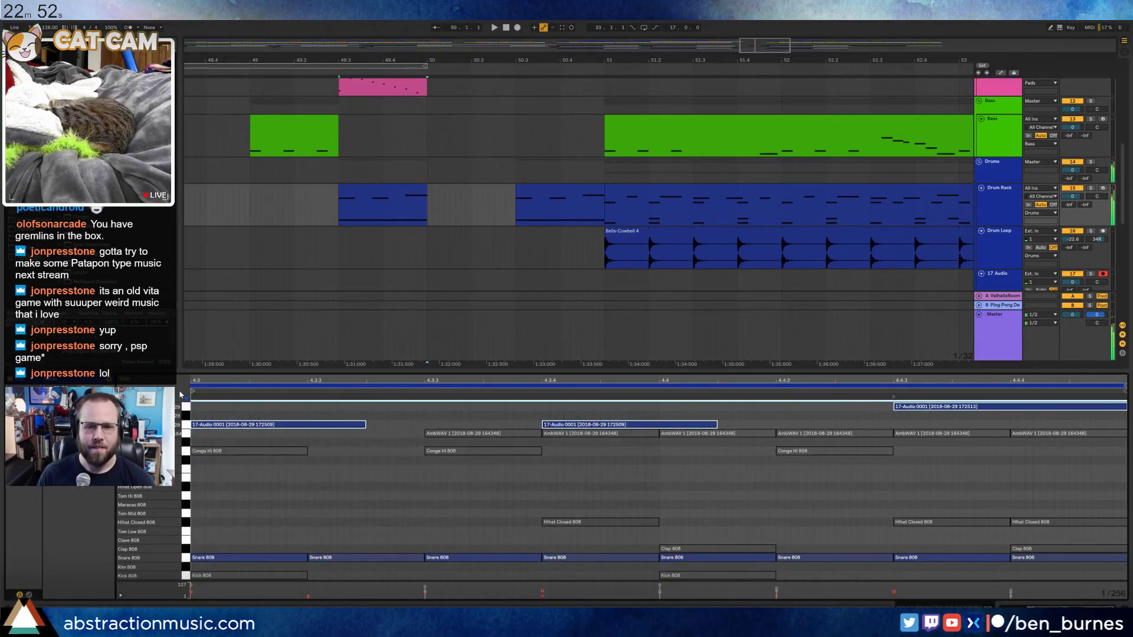
left_click(555, 404)
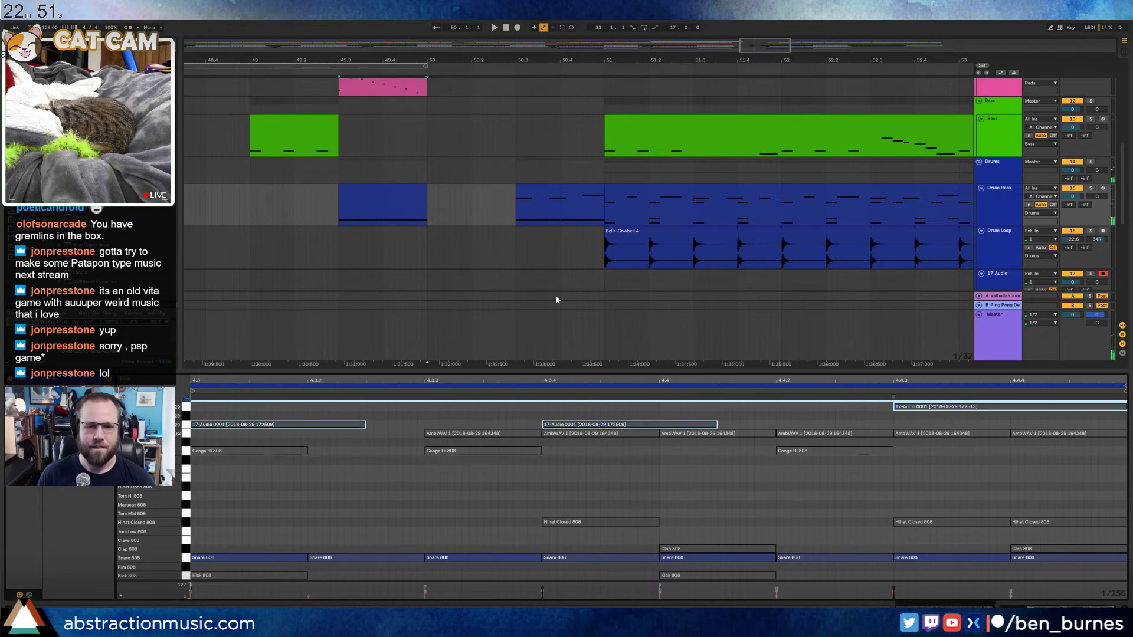
Create a very short MIDI clip at bar 50 on the Drum Rack track and fill it with one 17-Audio 0001 note
left_click(431, 198)
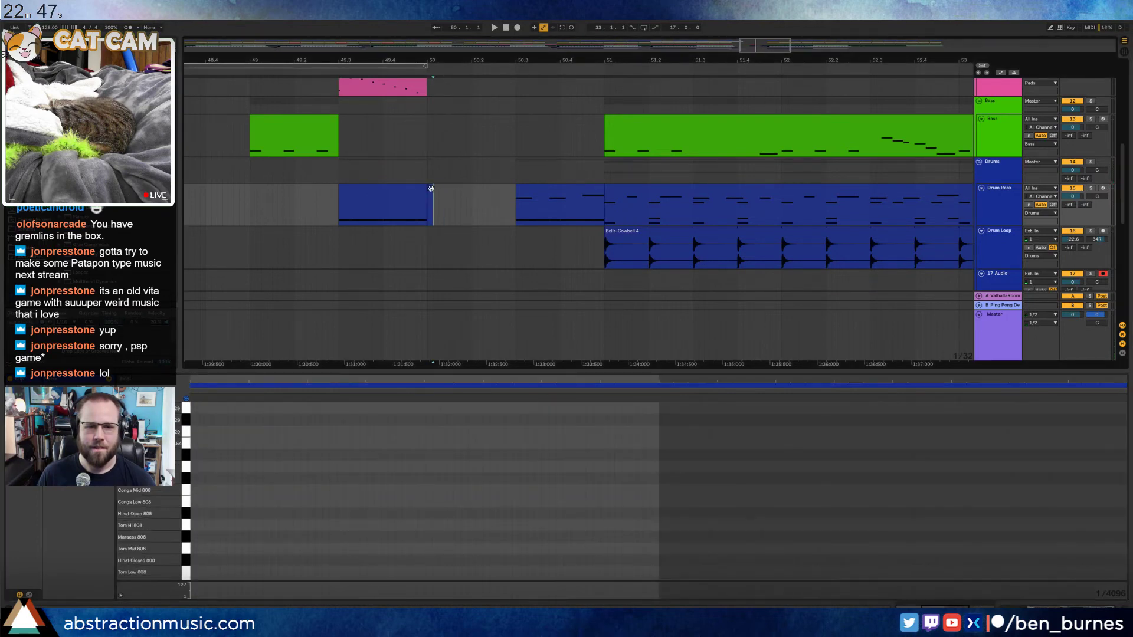
left_click(444, 192)
left_click(432, 190)
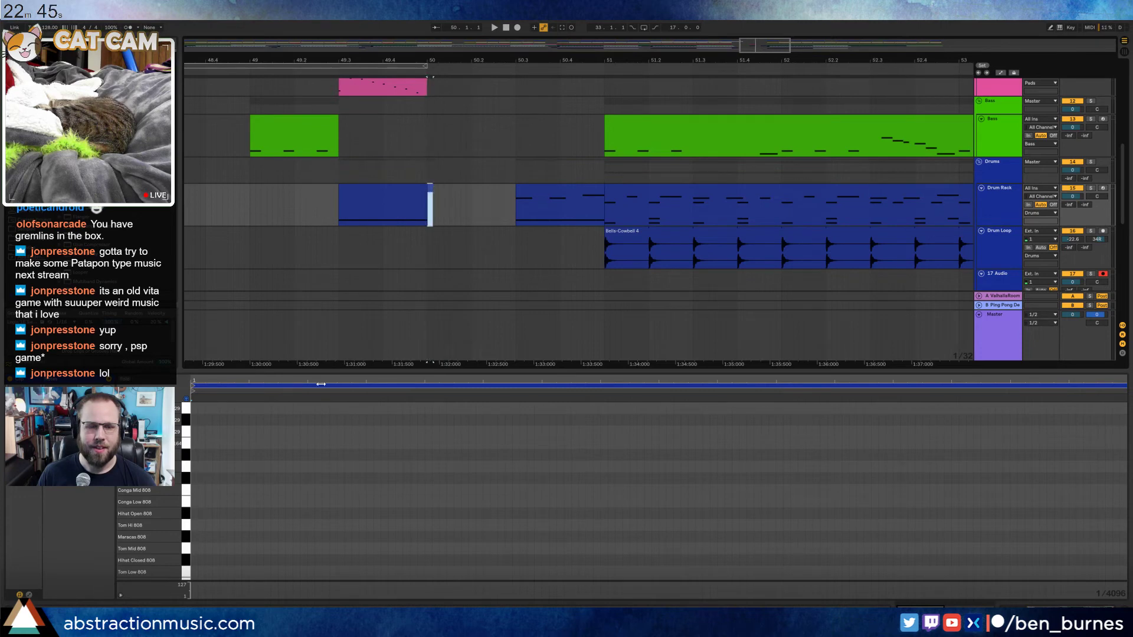
left_click(496, 390)
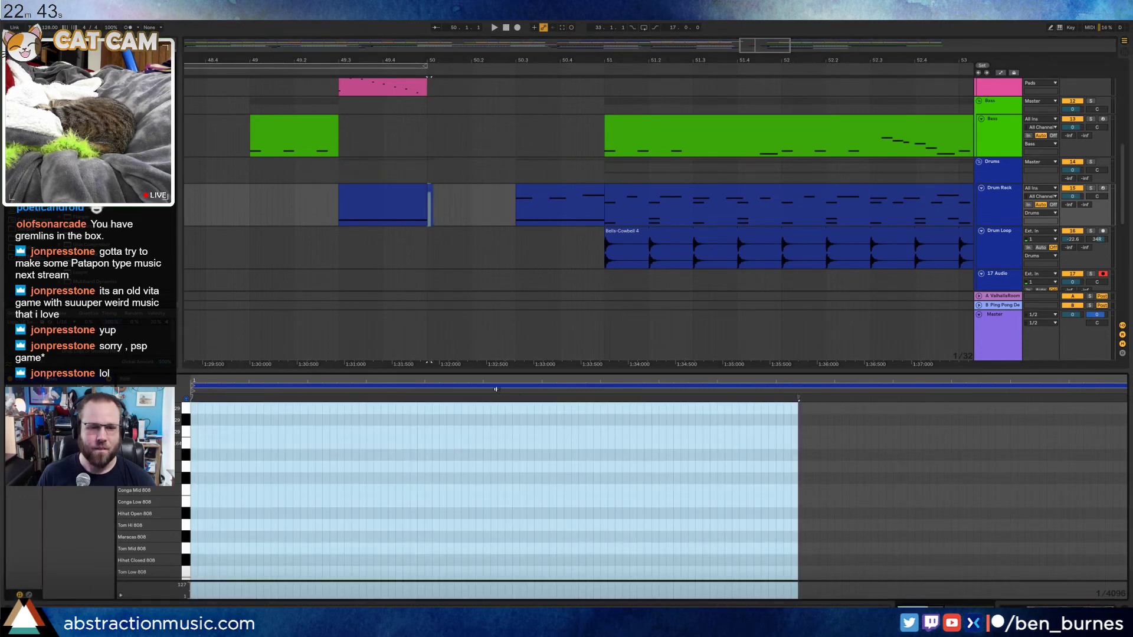
left_click(196, 409)
left_click_drag(195, 410, 1123, 347)
scroll(666, 180, "down", 5)
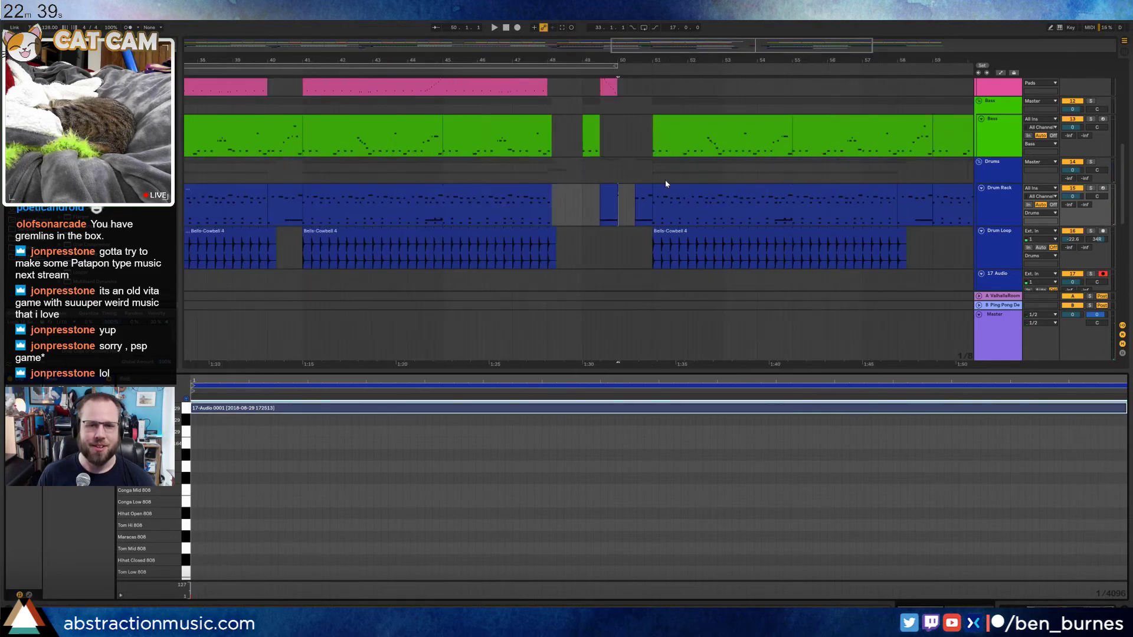
Move the short Kontakt clip in the pads group from 49.3 to 50.3
scroll(667, 181, "up", 3)
key("shift+Tab")
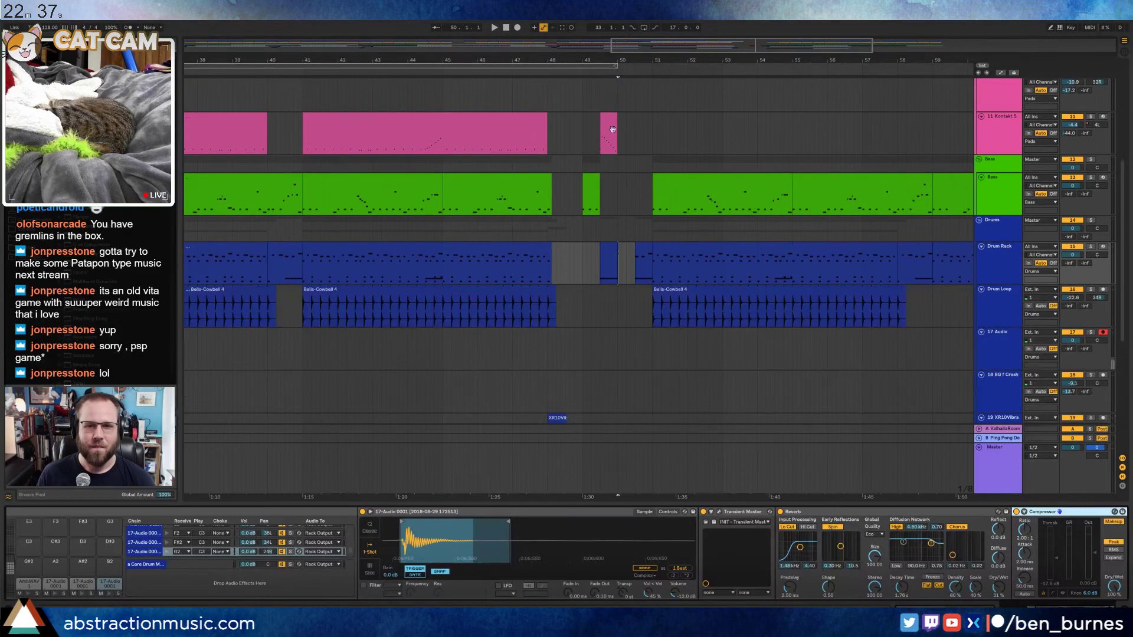
left_click(607, 118)
left_click_drag(633, 127, 639, 128)
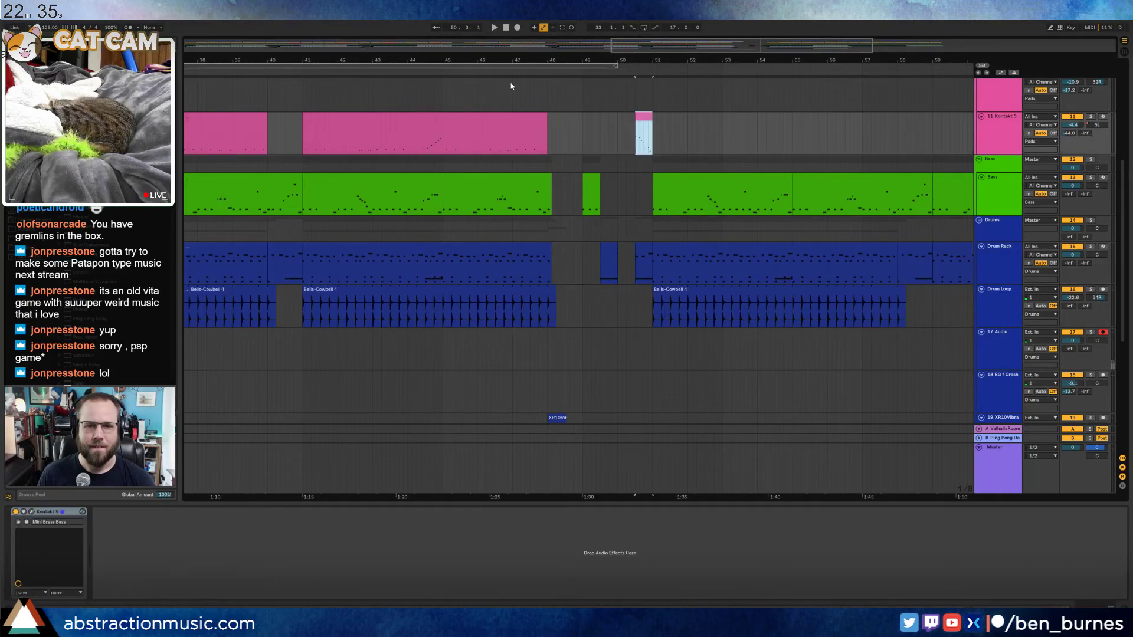
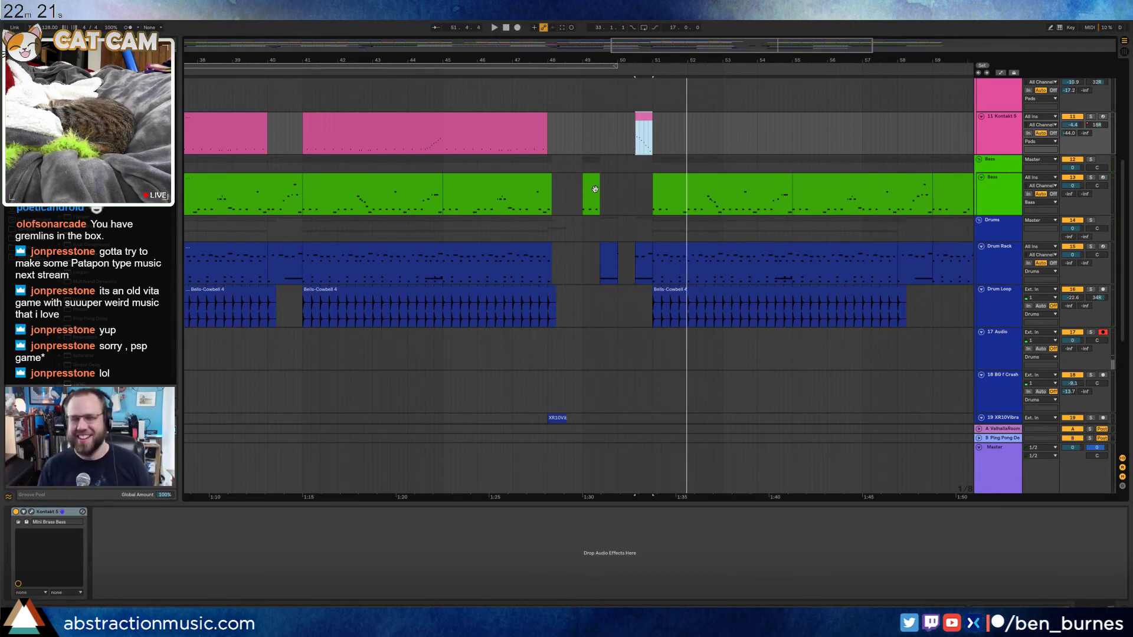
Move the short audio clip on track 23 slightly earlier so it starts where the AmbWAV clip ends
scroll(611, 233, "up", 8)
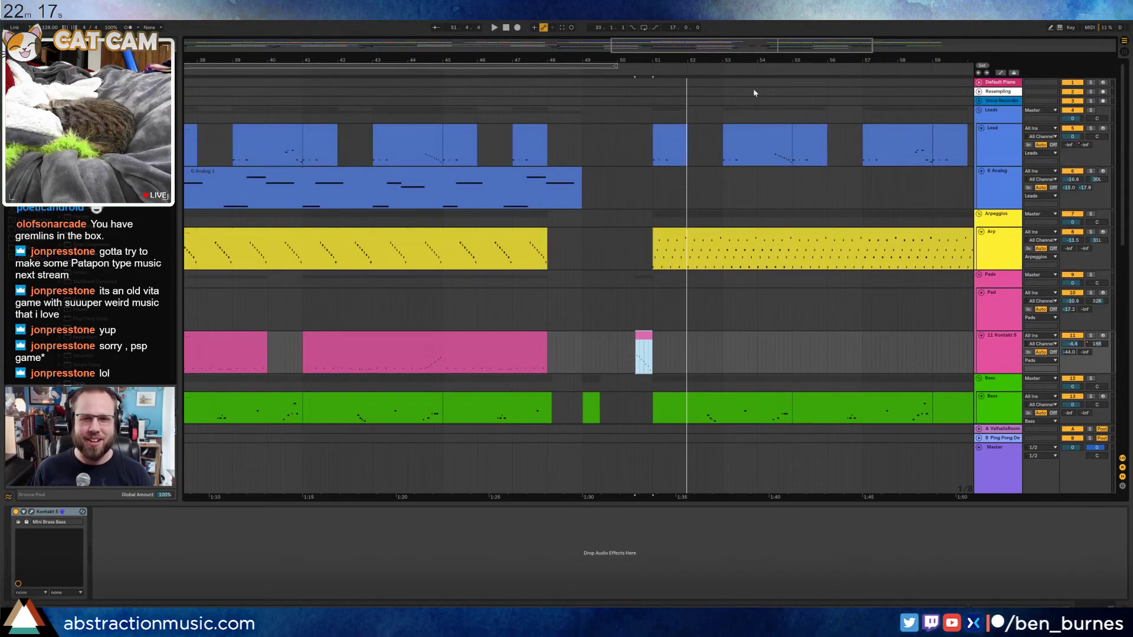
scroll(786, 255, "down", 3)
scroll(807, 362, "down", 7)
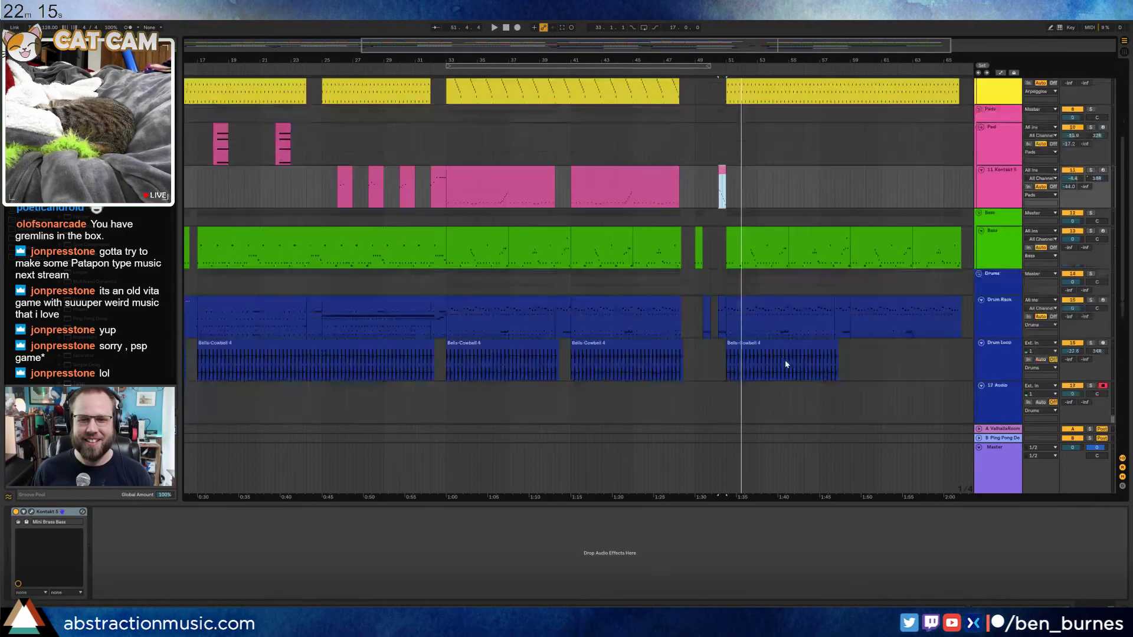
scroll(781, 367, "down", 8)
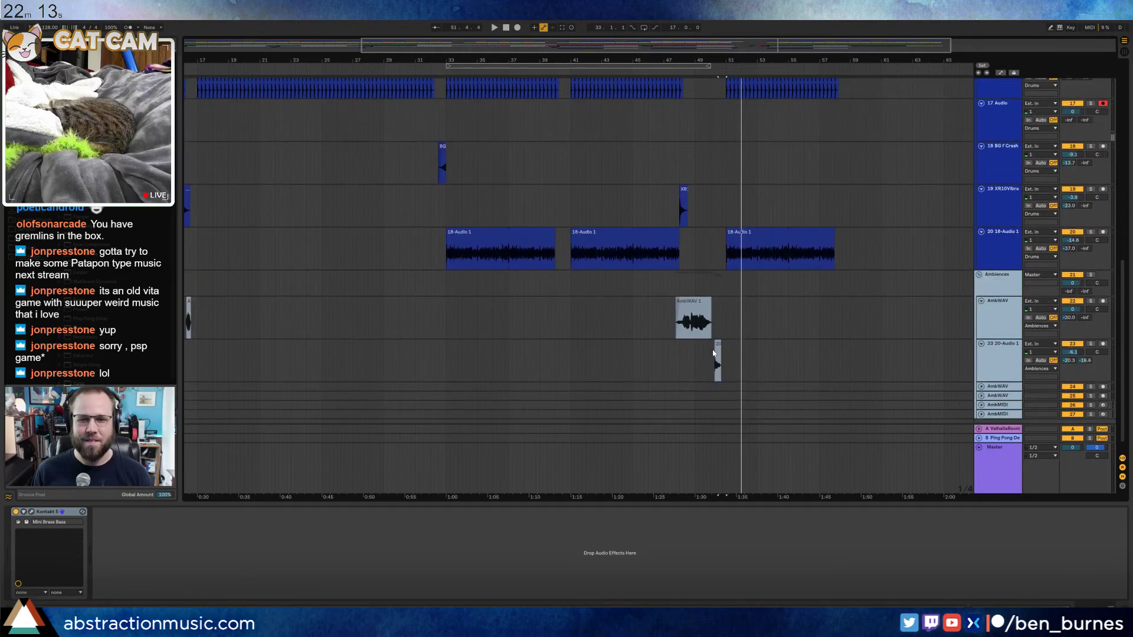
left_click_drag(717, 345, 714, 341)
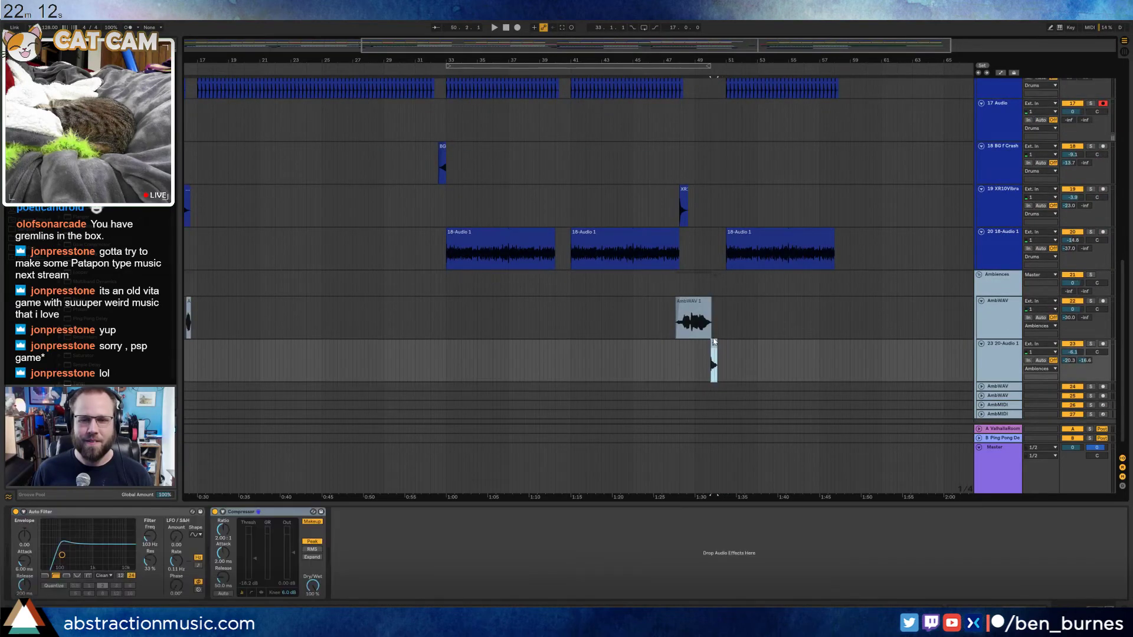
Play the arrangement from shortly before bar 47 to check the break and the re-entry
left_click(654, 71)
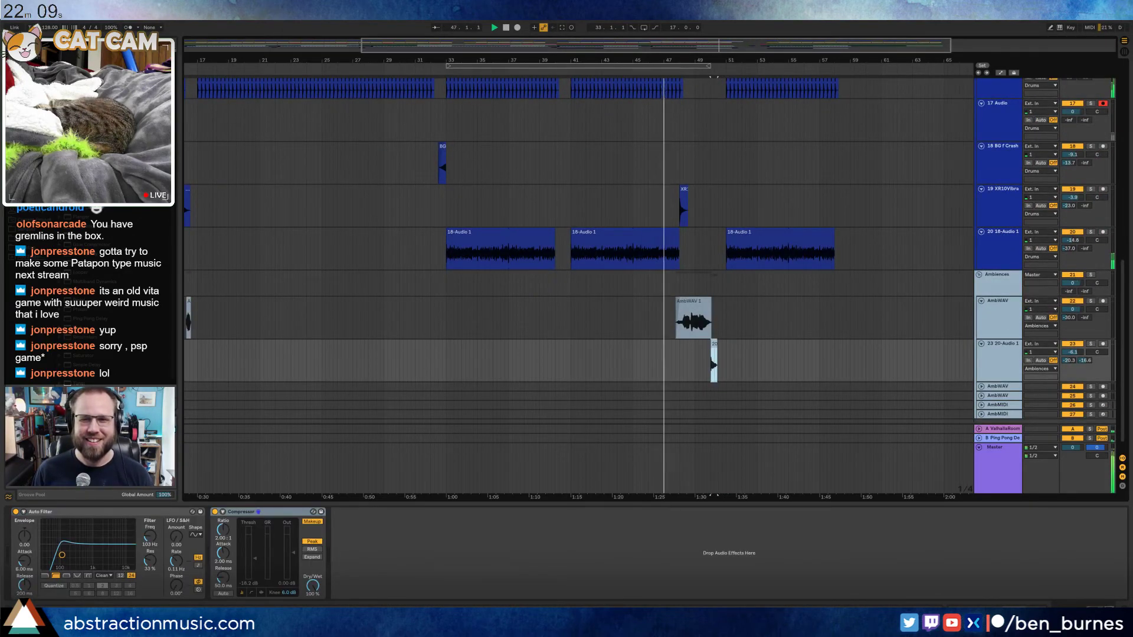
scroll(800, 270, "up", 3)
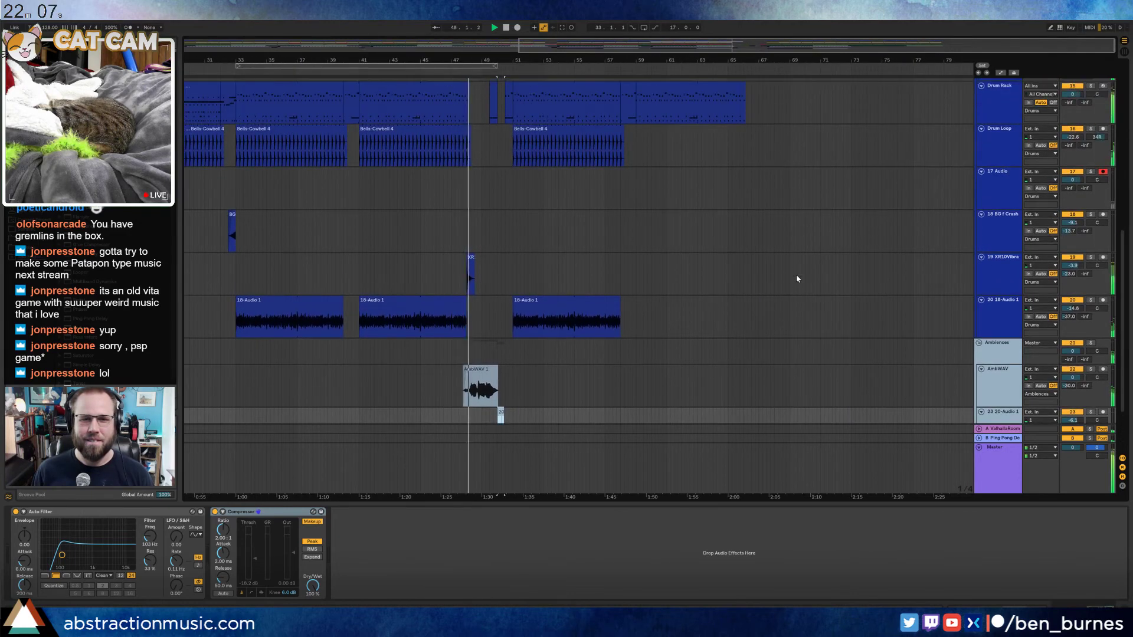
scroll(562, 374, "down", 2)
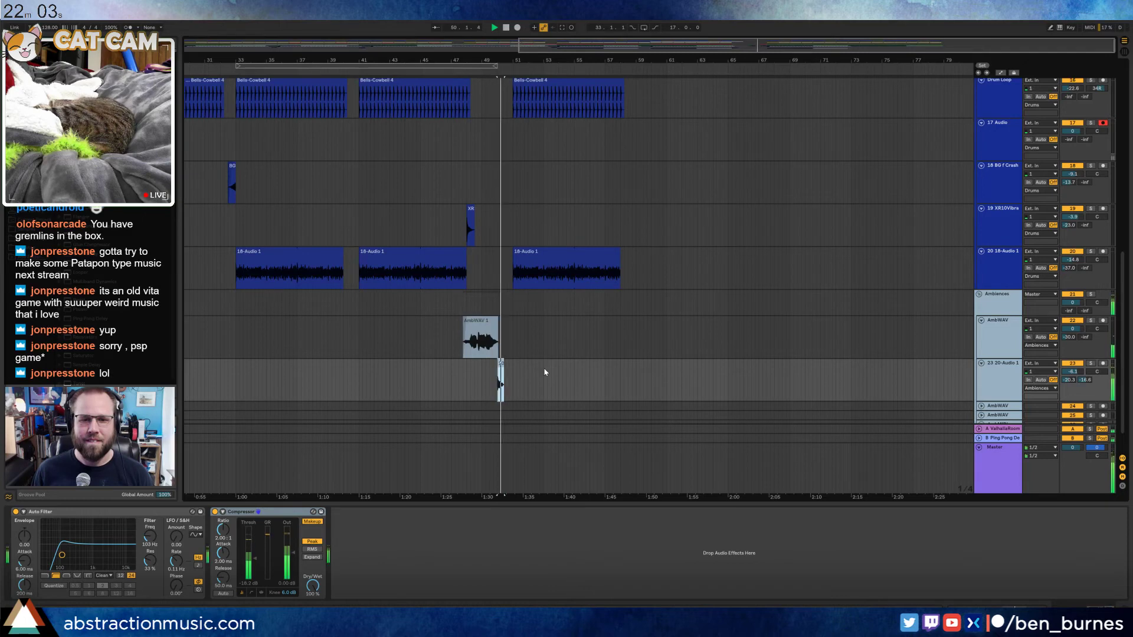
Move the section starting at bar 51 one bar earlier so it begins at bar 50
scroll(544, 369, "up", 6)
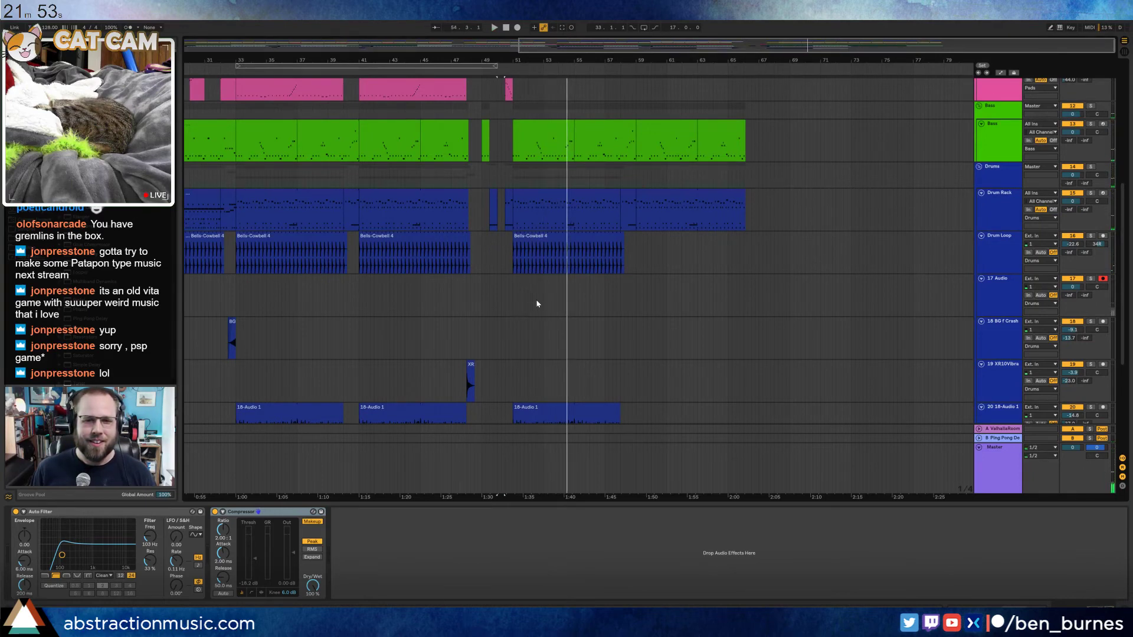
scroll(537, 304, "down", 5)
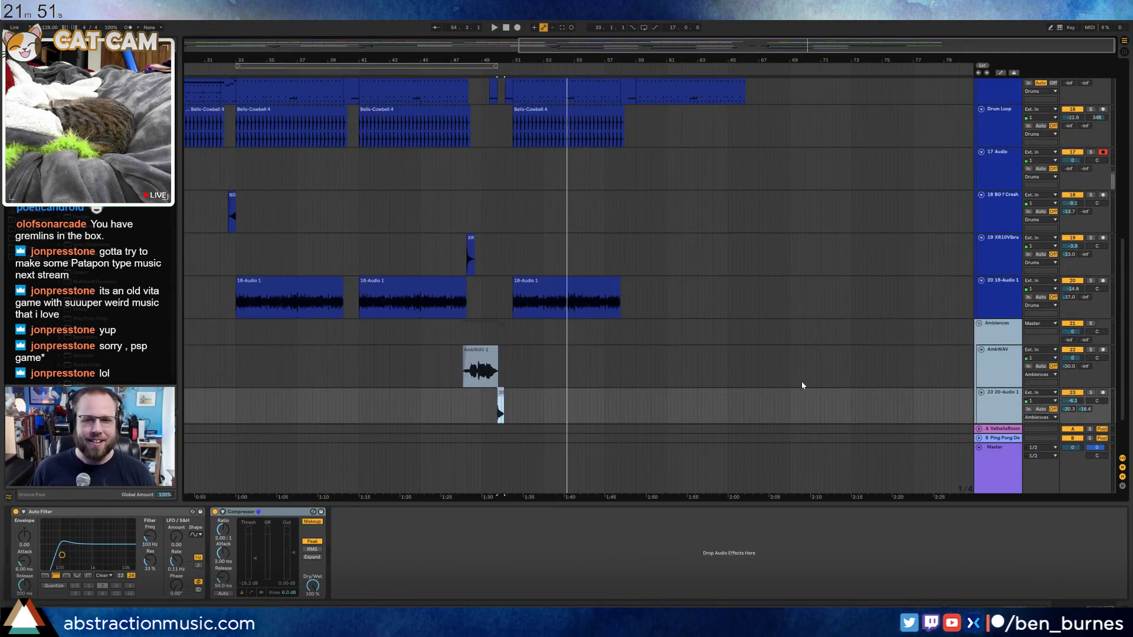
mouse_move(802, 386)
left_mouse_down()
mouse_move(526, 107)
mouse_move(515, 76)
mouse_move(522, 98)
mouse_move(510, 94)
left_mouse_up()
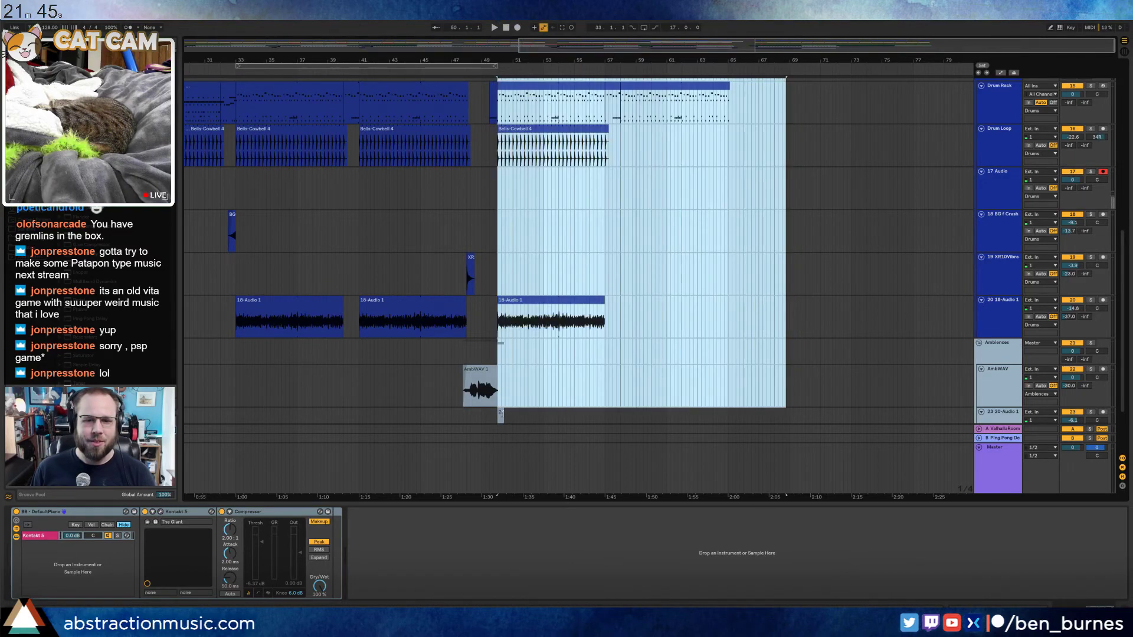
Delete the short audio clip on track 23 and extend the AmbWAV clip to end at 50.2
left_click(553, 407)
left_click(495, 373)
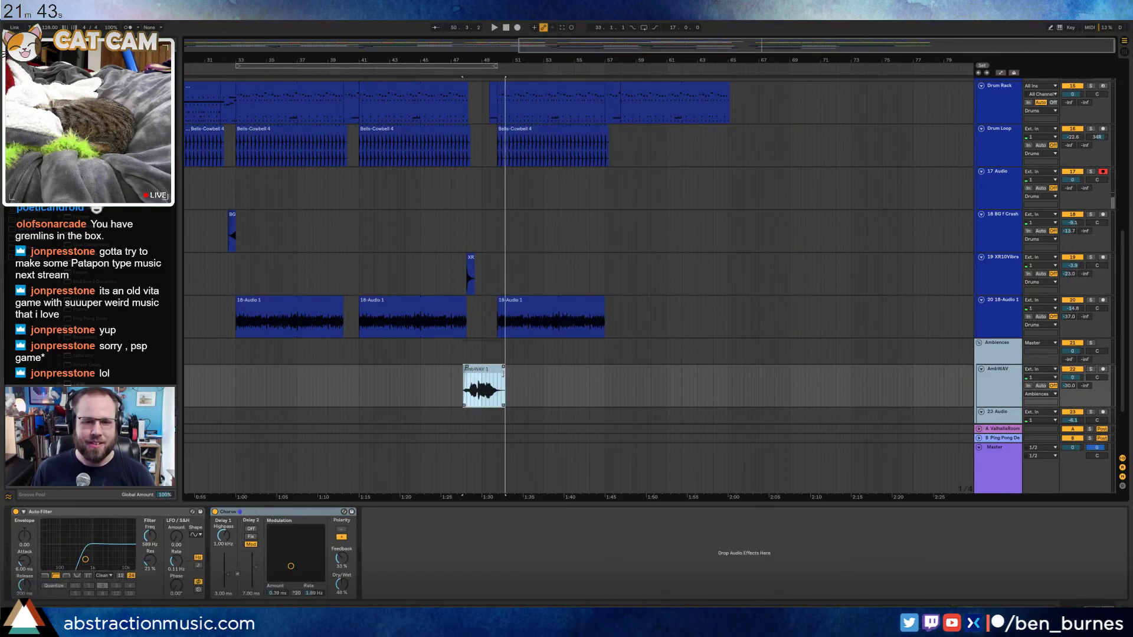
left_click_drag(503, 373, 501, 372)
Play from shortly before bar 47 and loop the section spanned by the Bass clips from bar 50 to 65
scroll(576, 388, "up", 5)
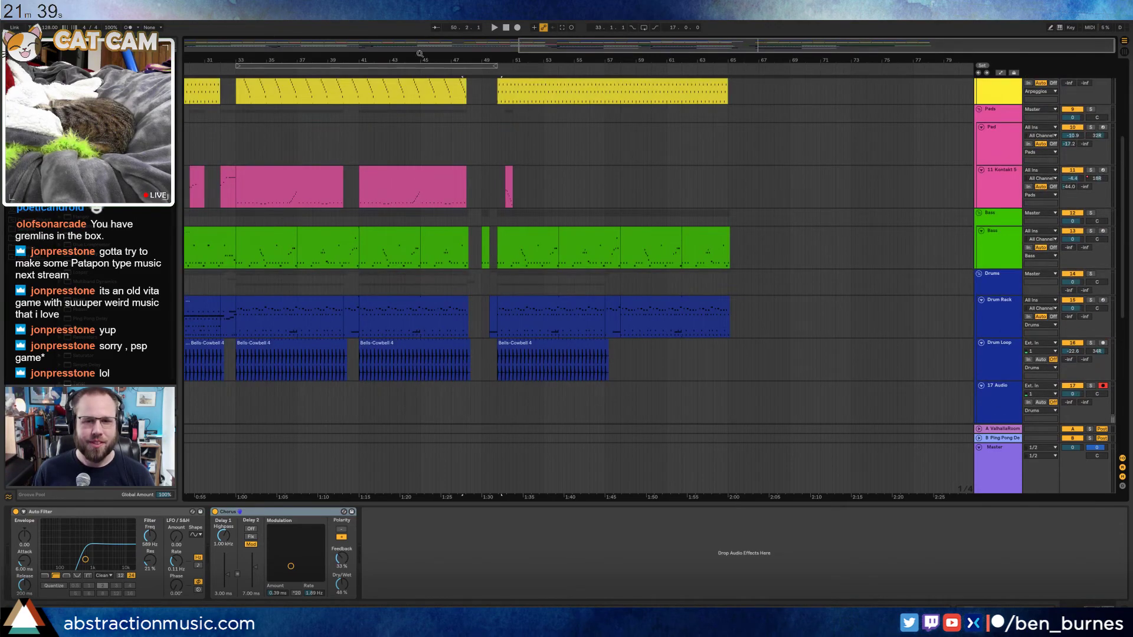
left_click(445, 71)
scroll(716, 253, "up", 5)
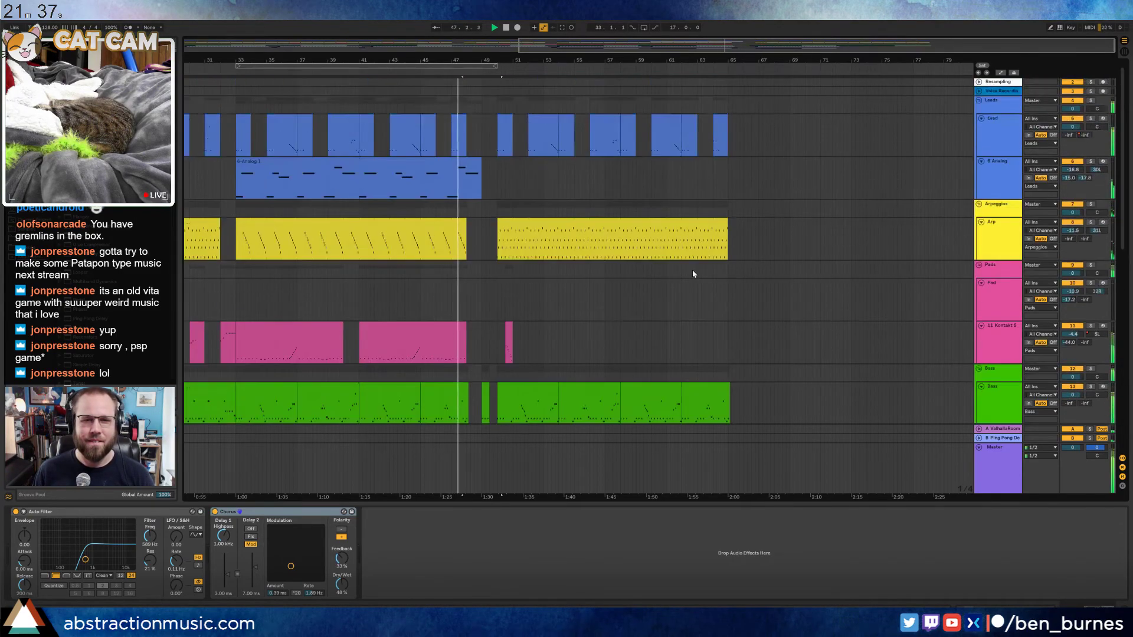
left_click(533, 388)
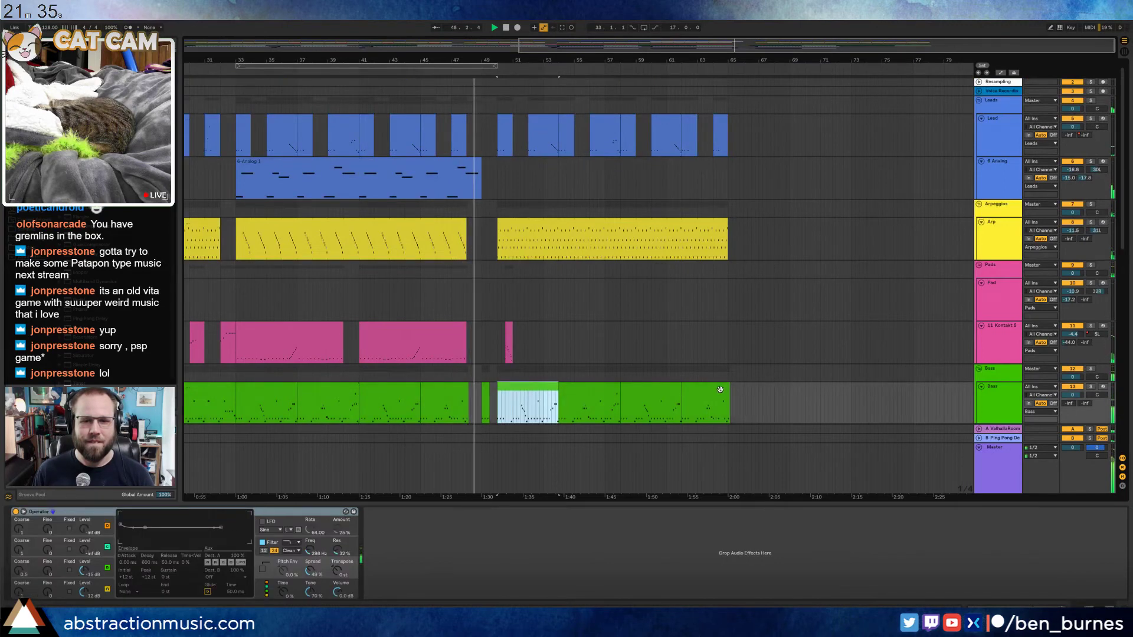
left_click(720, 389, "shift")
key("ctrl+l")
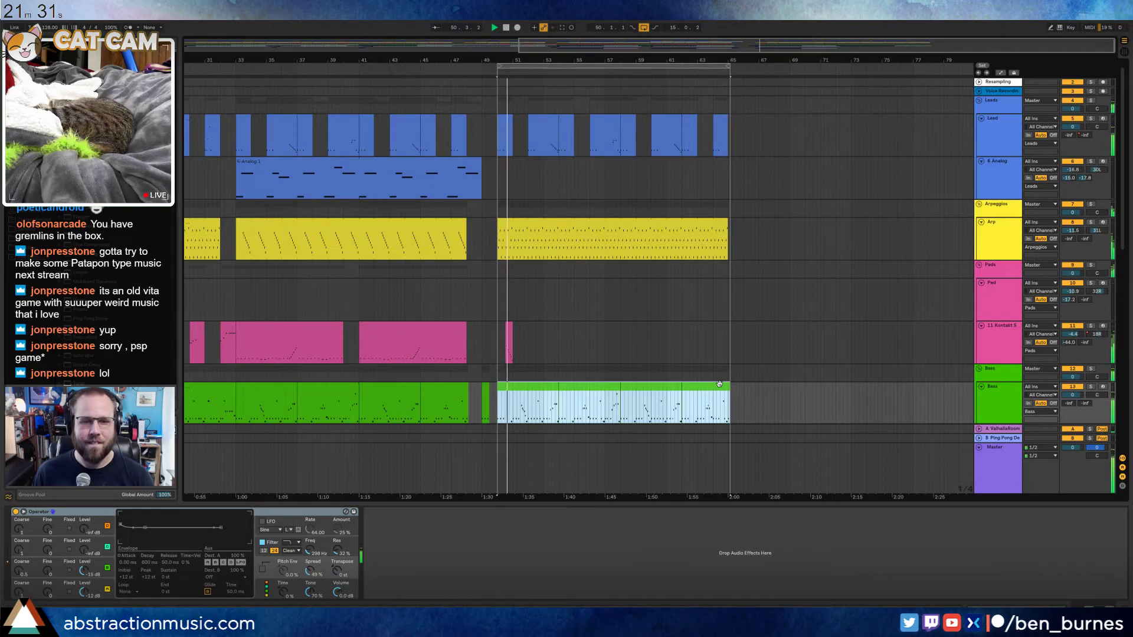
Move the short Kontakt clip back to 49.3, directly before the new section, and replay from about bar 49
left_click(508, 326)
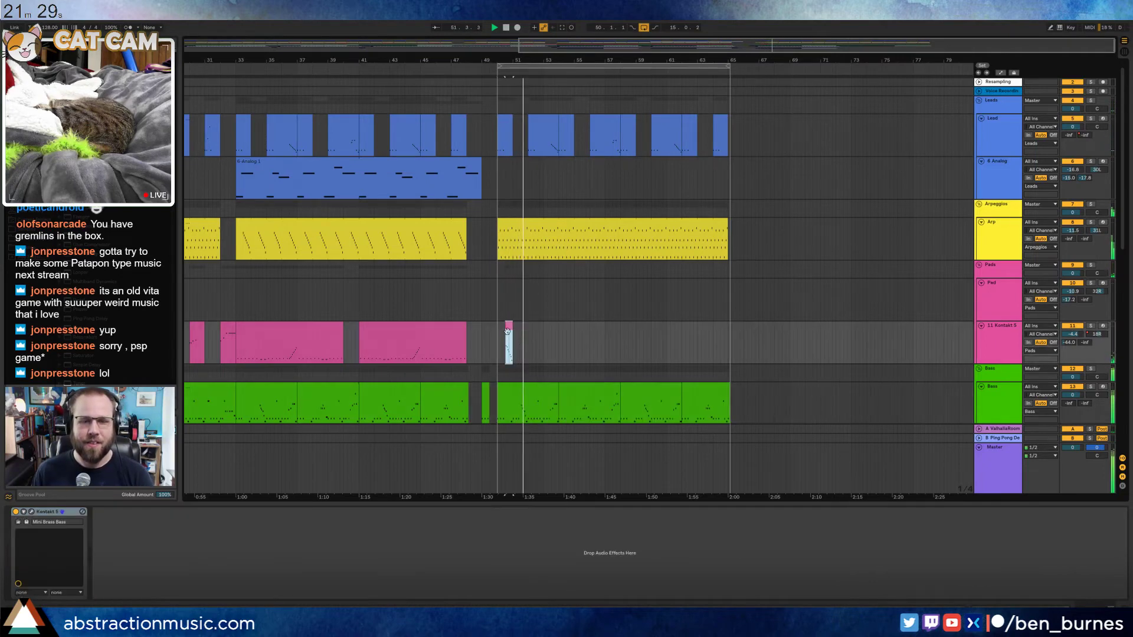
left_click_drag(508, 326, 493, 326)
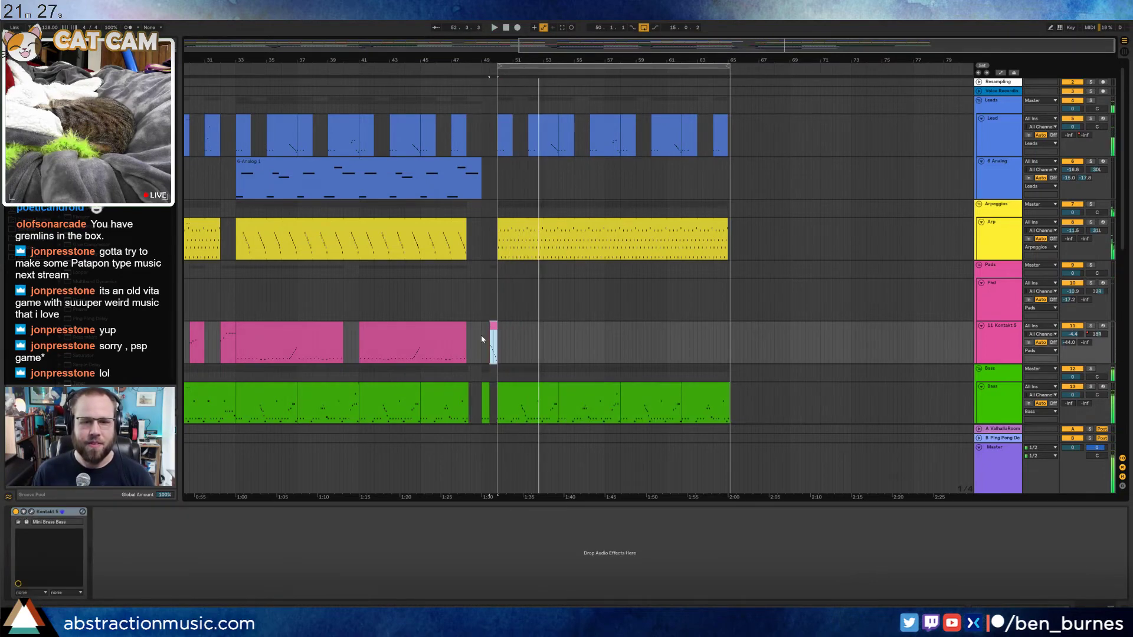
left_click(484, 341)
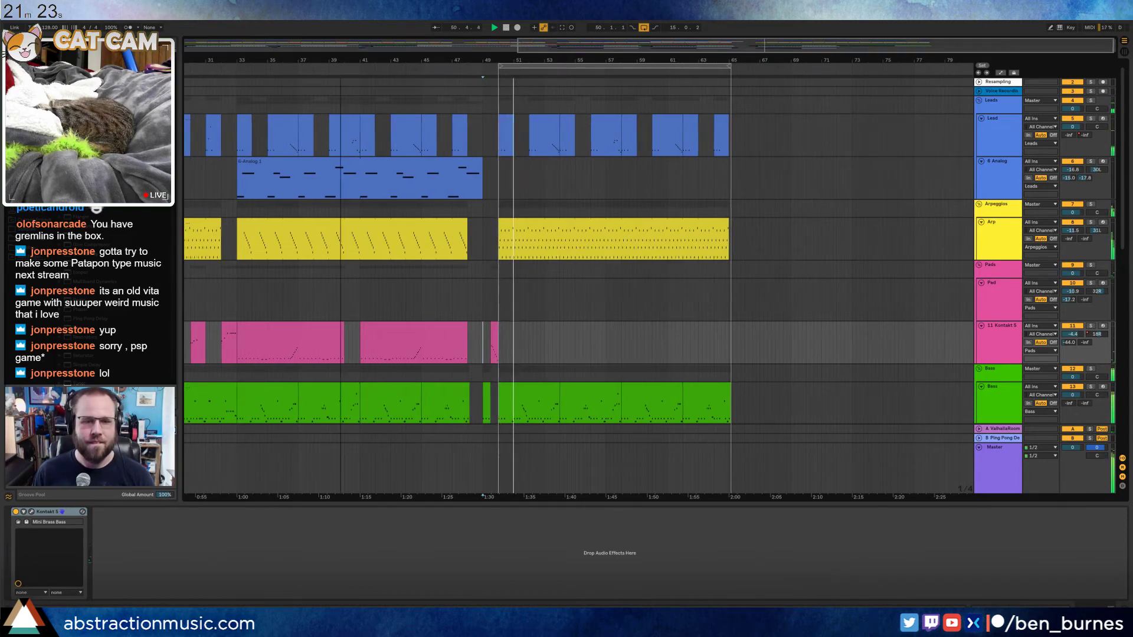
Copy the Kontakt clip at bar 33 to bar 50, extend it to bar 65, and align the loop end with it
scroll(311, 400, "left", 2)
left_click(321, 333)
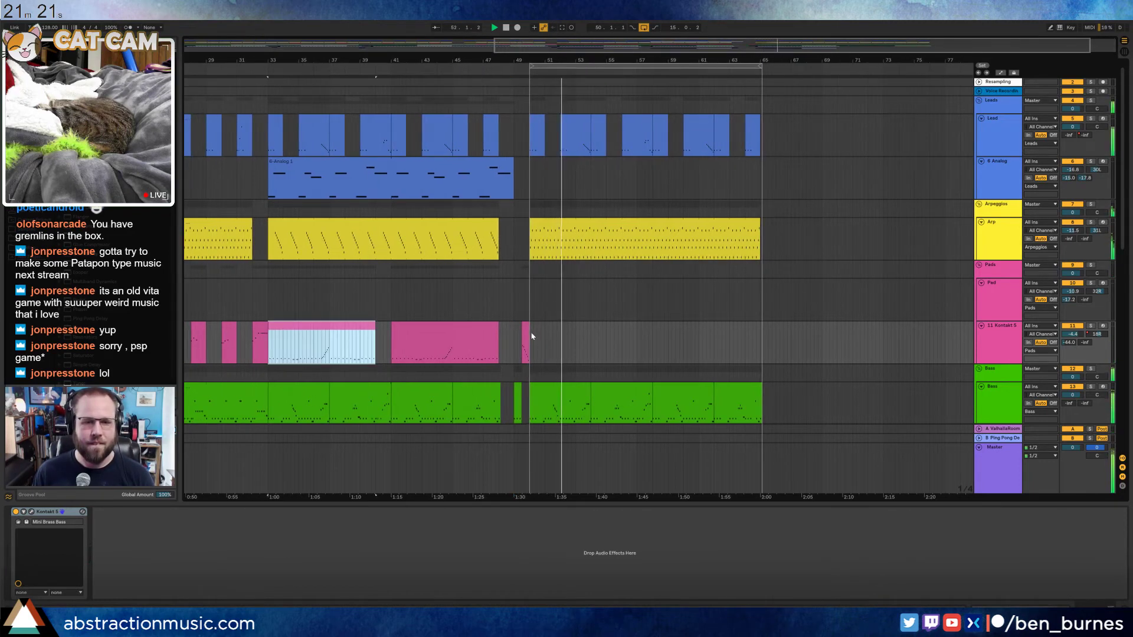
left_click(532, 336)
key("ctrl+v")
left_click_drag(637, 327, 762, 328)
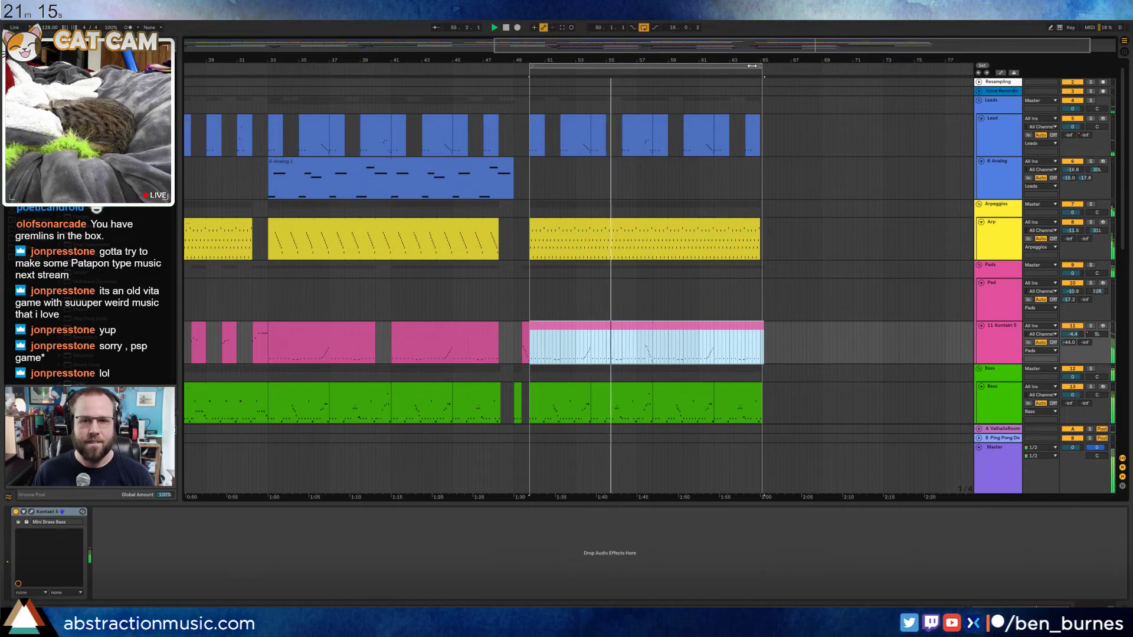
left_click_drag(749, 52, 760, 85)
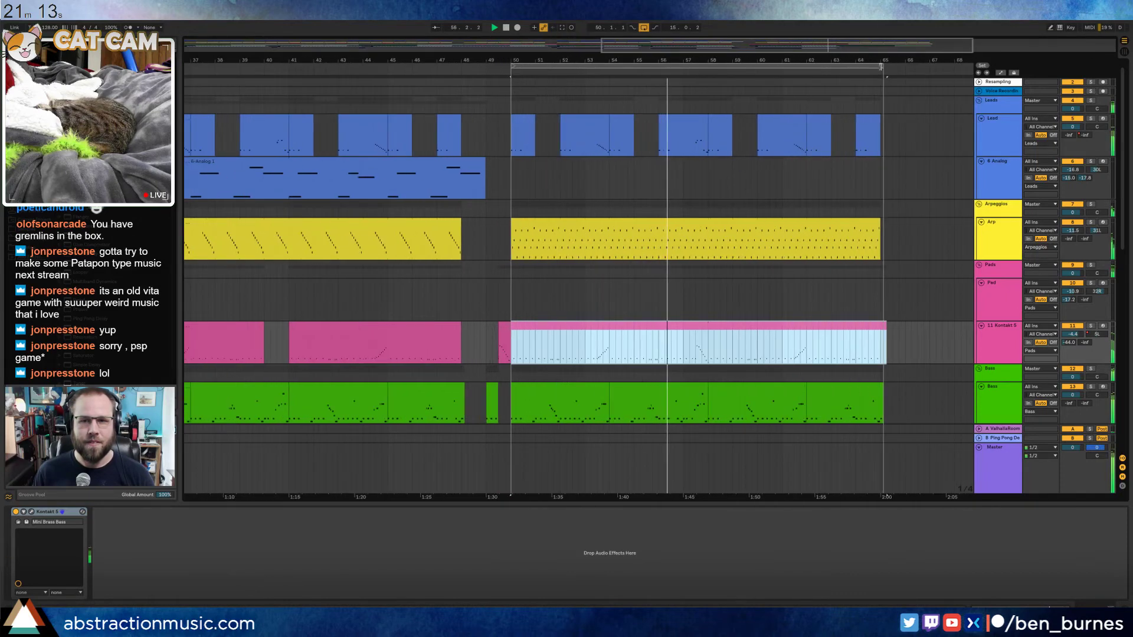
left_click_drag(887, 328, 880, 328)
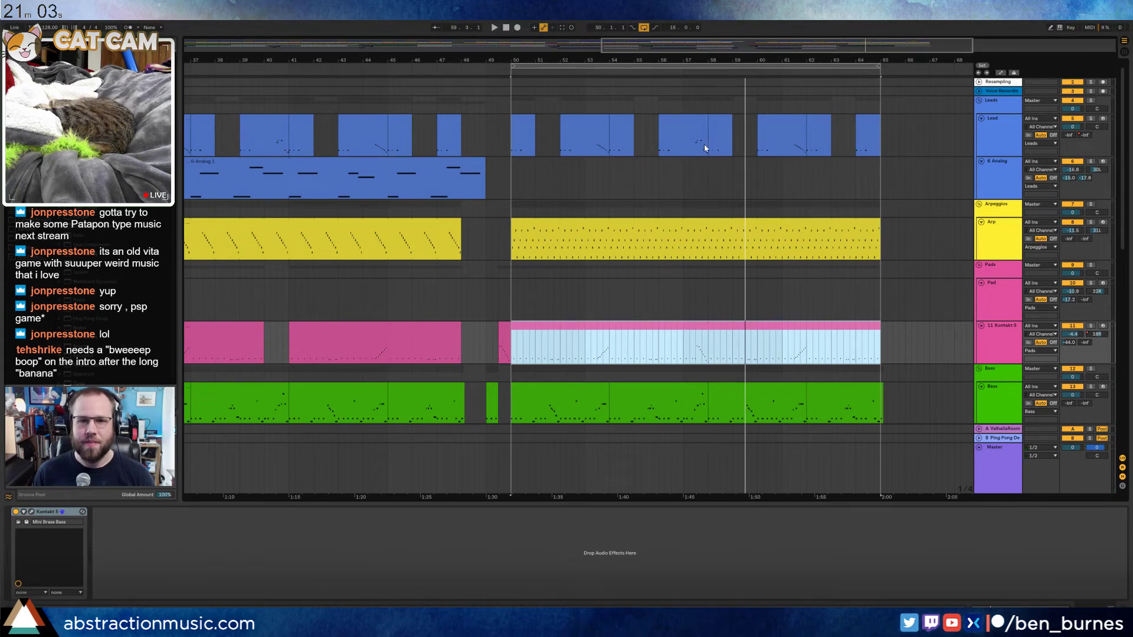
Copy the short Lead phrase at 57.3 to 49.3 on the same track and play from just before bar 49
scroll(697, 145, "up", 3)
left_click_drag(697, 146, 718, 144)
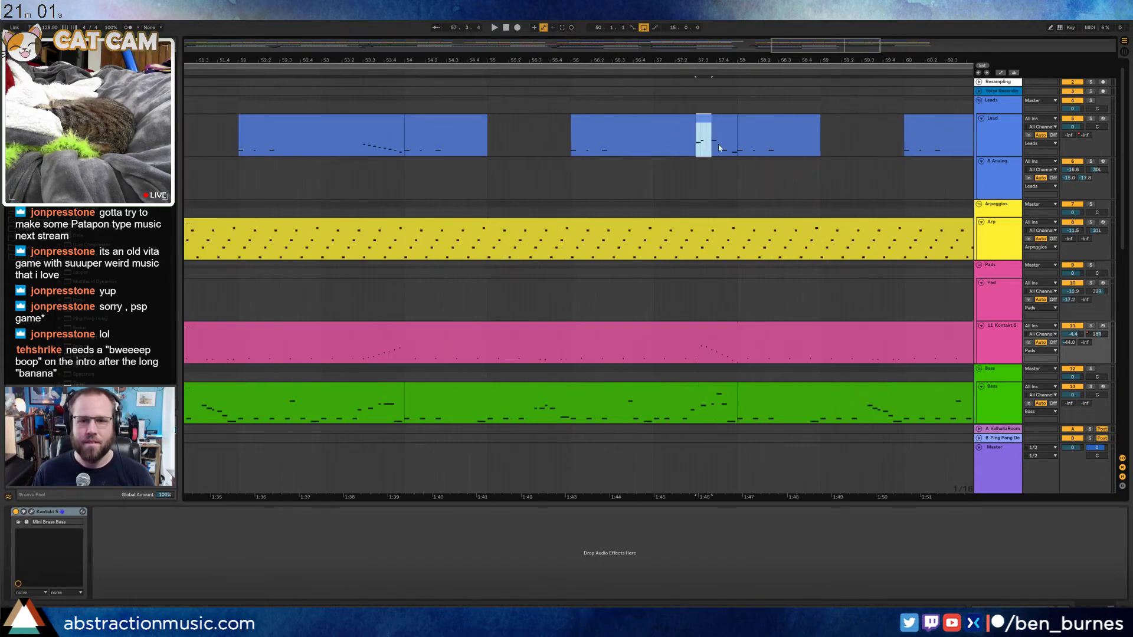
left_click_drag(817, 45, 763, 46)
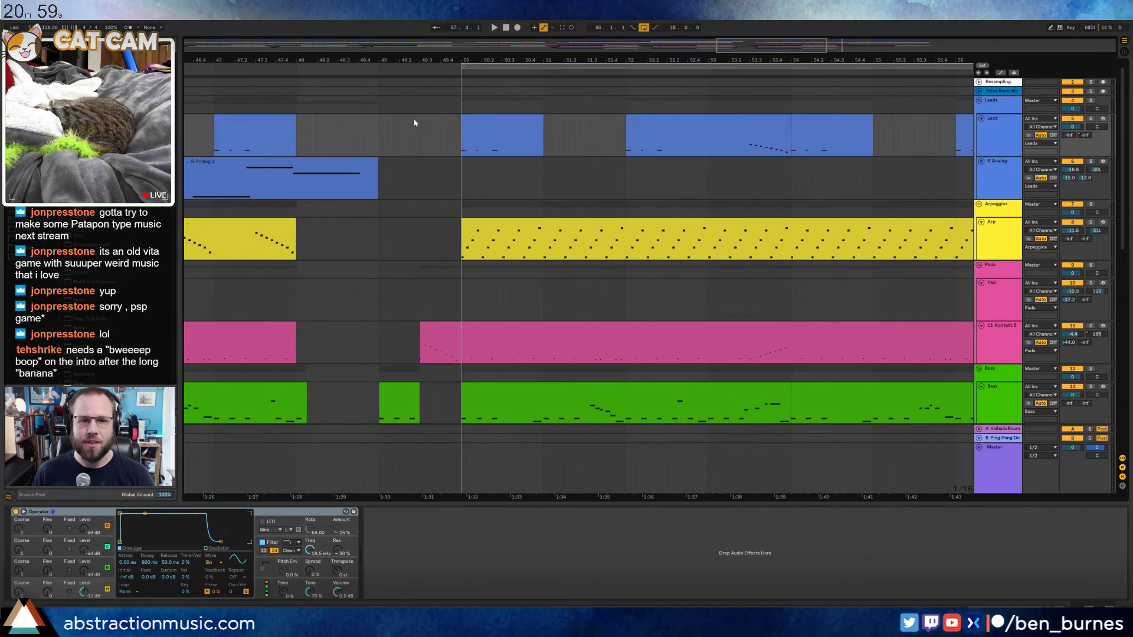
left_click(418, 135)
key("ctrl+v")
left_click(368, 125)
key("space")
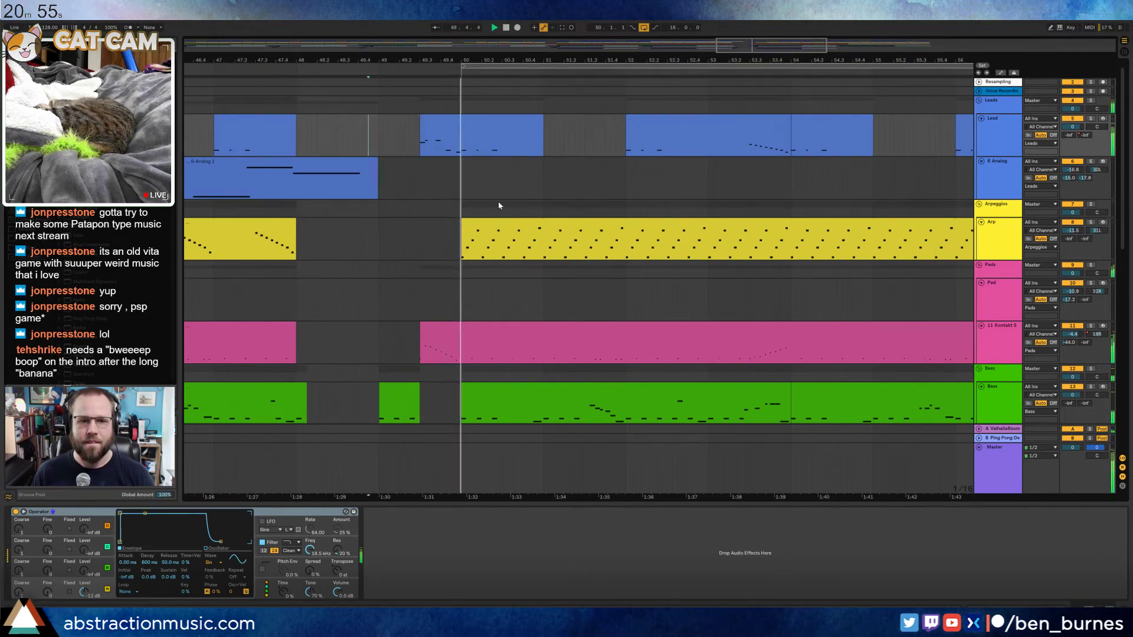
Stop playback, trim the last Bass clip to end at bar 65, and select the last Drum Rack clip
left_click_drag(619, 60, 455, 44)
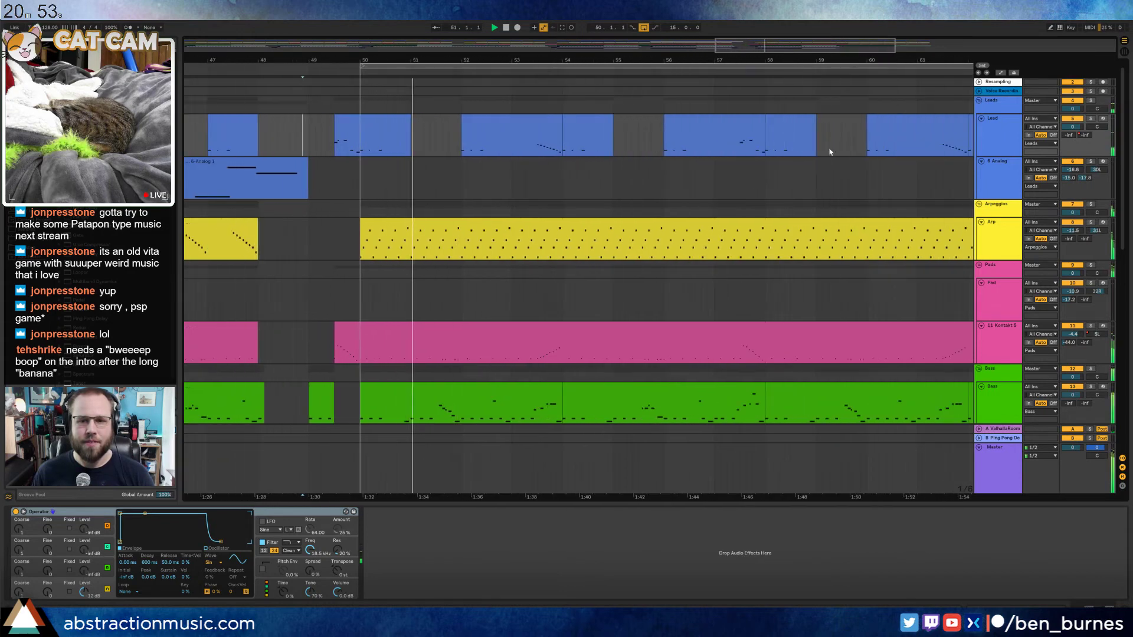
scroll(812, 157, "down", 2)
key("space")
left_click_drag(802, 43, 838, 41)
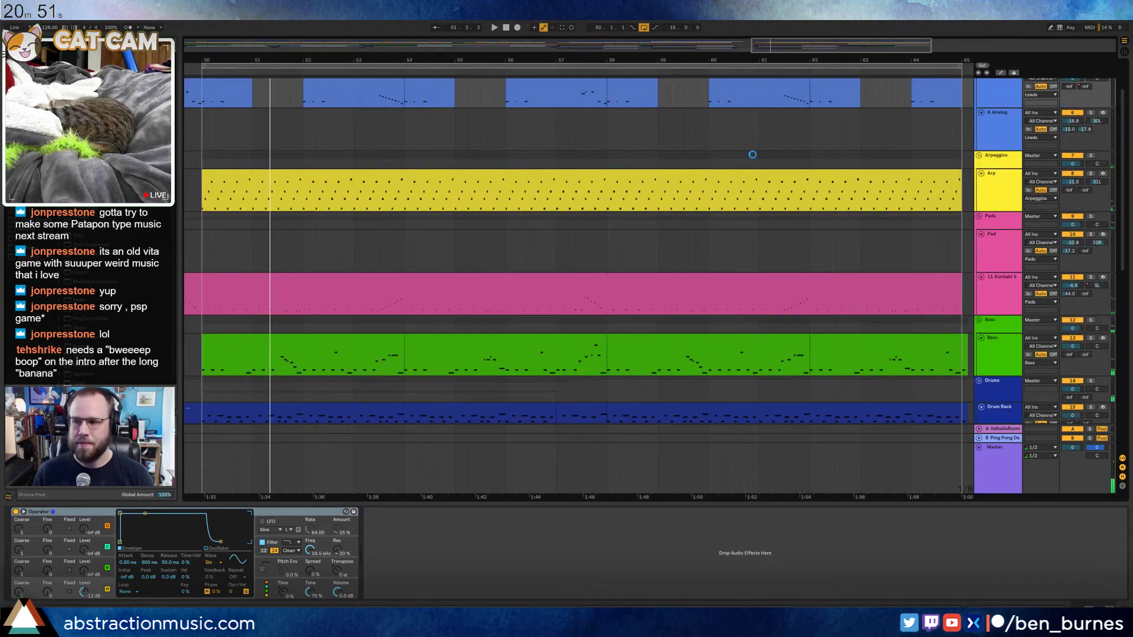
left_click_drag(488, 61, 124, 68)
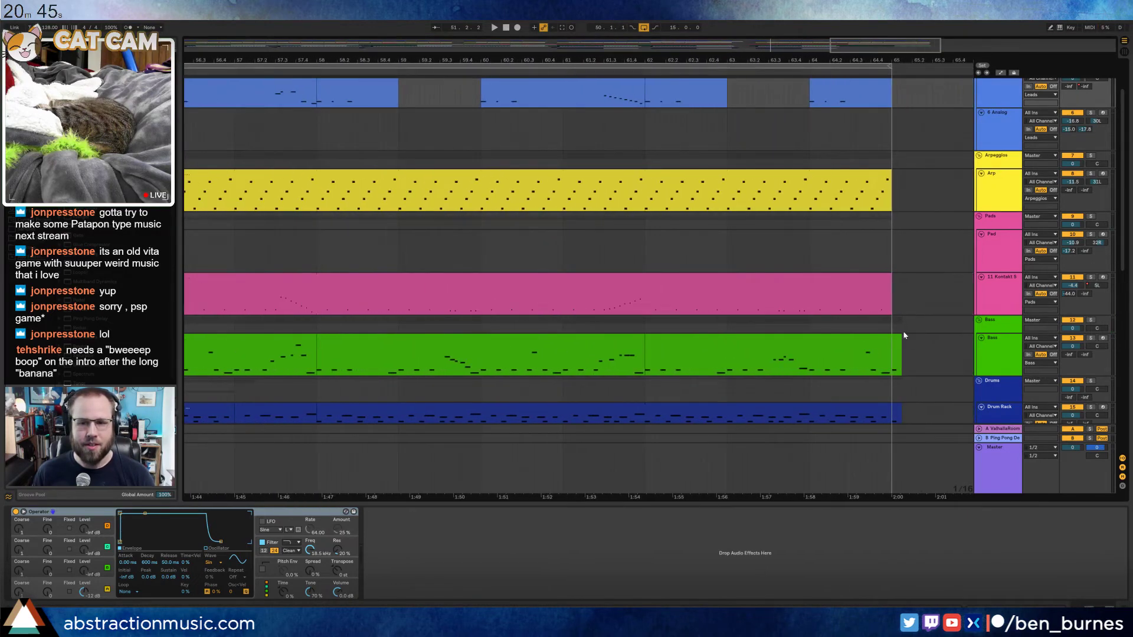
mouse_move(900, 337)
left_mouse_down()
mouse_move(916, 338)
mouse_move(892, 339)
left_mouse_up()
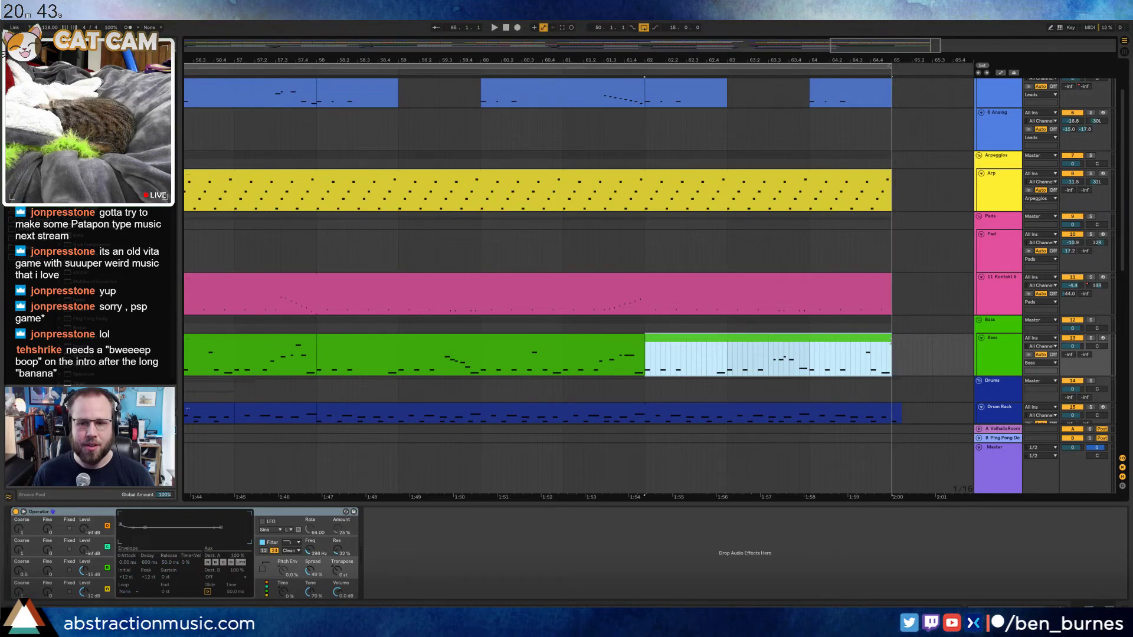
scroll(893, 345, "down", 1)
scroll(893, 347, "down", 2)
left_click(898, 317)
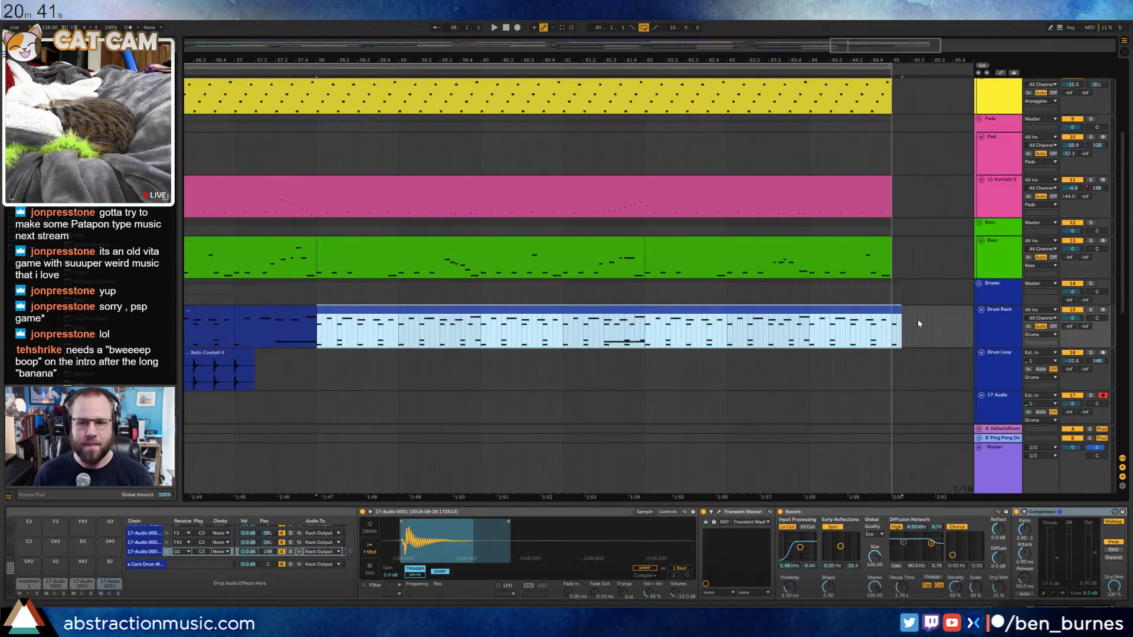
Duplicate the Bells-Cowbell loop from bars 50–57 to bar 58 and shorten the copy to end at about 64.2
left_click_drag(866, 56, 784, 66)
left_click_drag(655, 374, 457, 367)
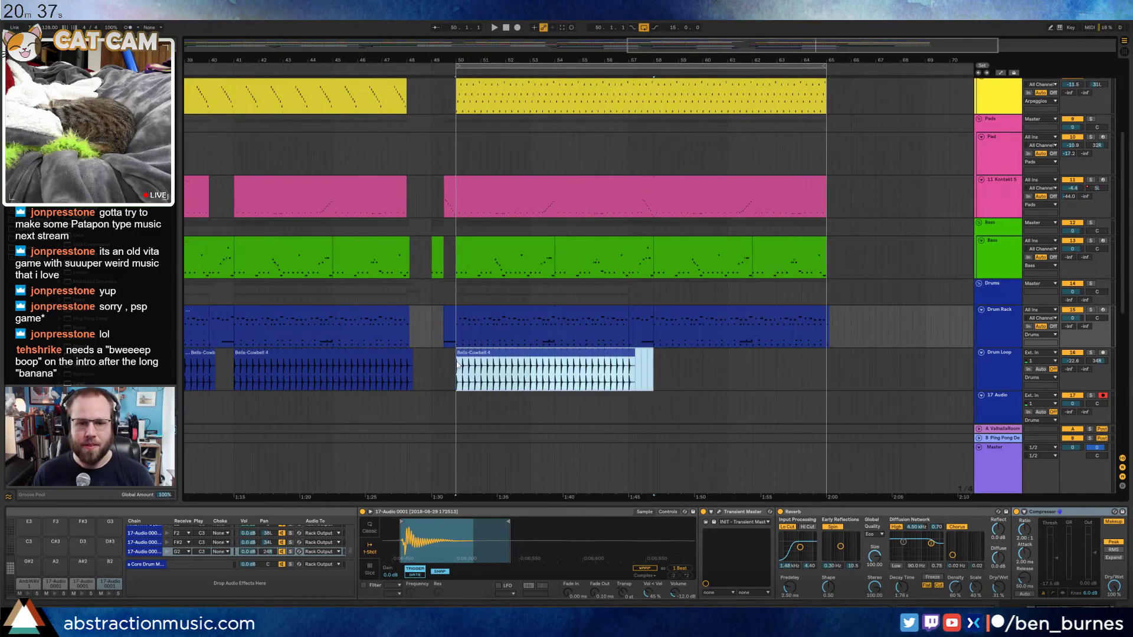
key("ctrl+d")
left_click(876, 362)
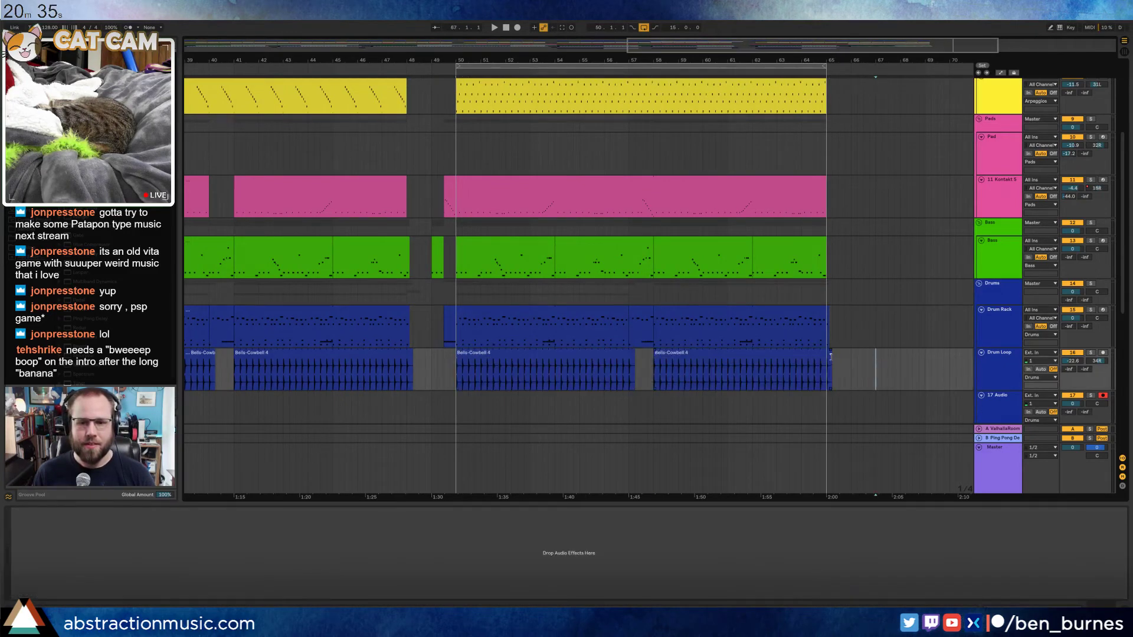
left_click(828, 354)
left_click_drag(820, 357, 807, 357)
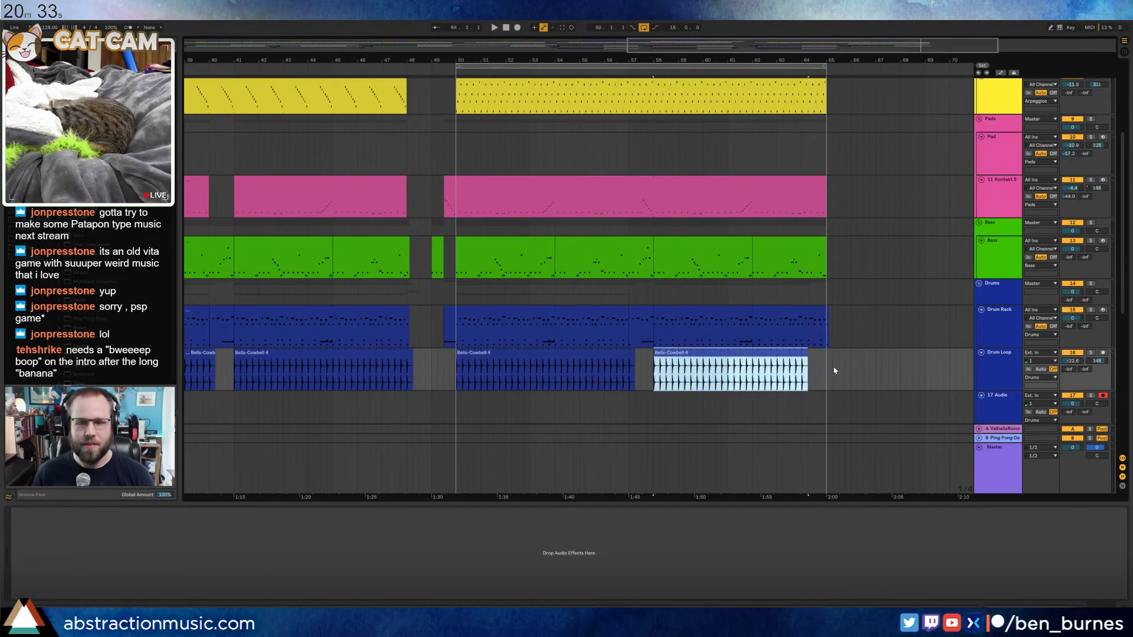
left_click(835, 366)
Step back through the edit history to copy the missing 20-Audio clip from just before bar 33, and restore the undone edits
scroll(597, 328, "down", 3)
scroll(549, 367, "down", 1)
left_click_drag(837, 44, 837, 6)
scroll(584, 334, "down", 3)
scroll(422, 359, "down", 2)
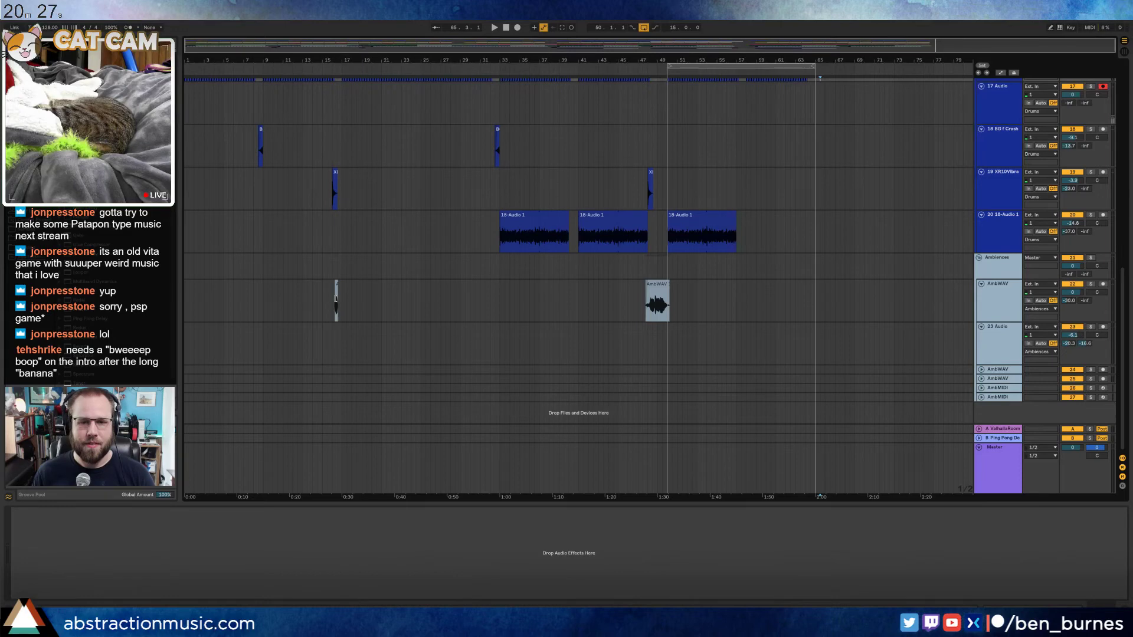
left_click(336, 298)
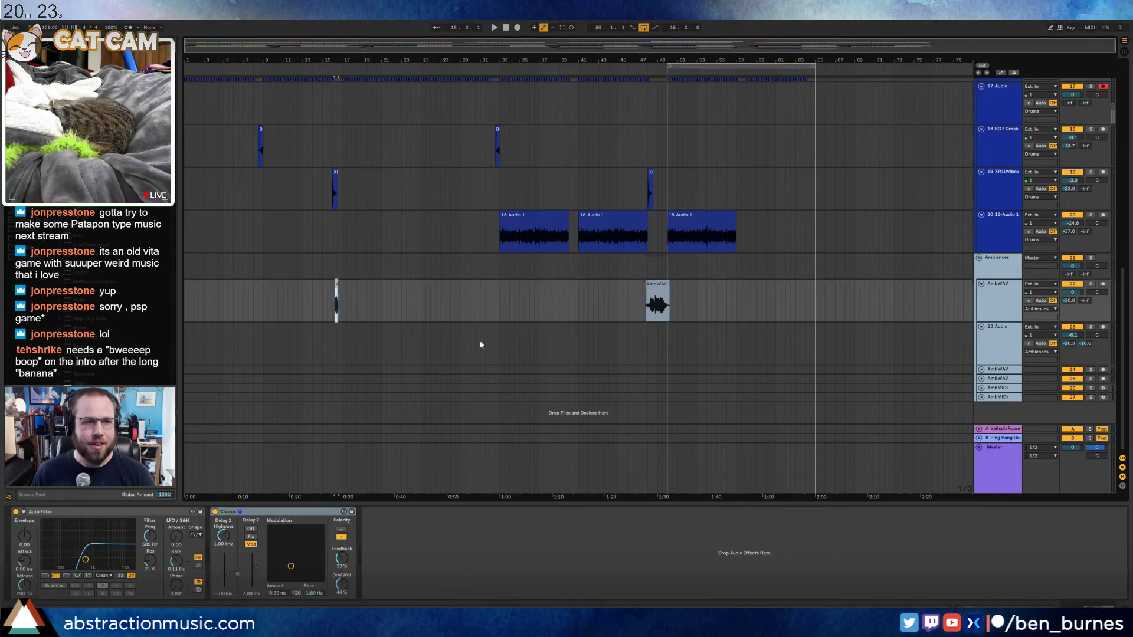
key("ctrl+z")
key("ctrl+z")
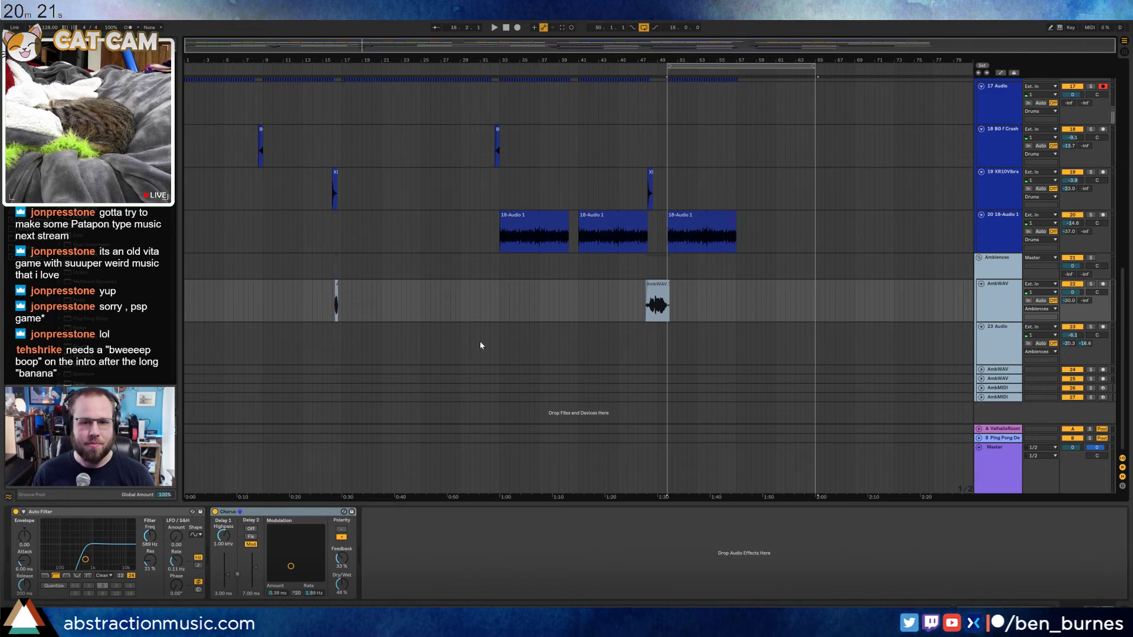
key("ctrl+z")
left_click(672, 354)
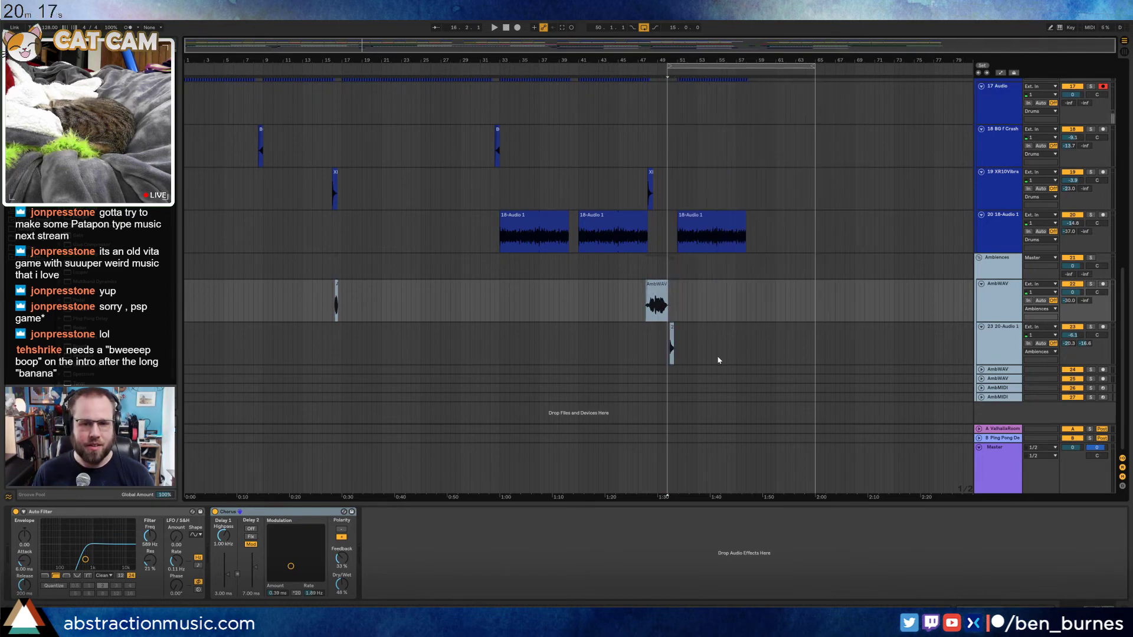
key("ctrl+z")
key("ctrl+z")
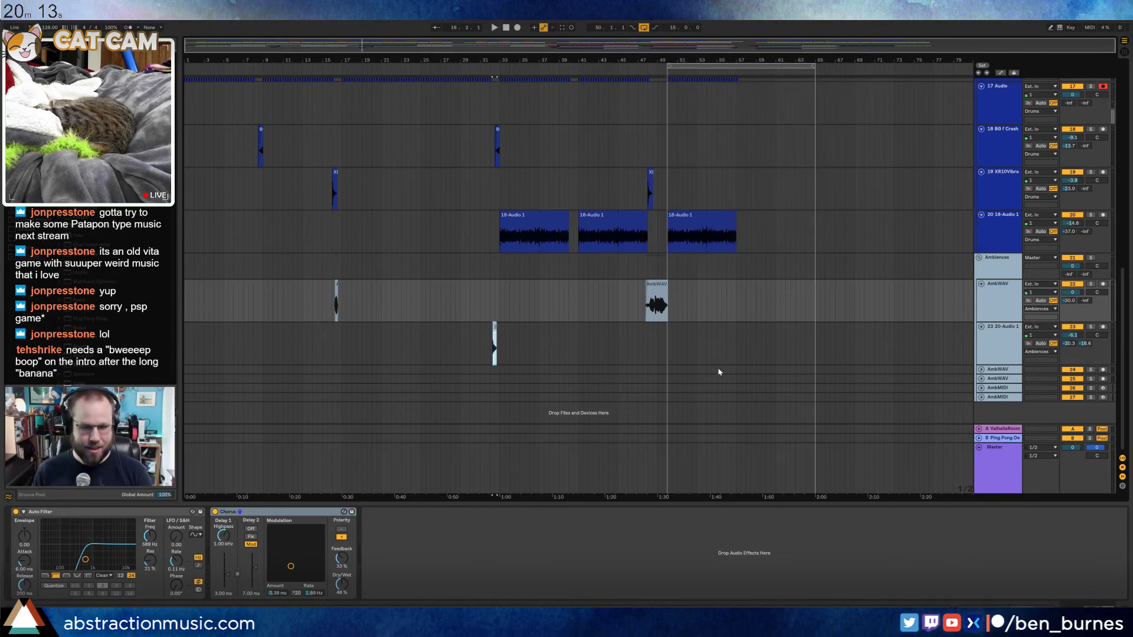
key("ctrl+y")
key("ctrl+y")
key("ctrl+z")
key("ctrl+z")
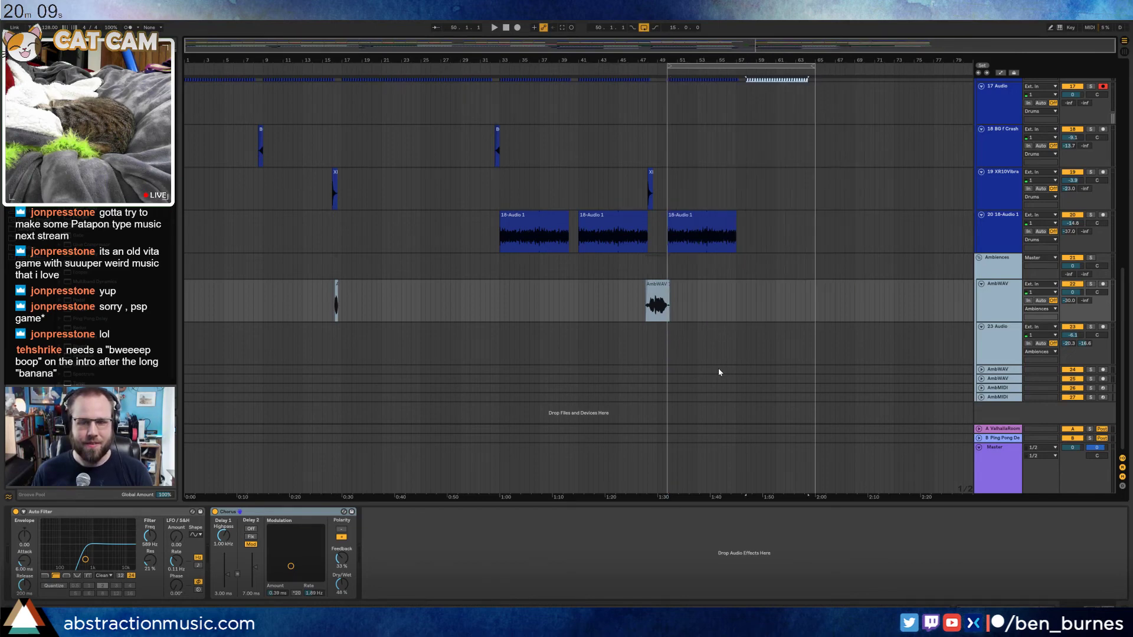
Paste the 20-Audio clip onto track 23 around bar 32 and shift it about one beat closer to bar 33
left_click(490, 348)
key("ctrl+v")
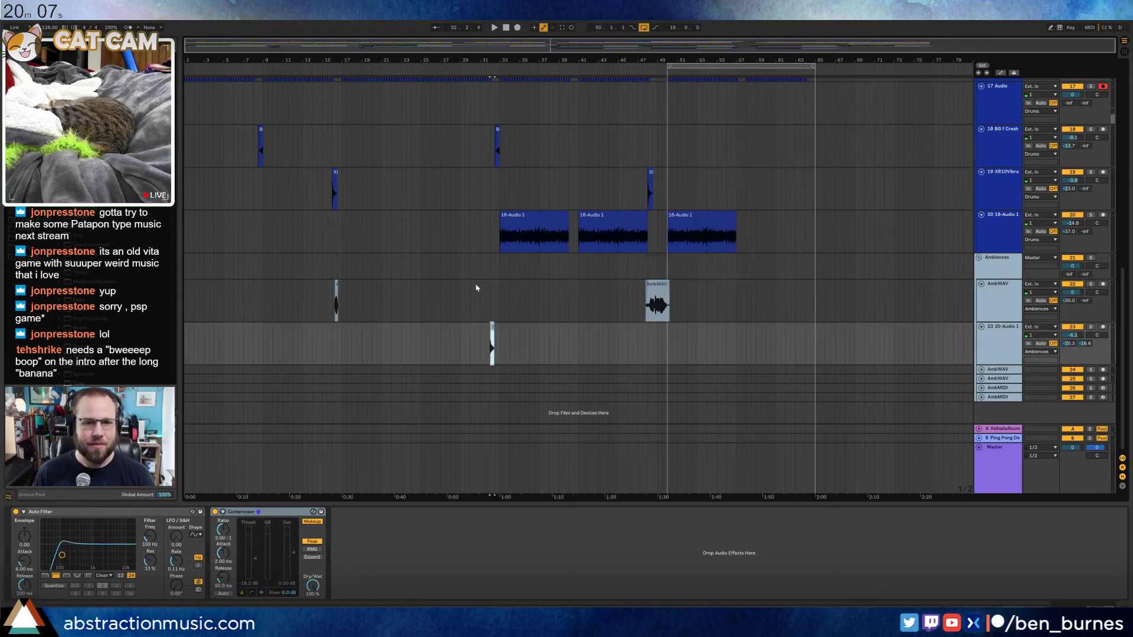
scroll(516, 324, "up", 5, "ctrl")
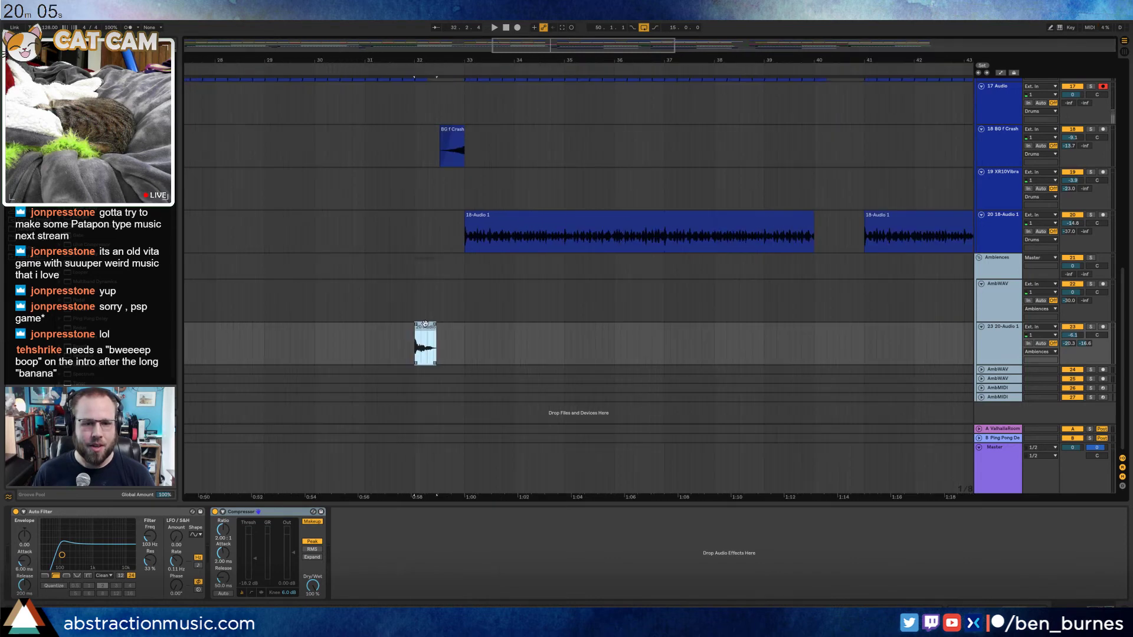
left_click_drag(425, 324, 438, 330)
Copy the 20-Audio clip to just before bar 65 on the same track and play from around bar 49
left_click_drag(559, 55, 83, 35)
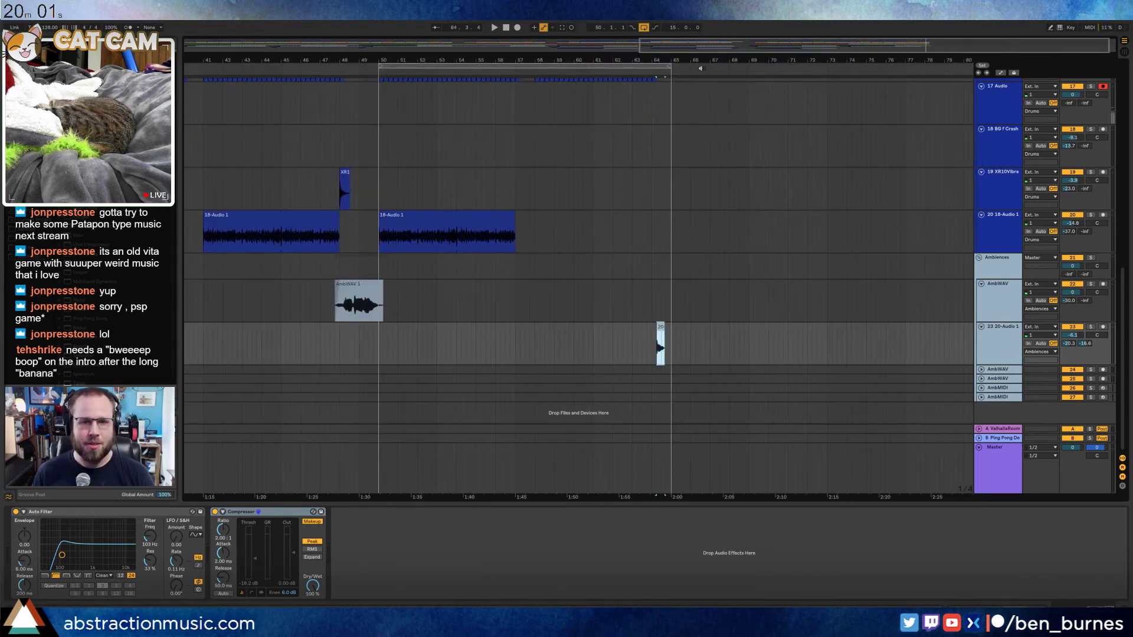
scroll(398, 240, "down", 2, "ctrl")
scroll(398, 239, "up", 3)
left_click(654, 74)
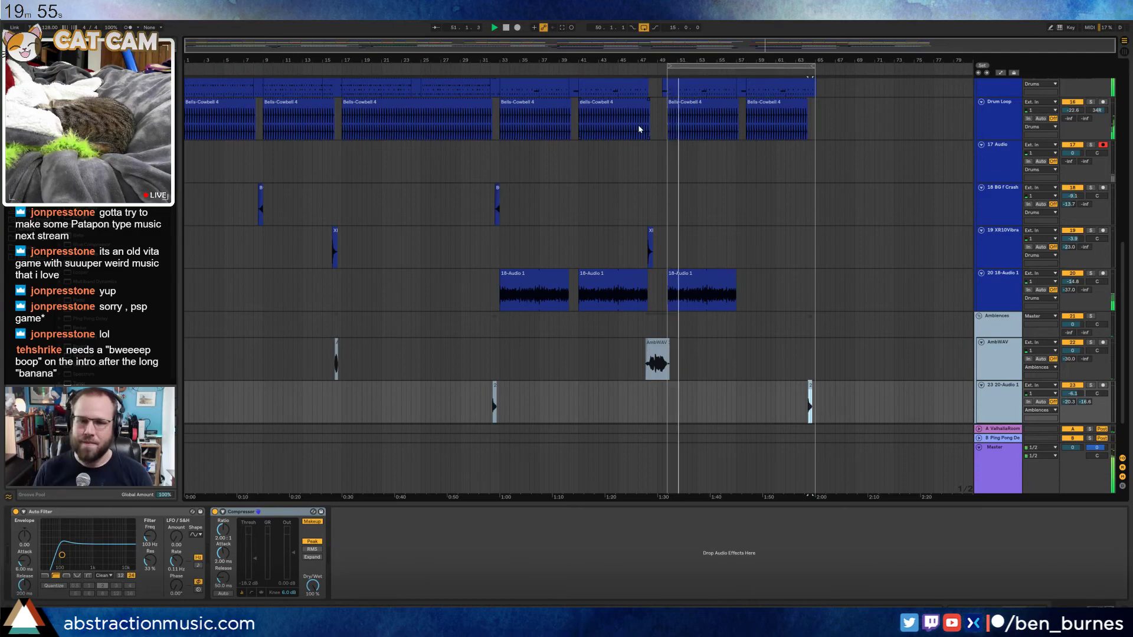
Listen to the section from bar 50 and review its clips from the ambience tracks to the leads and drums
key("shift+Tab")
key("shift+Tab")
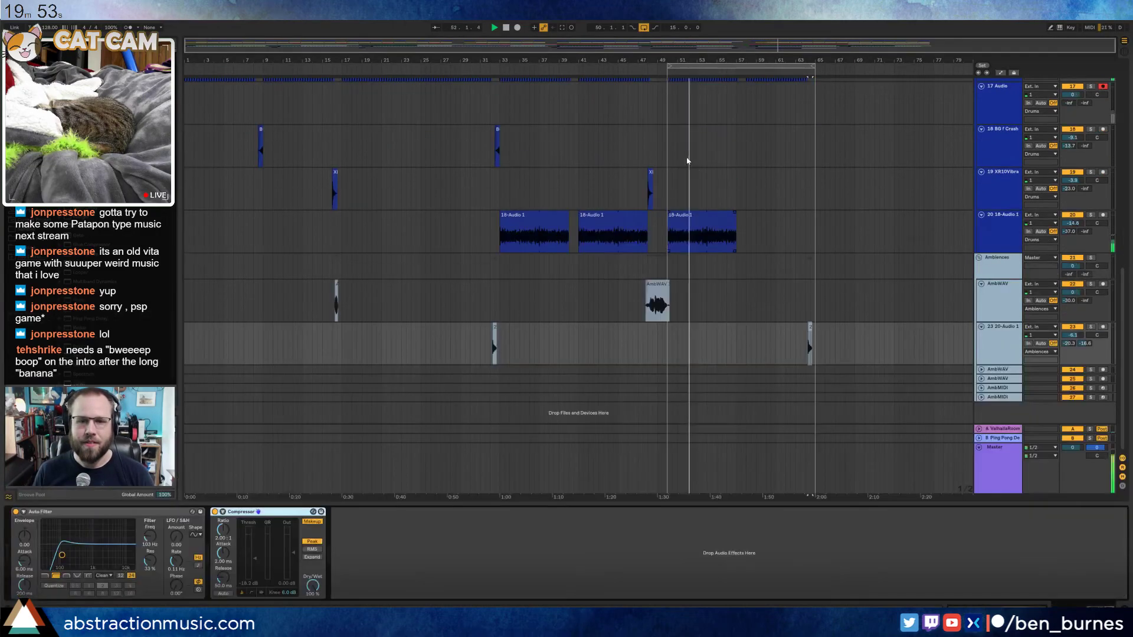
left_click(765, 232)
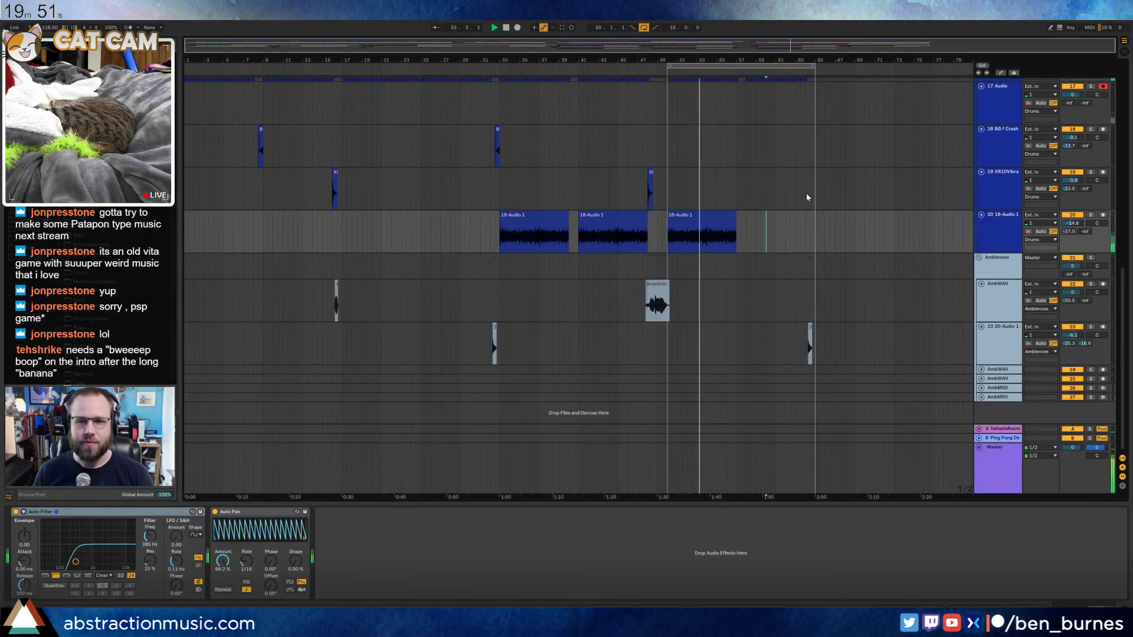
scroll(806, 195, "up", 3)
scroll(806, 202, "up", 5)
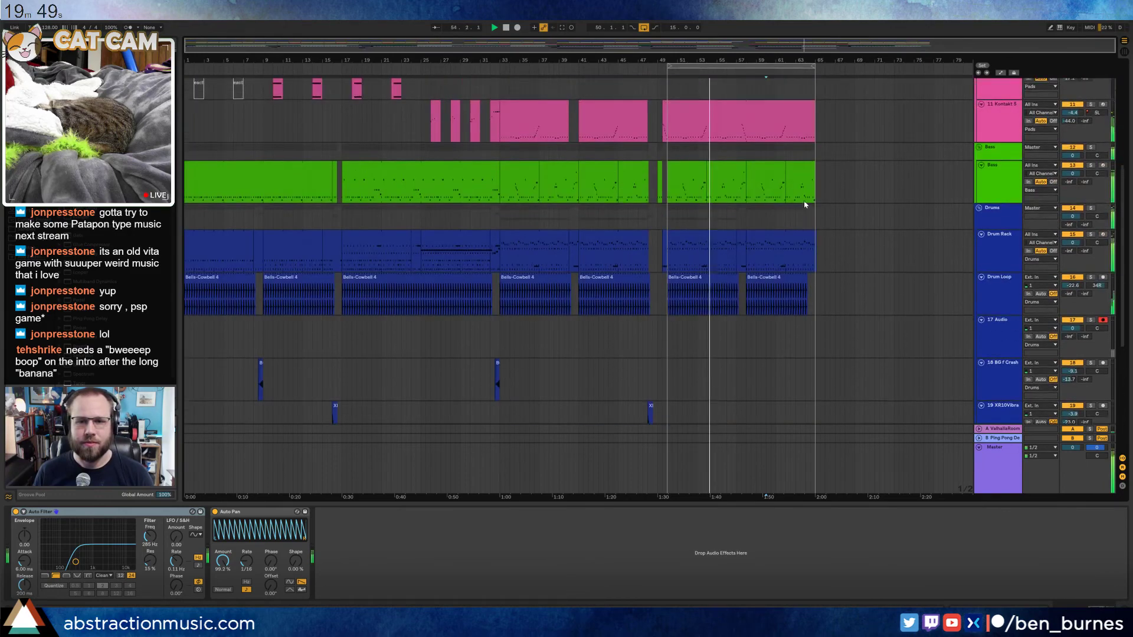
scroll(808, 209, "up", 1)
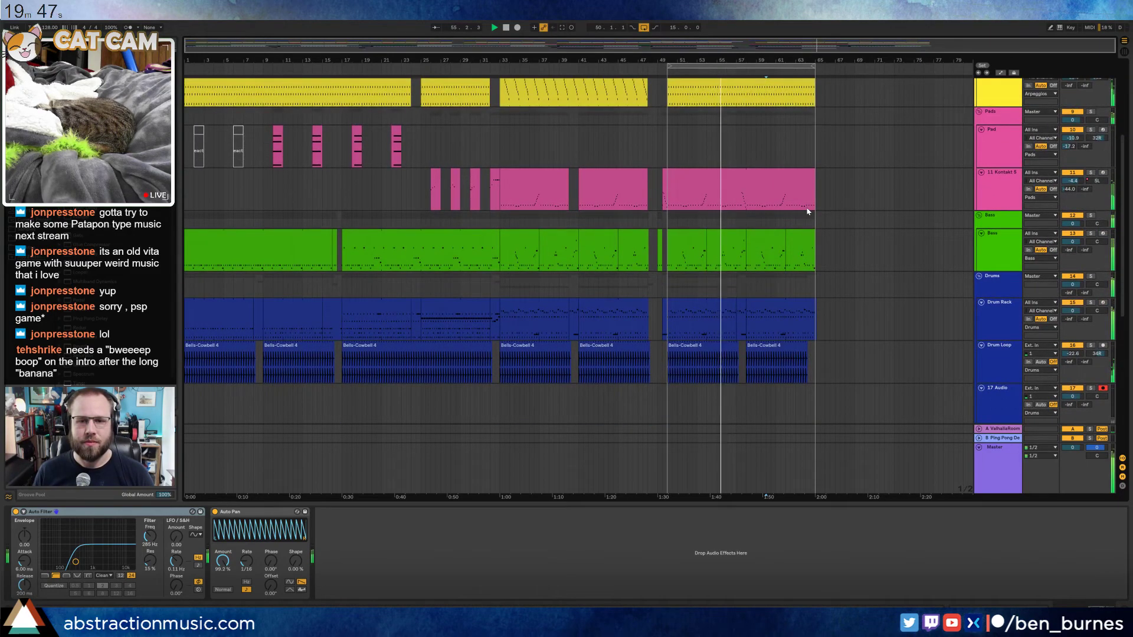
scroll(805, 217, "up", 5)
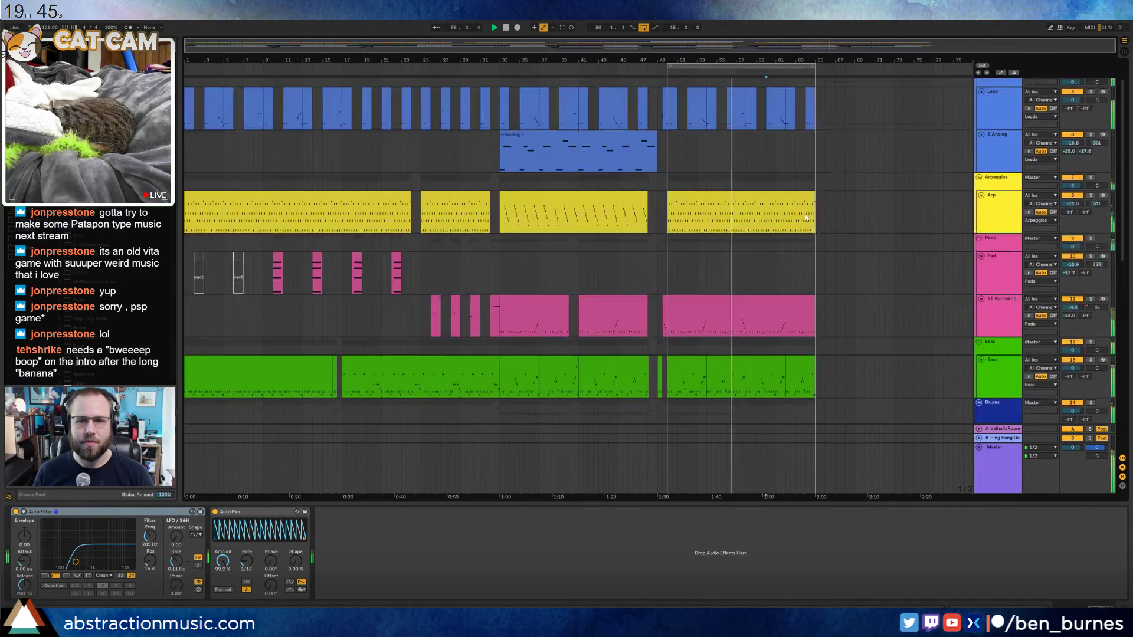
scroll(758, 158, "up", 5)
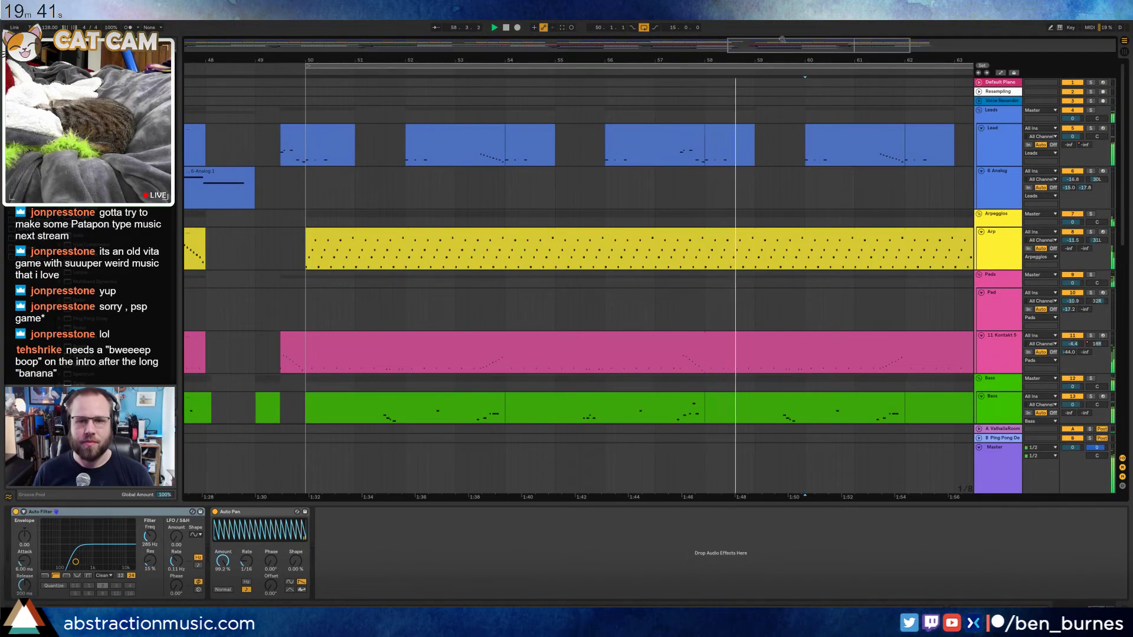
scroll(472, 156, "down", 4)
scroll(466, 157, "down", 1)
scroll(501, 157, "up", 4)
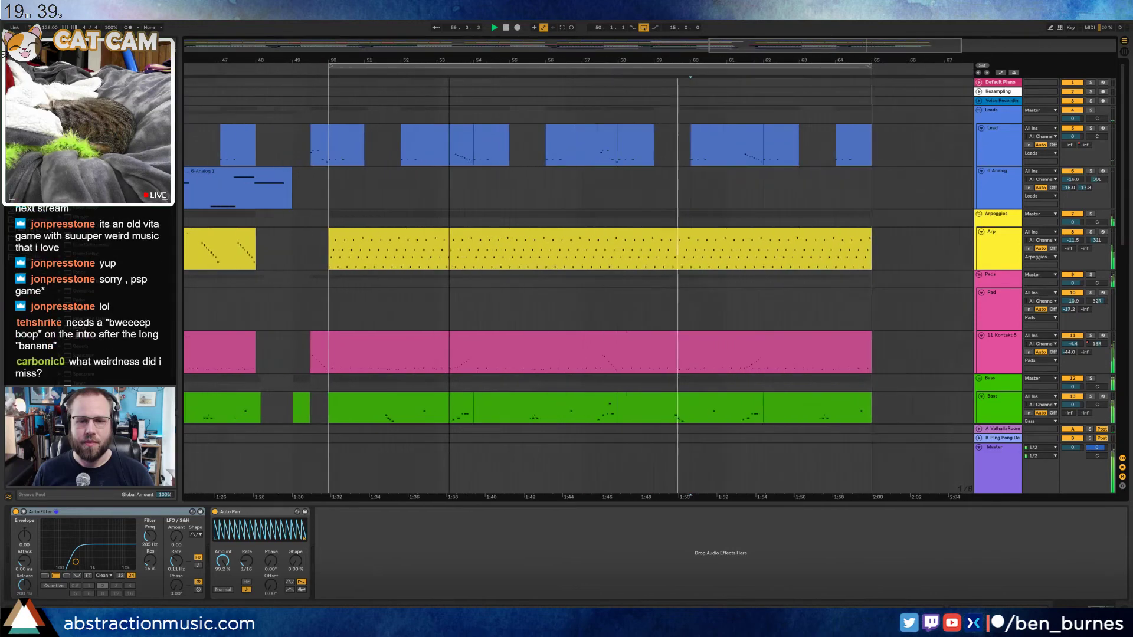
left_click_drag(762, 60, 709, 59)
scroll(715, 216, "down", 2)
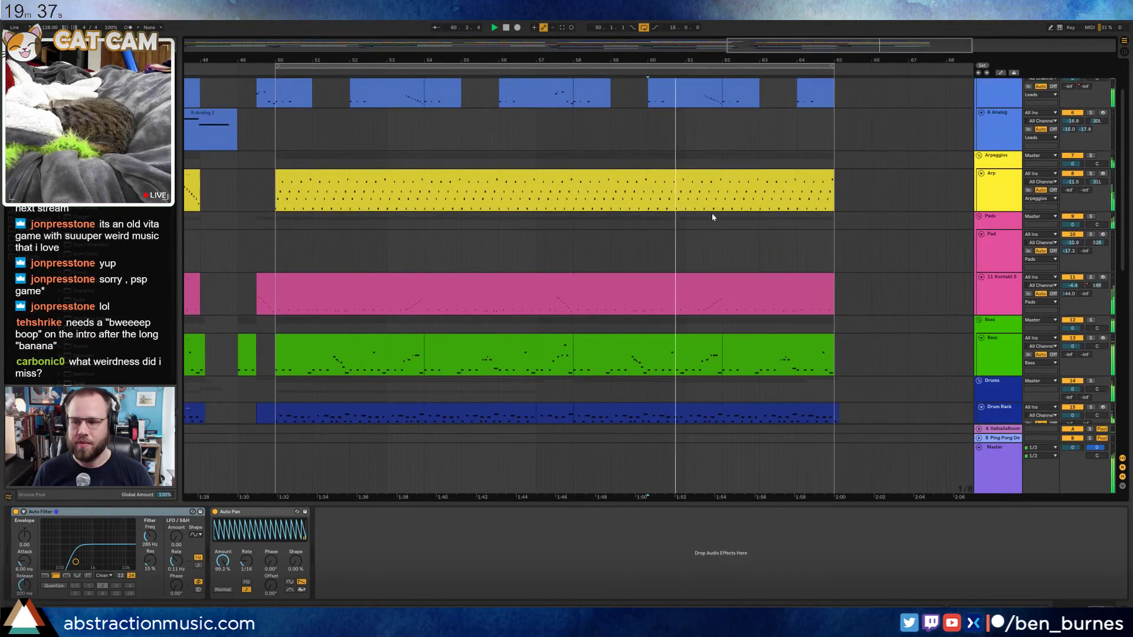
scroll(718, 215, "down", 3)
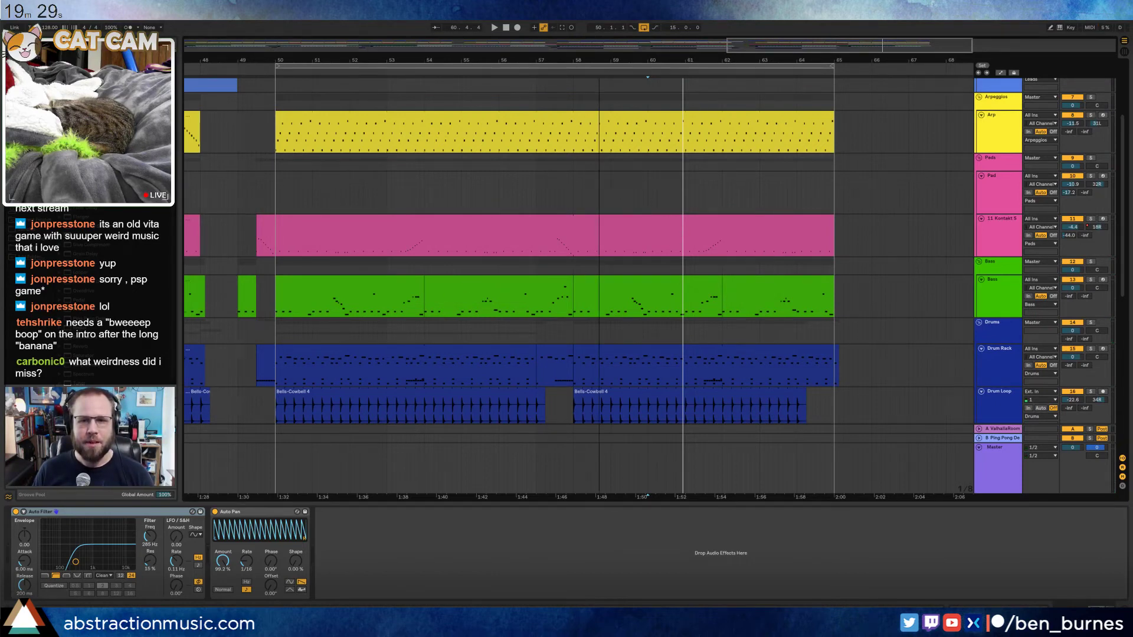
Copy the Cymbal 808 notes from the Drum Rack clip at bar 25 into the clip at bar 50 and play it
left_click_drag(599, 60, 599, 27)
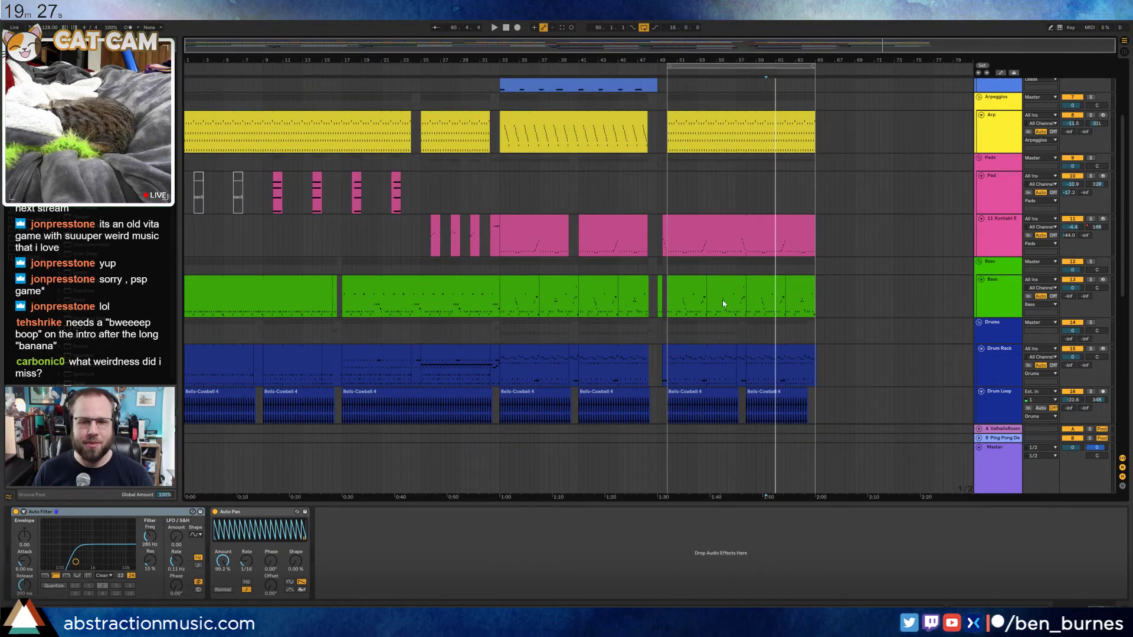
scroll(725, 343, "down", 3)
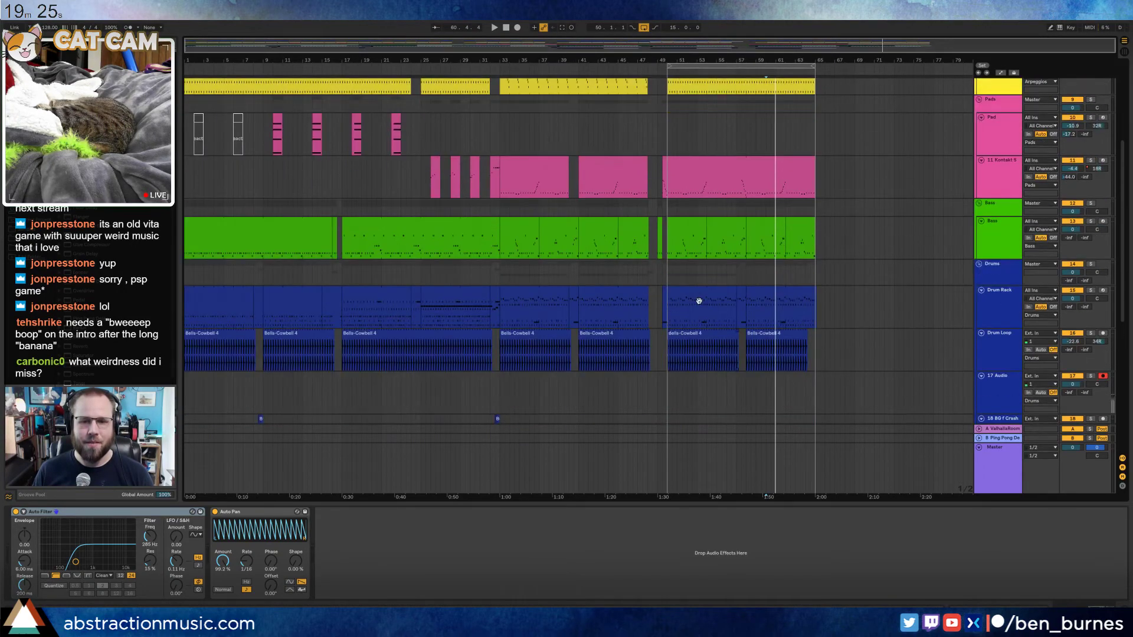
left_click(699, 292)
double_click(699, 291)
left_click(456, 265)
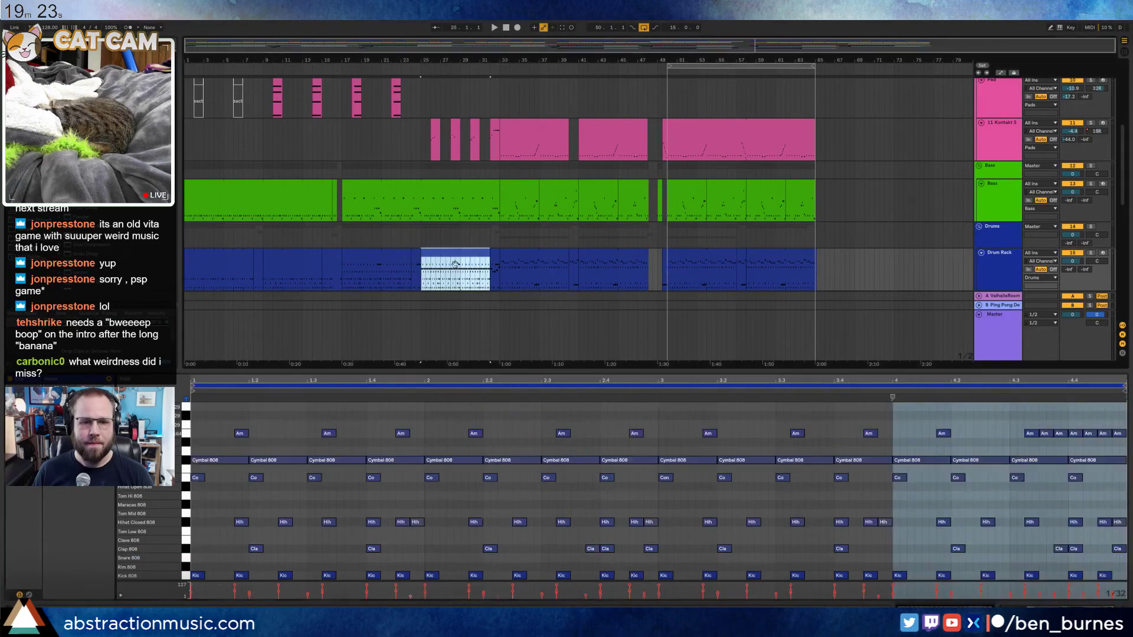
left_click(698, 254)
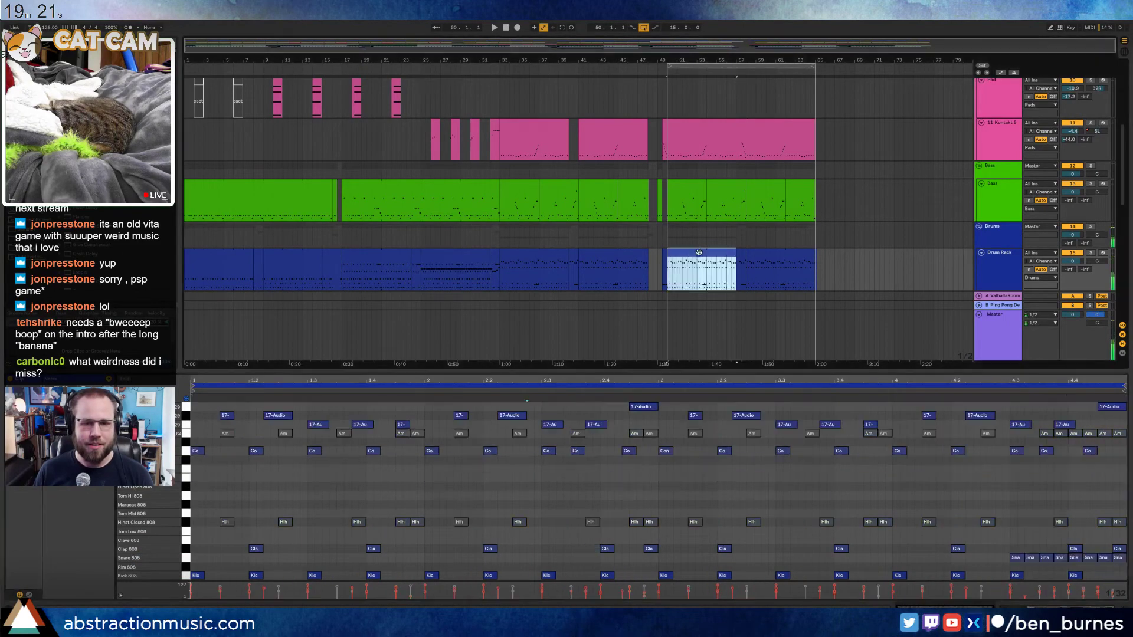
left_click(193, 435)
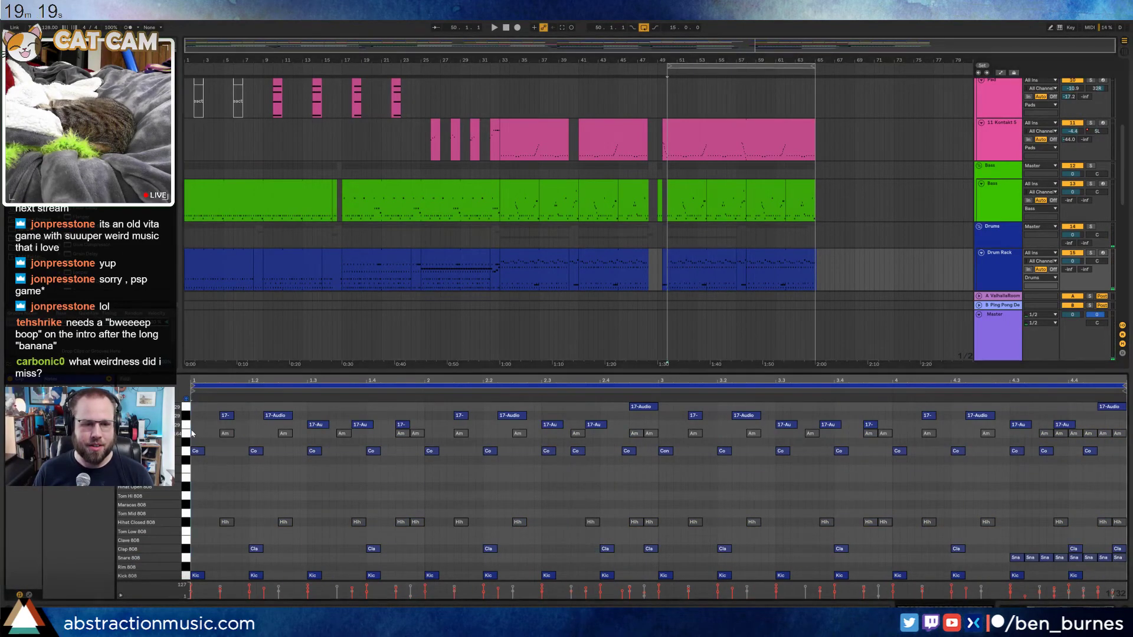
key("ctrl+v")
key("space")
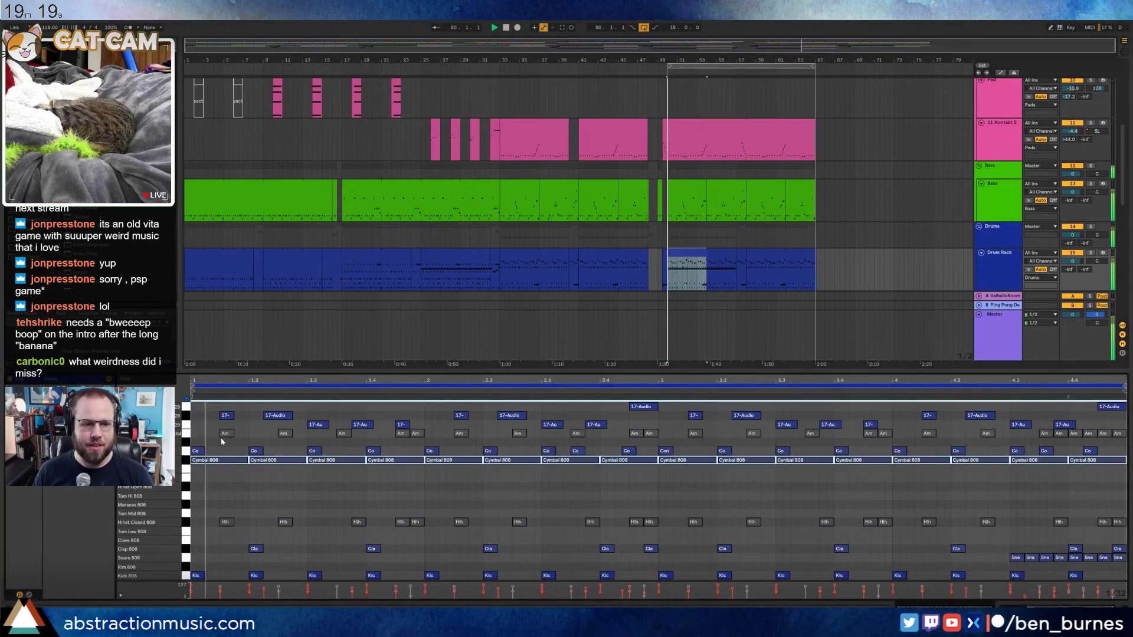
Extend the Drum Rack clip with the cymbals from bar 50 to about 63.3 and select the short clip remaining after it
left_click(746, 255, "shift")
left_click_drag(748, 255, 801, 255)
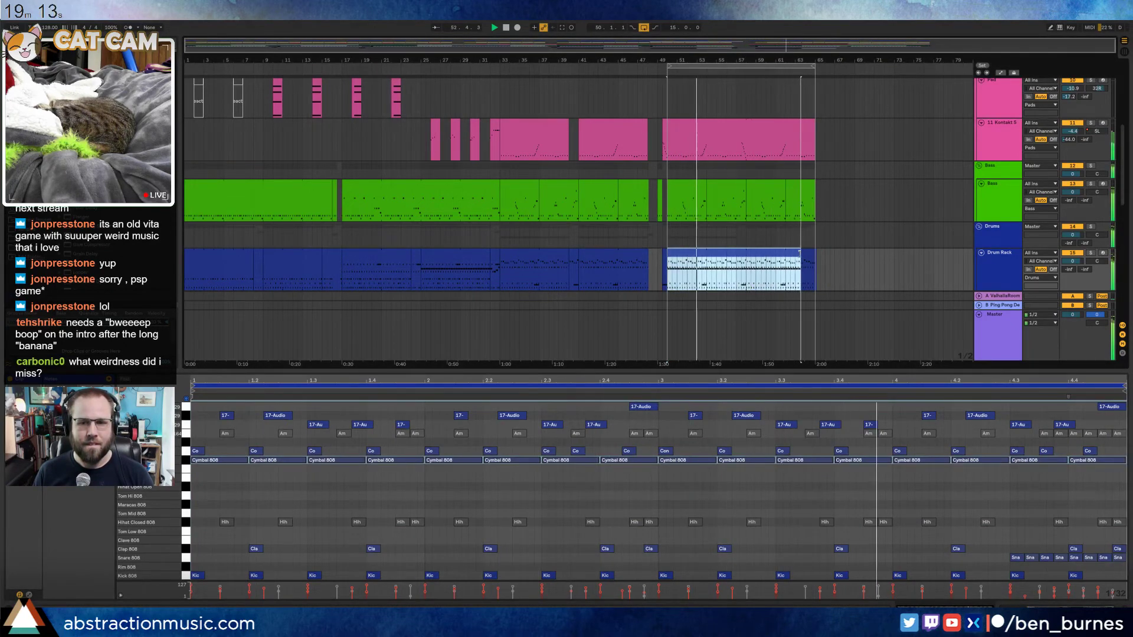
left_click(808, 258)
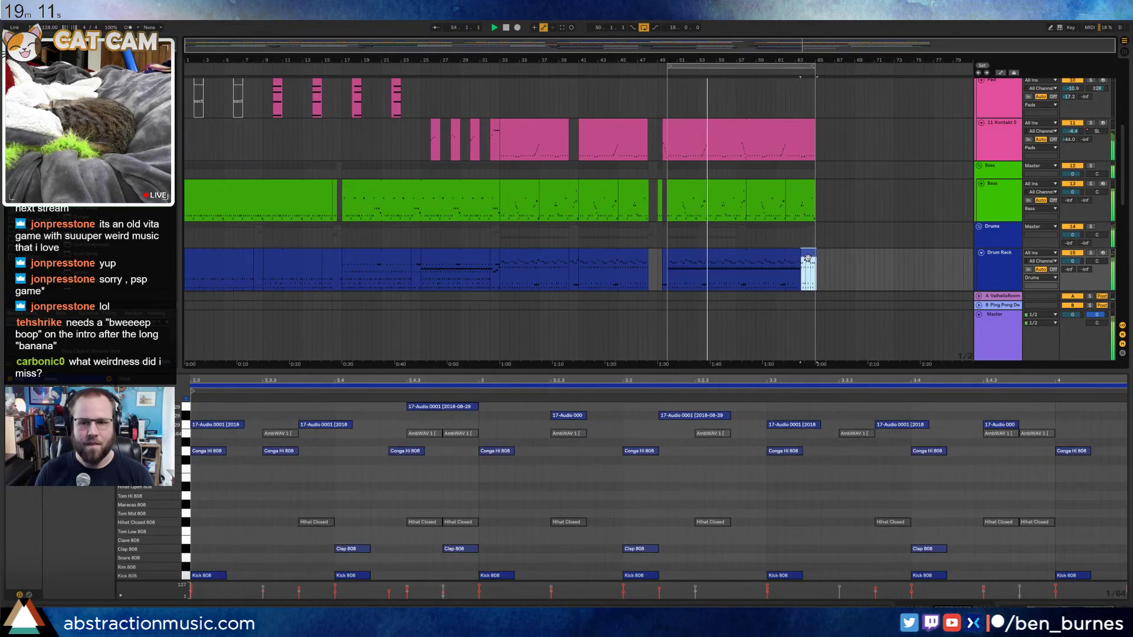
Delete the short leftover Drum Rack clip and extend the clip before it to about bar 64
key("Delete")
left_click(801, 258)
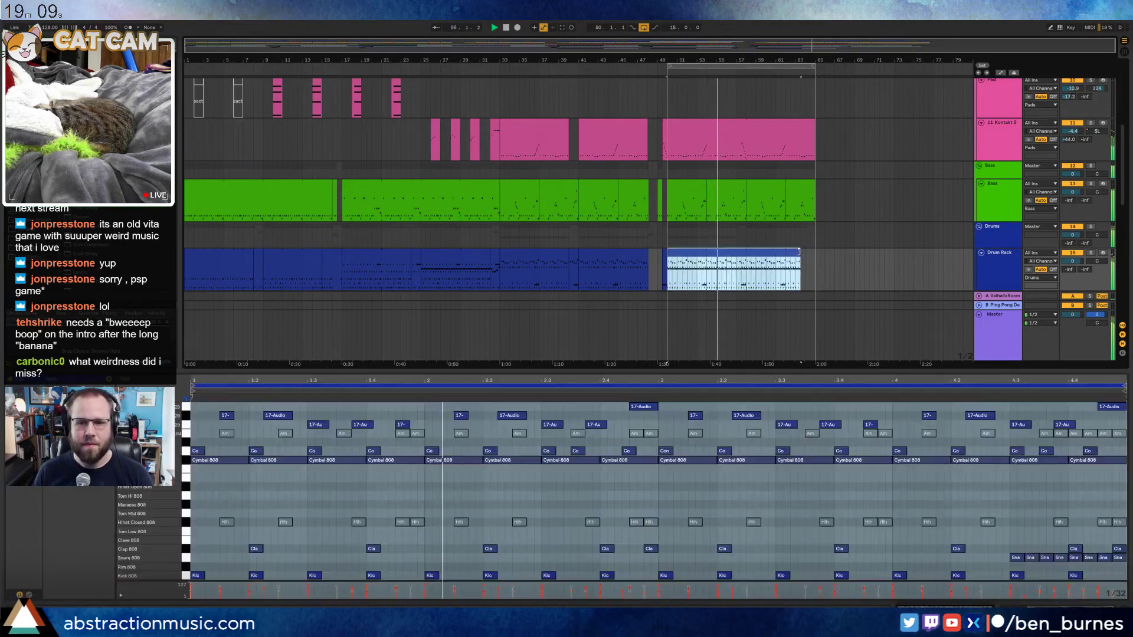
left_click(813, 270)
Duplicate the 18-Audio 1 clip at bar 50 so the copy runs from bar 58 to 65 on the same track
scroll(819, 283, "down", 2)
scroll(819, 281, "down", 3)
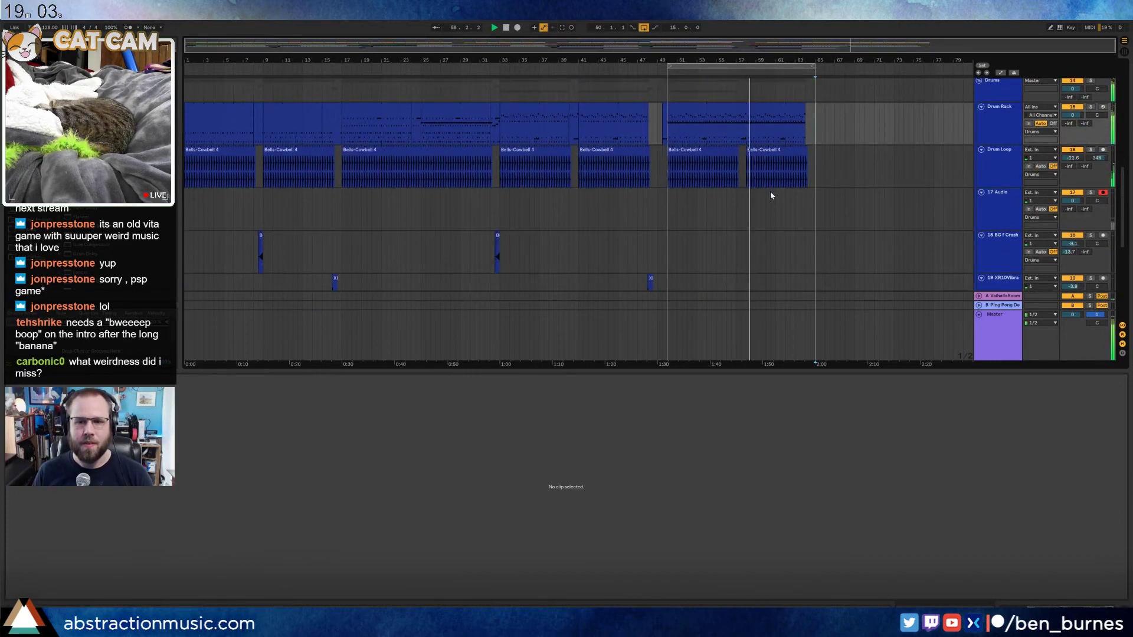
left_click(771, 195)
left_click(722, 324)
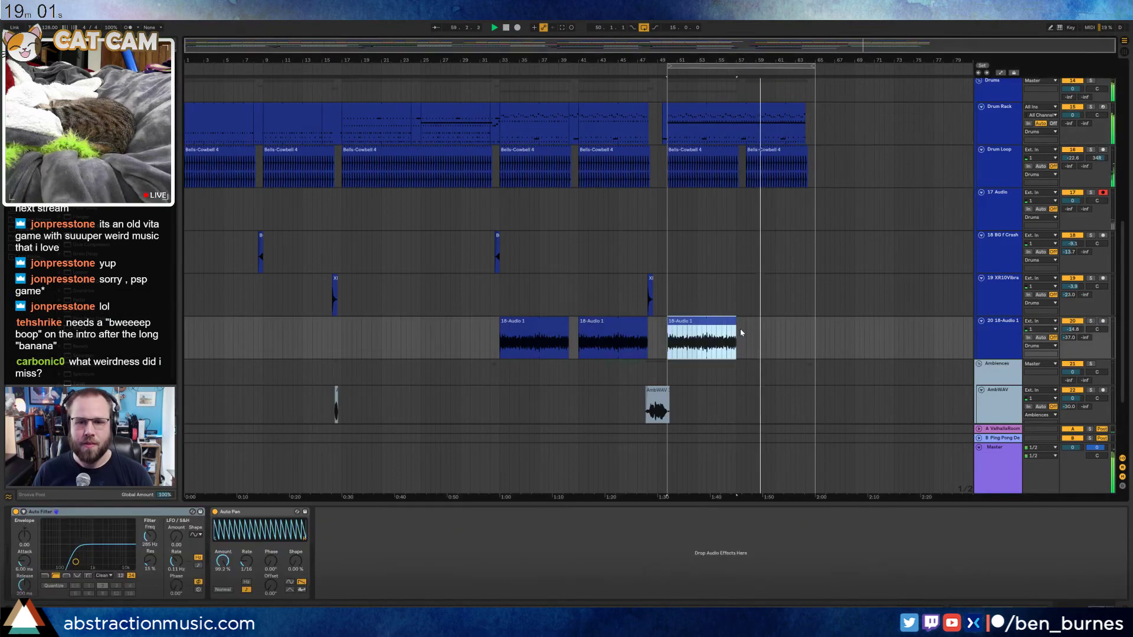
scroll(745, 328, "up", 4)
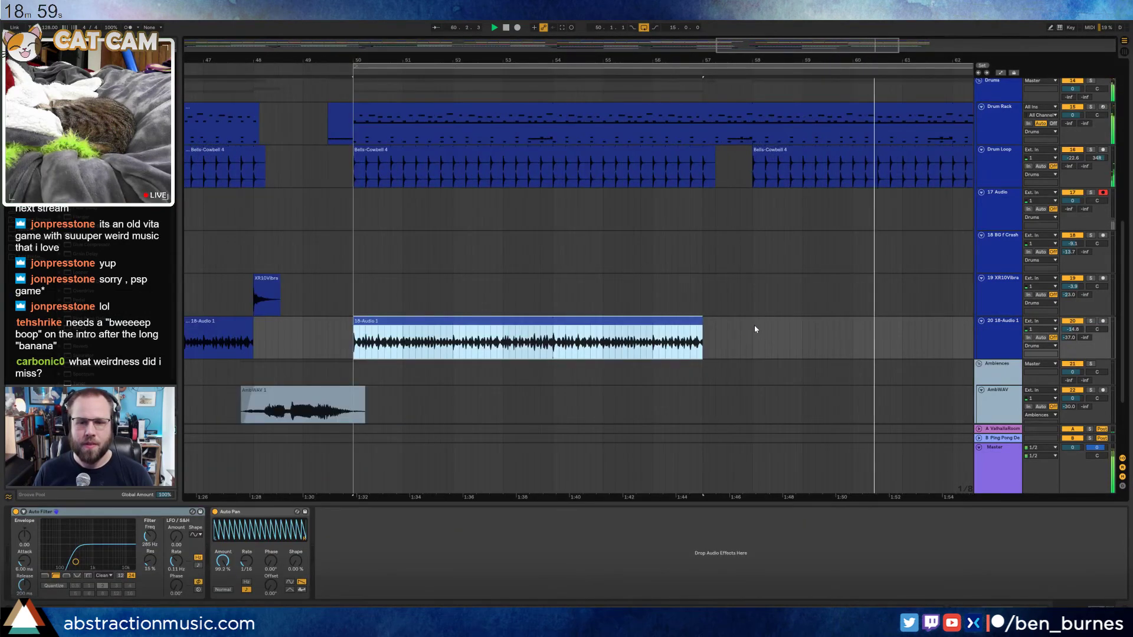
left_click(754, 325, "shift")
key("ctrl+d")
left_click(708, 326)
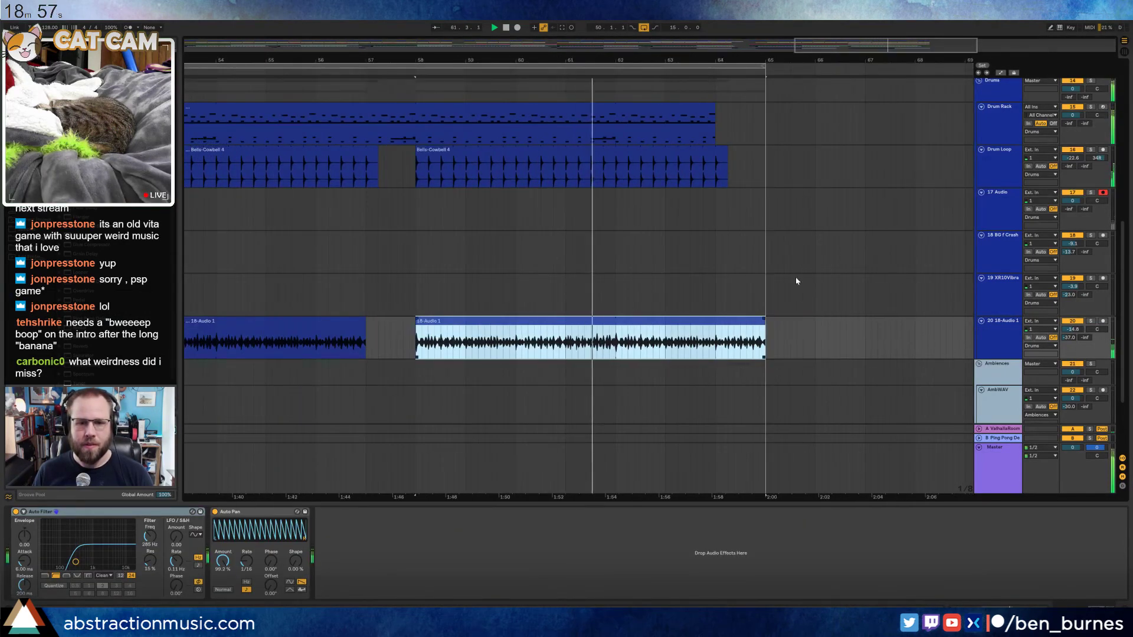
Extend the last Bass clip past bar 65 to about 65.2 and the loop end to bar 66
scroll(799, 225, "down", 5)
scroll(859, 218, "up", 2)
scroll(850, 200, "up", 1)
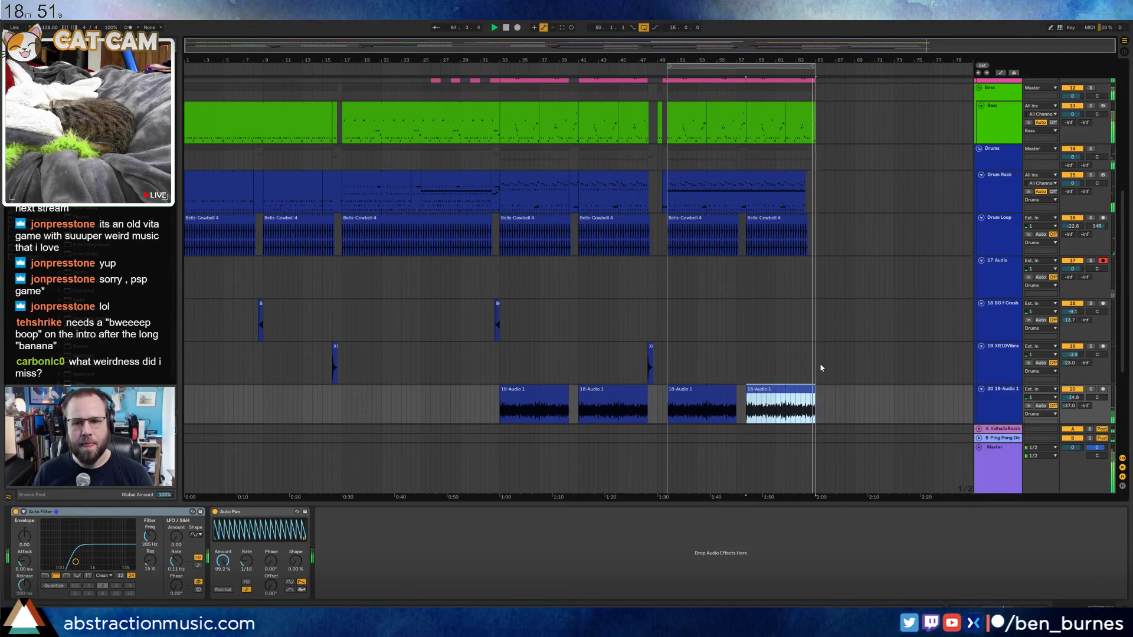
scroll(818, 164, "up", 3)
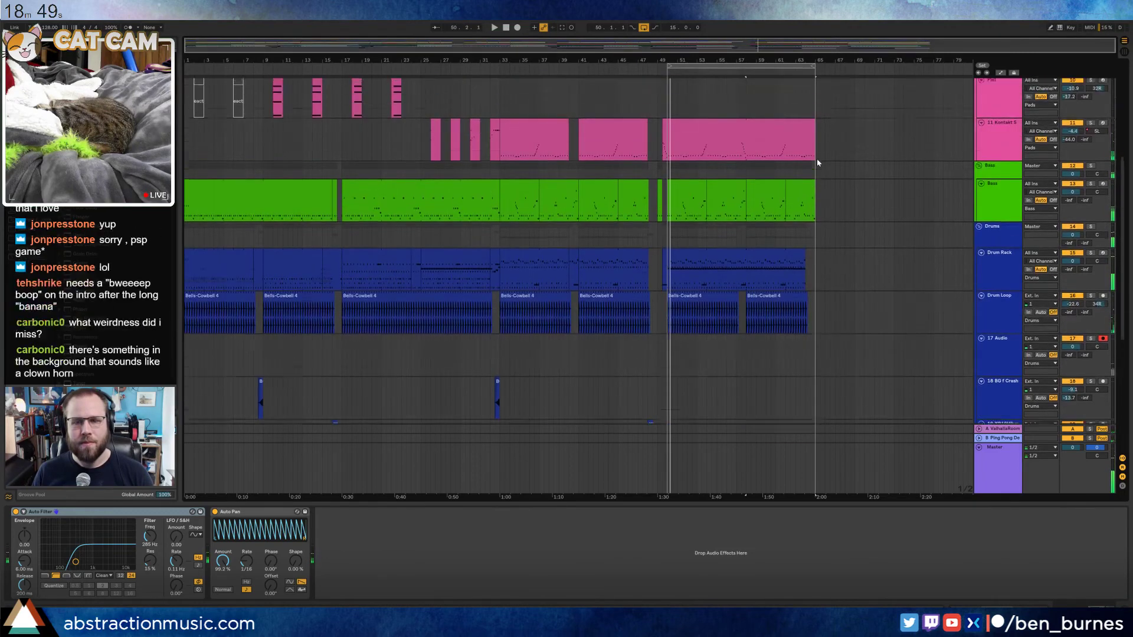
scroll(818, 164, "up", 5)
mouse_move(809, 197)
left_mouse_down()
mouse_move(880, 197)
mouse_move(828, 198)
left_mouse_up()
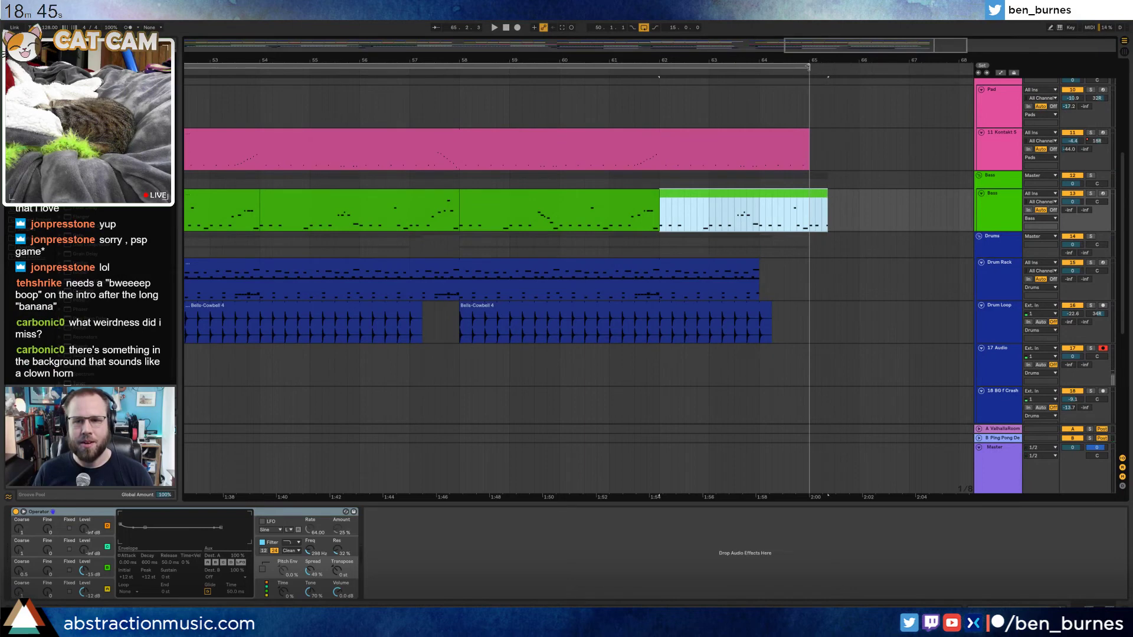
left_click_drag(808, 67, 858, 67)
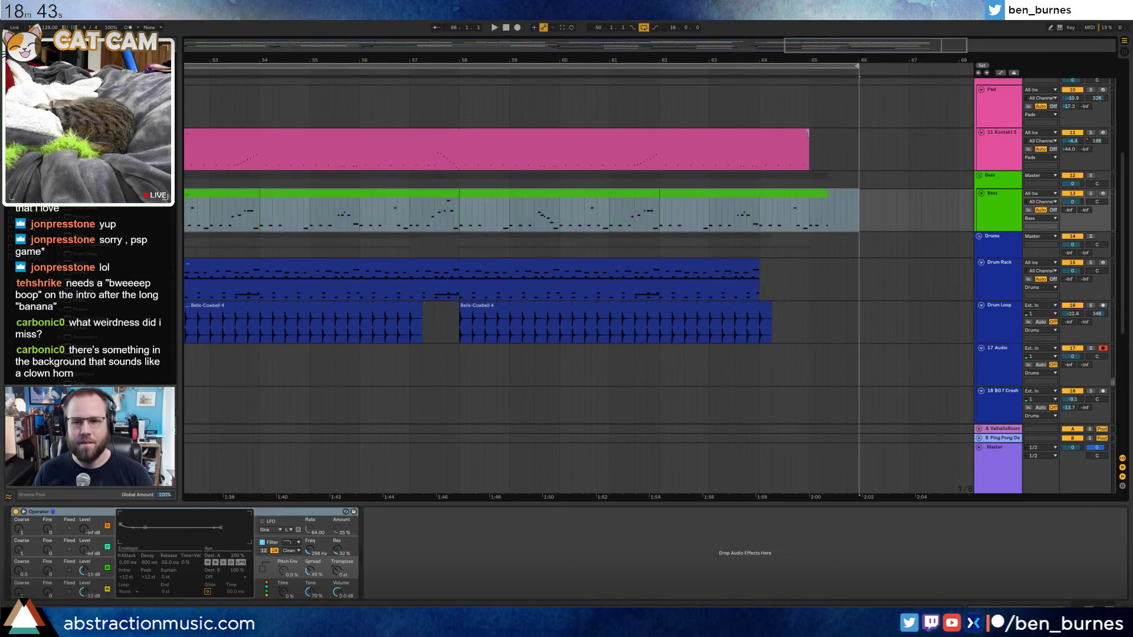
Extend the Kontakt clip's end to bar 65.2 and try to trim the Bass clip's end to match
left_click_drag(808, 132, 821, 132)
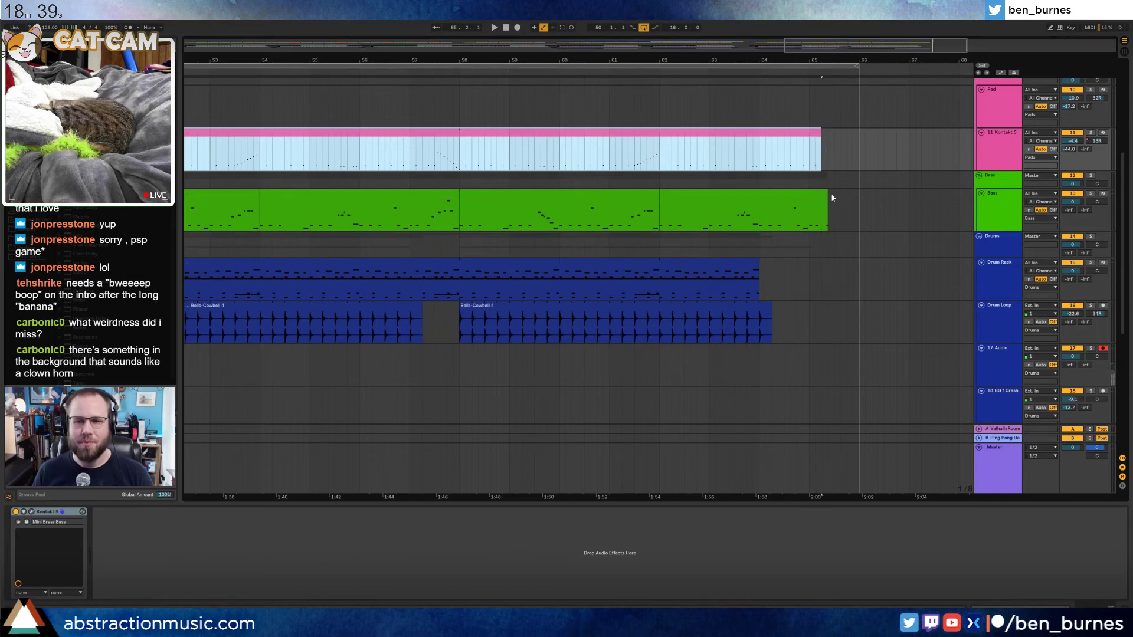
left_click_drag(825, 193, 821, 196)
scroll(832, 212, "up", 3)
Move the short 20-Audio clip in the ambience tracks later so it starts at about 65.2
left_click_drag(918, 48, 918, 10)
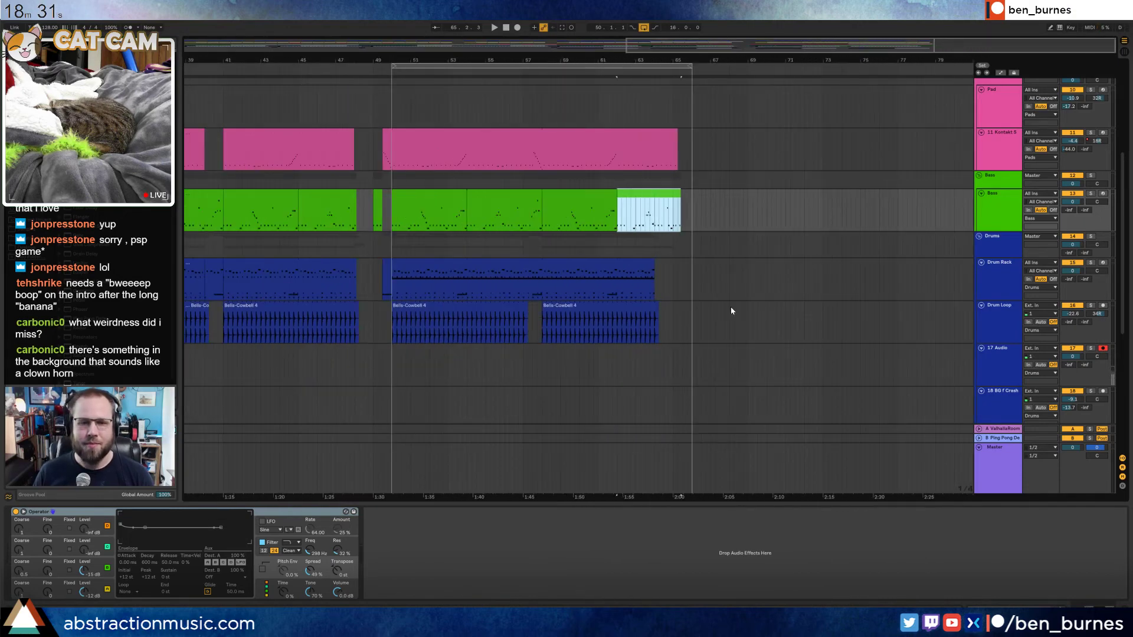
scroll(730, 311, "down", 10)
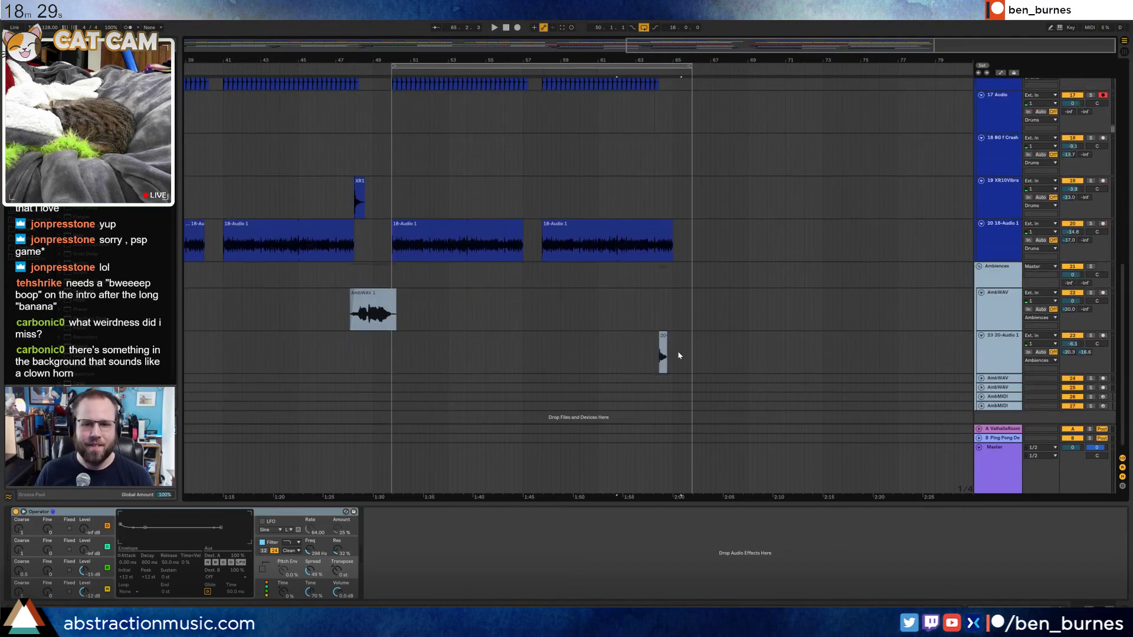
left_click_drag(662, 335, 682, 336)
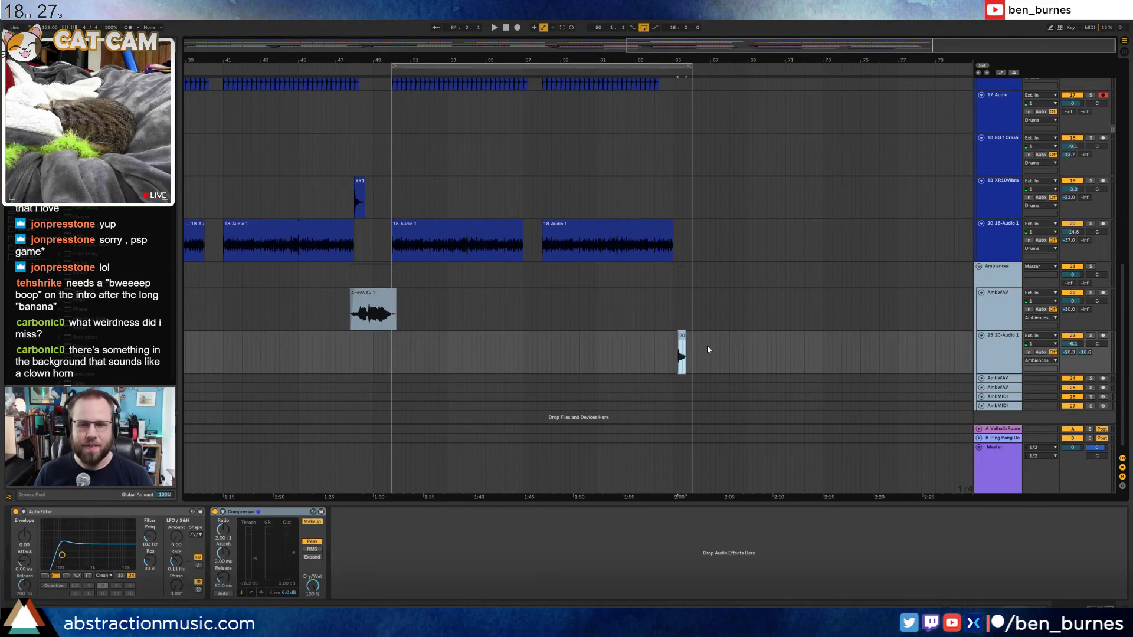
Extend the Drum Rack clip to 65.1.3 and the second Bells-Cowbell clip on the Drum Loop track to bar 65
scroll(701, 288, "up", 8)
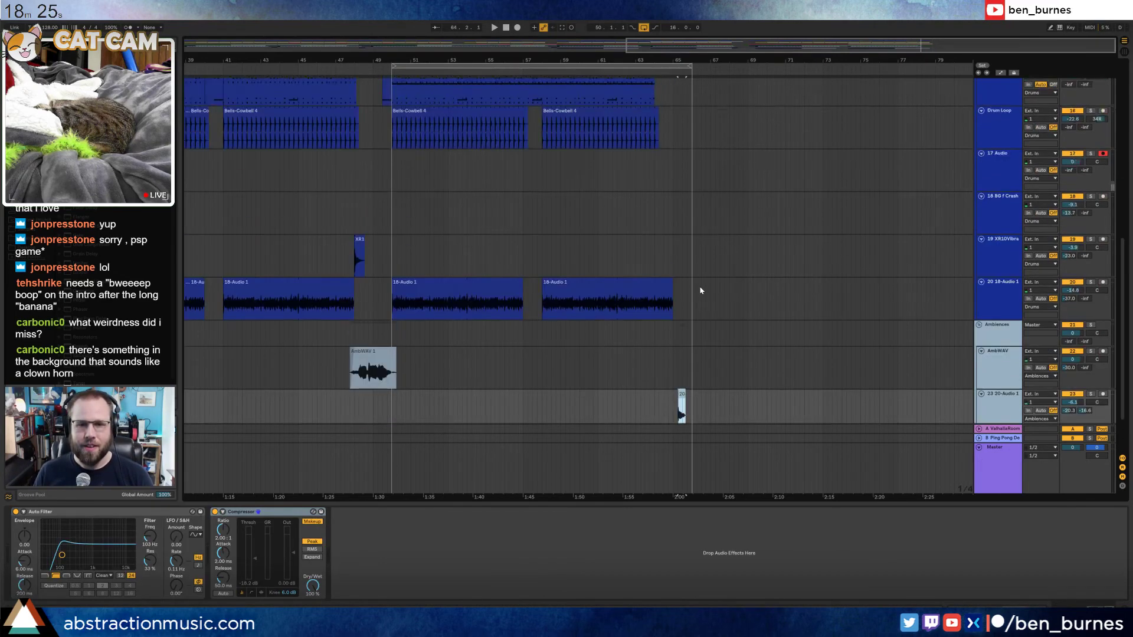
left_click_drag(653, 226, 680, 226)
scroll(681, 233, "up", 6)
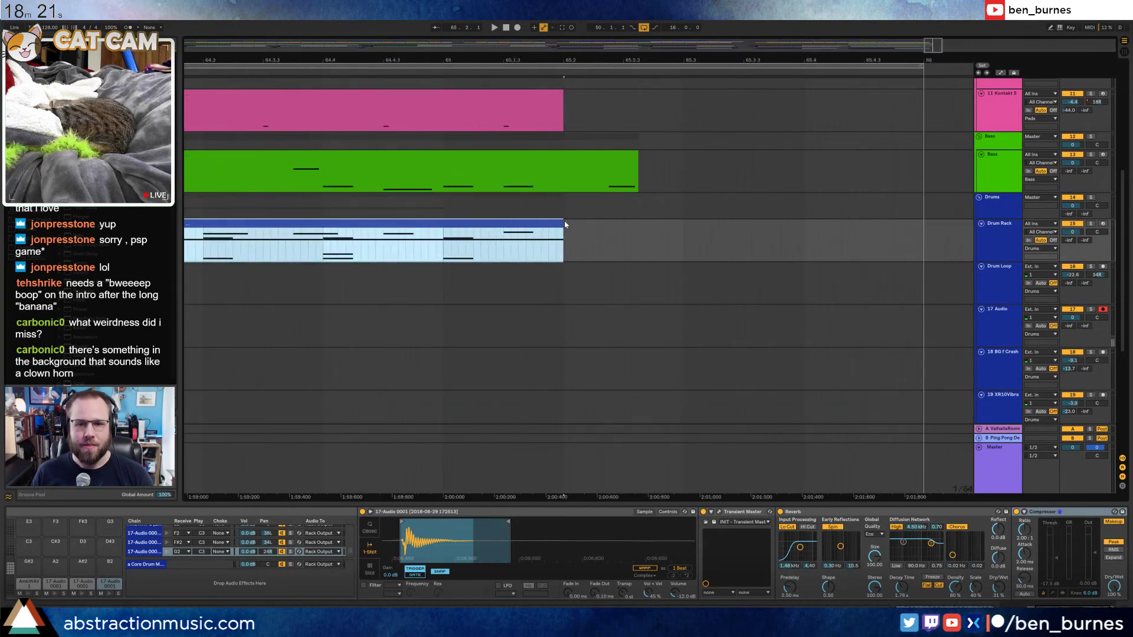
left_click_drag(564, 229, 502, 229)
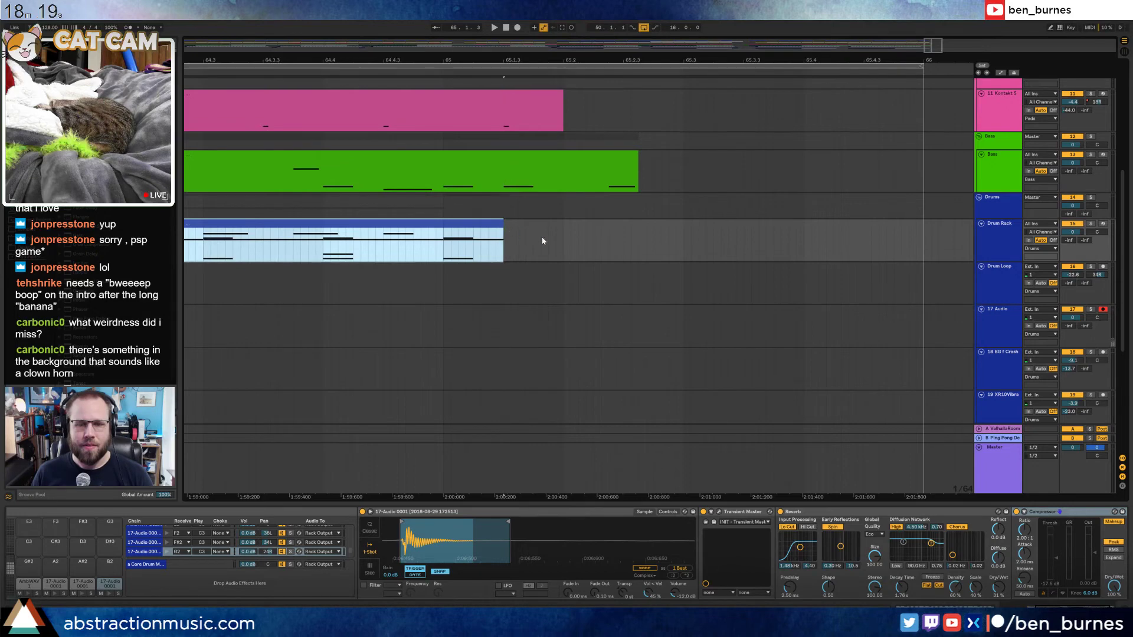
scroll(547, 238, "down", 6)
left_click_drag(658, 272, 673, 273)
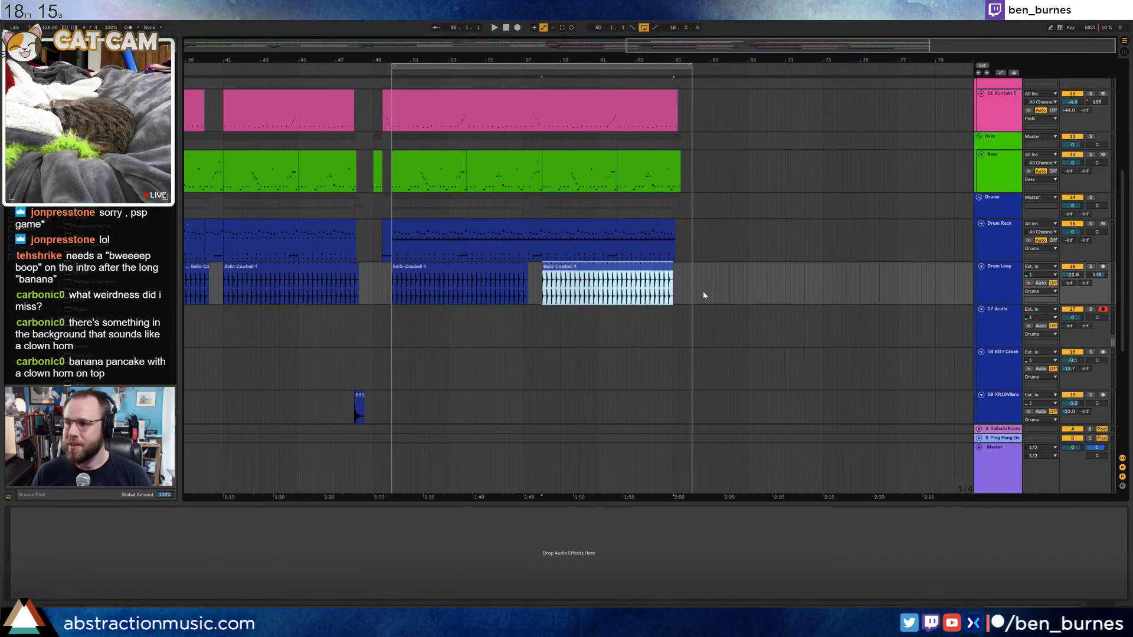
Add a Long Low Whistle note from 1.1.3 to 1.3 in the Drum Rack clip at bar 50 and play it
scroll(703, 295, "up", 10)
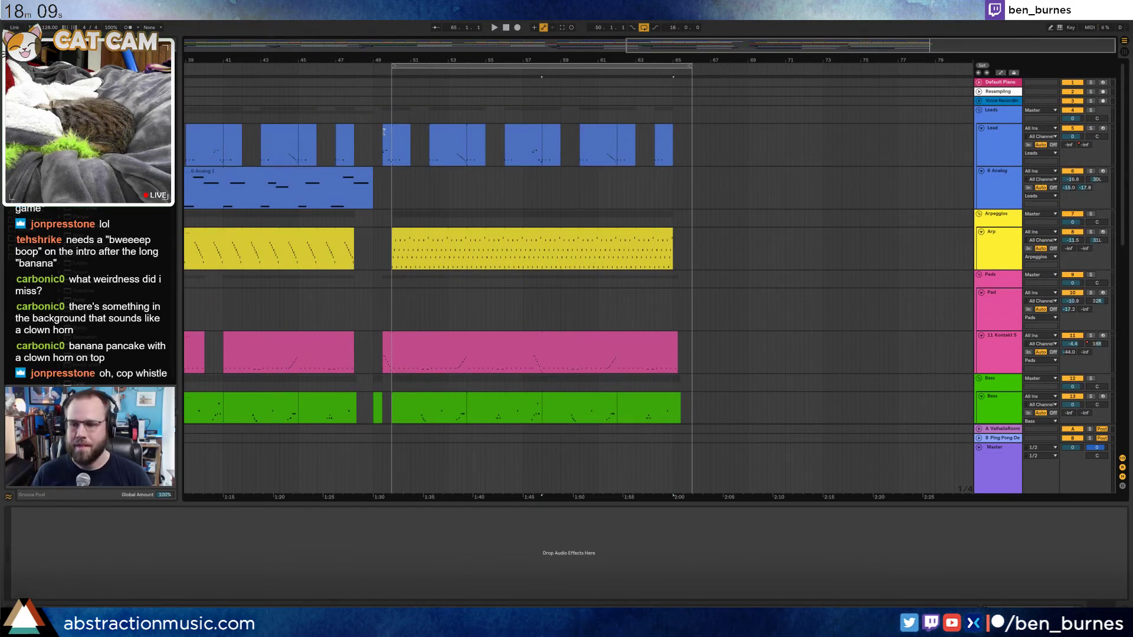
mouse_move(701, 61)
left_mouse_down()
mouse_move(701, 26)
mouse_move(700, 52)
left_mouse_up()
scroll(669, 287, "down", 2)
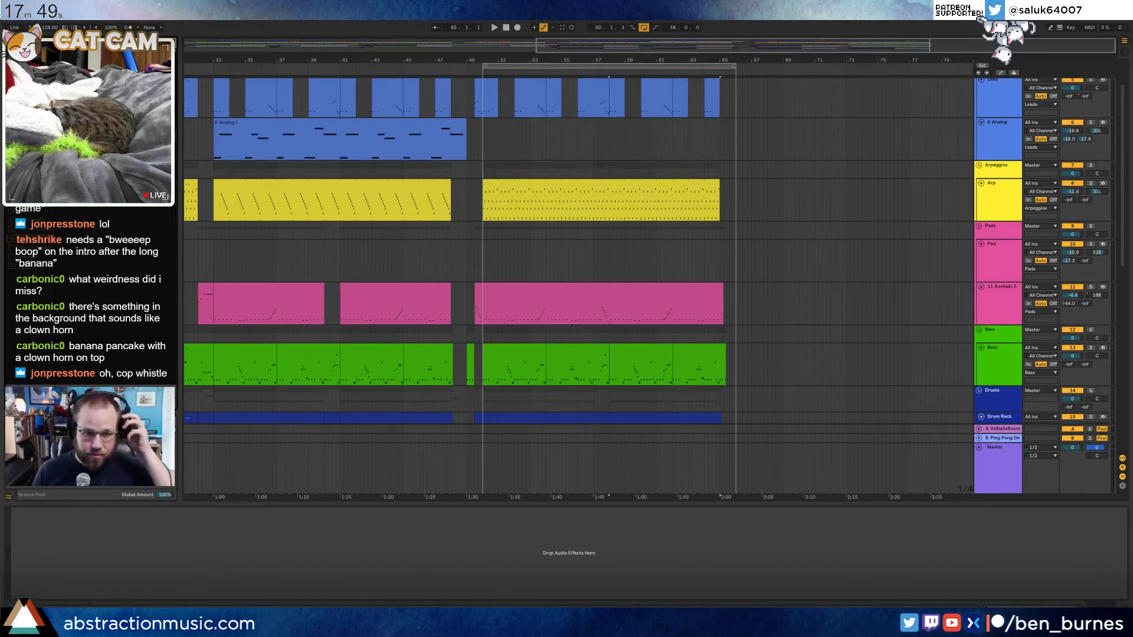
scroll(490, 285, "down", 4)
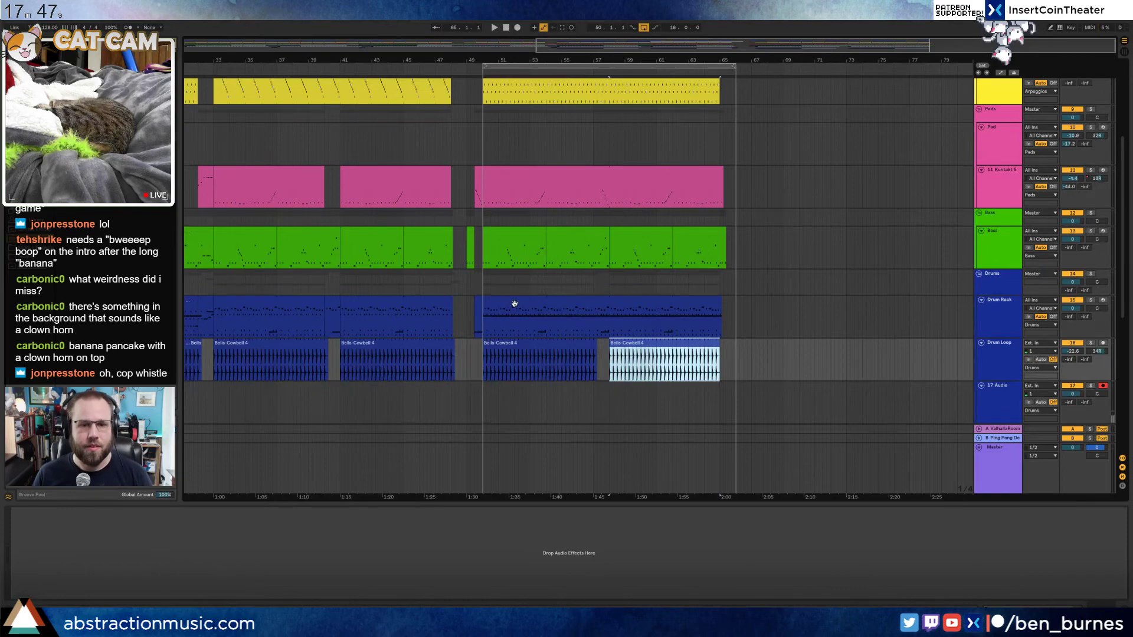
left_click(513, 303)
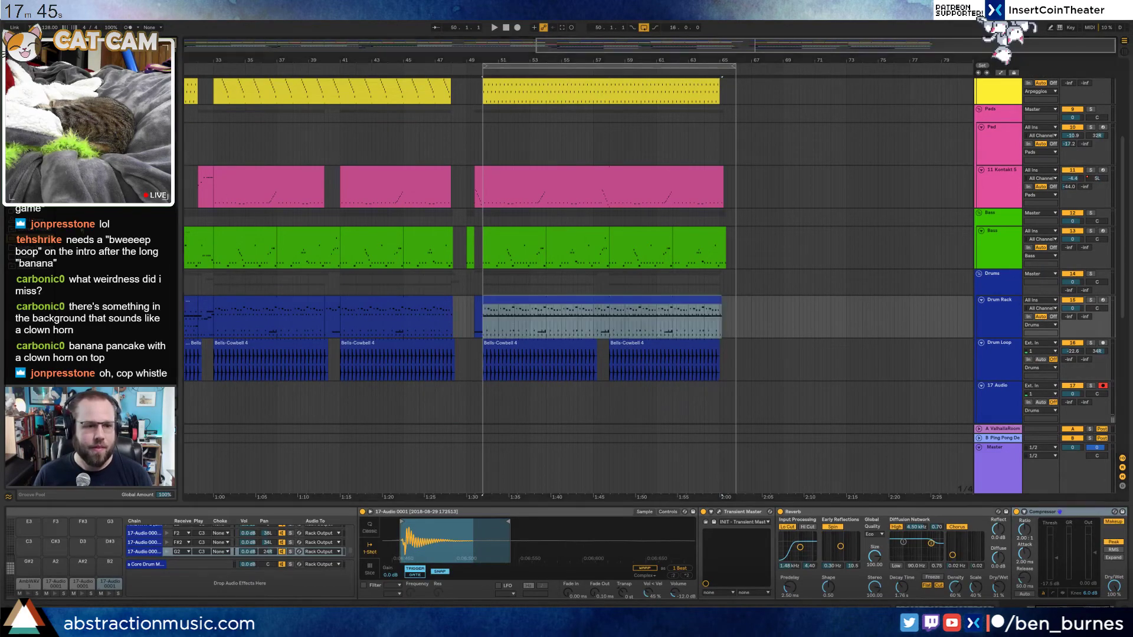
double_click(561, 300)
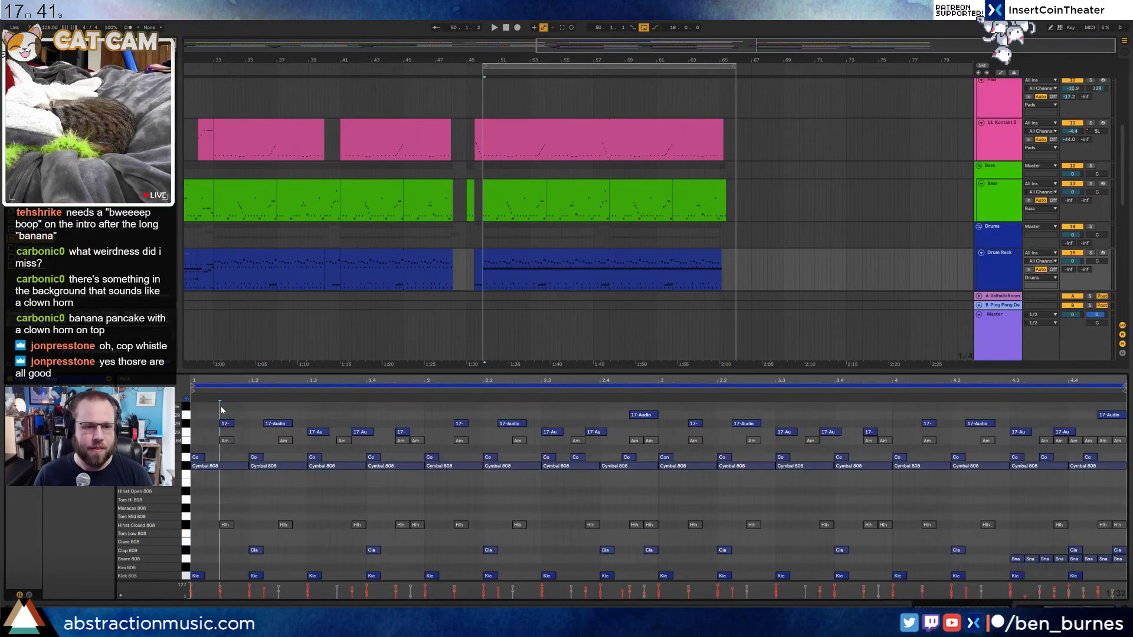
left_click_drag(220, 407, 298, 408)
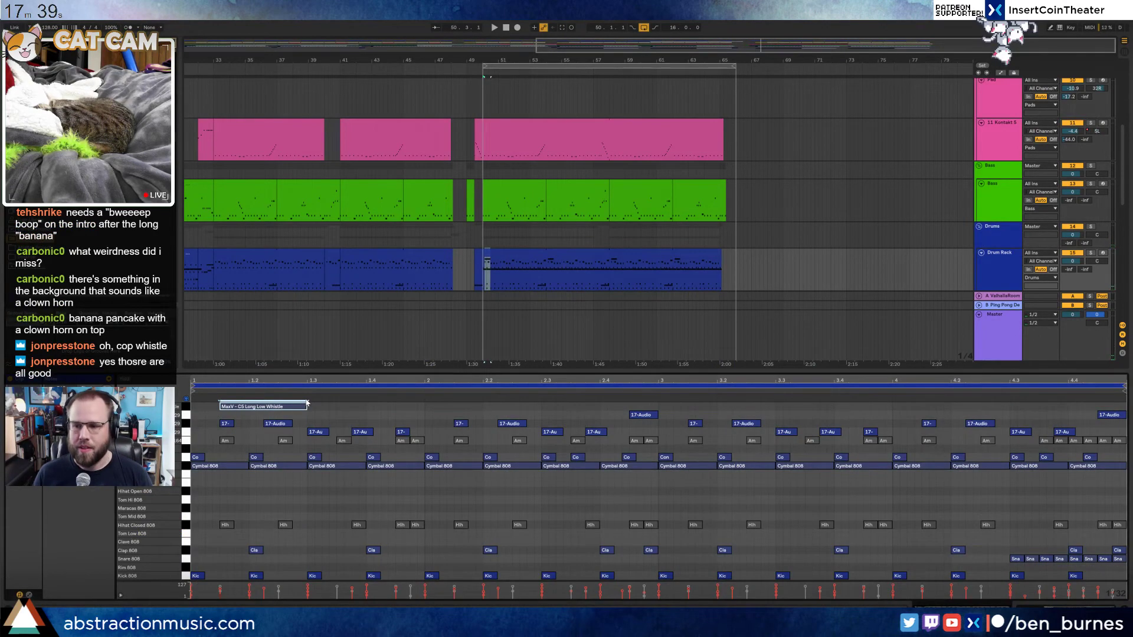
key("space")
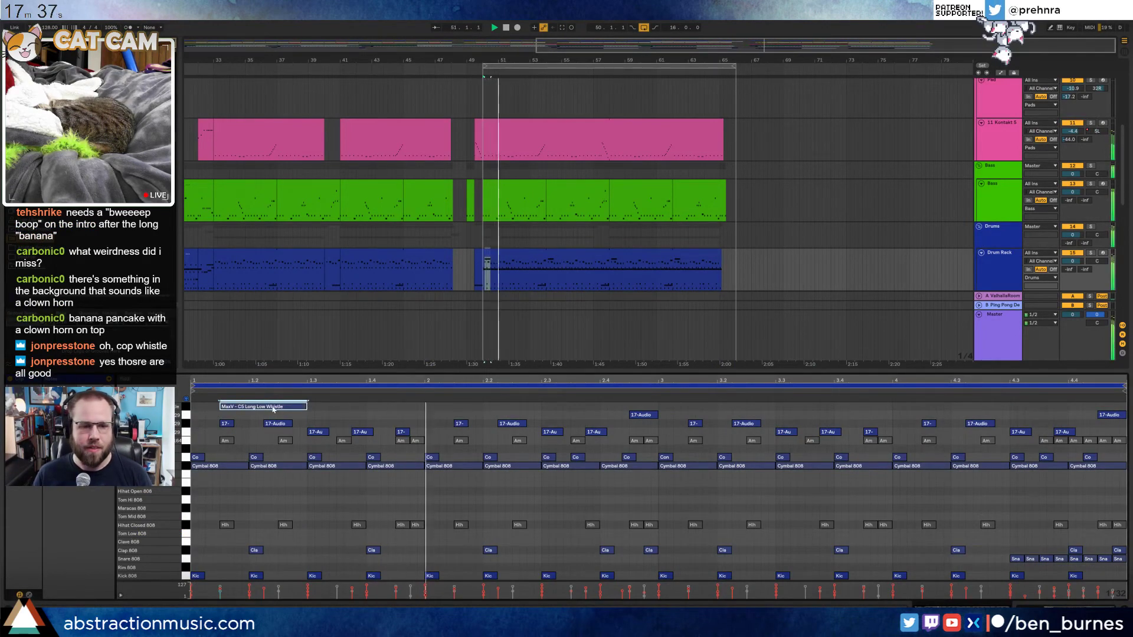
key("space")
key("space")
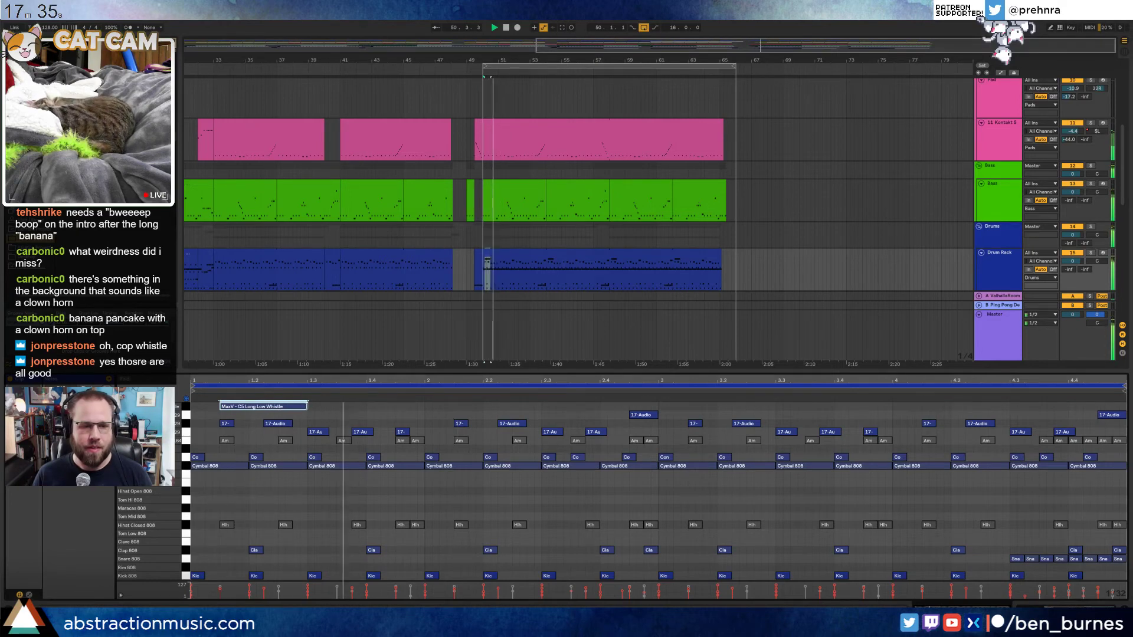
key("space")
Add short Long Low Whistle notes at 1.3, 1.3.4 and 1.4.3 after the long one and play them
left_click_drag(308, 407, 324, 409)
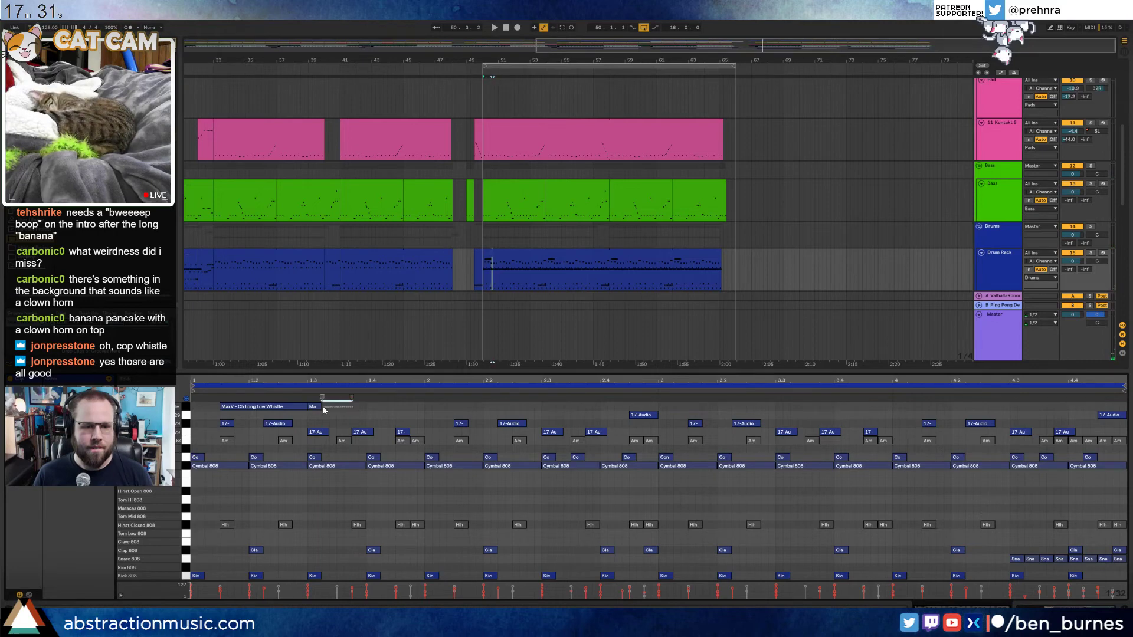
key("ctrl+d")
key("ctrl+d")
key("space")
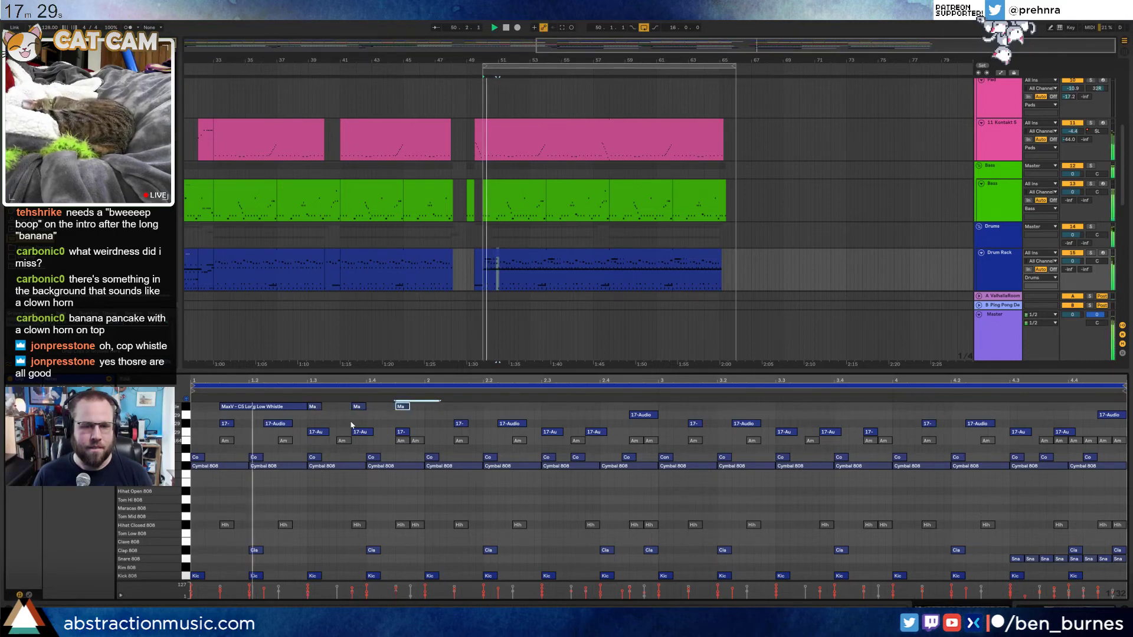
Switch the Long Low Whistle sample to Classic mode with a 1.00 ms release and play the section
key("shift+Tab")
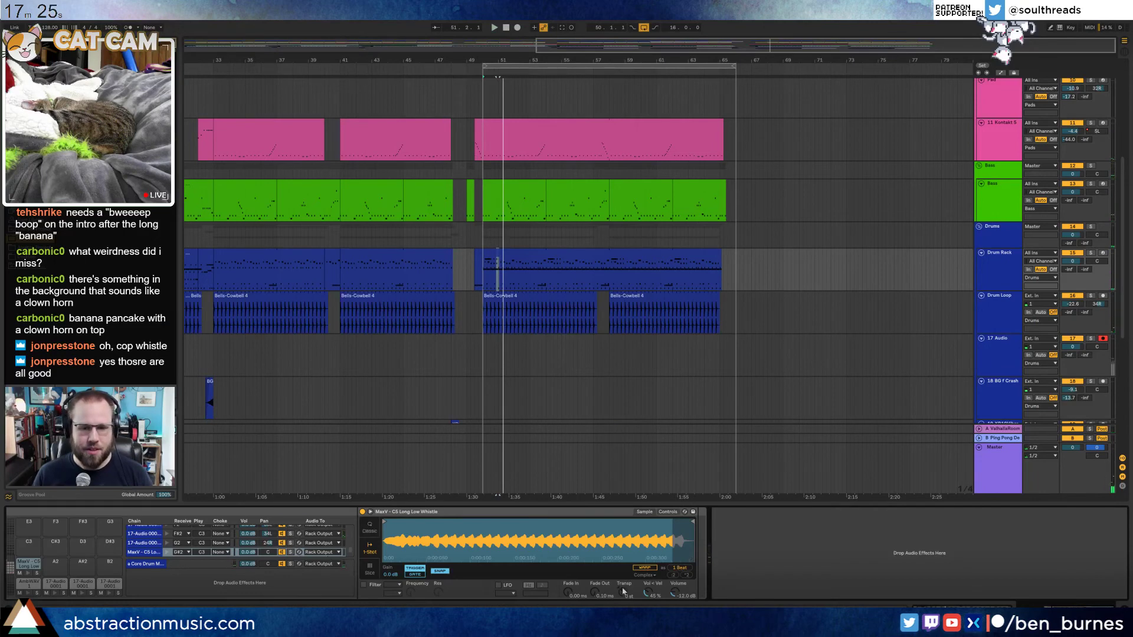
left_click(369, 527)
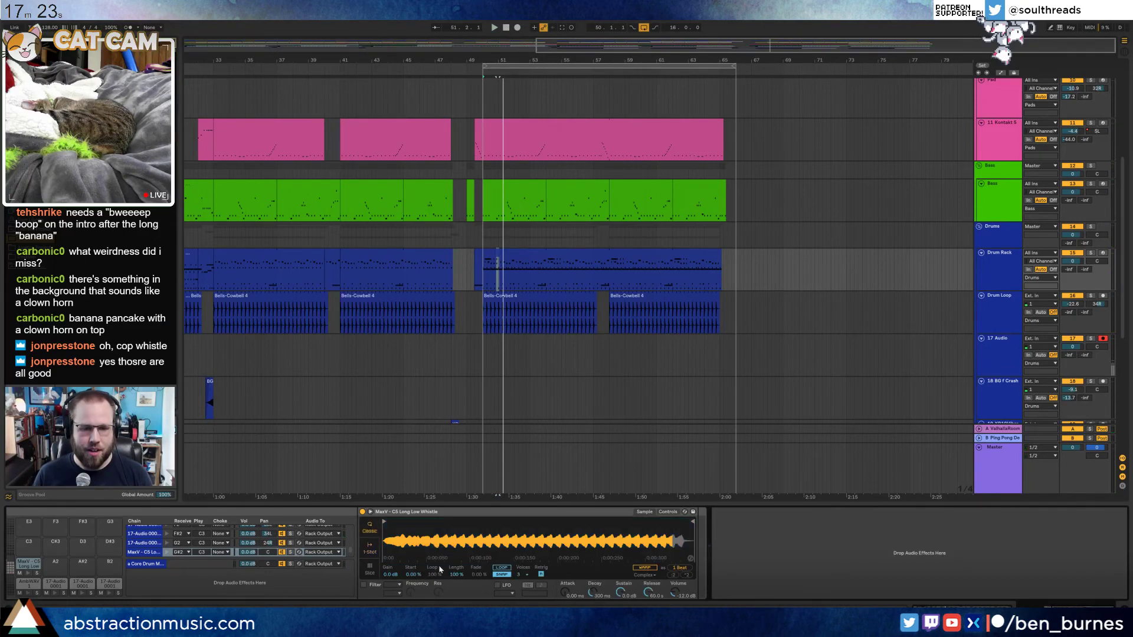
key("space")
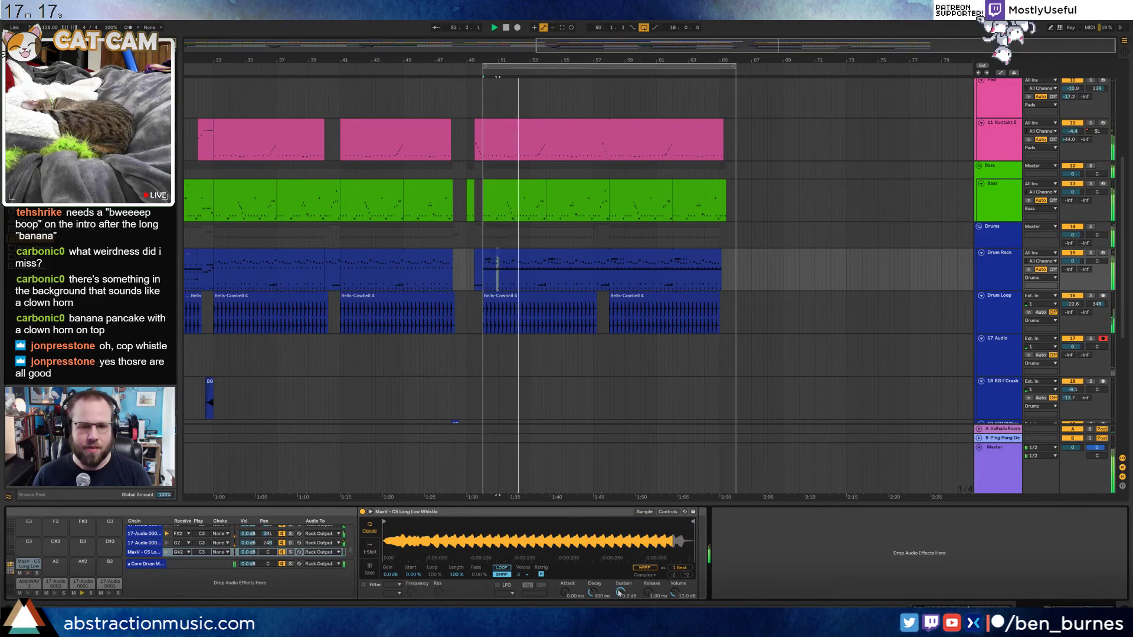
Set the velocities of all four whistle notes to the range 72–83 and play the clip
left_click(561, 256)
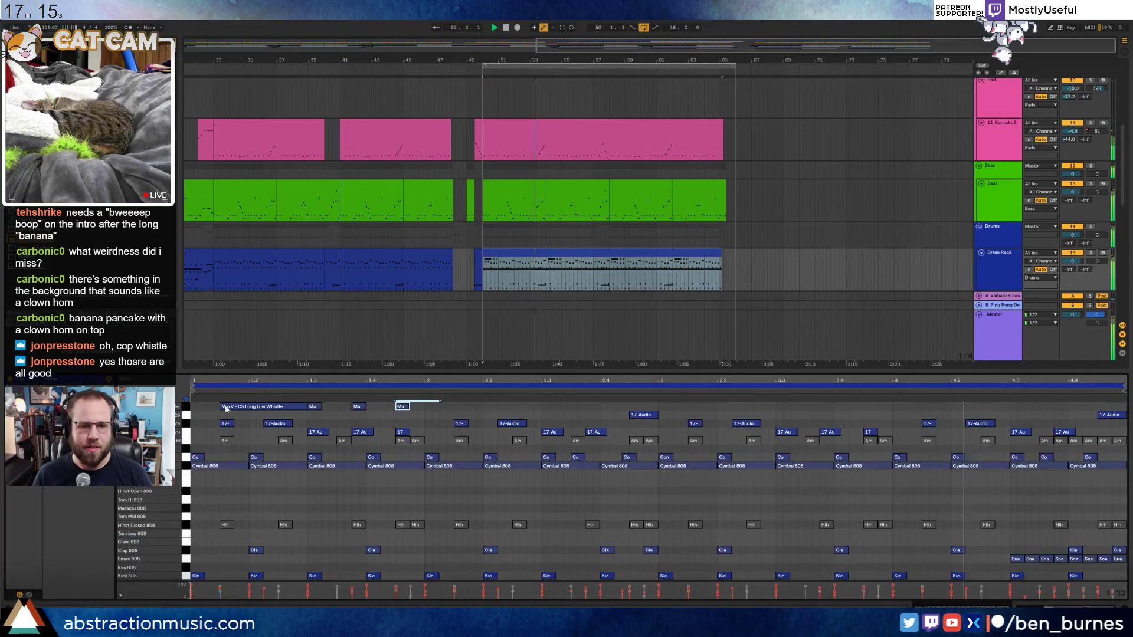
key("space")
left_click_drag(204, 401, 402, 413)
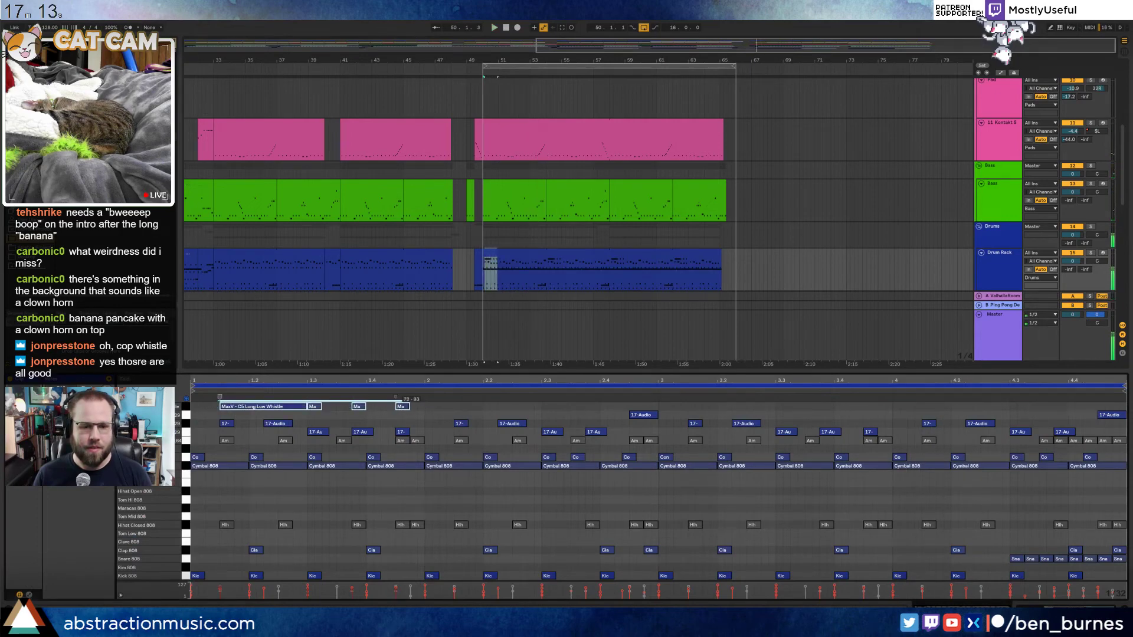
key("space")
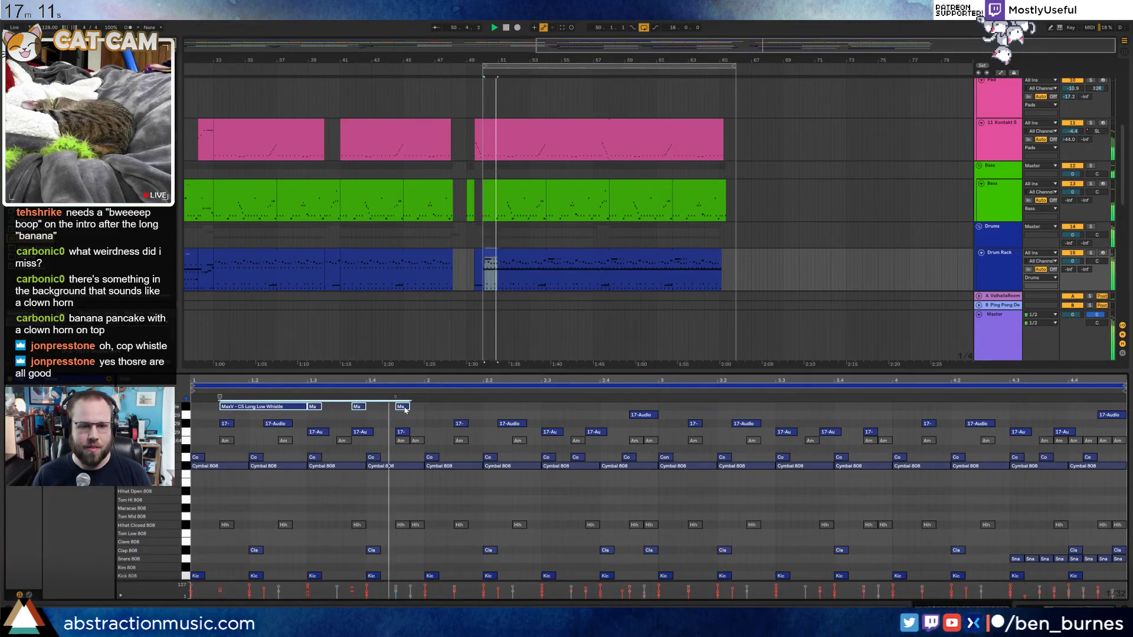
Shorten the whistle note at 1.3.4 and play the clip again
key("space")
left_click(370, 416)
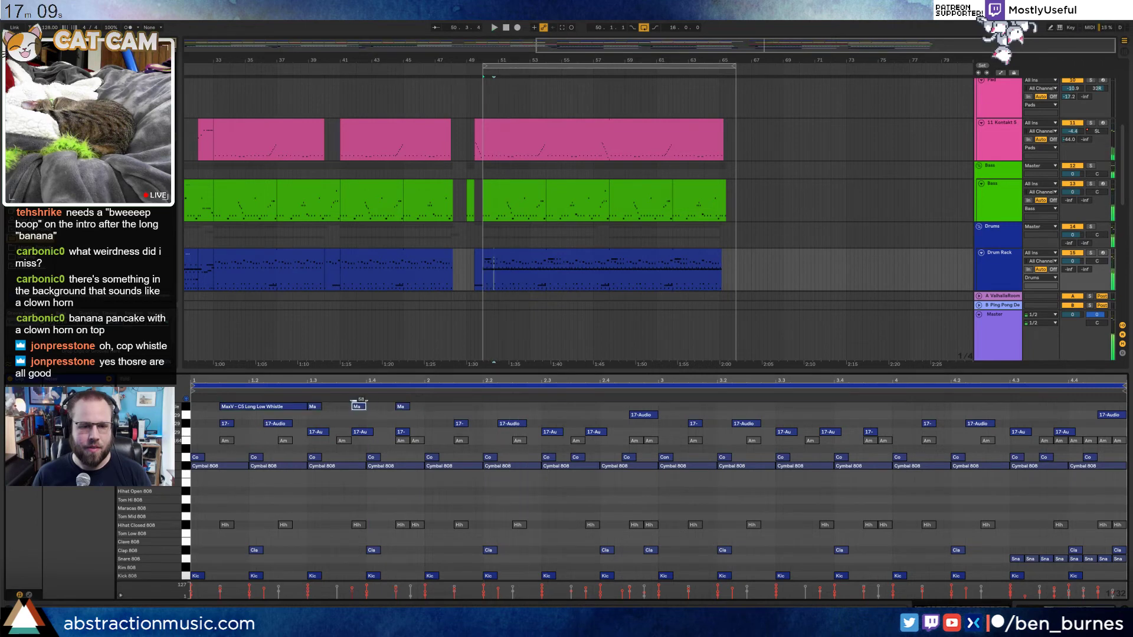
key("space")
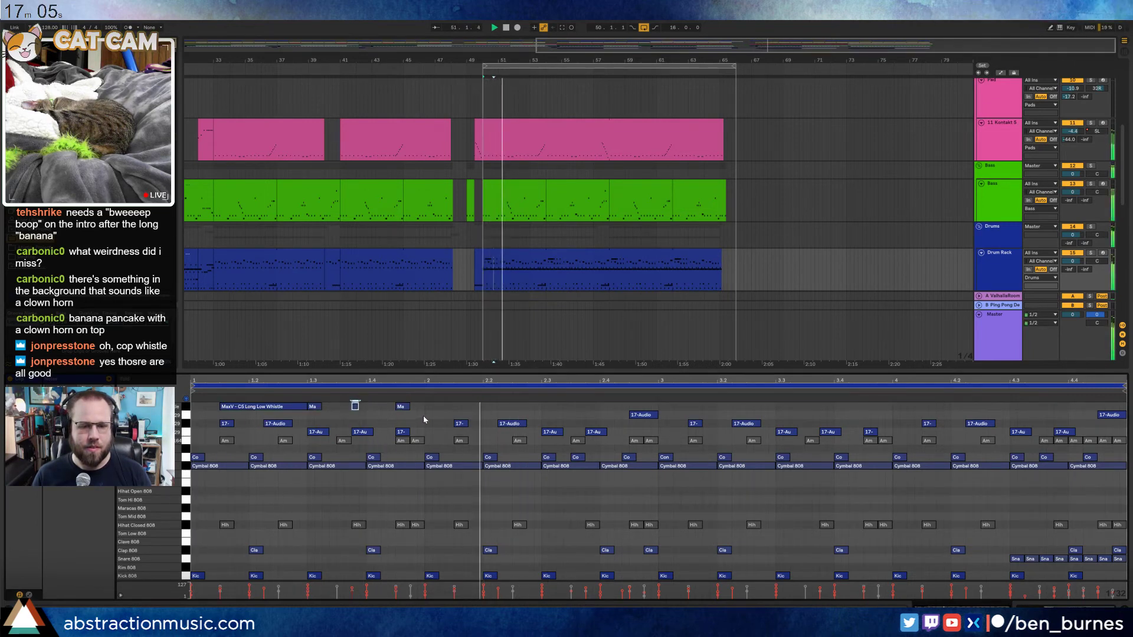
Play the arrangement from the beginning and look over its tracks from the arpeggios down to the ambiences
key("shift+Tab")
key("space")
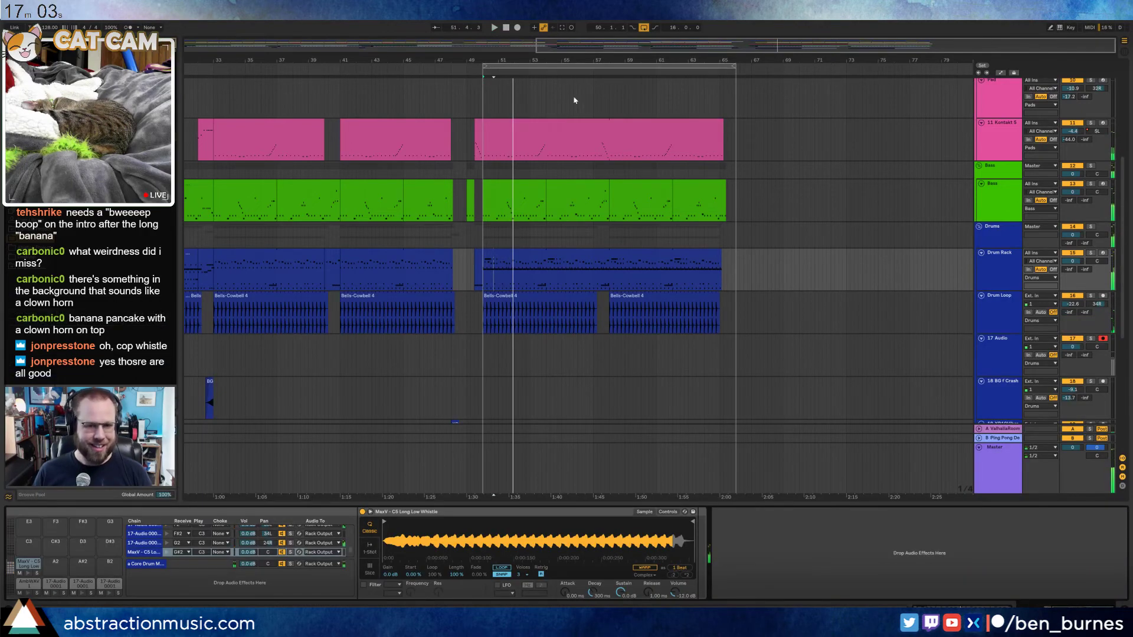
left_click_drag(309, 61, 308, 45)
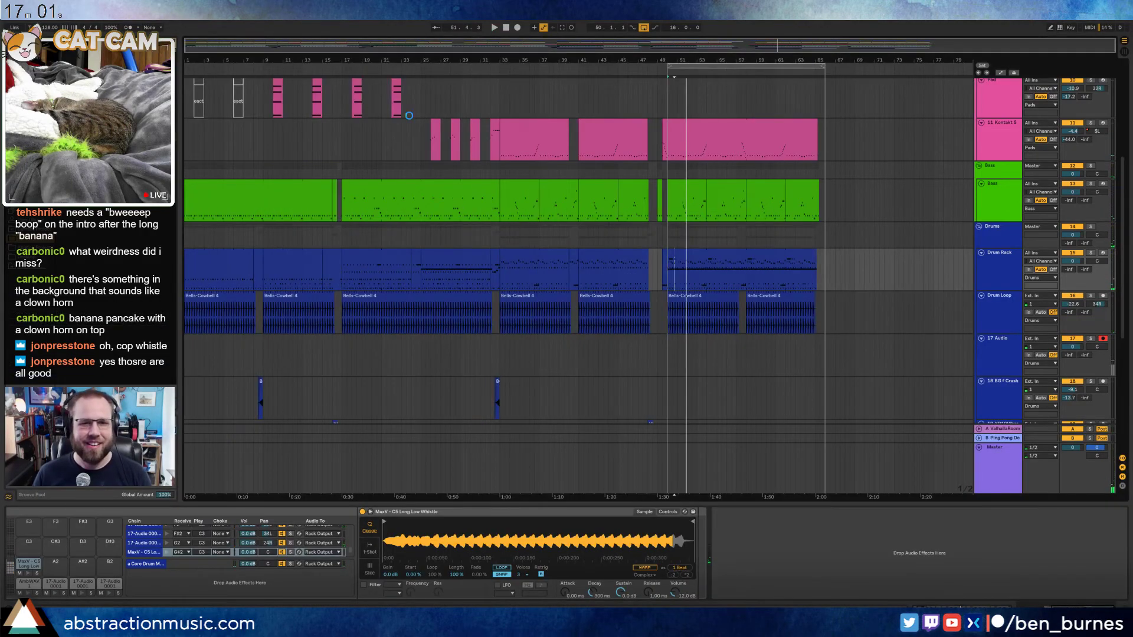
left_click(506, 28)
scroll(678, 335, "up", 3)
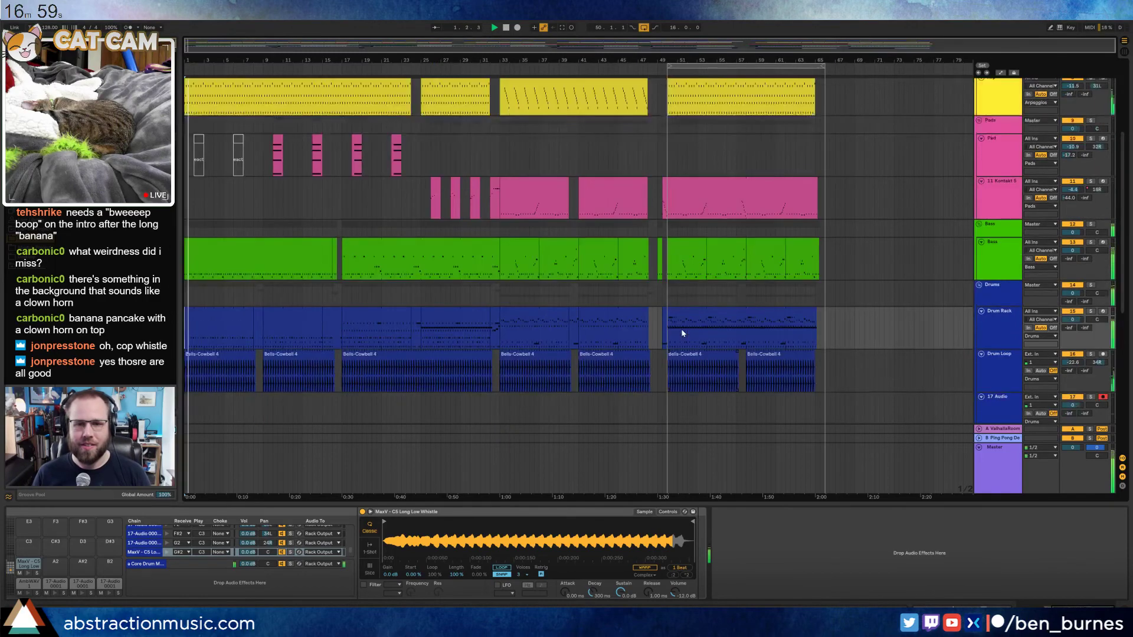
scroll(676, 343, "down", 8)
scroll(670, 350, "down", 3)
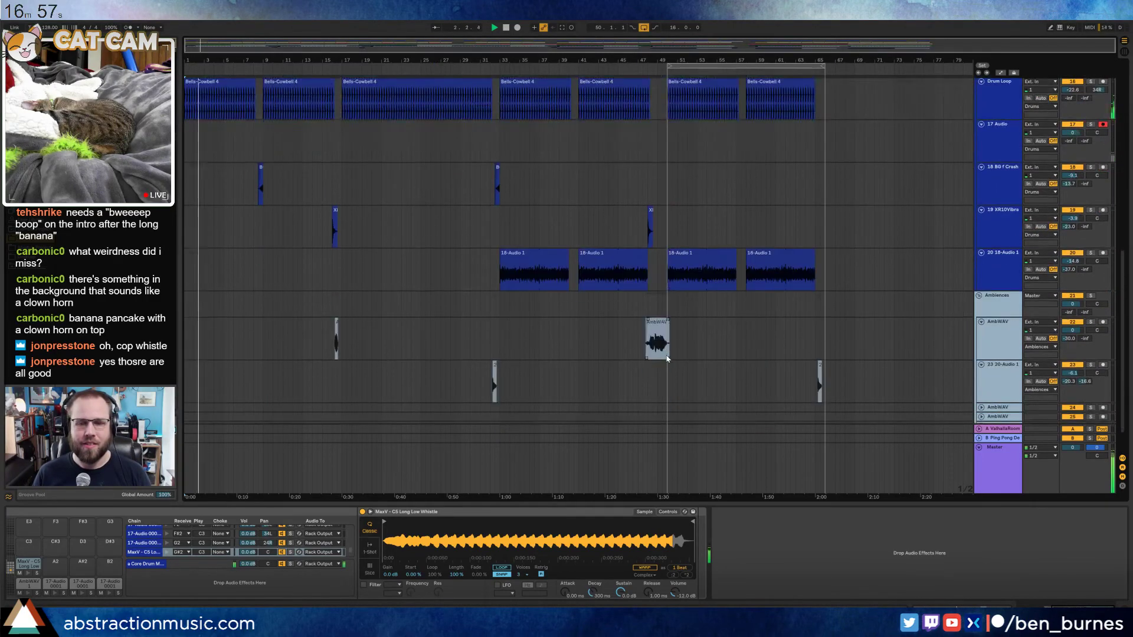
scroll(667, 362, "up", 1)
scroll(681, 373, "up", 10)
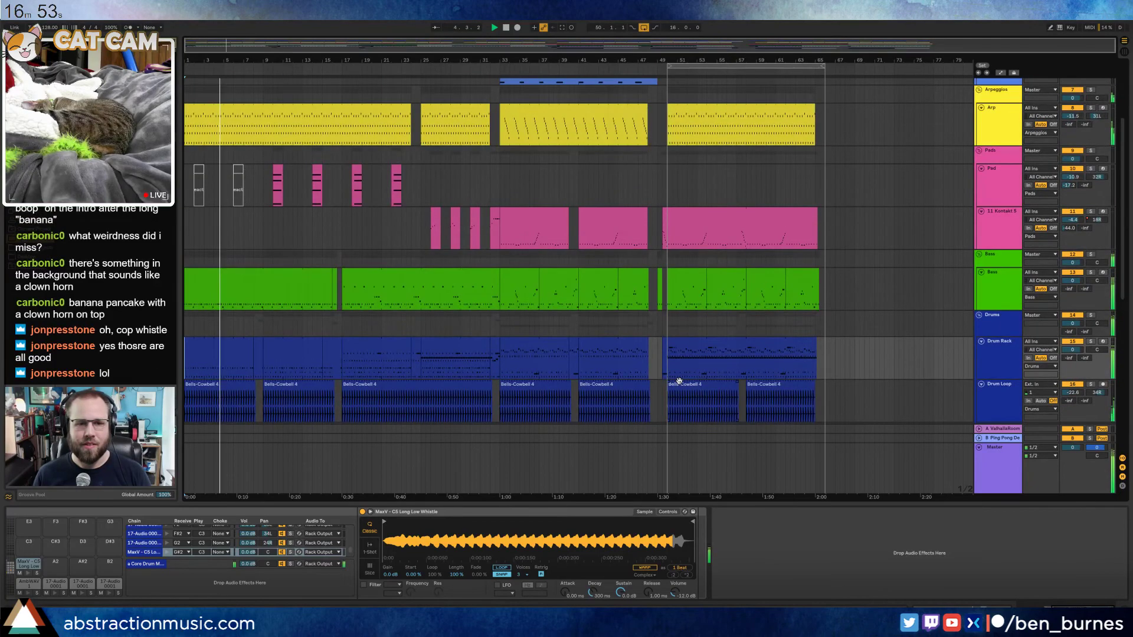
Copy the opening Bass clip to bar 66, right after the looped section
left_click(304, 280)
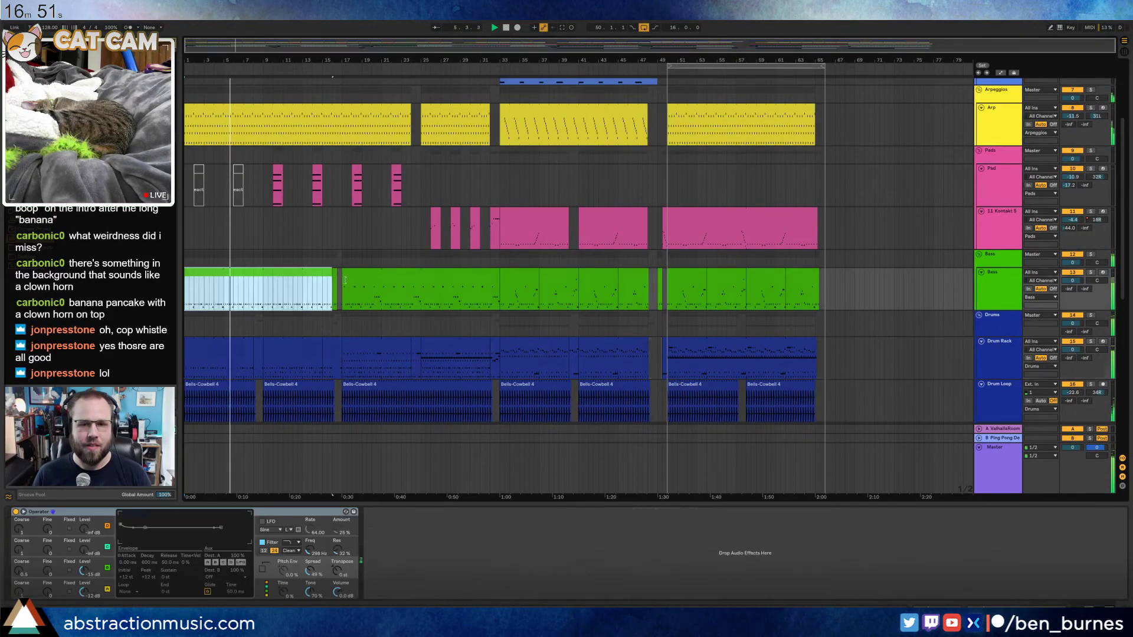
left_click(829, 280)
key("ctrl+v")
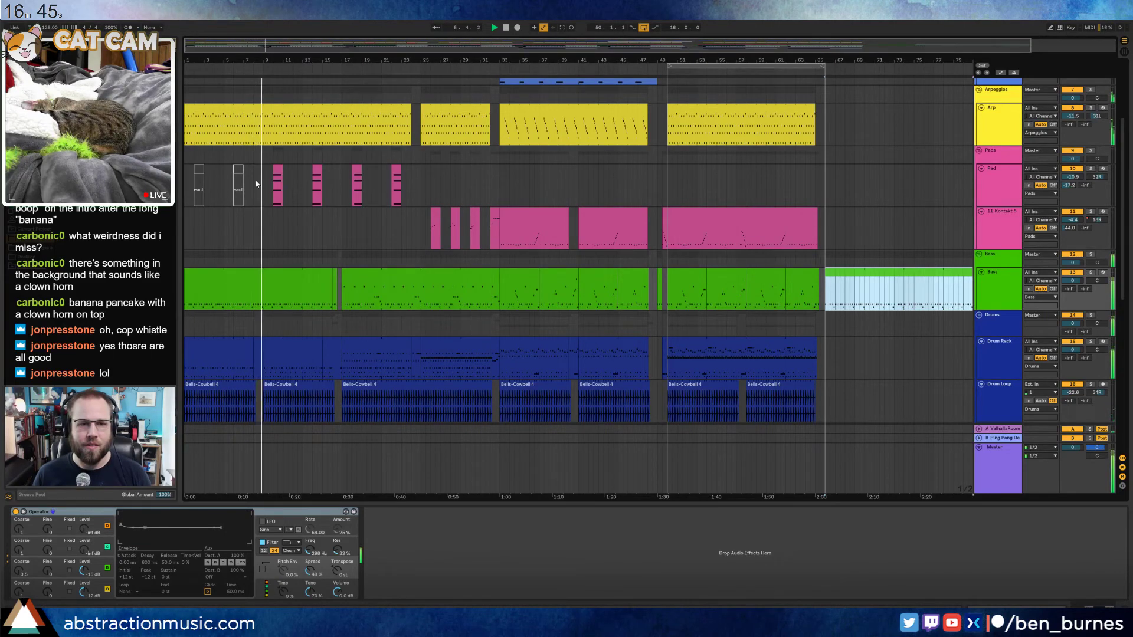
Copy the Pad track's first 16 bars to bar 50
left_click_drag(342, 181, 184, 181)
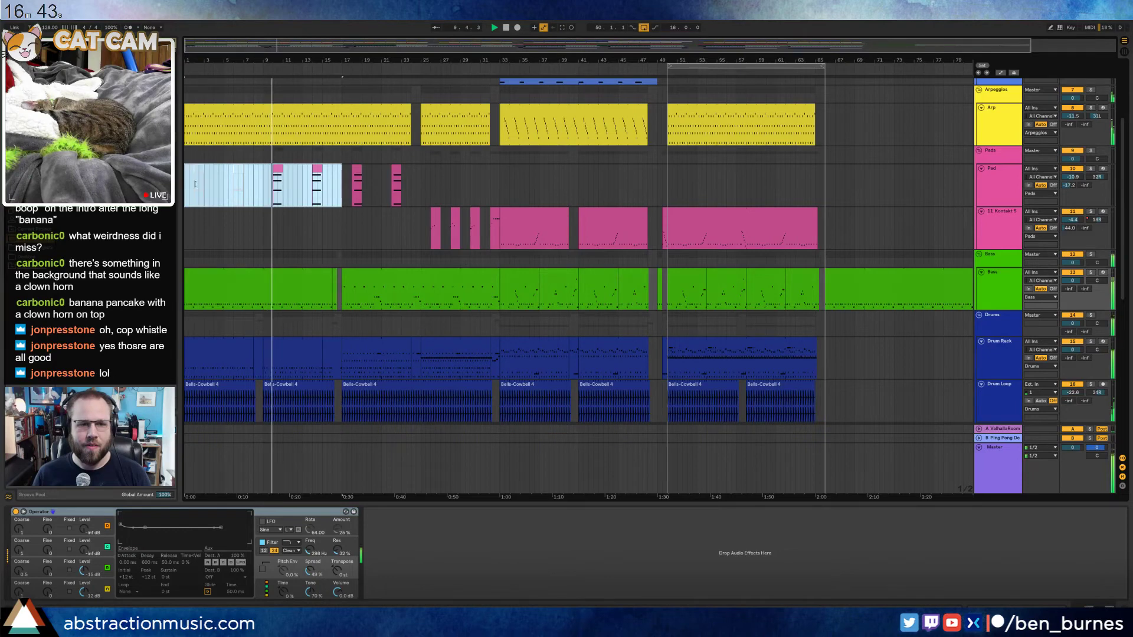
left_click(667, 183)
key("ctrl+v")
Activate the two muted Pad clips among the copies in the section from bar 50
left_click(682, 169)
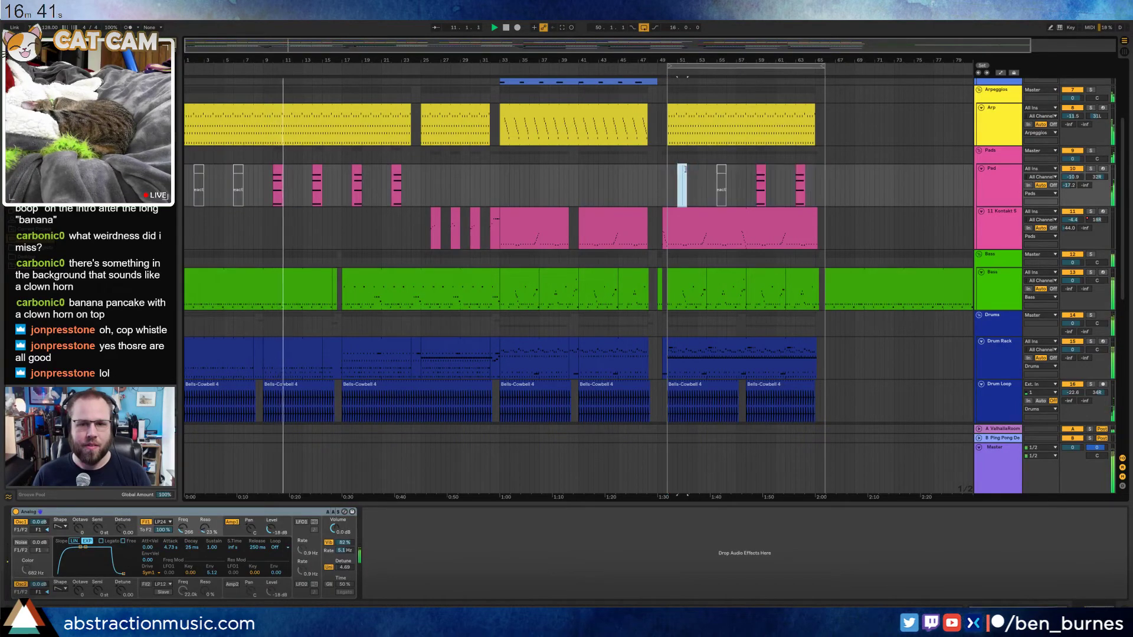
key("0")
left_click(720, 168)
key("0")
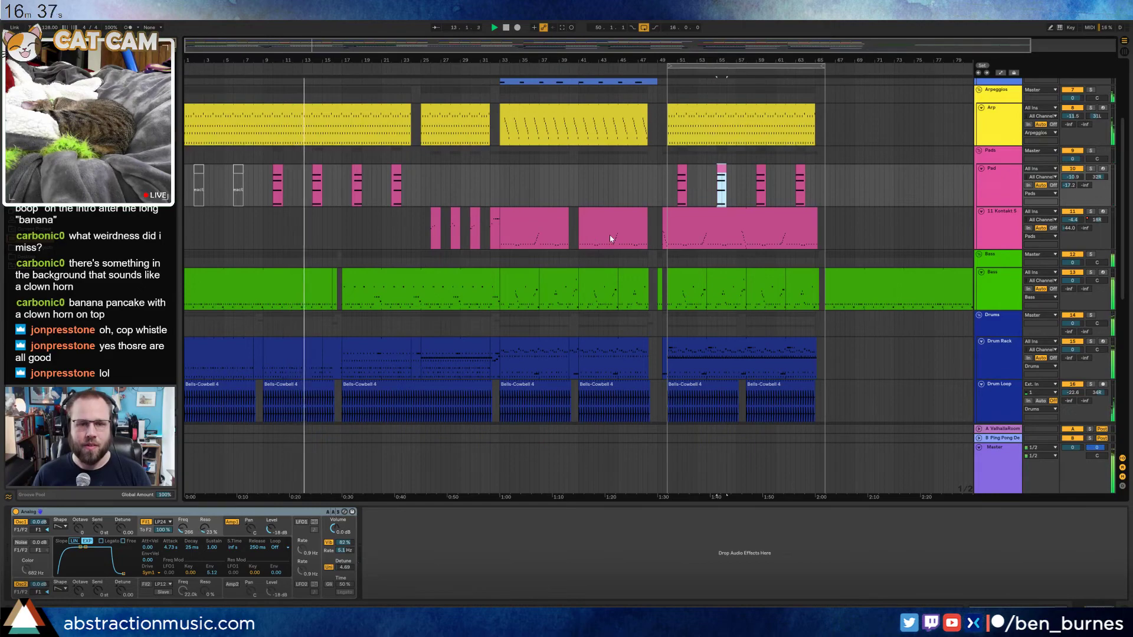
key("shift+Tab")
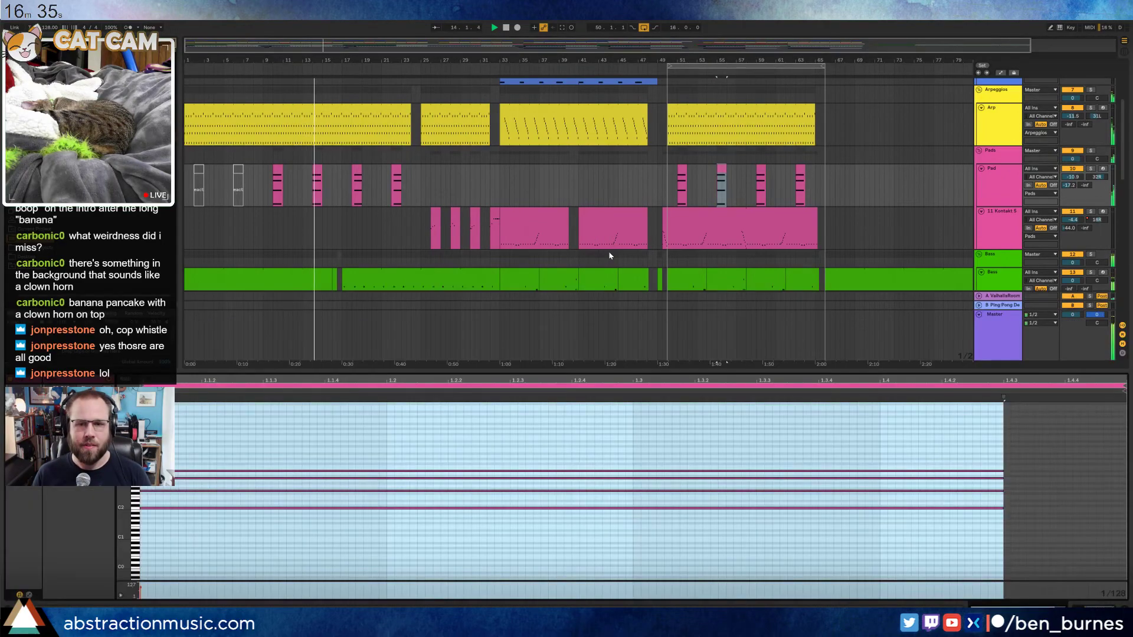
key("shift+Tab")
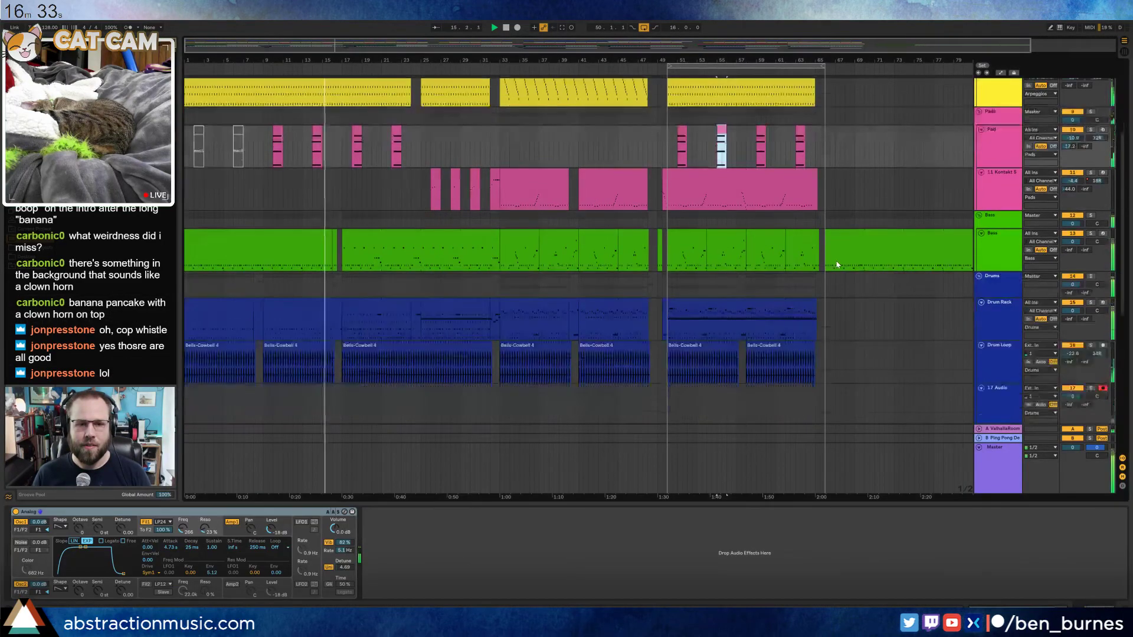
scroll(842, 258, "down", 4)
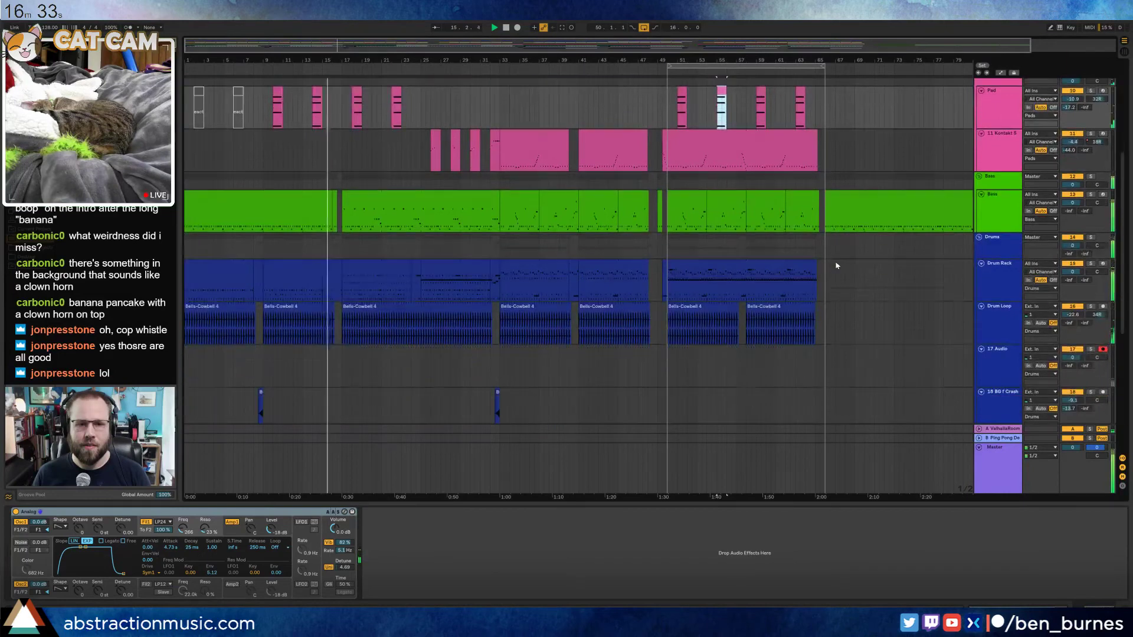
left_click(294, 266)
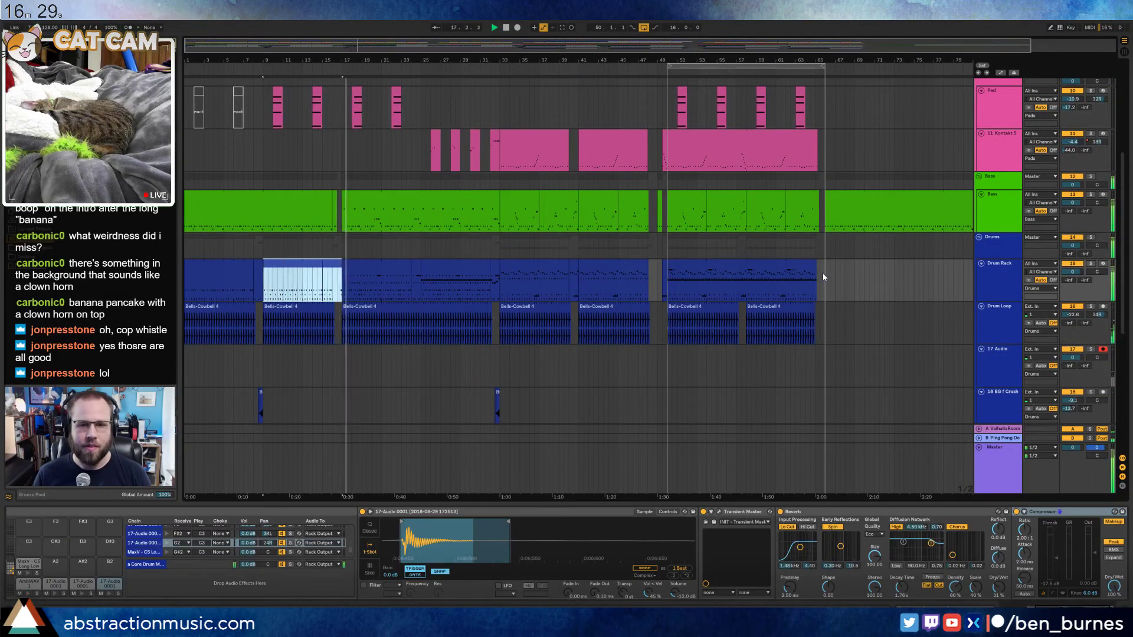
left_click_drag(825, 273, 904, 273)
left_click_drag(959, 60, 883, 60)
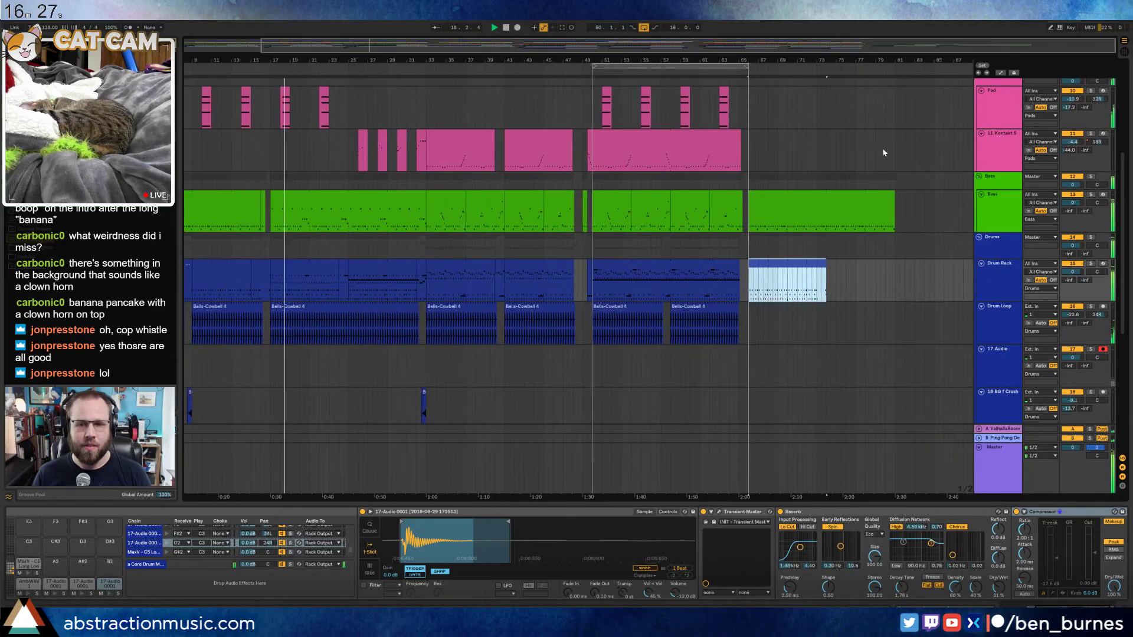
key("Delete")
Copy the Drum Rack clip of the section from bar 50 to bar 66
left_click(697, 271)
key("ctrl+c")
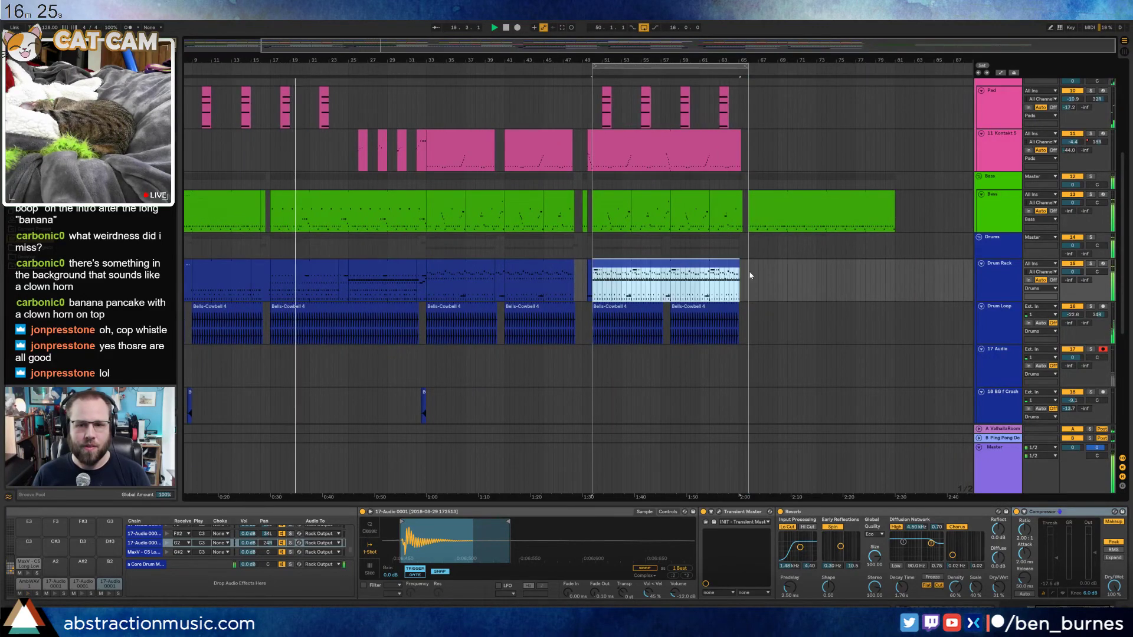
left_click(751, 276)
key("ctrl+v")
Deactivate the Cymbal 808 notes and the notes in the row directly above them in the new Drum Rack clip
double_click(859, 266)
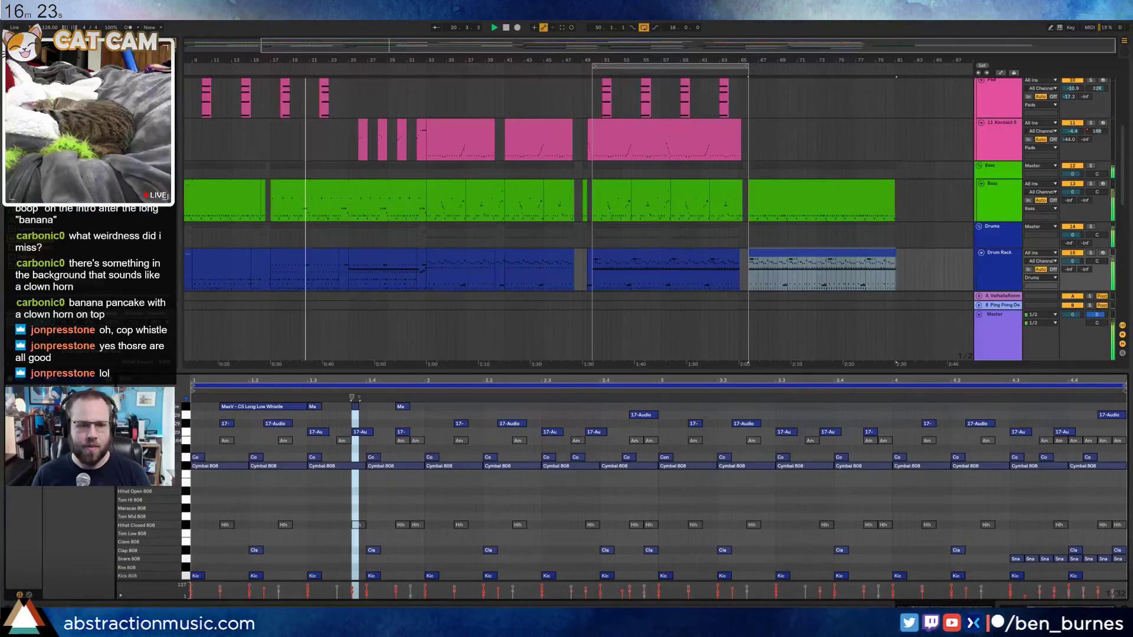
left_click(185, 458)
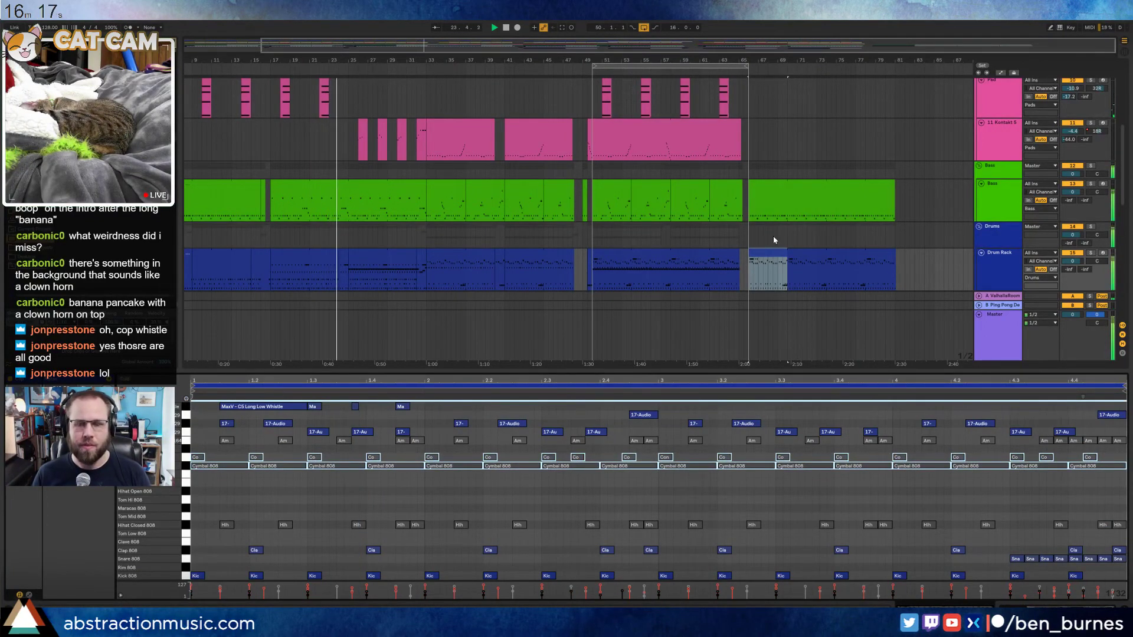
left_click(719, 237)
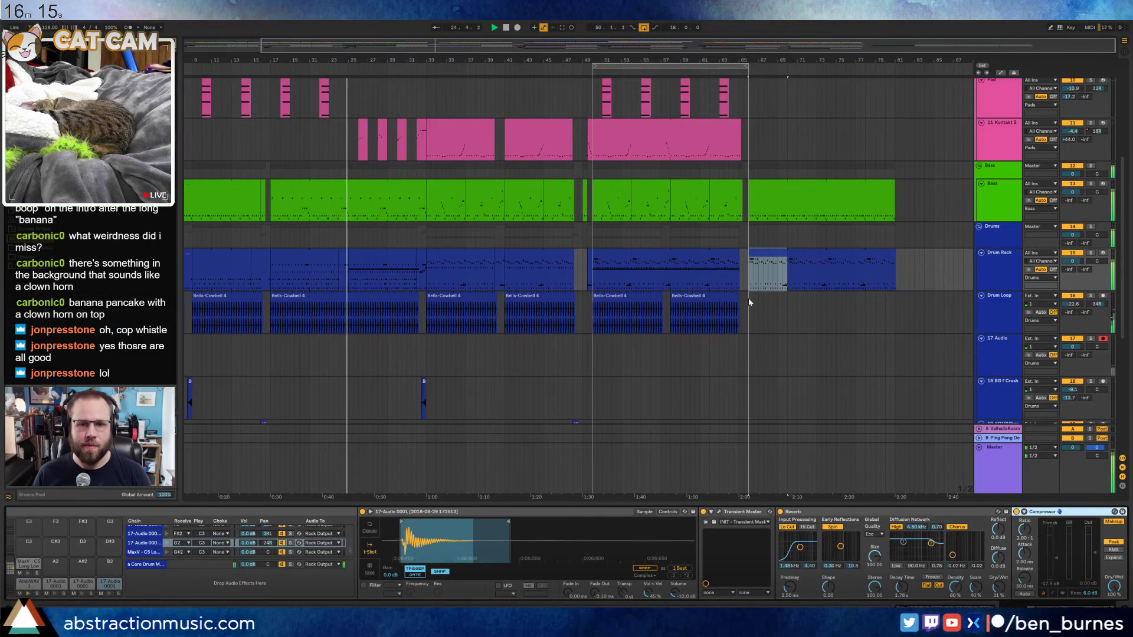
Copy the long Bells-Cowbell clip at bar 17 of the Drum Loop track to bar 66
scroll(529, 299, "down", 2)
left_click(392, 253)
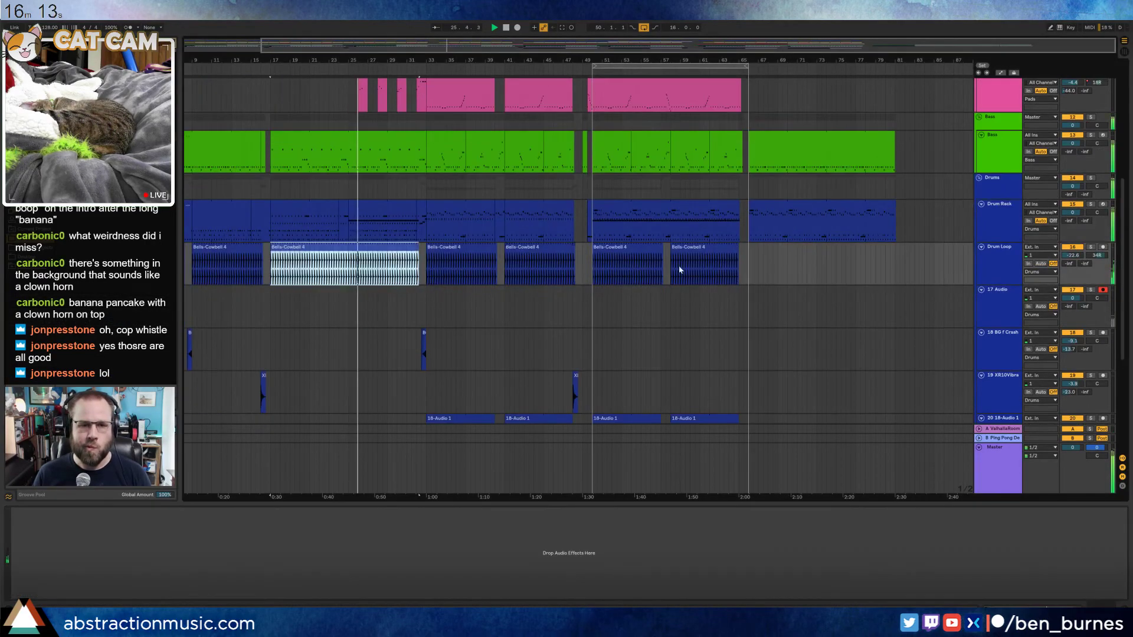
left_click(746, 257)
key("ctrl+v")
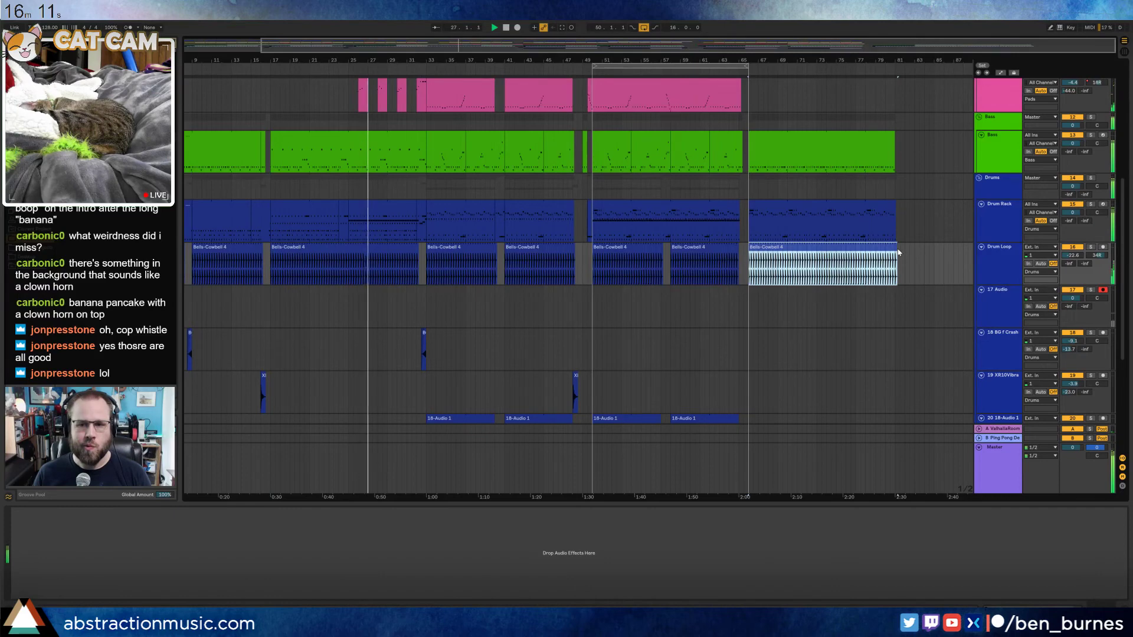
Extend the new cowbell loop to beat 2 of bar 81 and align the new Bass clip's end with the Drum Rack clip
left_click_drag(896, 248, 894, 249)
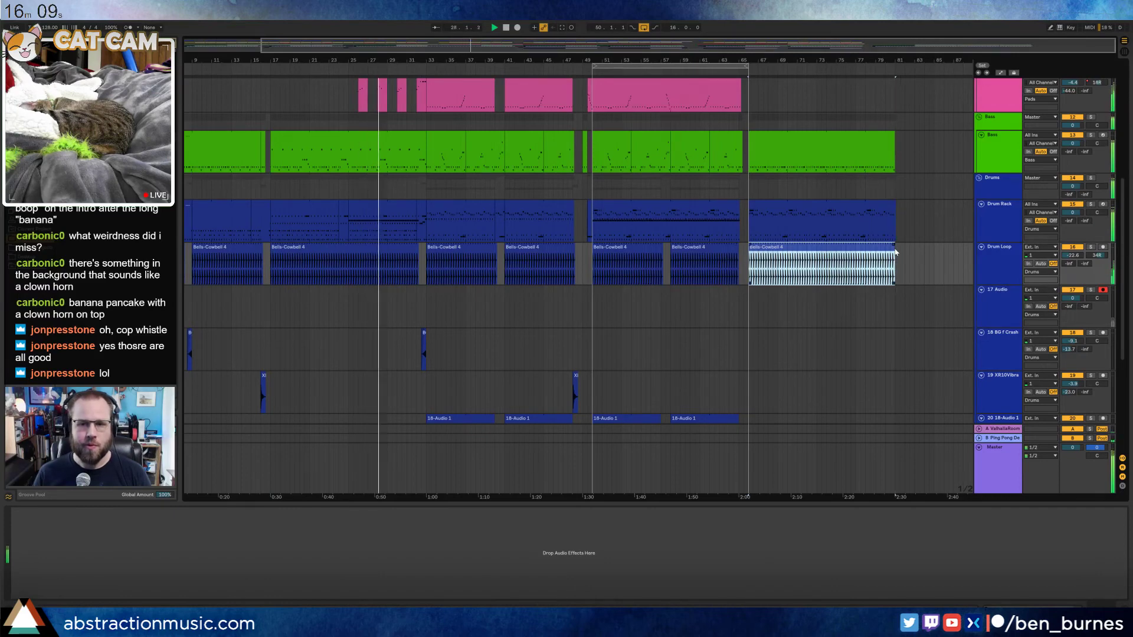
scroll(896, 253, "up", 10)
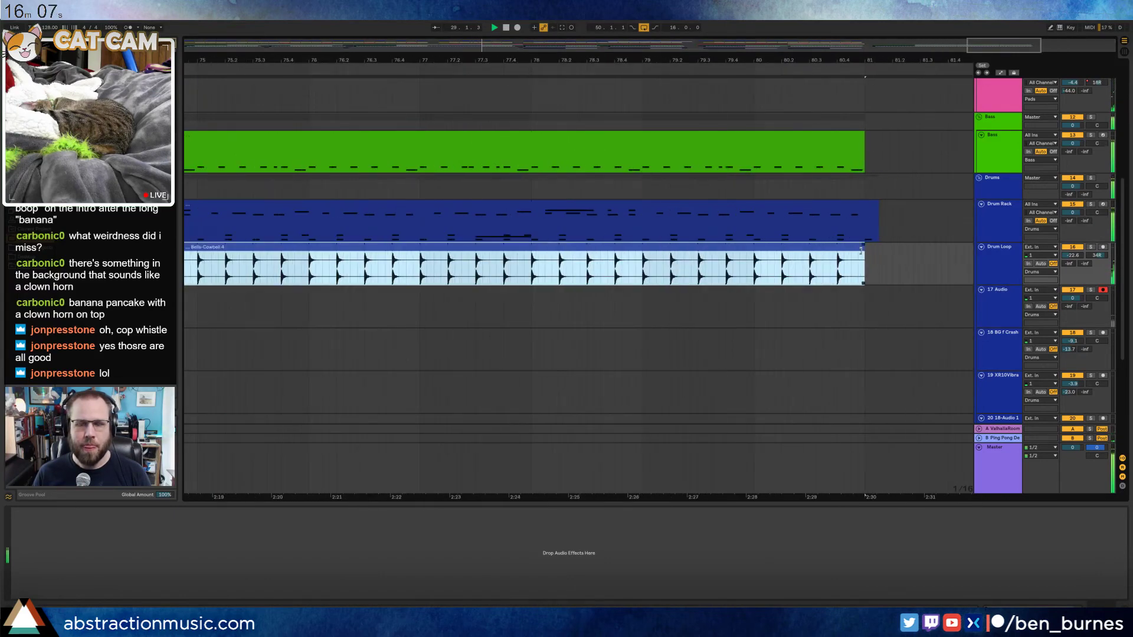
left_click_drag(880, 252, 898, 251)
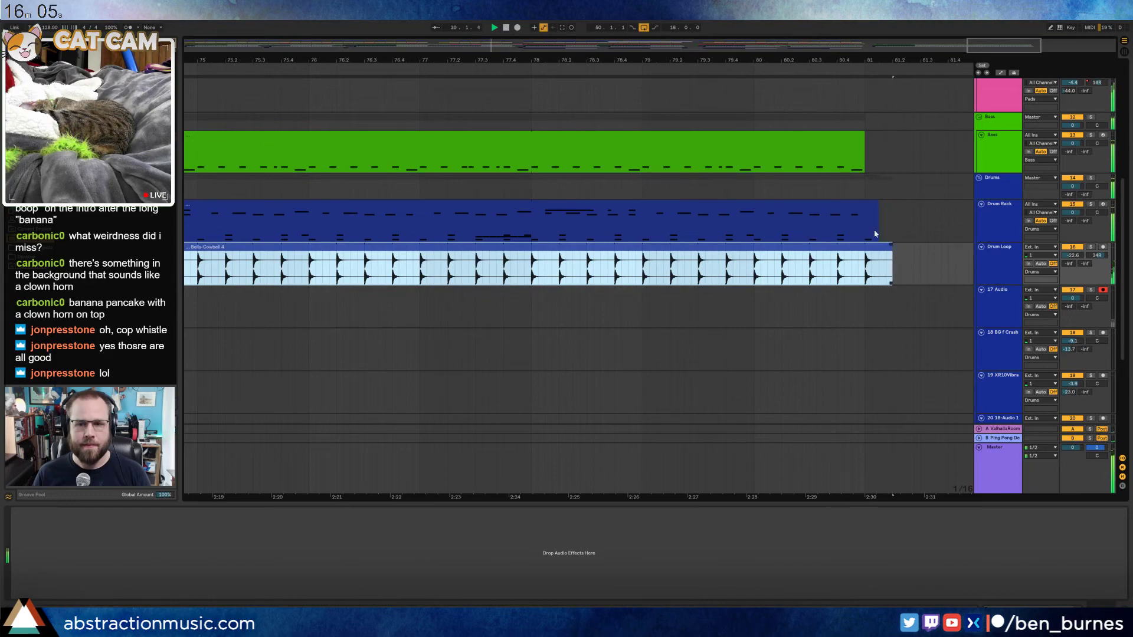
scroll(852, 195, "down", 5)
scroll(854, 199, "down", 3)
left_click(864, 136)
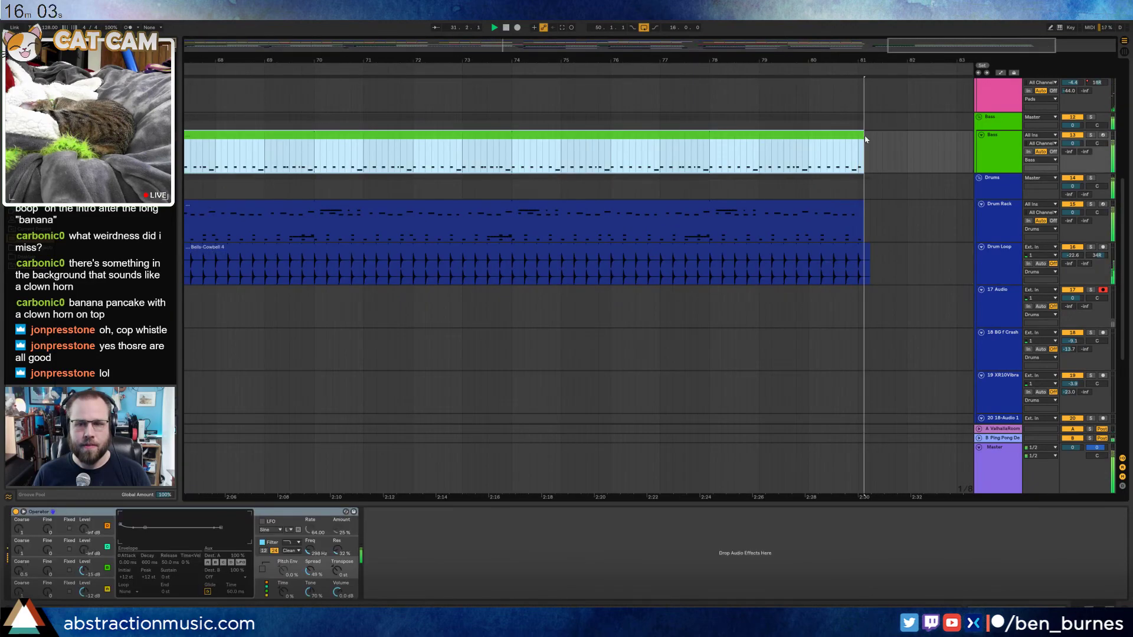
Copy the opening Arp clip to bar 66
scroll(830, 176, "down", 10)
scroll(824, 243, "up", 6)
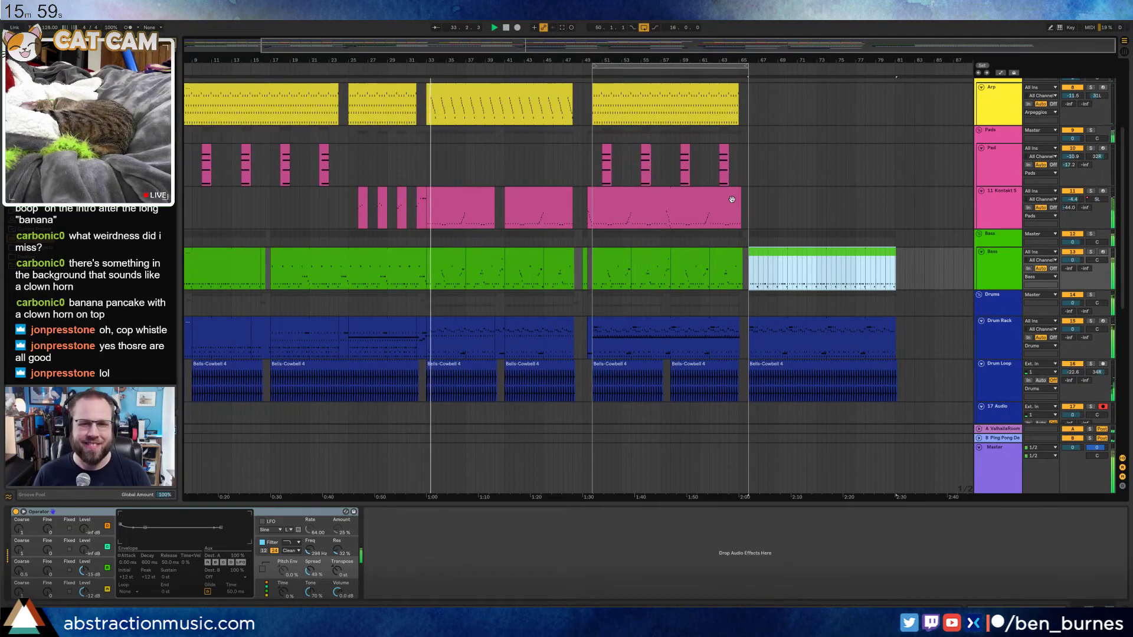
scroll(729, 198, "up", 3)
left_click(304, 156)
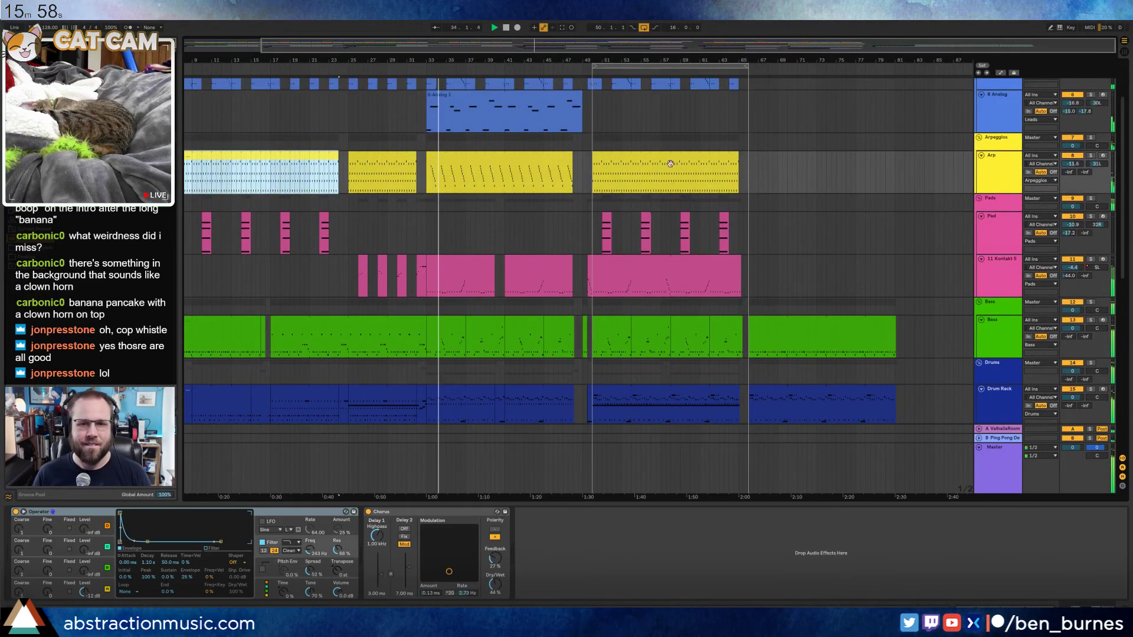
left_click(747, 157)
key("ctrl+v")
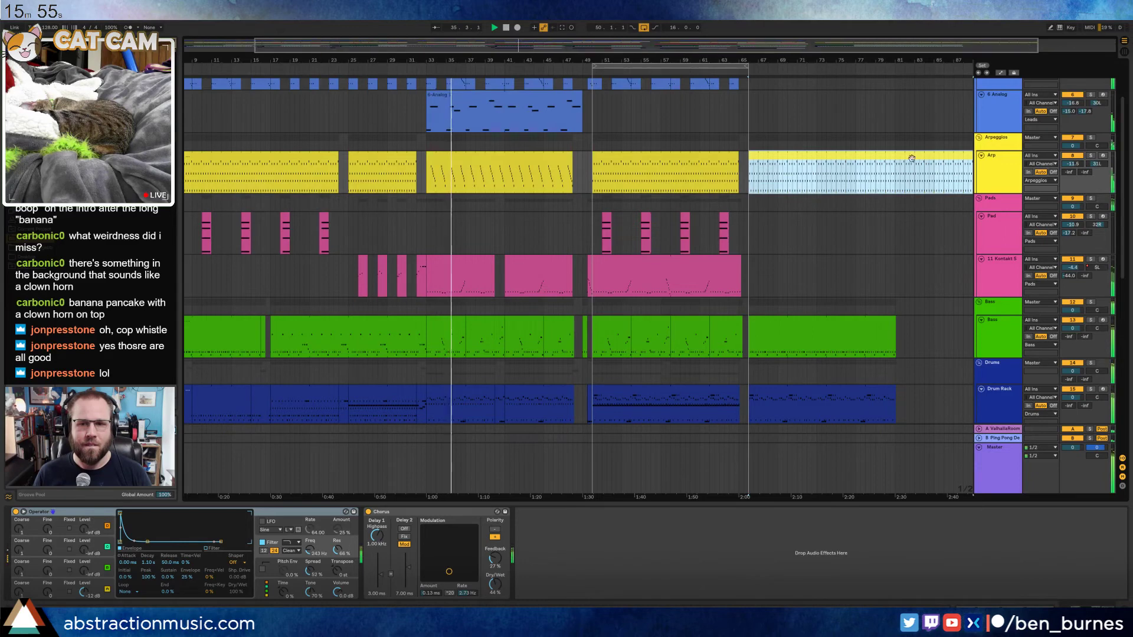
Delete the part of the new Arp clip beyond bar 81 and adjust its end to line up with the Bass clip
left_click_drag(895, 176, 930, 176)
key("Delete")
left_click(945, 156)
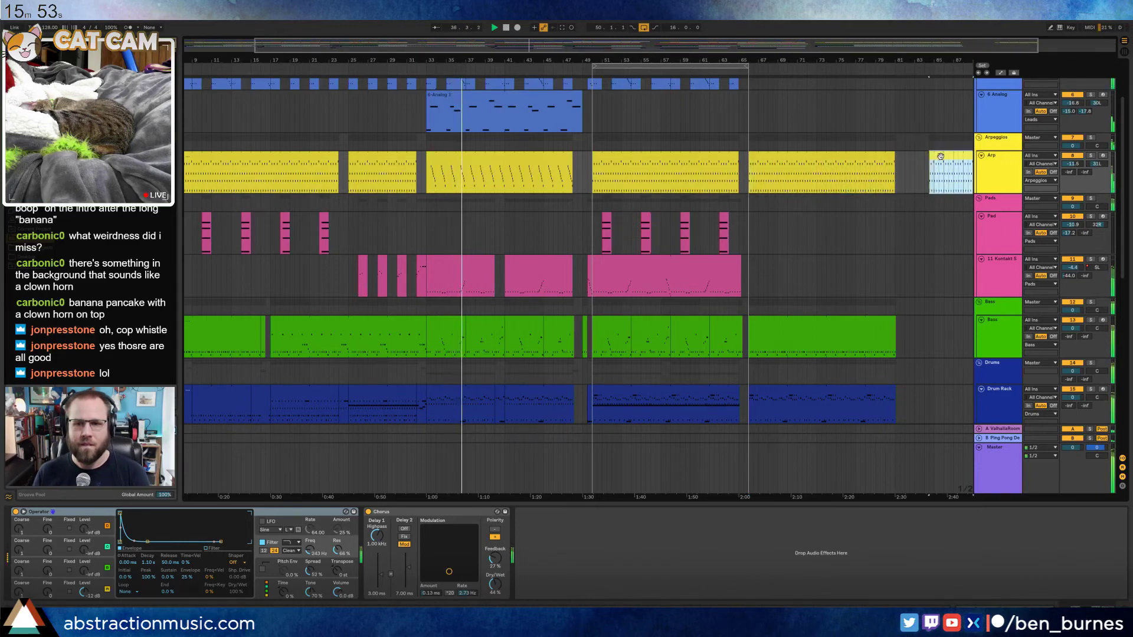
key("Delete")
scroll(911, 170, "up", 5)
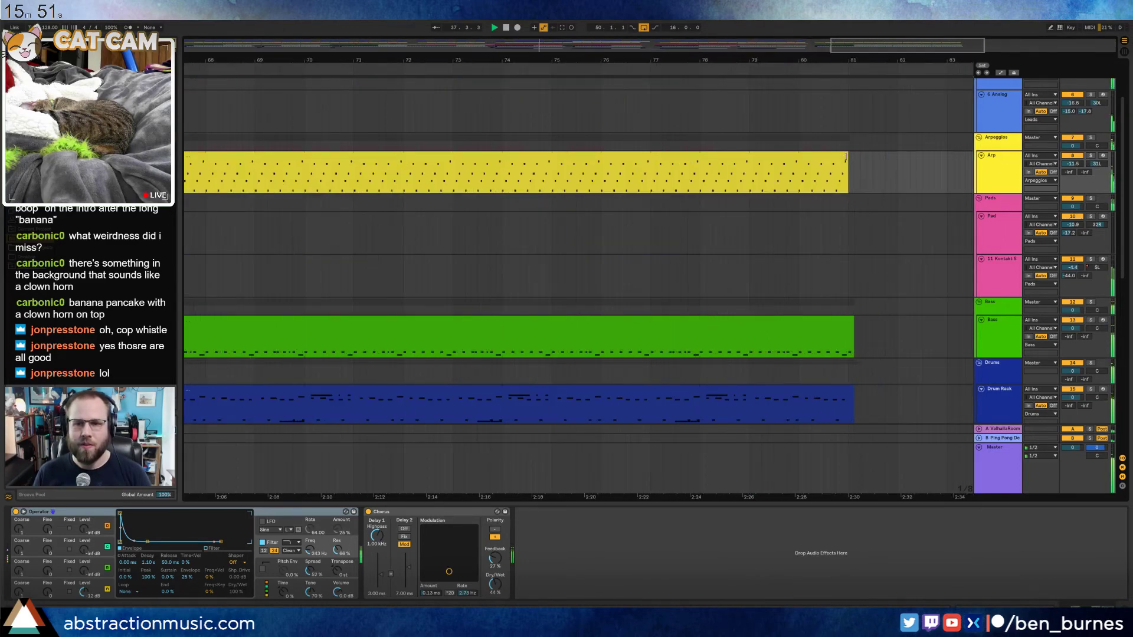
left_click_drag(847, 156, 810, 156)
scroll(850, 158, "up", 6)
scroll(811, 158, "down", 11)
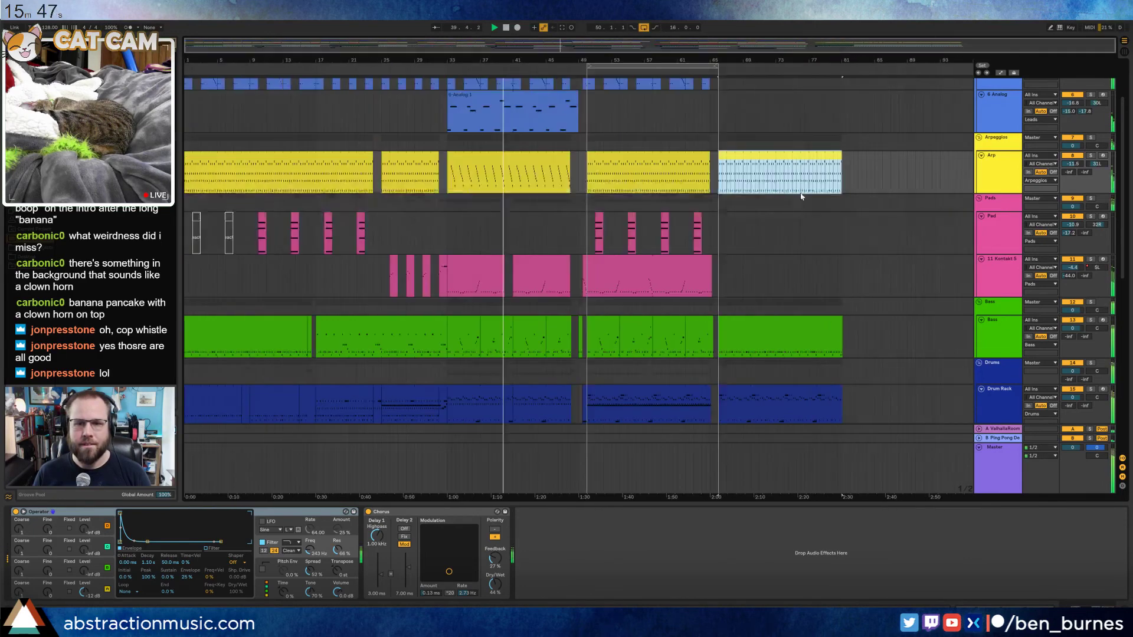
Copy the 8-Analog lead clip at bar 33 to bar 66
left_click(495, 107)
key("ctrl+c")
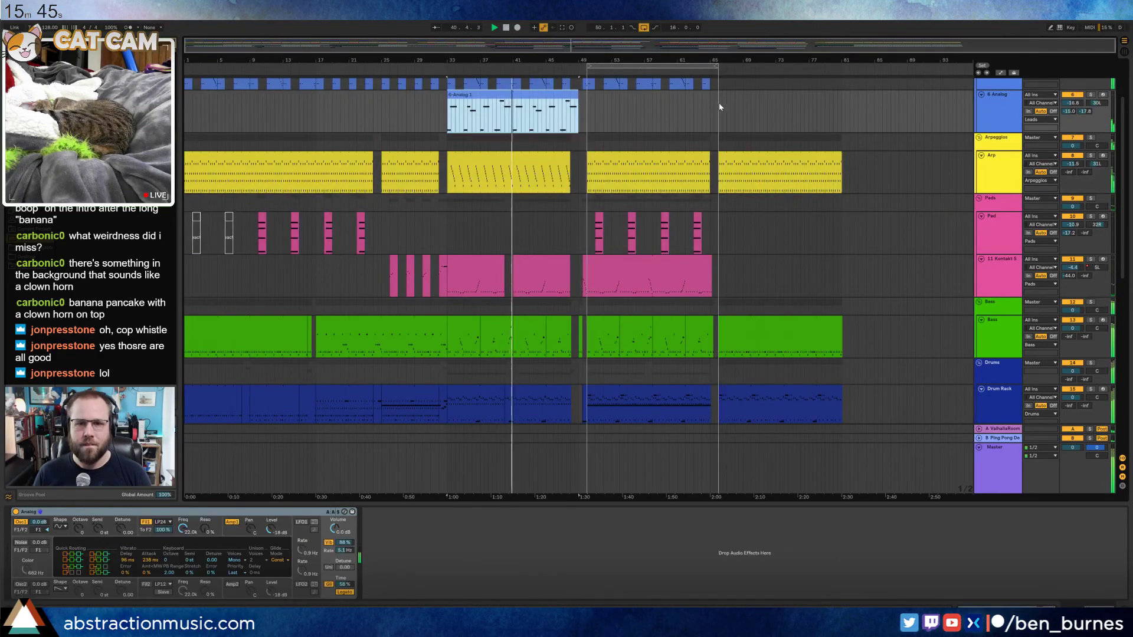
left_click(718, 103)
key("ctrl+v")
Turn off the arrangement loop and look over the tracks while the section from bar 50 plays
scroll(820, 153, "up", 3)
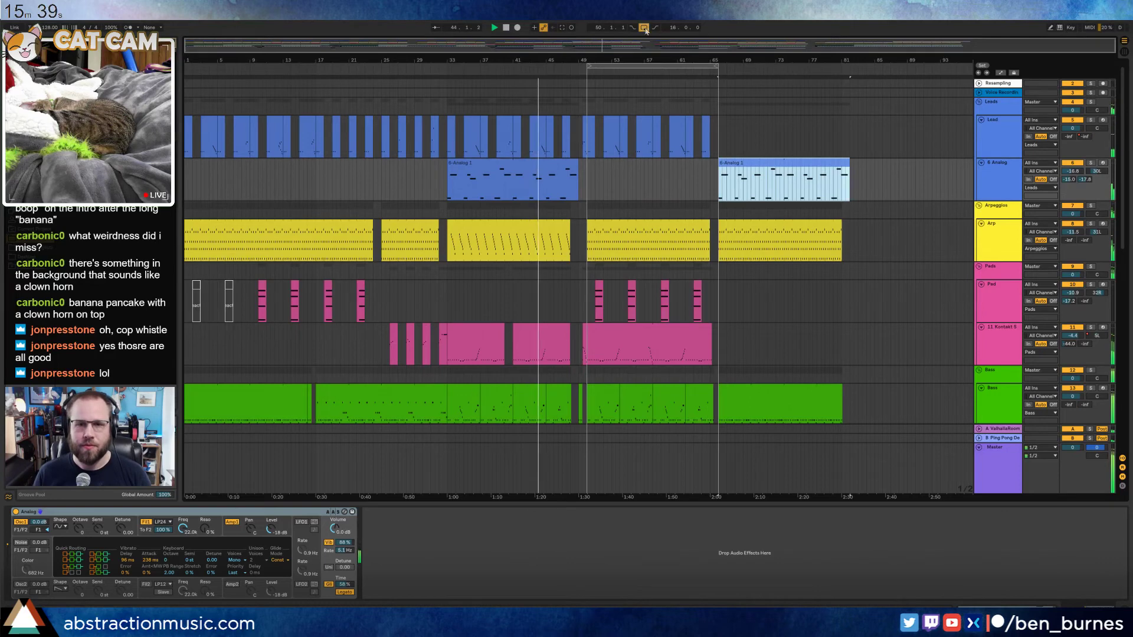
scroll(694, 195, "down", 2)
scroll(691, 199, "down", 1)
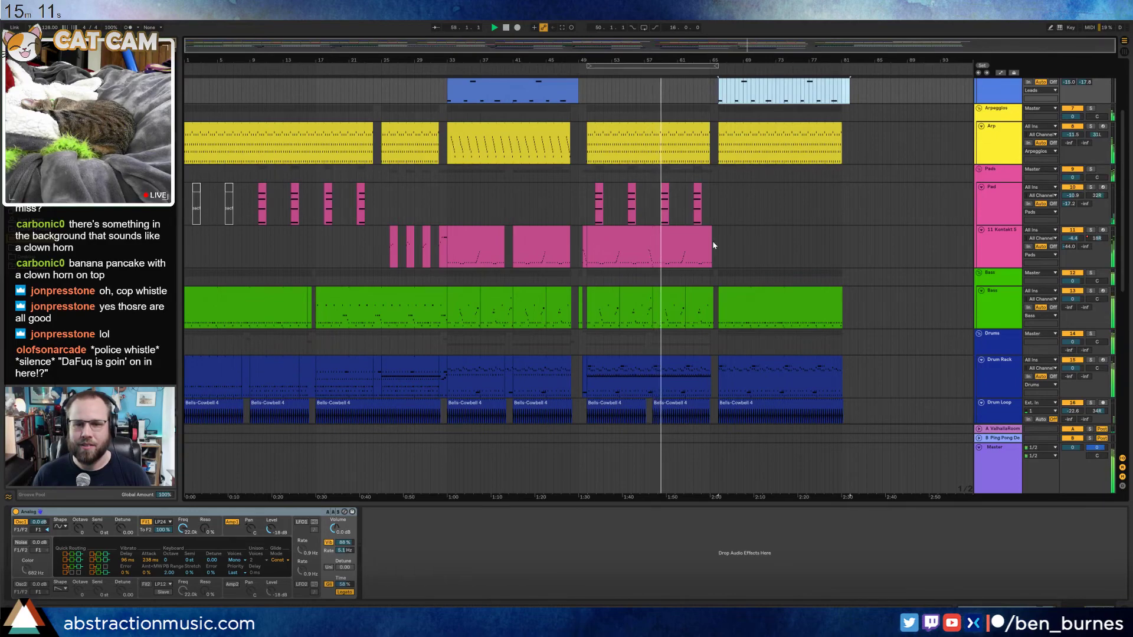
scroll(730, 263, "down", 5)
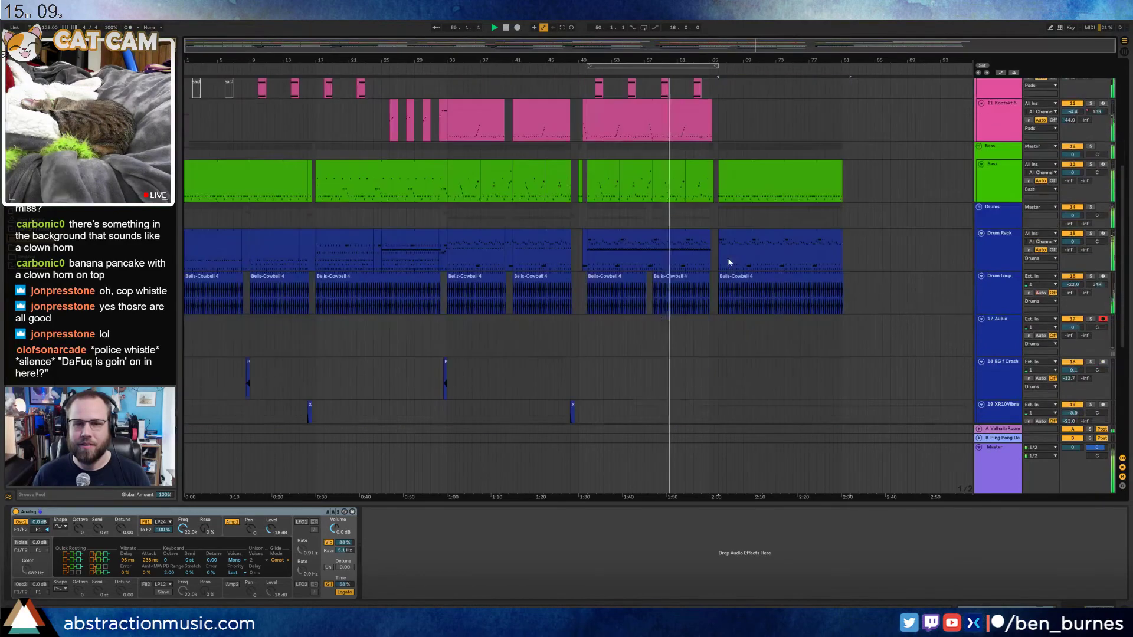
Copy the crash clip ending at bar 33 so it leads into bar 66, and duplicate the last 18-Audio 1 clip to bar 66
scroll(730, 262, "down", 2)
scroll(575, 328, "down", 2)
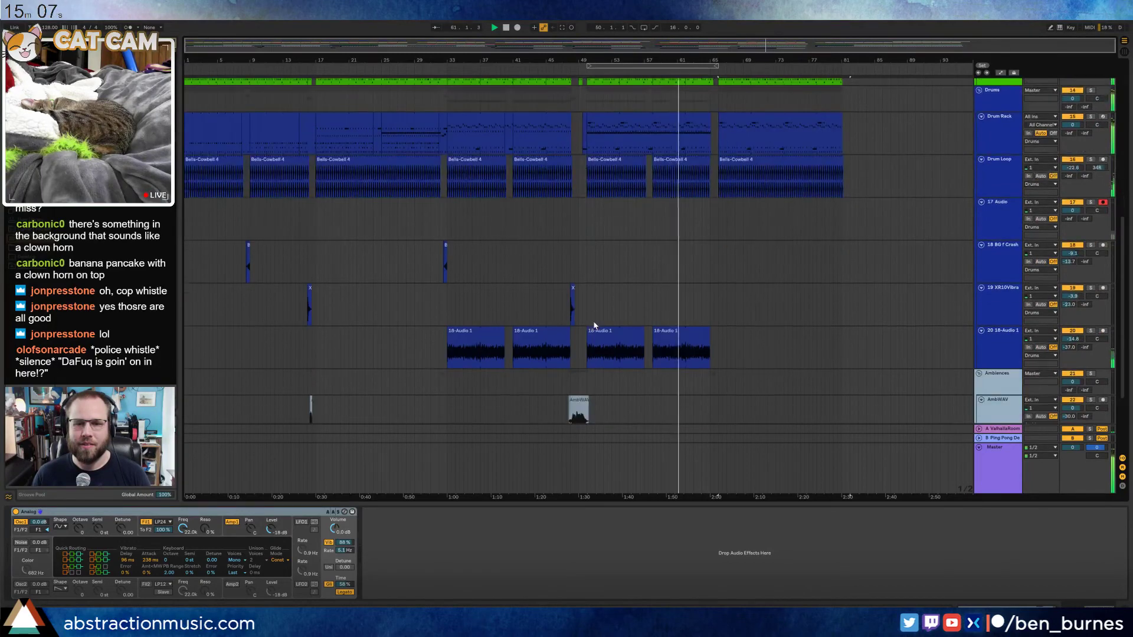
left_click(445, 259)
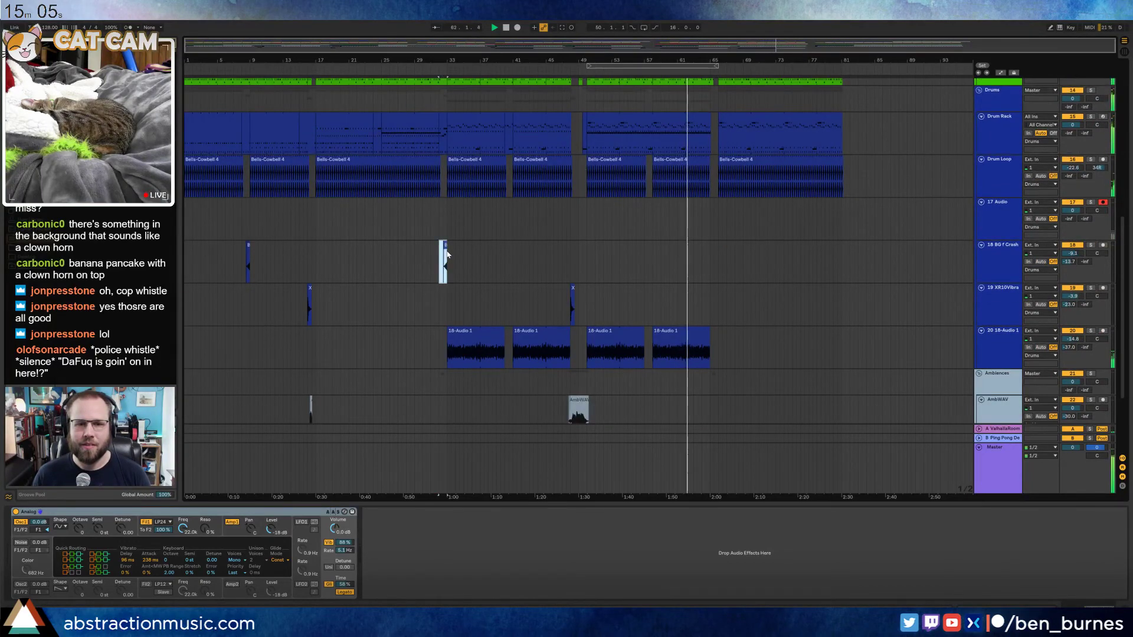
left_click(711, 257)
key("ctrl+v")
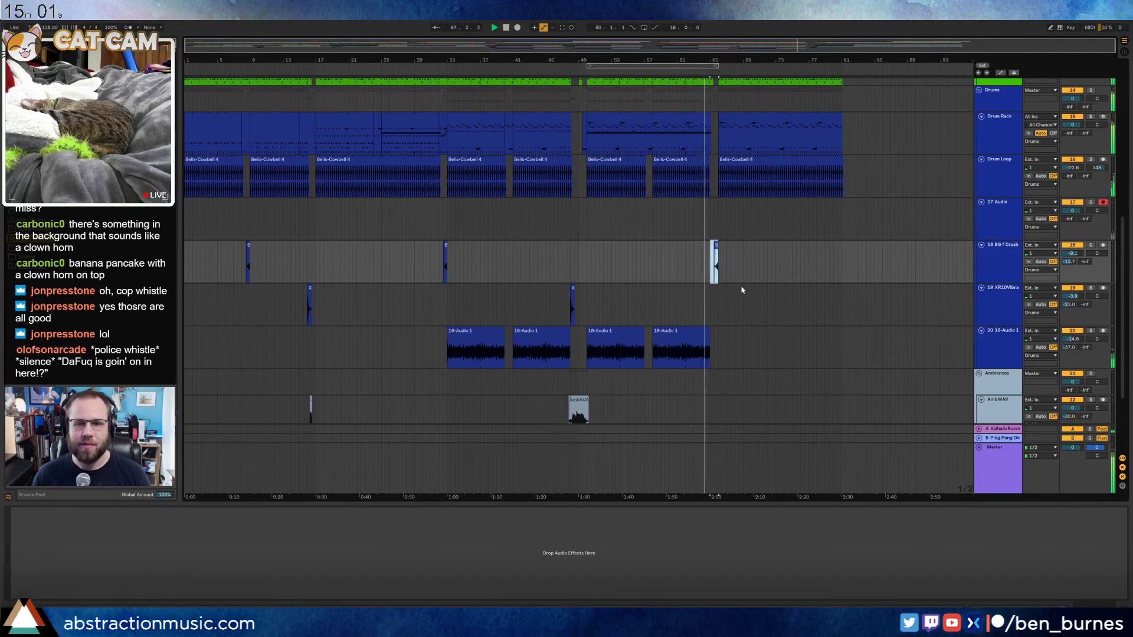
left_click(691, 331)
key("ctrl+d")
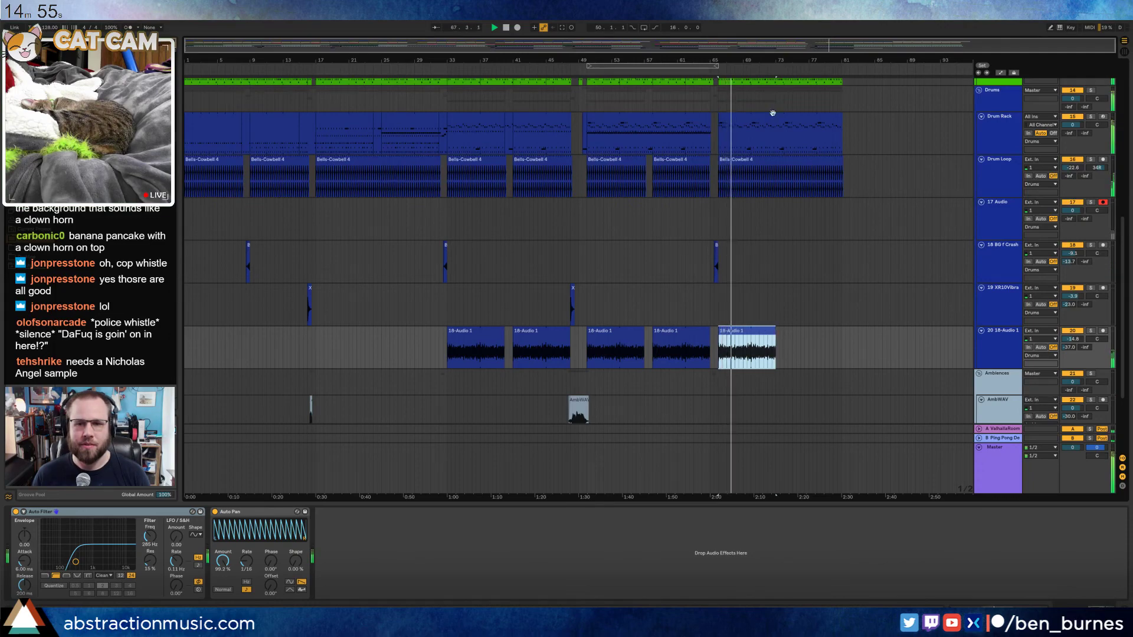
Open the Drum Rack clip at bar 66 and select all its MaxV - C5 Long Low Whistle notes
double_click(738, 118)
left_click(165, 406)
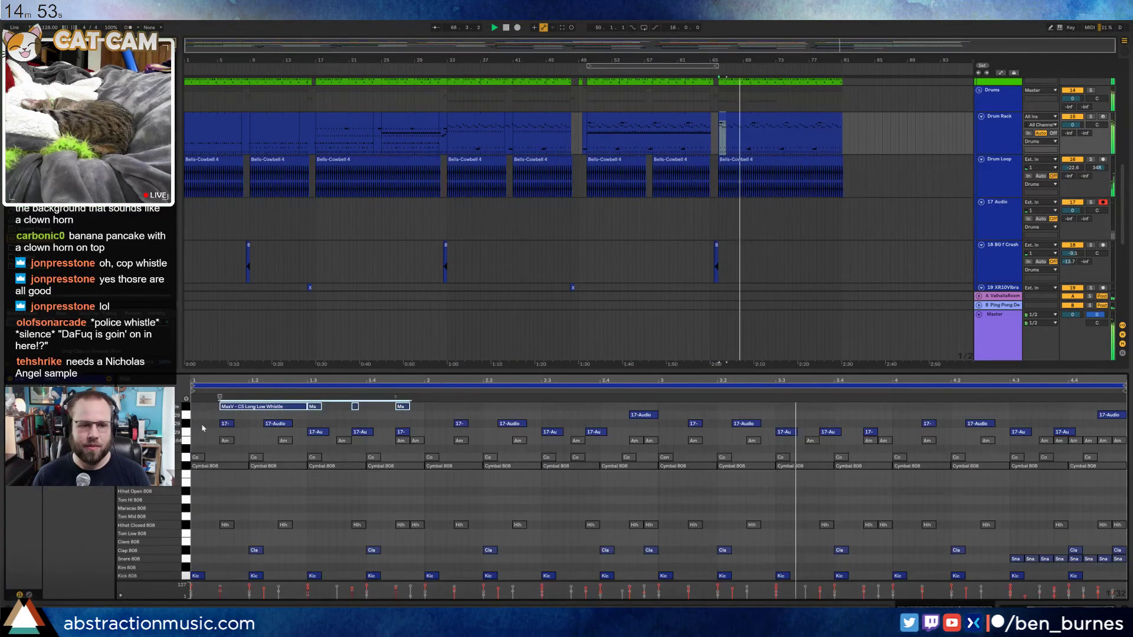
key("shift+Tab")
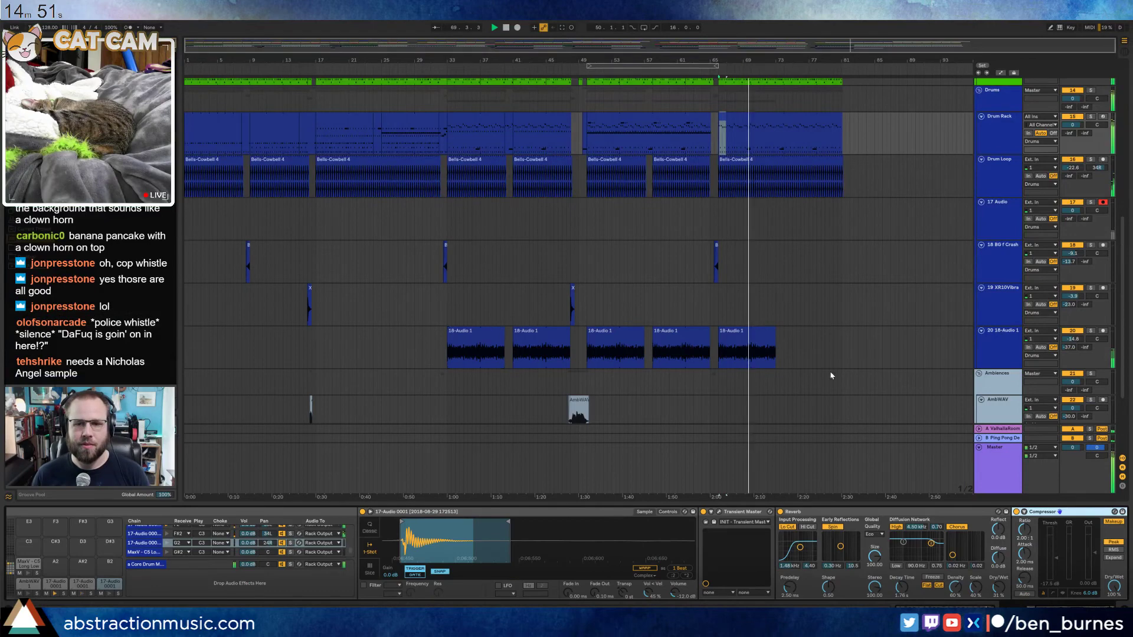
Extend the 18-Audio 1 clip at bar 66 to about bar 81, with a fade-out at its end
left_click(773, 331)
left_click_drag(776, 340, 747, 330)
scroll(844, 334, "up", 5)
key("w")
scroll(721, 282, "down", 1)
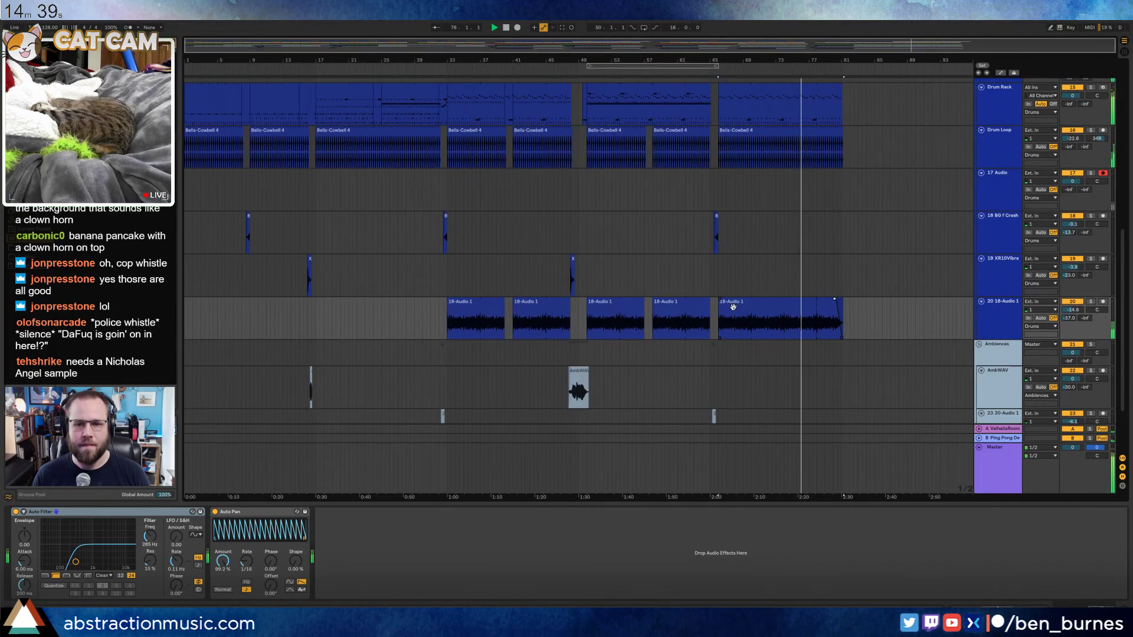
Copy the short AmbWAV clip near bar 16 to bar 80 and shift it to finish just before bar 81
scroll(743, 347, "down", 2)
scroll(742, 347, "down", 1)
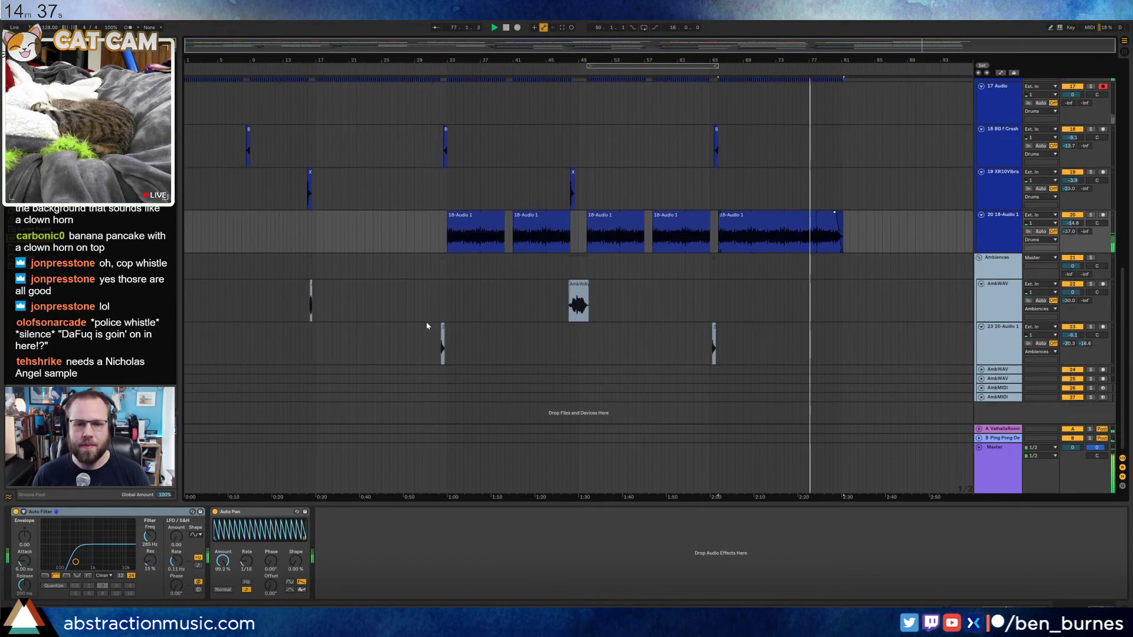
left_click(385, 298)
scroll(837, 311, "up", 5)
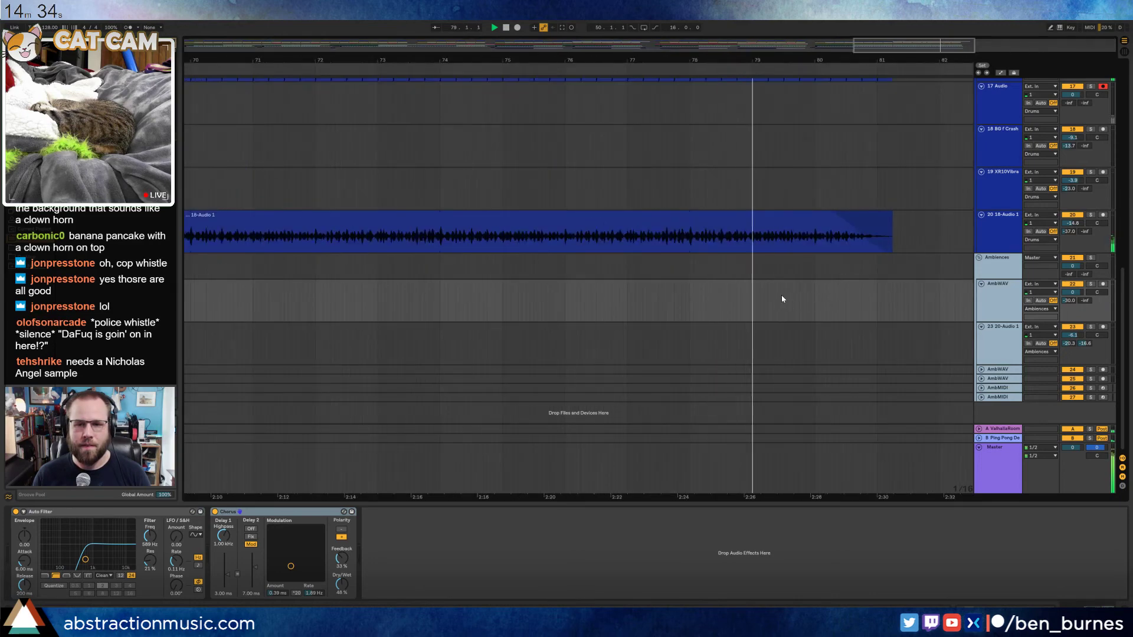
left_click(831, 303)
key("ctrl+v")
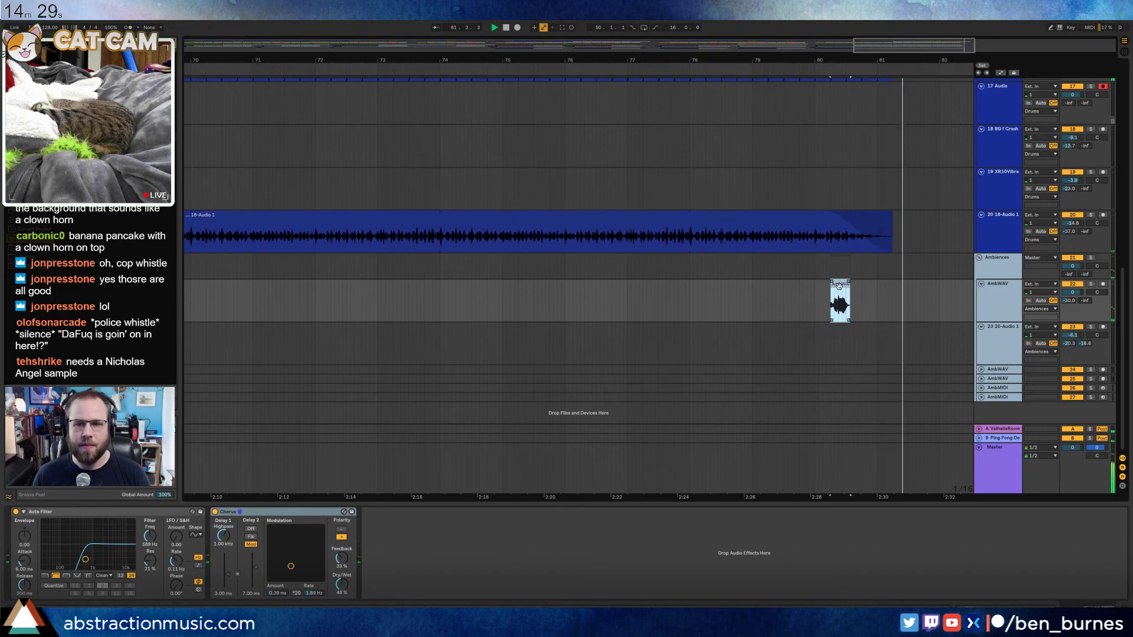
key("space")
left_click_drag(838, 287, 874, 292)
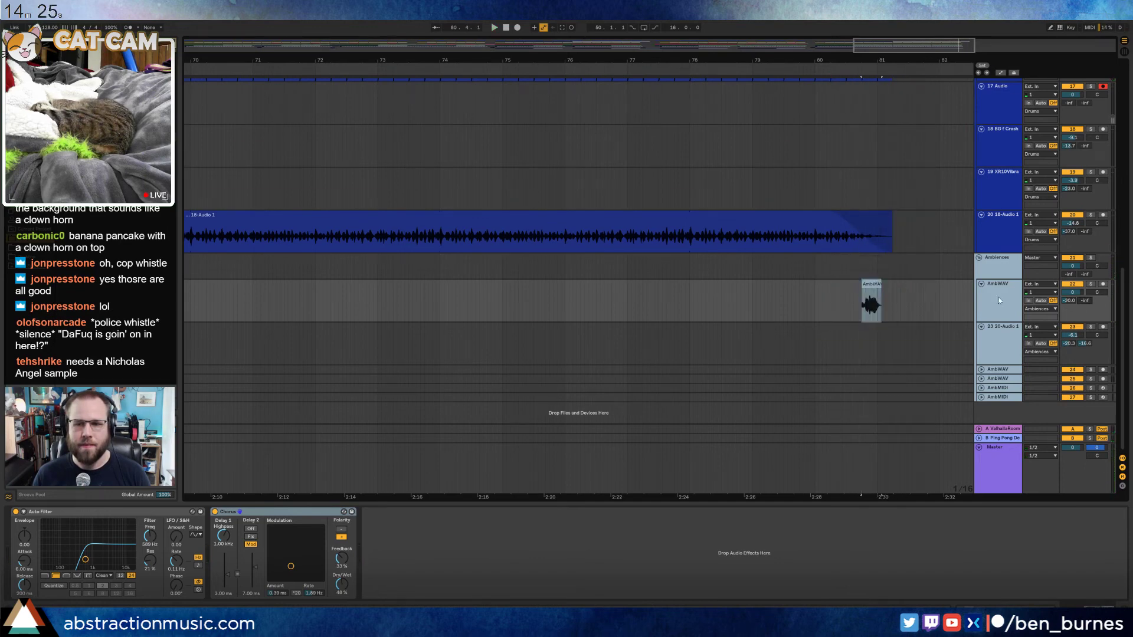
Automate the AmbWAV track's Ping Pong Delay send to ramp up to -10 dB at the new clip, and play back the ending
key("a")
left_click(850, 322)
left_click_drag(859, 322, 860, 313)
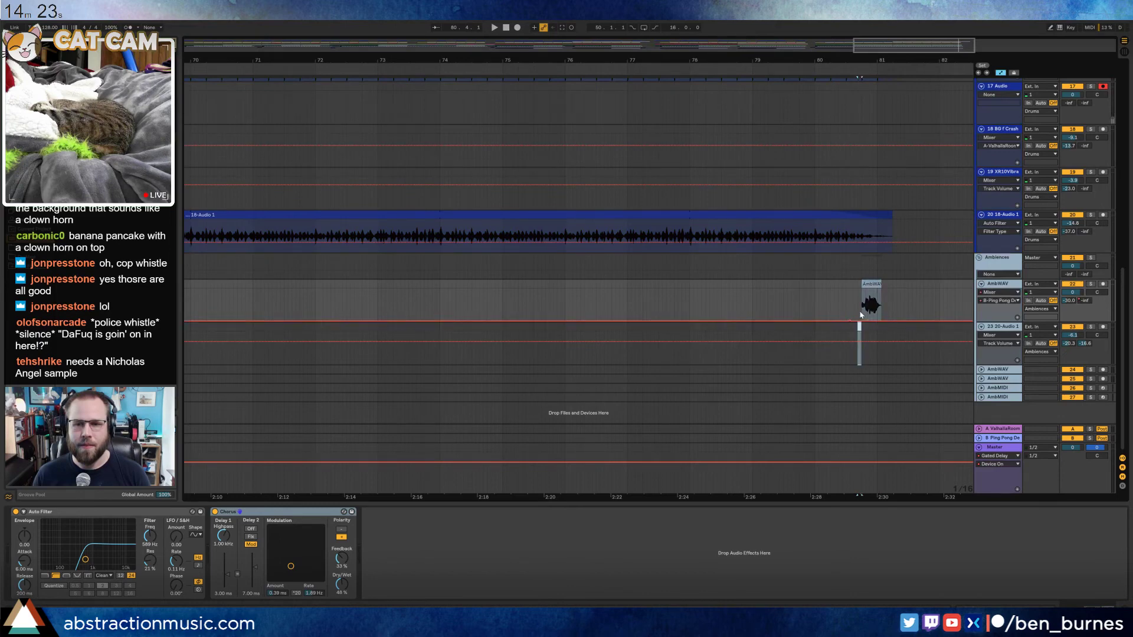
key("space")
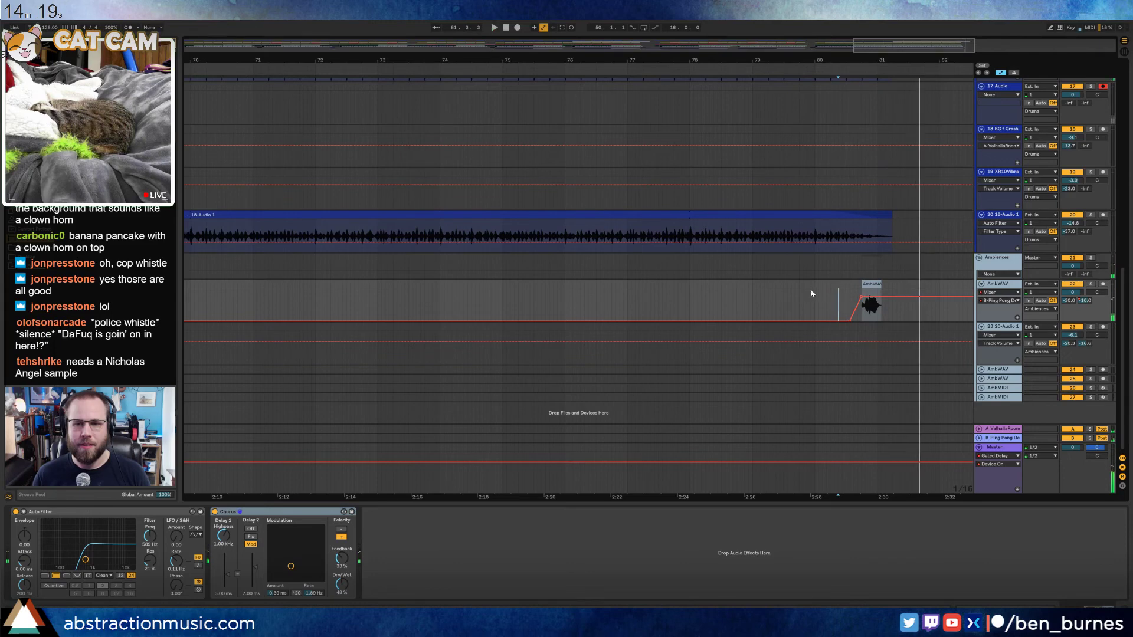
left_click(794, 304)
key("a")
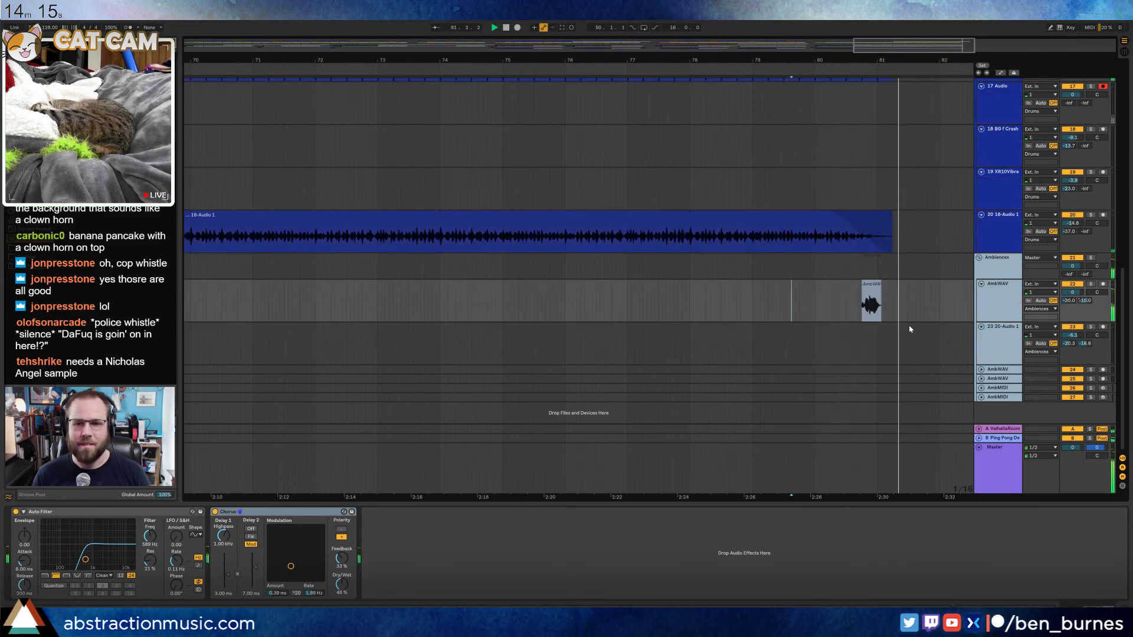
Automate the master track's Gated Delay to switch off shortly after bar 80, just before the AmbWAV clip
key("w")
key("space")
left_click(997, 453)
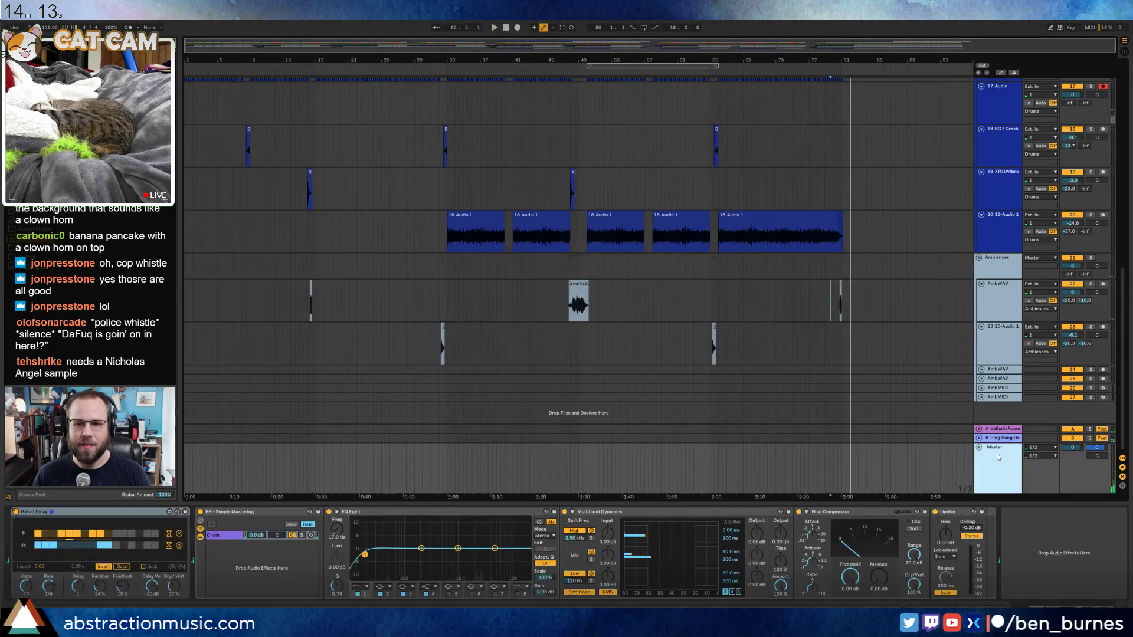
key("a")
right_click(17, 515)
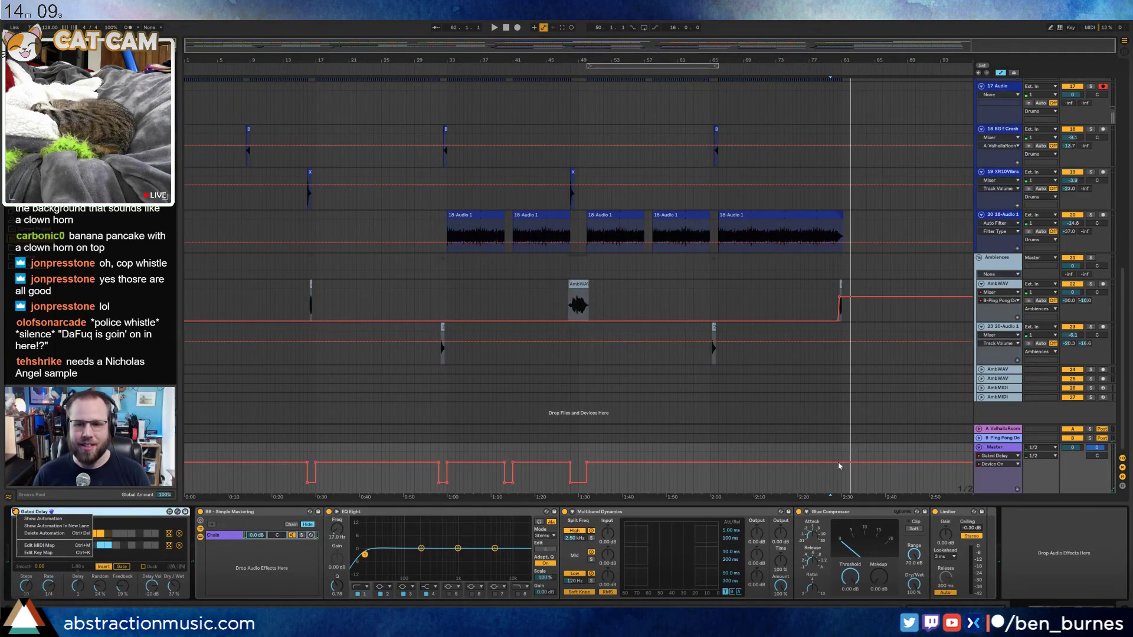
key("Escape")
left_click_drag(839, 466, 839, 483)
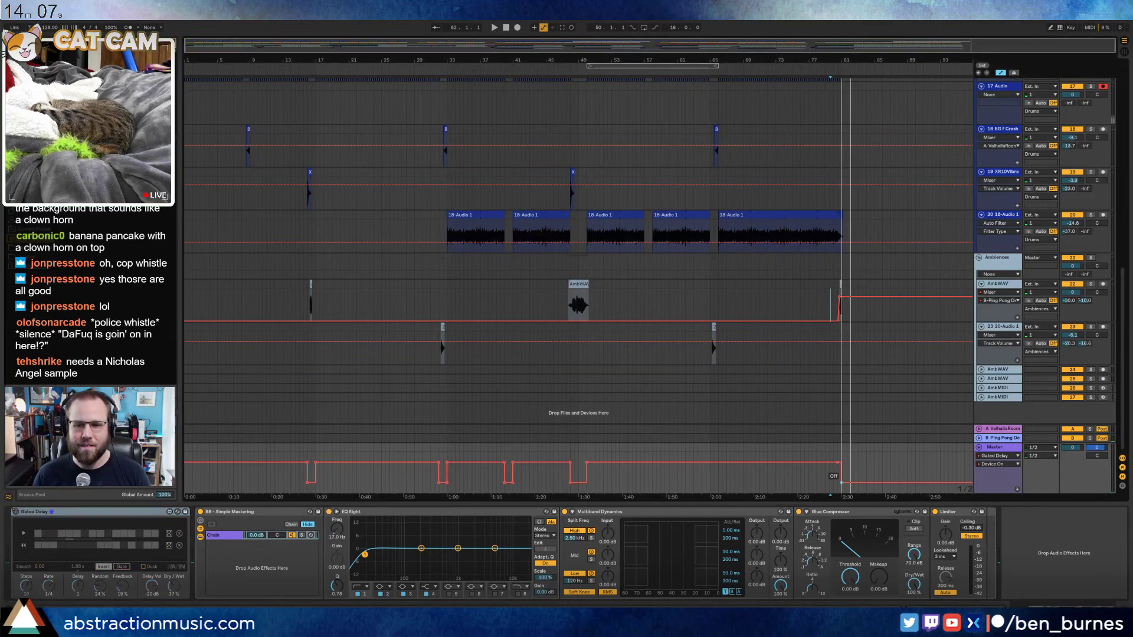
scroll(848, 487, "up", 5)
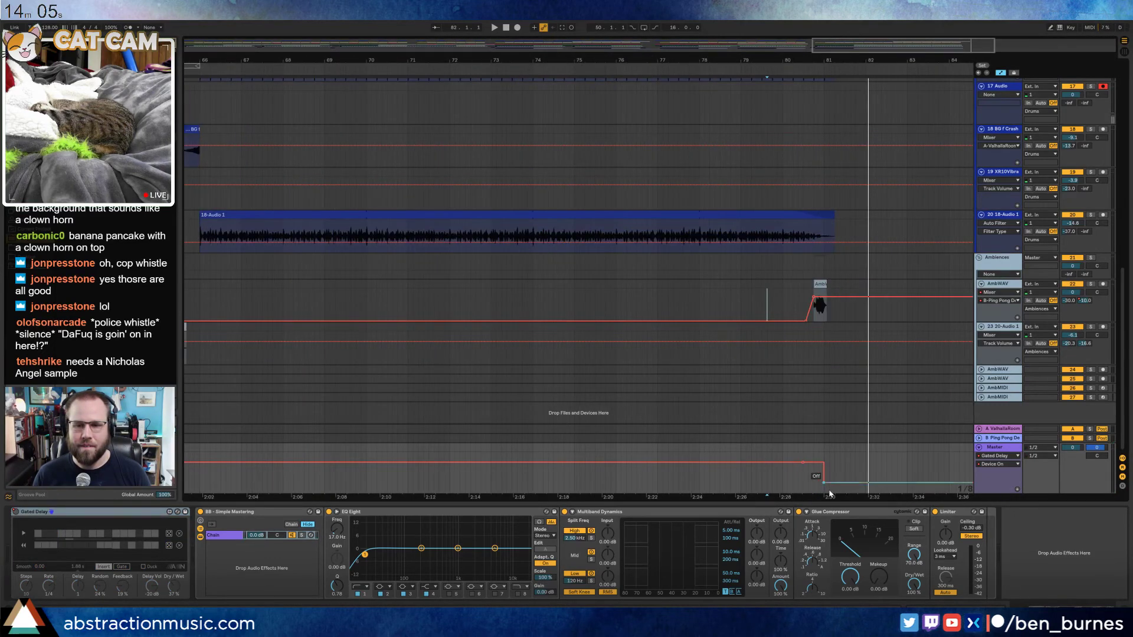
left_click_drag(814, 472, 803, 472)
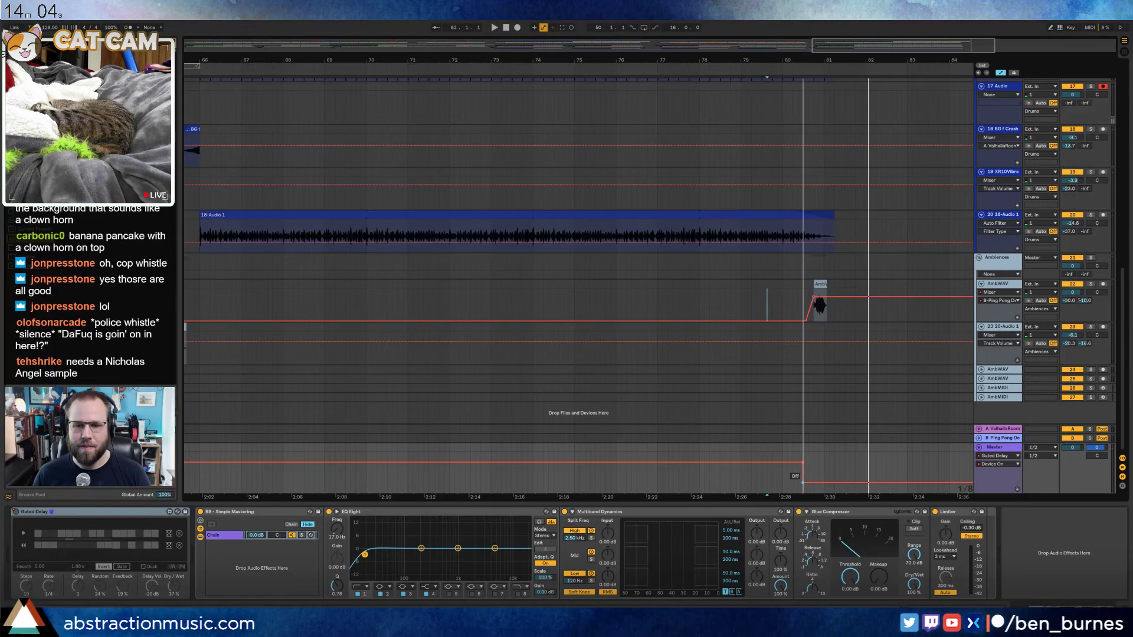
Listen to the ending and lower the AmbWAV track's Ping Pong Delay send automation at the last clip to -36 dB
left_click(788, 275)
key("space")
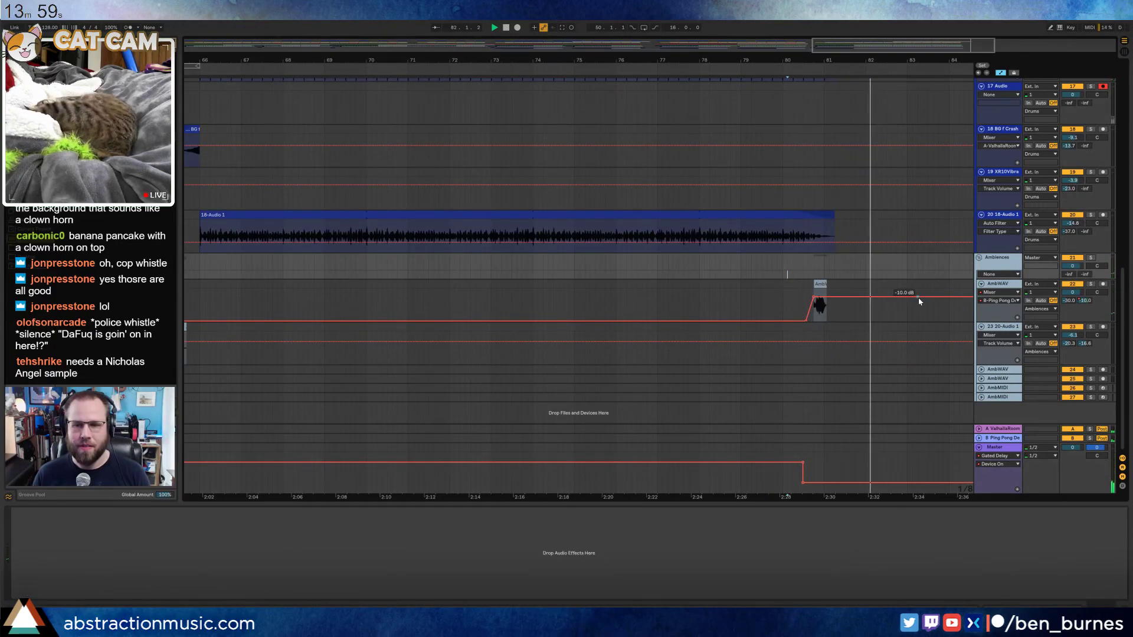
key("space")
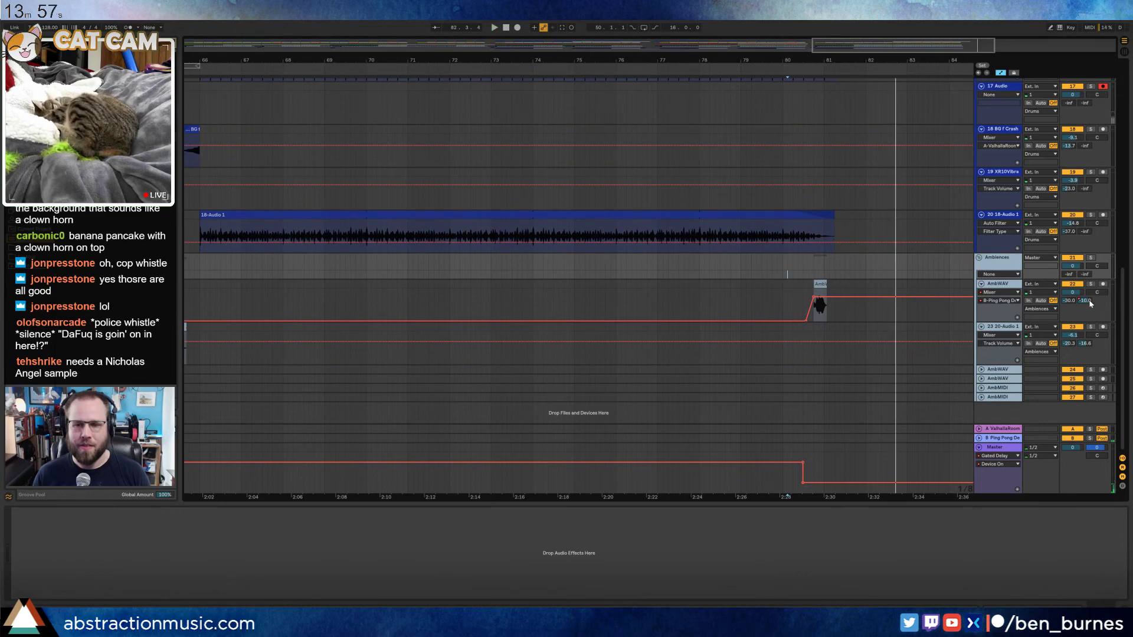
left_click(1000, 441)
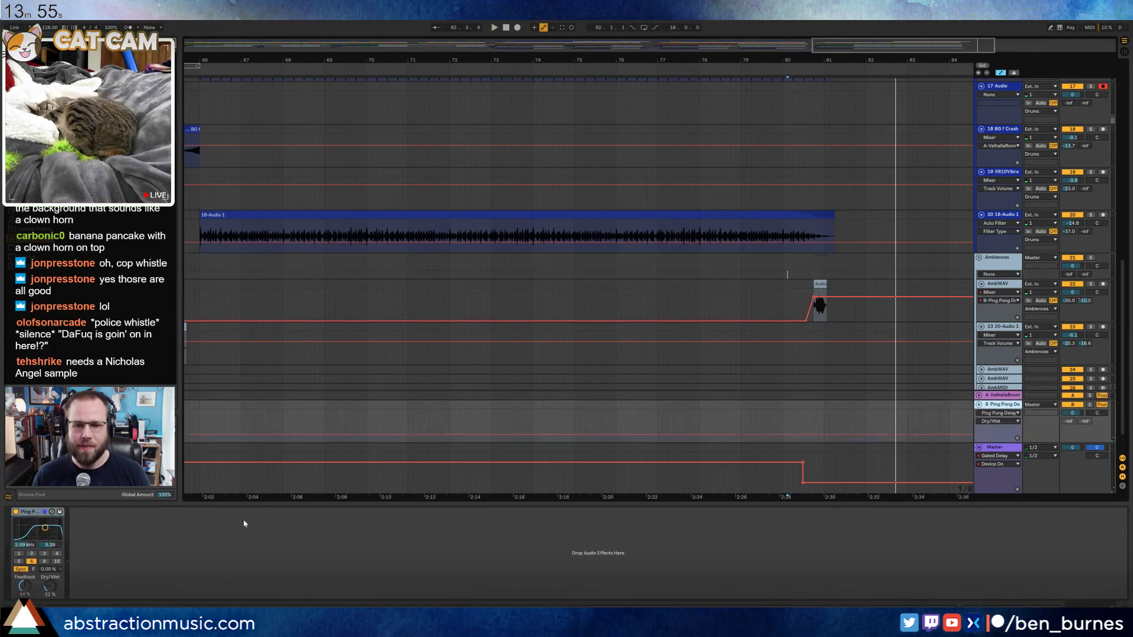
left_click(861, 315)
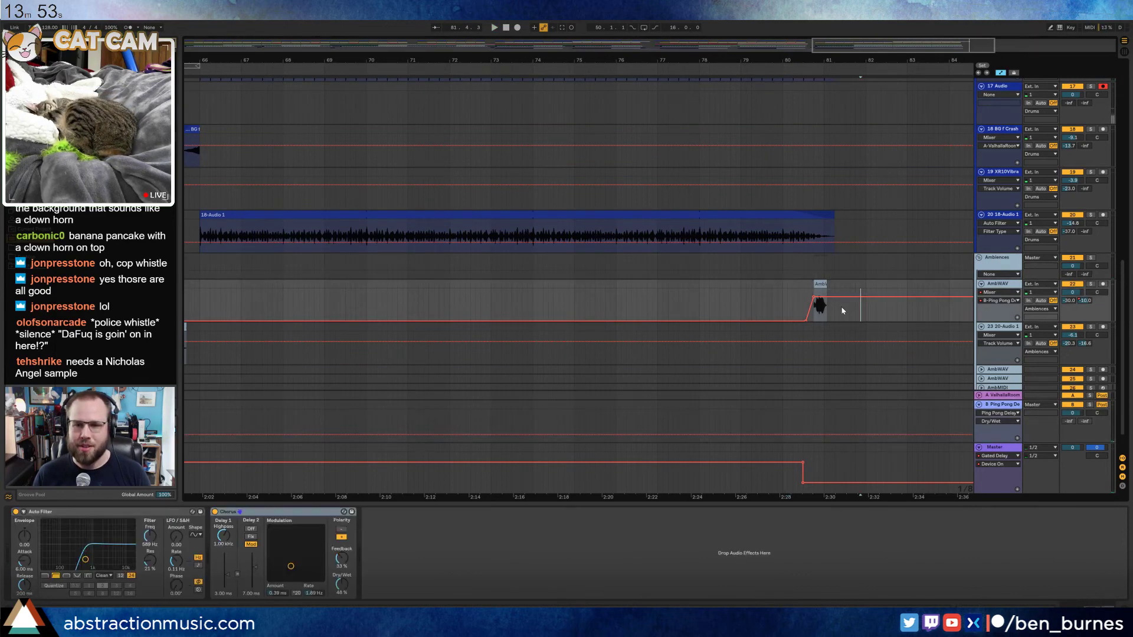
left_click_drag(815, 298, 805, 317)
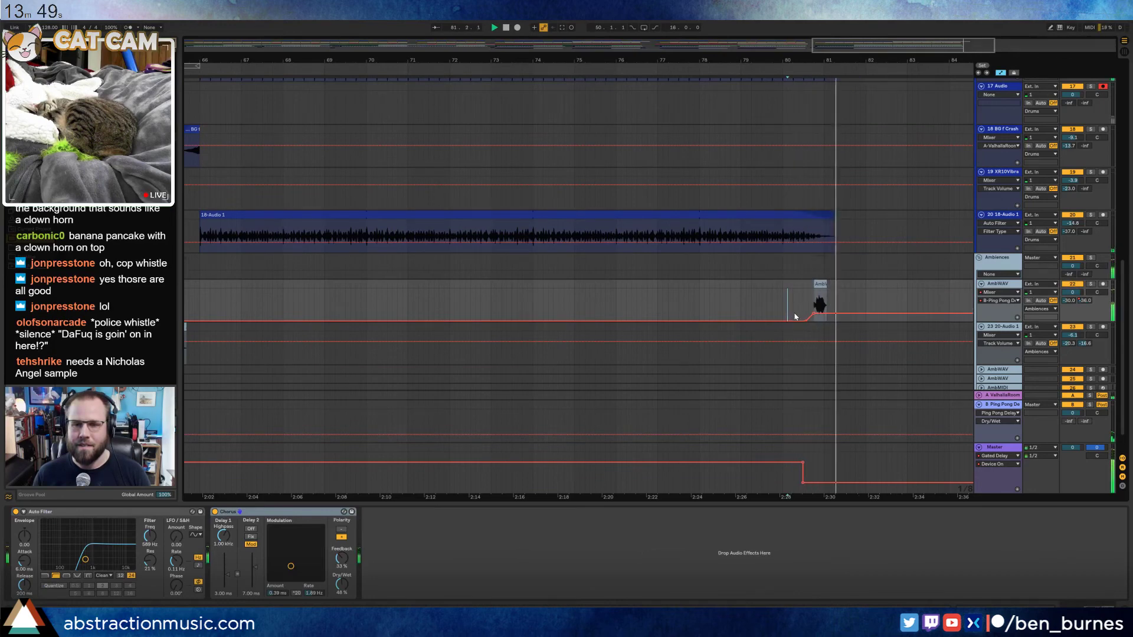
key("space")
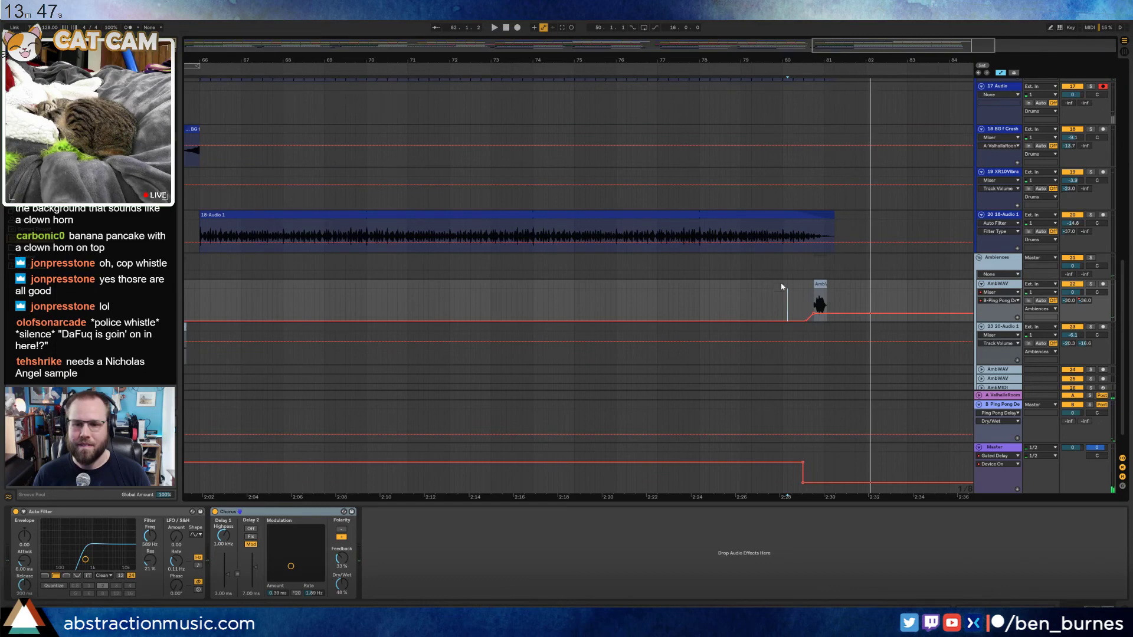
Hide the automation, fold the ambience tracks and delete the four empty AmbWAV and AmbMIDI tracks
scroll(785, 292, "down", 5)
key("a")
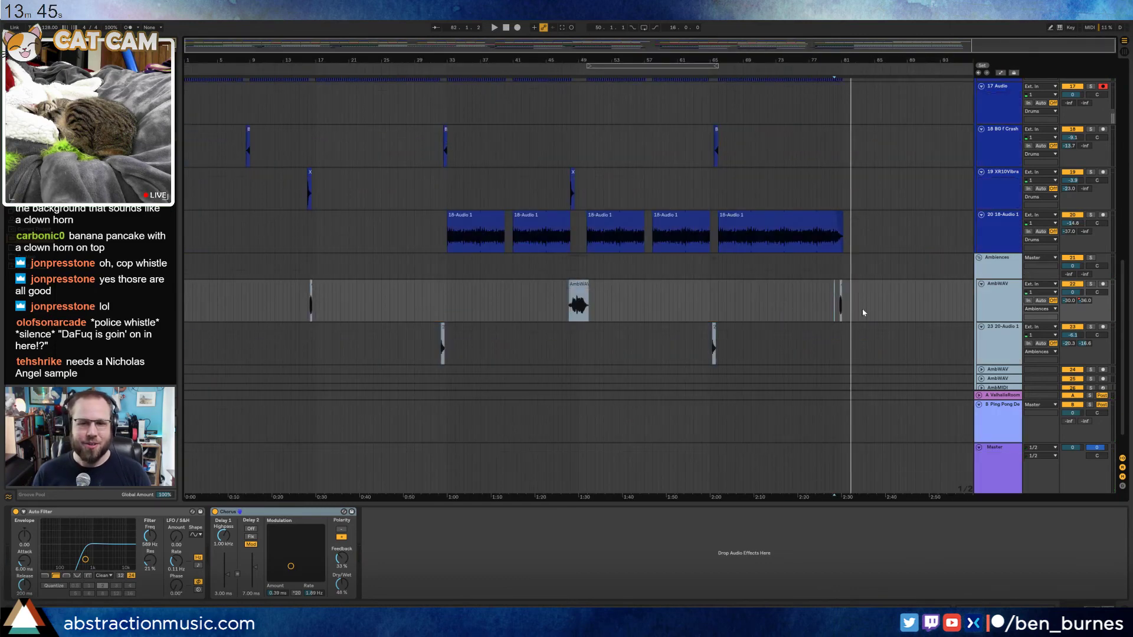
left_click(981, 285, "alt")
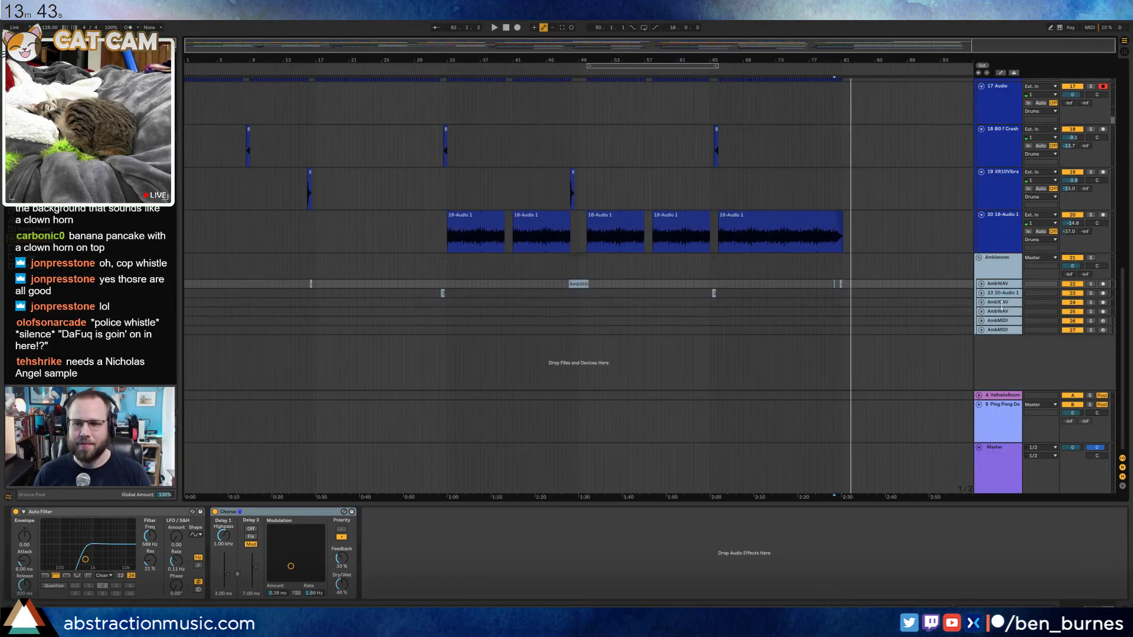
left_click(1001, 303)
left_click(1008, 331)
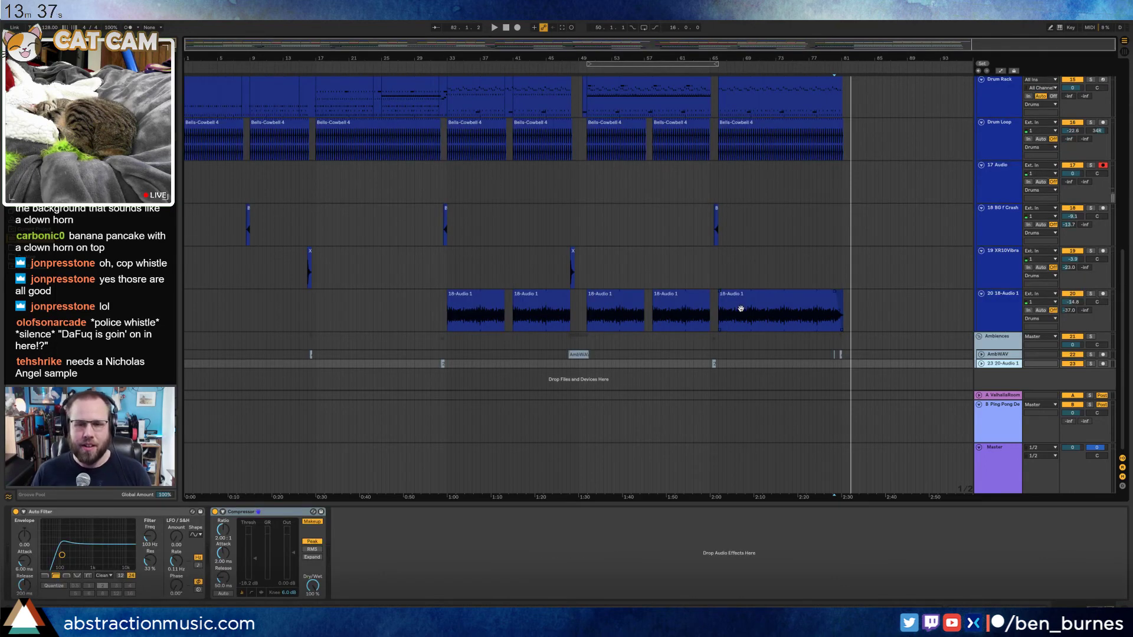
Delete the empty 17 Audio track from the Drums group
scroll(741, 308, "up", 3)
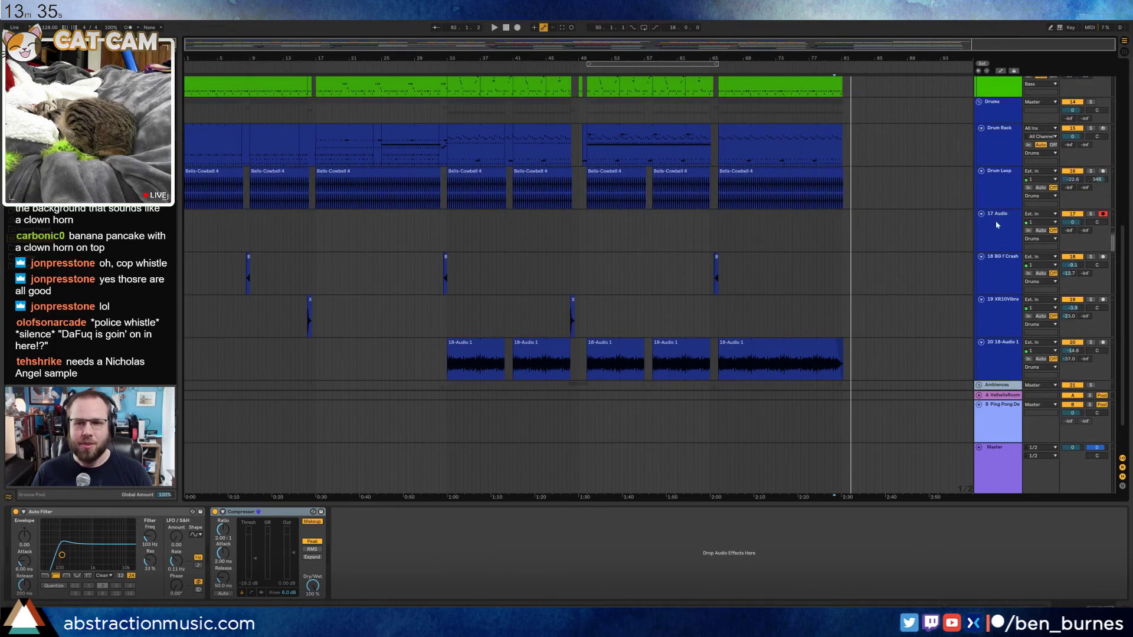
left_click(996, 223)
key("Delete")
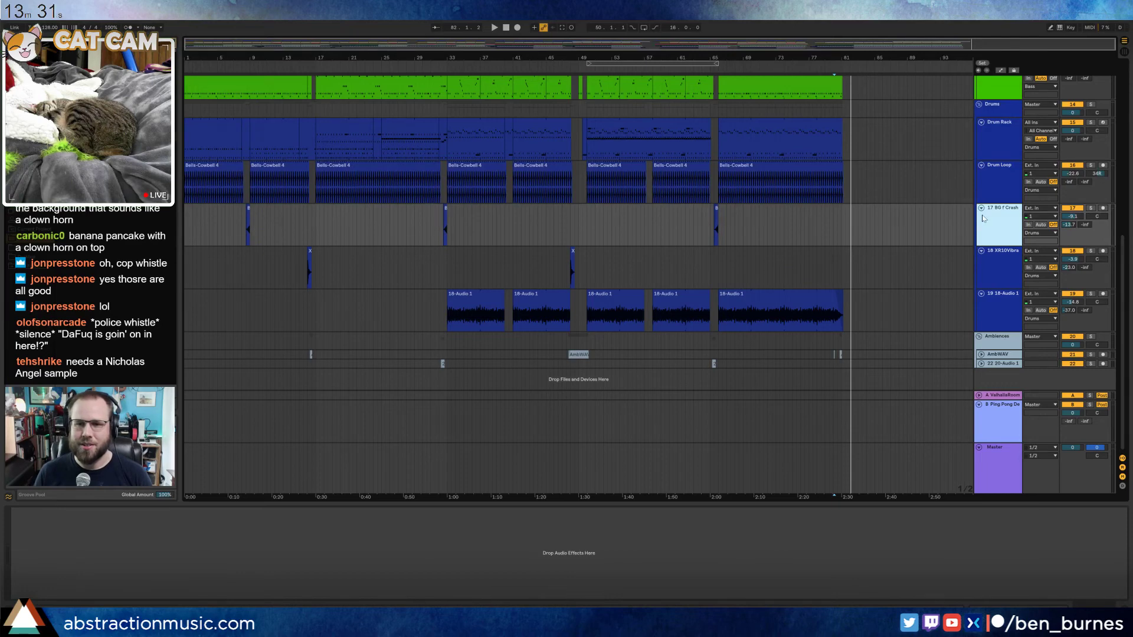
Fold the crash, XR10Vibra, 18-Audio 1, Drum Loop, Drum Rack and Bass tracks
left_click(982, 208)
left_click(982, 217)
left_click(982, 227)
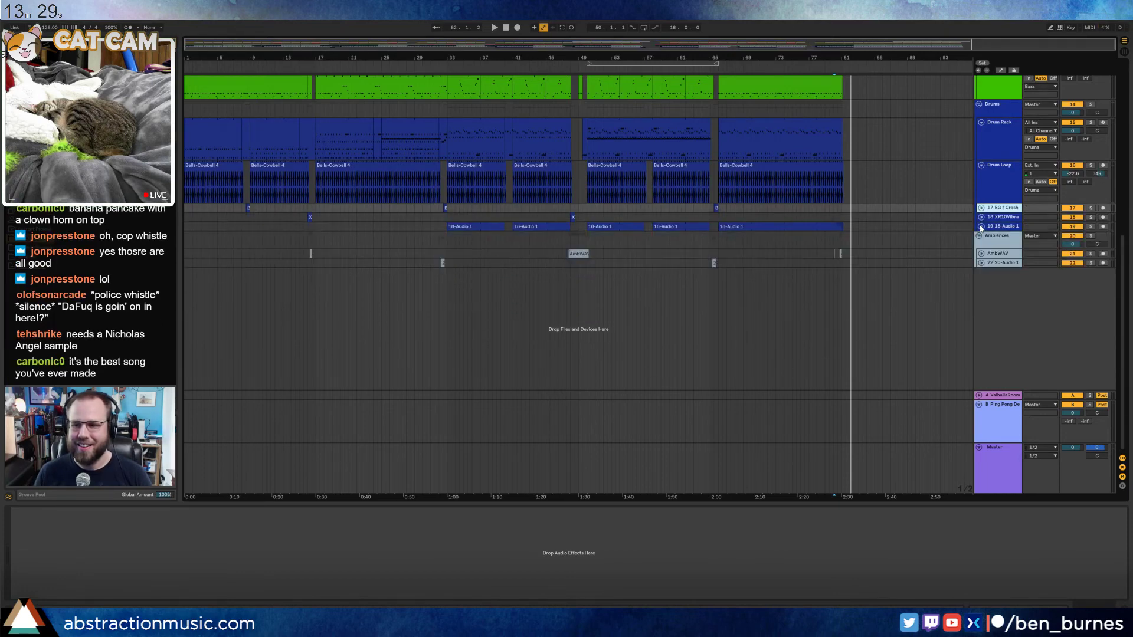
left_click(981, 195)
left_click(985, 163)
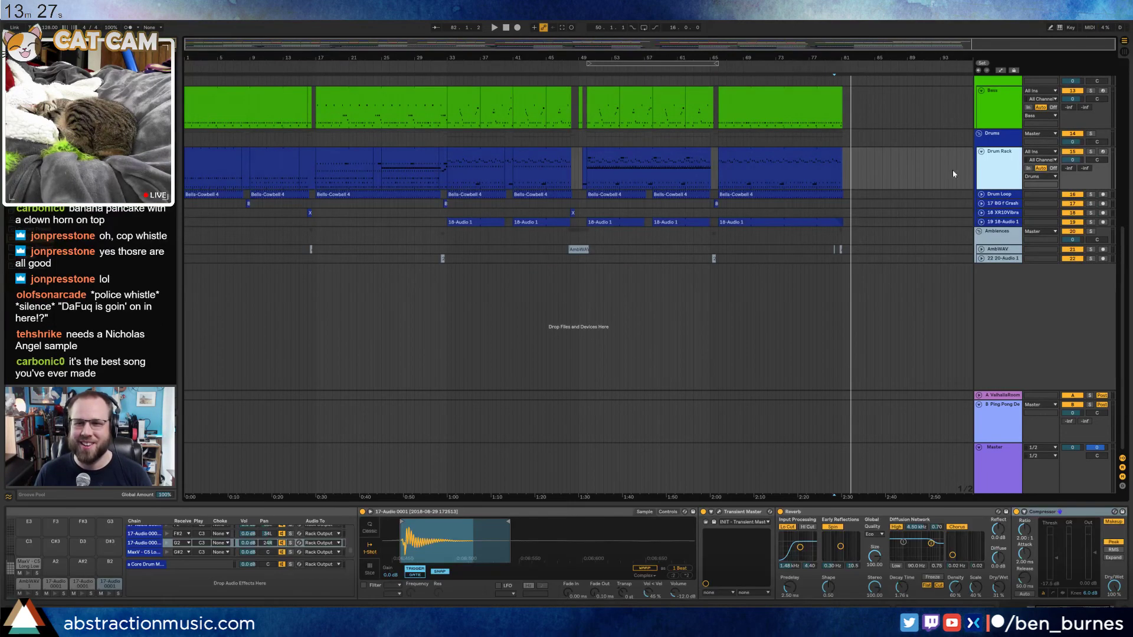
scroll(953, 169, "up", 1)
left_click(982, 191)
left_click(980, 130)
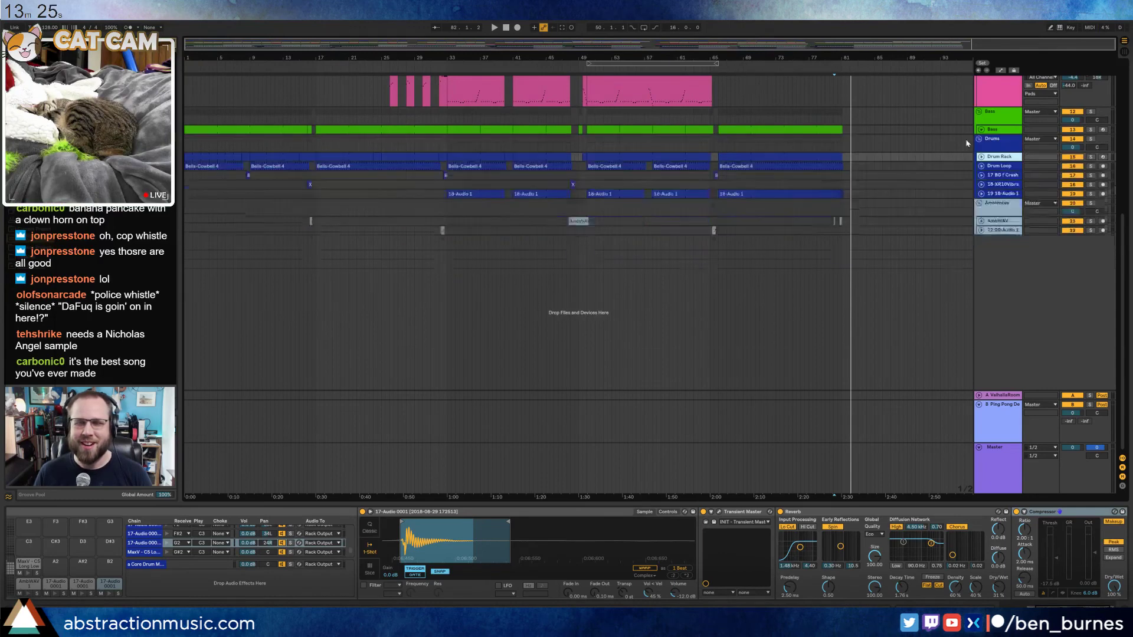
Unfold the 11 Kontakt 5 track and copy a one-bar section of its clip to bar 66
scroll(976, 151, "up", 2)
left_click(982, 156)
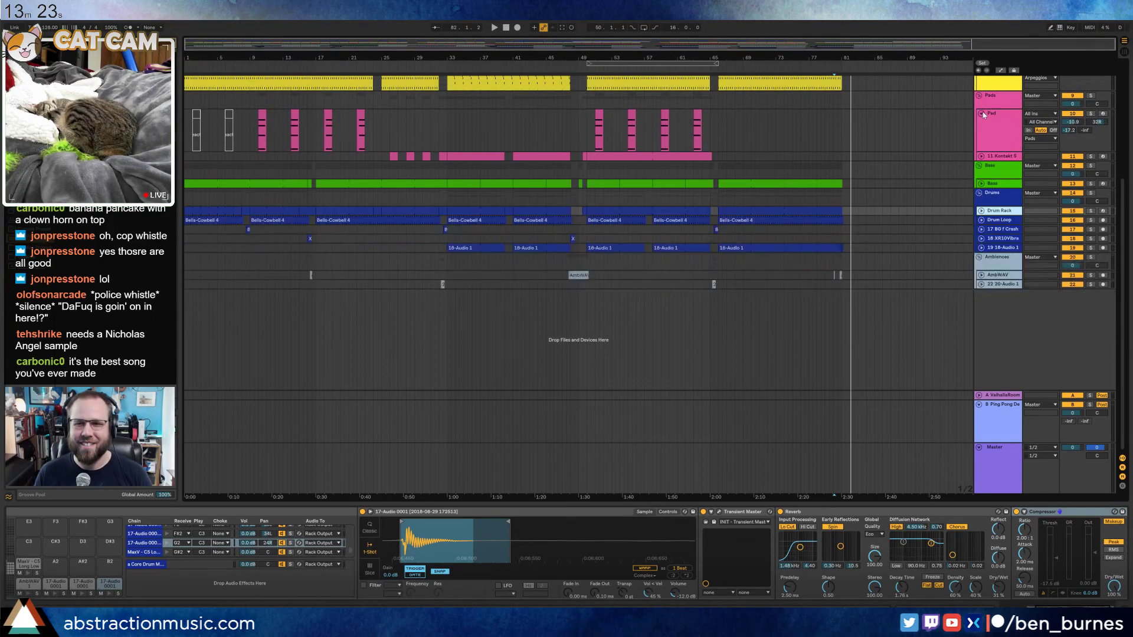
left_click(981, 156)
scroll(676, 176, "up", 5)
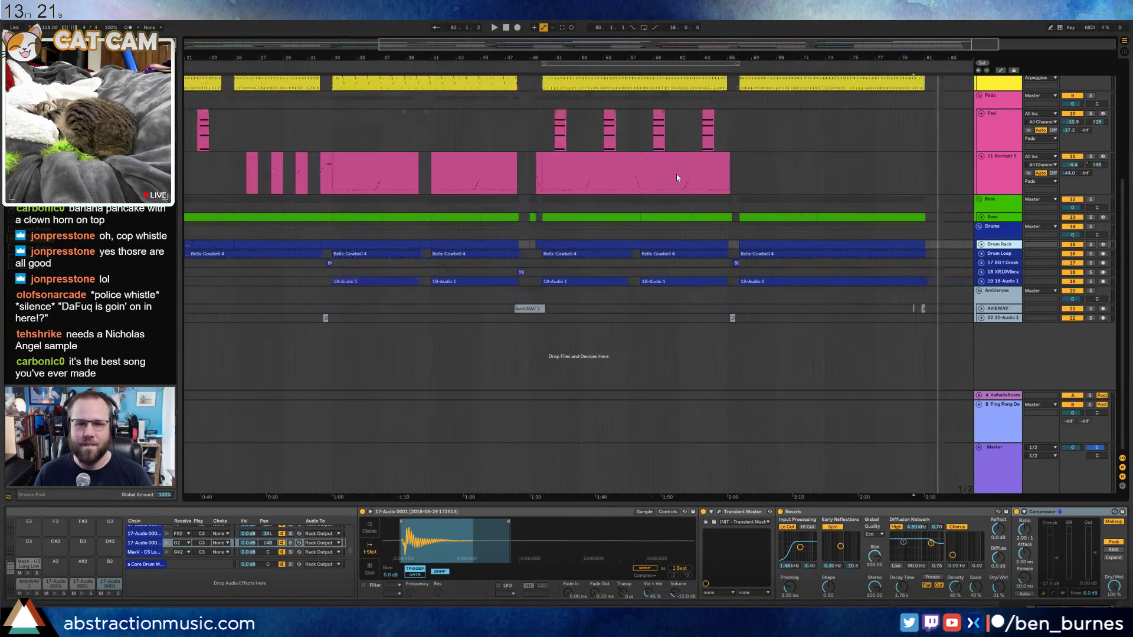
left_click_drag(225, 180, 264, 187)
scroll(748, 164, "right", 4)
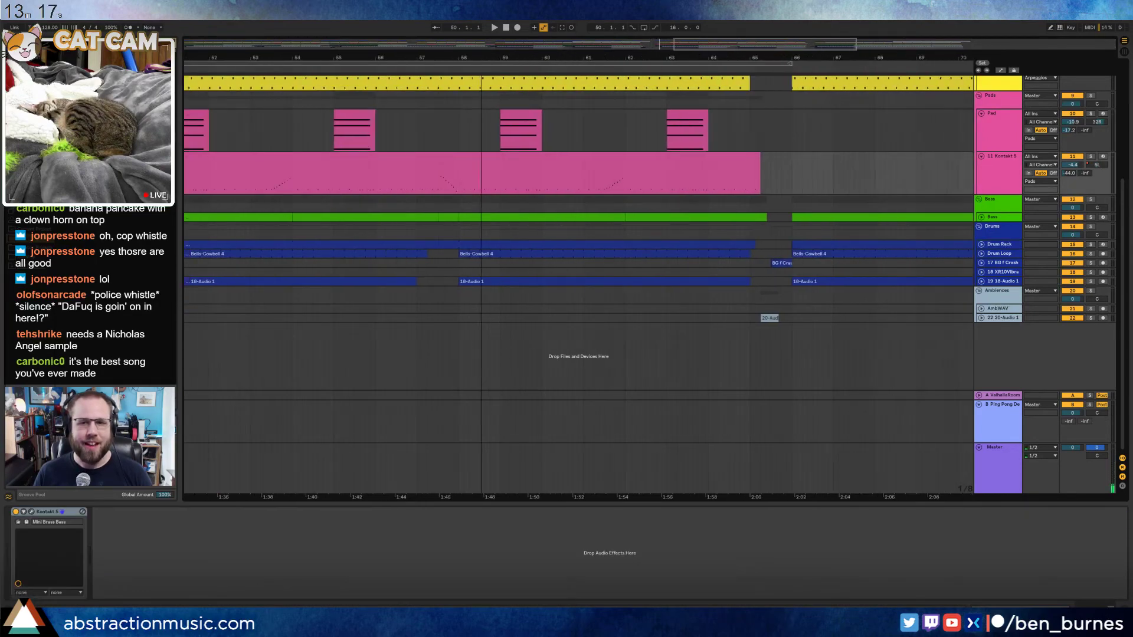
left_click_drag(720, 171, 758, 177)
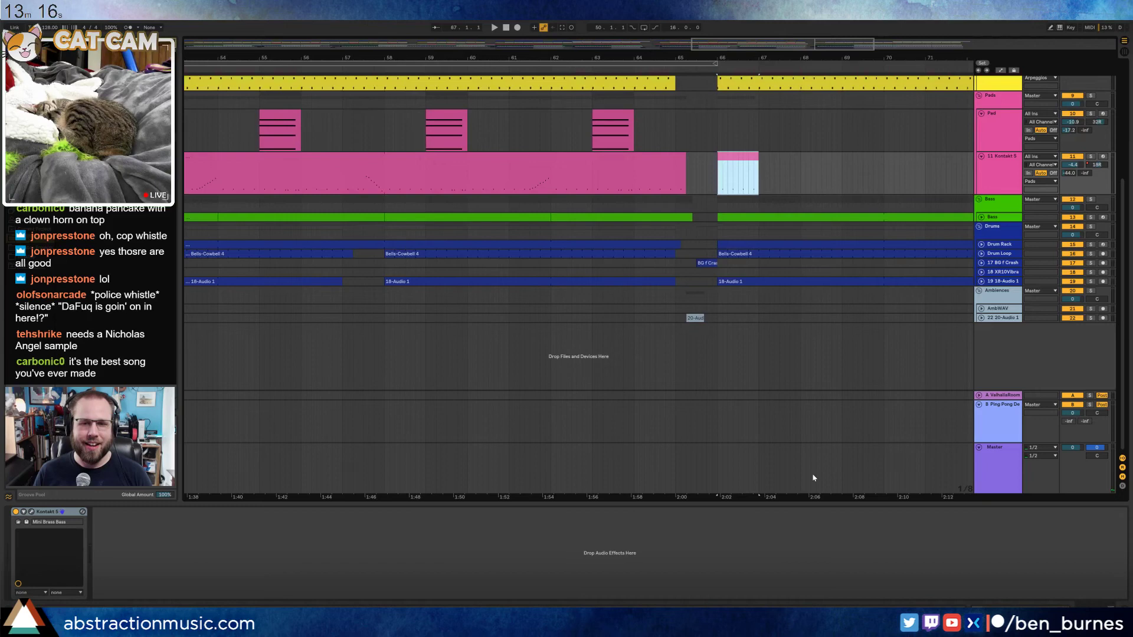
Open the copied Kontakt 5 clip at bar 66 and nudge its second note earlier, to just after beat 1.2
left_click(995, 478)
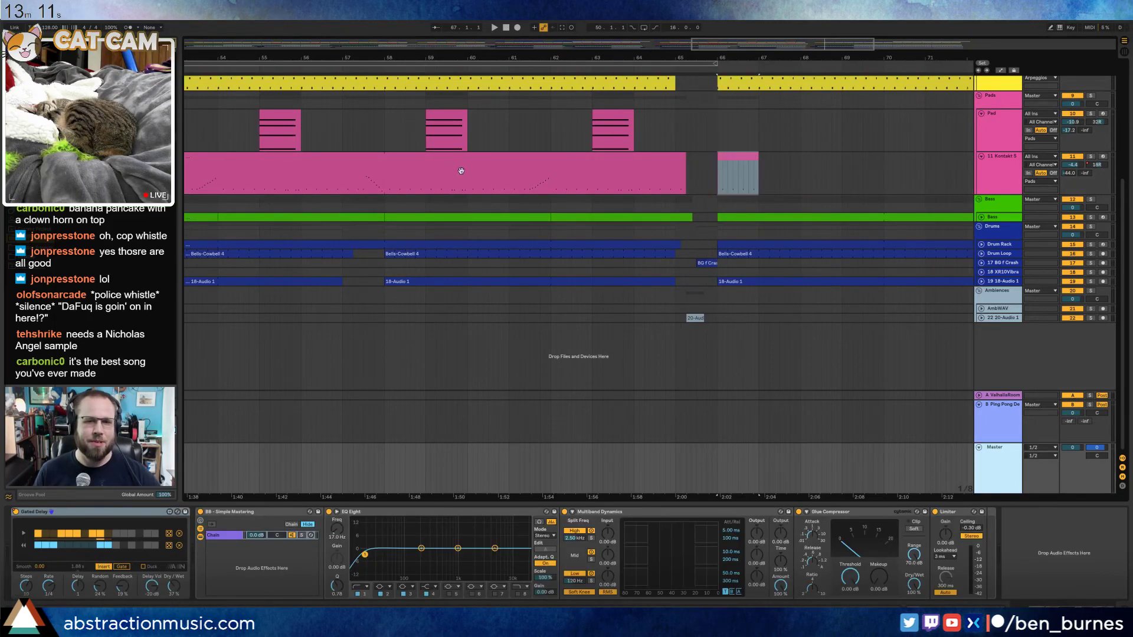
left_click(481, 179)
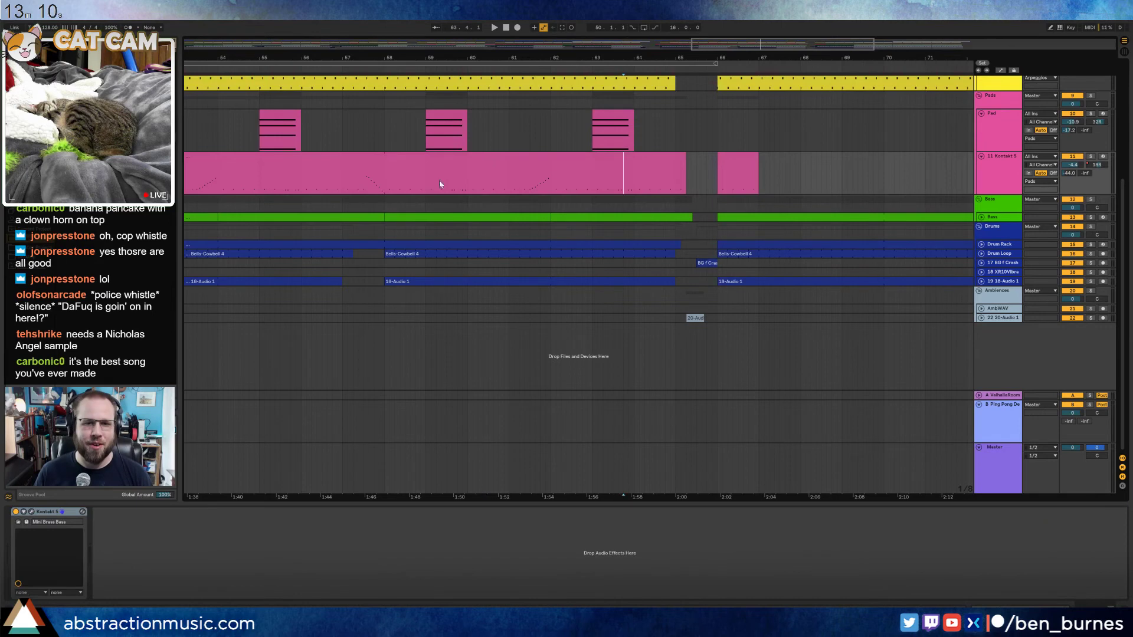
double_click(741, 157)
scroll(266, 442, "down", 2)
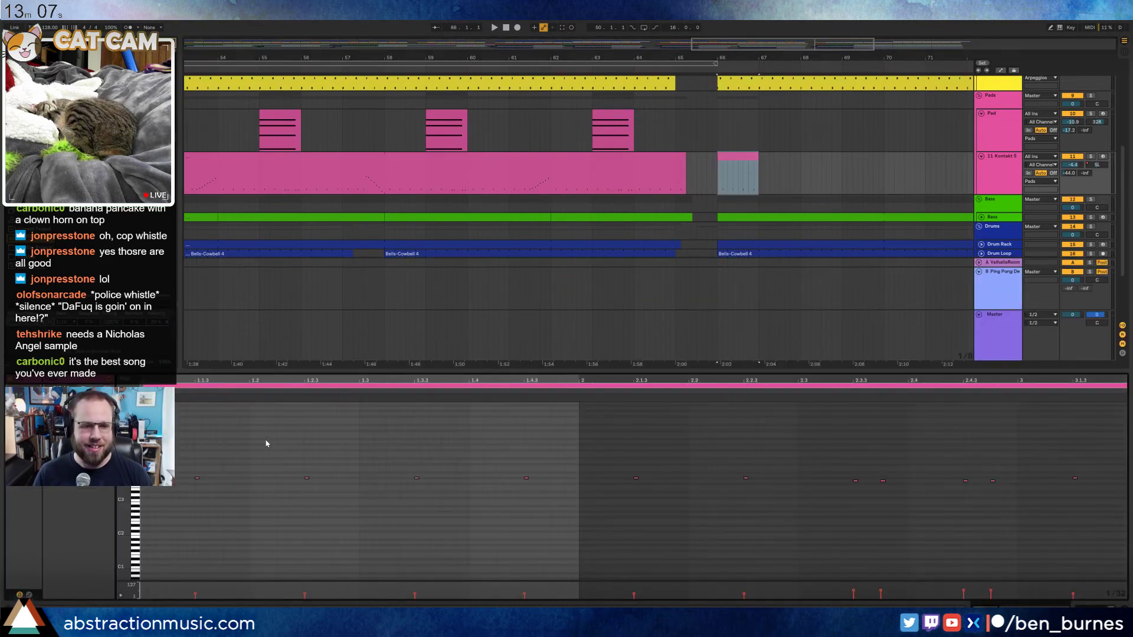
scroll(239, 458, "up", 2)
left_click_drag(281, 453, 361, 494)
key("Left")
key("Left")
key("Left")
key("Left")
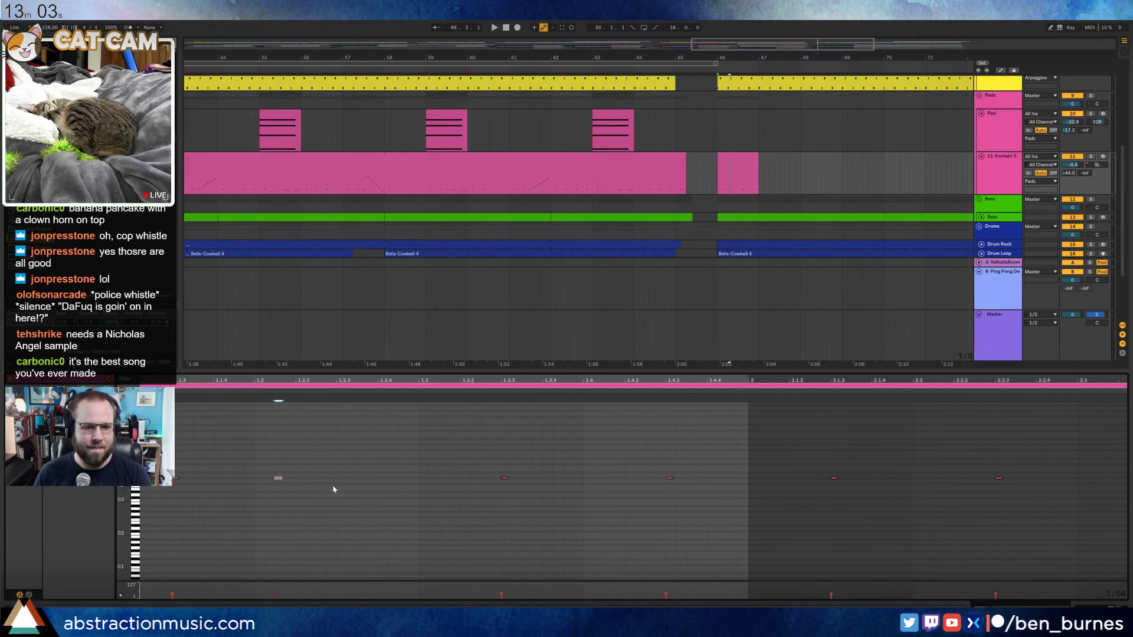
Add a note at about 1.2.4, delete the notes in the second half of the clip's first bar, and play the result
double_click(382, 478)
mouse_move(450, 444)
left_mouse_down()
mouse_move(770, 519)
mouse_move(736, 506)
left_mouse_up()
key("Delete")
key("space")
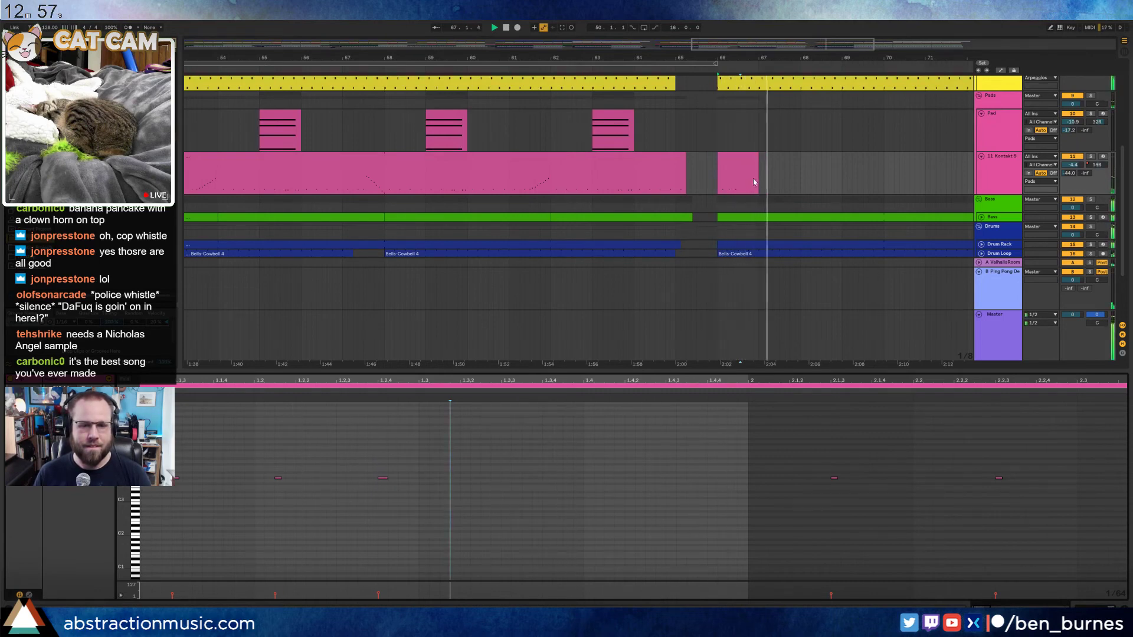
Extend the Kontakt 5 clip at bar 66 until it ends at bar 81
left_click_drag(756, 160, 894, 160)
left_click_drag(822, 58, 664, 40)
left_click_drag(824, 49, 802, 66)
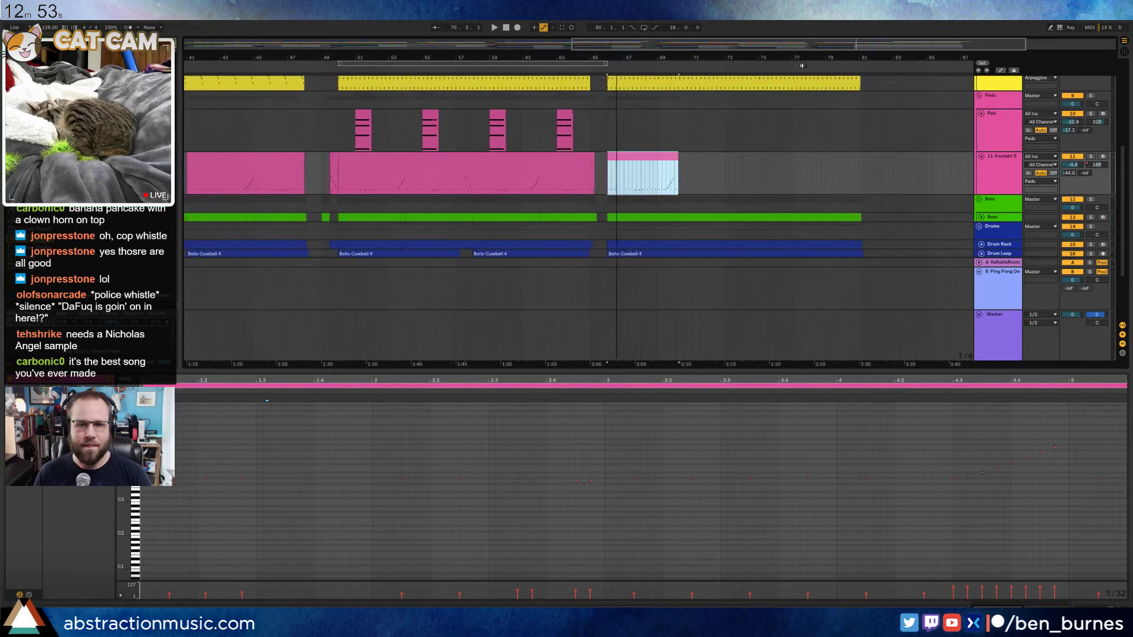
left_click_drag(677, 157, 862, 158)
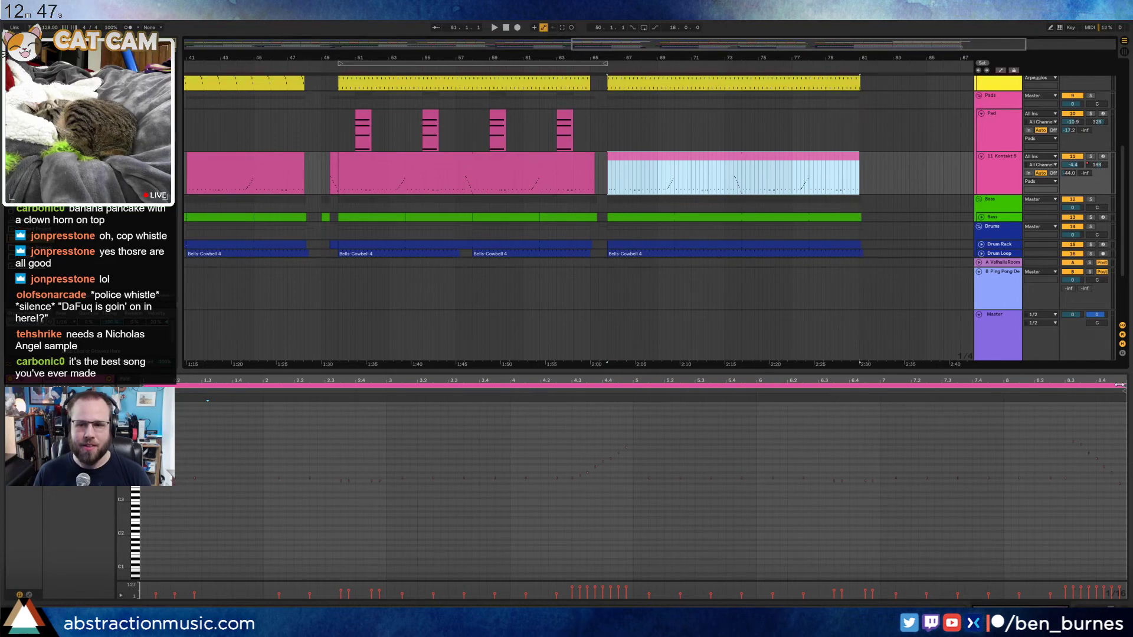
Shorten the Kontakt 5 clip's loop to two bars, delete the notes in the first three beats of bar 2, and play it
mouse_move(1125, 387)
left_mouse_down()
mouse_move(488, 413)
mouse_move(396, 431)
mouse_move(388, 448)
left_mouse_up()
left_click_drag(271, 460, 352, 507)
key("Delete")
key("space")
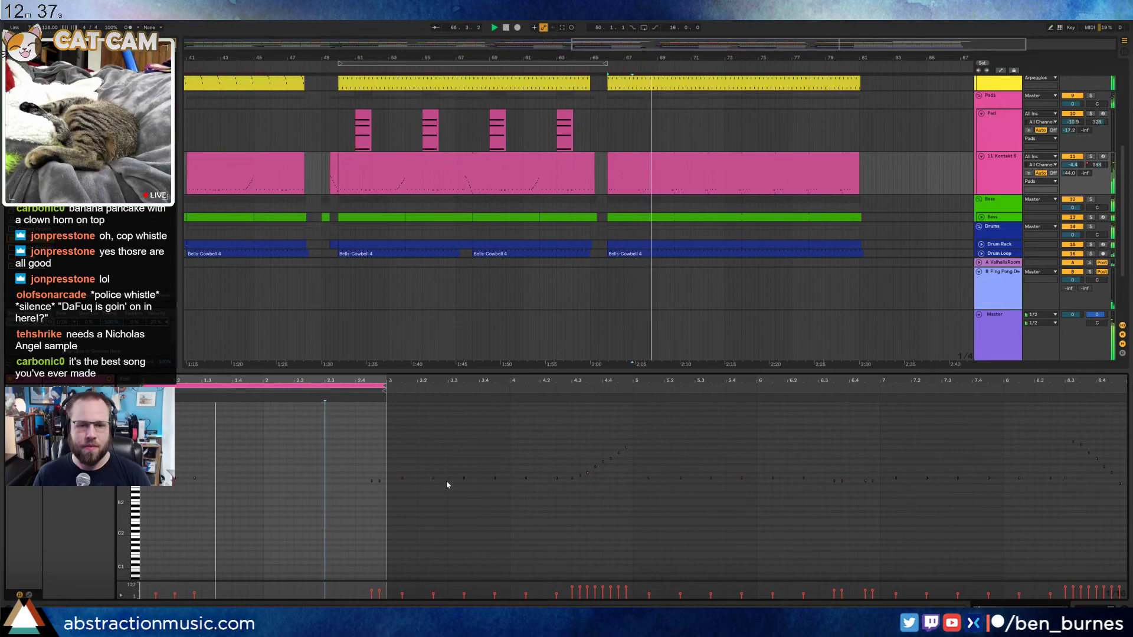
key("shift+Tab")
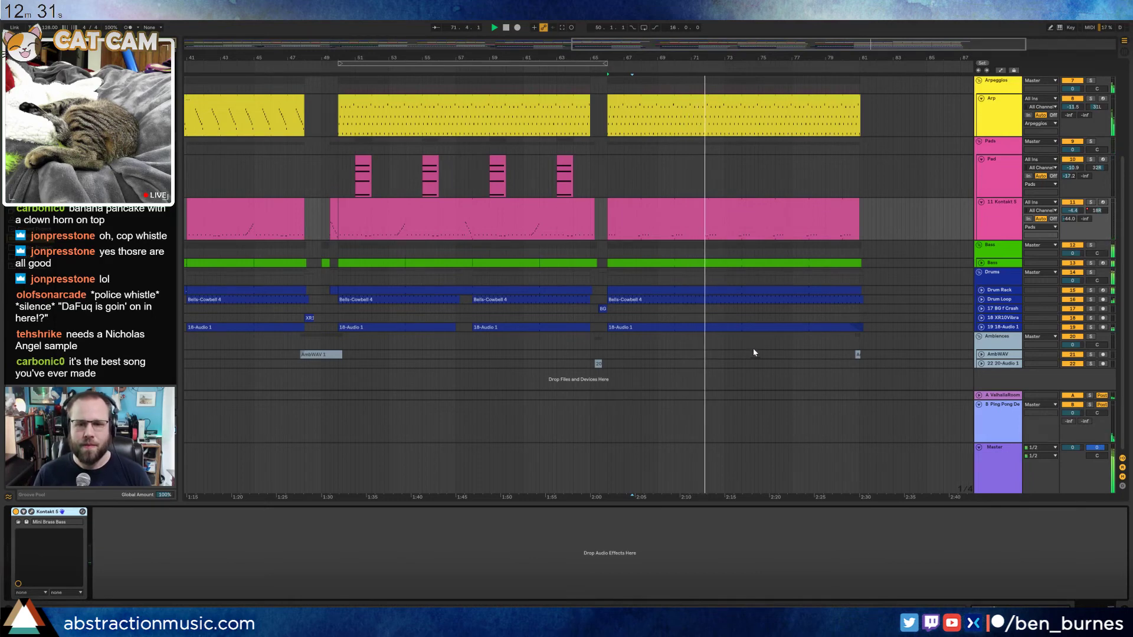
Fold the 11 Kontakt 5 track and copy the Pad clip to bars 71 and 79
left_click(982, 263)
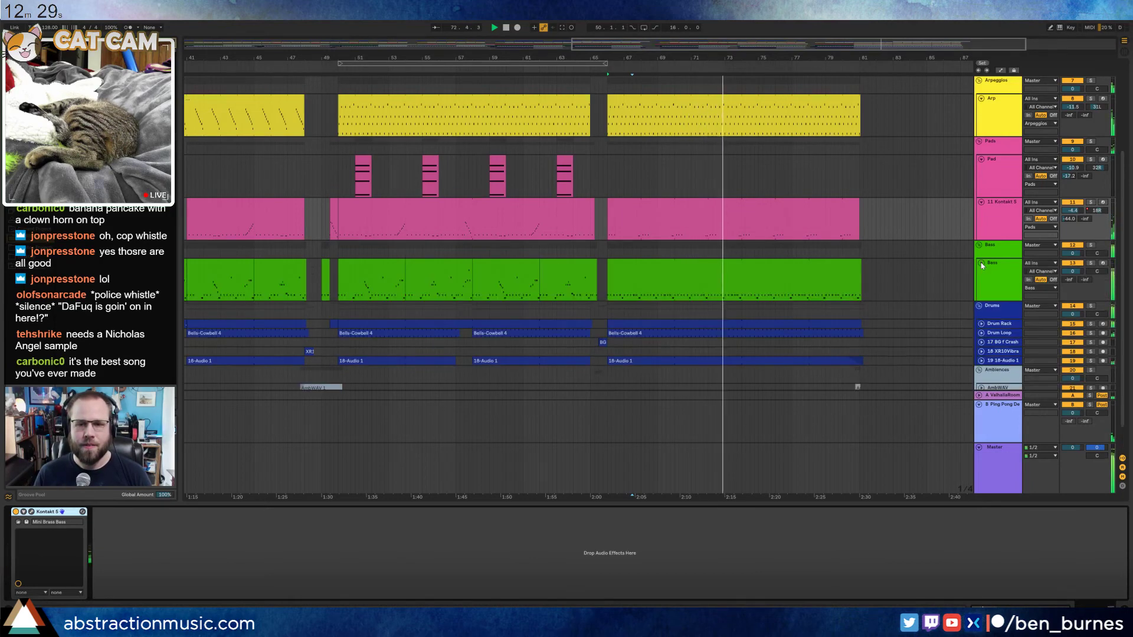
left_click(982, 263)
left_click(982, 202)
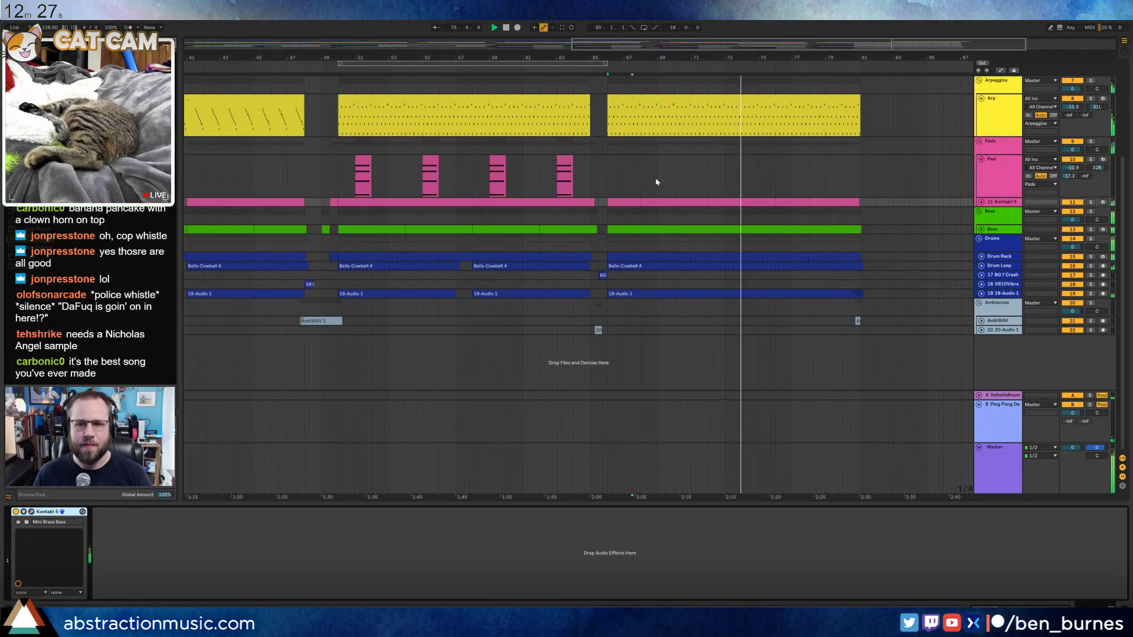
left_click(426, 162)
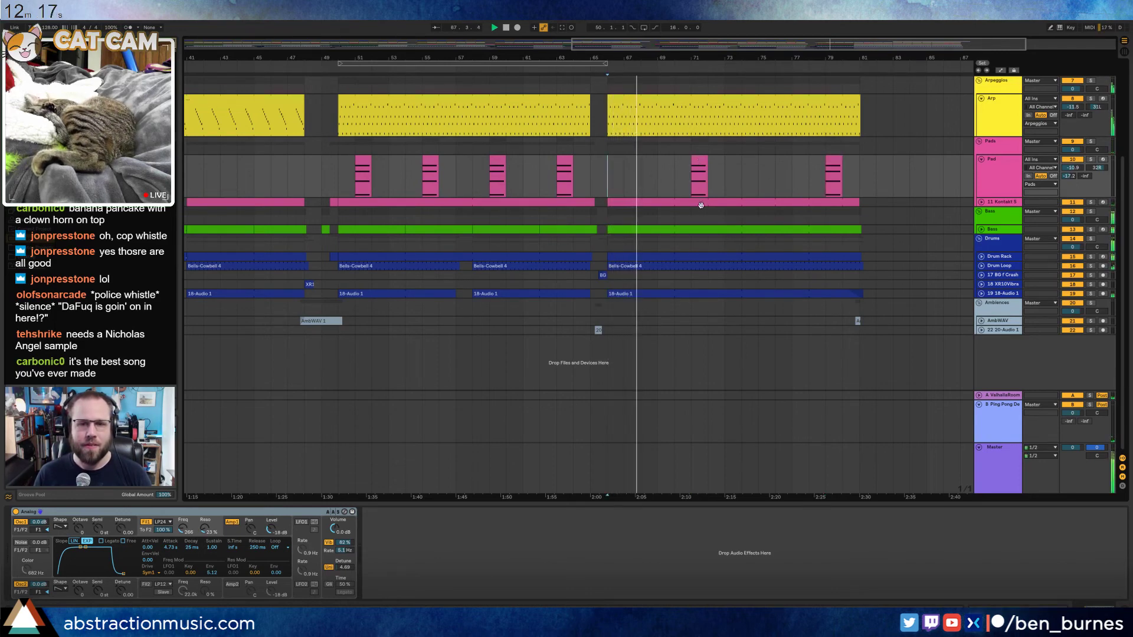
Shorten the long note near bar 8 in the final 6 Analog clip and trim the clip's start to bar 74
scroll(703, 158, "up", 3)
left_click(742, 155)
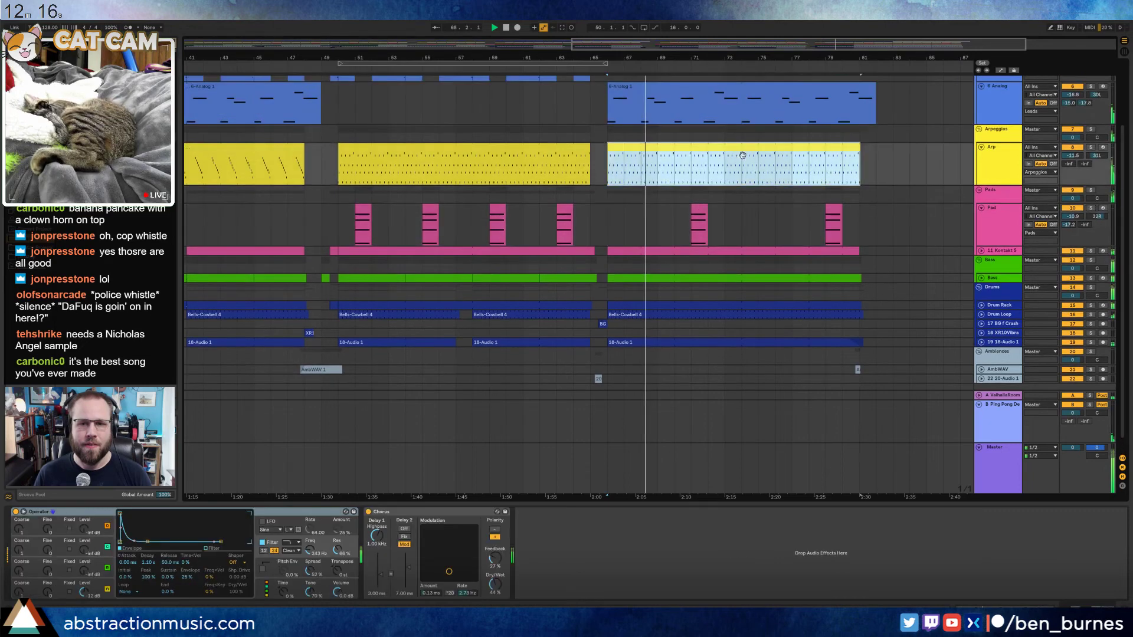
scroll(874, 157, "up", 3)
double_click(873, 158)
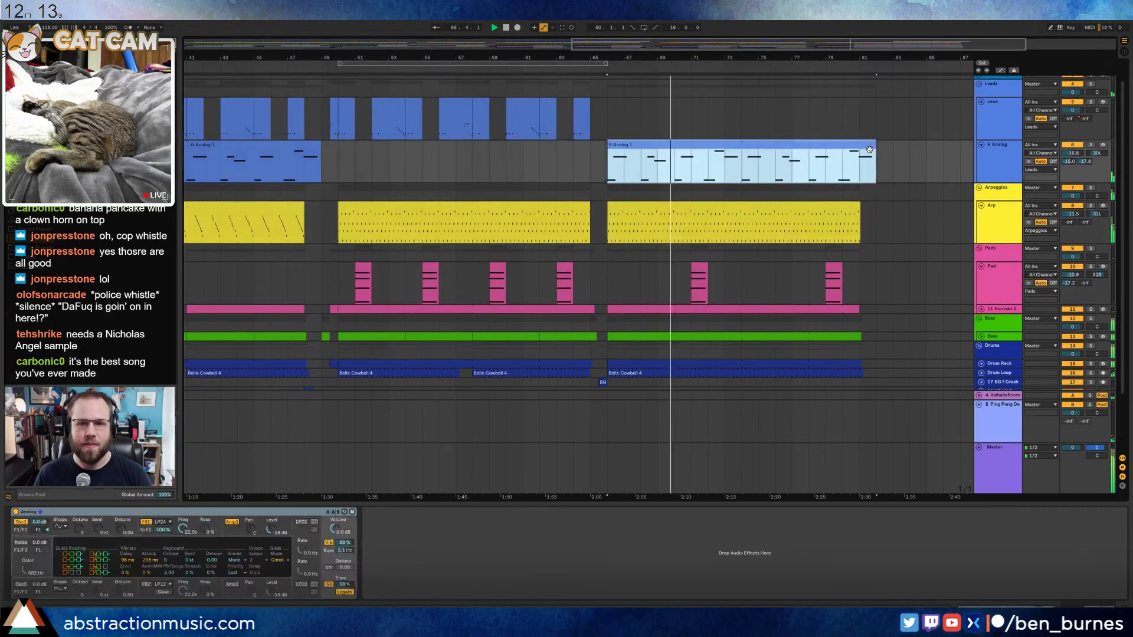
left_click_drag(1097, 412, 1060, 413)
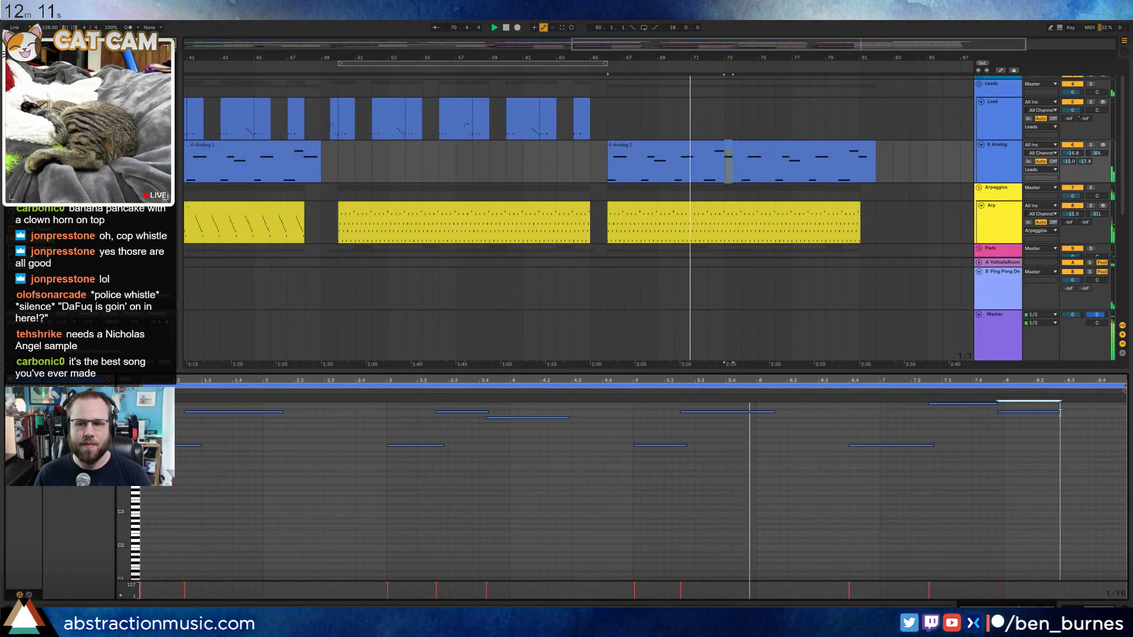
key("shift+Tab")
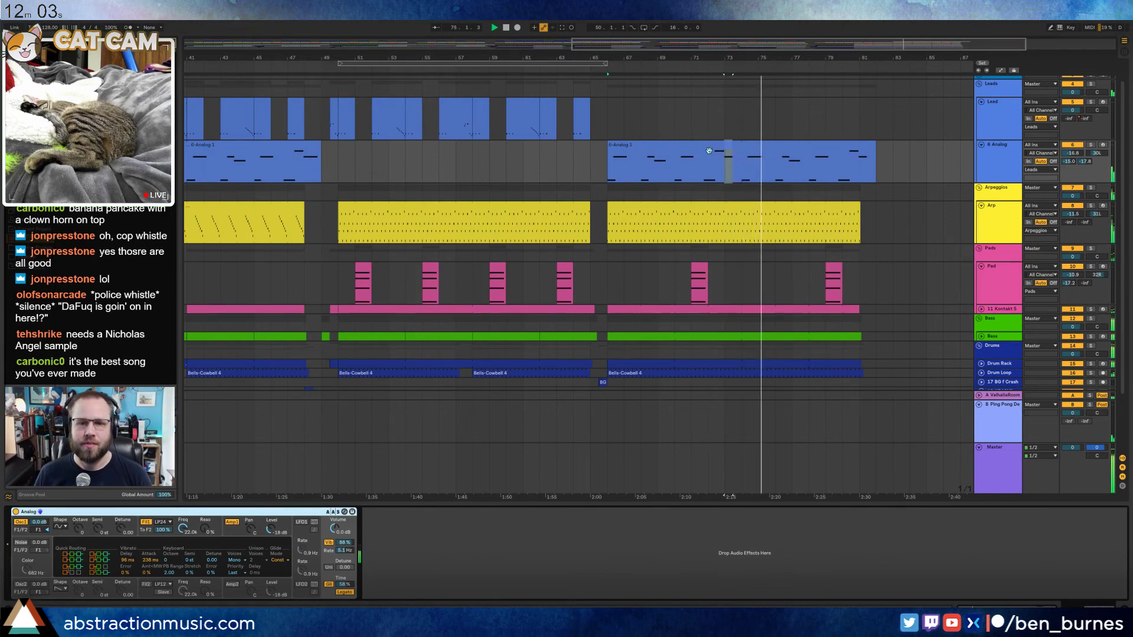
left_click(678, 149)
left_click_drag(677, 149, 741, 156)
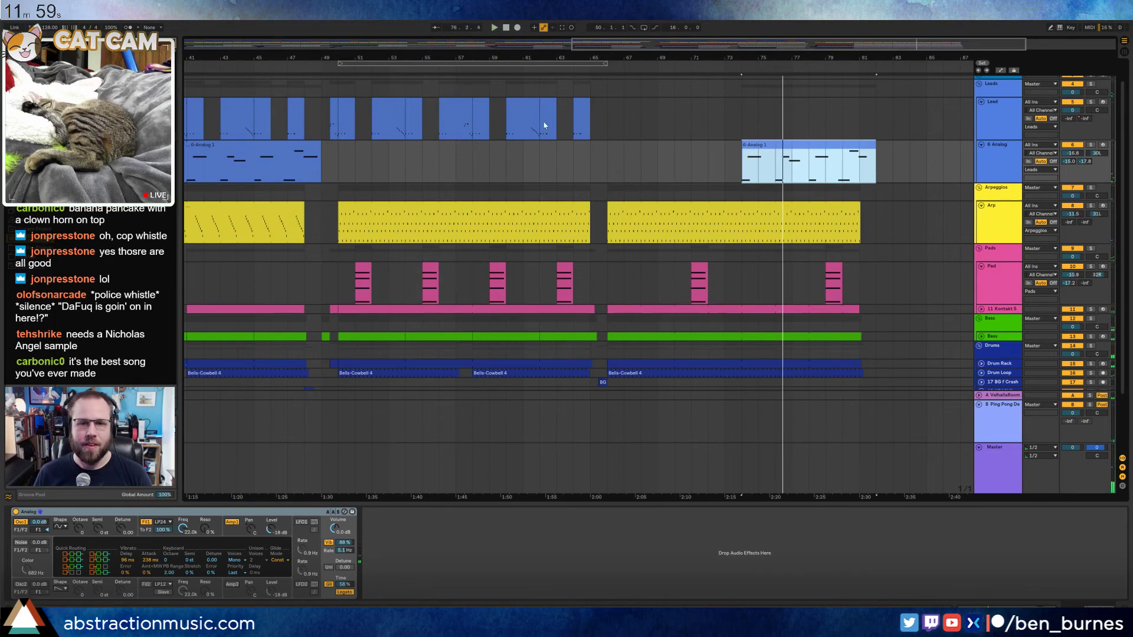
Copy the Lead track's clips from bars 1 to 17 and paste them at bar 66
double_click(292, 46)
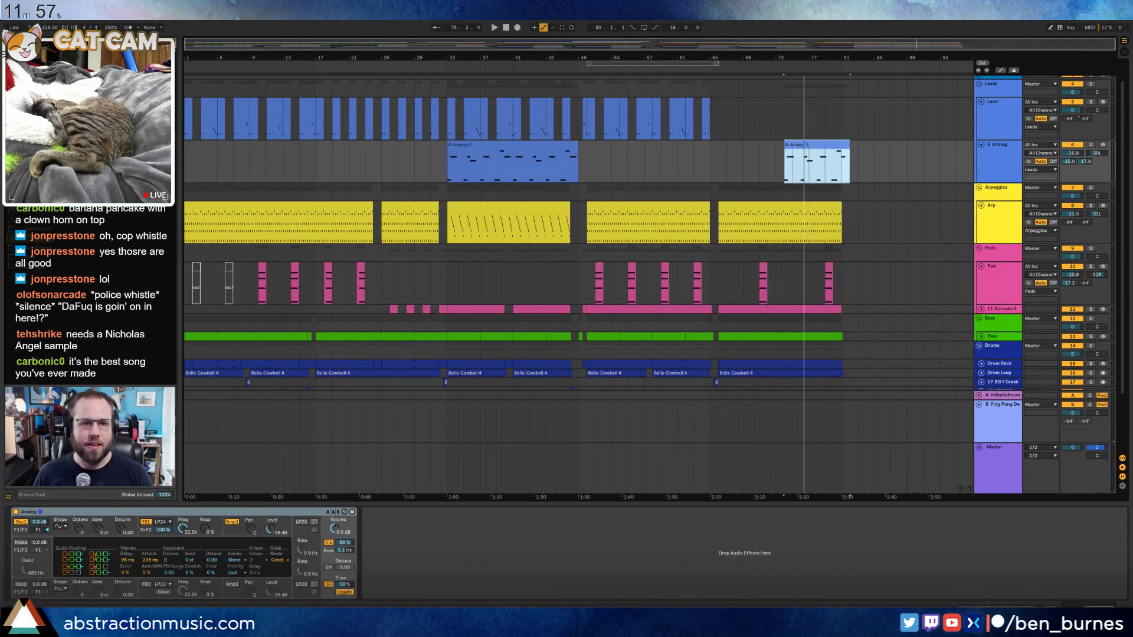
left_click(186, 102)
key("space")
left_click(318, 107, "shift")
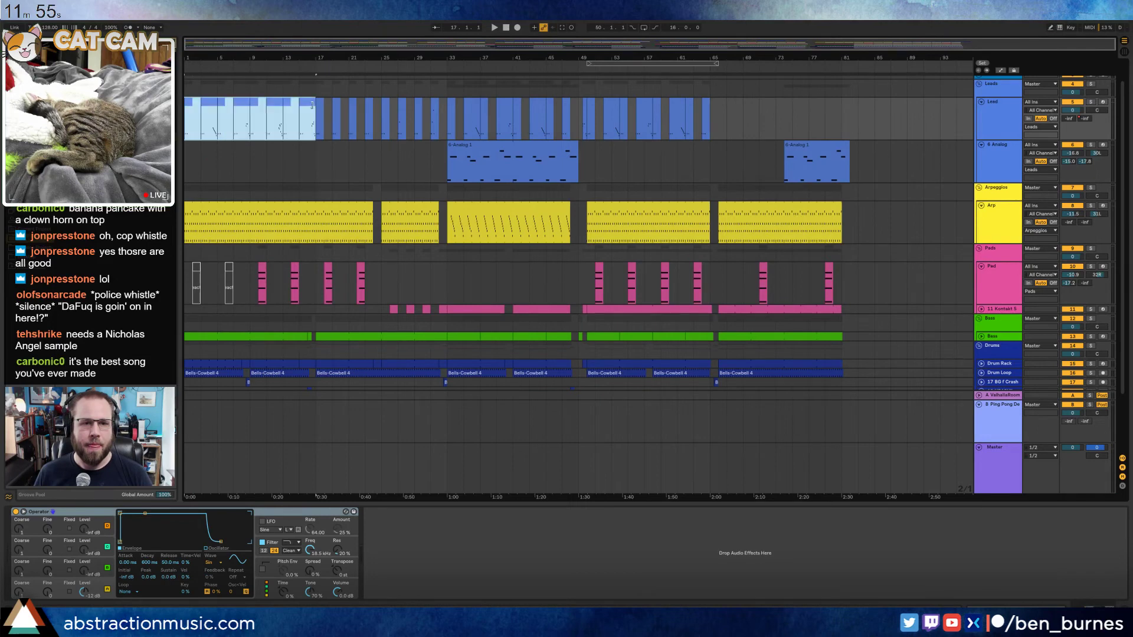
scroll(719, 119, "up", 5)
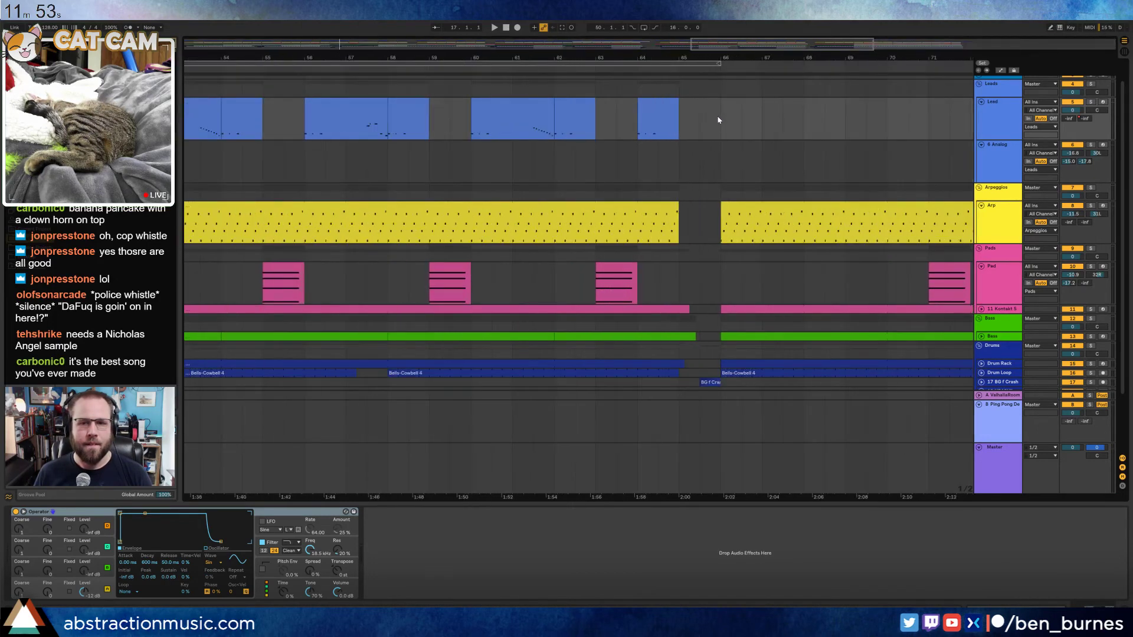
left_click(721, 119)
key("ctrl+v")
left_click_drag(747, 45, 862, 51)
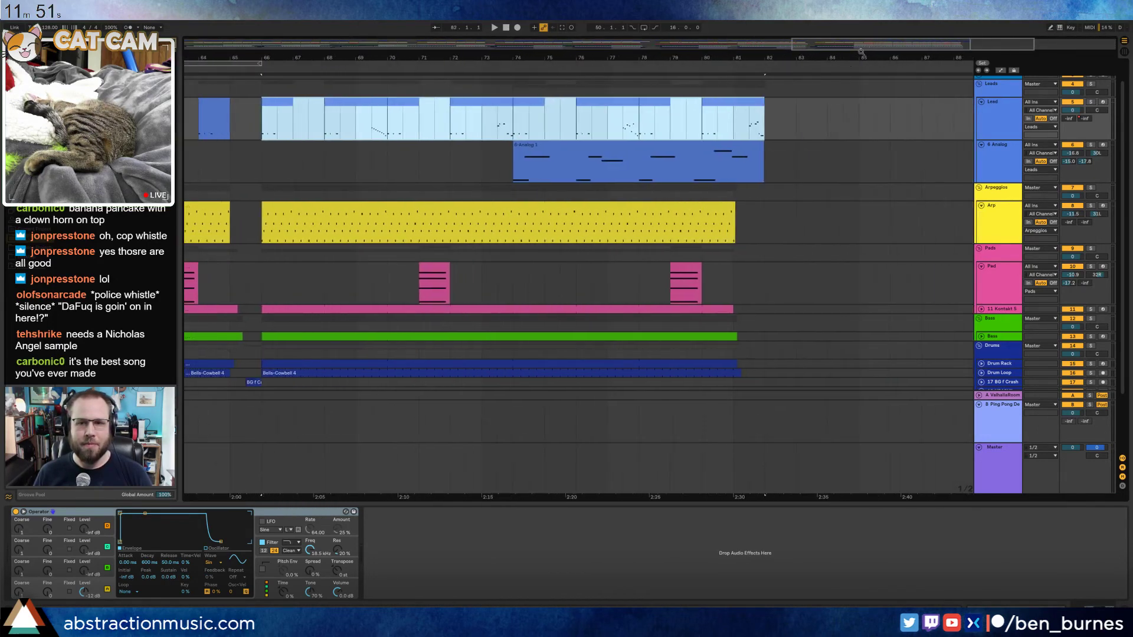
Duplicate the last Lead clip to bar 82, trim the copy to half a bar, and play the ending
left_click(722, 105)
key("ctrl+d")
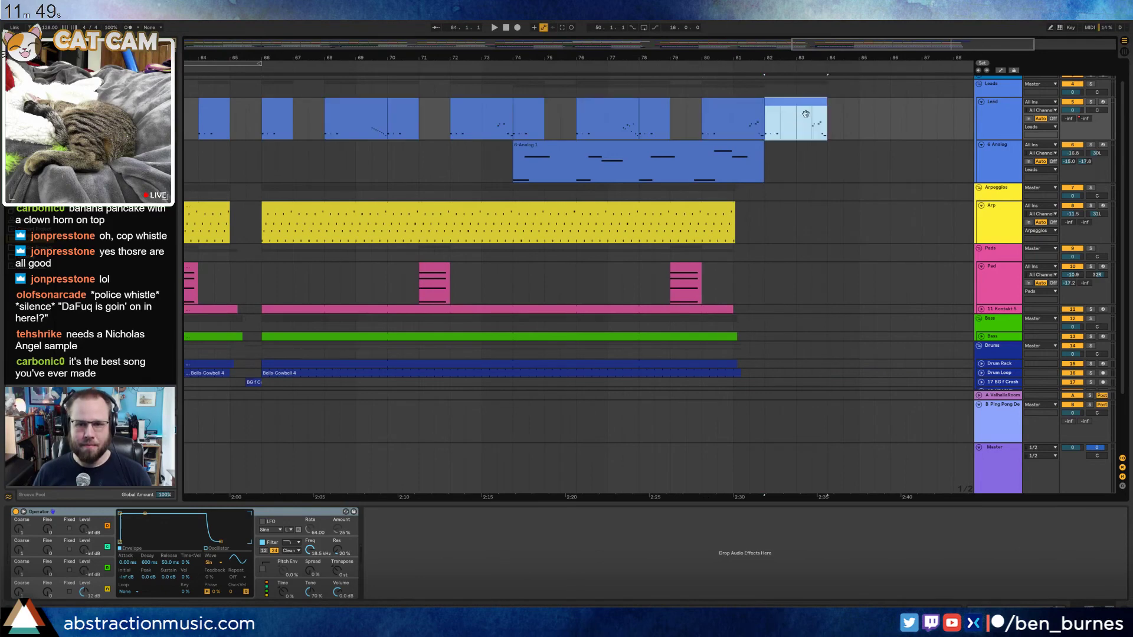
left_click_drag(822, 104, 781, 104)
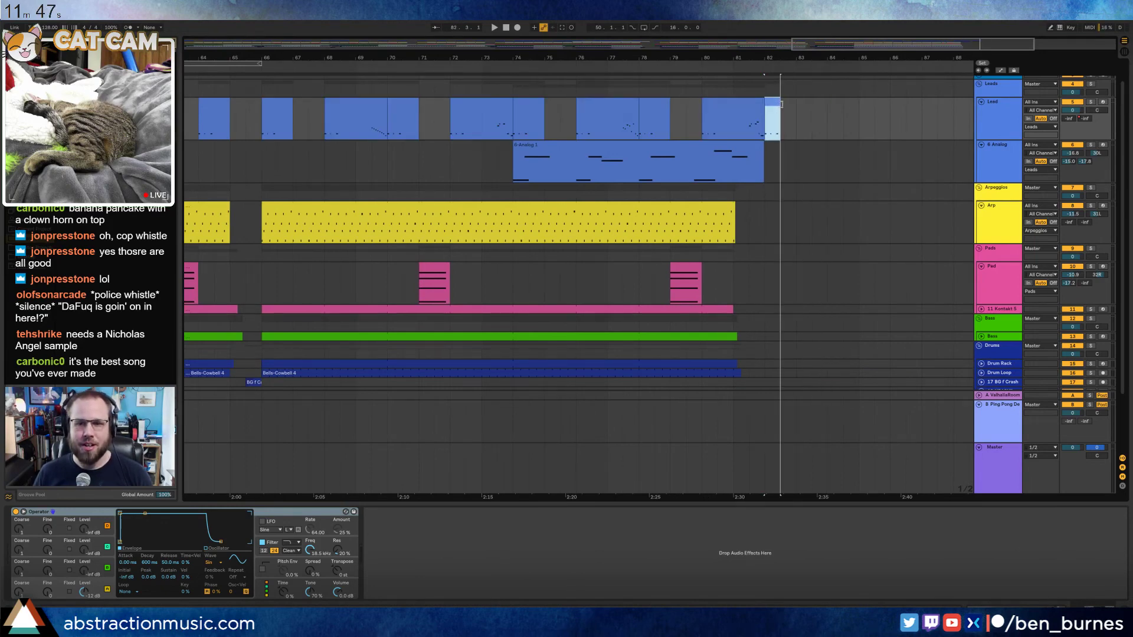
left_click(706, 68)
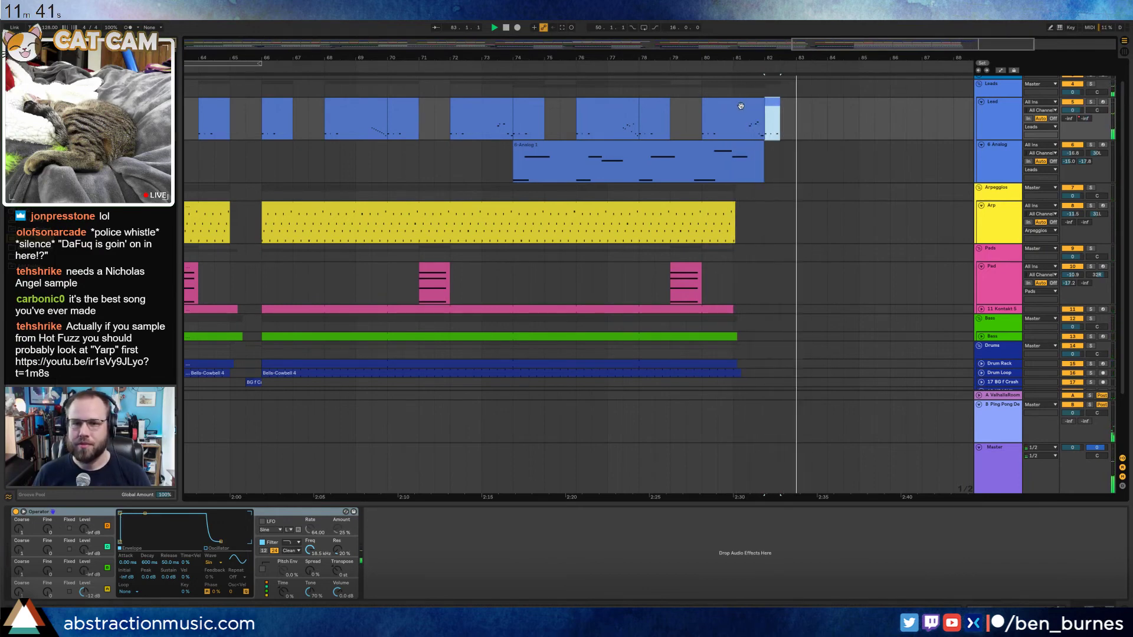
Listen to the final section from bar 66 with the pasted Lead clips
left_click_drag(862, 42, 787, 28)
left_click(495, 107)
key("space")
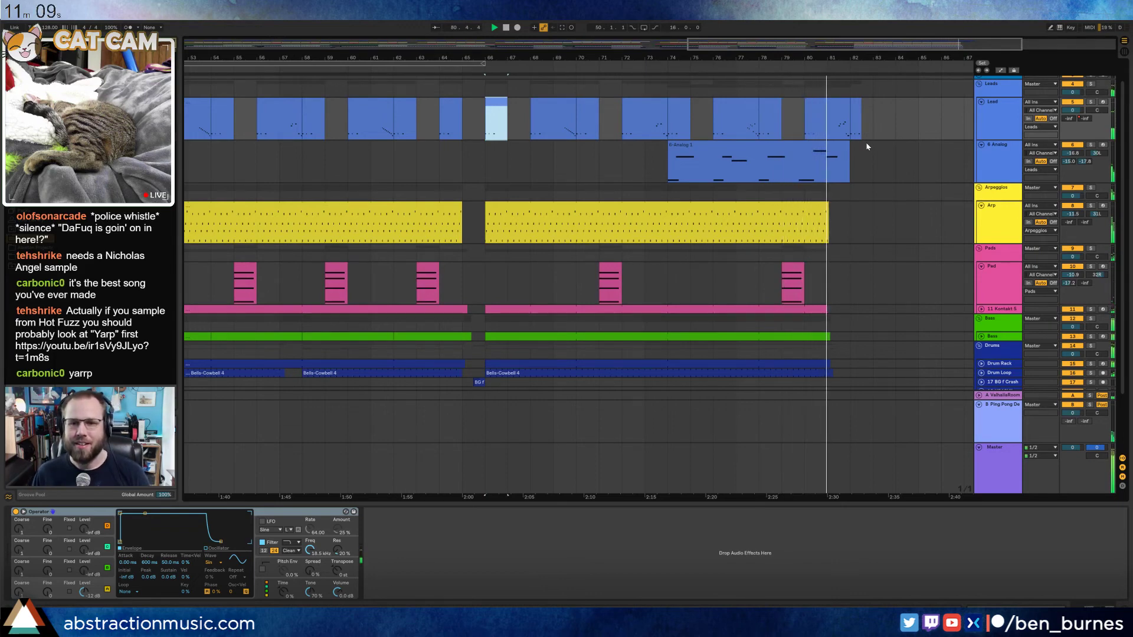
key("space")
Trim the Lead clip at bar 80 to end at bar 81, play it, and delete the leftover clip at bar 82
left_click(835, 103)
left_click_drag(847, 102, 874, 103)
left_click(860, 104)
left_click(817, 104)
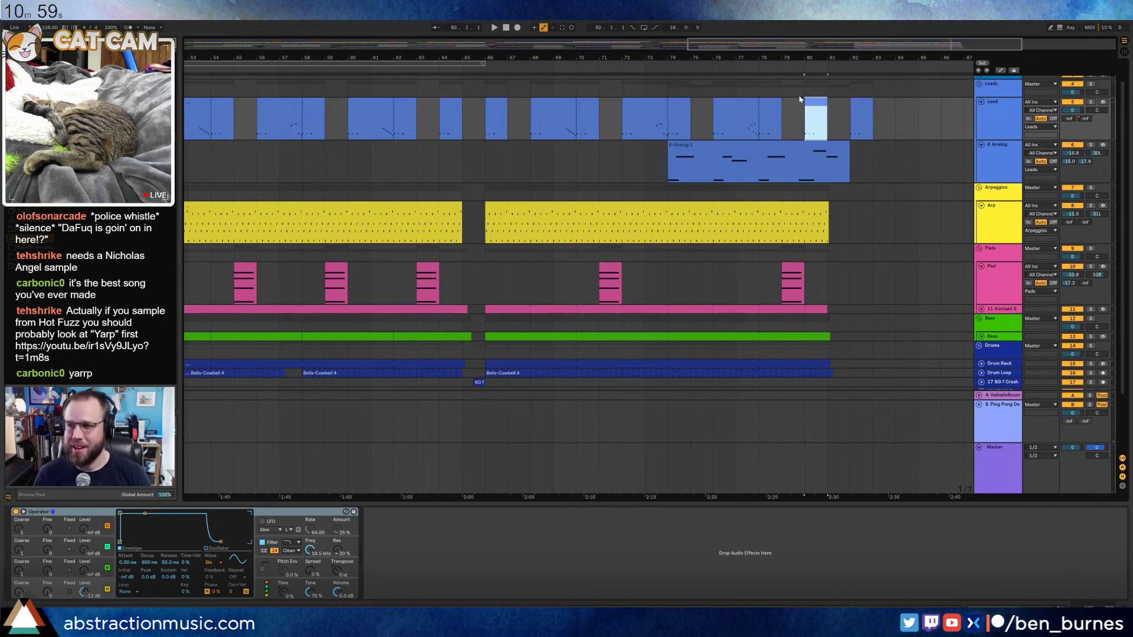
key("space")
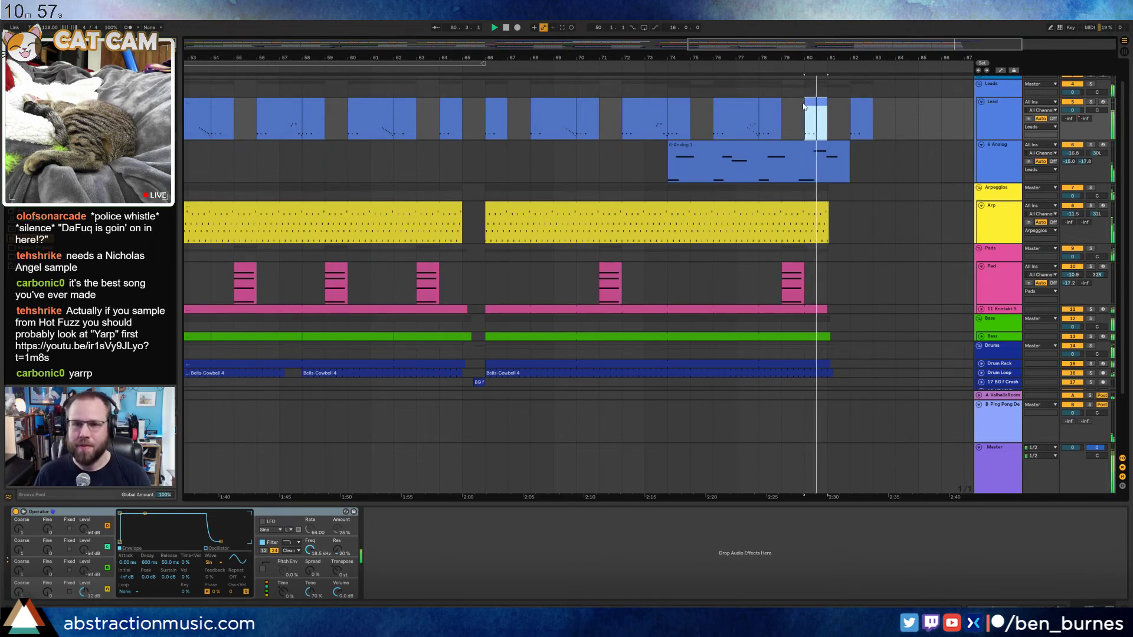
left_click(862, 105)
key("space")
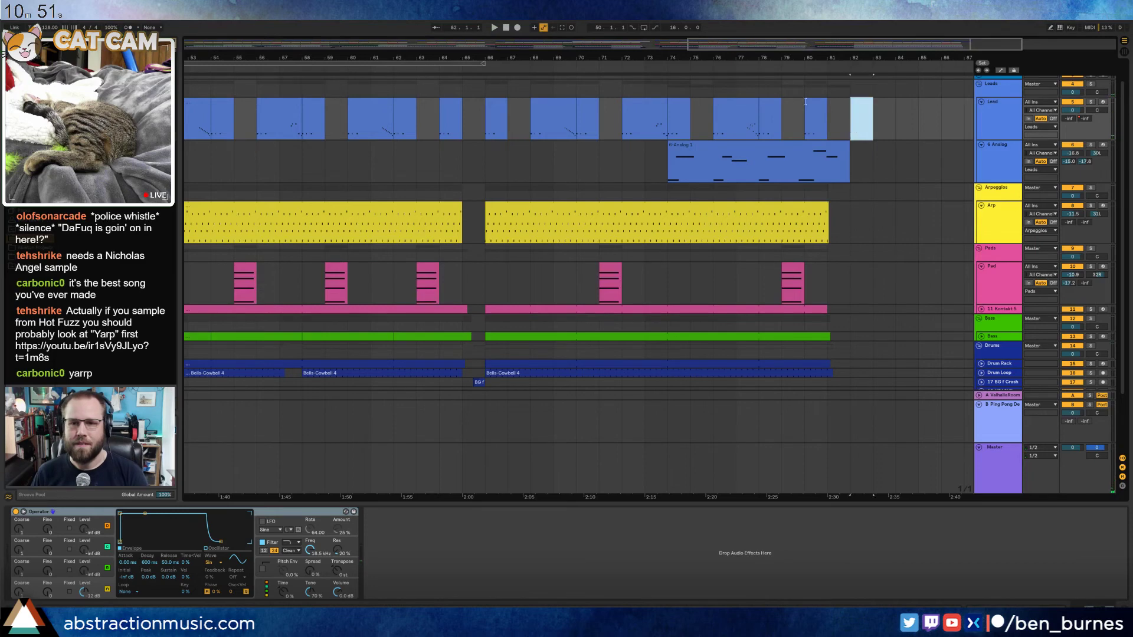
Zoom out to the whole arrangement and collapse the 6 Analog, Arp and Pad tracks
left_click_drag(573, 58, 573, 30)
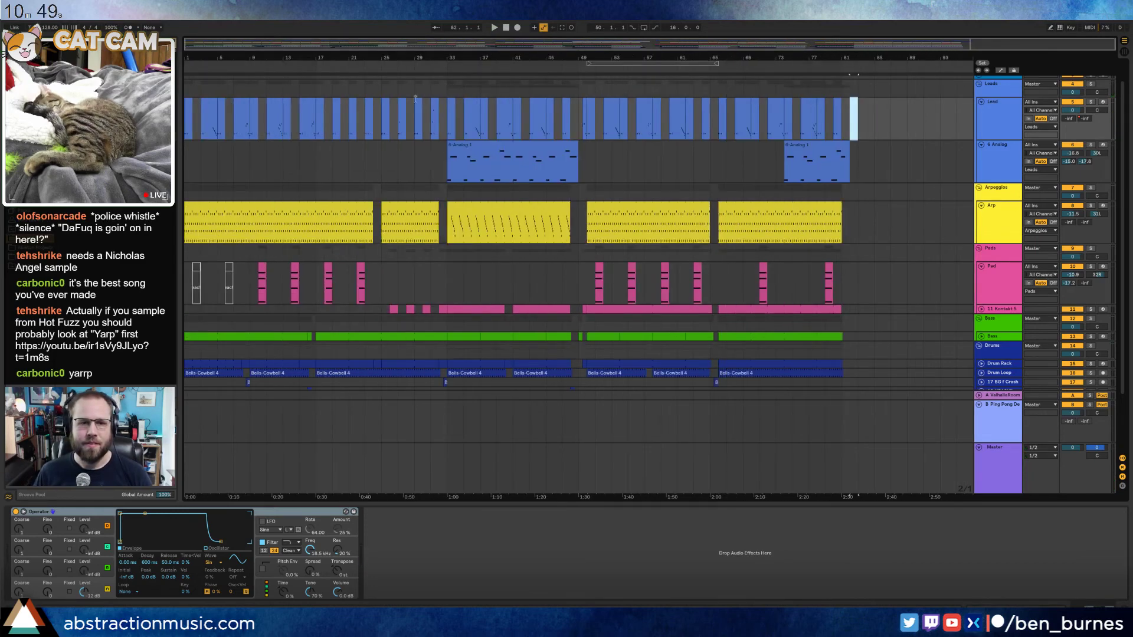
left_click(982, 146)
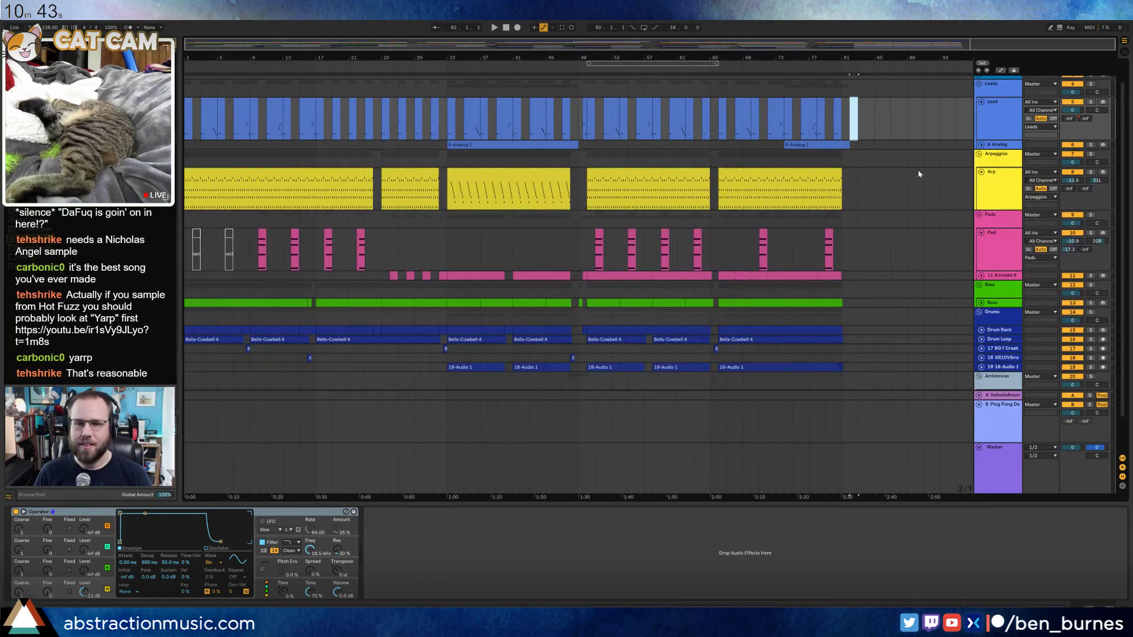
left_click(984, 179)
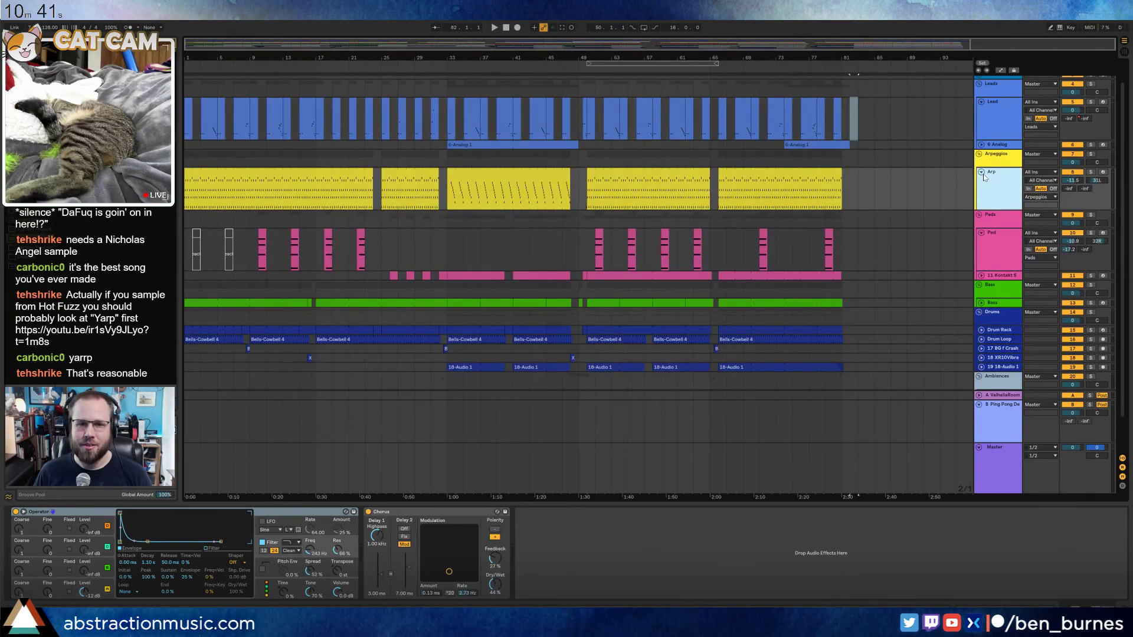
left_click(982, 172)
left_click(990, 202)
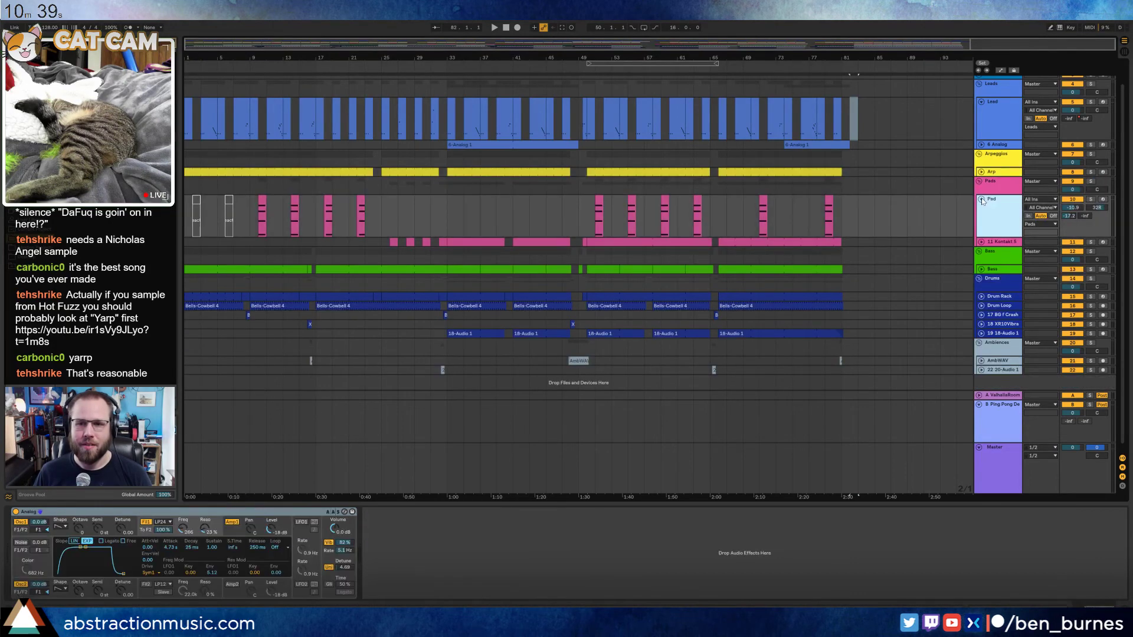
left_click(981, 199)
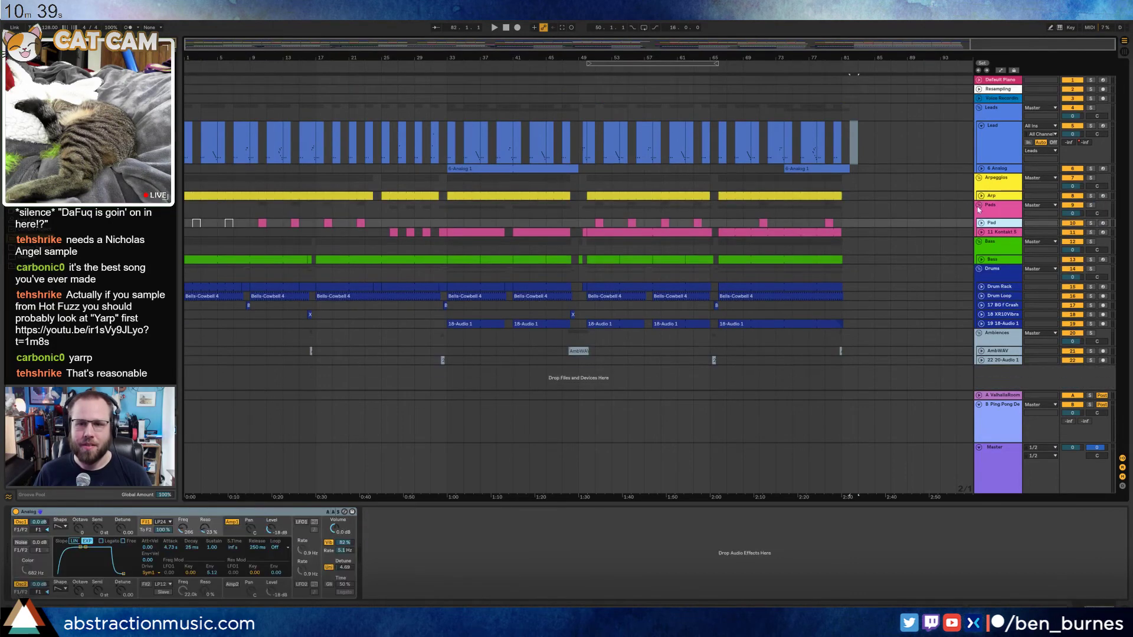
Colour the Bass clip at bar 66 and the Lead clips from bar 50 to 81 red
right_click(773, 260)
left_click(782, 438)
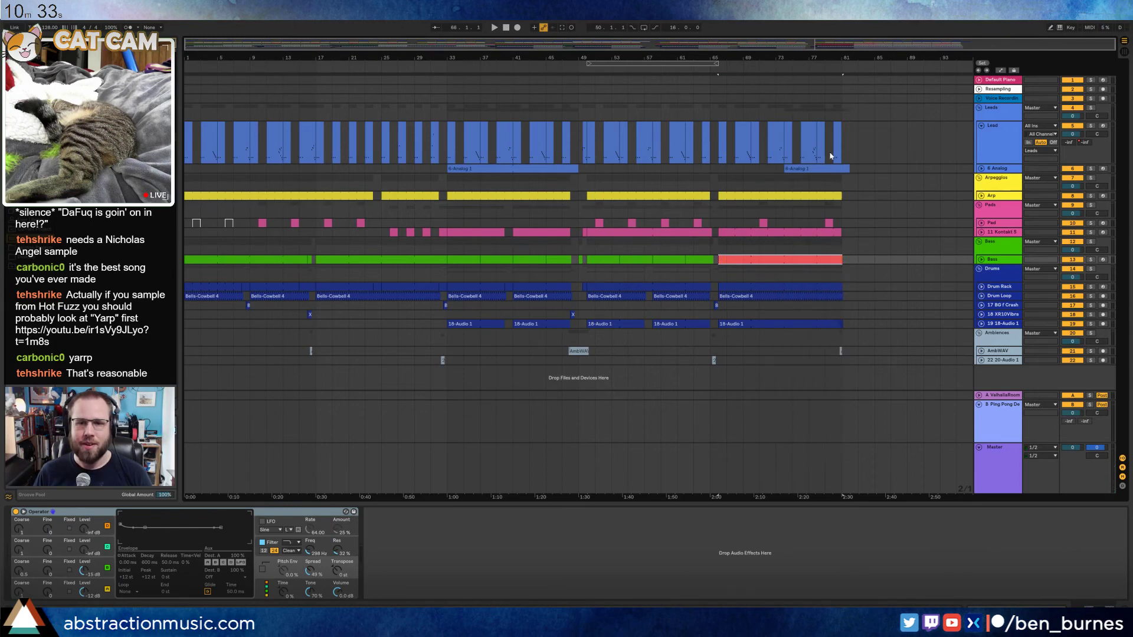
left_click_drag(831, 156, 594, 150)
right_click(591, 132)
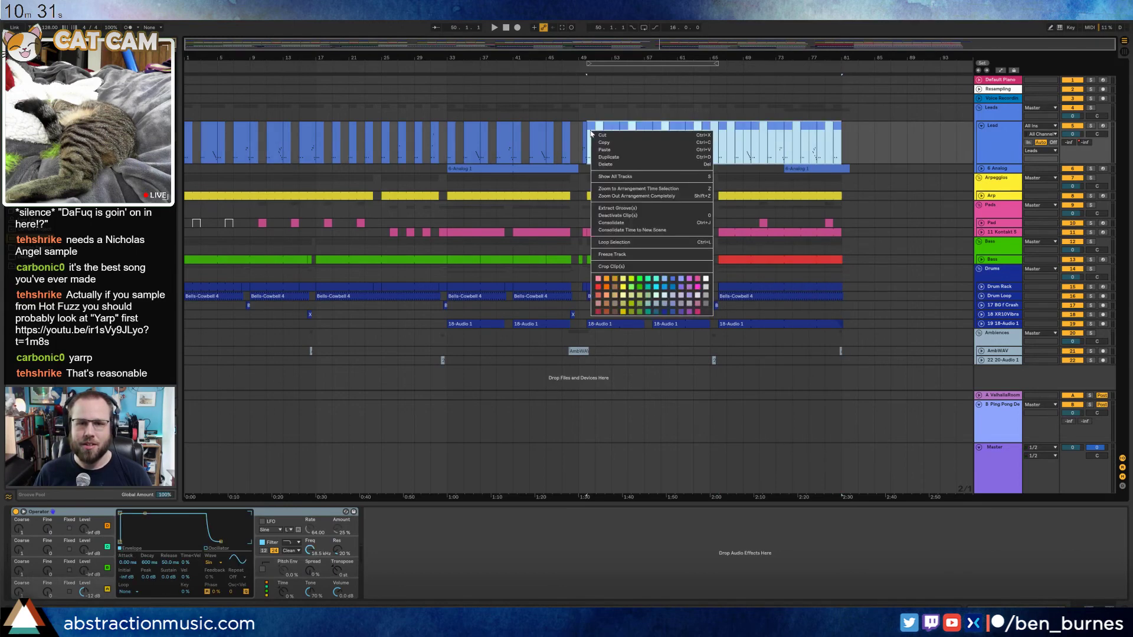
left_click(598, 288)
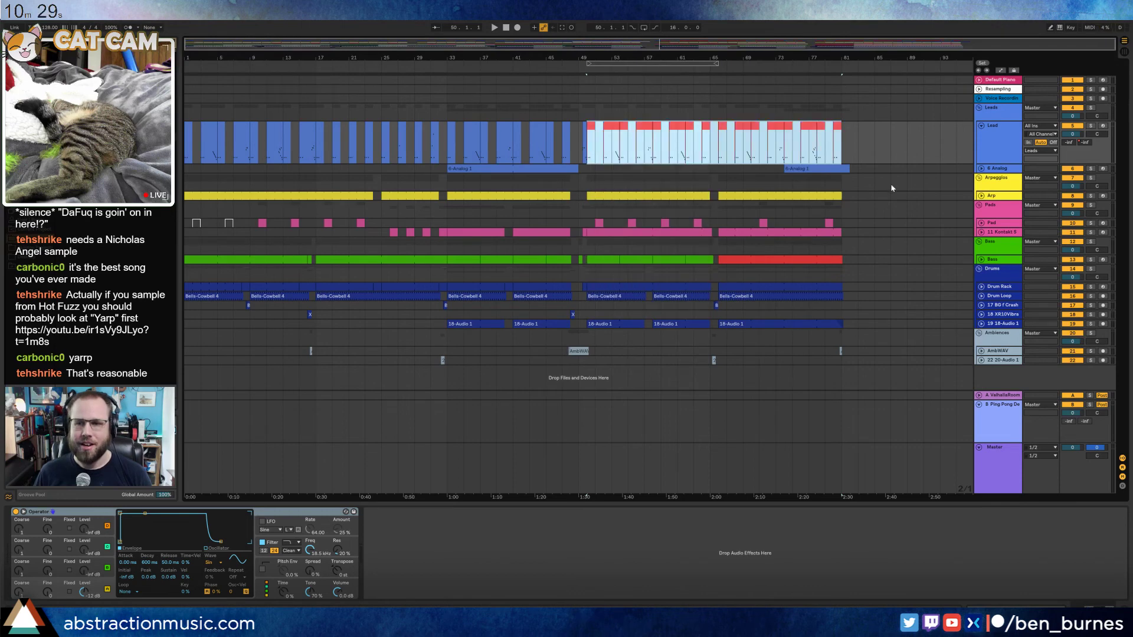
left_click(863, 136)
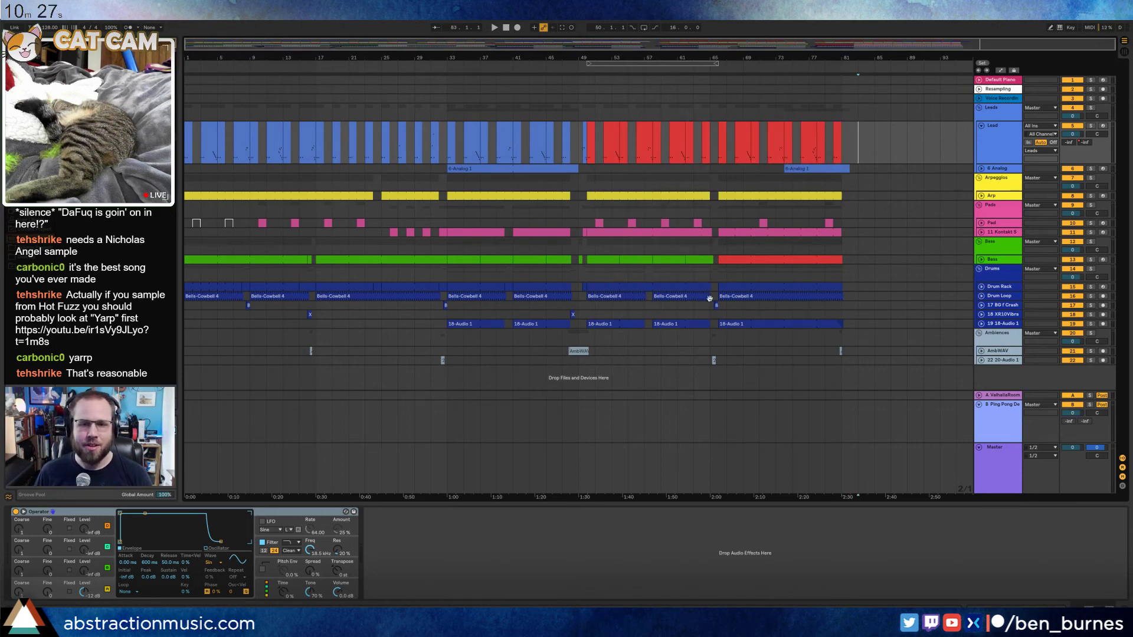
Expand the Drum Rack track and colour its clip at bar 54 red
left_click(983, 288)
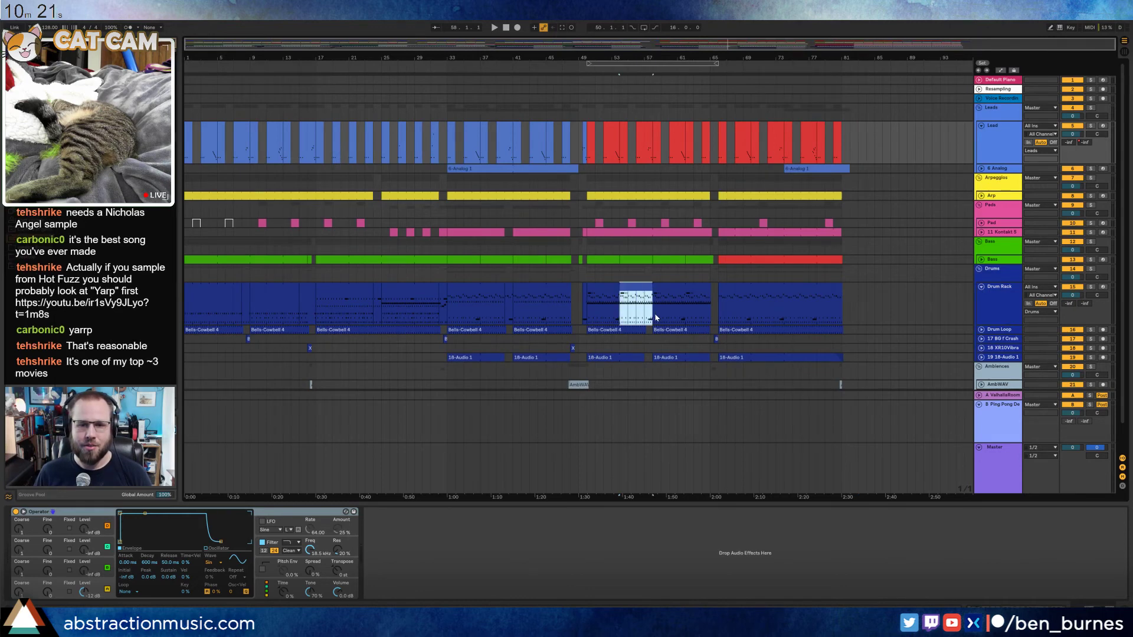
left_click(646, 304)
right_click(636, 288)
left_click(644, 455)
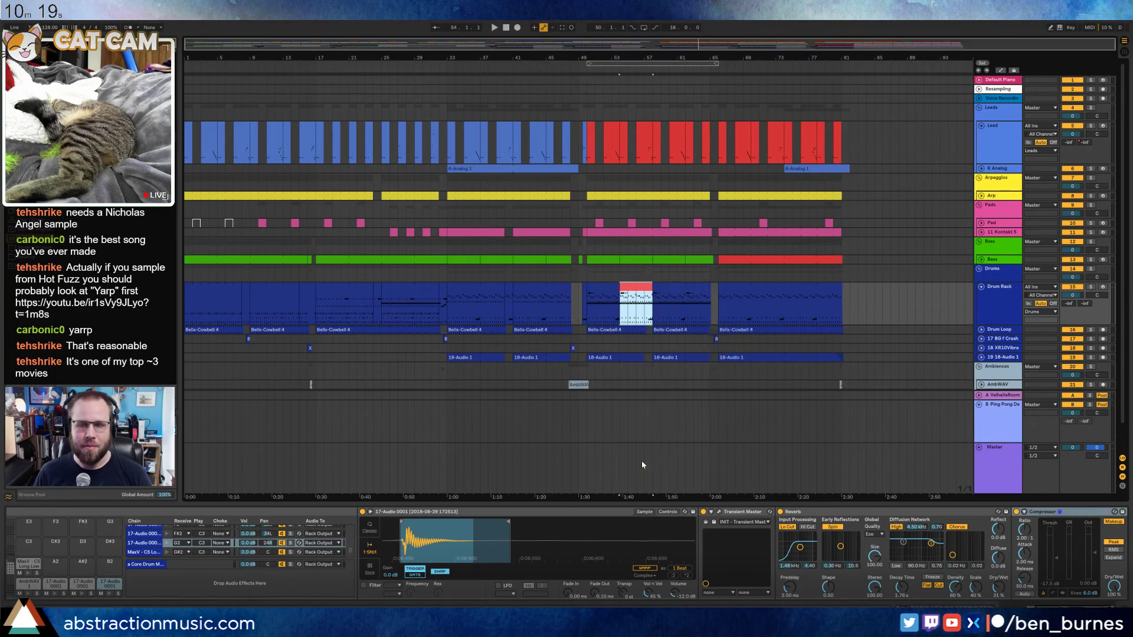
left_click(665, 432)
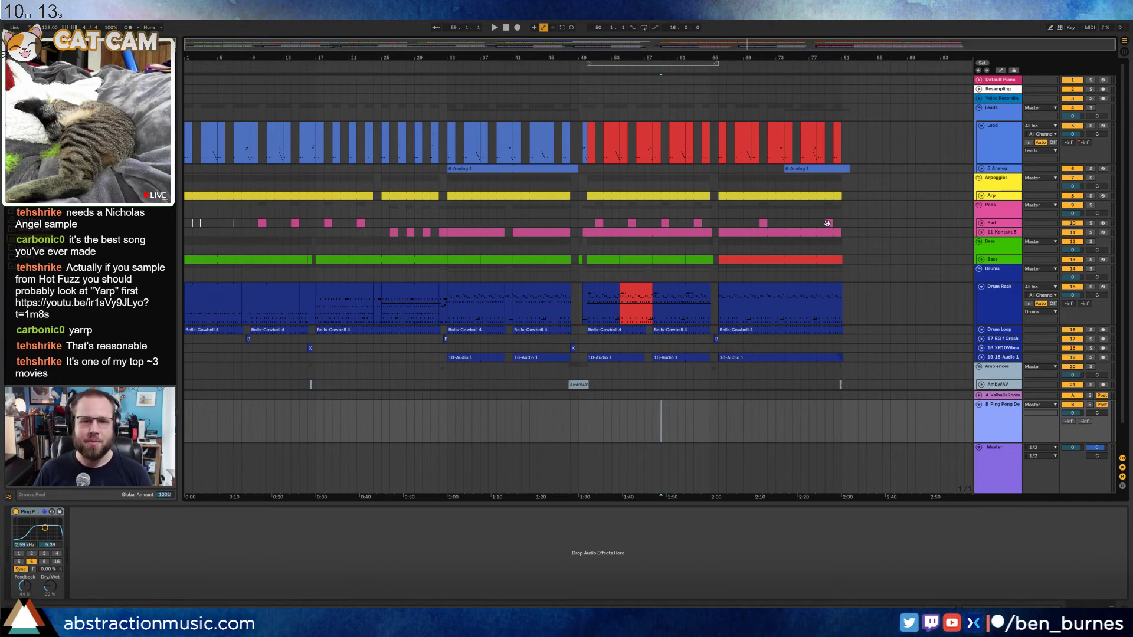
Show the Master track's devices and collapse the Ping Pong Delay return track
scroll(773, 263, "down", 2)
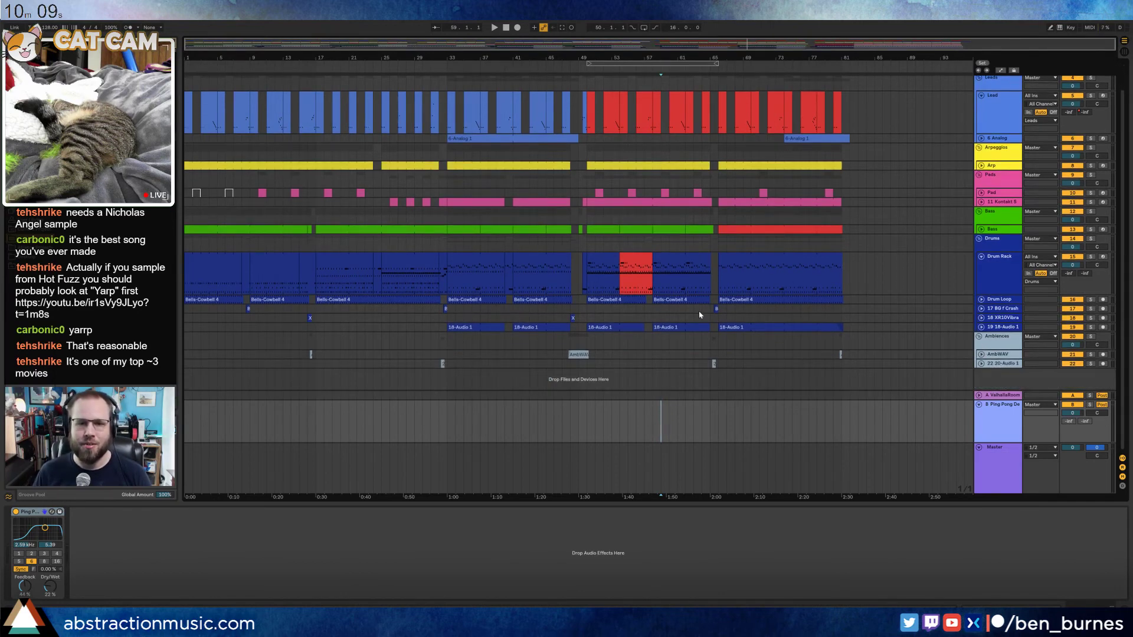
scroll(599, 312, "up", 2)
left_click(994, 465)
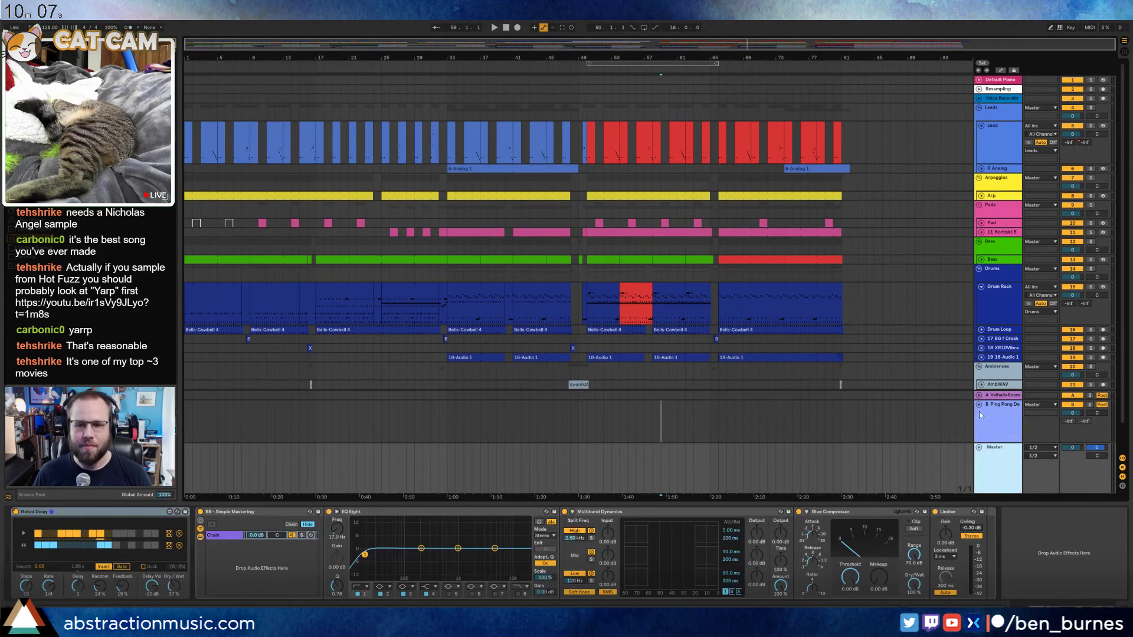
left_click(978, 405)
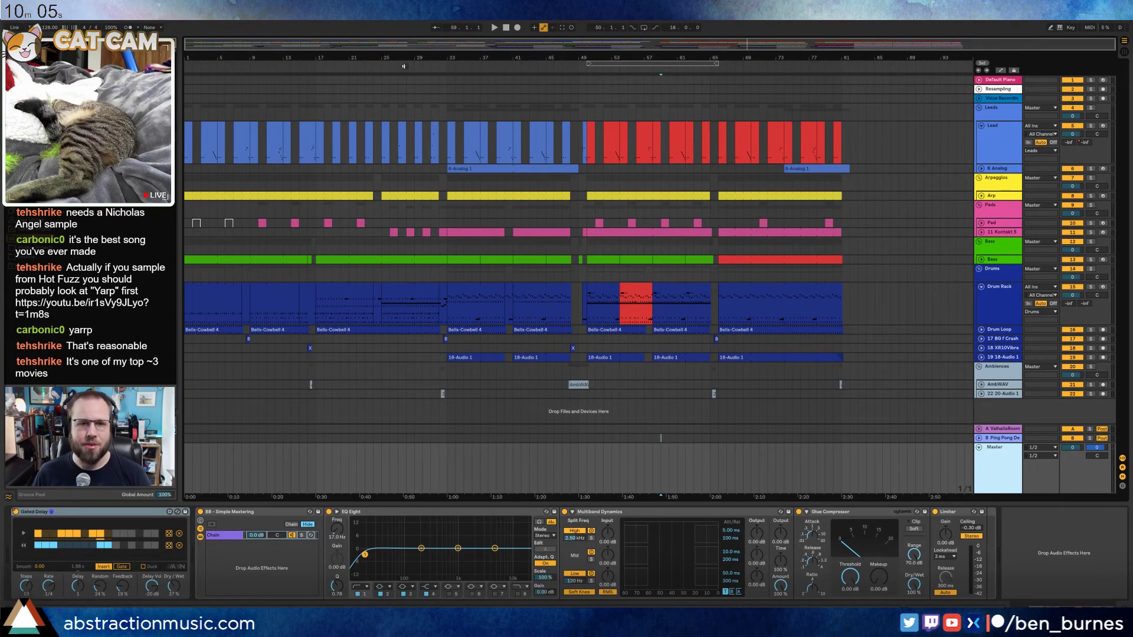
During playback from bar 33, cut the master EQ Eight 3.60 dB at 174 Hz and lower the Glue Compressor threshold to -5.71 dB
left_click(441, 70)
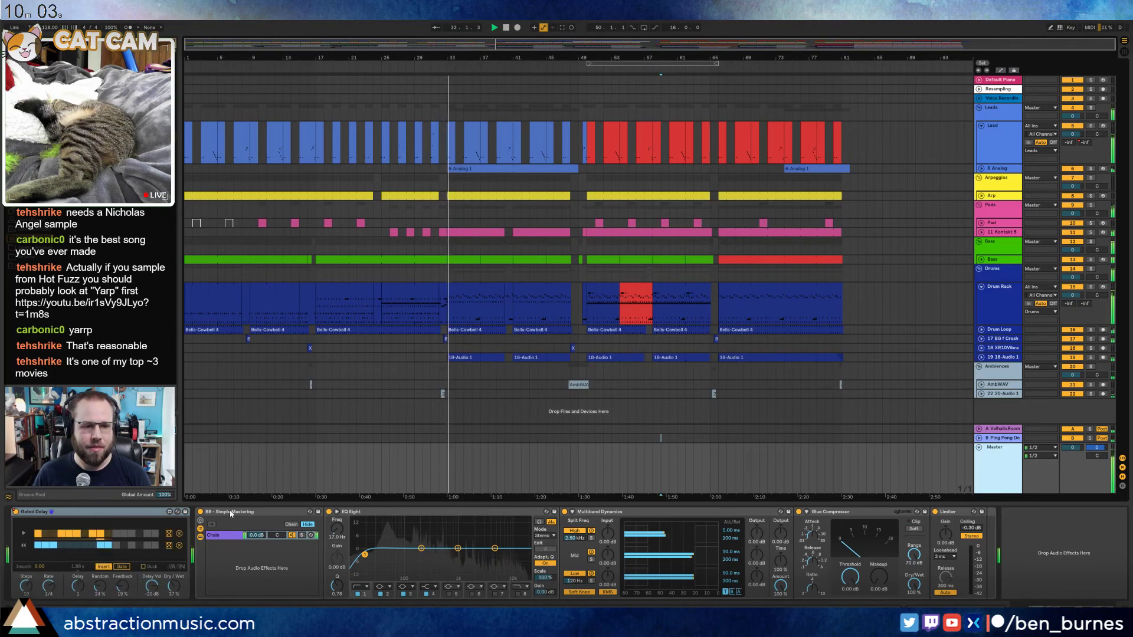
left_click(337, 553)
left_click_drag(365, 554, 419, 555)
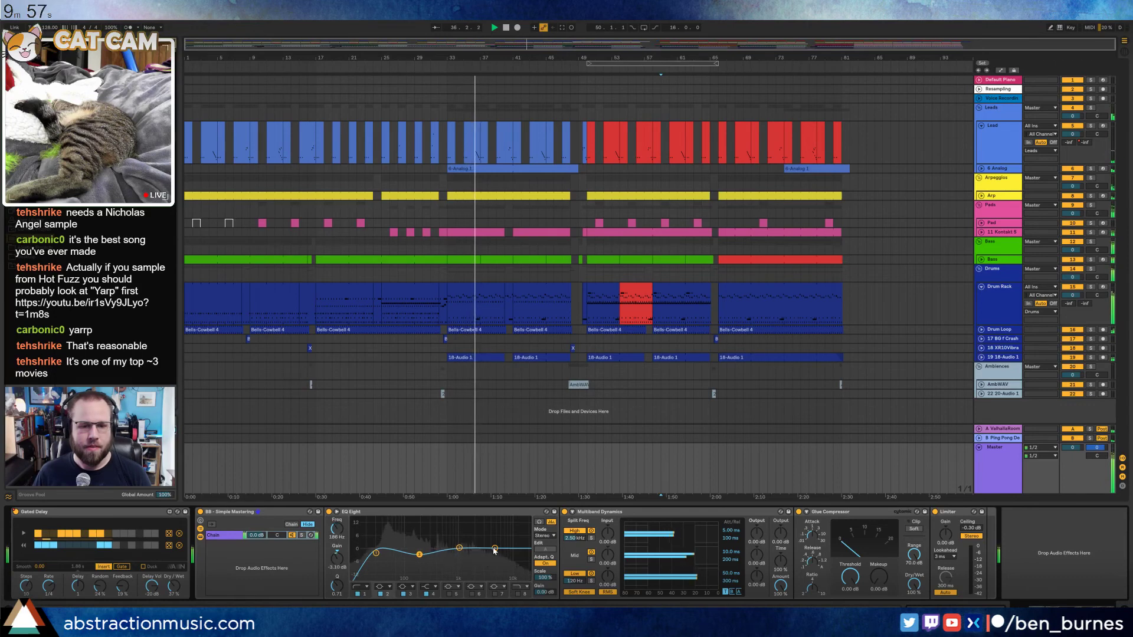
left_click_drag(494, 549, 492, 553)
left_click_drag(419, 555, 419, 555)
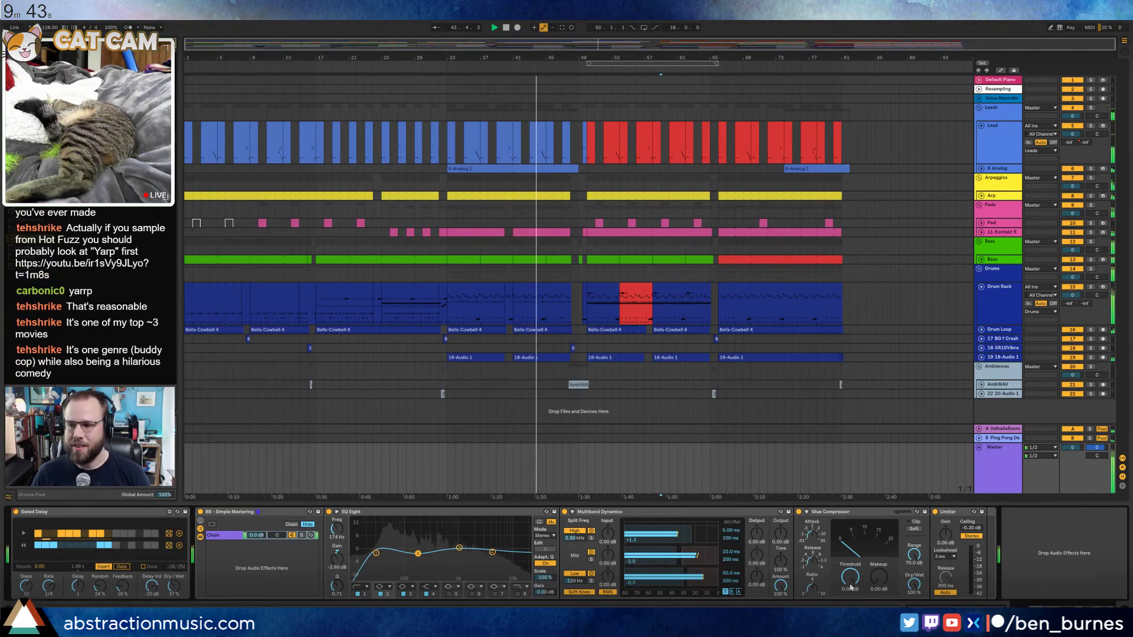
left_click_drag(854, 584, 854, 599)
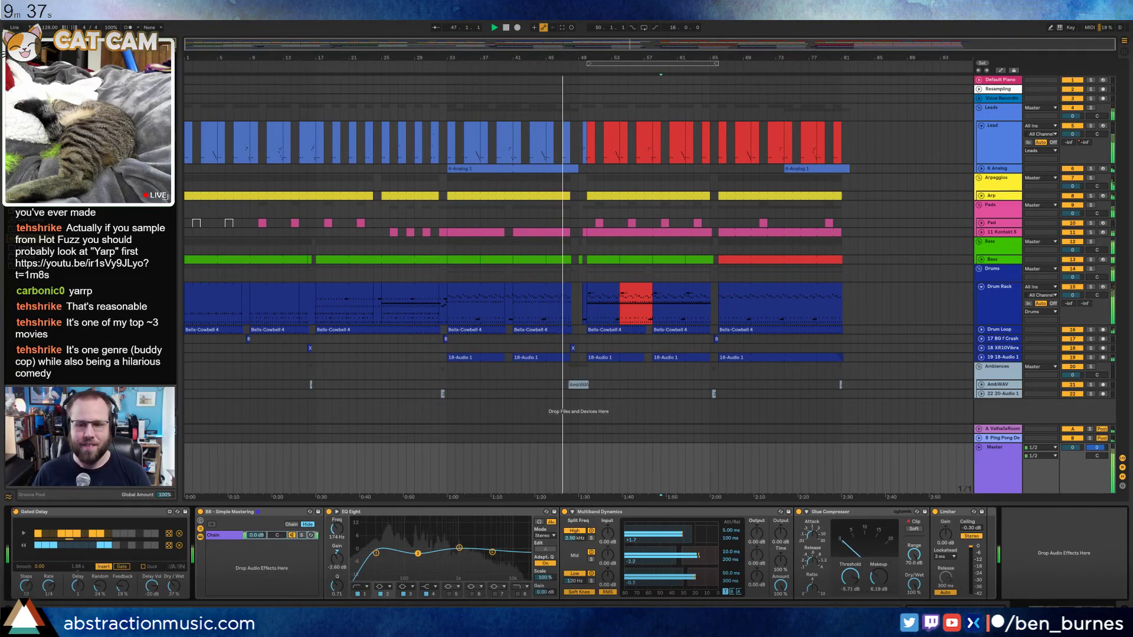
Find the Kick 808 pad in the Drum Rack's 808 Core Kit and audition it
left_click(1010, 304)
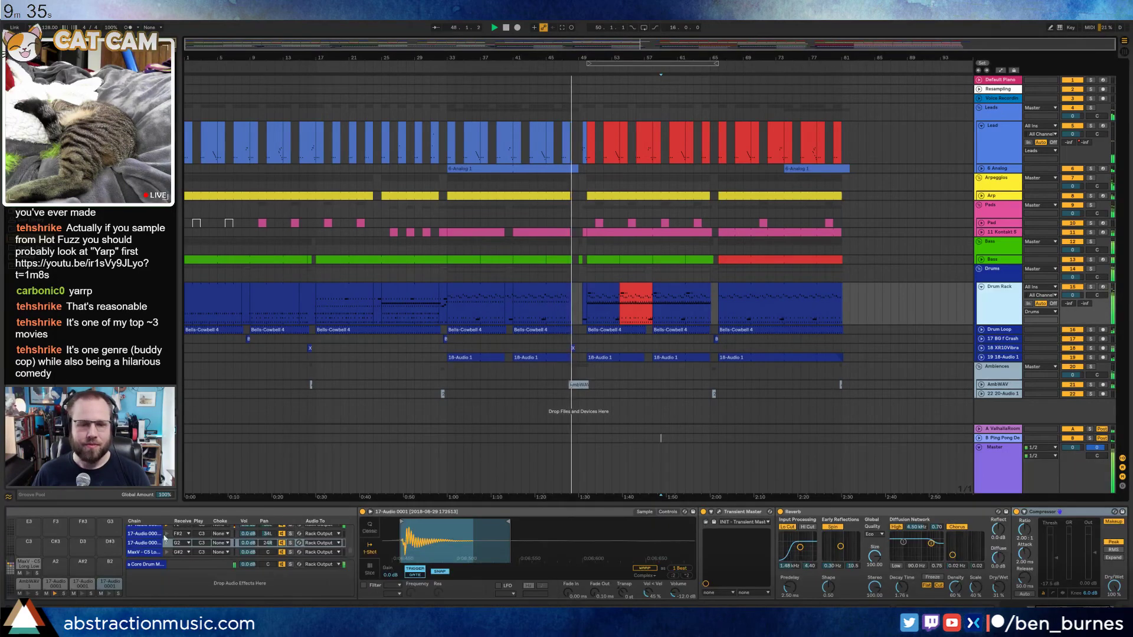
left_click(27, 585)
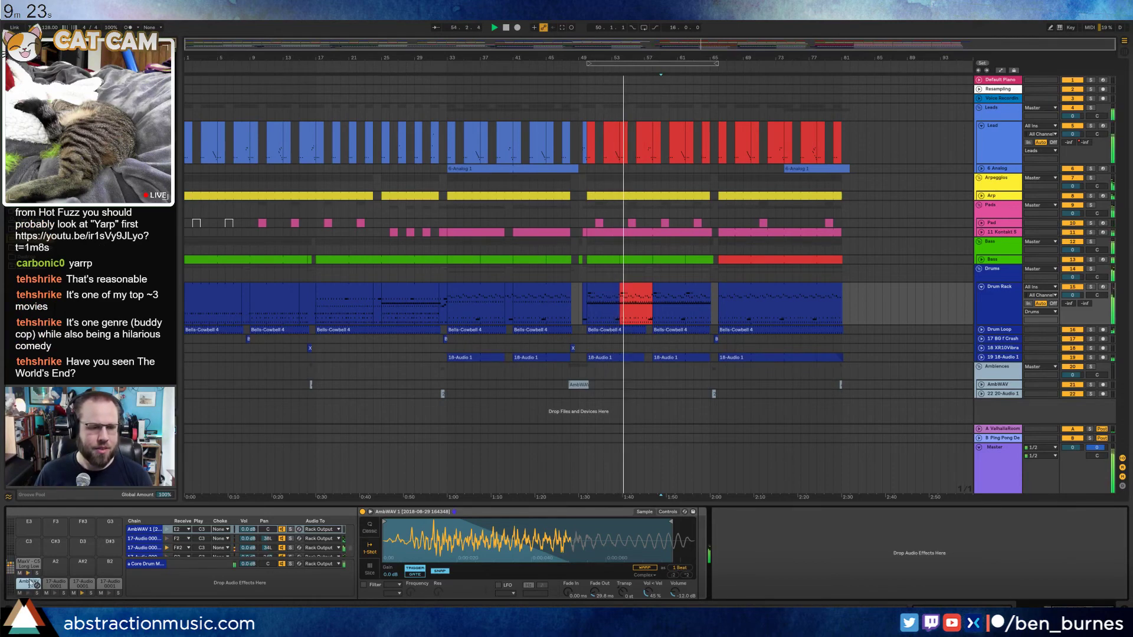
scroll(30, 585, "down", 4)
left_click(28, 584)
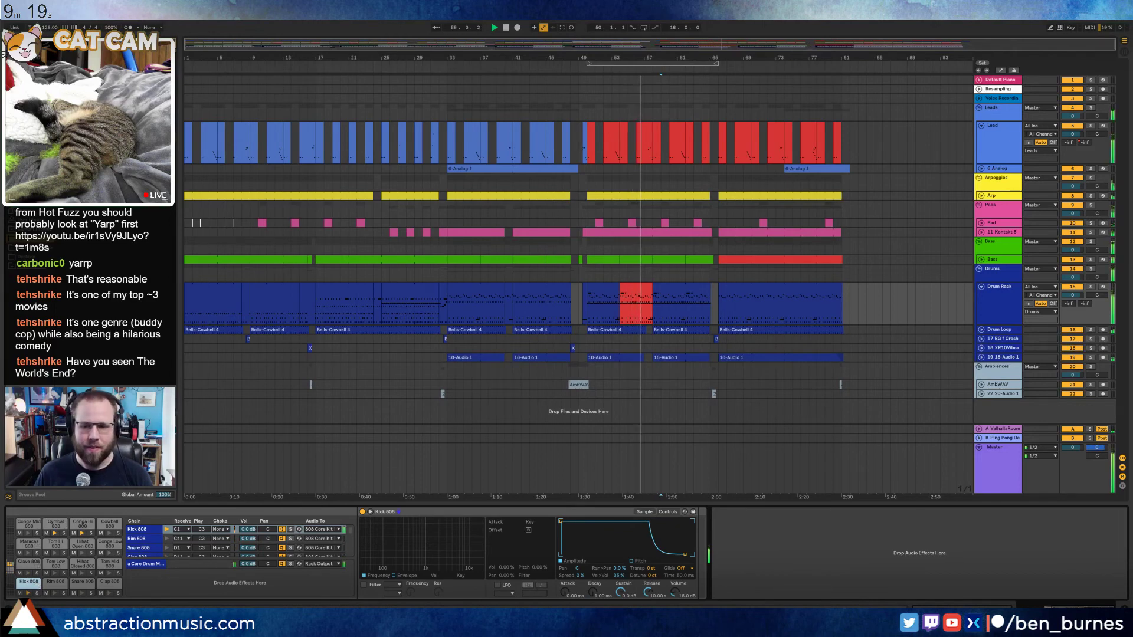
scroll(736, 603, "left", 3)
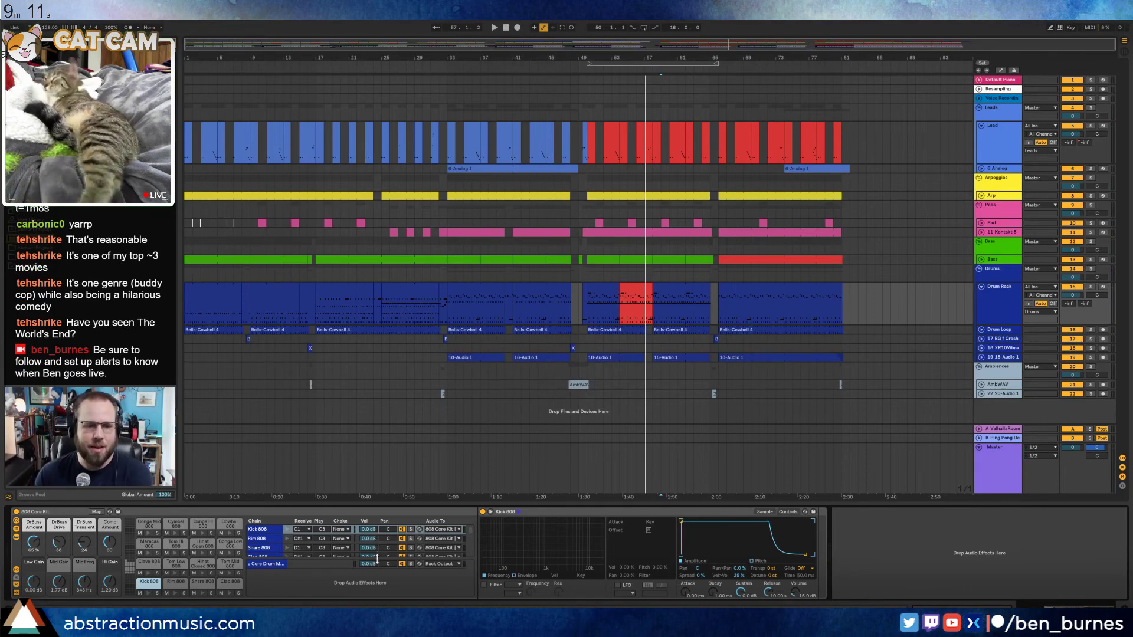
left_click(148, 593)
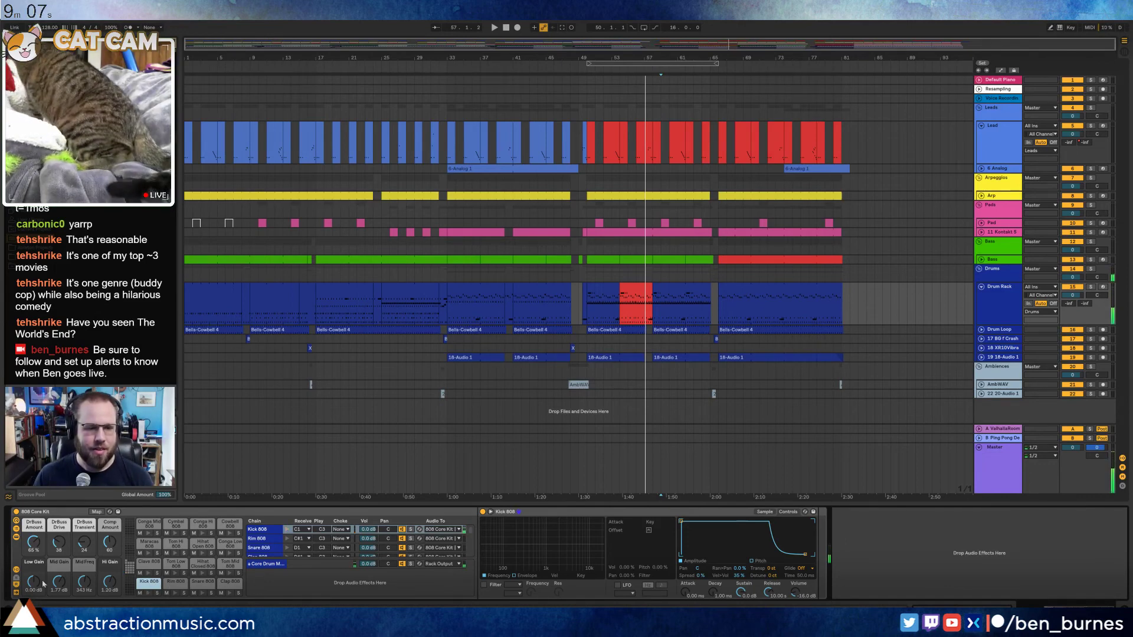
Switch the Kick 808 sample to 1-Shot mode, shorten its end to about 40% of its length, and play the arrangement
left_click(566, 512)
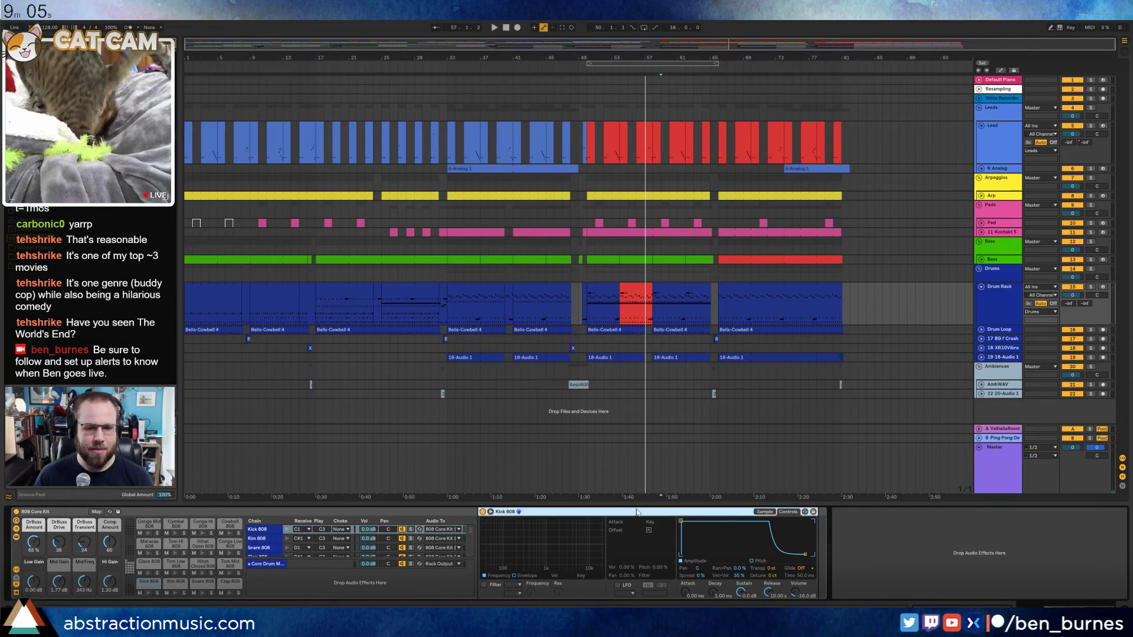
left_click(770, 513)
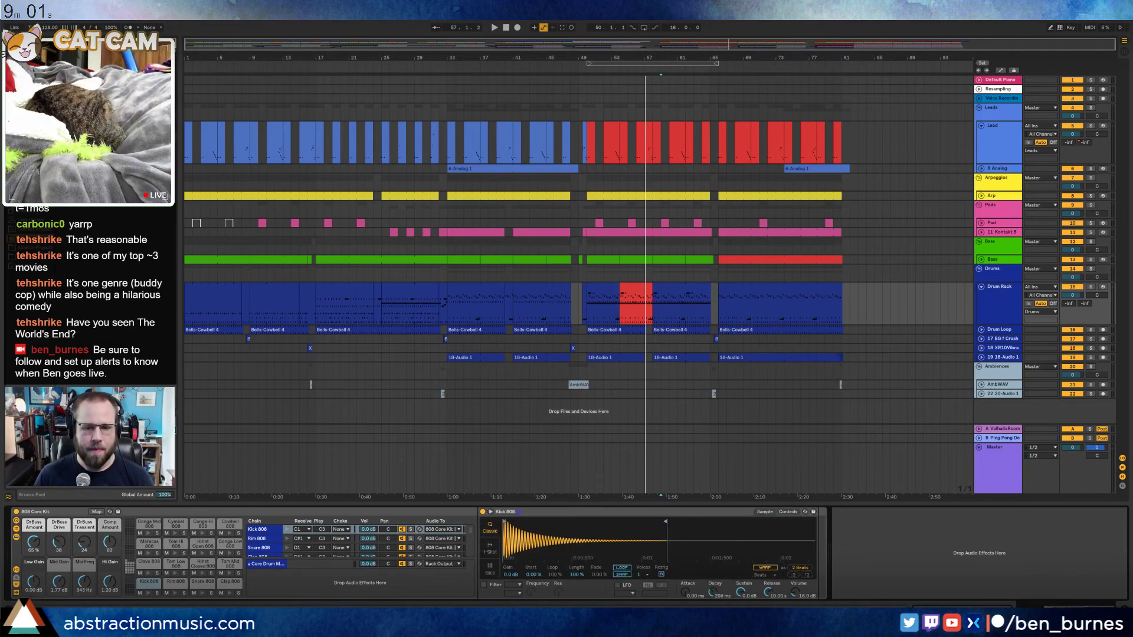
left_click(485, 547)
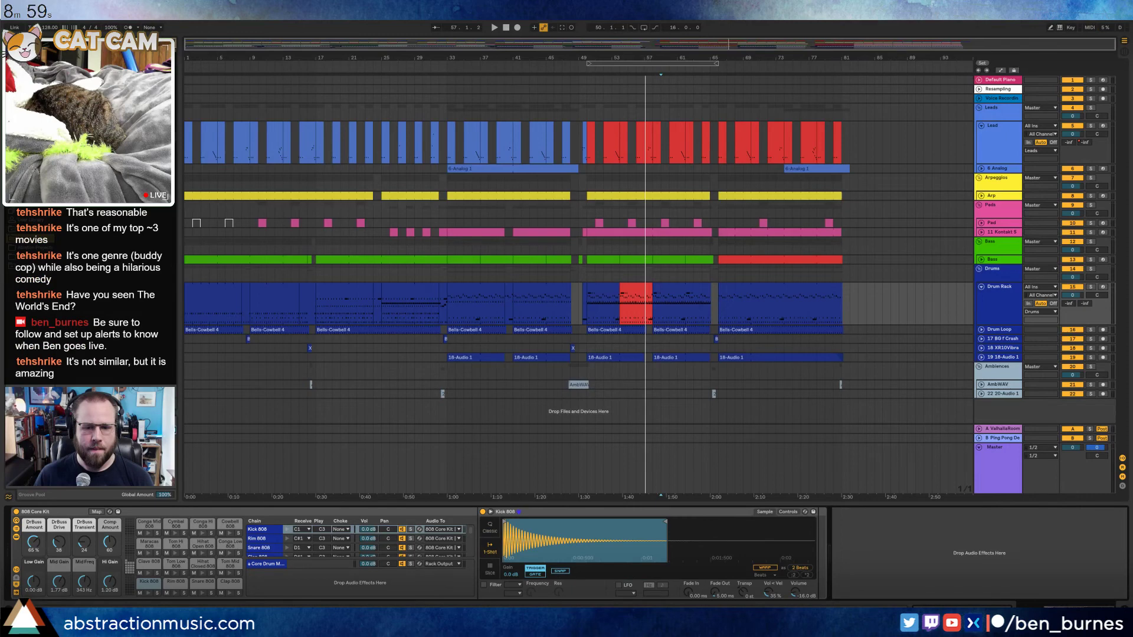
left_click_drag(667, 522, 612, 522)
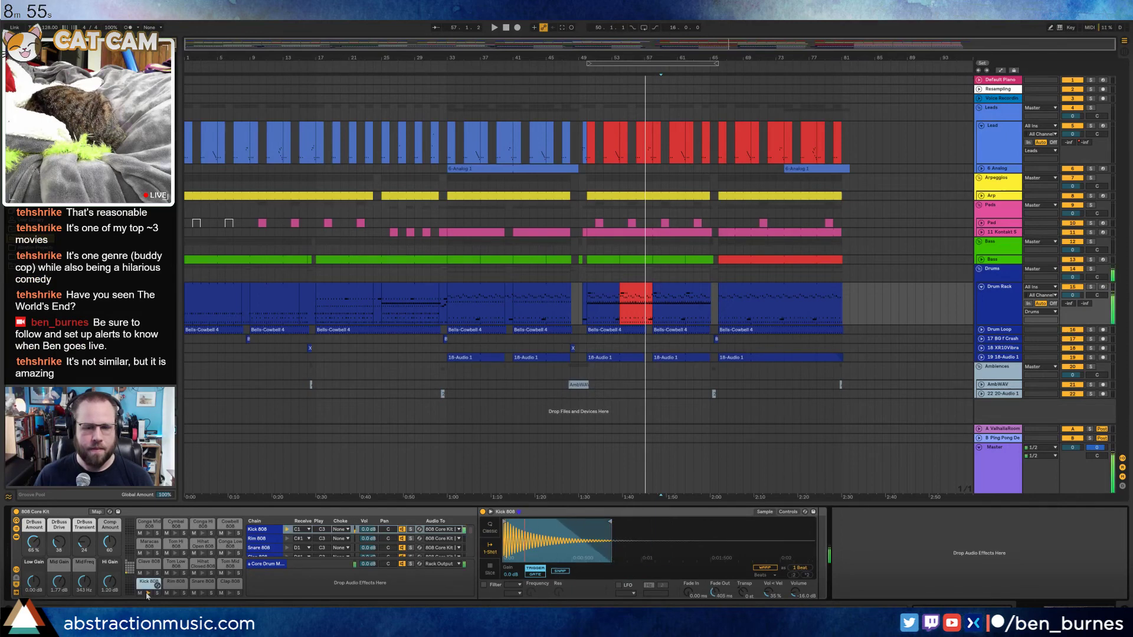
left_click_drag(609, 522, 587, 522)
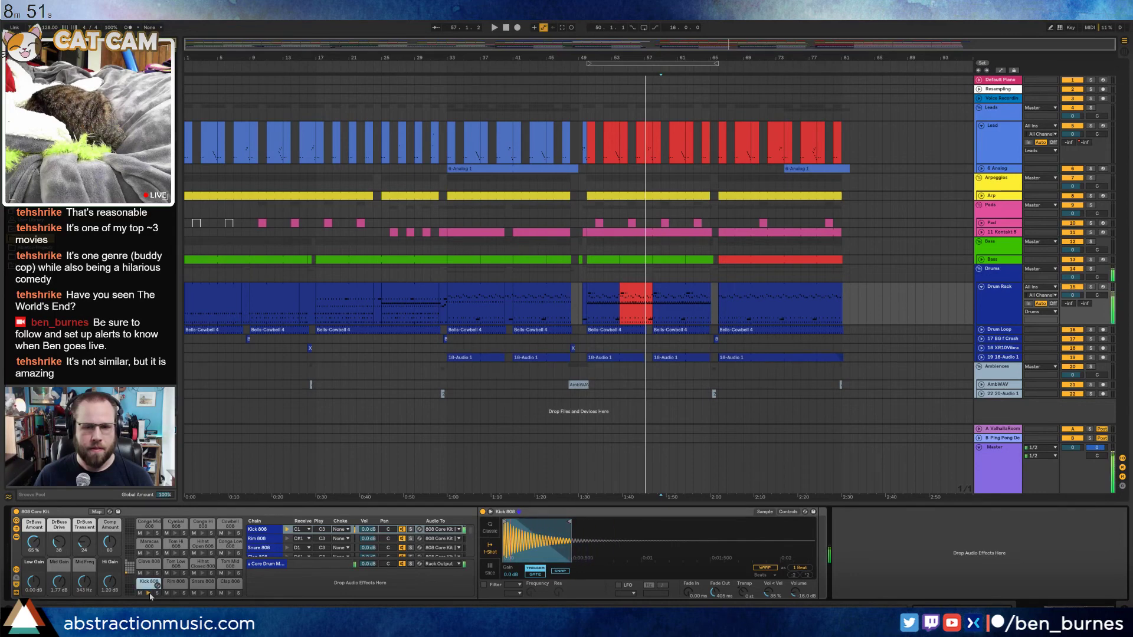
key("space")
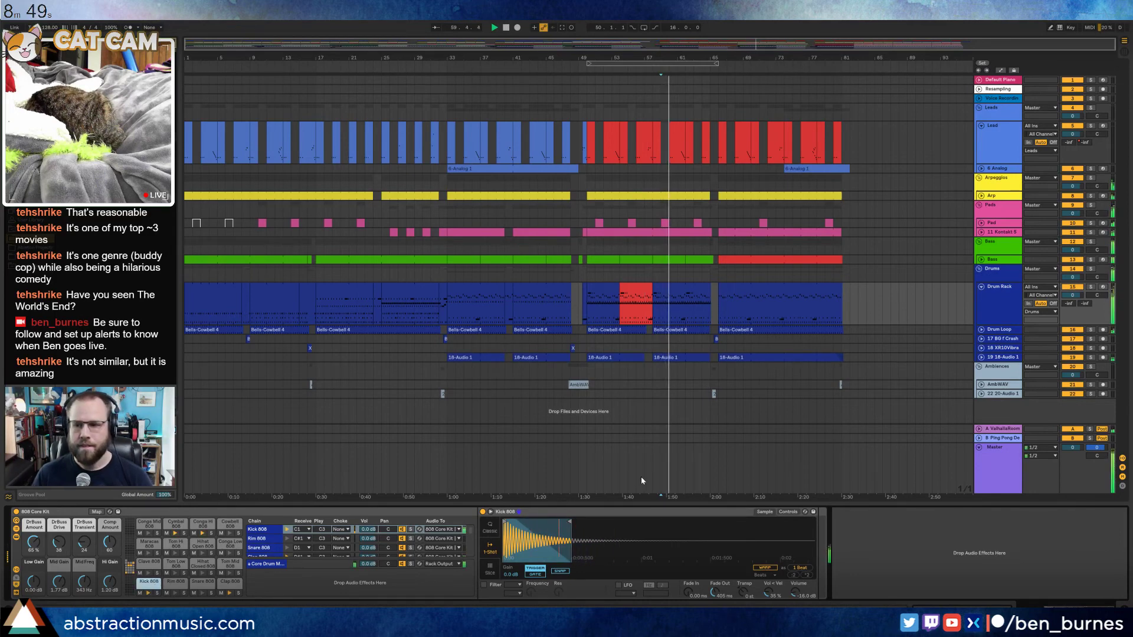
key("shift+Tab")
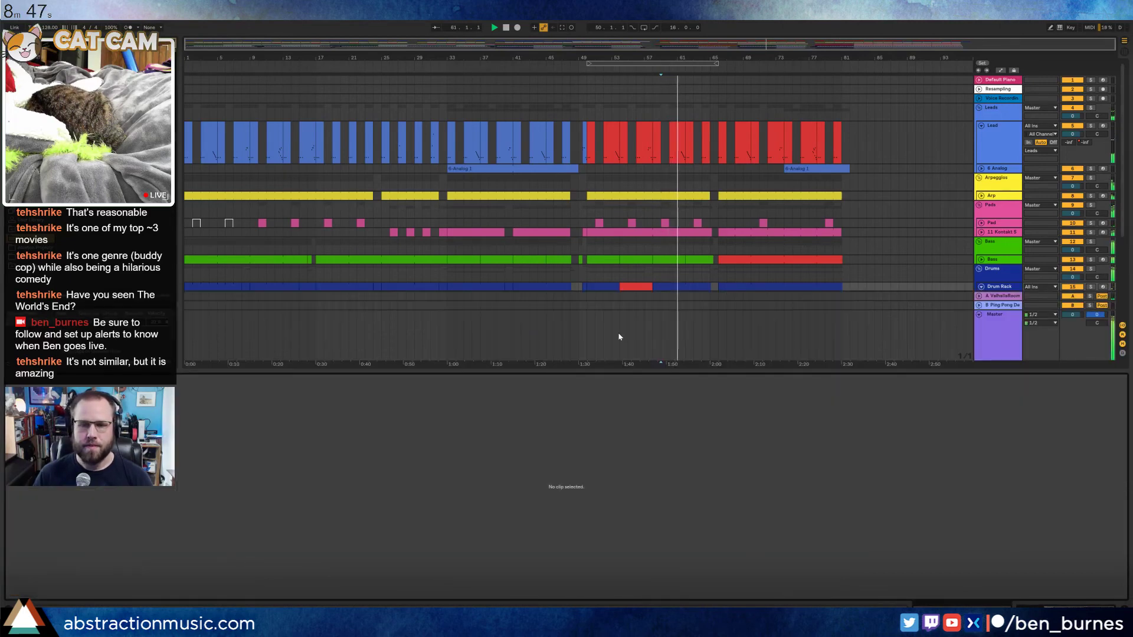
key("shift+Tab")
key("space")
Set the master Glue Compressor's makeup to 5.67 dB and its threshold to -5.40 dB during playback
left_click(998, 292)
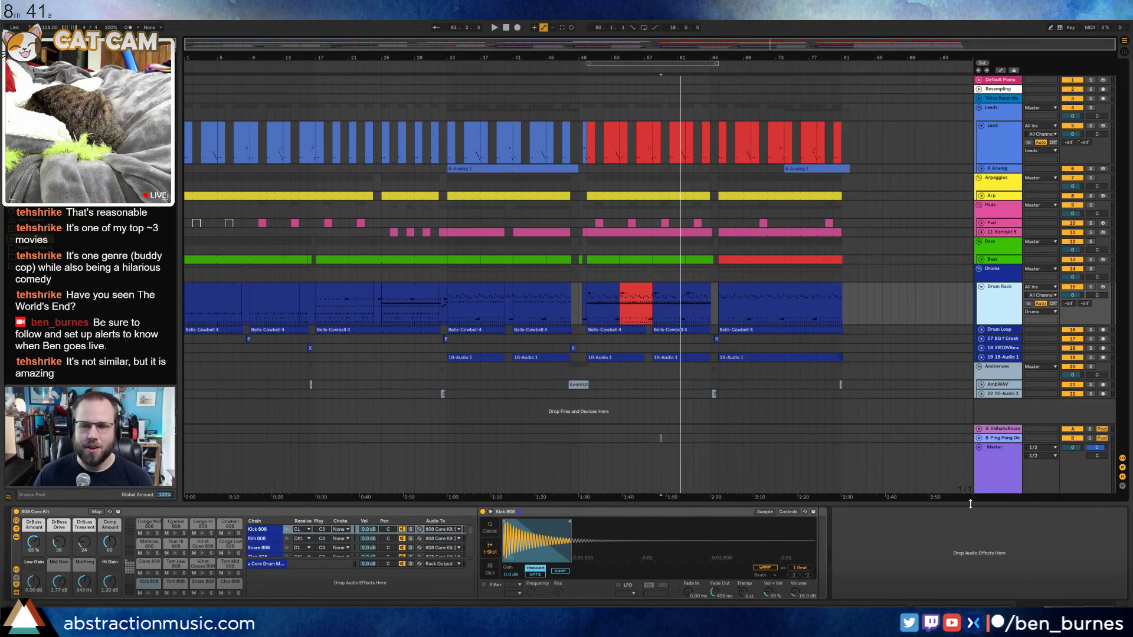
left_click(998, 469)
key("space")
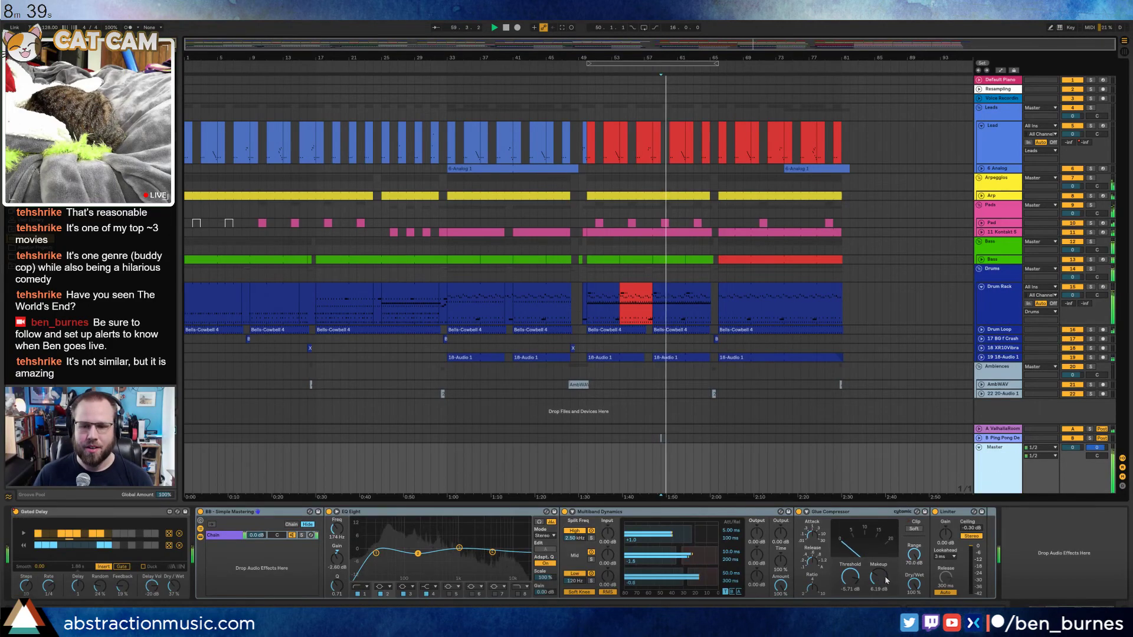
left_click_drag(882, 578, 850, 574)
Split the red Drum Rack clip at bar 57 and open its final one-bar section for note editing
scroll(648, 293, "up", 5)
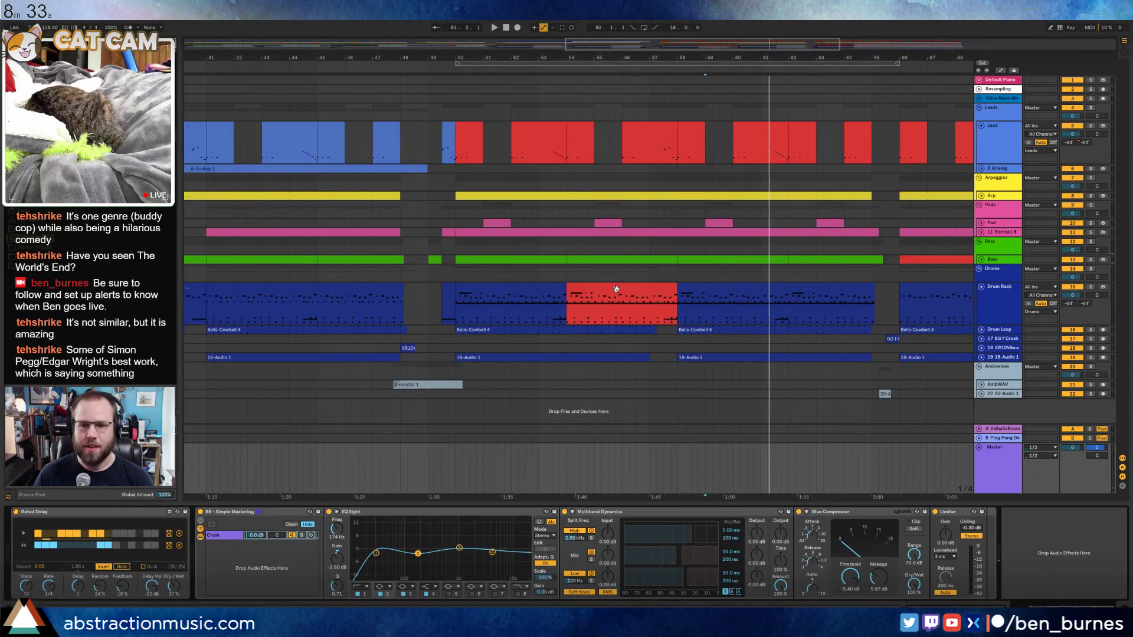
left_click(617, 289)
scroll(631, 296, "up", 3)
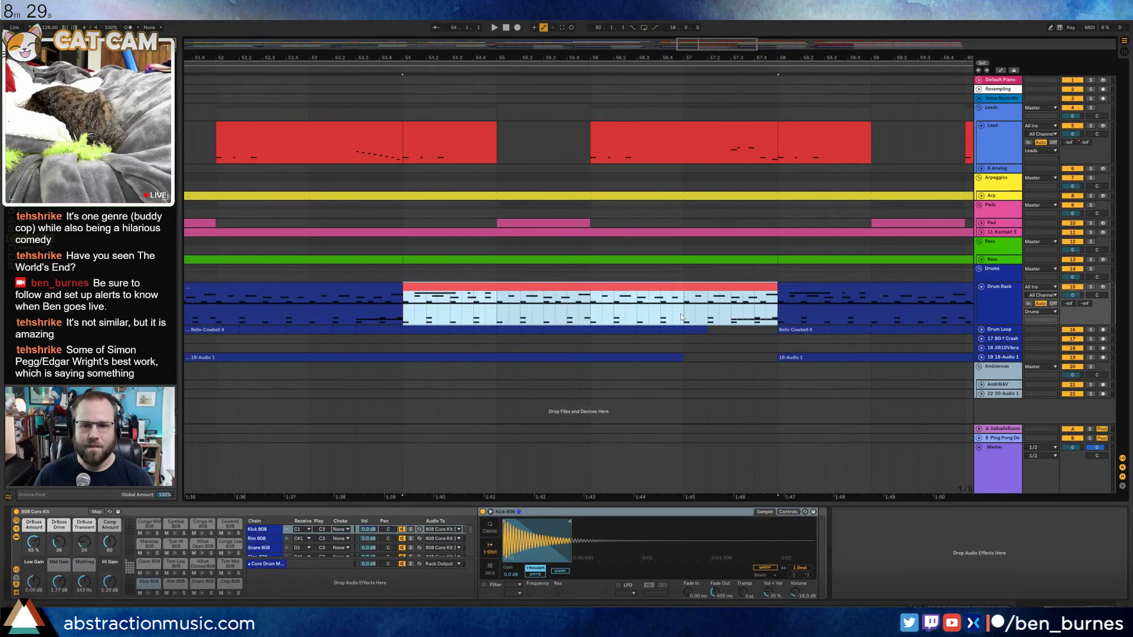
left_click_drag(682, 317, 772, 313)
left_click(747, 277)
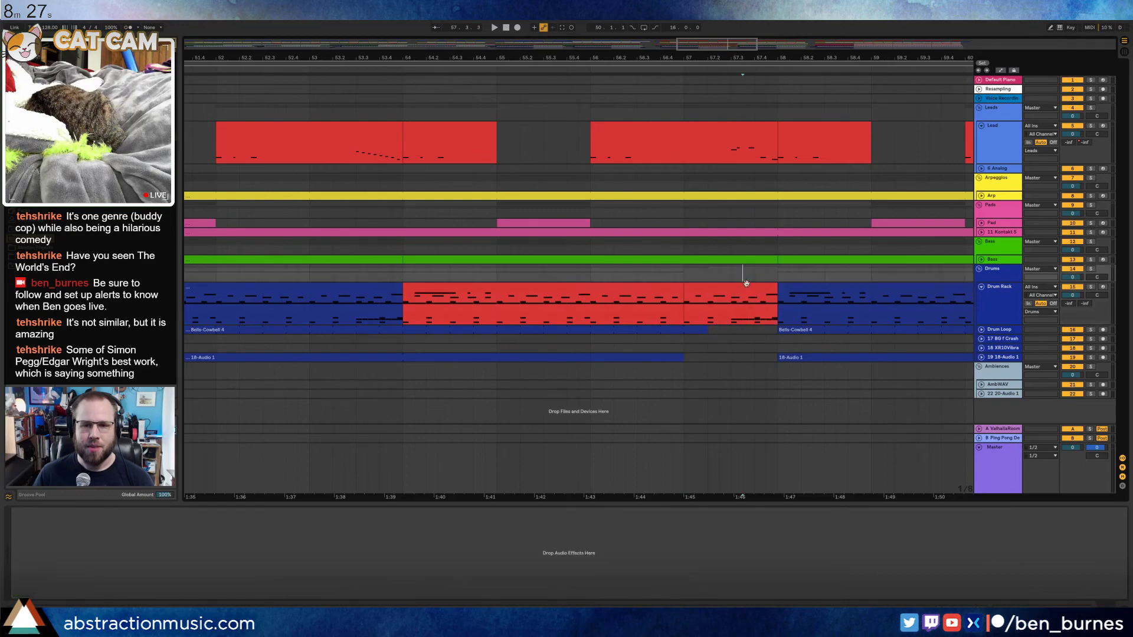
double_click(745, 287)
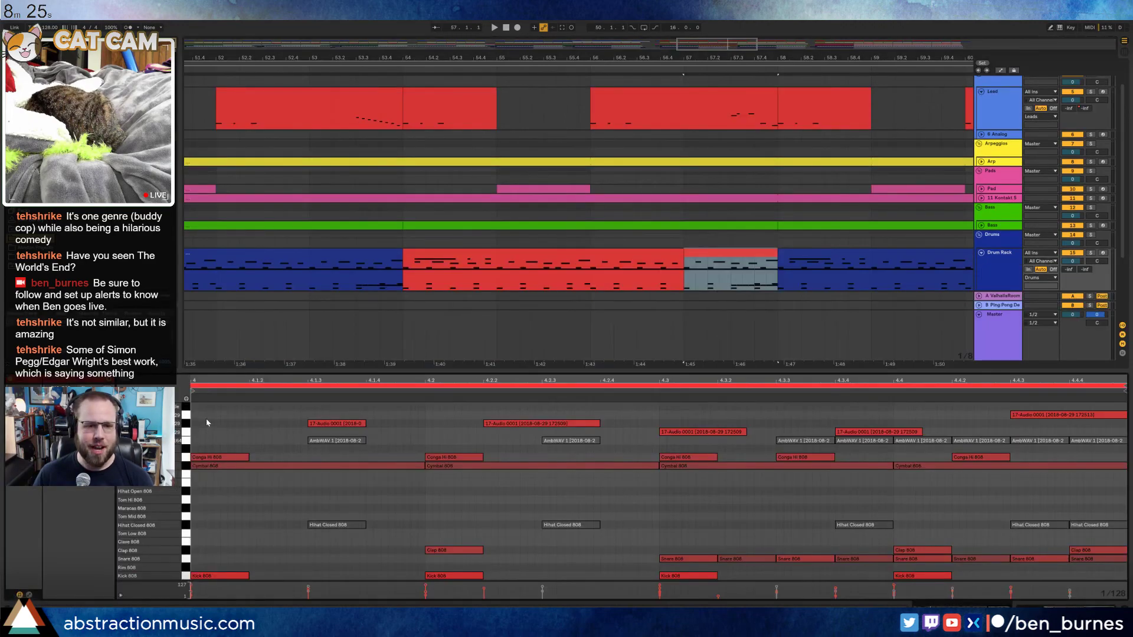
Deactivate all Conga Hi 808 and Clap 808 notes in the one-bar Drum Rack clip
left_click_drag(207, 423, 543, 423)
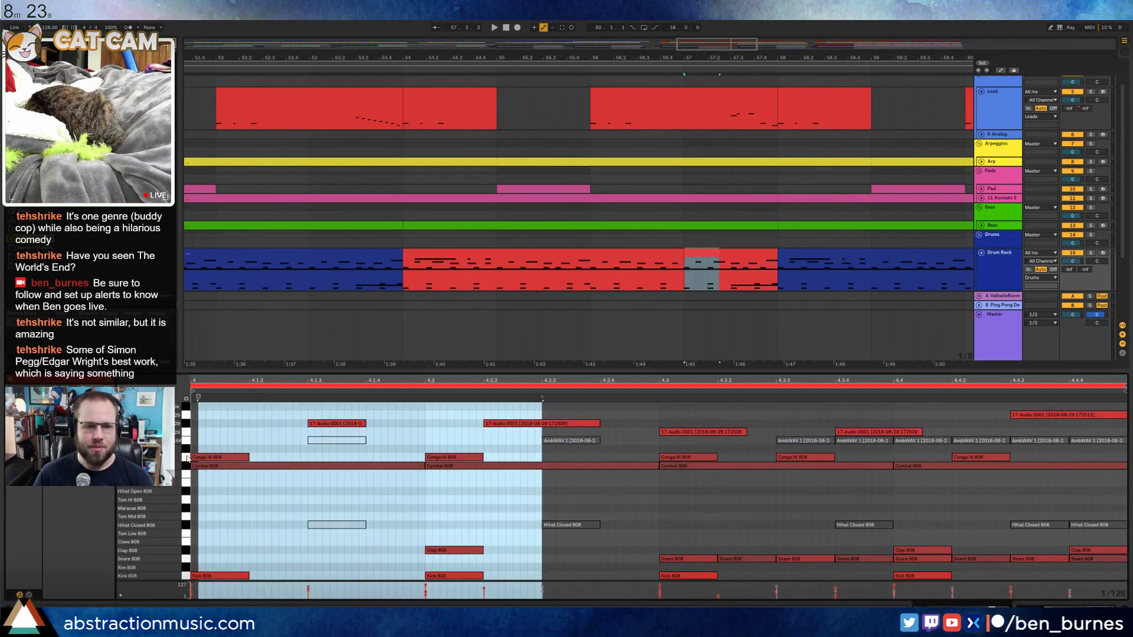
left_click(187, 458)
left_click(187, 553)
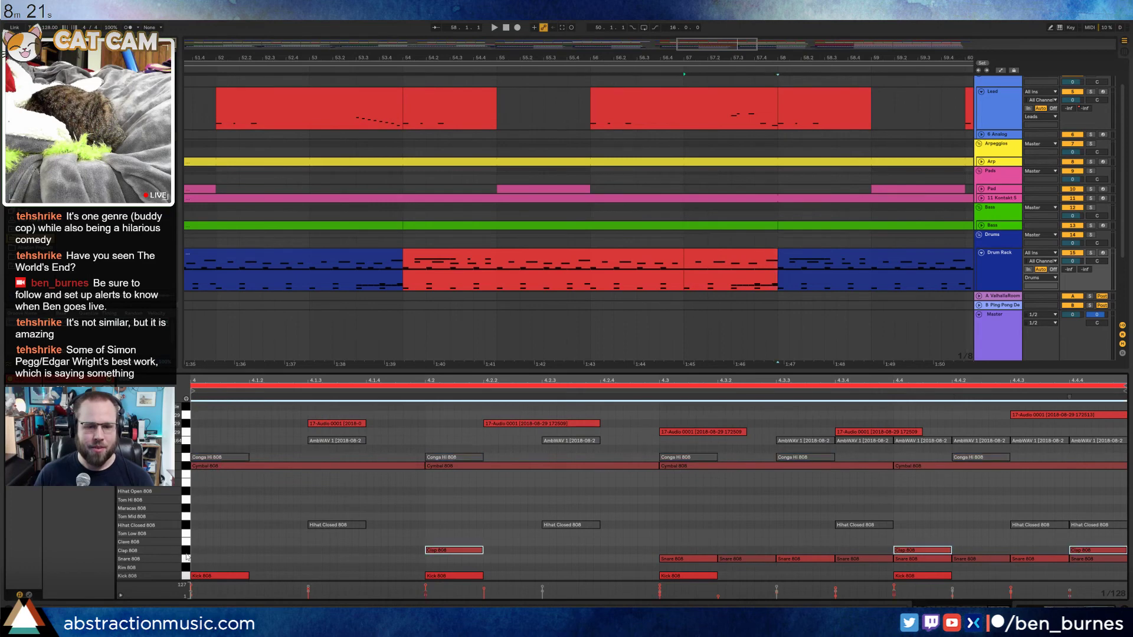
Deactivate the Kick 808 notes on beats 2 and 3, move the beat 4 kick to 4.4.3, and play the result
left_click_drag(421, 581, 819, 575)
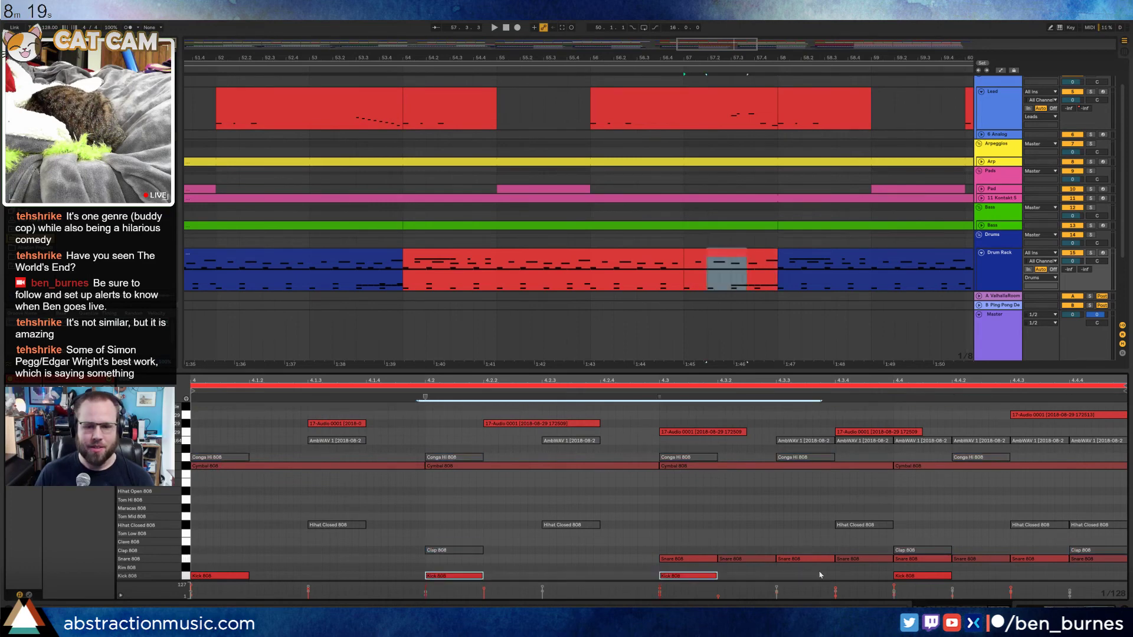
key("0")
left_click_drag(920, 577, 1033, 581)
key("space")
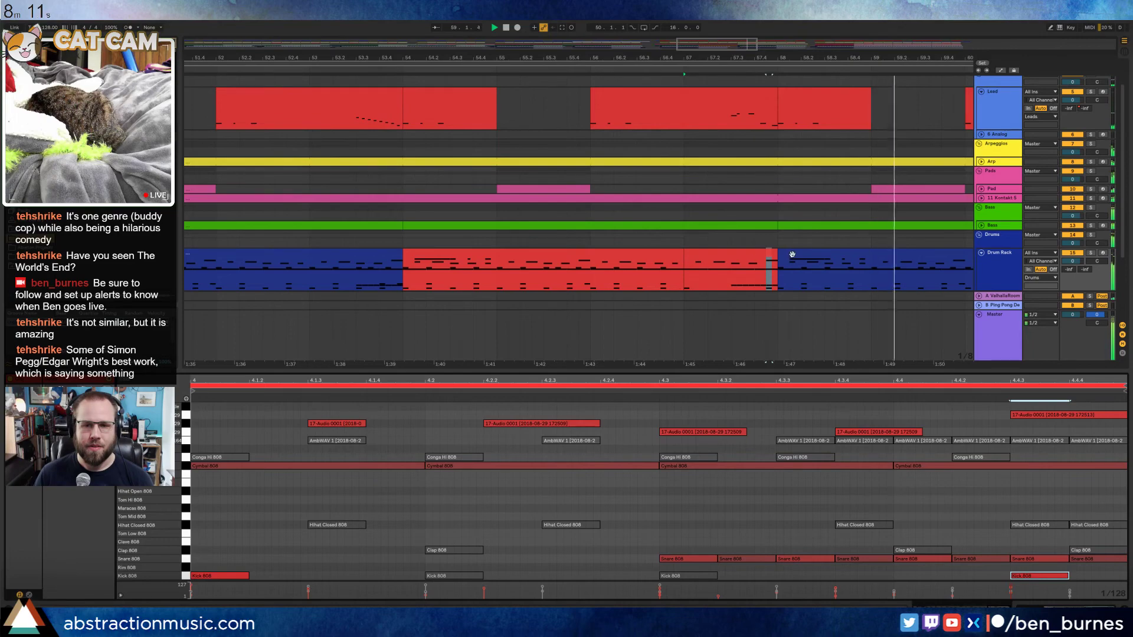
Stop playback and recolor the red Drum Rack clips from bar 54 to 58 dark blue like their neighbours
scroll(775, 251, "down", 5)
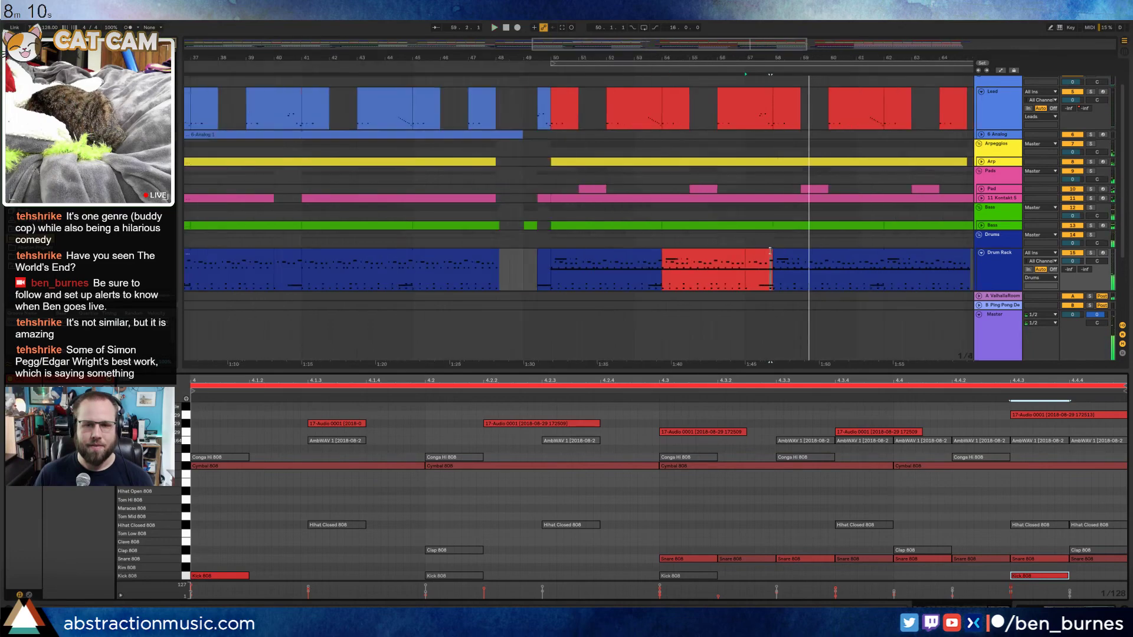
left_click(746, 268)
right_click(767, 258)
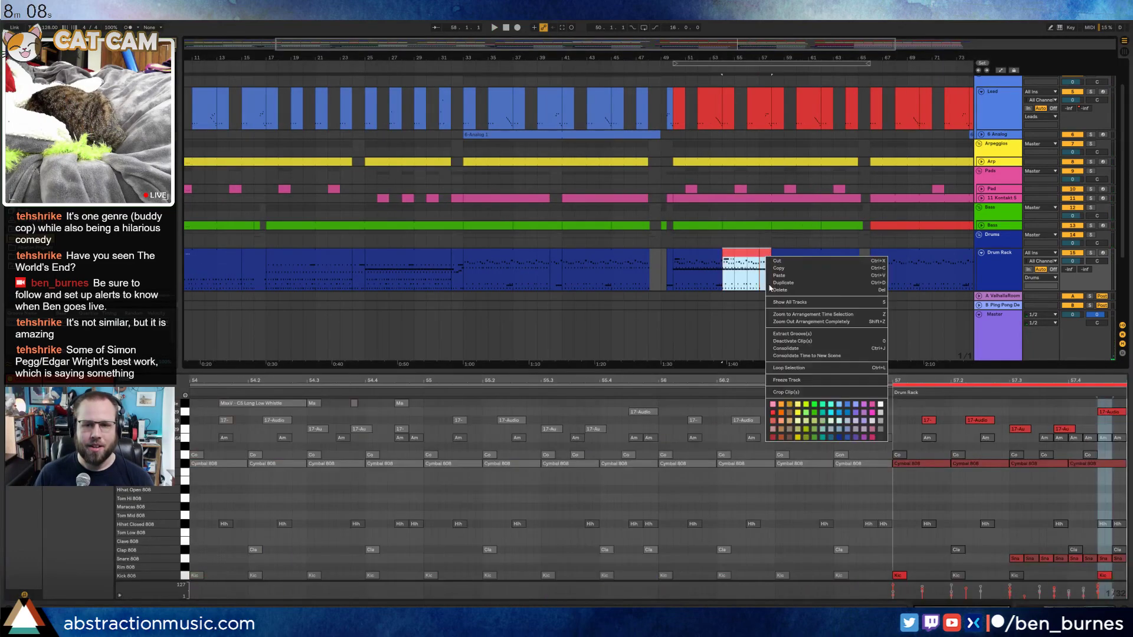
left_click(840, 439)
left_click(784, 58)
left_click(782, 44)
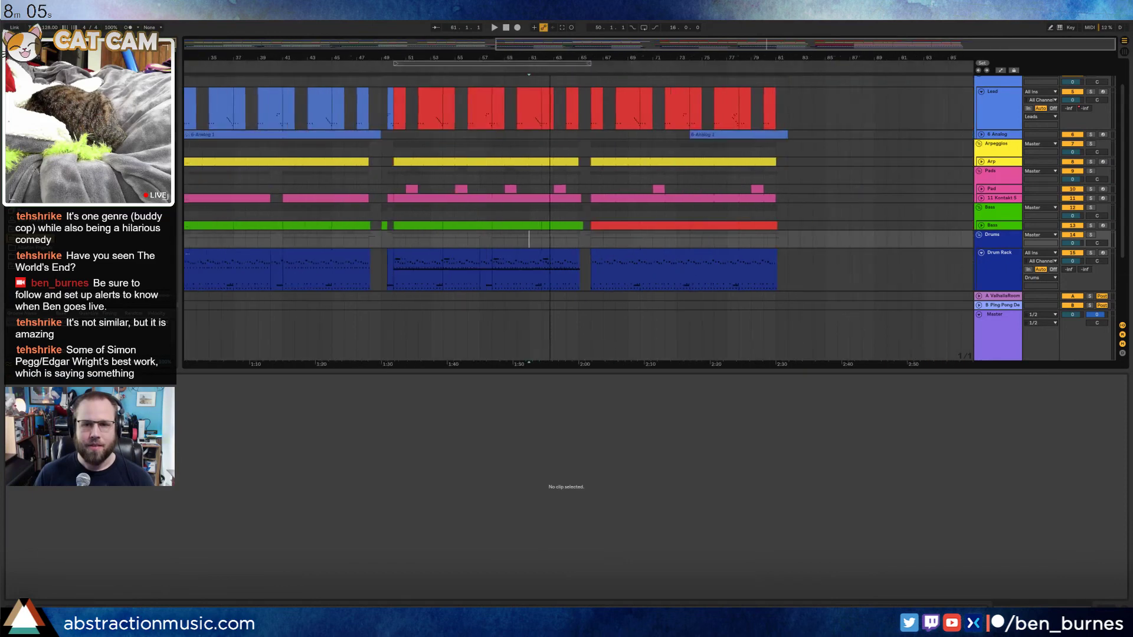
Unfold the Bass track and open its red clip at bar 66 for note editing
left_click(982, 226)
left_click(656, 236)
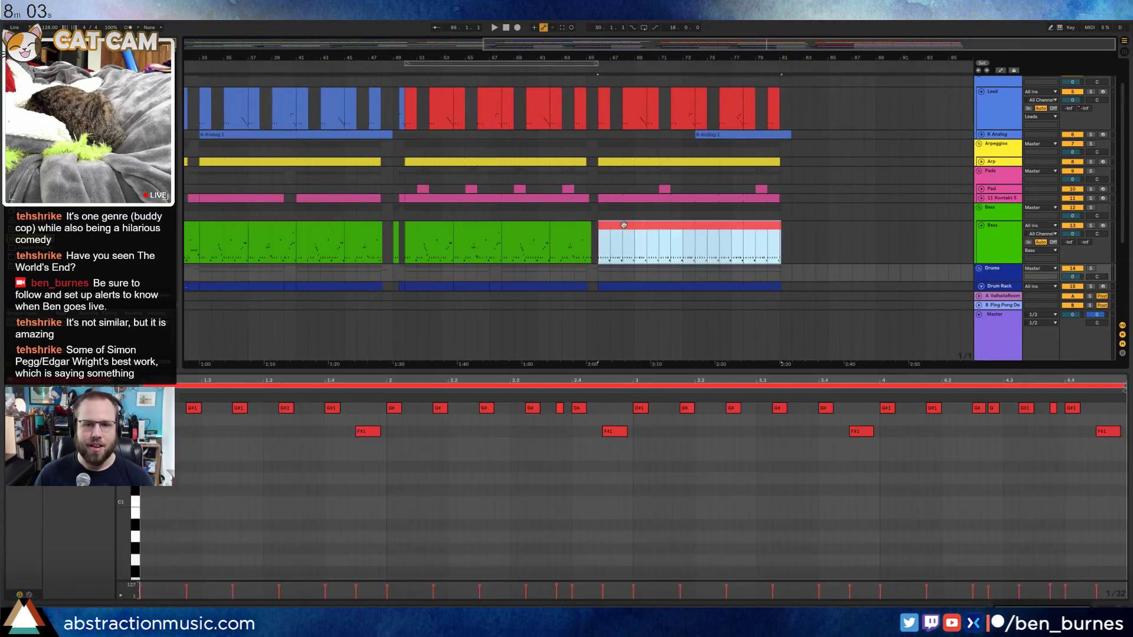
scroll(669, 239, "up", 3)
left_click(487, 434)
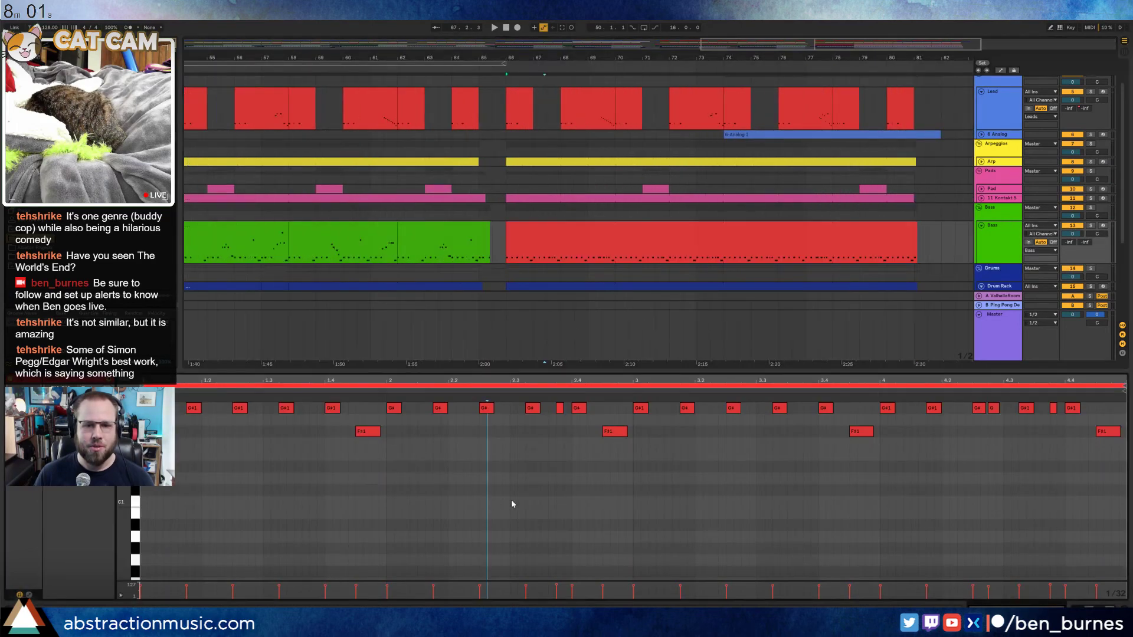
scroll(507, 491, "up", 2)
left_click(629, 231)
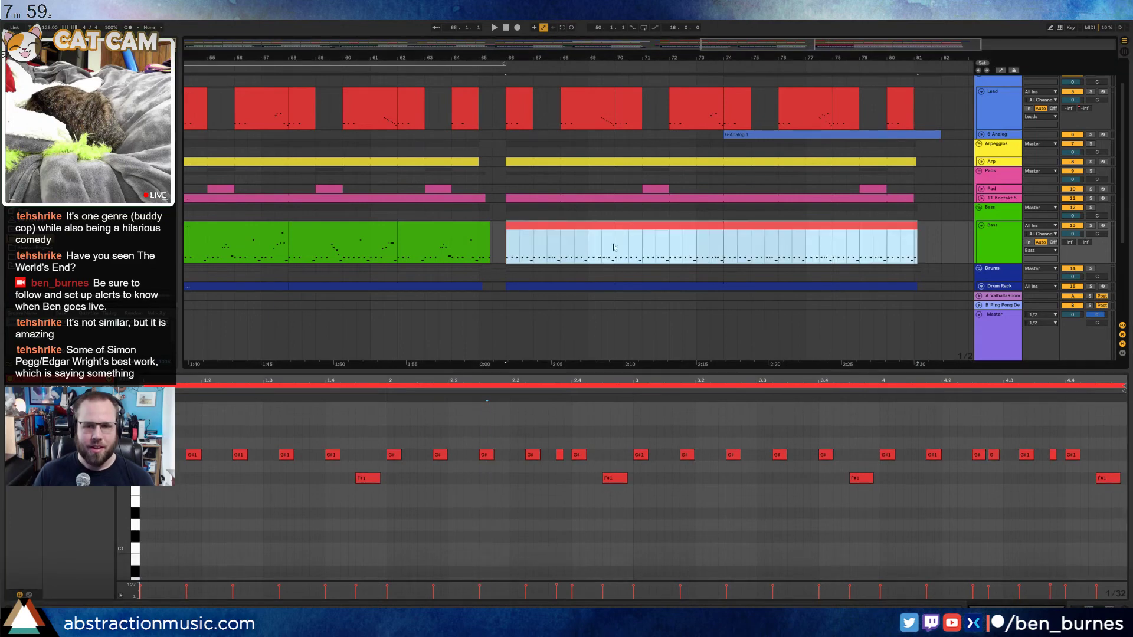
Raise the two adjacent G#1 bass notes between 4.2 and 4.3 to C#2 and play the passage
left_click_drag(968, 438, 1003, 477)
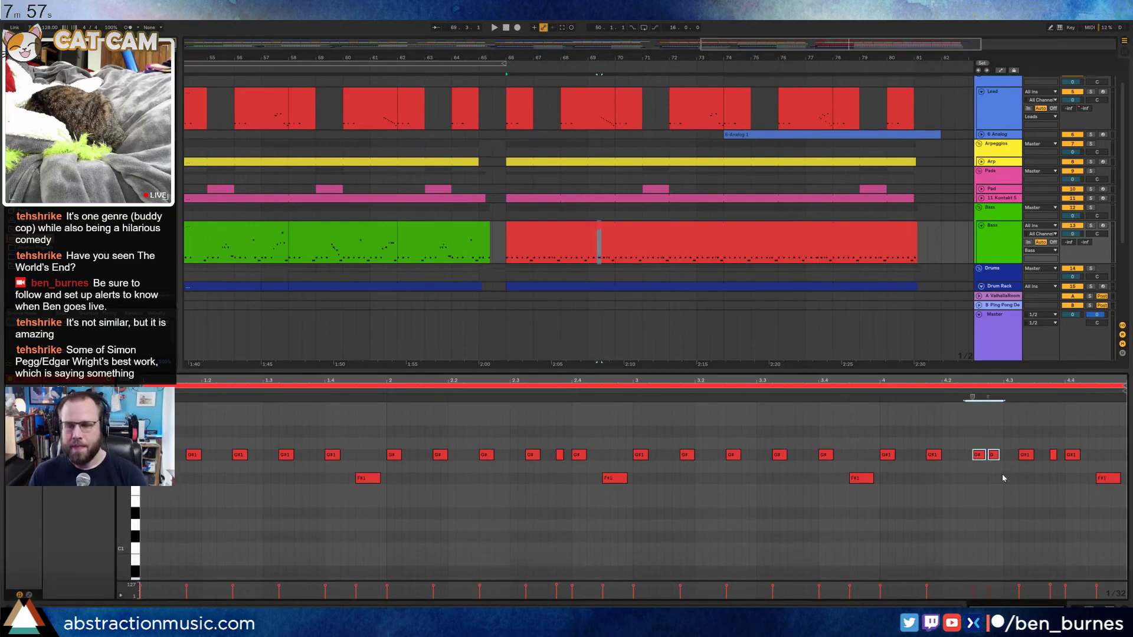
scroll(1007, 483, "up", 2)
key("Up")
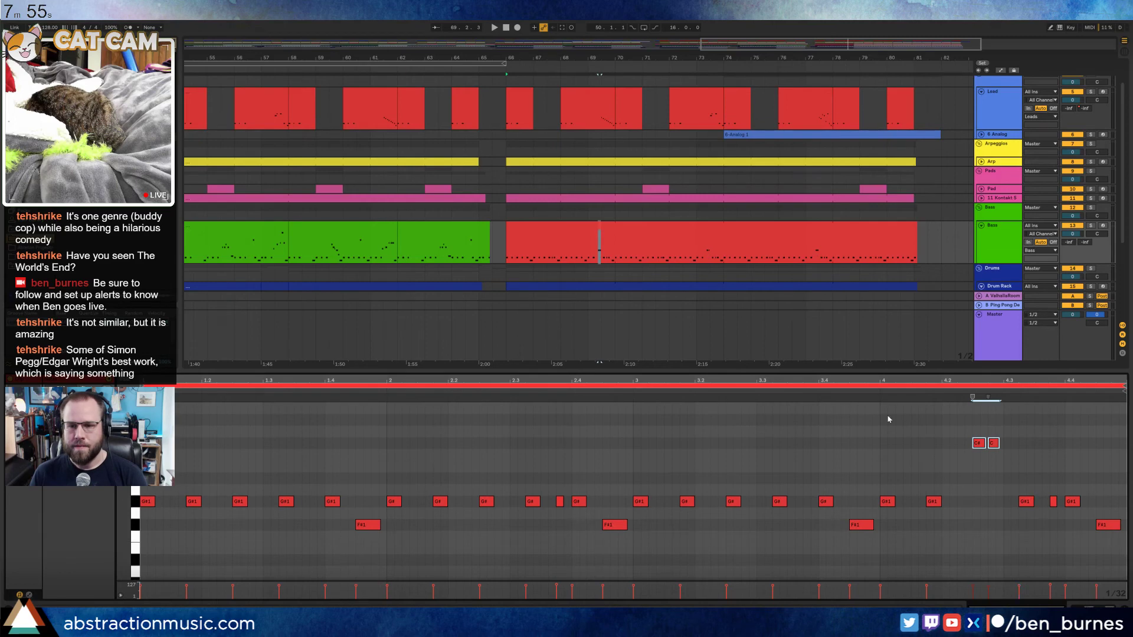
left_click(850, 393)
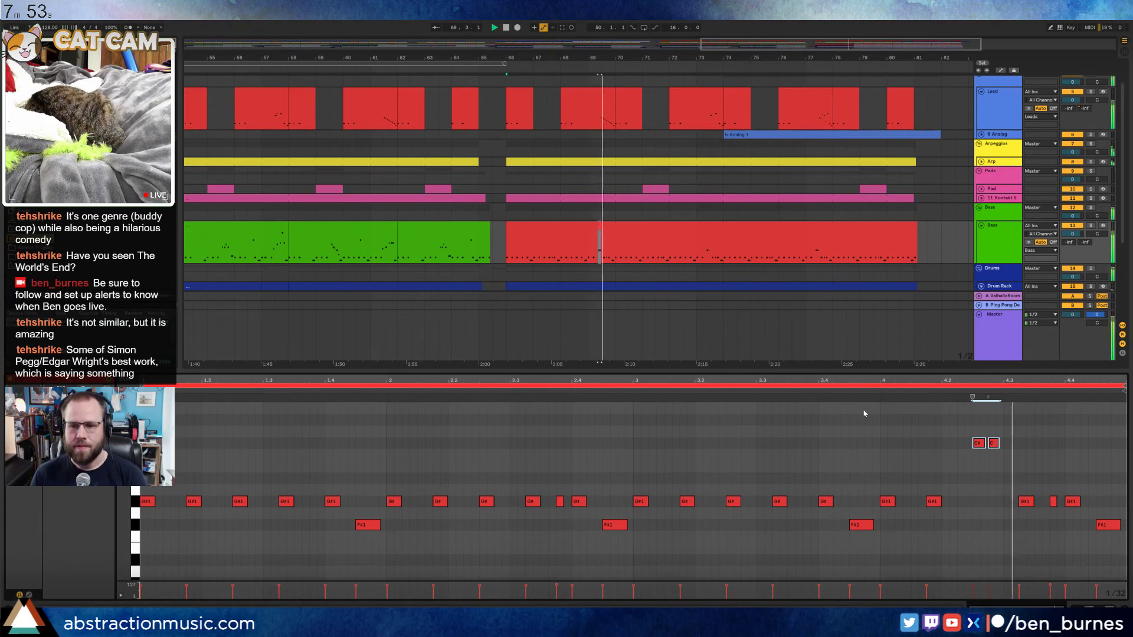
Raise the two G#1 bass notes around 4.4 to C#2 and the pair between 4.2 and 4.3 to D#2 while auditioning
left_click_drag(1050, 478, 1074, 513)
key("space")
key("Up")
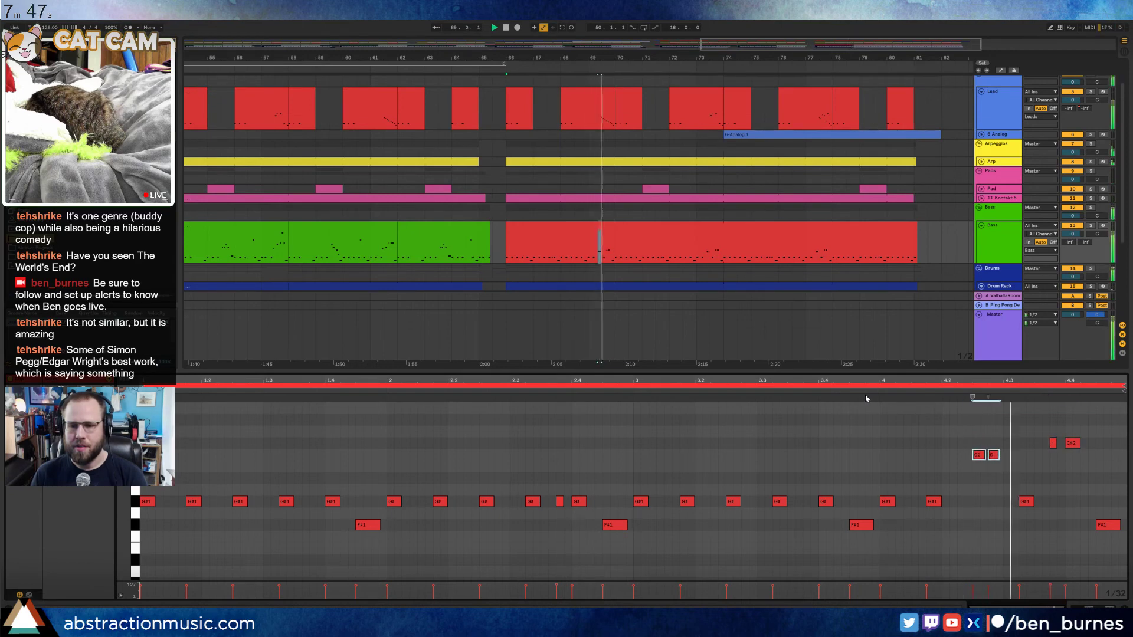
key("Up")
key("Up")
key("Up")
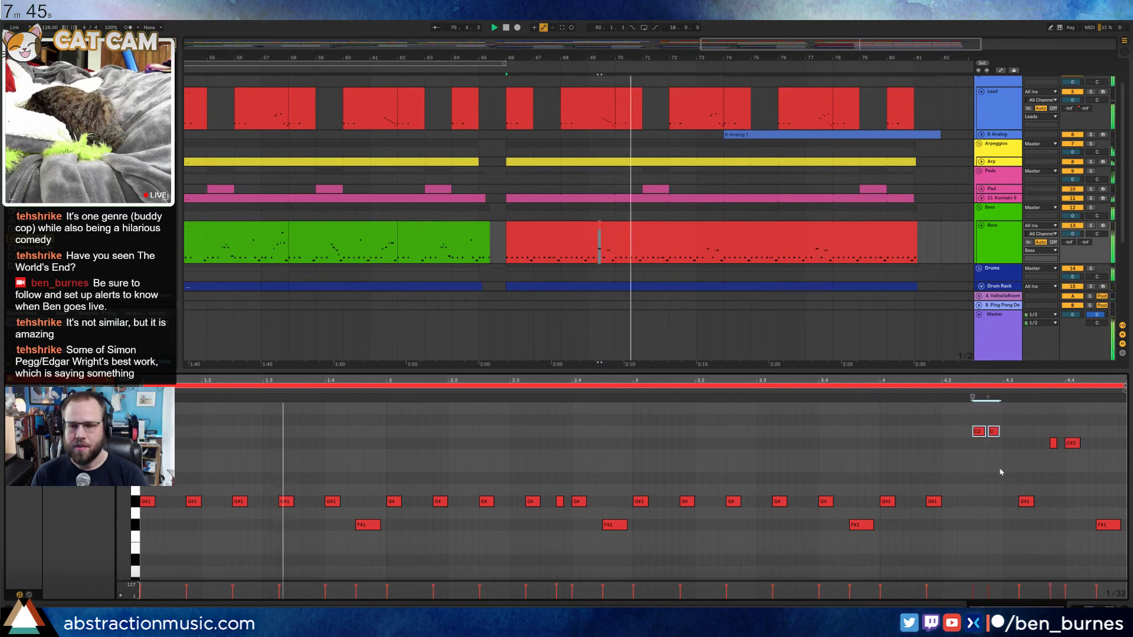
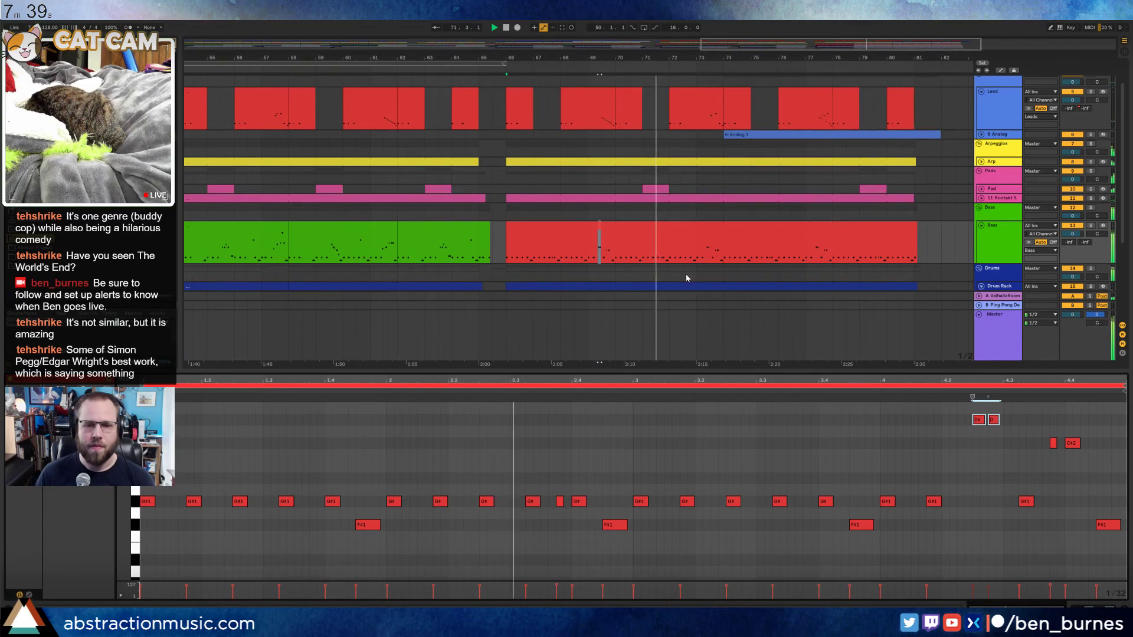
Lower the Bass track volume to -2.8 dB during playback and restart the section from bar 66
key("shift+Tab")
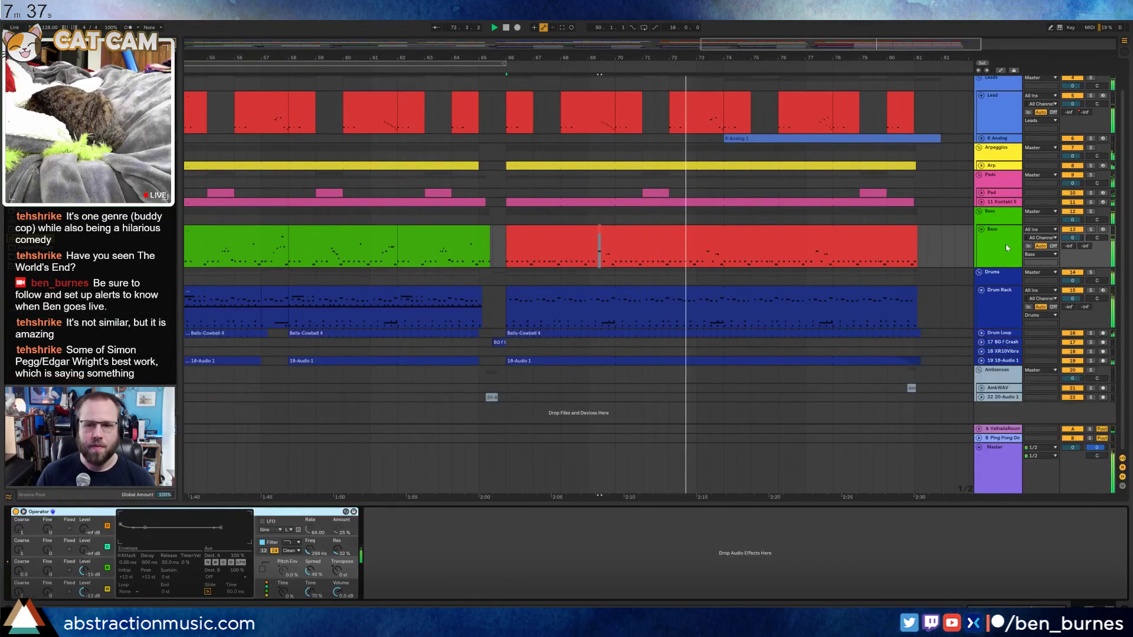
left_click_drag(1073, 238, 1074, 246)
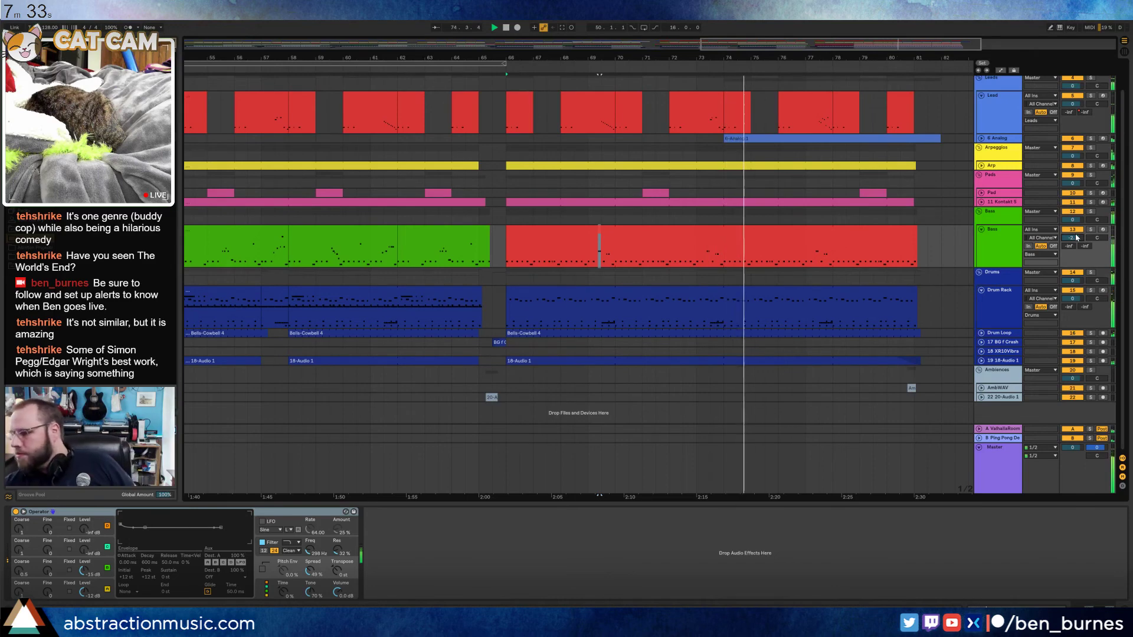
key("space")
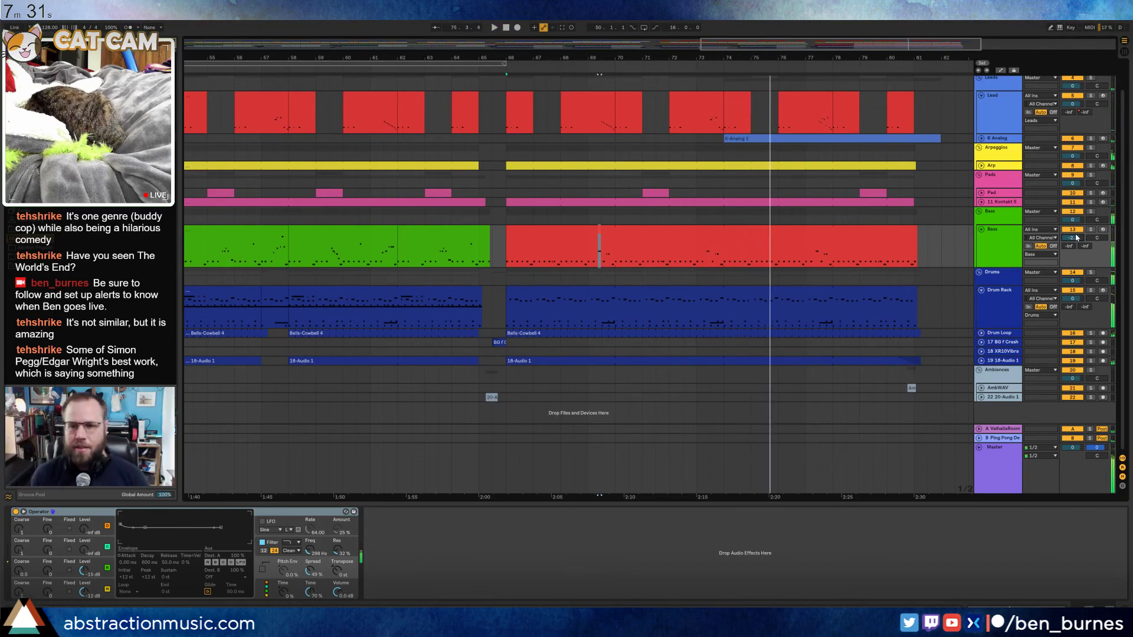
key("space")
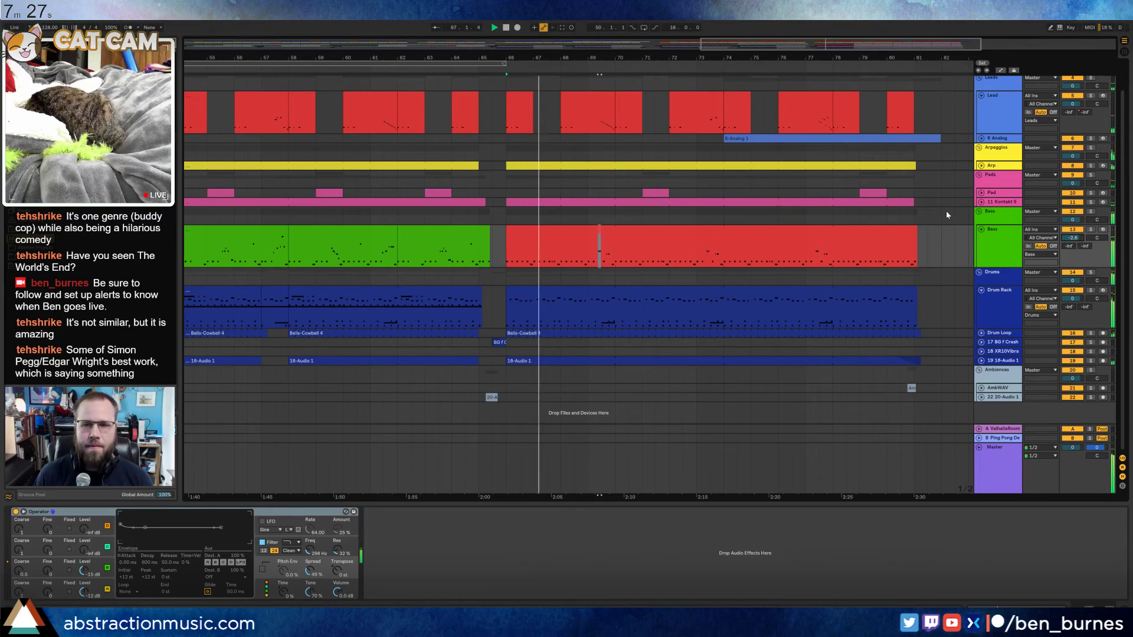
Lower the volumes of two 17-Audio sample chains in the 808 Core Kit to about -6 dB, checking them during playback
left_click(853, 323)
key("space")
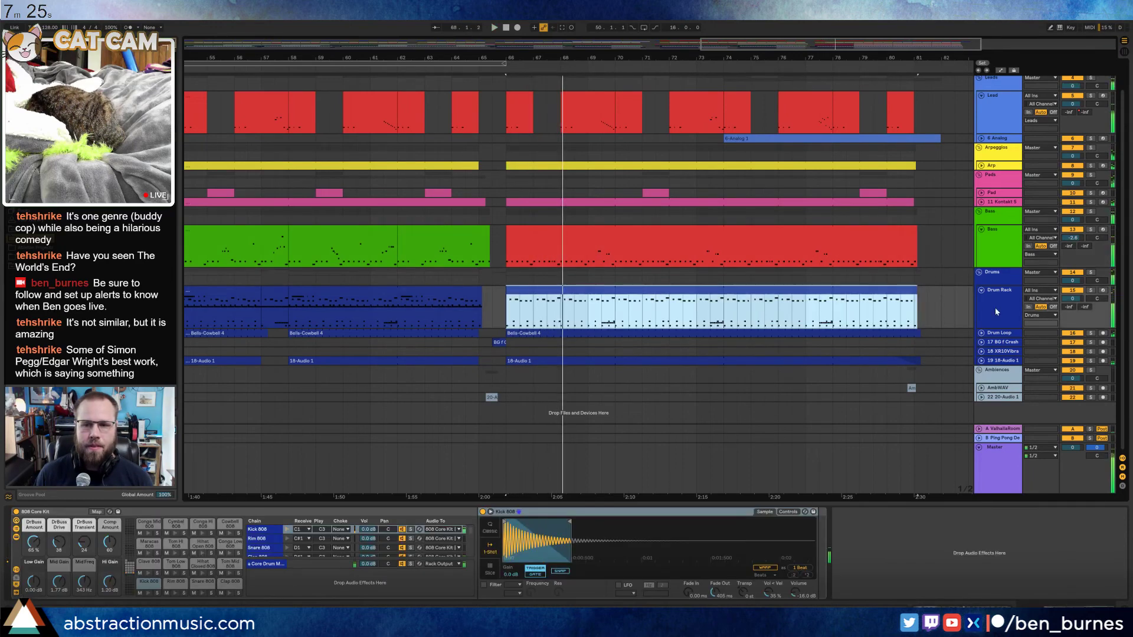
left_click(995, 307)
scroll(183, 561, "up", 4)
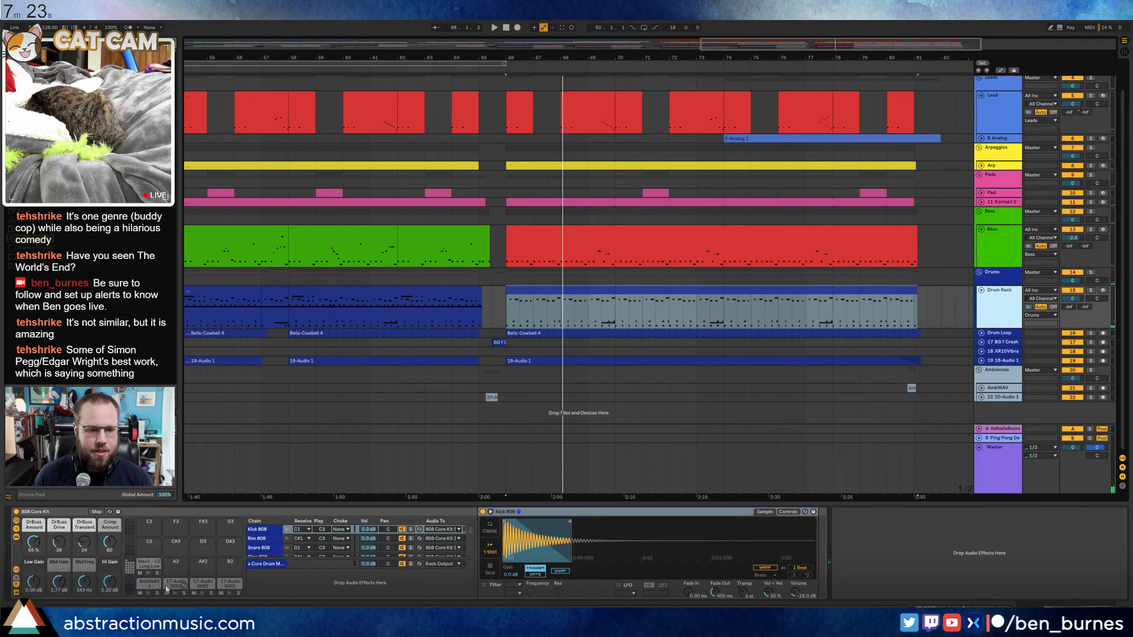
left_click(177, 585)
left_click_drag(376, 553, 376, 570)
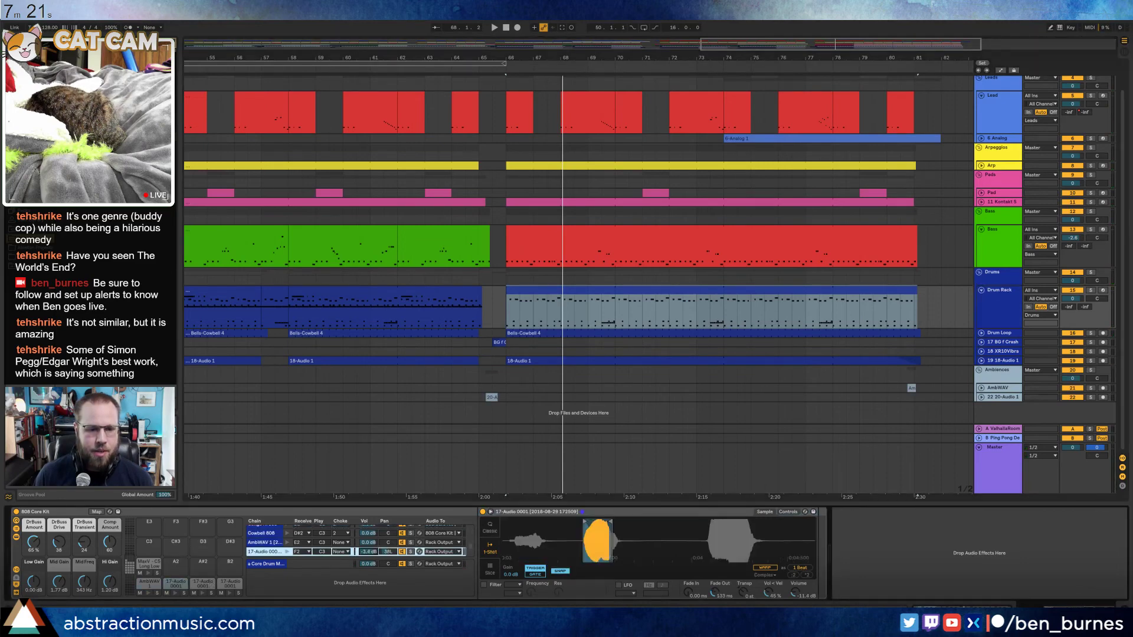
key("Down")
key("space")
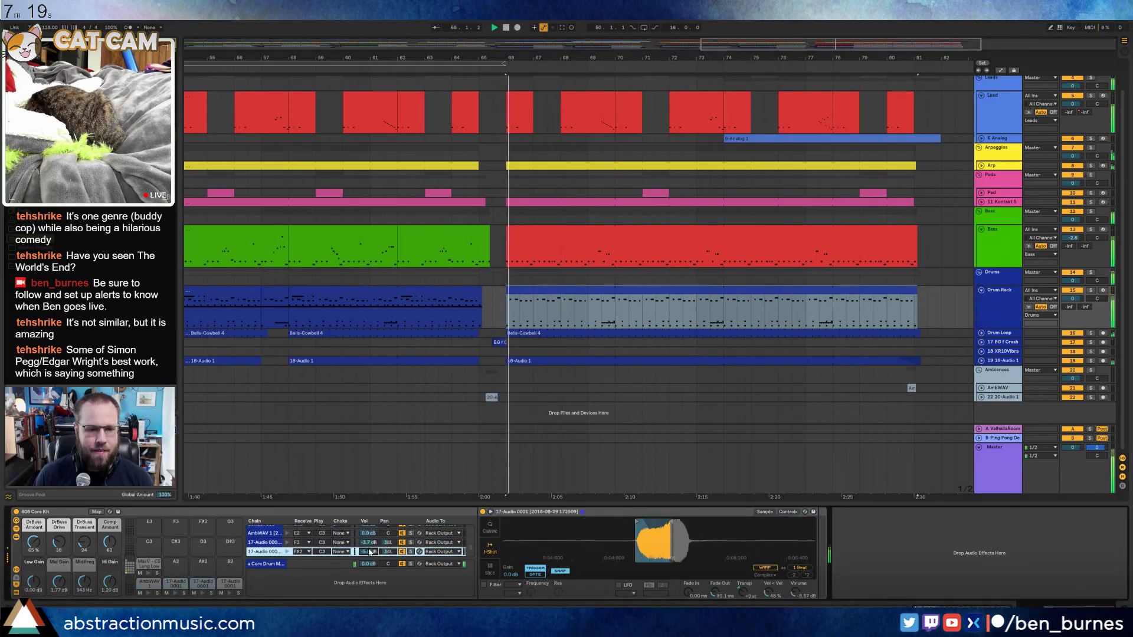
left_click_drag(370, 543, 369, 548)
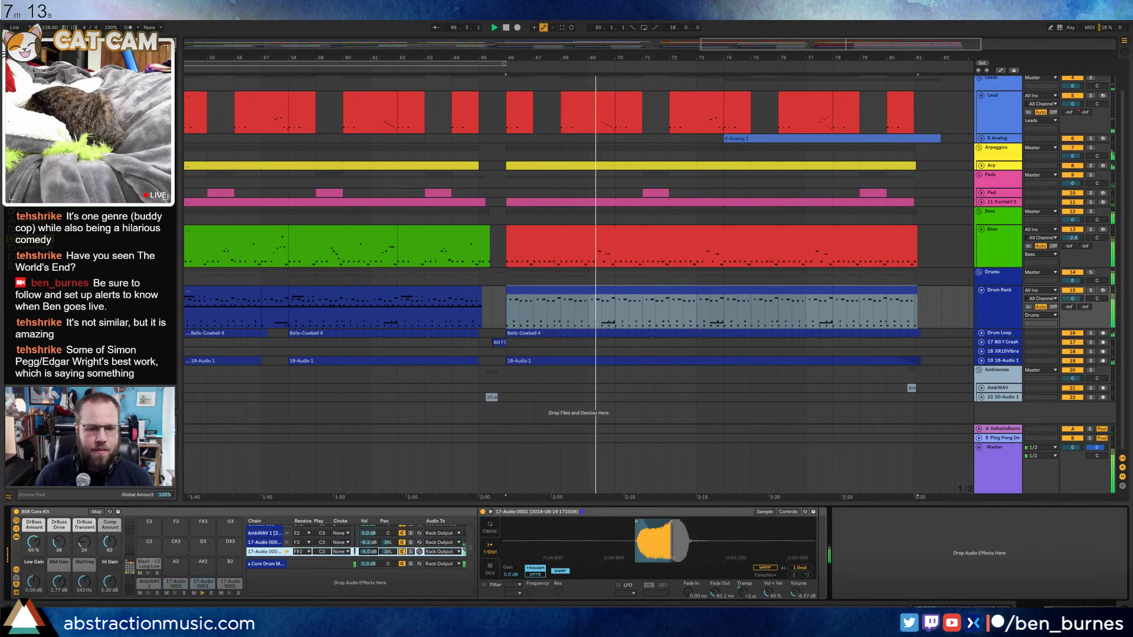
Raise the two G#1 notes between 2.3 and 2.4 in the red Bass clip by one octave and play the section
key("shift+Tab")
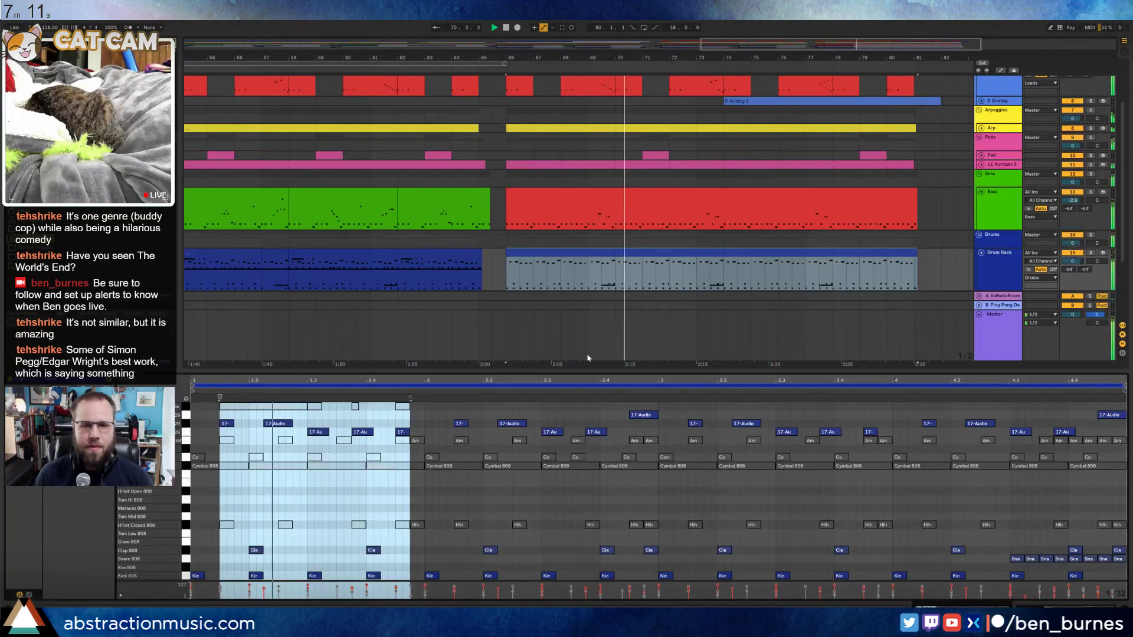
left_click(670, 207)
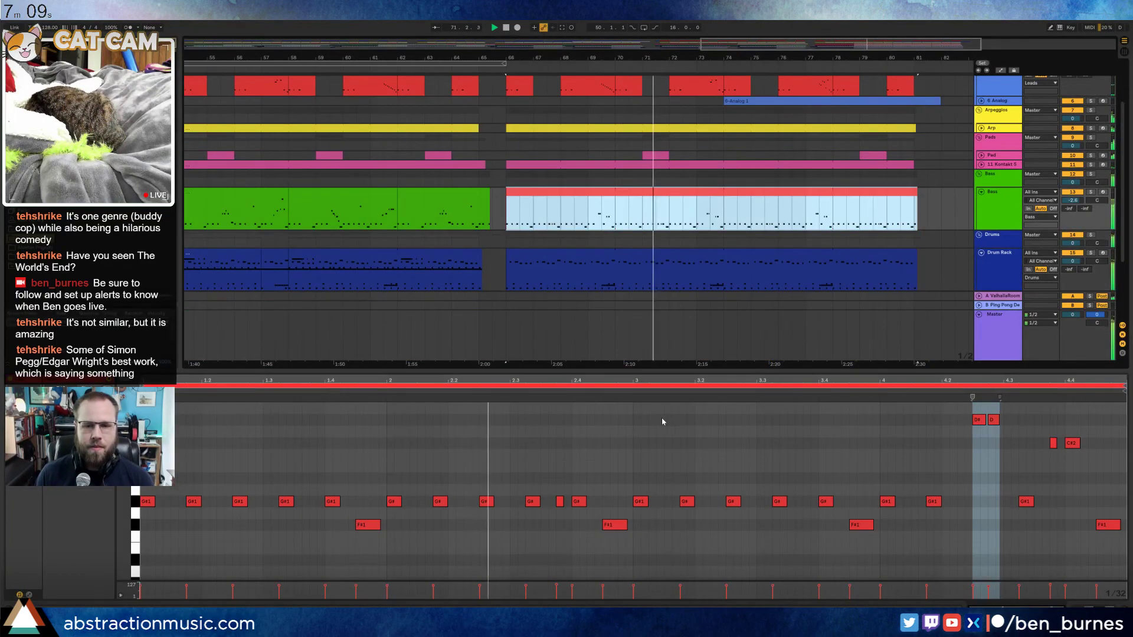
key("shift+Tab")
key("shift+Tab")
key("space")
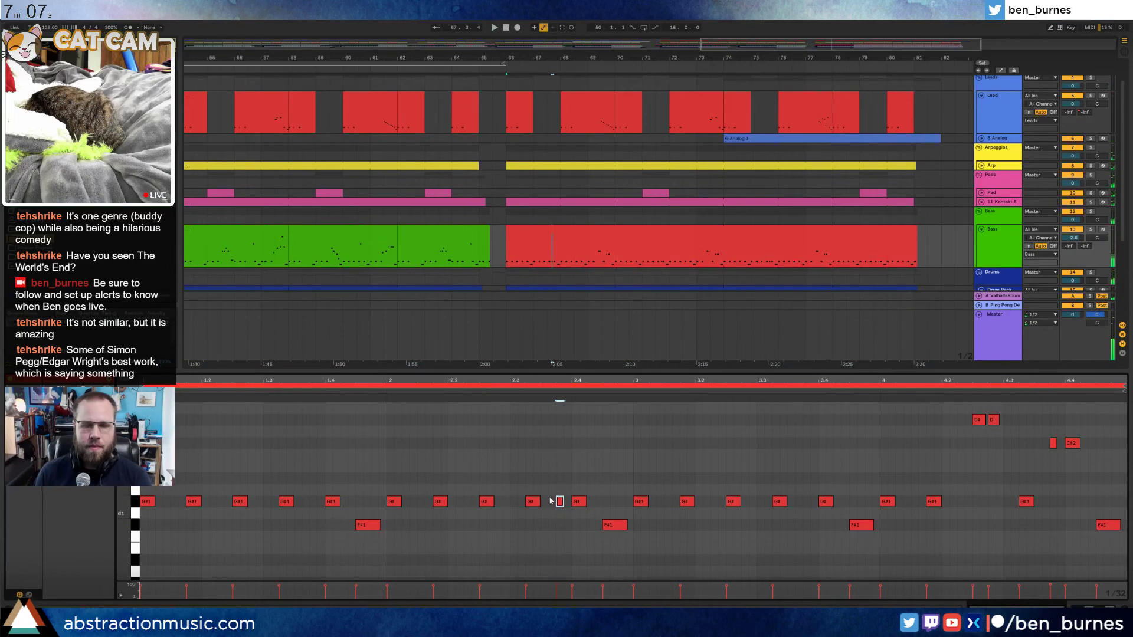
left_click_drag(532, 482, 561, 514)
key("shift+Up")
key("space")
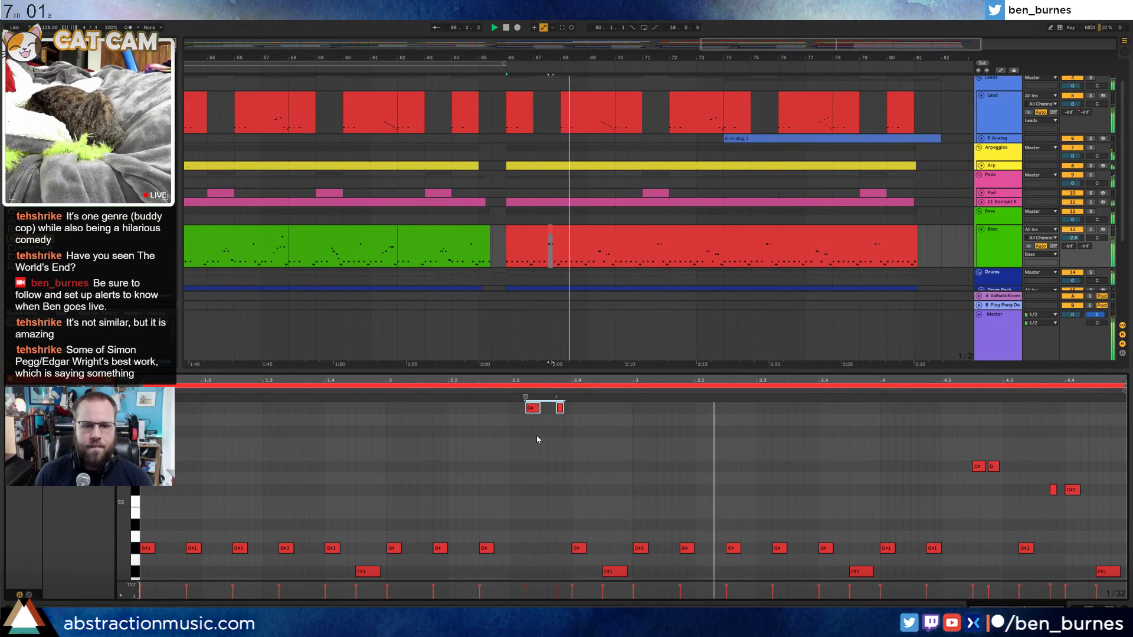
Lower the two selected bass notes between 2.3 and 2.4 to D#2 during playback
key("Down")
key("Down")
left_click_drag(532, 463, 533, 470)
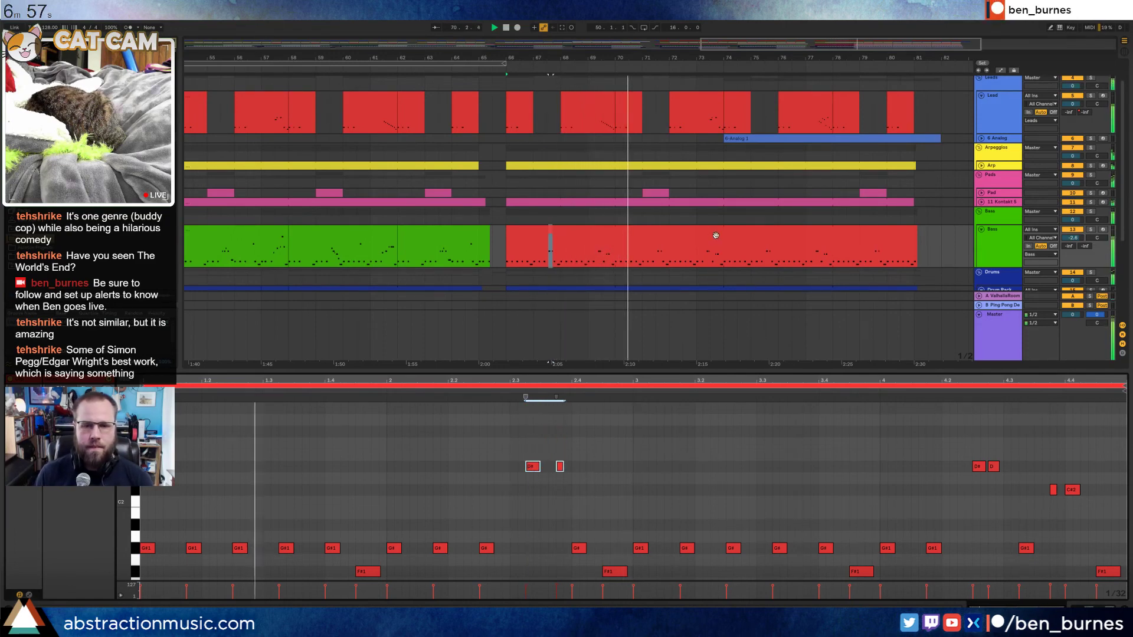
scroll(640, 235, "down", 3)
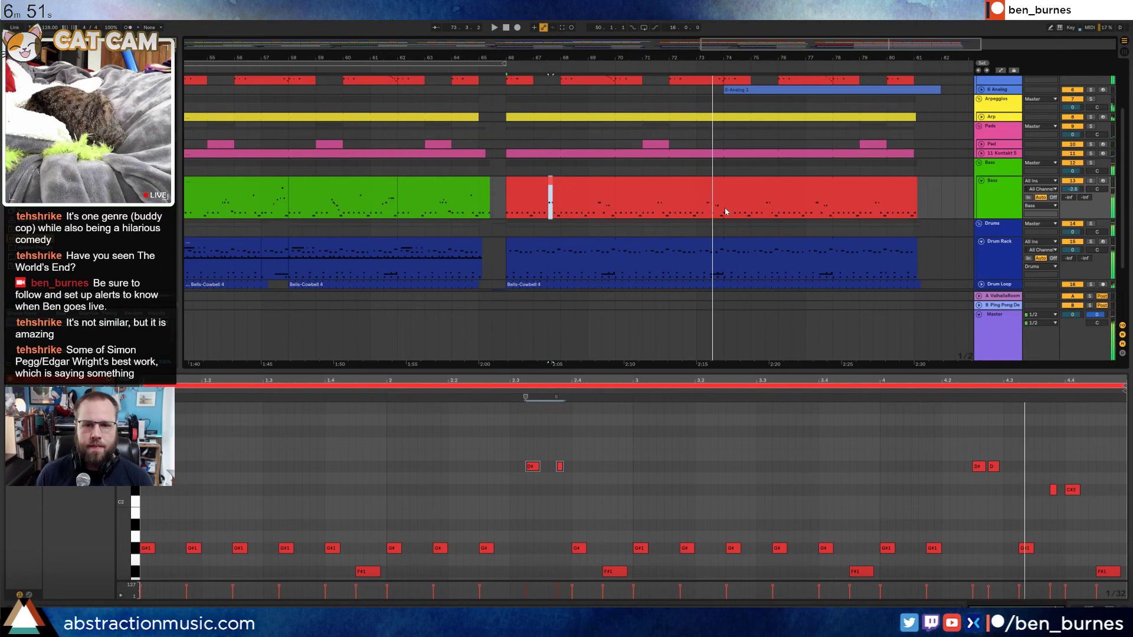
Clear the Bass part between 73.3 and 74, delete the last D#2 note before the gap, and lower the remaining one to G#1
scroll(727, 220, "up", 3)
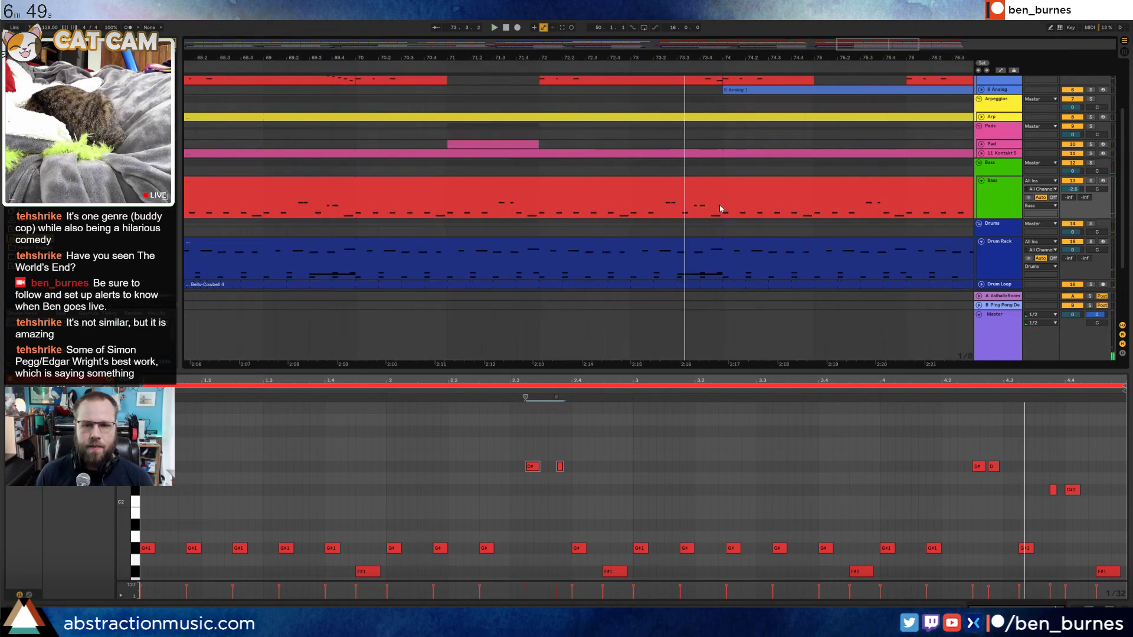
left_click_drag(721, 209, 679, 184)
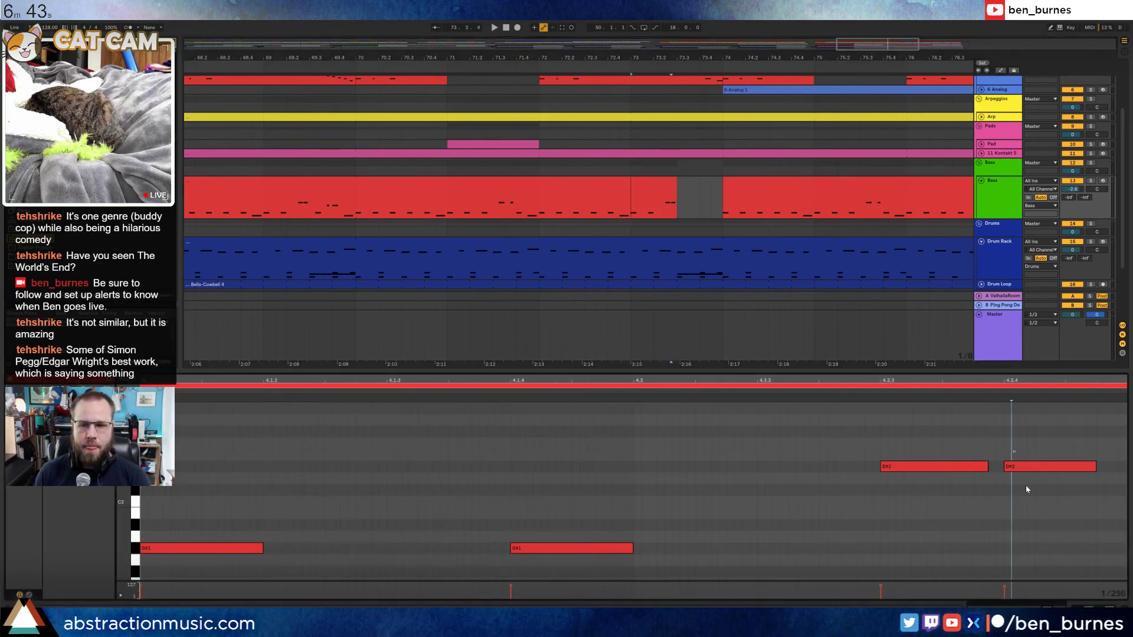
double_click(1027, 466)
key("Down")
key("Down")
key("Down")
key("Down")
key("Down")
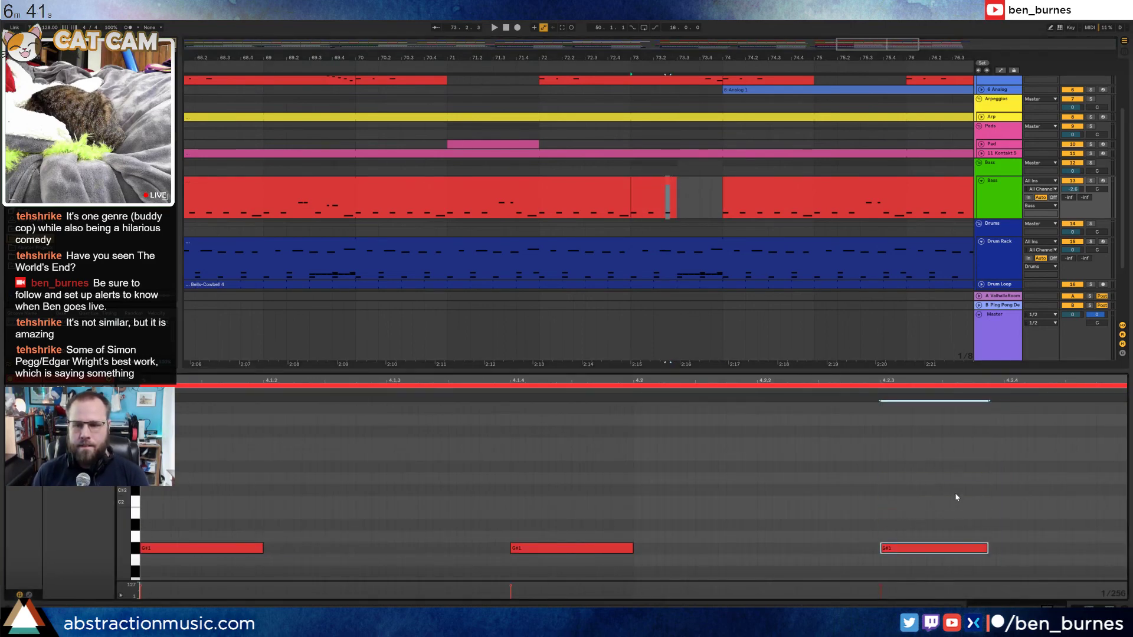
key("space")
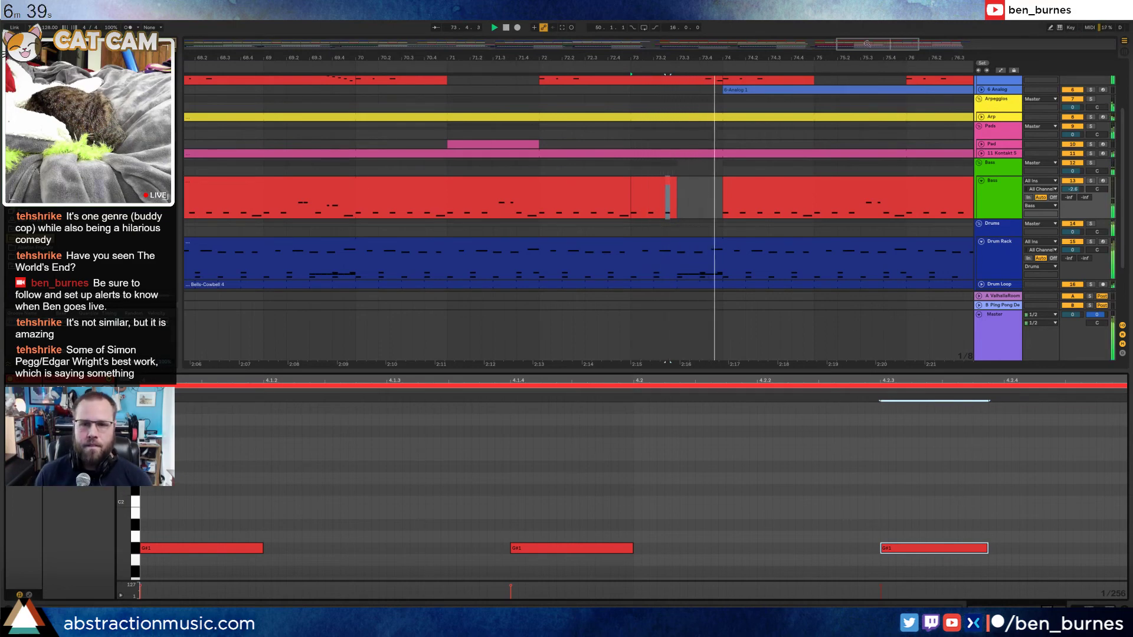
Recolour the two red Bass clips from bar 66 onward to green
left_click_drag(867, 44, 844, 169)
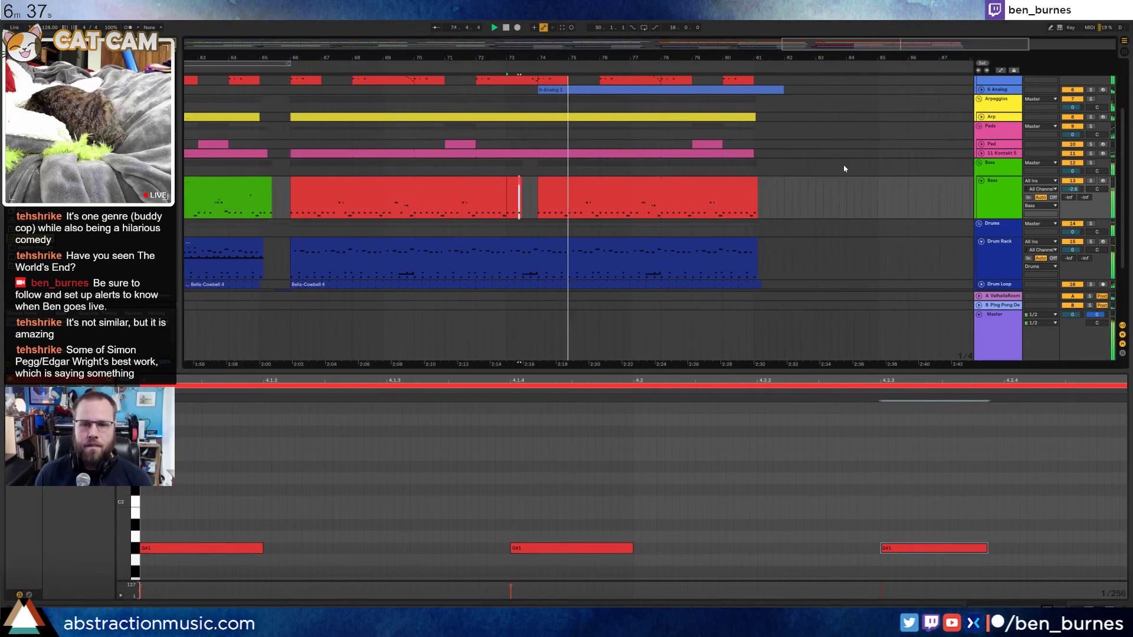
scroll(773, 230, "up", 2)
scroll(775, 233, "up", 2)
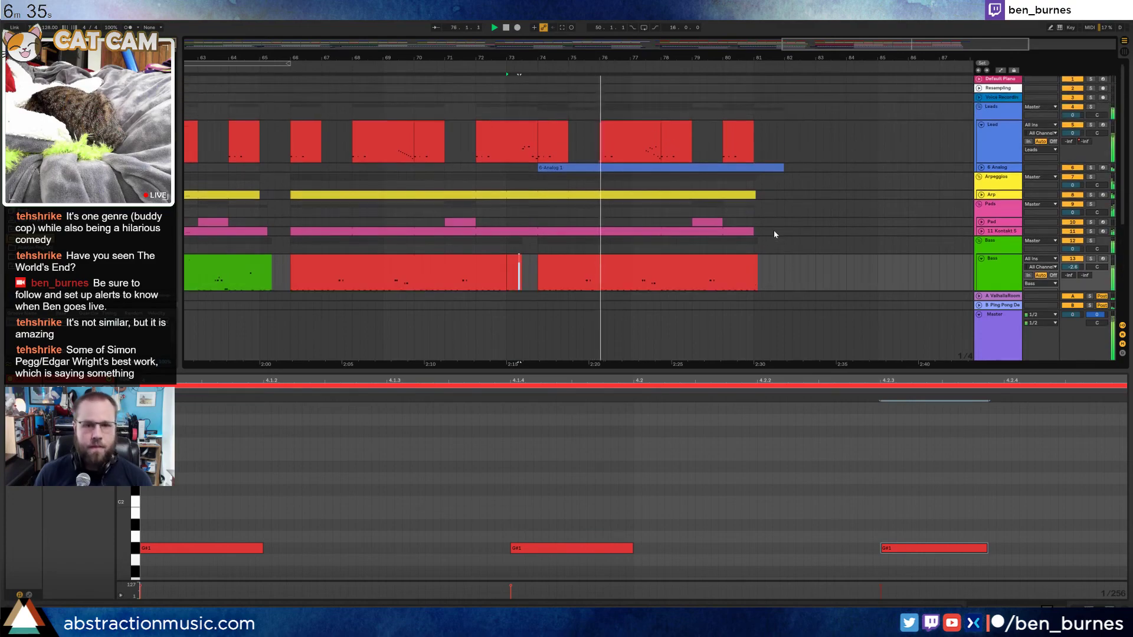
key("shift+Tab")
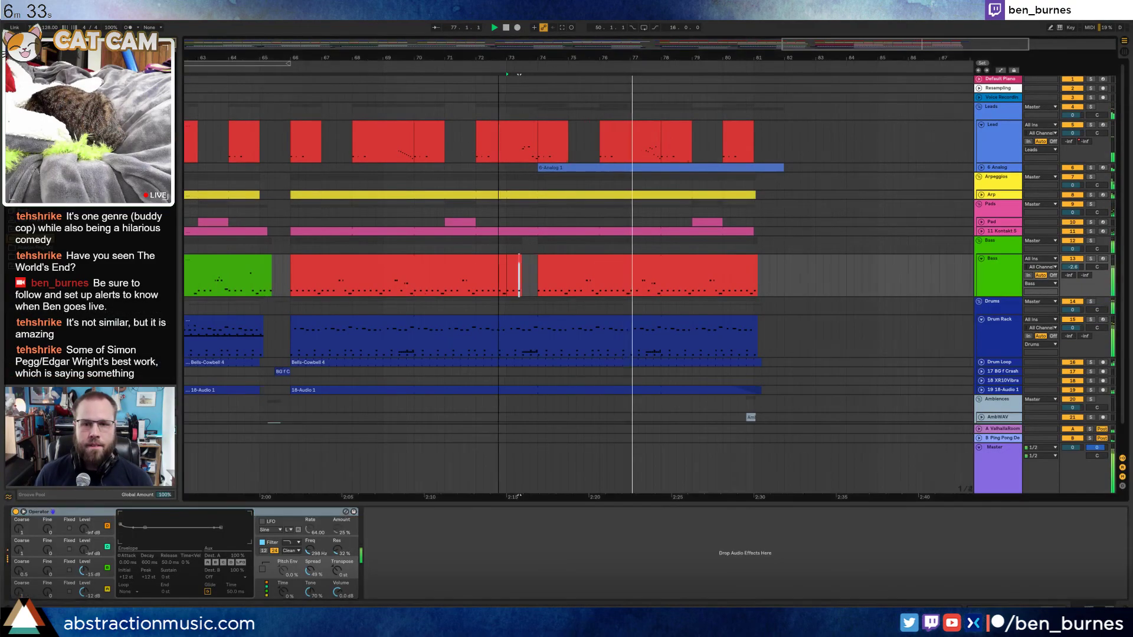
left_click_drag(498, 58, 499, 39)
left_click(590, 262)
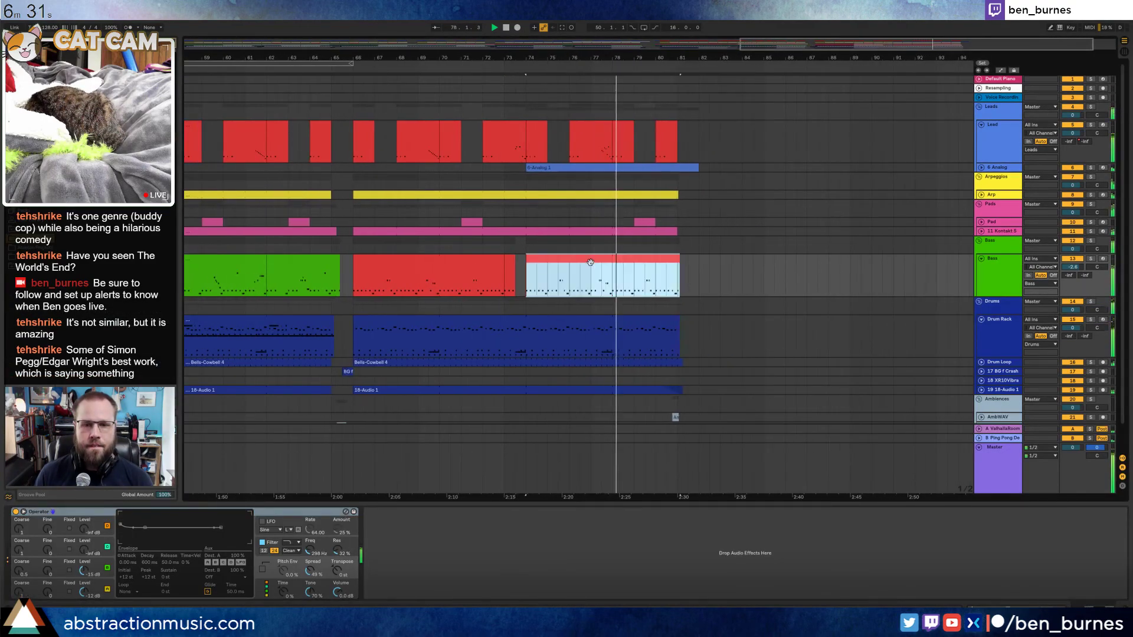
left_click(456, 266, "shift")
right_click(456, 267)
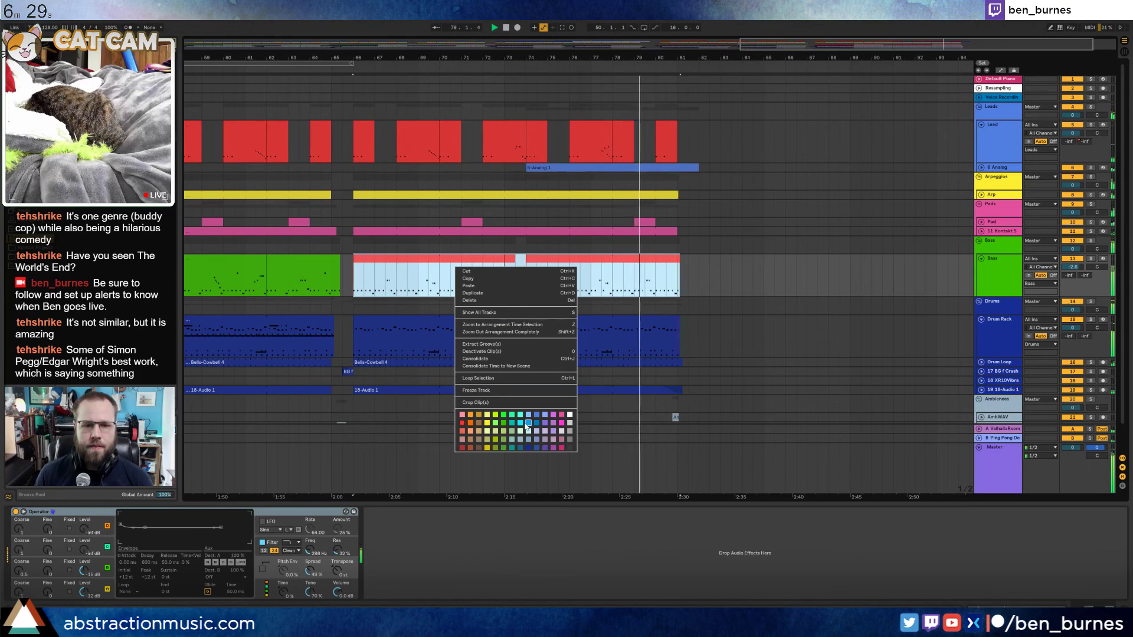
left_click(513, 423)
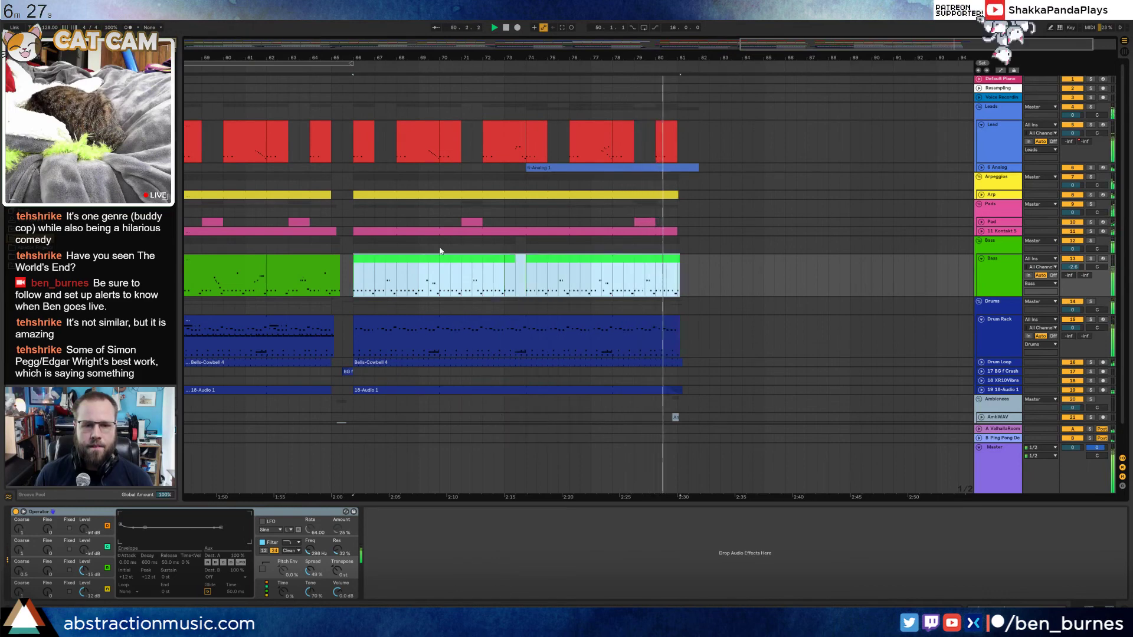
right_click(445, 257)
left_click(493, 417)
key("space")
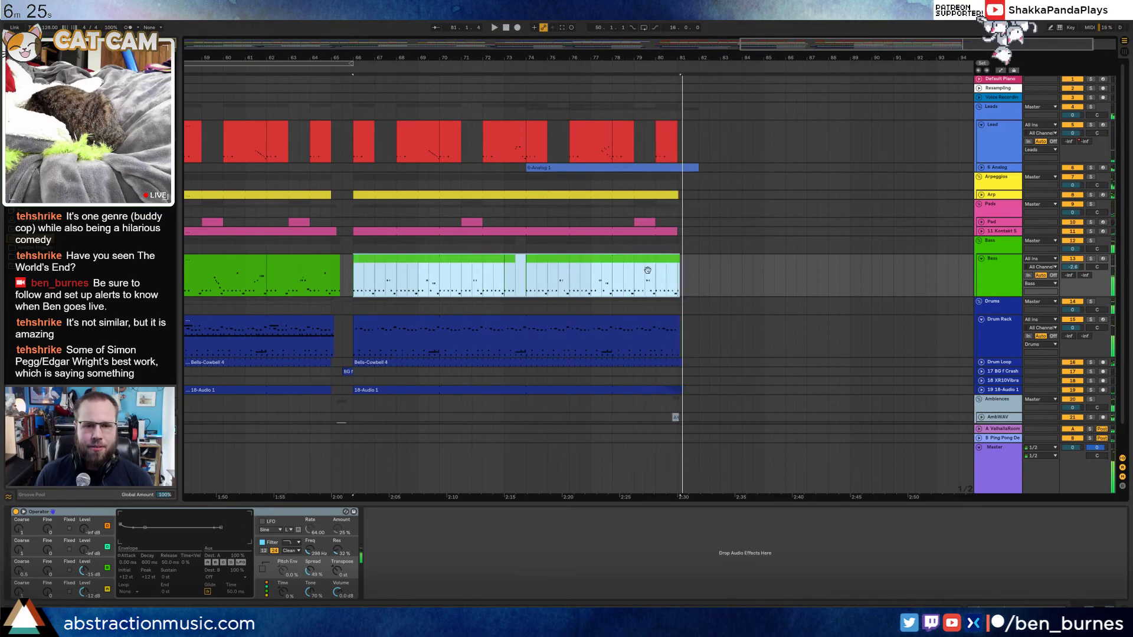
Play from bar 50 and lower the MaxV - C5 Long Low Whistle chain in the 808 Core Kit to about -6 dB
scroll(640, 292, "up", 1)
left_click_drag(781, 46, 632, 49)
left_click(417, 140)
key("space")
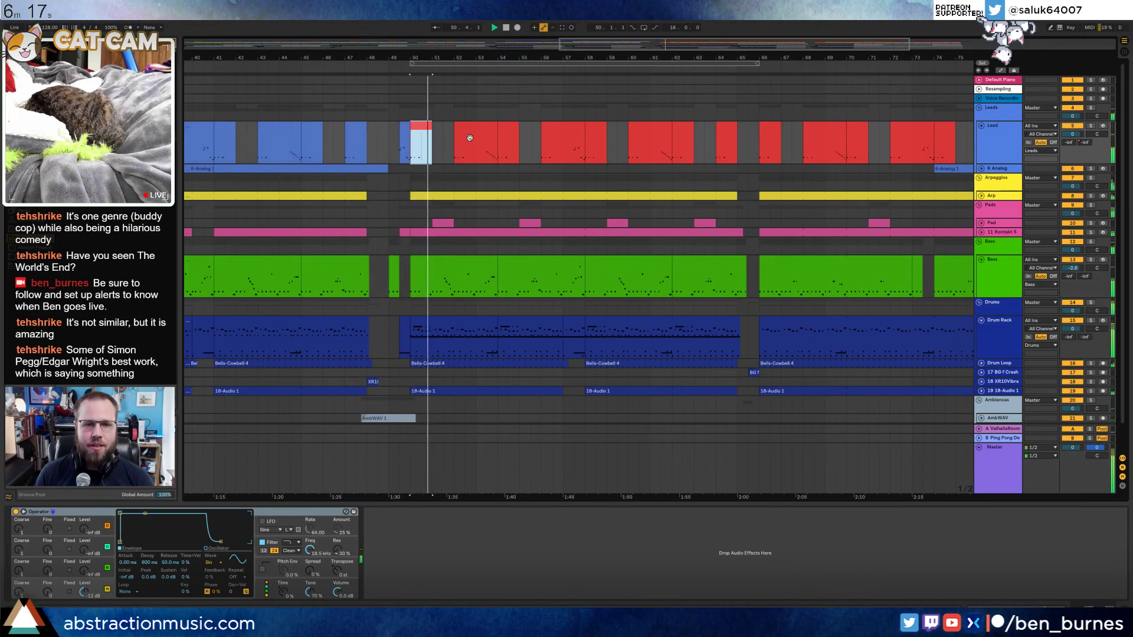
left_click(999, 326)
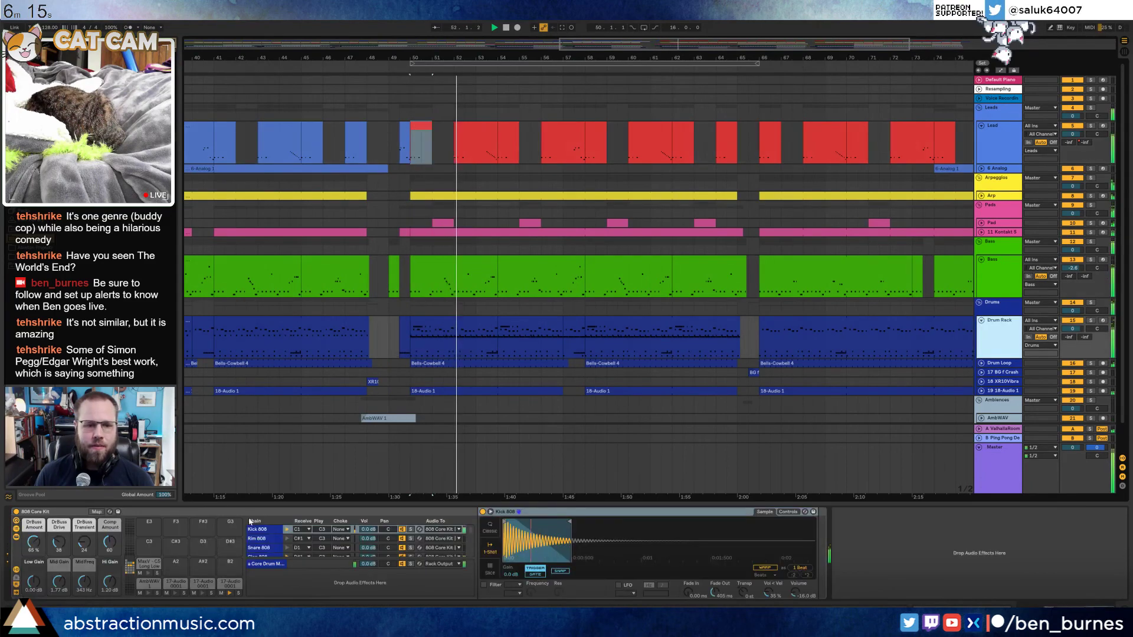
left_click(374, 553)
scroll(373, 553, "down", 1)
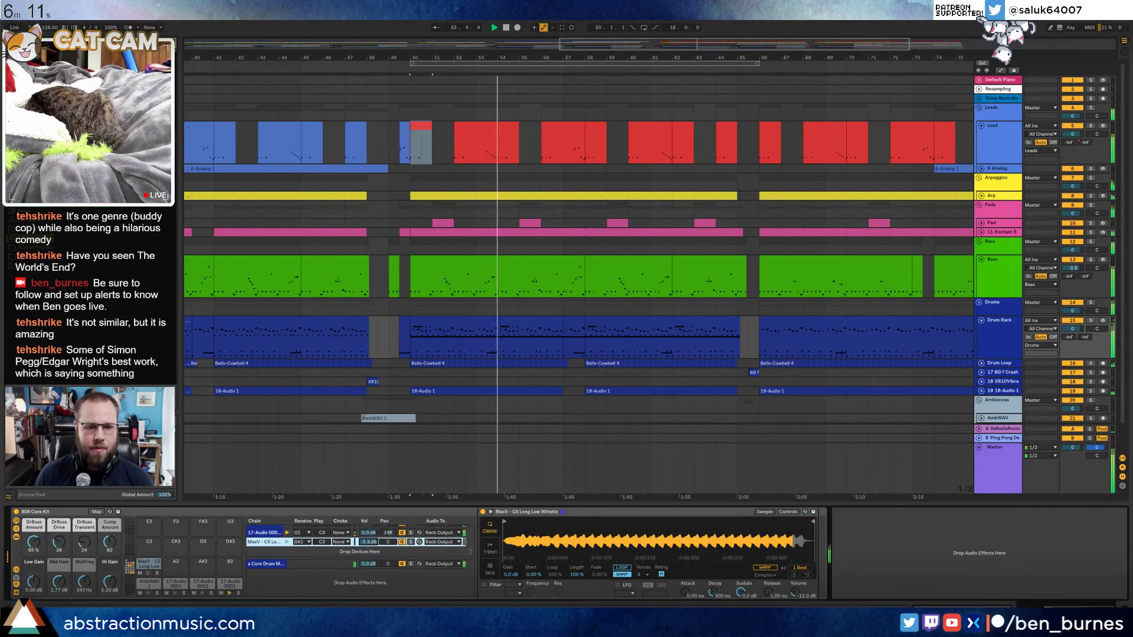
left_click_drag(368, 543, 368, 555)
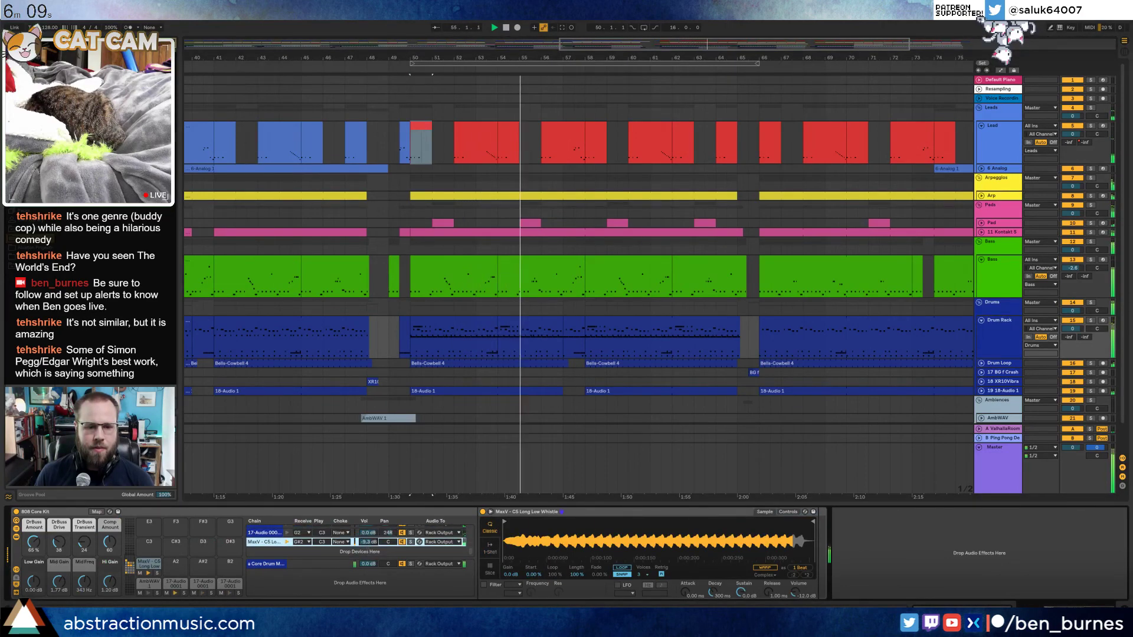
key("shift+Tab")
key("shift+Tab")
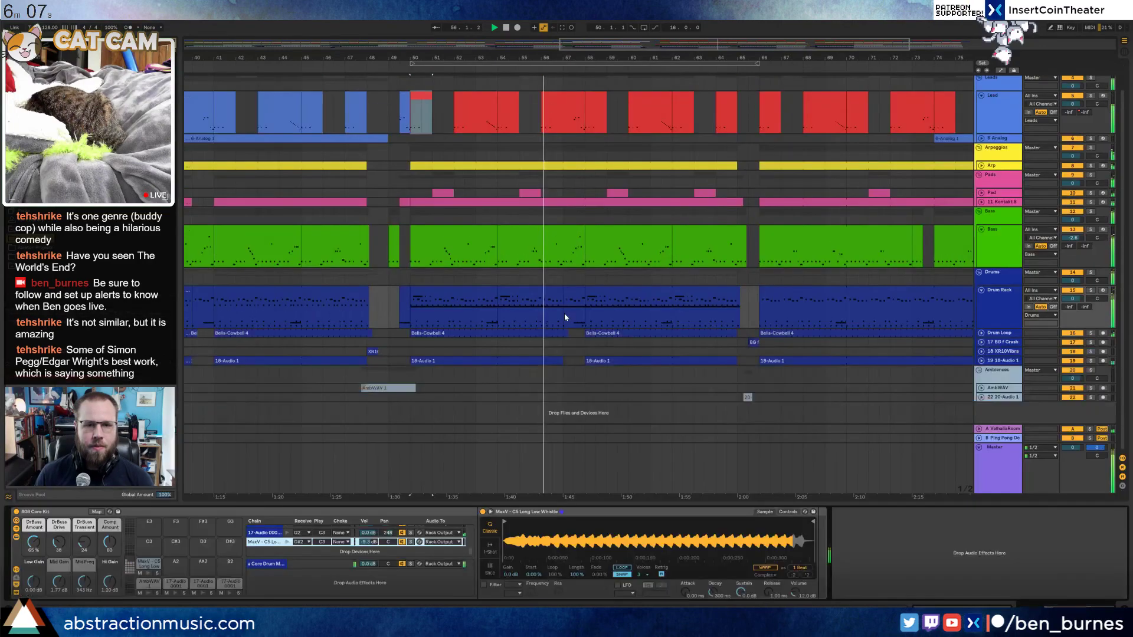
scroll(596, 177, "up", 3)
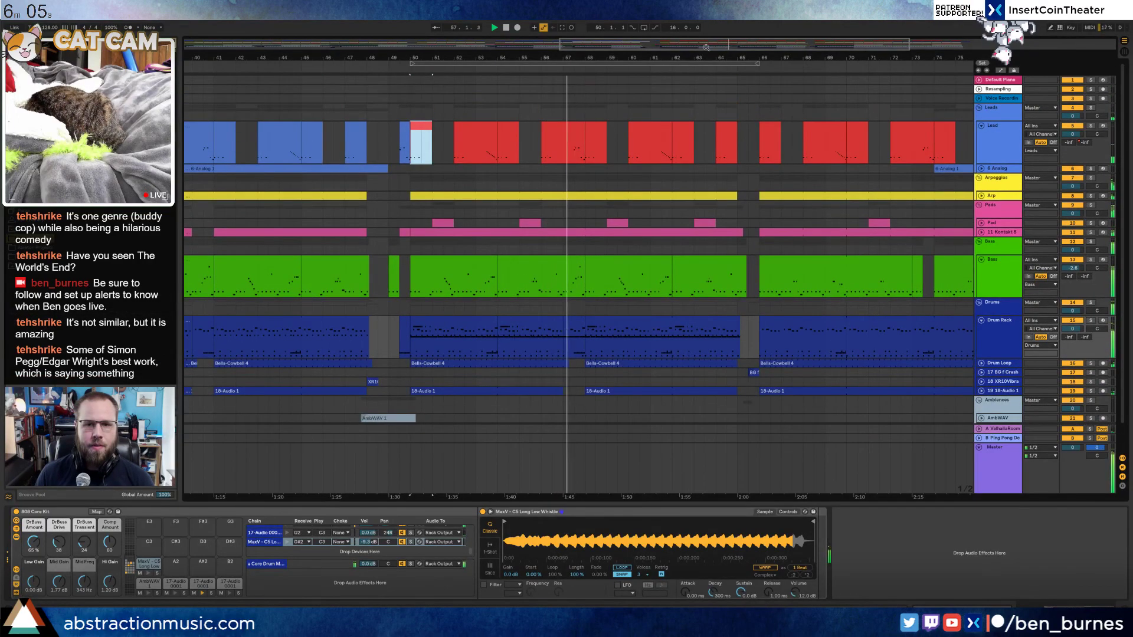
Add a sixteenth-long C5 note at 1.2 in the red Lead clip at bar 60 and play it
left_click_drag(514, 58, 404, 81)
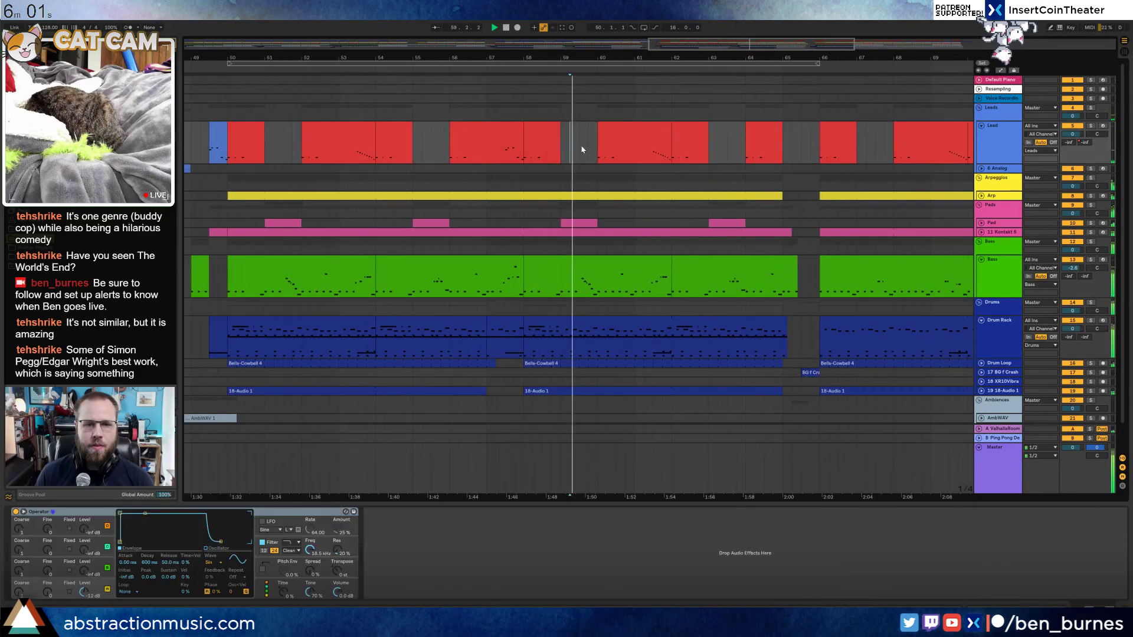
double_click(622, 131)
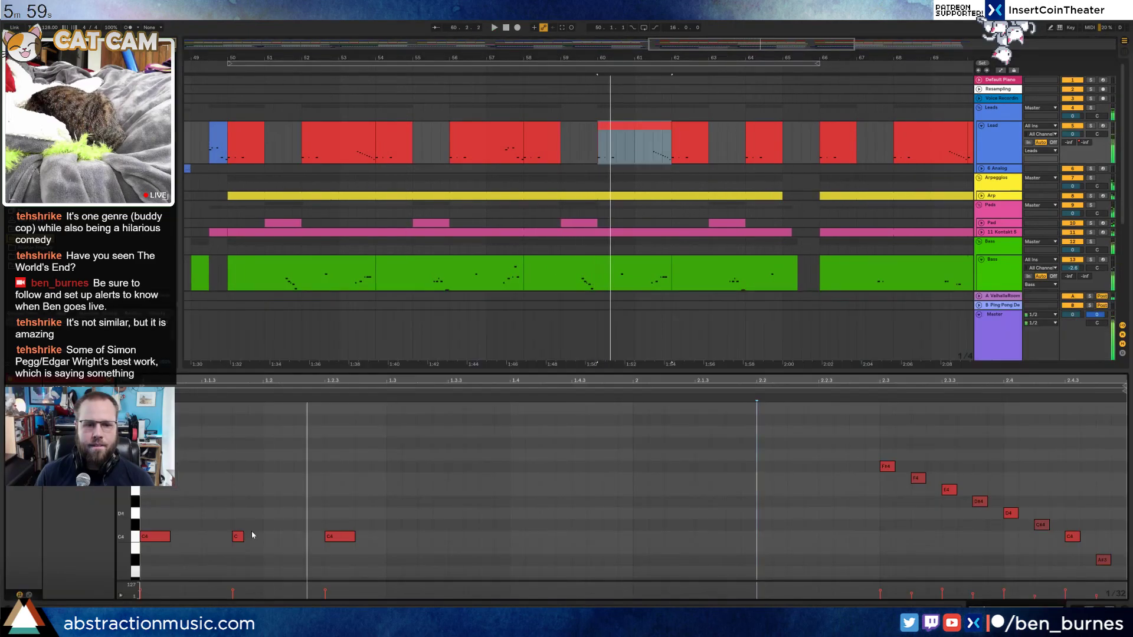
left_click(238, 536)
key("space")
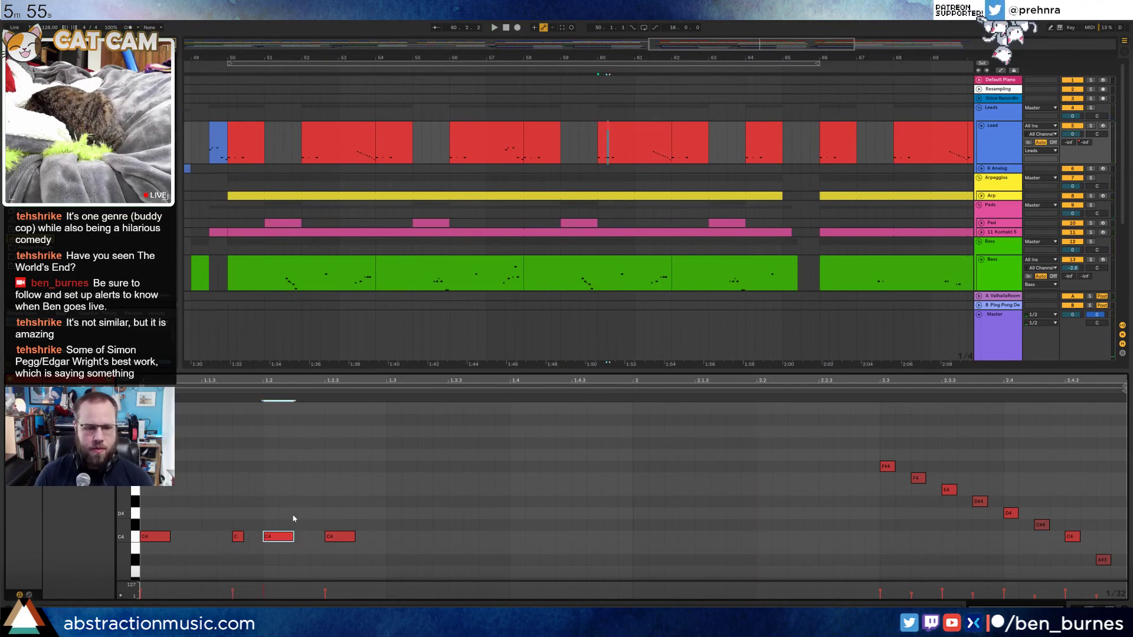
key("shift+Up")
key("space")
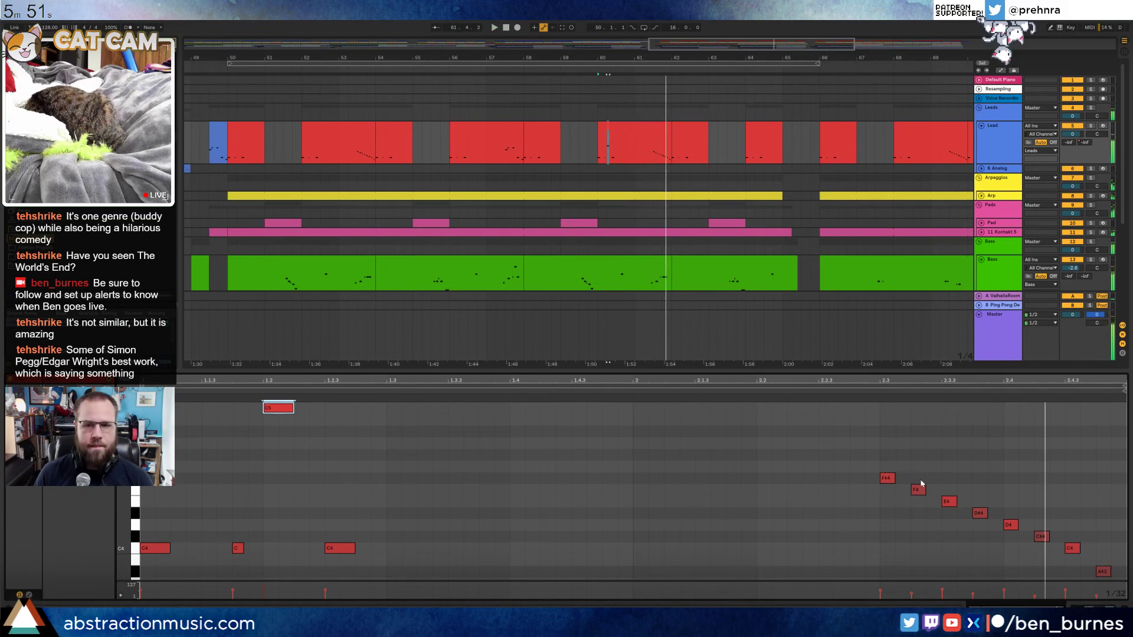
Replace the red Lead clip at bar 60 with a copy of the blue one from bar 11, and add a C5 note at 1.2
left_click_drag(718, 47, 330, 75)
left_click(328, 131)
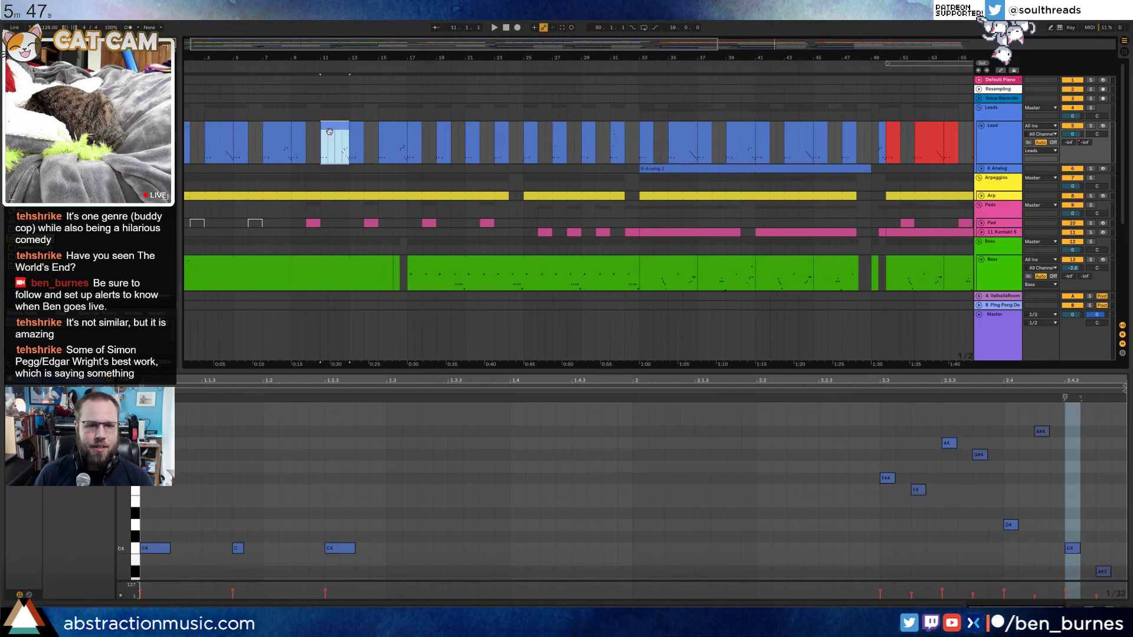
left_click_drag(620, 46, 833, 46)
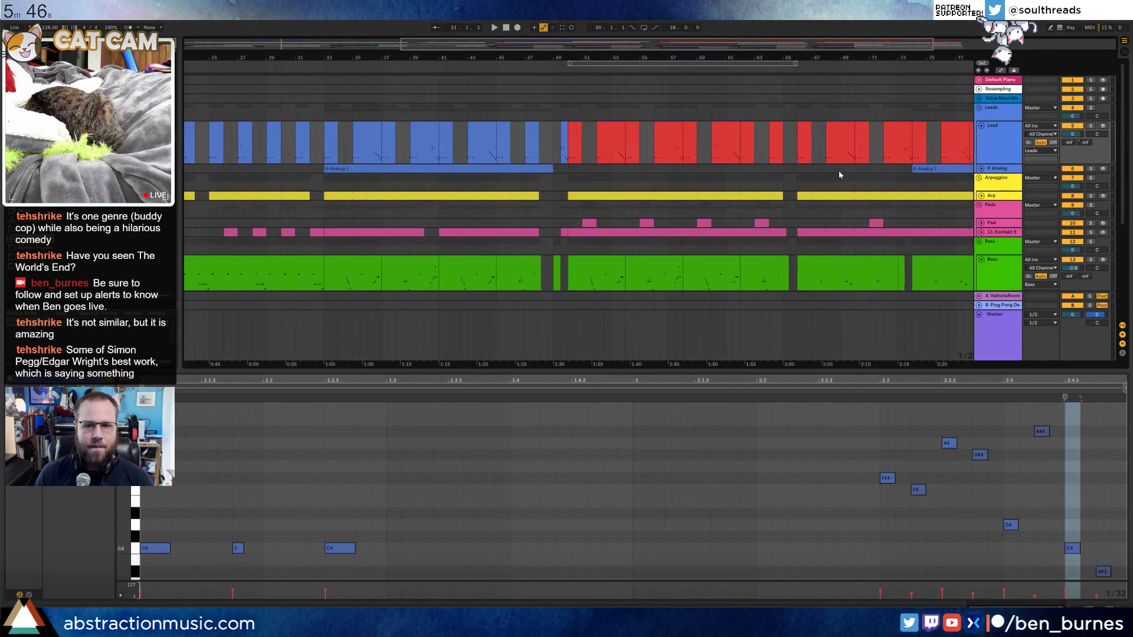
left_click(735, 131)
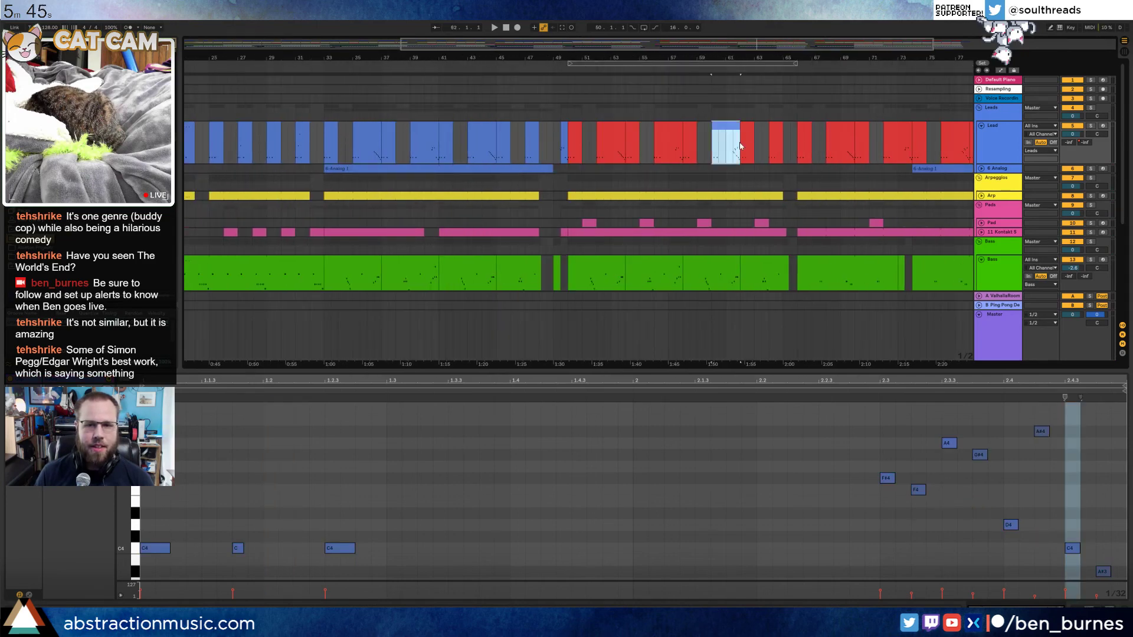
double_click(272, 409)
key("space")
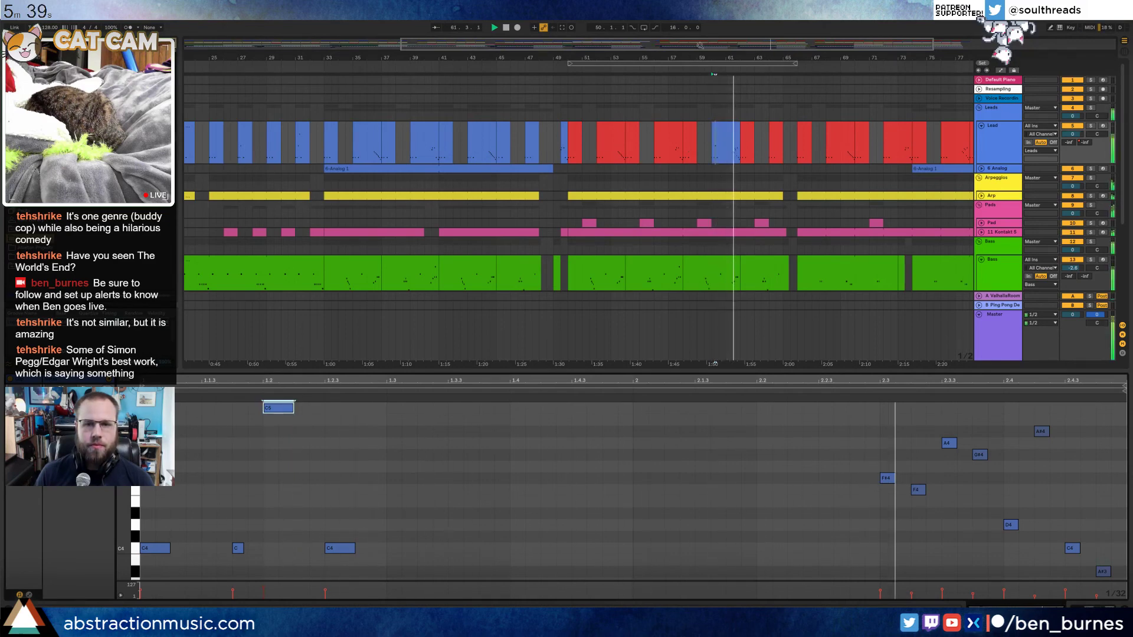
Raise the short second note of the red Lead clip at bar 64 to G4, lengthen it, and play the clip
left_click_drag(627, 58, 378, 62)
left_click_drag(694, 58, 784, 68)
left_click(602, 141)
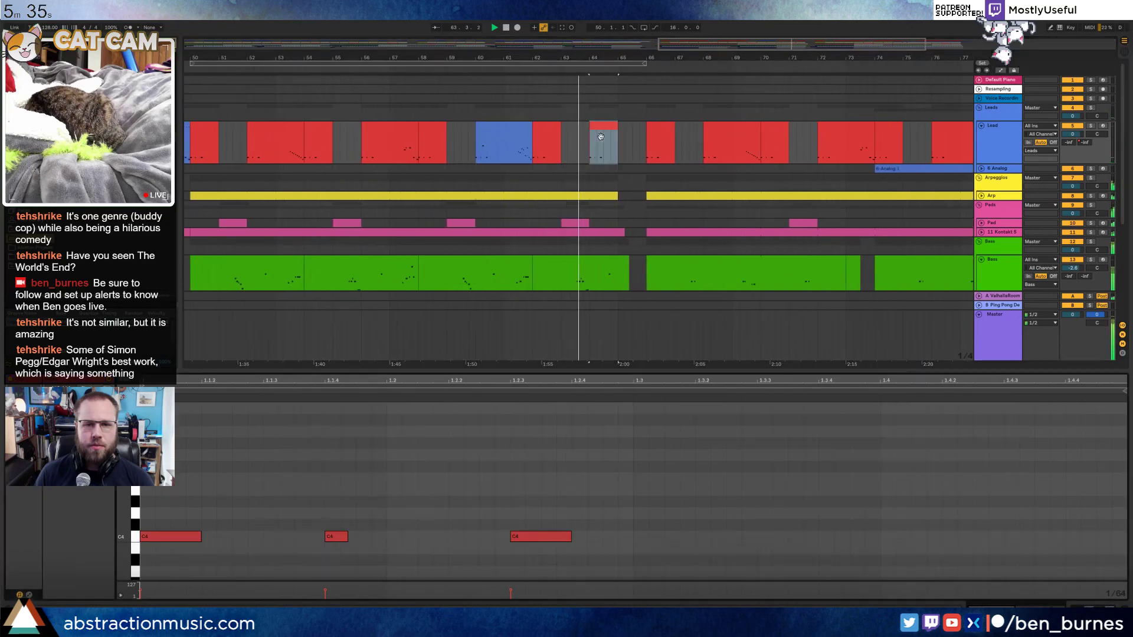
key("space")
left_click(340, 537)
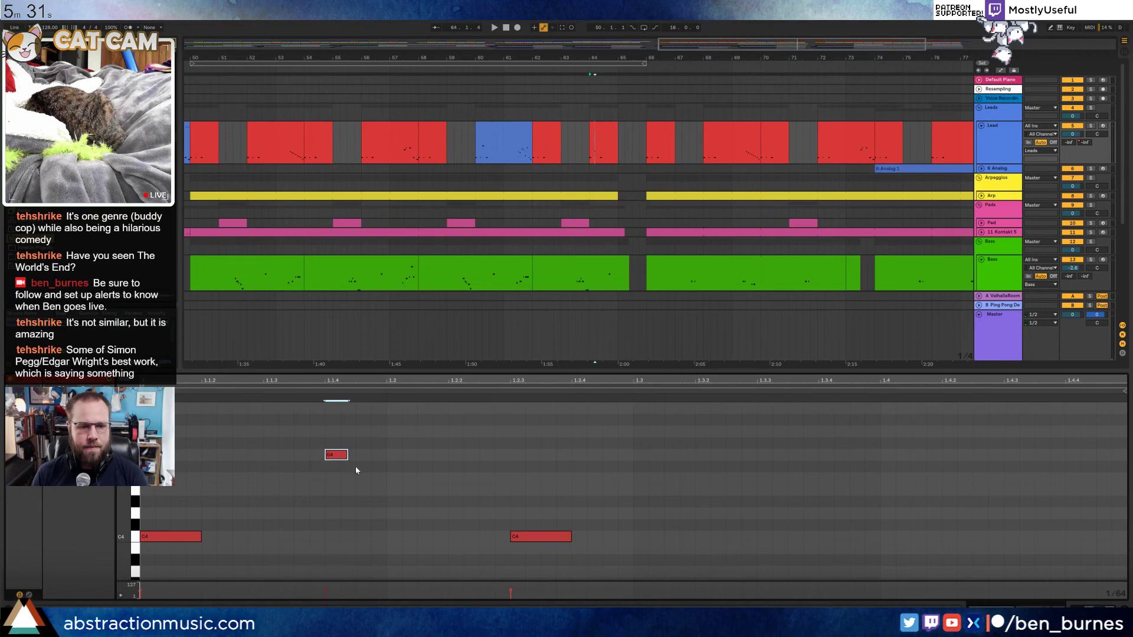
left_click_drag(373, 456, 424, 455)
key("space")
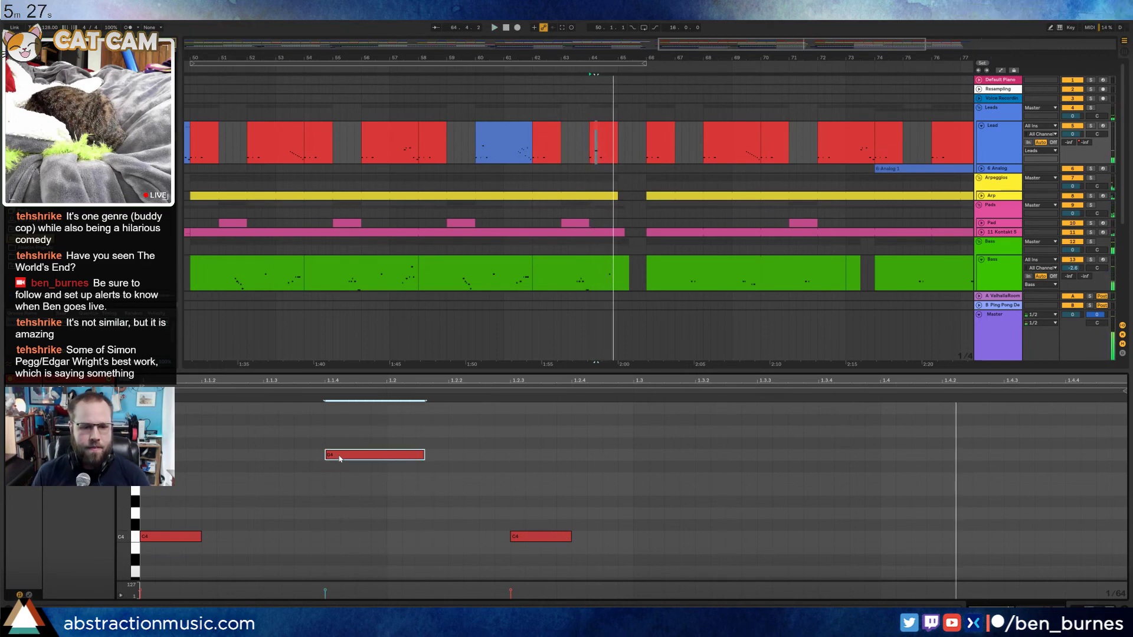
Make the G4 note start at 1.2, put a short C4 note back at 1.1.4, and play the clip
key("minus")
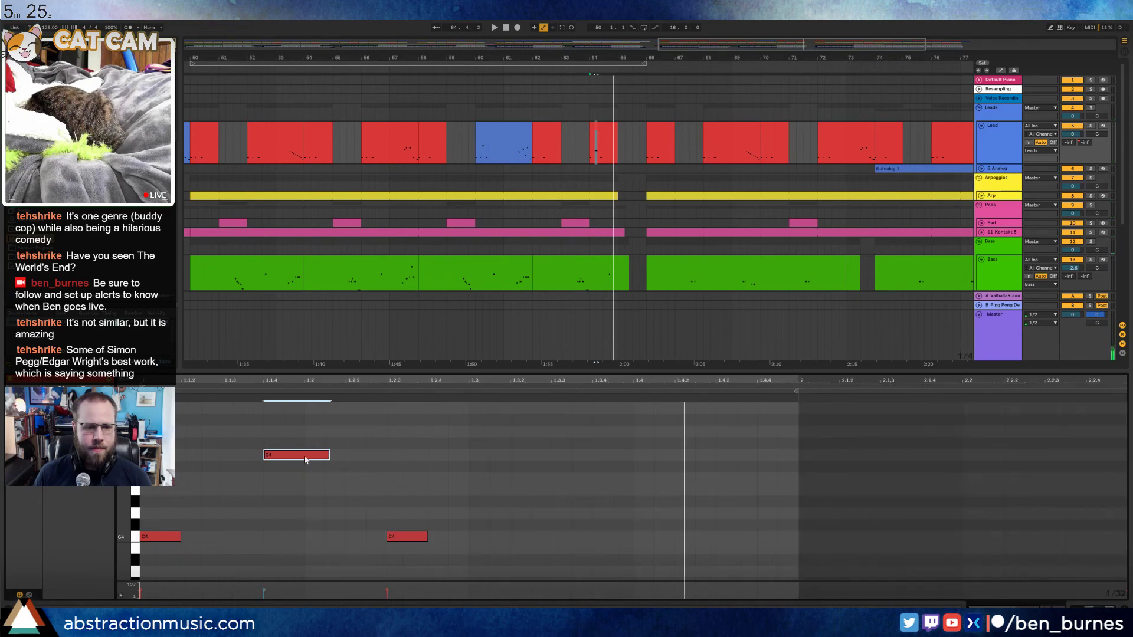
left_click_drag(264, 456, 306, 459)
key("space")
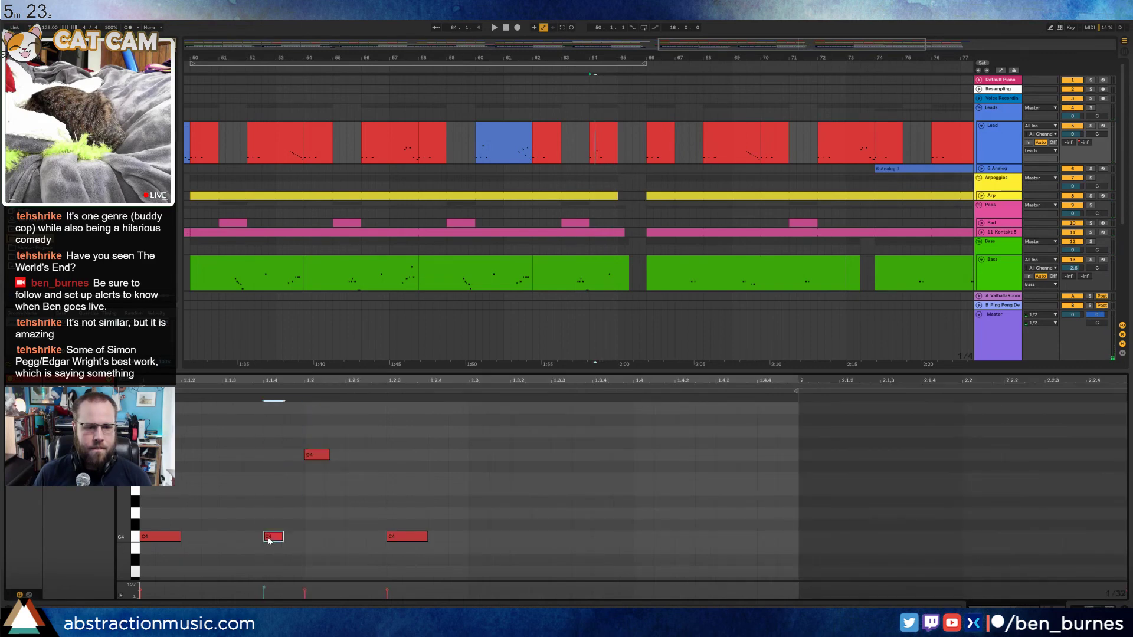
left_click(324, 455)
key("space")
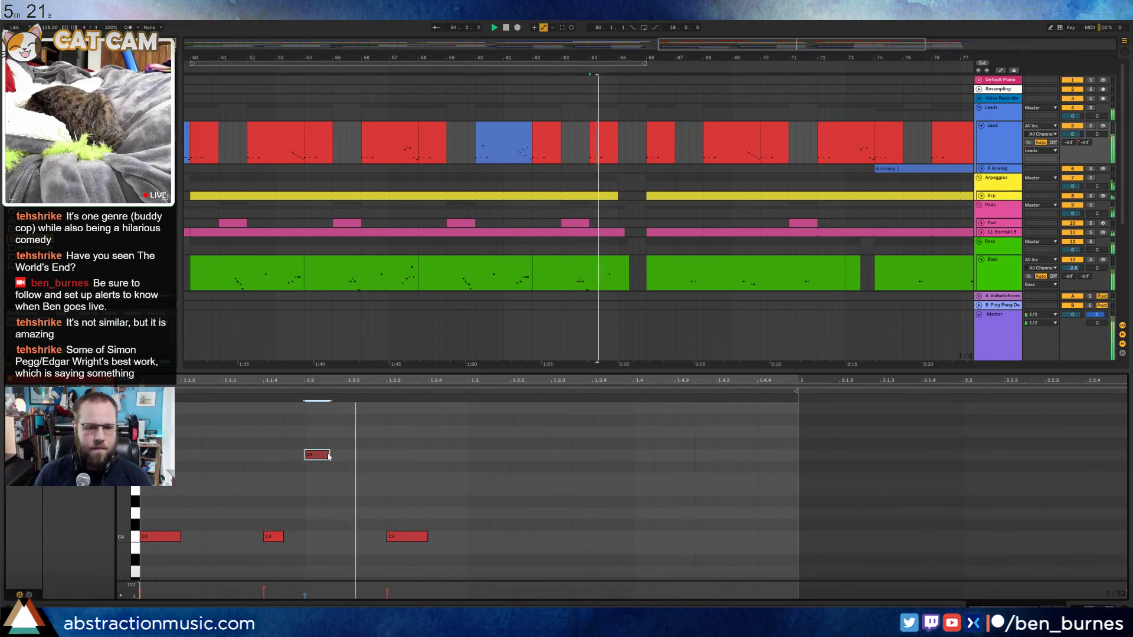
Lengthen the note at 1.2, audition it at C#4 and B3, and settle it on C4 ending at 1.2.2
mouse_move(330, 455)
left_mouse_down()
mouse_move(356, 456)
mouse_move(340, 444)
left_mouse_up()
left_click(337, 459)
key("space")
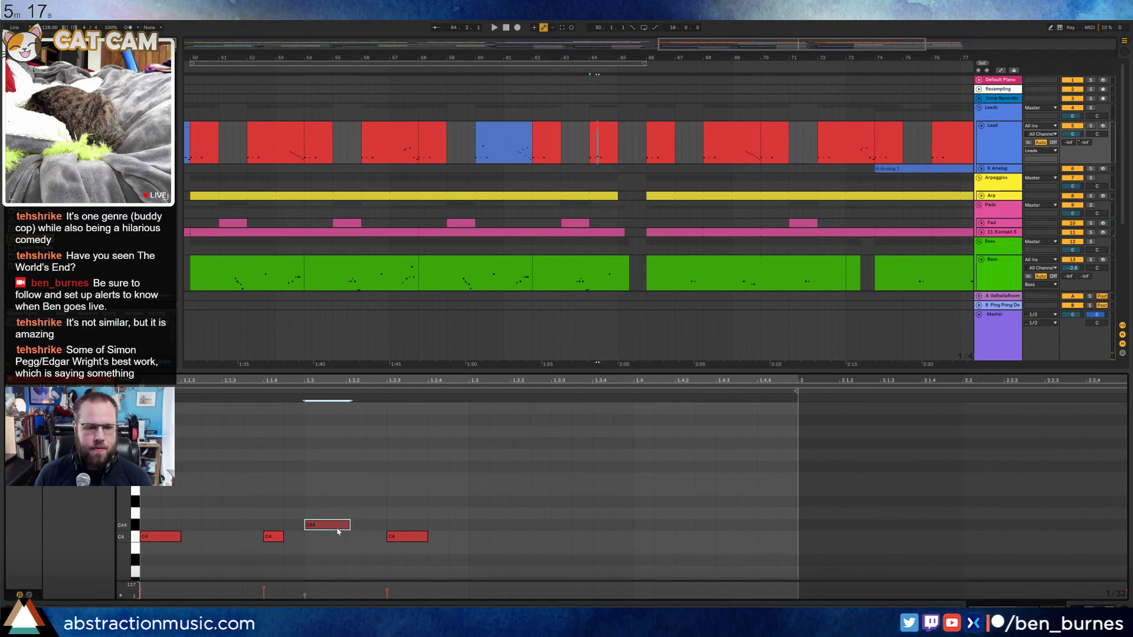
key("space")
left_click(330, 541)
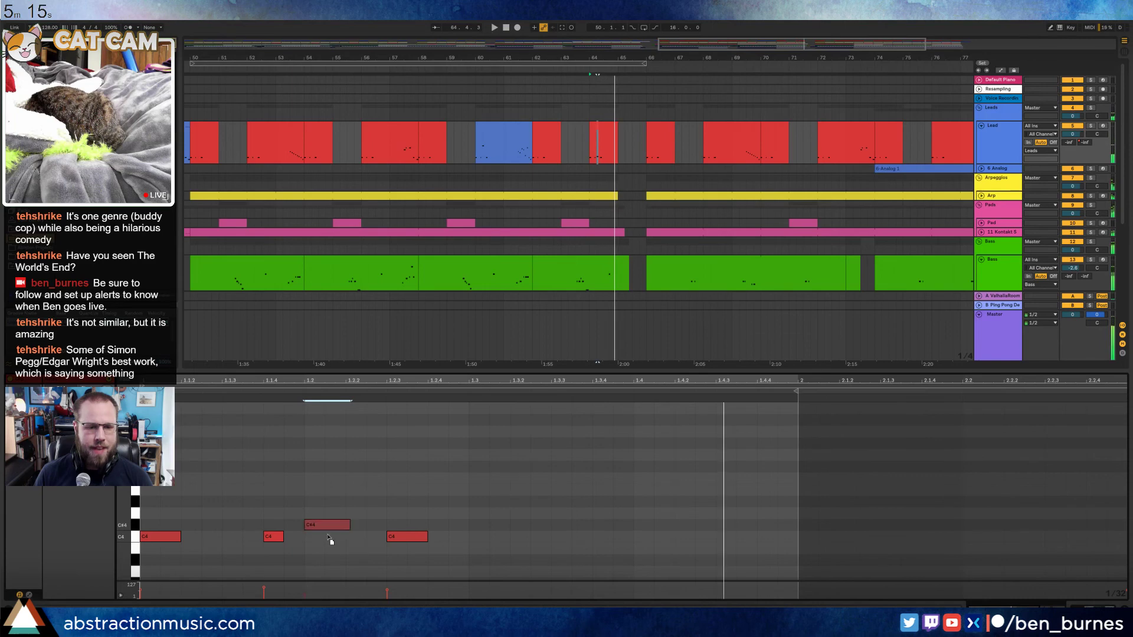
key("Down")
key("Down")
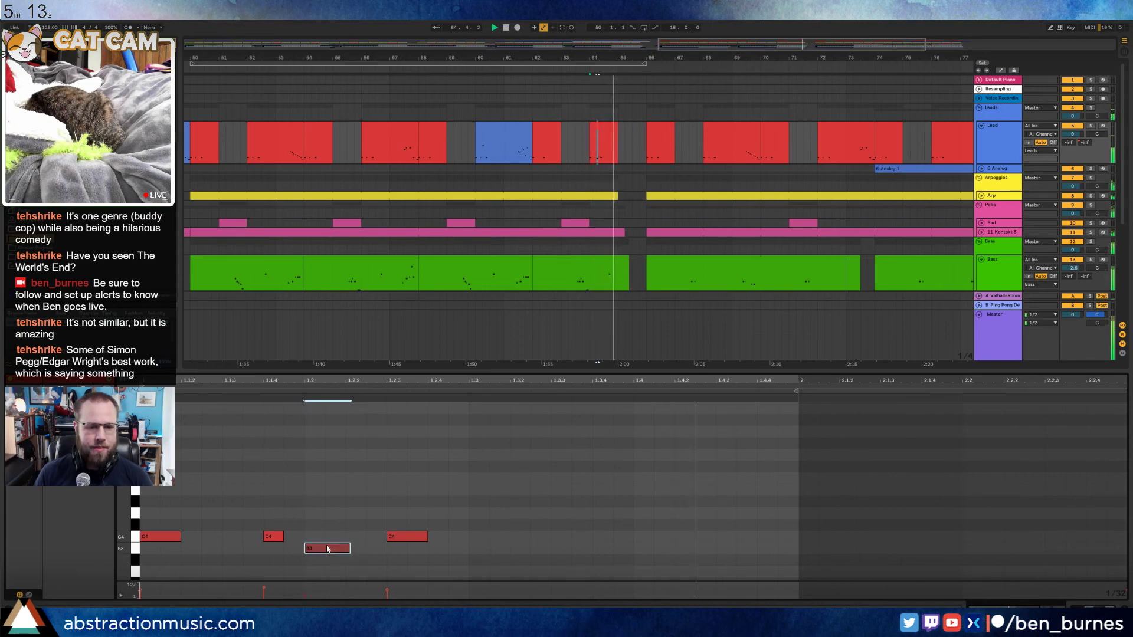
left_click_drag(327, 549, 345, 536)
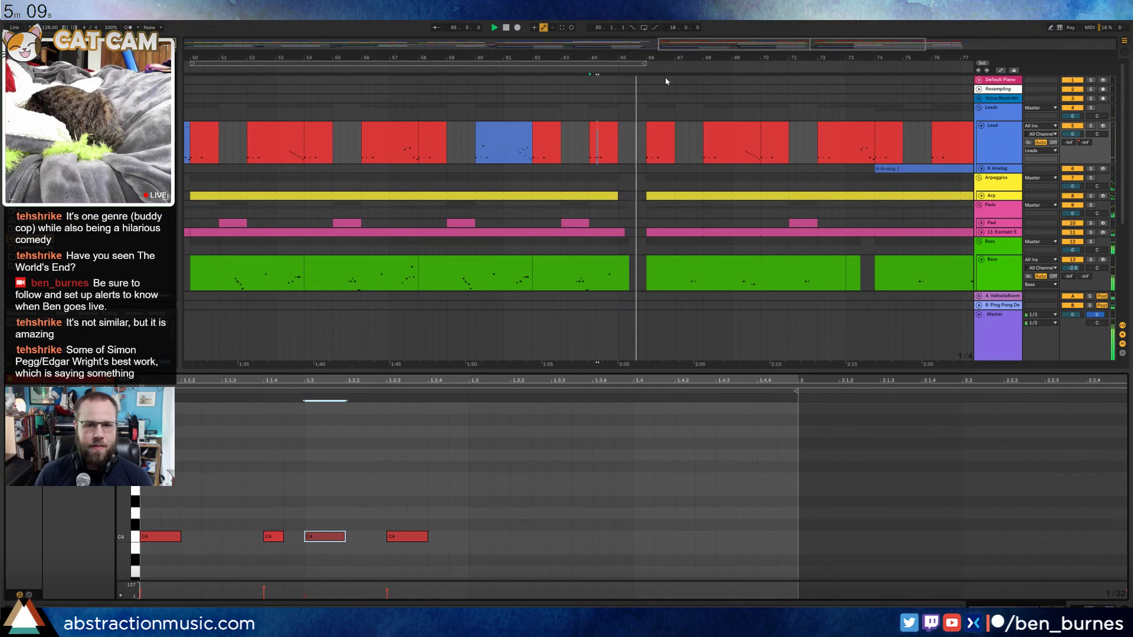
Try replacing the red Lead clip at bar 72 with a copy of the blue clip from bar 60
left_click_drag(796, 59, 596, 41)
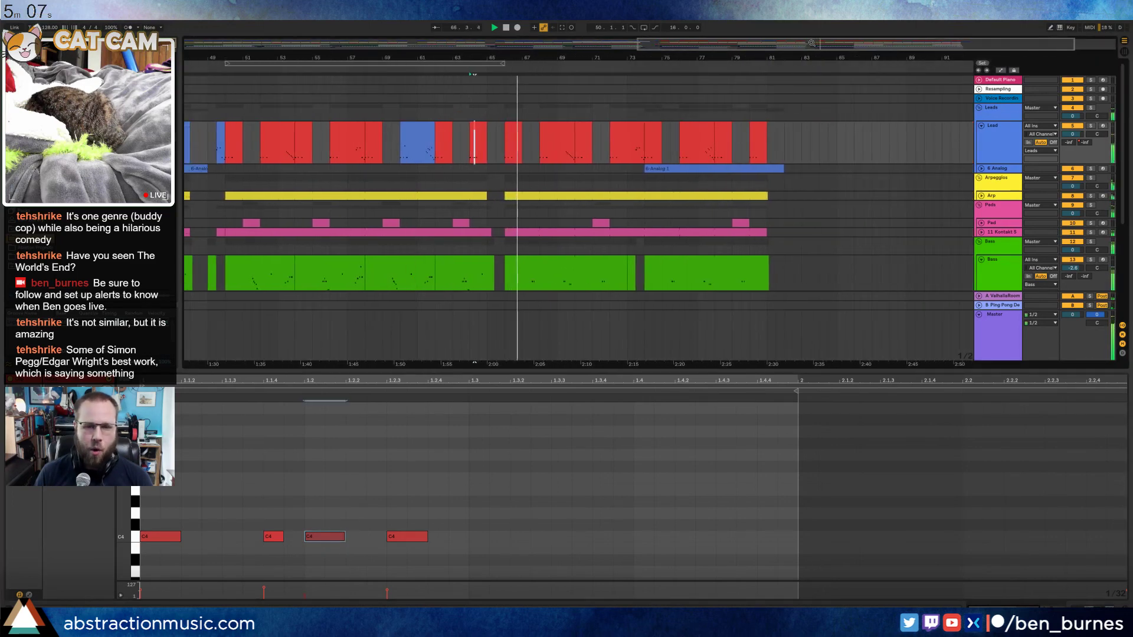
left_click(414, 128)
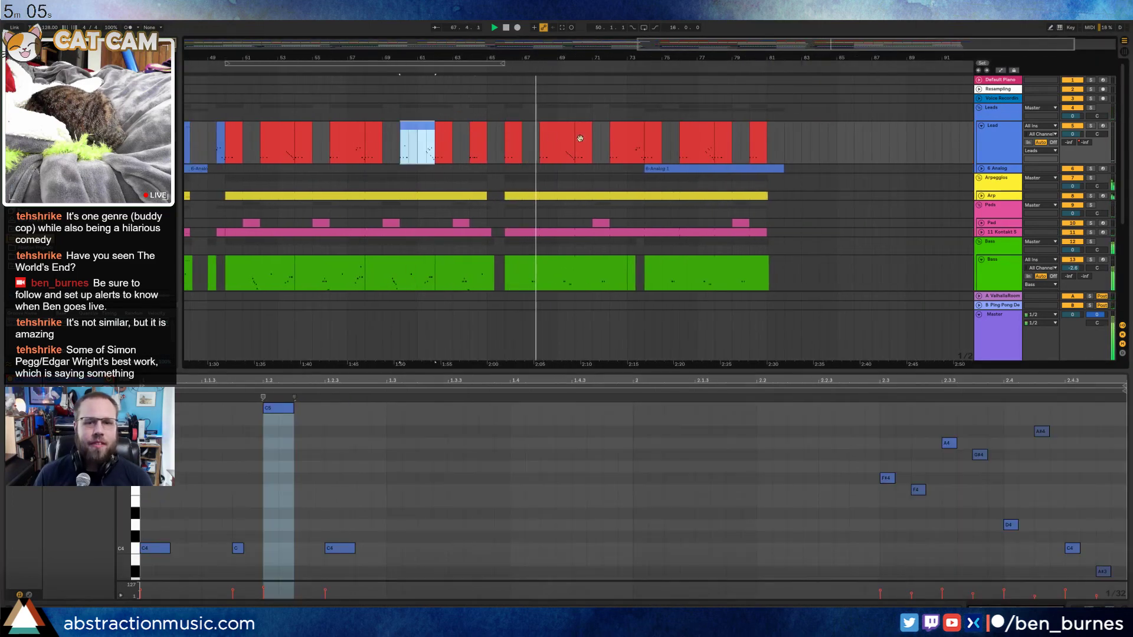
left_click(627, 129)
key("ctrl+v")
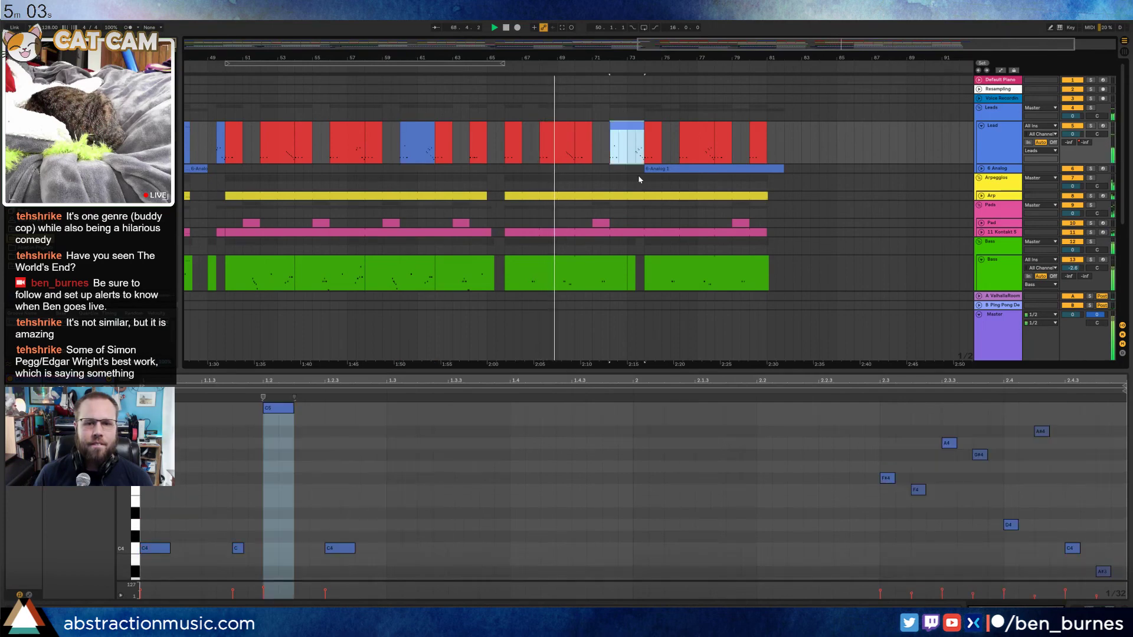
key("ctrl+z")
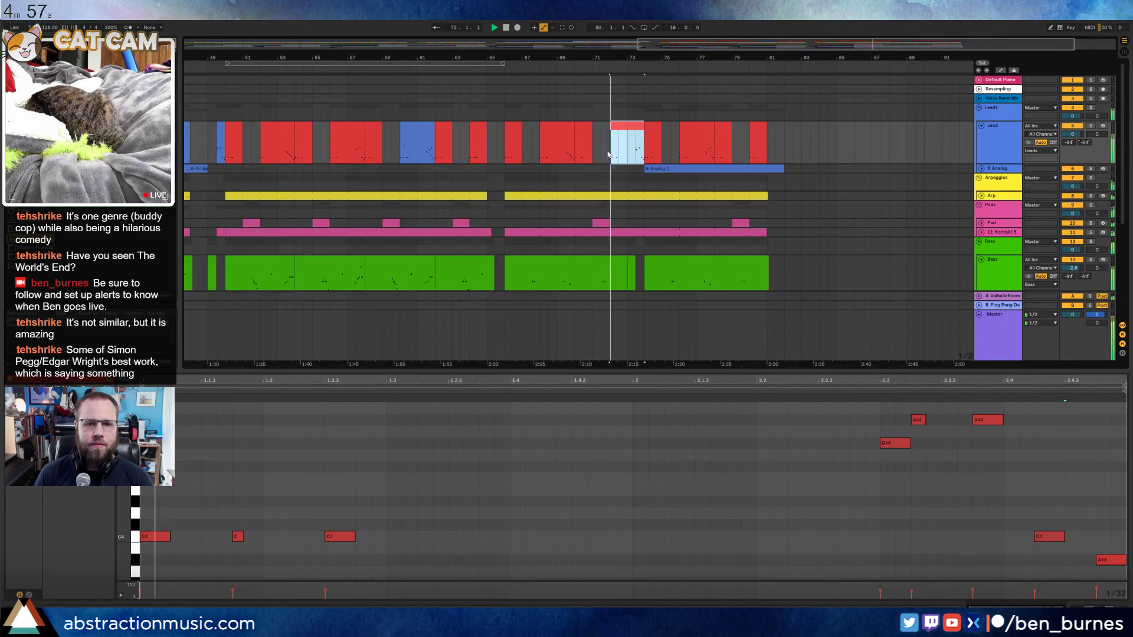
left_click(608, 154)
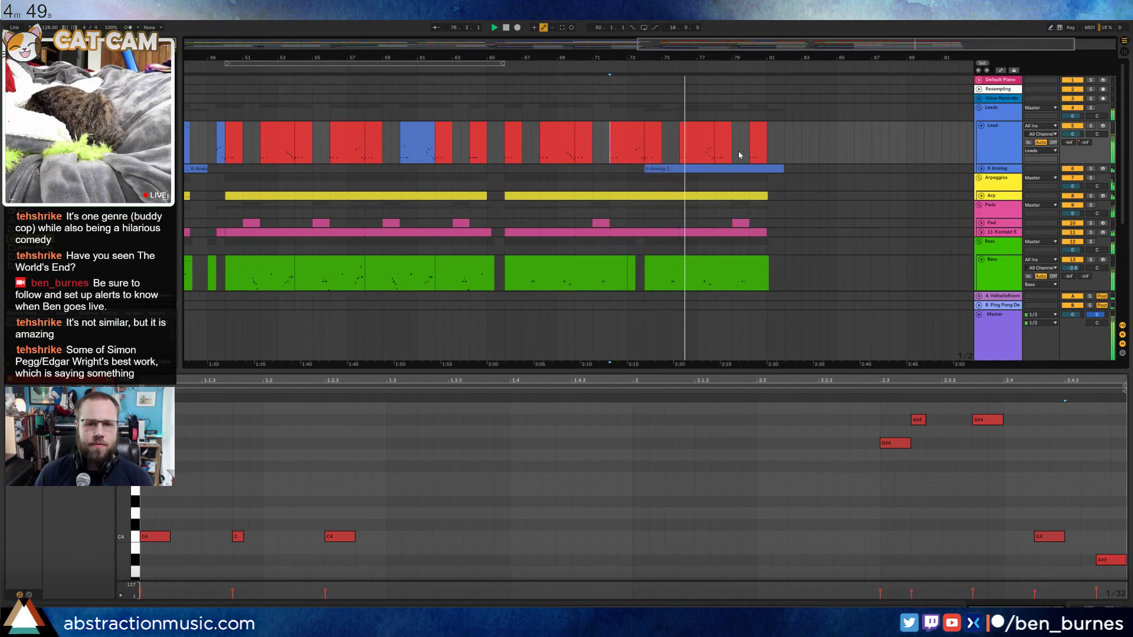
Recolour all the Lead clips from bar 50 to the end of the song blue
left_click(758, 127)
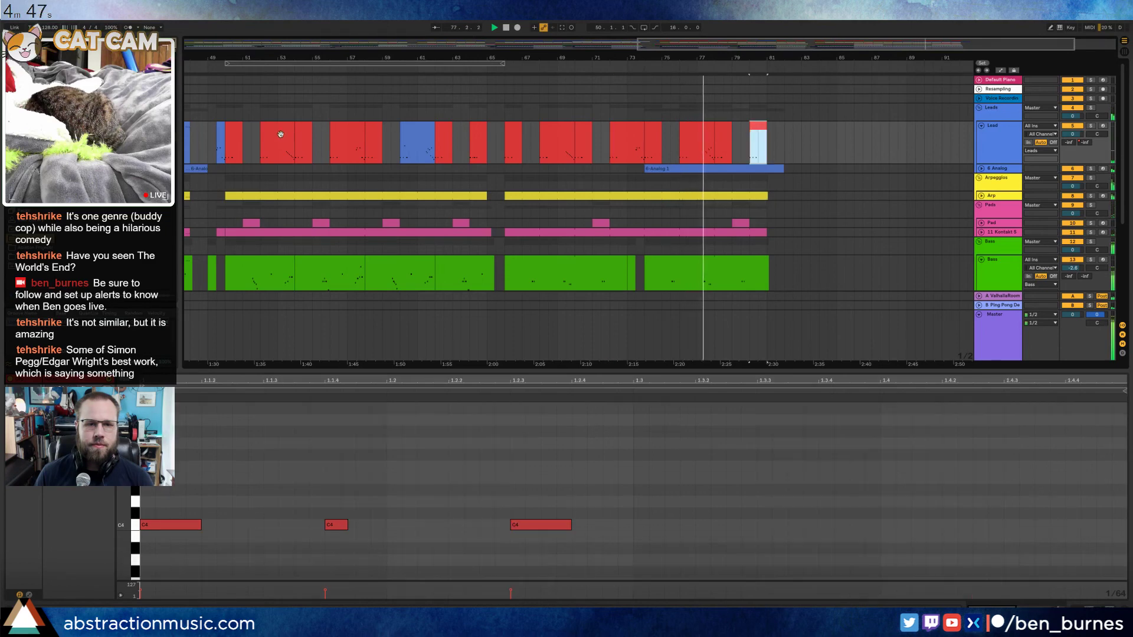
left_click(234, 127, "shift")
right_click(234, 127)
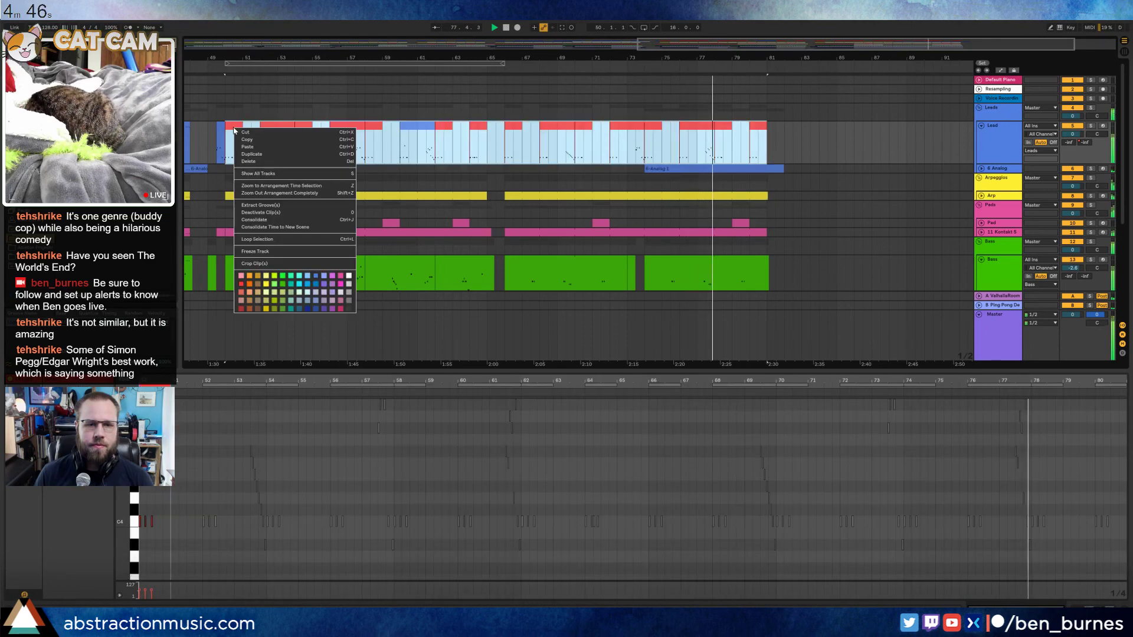
left_click(311, 284)
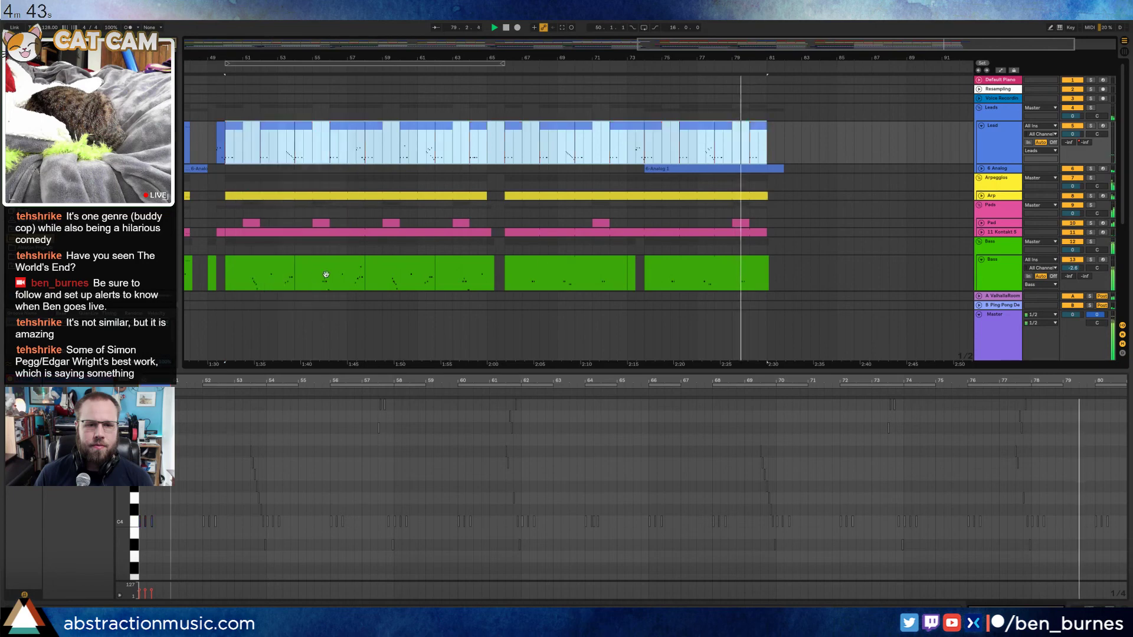
left_click(847, 155)
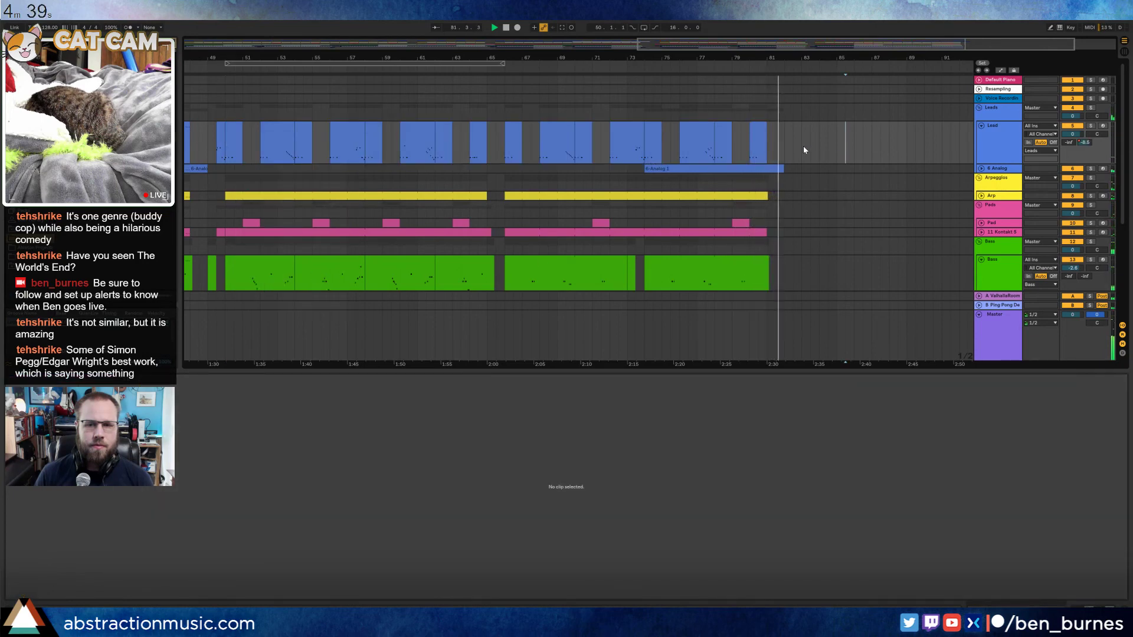
Move the final AmbWAV clip slightly later so it ends together with the drum loop, and play the ending
scroll(803, 171, "down", 3)
scroll(794, 203, "down", 3)
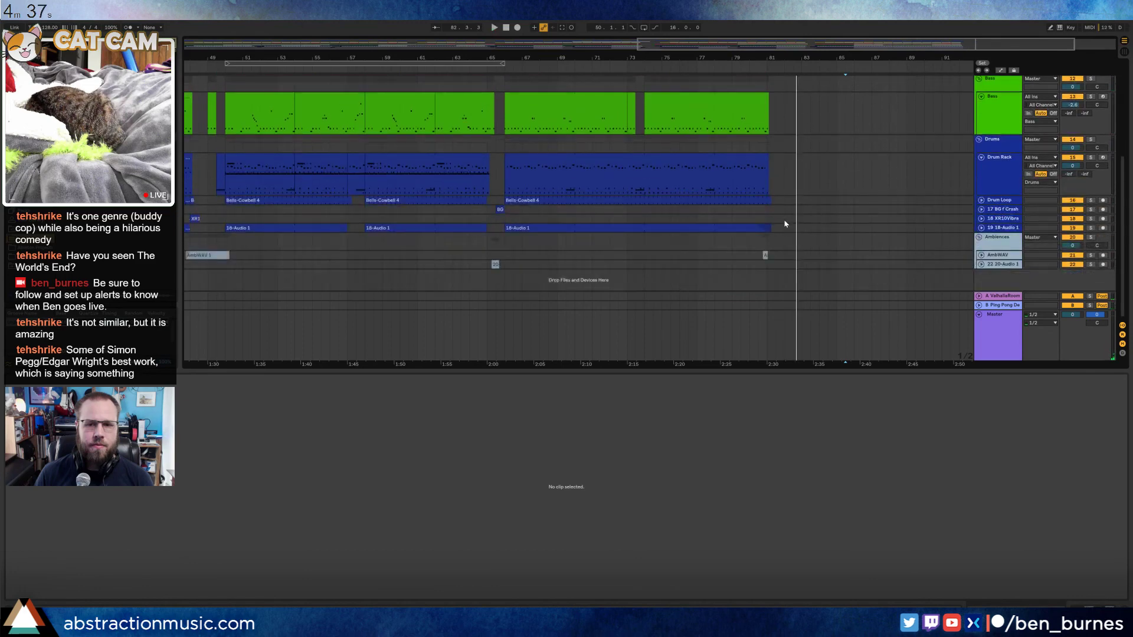
scroll(782, 256, "up", 10)
left_click(608, 256)
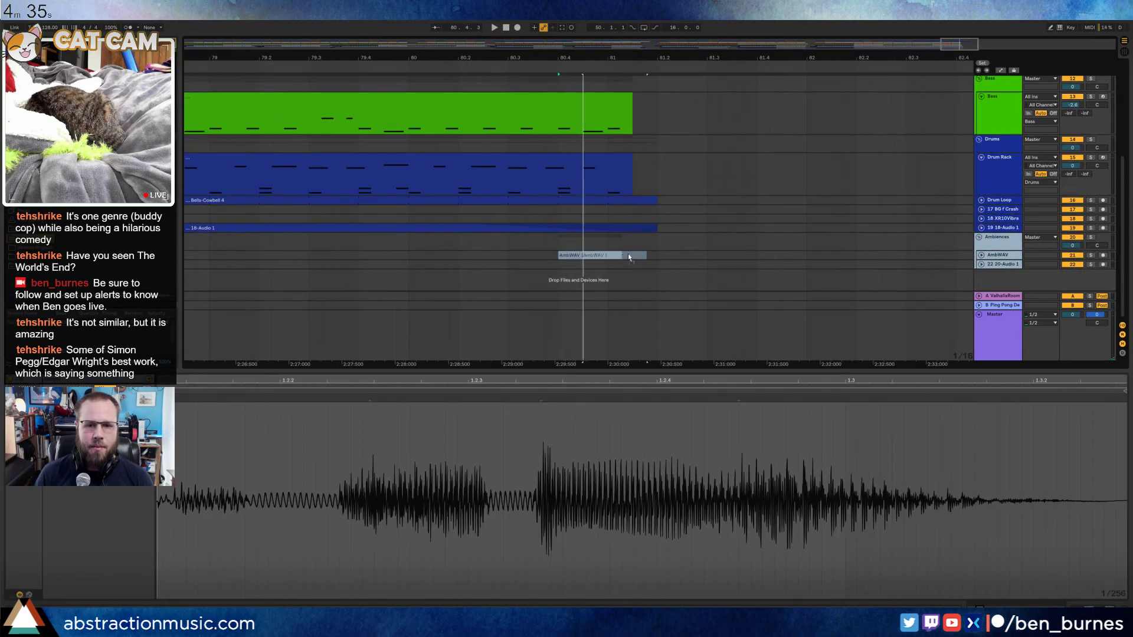
left_click_drag(629, 256, 636, 256)
left_click(496, 255)
key("space")
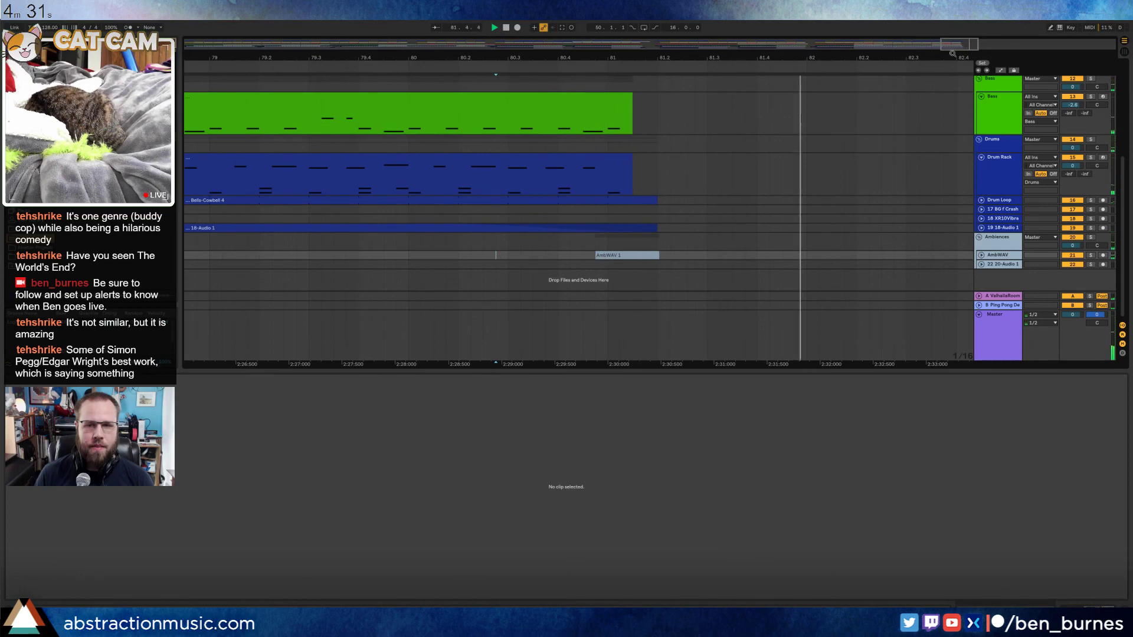
key("space")
Fold the Lead, Bass and Drum Rack tracks with the full arrangement in view, and play the song from the start
left_click_drag(953, 54, 953, 27)
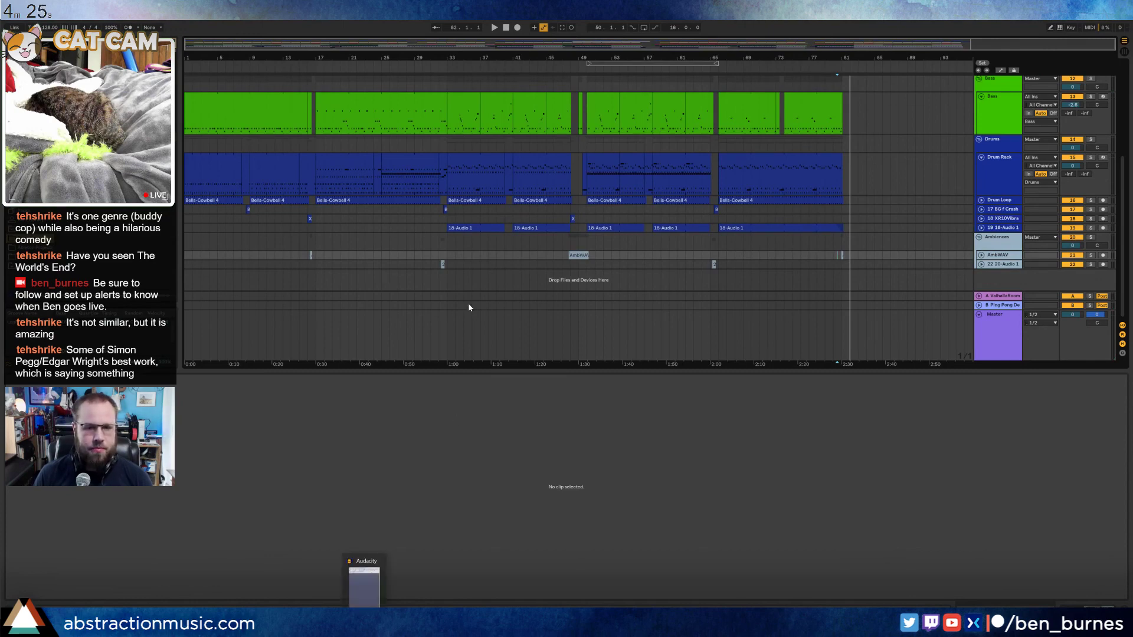
key("shift+Tab")
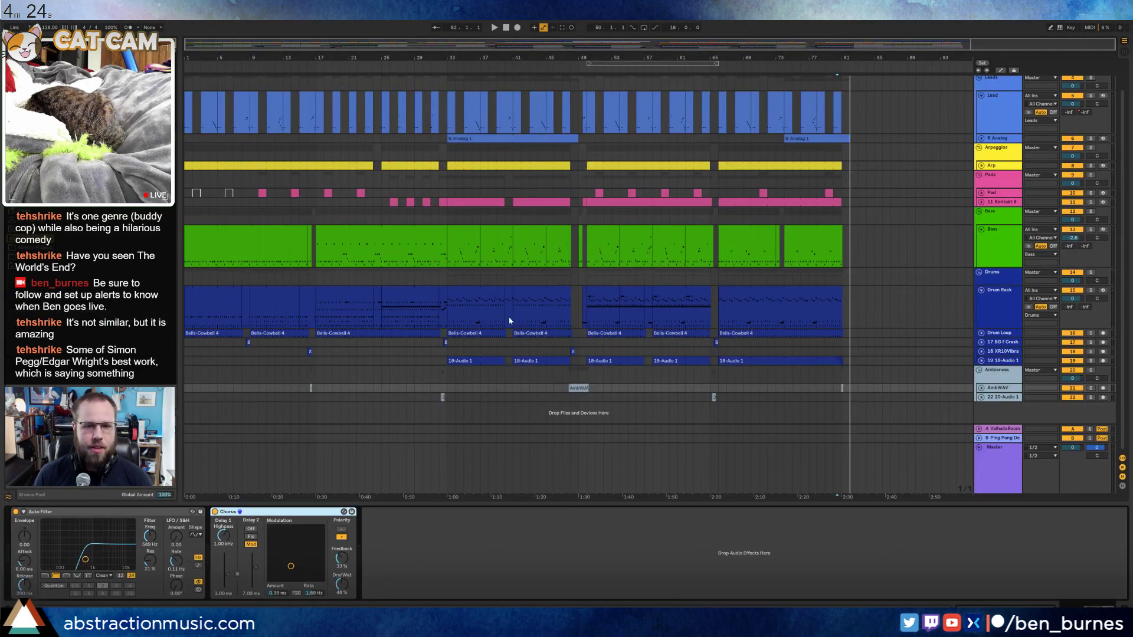
left_click(982, 95)
left_click(982, 228)
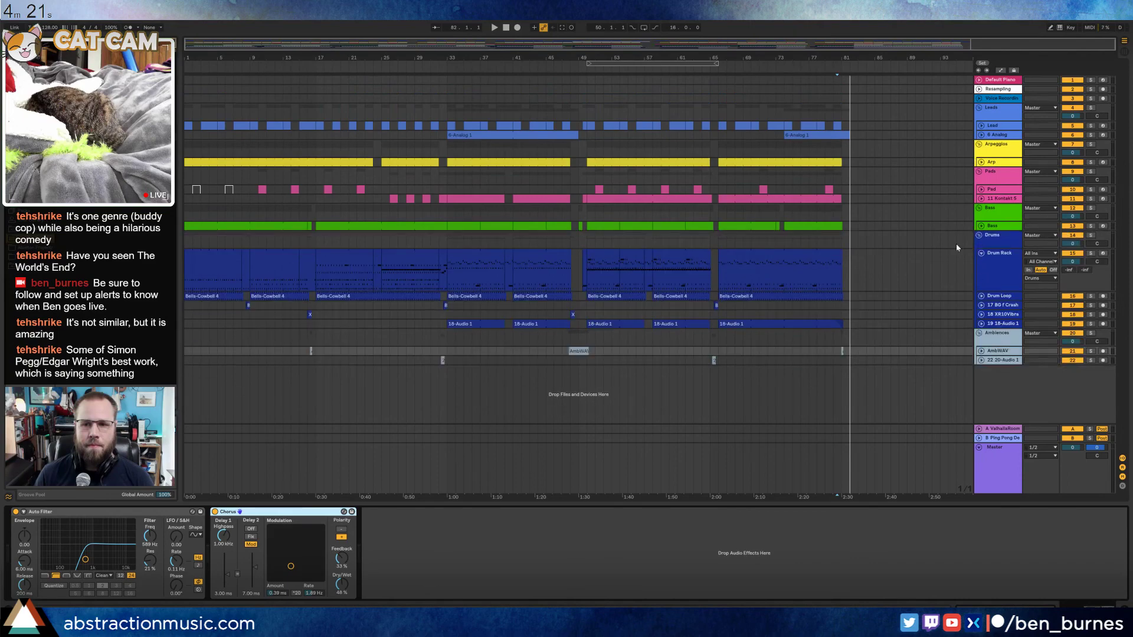
left_click(982, 253)
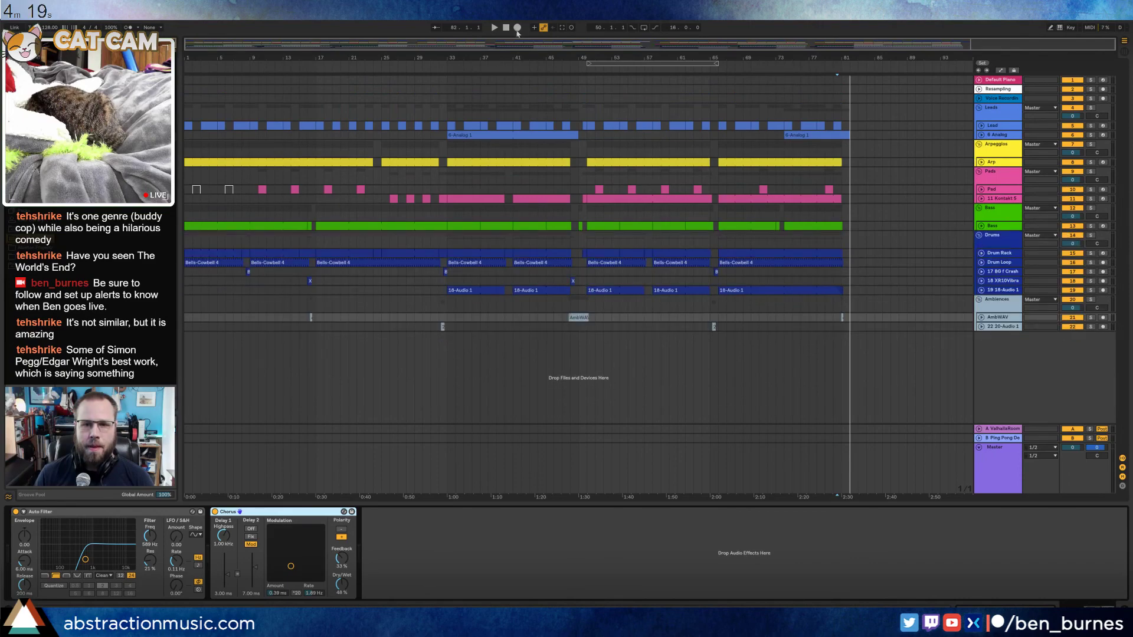
left_click(507, 28)
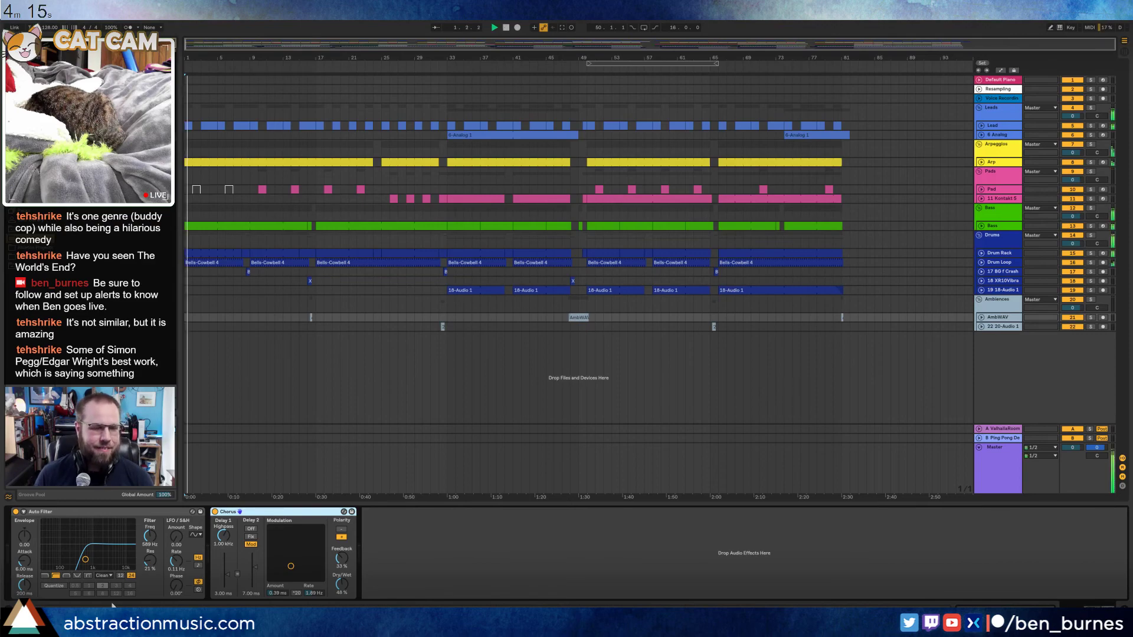
Switch to the browser, stop the countdown timer, and close its page
left_click(477, 623)
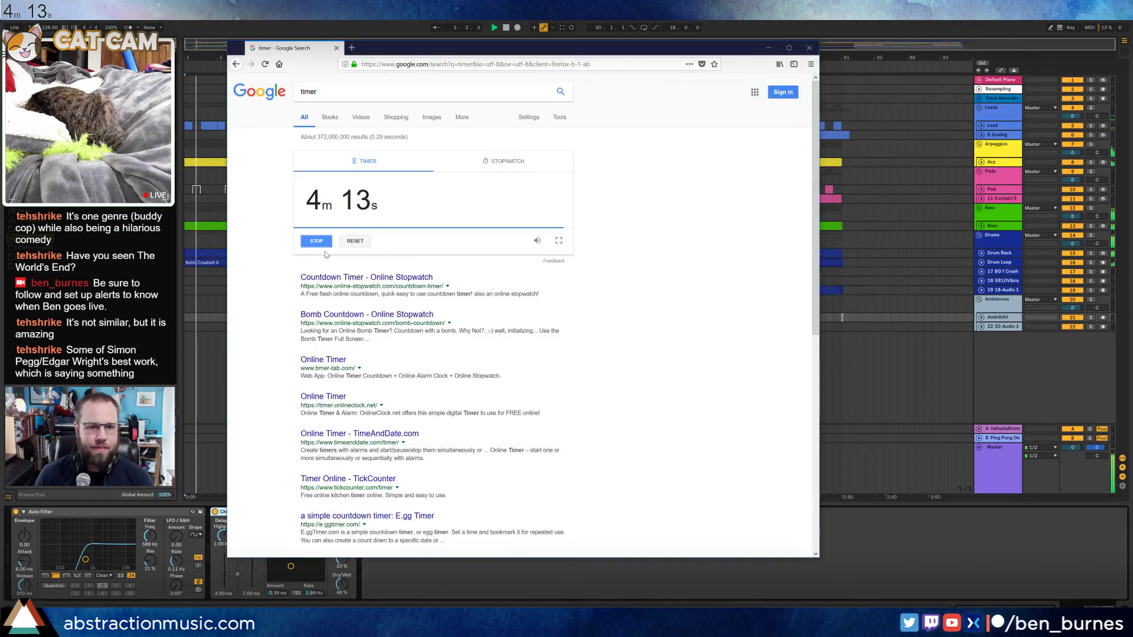
left_click(318, 241)
left_click(334, 47)
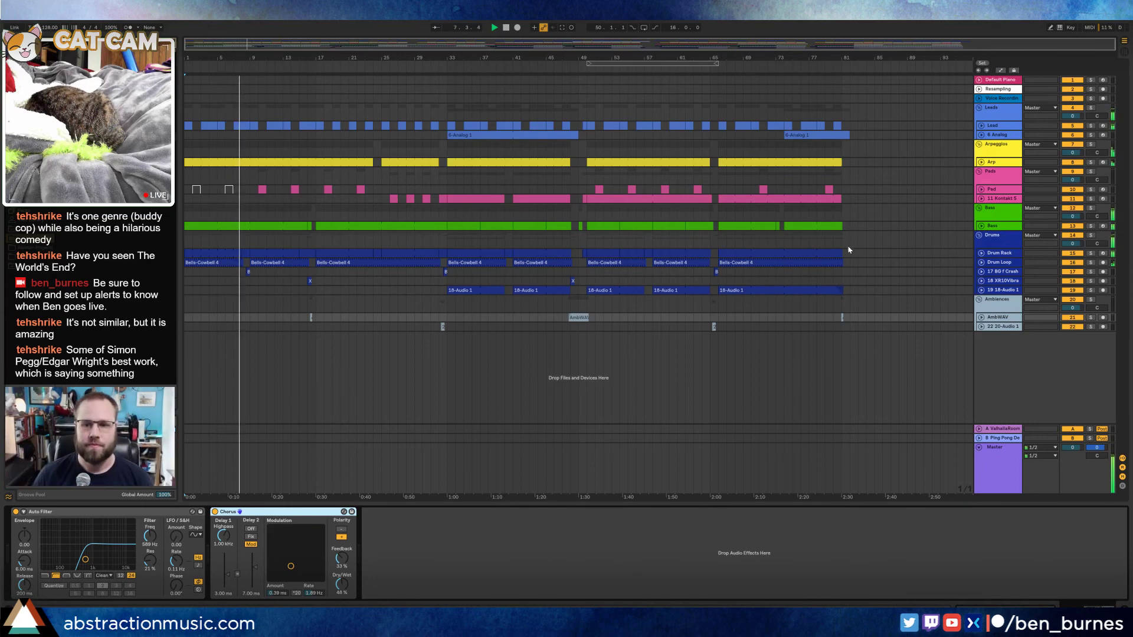
Split off the end of the Drum Rack clip at bar 81 and add a Long Low Whistle note at its start
scroll(848, 251, "up", 10)
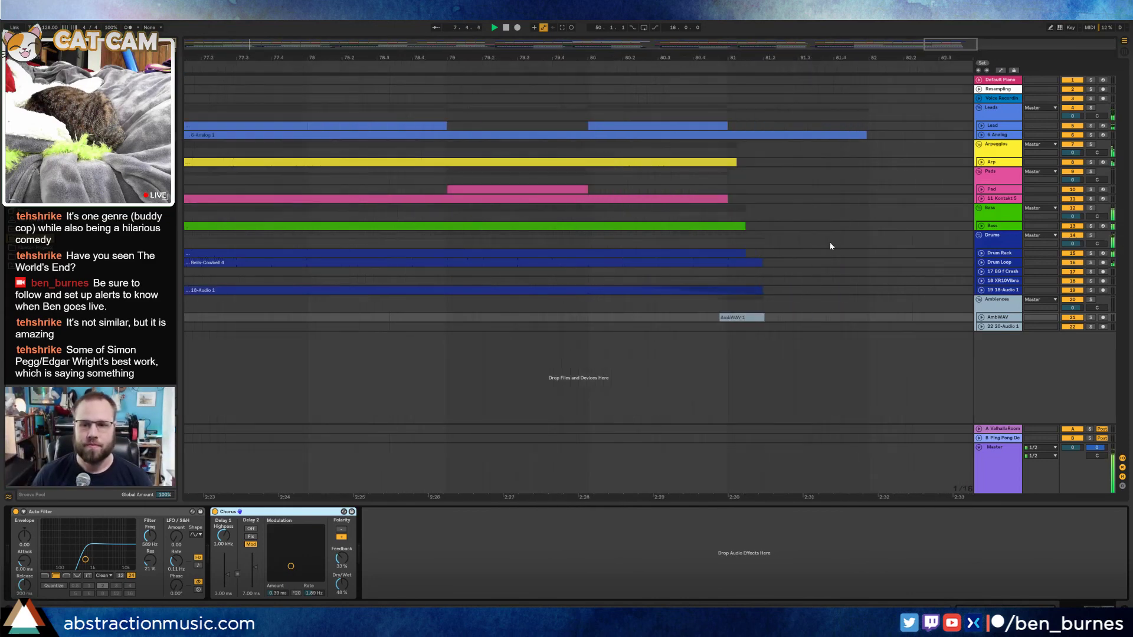
left_click(982, 254)
left_click_drag(697, 269, 672, 264)
key("ctrl+e")
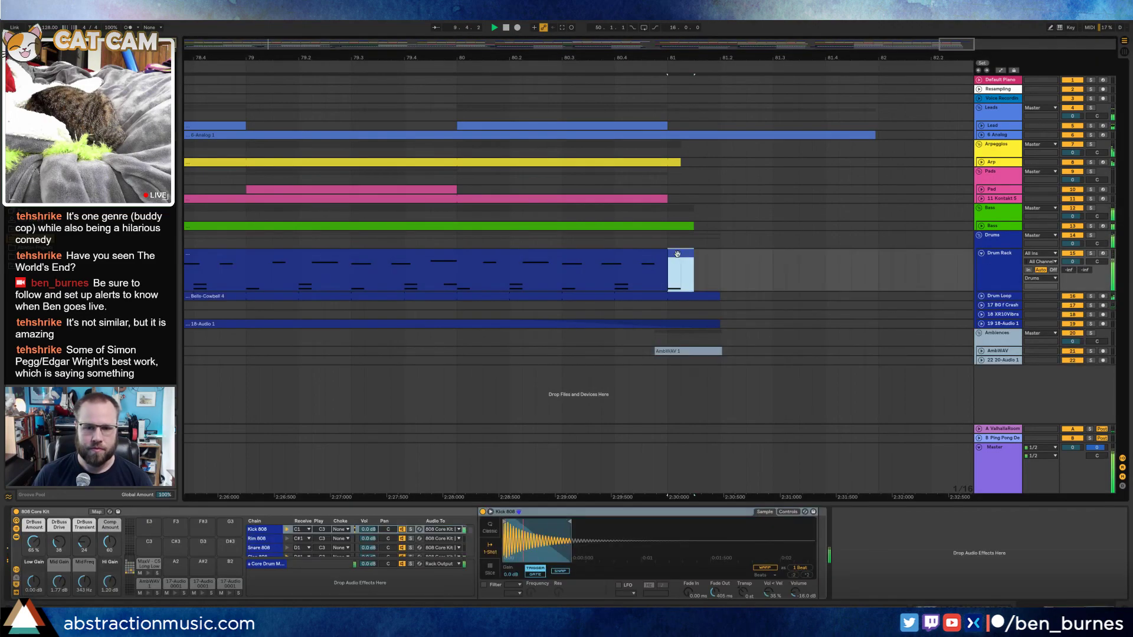
double_click(673, 254)
mouse_move(193, 407)
left_mouse_down()
mouse_move(660, 398)
mouse_move(658, 371)
left_mouse_up()
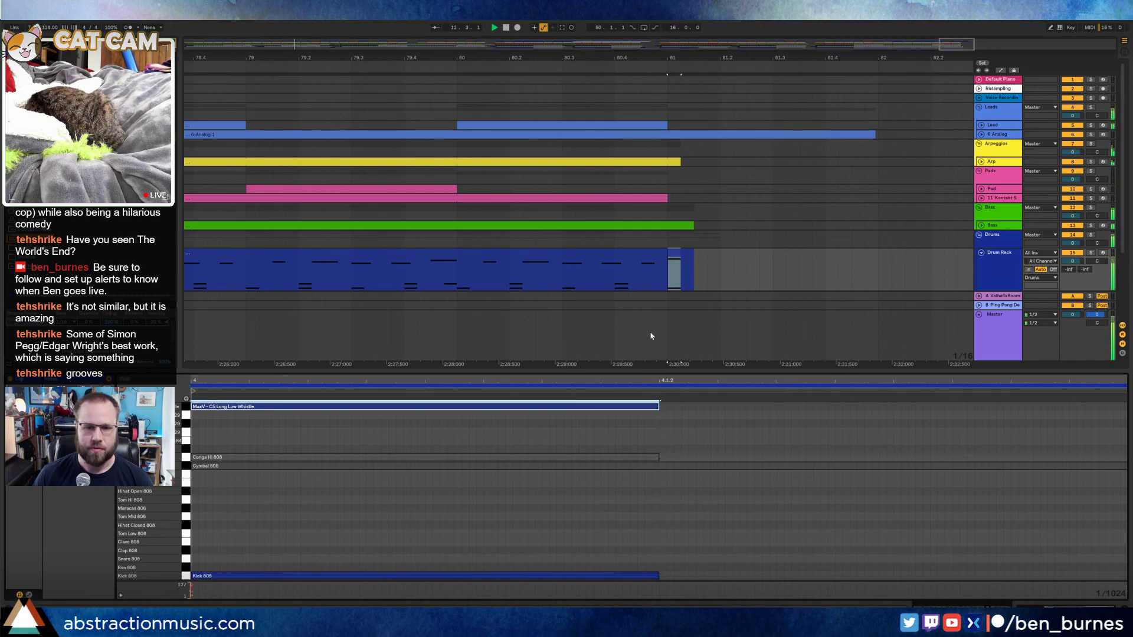
Unfold the Lead track and review the whole arrangement alongside the Drum Rack devices during playback
double_click(716, 46)
key("shift+Tab")
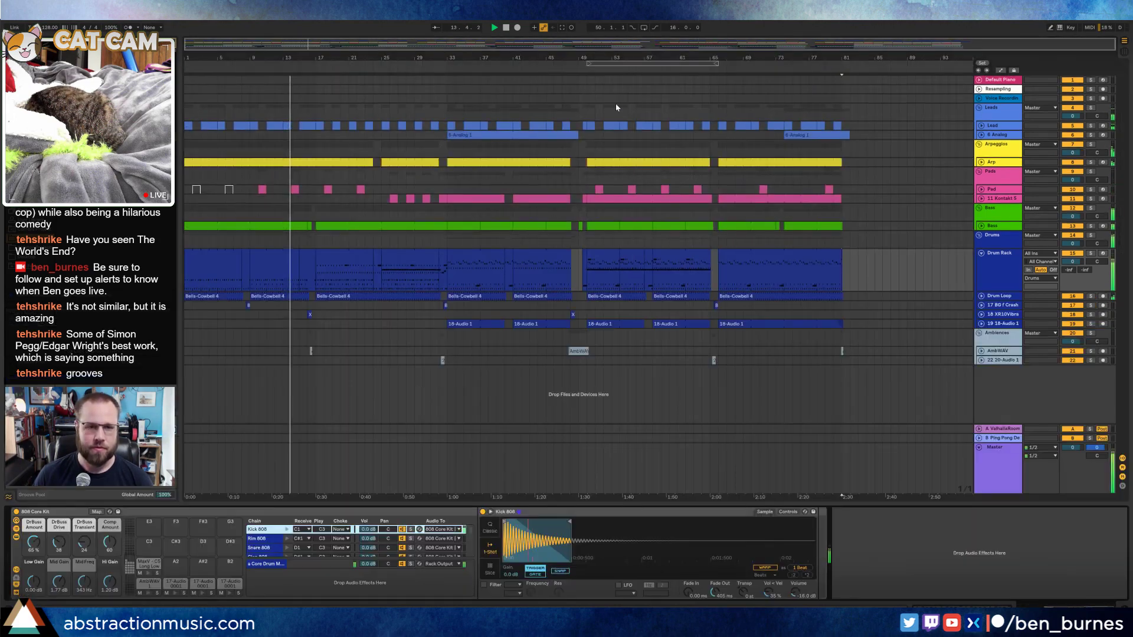
left_click(981, 126)
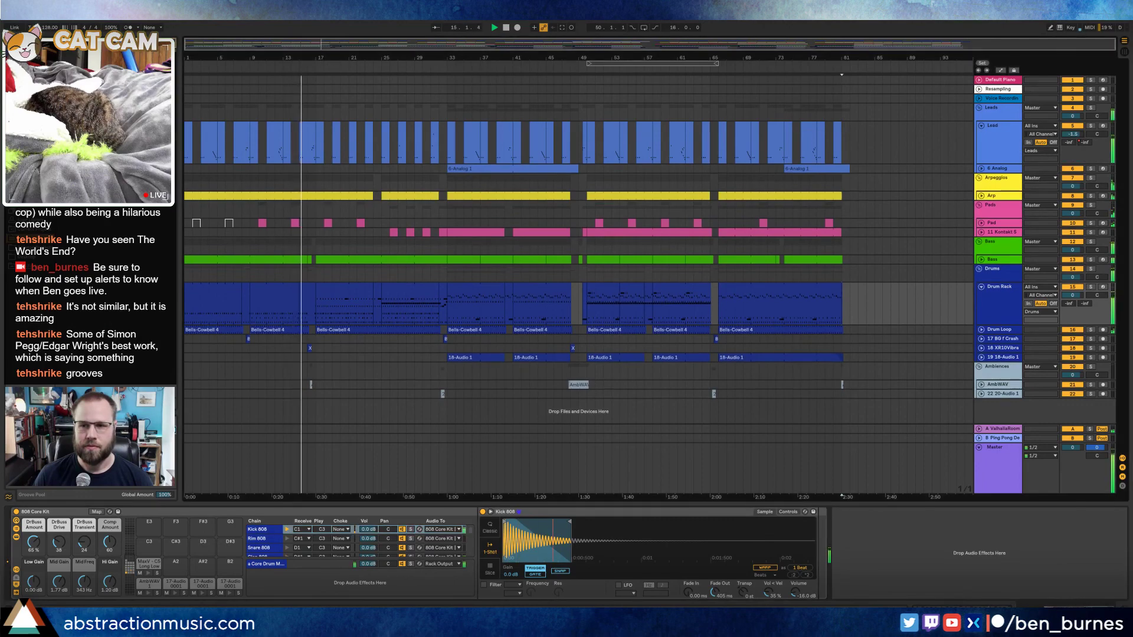
key("shift+Tab")
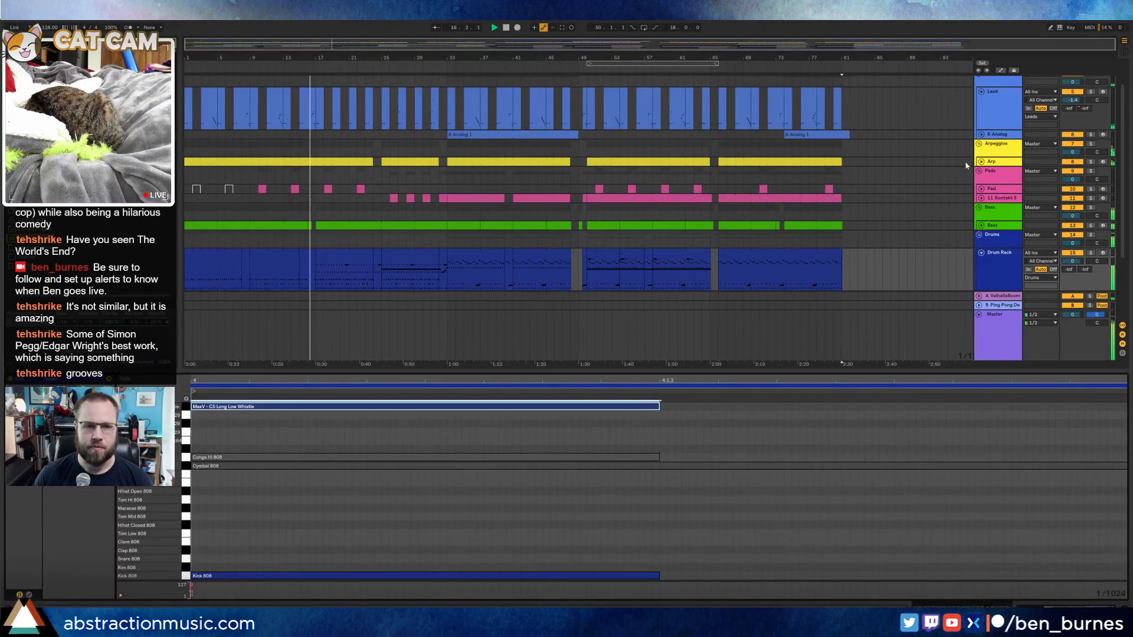
key("shift+Tab")
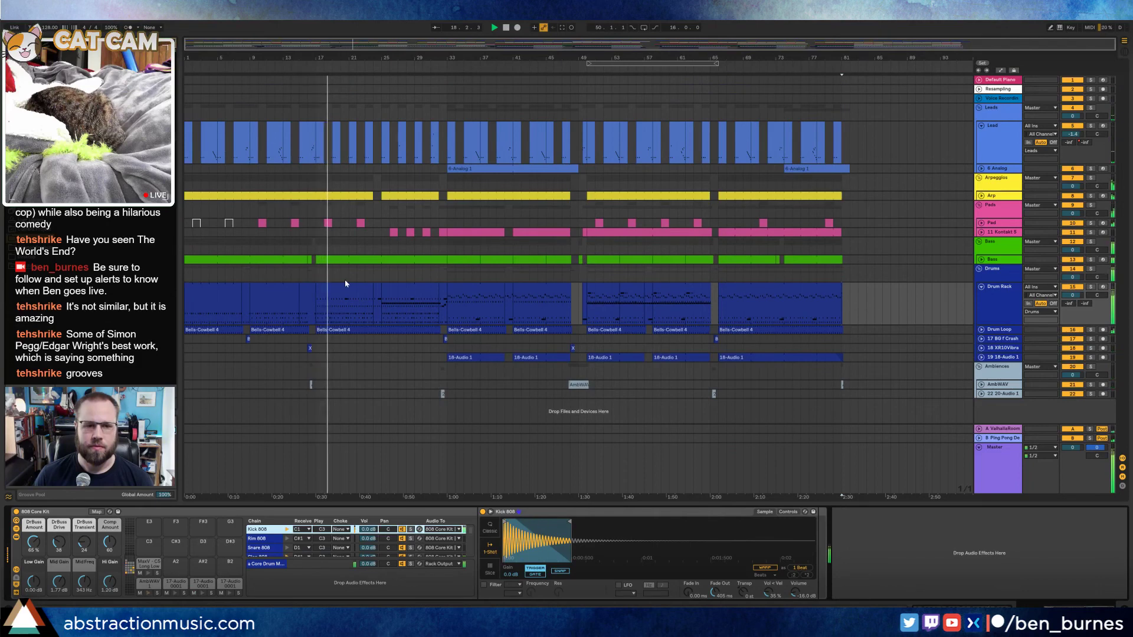
Load the Conga1, Conga2 and Conga3 samples onto the Drum Rack pads C3, C#3 and D3
left_click(1001, 308)
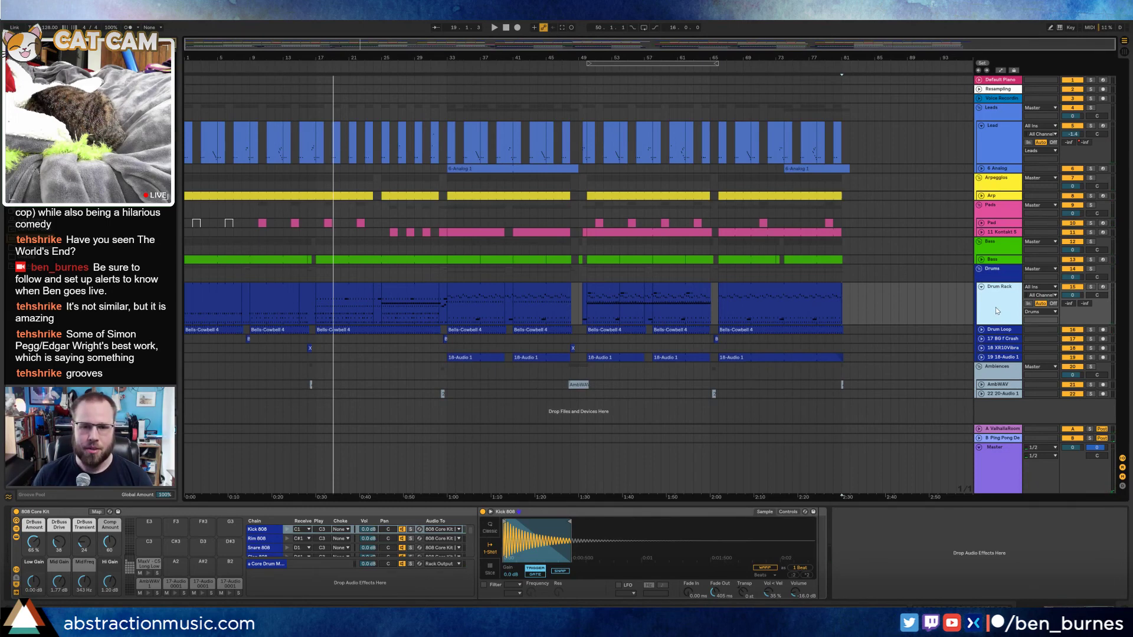
key("ctrl+f")
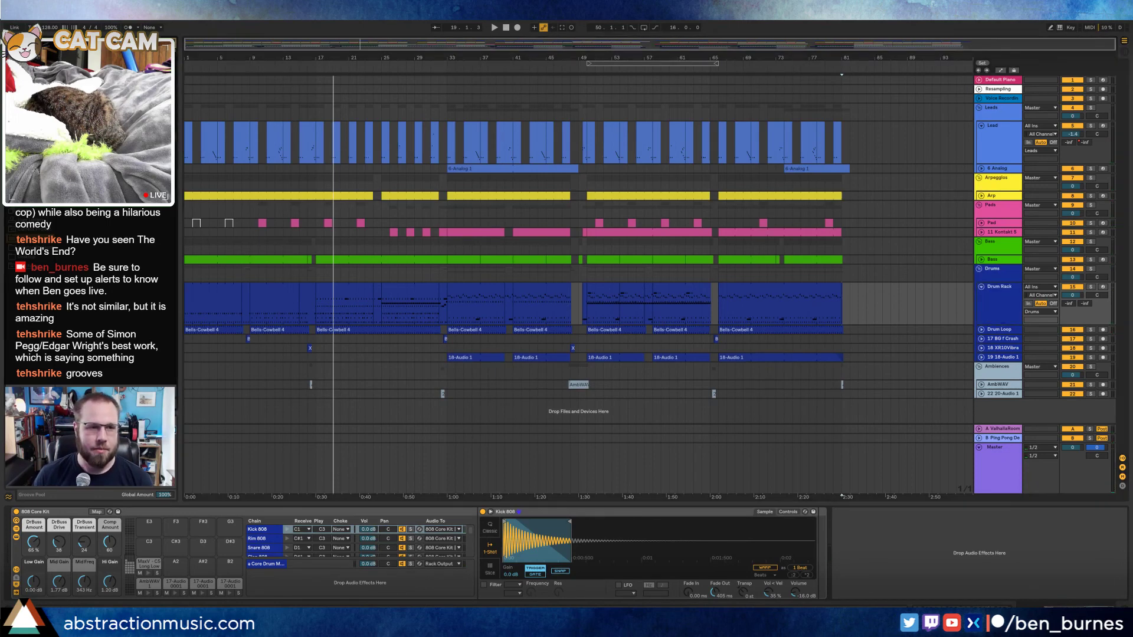
scroll(118, 295, "down", 10)
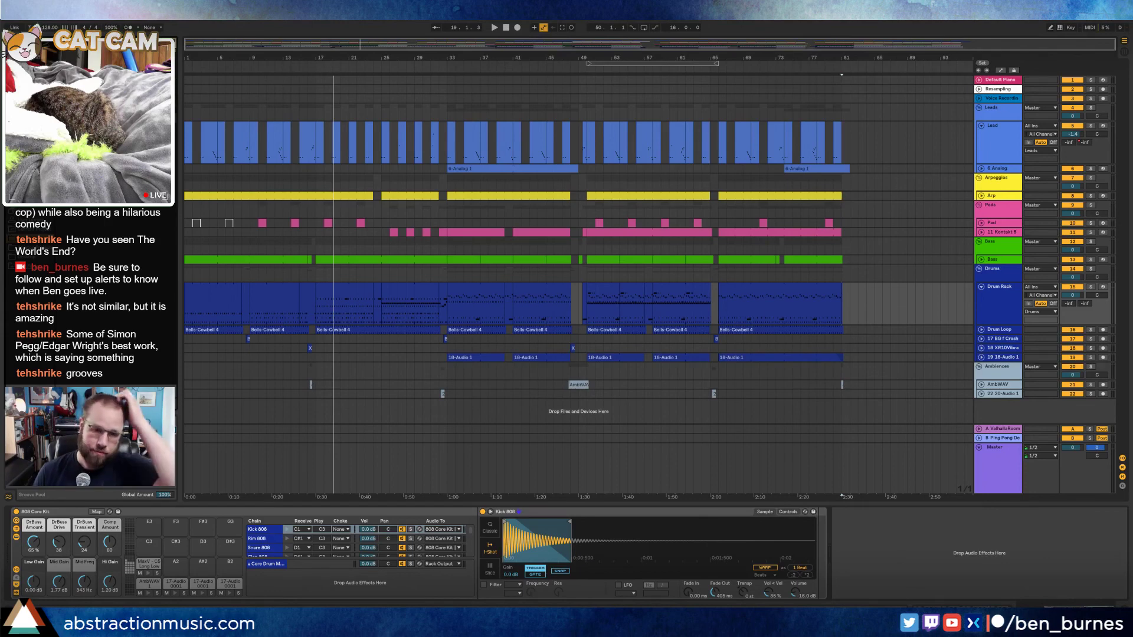
left_click(461, 288)
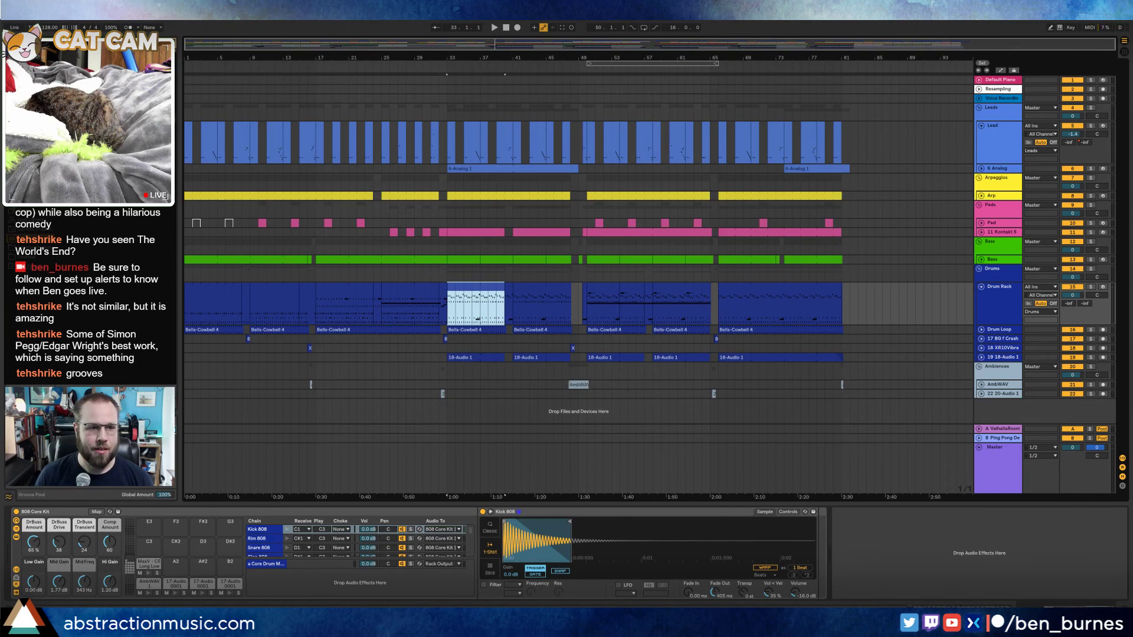
left_click(139, 466)
left_click_drag(148, 545, 202, 546)
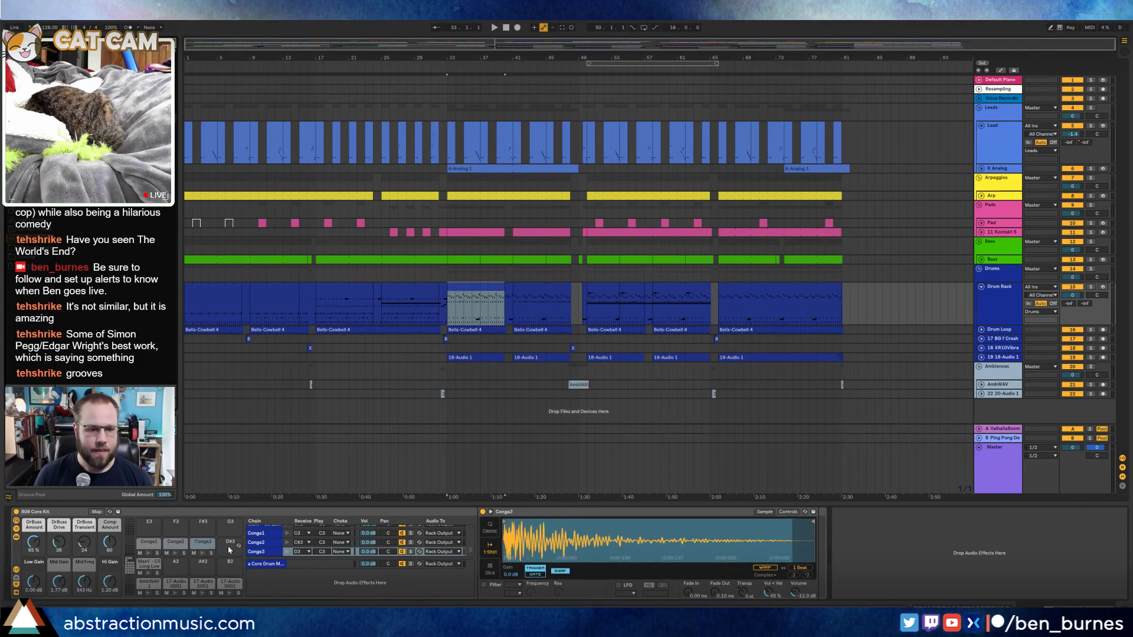
Enable the Simpler filter on the Conga1, Conga2 and Conga3 samples and adjust each cutoff frequency while auditioning the pads
left_click(156, 544)
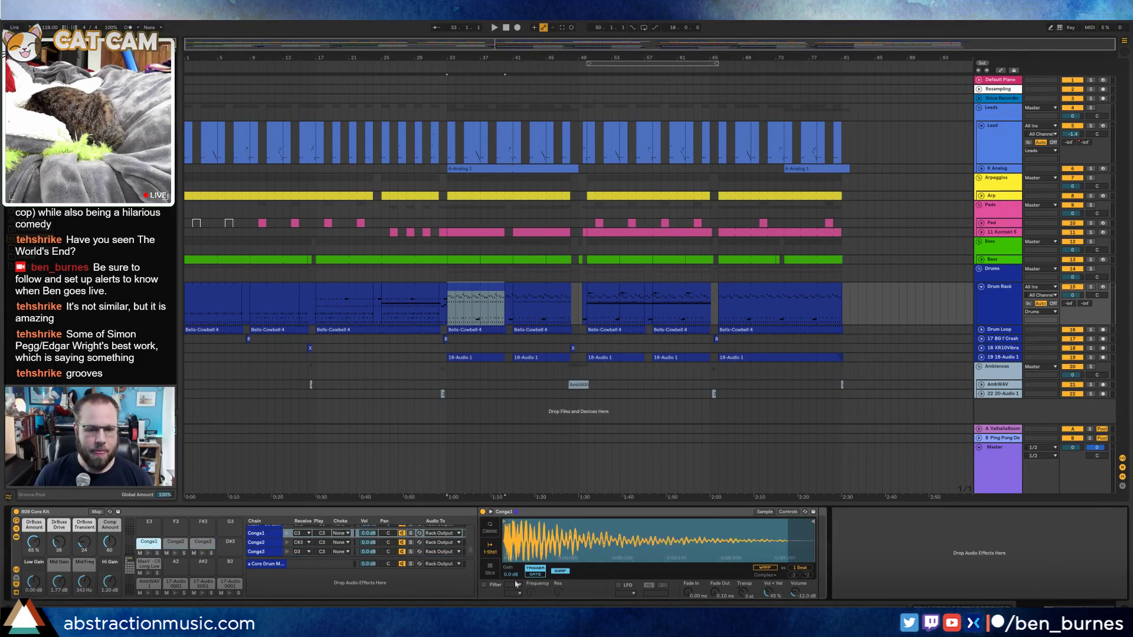
left_click(483, 586)
left_click(516, 585)
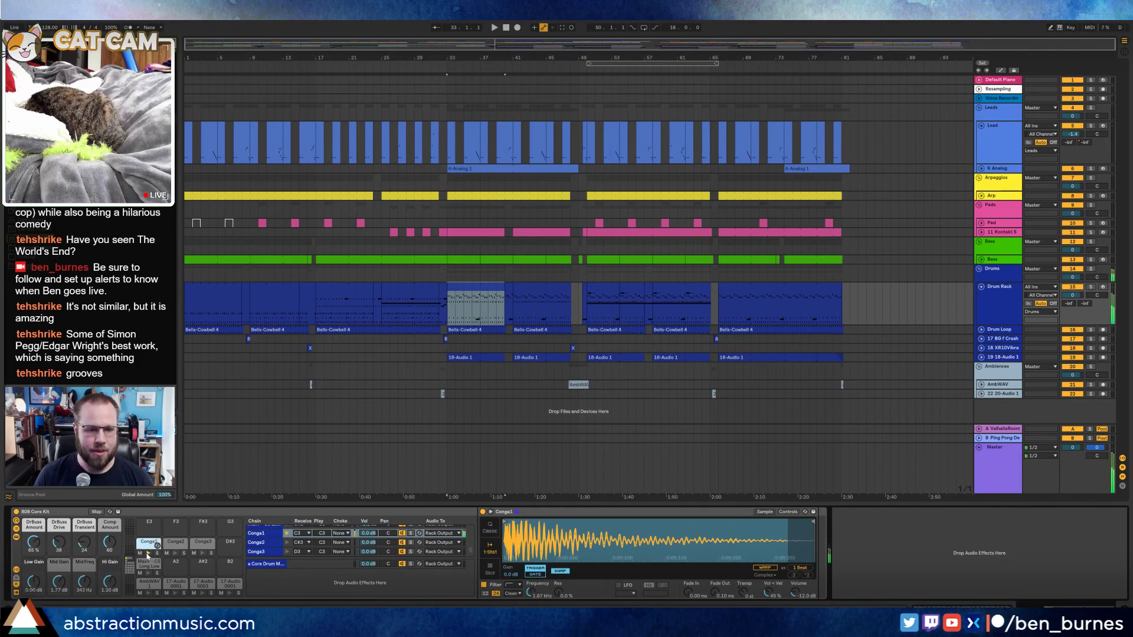
left_click(508, 585)
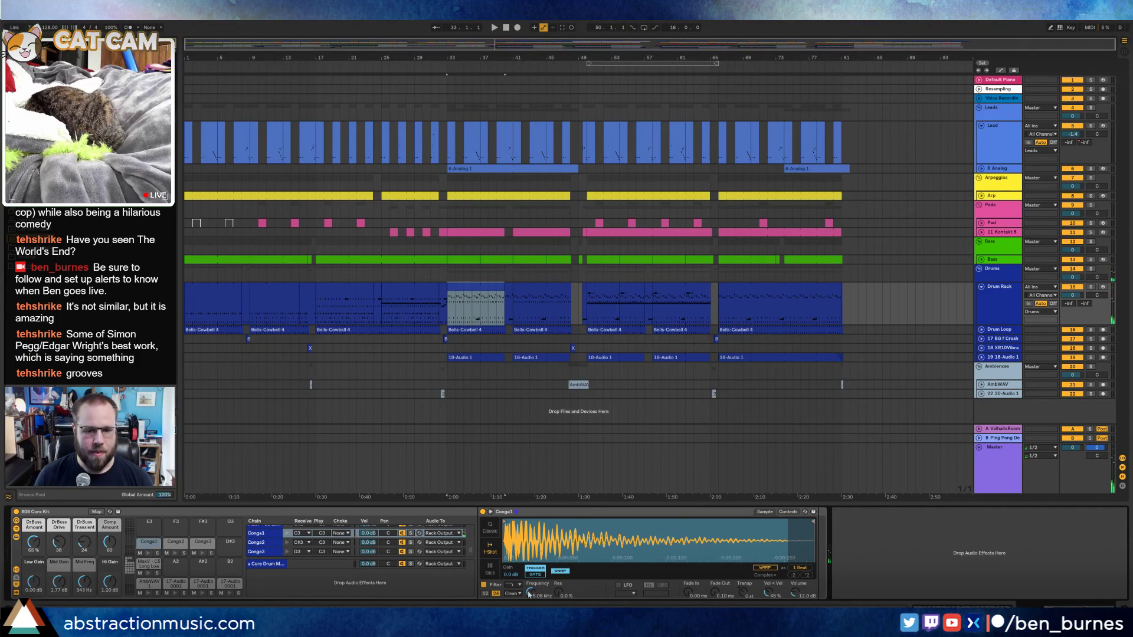
left_click(177, 543)
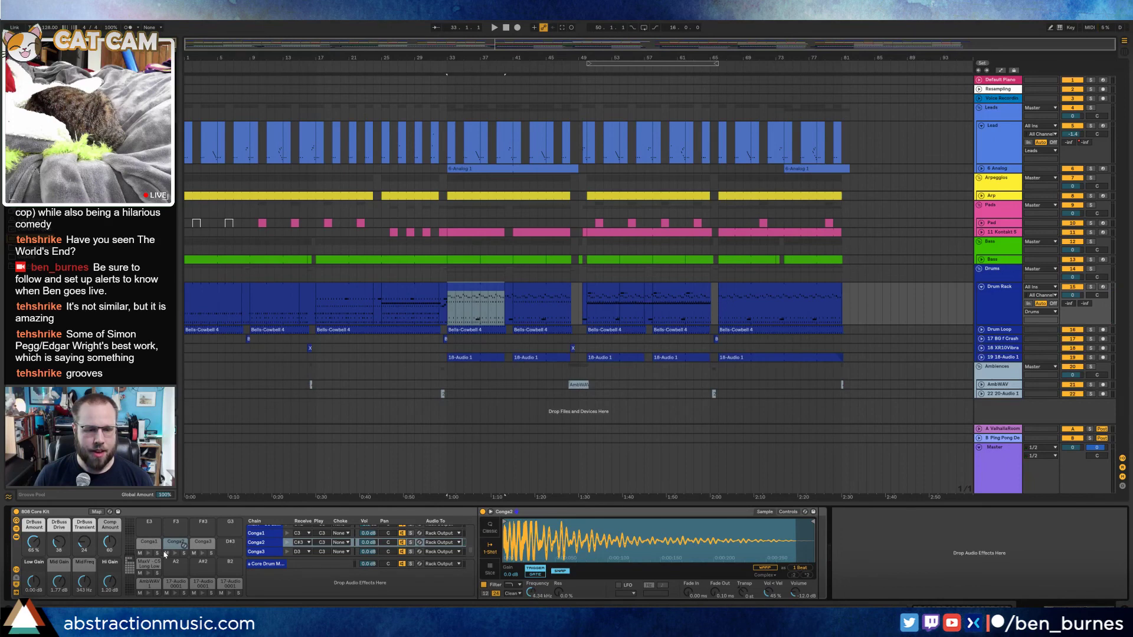
left_click(202, 547)
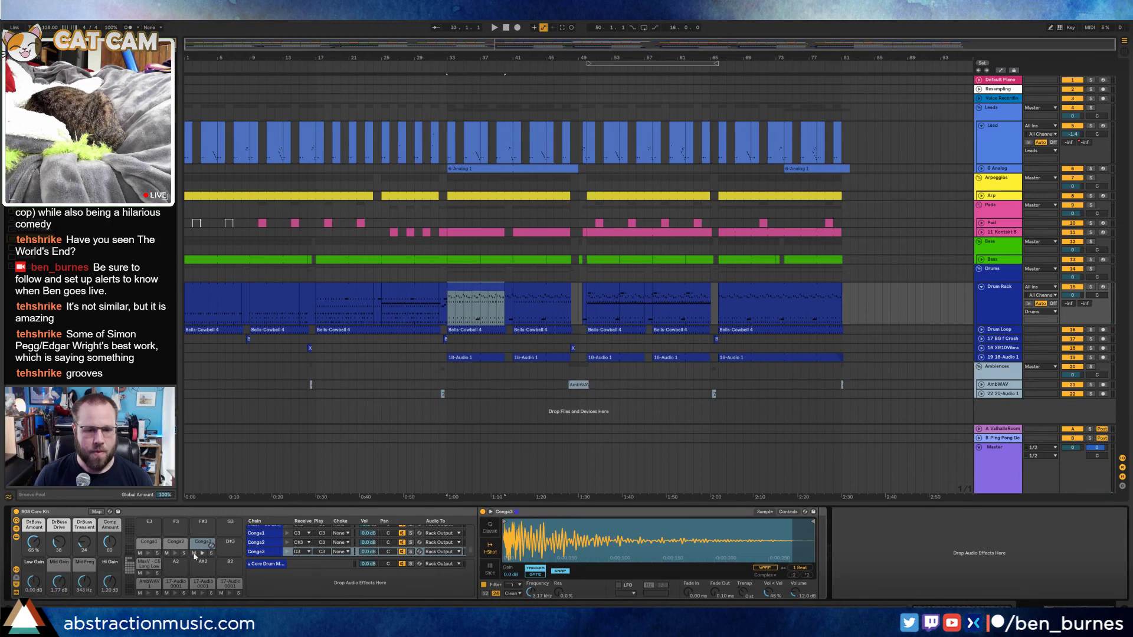
Try a rising-and-falling four-note pattern across the three conga pads at the start of the Drum Rack clip at bar 33
left_click(479, 292)
double_click(477, 292)
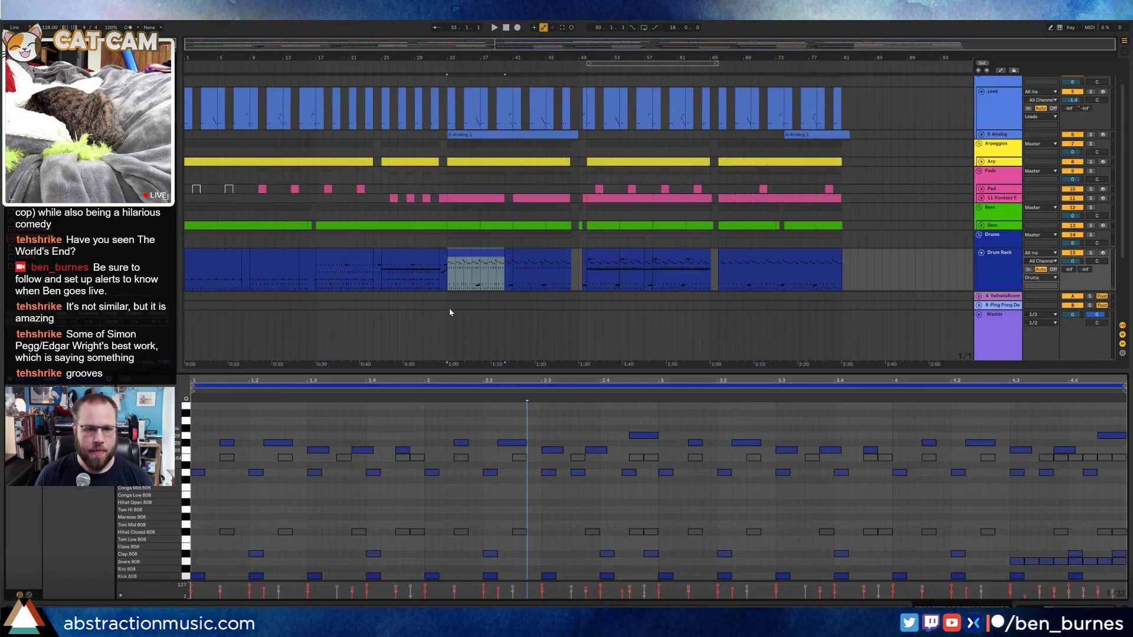
double_click(198, 420)
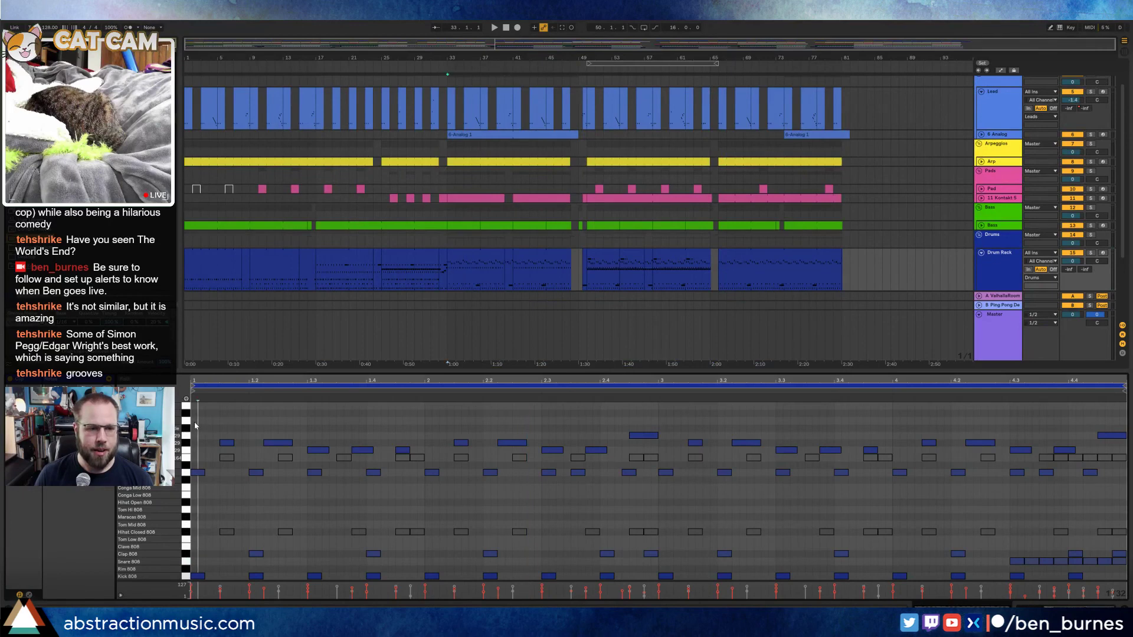
left_click_drag(208, 427, 204, 439)
key("space")
key("space")
double_click(213, 413)
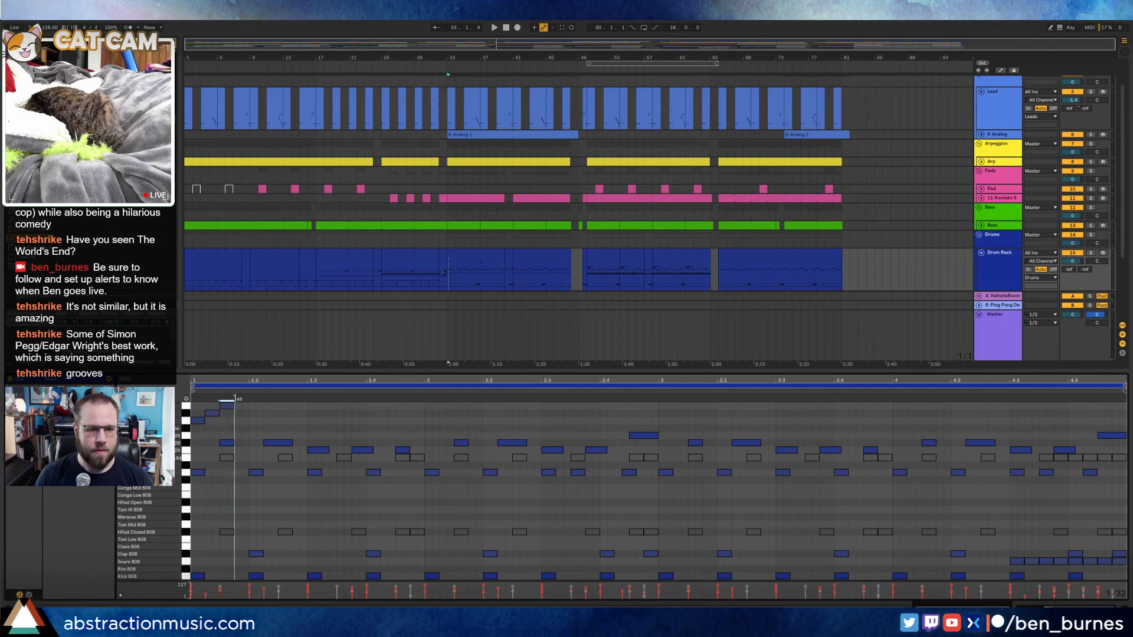
double_click(239, 414)
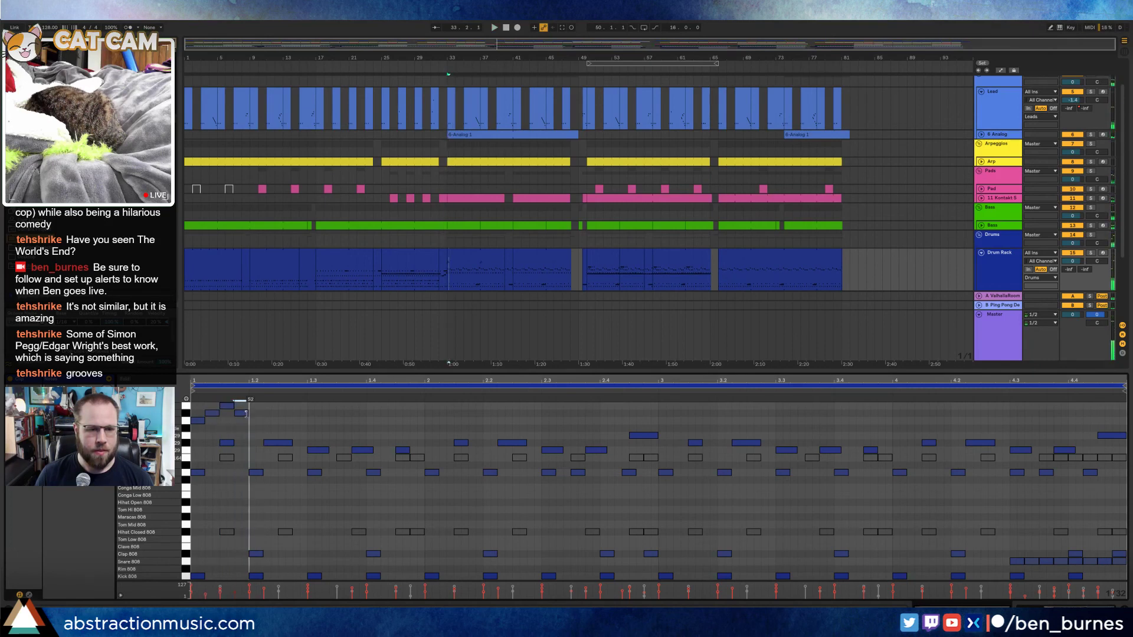
Repeat the four-note conga pattern across the whole Drum Rack clip and audition it in context
key("ctrl+d")
key("ctrl+d")
key("ctrl+d")
key("ctrl+d")
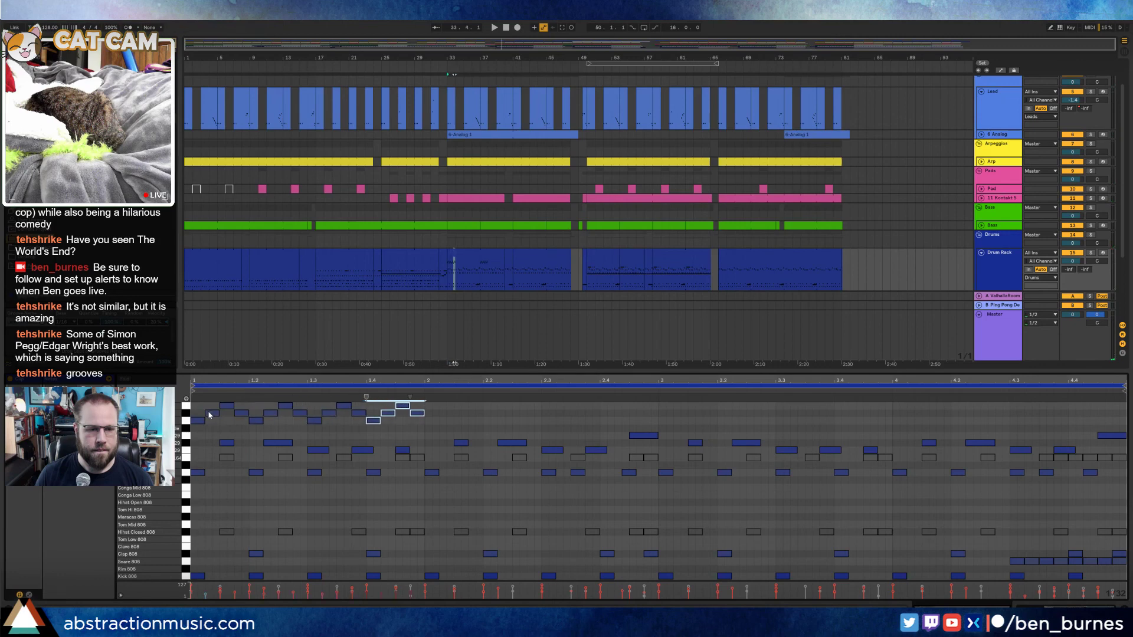
key("space")
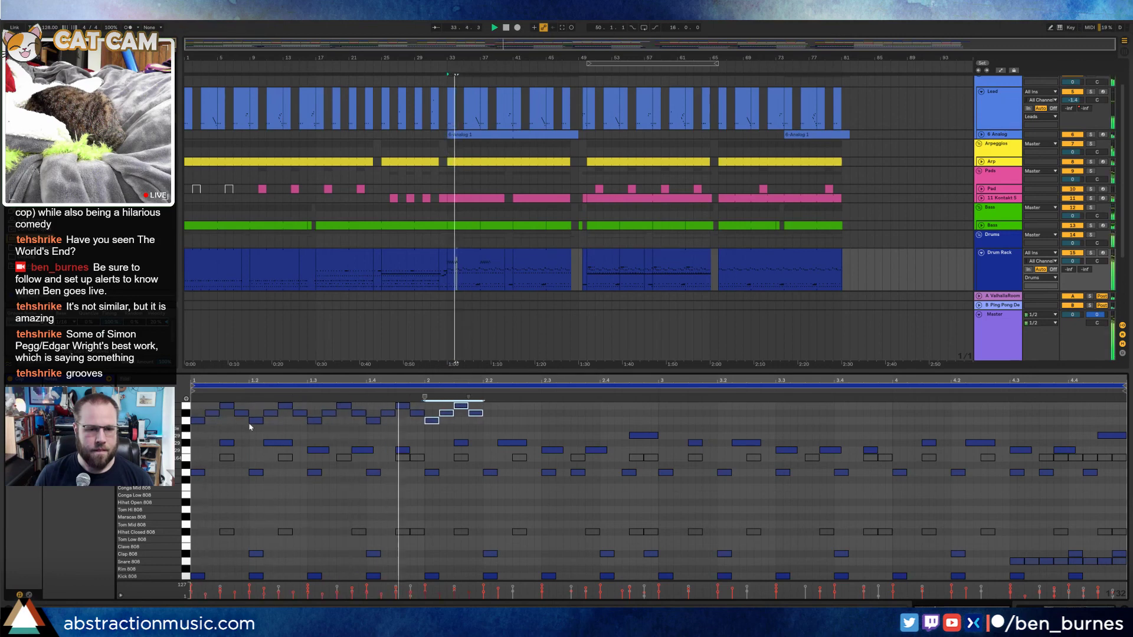
key("space")
left_click(481, 424)
left_click_drag(353, 399, 188, 398)
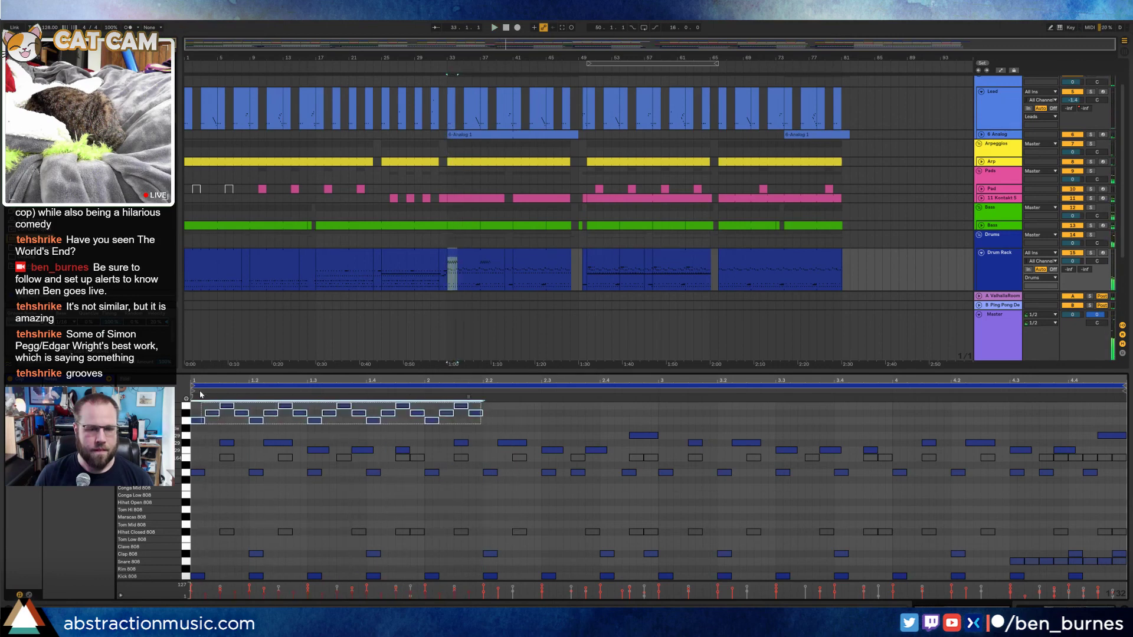
key("ctrl+d")
key("ctrl+d")
key("ctrl+d")
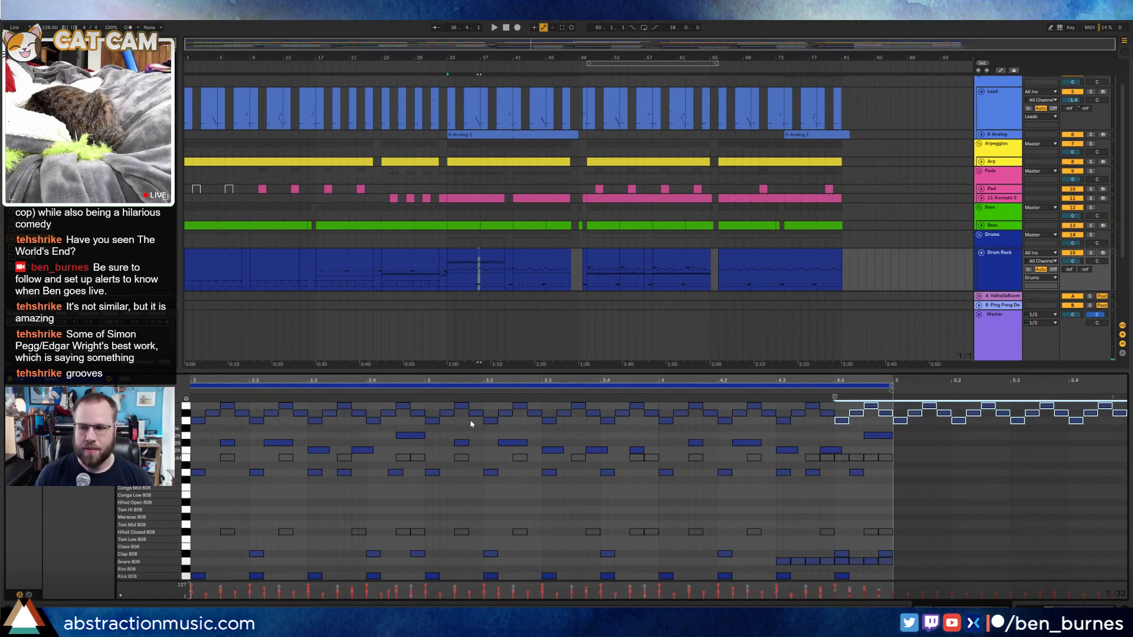
key("space")
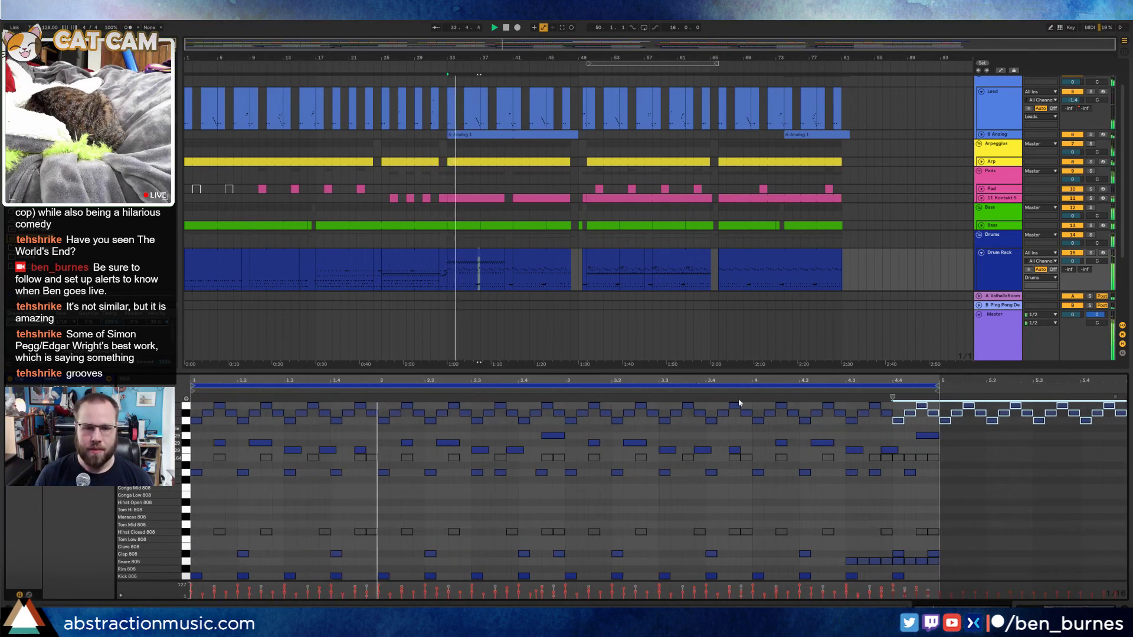
Delete all the conga pattern notes from the bar 33 Drum Rack clip and return to the rack's devices
left_click_drag(944, 431, 190, 400)
key("Delete")
key("Delete")
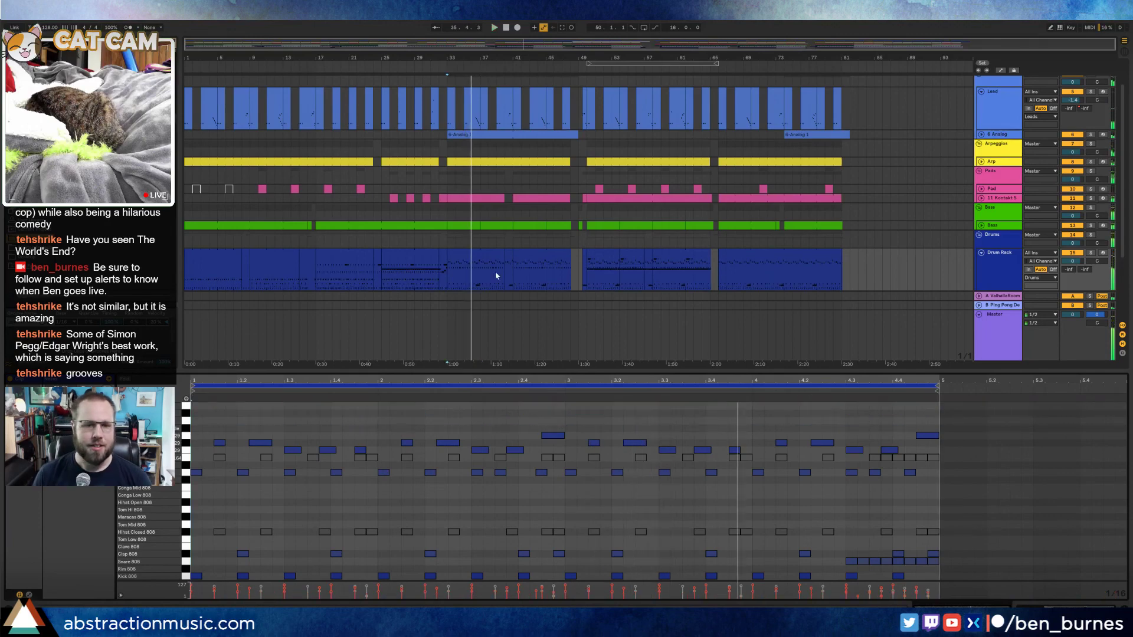
key("shift+Tab")
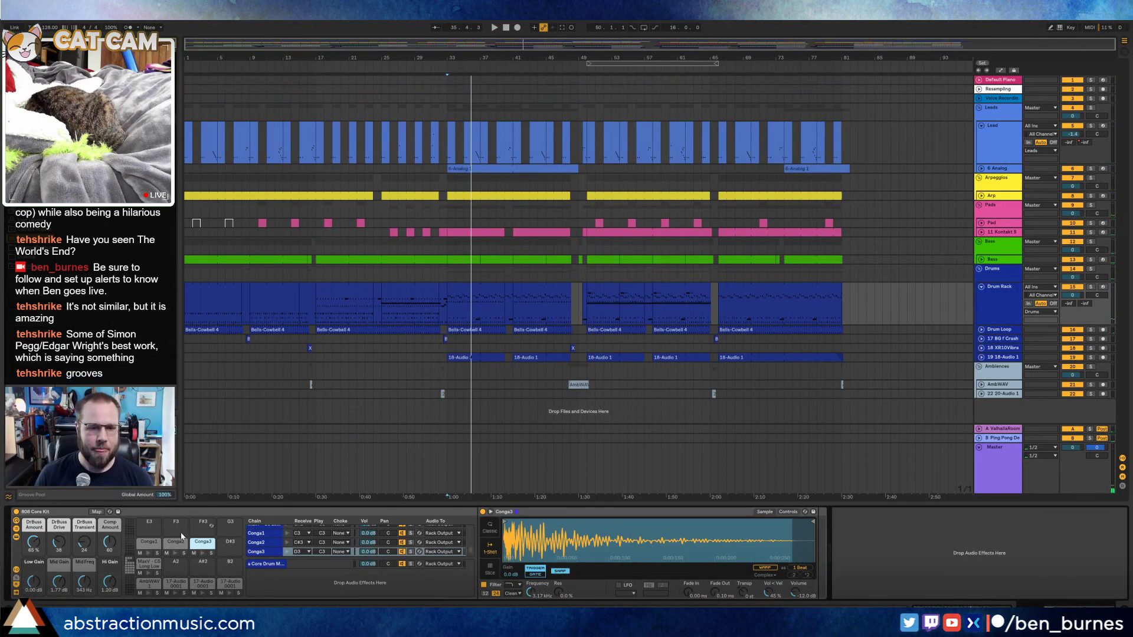
Play the song from the beginning and fold the Lead and Drum Rack tracks
left_click(506, 28)
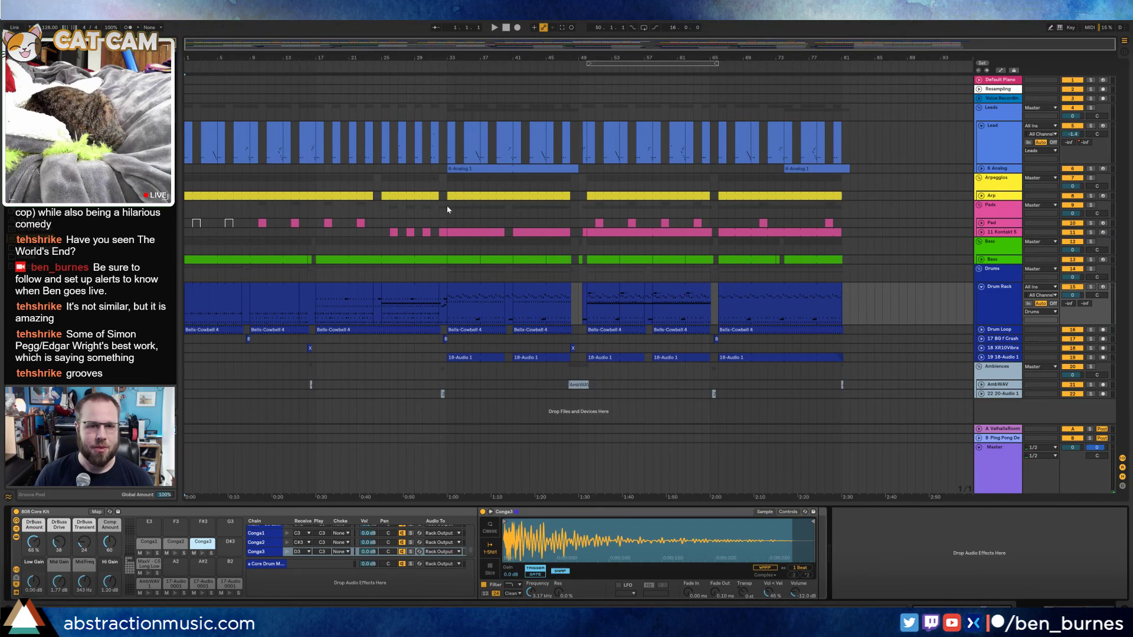
key("space")
left_click(982, 126)
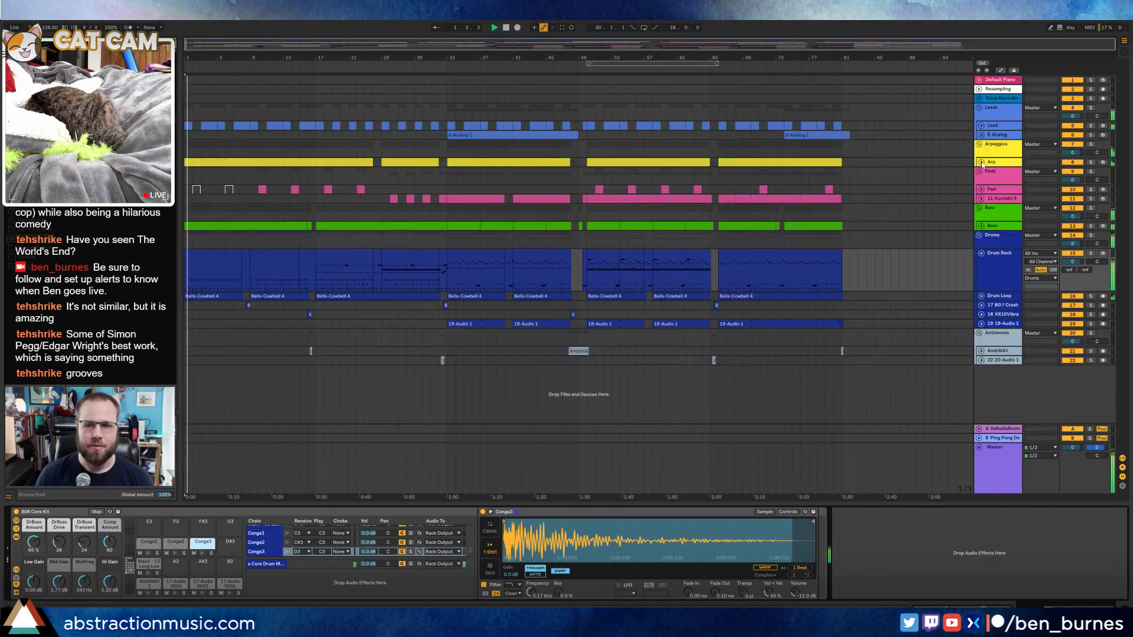
left_click(981, 253)
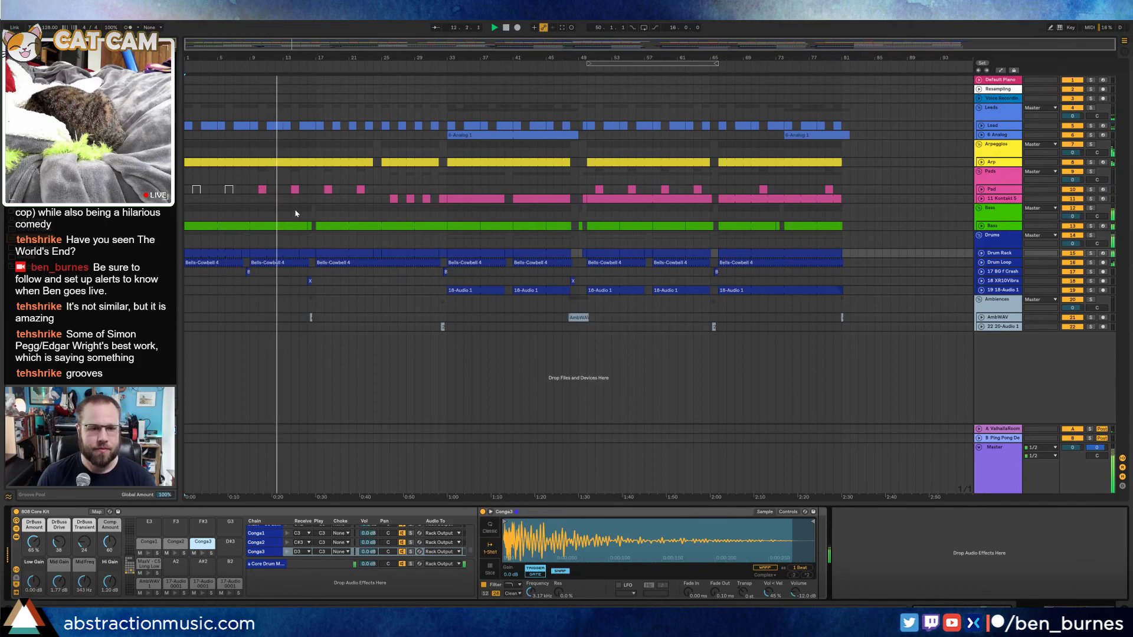
Examine the Master track's mastering chain during playback
left_click(995, 450)
left_click(69, 513)
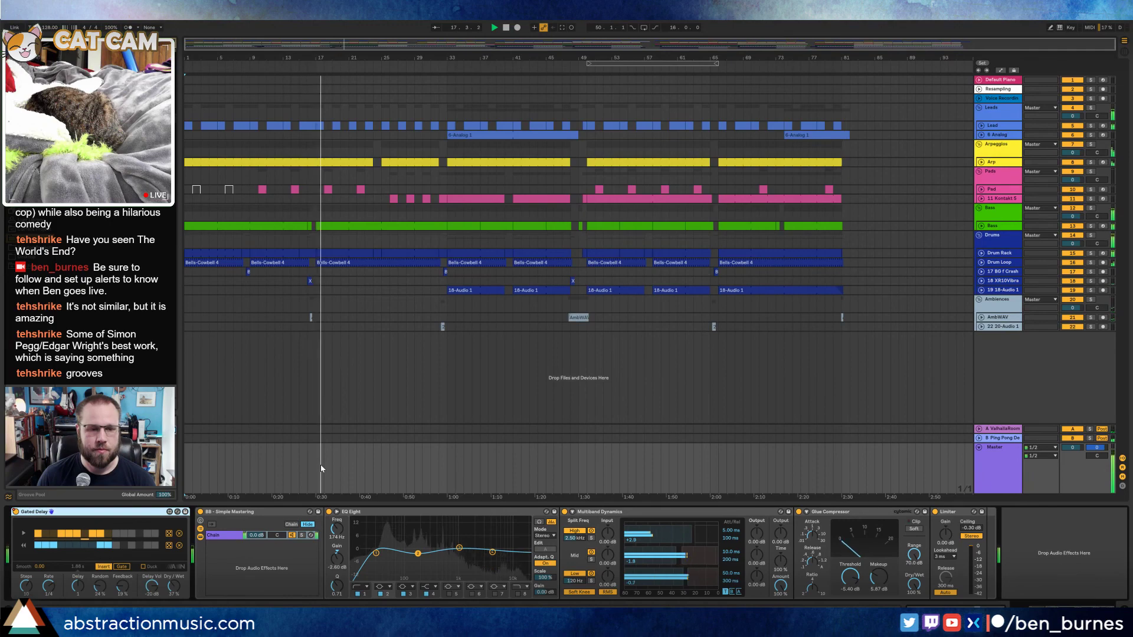
key("shift+Tab")
key("shift+Tab")
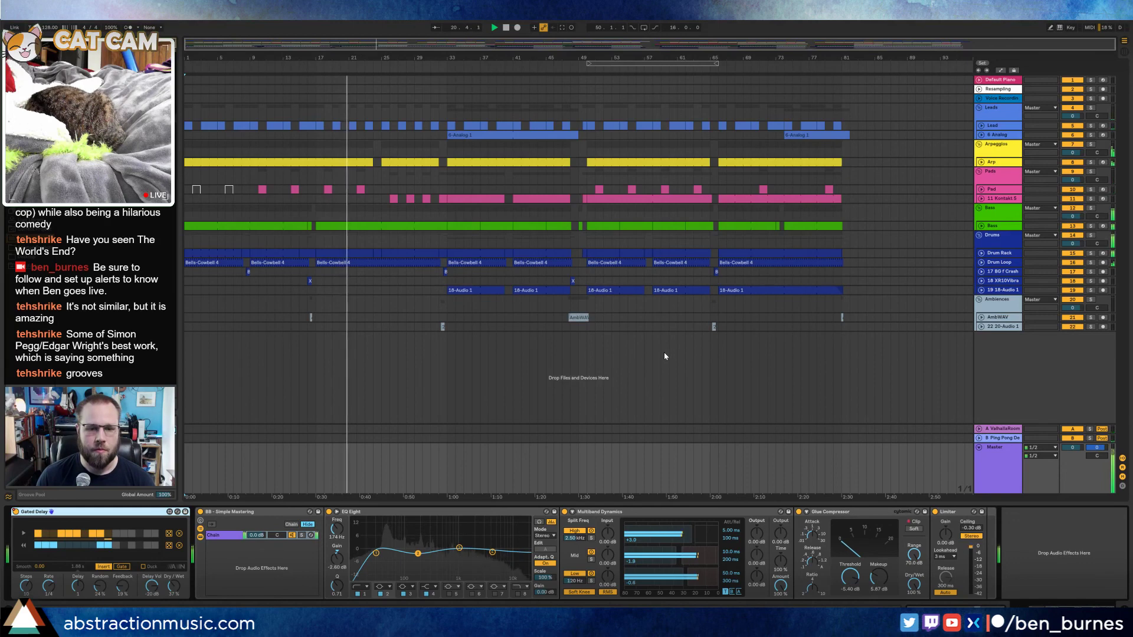
Add an EQ Eight after Operator on the Bass track, with a low cut and a high-shelf boost of about 5.3 dB
left_click(993, 230)
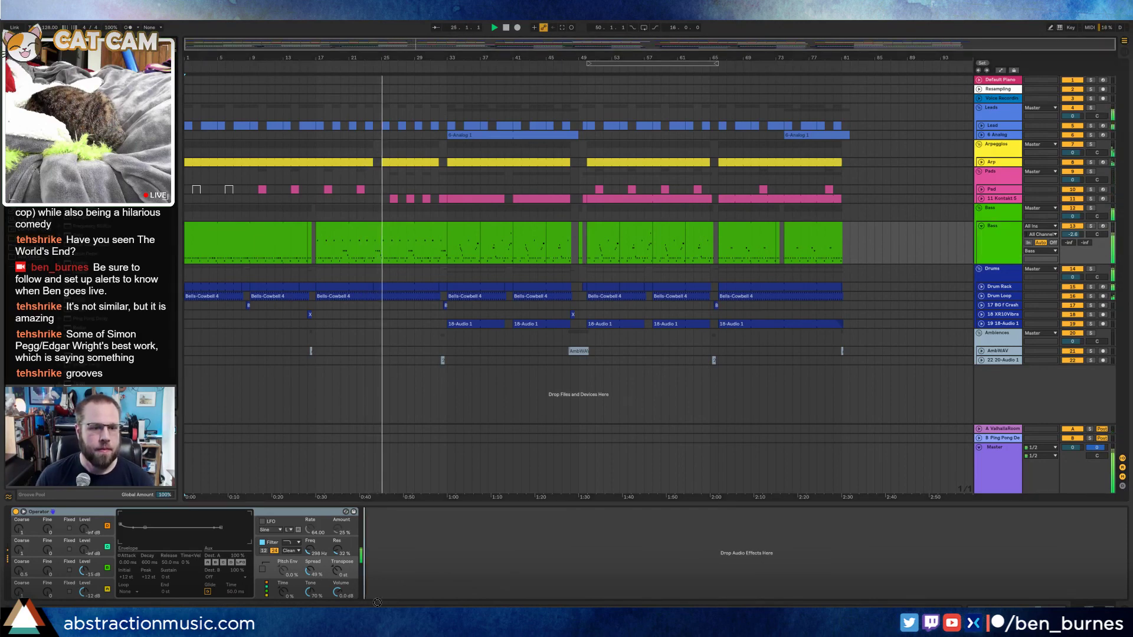
left_click(421, 555)
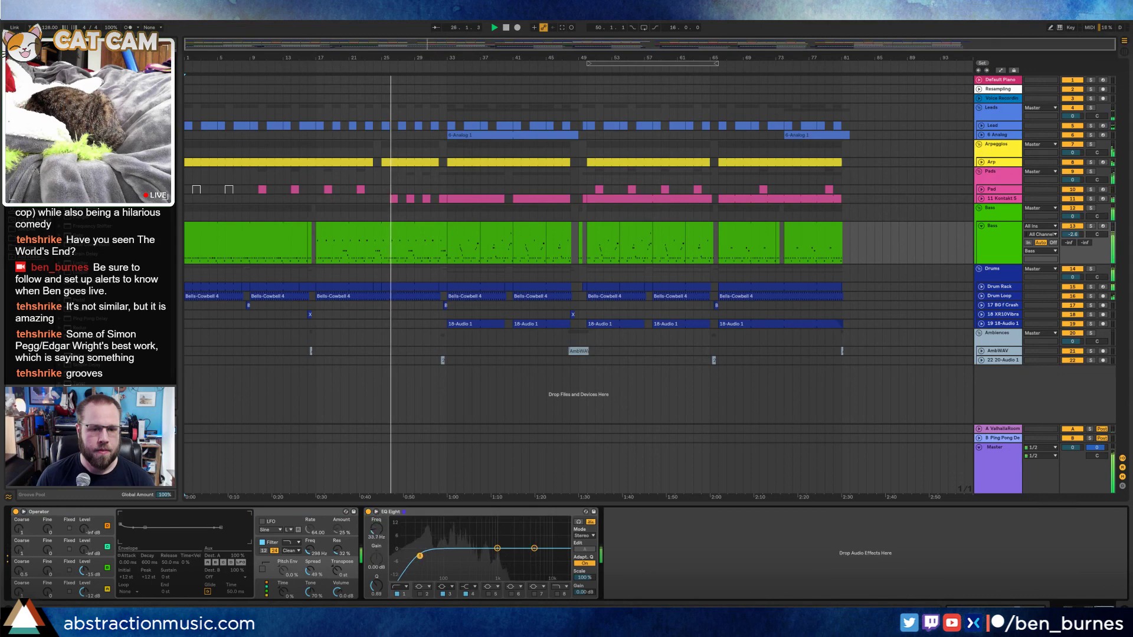
left_click_drag(497, 549, 467, 537)
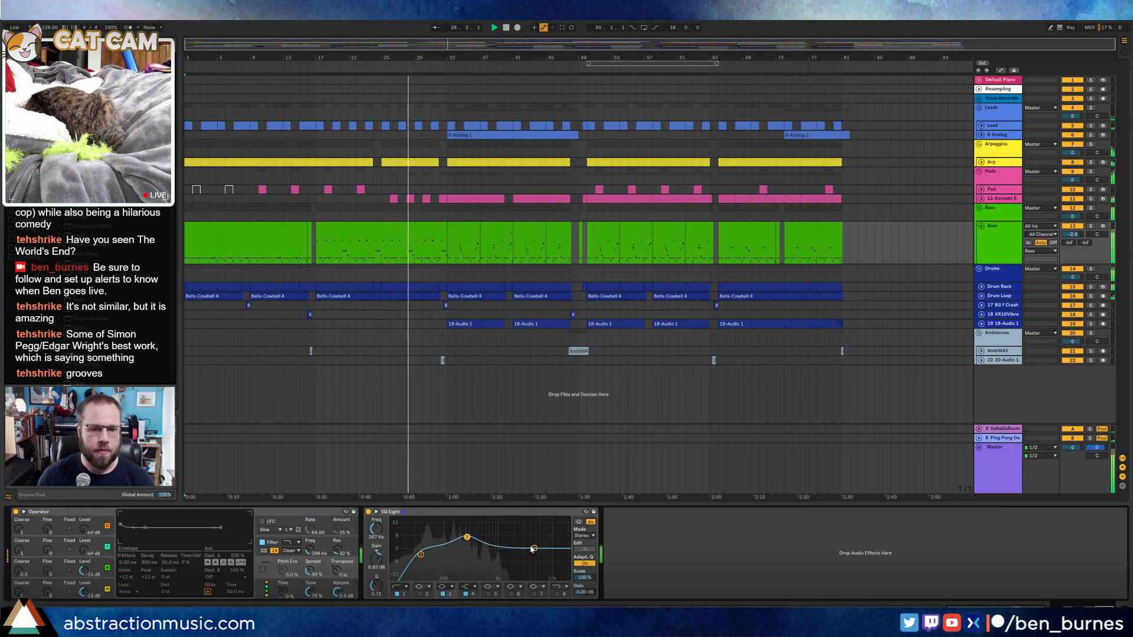
left_click_drag(534, 548, 410, 555)
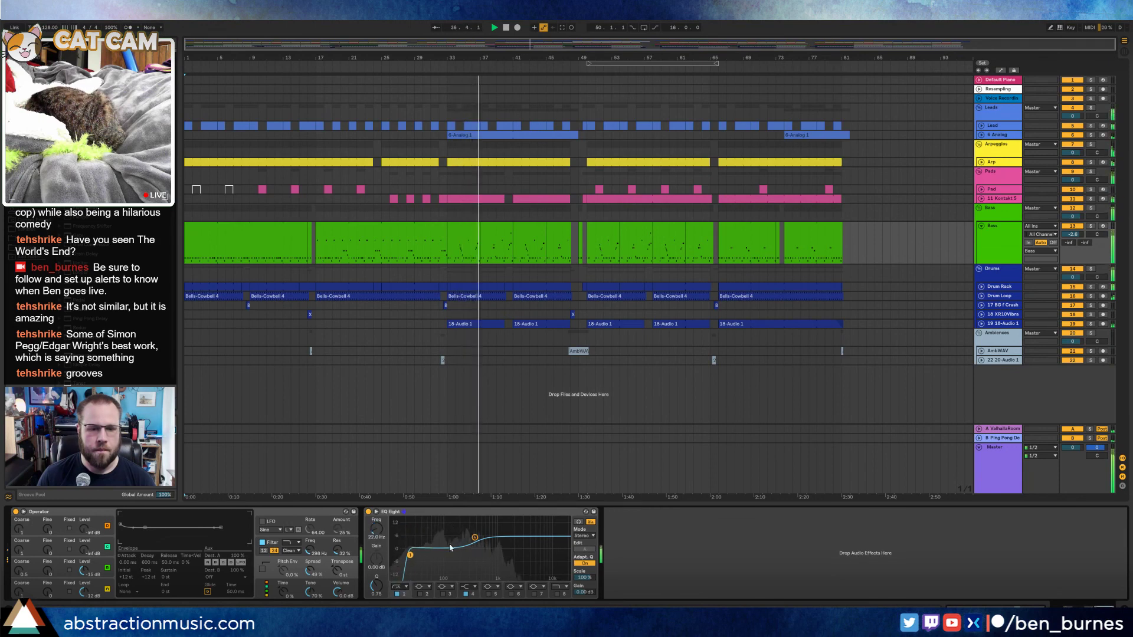
left_click_drag(476, 539, 474, 541)
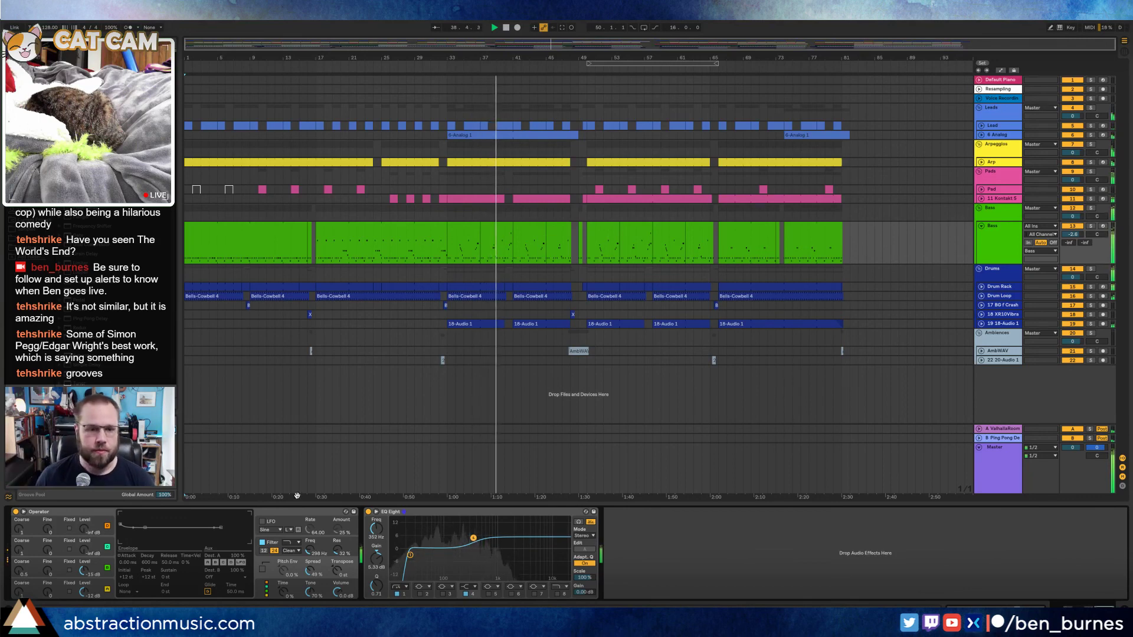
Show automation for the Bass Operator's Filter Freq and draw a rise from a lower cutoff into bar 17
left_click(291, 546)
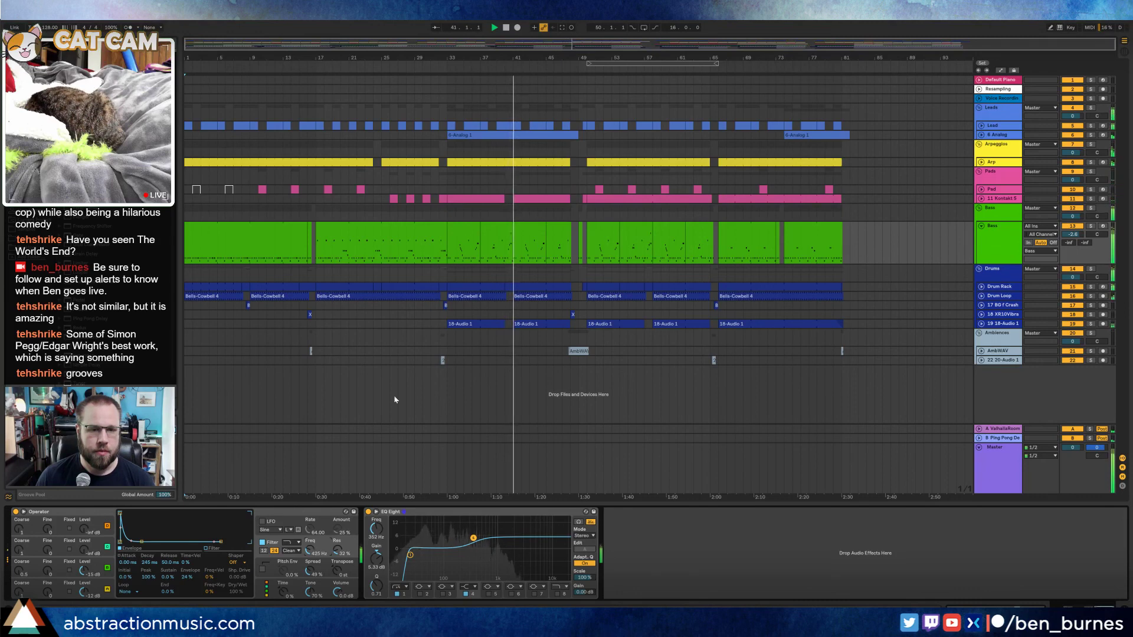
key("a")
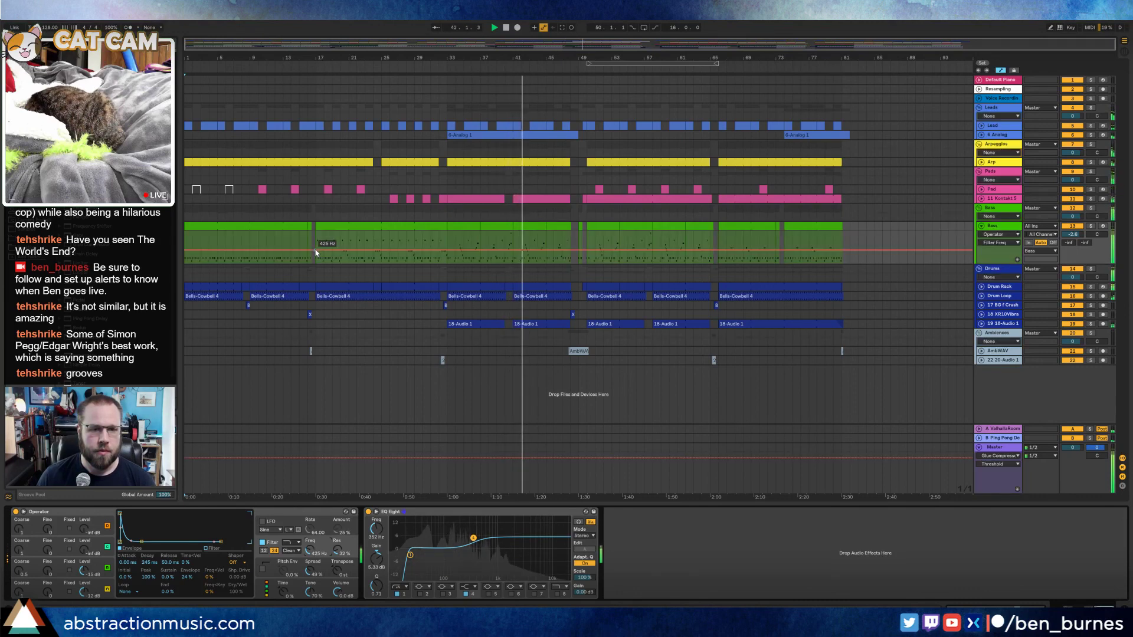
left_click(307, 254)
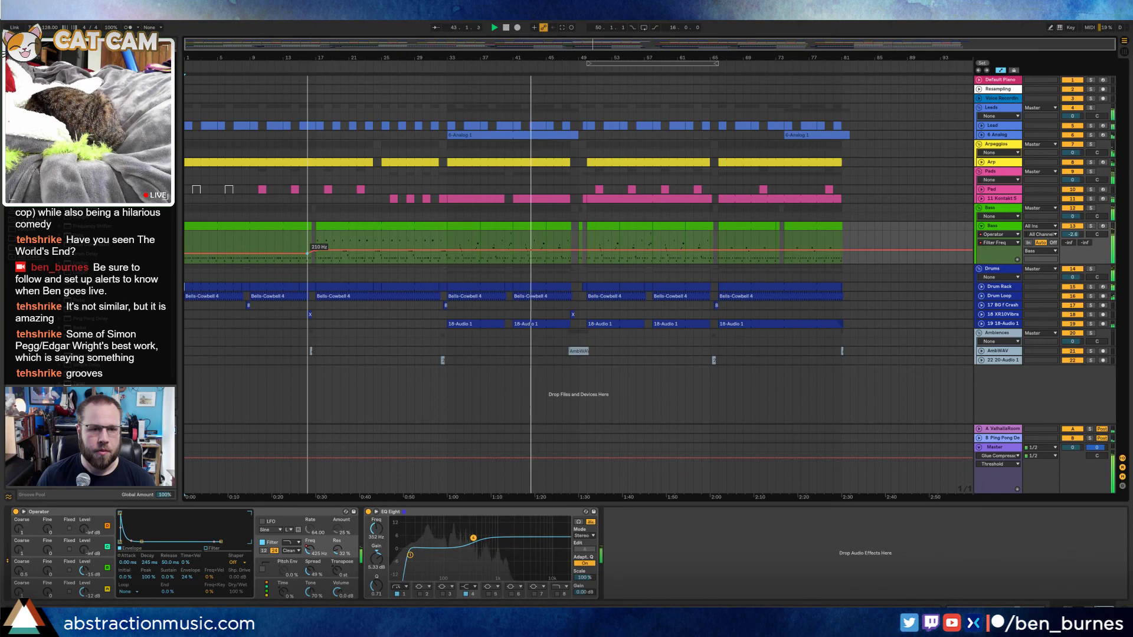
left_click_drag(306, 254, 313, 257)
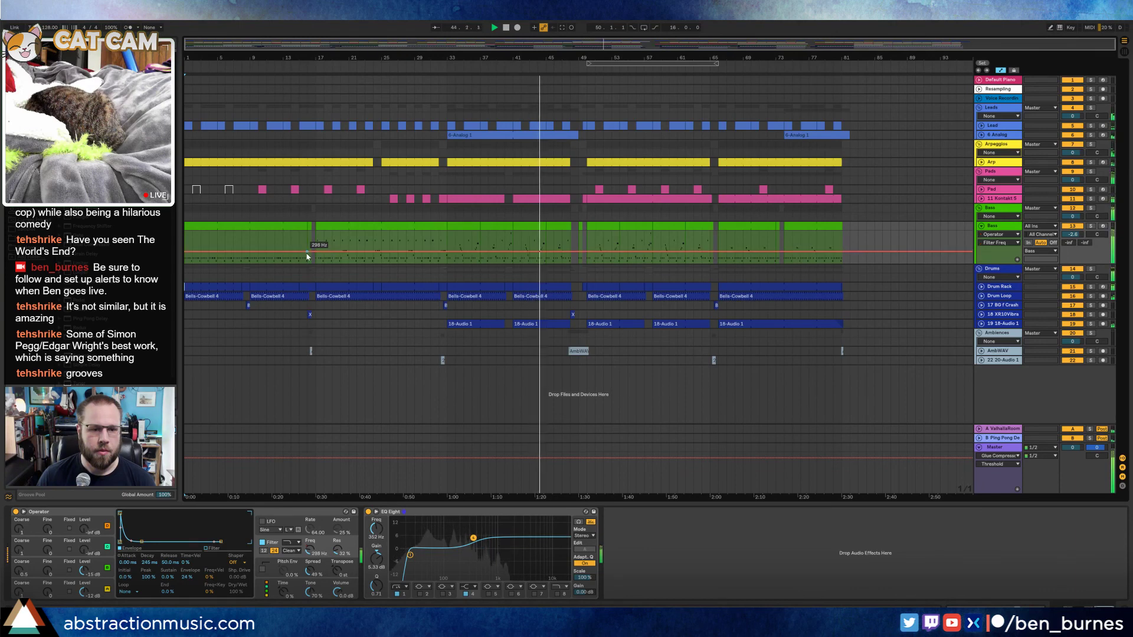
left_click(314, 252)
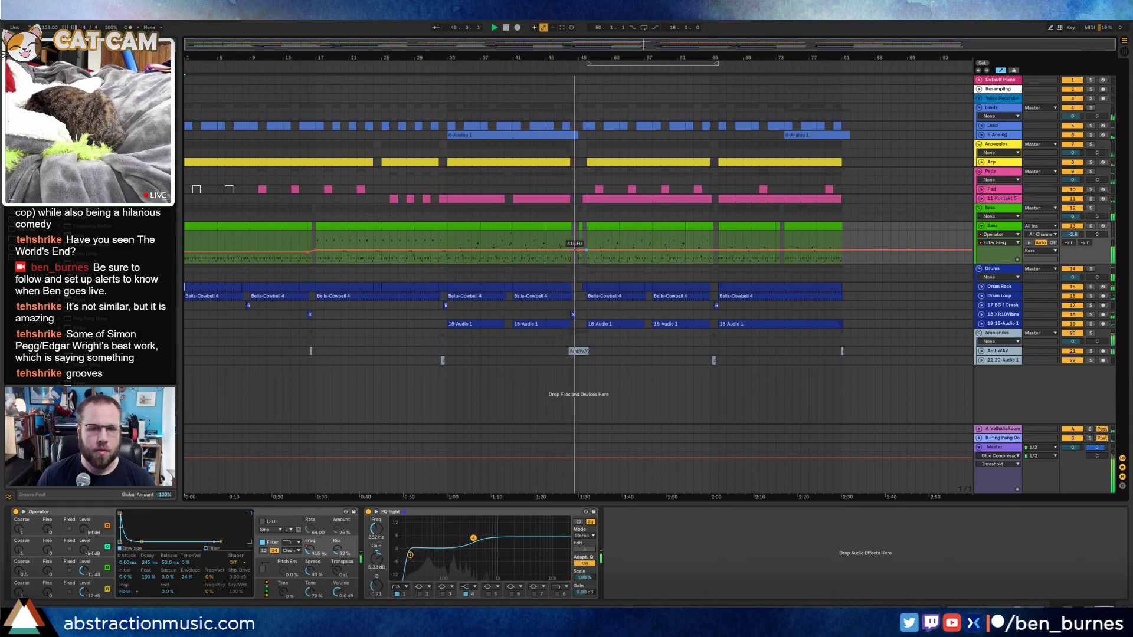
Automate the Bass filter frequency to drop at bar 50, peak near bar 58, dip before bar 66 and fall toward bar 81
left_click(586, 251)
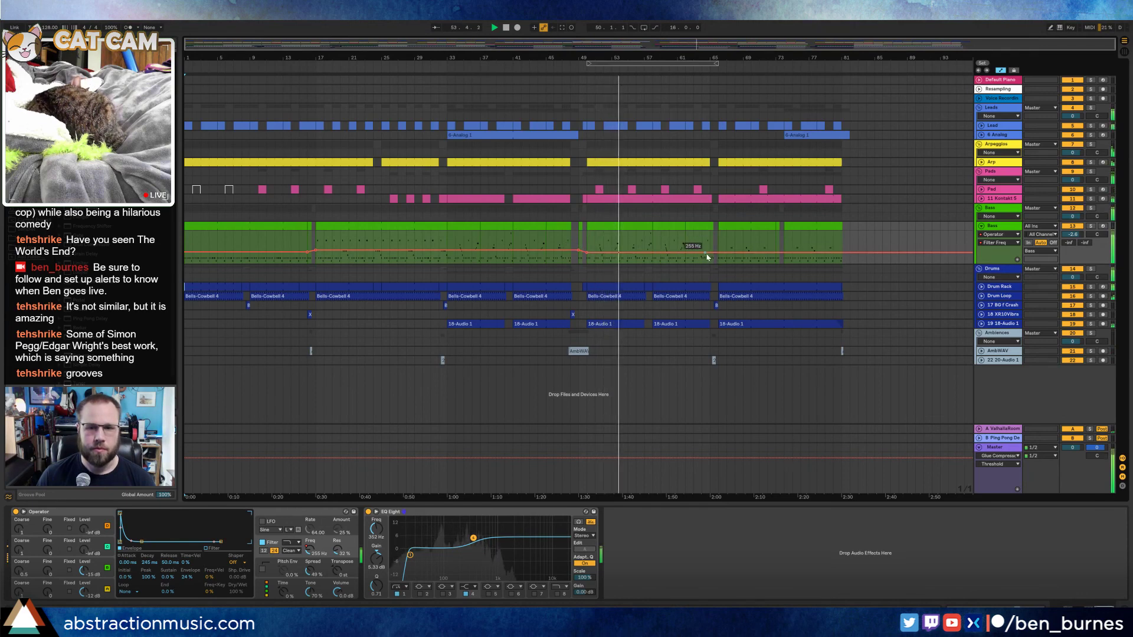
left_click(655, 251)
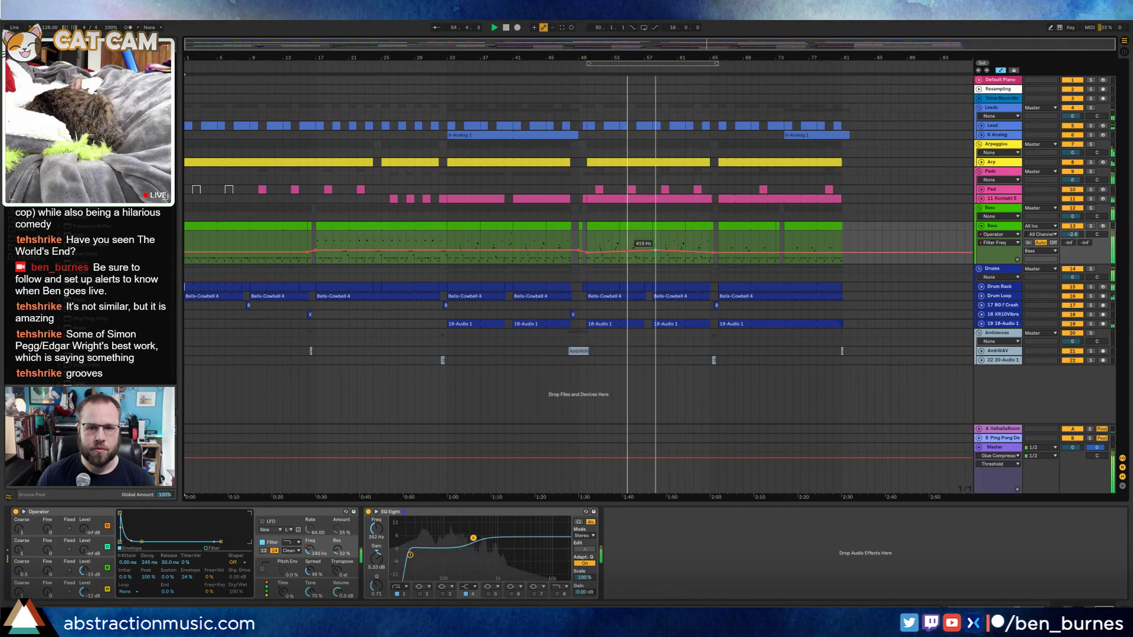
left_click_drag(655, 250, 655, 250)
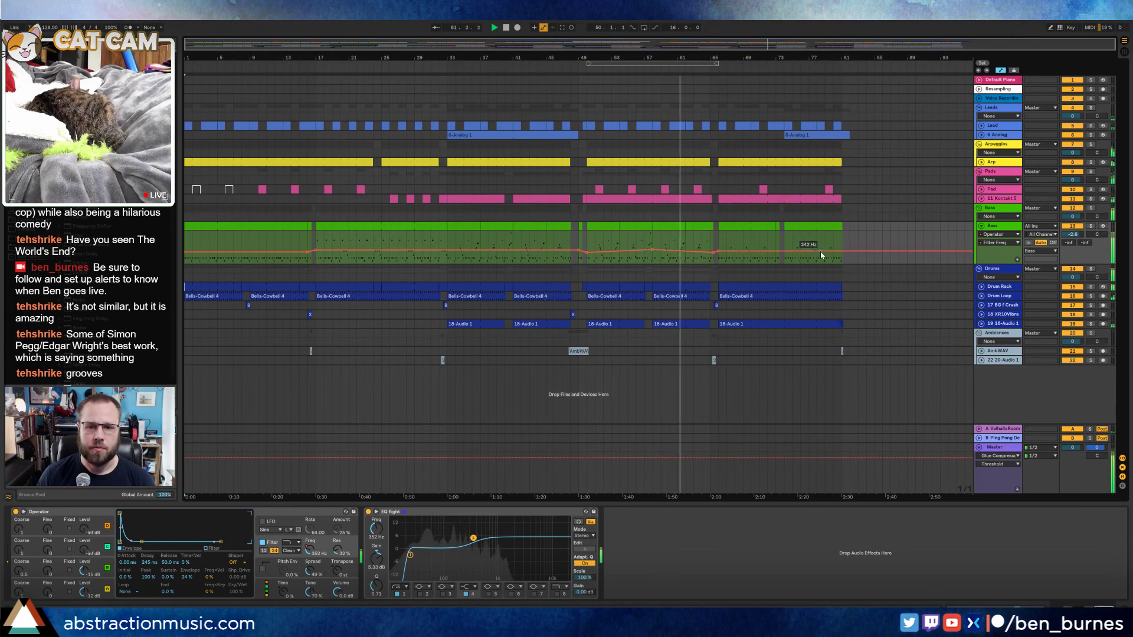
left_click_drag(844, 252, 845, 255)
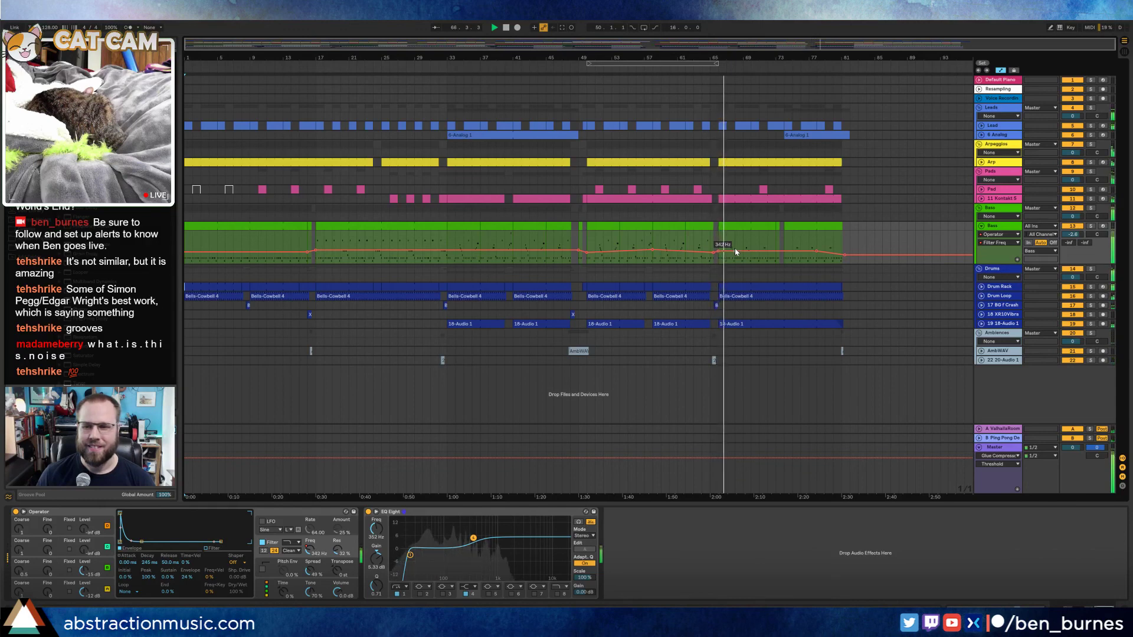
Adjust the Bass filter frequency automation just after bar 66
left_click_drag(734, 249, 740, 251)
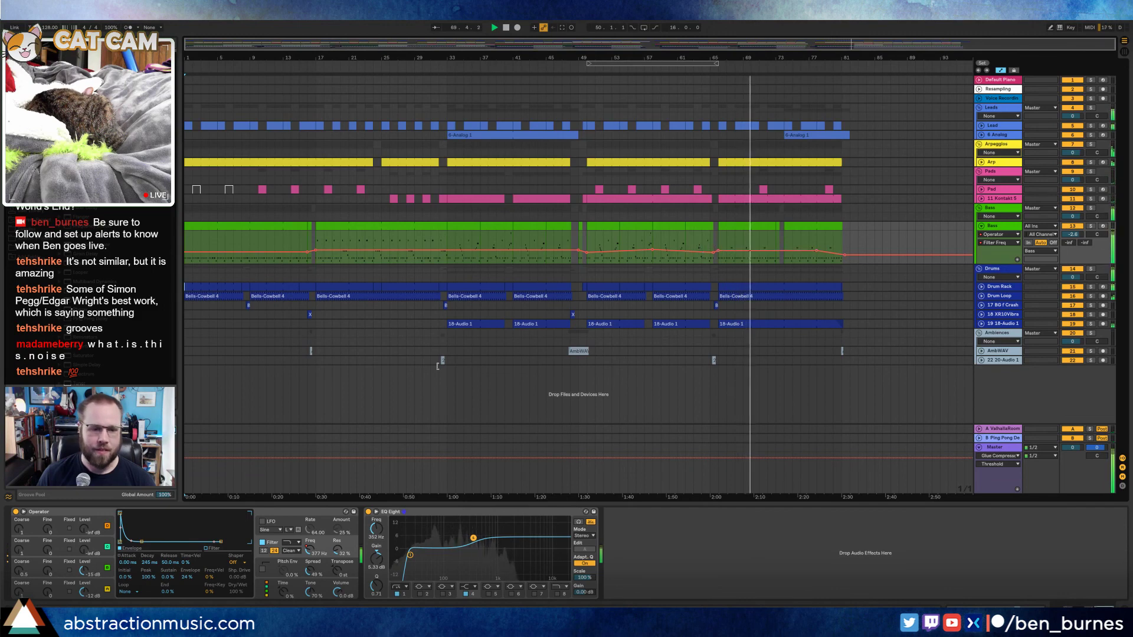
left_click(256, 552)
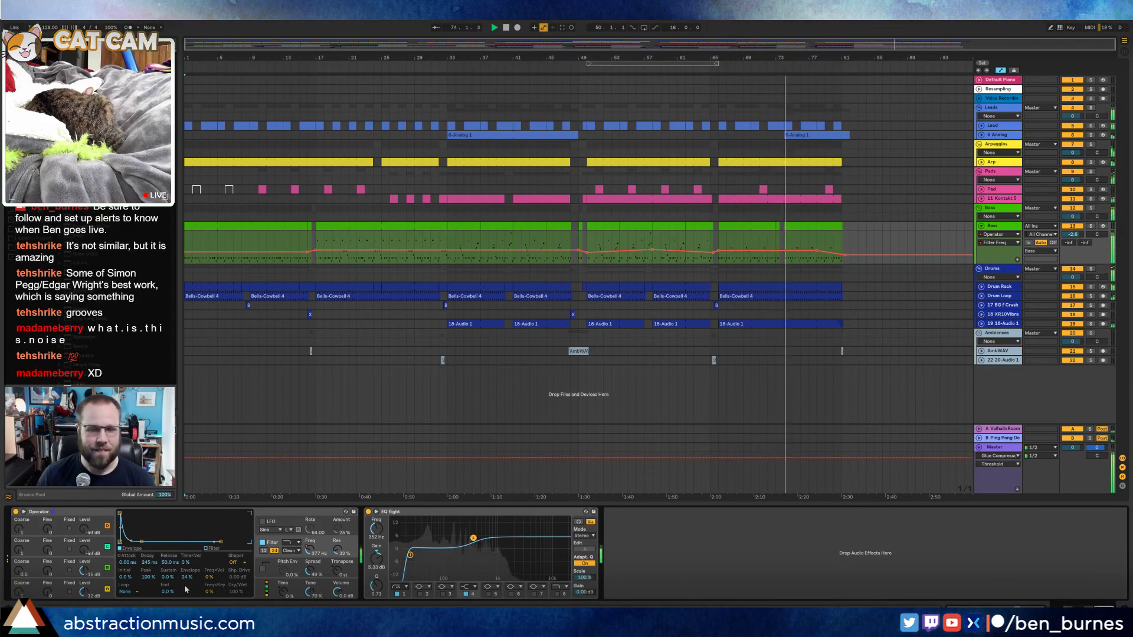
Add a D#5 note at 2.3.3 and a G#4 note at 2.4 to the Lead clip just before bar 74
double_click(775, 125)
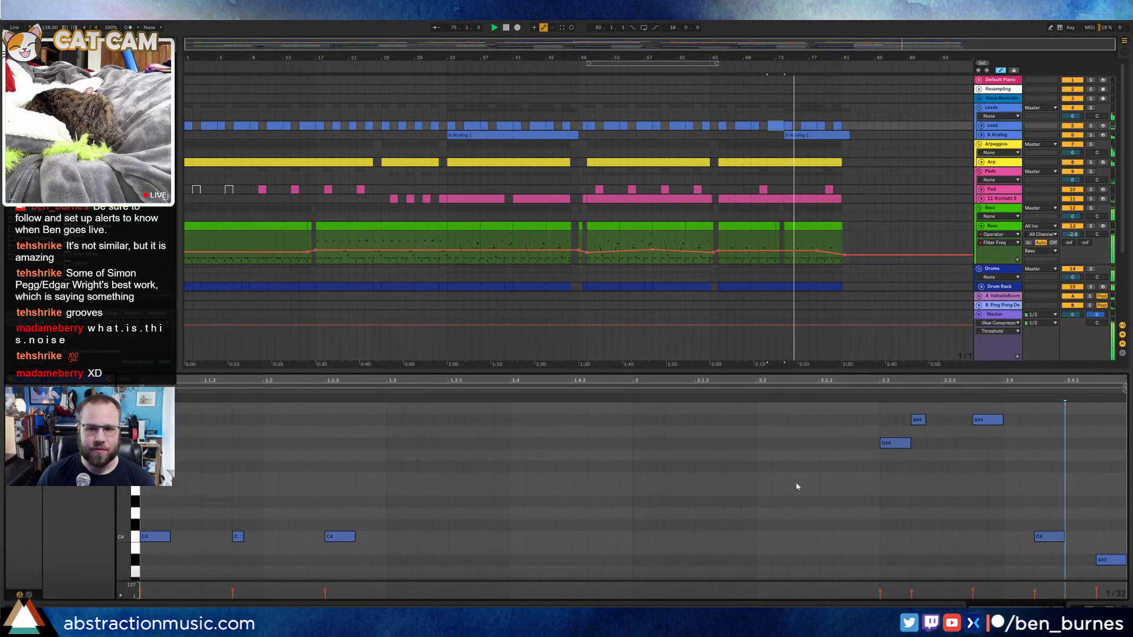
scroll(957, 483, "up", 2)
scroll(951, 446, "up", 2)
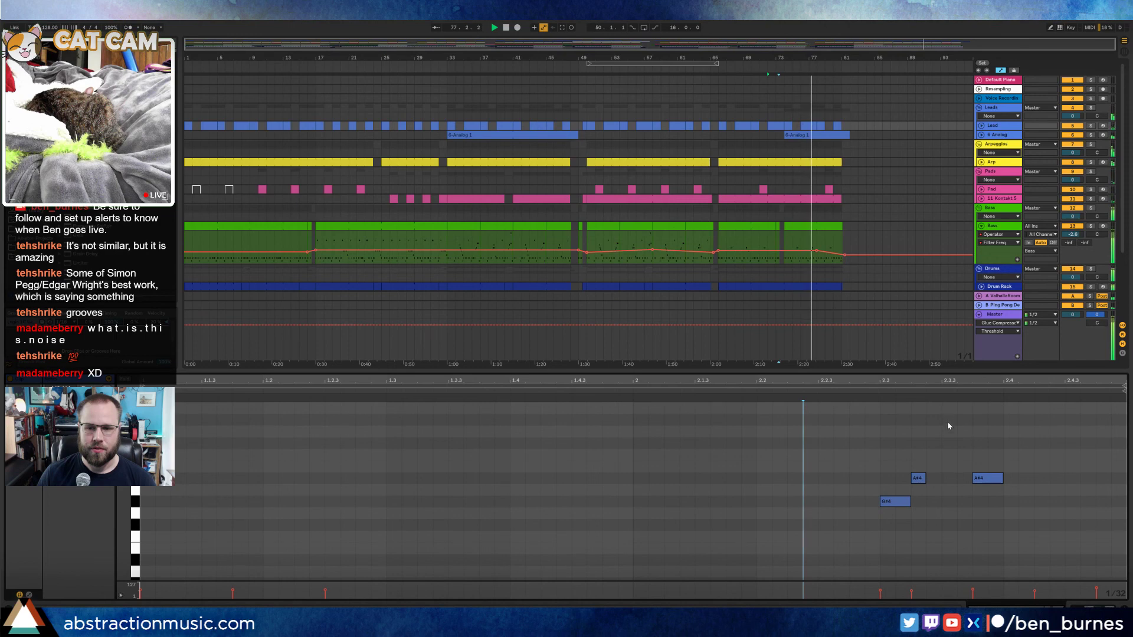
left_click(945, 422)
left_click_drag(945, 420, 972, 417)
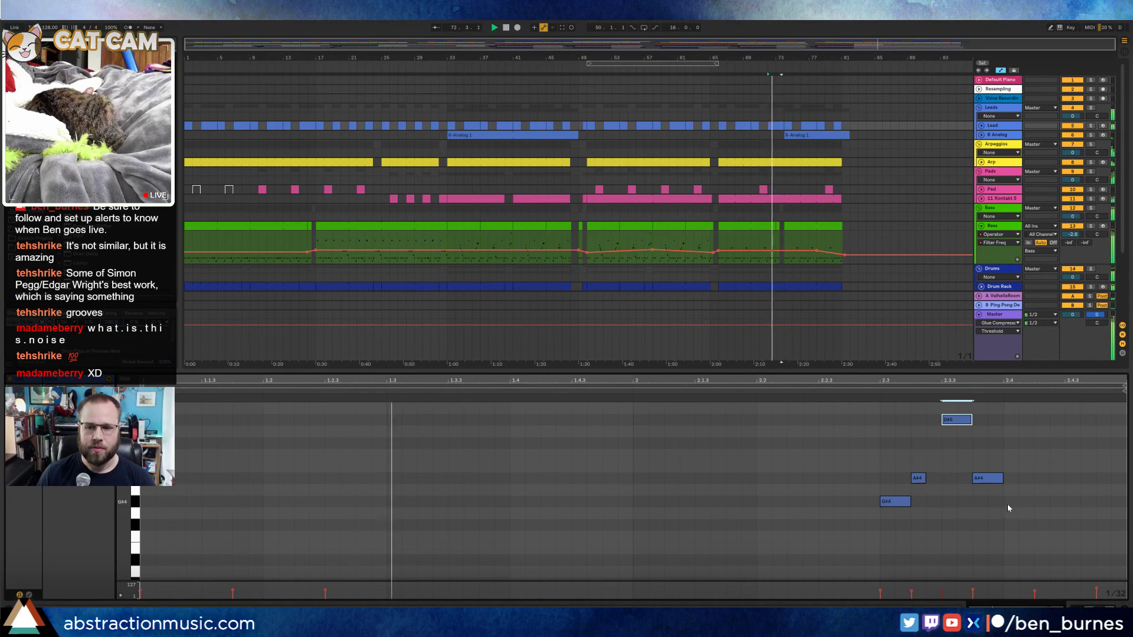
left_click_drag(1008, 501, 1034, 500)
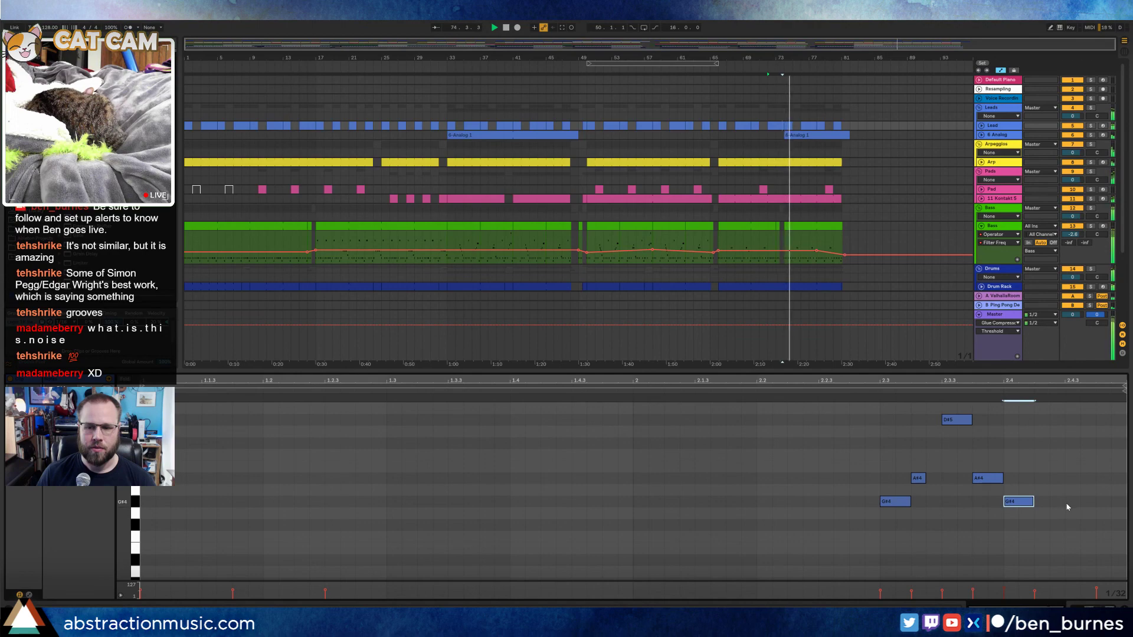
left_click(957, 420)
key("shift+Tab")
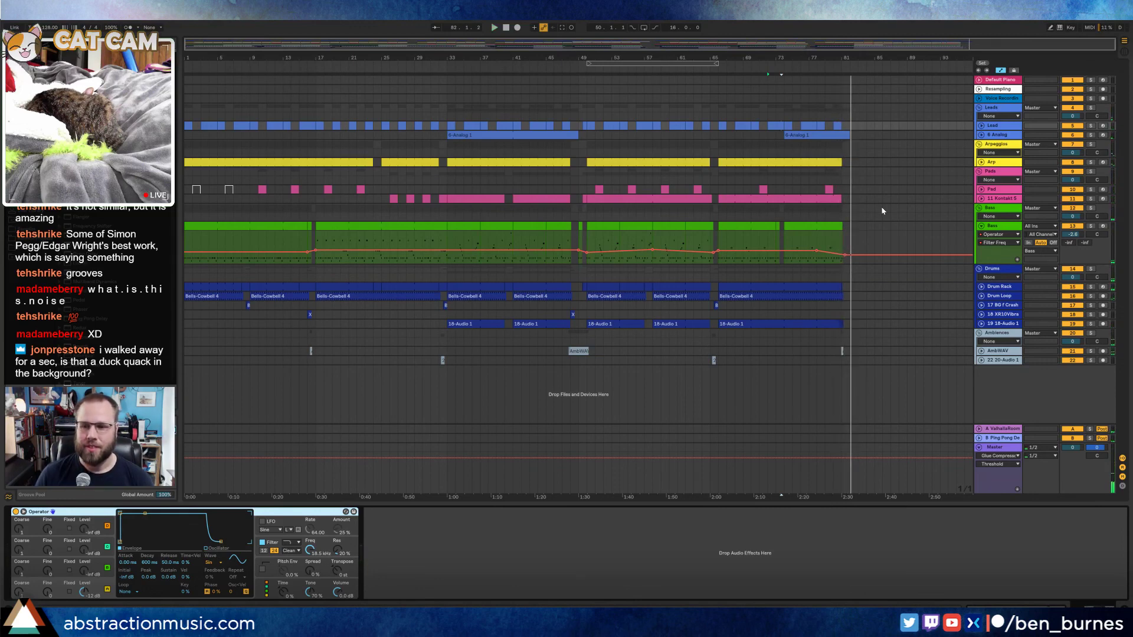
Audition the Drum Rack's 17-Audio sample pads to compare their sounds
left_click(998, 288)
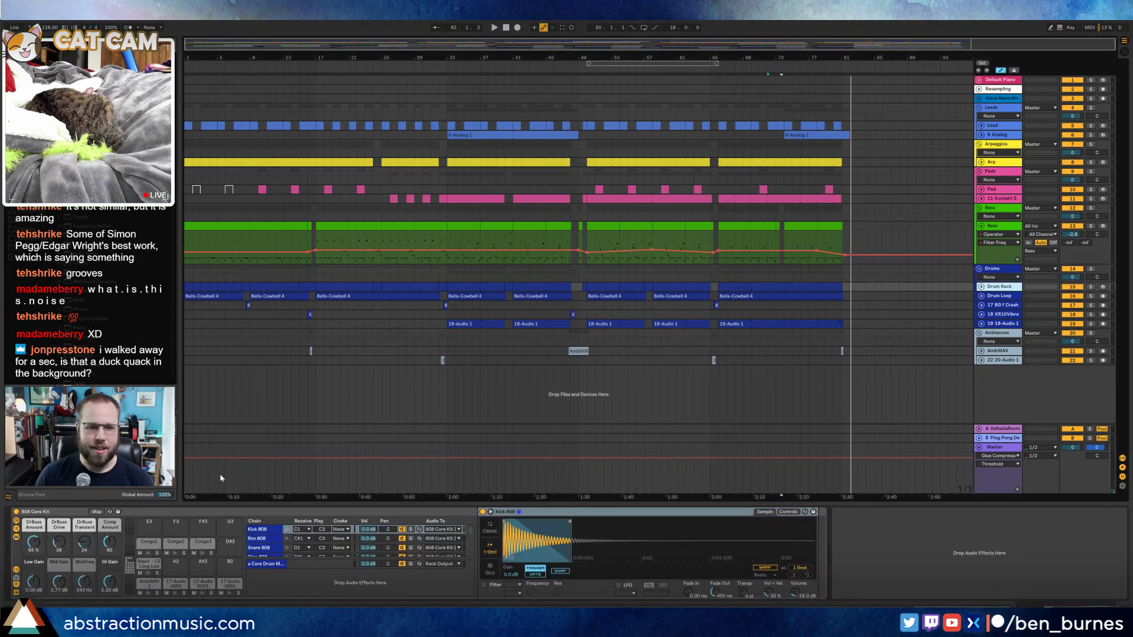
left_click(175, 594)
left_click(202, 594)
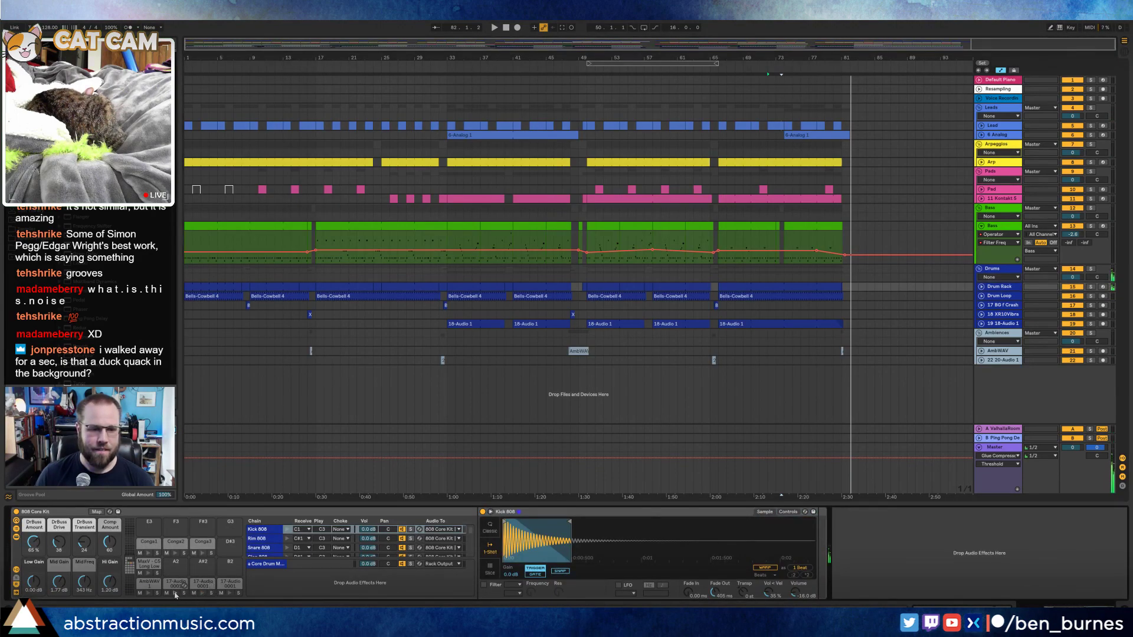
left_click(203, 594)
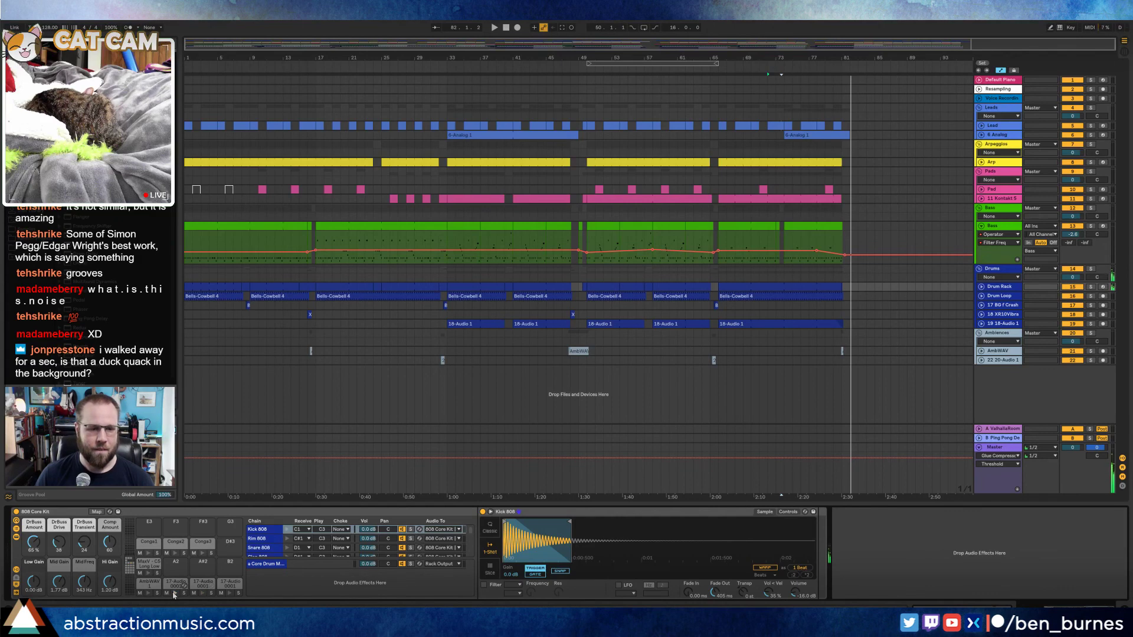
left_click(176, 594)
left_click(230, 594)
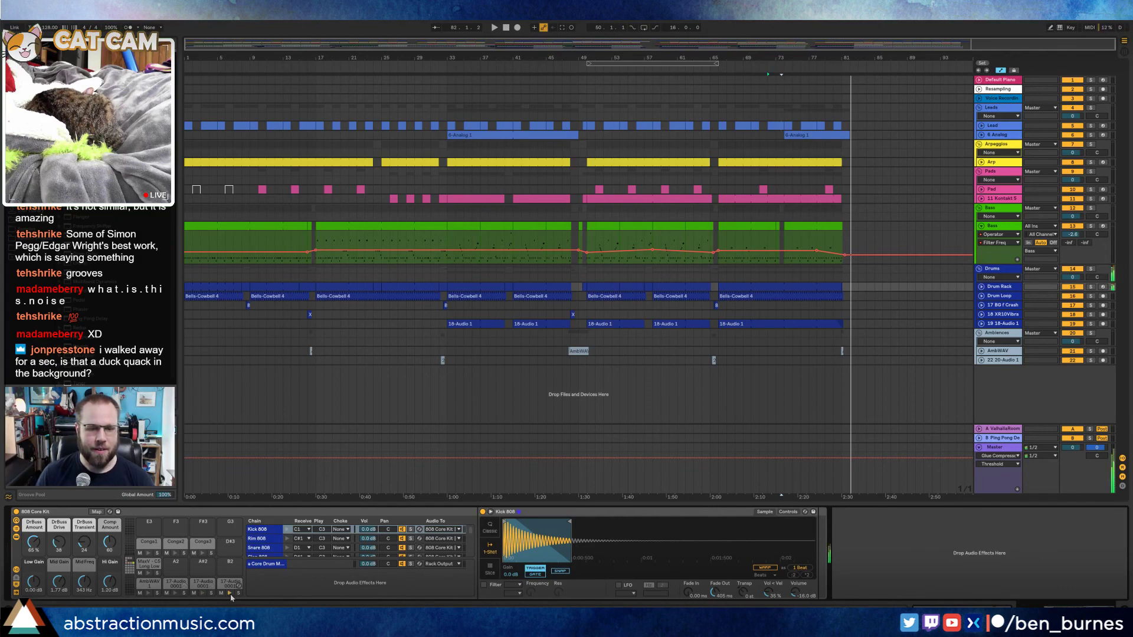
In the short final Drum Rack clip at bar 81, move the upper percussion note down to the adjacent pad and play it back
left_click(843, 271)
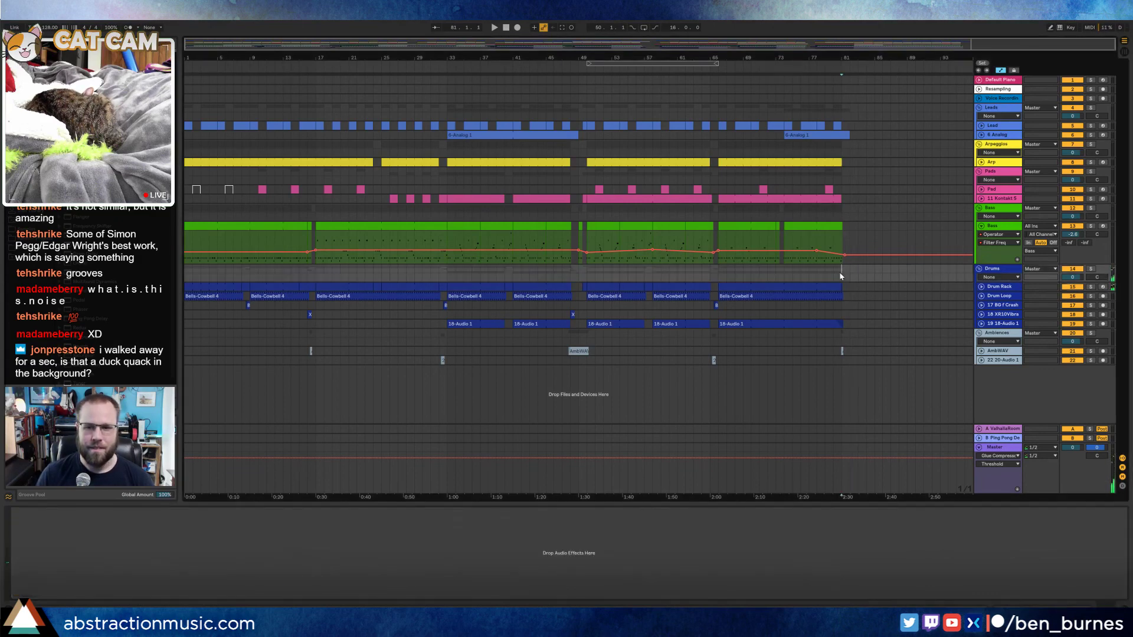
scroll(858, 299, "up", 5)
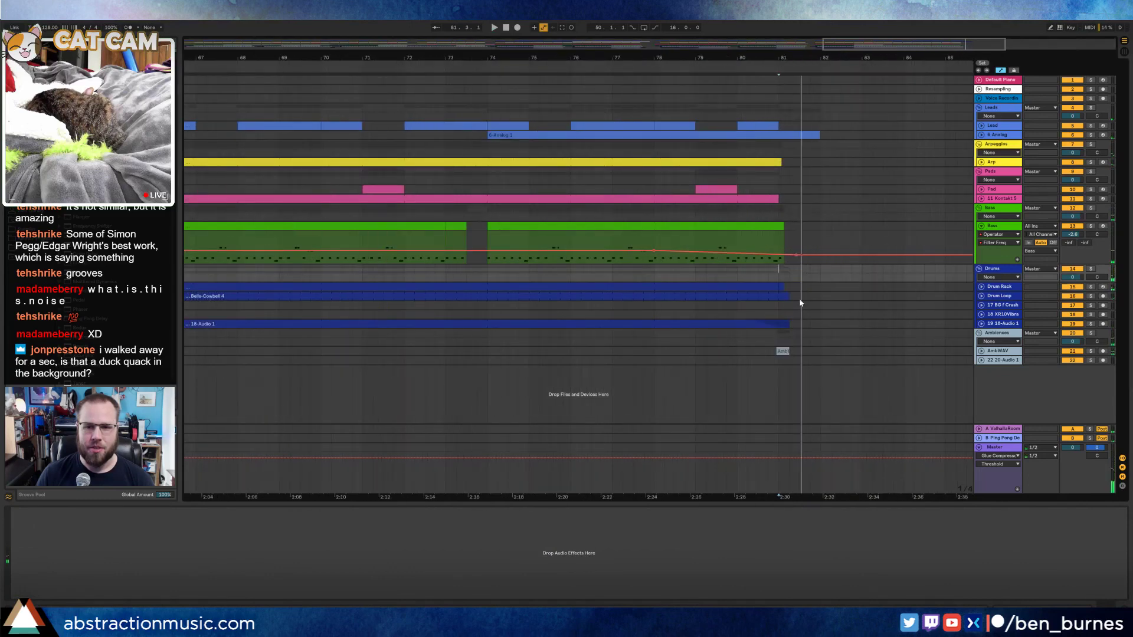
left_click(785, 290)
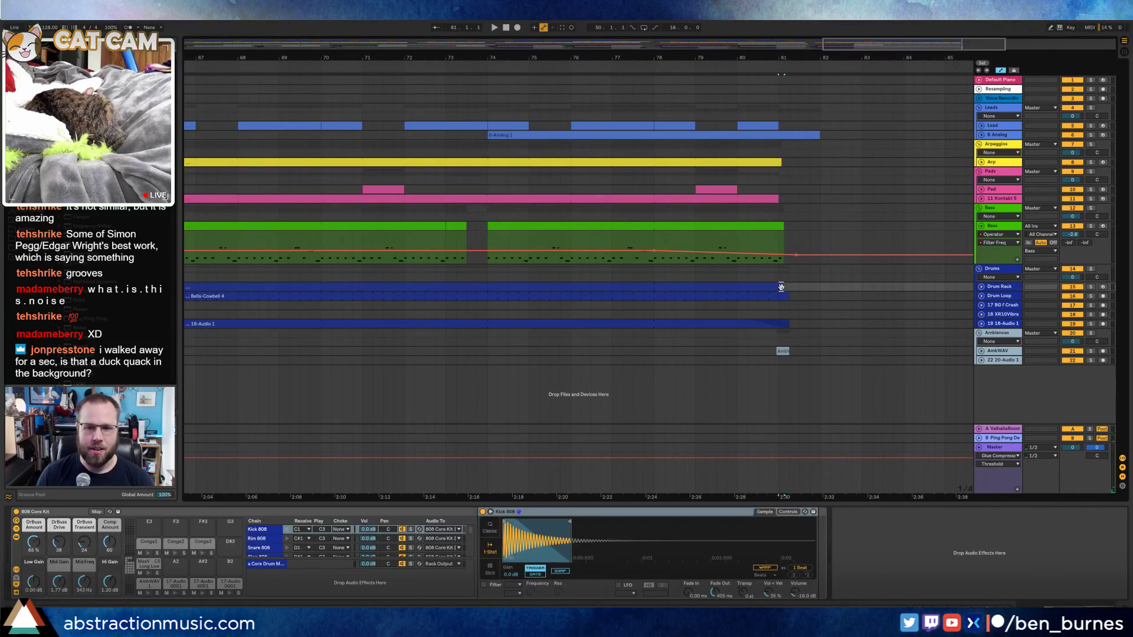
double_click(782, 287)
key("space")
left_click(208, 430)
key("space")
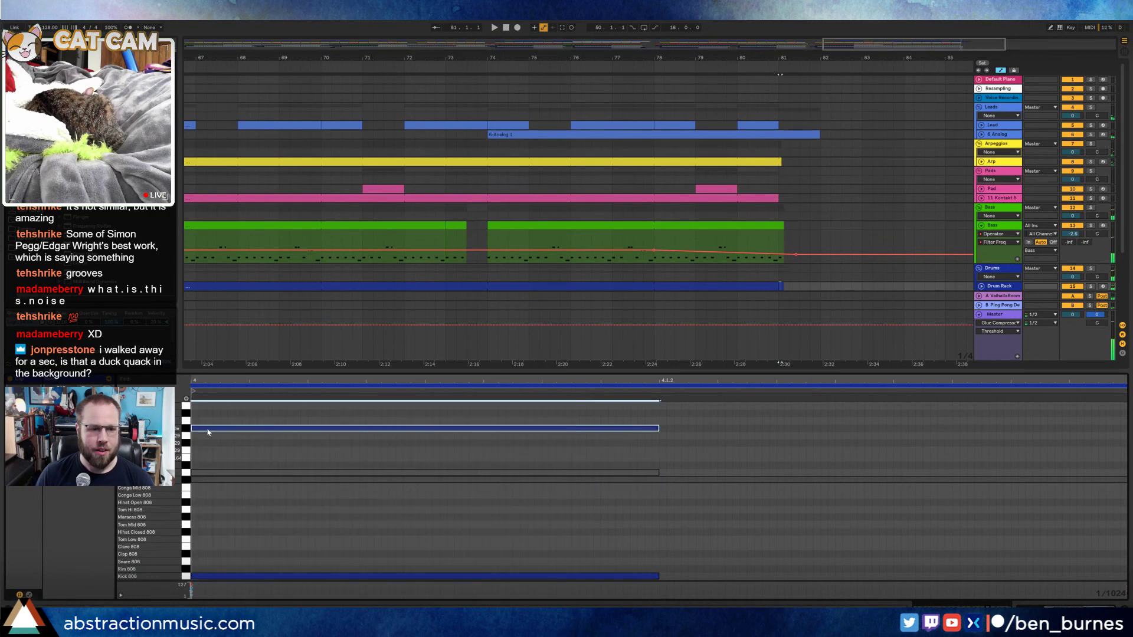
left_click_drag(208, 432, 207, 435)
key("space")
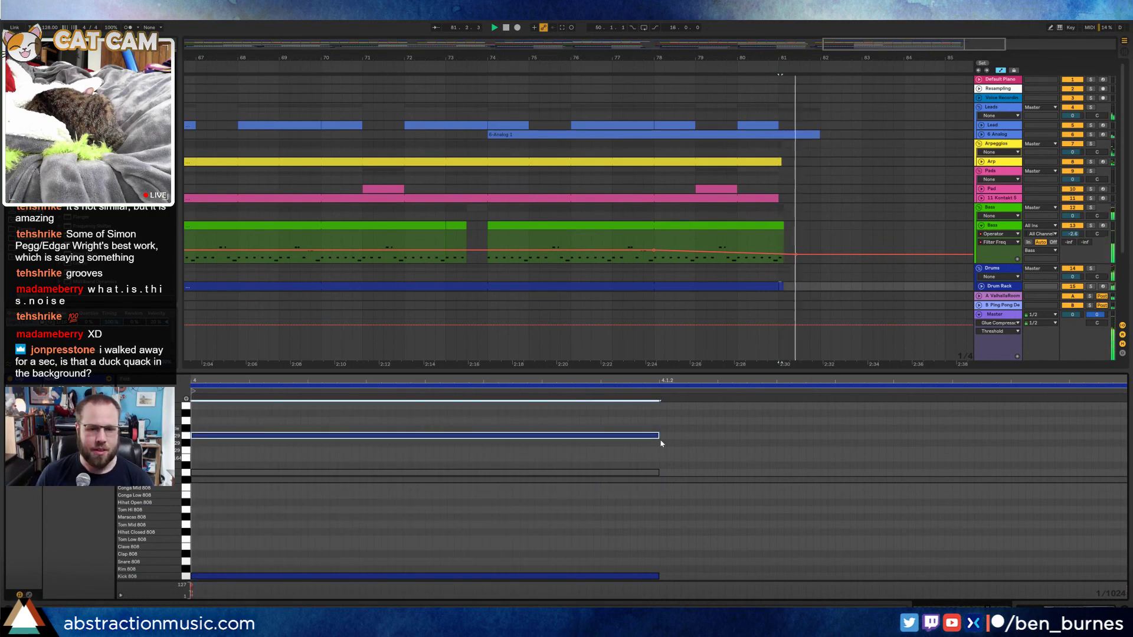
Lengthen the moved percussion note to end just before 4.1.3 and return to the full arrangement
key("space")
left_click_drag(658, 438, 1106, 437)
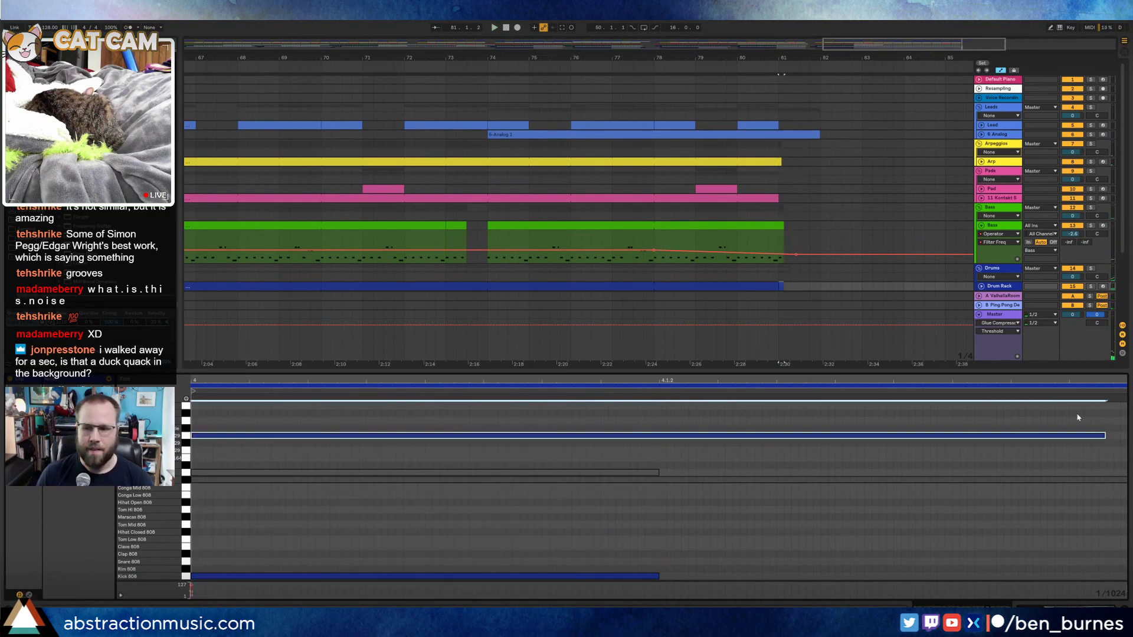
key("shift+Tab")
double_click(831, 45)
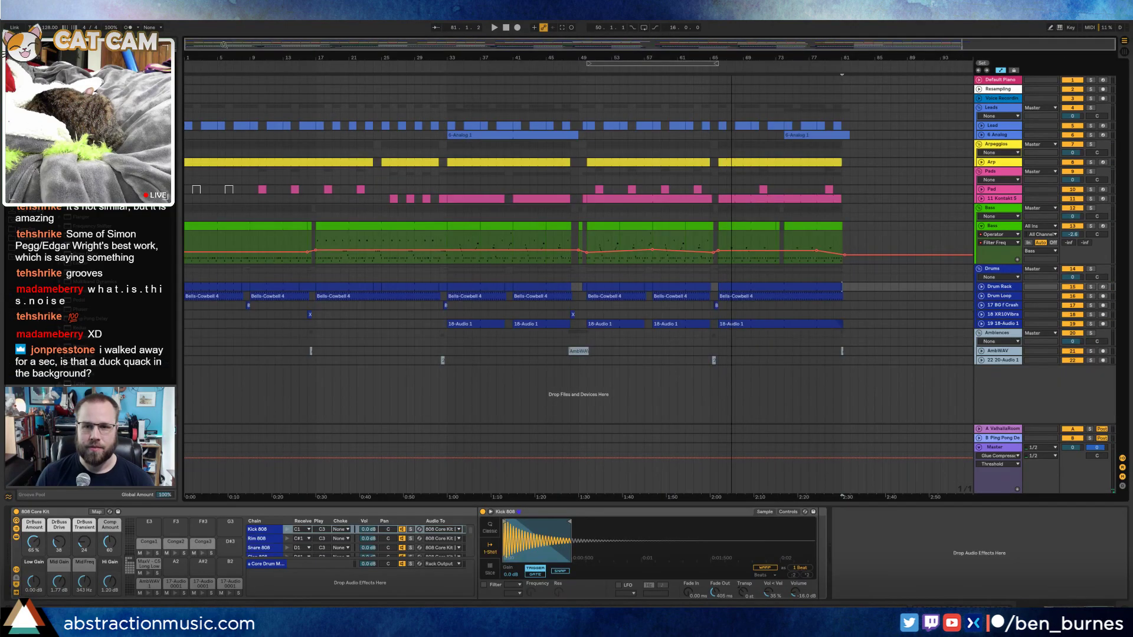
Collapse the Bass track's automation lane and arm the Default Piano track for recording
left_click(980, 226)
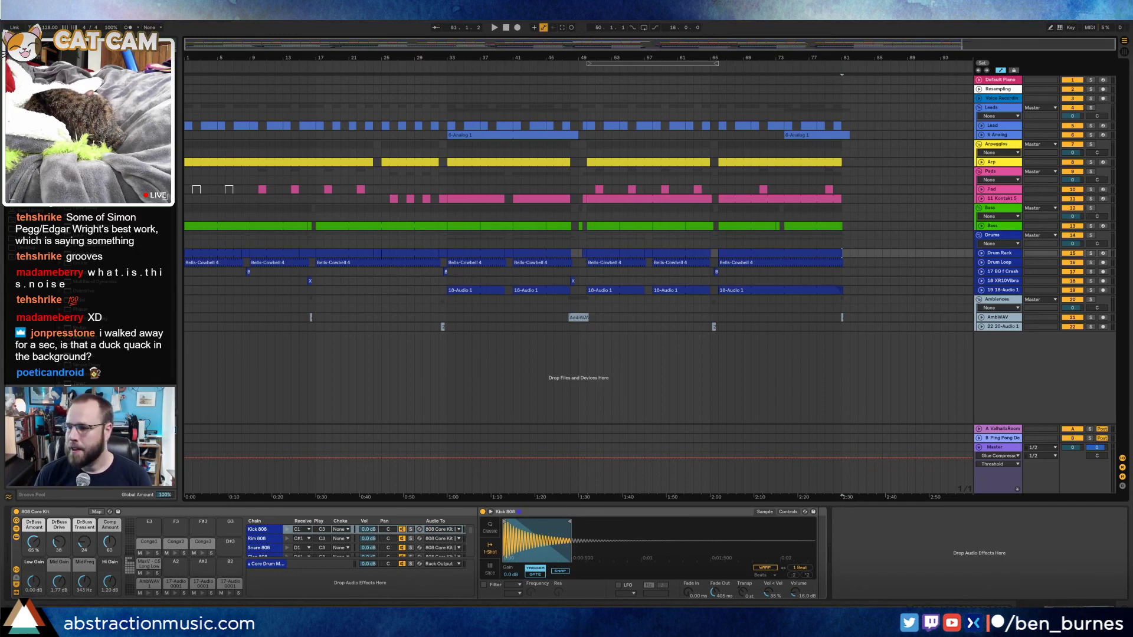
left_click(1103, 80)
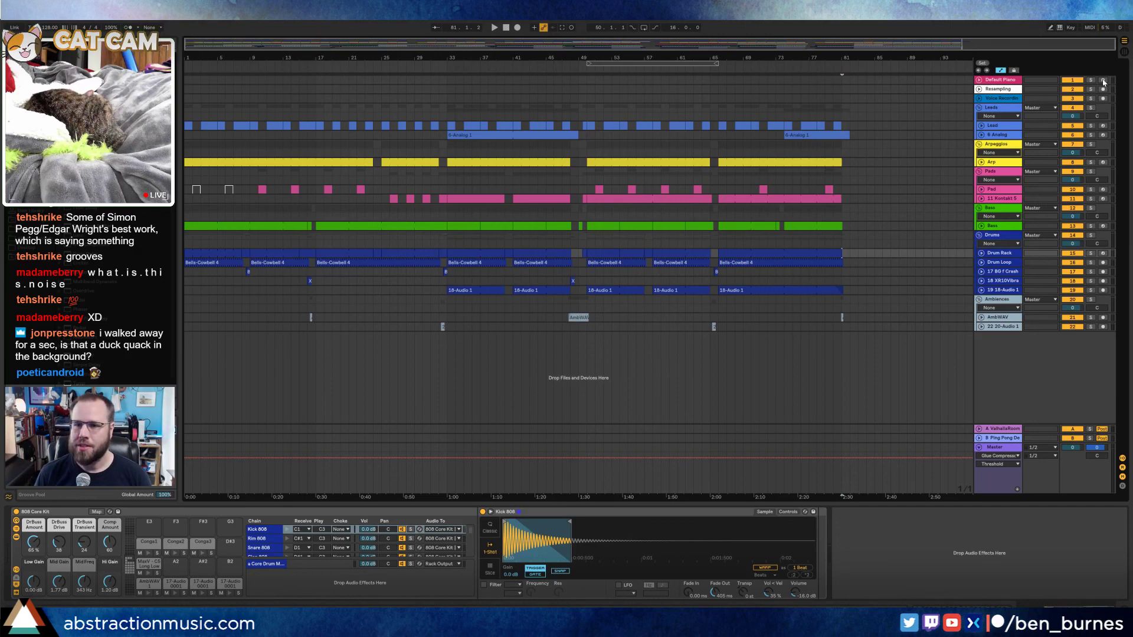